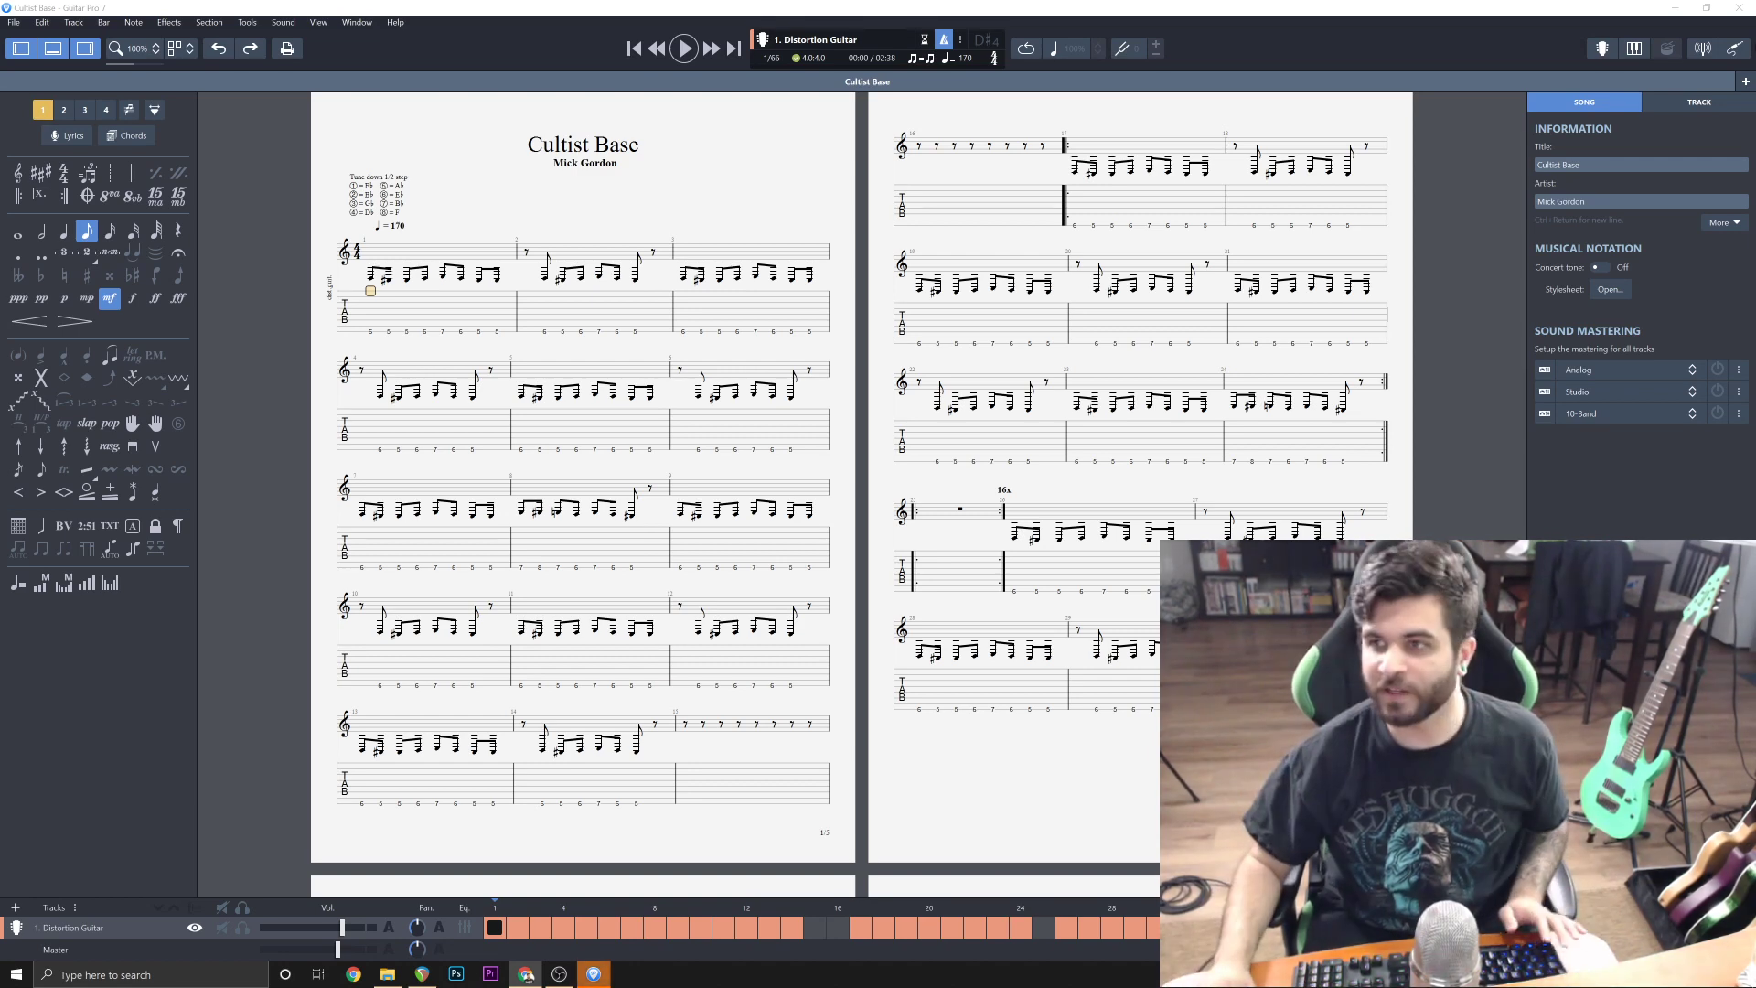
Switch to the Cultist Base project in REAPER and play its opening, looking over the whole arrangement.
click(593, 974)
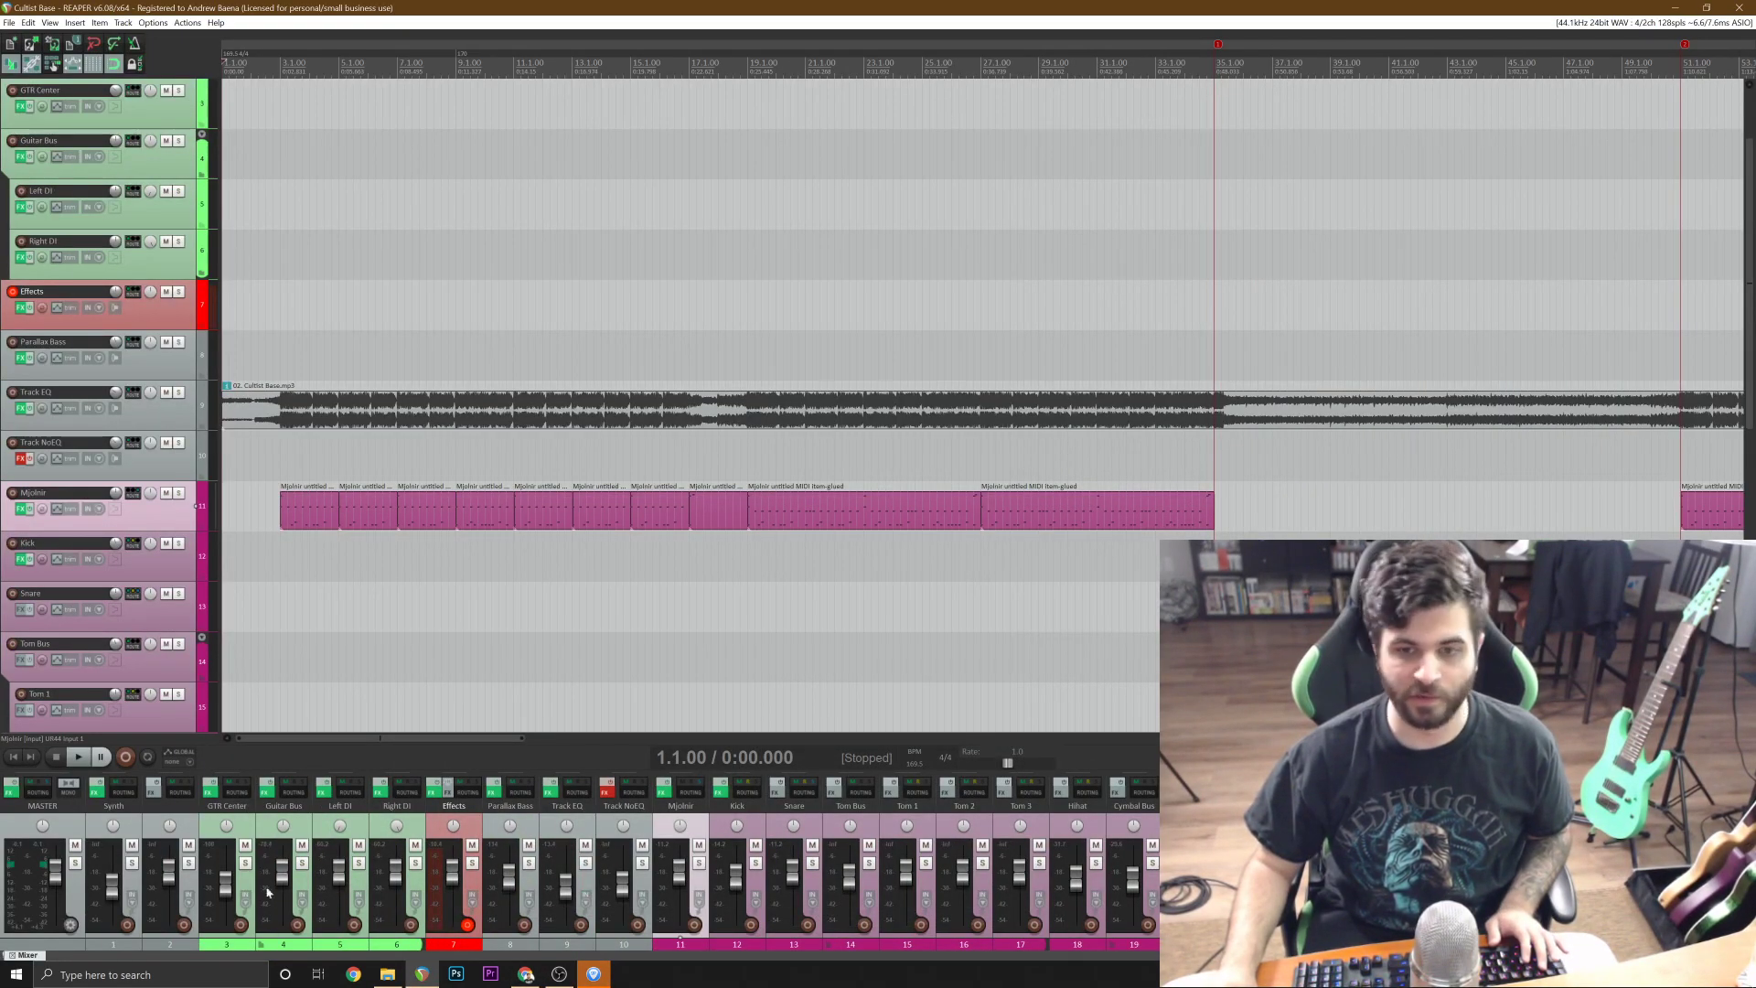
key(alt+Tab)
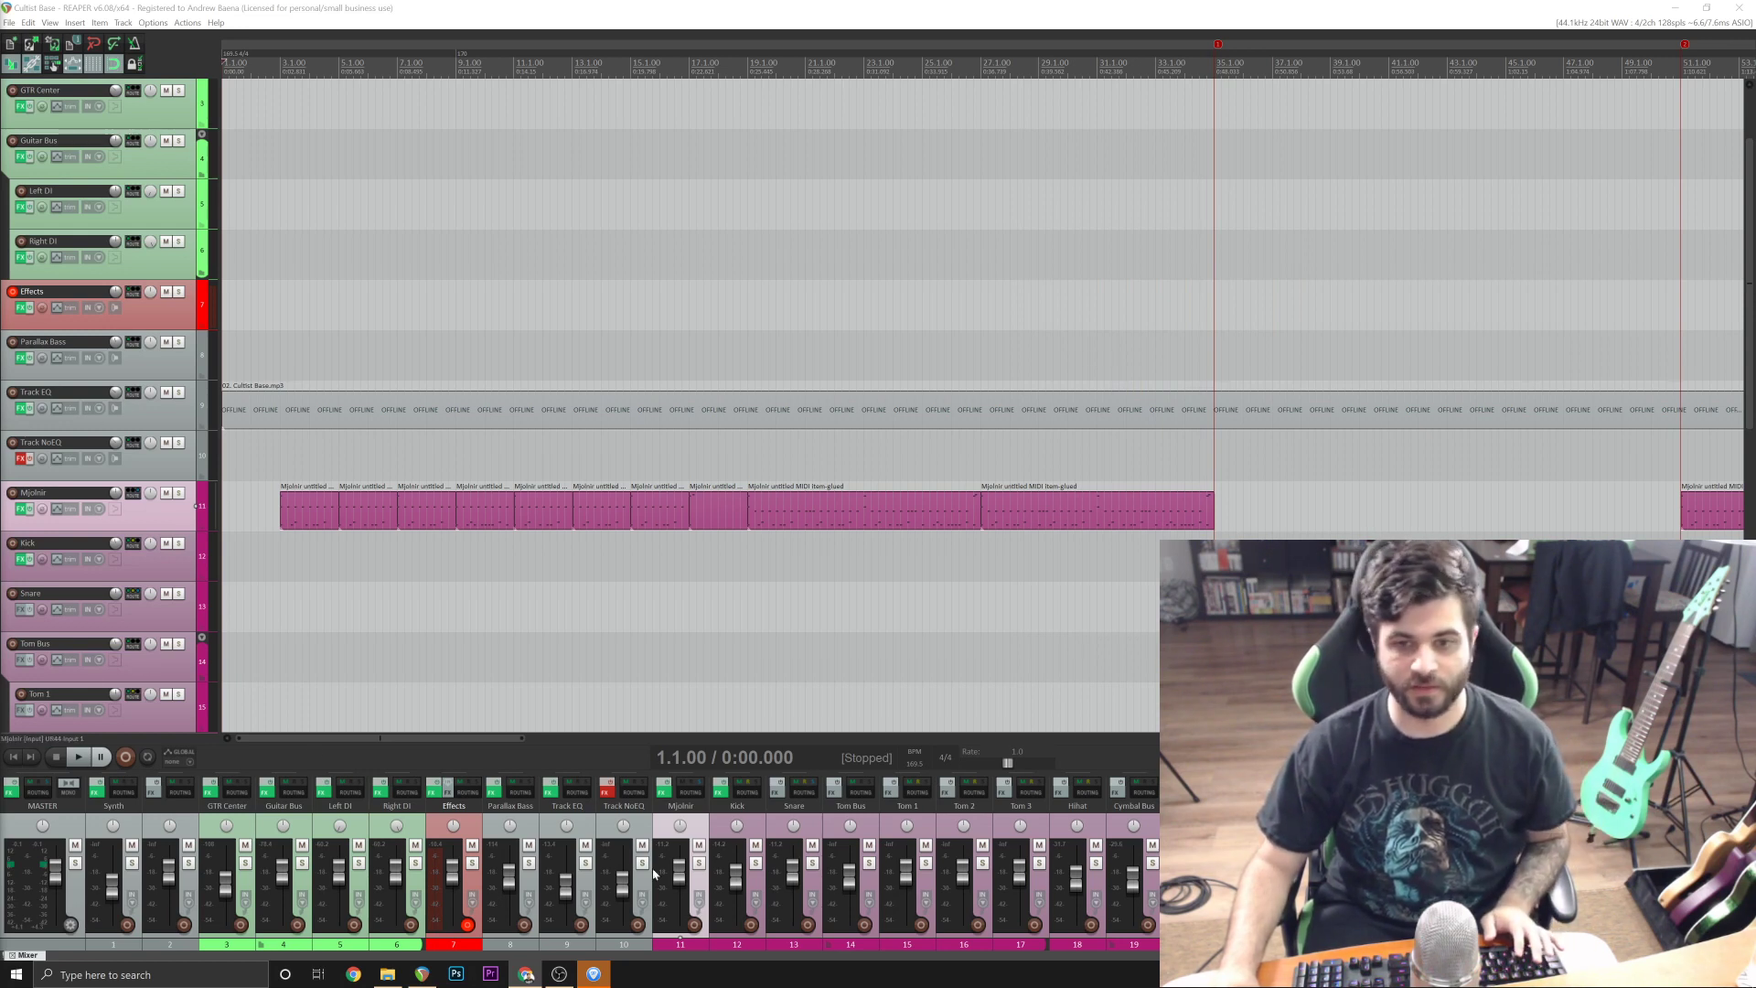
click(565, 7)
key(space)
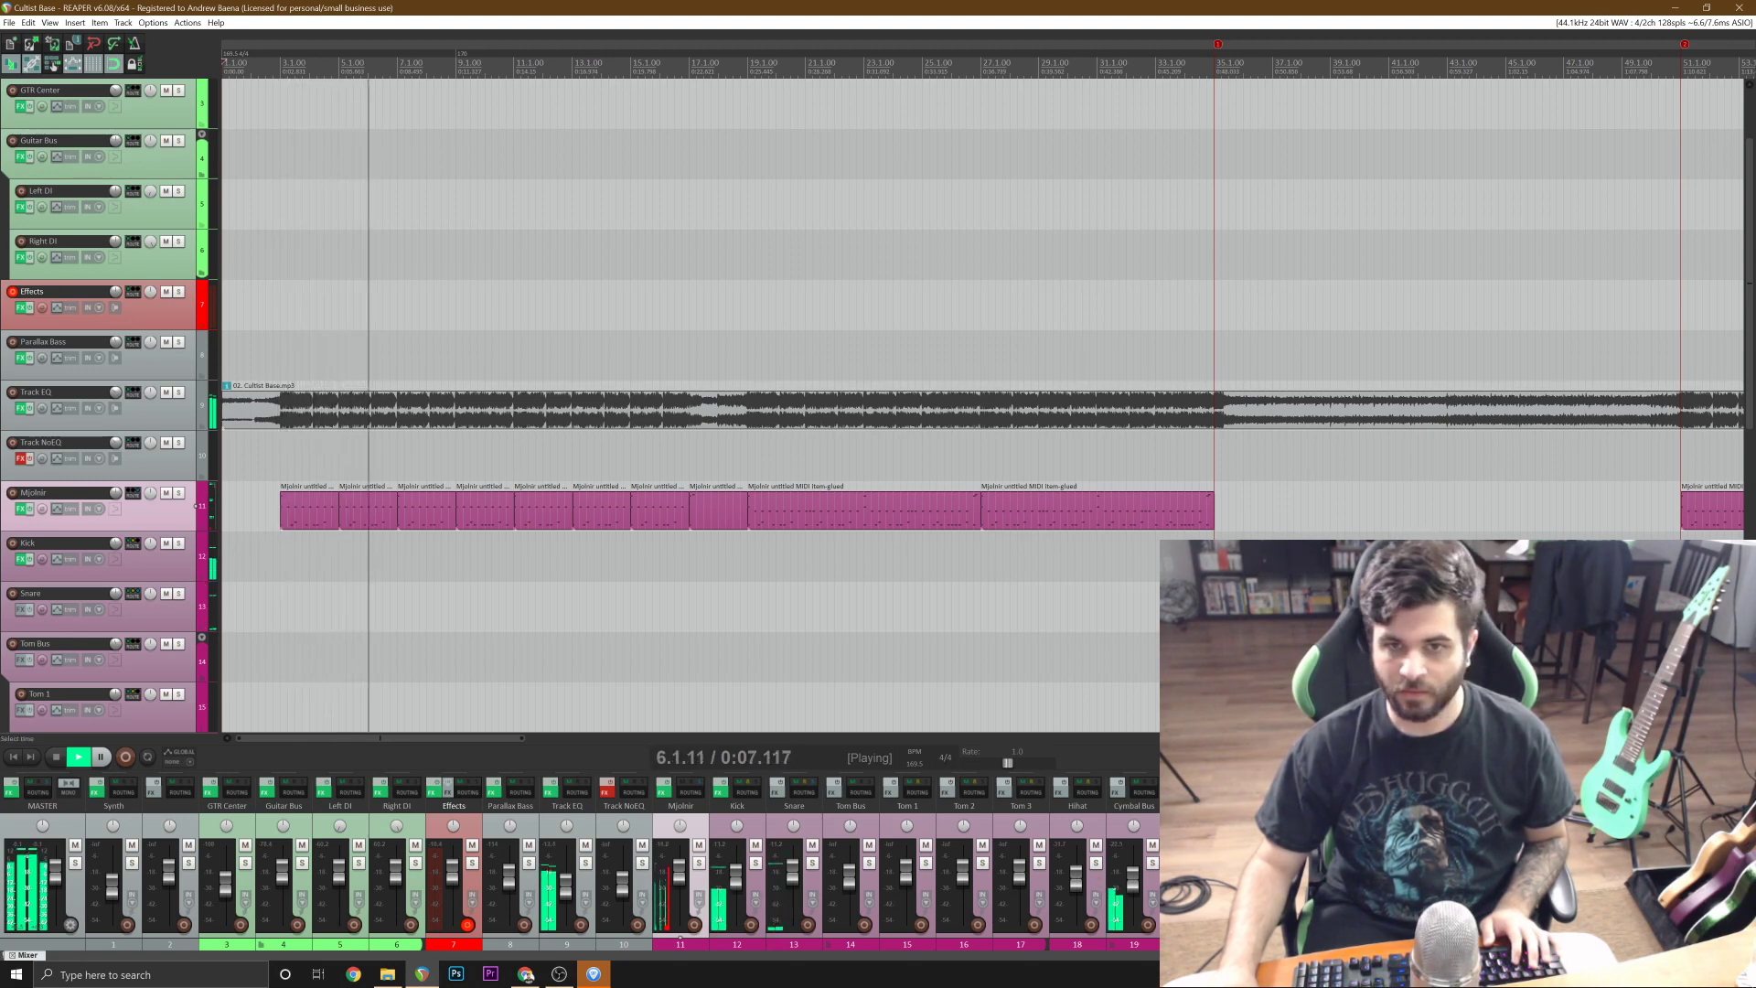
scroll(983, 329, down, 2)
scroll(983, 329, down, 2)
scroll(983, 329, down, 2)
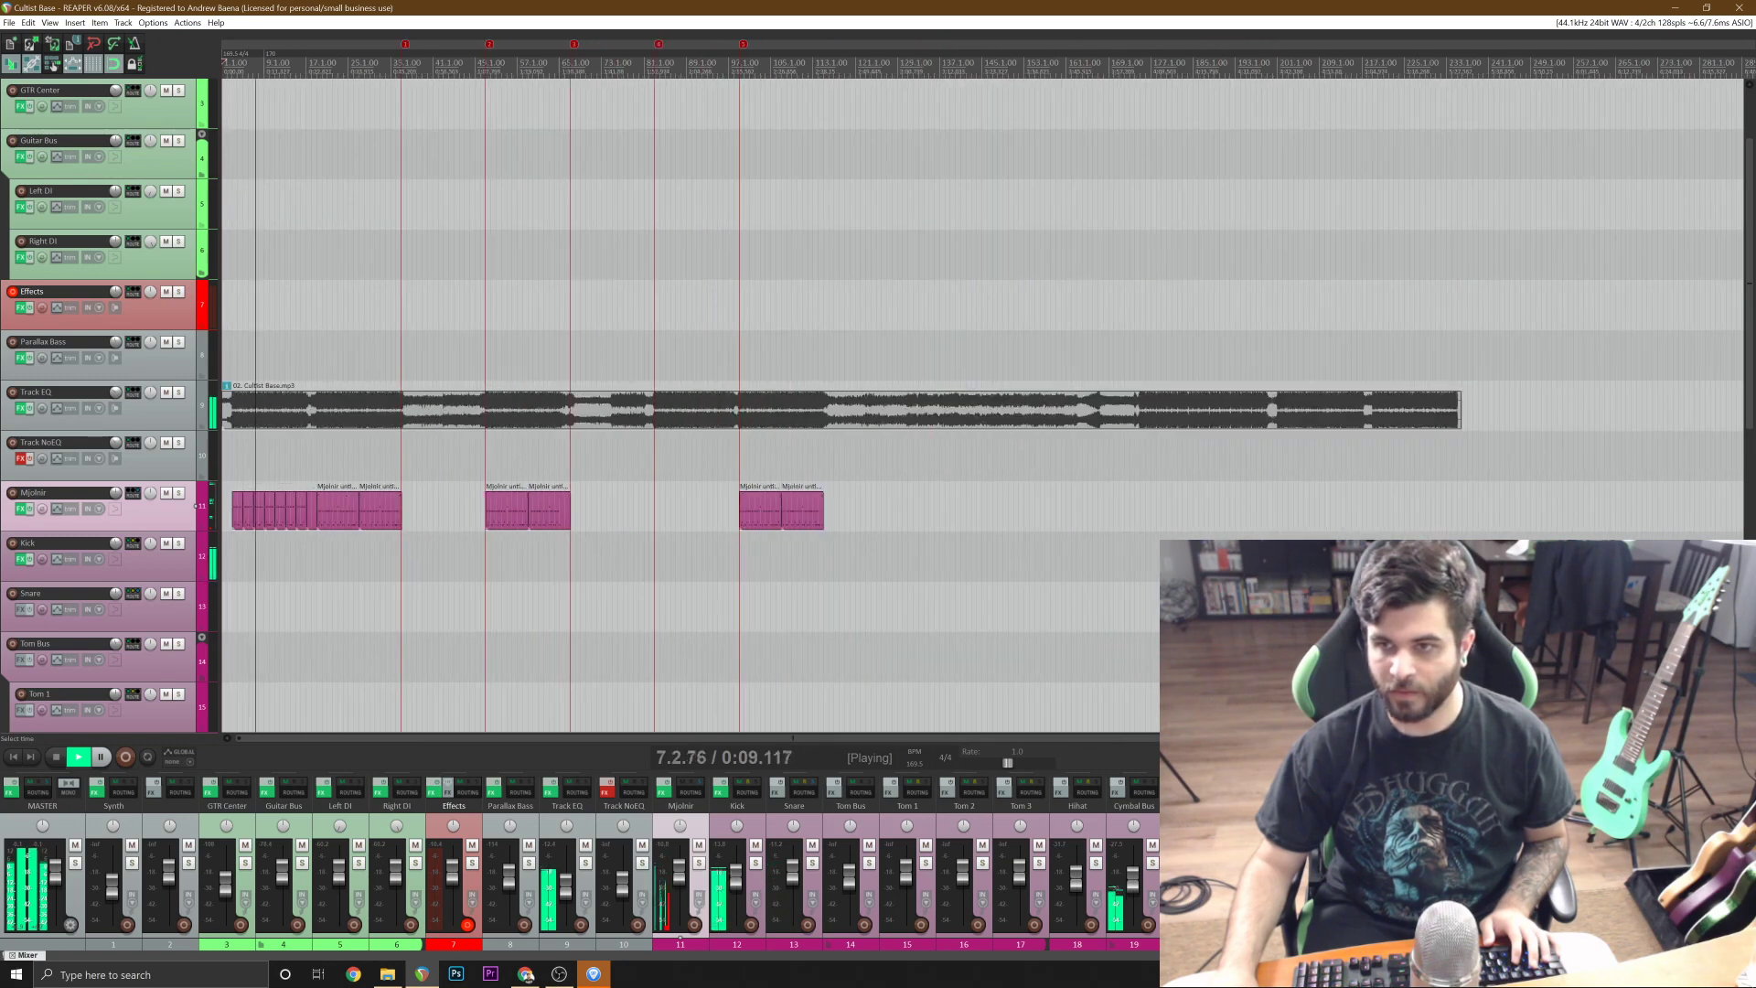
scroll(983, 329, up, 2)
key(space)
scroll(381, 47, up, 2)
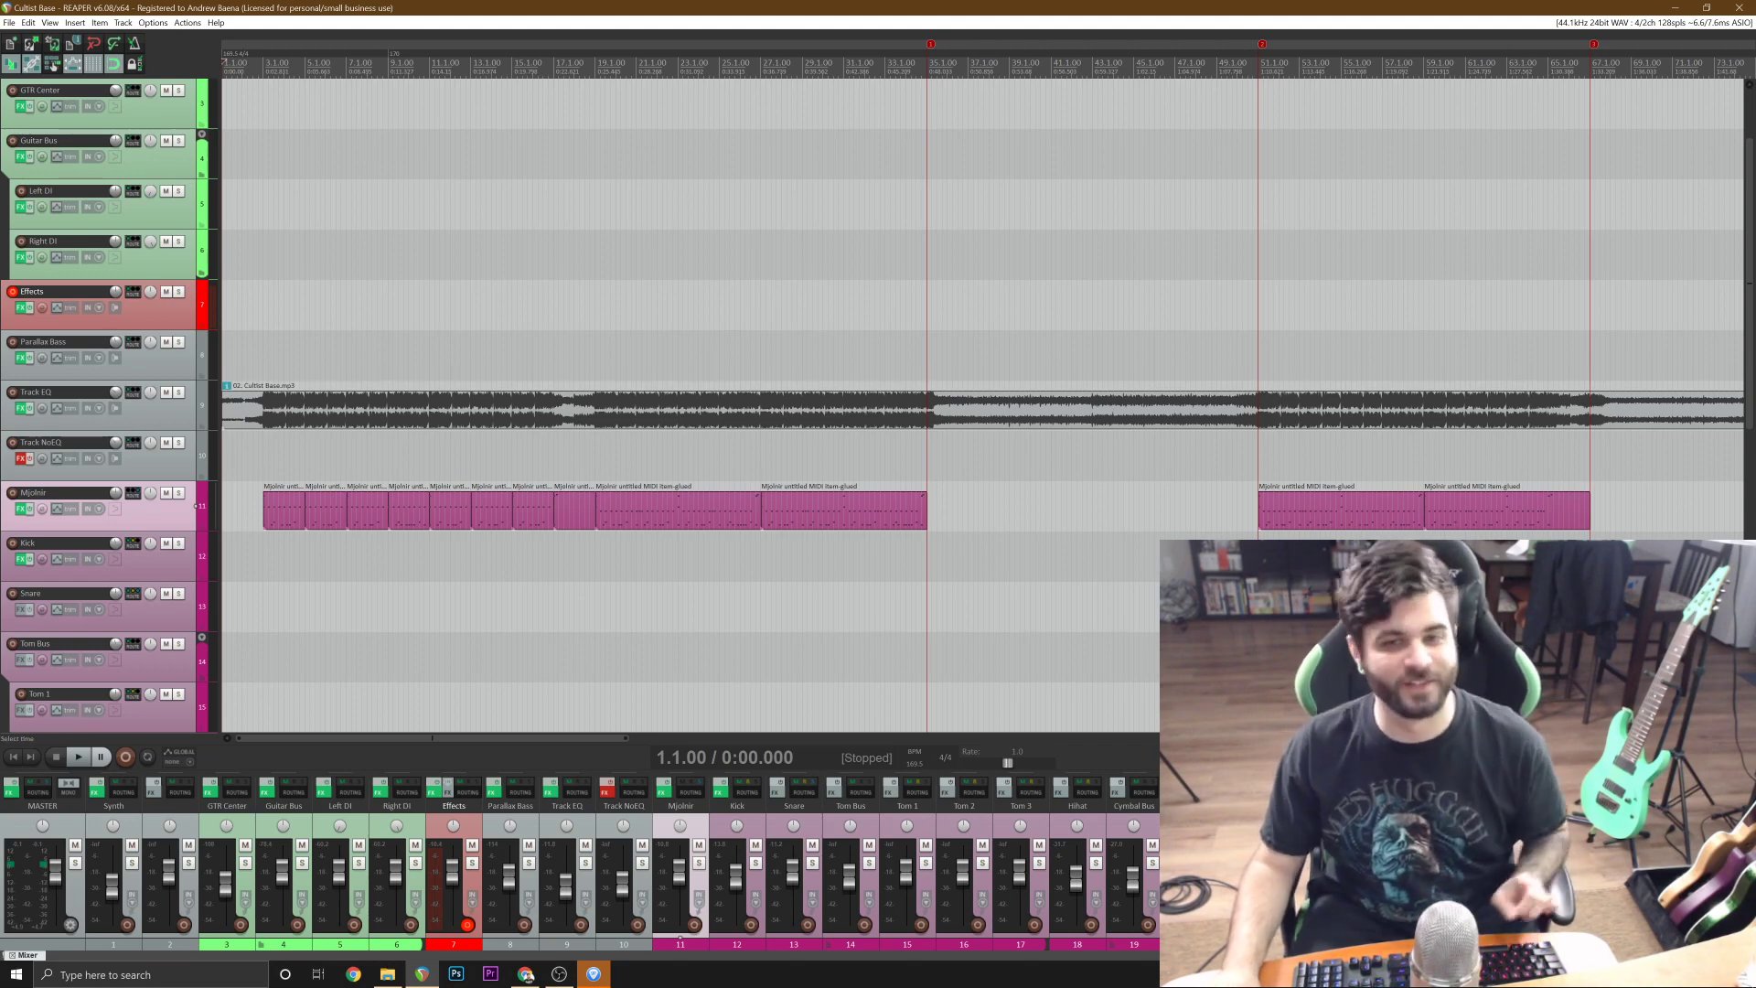
scroll(555, 403, up, 1)
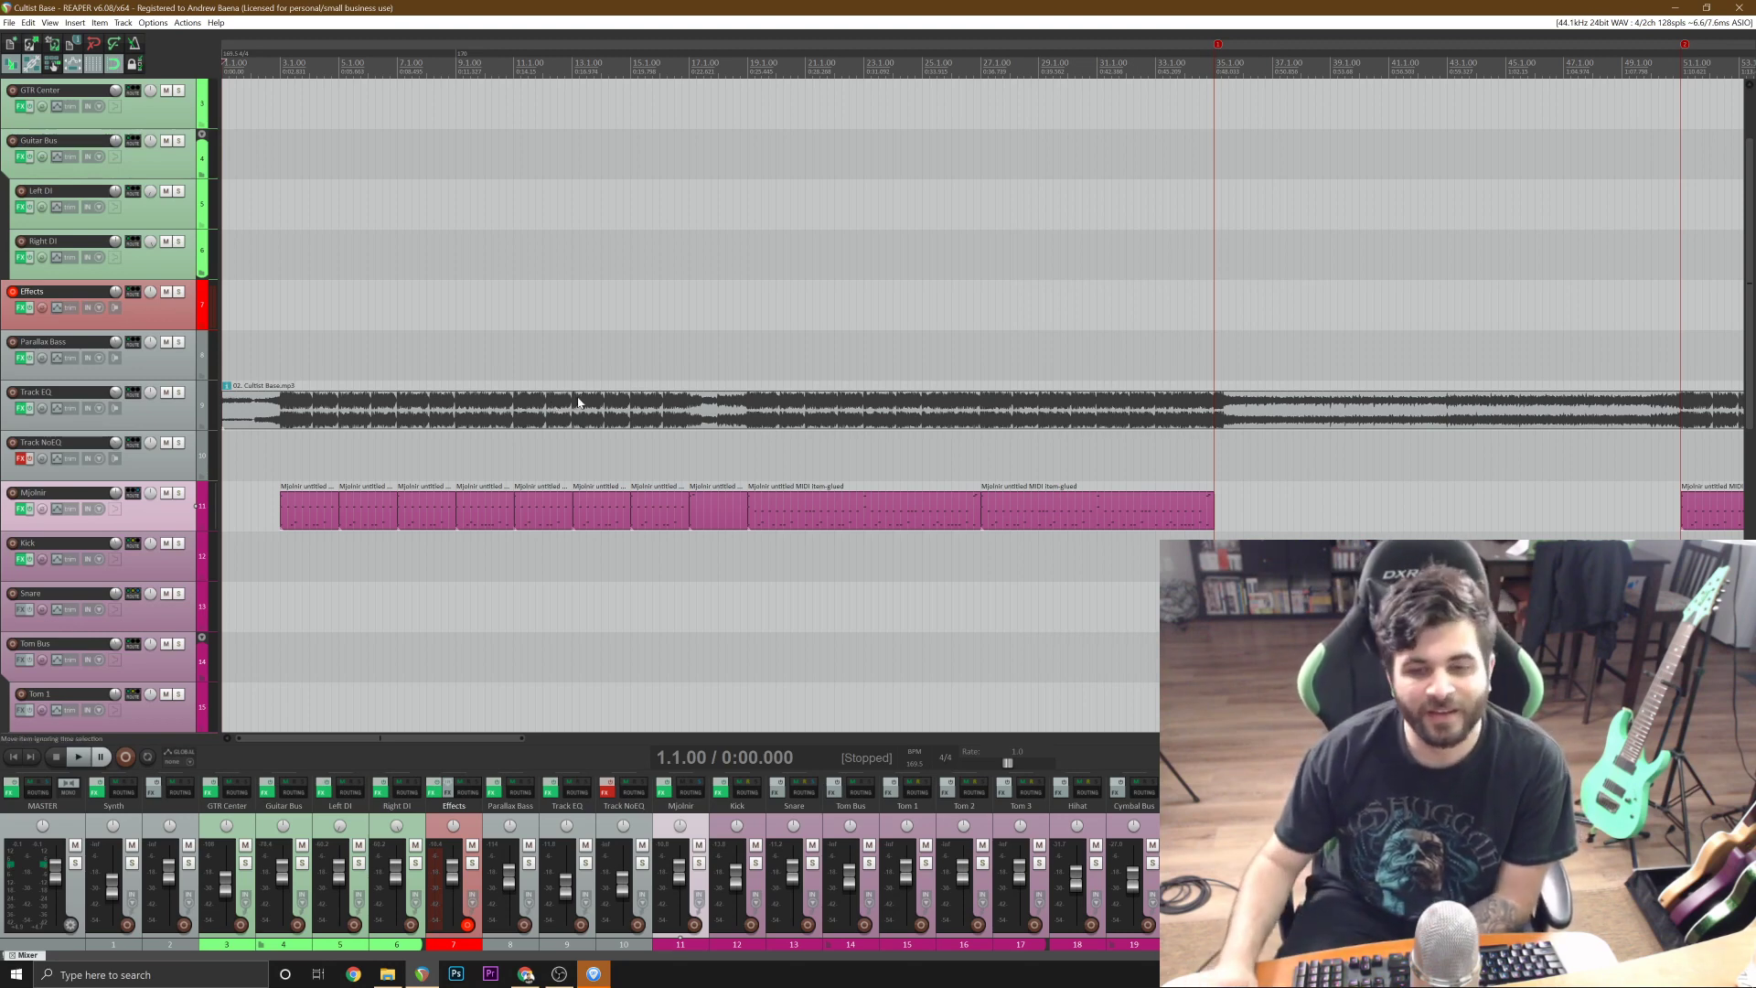
Bring up the Cultist Base score in Guitar Pro and return to the REAPER project.
click(599, 978)
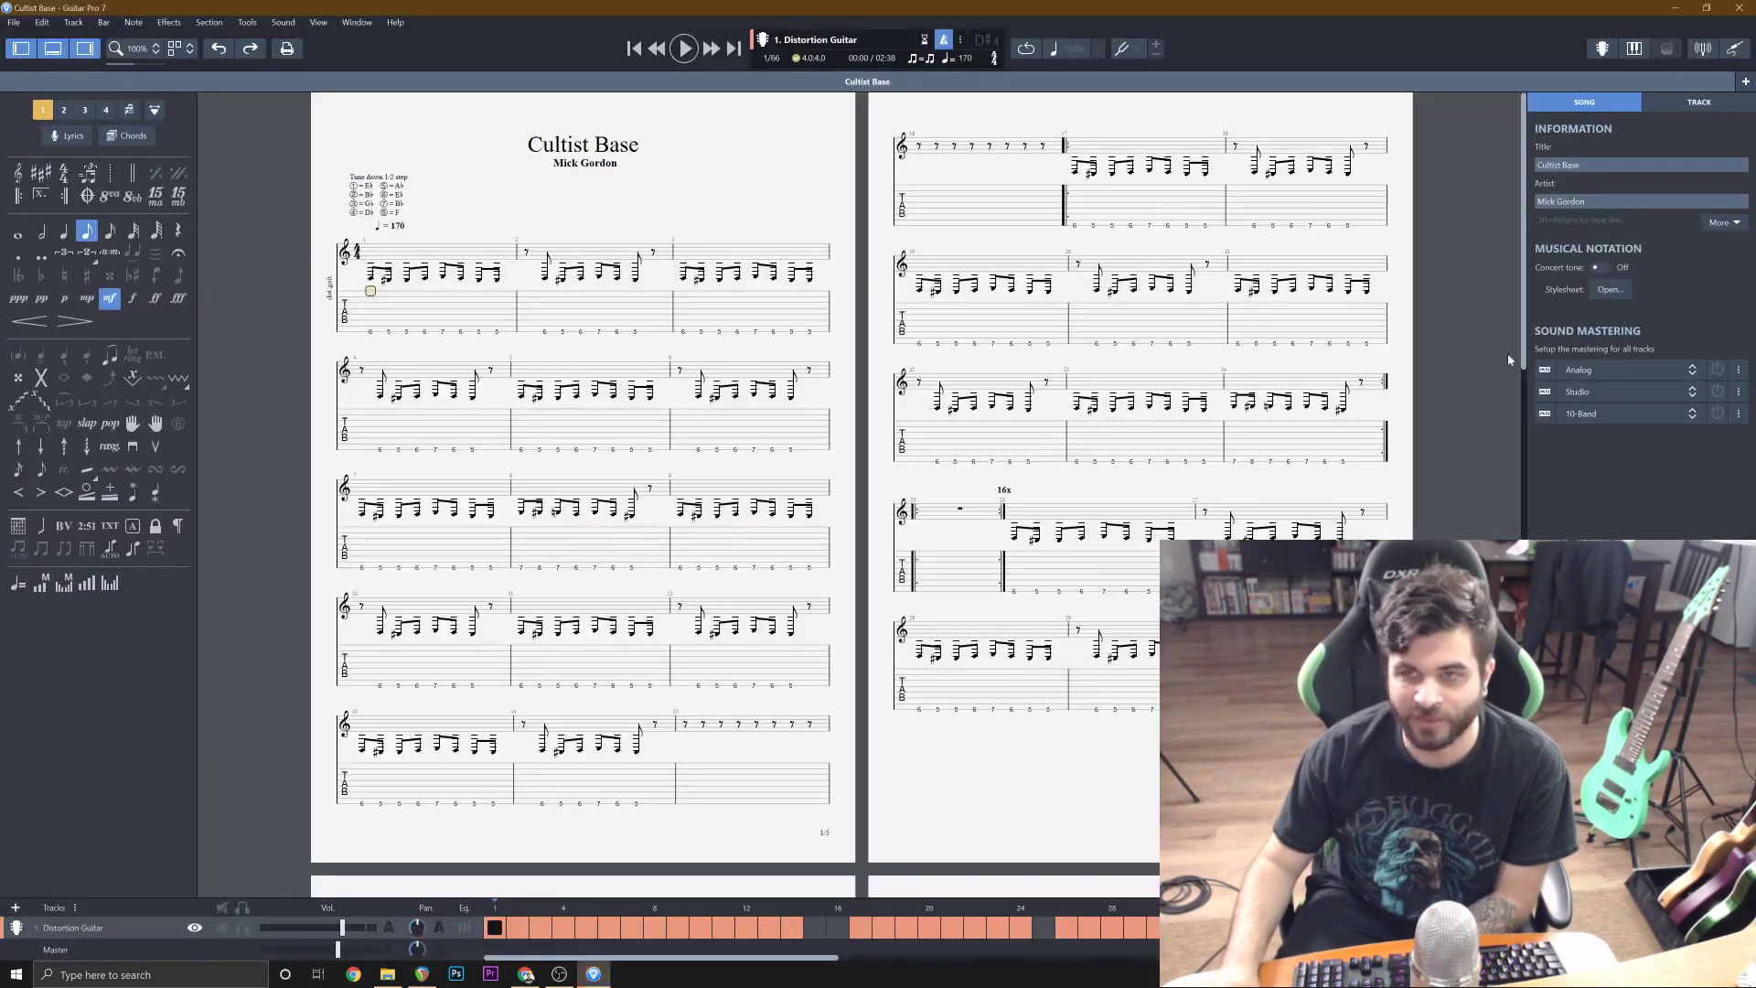
click(1677, 6)
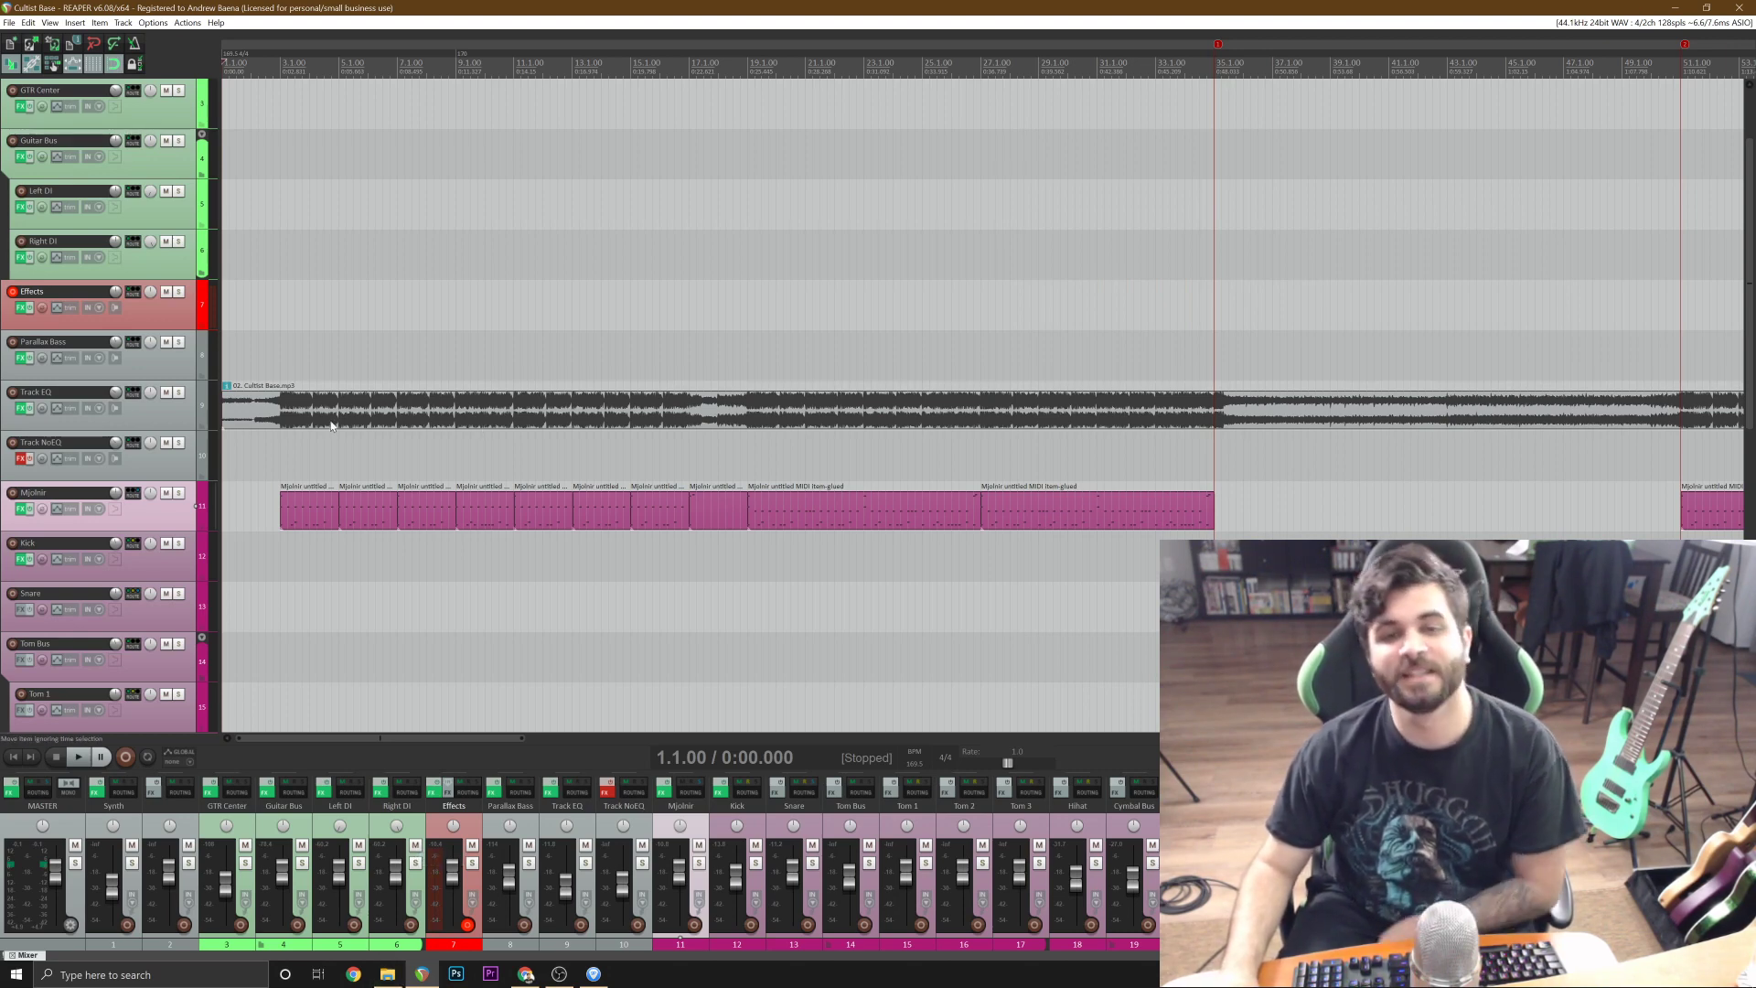
Split the Cultist Base.mp3 item at bar 3, move its intro piece onto Track NoEQ, and save the project.
click(297, 421)
scroll(302, 421, up, 3)
click(341, 425)
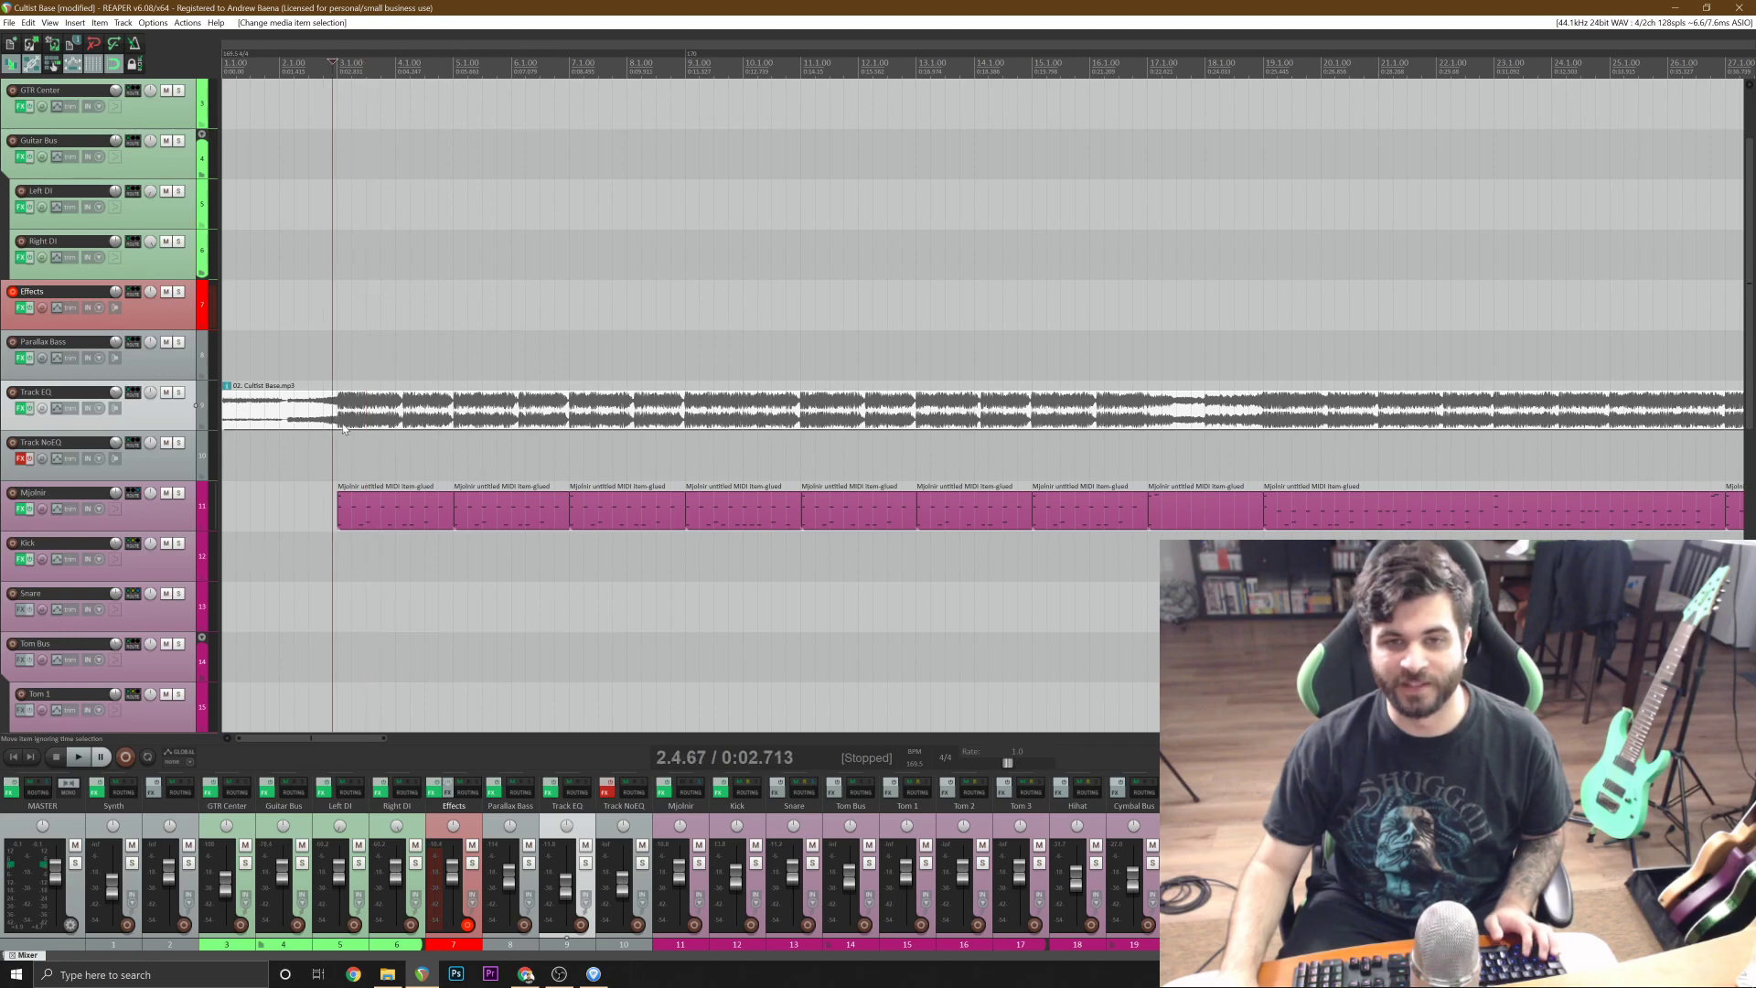
click(339, 418)
scroll(340, 418, up, 3)
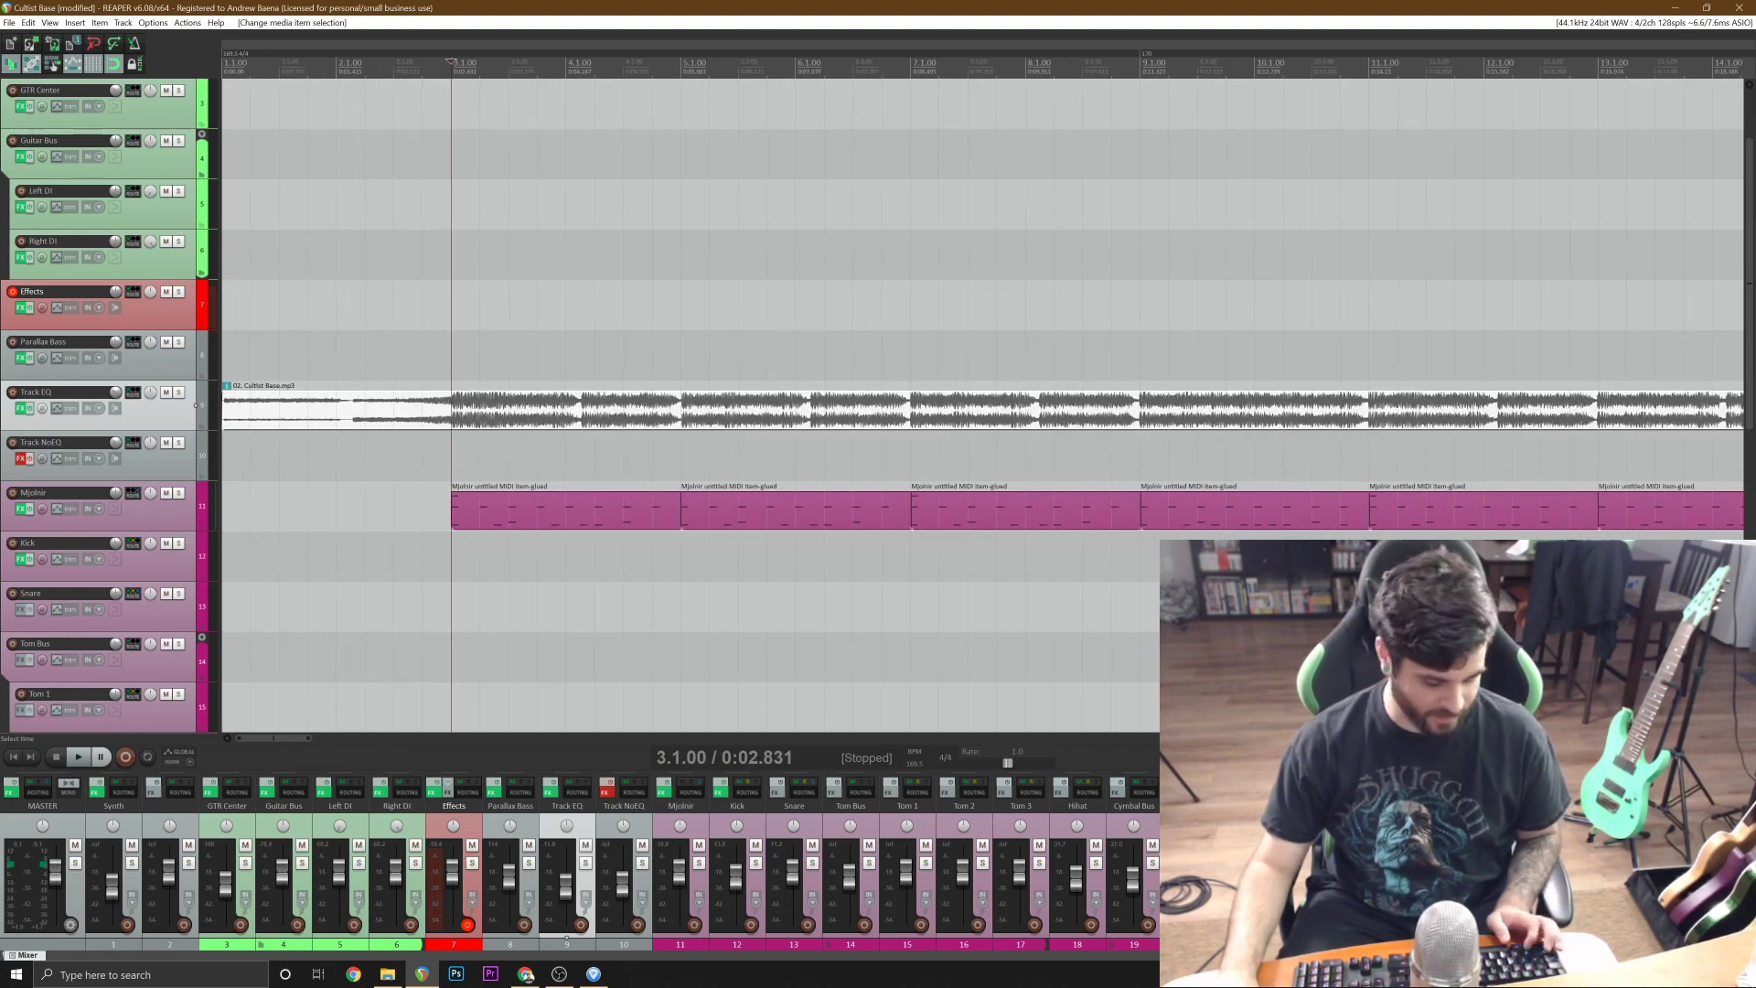
key(s)
drag(366, 416, 384, 461)
scroll(411, 530, down, 5)
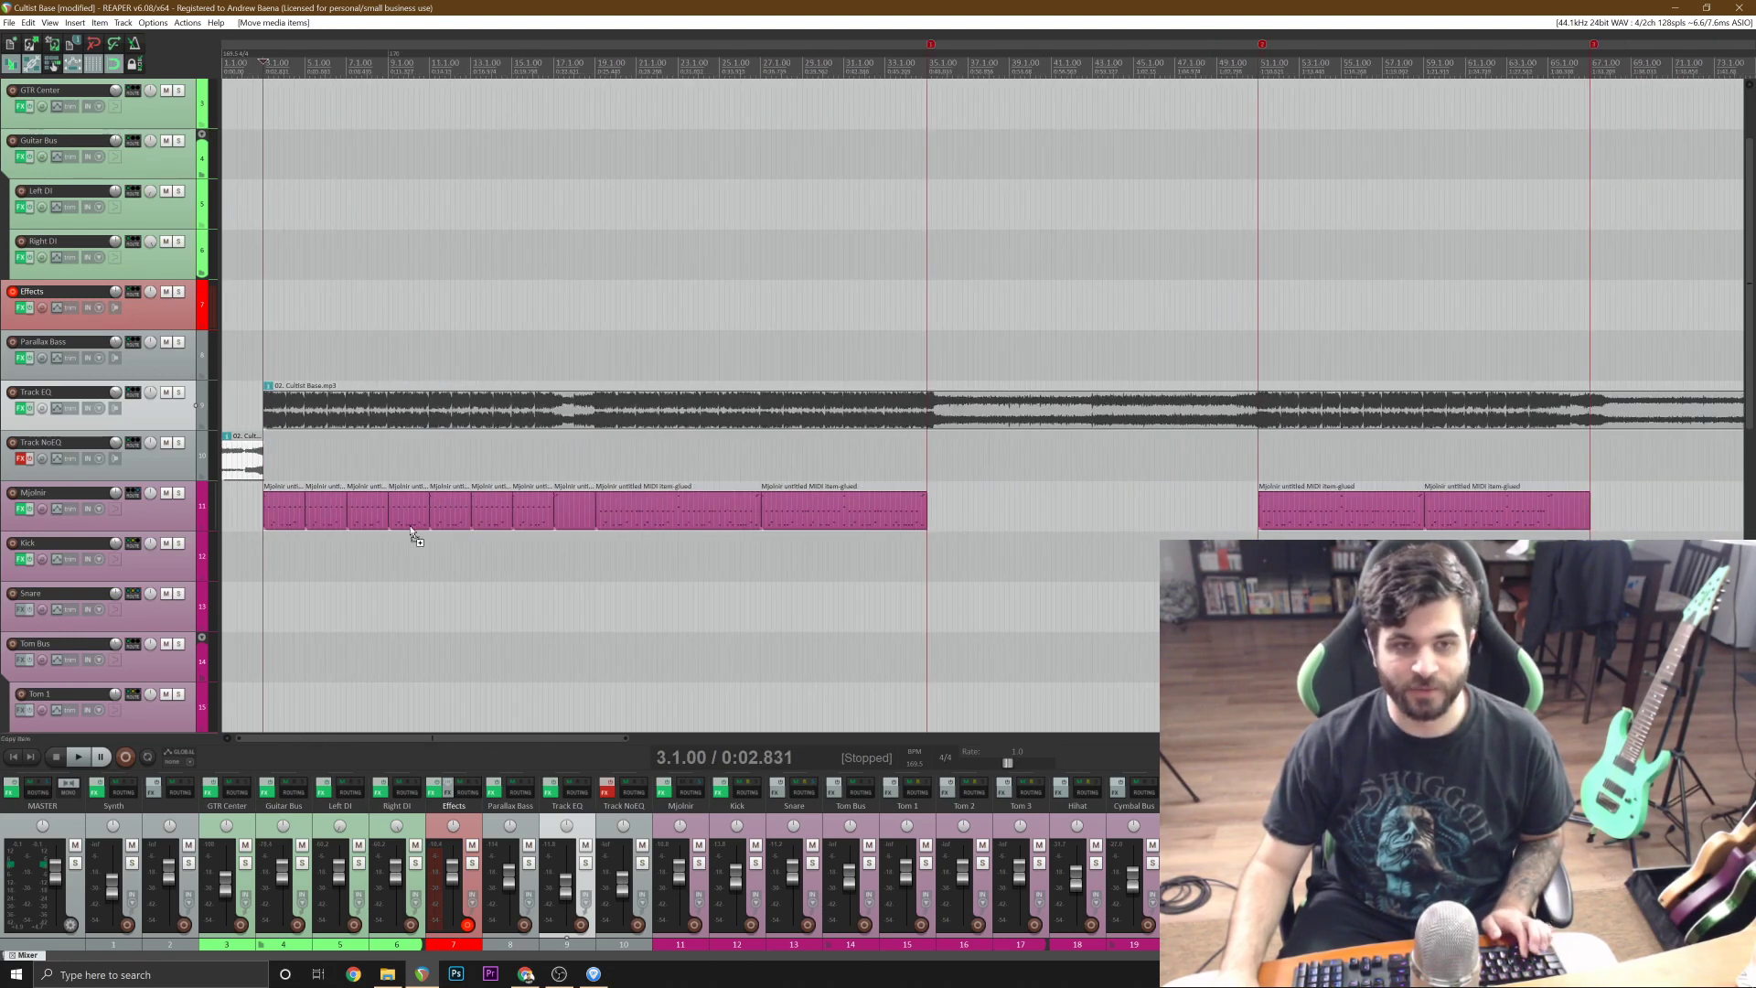
key(ctrl+s)
click(13, 756)
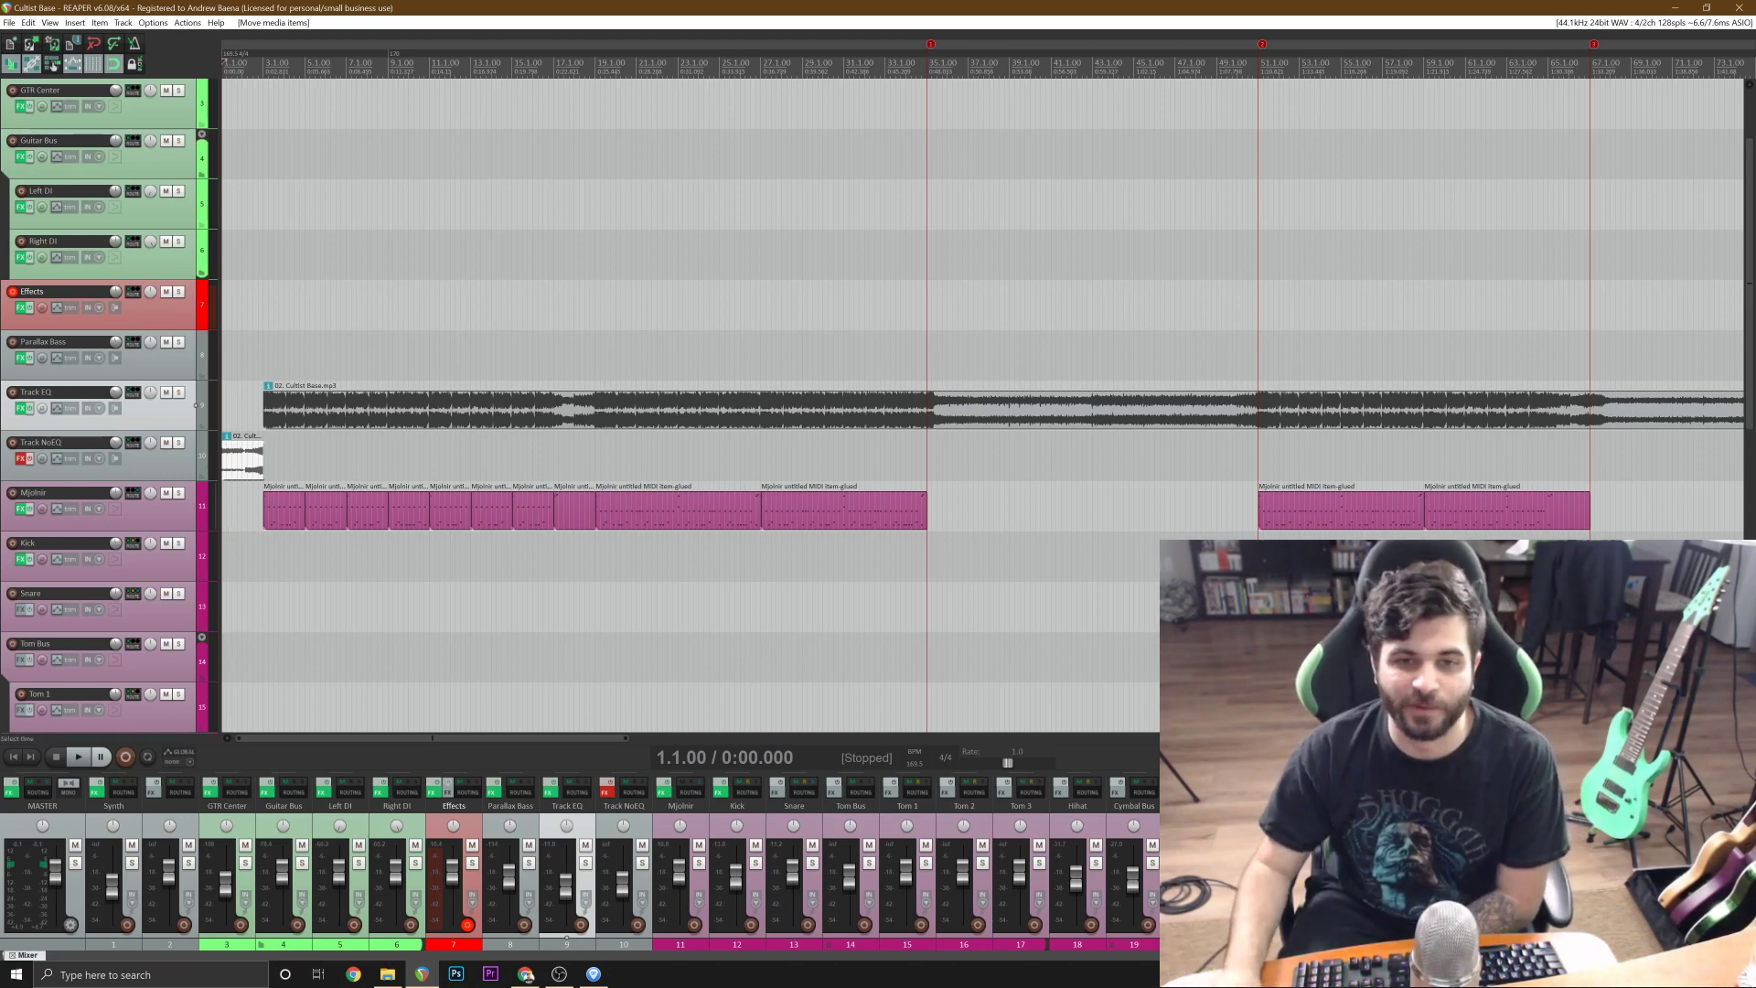
Play the song from the start through the first drum section to review the programmed drums against the audio.
scroll(983, 405, up, 3)
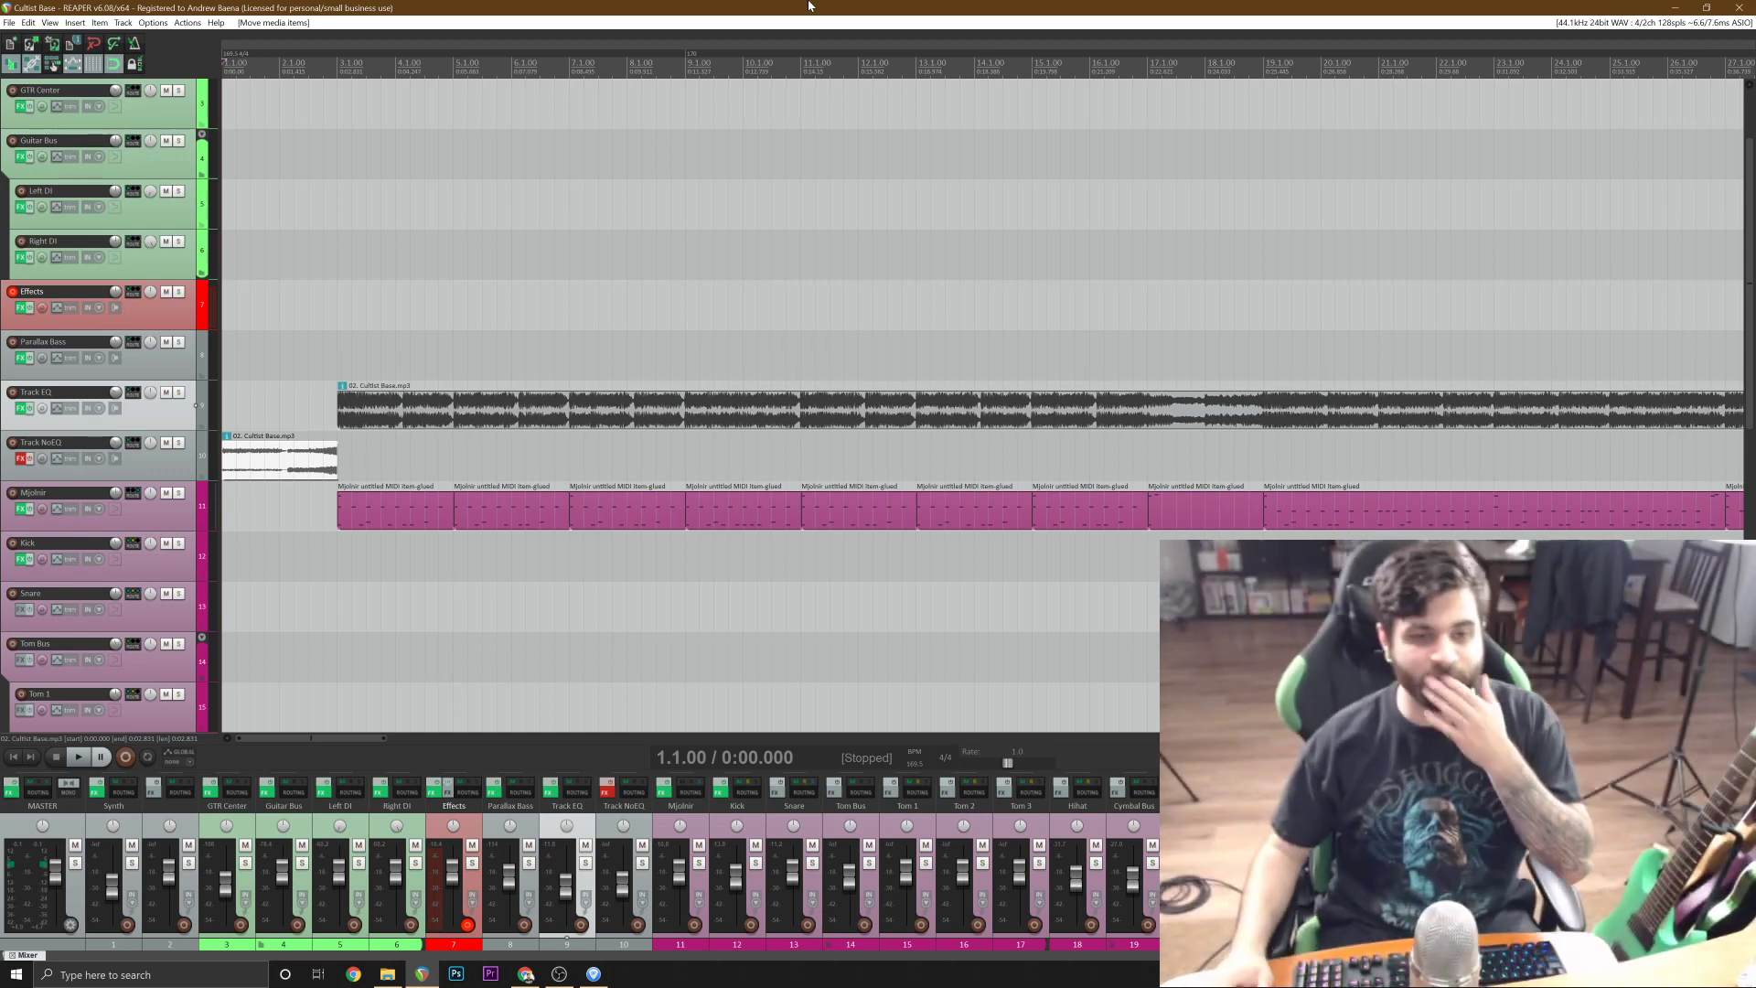
scroll(865, 496, down, 10)
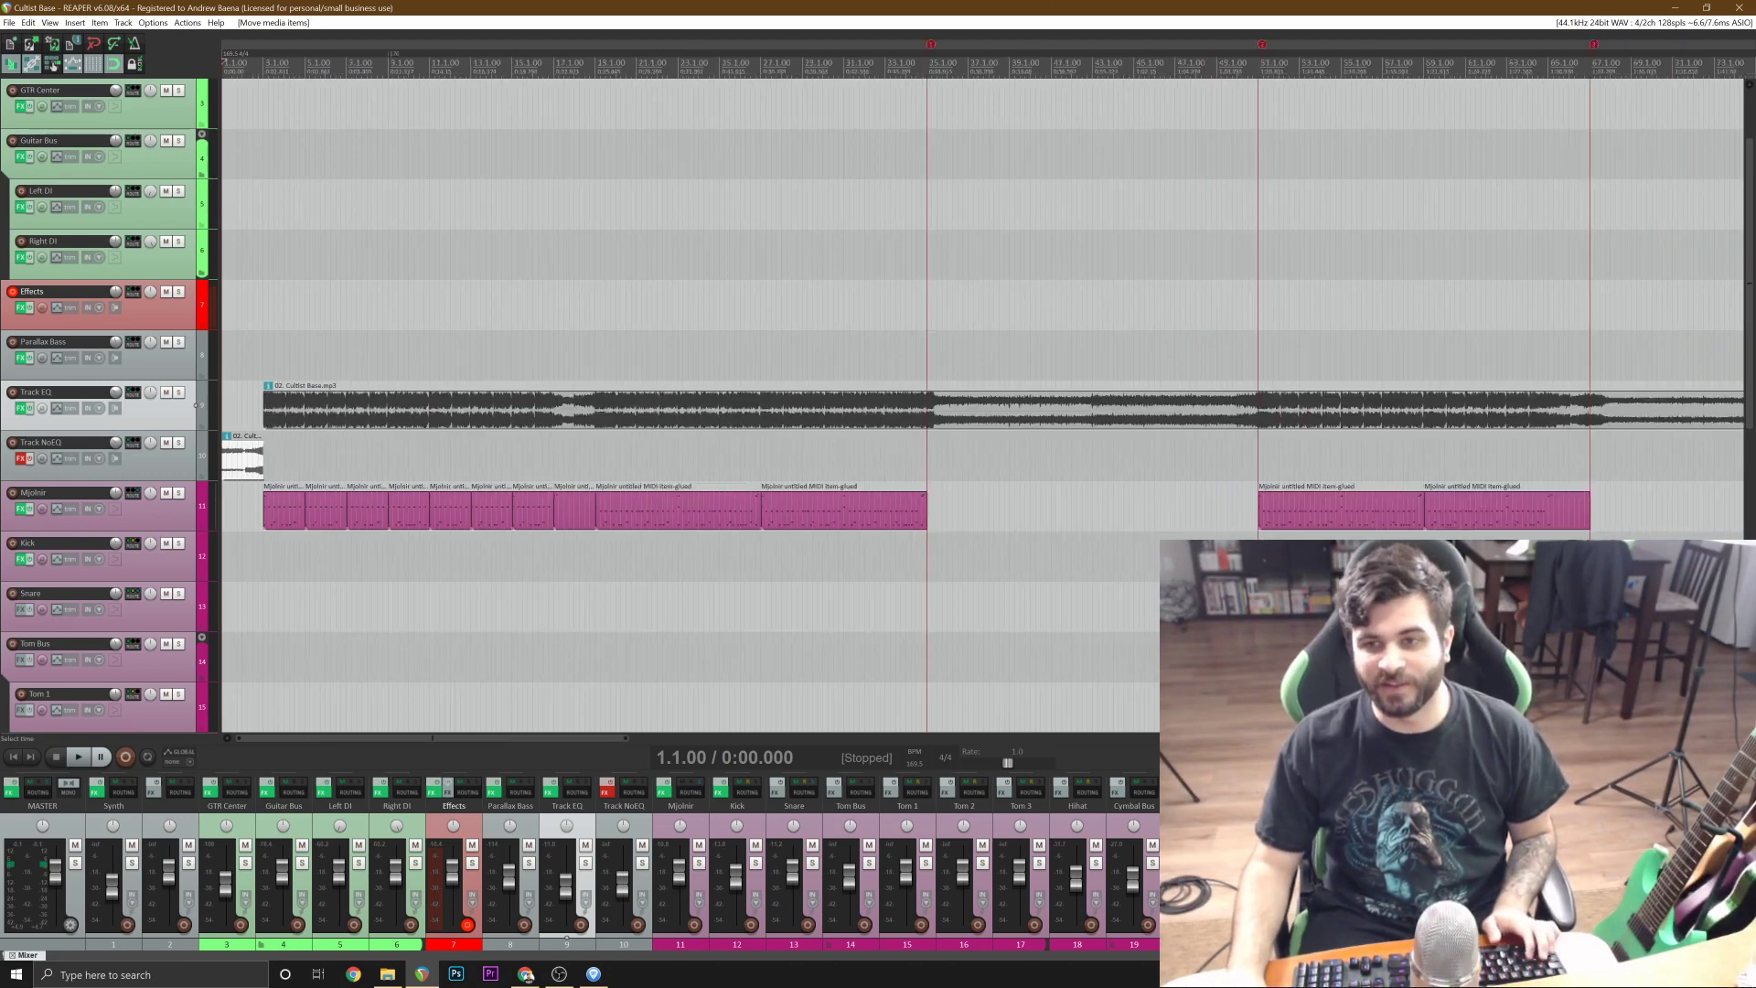
scroll(874, 495, up, 8)
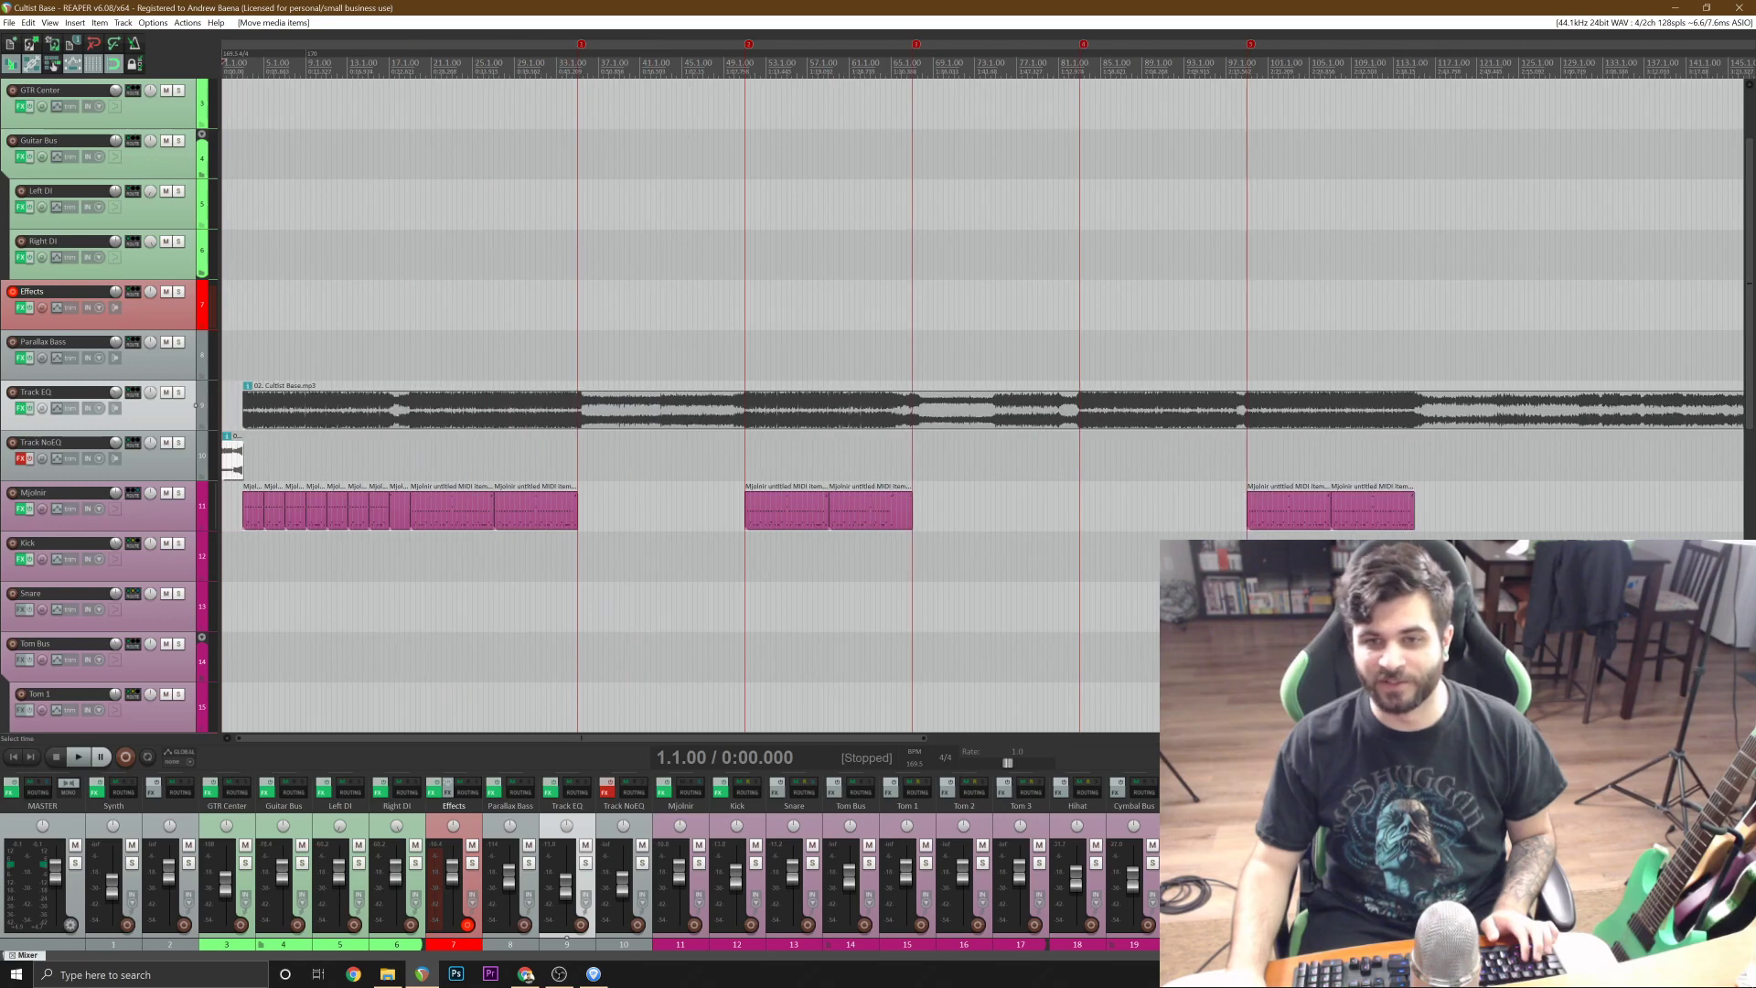
scroll(563, 206, up, 4)
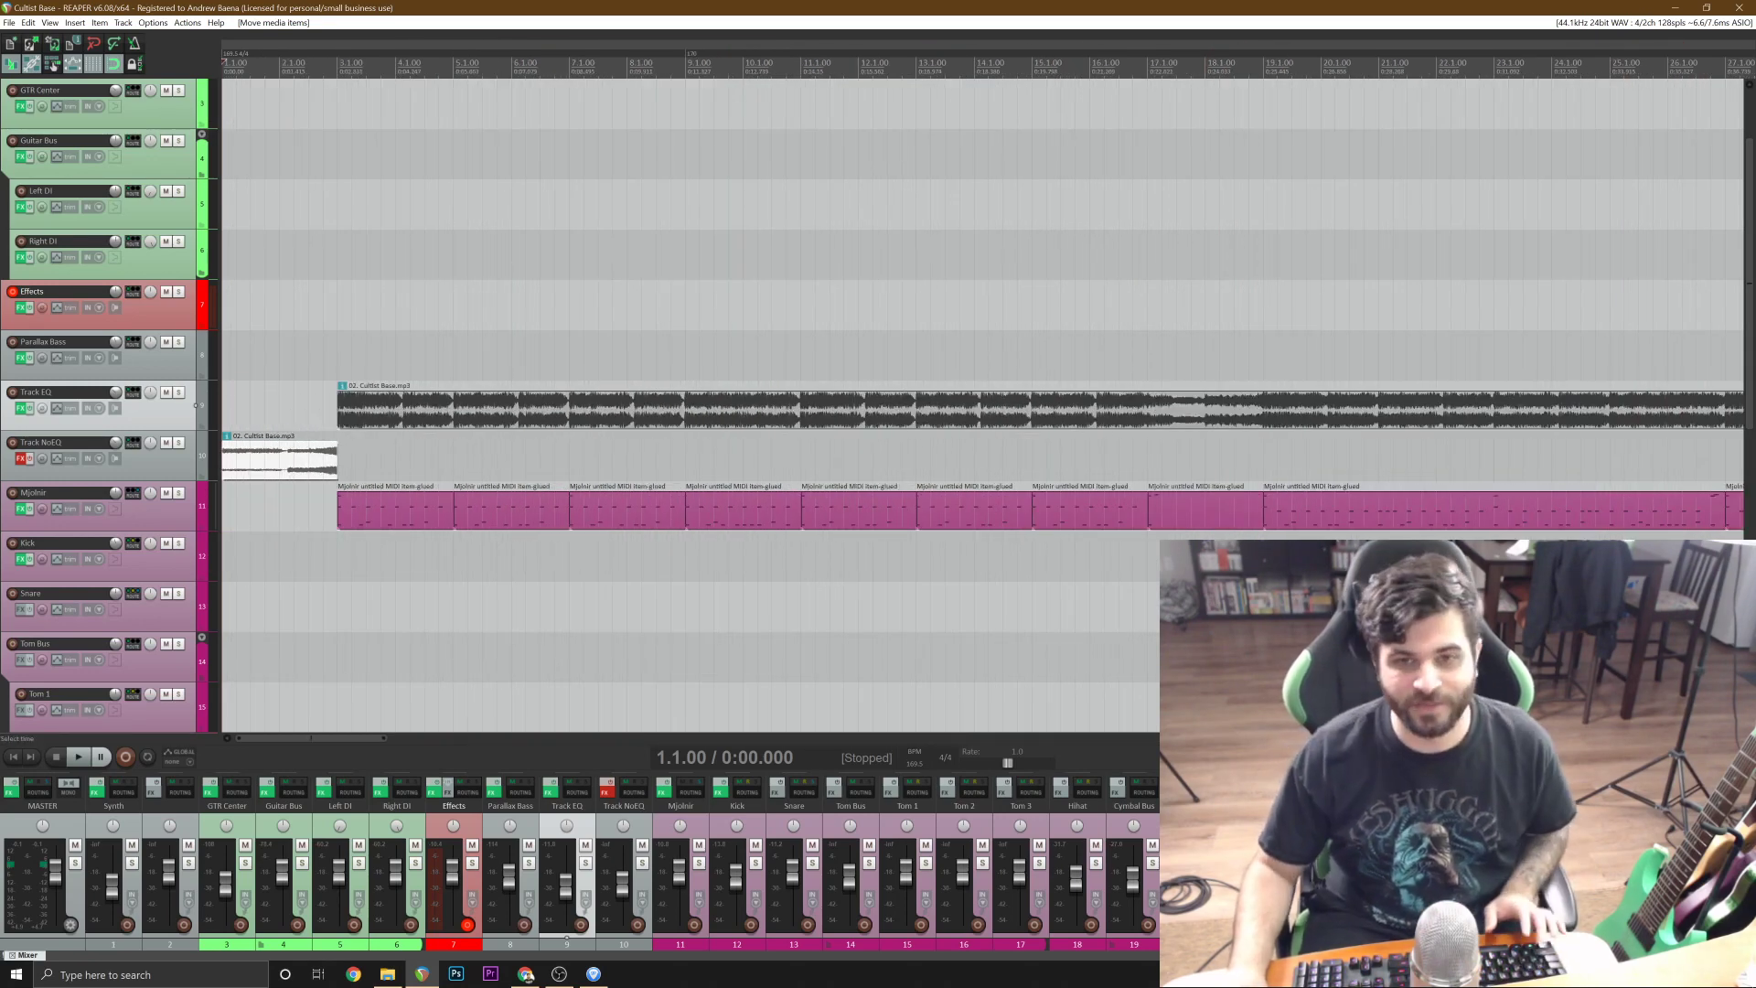
scroll(983, 402, up, 4)
scroll(589, 397, down, 2)
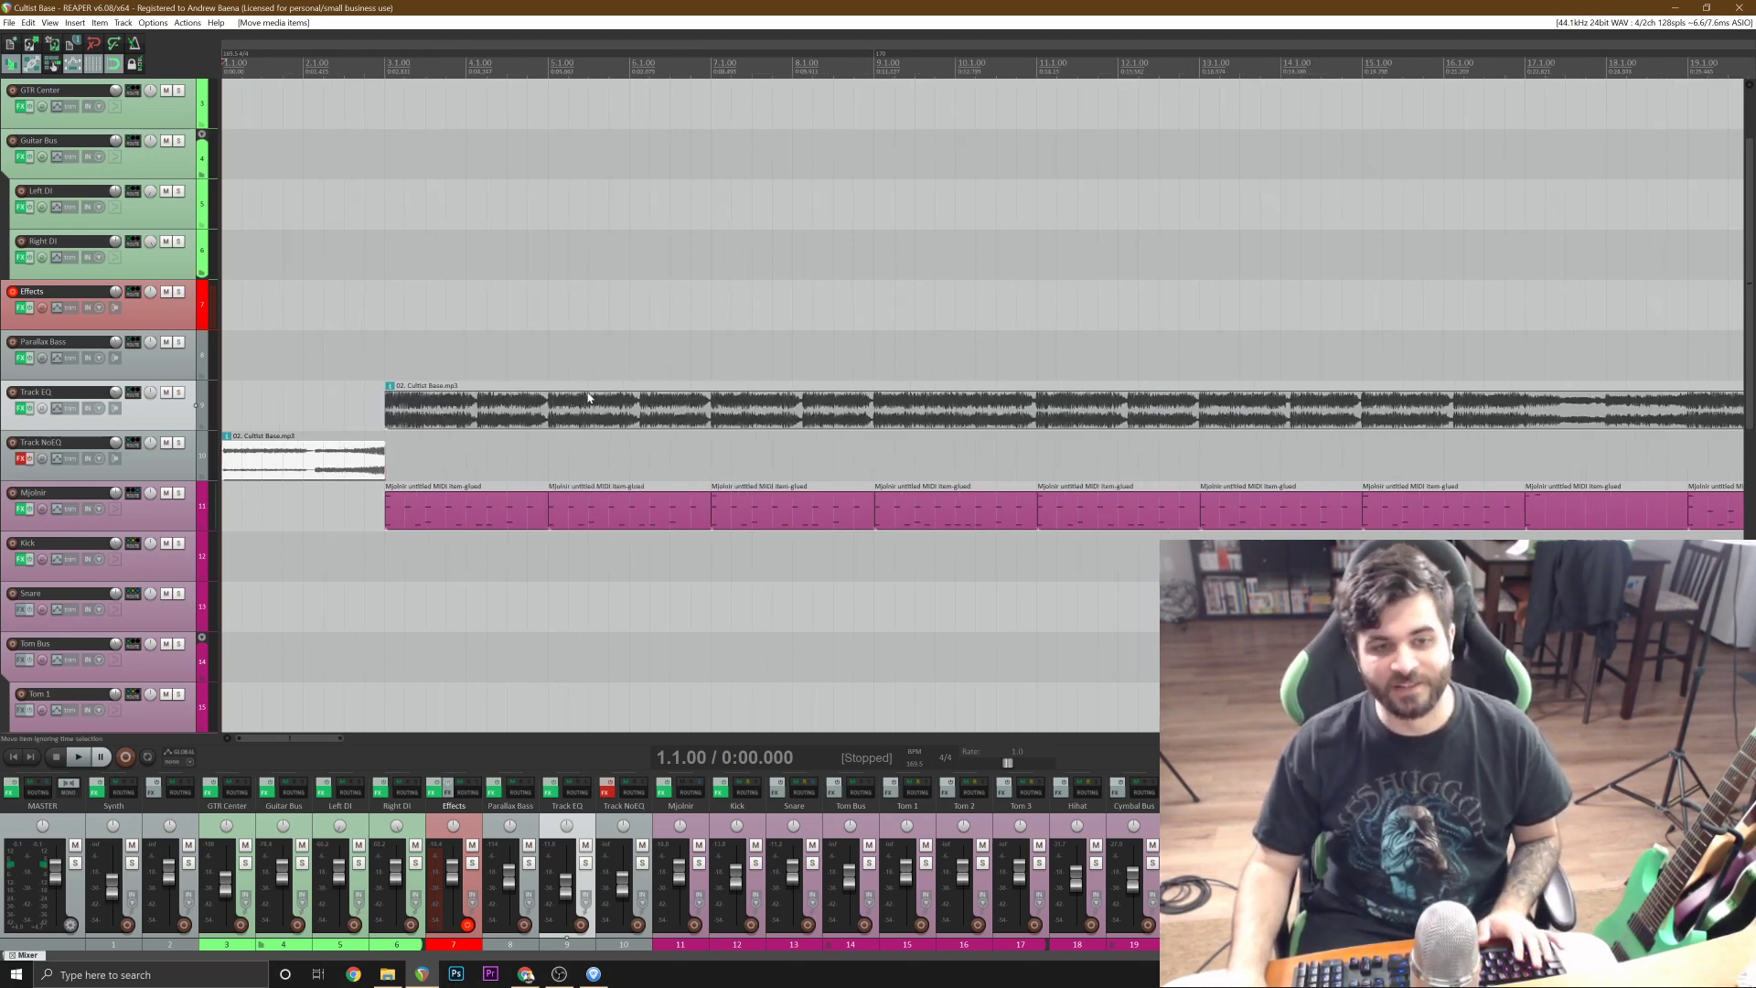
key(space)
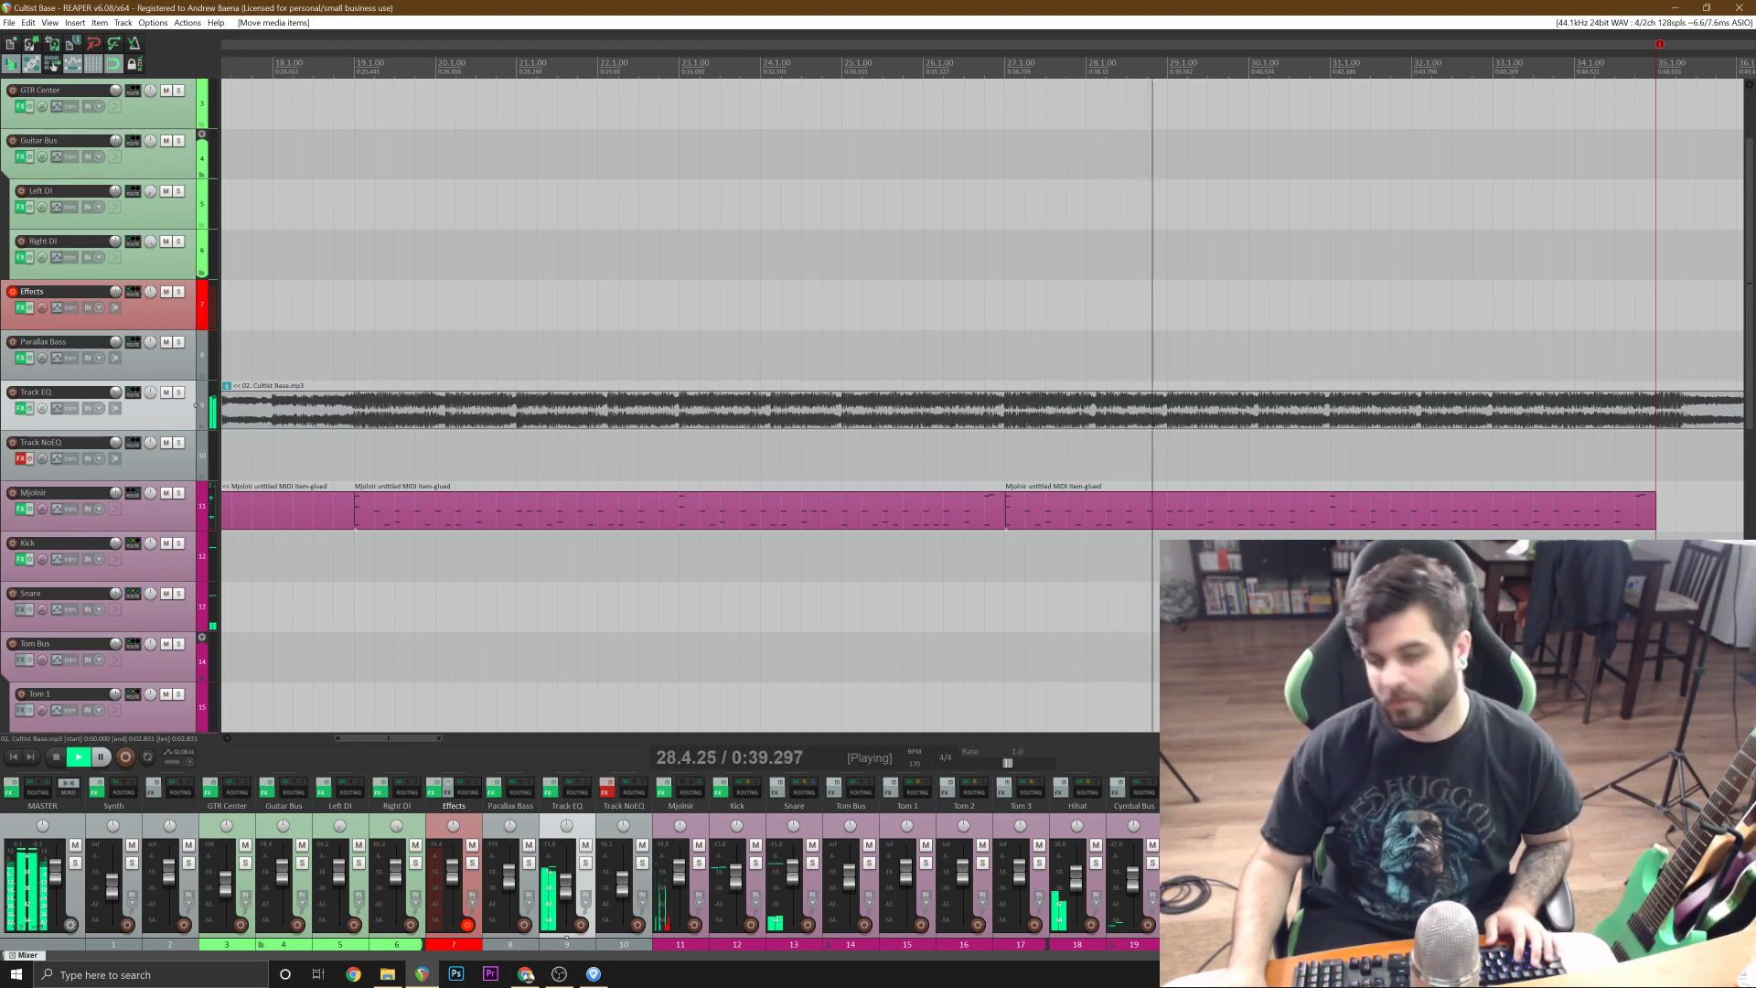
key(minus)
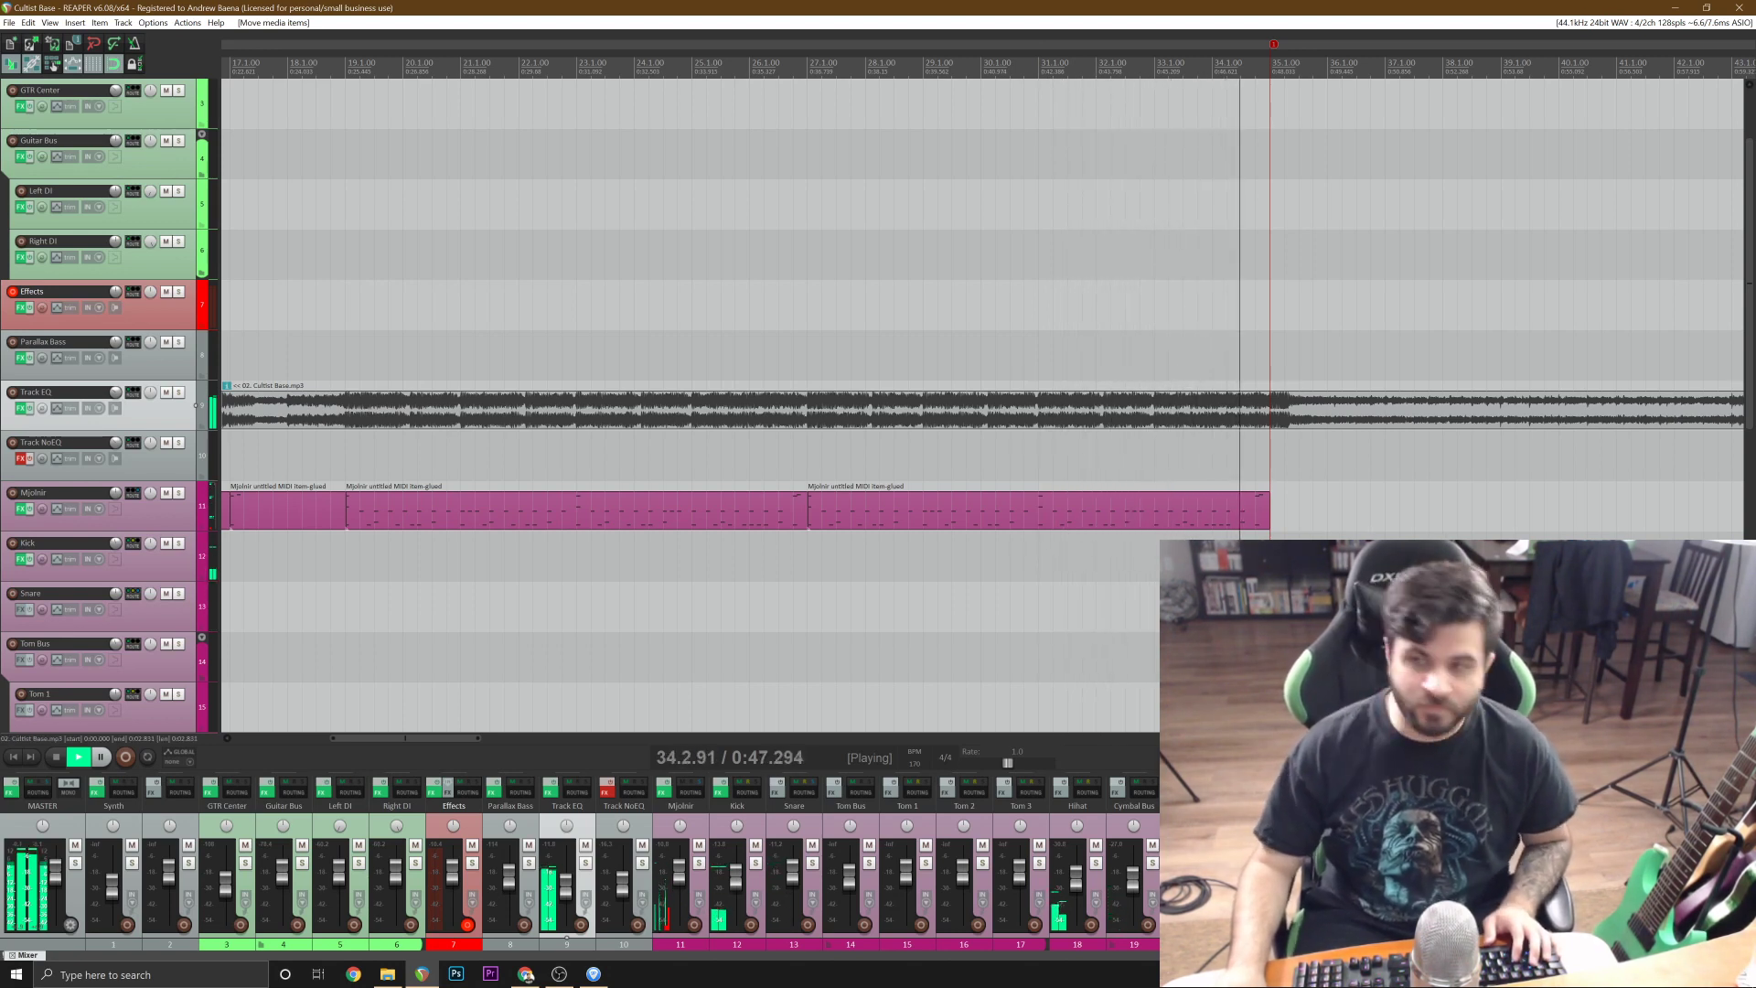
key(space)
scroll(768, 456, down, 5)
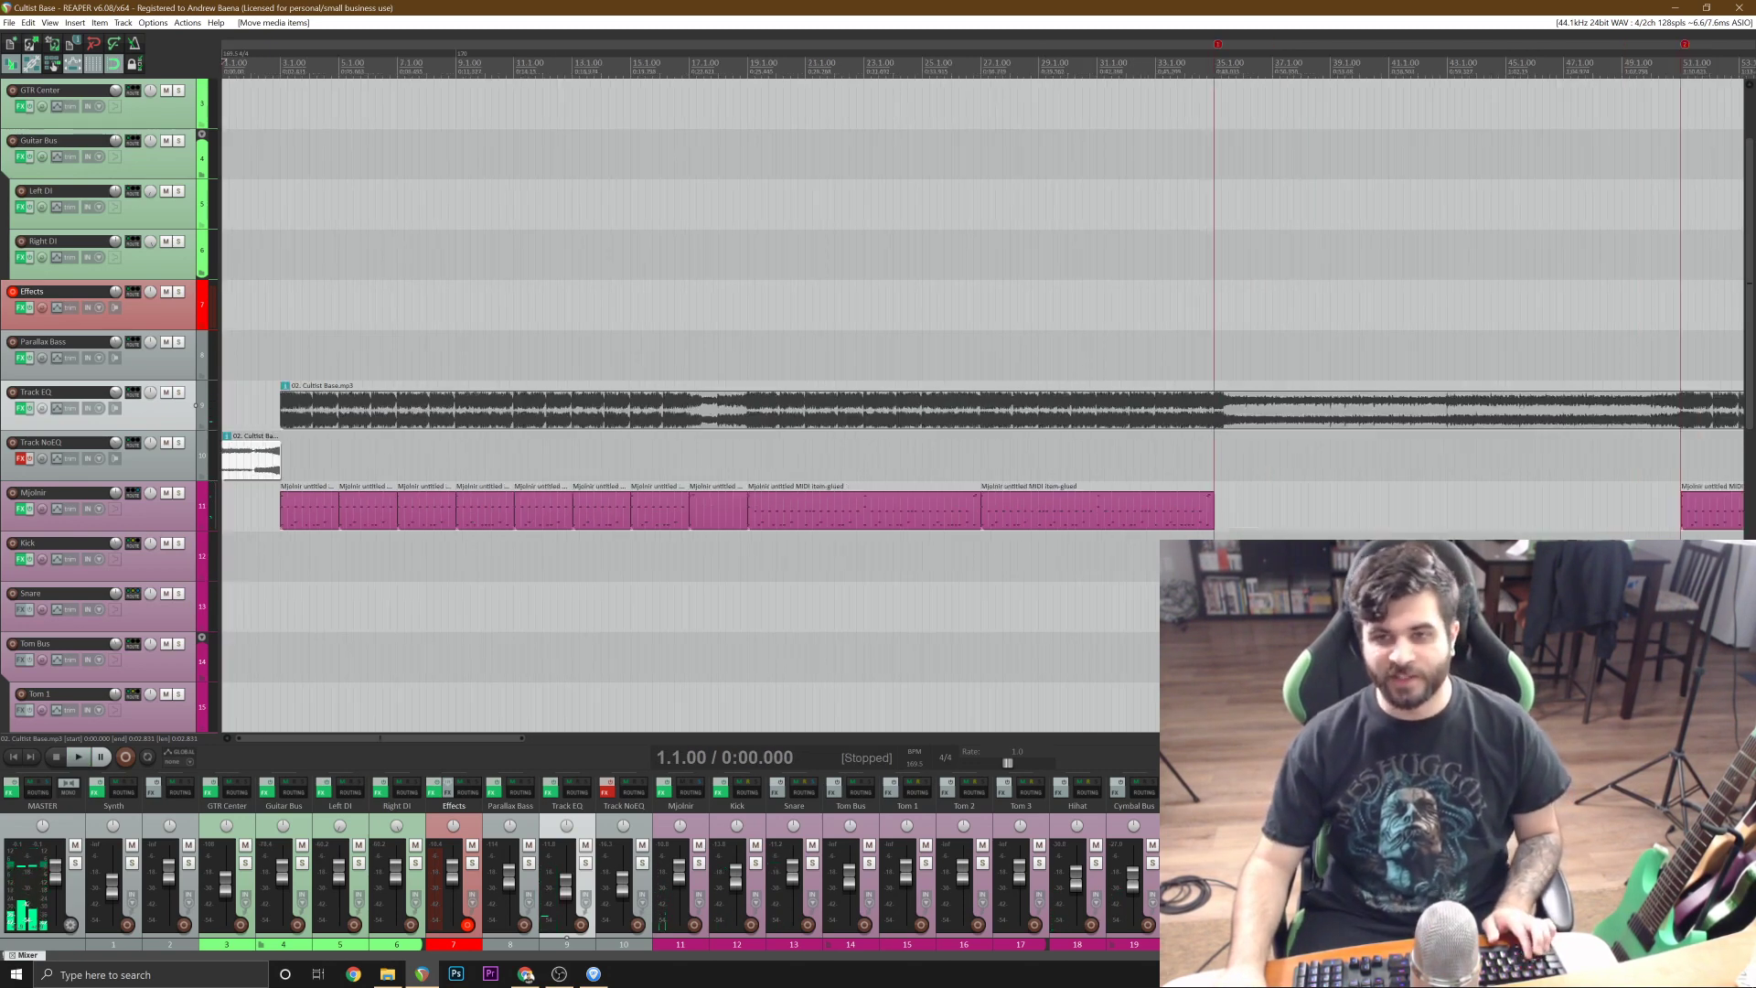
scroll(878, 530, down, 3)
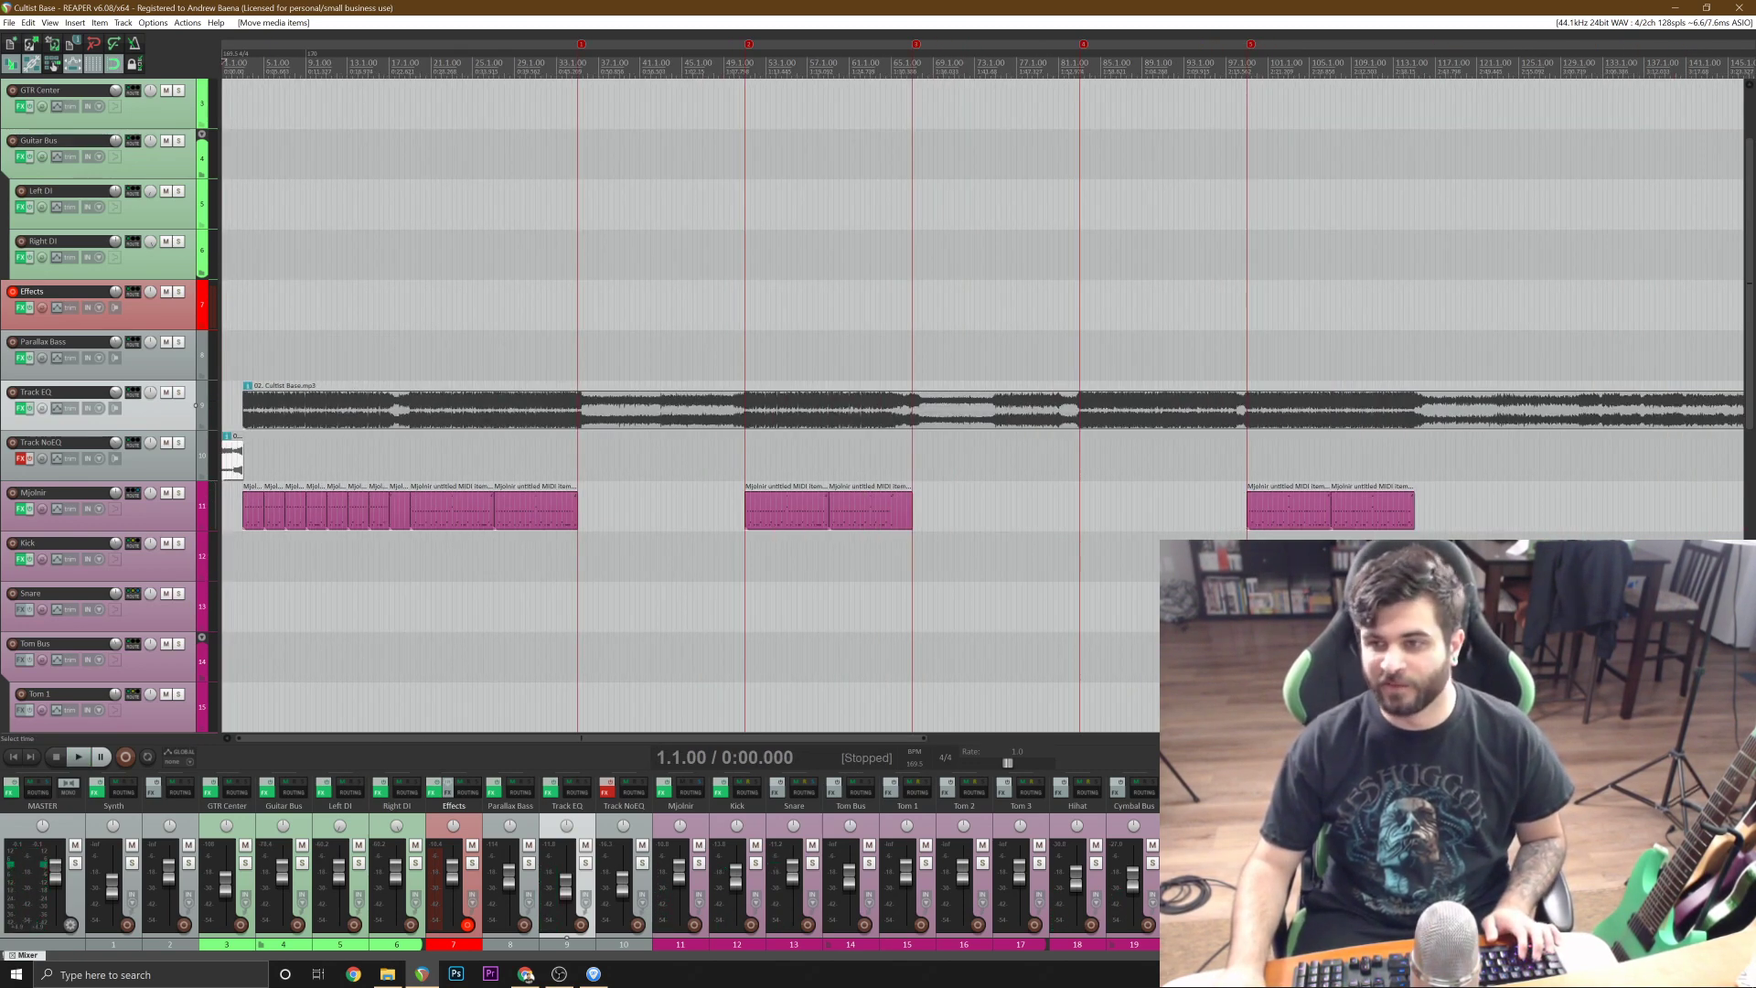
scroll(878, 403, down, 2)
scroll(878, 402, up, 3)
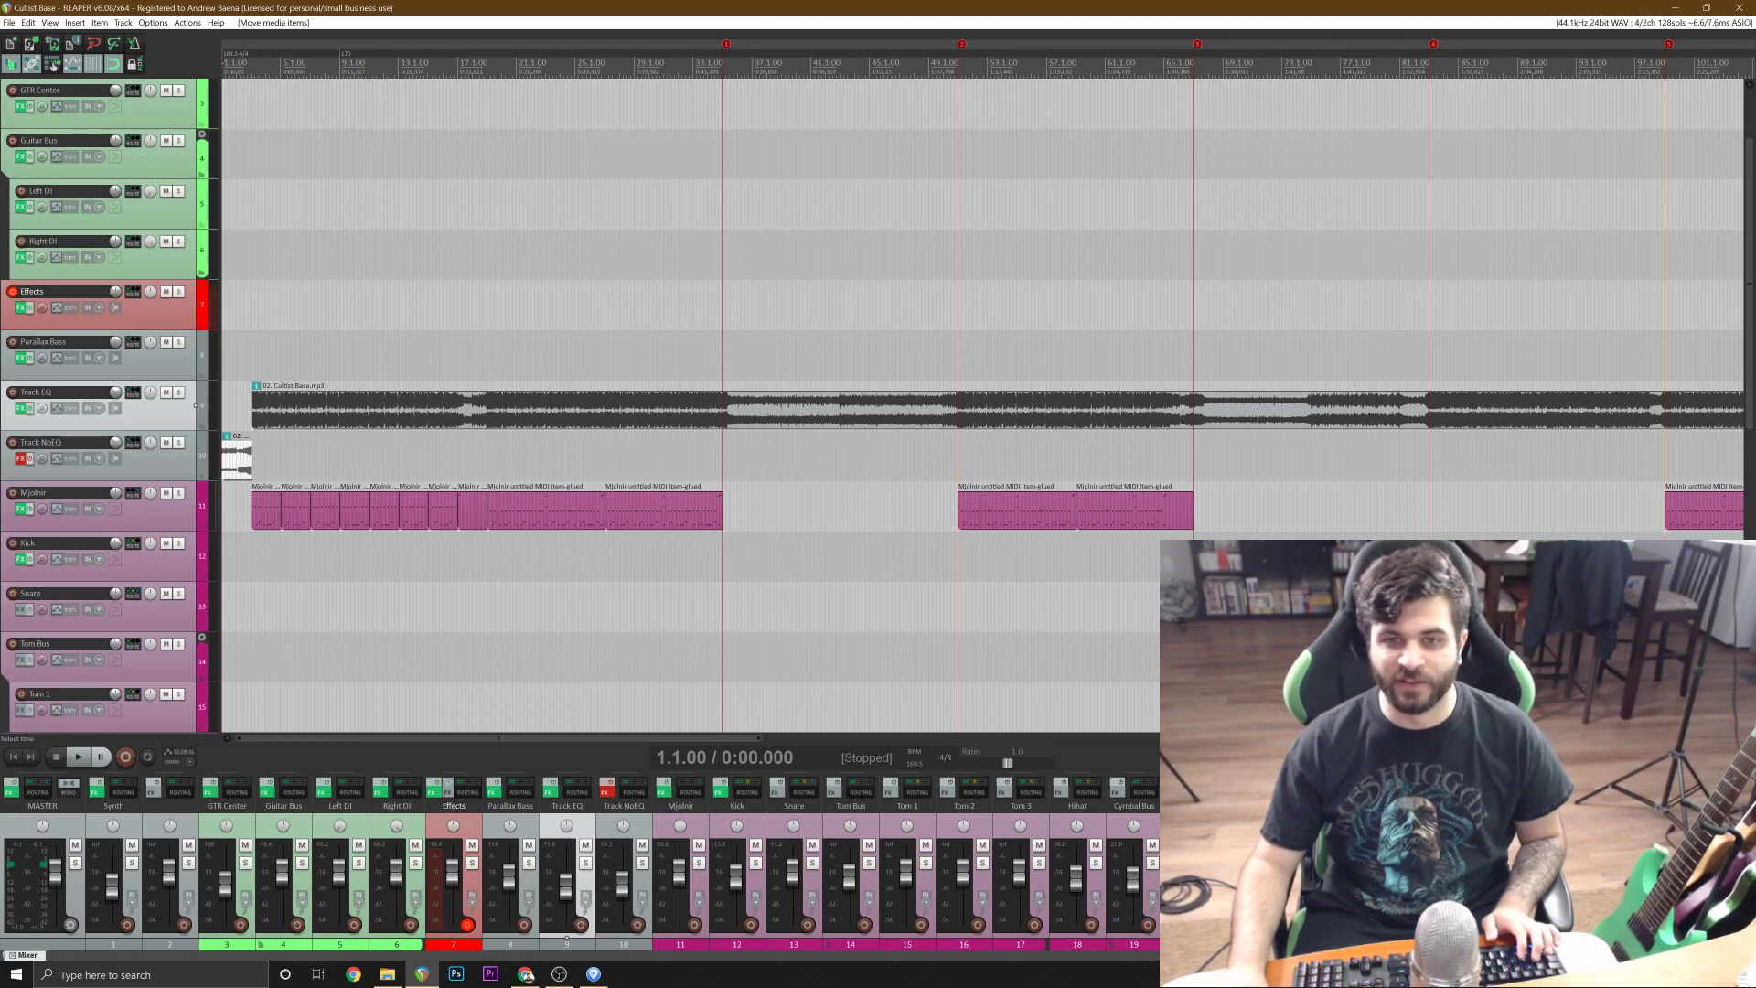
Glue the Mjolnir track's short MIDI items between bars 3 and 19 into one item and save the project.
click(400, 467)
scroll(612, 513, up, 3)
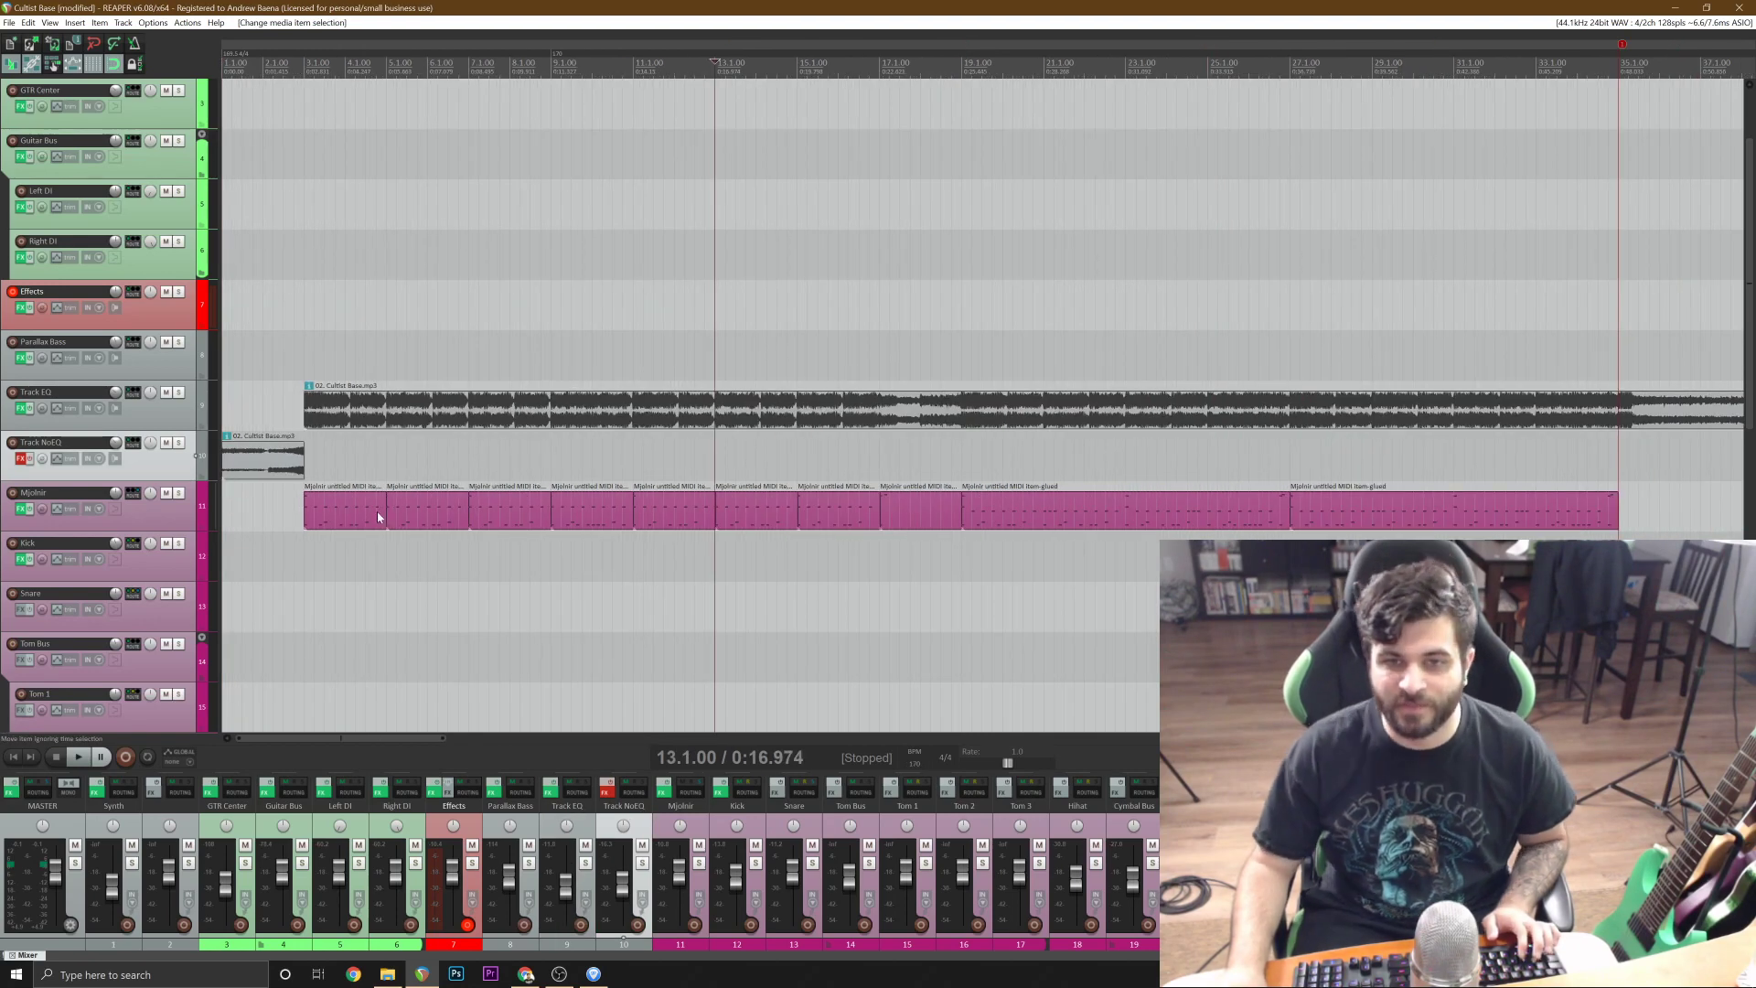
click(377, 517)
shift+click(920, 509)
right_click(918, 503)
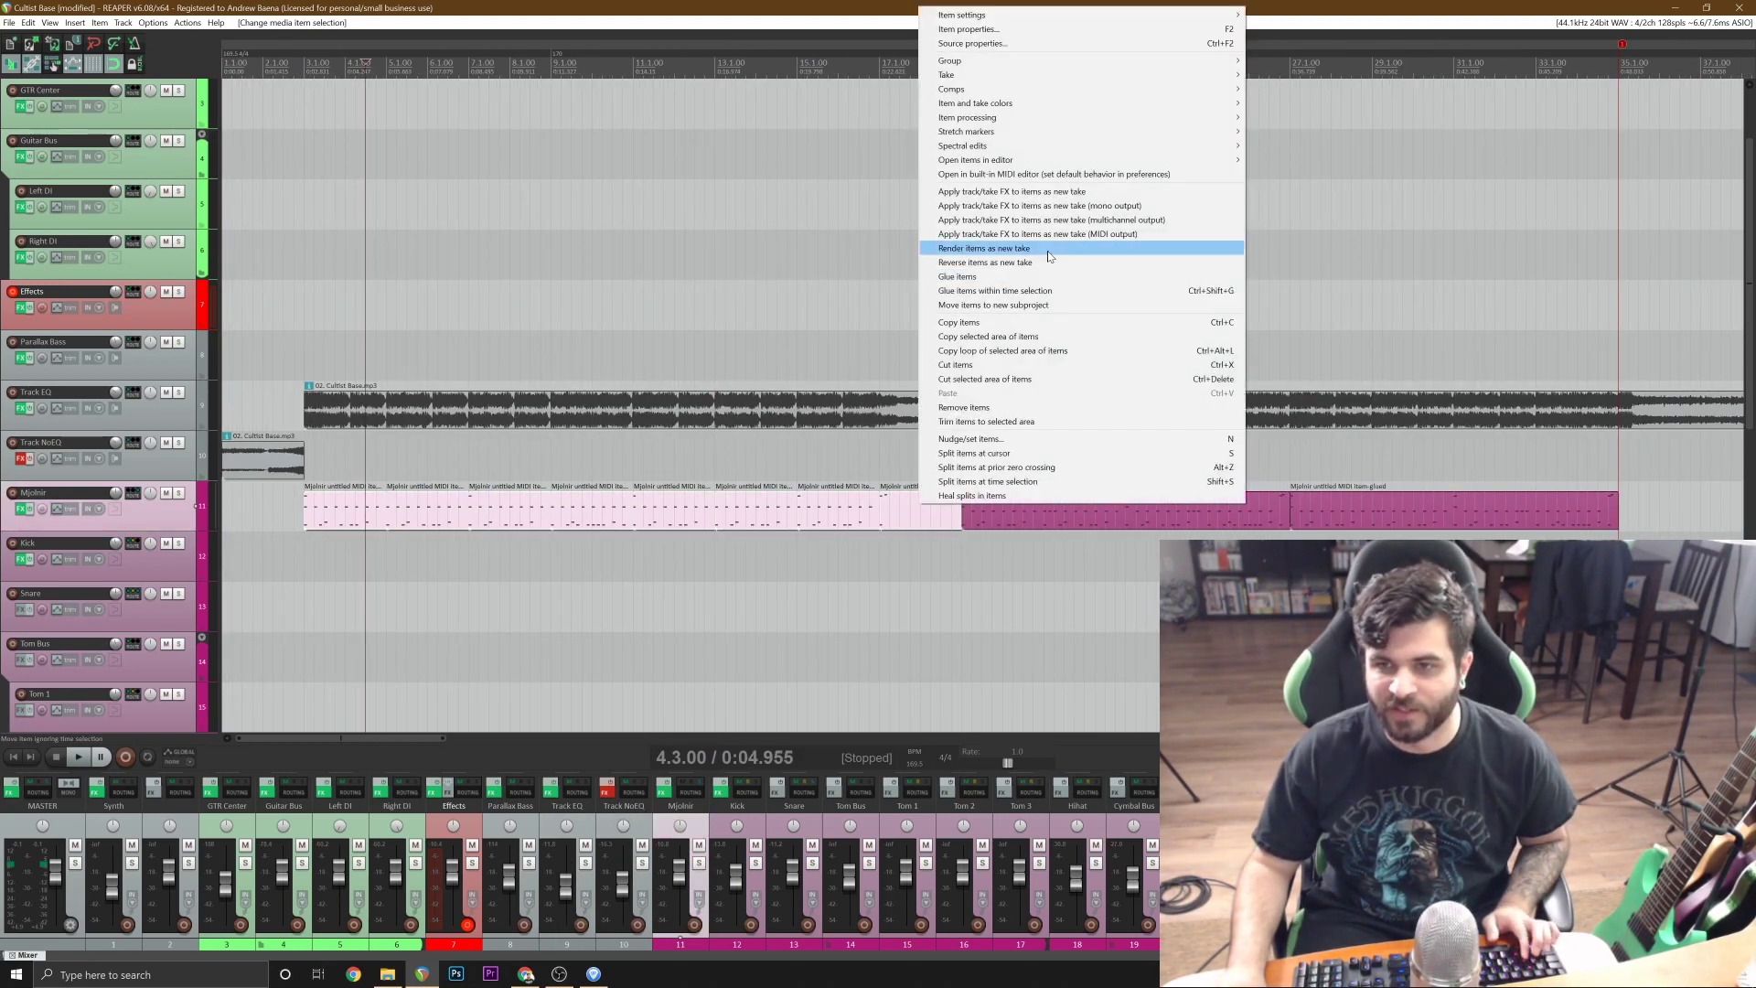
click(1048, 274)
key(ctrl+s)
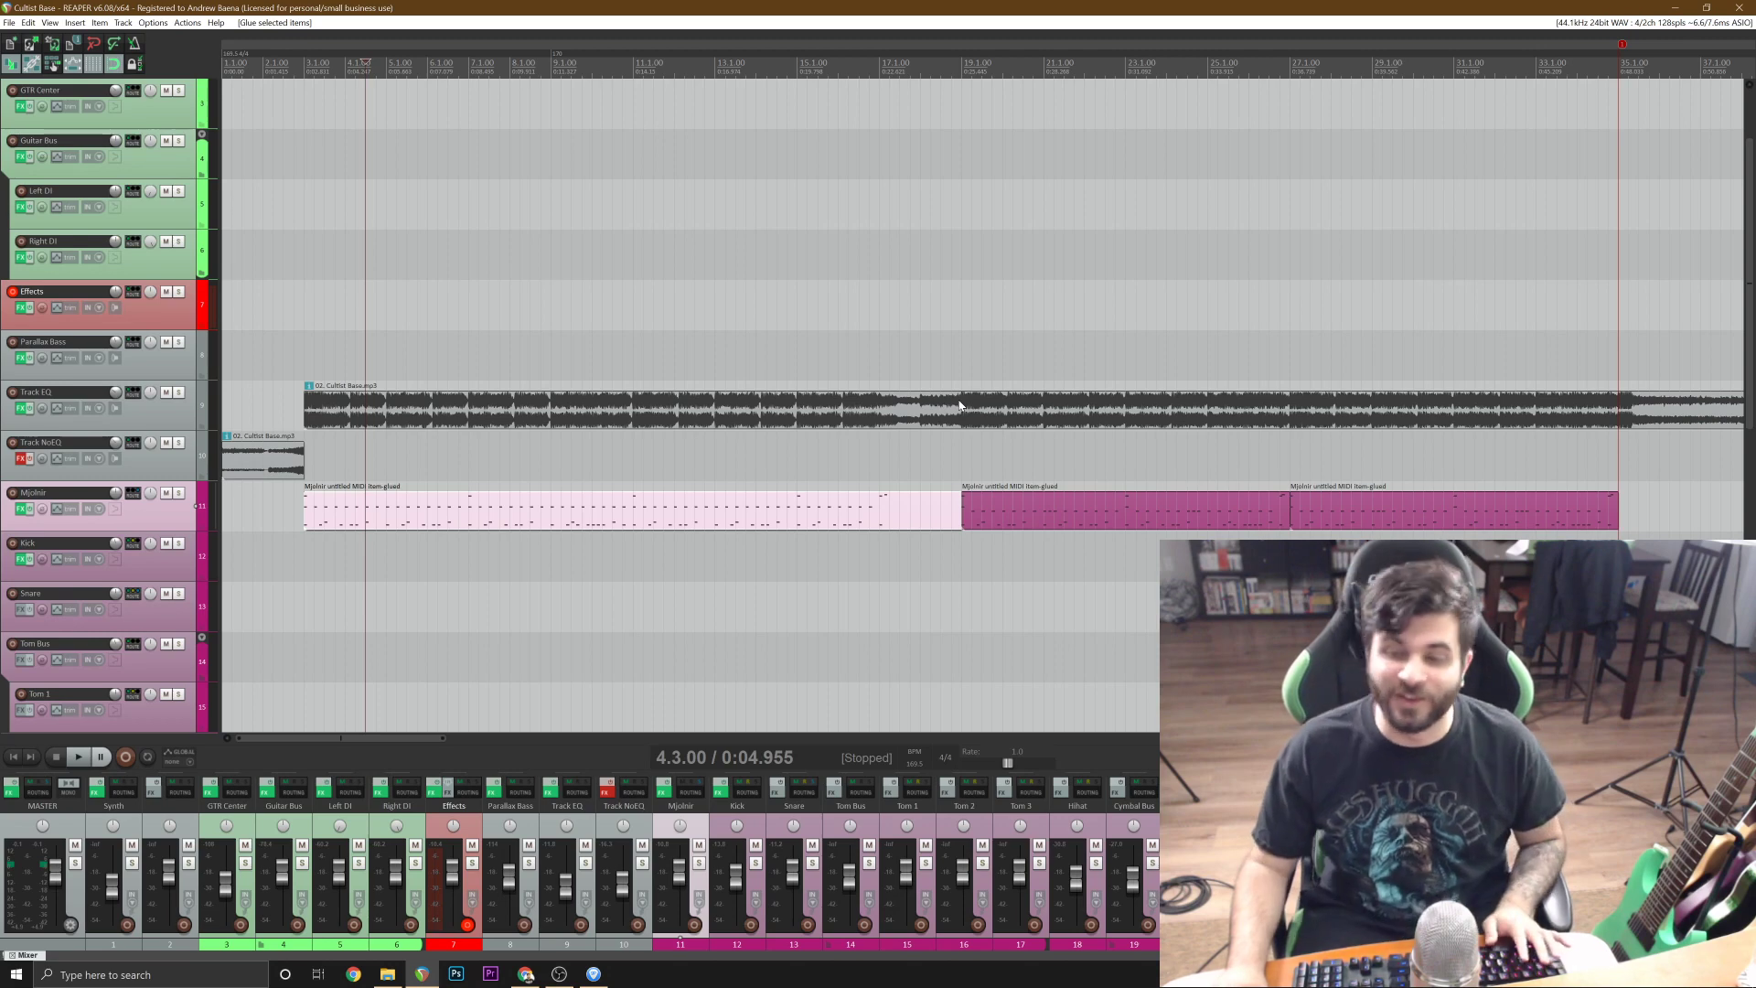
Solo Track EQ and play the original audio from bar 19.
click(980, 502)
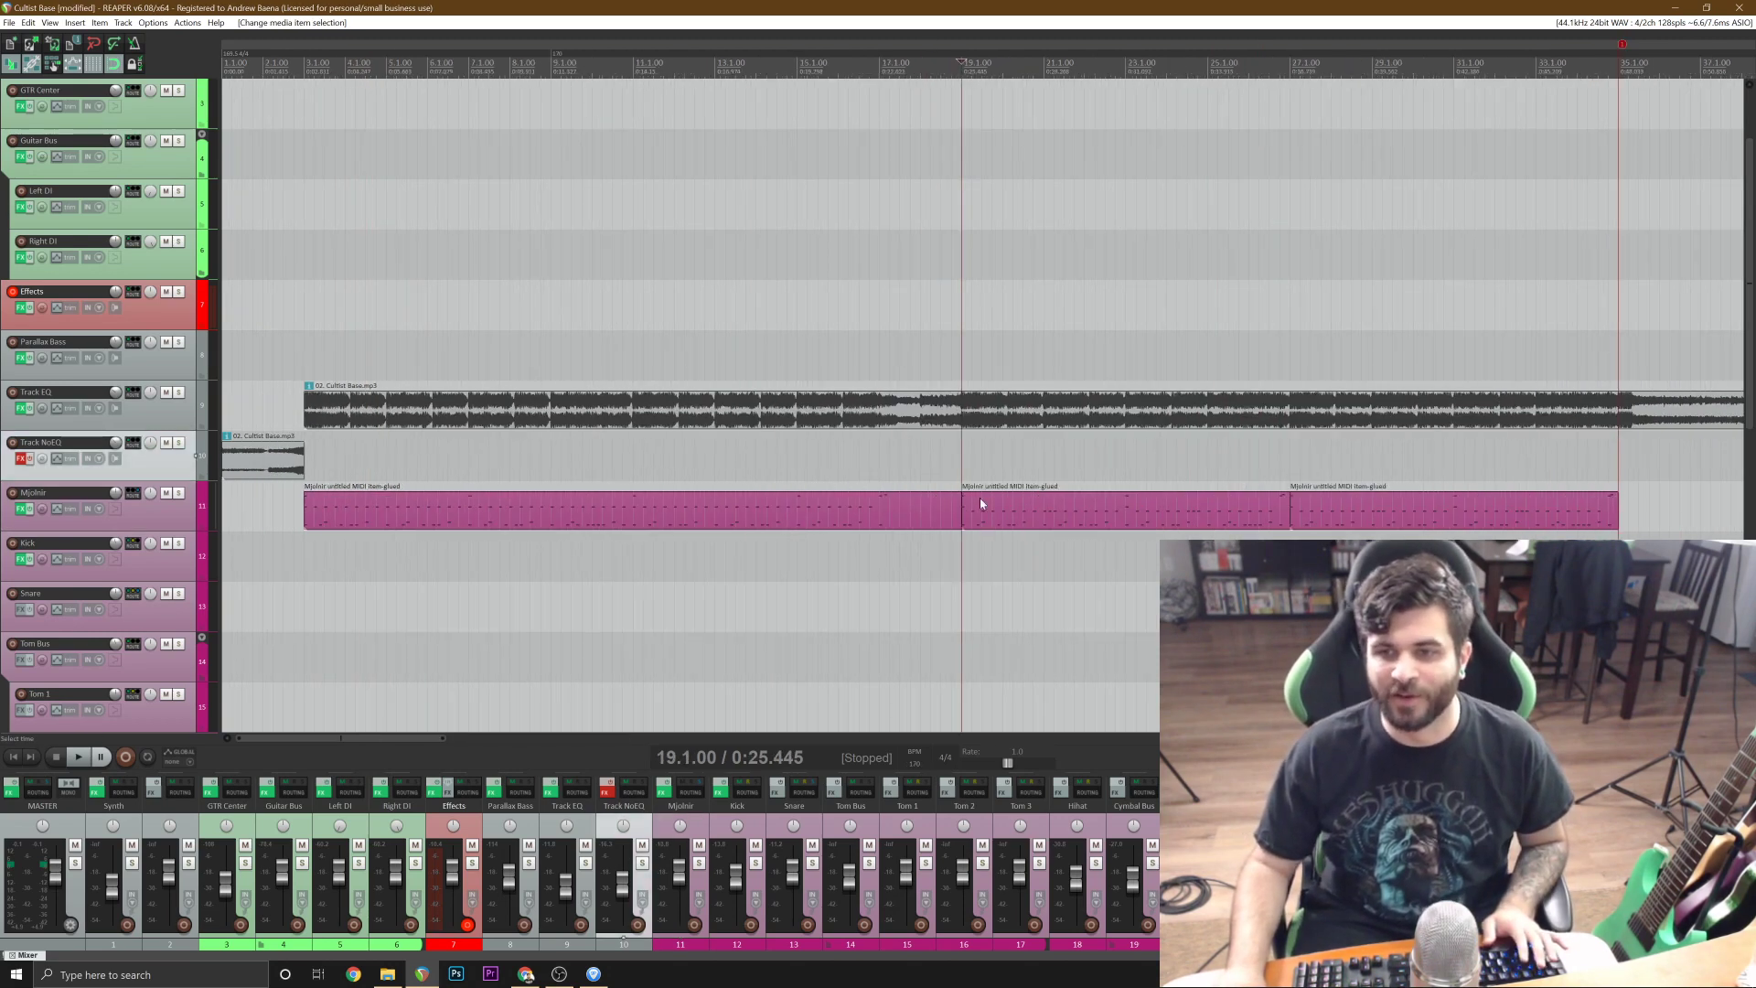
key(ctrl+s)
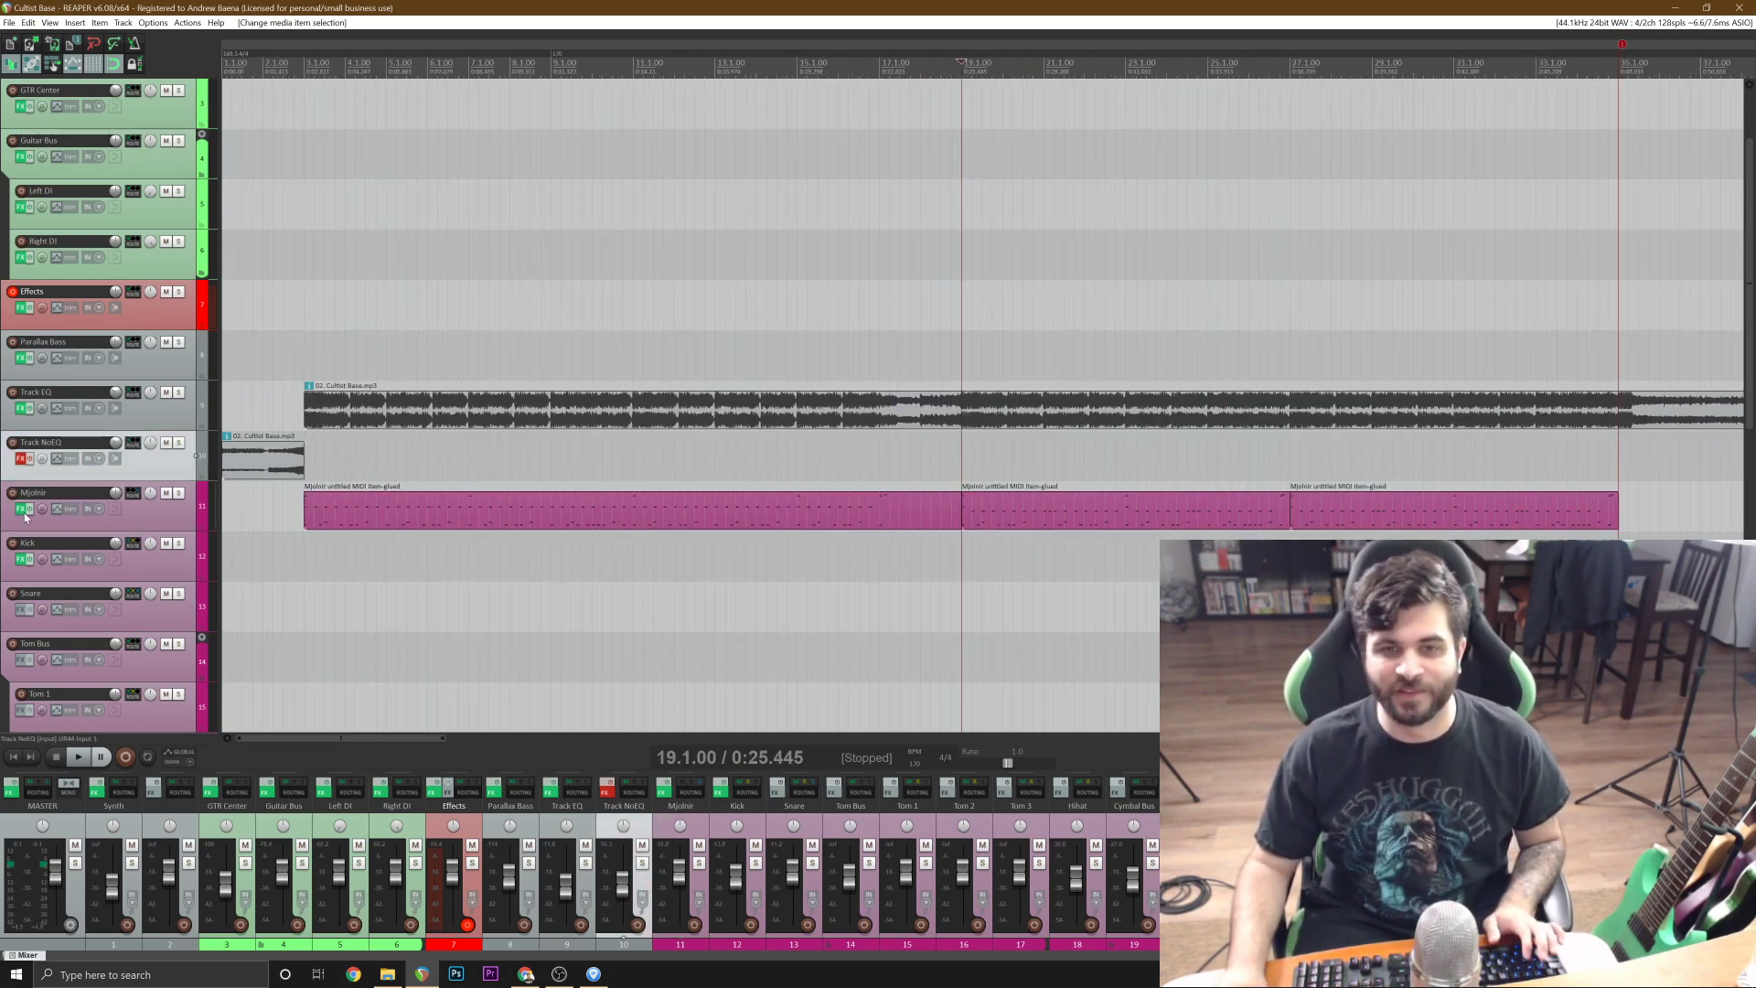
click(180, 395)
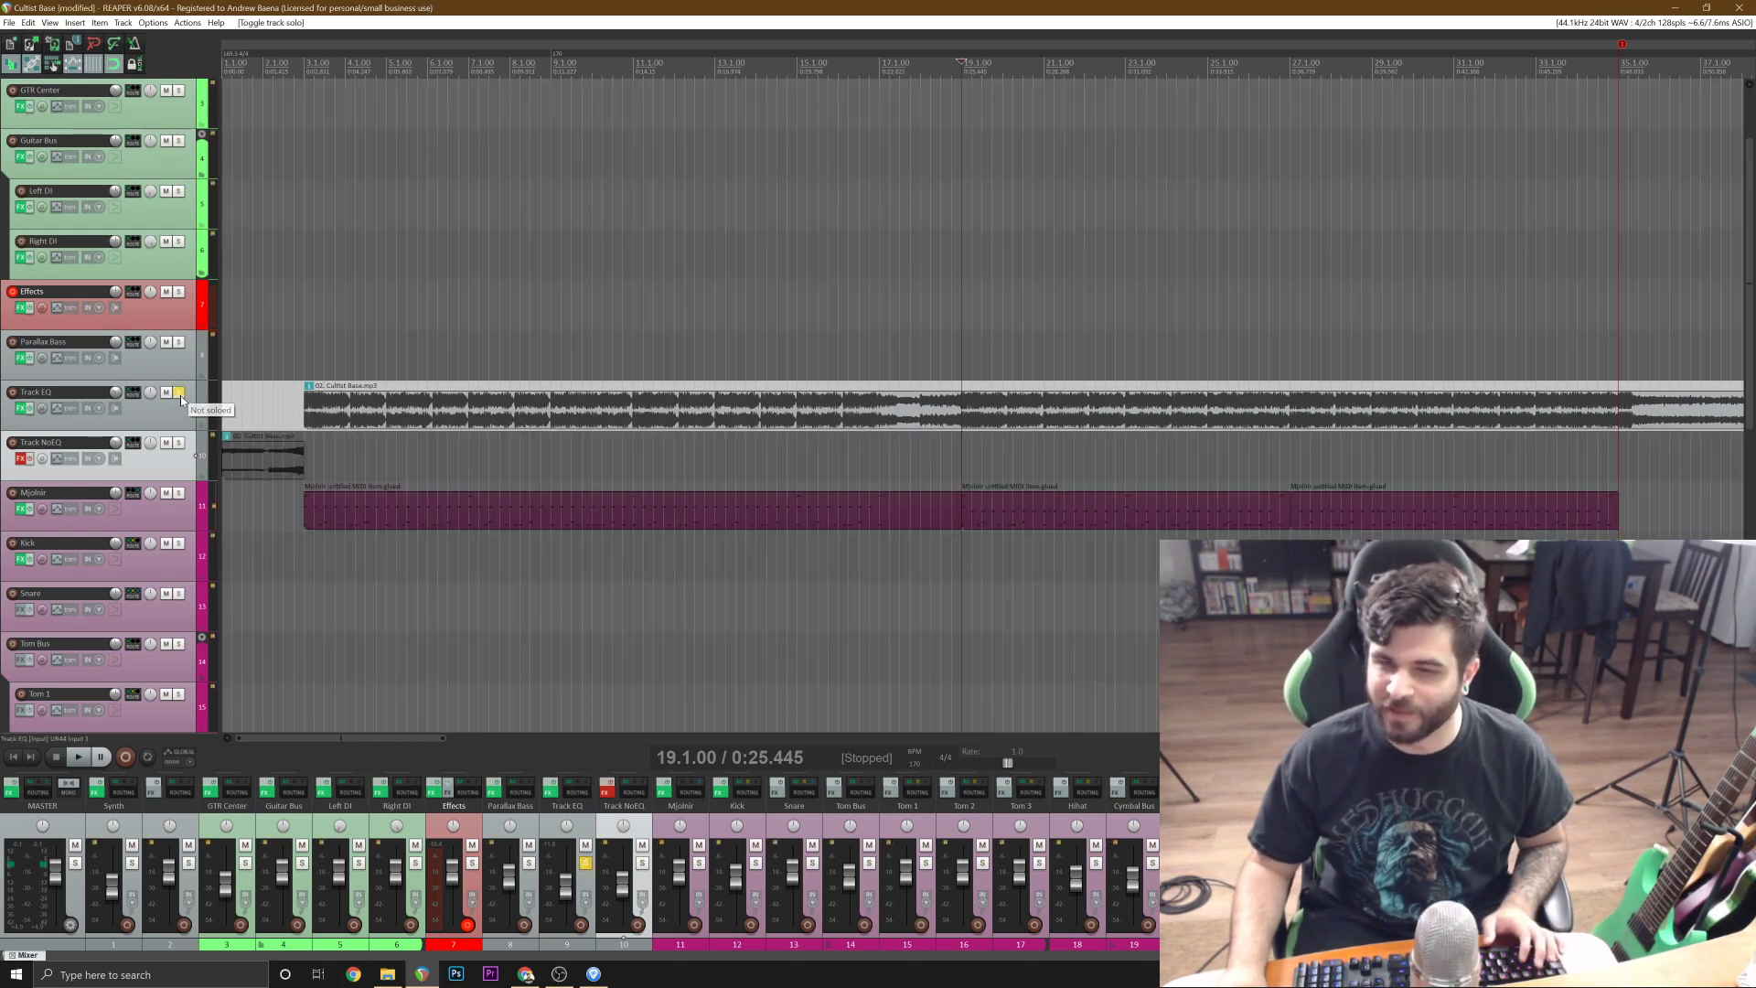
key(space)
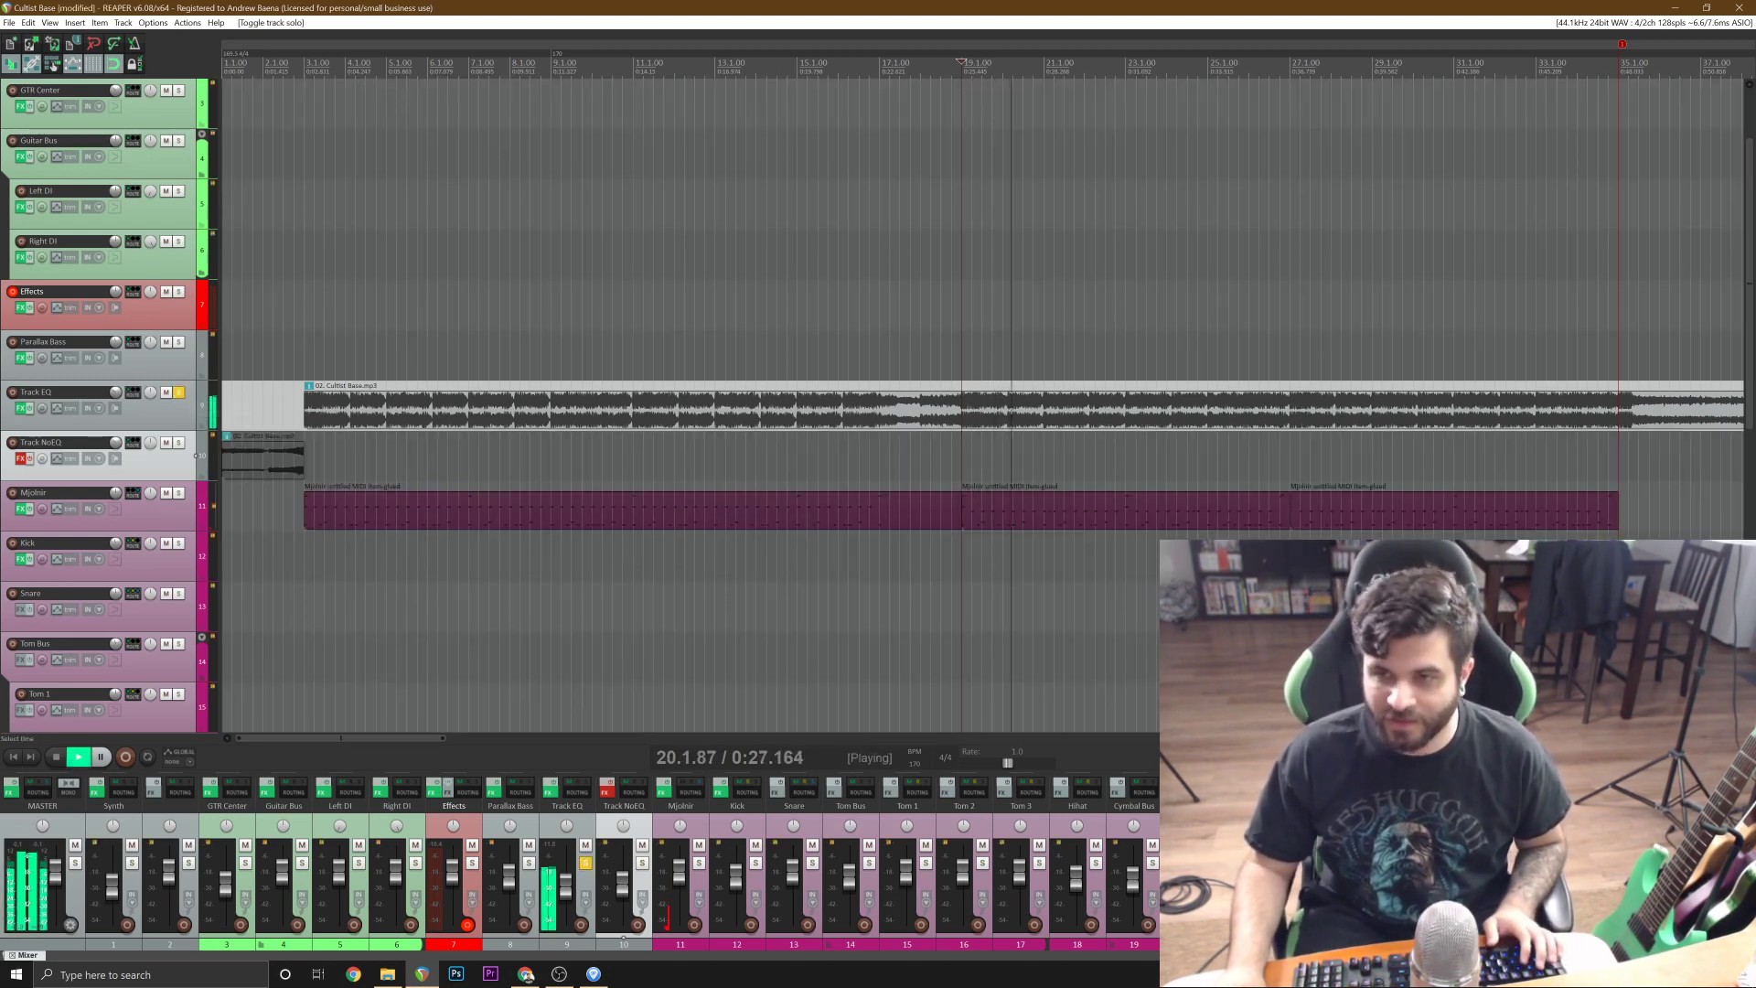
scroll(982, 403, up, 3)
key(space)
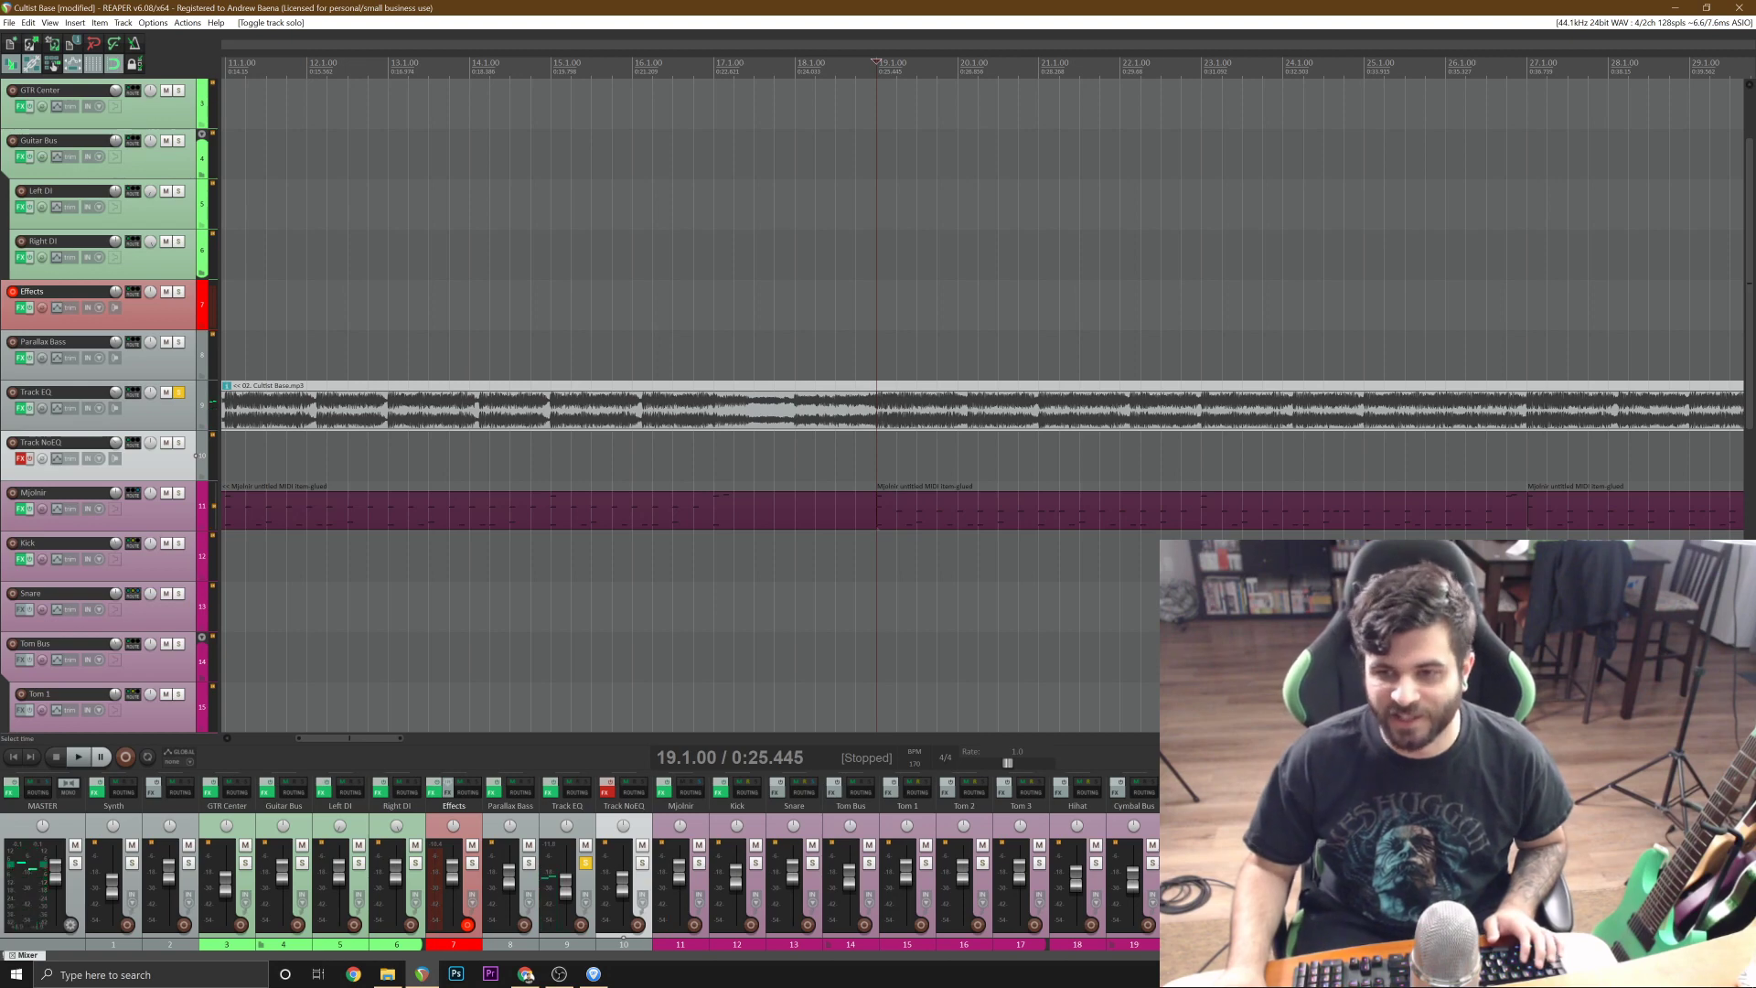
scroll(619, 275, up, 2)
key(space)
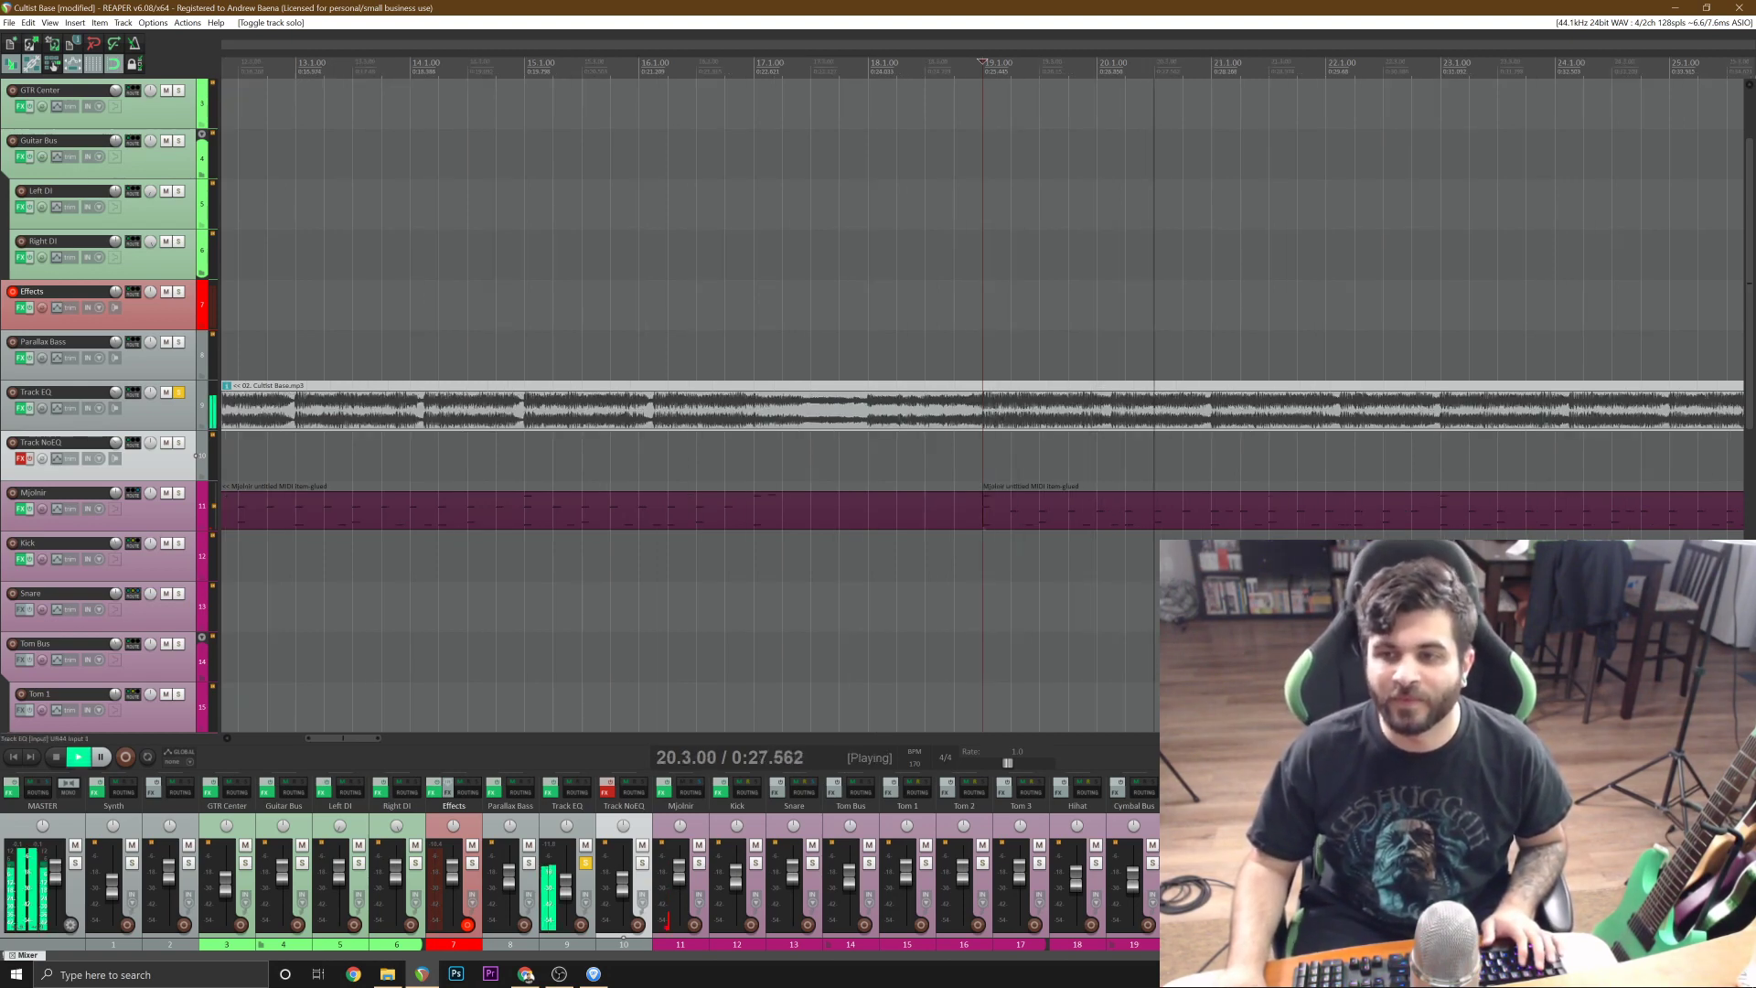
key(space)
Open the Mjolnir MIDI item that starts at bar 19 in the MIDI editor and play its beginning.
click(1012, 517)
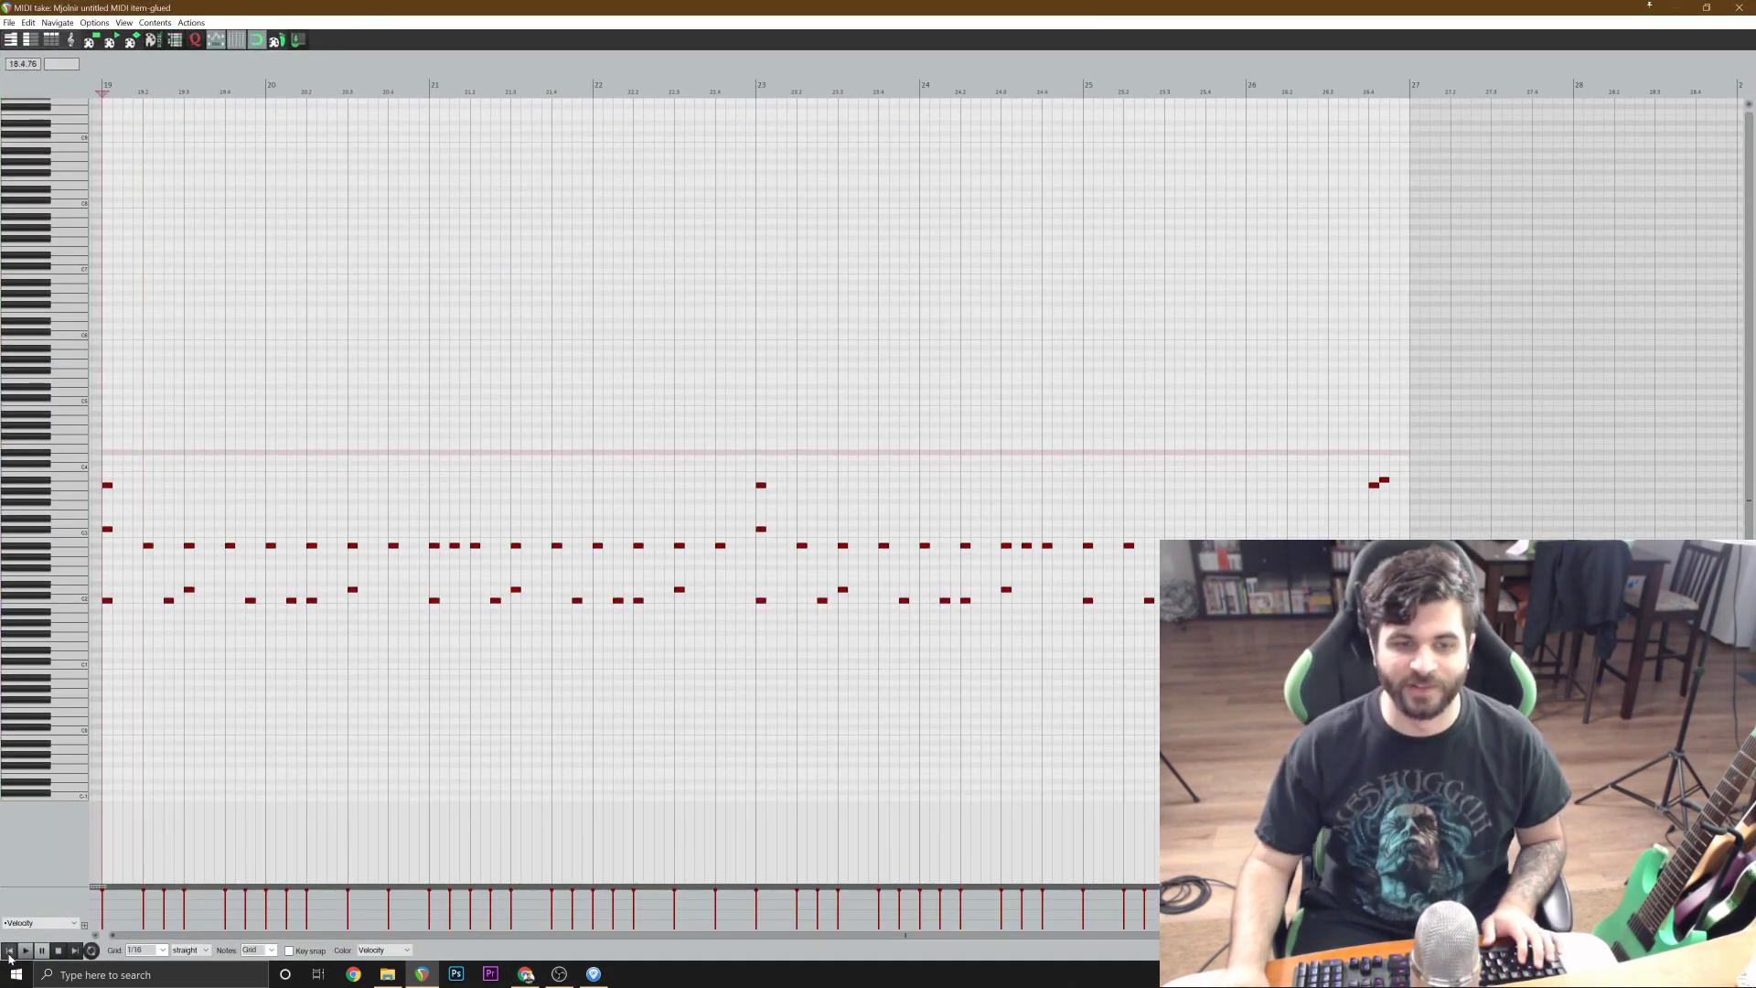
scroll(573, 655, up, 3)
key(space)
key(space)
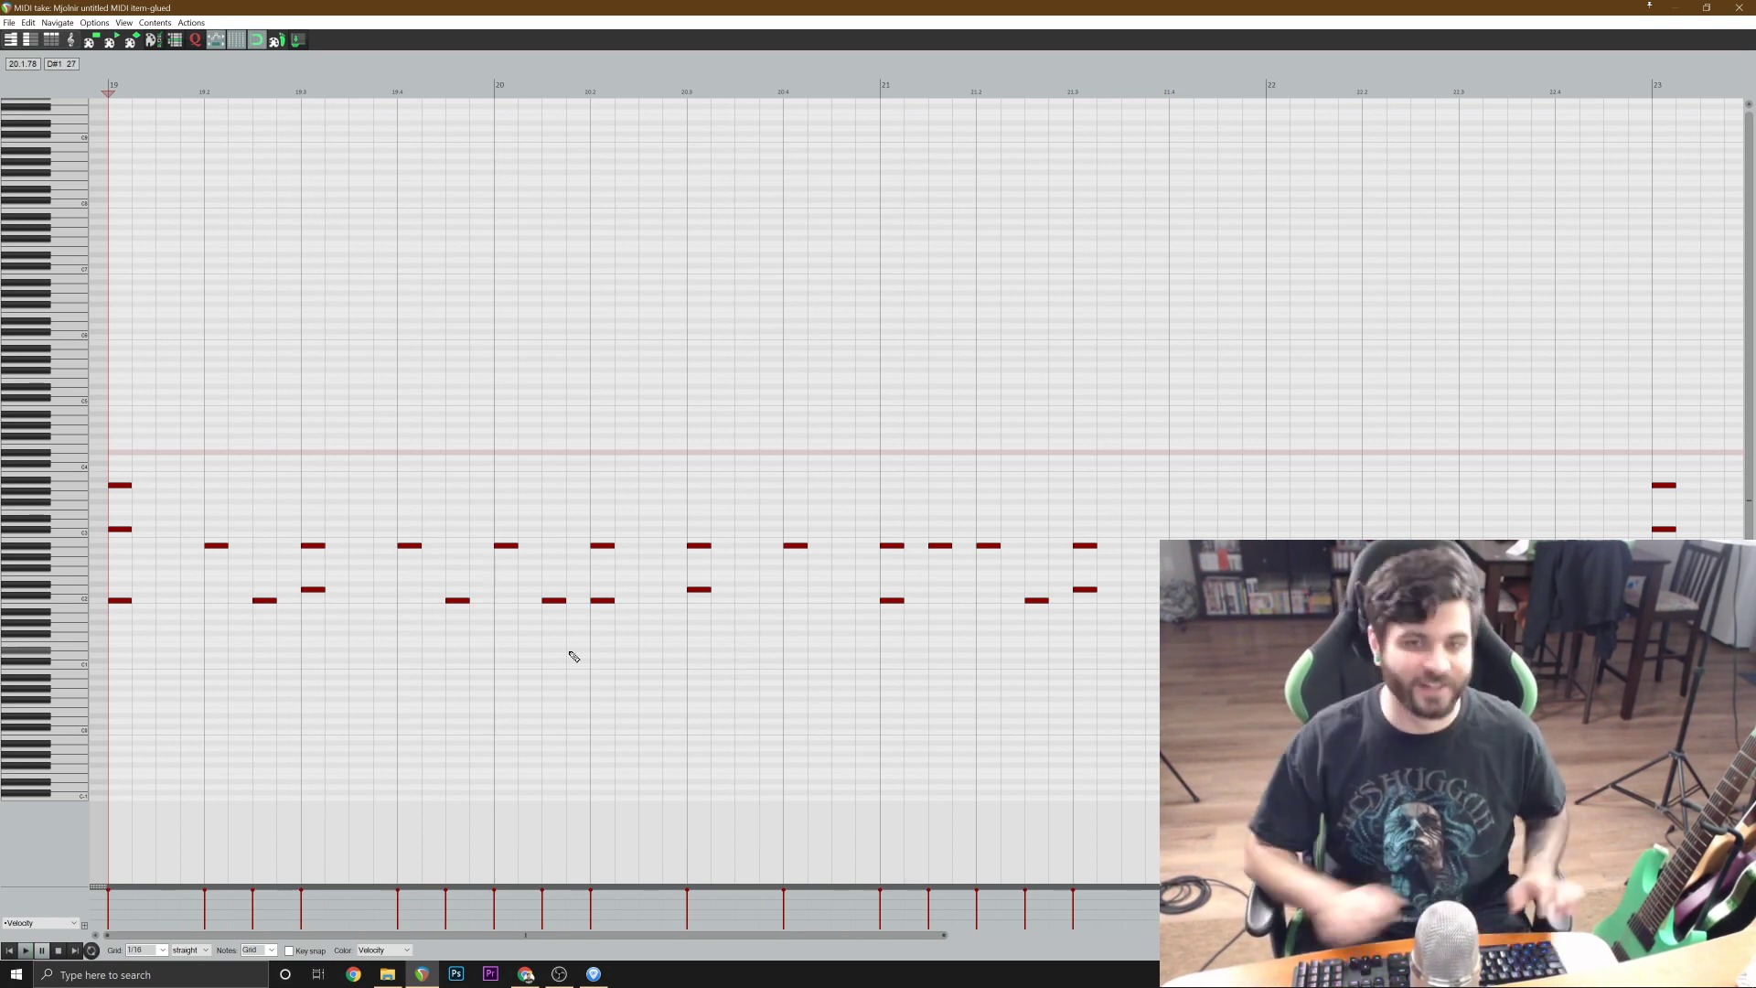
Add a sixteenth-length A#2 note halfway through the first beat of bar 19 and play from the bar's start.
scroll(514, 653, up, 2)
click(364, 547)
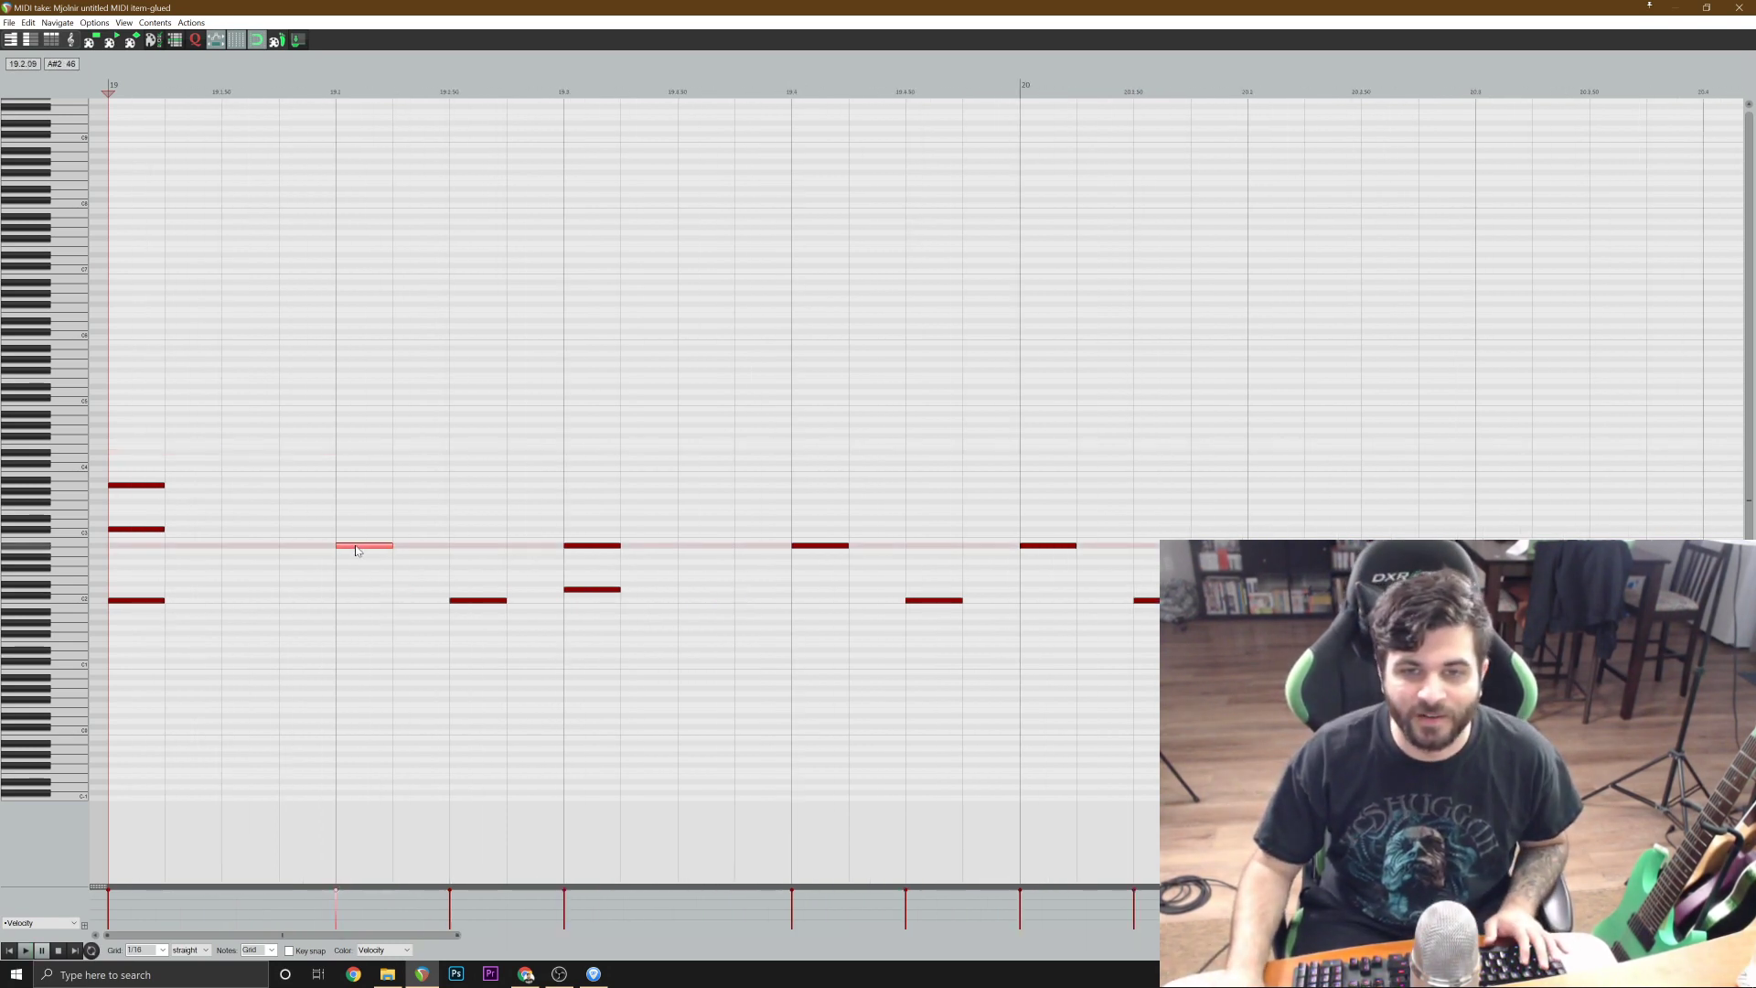
click(259, 552)
click(13, 953)
key(space)
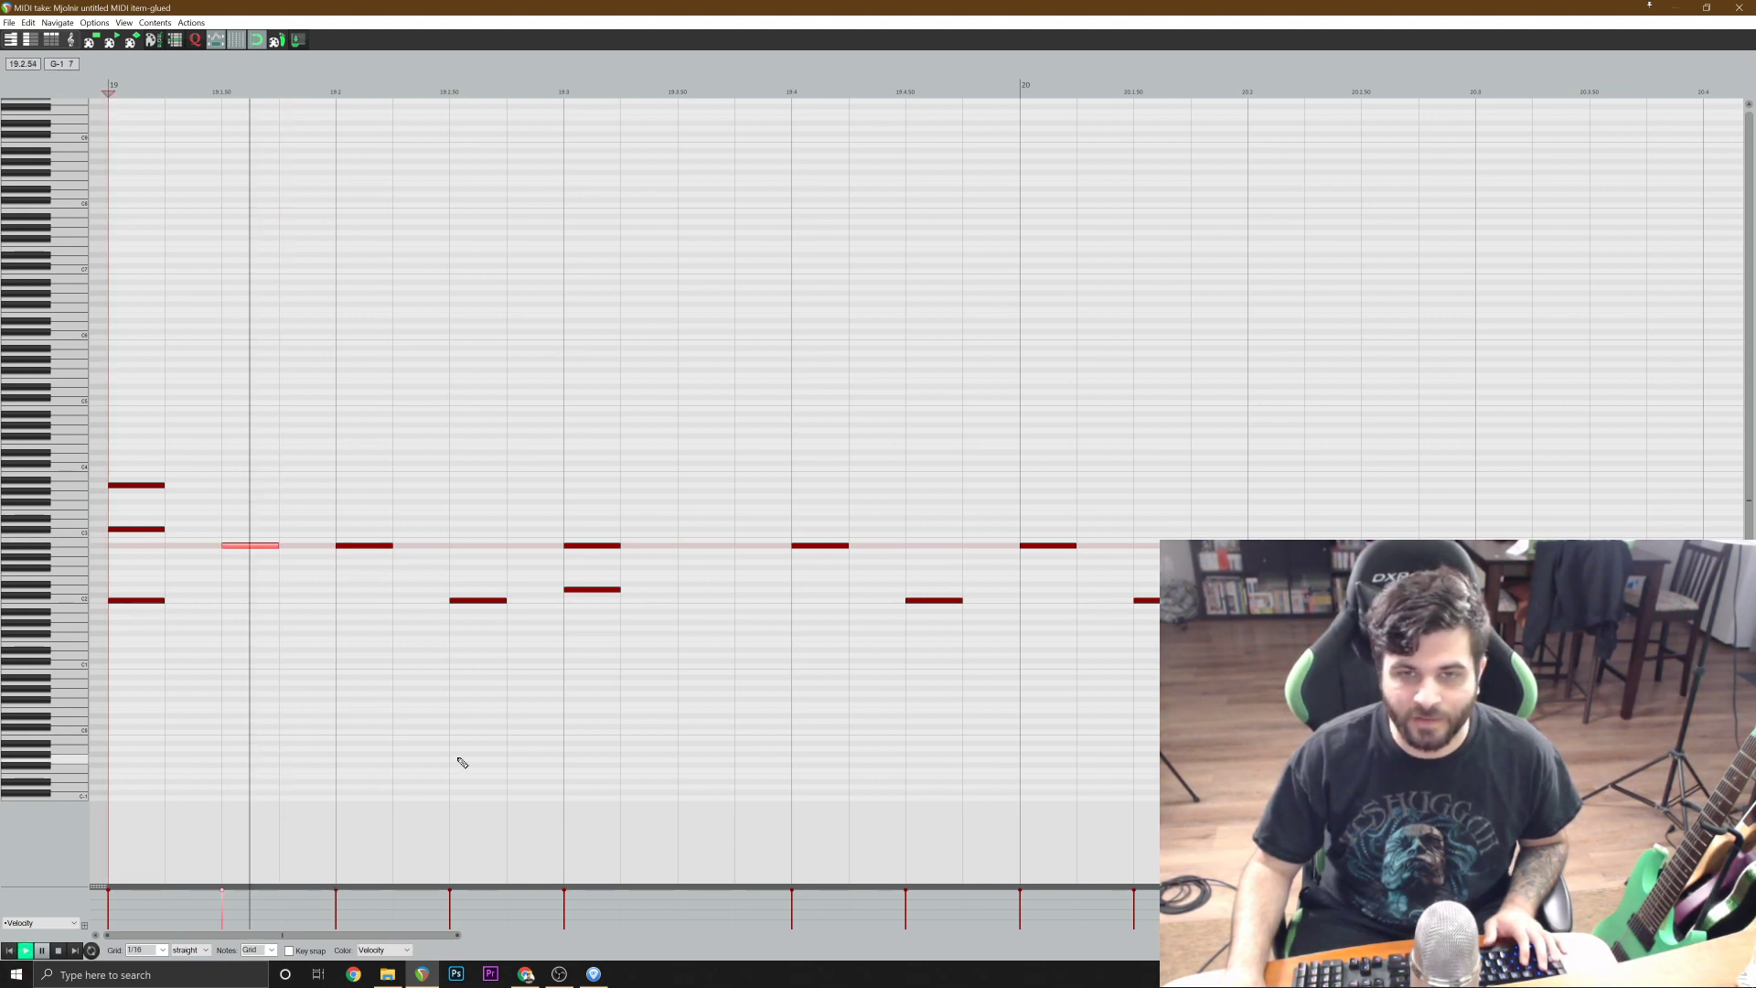
Add a sixteenth-length A#2 note halfway through the second beat of bar 19 and play from the bar's start.
scroll(531, 743, down, 1)
key(space)
key(space)
key(space)
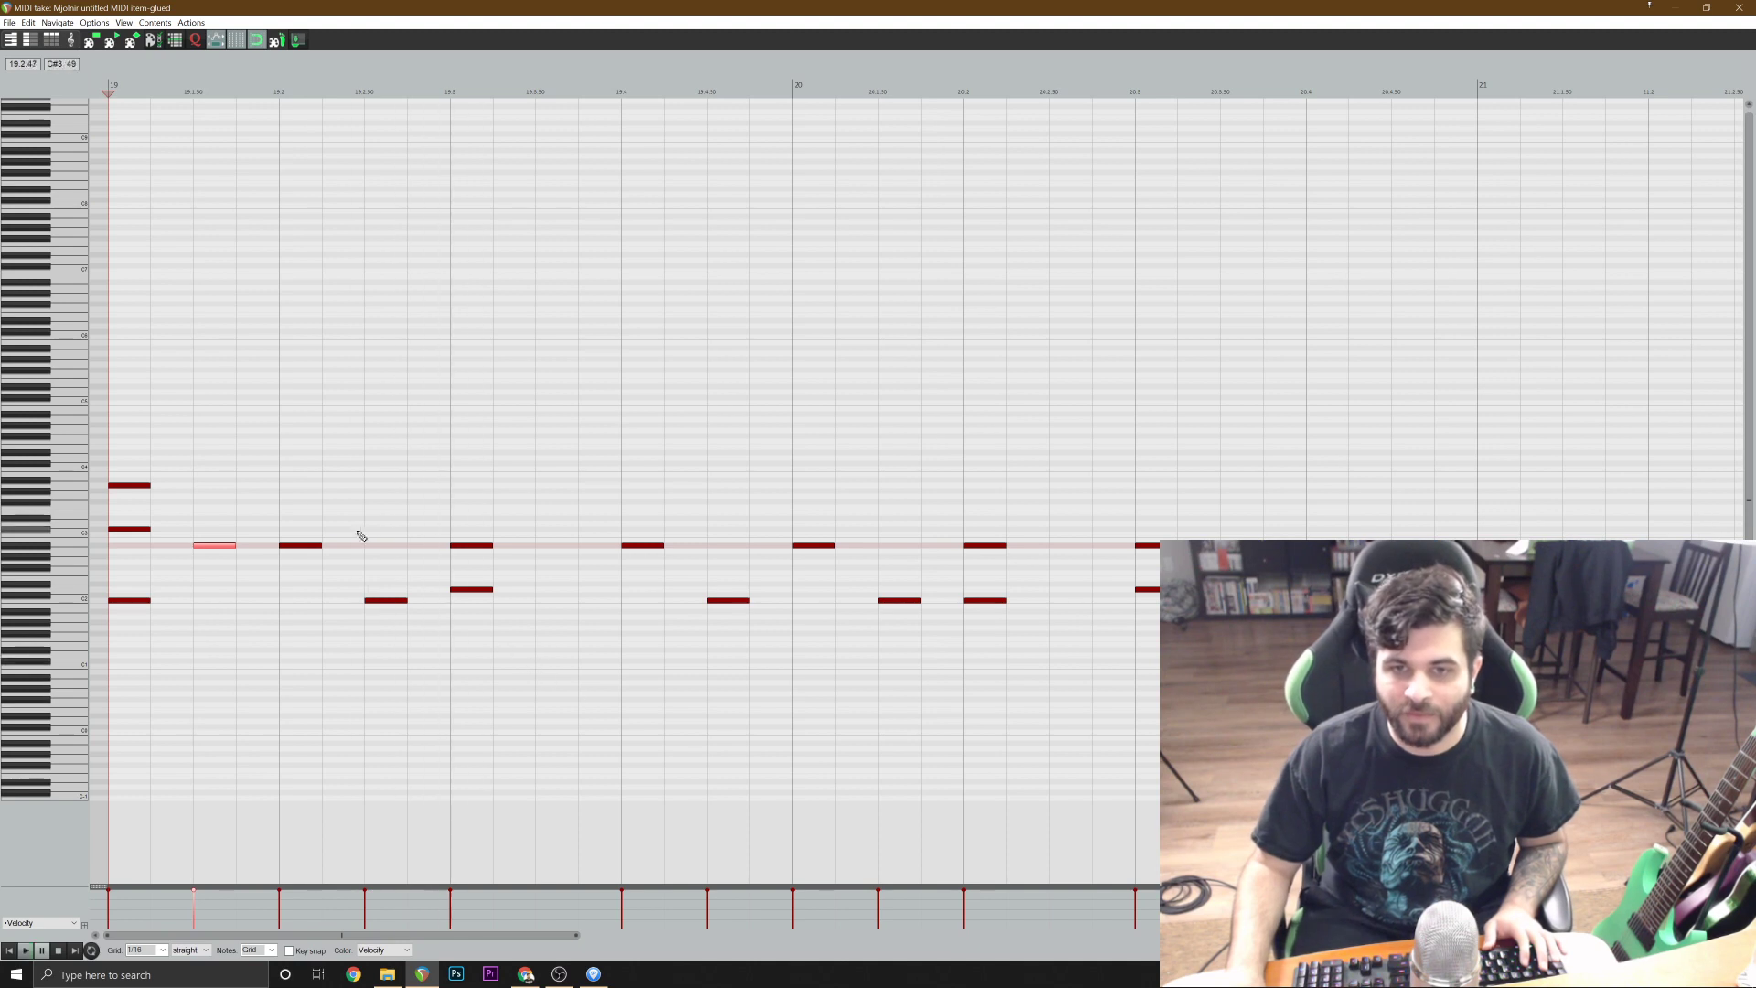
click(383, 546)
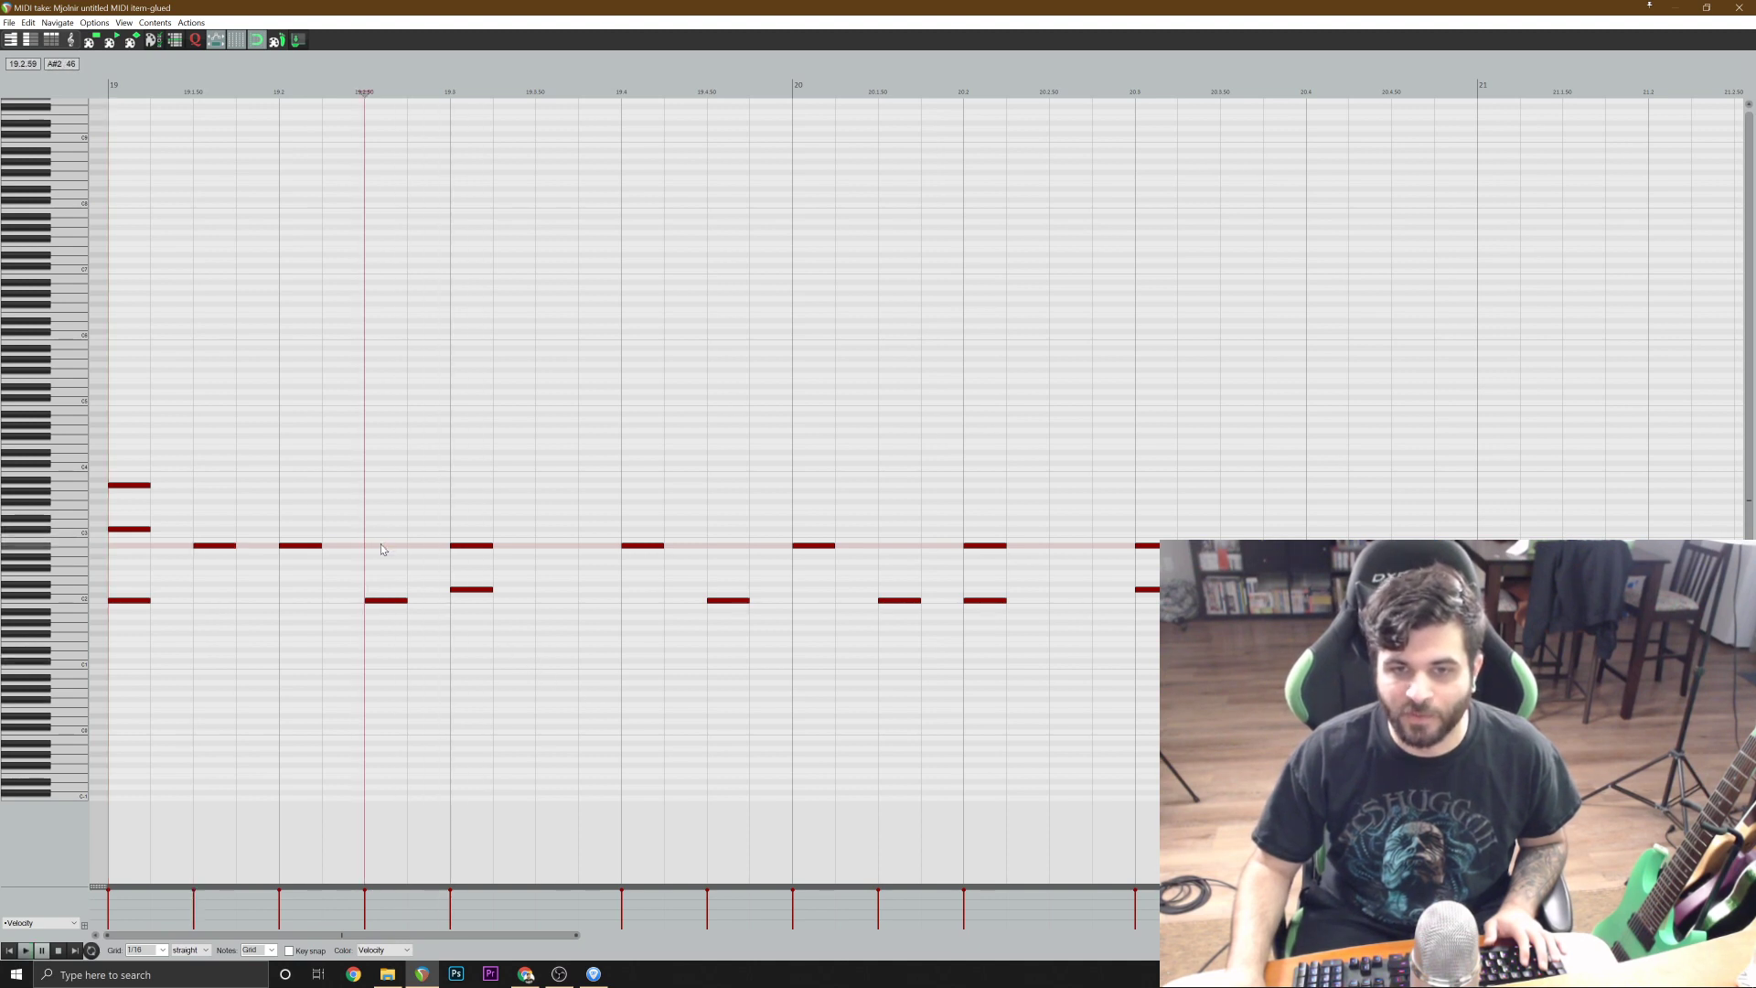
click(11, 951)
key(space)
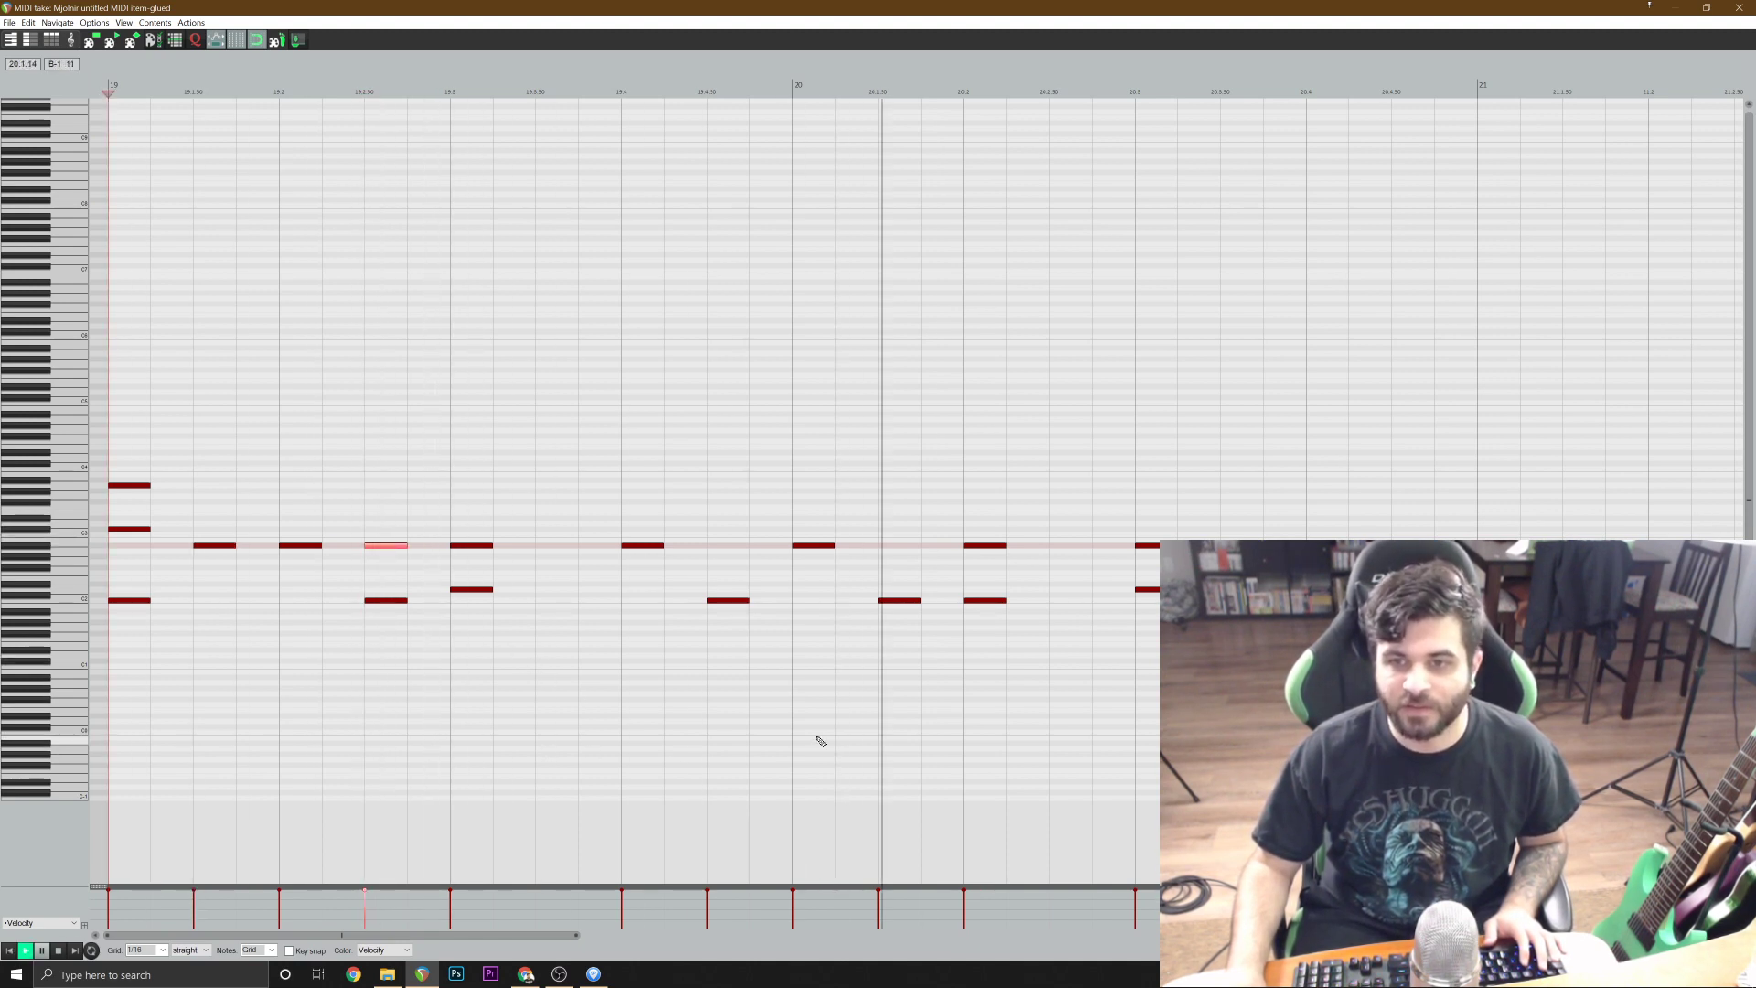
key(space)
Add a sixteenth-length A#2 note halfway through the second beat of bar 20 and play from bar 19.
click(1072, 548)
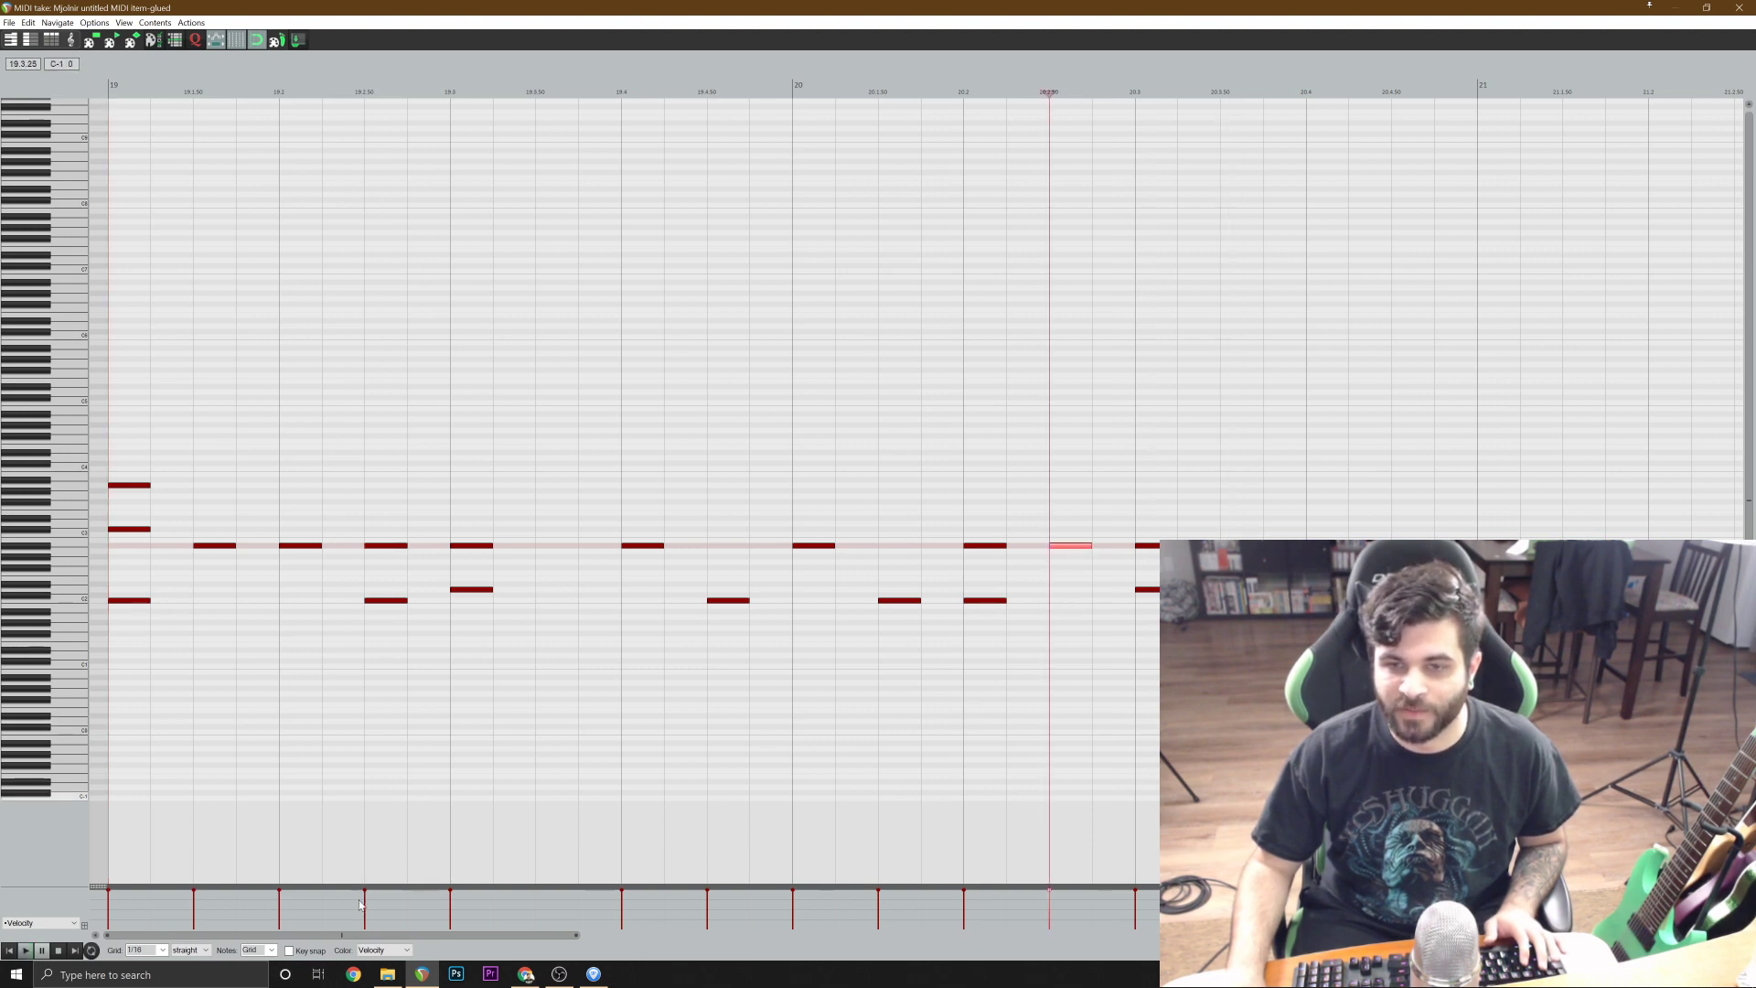
click(11, 951)
key(space)
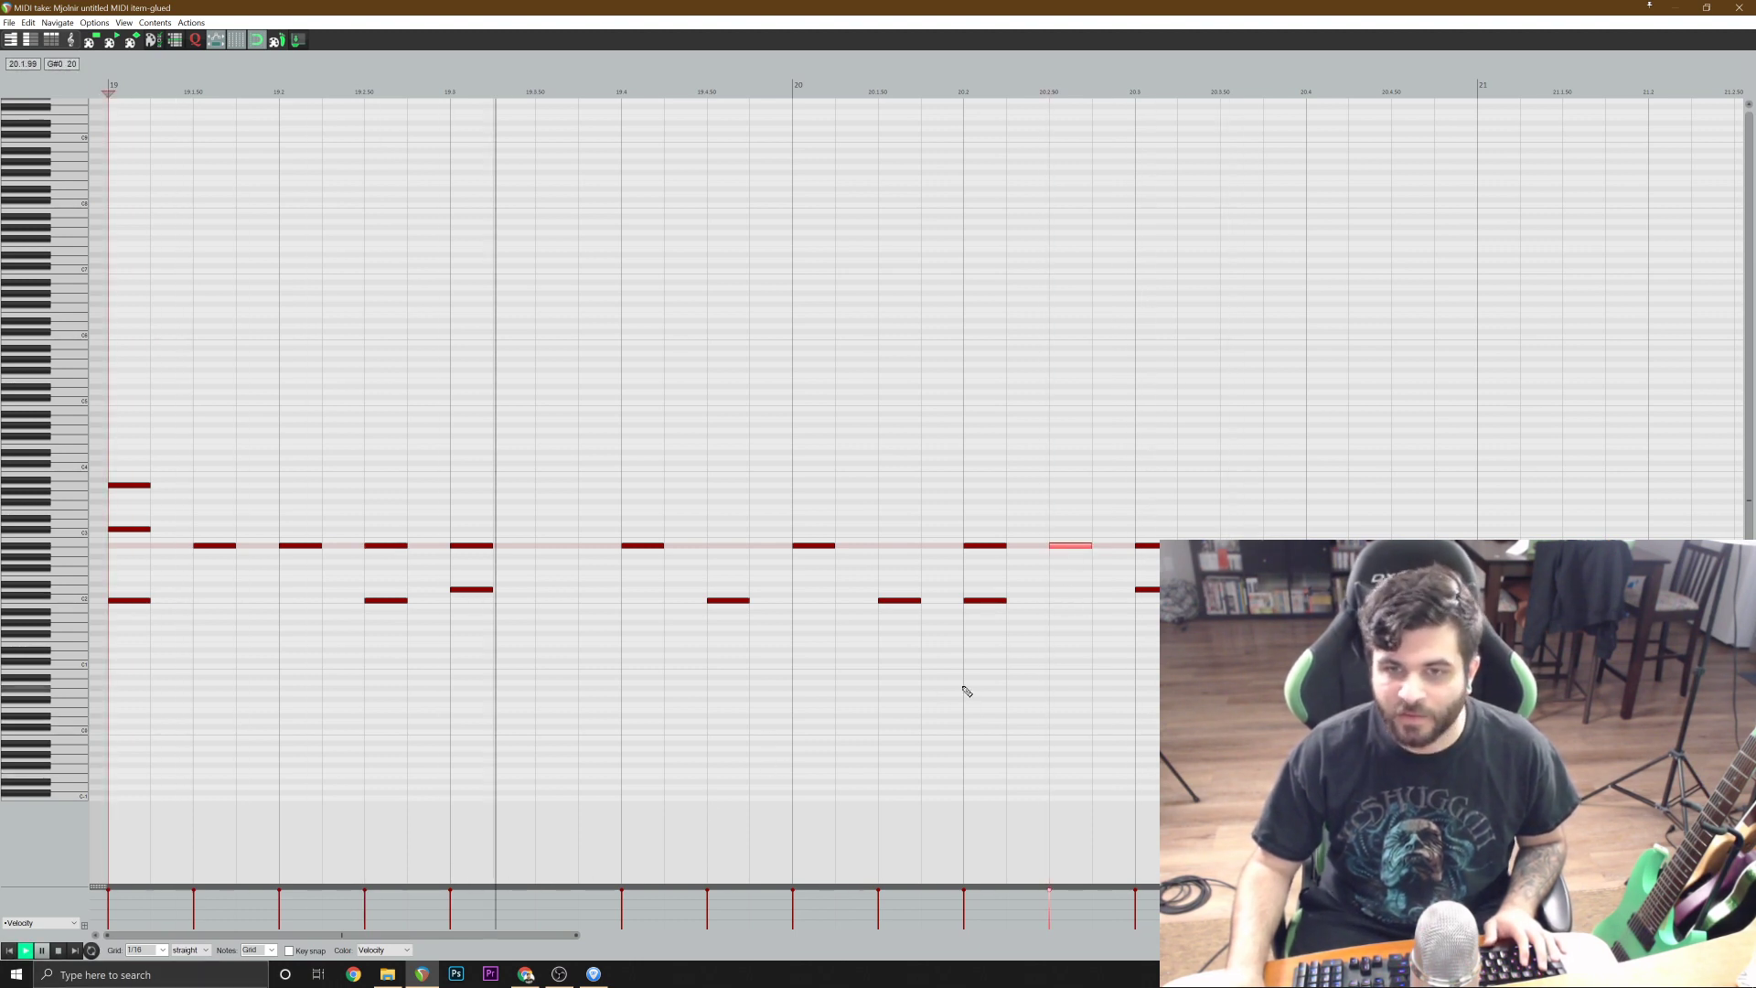
scroll(960, 685, down, 2)
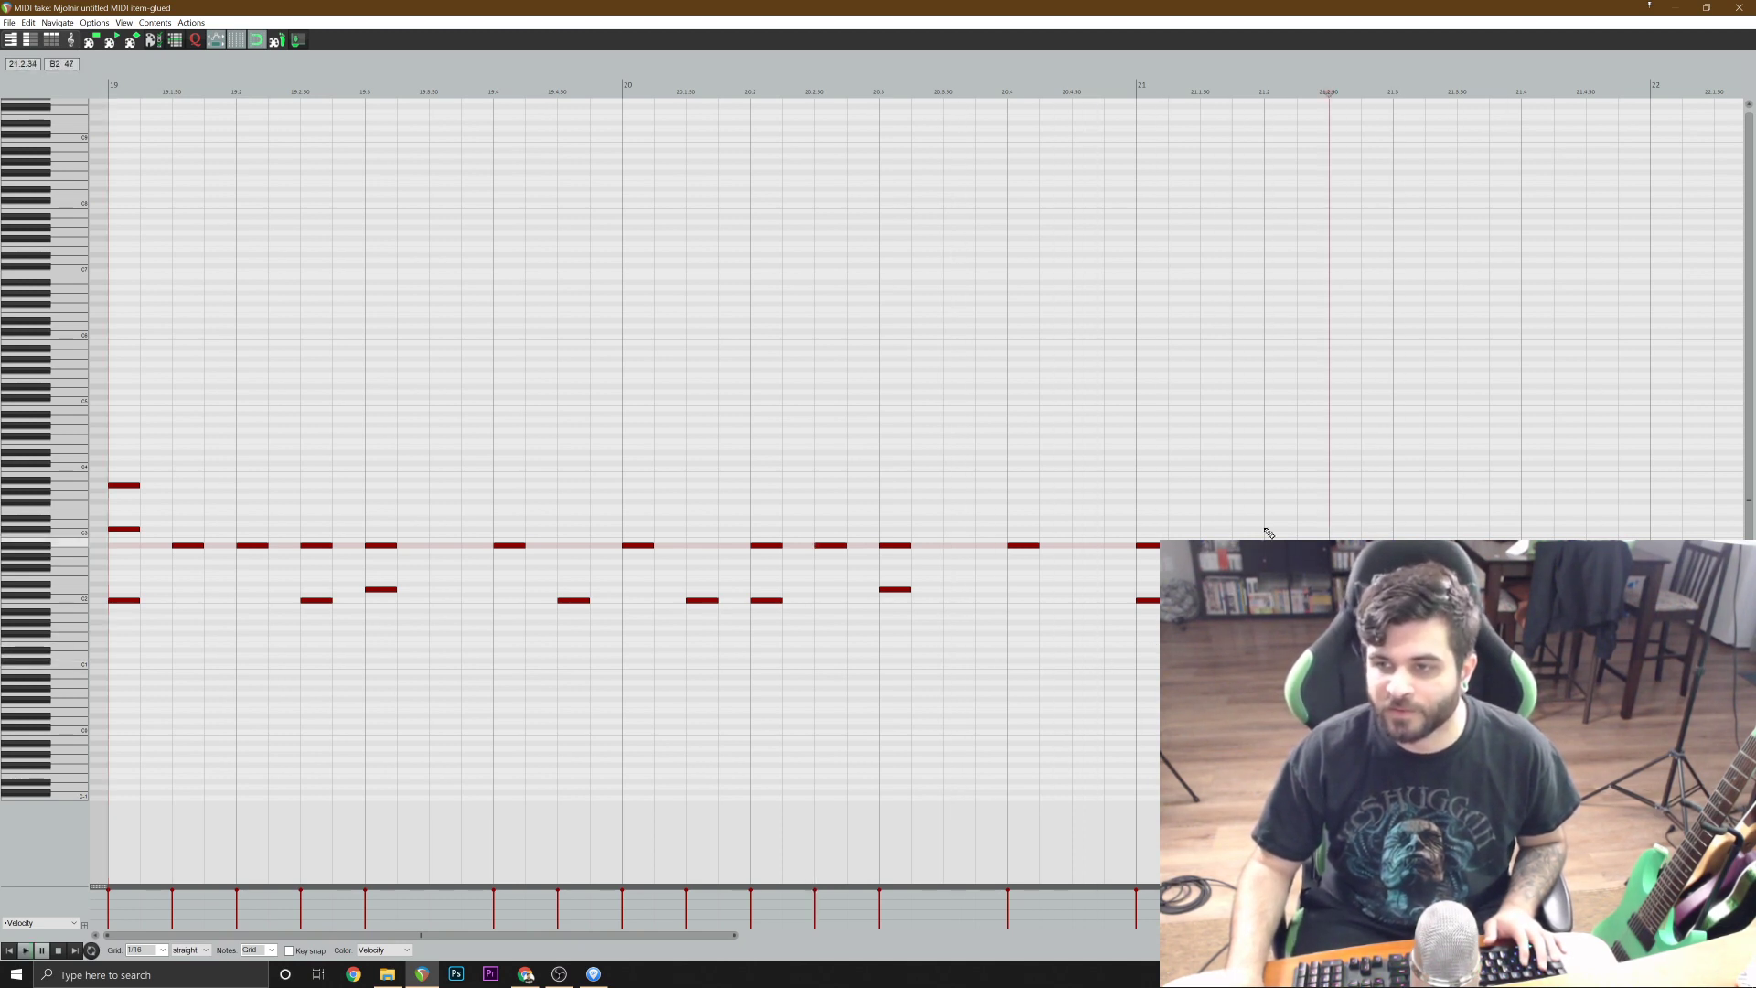
Add an A#2 note halfway through the third beat of bar 21 and replay the passage from bar 20.
click(1011, 498)
scroll(1060, 631, down, 2)
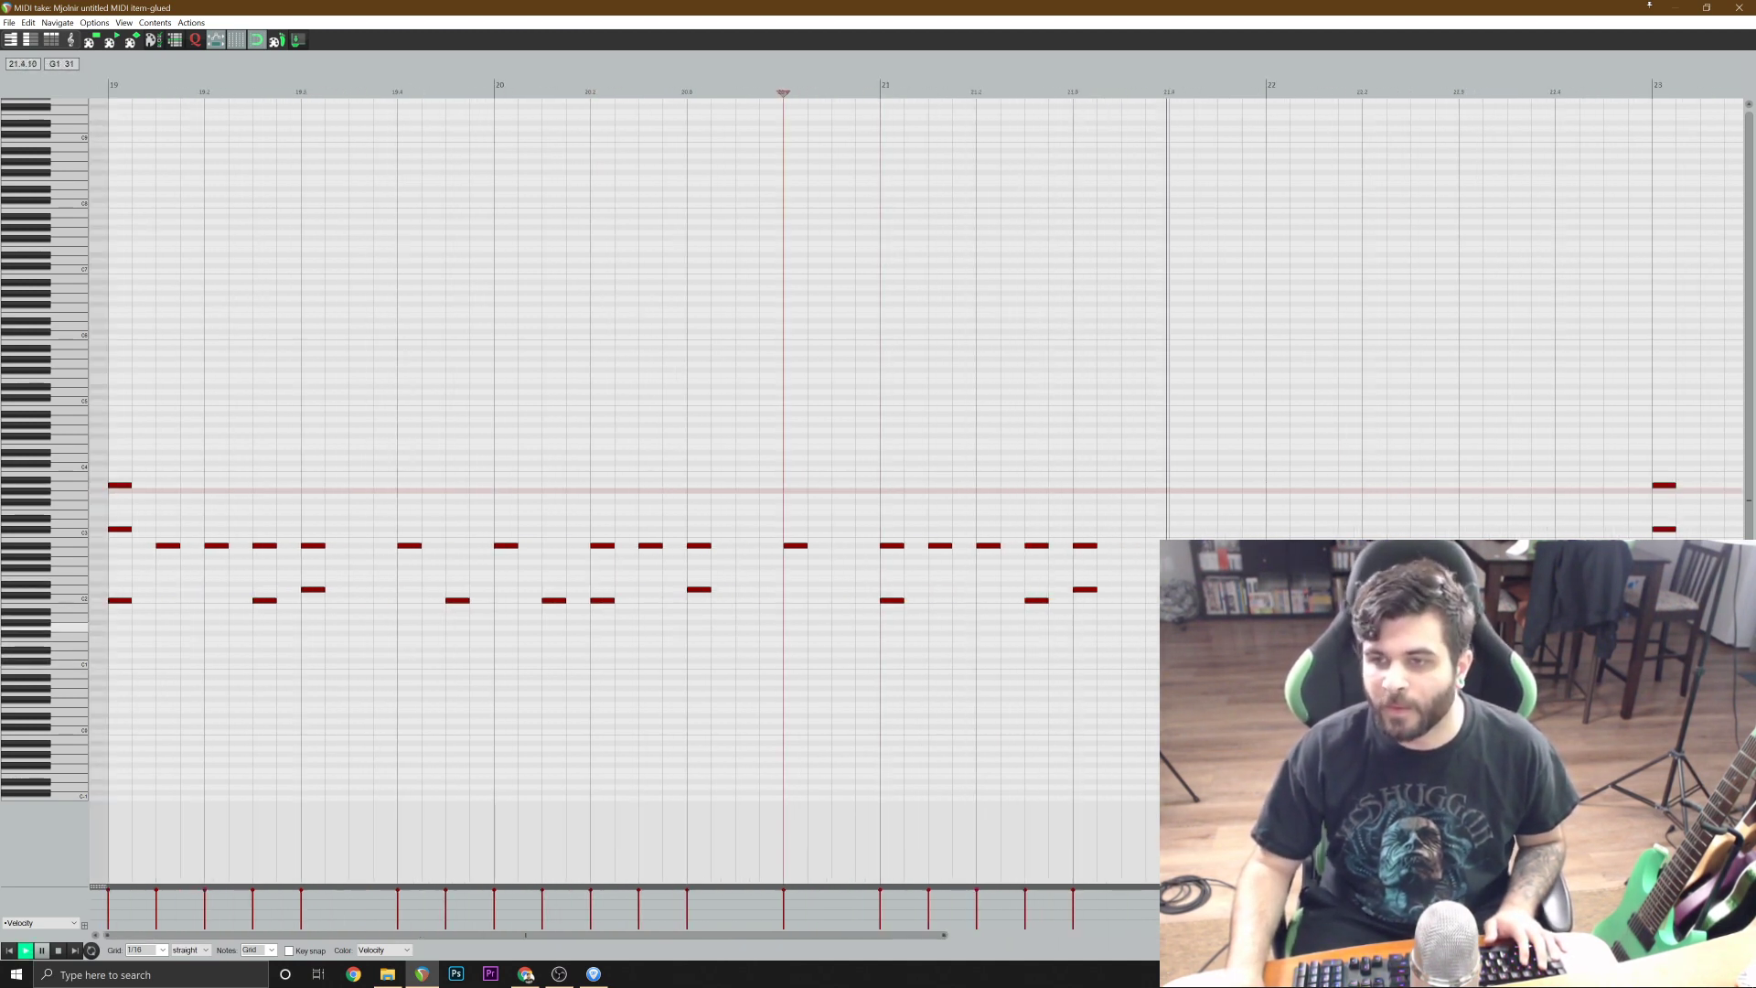
key(space)
double_click(1138, 547)
click(717, 514)
key(space)
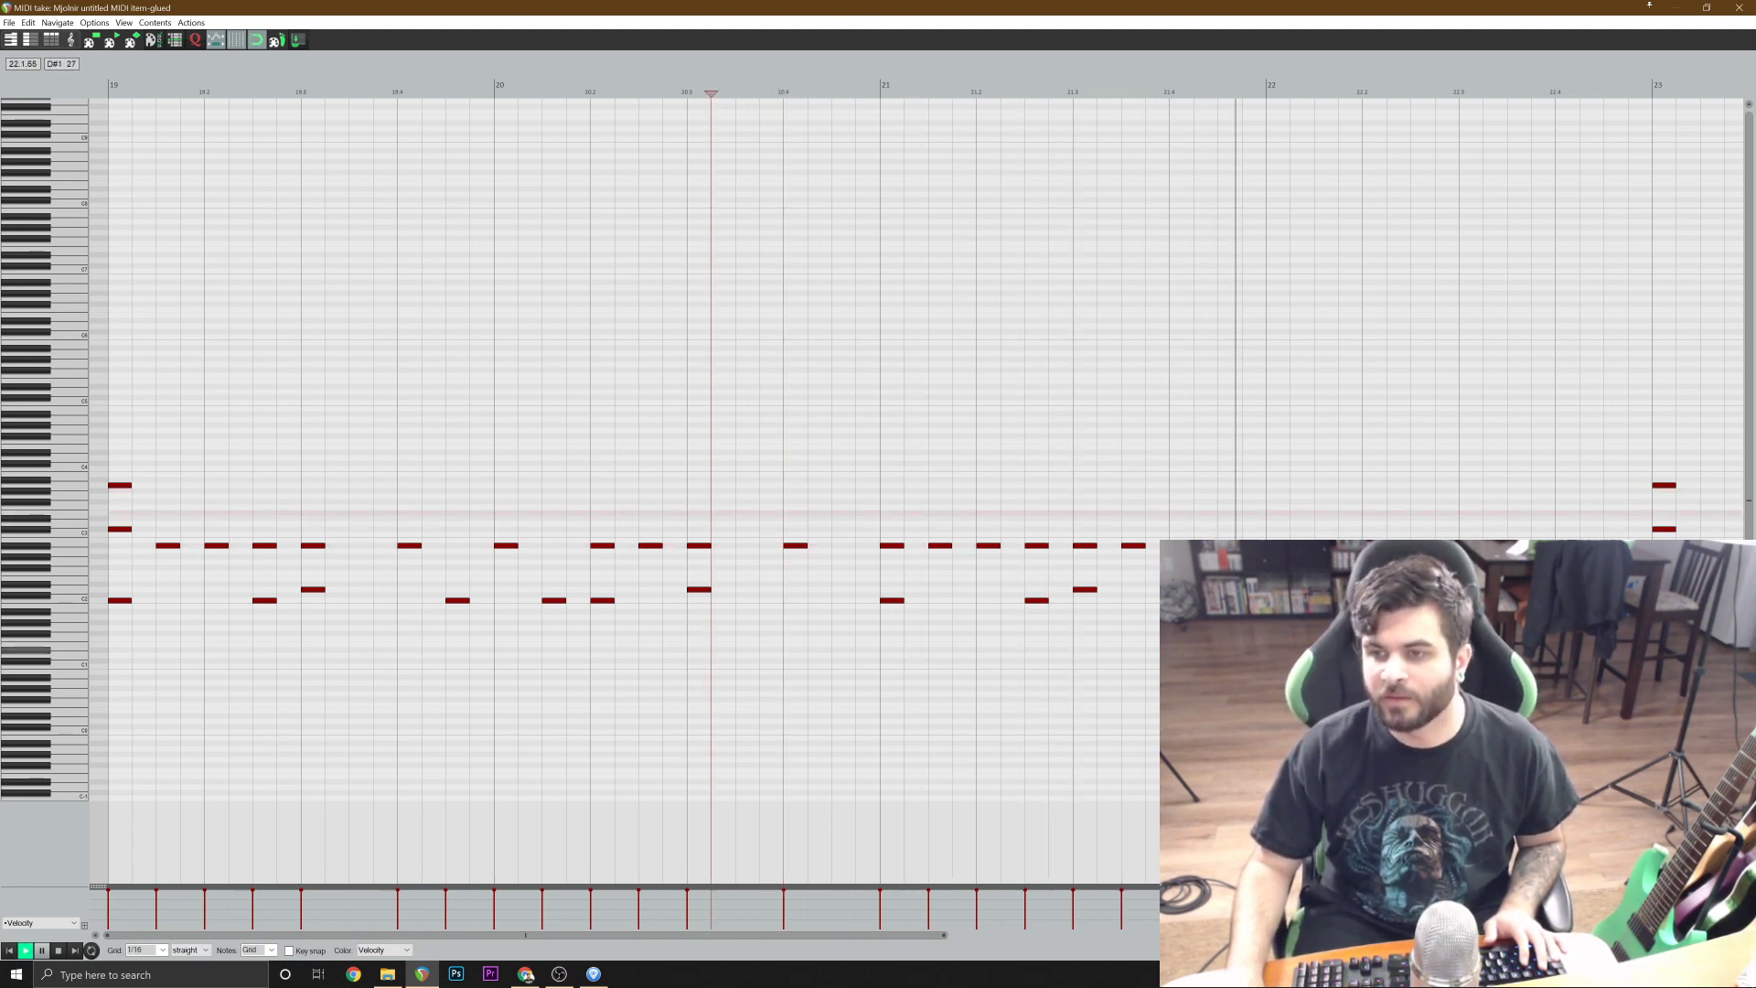
key(space)
Add A#2 notes halfway through the second and third beats of bar 22, playing from bar 21 between them.
click(1411, 551)
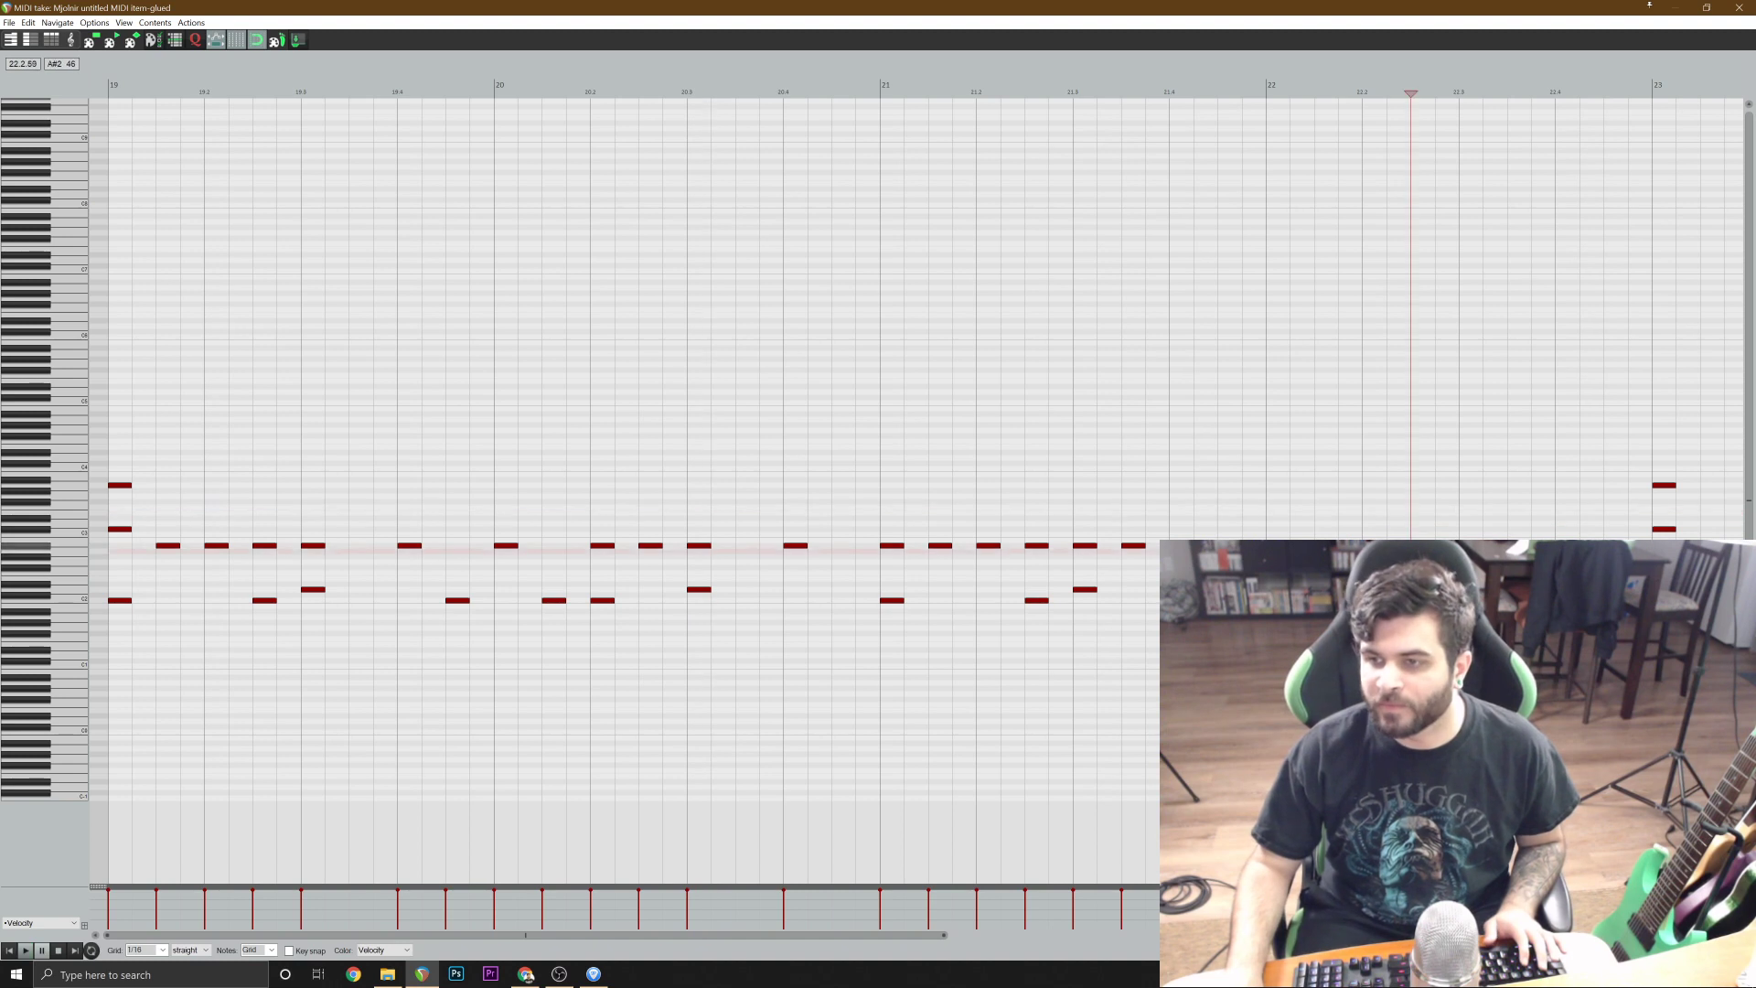
click(1411, 546)
click(954, 370)
key(space)
scroll(1032, 505, down, 2)
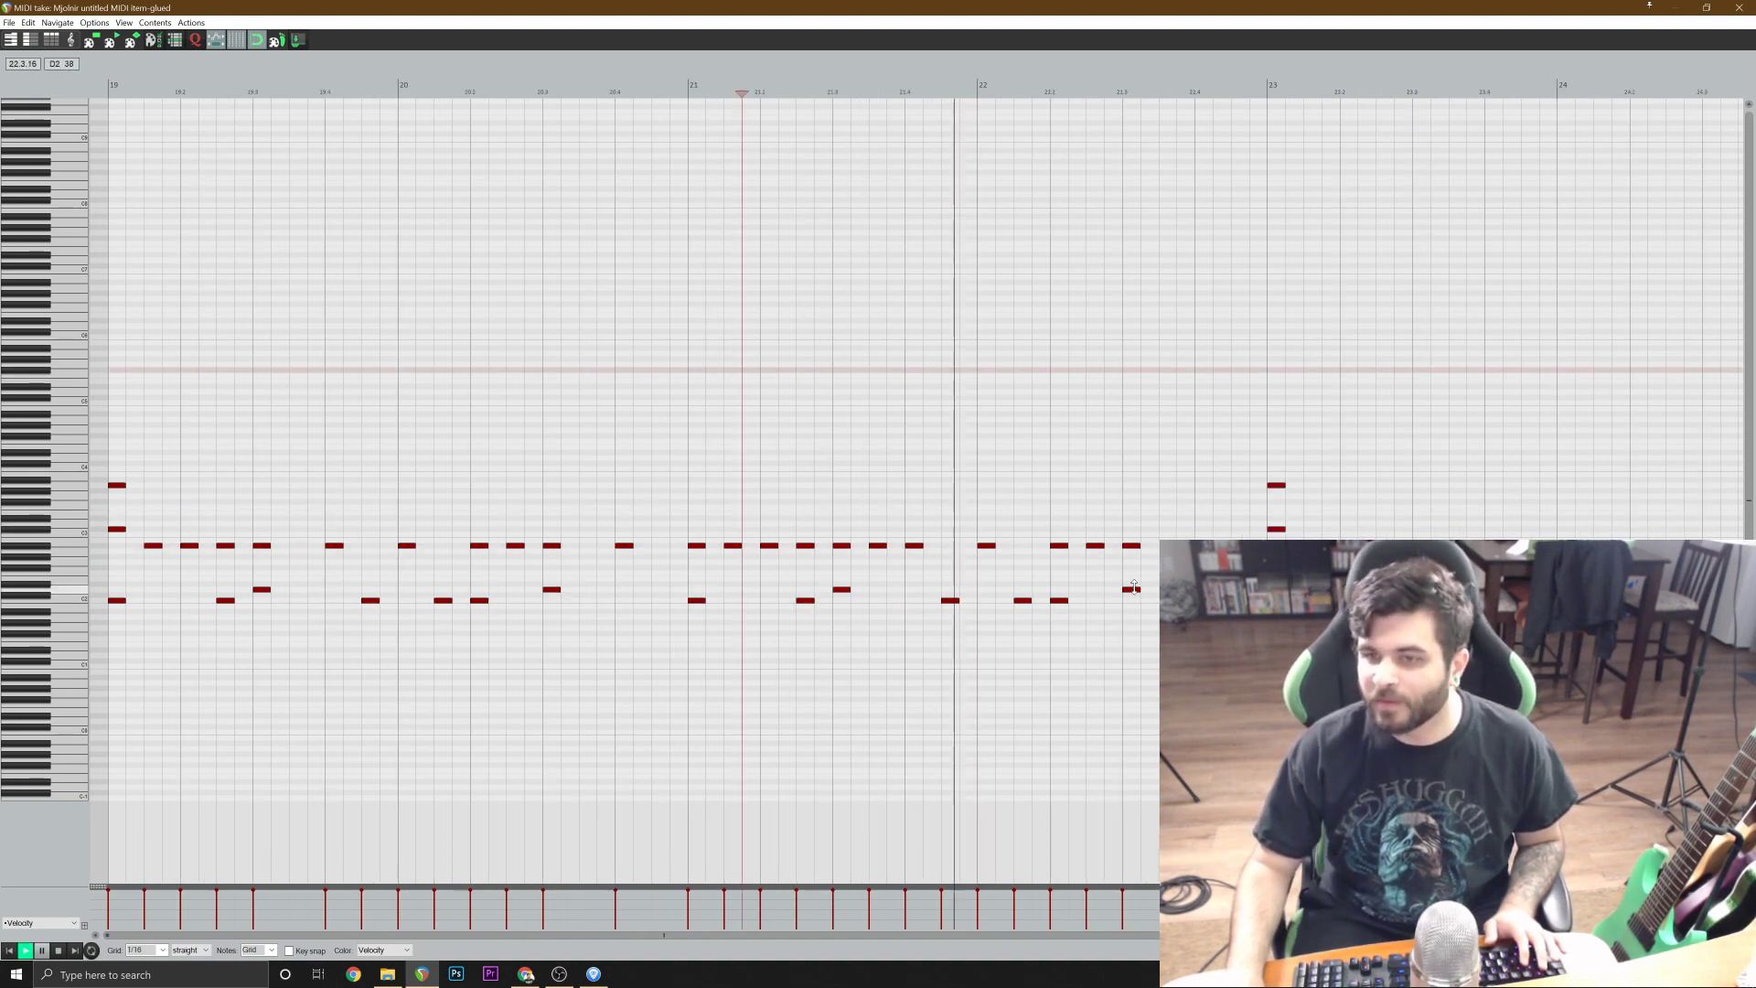
key(space)
click(1167, 540)
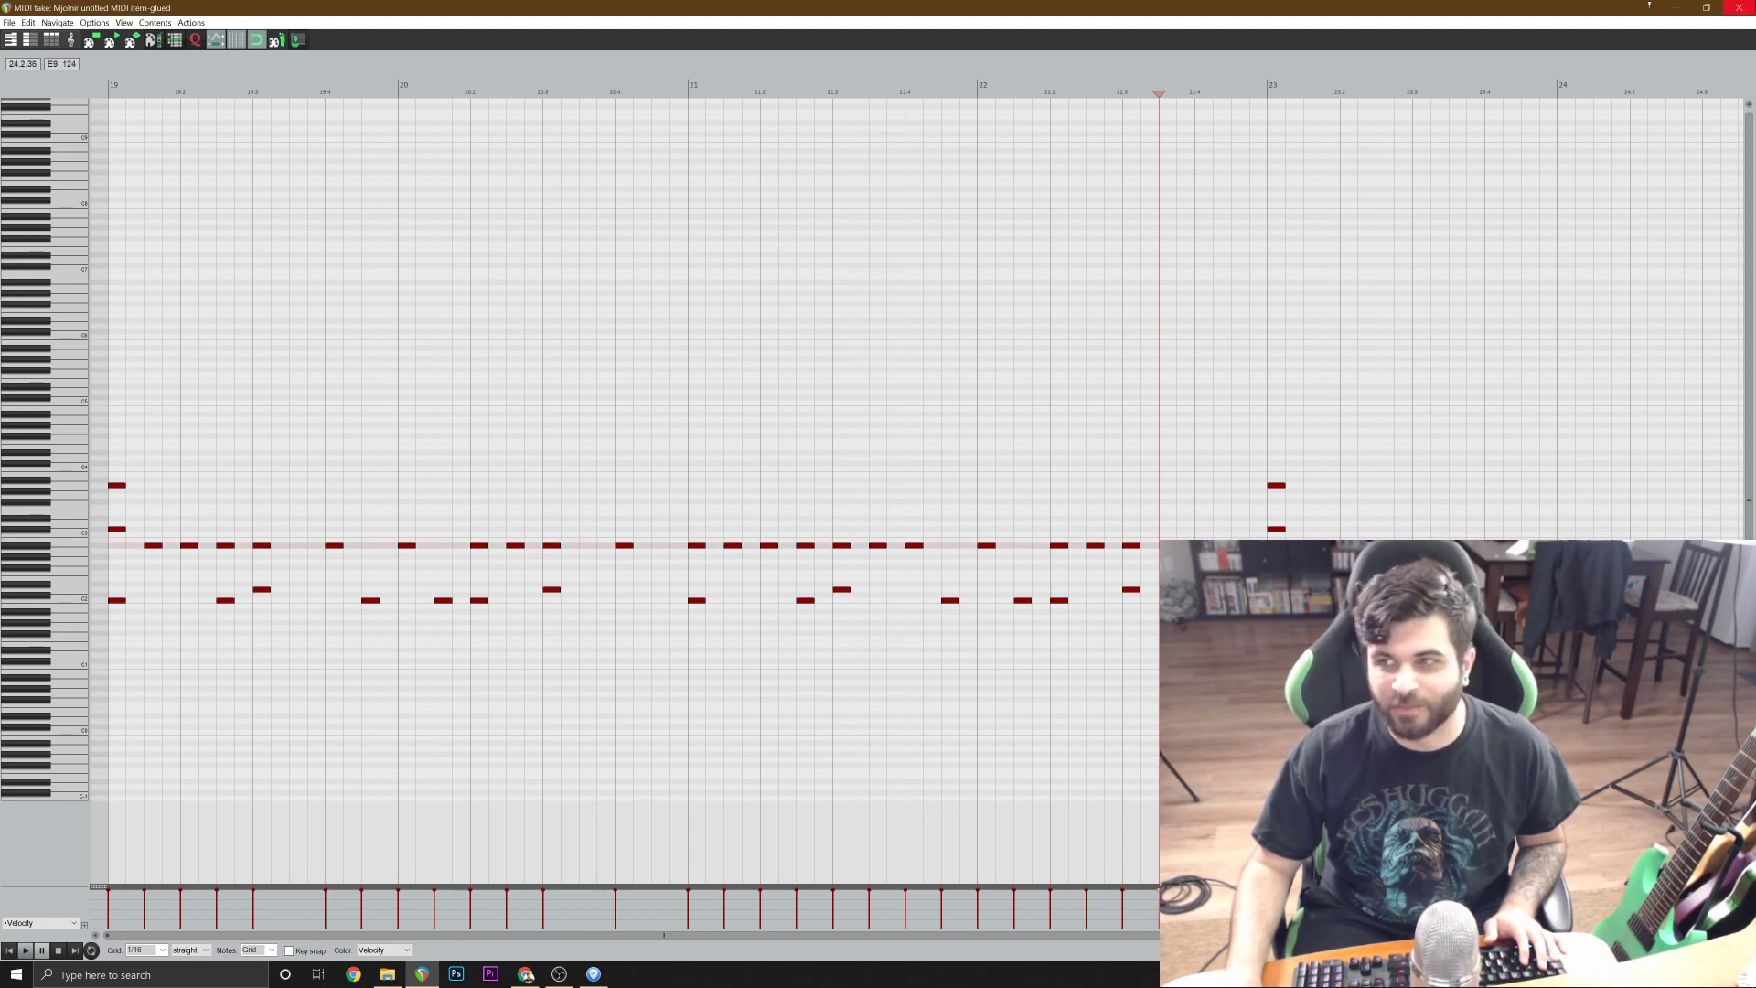
Close the MIDI editor and move the solo from Track EQ to the Mjolnir track.
click(1740, 7)
click(166, 393)
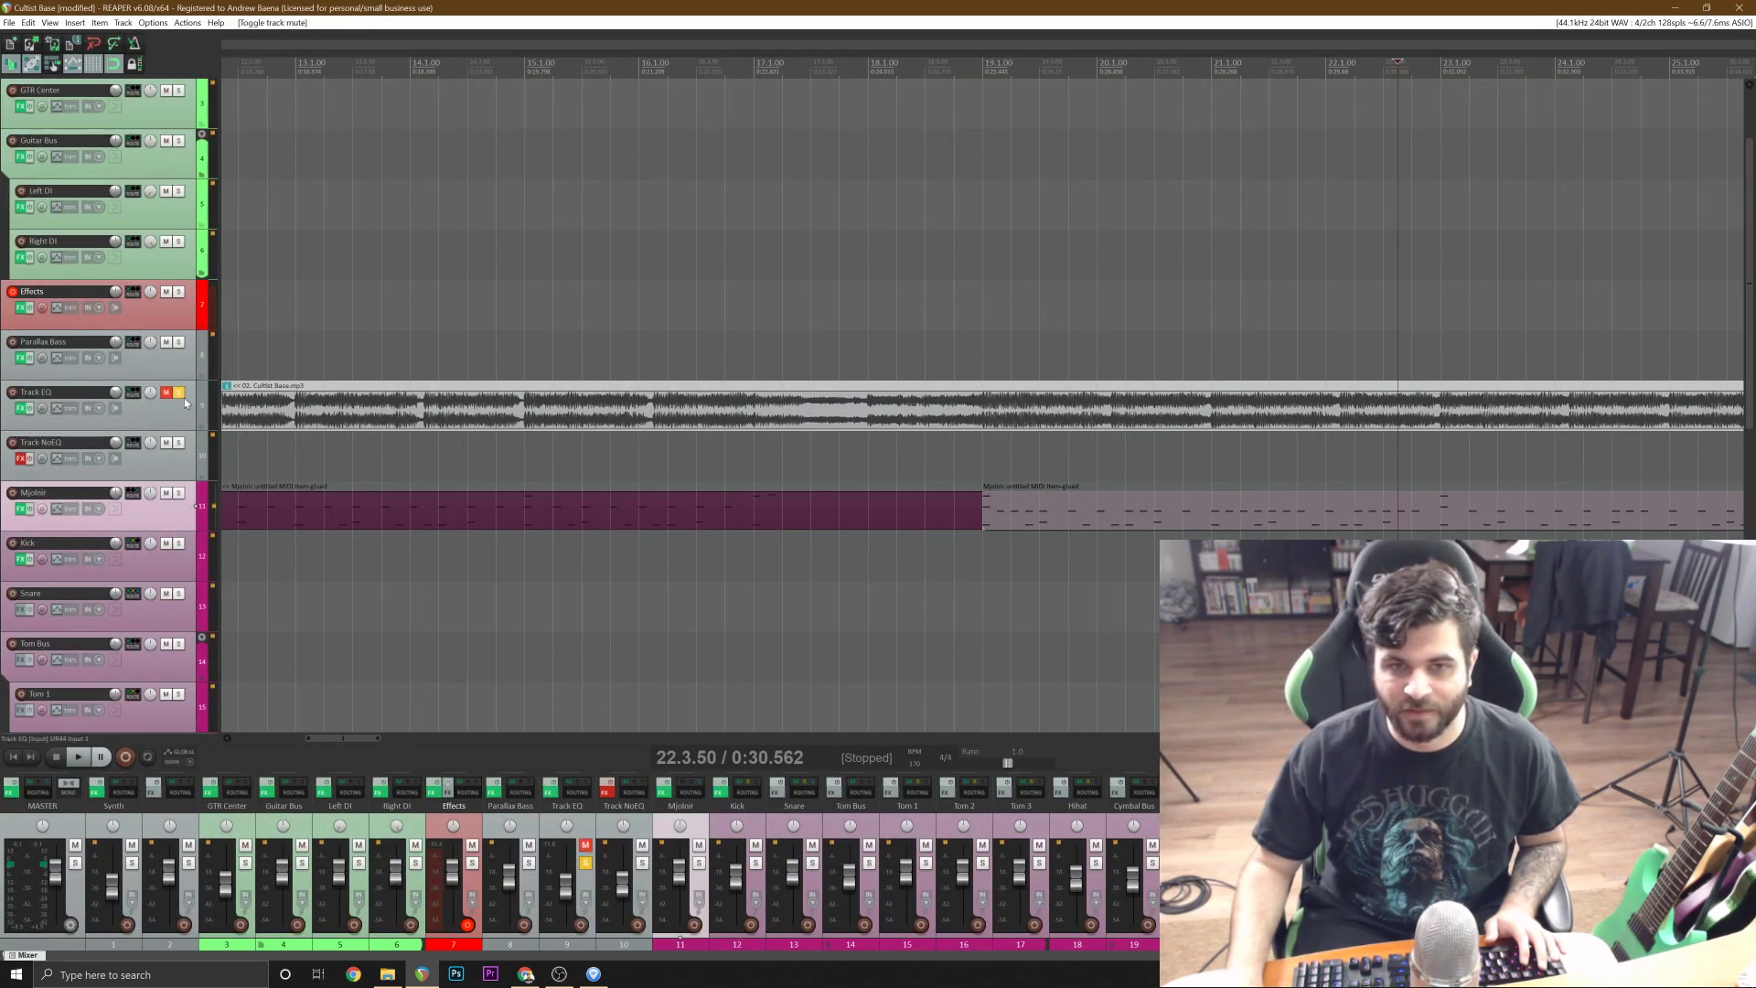
click(181, 395)
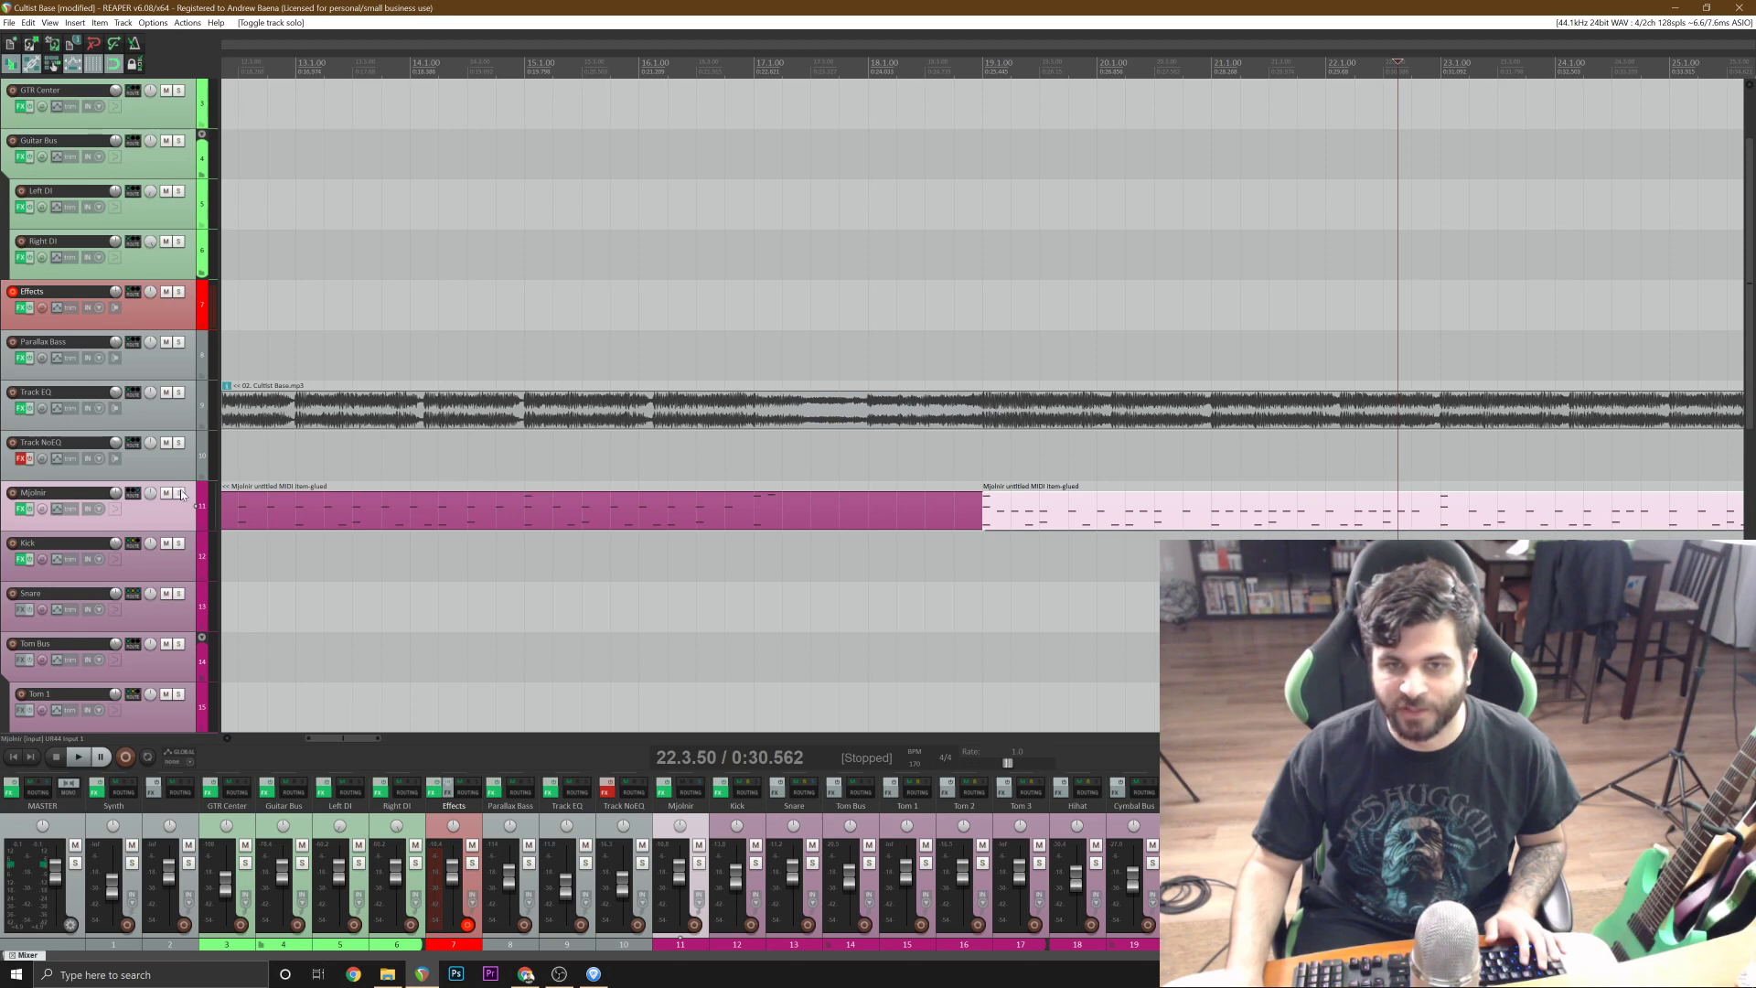
click(179, 494)
Play the soloed drums from just before bar 19 and reopen the Mjolnir MIDI item that starts there.
click(958, 458)
key(space)
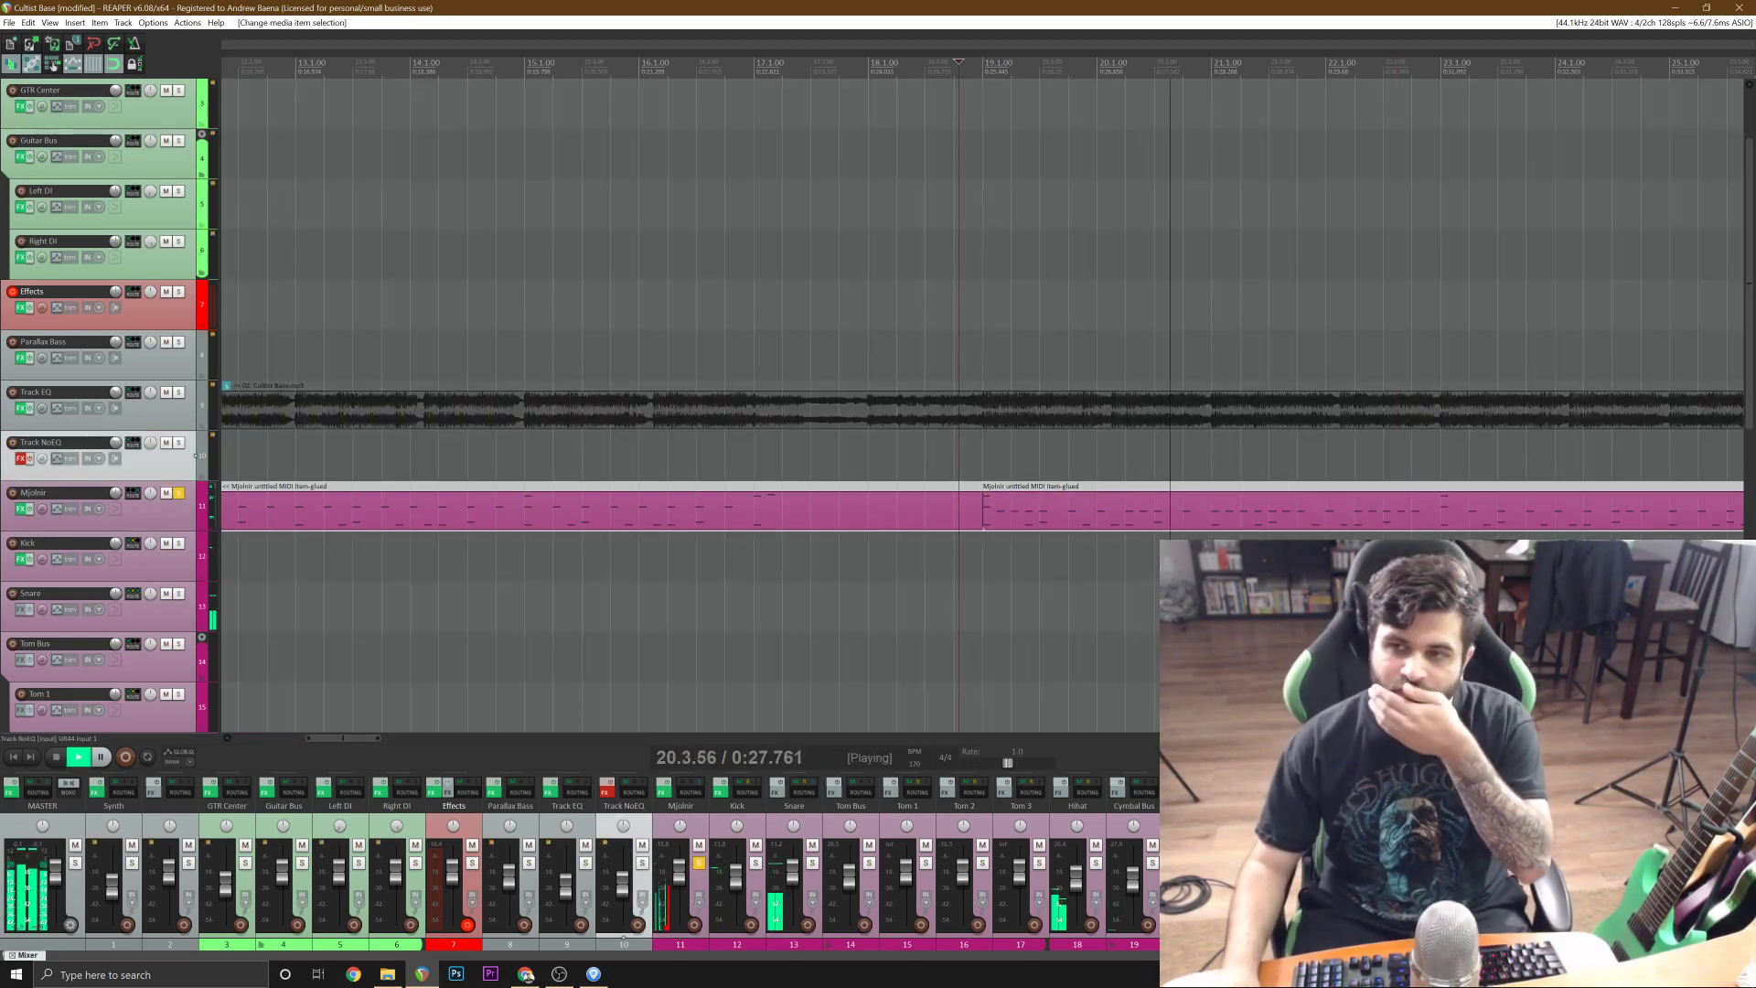
double_click(1058, 505)
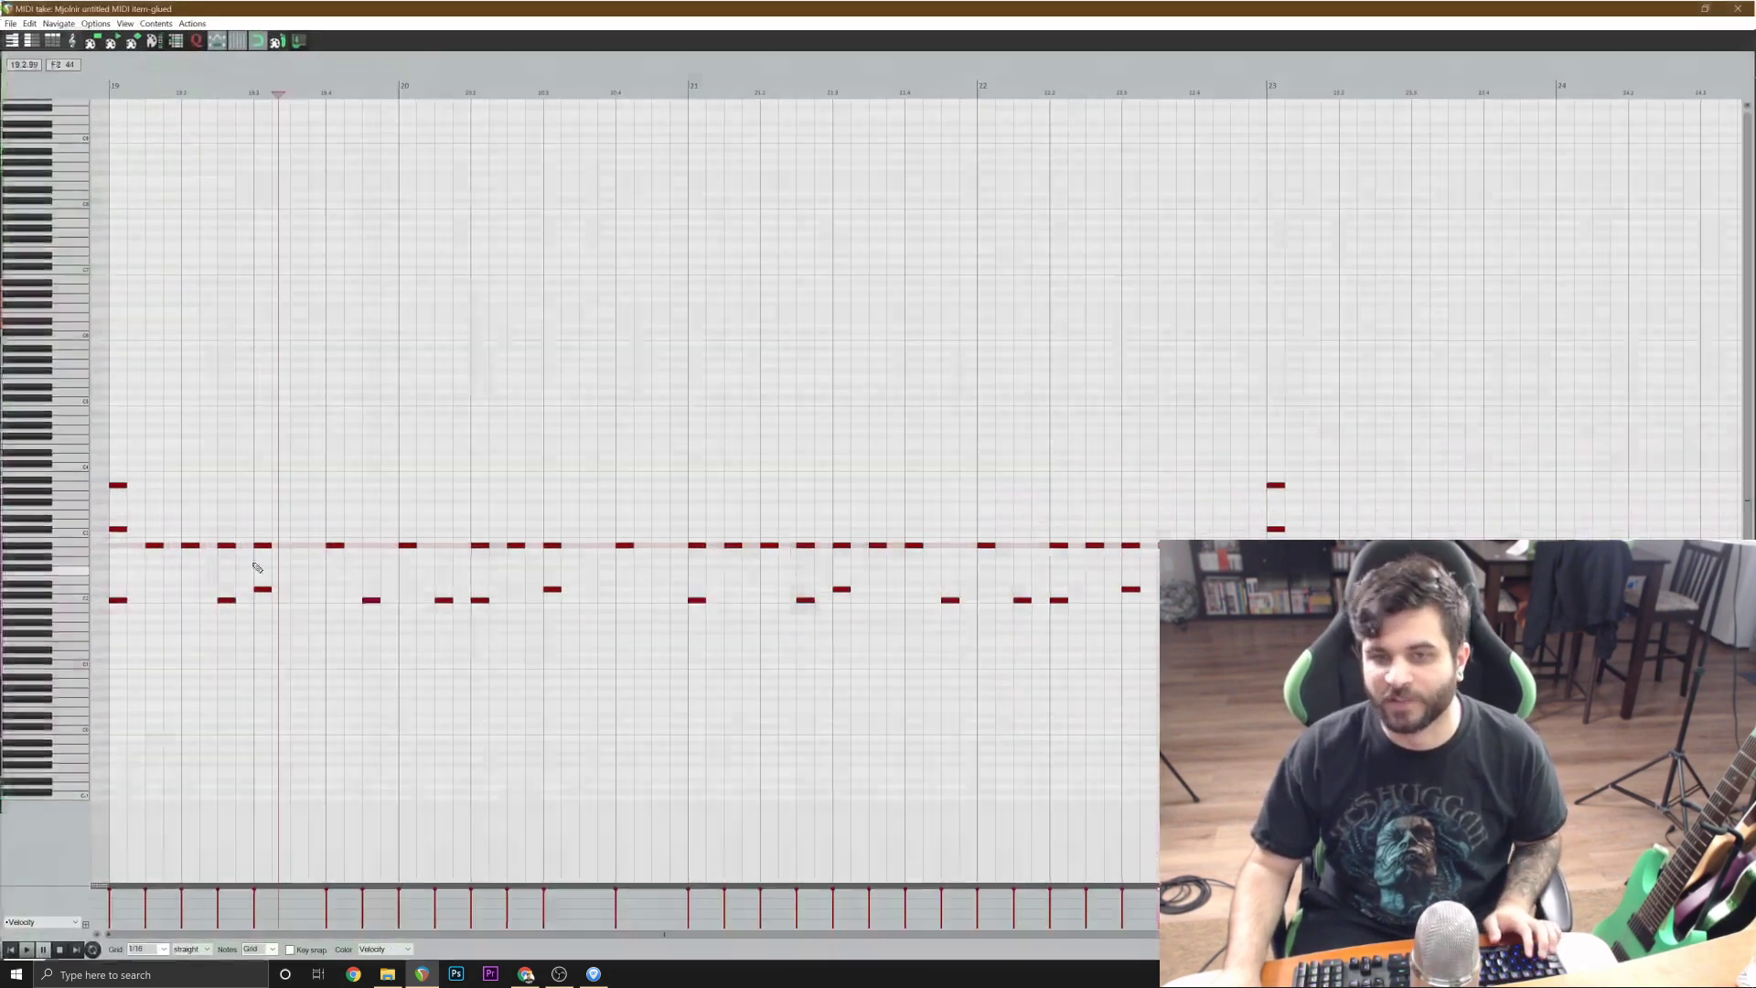
Try lowering several A#2 notes in bars 19 to 21 to G#2 and play from bar 19.
click(192, 548)
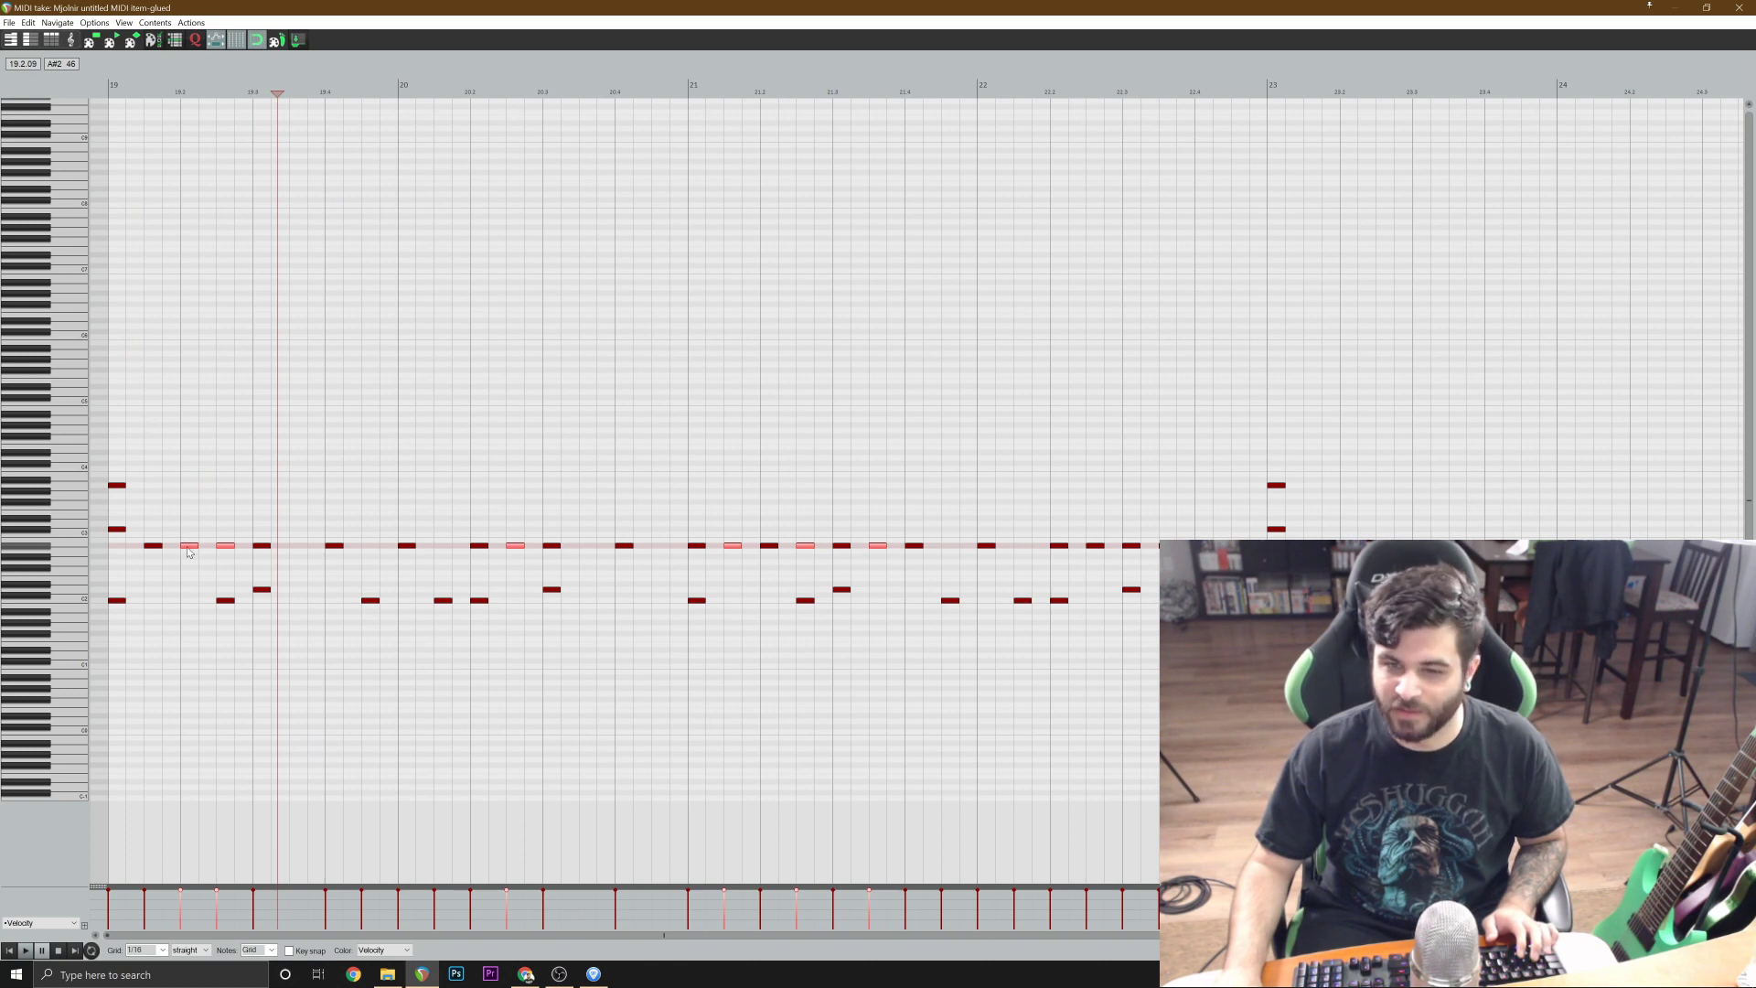
drag(189, 551, 185, 556)
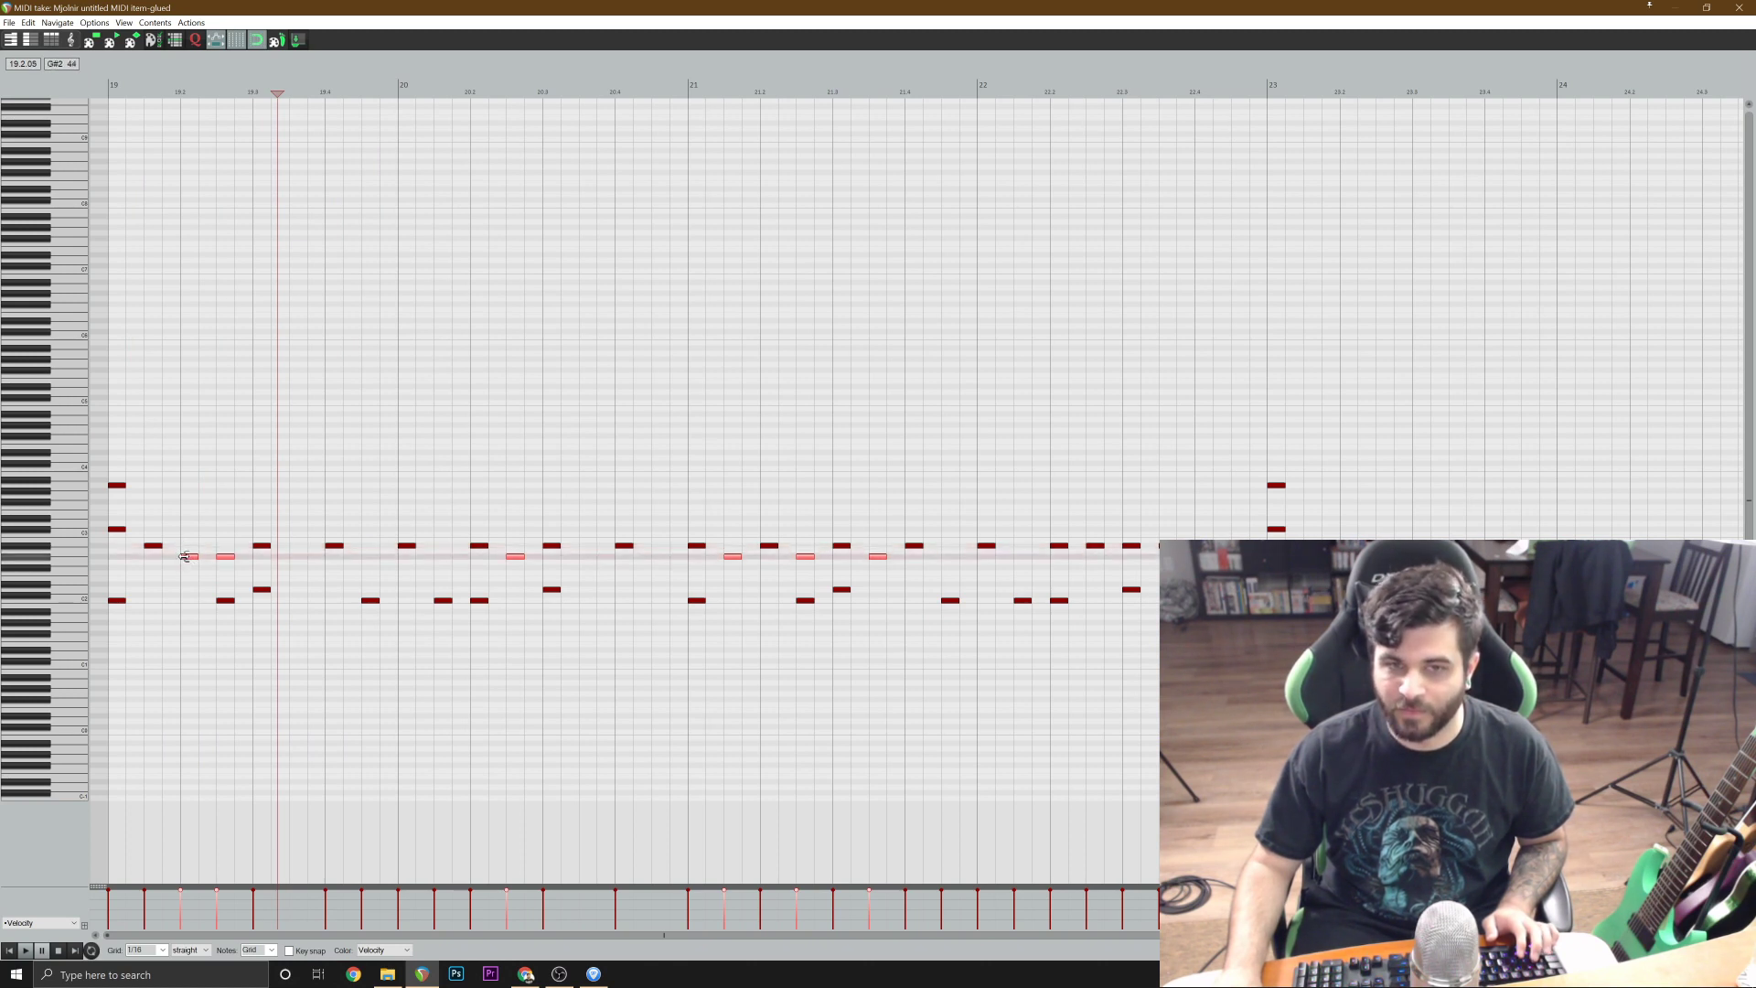
click(10, 950)
key(space)
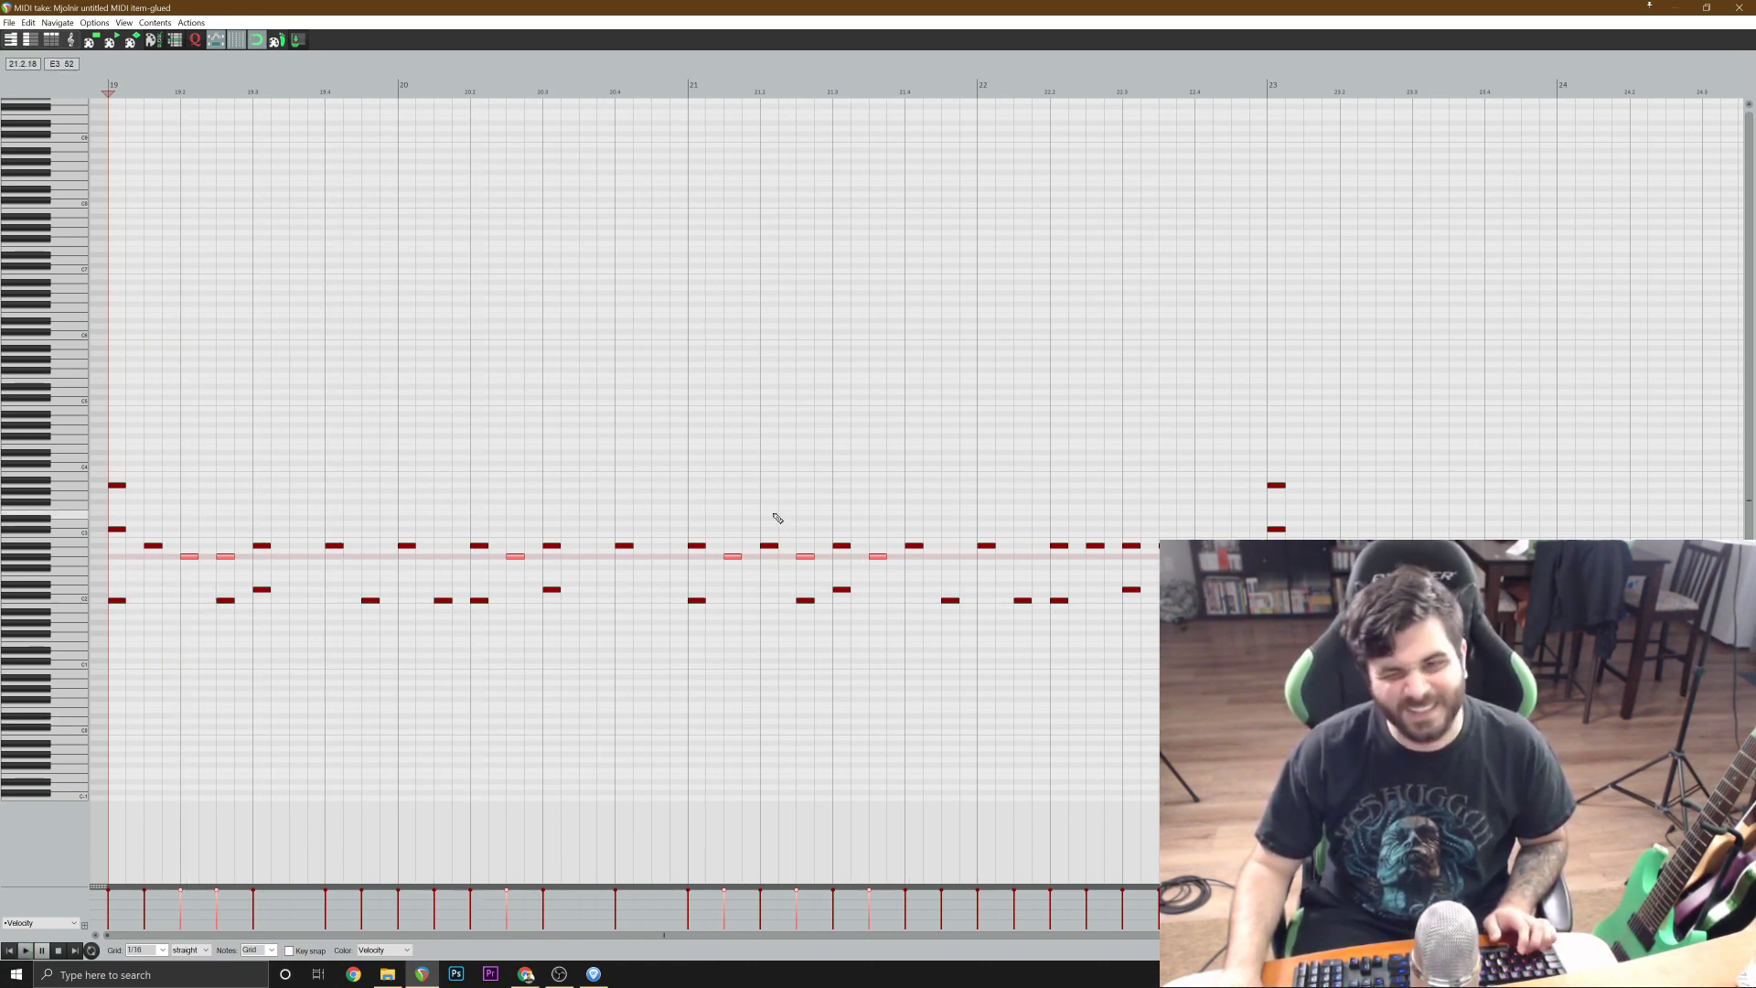
Raise the selected G#2 notes back to A#2, stop playback and clear the note selection.
key(Up)
key(Up)
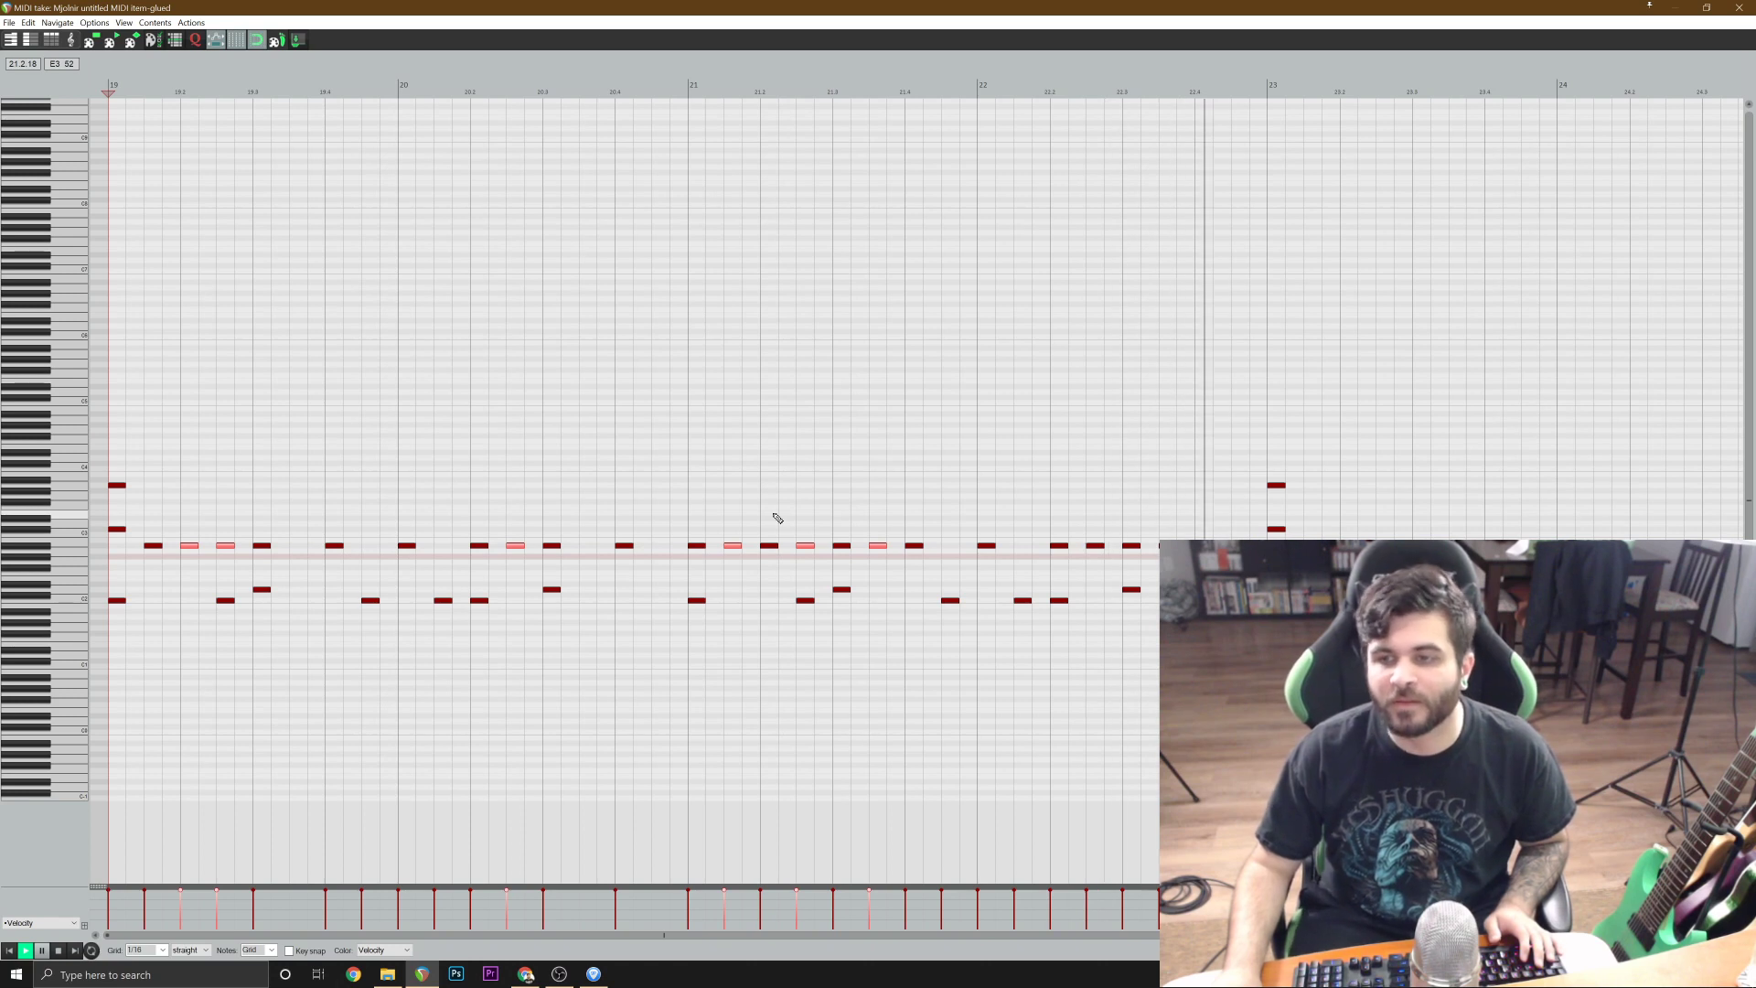
key(space)
click(1202, 546)
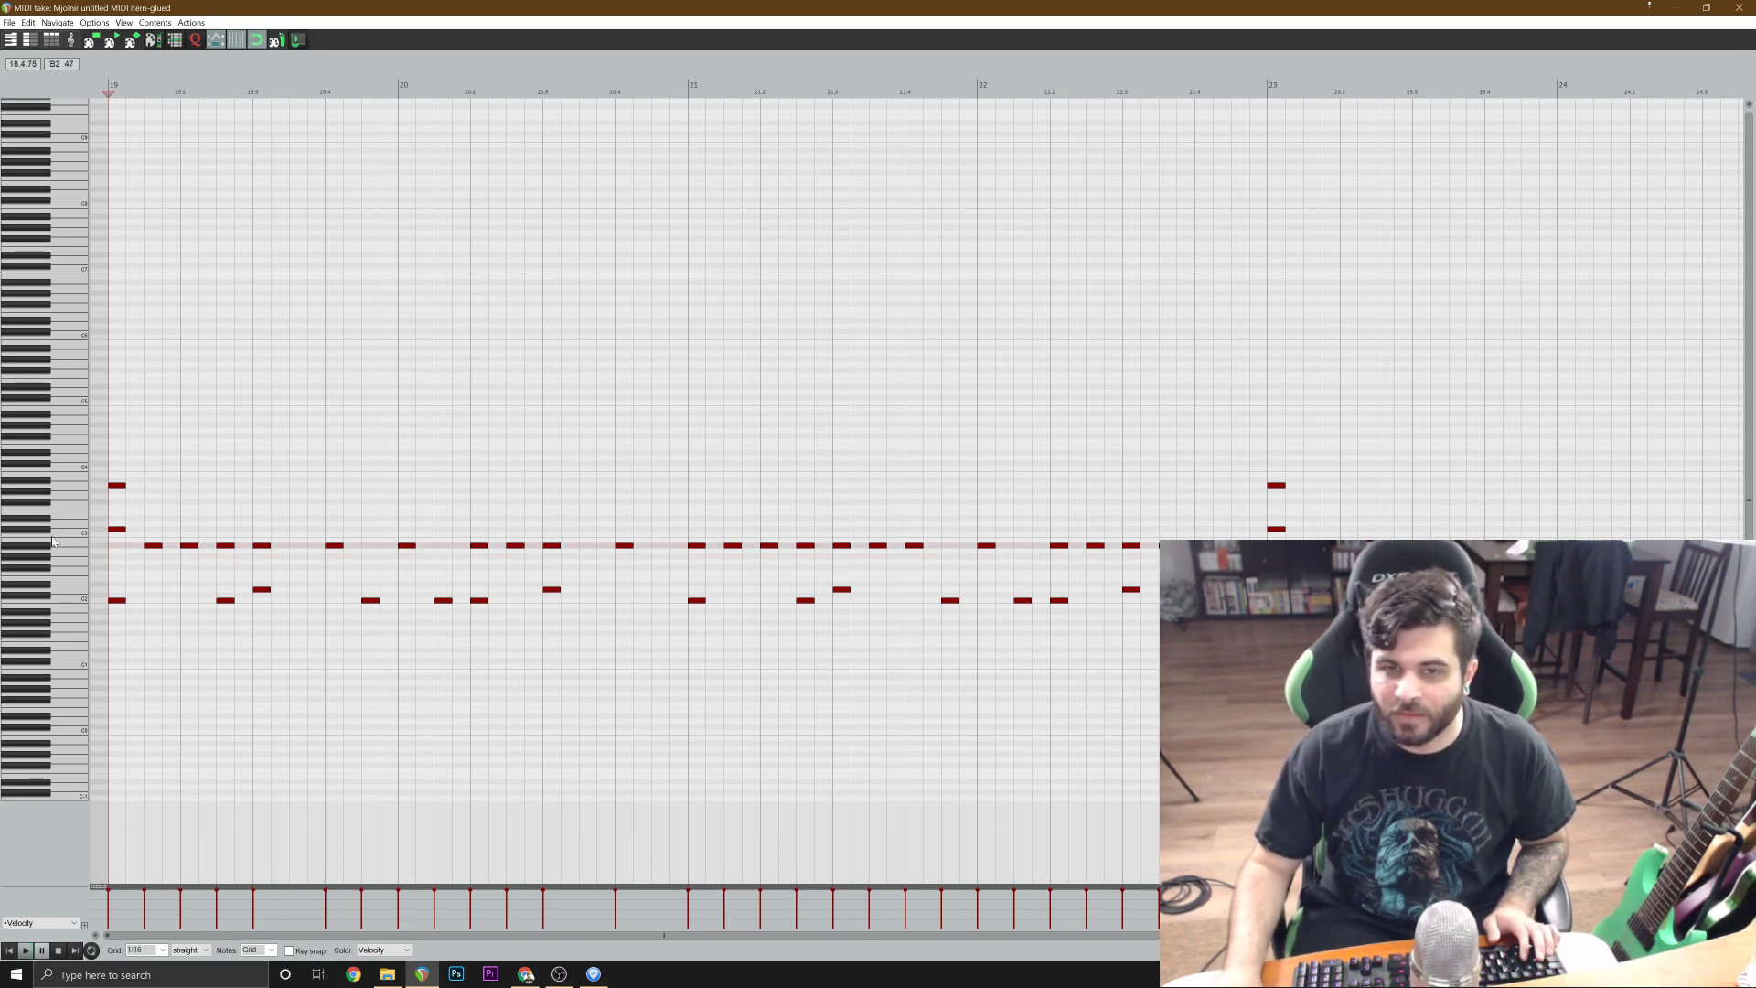
Lower all A#2 notes from the second beat of bar 19 onward to G#2 and play from bar 19.
shift+click(189, 546)
drag(191, 550, 193, 560)
key(space)
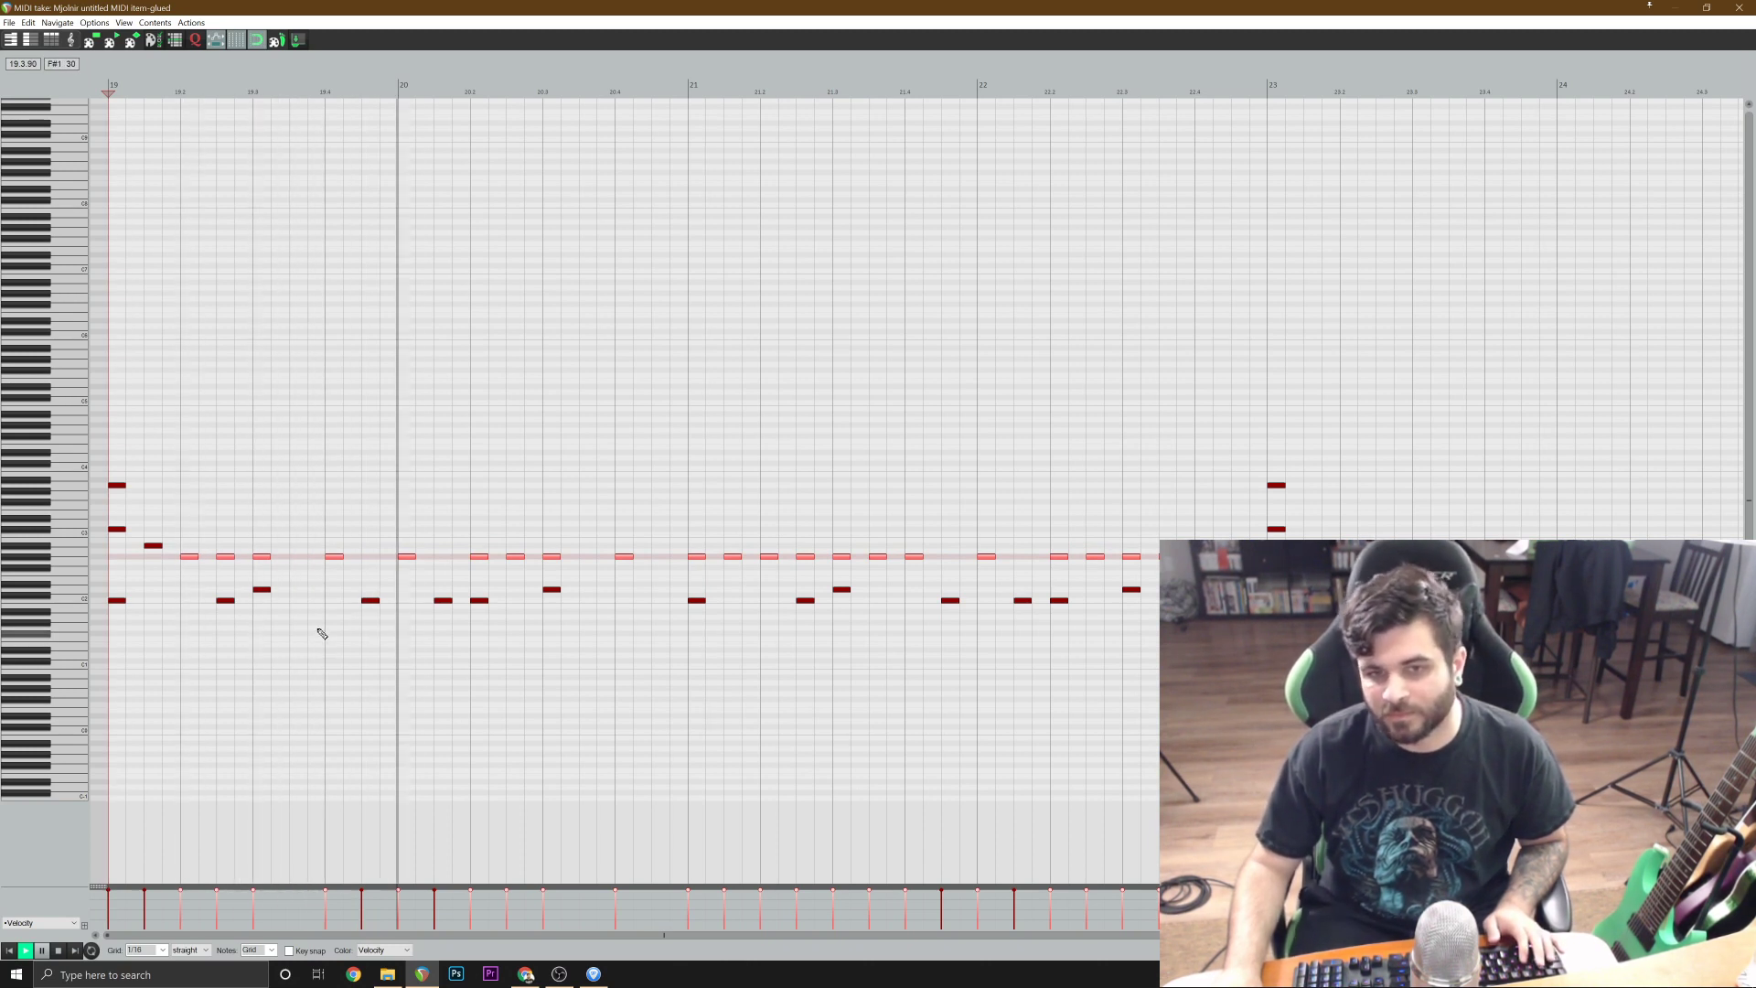
key(space)
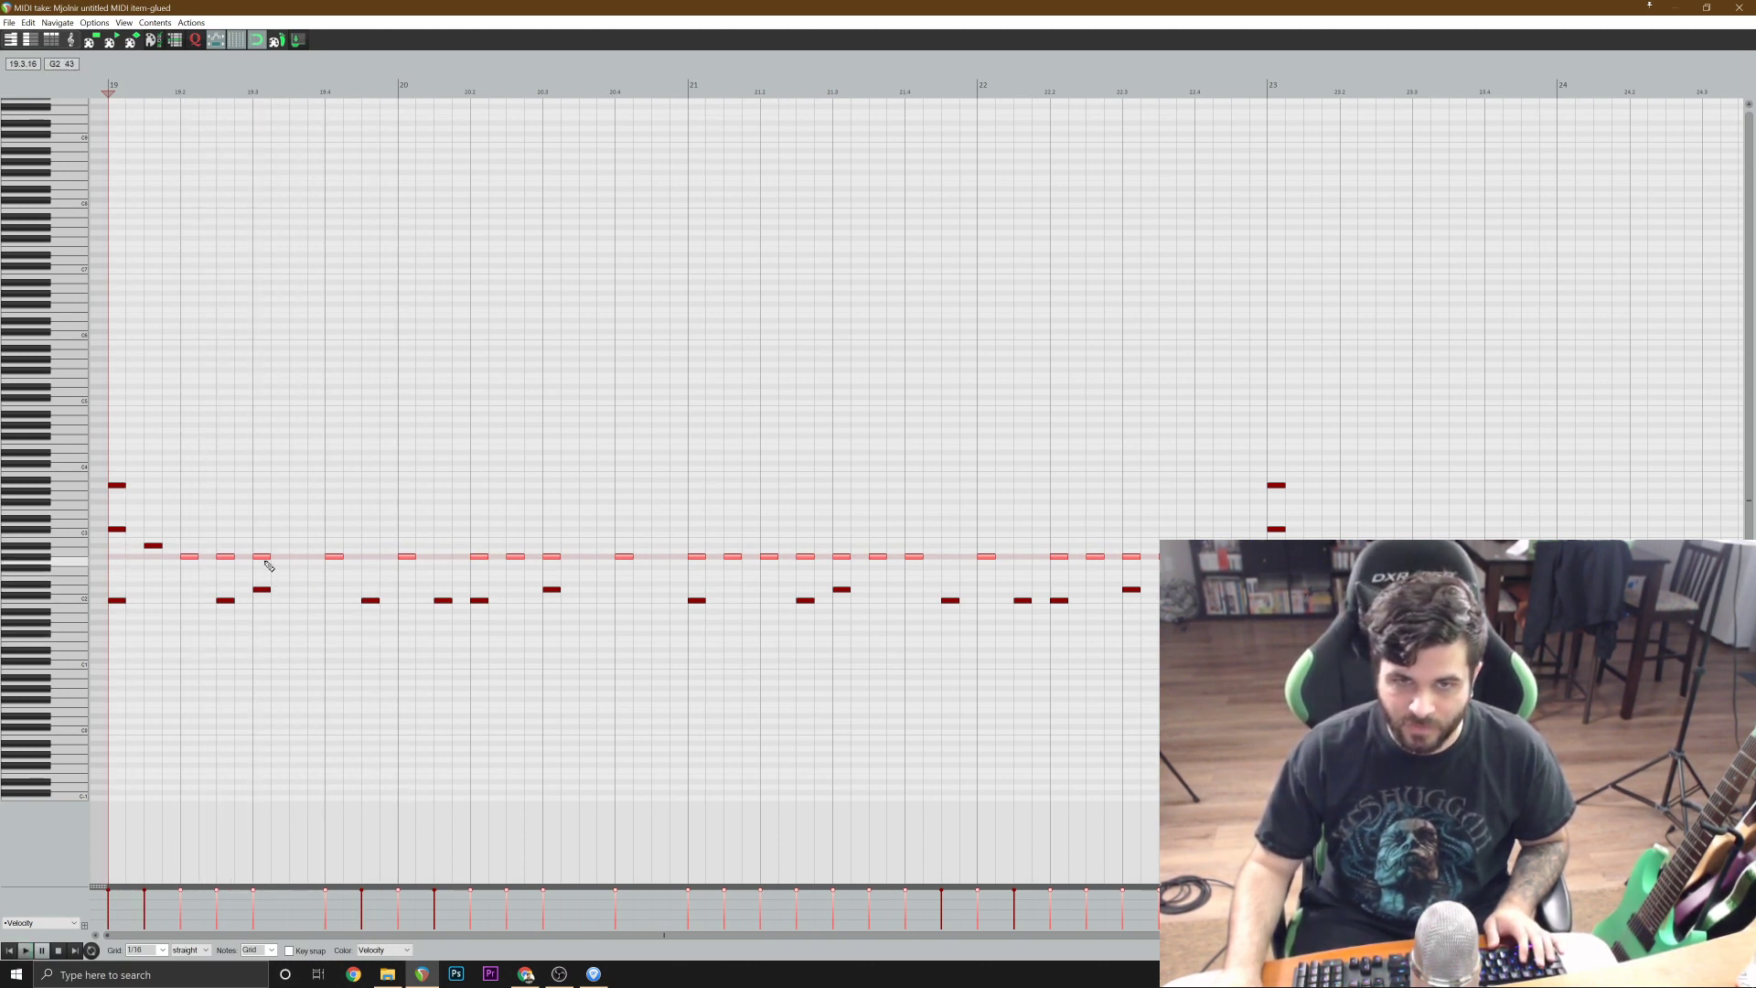
Raise the selected G#2 notes one semitone to A2 and play the section from bar 19.
drag(264, 557, 264, 552)
key(space)
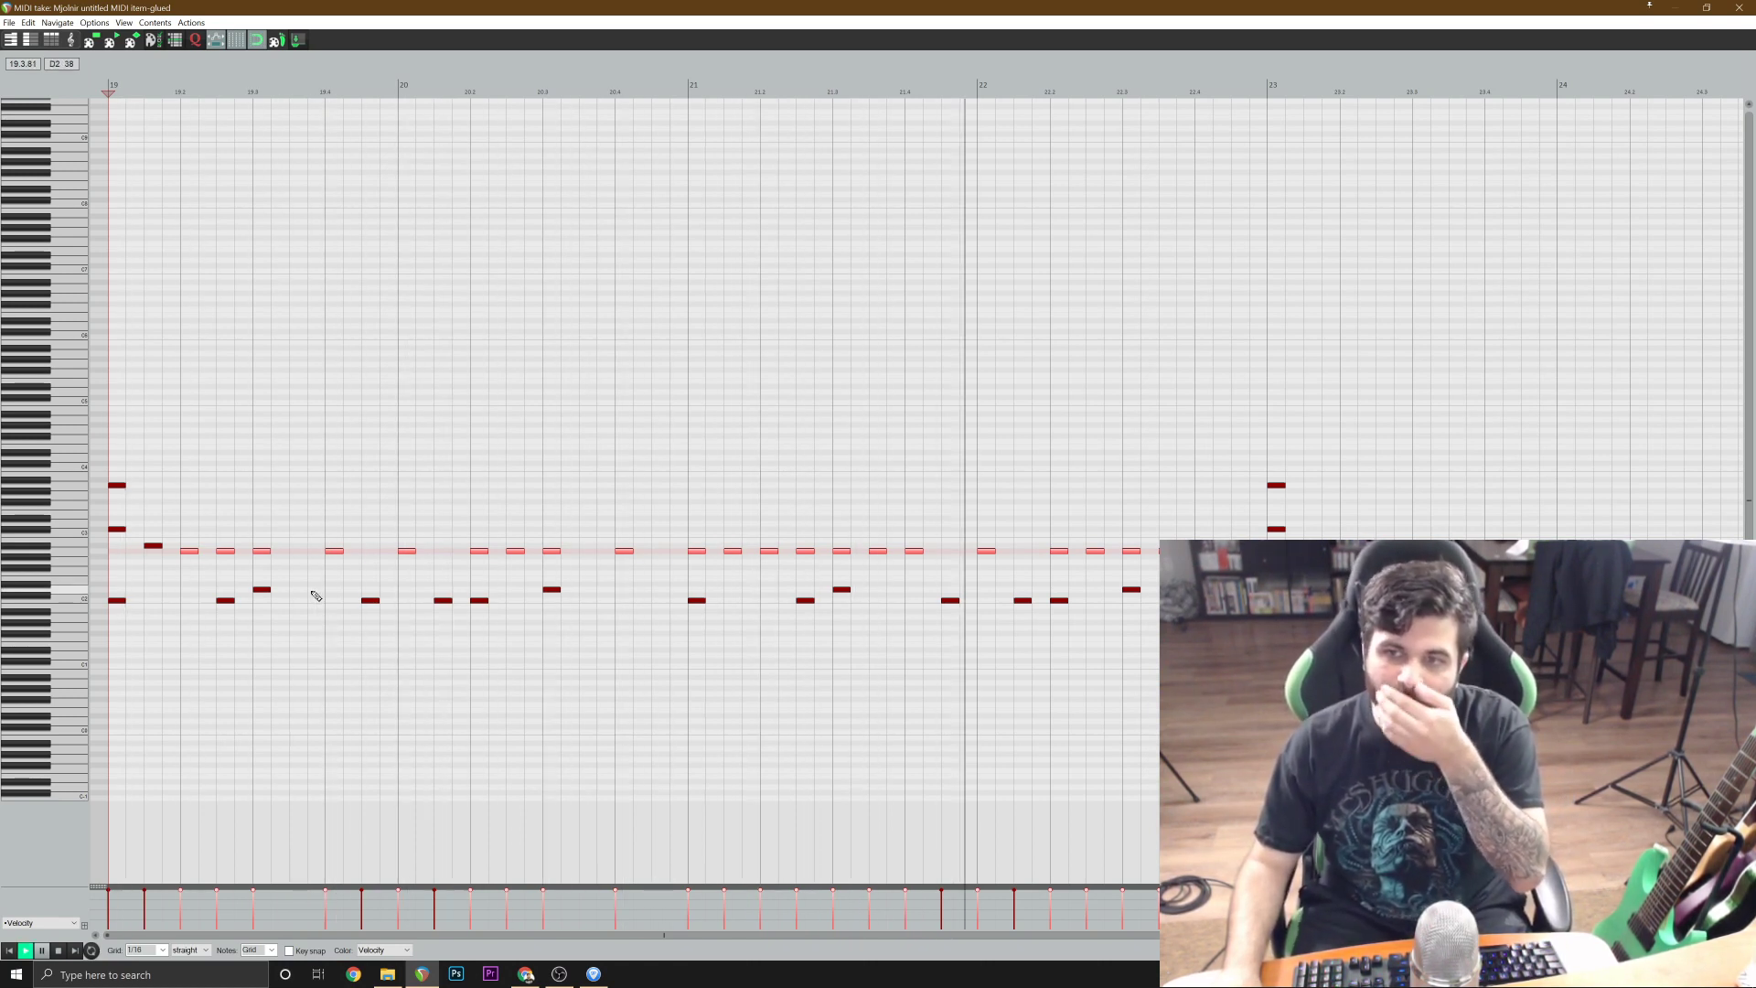
key(space)
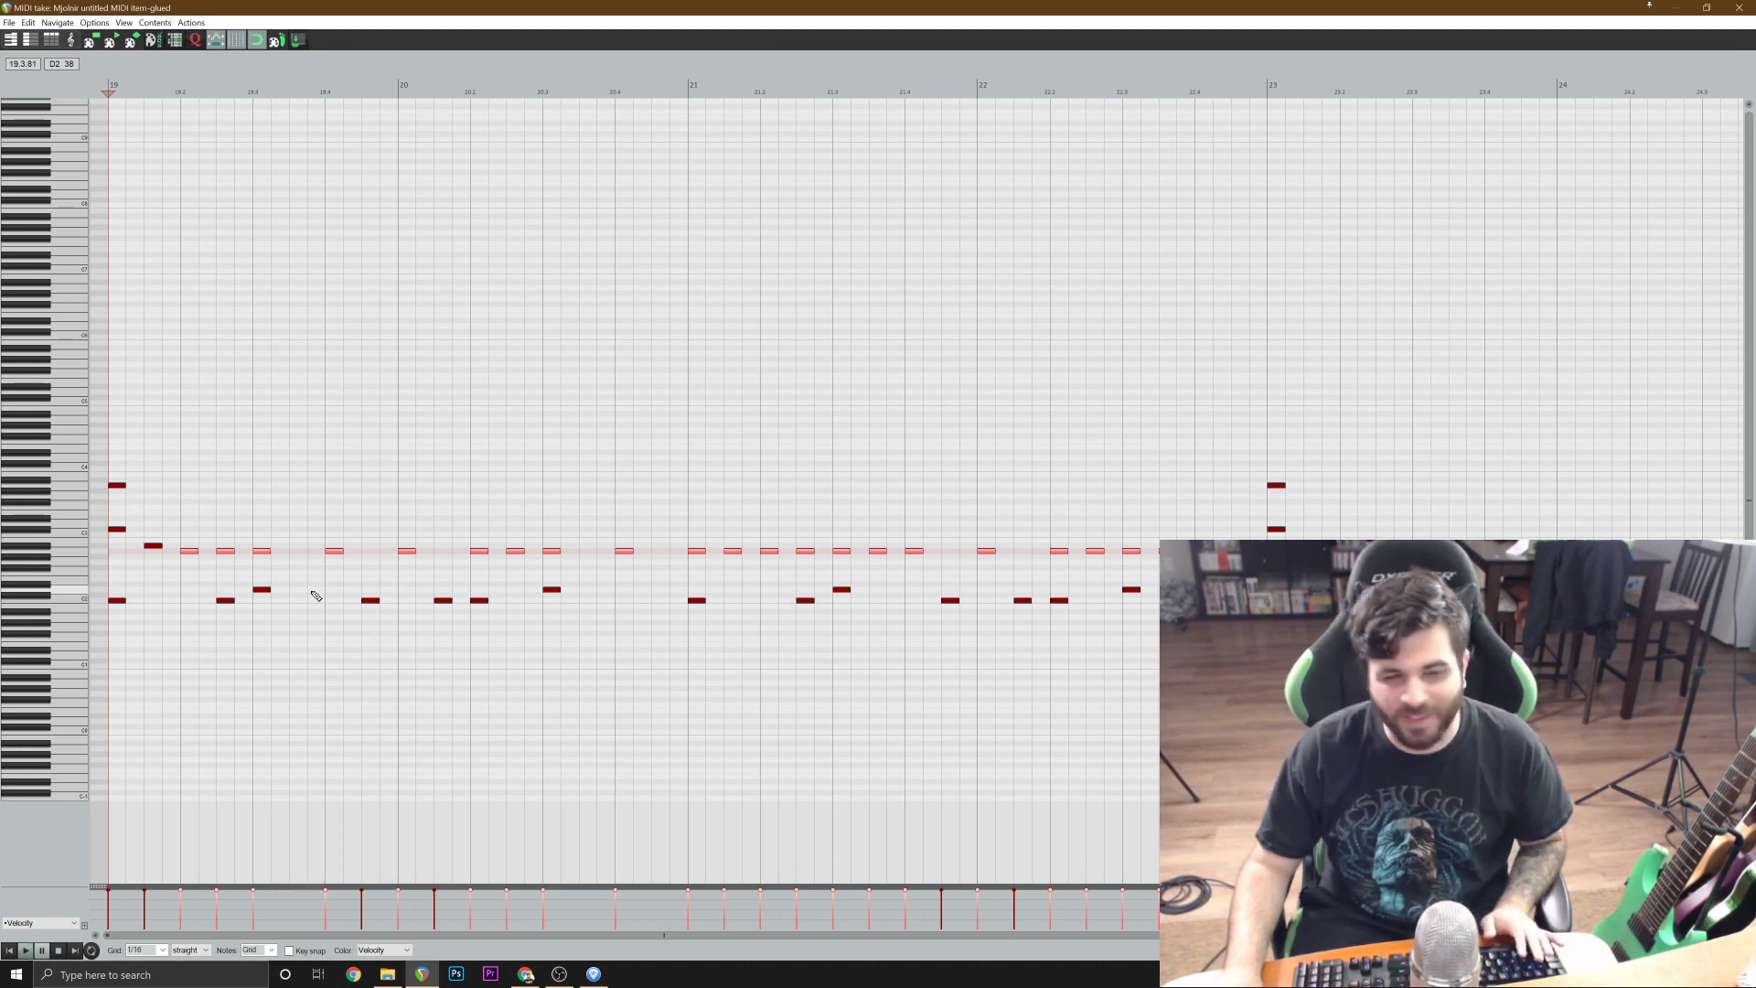
Close the MIDI editor, unsolo the Mjolnir track and save the project.
click(1738, 8)
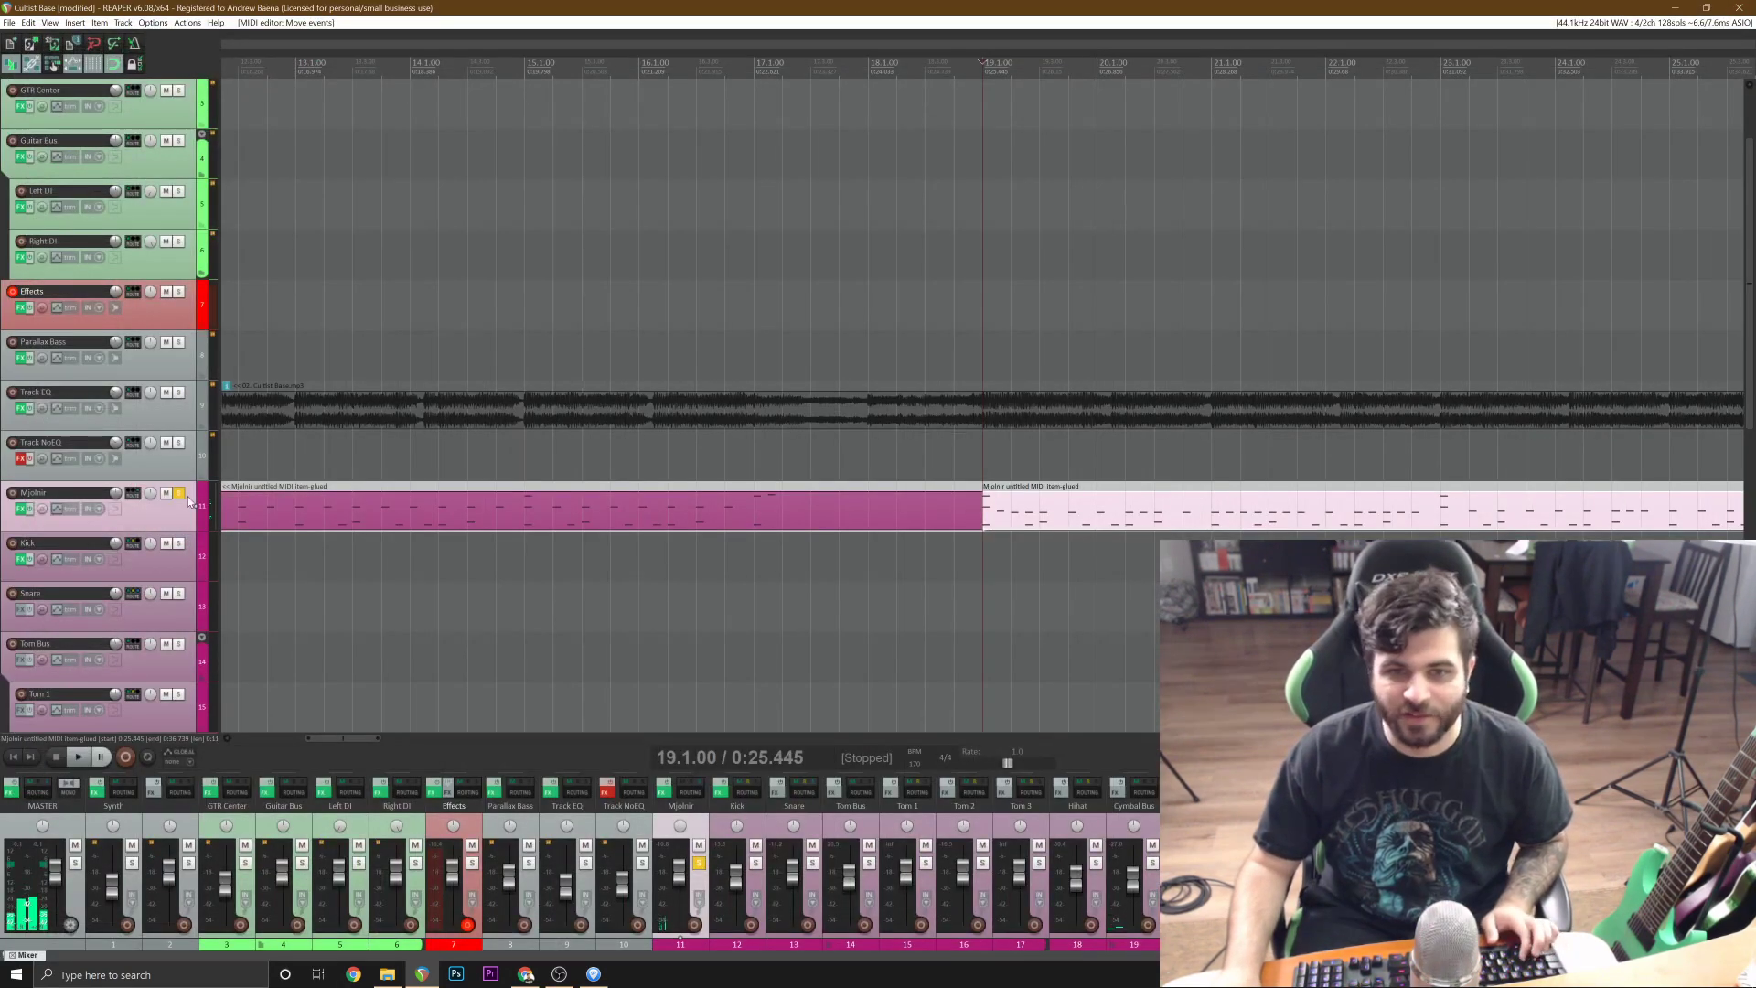
click(180, 493)
key(ctrl+s)
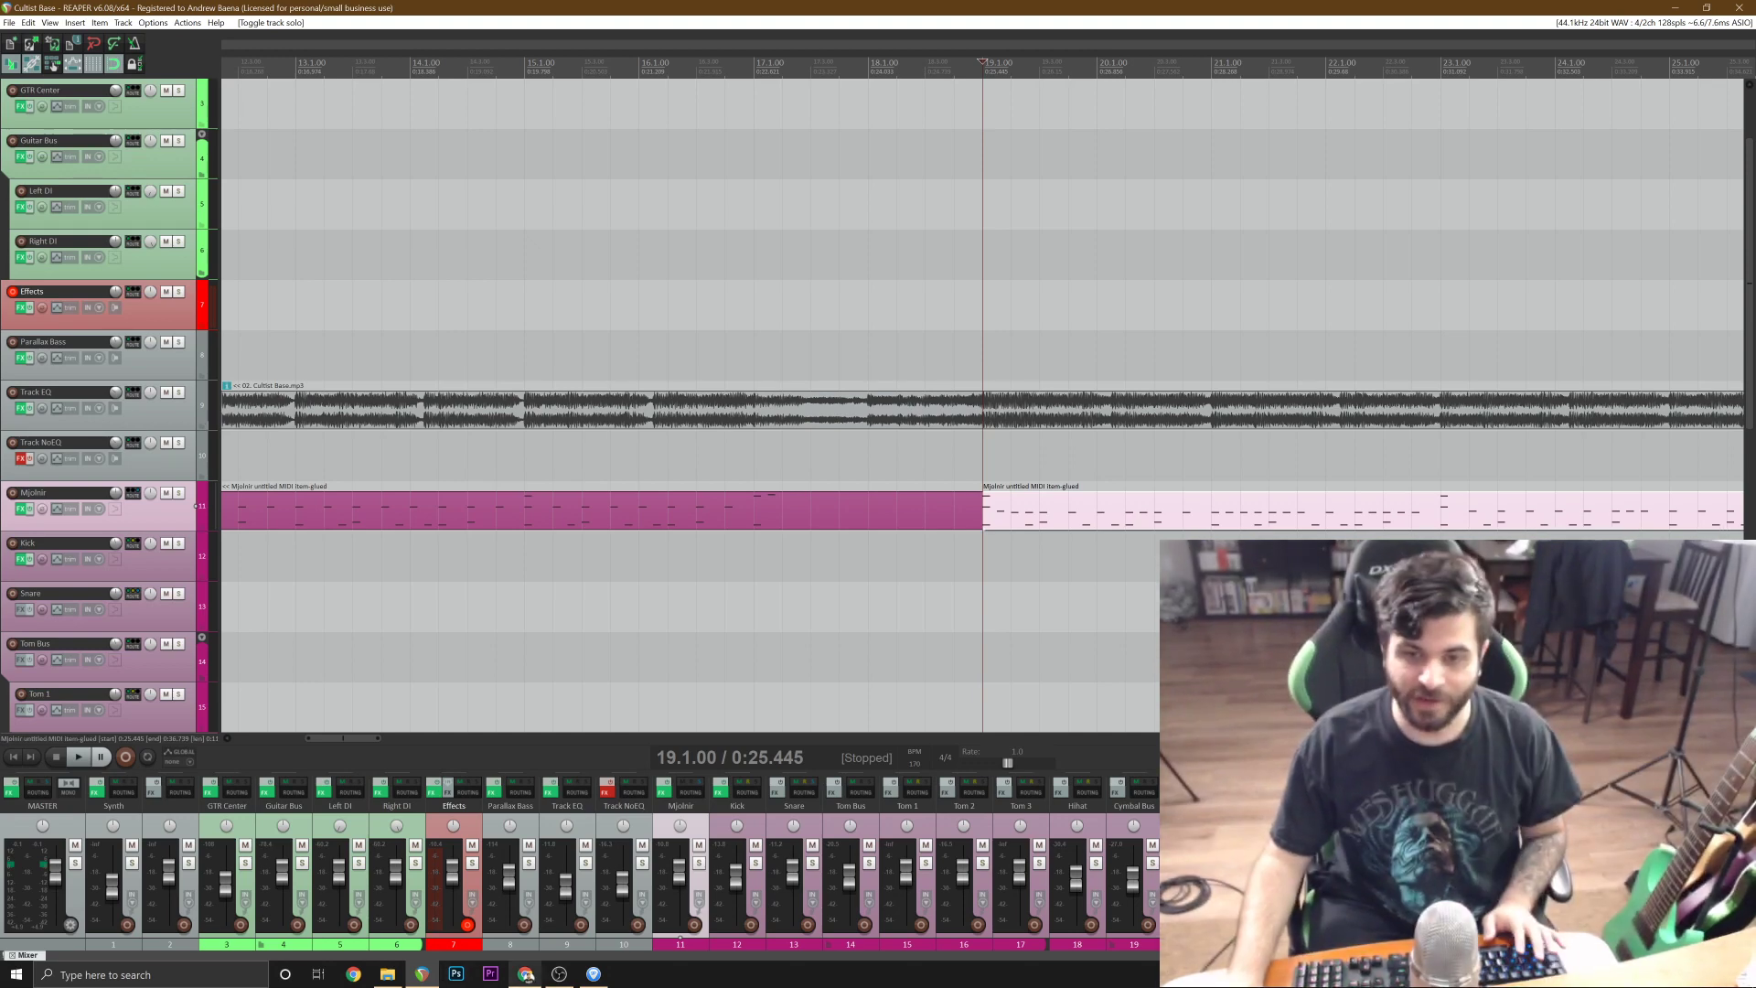
Switch to Chrome, open YouTube and go to the signed-in account's own channel page.
key(alt+Tab)
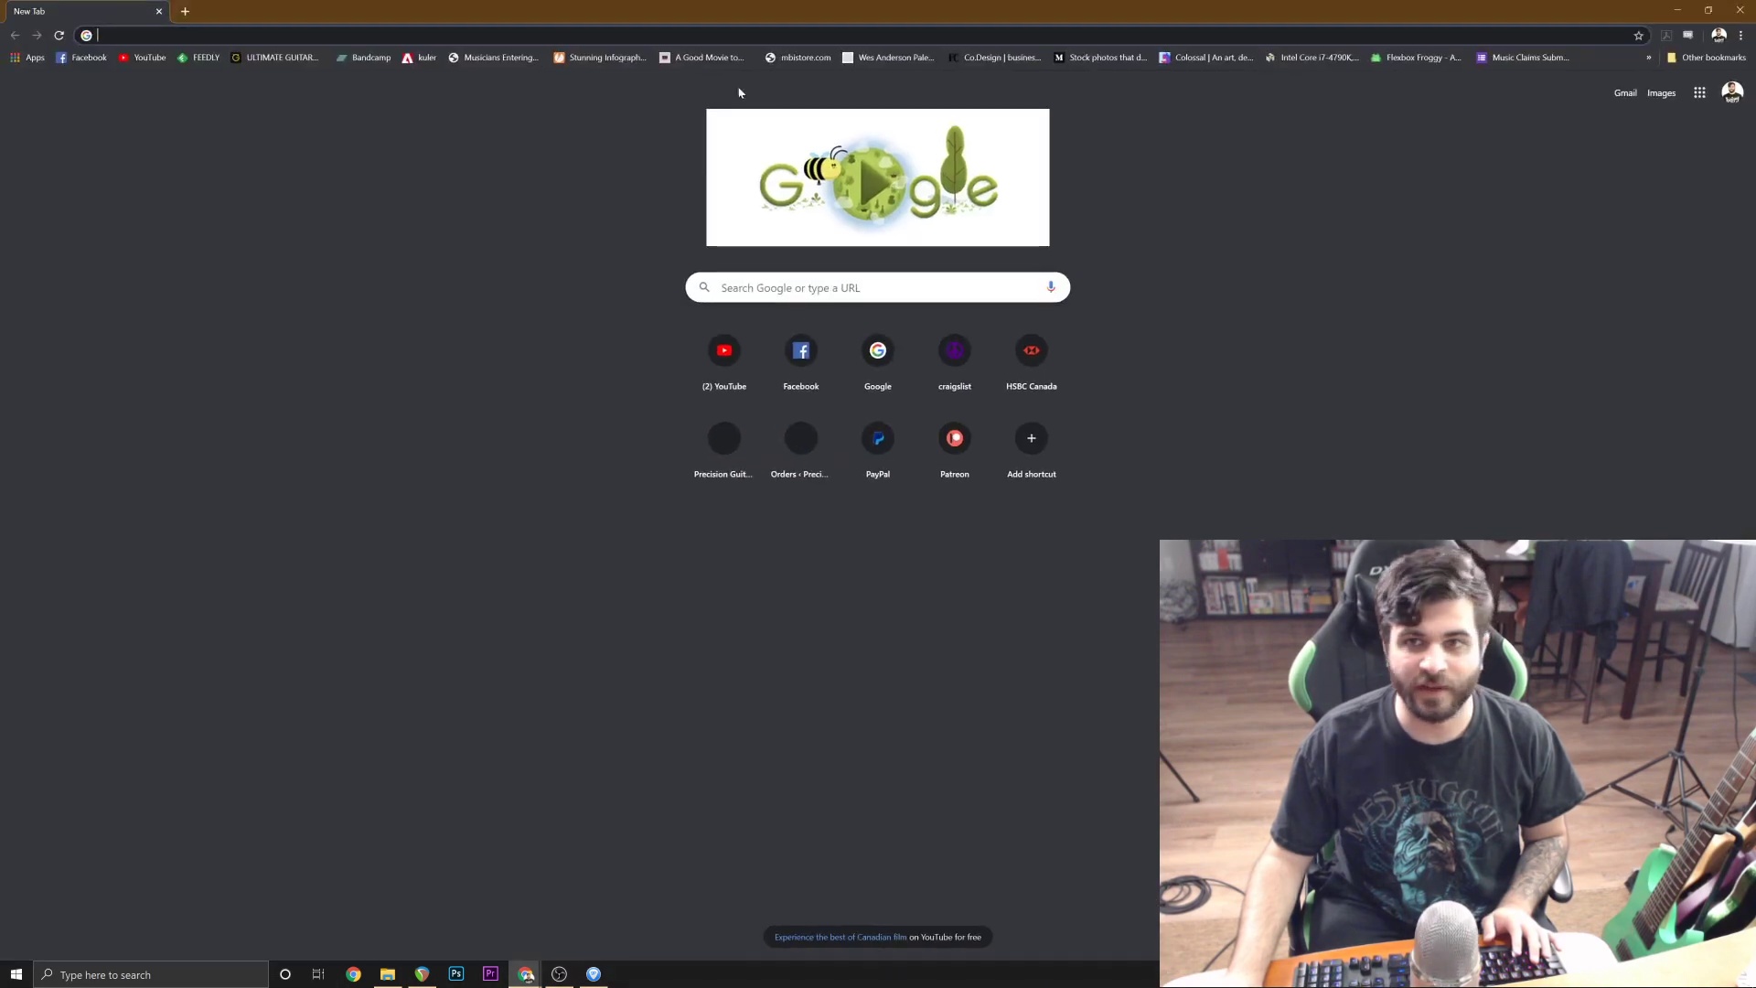
click(139, 58)
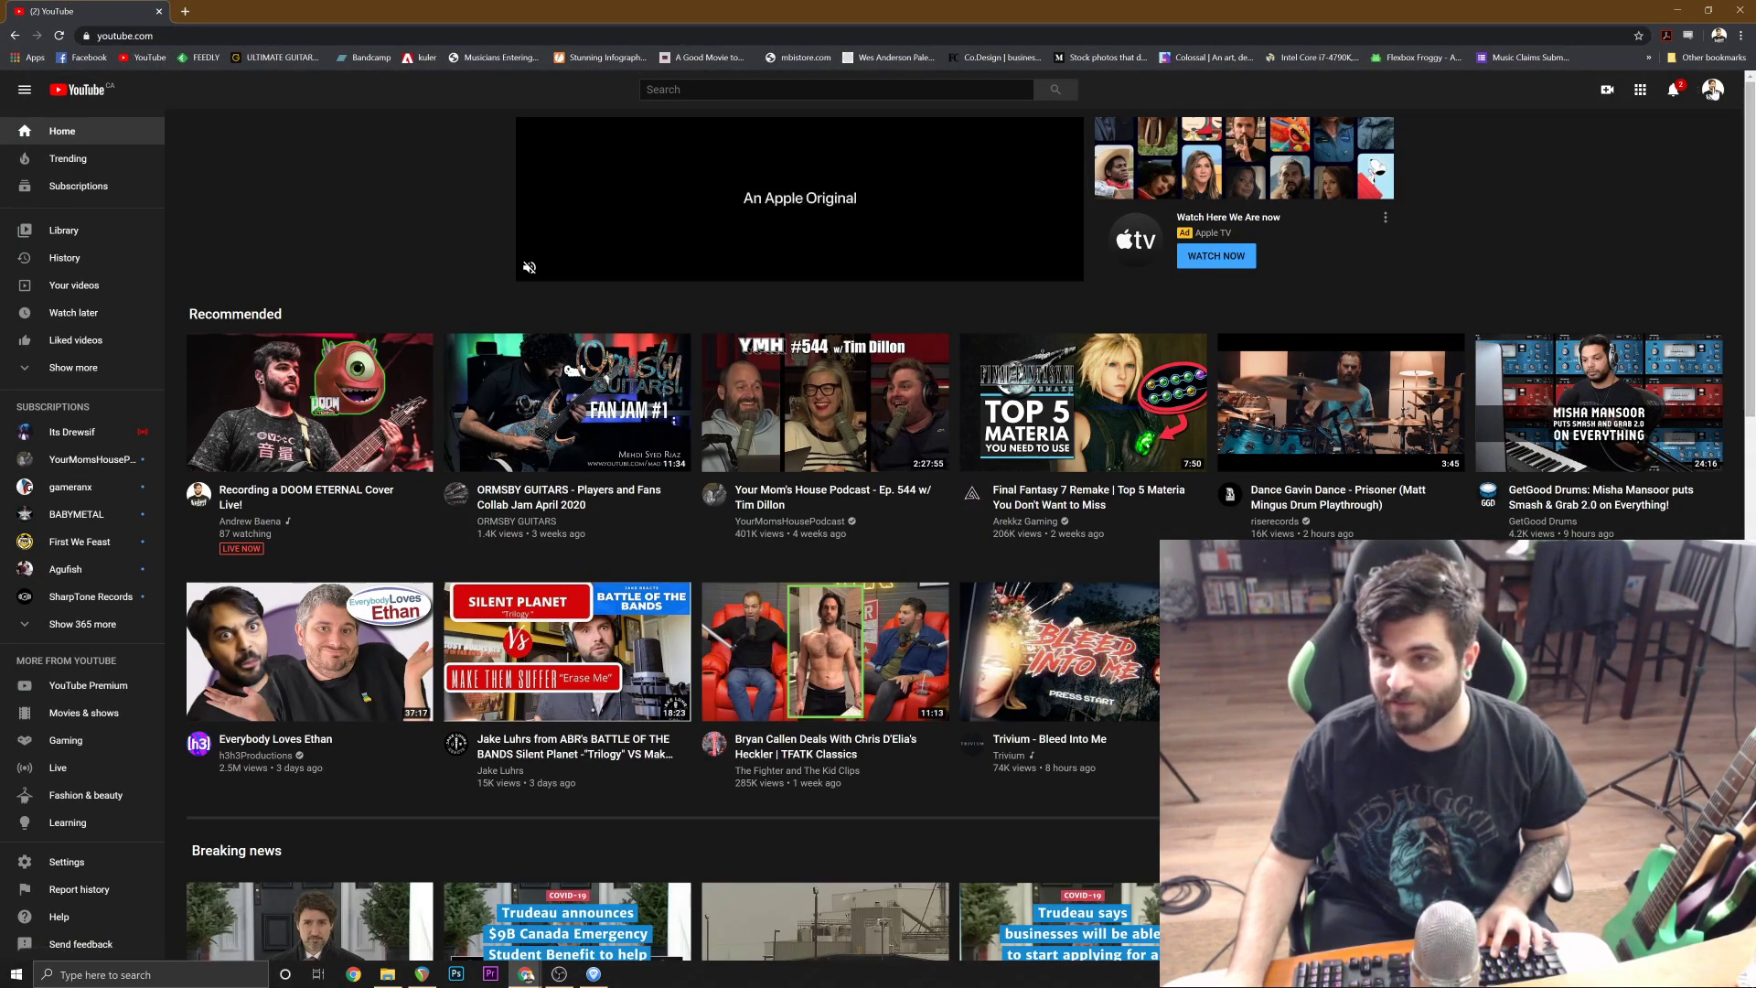
click(1712, 90)
click(1594, 193)
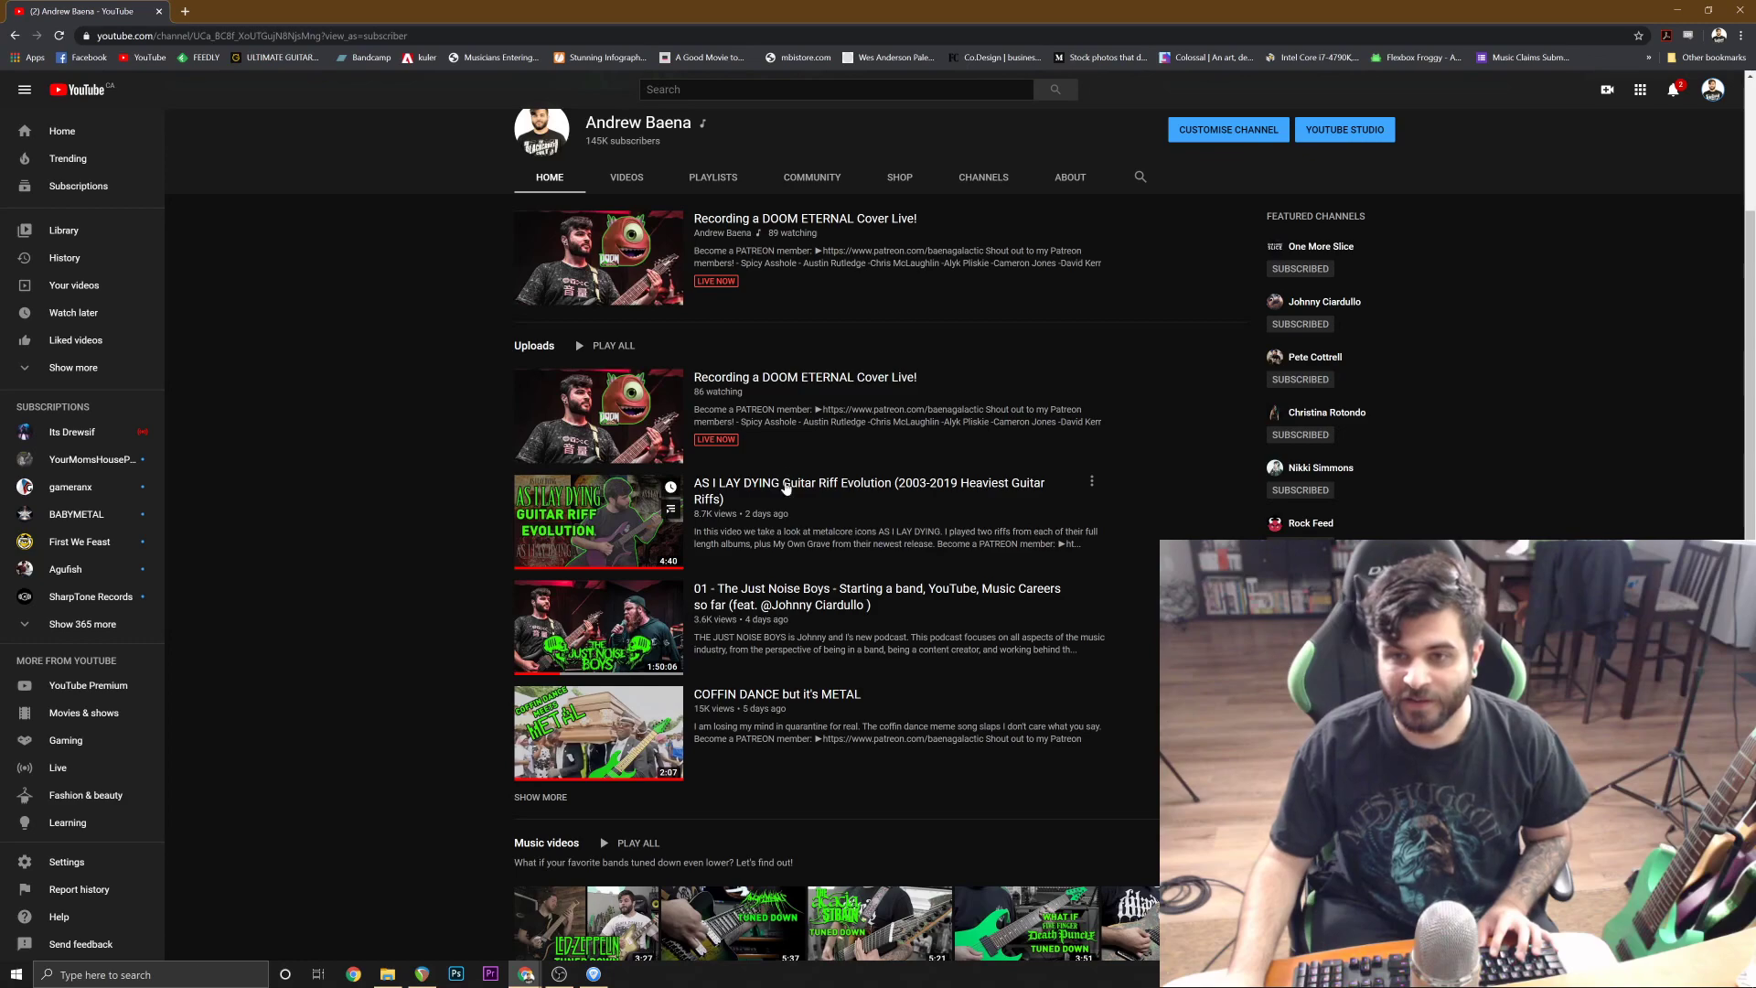
Open the AS I LAY DYING Guitar Riff Evolution video and expand its description down to the links.
click(786, 485)
scroll(502, 449, down, 3)
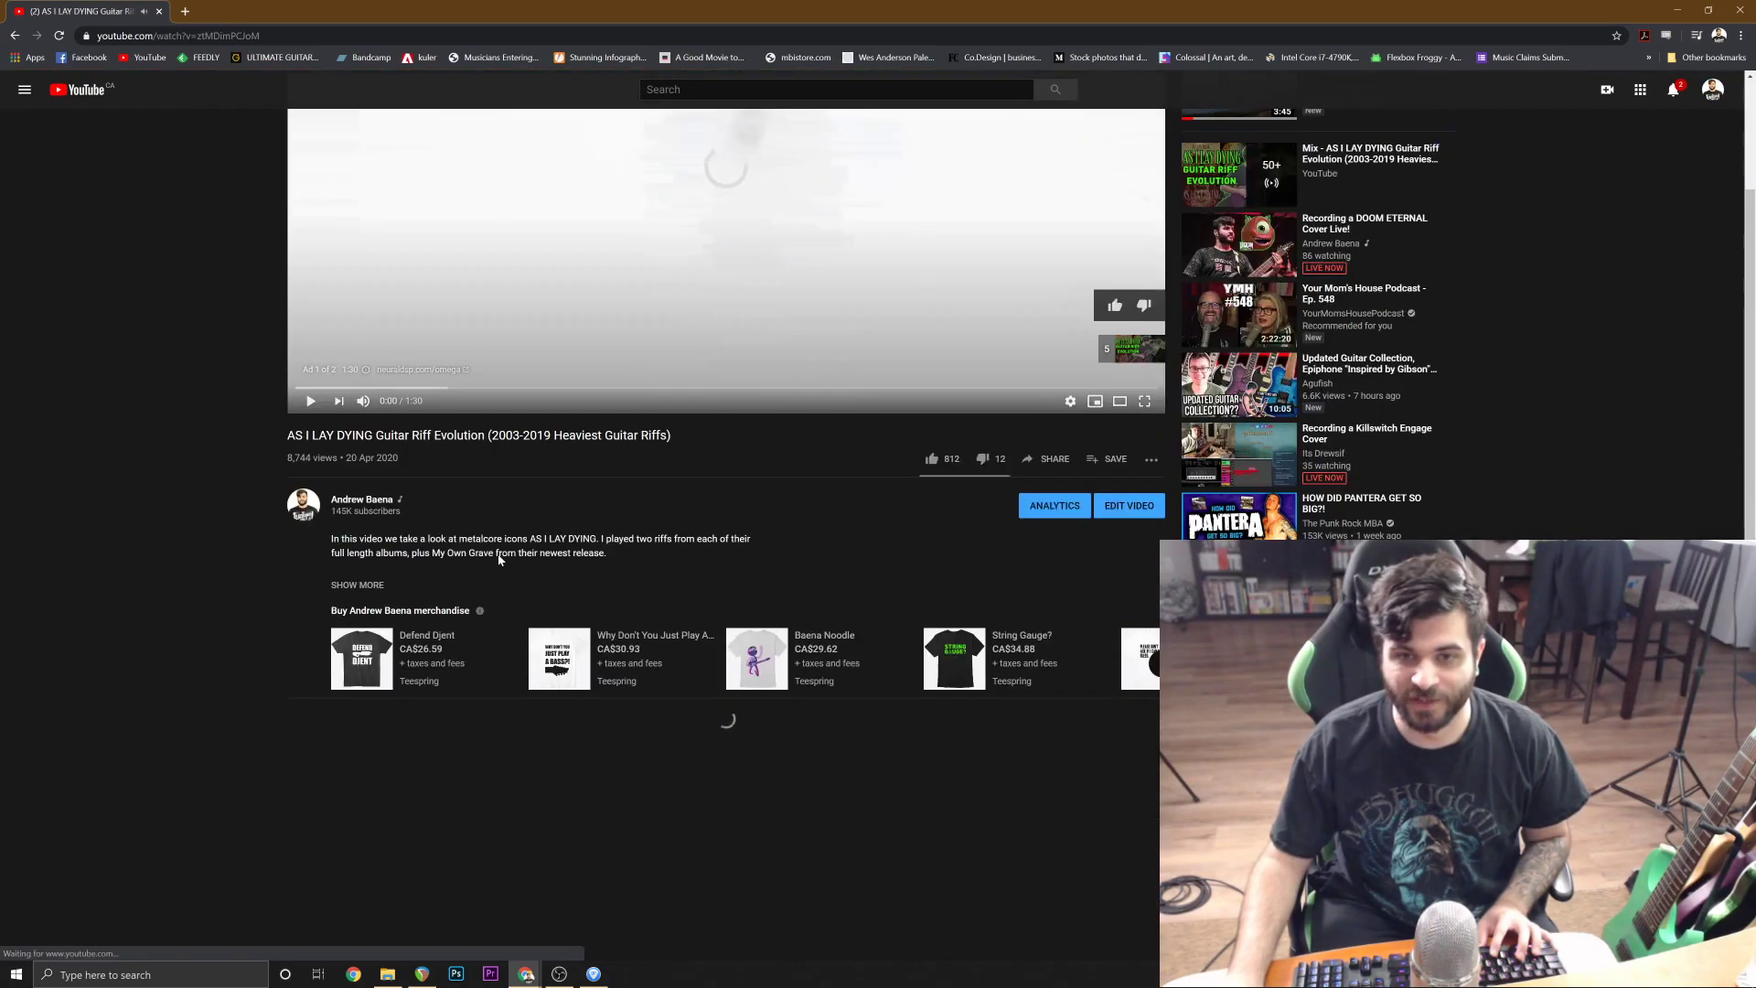
click(357, 542)
scroll(537, 599, down, 3)
scroll(538, 599, down, 8)
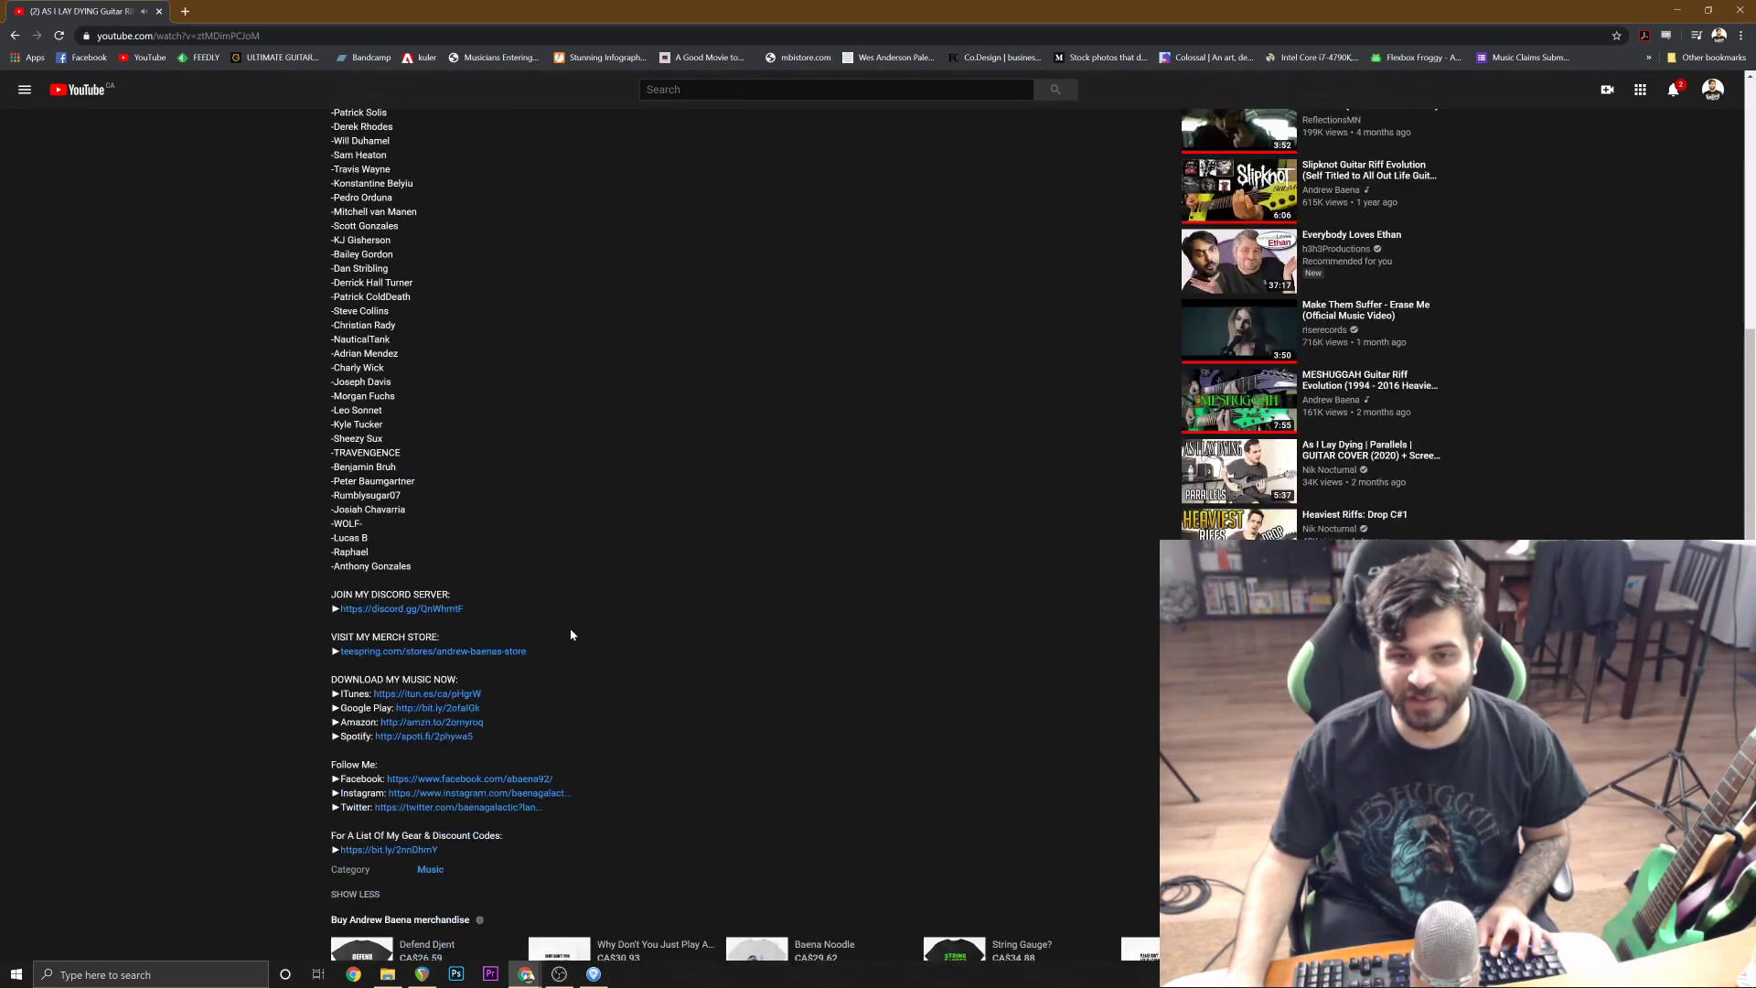
Open the gear and discount codes list linked in the description and examine its guitars and string gauges.
drag(332, 632, 532, 655)
click(413, 646)
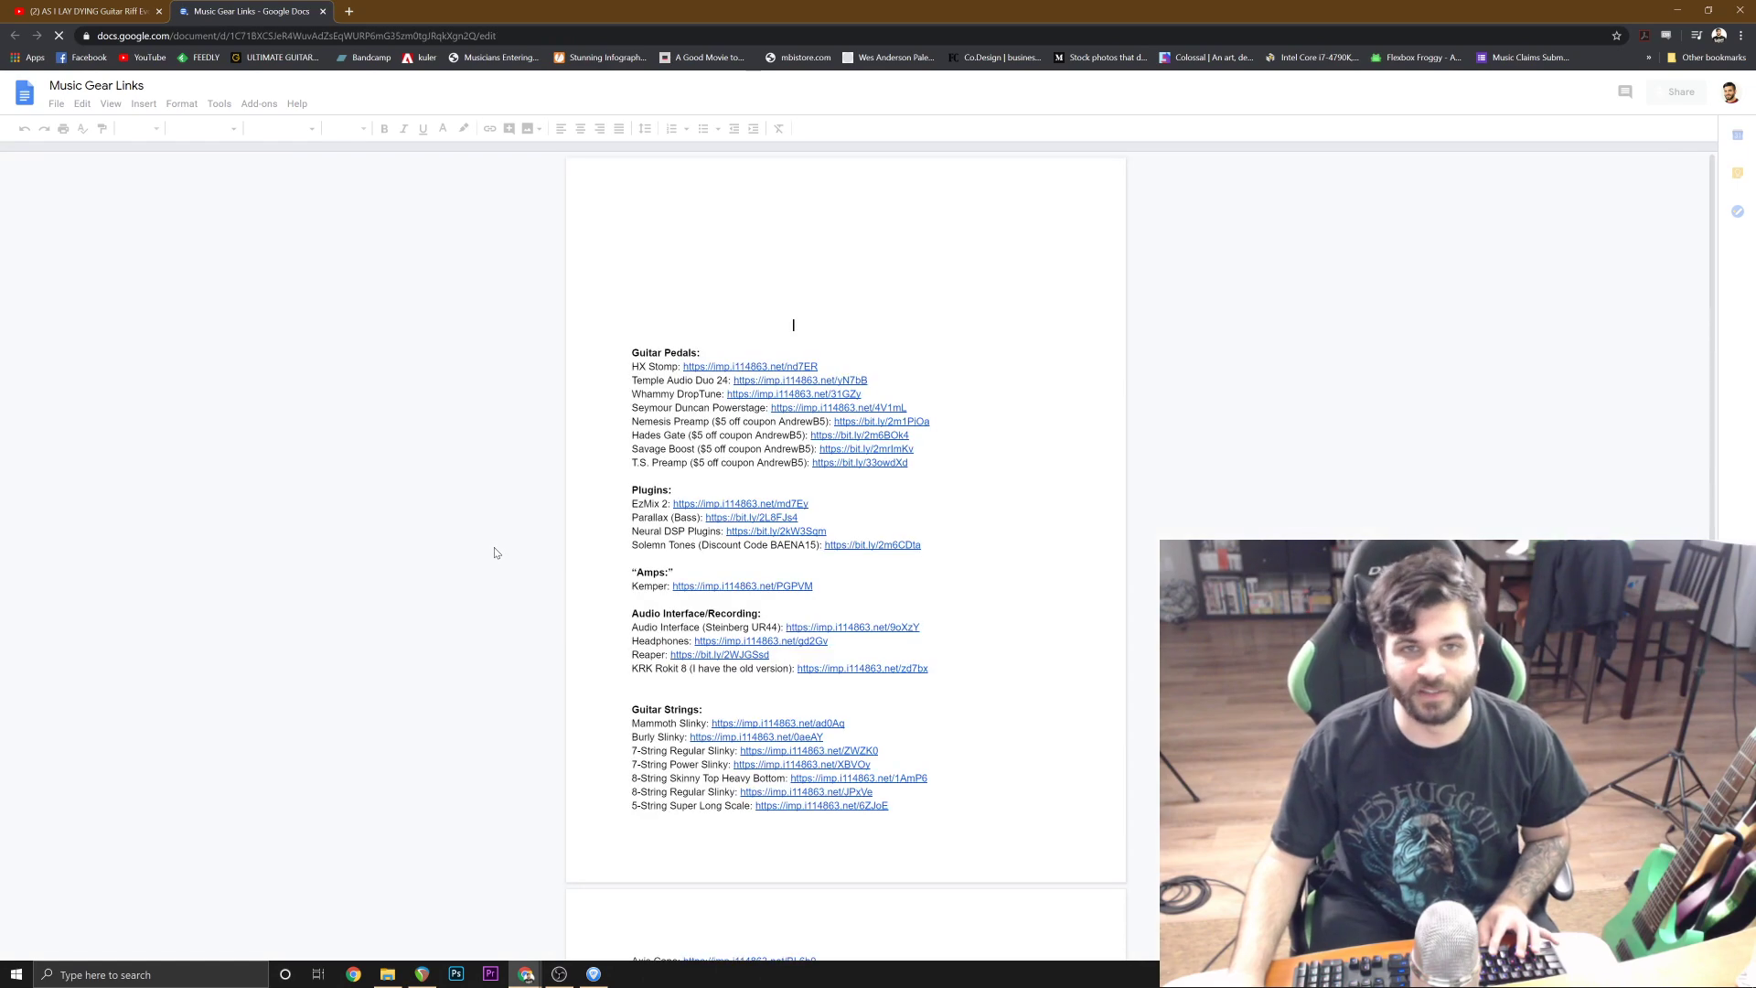
scroll(845, 549, down, 6)
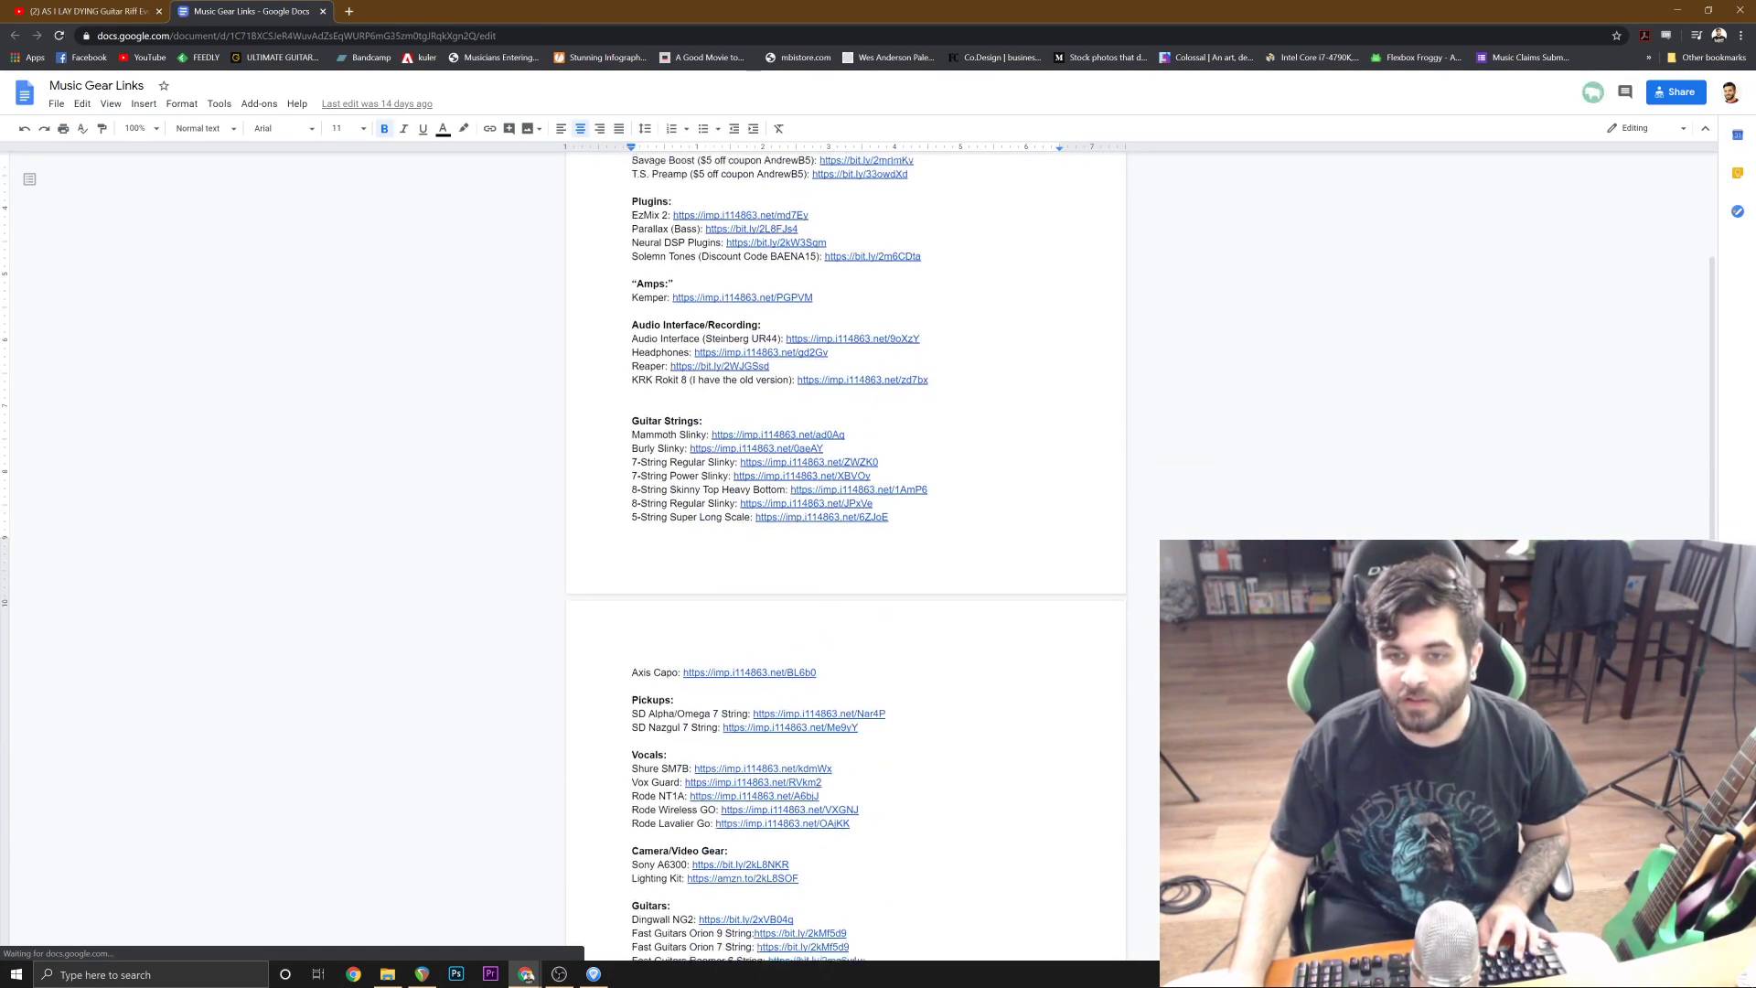
scroll(846, 549, up, 2)
scroll(846, 548, down, 8)
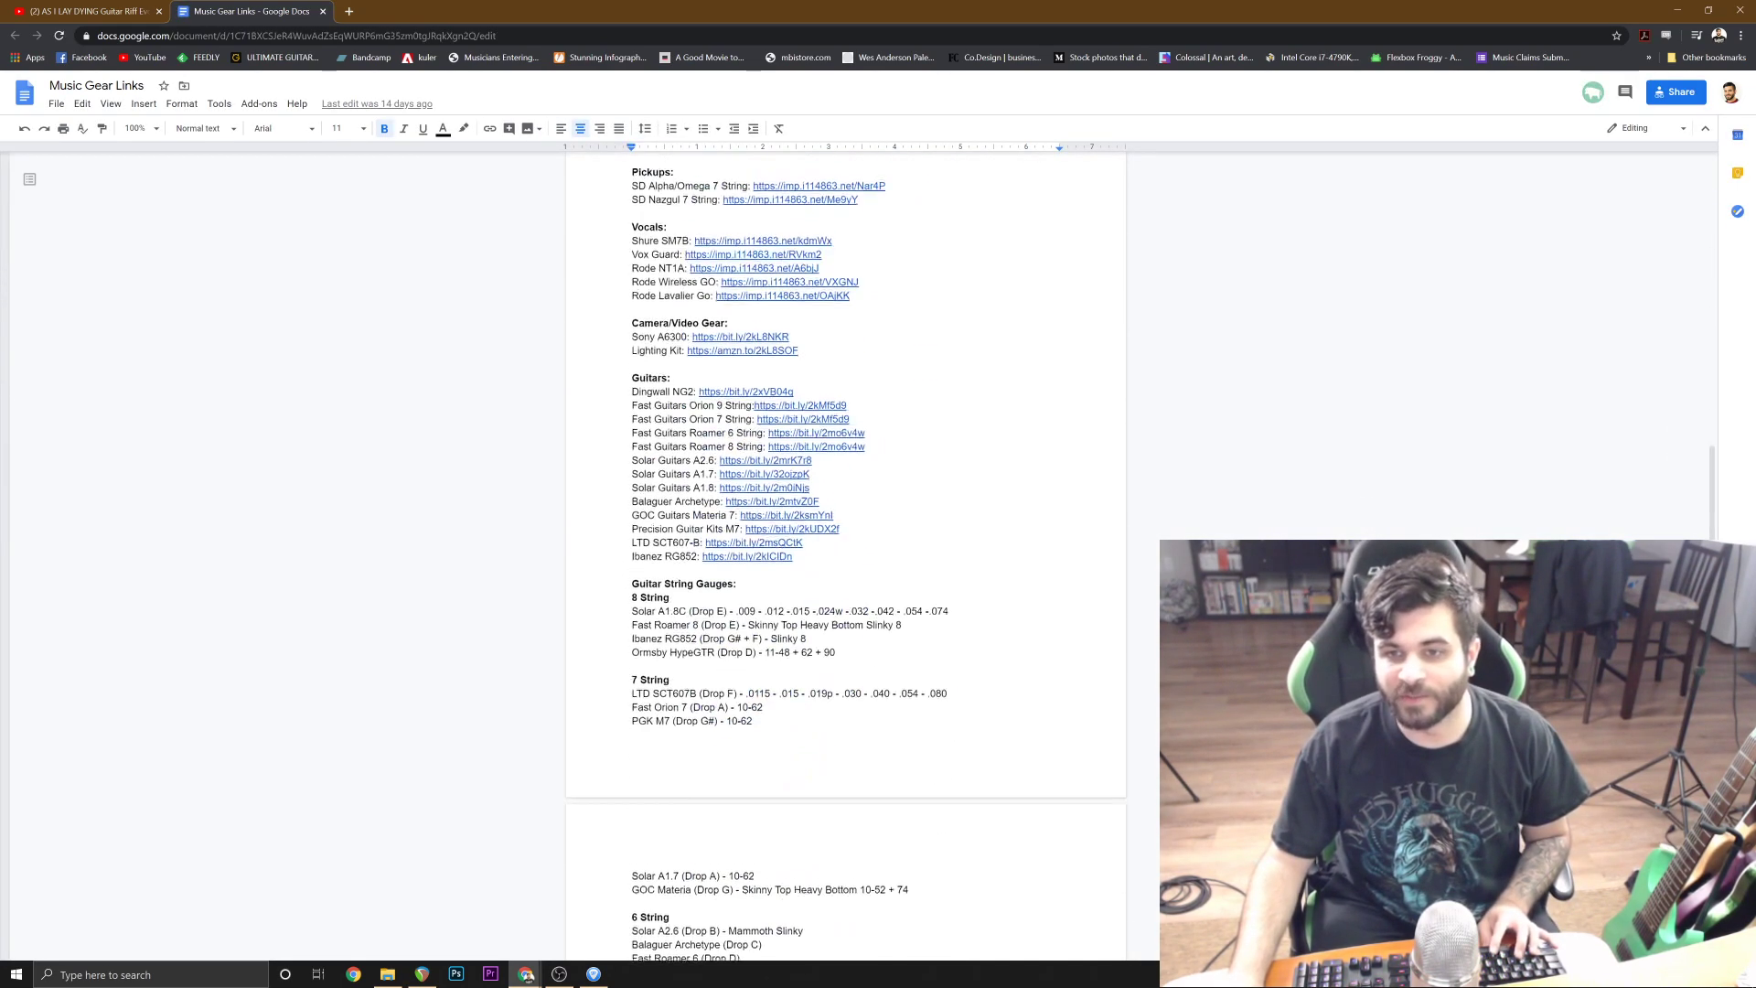
click(652, 426)
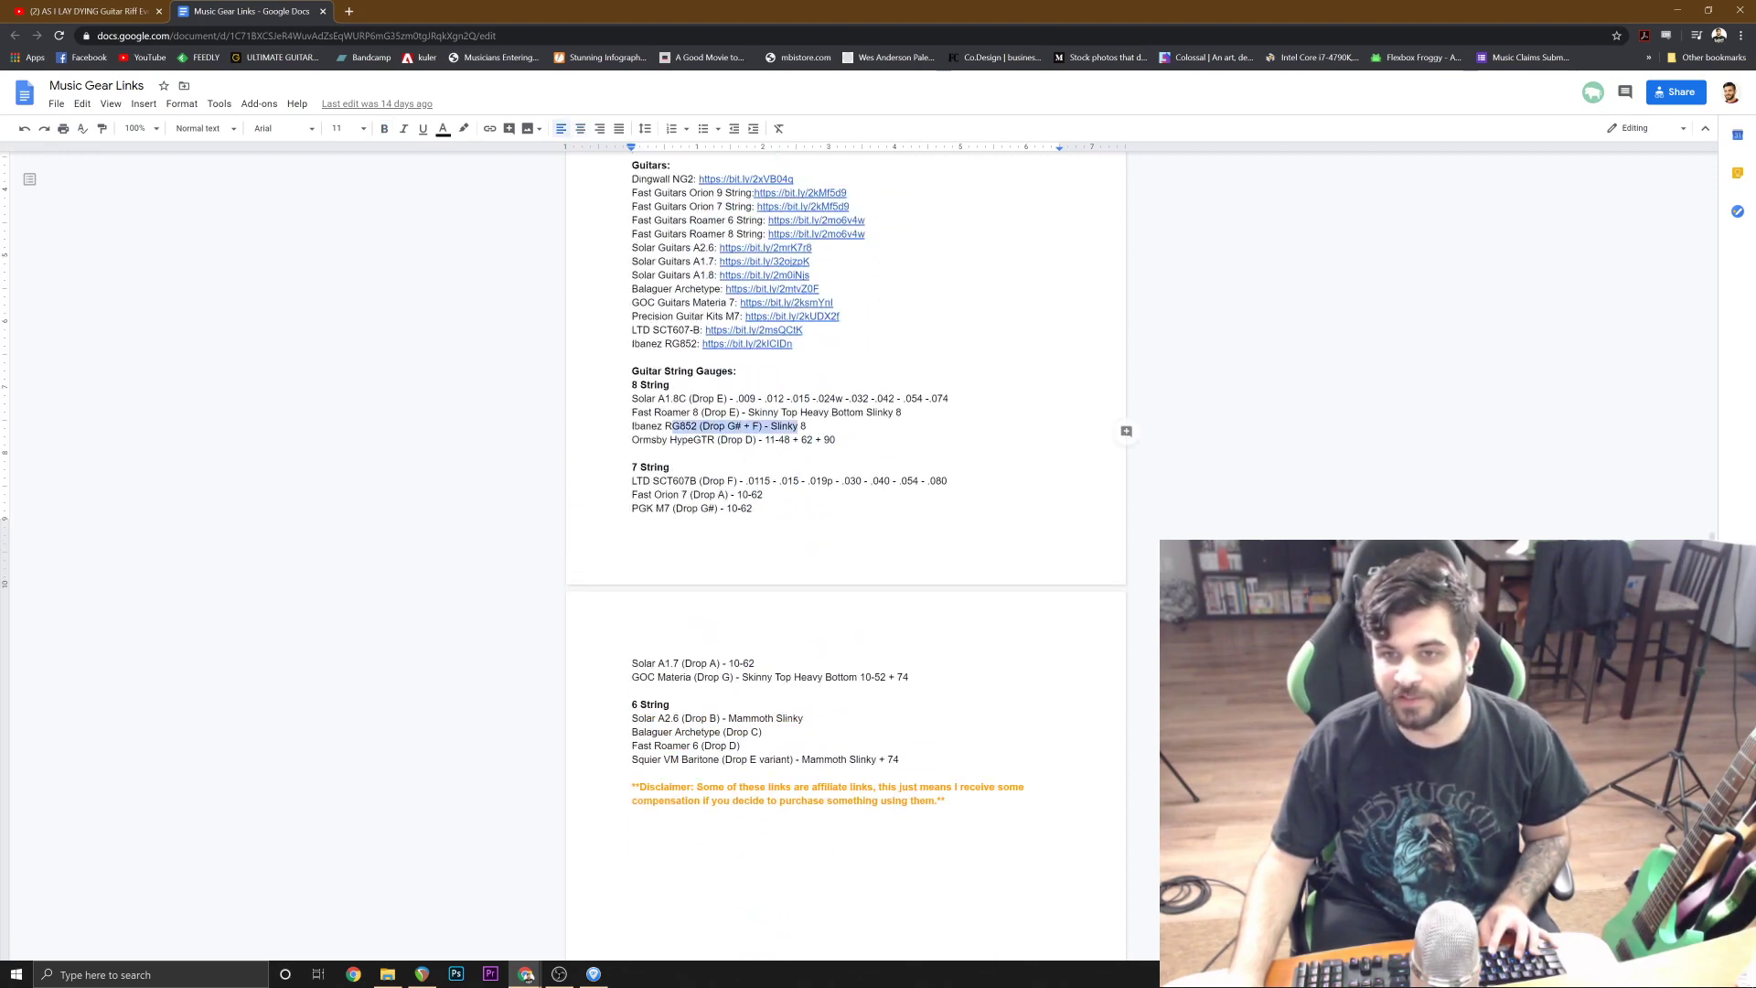
Open the 8-String Regular Slinky link from the gear list, view its product page, then close both pages and minimise the browser.
scroll(846, 548, up, 8)
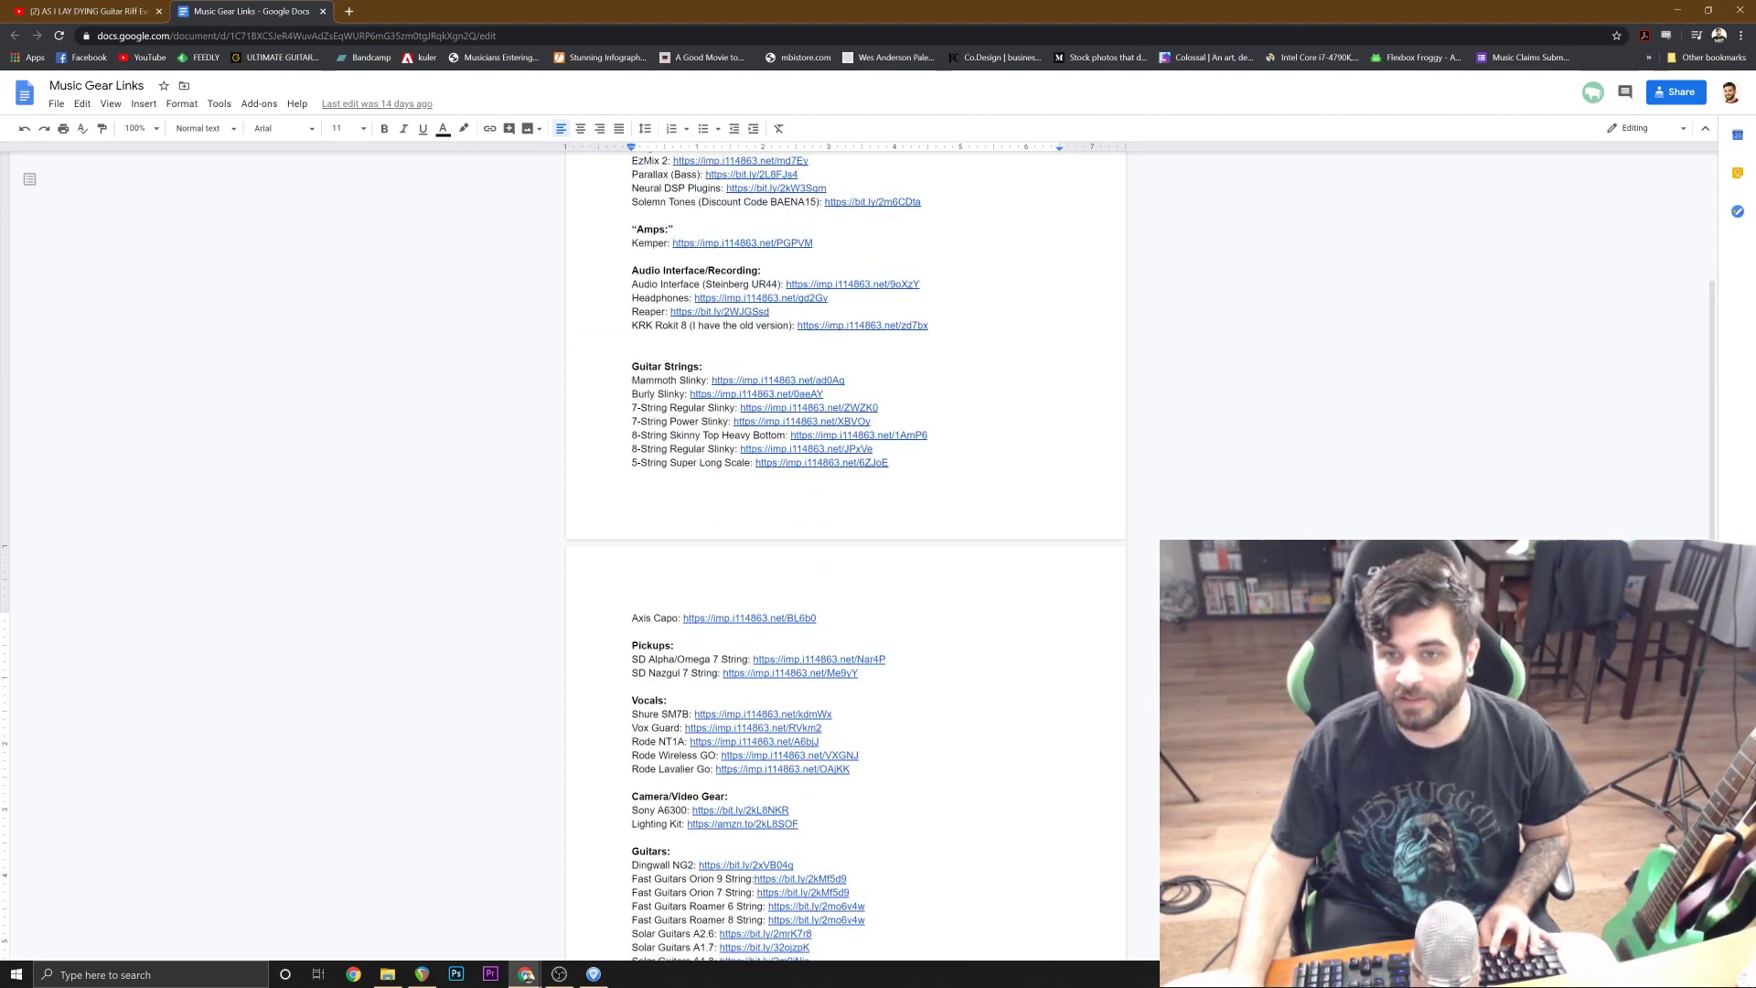
click(779, 462)
click(784, 477)
middle_click(196, 6)
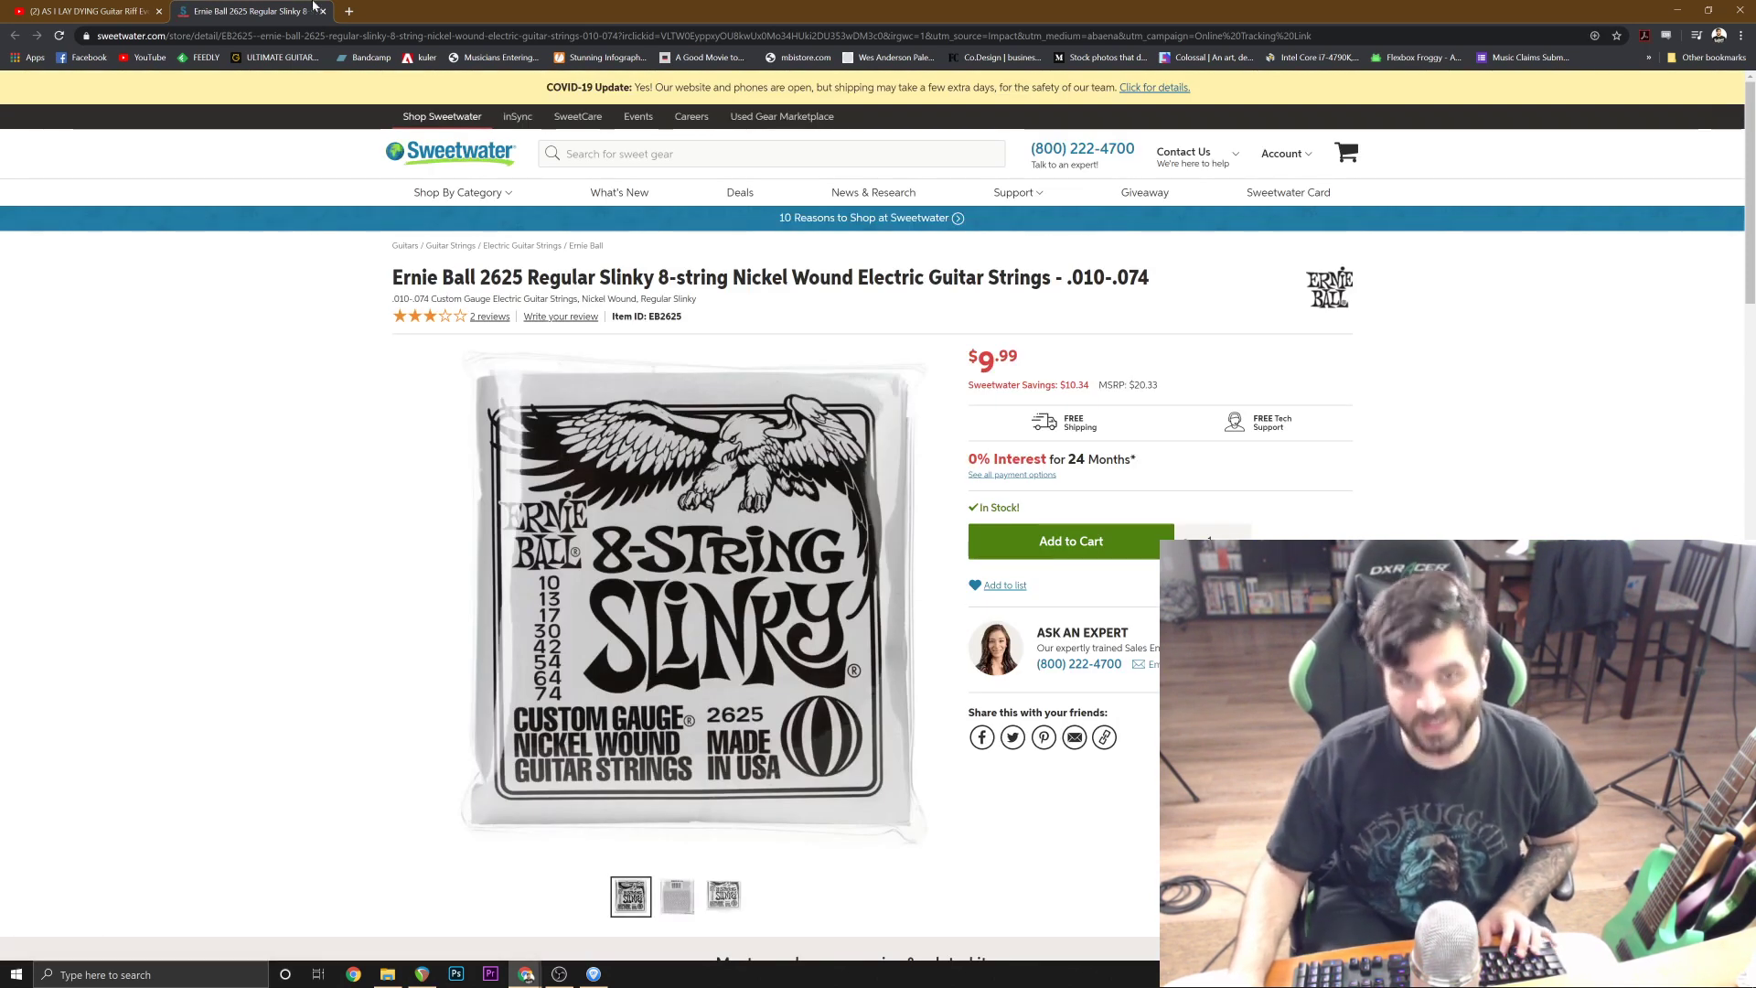
middle_click(314, 8)
click(1677, 9)
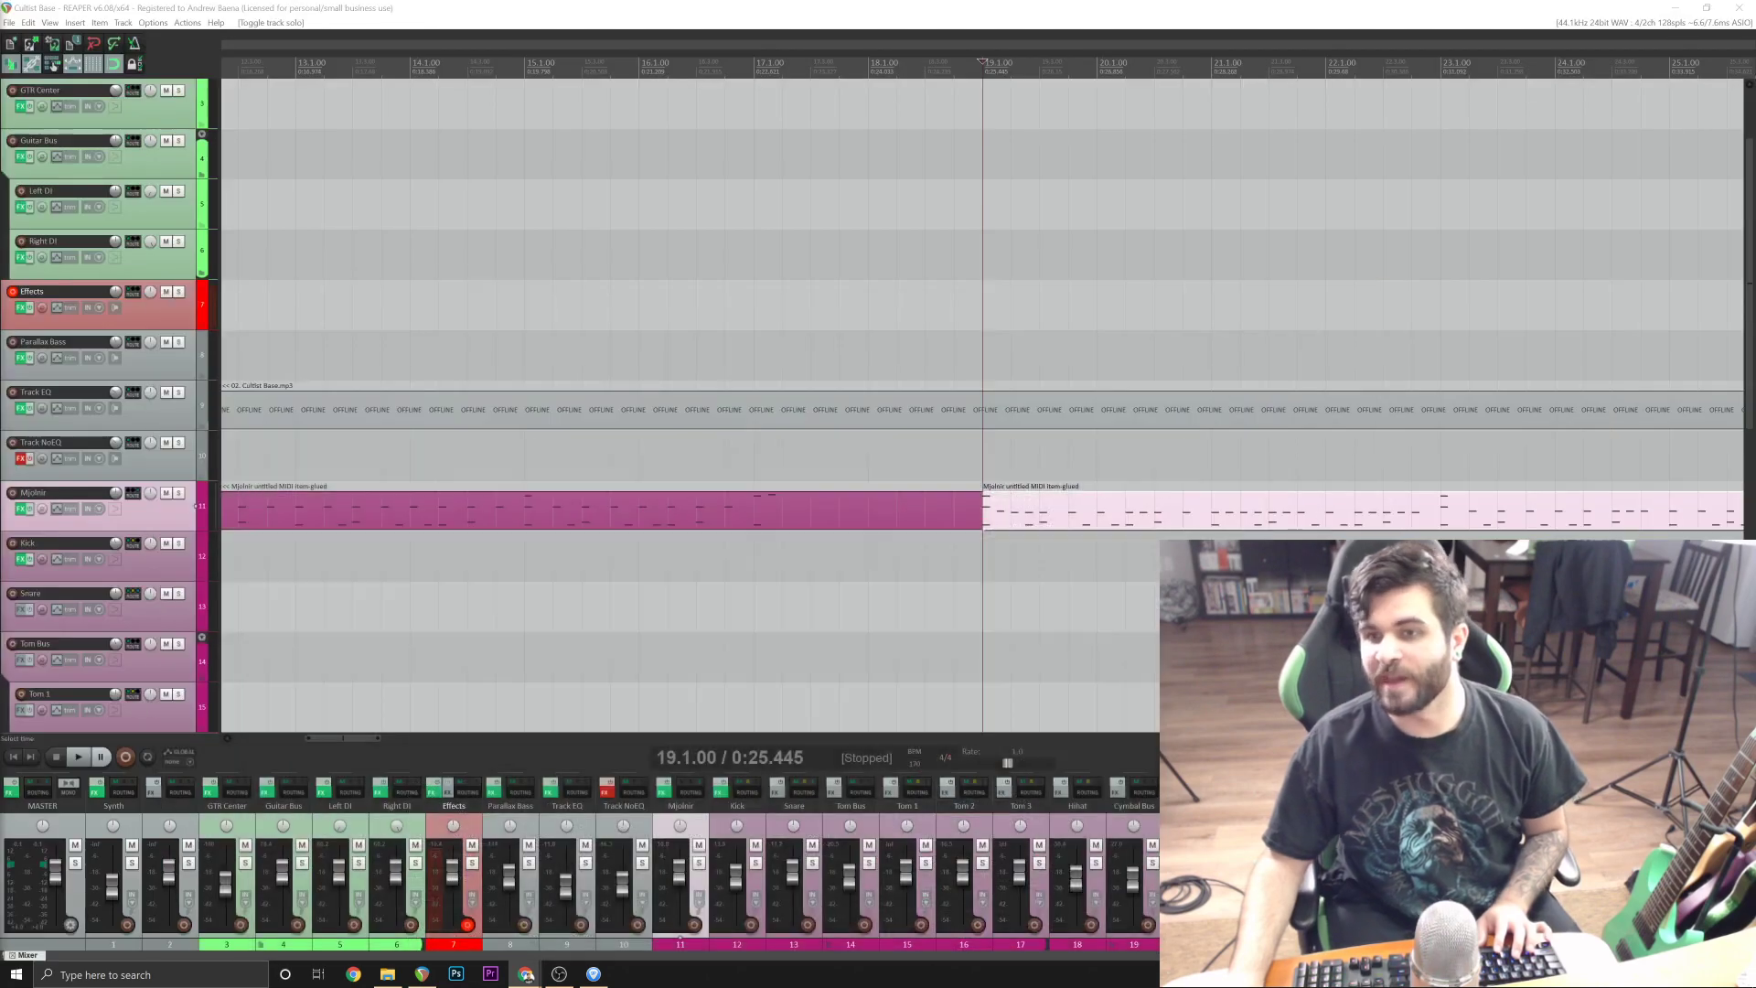
Replace the Mjolnir MIDI item at bar 27 with a copy of the item at bar 19 and save the project.
click(732, 6)
scroll(721, 502, down, 5)
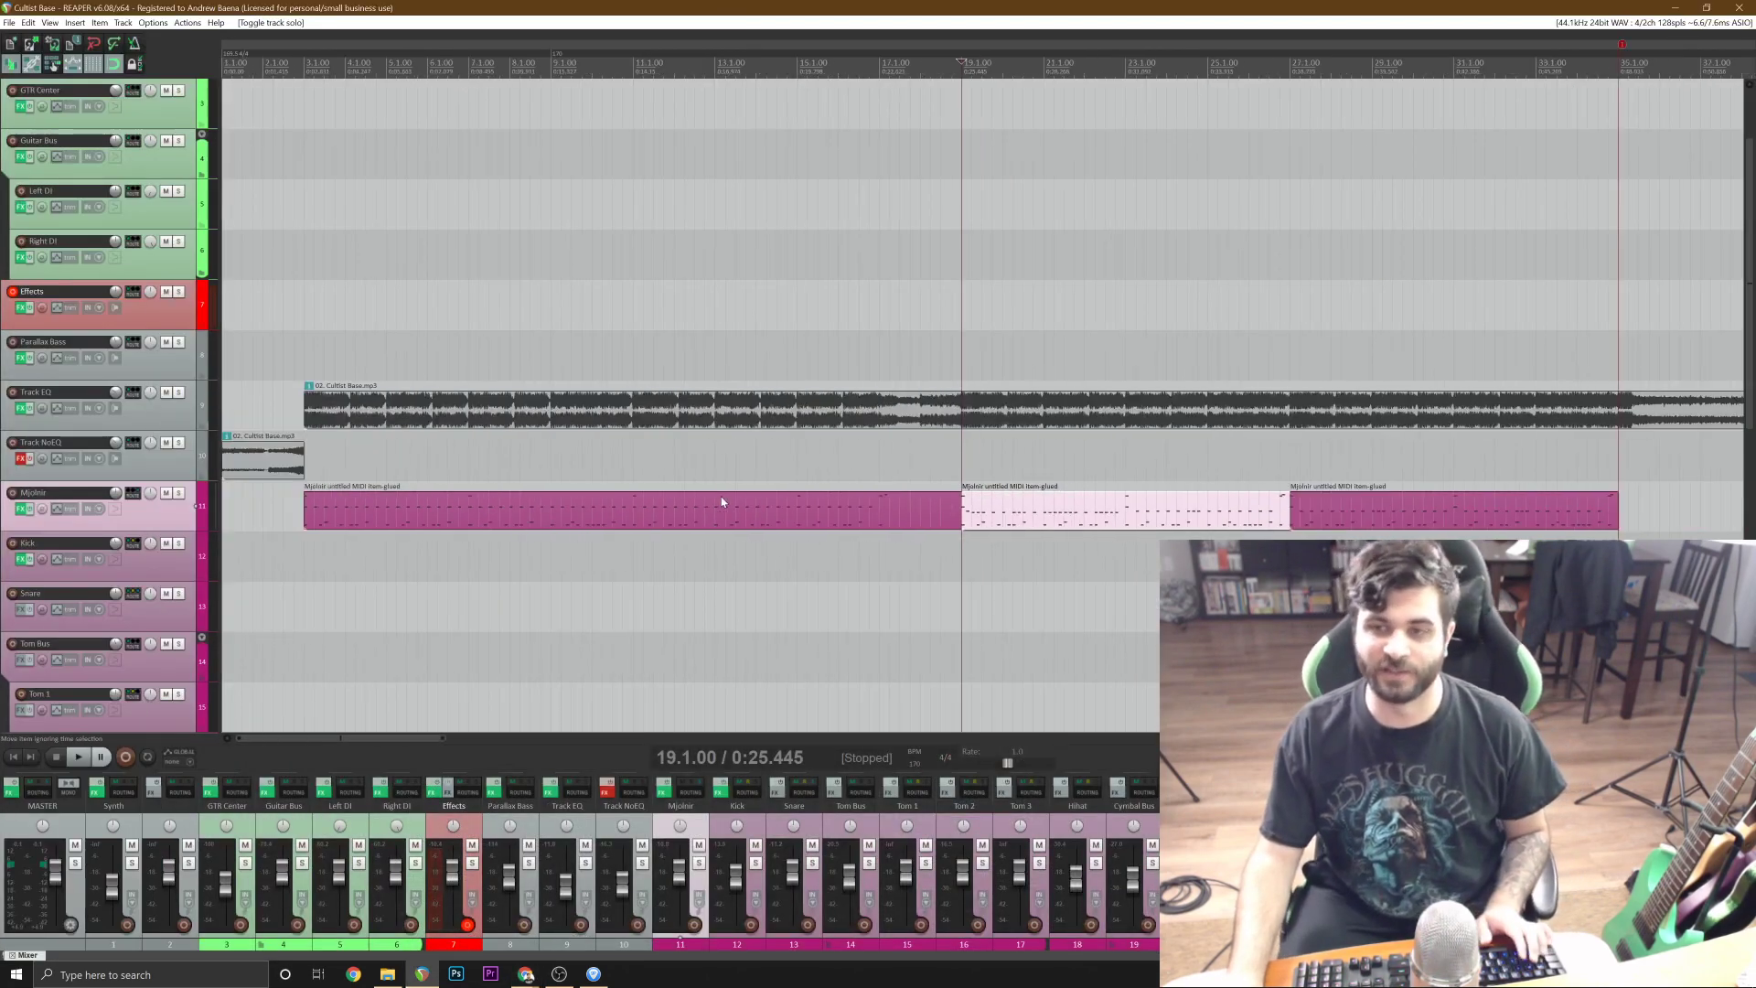
click(789, 511)
scroll(792, 514, up, 3)
key(Delete)
click(833, 524)
scroll(847, 529, down, 2)
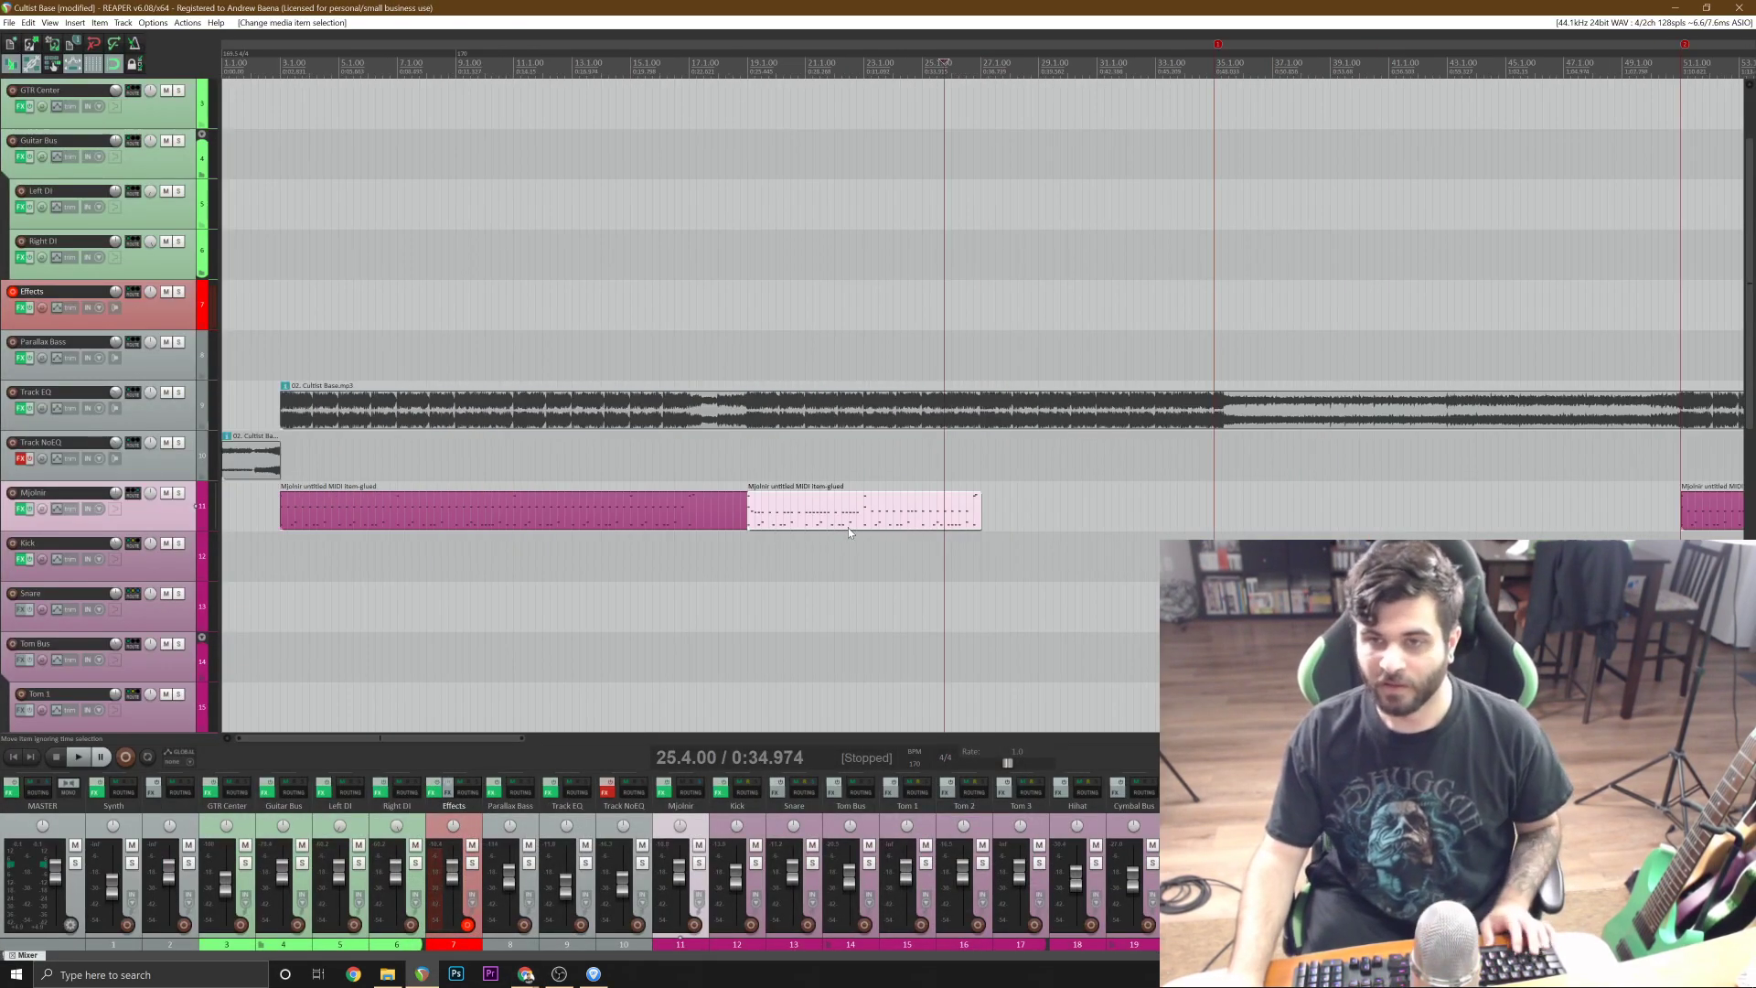
click(993, 520)
key(ctrl+v)
scroll(808, 516, down, 2)
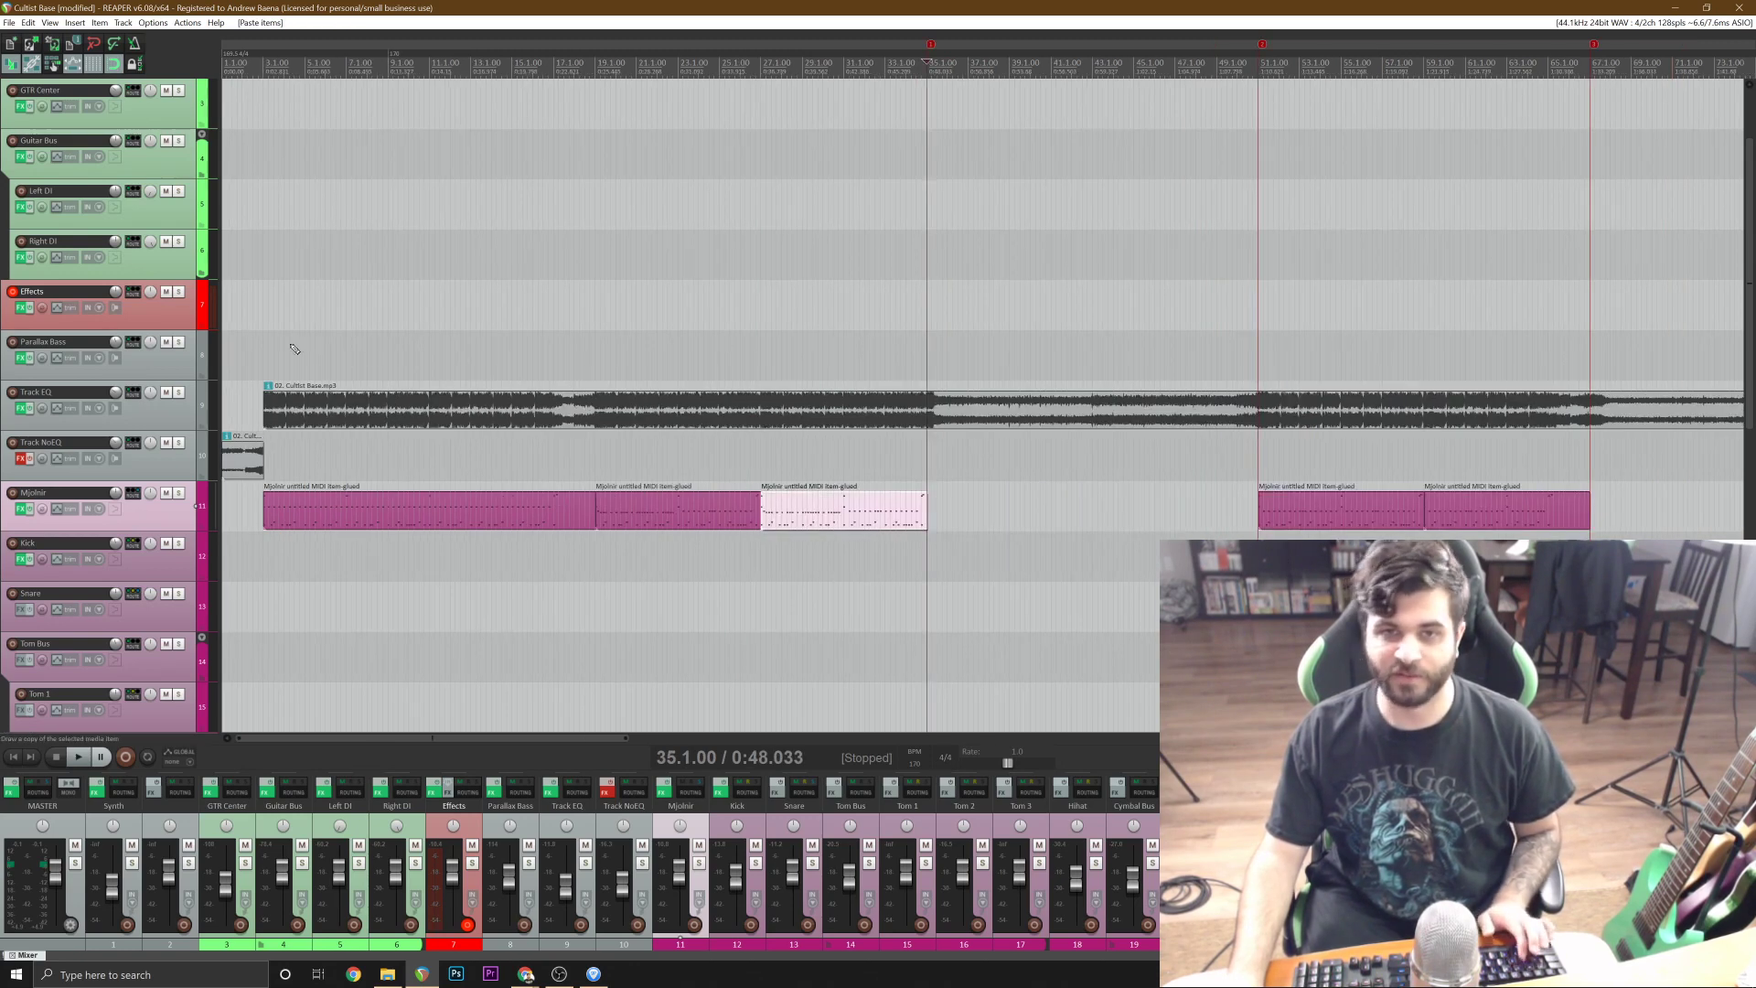
key(ctrl+s)
Play the opening bars of the project briefly, starting ahead of the drums.
click(249, 352)
scroll(250, 353, up, 2)
key(space)
key(space)
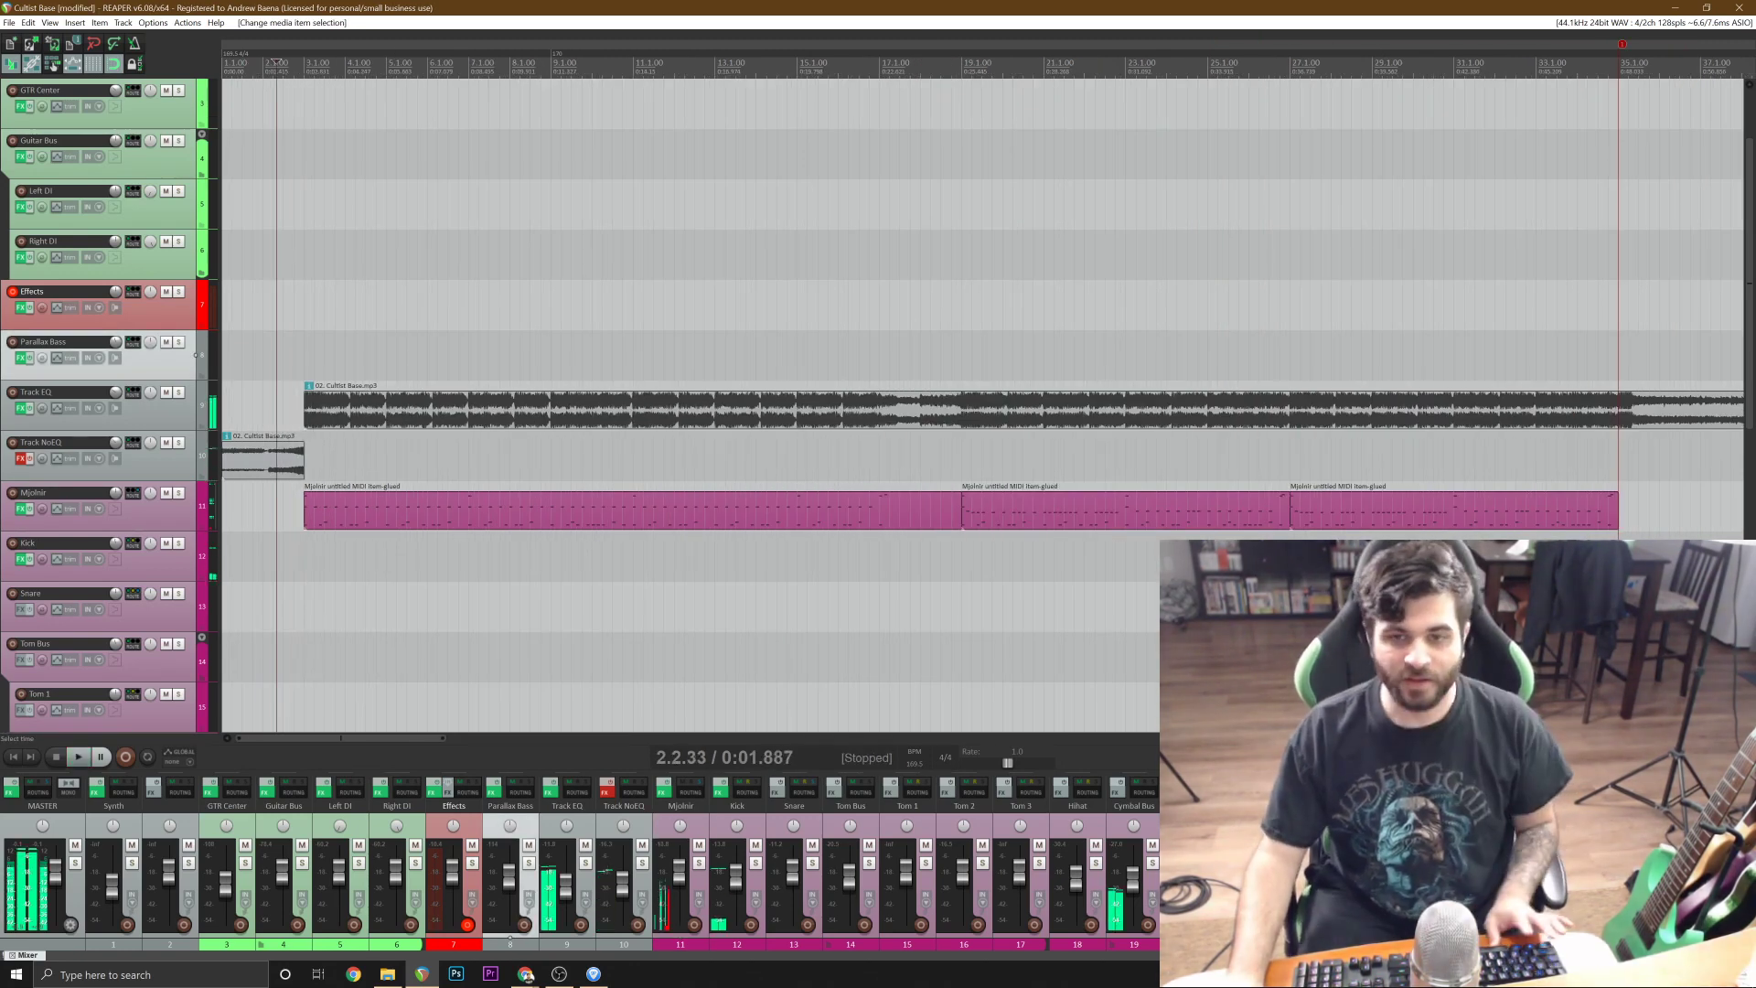
Switch to Guitar Pro, examine the opening notes of the Cultist Base riff and return to REAPER.
click(599, 975)
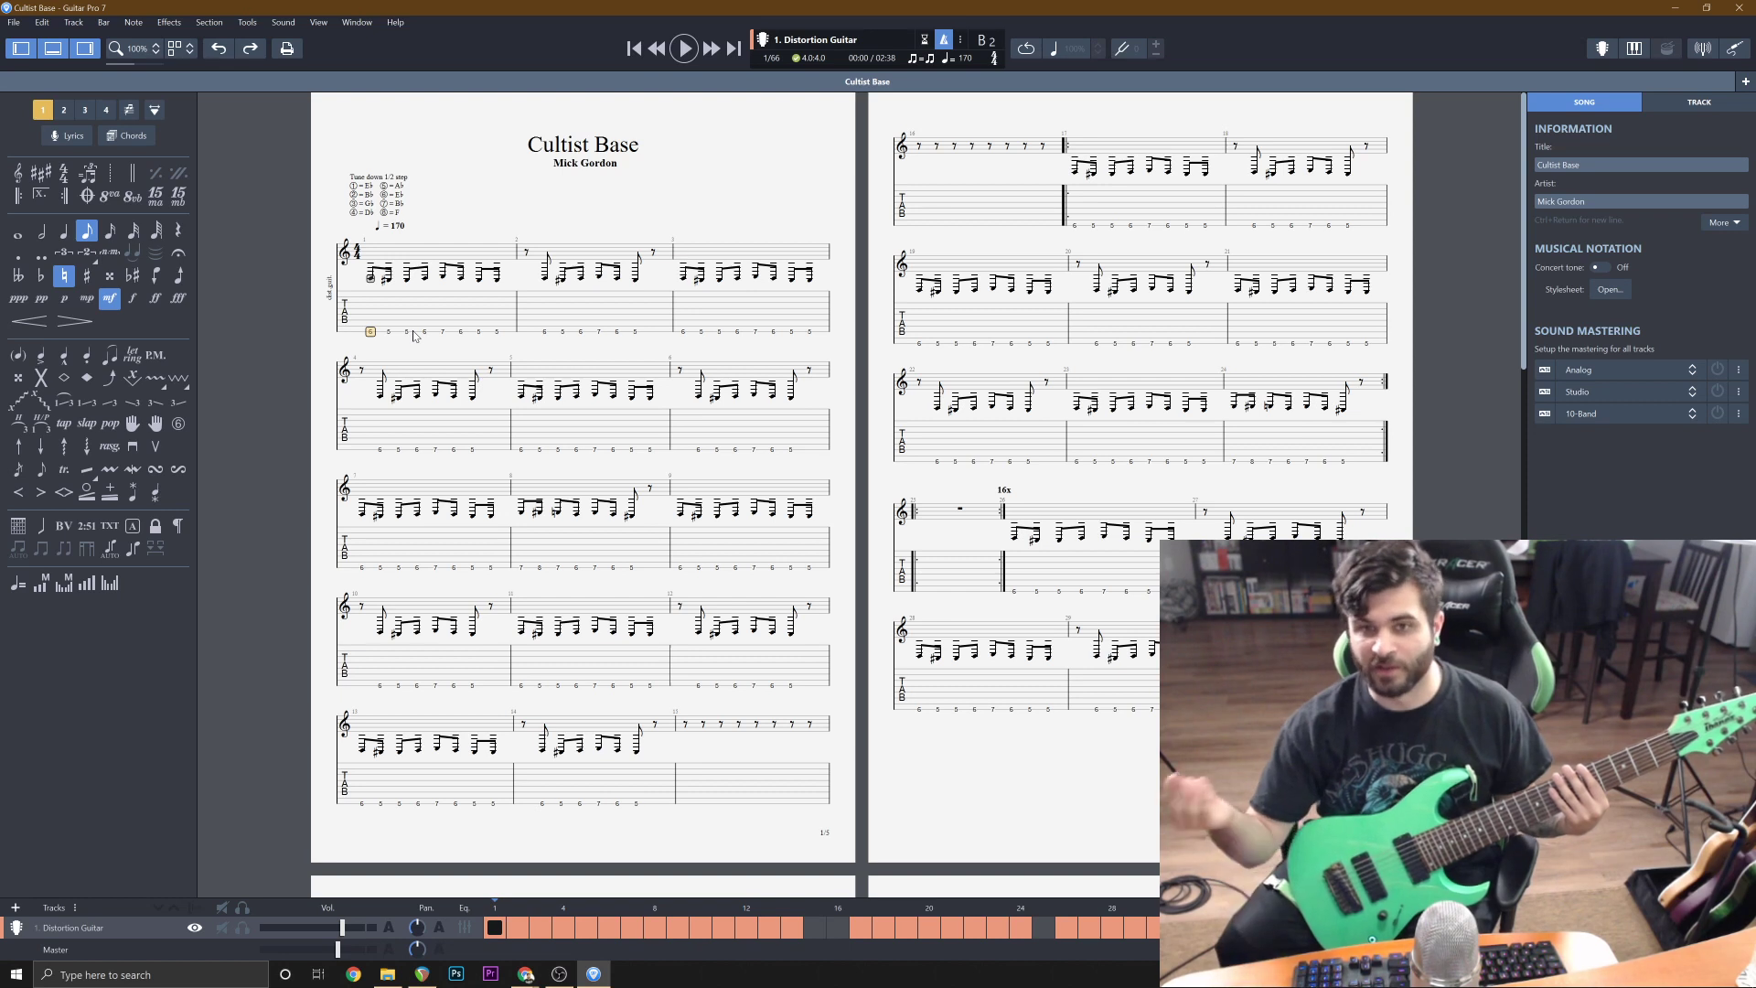
key(Right)
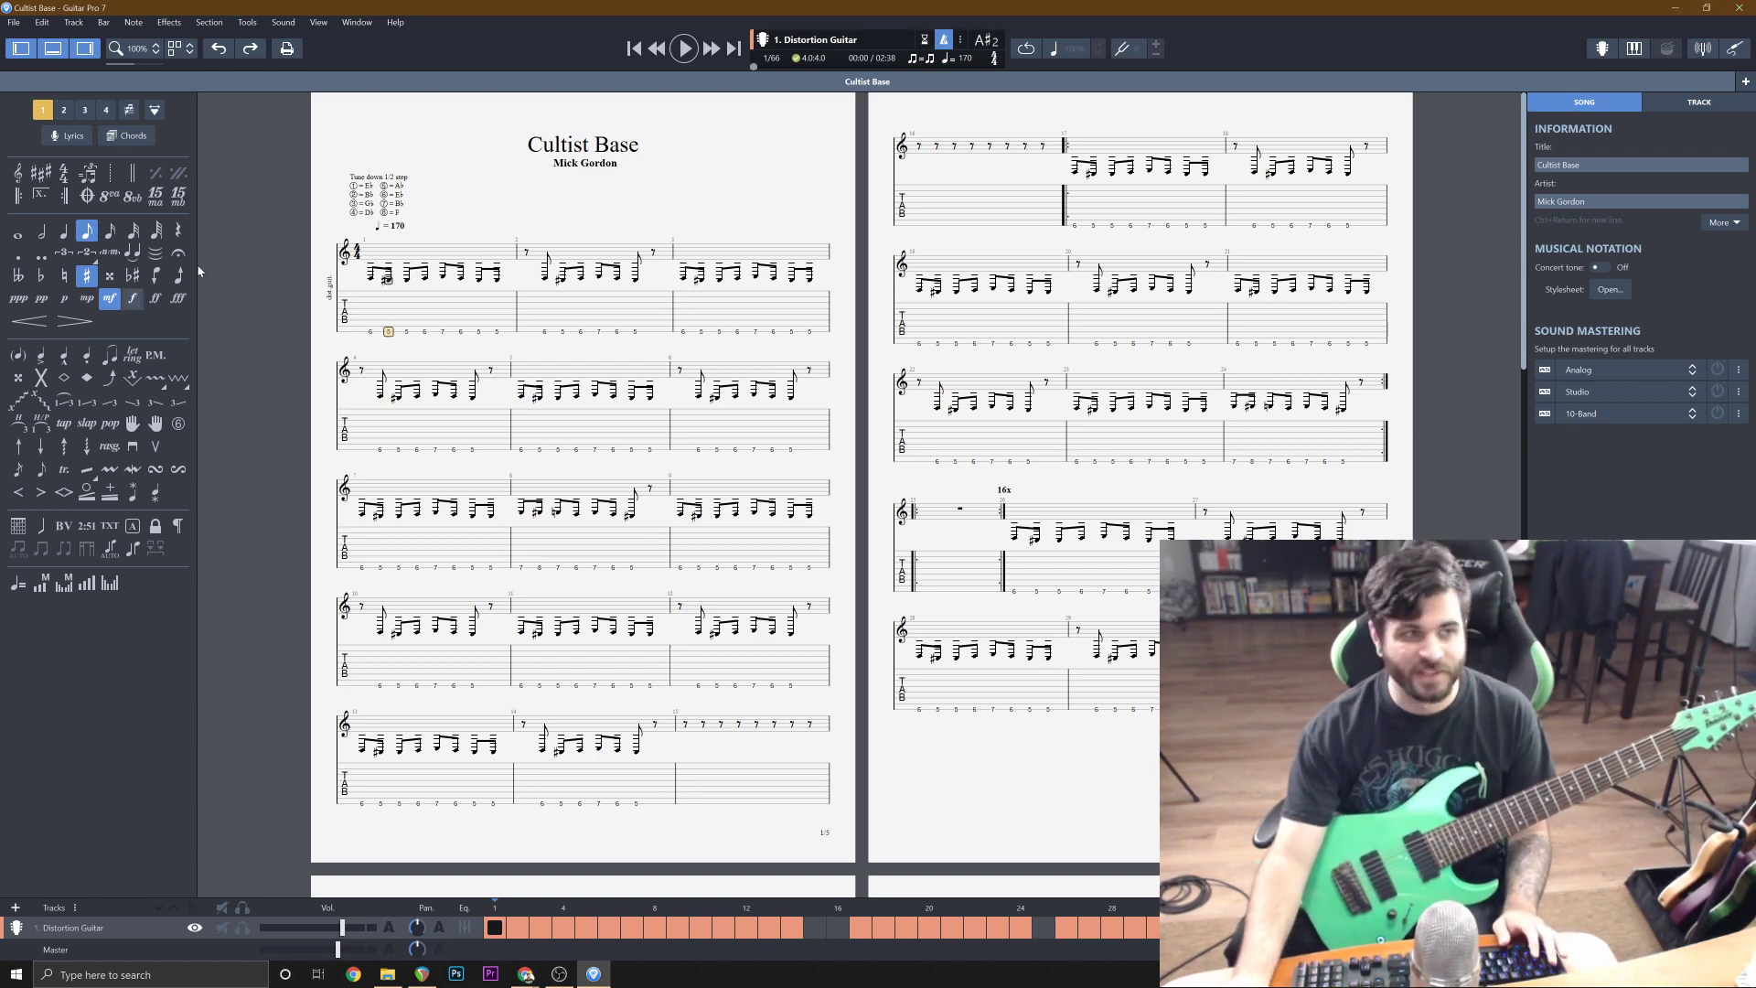
click(1675, 8)
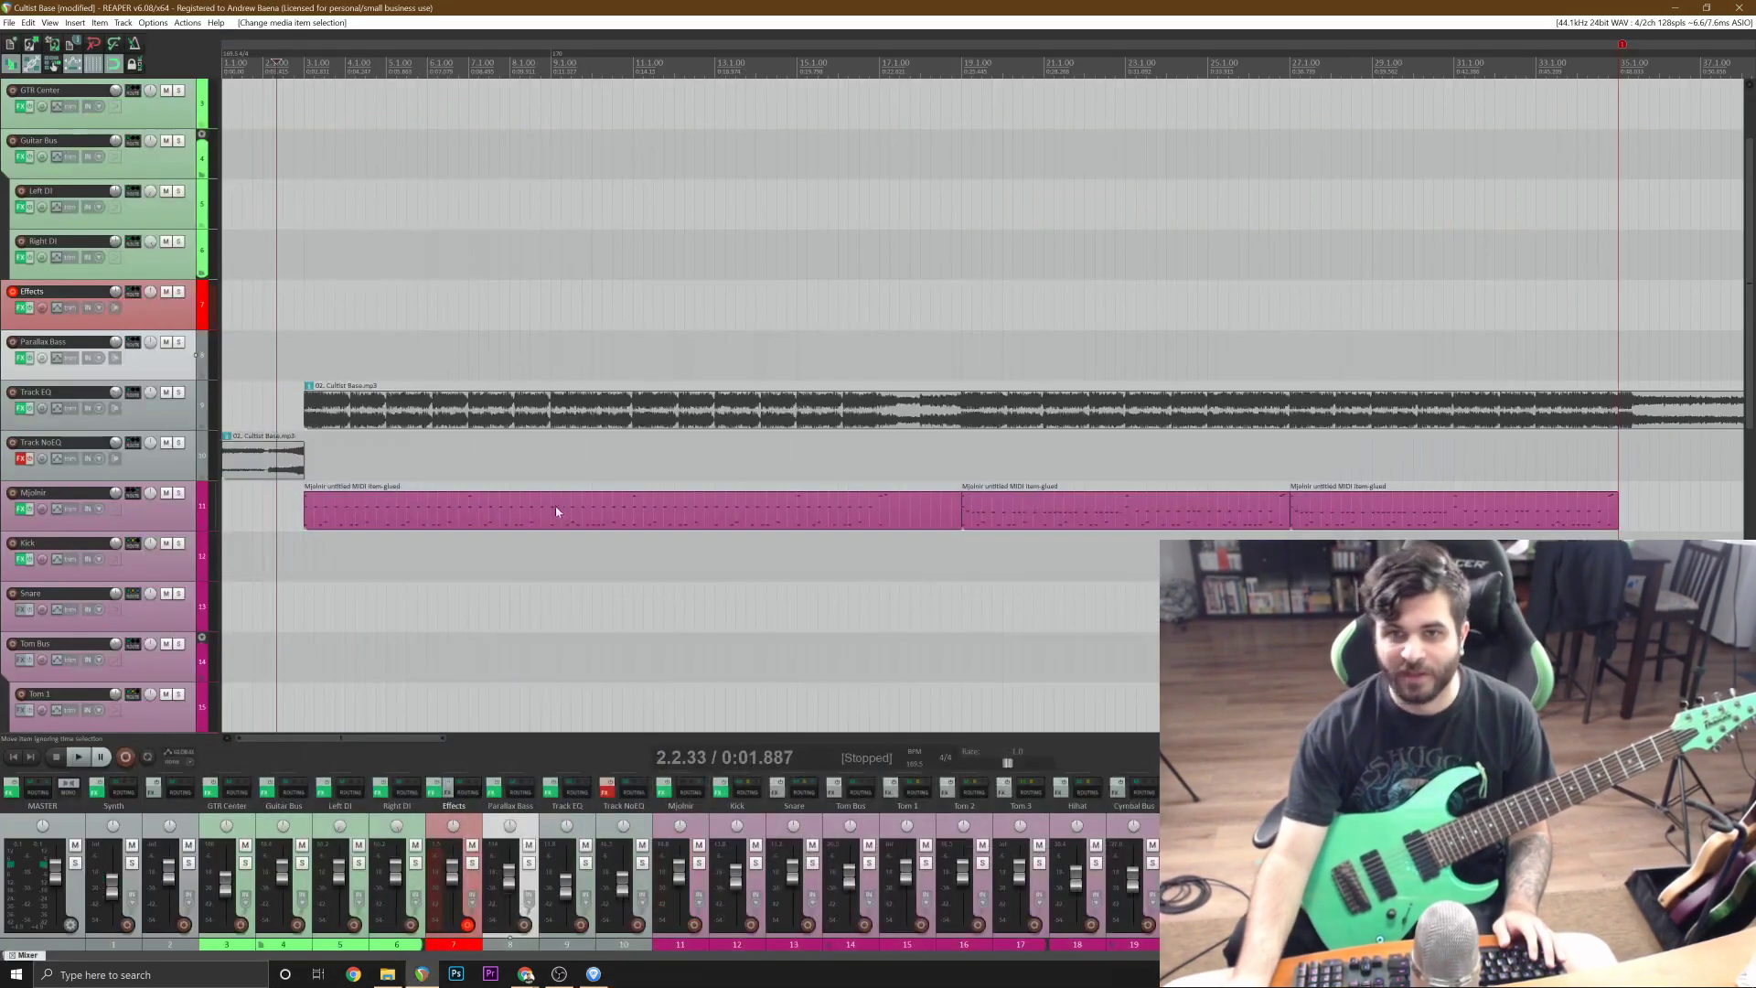
Save the project, turn on the metronome and play from the project start through bar 17 to rehearse the riff.
key(ctrl+s)
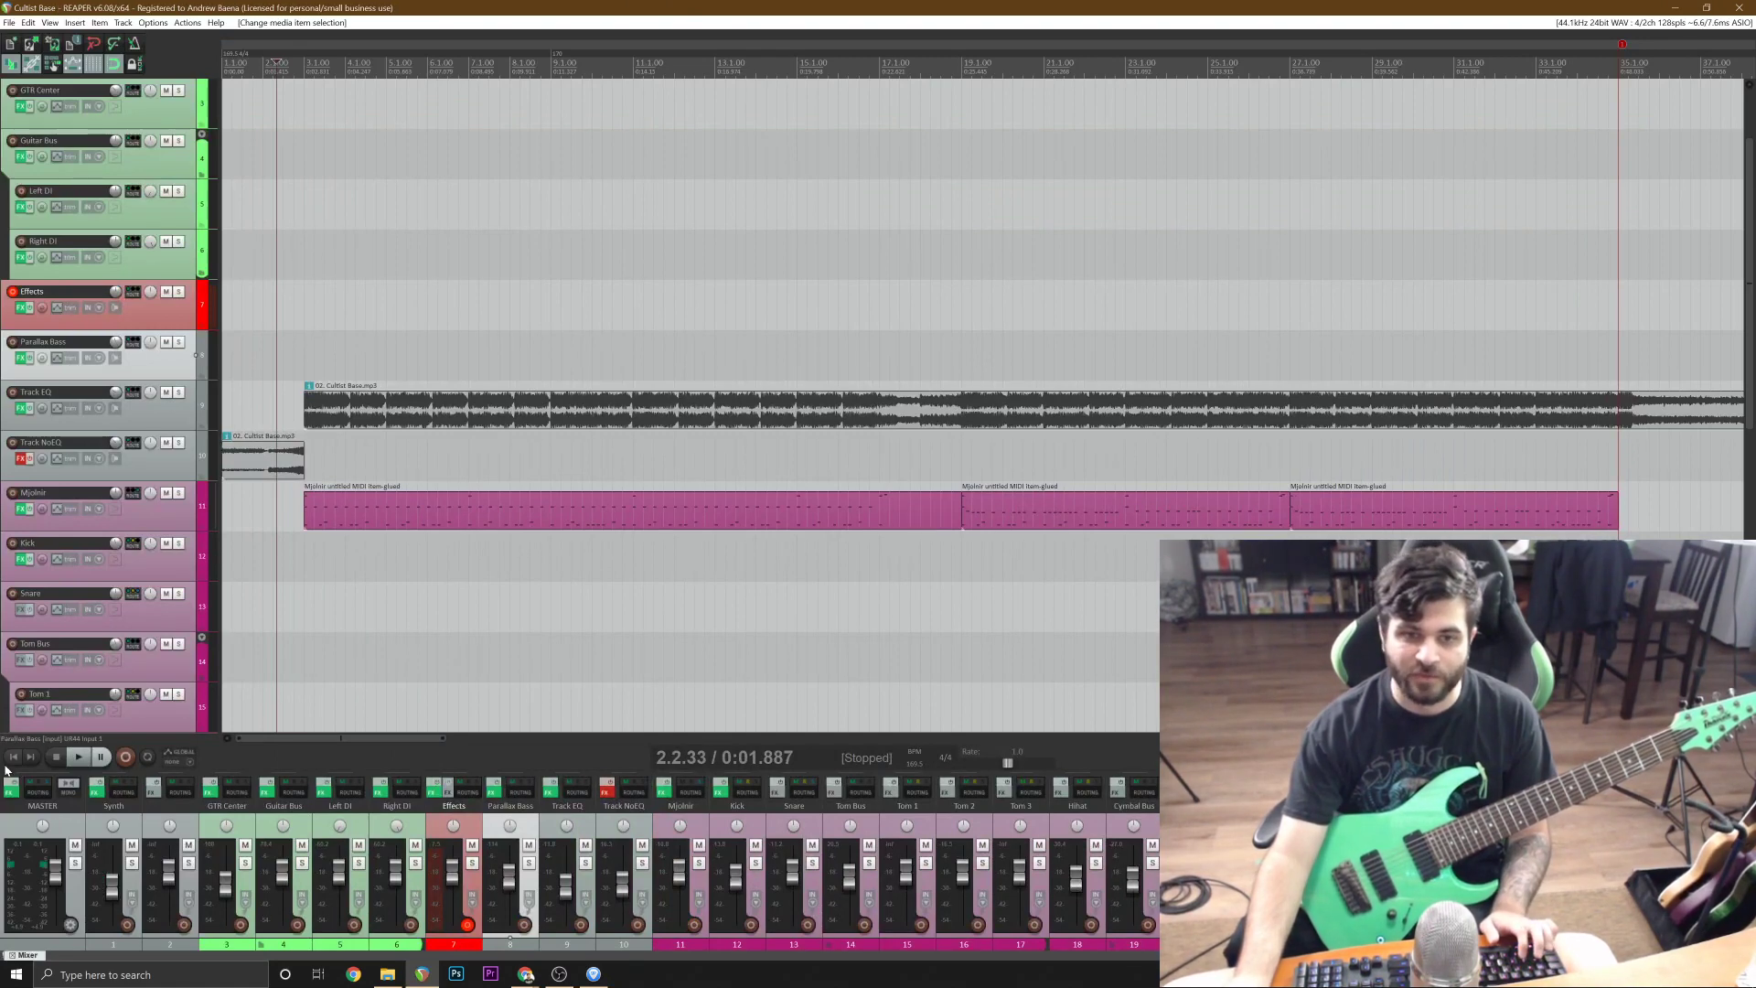
click(13, 756)
click(136, 42)
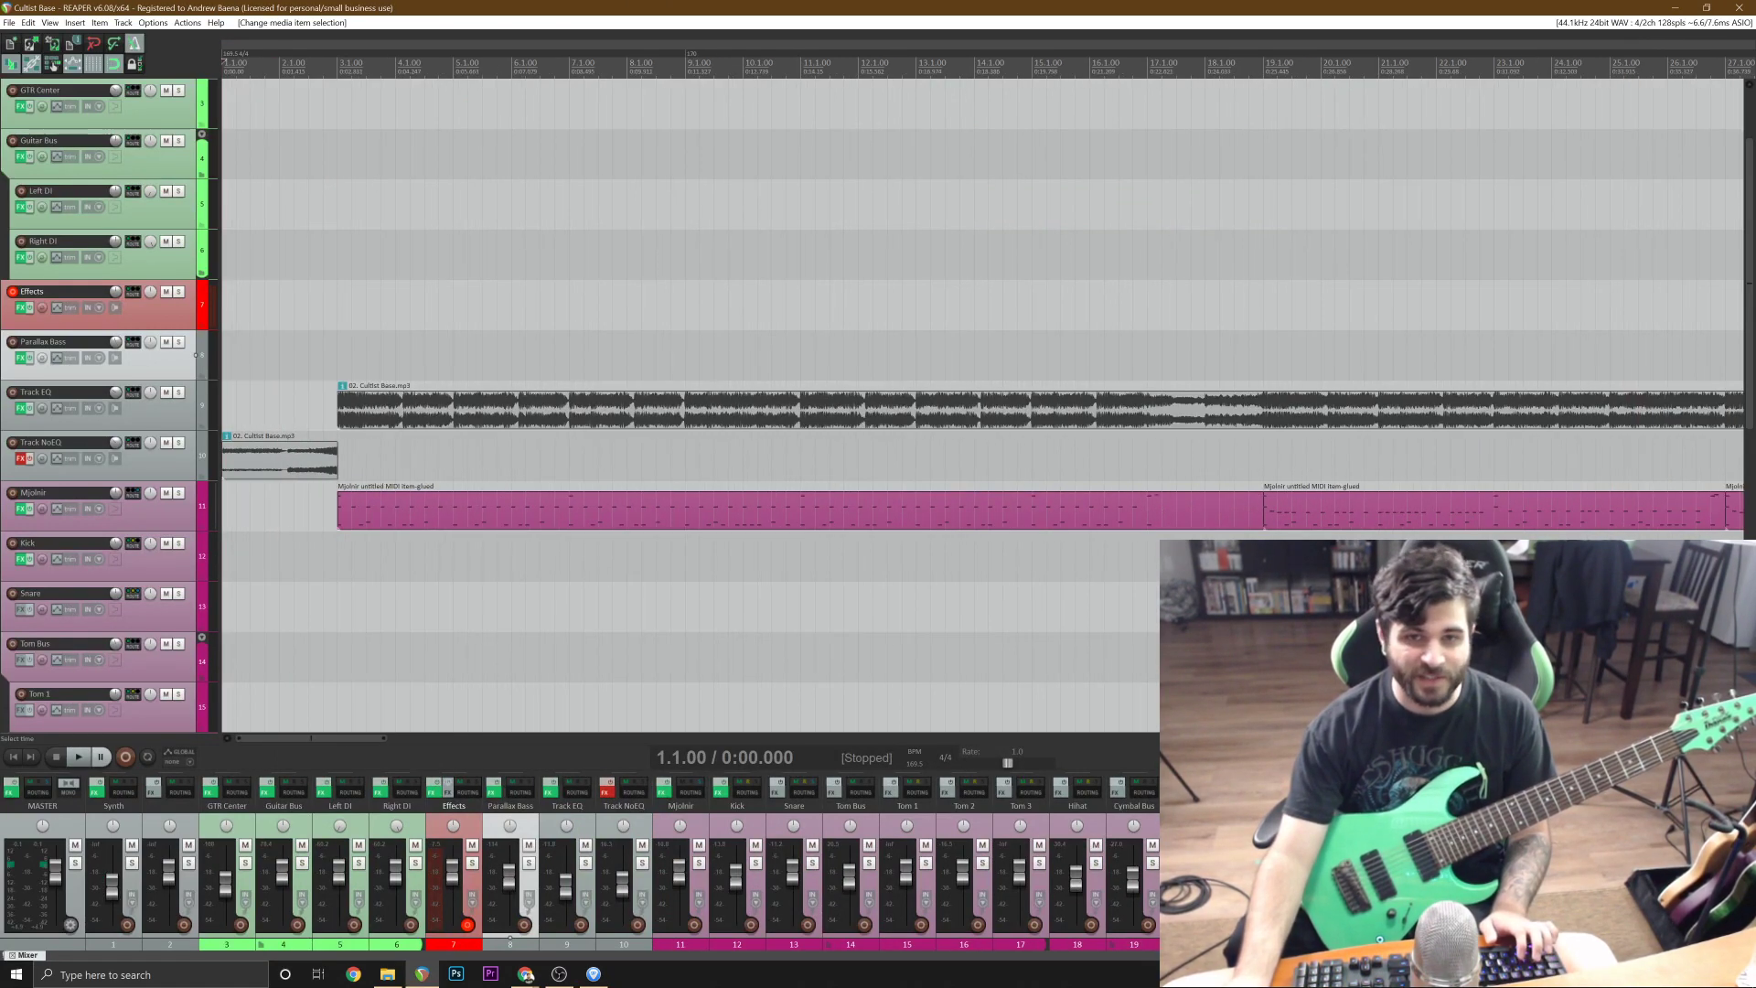
key(space)
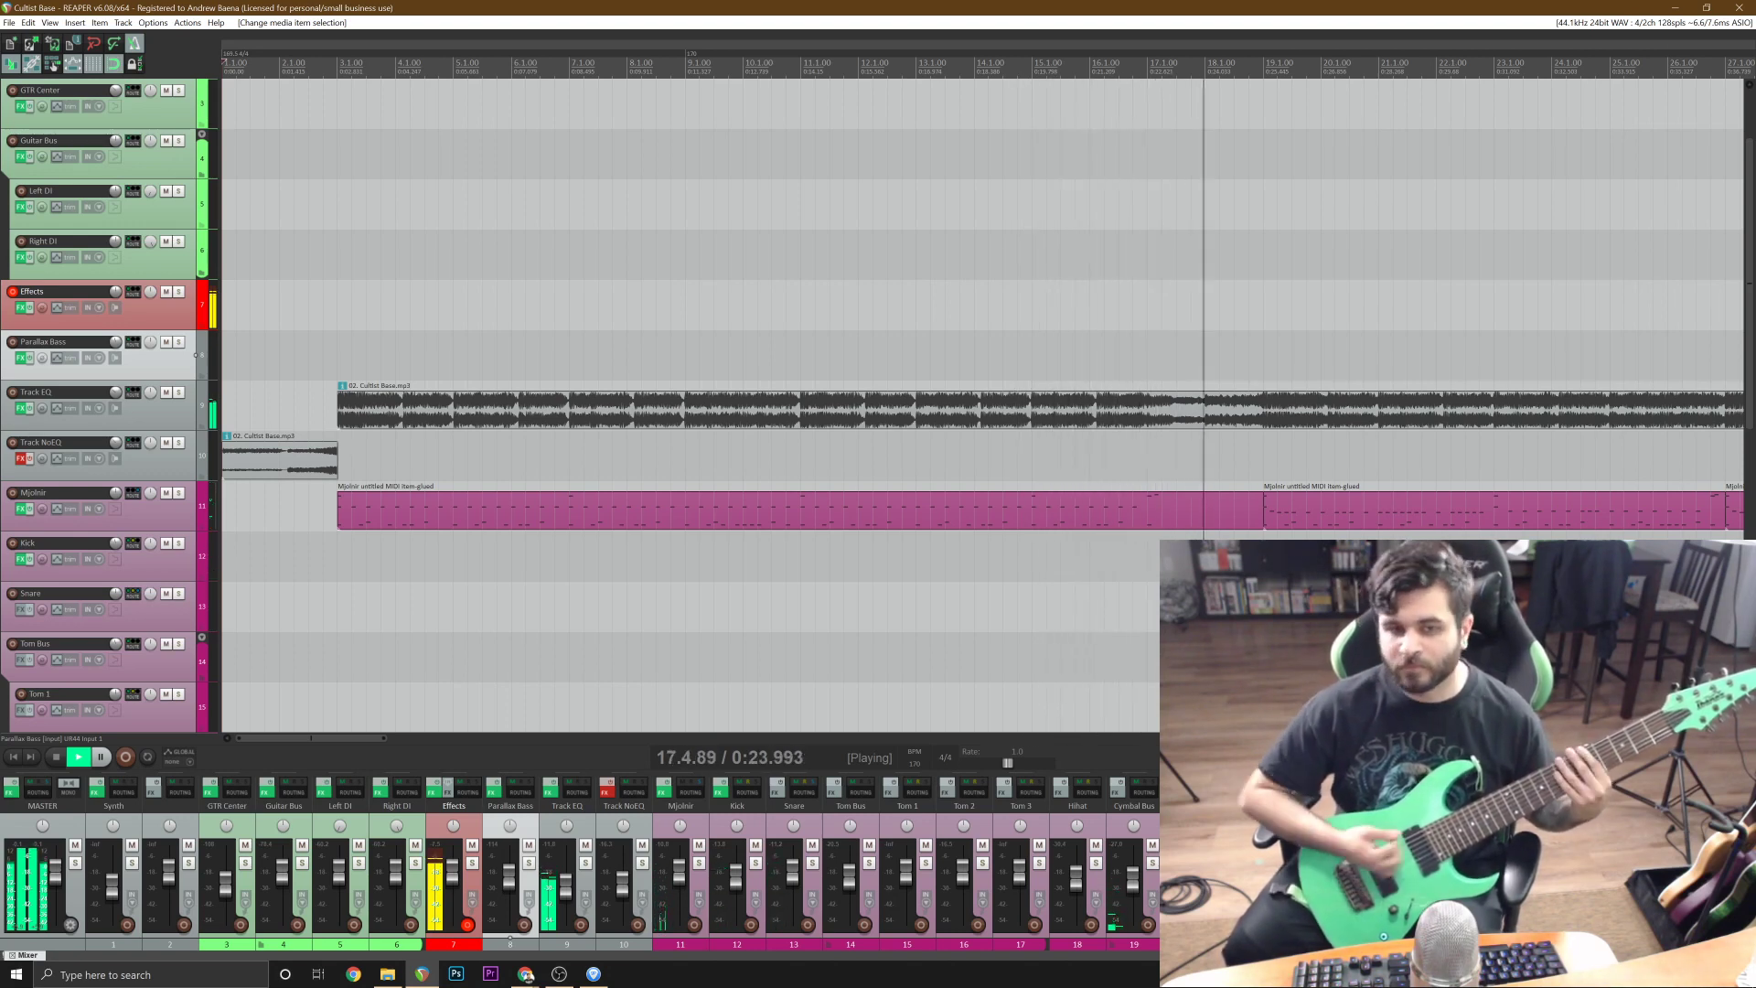
key(space)
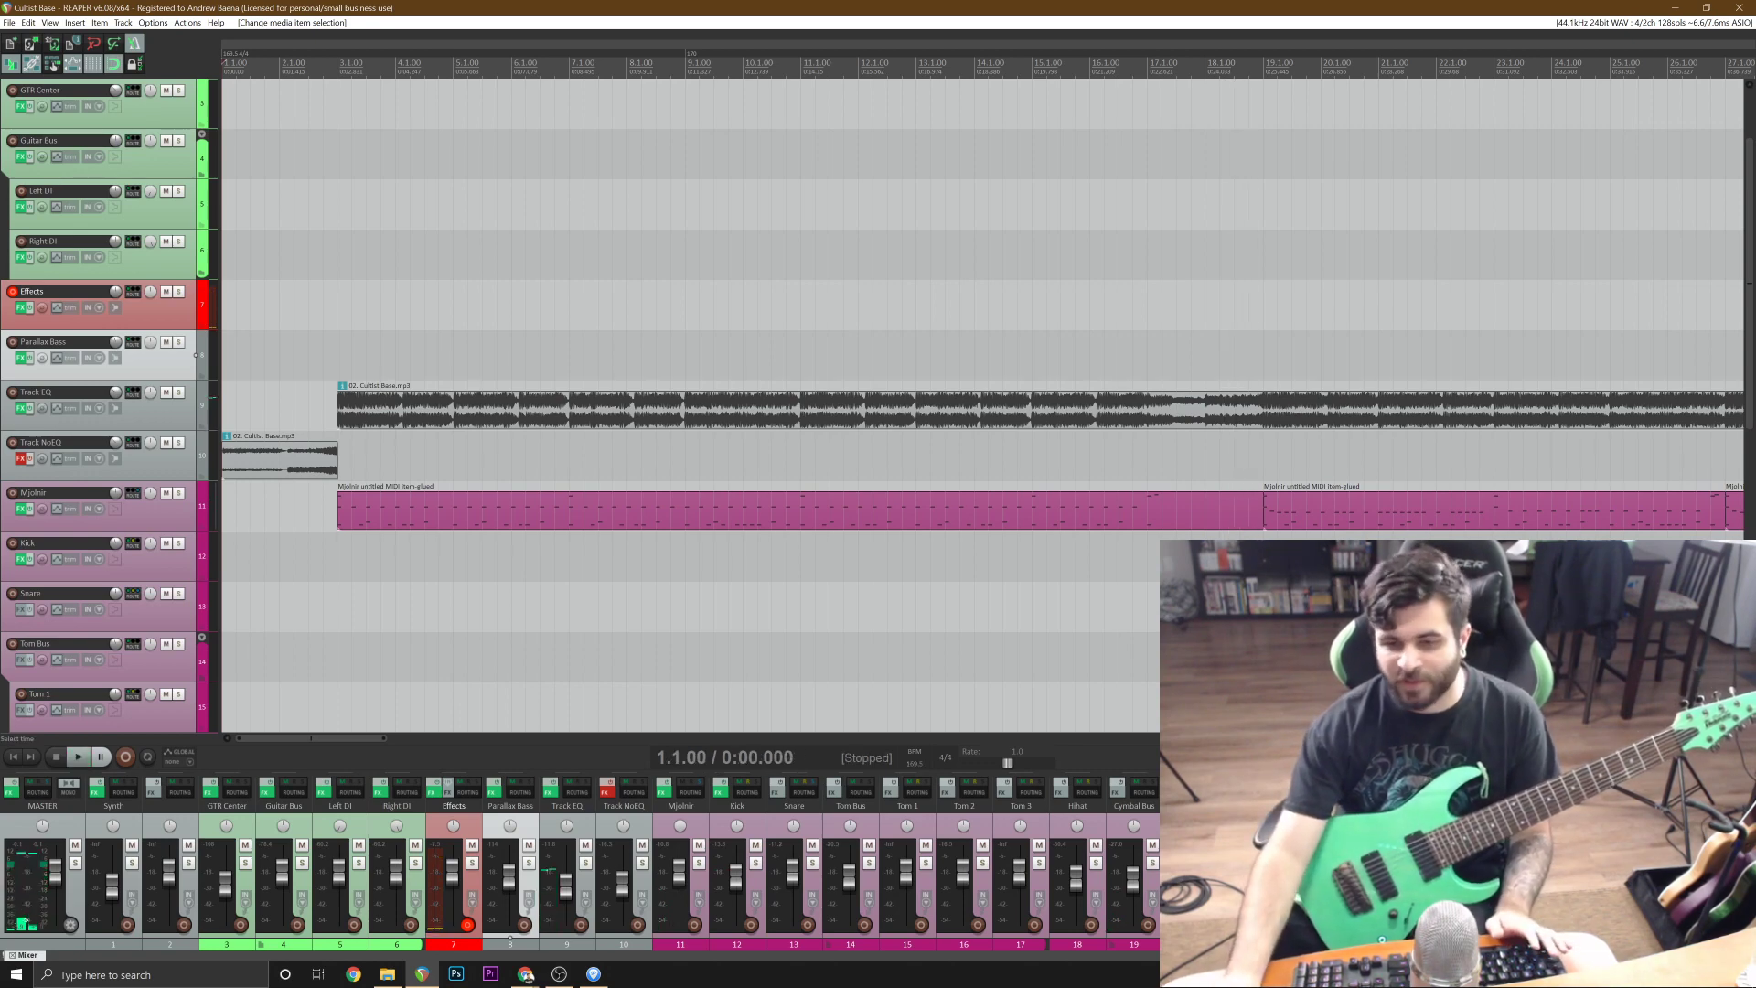
Review the opening riff's tab in Guitar Pro again and return to the start of the REAPER project.
click(594, 973)
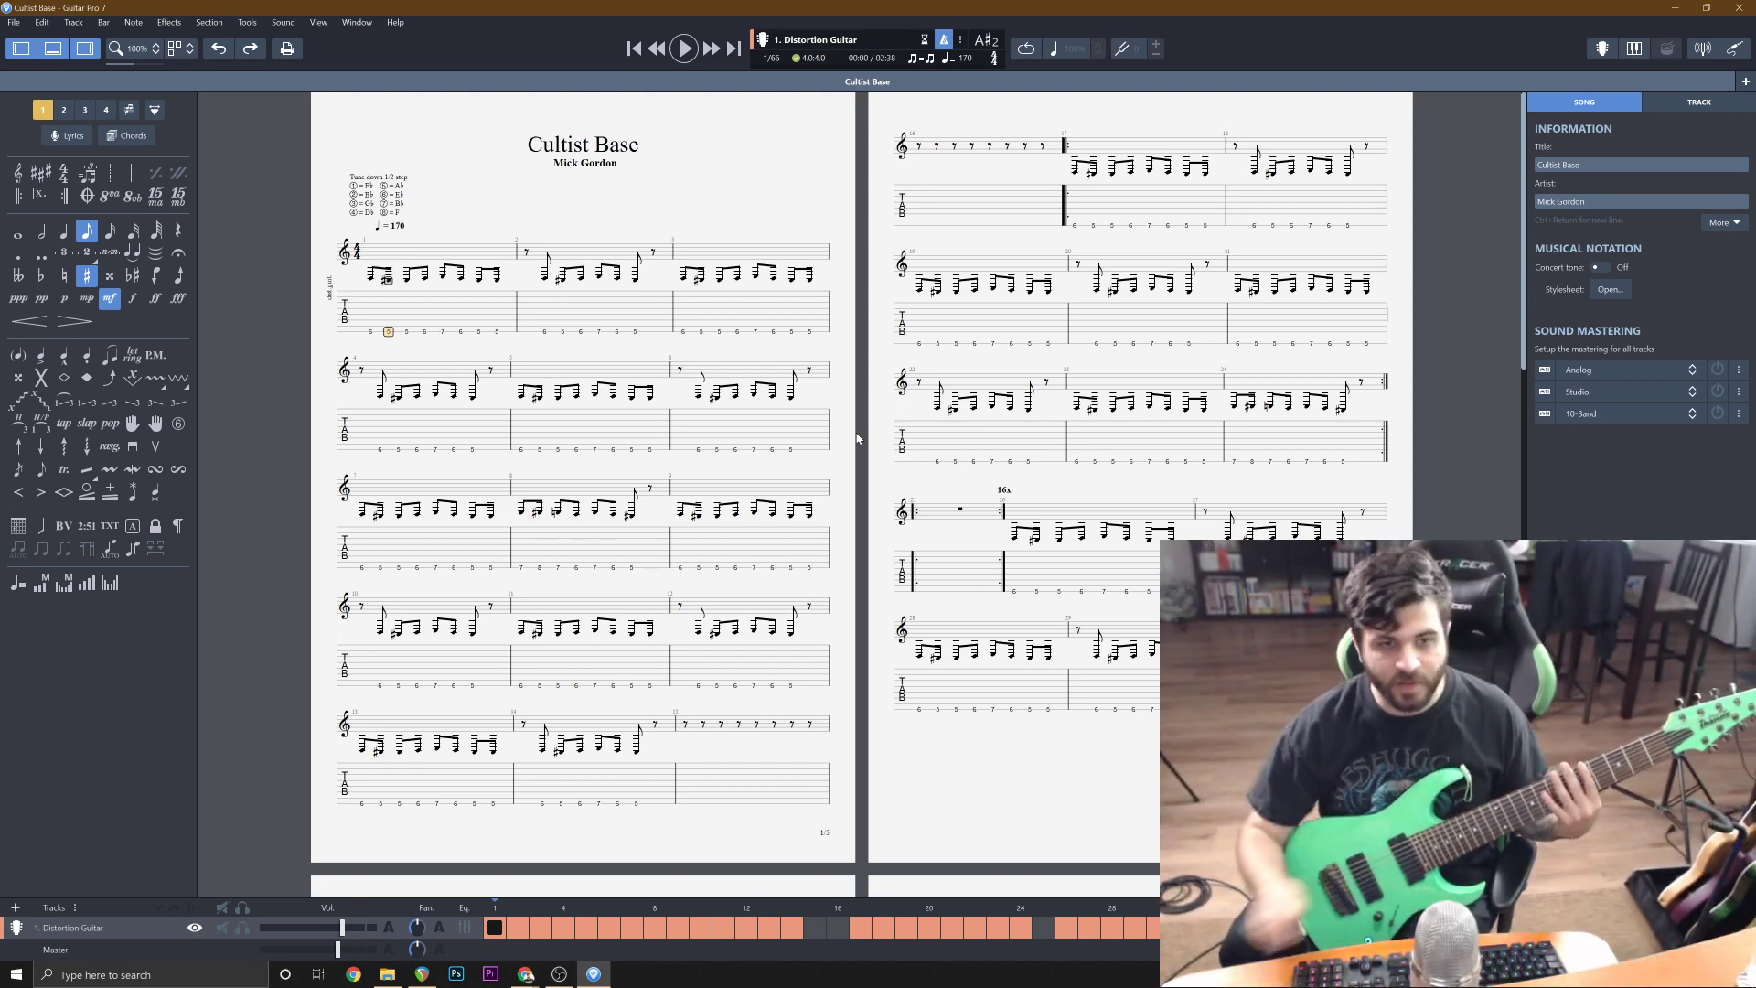
click(1675, 7)
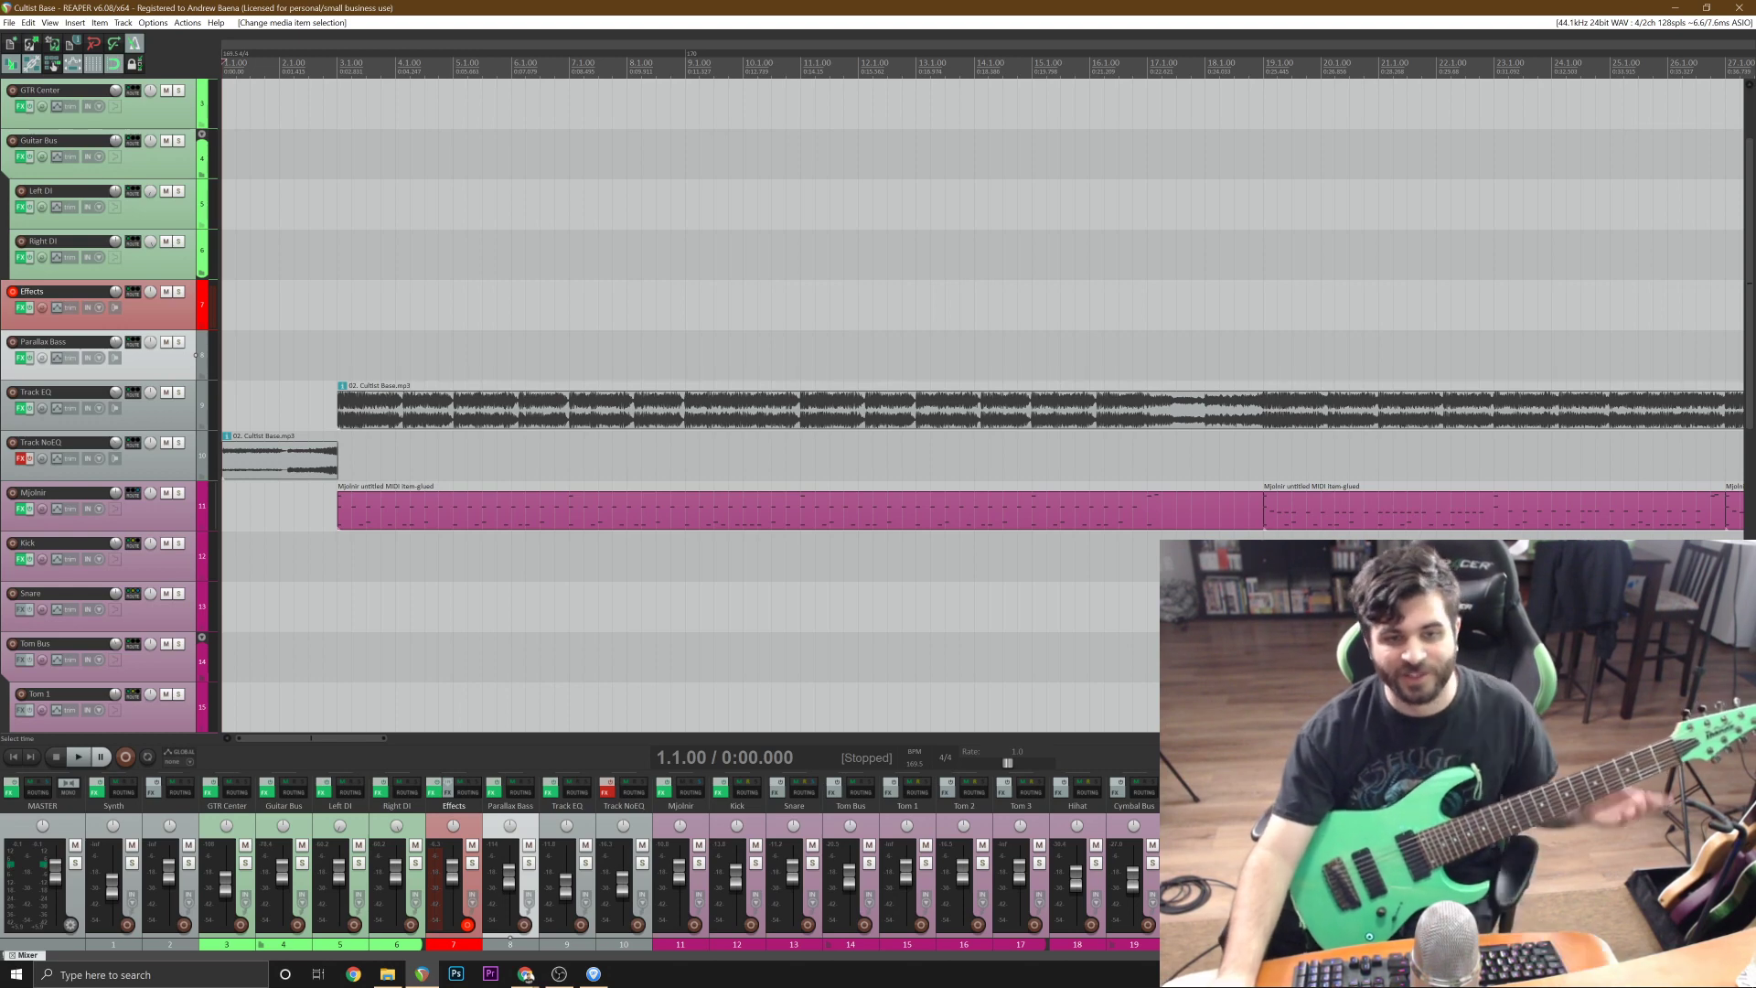
scroll(475, 219, up, 2)
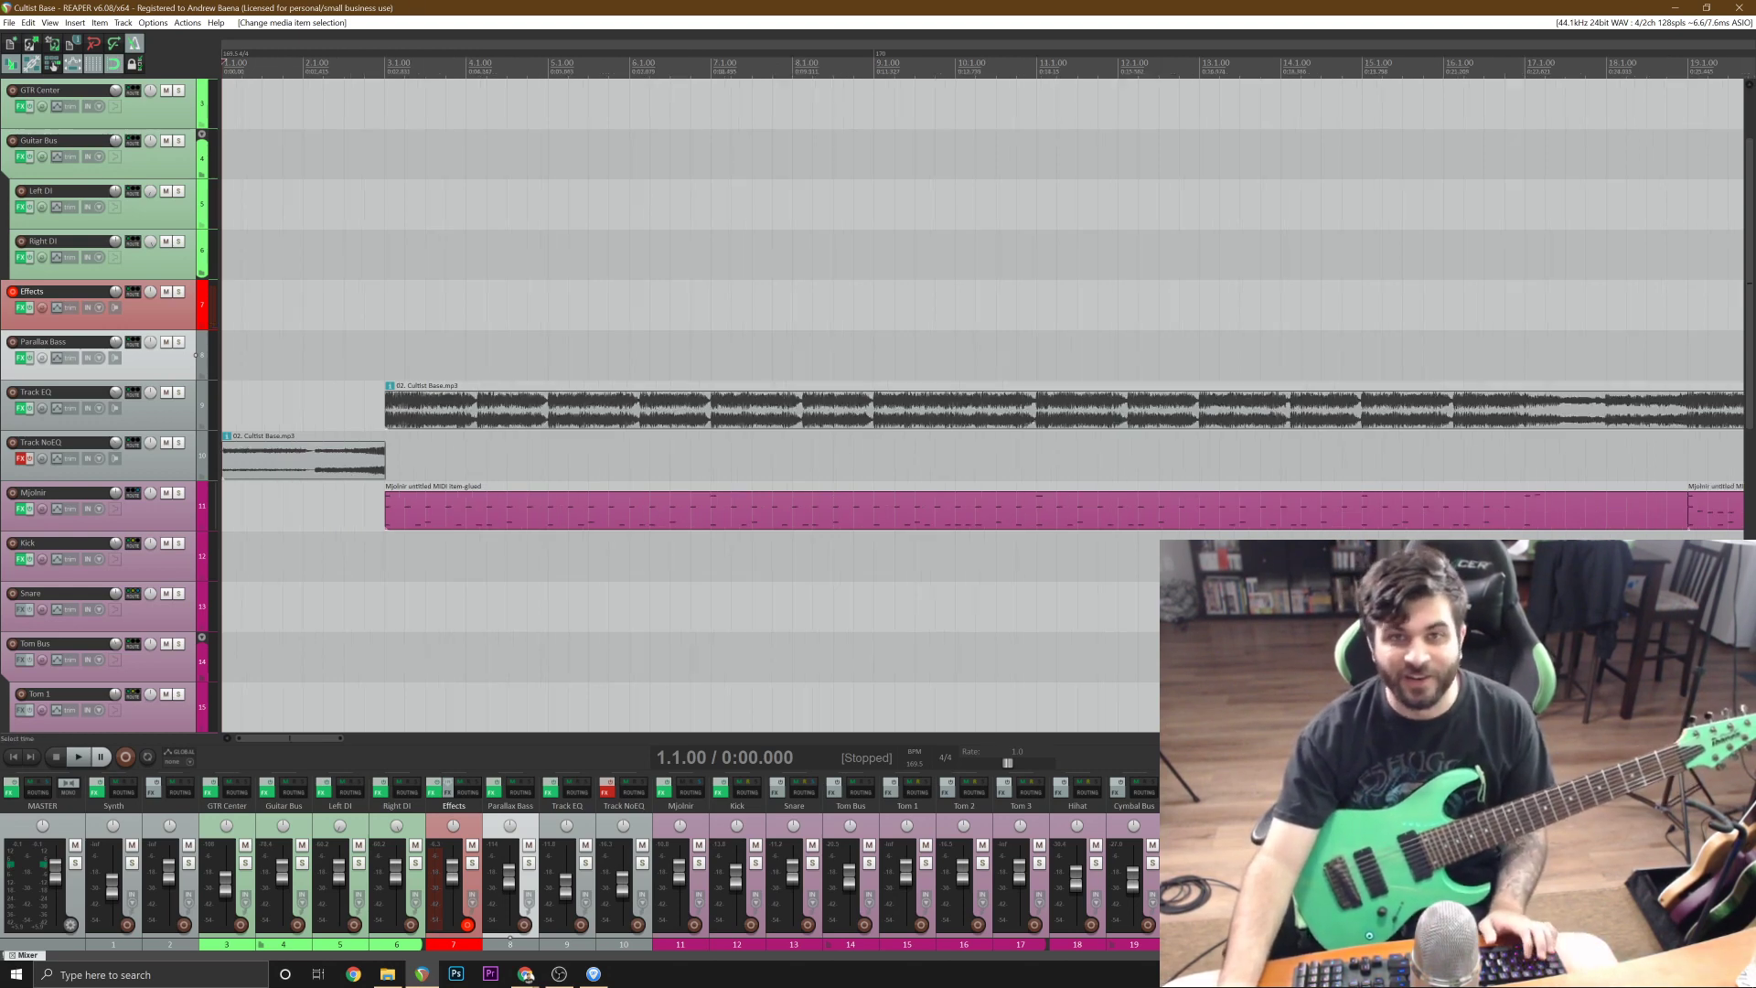
scroll(476, 219, down, 2)
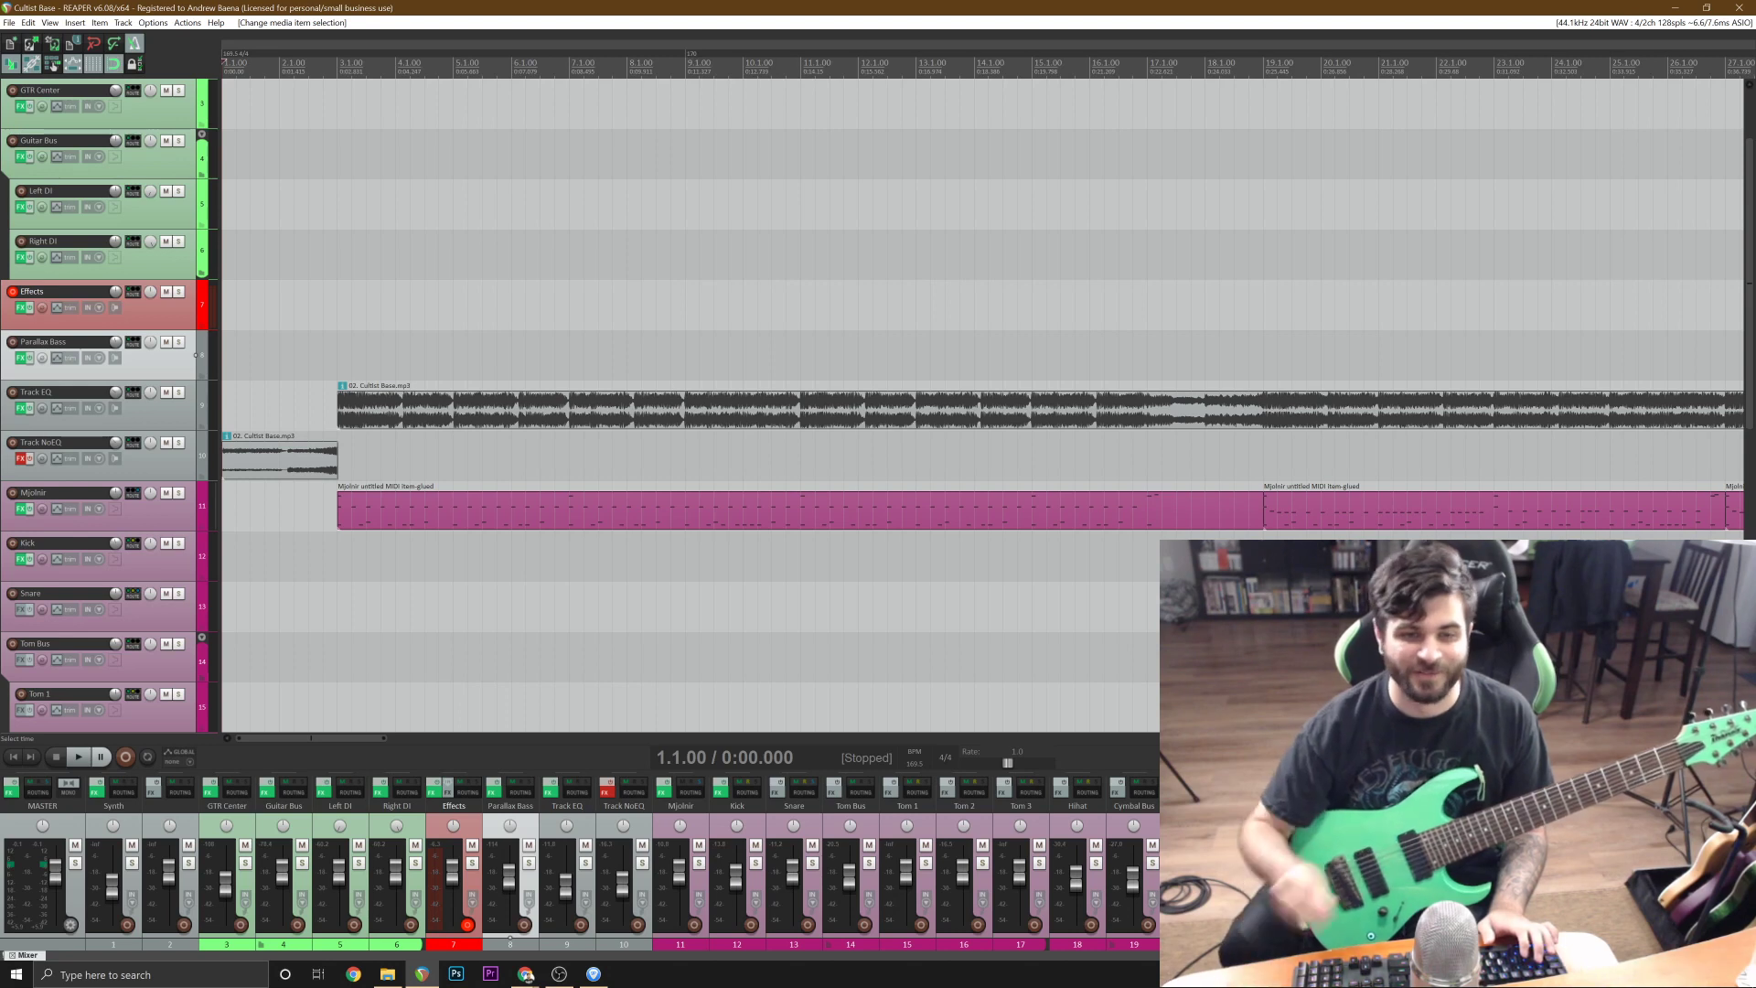
key(ctrl+r)
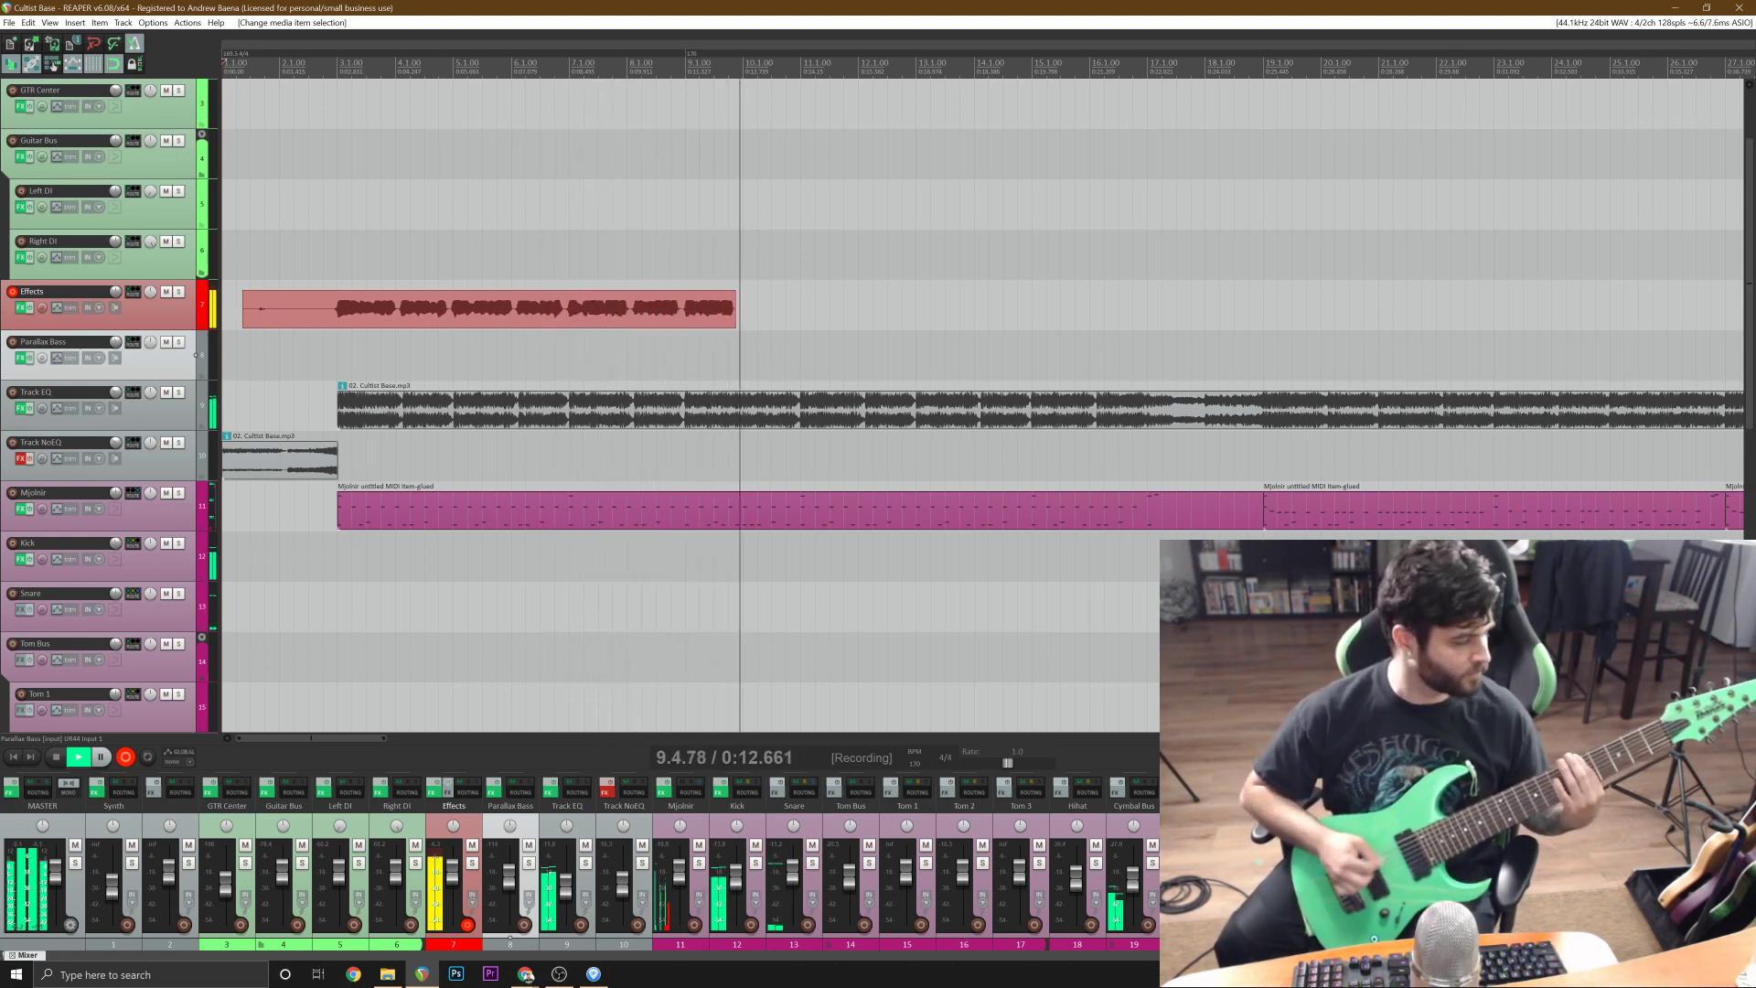
key(space)
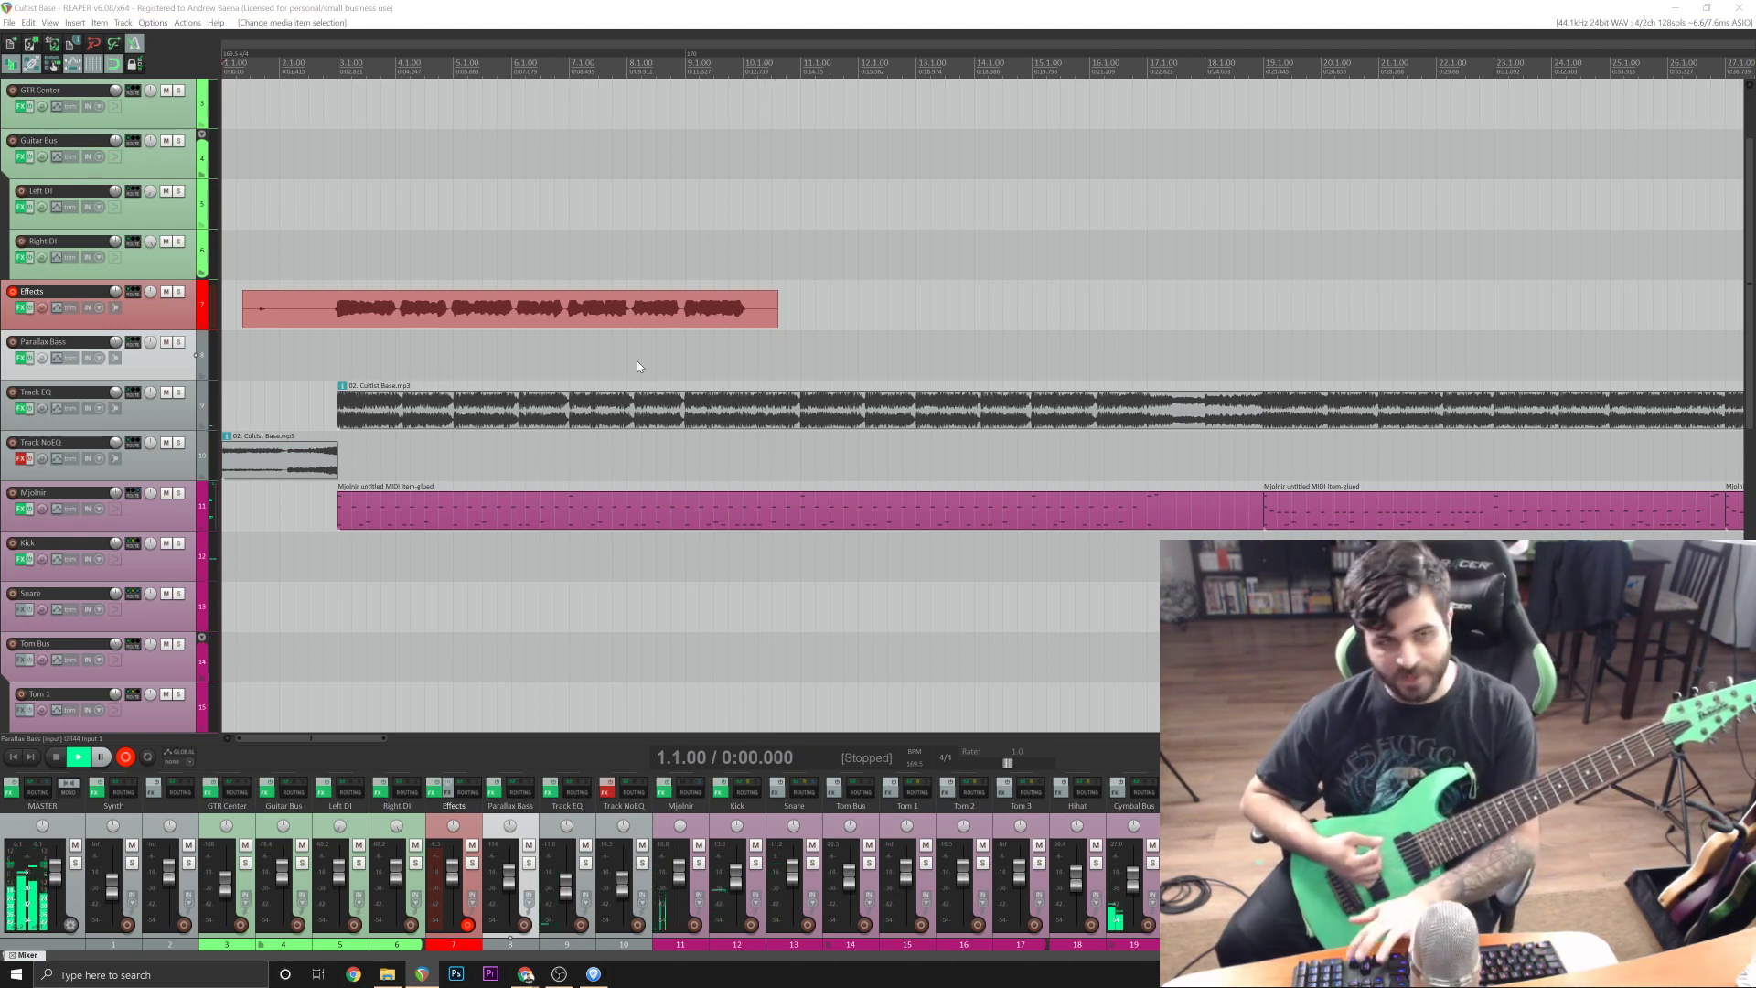
key(Return)
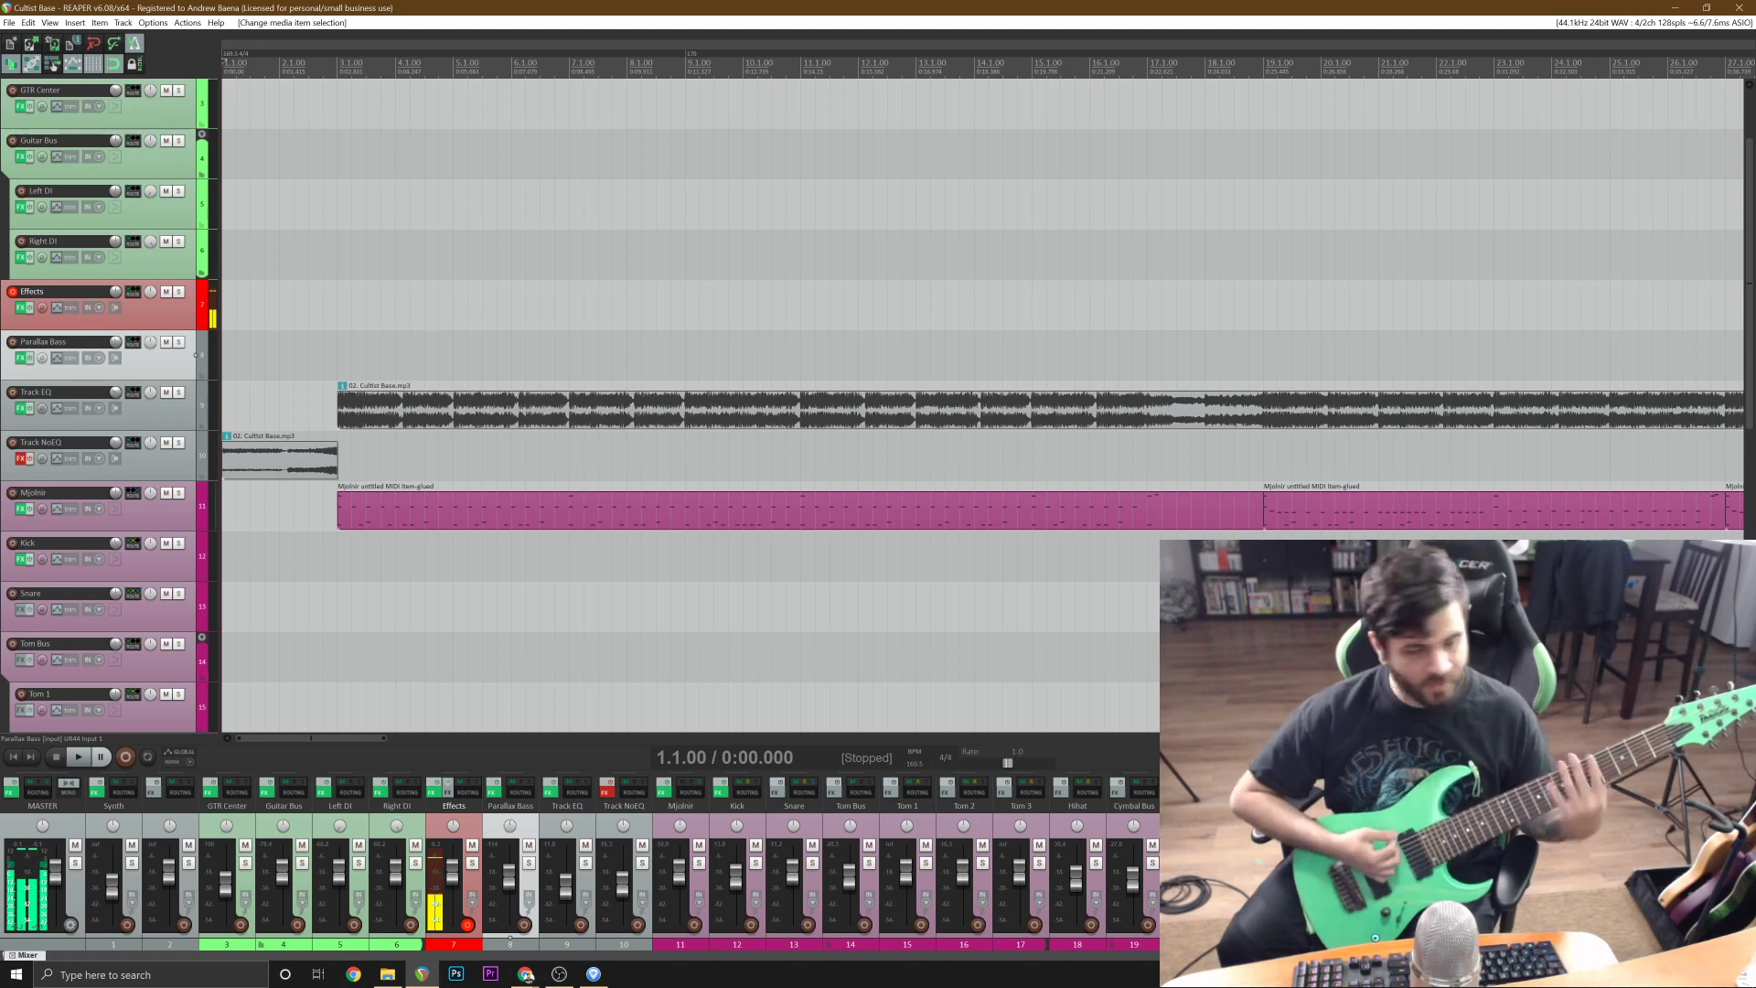
Record a guitar take on the Effects track from the project start past bar 17 and cut its lead-in at bar 3.
key(ctrl+r)
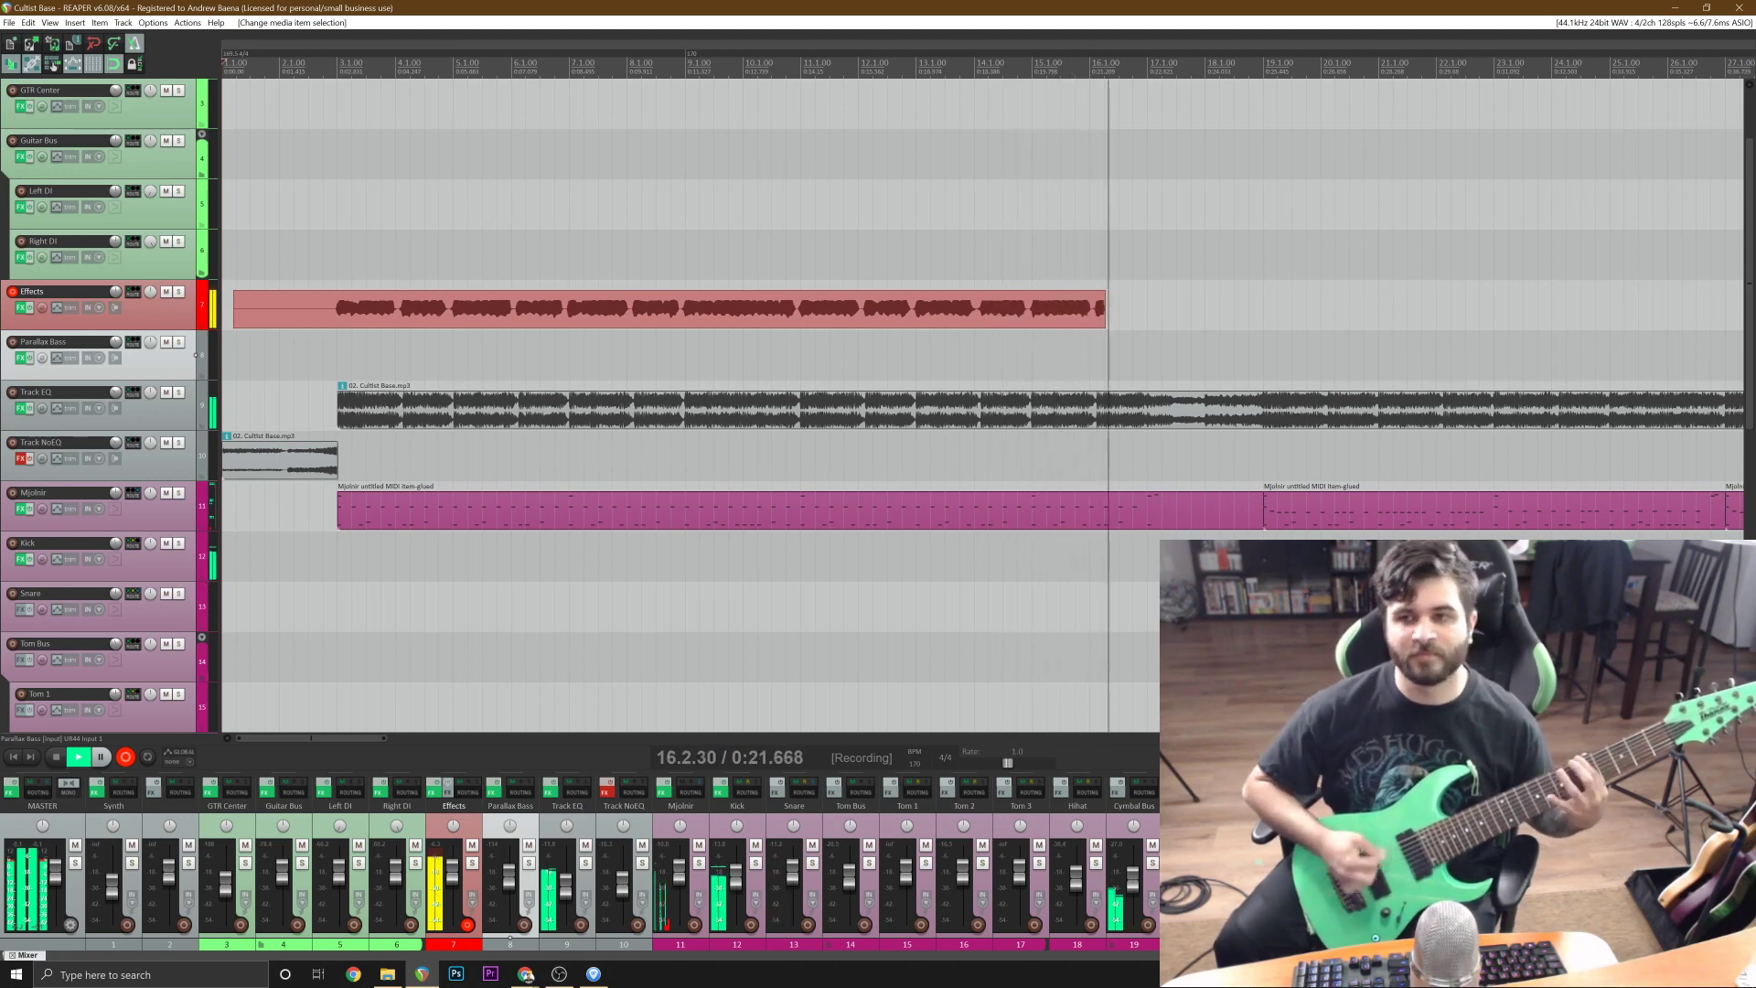
key(space)
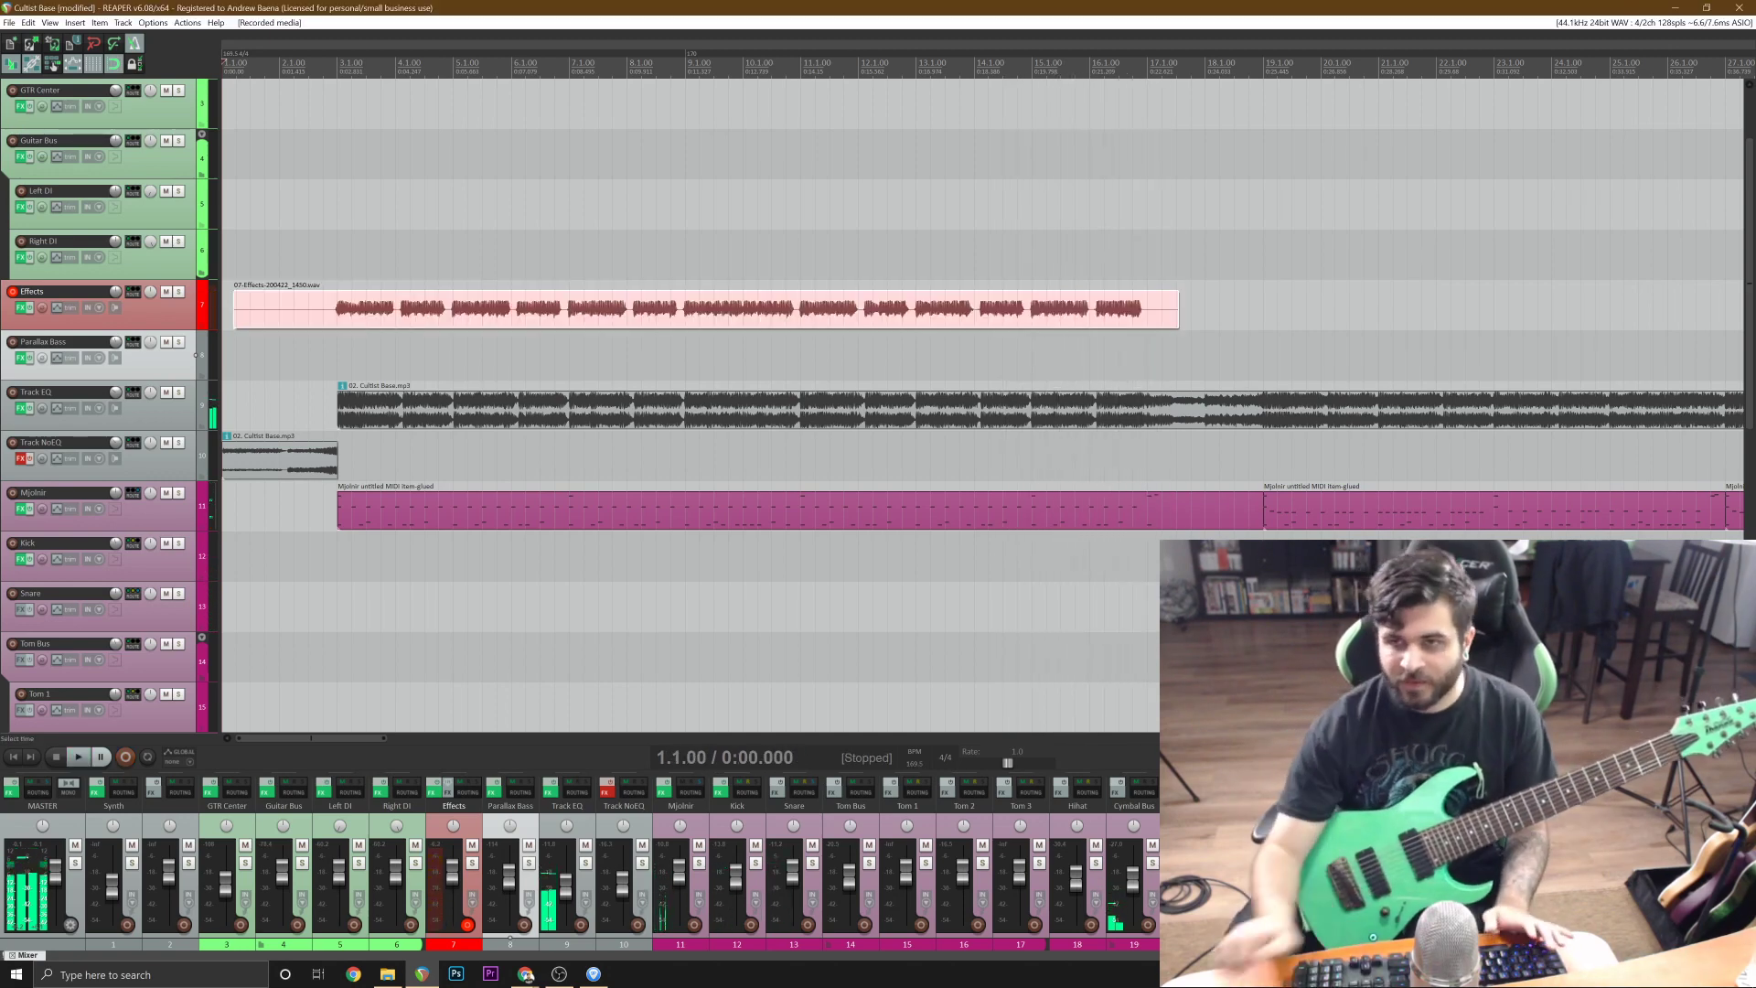
click(338, 313)
key(s)
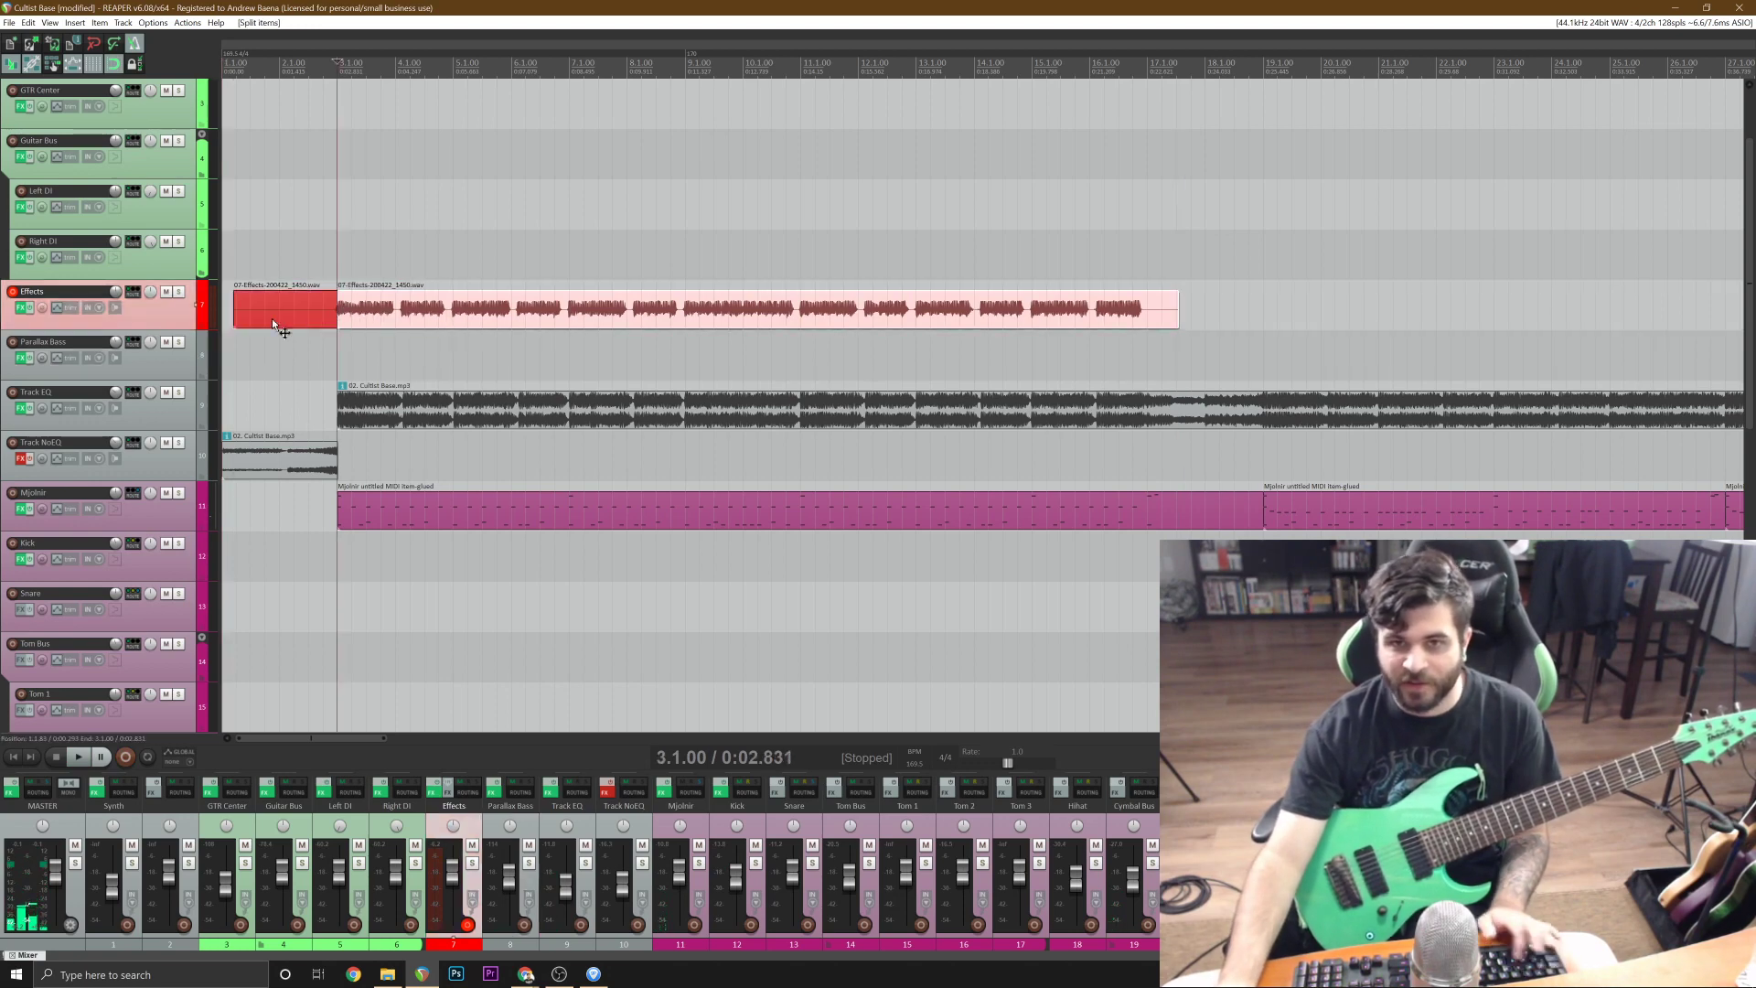
Move the guitar take to the Right DI track and trim off its tail at bar 17.
drag(272, 319, 366, 261)
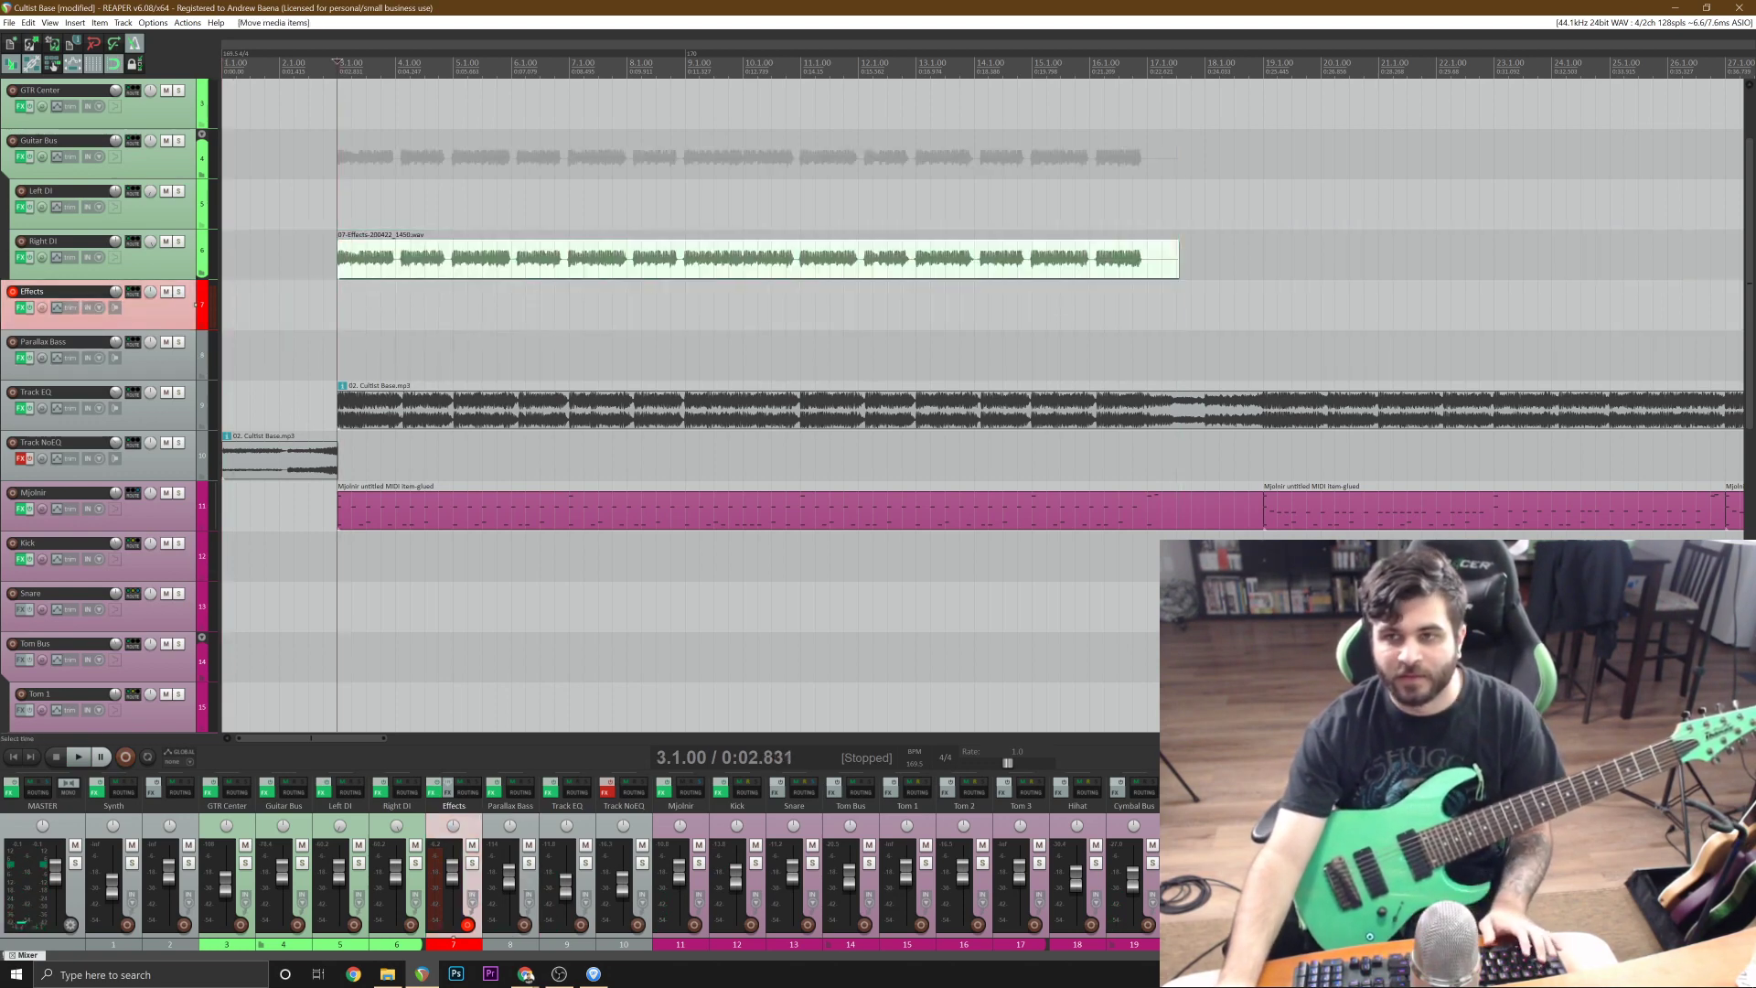
click(1173, 275)
scroll(963, 399, up, 5)
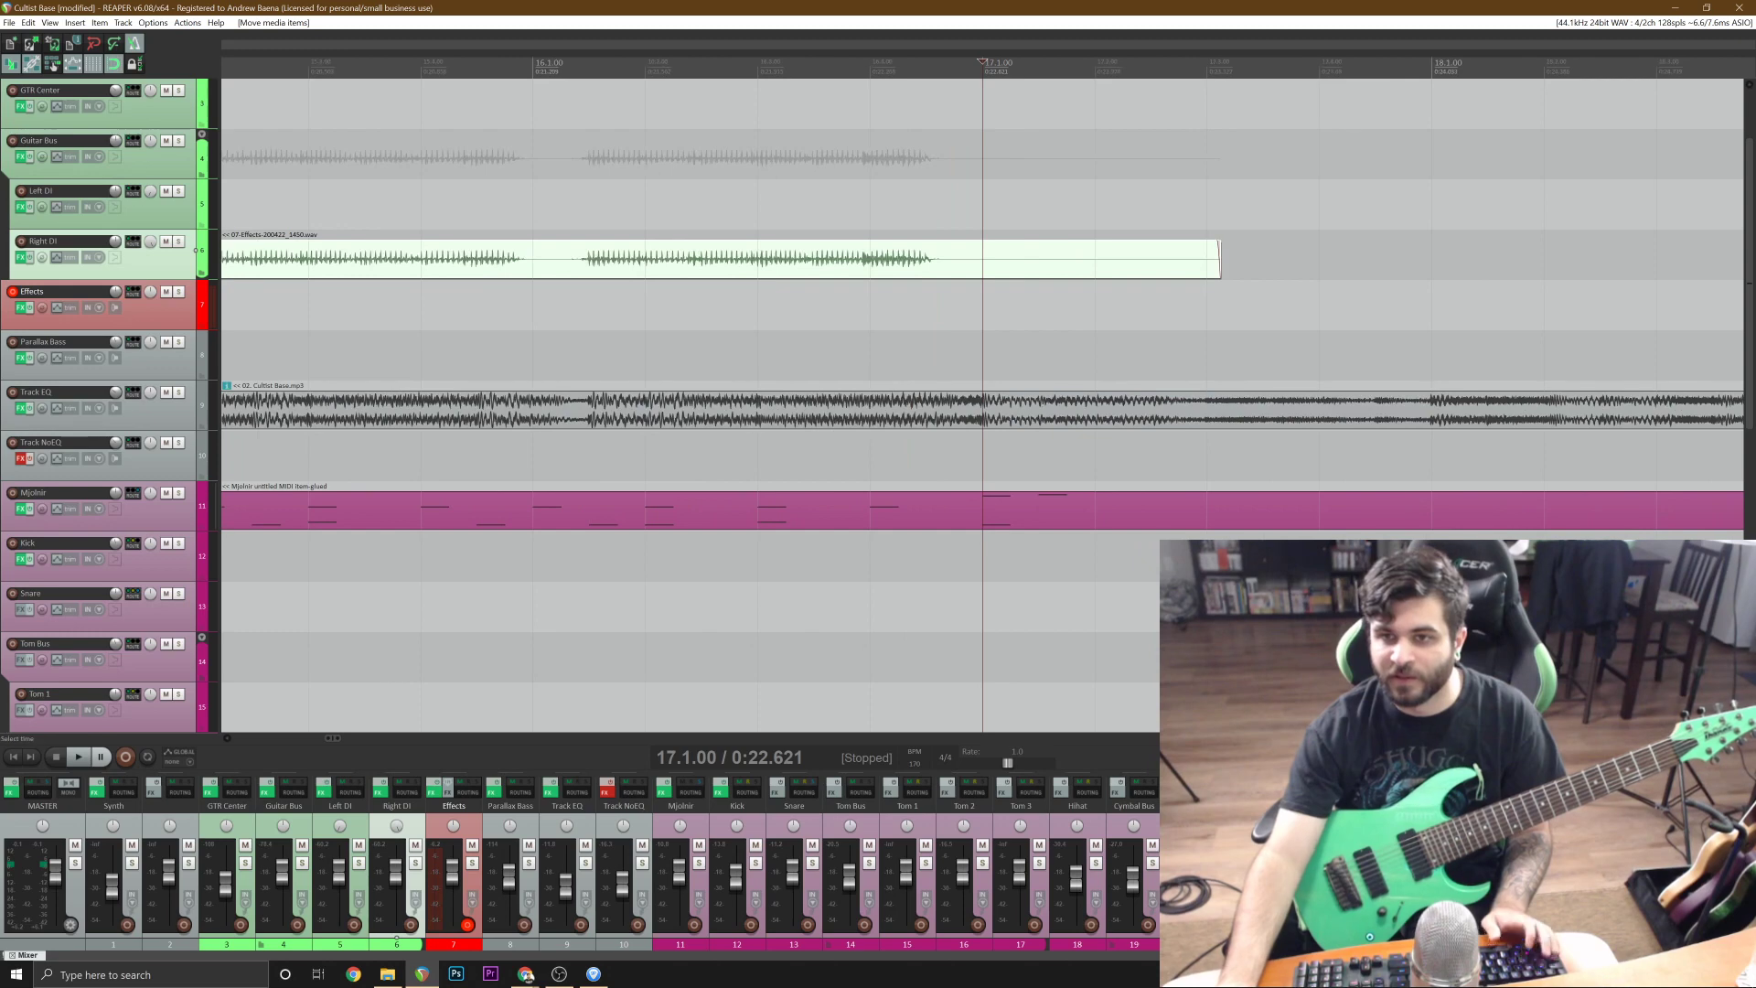
key(s)
scroll(982, 400, down, 5)
key(Delete)
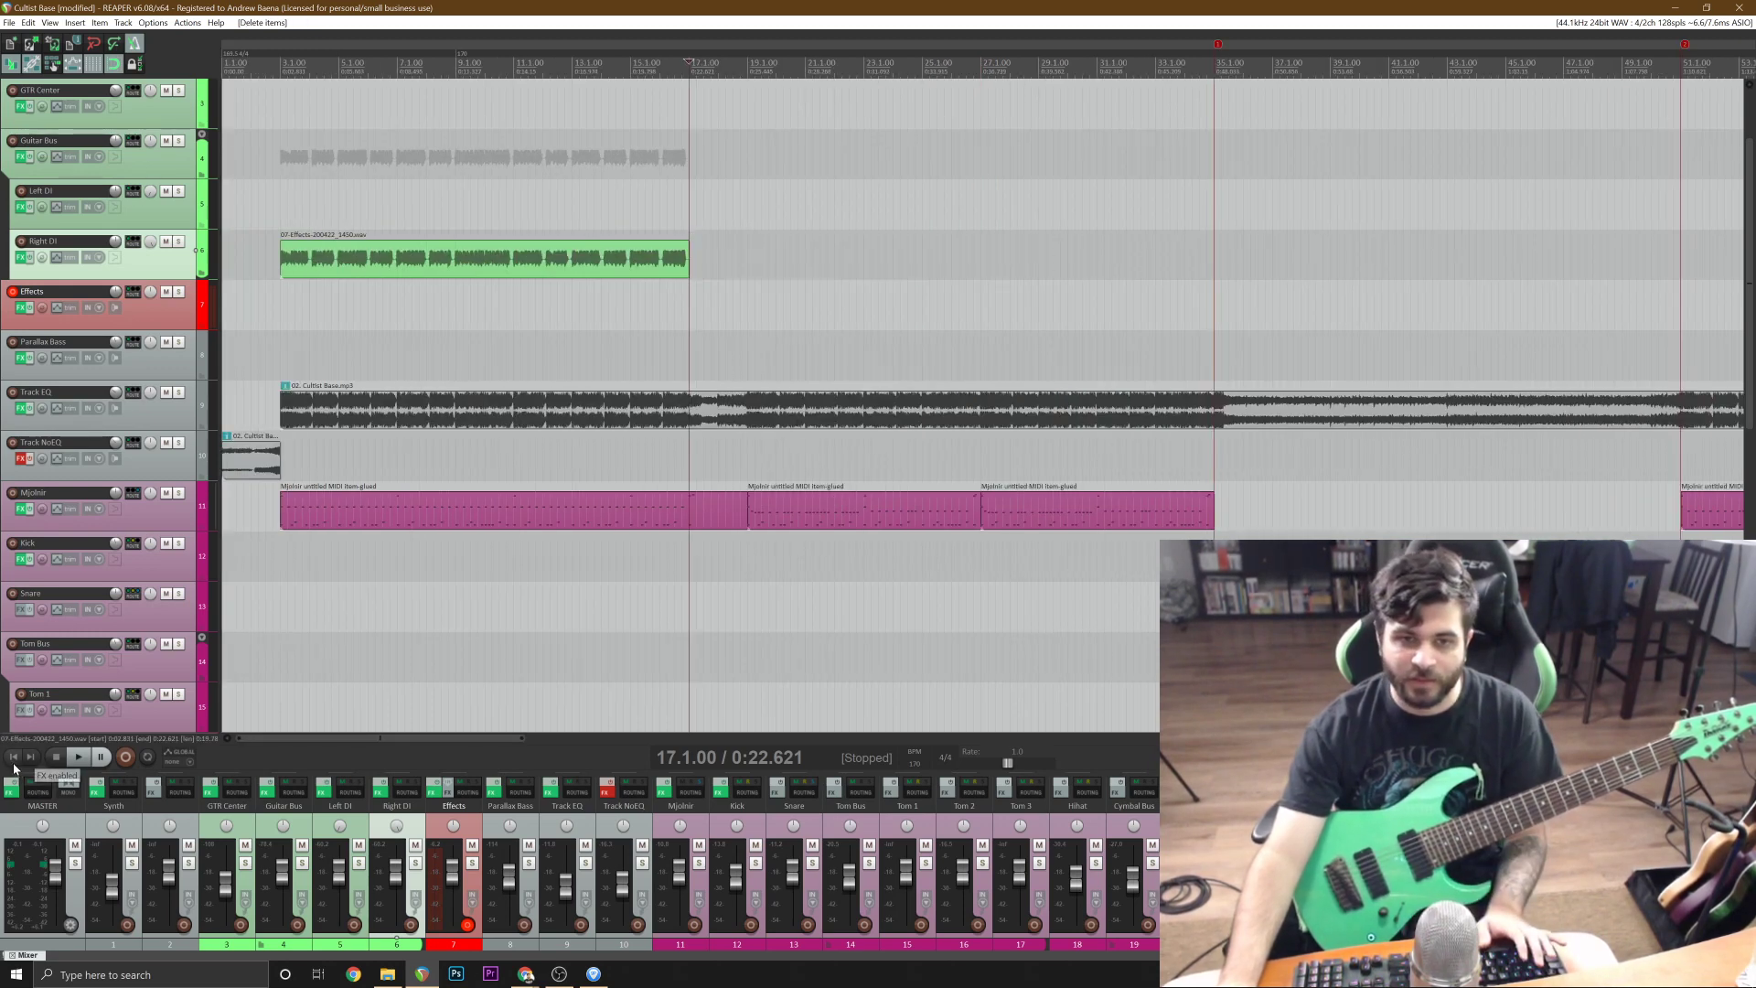
Record a second guitar take on the Effects track and move its part from bar 3 onward to the Left DI track.
scroll(982, 399, up, 5)
key(ctrl+r)
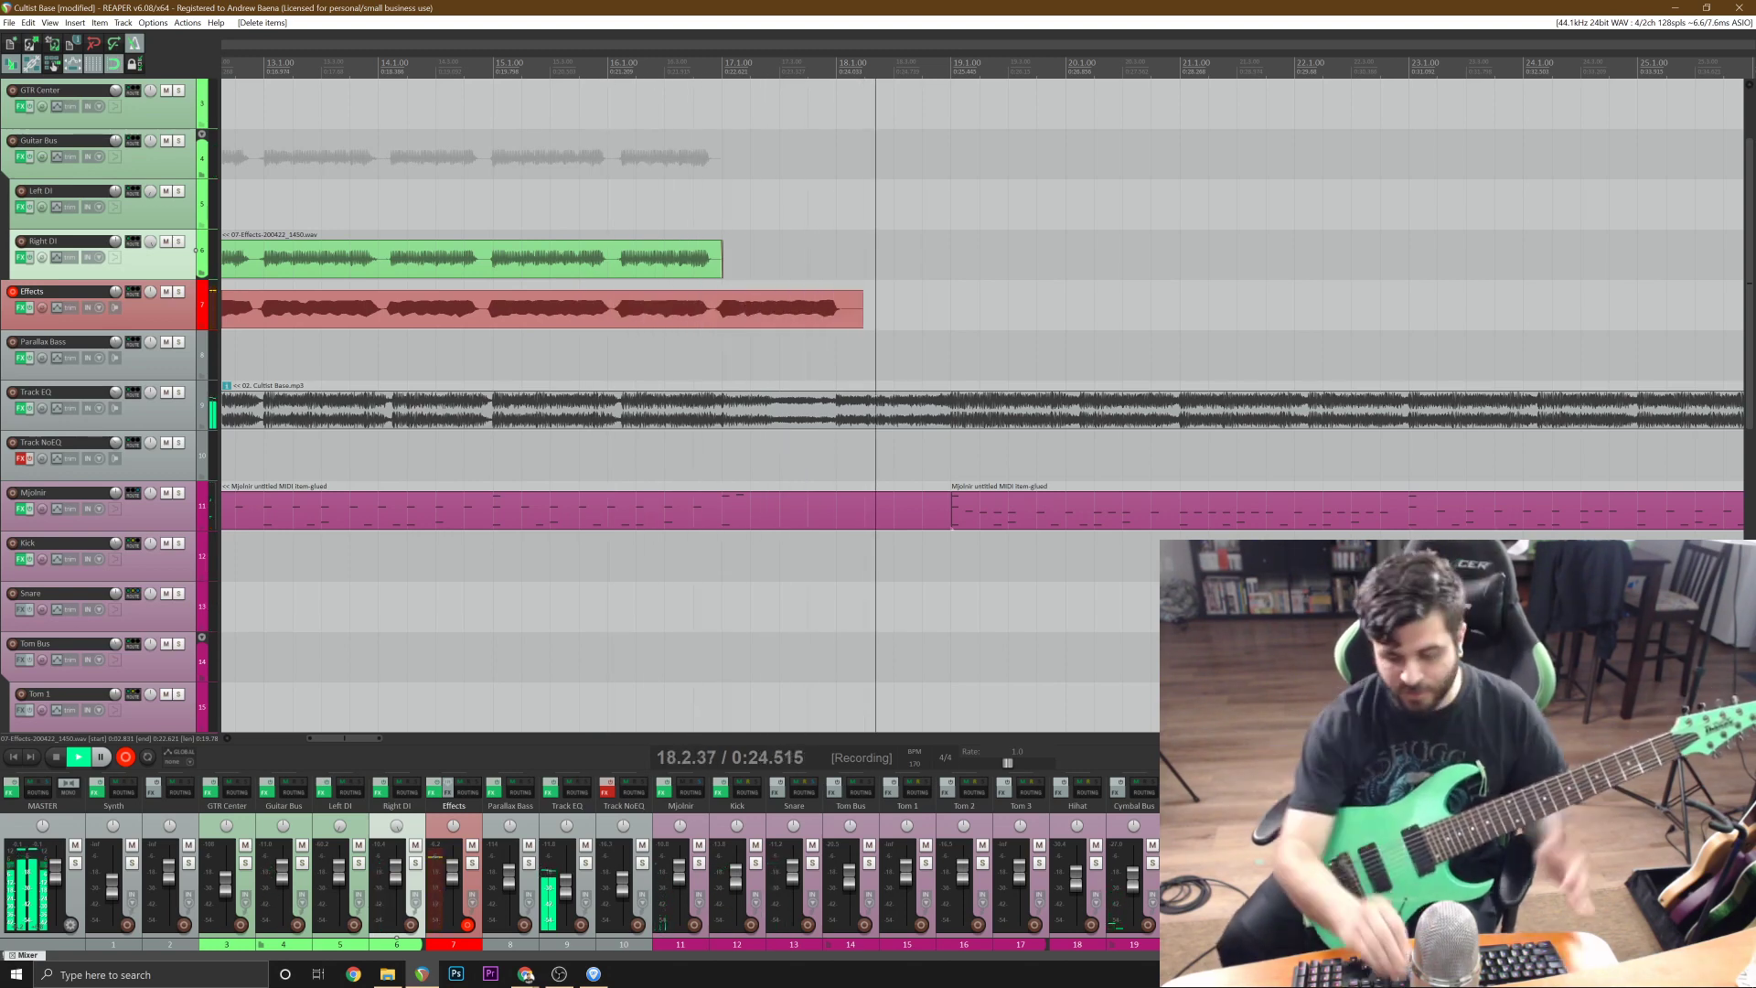
key(space)
scroll(982, 405, down, 3)
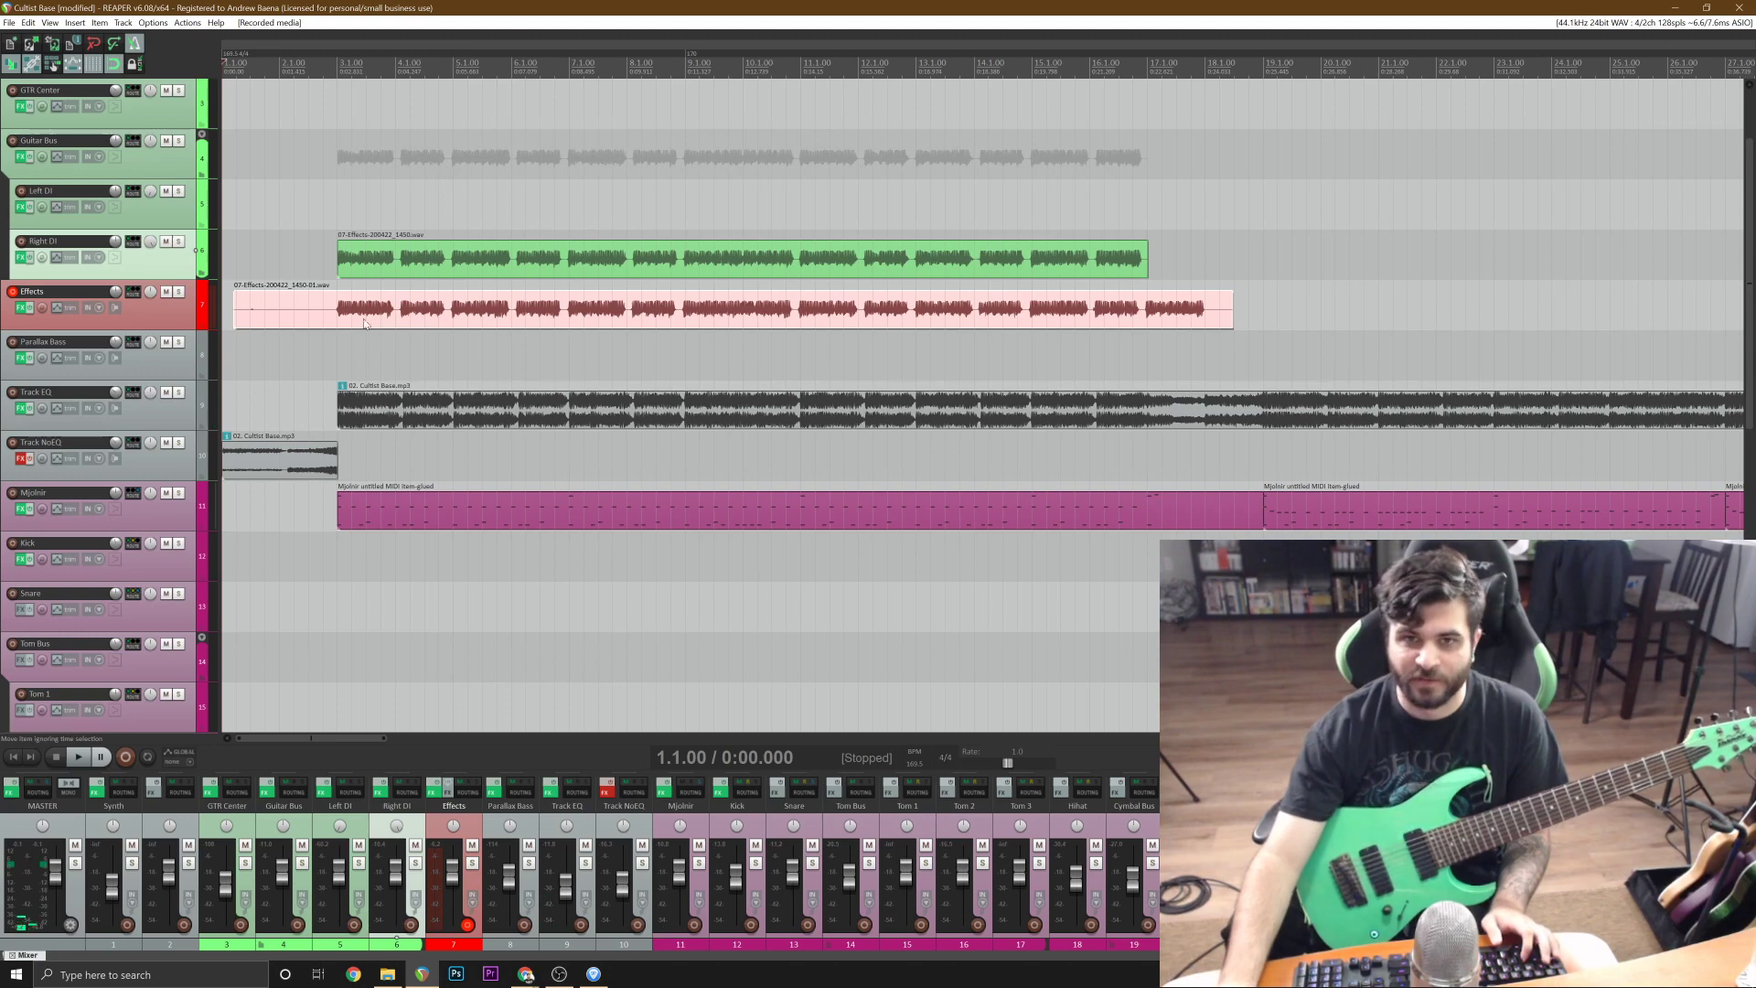
drag(338, 315, 388, 217)
Split the Left DI and Right DI takes together at 16.4.50 and delete both tails.
click(1123, 201)
scroll(1123, 201, up, 5)
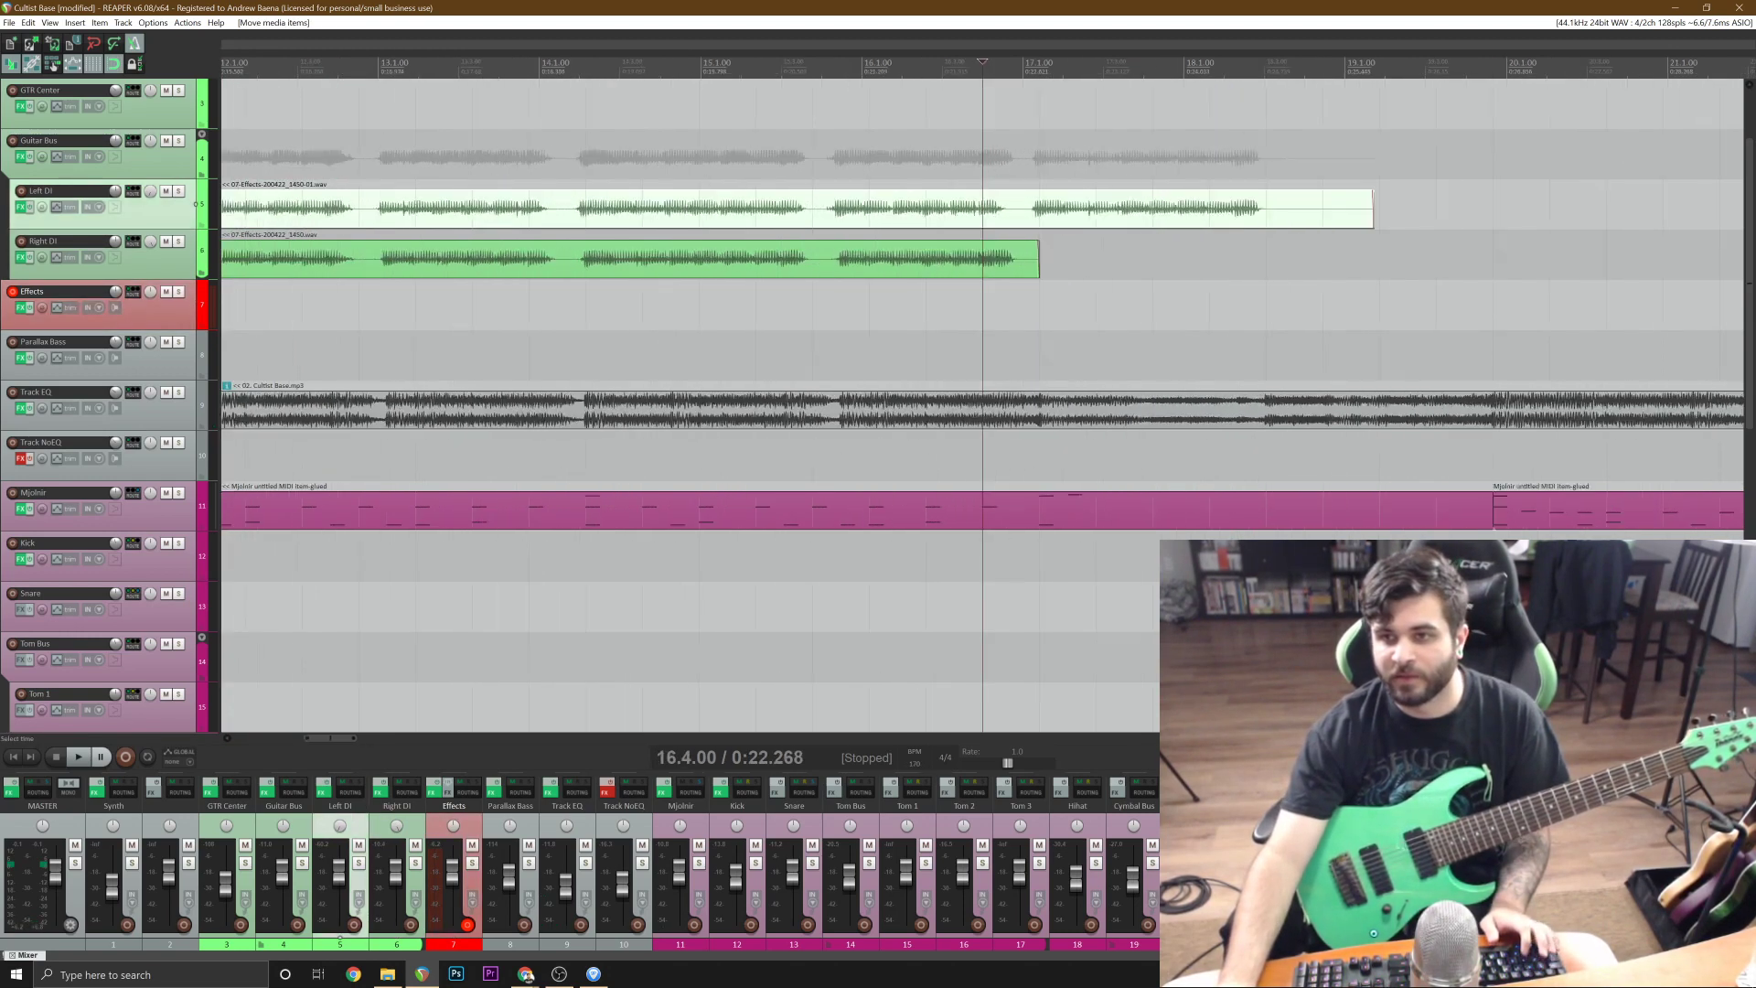
click(1044, 211)
ctrl+click(1047, 262)
key(s)
scroll(1049, 263, down, 3)
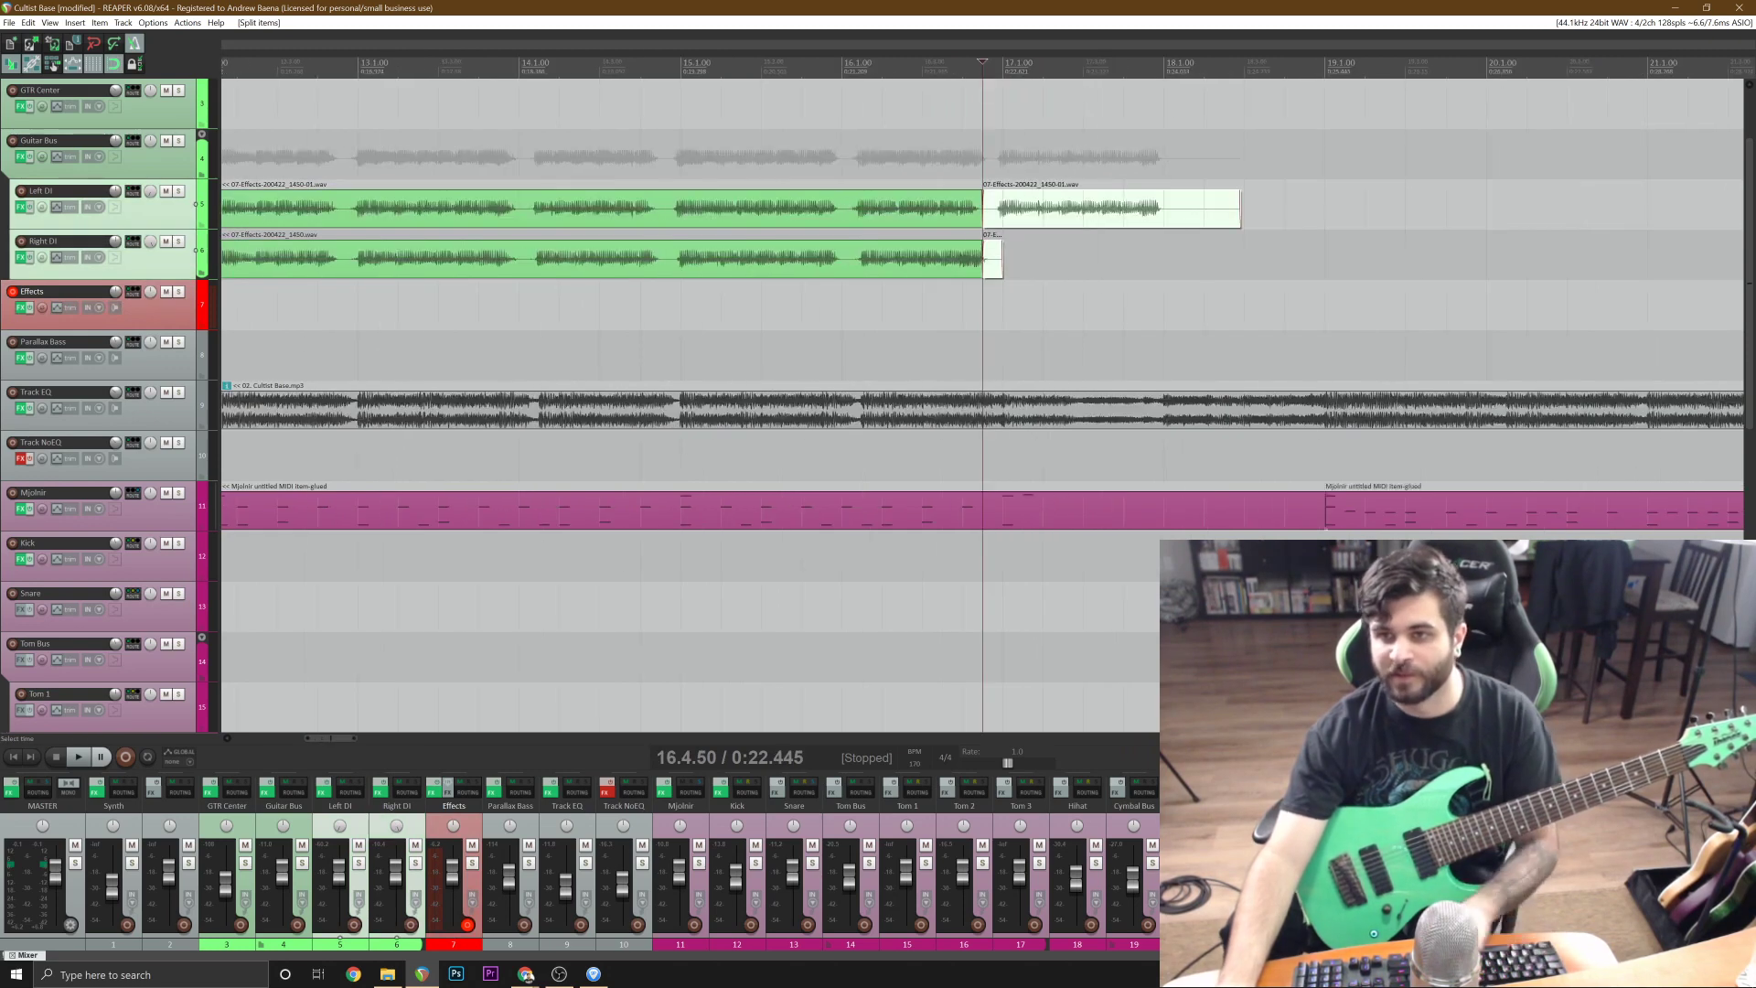
key(Delete)
scroll(1049, 263, down, 5)
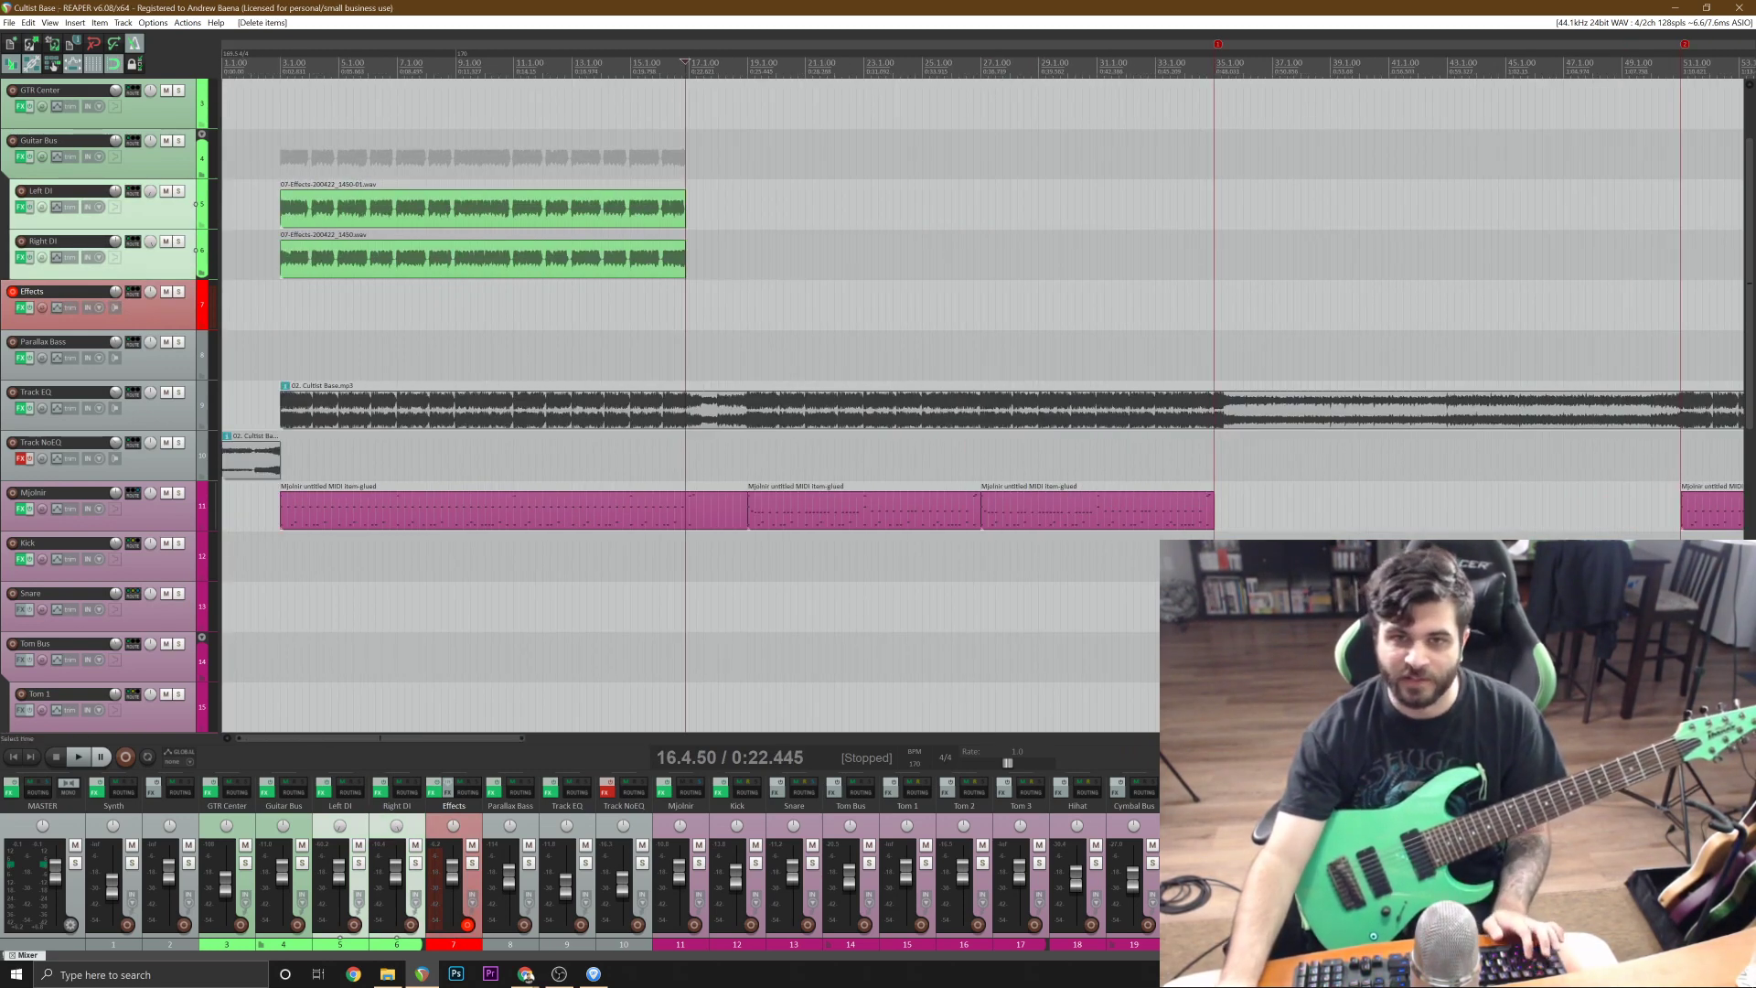
Turn off the metronome and play the doubled guitars from the project start.
click(267, 306)
scroll(431, 425, up, 3)
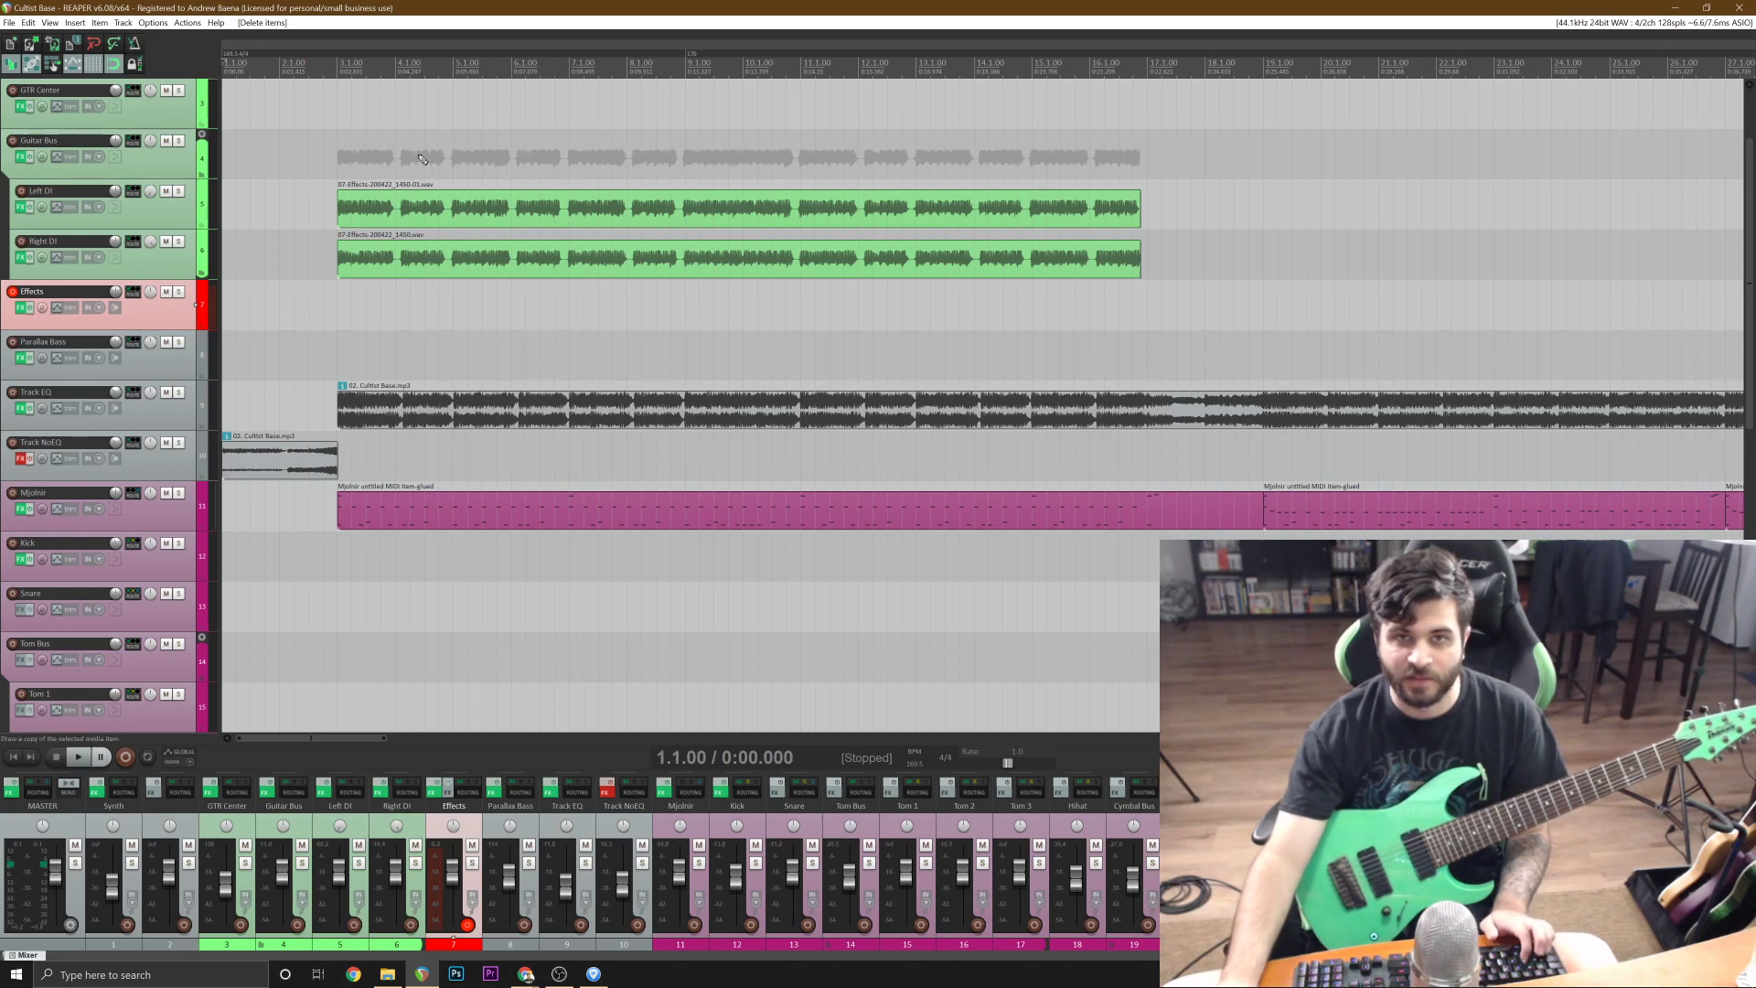
key(space)
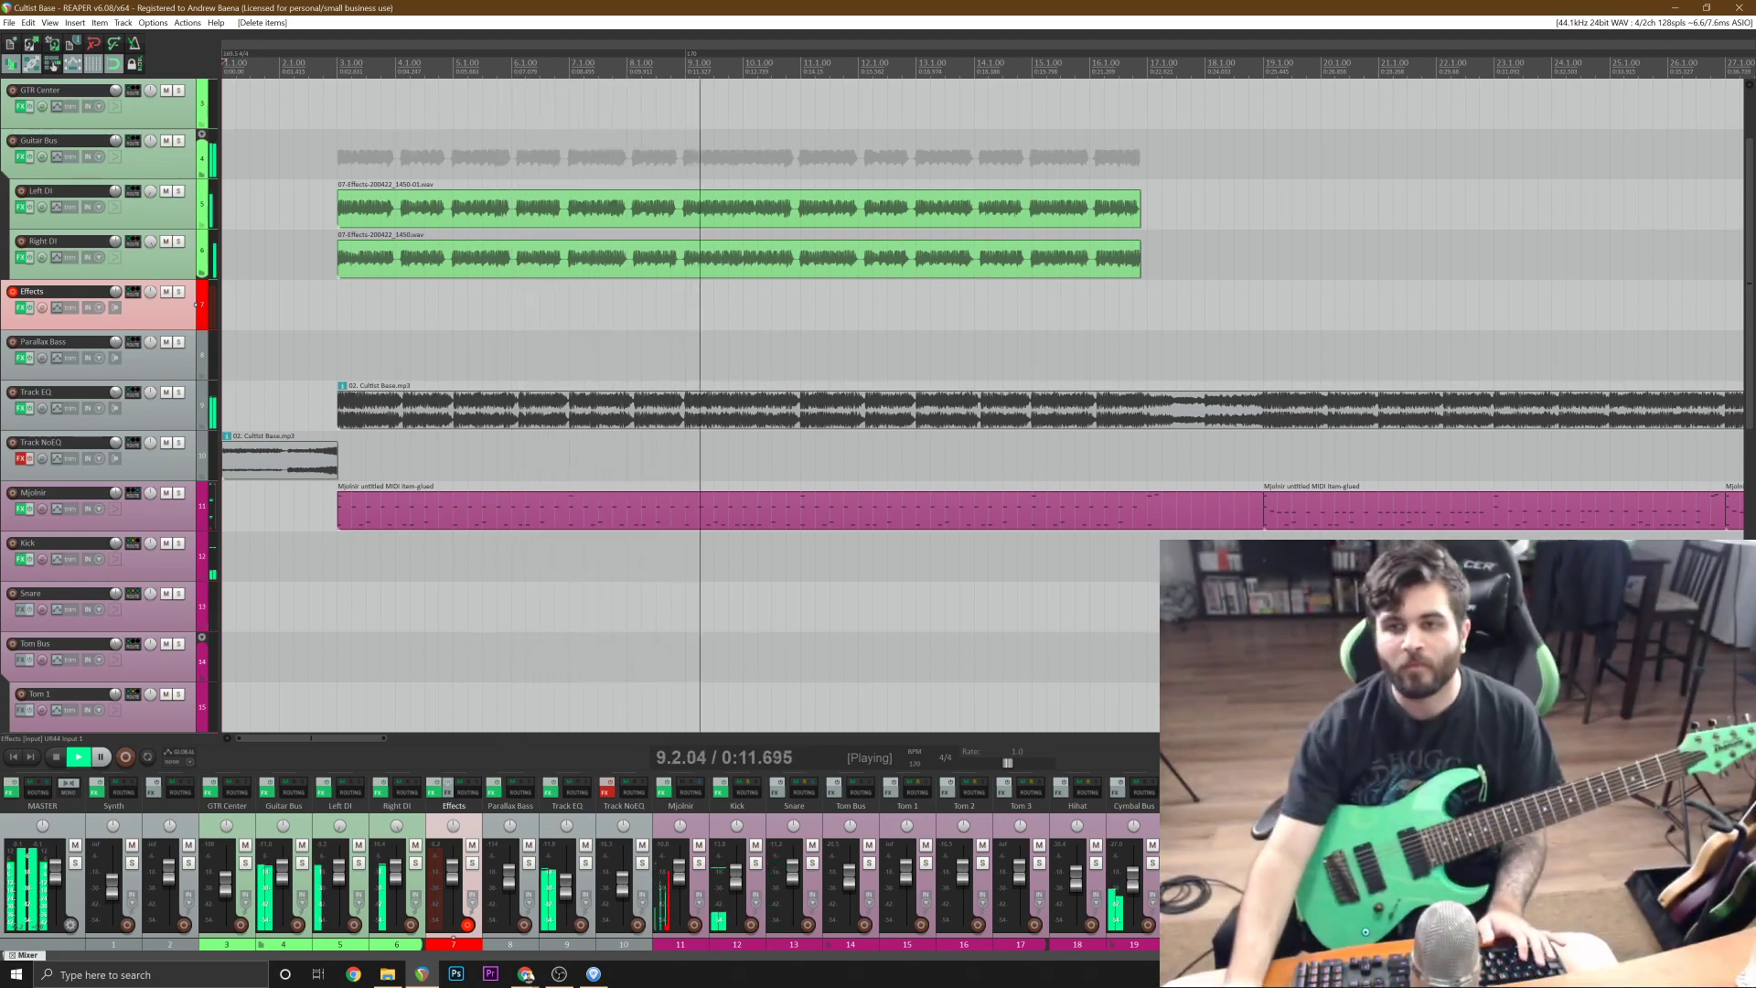
scroll(636, 311, up, 5)
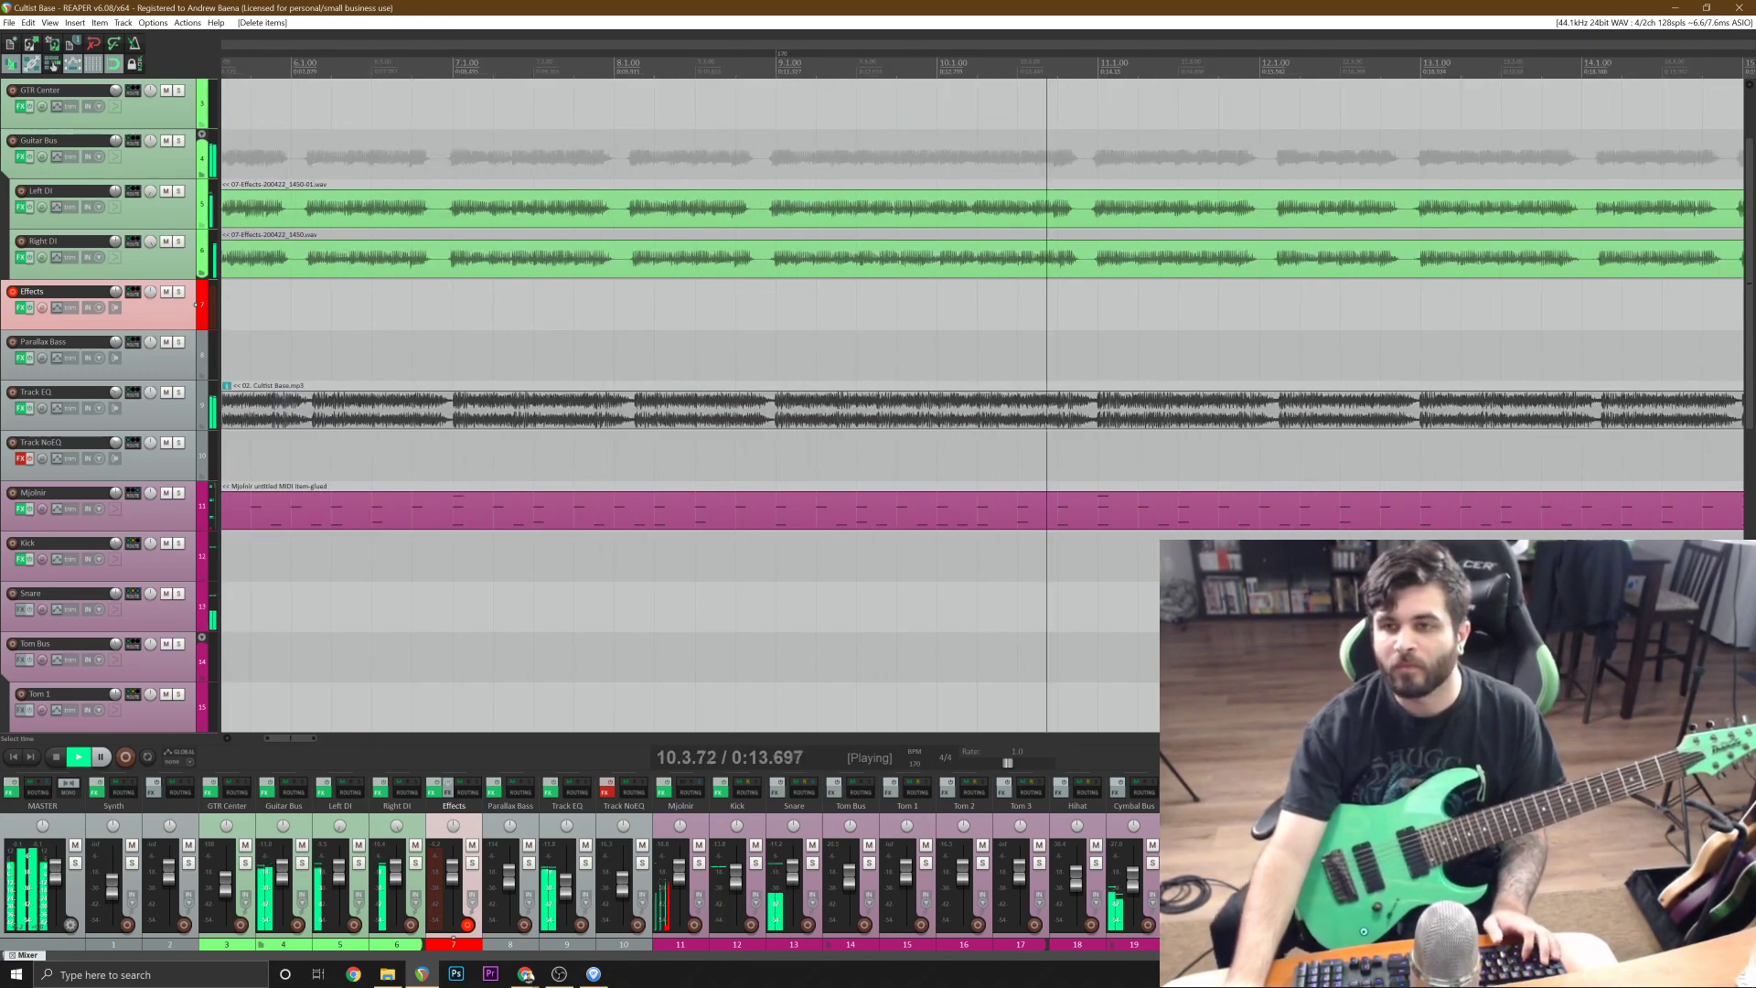
Split the Left DI and Right DI guitar takes together at bar 9.
key(space)
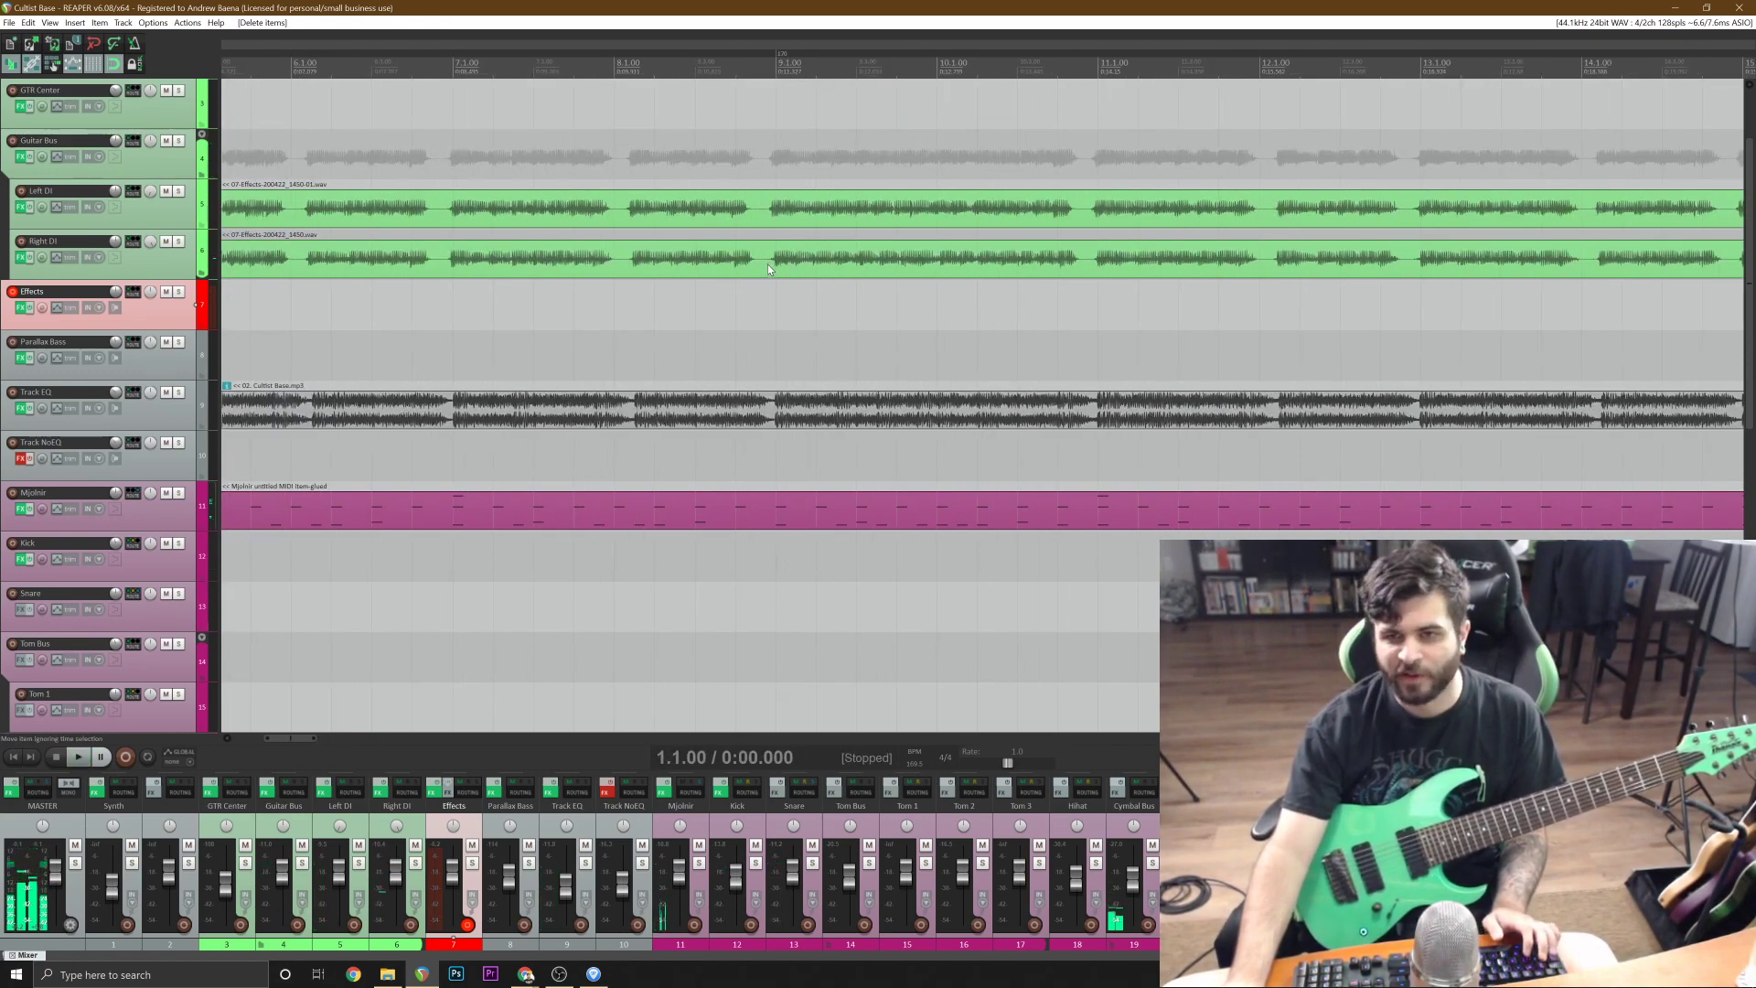
click(774, 266)
scroll(777, 265, up, 3)
ctrl+click(907, 220)
key(s)
Play the doubled guitars from bar 9 through bar 16 and save the project.
key(space)
scroll(907, 219, down, 6)
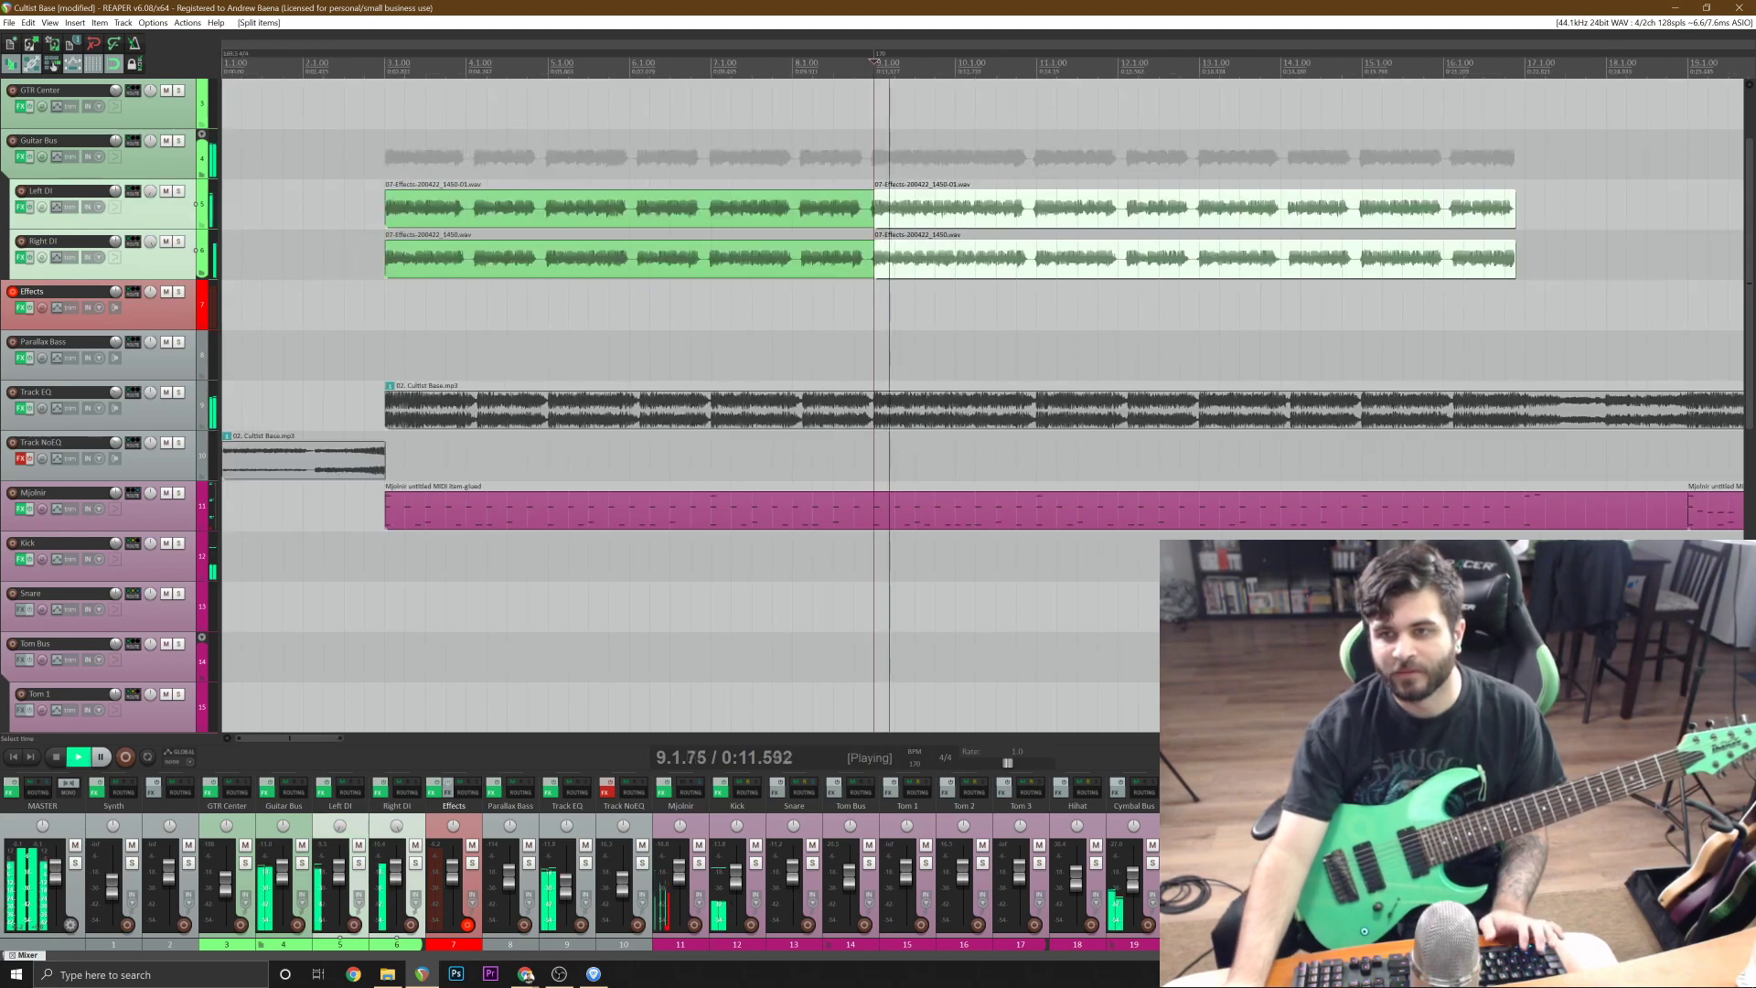
key(ctrl+s)
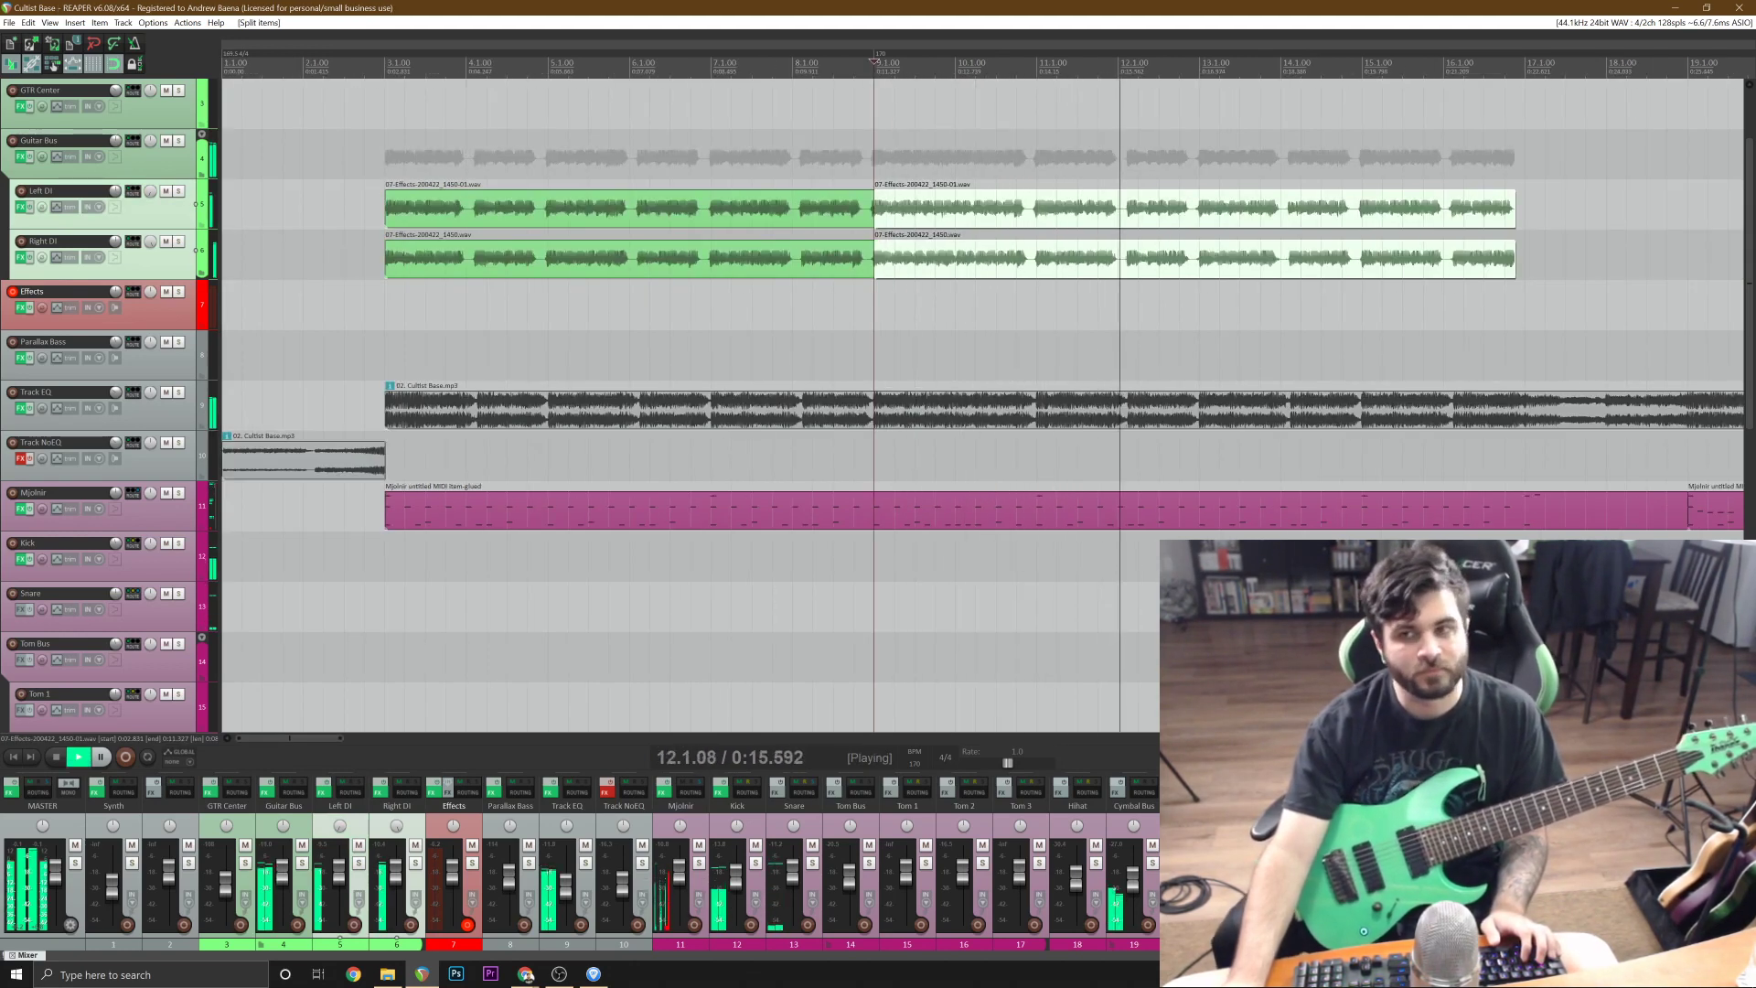
scroll(732, 208, down, 1)
scroll(823, 219, up, 2)
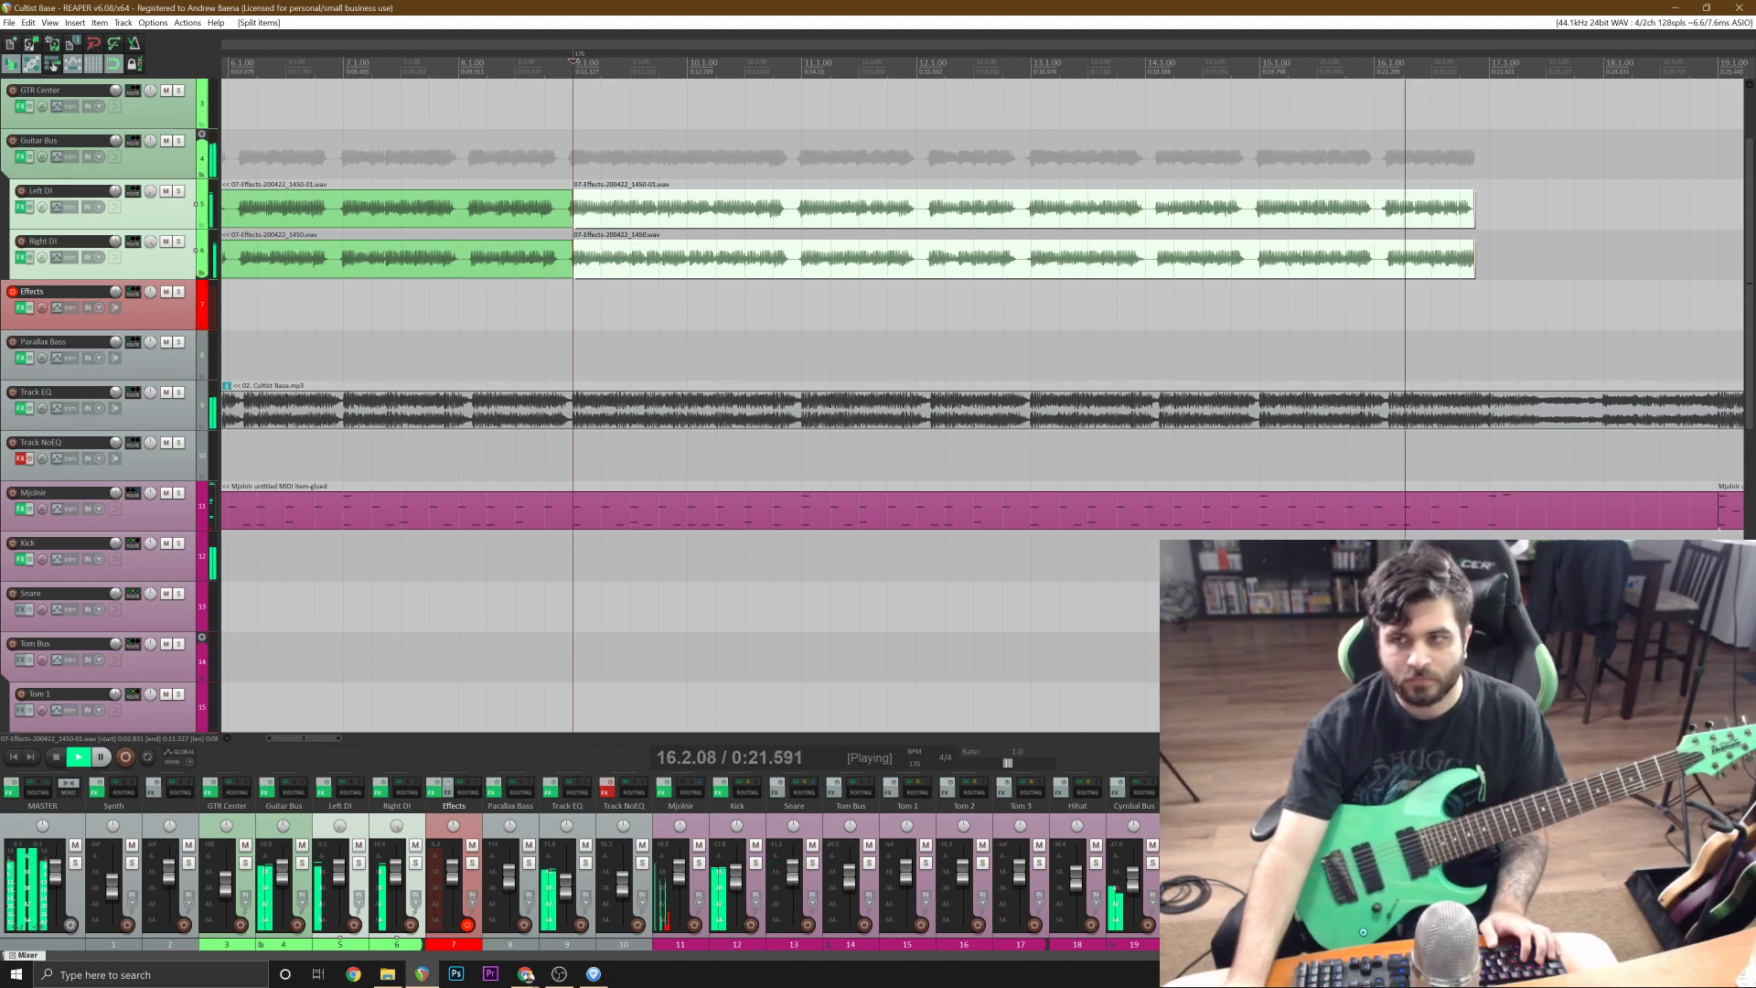
key(space)
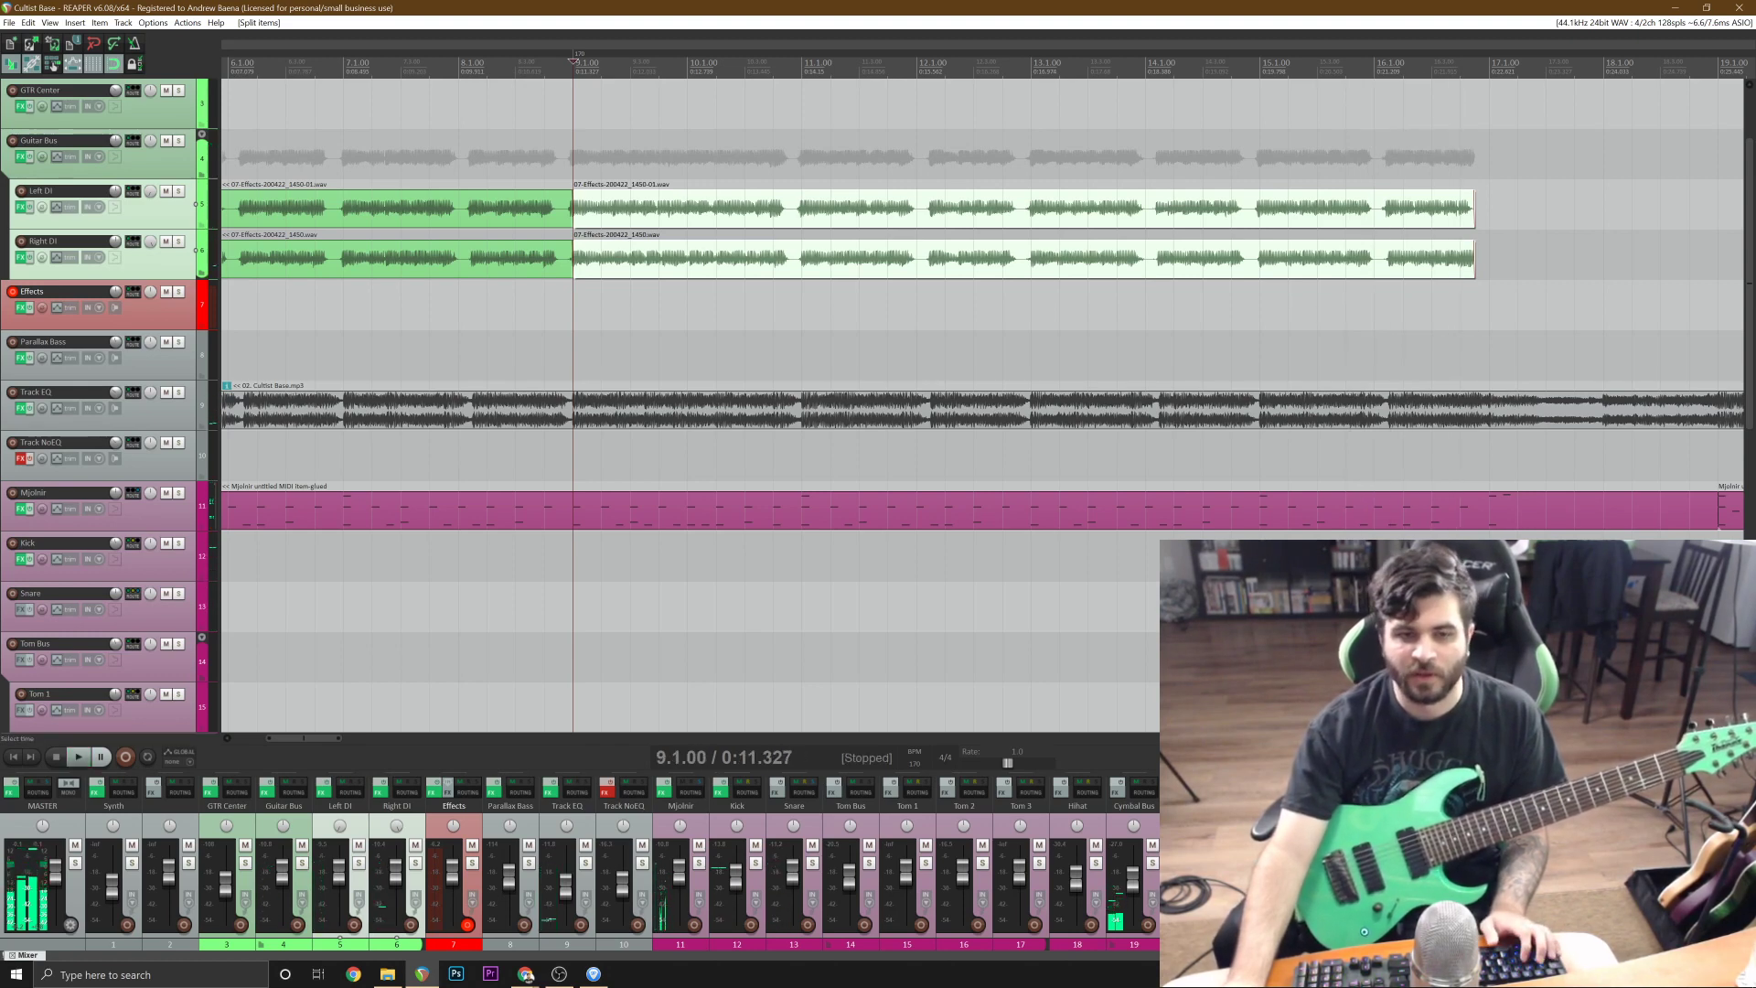
Split the Left DI and Right DI takes at 8.4.42 and delete the short pieces leading up to bar 9.
click(568, 259)
scroll(568, 259, up, 6)
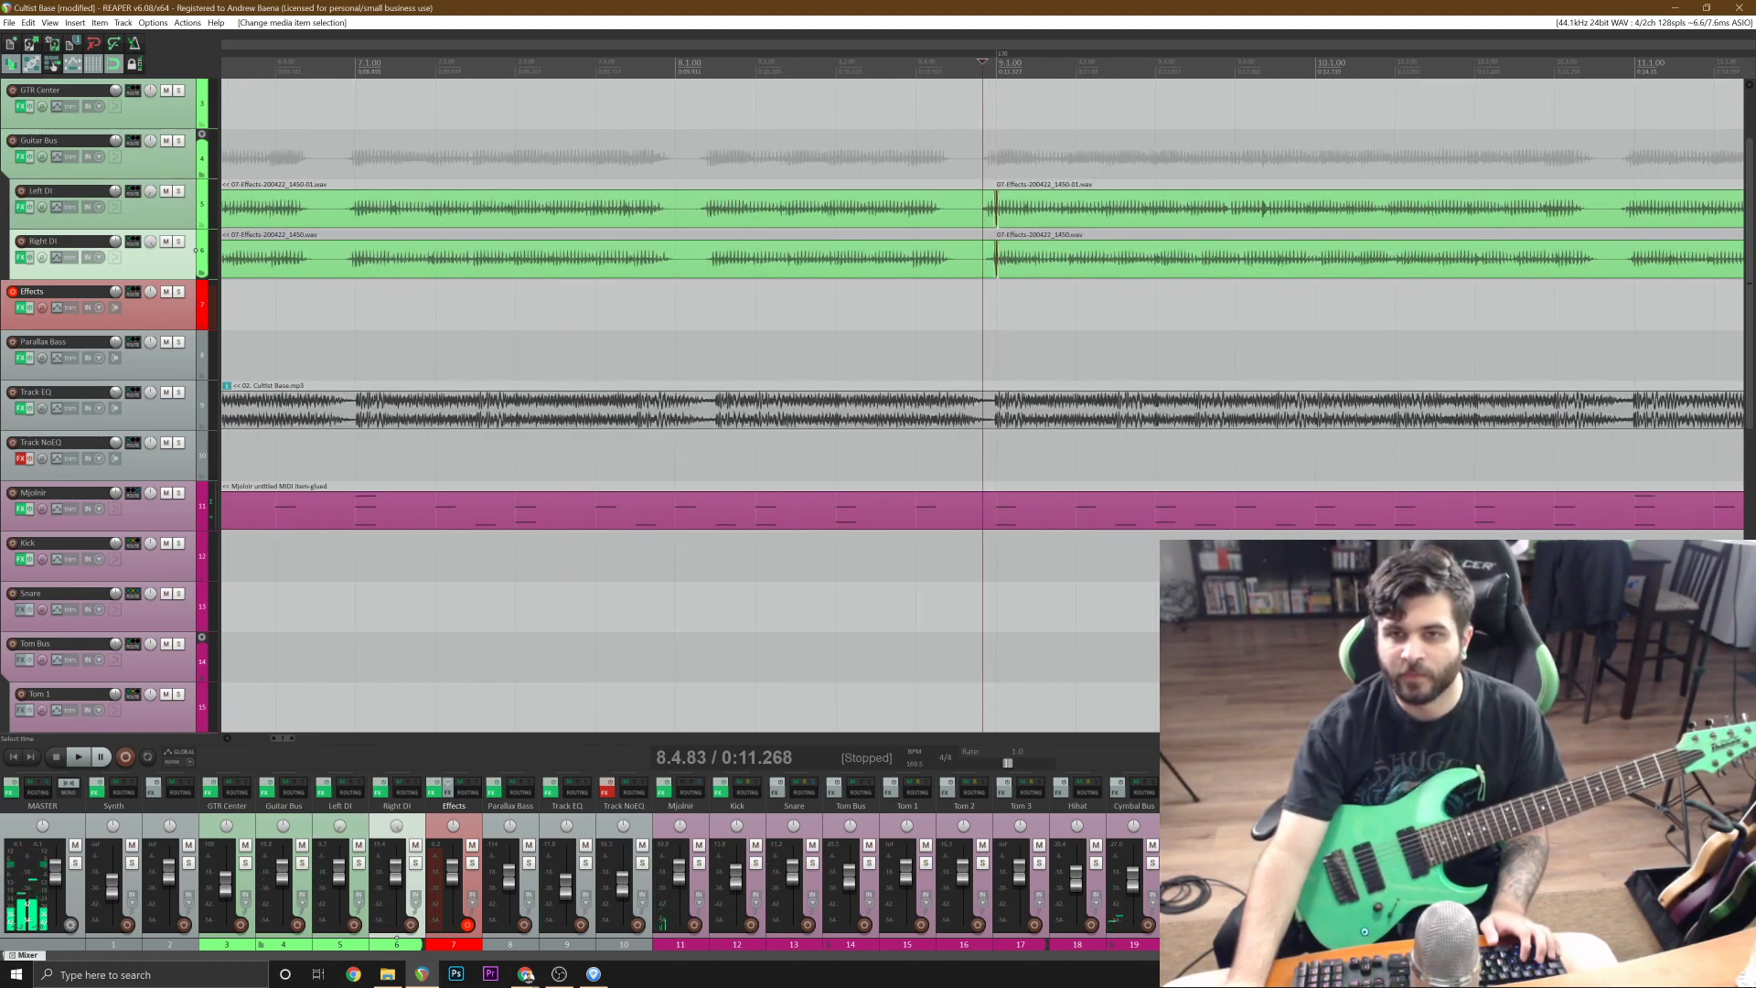
click(888, 262)
ctrl+click(902, 218)
key(s)
scroll(901, 218, down, 4)
key(Delete)
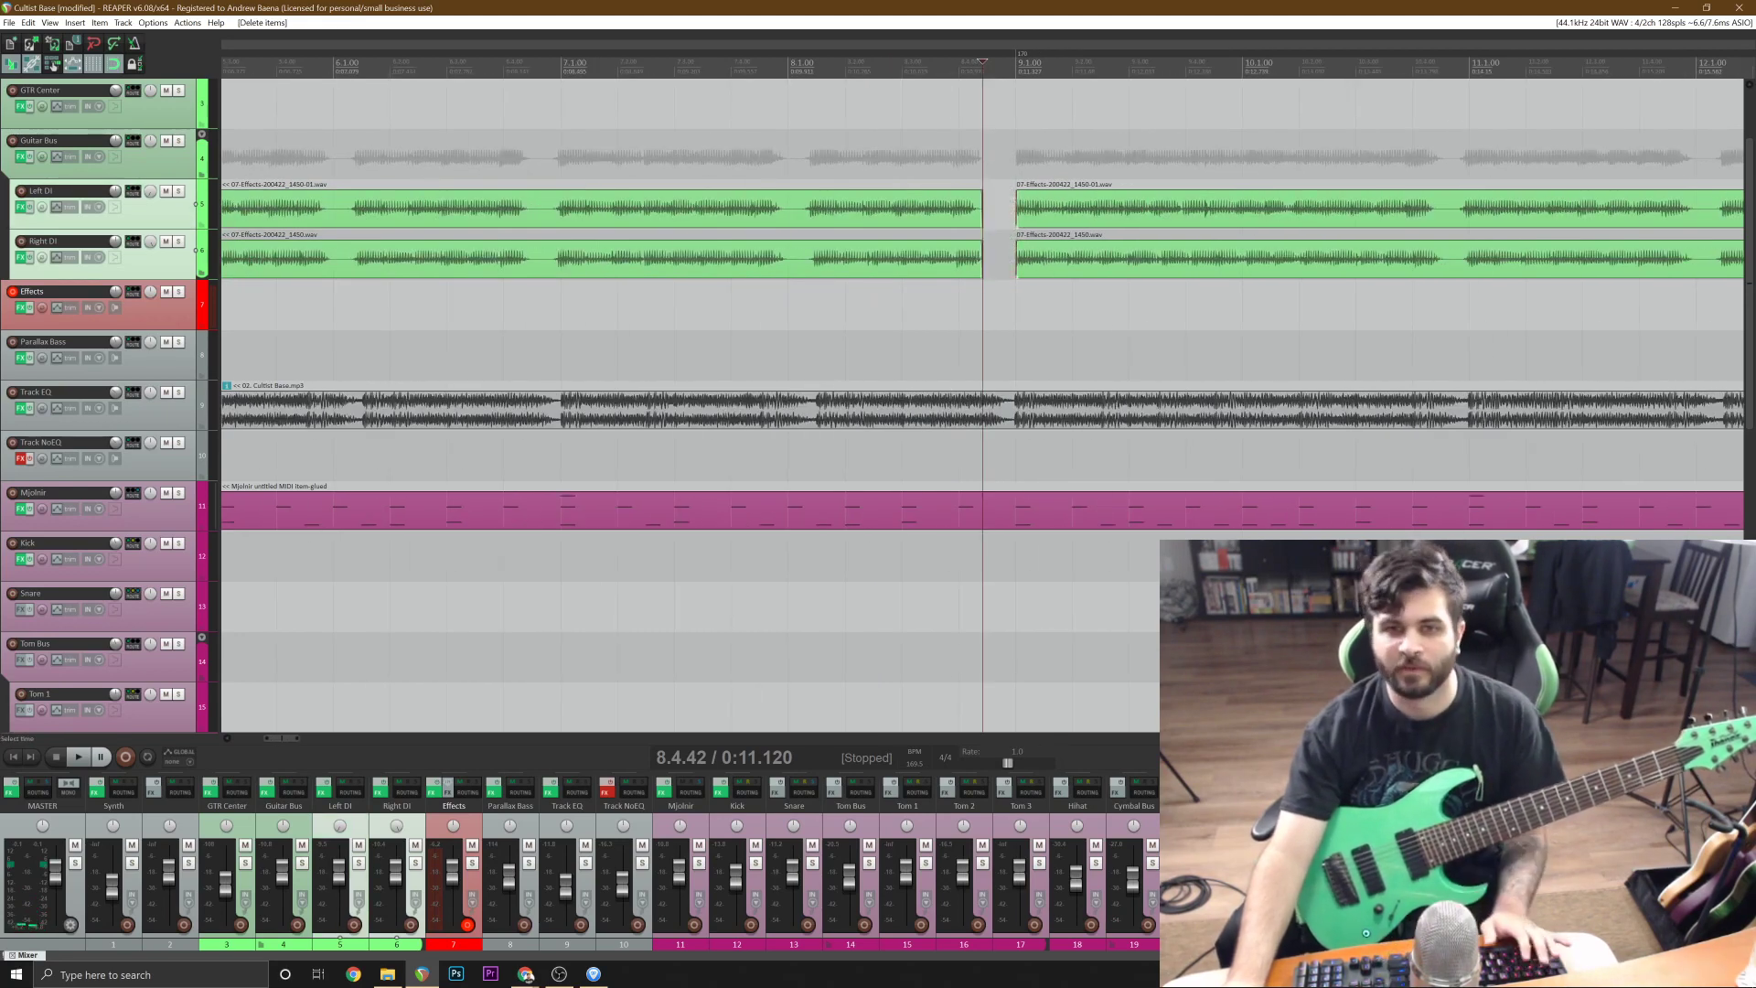
Mute the Guitar Bus, play the original song from 8.4.42 without the recorded guitars, and unmute the bus.
click(166, 141)
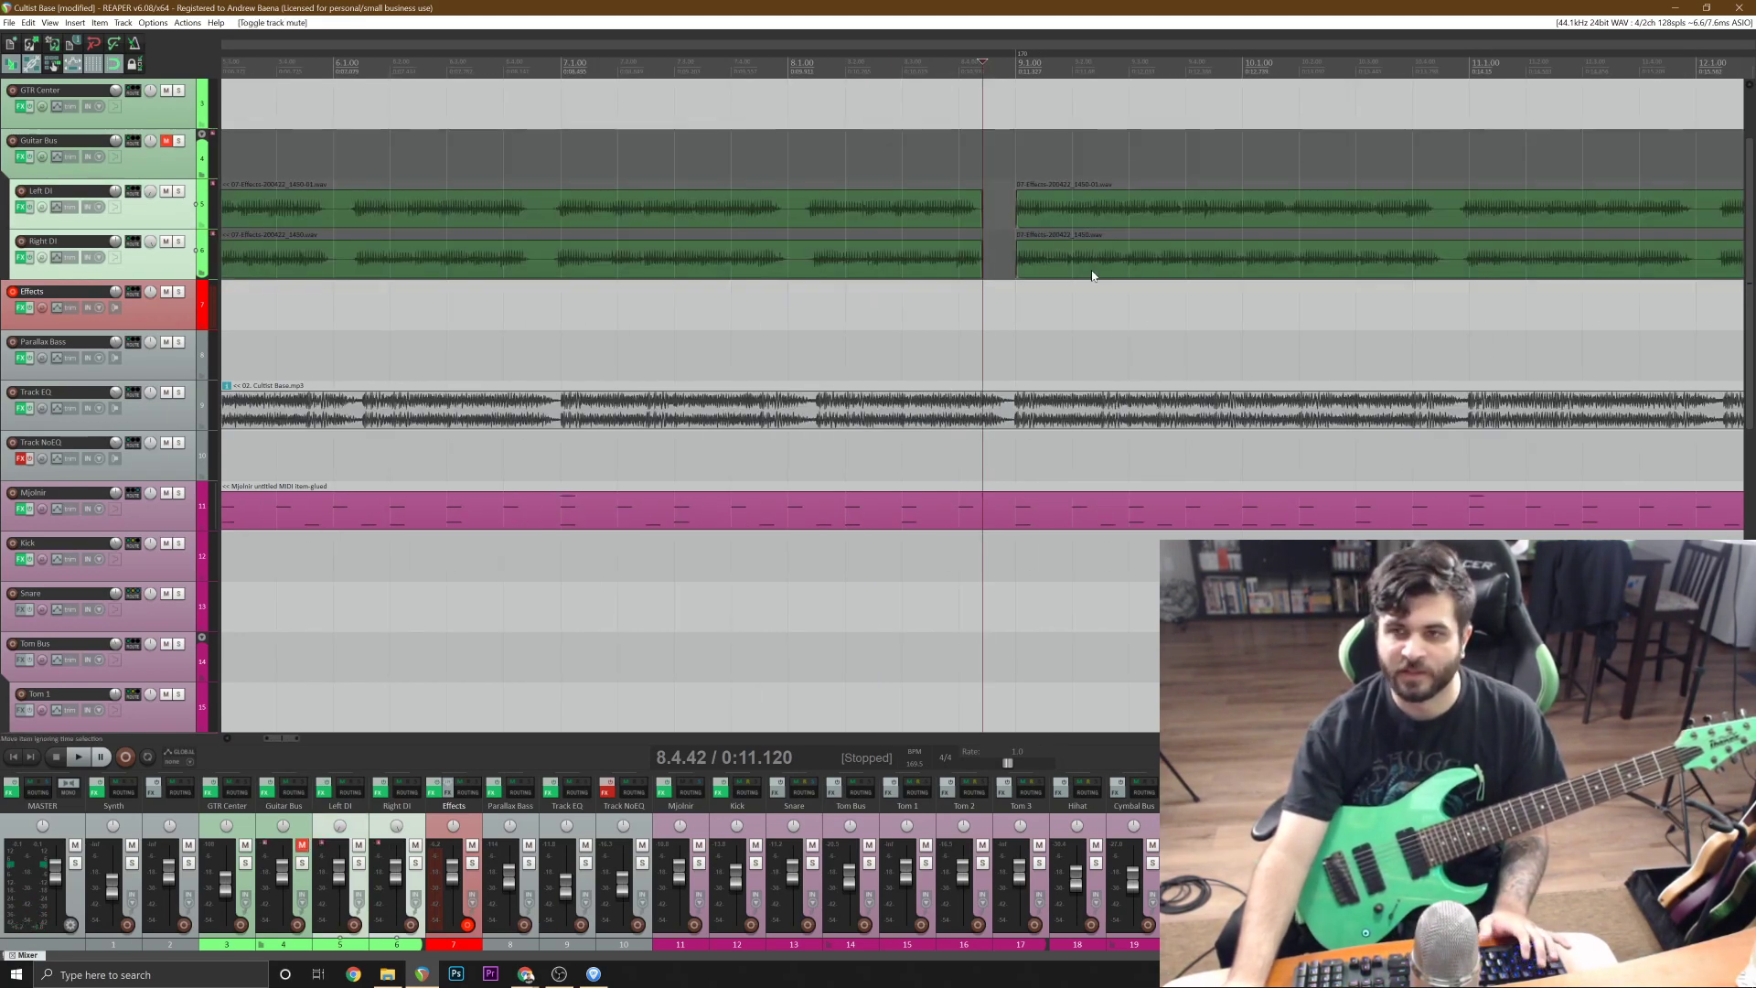
key(space)
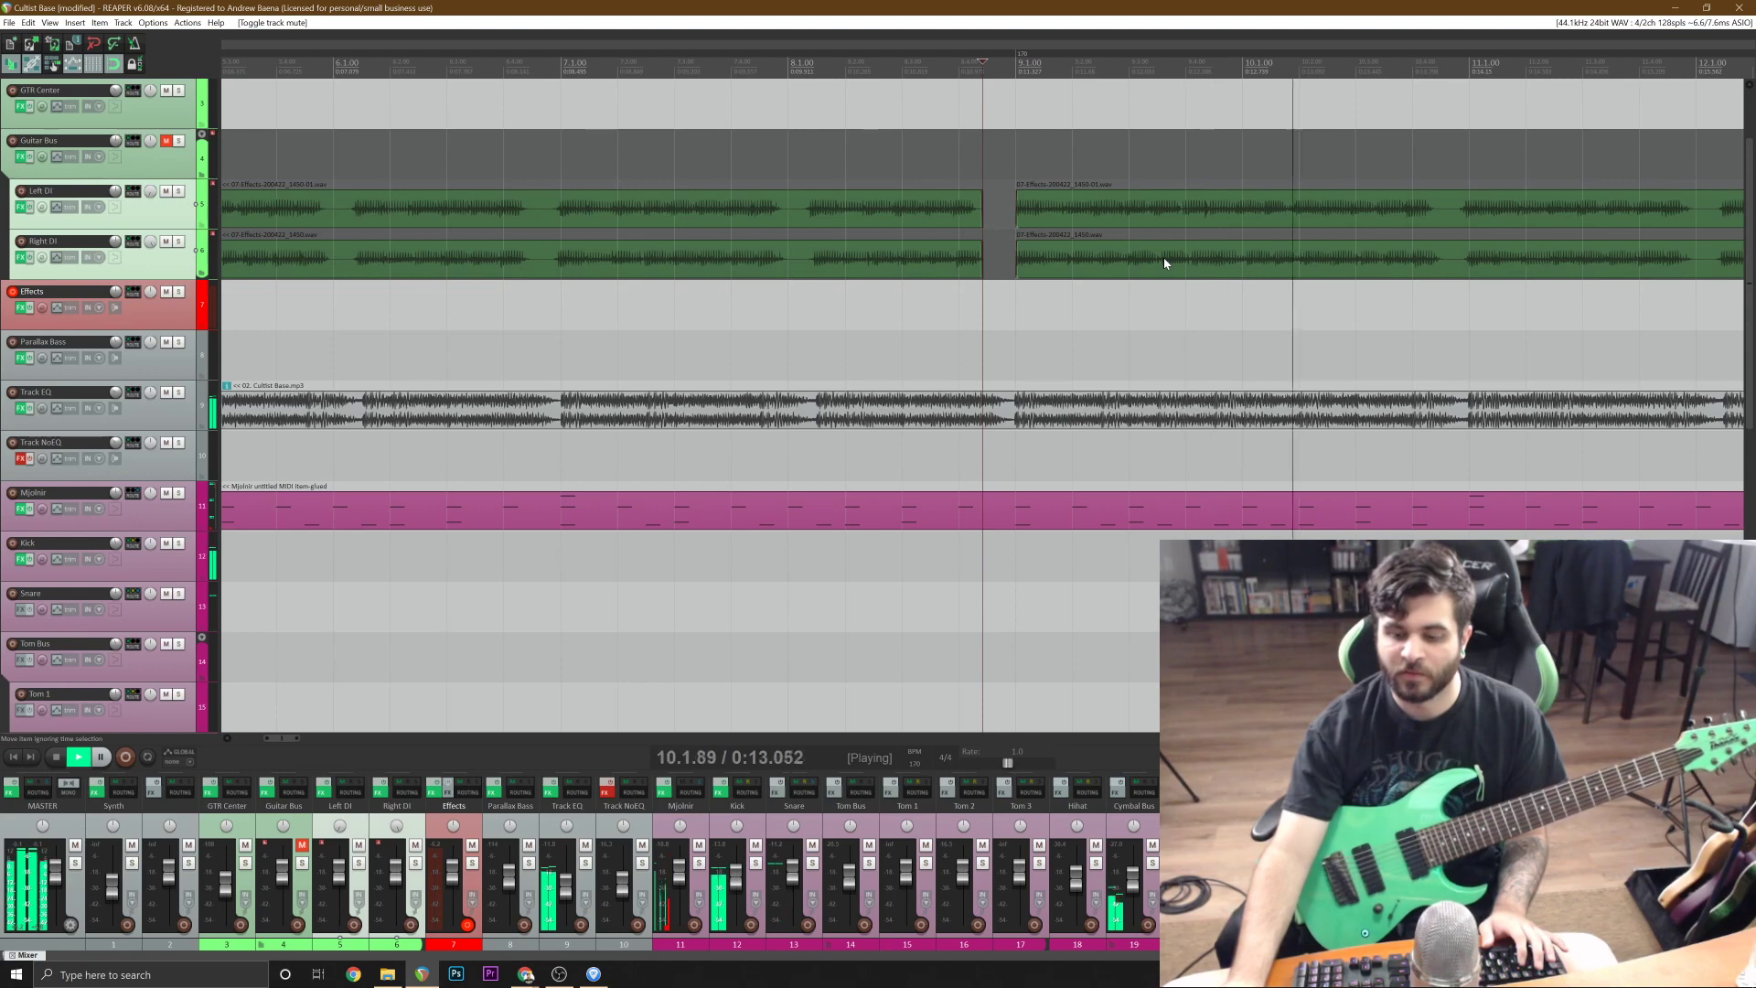
key(space)
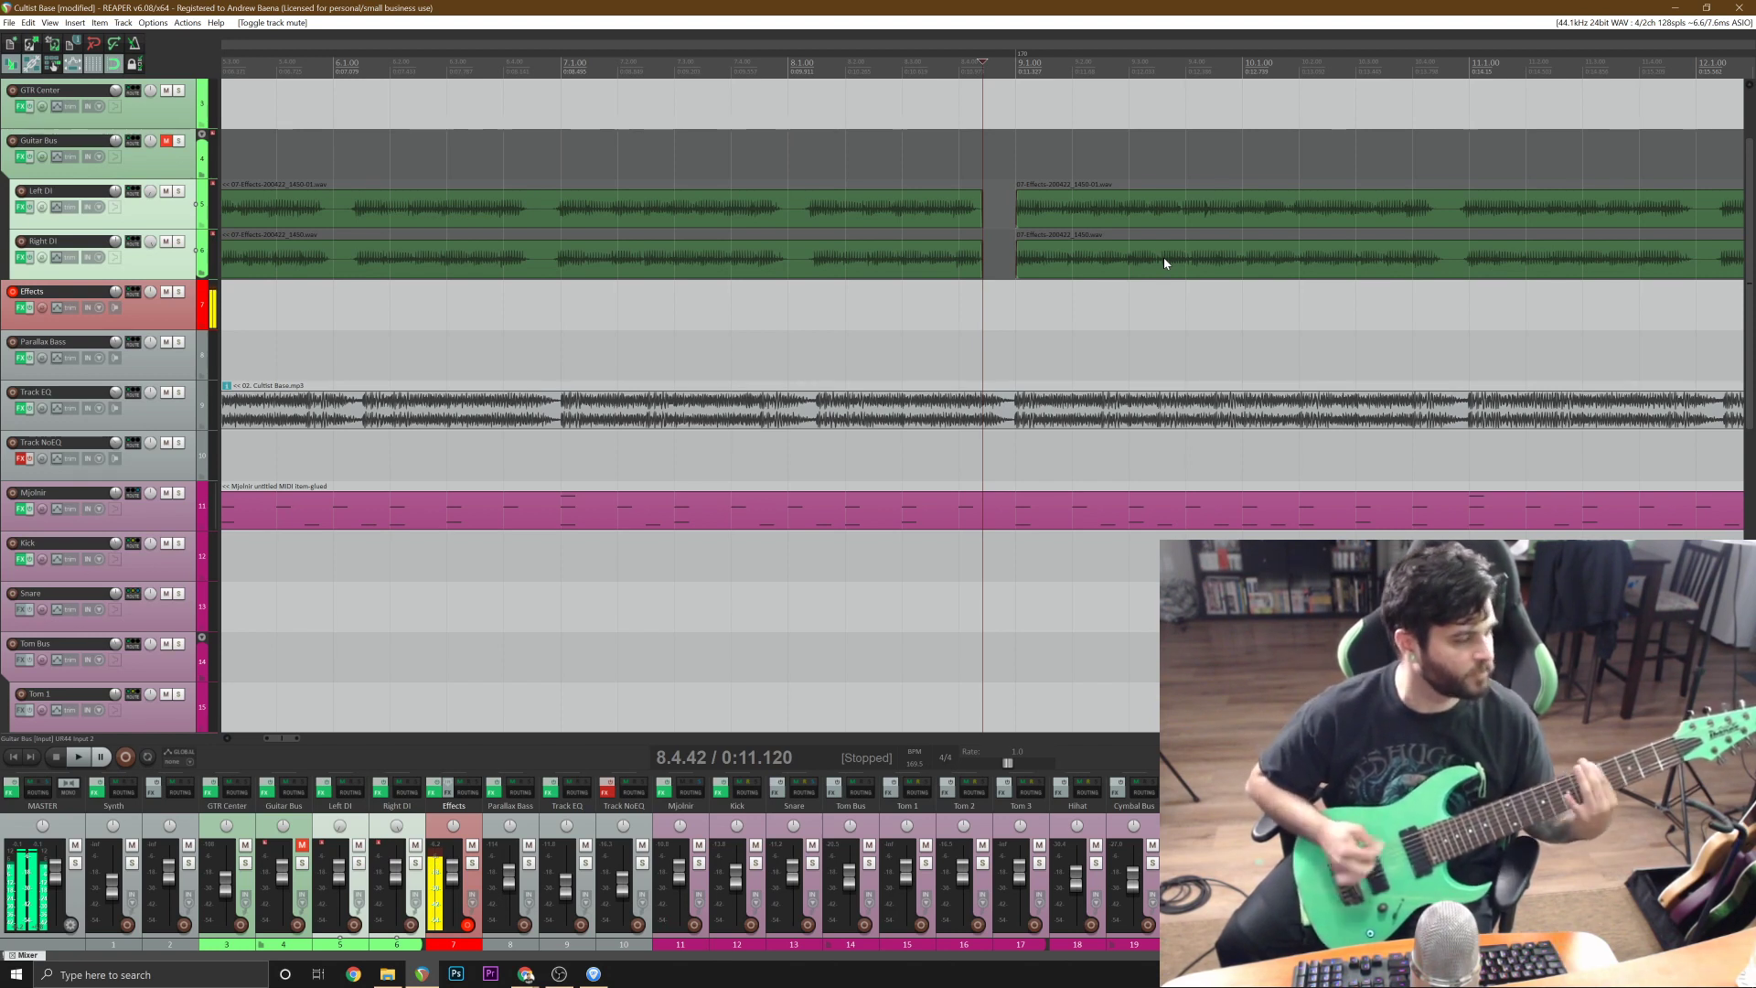
click(165, 141)
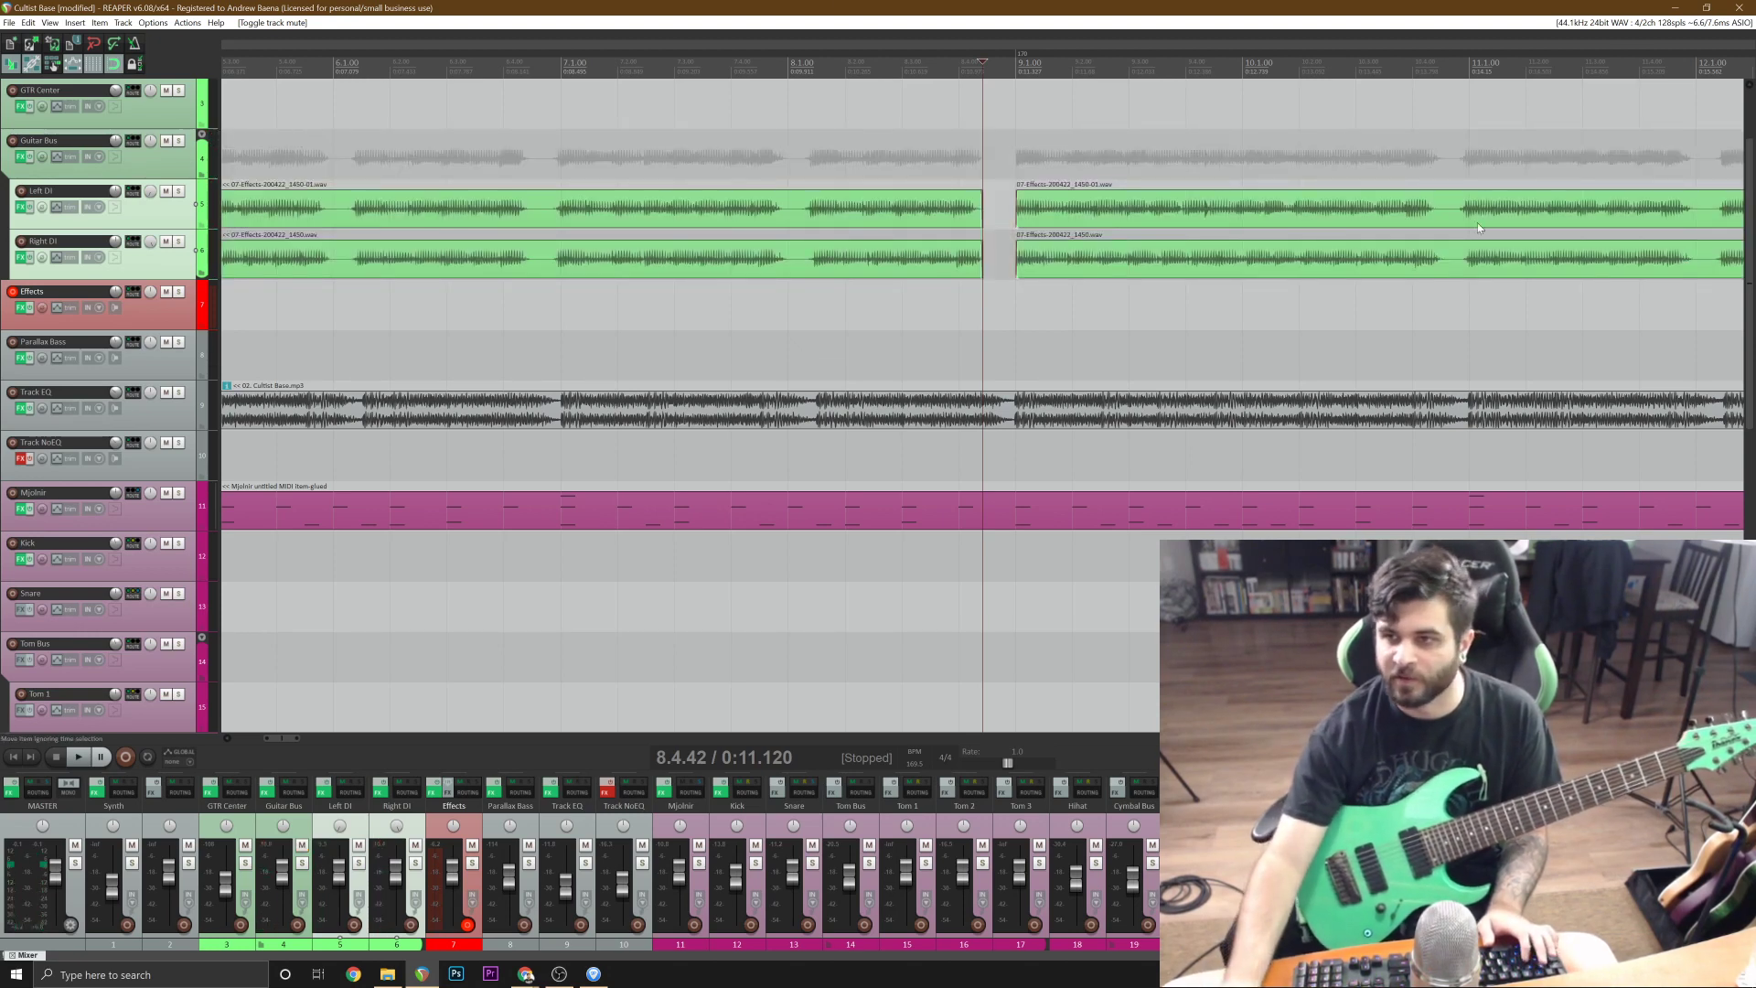
Split both guitar takes at bar 11 and delete the Left DI and Right DI pieces between bars 9 and 11.
click(1471, 263)
key(s)
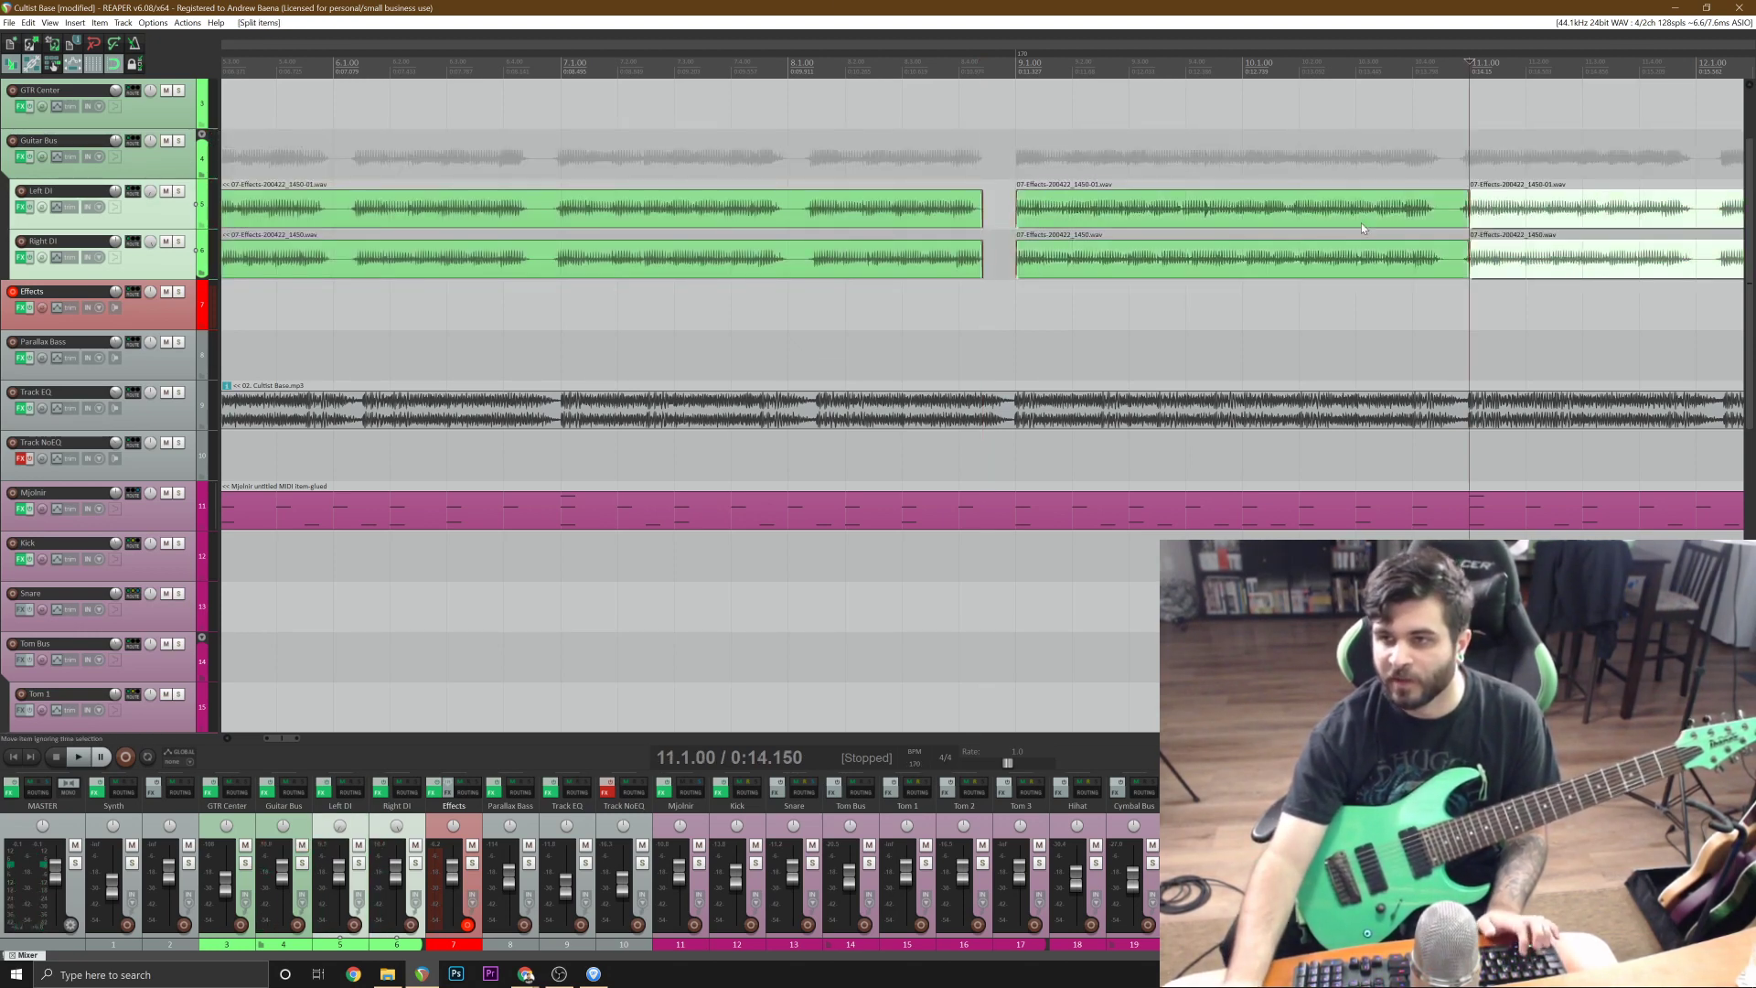
click(1357, 218)
ctrl+click(1313, 267)
scroll(1313, 267, down, 5)
key(Delete)
Record a replacement guitar take for bars 9 and 10 on the Effects track with the metronome on, starting from 6.3.67.
click(673, 352)
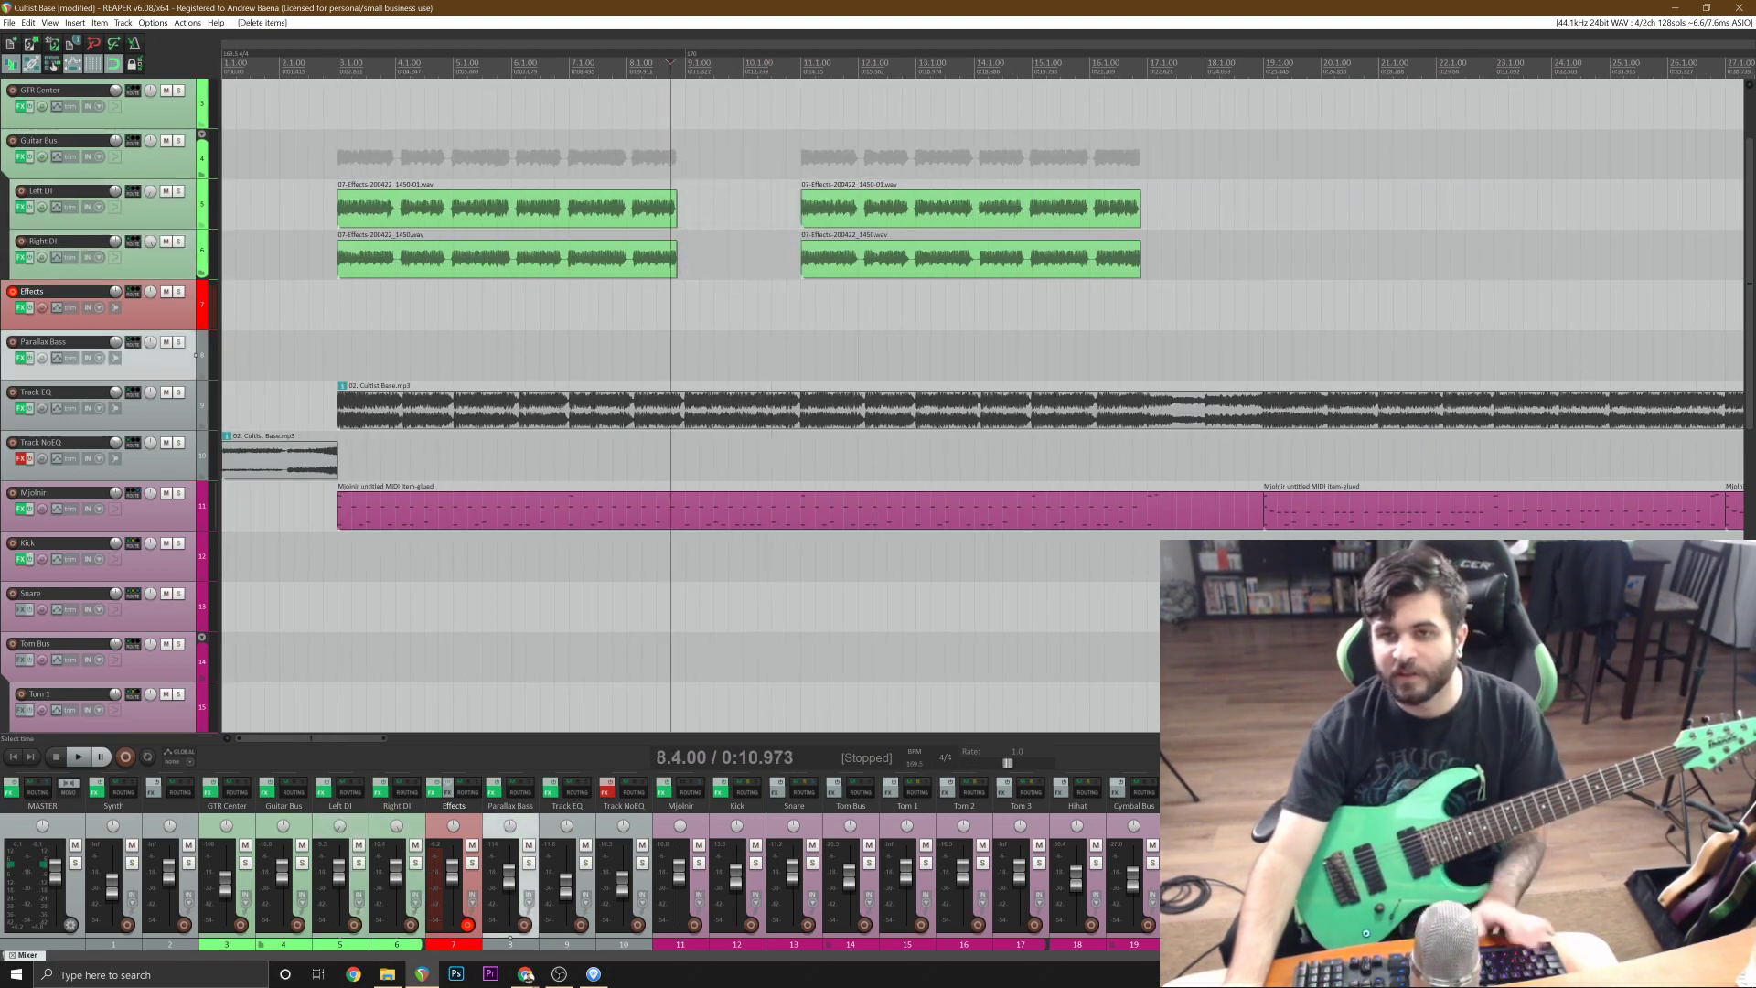
scroll(743, 298, up, 4)
click(646, 304)
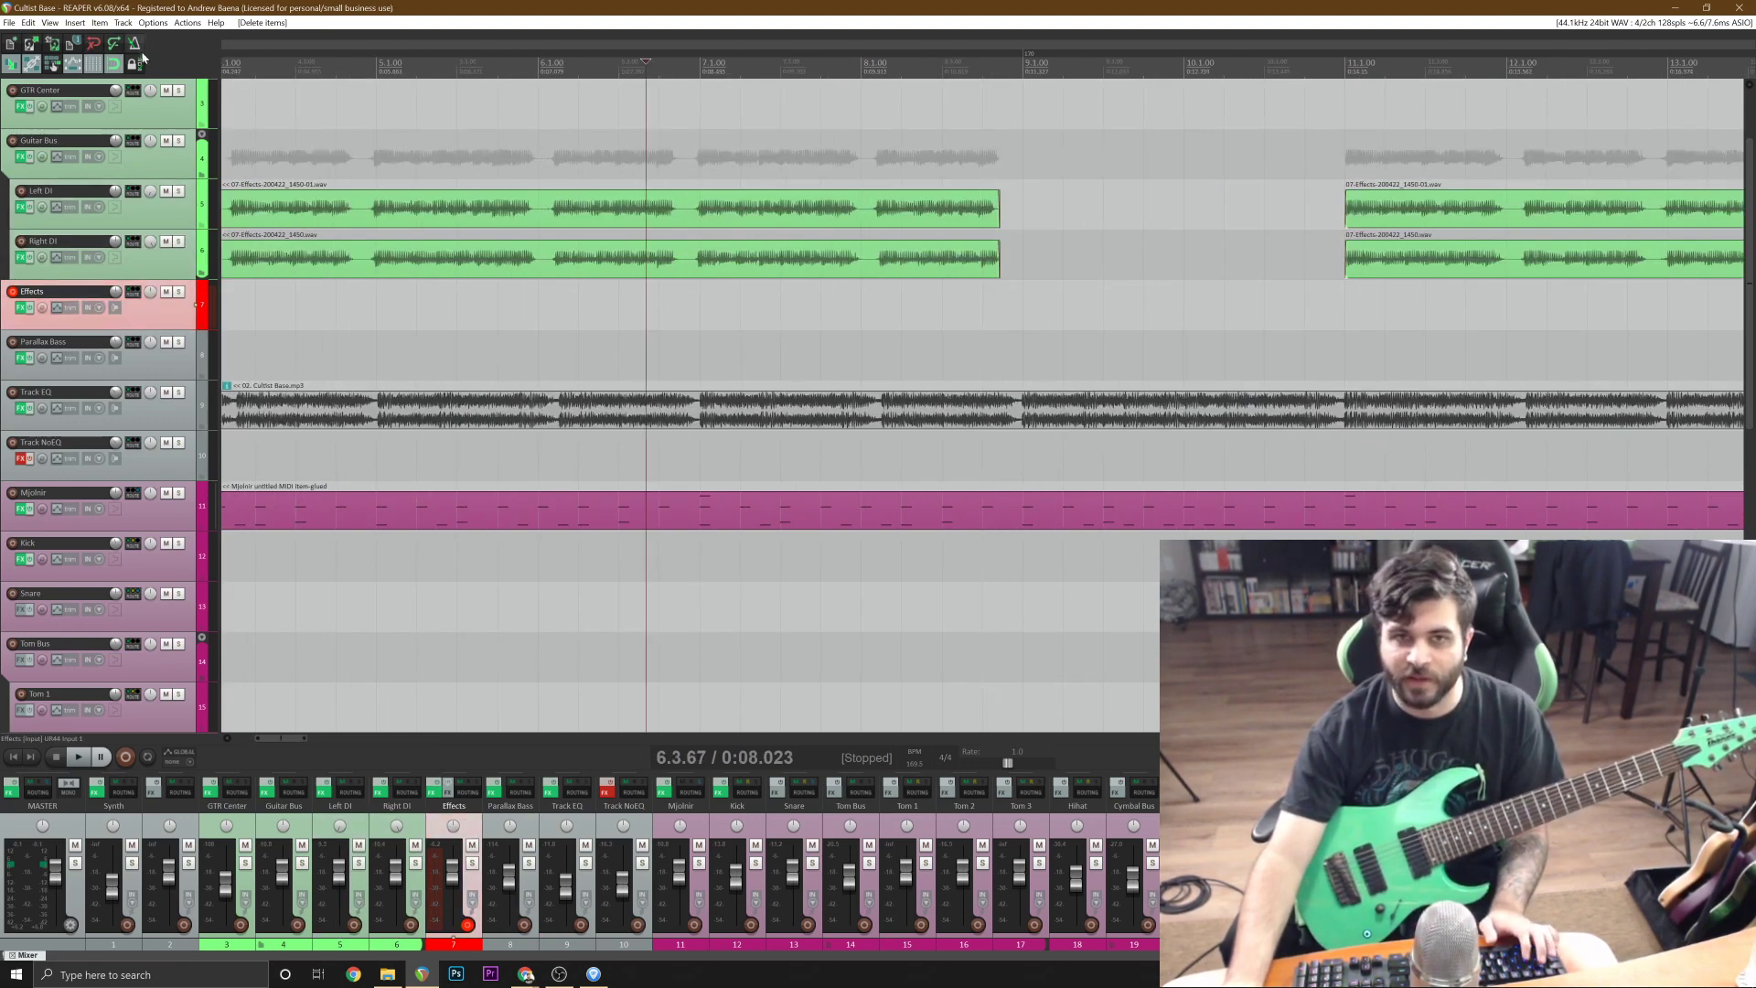
key(ctrl+r)
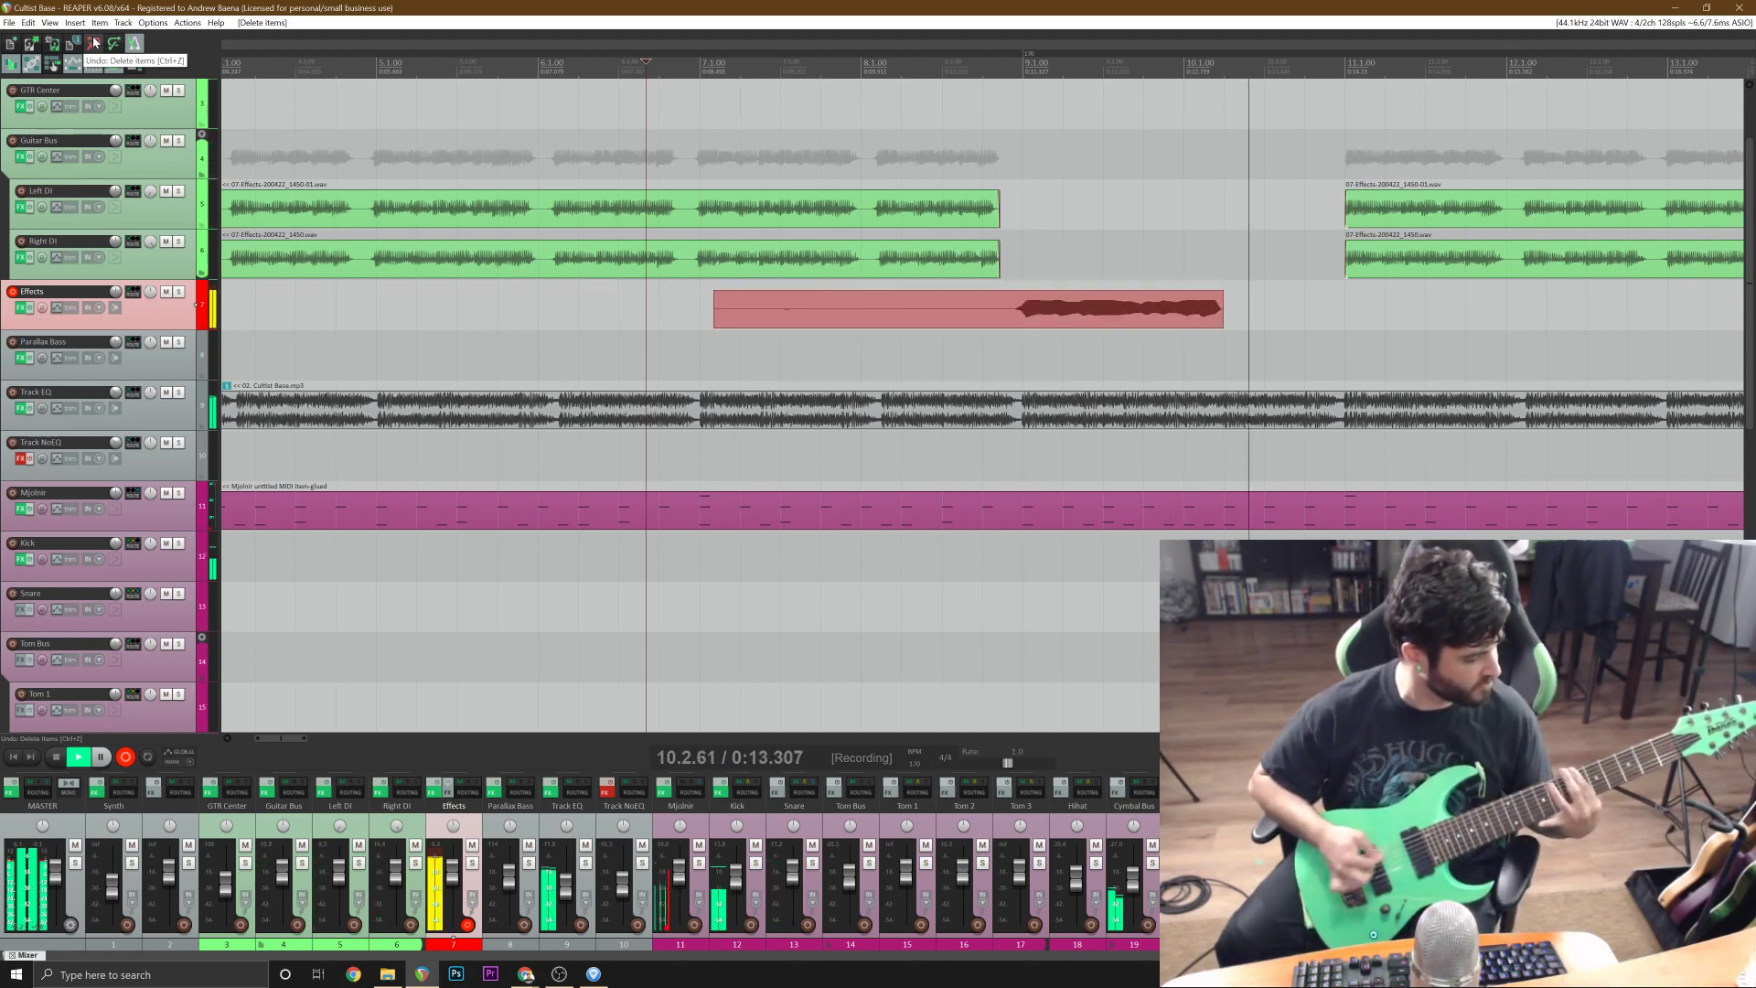
key(space)
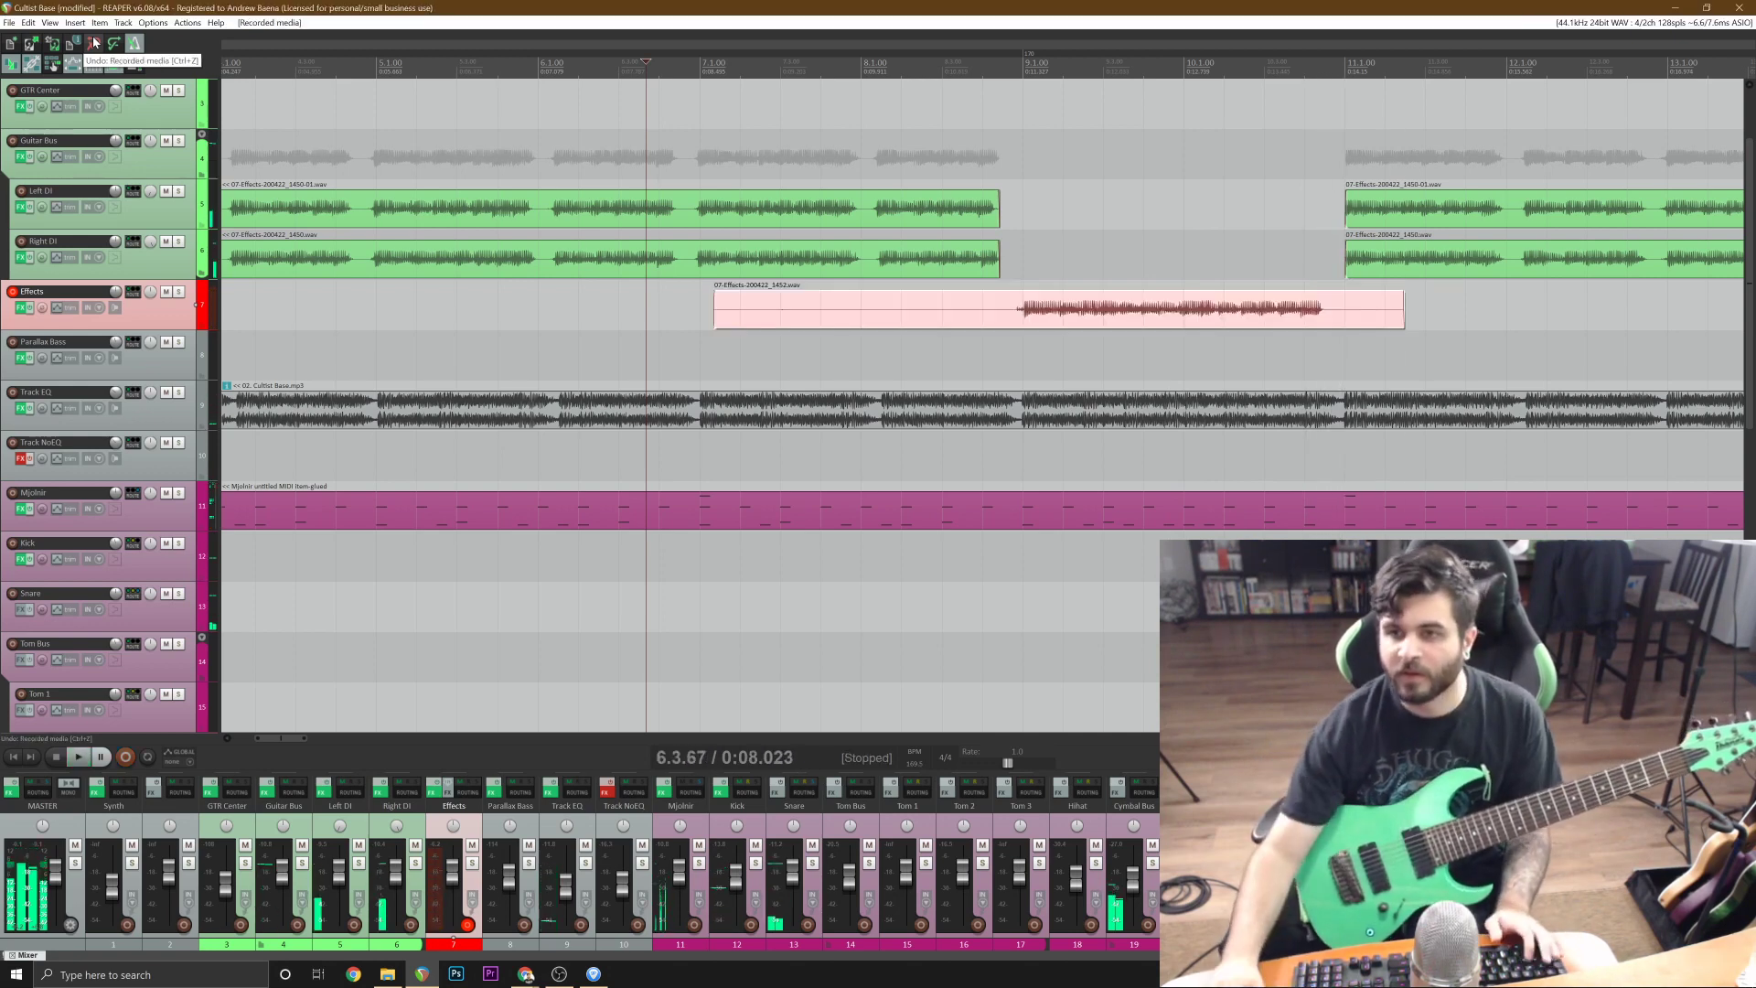
Split the replacement take on the Effects track at bar 9 and delete its lead-in.
click(1029, 313)
click(1023, 314)
key(s)
click(996, 315)
key(Delete)
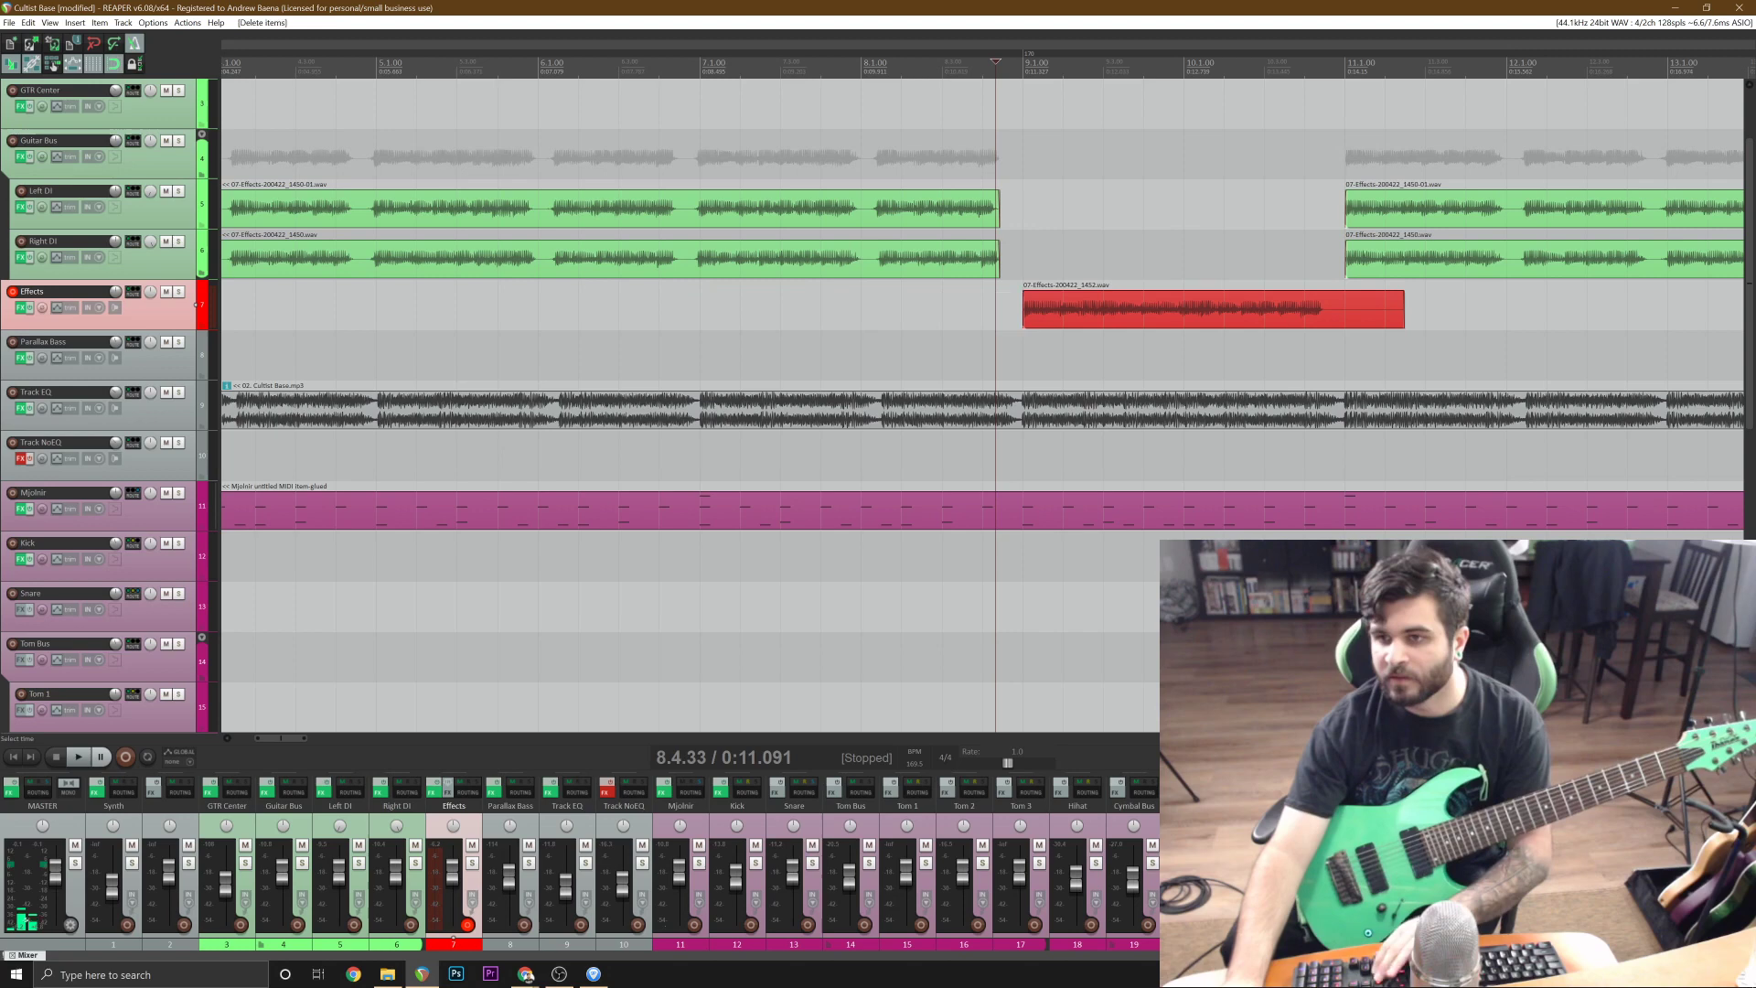
Trim the replacement take's tail at 10.4.33 and move the take into the gap on the Right DI track.
click(1319, 326)
key(s)
key(Delete)
drag(1066, 302, 1068, 254)
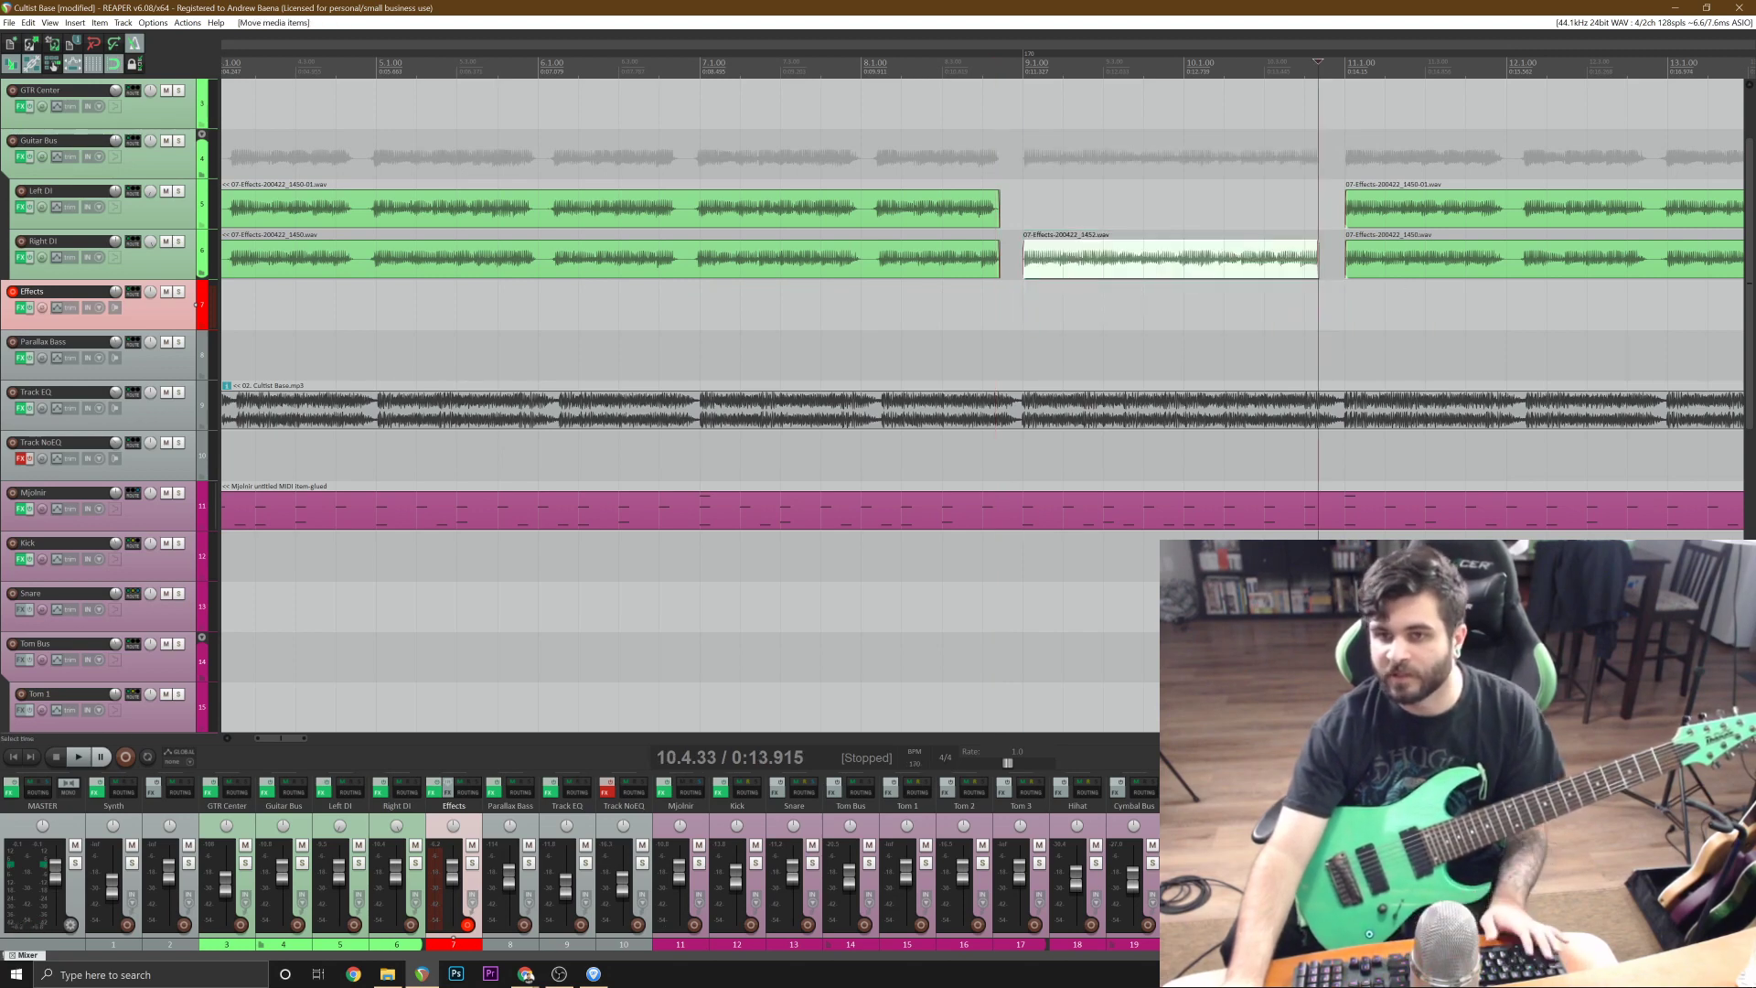
Record a second take of the bars 9 and 10 riff on the Effects track, starting from 6.4.17.
click(666, 235)
key(ctrl+r)
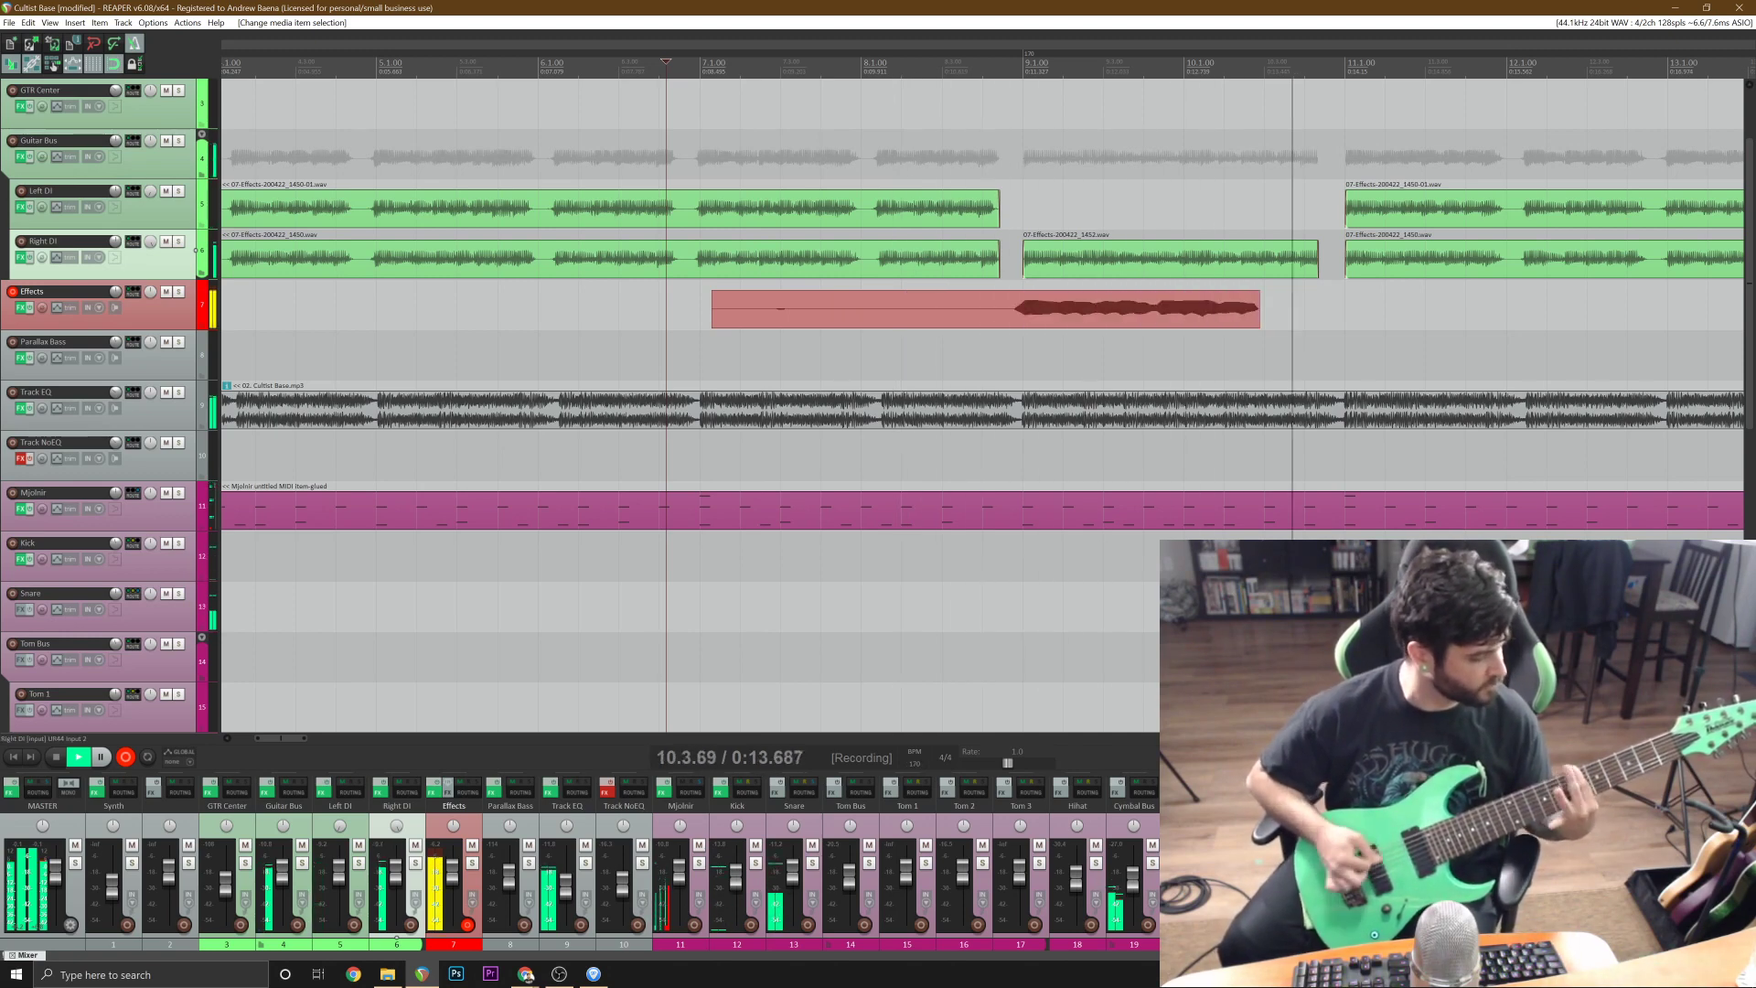
key(space)
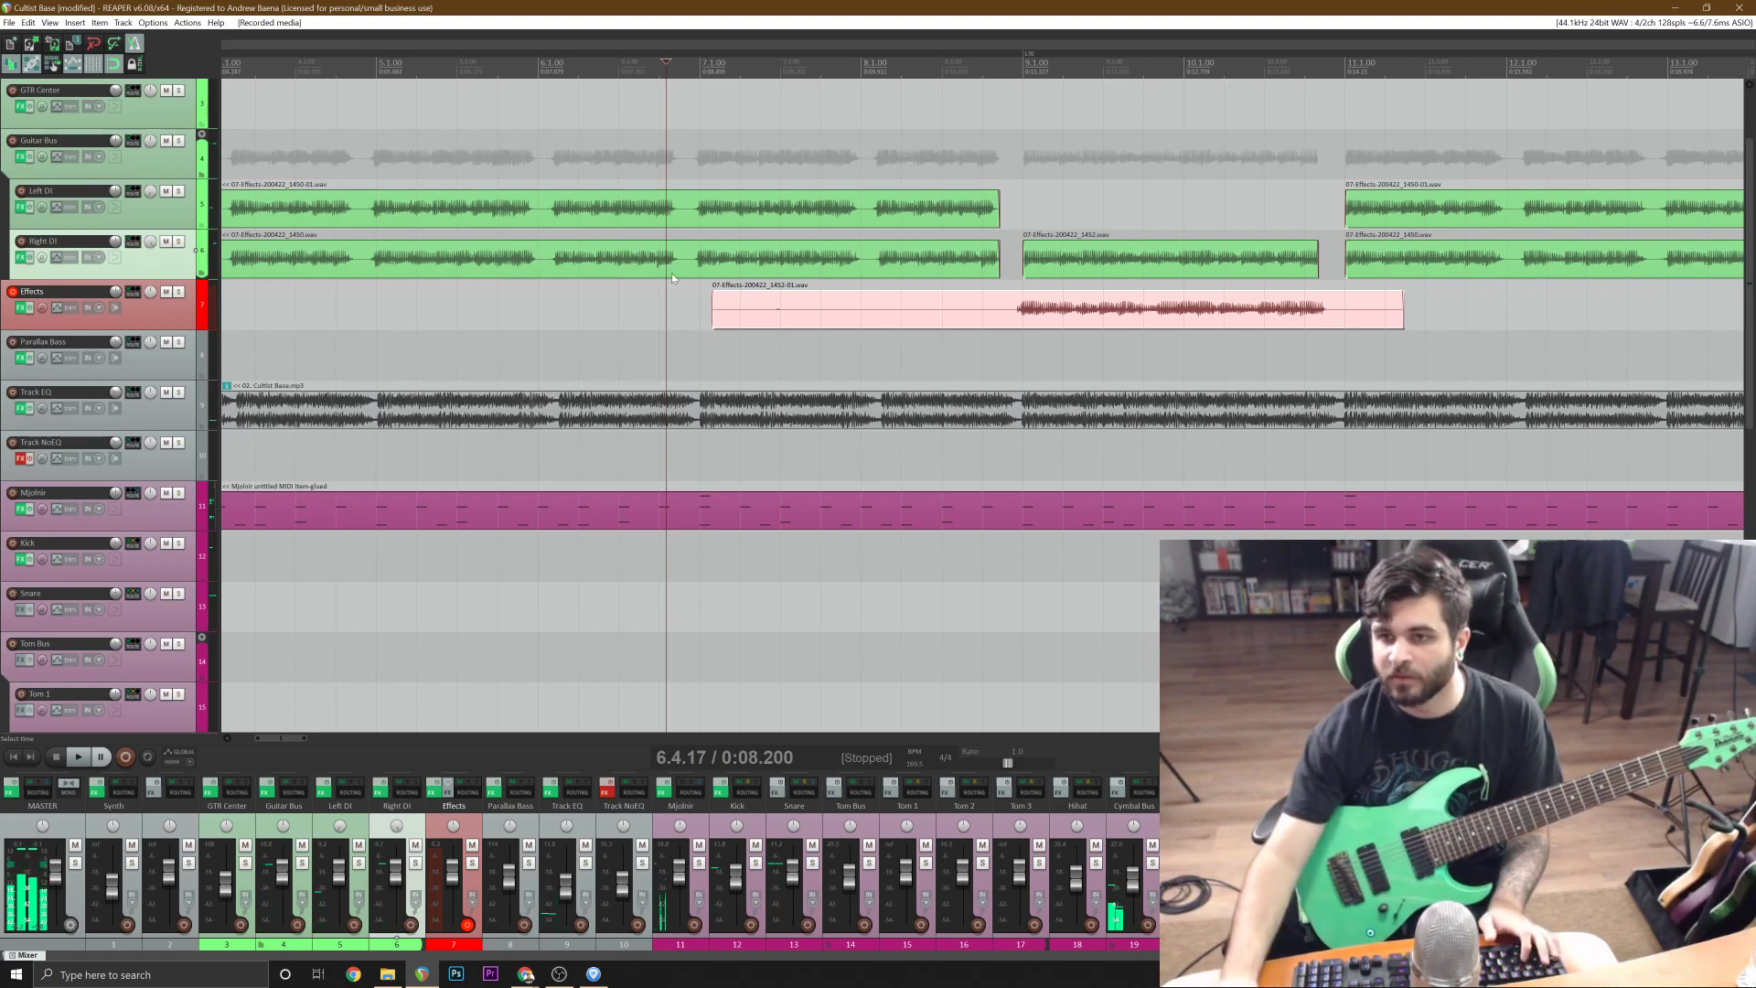
Split the second replacement take at bar 9 and remove the silent part before it.
click(1021, 306)
key(s)
click(976, 306)
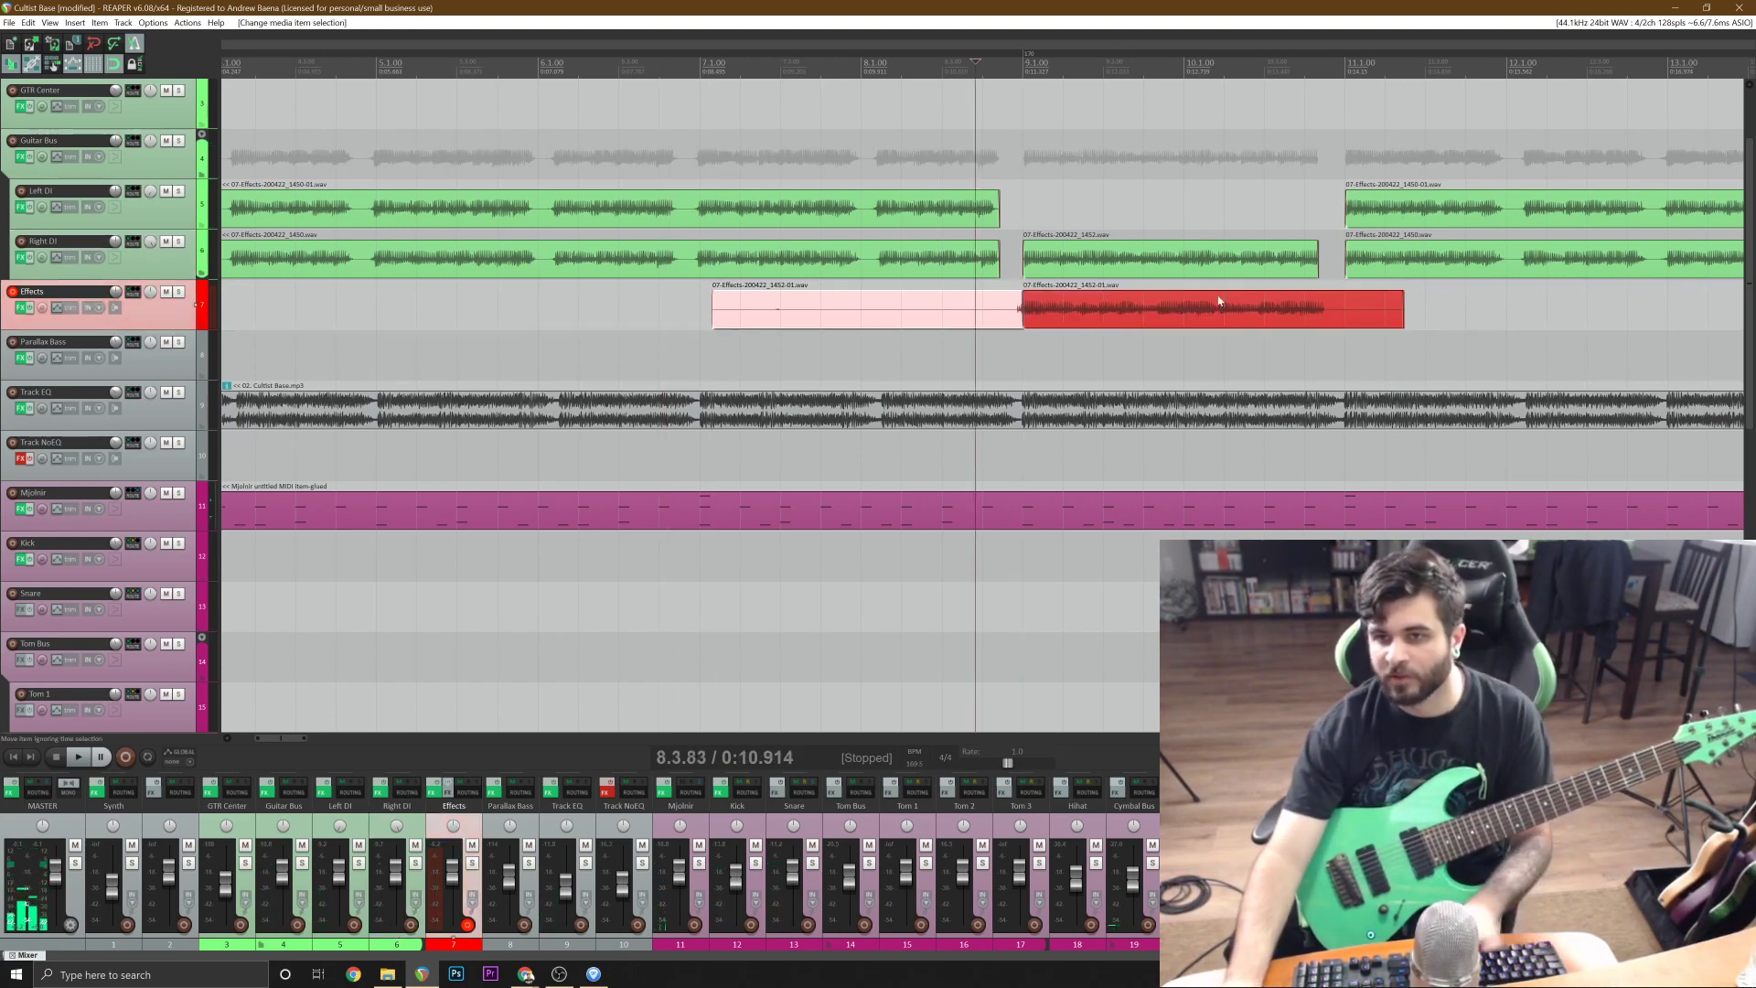
key(Delete)
Trim the second replacement take's tail at 10.4.33 and move the take into the gap on the Left DI track.
click(1323, 302)
scroll(1370, 302, up, 4)
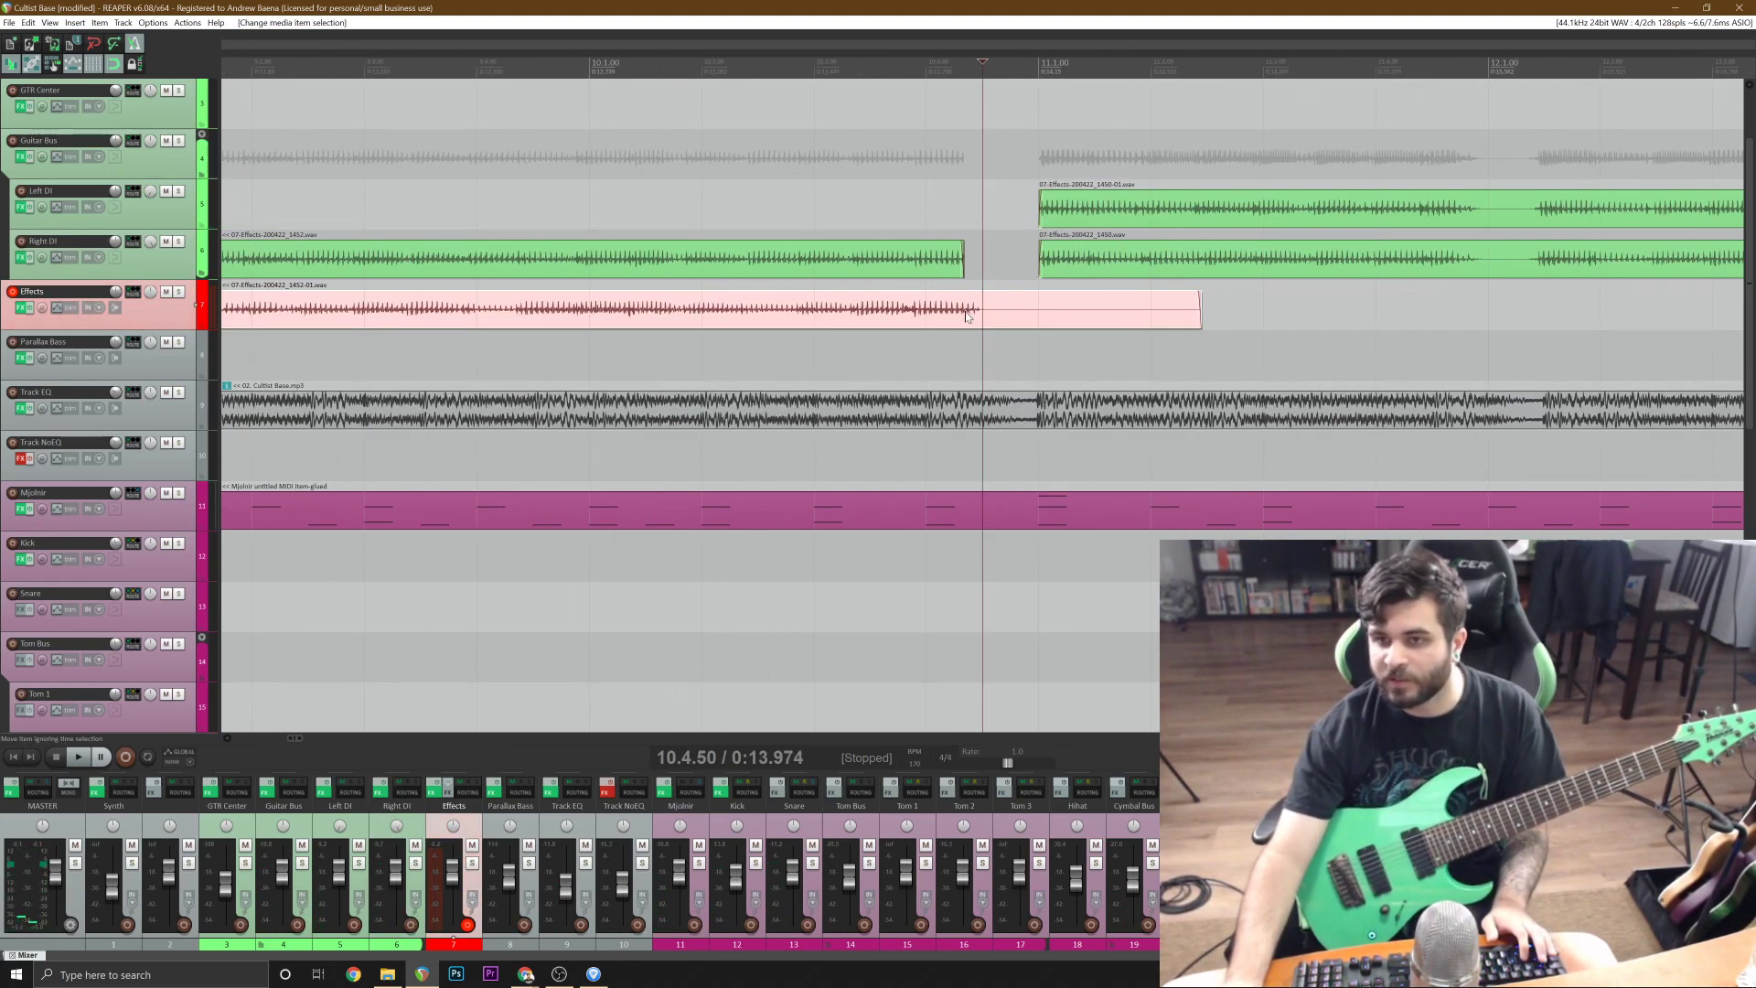
click(967, 316)
key(s)
scroll(967, 316, down, 3)
key(Delete)
drag(745, 307, 743, 217)
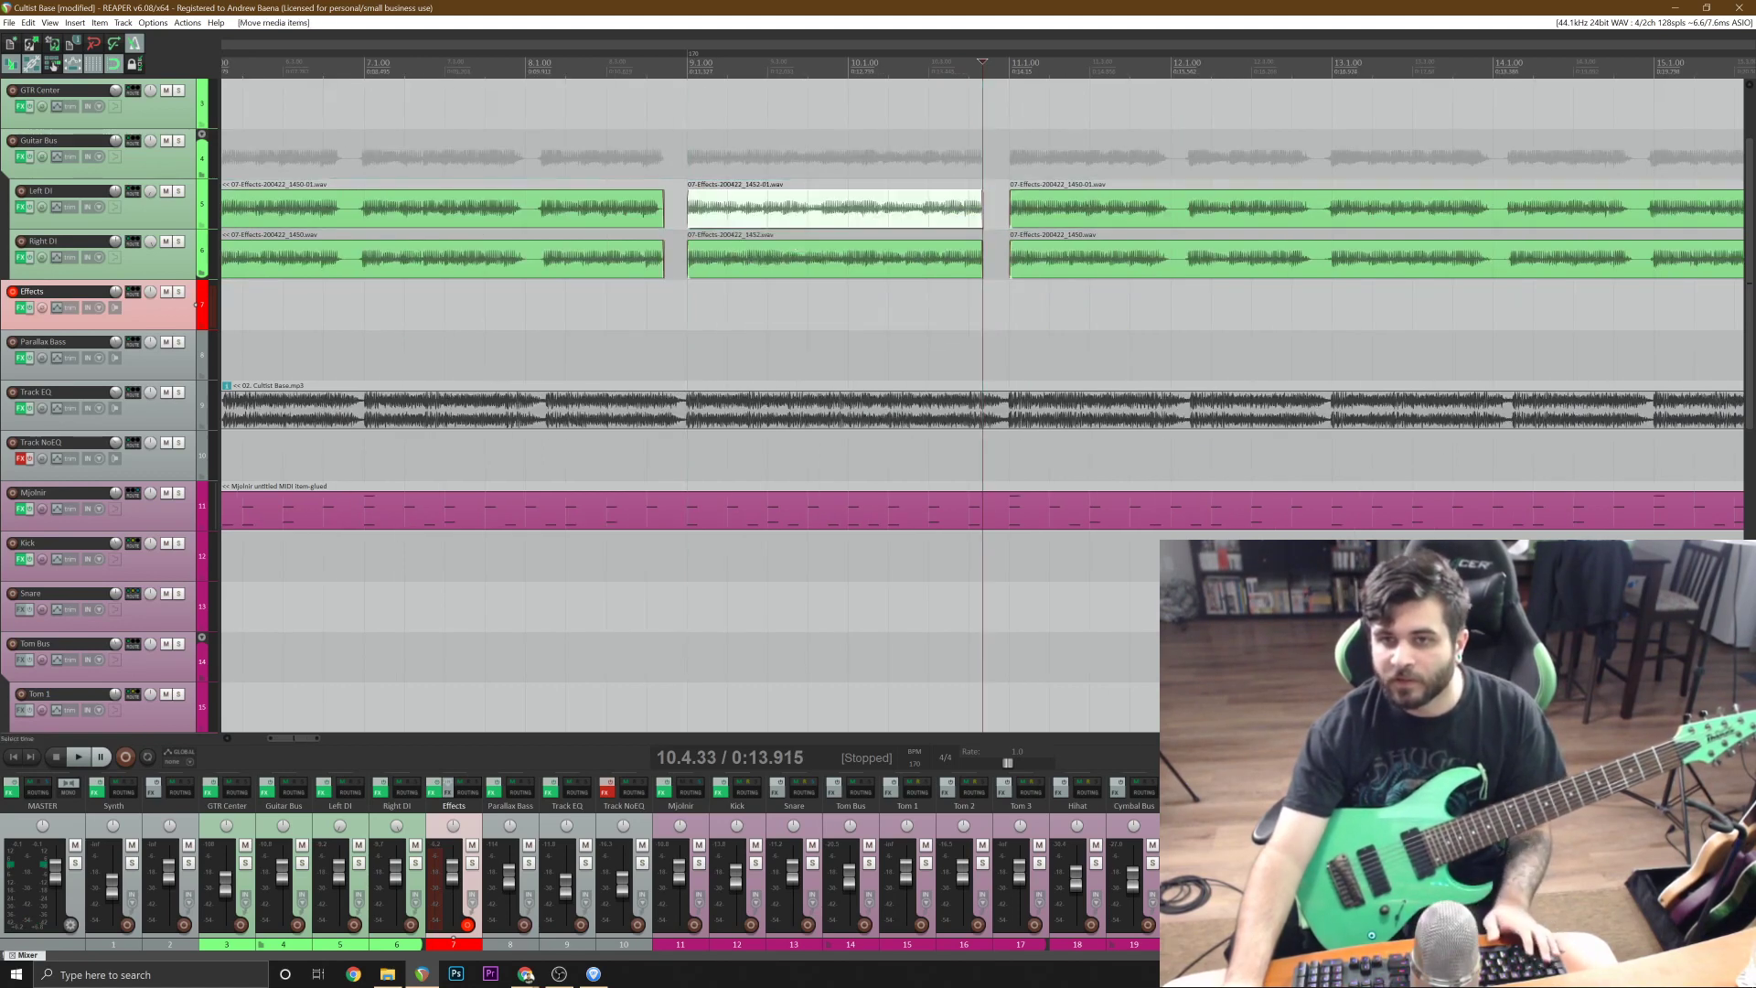
Play the project from 7.1.67 to check the replaced guitar section in bars 9 and 10.
click(391, 128)
key(space)
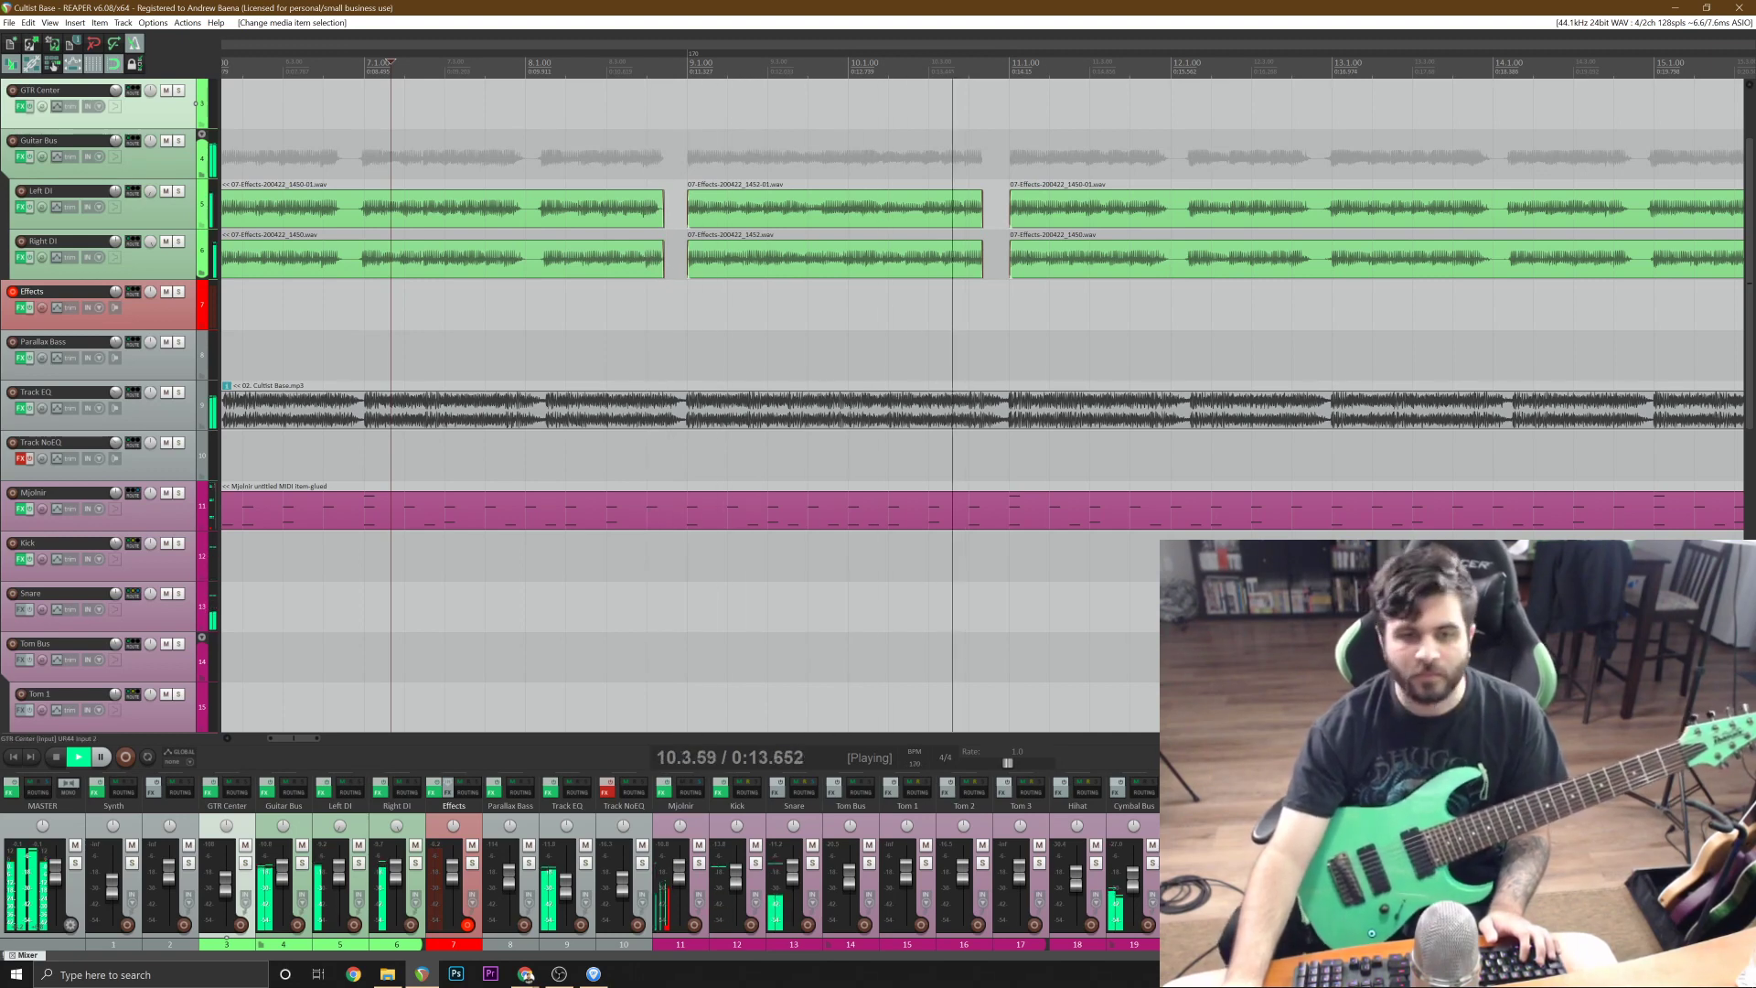
key(space)
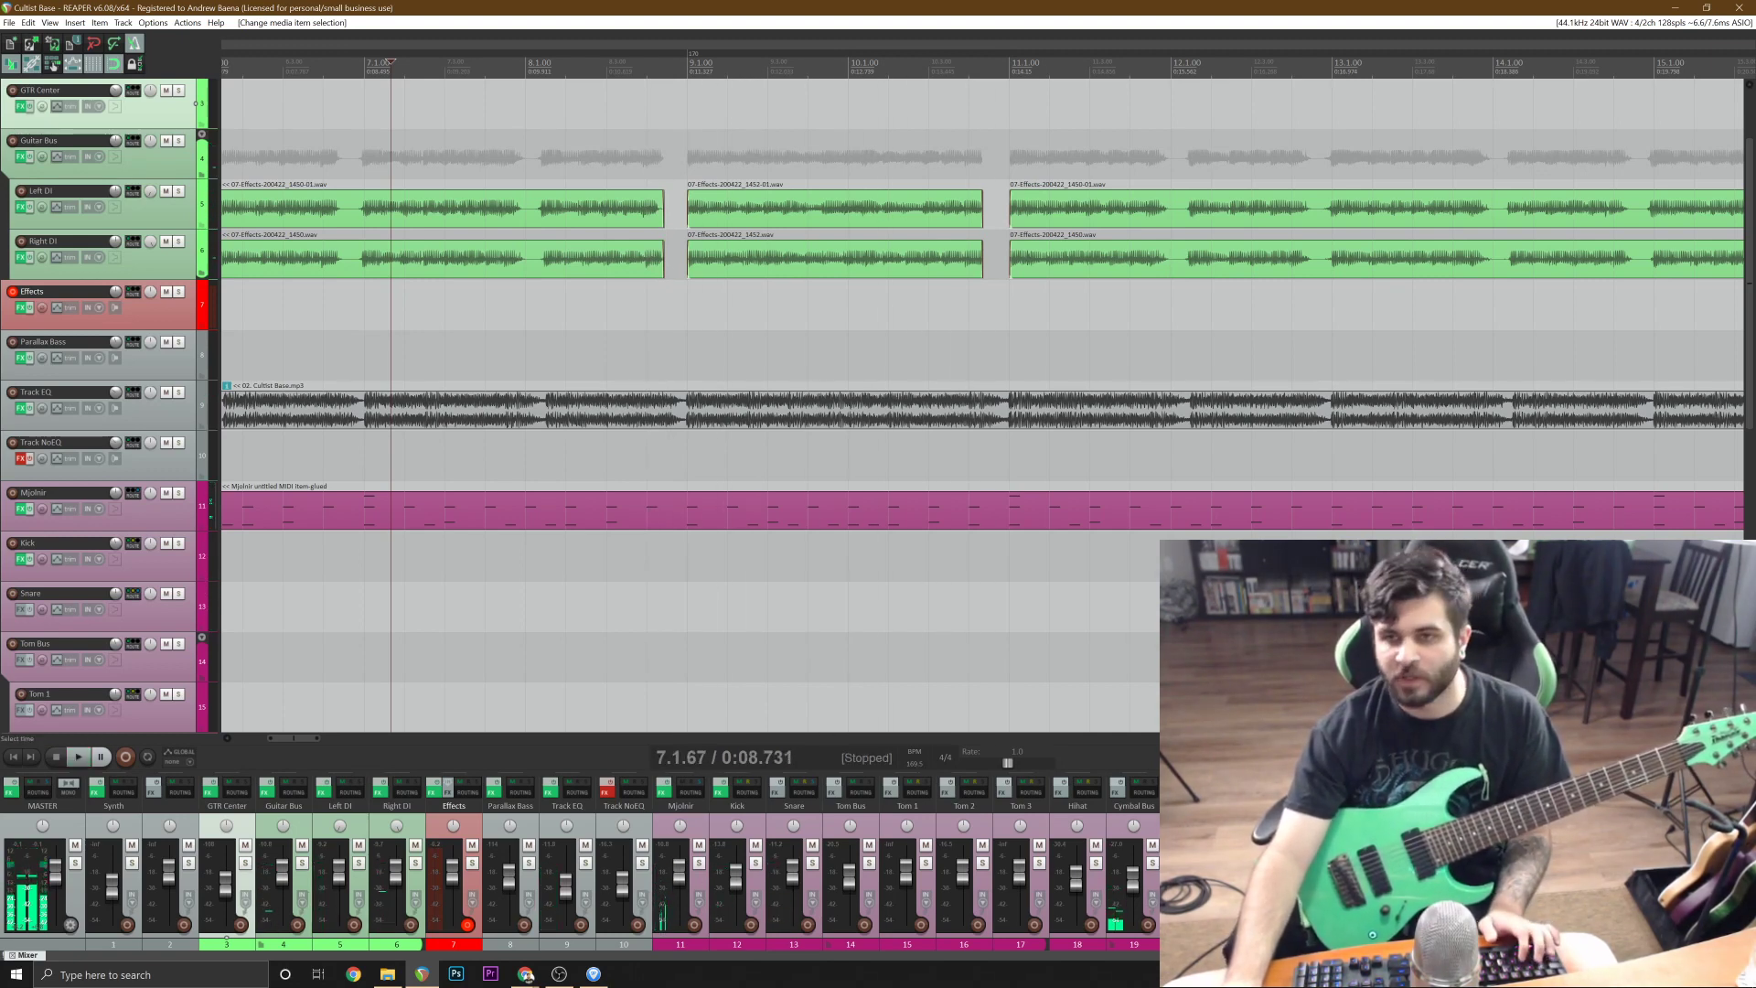
Look over the edited Left DI and Right DI guitar parts from the project start to bar 17.
scroll(982, 405, down, 3)
click(1206, 273)
scroll(1205, 273, up, 6)
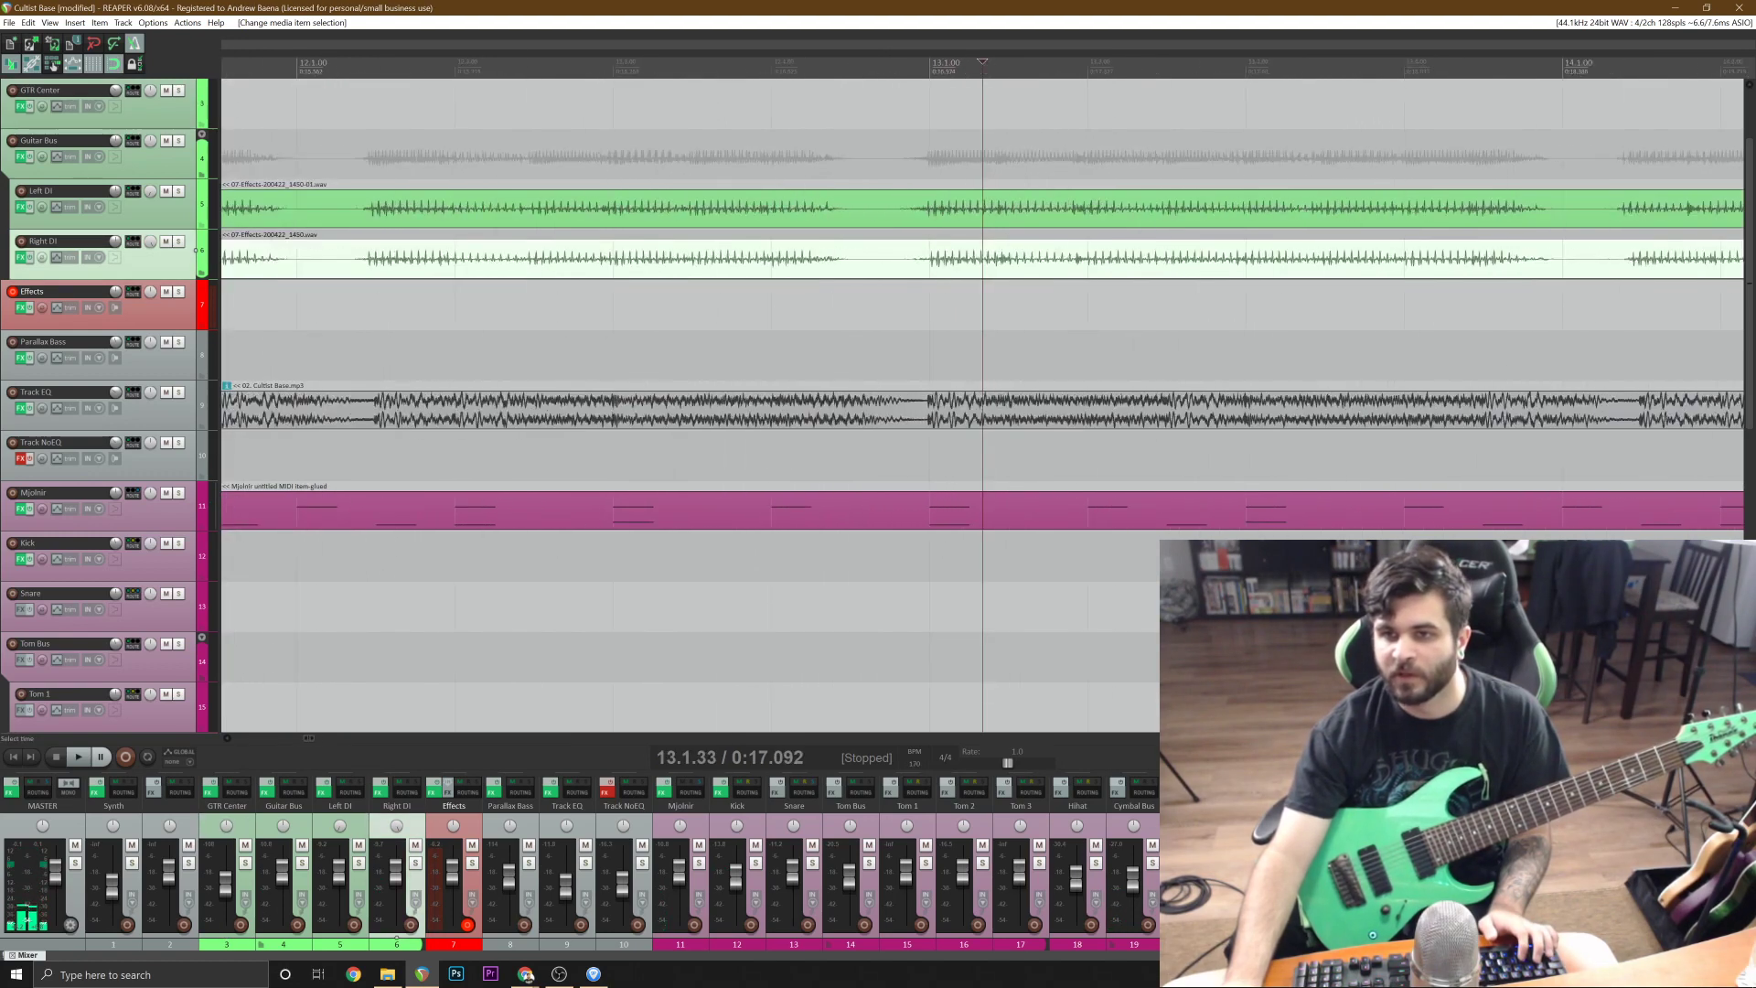
scroll(1205, 273, down, 6)
scroll(982, 405, down, 3)
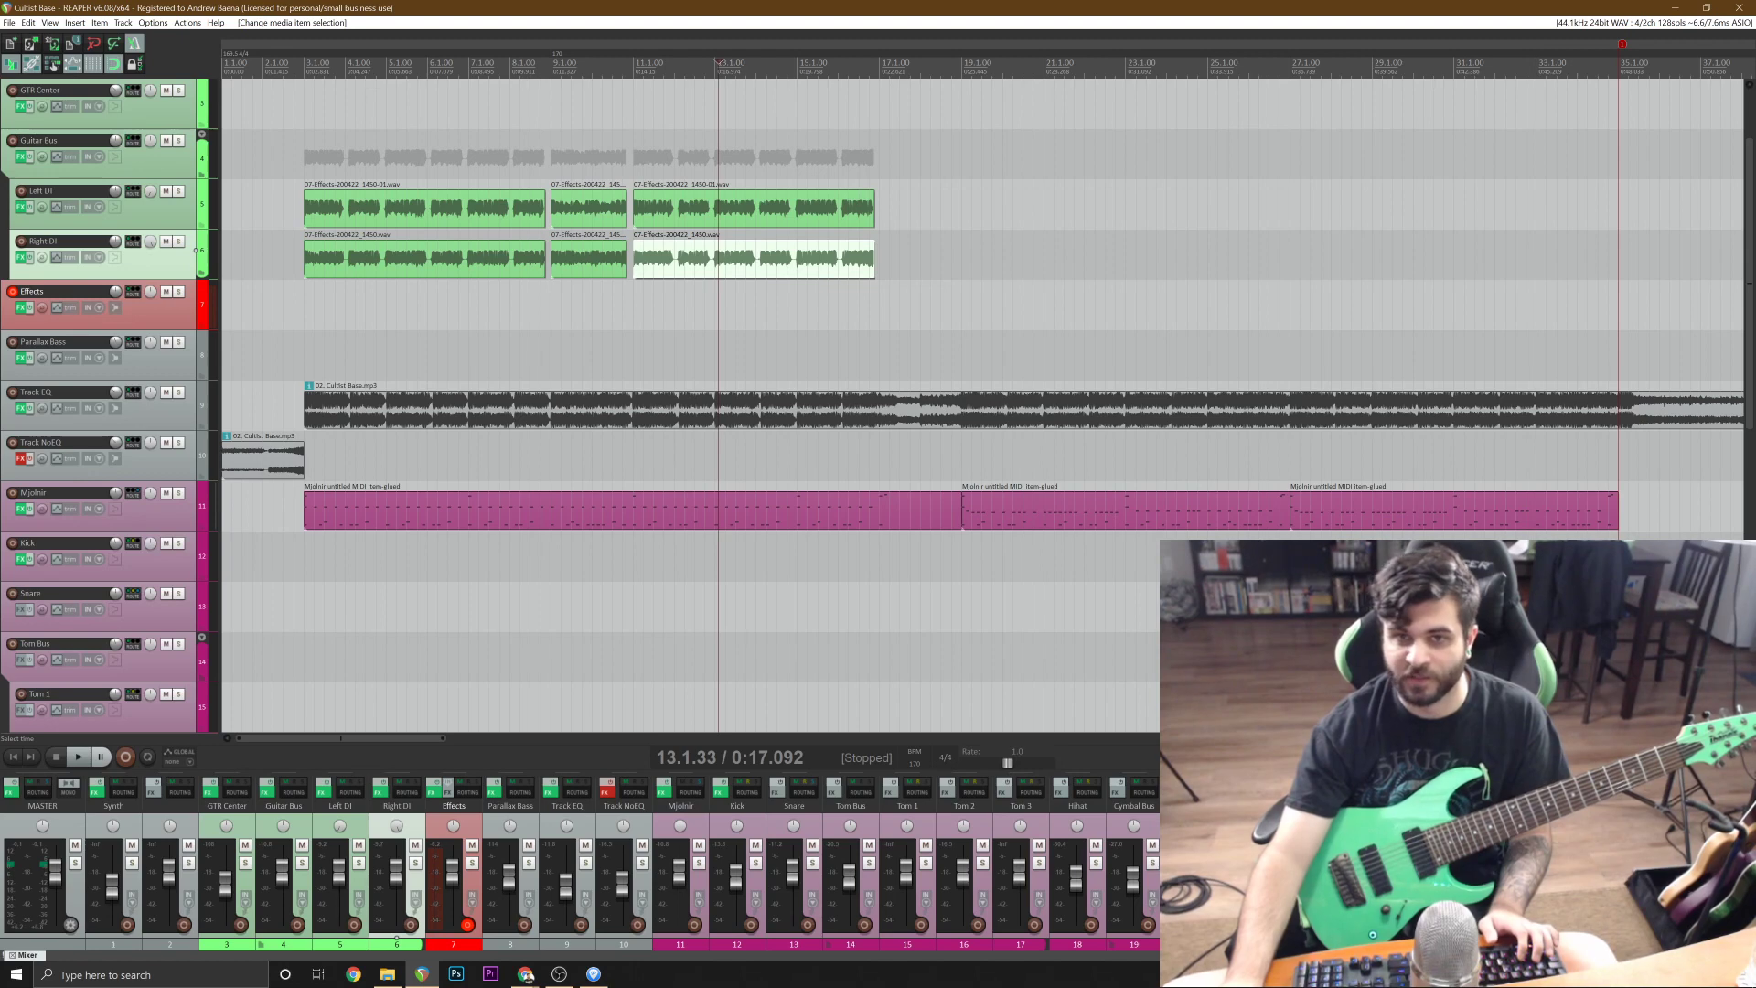
click(405, 209)
shift+click(837, 253)
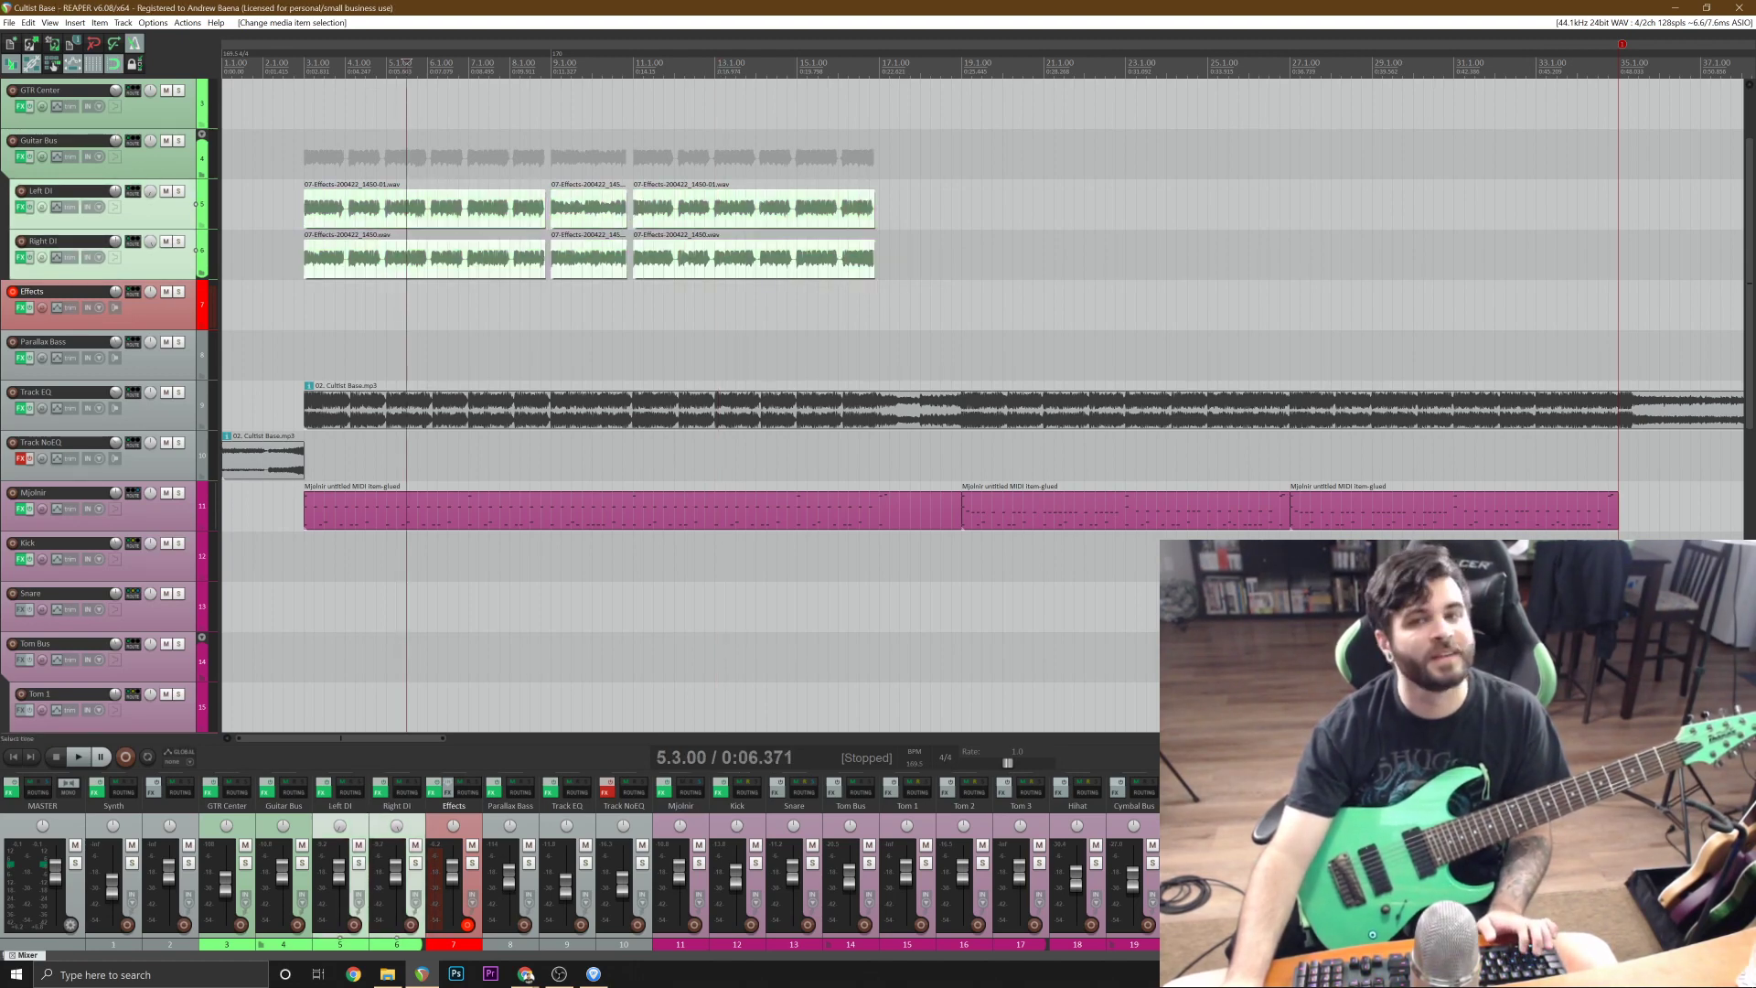
click(537, 105)
scroll(537, 105, up, 3)
scroll(749, 204, down, 2)
click(295, 104)
scroll(295, 104, up, 3)
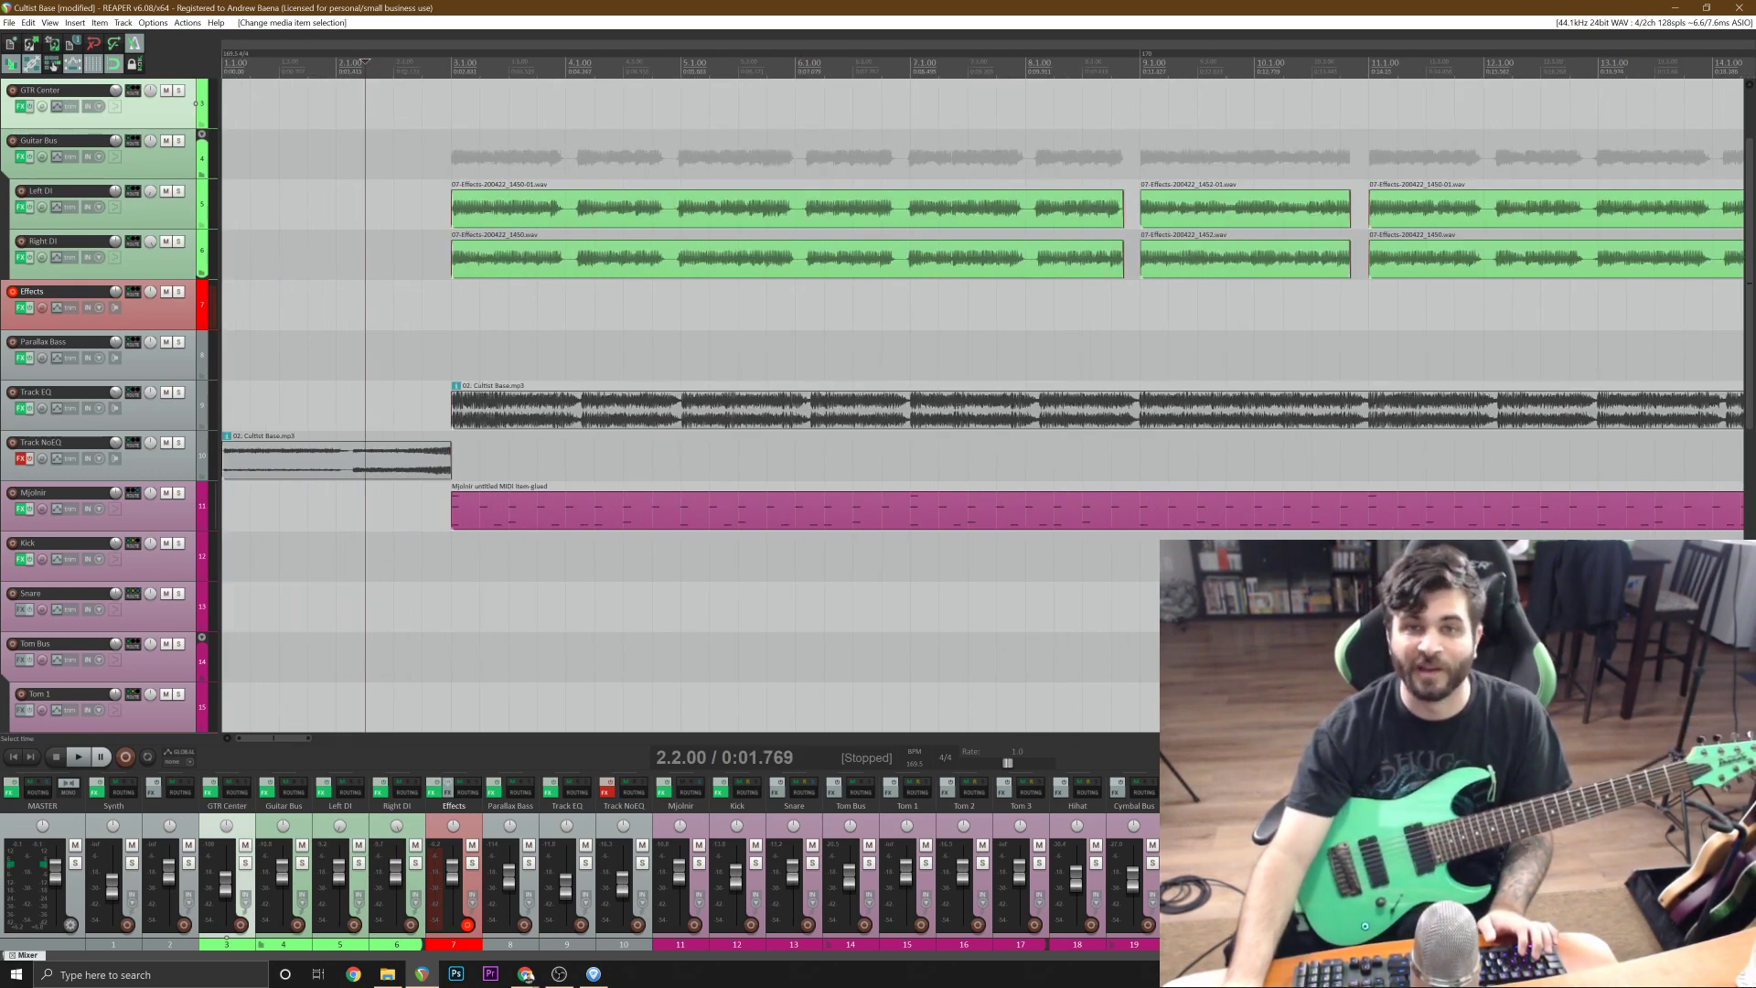
click(265, 205)
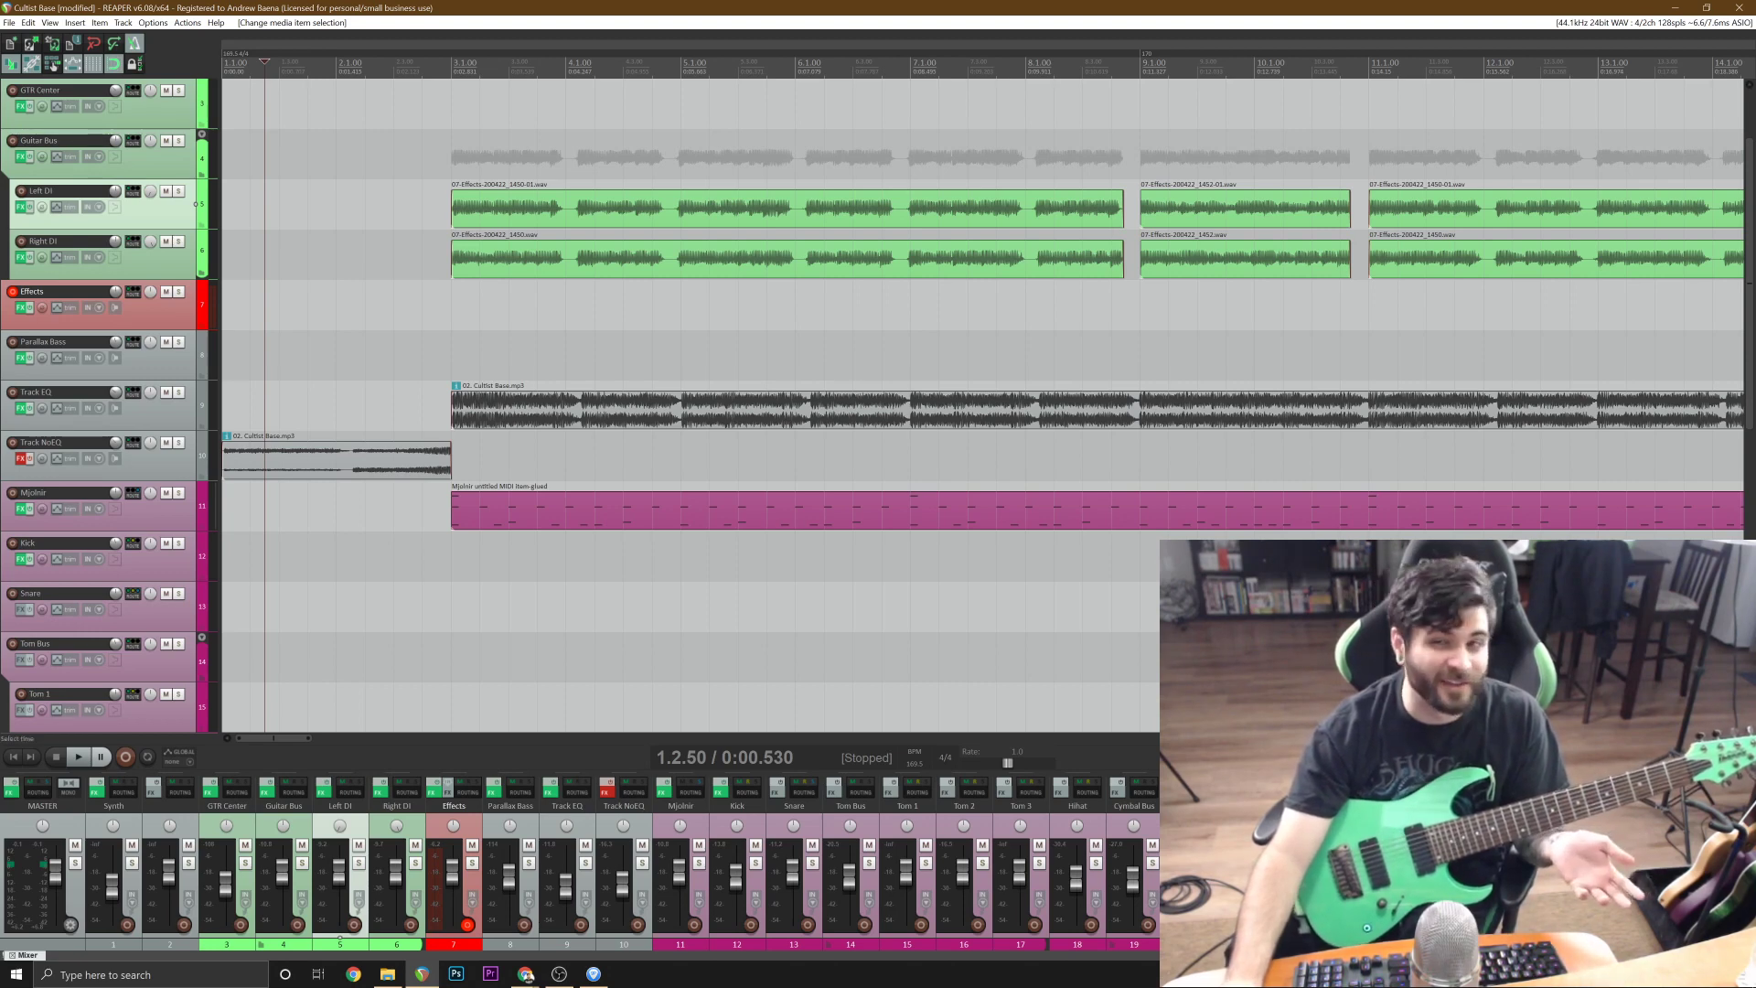
scroll(699, 225, down, 3)
click(681, 104)
scroll(682, 105, up, 3)
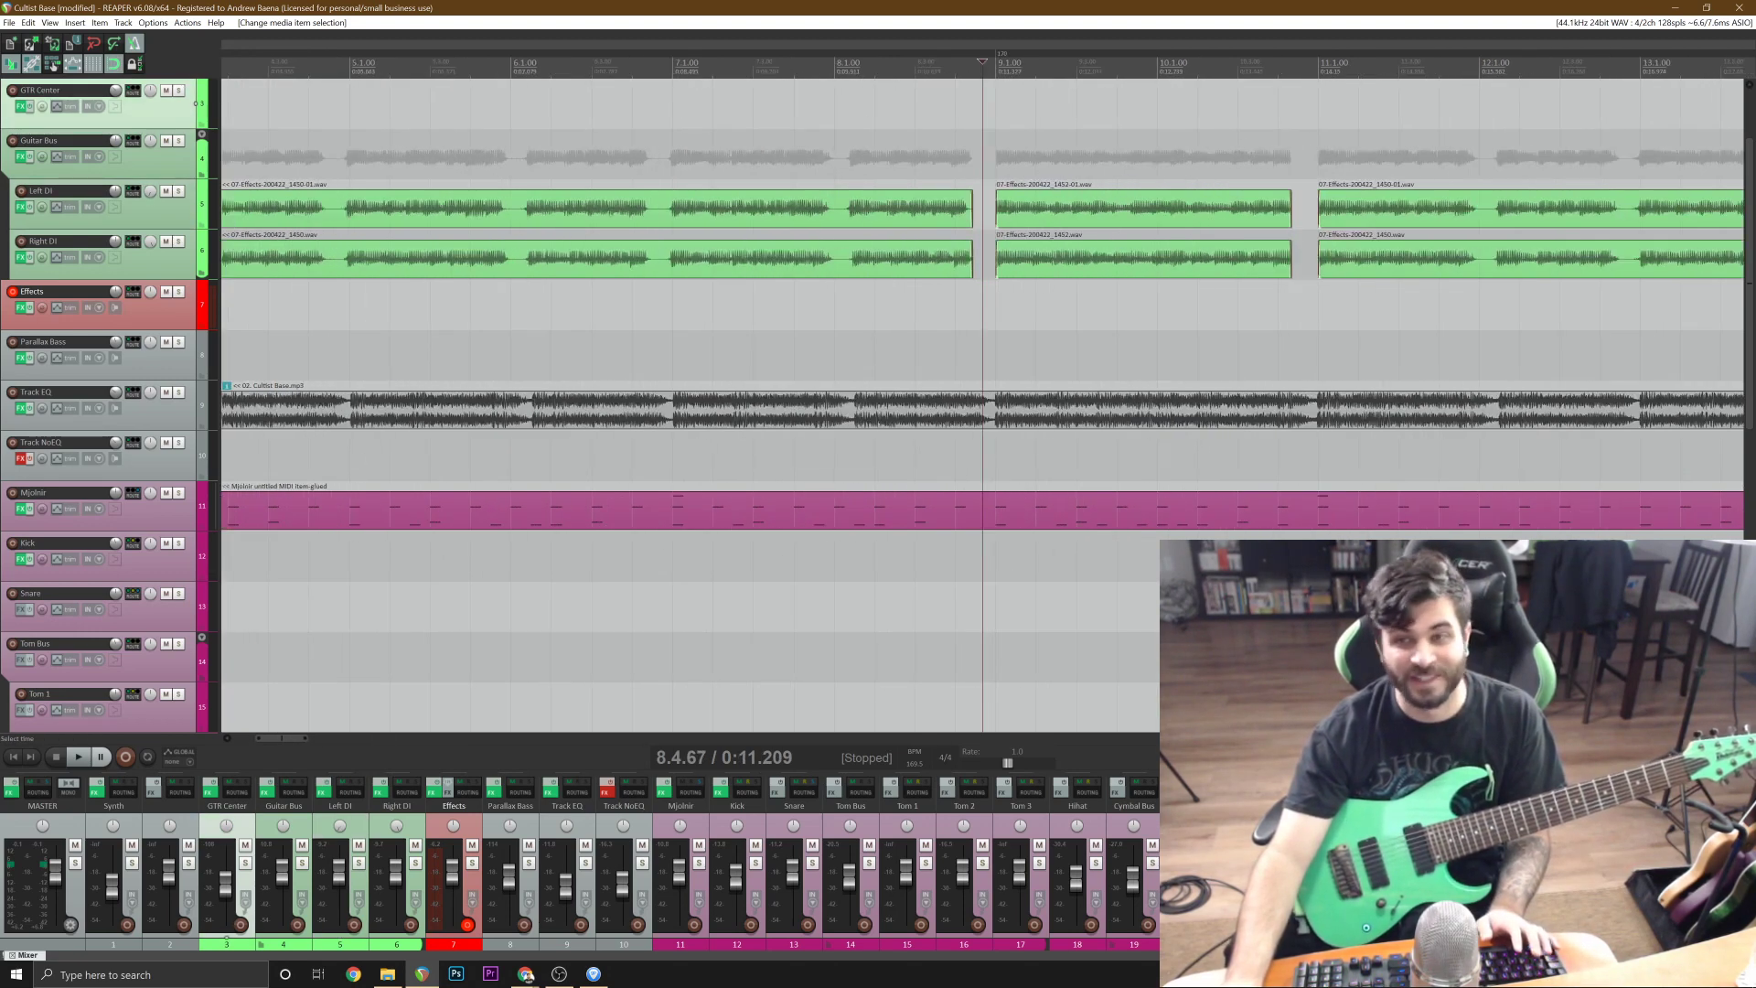
scroll(875, 242, down, 3)
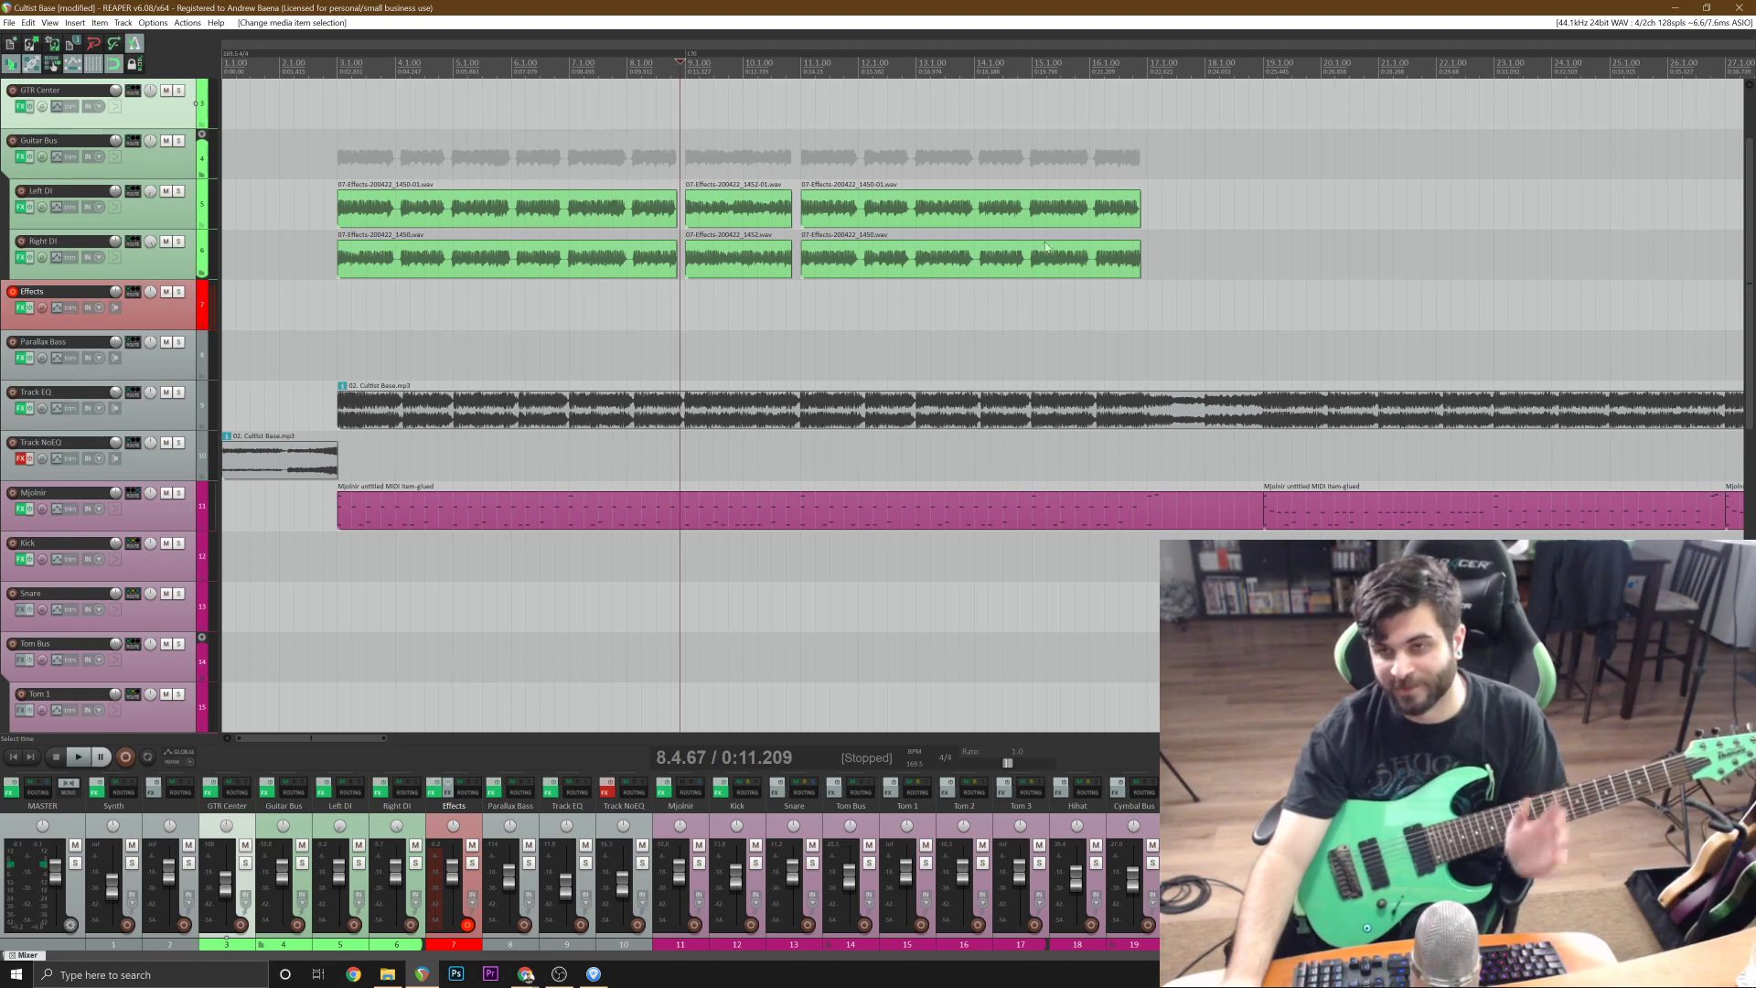
Place the edit cursor on the Effects track at 17.2.00, after the guitar parts, and save the project.
click(1162, 306)
scroll(1162, 306, up, 2)
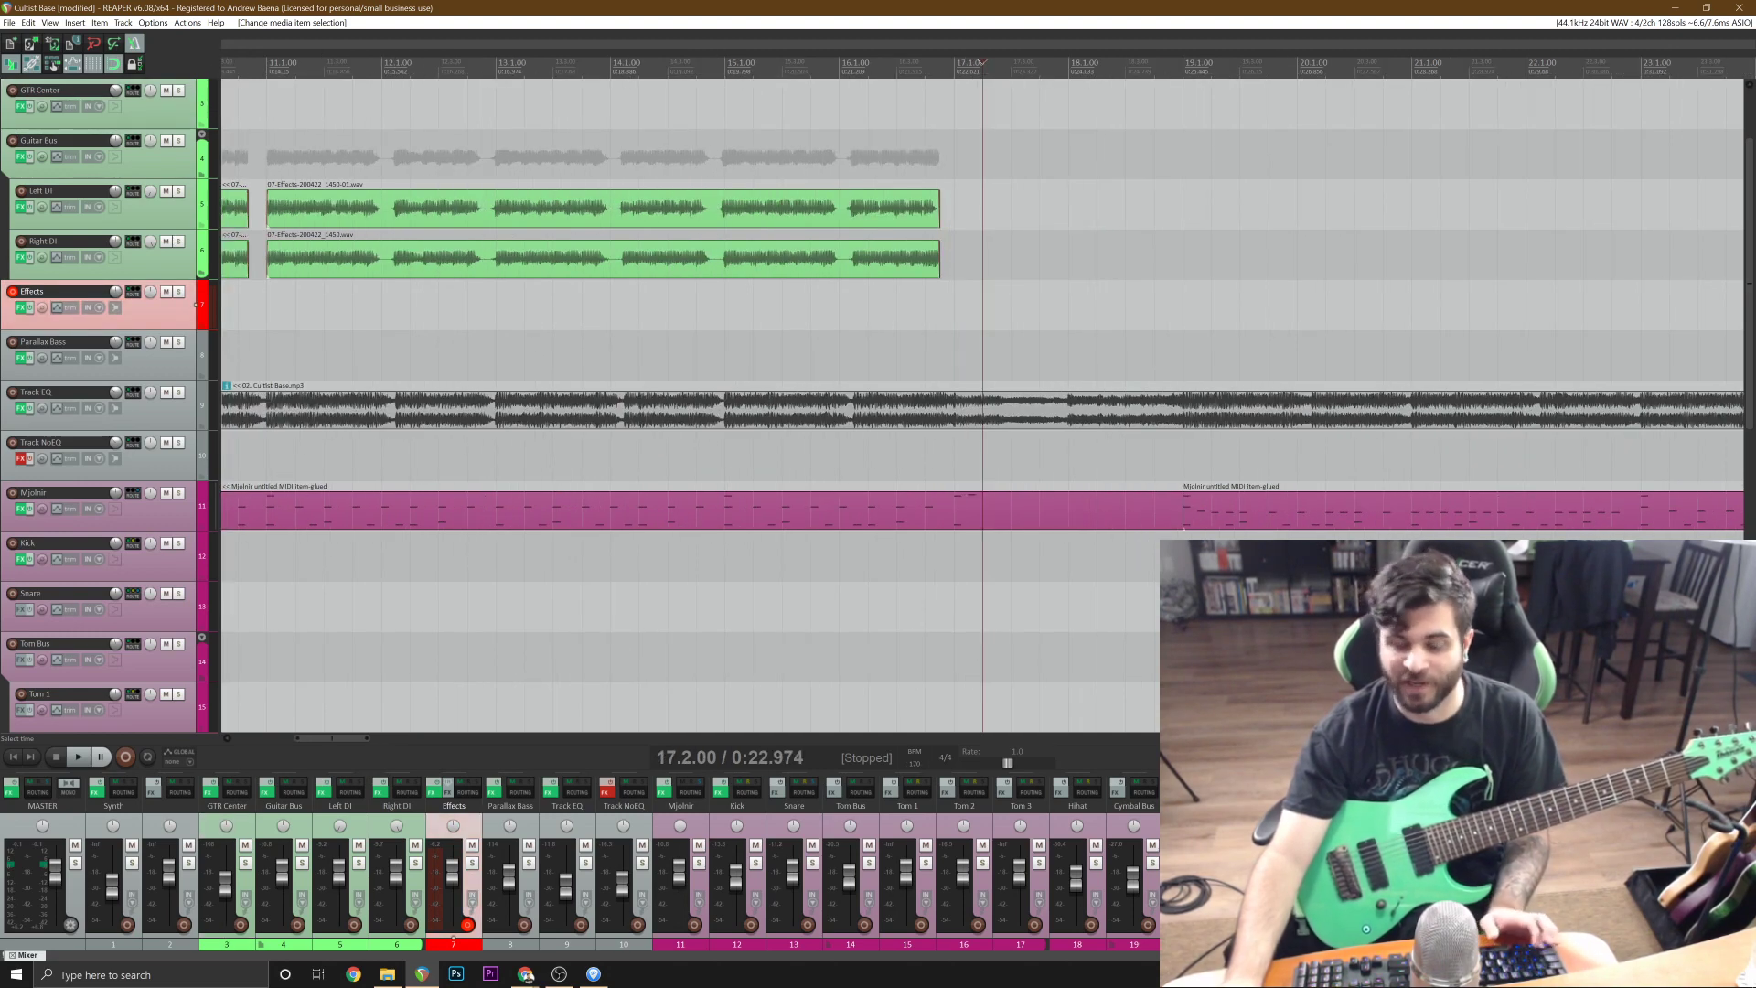
key(ctrl+s)
scroll(783, 275, down, 4)
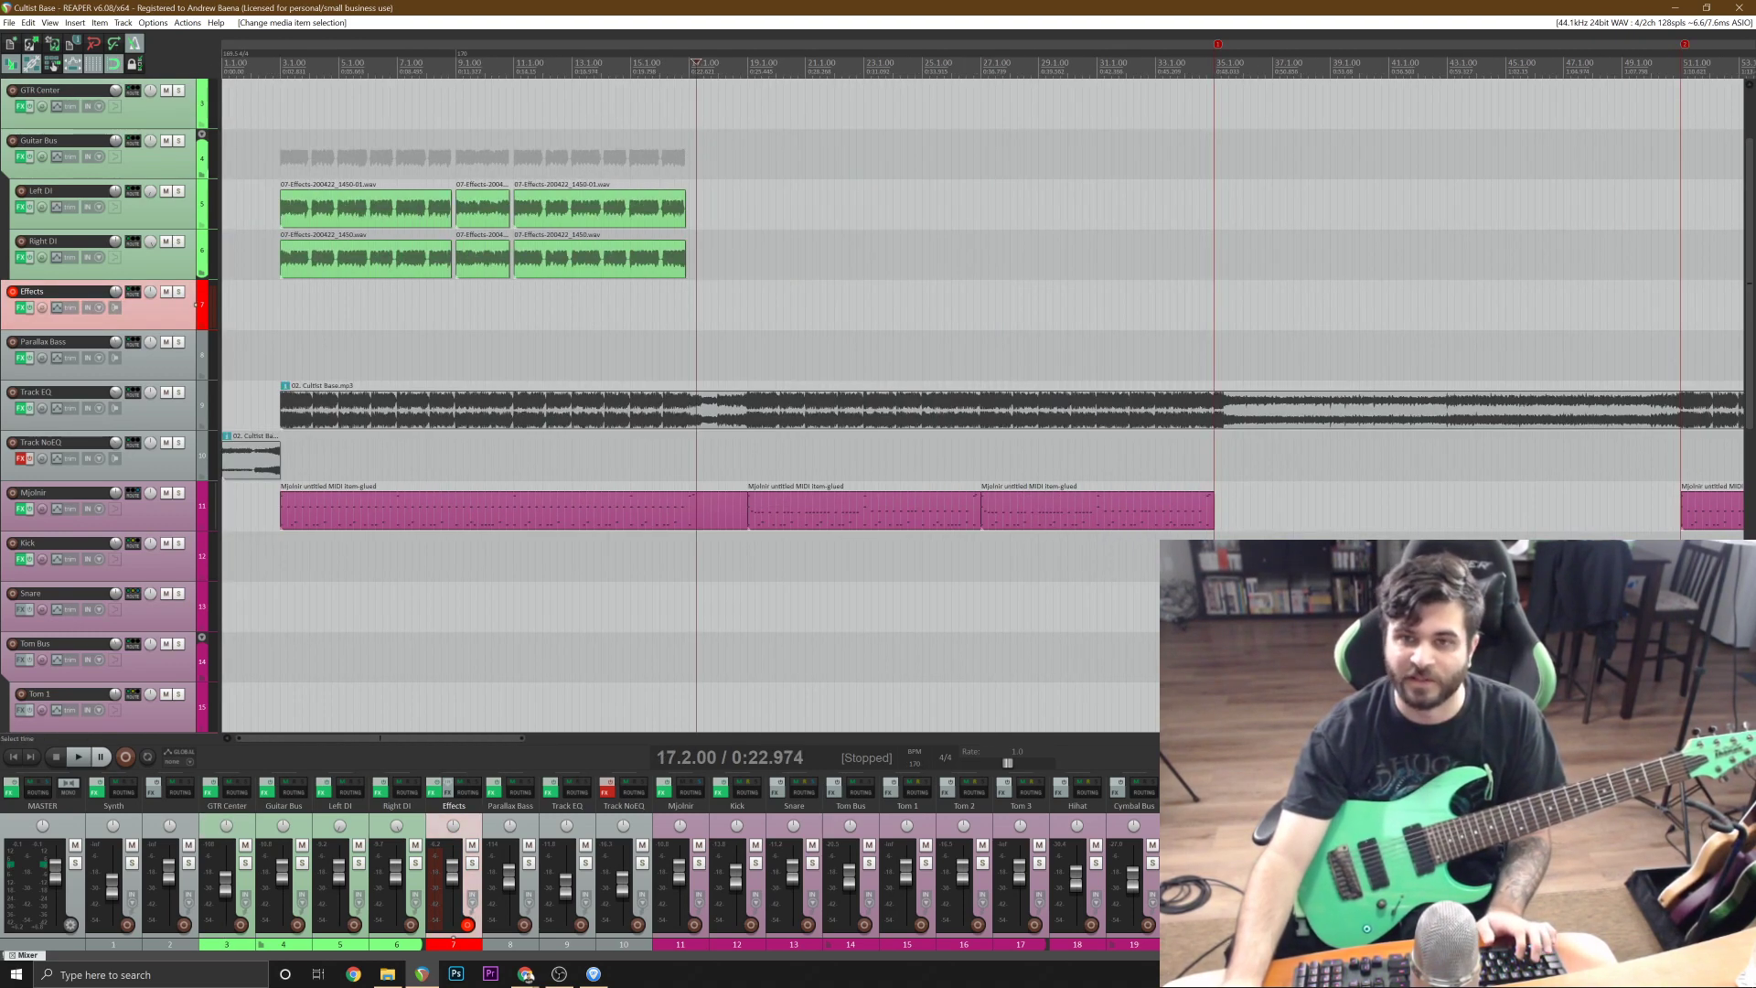
scroll(650, 274, up, 5)
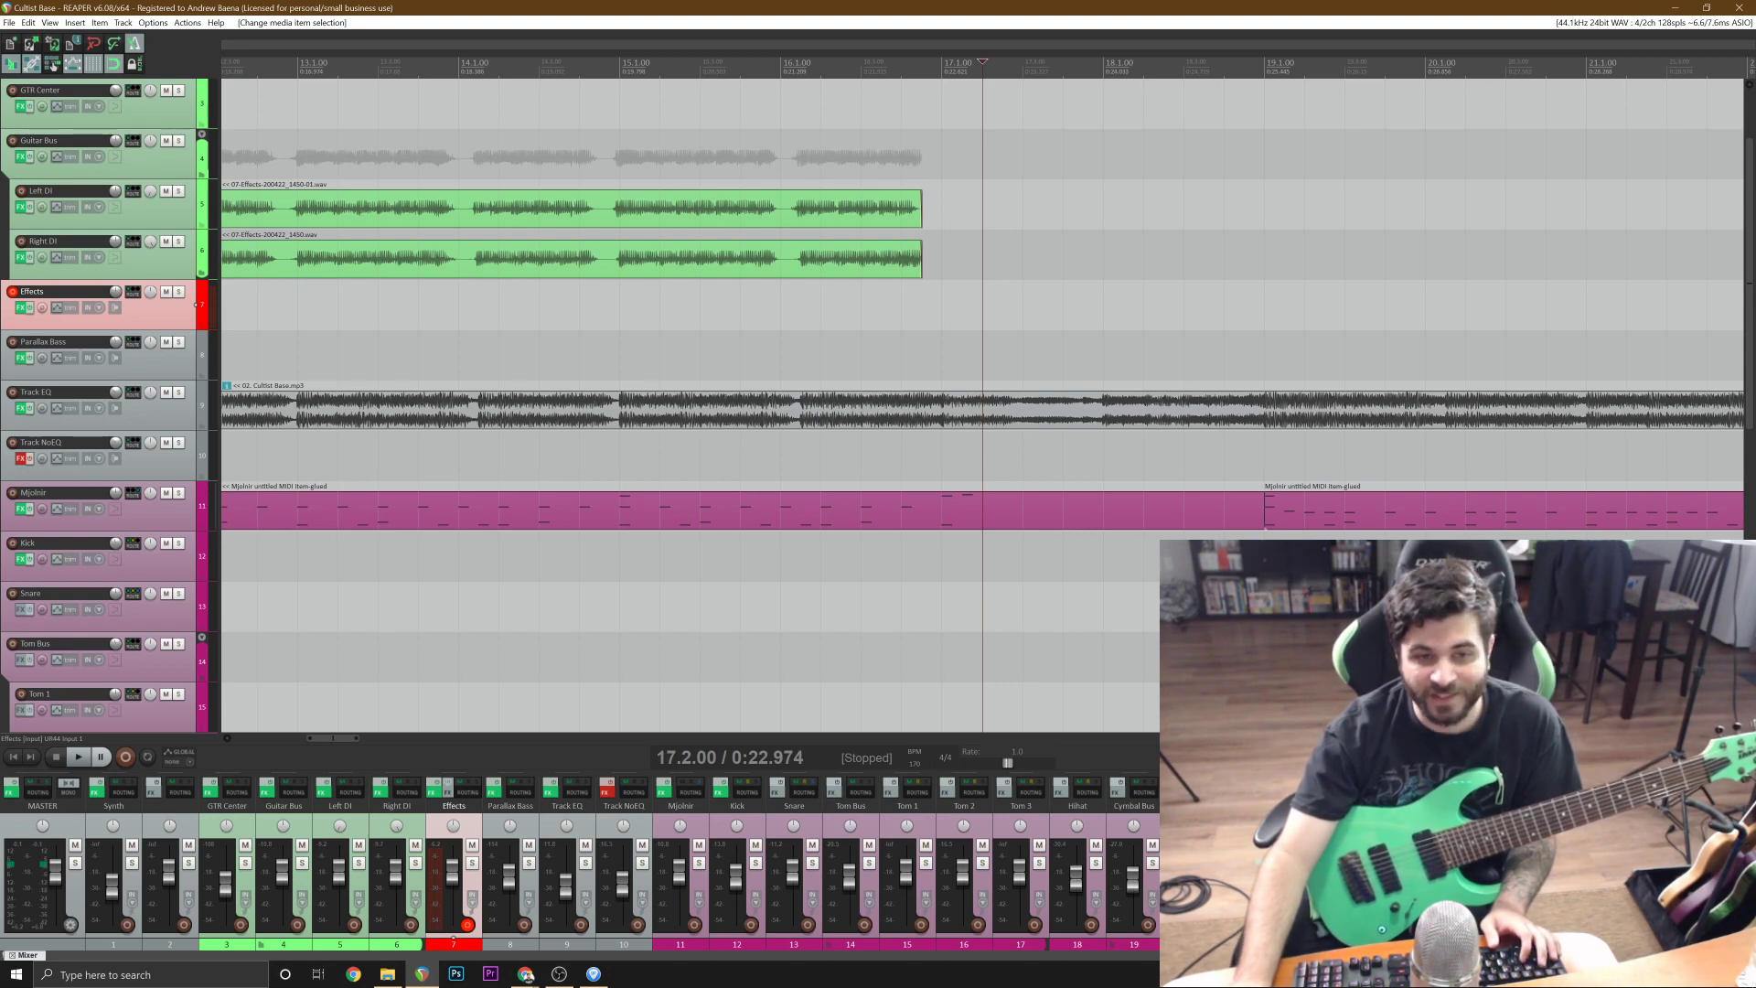
Look over the Left DI and Right DI guitar parts up to bar 17 and the empty section that follows.
scroll(478, 239, down, 4)
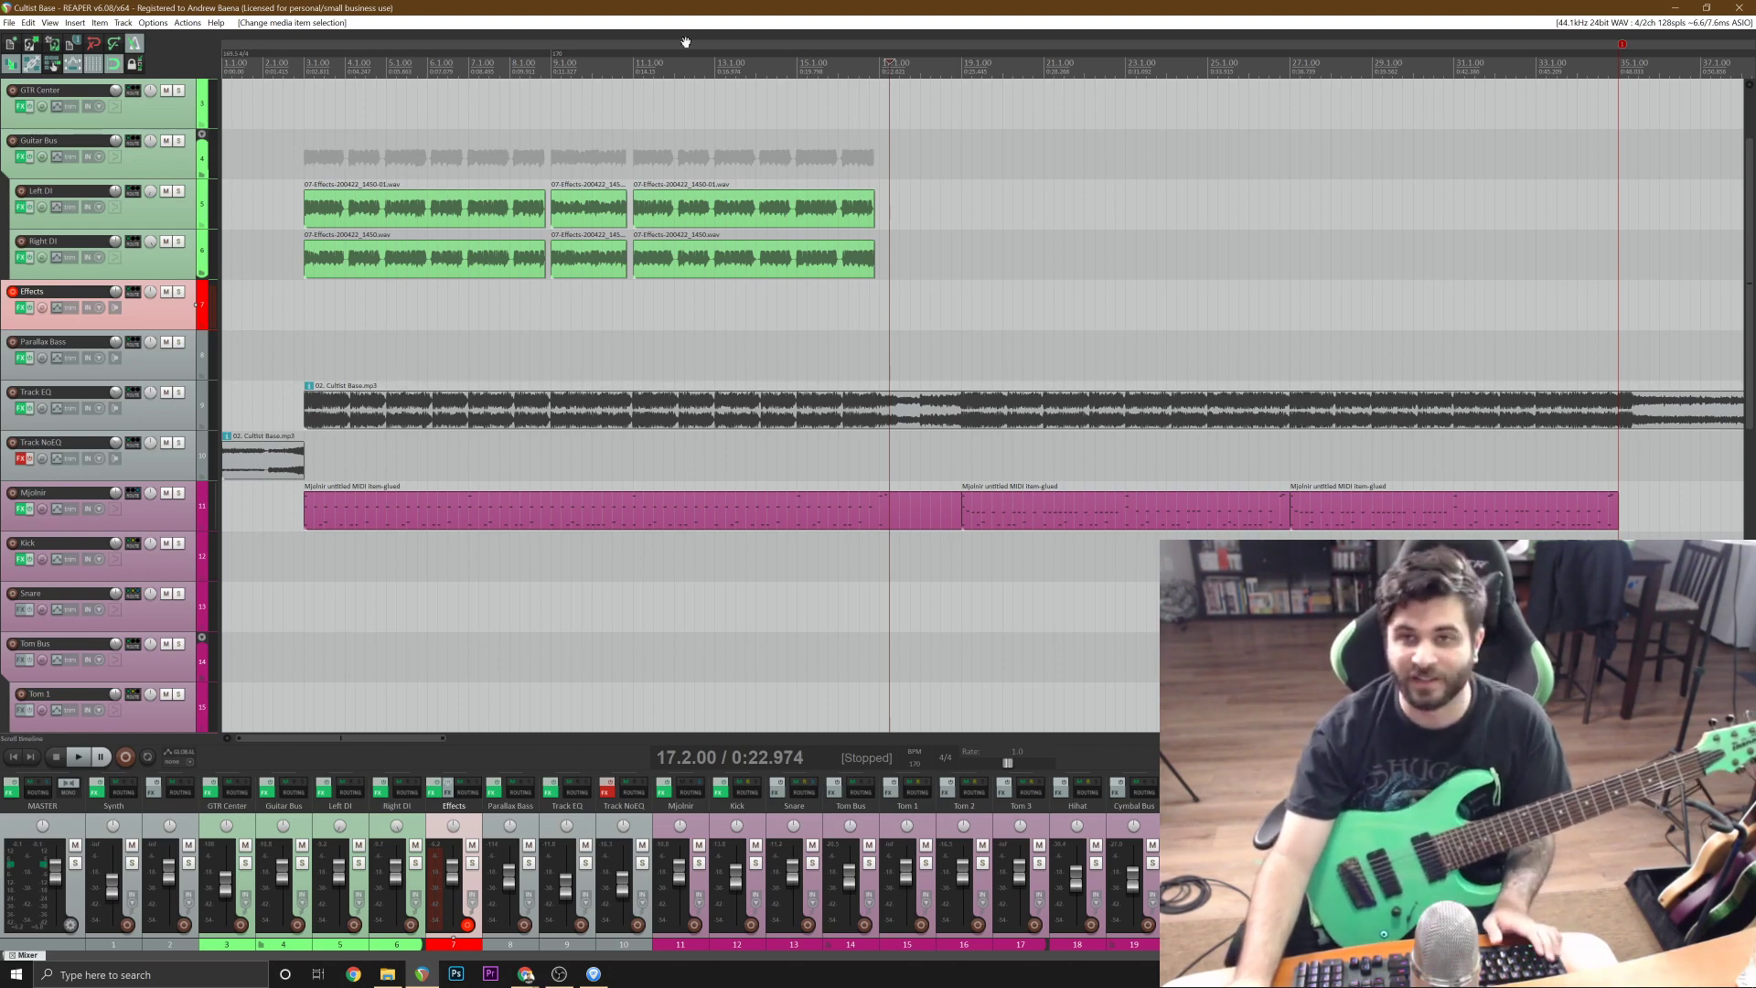
click(811, 156)
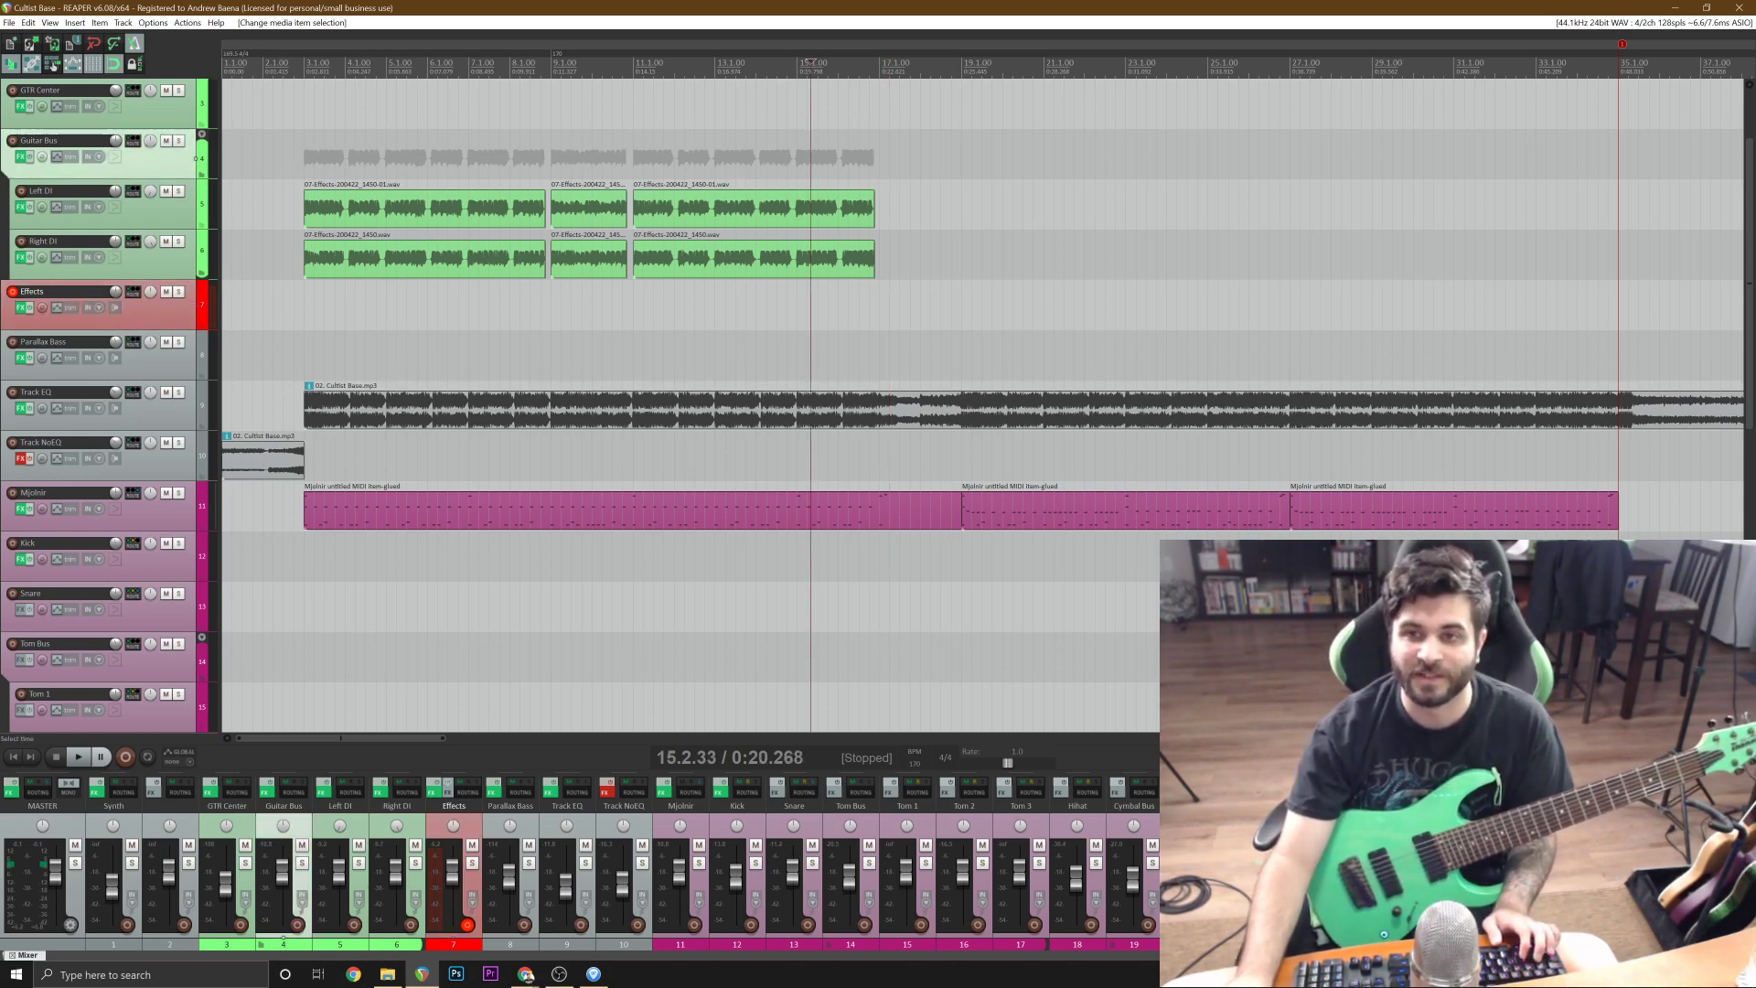
scroll(810, 156, up, 3)
click(1091, 304)
scroll(1091, 304, up, 3)
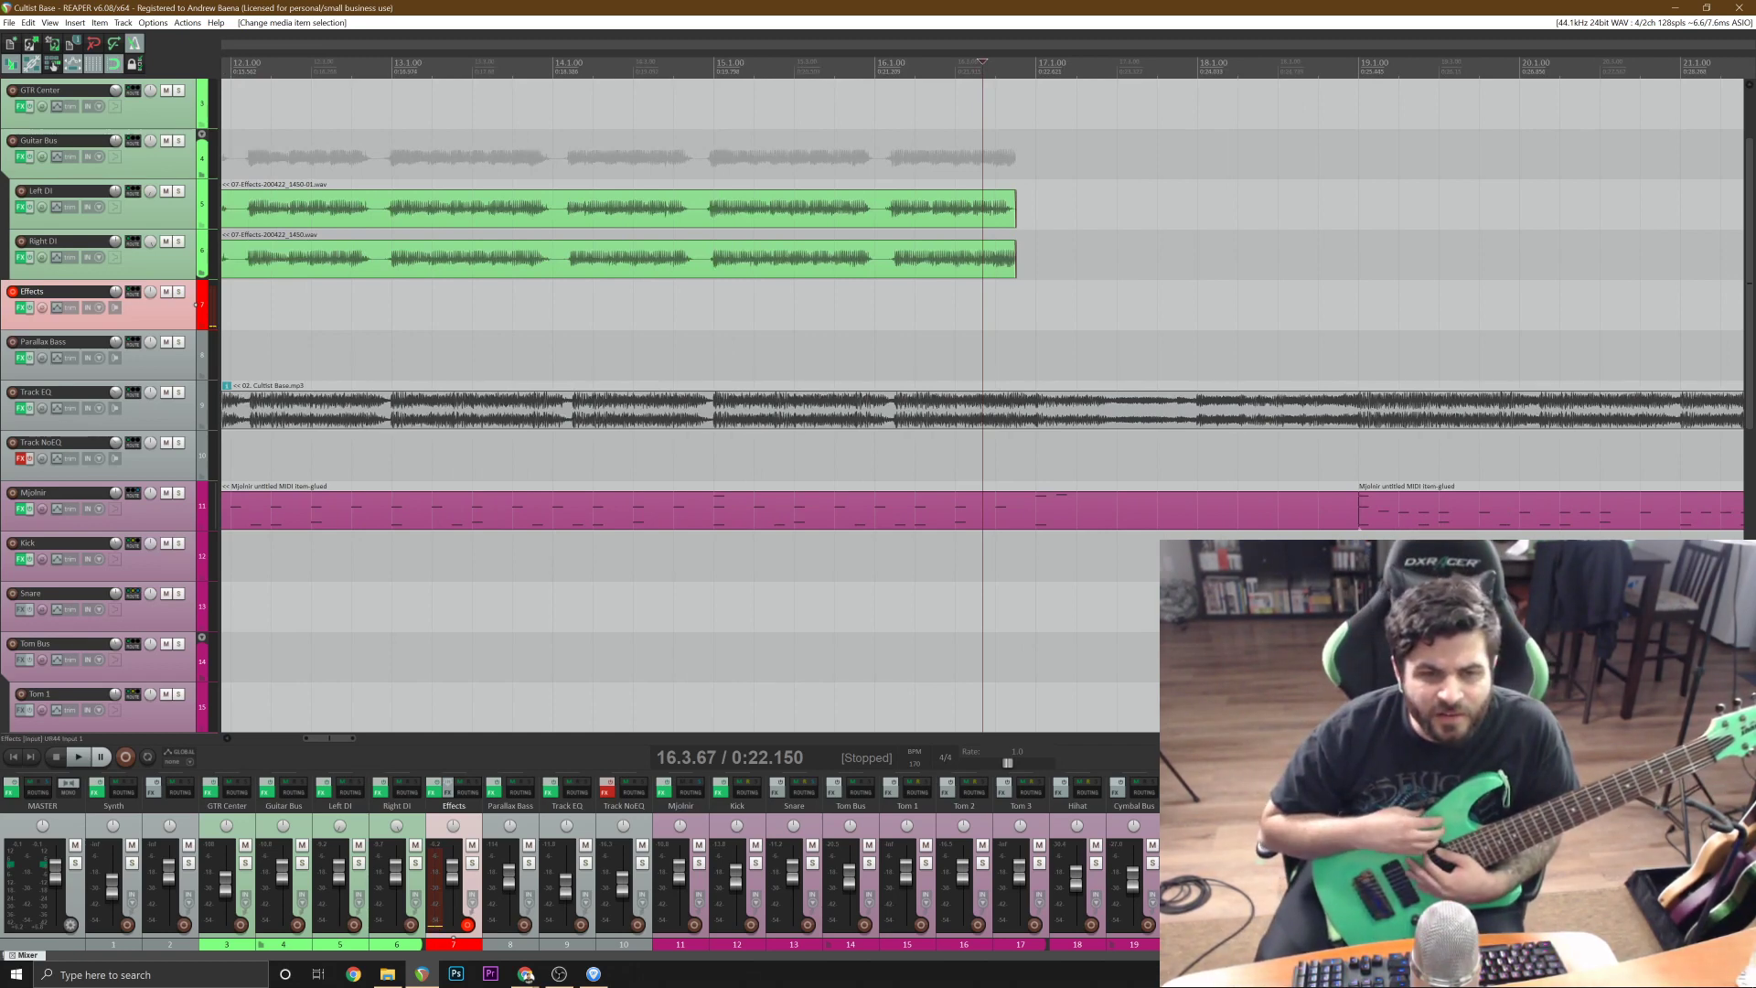
scroll(982, 405, down, 6)
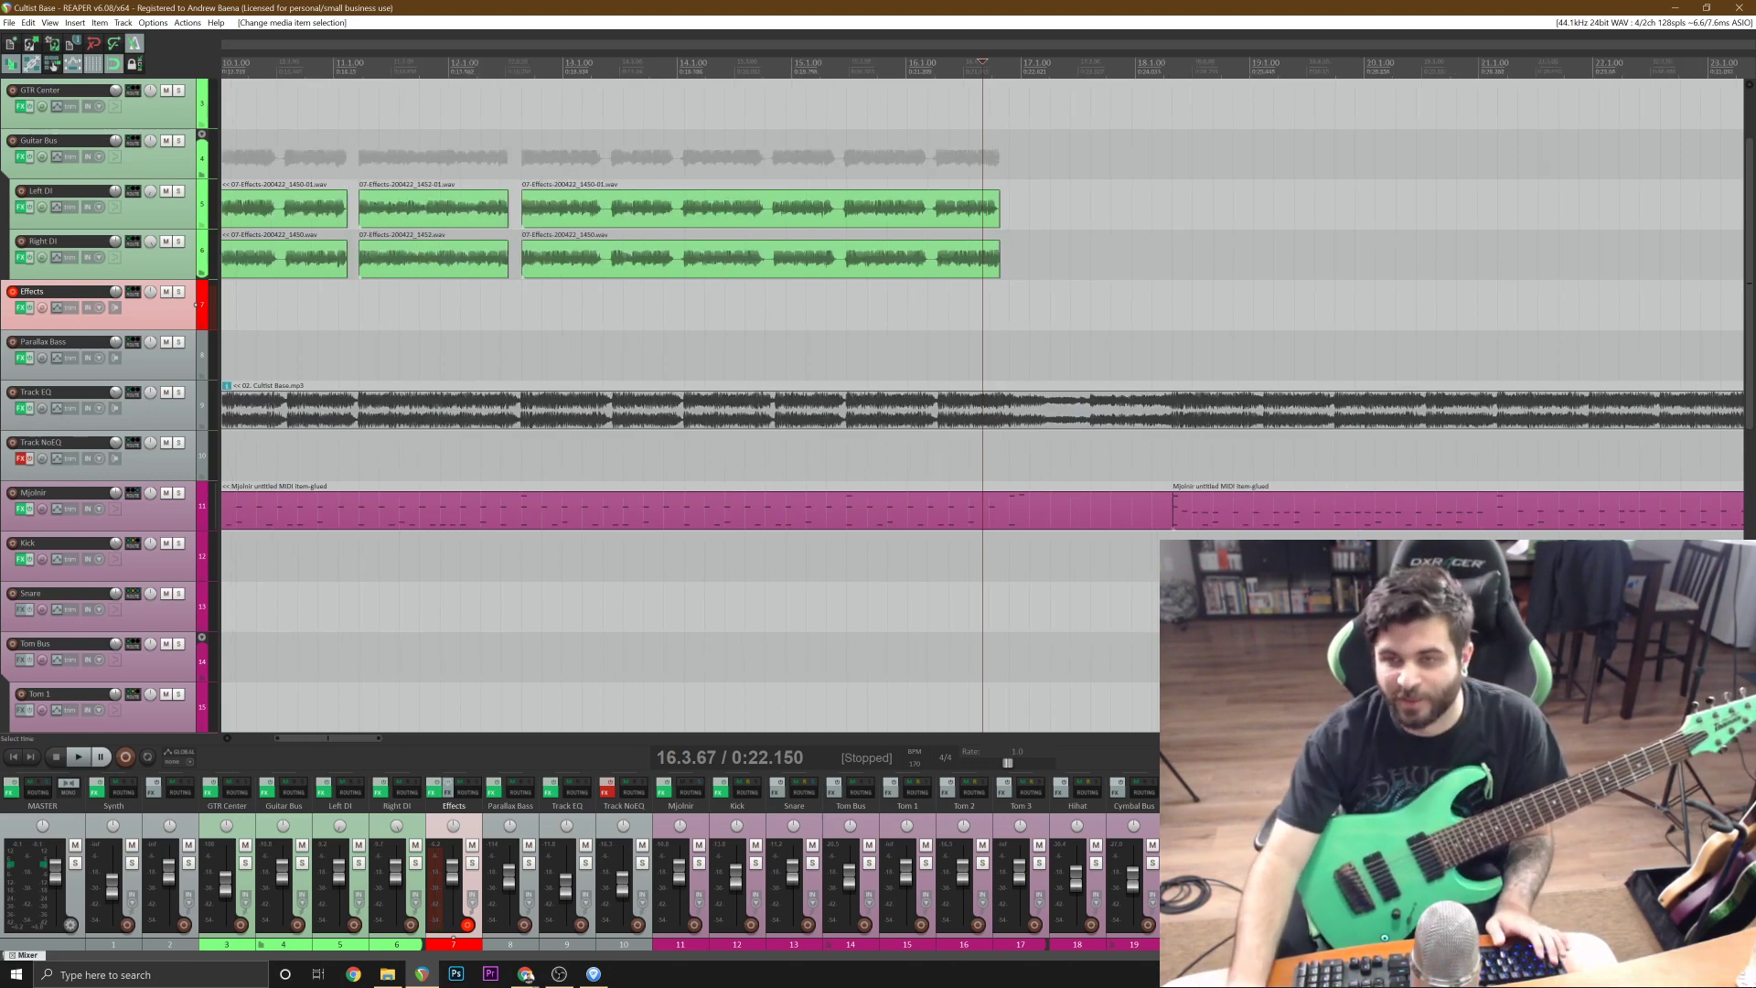
click(922, 359)
scroll(922, 359, up, 3)
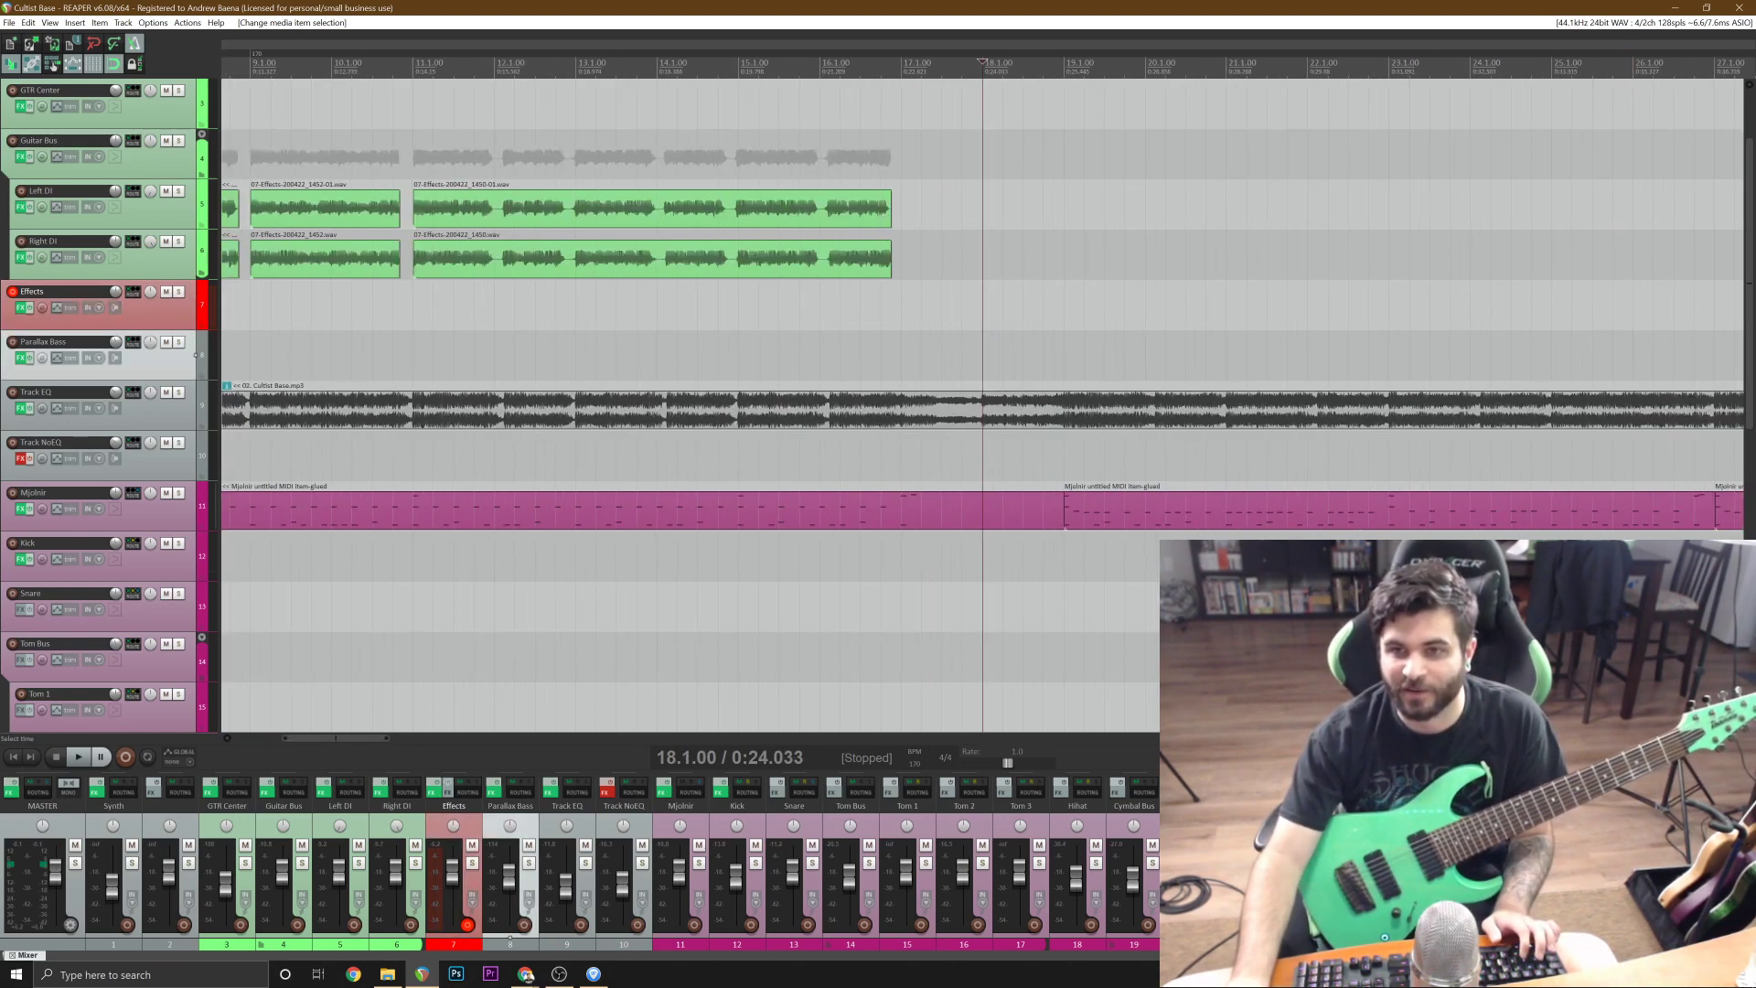
click(776, 294)
click(644, 357)
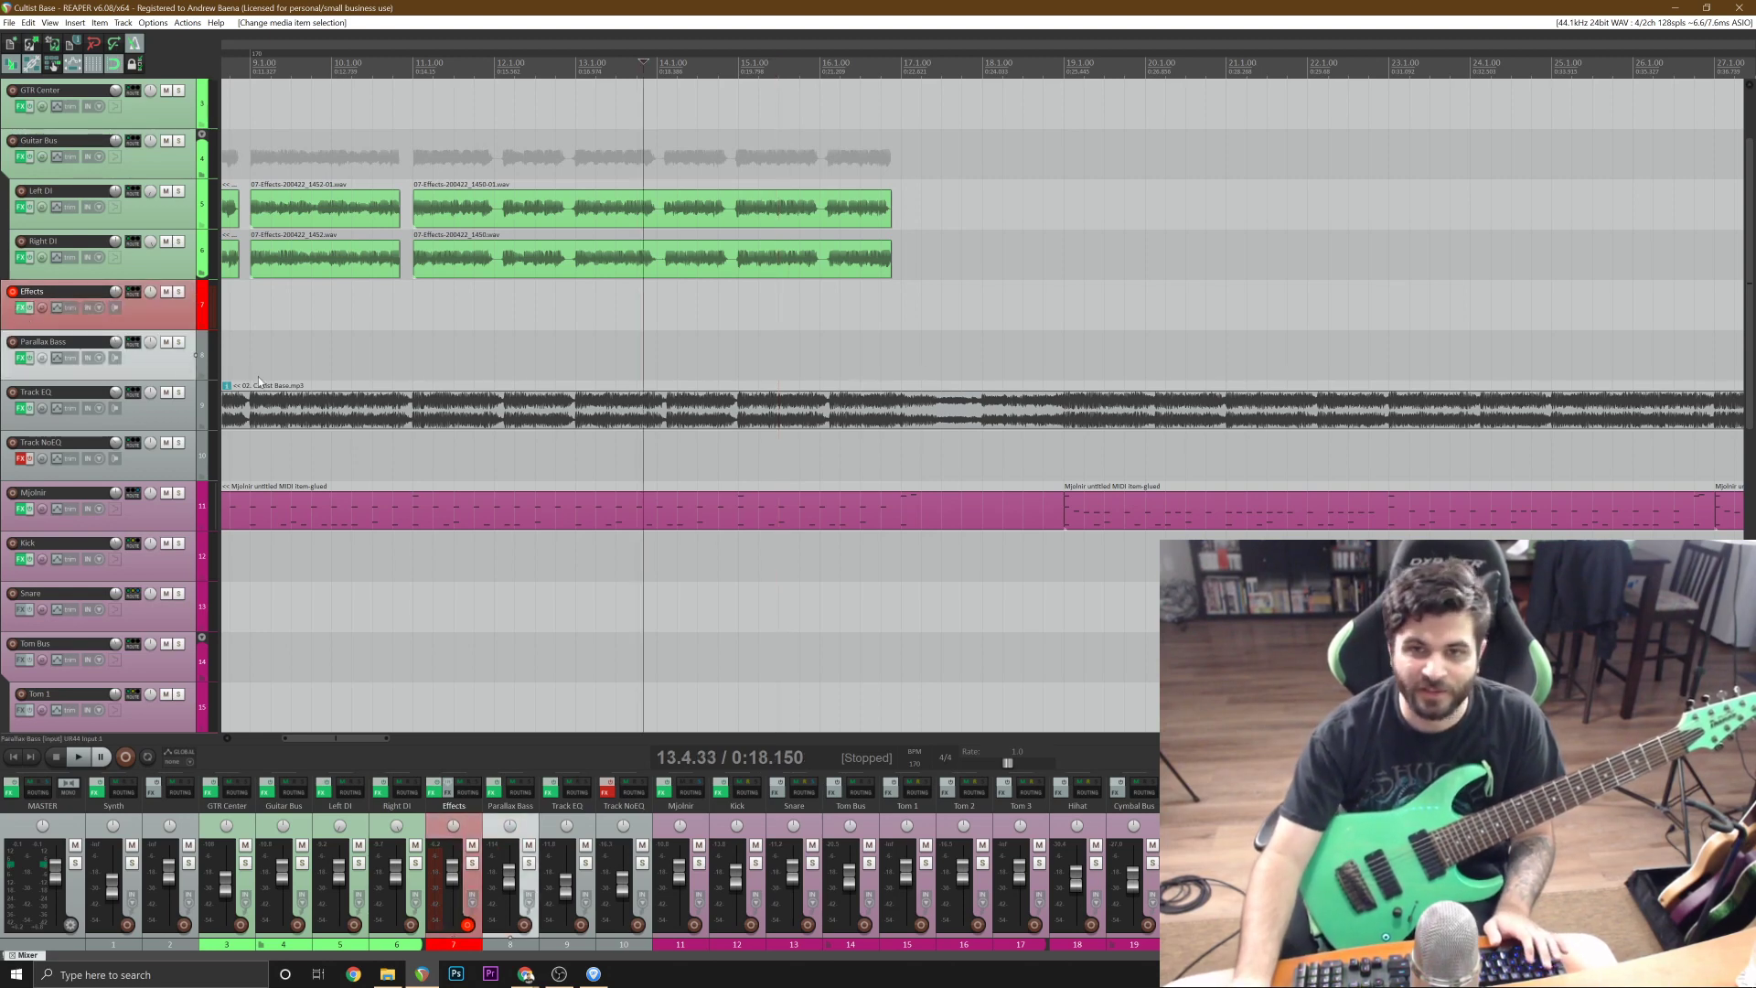
Check the guitar's tuning with the Fortin Nameless Suite tuner in the Effects track's FX chain, and close the chain.
click(19, 307)
click(620, 799)
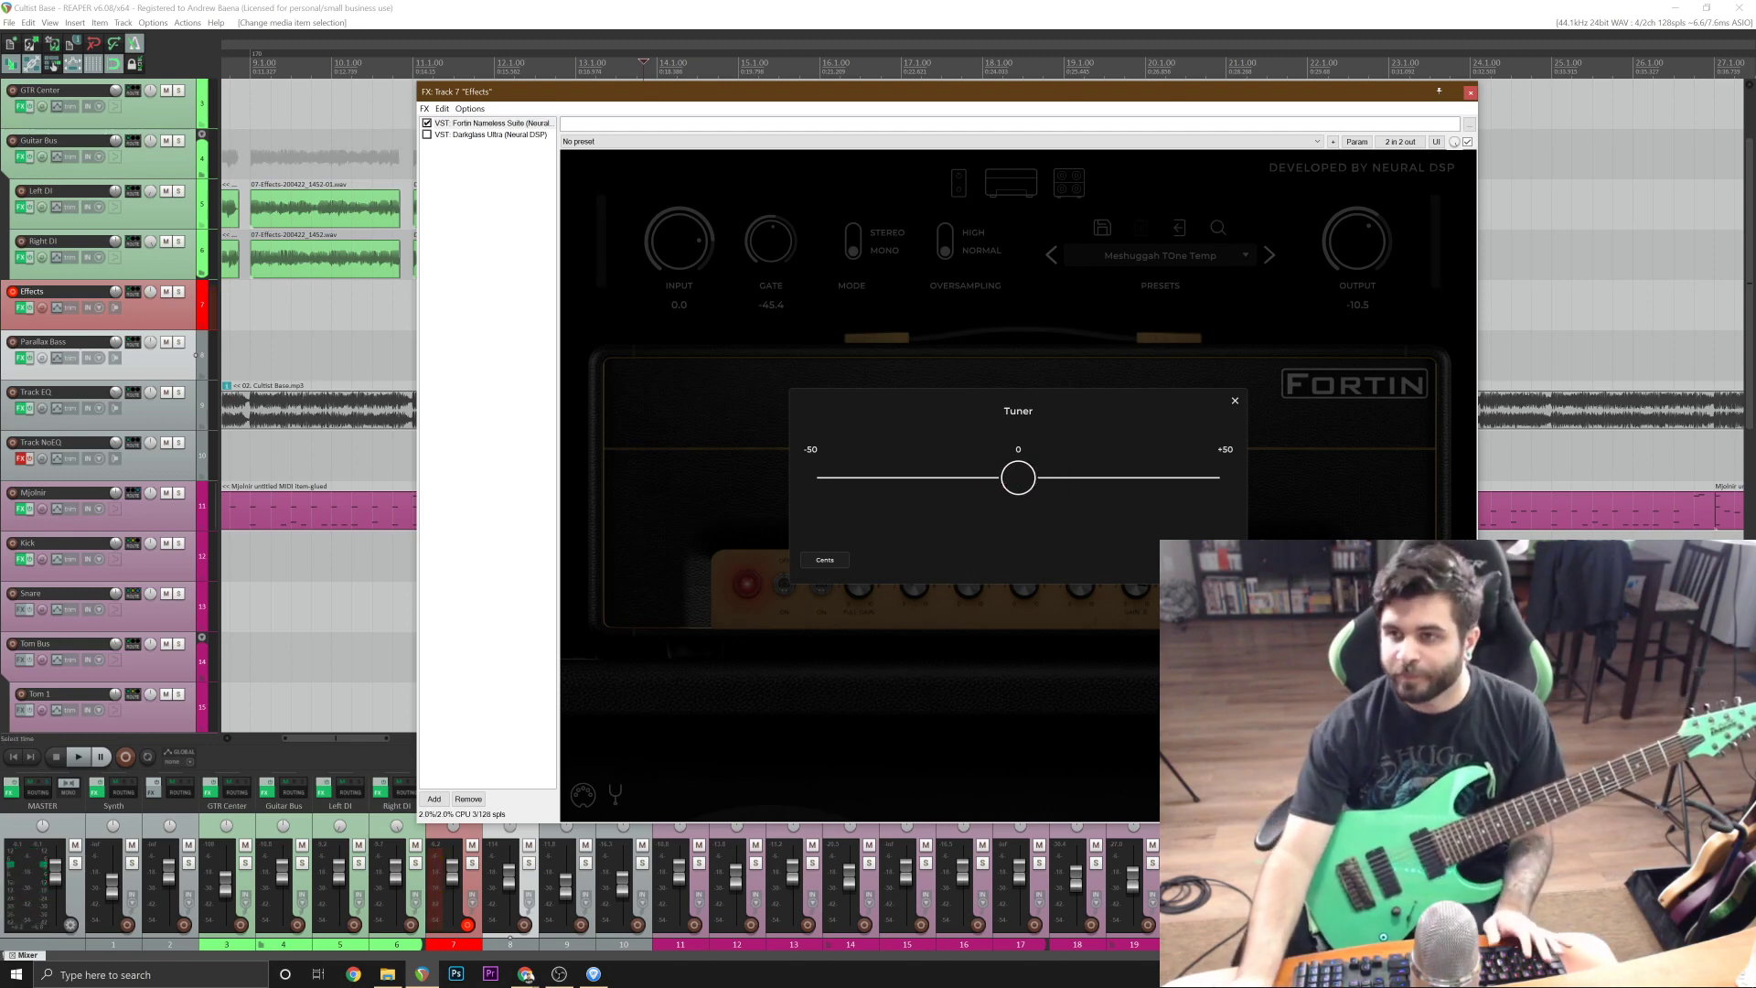
click(1470, 93)
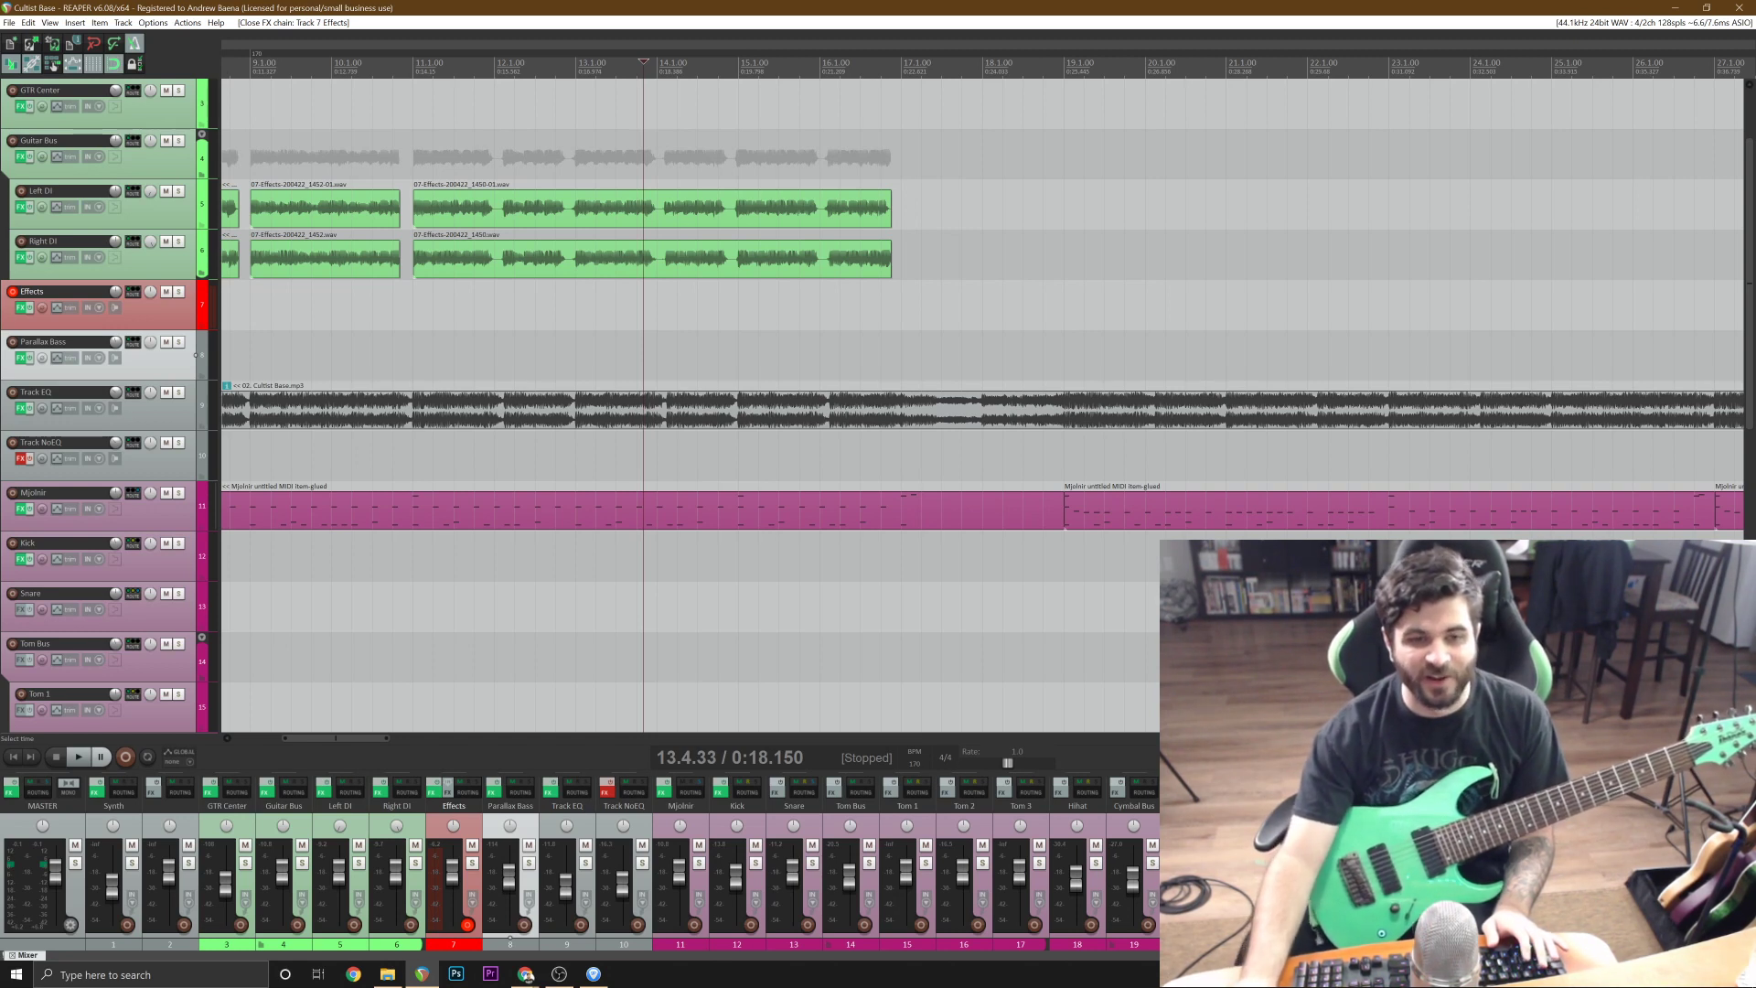
Record a rhythm guitar take on the Effects track from 14.4.00 until just past bar 35.
click(195, 304)
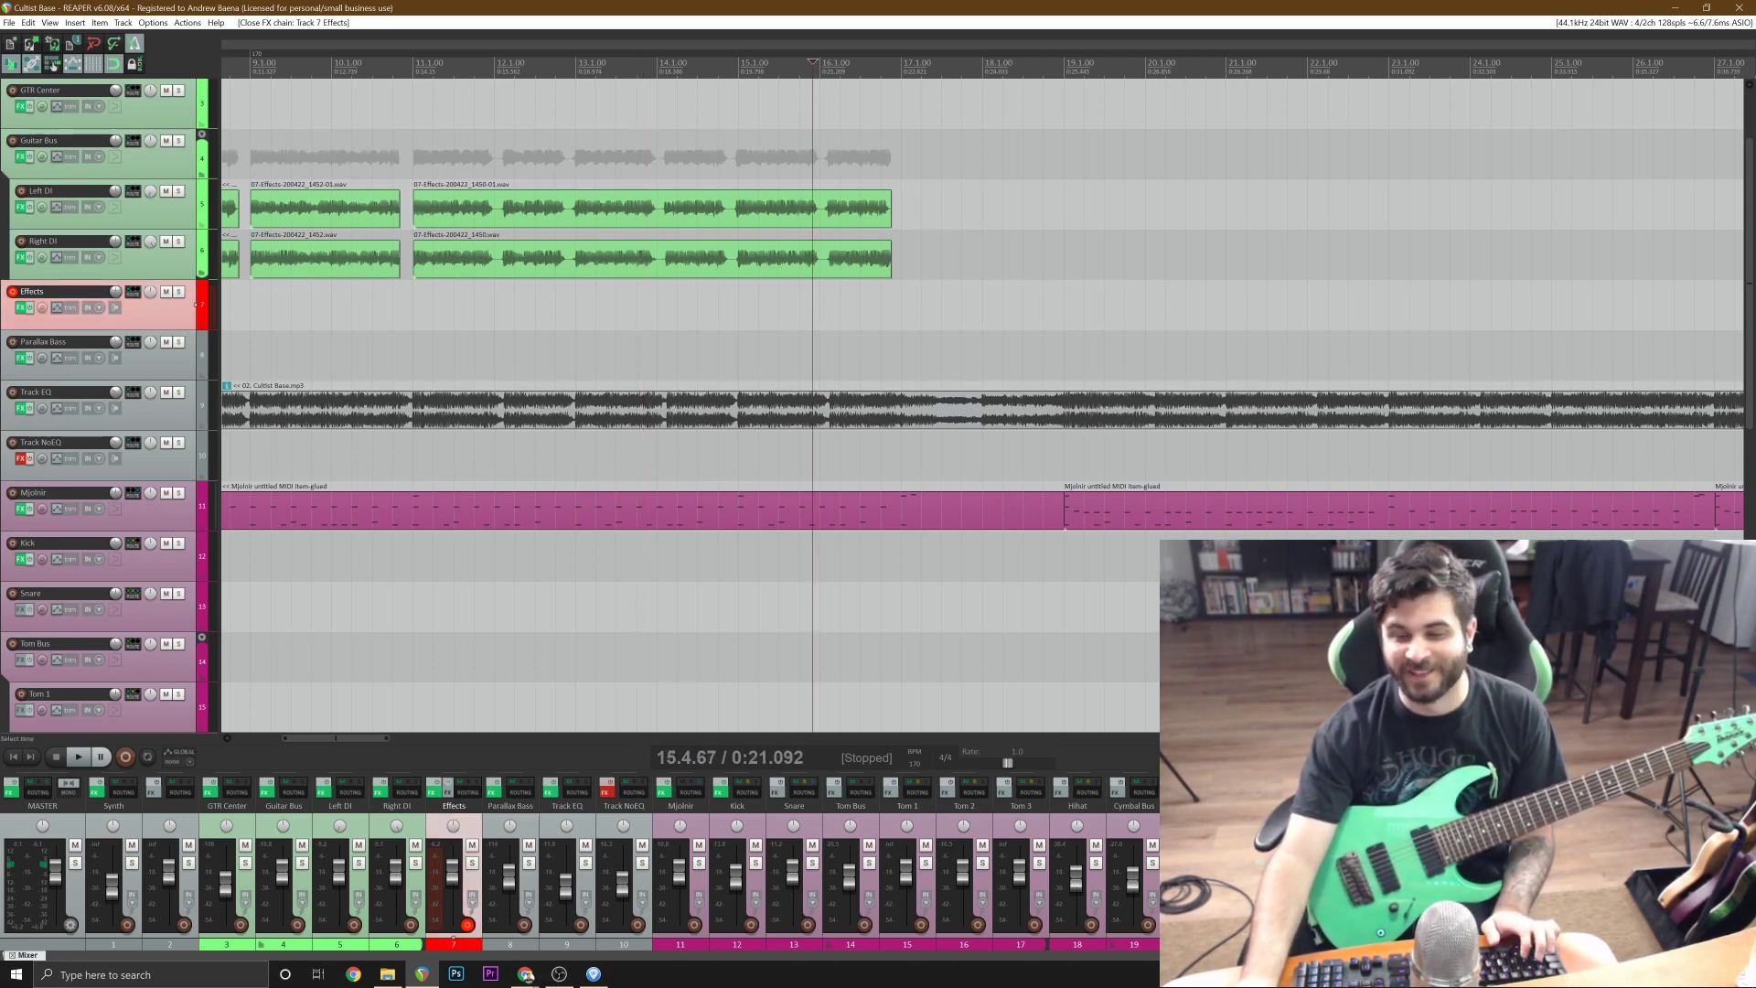
click(718, 320)
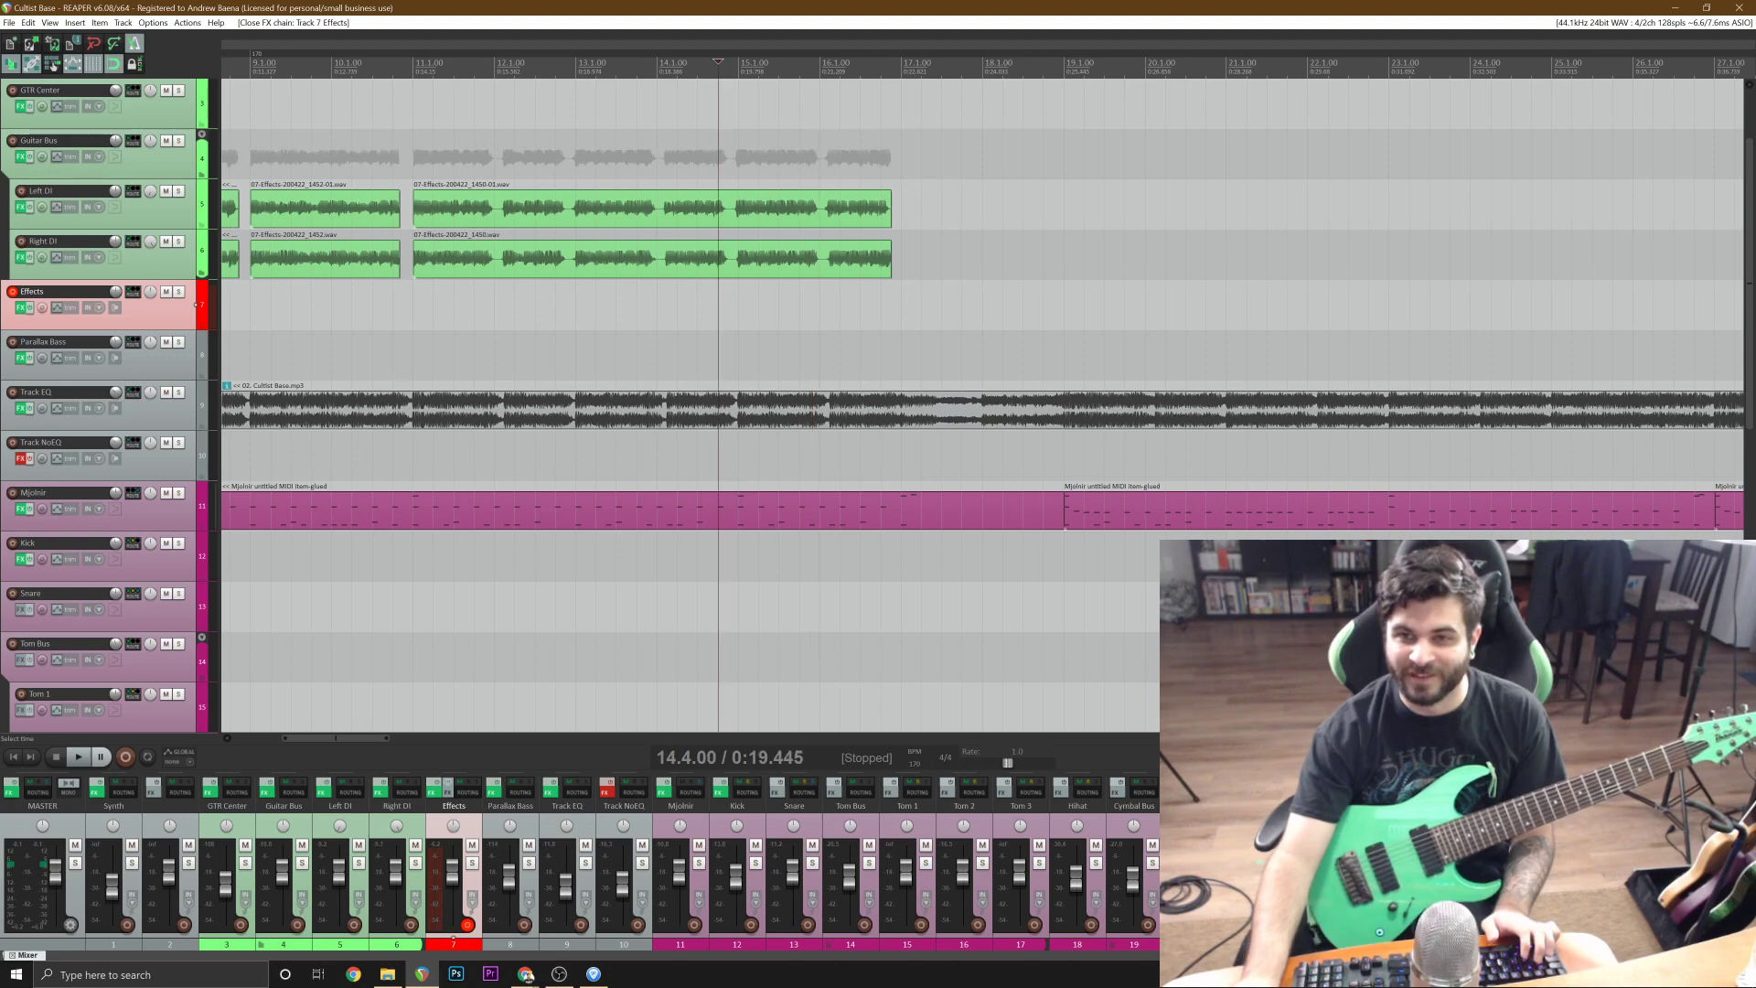
key(space)
key(ctrl+r)
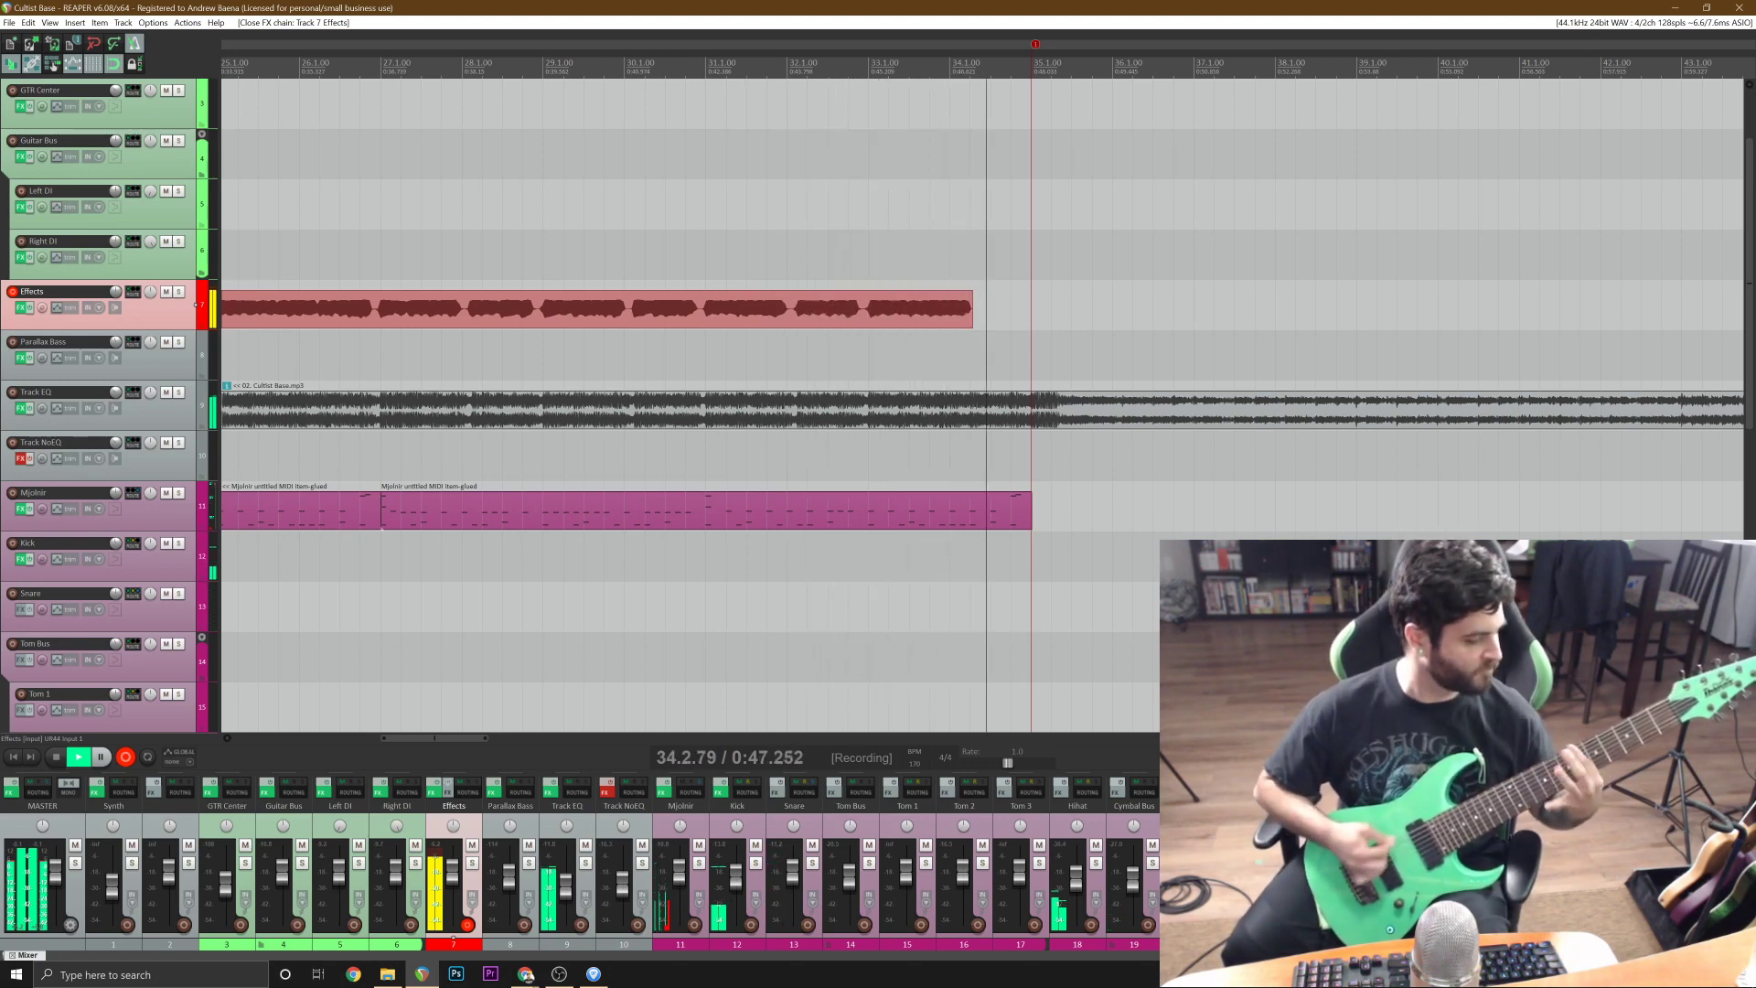
key(space)
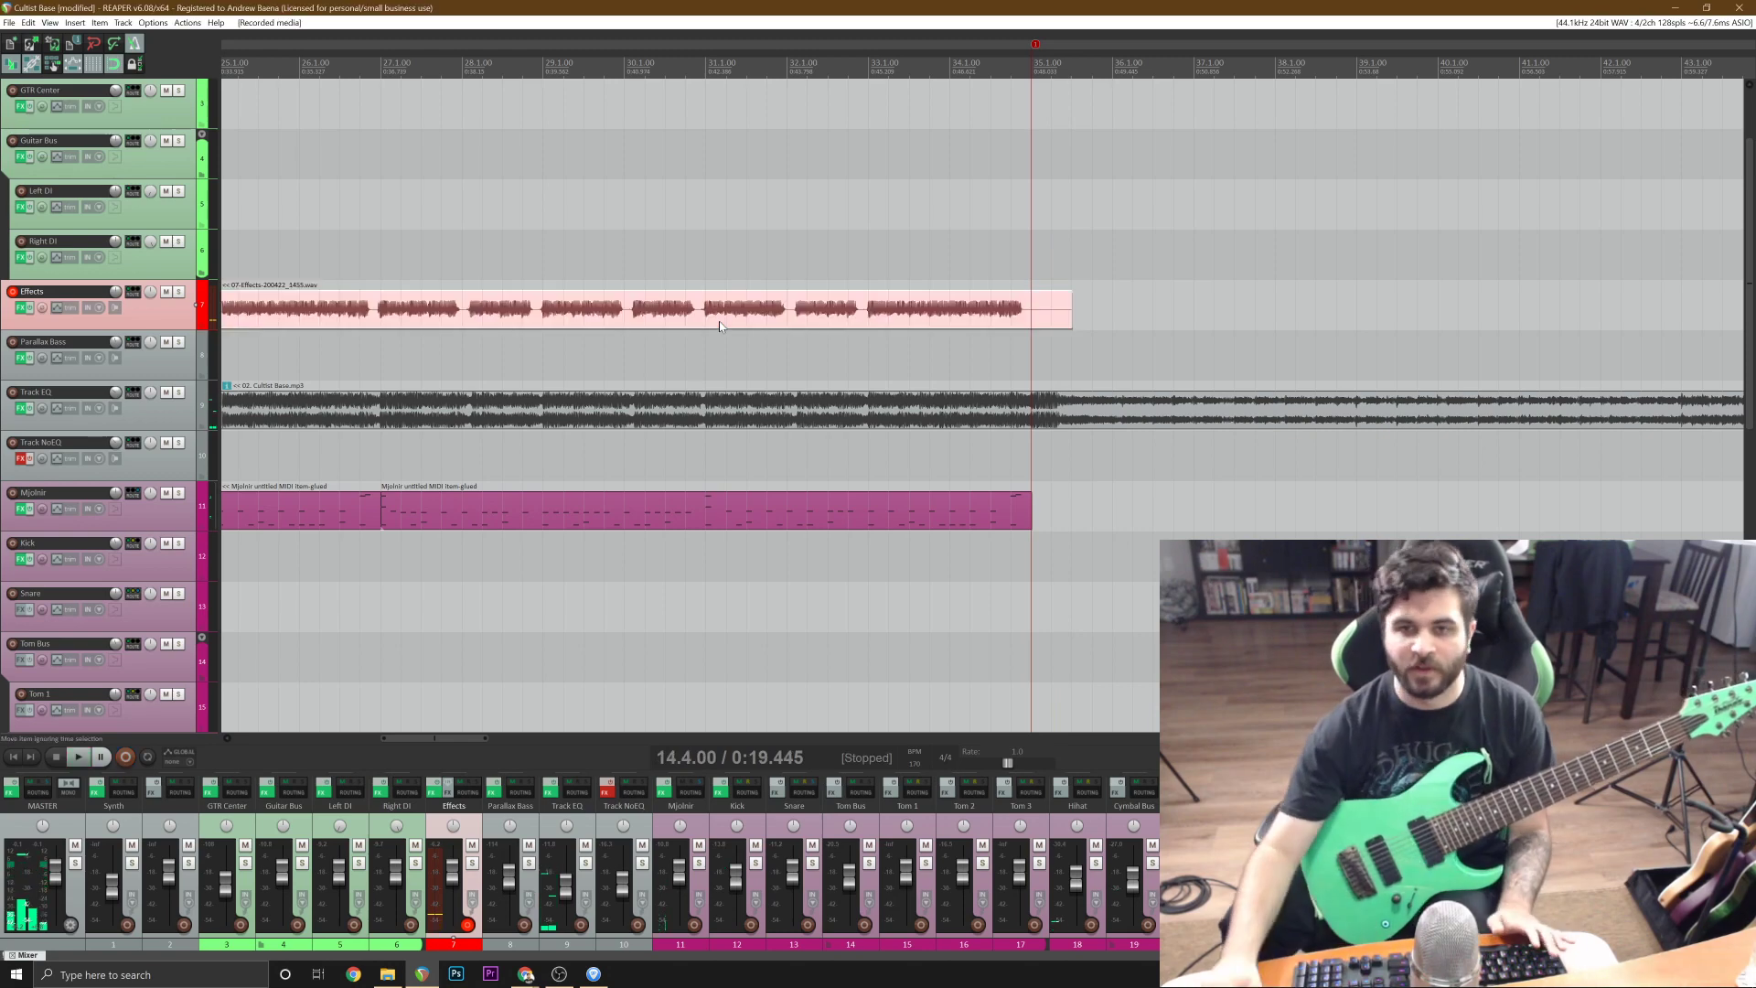
Split the new take at 19.1.00, delete its lead-in and move the remaining part to the Right DI track.
scroll(719, 322, down, 3)
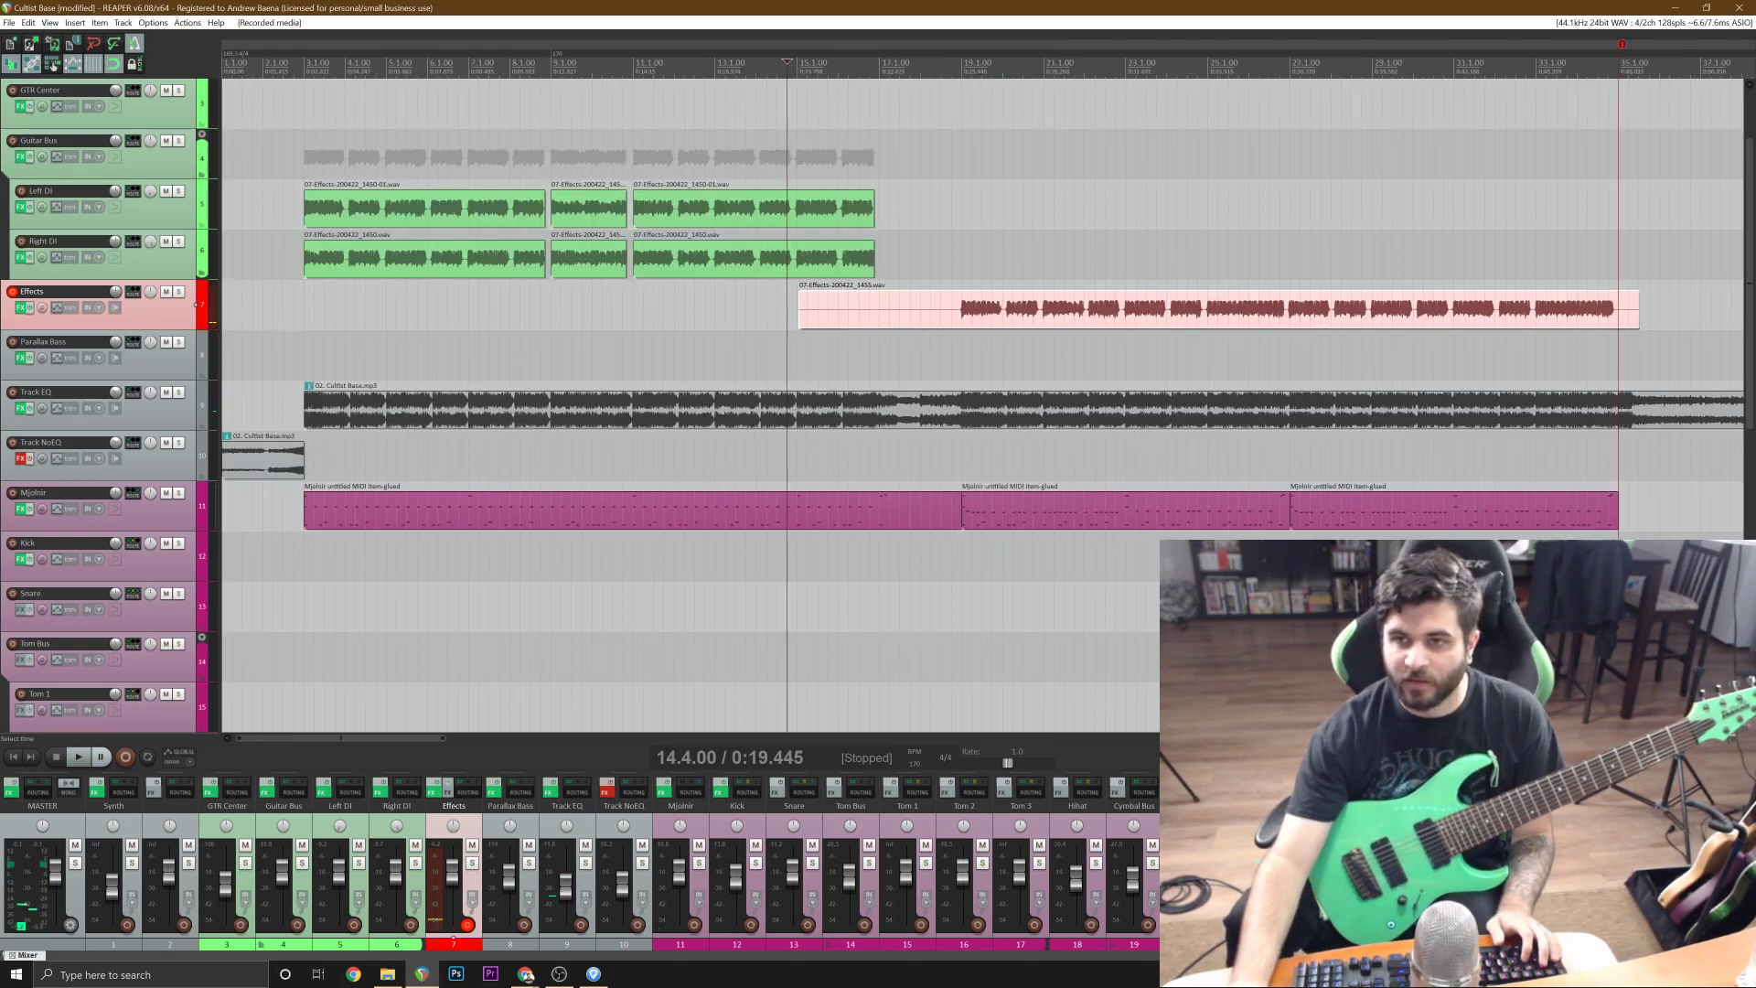
click(962, 312)
scroll(962, 311, up, 3)
key(s)
click(903, 312)
key(Delete)
drag(1018, 307, 1017, 266)
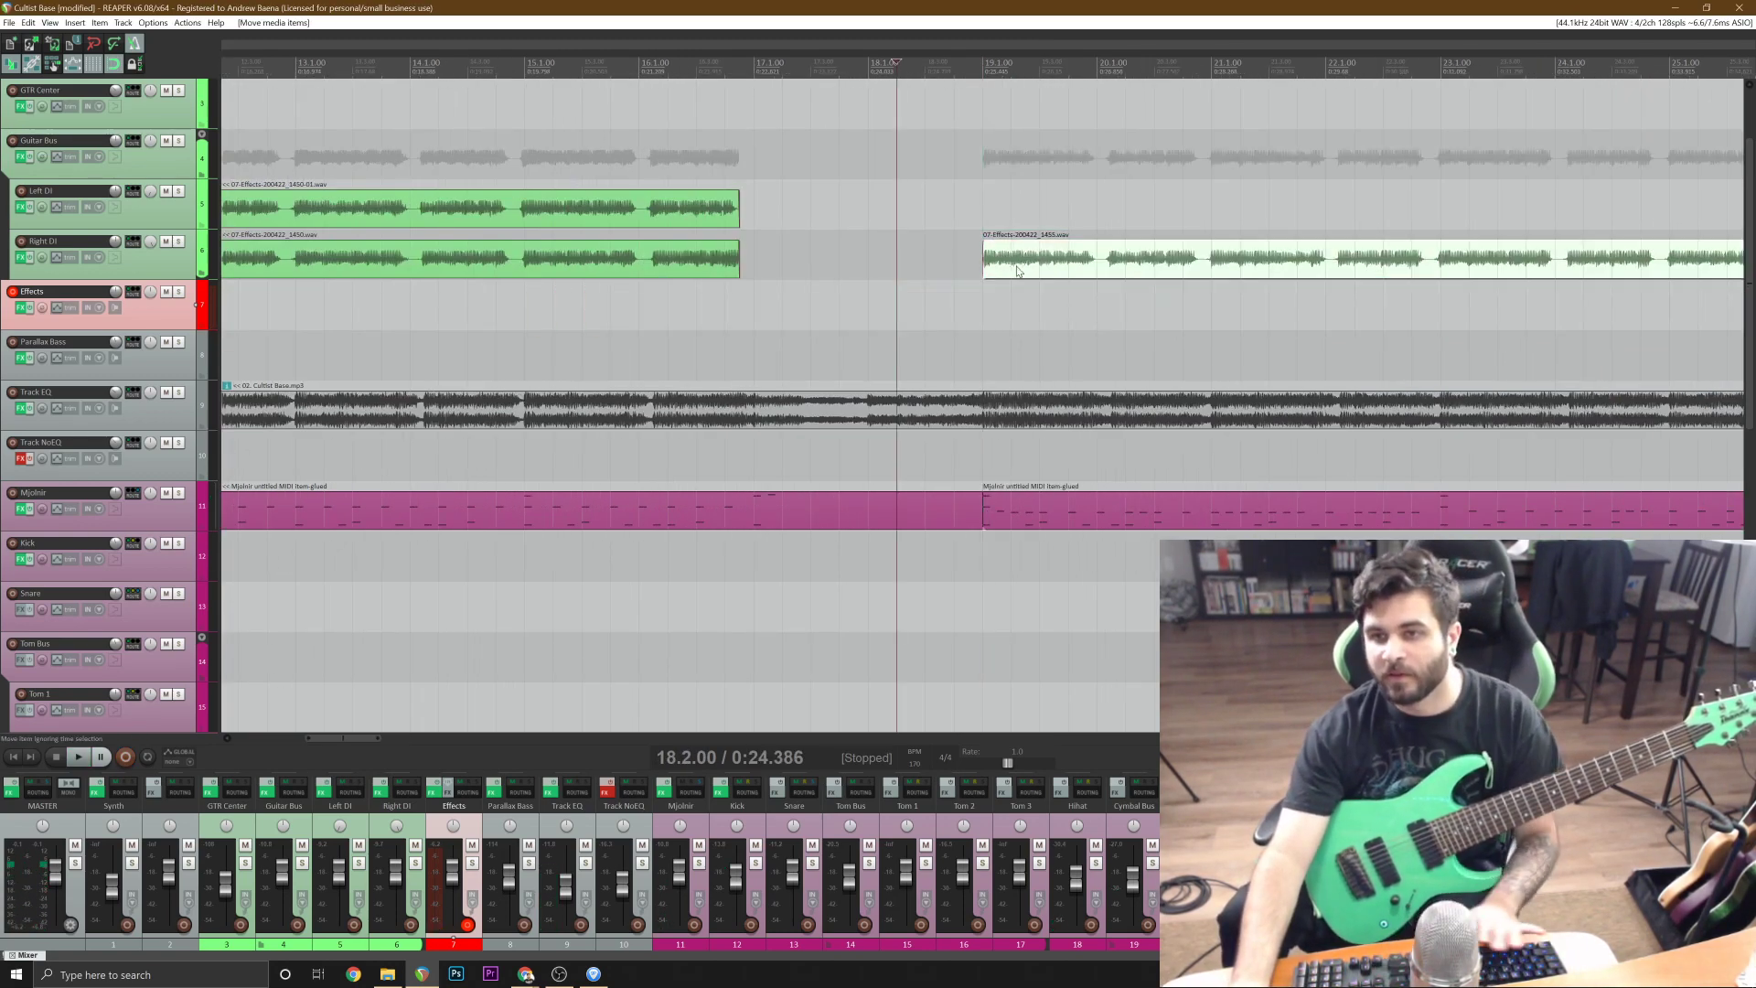
Trim the tail of the Right DI take at 35.1.00.
scroll(1017, 268, down, 3)
click(1579, 264)
scroll(1579, 264, up, 6)
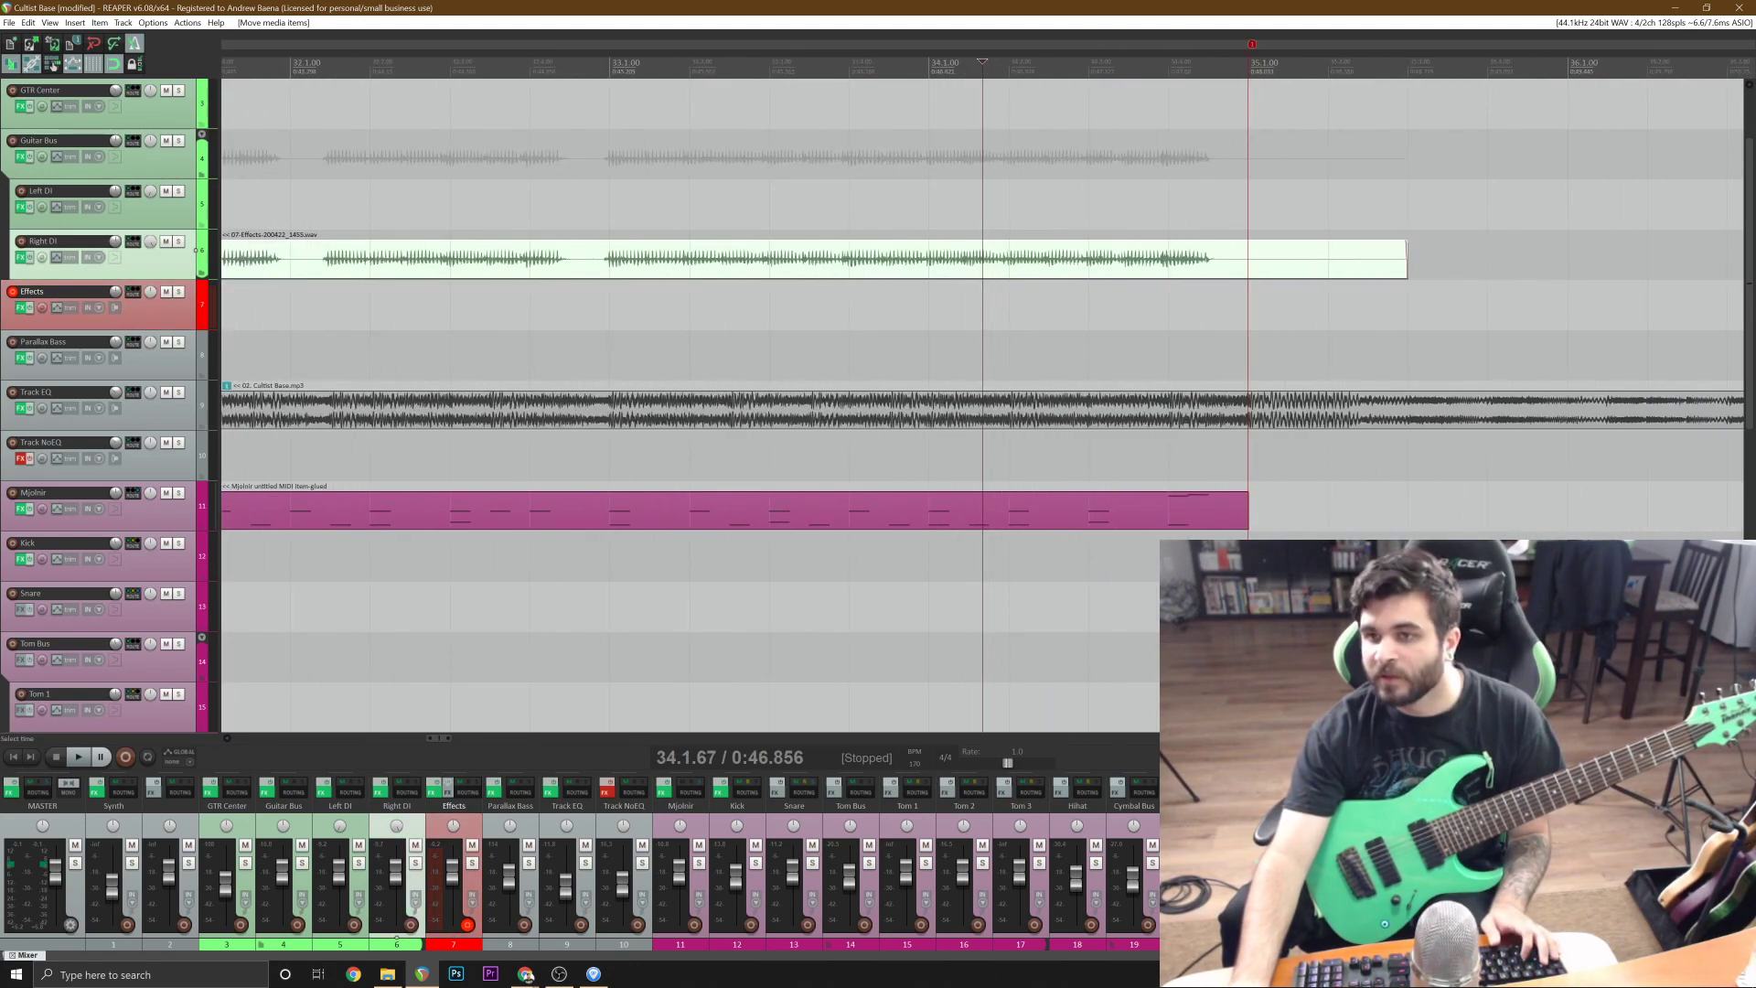
click(1251, 266)
key(s)
scroll(1252, 266, down, 6)
key(Delete)
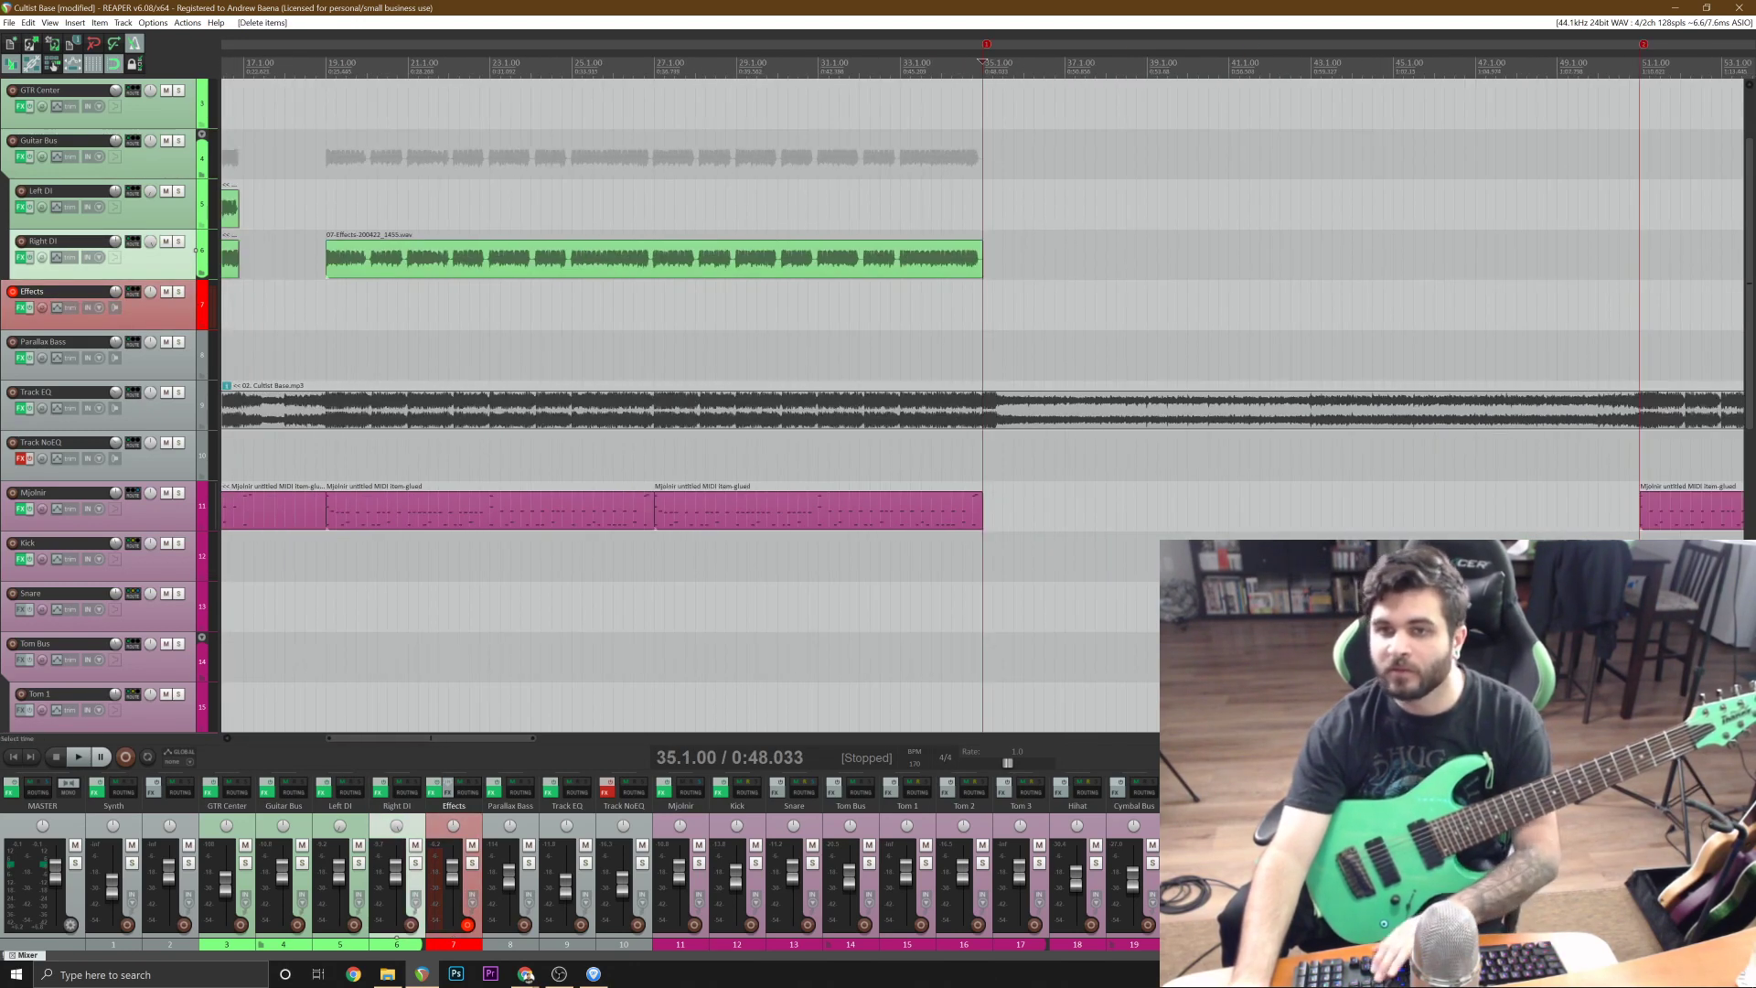
Record the doubling guitar take on the Effects track from 16.4.00 until just past bar 35.
click(332, 307)
scroll(332, 306, up, 3)
click(706, 306)
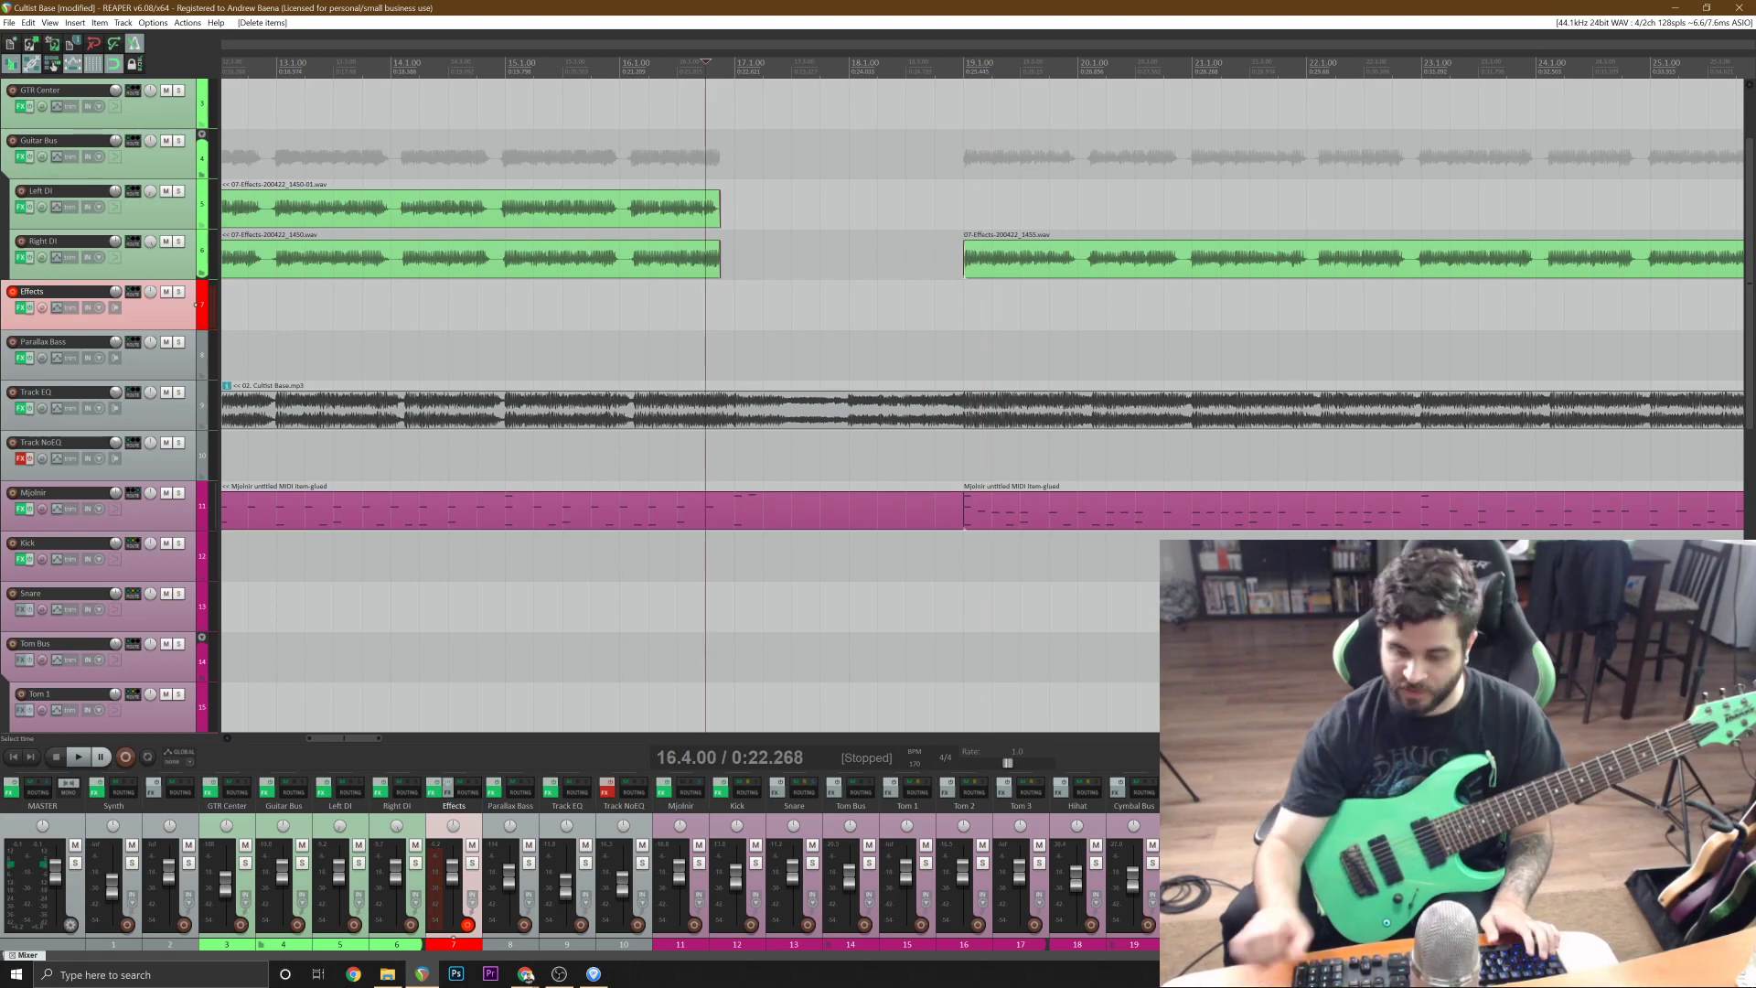
key(ctrl+r)
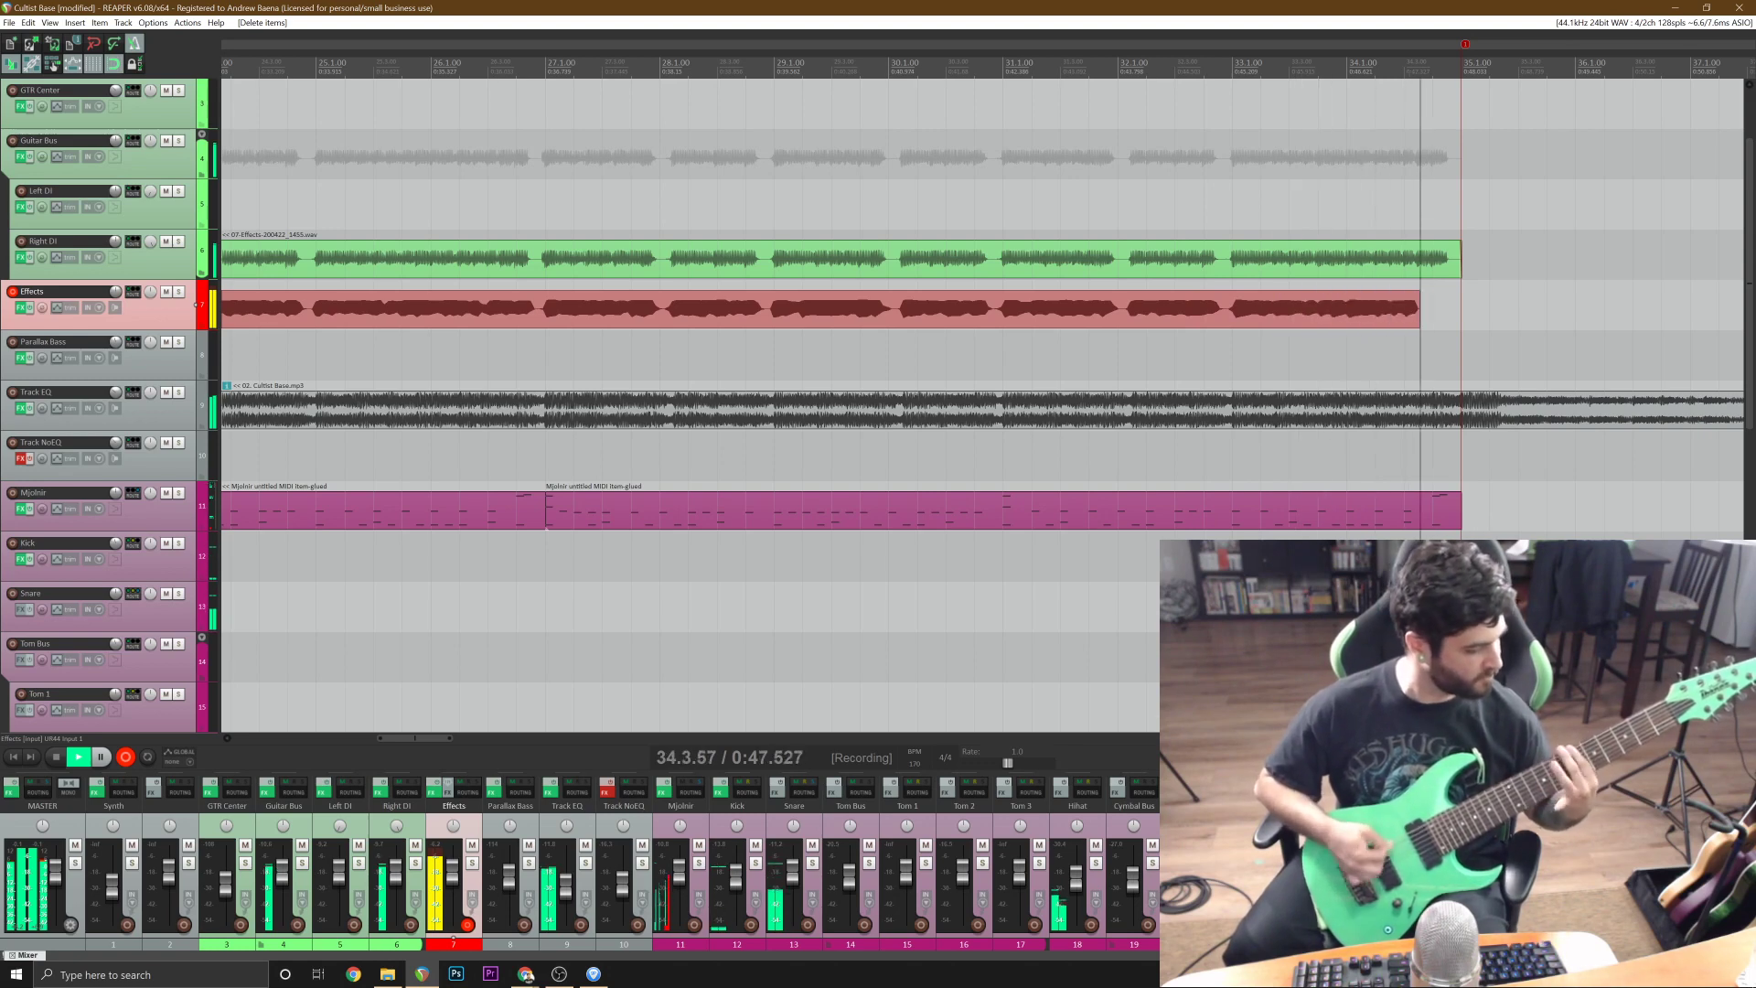
key(space)
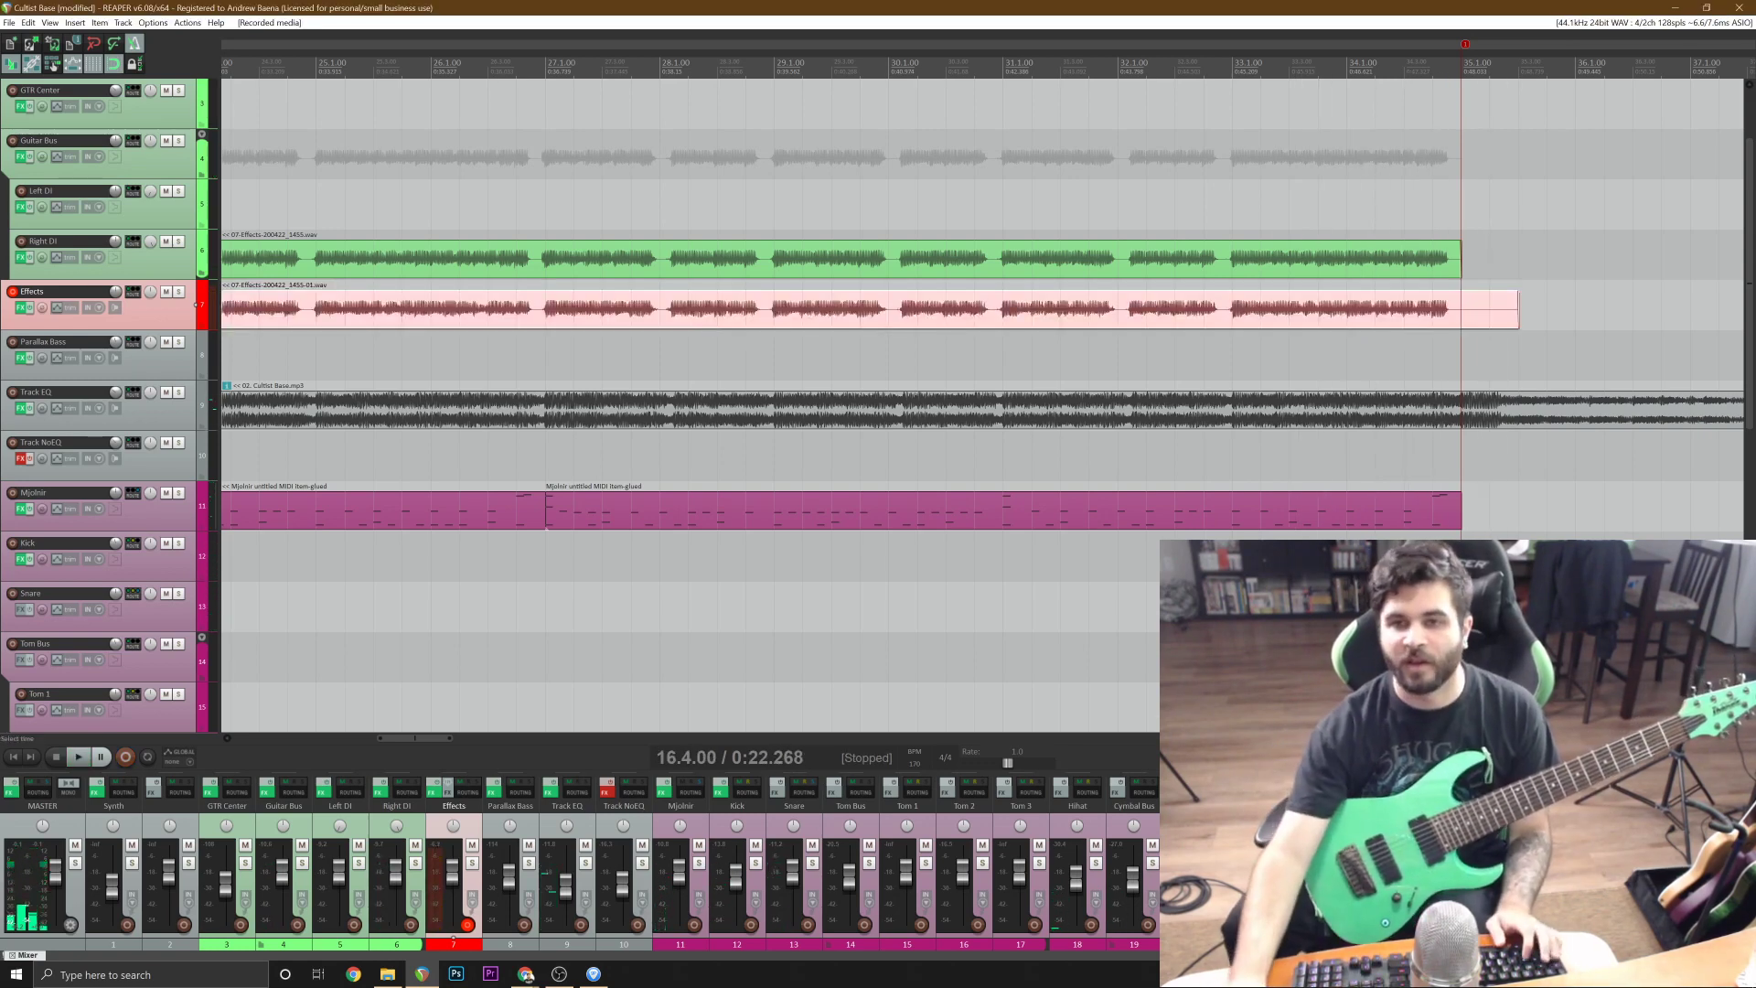
Cut the doubling take at 19.1.00, delete the silent lead-in and move the rest to the Left DI track.
click(1170, 316)
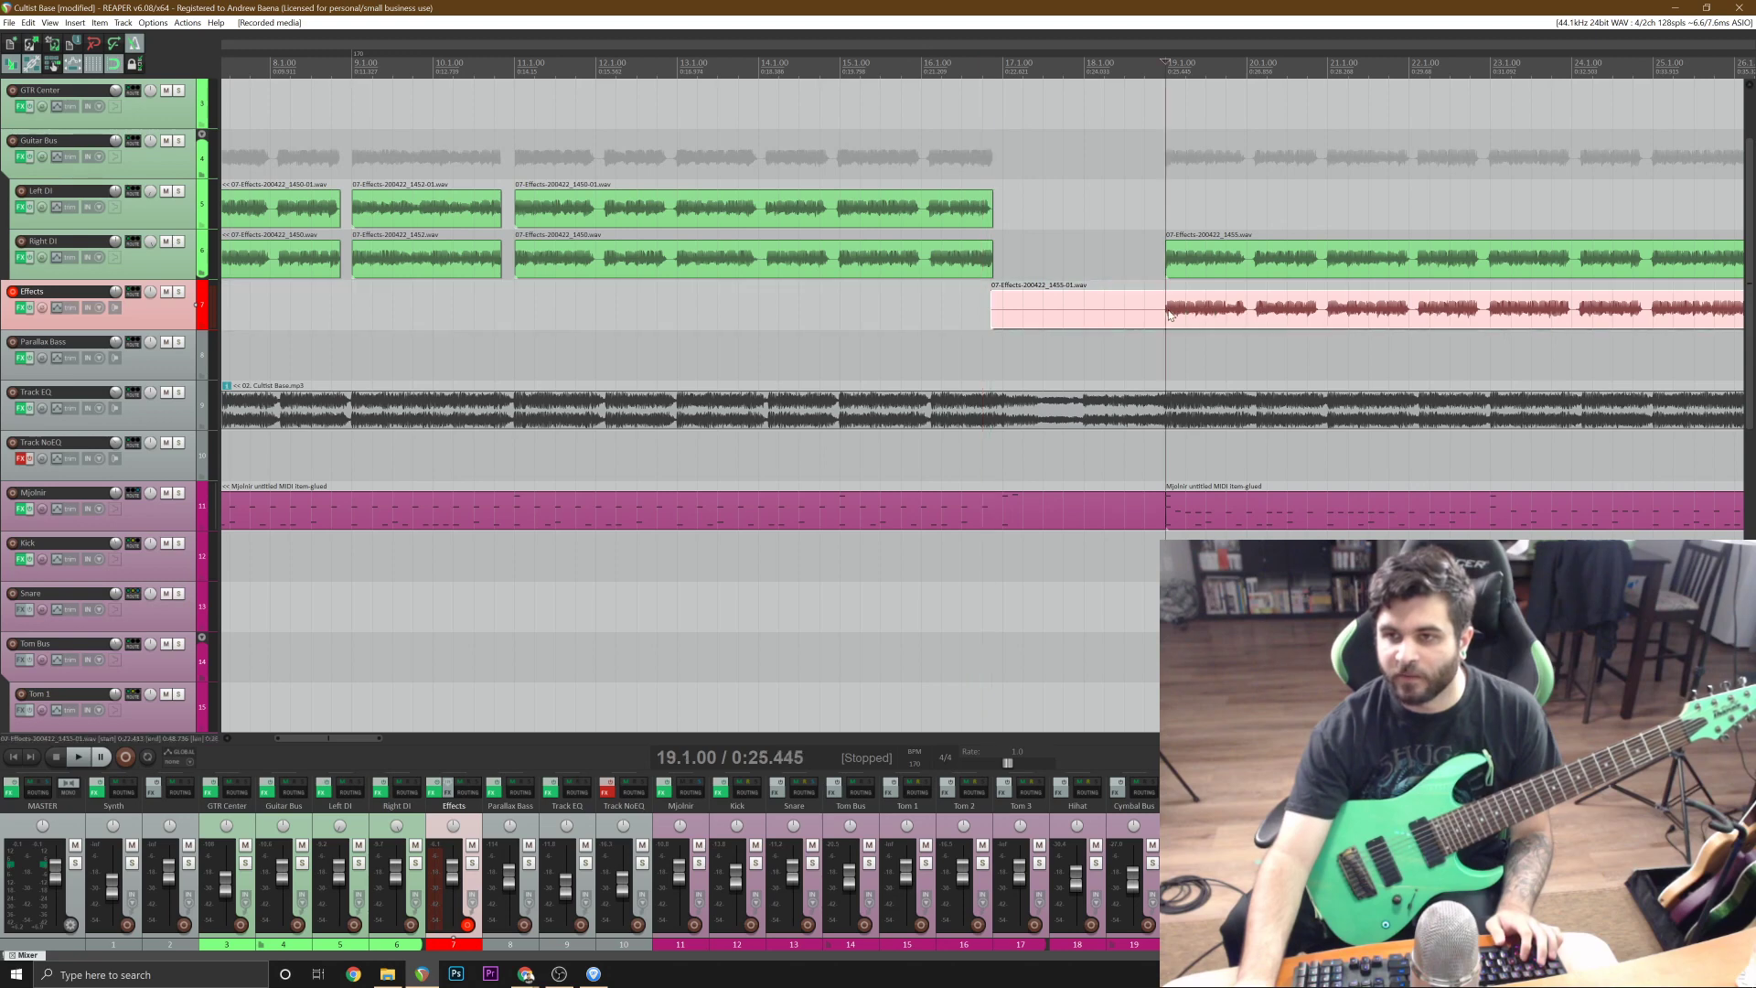
key(s)
click(1133, 319)
key(Delete)
drag(1202, 316, 1204, 217)
Trim the tail of the Left DI take at 35.1.00.
scroll(1204, 217, down, 4)
key(ctrl+s)
click(1210, 218)
scroll(1079, 207, up, 5)
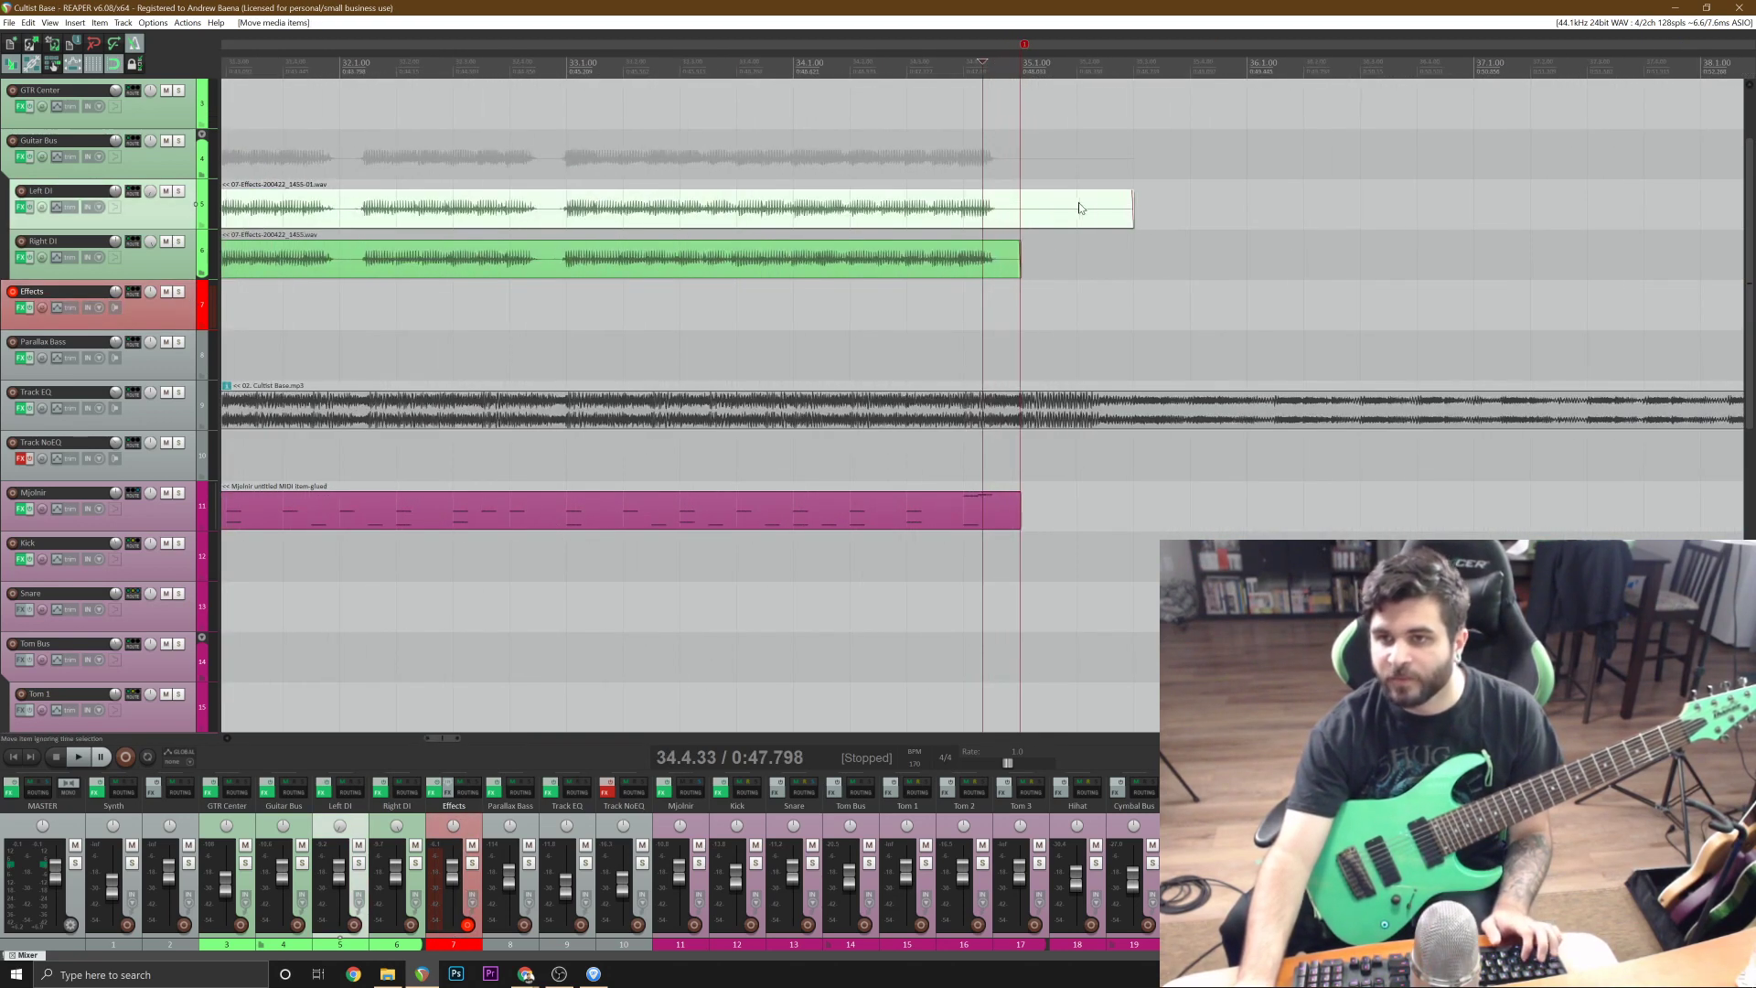
click(1027, 209)
key(s)
scroll(1027, 211, down, 5)
key(Delete)
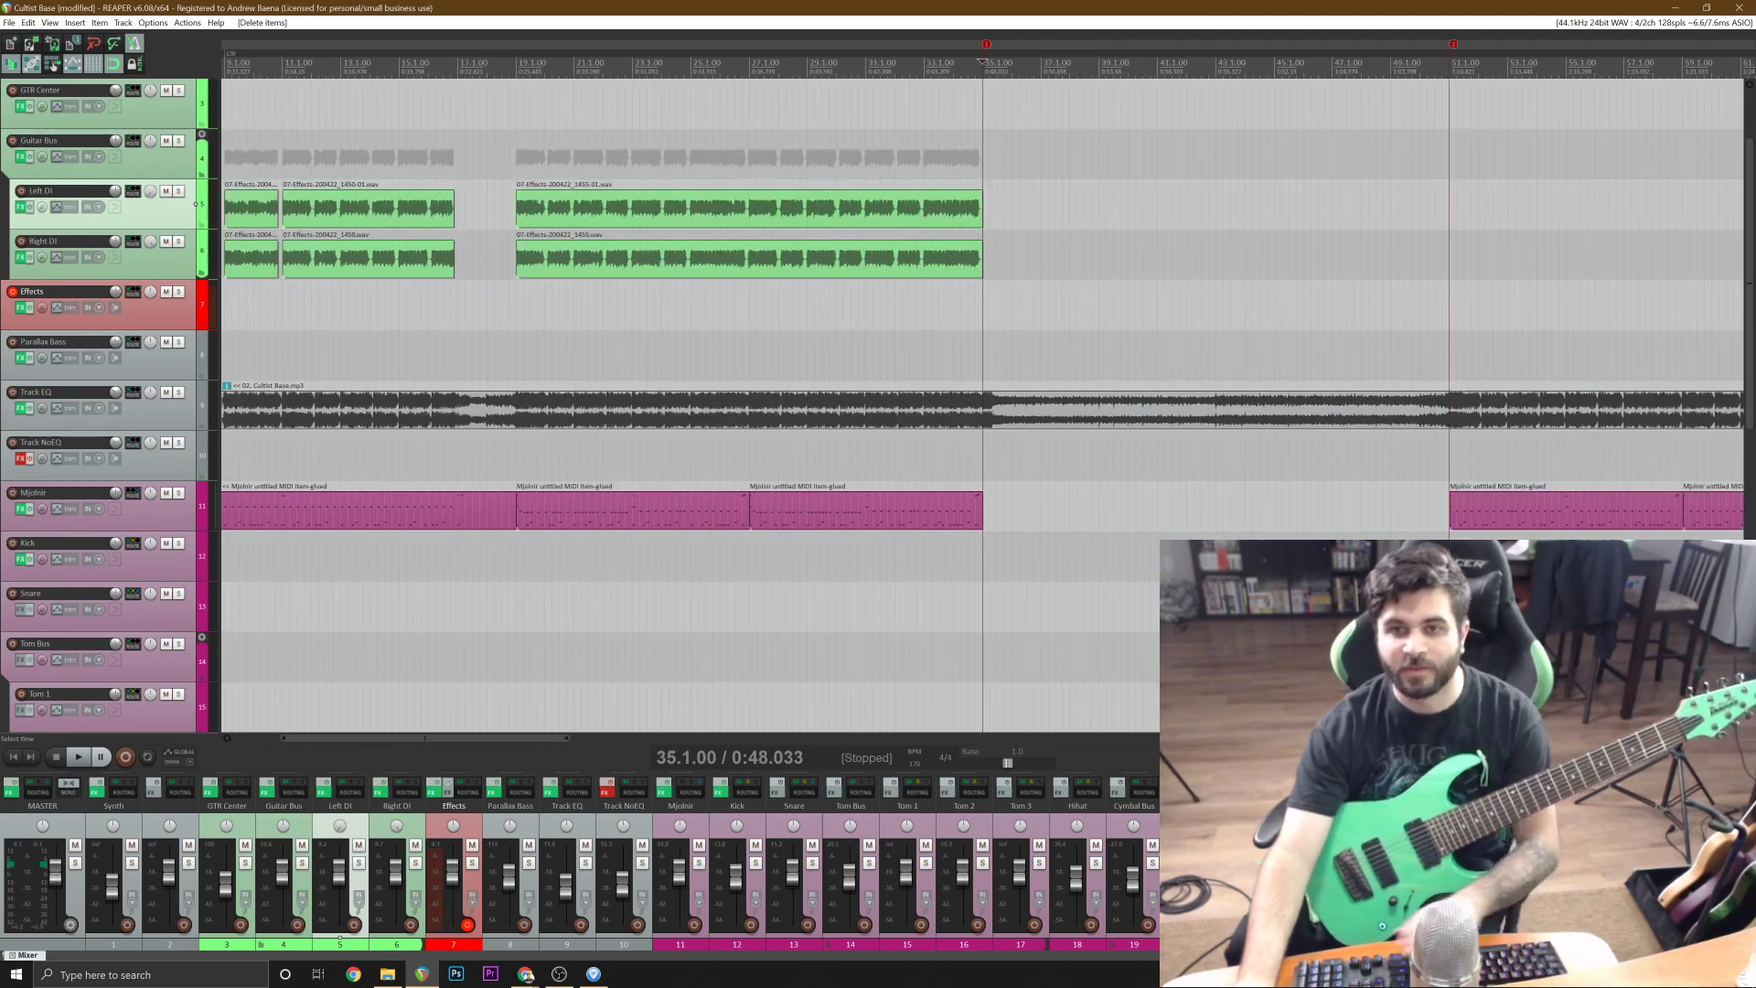
Save the project and place the edit cursor on the Effects track at 2.1.00.
scroll(1027, 211, down, 2)
key(ctrl+a)
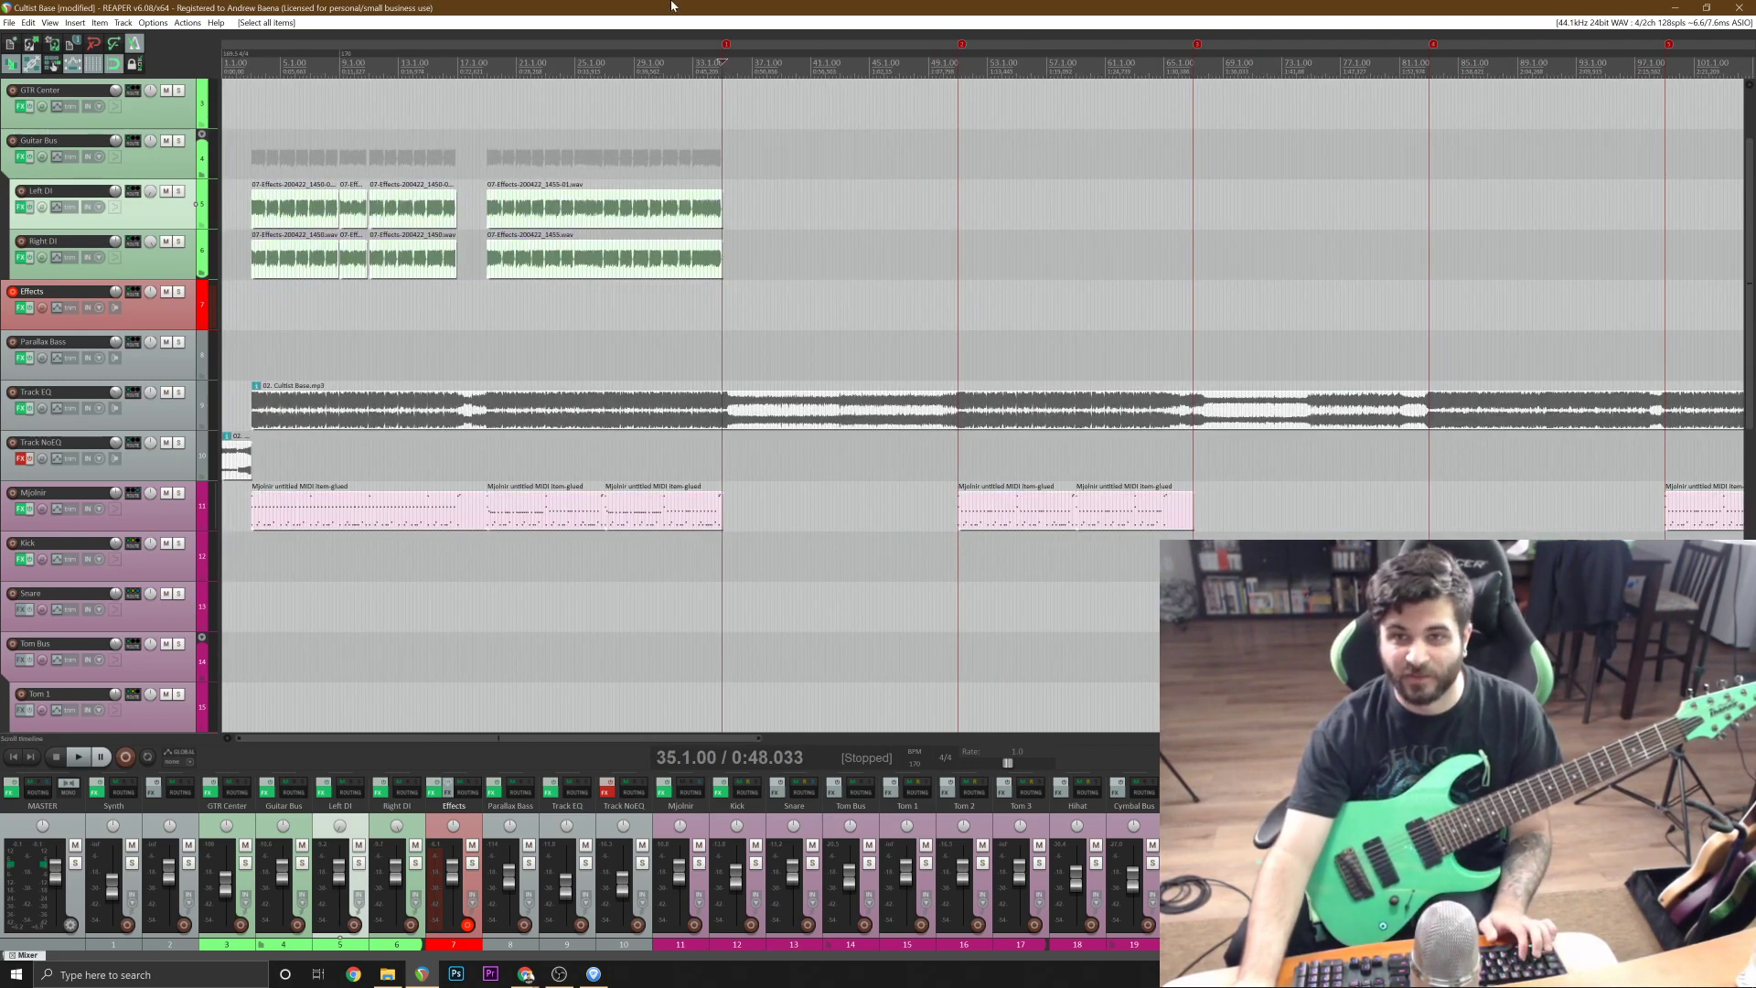
key(ctrl+s)
click(536, 358)
scroll(250, 307, up, 2)
click(252, 306)
scroll(252, 306, up, 3)
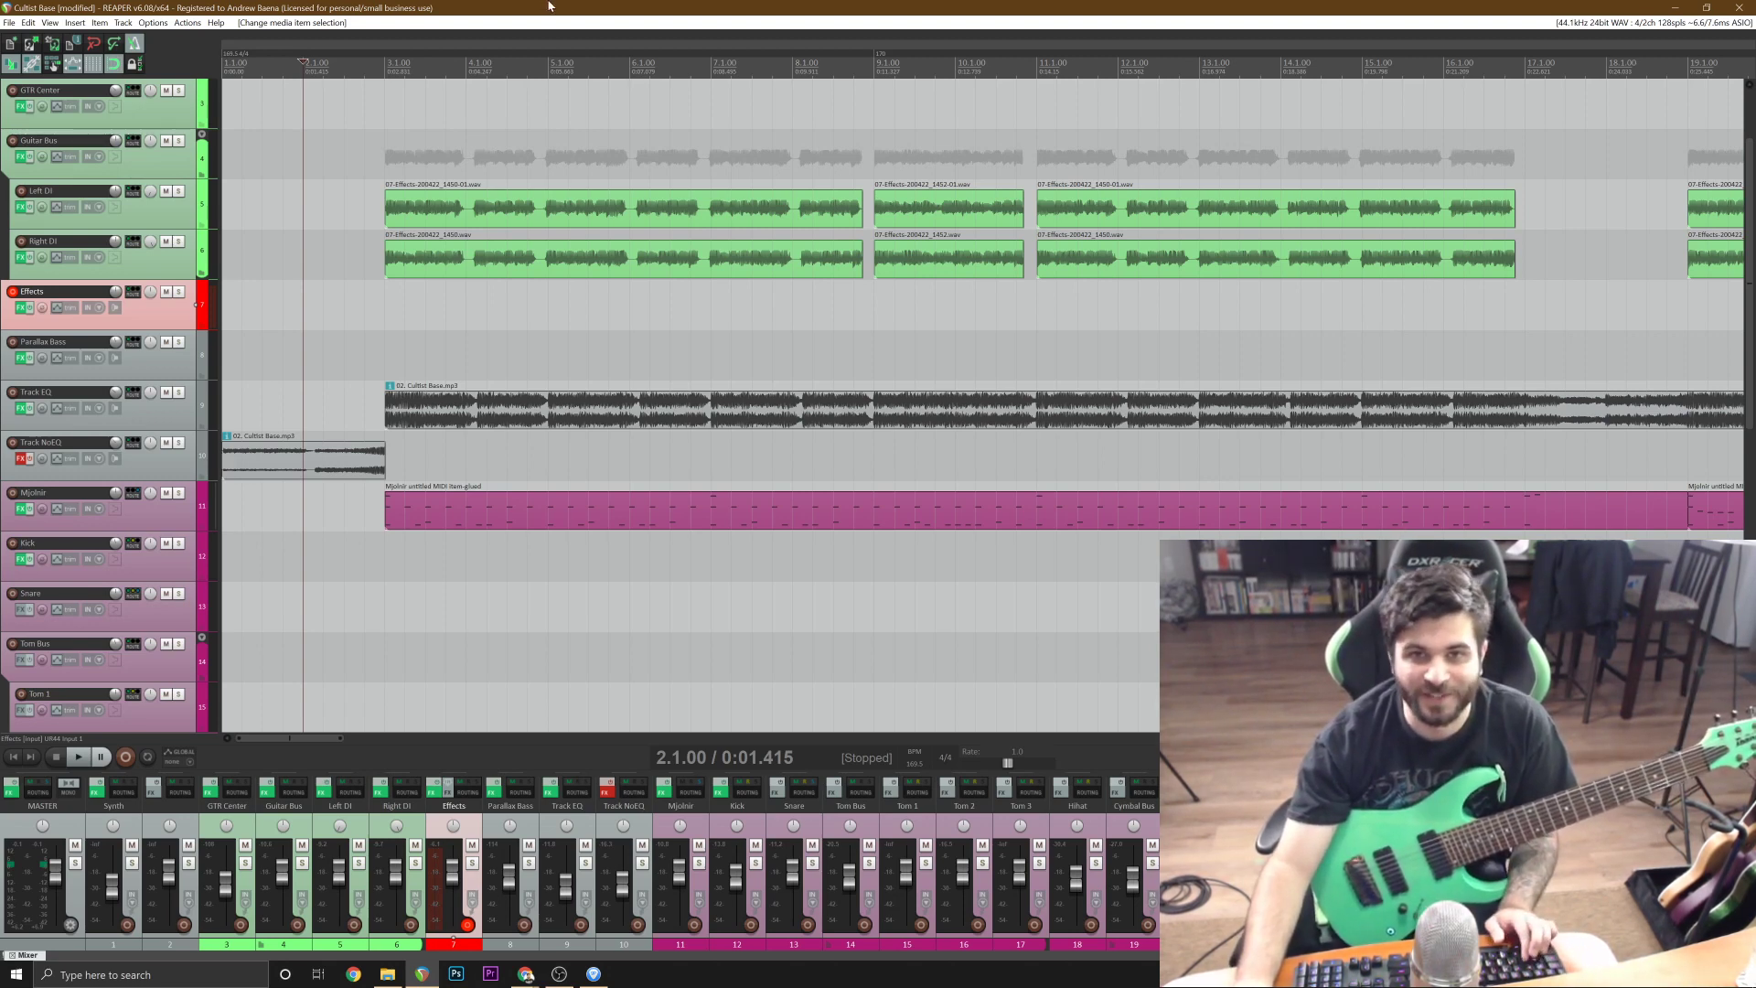
key(ctrl+s)
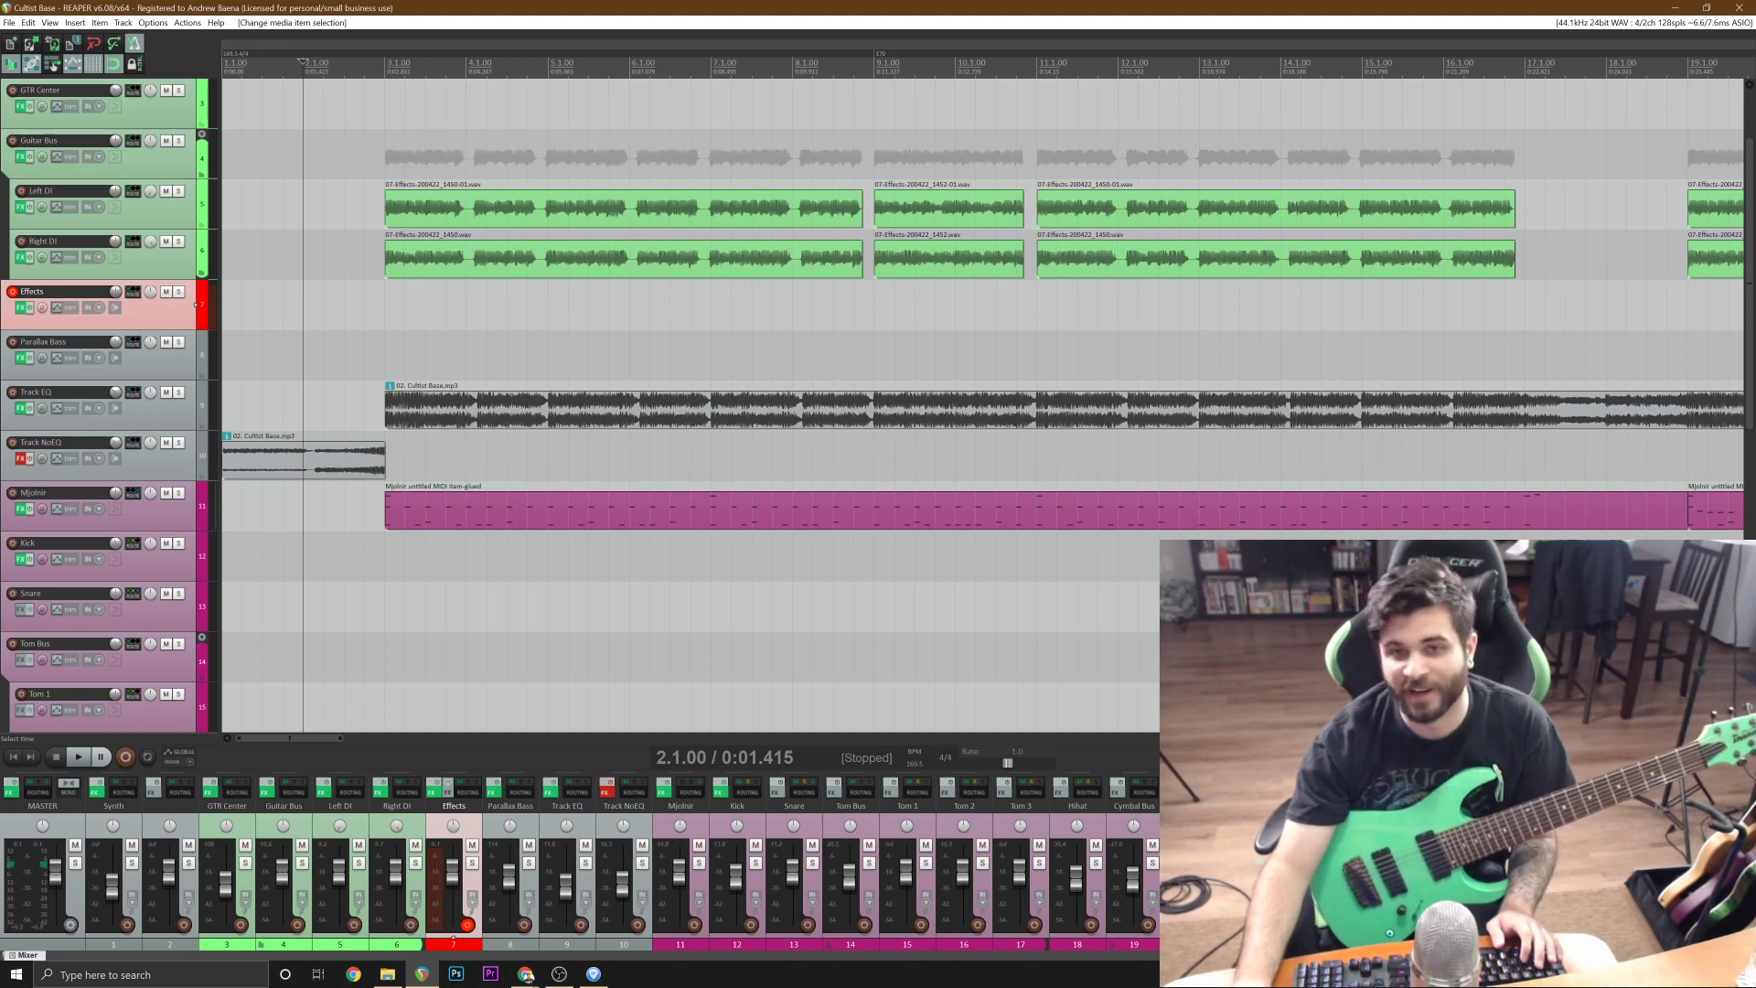
Cut the silent ends off both the Left DI and Right DI takes at 34.4.58 and save the project.
scroll(702, 388, down, 4)
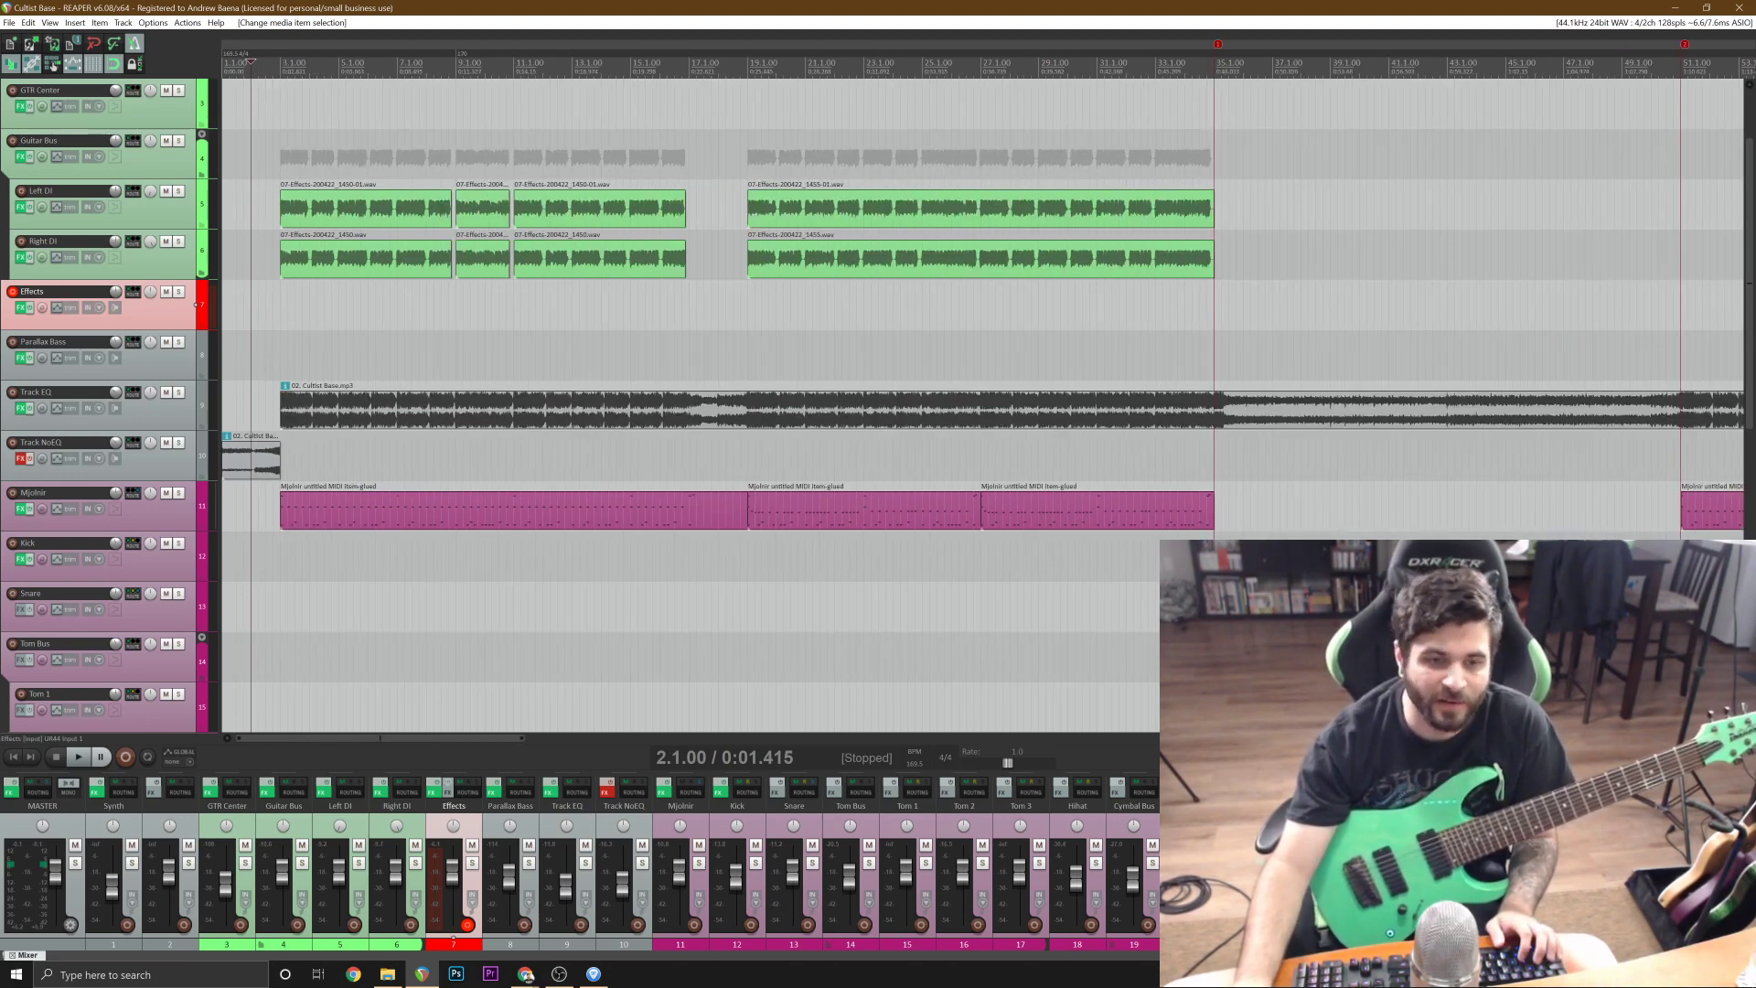
click(1102, 331)
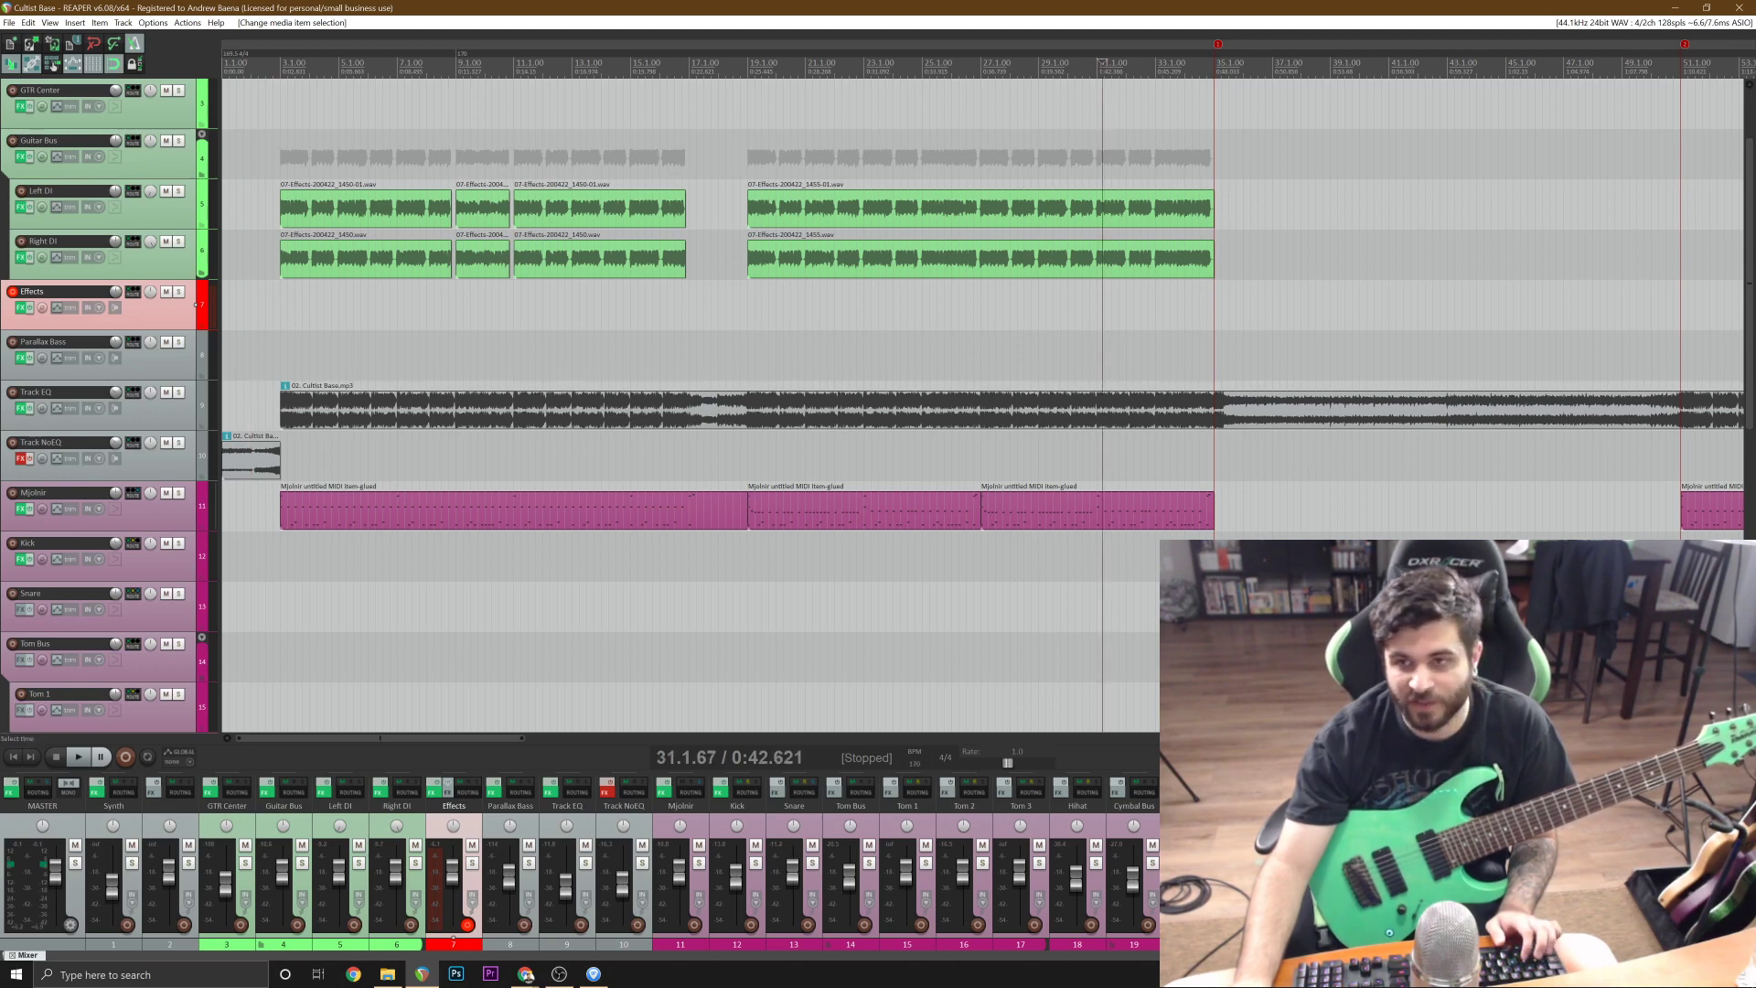
click(1204, 274)
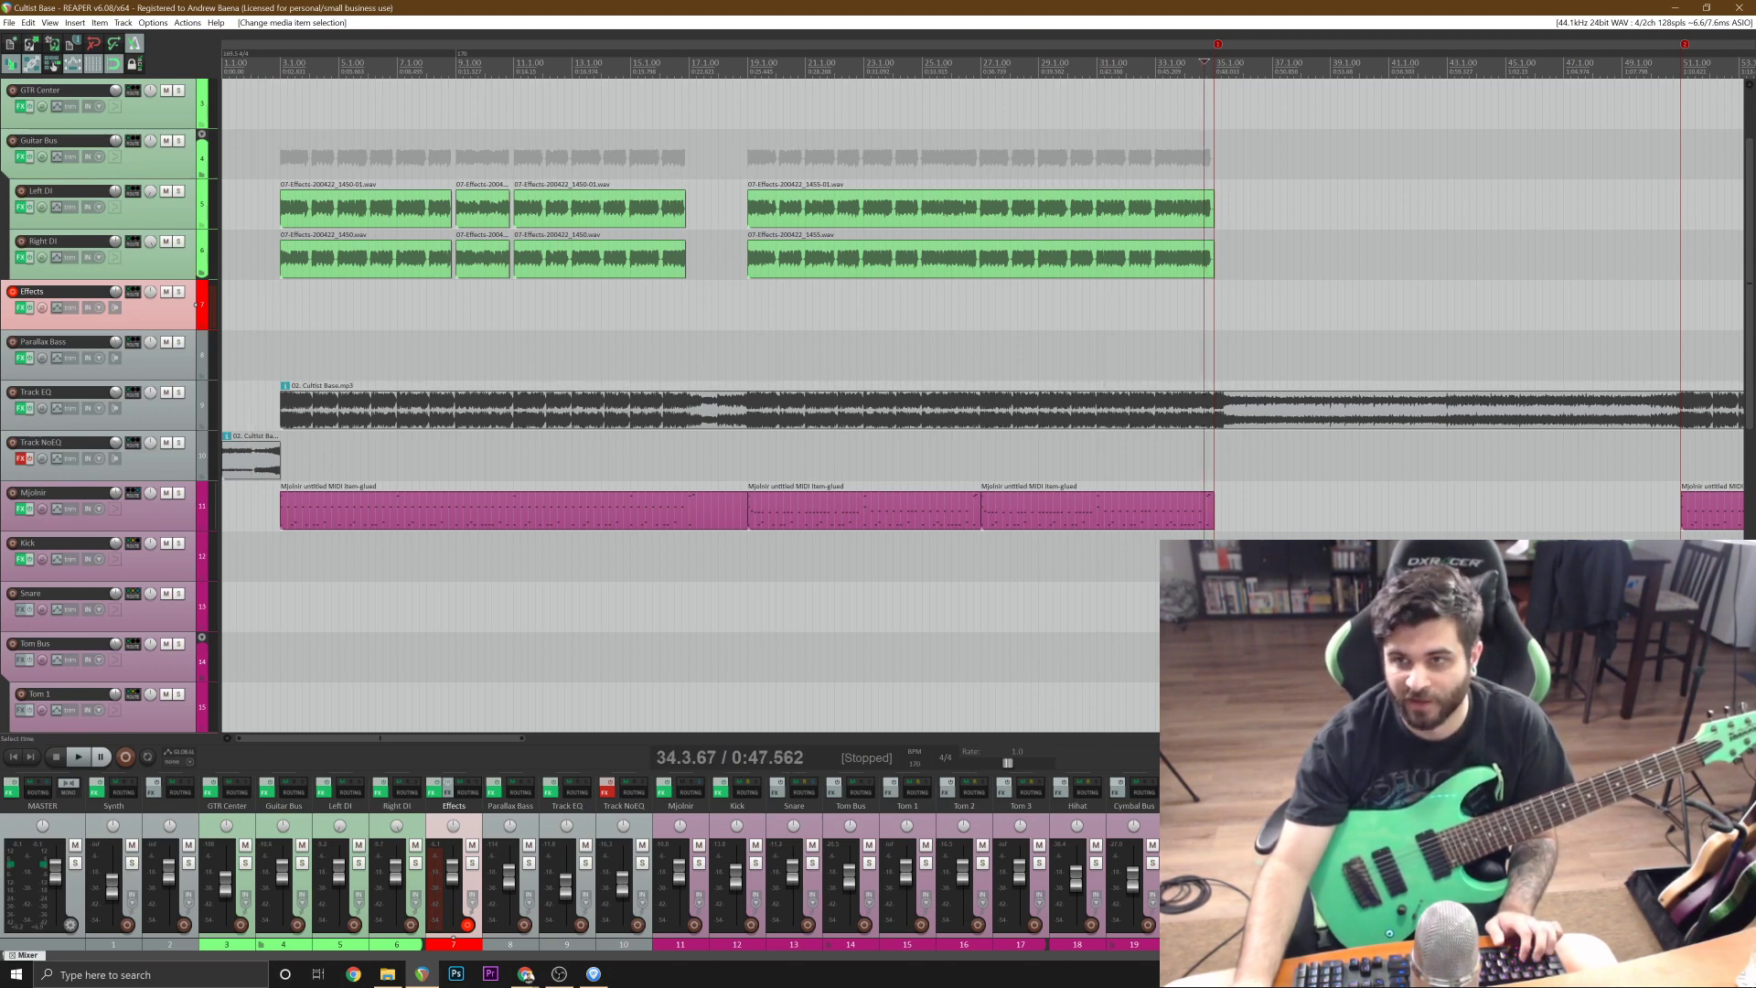
scroll(1184, 276, up, 8)
click(1128, 261)
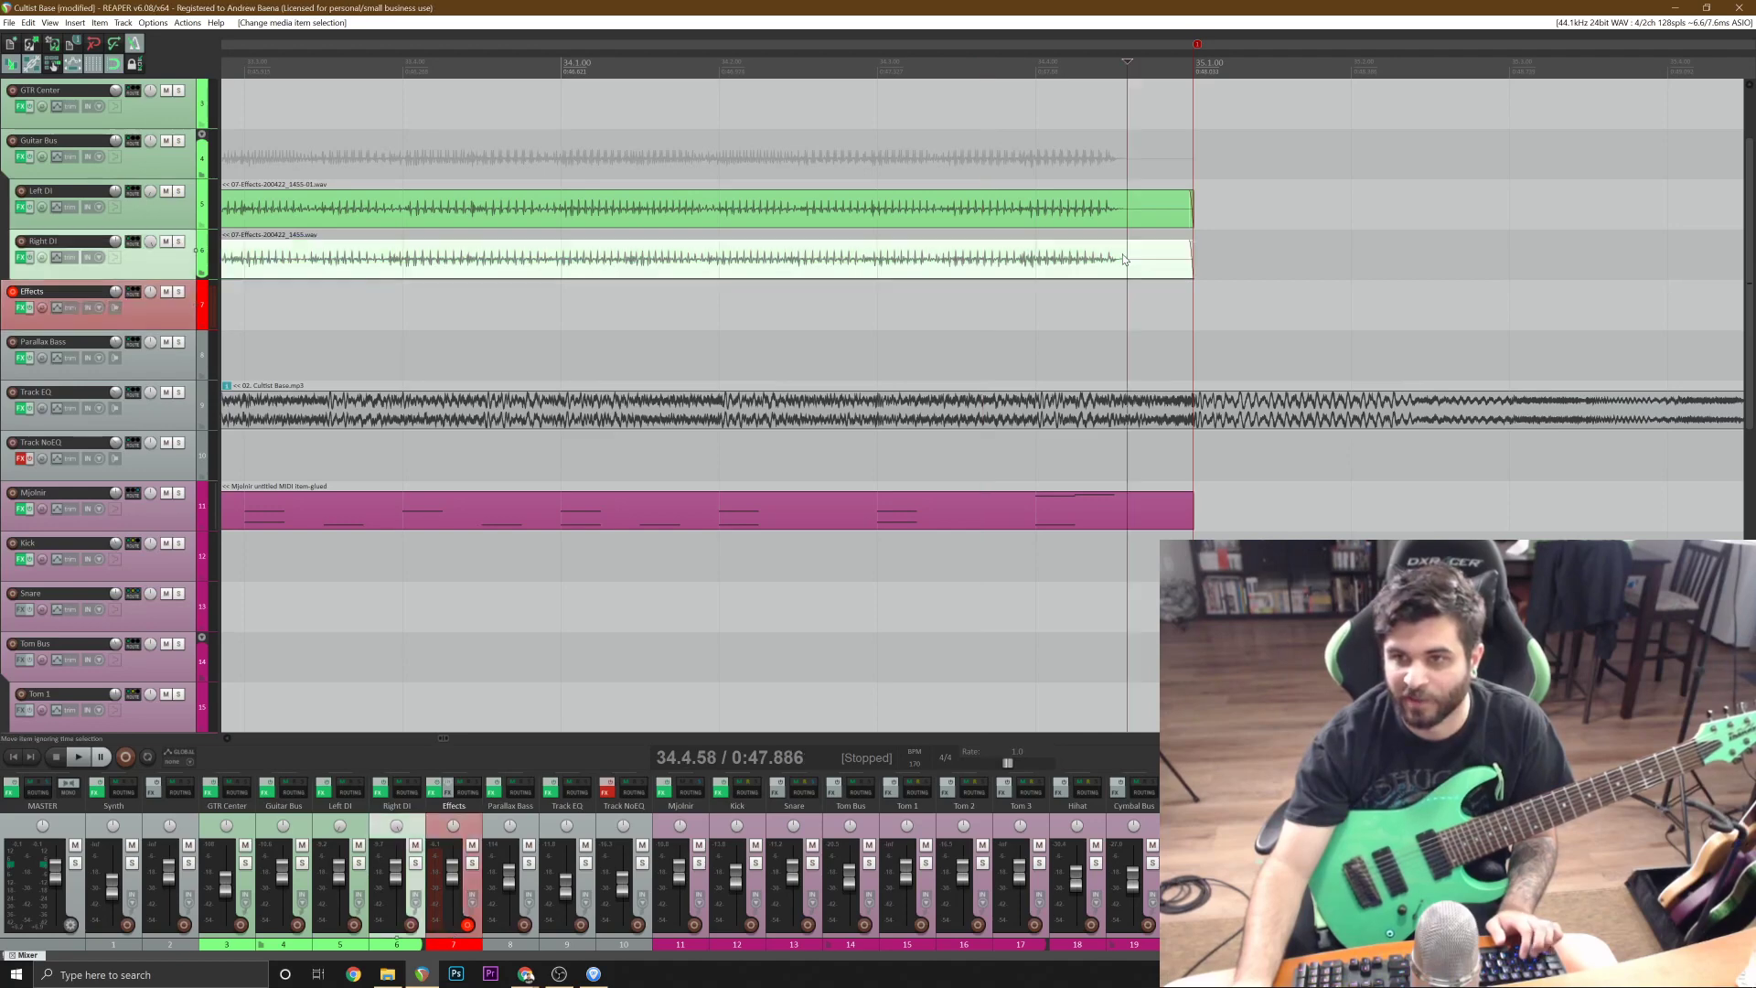
ctrl+click(1148, 213)
key(s)
scroll(1148, 213, down, 7)
key(Delete)
scroll(988, 366, down, 6)
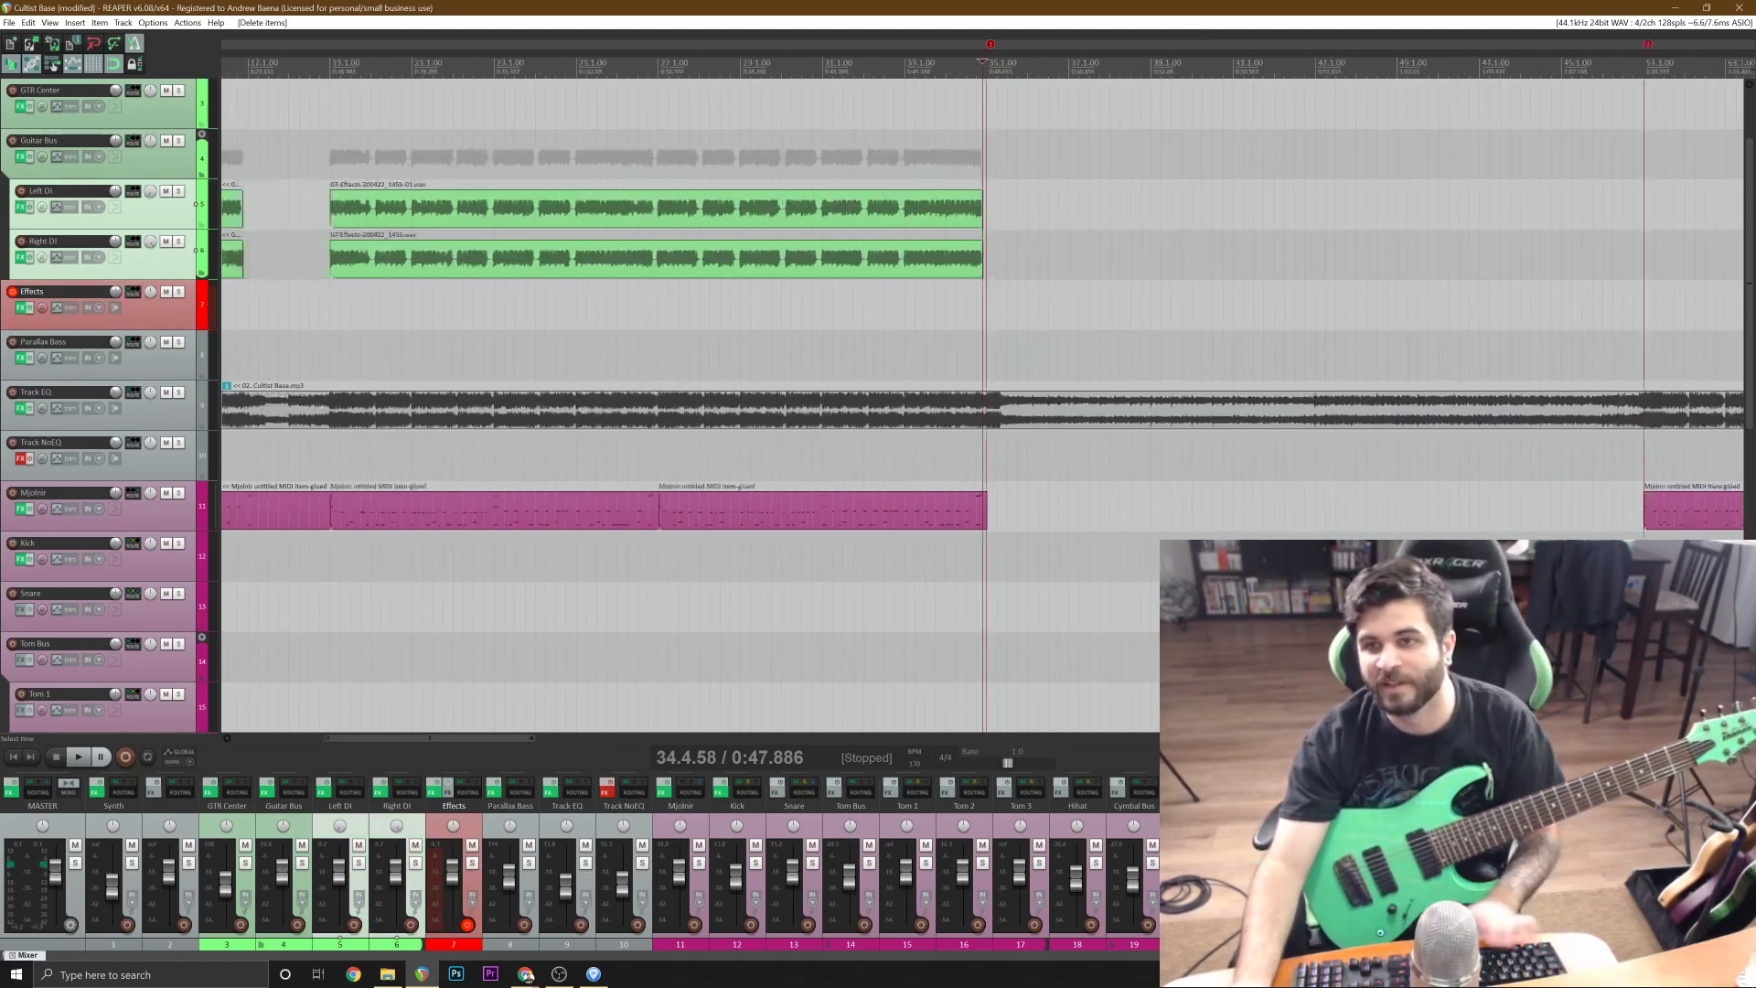
key(ctrl+s)
Play the reference track just before bar 51 to check where the repeated section begins.
click(958, 289)
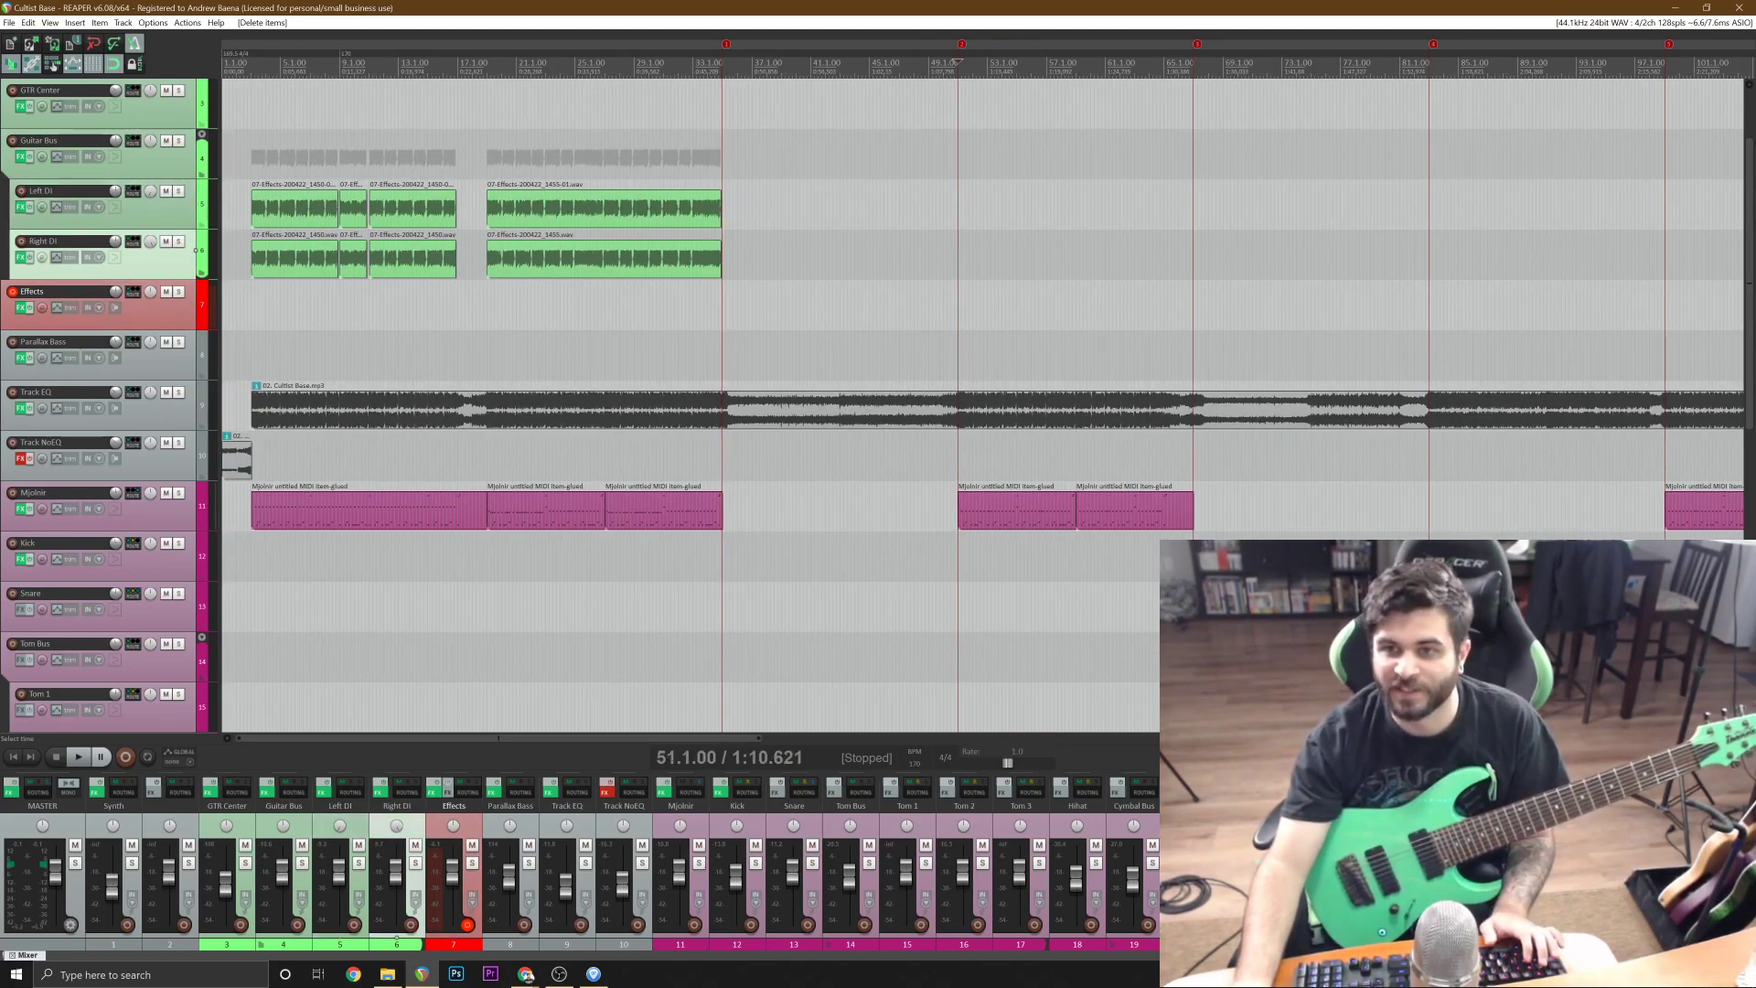
scroll(956, 289, up, 8)
scroll(957, 289, down, 7)
key(space)
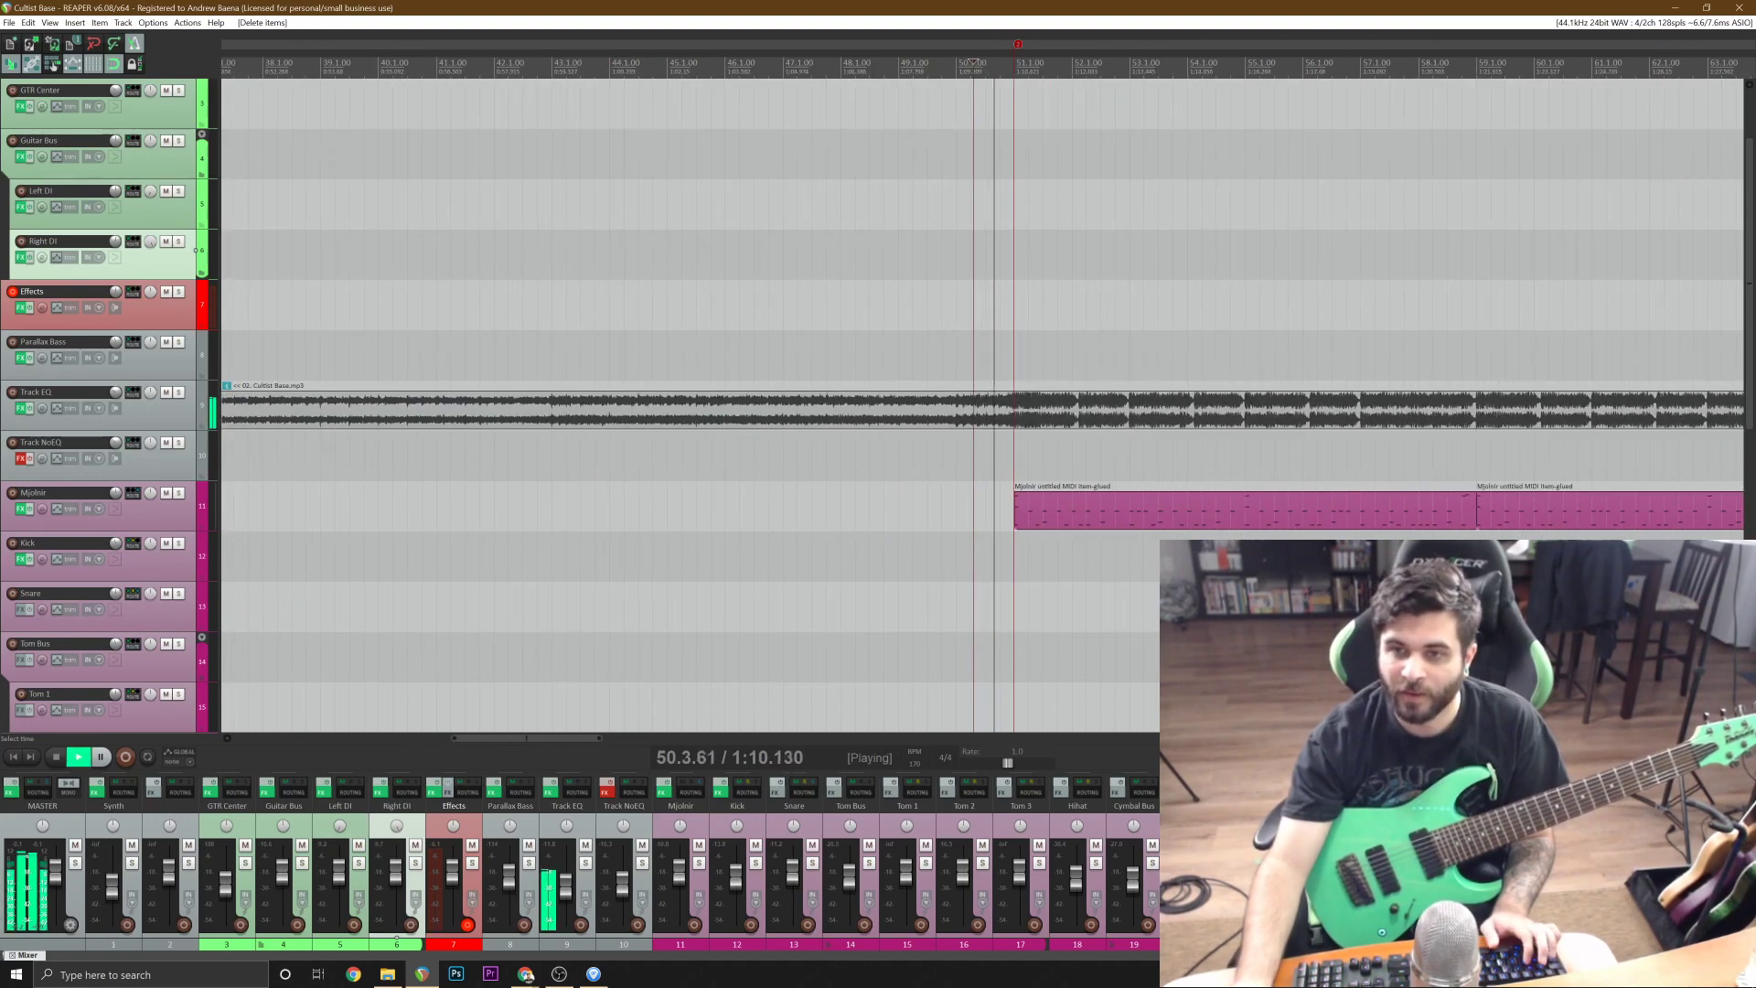
key(space)
Copy the Left DI and Right DI takes that start at bar 19 to 51.1.00 for the repeated section.
click(335, 209)
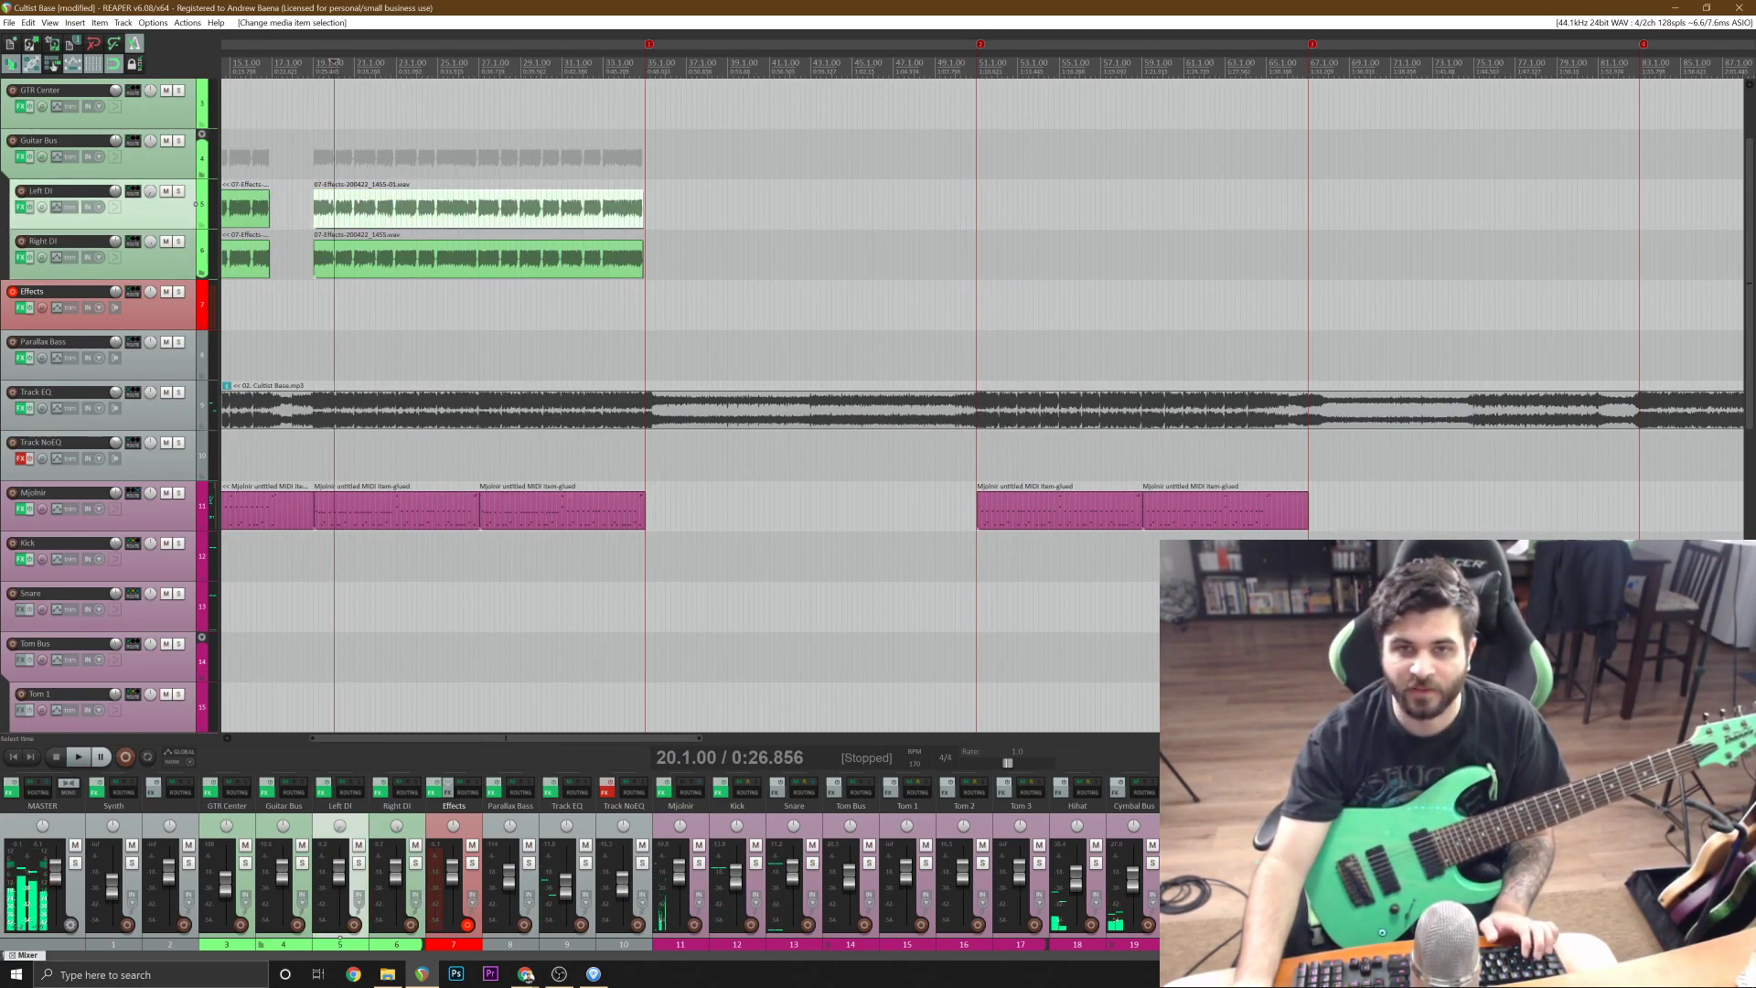
scroll(335, 209, up, 3)
ctrl+click(1061, 258)
scroll(1060, 258, down, 3)
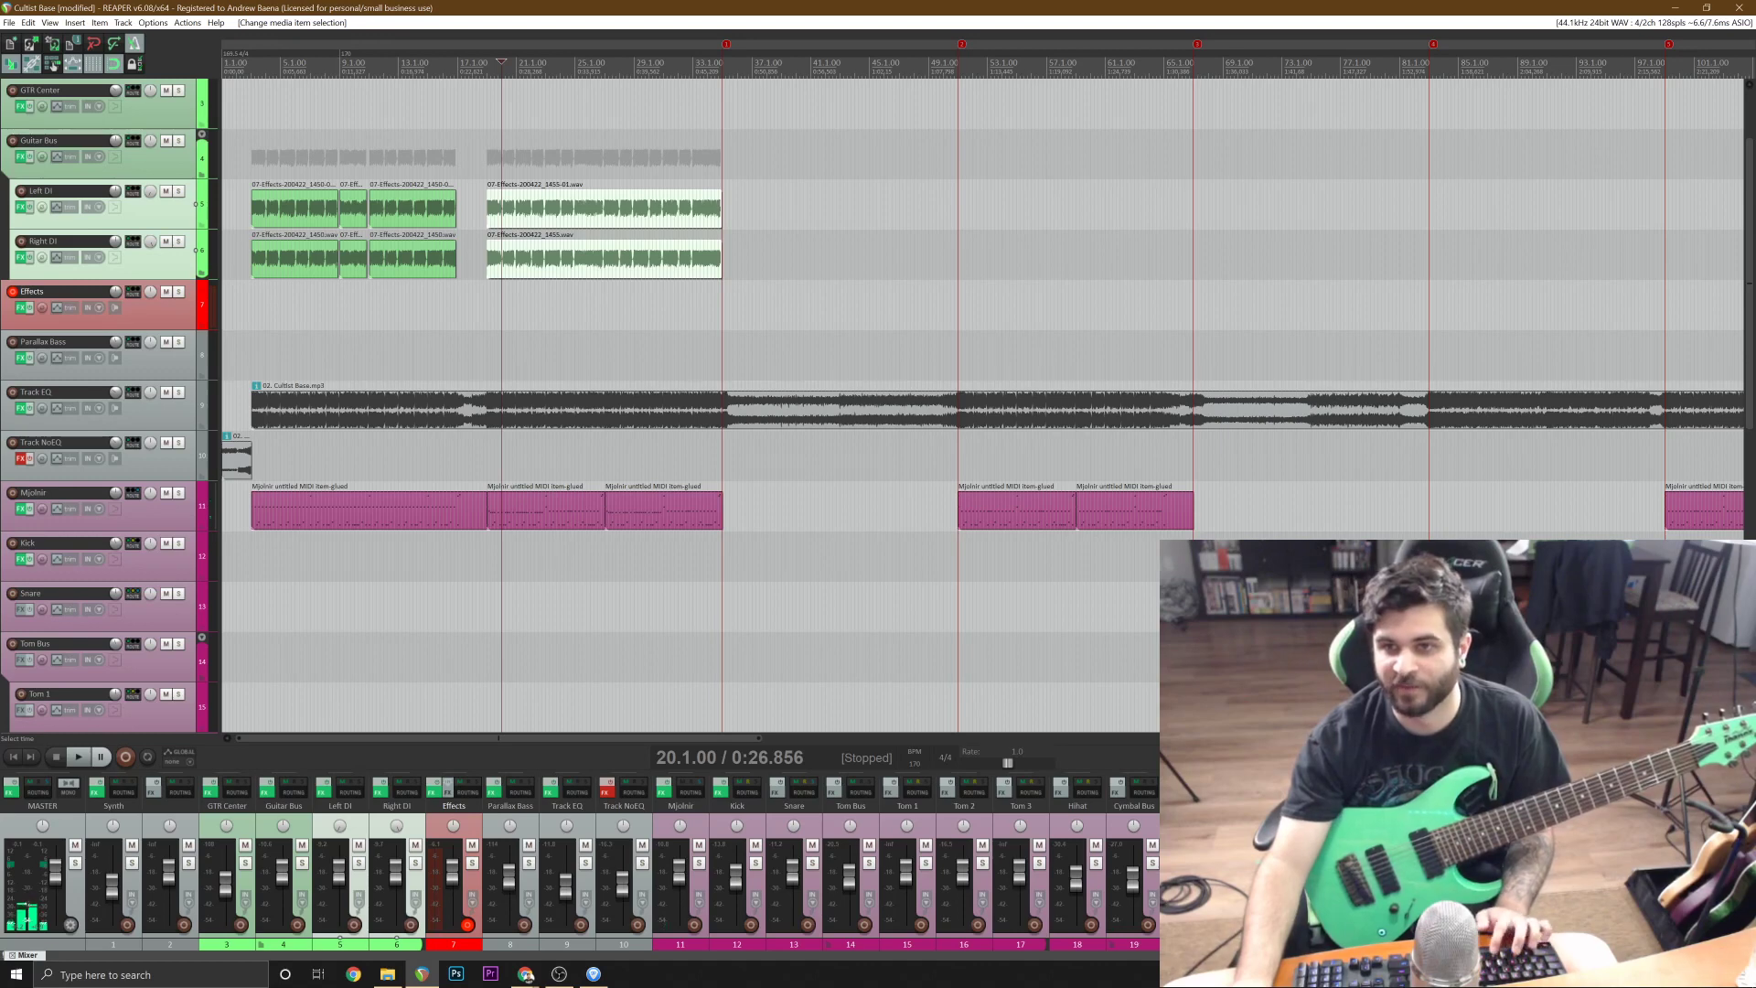
click(958, 208)
key(ctrl+v)
click(1042, 355)
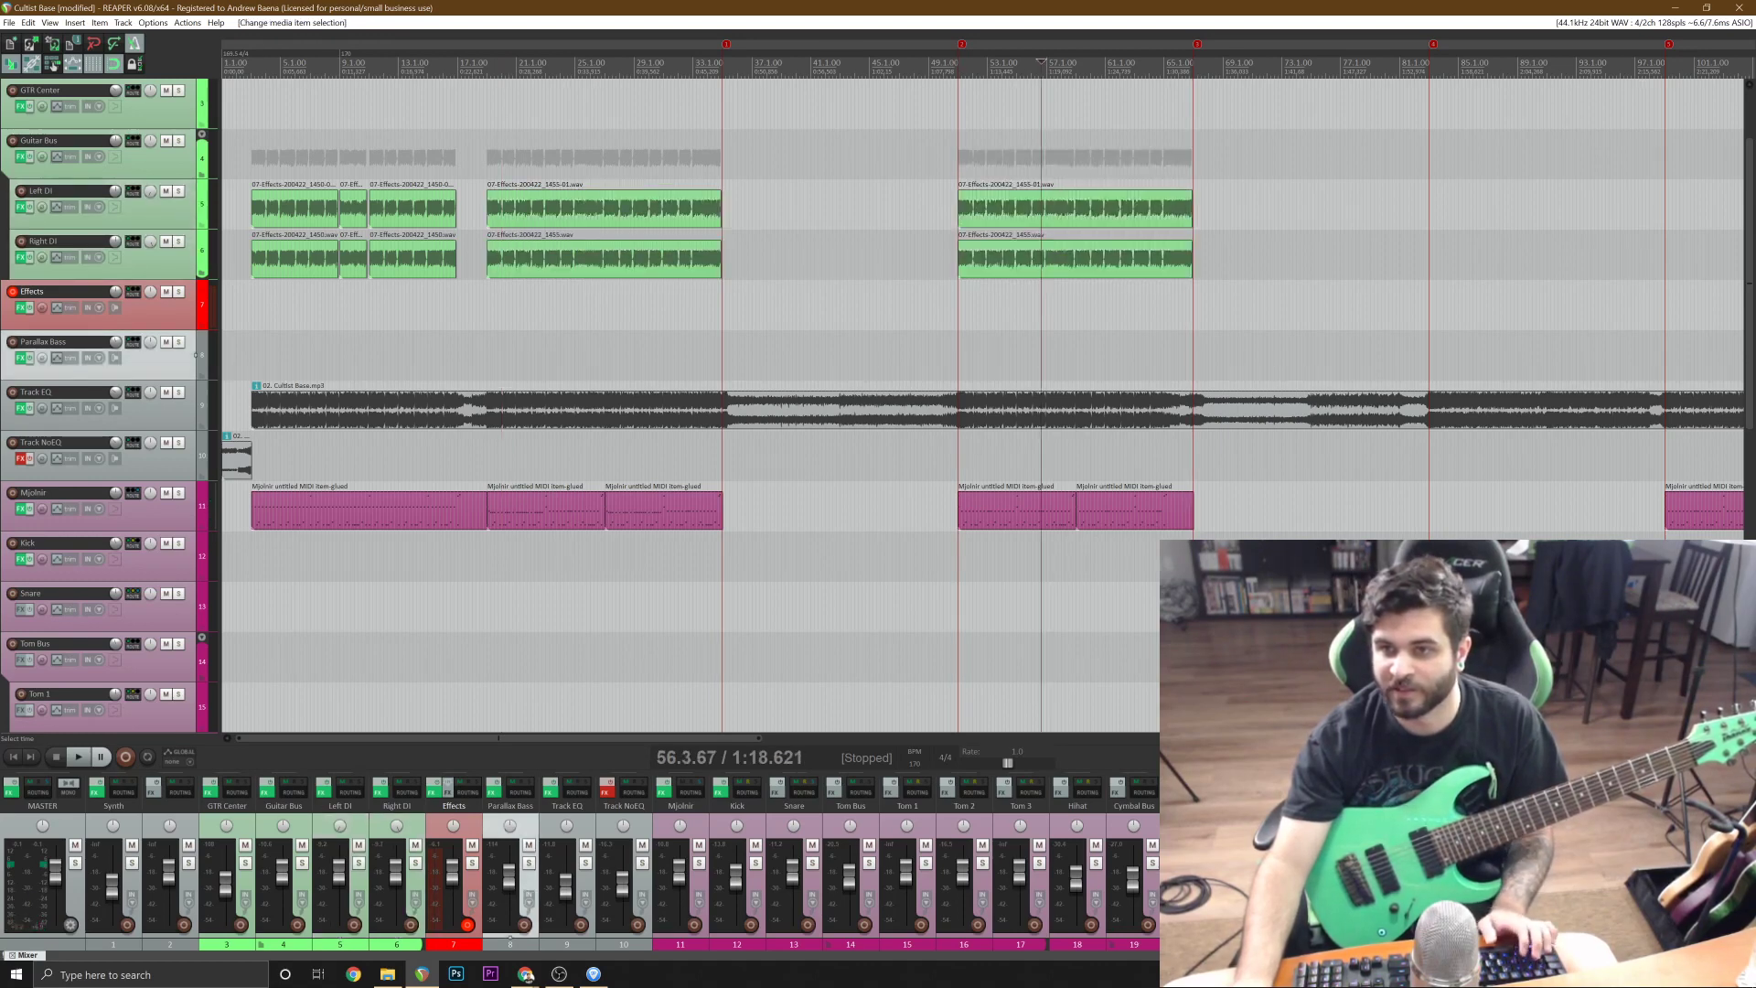
Save the project and play the copied Left DI and Right DI takes at their start and near bar 63.
scroll(1043, 355, up, 5)
key(ctrl+s)
scroll(1097, 345, down, 2)
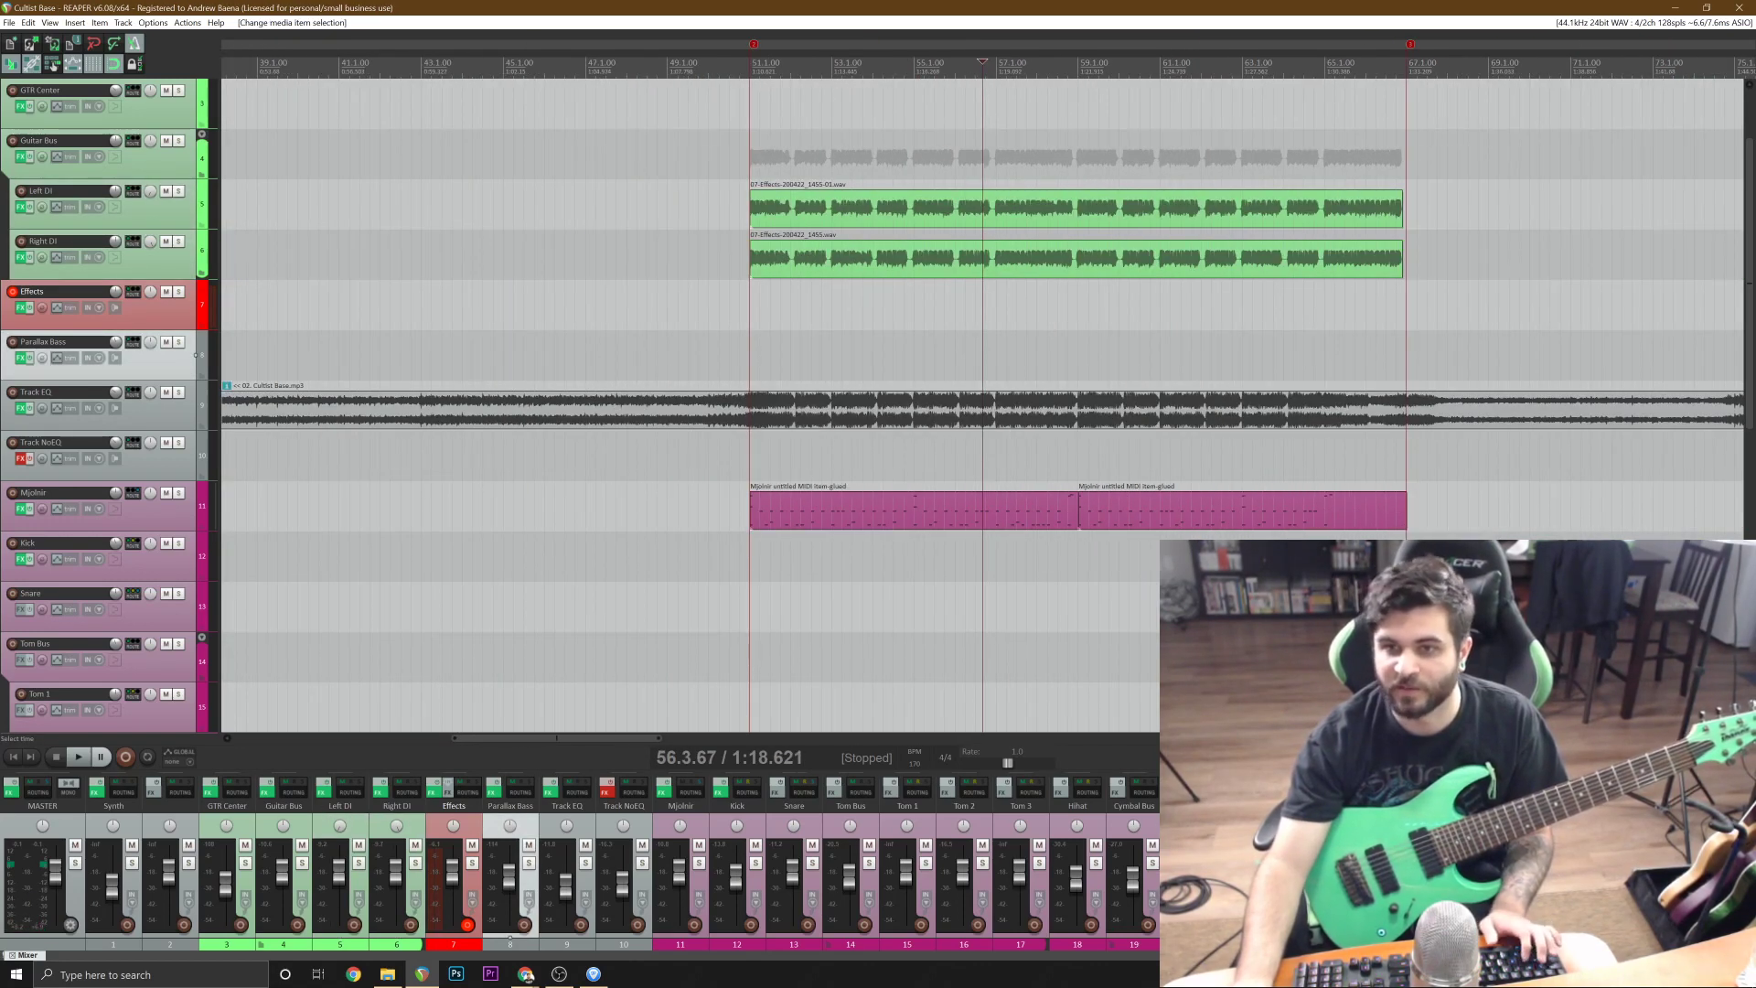
click(716, 332)
key(space)
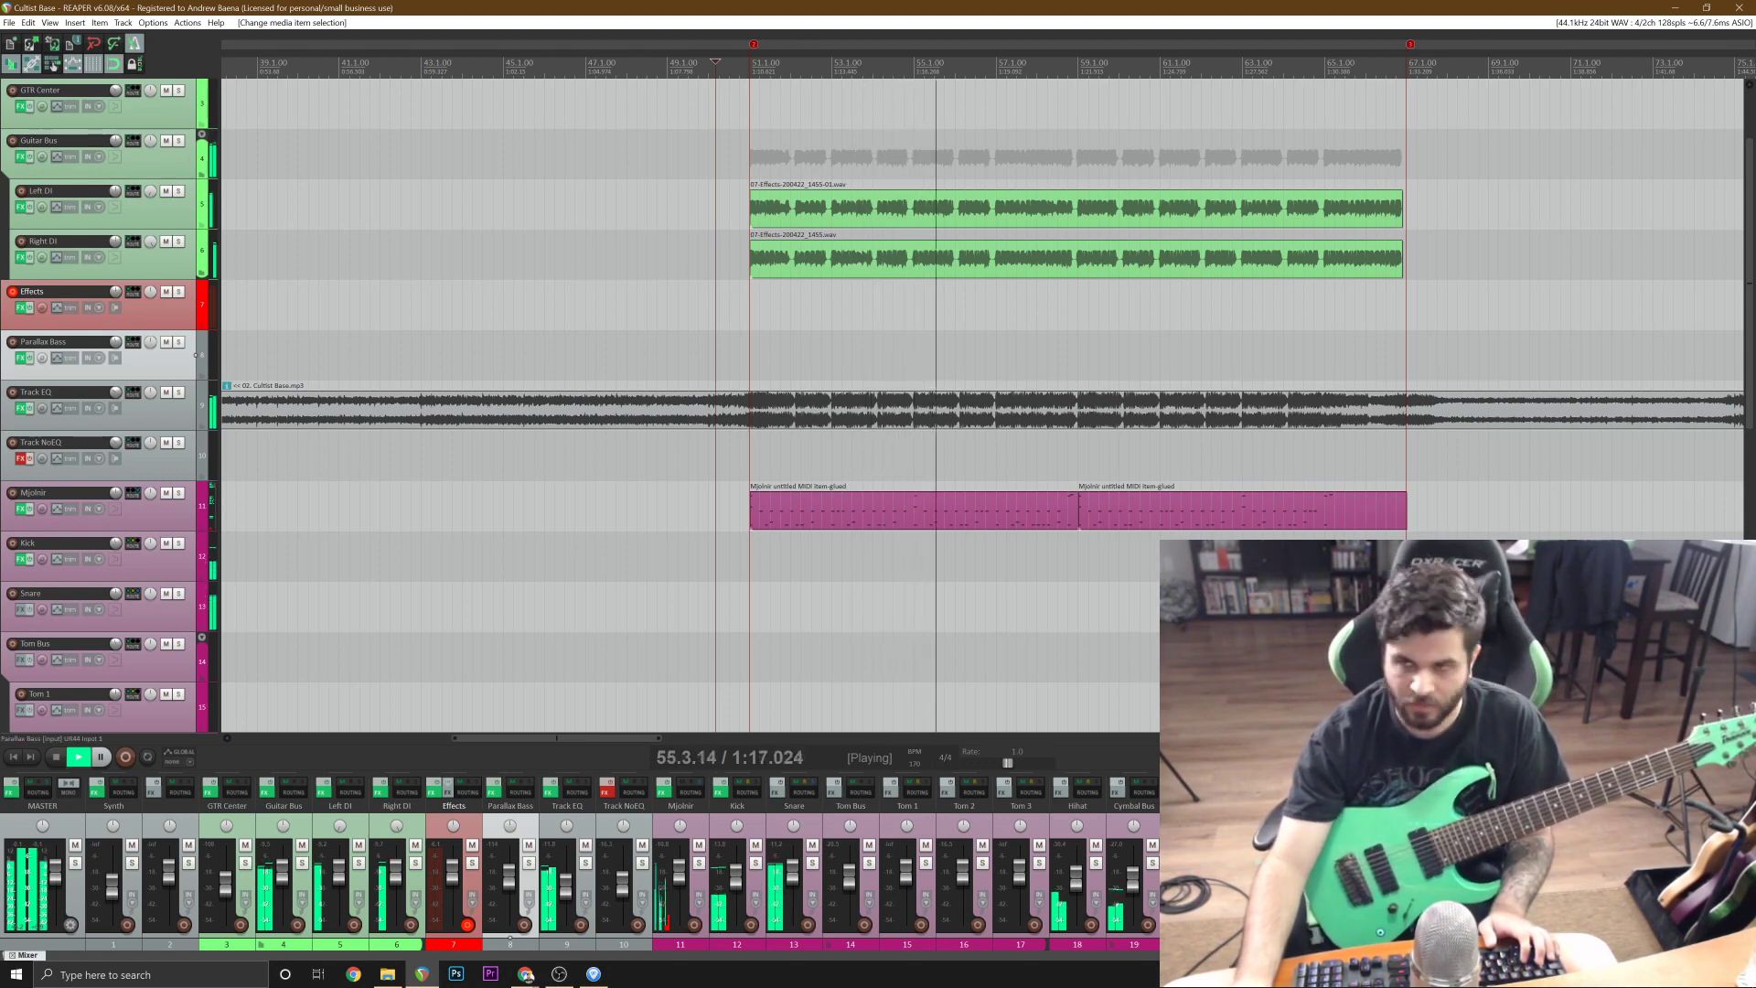
click(1259, 247)
scroll(1260, 248, up, 4)
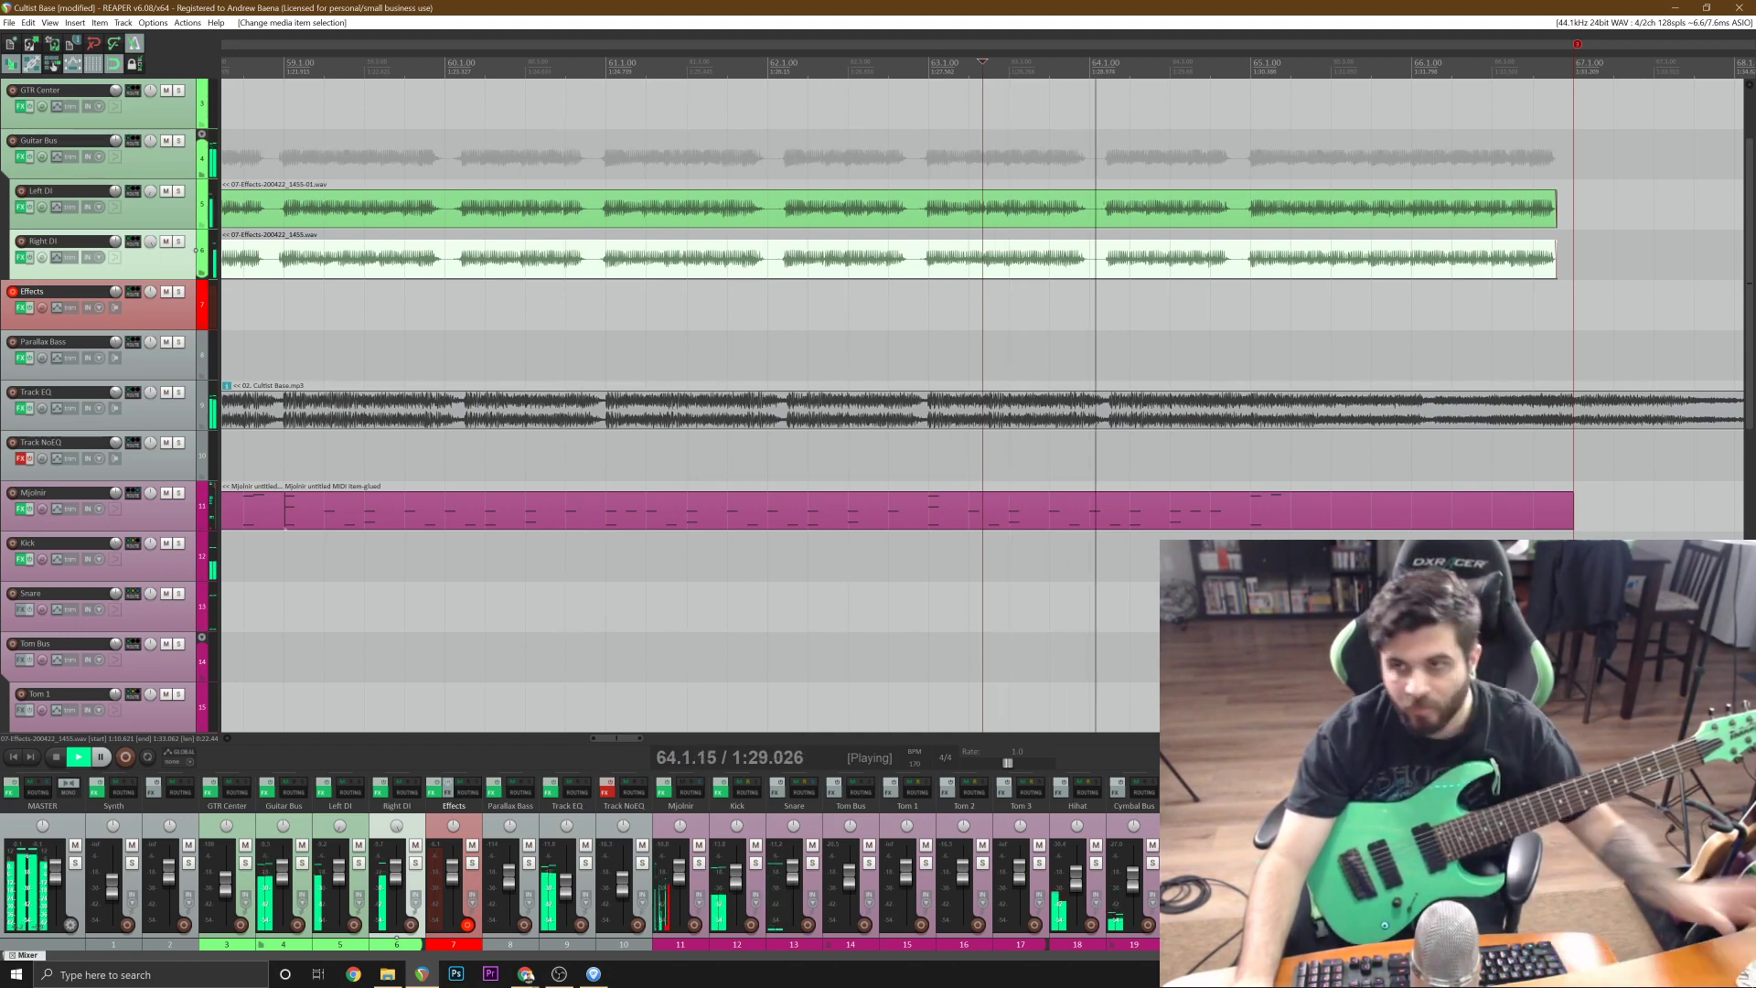
key(space)
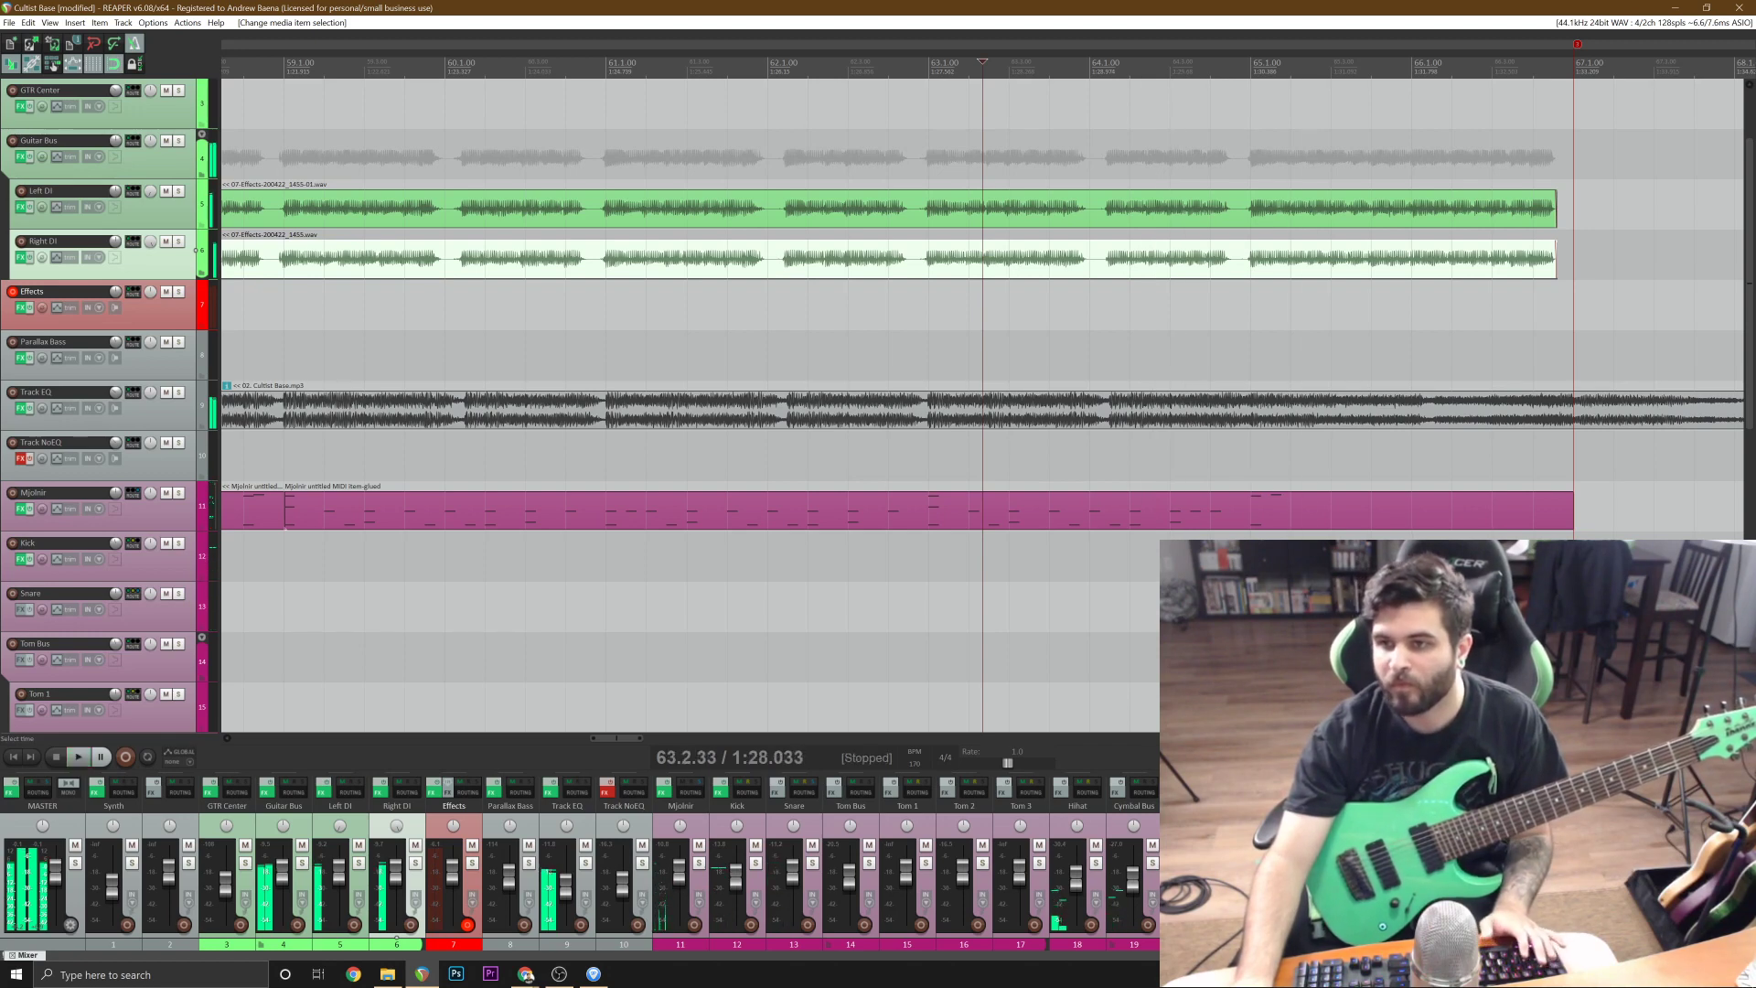
Try splitting both copied DI takes at 65.1.00 and deleting the part after the split.
click(1250, 268)
ctrl+click(1265, 222)
key(s)
scroll(1266, 222, down, 2)
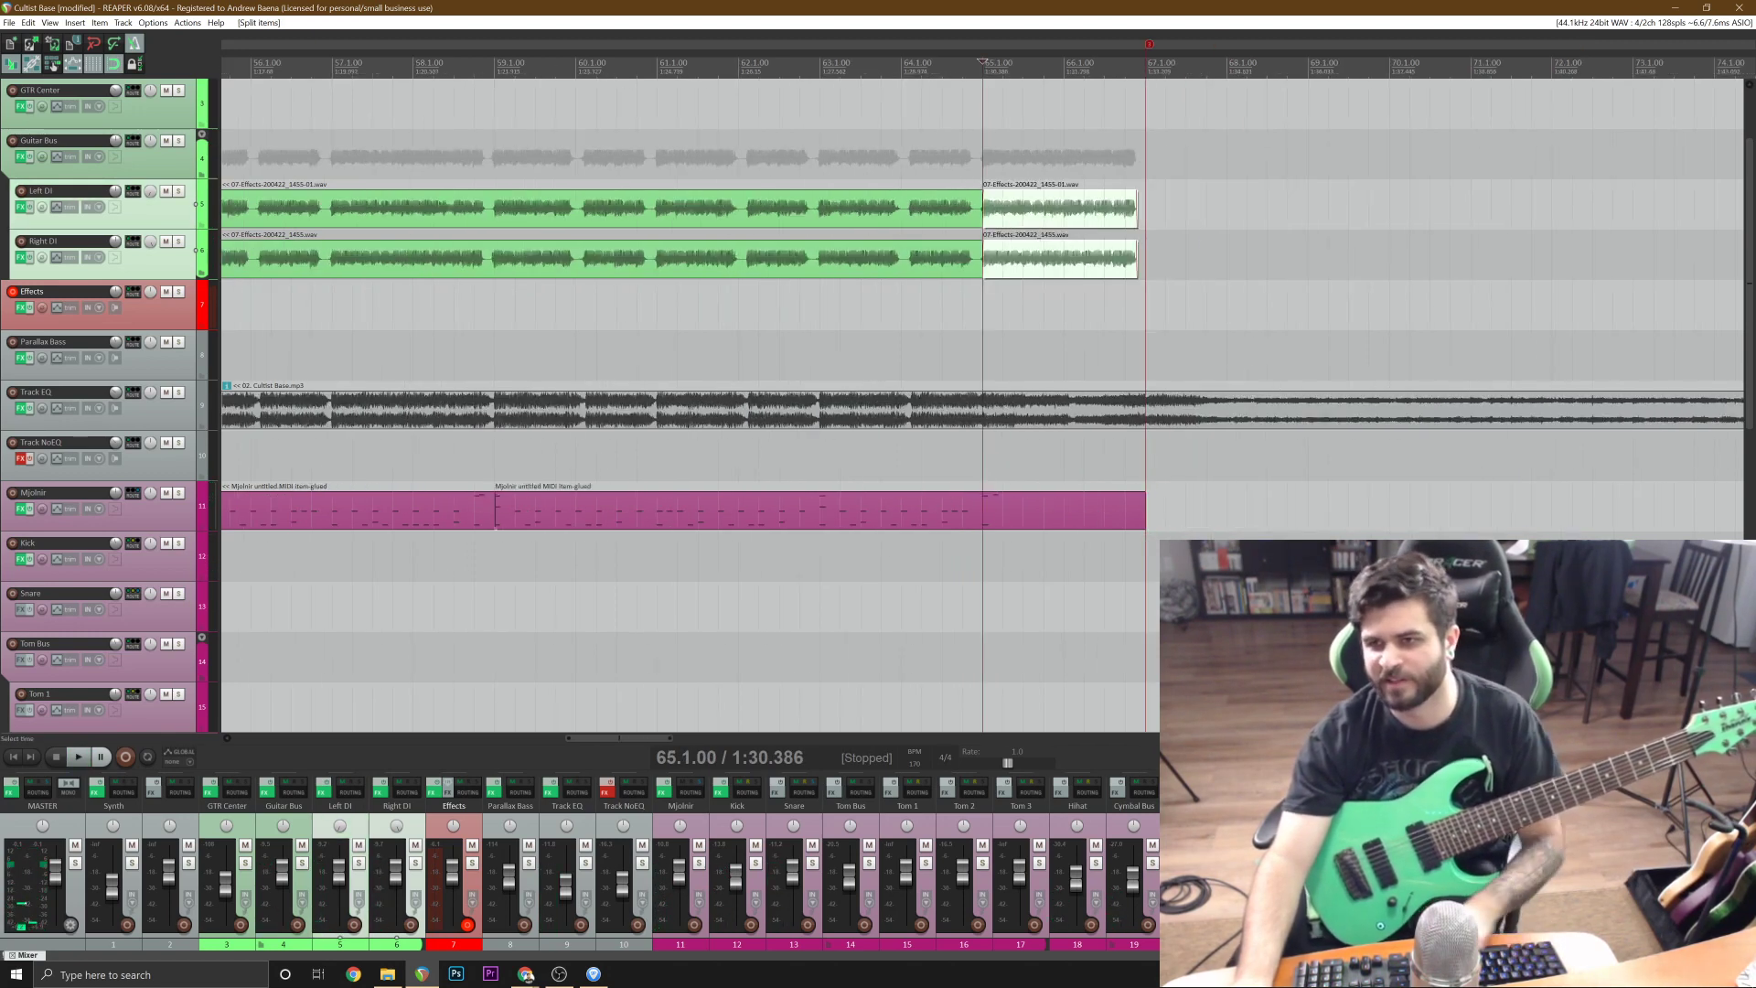
key(Delete)
Try cutting both DI takes back further to 64.4.50, deleting the leftover ends.
click(969, 260)
scroll(969, 261, up, 4)
scroll(982, 261, up, 2)
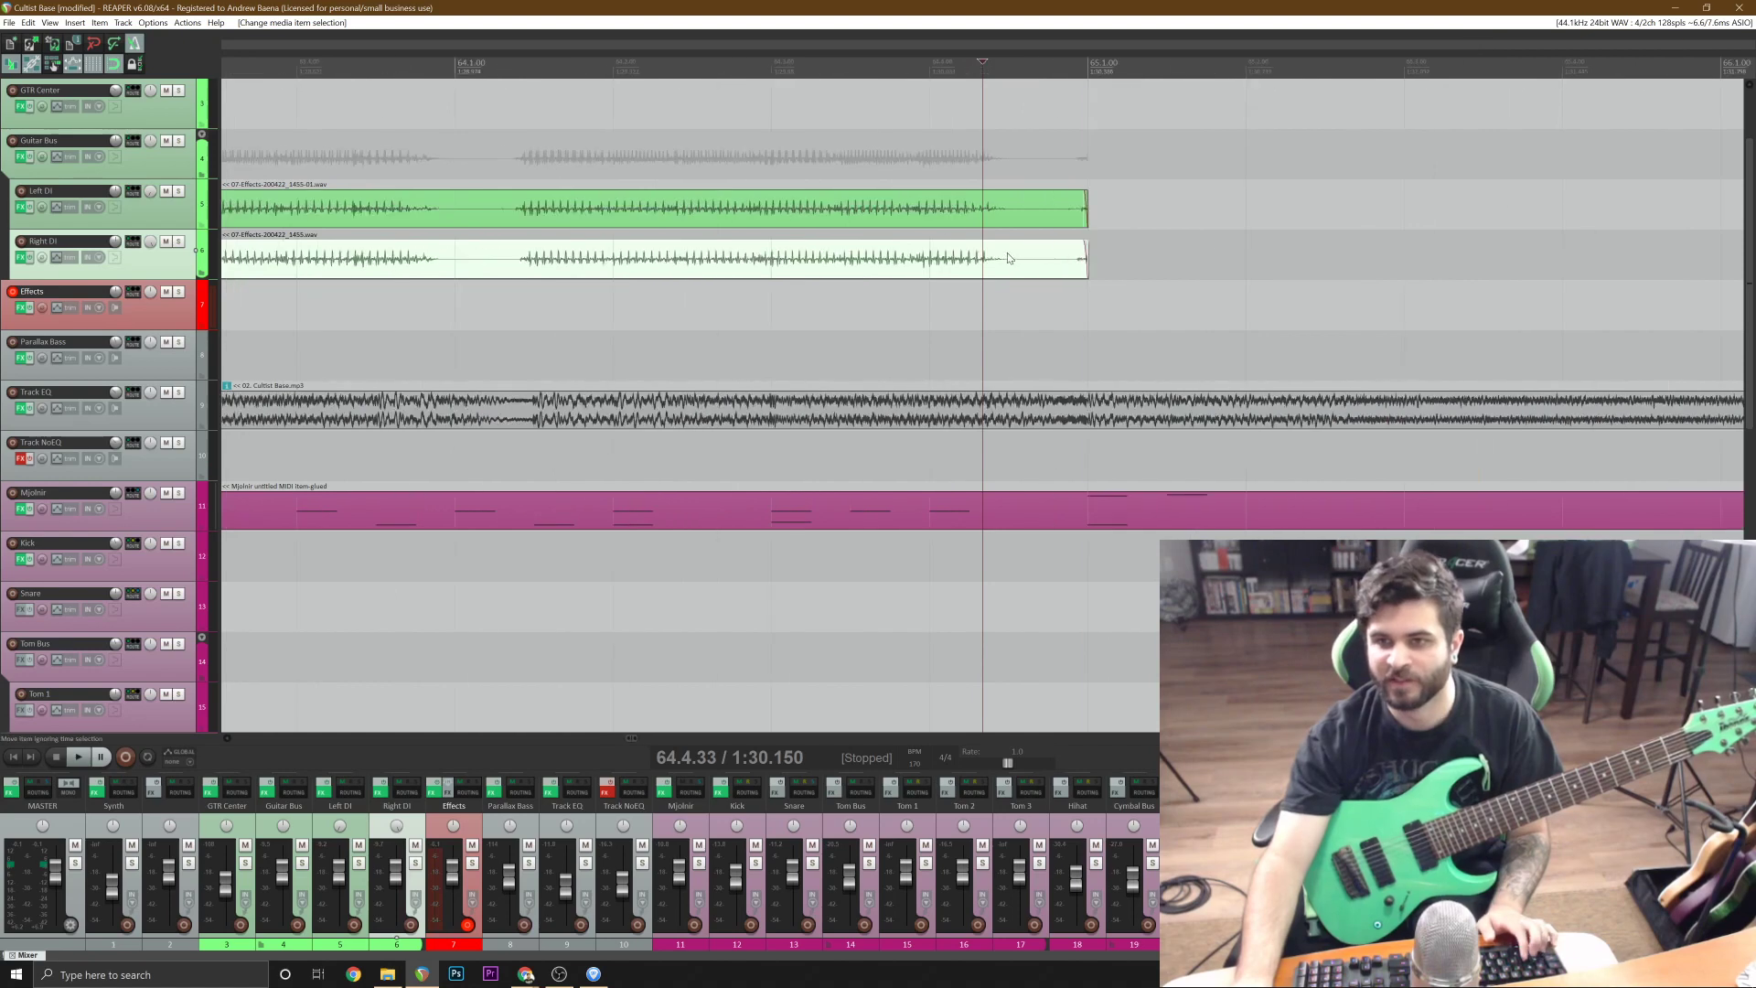
click(1013, 261)
ctrl+click(1018, 221)
key(s)
scroll(1018, 221, down, 3)
key(Delete)
scroll(1018, 221, down, 5)
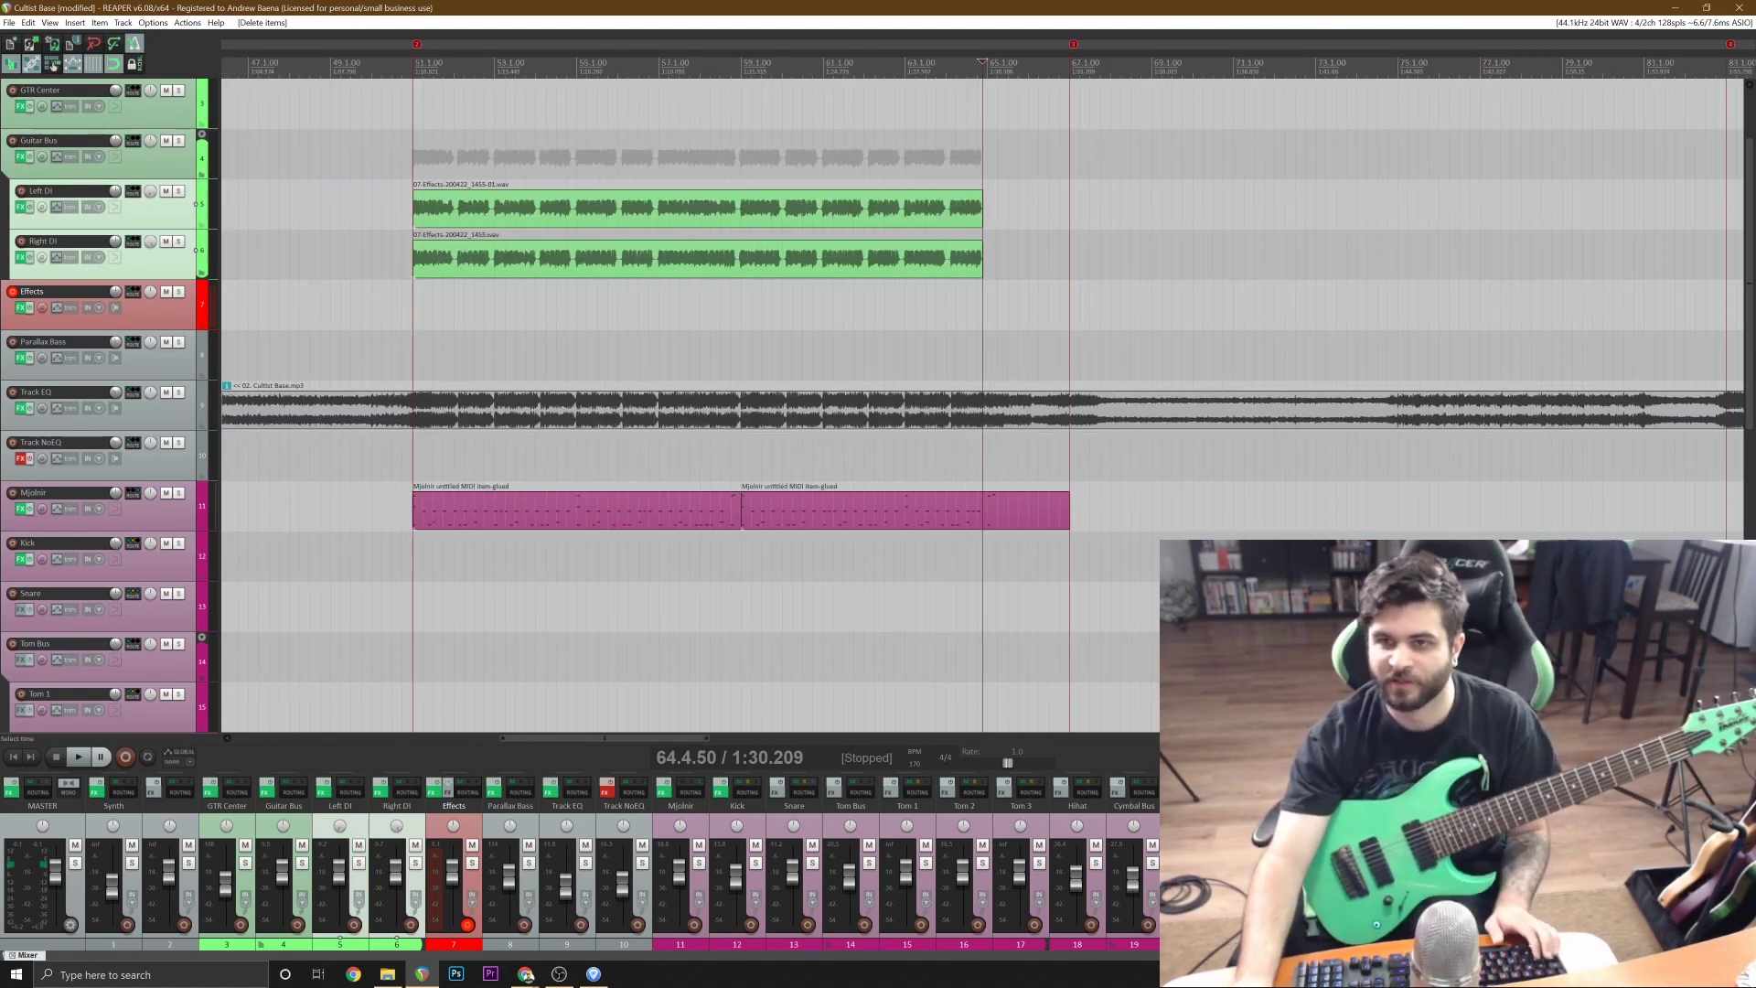
Save the project and play the shortened ending from 63.3.00.
key(ctrl+s)
click(925, 356)
key(space)
scroll(926, 356, up, 5)
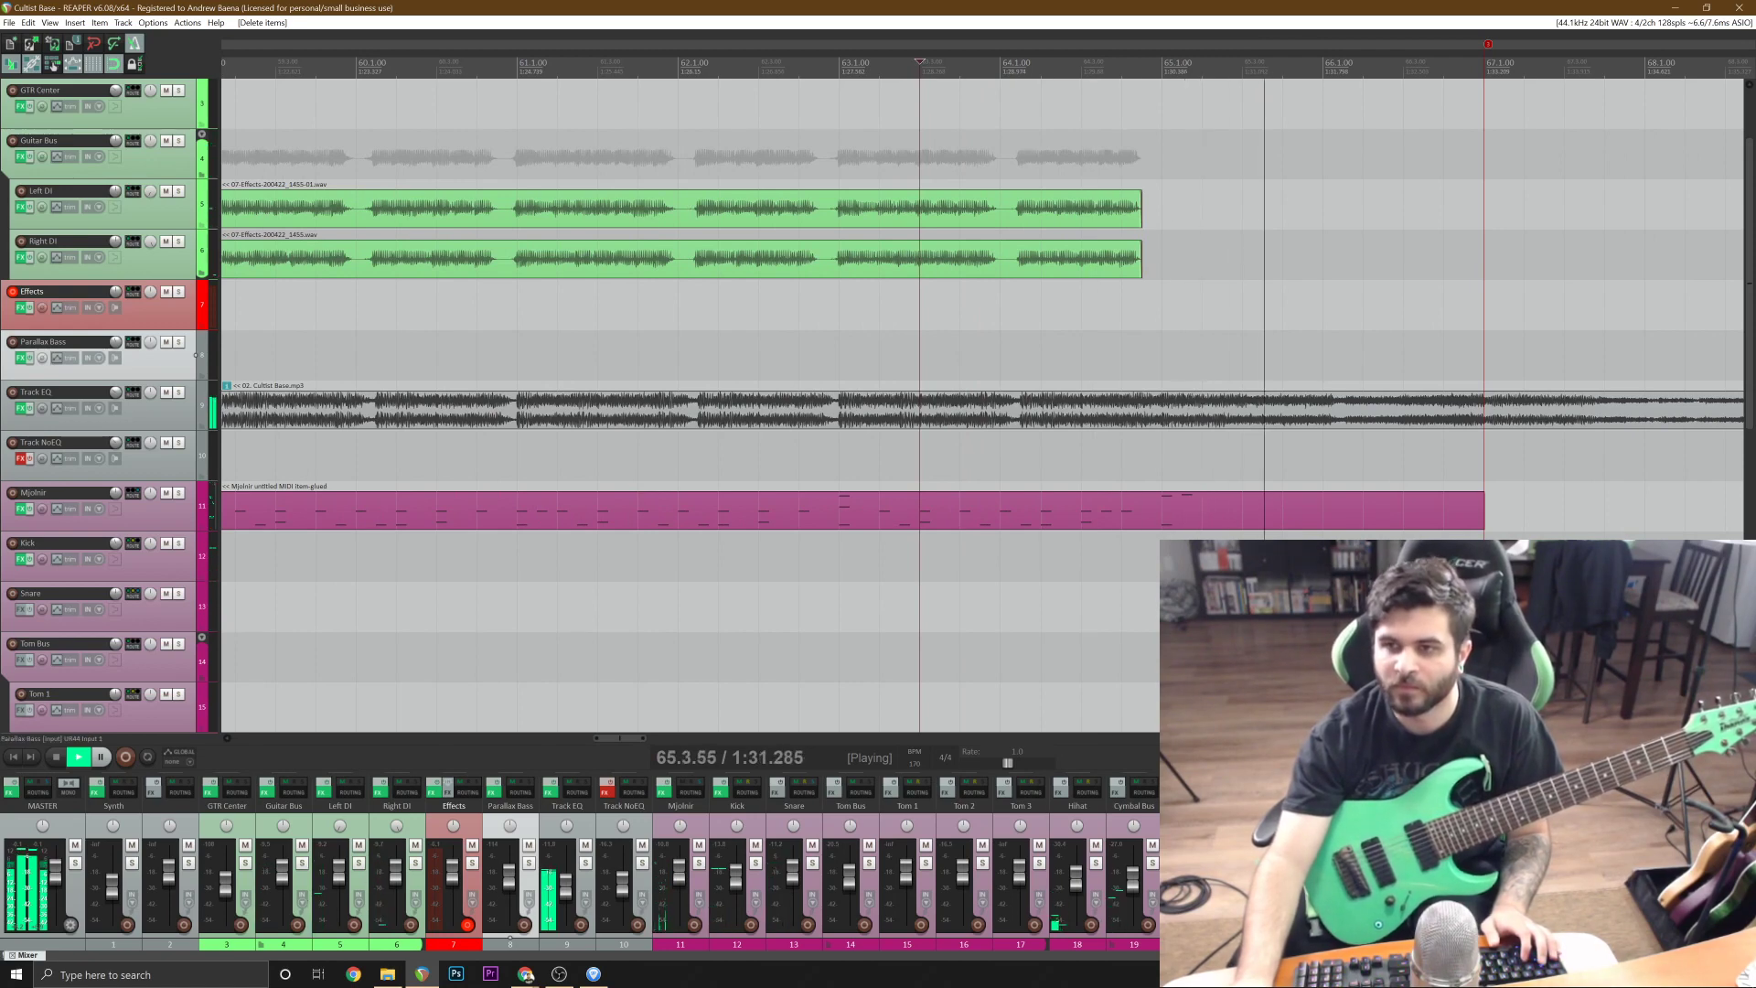
key(space)
Undo the trims on both copied DI takes, save the project and play the full ending from 63.3.00.
key(ctrl+z)
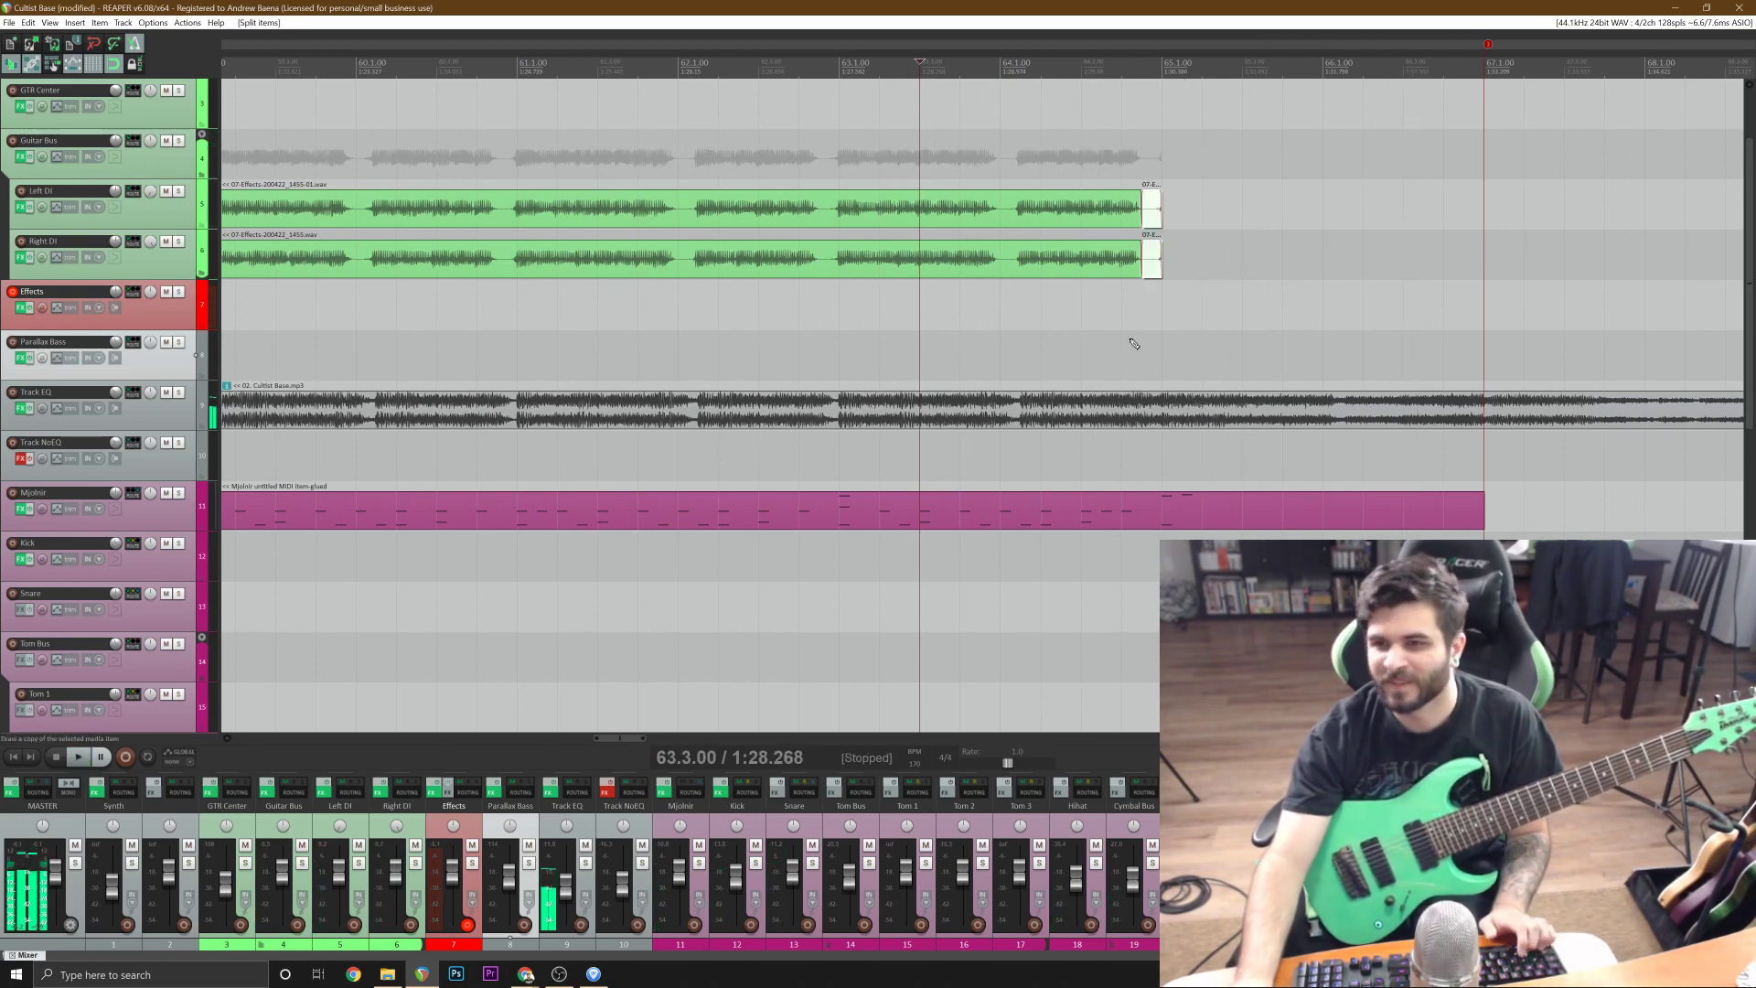
key(ctrl+z)
key(ctrl+z)
key(ctrl+z)
key(ctrl+z)
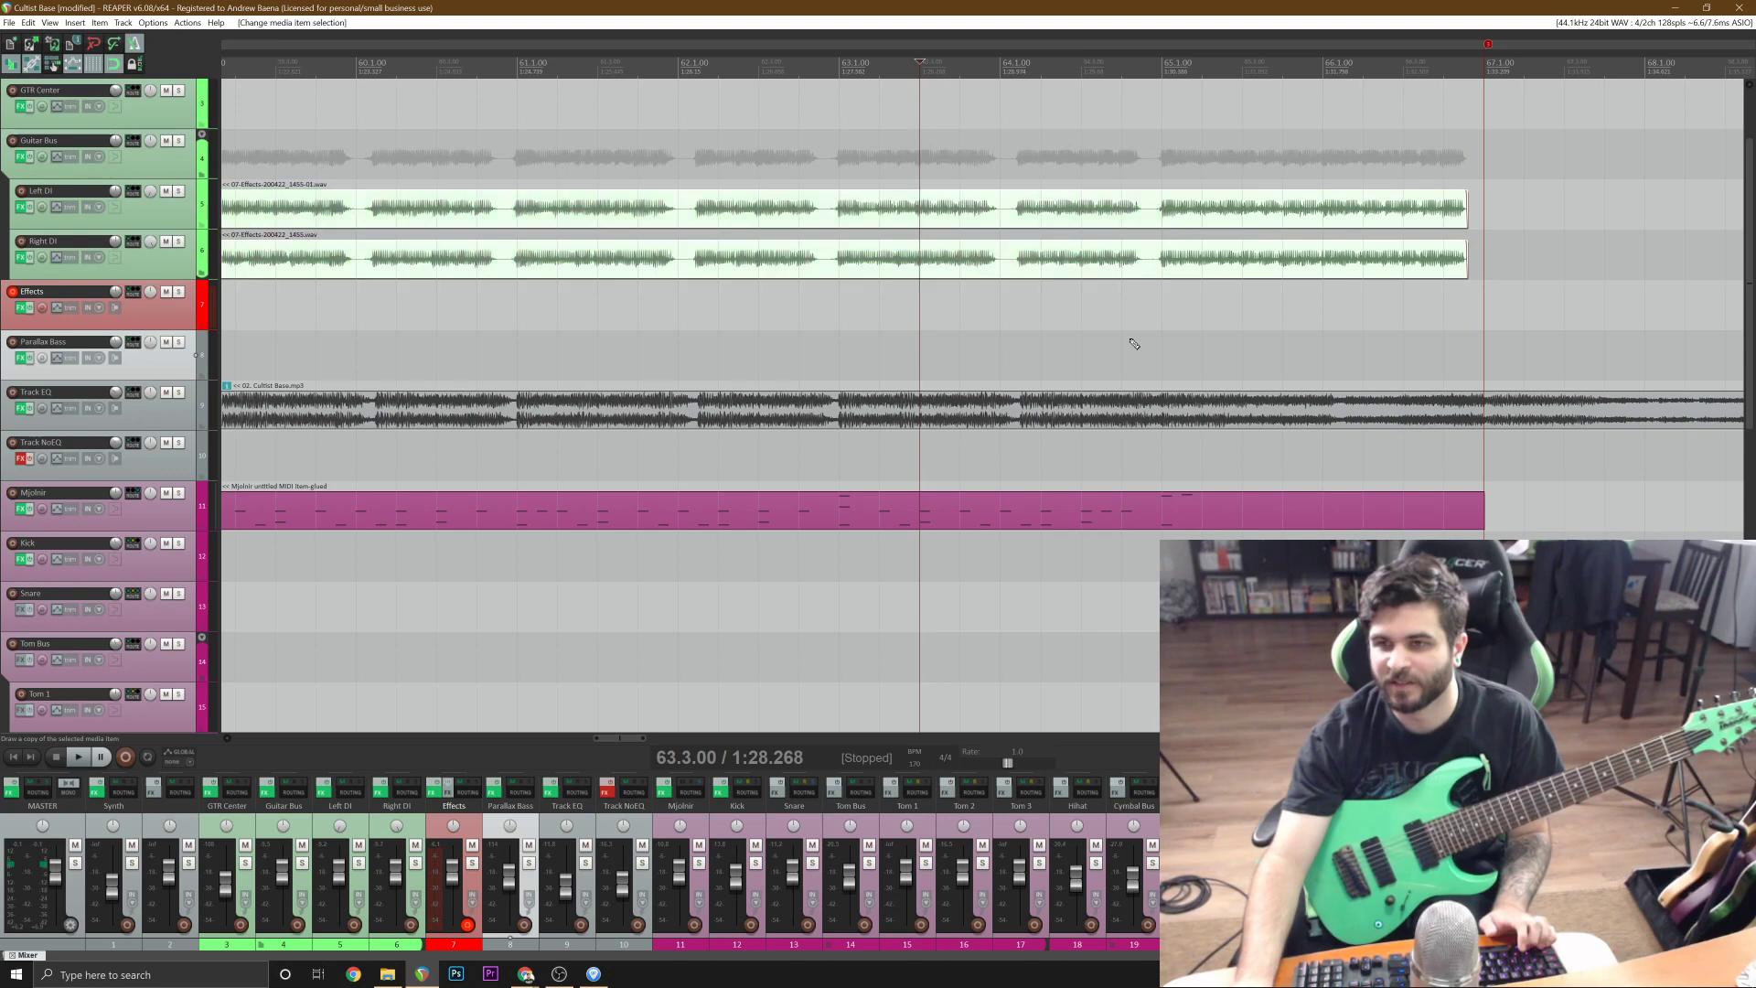
key(ctrl+s)
key(space)
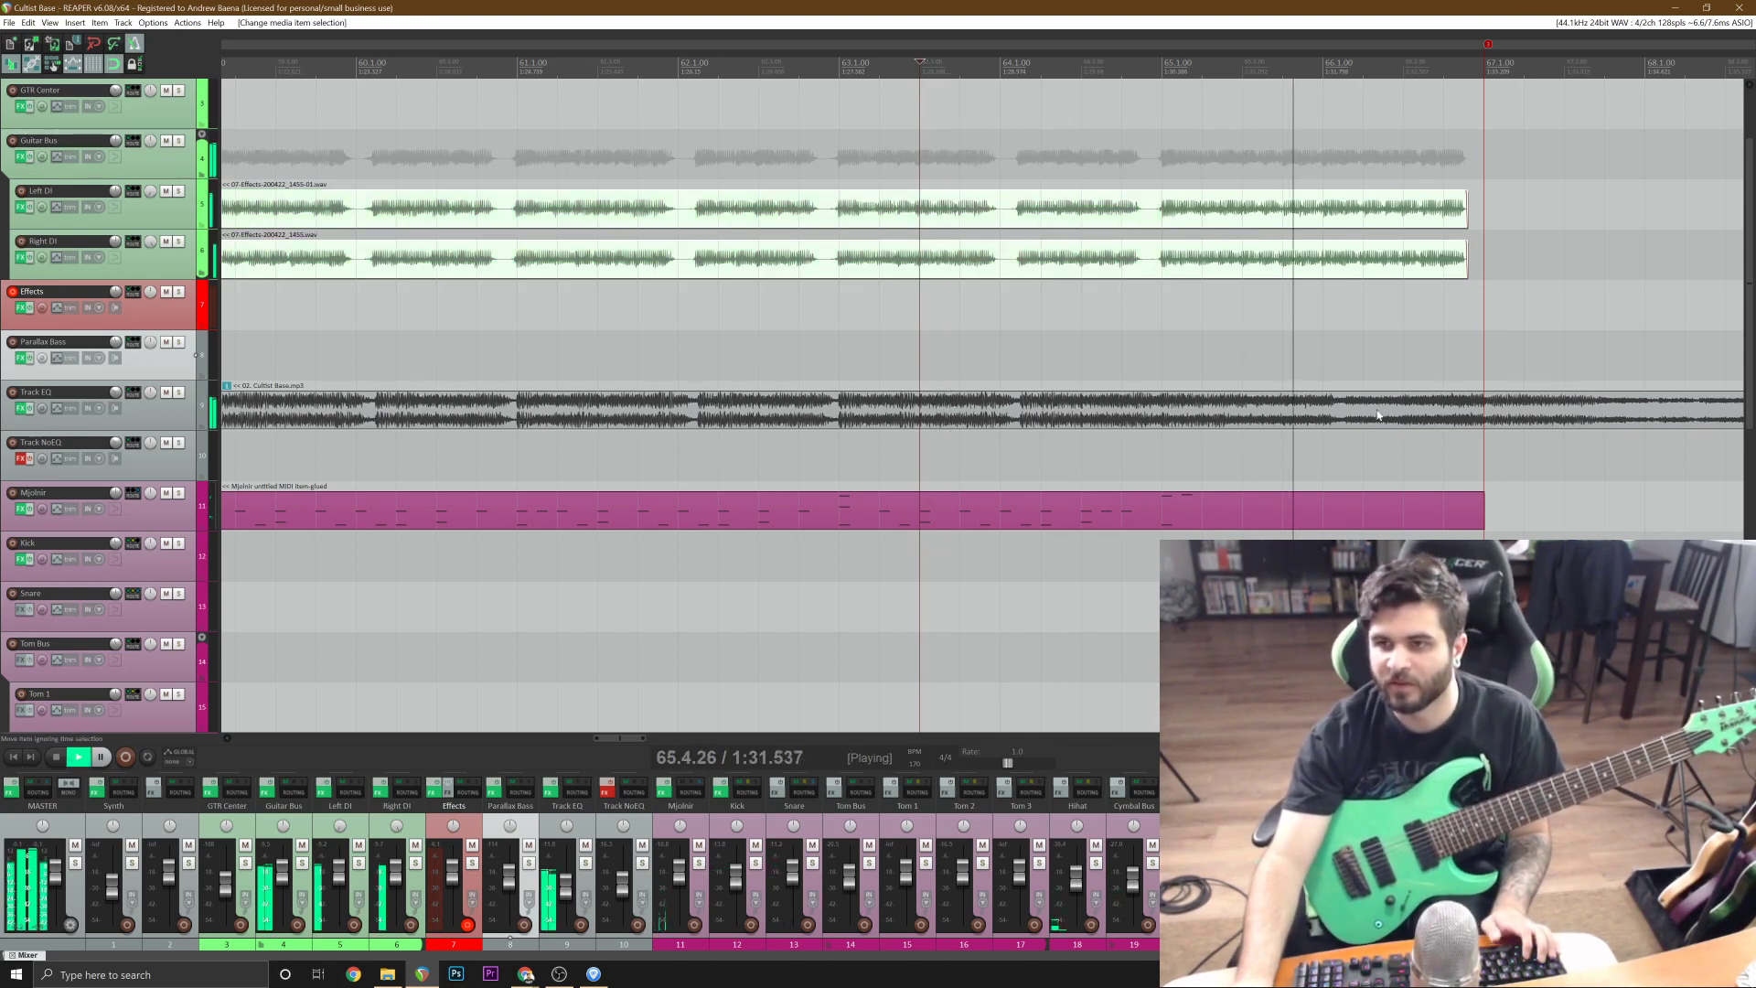
key(space)
Split the copied Left DI and Right DI takes at 64.4.42 and delete everything after the split.
click(1168, 256)
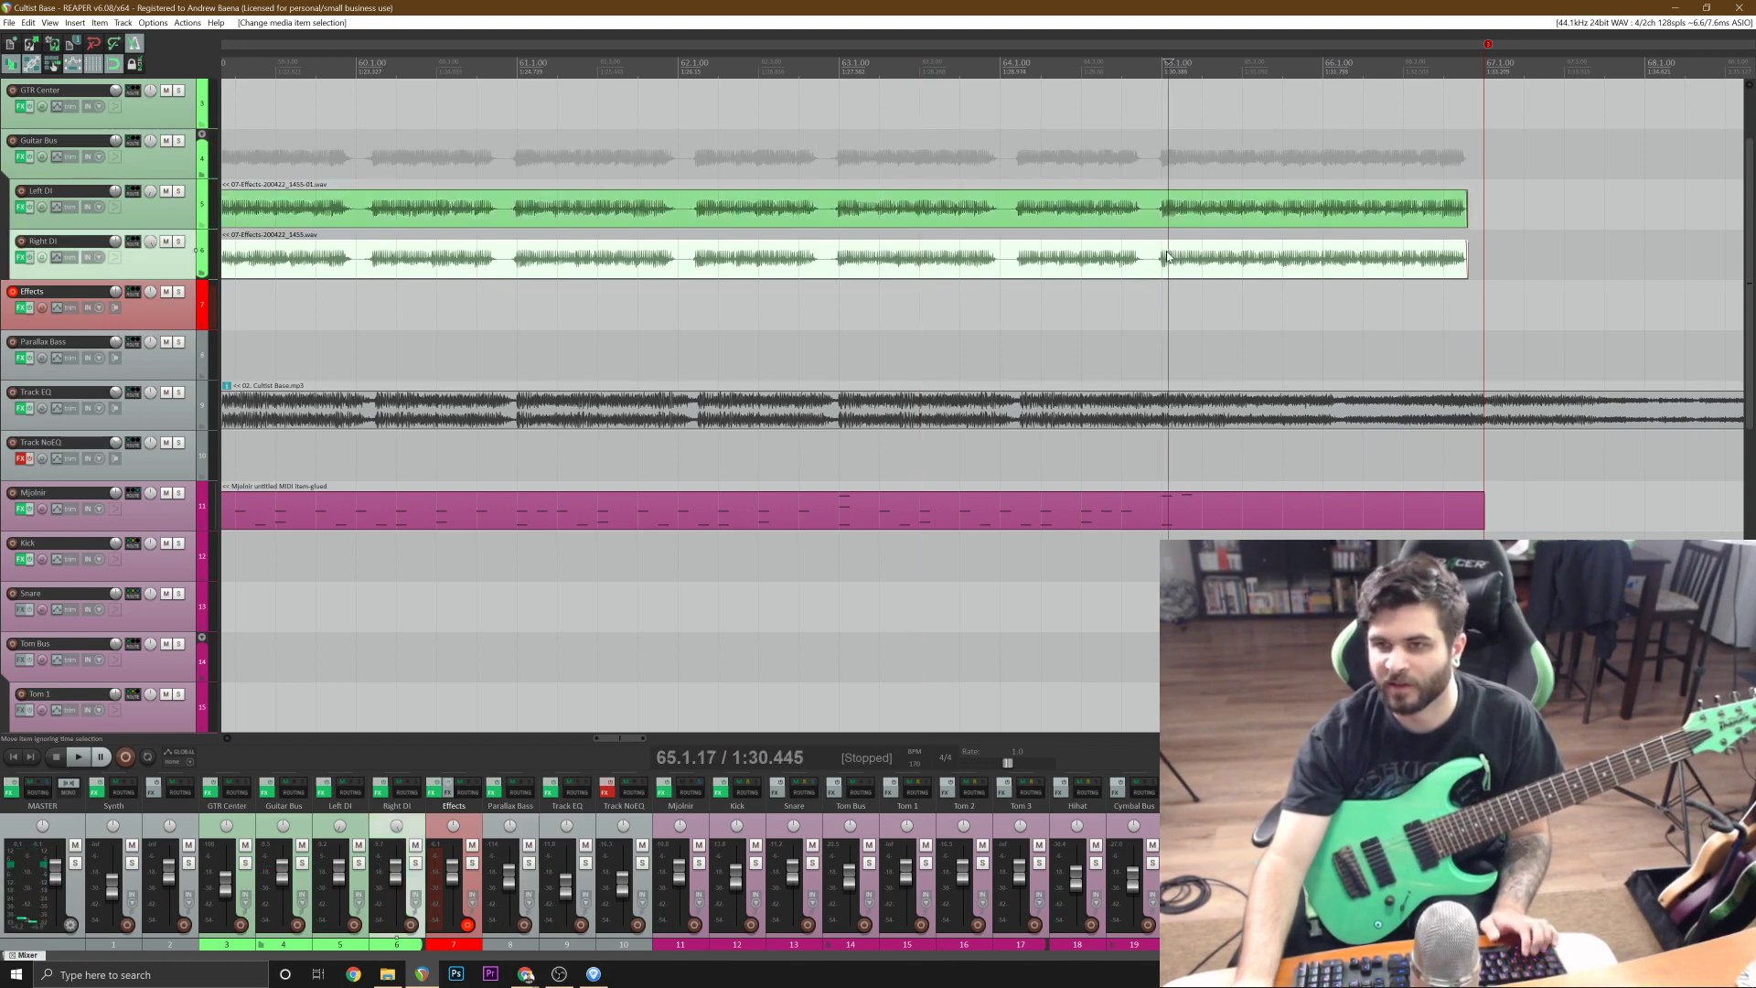
scroll(1169, 257, up, 5)
click(864, 264)
ctrl+click(878, 220)
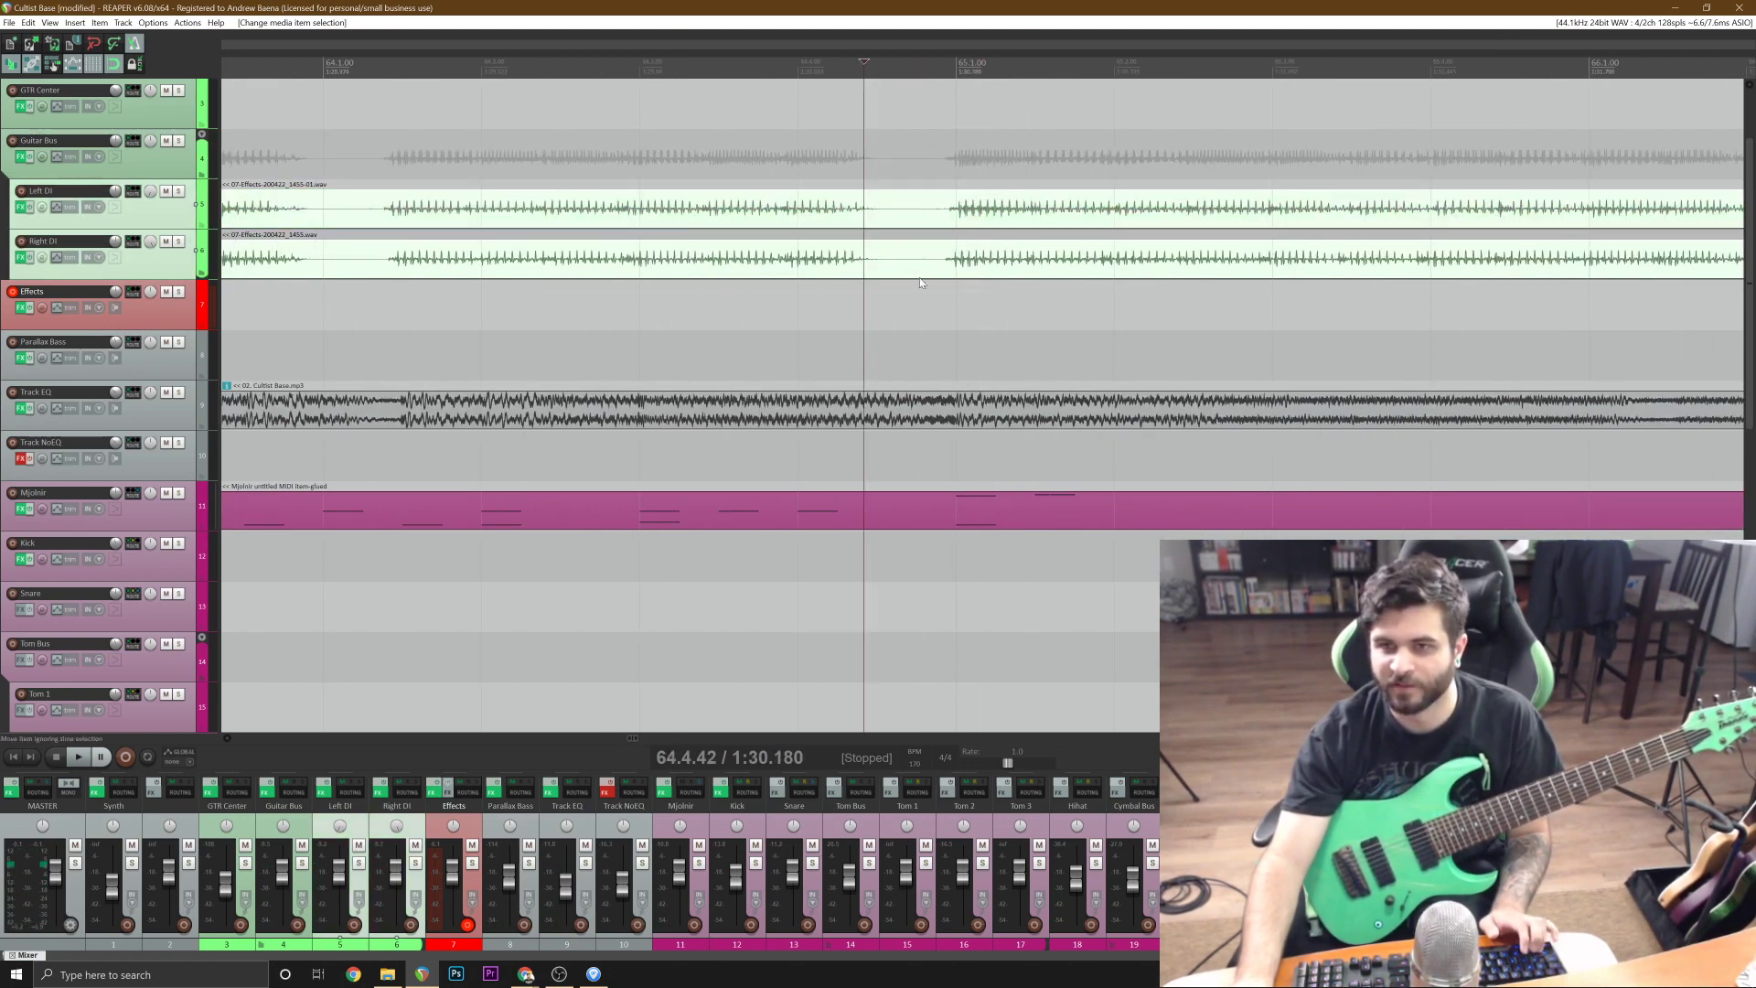
key(s)
scroll(879, 220, down, 5)
key(Delete)
Play the trimmed ending from 62.4.92 and save the project.
click(557, 310)
key(space)
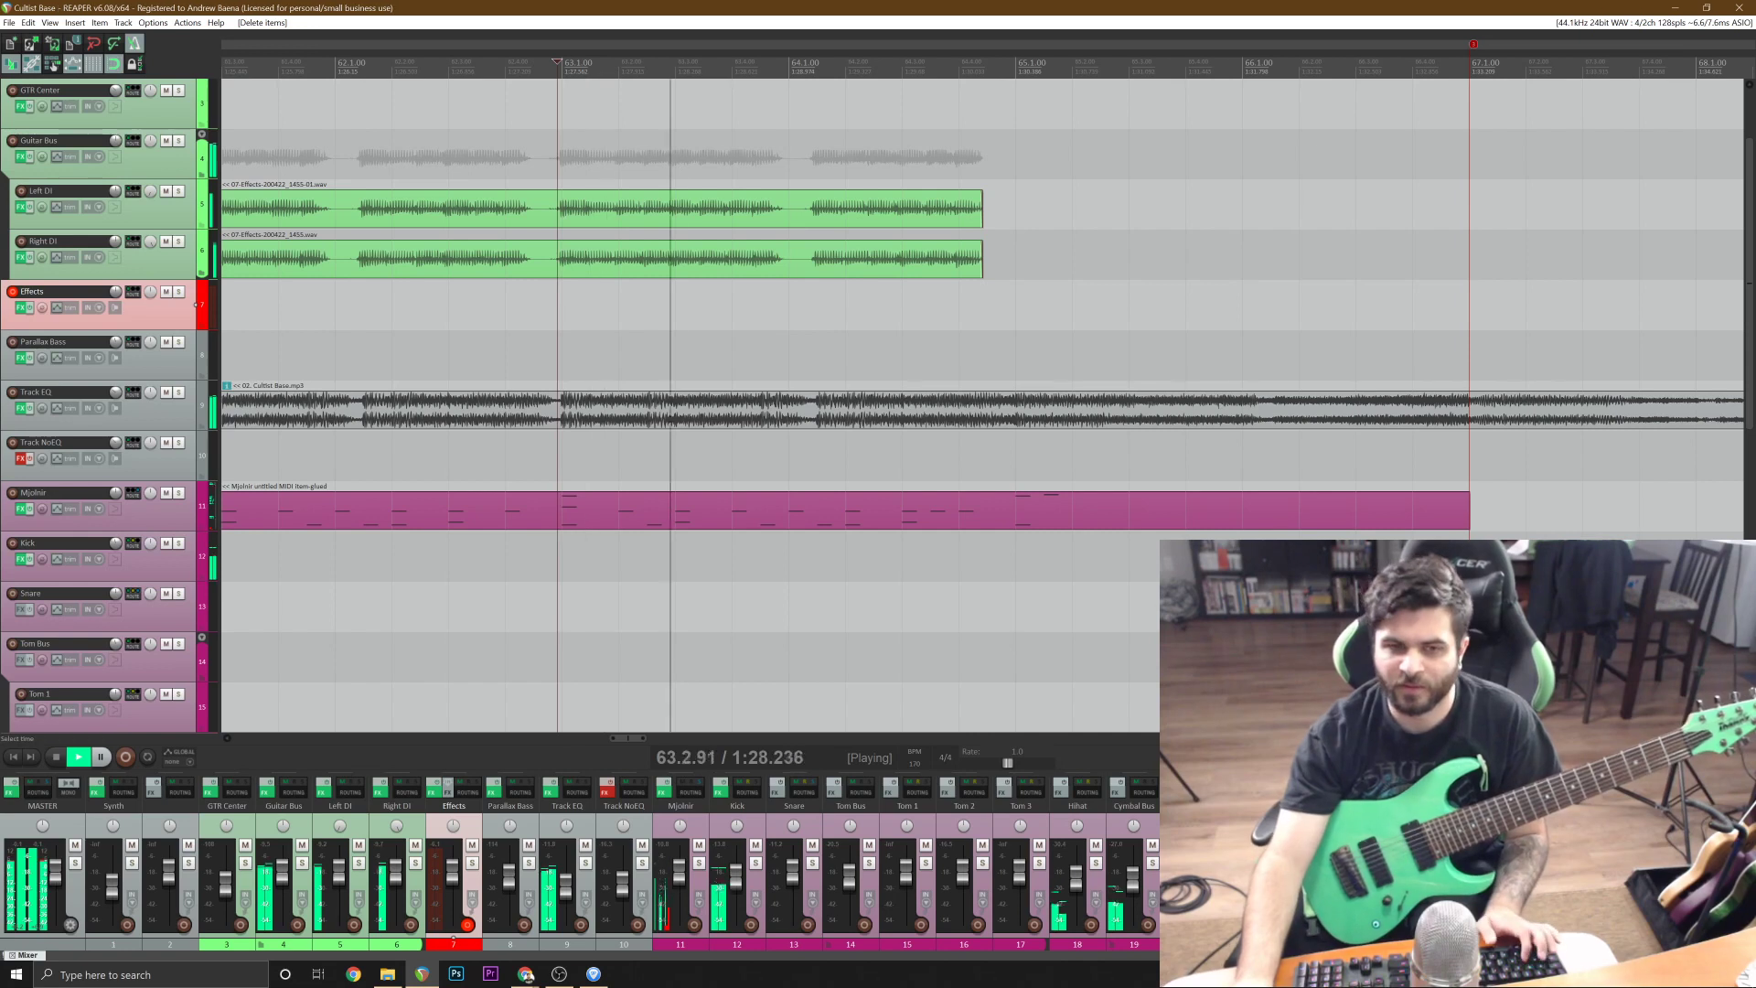
key(ctrl+s)
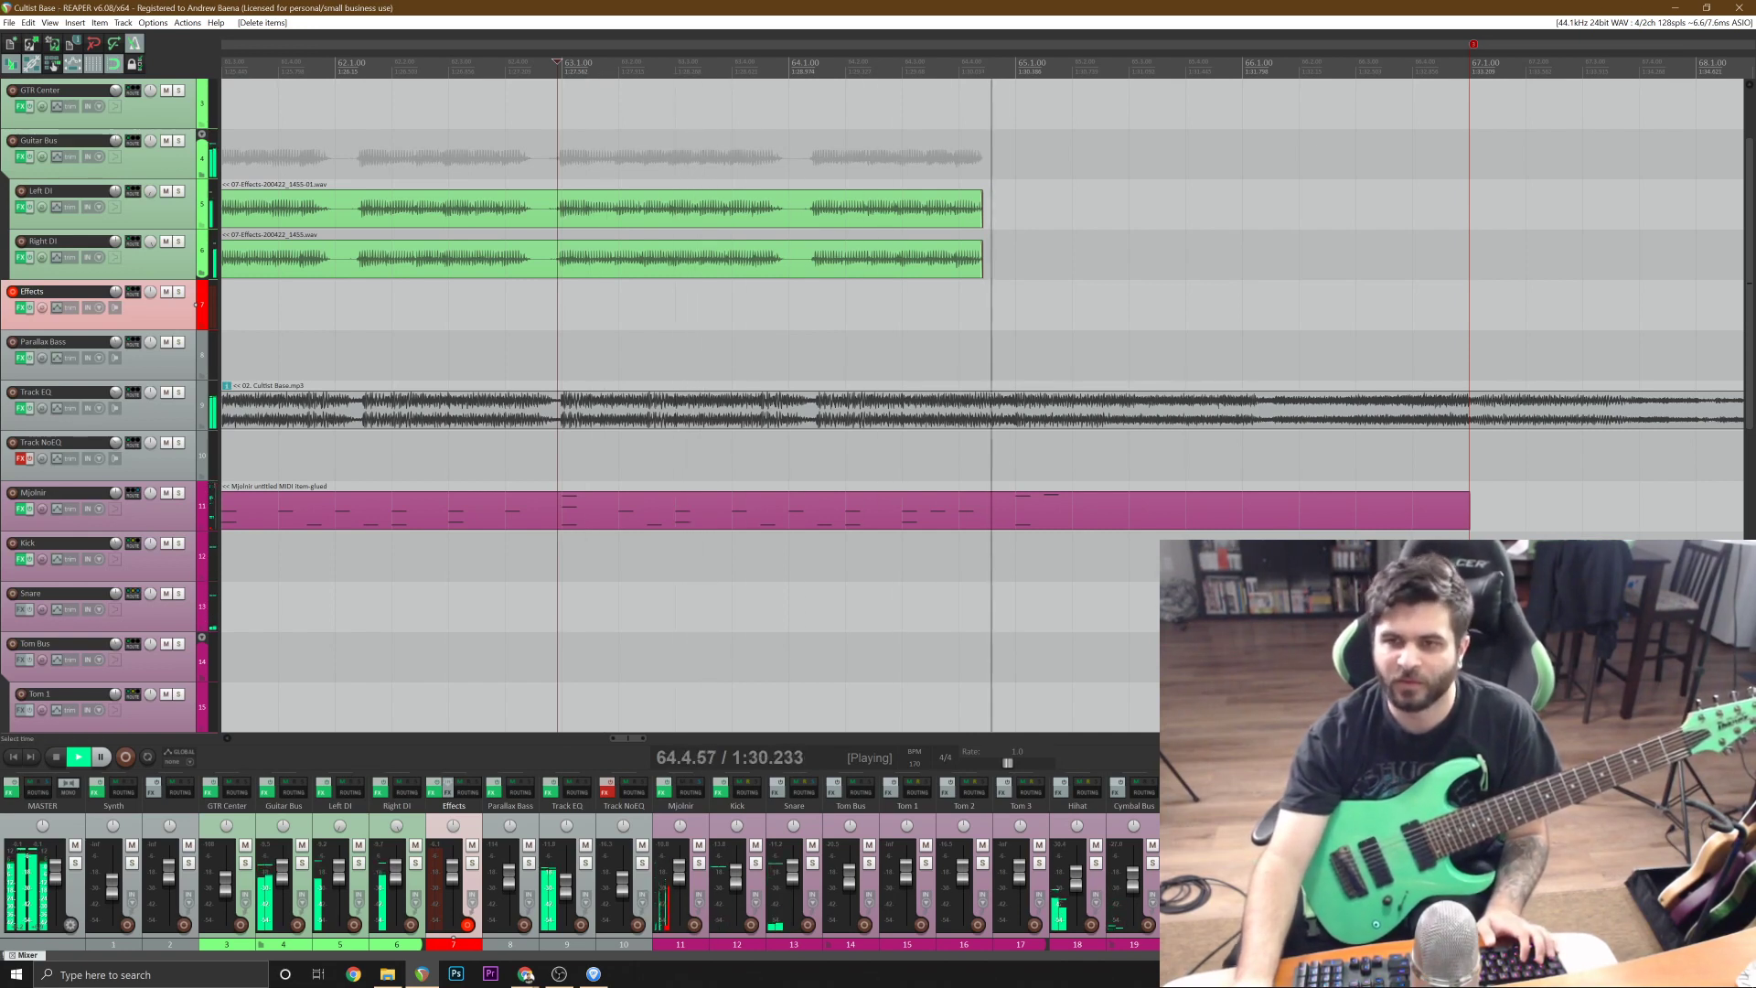
key(space)
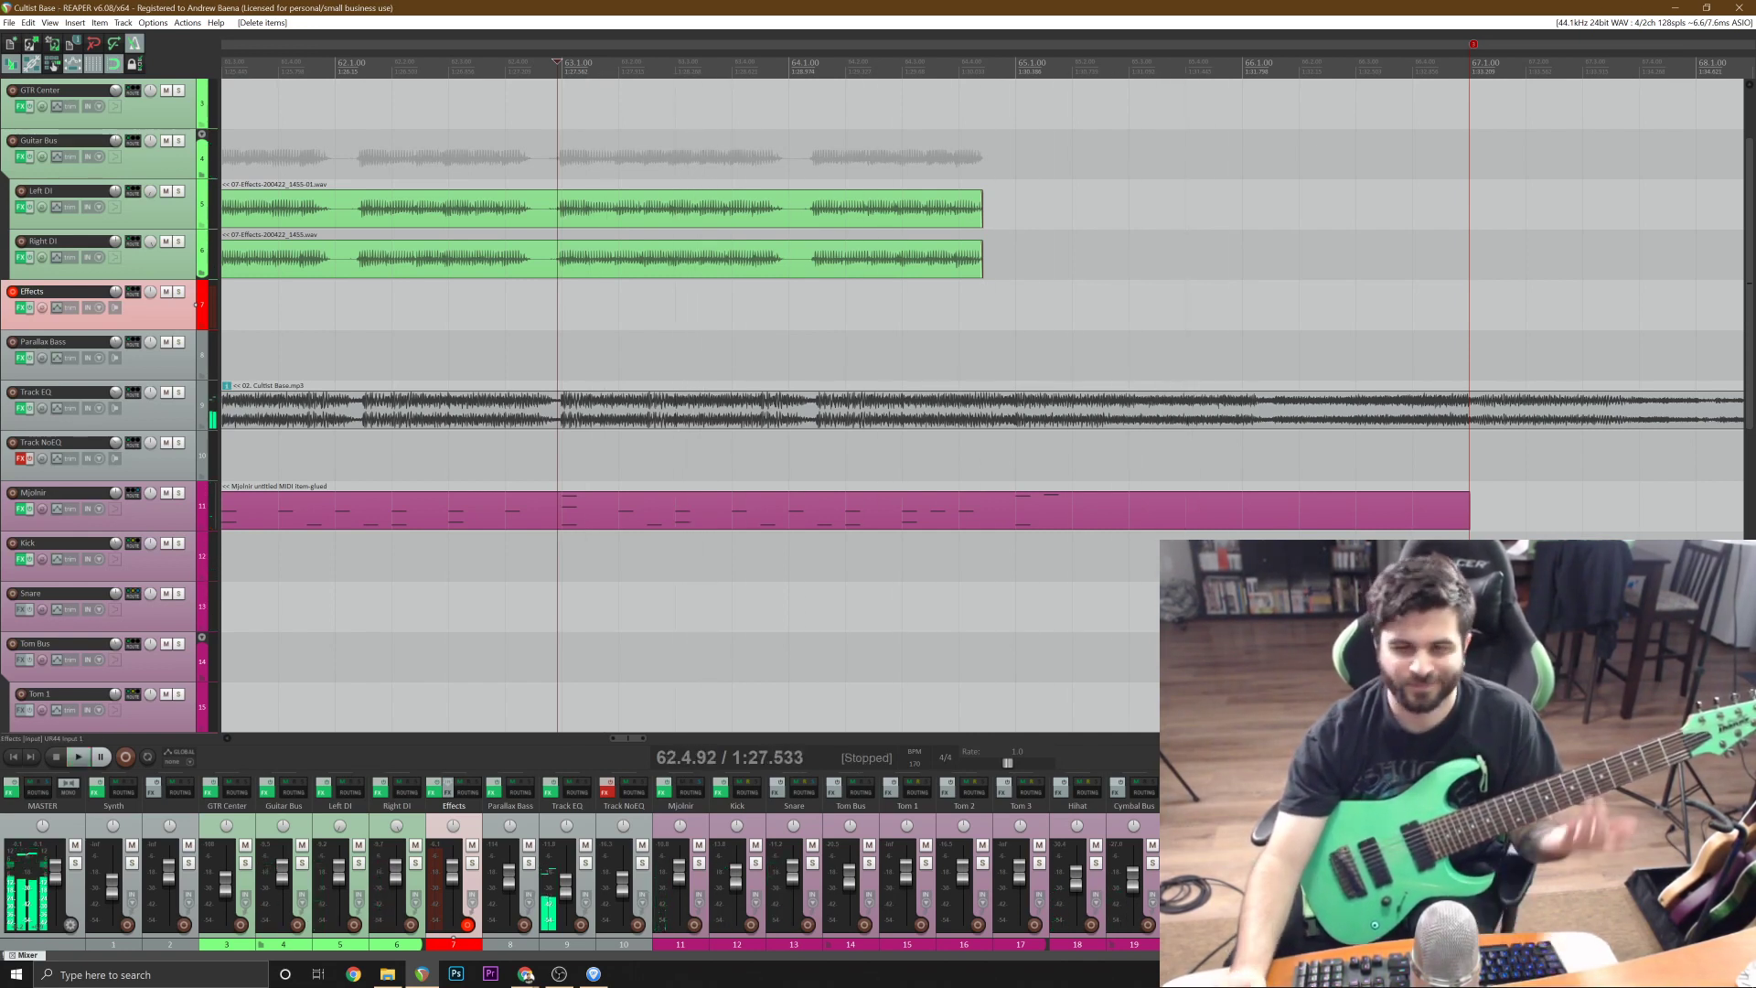
Play the repeated section from just before bar 51 to find the end of its opening phrase.
key(minus)
key(minus)
key(minus)
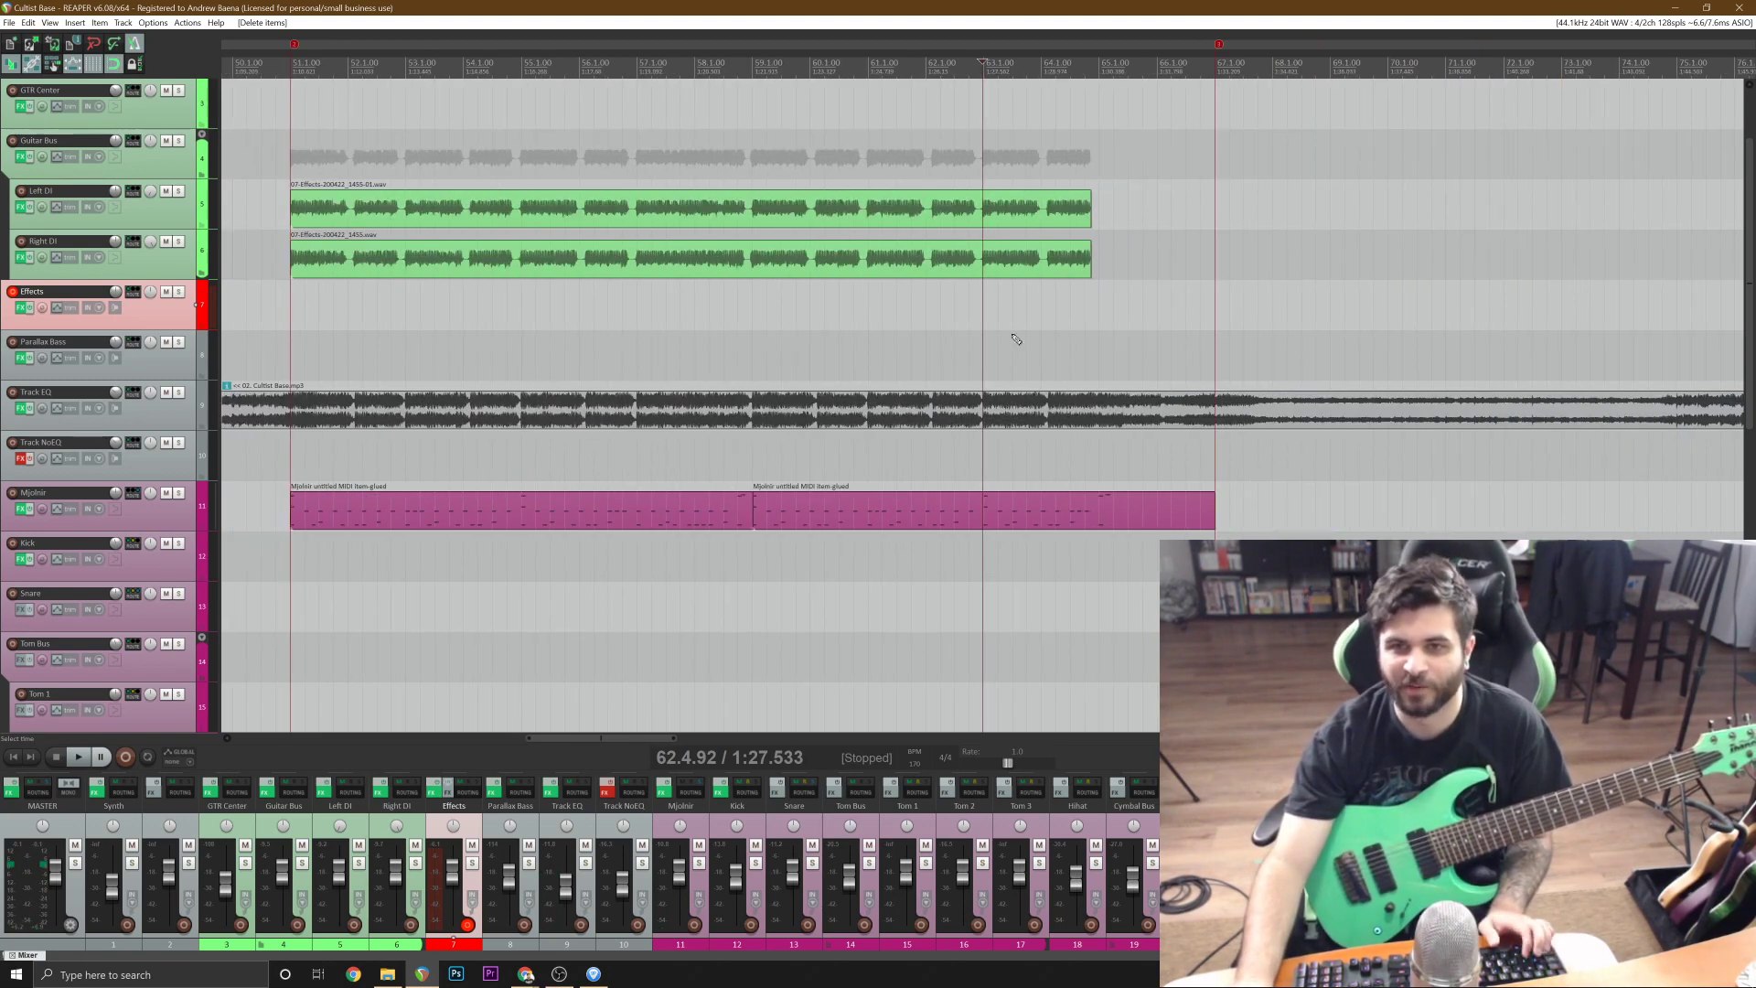
click(280, 305)
key(space)
scroll(281, 305, up, 1)
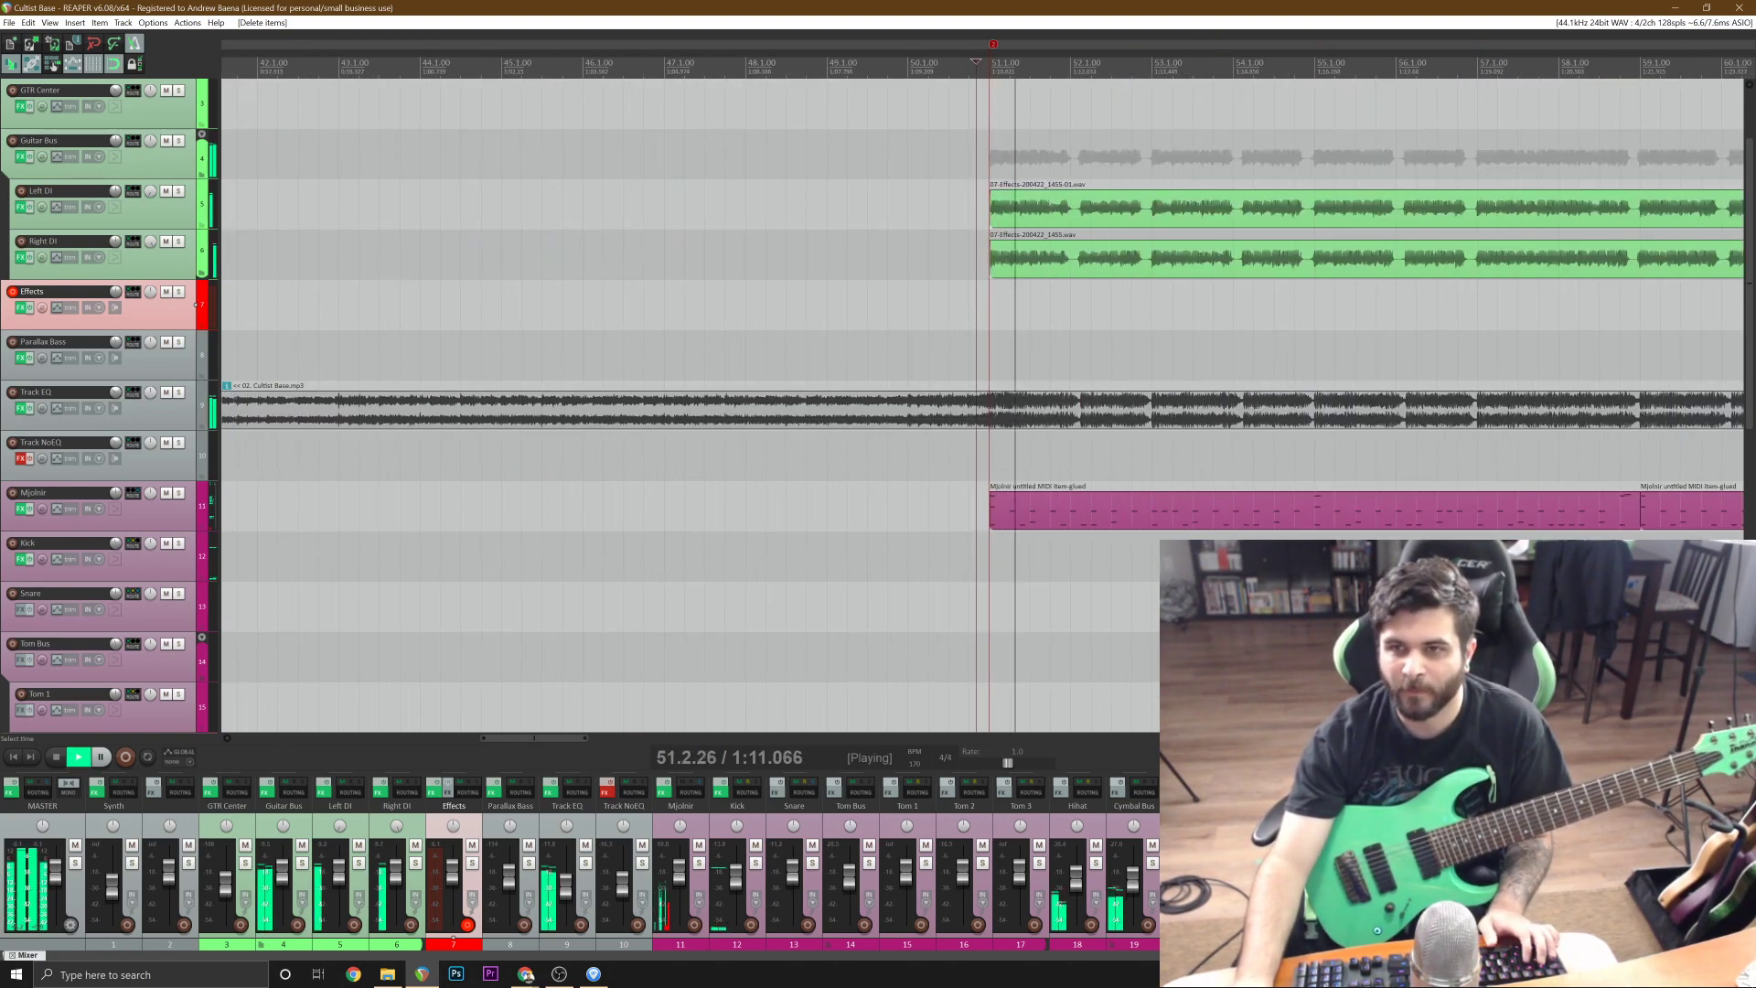
scroll(1117, 262, up, 2)
scroll(1118, 263, up, 2)
key(space)
Split both DI takes at 52.1.42, copy the opening phrase from 51.1.00, and undo the split.
click(1118, 262)
scroll(1119, 262, up, 2)
shift+click(991, 213)
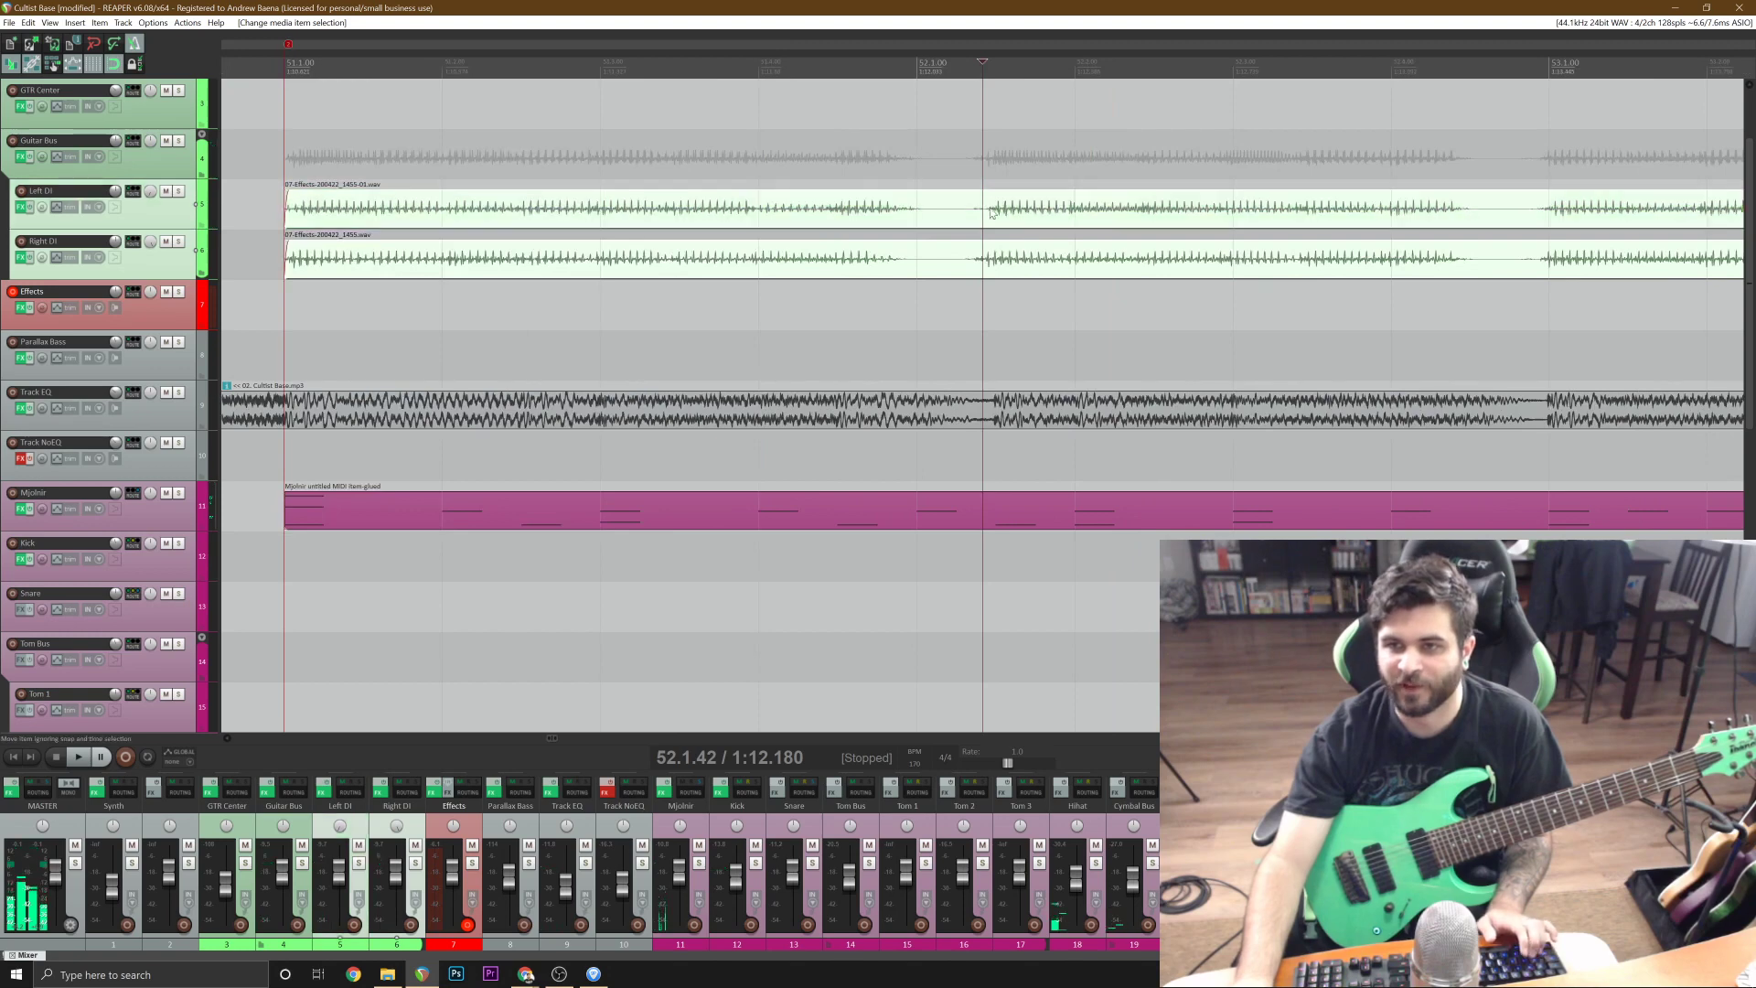
key(s)
click(719, 204)
shift+click(720, 256)
scroll(720, 256, down, 8)
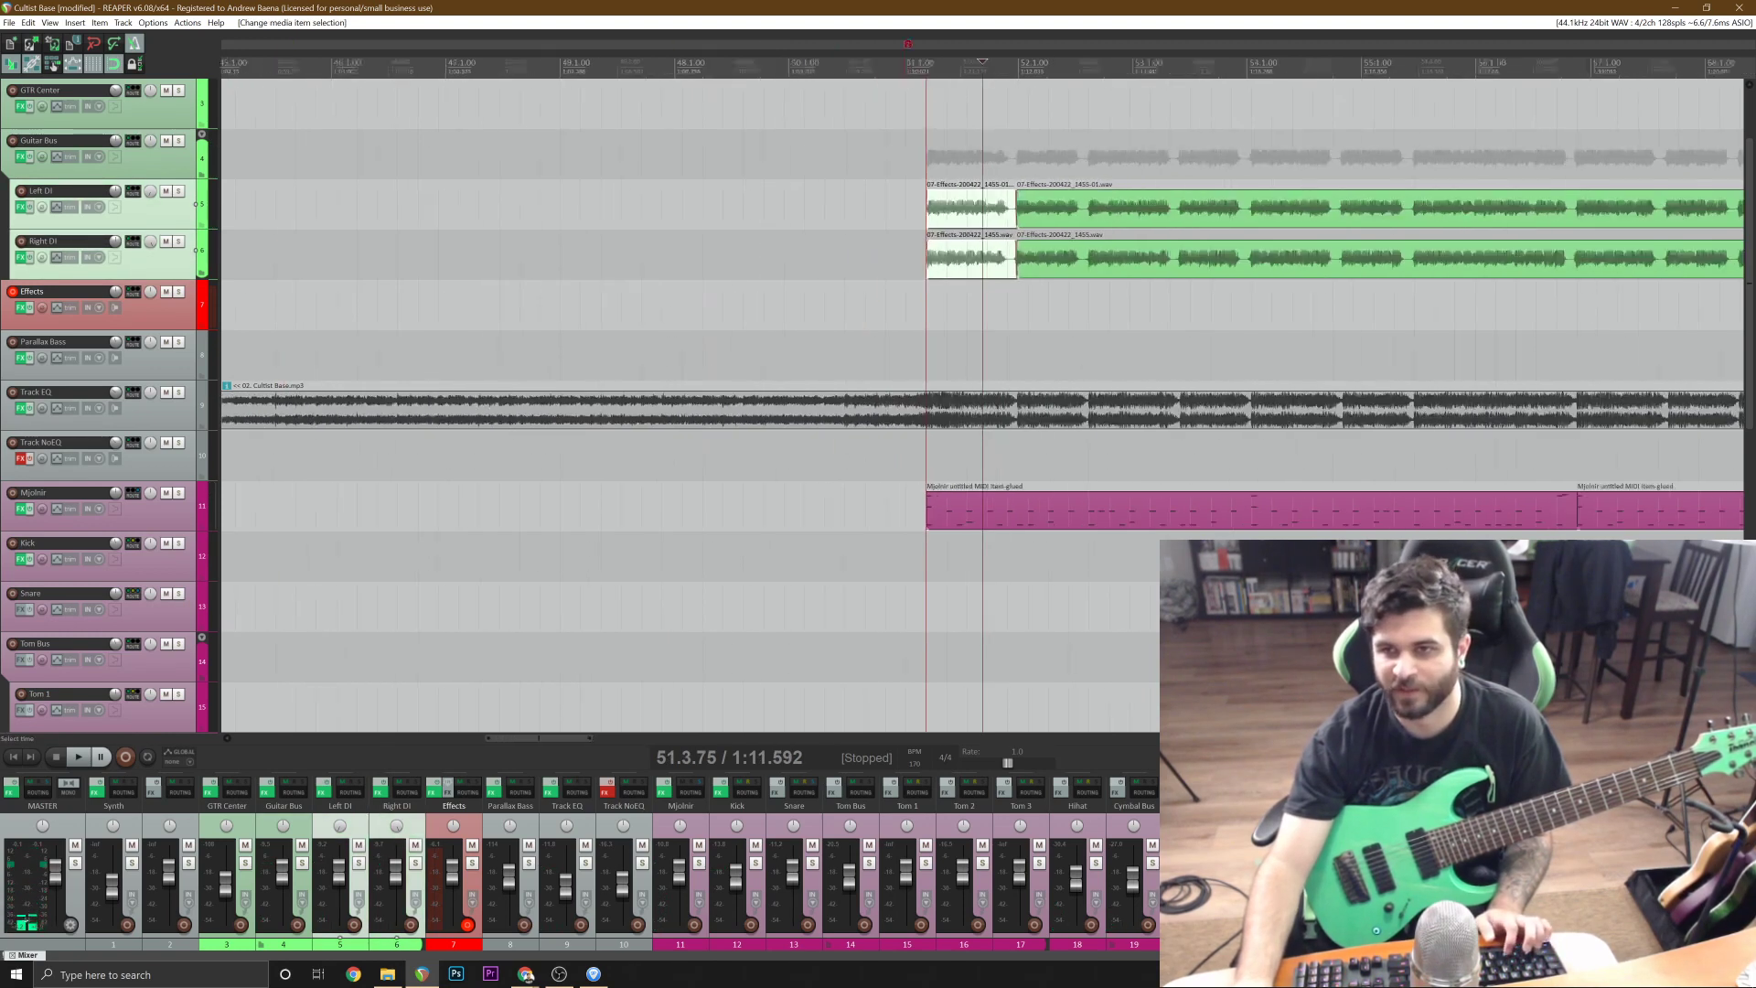
key(ctrl+z)
key(ctrl+z)
key(ctrl+z)
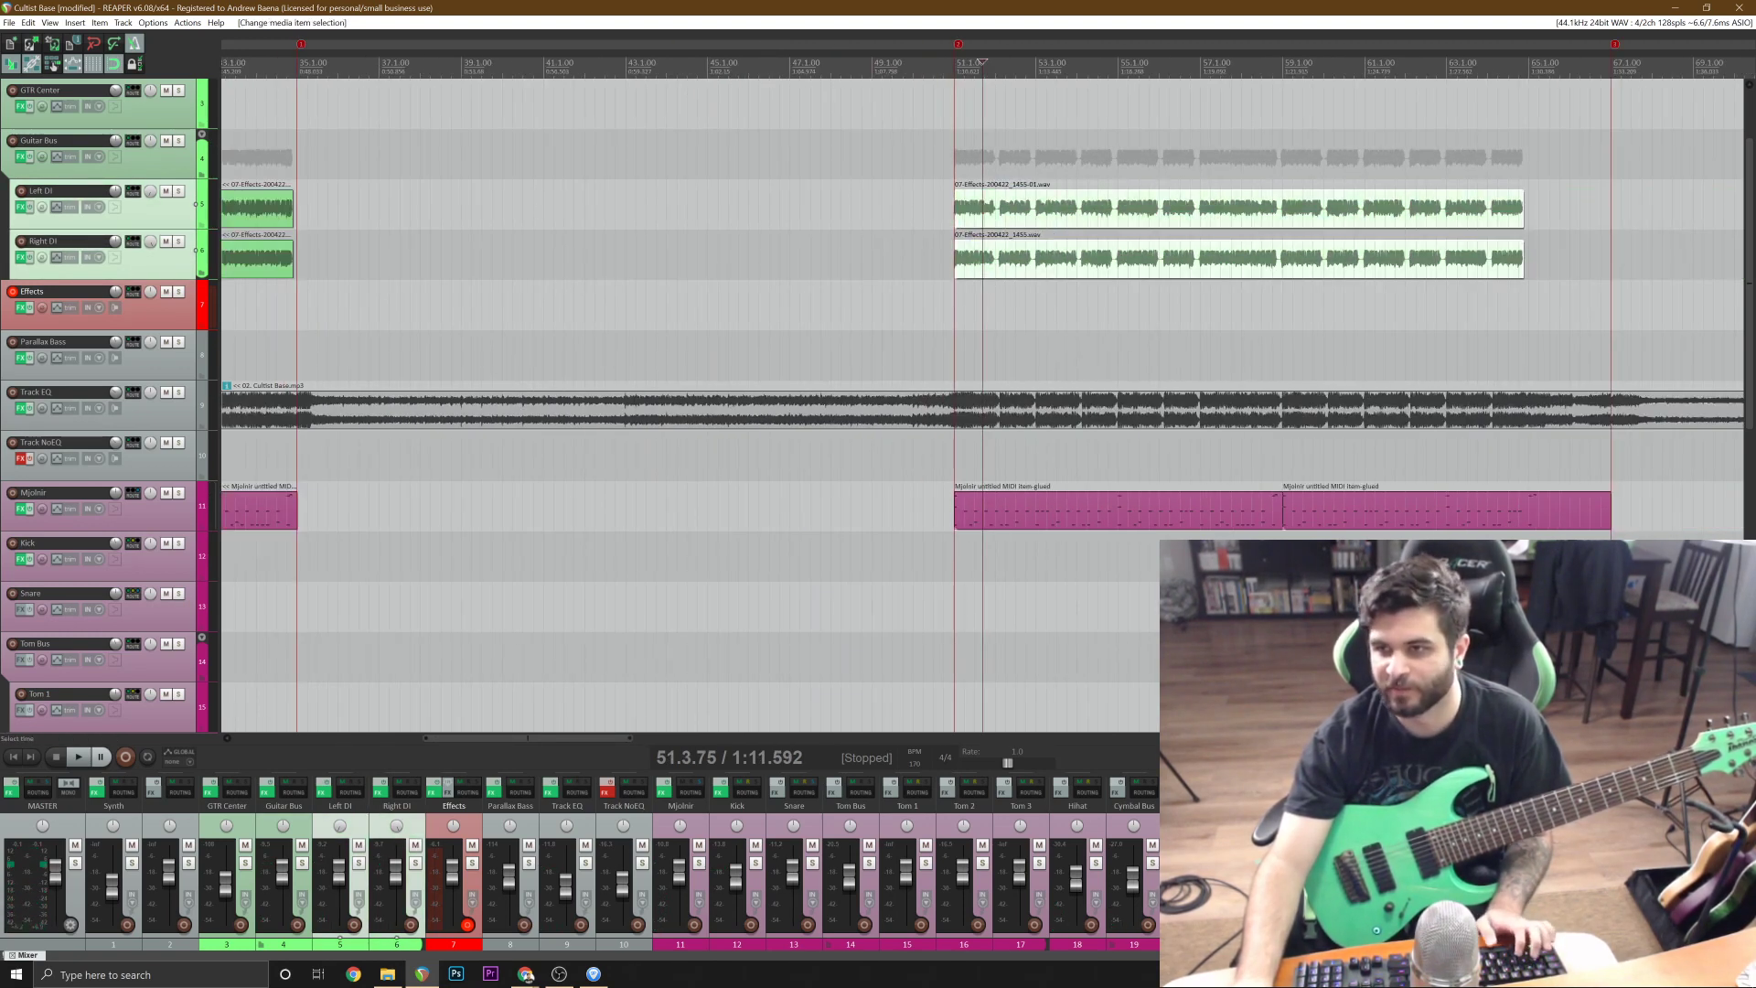
Paste the copied opening phrase onto the Left DI and Right DI tracks at 65.1.00.
click(1564, 206)
scroll(1564, 207, up, 7)
click(716, 206)
key(ctrl+v)
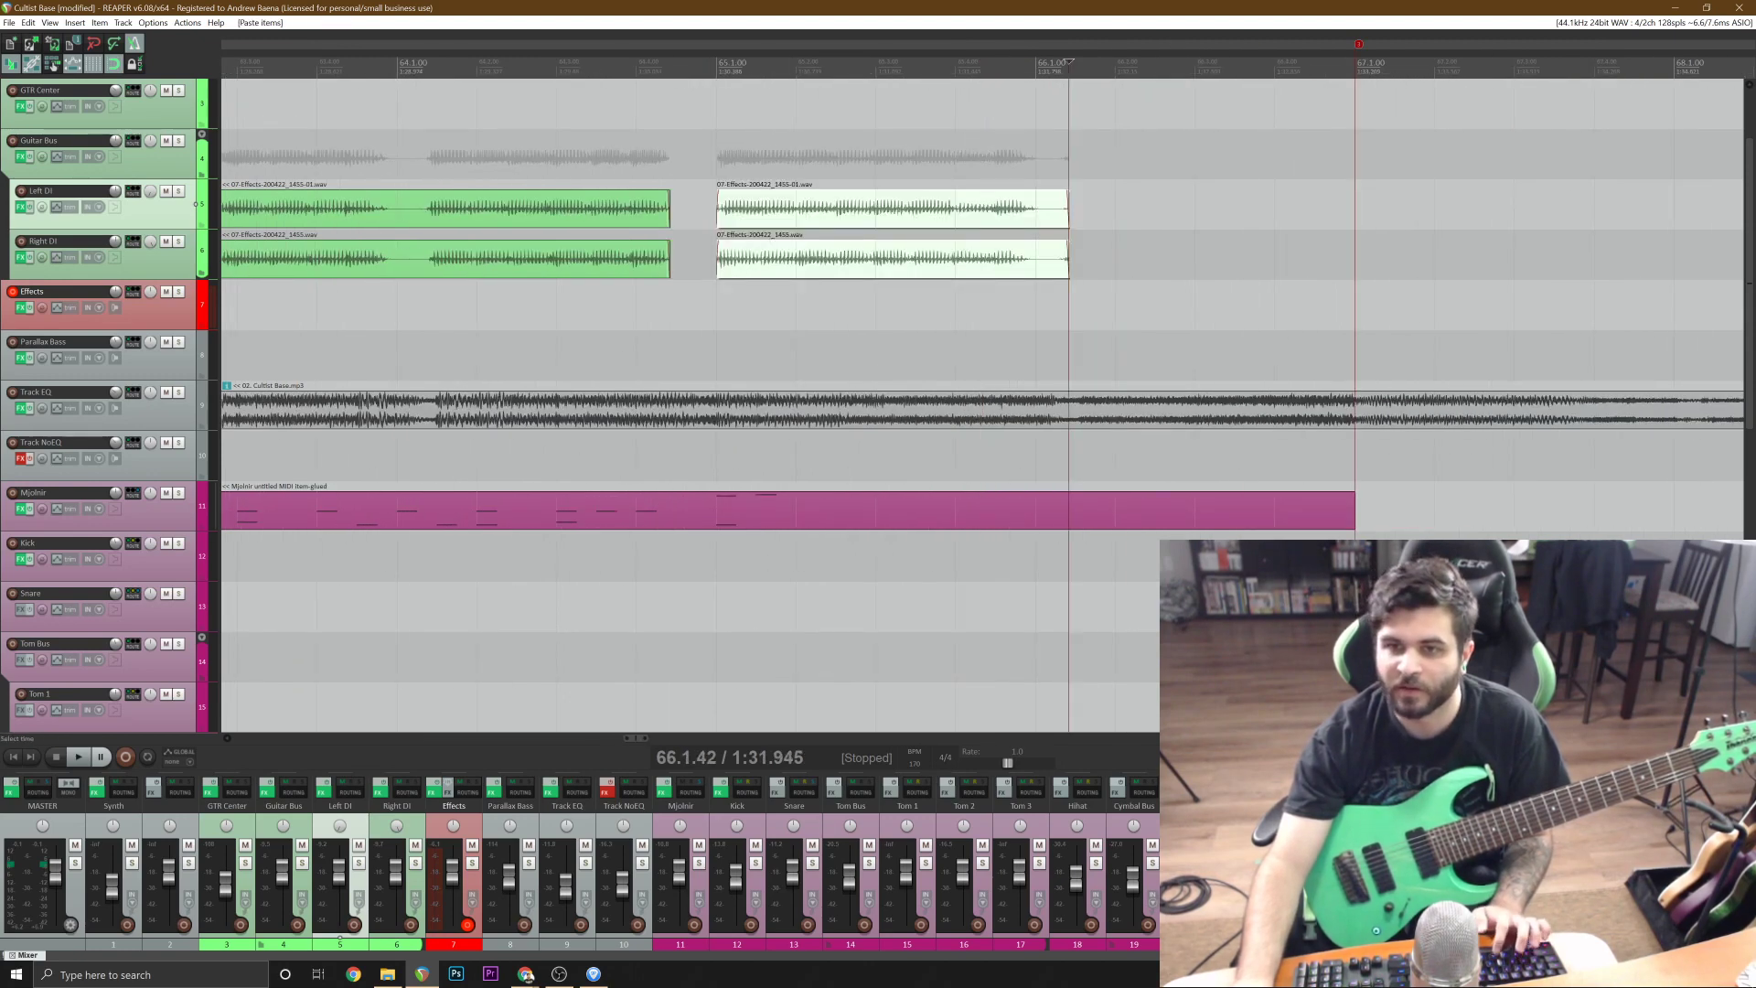
Play the pasted phrase in context from just after bar 63 and save the project.
scroll(640, 311, down, 3)
click(549, 410)
key(space)
key(ctrl+s)
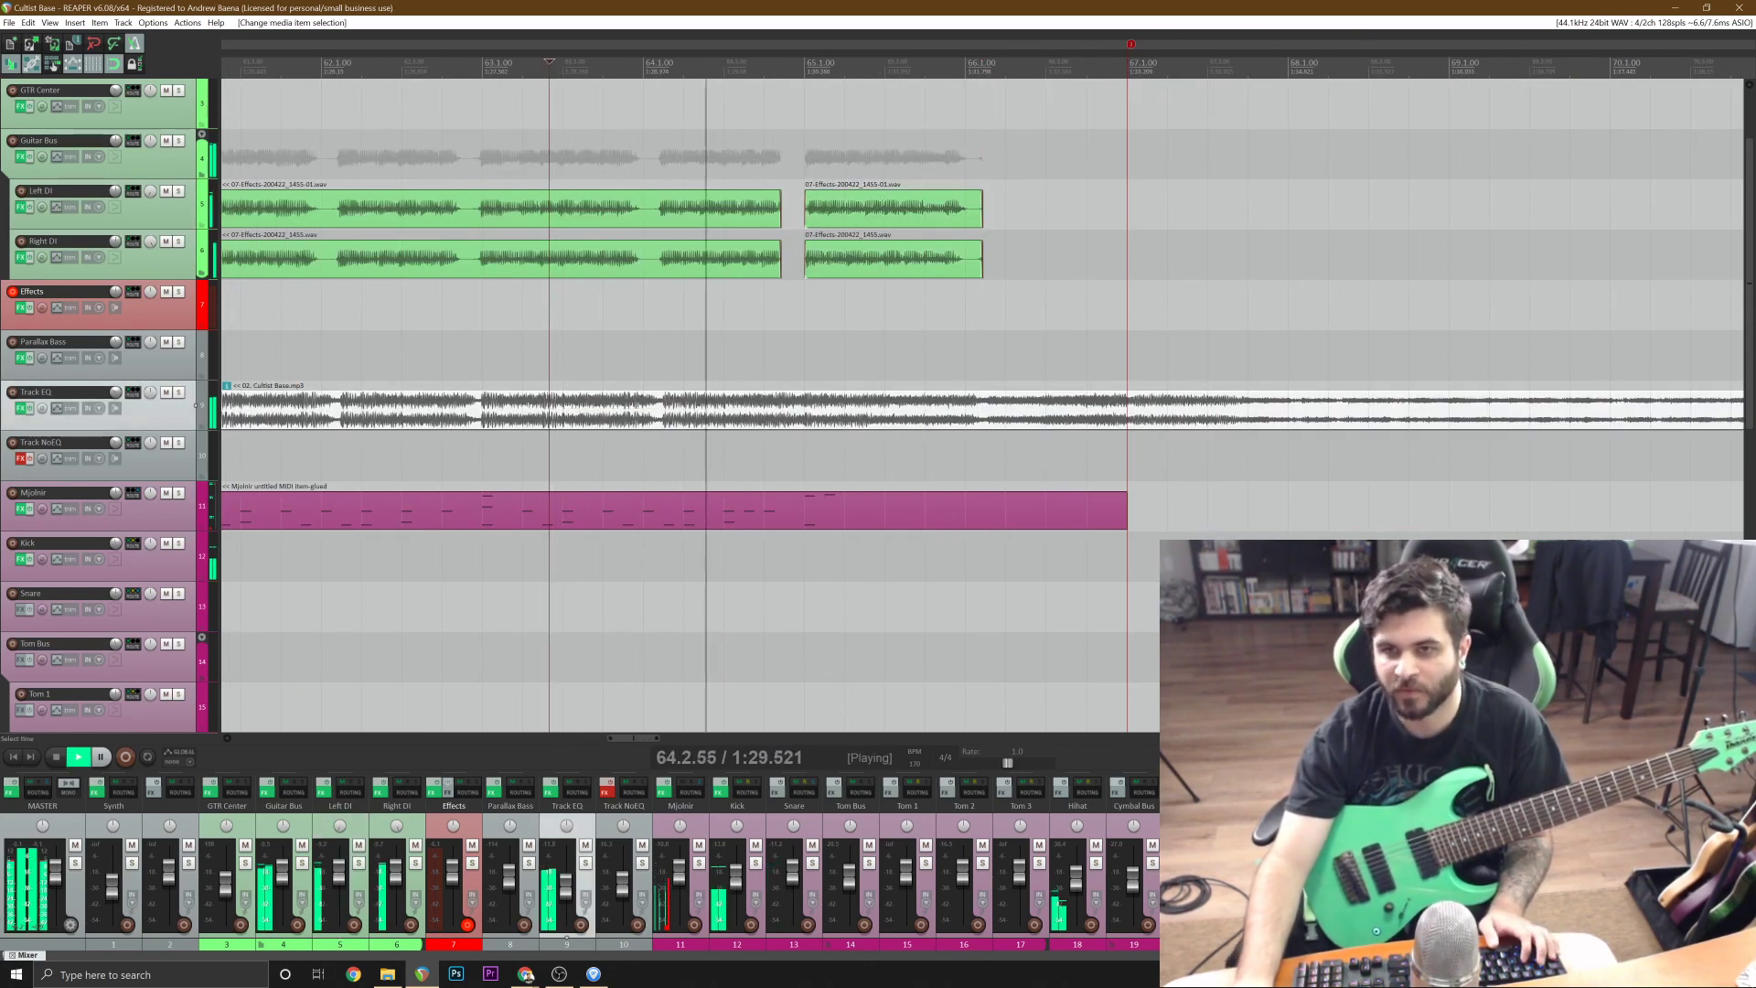
scroll(719, 311, up, 2)
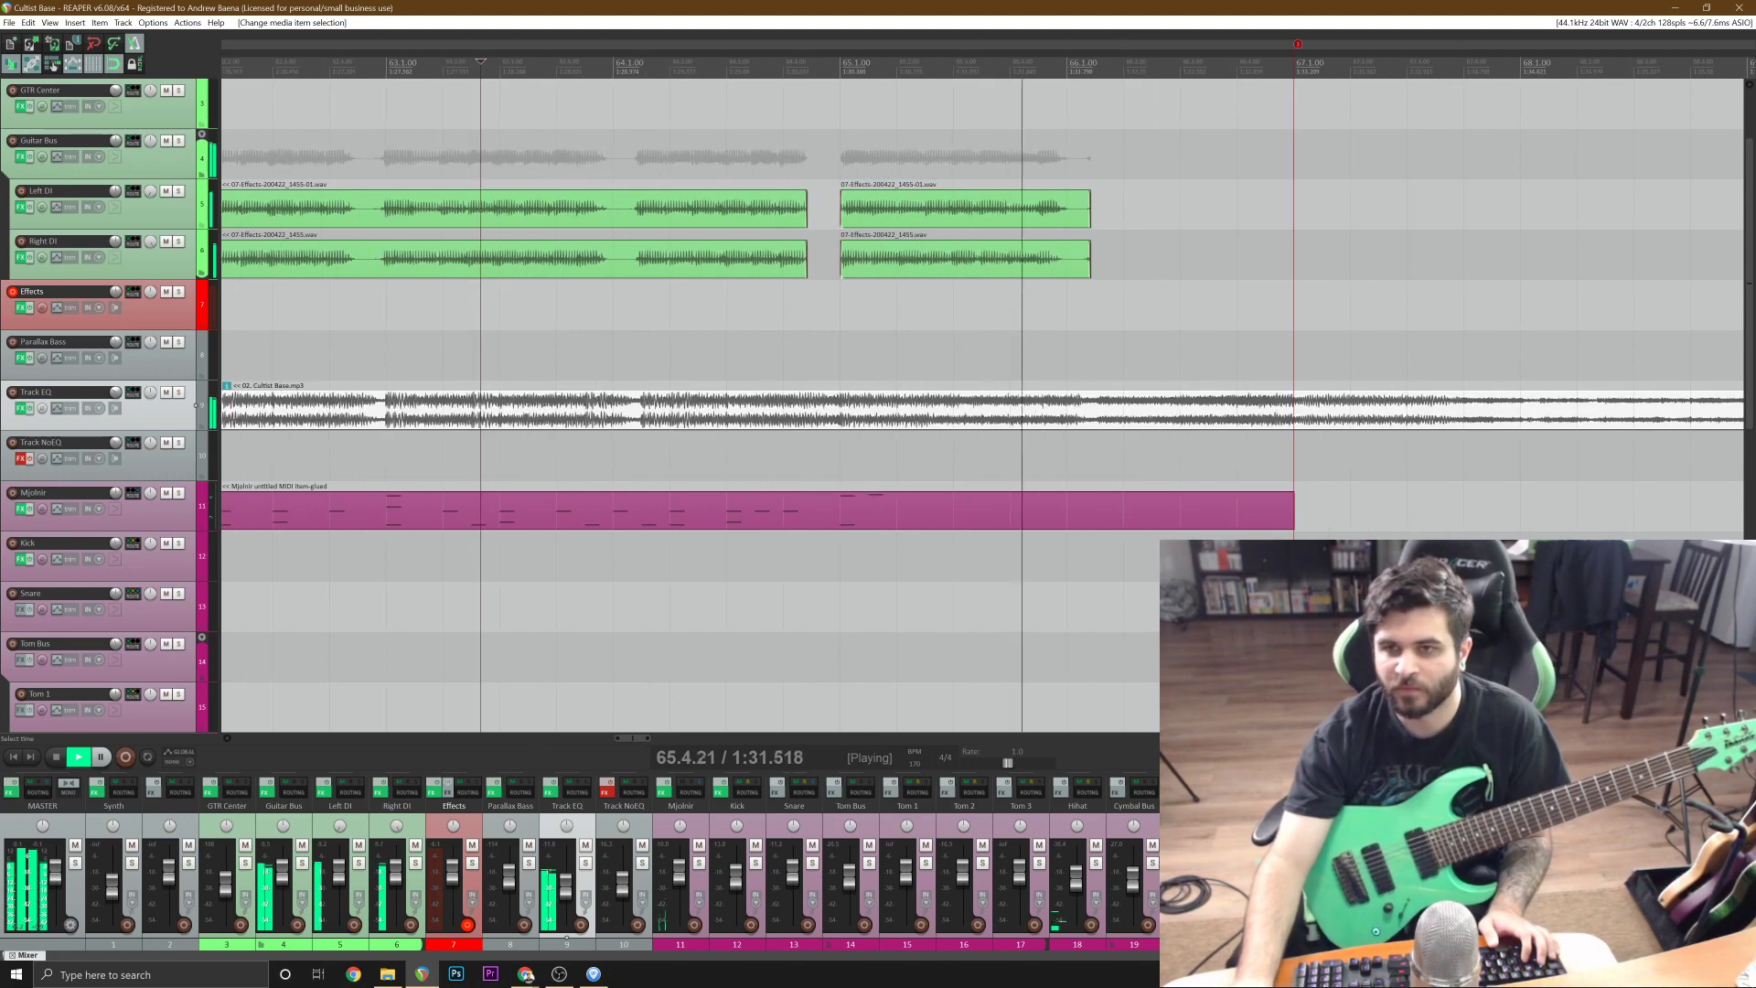
key(space)
Cut both pasted DI phrases at 66.1.00, delete the leftover ends and save the project.
click(1068, 256)
ctrl+click(1068, 212)
key(s)
scroll(870, 256, down, 5)
key(Delete)
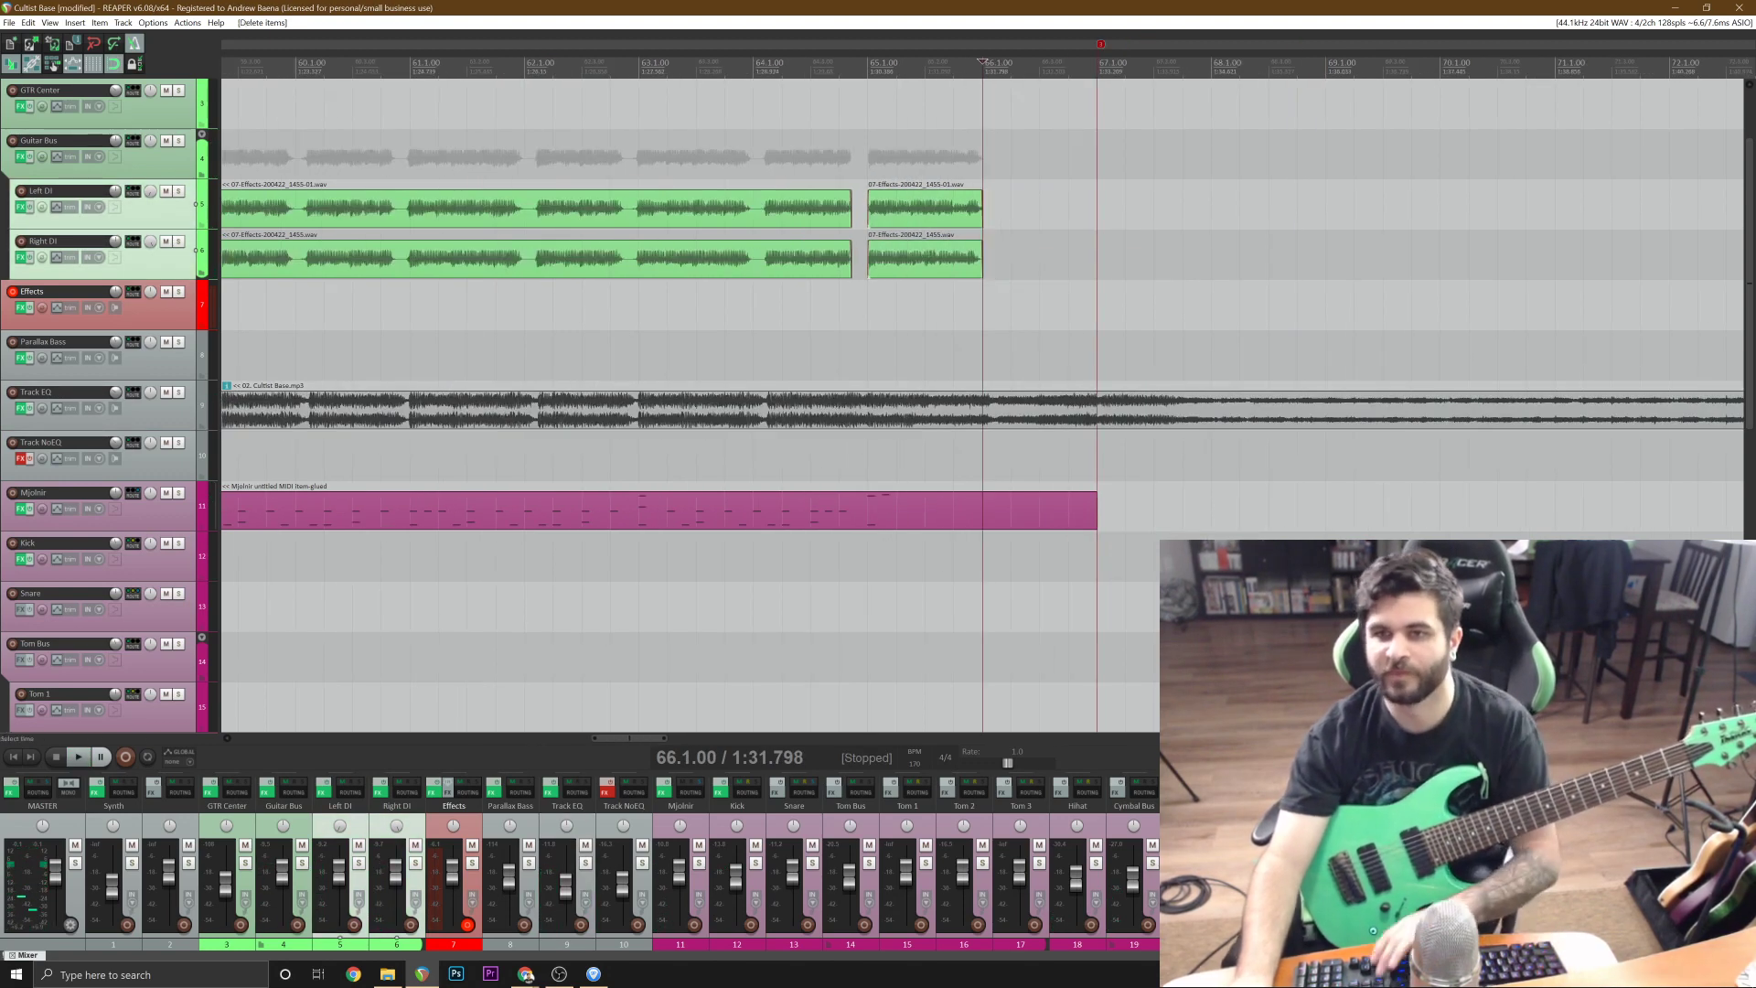
key(ctrl+s)
Review the arrangement and return the edit cursor to the project start at 1.1.00.
scroll(868, 248, down, 6)
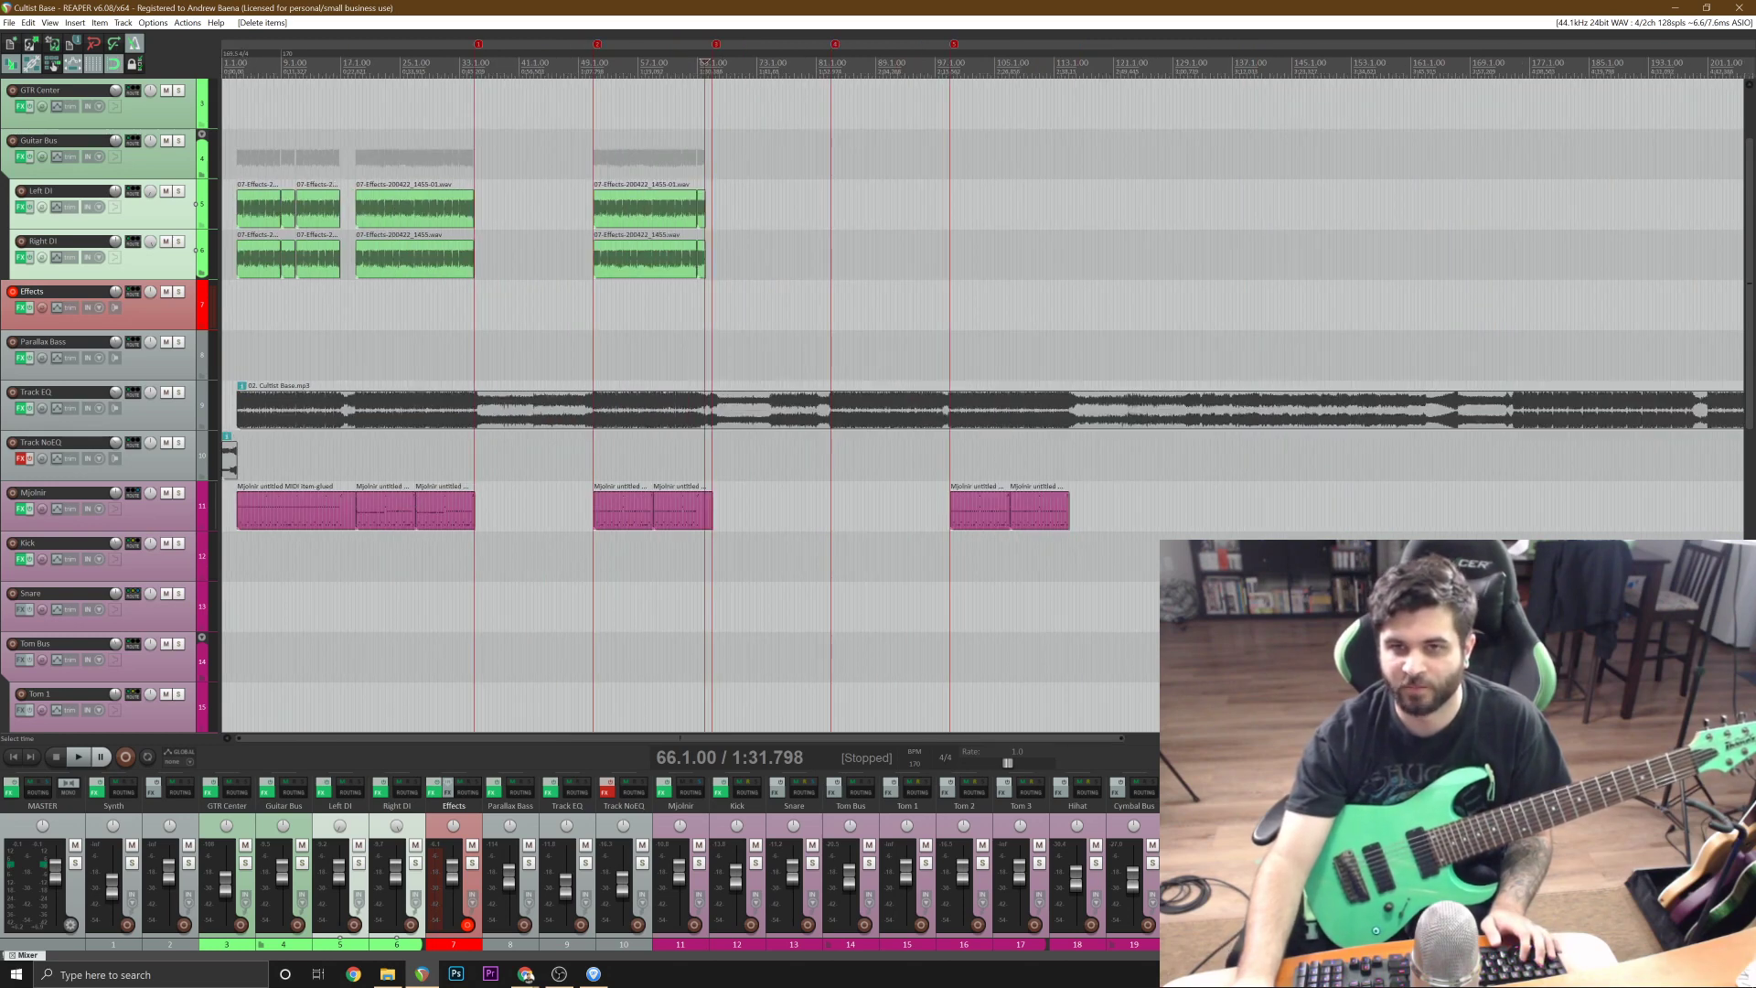
scroll(622, 366, up, 4)
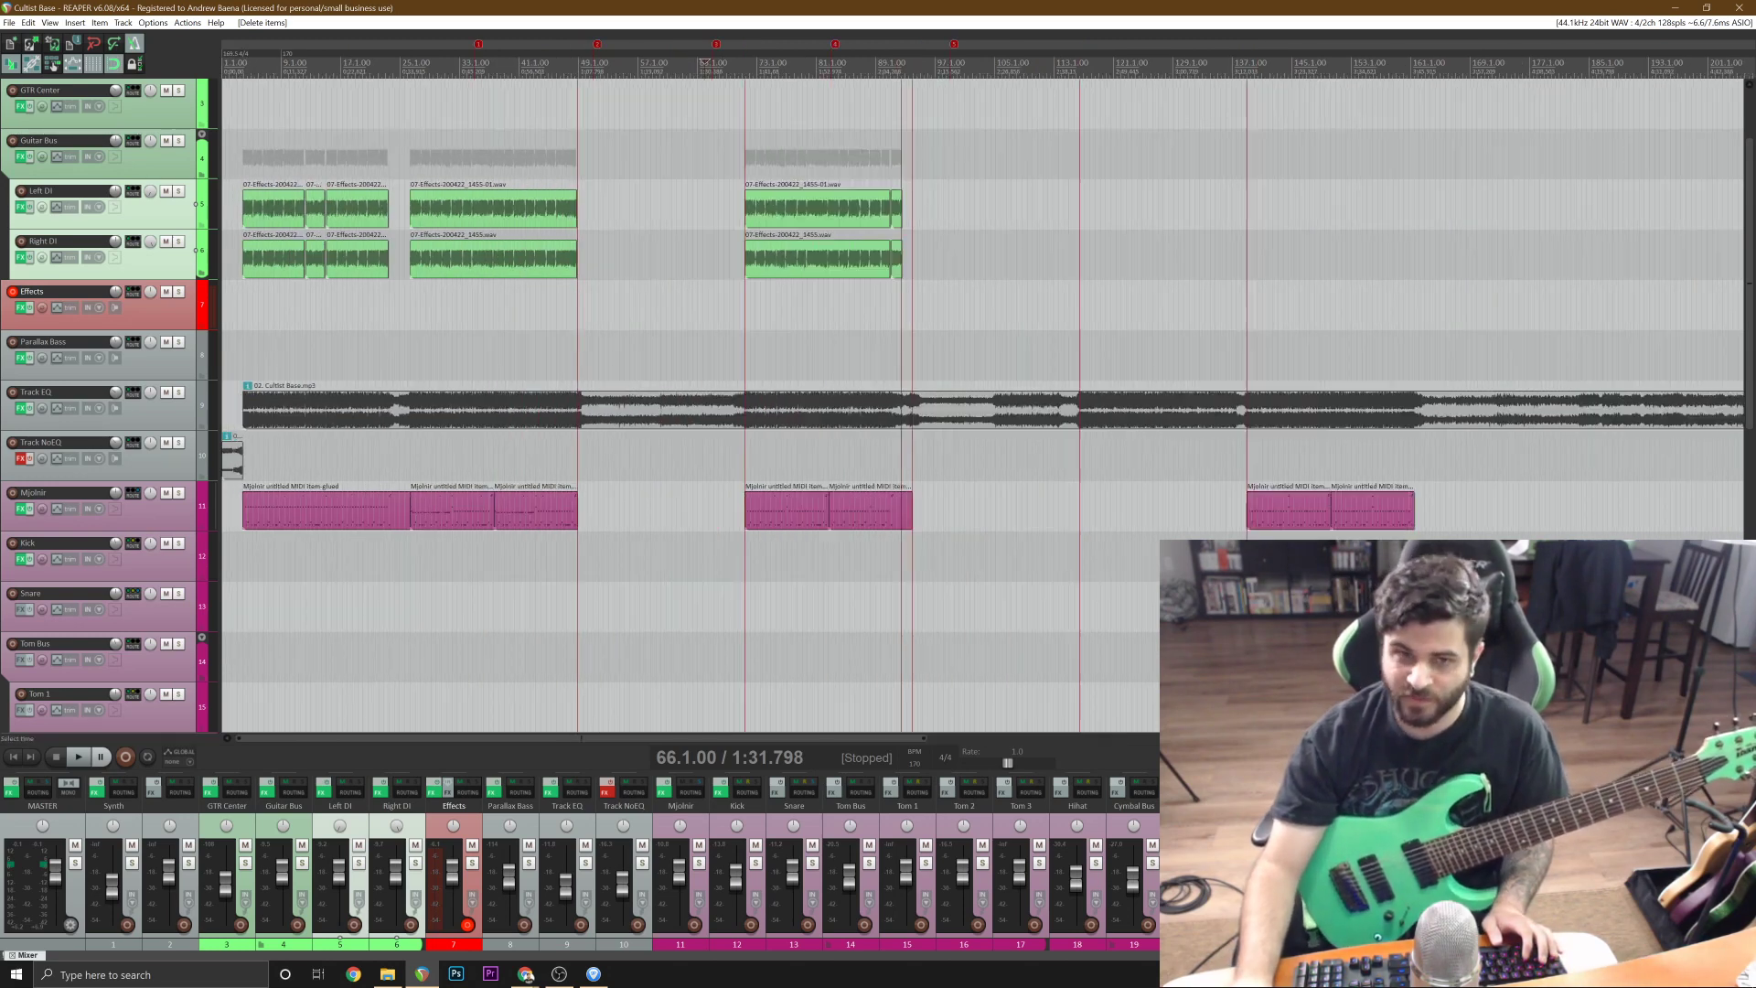
scroll(855, 366, down, 4)
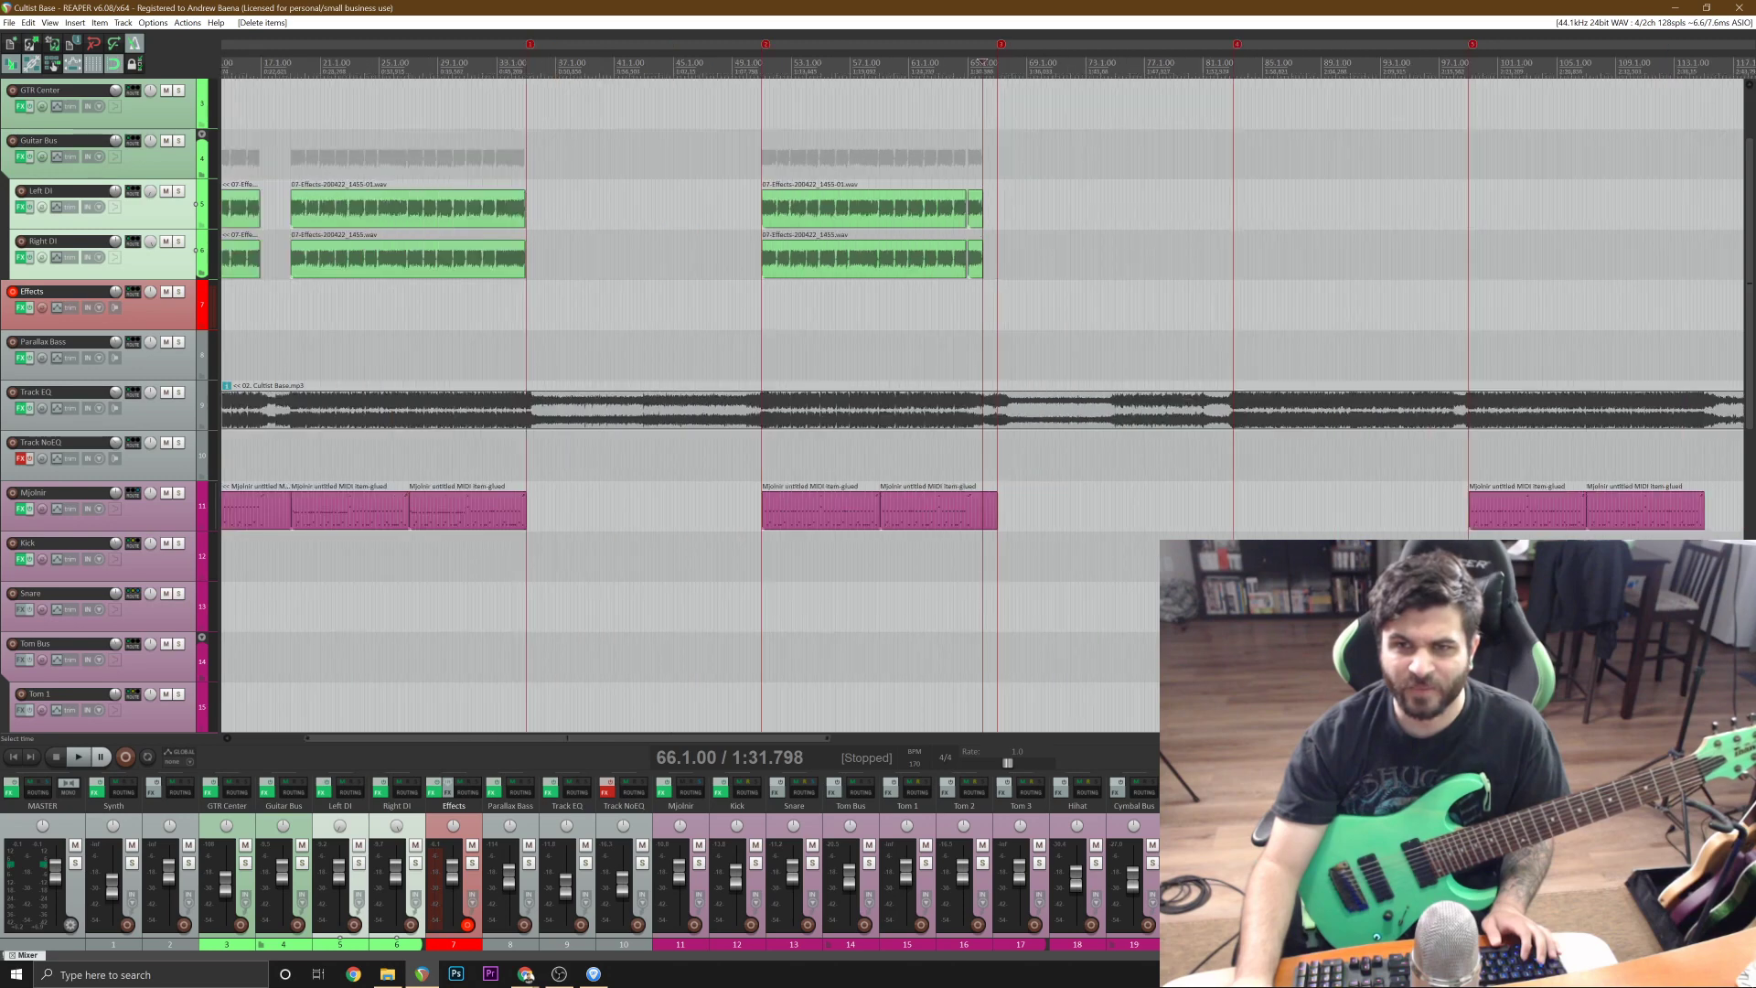
click(485, 306)
scroll(485, 306, up, 2)
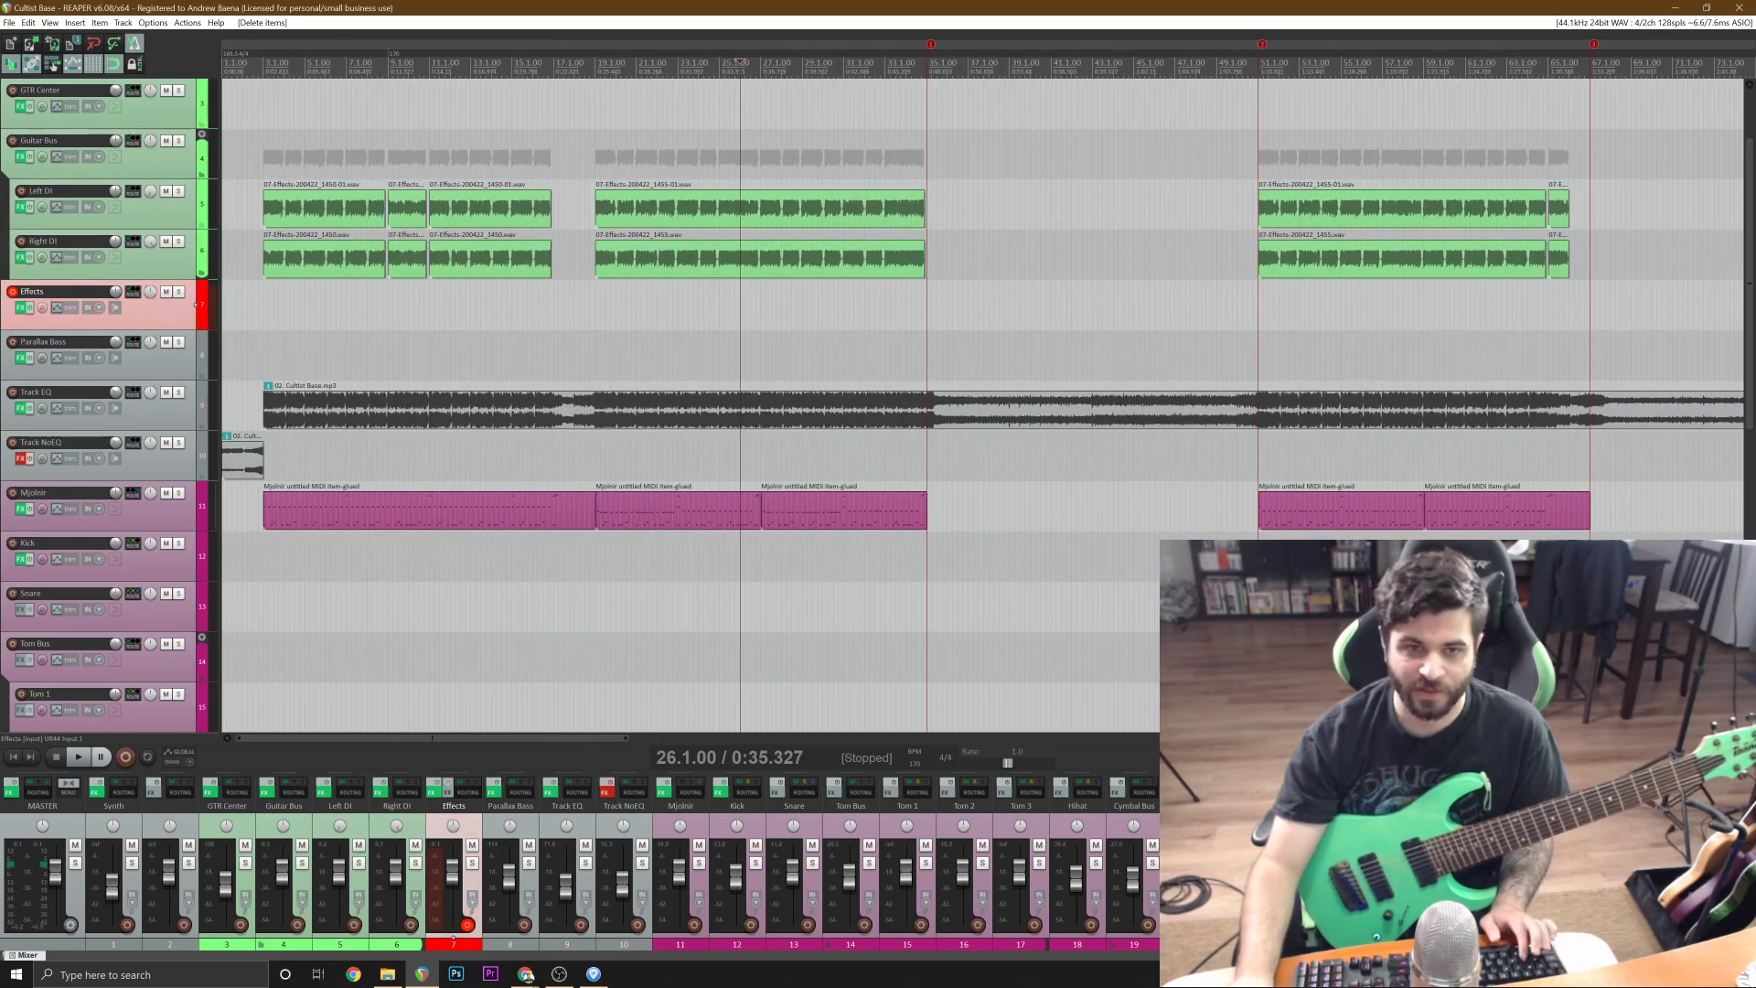
click(14, 757)
scroll(274, 585, up, 2)
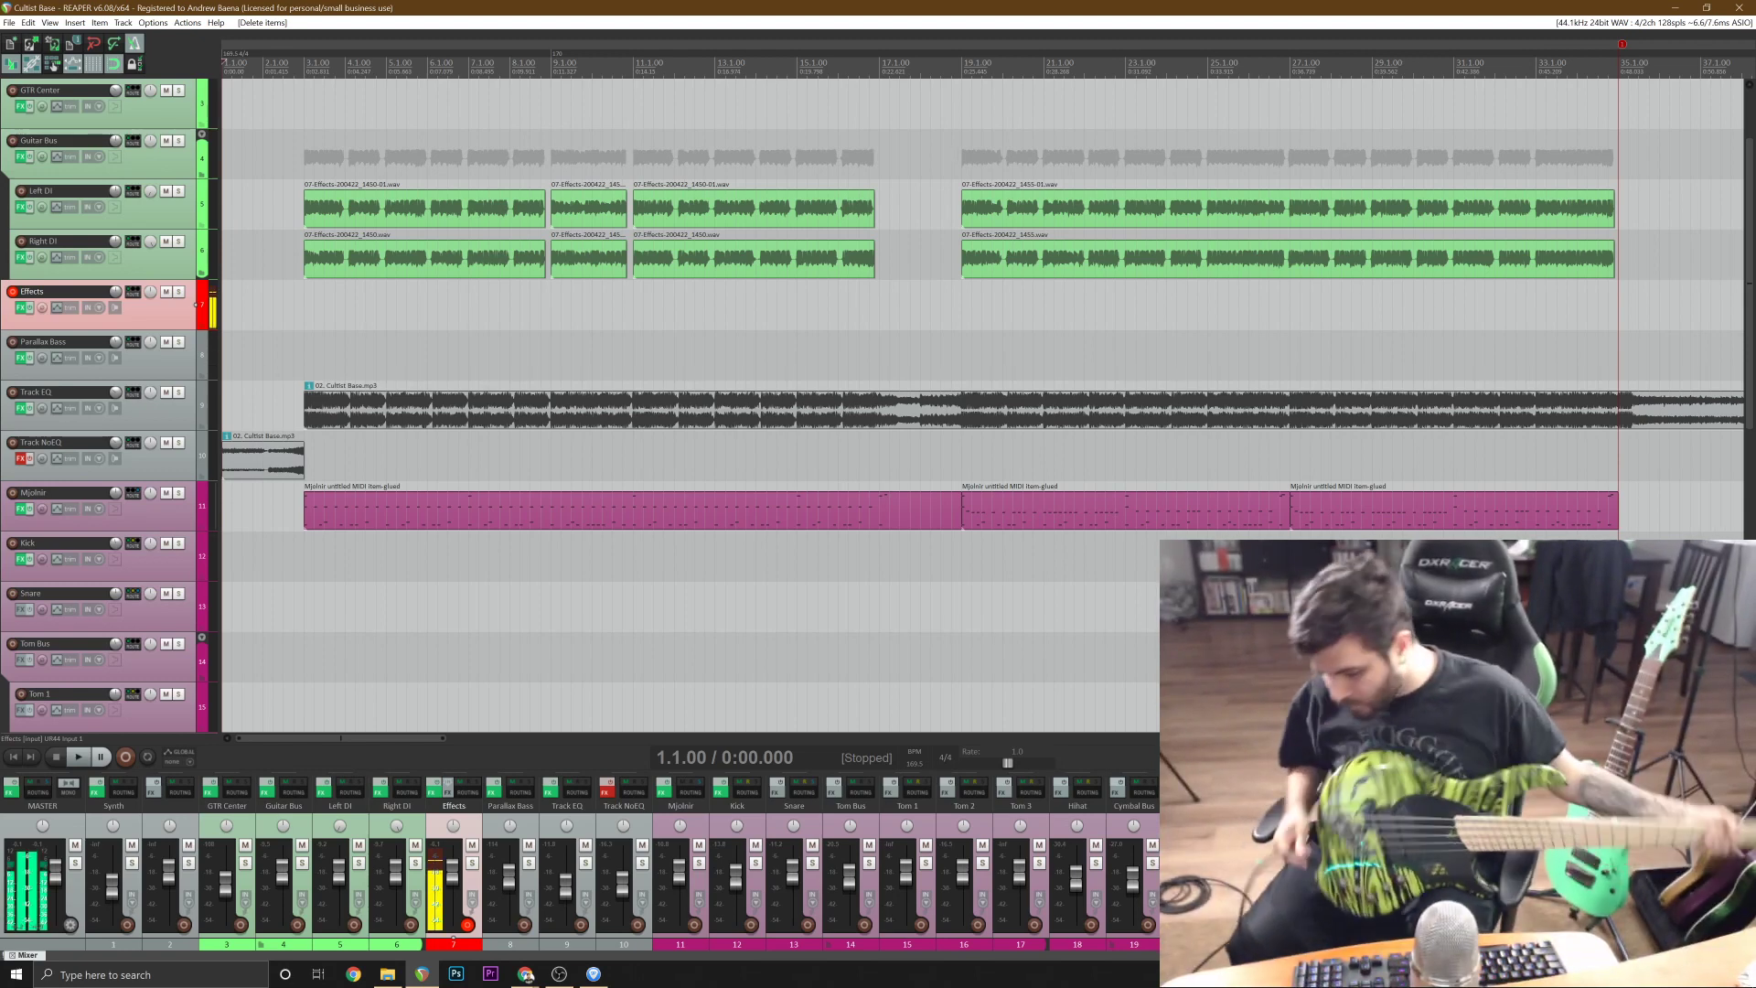
On the Effects track, bypass Fortin Nameless Suite, enable Darkglass Ultra and open its tuner for the bass.
click(19, 307)
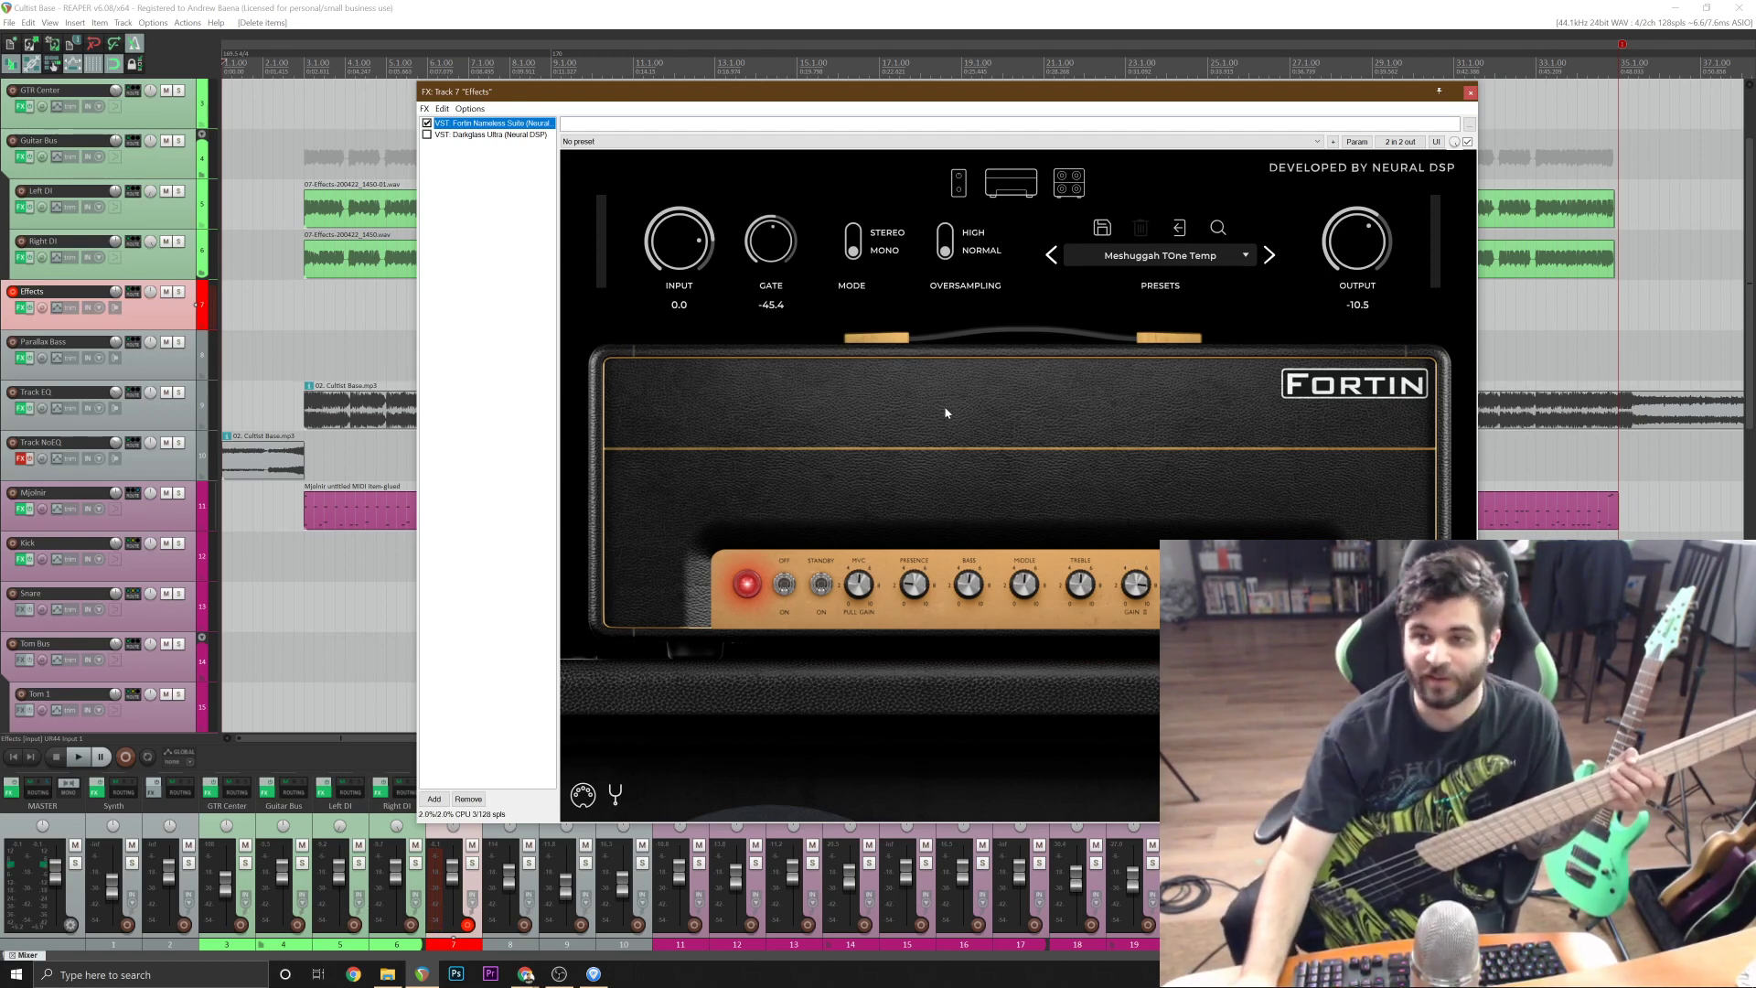
drag(929, 98, 726, 92)
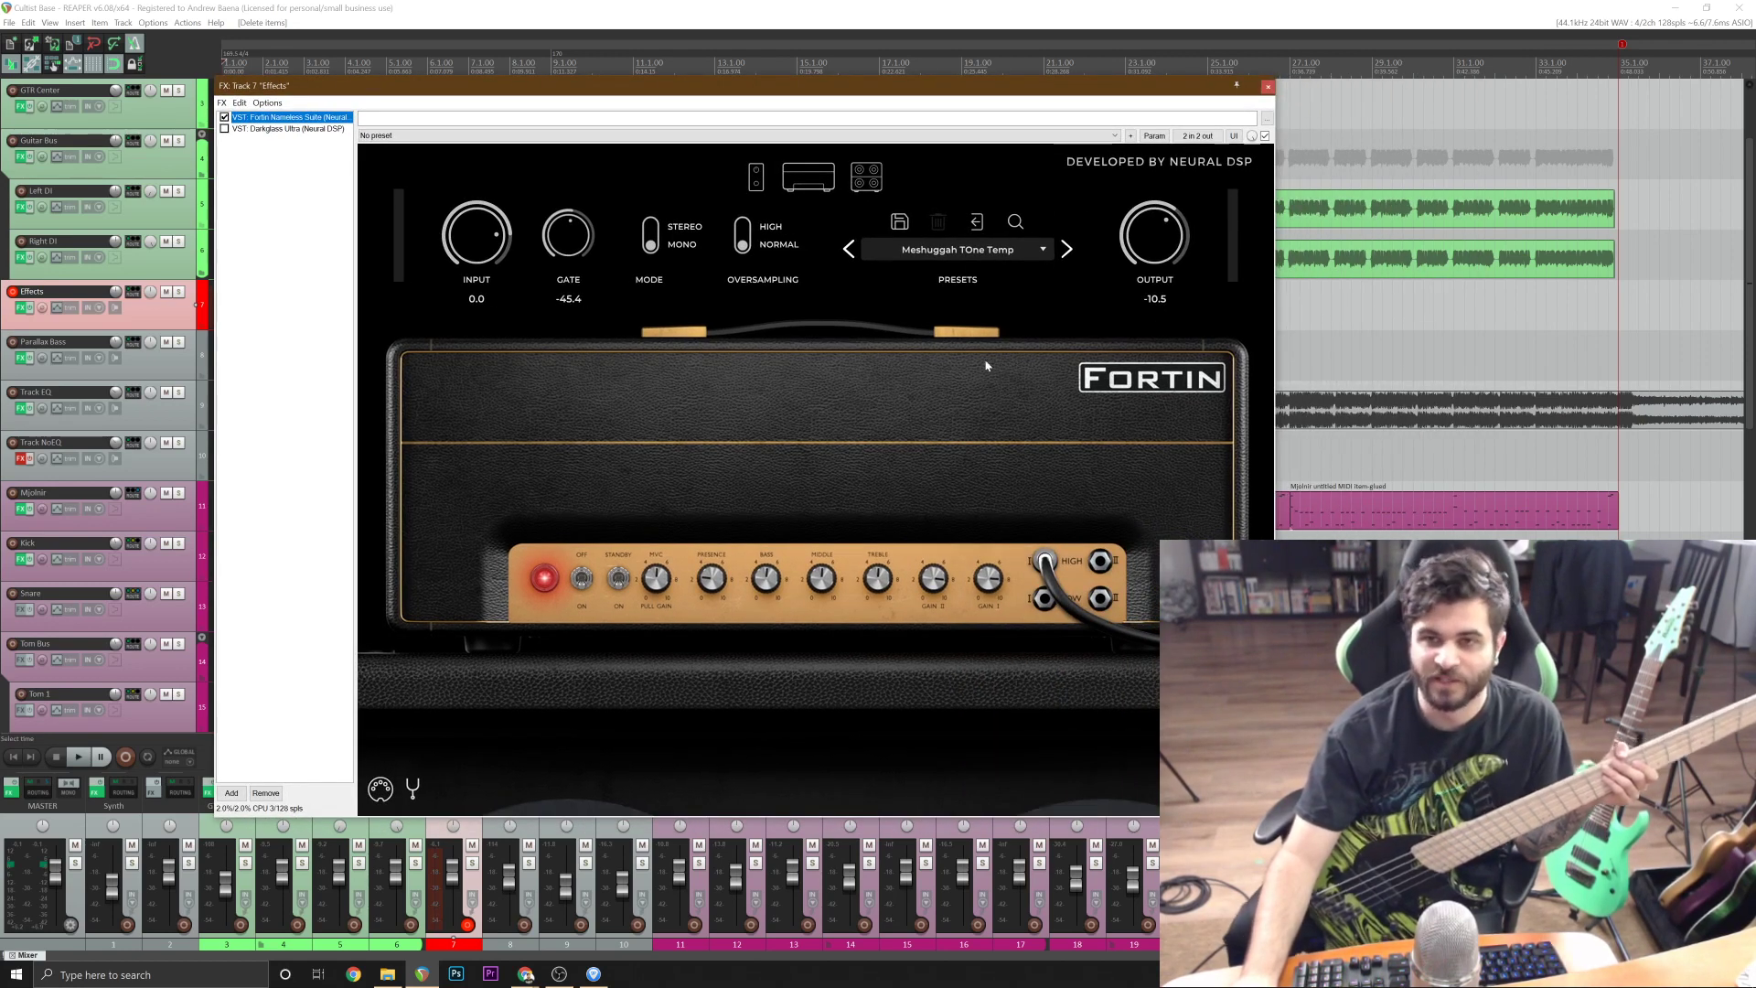
click(224, 117)
click(265, 129)
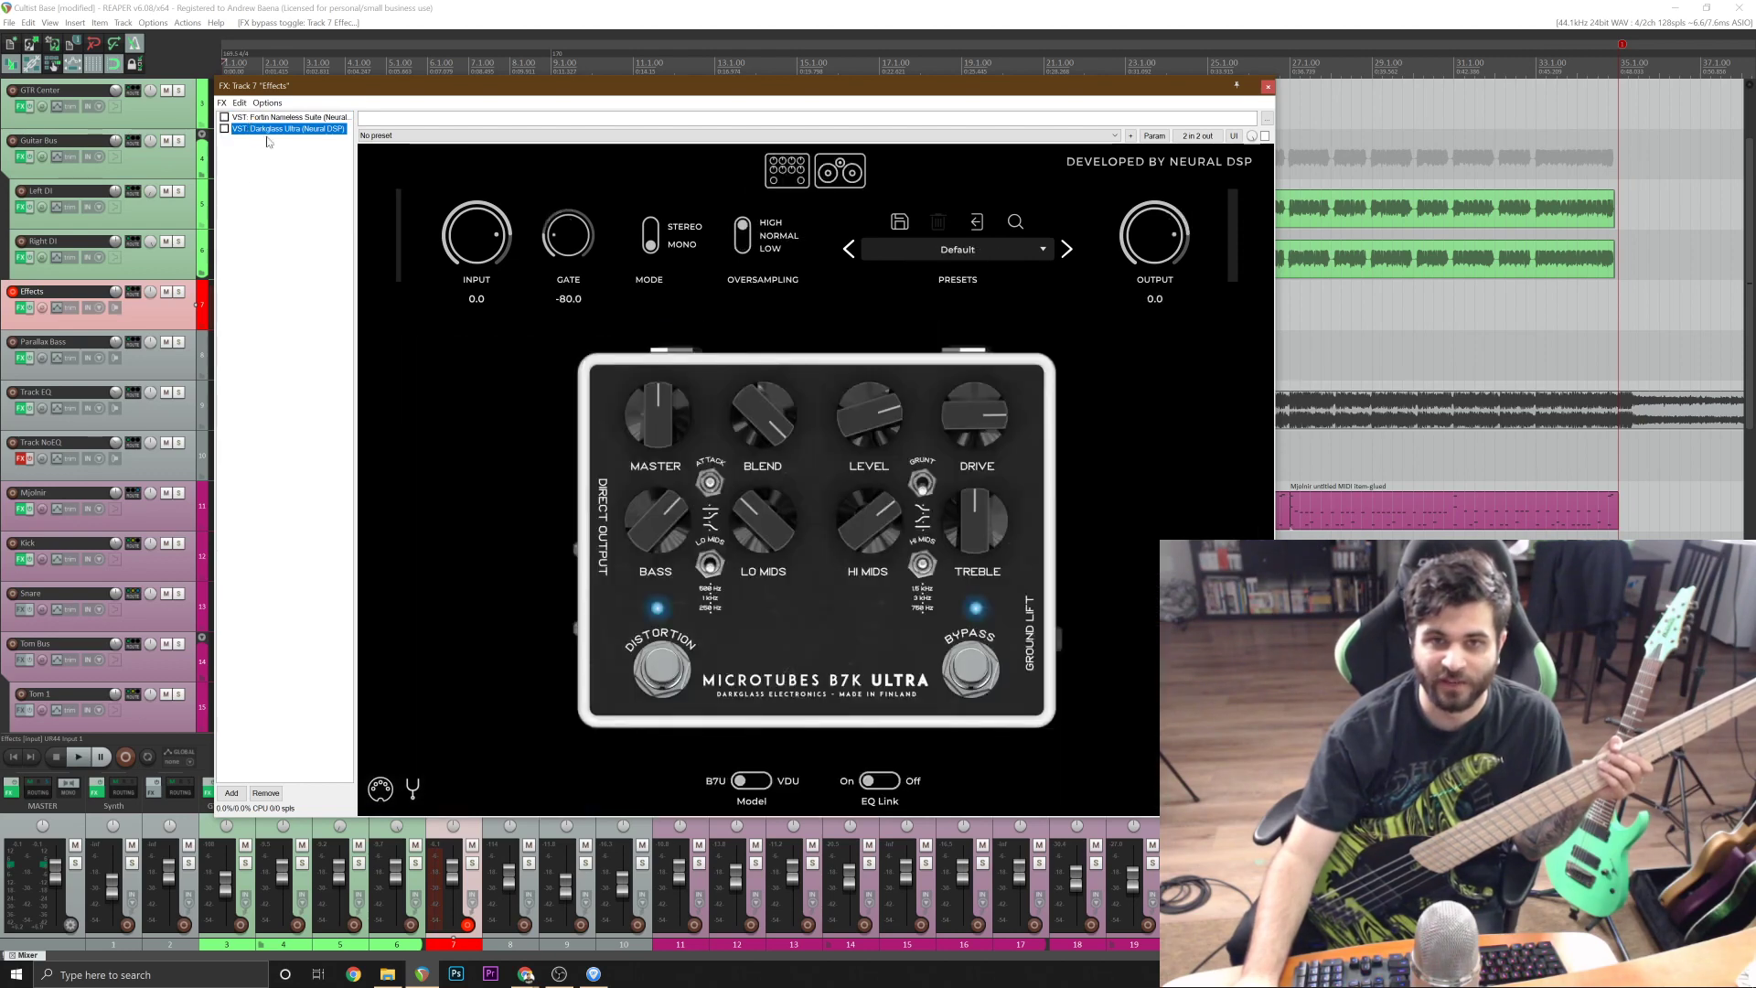
click(224, 129)
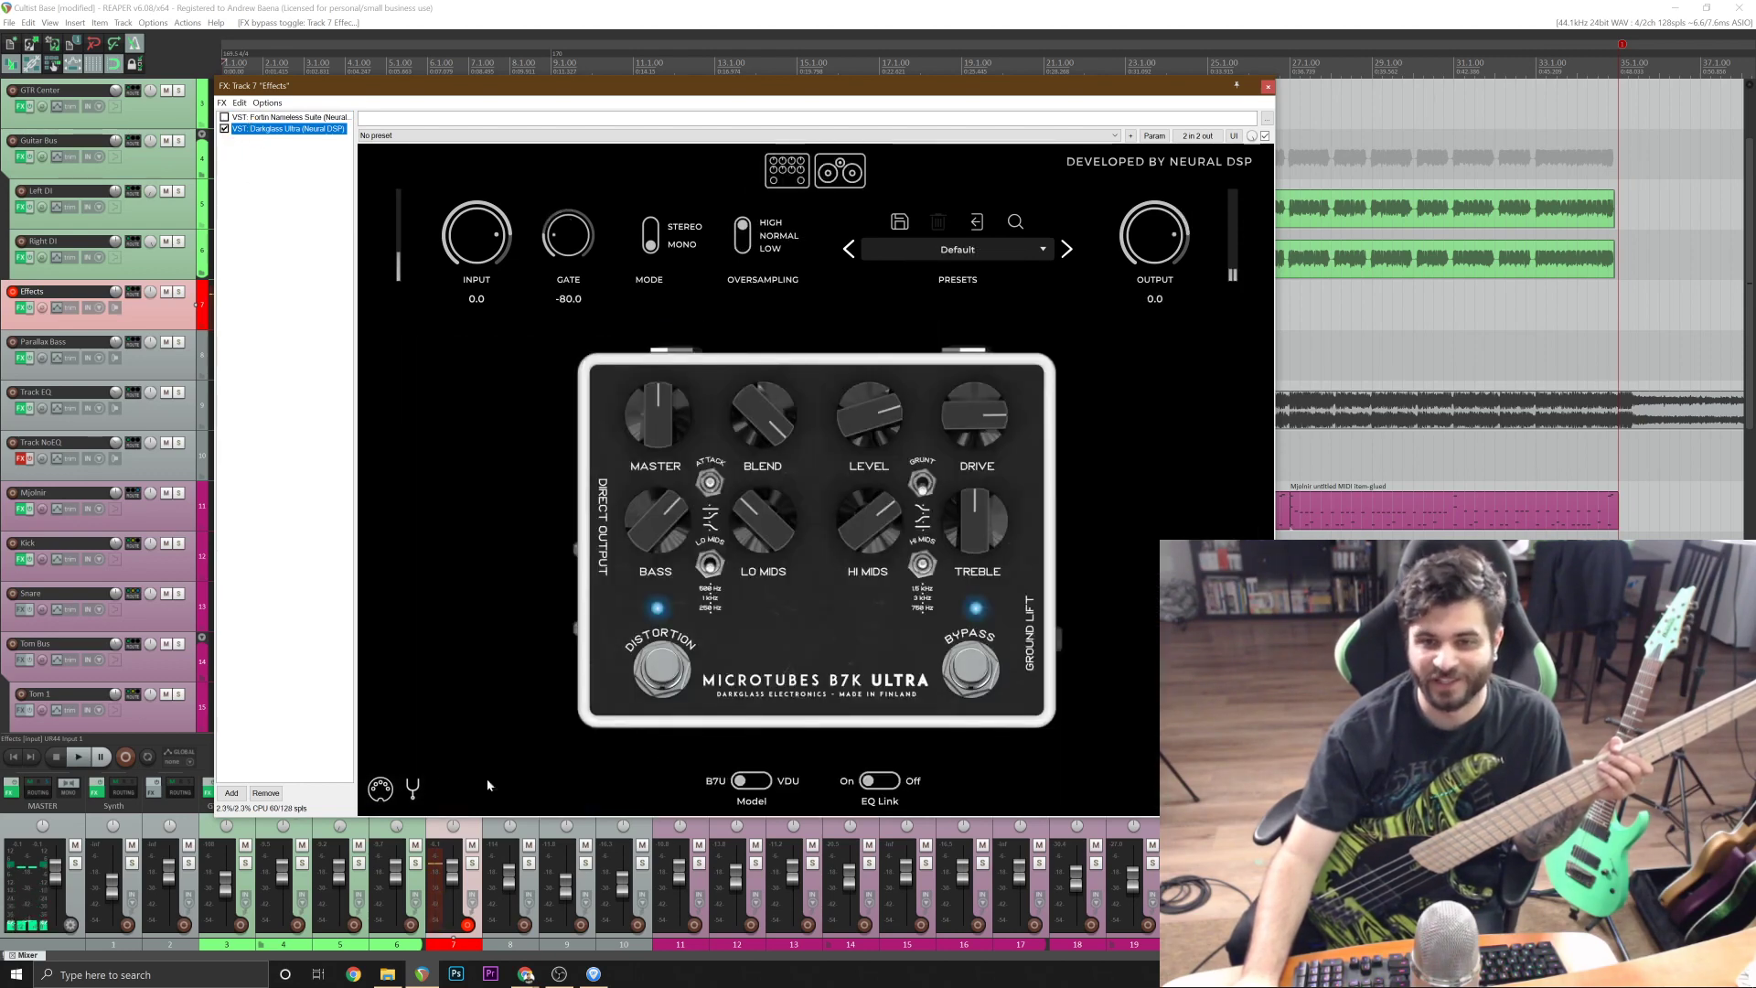
click(413, 782)
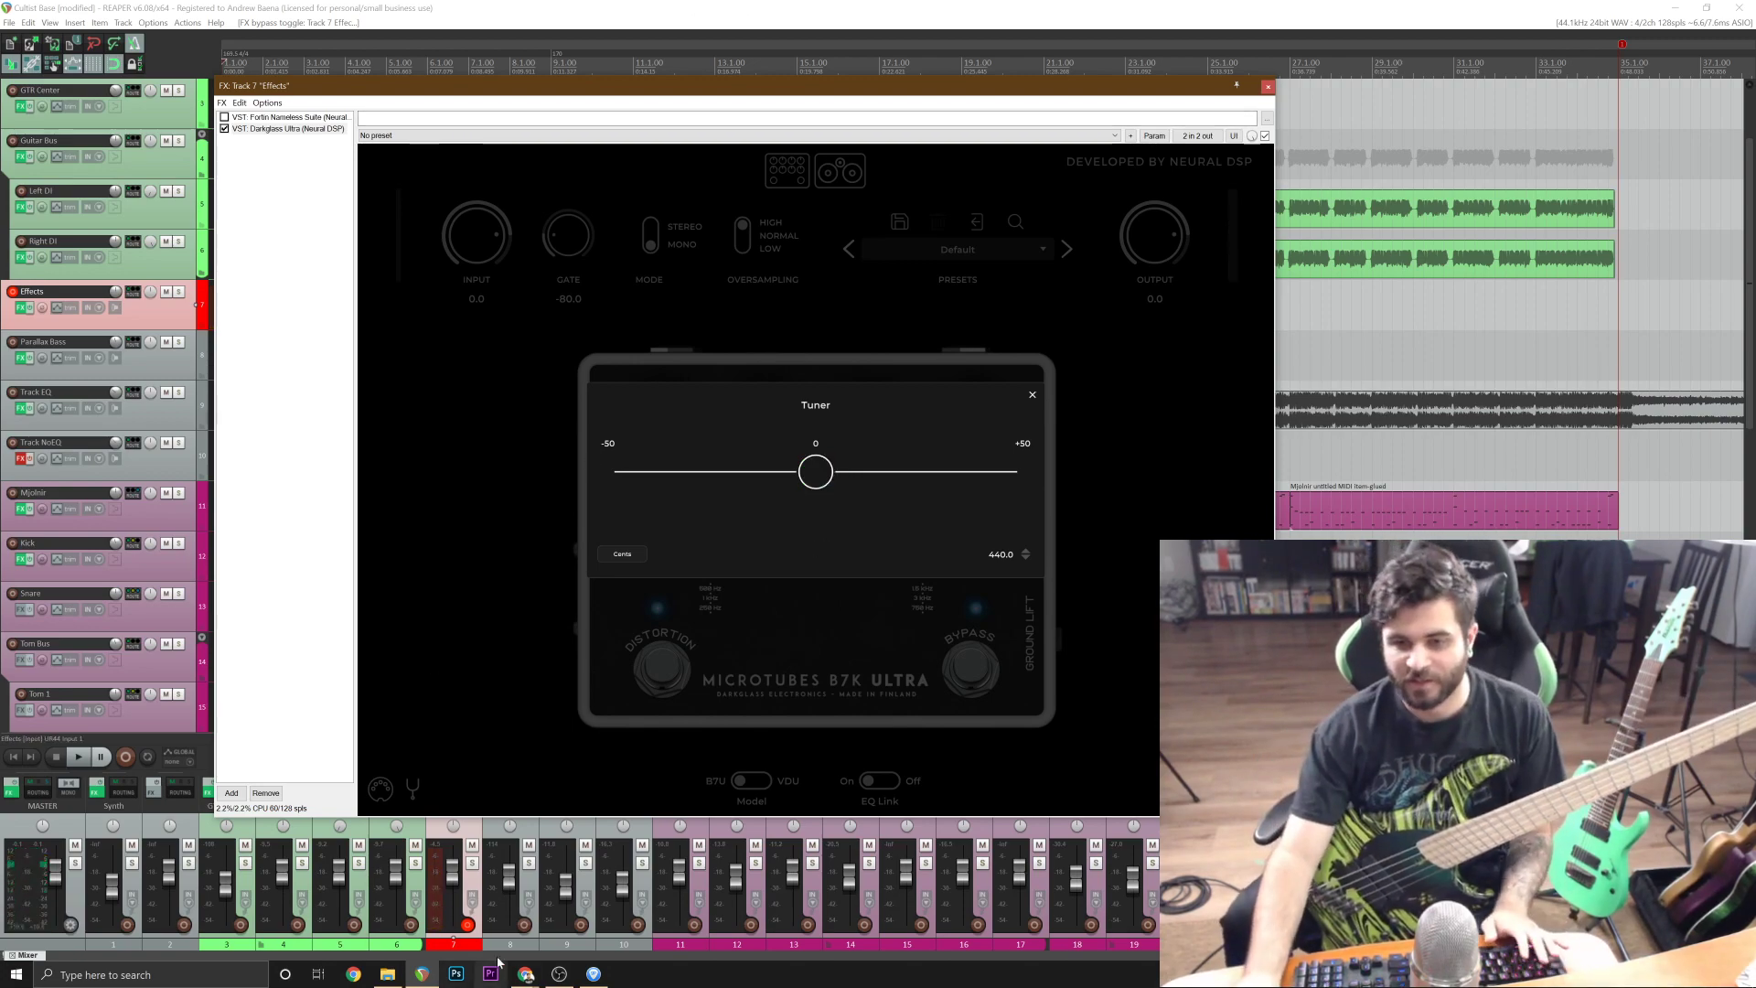
Check the Cultist Base tab in Guitar Pro 7, close the Effects track's FX window and return to REAPER.
click(594, 973)
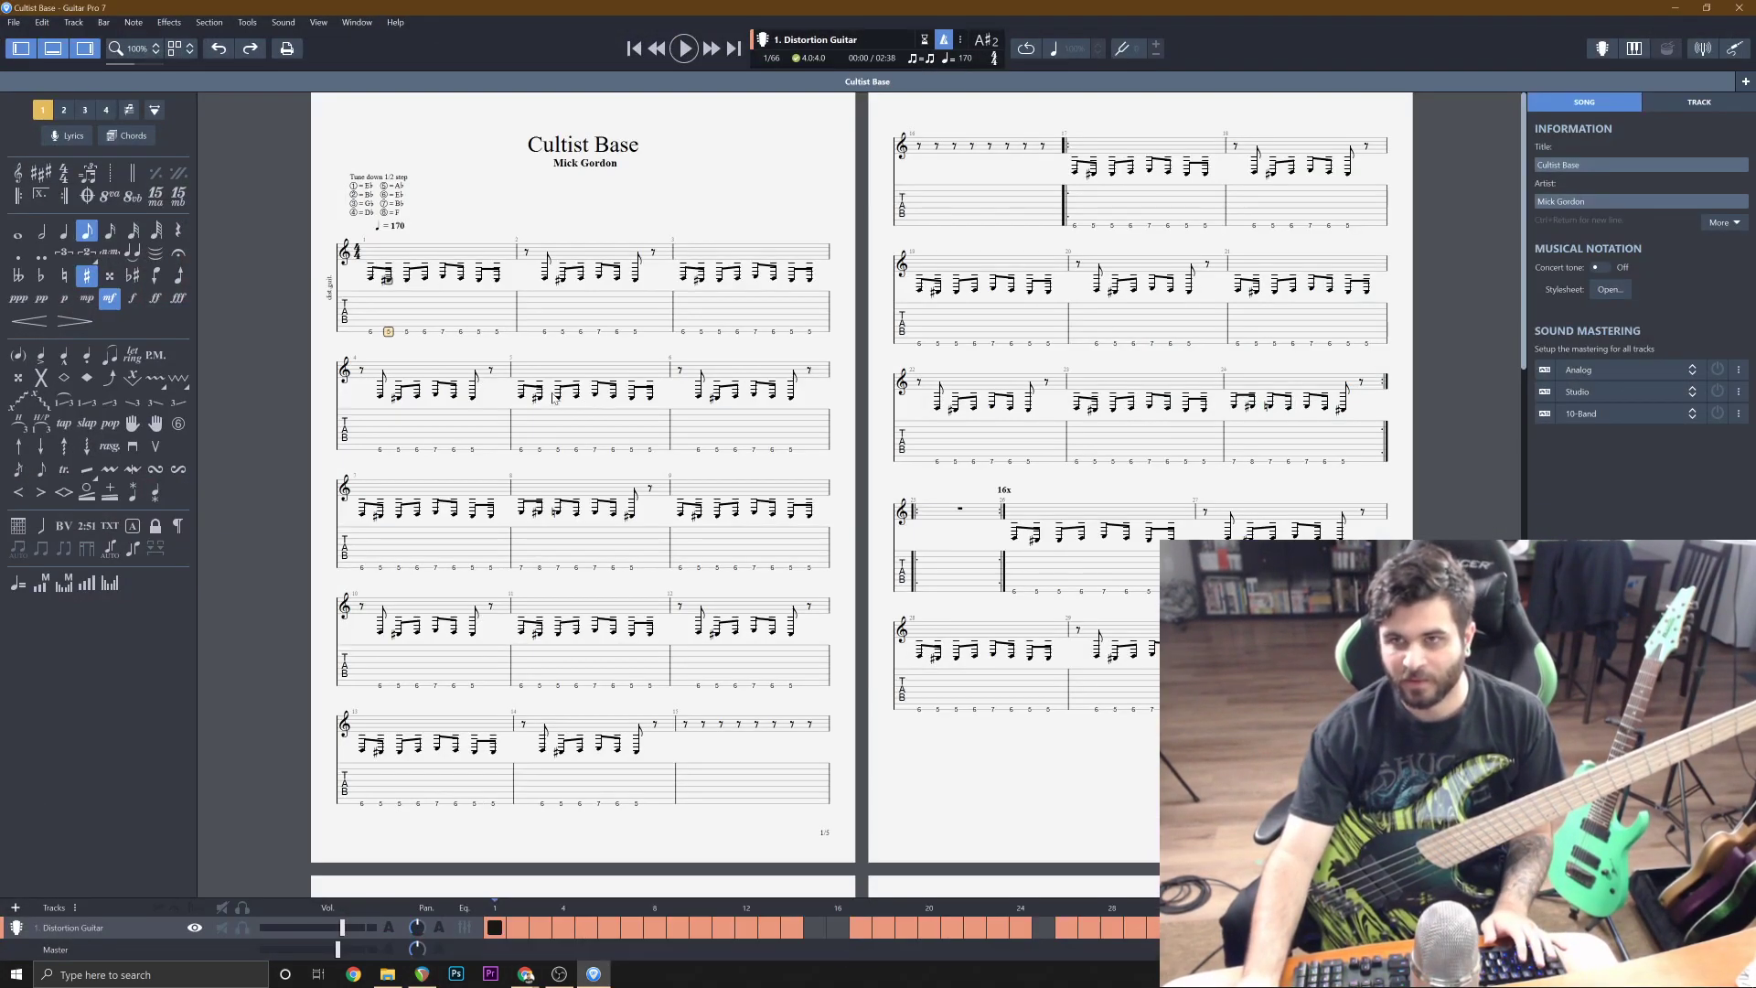
click(1674, 7)
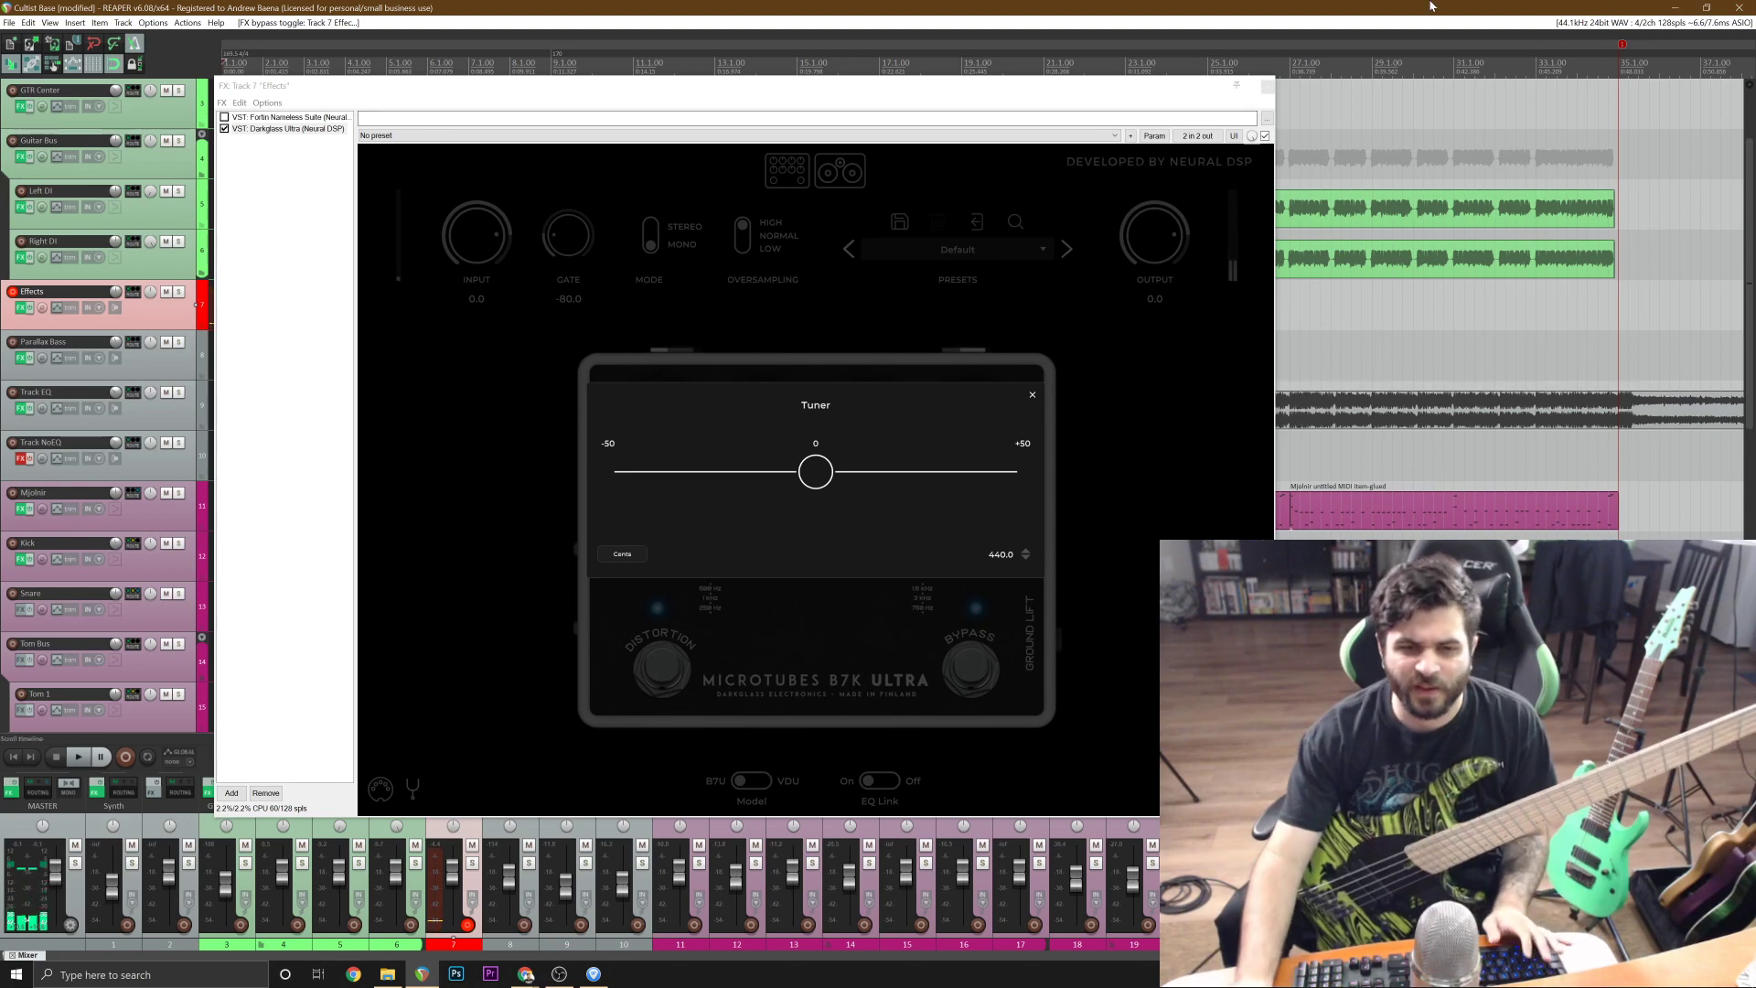
click(1267, 85)
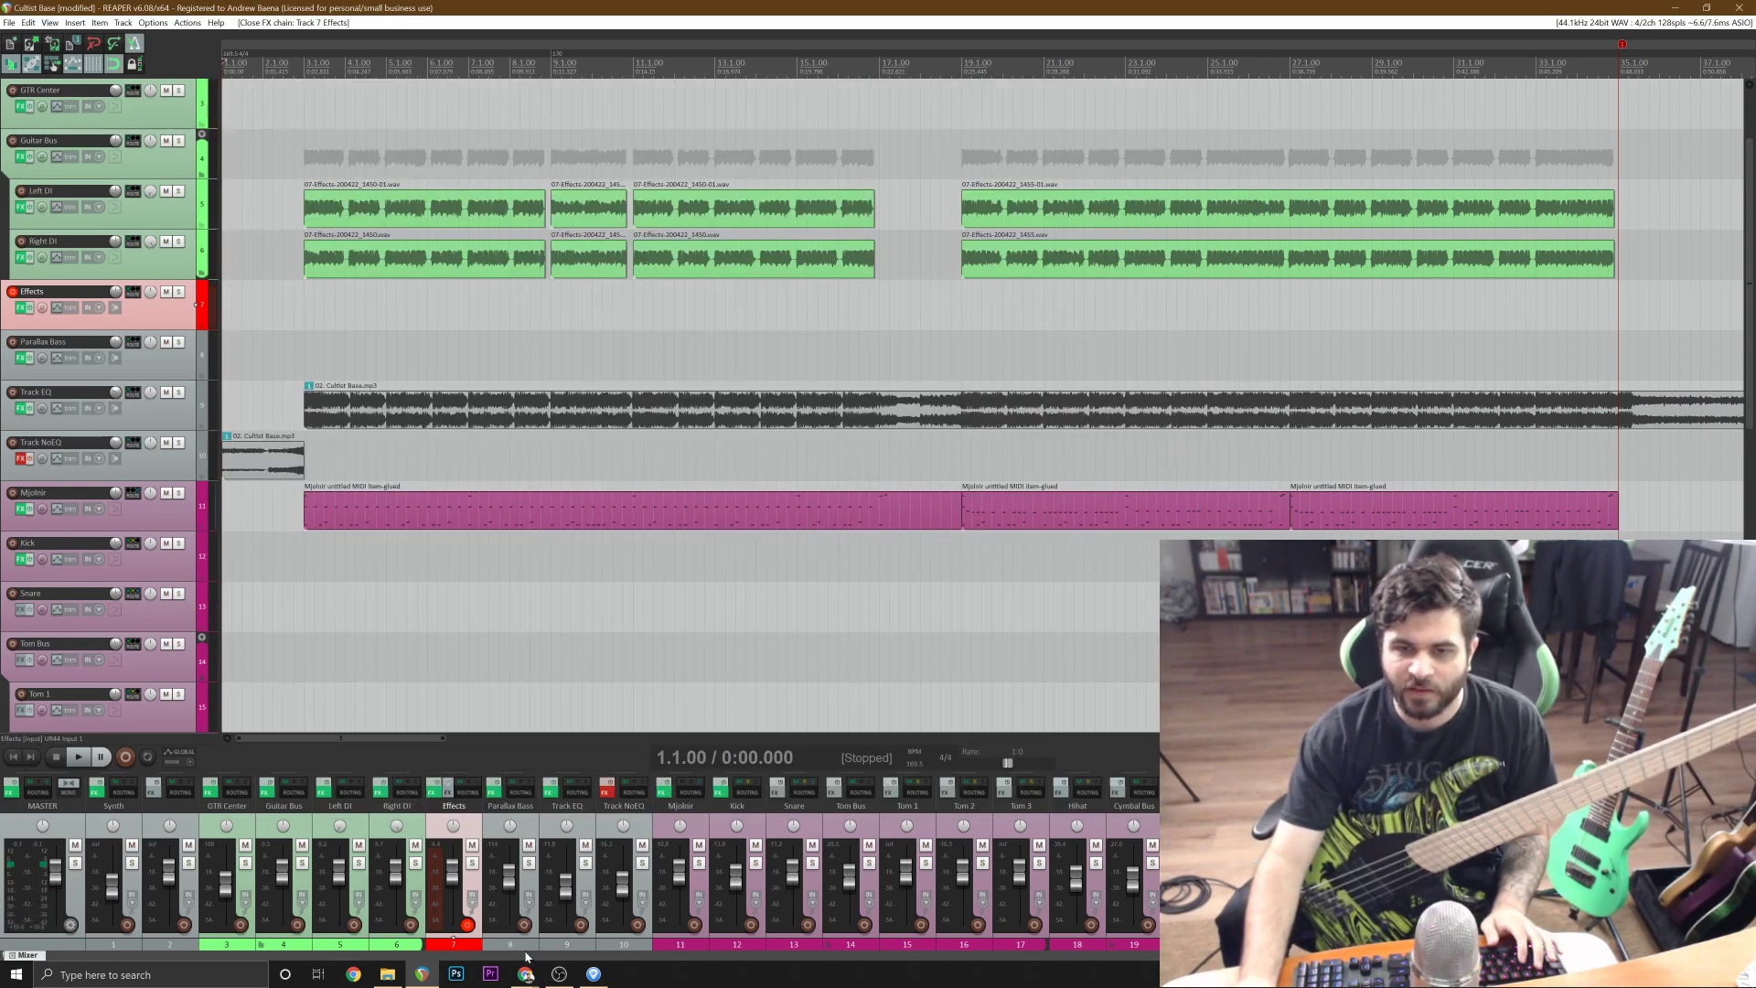
click(592, 974)
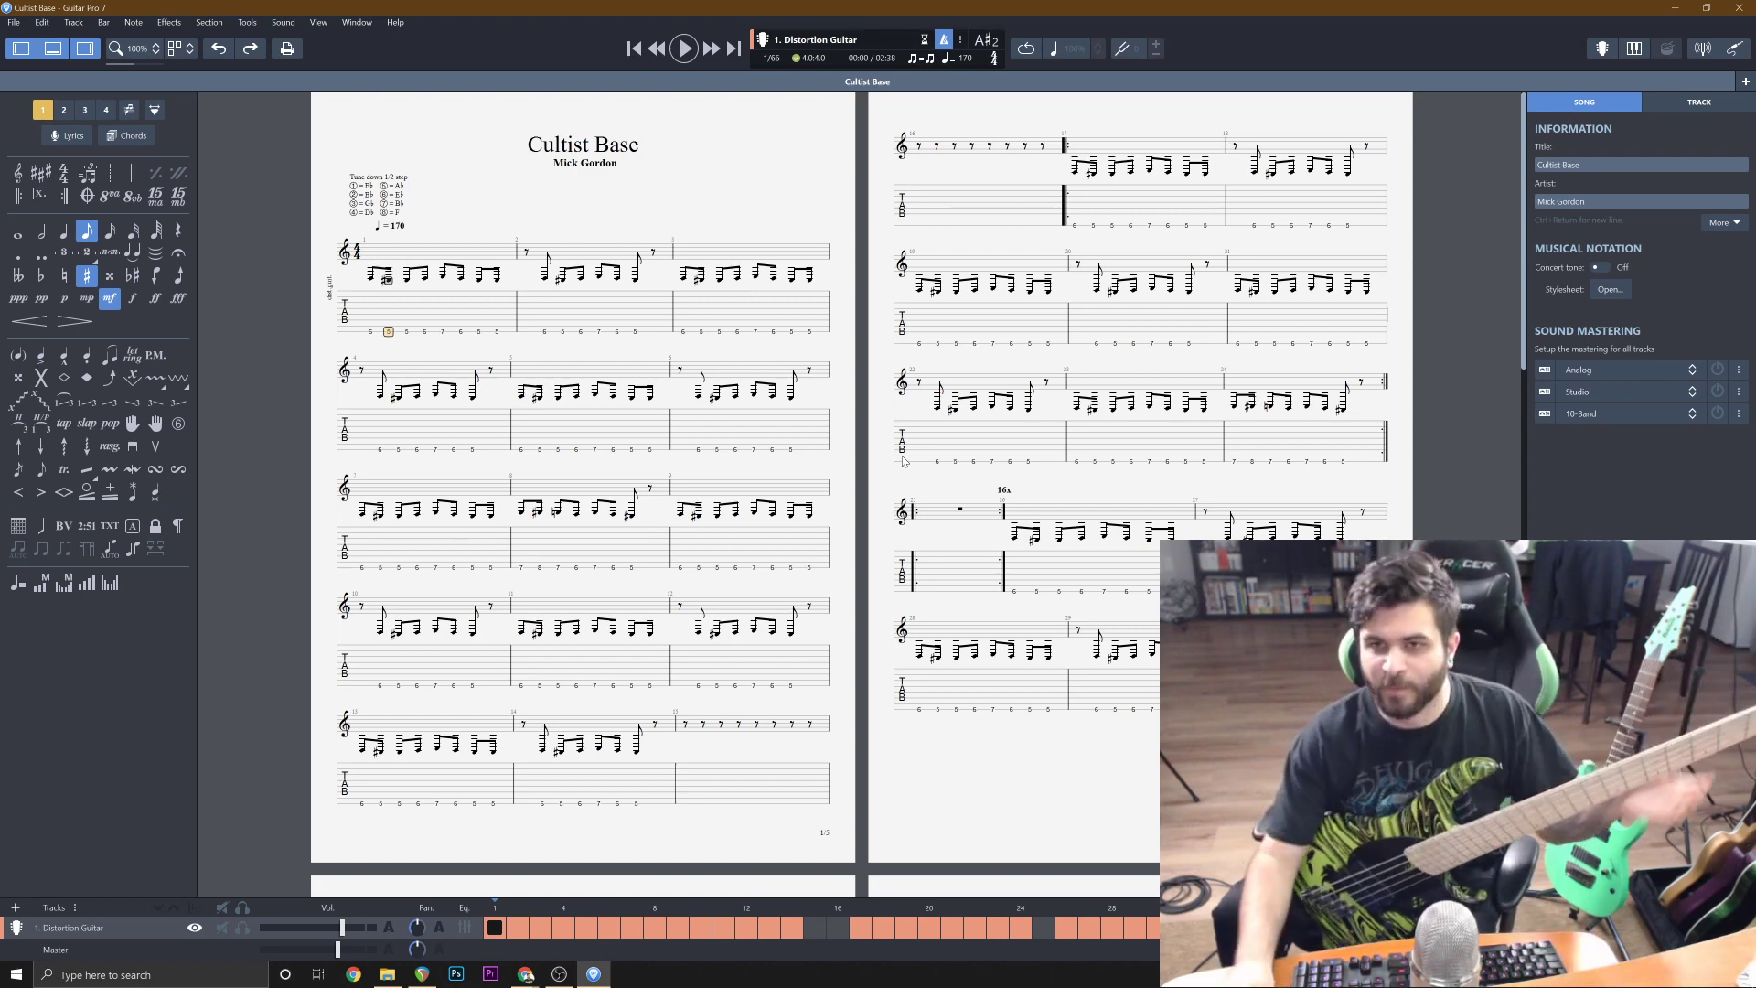
click(1675, 8)
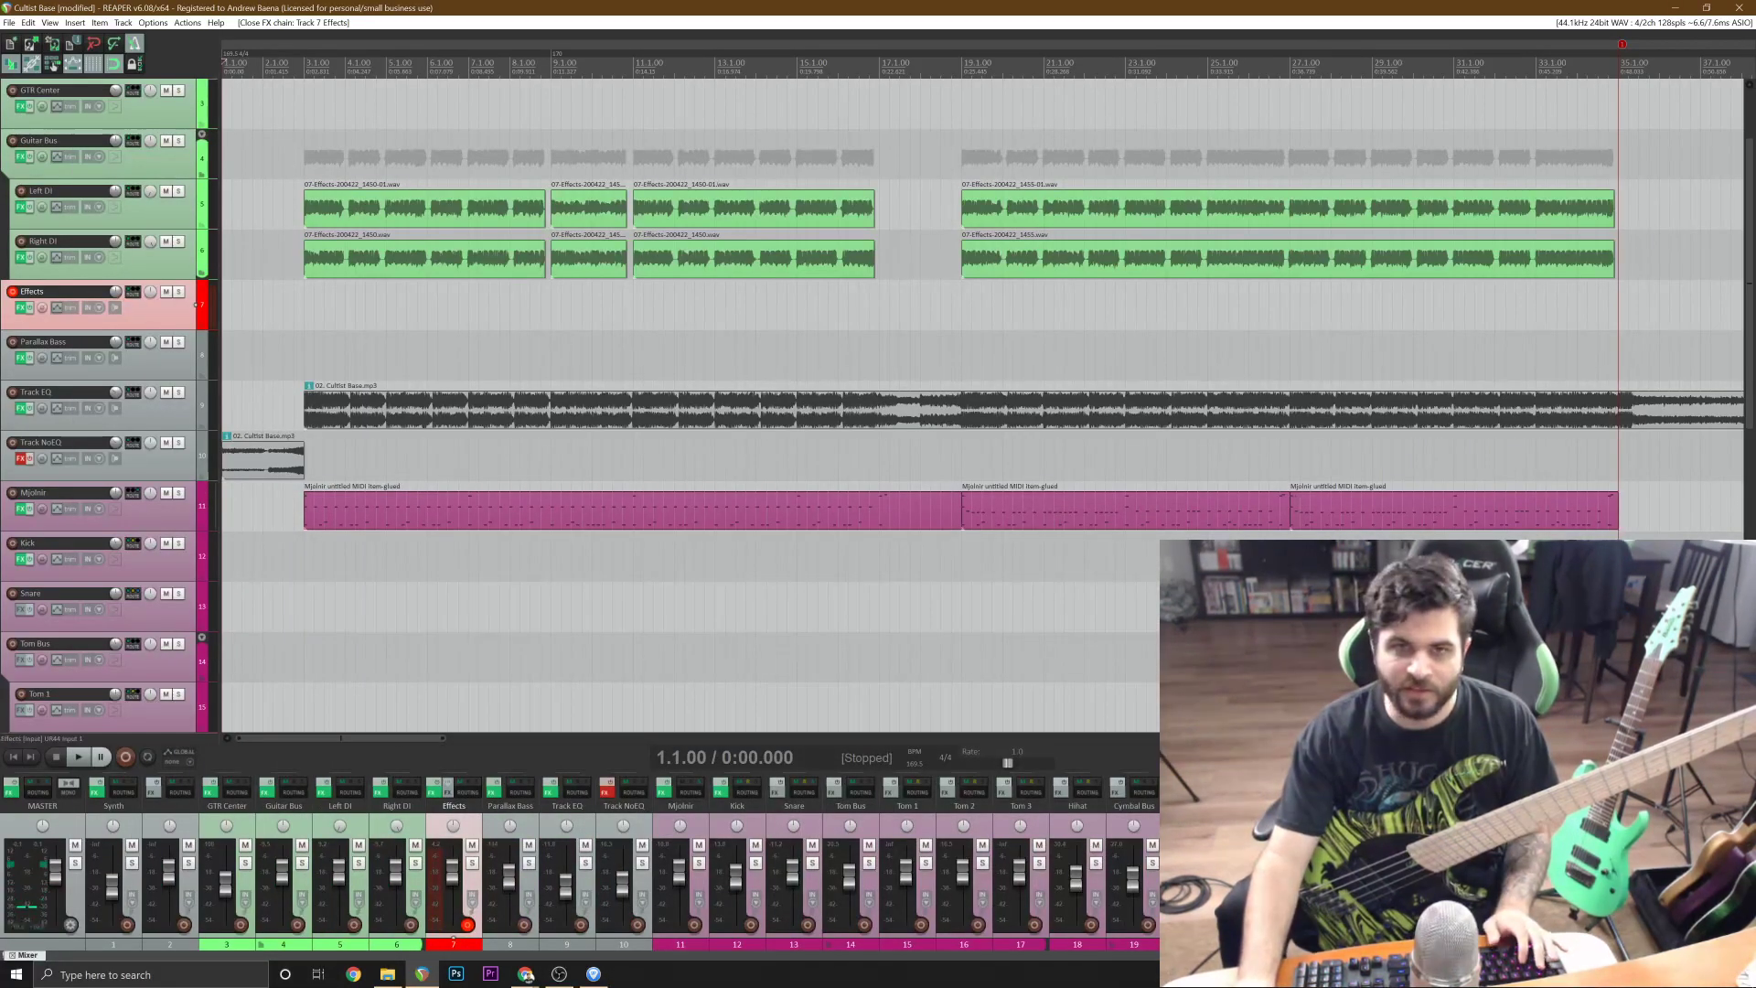
key(ctrl+r)
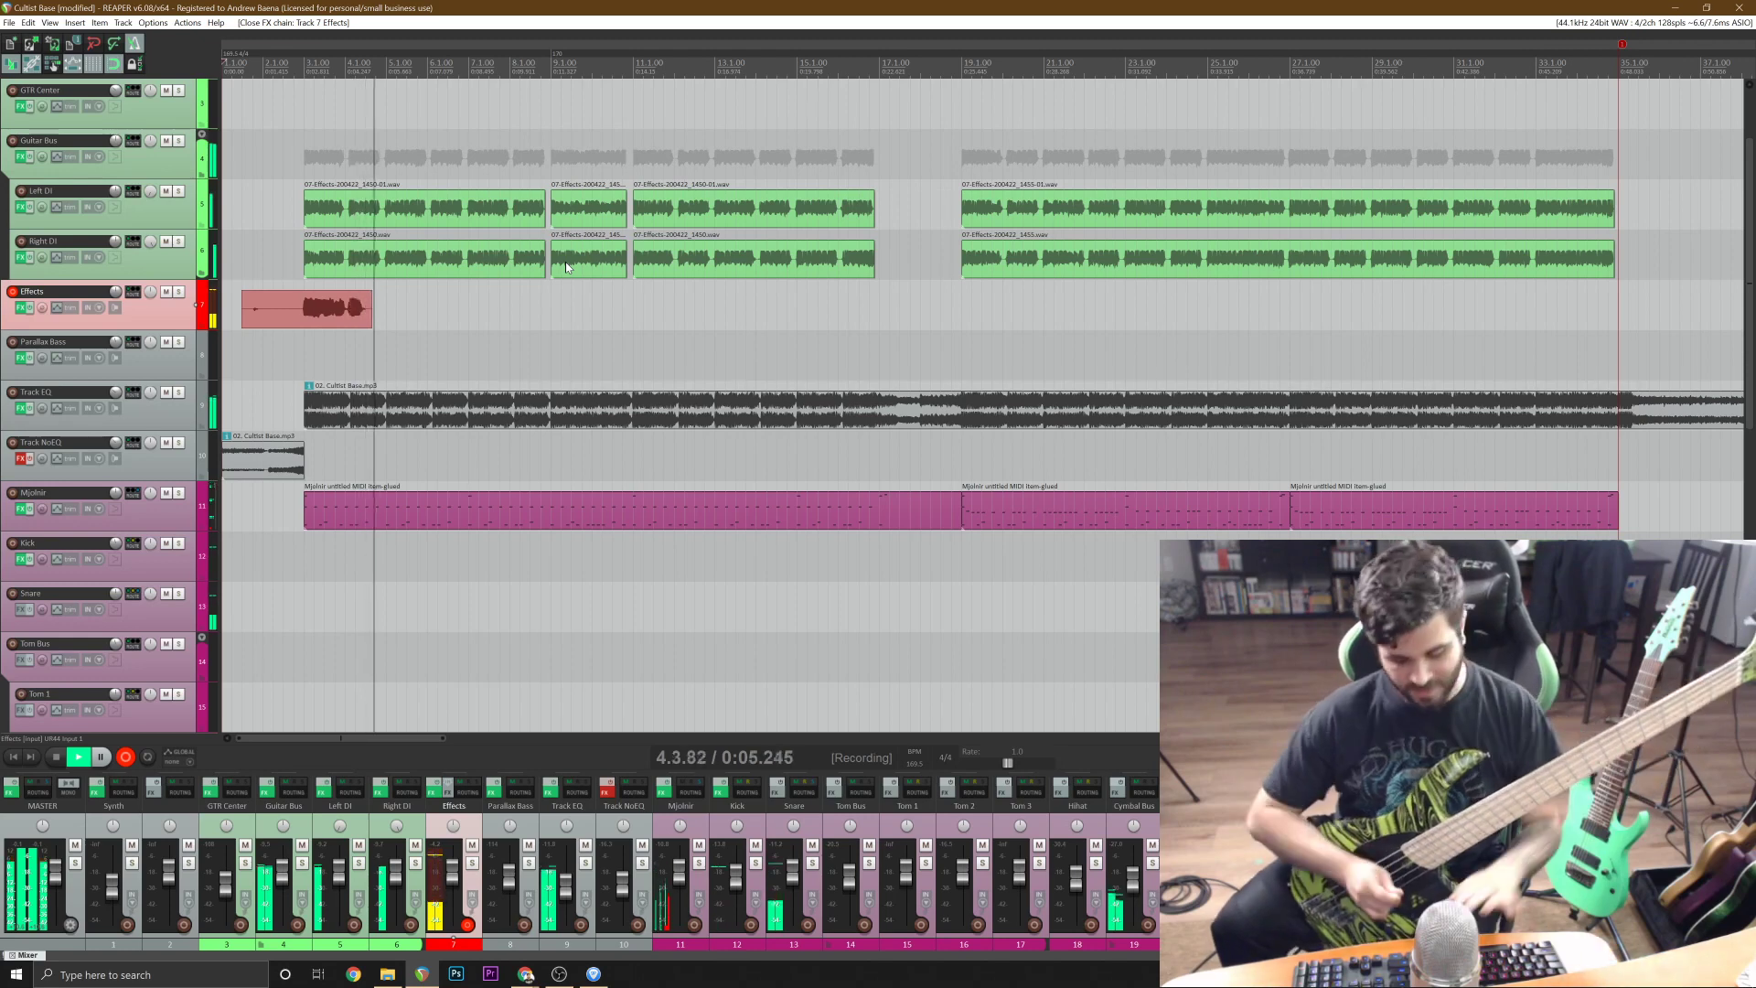
key(space)
key(ctrl+z)
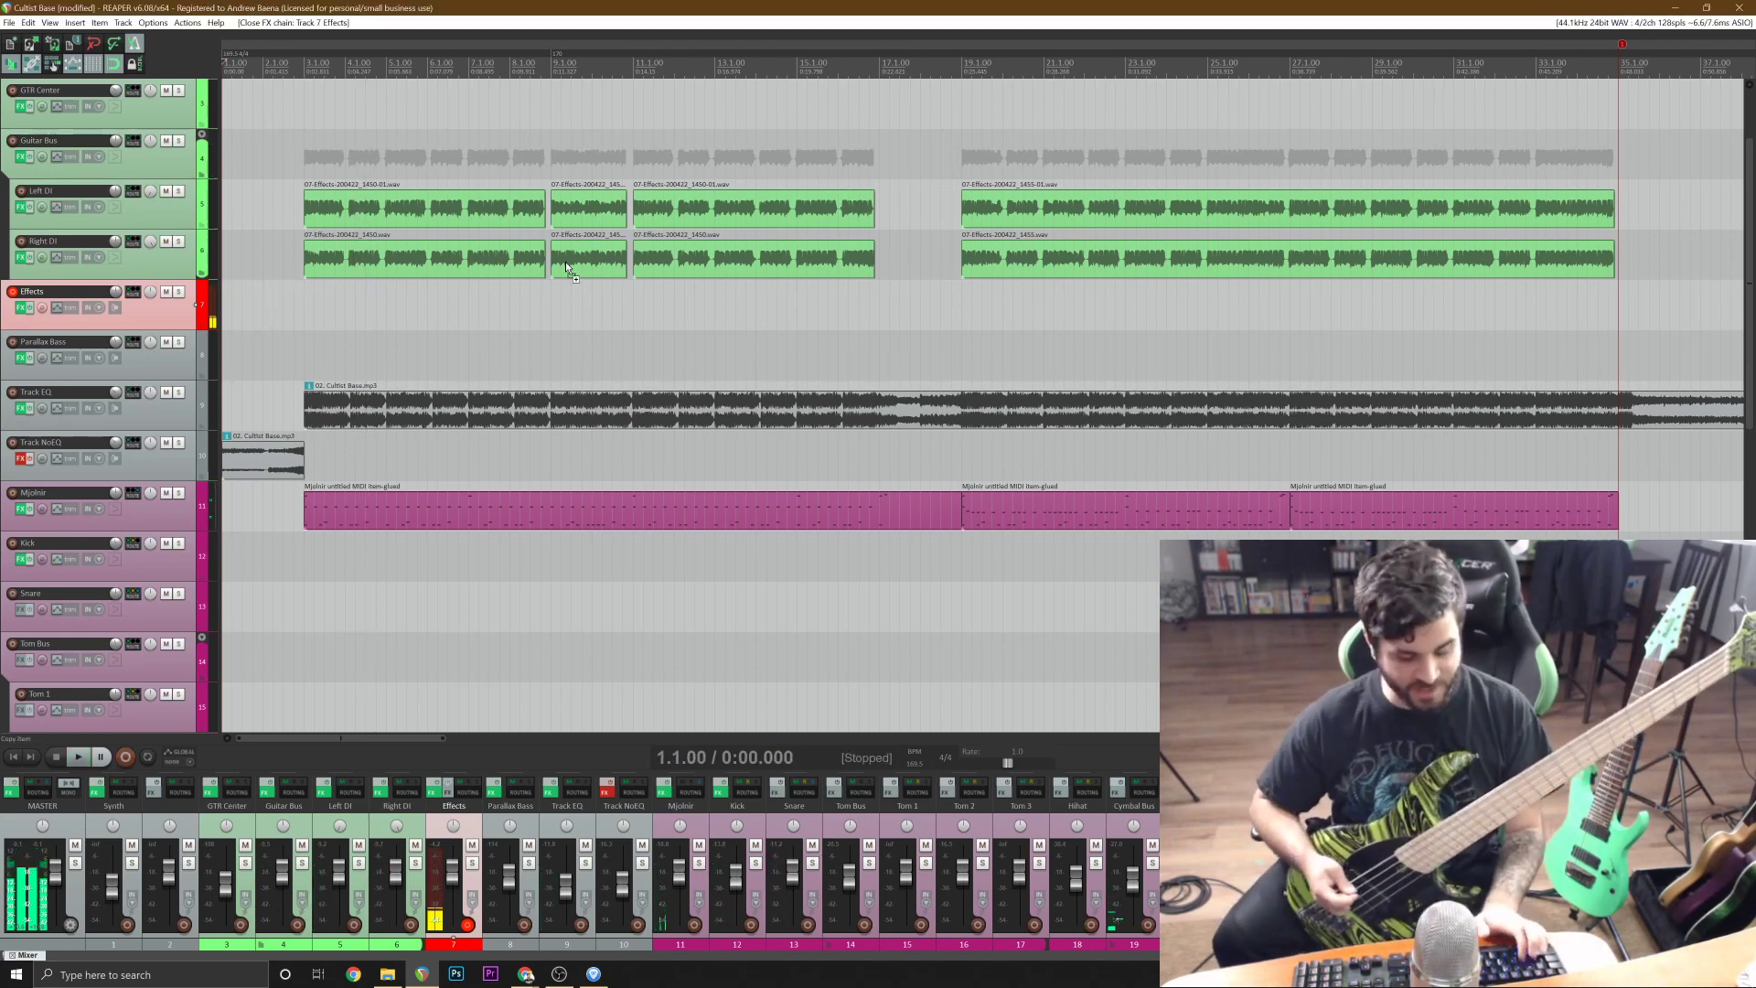
Record a bass take on the Effects track from the project start to past bar 35, and delete its lead-in before bar 3.
key(ctrl+r)
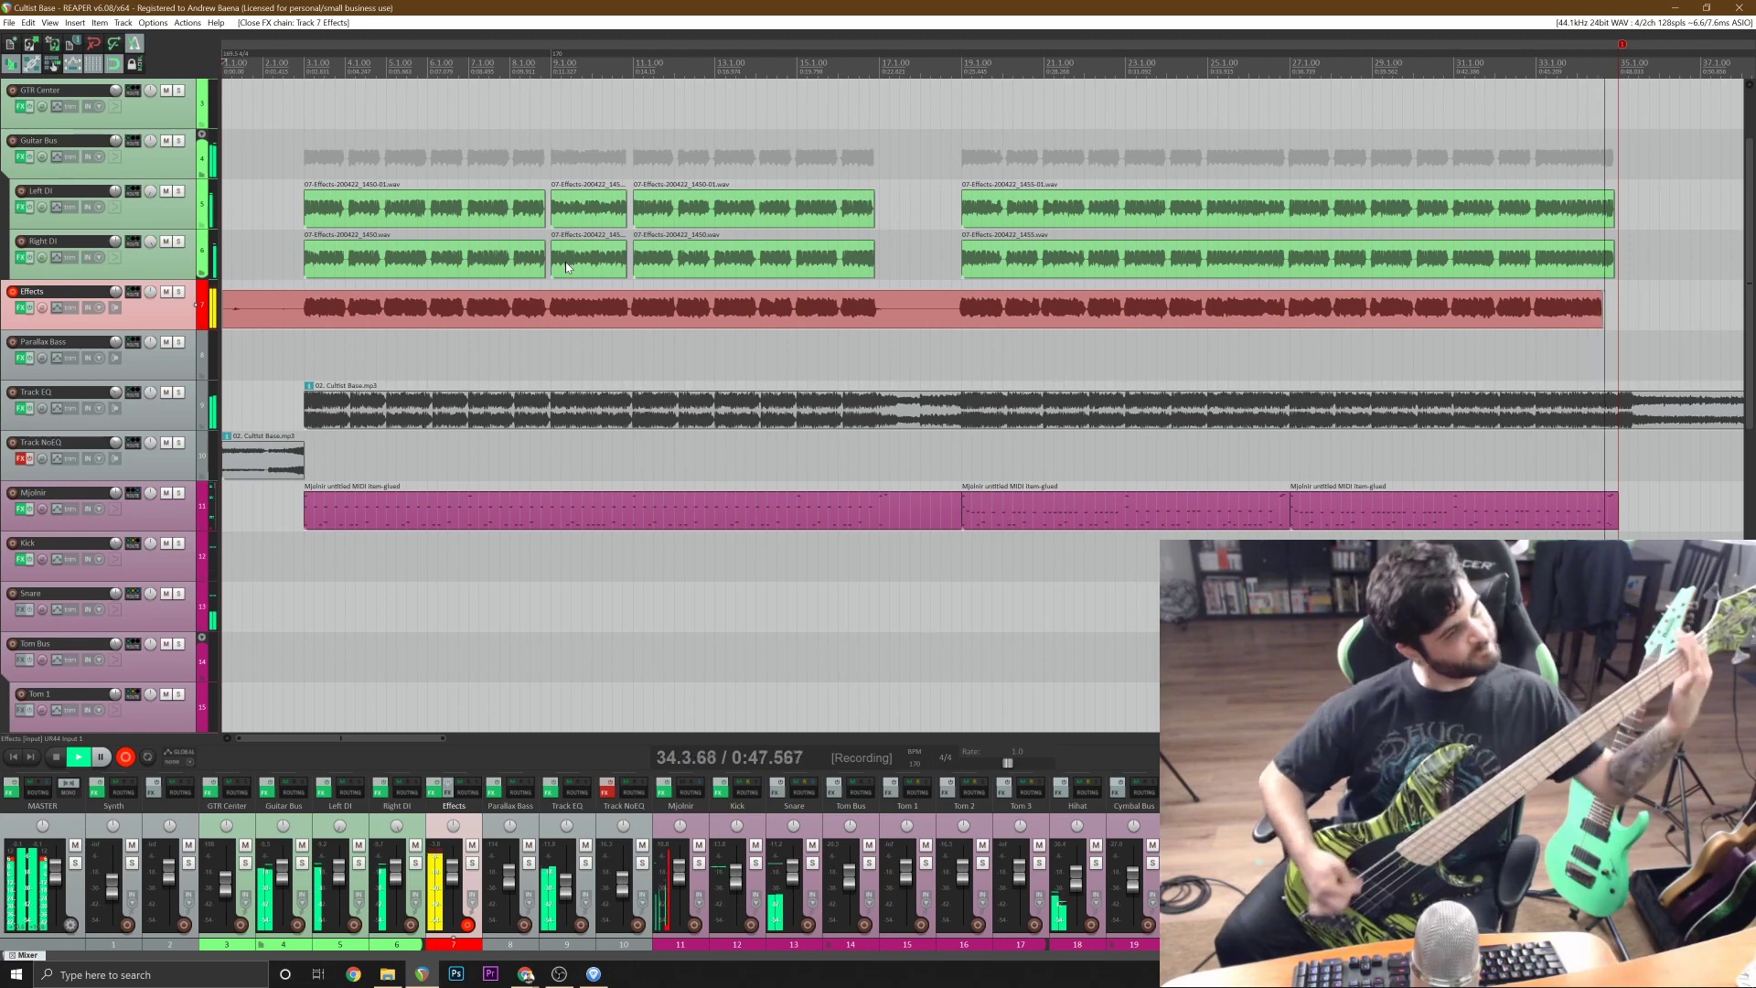
key(space)
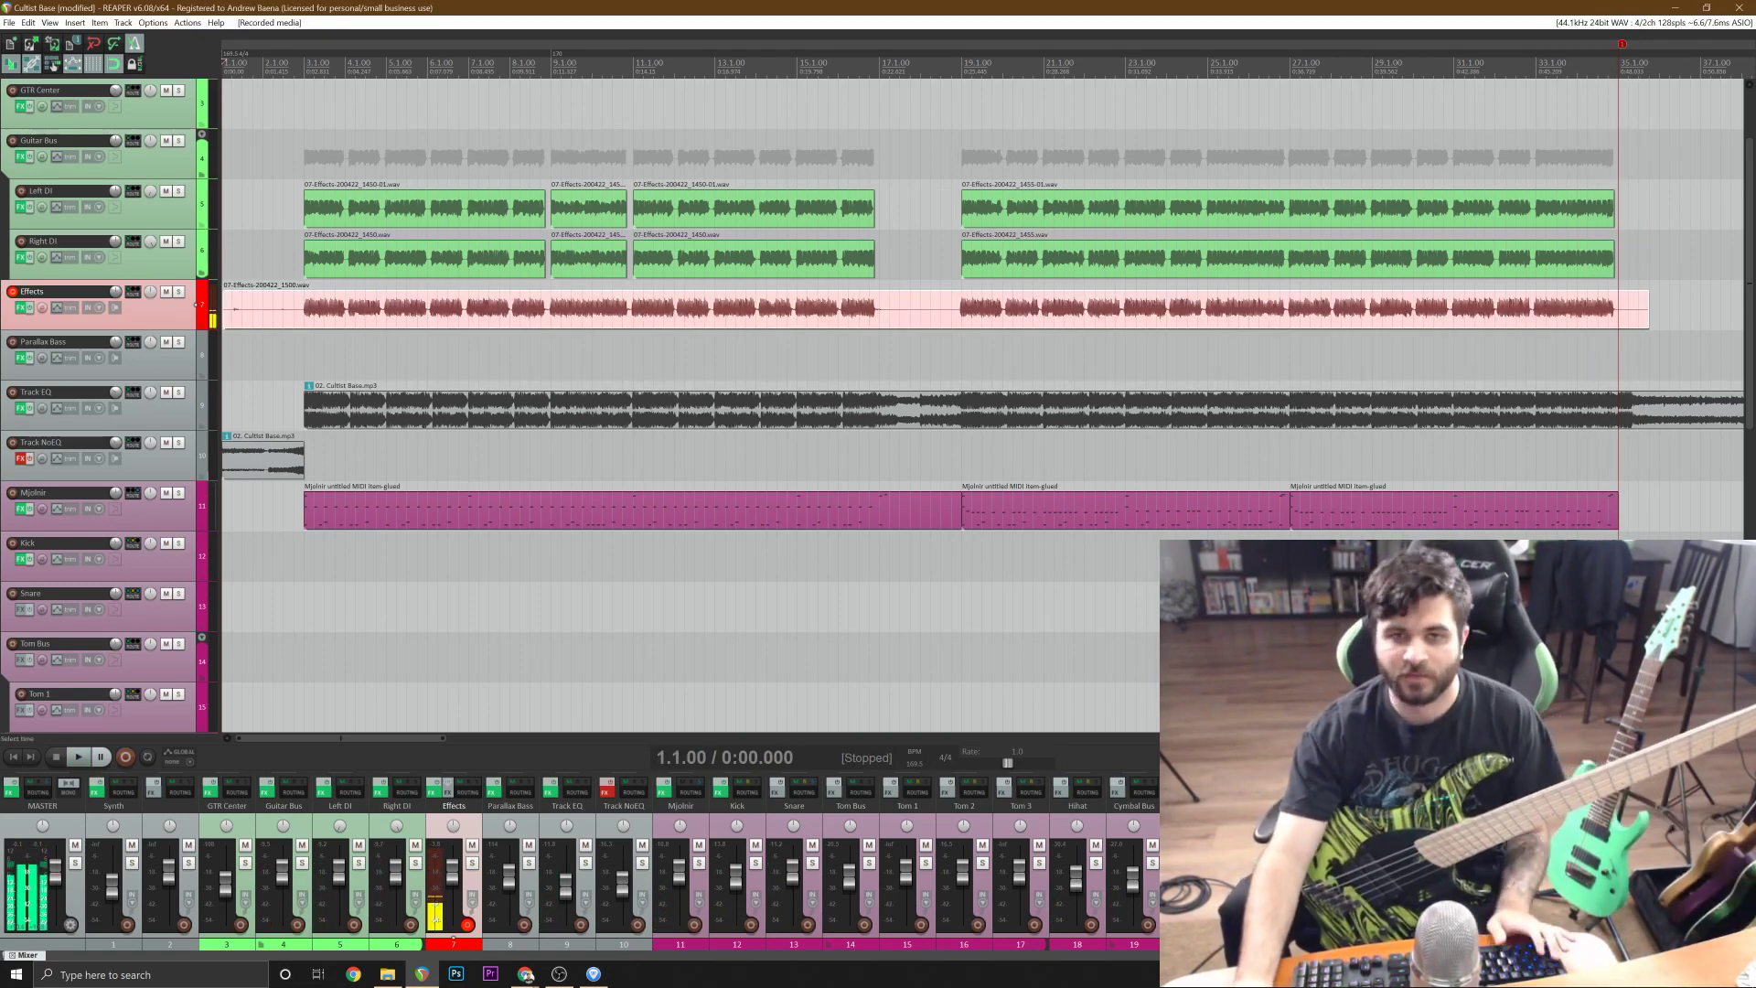
click(303, 302)
key(s)
click(283, 314)
key(Delete)
Move the bass take to the Parallax Bass track and delete its silent gap from 16.4.50 to 18.4.58.
drag(441, 308, 440, 345)
click(866, 362)
scroll(868, 362, up, 3)
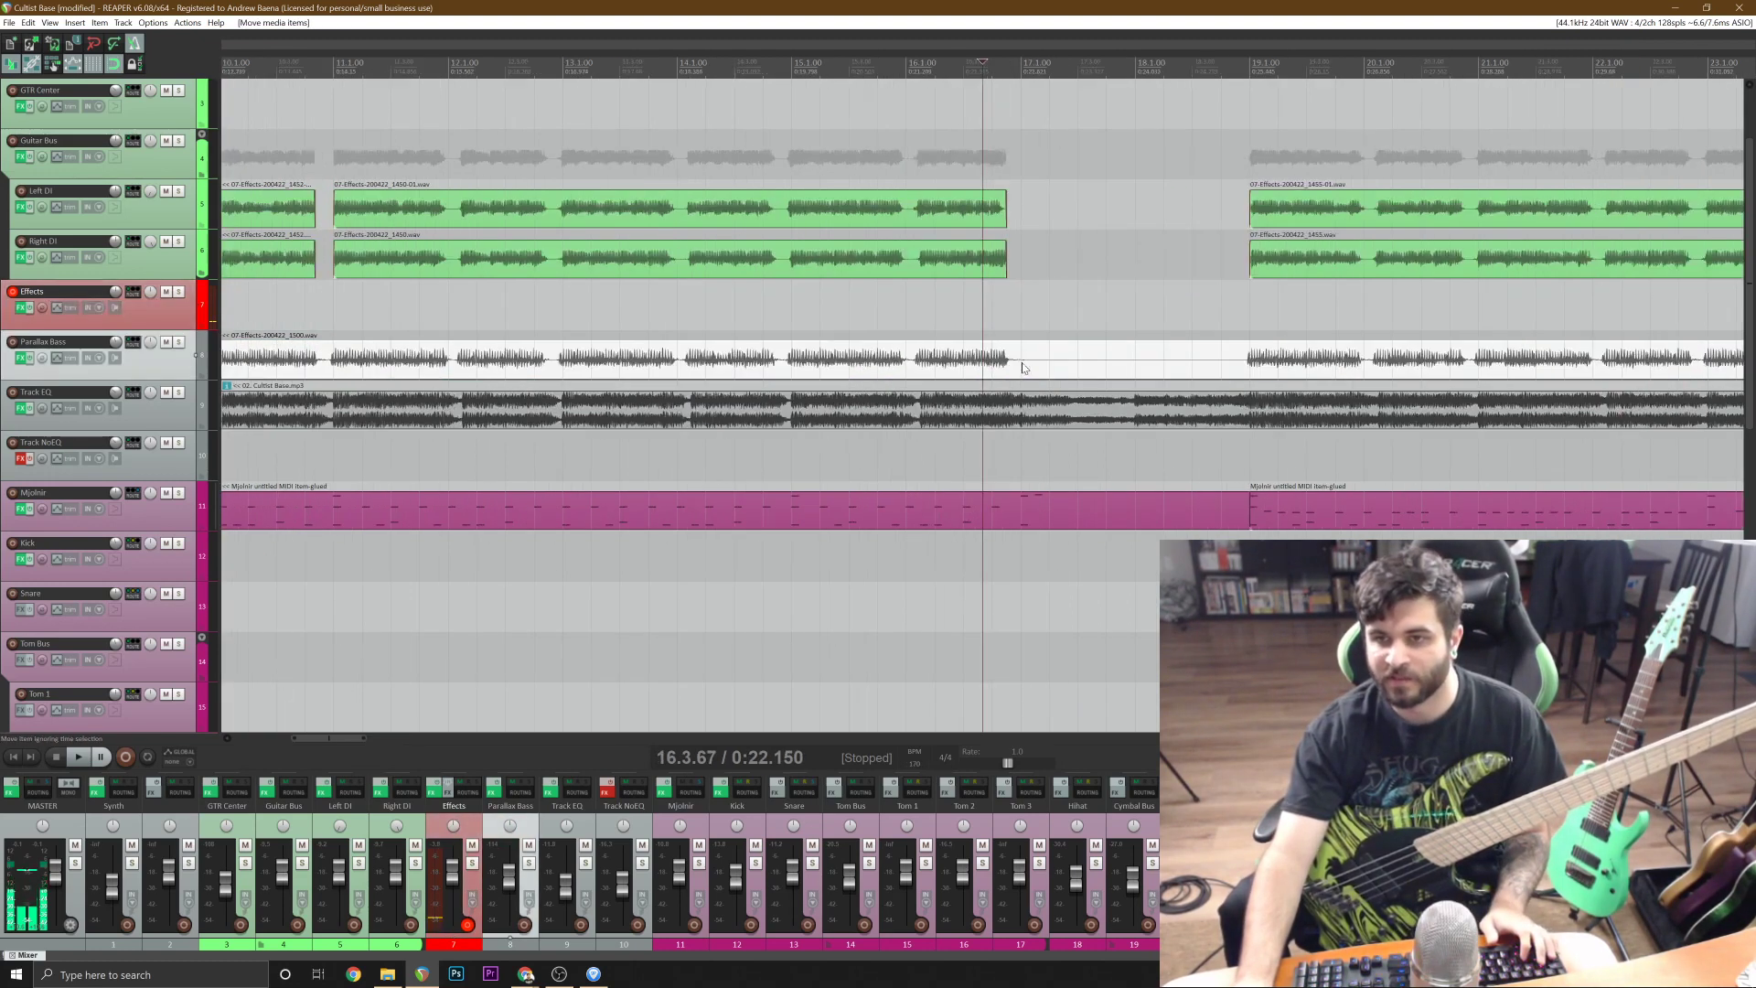
click(1024, 363)
scroll(1024, 363, up, 3)
click(948, 356)
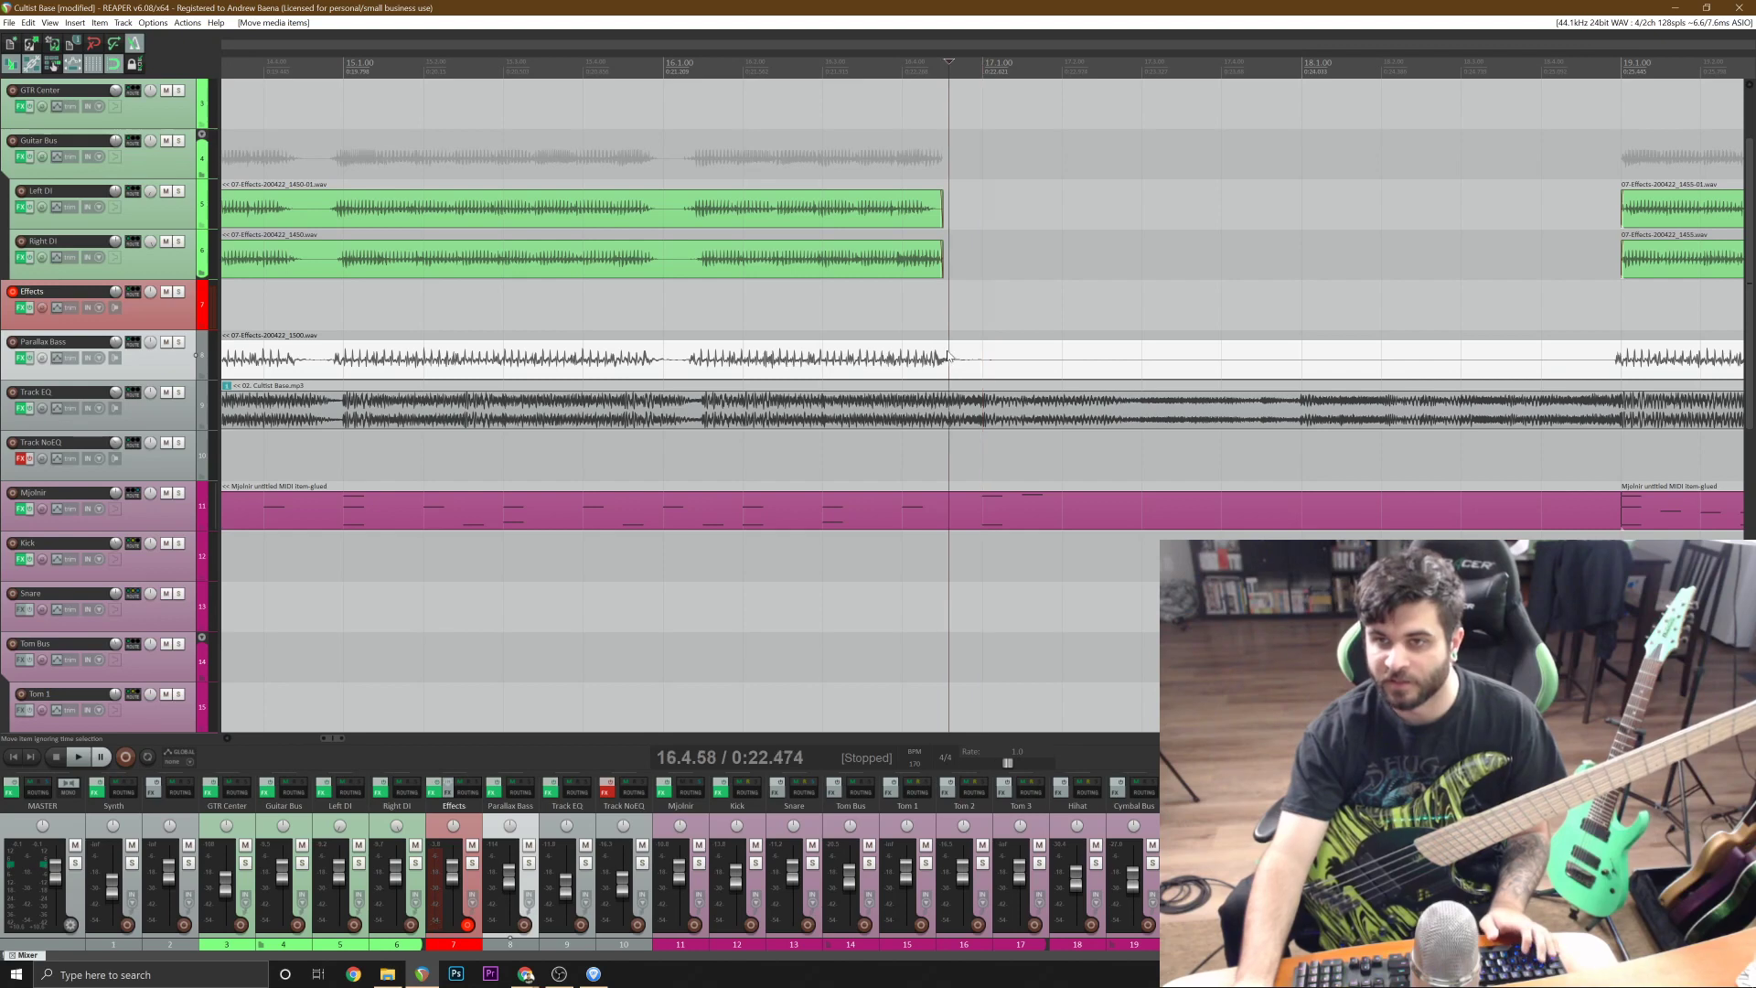
key(s)
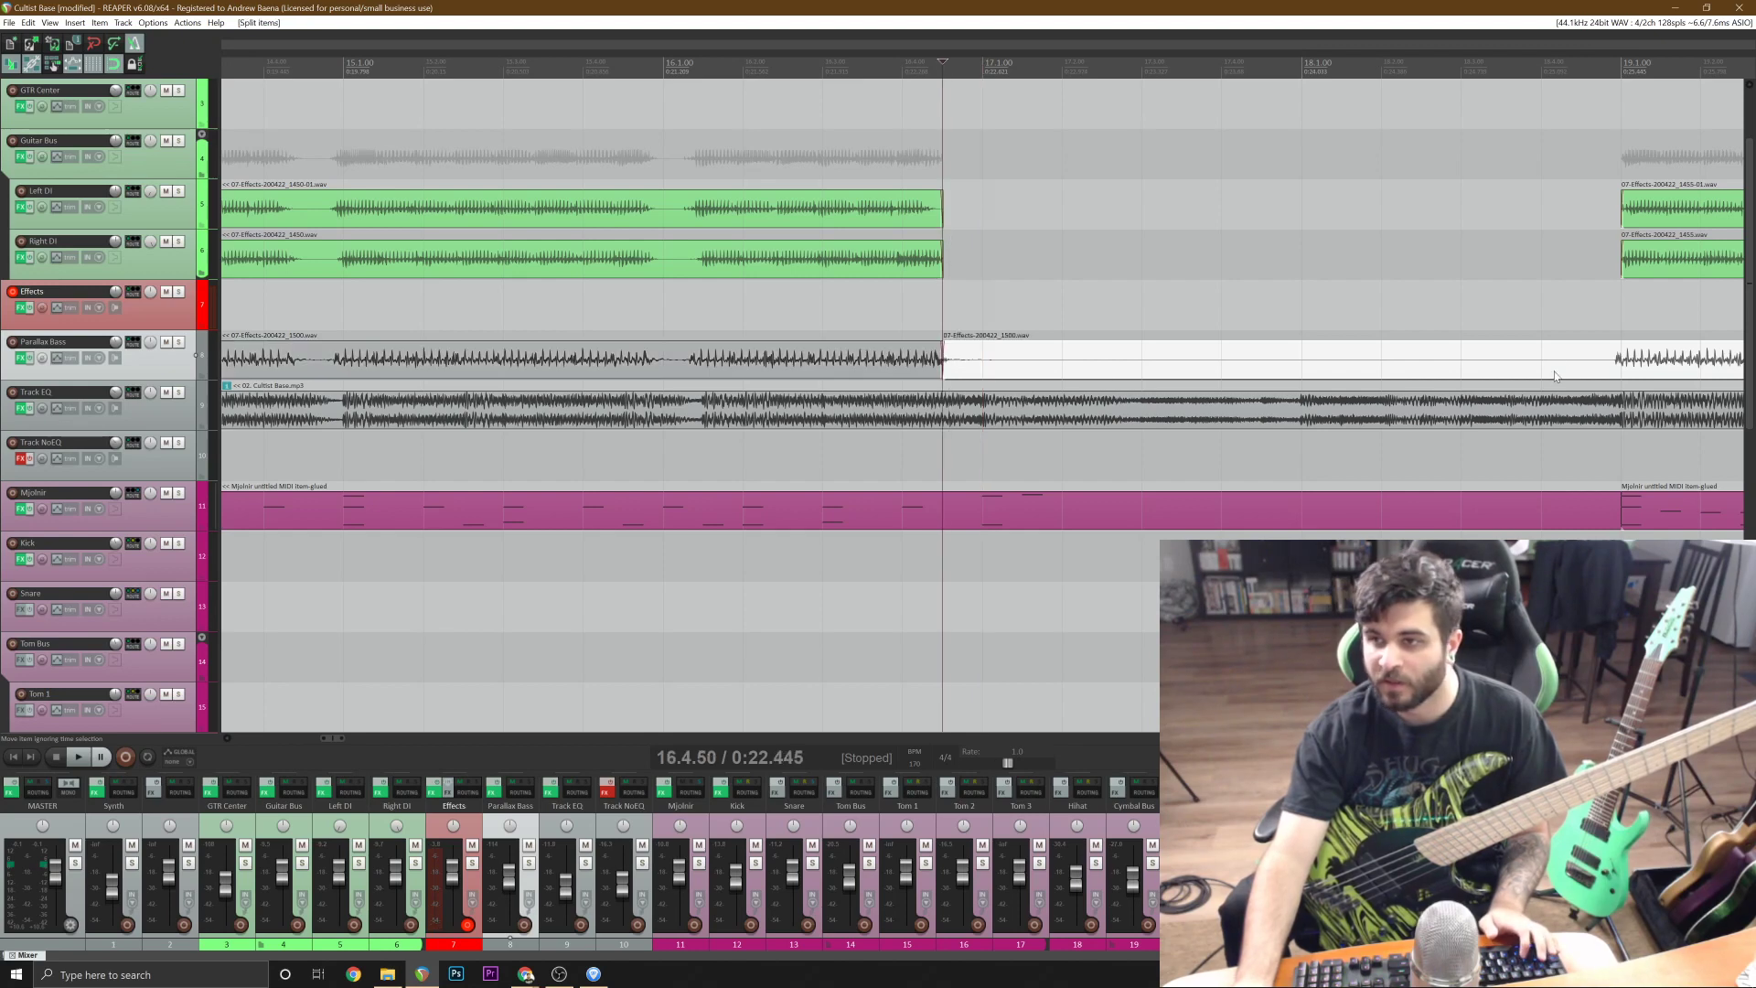
click(1614, 364)
scroll(1596, 366, down, 5)
key(Delete)
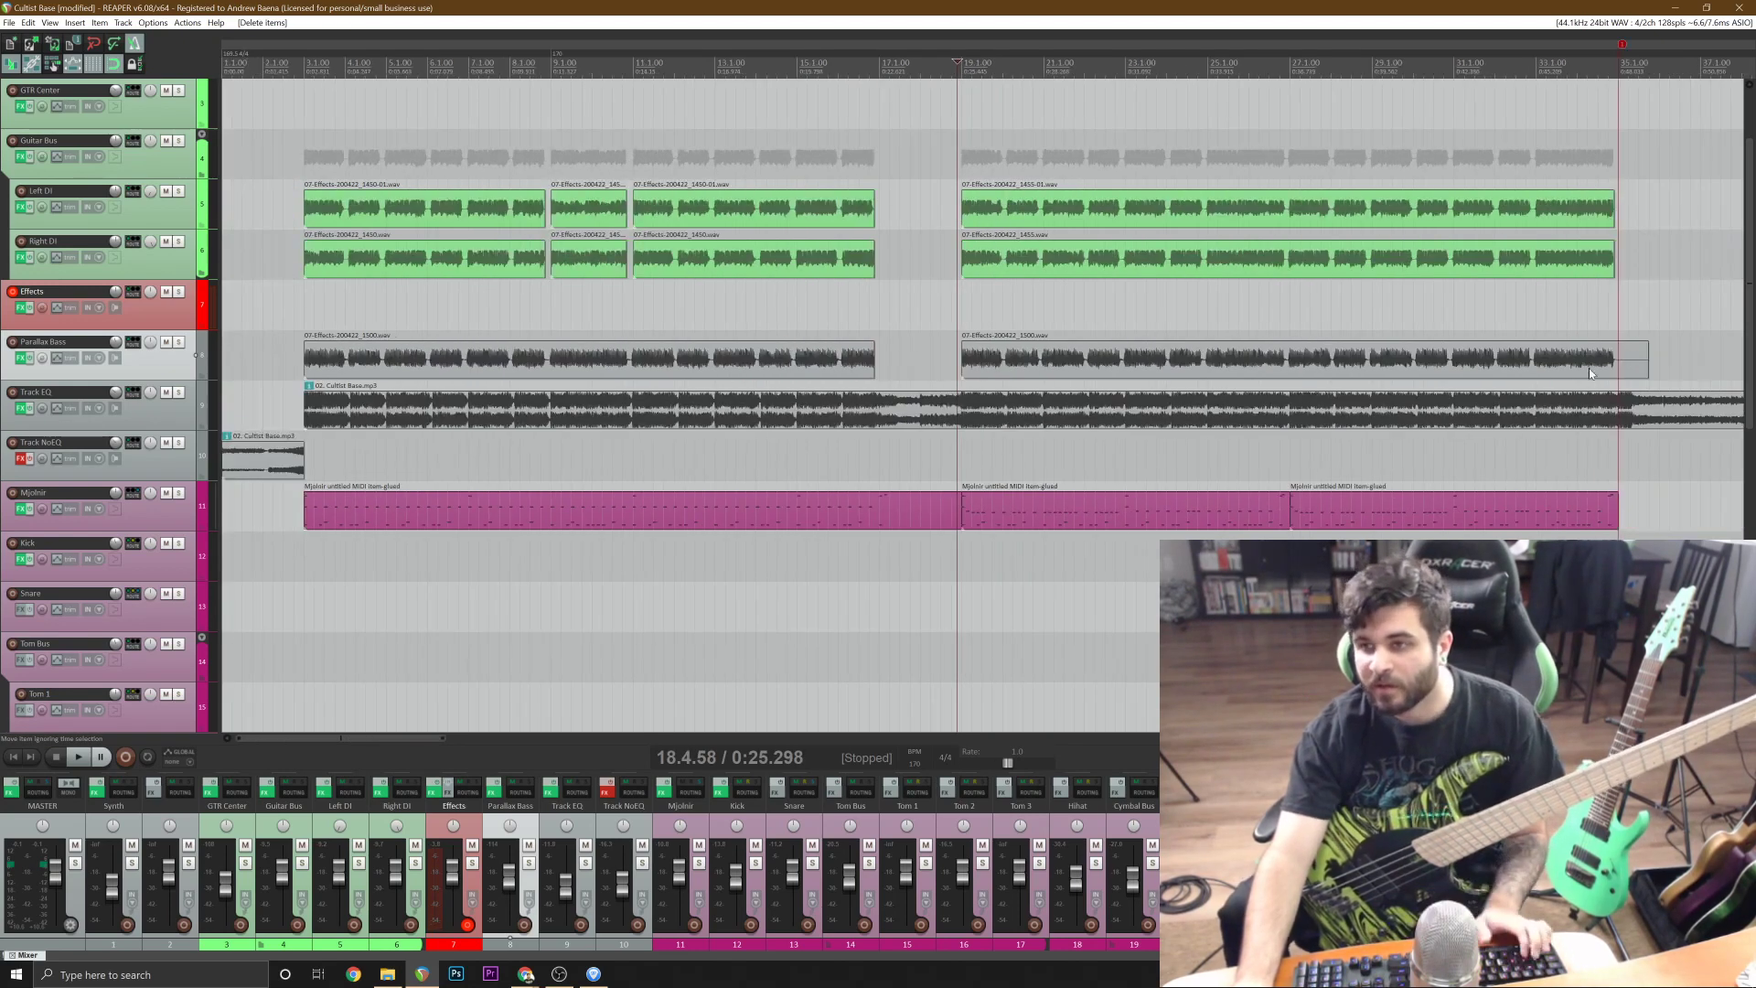
Delete the bass take's tail after 34.4.58 and play the arrangement from just before bar 3.
click(1602, 368)
scroll(1602, 368, up, 8)
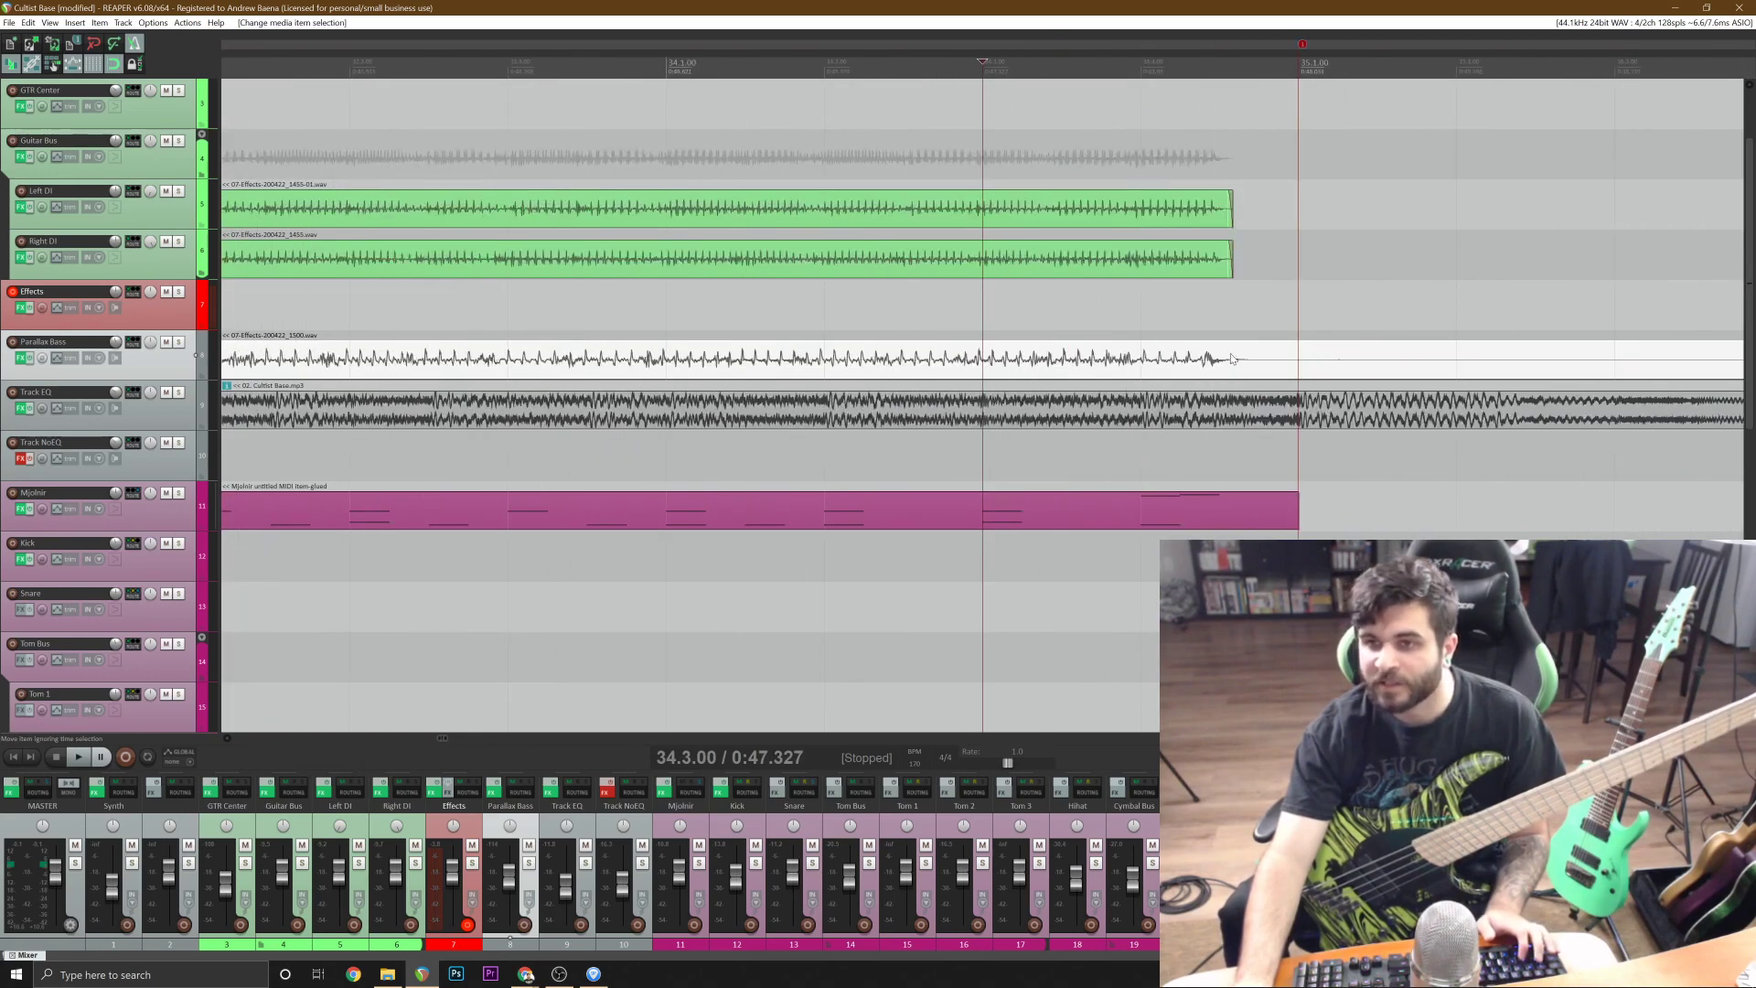
scroll(1242, 358, down, 8)
key(Delete)
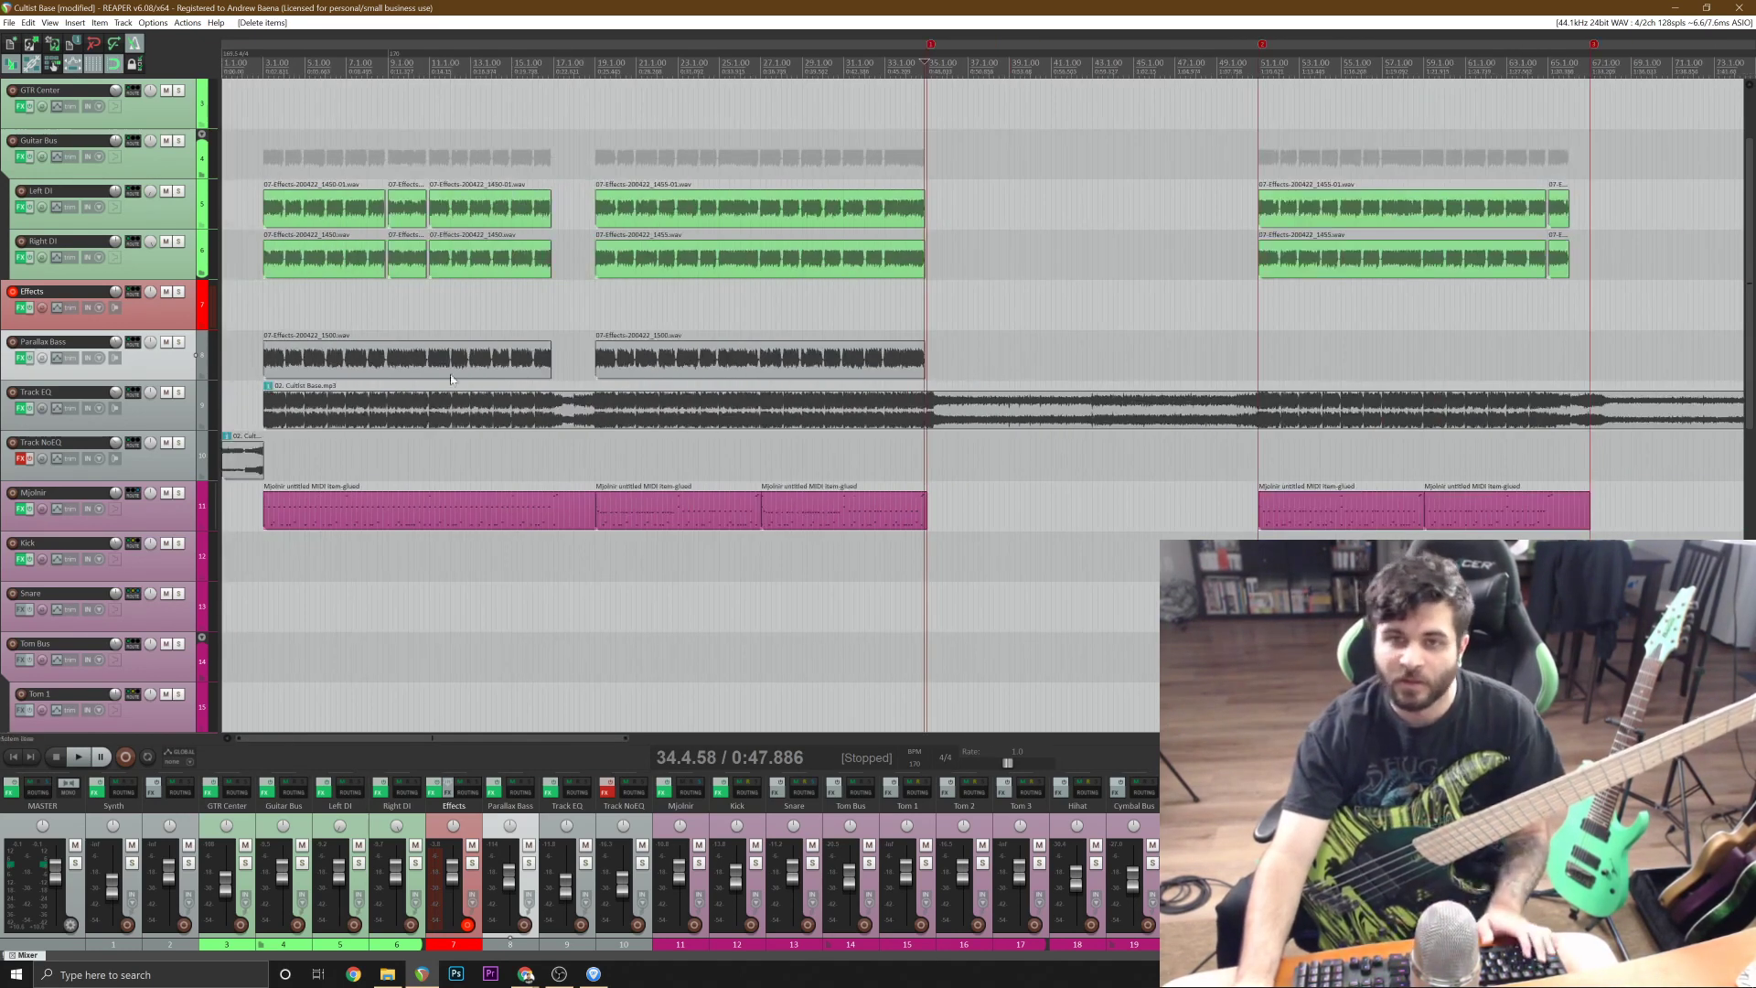
click(256, 367)
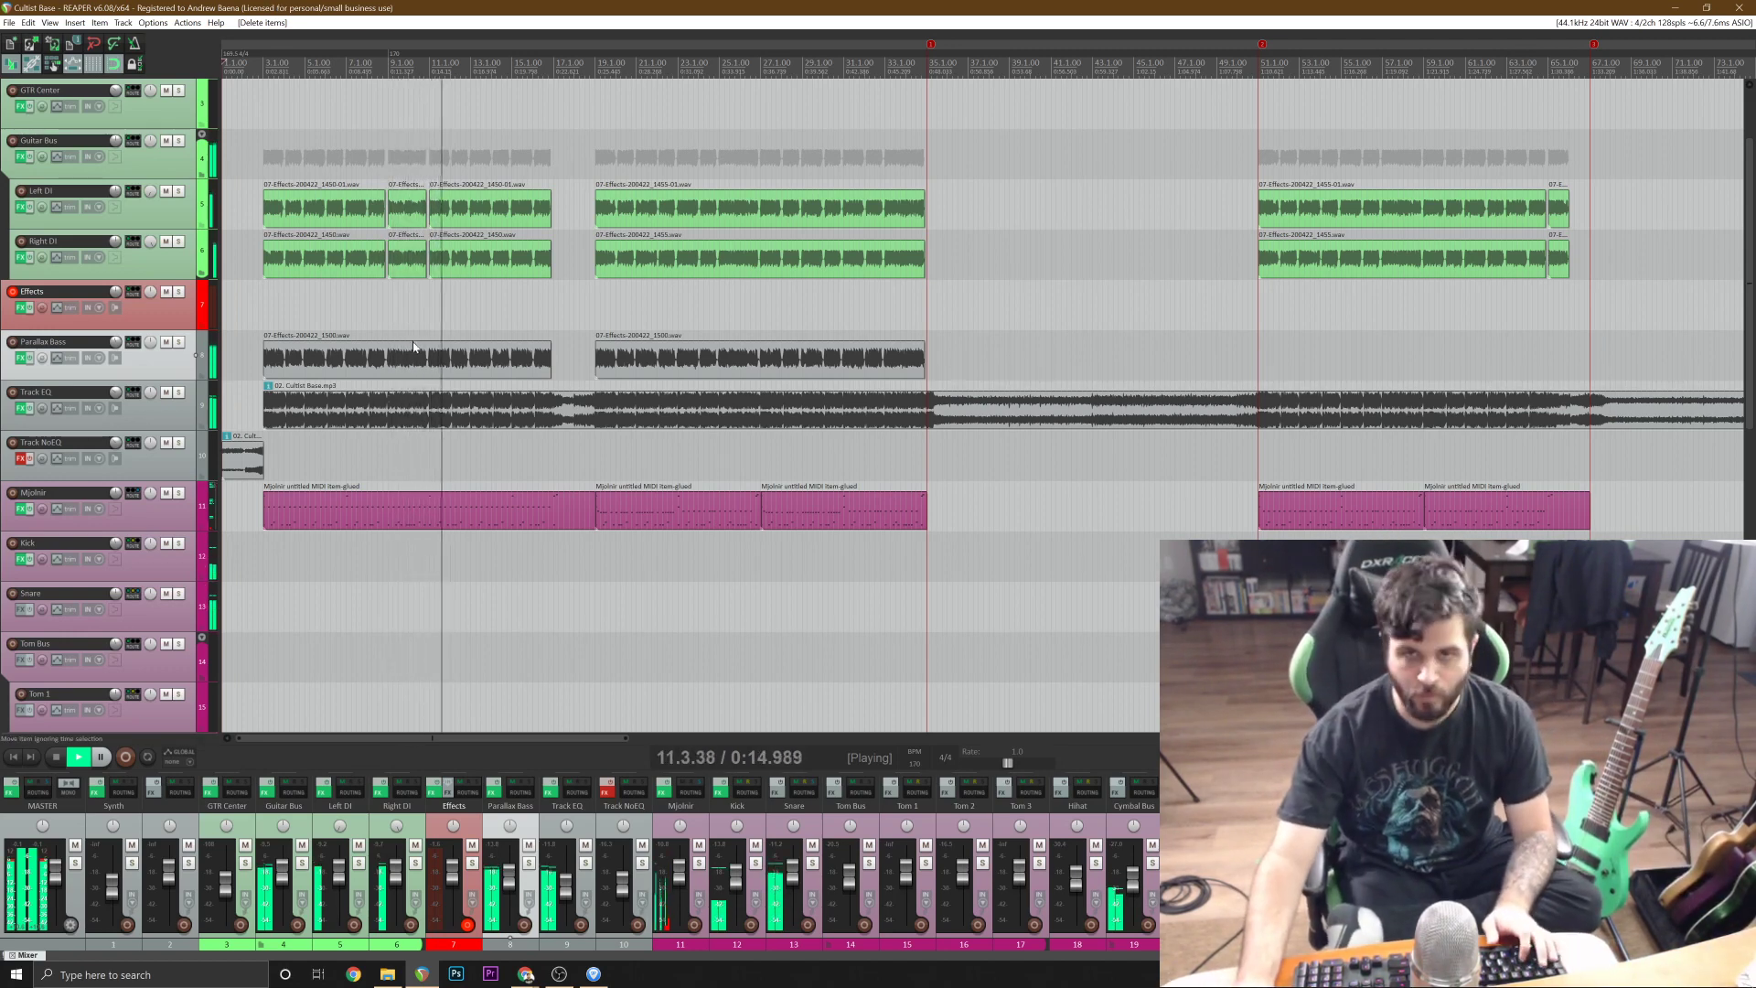
Cut the first bass section to match the guitars' pause just before 11.1.00, delete the gap and save the project.
click(492, 372)
scroll(491, 372, up, 10)
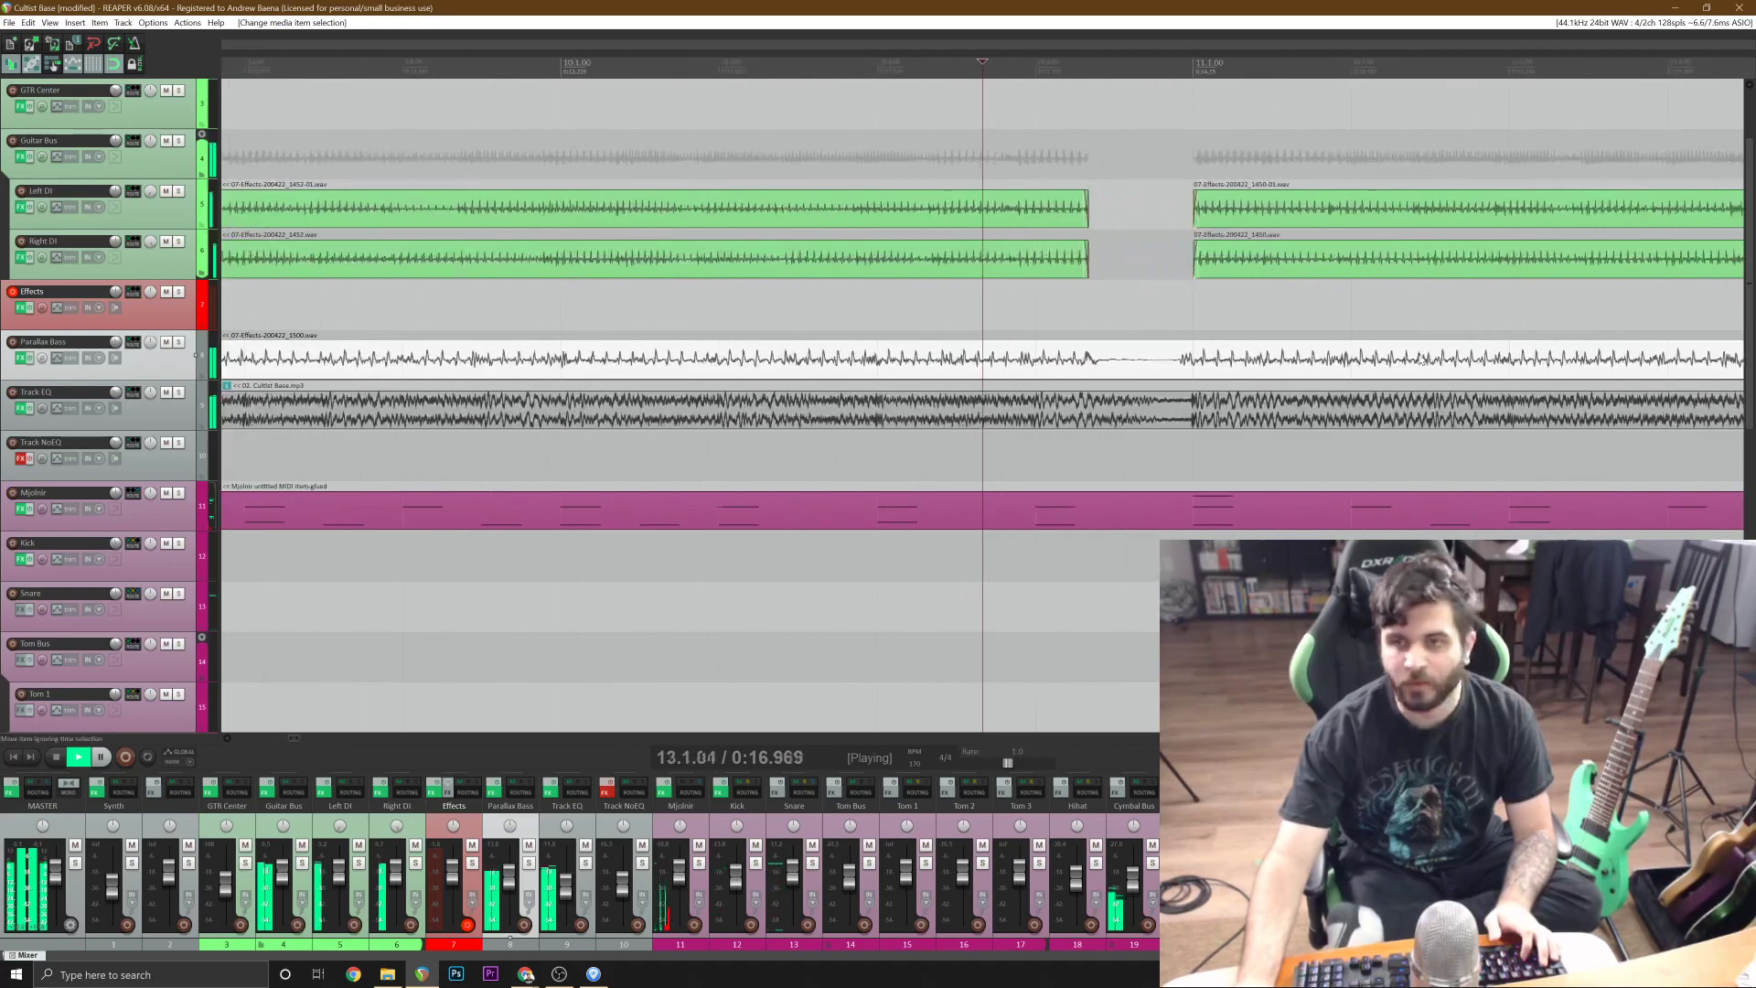
key(s)
click(1091, 365)
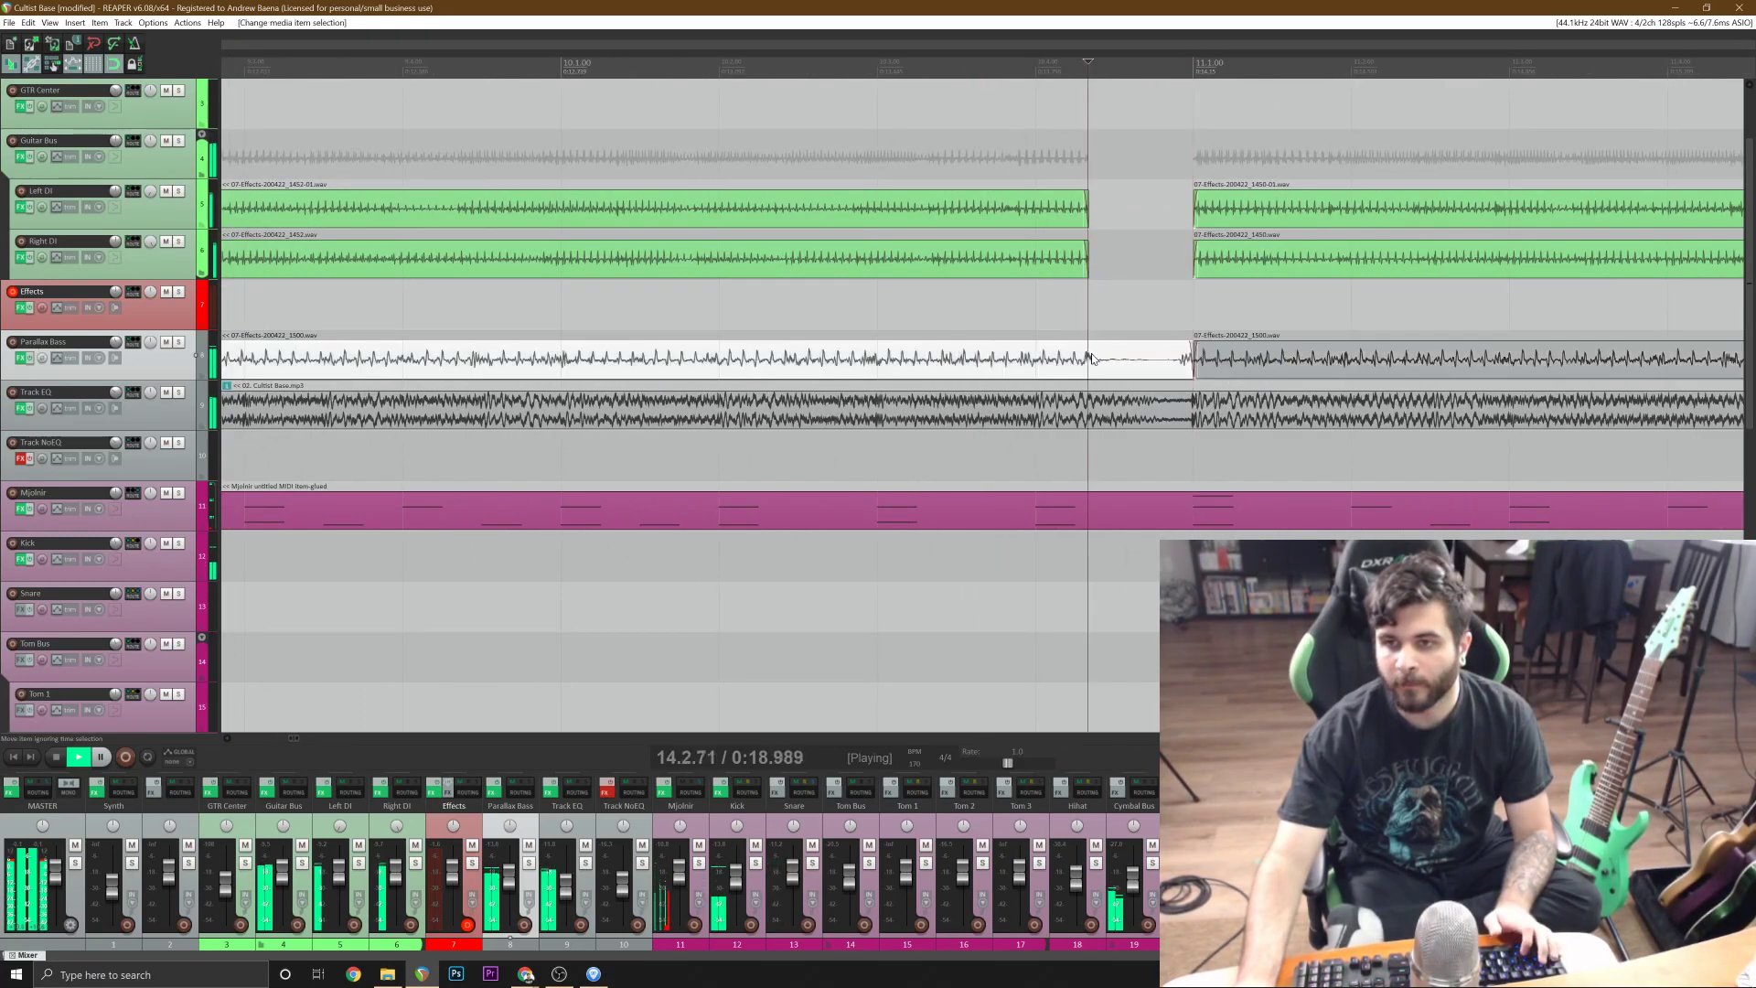
key(s)
scroll(1140, 366, down, 2)
scroll(1112, 370, down, 4)
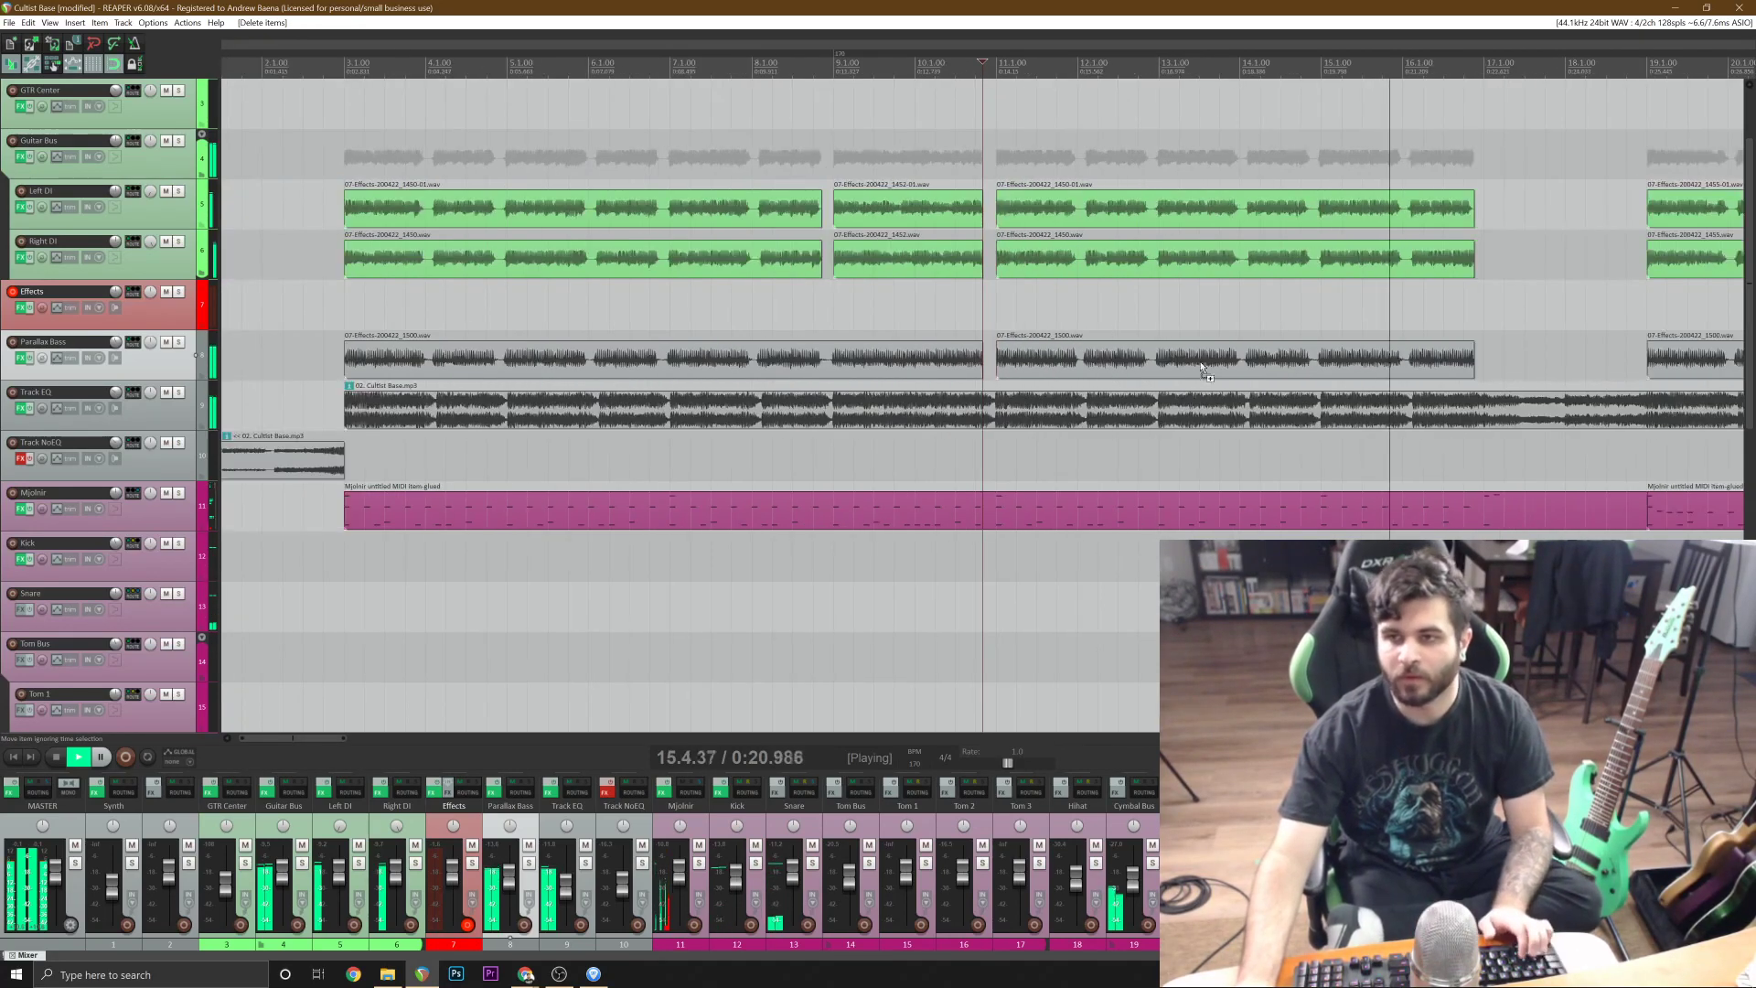
key(ctrl+s)
Split the Parallax Bass item at 9.1.00 and at the preceding phrase end, and delete the piece between the cuts.
scroll(1405, 359, down, 2)
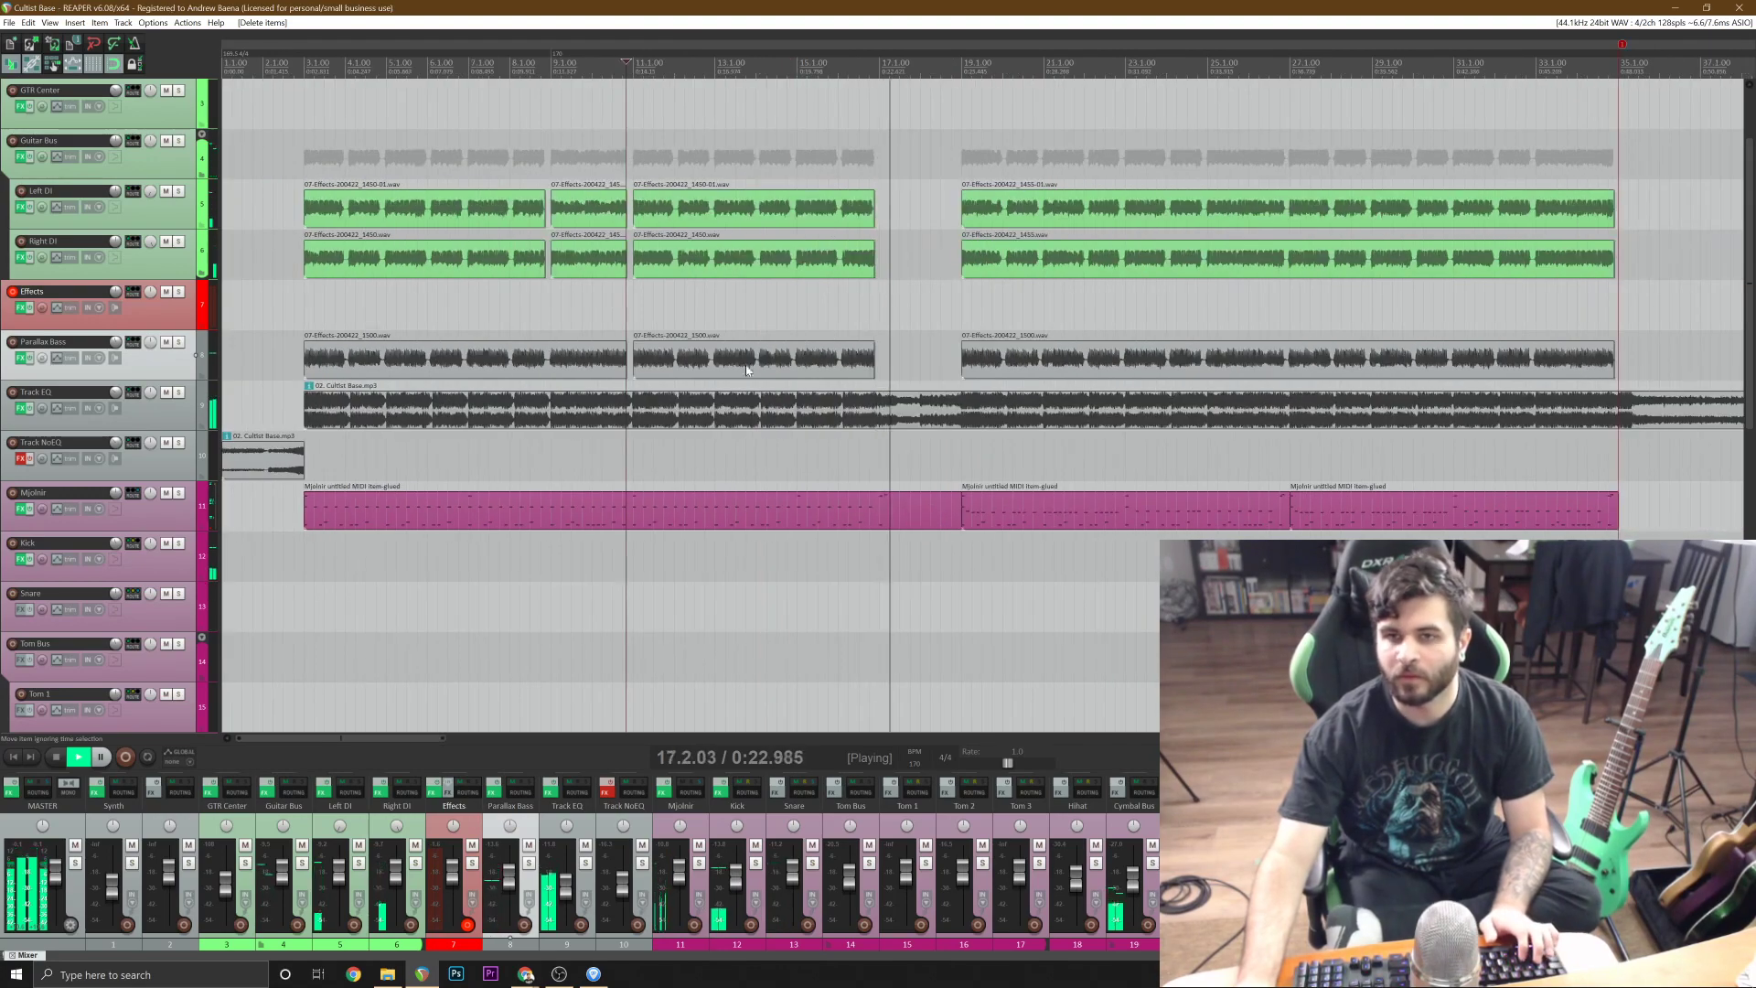
click(551, 370)
scroll(958, 410, up, 3)
scroll(960, 410, up, 3)
key(s)
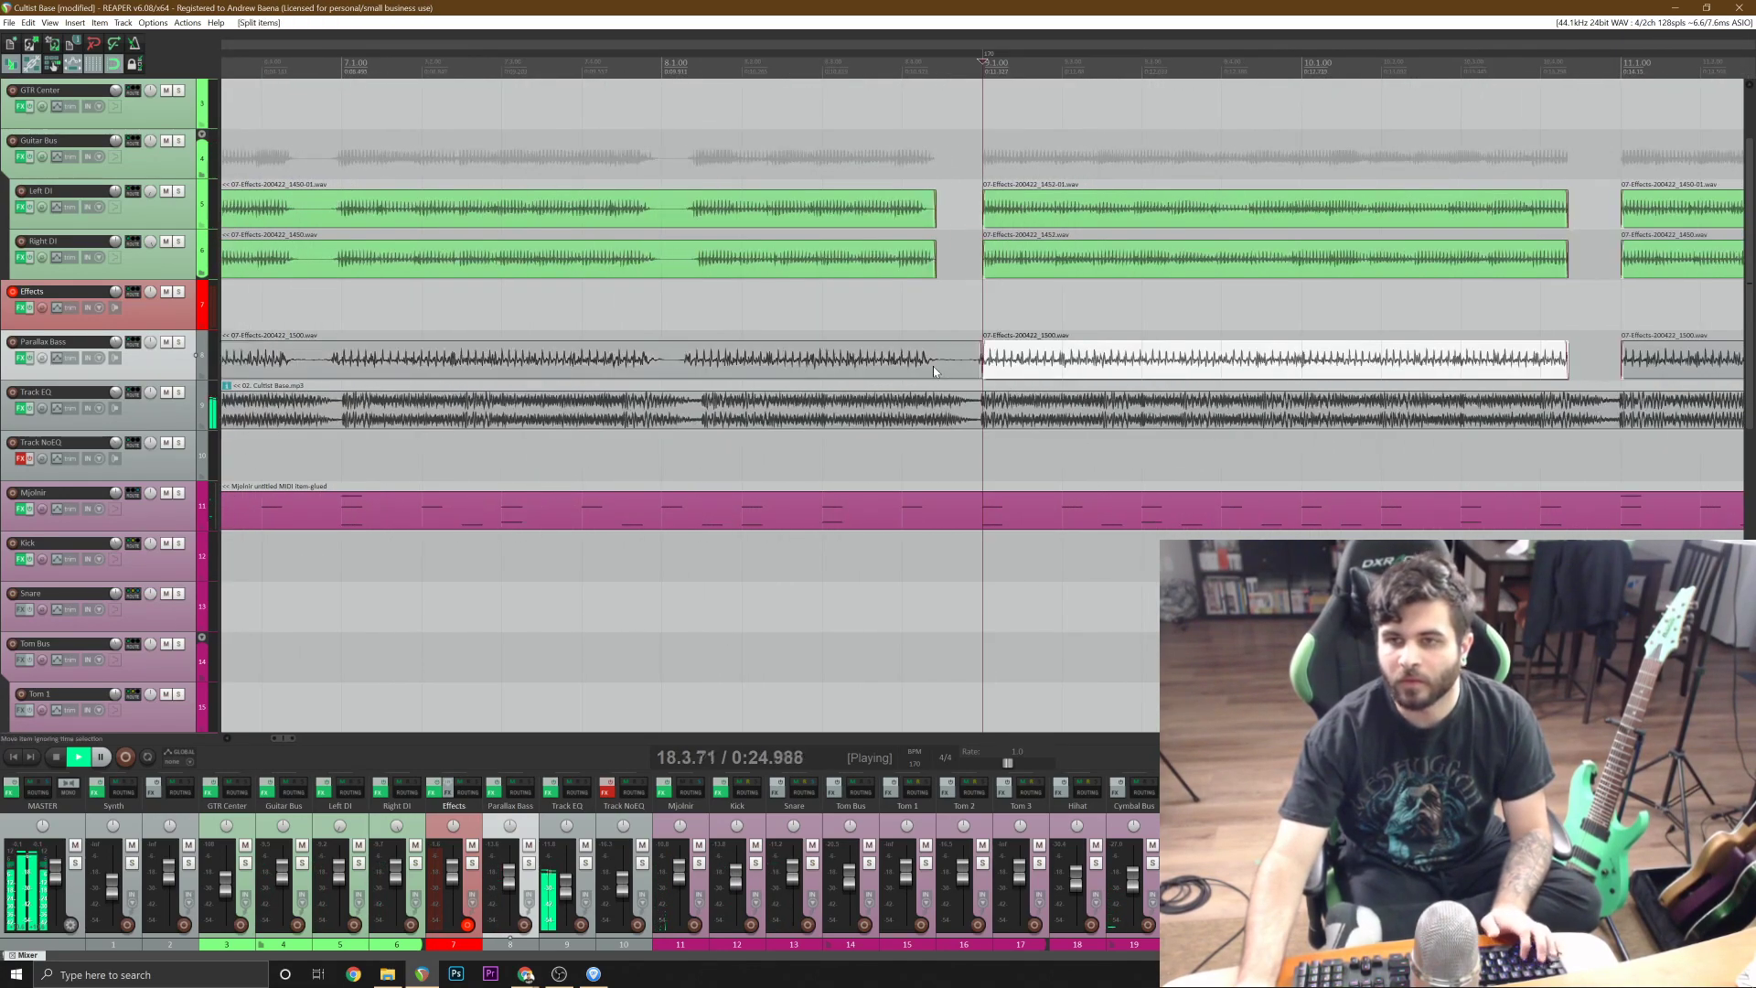
click(933, 366)
key(s)
scroll(1072, 405, down, 3)
scroll(1074, 405, down, 4)
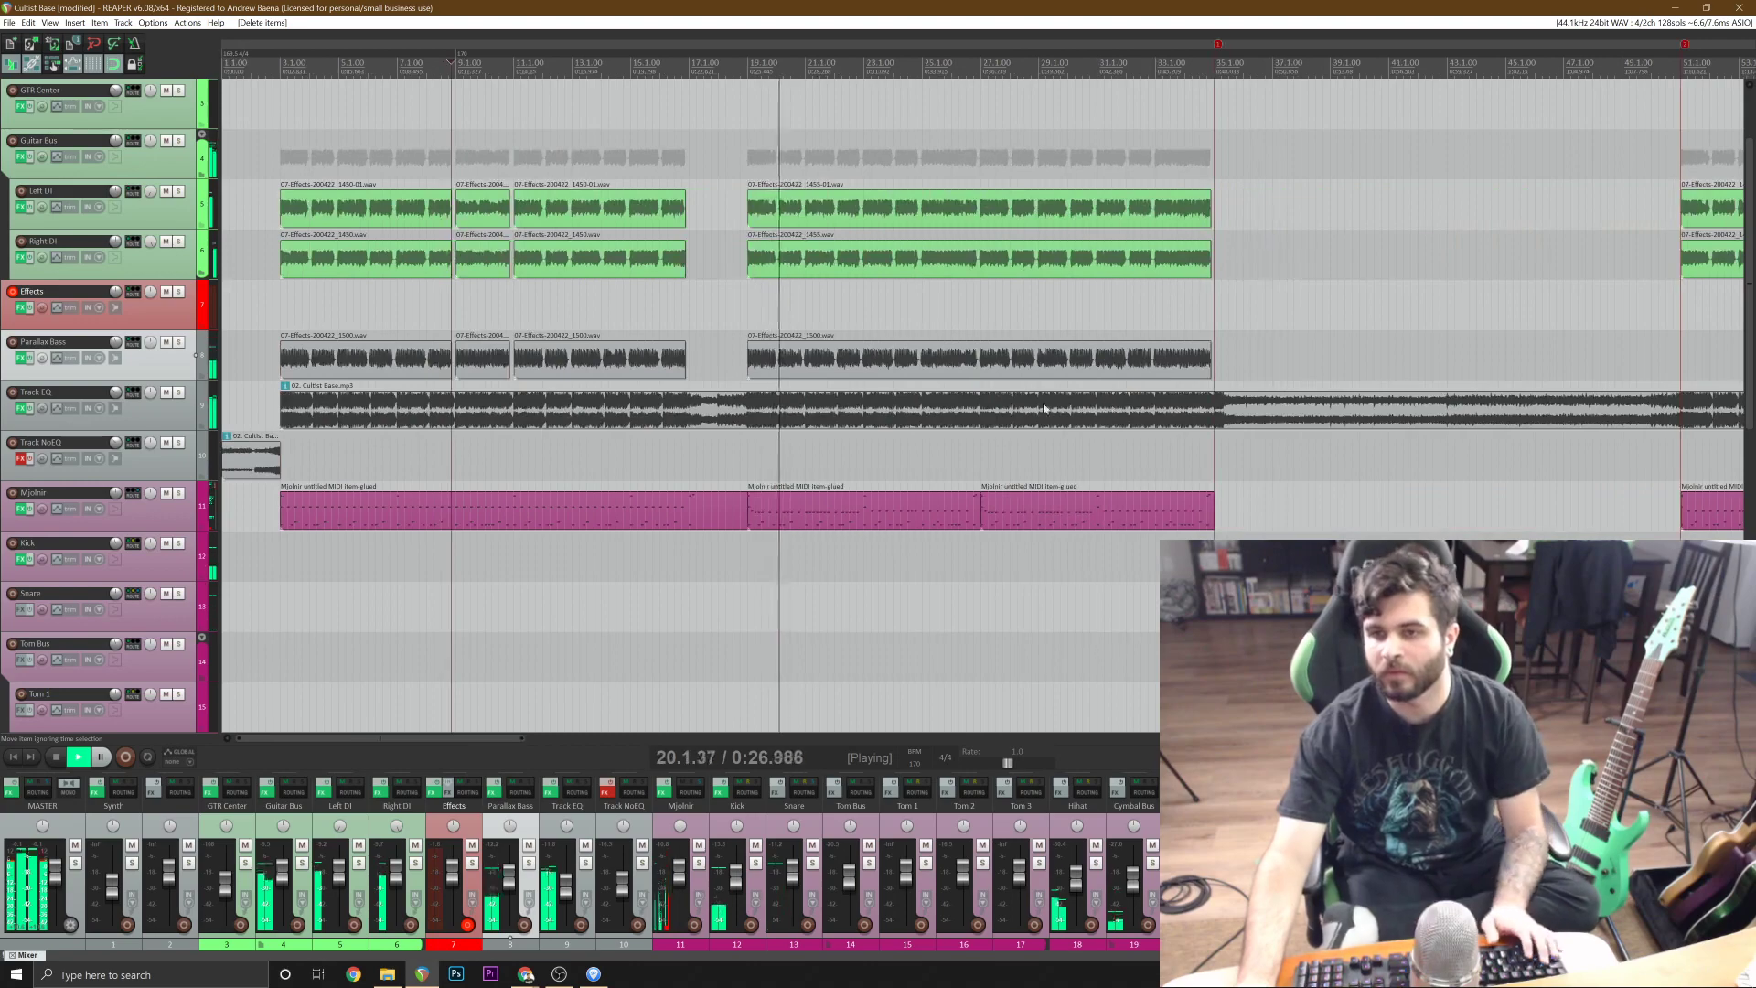
Inspect the second bass section starting at bar 19 against the guitars and save the project.
click(1010, 373)
scroll(1012, 382, up, 5)
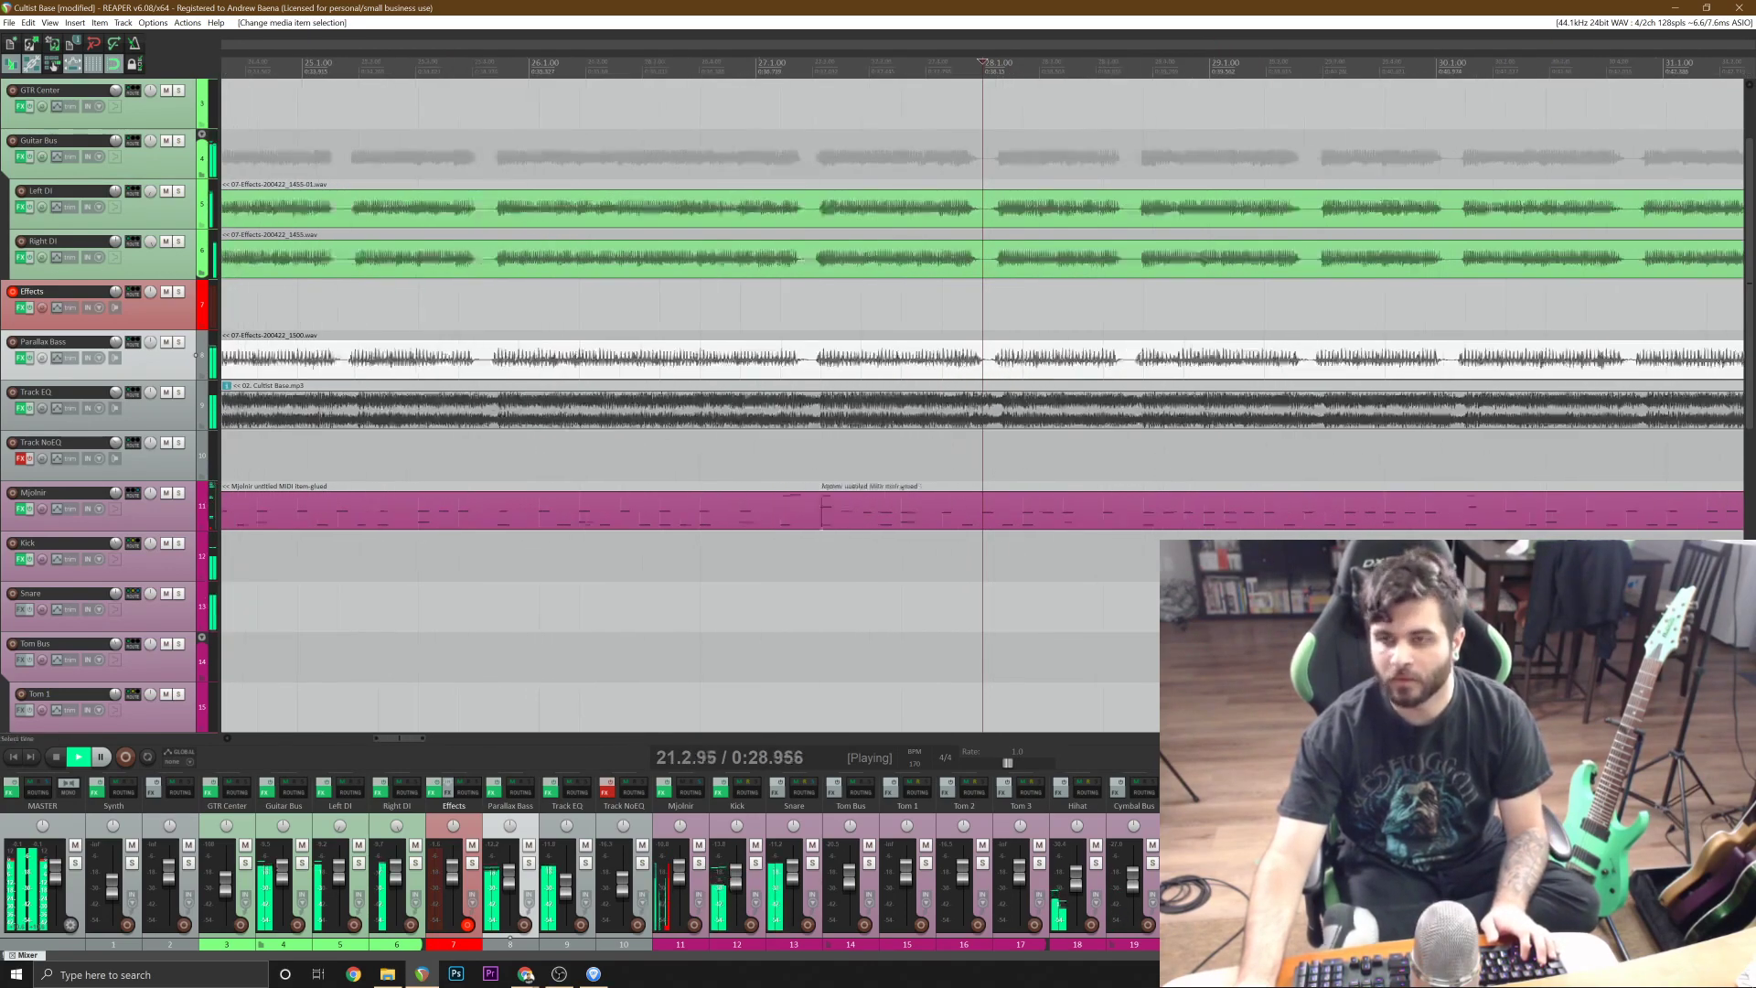
scroll(747, 383, down, 3)
scroll(747, 383, up, 2)
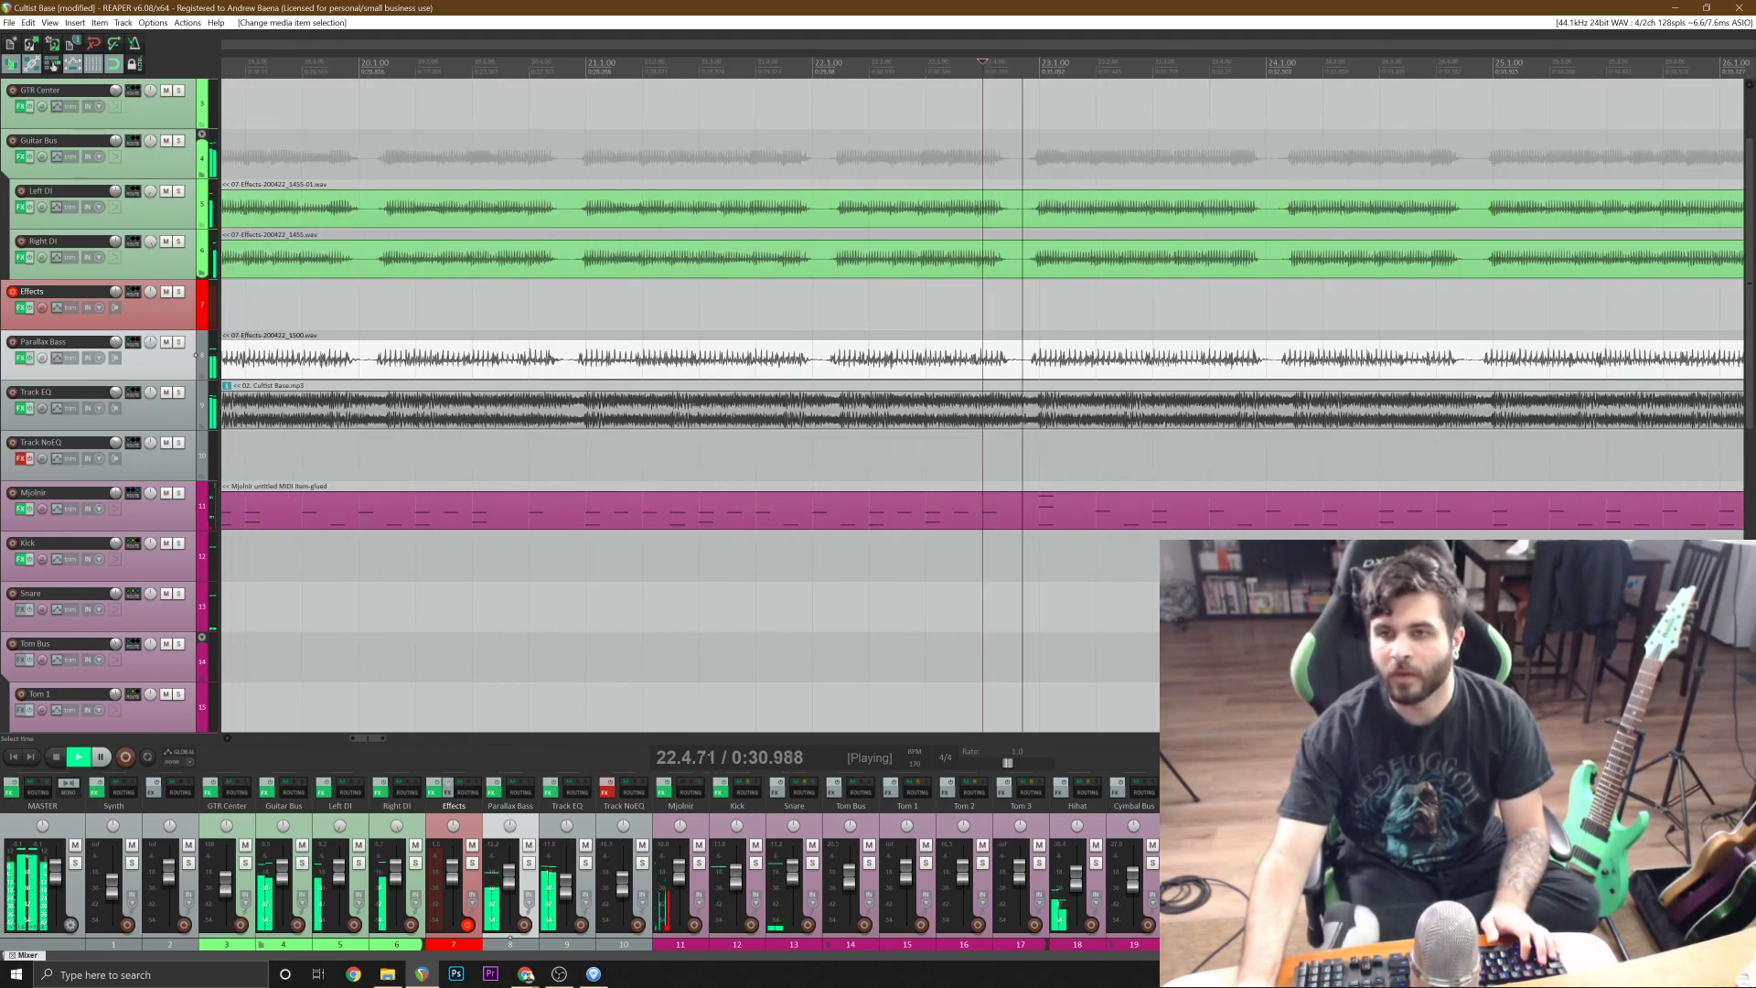
scroll(1129, 383, down, 5)
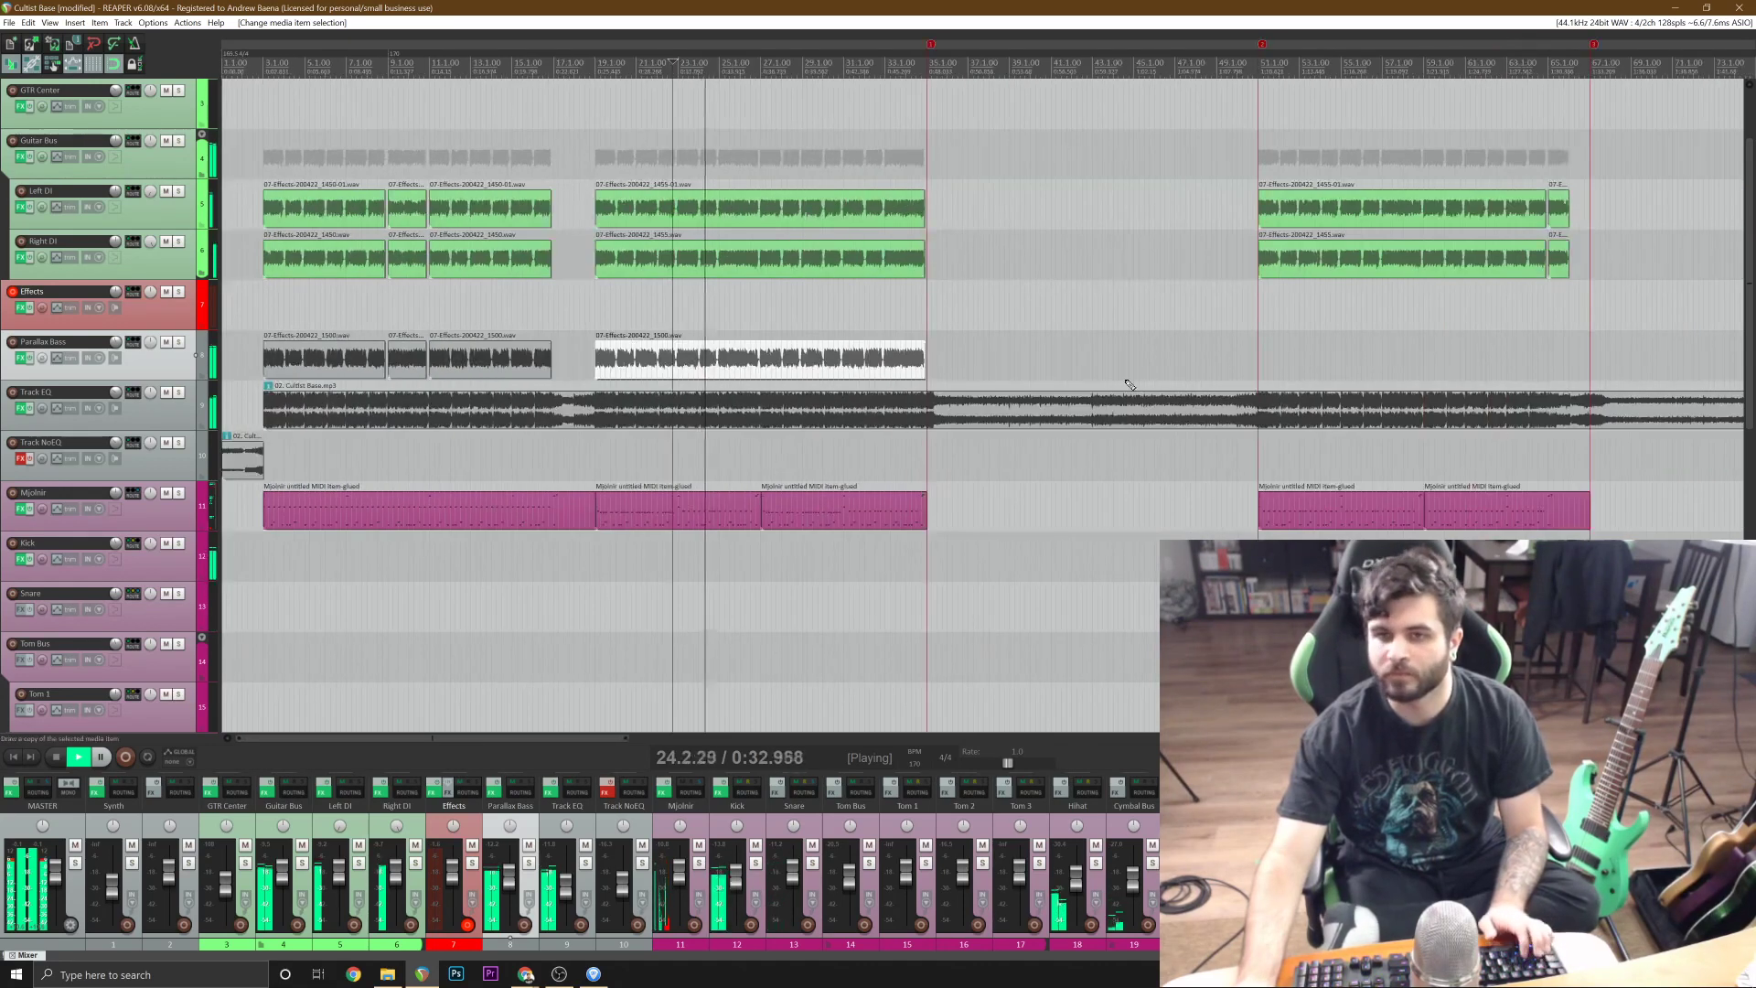
key(ctrl+s)
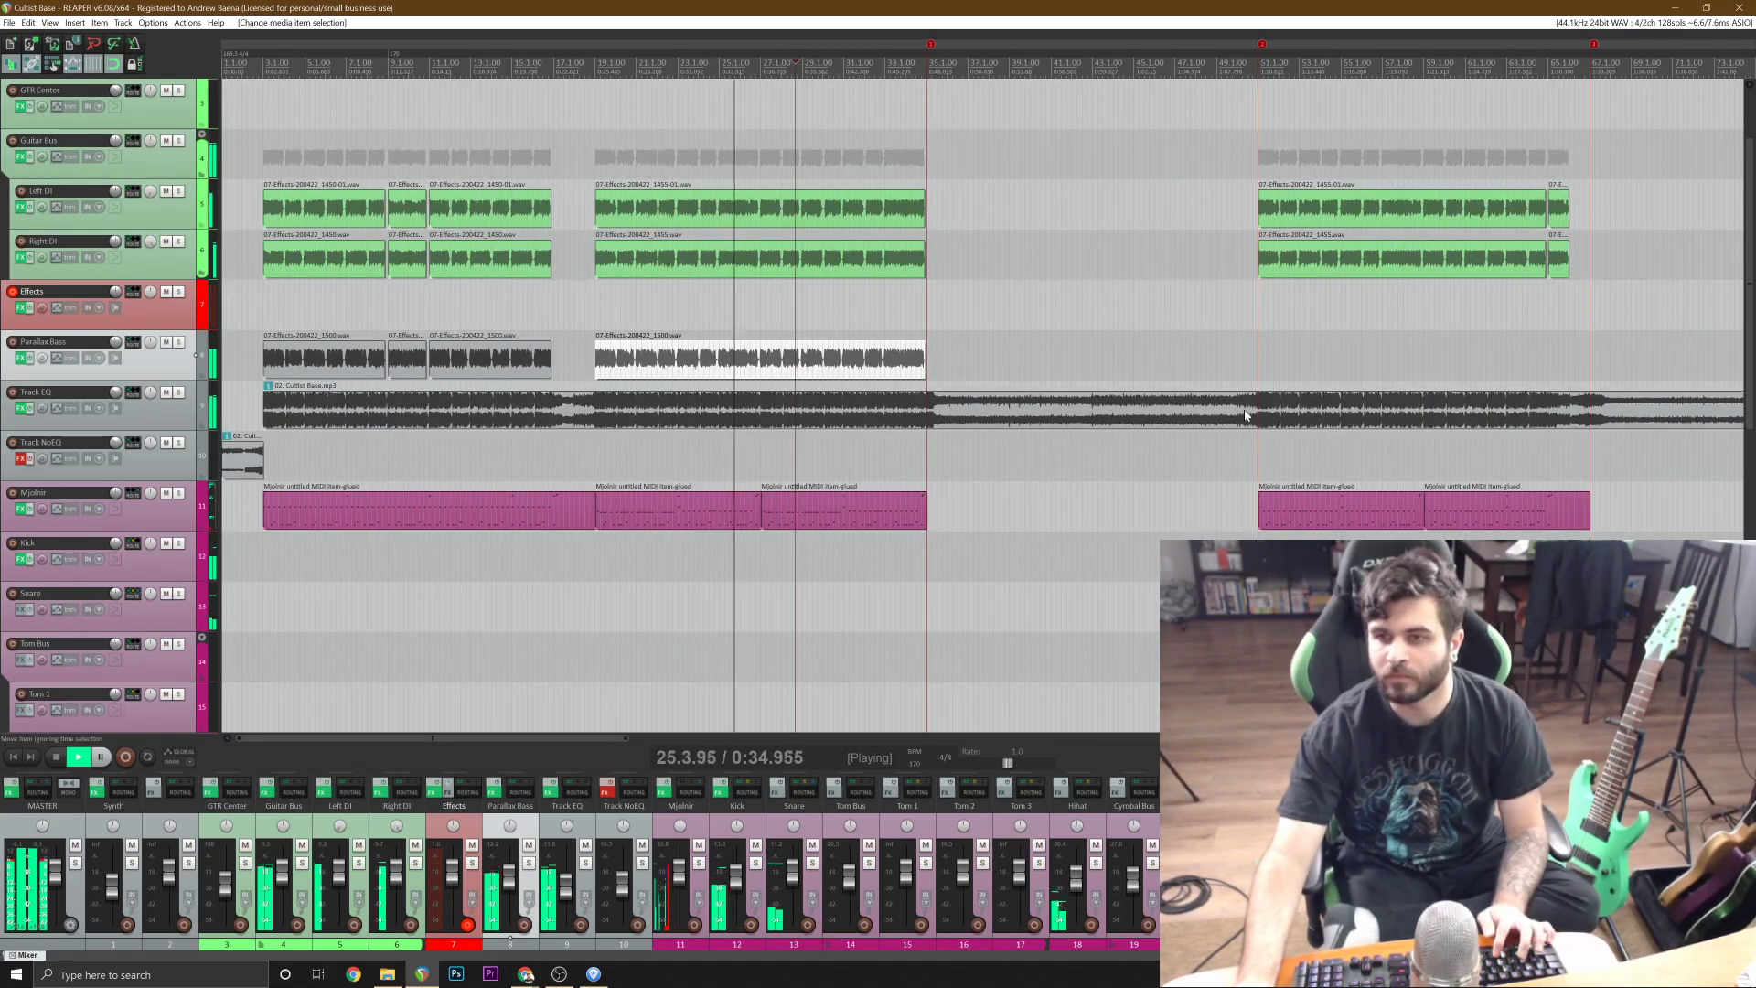
Paste a copy of the second bass section on the Effects track at 51.1.00.
click(1121, 393)
click(172, 311)
key(ctrl+v)
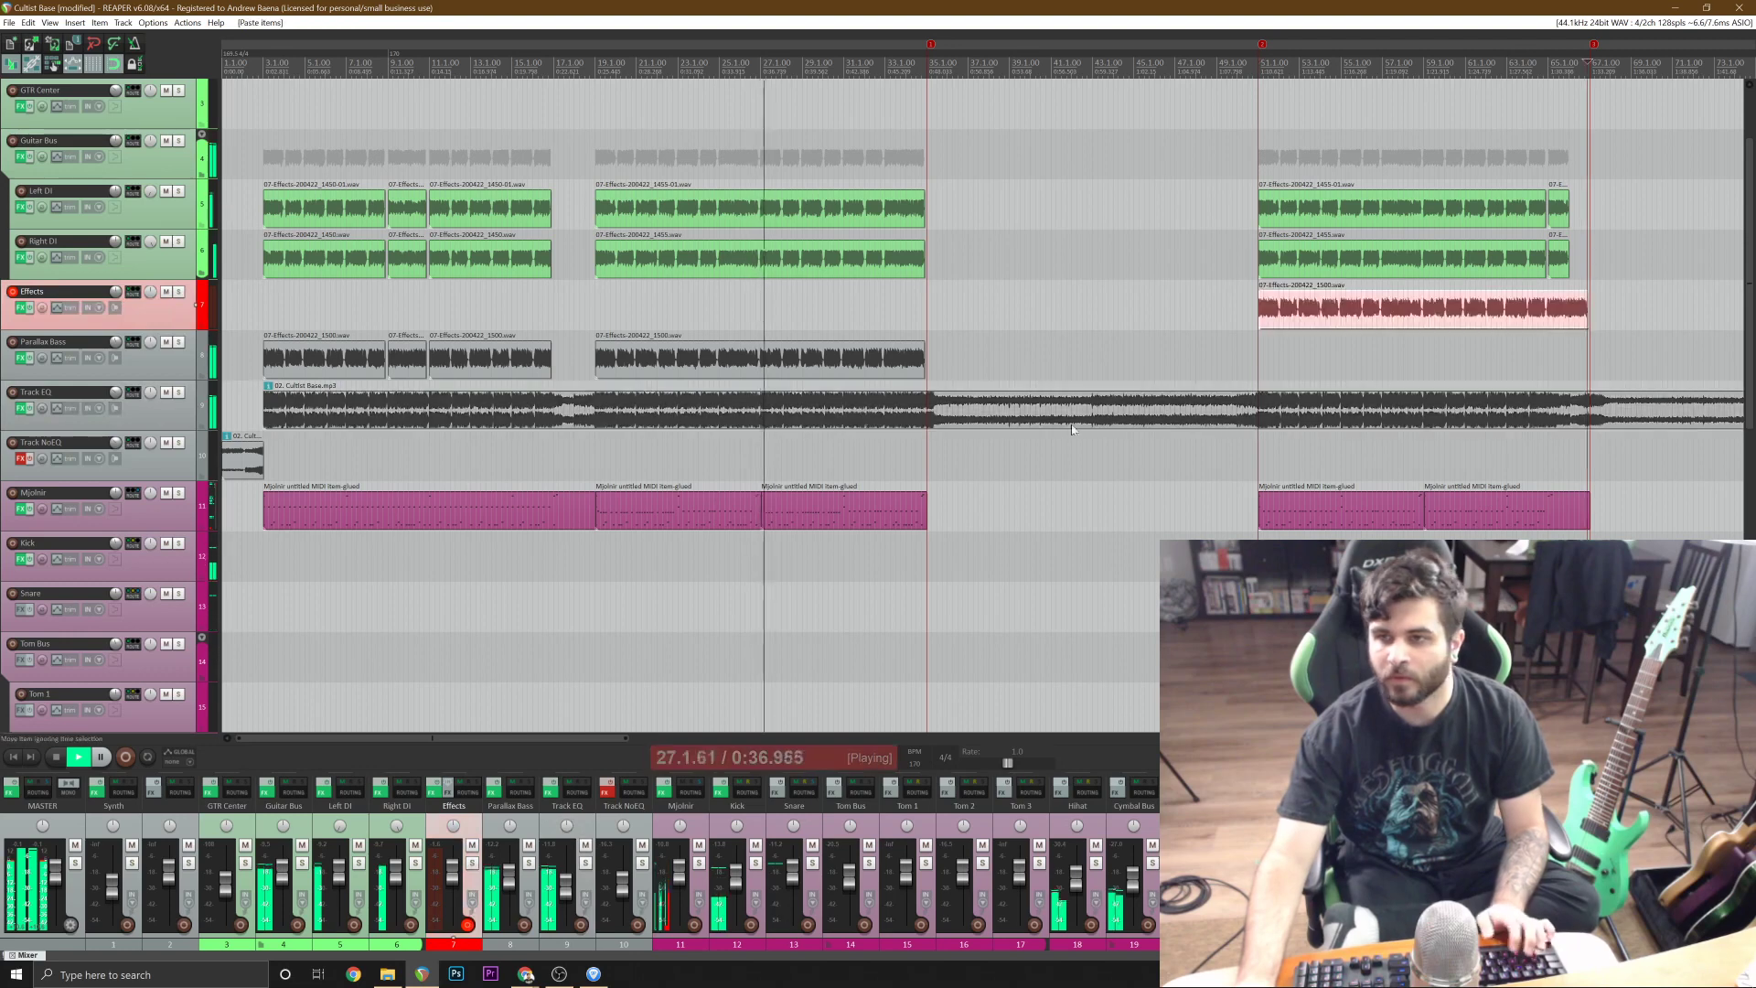
Cut the pasted bass section where the guitars stop just before bar 65 and delete the remainder.
scroll(1554, 311, up, 9)
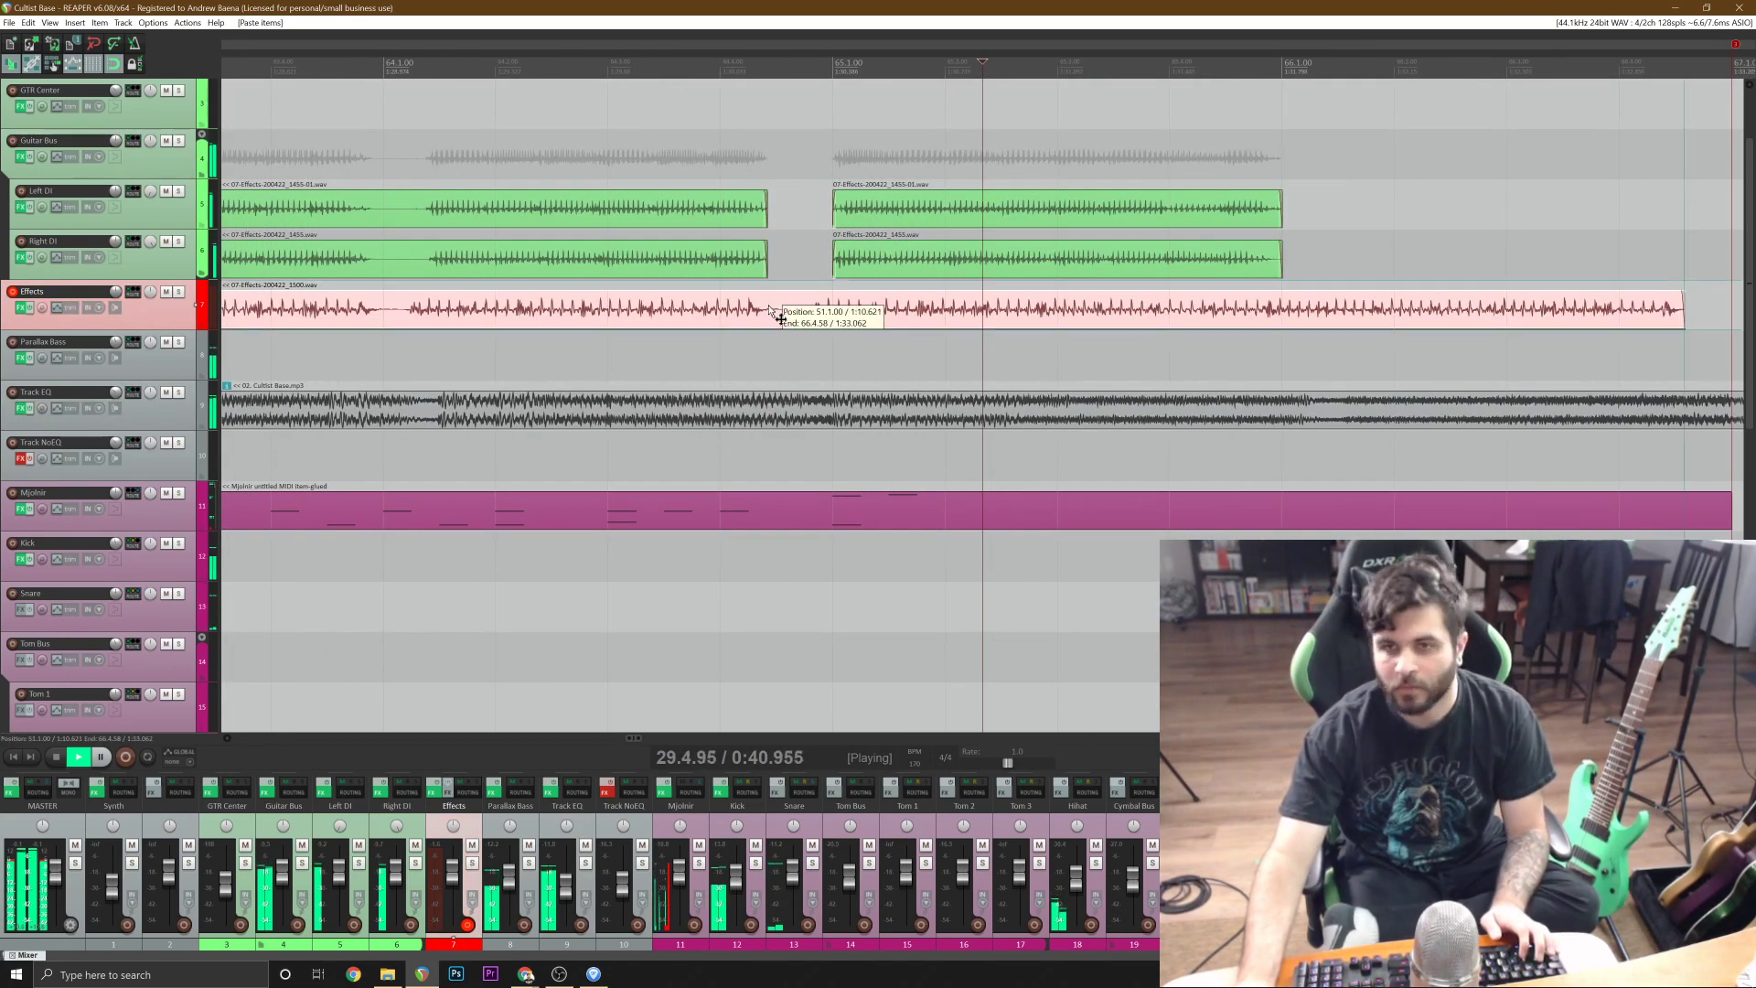
key(s)
scroll(774, 311, down, 5)
key(Delete)
scroll(759, 324, down, 2)
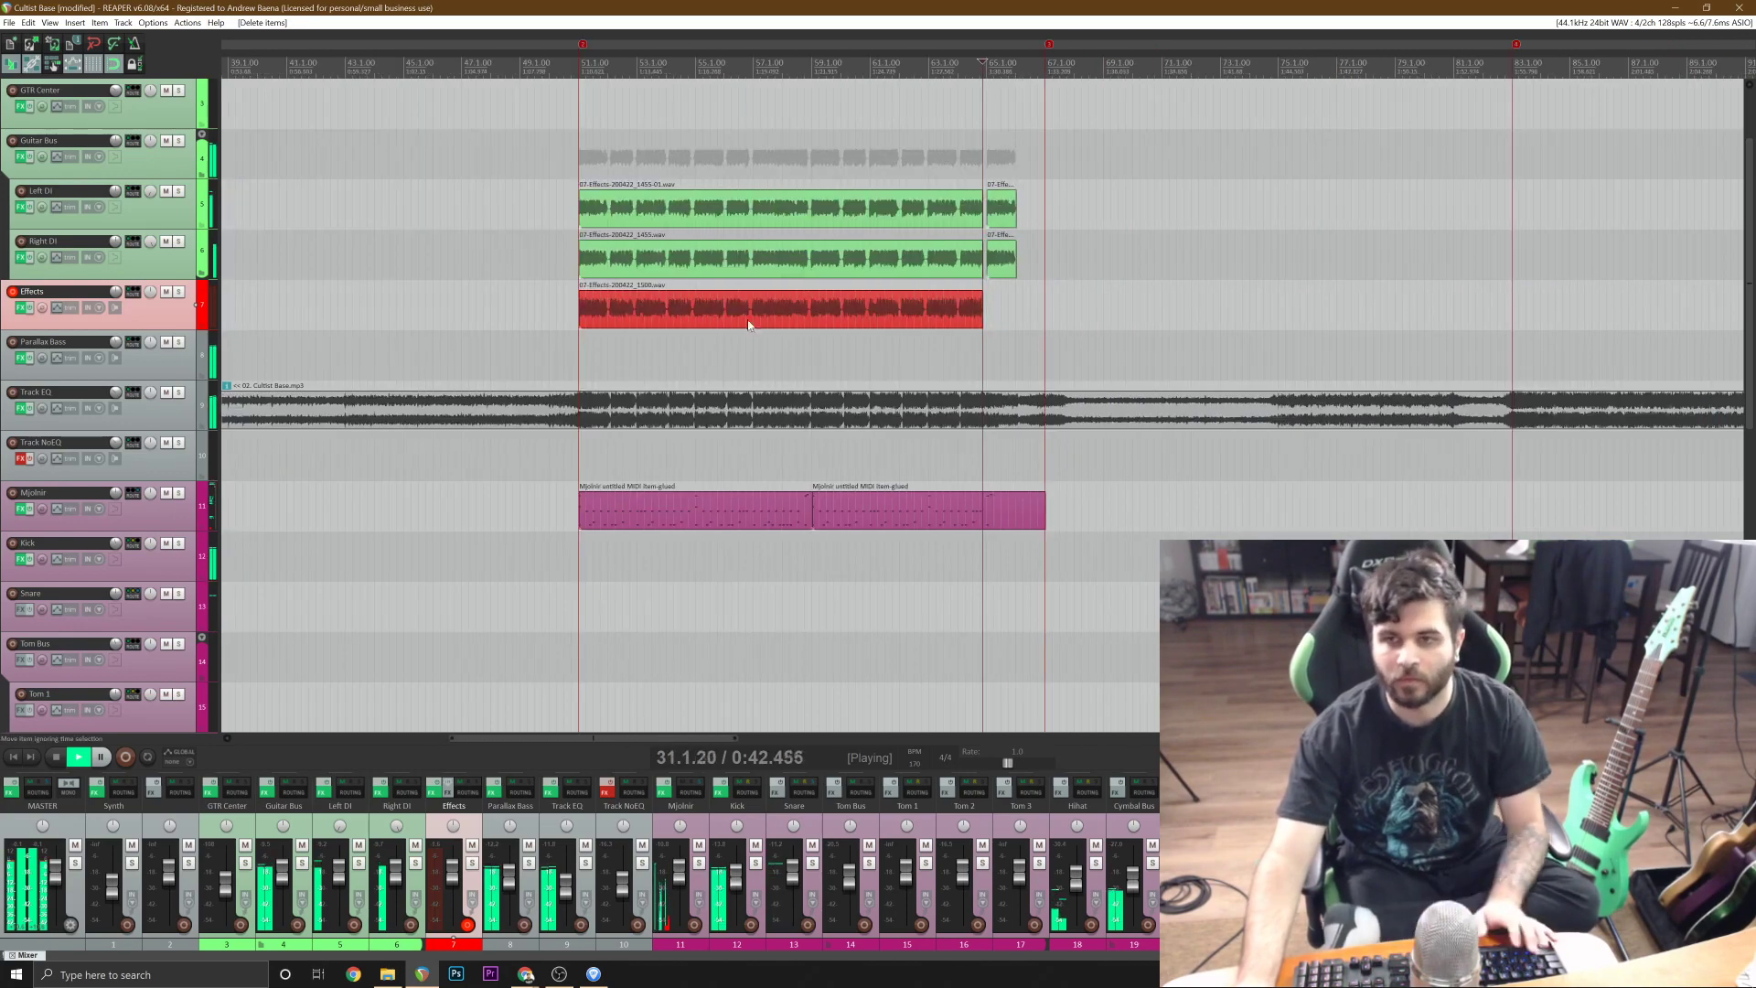
Split the pasted bass section at 52.1.00 to copy its opening bar, and undo the split.
click(578, 299)
scroll(578, 302, up, 7)
scroll(1366, 321, up, 3)
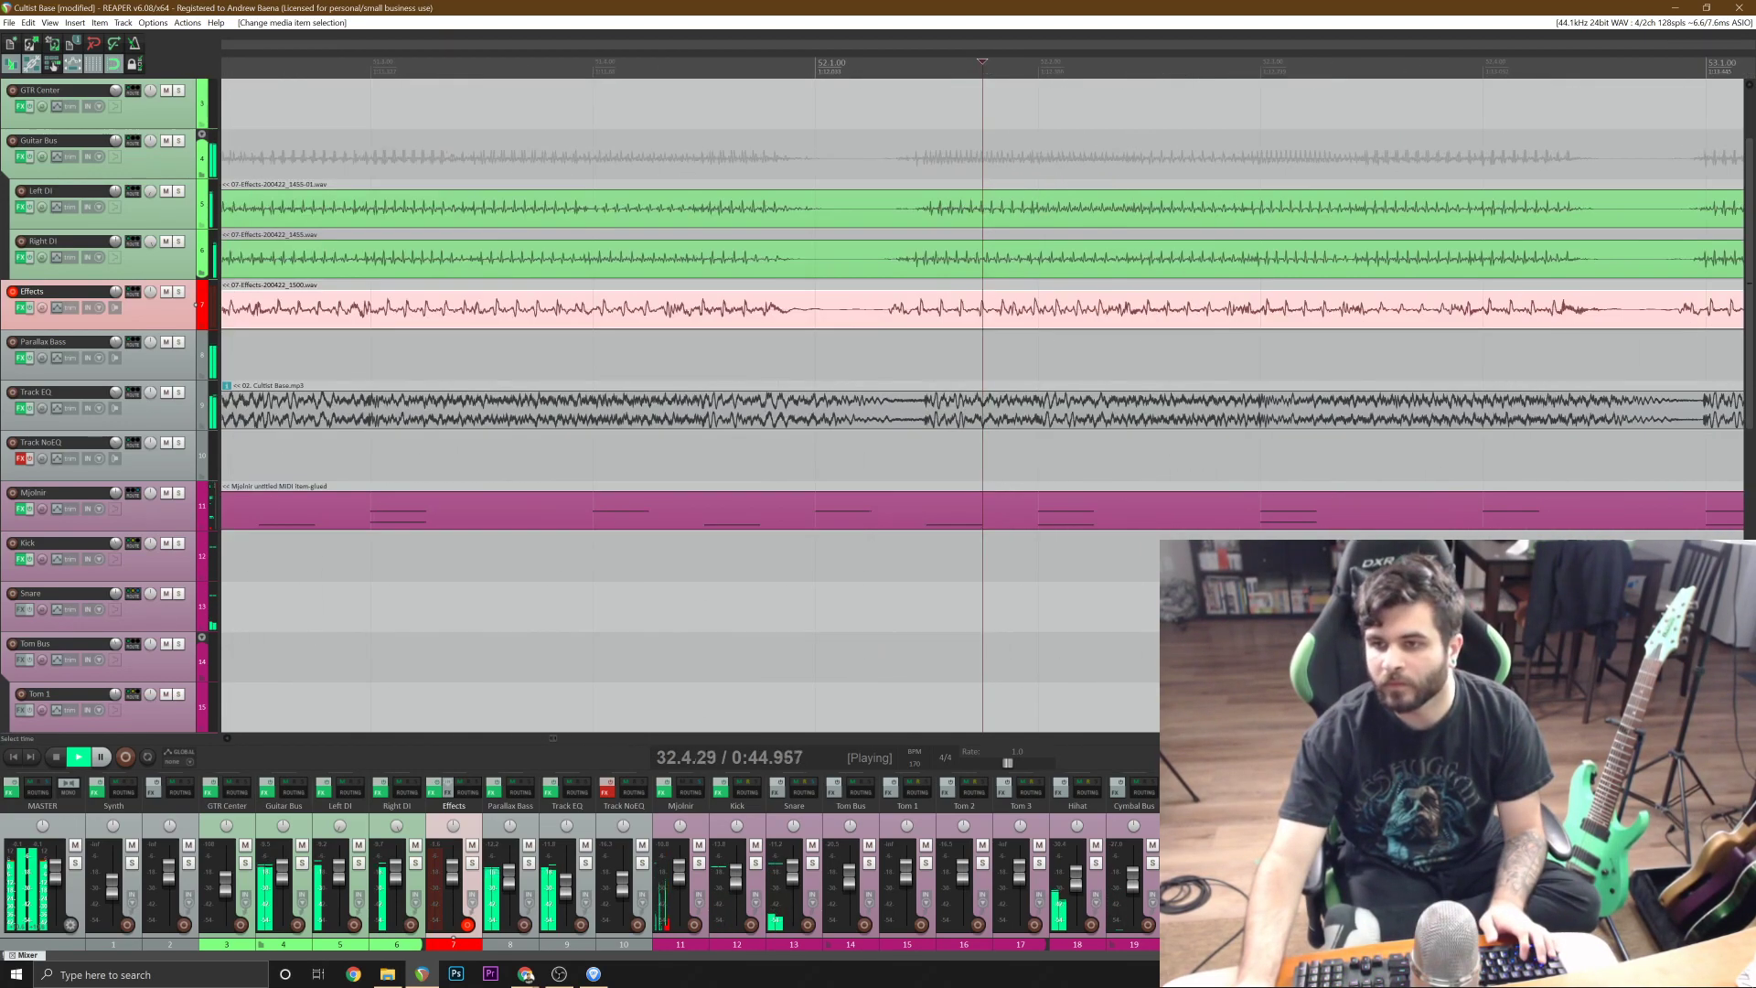
click(820, 328)
key(s)
click(628, 320)
scroll(640, 320, down, 7)
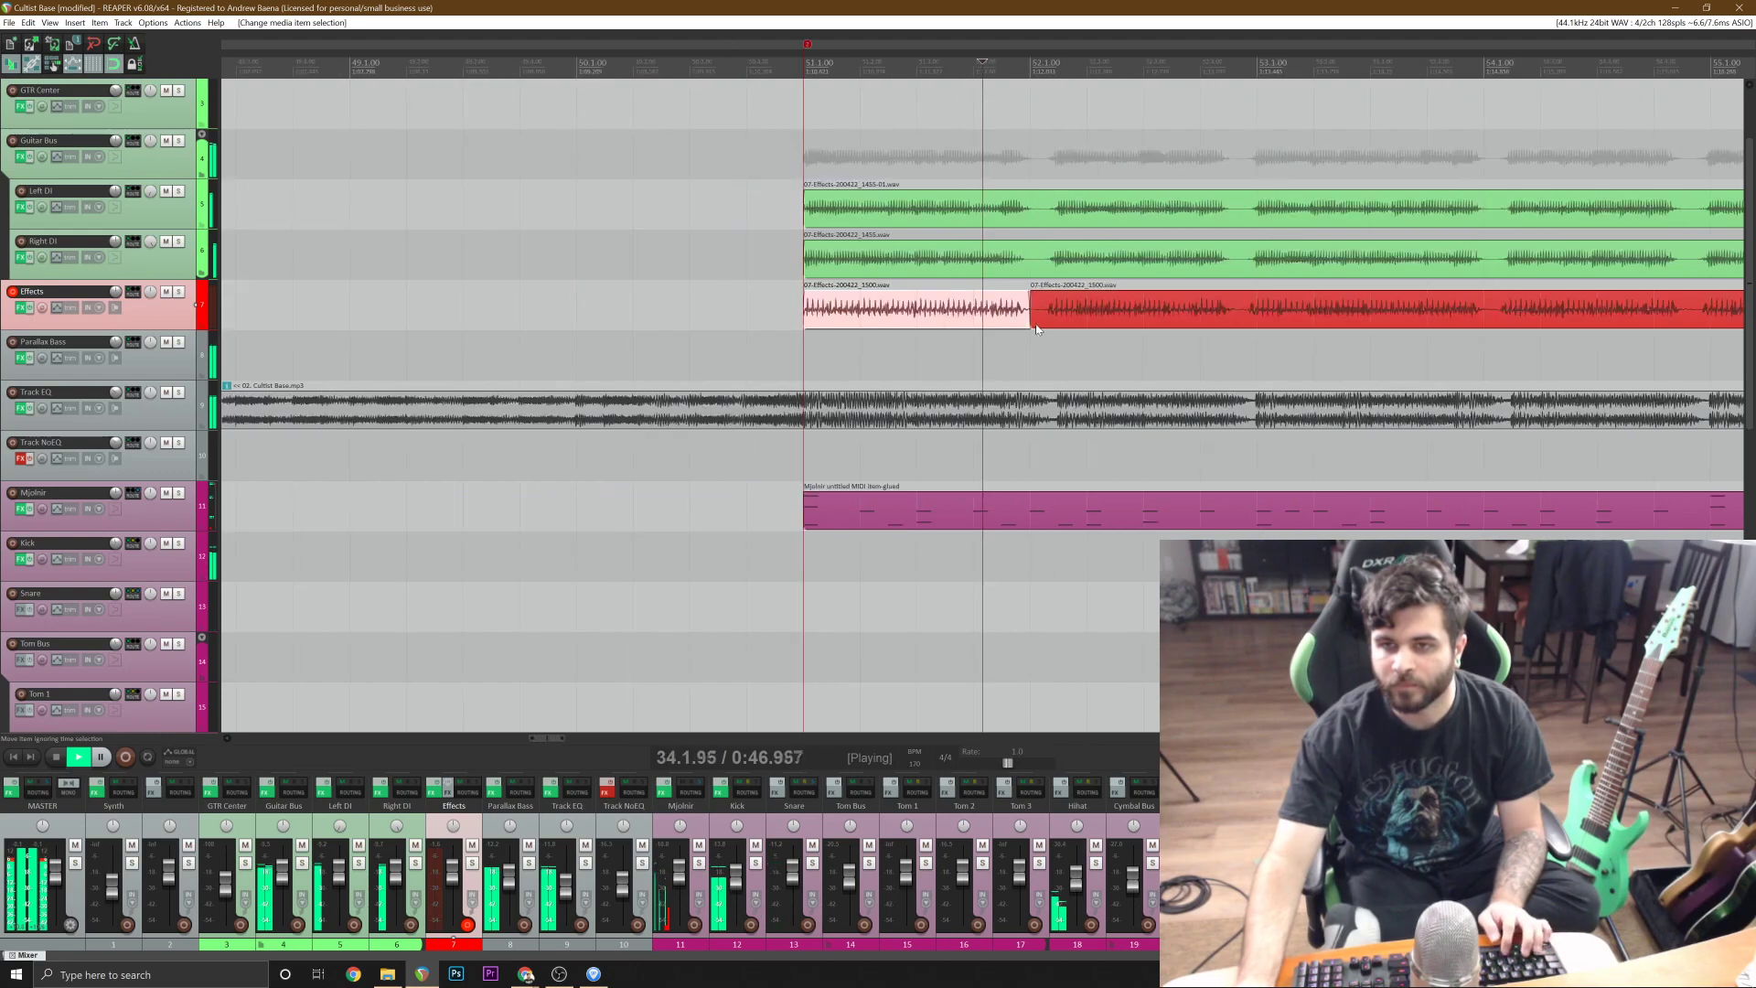
key(ctrl+z)
key(ctrl+z)
Paste the copied bass bar on the Effects track at 65.1.00, beneath the final guitar phrase.
scroll(1043, 333, down, 4)
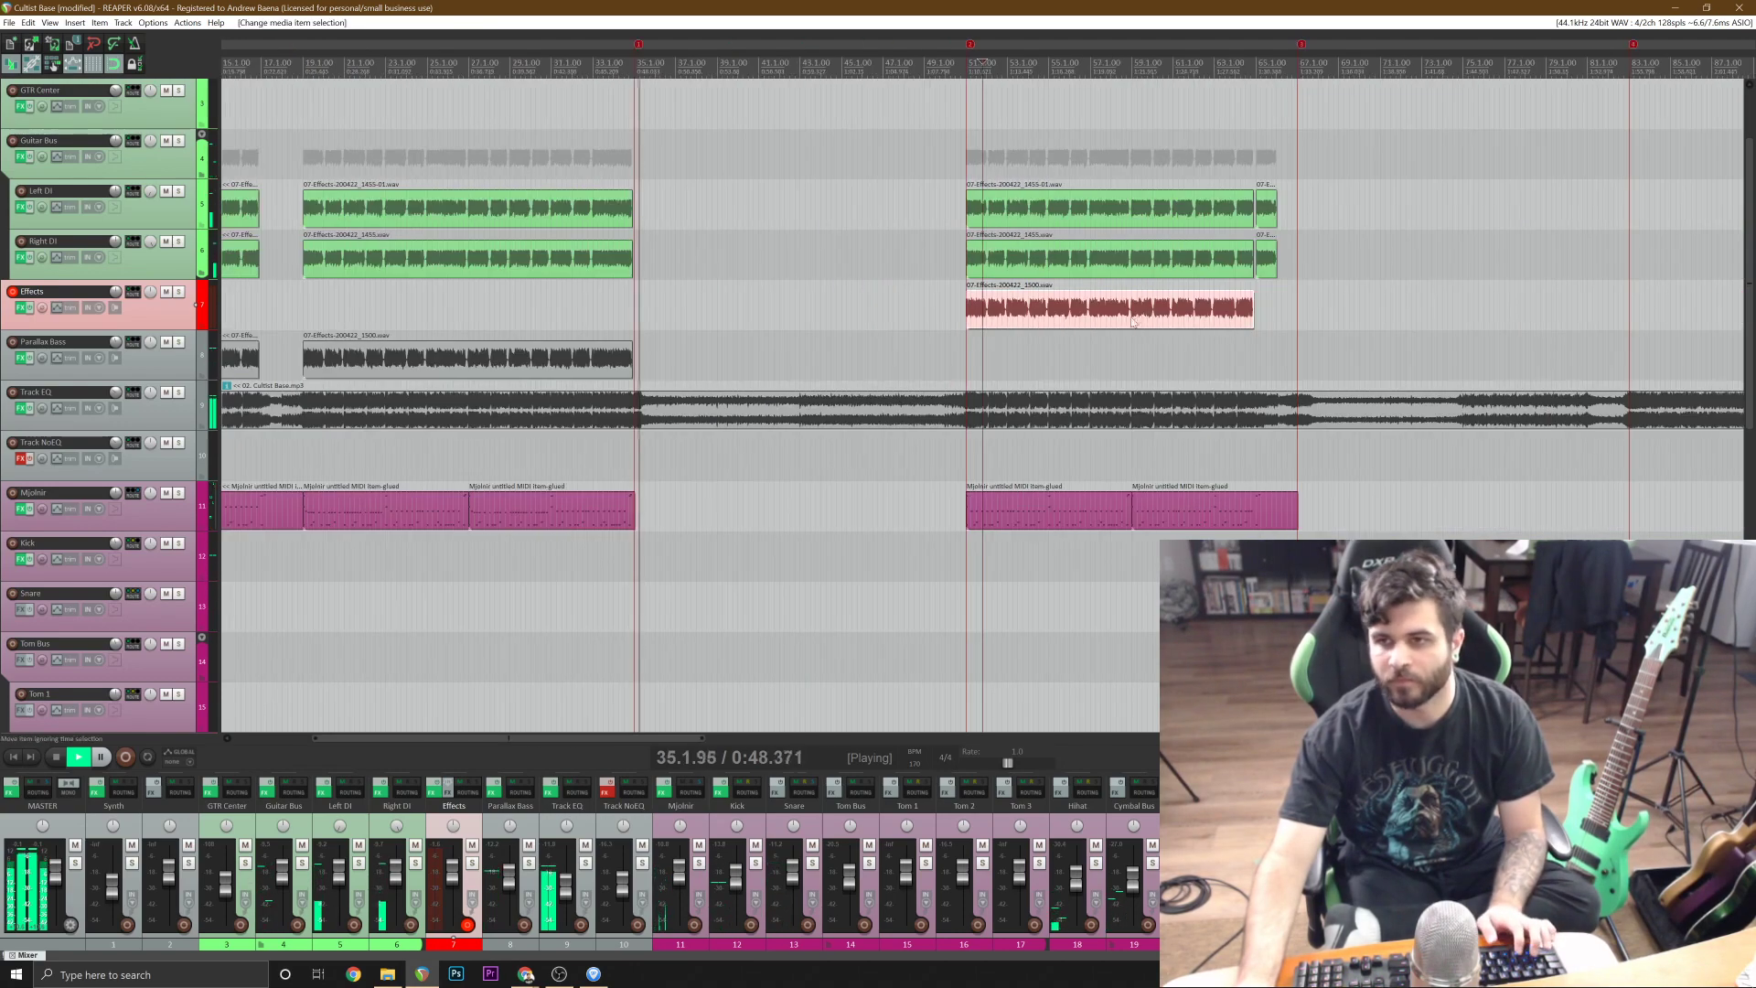
click(1257, 308)
scroll(1257, 308, up, 9)
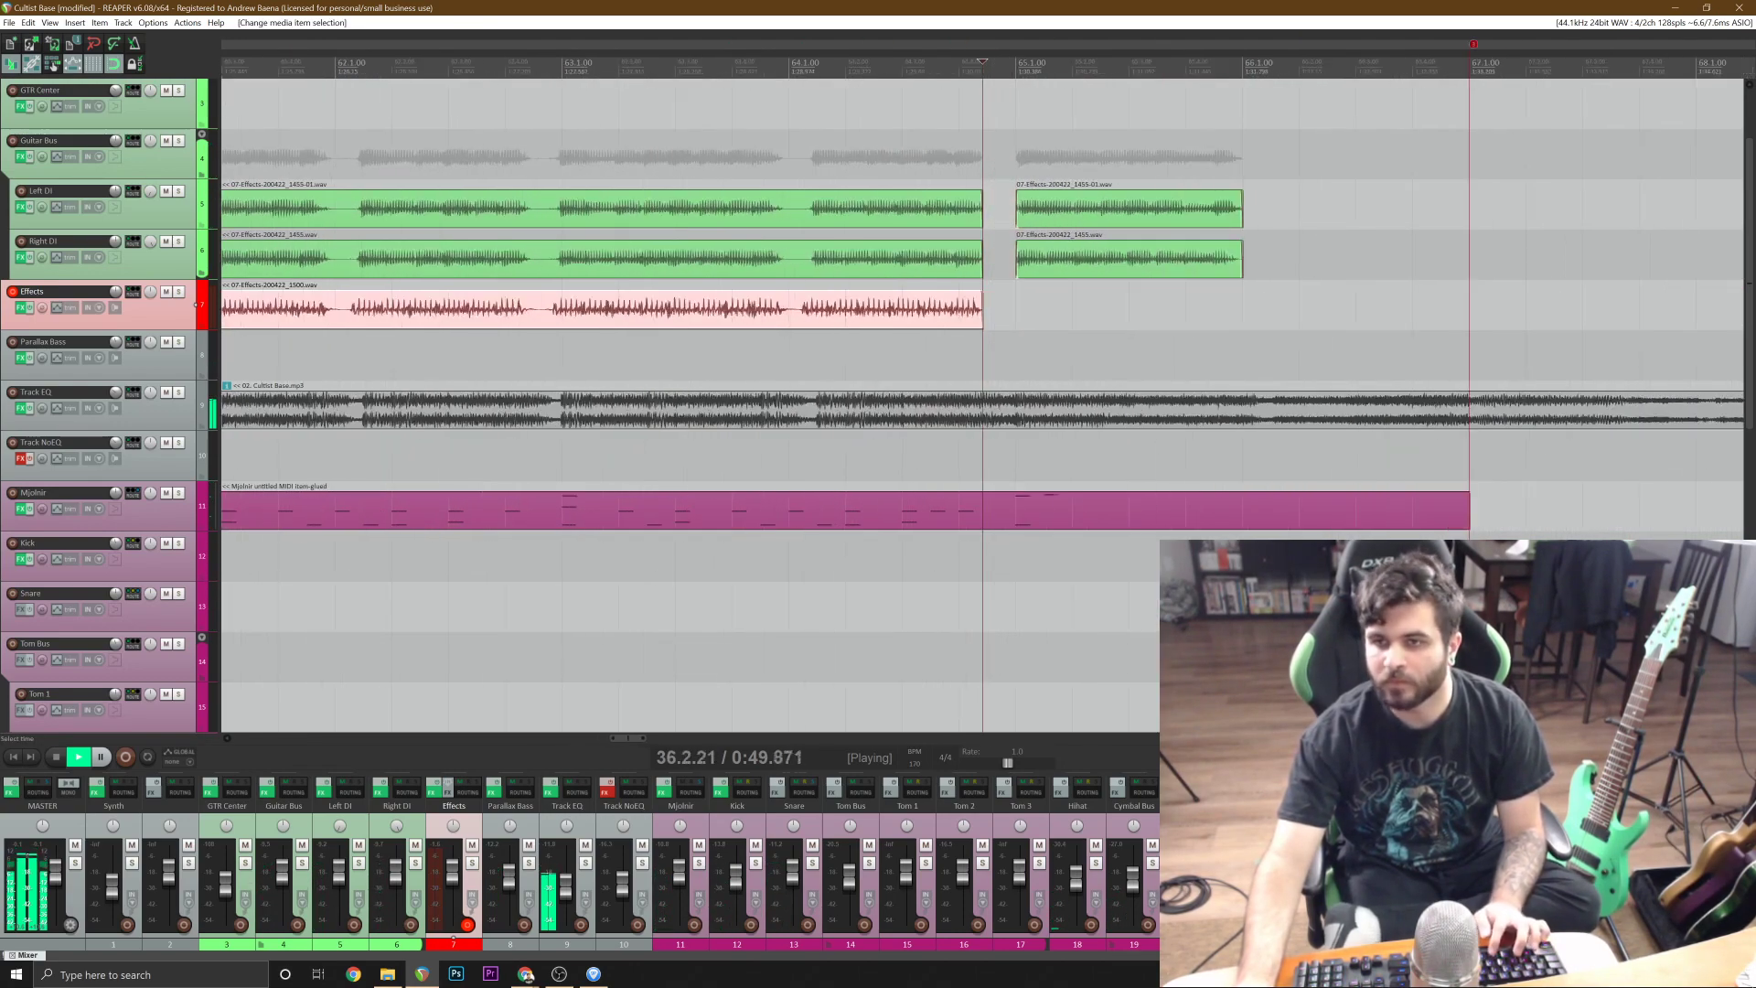
click(1050, 419)
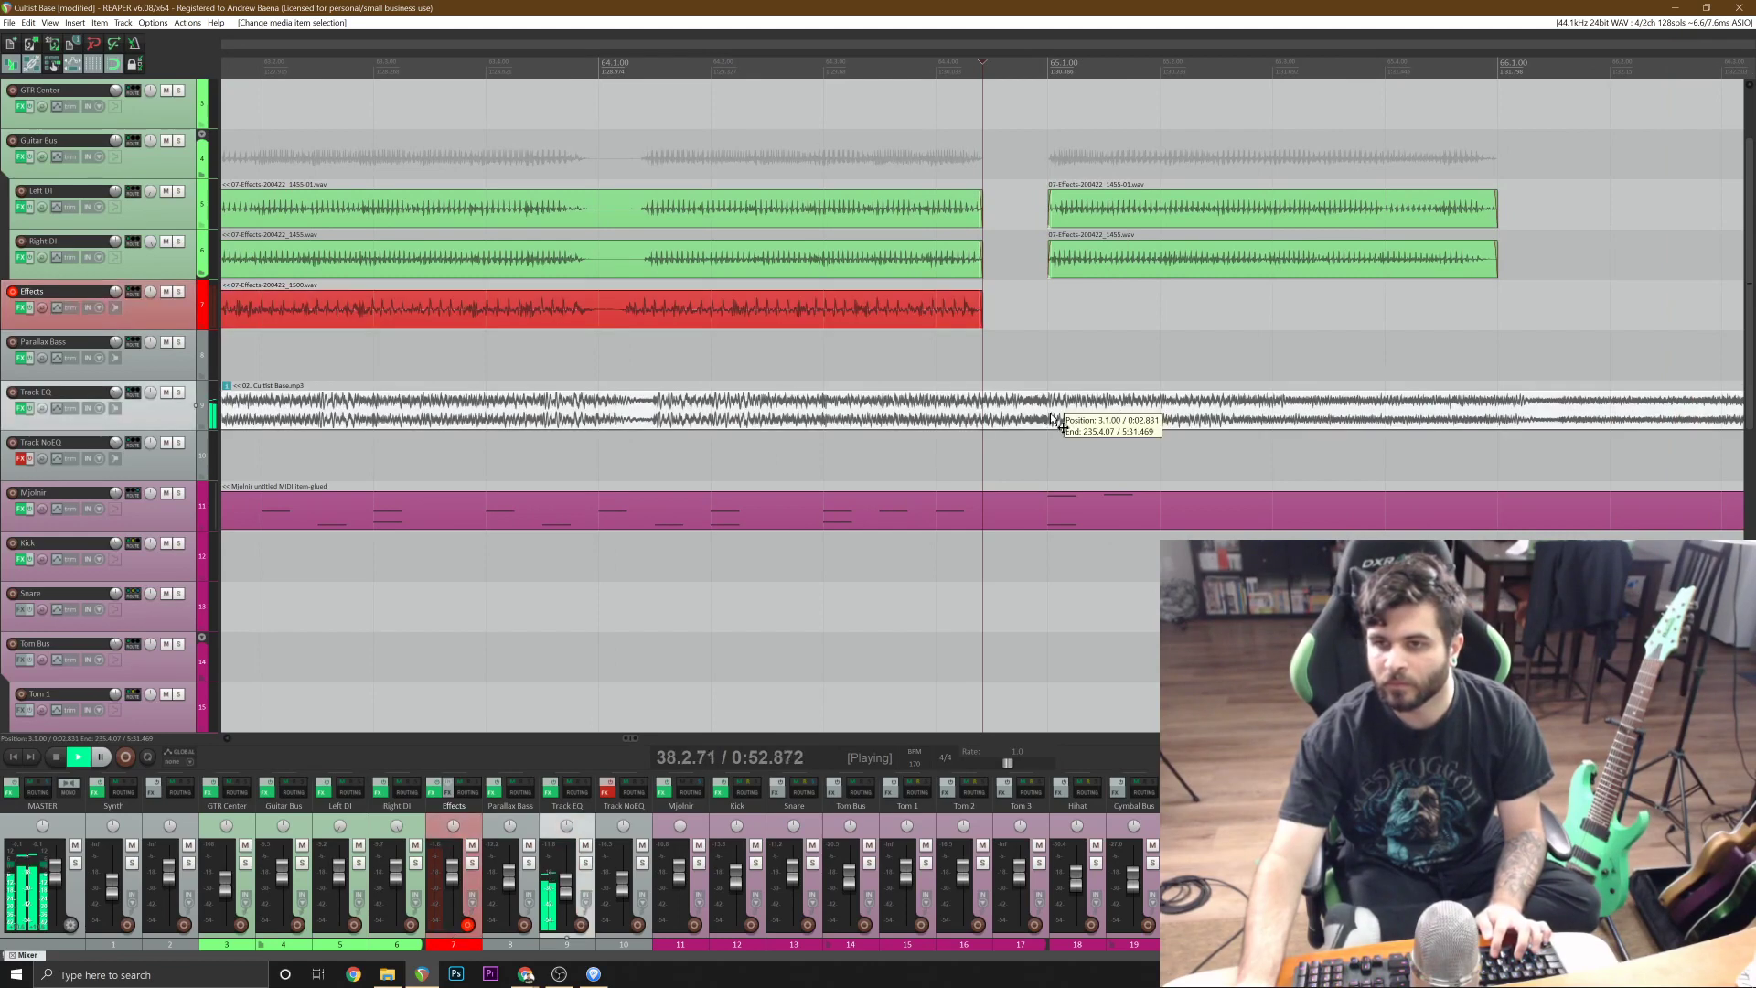
click(173, 311)
key(ctrl+v)
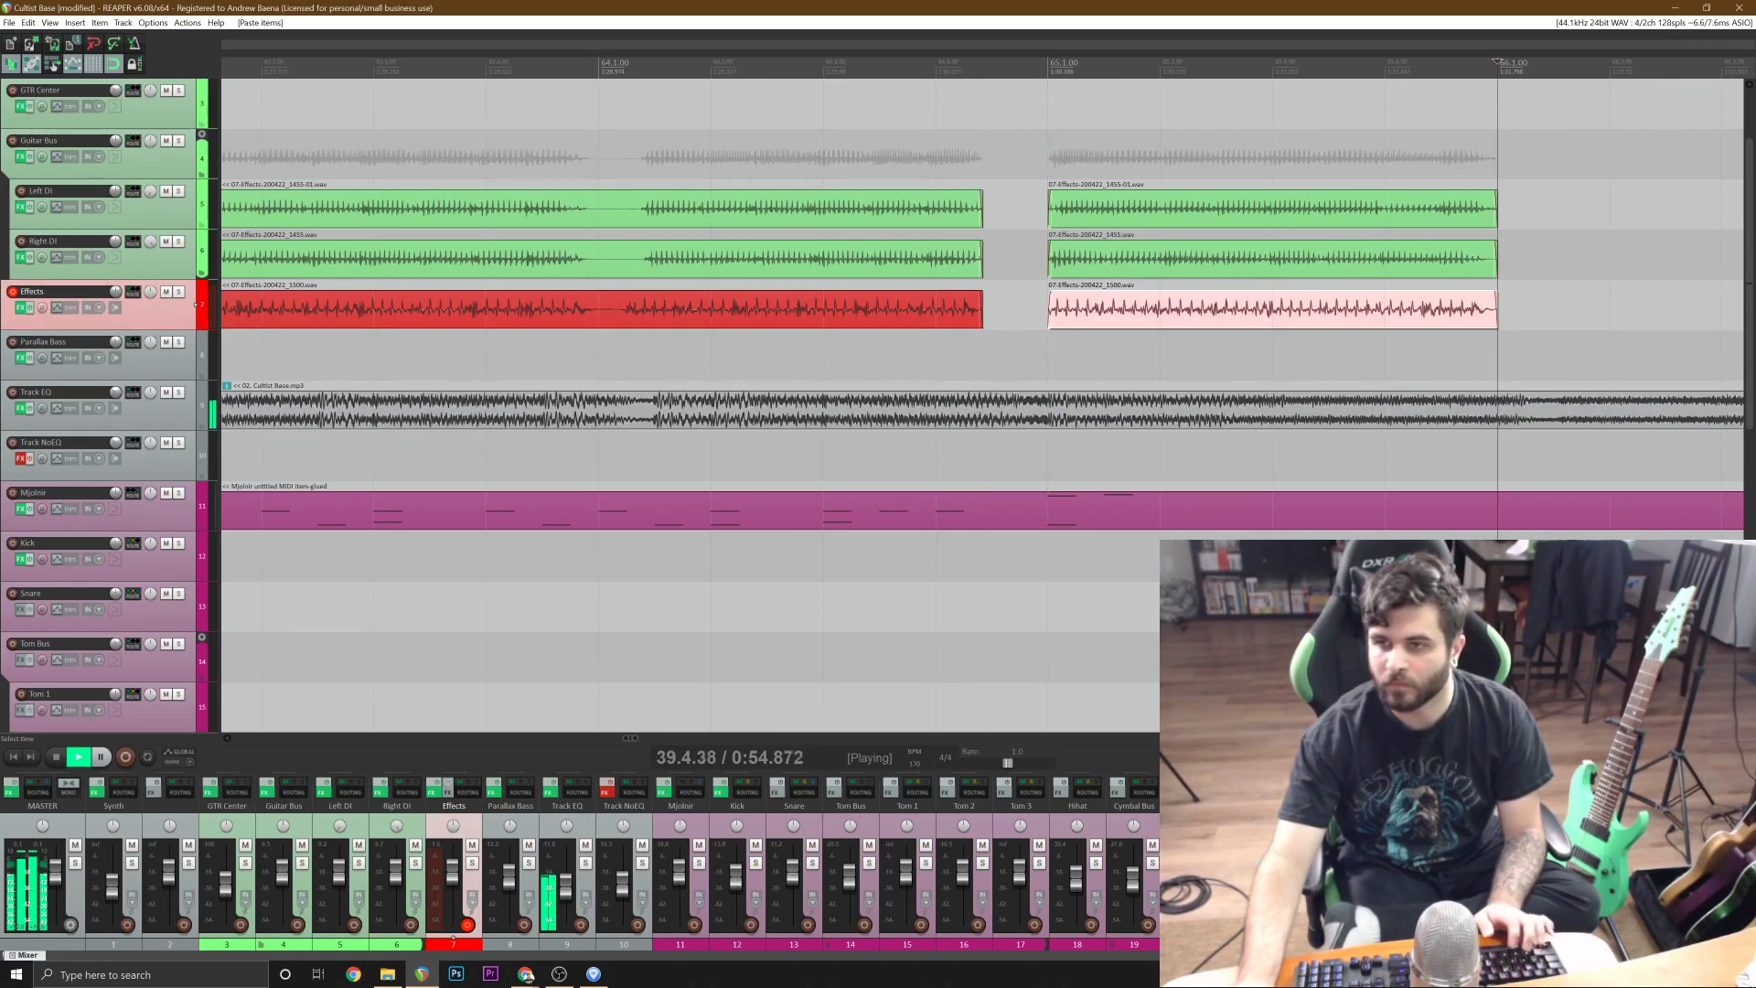
Save the project and stop playback after listening through the pasted bass section.
scroll(982, 405, down, 11)
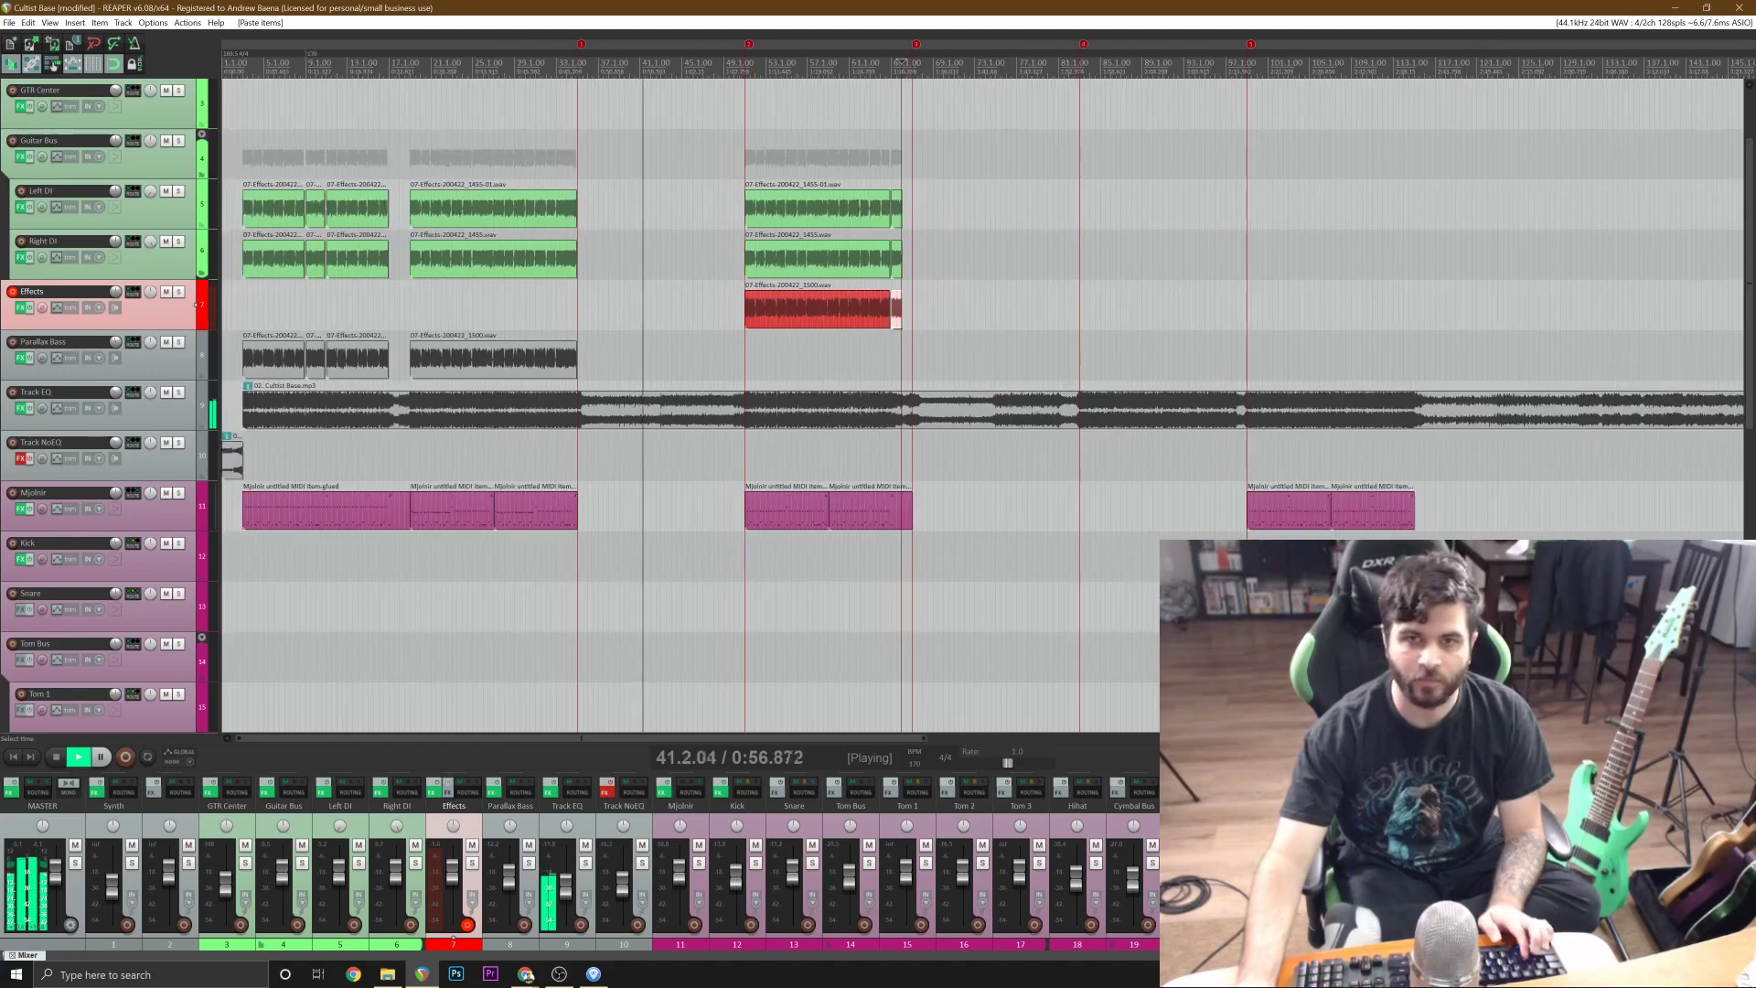
key(ctrl+s)
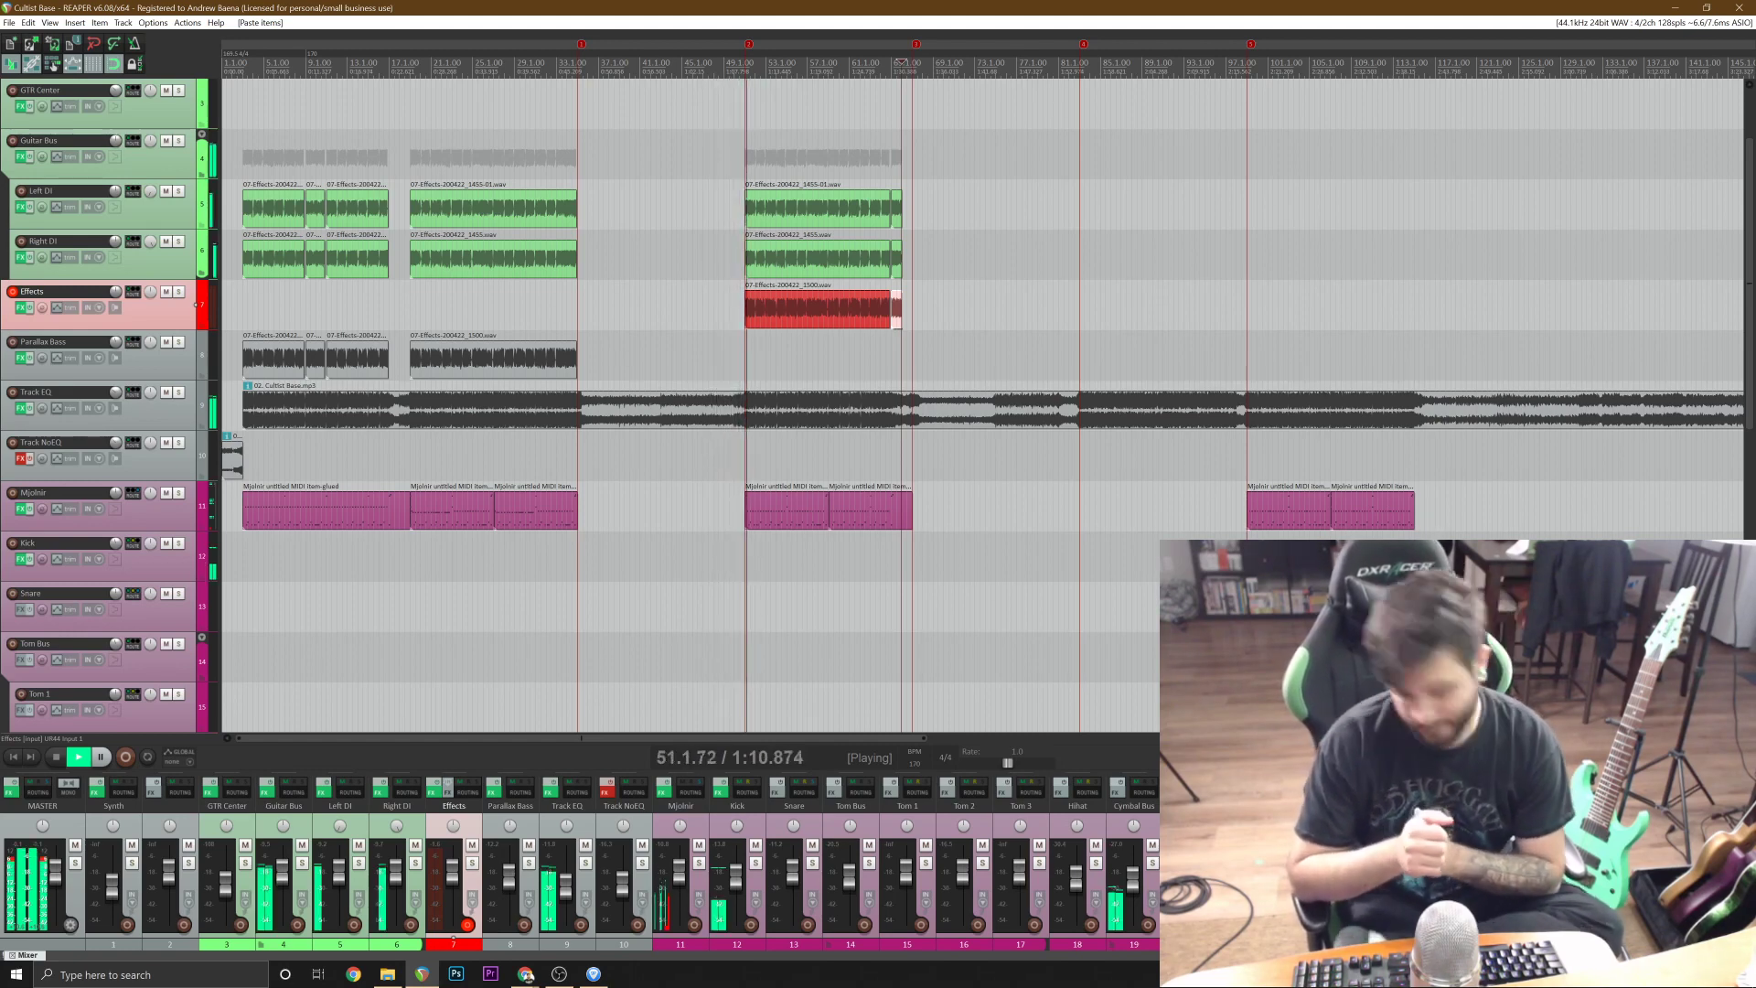
key(space)
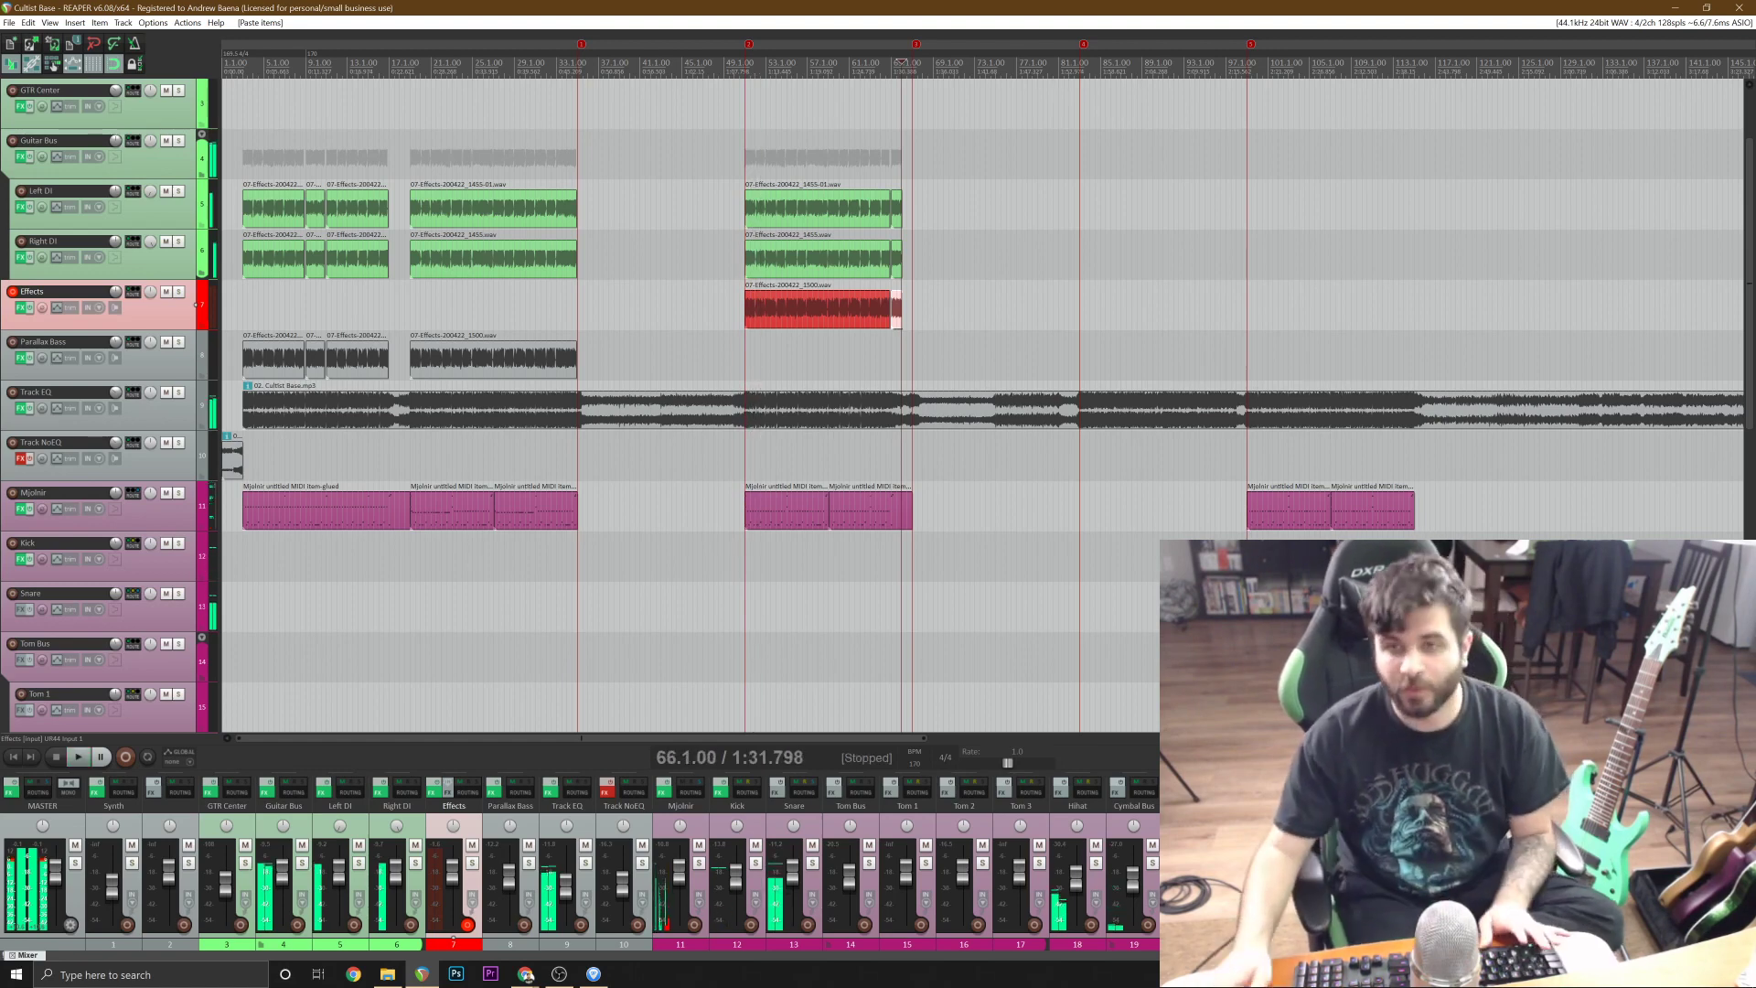
Move the long bass section at bar 51 and the short one at bar 65 from the Effects track to the Parallax Bass track.
click(841, 311)
scroll(841, 311, up, 5)
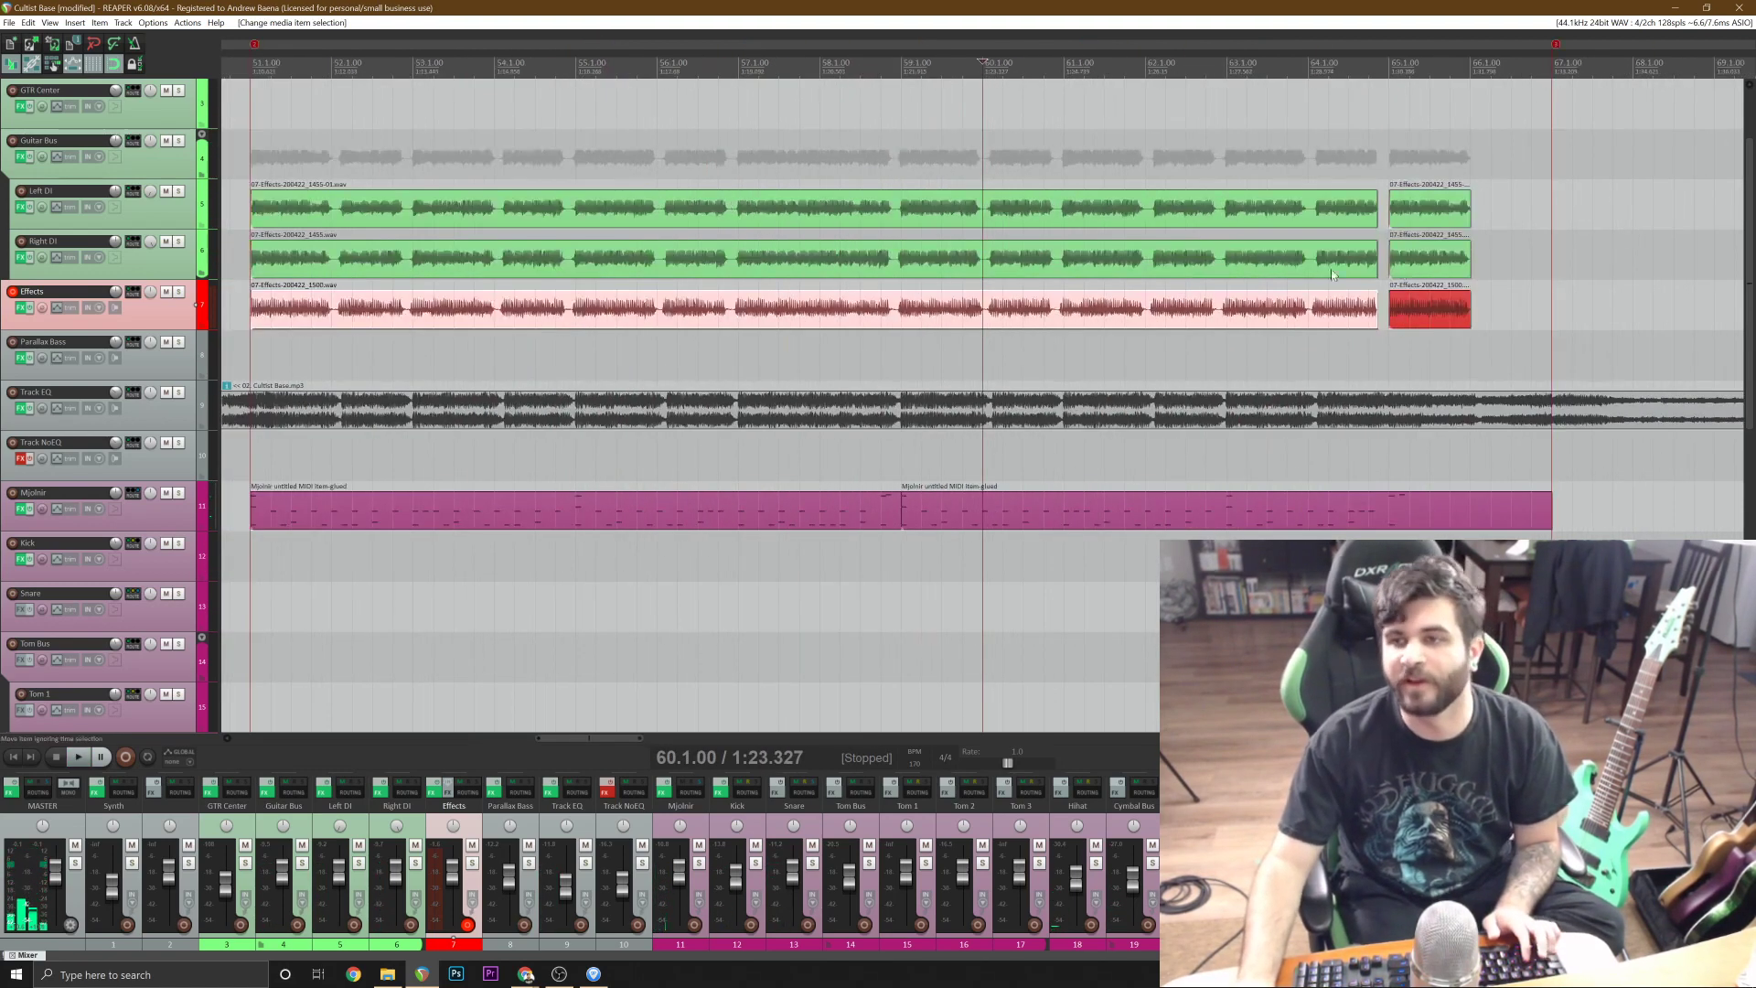
shift+click(1448, 326)
drag(358, 312, 360, 355)
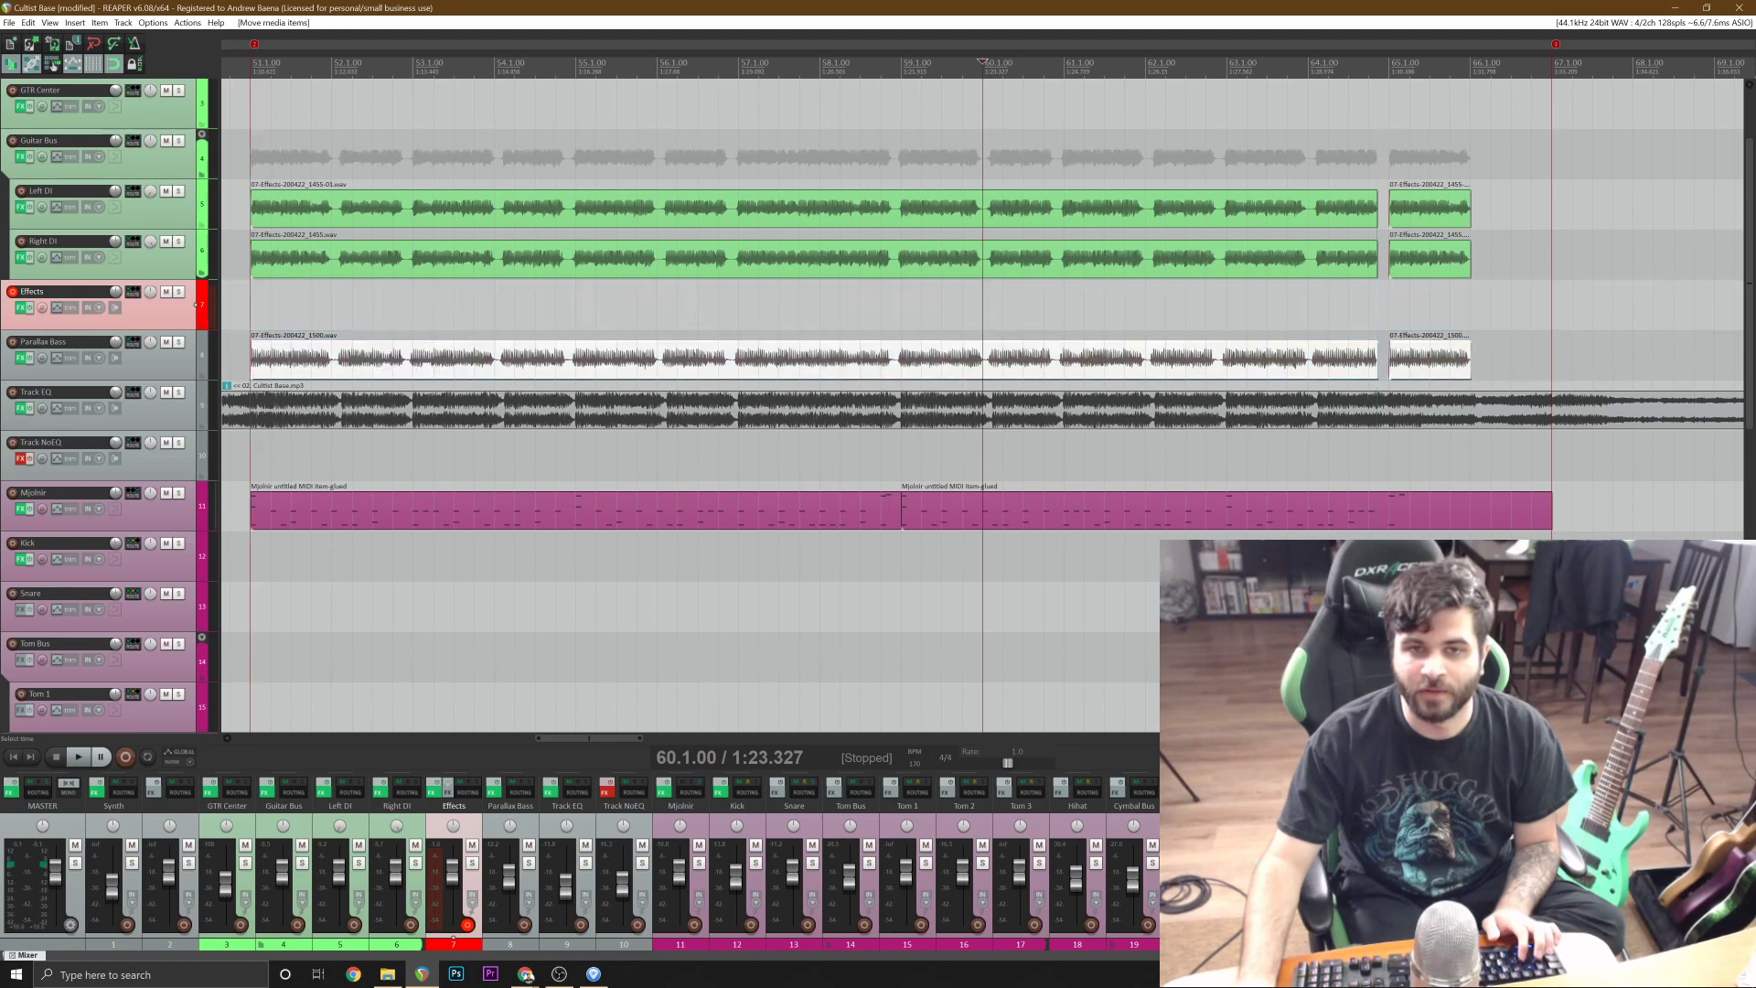
Play the song from 50.3.00, just before the moved bass section, and save the project.
scroll(359, 354, down, 3)
click(588, 318)
key(space)
key(ctrl+s)
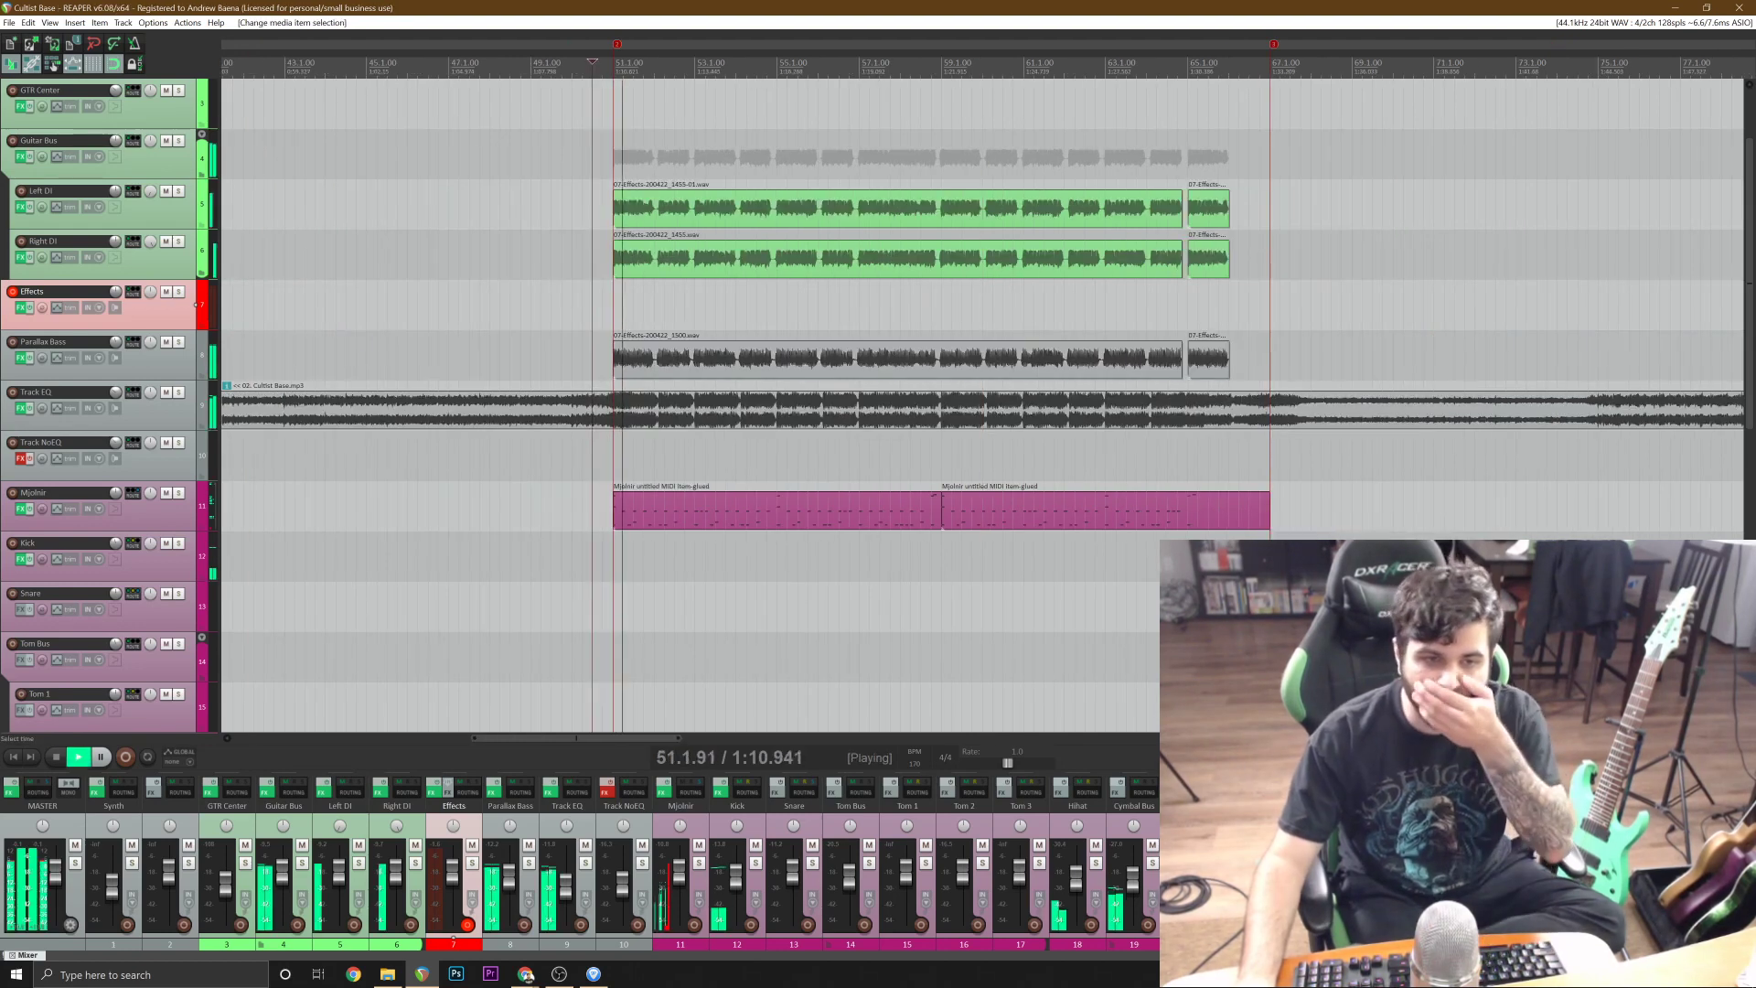
Compare the parts during playback by briefly muting and soloing Track EQ, and soloing the Parallax Bass track.
click(165, 394)
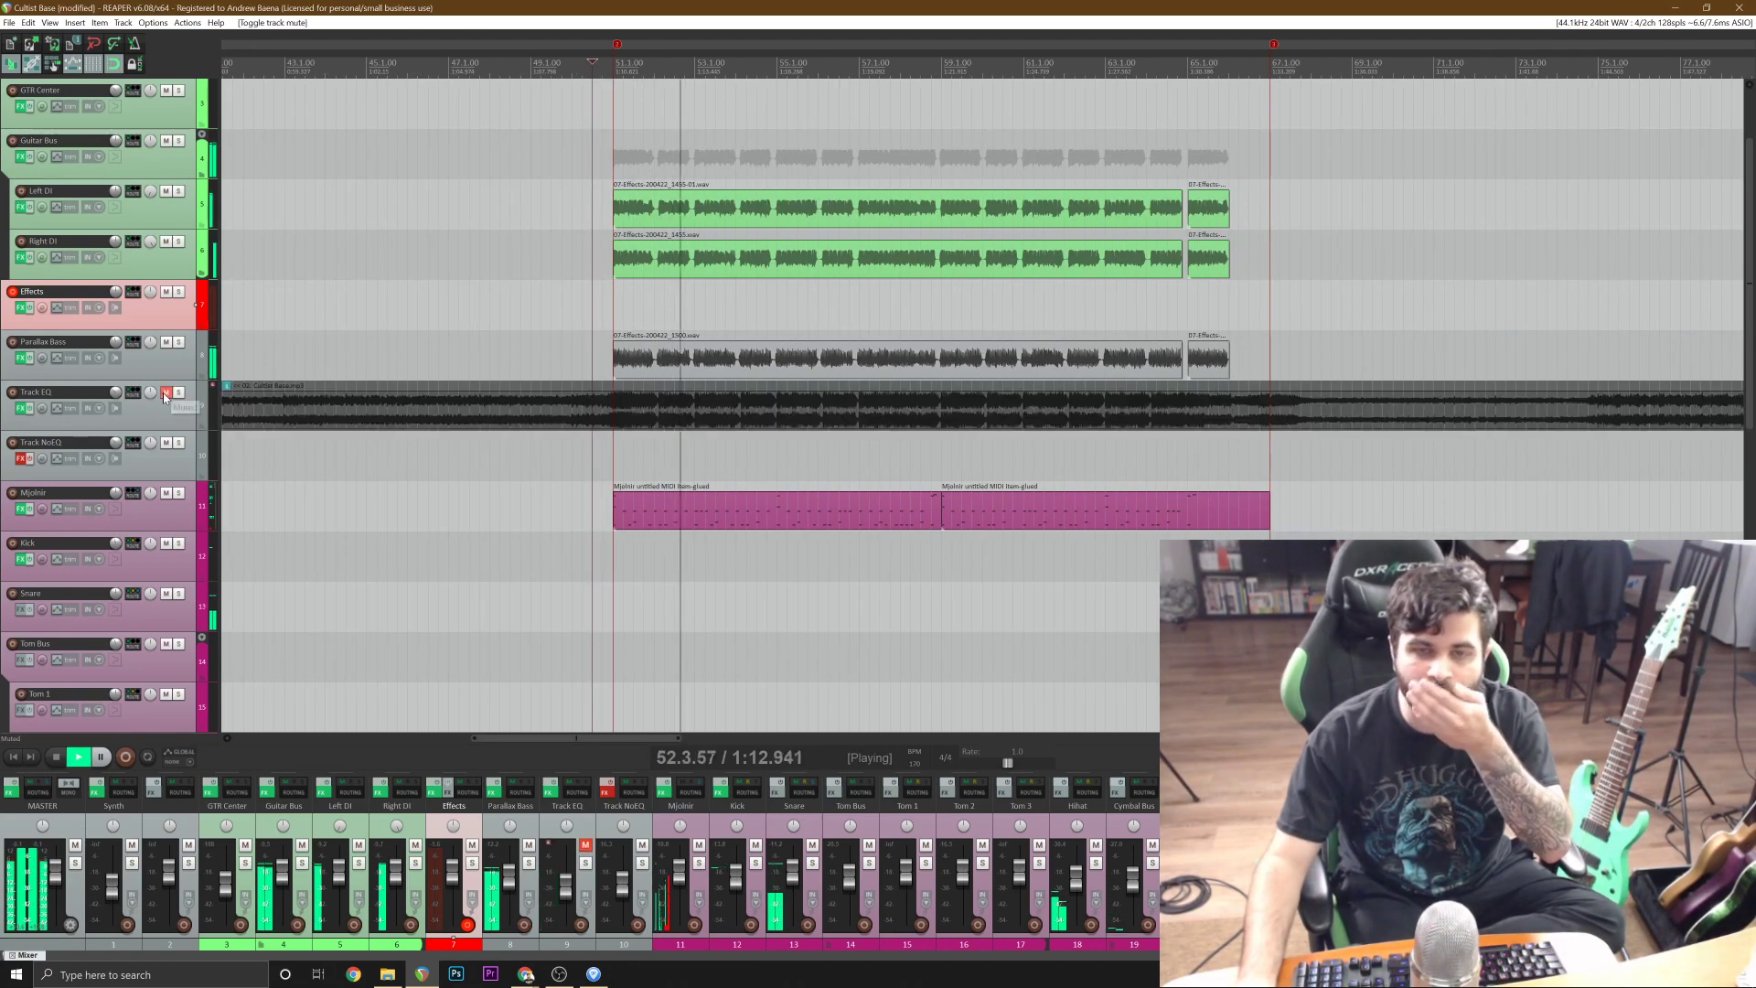
click(166, 394)
click(179, 393)
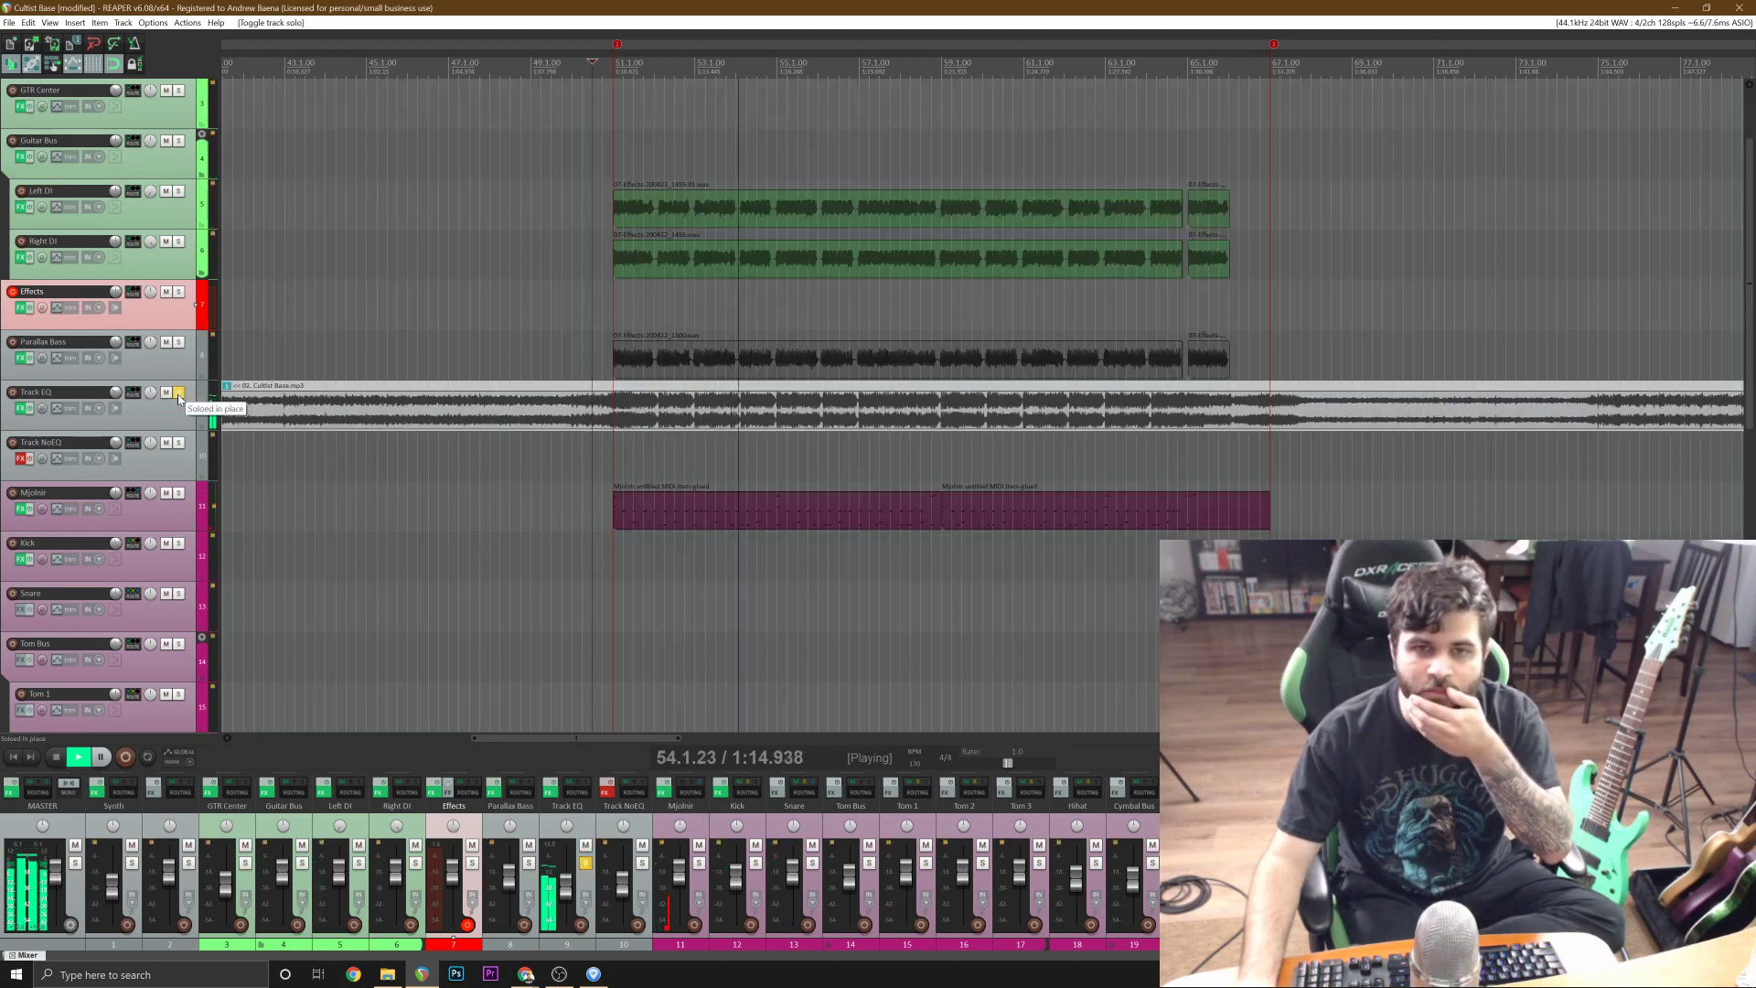
click(178, 394)
click(179, 343)
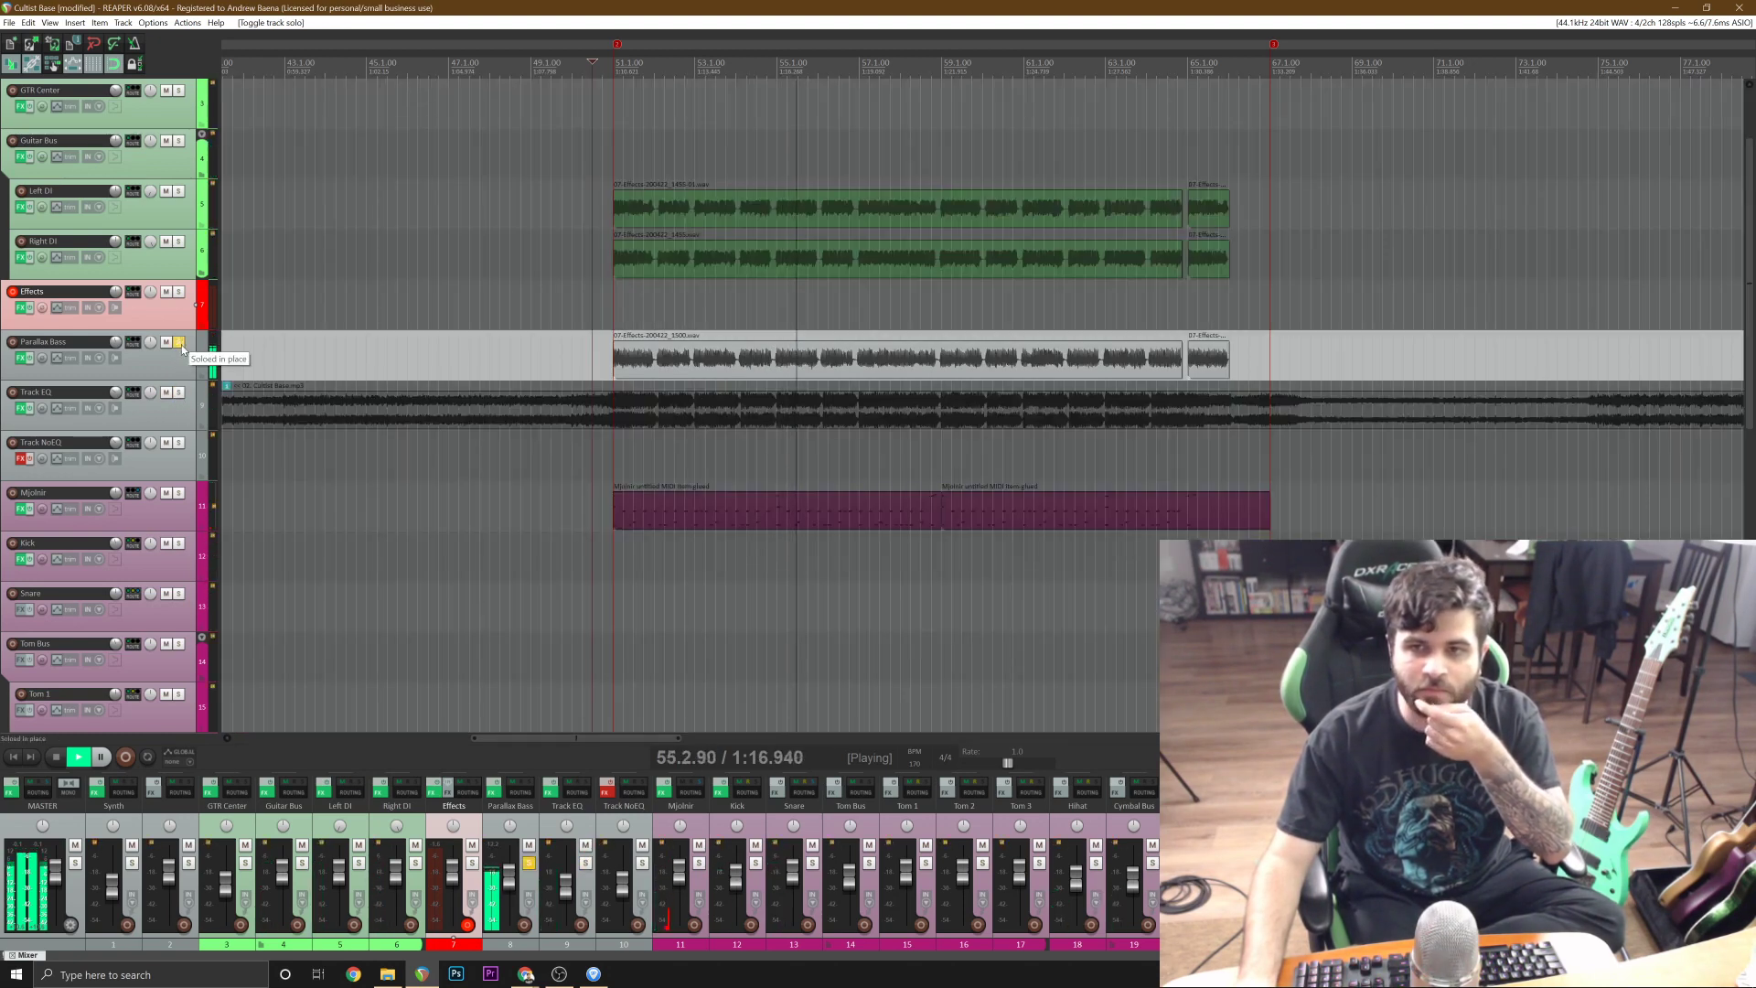
click(178, 343)
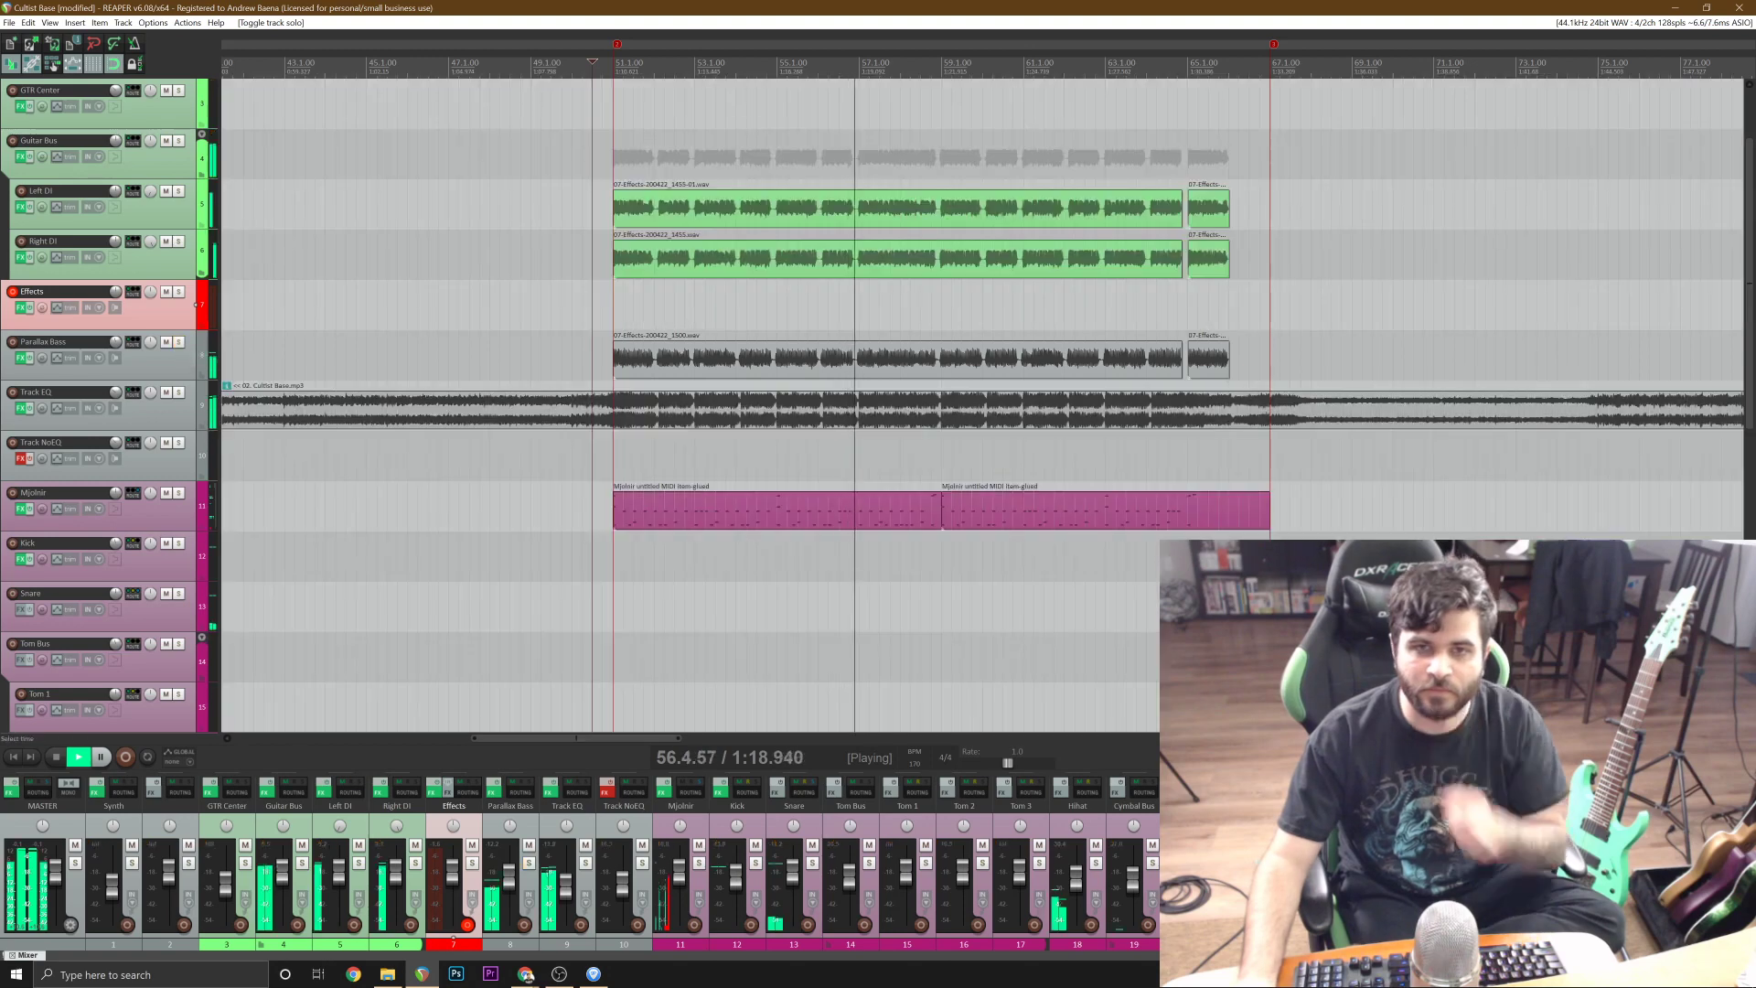
Stop playback and save the project with the bass section on its own track.
key(space)
key(ctrl+s)
scroll(1381, 621, down, 4)
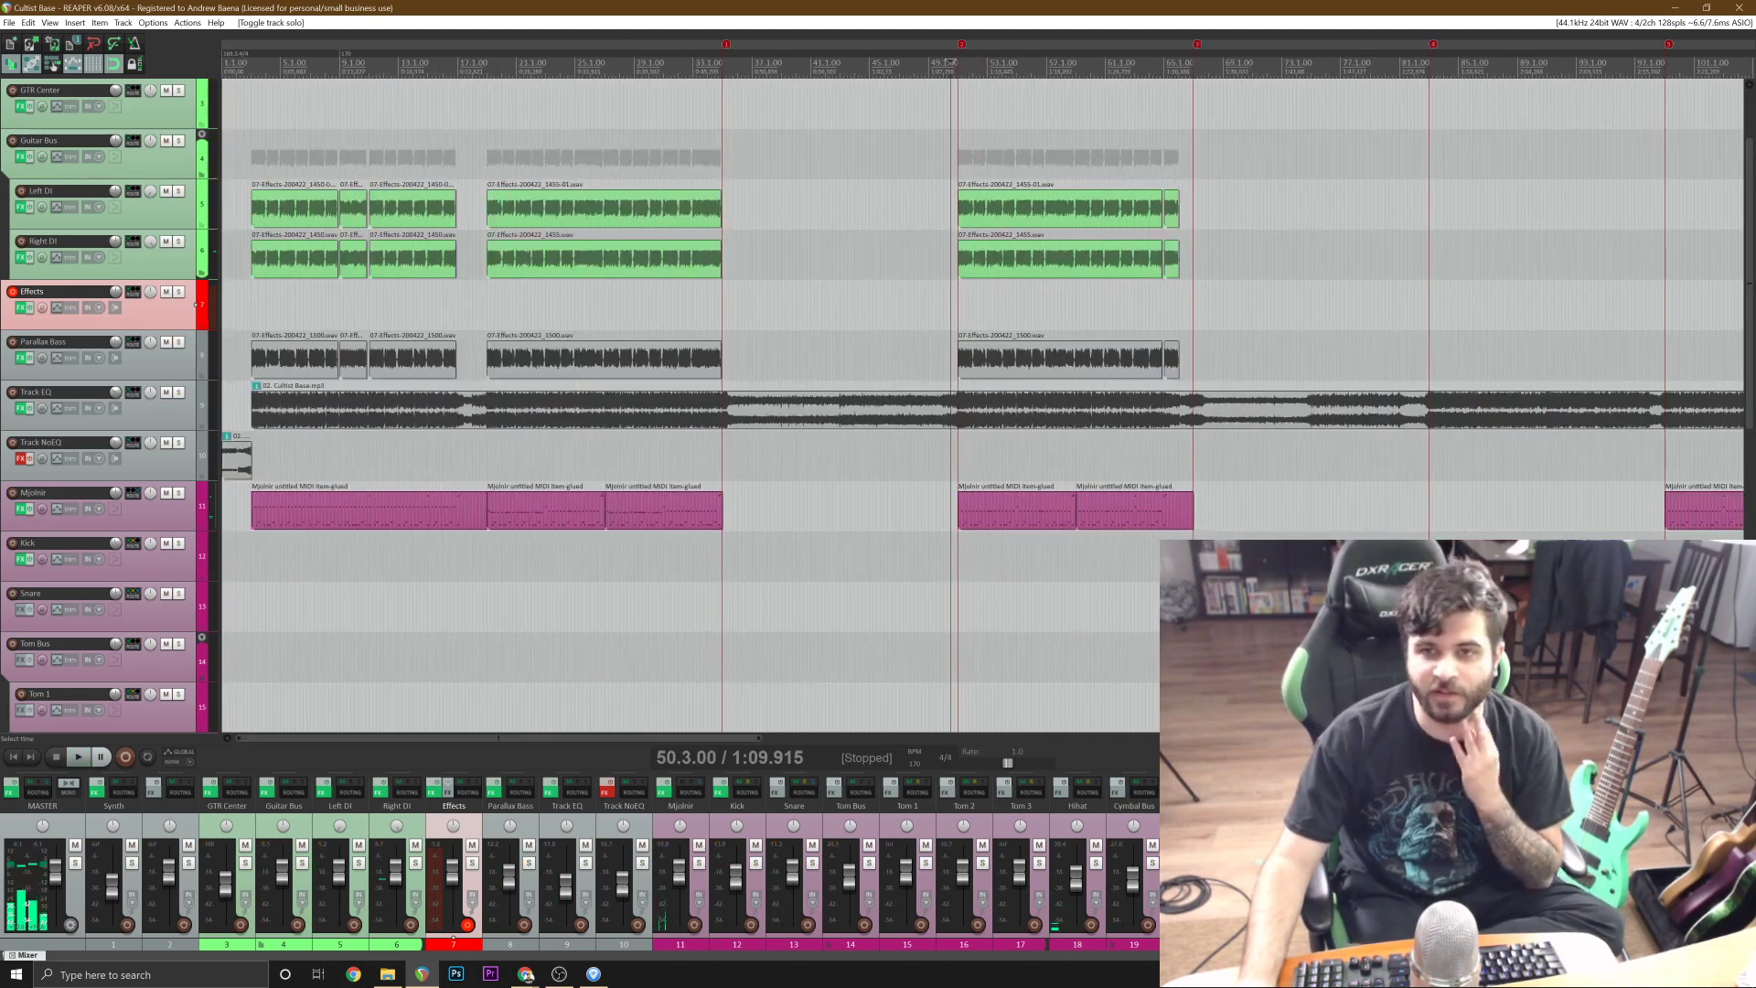
Audition the reference song around bar 86 and place the edit cursor at 84.1.00.
scroll(983, 402, down, 3)
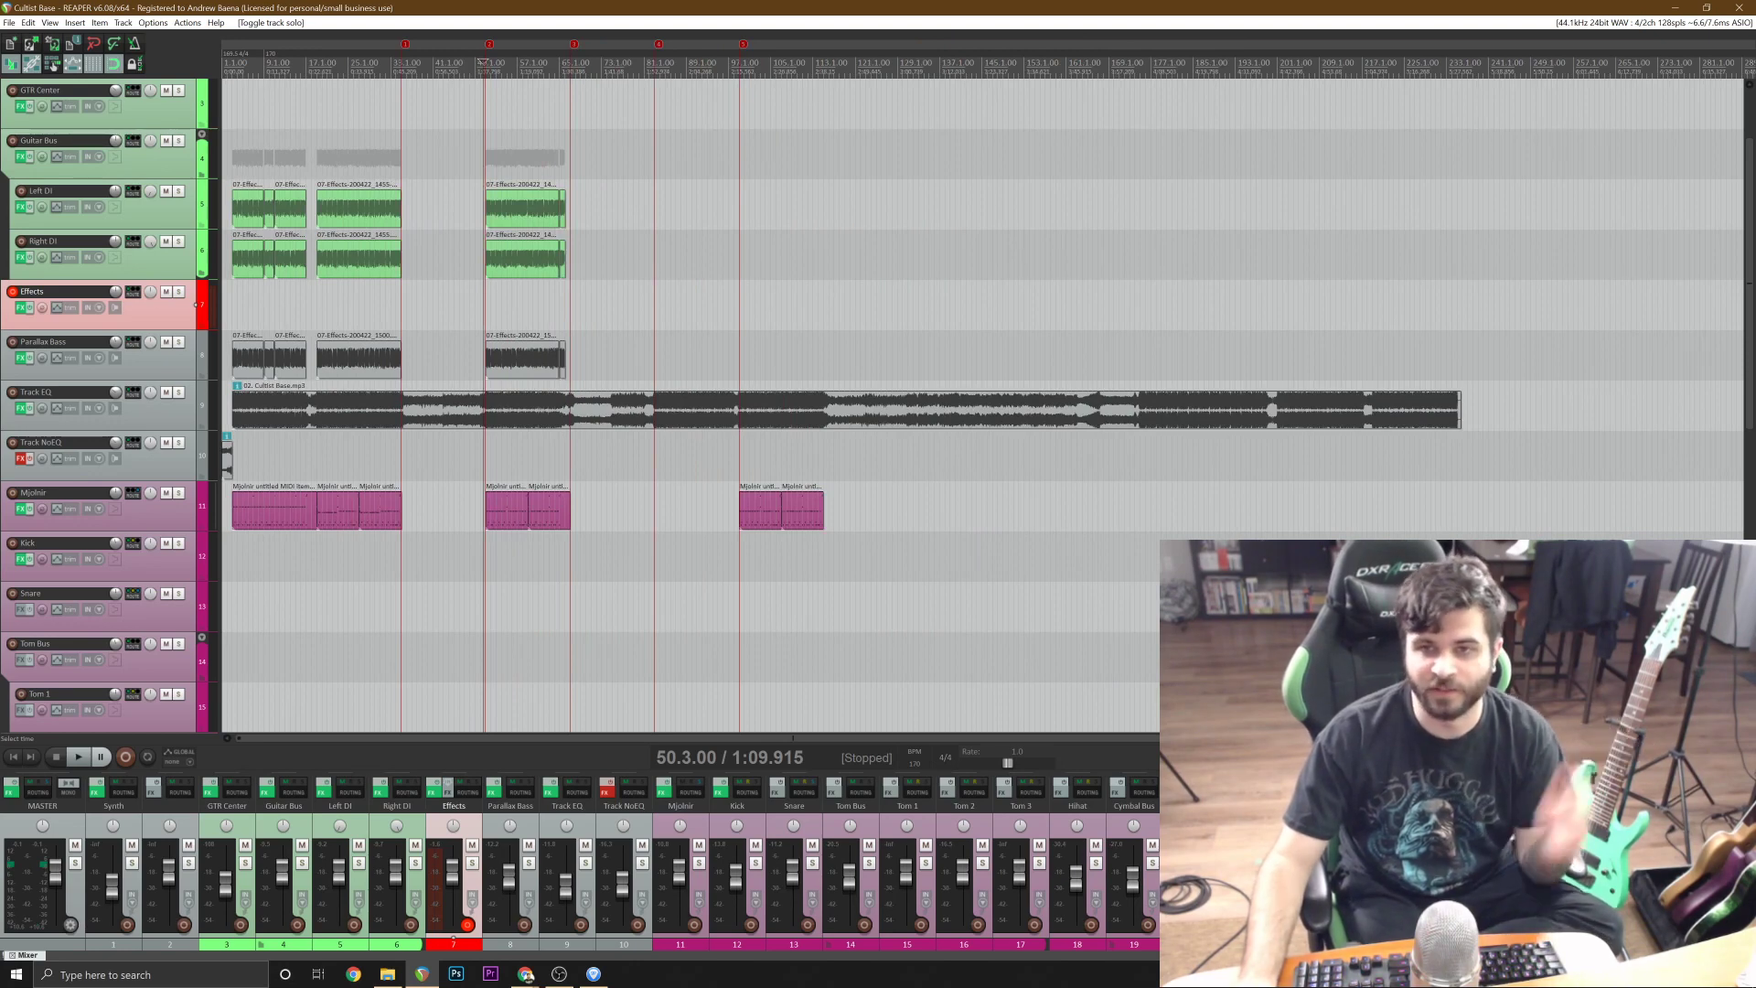
click(671, 451)
key(space)
scroll(695, 439, up, 3)
key(space)
scroll(713, 426, down, 3)
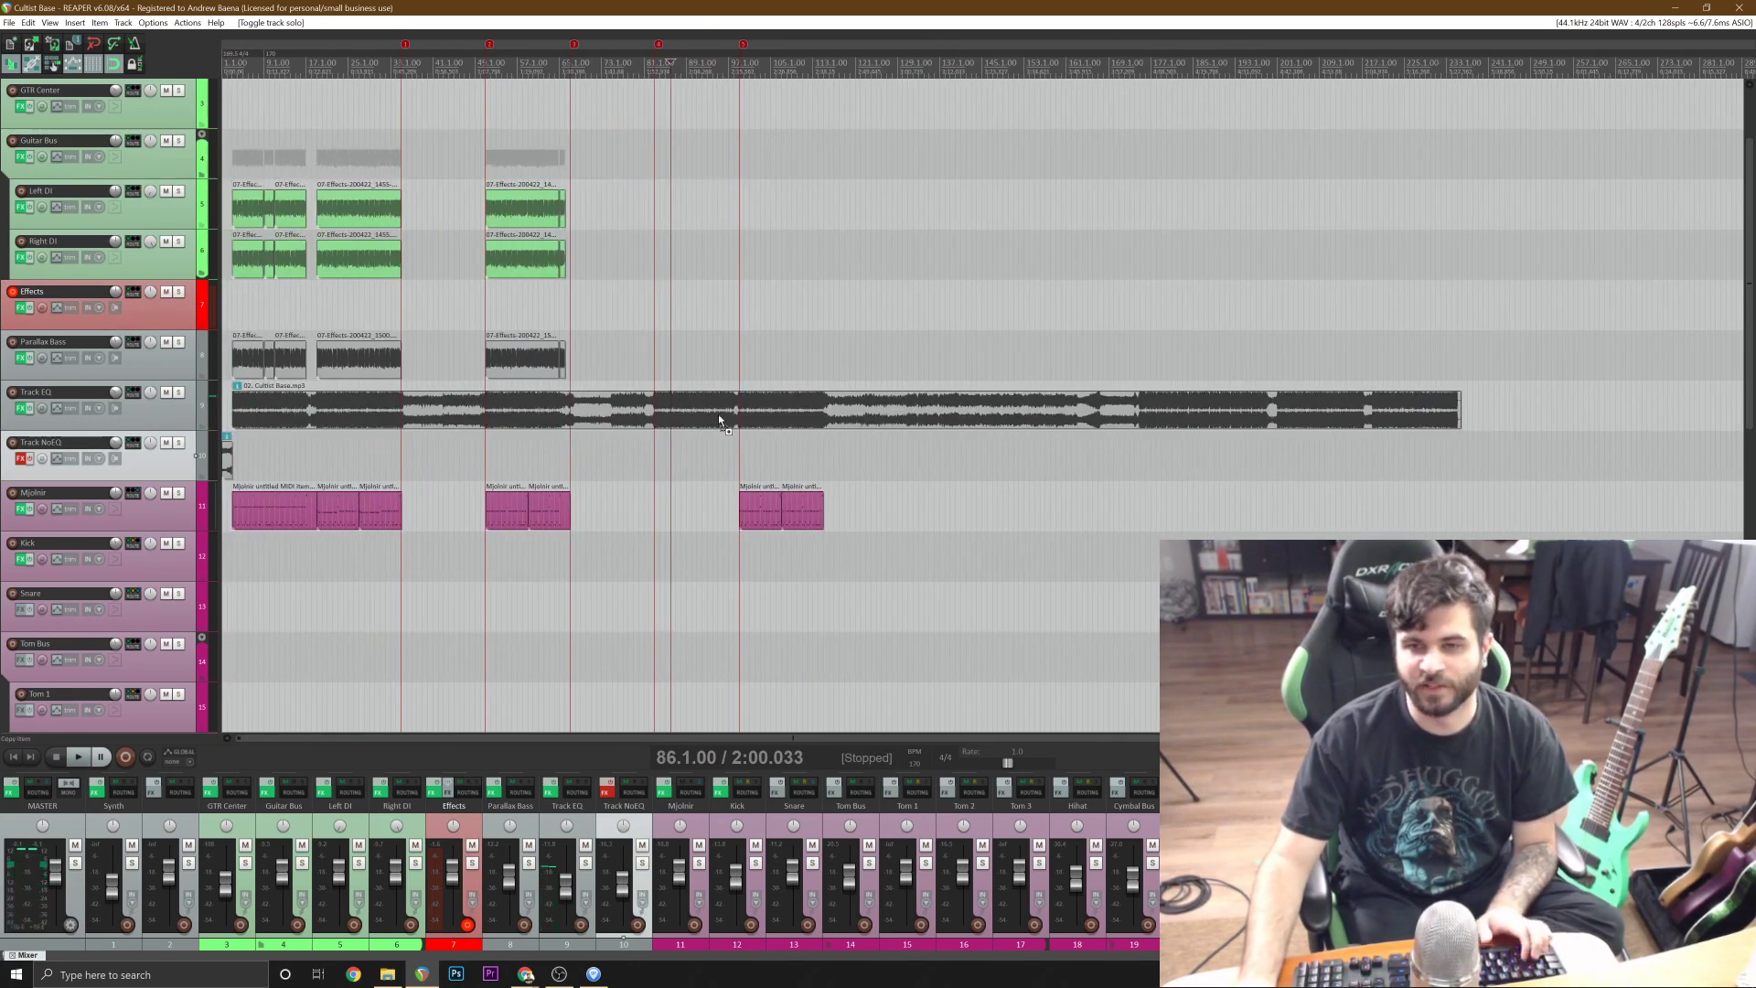
click(661, 357)
scroll(842, 390, up, 3)
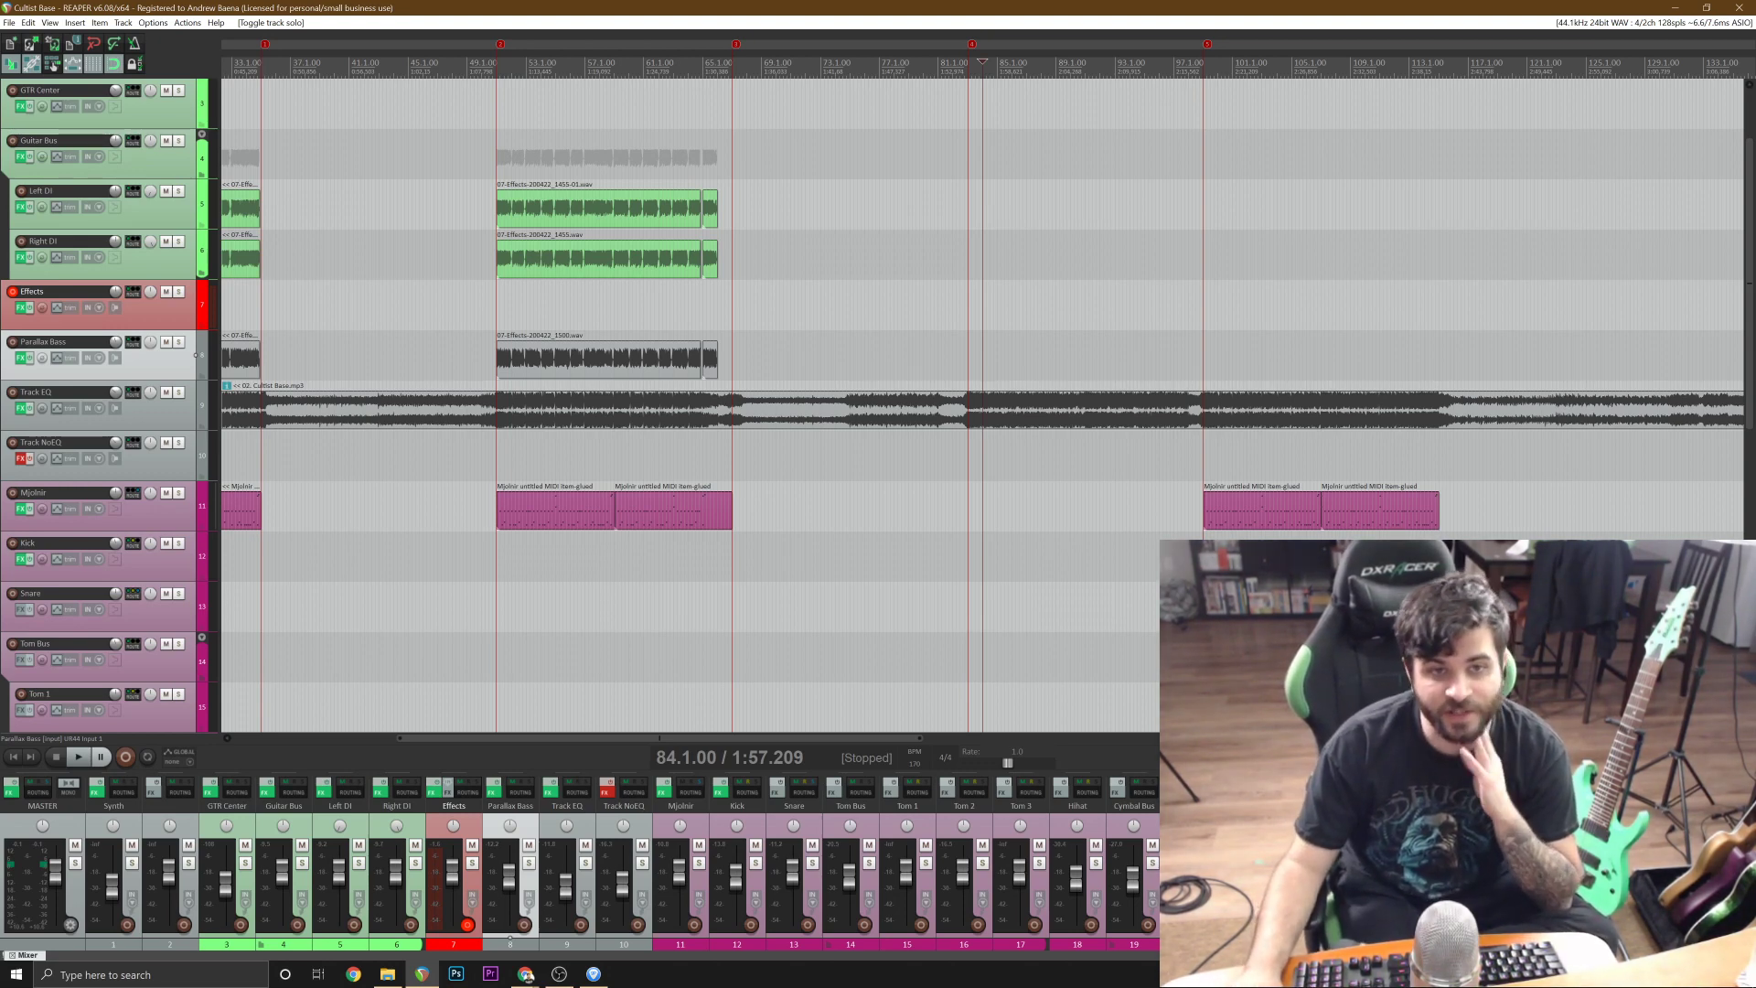
Switch to Guitar Pro to examine the Cultist Base tab's upcoming guitar riffs, and return to REAPER.
click(595, 974)
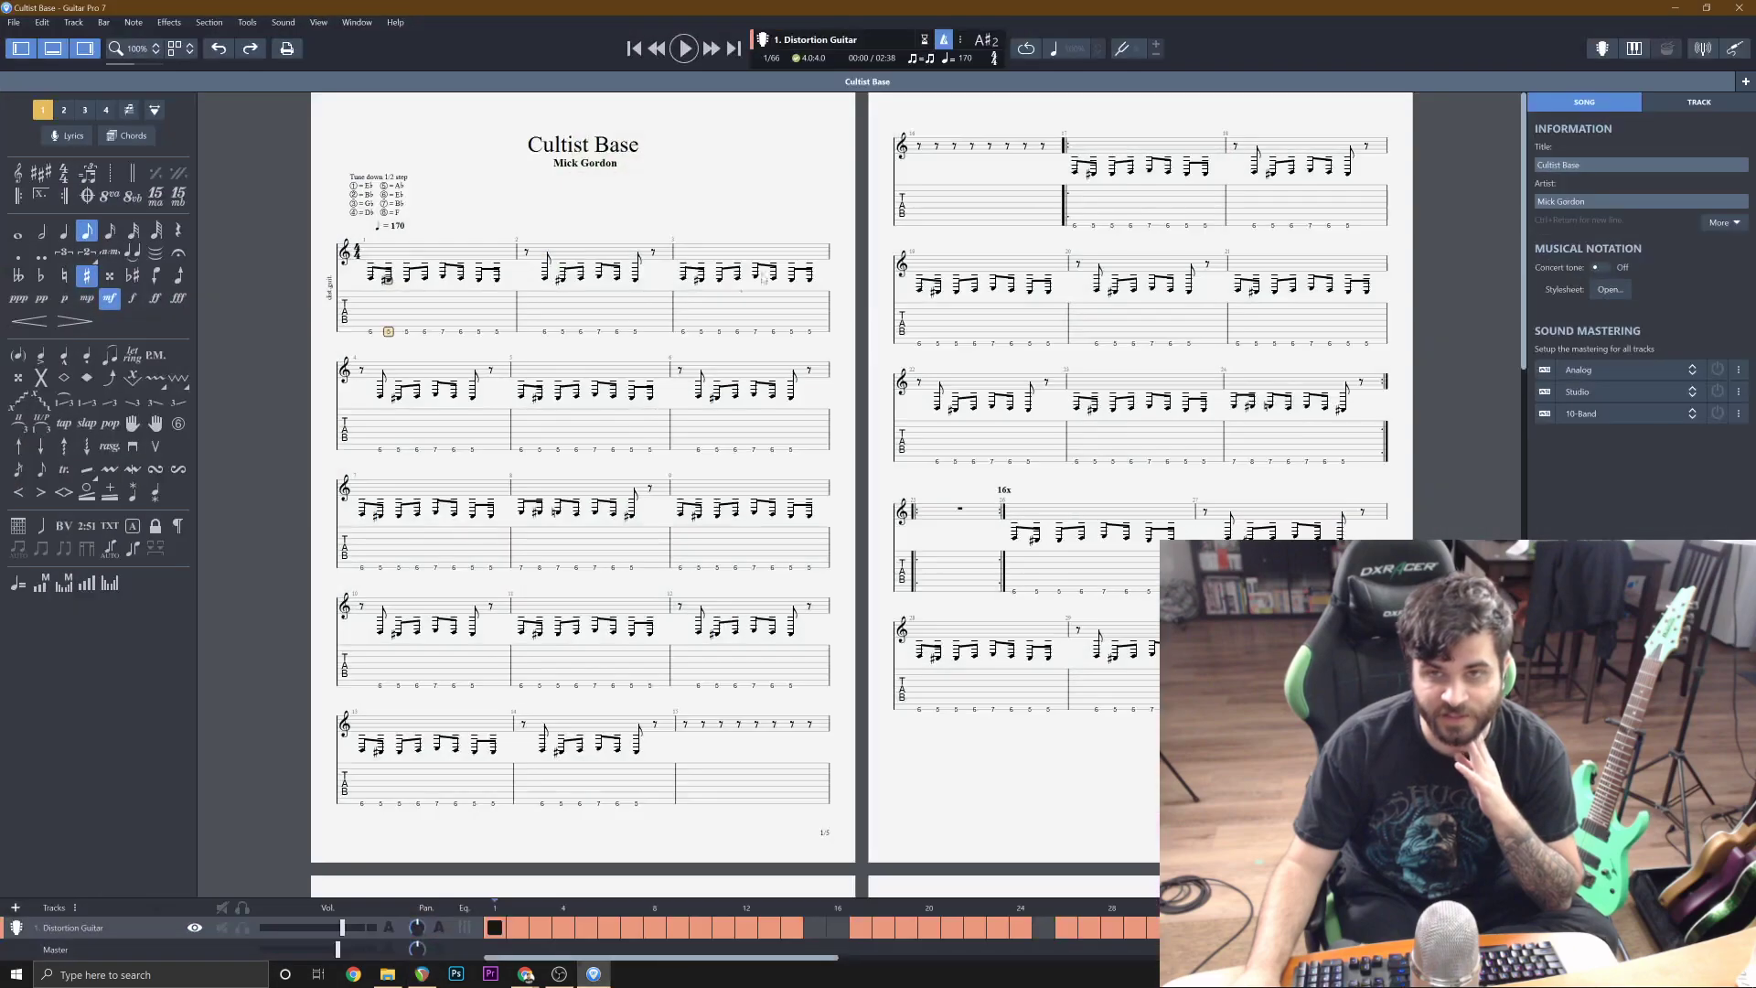
scroll(664, 379, down, 6)
scroll(1085, 171, up, 6)
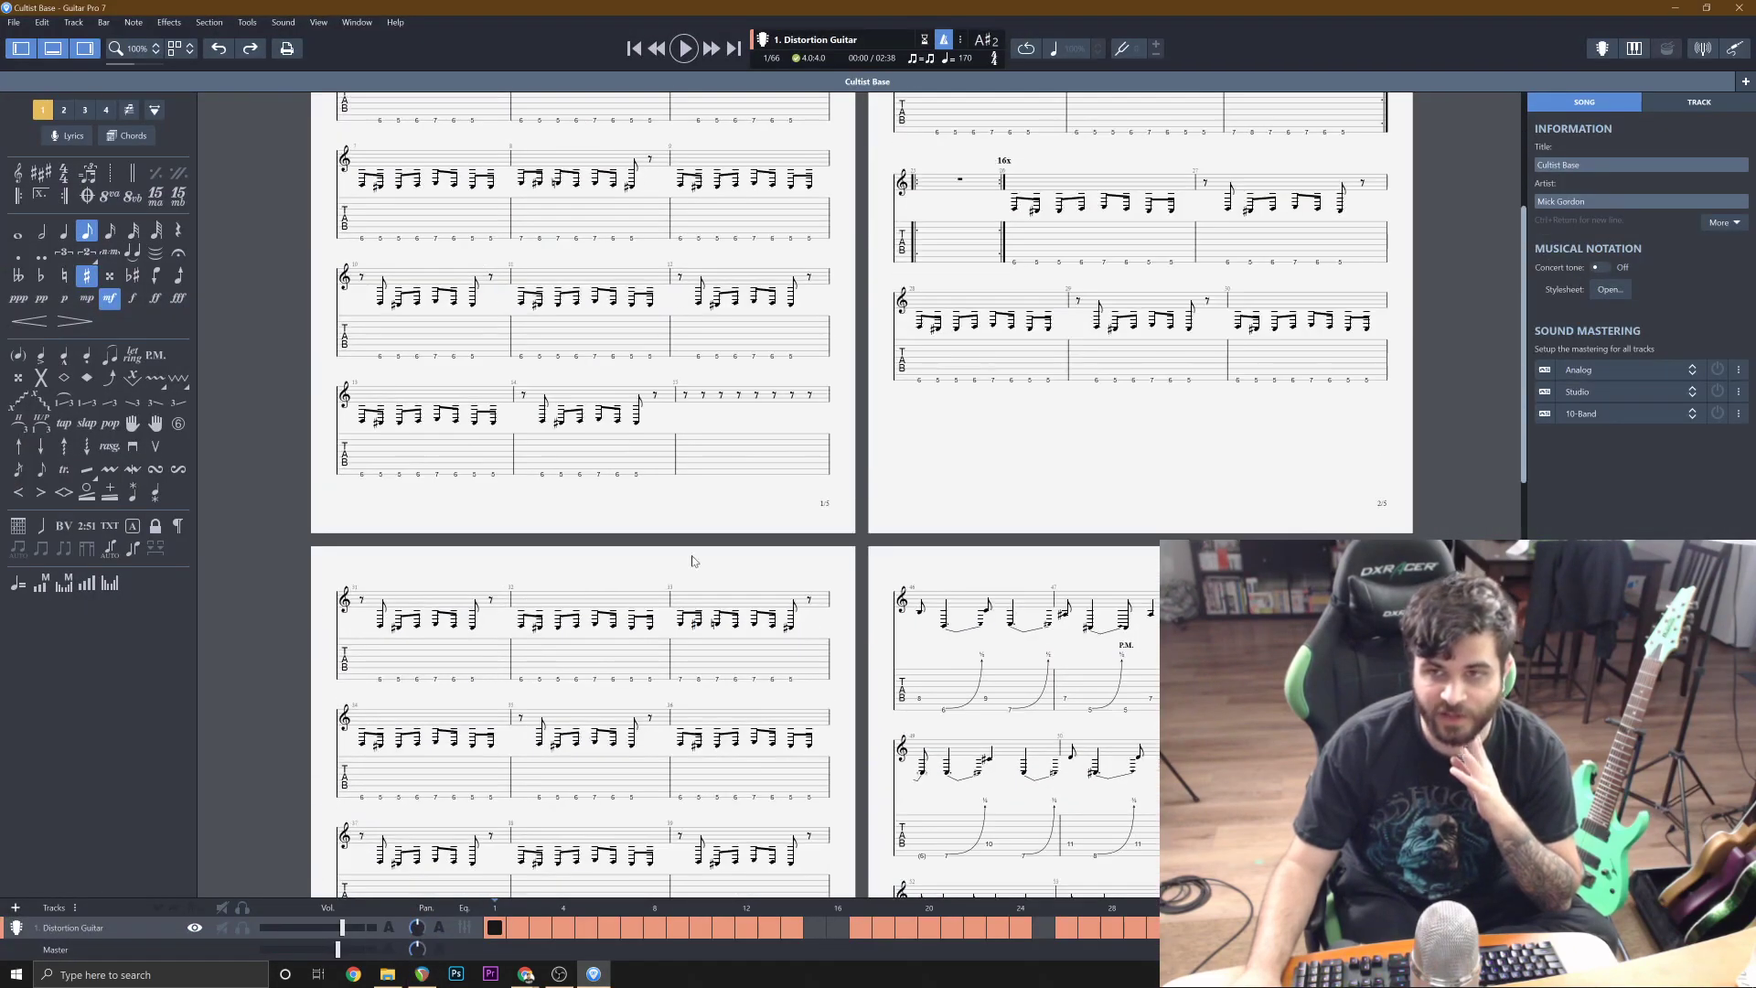
click(1687, 7)
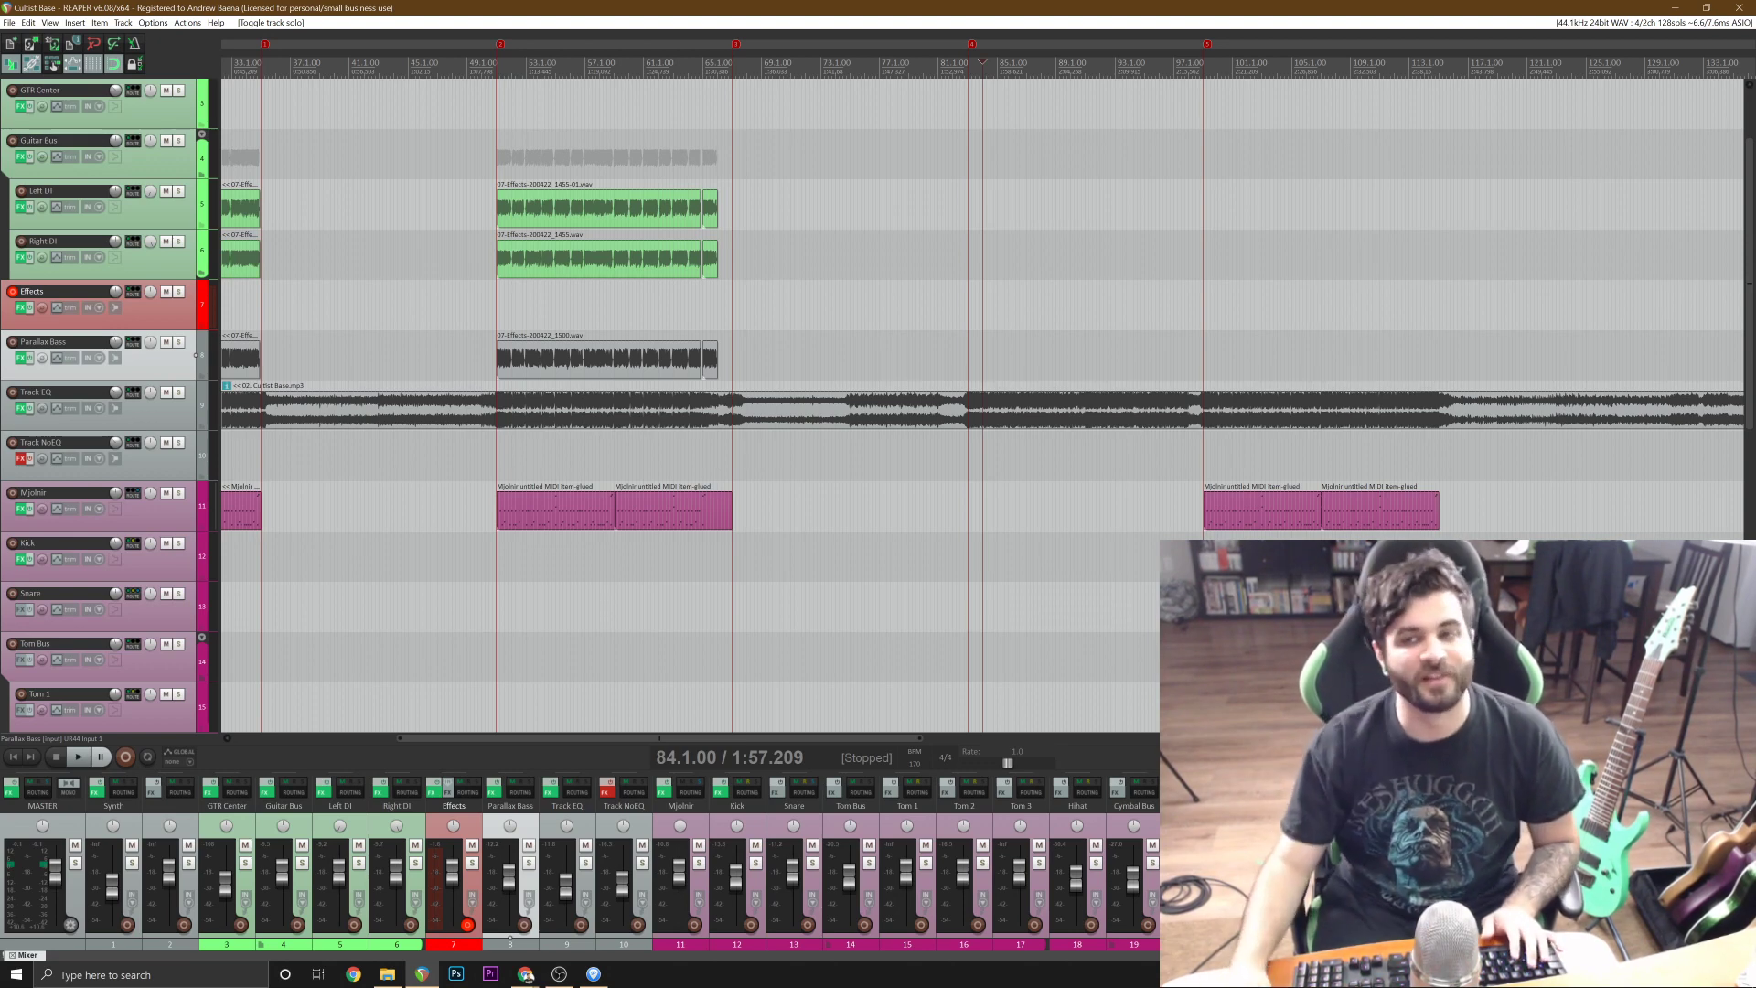
Select the long guitar section starting at bar 51 on the Left DI track.
scroll(679, 400, down, 2)
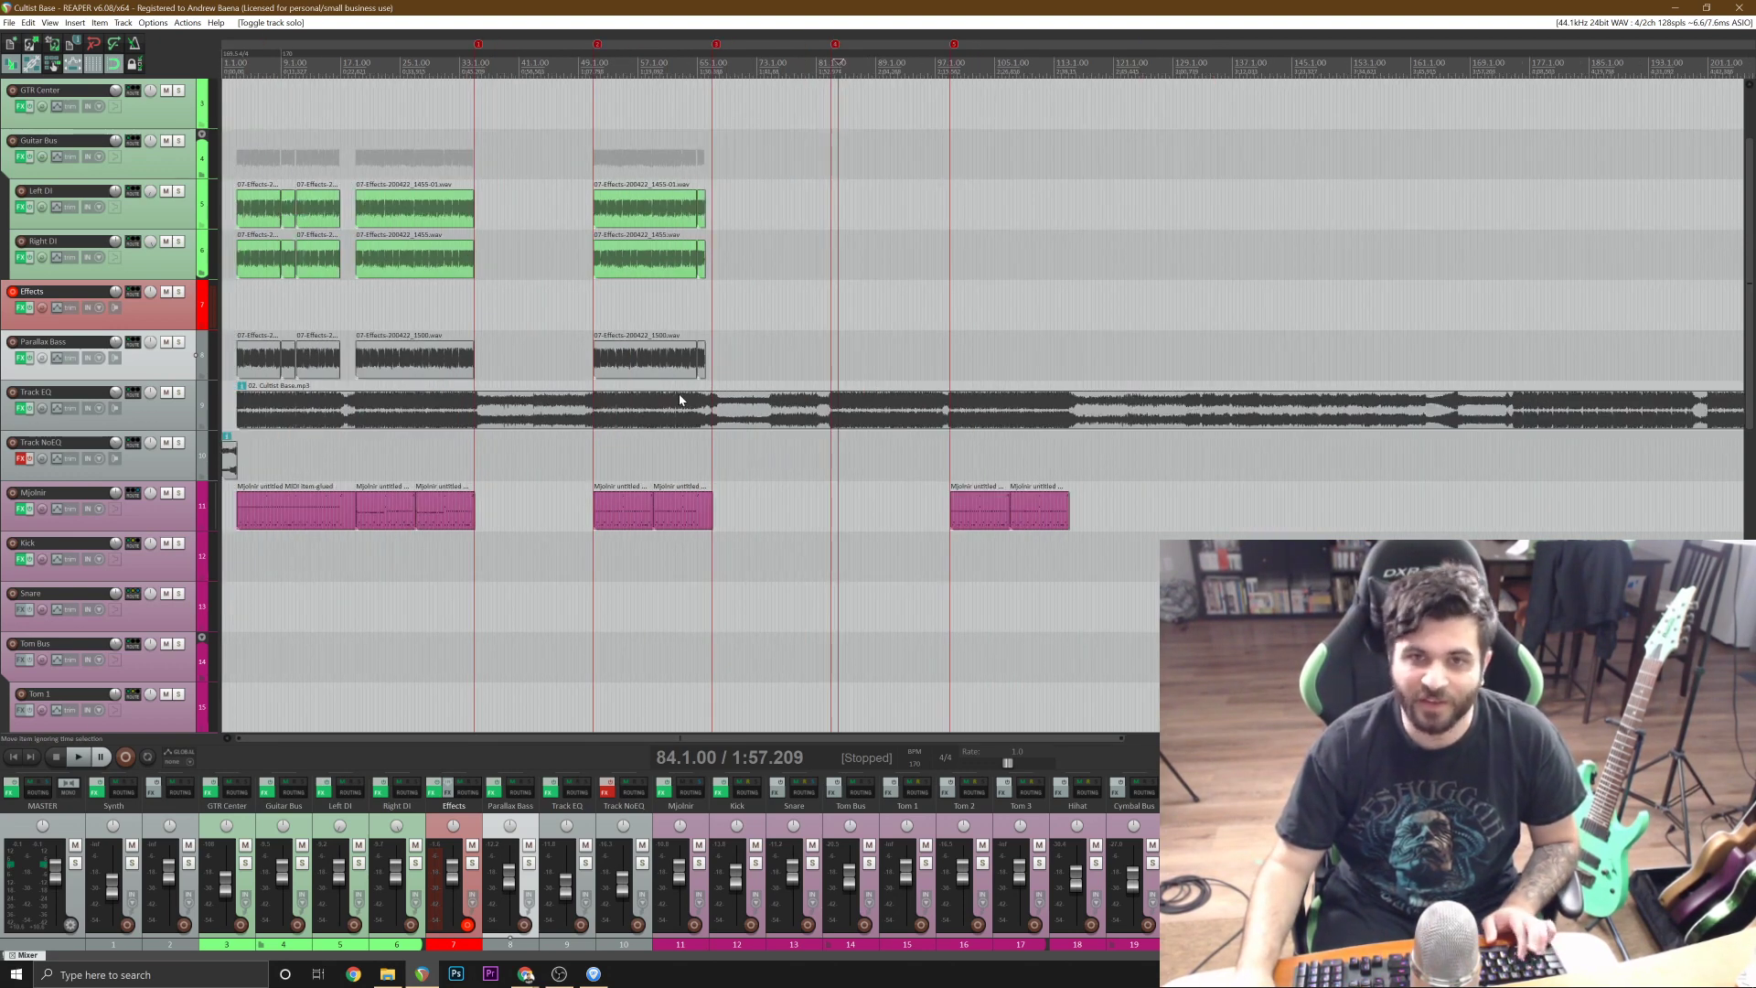
click(669, 206)
scroll(669, 205, up, 2)
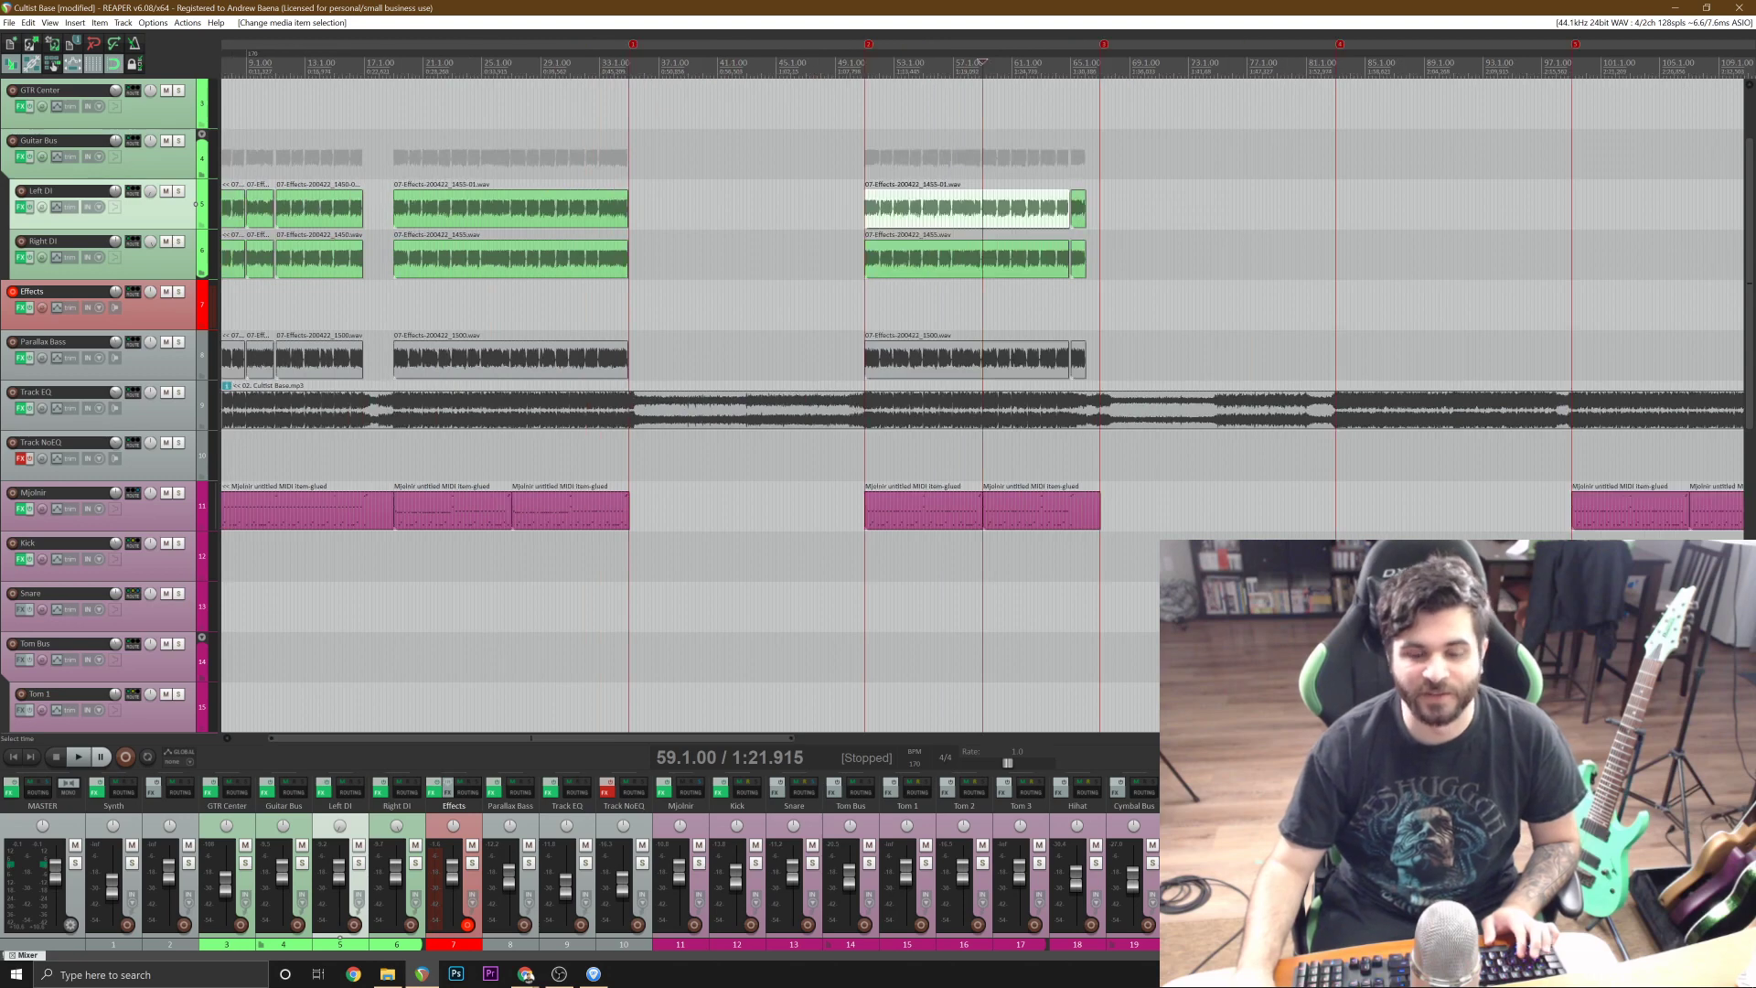
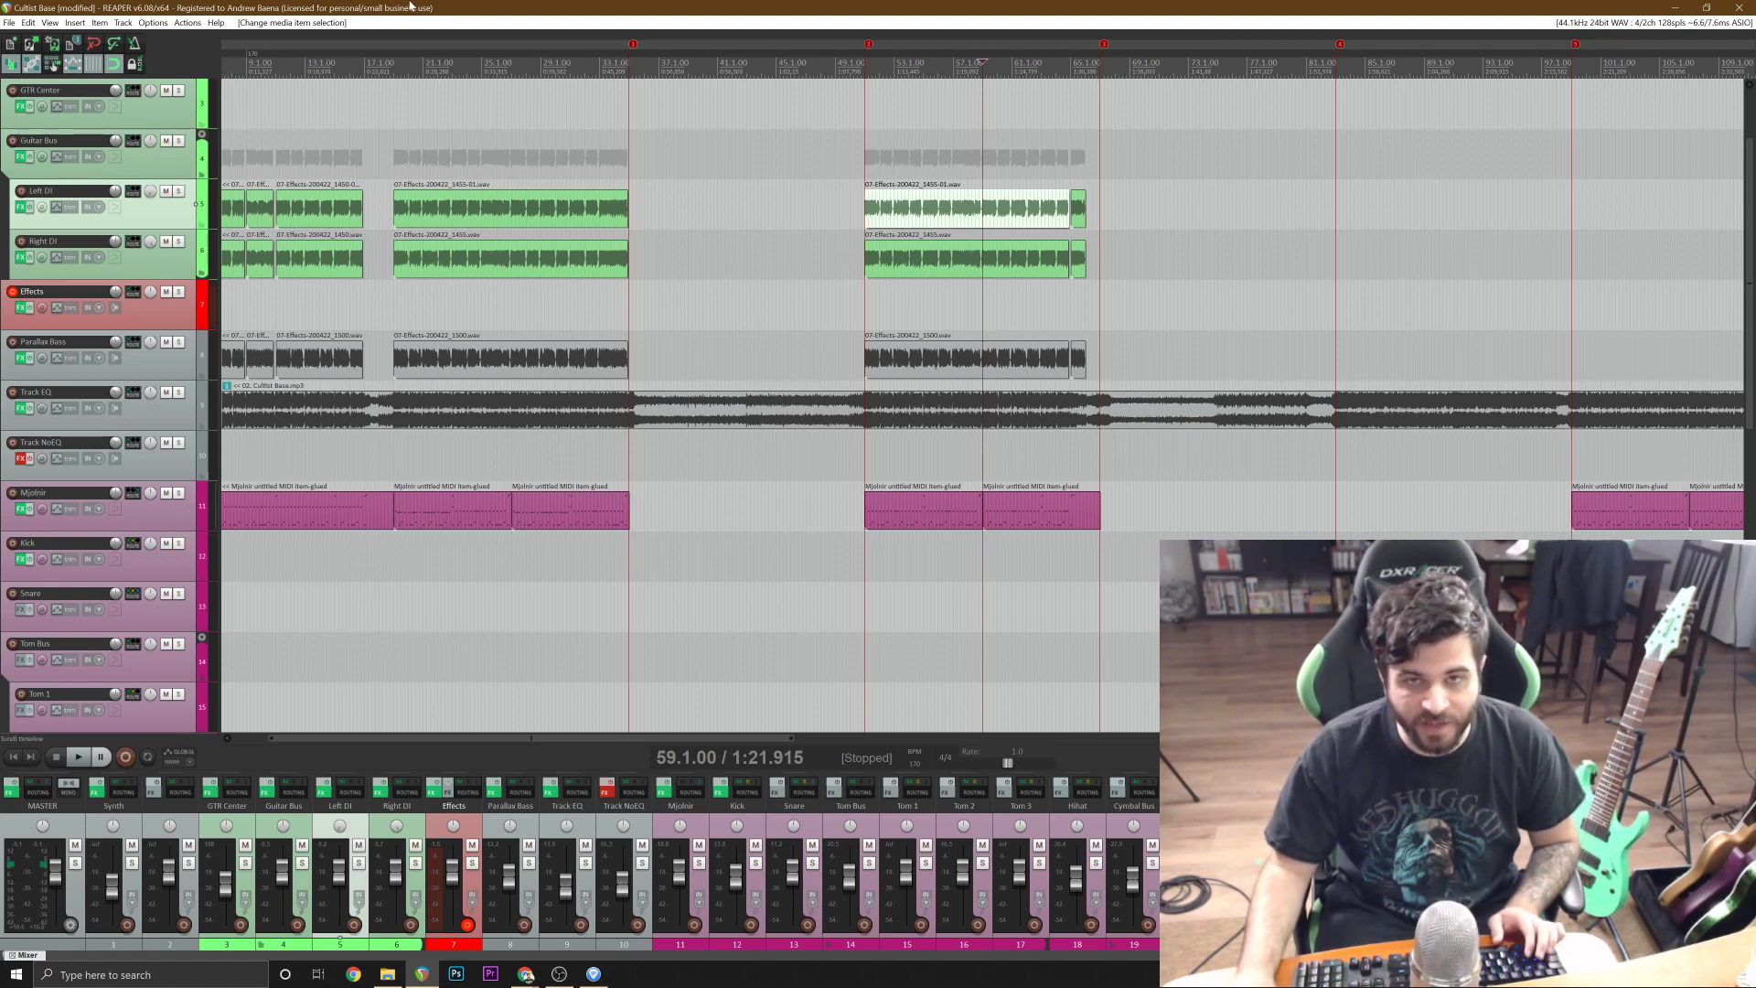
Save the project and look over the full track arrangement.
scroll(982, 209, down, 4)
key(ctrl+s)
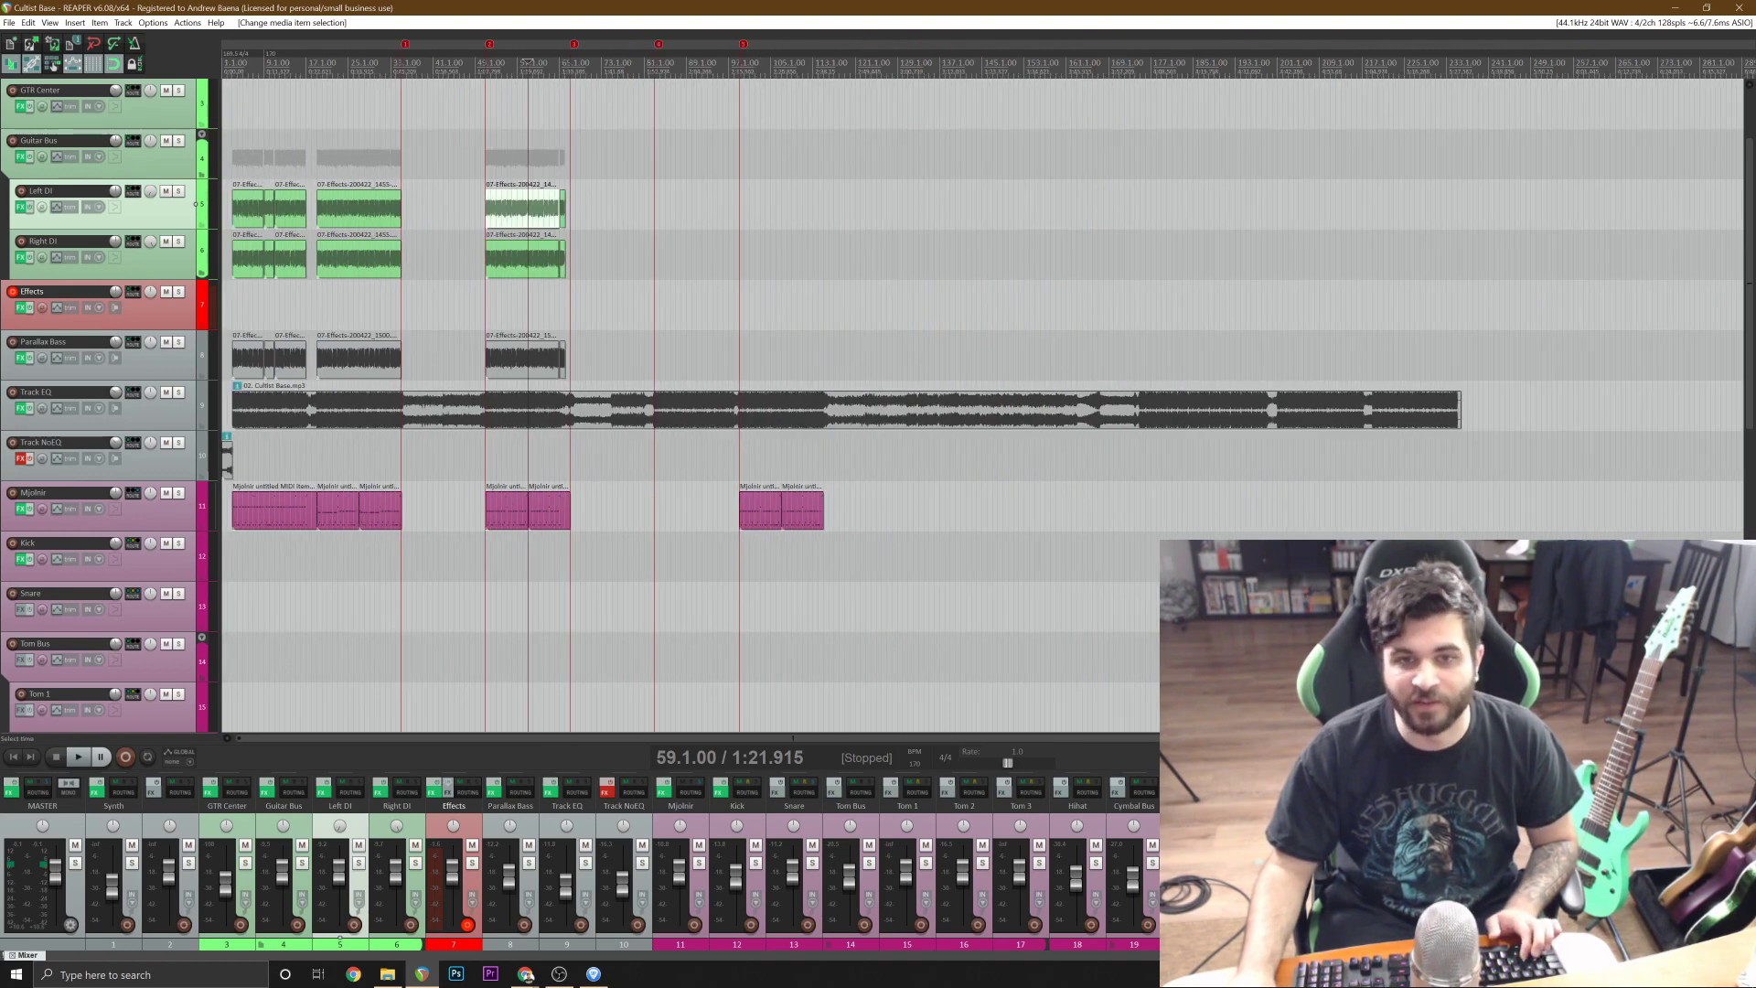
scroll(208, 585, down, 8)
scroll(211, 531, up, 6)
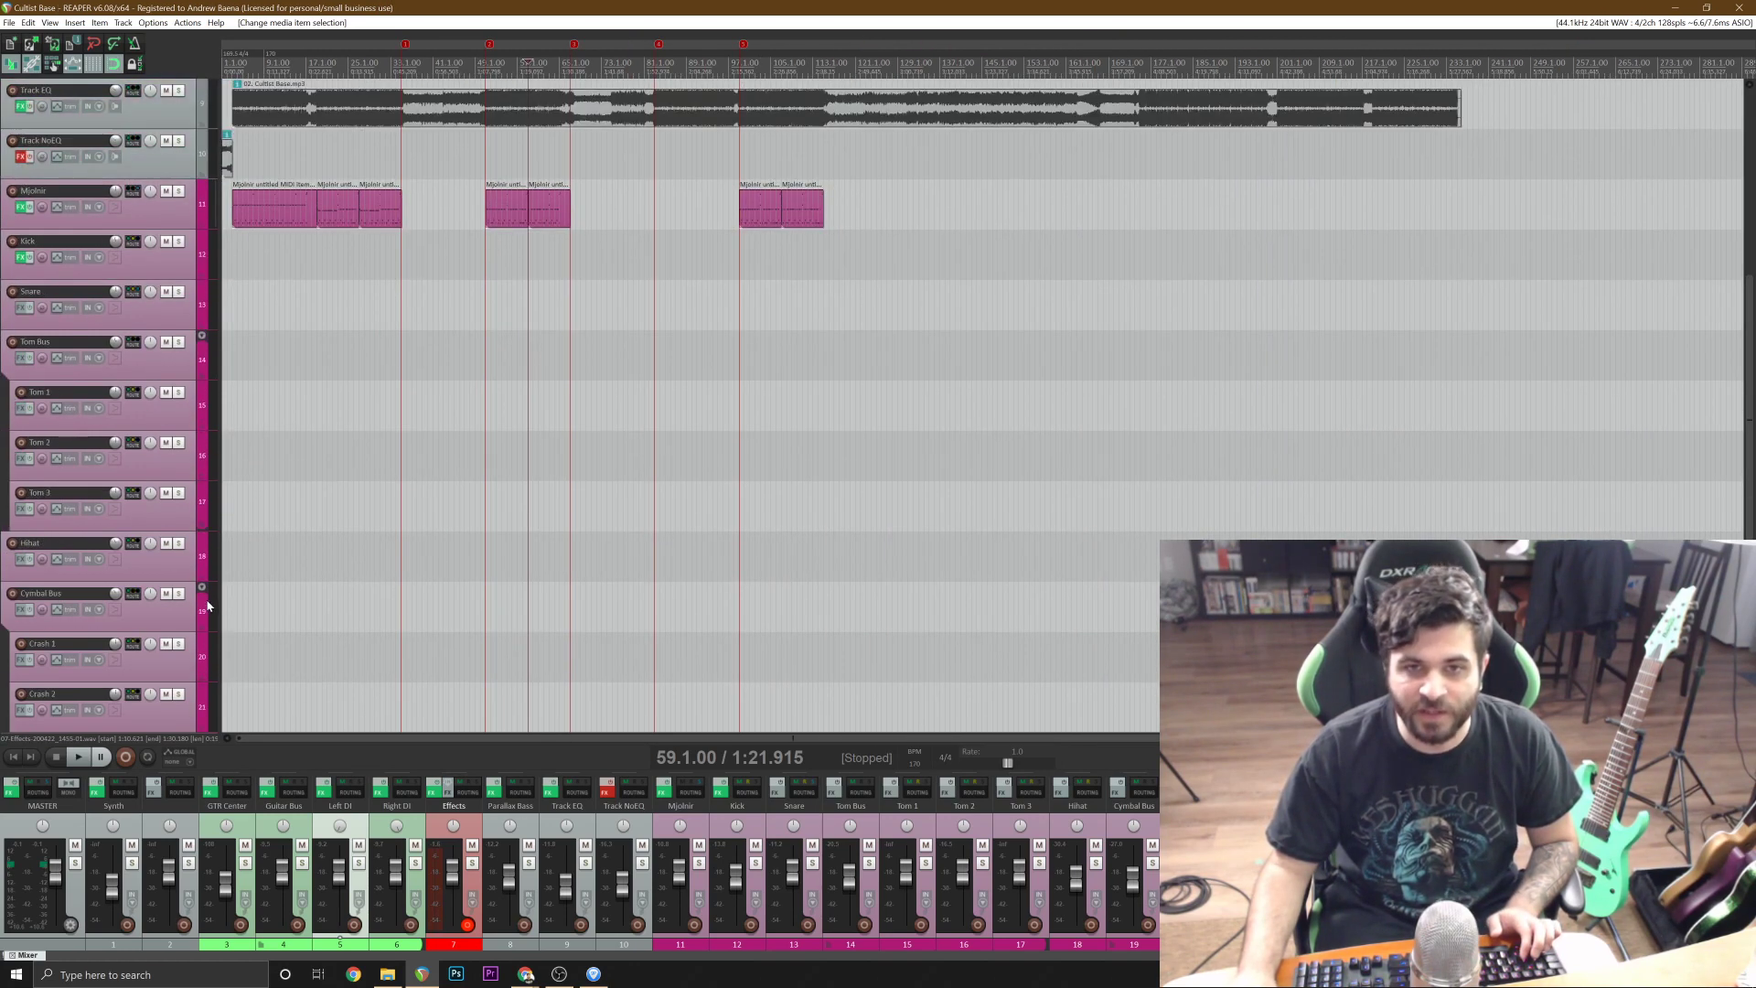
scroll(211, 520, up, 4)
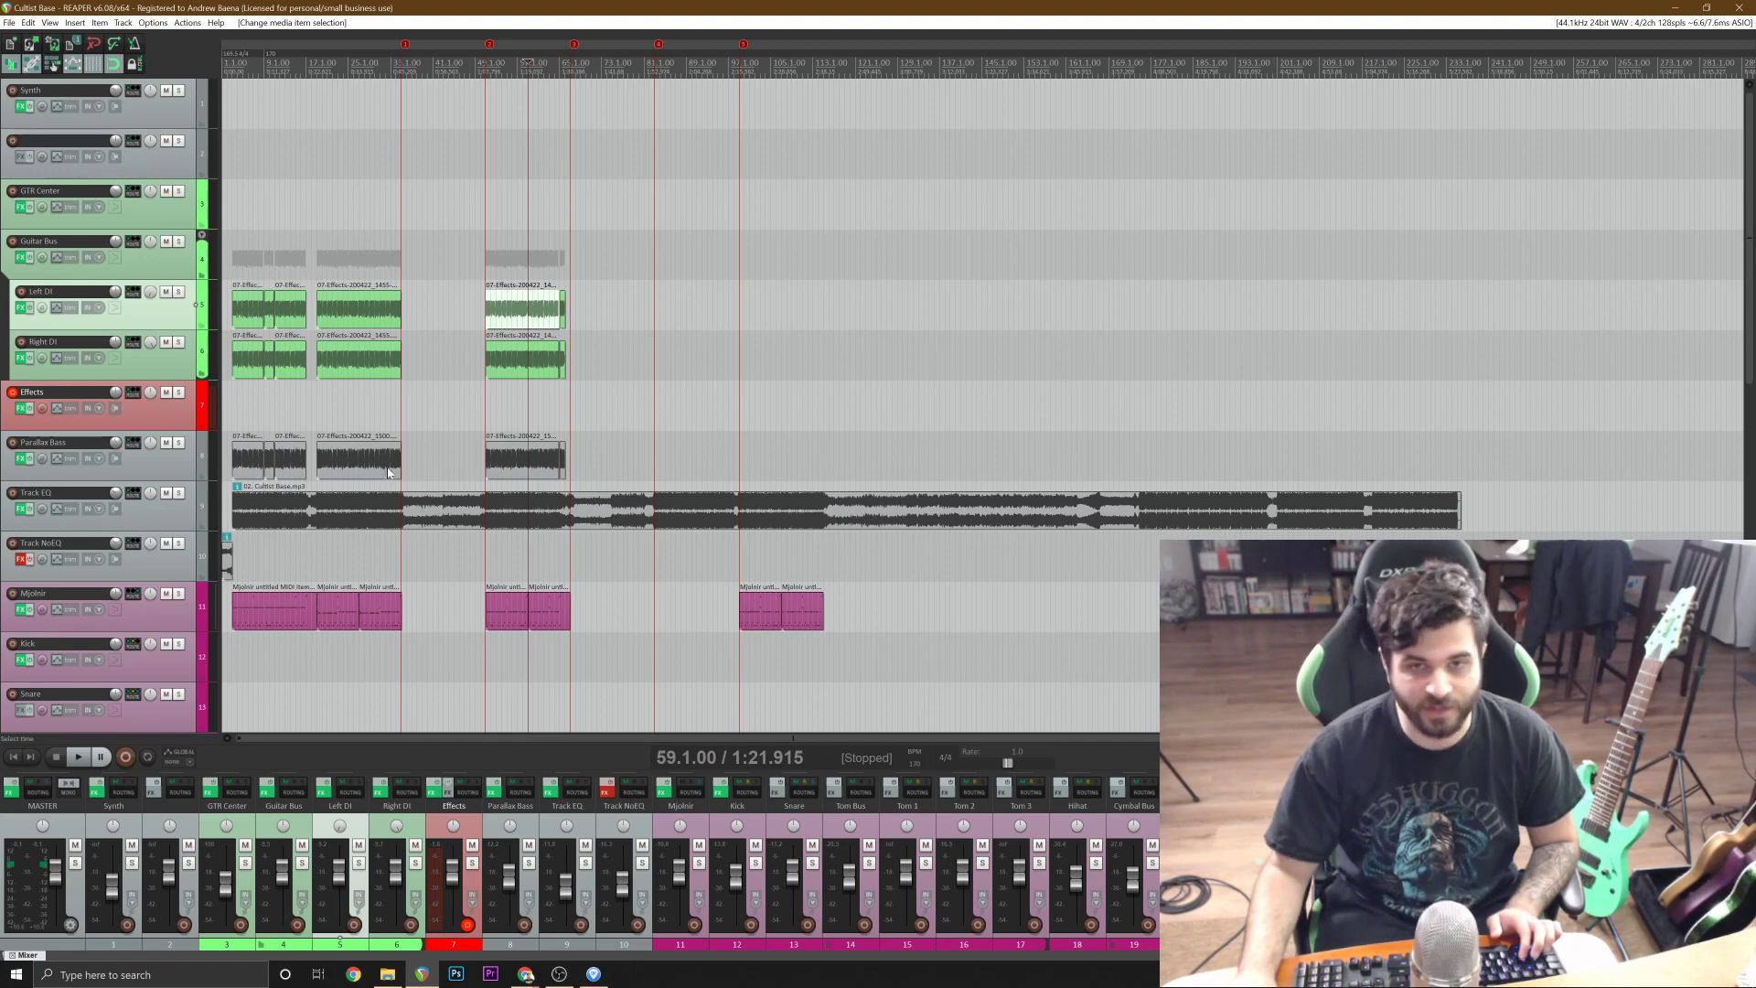
scroll(787, 479, up, 2)
Audition the reference song from 77.2.33 to locate where the next heavy section starts.
click(923, 424)
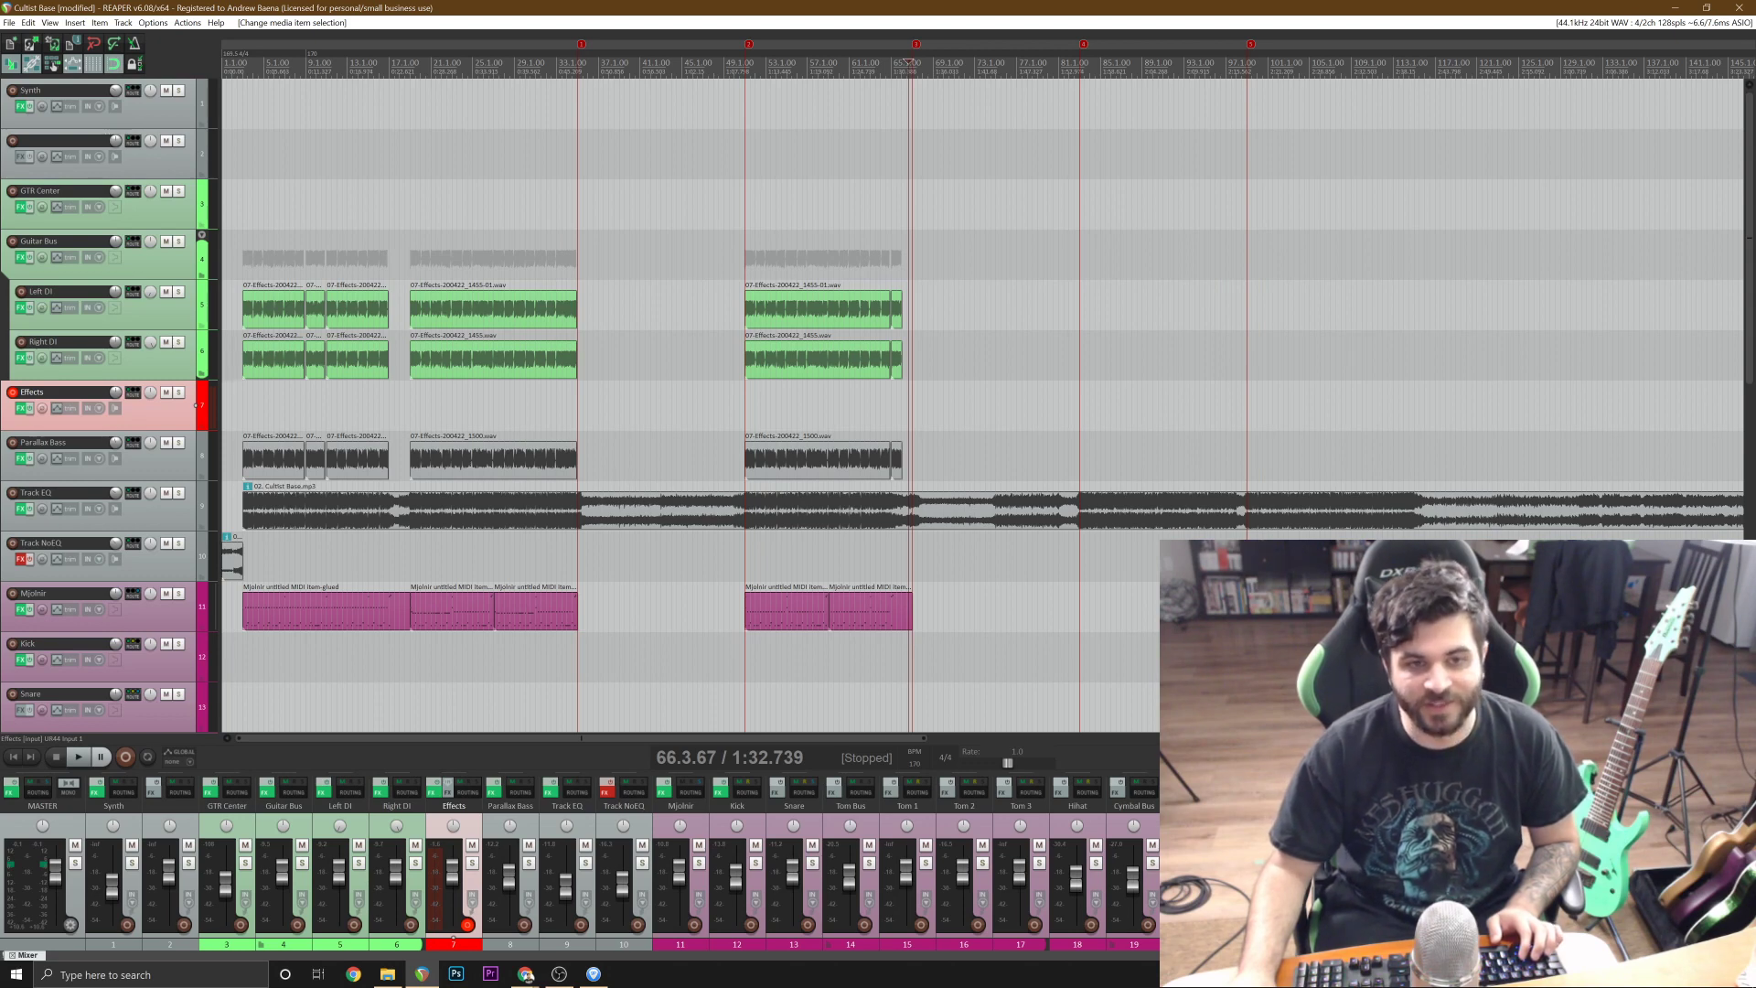
scroll(897, 403, up, 4)
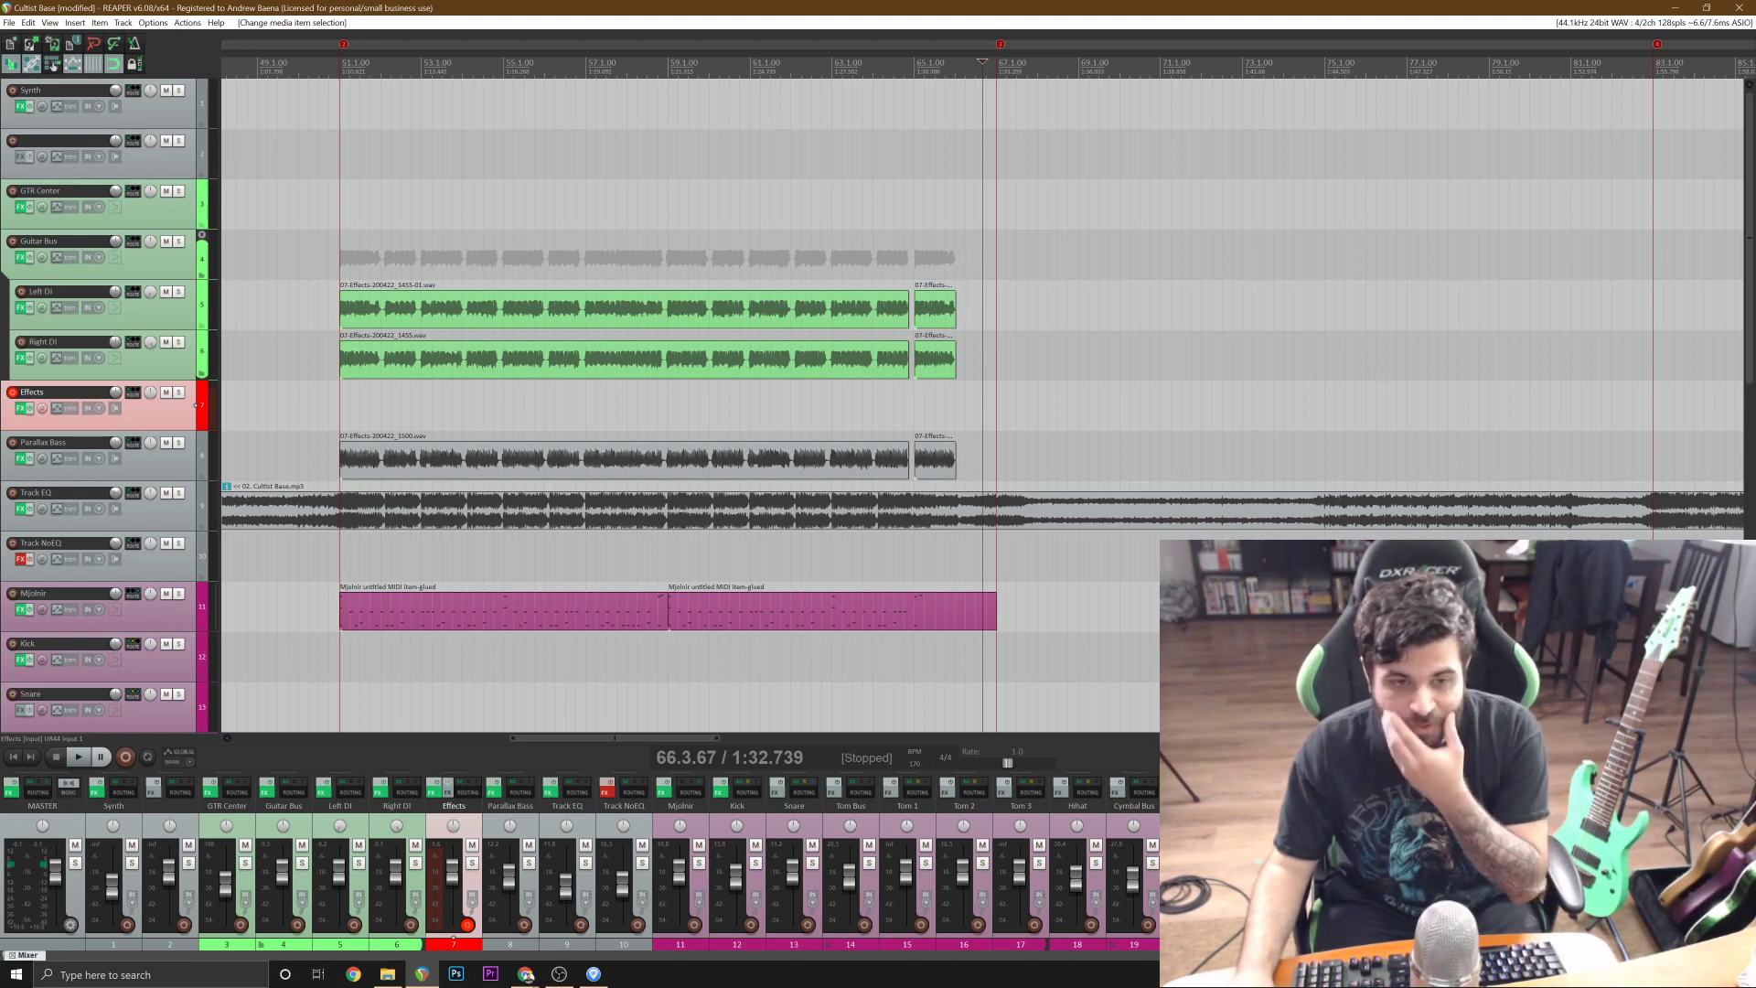
scroll(970, 470, down, 5)
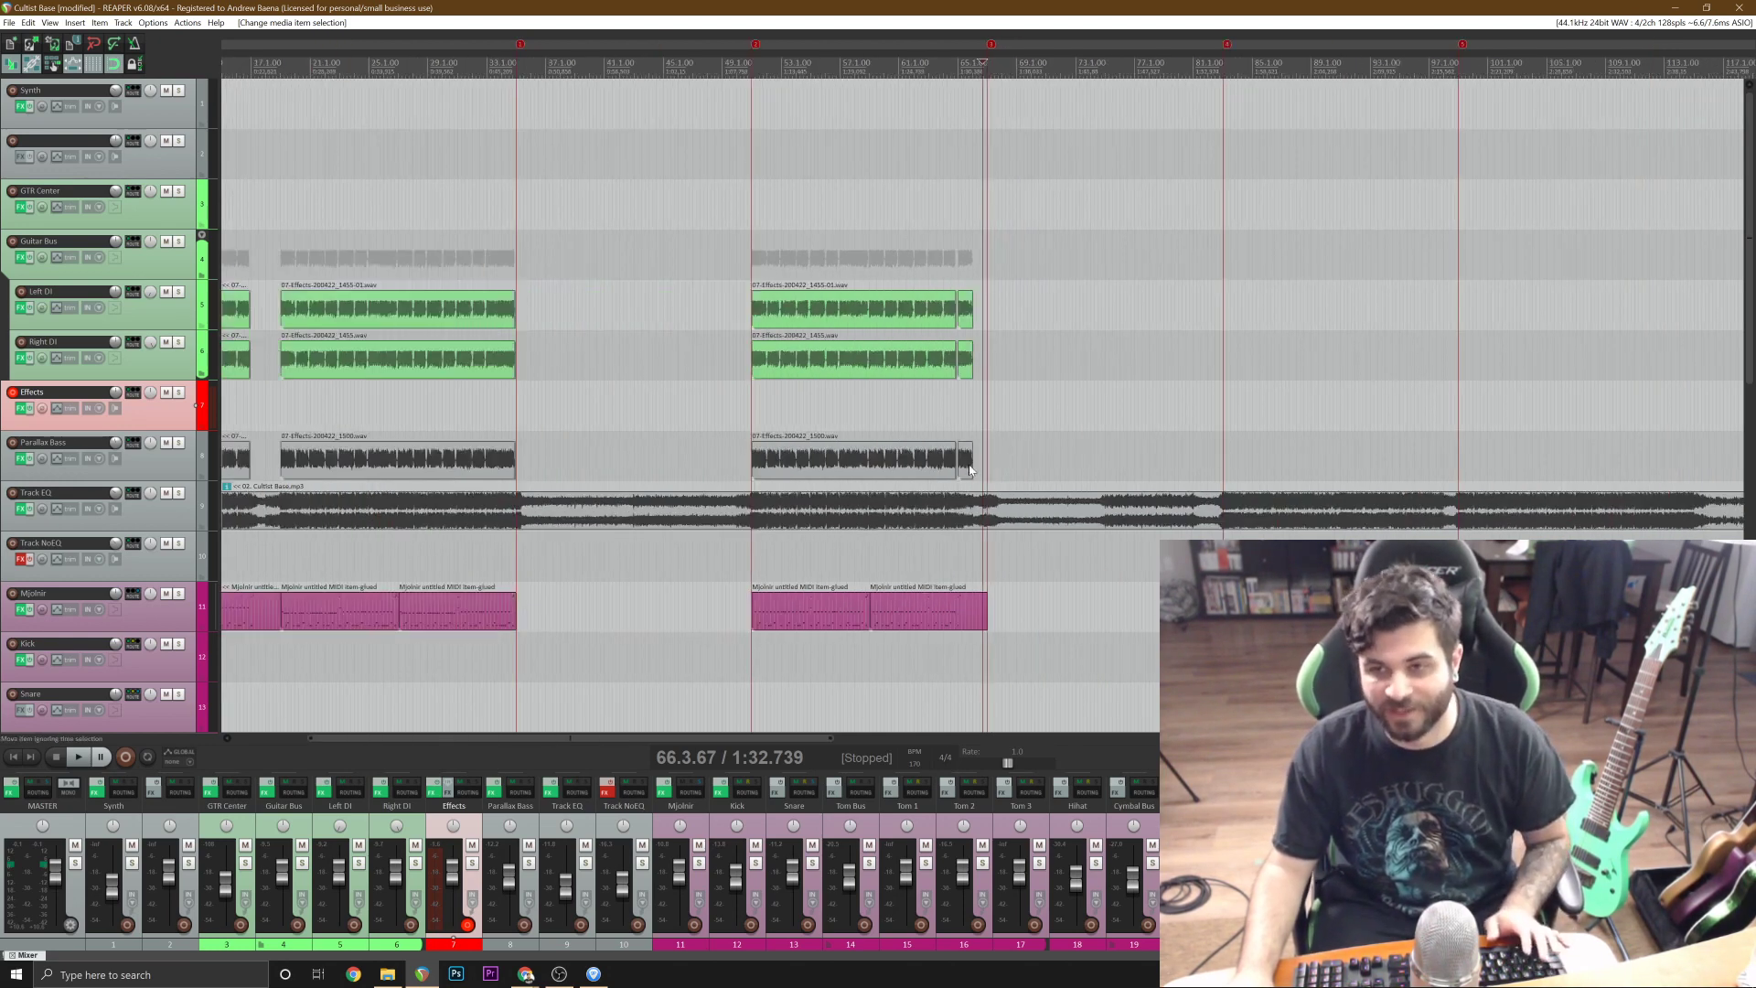
click(1140, 411)
scroll(1140, 412, up, 2)
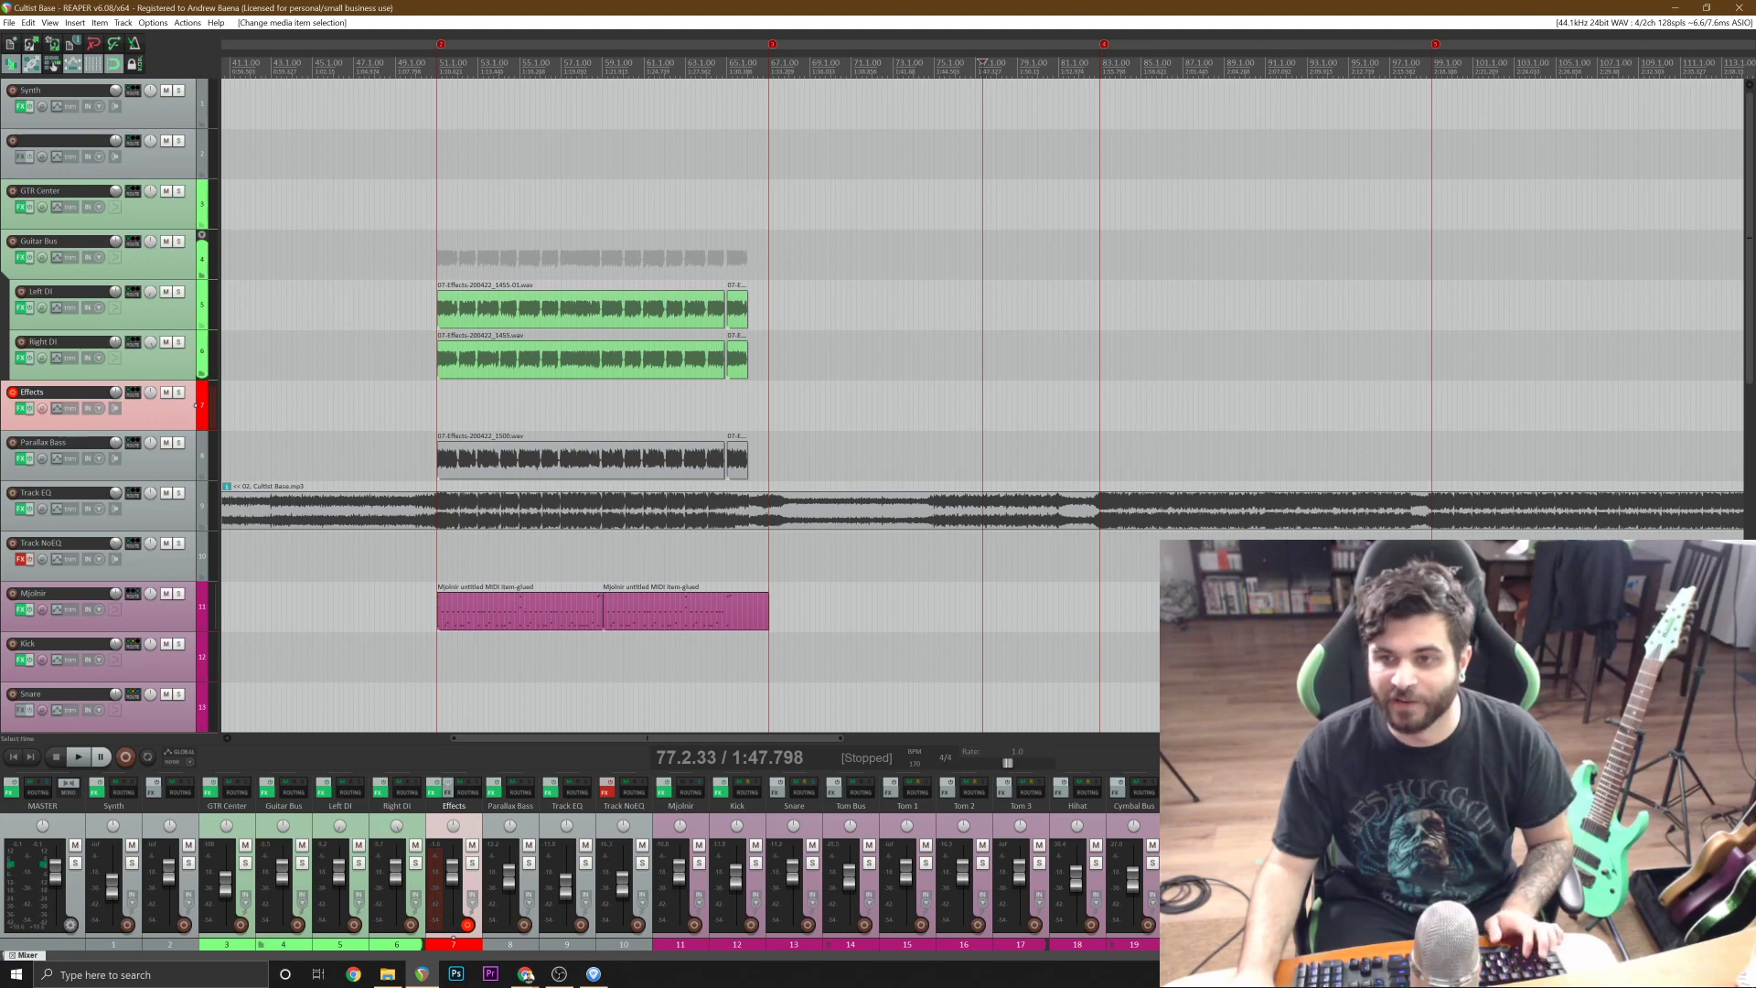
key(space)
scroll(951, 64, up, 3)
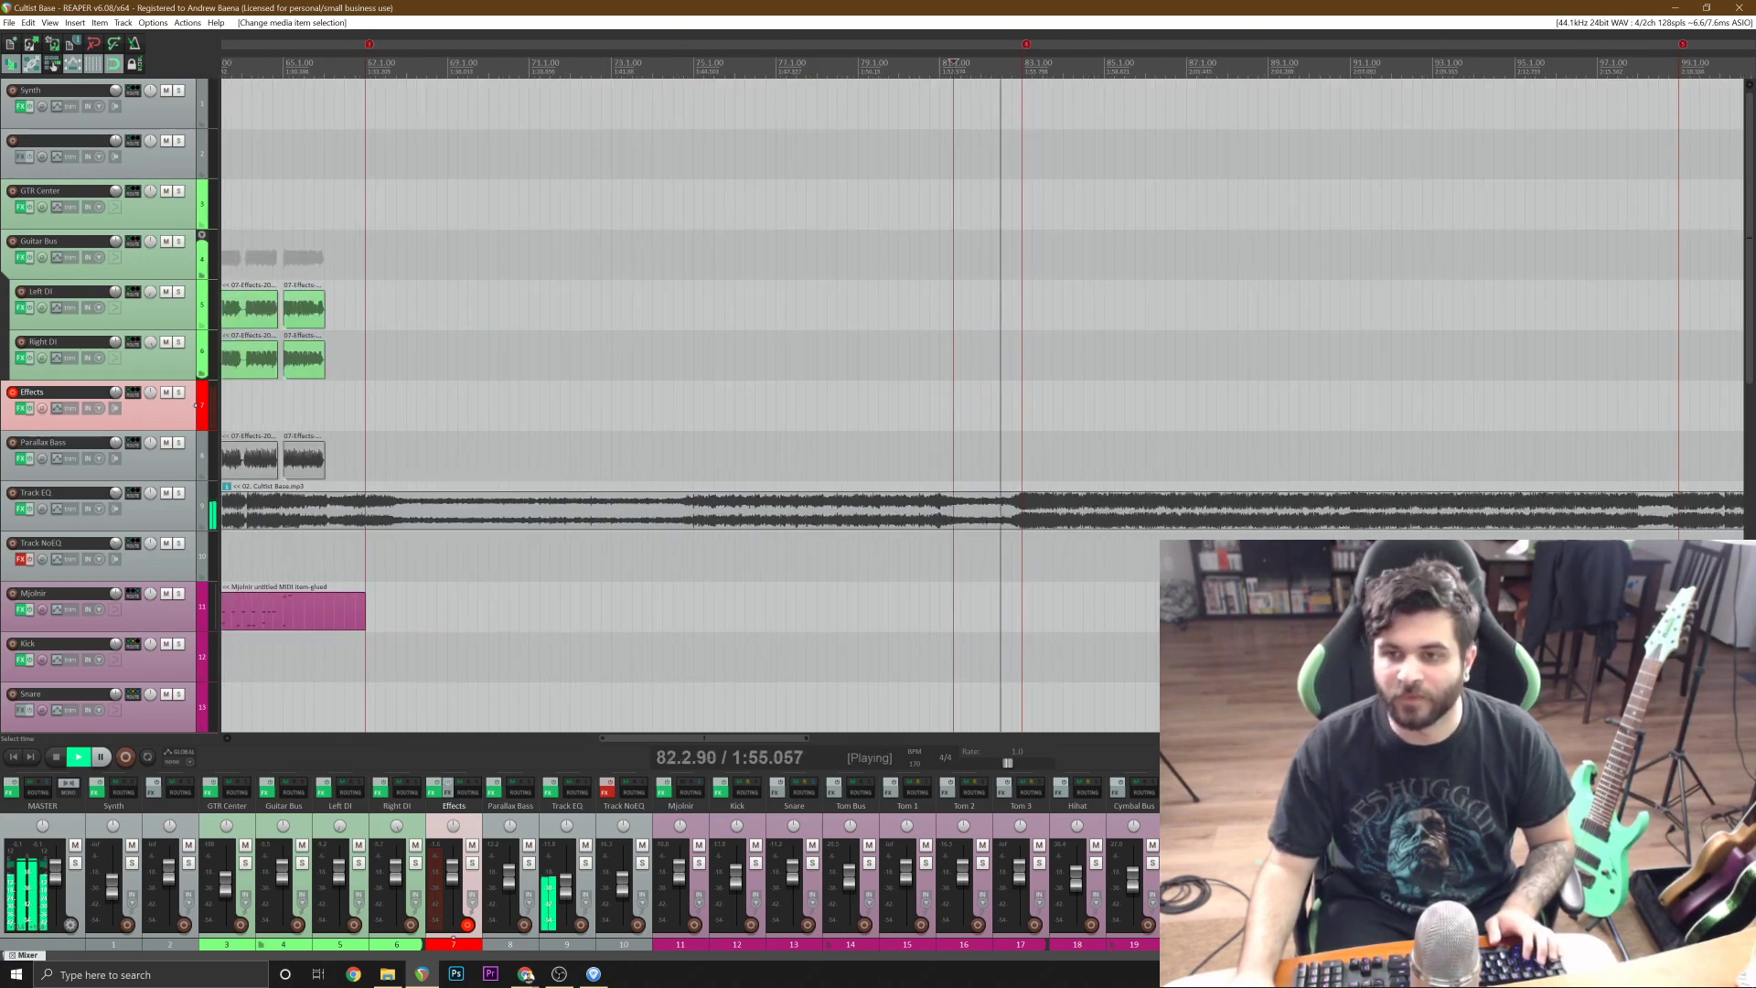
scroll(951, 64, down, 2)
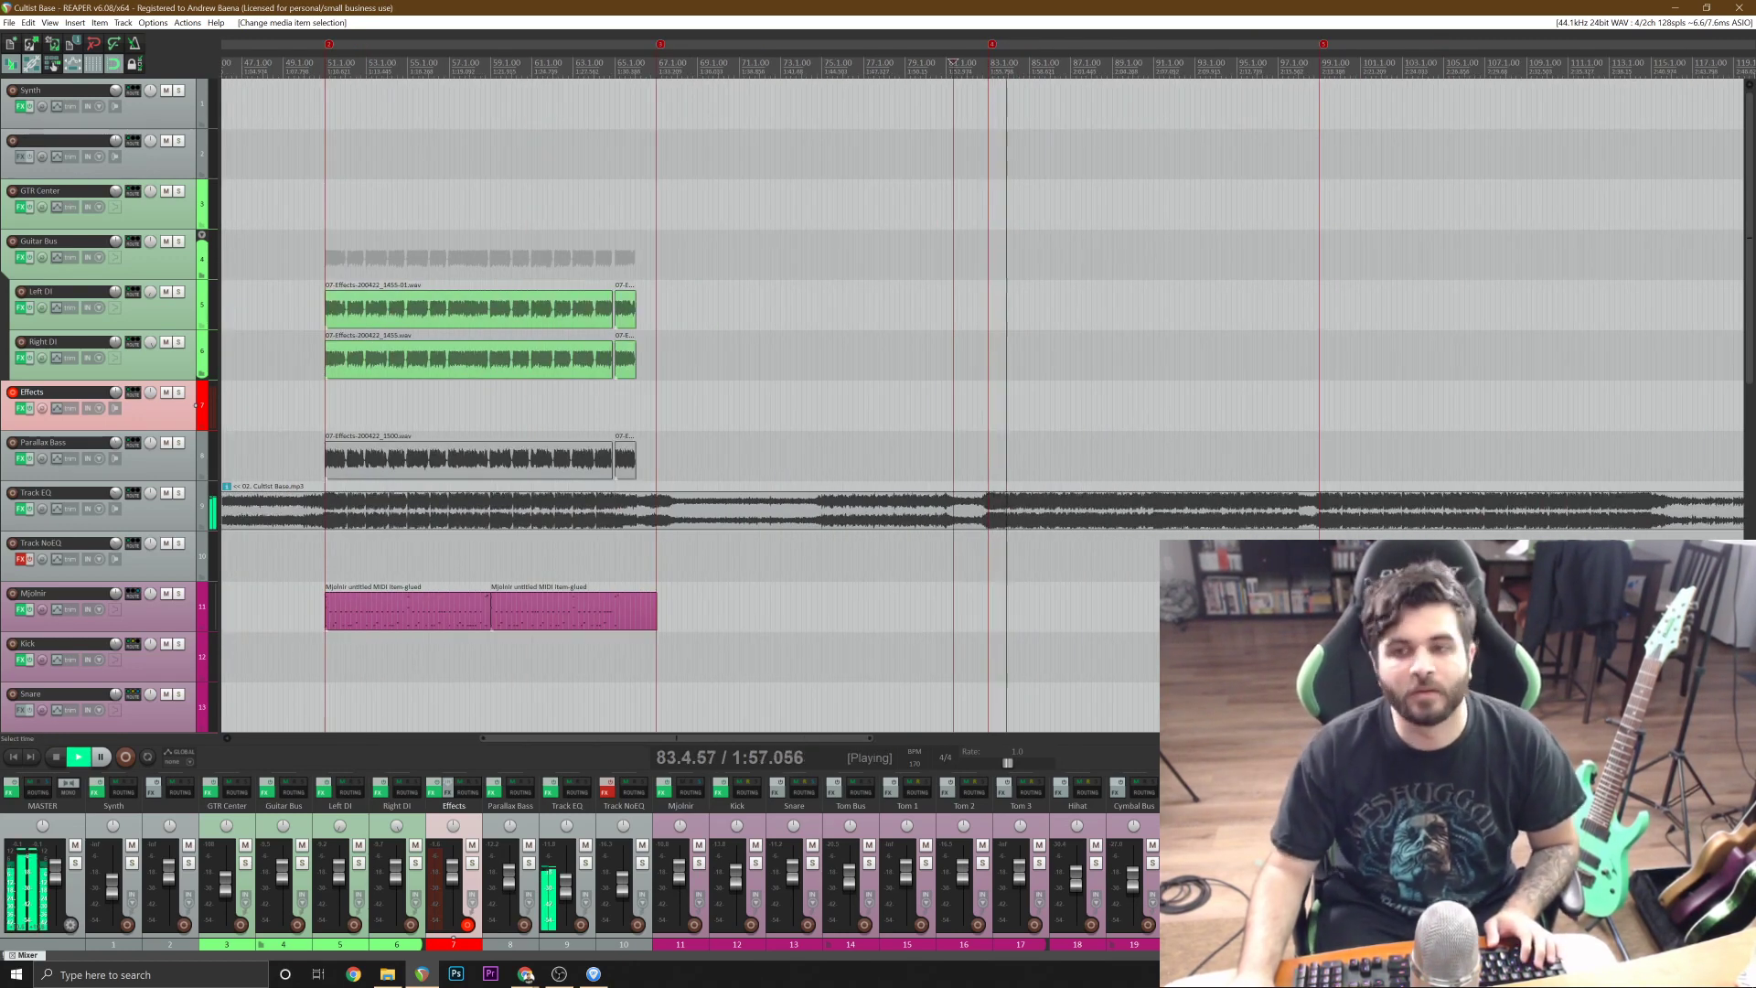
key(space)
Insert a new one-bar MIDI item on the Mjolnir drum track at 83.1.00.
click(407, 611)
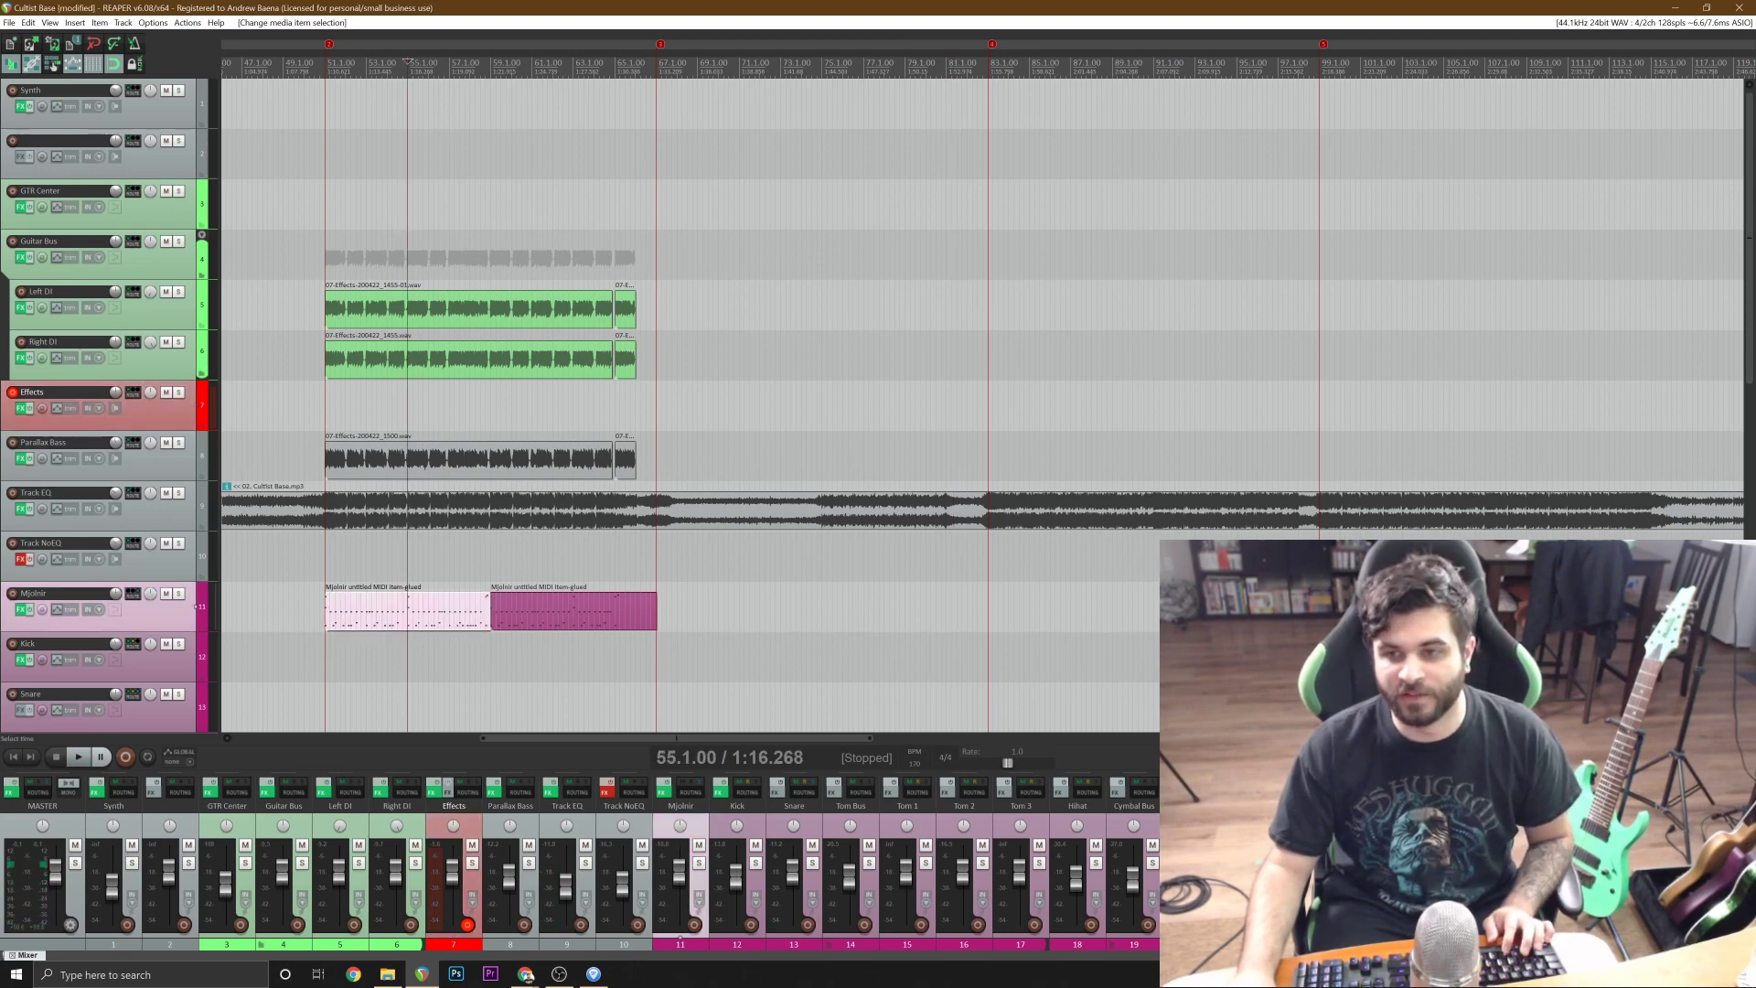
click(990, 611)
scroll(990, 611, up, 2)
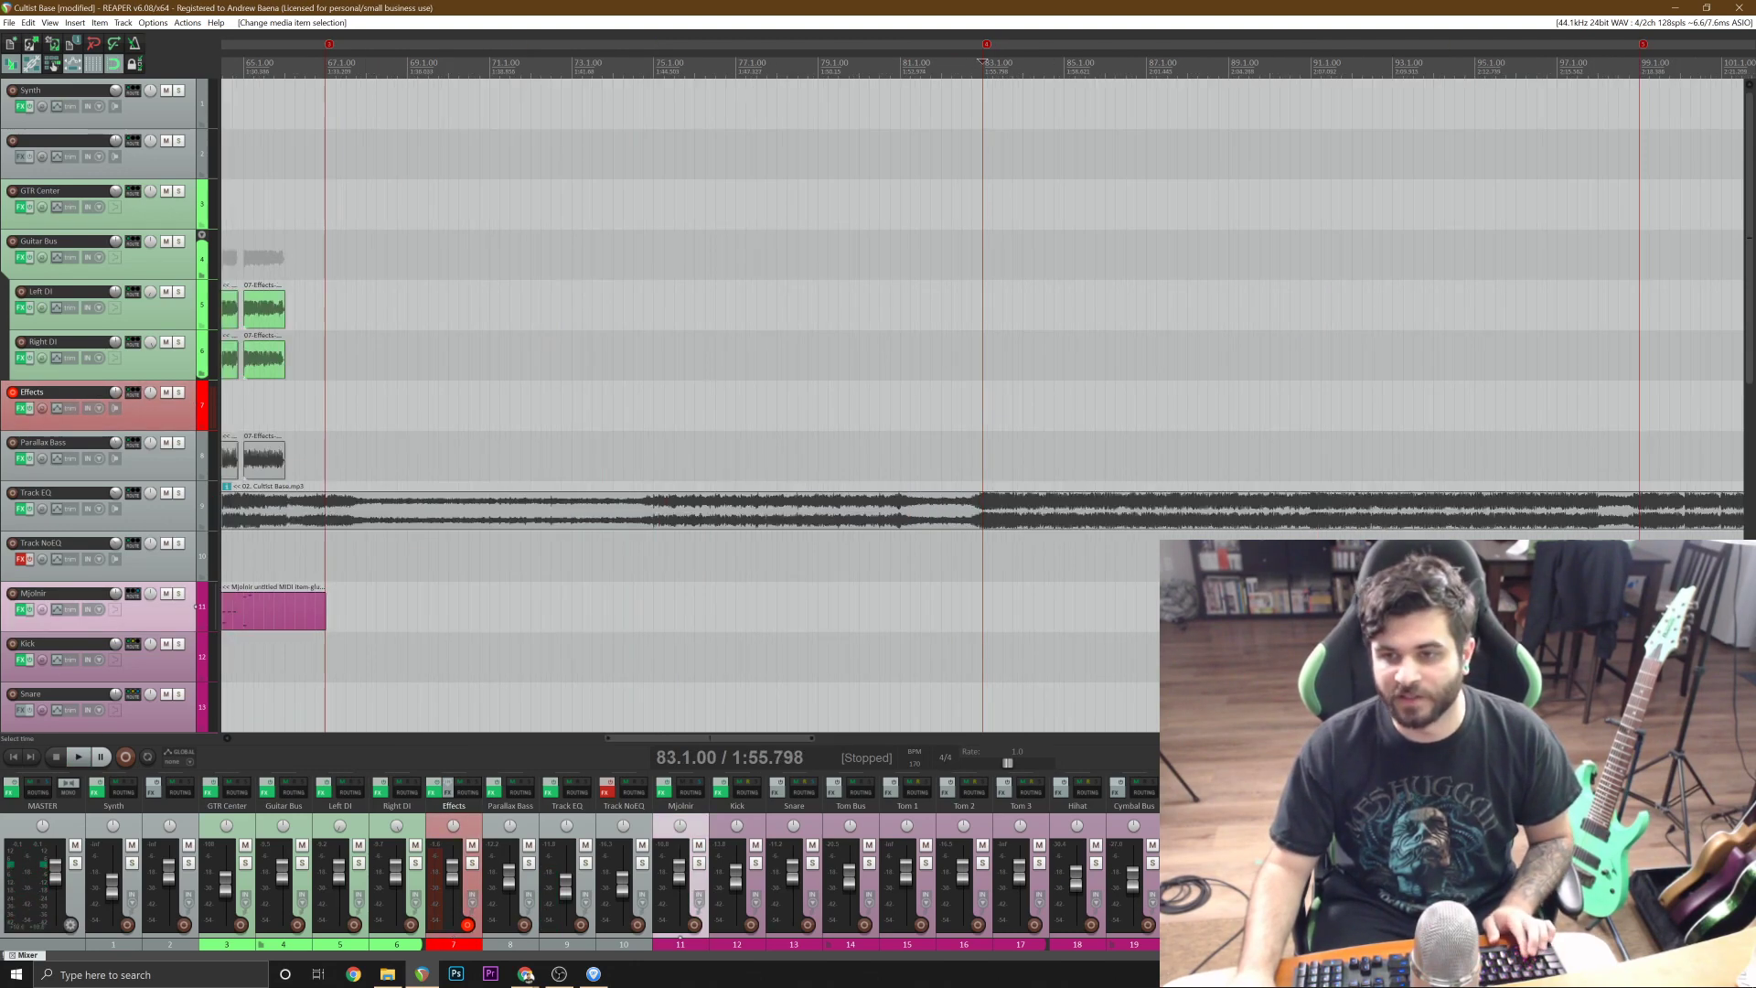
click(75, 22)
click(100, 52)
scroll(983, 405, up, 4)
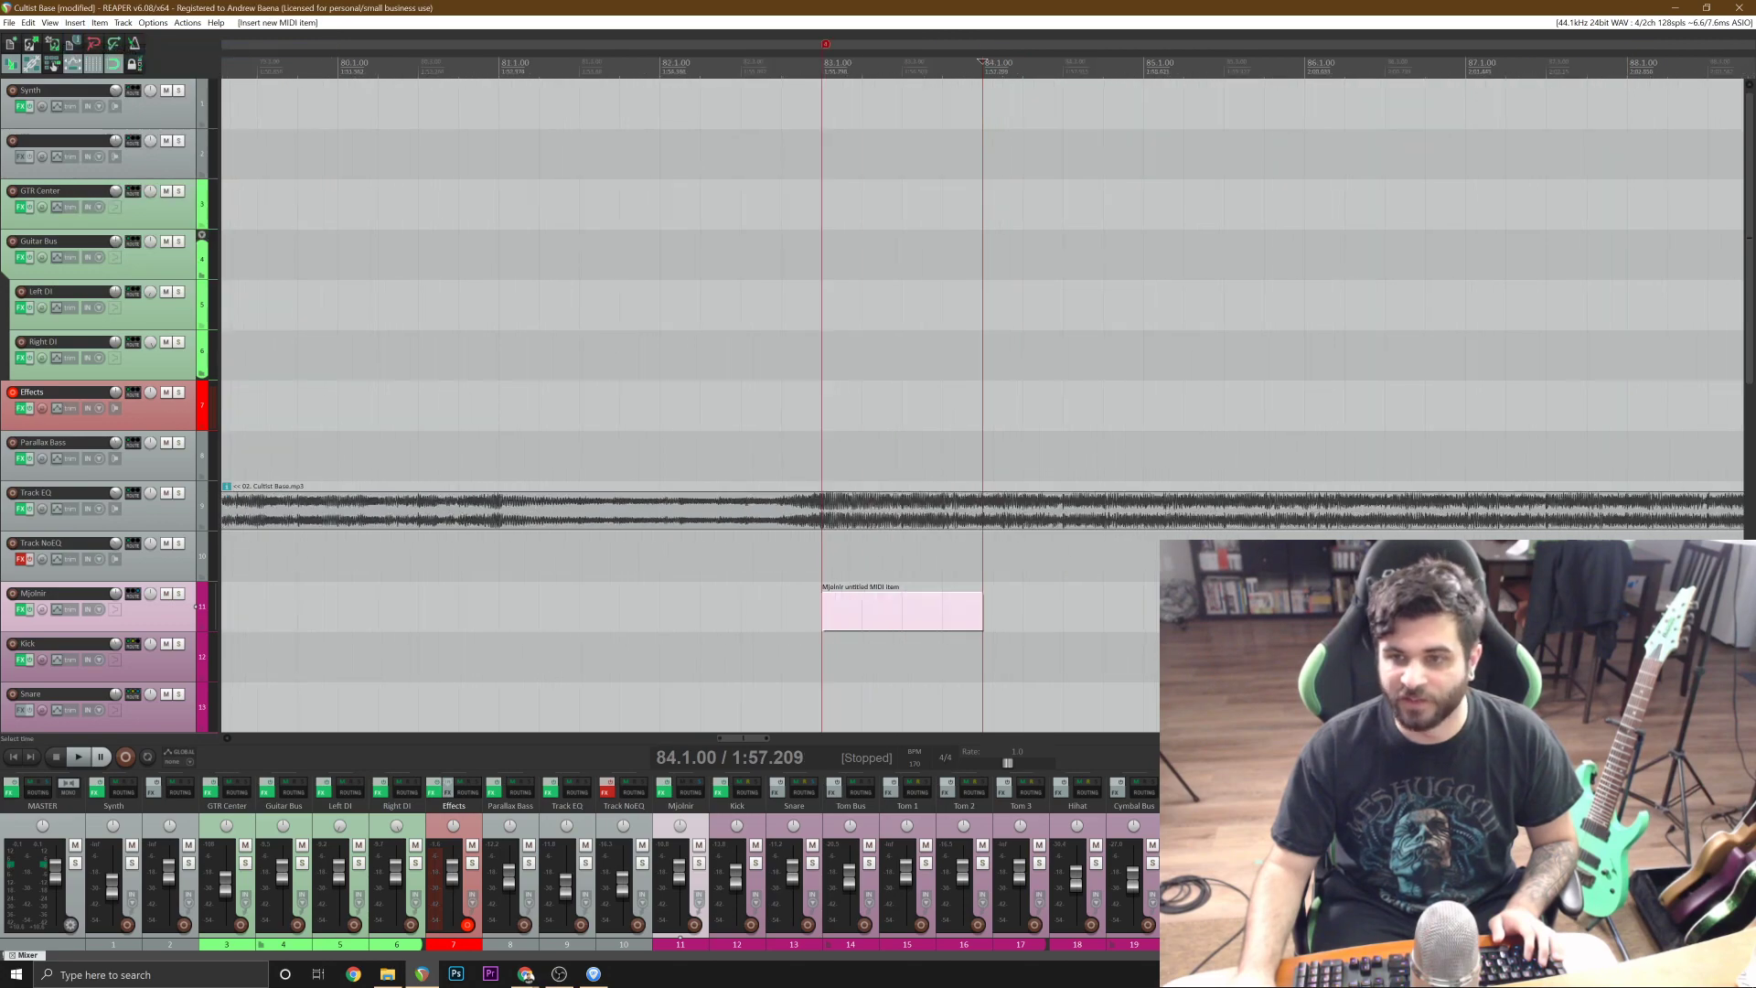
Open the new item in the MIDI editor, audition the section, and add a 1/16 snare note on beat 3 of bar 83.
double_click(832, 620)
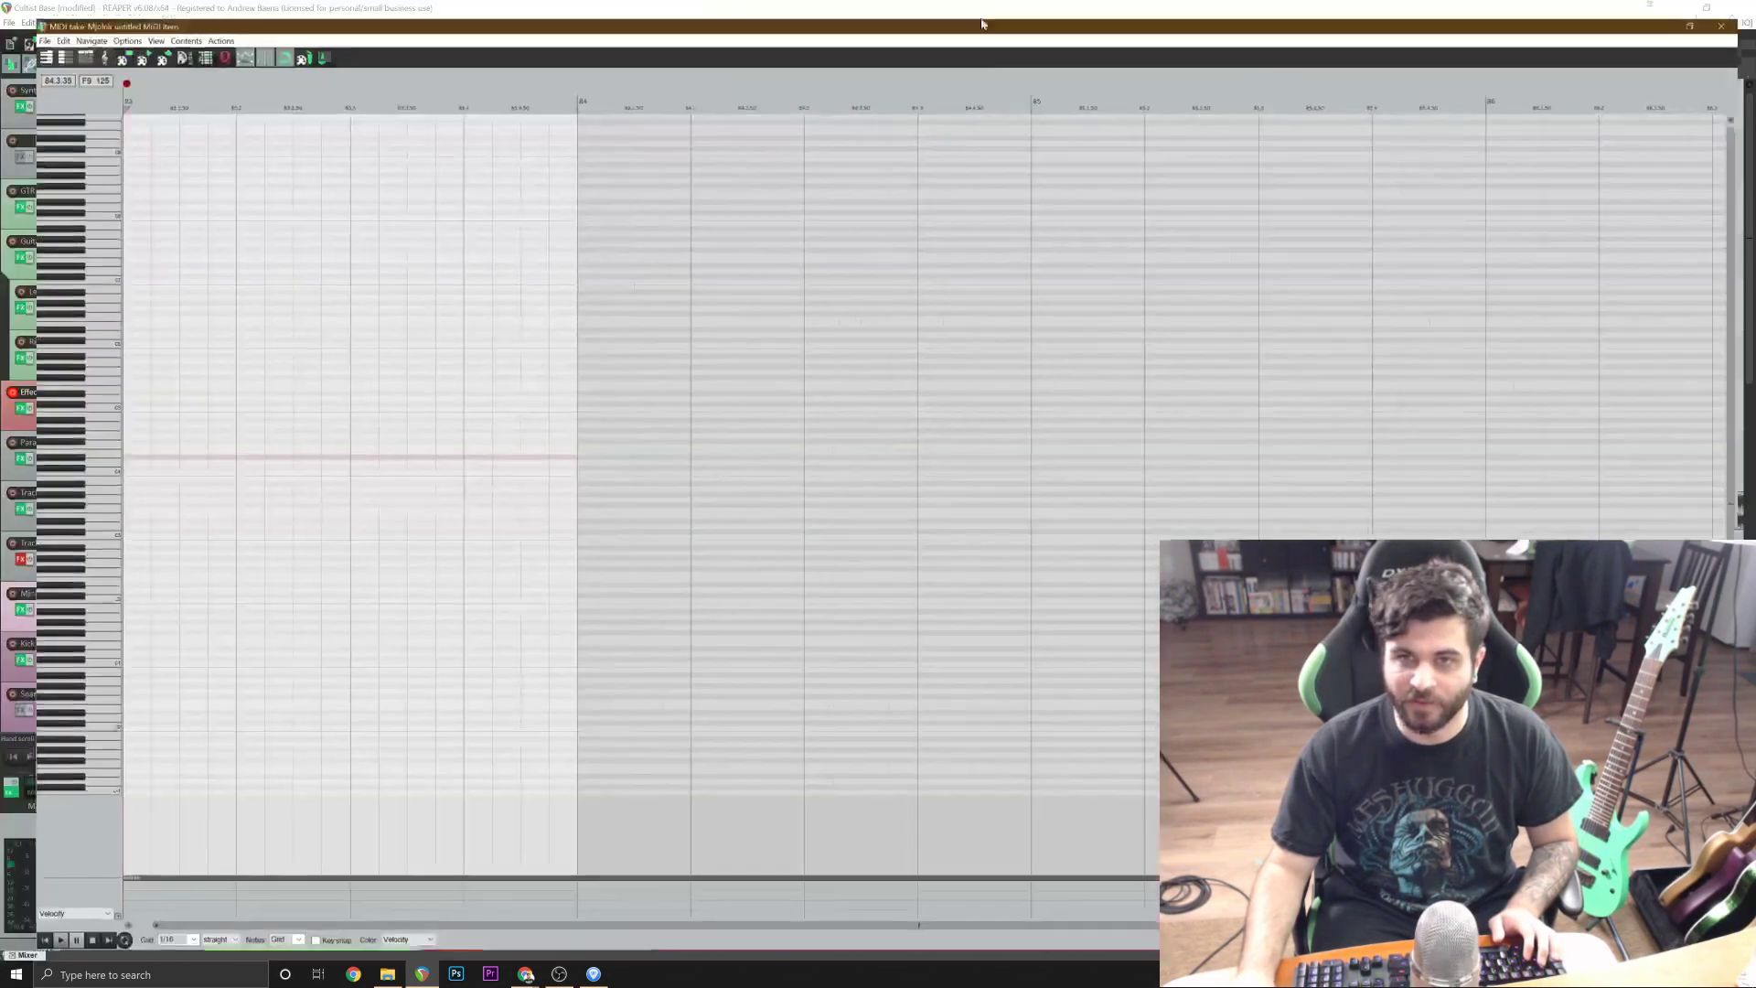
scroll(448, 750, up, 3)
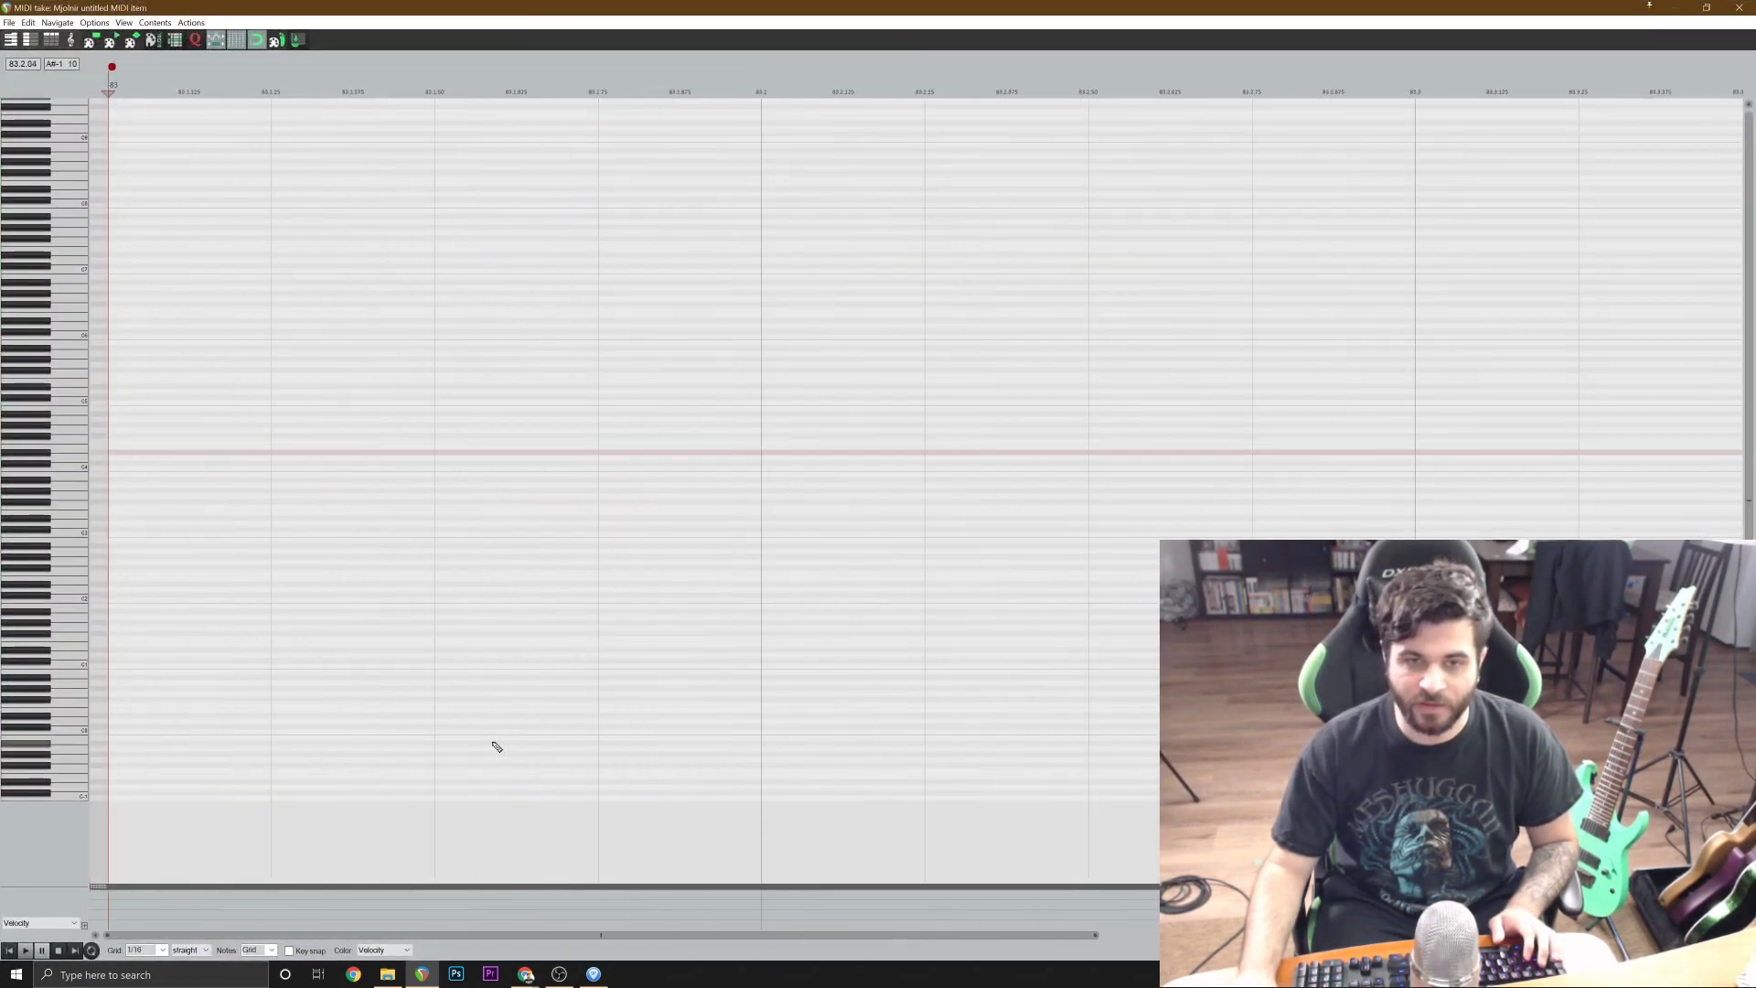
key(space)
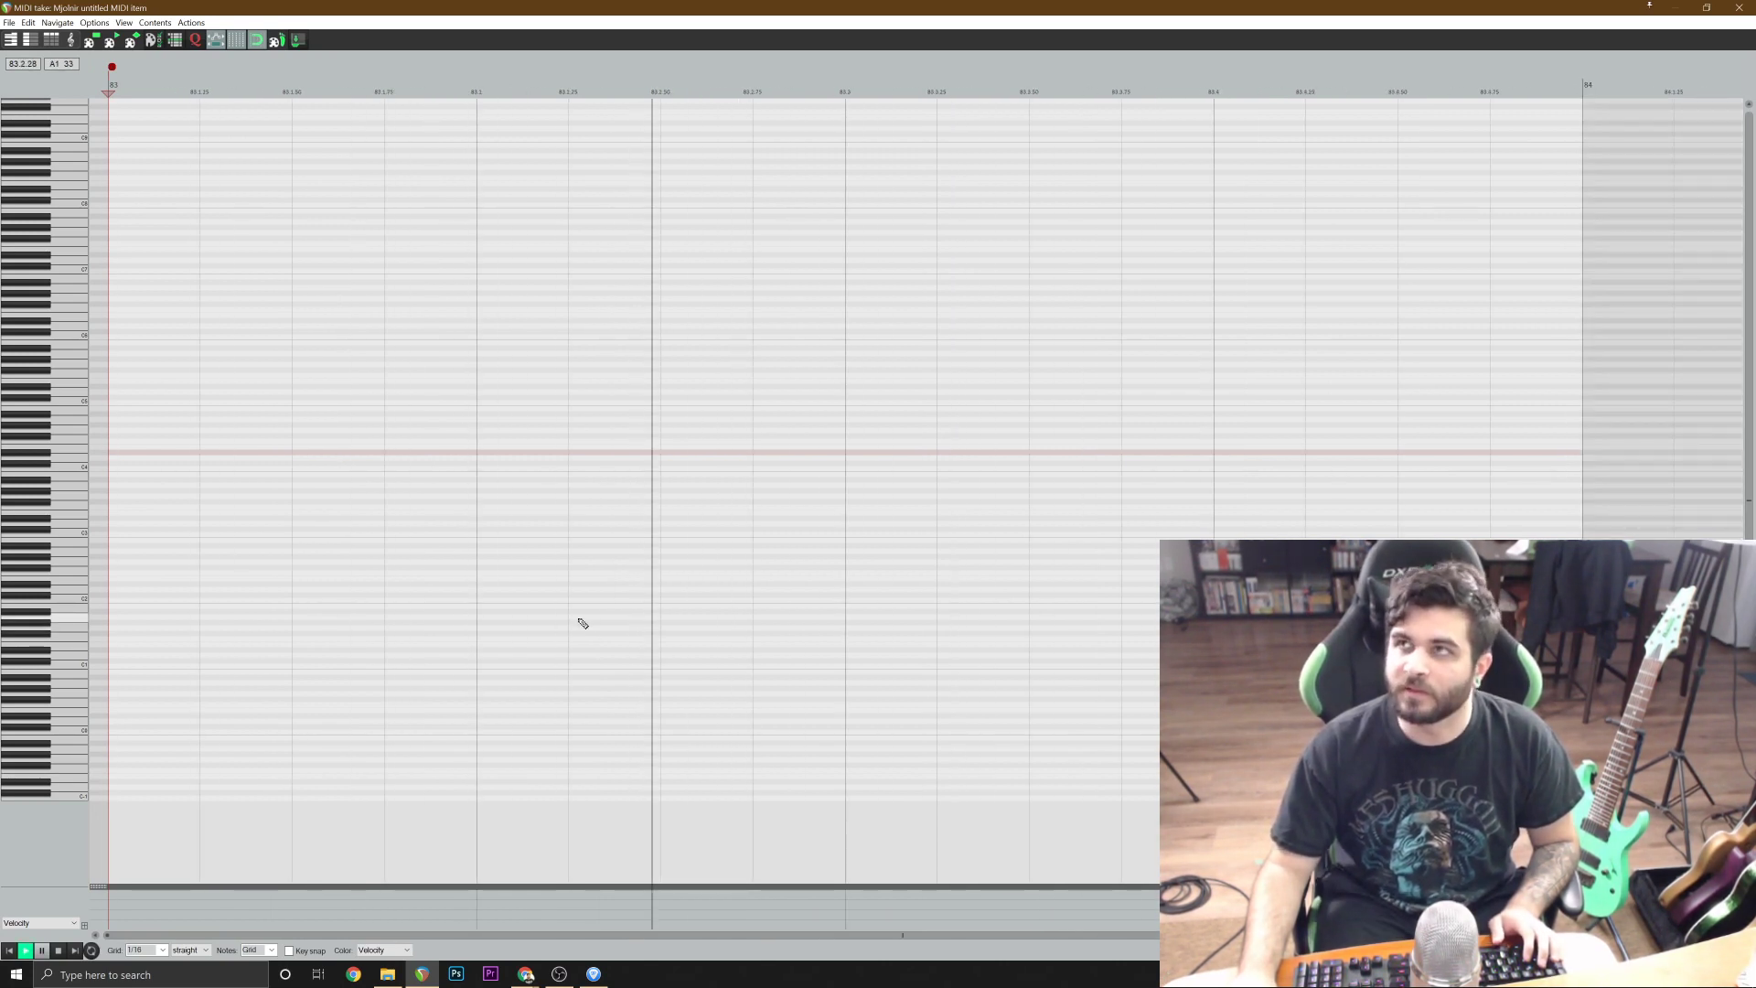
key(space)
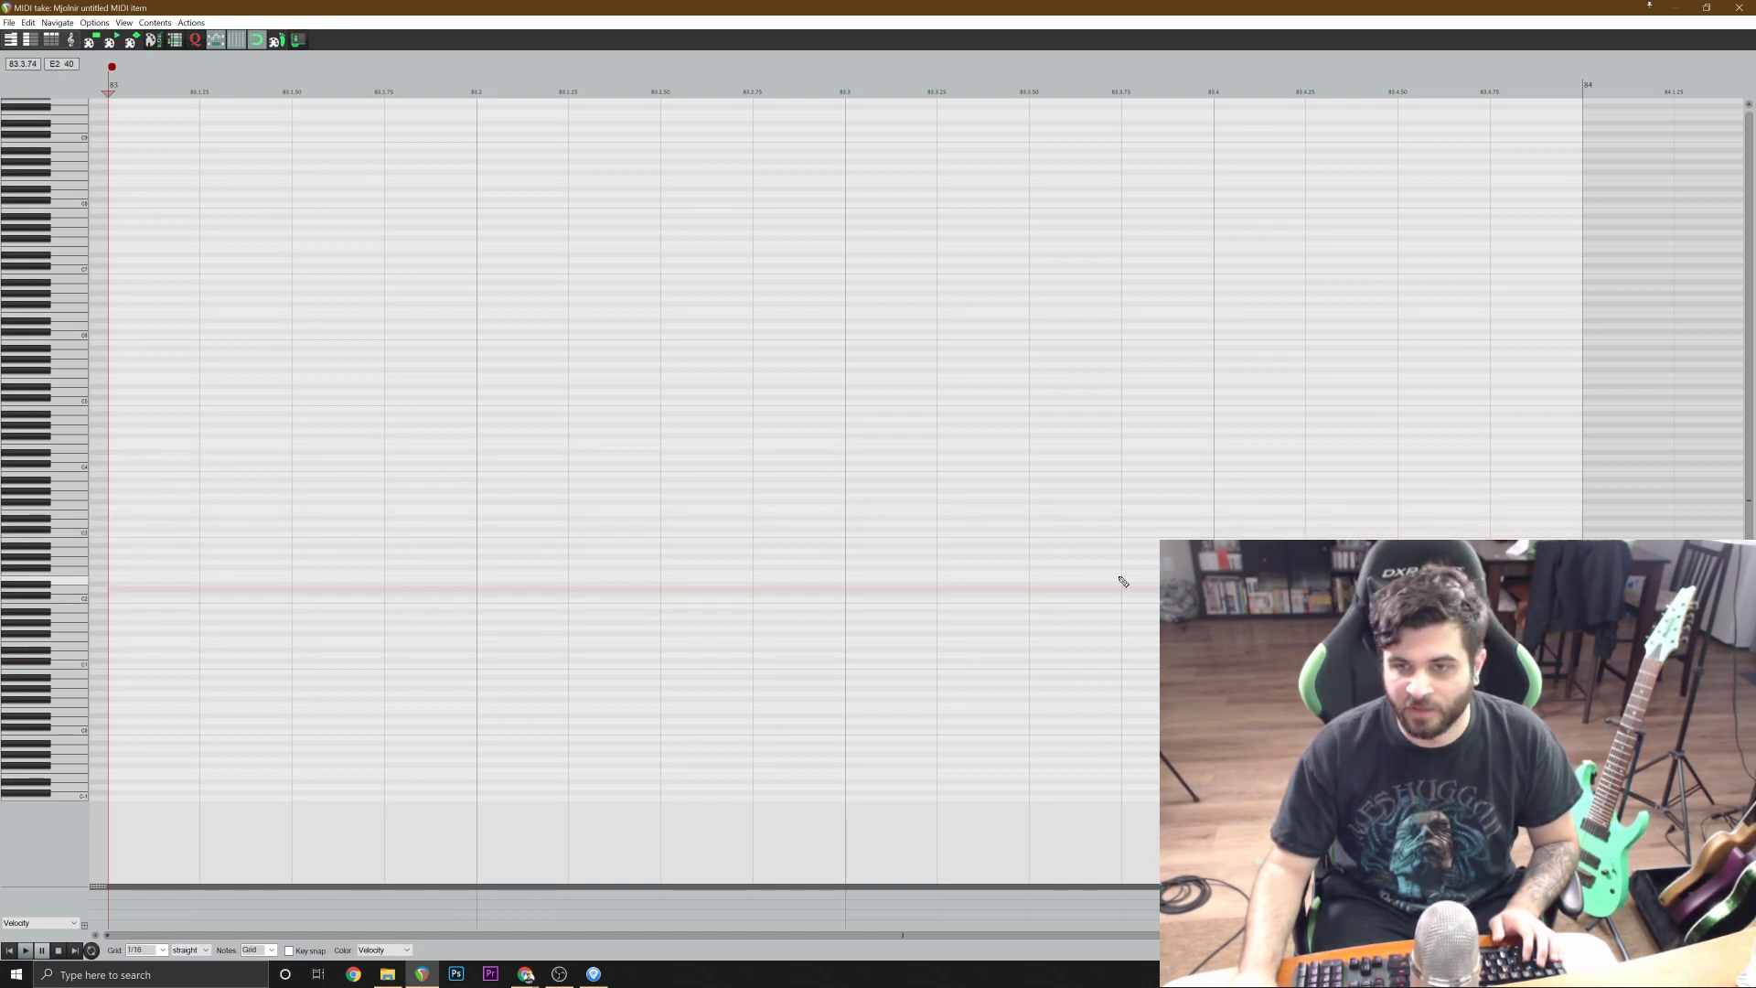
click(892, 593)
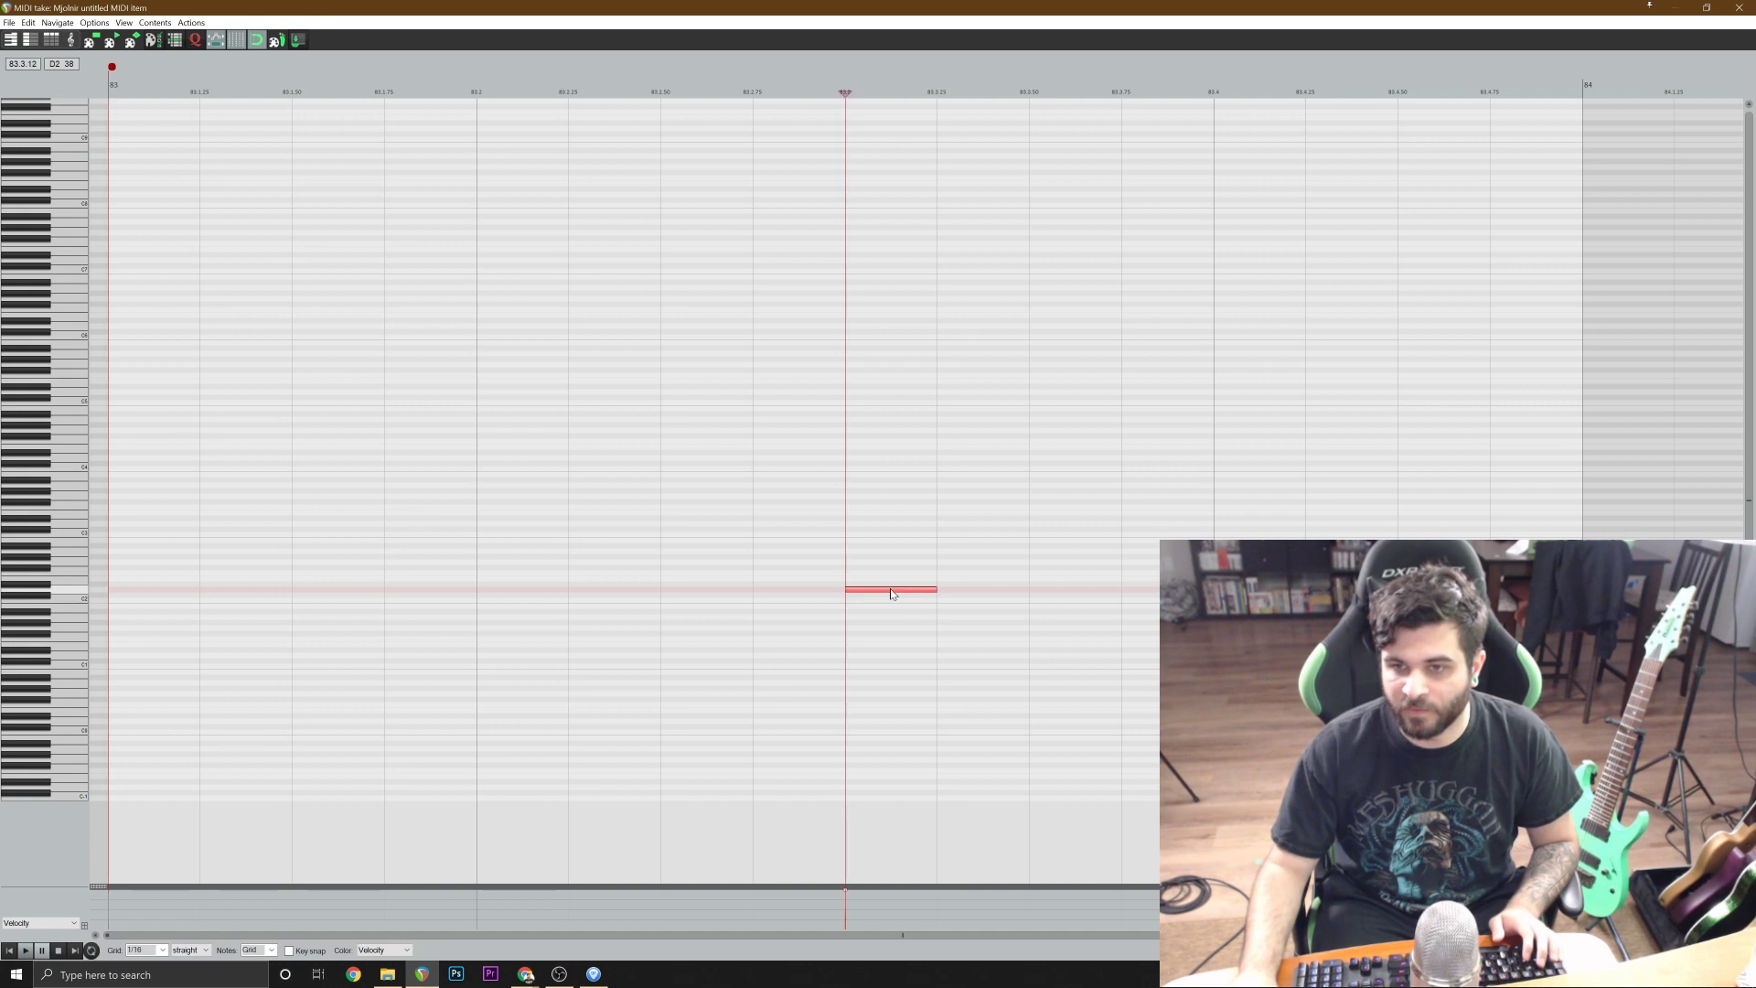
Add C2 kick notes at 83.1.00, 83.1.50 and 83.2.50, checking them against playback from the item's start.
click(8, 951)
key(space)
key(space)
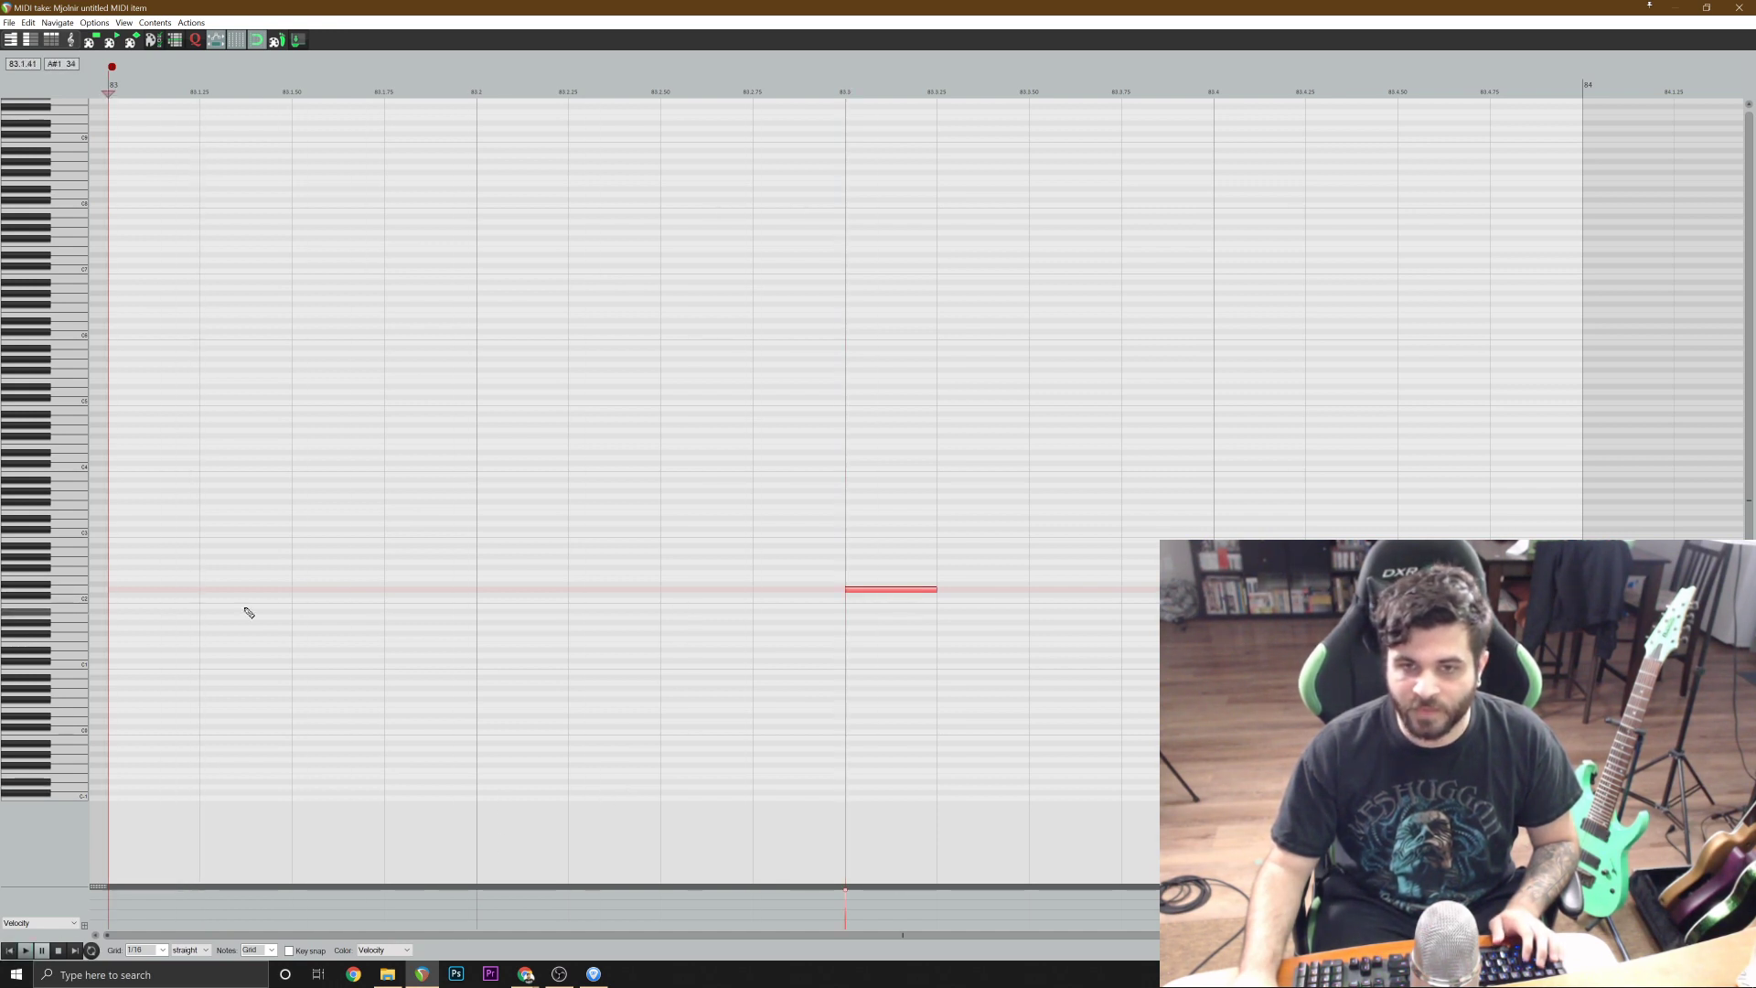
click(173, 601)
click(333, 601)
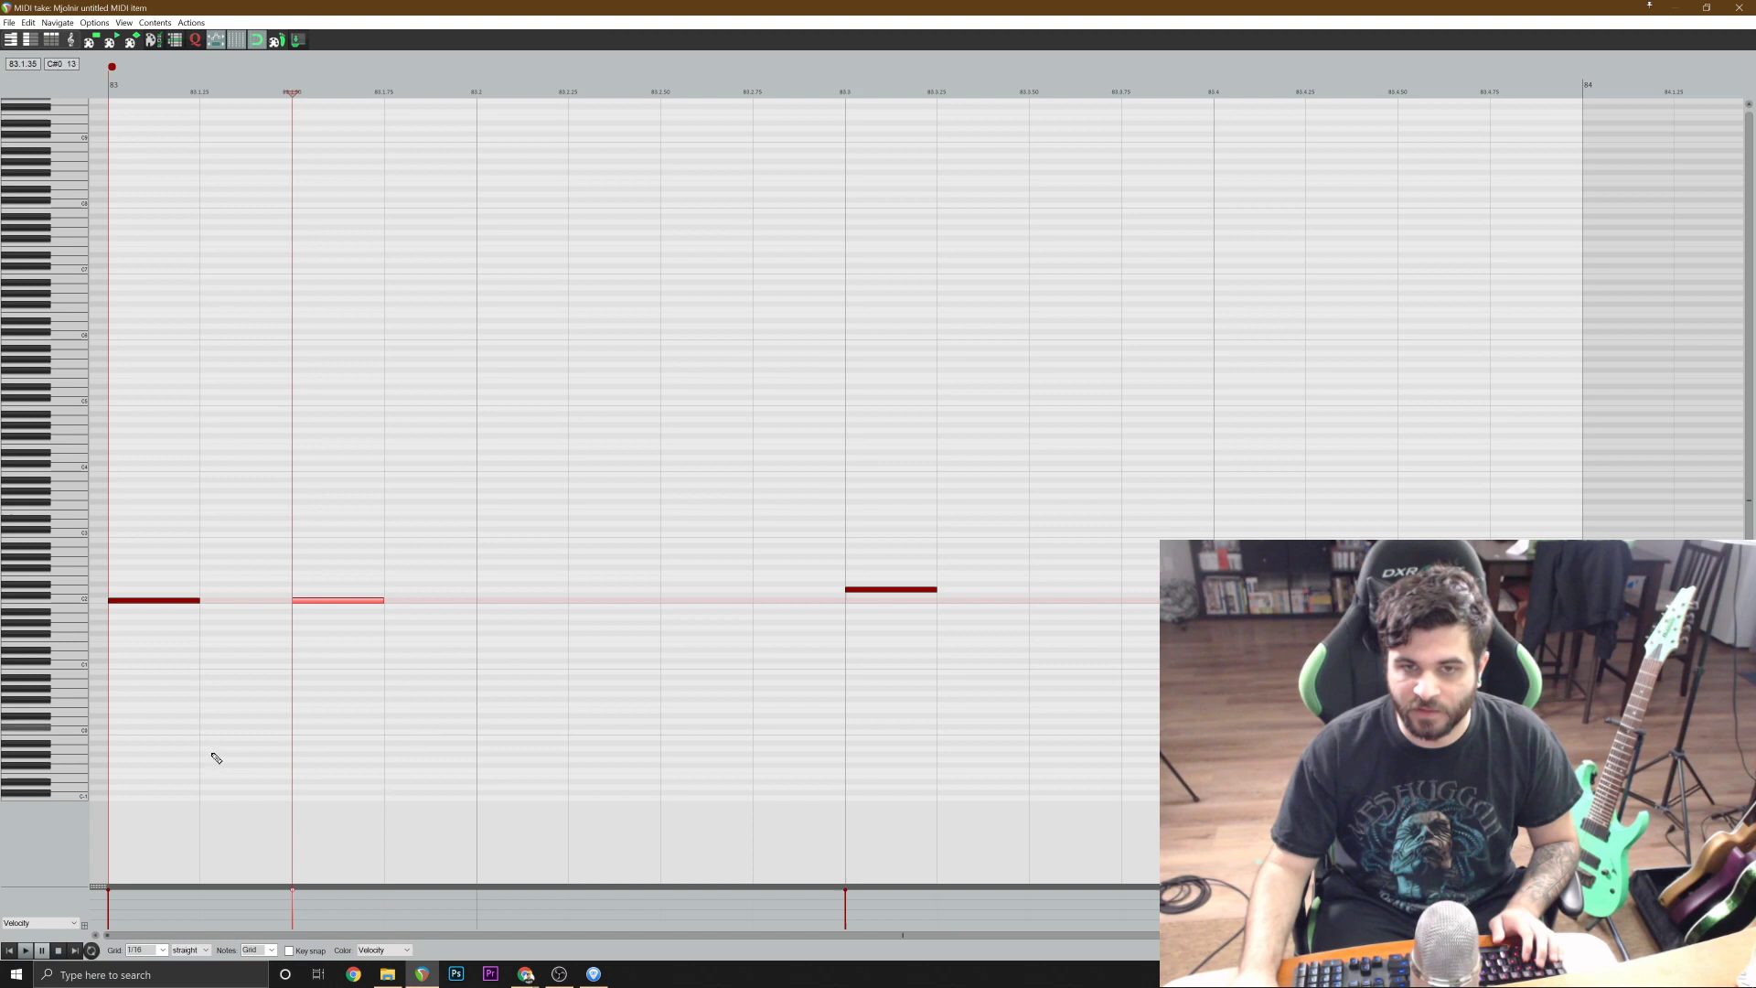
click(8, 951)
key(space)
Add a C2 kick note on beat 4 of bar 83 and play the kick and snare pattern against the reference.
key(space)
click(733, 599)
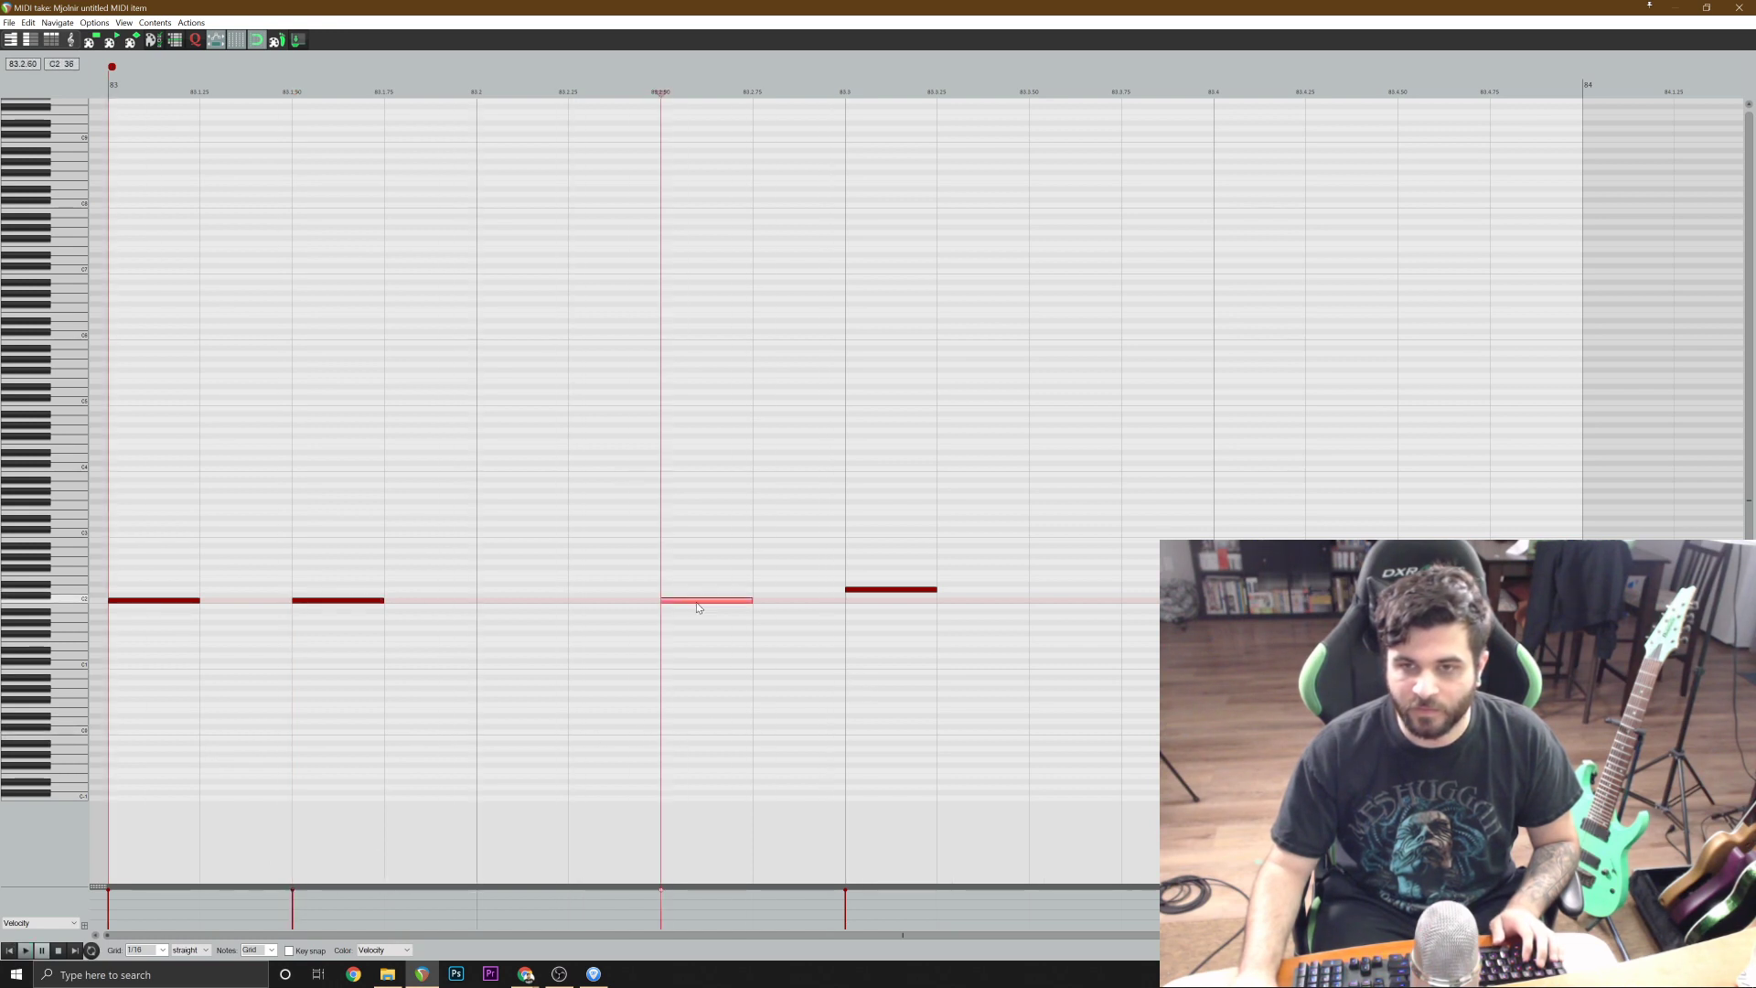
scroll(341, 776, down, 2)
click(11, 951)
key(space)
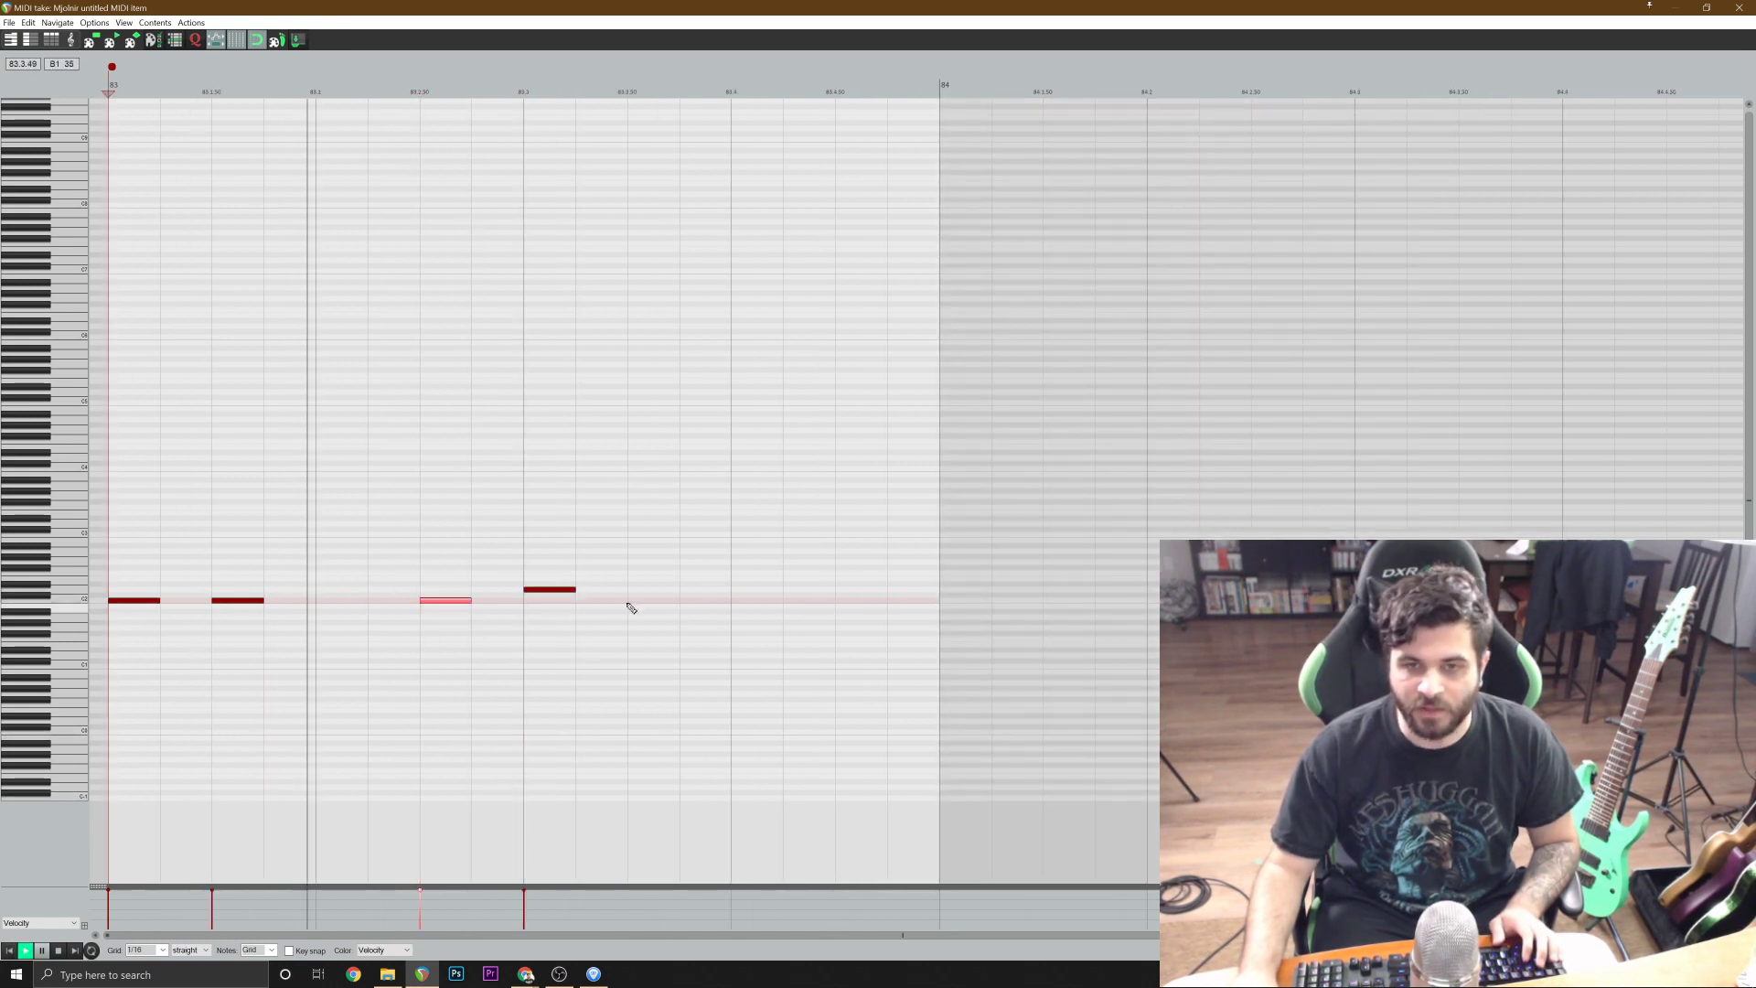
key(space)
click(747, 601)
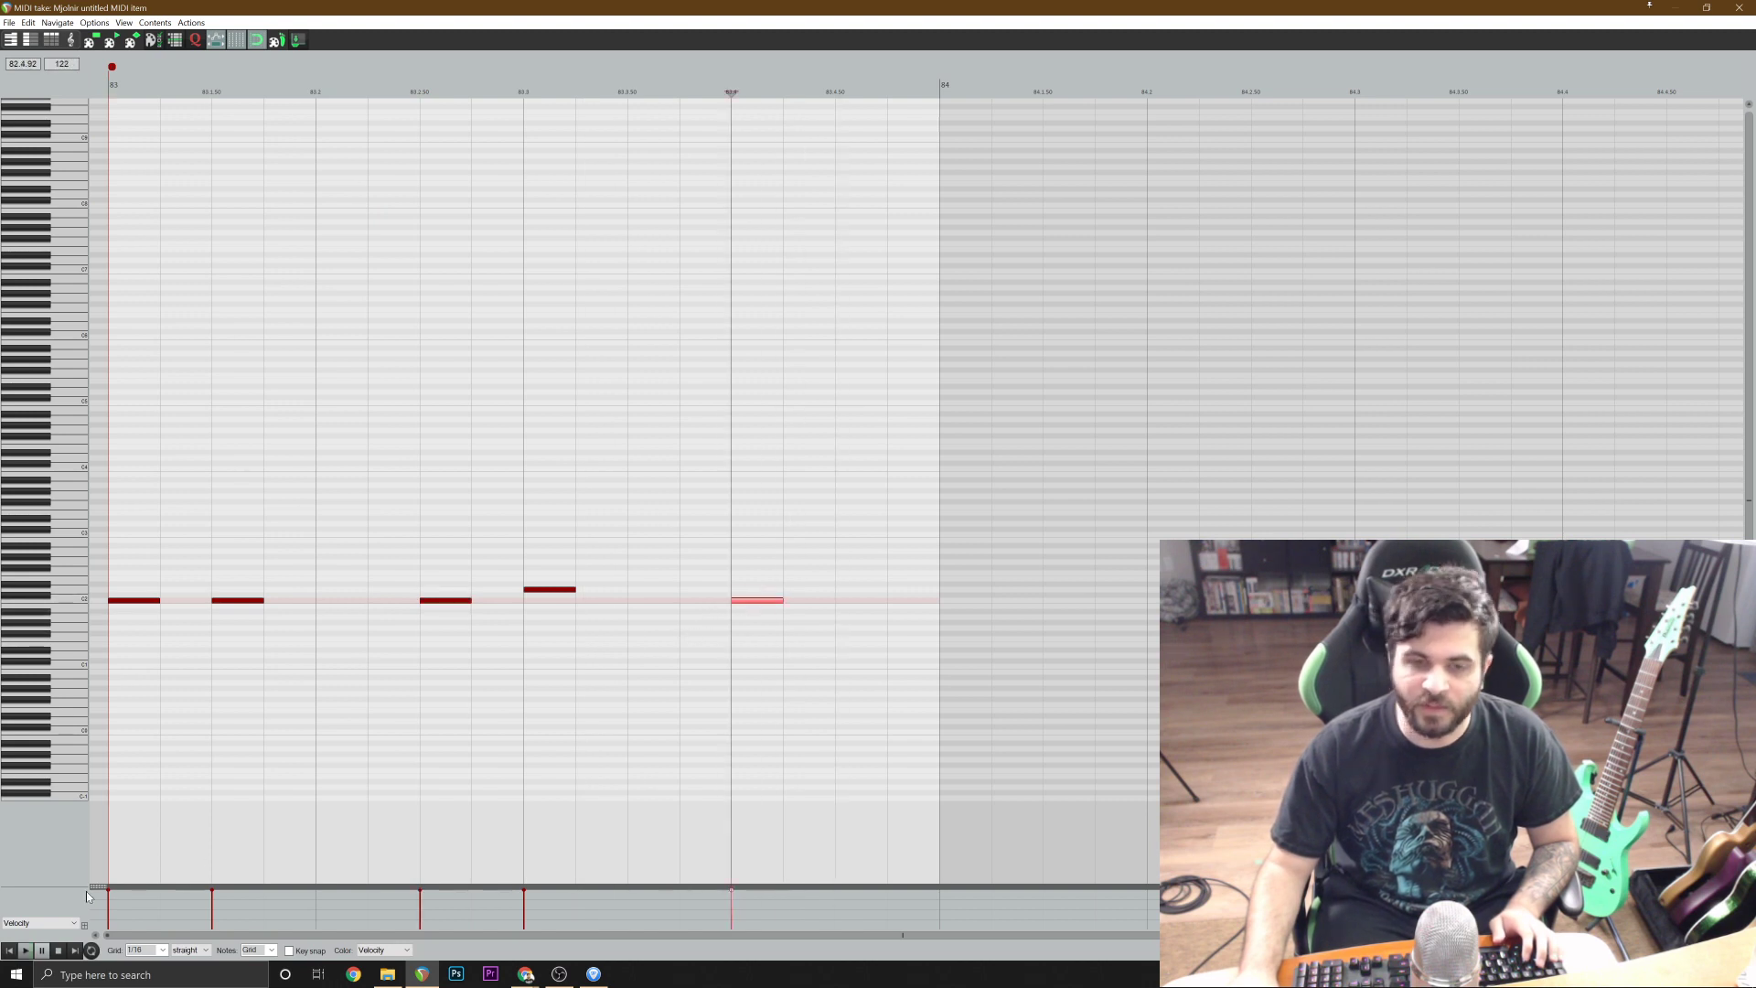
key(Home)
key(space)
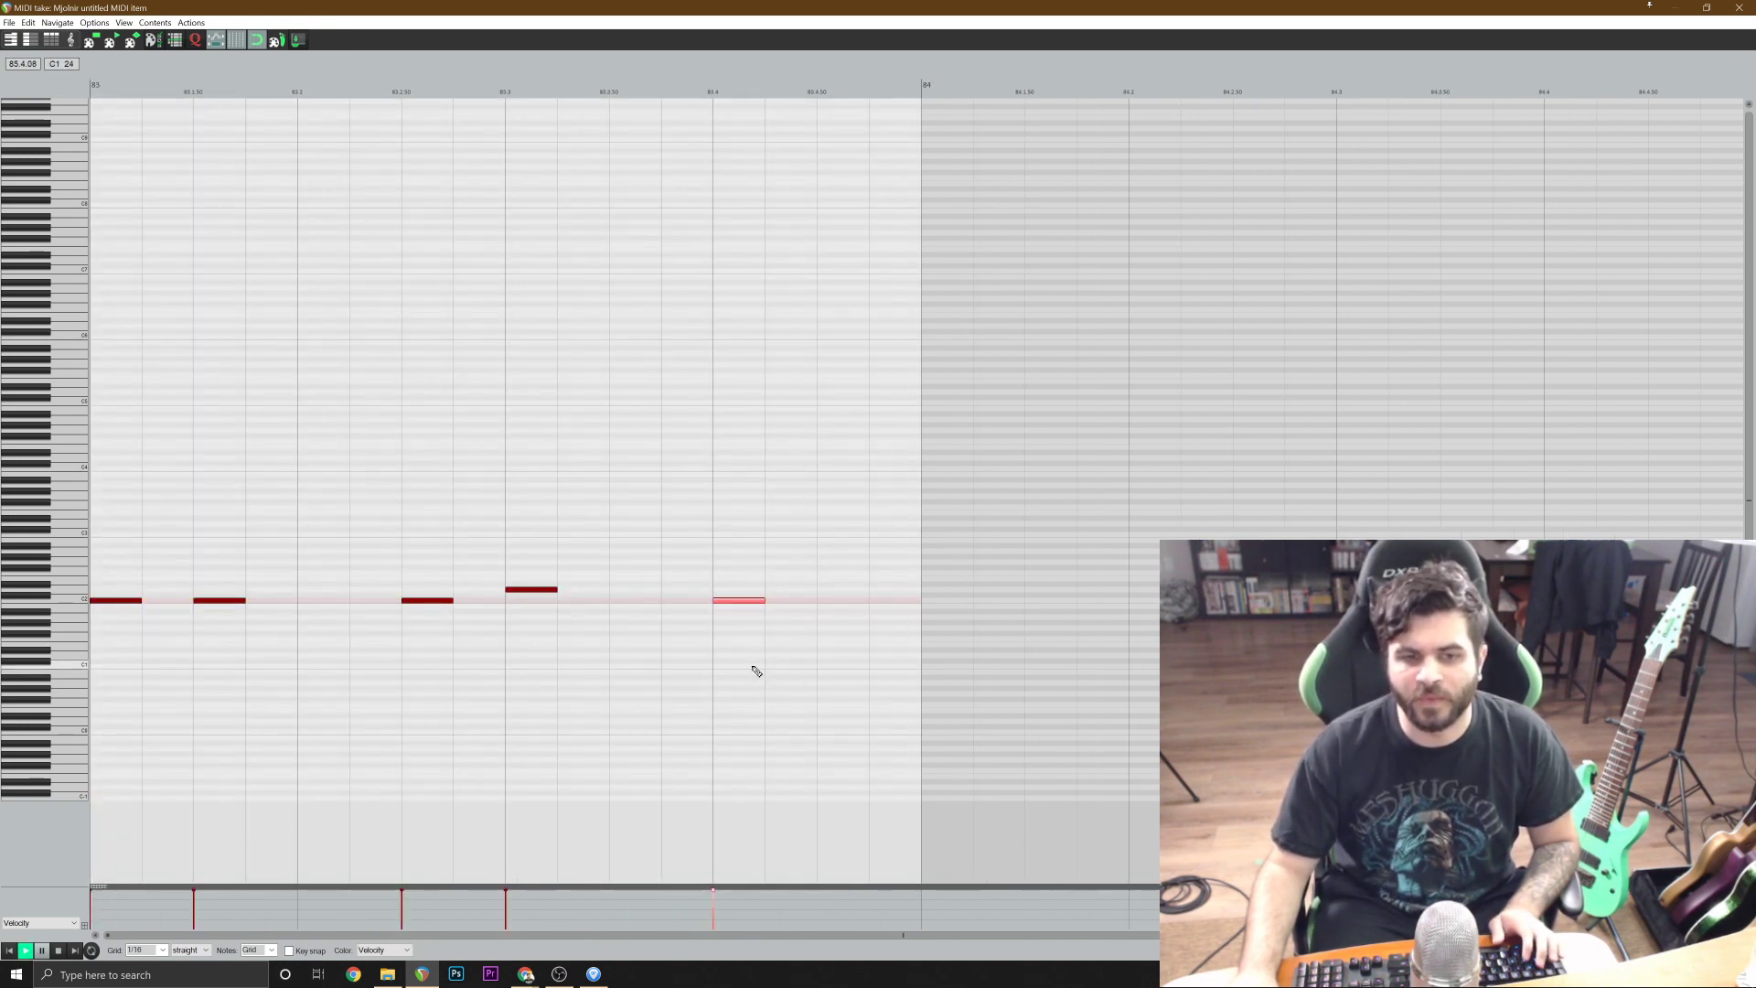
key(space)
key(space)
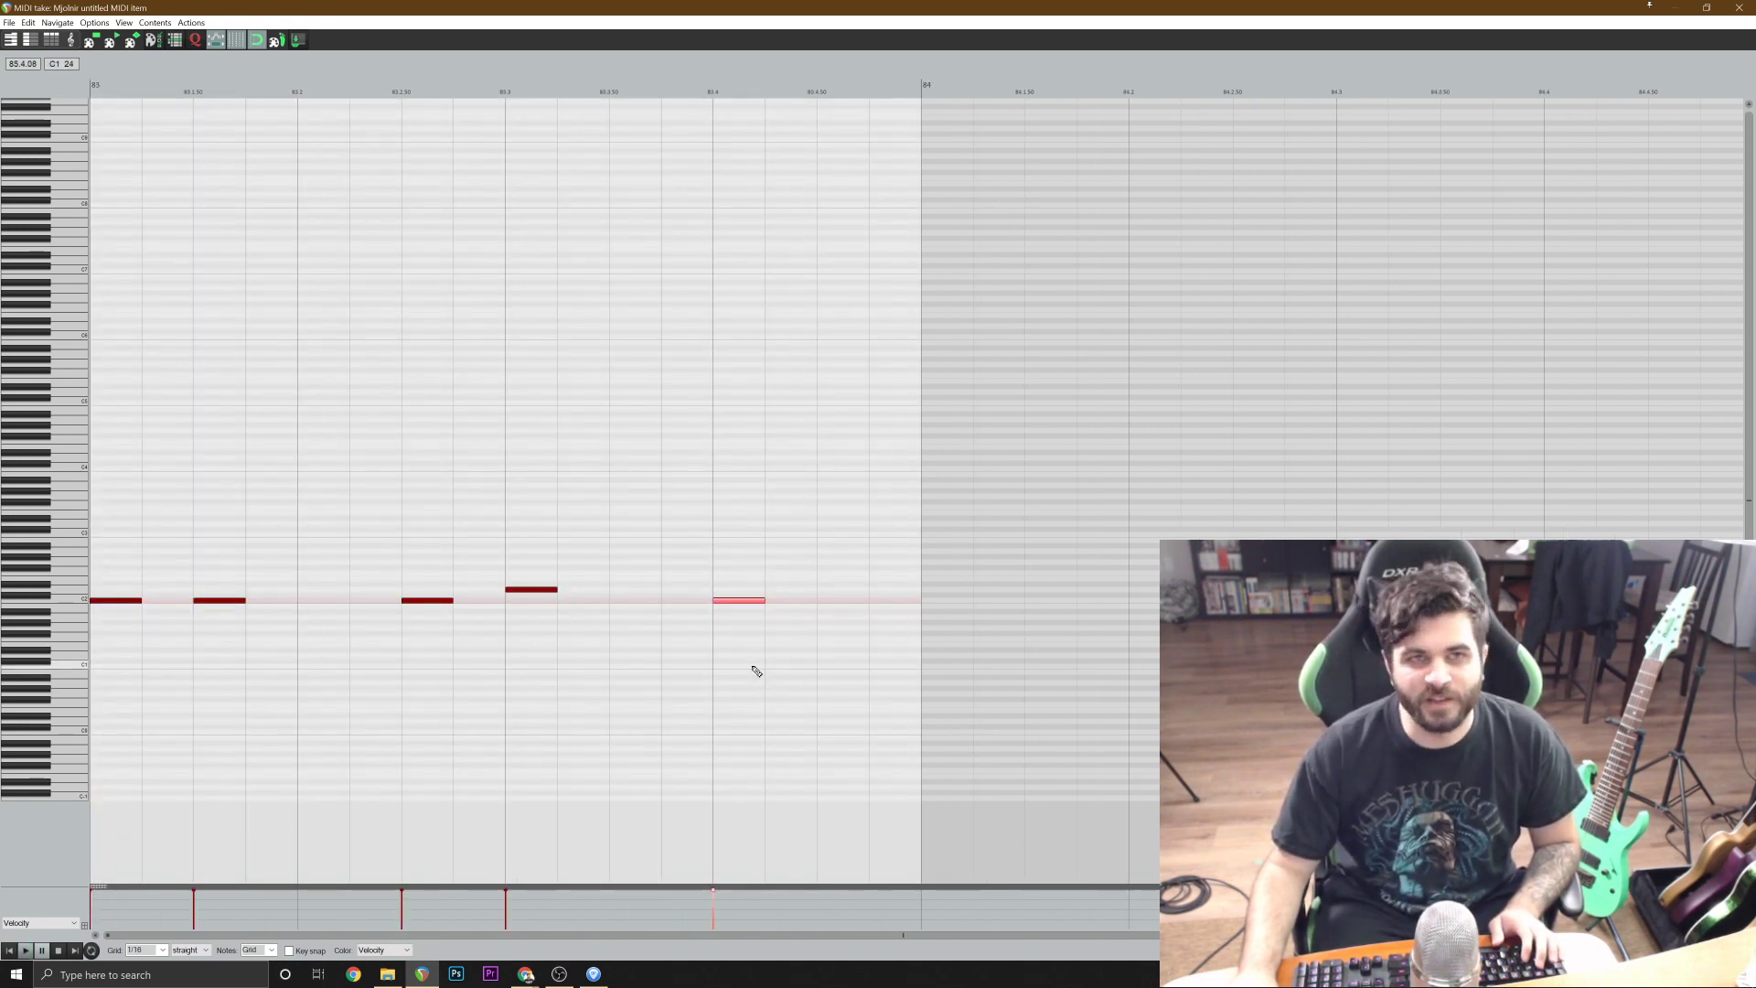
Preview the cymbal sounds on the piano keys and add crash notes on A3 and E3 at 83.1.00.
drag(46, 381, 54, 489)
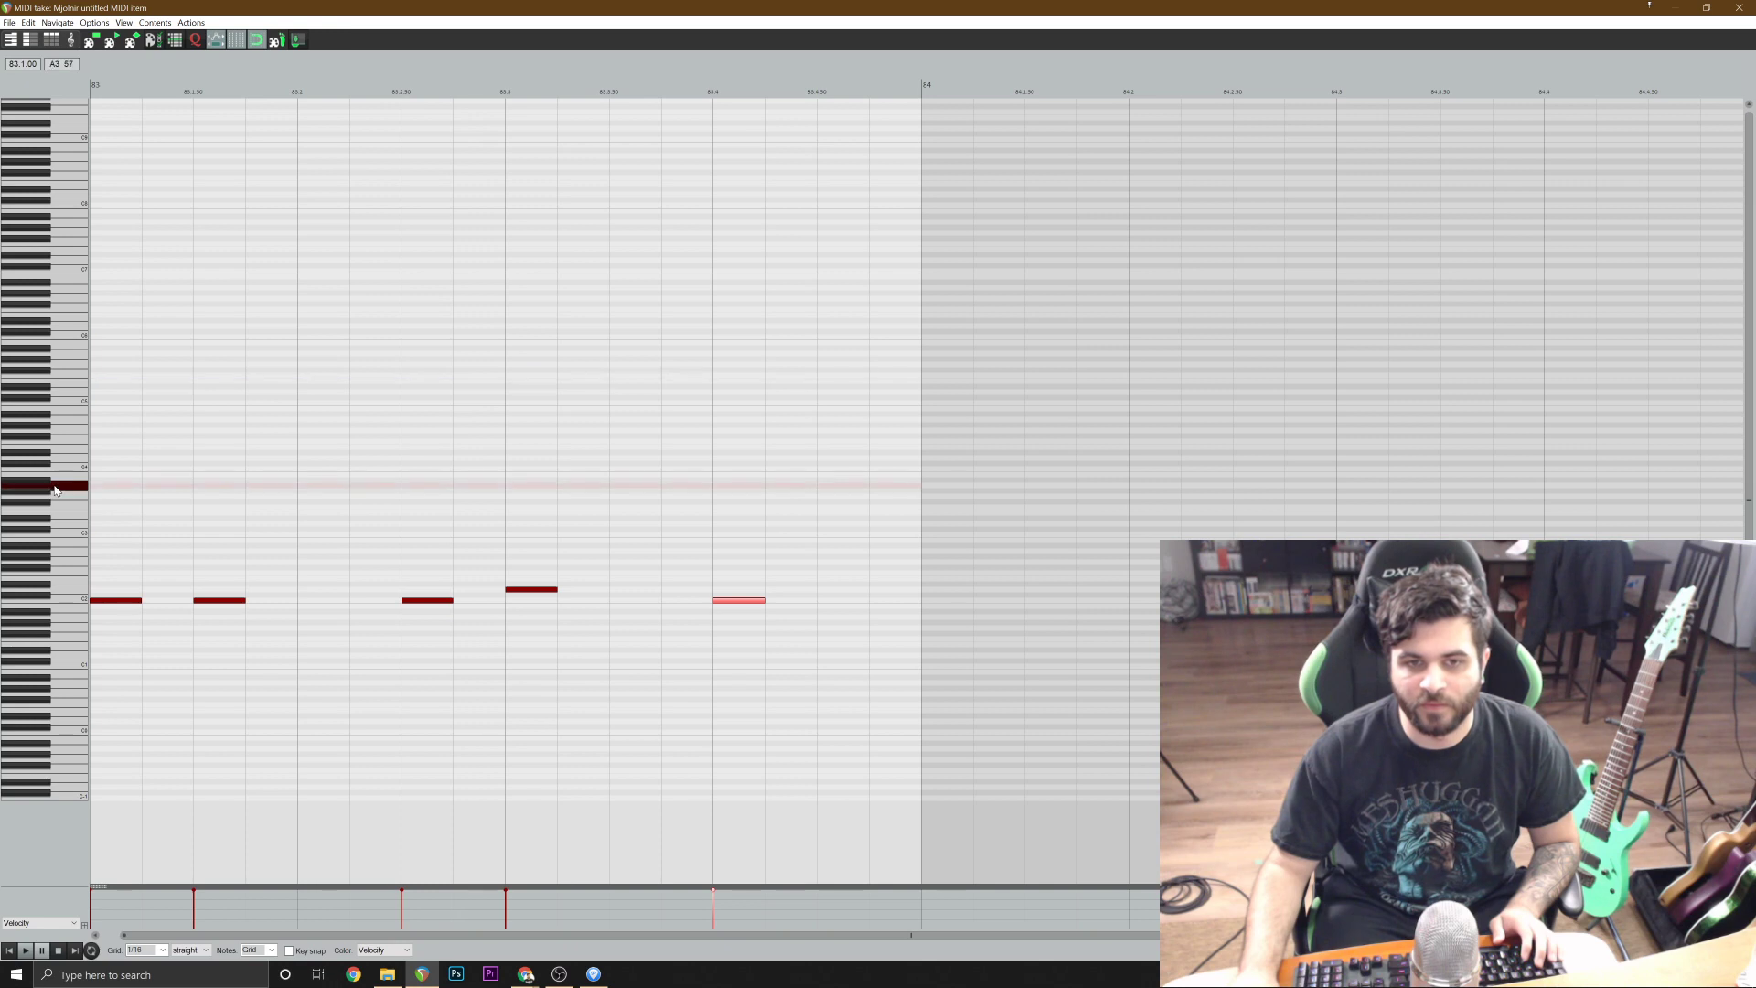
click(110, 486)
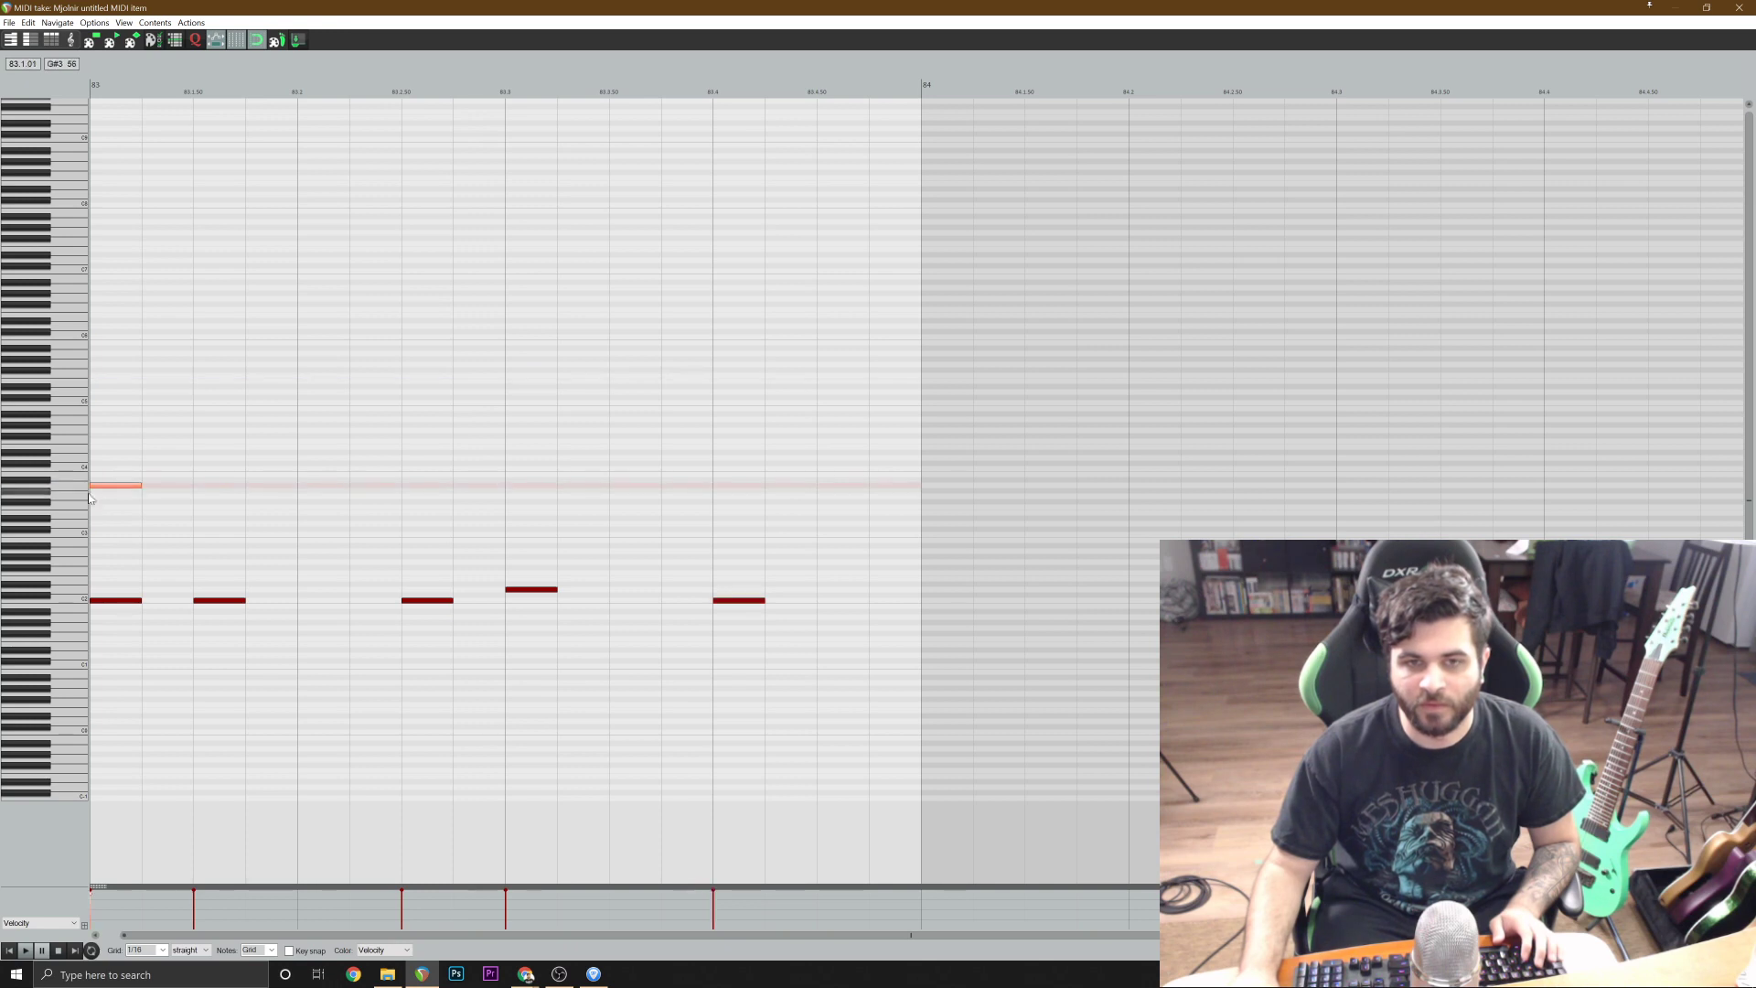
click(30, 520)
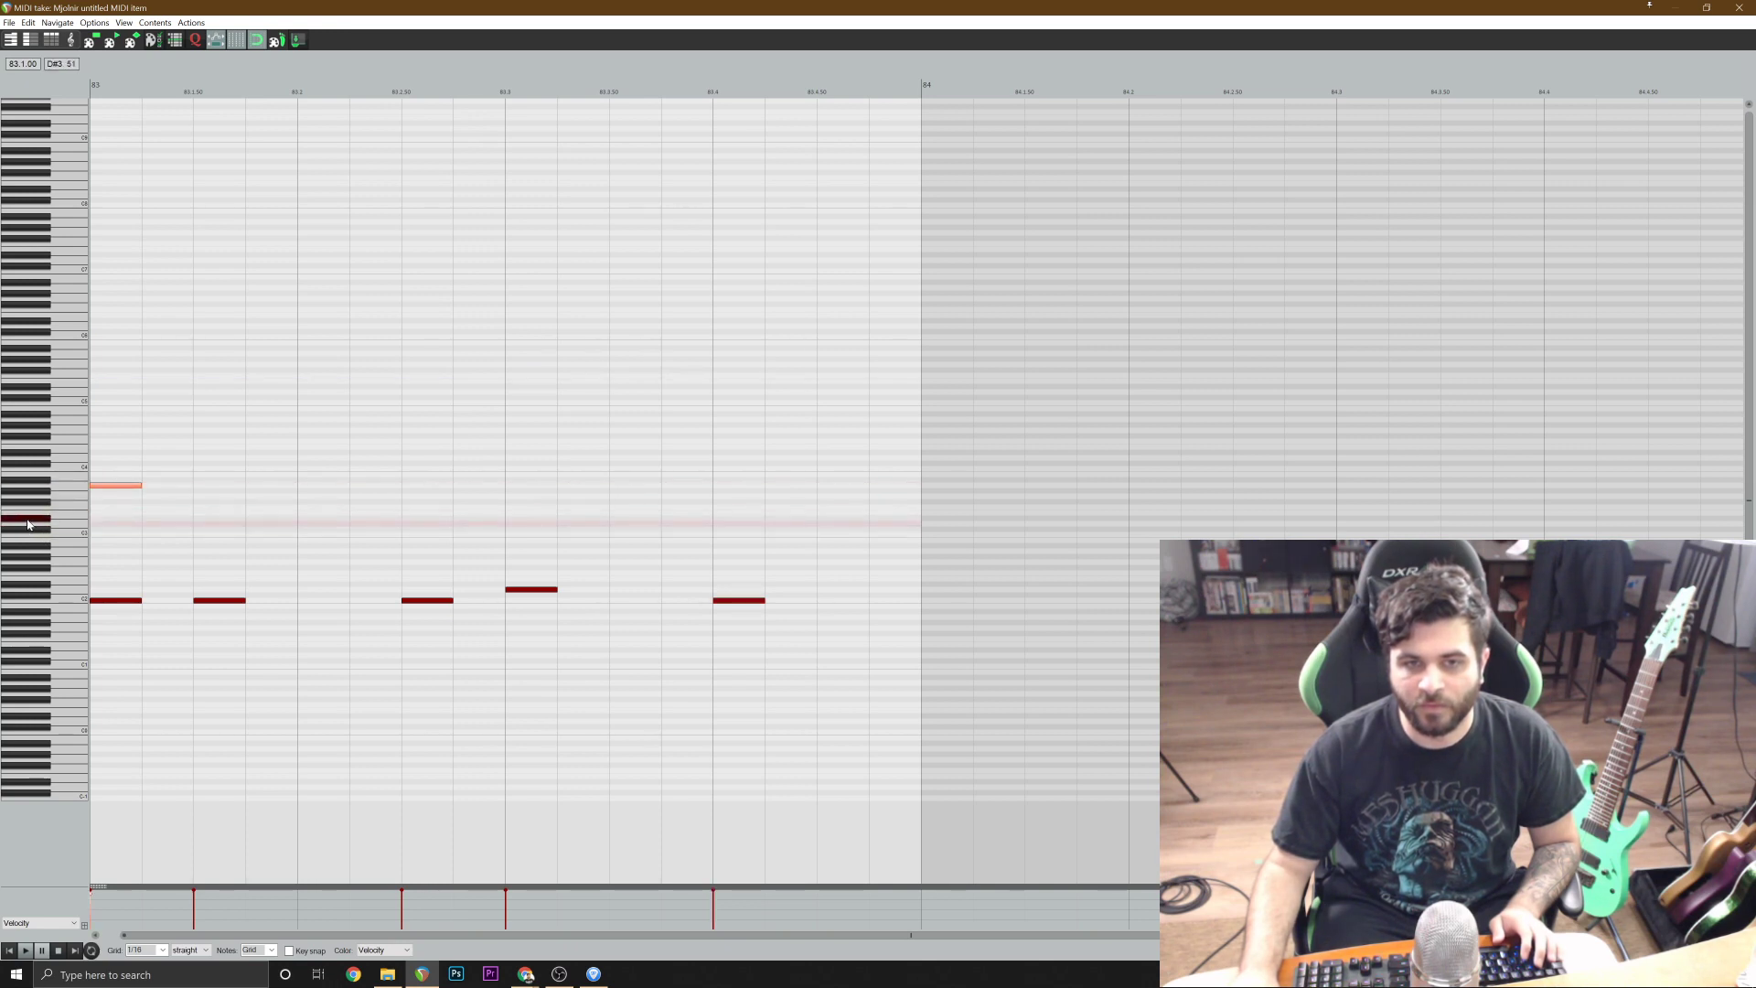
click(45, 496)
click(55, 511)
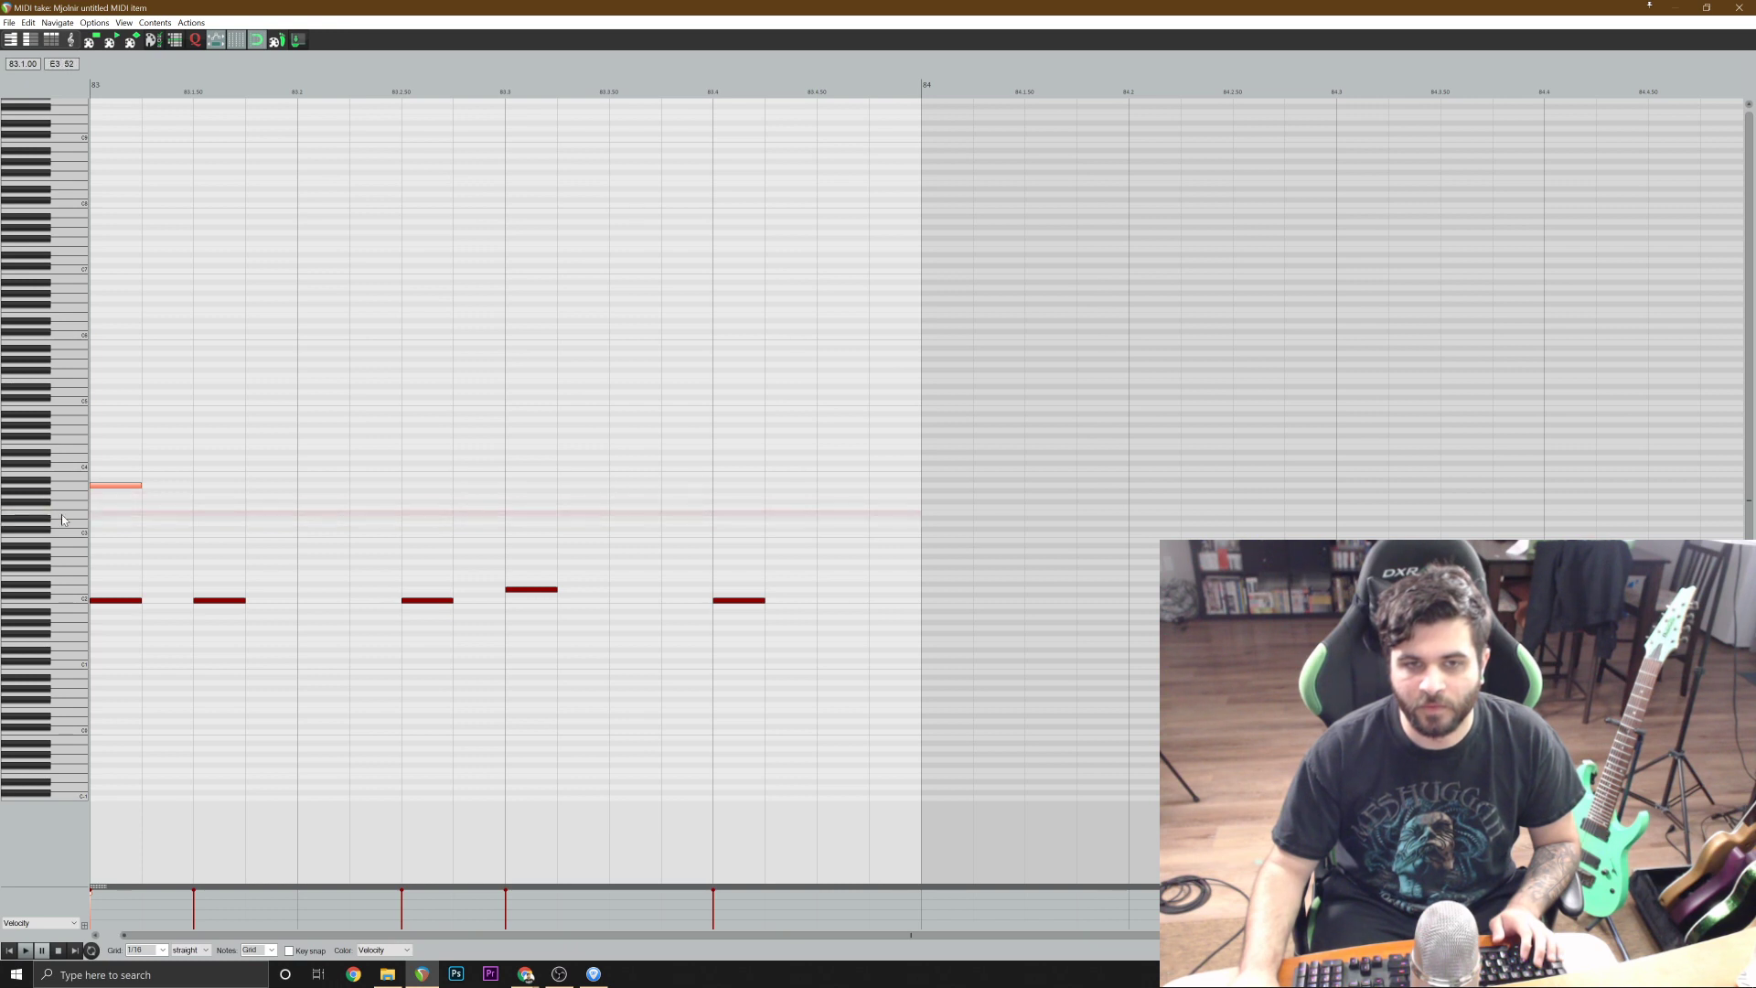
click(104, 518)
Raise the velocity of all notes to the maximum and play the pattern.
key(ctrl+a)
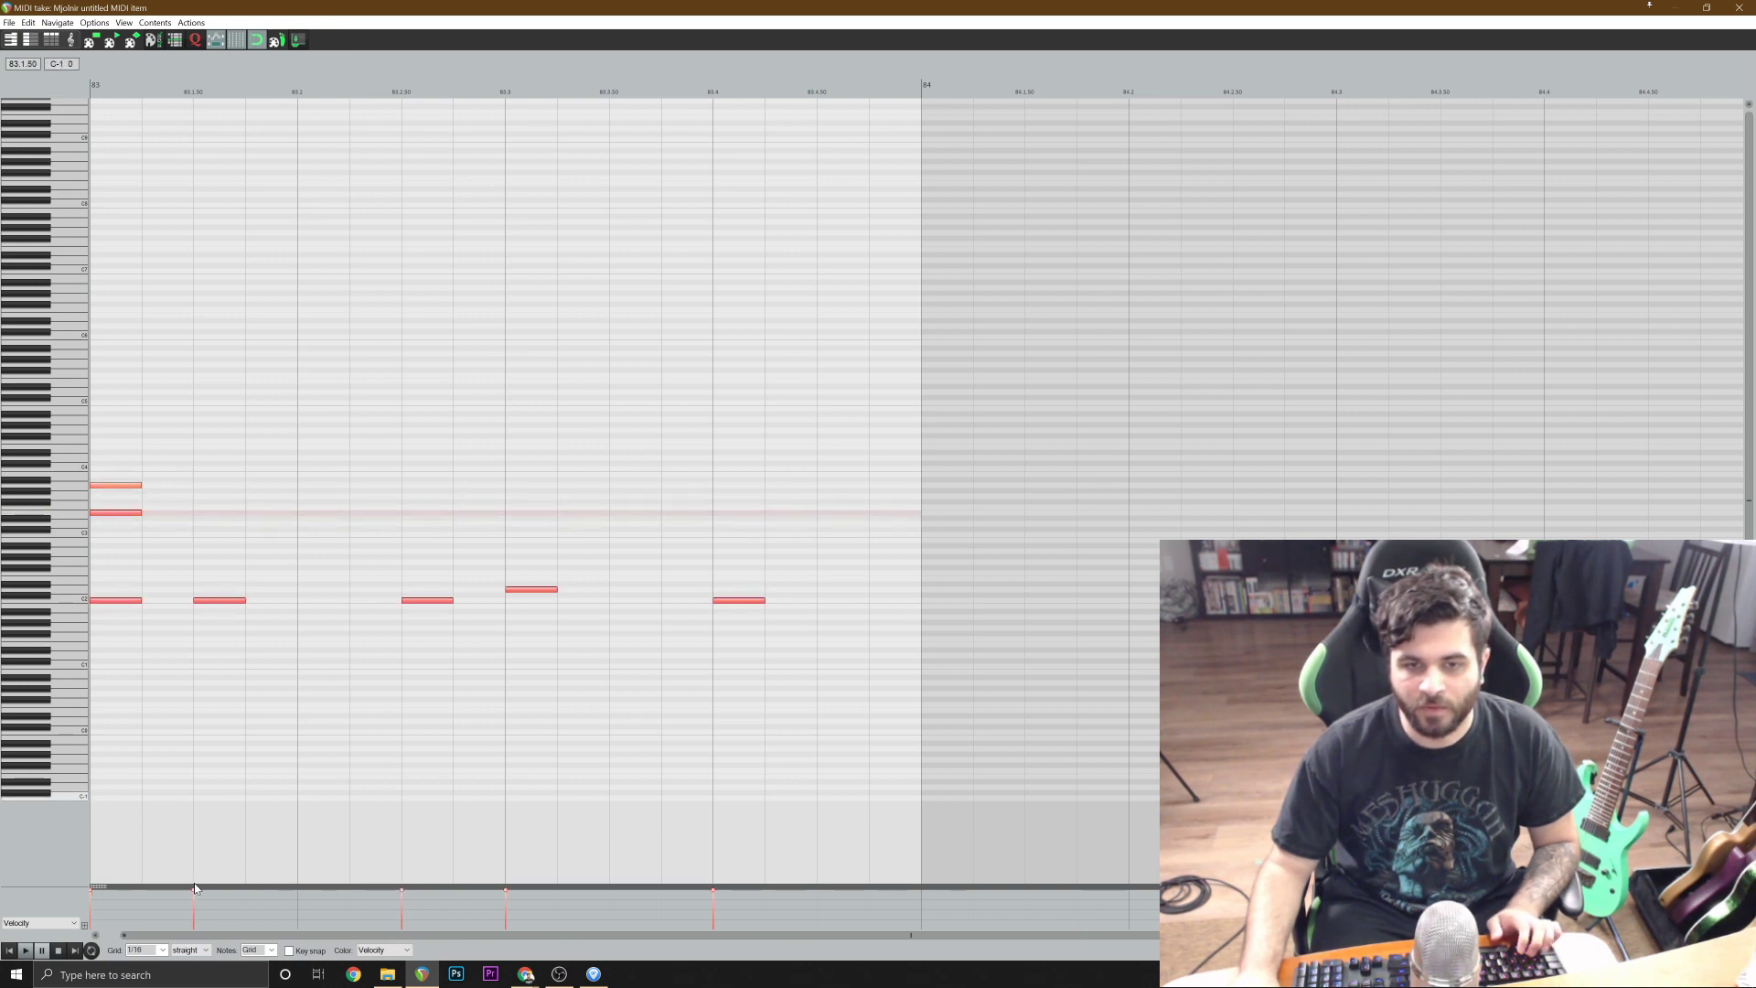
drag(193, 890, 240, 608)
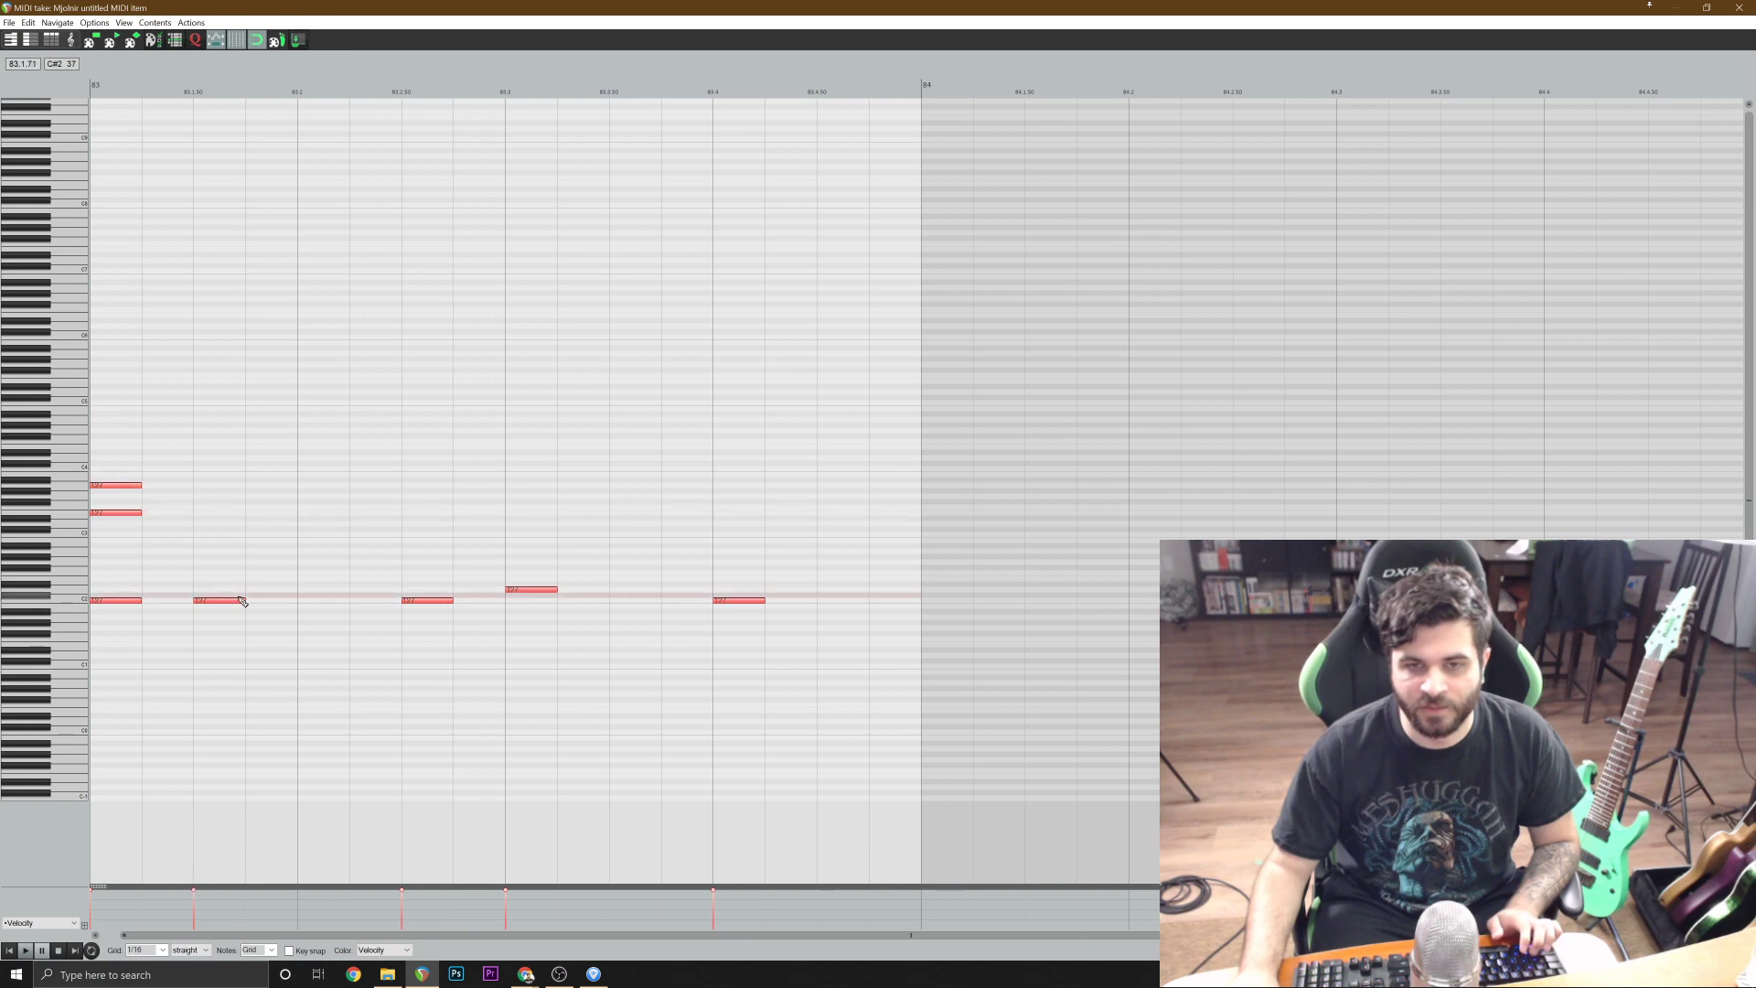
click(245, 453)
key(space)
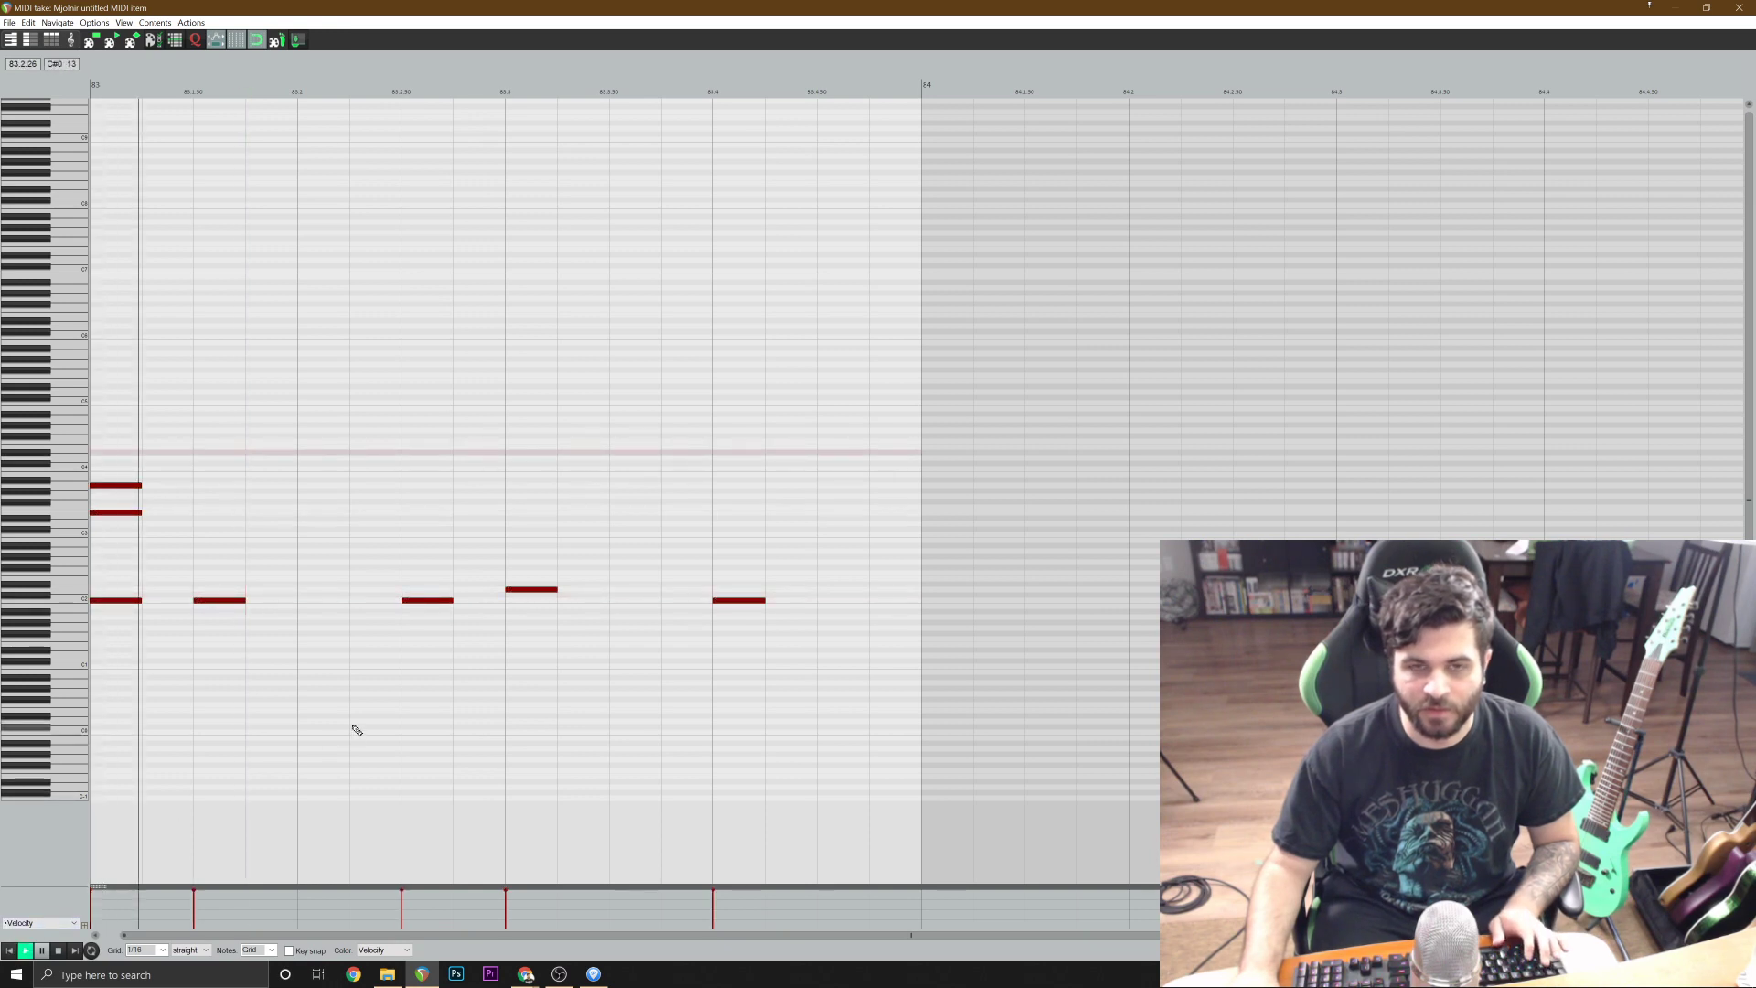
key(space)
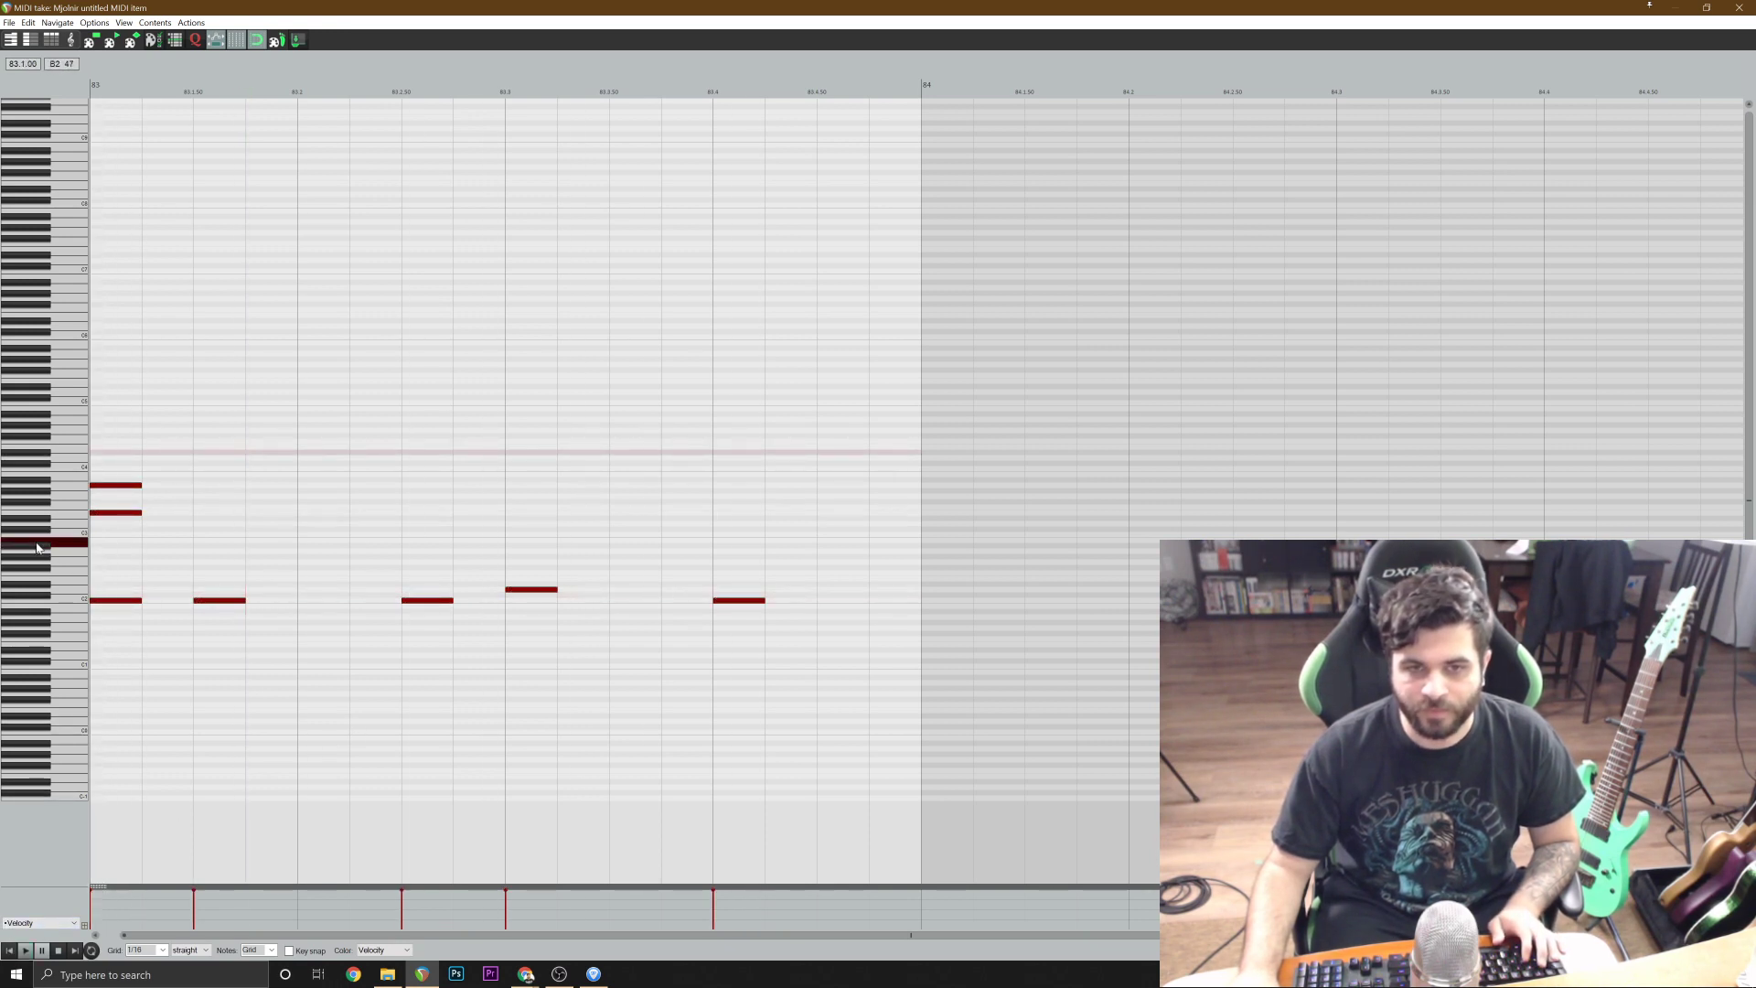
Add A#2 cymbal notes on beats 2, 3 and 4 of bar 83 and play the pattern from its start.
click(320, 549)
click(540, 547)
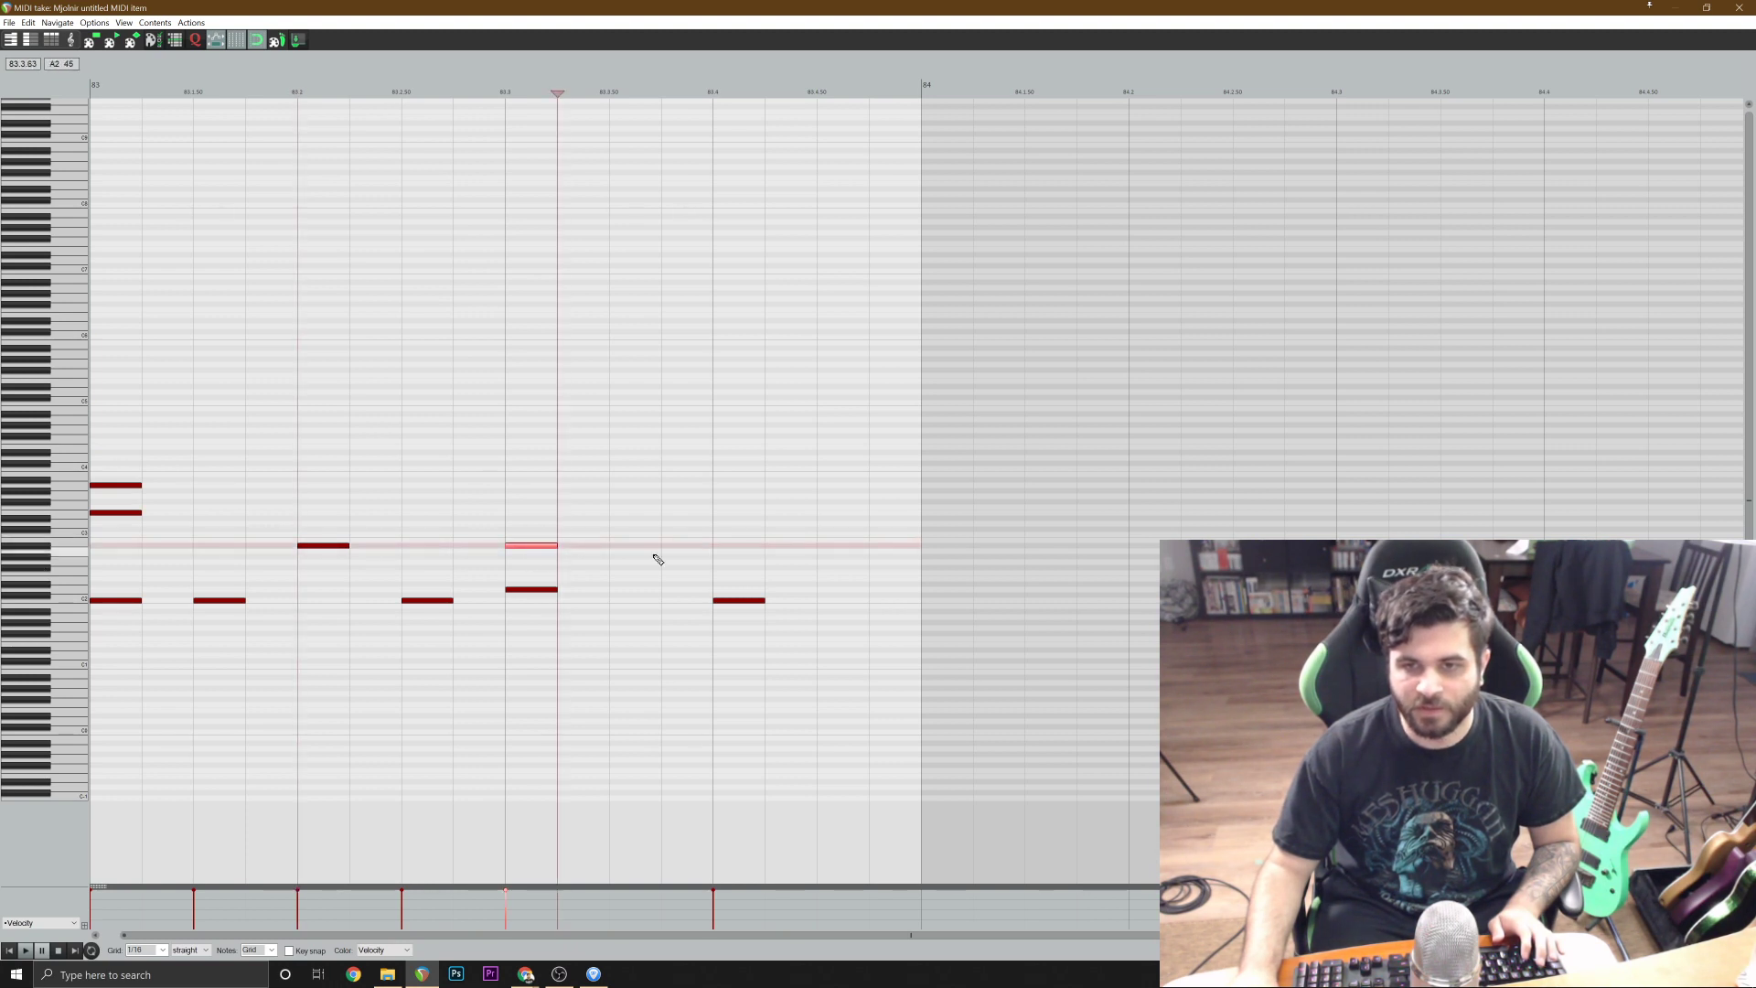
click(732, 548)
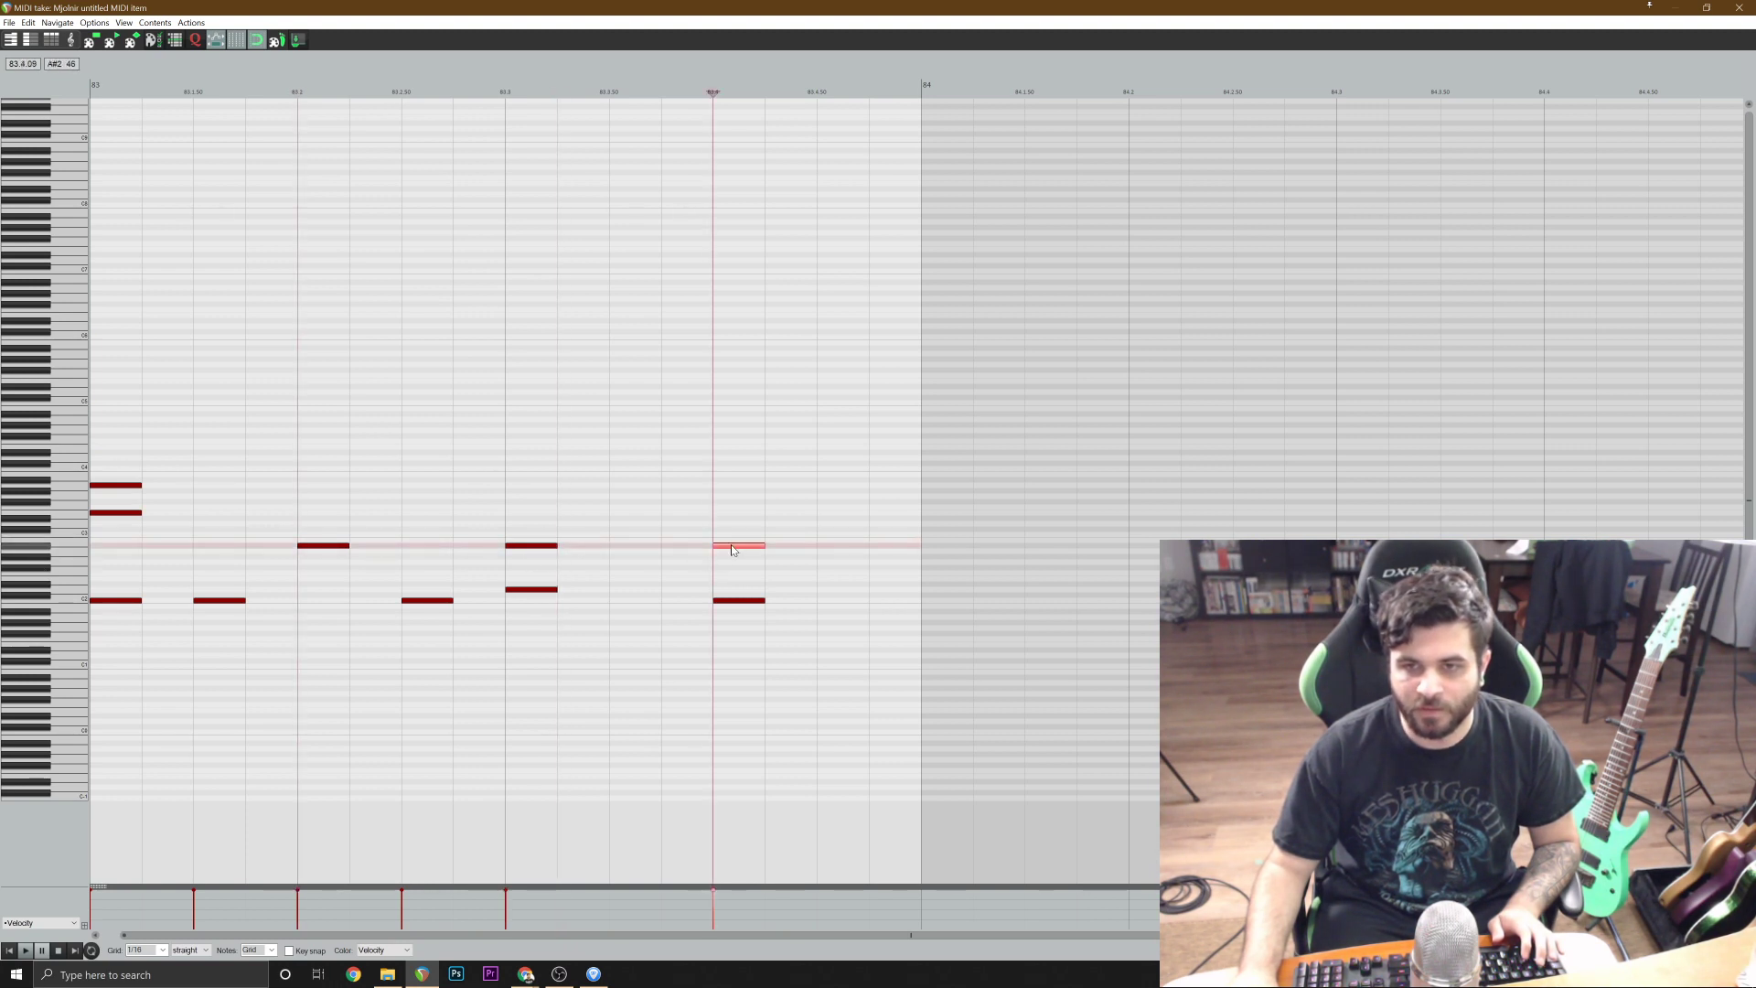
click(9, 951)
key(space)
scroll(1013, 640, down, 1)
key(space)
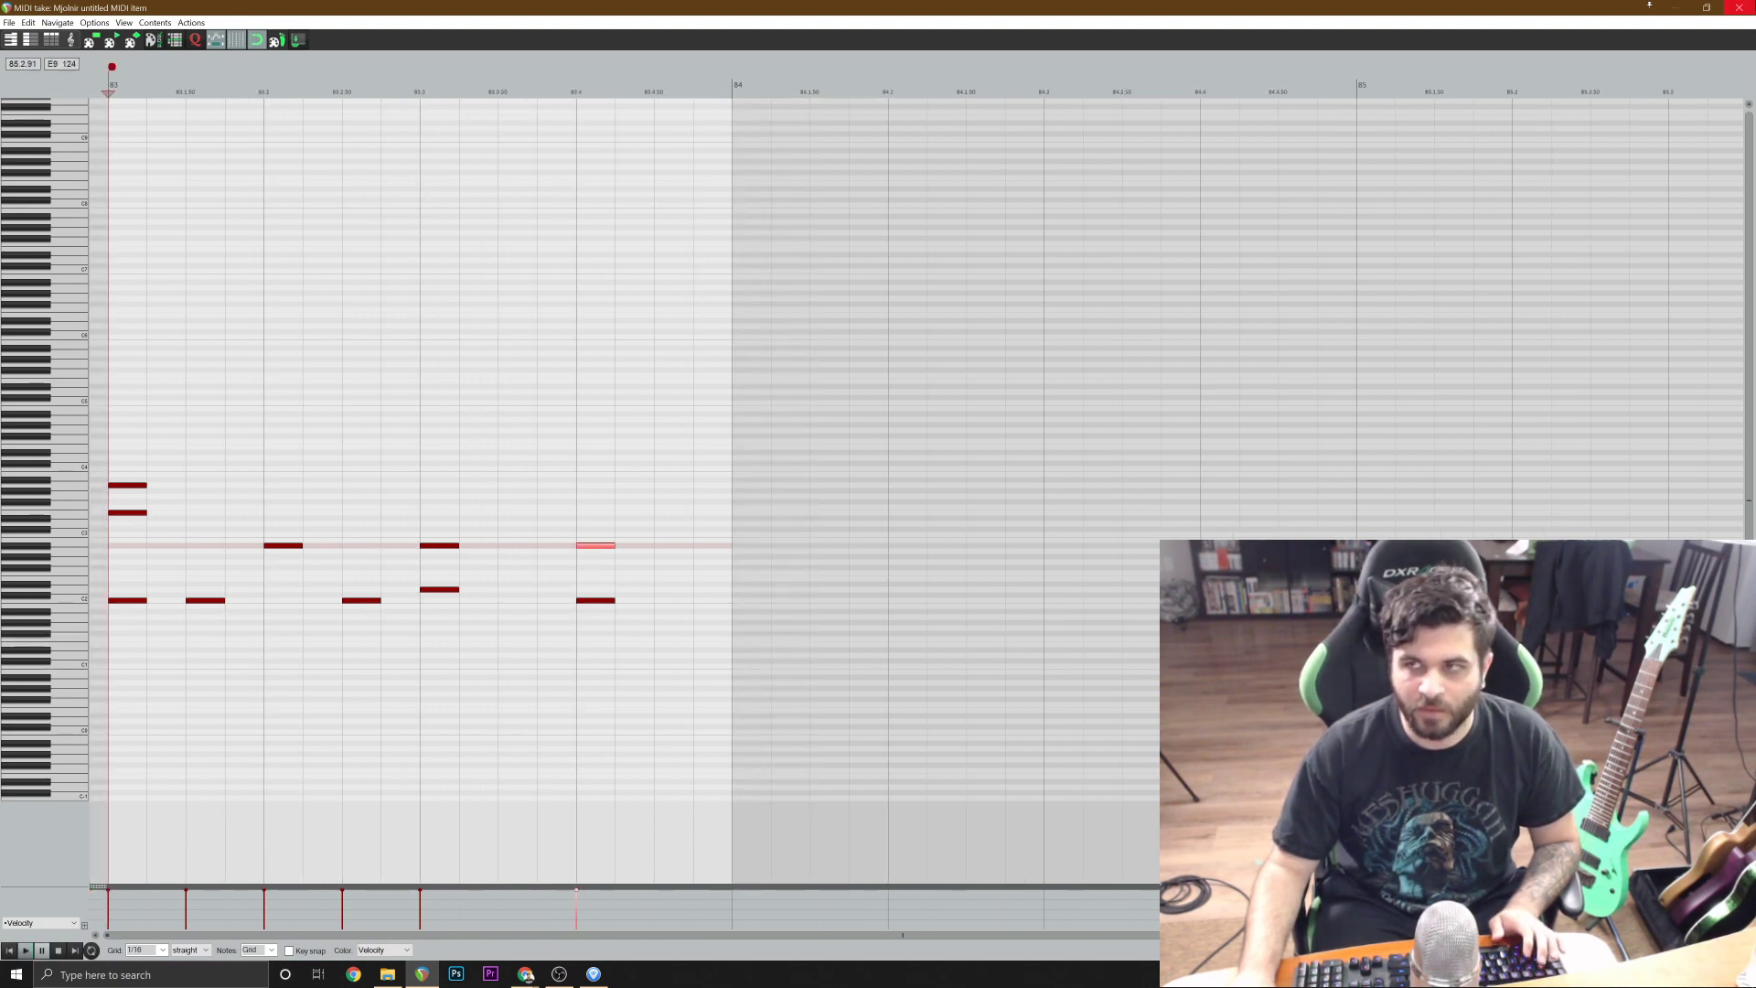
Copy the bar 83 drum item to bar 84 and replace the copy's two opening crash notes with an A#2 cymbal note on beat 1.
click(1738, 7)
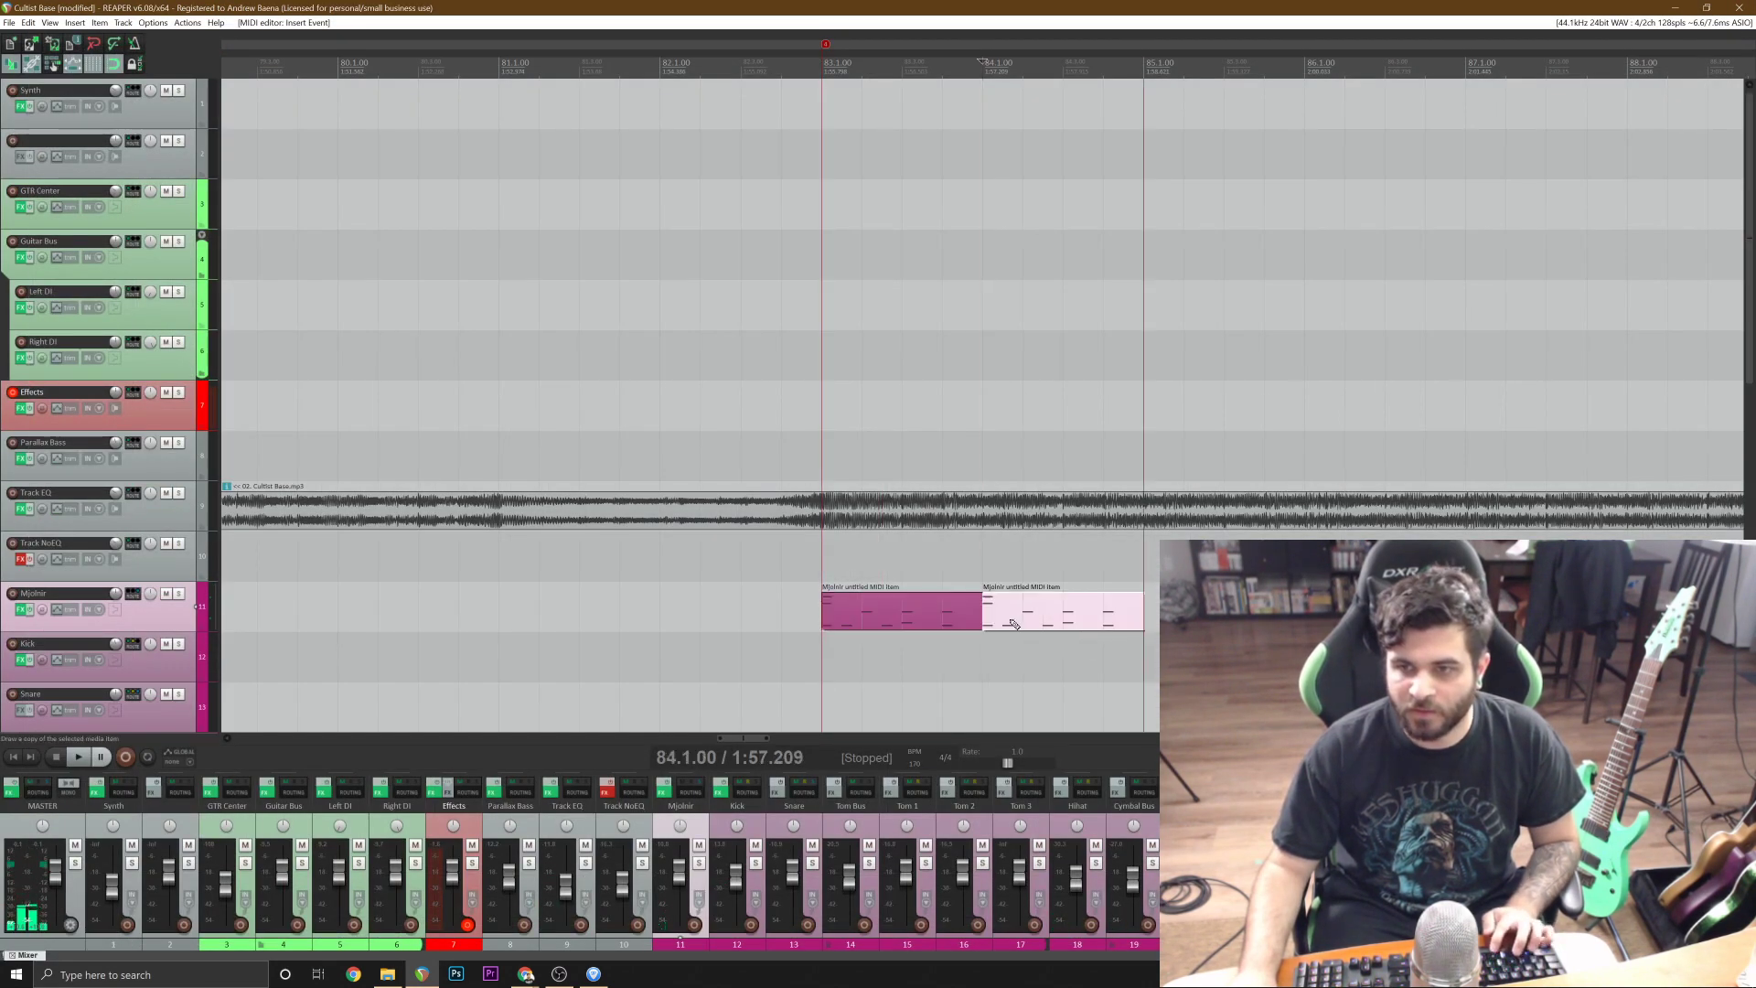
double_click(1013, 623)
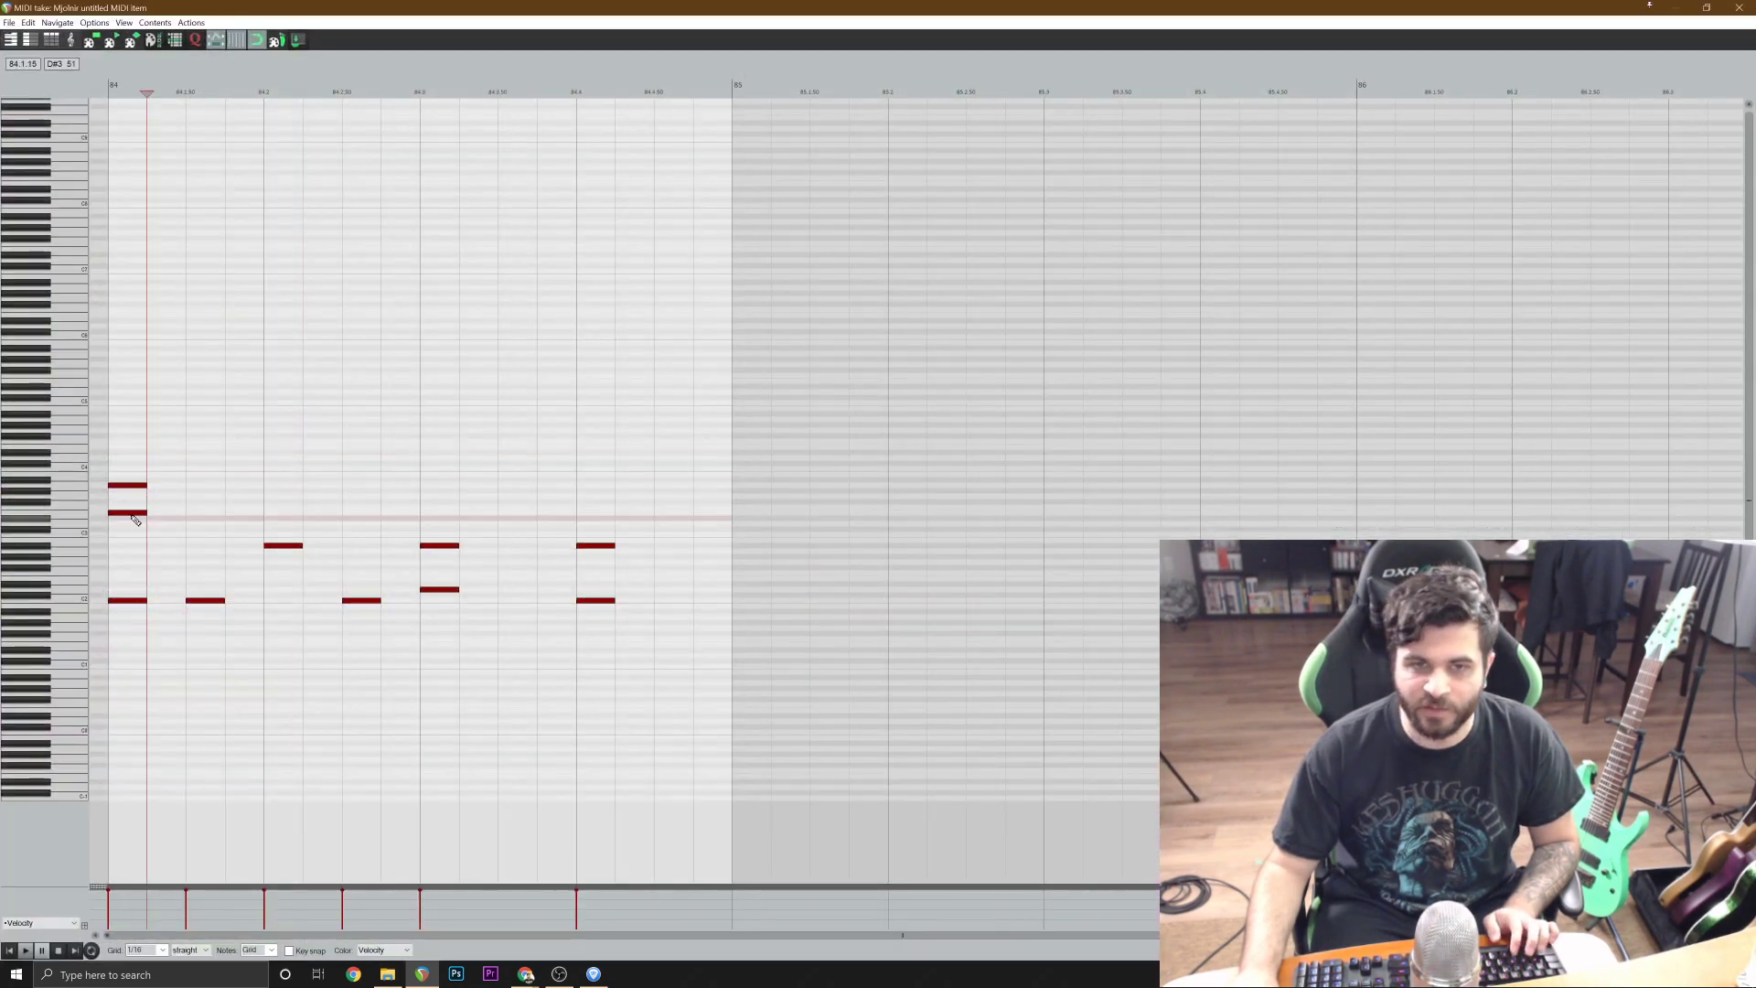
double_click(128, 512)
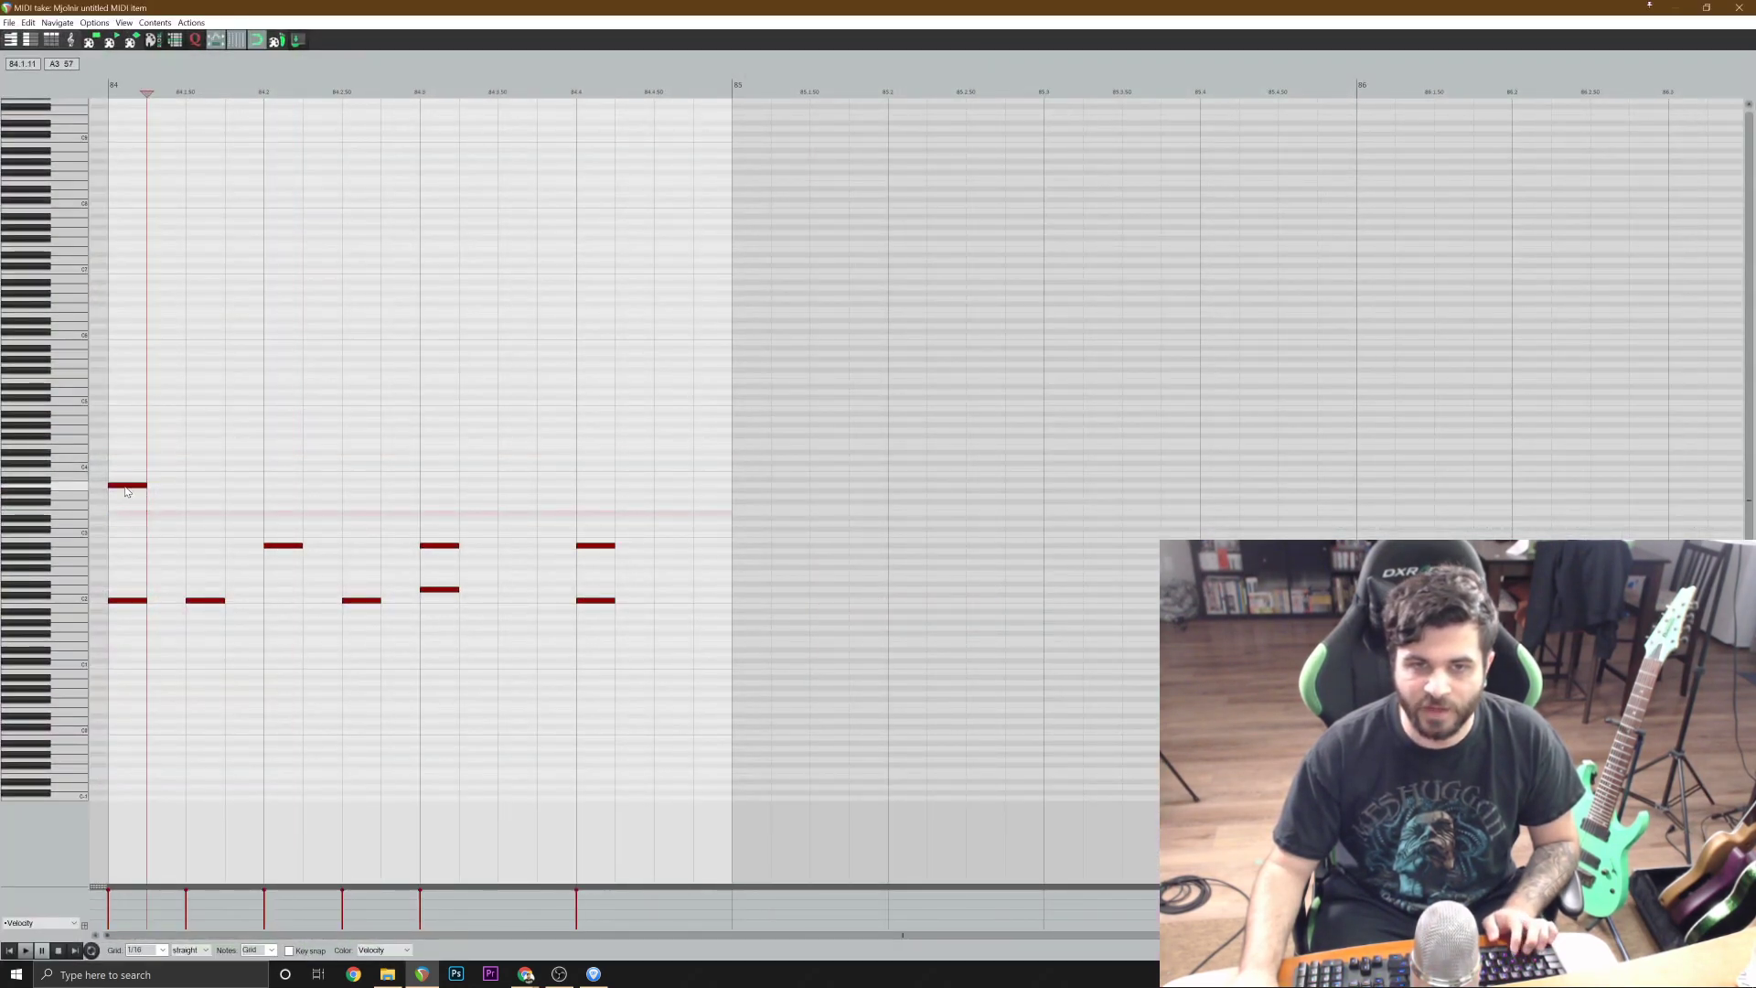
double_click(126, 488)
click(127, 545)
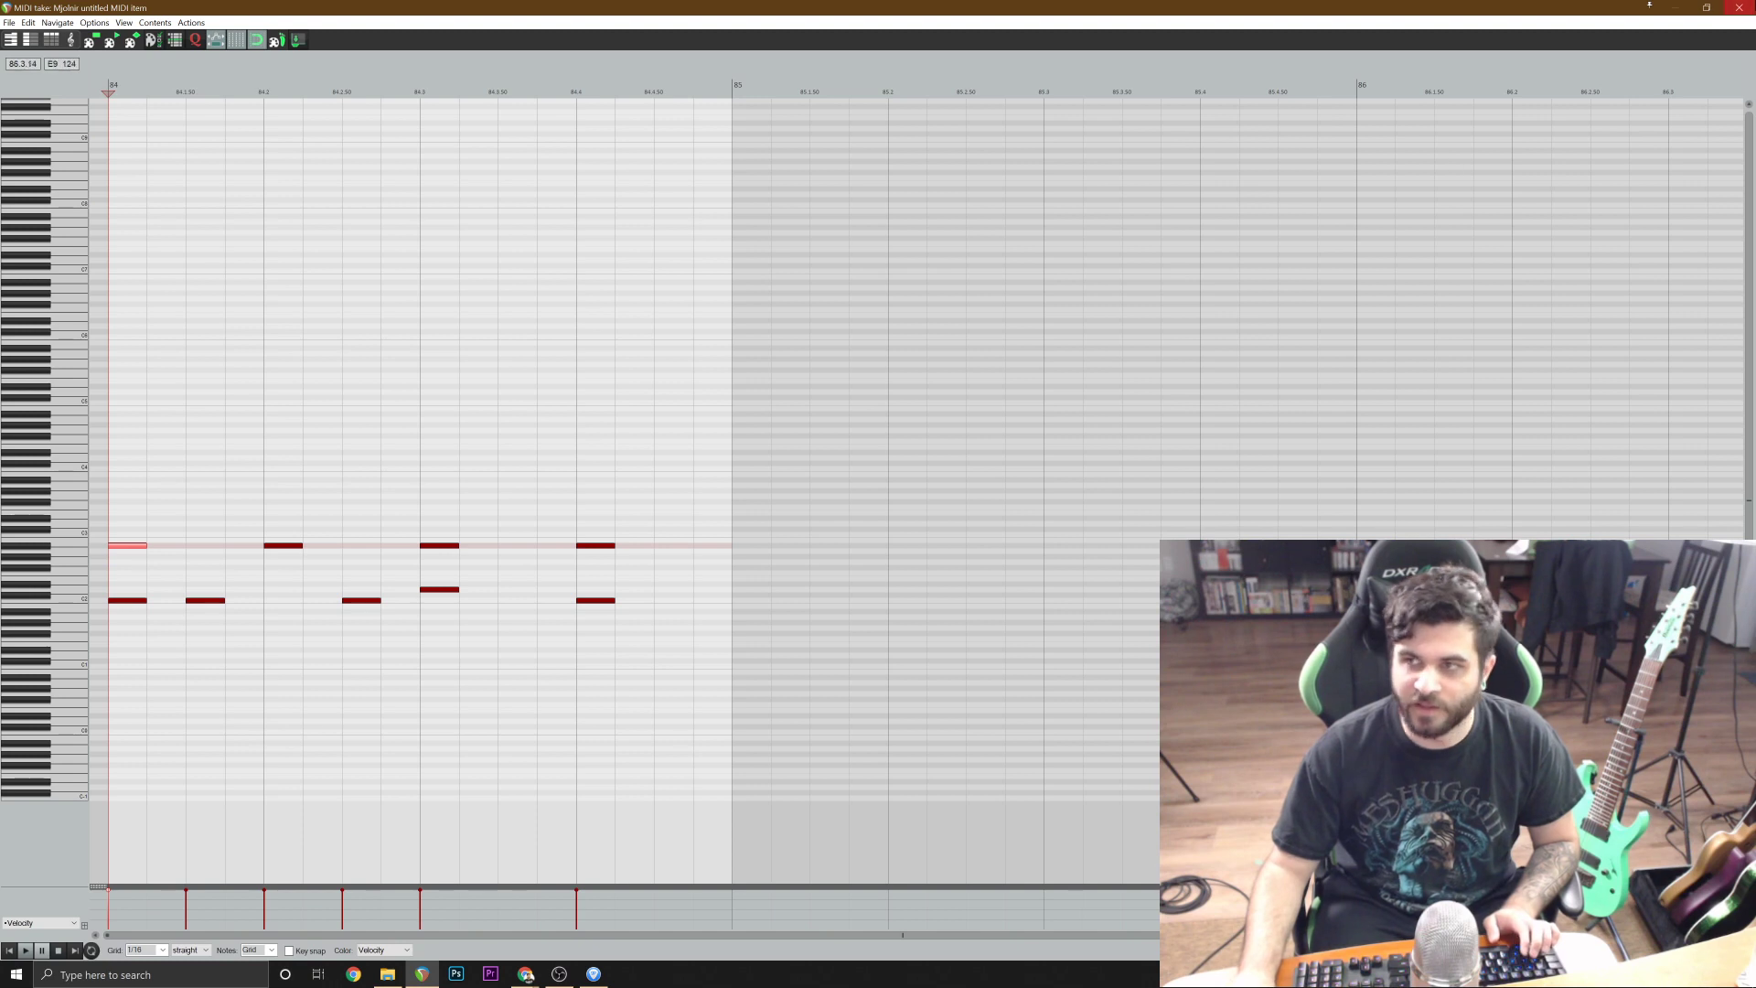
Play the two drum bars together with the reference track from 82.3.00.
click(1738, 7)
click(742, 557)
key(space)
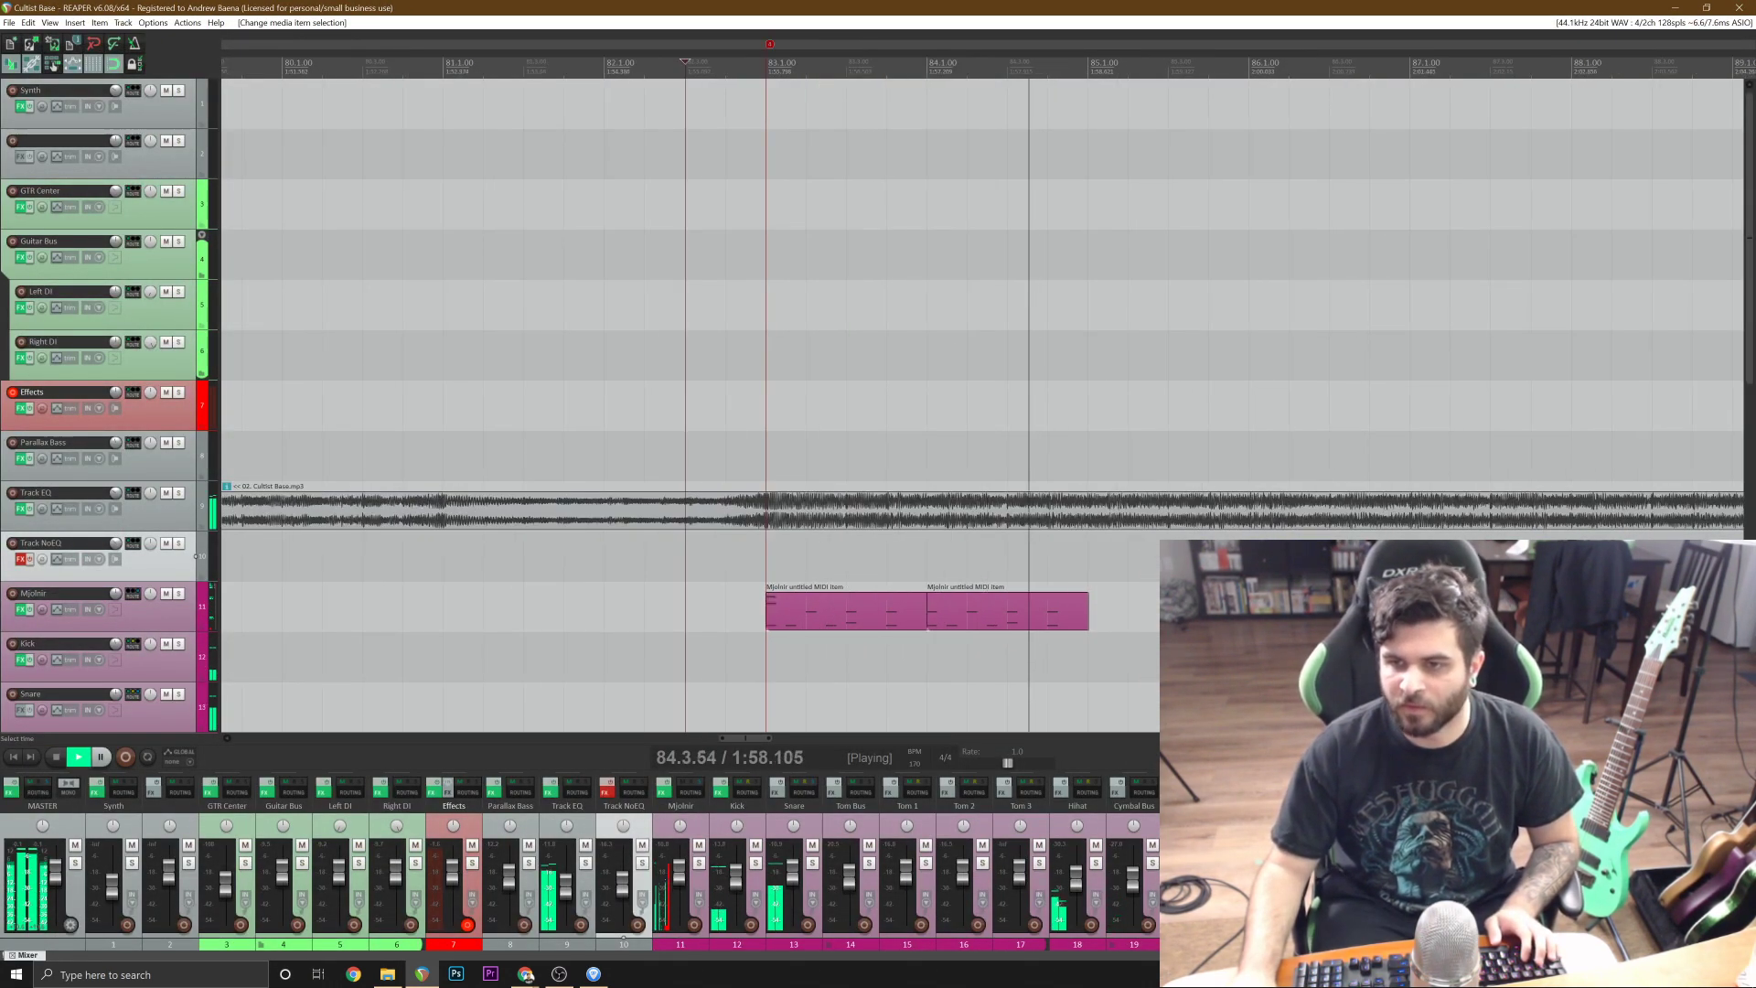
key(space)
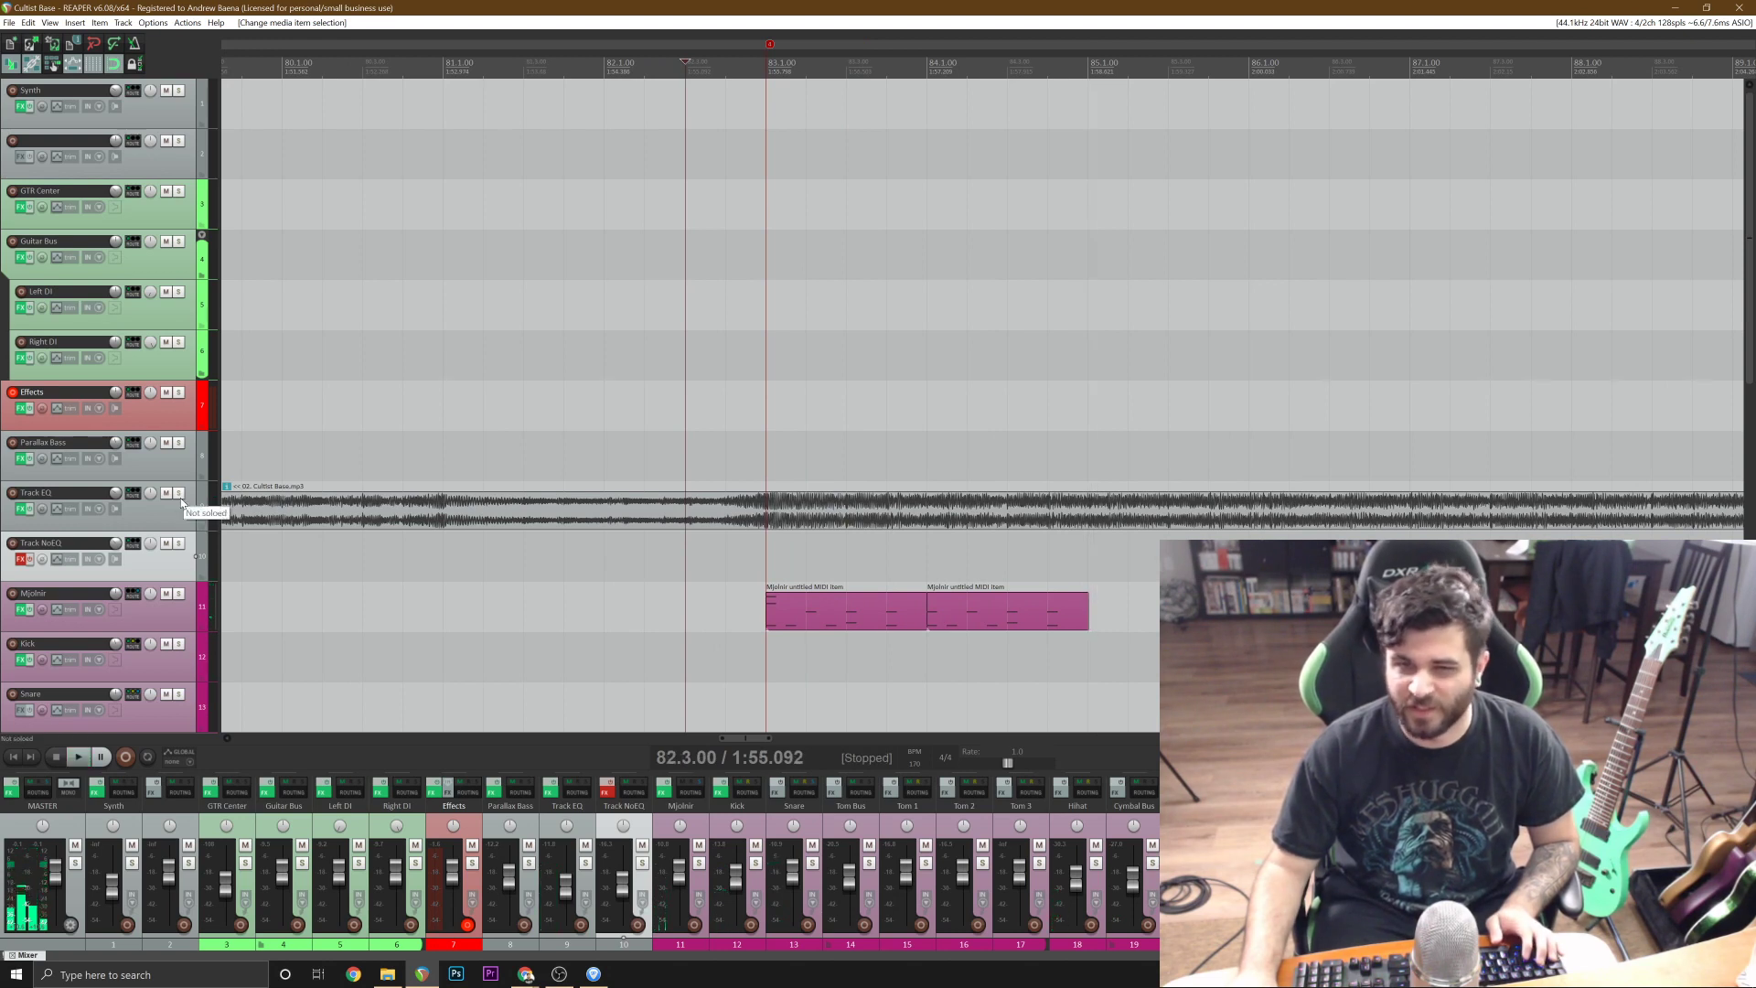
Solo the Track EQ reference and listen to the groove from 82.3.00.
click(180, 499)
key(space)
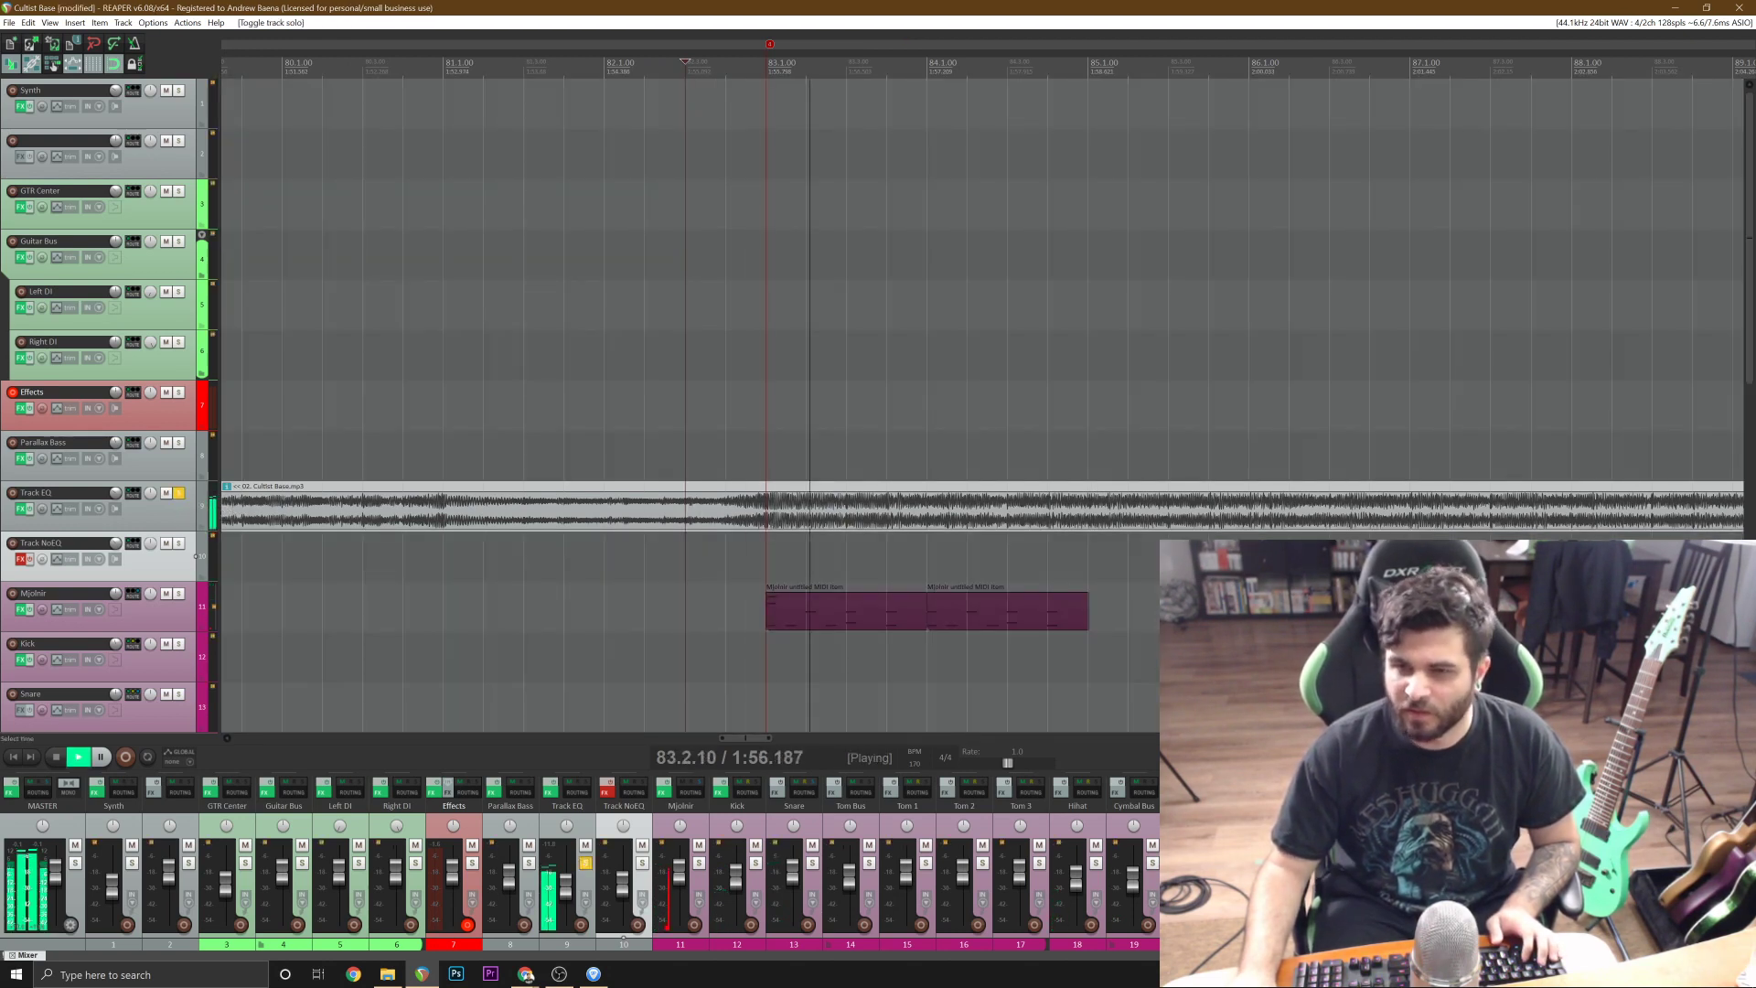
key(space)
key(space)
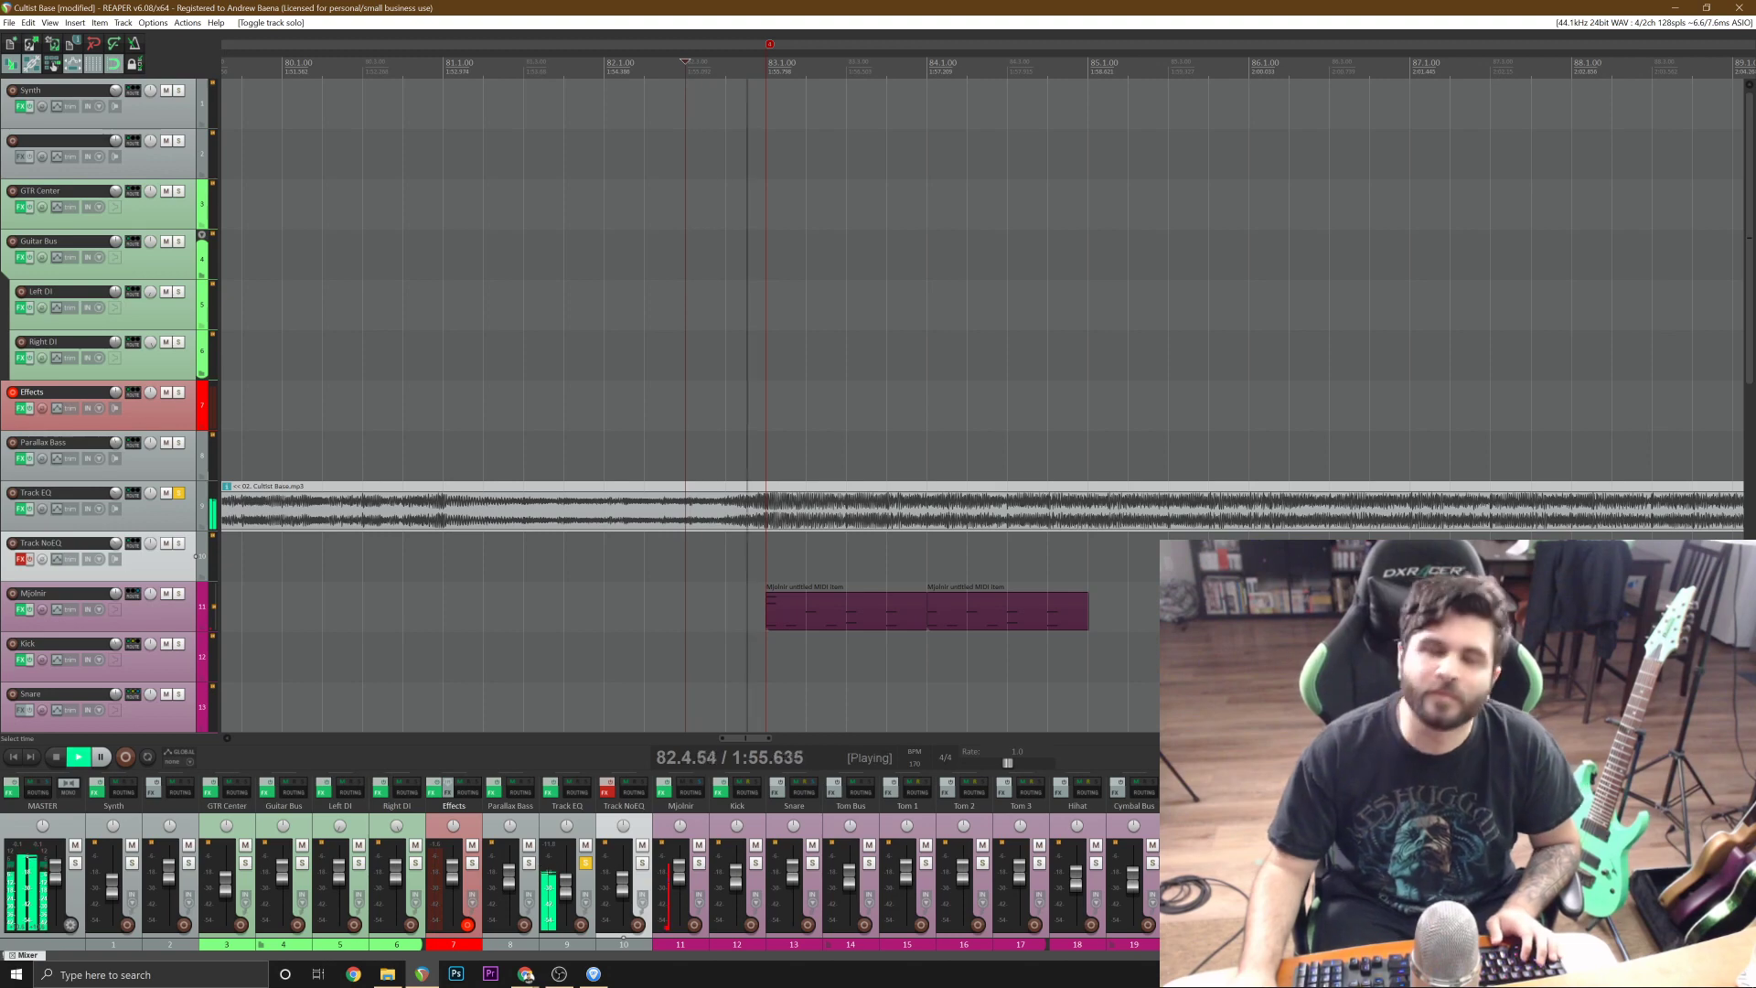
key(space)
Delete the C2 kick note at 83.2.50 in the bar 83 item and play the bar from its start.
click(837, 615)
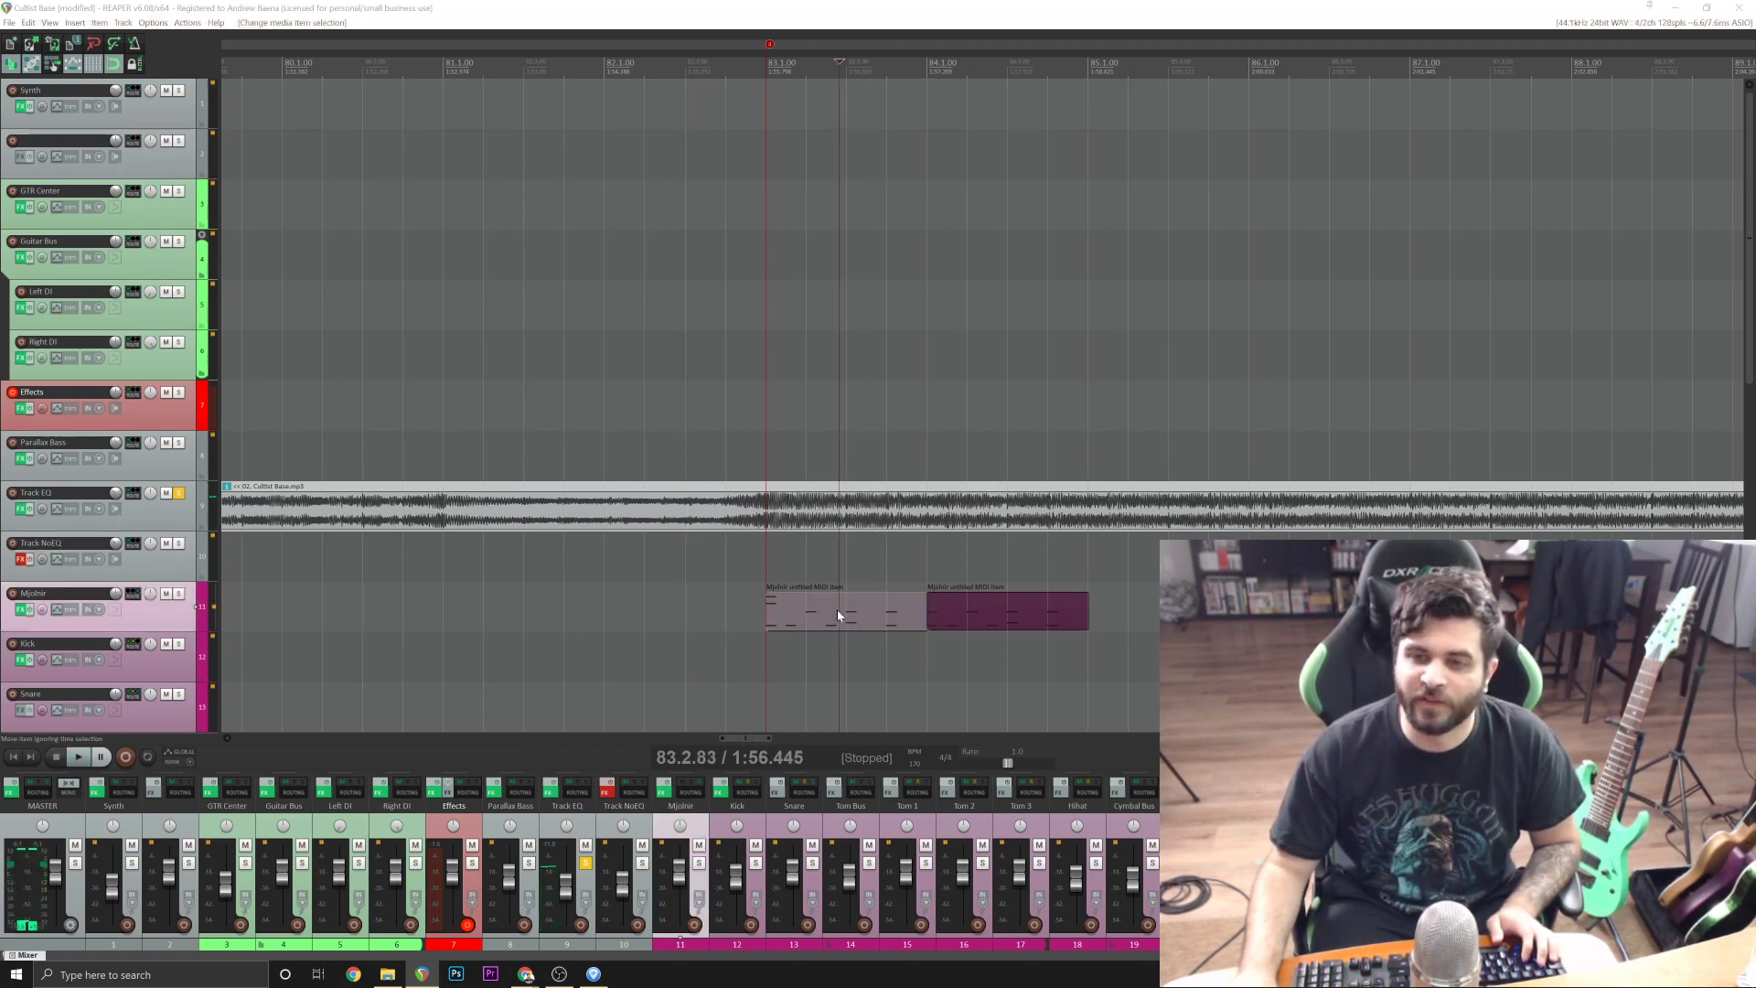
double_click(837, 614)
double_click(370, 602)
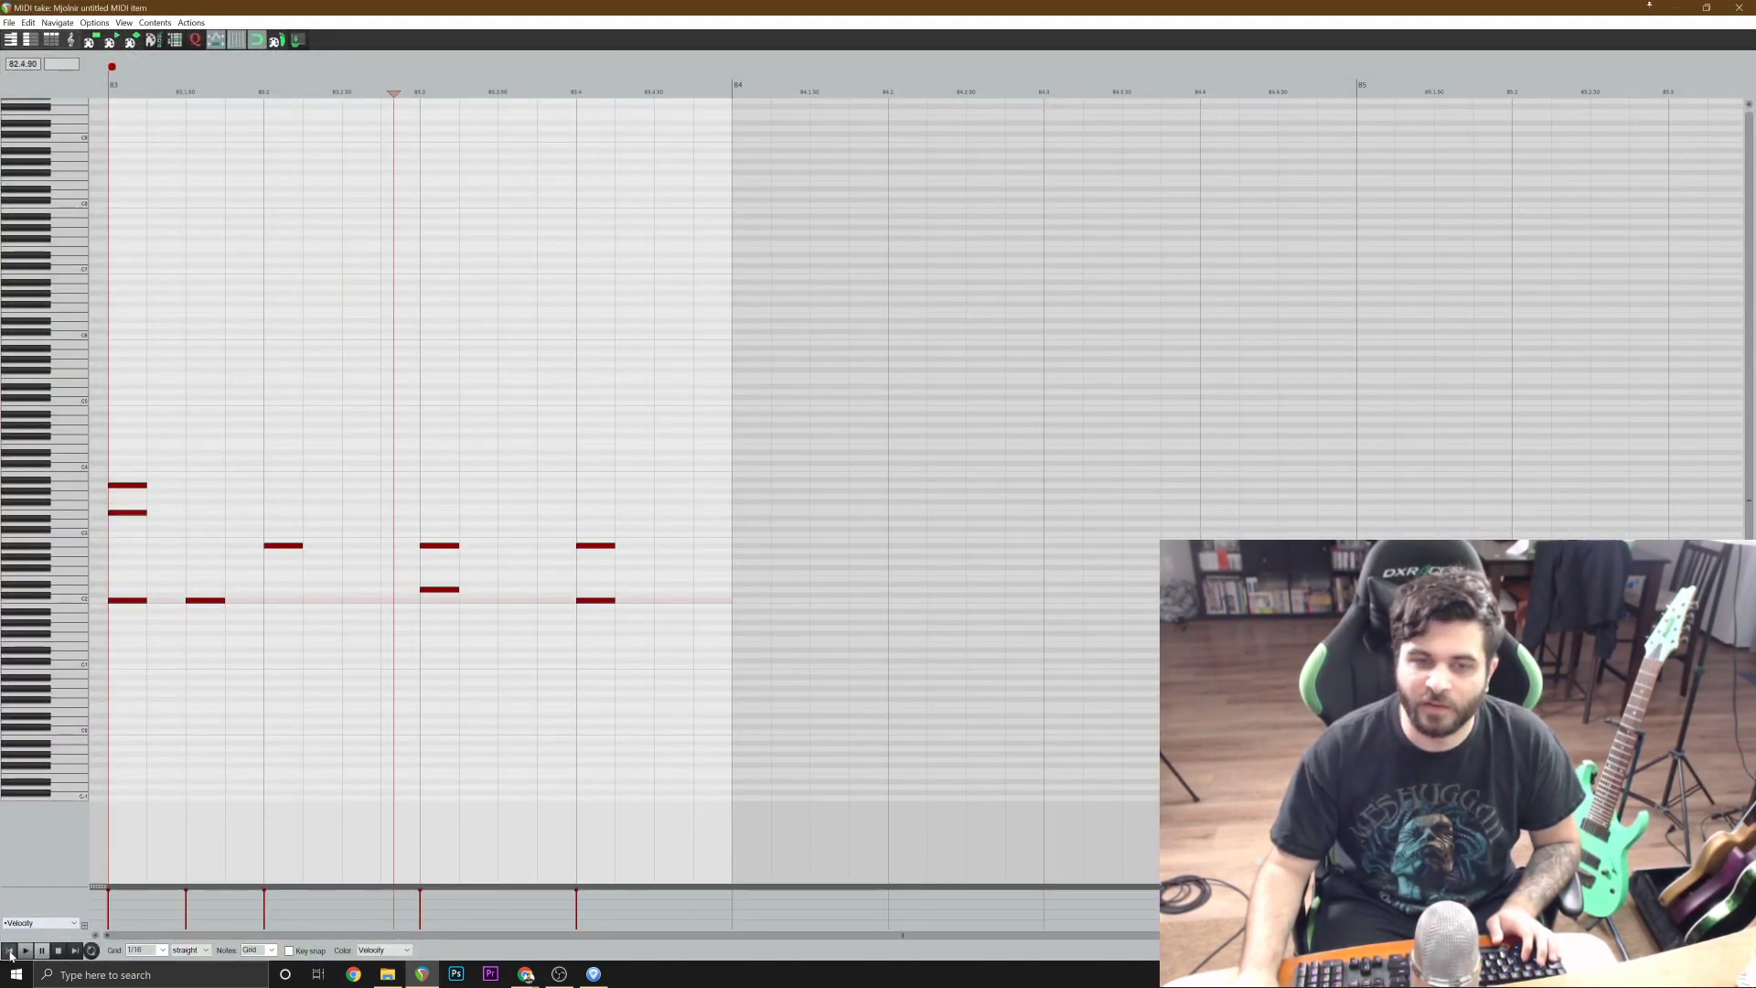
click(11, 953)
key(space)
click(1739, 7)
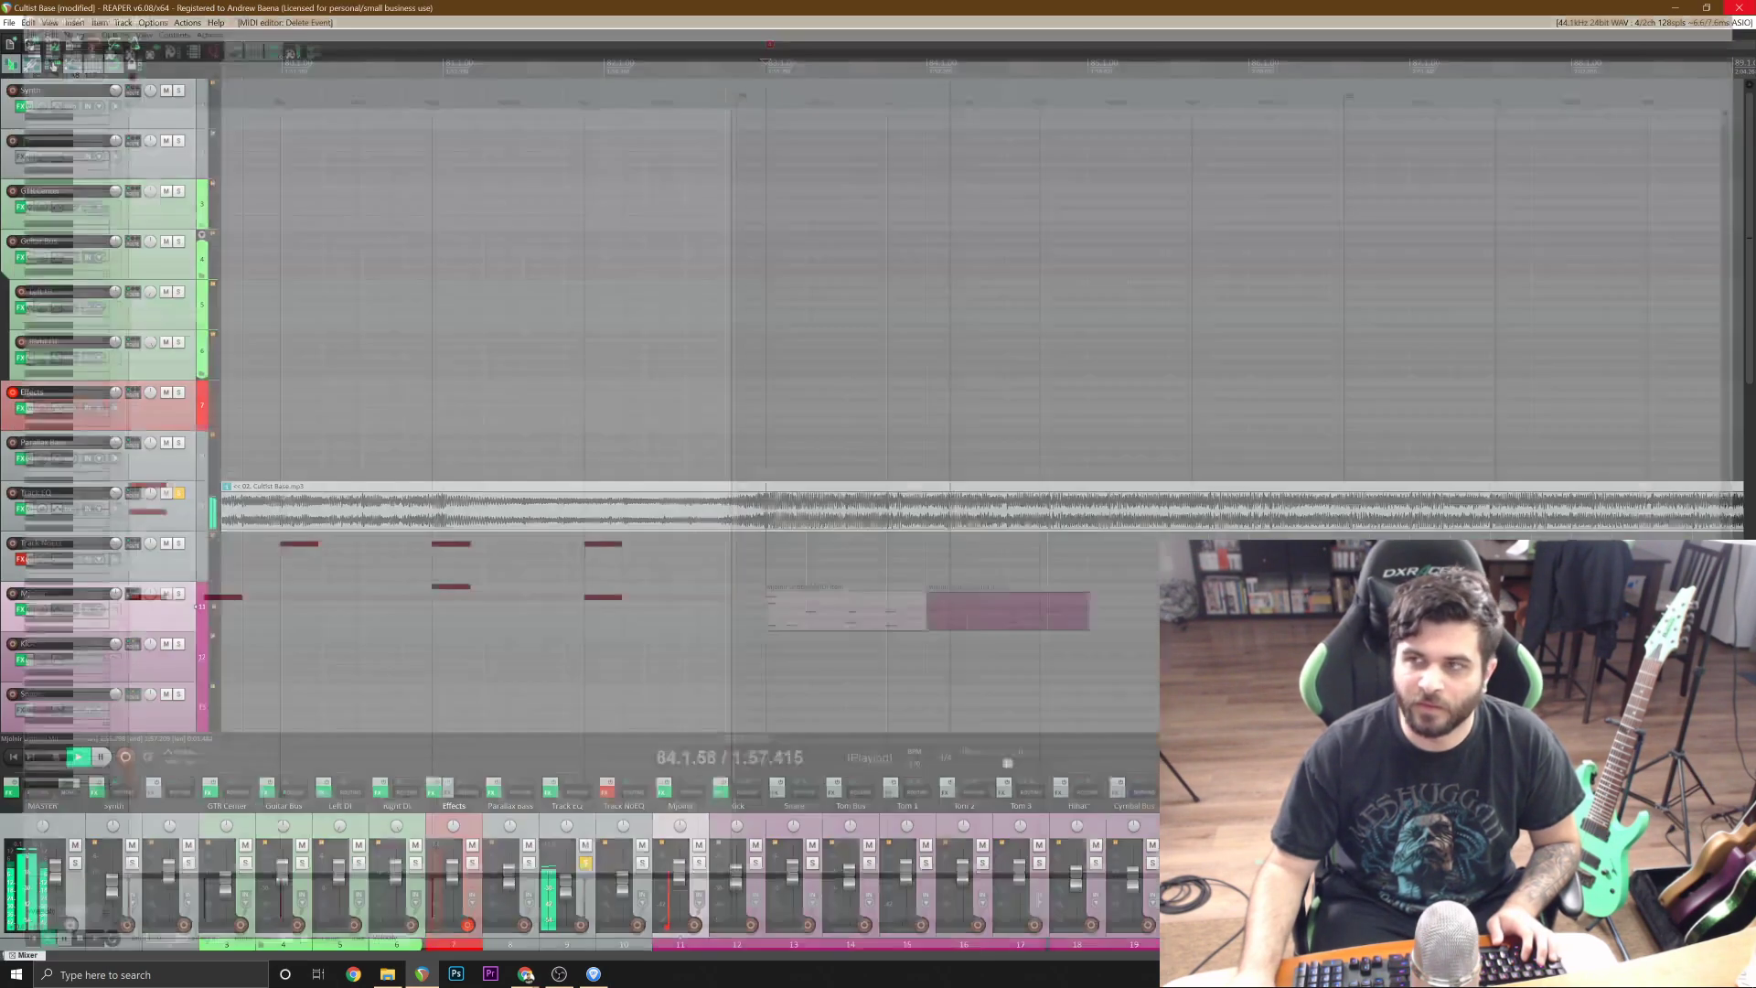
Check the first kick note in the bar 84 item and replay the soloed reference from 82.4.00.
double_click(962, 607)
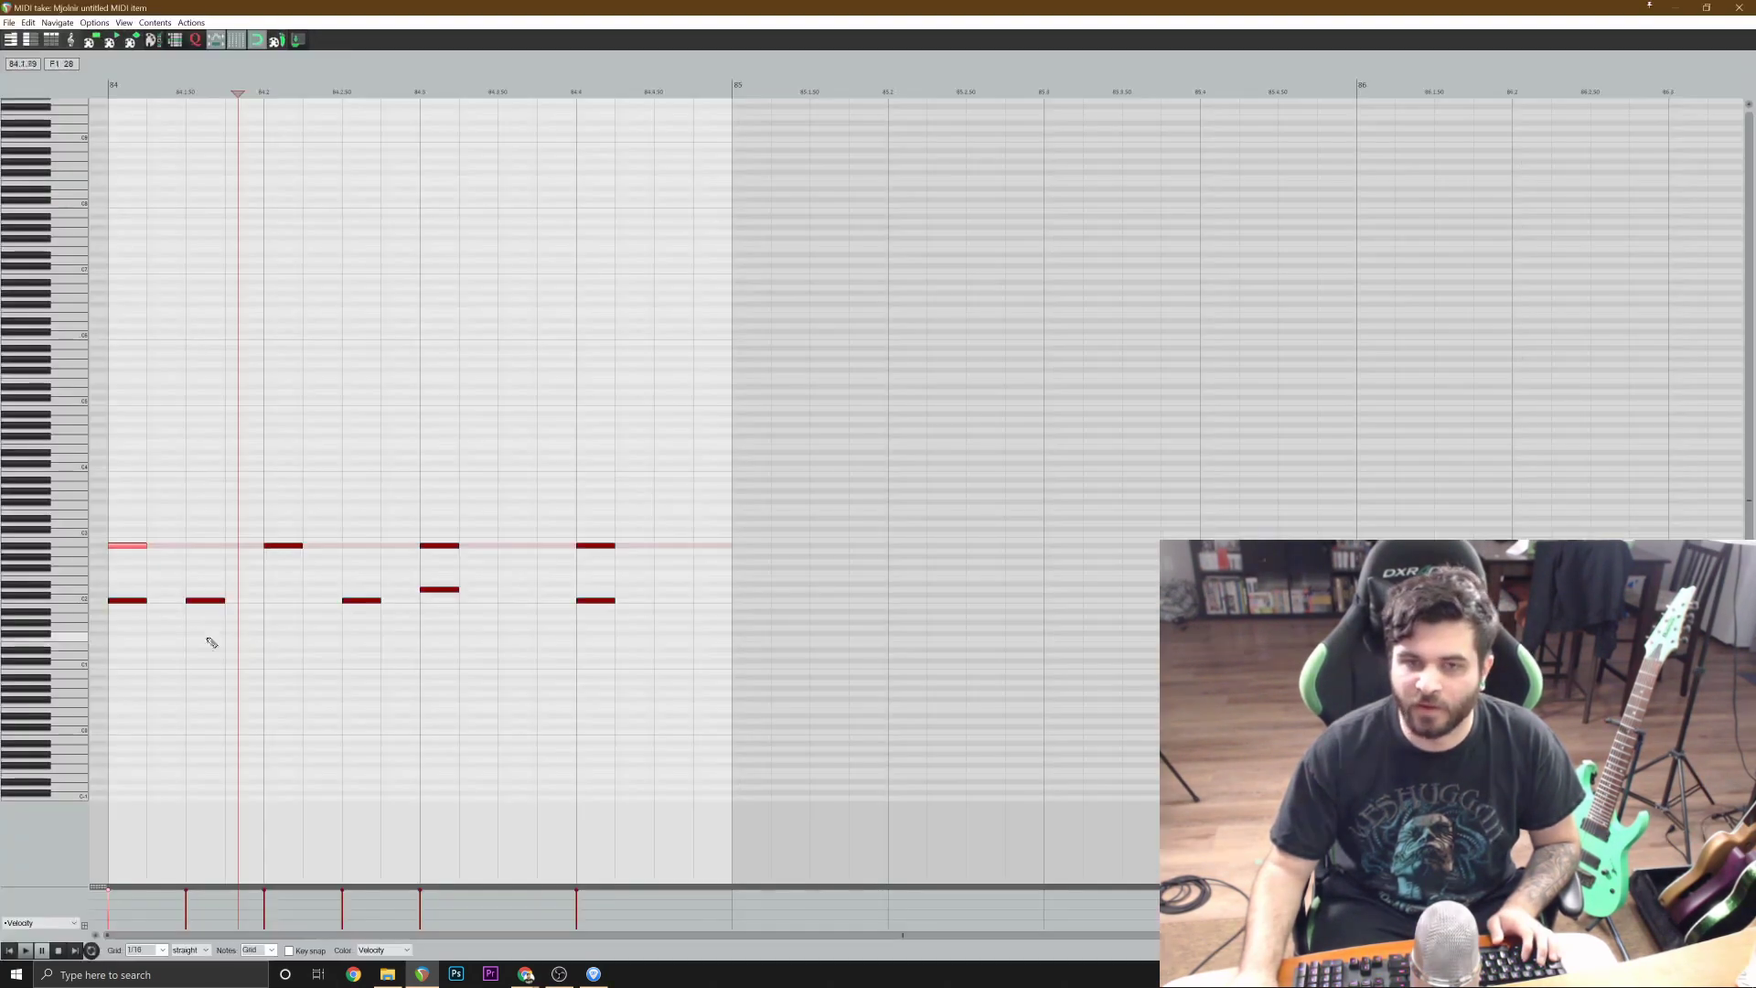
click(134, 607)
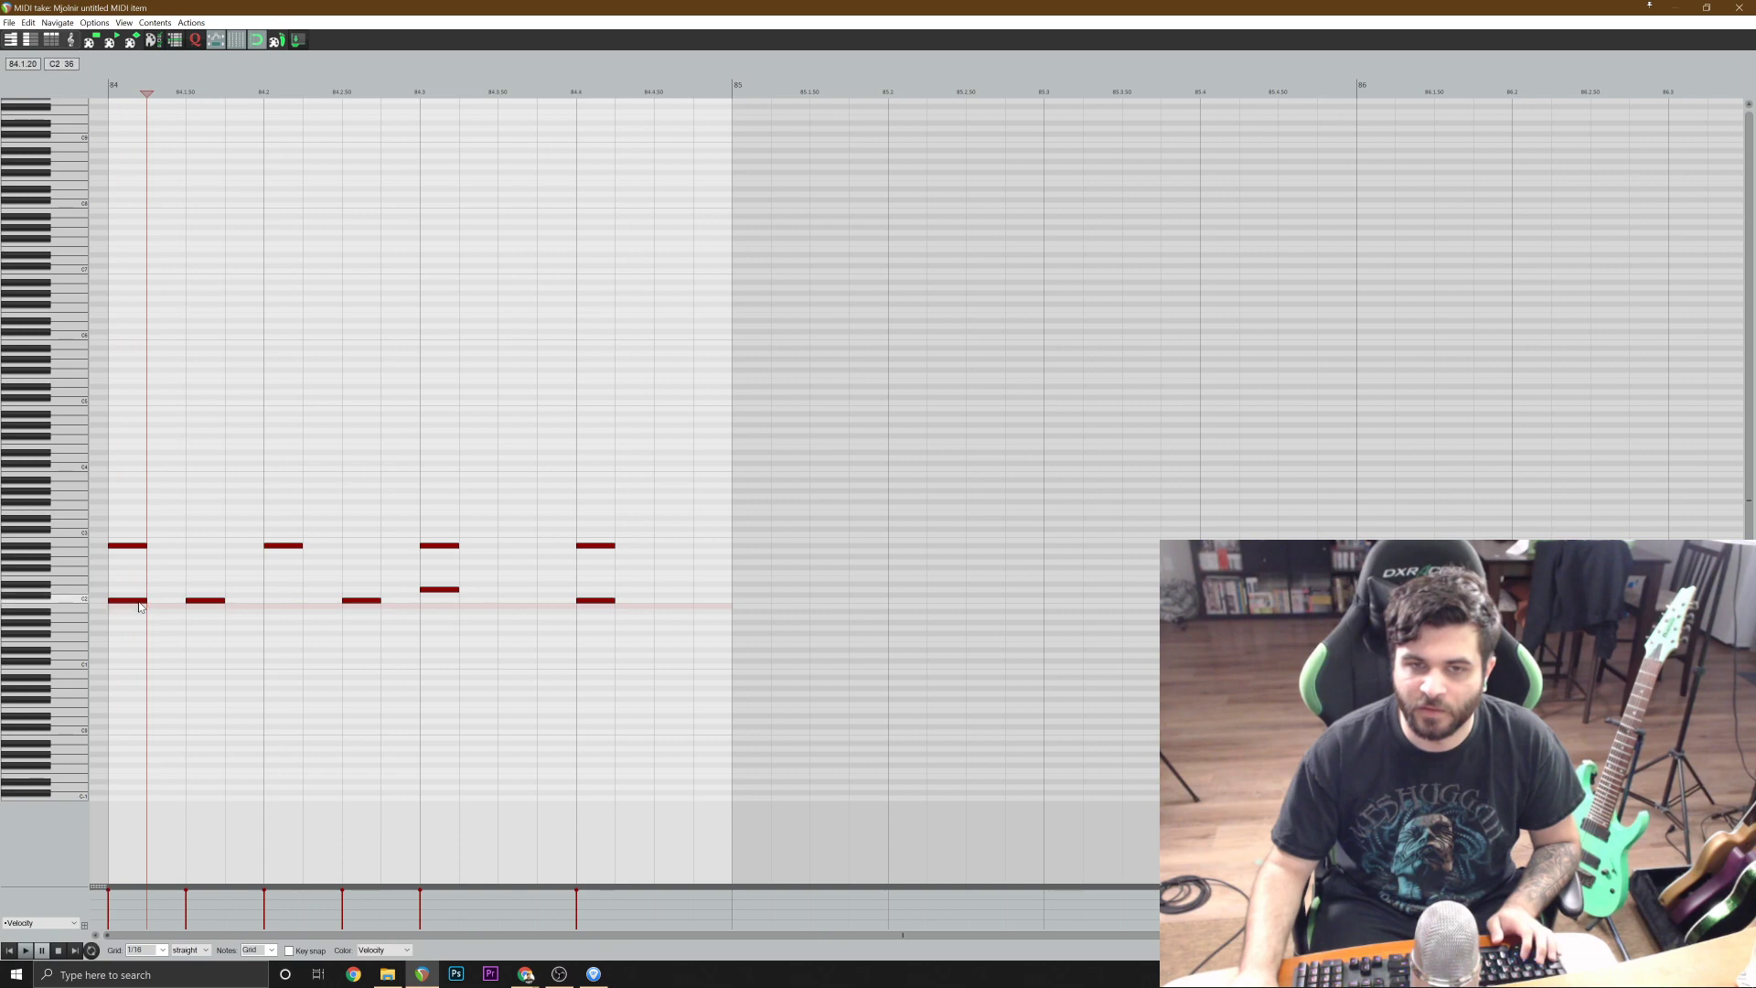
key(Escape)
key(space)
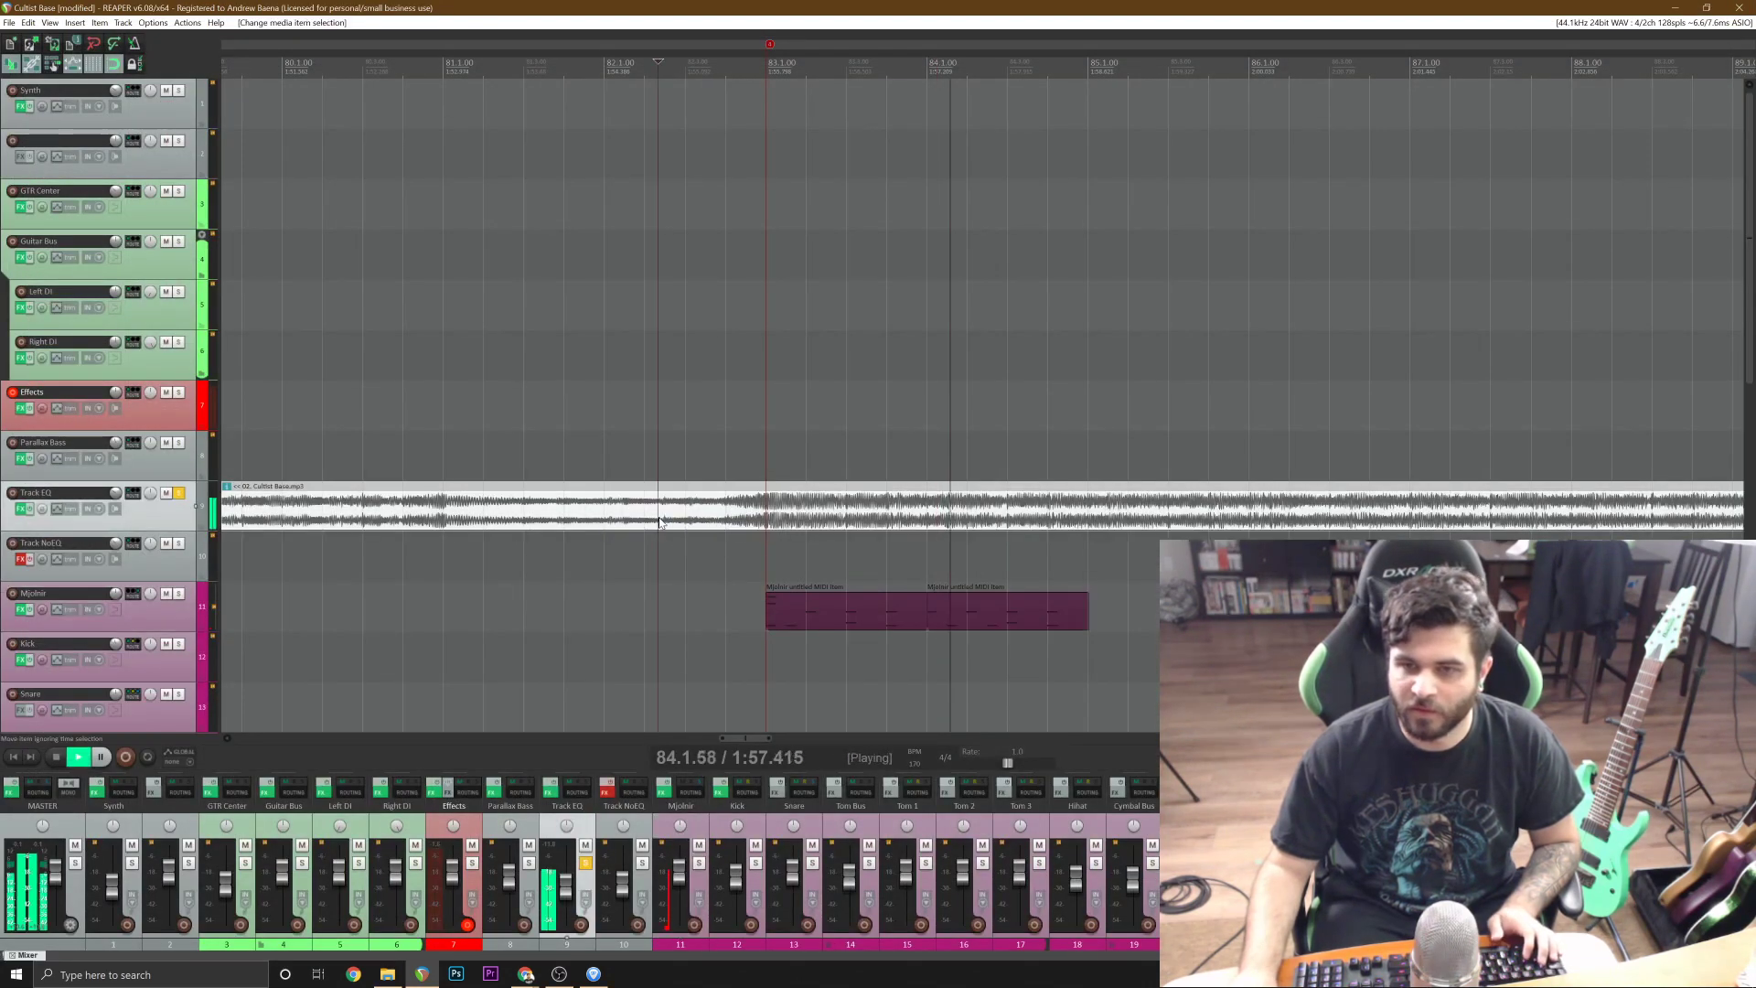
click(726, 457)
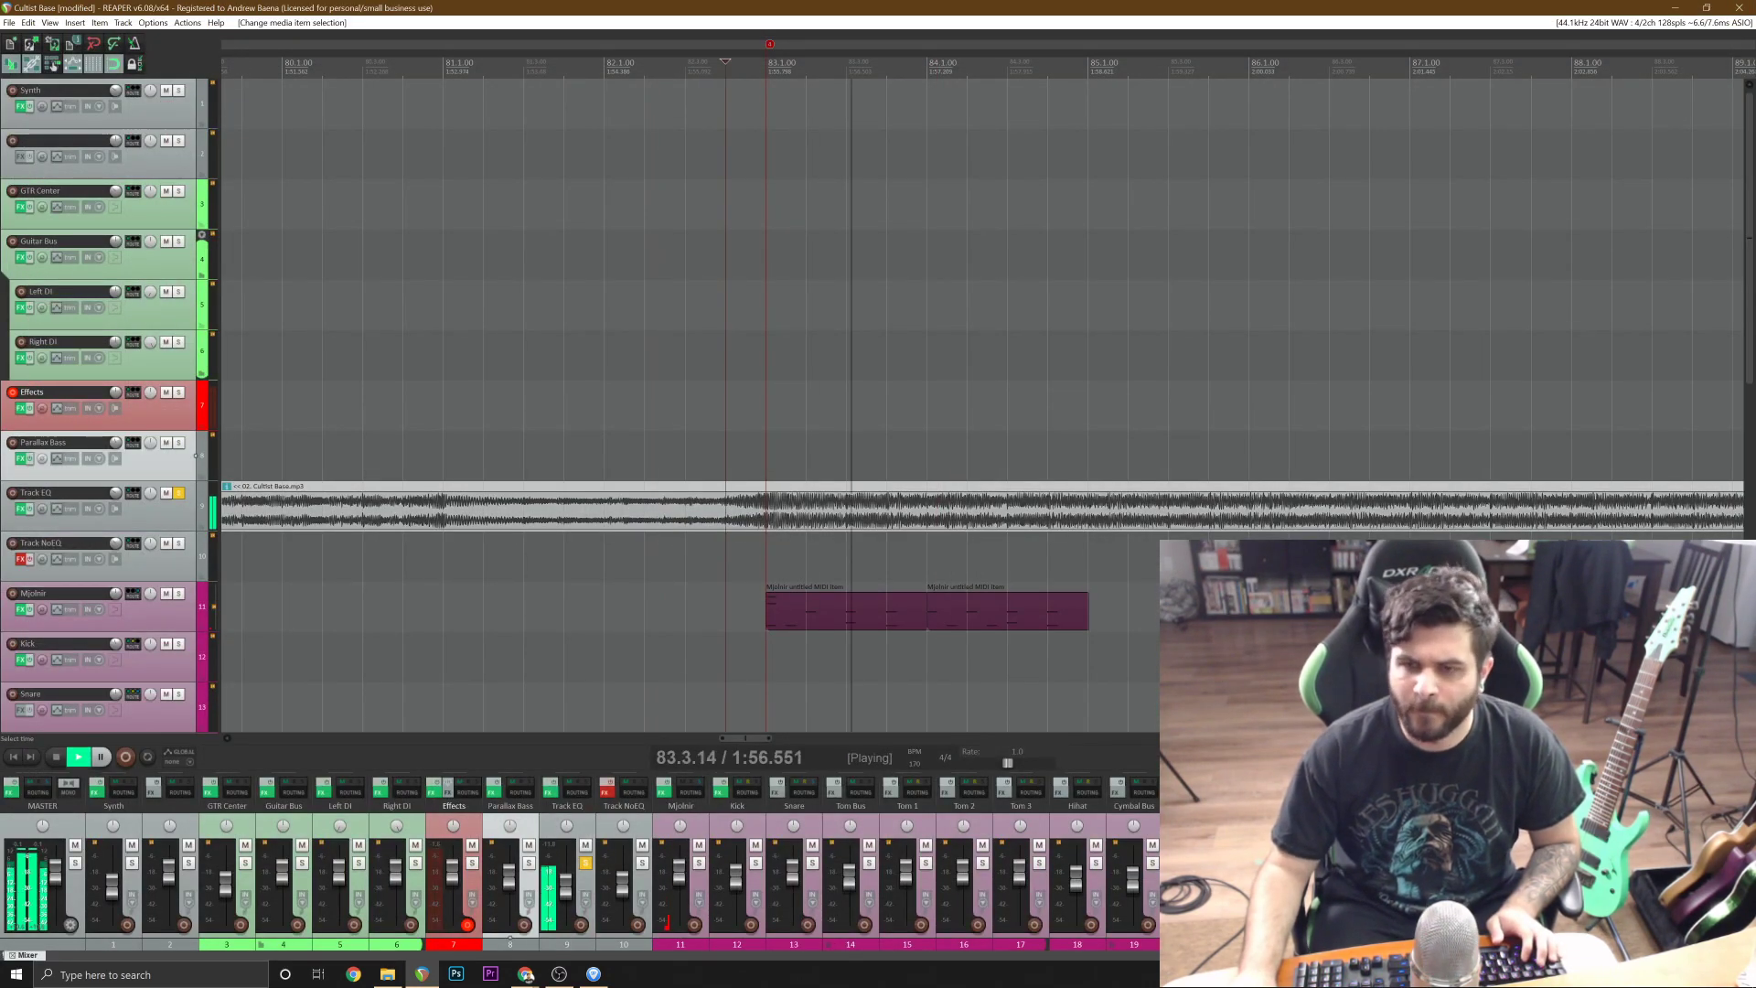
key(space)
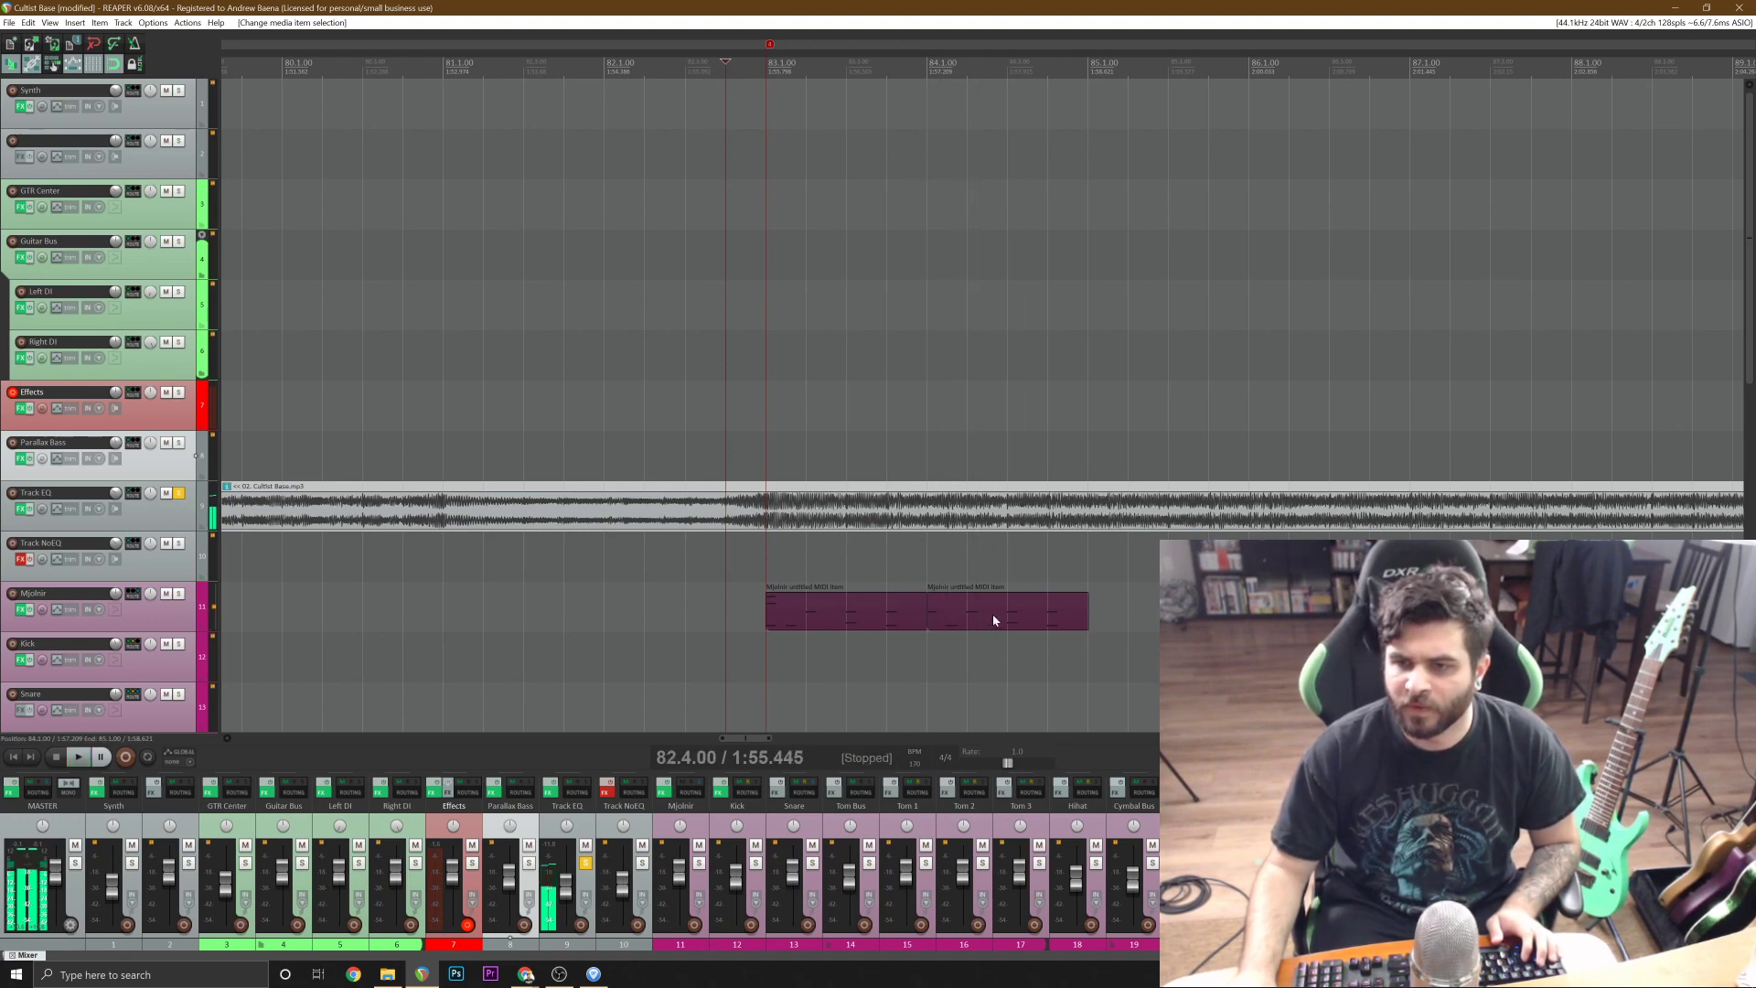
Delete the C2 kick notes at 84.1.00 and 84.2.50 in the bar 84 item and play that bar.
double_click(993, 620)
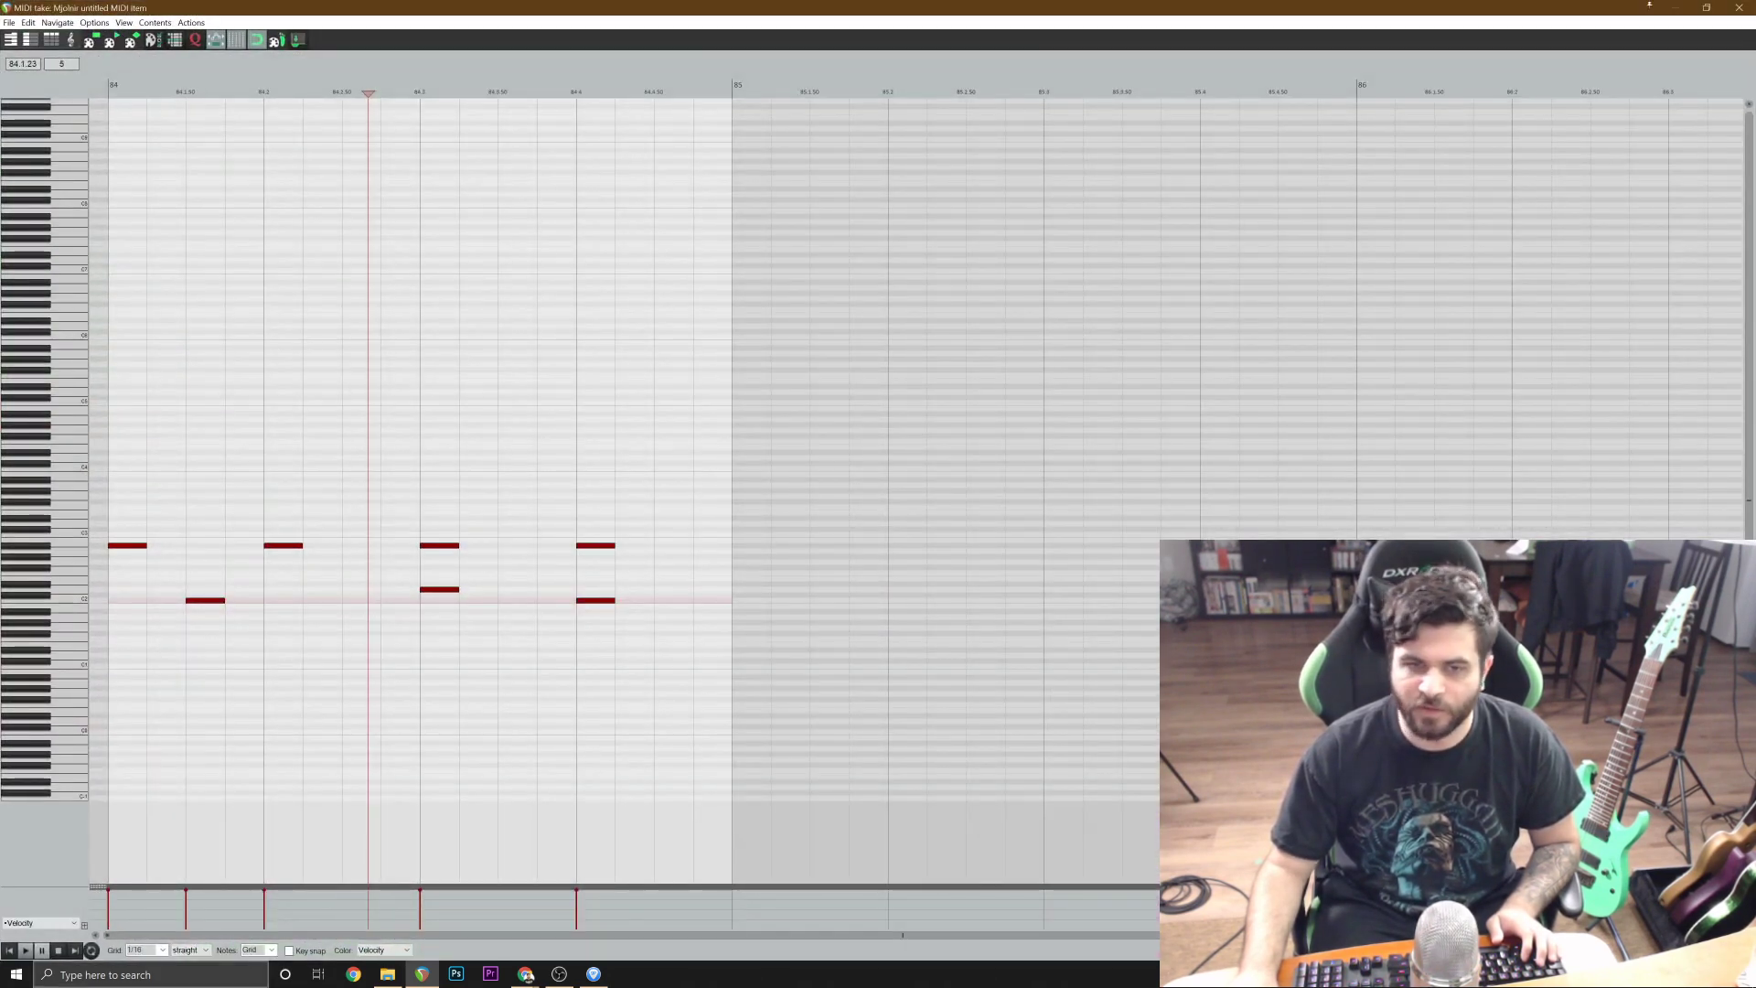
key(space)
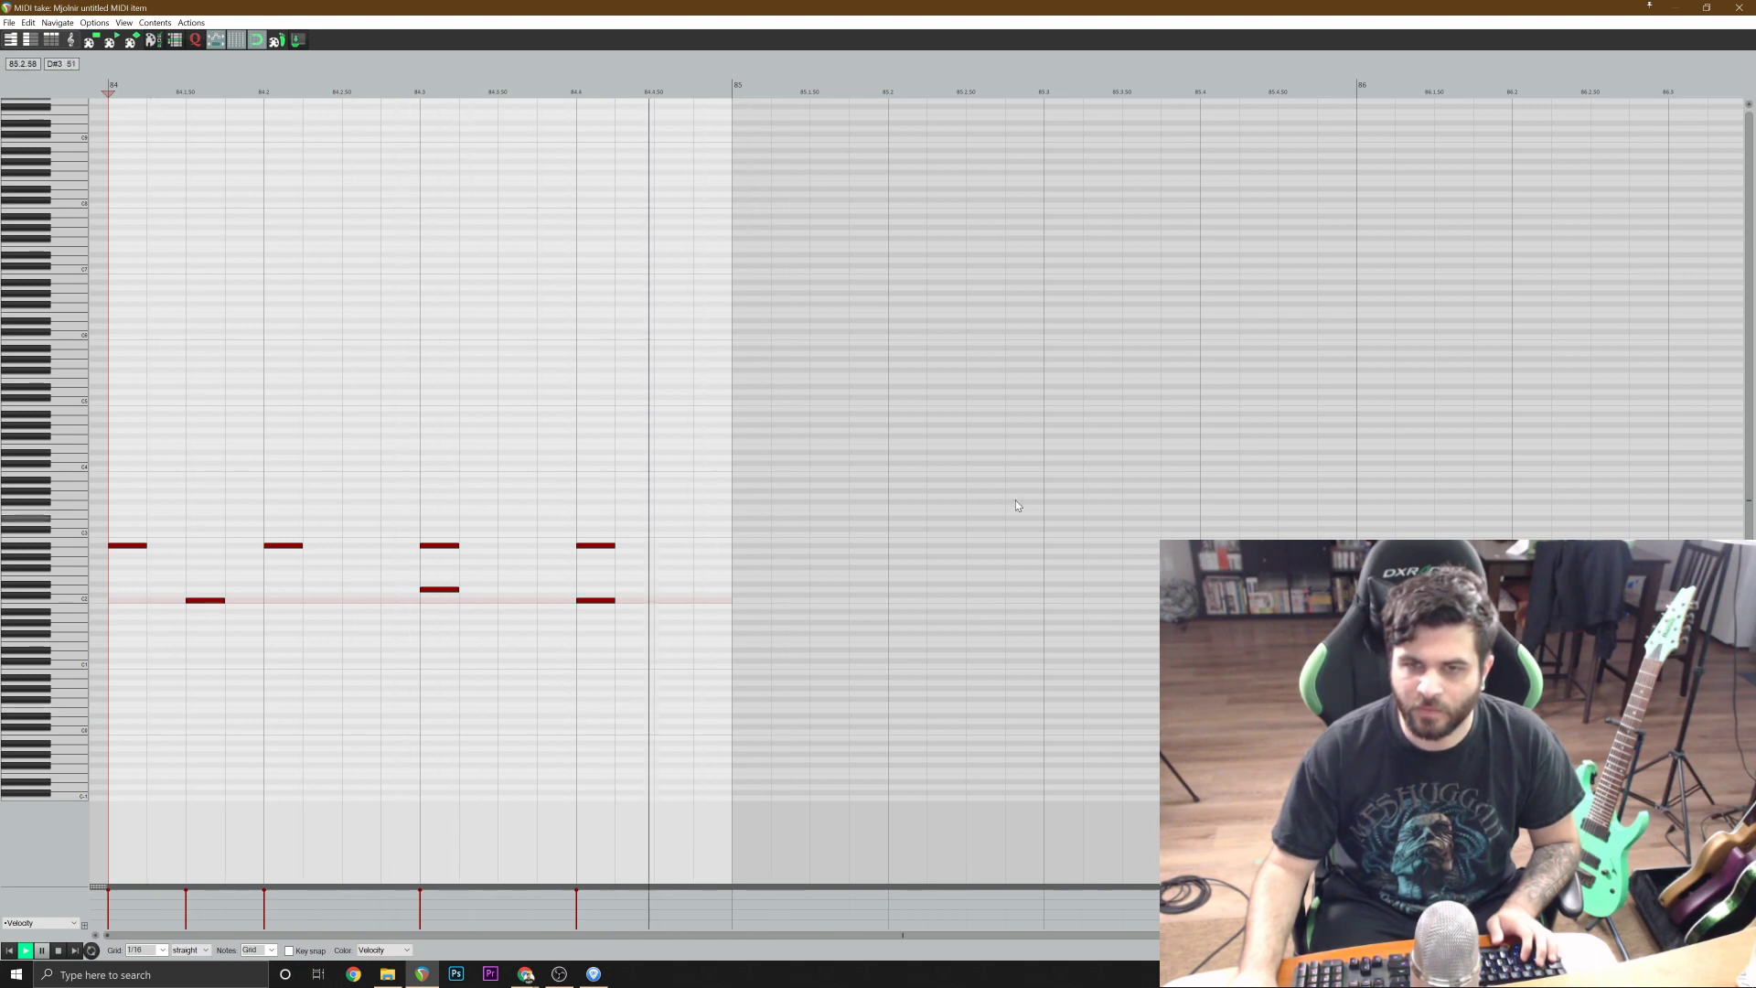
key(space)
key(Escape)
Duplicate the bar 83 and 84 drum items into bars 85 and 86 and play the reference from just before bar 83.
scroll(1097, 548, down, 2)
click(995, 615)
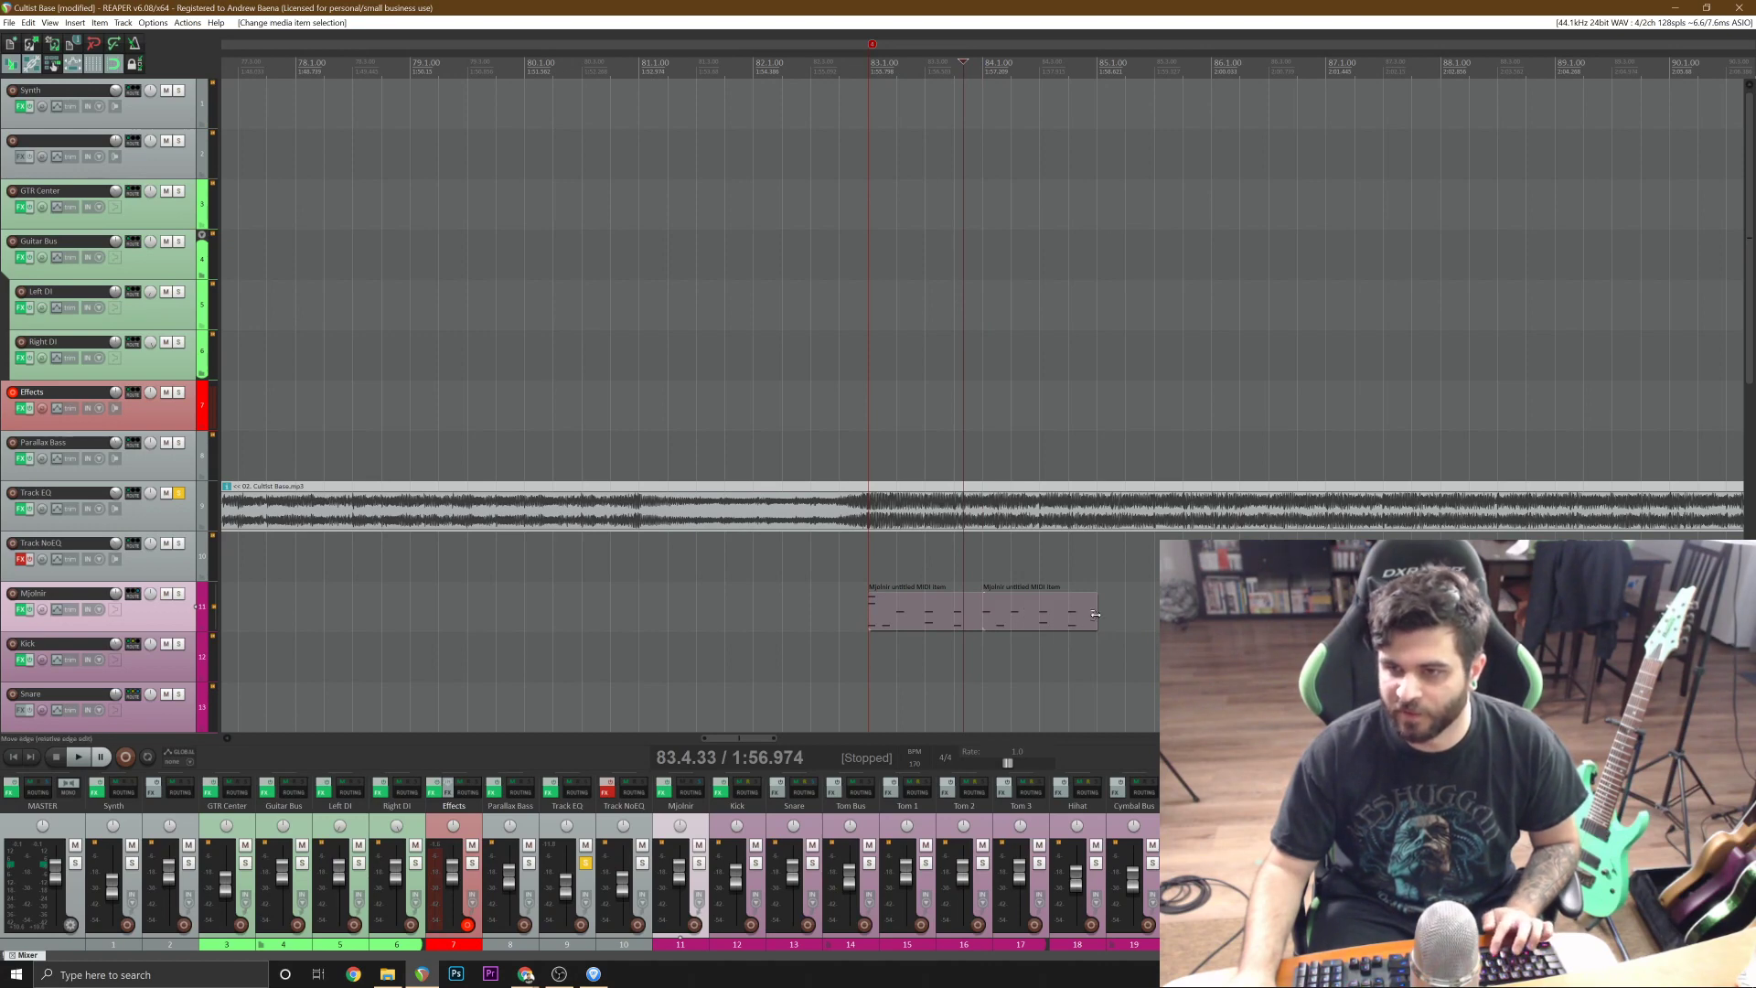
key(ctrl+d)
click(1168, 558)
scroll(717, 608, up, 2)
click(525, 558)
key(space)
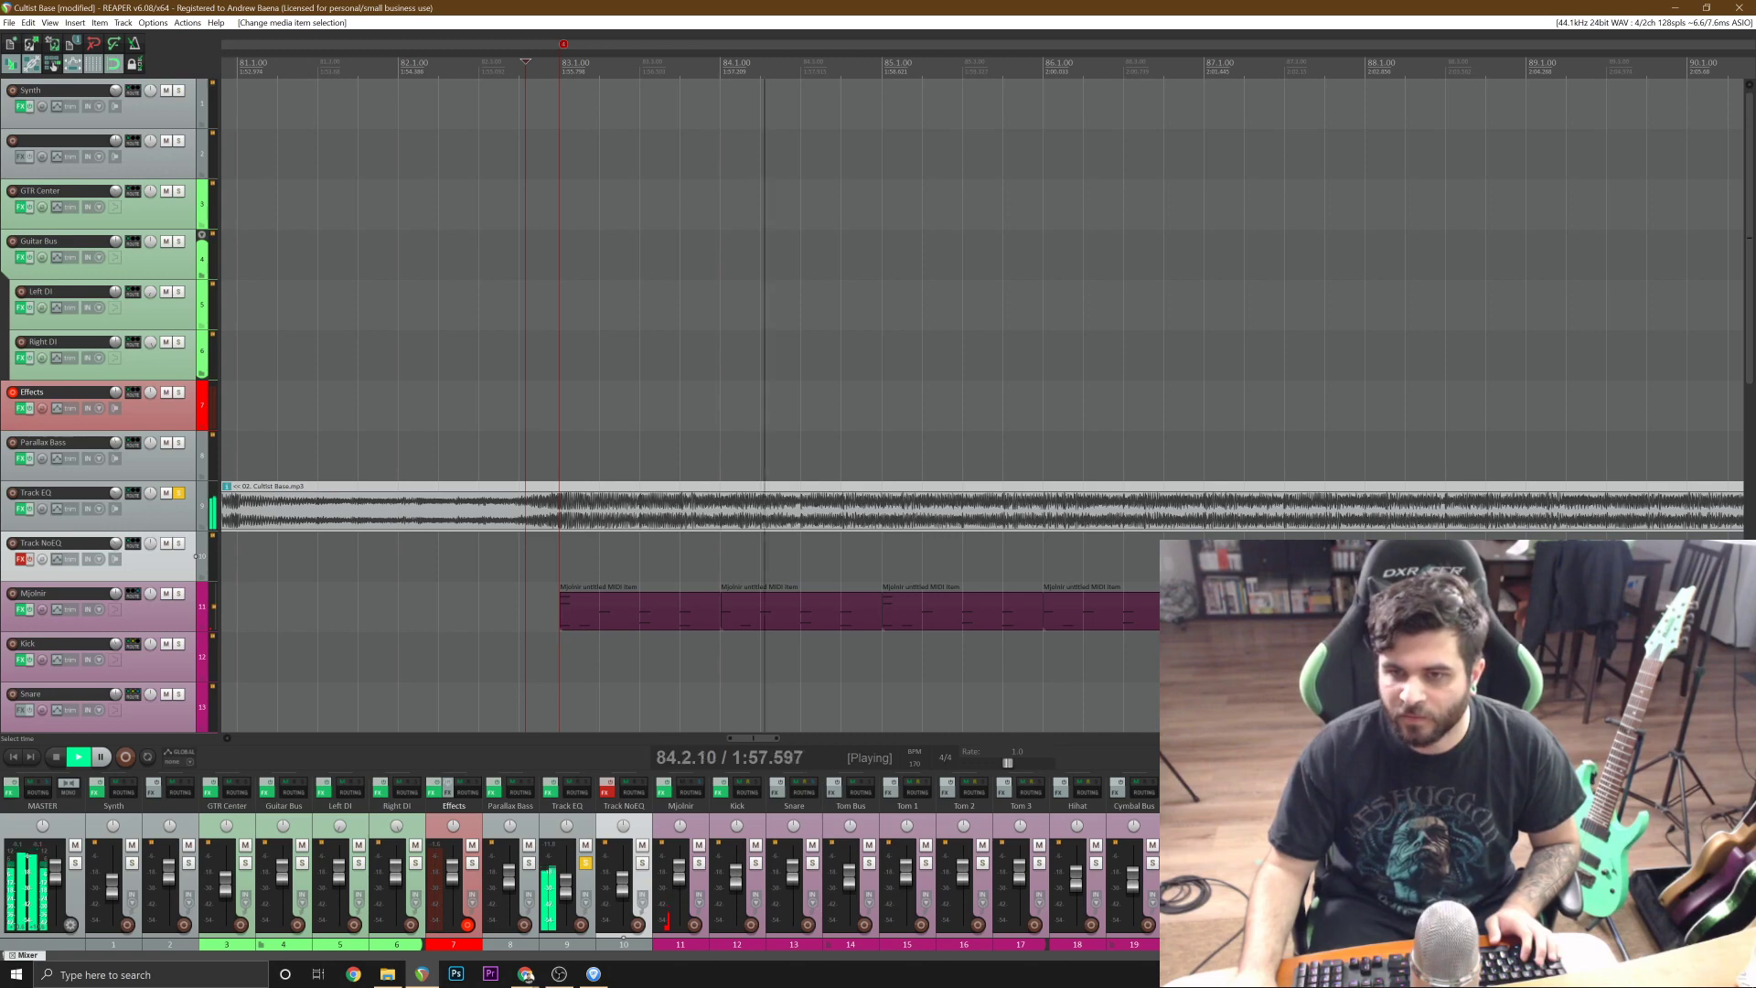
key(space)
Replace the crash and kick notes on beat 1 of the bar 85 item with an A#2 cymbal note.
double_click(908, 618)
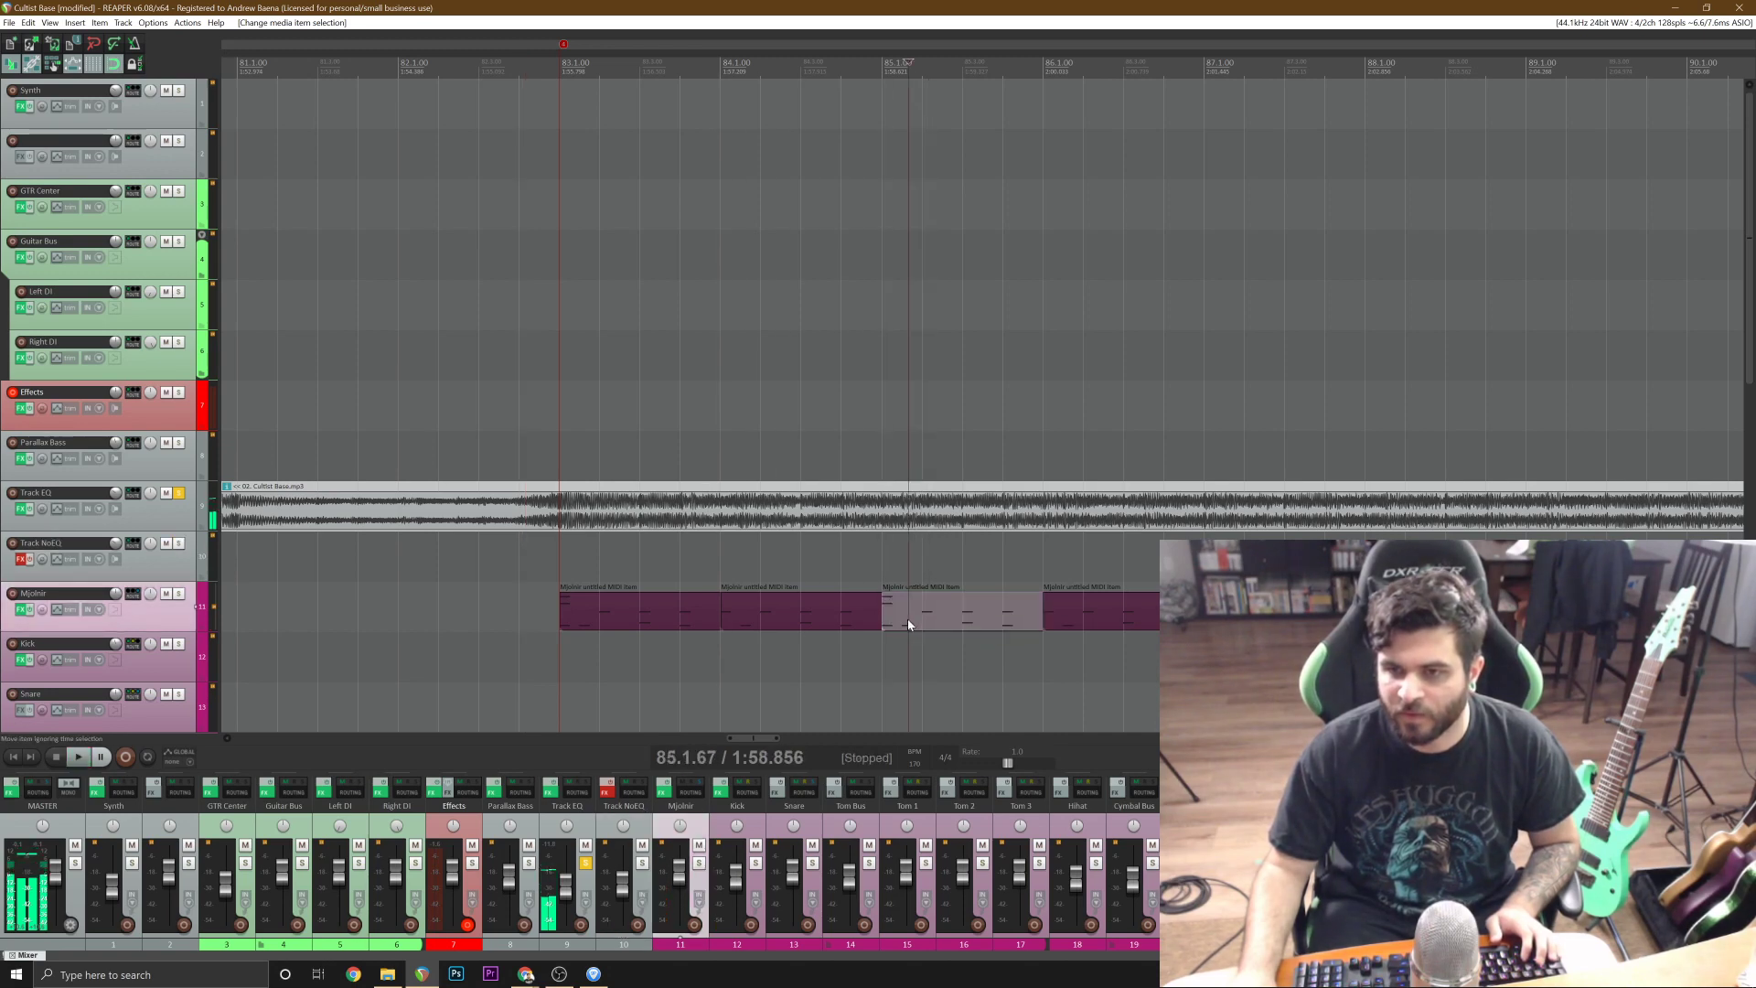
drag(131, 606, 131, 549)
double_click(124, 486)
key(Escape)
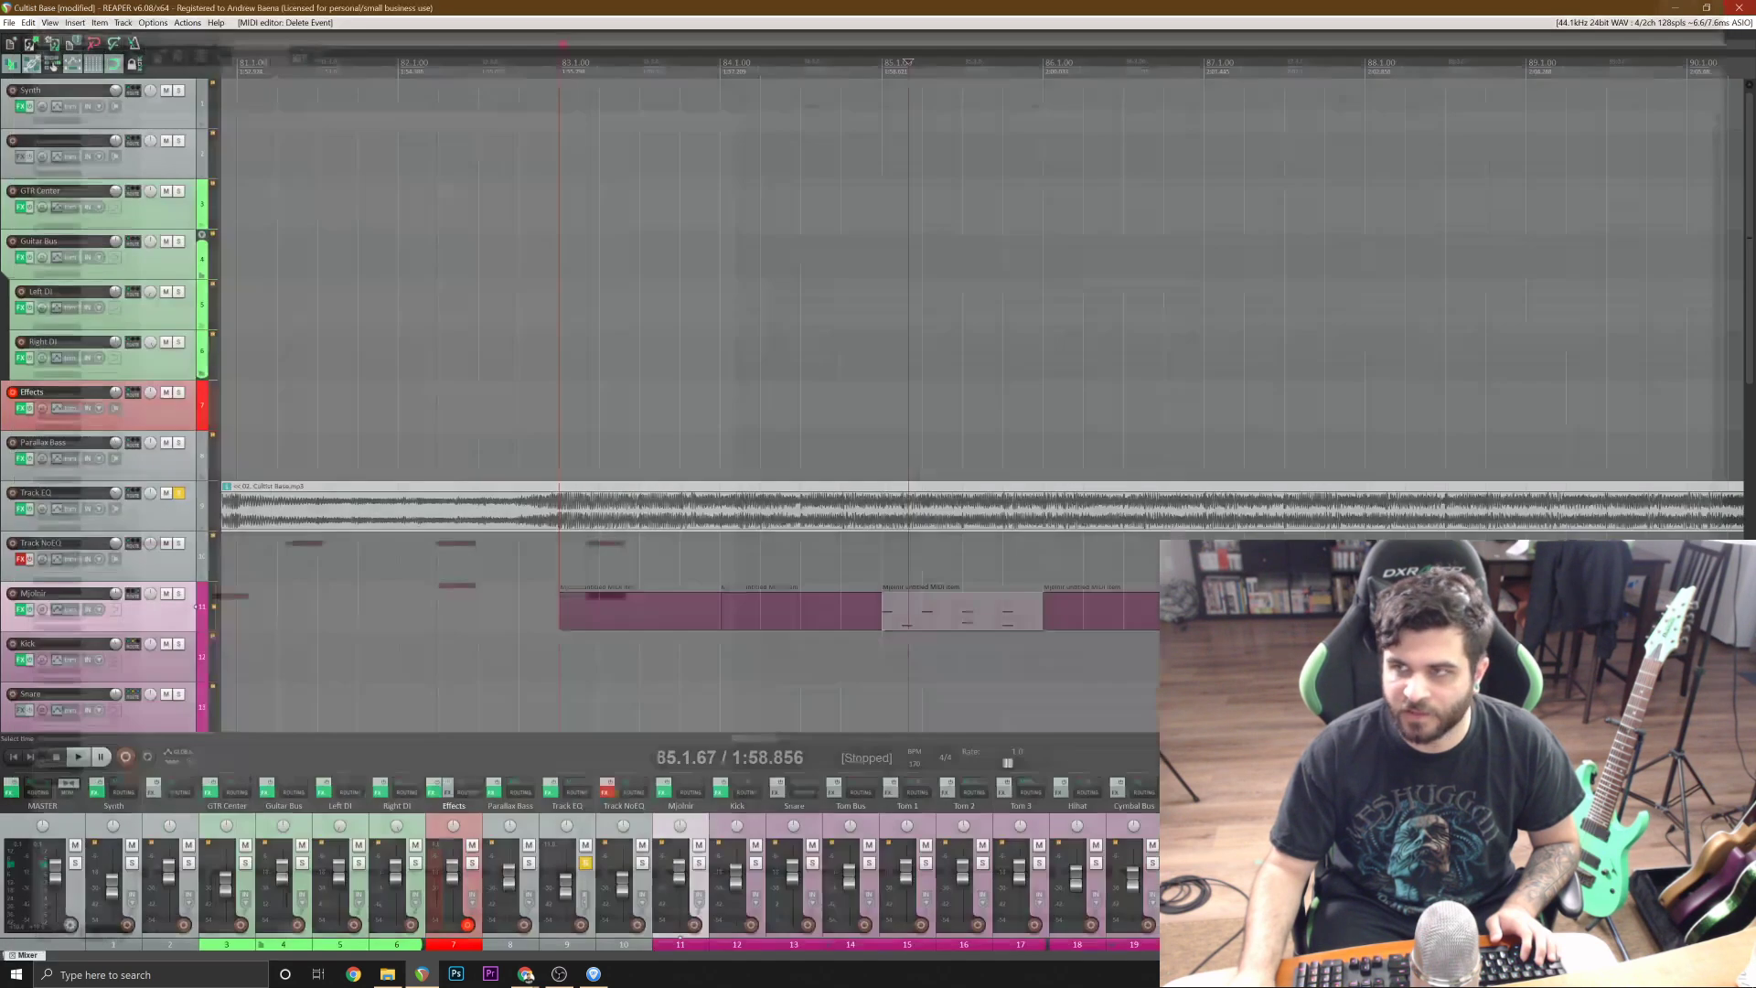
Listen to the soloed reference from just before bar 83 into bar 86.
click(518, 579)
key(space)
key(ctrl+s)
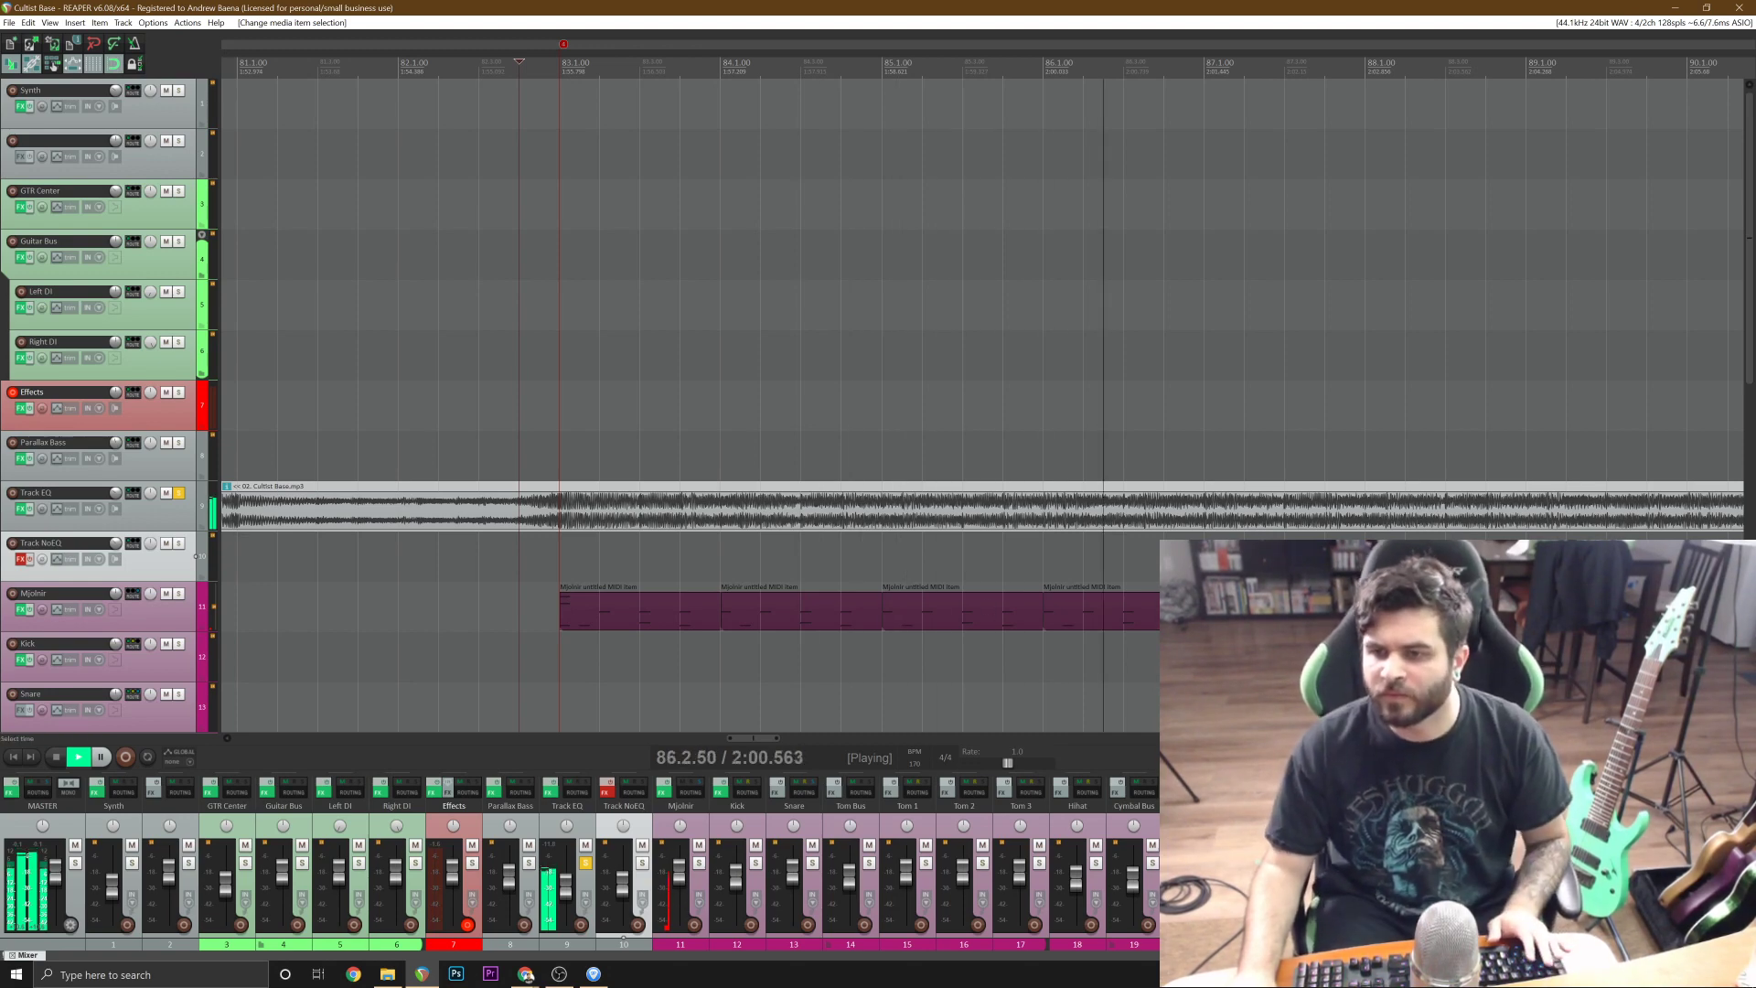
key(space)
Add a C2 kick note on beat 1 of the bar 86 item and play the bar from its start.
click(1084, 605)
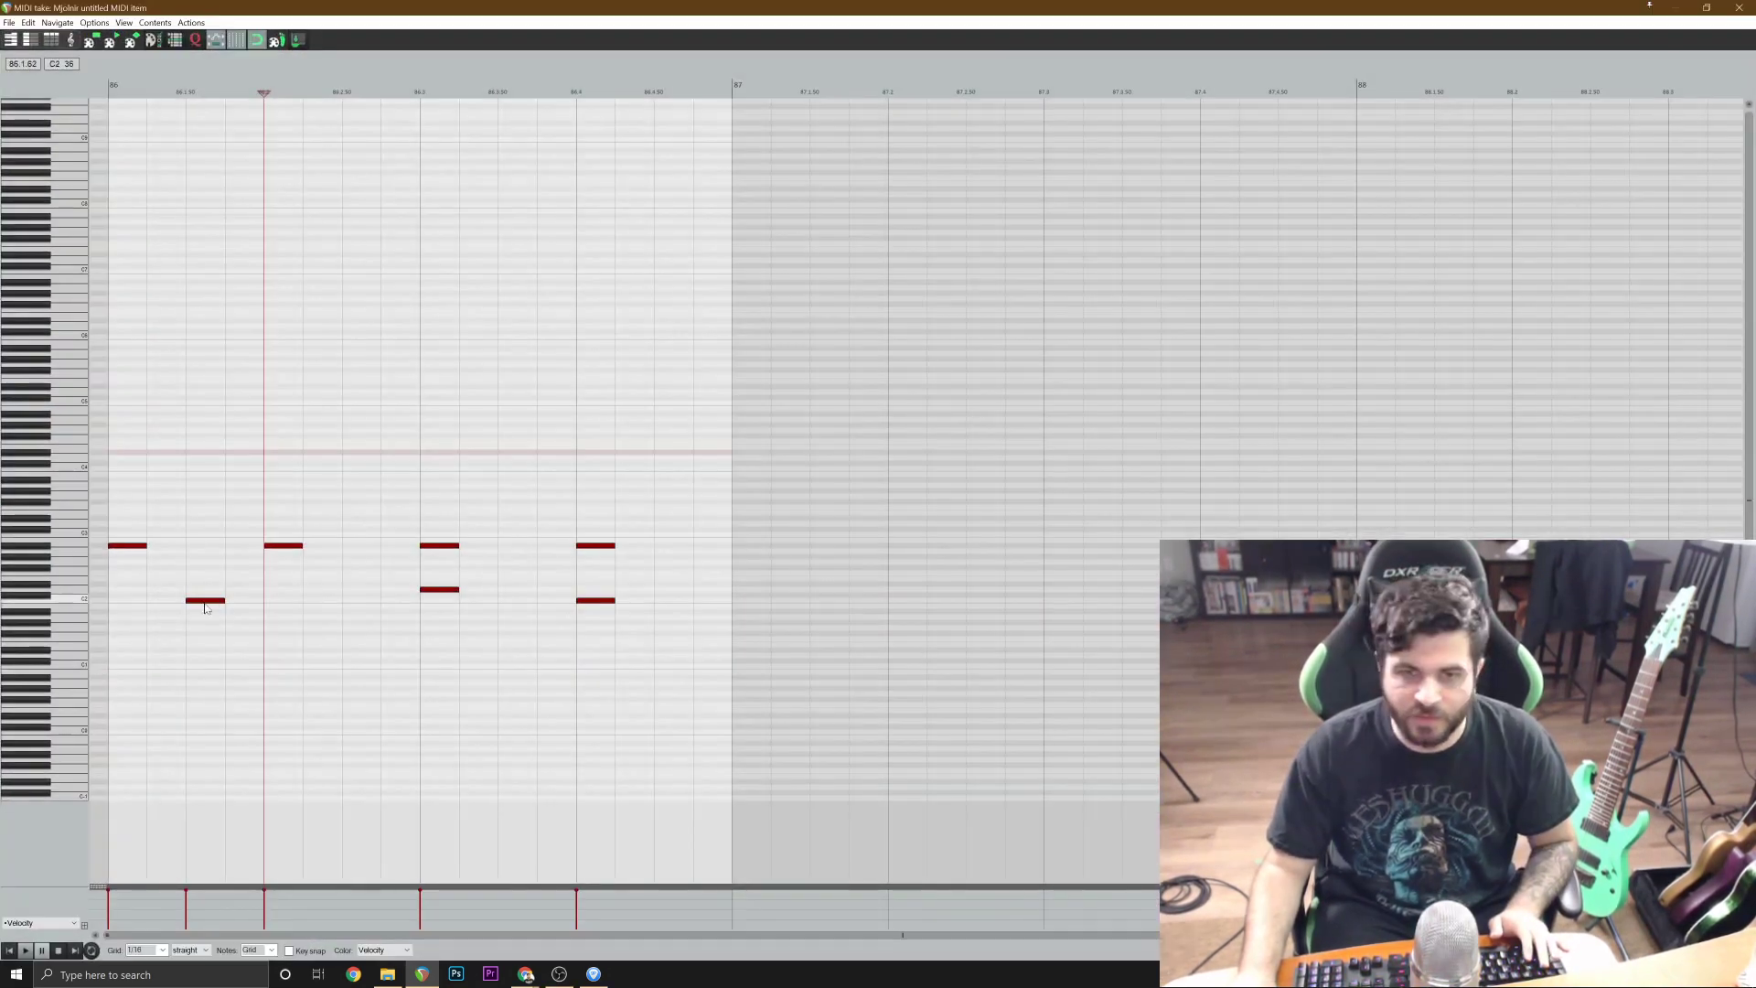
click(205, 603)
click(136, 603)
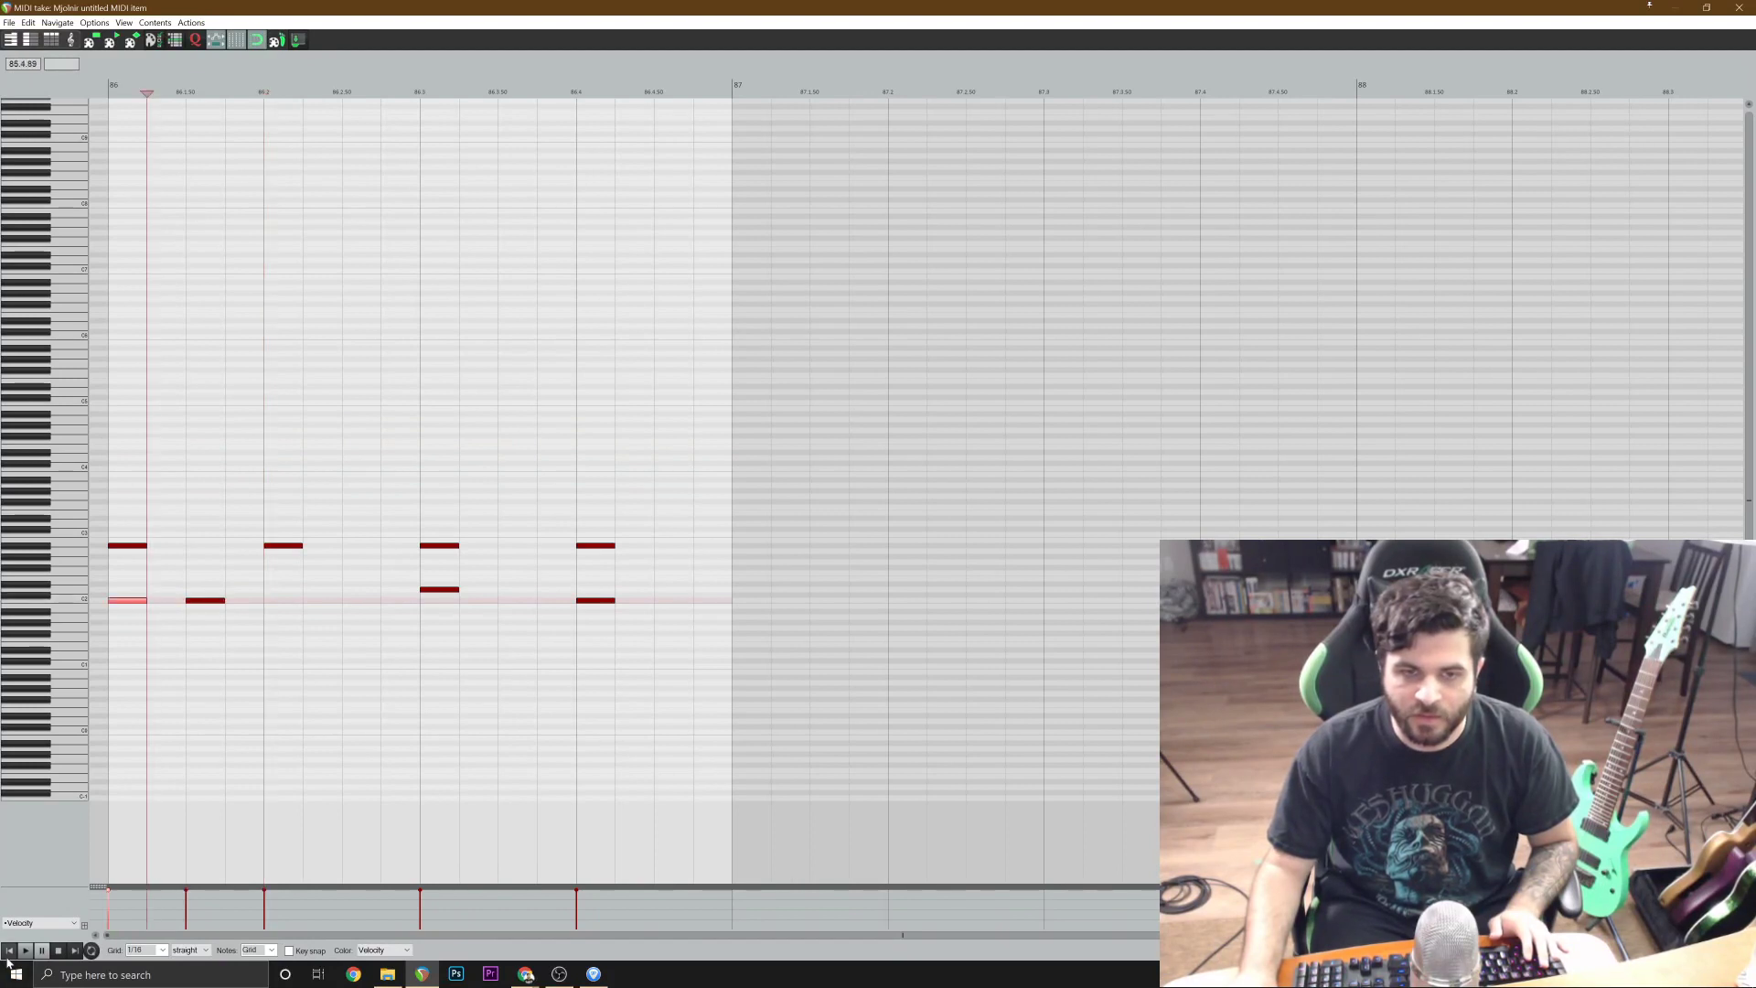
click(9, 953)
key(space)
key(space)
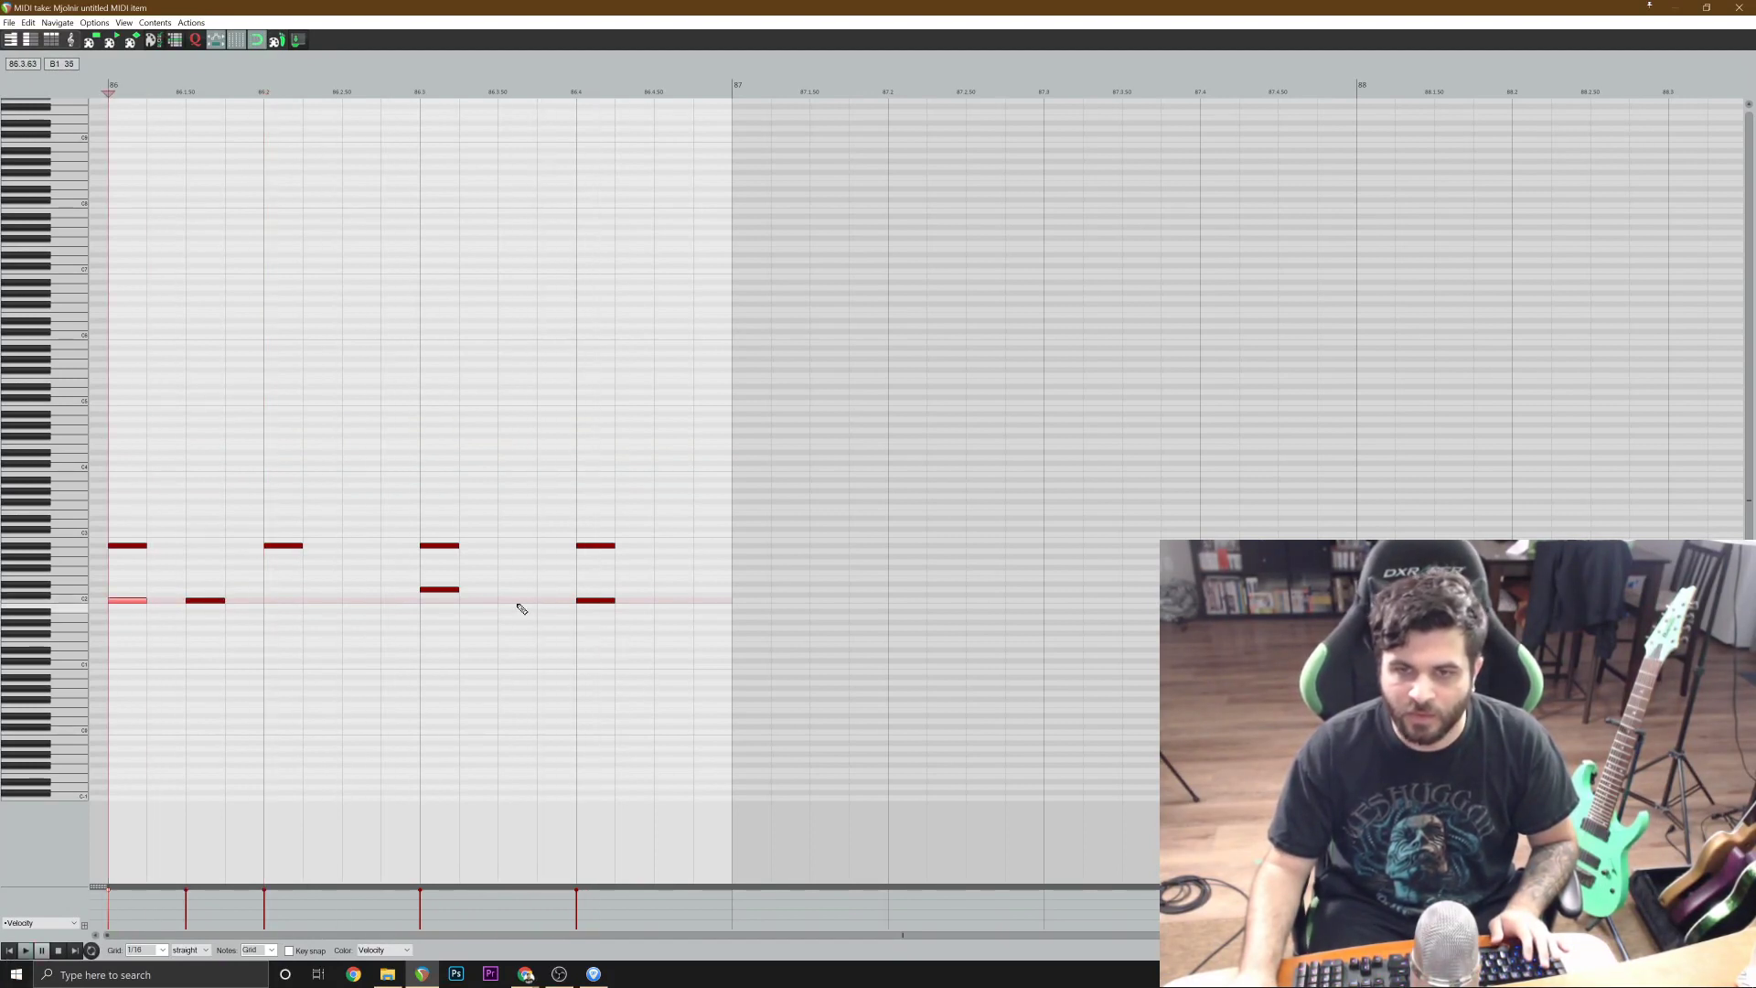
Add a C2 kick note at 86.3.50, delete the kick on beat 4 of bar 86, and play the bar.
click(518, 600)
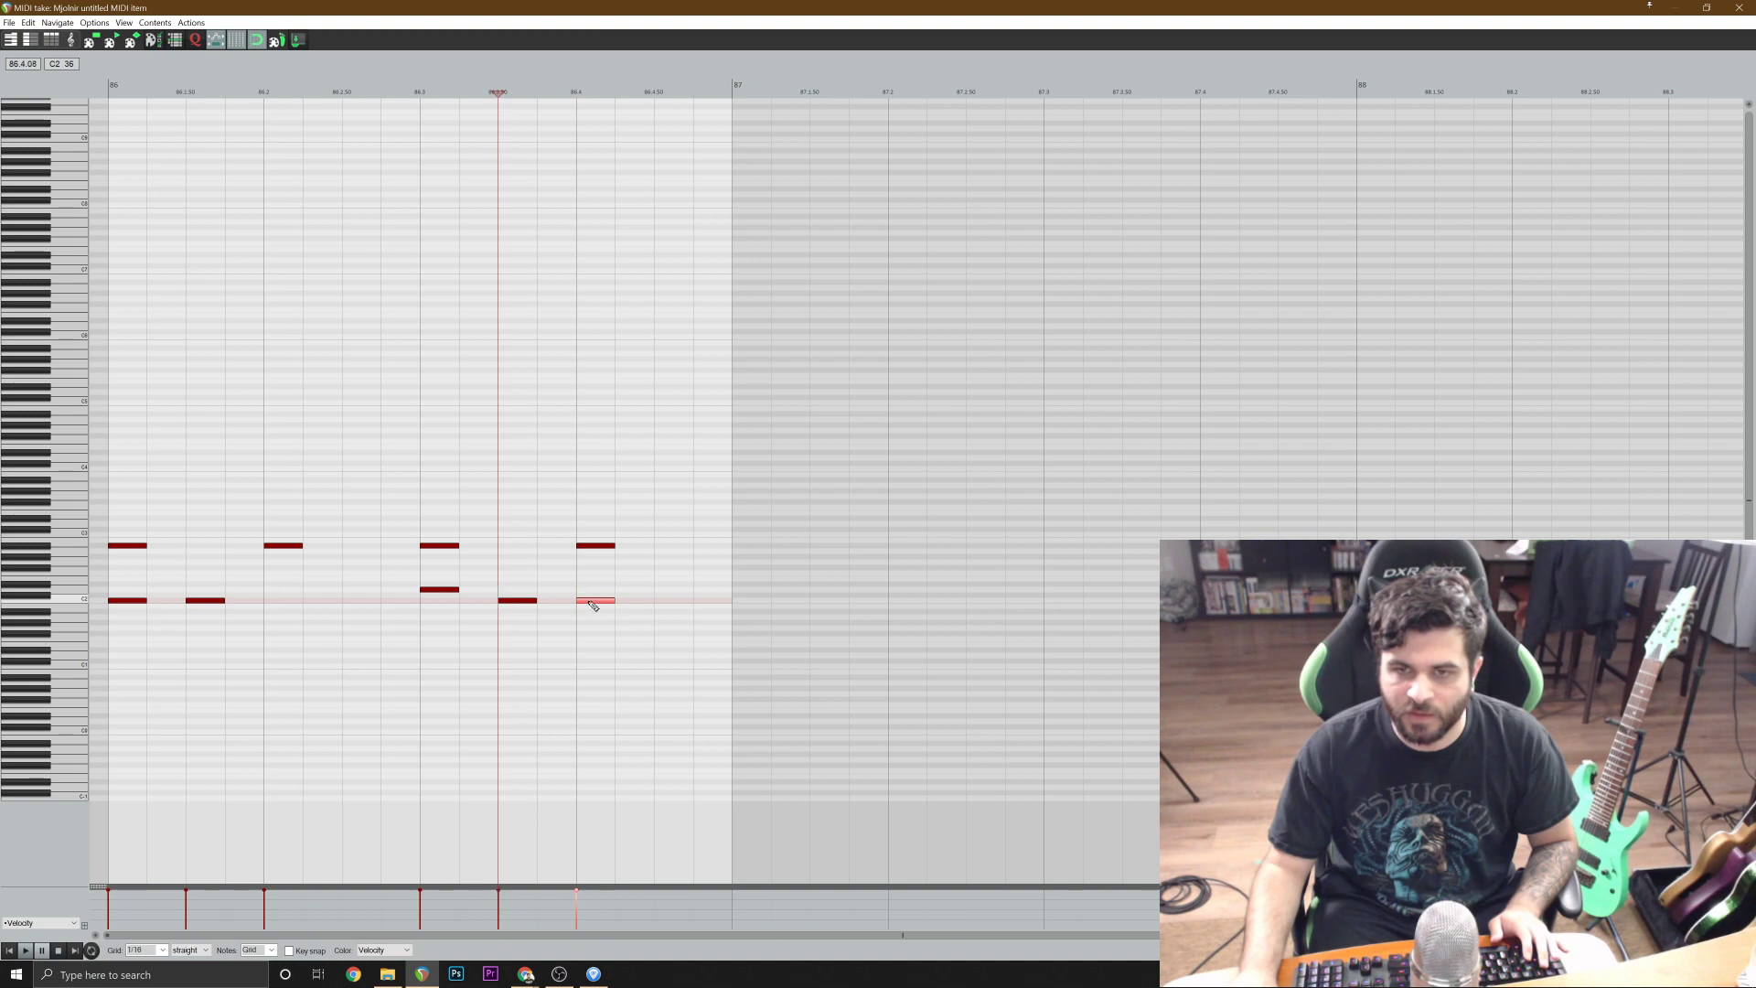
key(space)
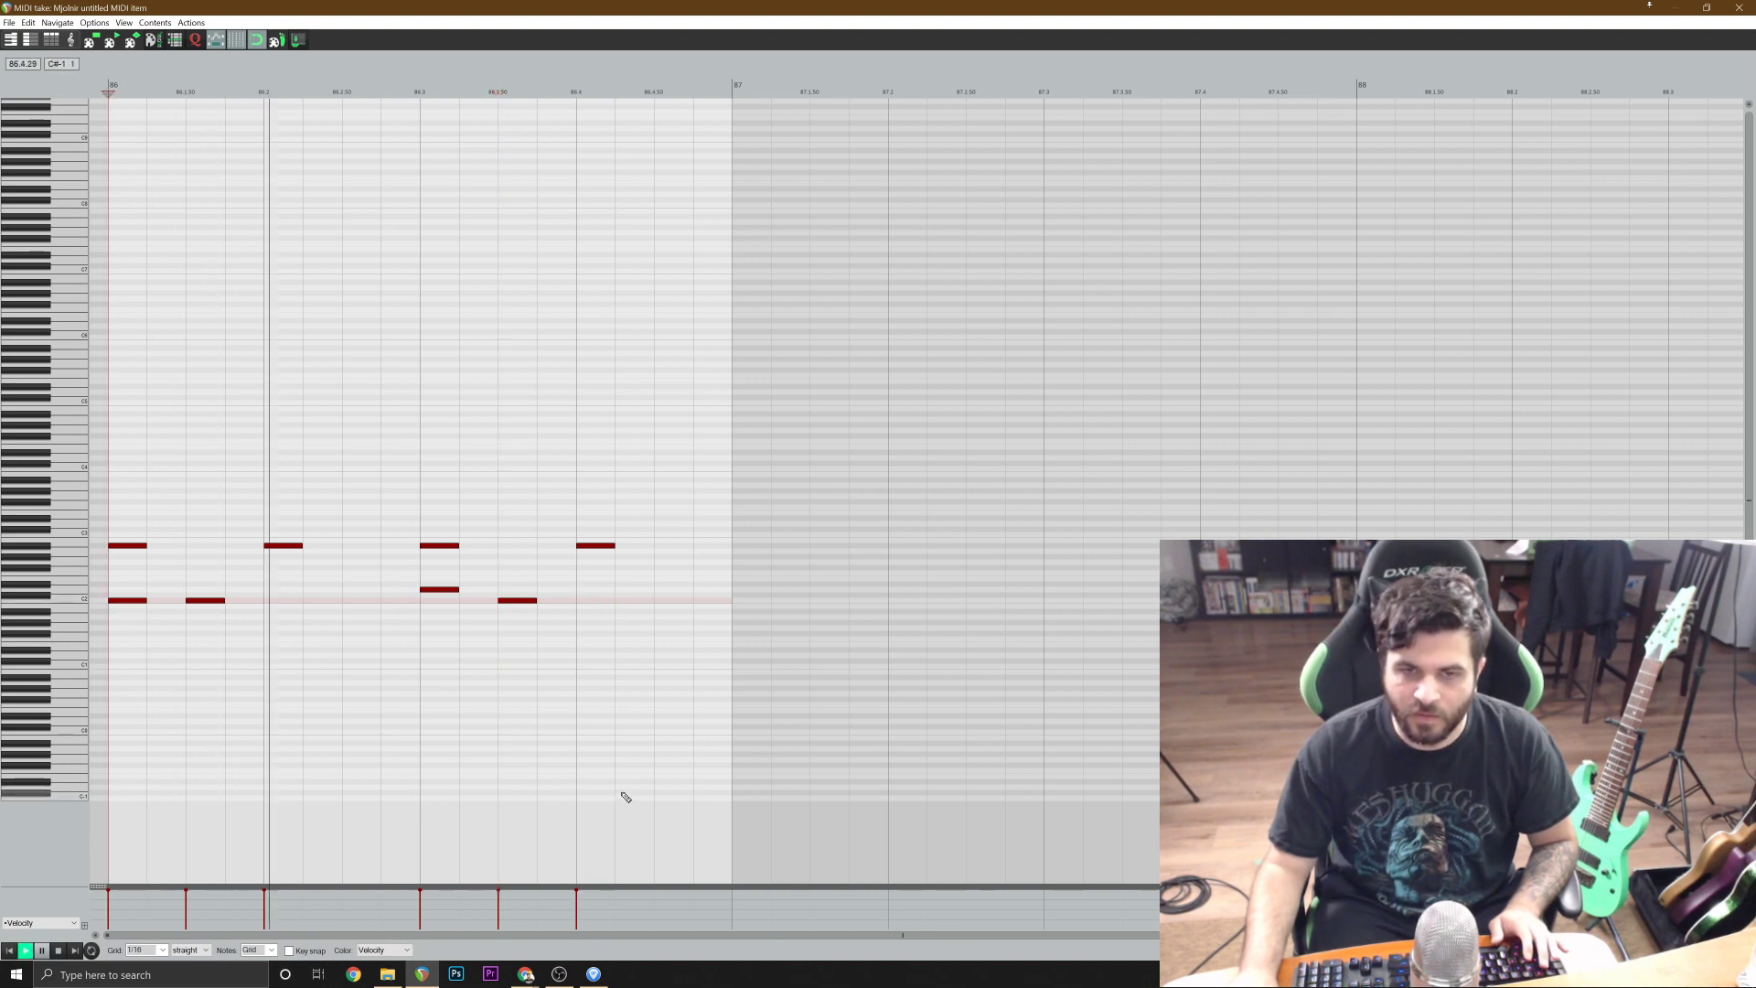
key(space)
click(1739, 8)
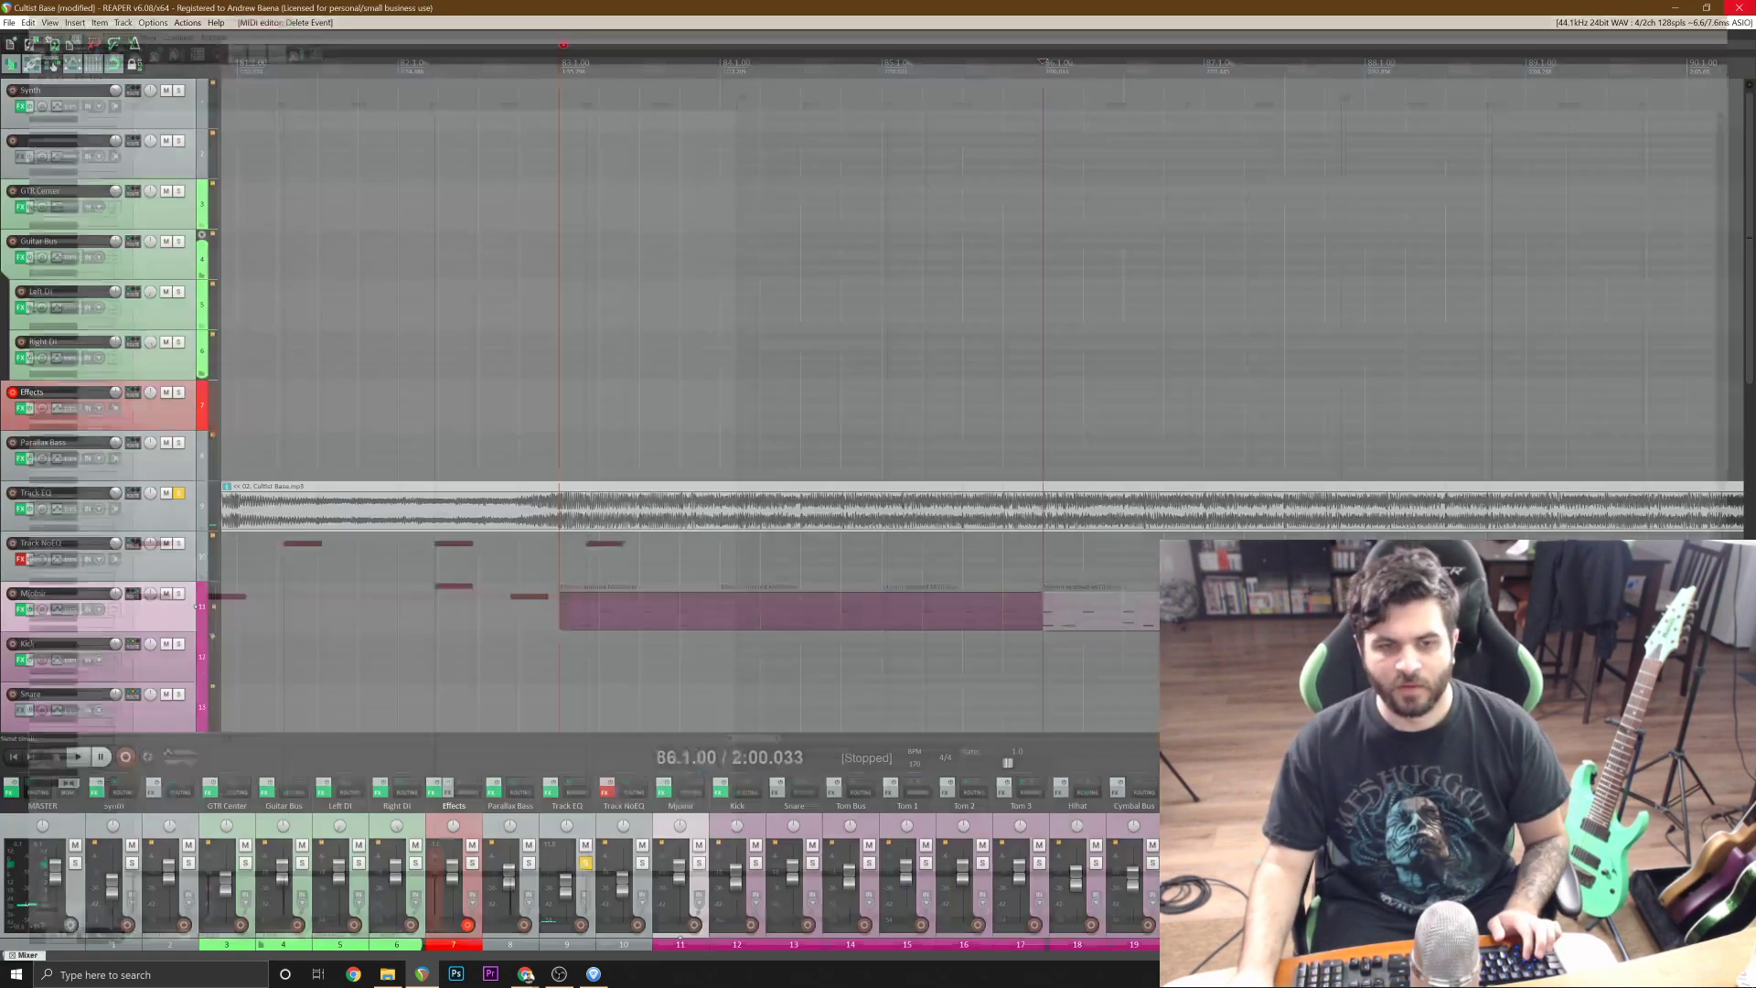
Switch the solo from Track EQ to the Mjolnir track, play the drums from 82.1.50, and clear the solo.
click(180, 495)
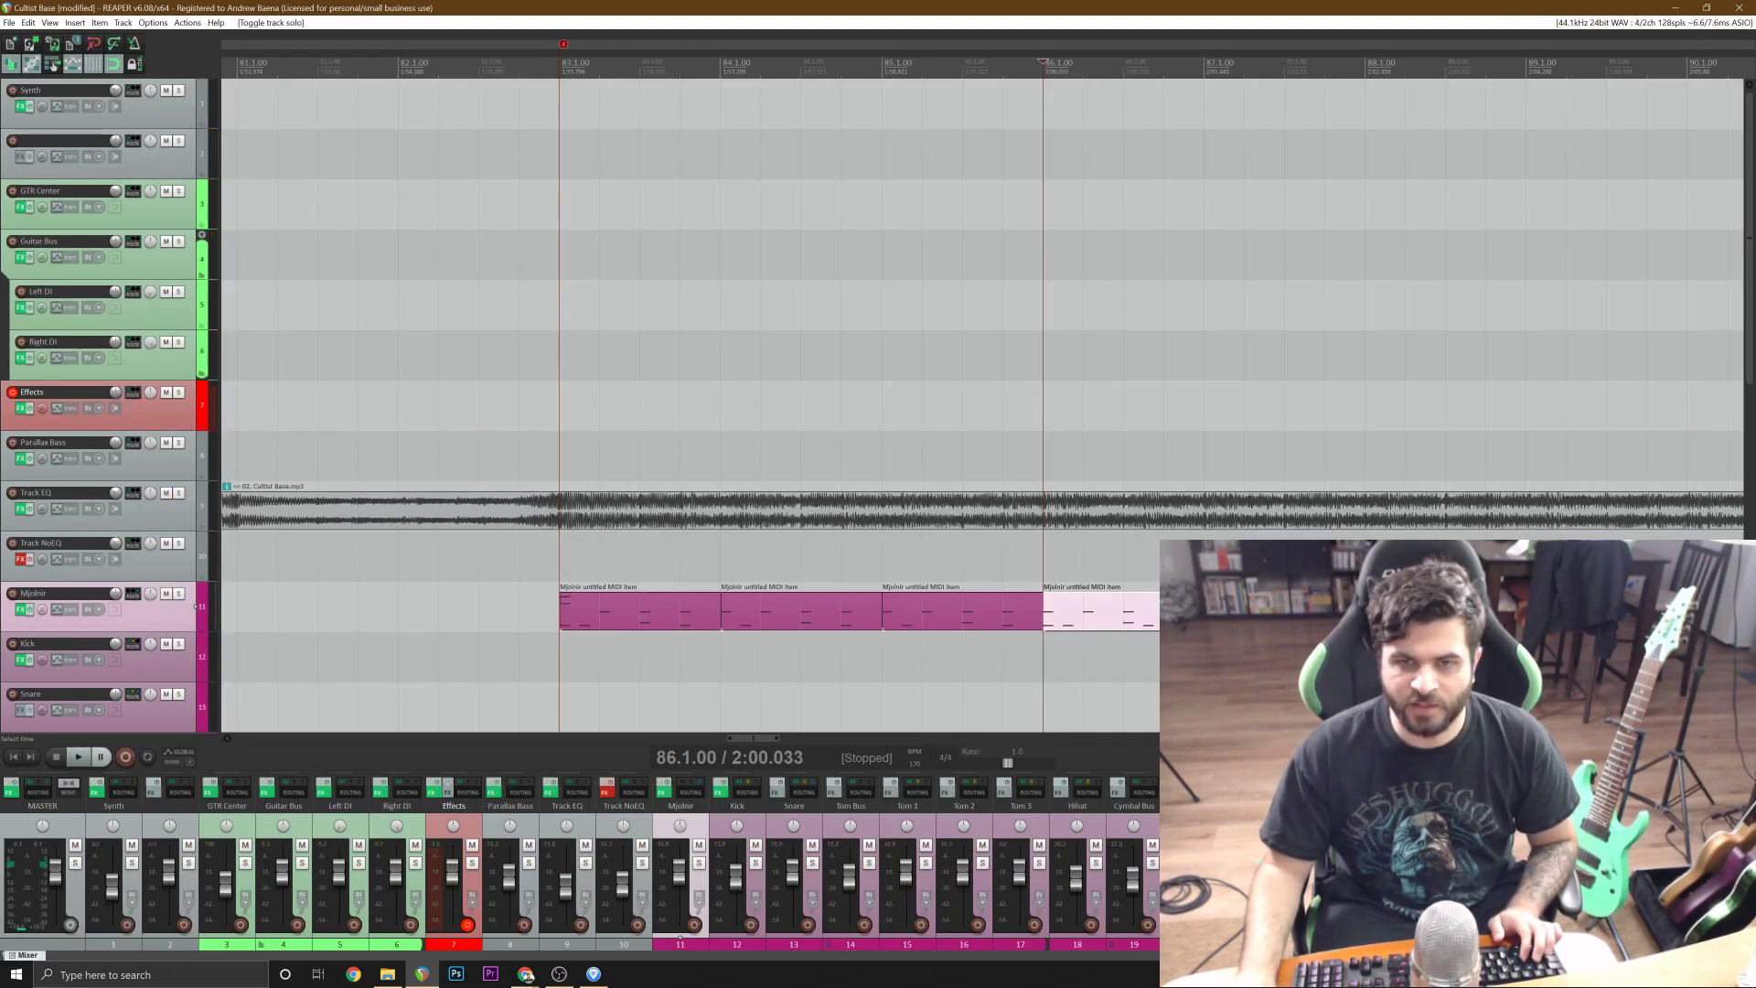
click(418, 556)
click(179, 594)
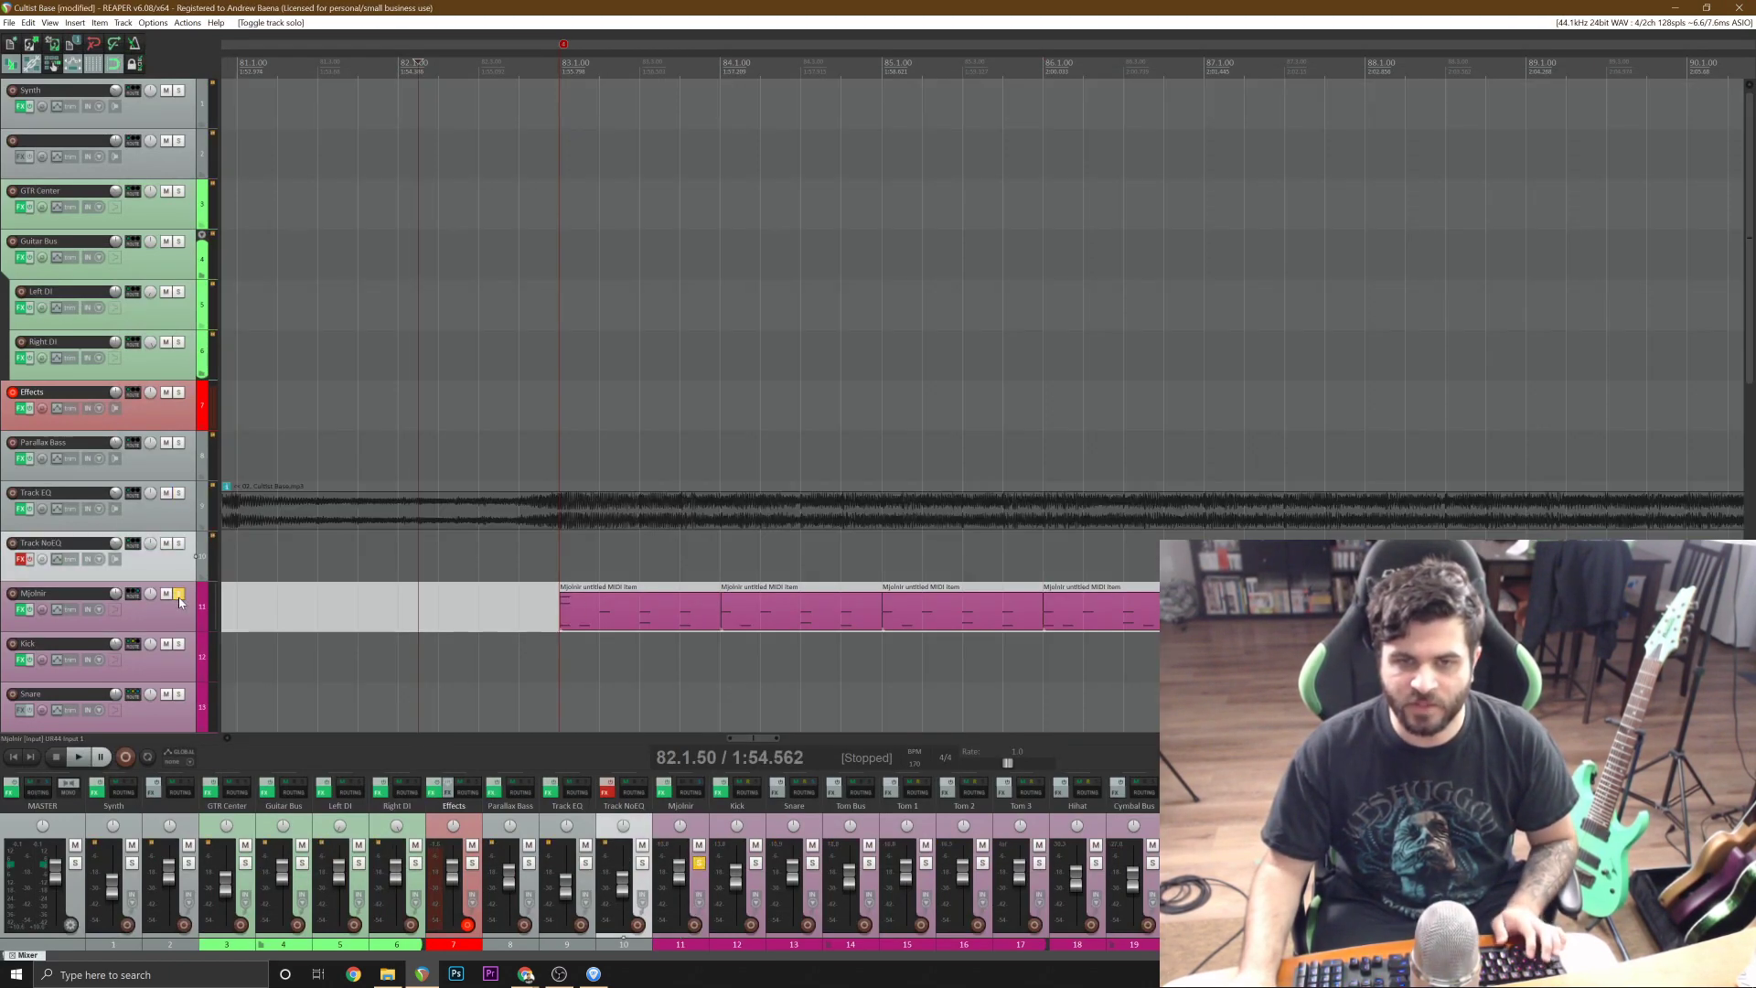
key(space)
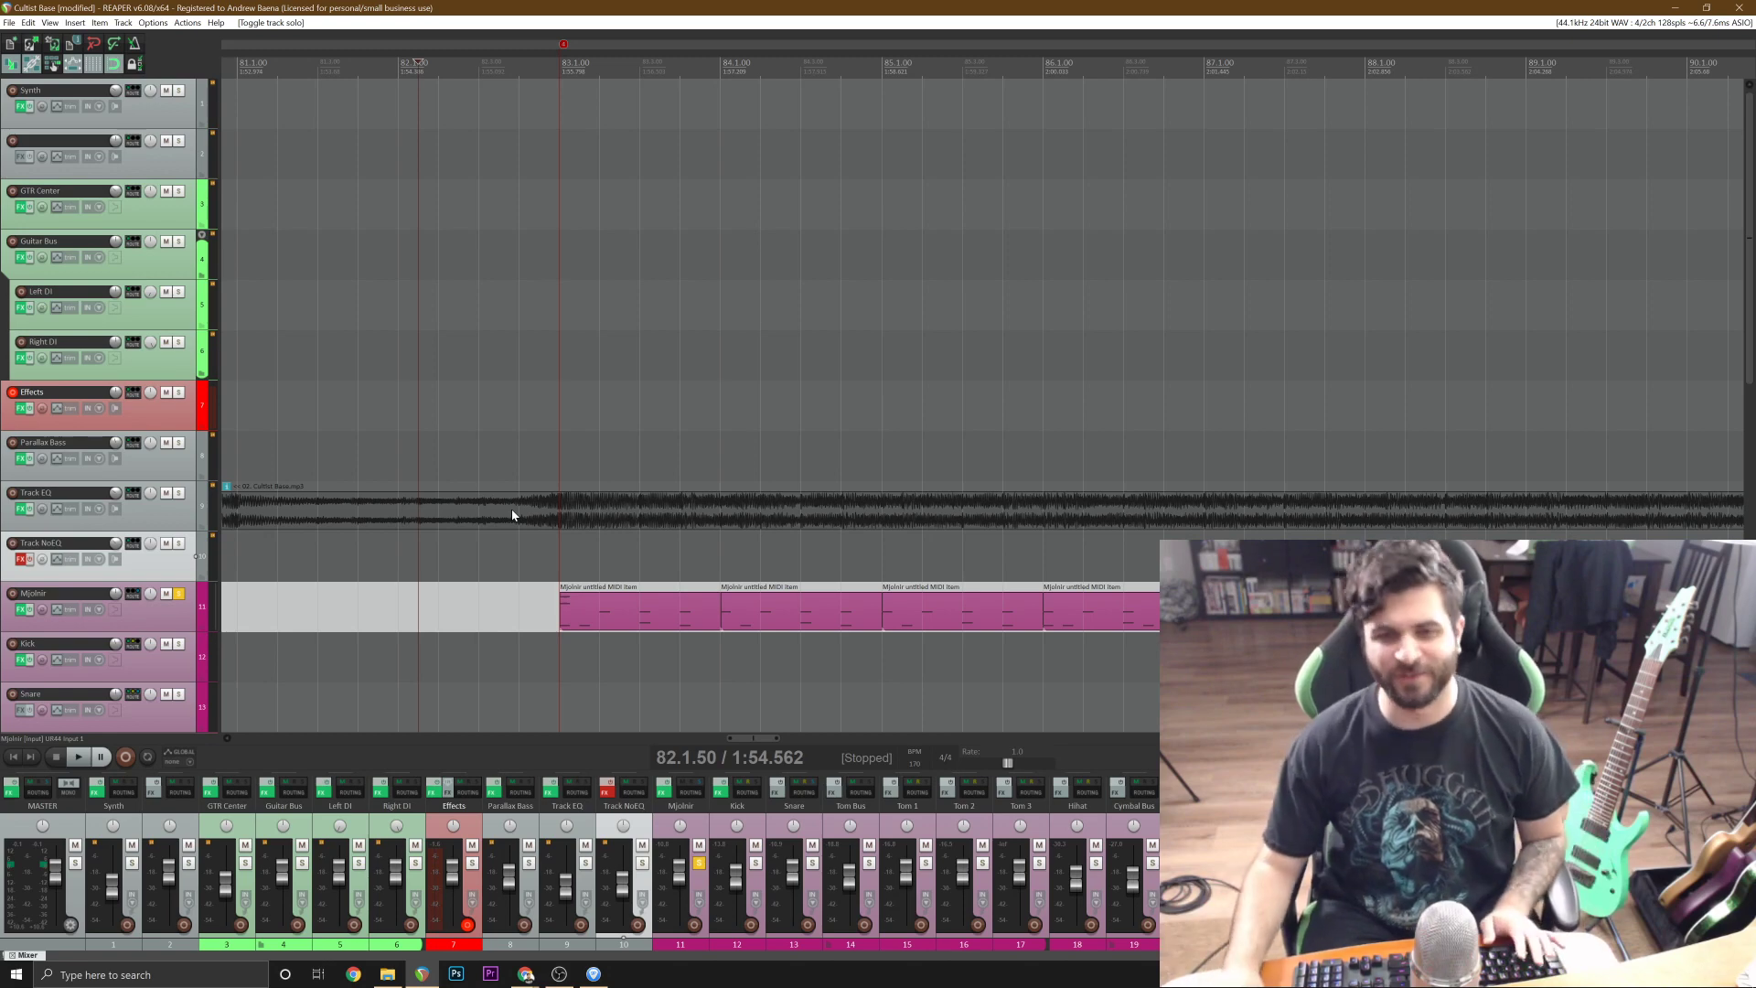
click(177, 597)
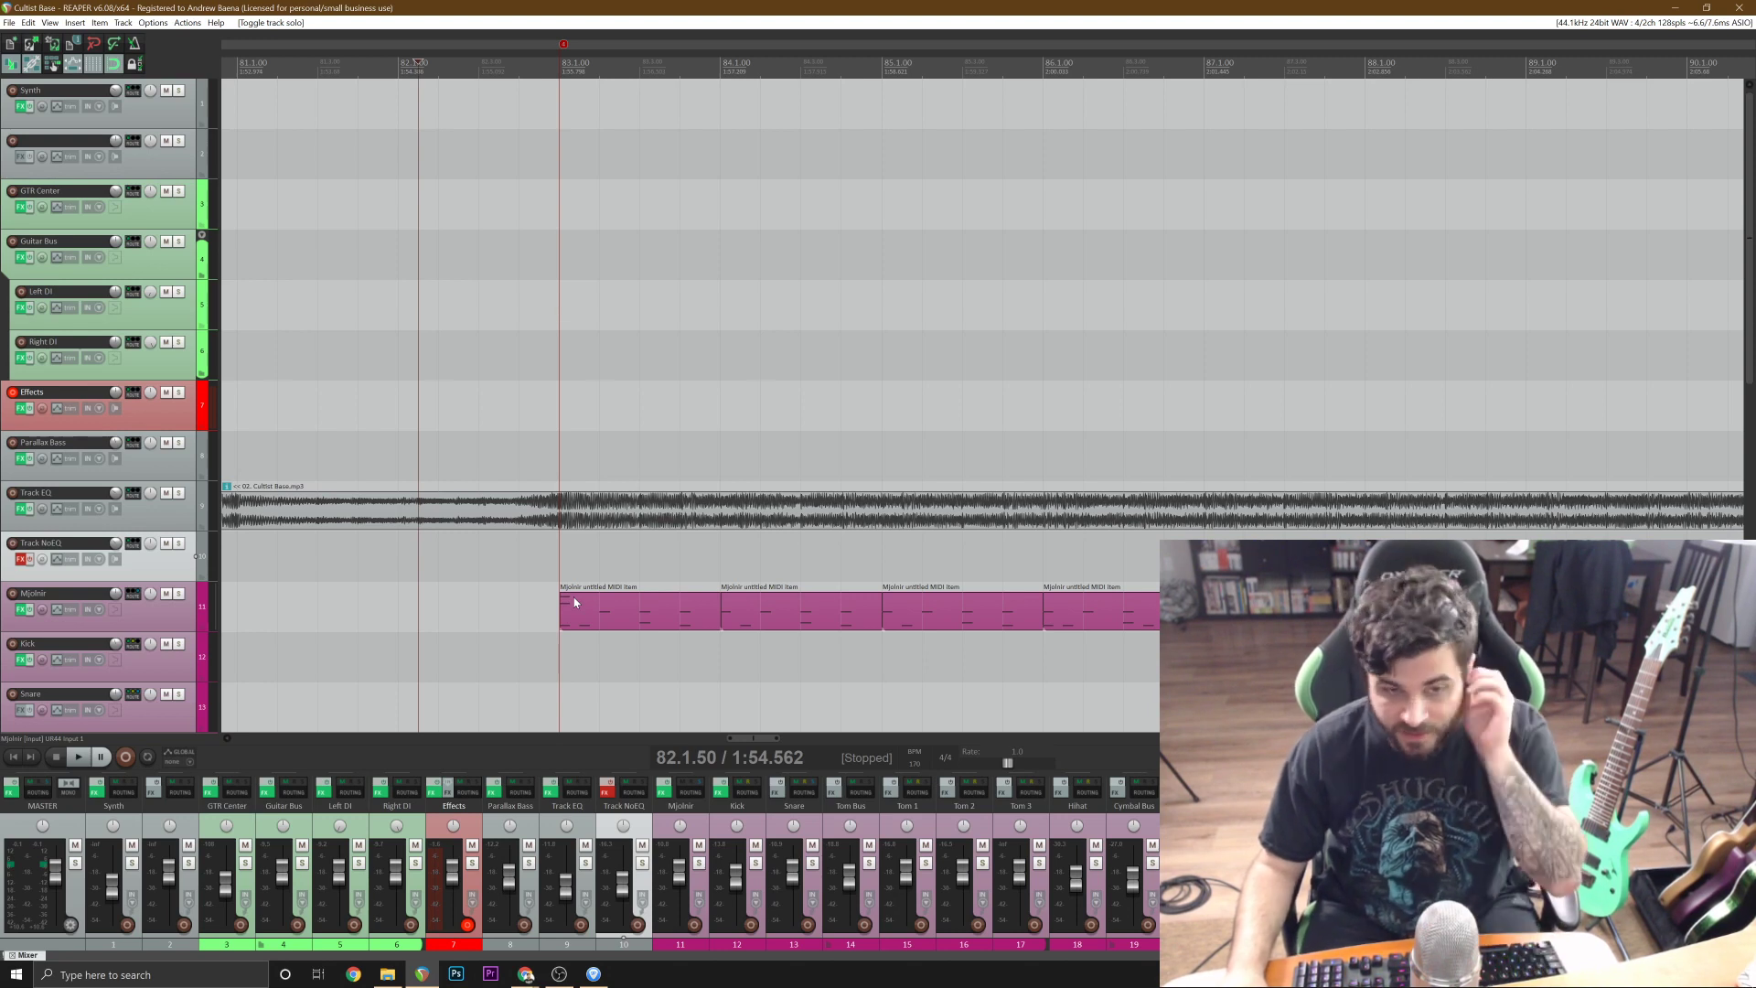
Open the Mjolnir track's drum plugin and place its window beside the track list, above the reference waveform.
click(167, 613)
click(23, 608)
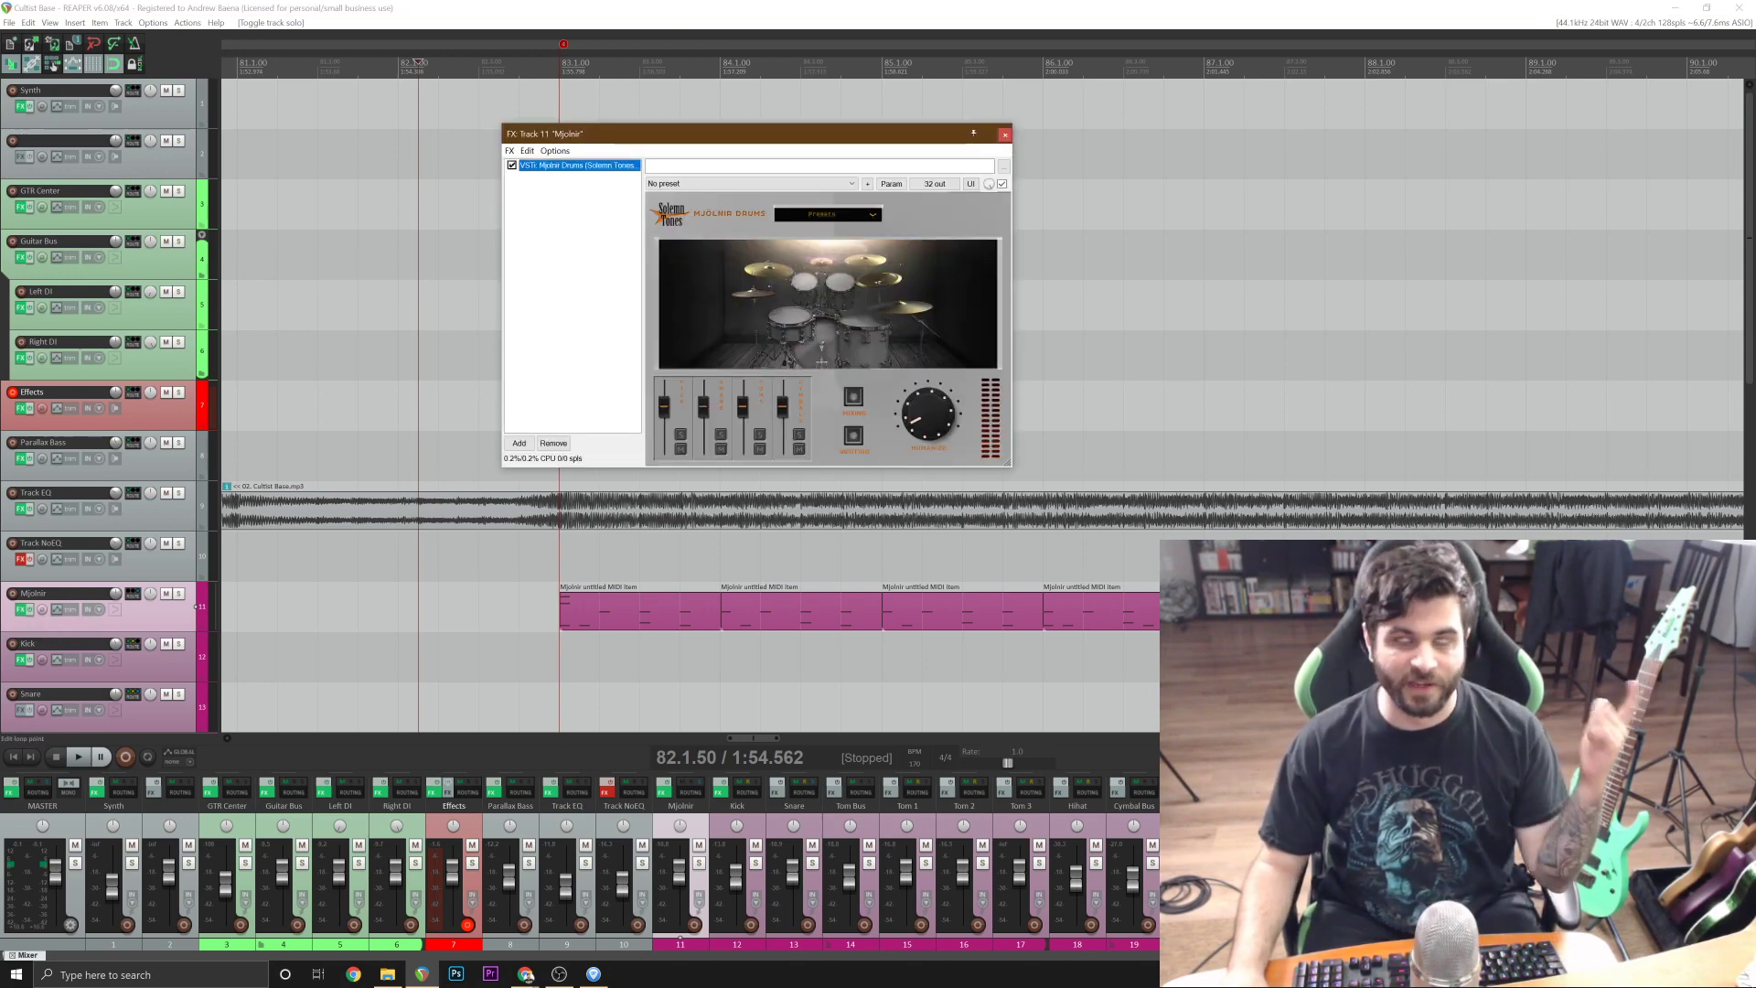
drag(633, 137, 365, 148)
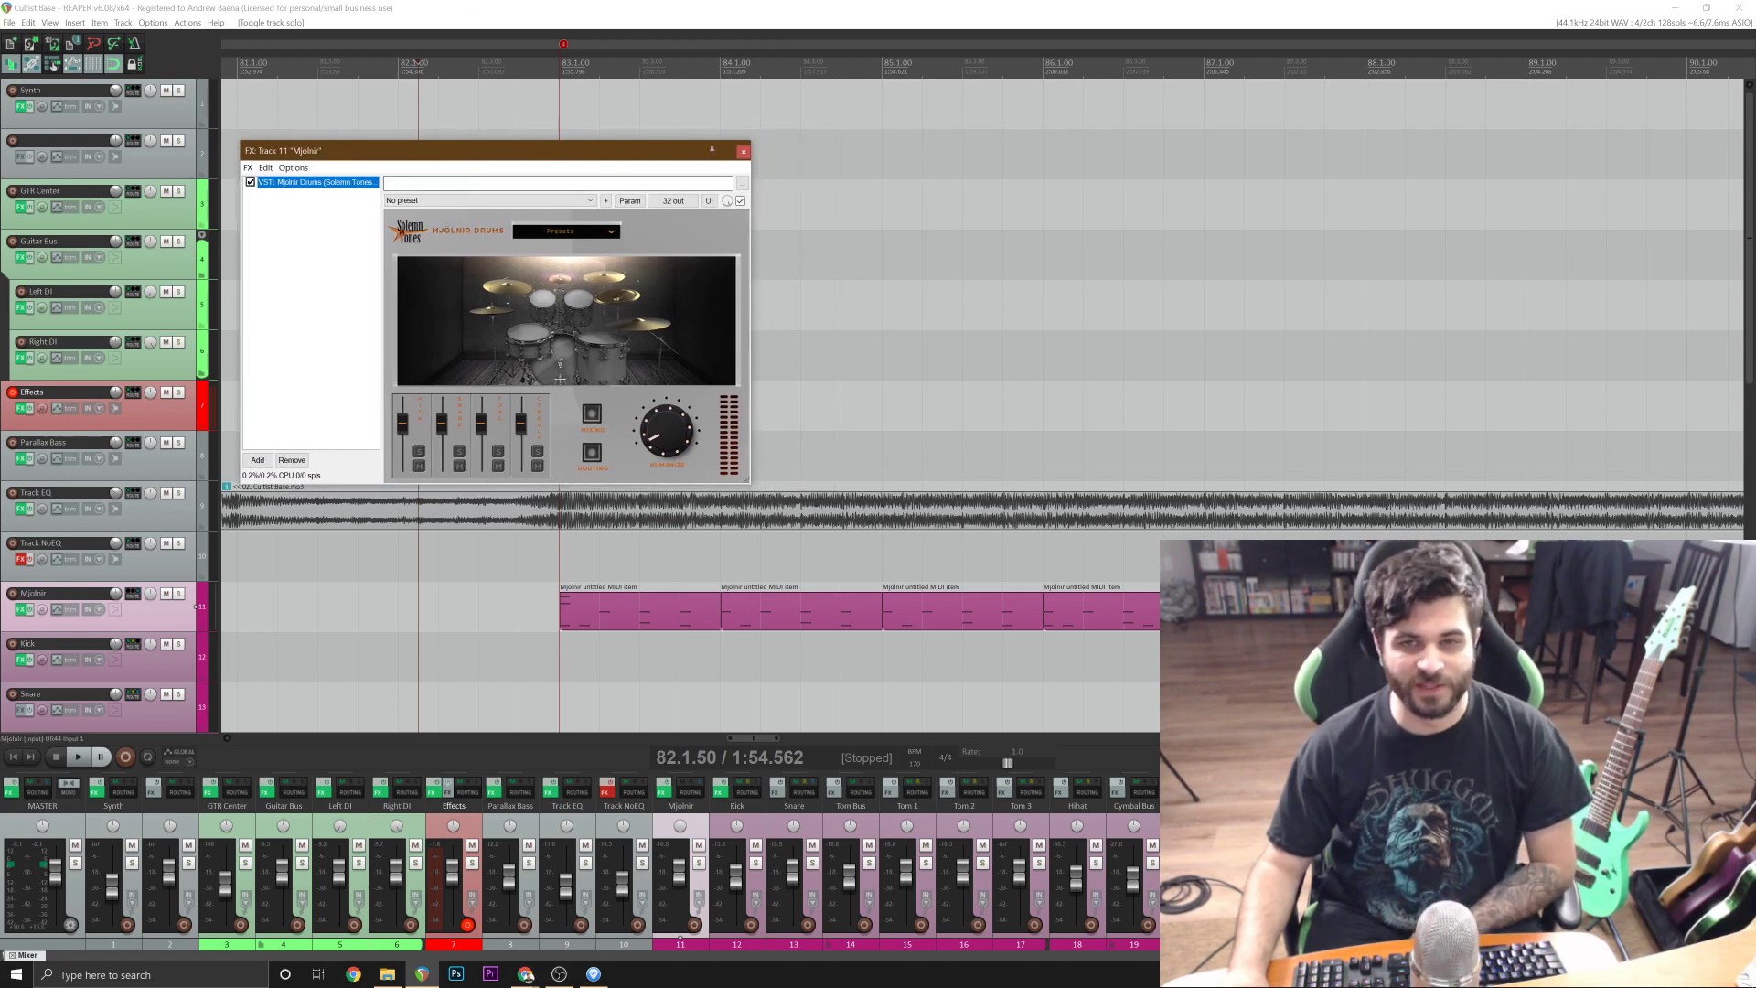
Close the drum plugin window, then copy the four Mjolnir items of bars 83 to 86 and paste them at 87.1.00.
click(741, 154)
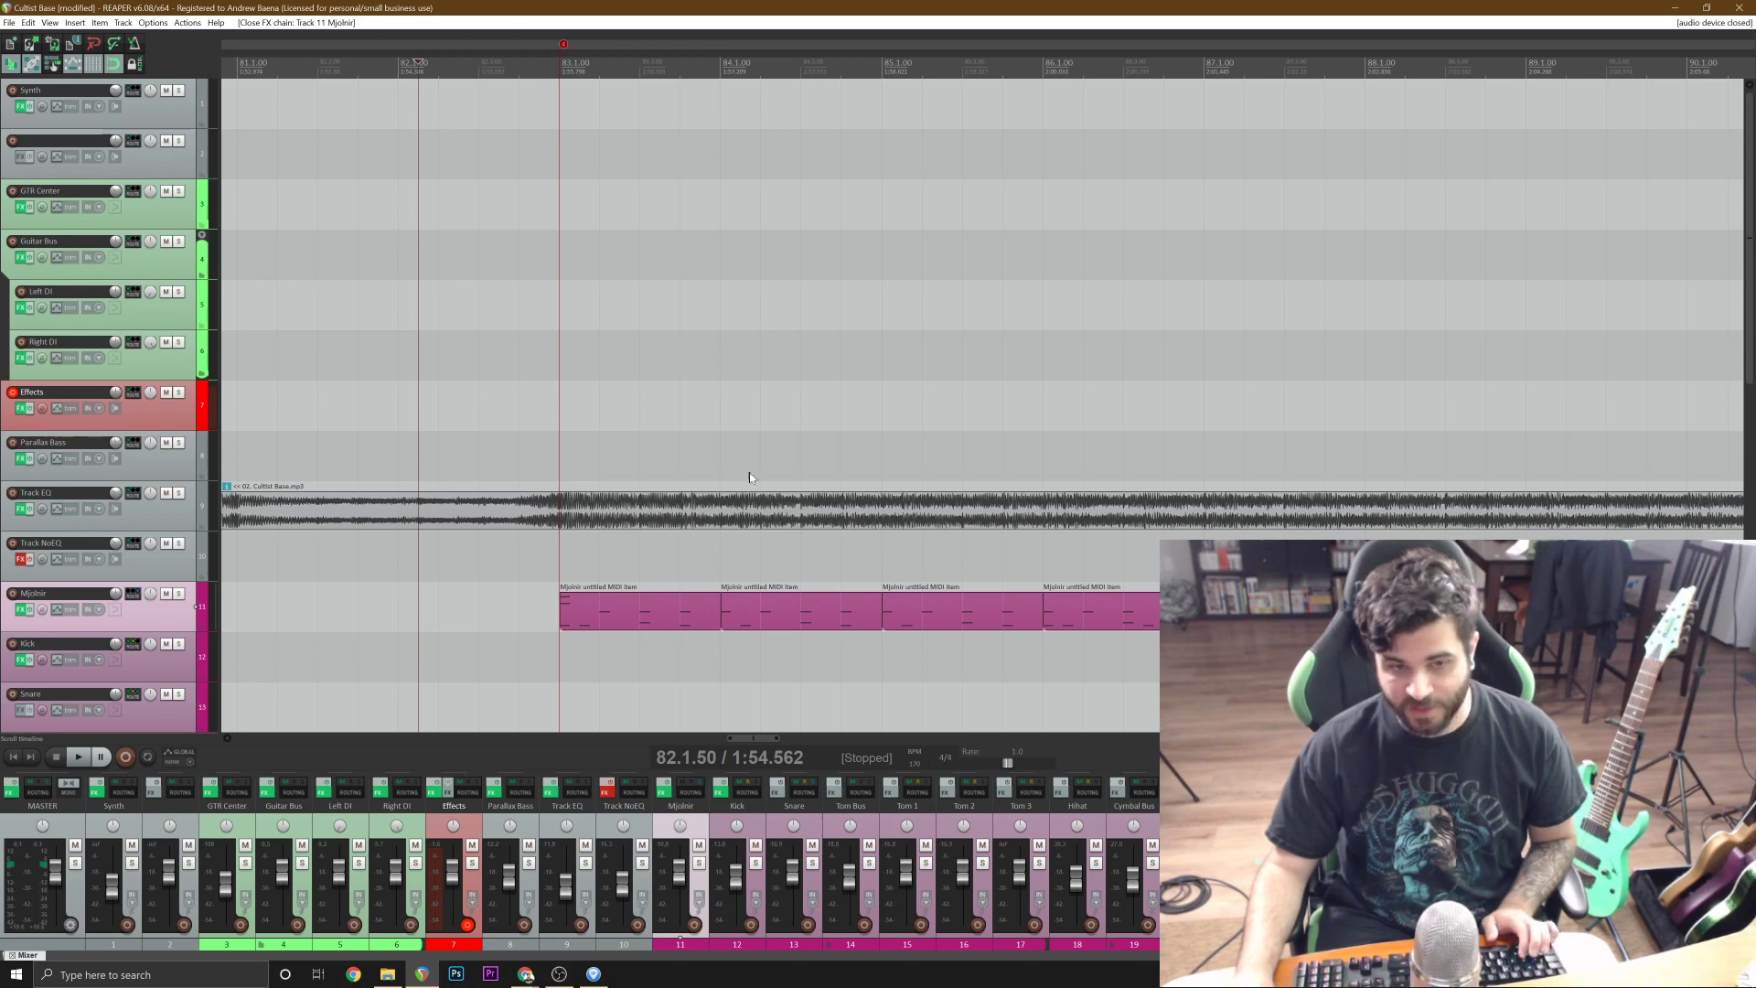
click(1036, 355)
scroll(1036, 354, down, 1)
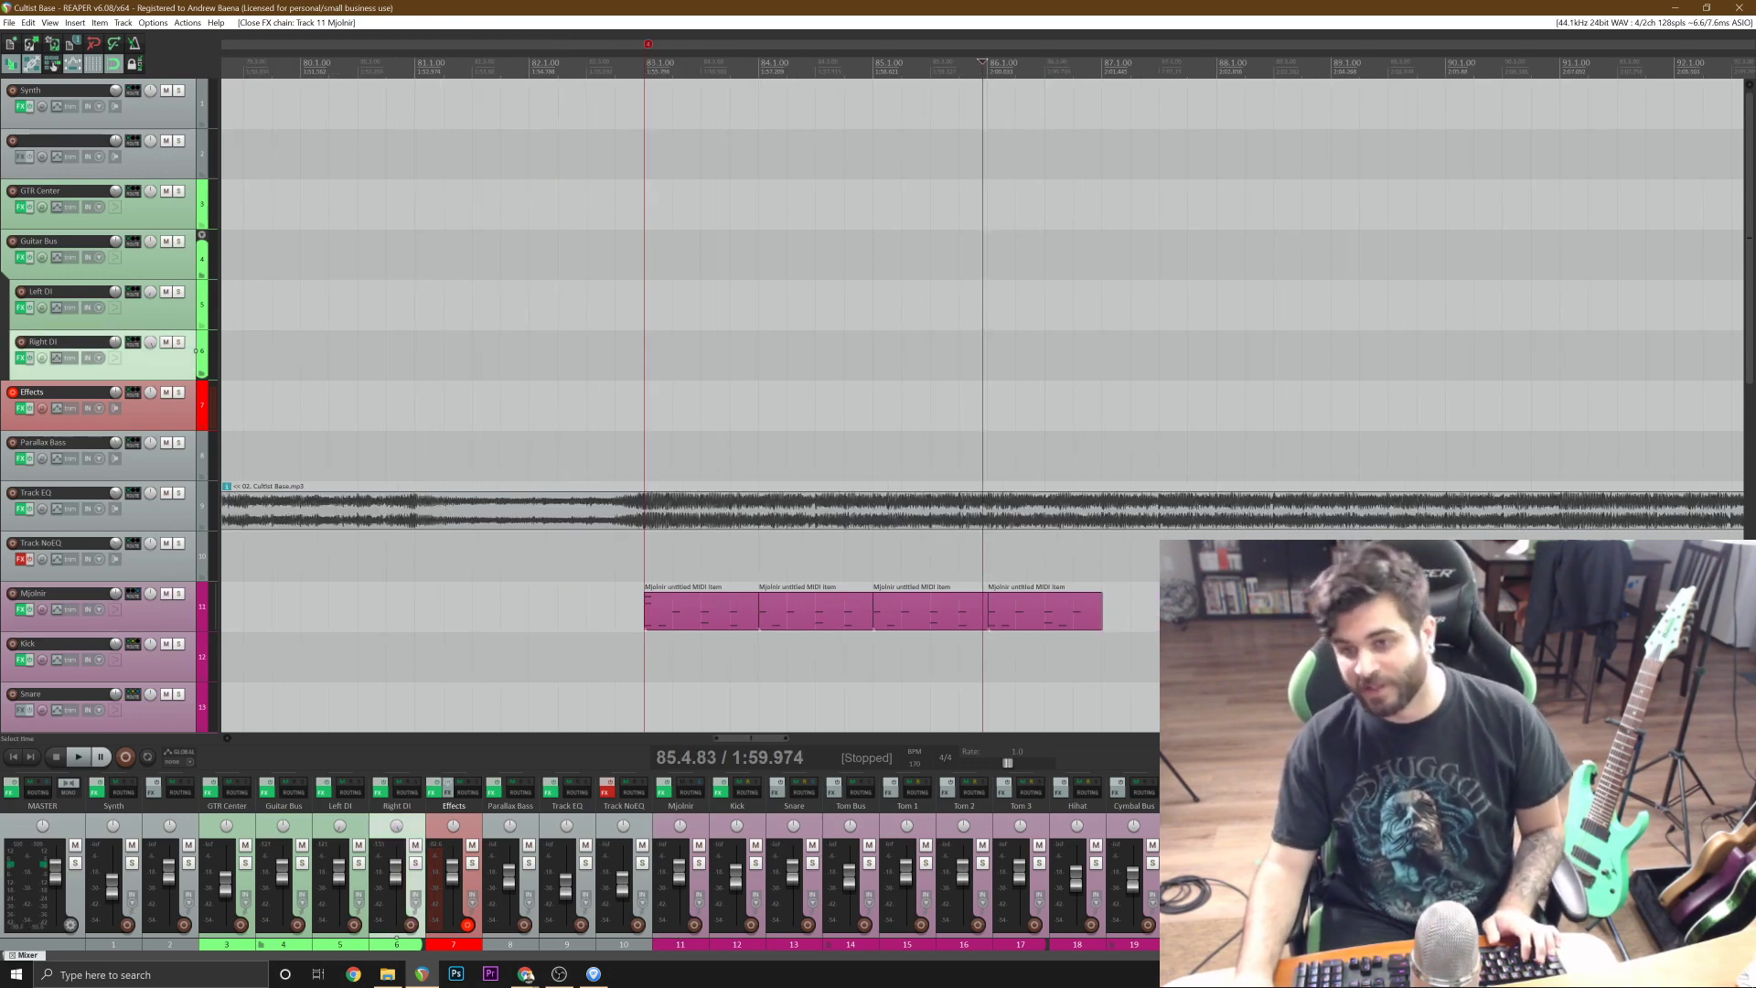
scroll(1036, 354, up, 2)
scroll(1036, 355, down, 2)
click(710, 622)
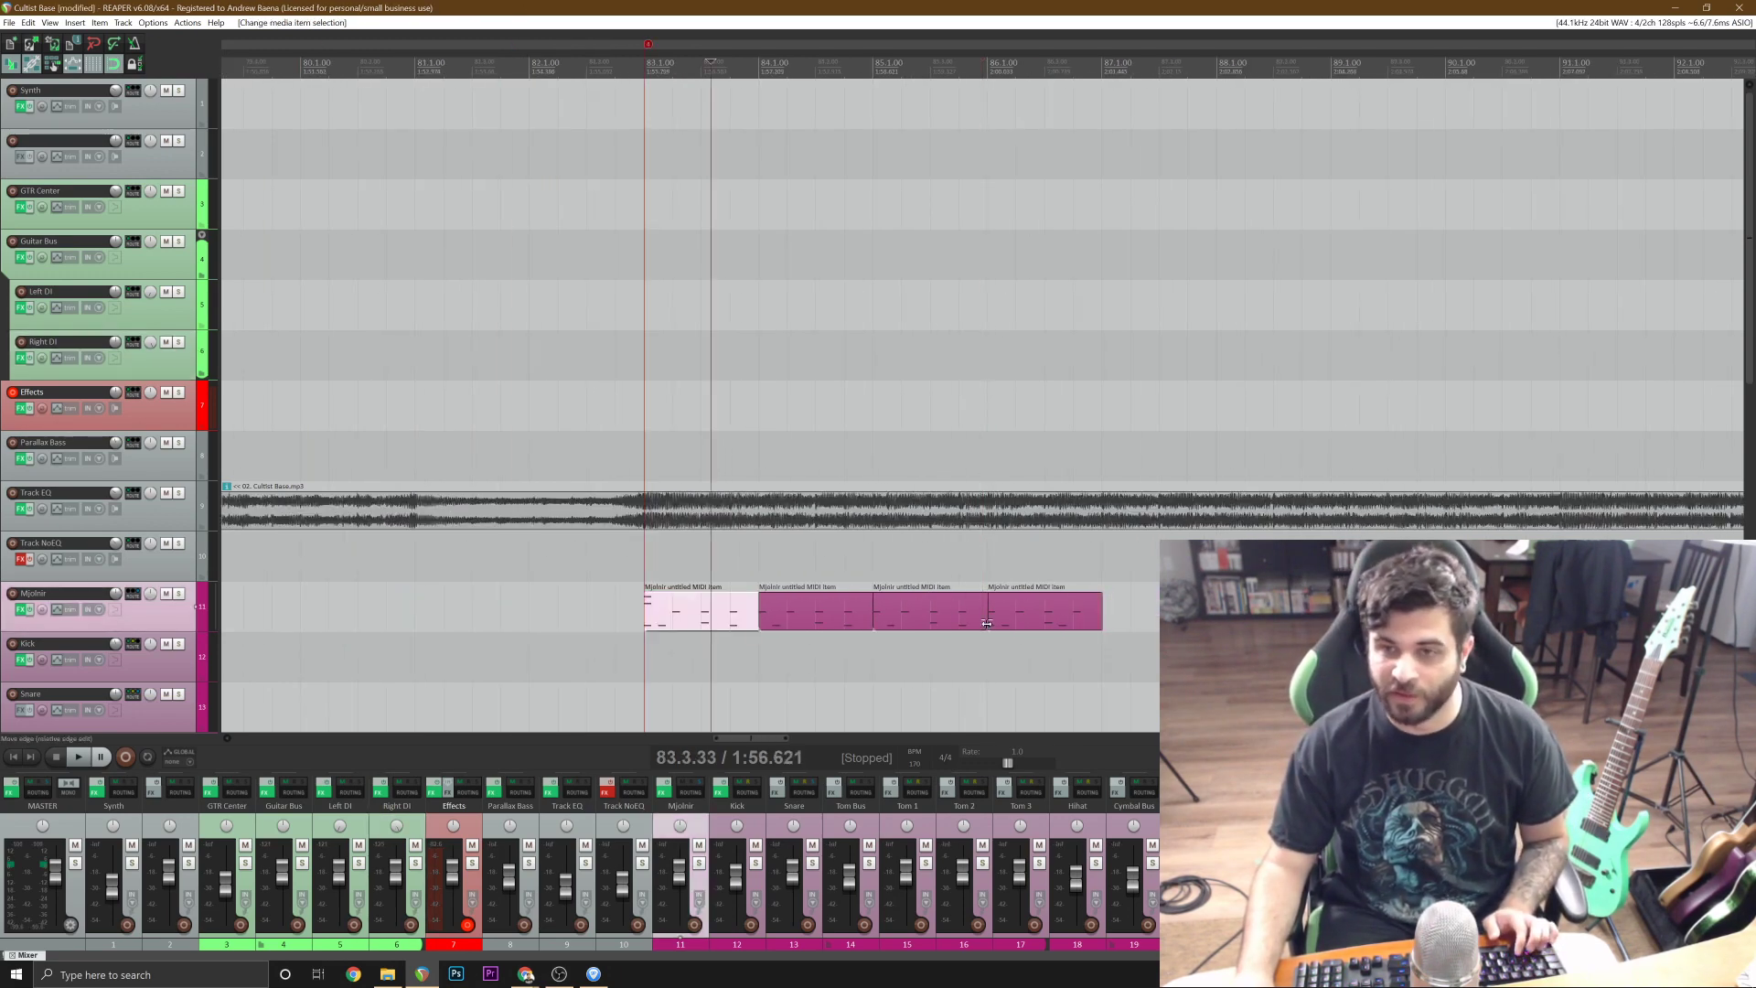
shift+click(1079, 623)
click(1101, 619)
scroll(1101, 619, down, 1)
scroll(1101, 619, up, 1)
key(ctrl+v)
scroll(1101, 619, down, 1)
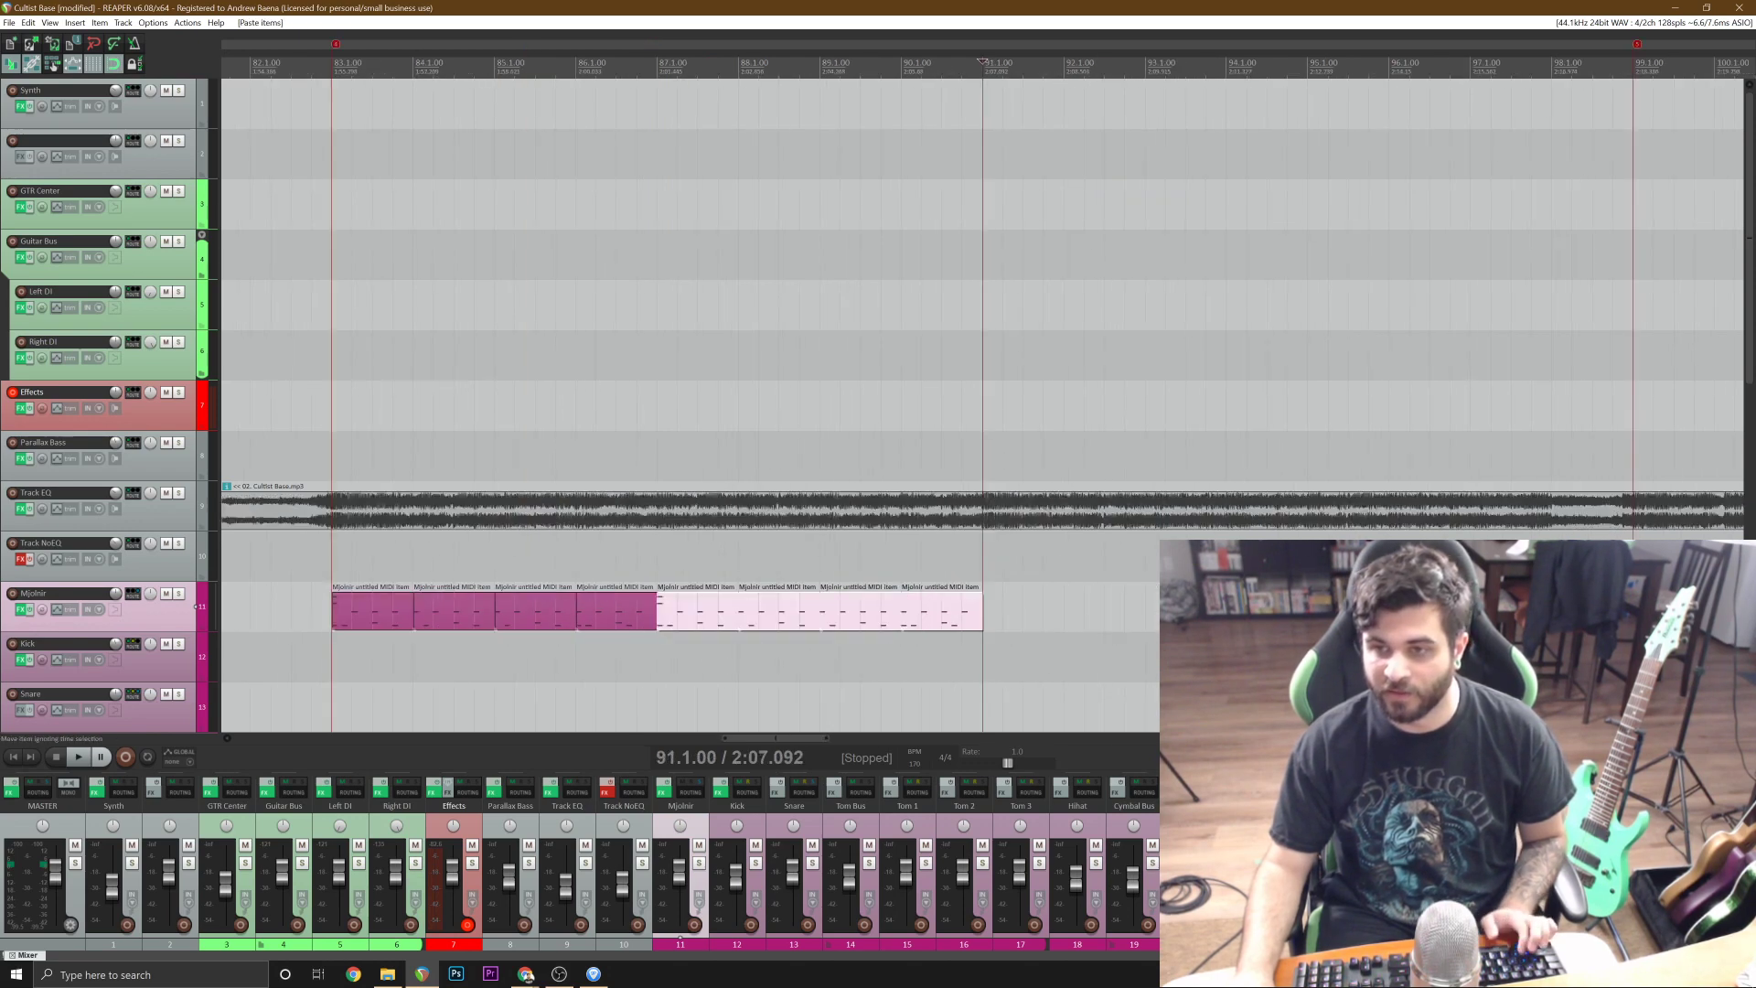
Solo the Track EQ track and play the reference from 82.3.67.
click(304, 457)
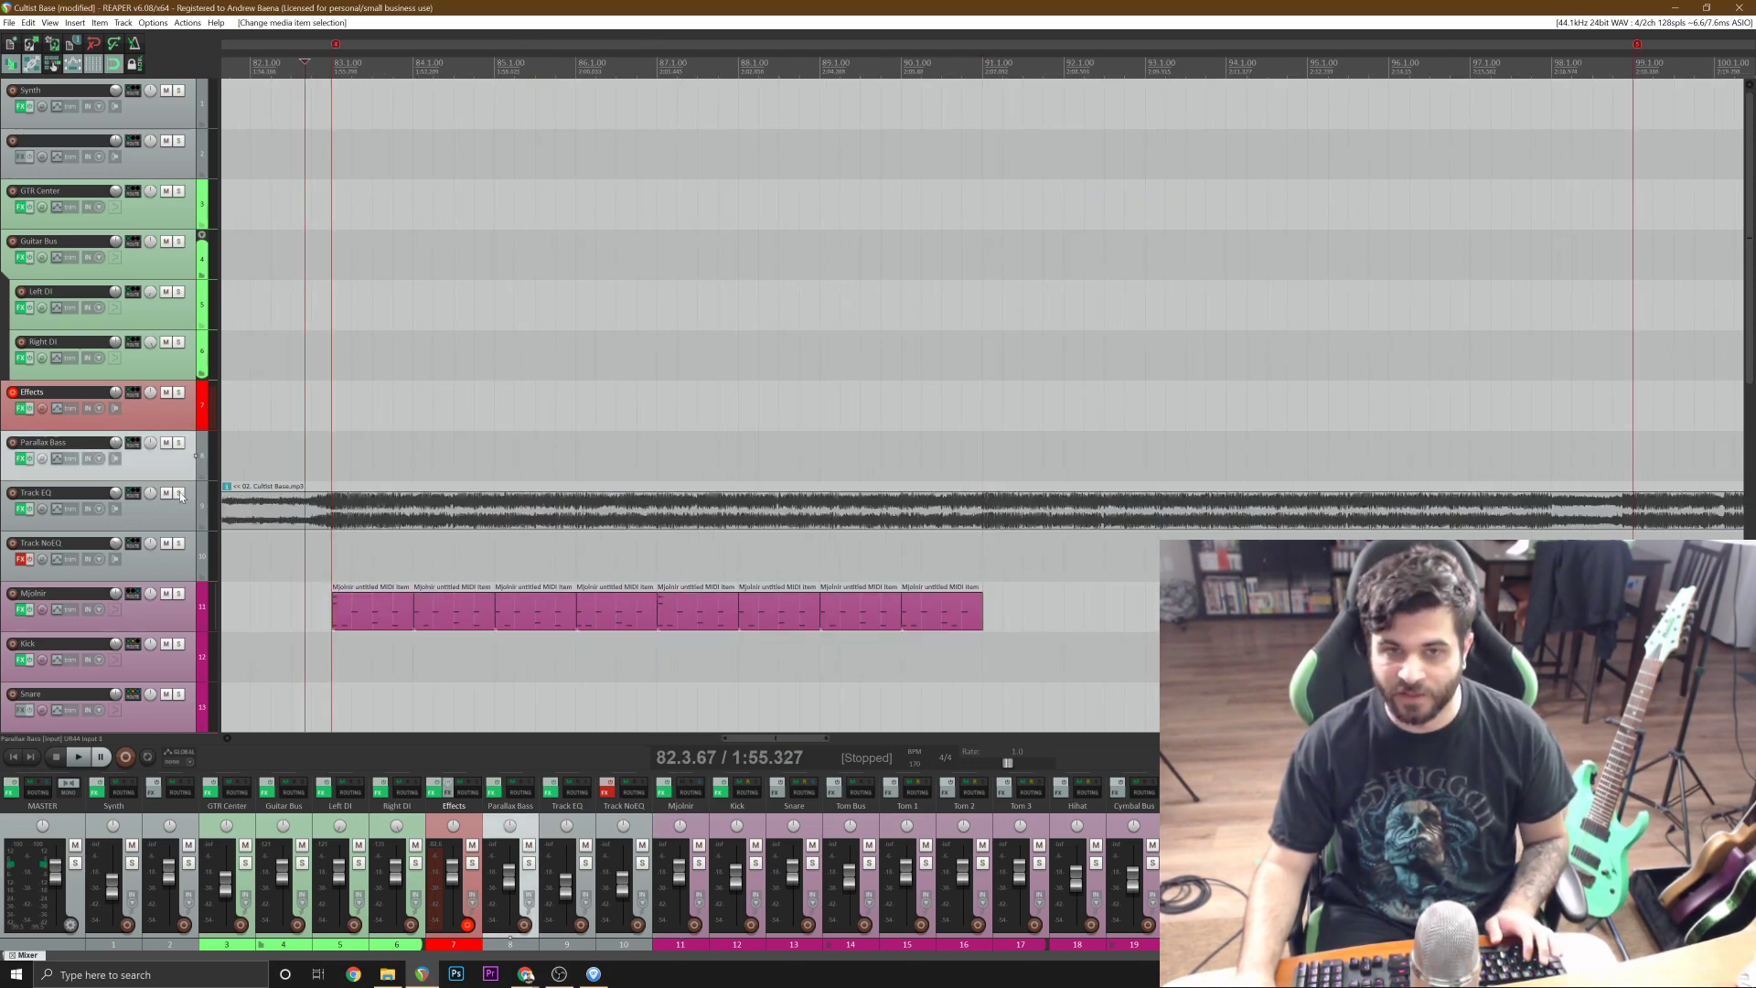
click(180, 496)
key(space)
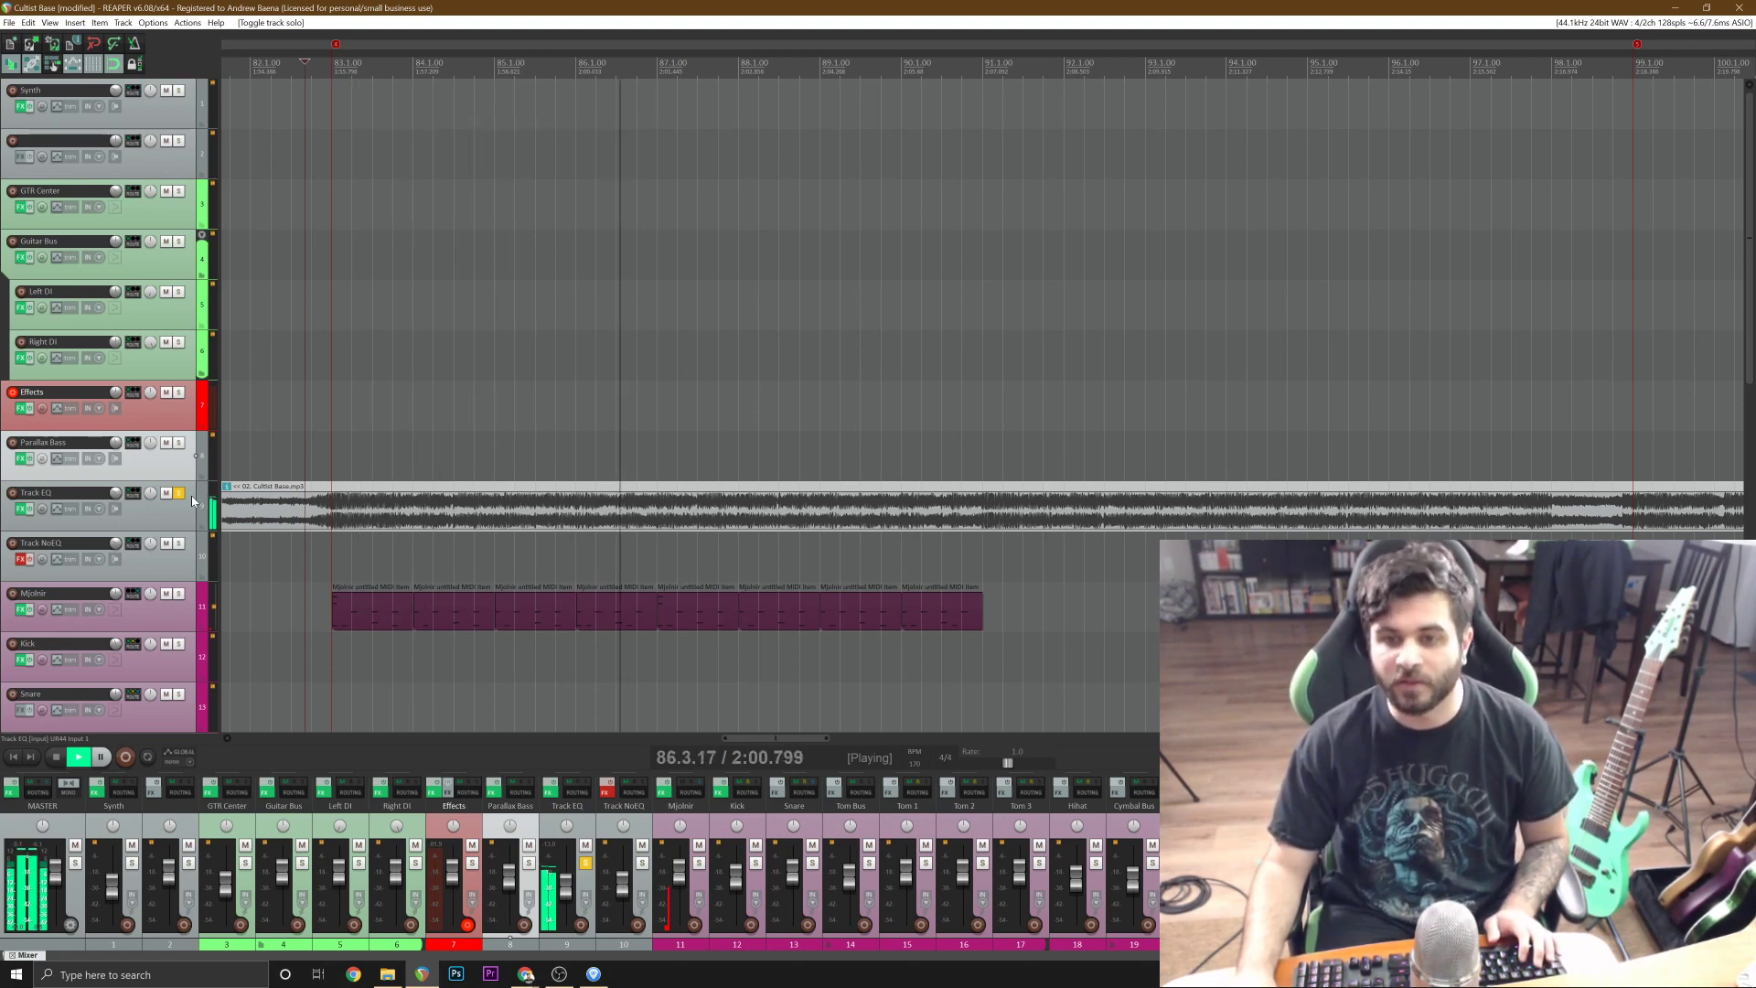
scroll(1082, 627, up, 1)
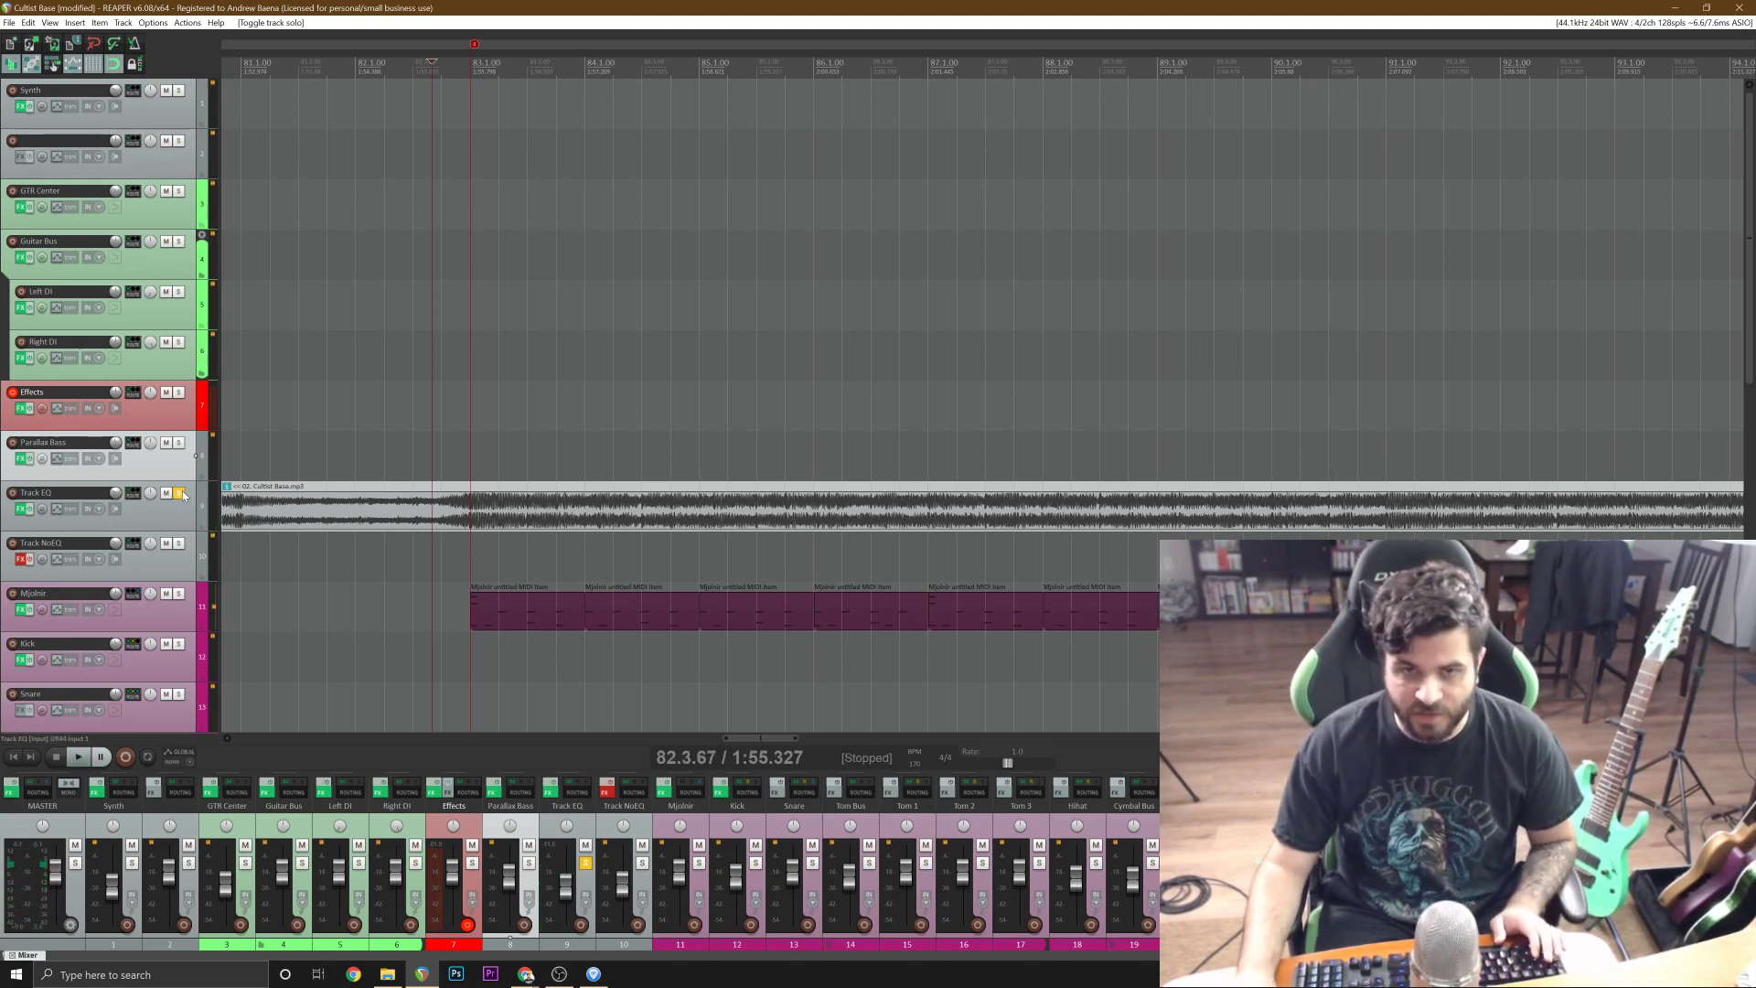
Clear the Track EQ solo and play the drums together with the reference from 82.3.67.
click(179, 493)
key(space)
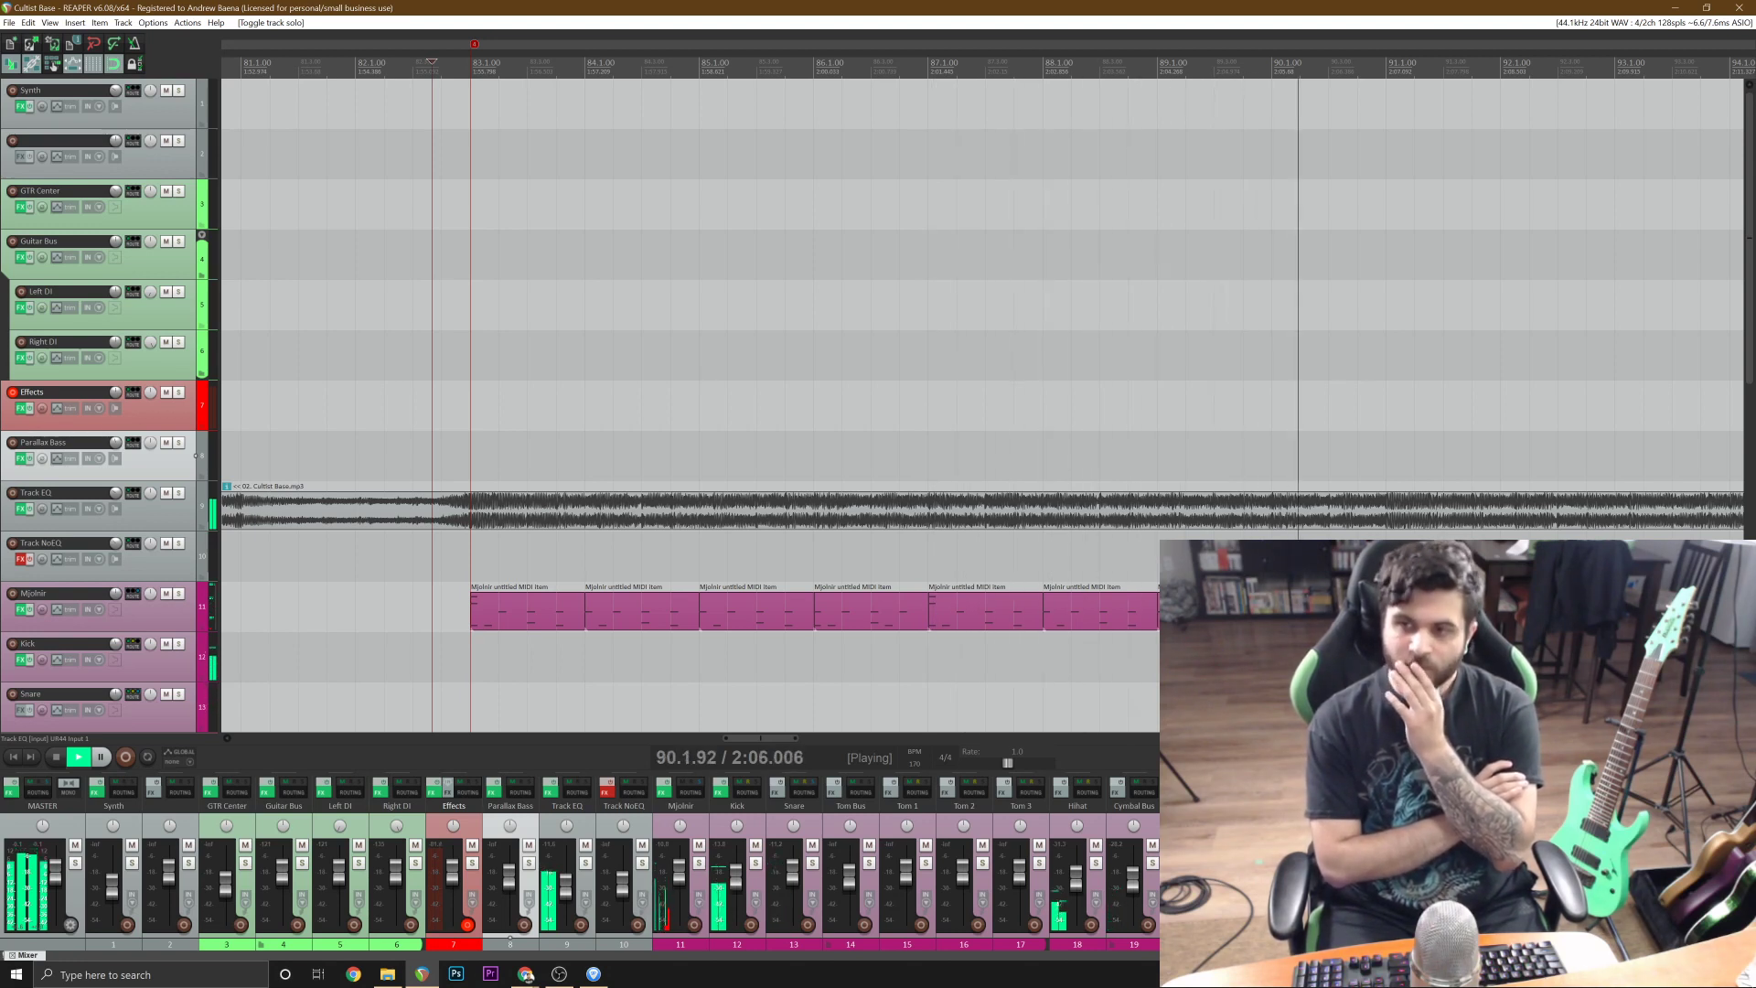
scroll(982, 405, down, 3)
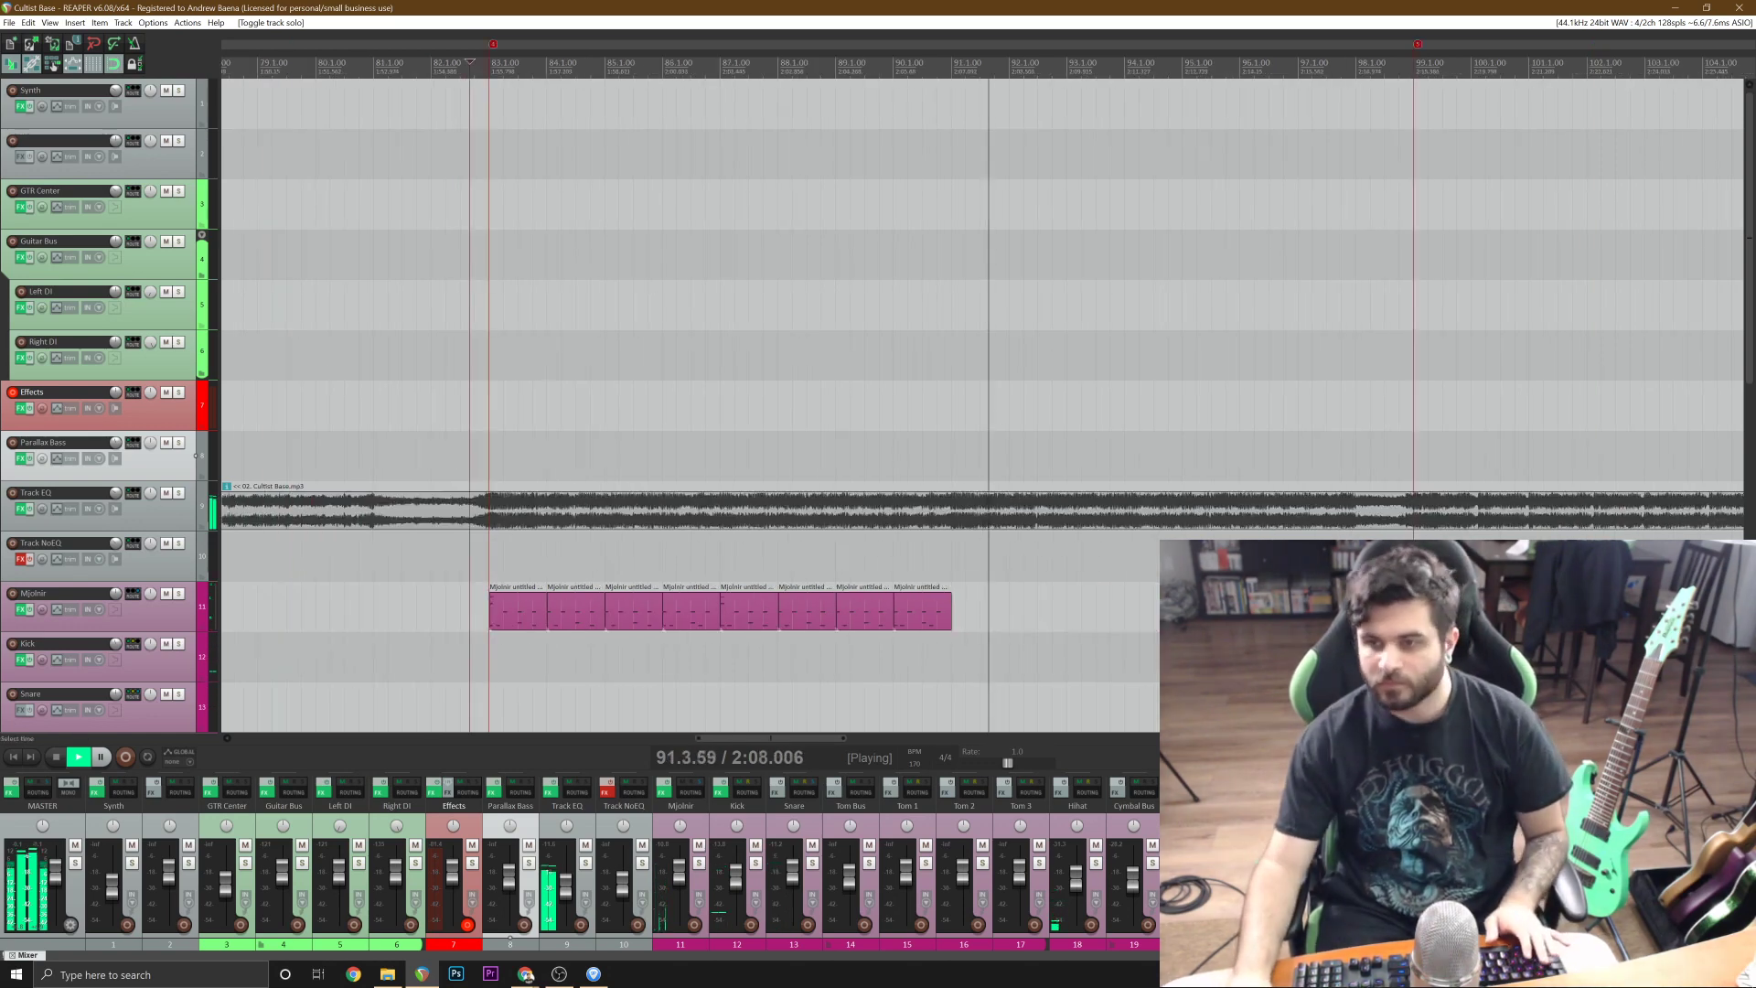
key(space)
Copy the eight Mjolnir items of bars 83 to 90 and paste them at 91.1.00.
click(540, 618)
shift+click(923, 624)
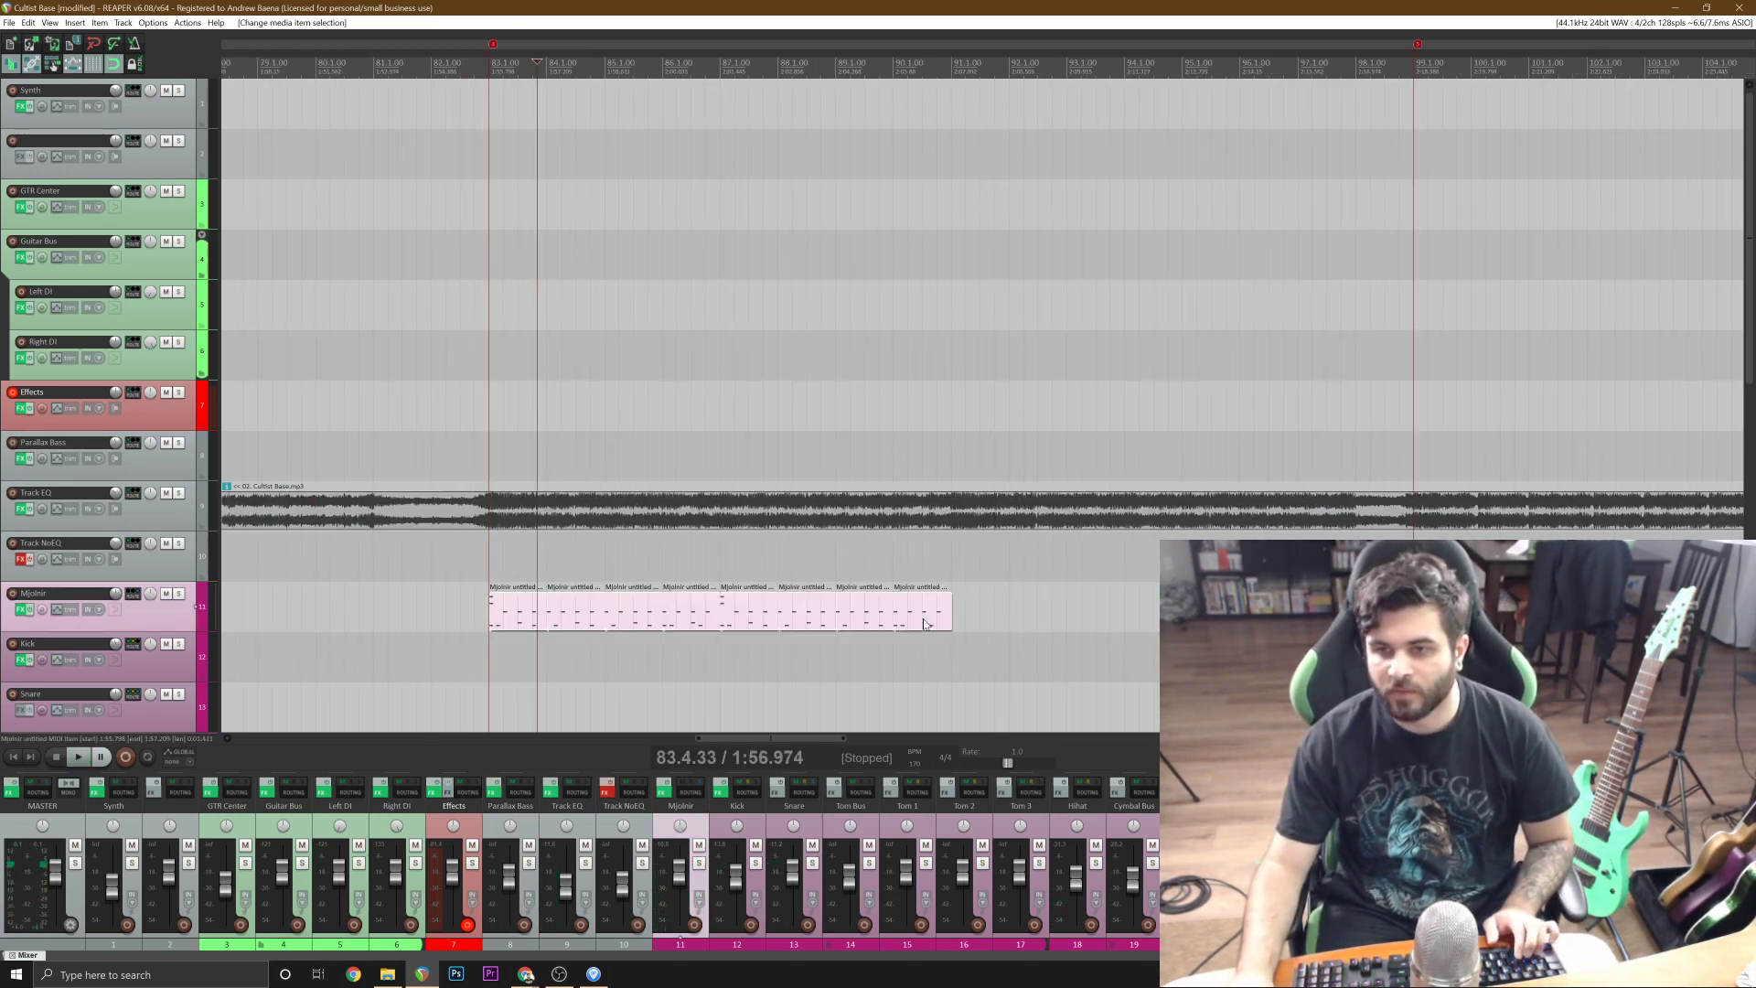
drag(947, 629, 983, 640)
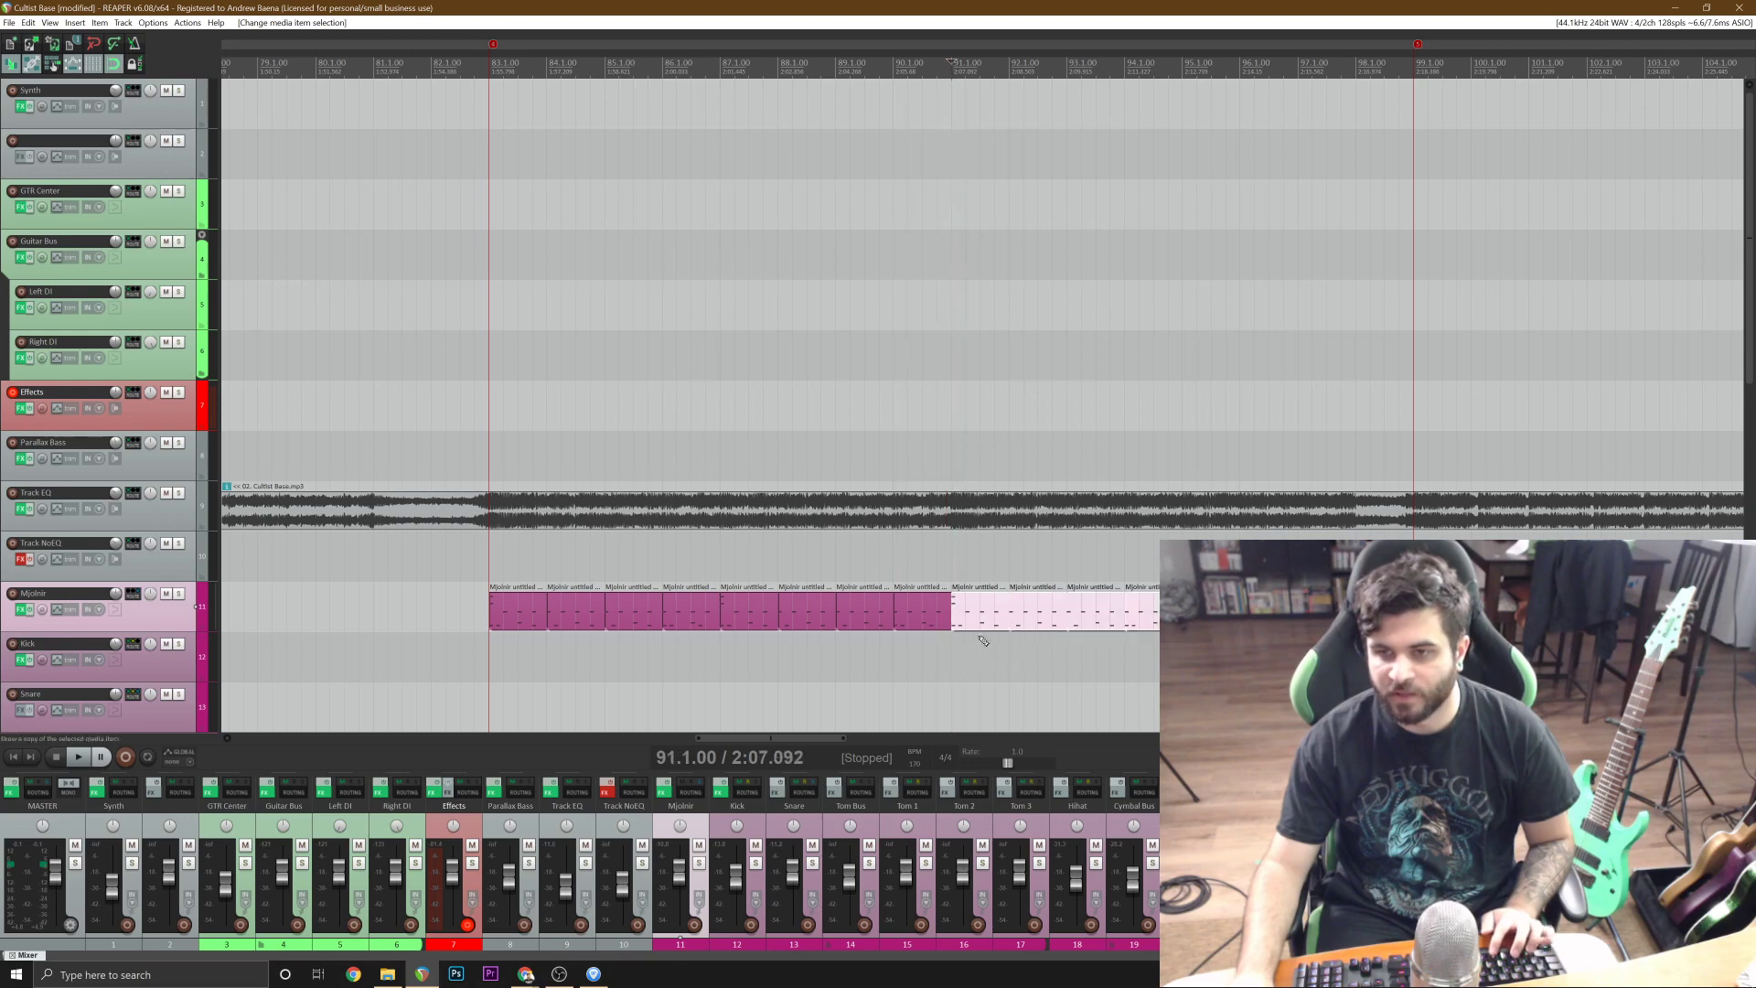
Glue the Mjolnir items of bars 91 to 98 into one item and those of bars 83 to 90 into another.
right_click(999, 620)
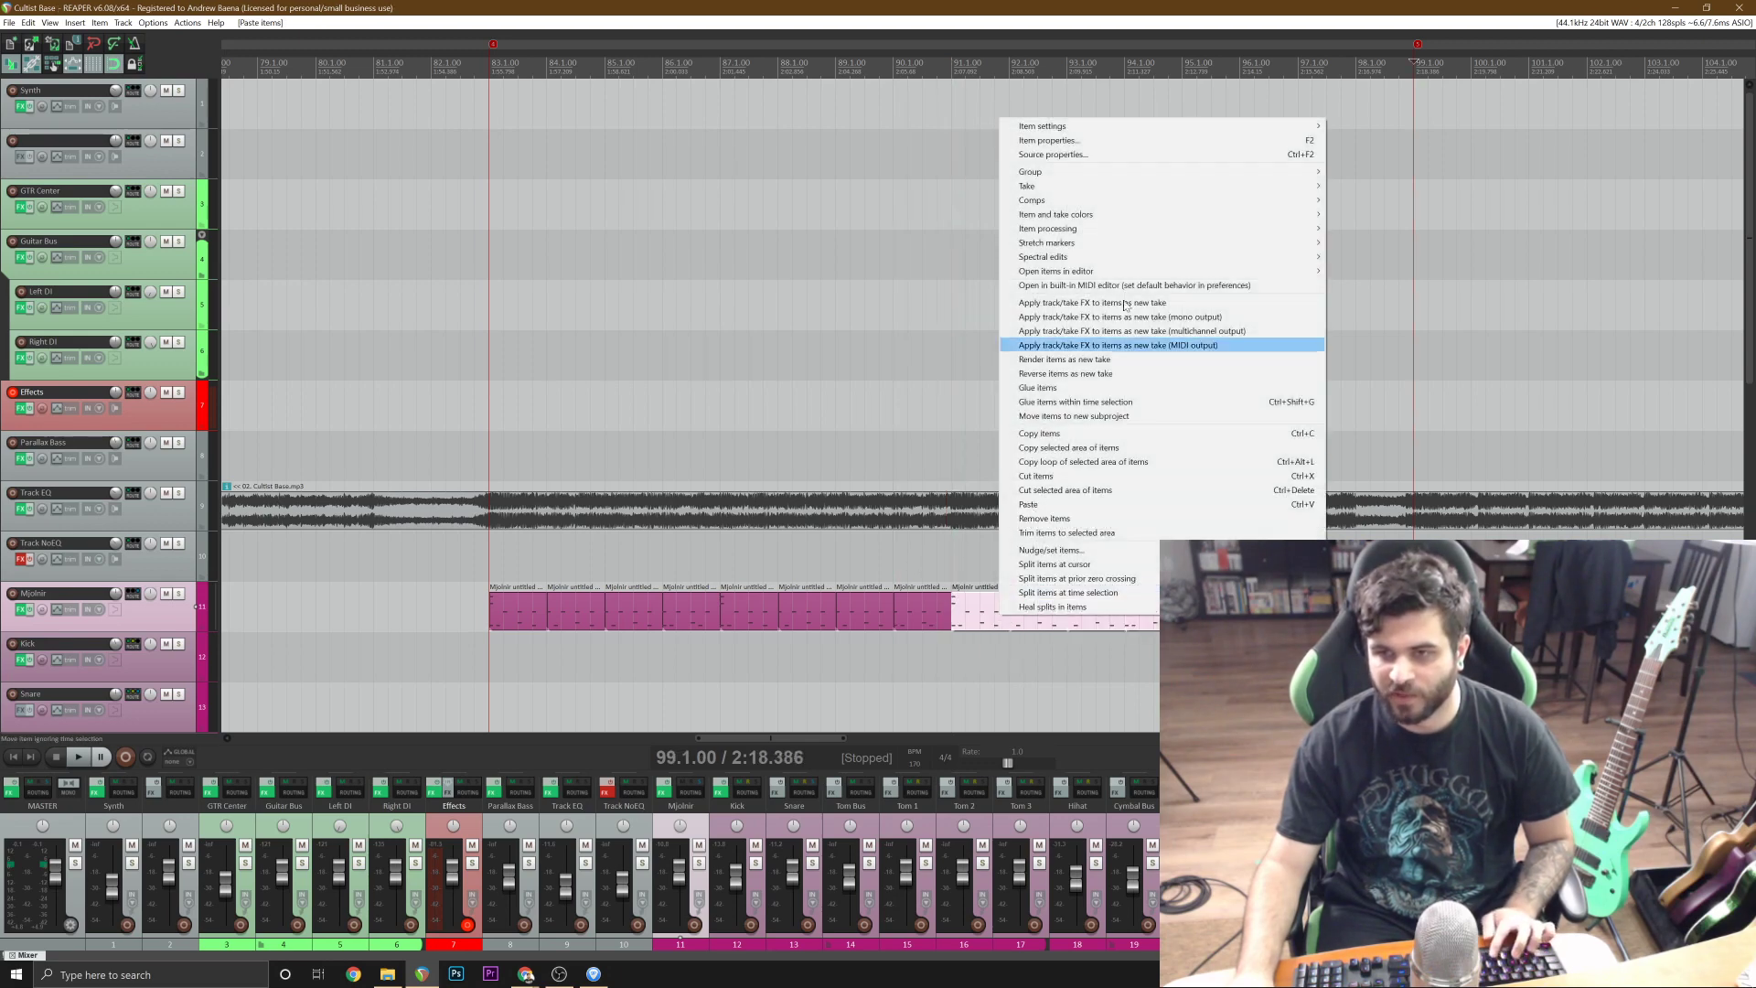
click(1043, 388)
click(965, 620)
click(928, 619)
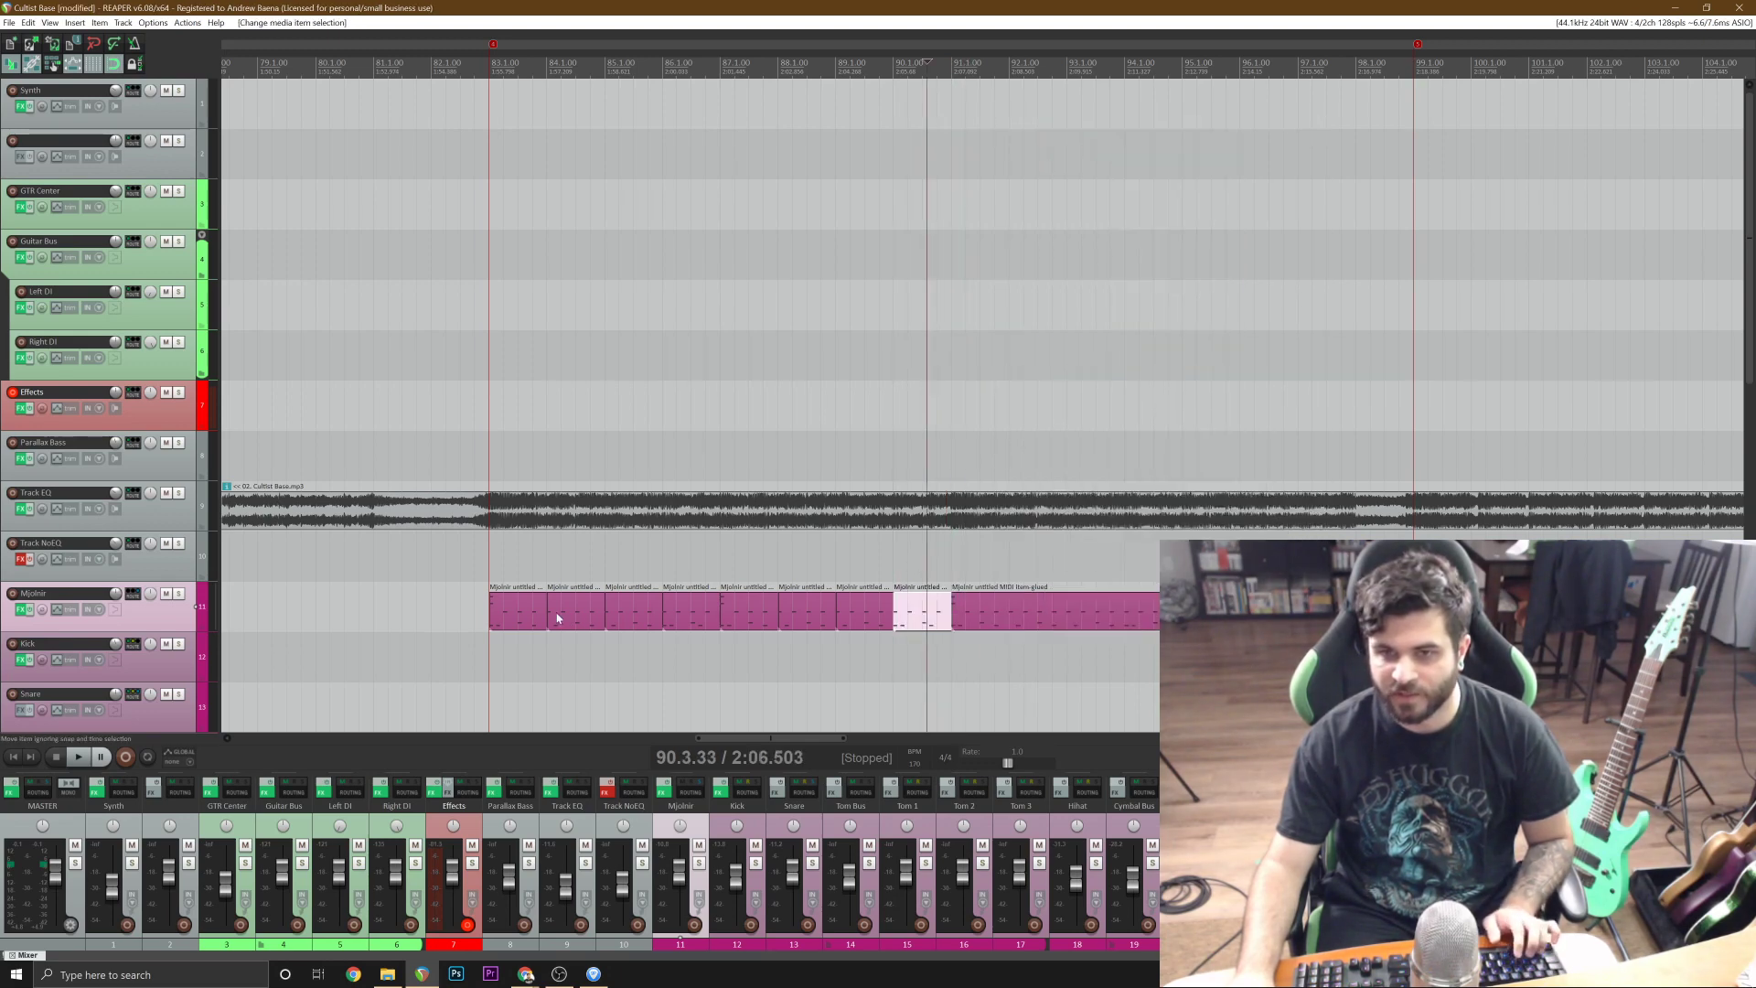
shift+click(556, 615)
right_click(532, 620)
click(695, 384)
Play the song from 89.4.67 across the start of bar 91 and save the project.
click(888, 405)
key(space)
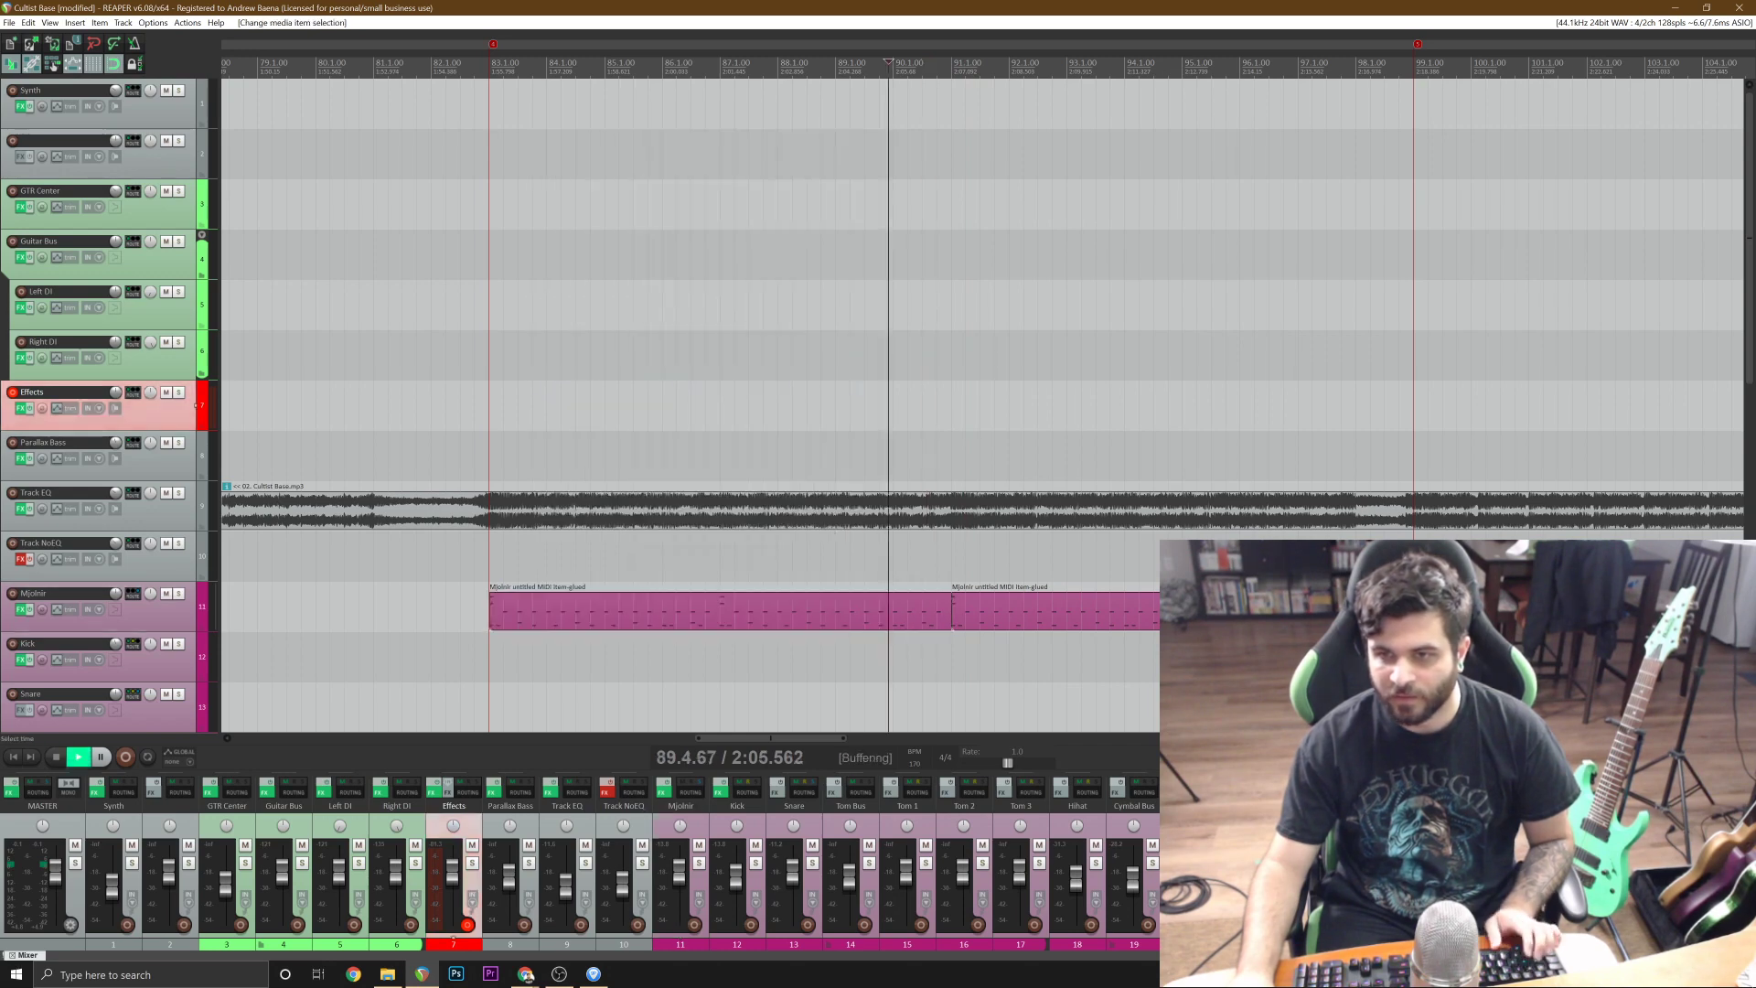
key(ctrl+s)
scroll(888, 406, up, 2)
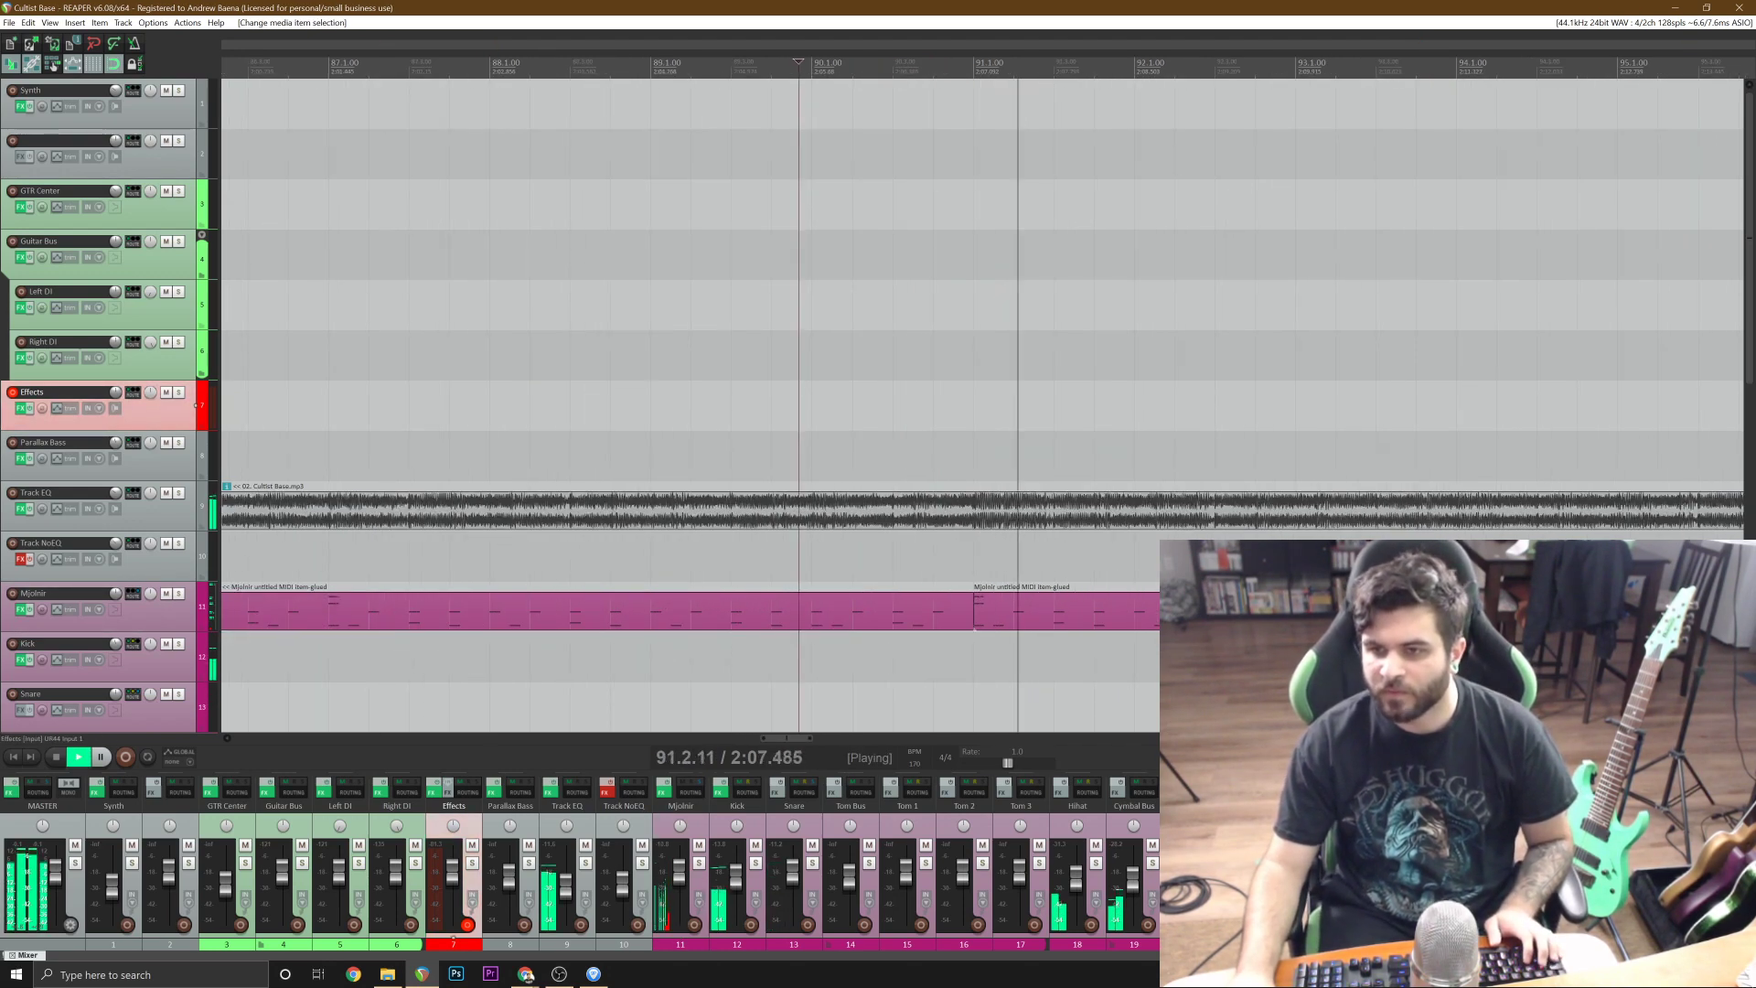
Open the glued item starting at bar 91 for MIDI editing, add a C2 kick note at 91.2.50, and play from its start.
double_click(595, 598)
scroll(595, 597, up, 6)
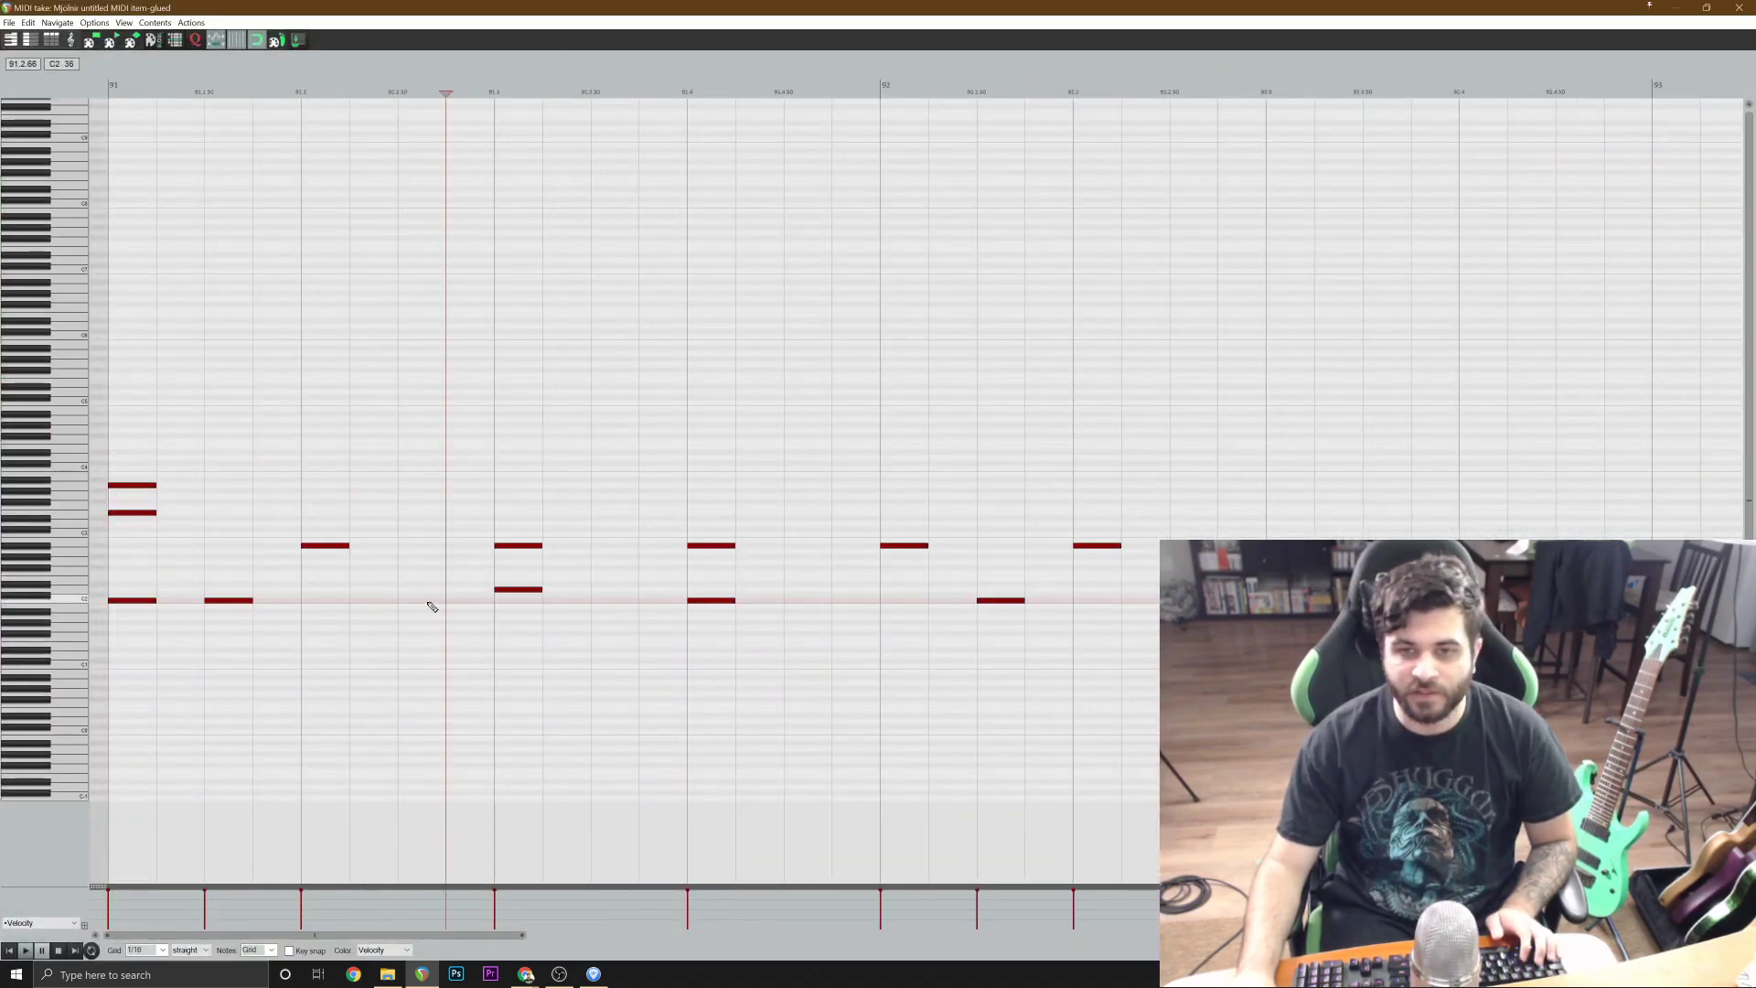
double_click(431, 600)
click(8, 952)
key(space)
Add a C2 kick note at 92.2.50 and play the item again from bar 91.
scroll(1048, 620, down, 1)
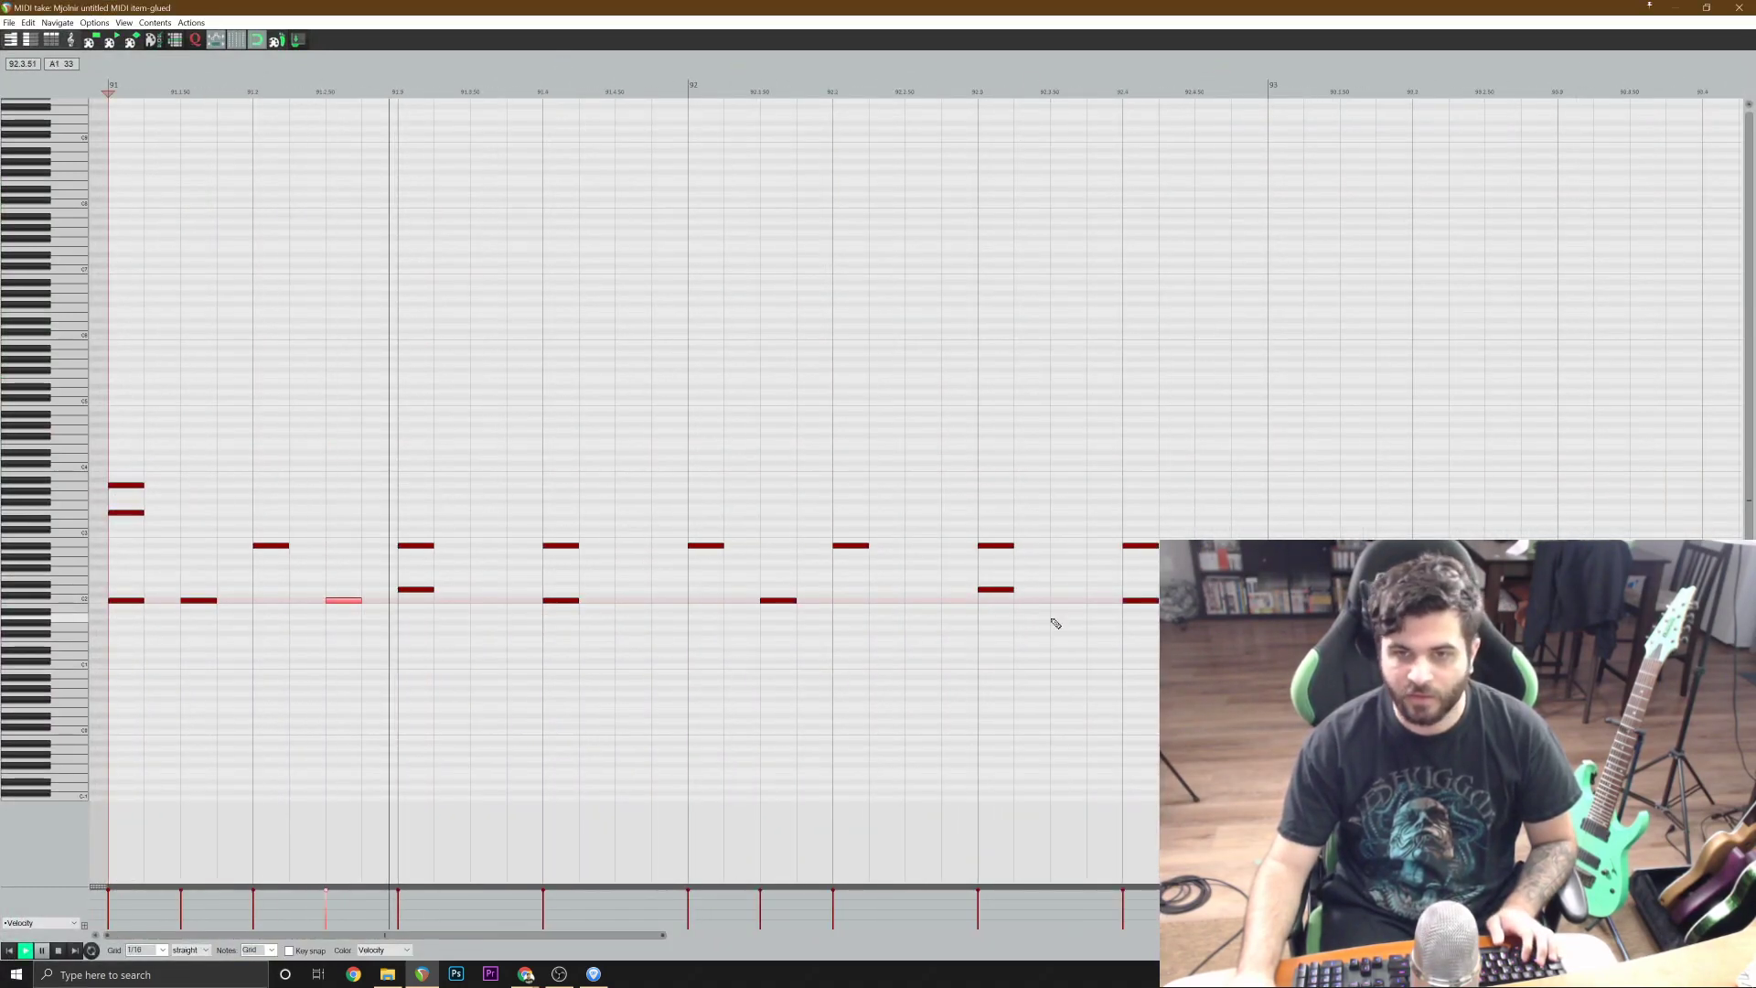
scroll(1052, 622, down, 1)
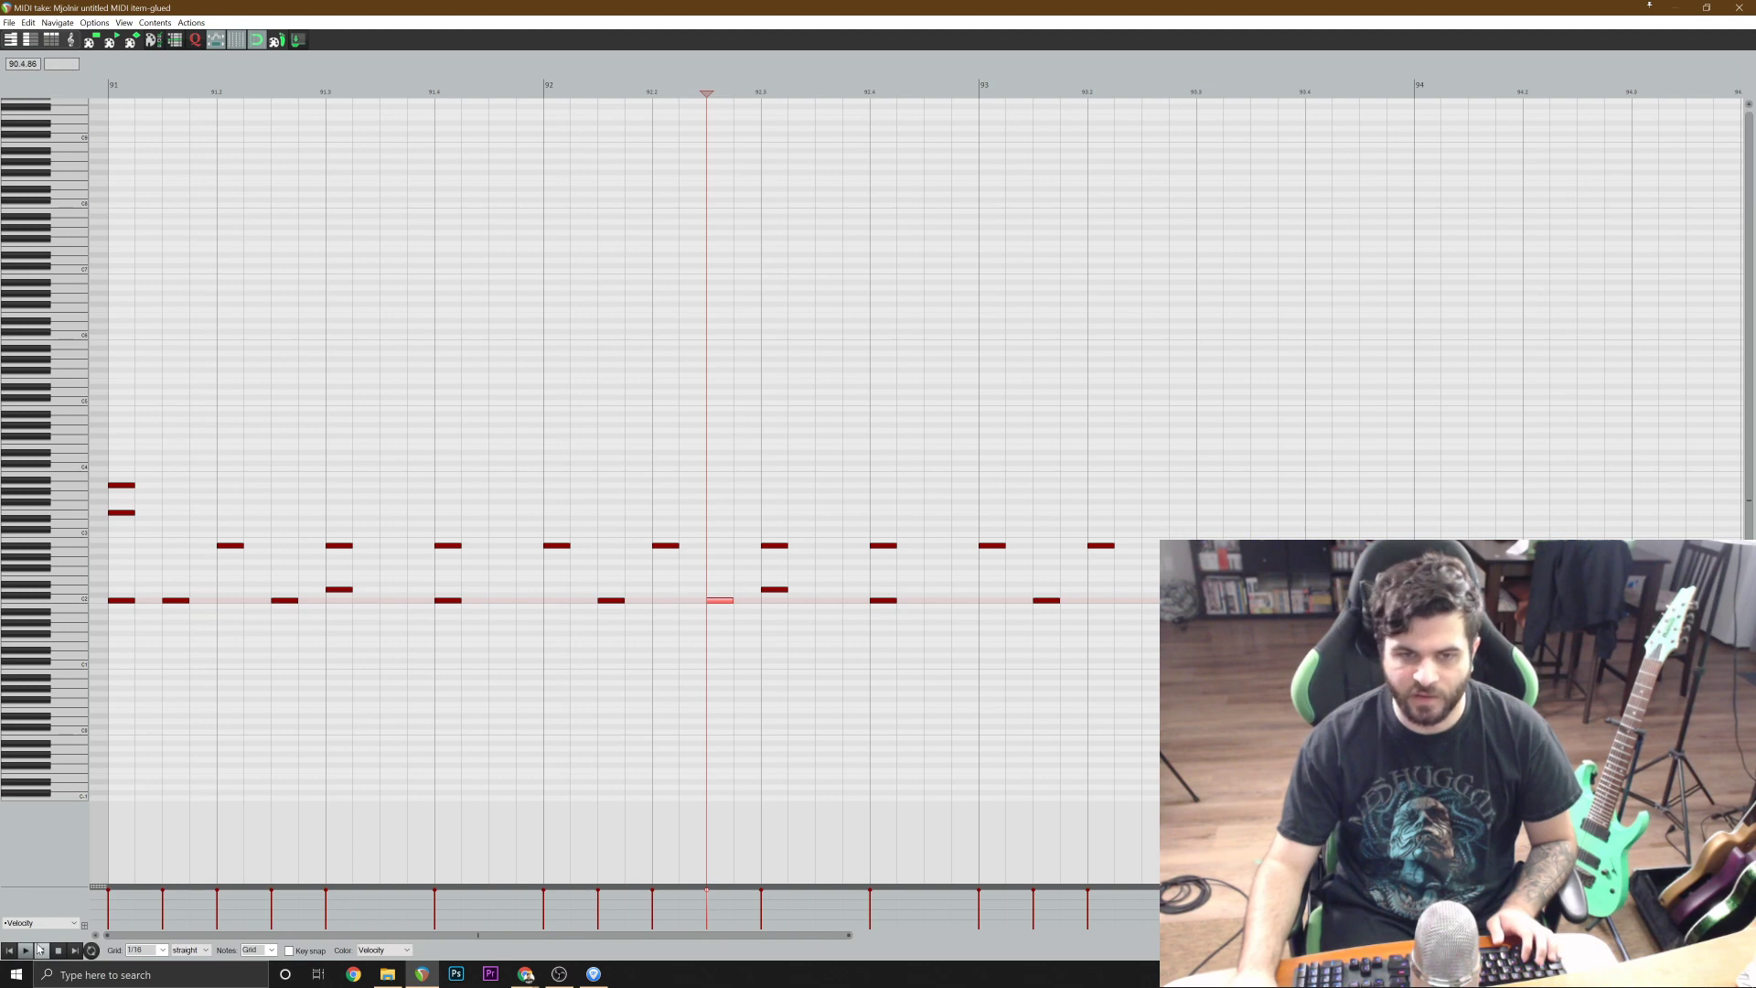
key(space)
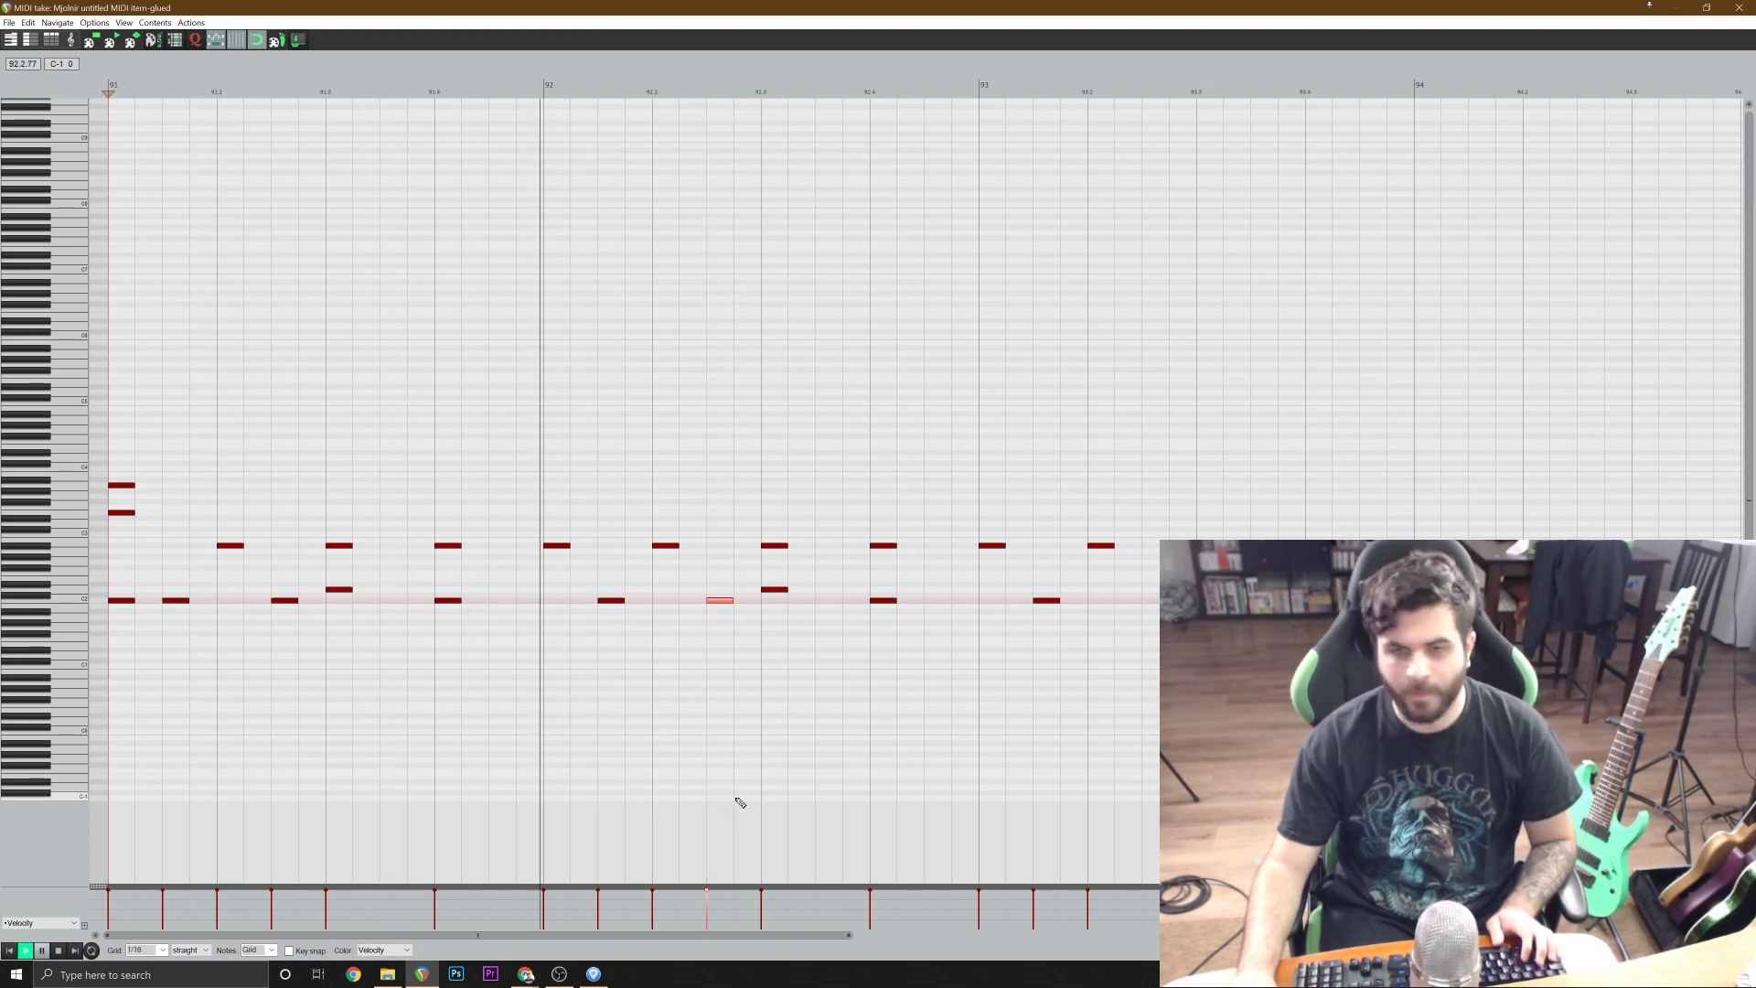
scroll(1174, 719, down, 1)
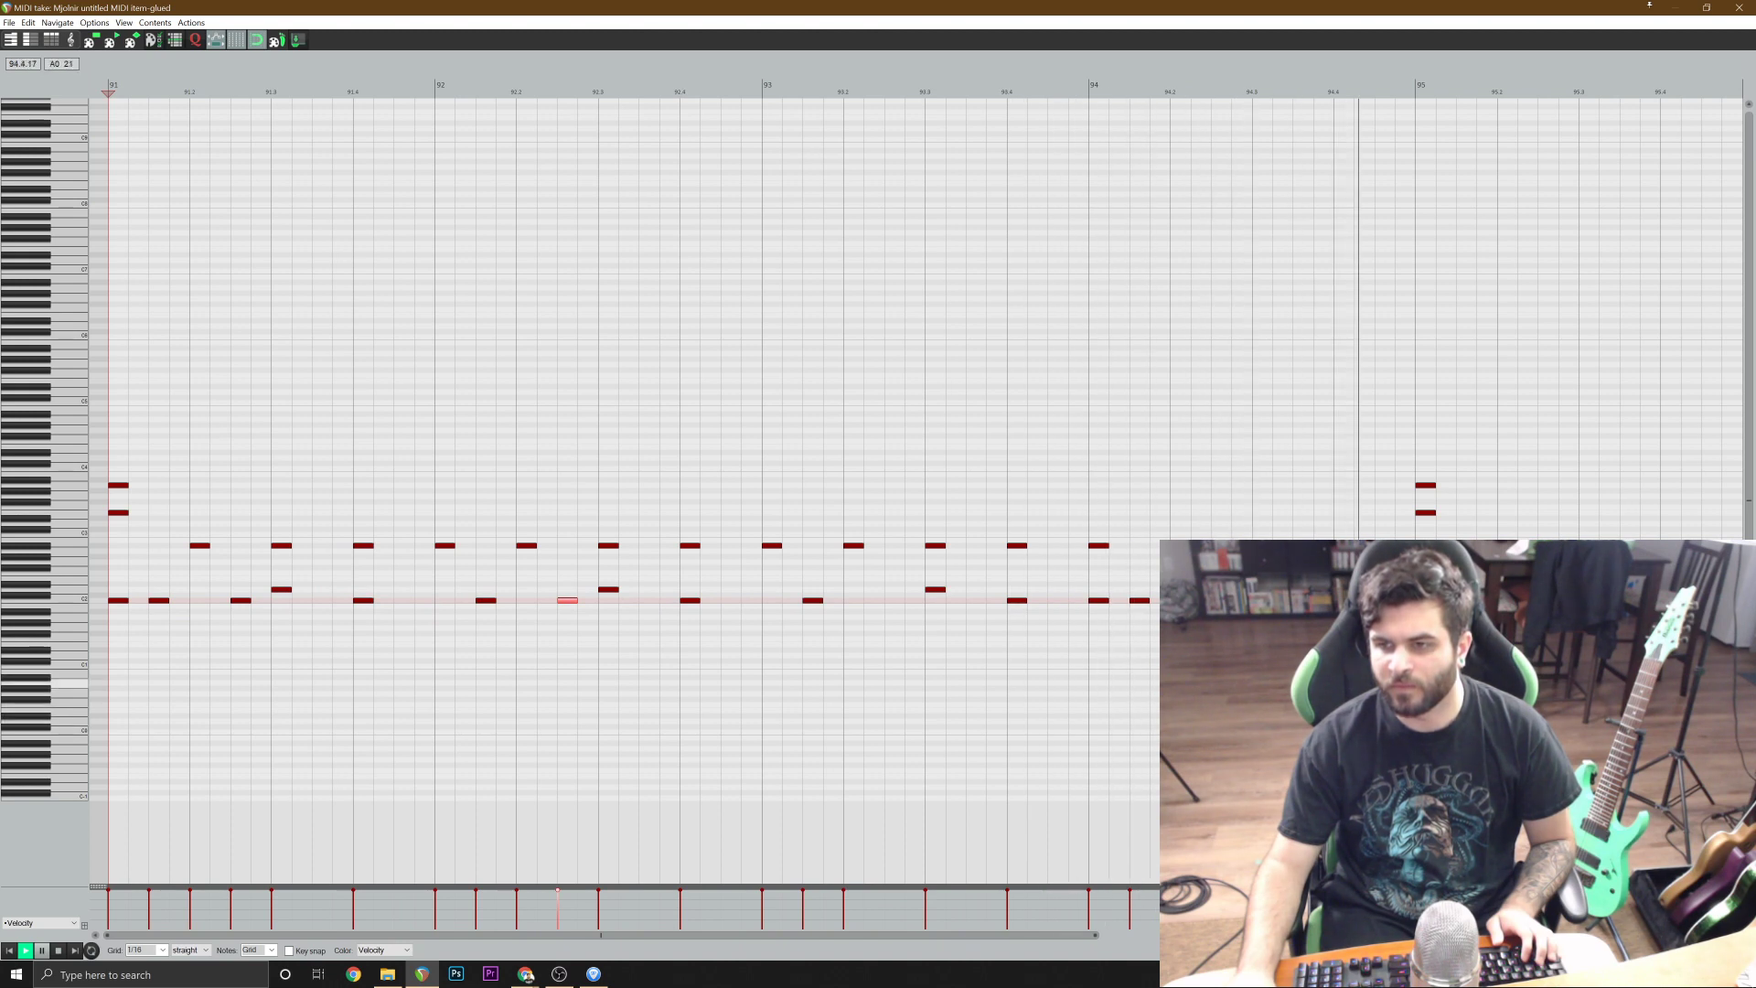
Play the passage around bars 94 to 96 repeatedly to compare its kick pattern with the reference.
scroll(1173, 719, down, 1)
key(space)
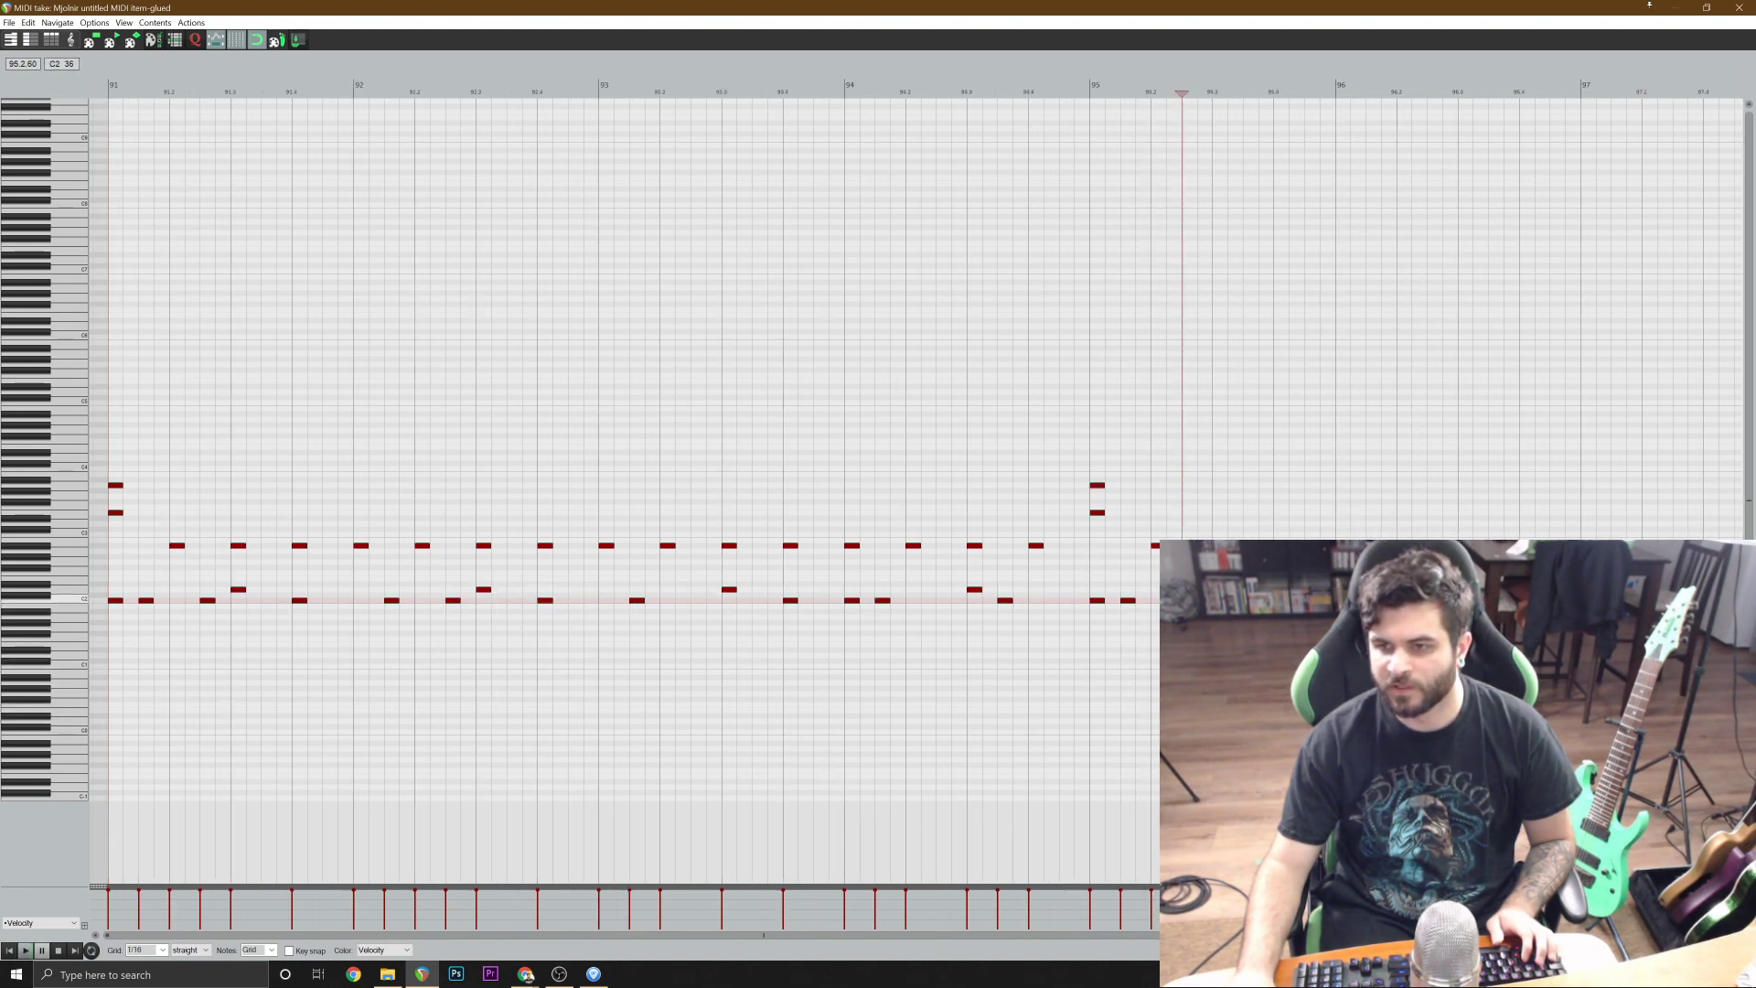
key(space)
scroll(1120, 717, up, 1)
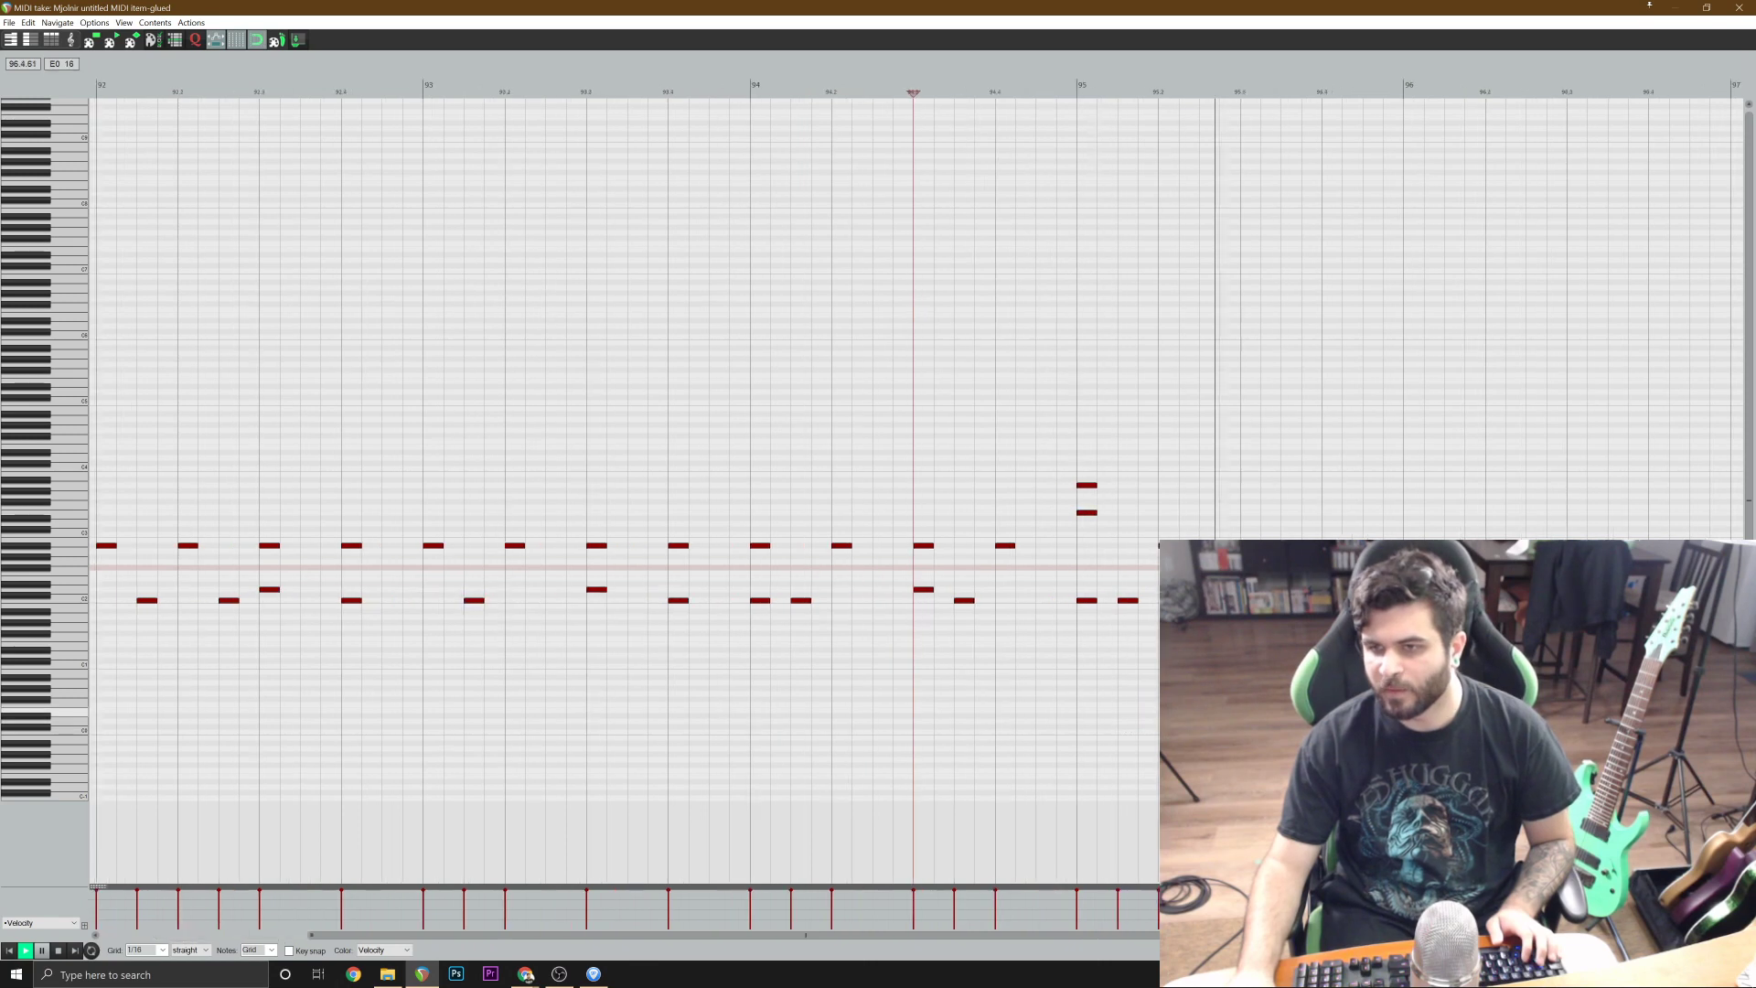
key(space)
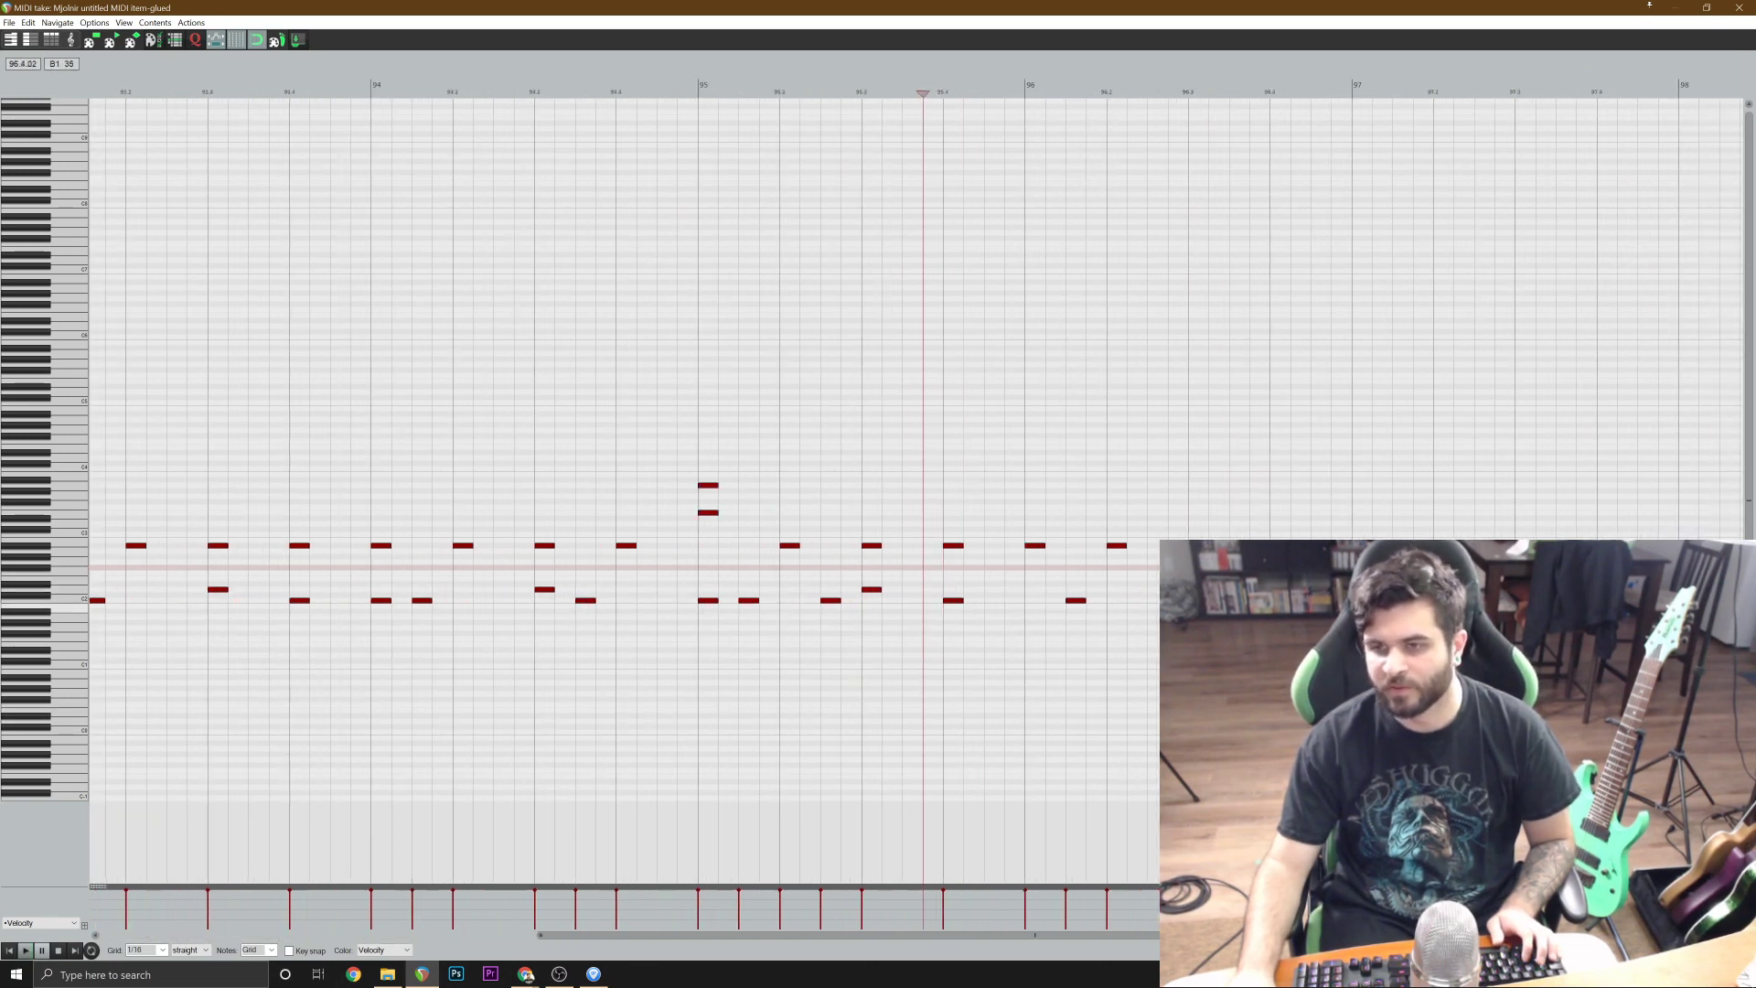
click(677, 506)
key(space)
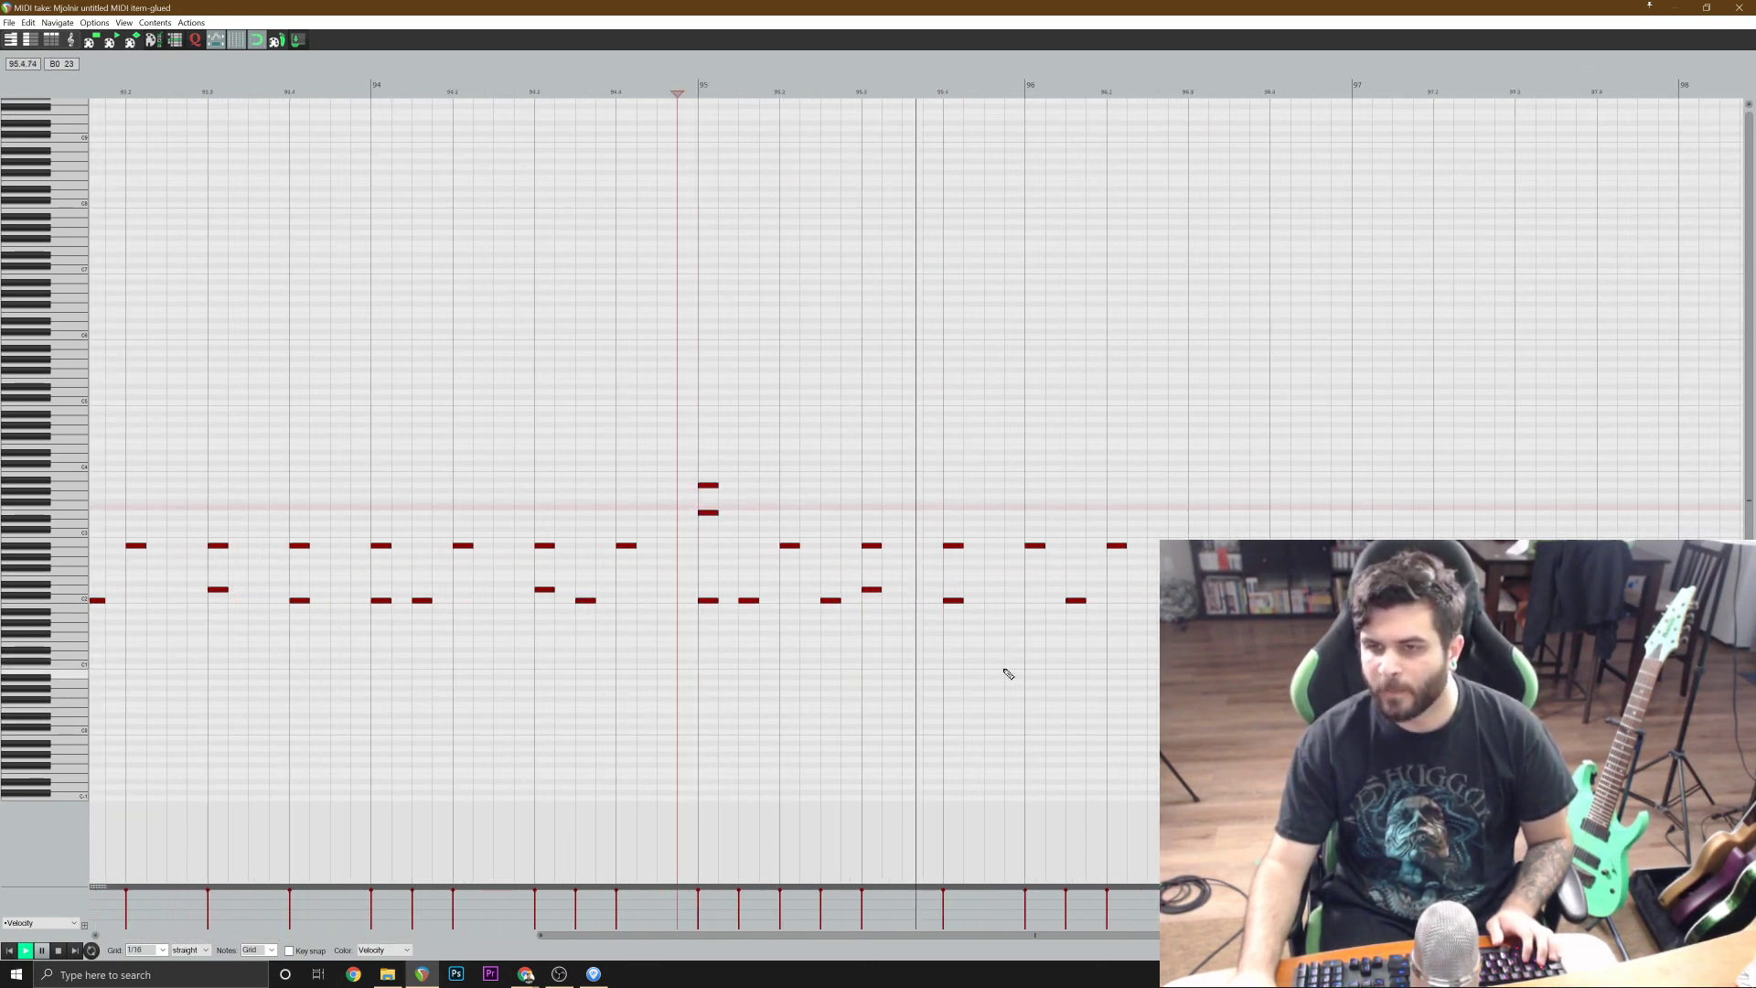
key(space)
Add a C2 kick note on beat 1 of bar 96 and play from beat 4 of bar 94.
double_click(1033, 600)
click(639, 562)
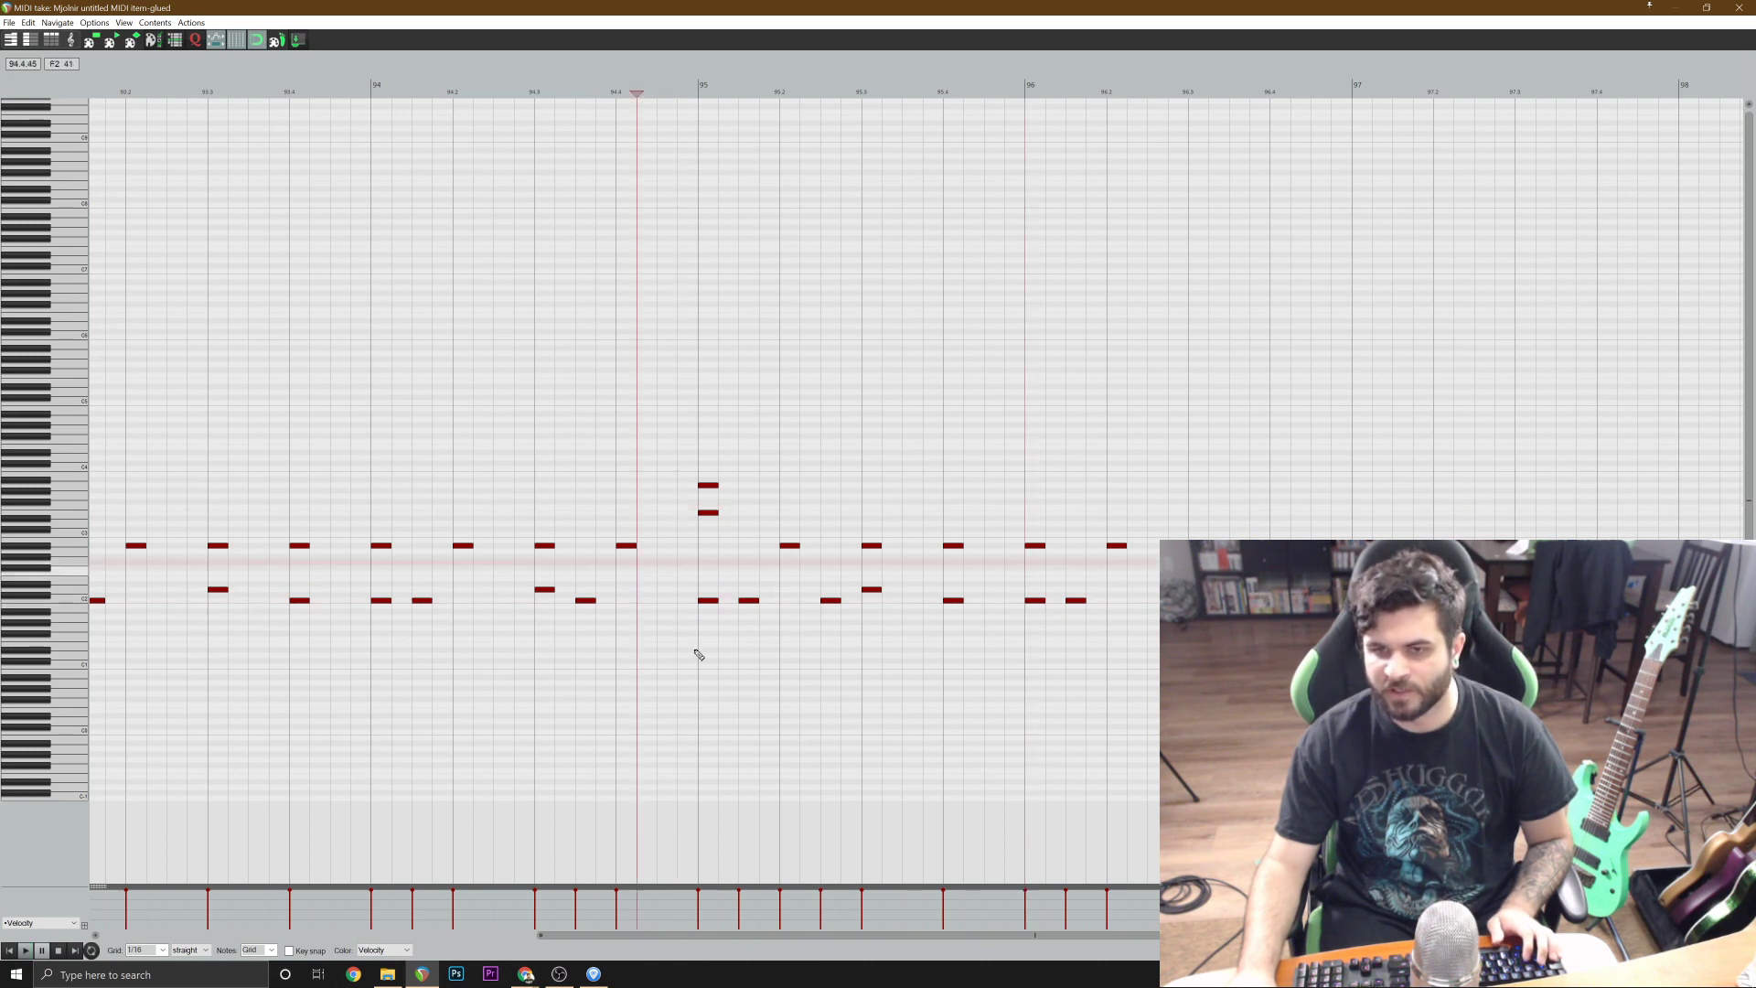
key(space)
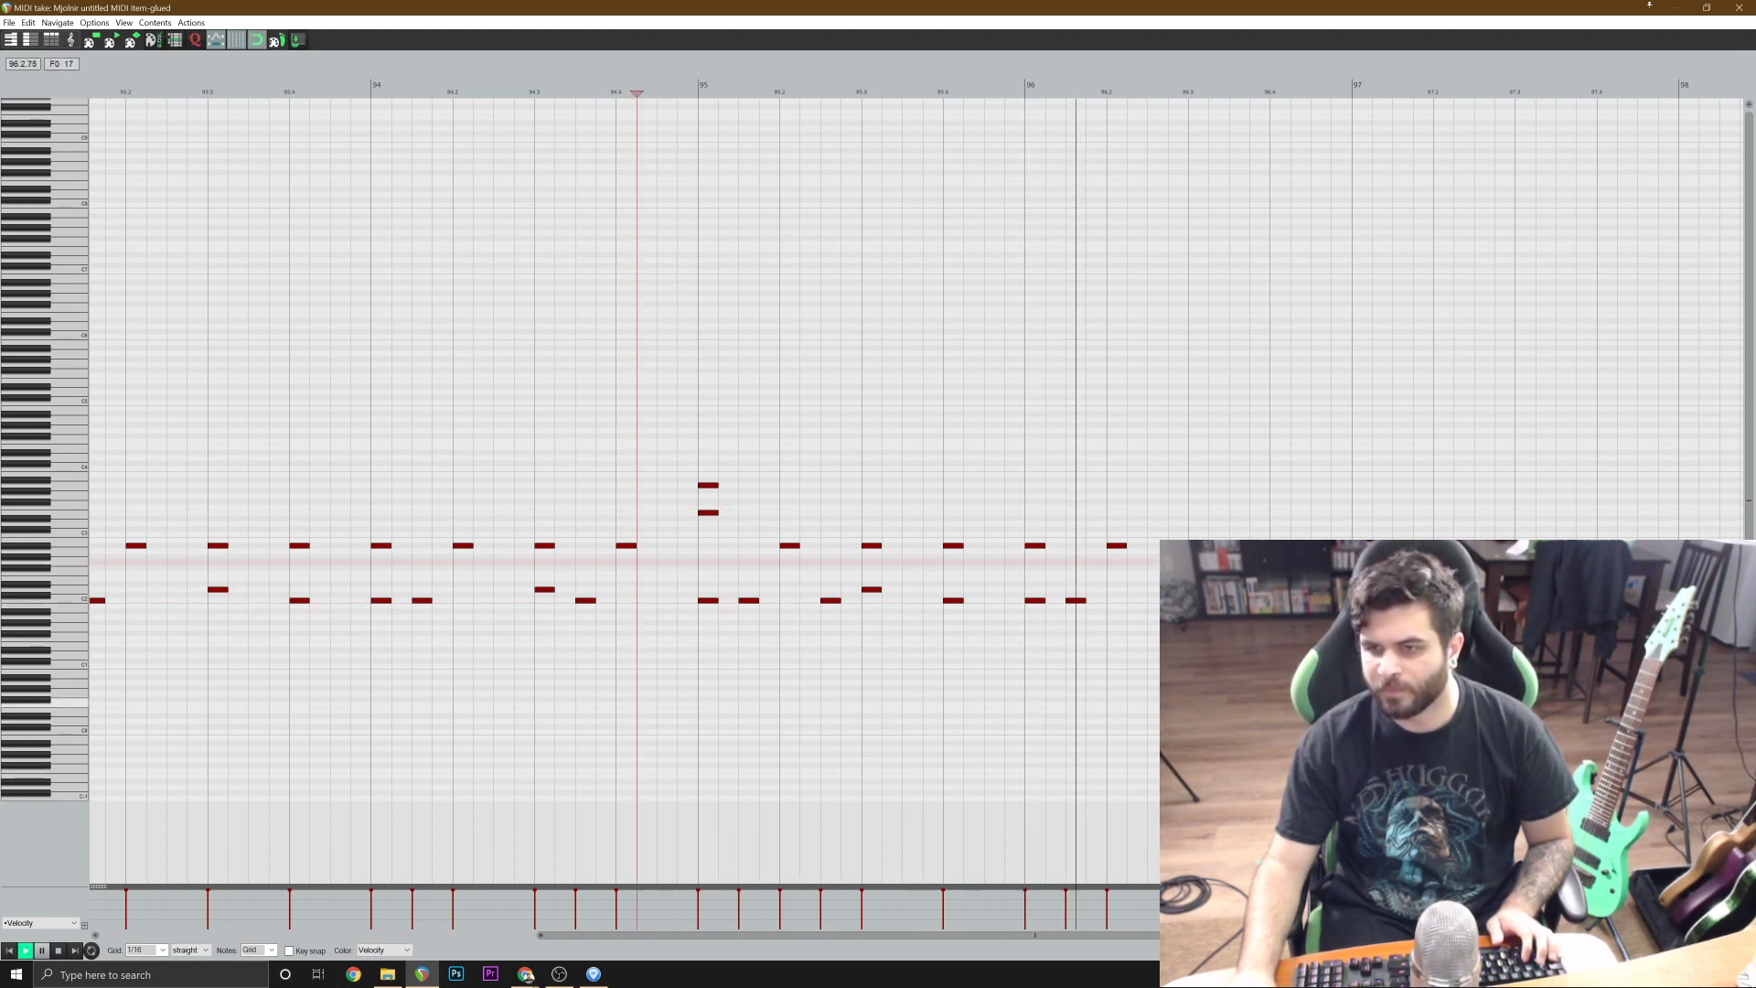
Add a C2 kick note at 96.2.50, play from the third beat of bar 94, and place the edit cursor at 97.4.25.
click(576, 649)
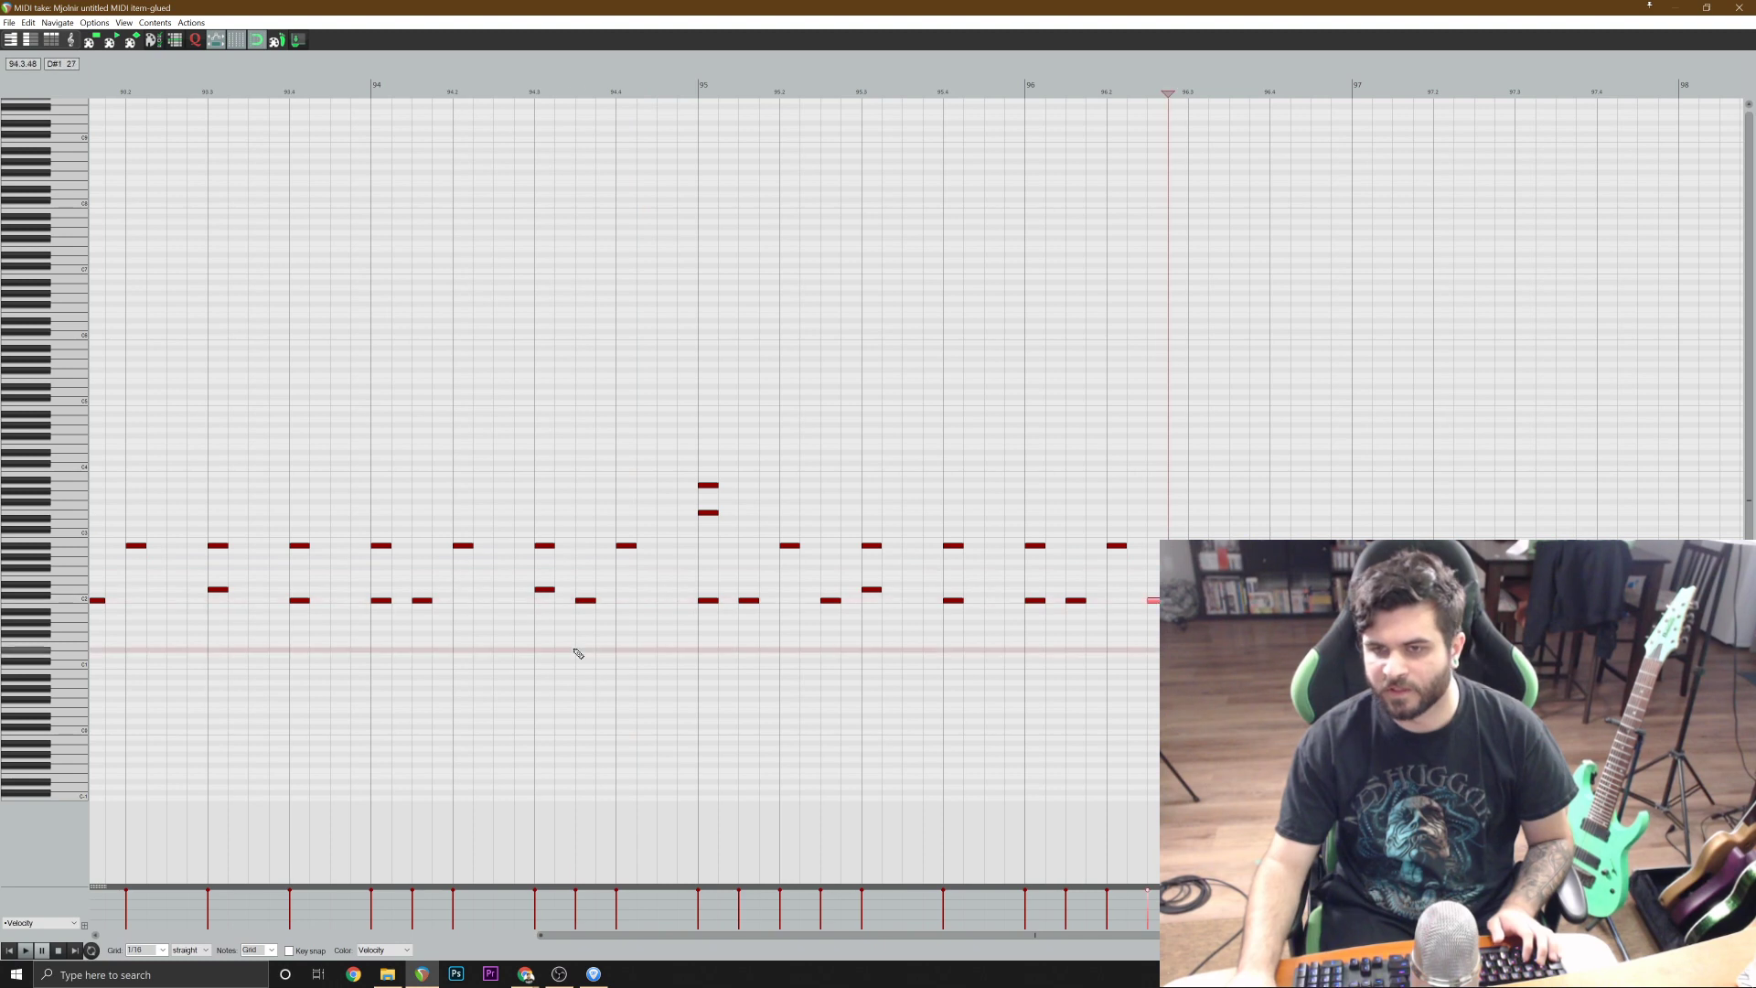
key(space)
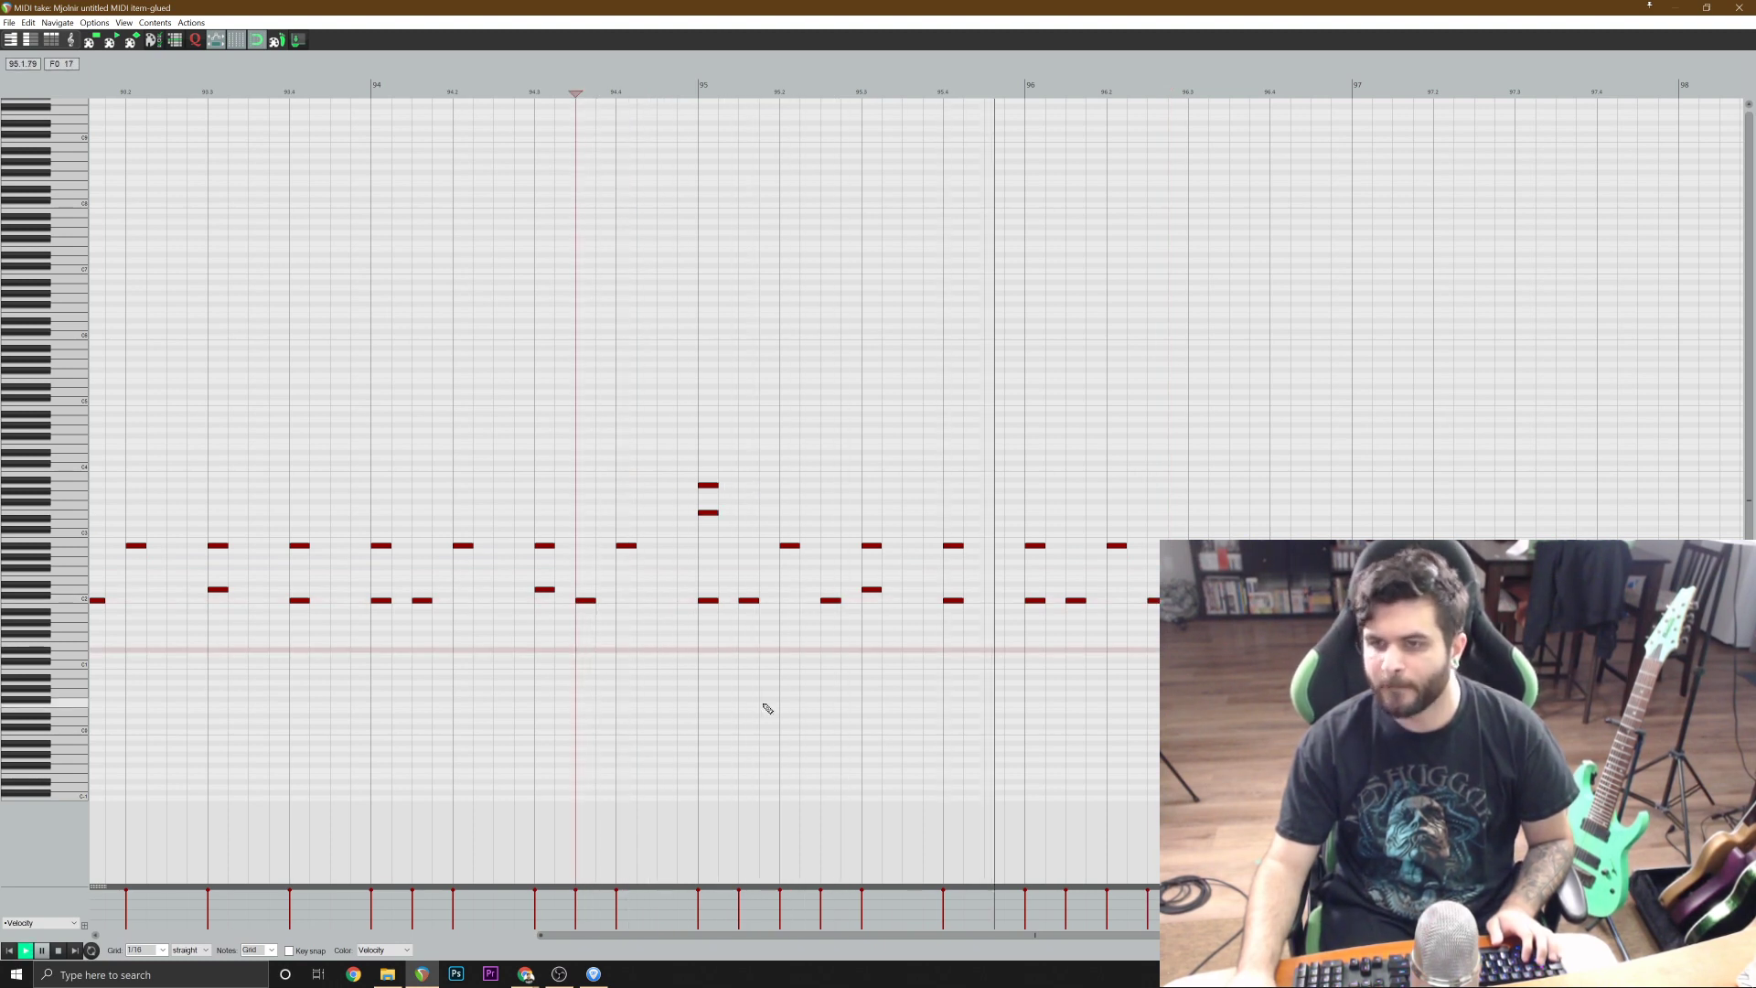
scroll(1257, 722, down, 1)
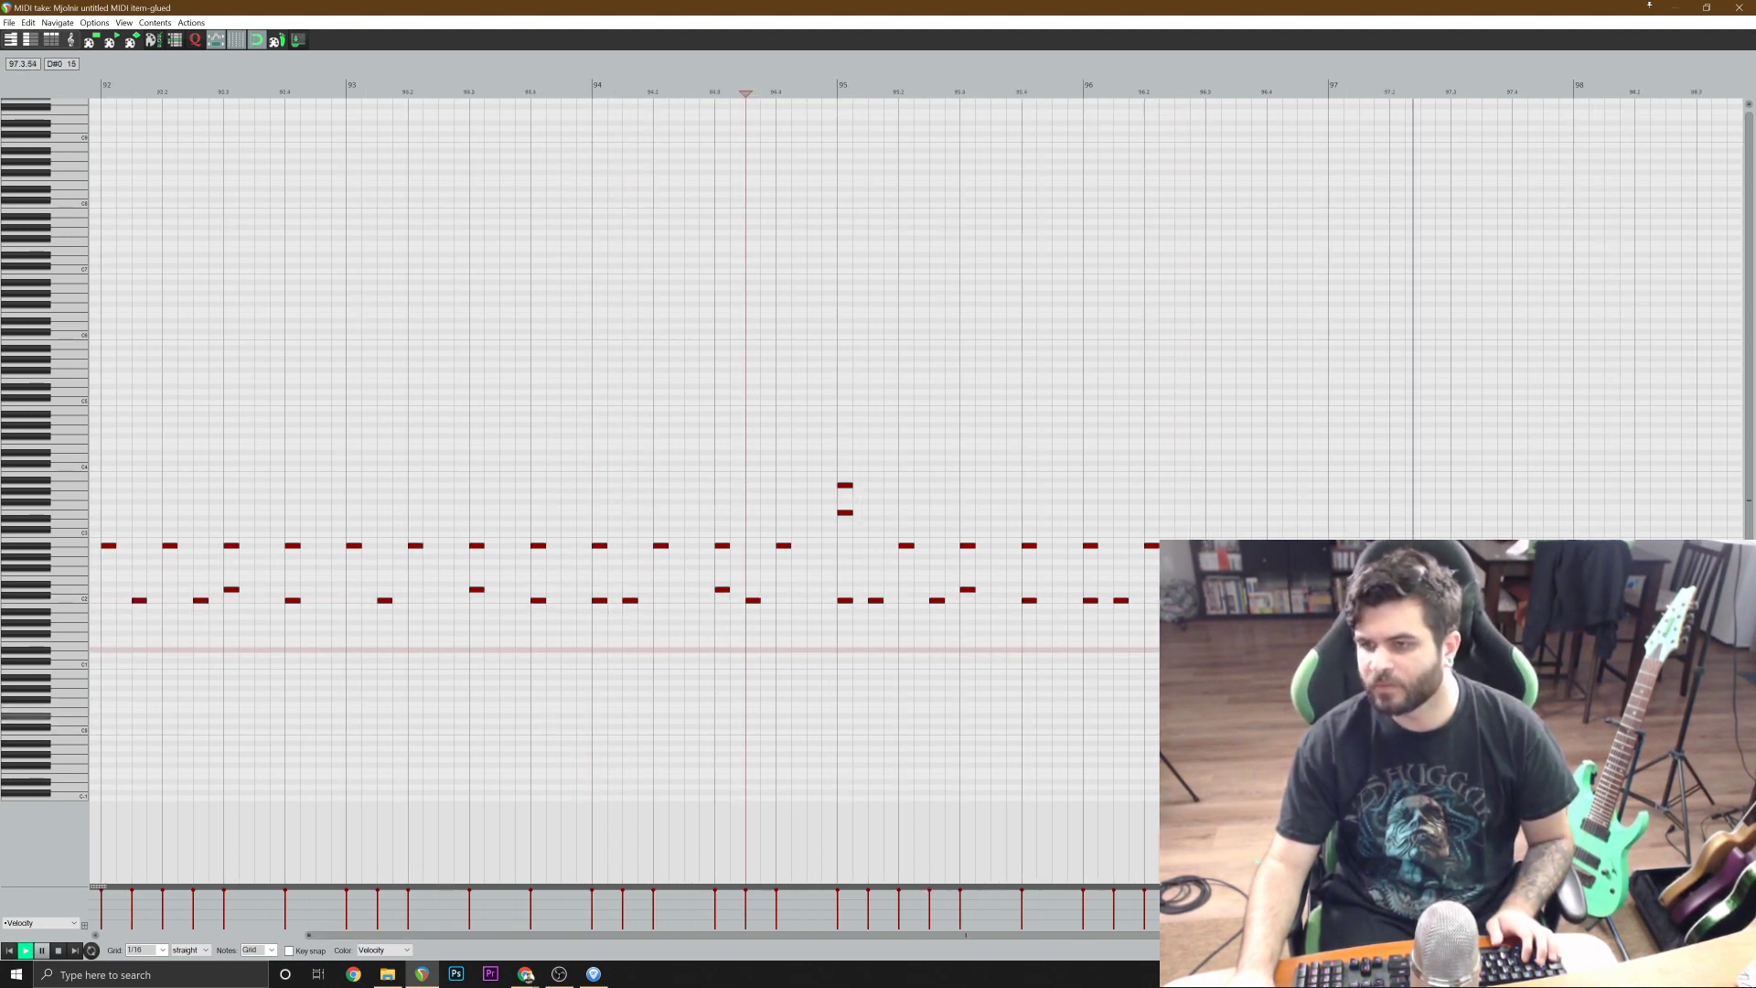
scroll(1258, 721, down, 1)
click(1367, 492)
scroll(1367, 492, up, 4)
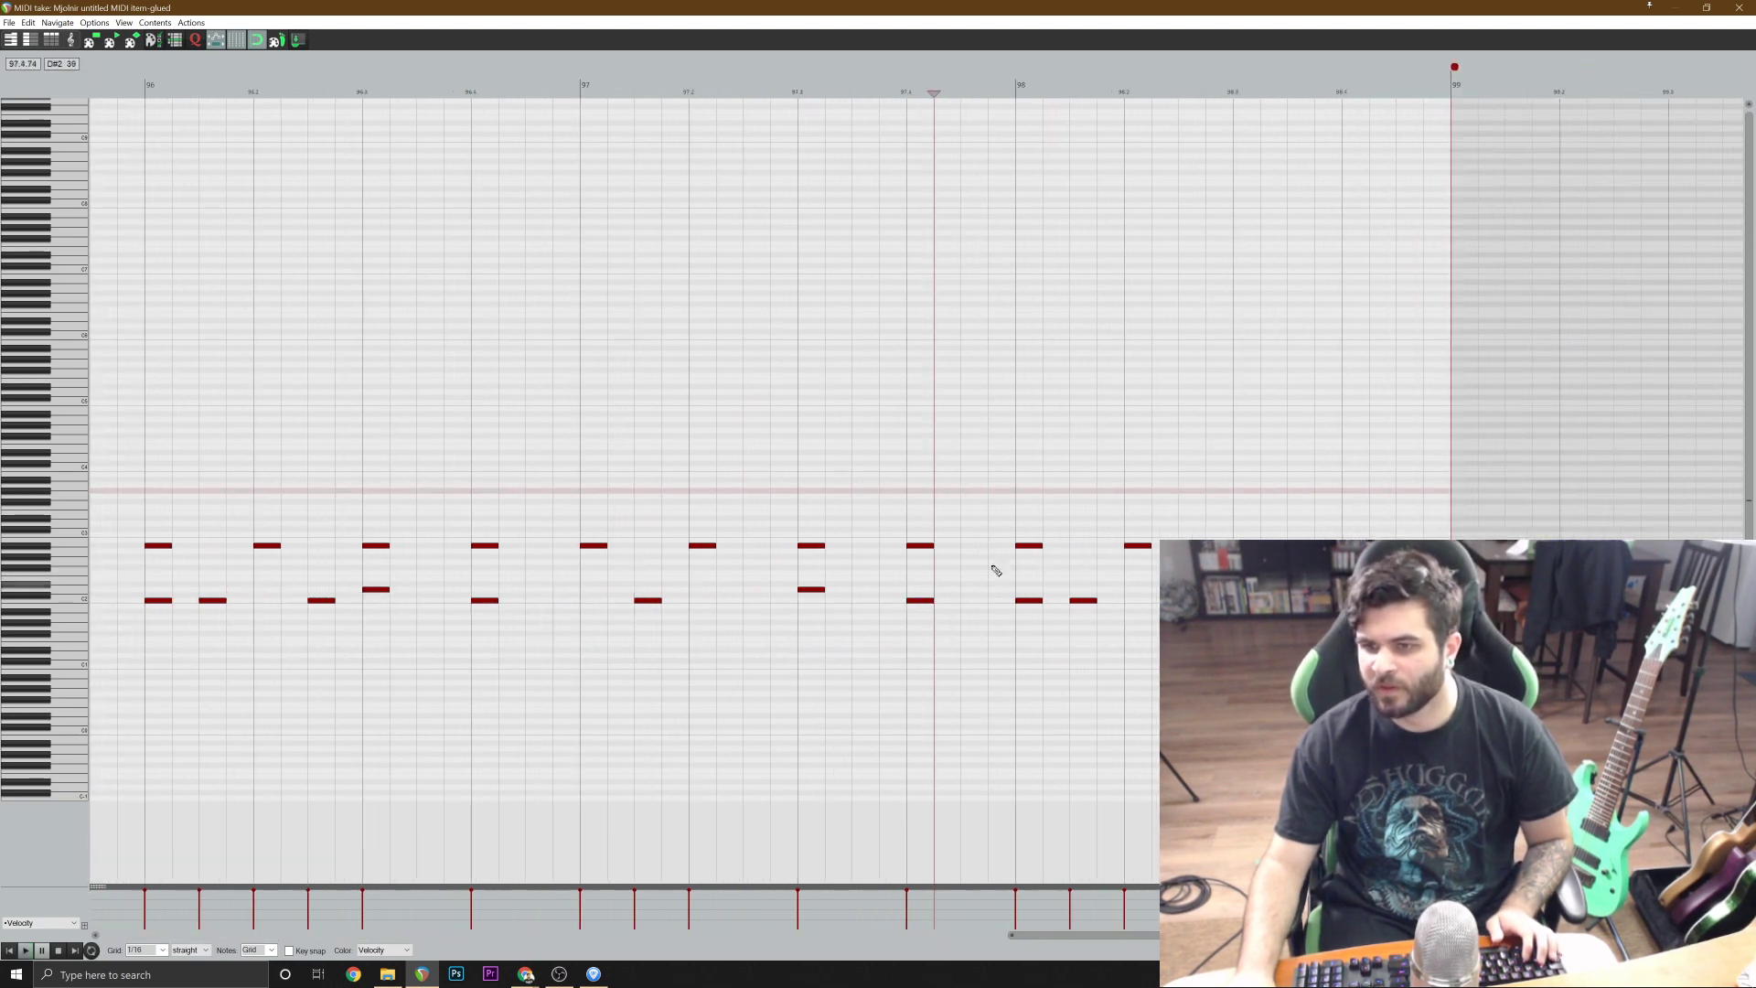
Close the MIDI editor, play the song from about the middle of bar 95, and save the project.
click(1739, 7)
scroll(1049, 601, down, 1)
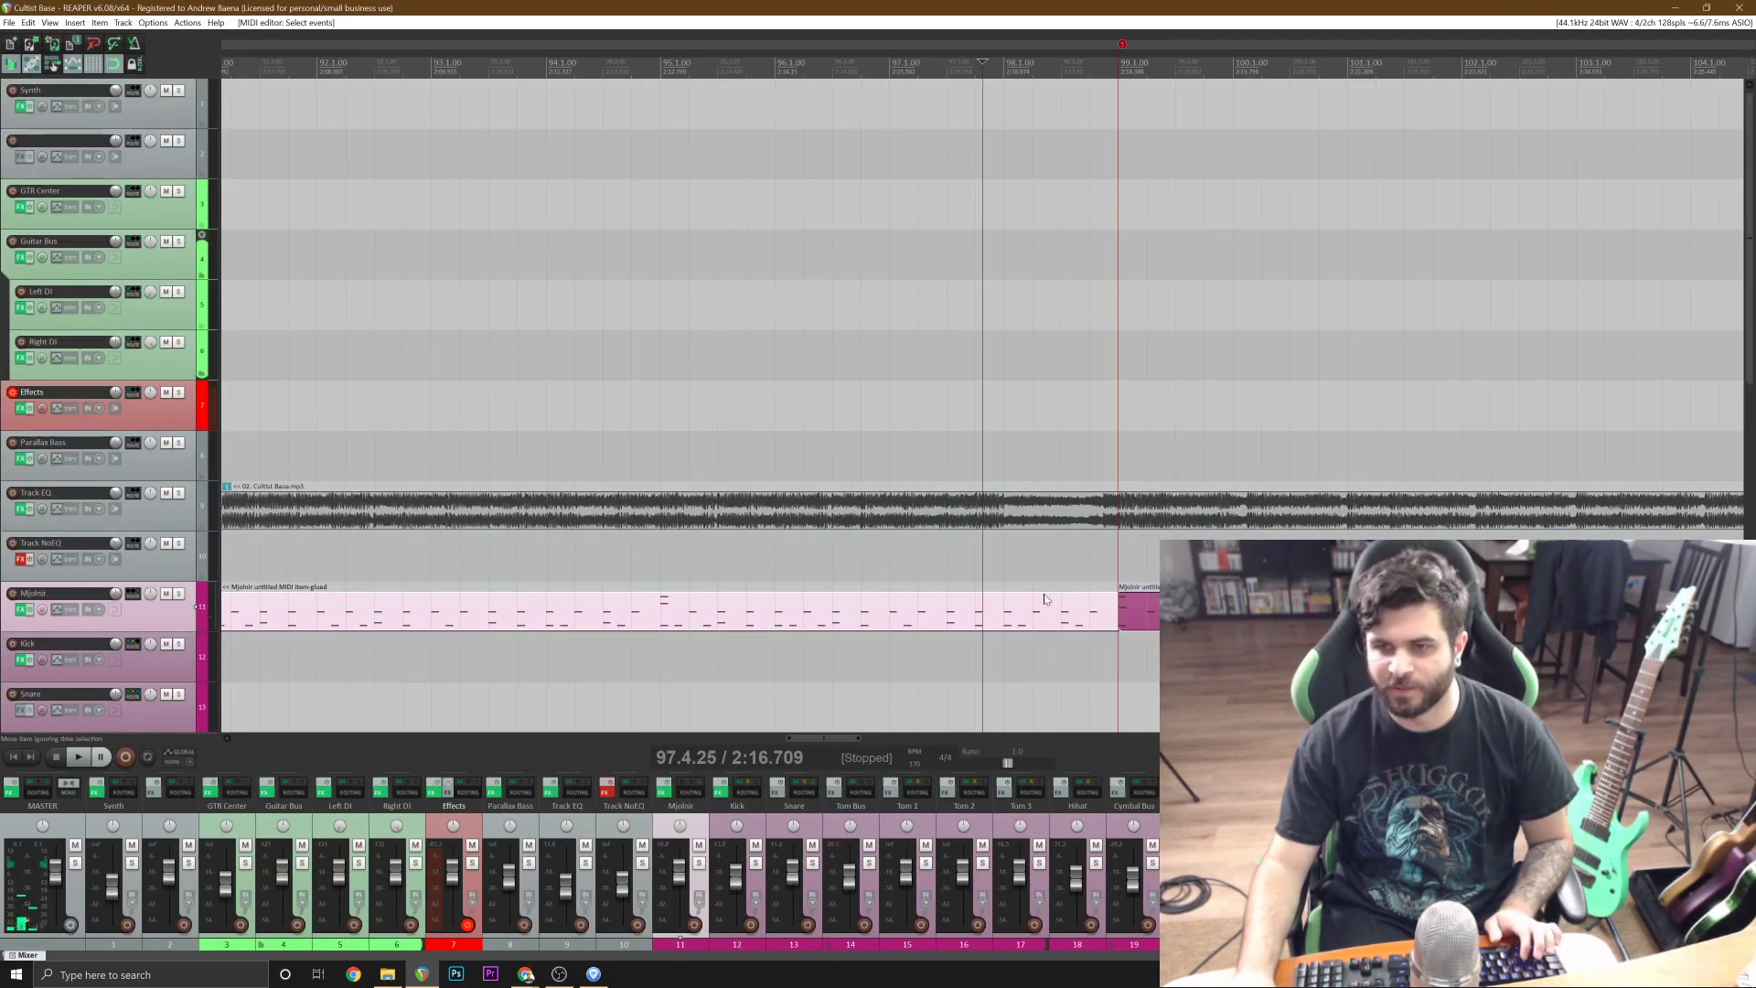
click(742, 561)
key(space)
key(ctrl+s)
scroll(865, 604, up, 1)
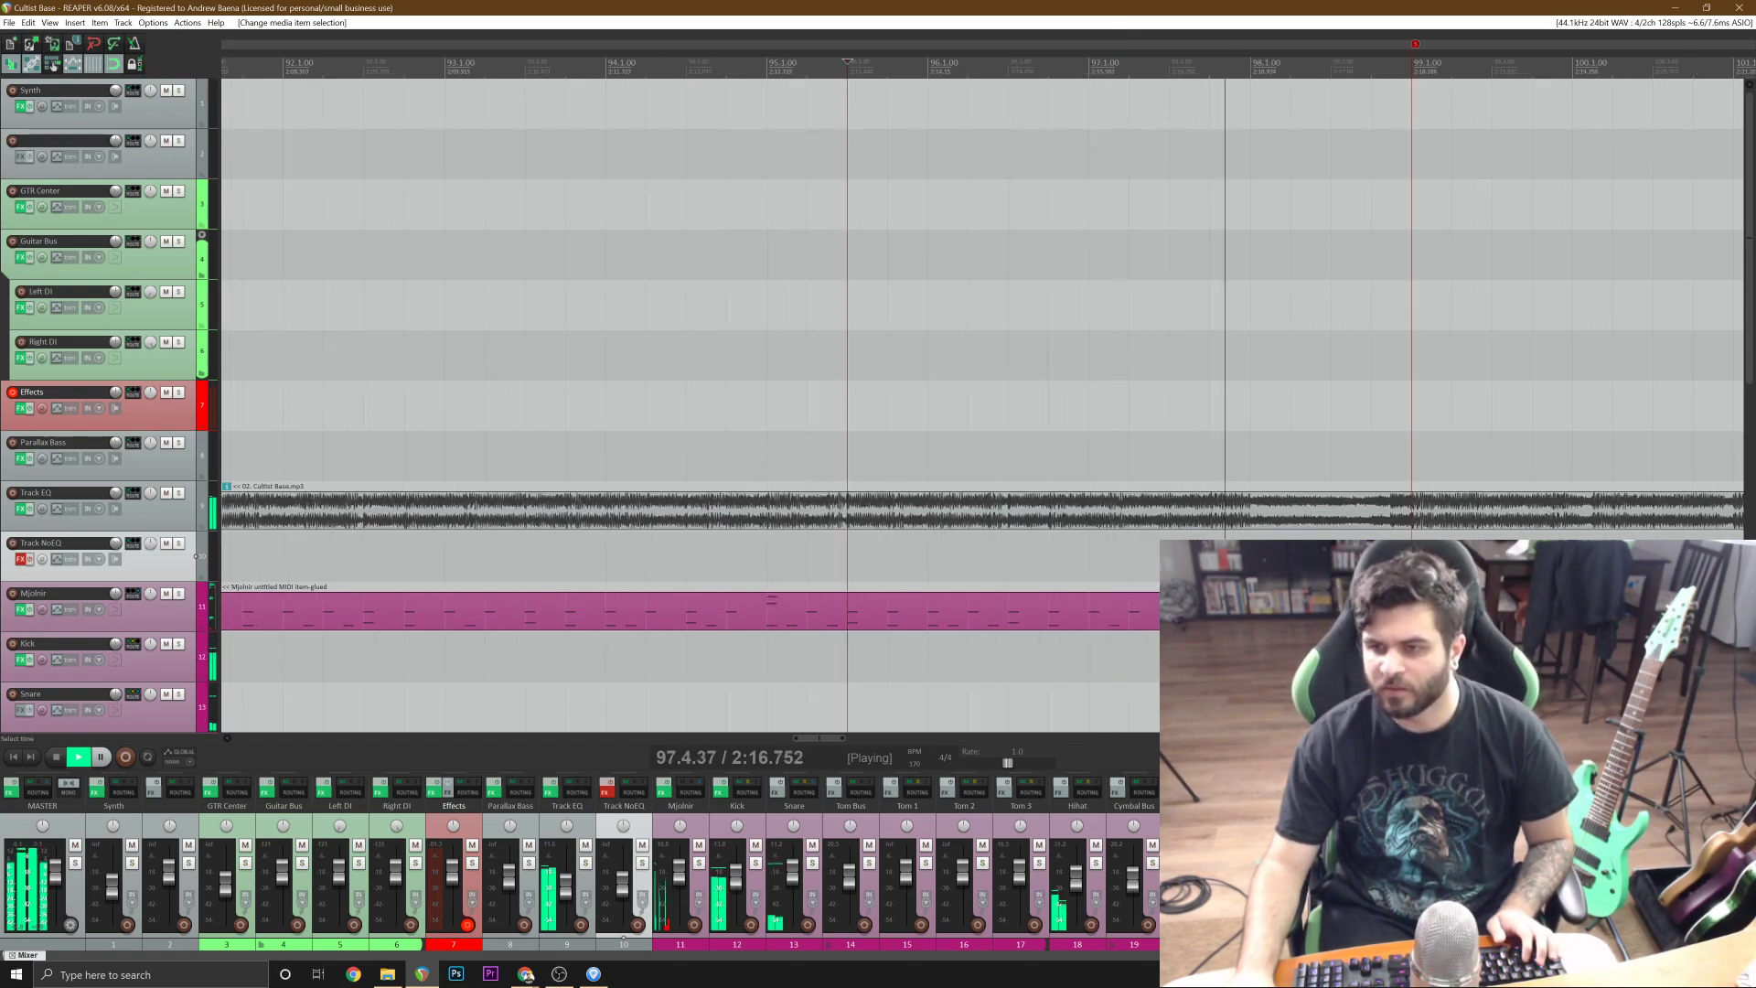
key(space)
Open the Mjolnir item ending at bar 99, delete all its notes in bar 98, and play from beat 4 of bar 96.
click(1243, 610)
double_click(1242, 611)
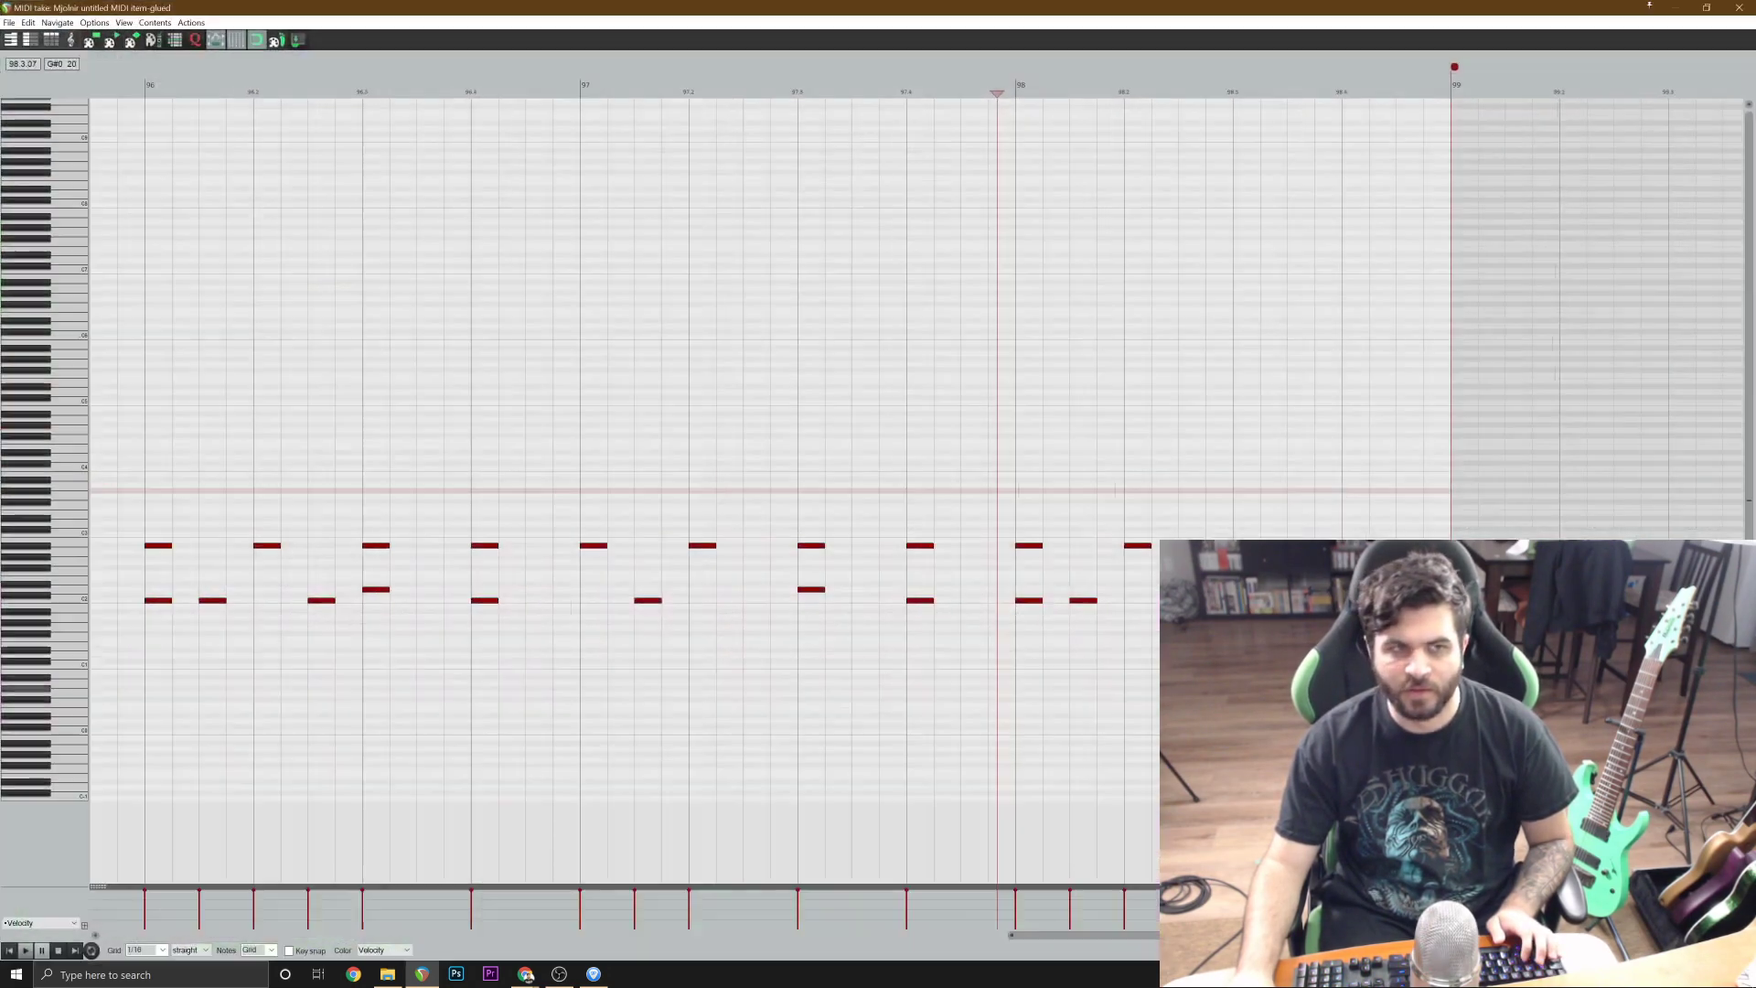
scroll(1093, 567, up, 2)
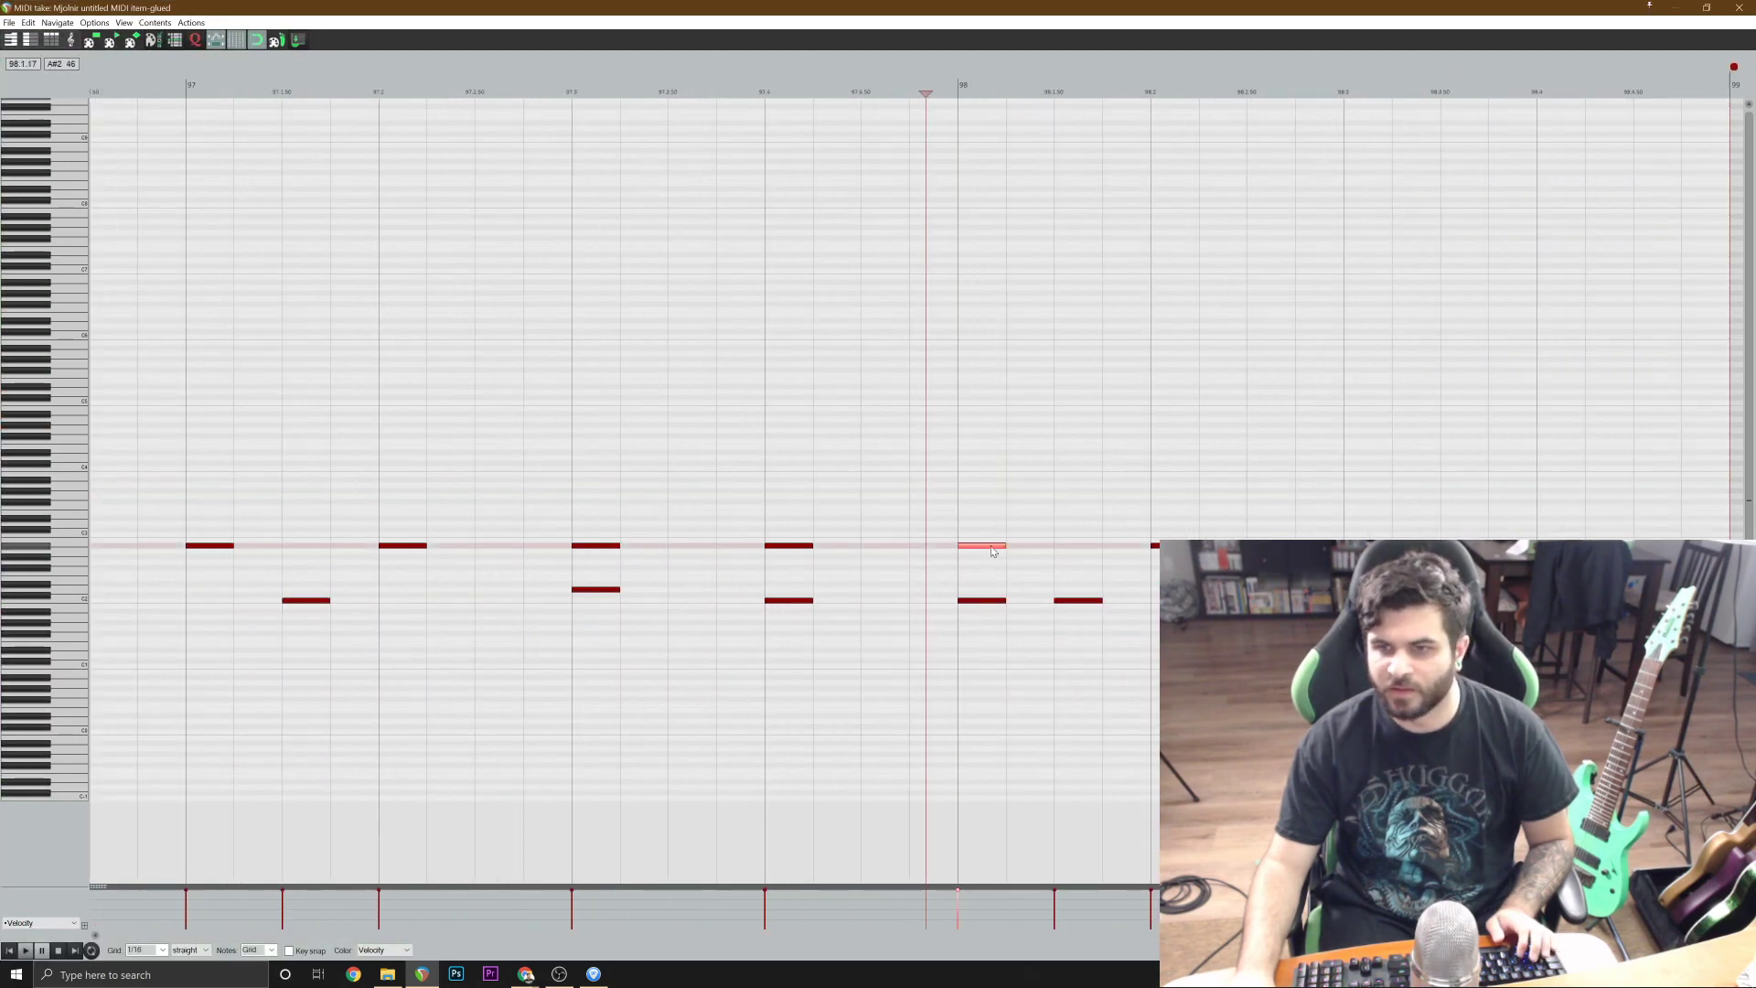
shift+click(1461, 599)
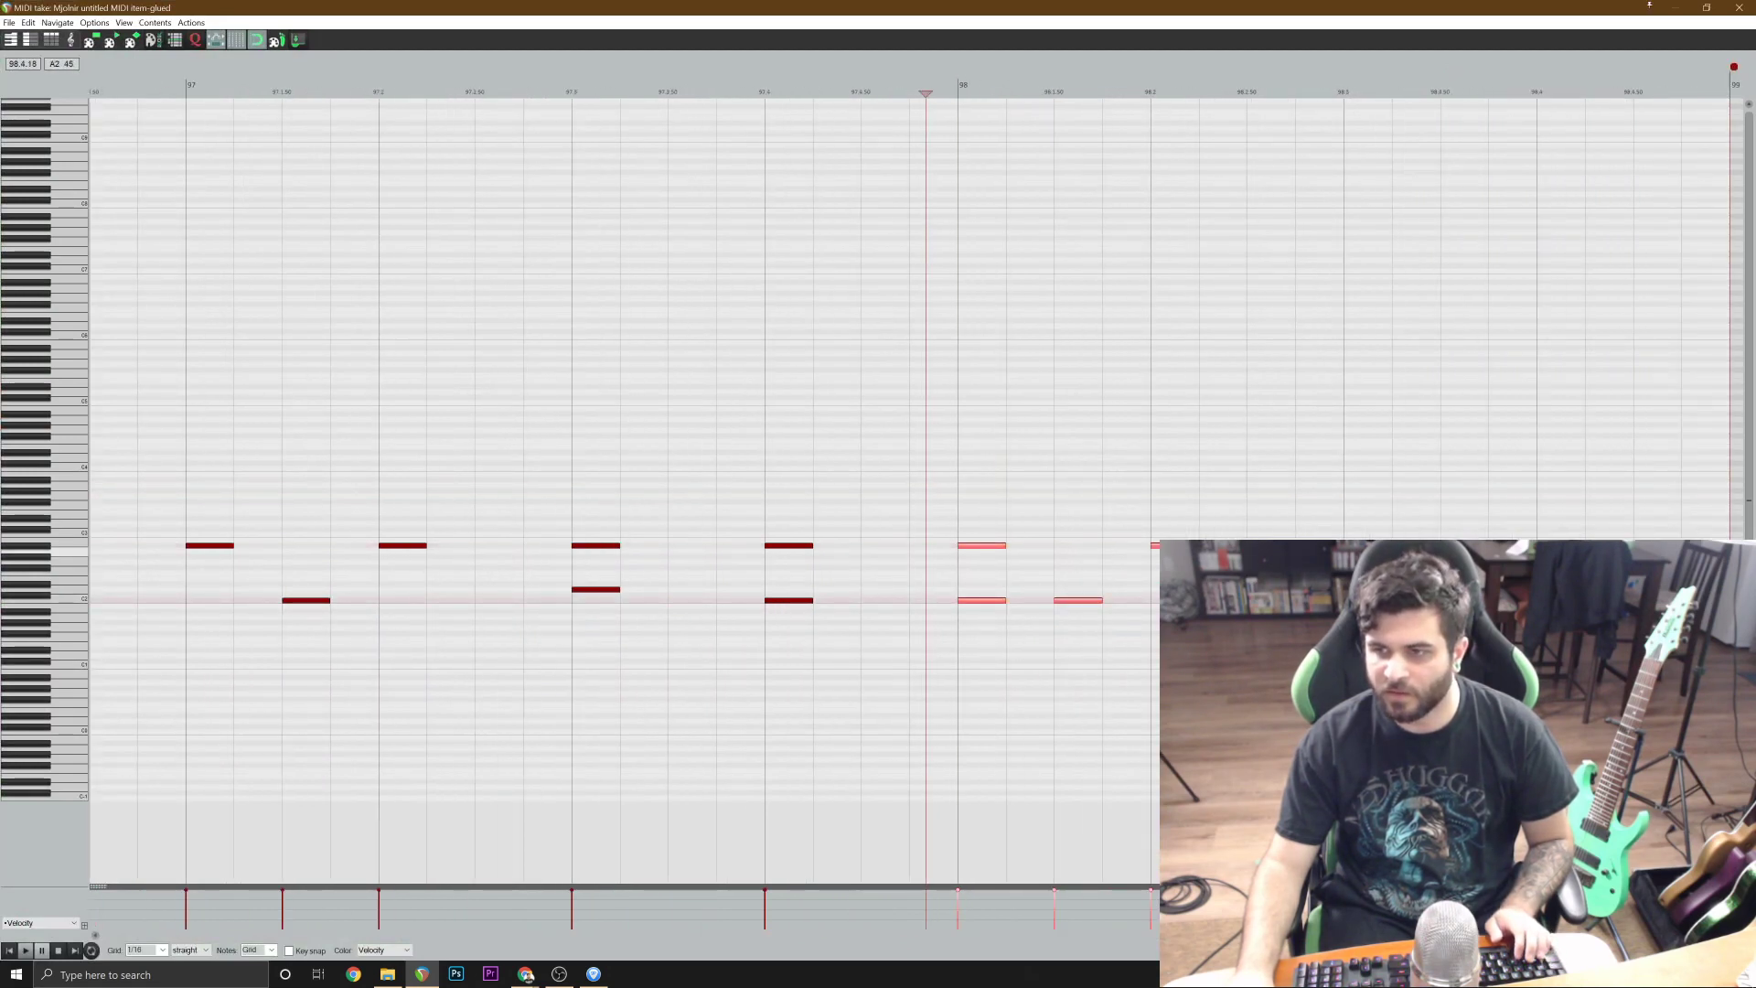
scroll(1565, 547, down, 3)
key(Delete)
click(546, 347)
key(space)
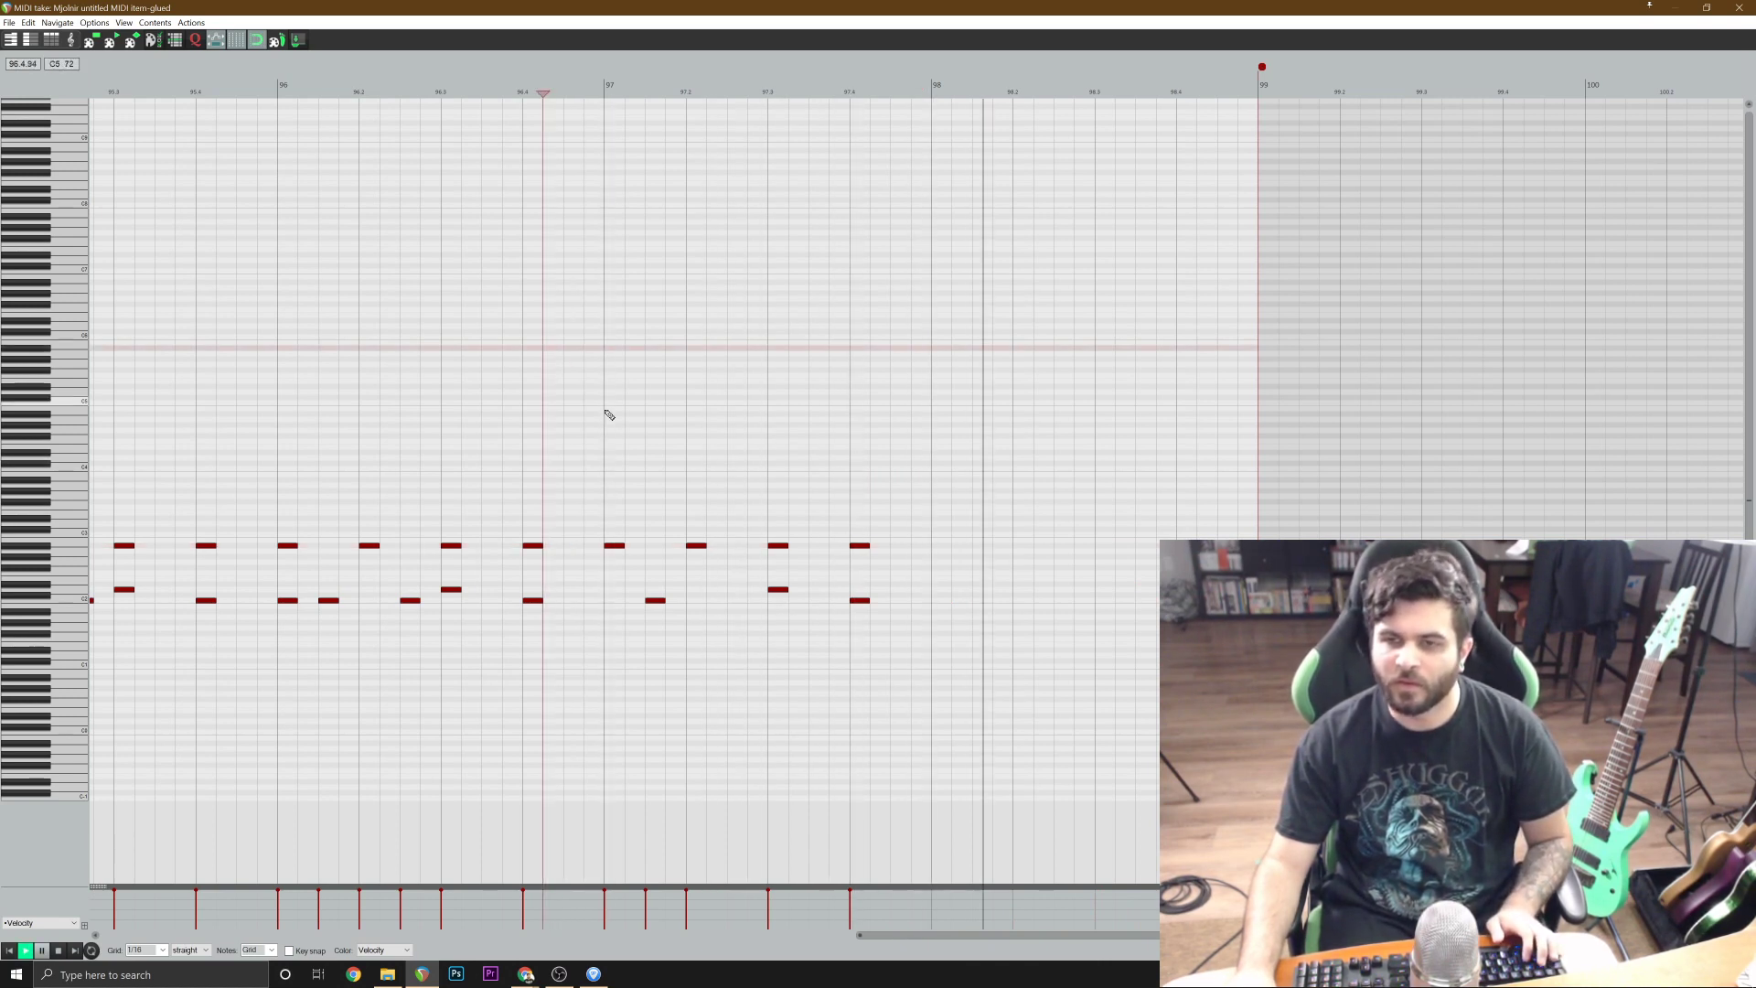
key(space)
Add a C2 kick note at 97.4.50 and play from the end of bar 96.
click(893, 595)
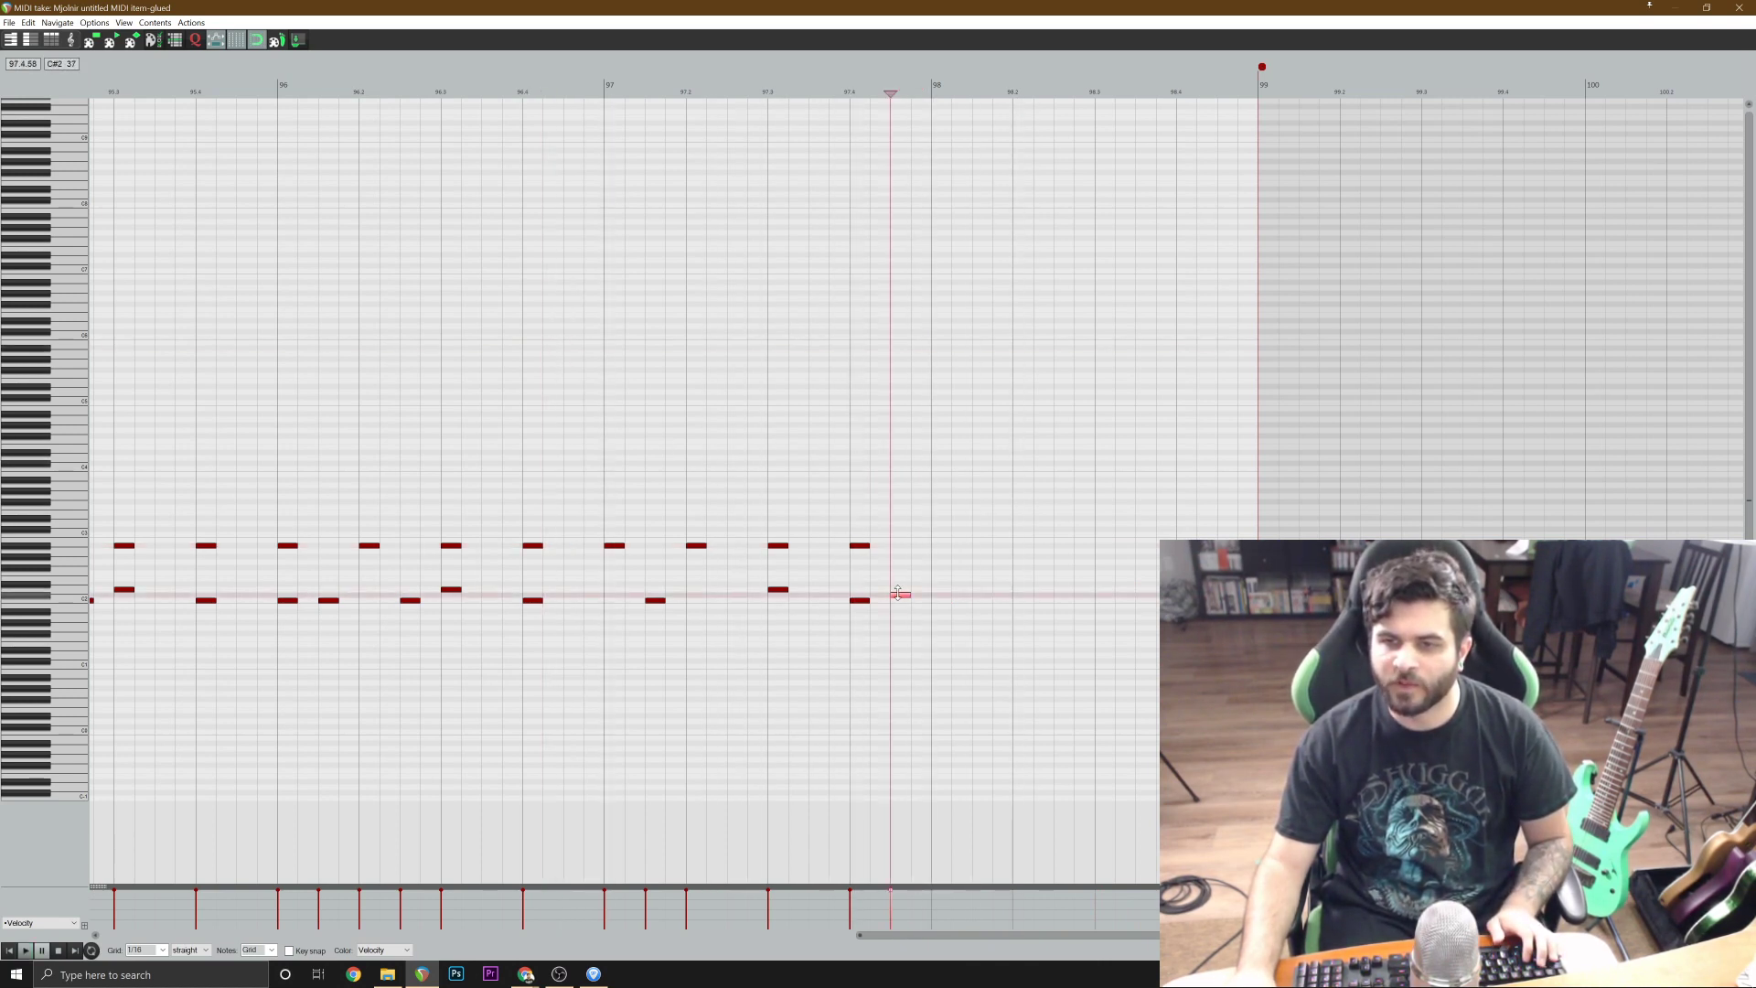
click(901, 599)
click(592, 420)
key(space)
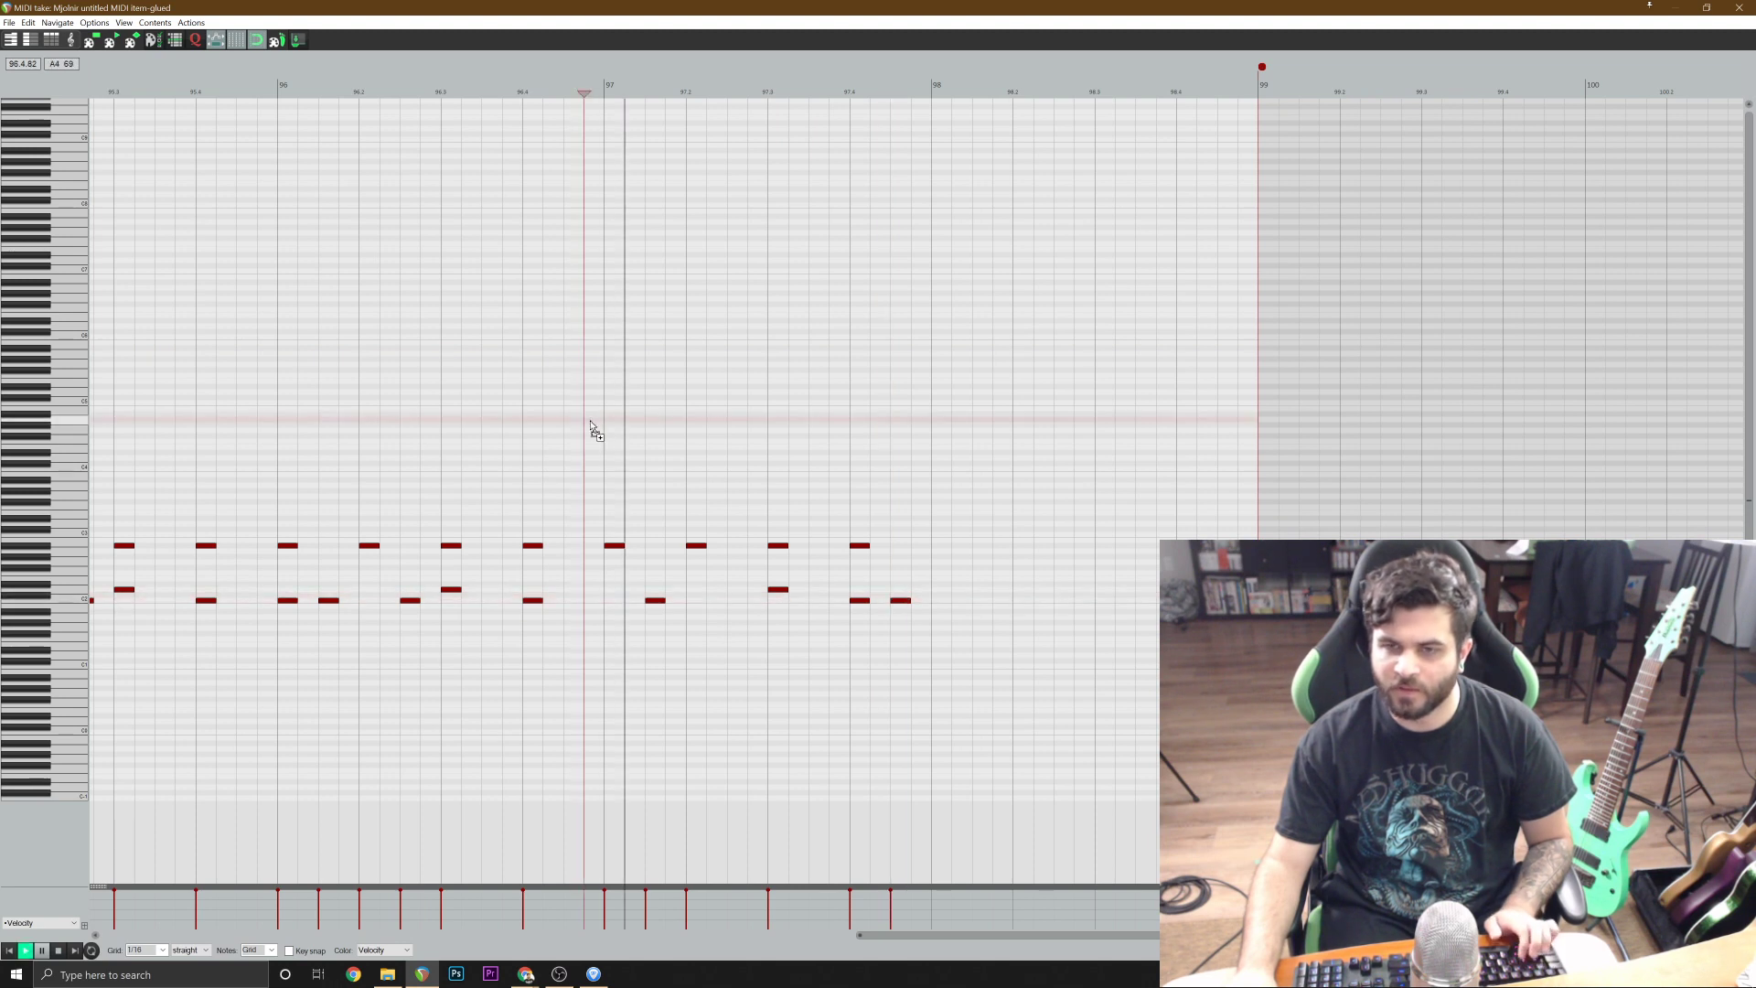
Close the MIDI editor and play the song from about the start of bar 98.
click(1738, 8)
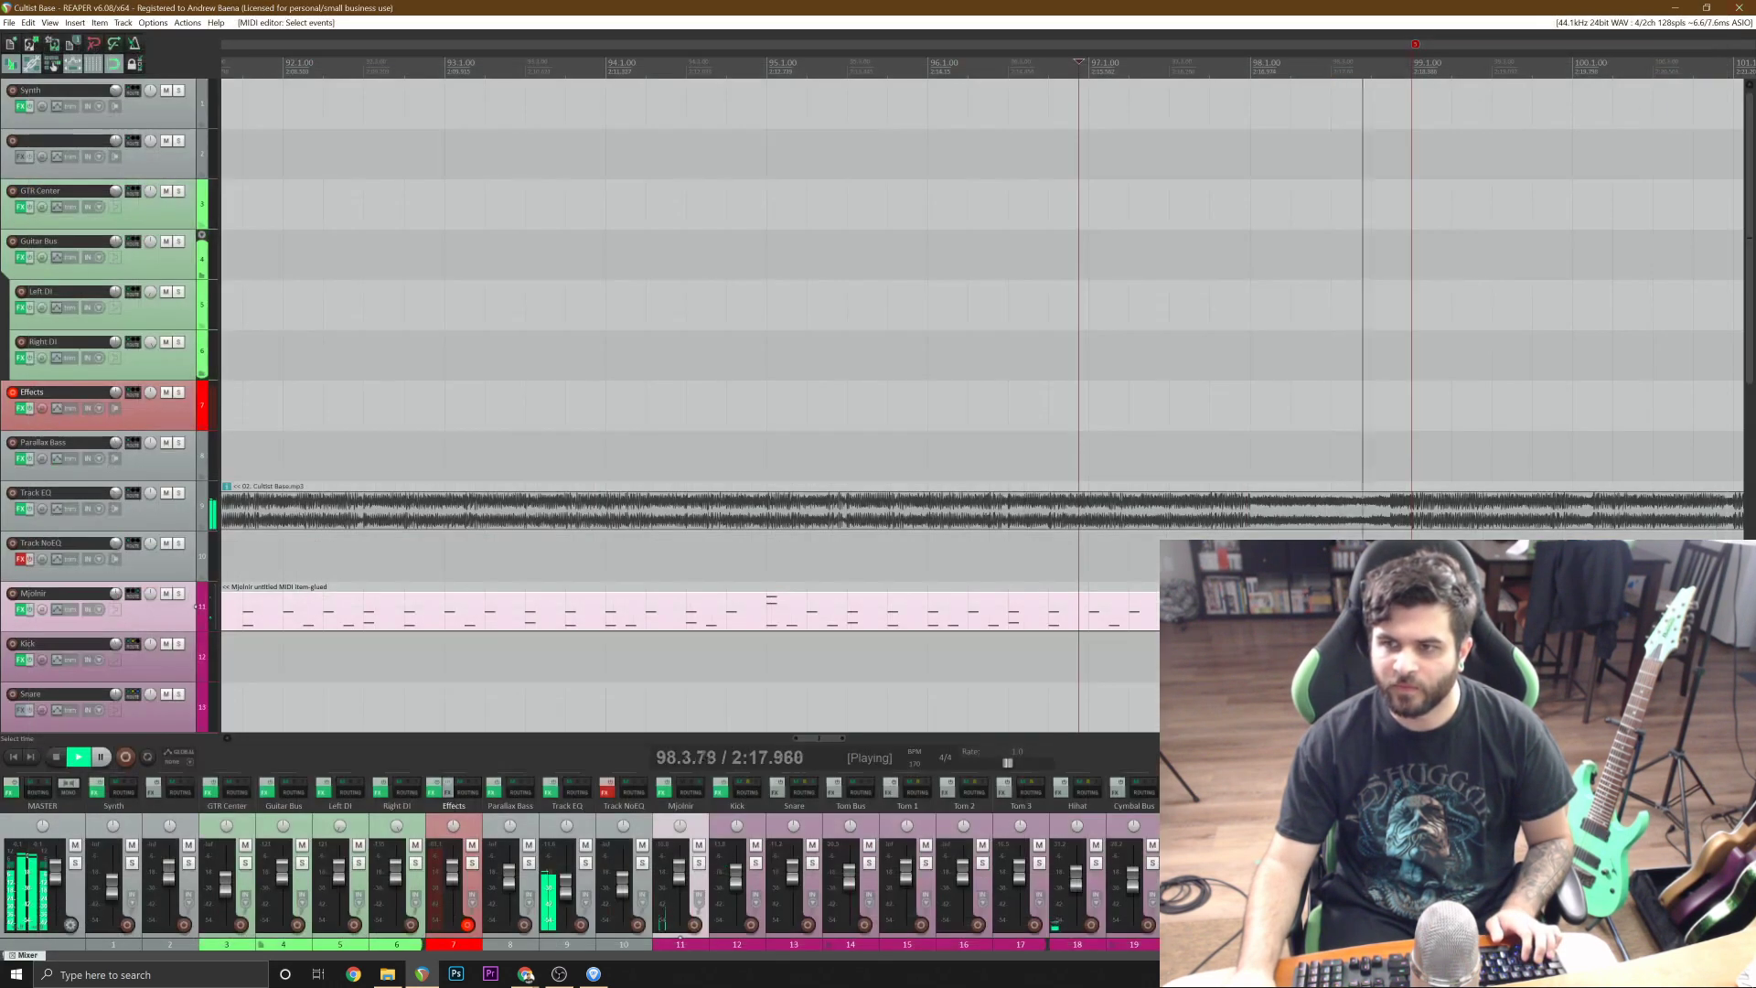
scroll(772, 599, down, 3)
key(space)
click(963, 530)
key(space)
scroll(969, 274, up, 3)
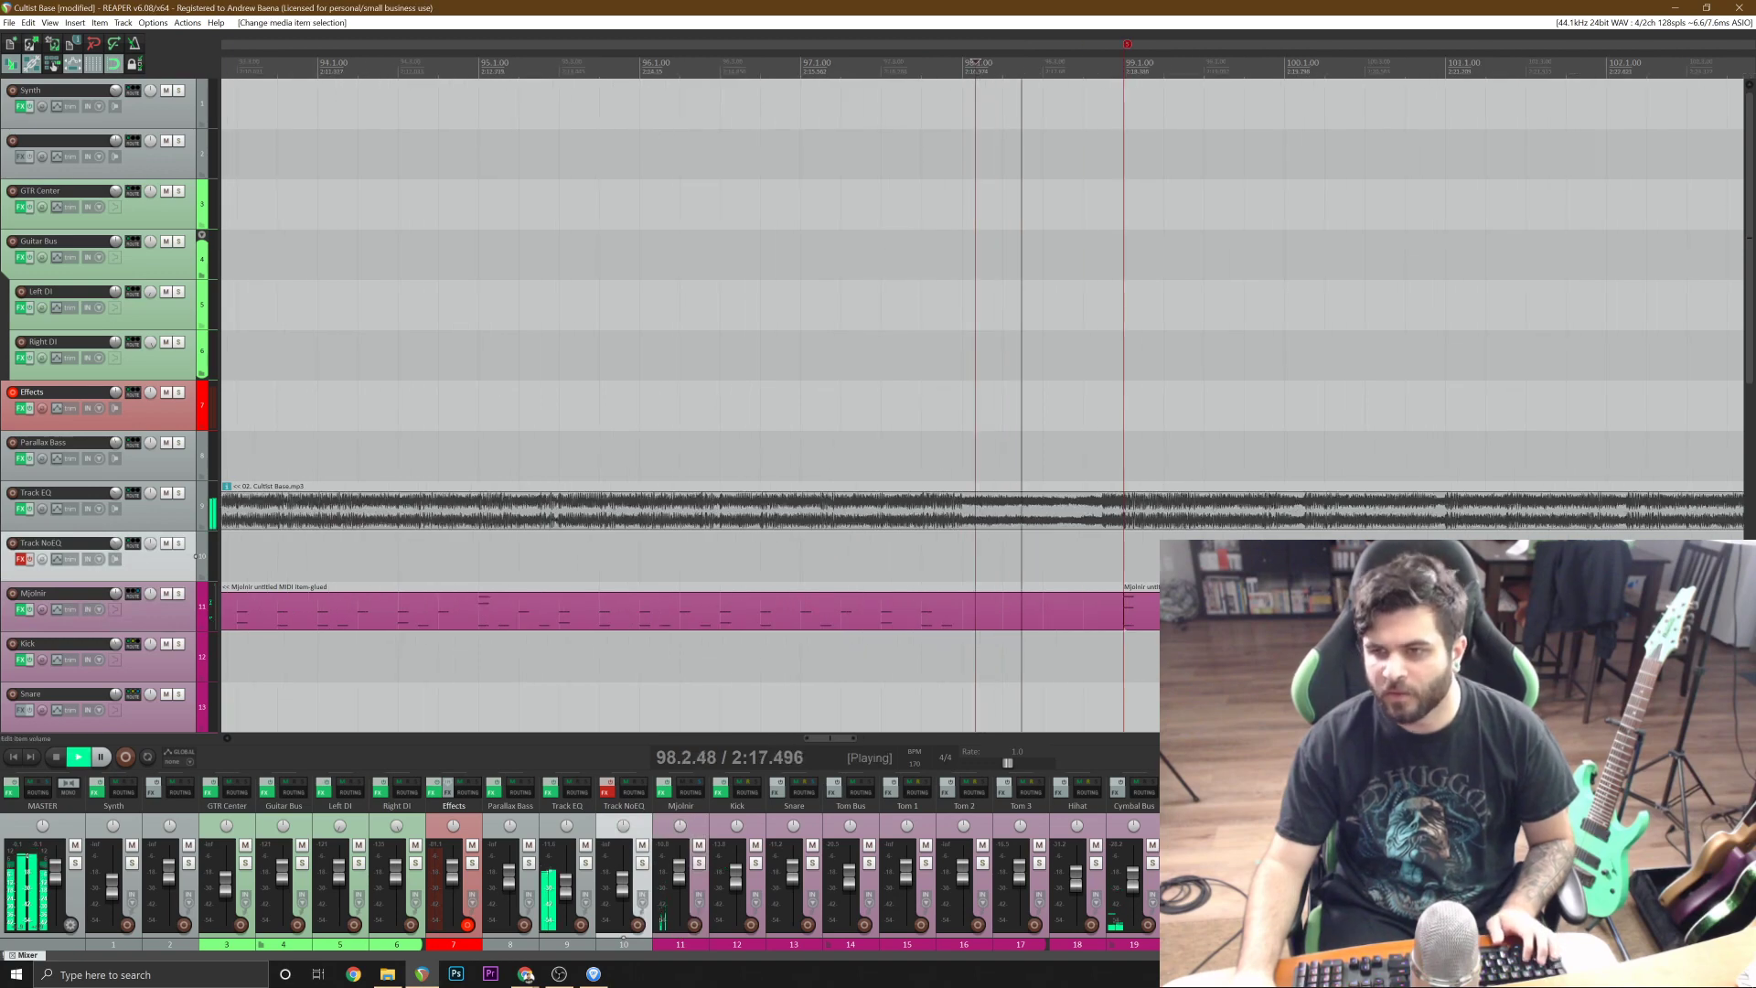
Add a D2 snare note at 98.4.50 in the Mjolnir item, play from 97.4.25, close the editor, and save the project.
double_click(953, 611)
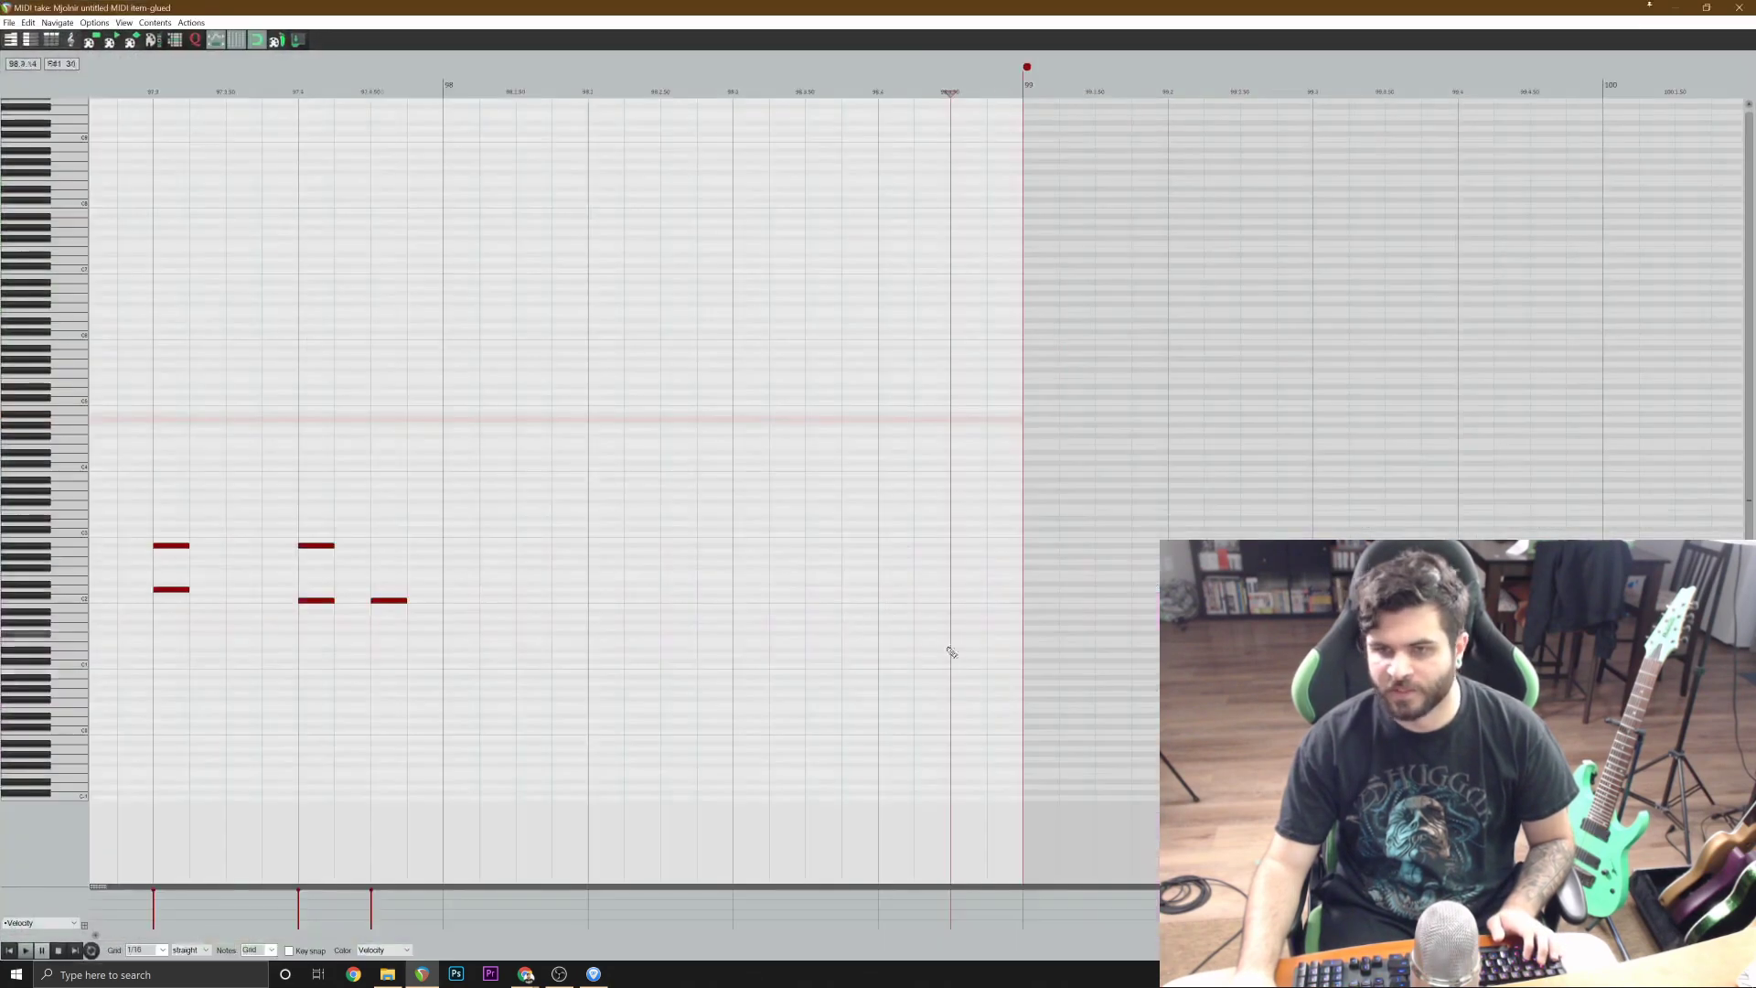
click(967, 590)
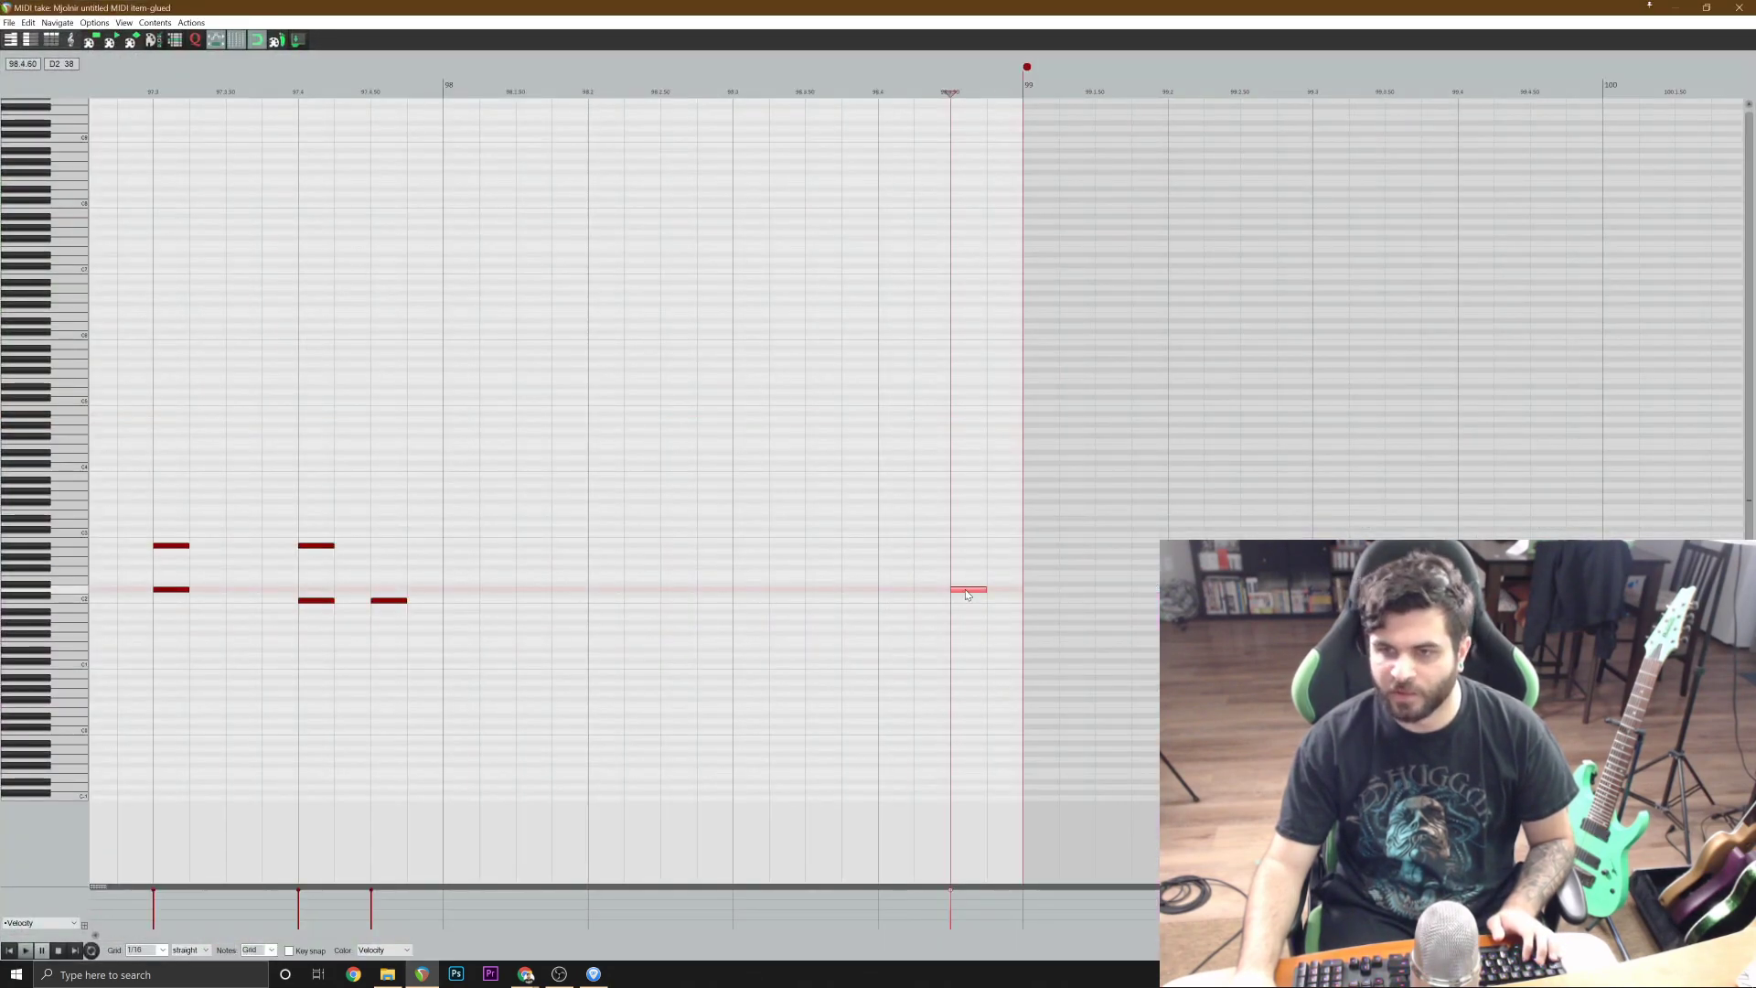
click(322, 396)
key(space)
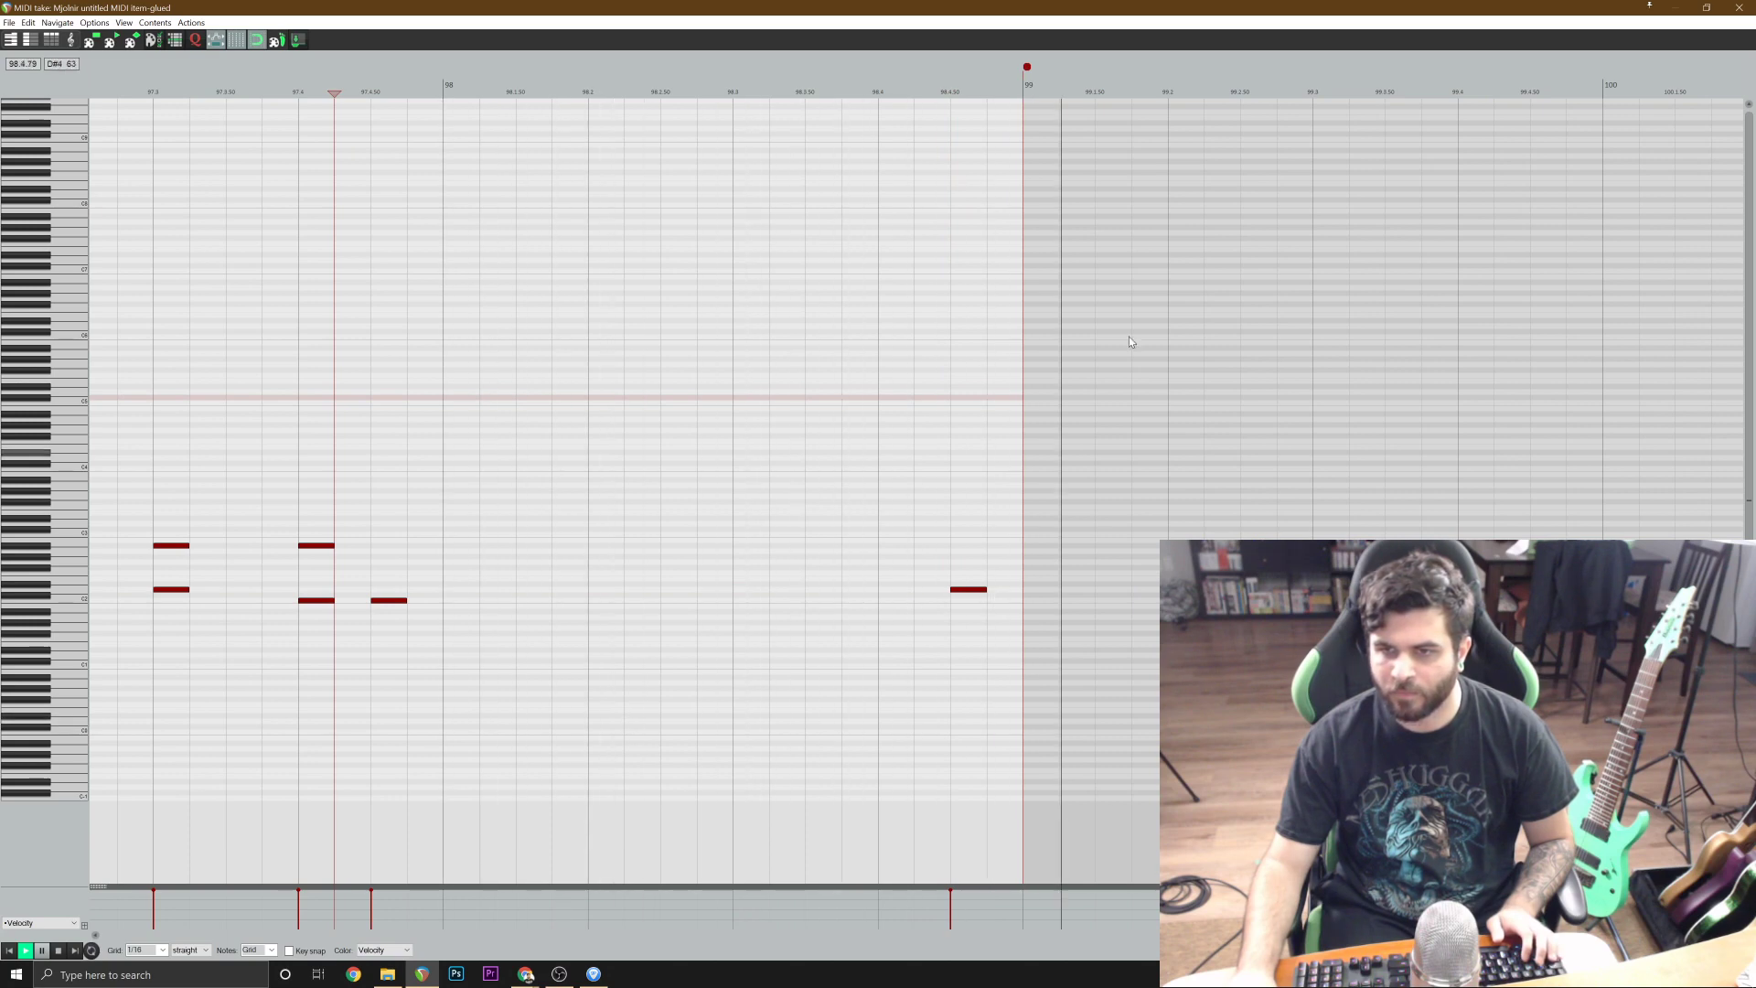
key(space)
click(1738, 7)
scroll(770, 529, down, 4)
key(ctrl+s)
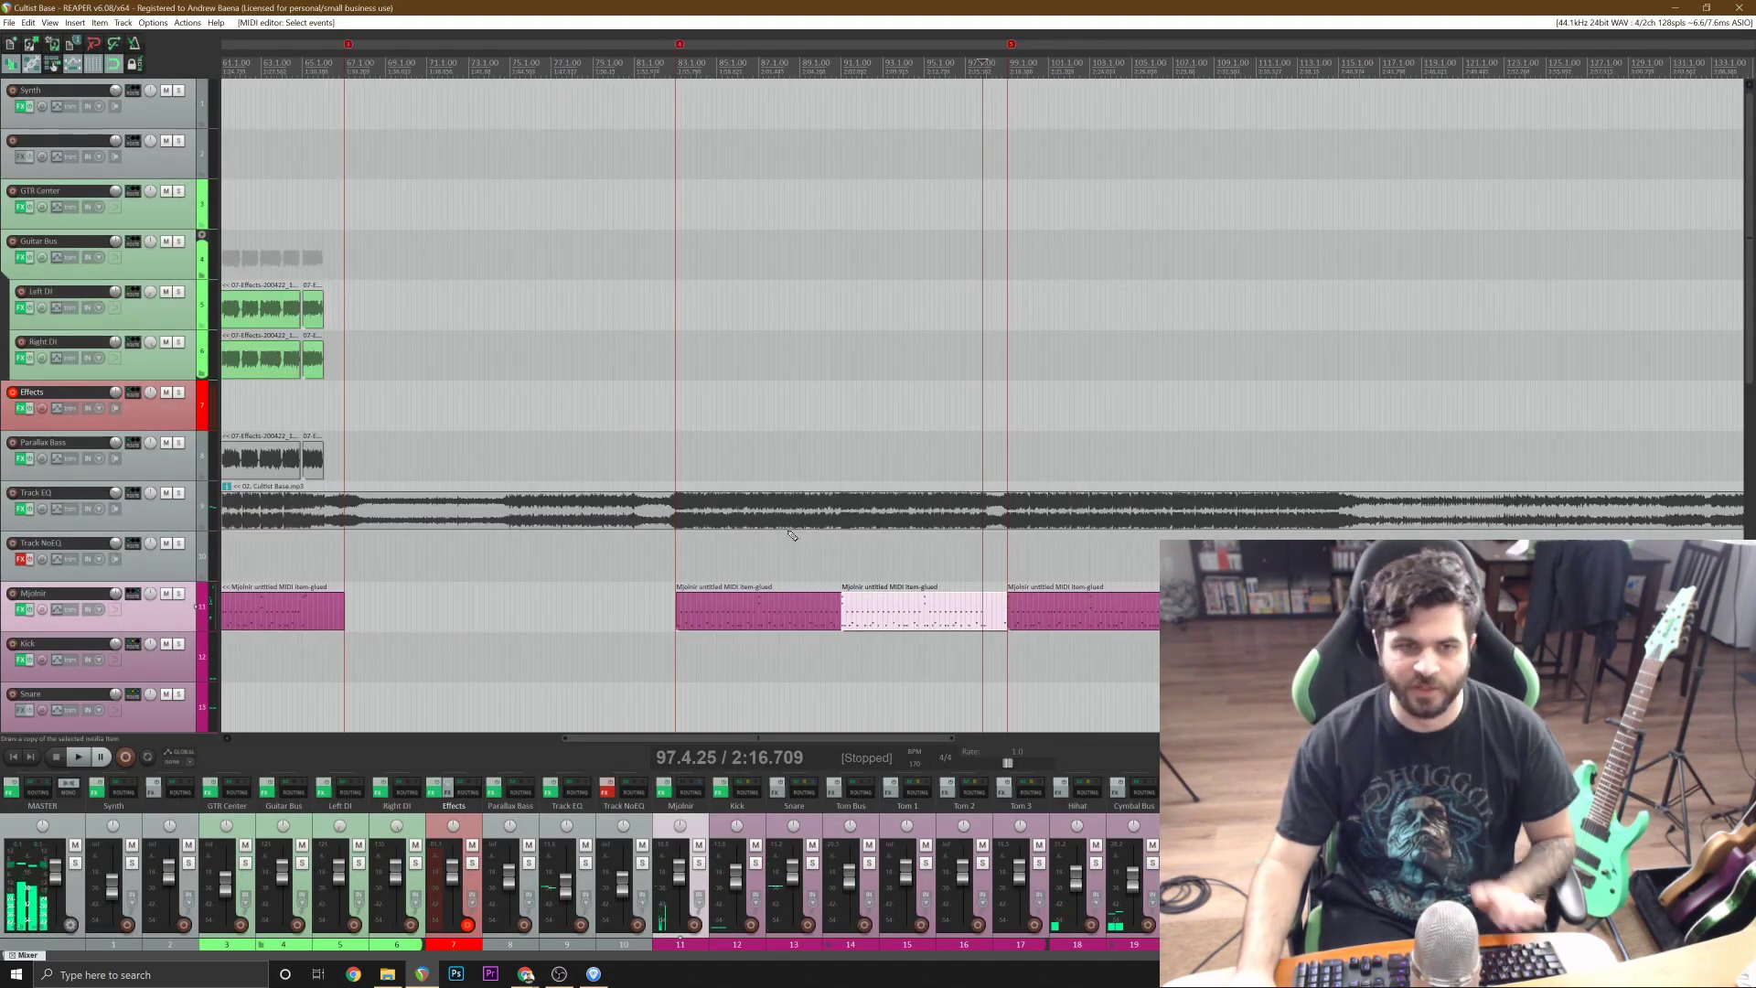
Place the edit cursor at 82.1.00, save the project, and play the section through bar 97.
click(655, 405)
scroll(655, 405, up, 3)
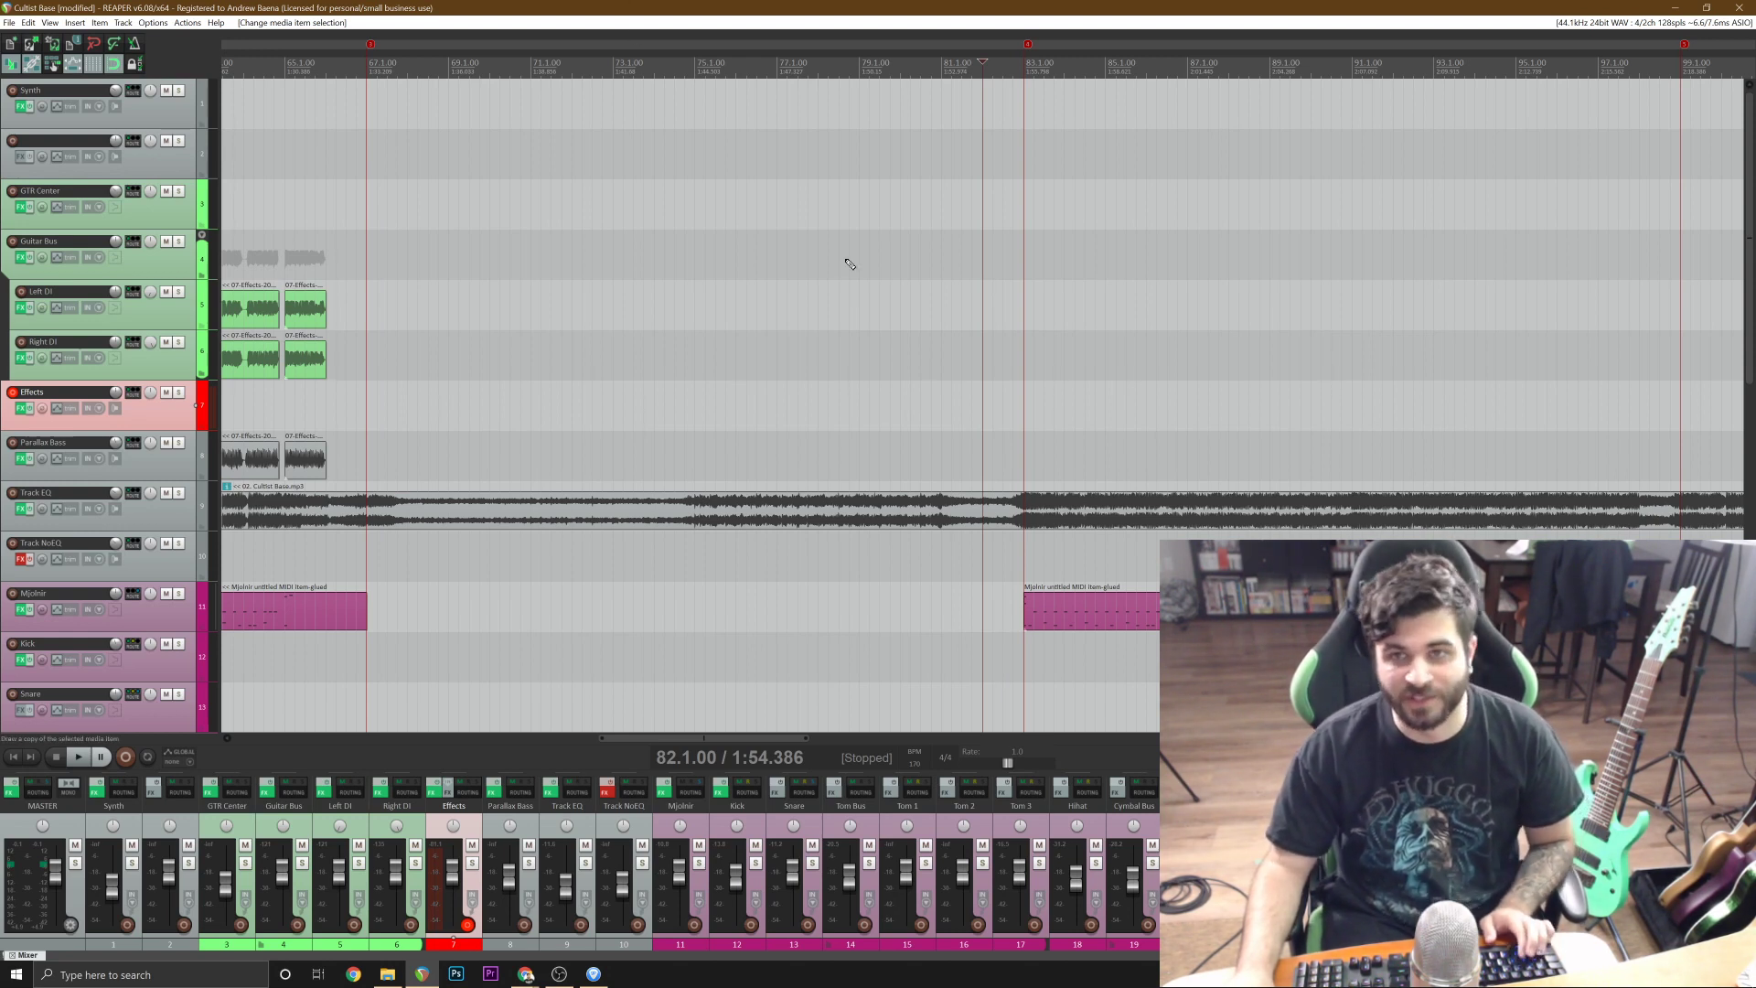
key(ctrl+s)
key(space)
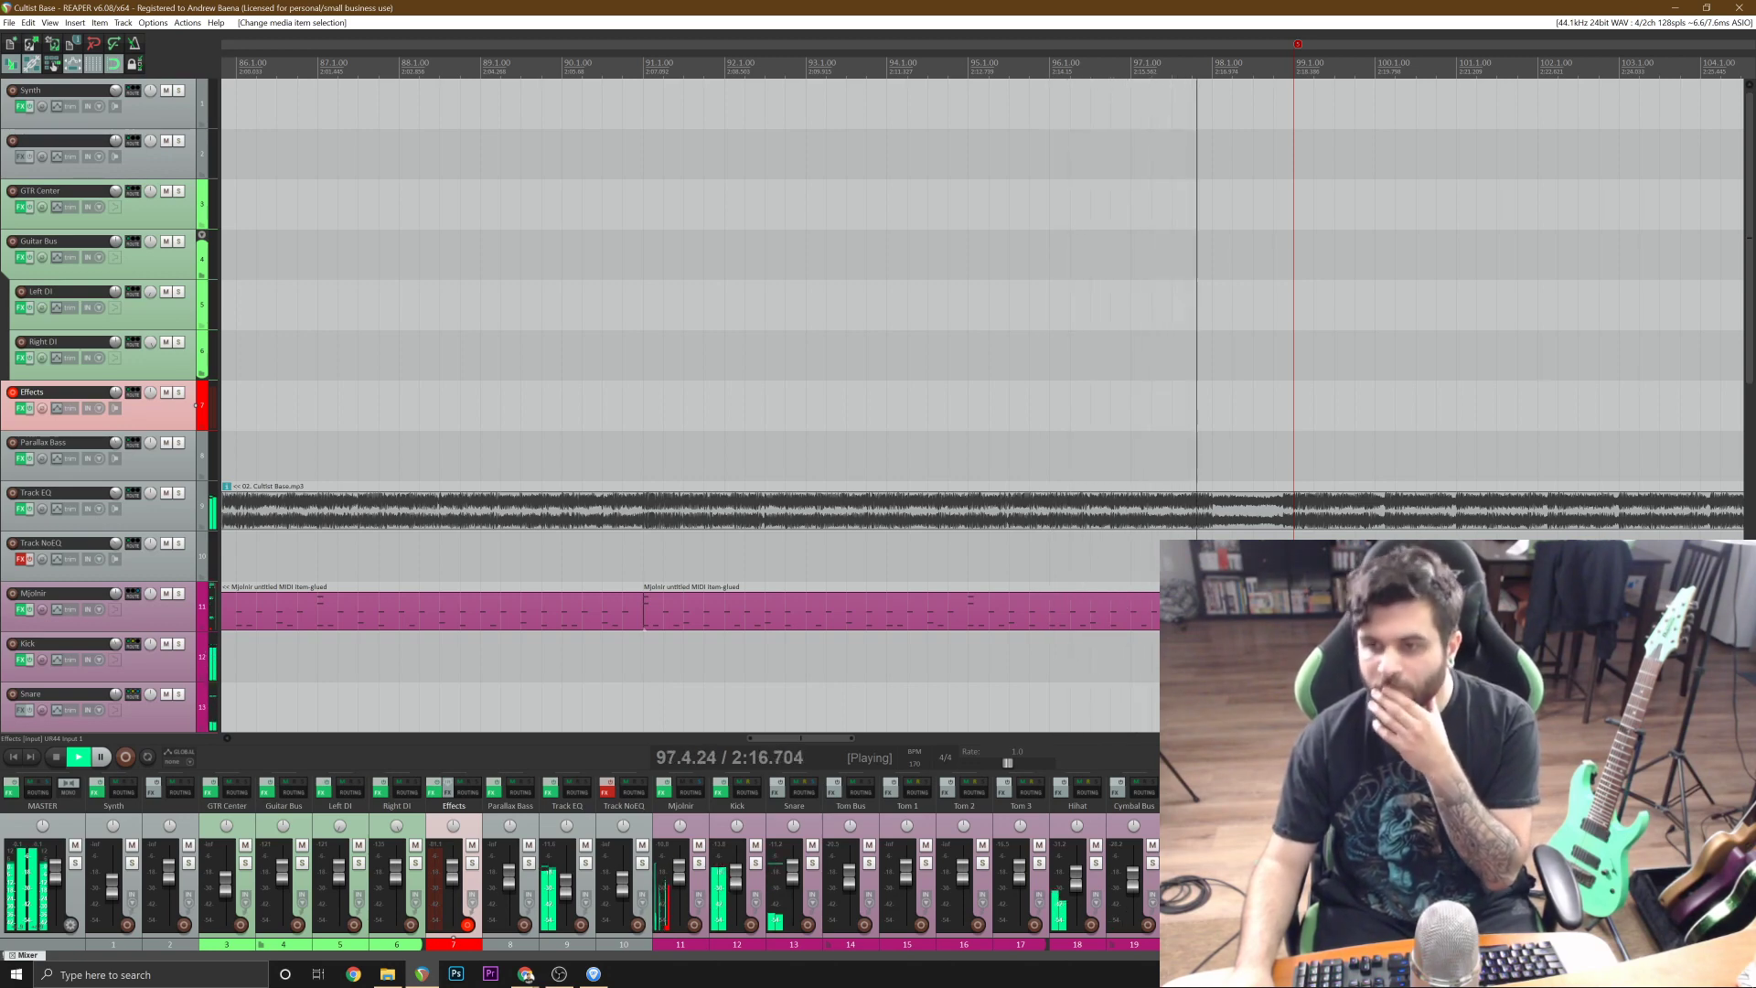
scroll(1097, 499, down, 2)
key(space)
Delete the two Mjolnir drum items that follow bar 99.
scroll(1098, 499, down, 4)
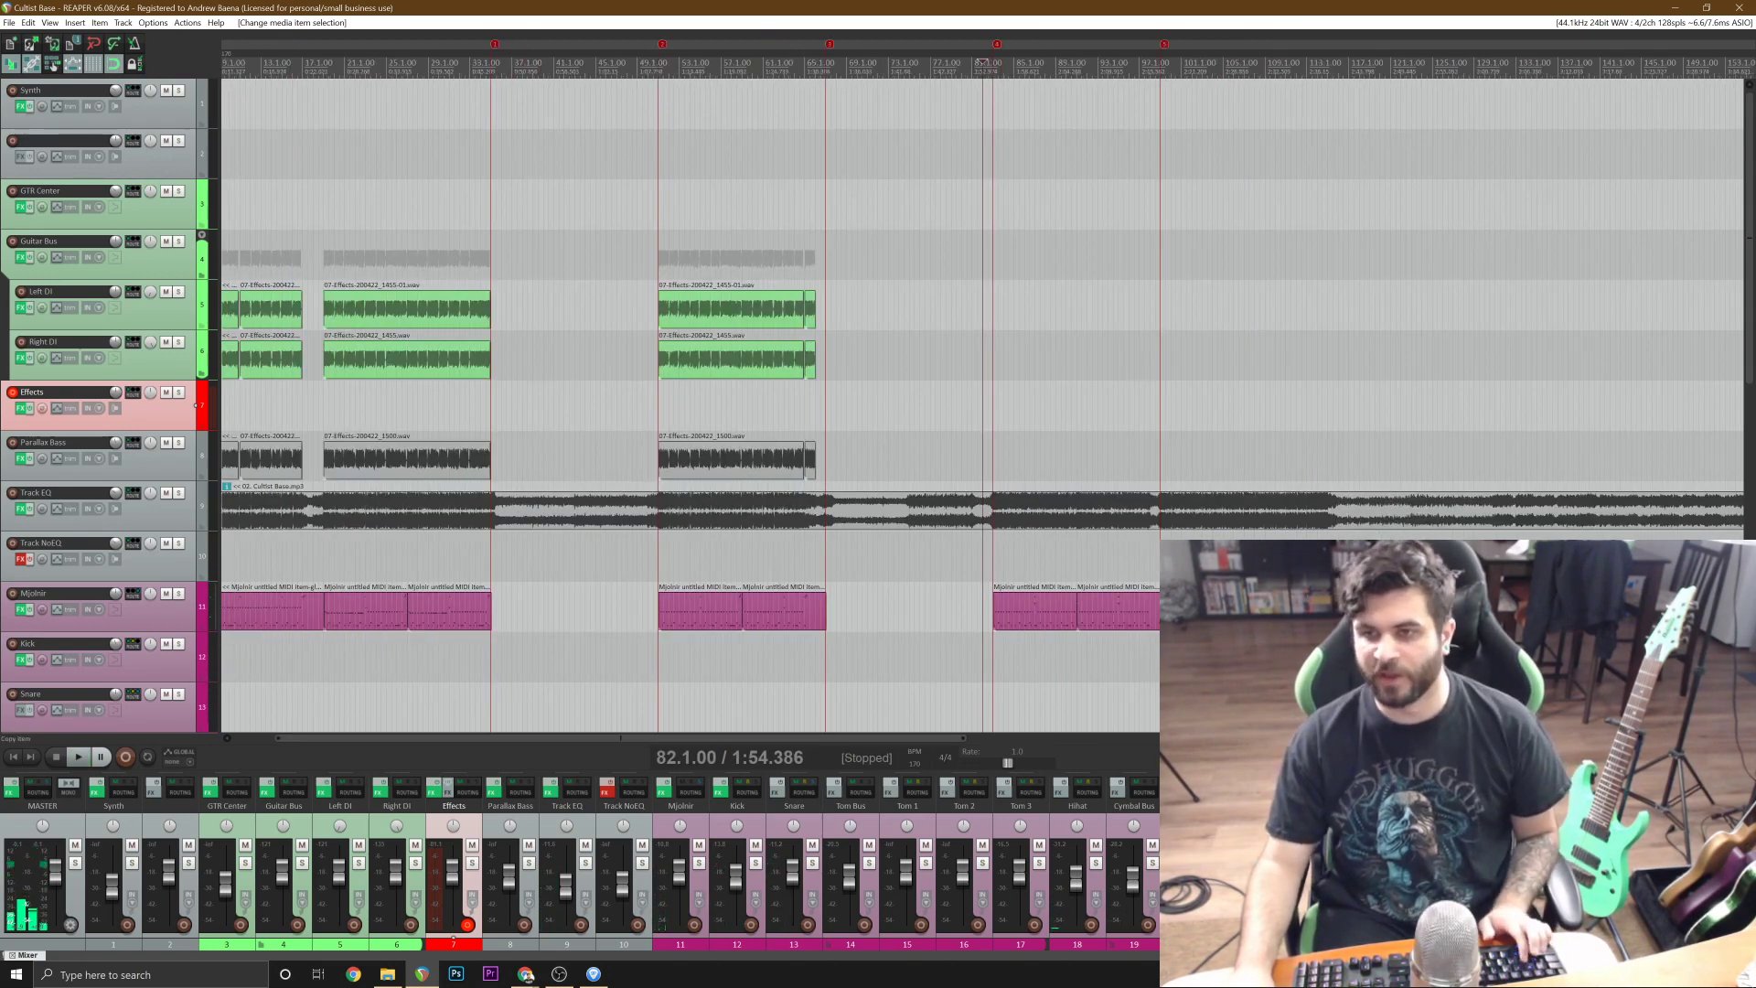
click(1229, 608)
shift+click(1281, 608)
scroll(1281, 608, down, 2)
key(Delete)
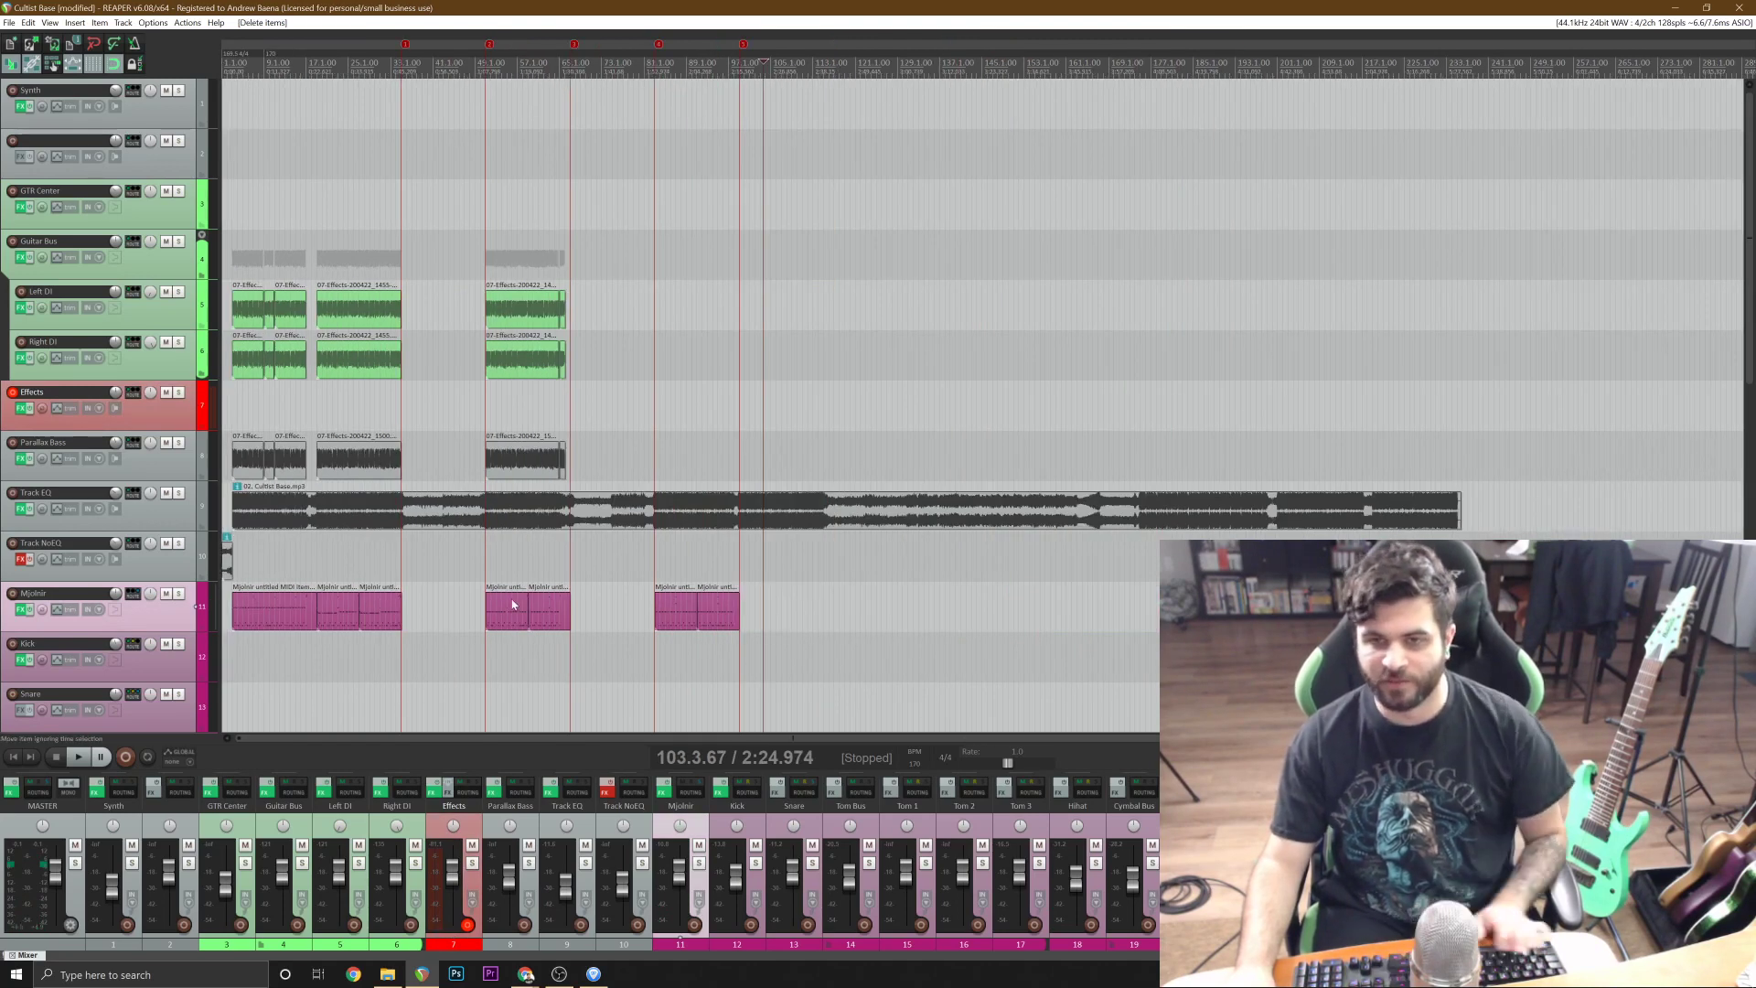
Try pasting copies of the two Mjolnir drum items from bars 51 to 66 at bar 99, and delete the copies.
click(509, 608)
key(ctrl+c)
key(ctrl+v)
scroll(739, 611, up, 4)
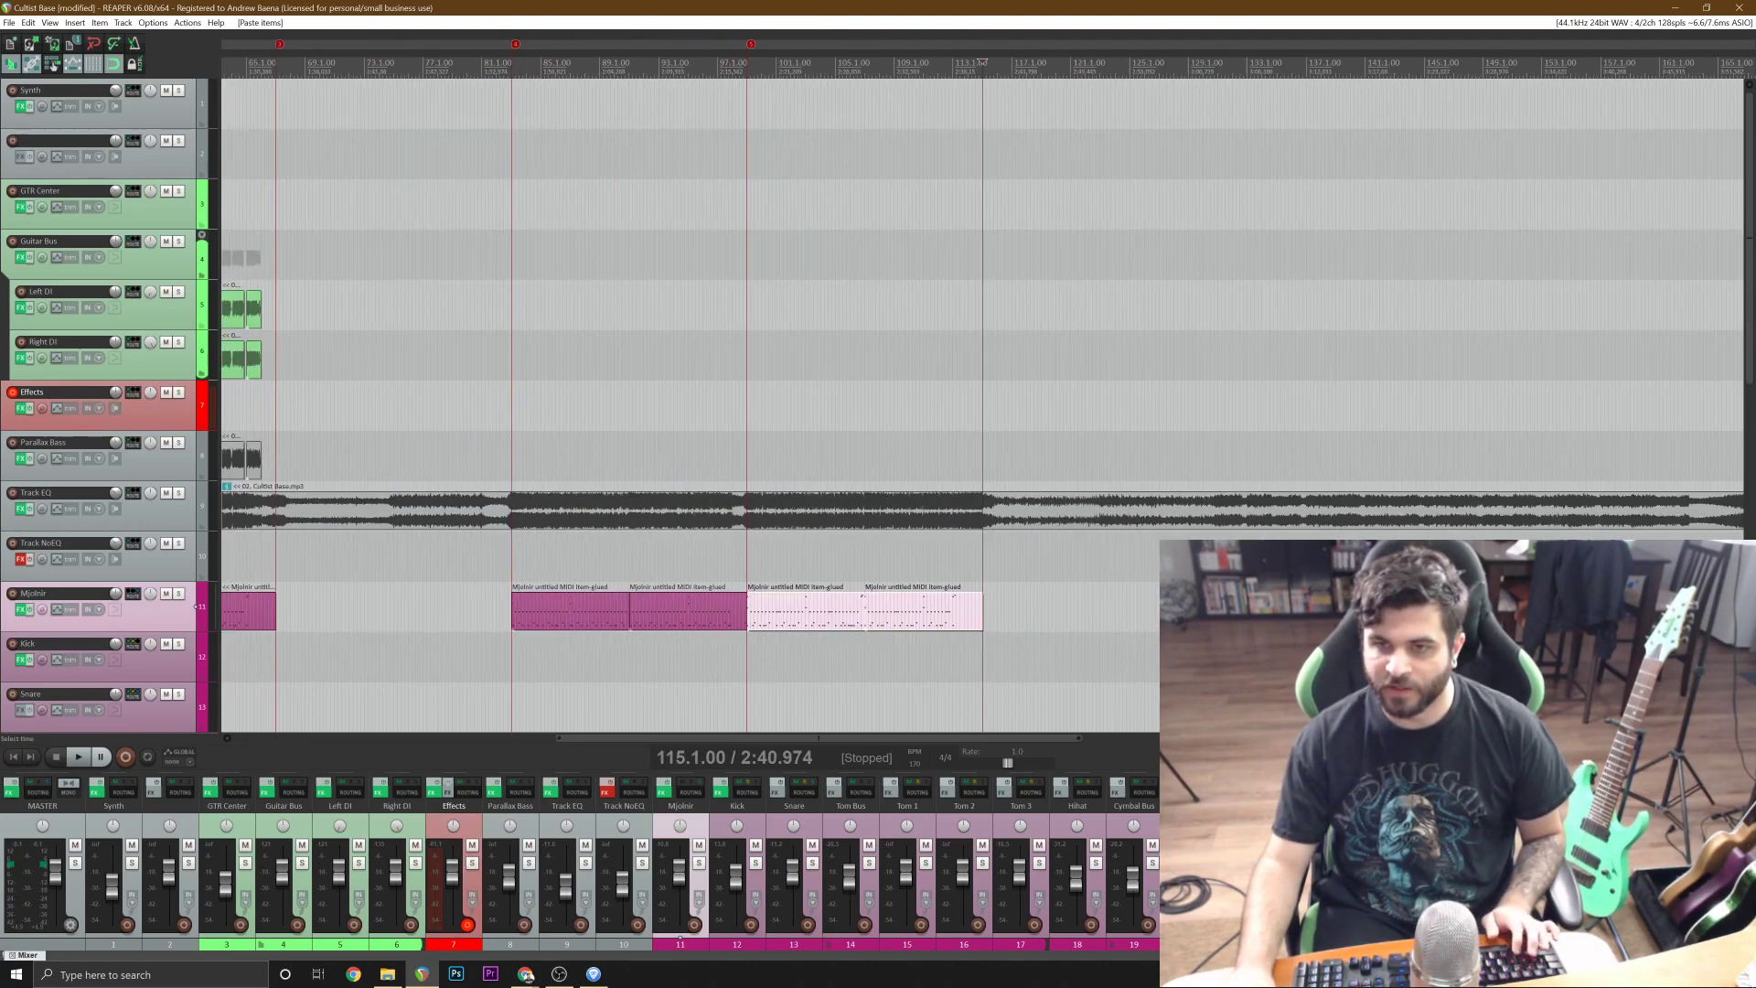
scroll(739, 611, down, 4)
key(Delete)
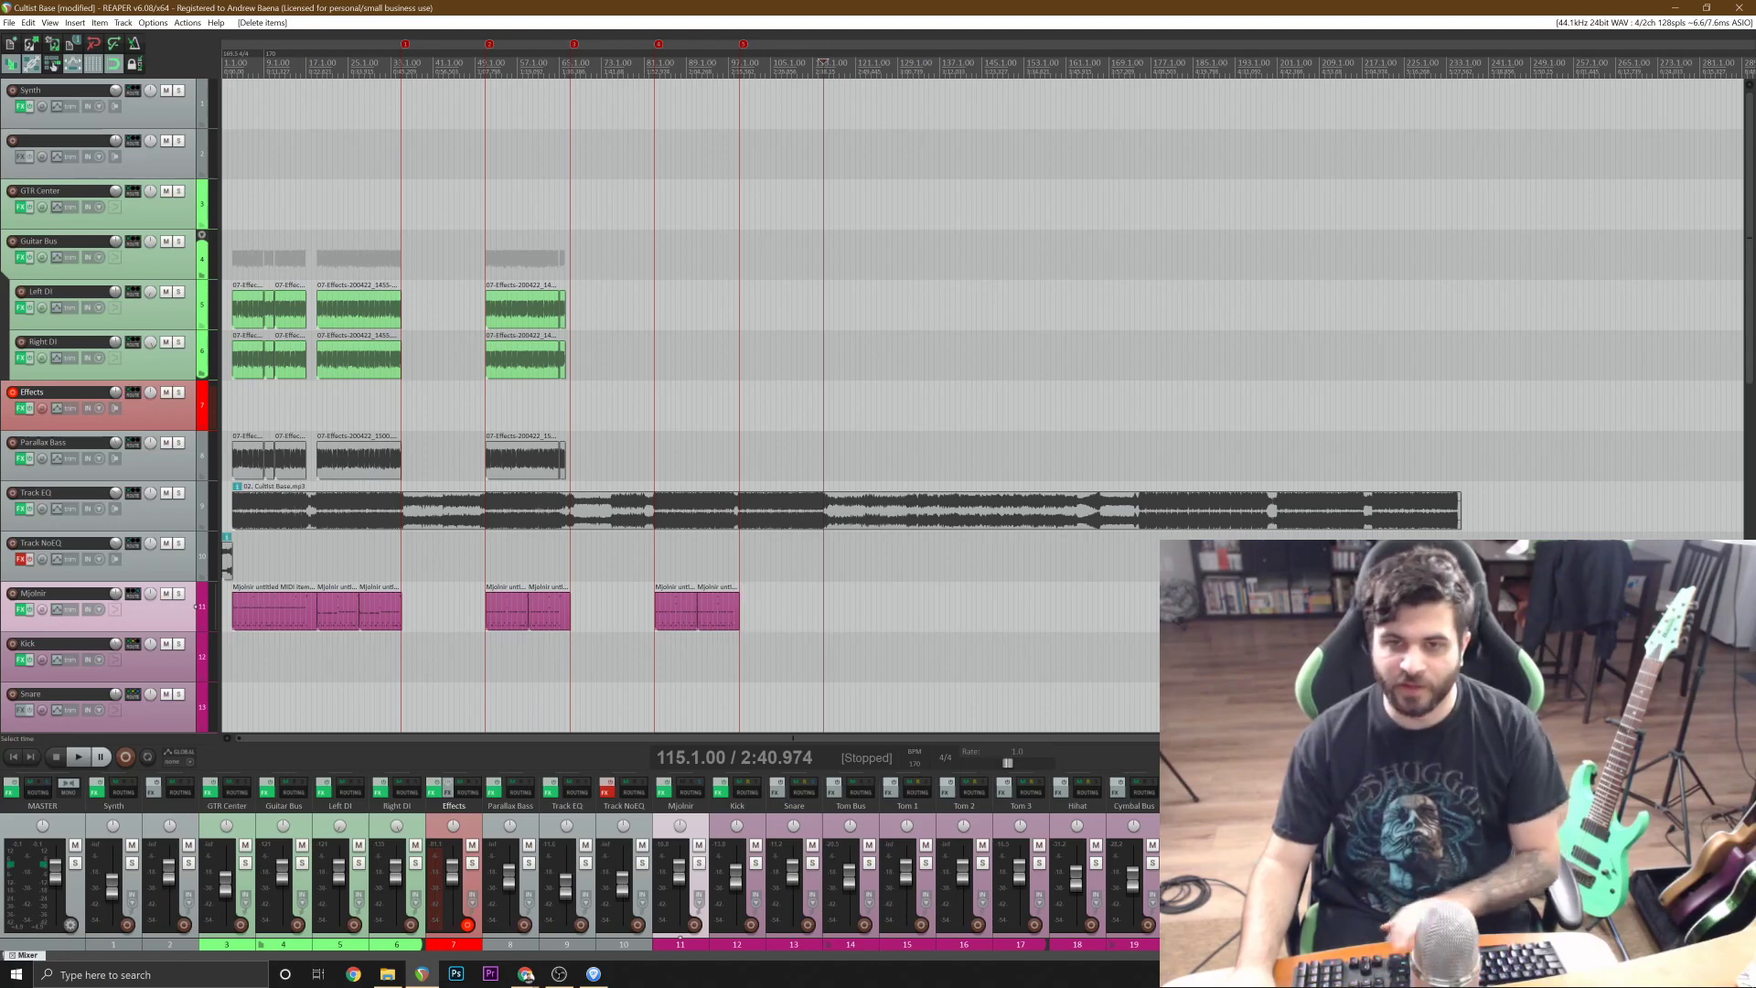
Copy the two Mjolnir drum items from bars 19 to 34 and paste them at bar 99.
click(344, 608)
shift+click(384, 608)
click(737, 614)
key(ctrl+v)
scroll(737, 614, up, 4)
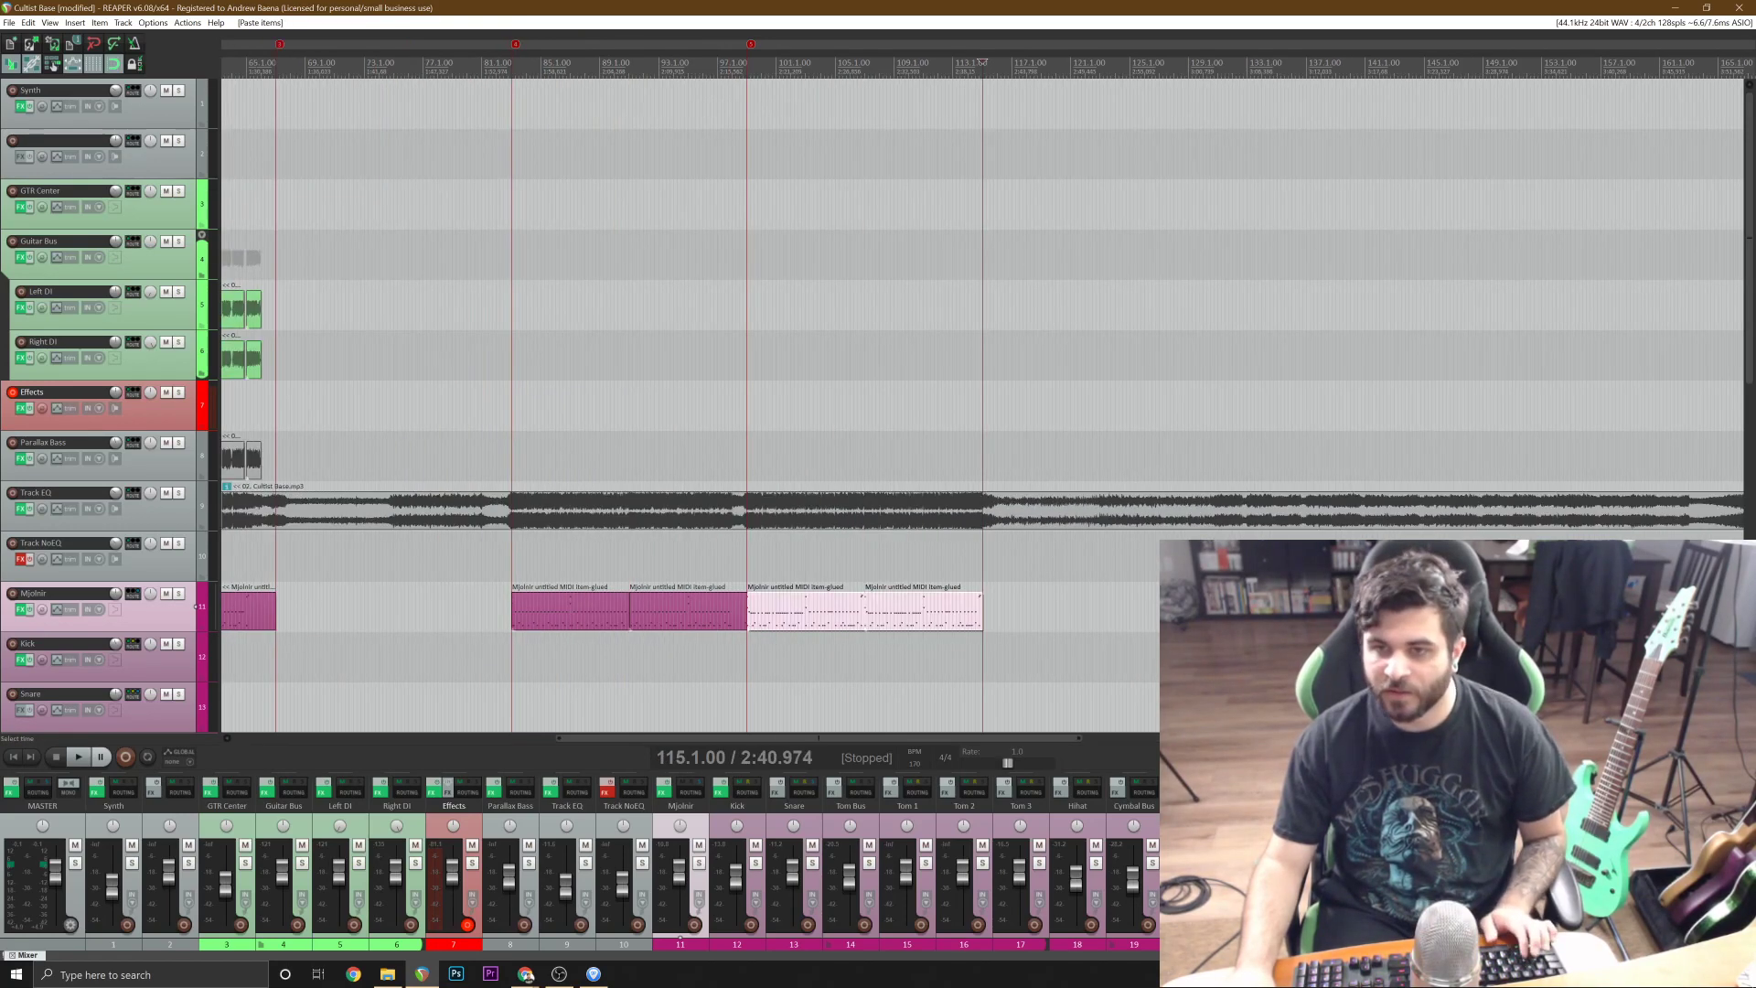
scroll(917, 667, down, 4)
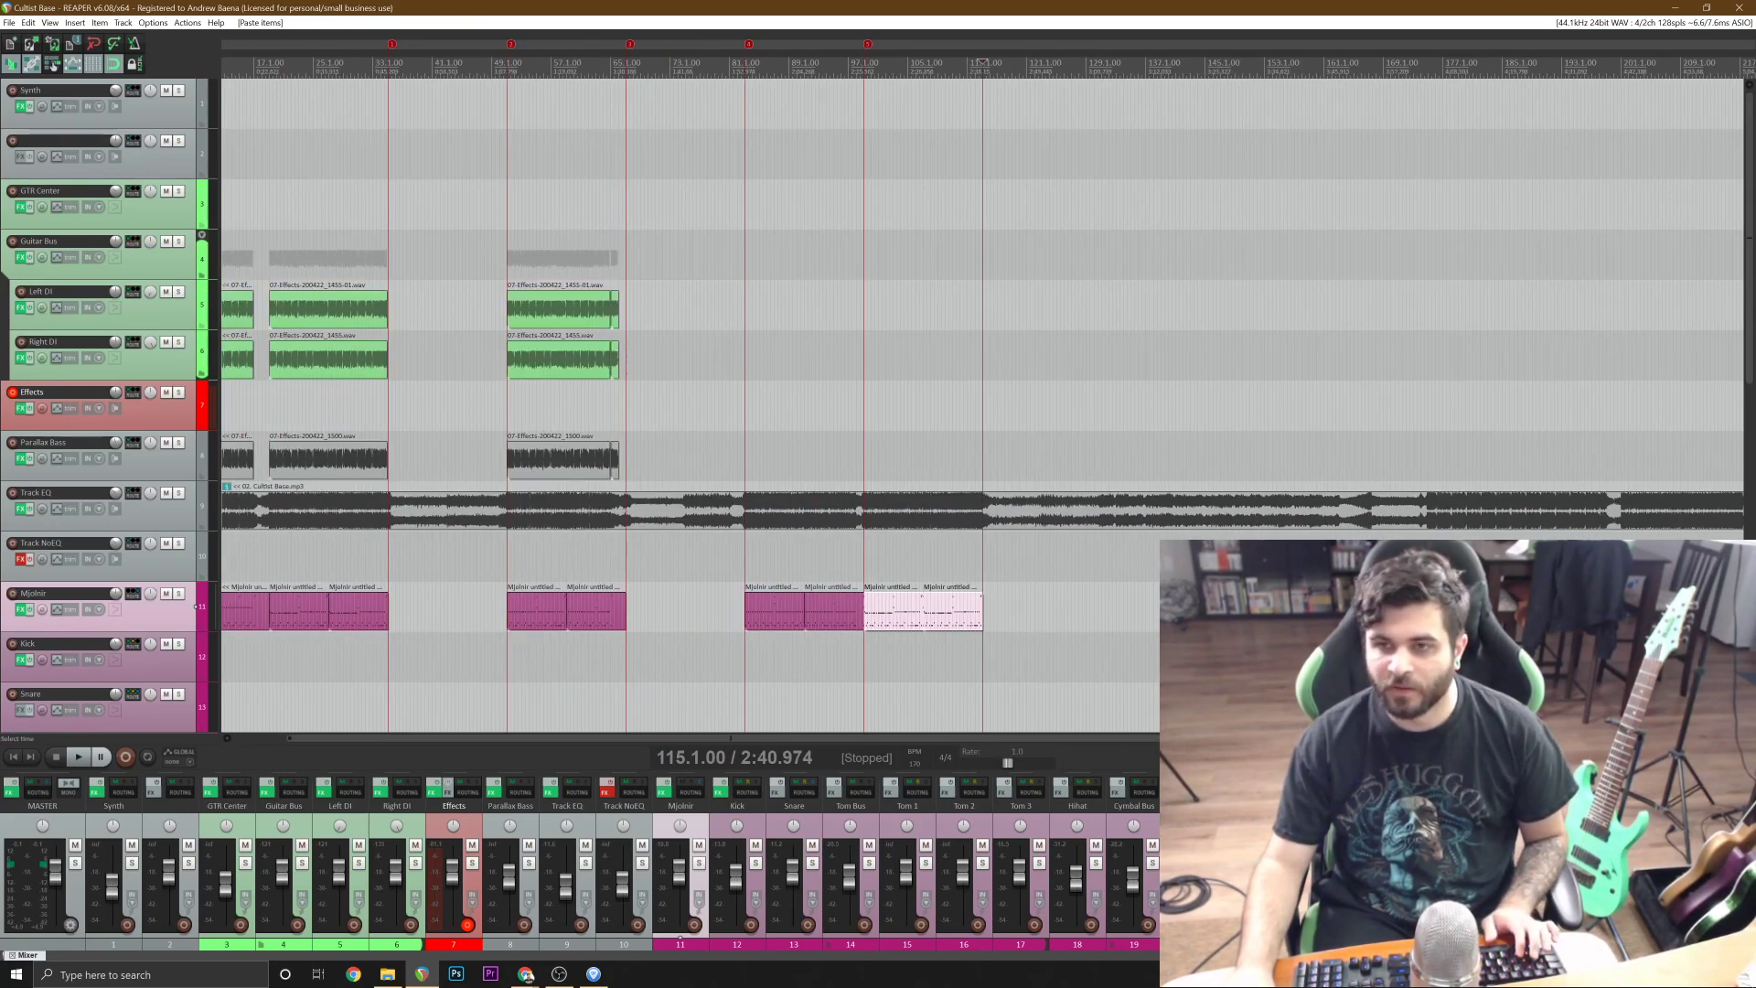
Copy the Left DI, Right DI and Parallax Bass items from bars 19 to 34 and paste them just before bar 99.
click(533, 304)
scroll(533, 304, up, 4)
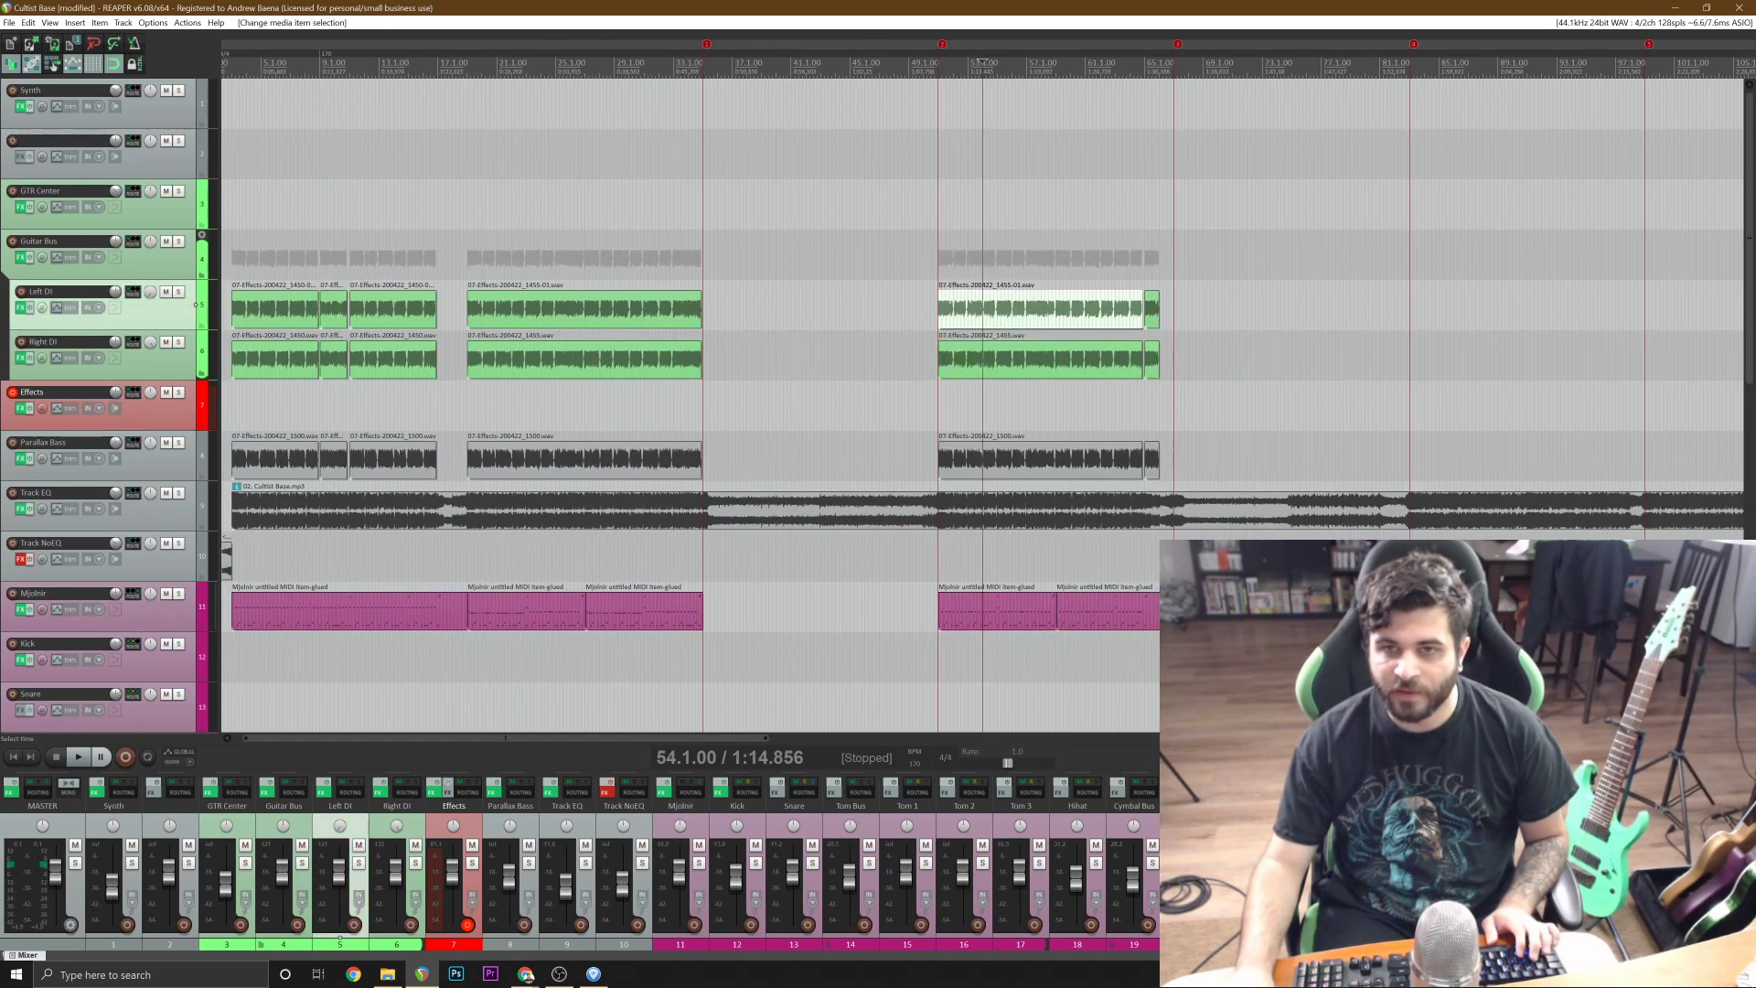
click(497, 315)
shift+click(608, 458)
scroll(608, 457, down, 3)
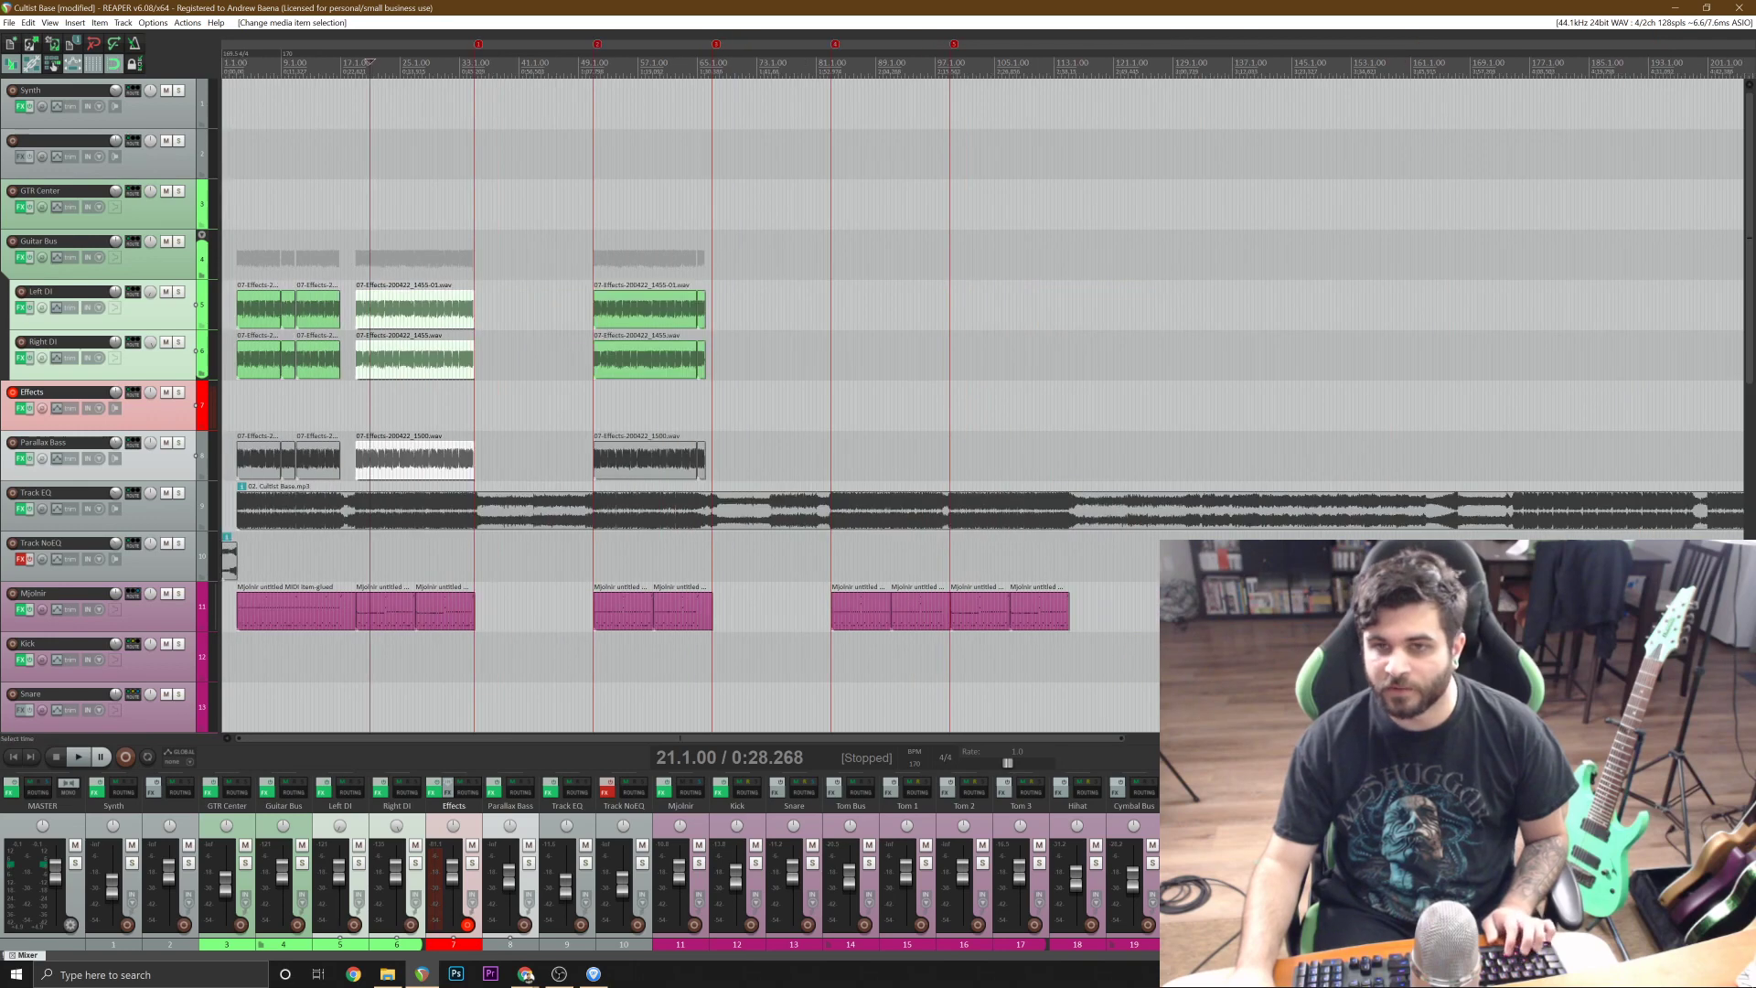
click(948, 312)
key(ctrl+v)
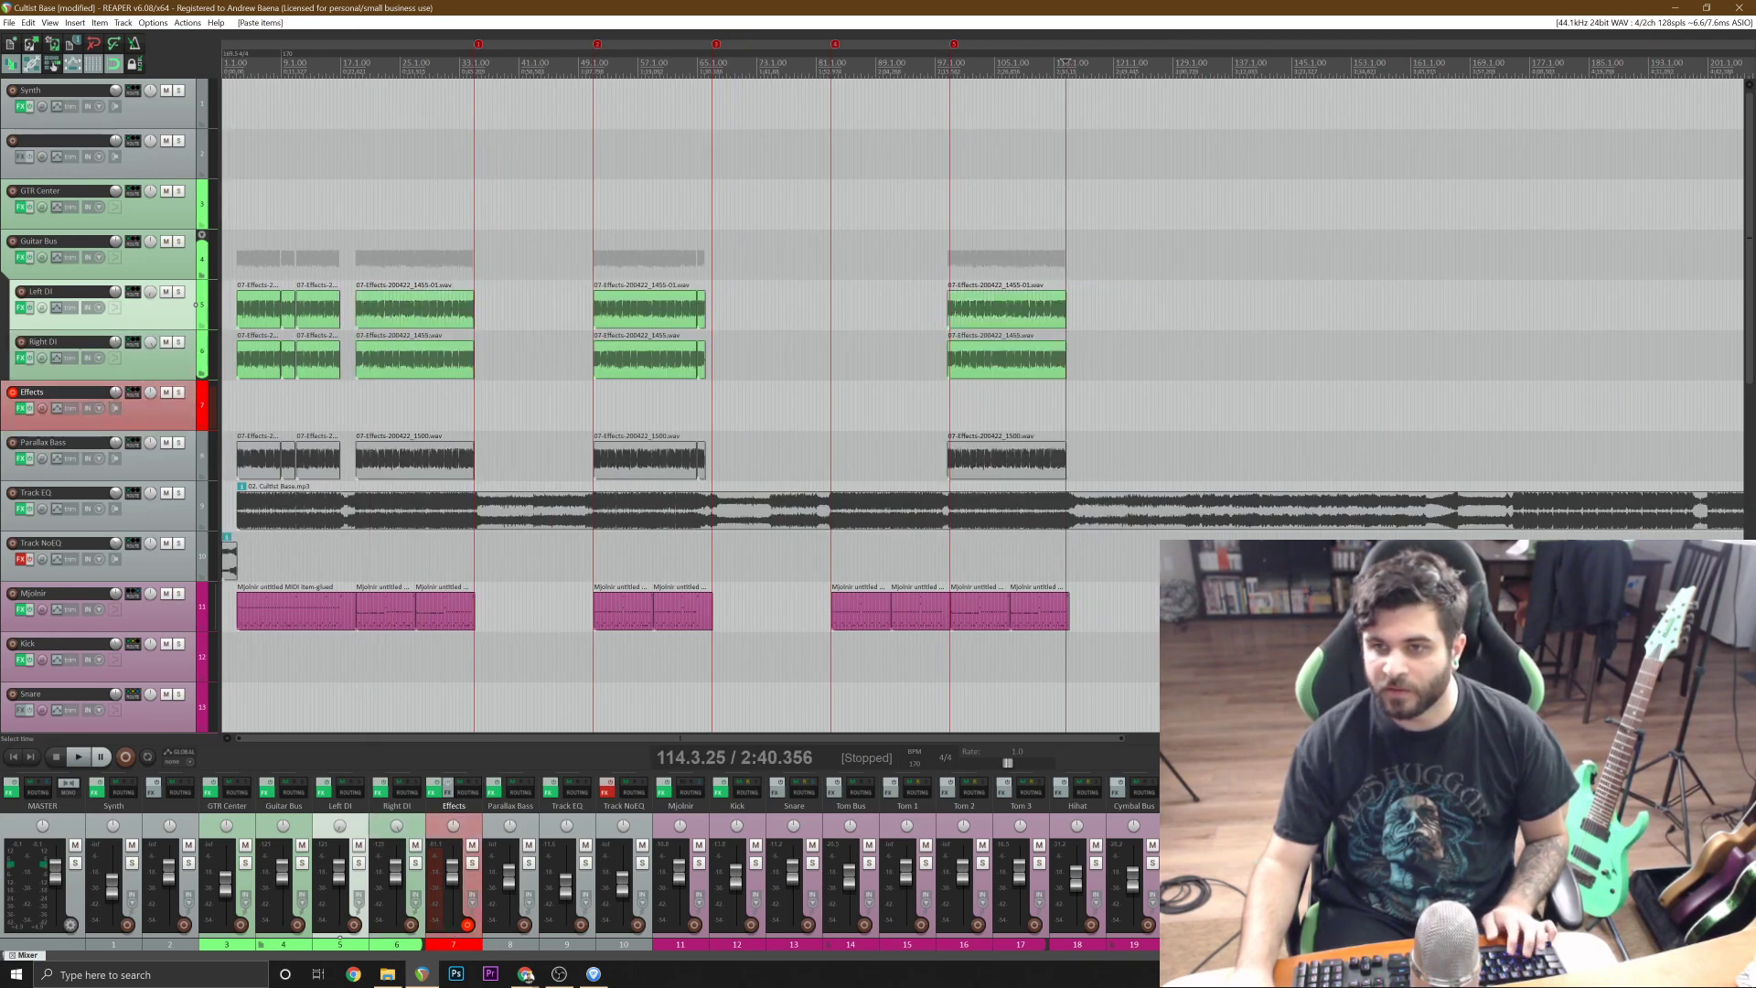
Move the pasted Left DI, Right DI and Parallax Bass items to start at bar 99.
click(928, 361)
scroll(928, 361, up, 4)
key(ctrl+z)
scroll(927, 362, up, 2)
drag(1168, 315, 1188, 316)
Play the transition into bar 99 from bar 96, place the edit cursor at 90.1.00, and save the project.
key(space)
scroll(1167, 453, down, 5)
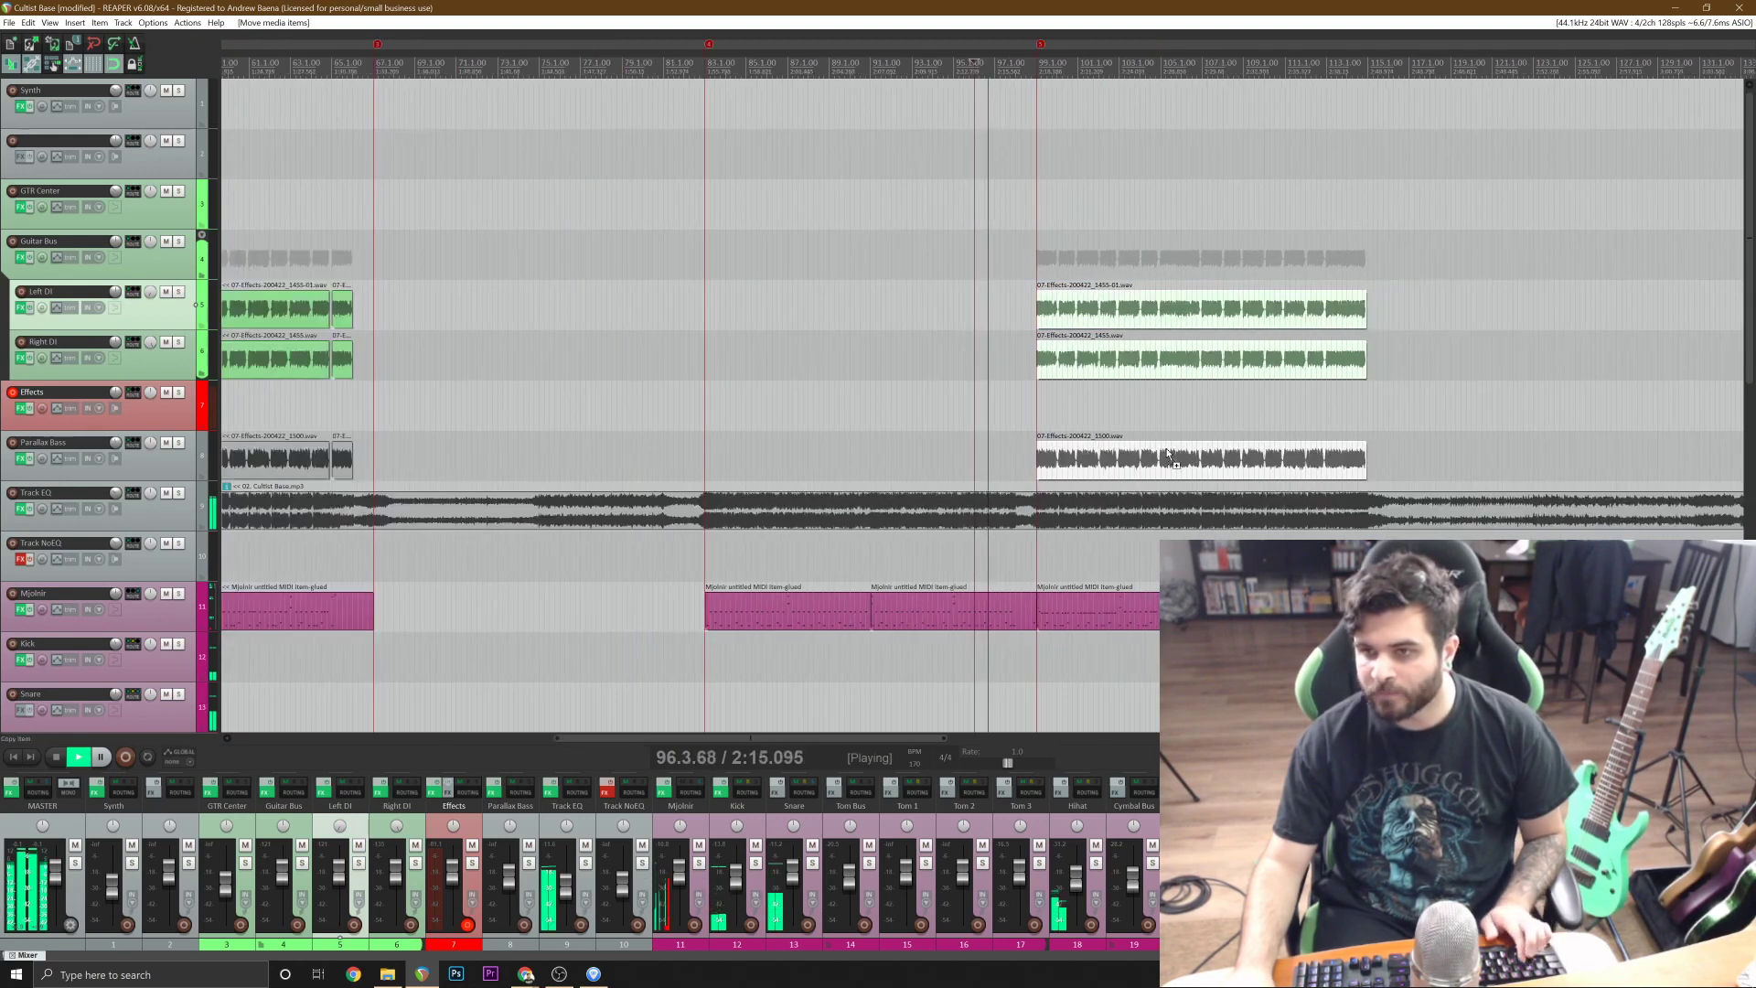
key(ctrl+s)
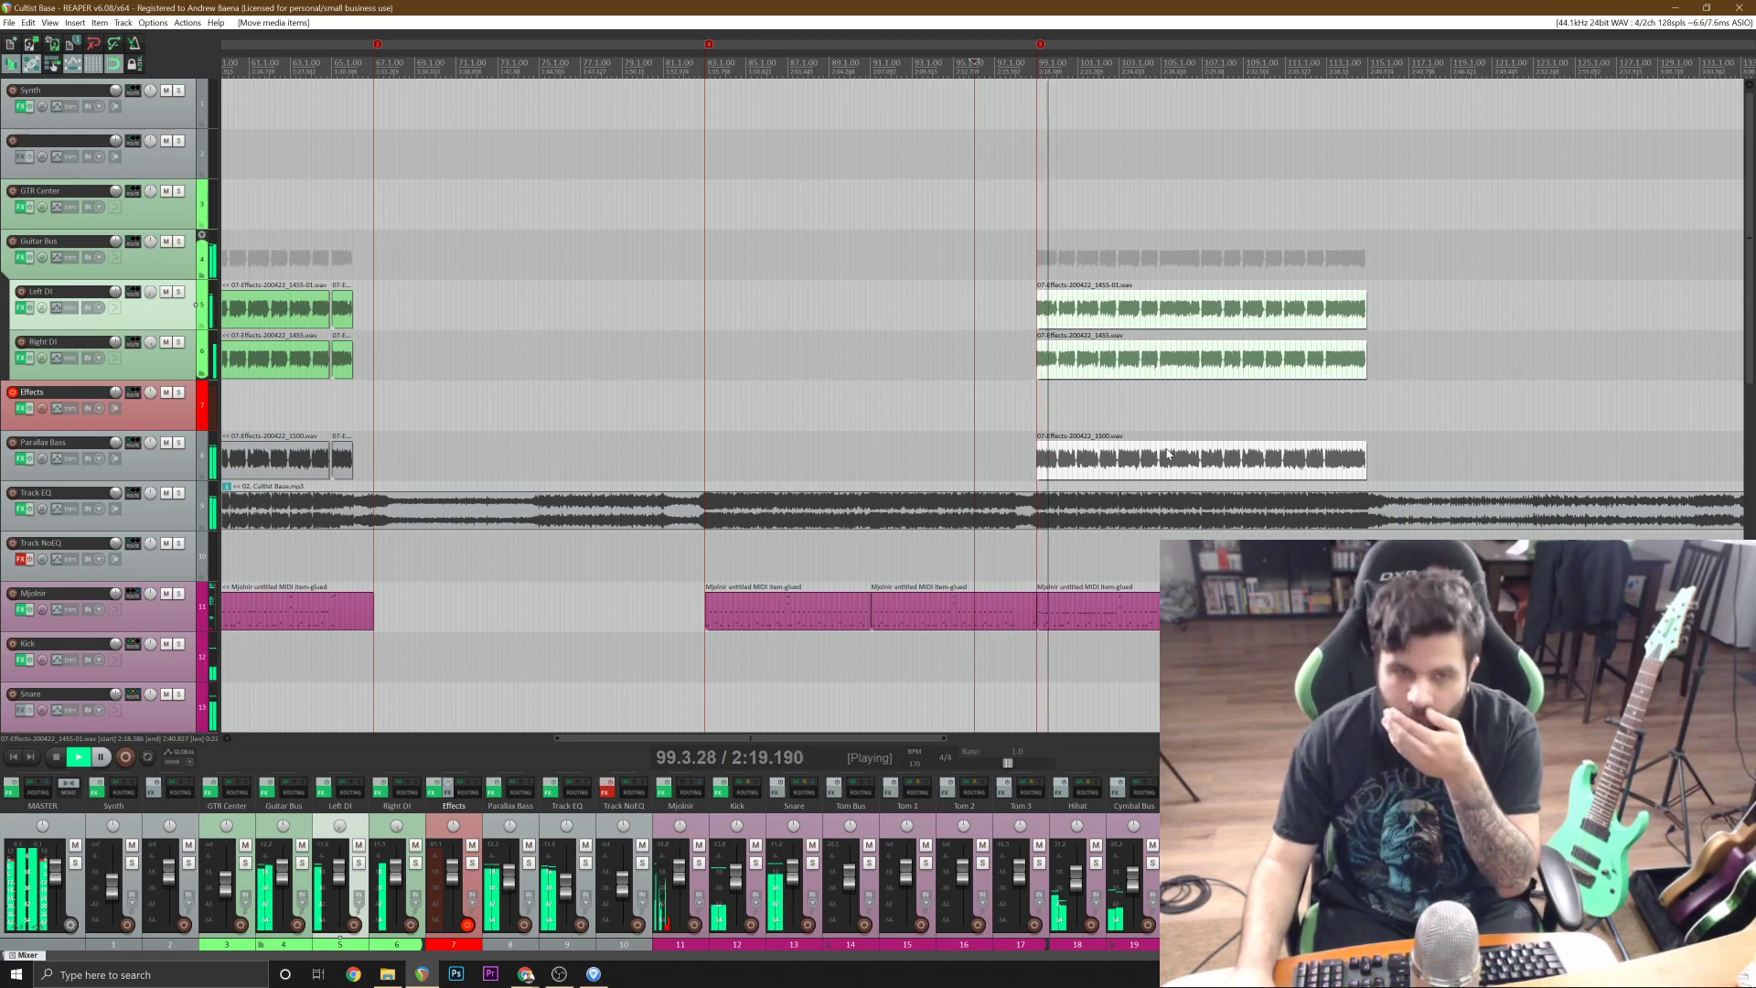
scroll(1168, 453, down, 2)
scroll(1167, 453, down, 1)
key(space)
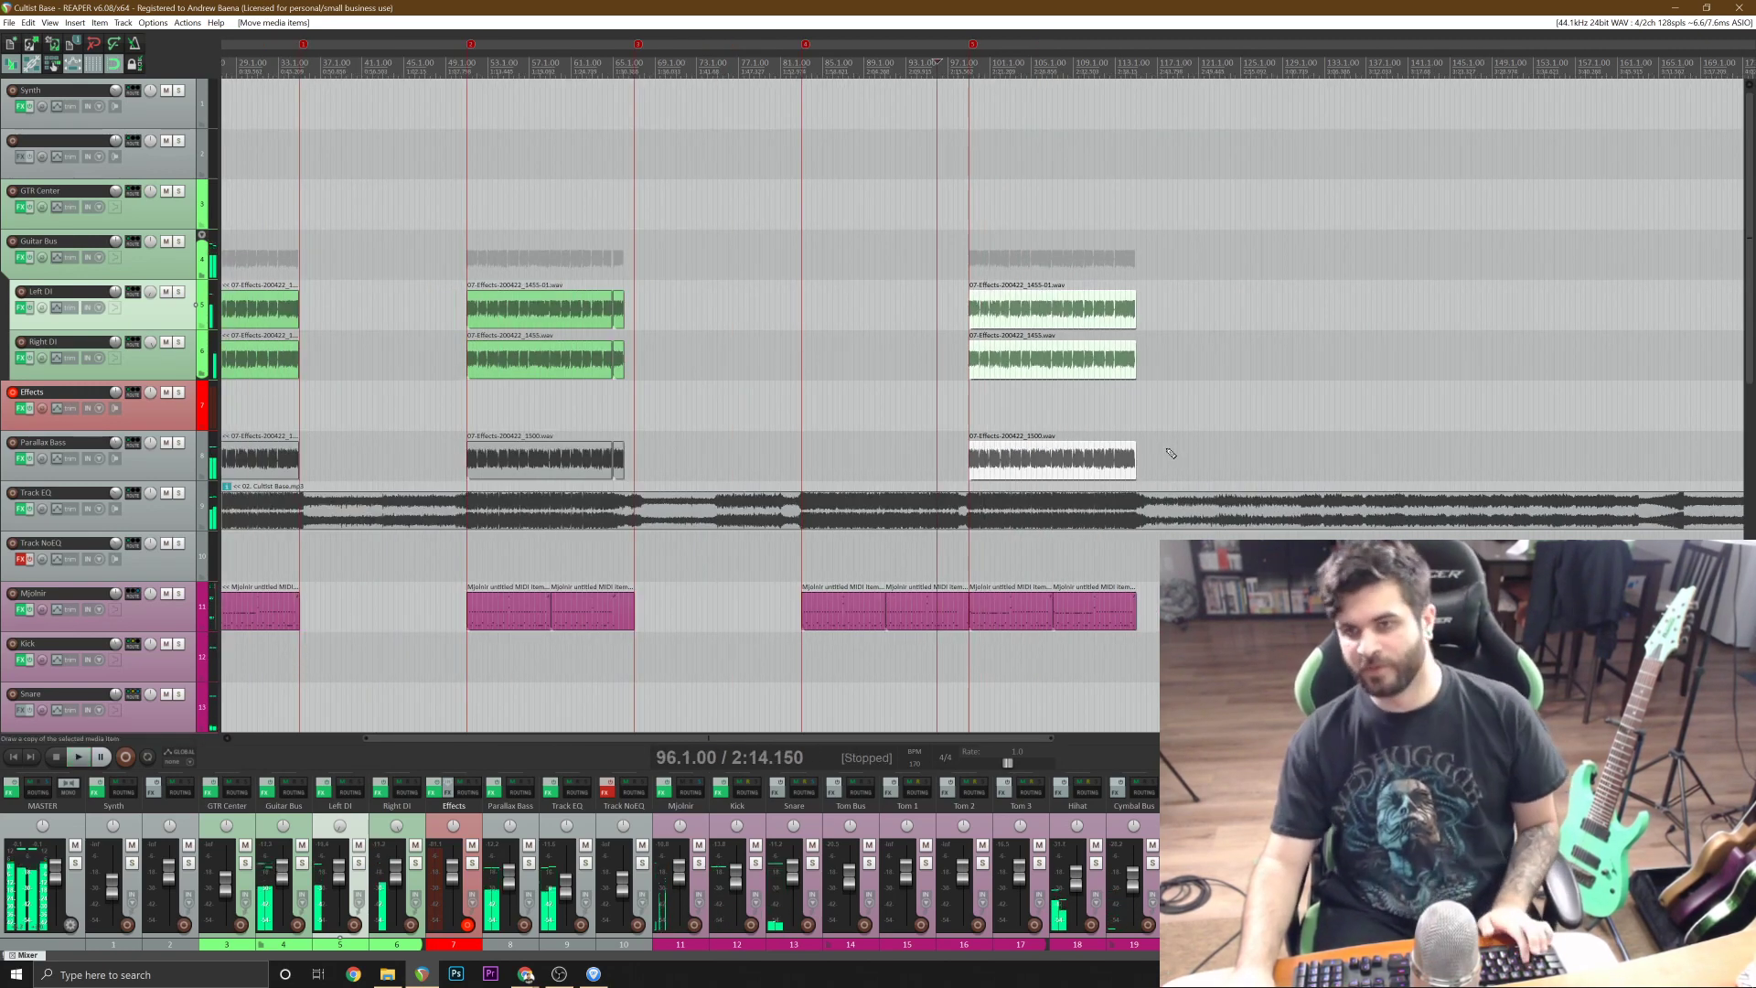
click(873, 453)
scroll(873, 453, up, 3)
key(ctrl+s)
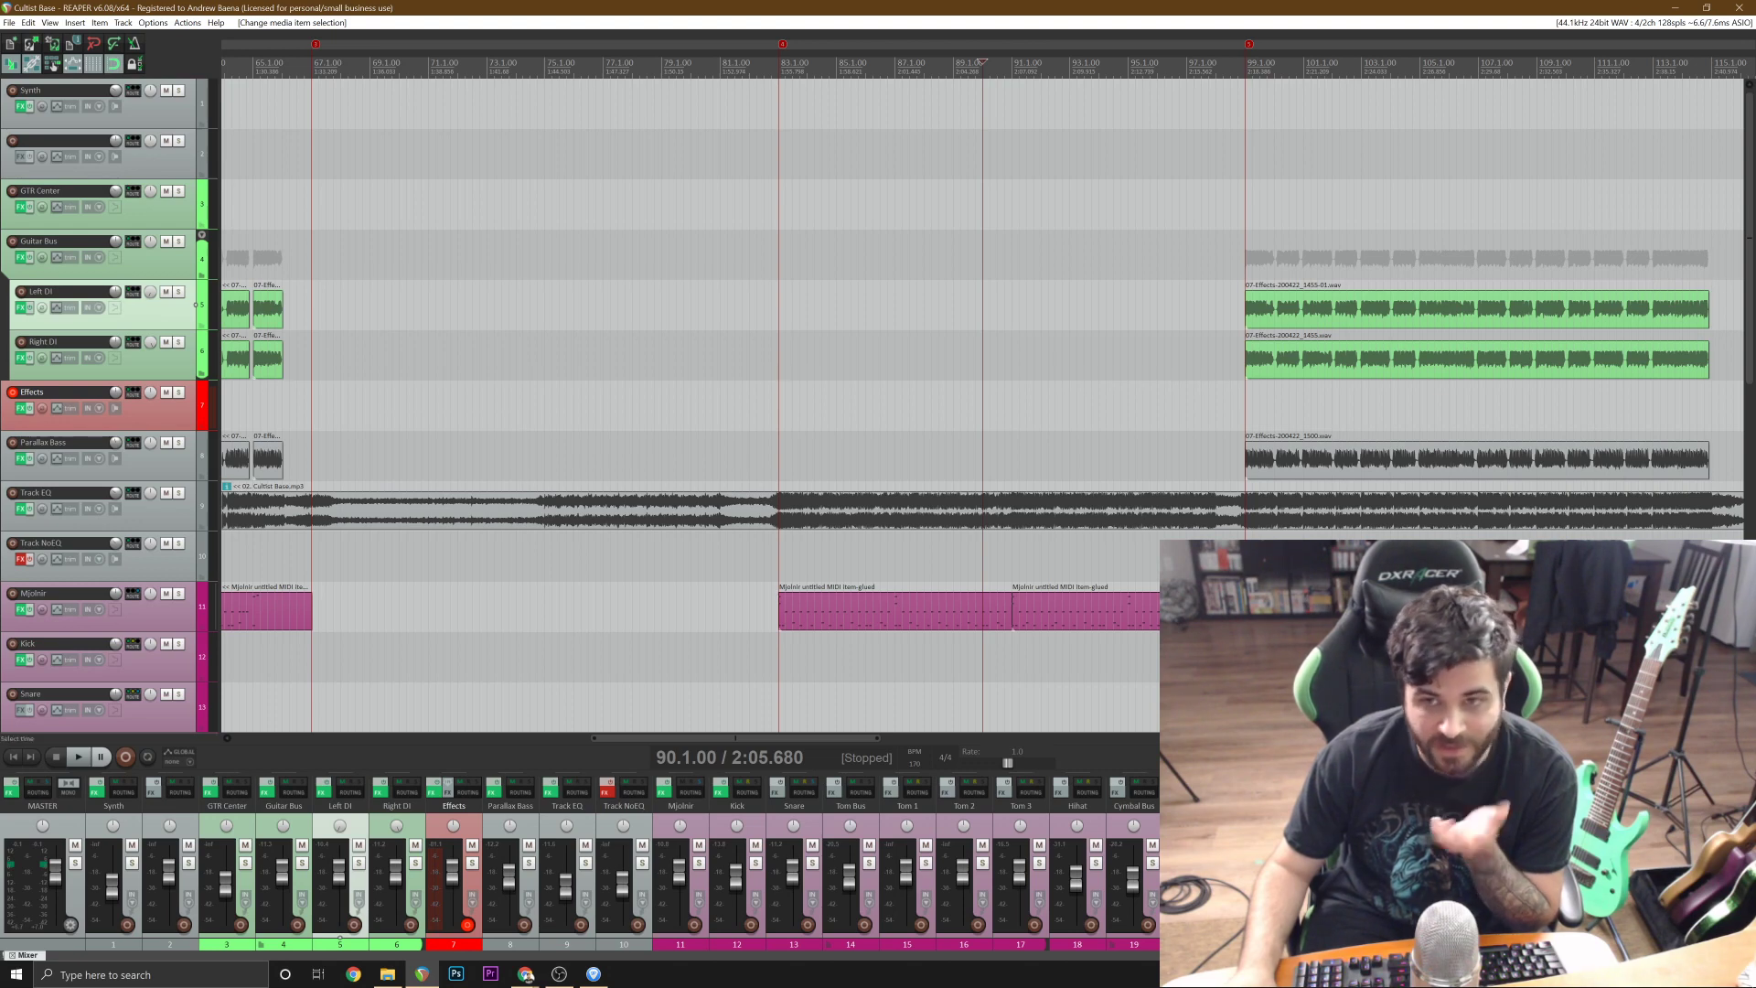
Place the edit cursor at 80.4.33, just ahead of the section starting at bar 83.
click(745, 355)
scroll(744, 355, up, 2)
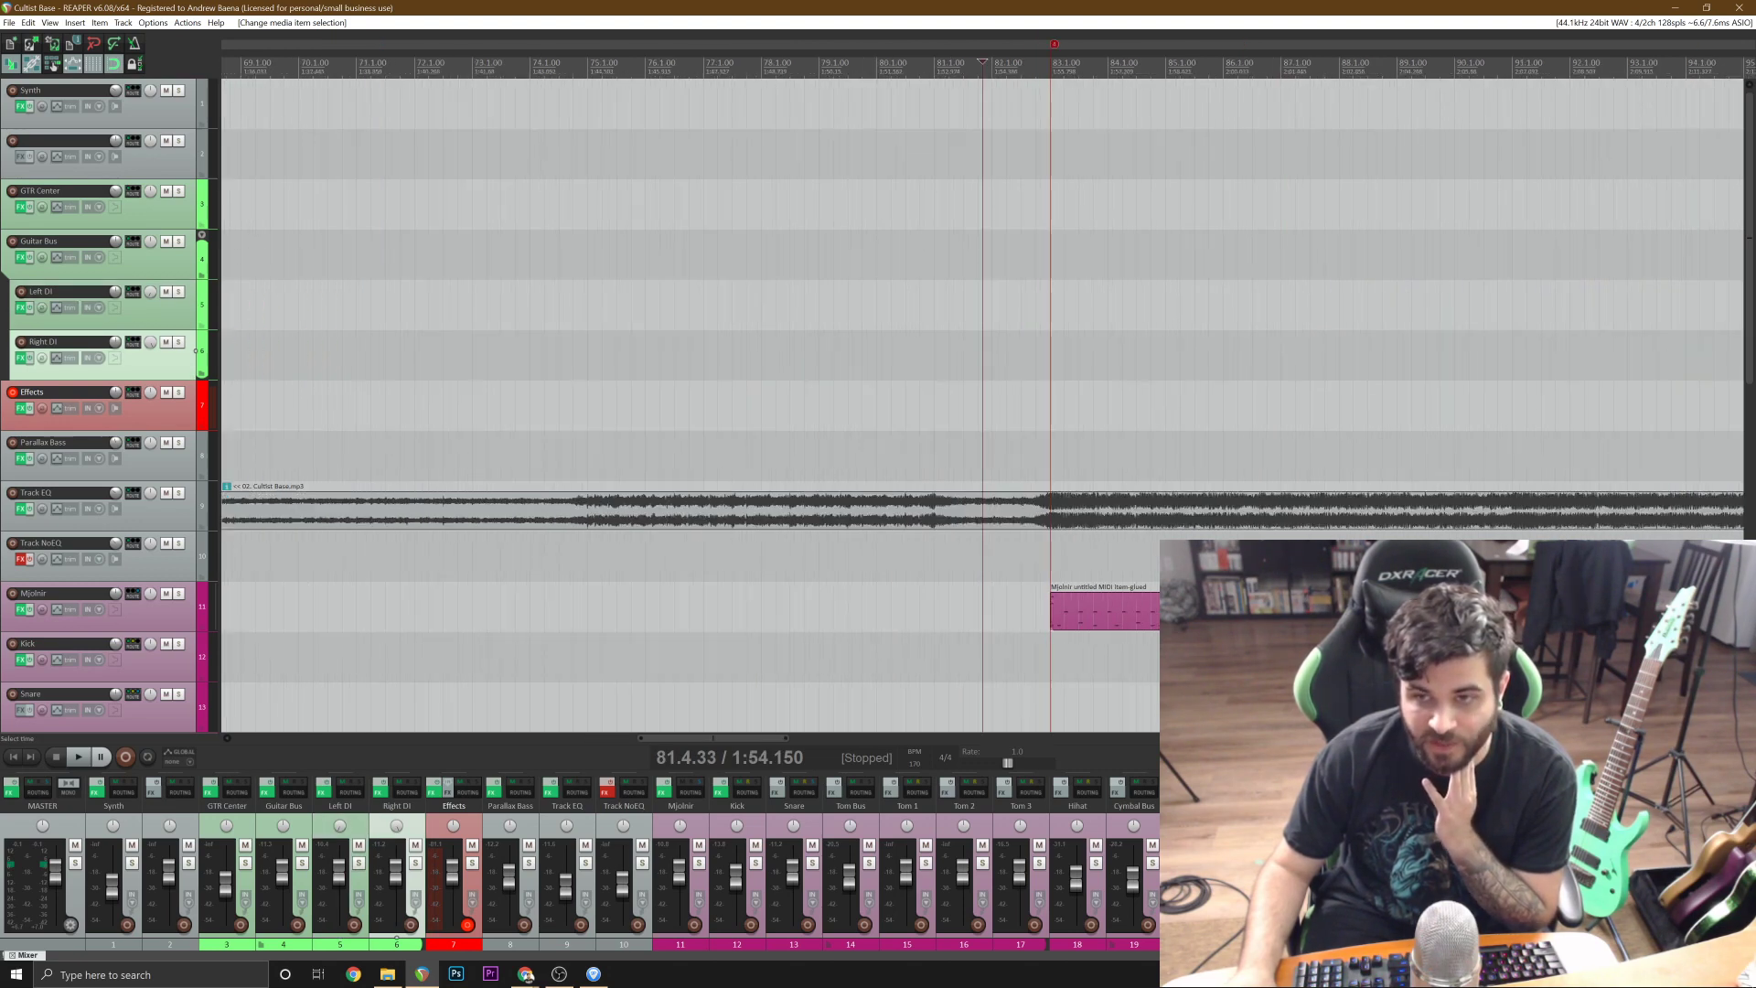
click(925, 405)
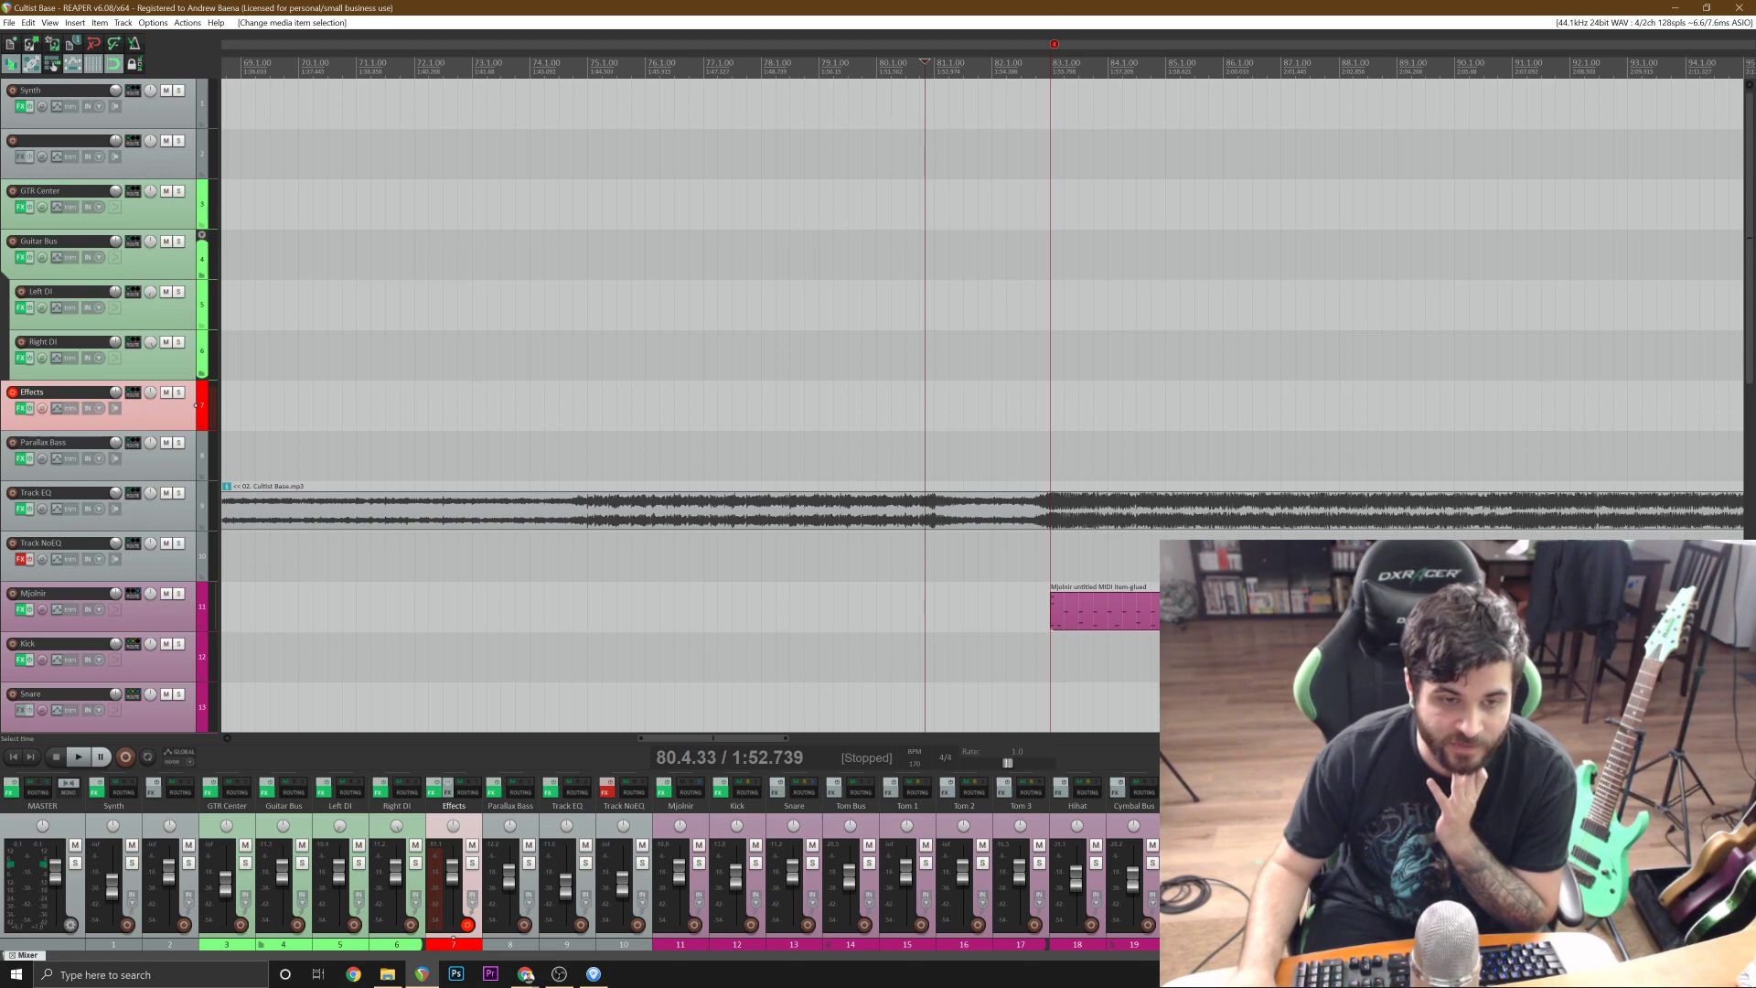
scroll(924, 405, down, 2)
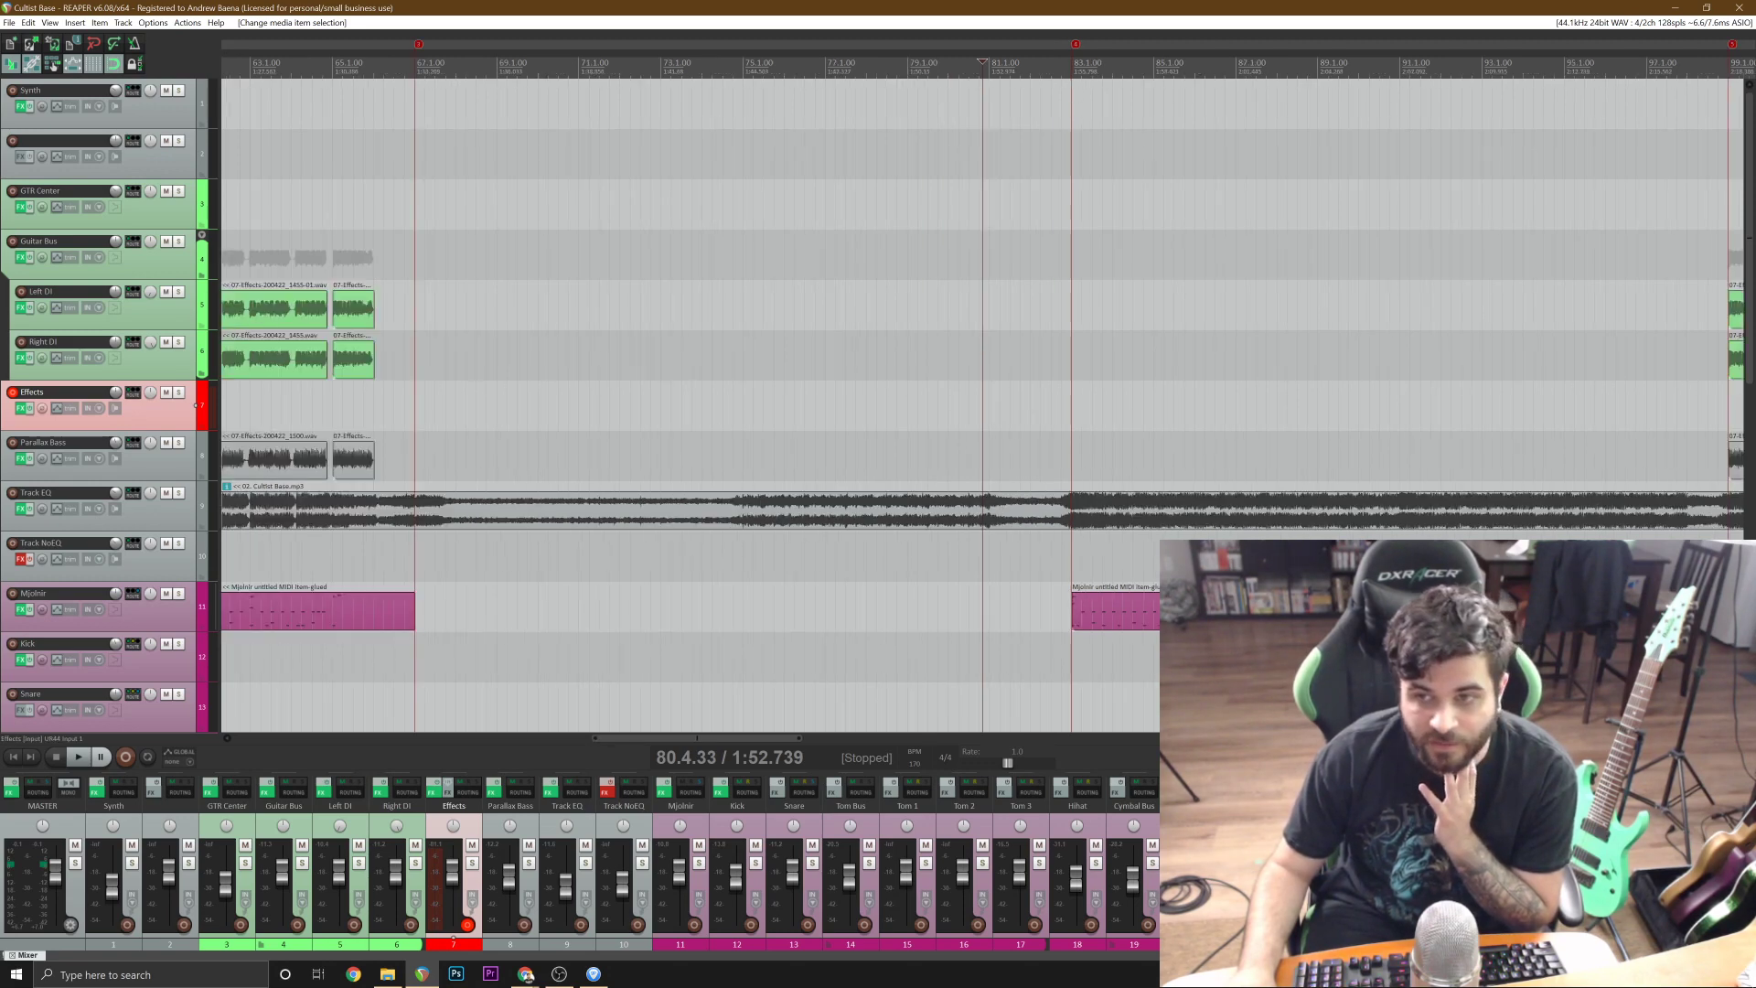
scroll(924, 405, down, 2)
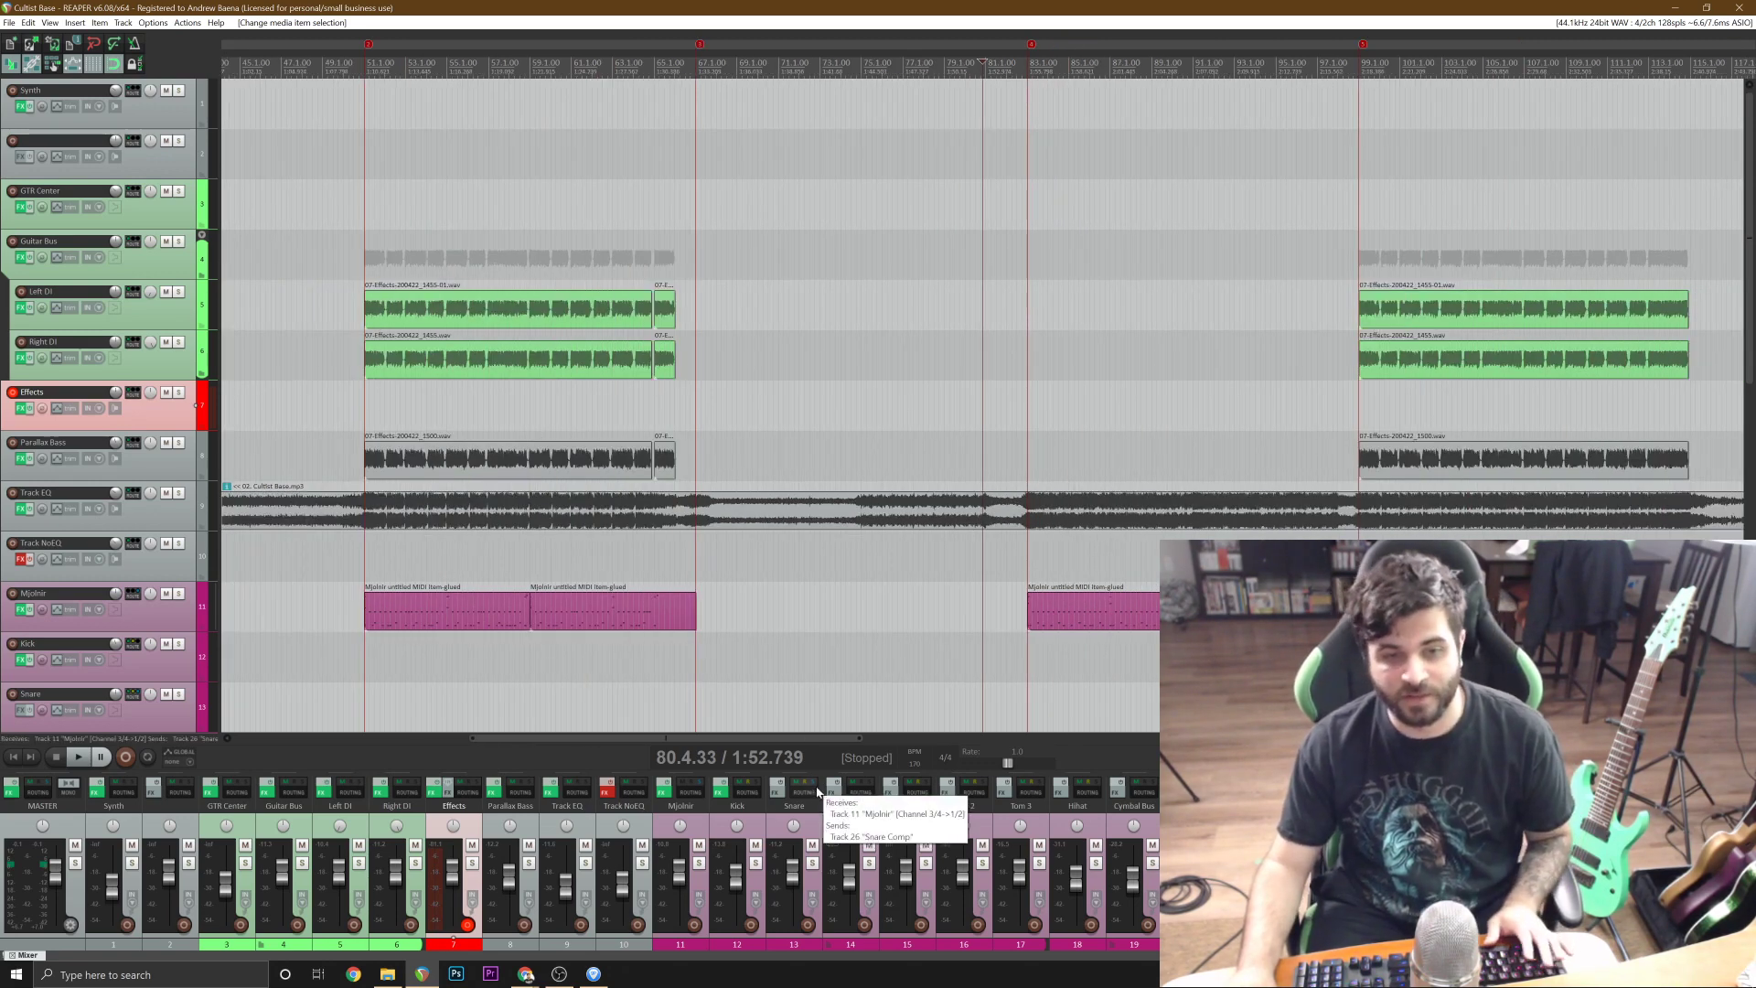
Switch to Guitar Pro, review the guitar tab for the riff starting at bar 43, and return to REAPER.
key(alt+Tab)
scroll(738, 554, down, 3)
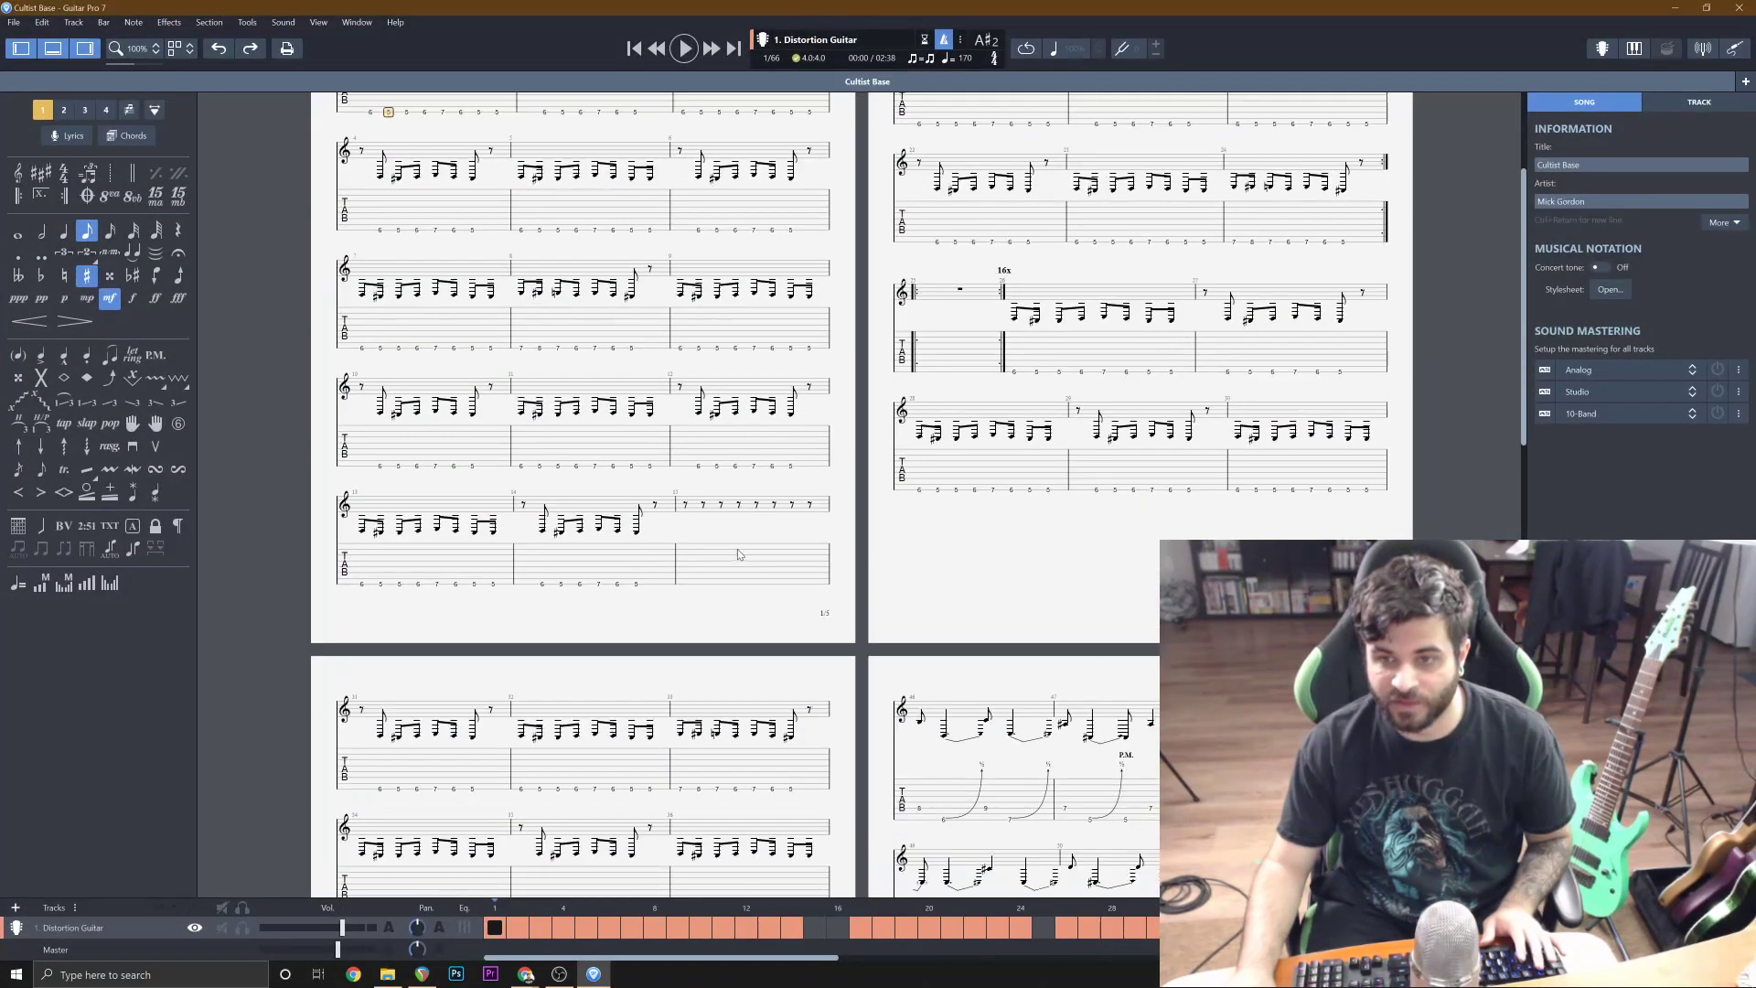
scroll(738, 554, down, 12)
click(384, 563)
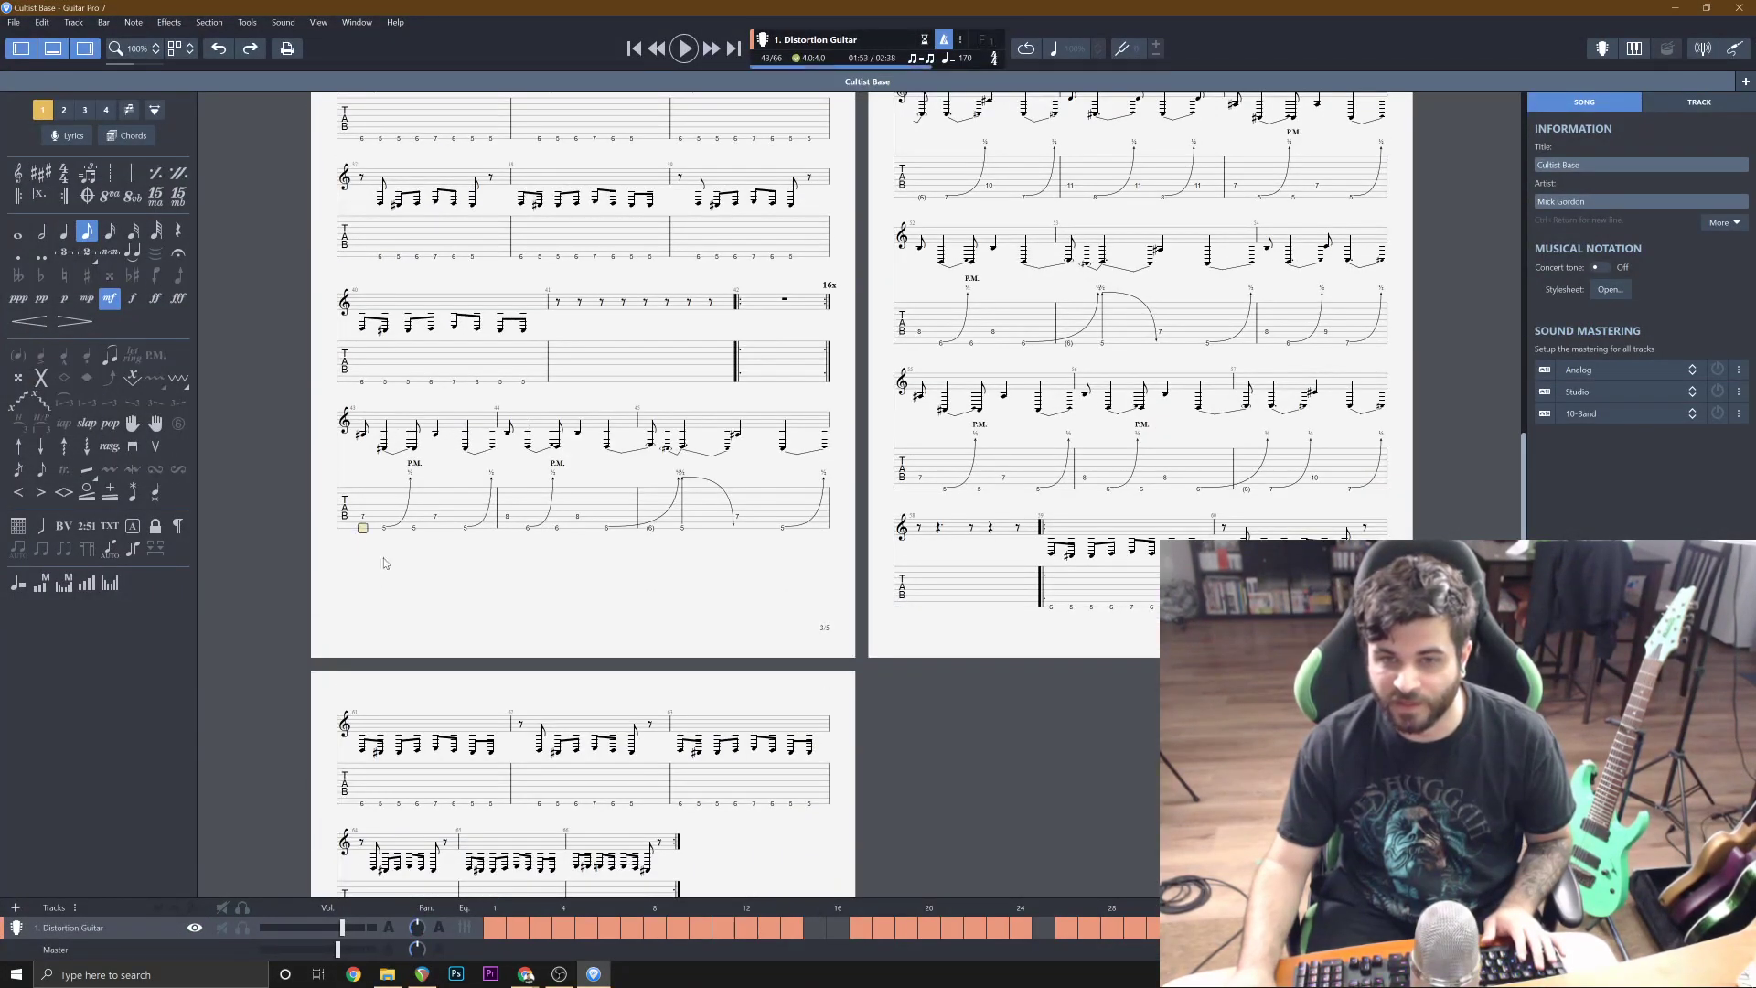
scroll(475, 582, up, 4)
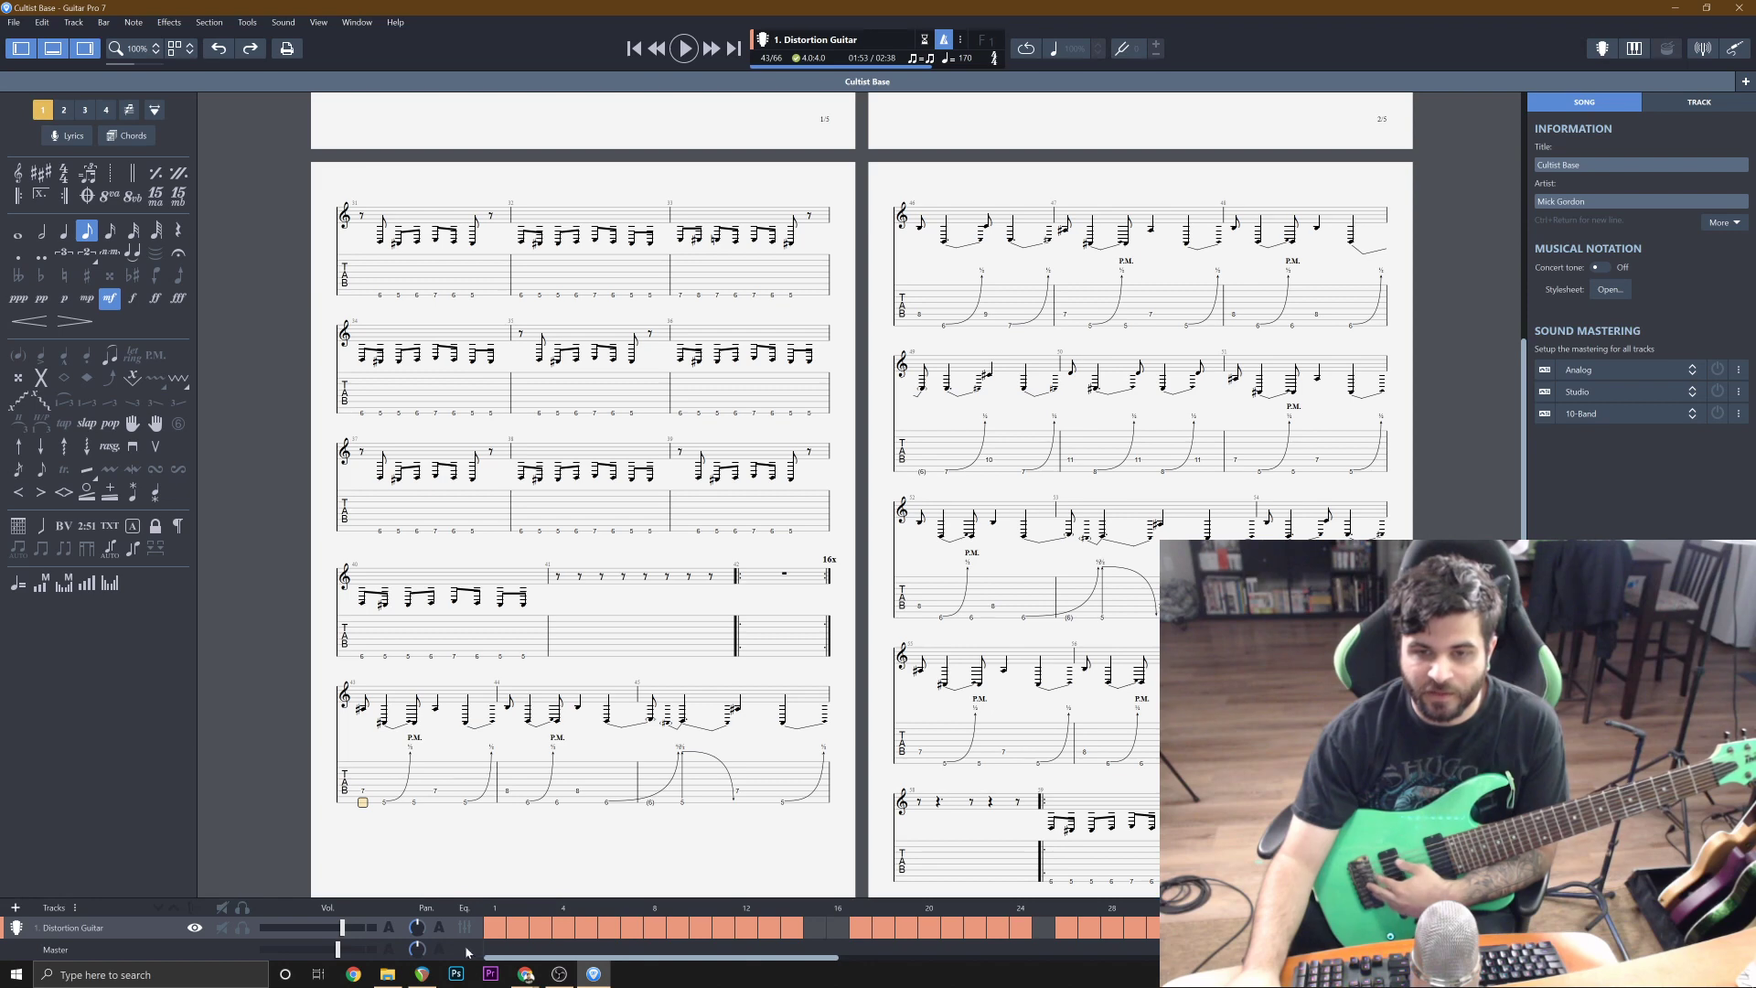
click(421, 974)
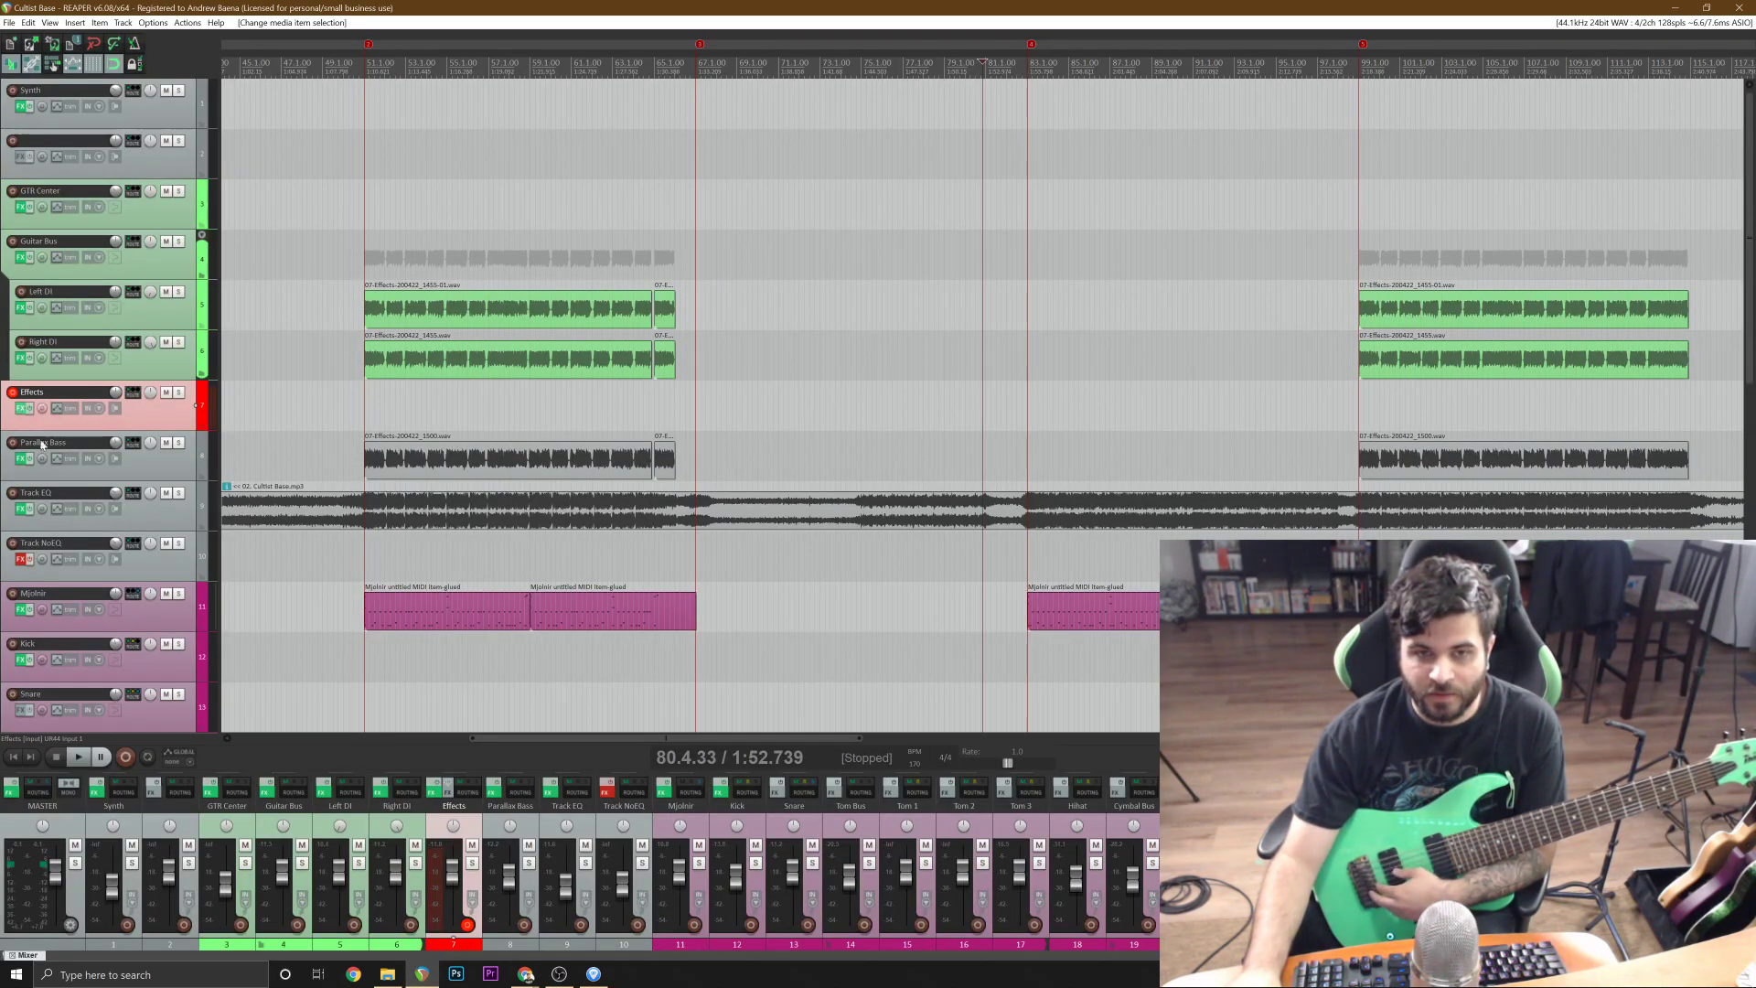
On the Effects track, bypass Darkglass Ultra, enable Fortin Nameless Suite and check the guitar's tuning with its tuner.
click(20, 408)
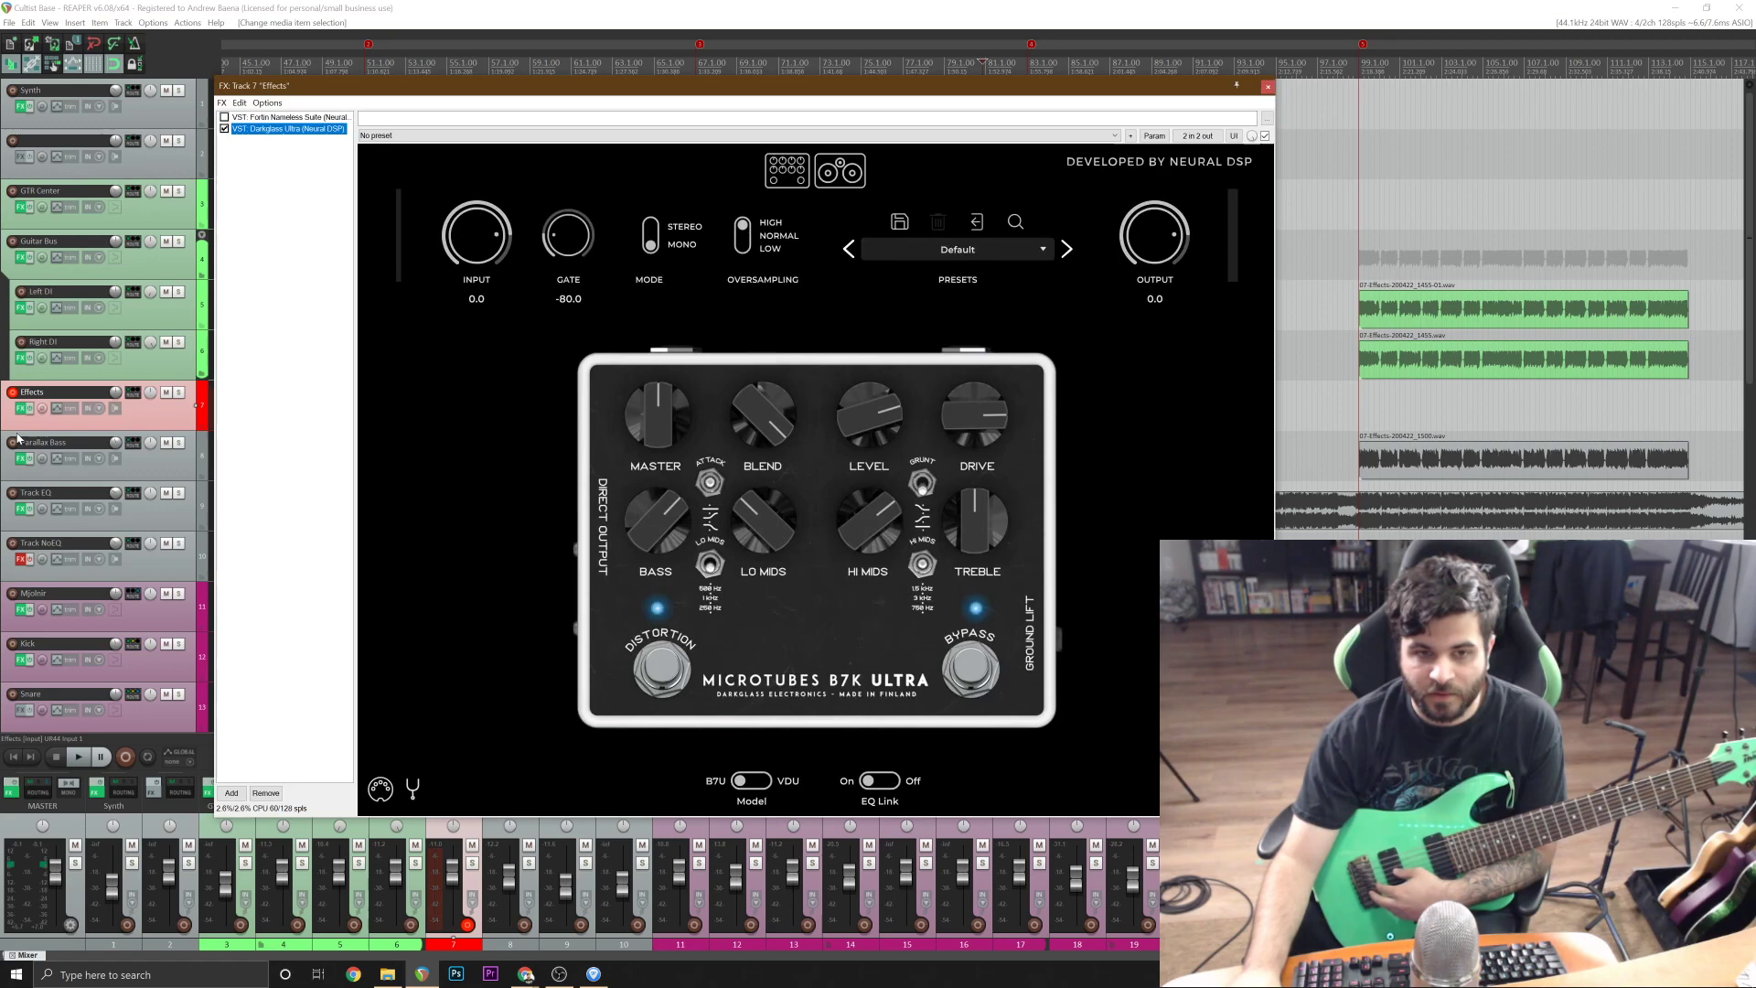
click(224, 129)
click(224, 117)
click(279, 117)
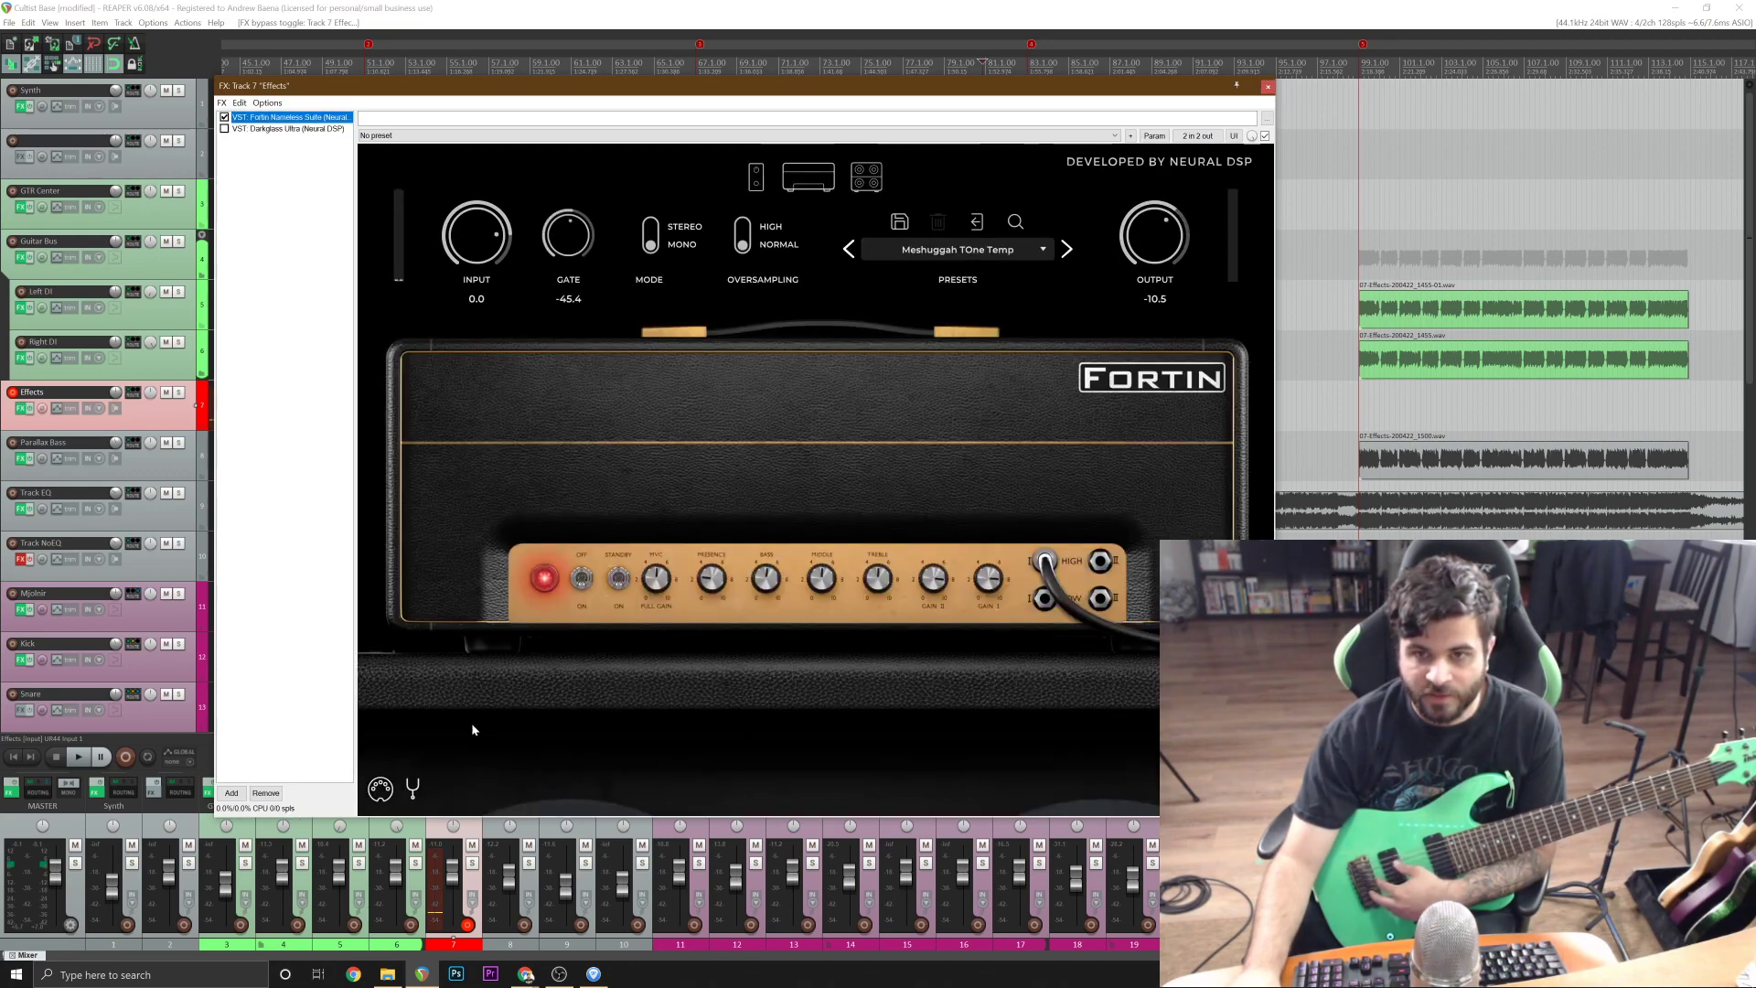
click(409, 792)
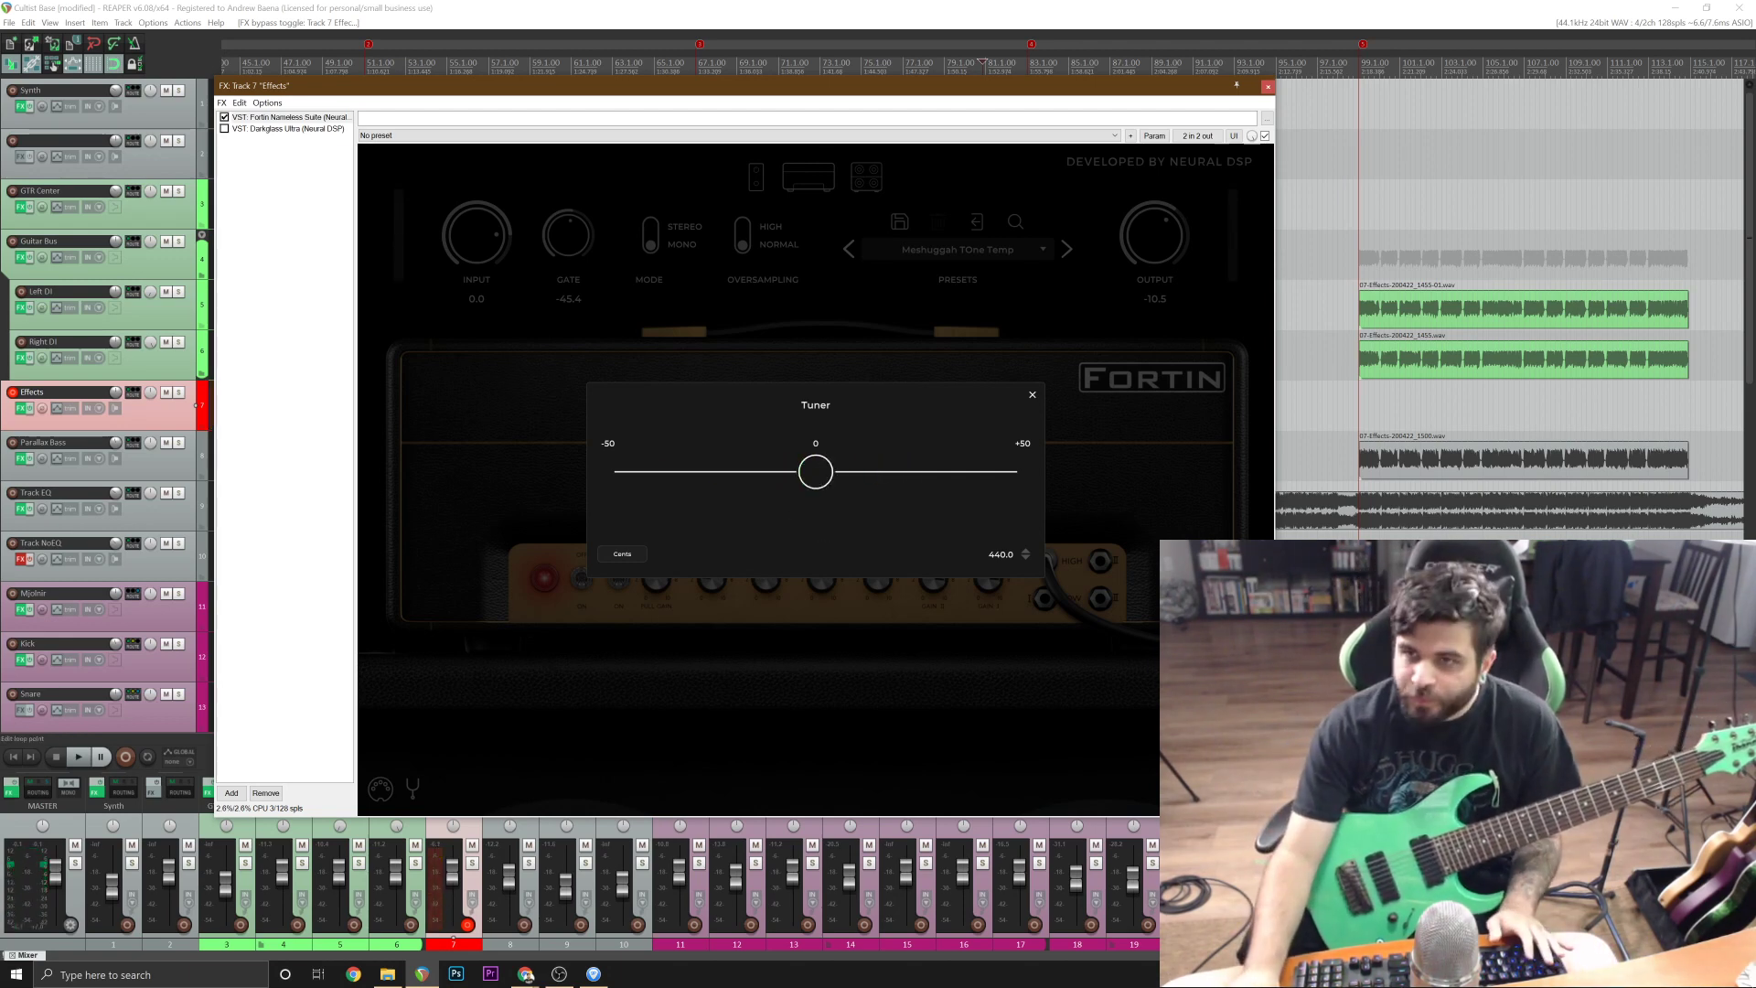
click(1267, 86)
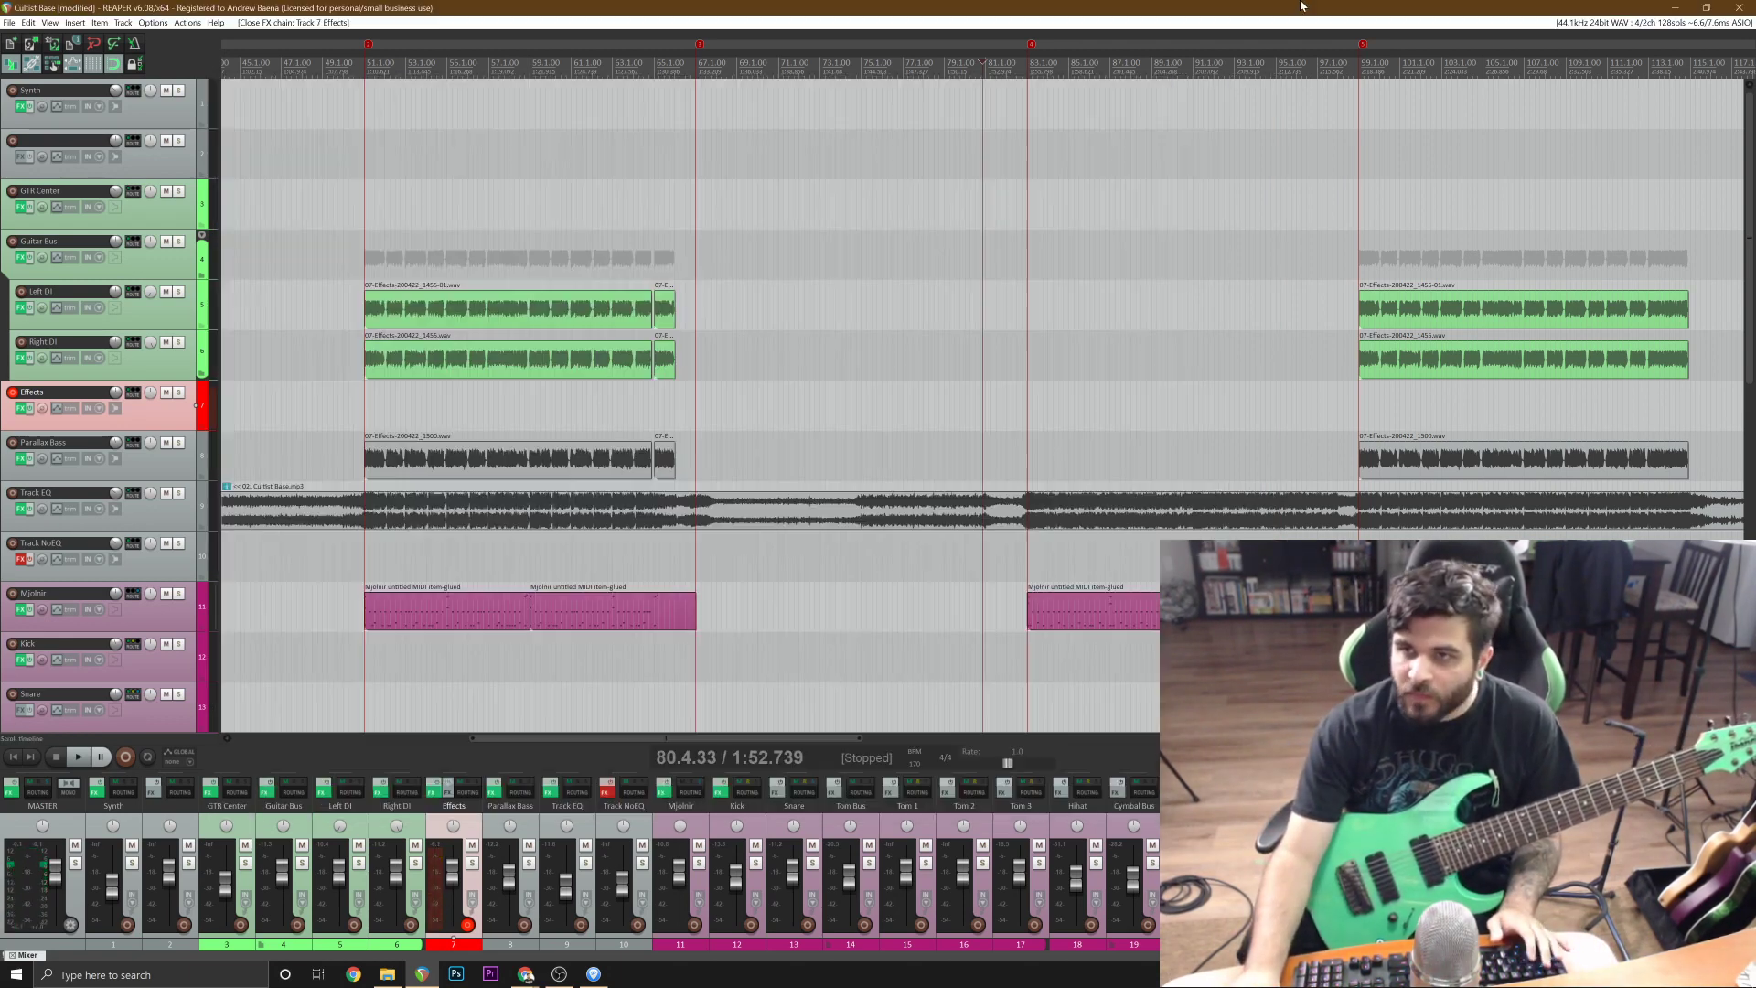
Switch to Guitar Pro to review the tab for the riff starting at bar 43, and return to REAPER.
click(592, 973)
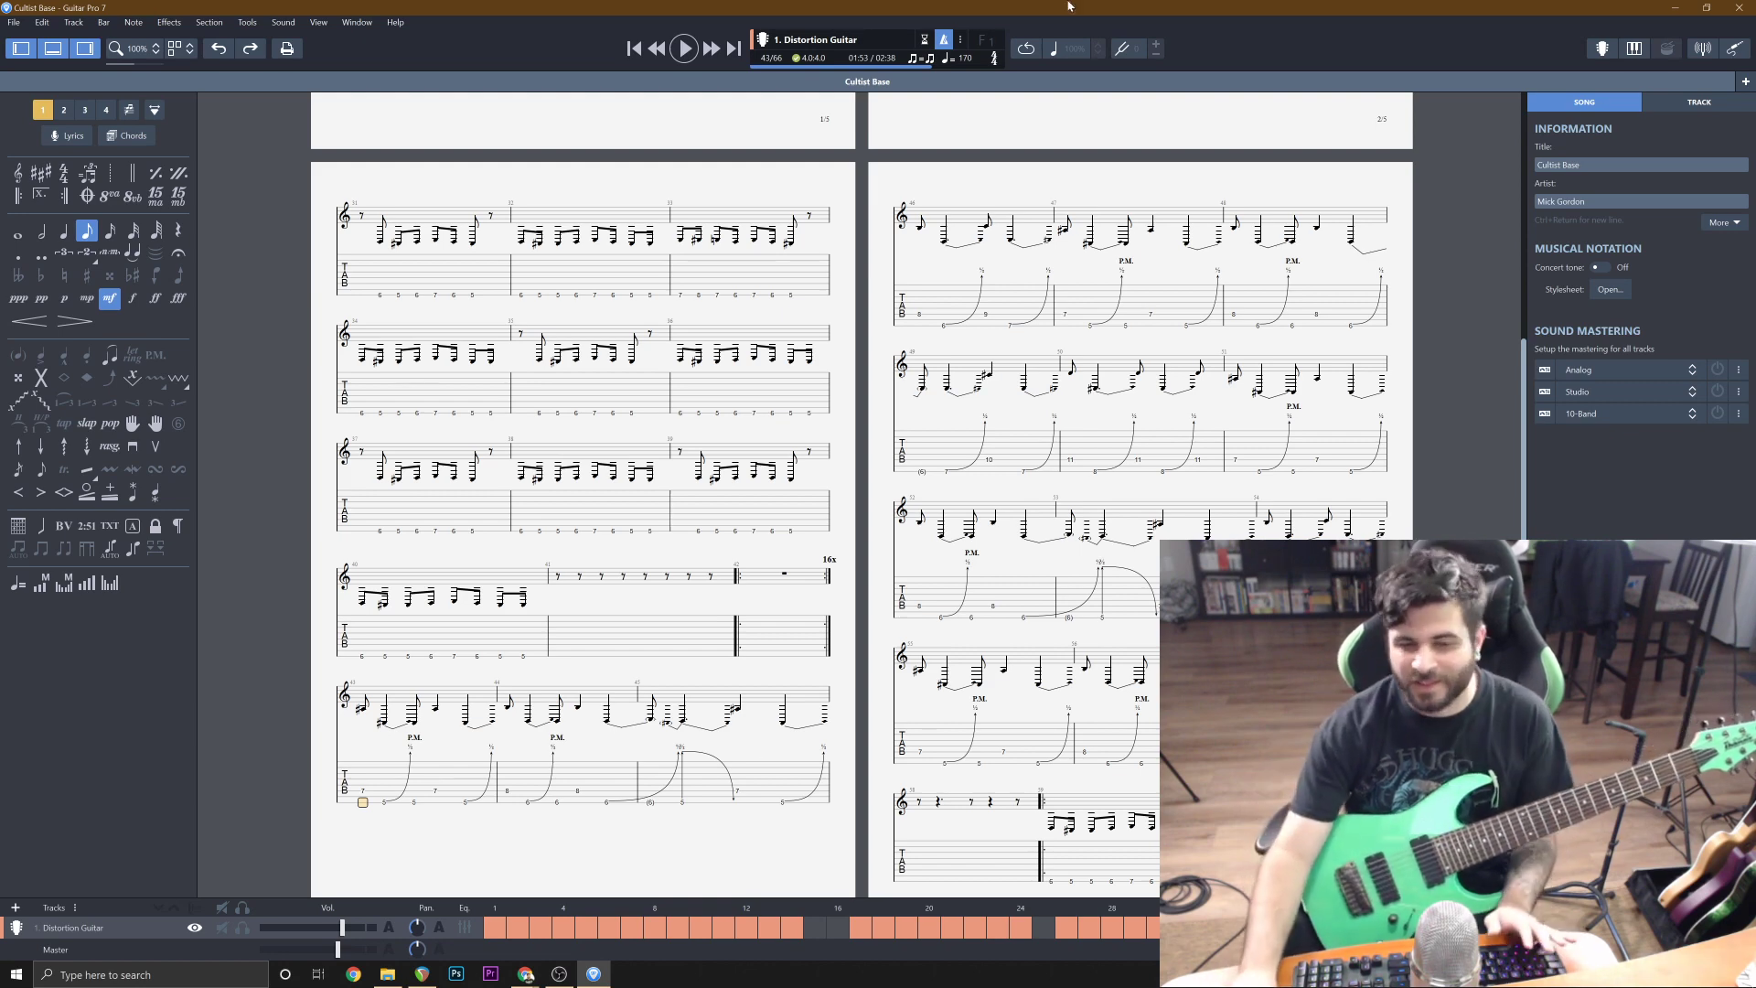
click(1676, 7)
Enable the metronome and rehearse the riff over playback from 80.1.33 into the section starting at bar 83.
scroll(1289, 523, up, 3)
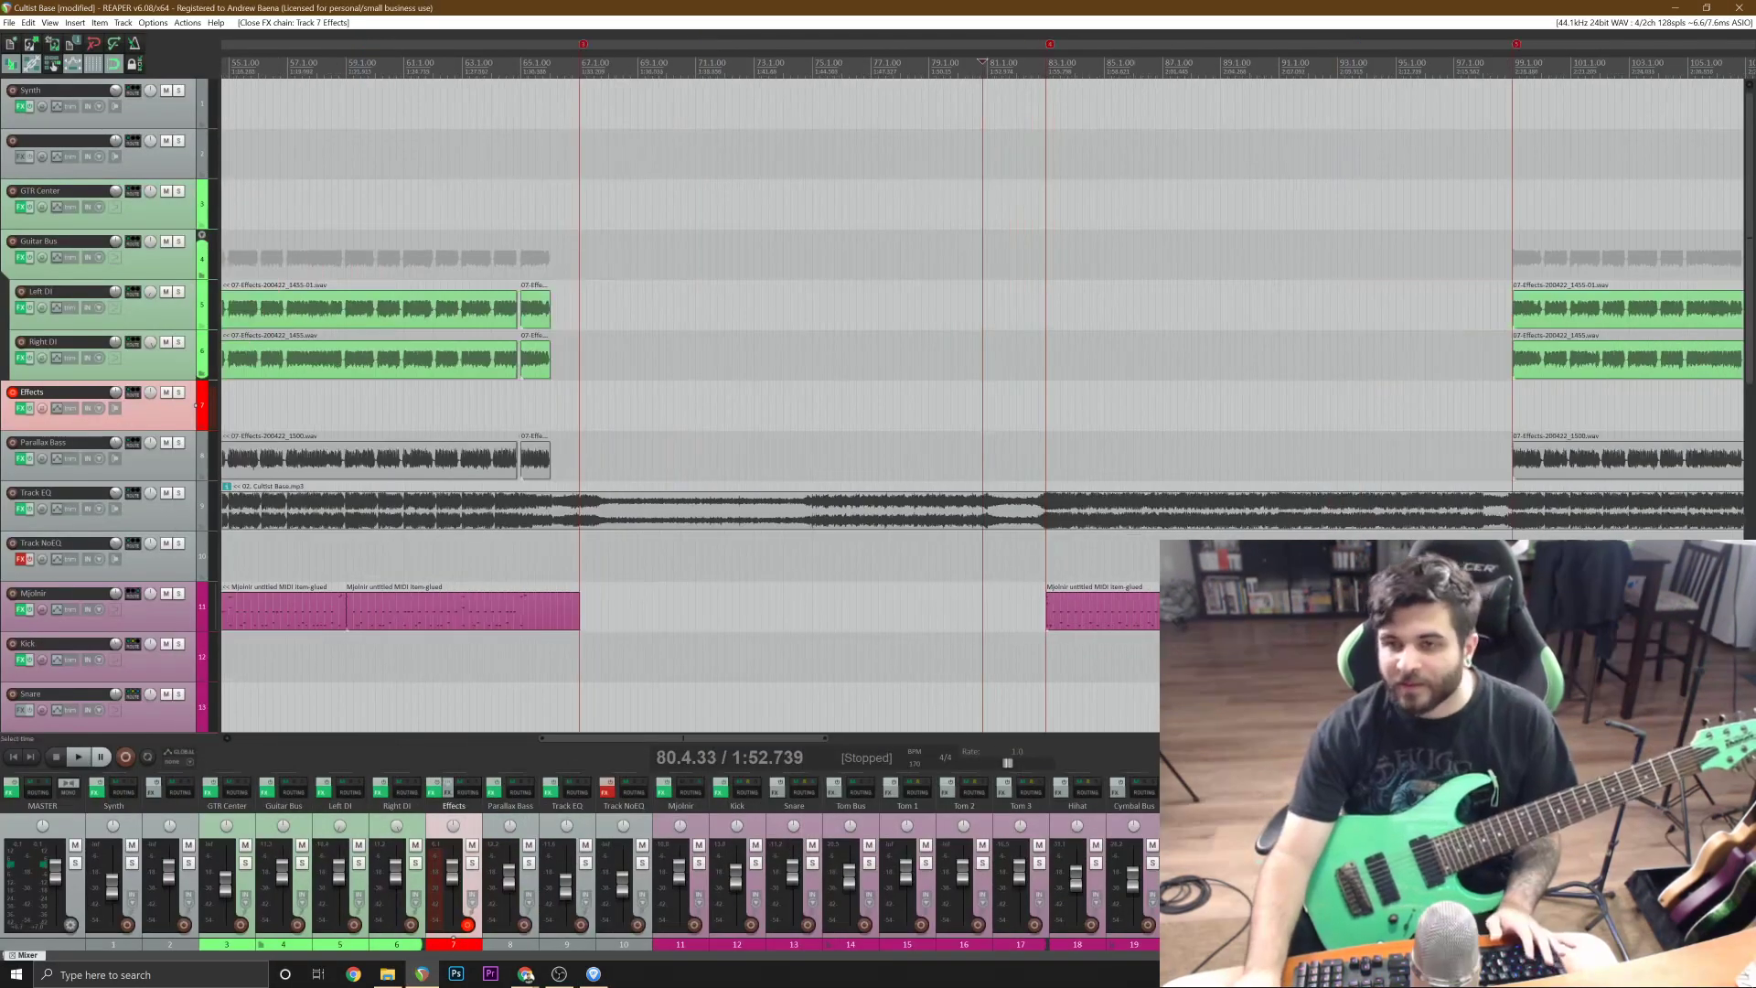
click(196, 350)
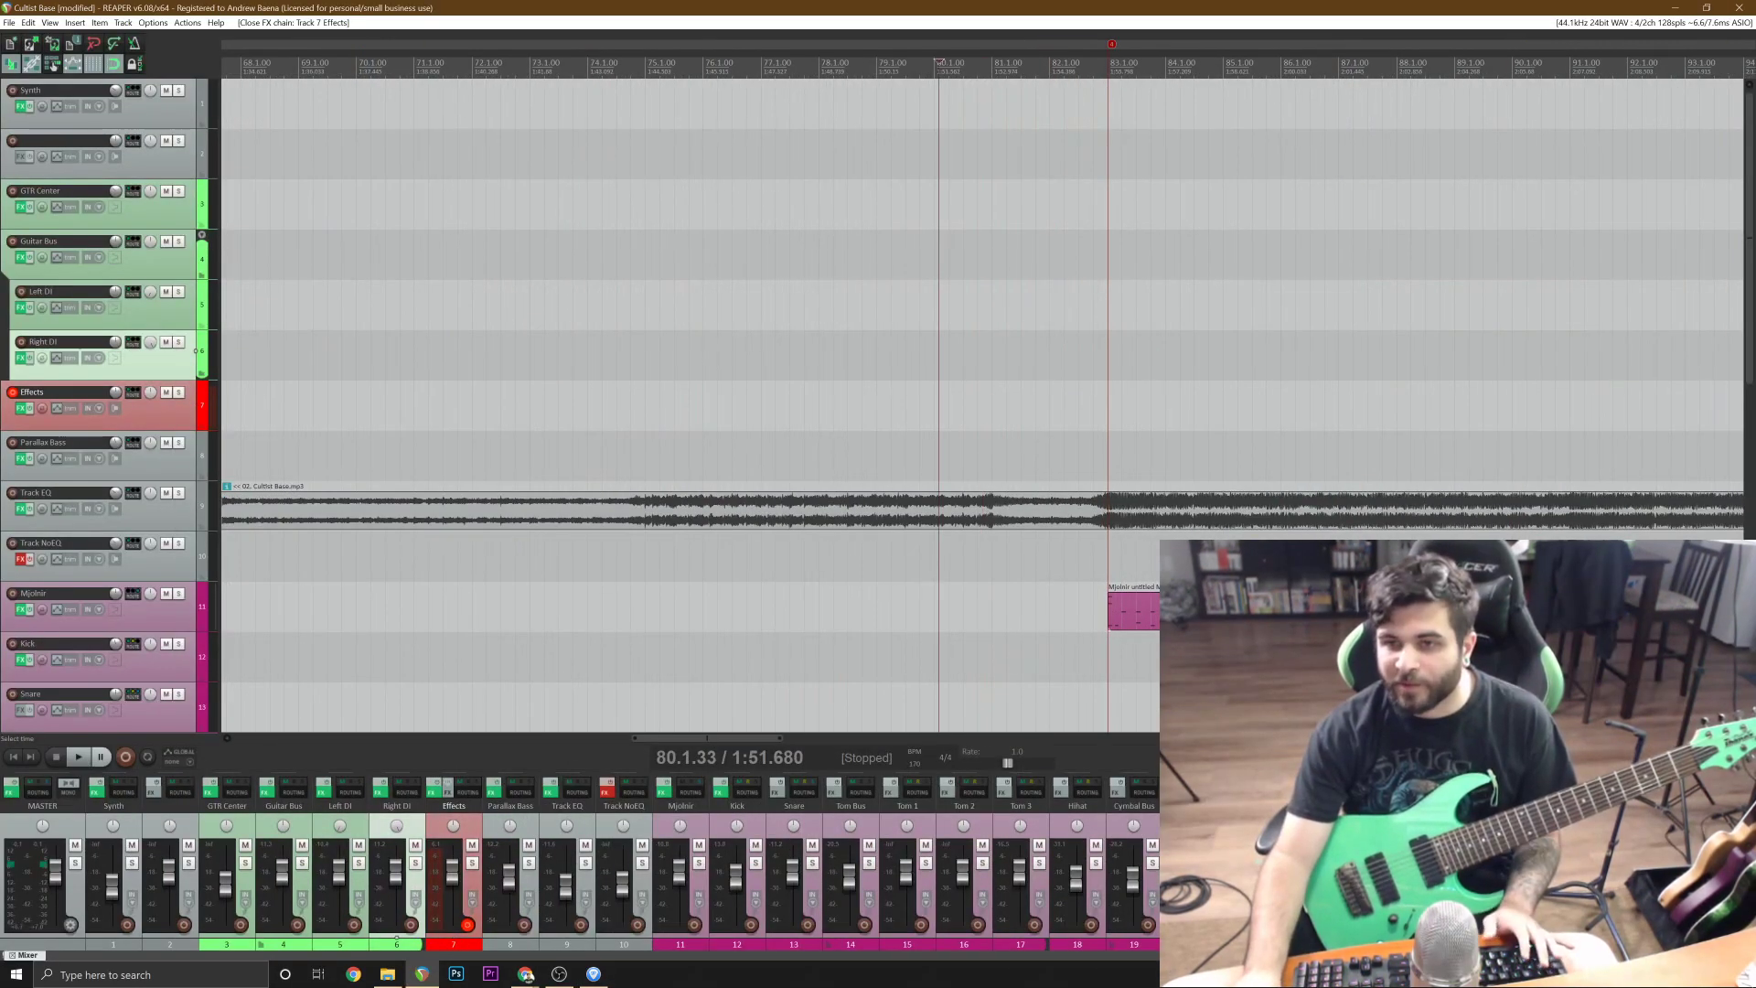
click(135, 42)
key(space)
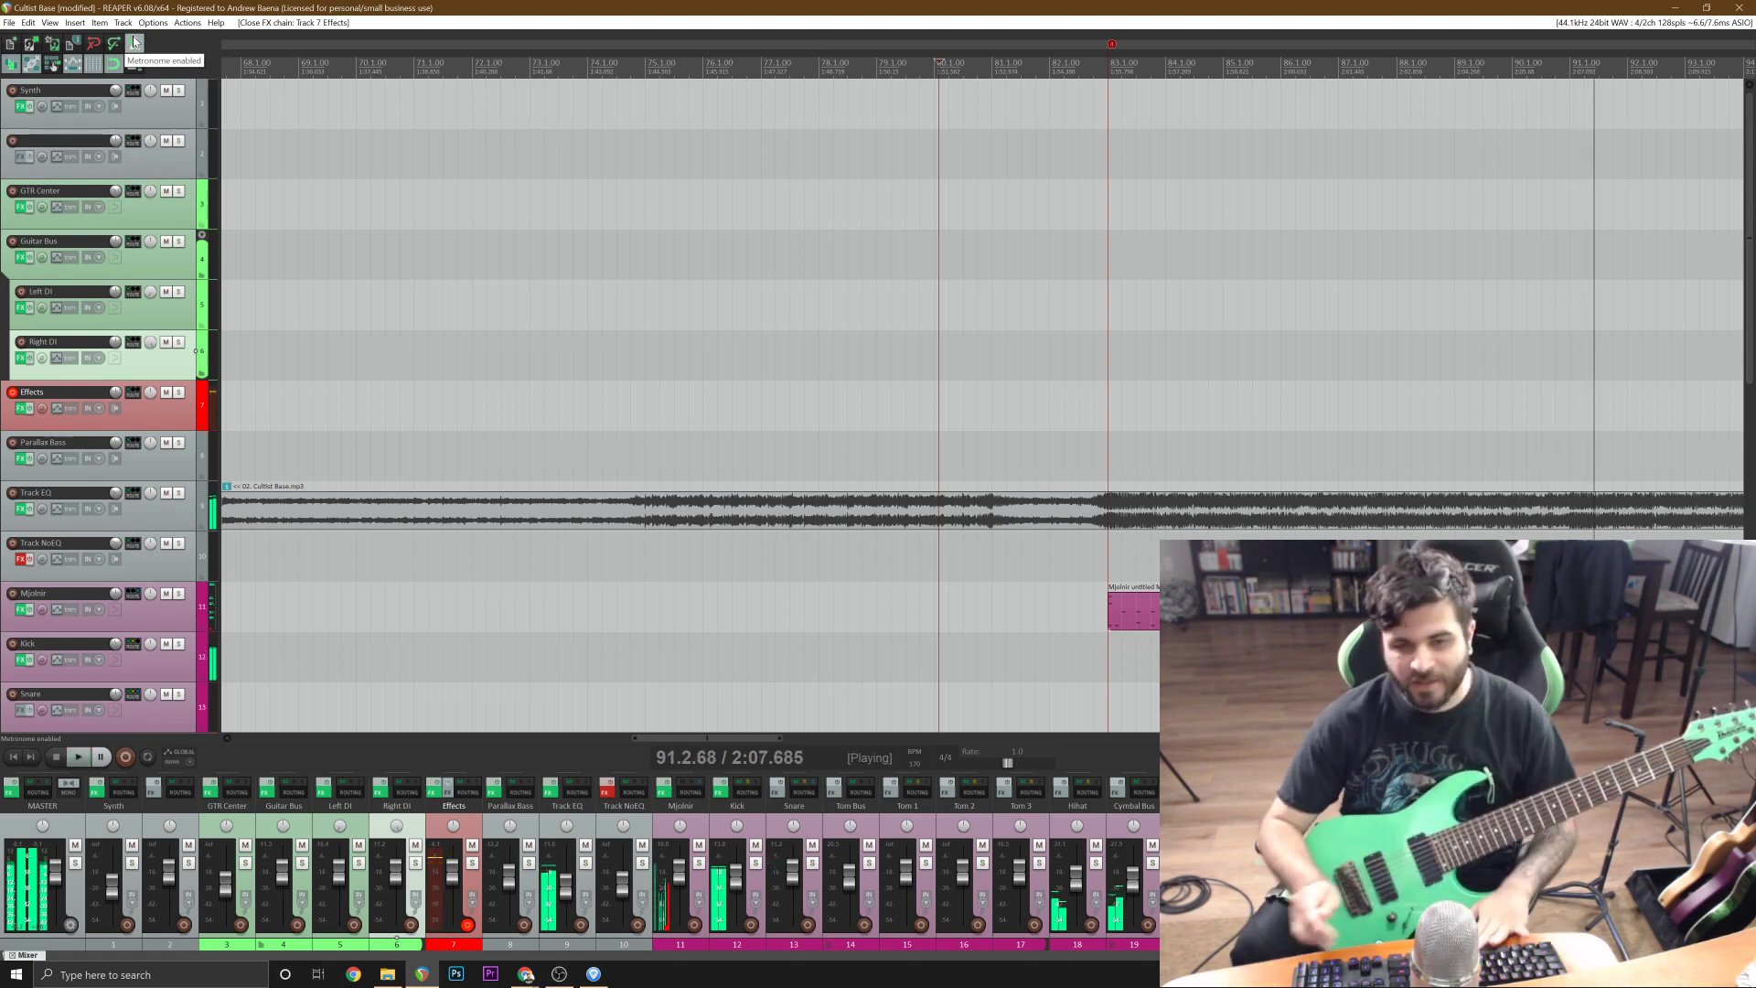
key(space)
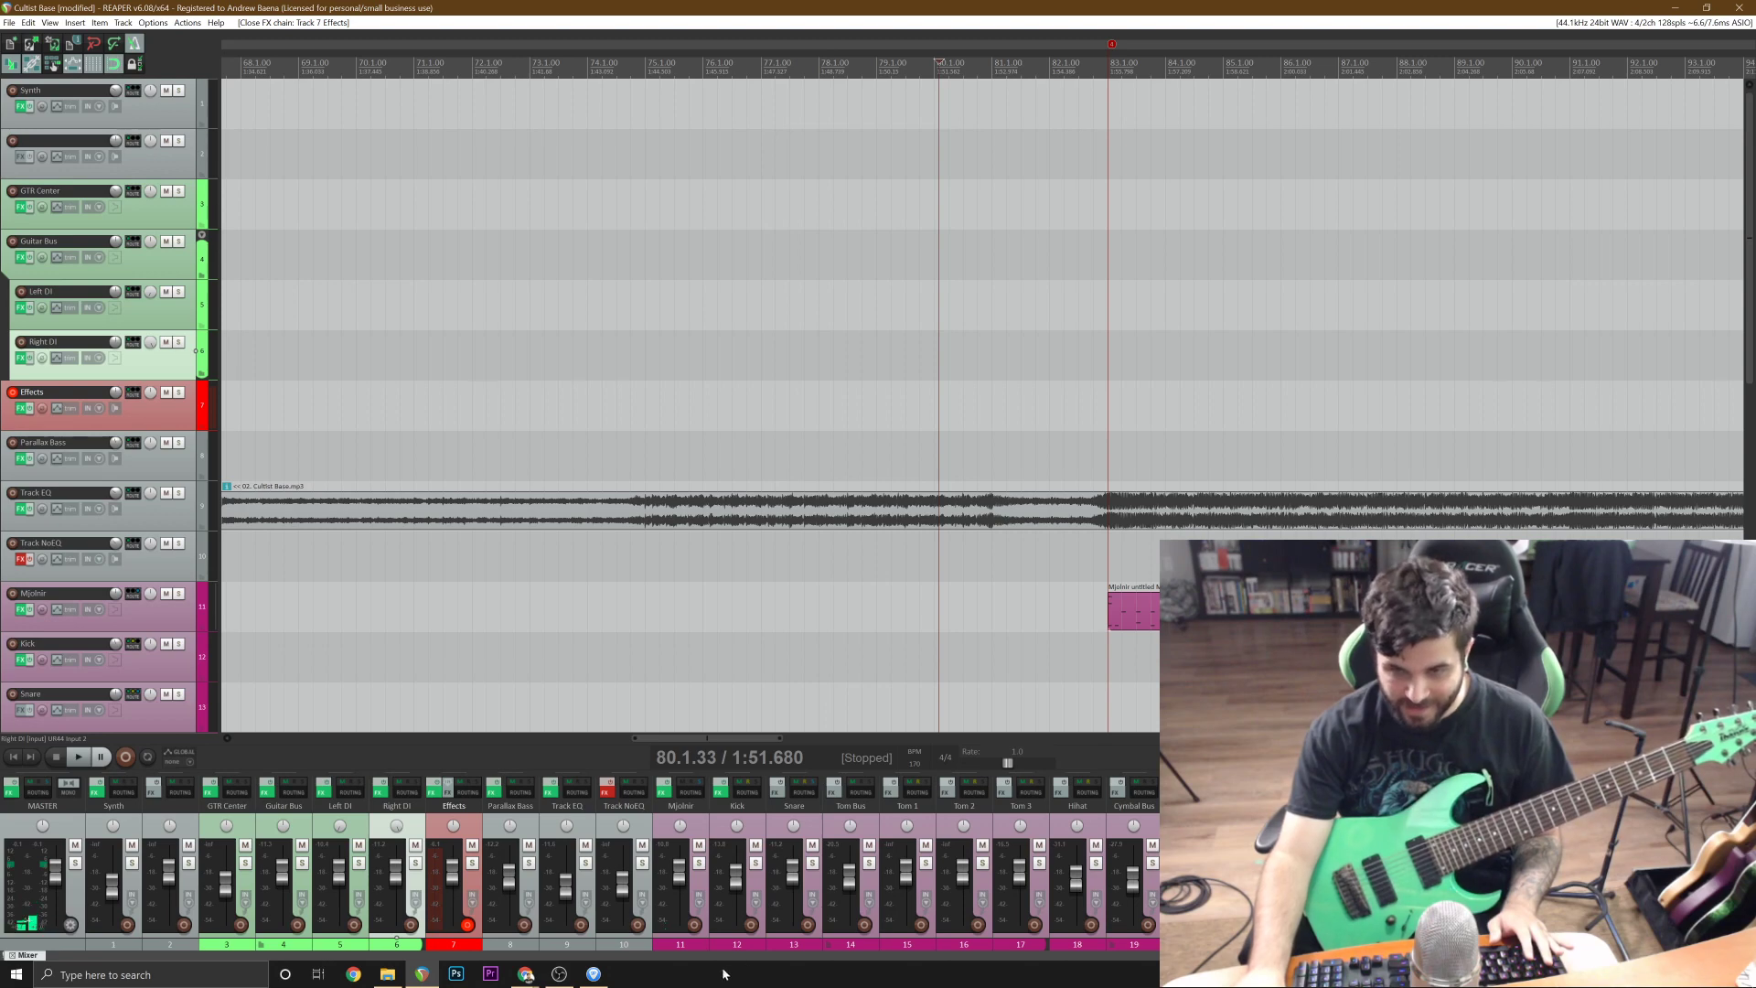
Recheck the riff's tab in Guitar Pro, and rehearse the section in REAPER with playback from 78.2.00.
click(596, 974)
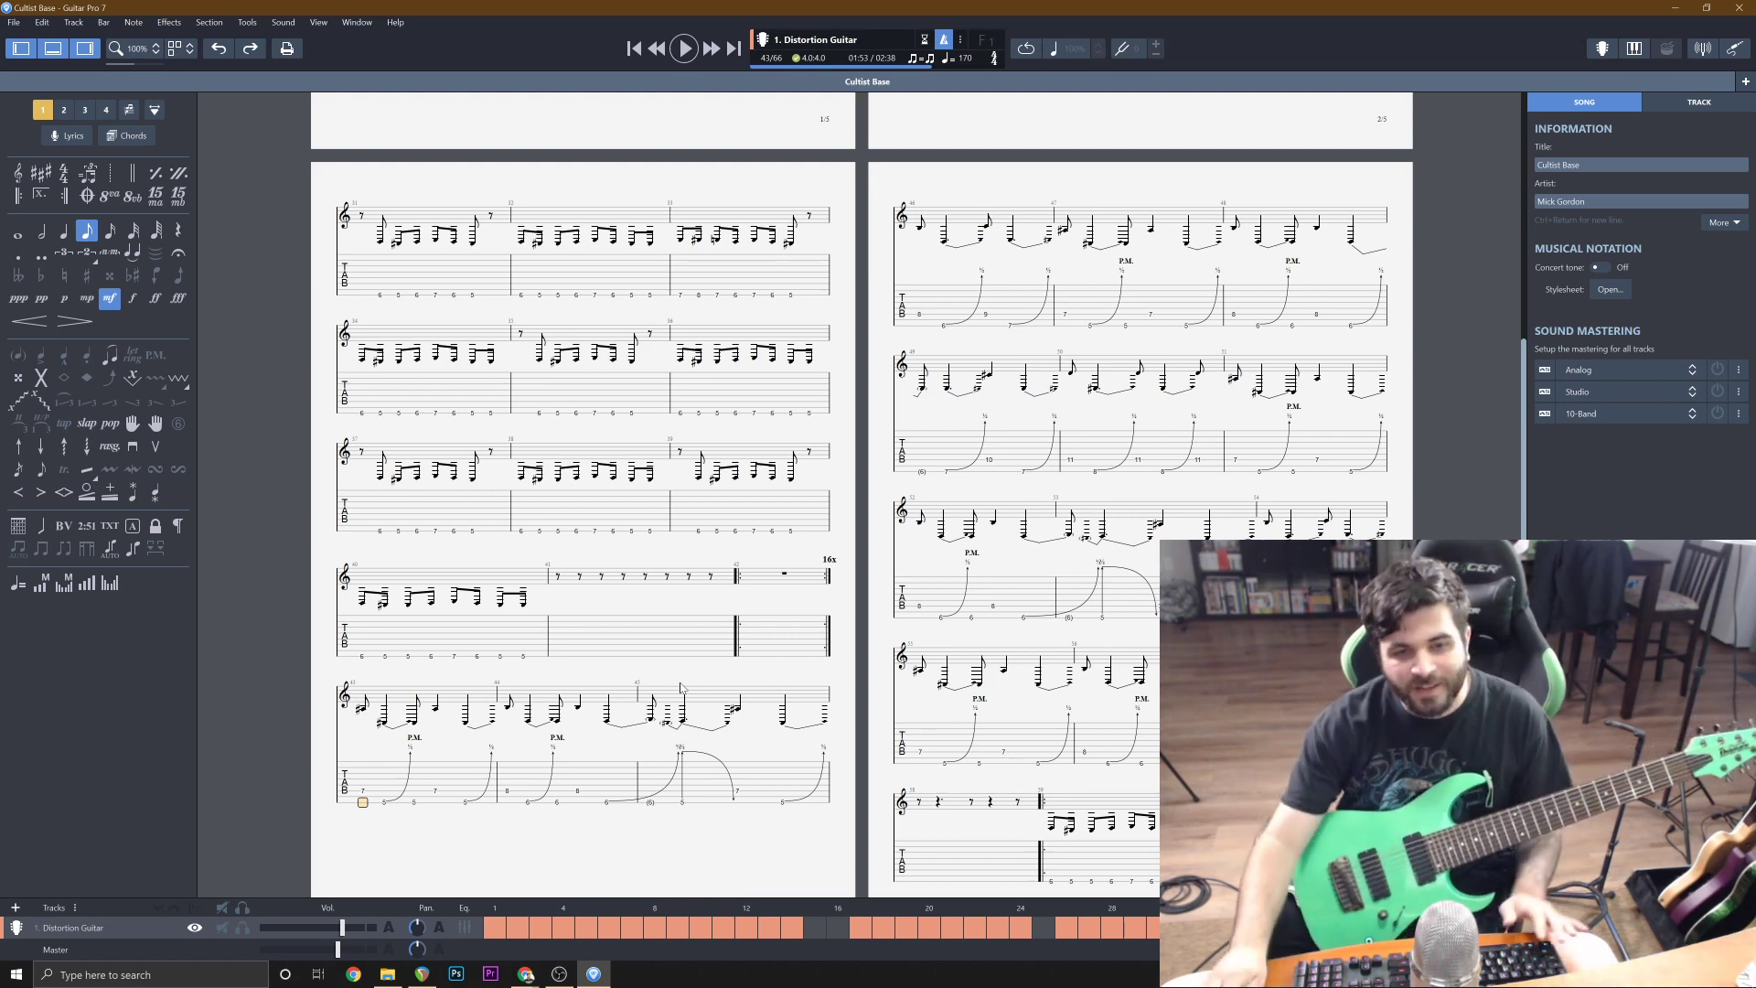
click(1677, 6)
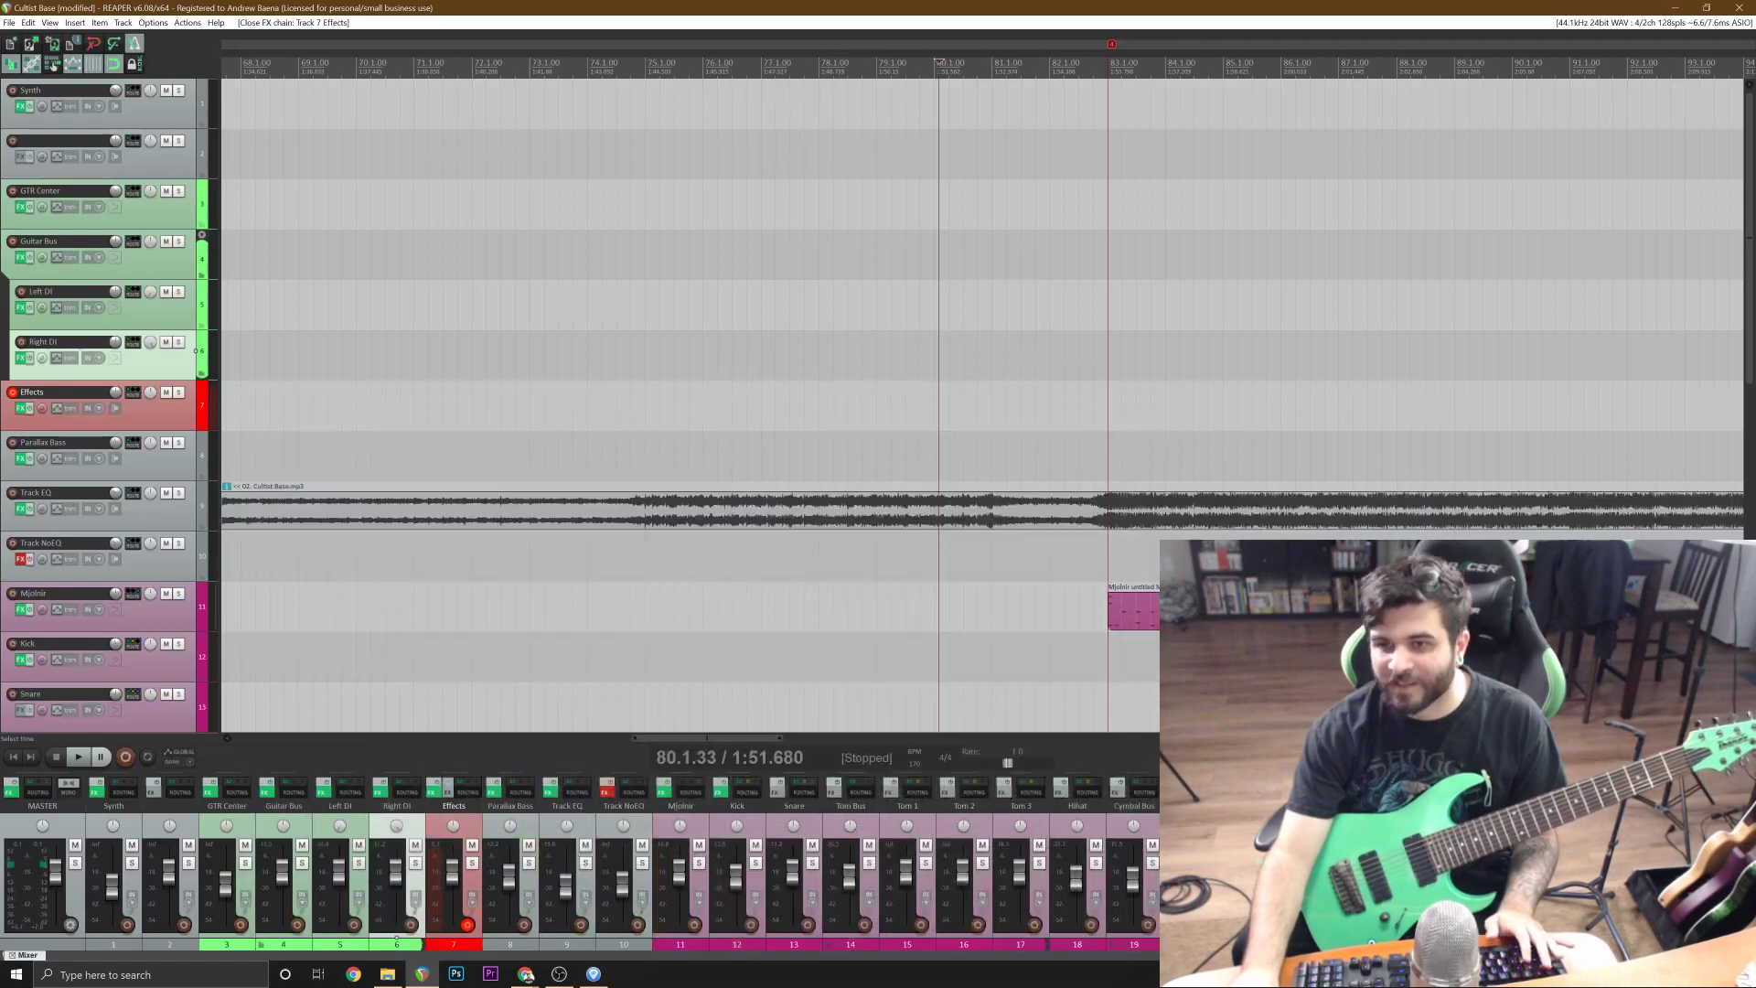
click(833, 355)
key(space)
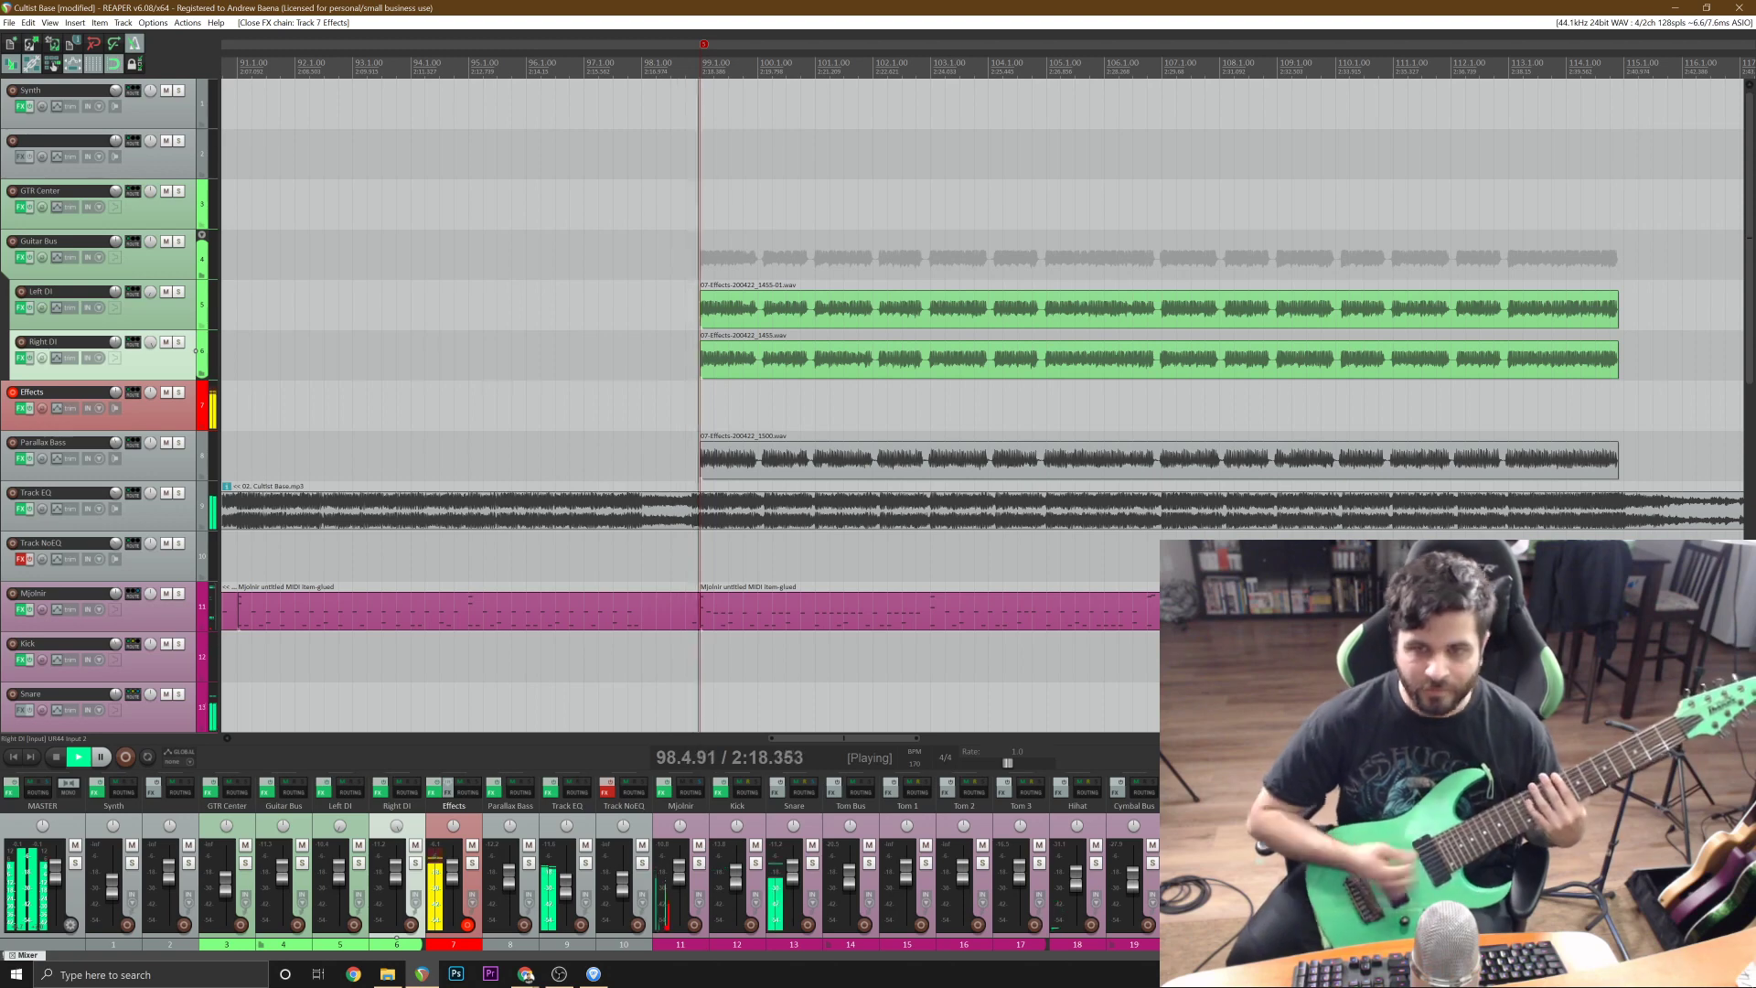
key(space)
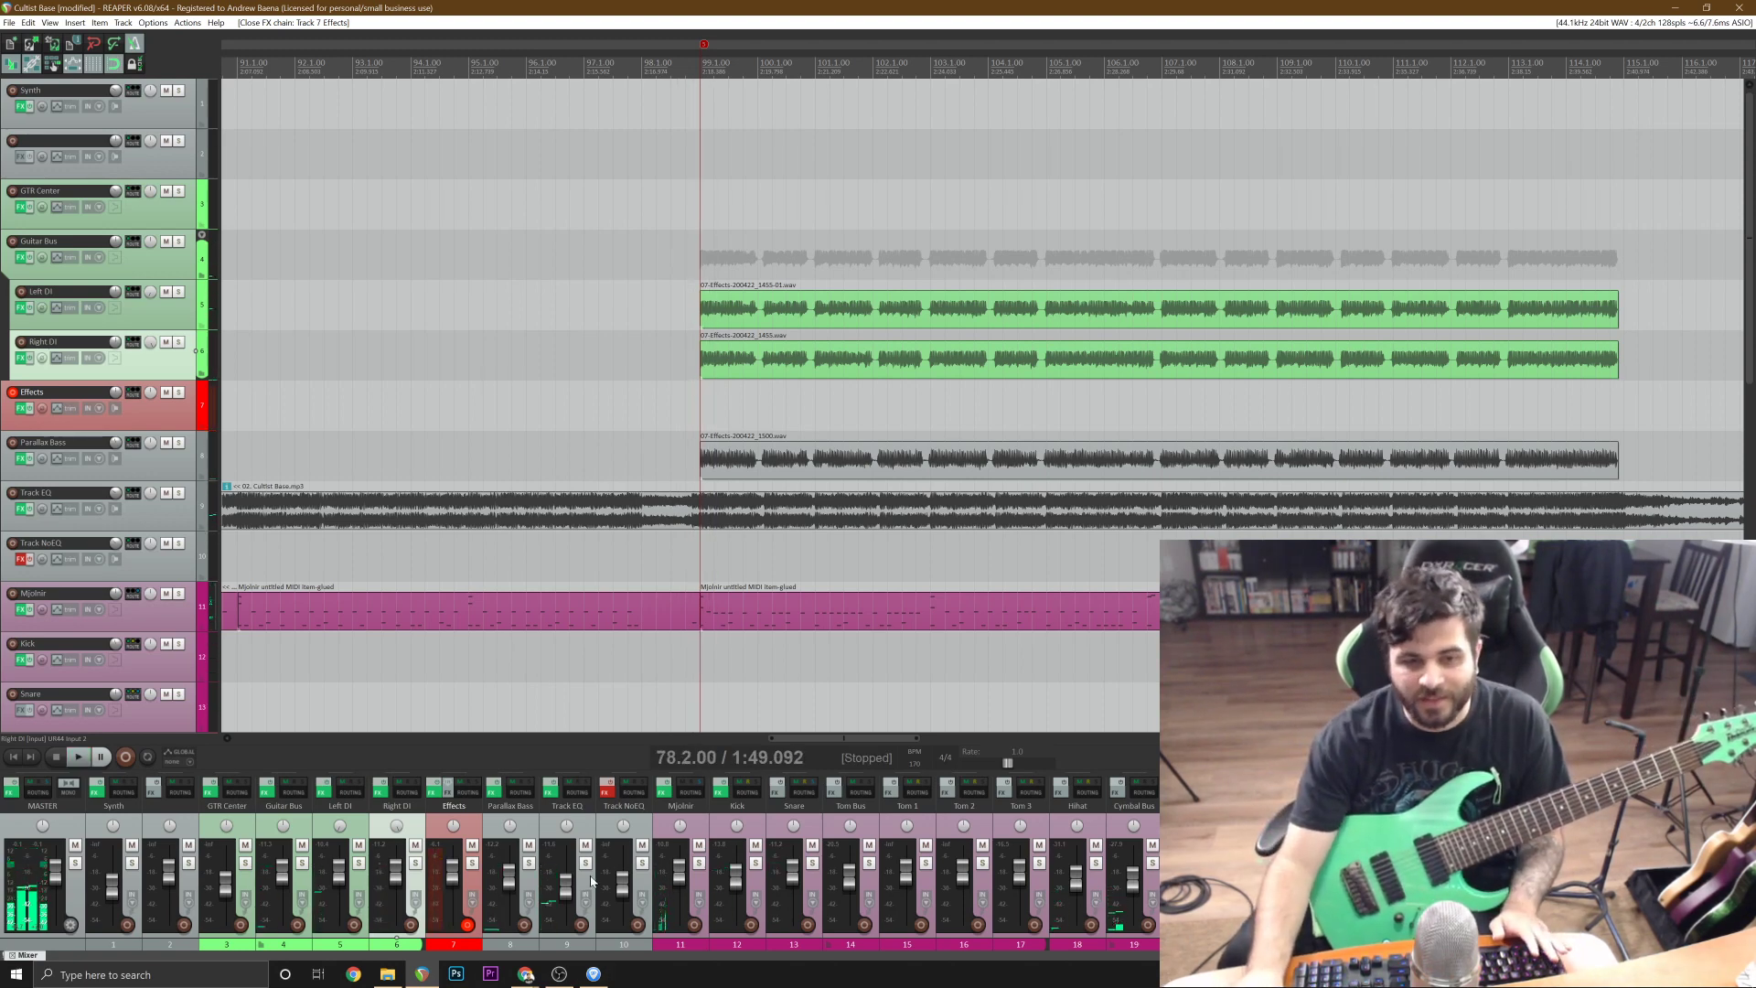
key(space)
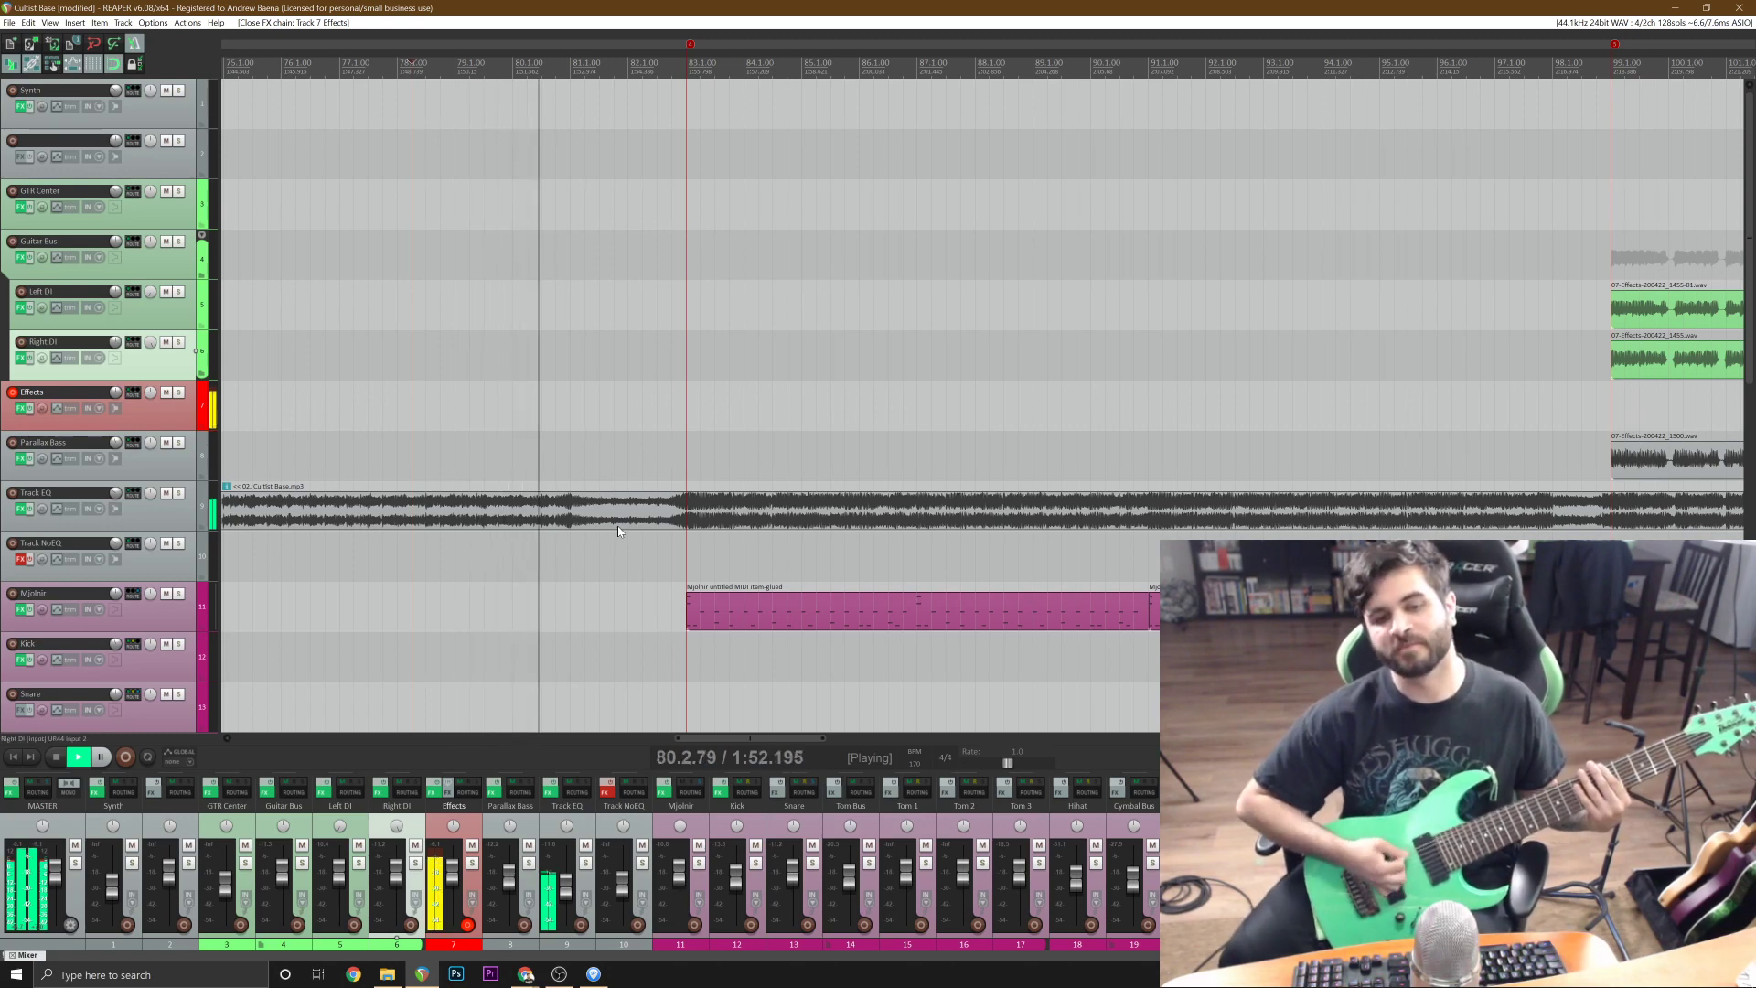
key(space)
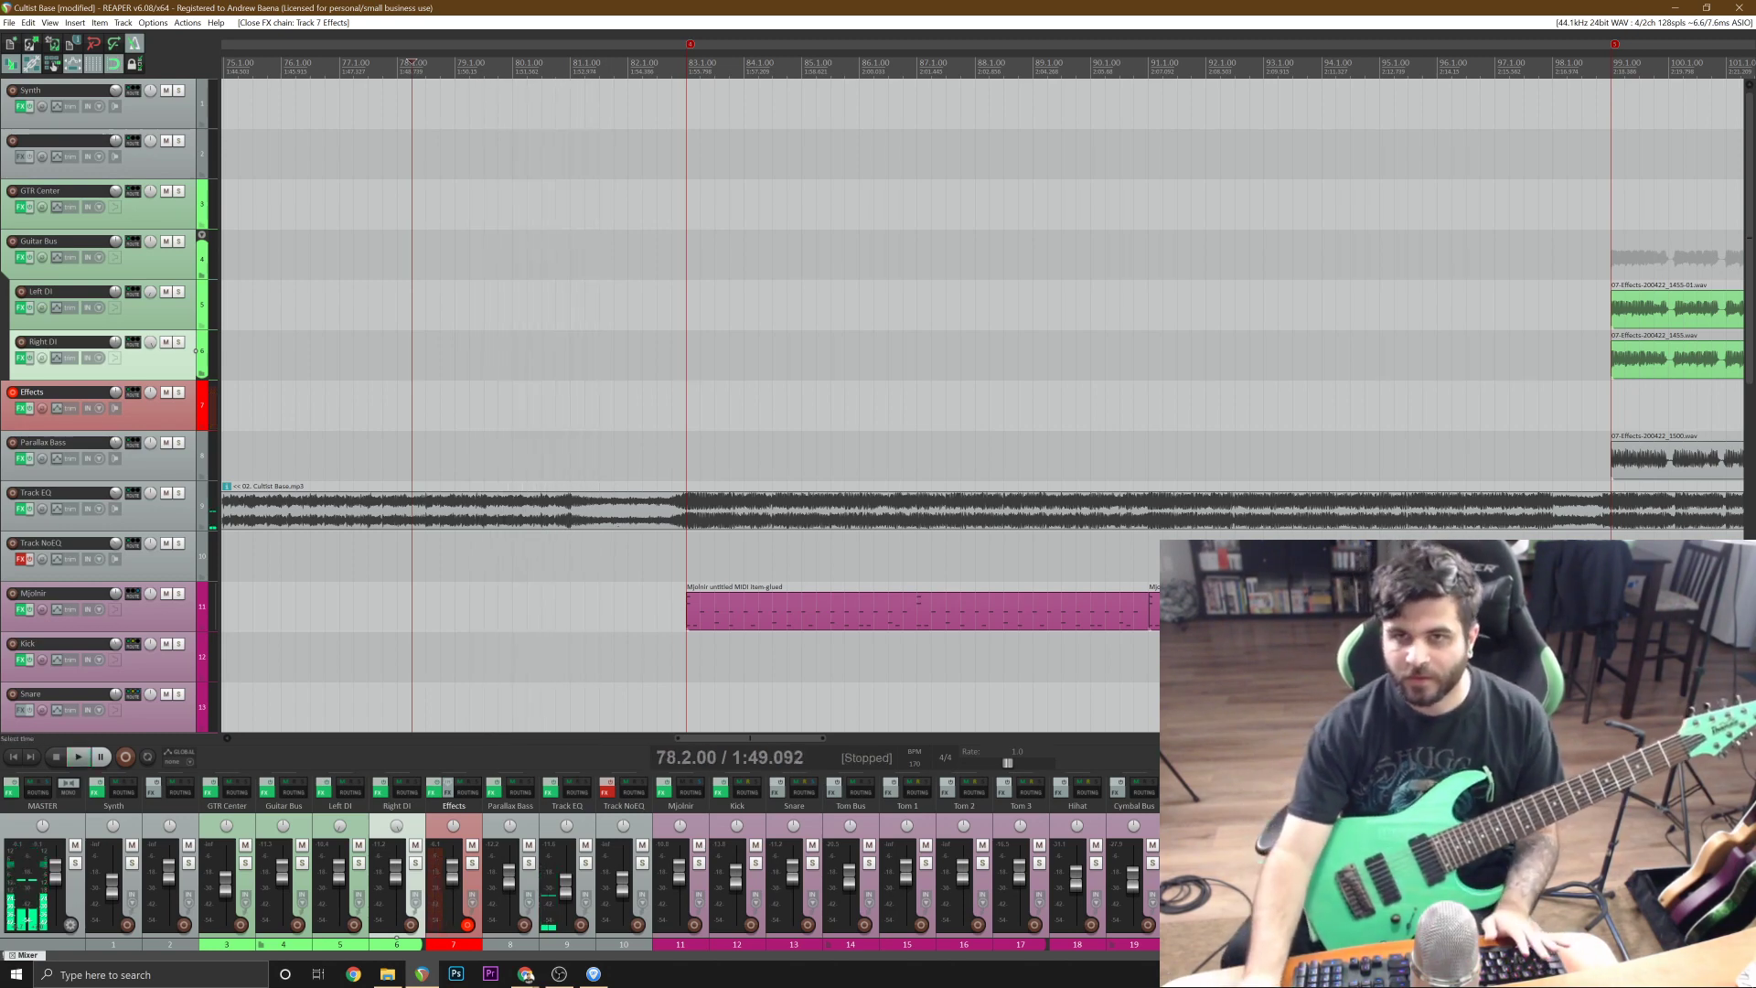
Place the edit cursor at 81.1.00, start playback, and compare the riff with its tab in Guitar Pro before returning to REAPER.
click(633, 154)
scroll(633, 154, up, 3)
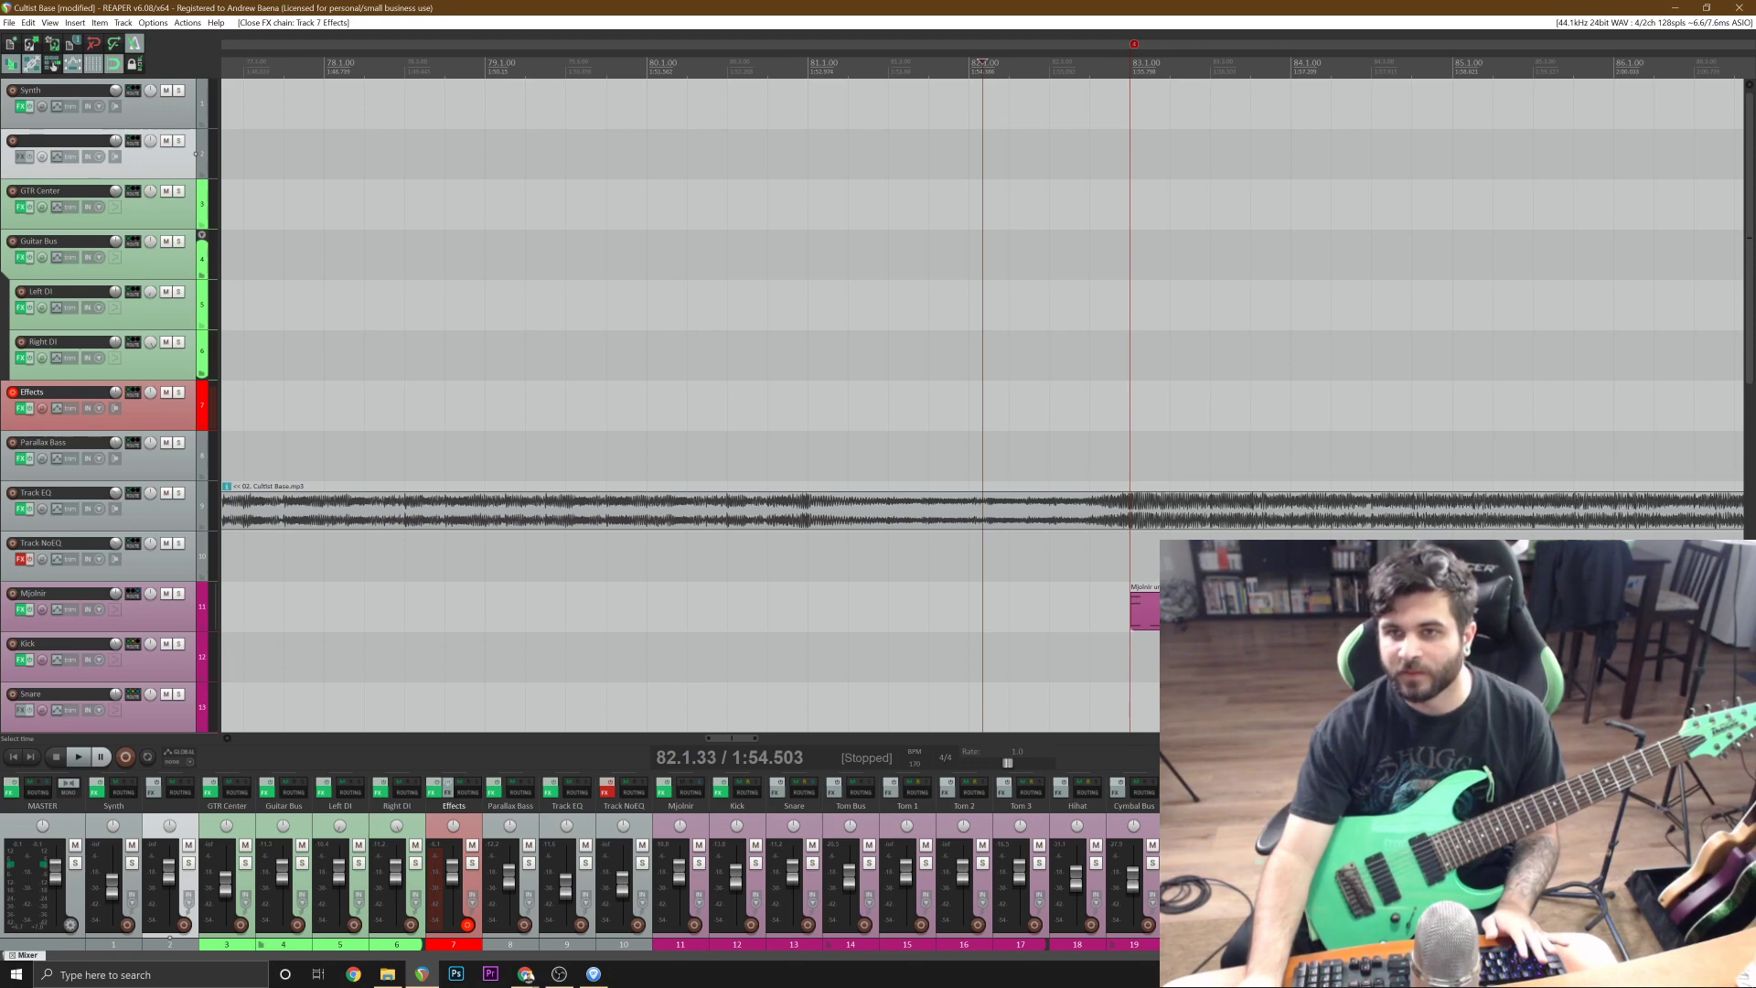
click(806, 62)
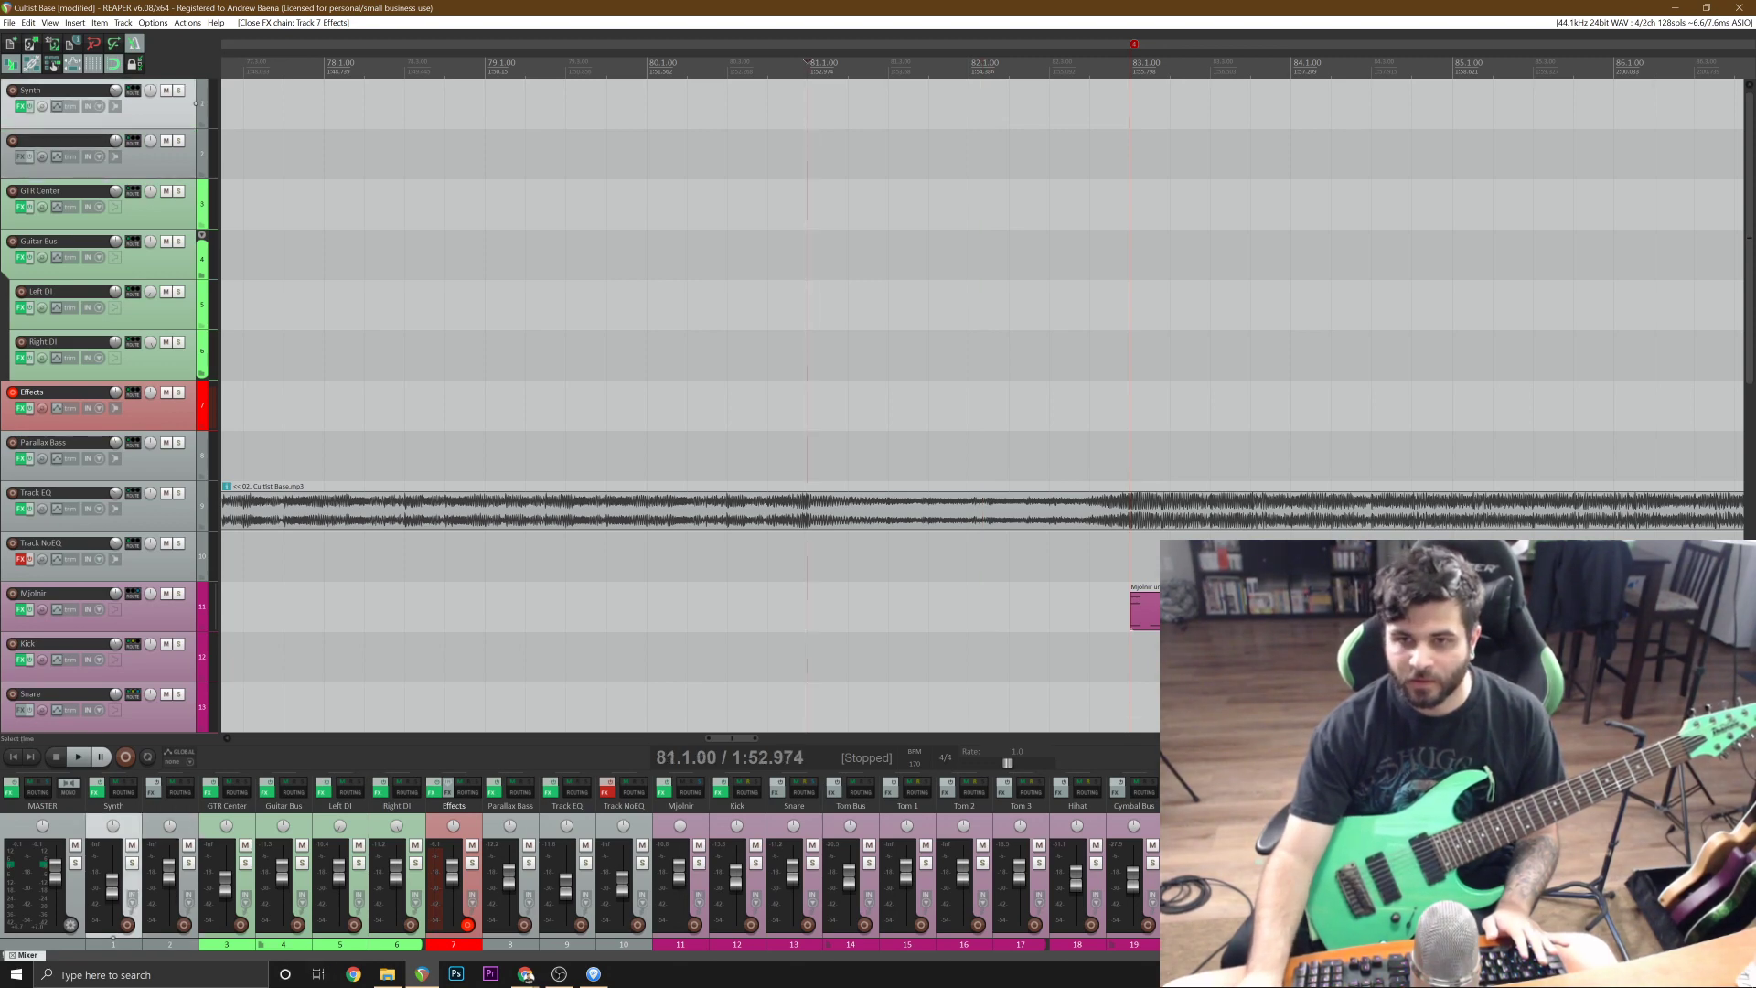
key(space)
key(alt+Tab)
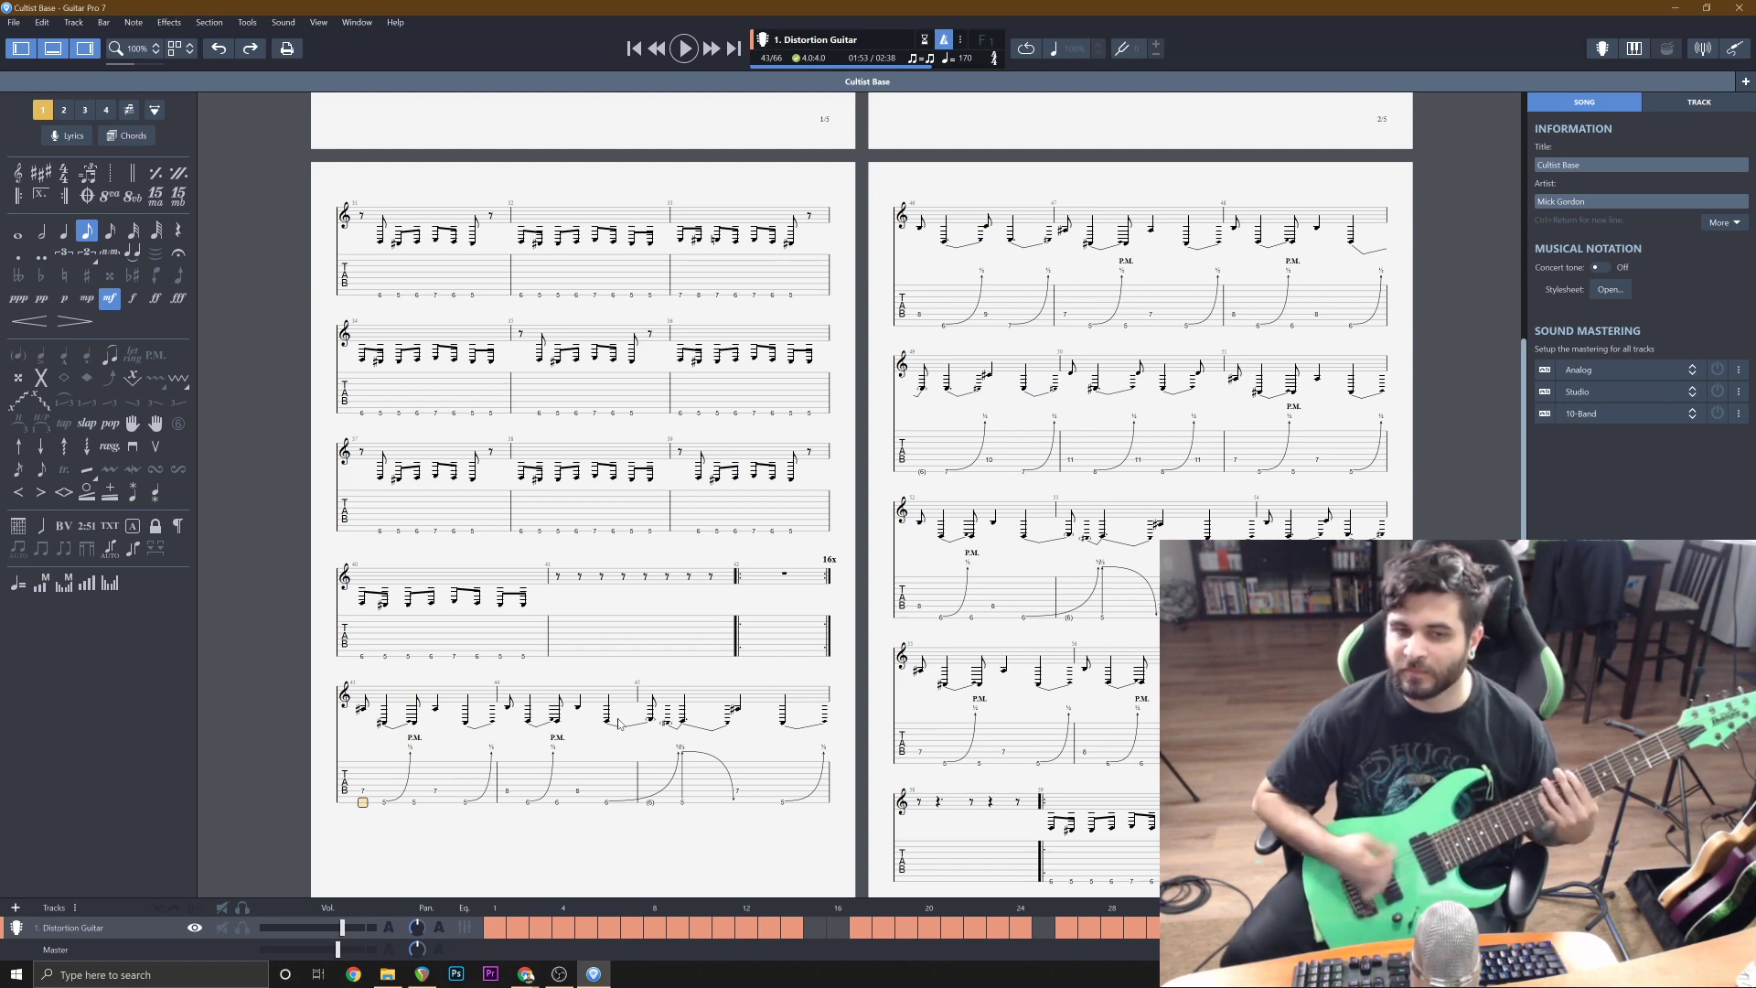
key(space)
Rehearse the full riff over playback from 81.1.00 up to bar 99.
key(space)
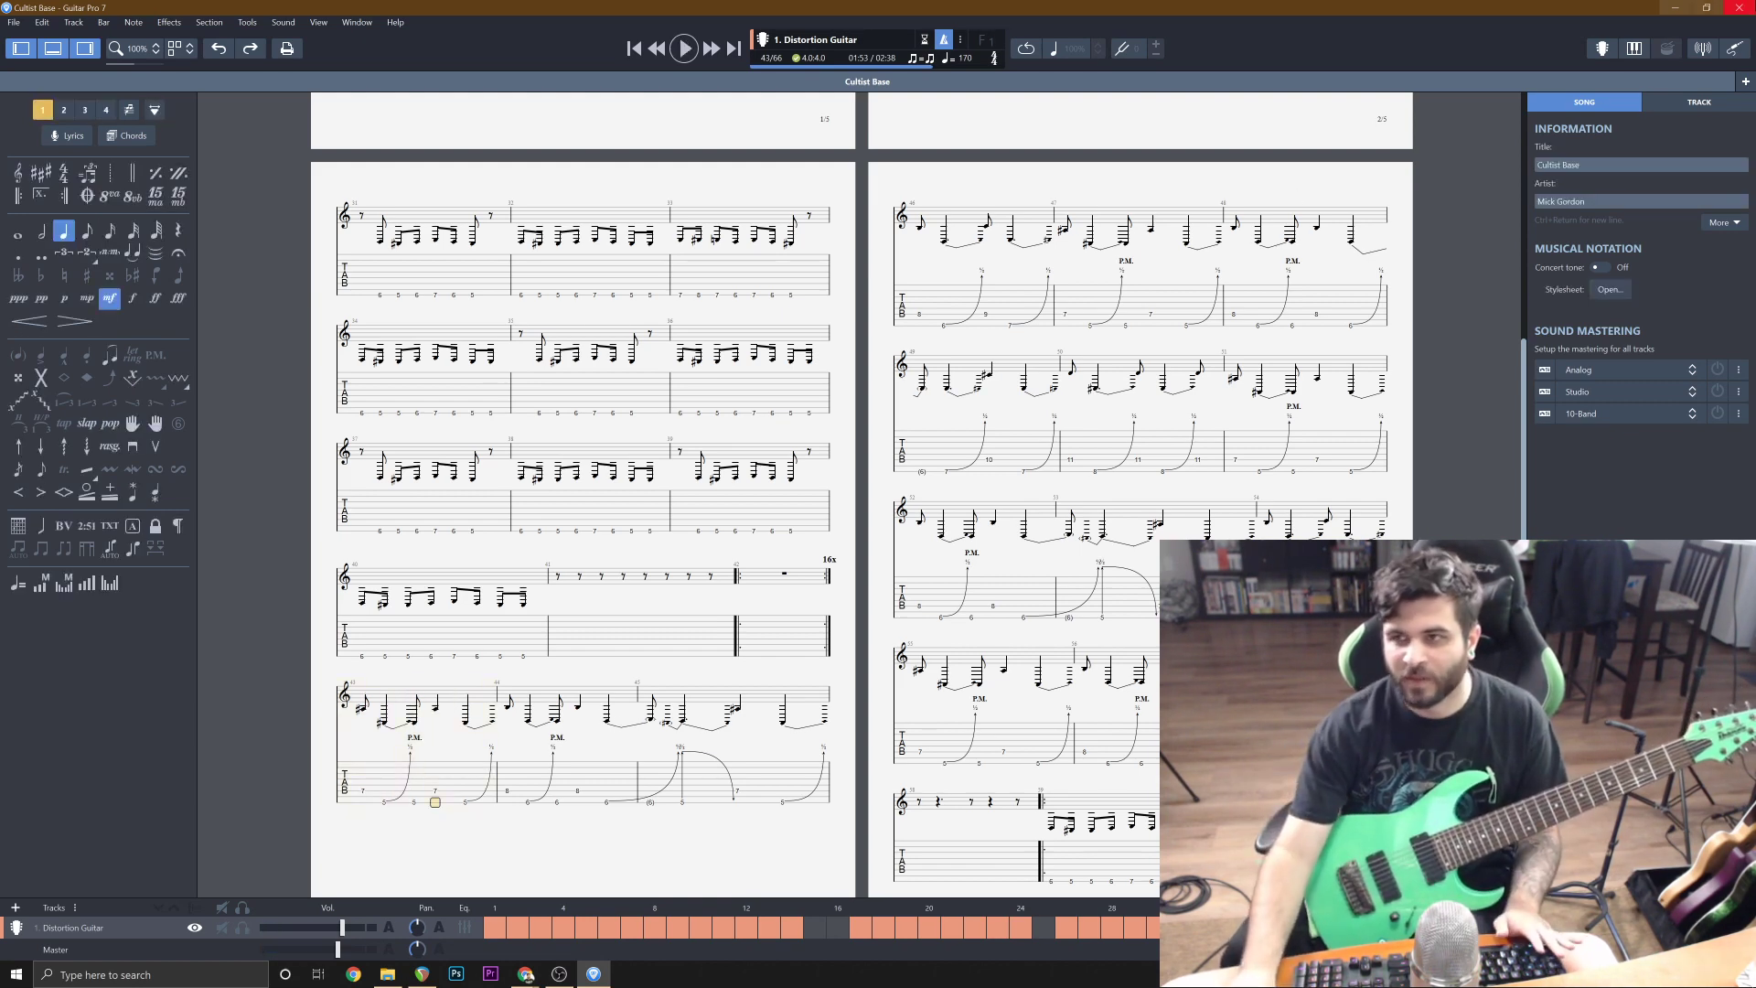
click(1667, 6)
key(space)
key(space)
key(space)
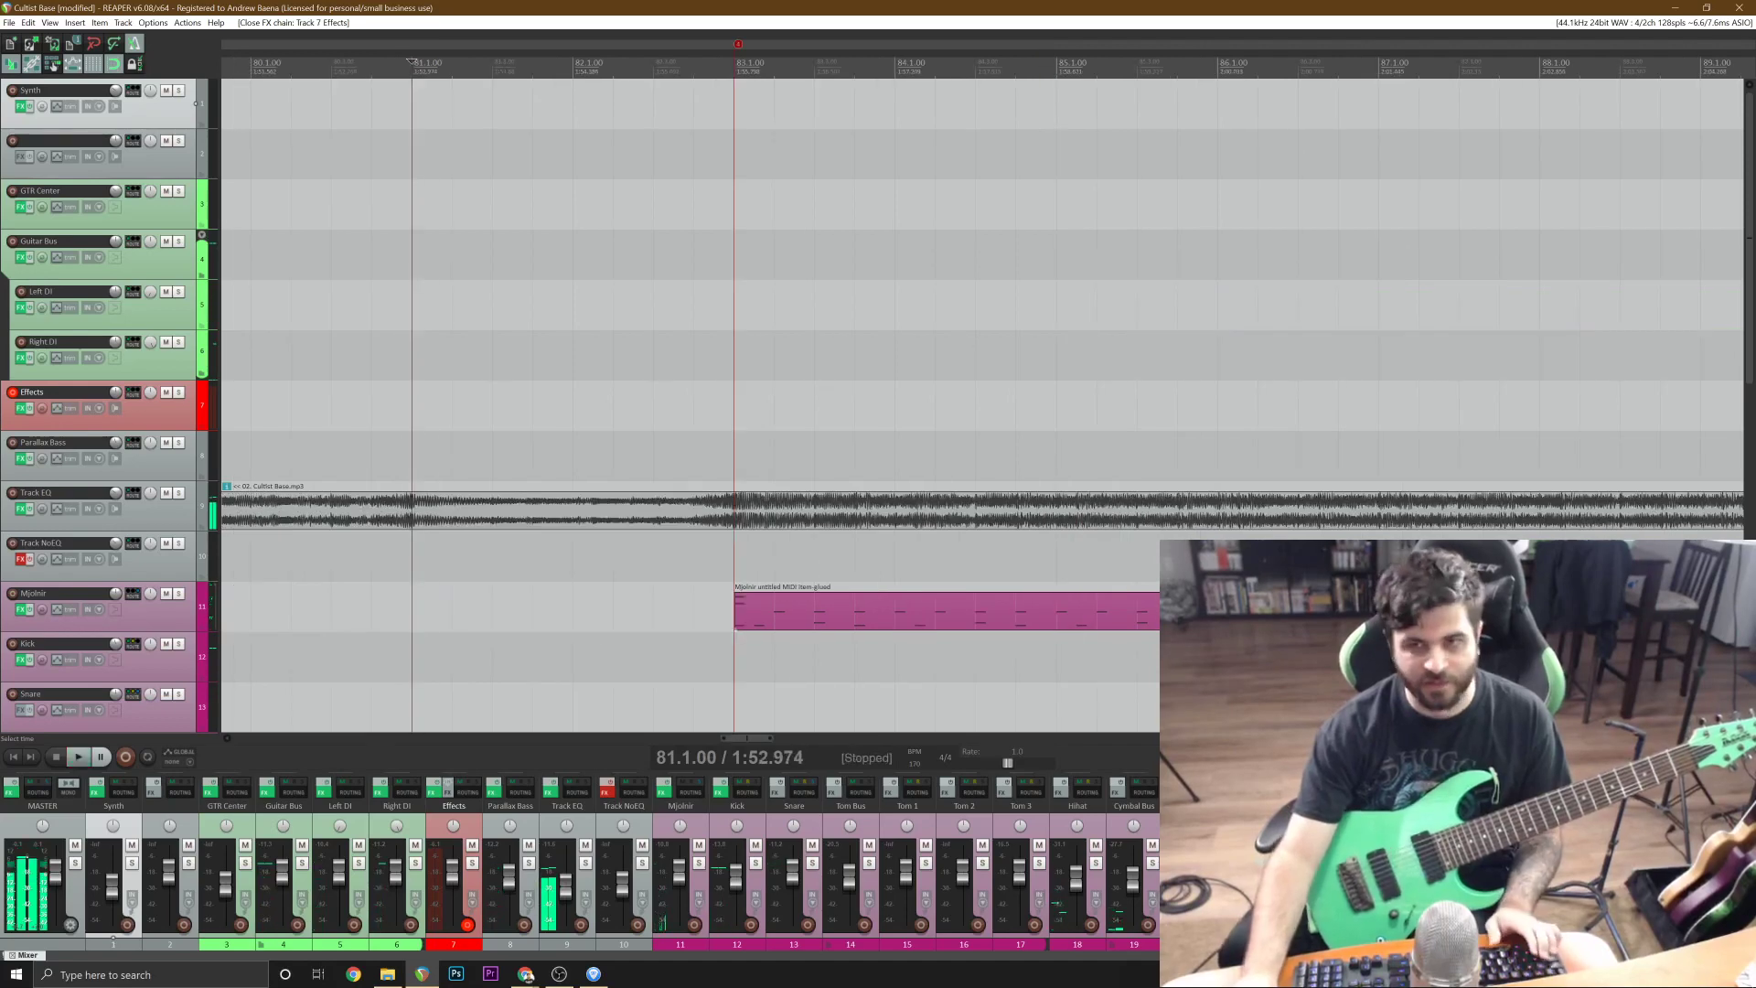
key(space)
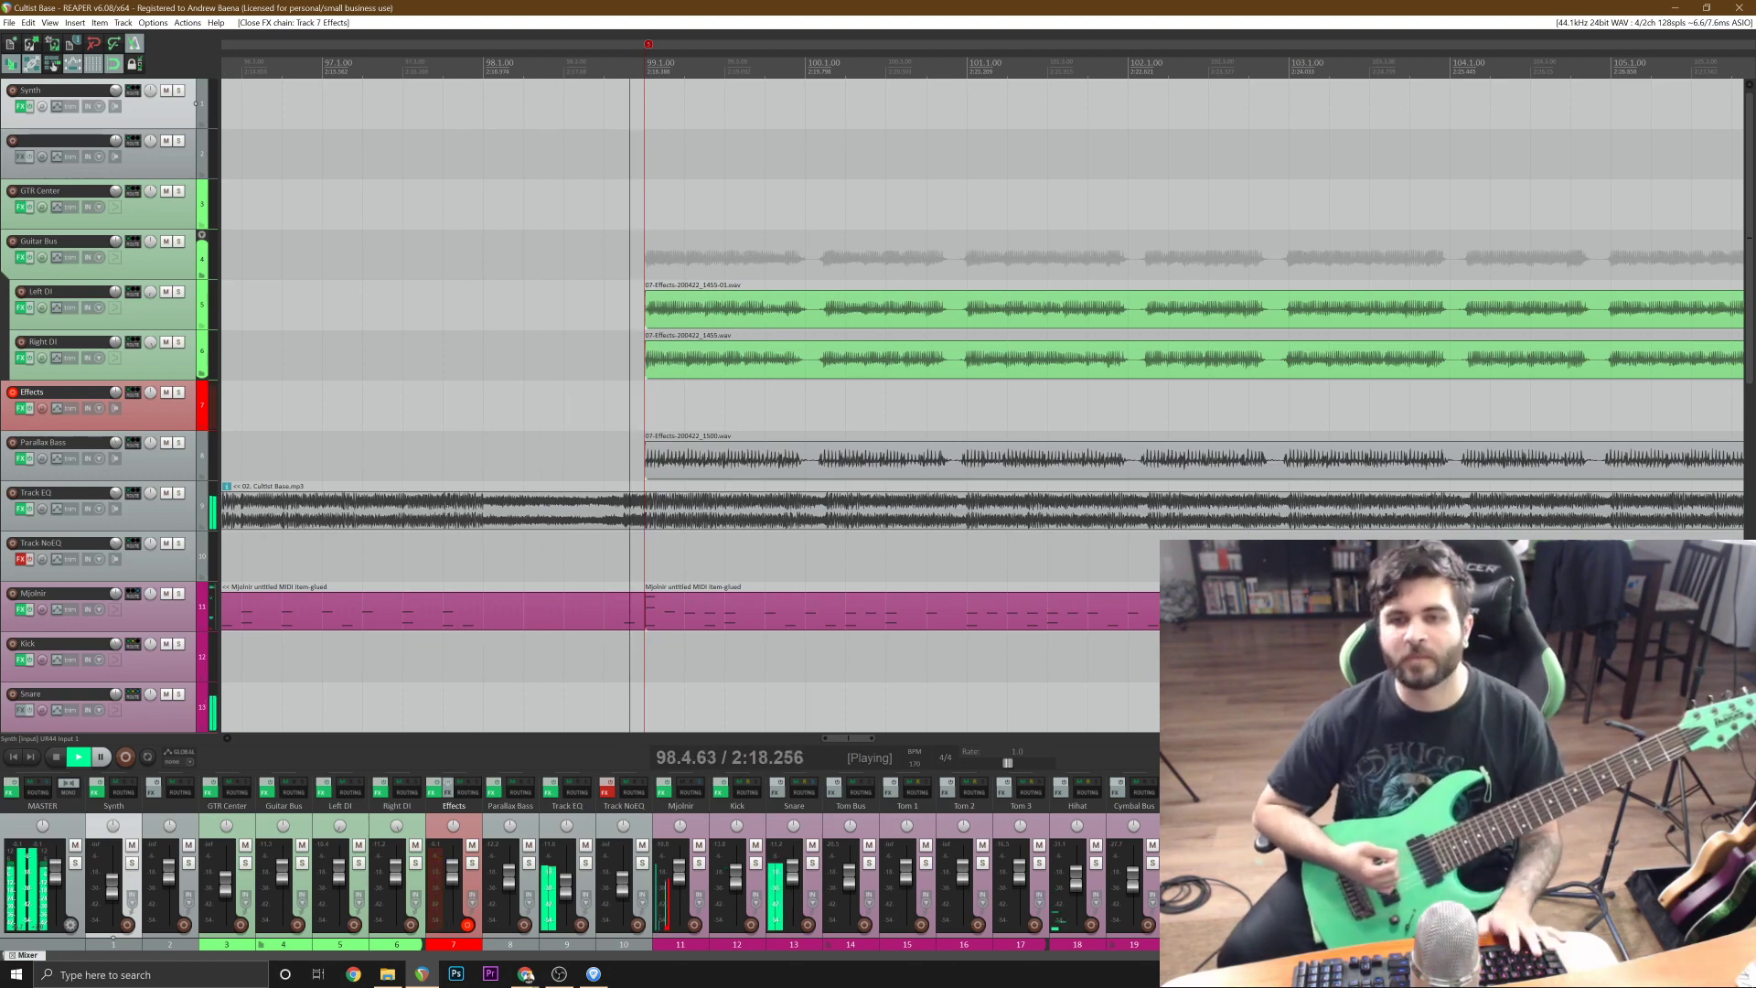
key(space)
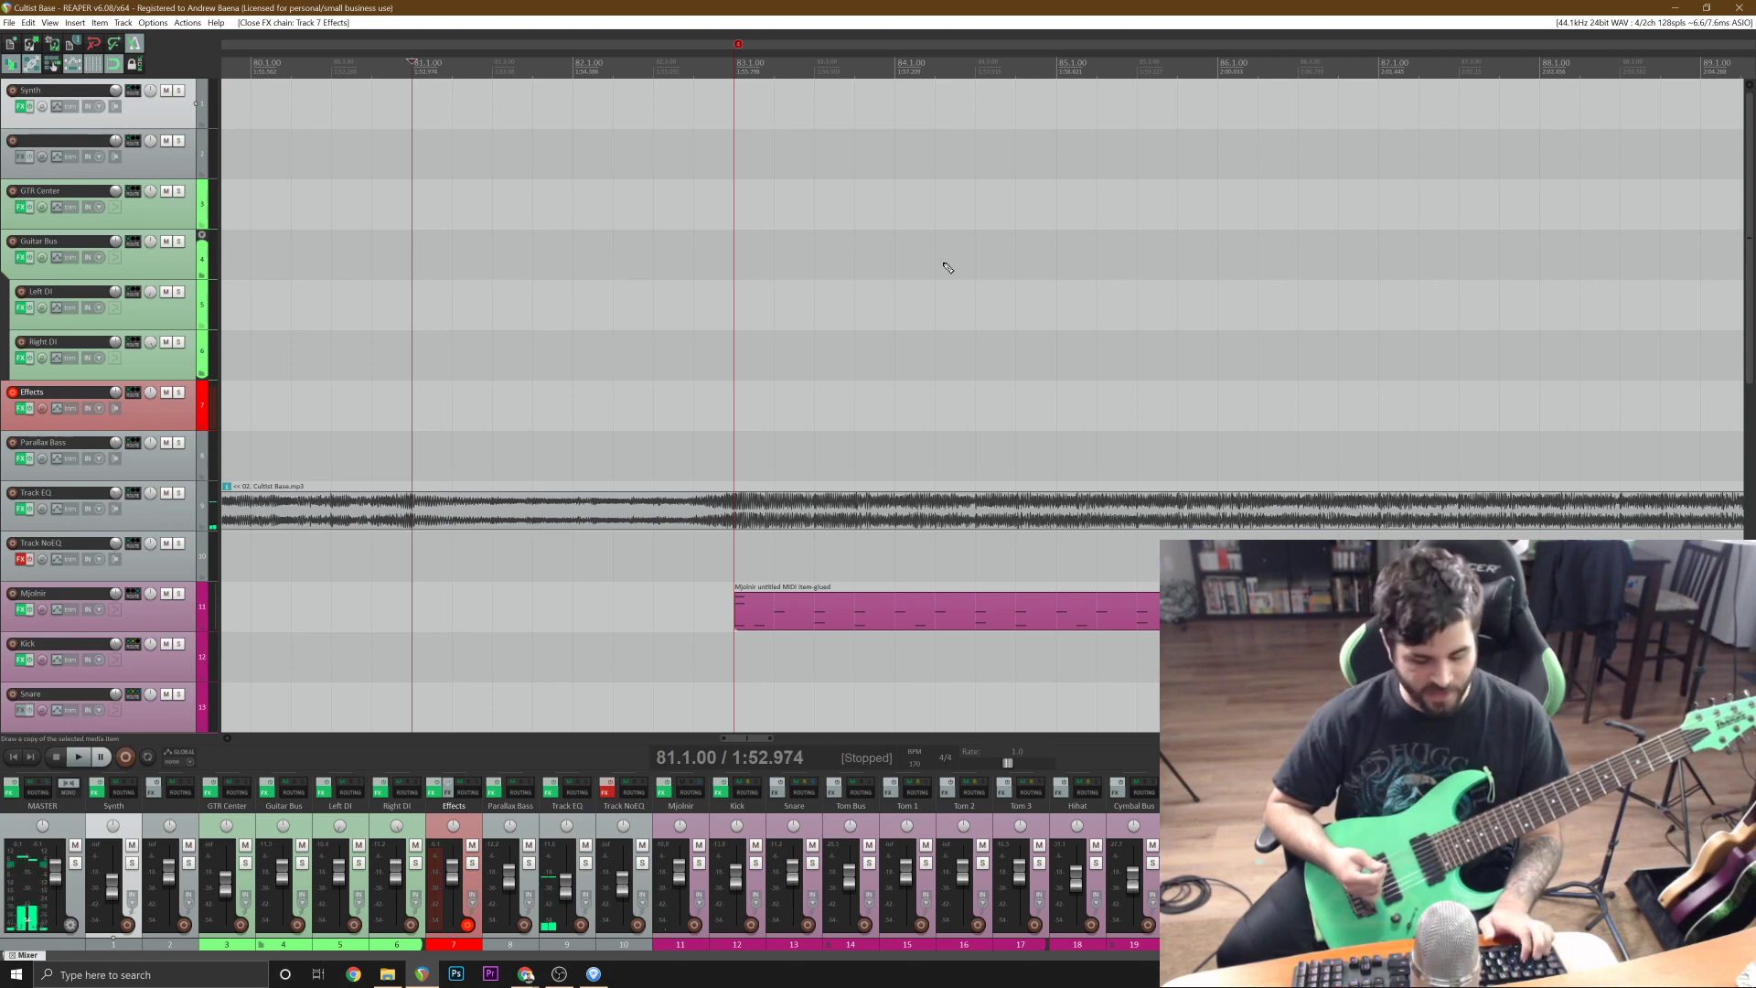
key(ctrl+r)
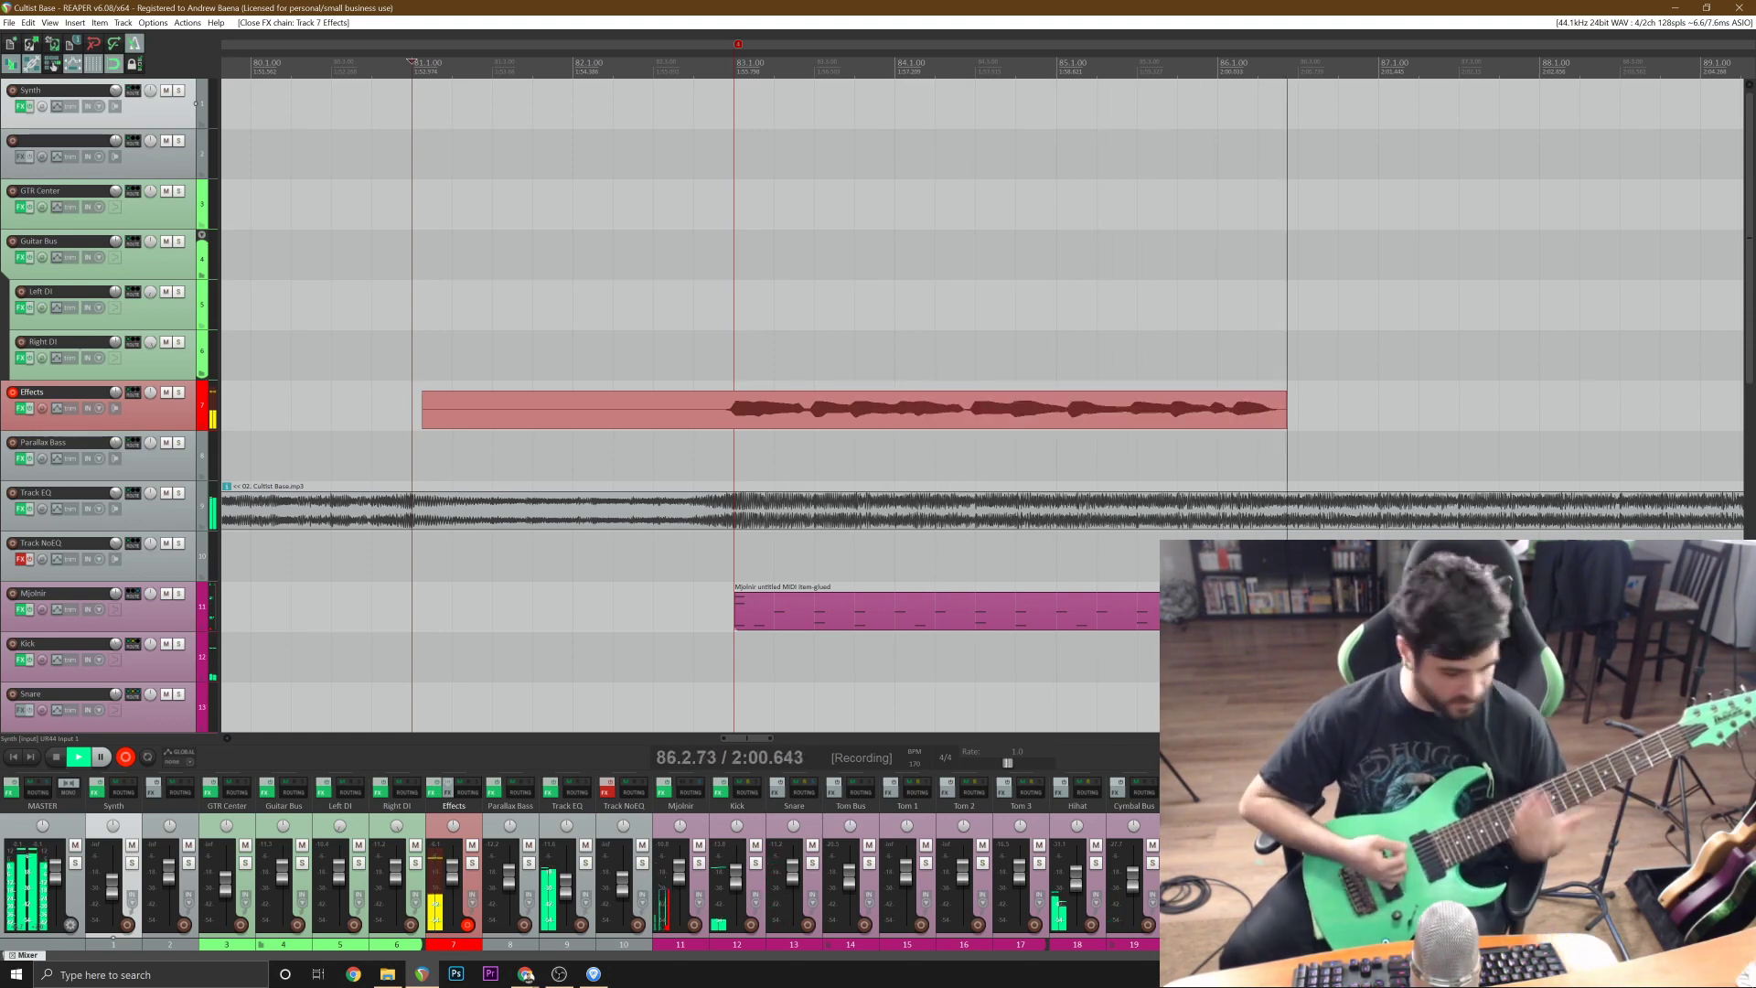
key(space)
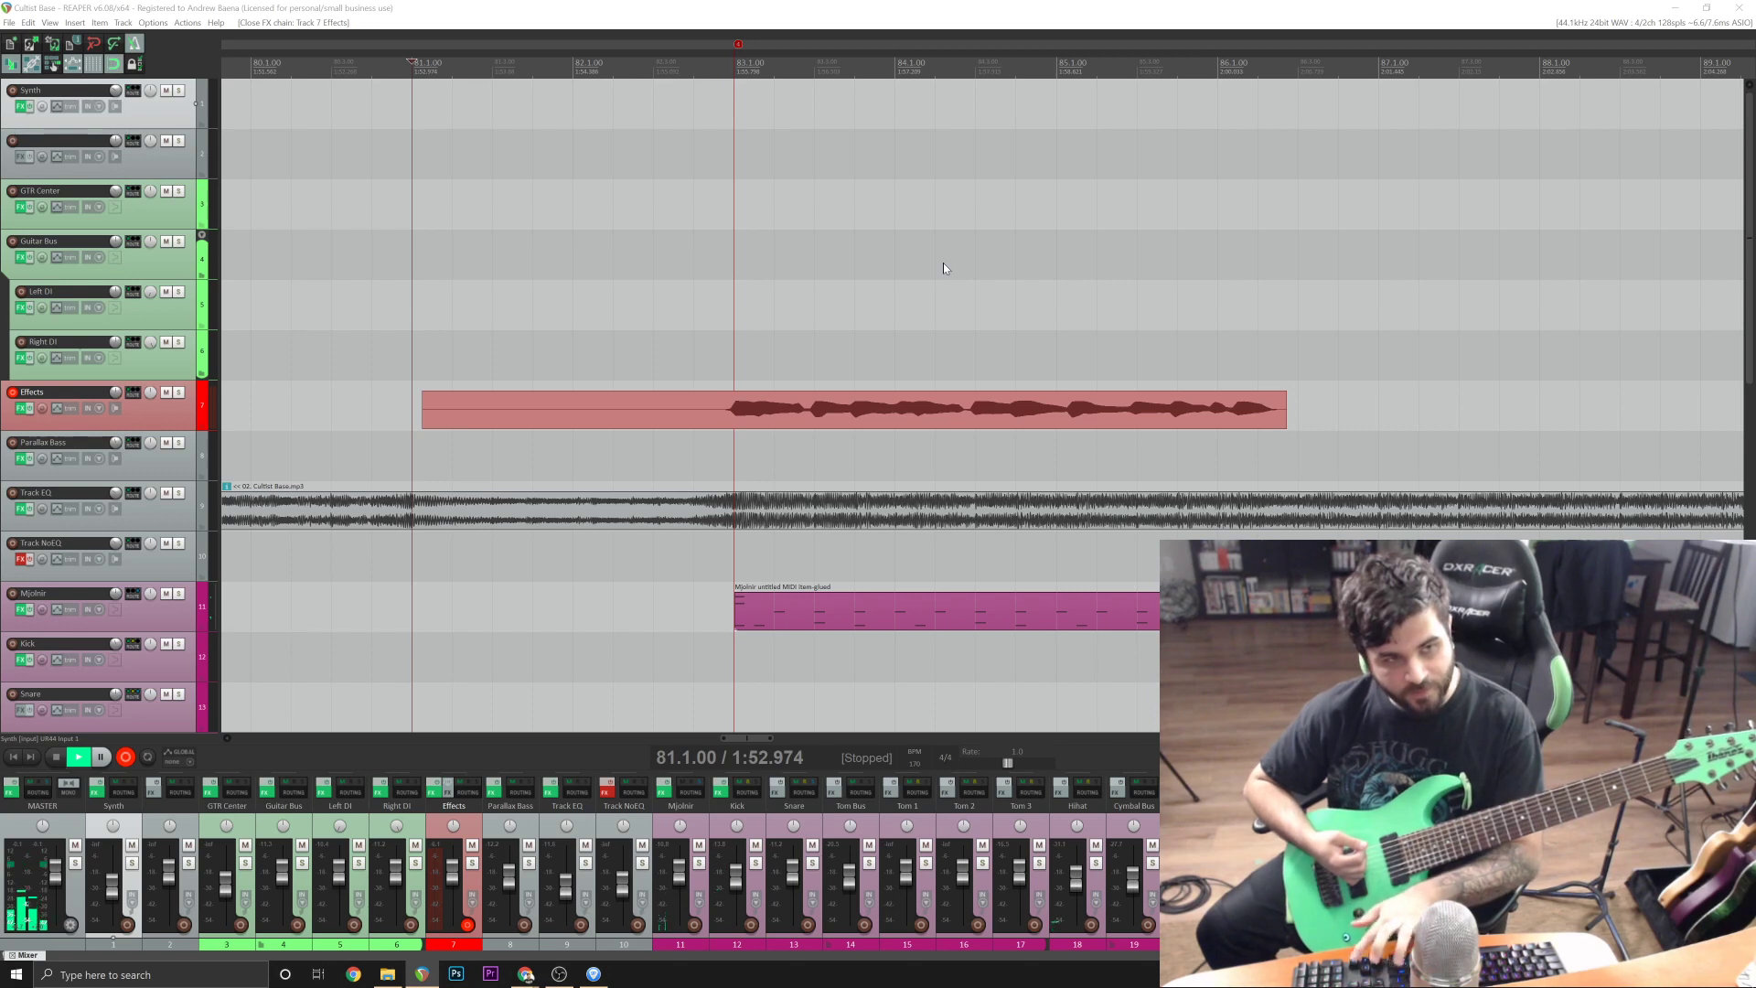
key(ctrl+z)
Record a full take of the riff on the Effects track from 81.1.00 to just before bar 99.
key(ctrl+r)
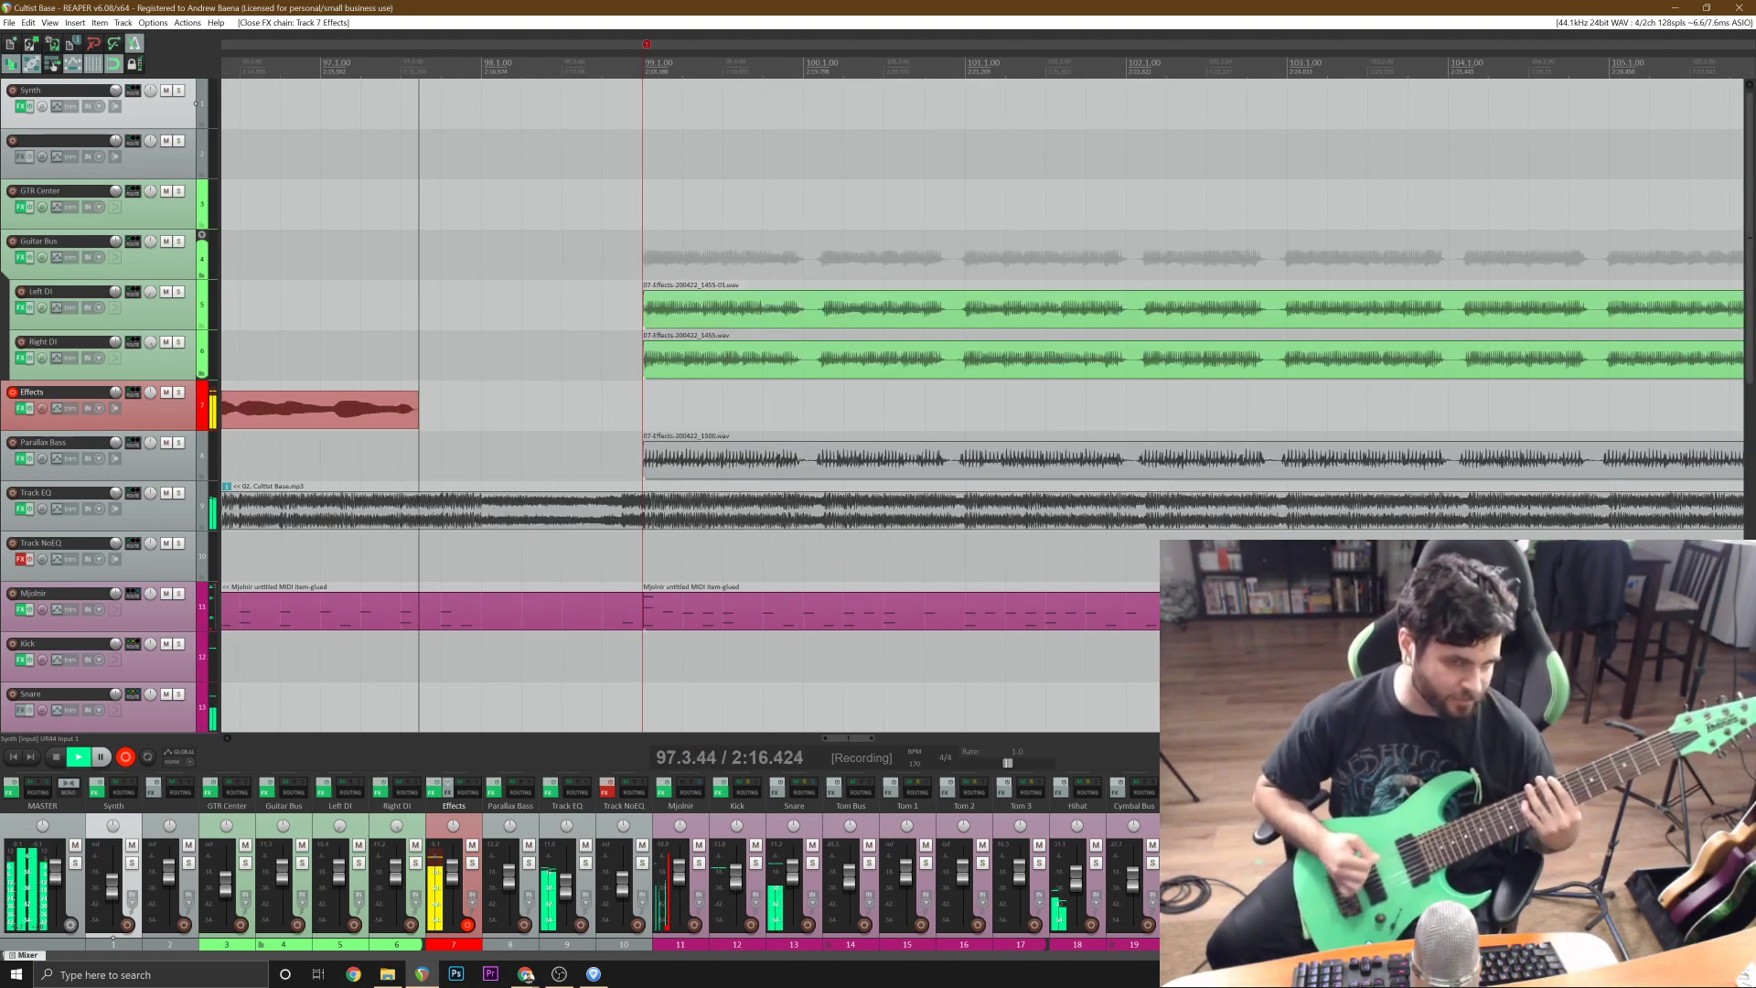
key(space)
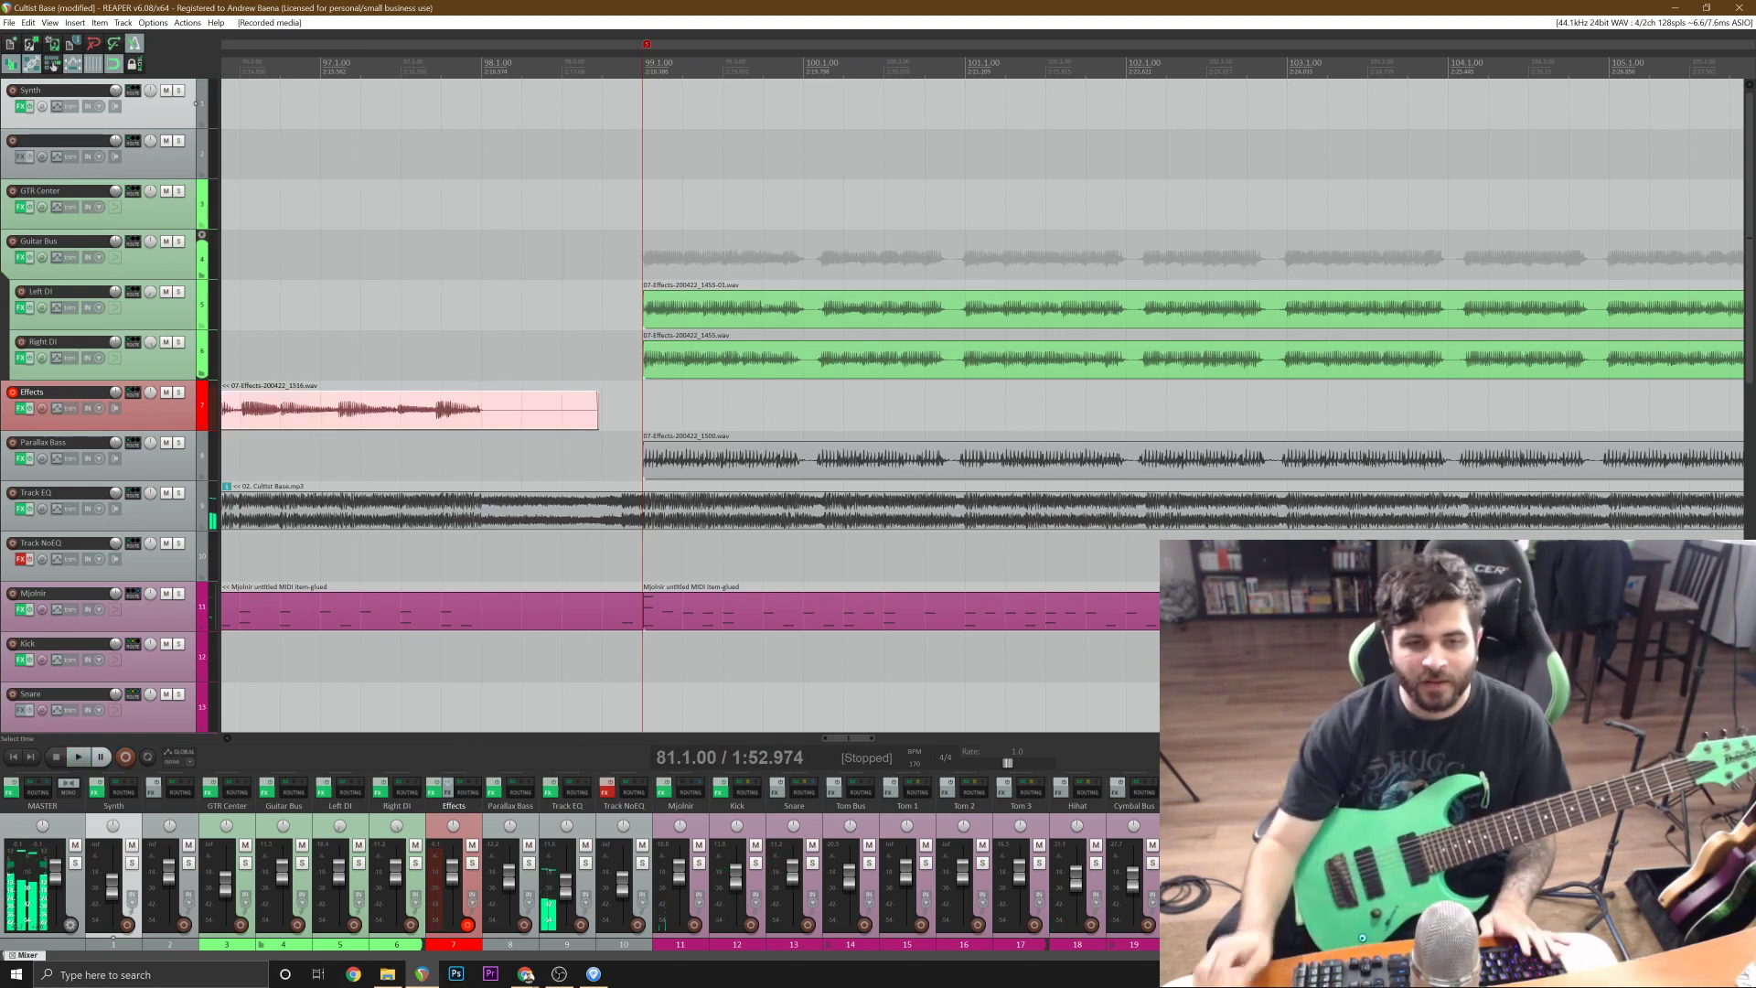
Trim the lead-in off the recorded Effects take so it starts at bar 83, and move it to the Right DI track.
scroll(1721, 44, down, 3)
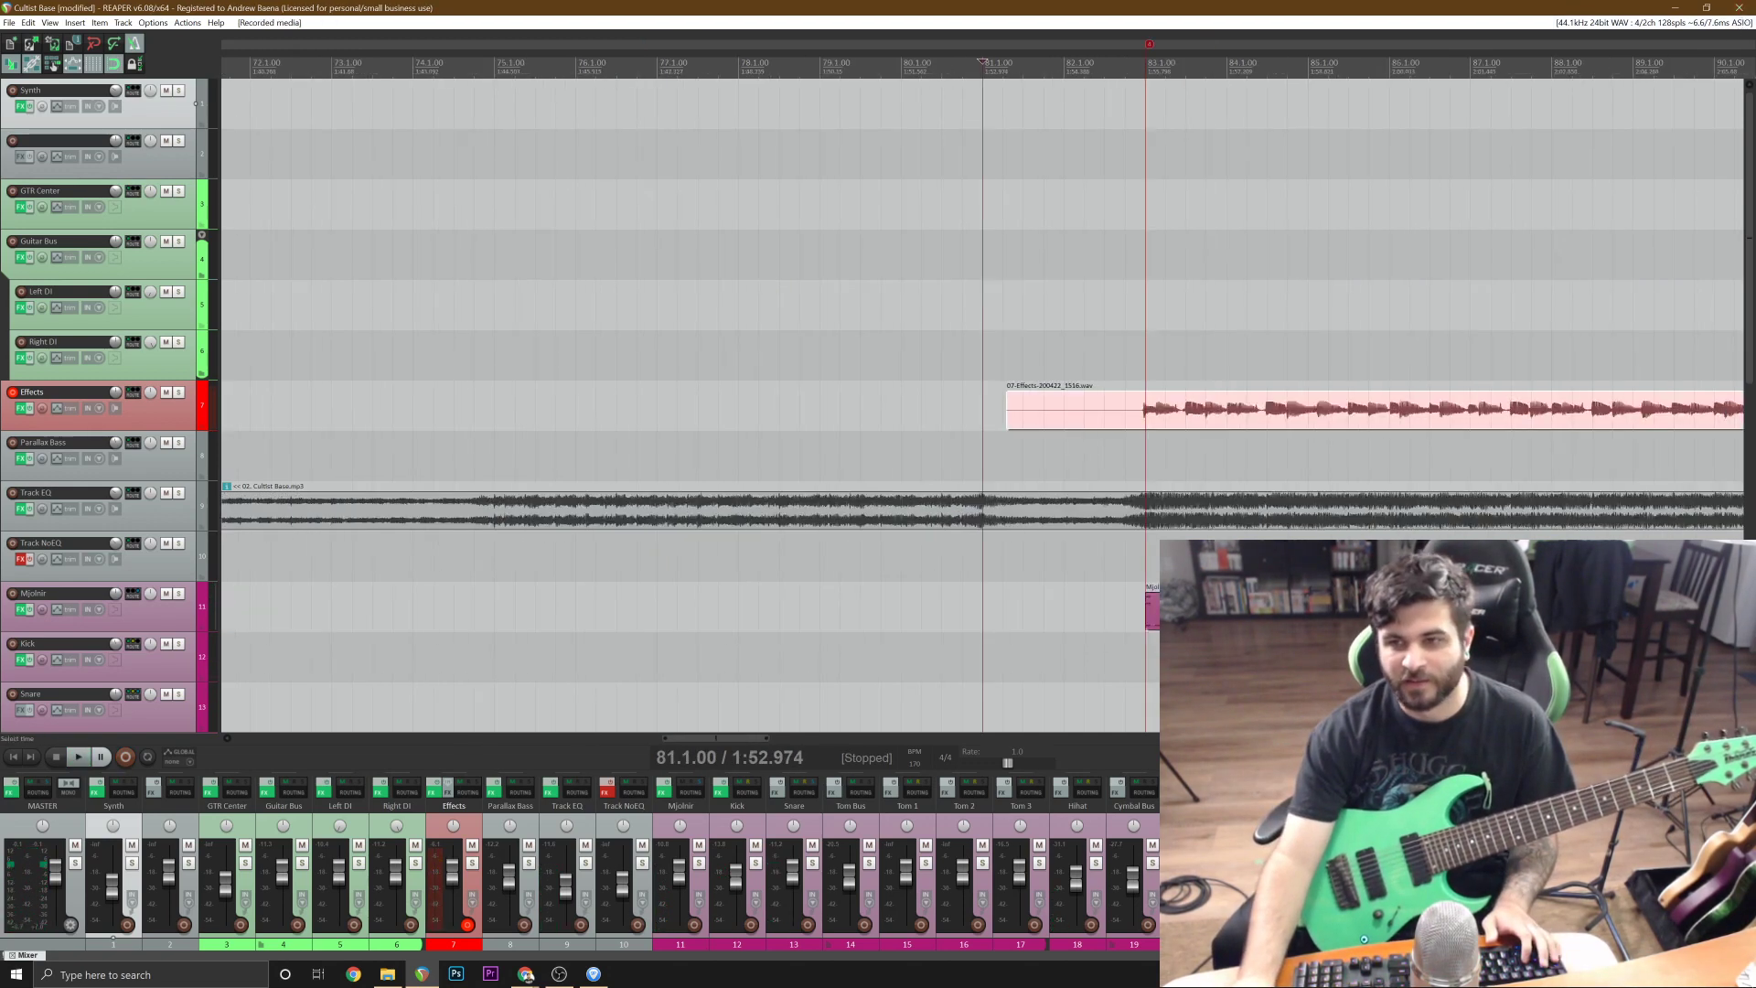
click(1138, 409)
scroll(1006, 412, up, 6)
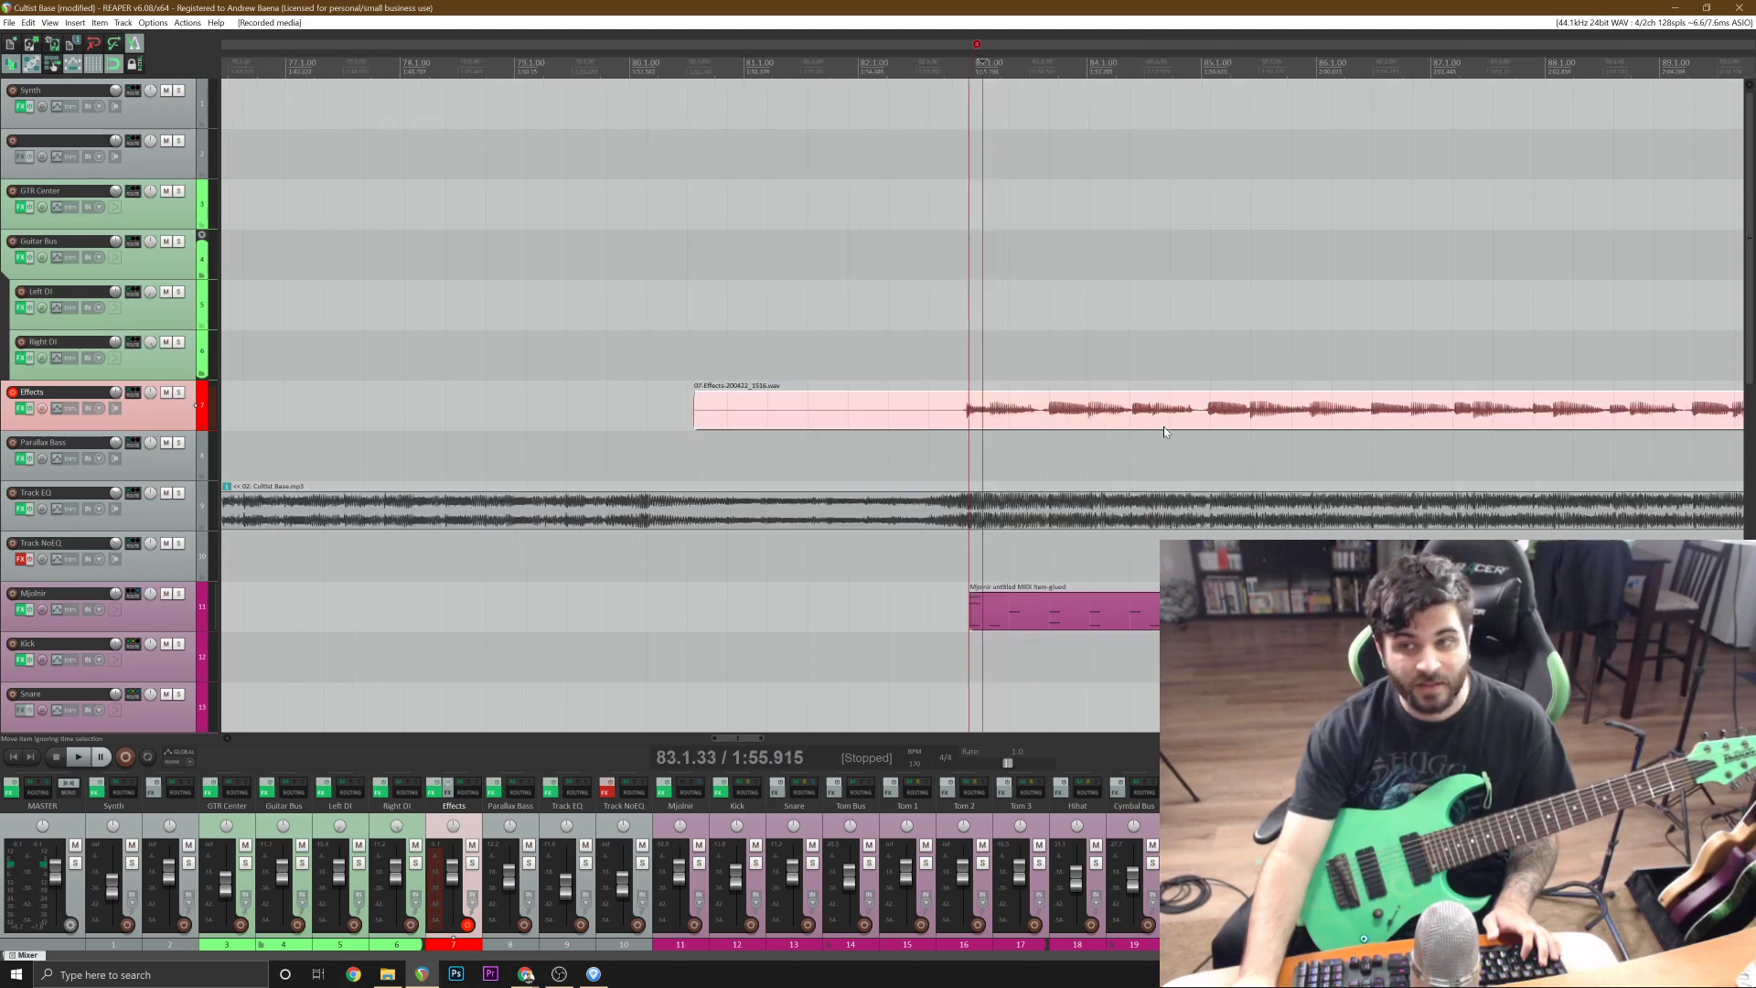
key(s)
click(903, 413)
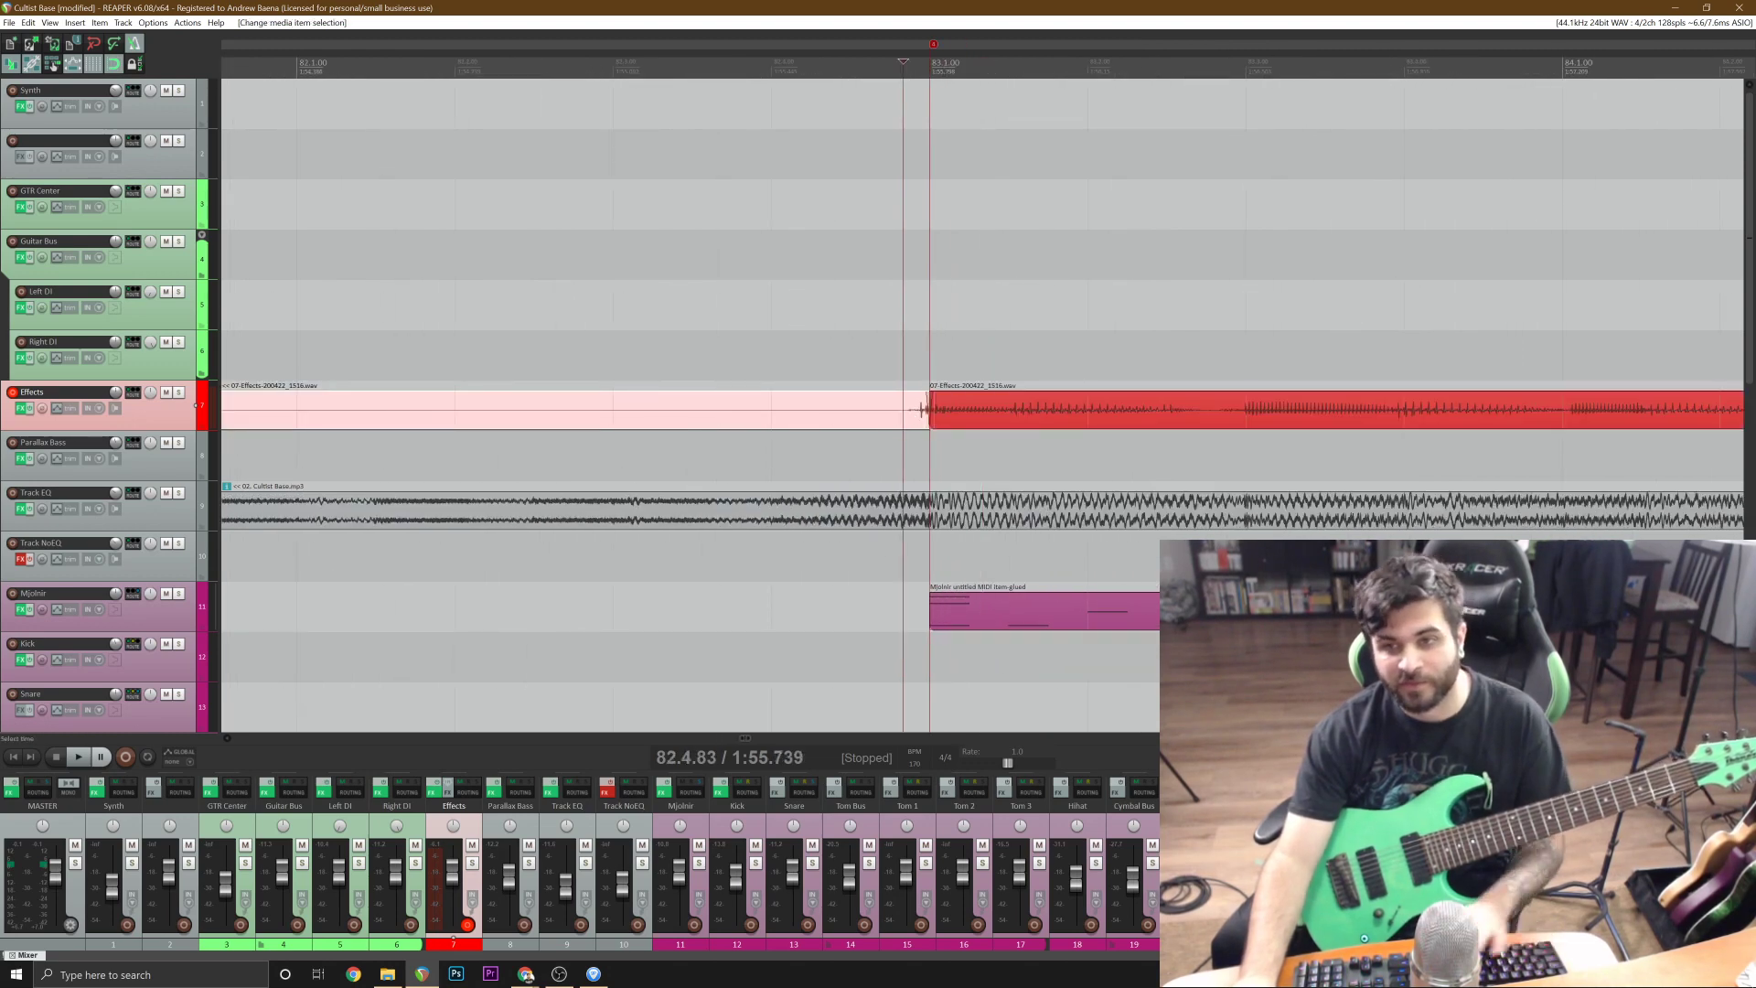
scroll(906, 414, down, 3)
key(Delete)
drag(1036, 415, 1033, 355)
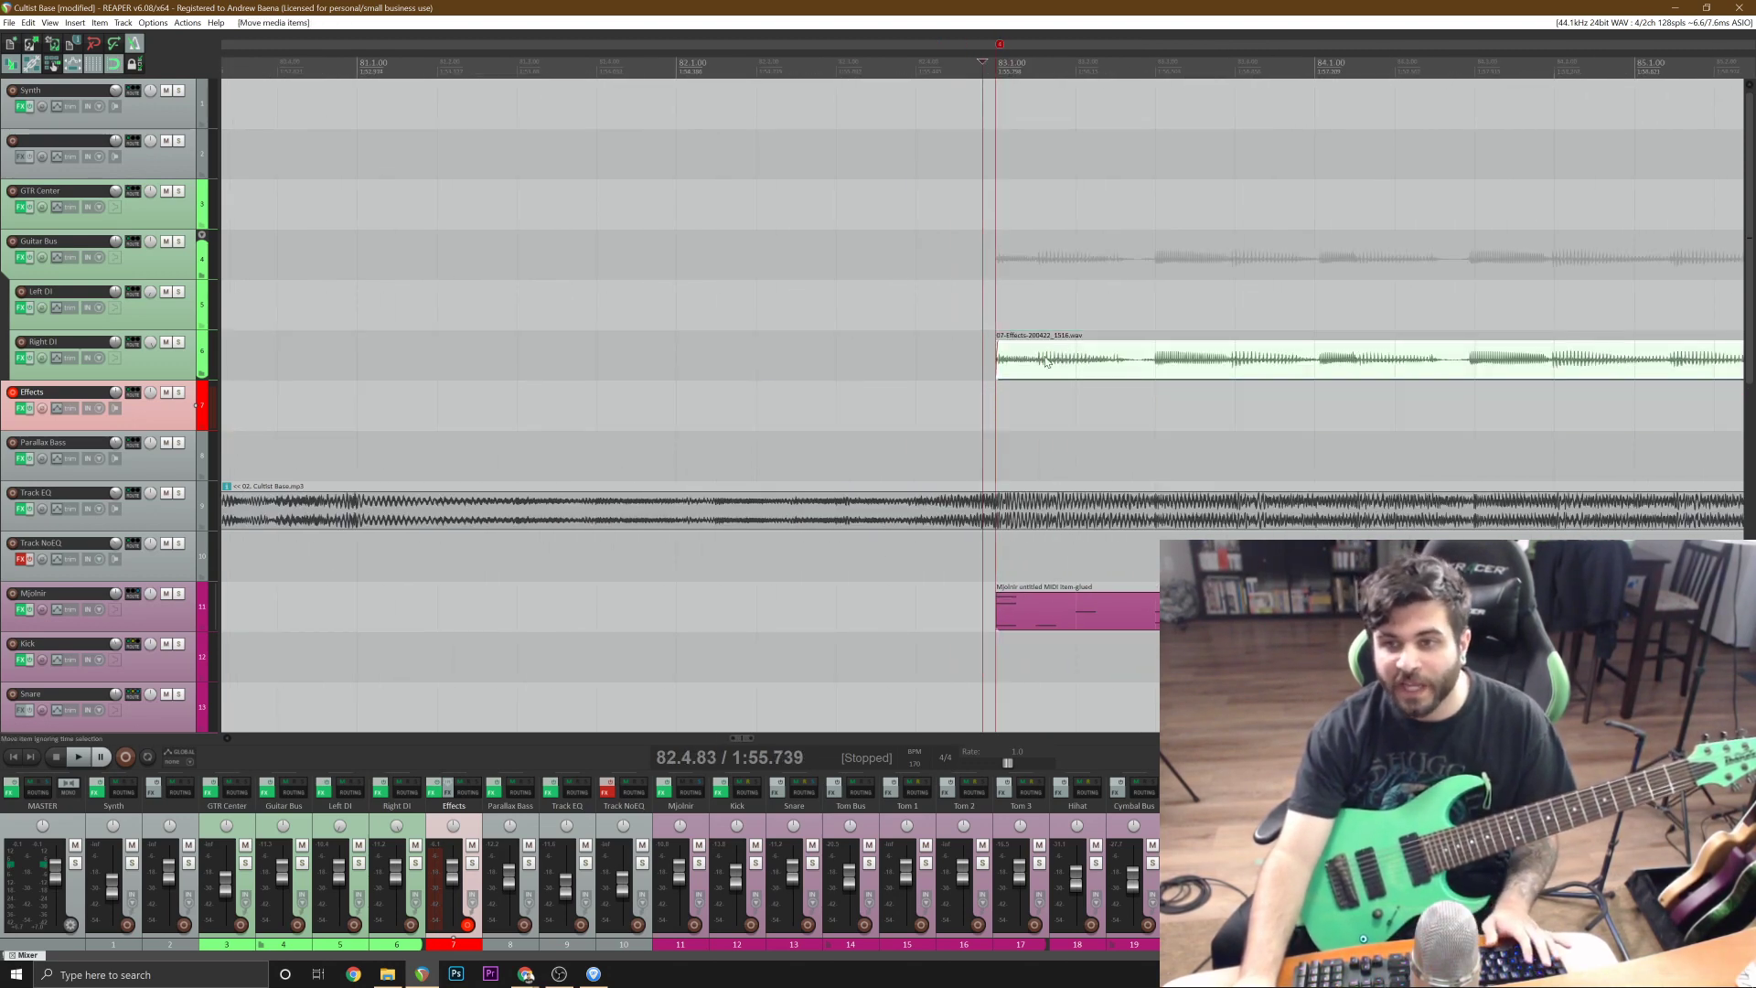
Split the Right DI take at the riff's end around bar 98 and delete the leftover tail.
scroll(1134, 362, down, 10)
click(1278, 374)
scroll(1279, 374, up, 4)
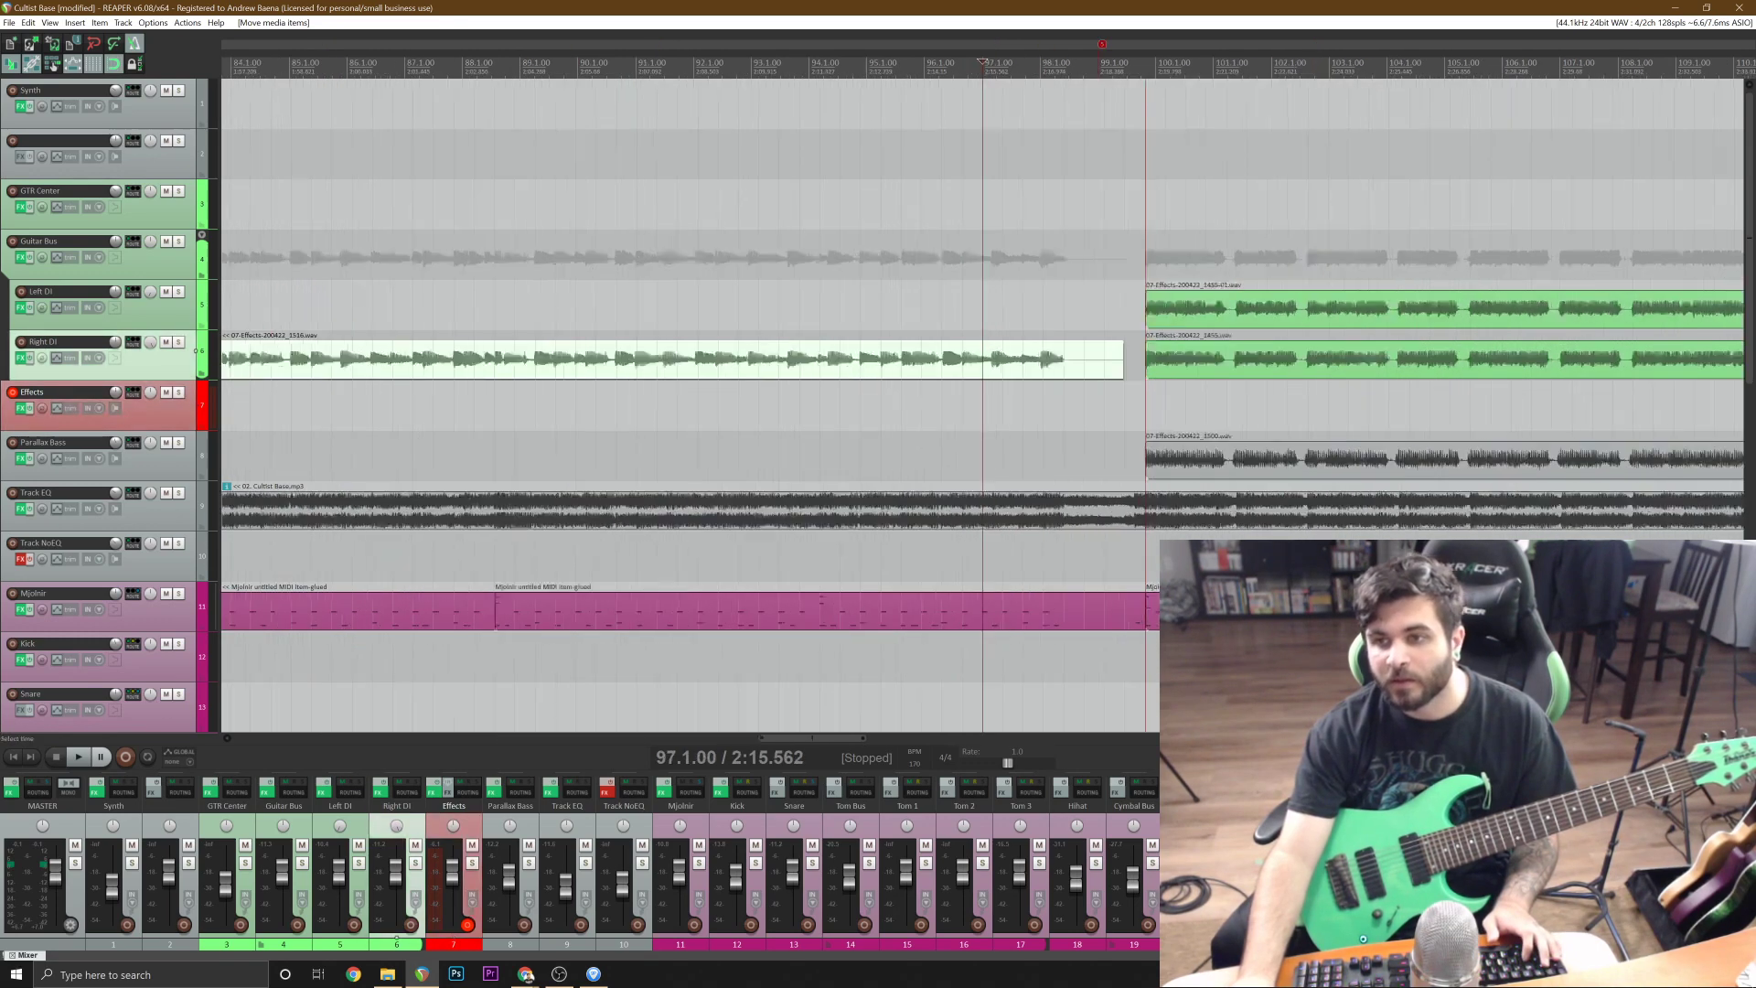
scroll(1278, 374, up, 5)
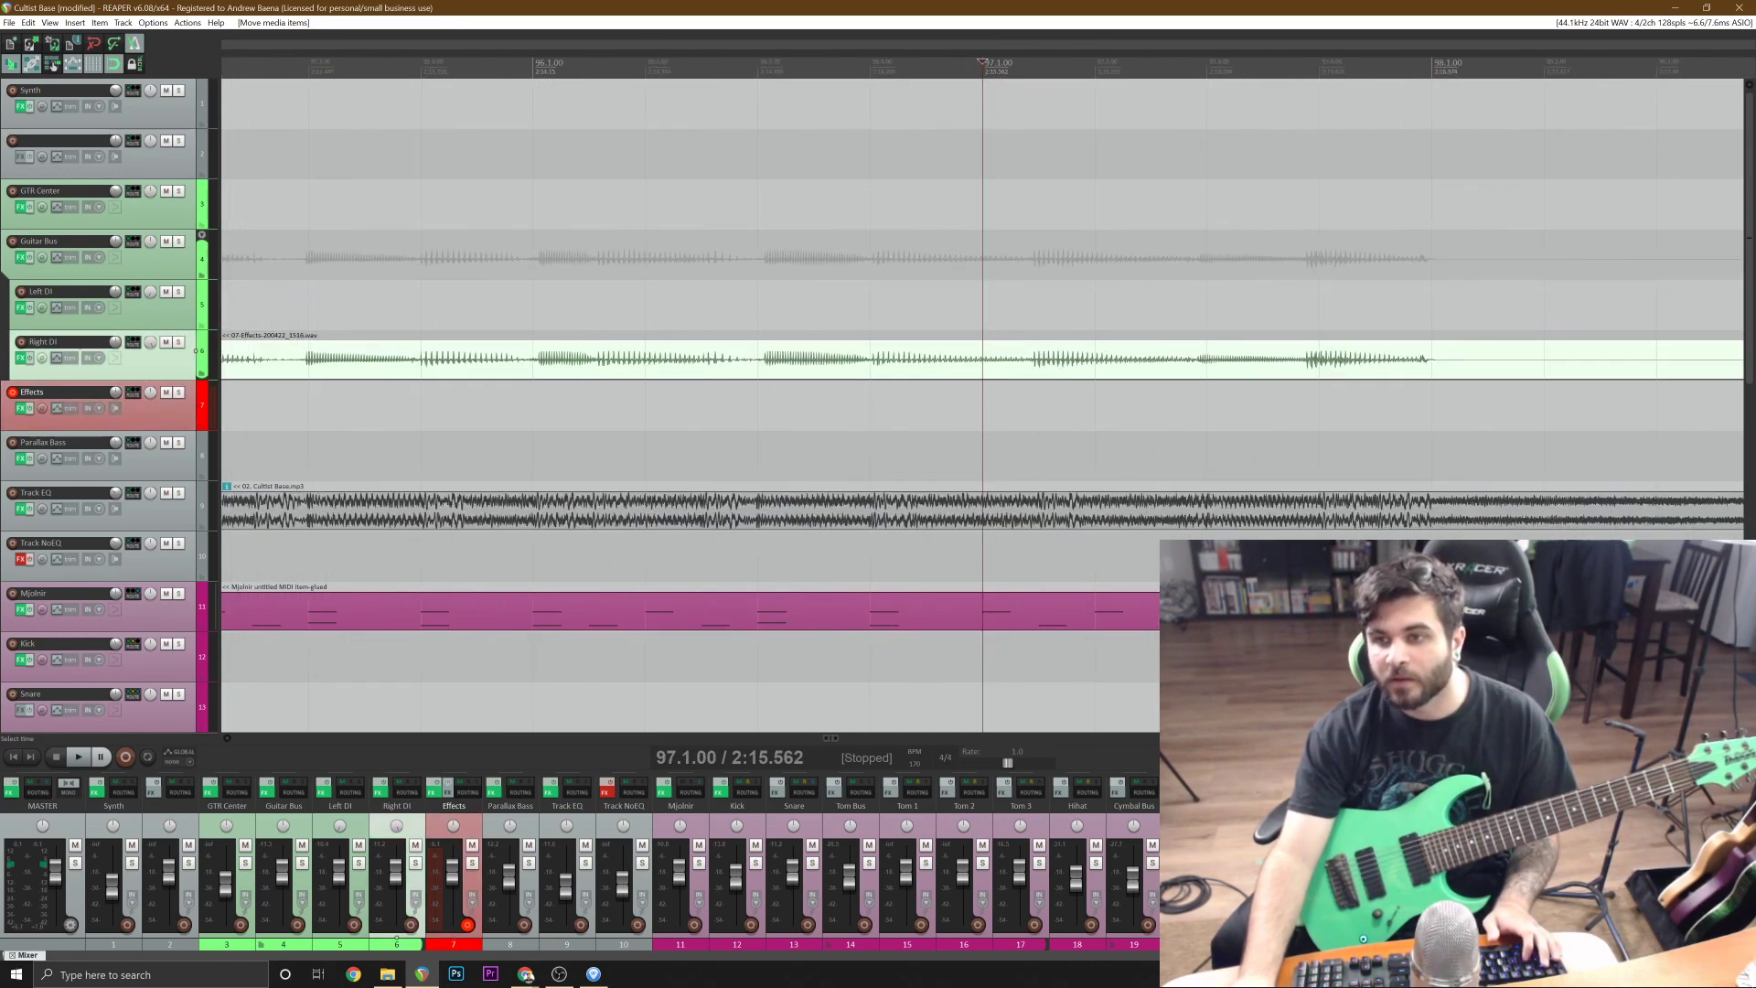
click(1434, 372)
key(s)
scroll(1435, 372, down, 4)
key(Down)
key(Left)
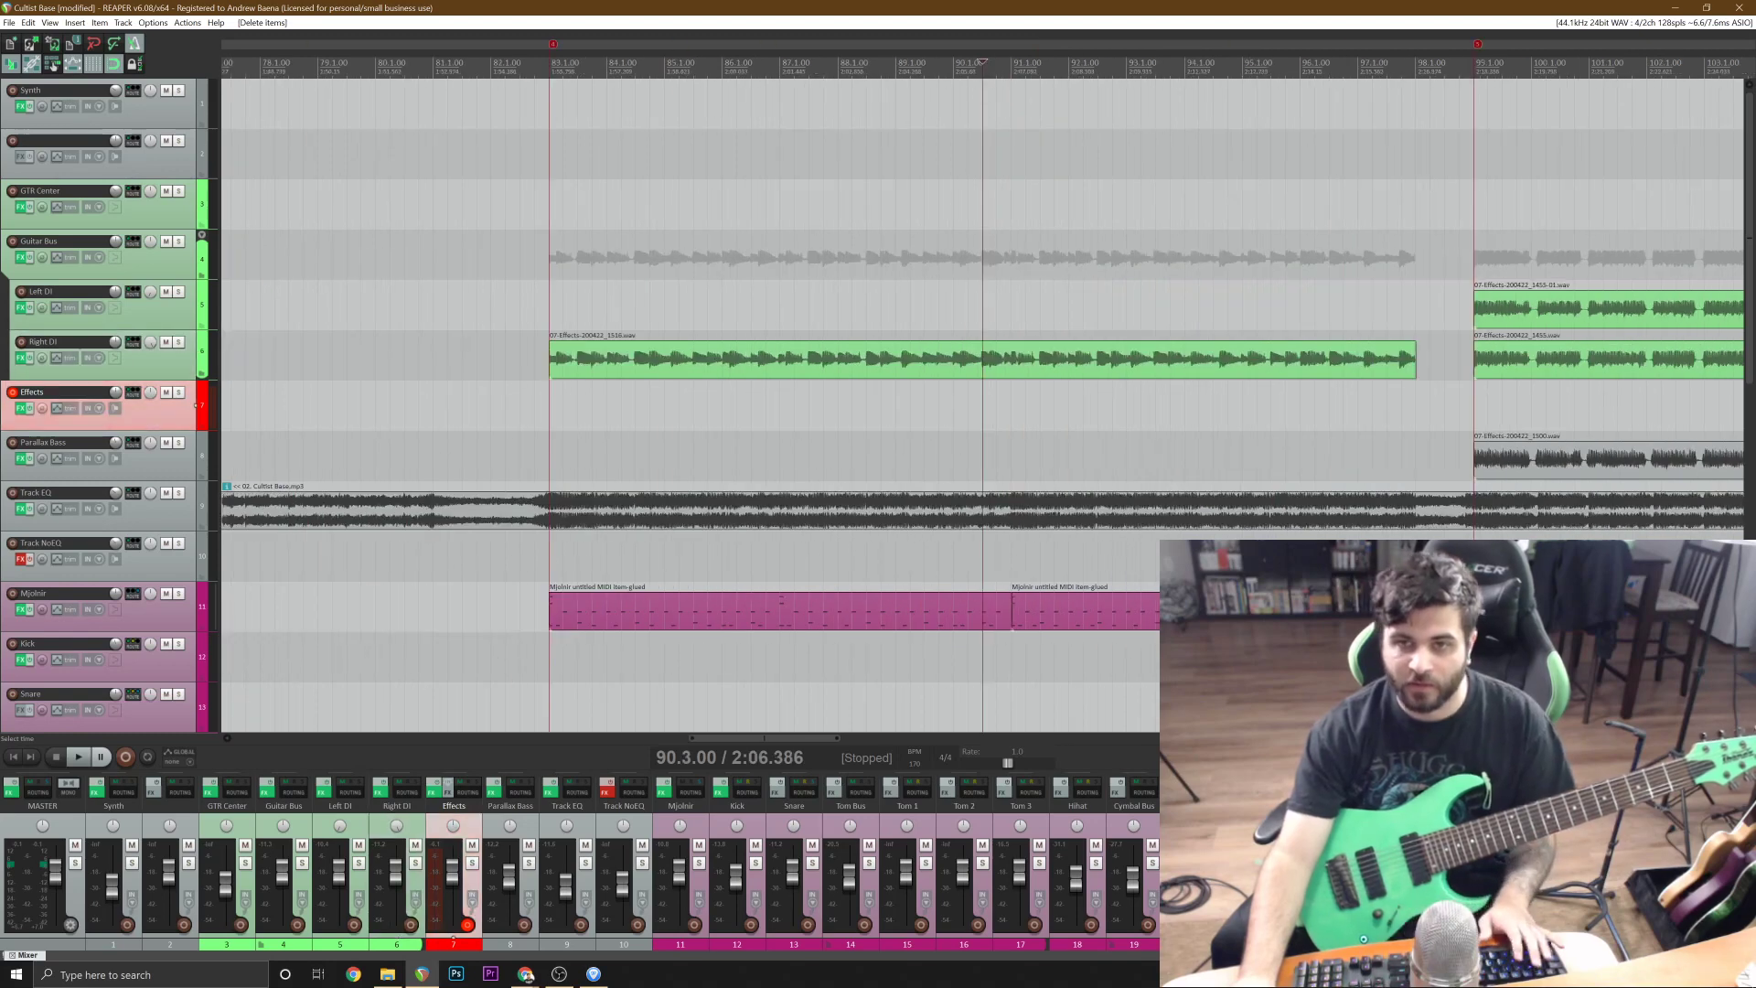
Save the project and record a second take of the riff on the Effects track from 80.3.17 to just past bar 98.
click(506, 416)
scroll(506, 416, up, 4)
click(707, 422)
key(ctrl+s)
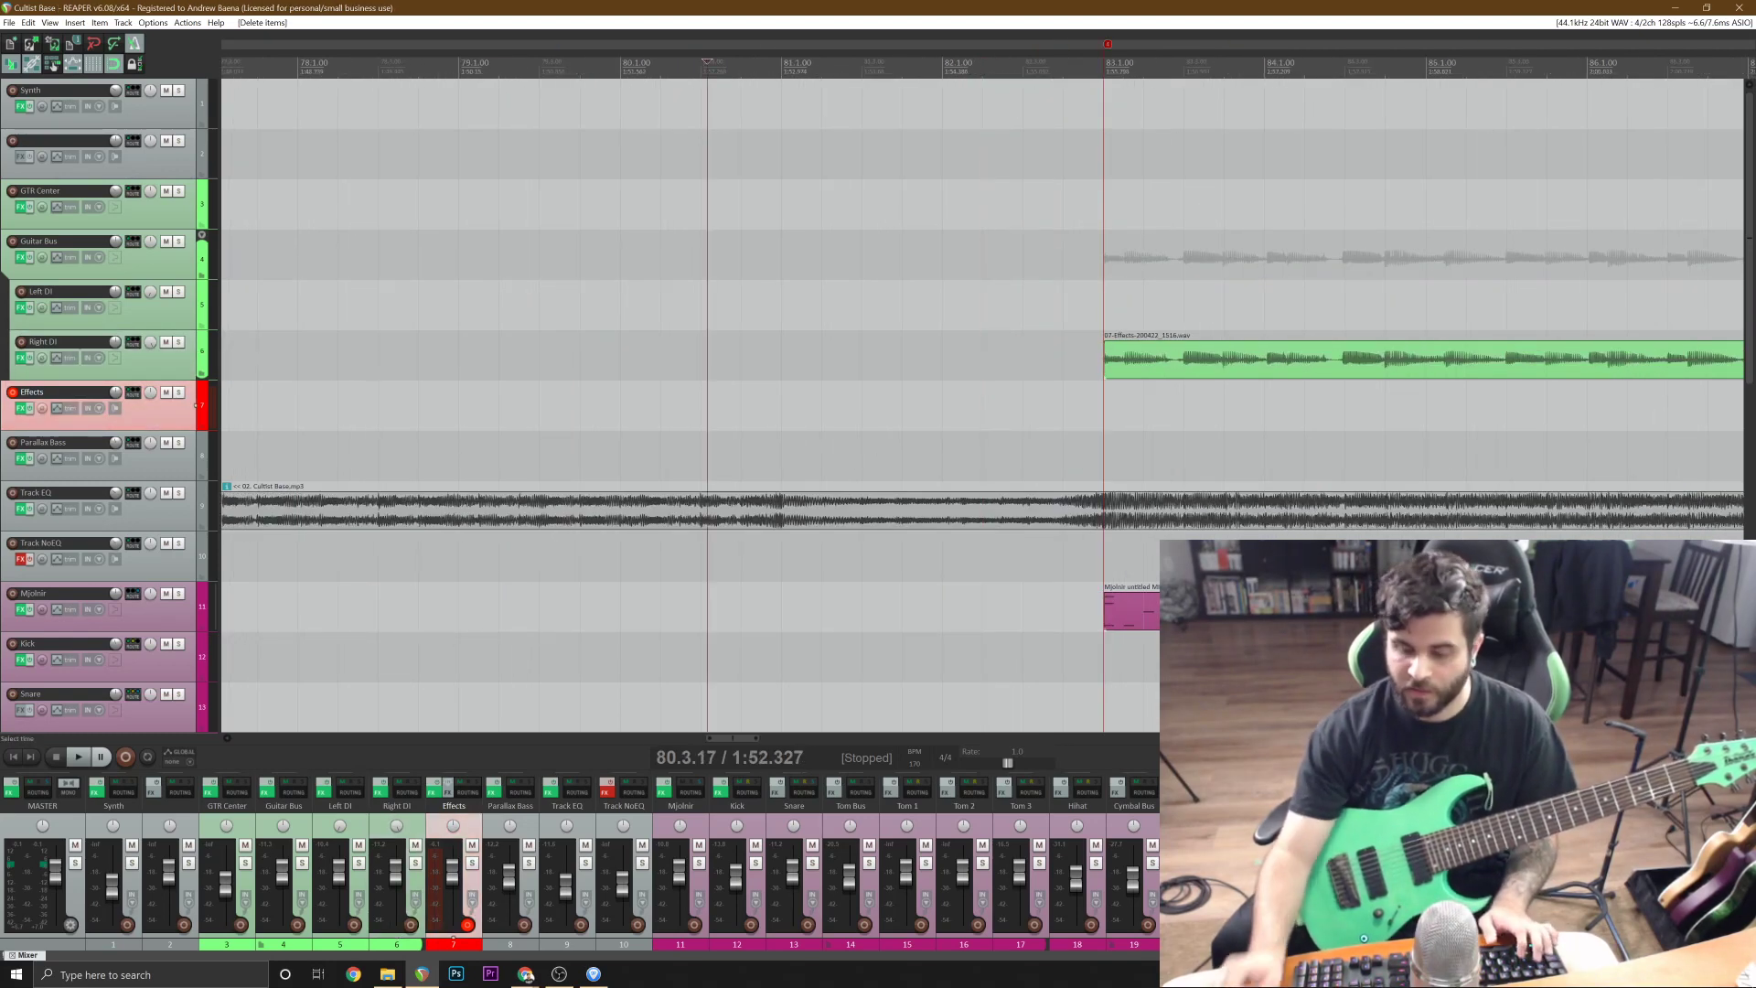
key(ctrl+r)
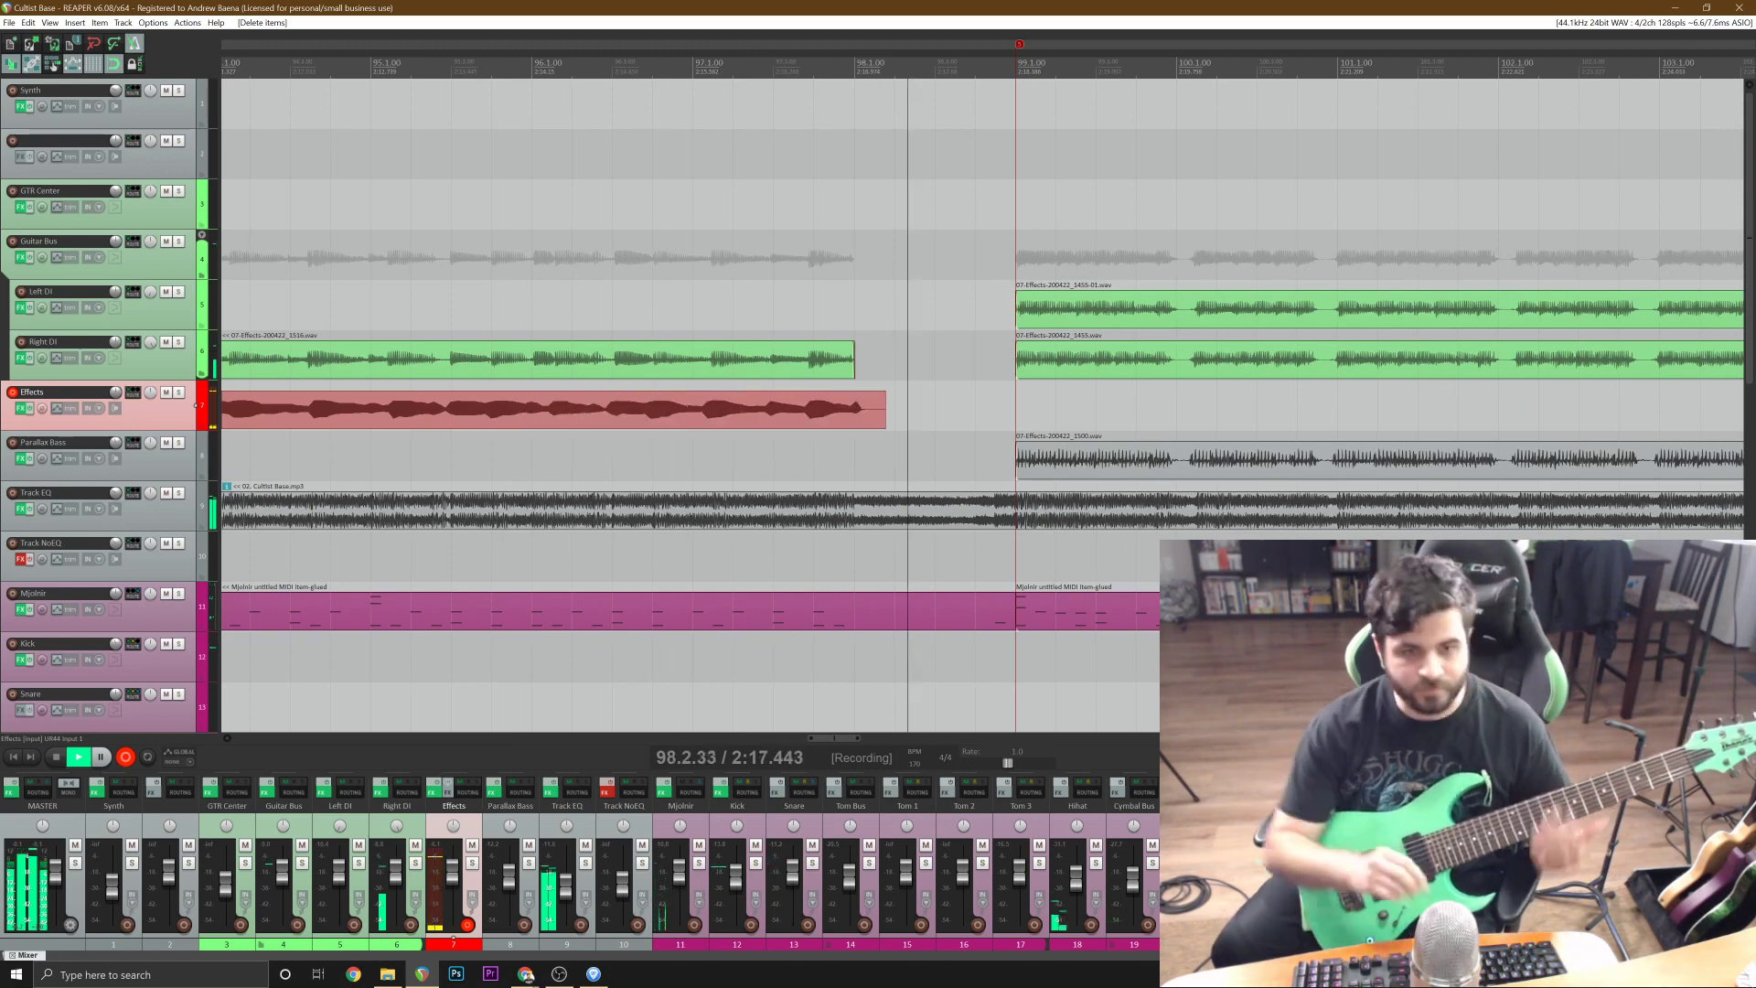
key(space)
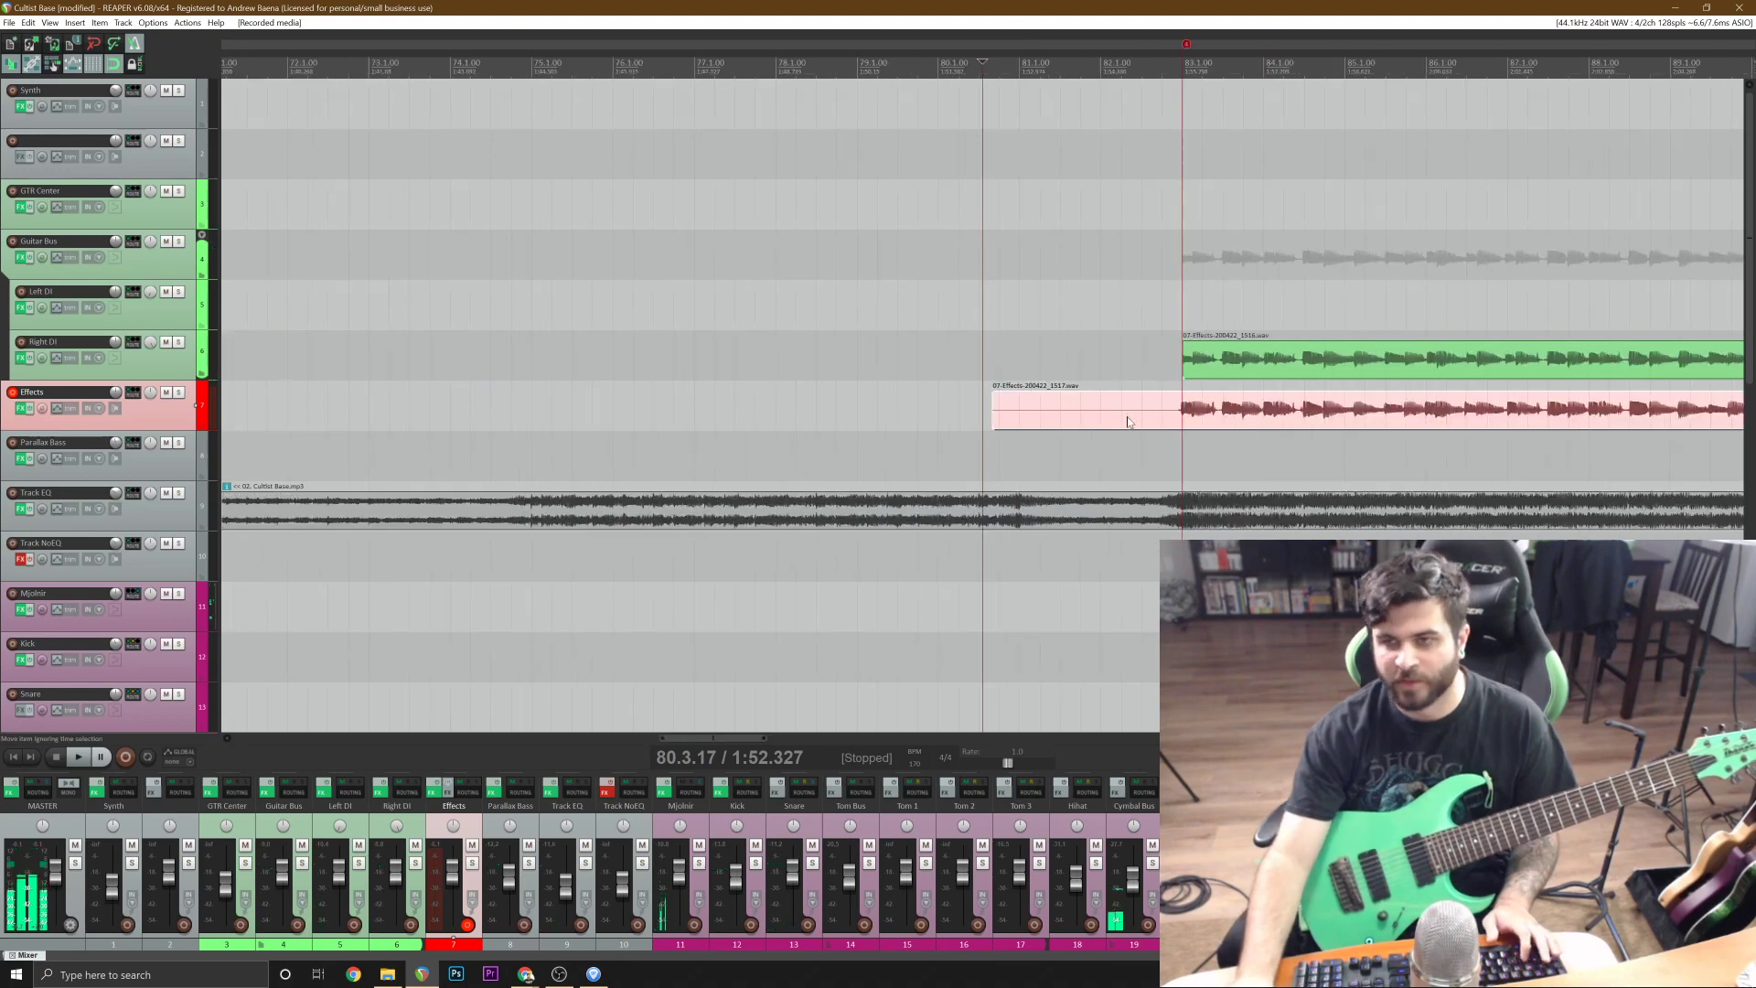
Split the new Effects take at bar 83 and delete the silent lead-in before it.
click(1183, 419)
key(s)
click(1164, 419)
scroll(1166, 419, down, 3)
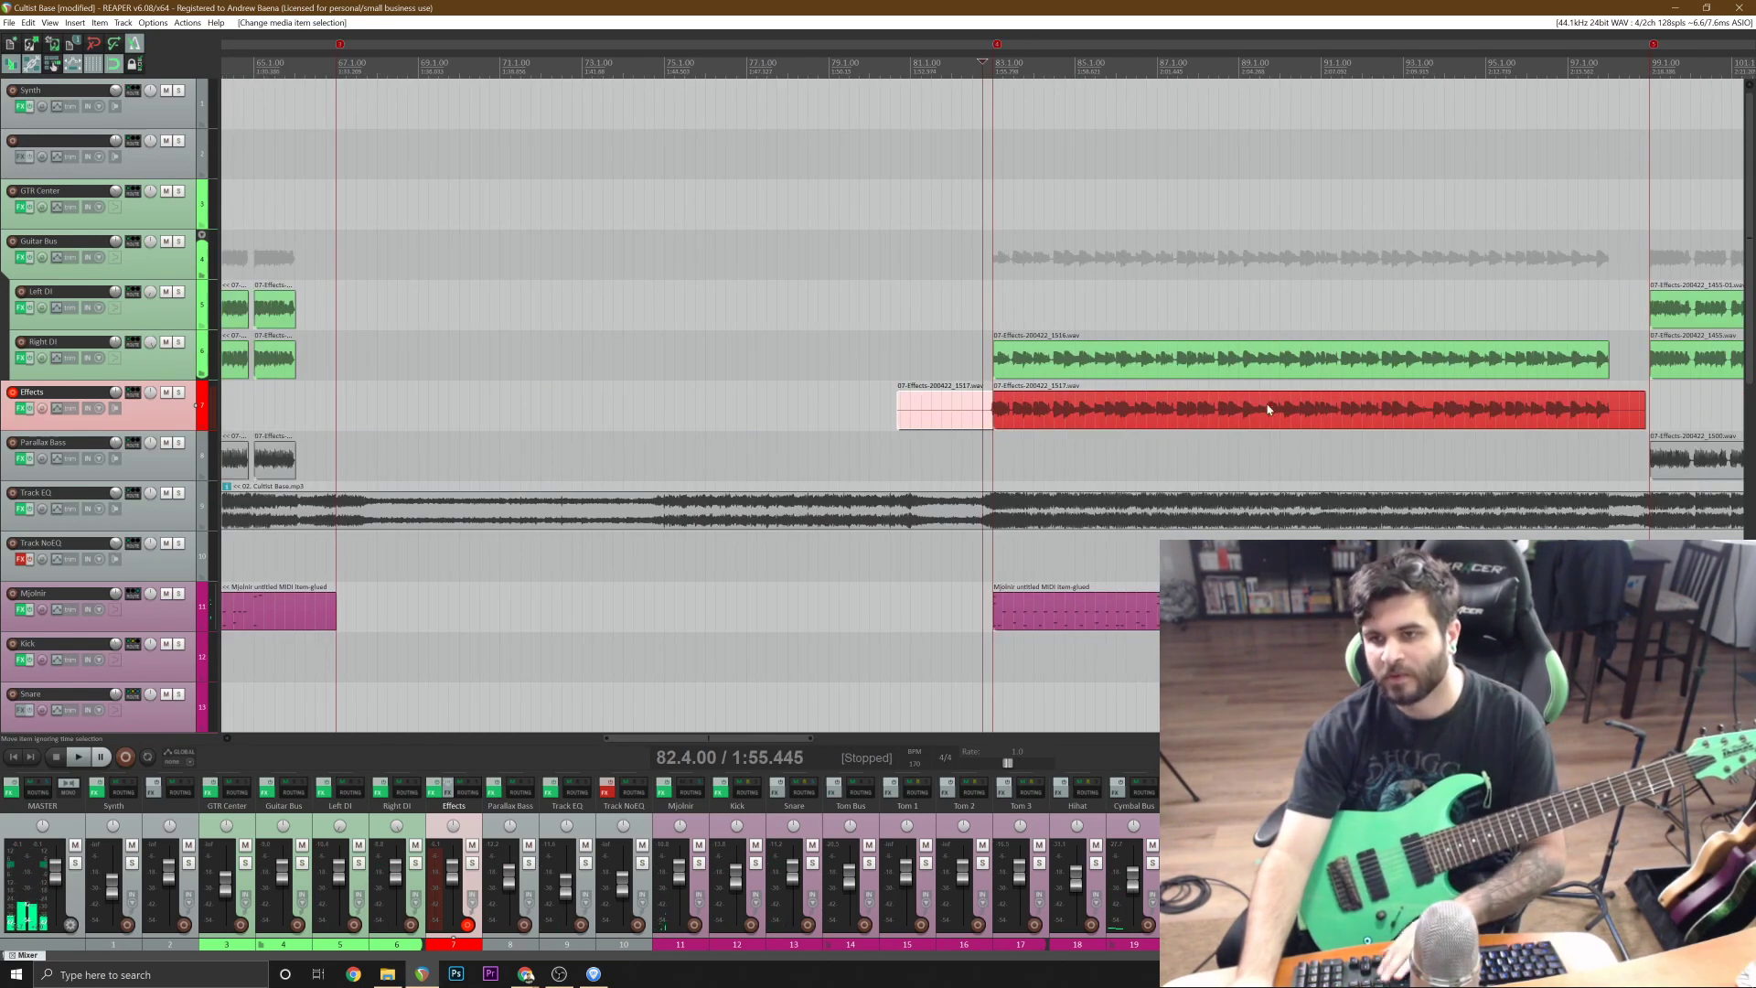
key(Delete)
Split the Effects take at bar 98, level with the end of the Right DI take, and delete the leftover tail.
click(1558, 419)
scroll(1558, 419, up, 6)
scroll(1286, 426, up, 2)
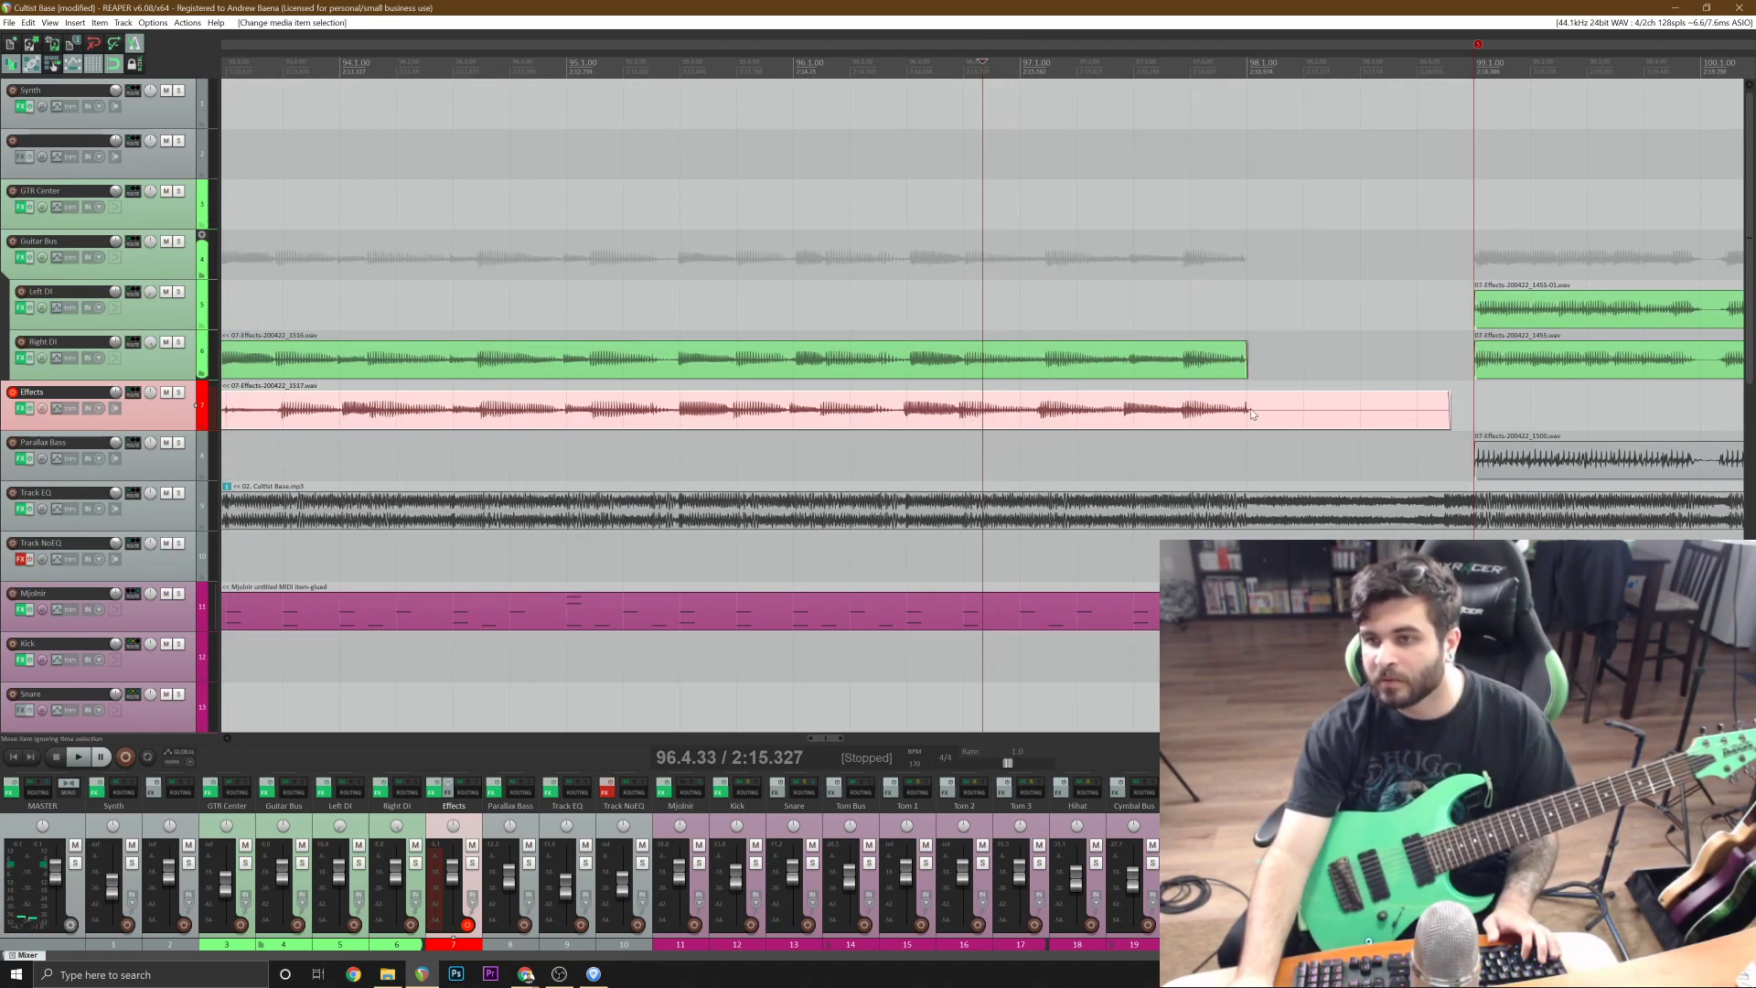
click(1252, 416)
key(s)
scroll(1251, 417, down, 6)
key(Delete)
Move the trimmed Effects take to the Left DI track, keeping its start at bar 83, and save the project.
click(593, 259)
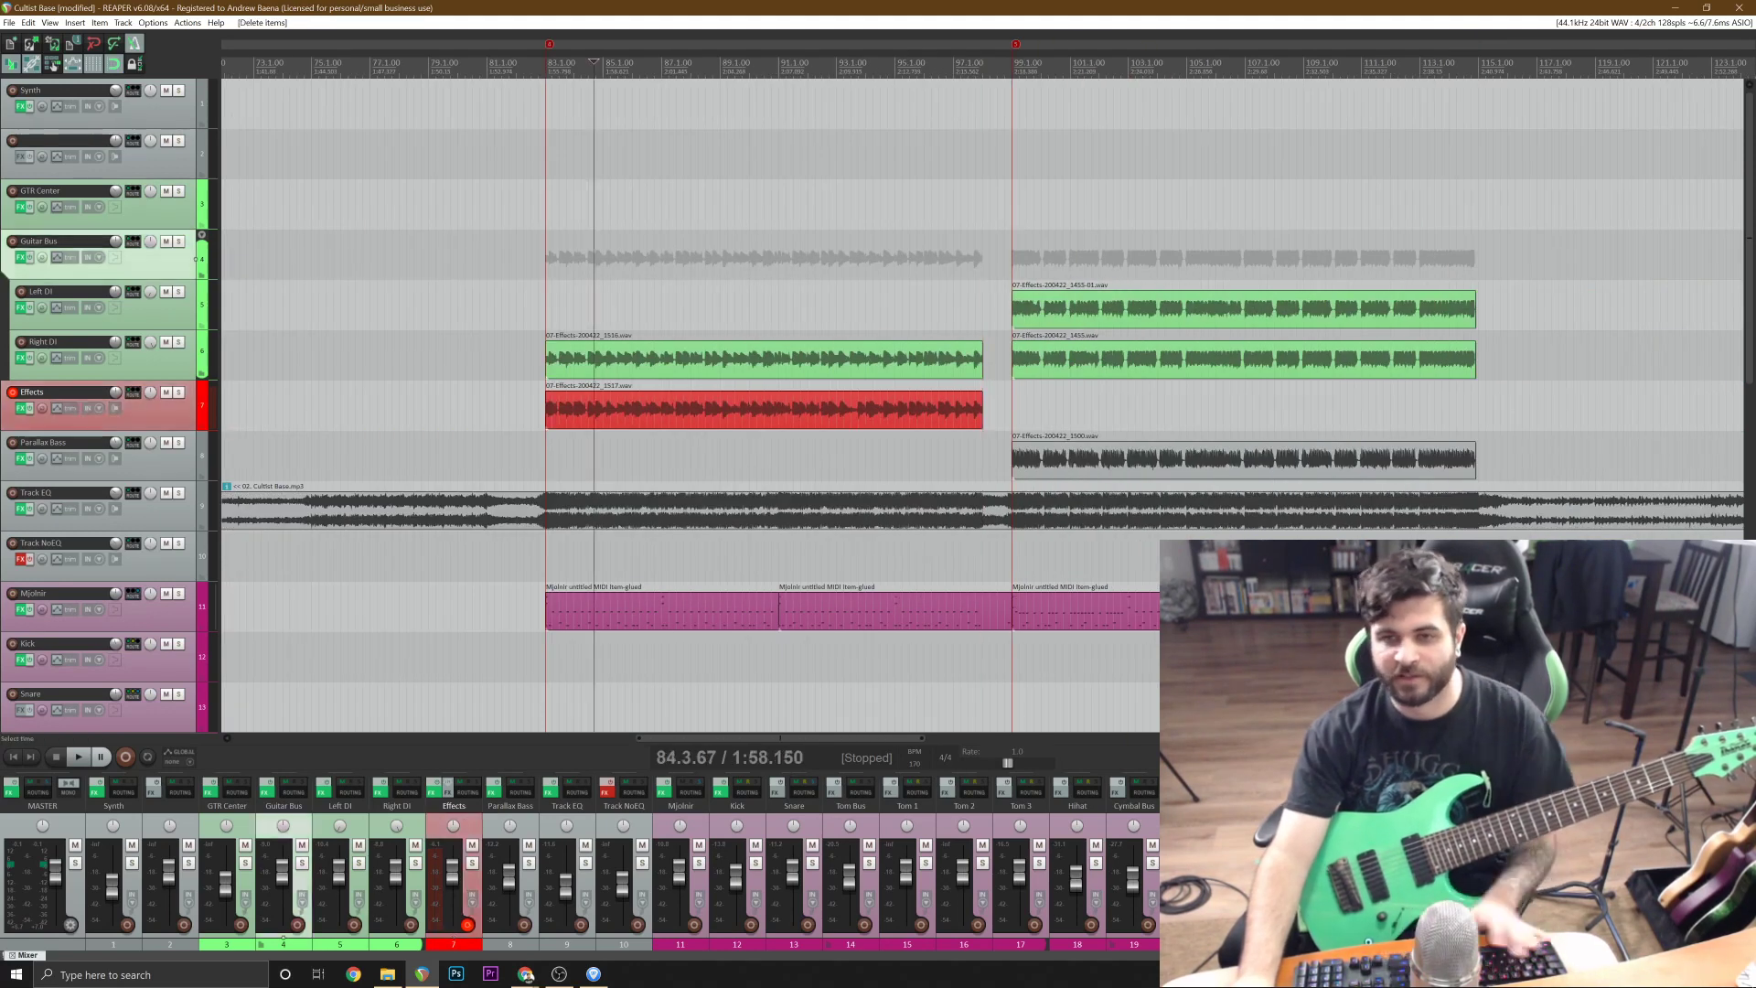
scroll(1013, 363, up, 5)
drag(773, 407, 773, 311)
key(ctrl+s)
scroll(1372, 393, down, 4)
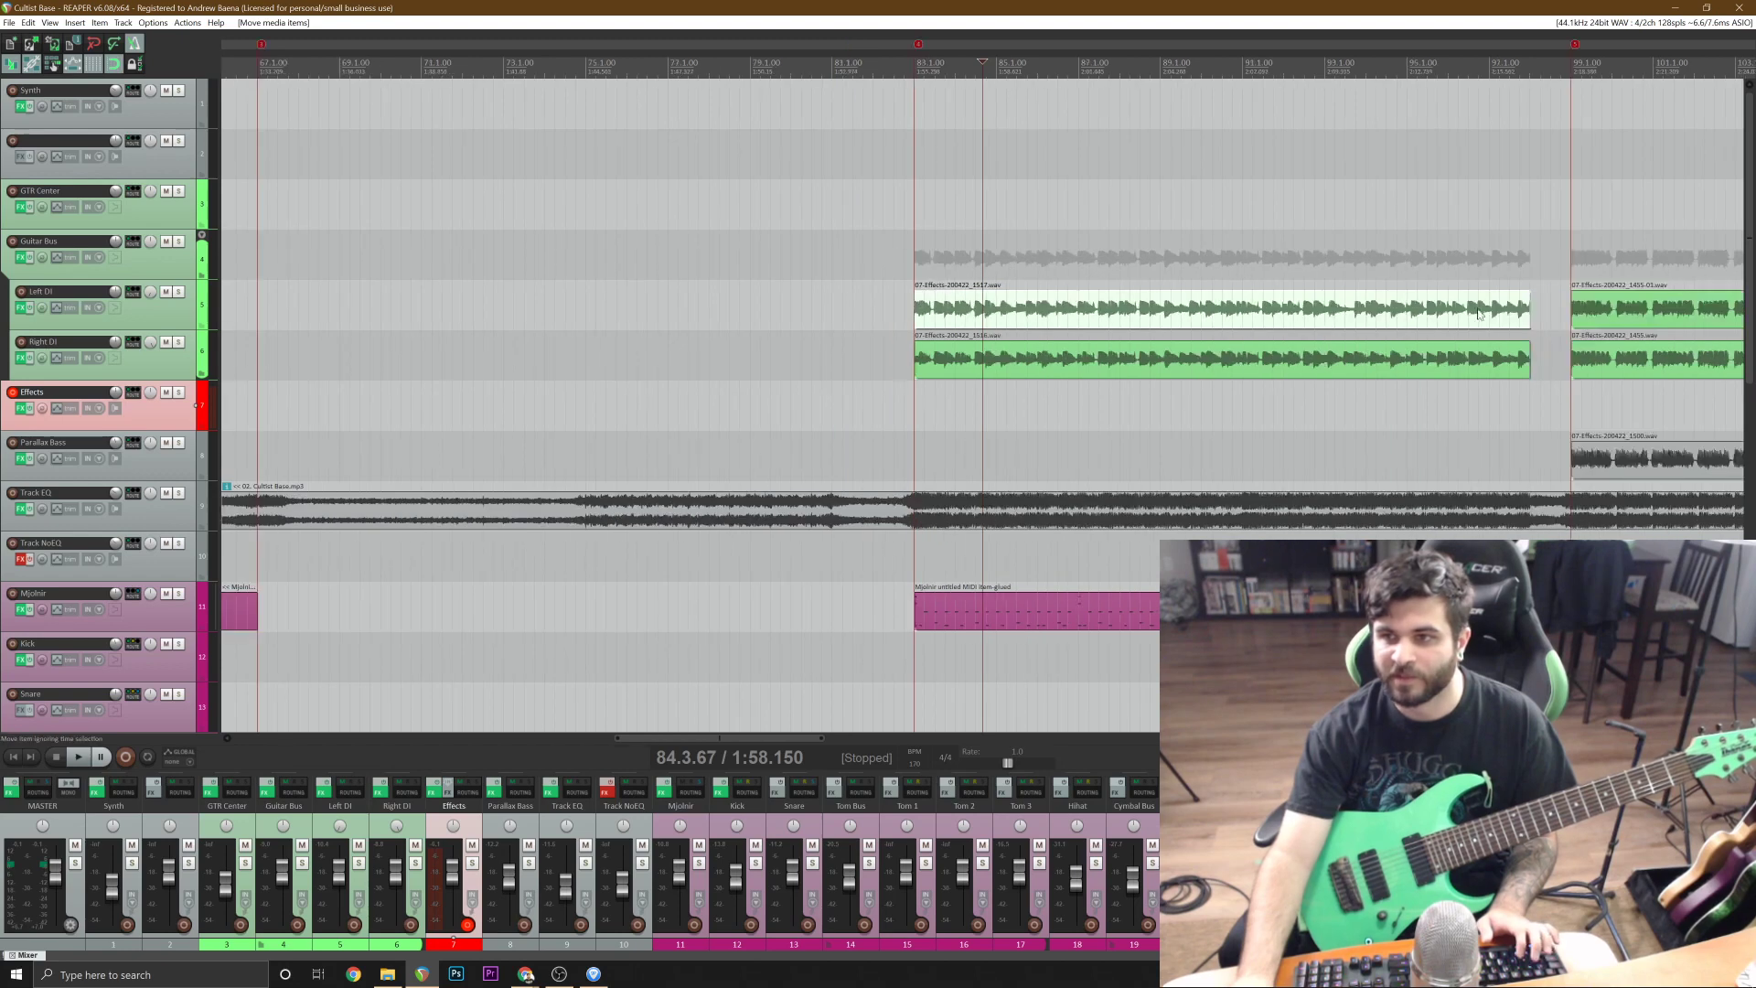
click(1486, 314)
scroll(1463, 320, up, 3)
scroll(1292, 362, down, 2)
scroll(1292, 362, down, 1)
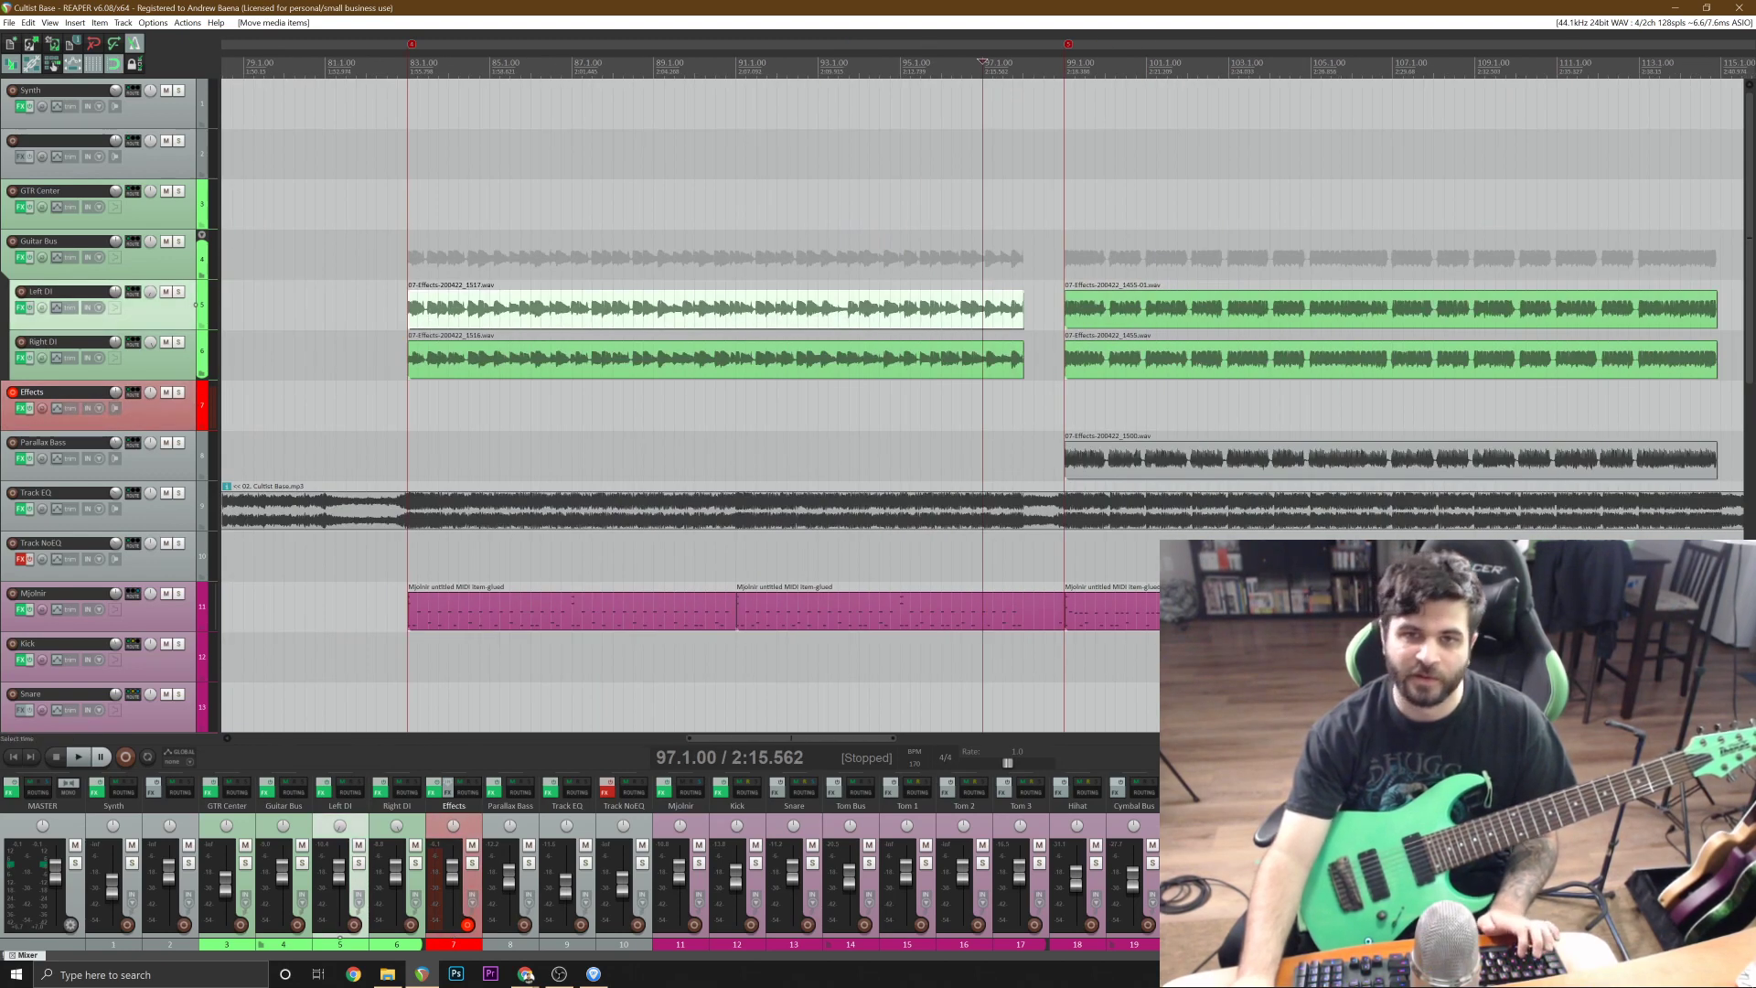
click(384, 265)
scroll(384, 266, up, 3)
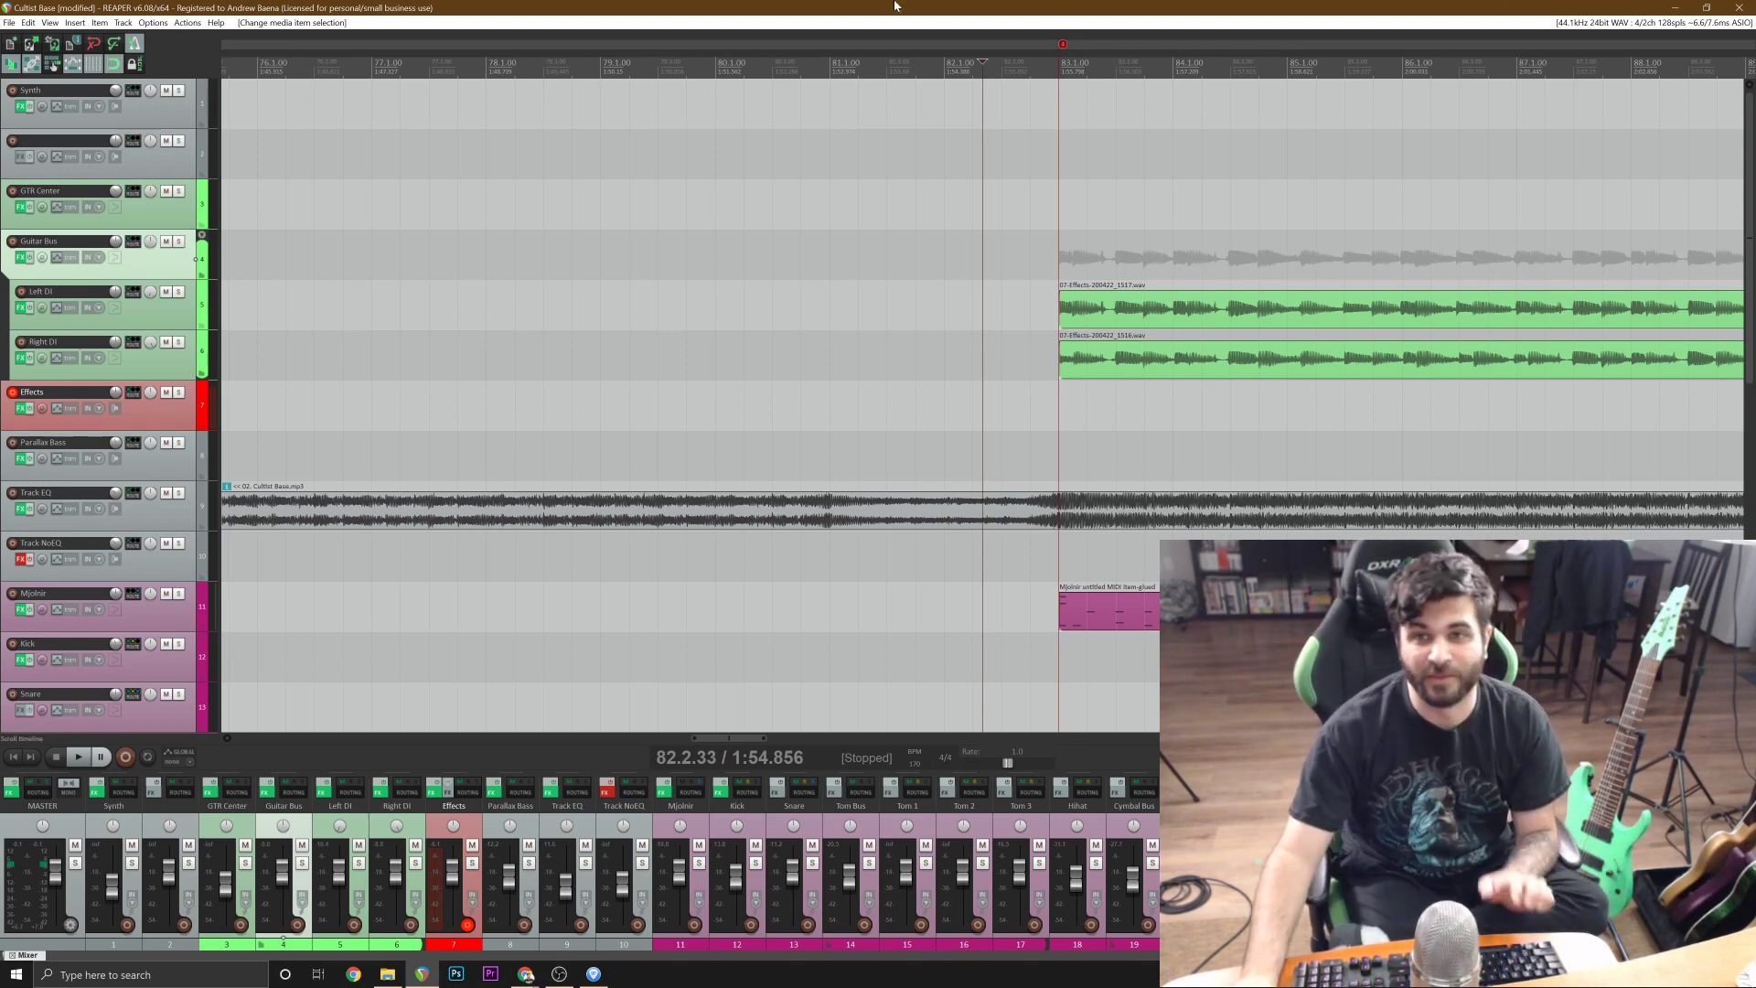
Review the audio device preferences and the ASIO driver's buffer size and latency, leaving the settings as they are.
click(153, 23)
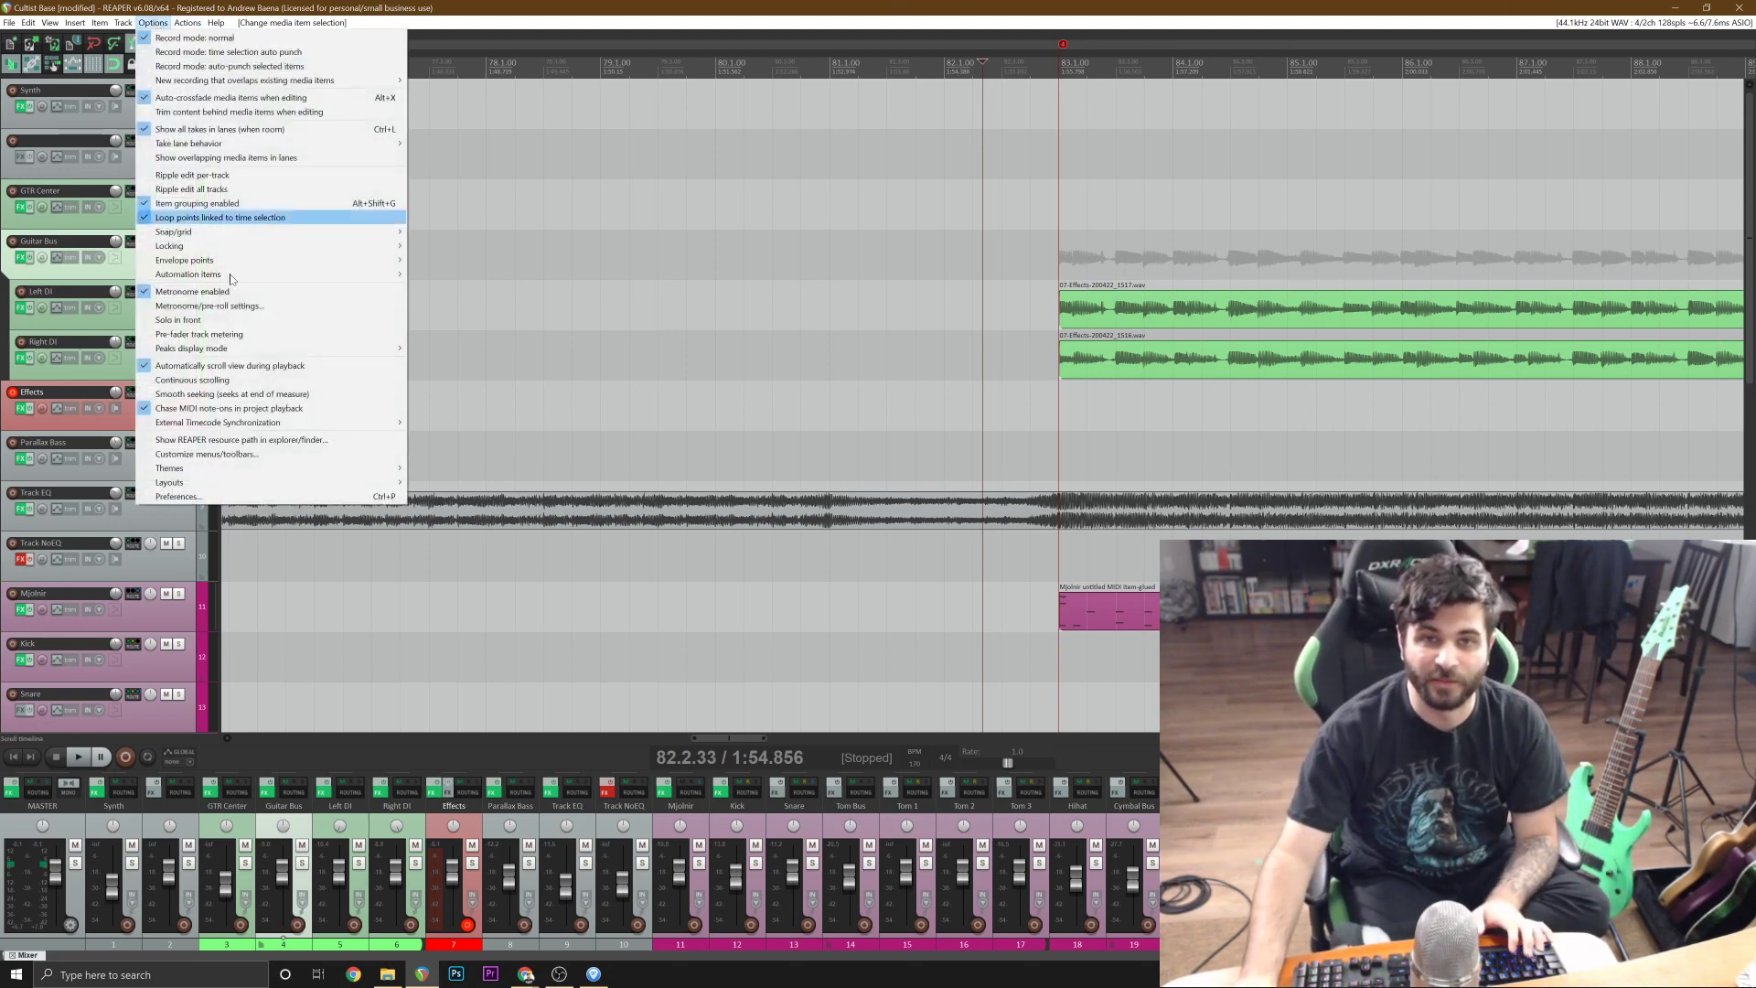
click(239, 495)
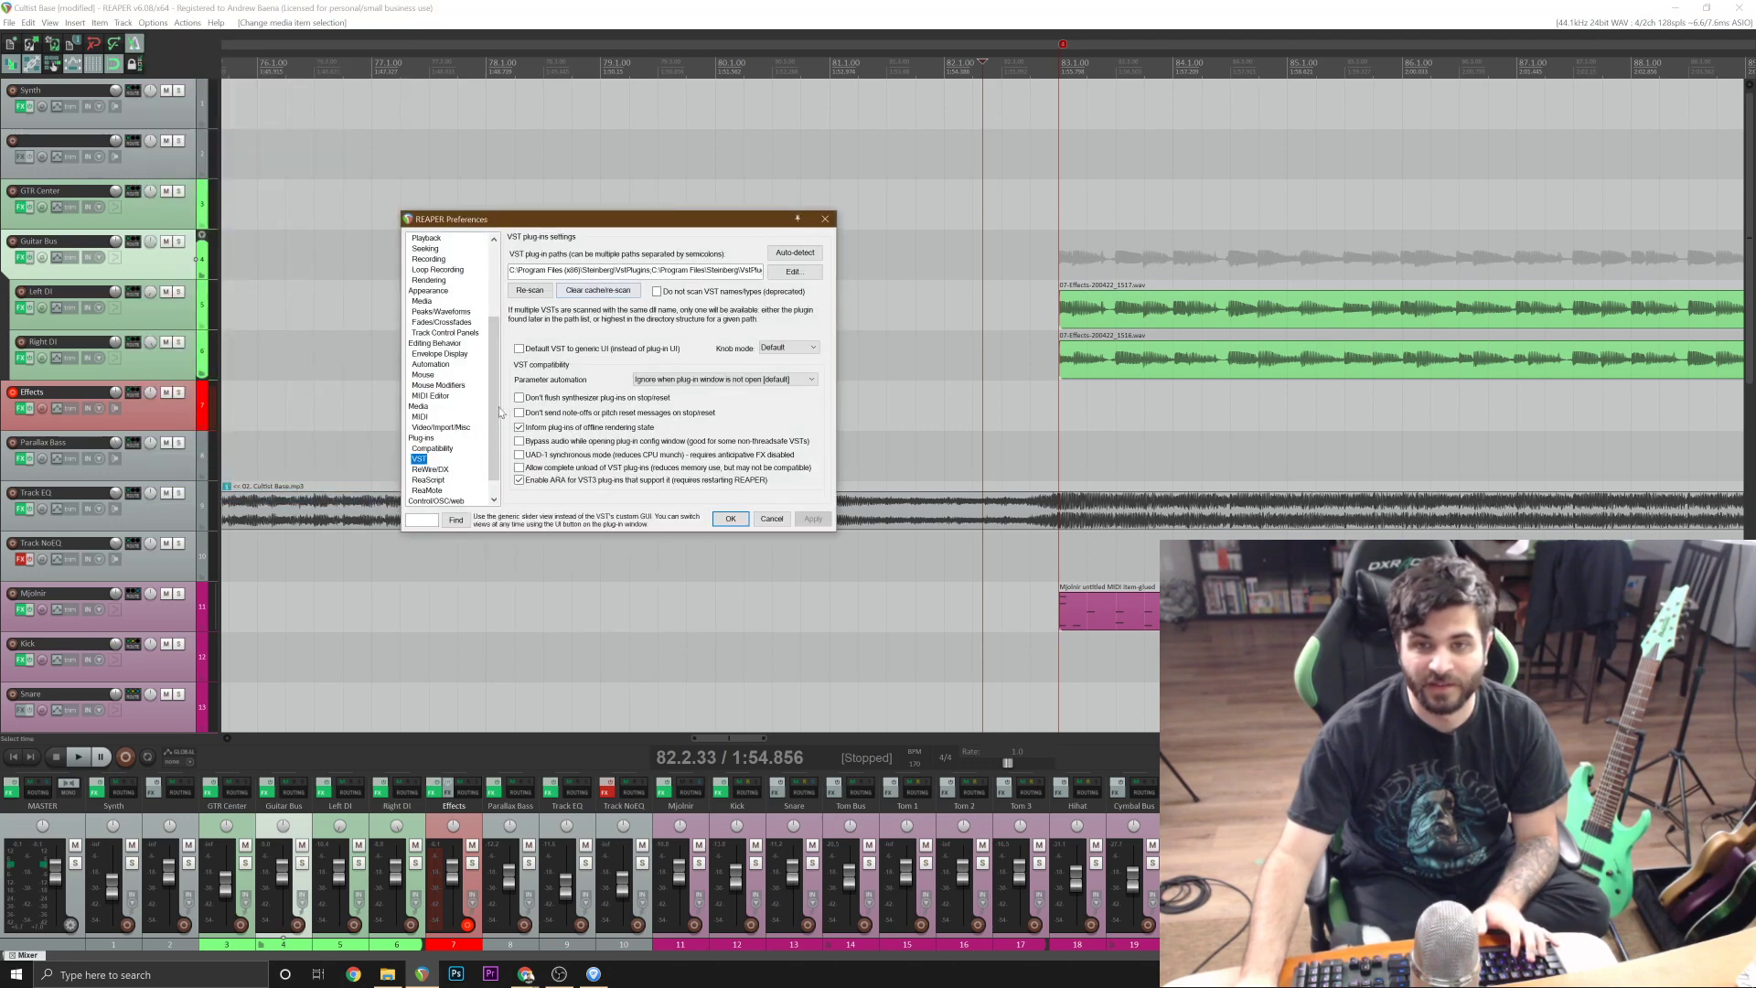
drag(501, 421, 499, 346)
click(417, 301)
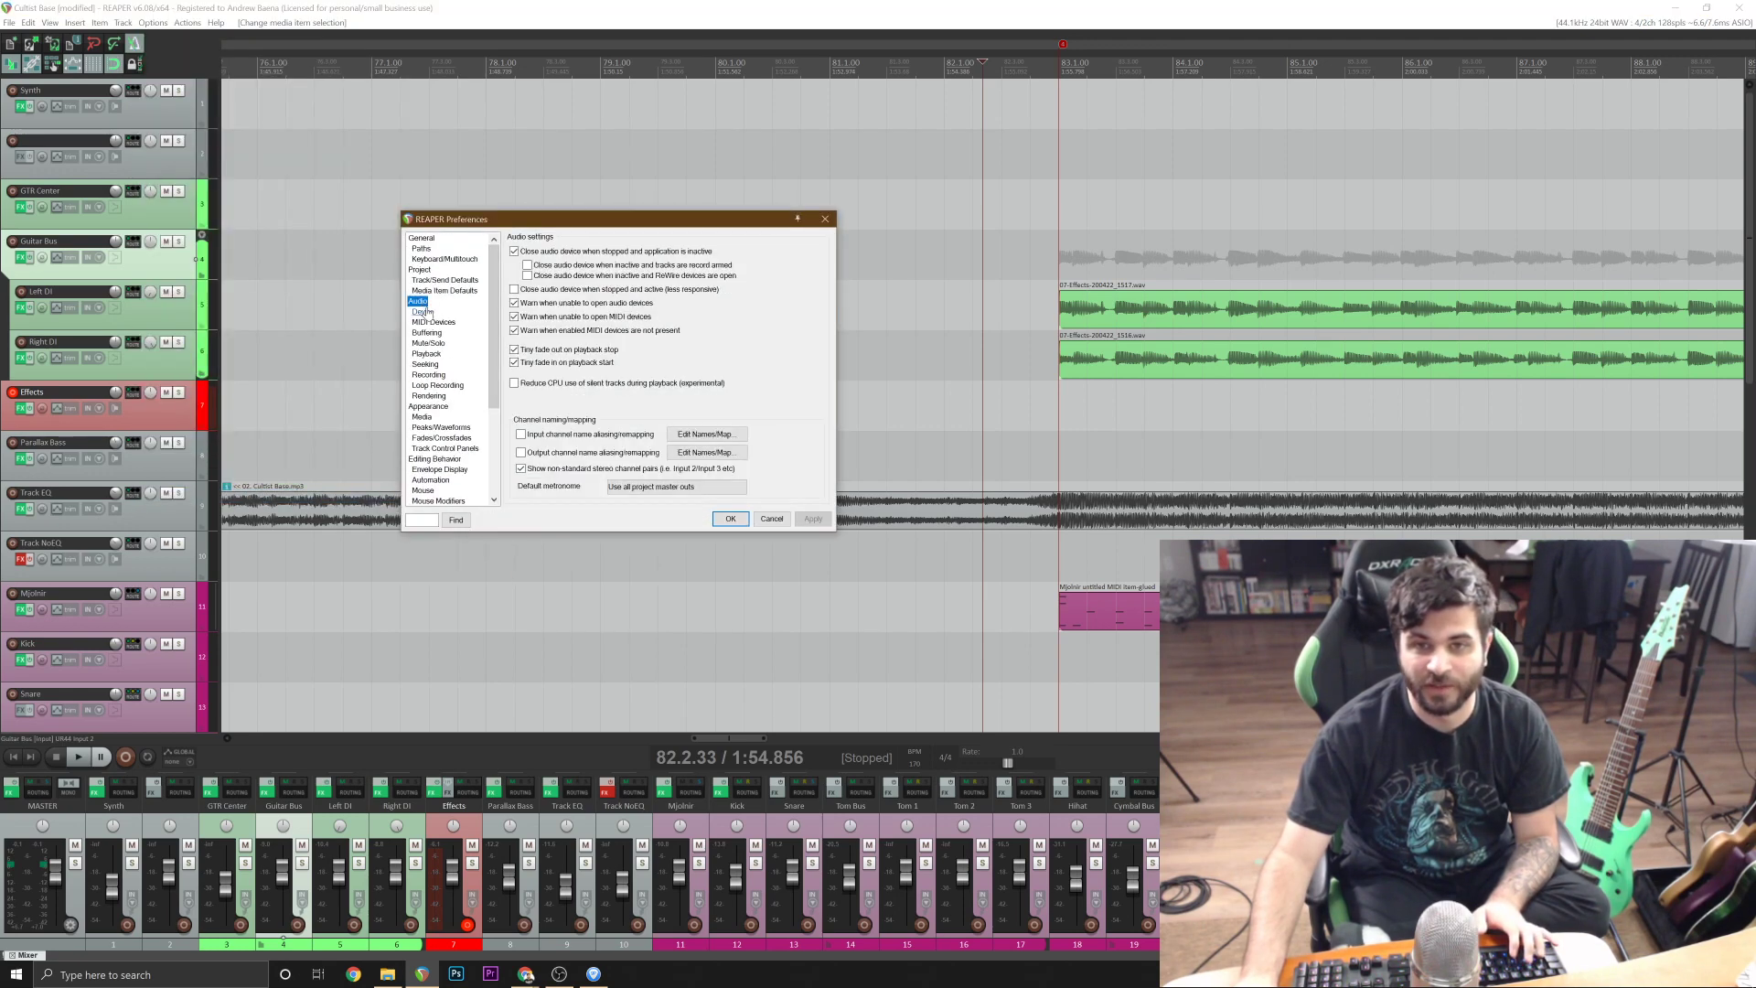
click(422, 312)
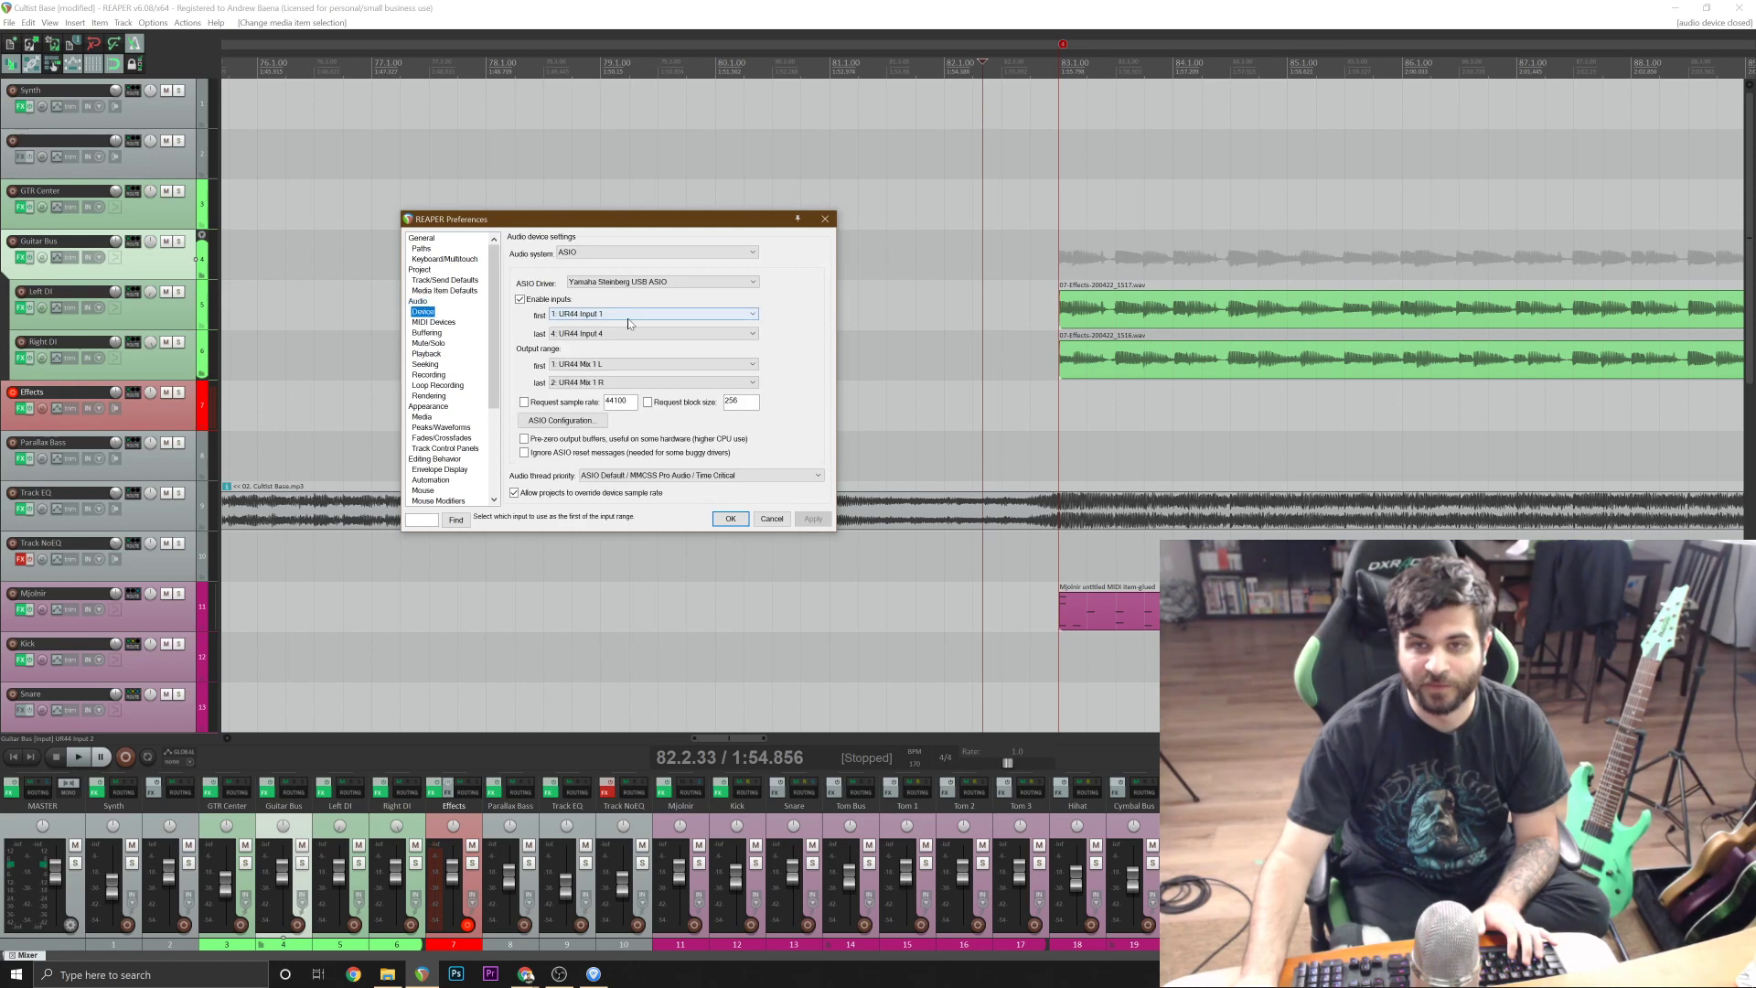
click(570, 423)
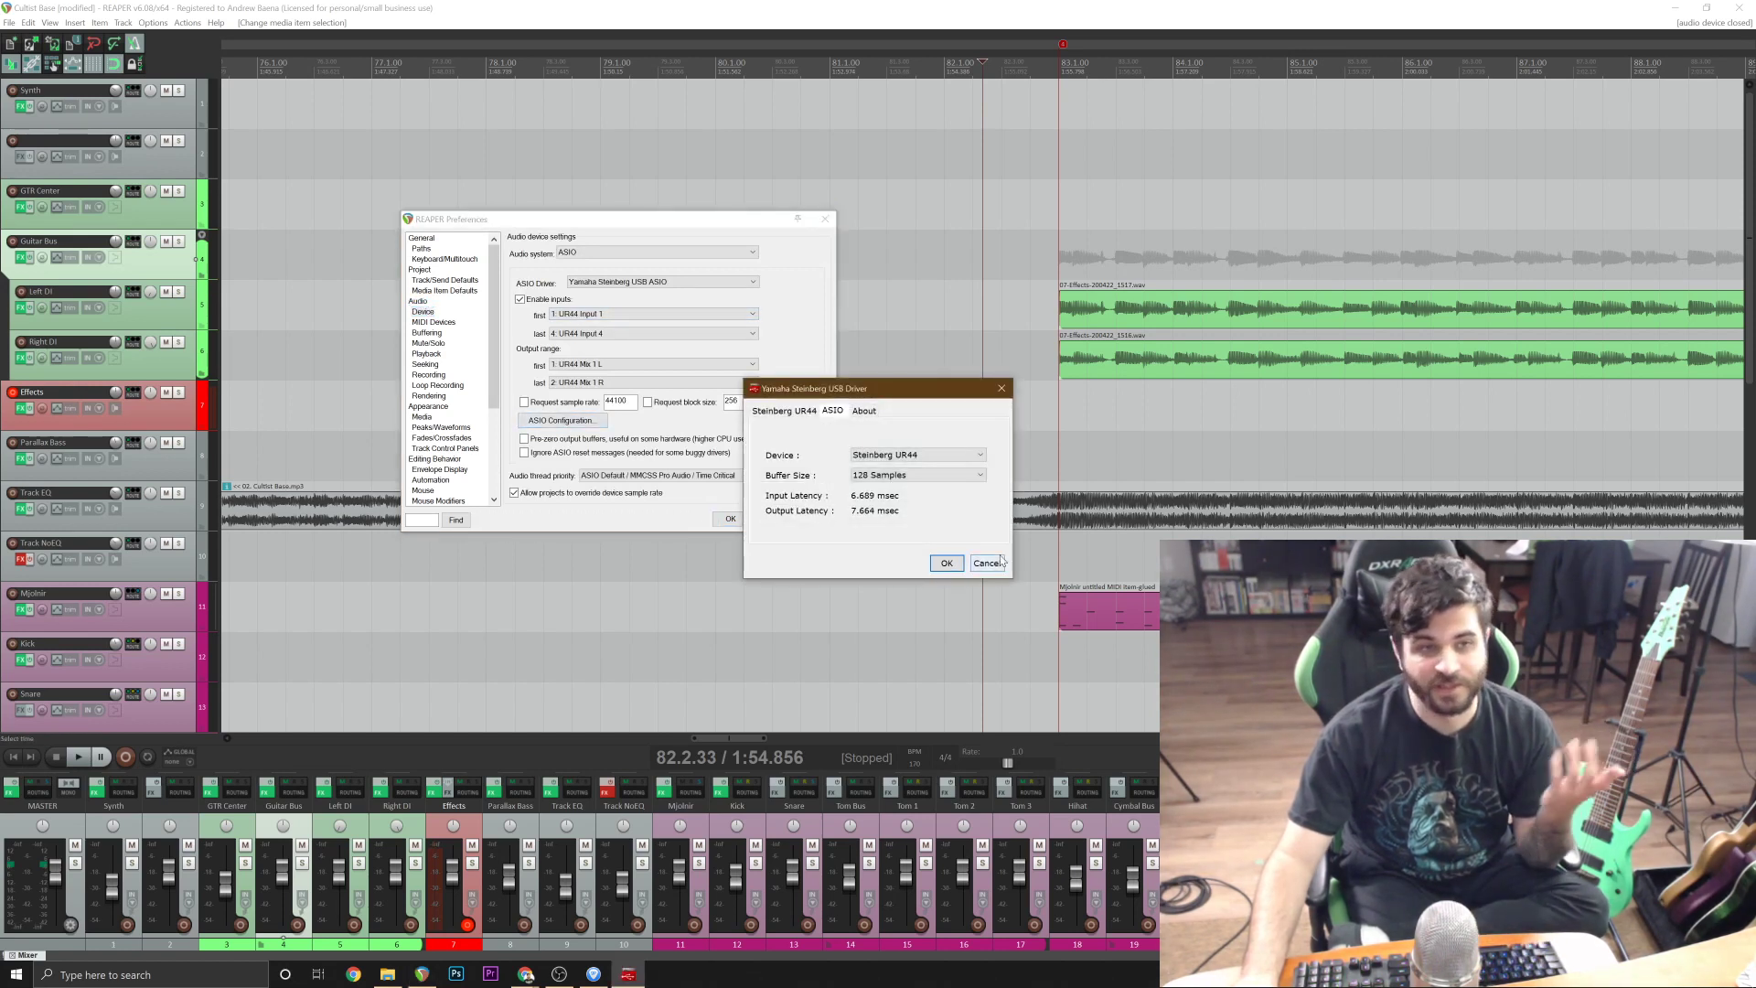
click(996, 565)
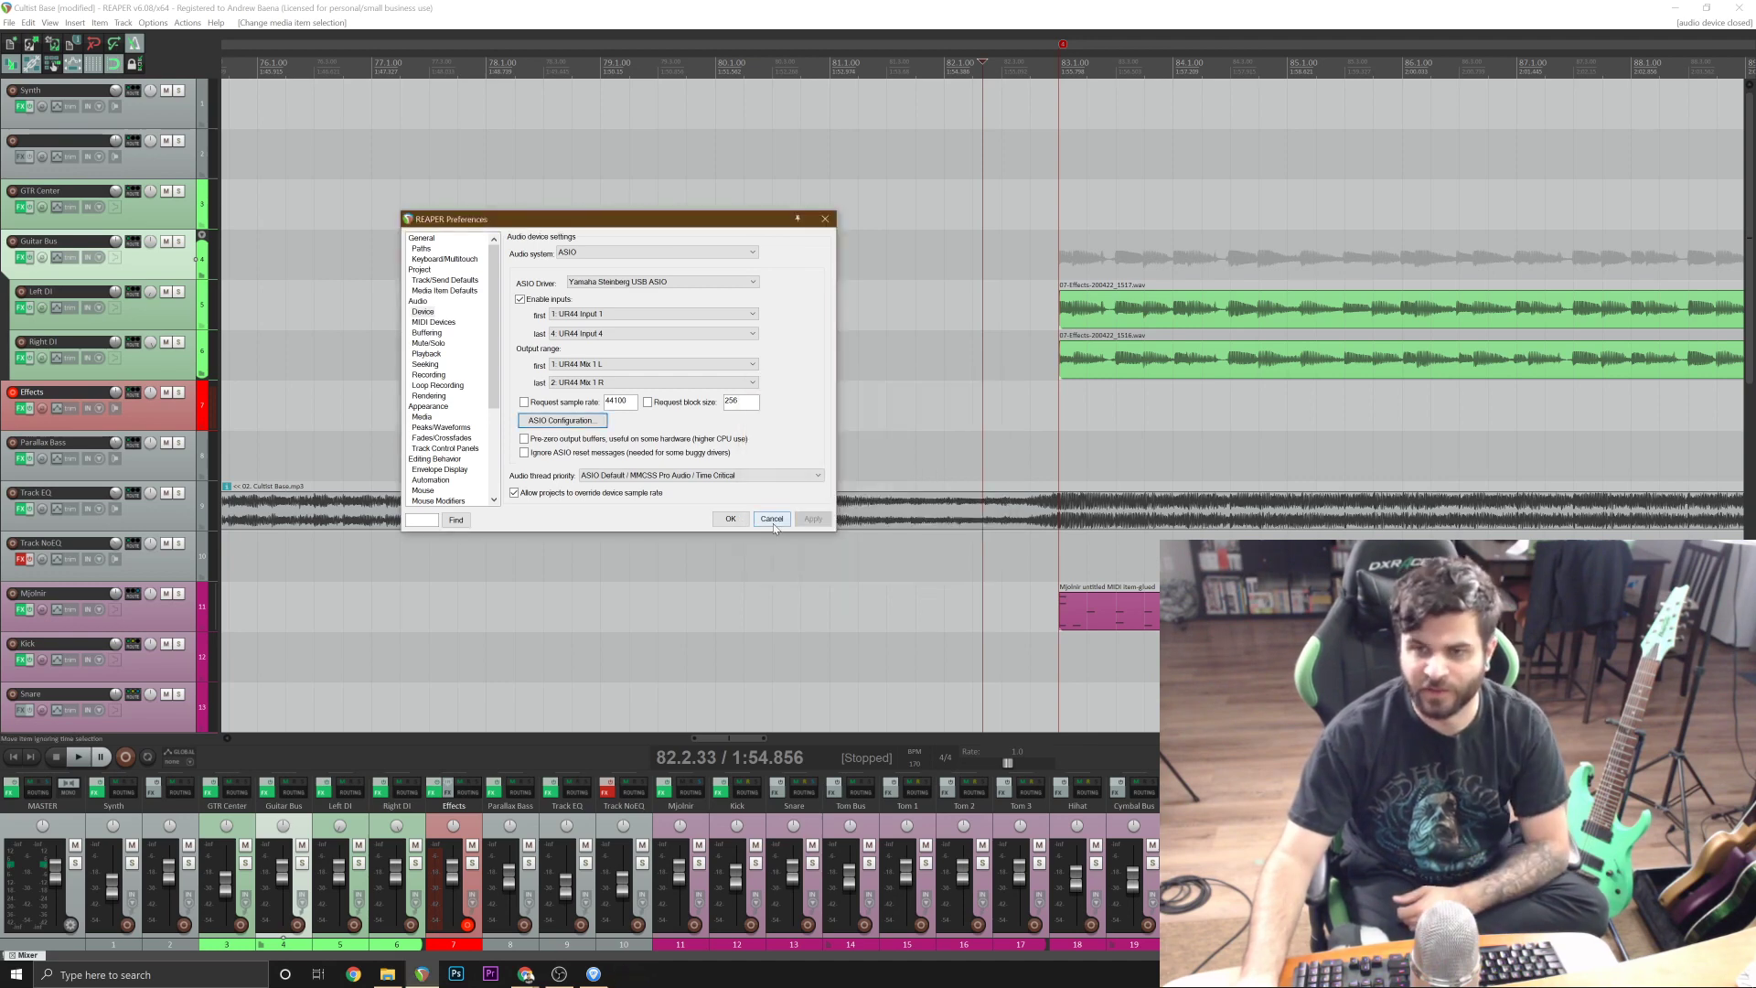
click(773, 519)
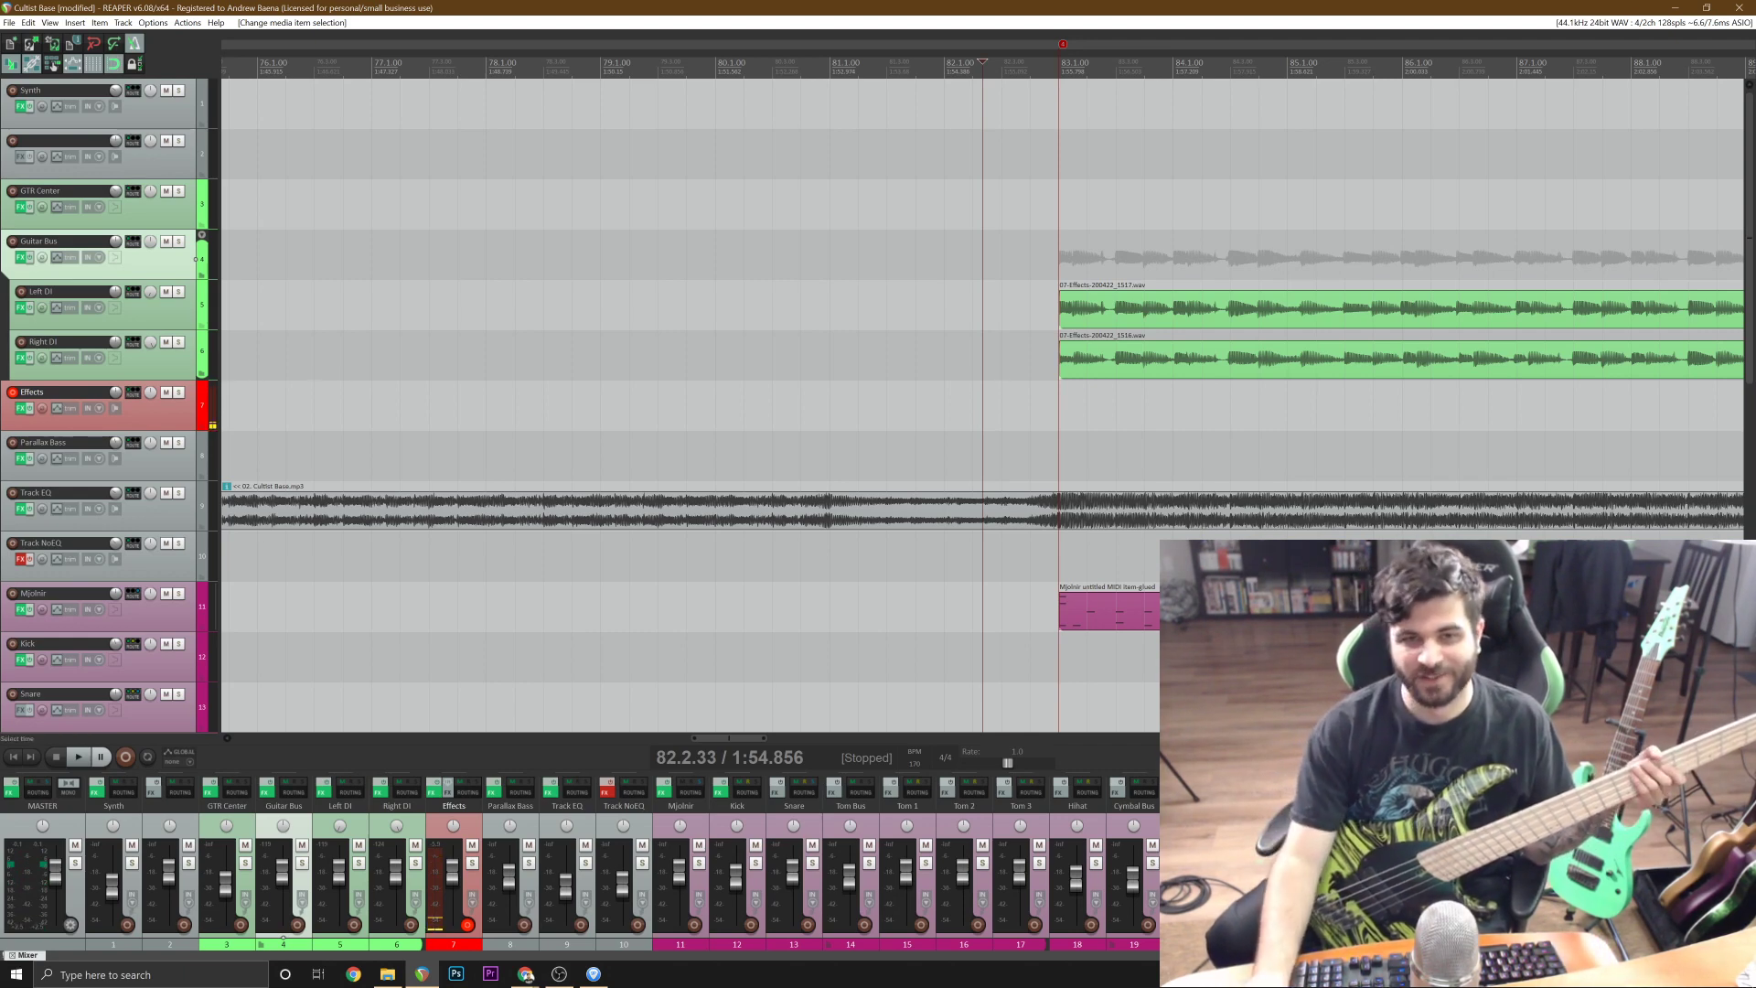
Bypass Fortin Nameless Suite and enable Darkglass Ultra on the Effects track, and check the bass tuning with the plug-in's tuner.
click(22, 408)
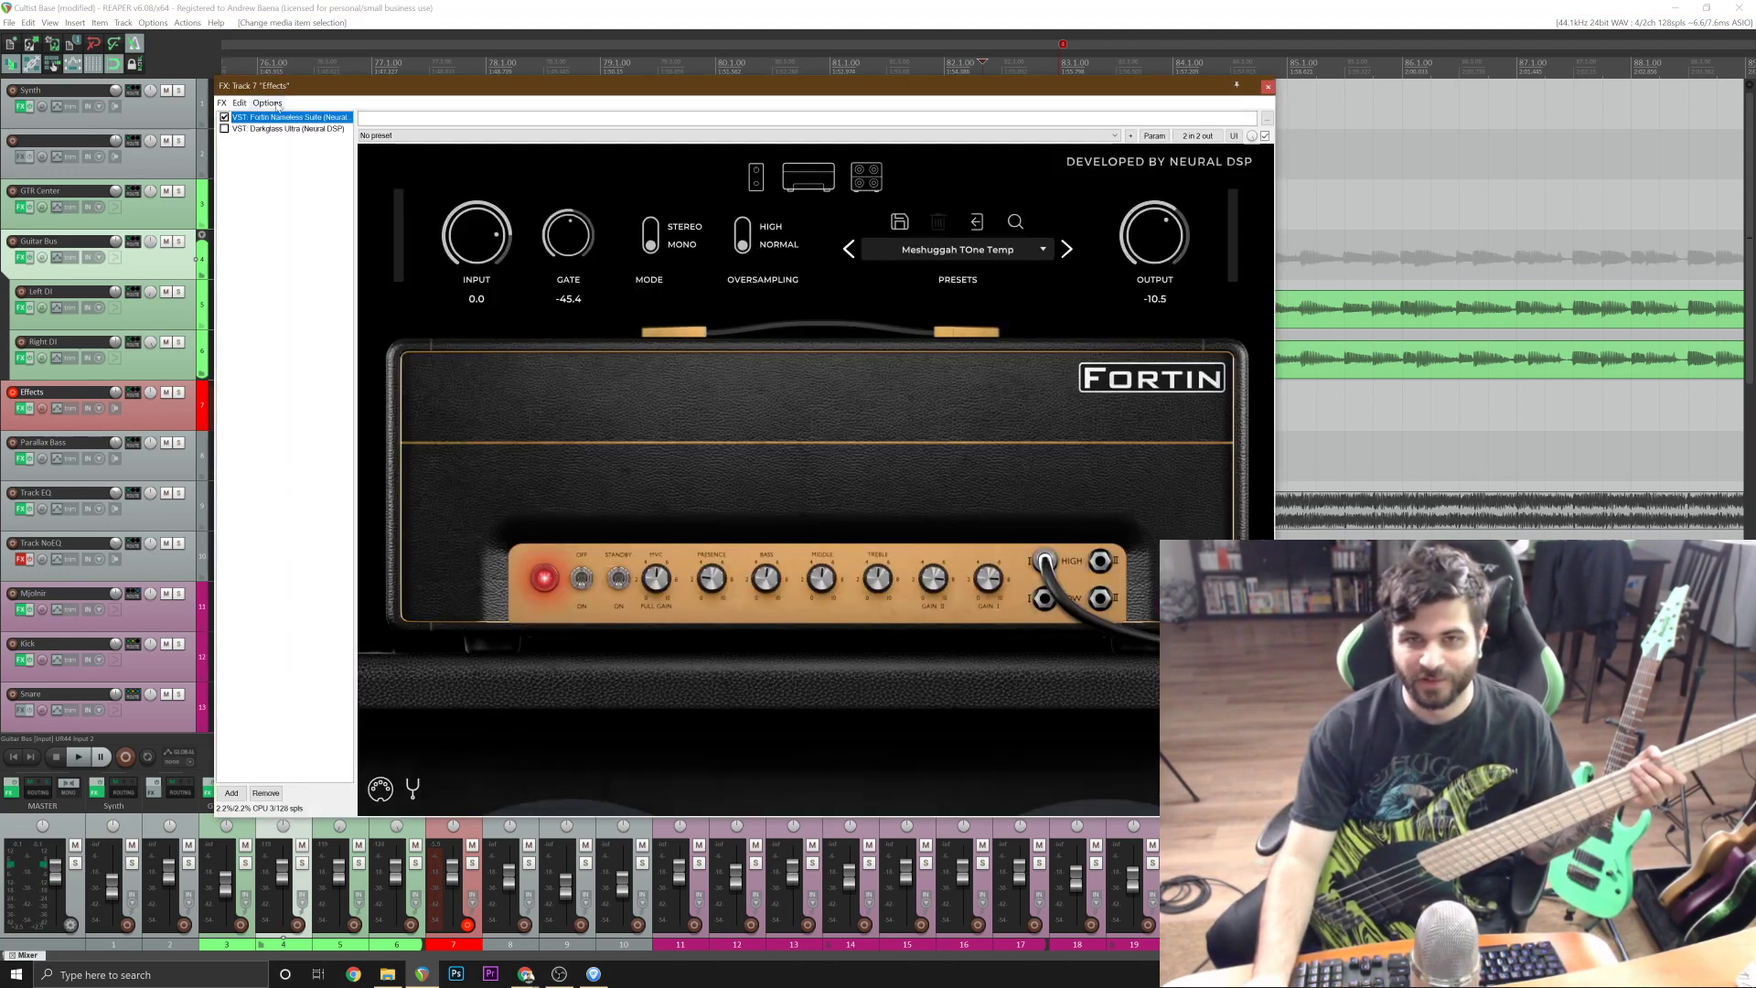
click(224, 117)
click(266, 129)
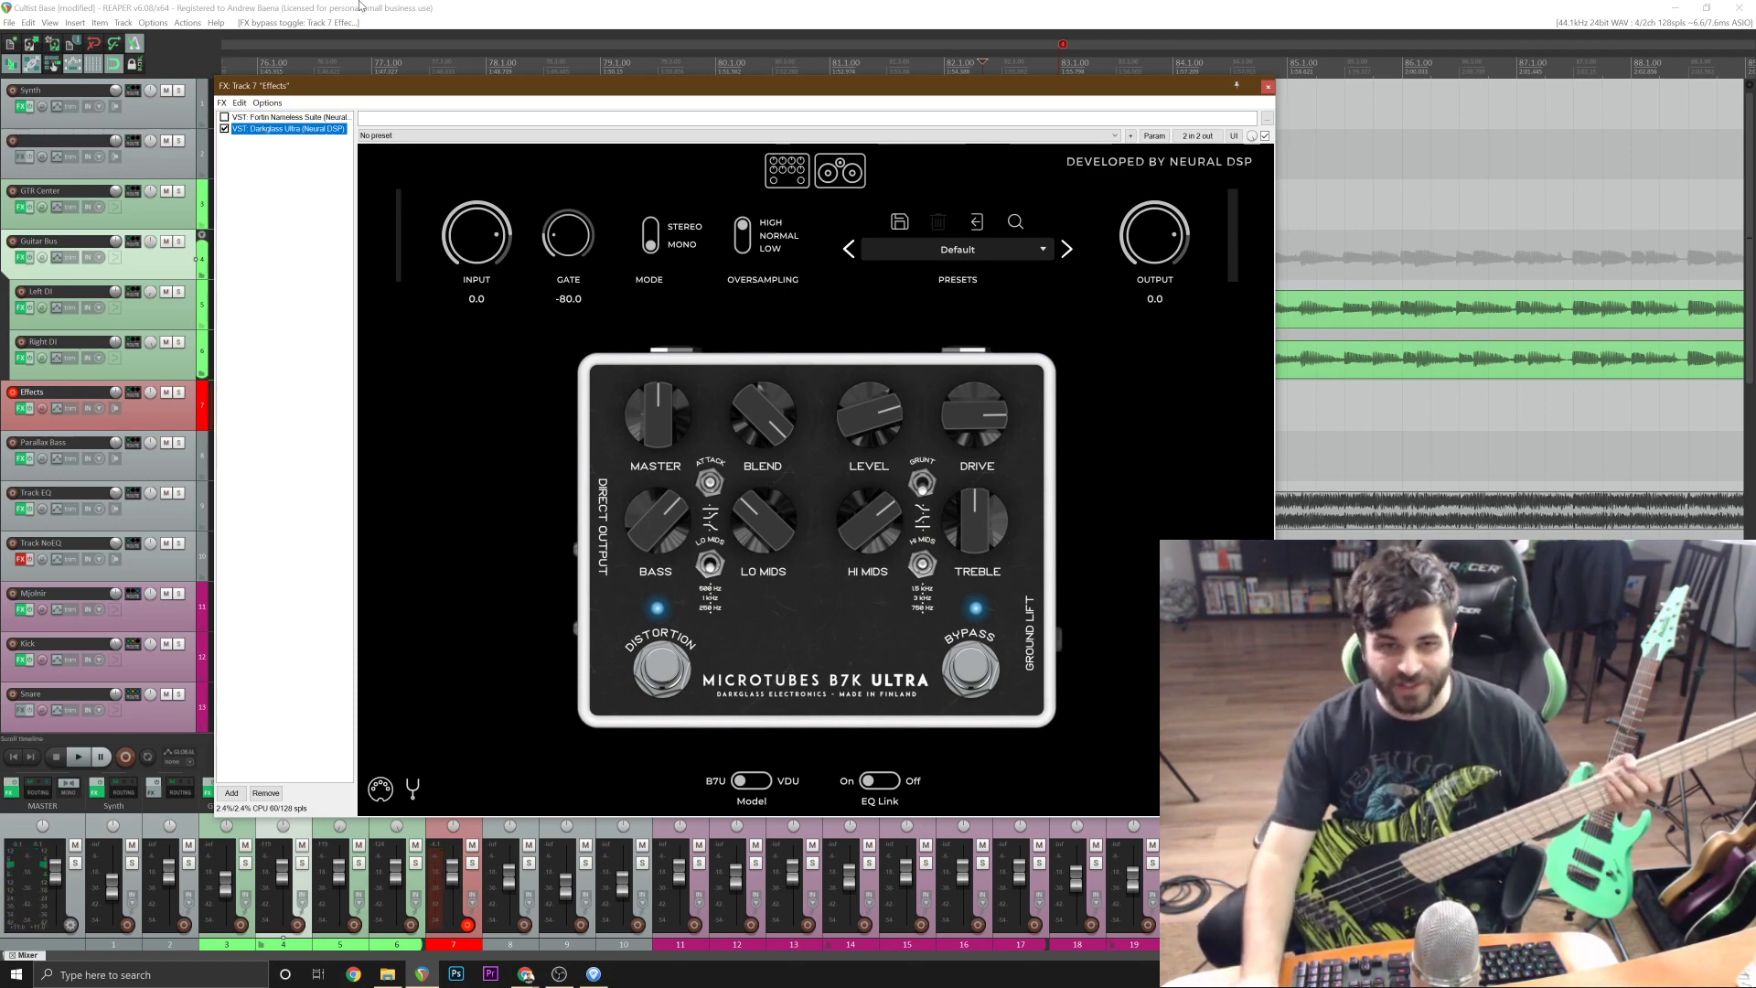
click(412, 792)
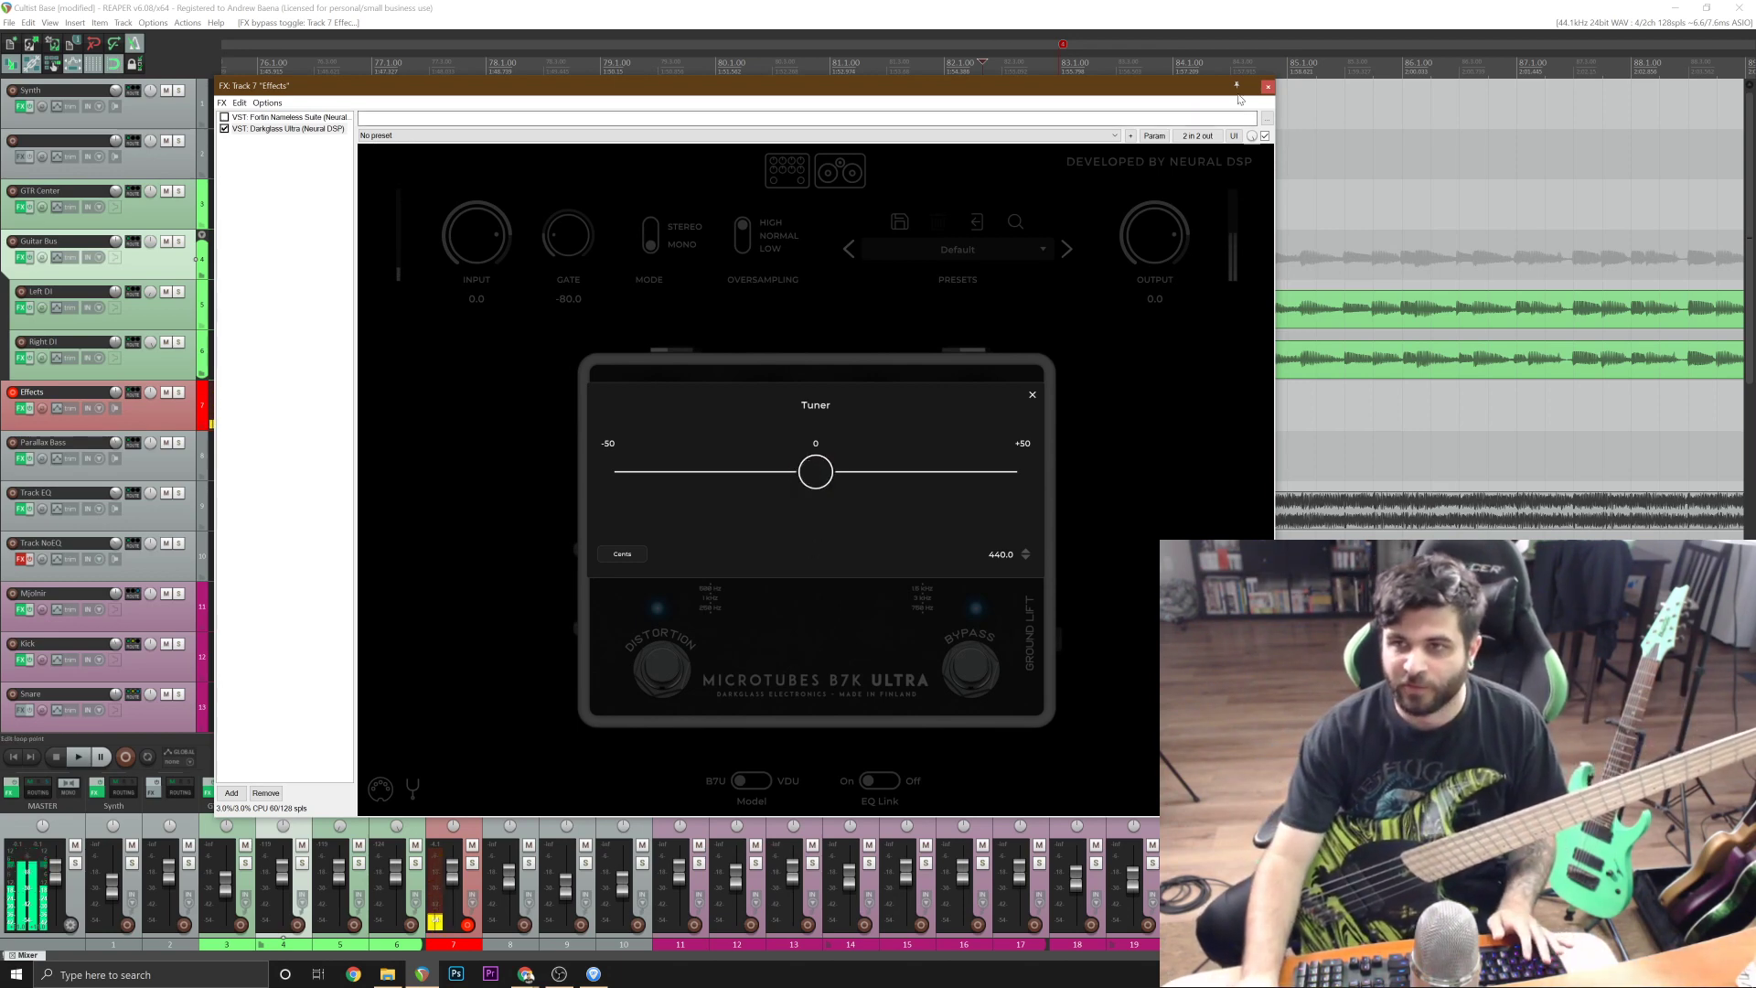
click(1267, 87)
Inspect the FabFilter Pro-Q 2 equalizer curve on the Guitar Bus track.
scroll(1278, 371, down, 3)
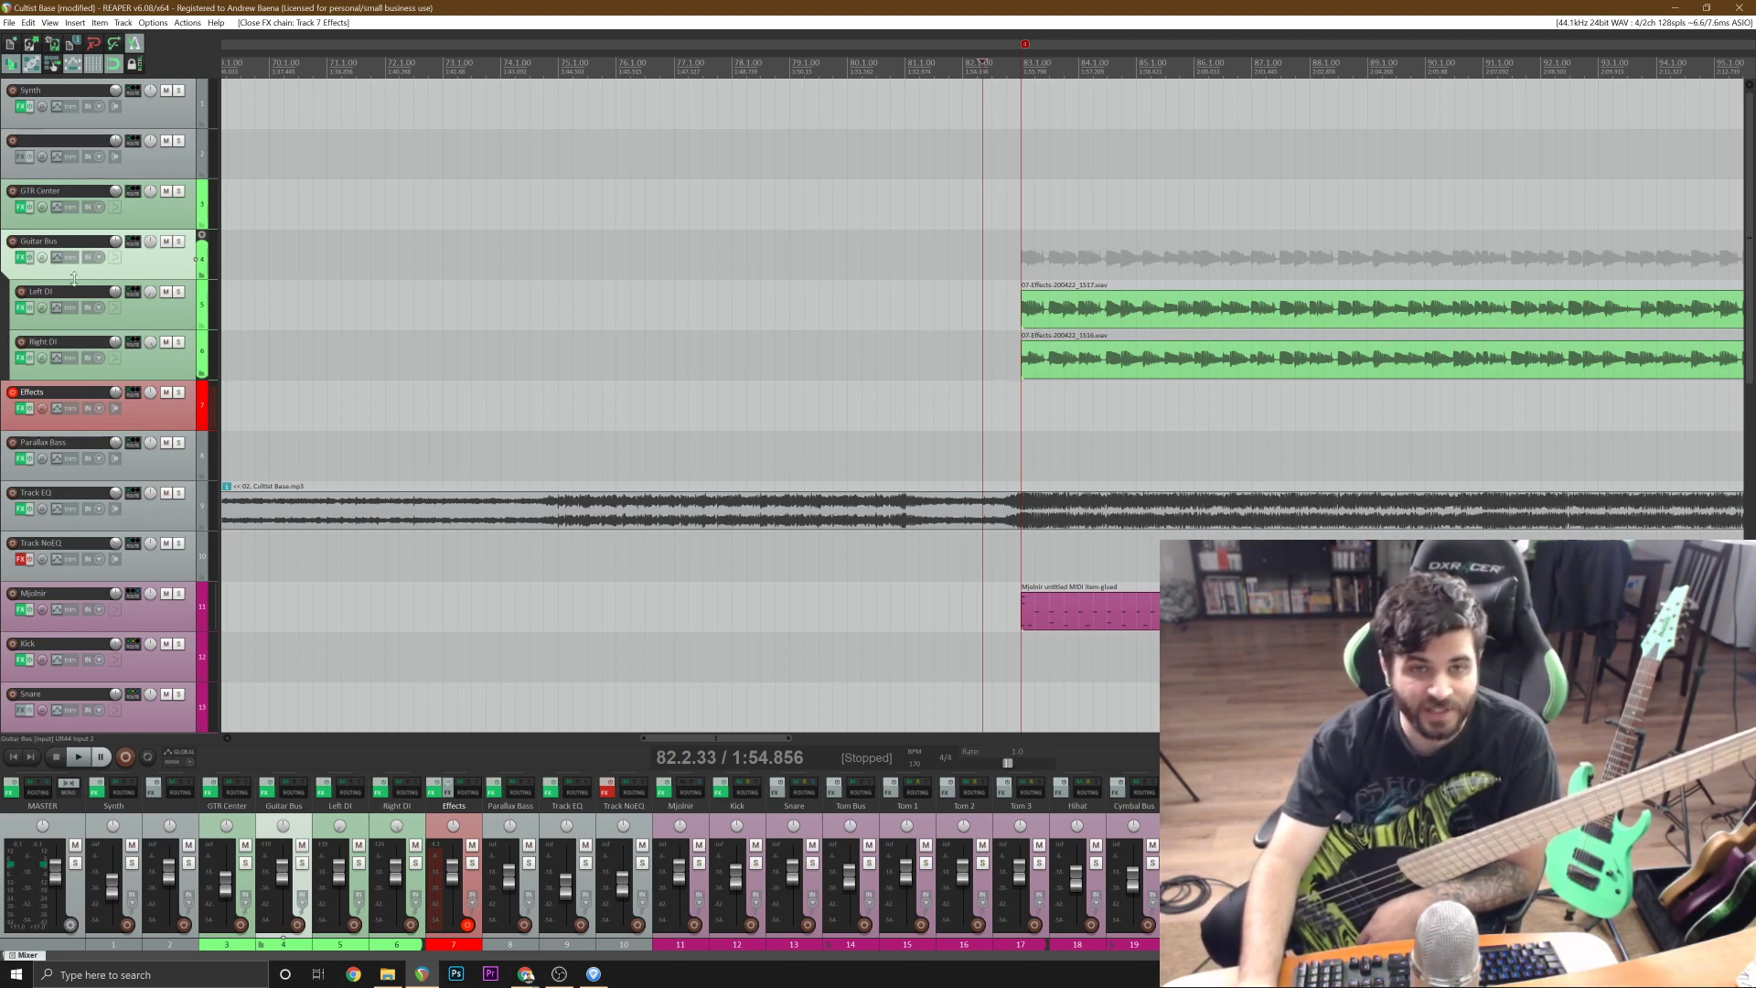
click(20, 257)
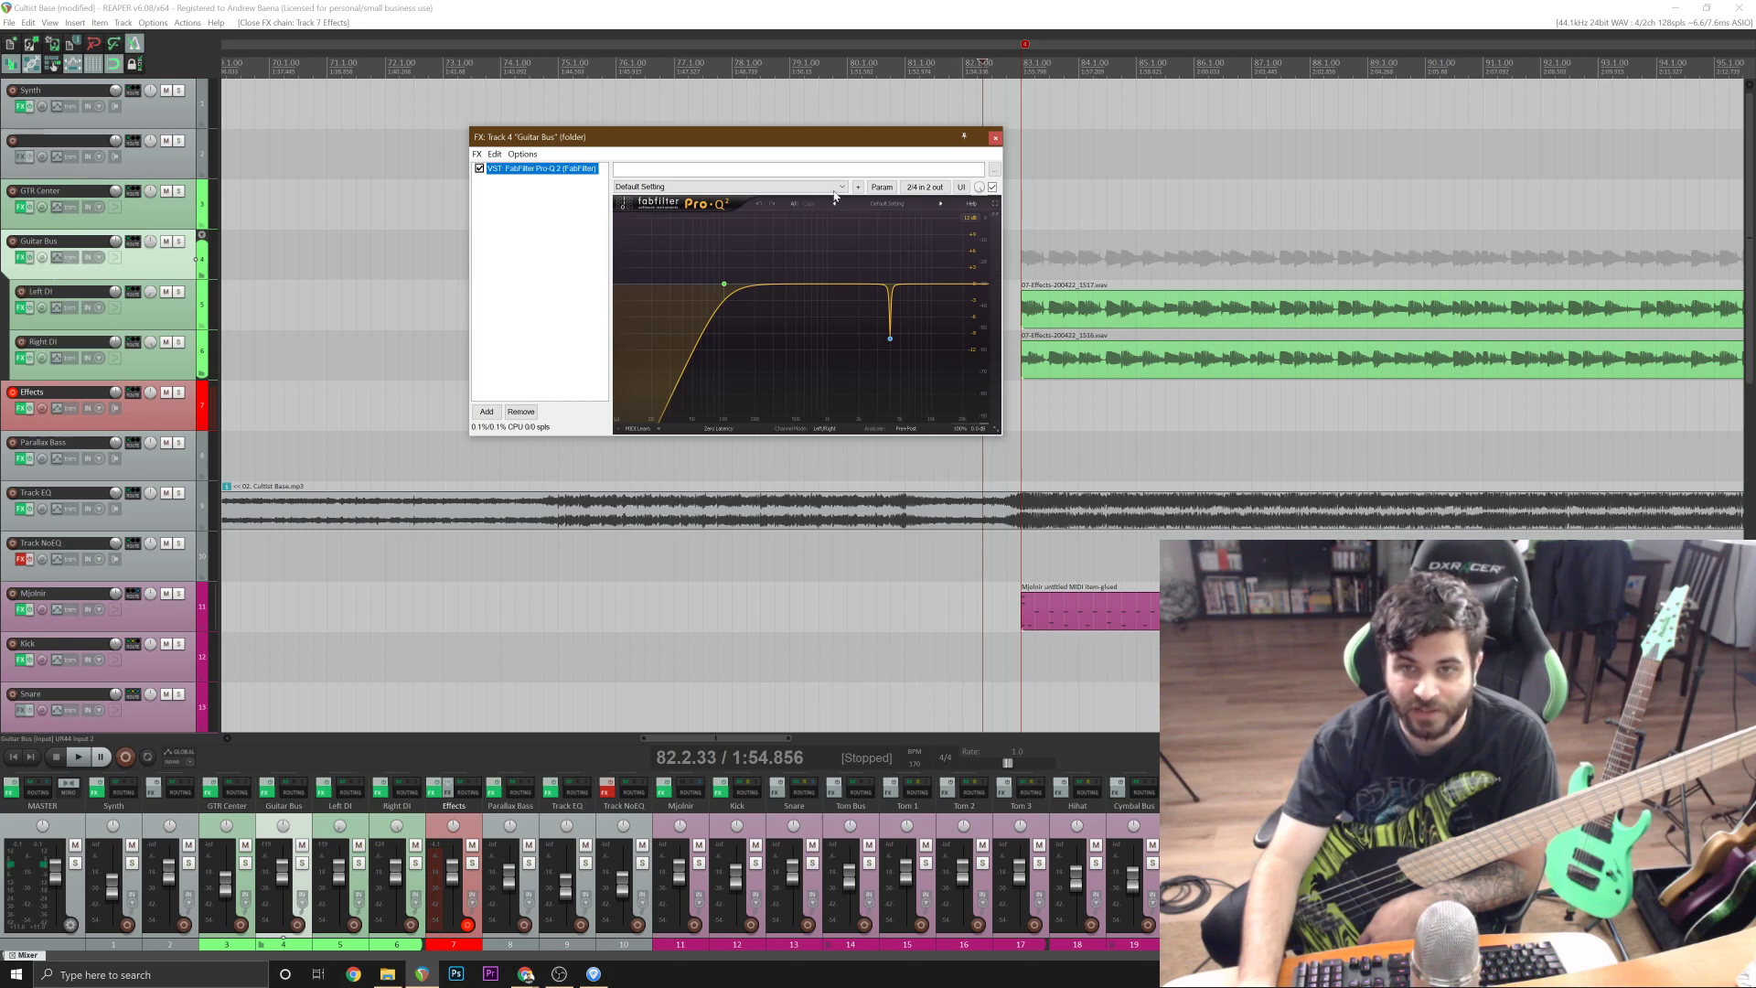
click(995, 139)
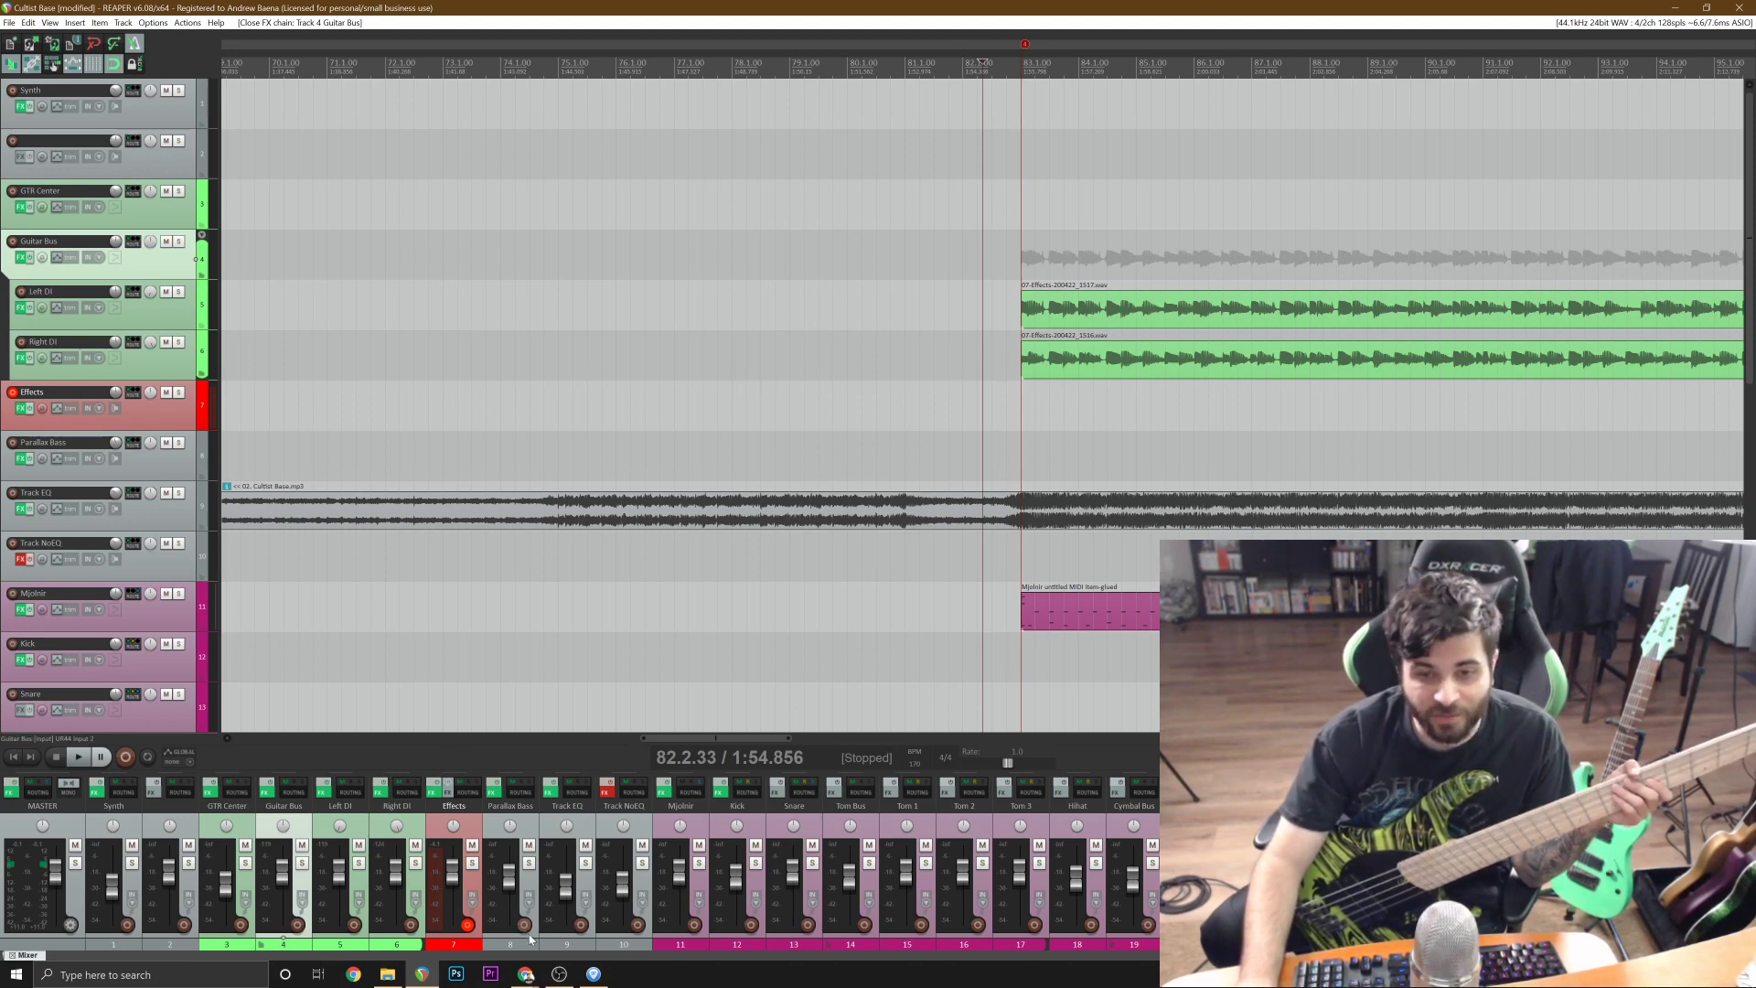
Switch to Guitar Pro to look over the riff's Distortion Guitar tab, and return to REAPER.
click(594, 974)
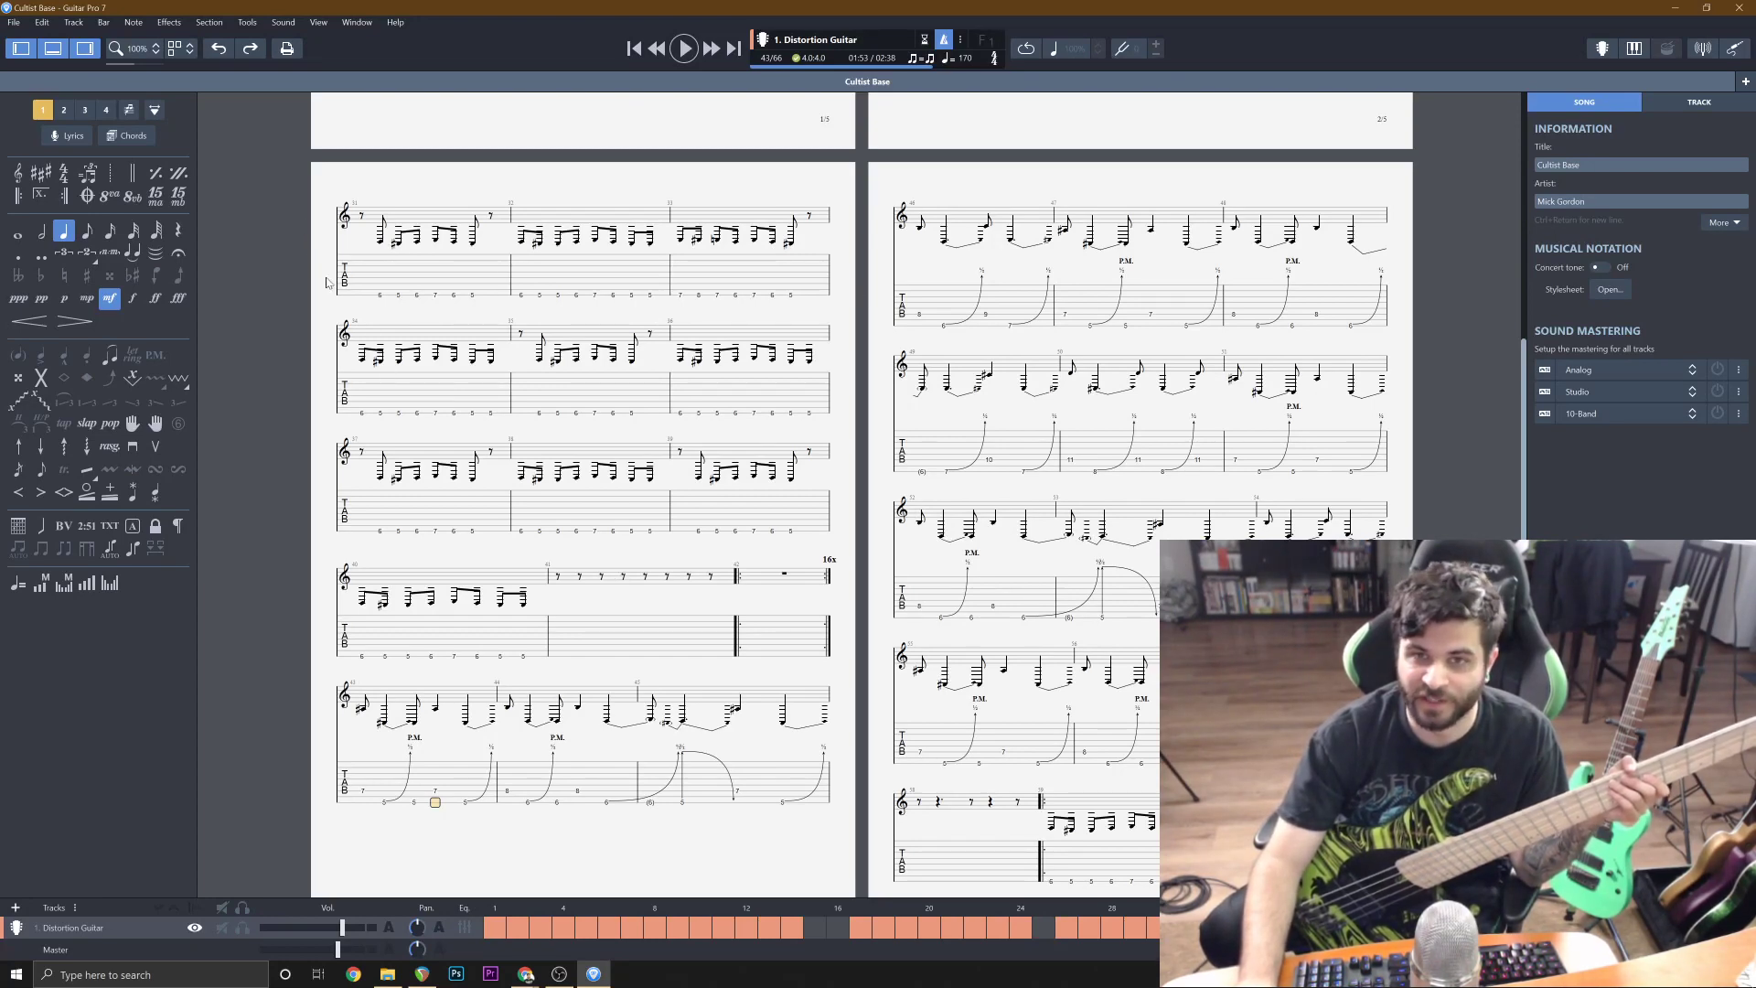
drag(378, 299, 804, 787)
click(588, 267)
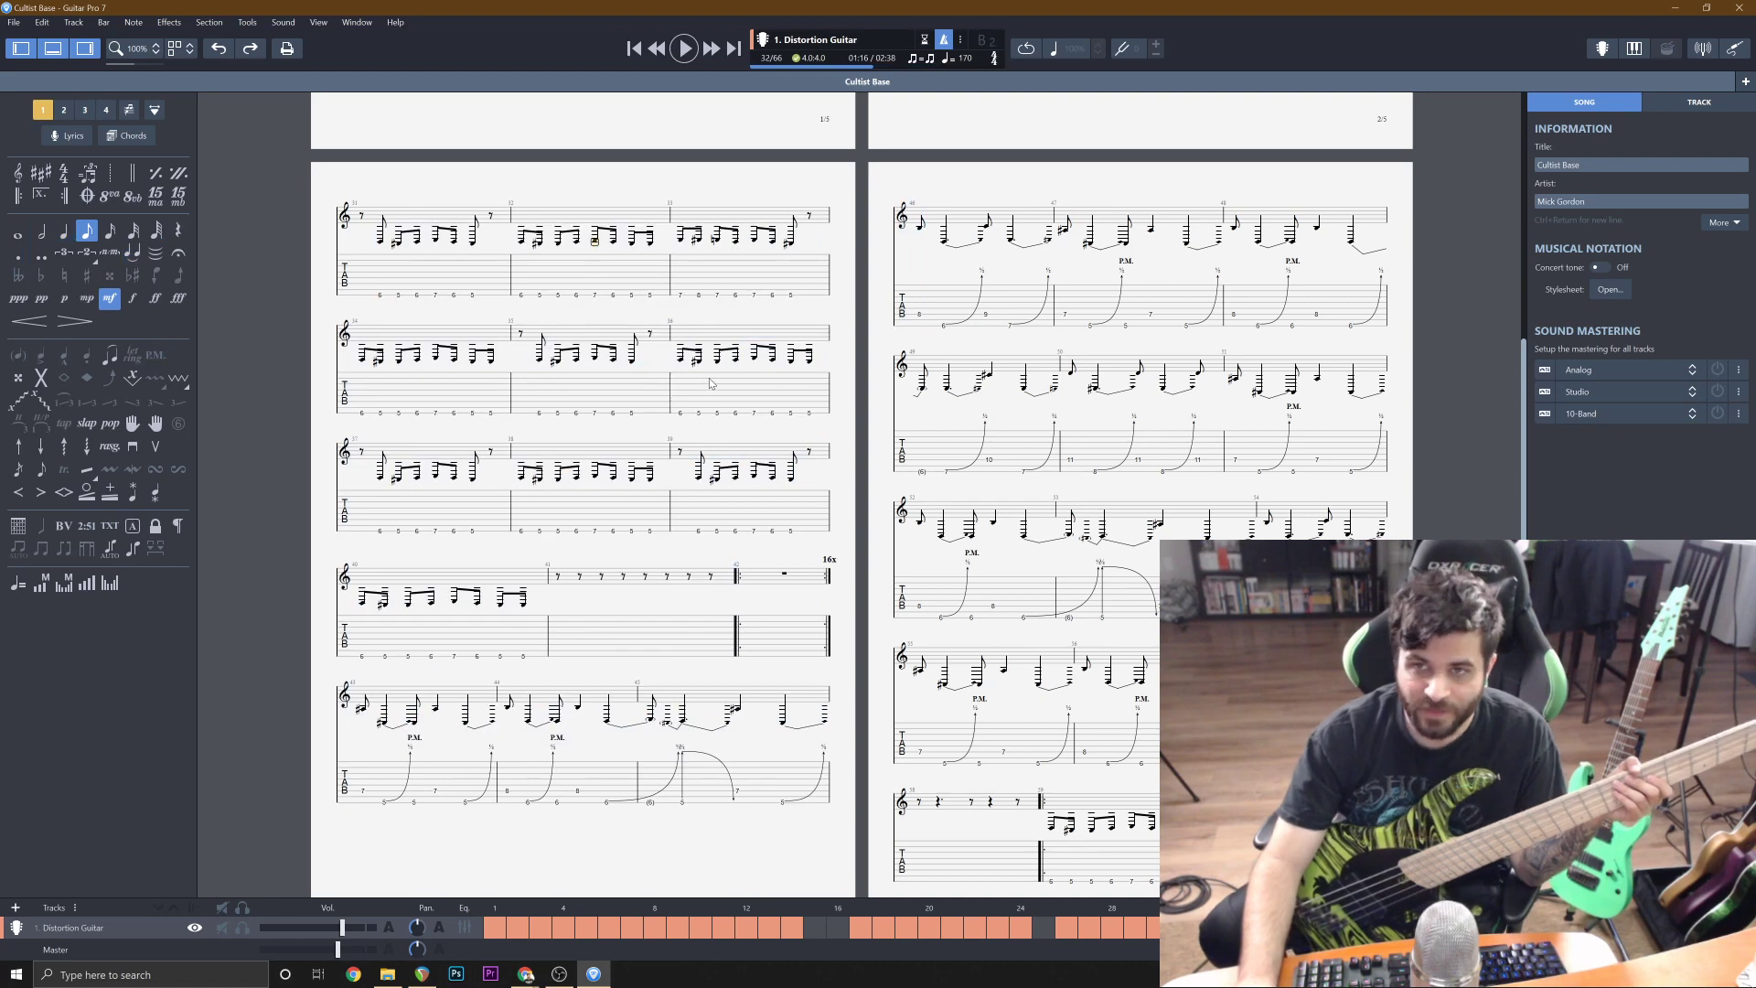
click(1674, 7)
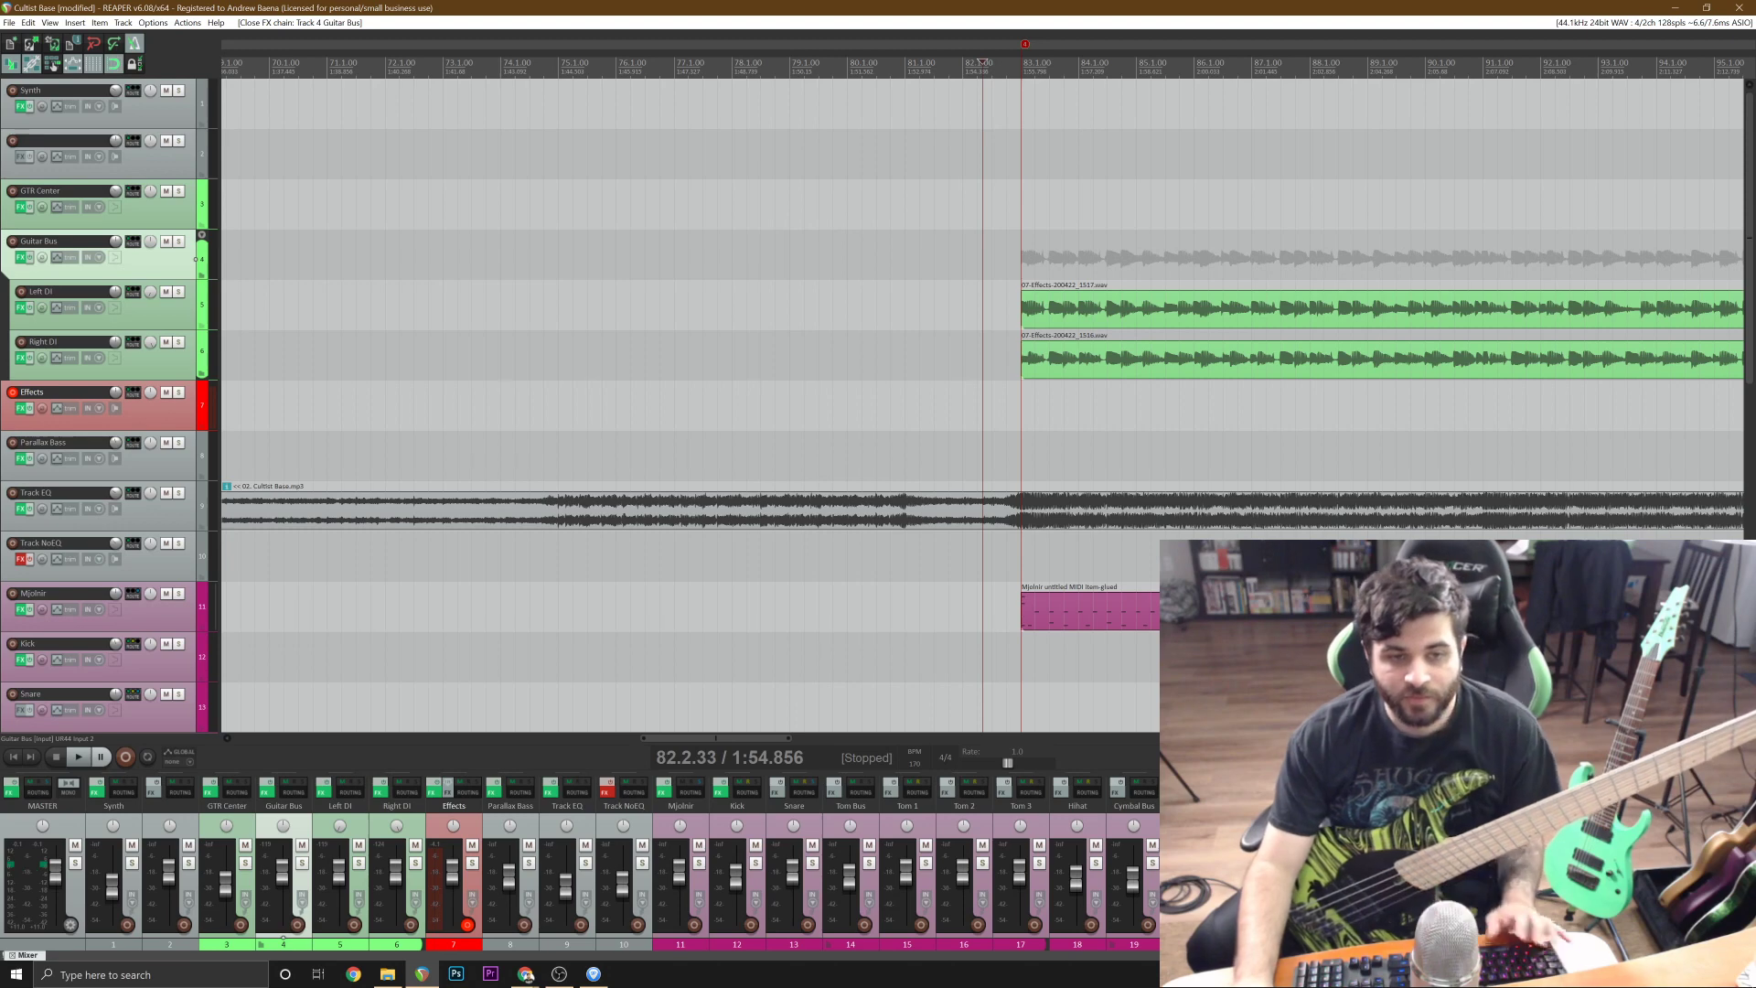
Save the project and start playback from 79.3.83 to rehearse the bass part leading into bar 83.
scroll(983, 403, down, 3)
scroll(983, 402, up, 3)
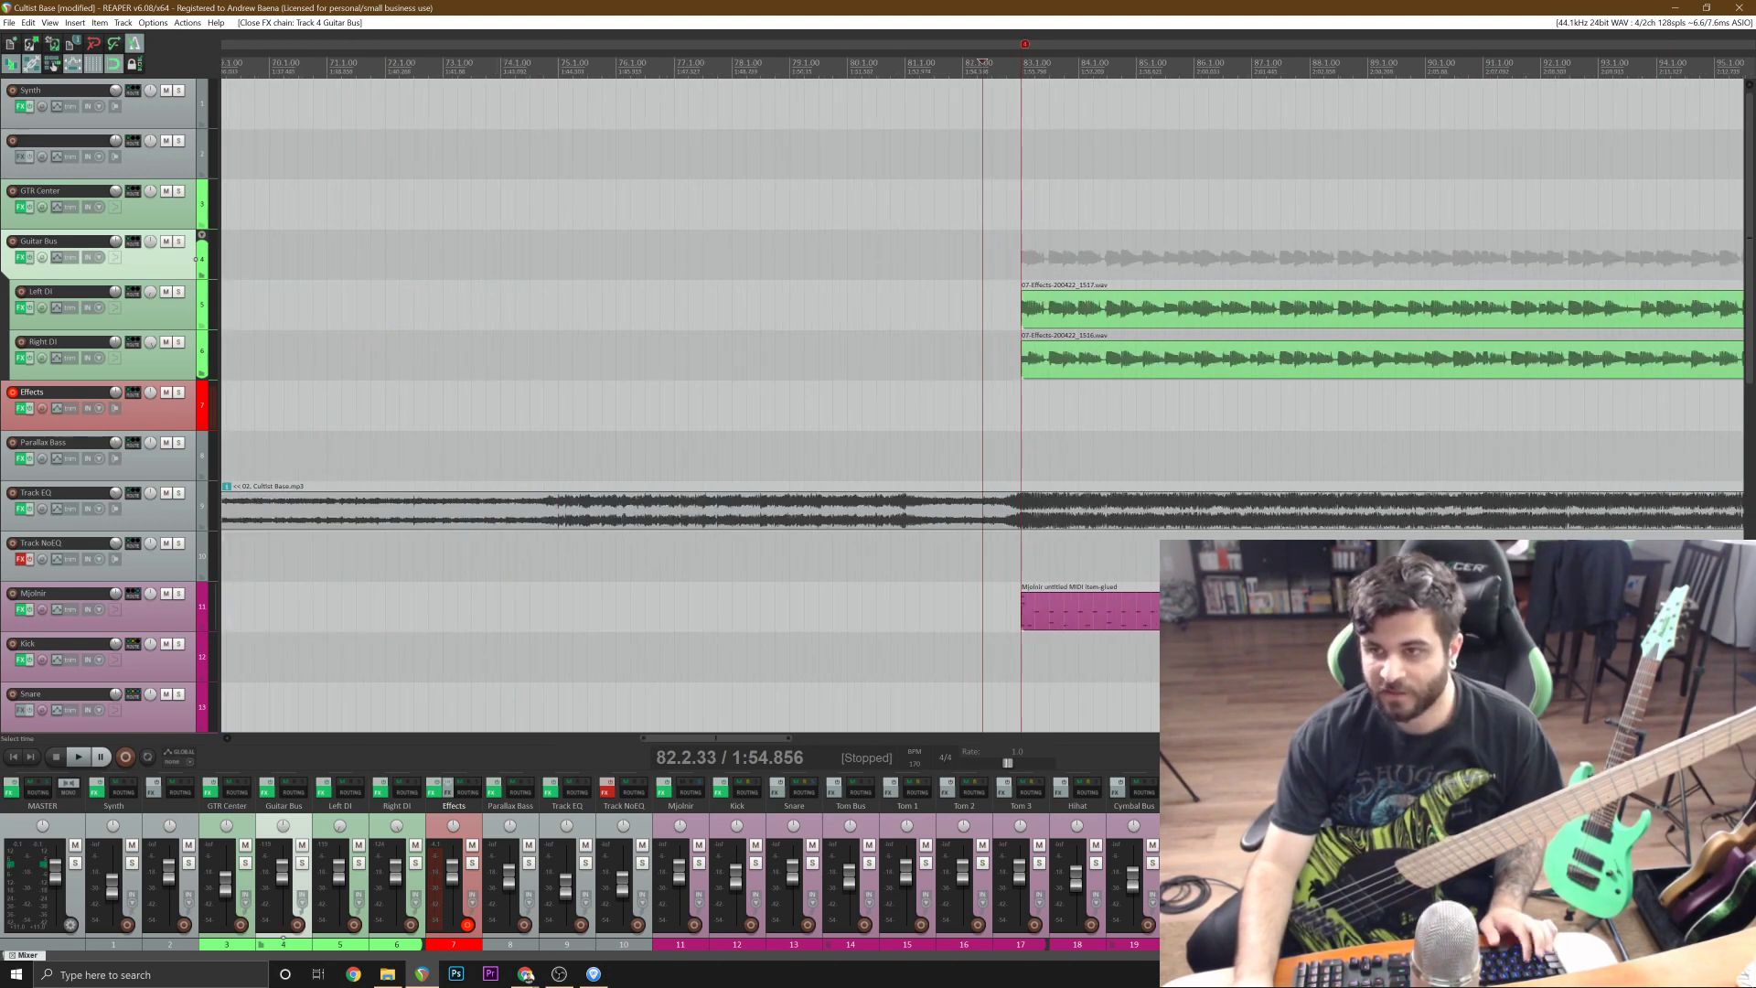
key(ctrl+s)
click(911, 63)
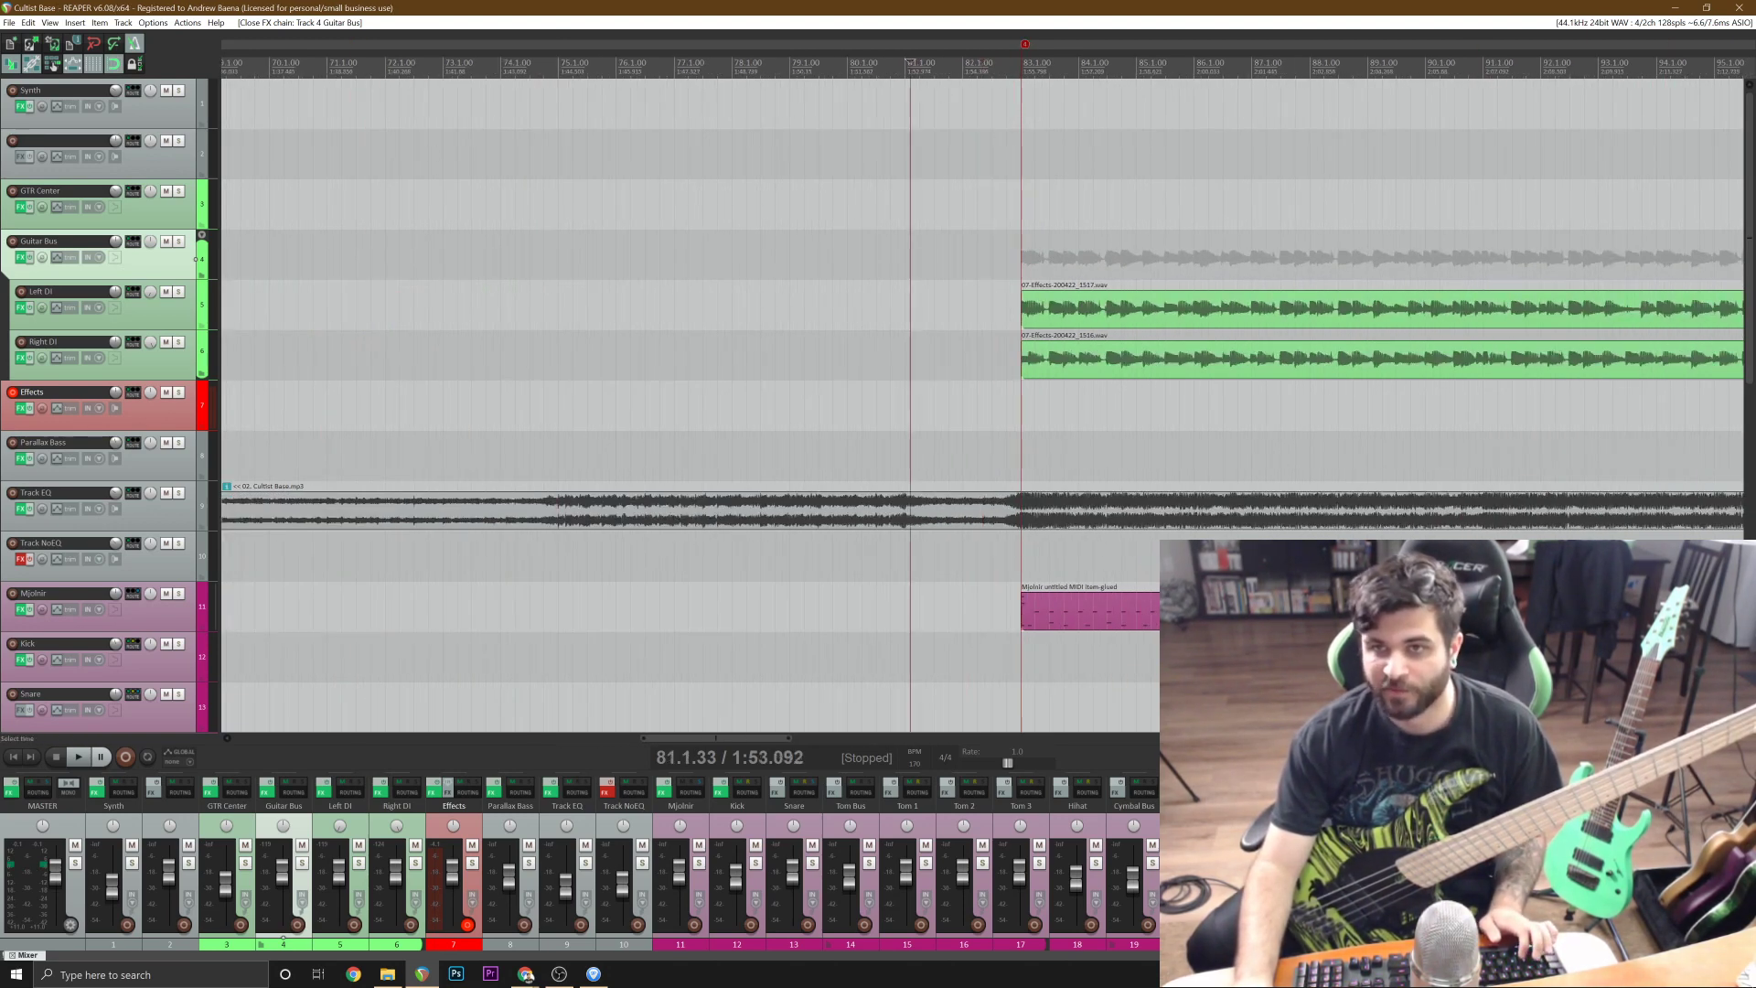
scroll(835, 306, up, 3)
click(824, 306)
key(space)
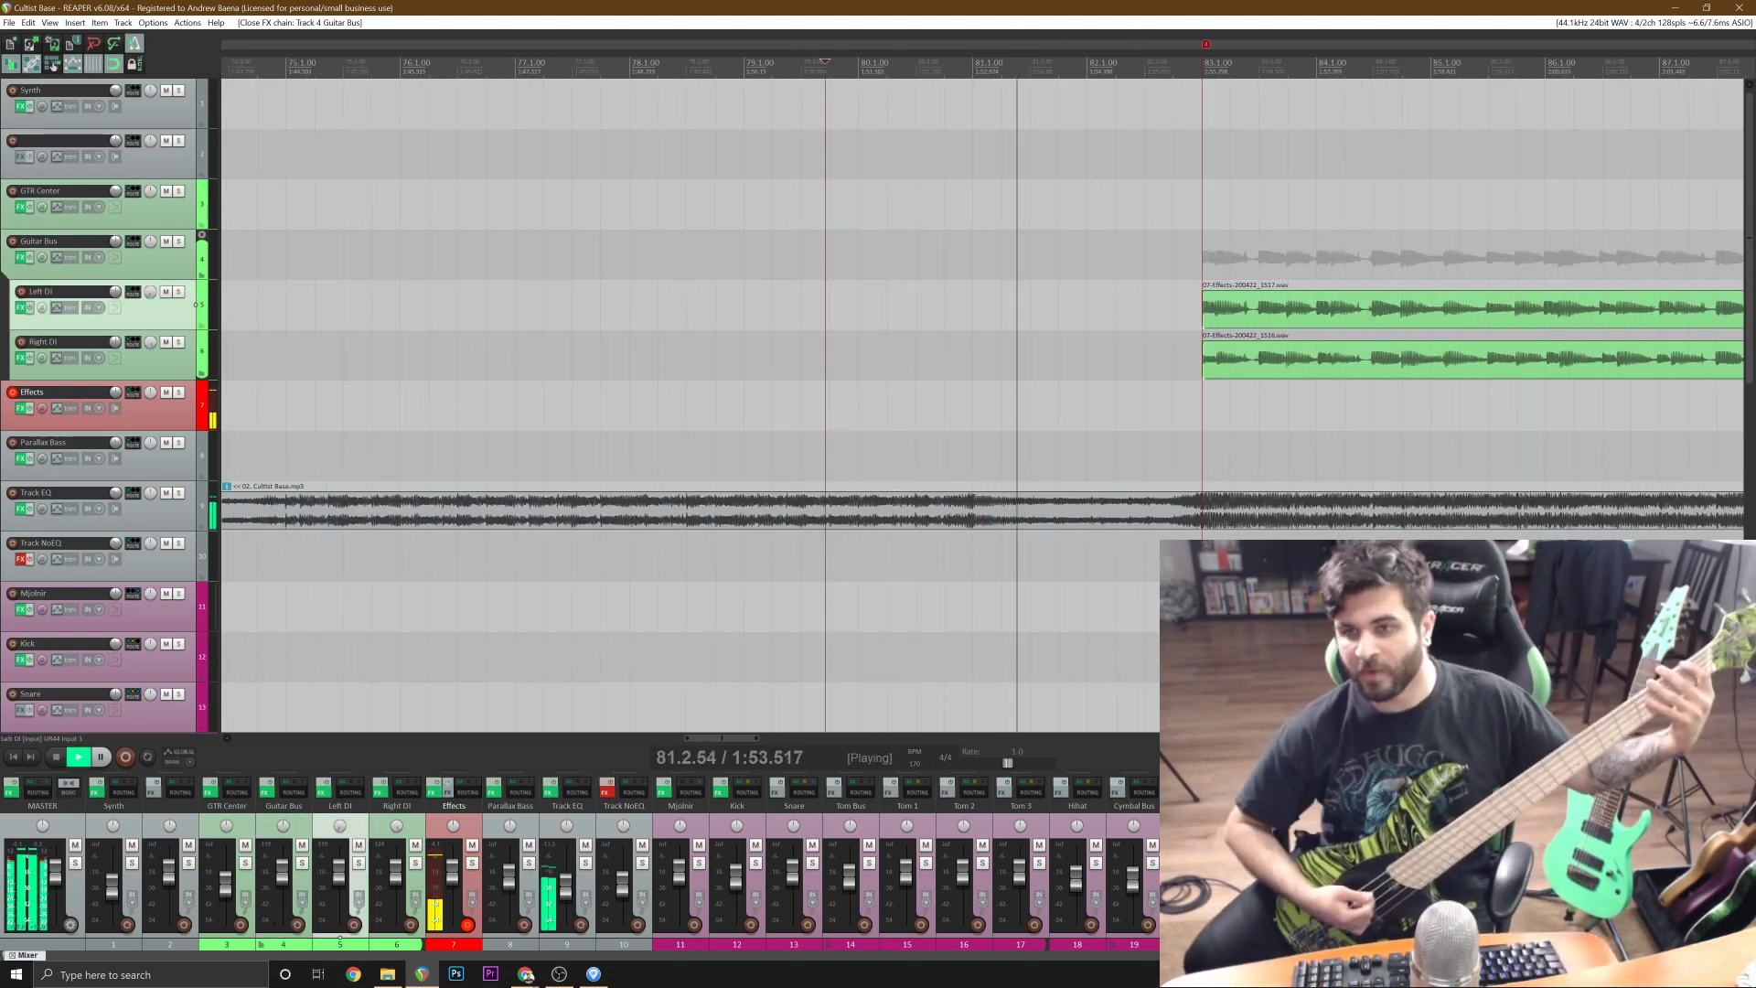
Try to record a bass take of the riff on the Effects track up to just past bar 91.
key(ctrl+r)
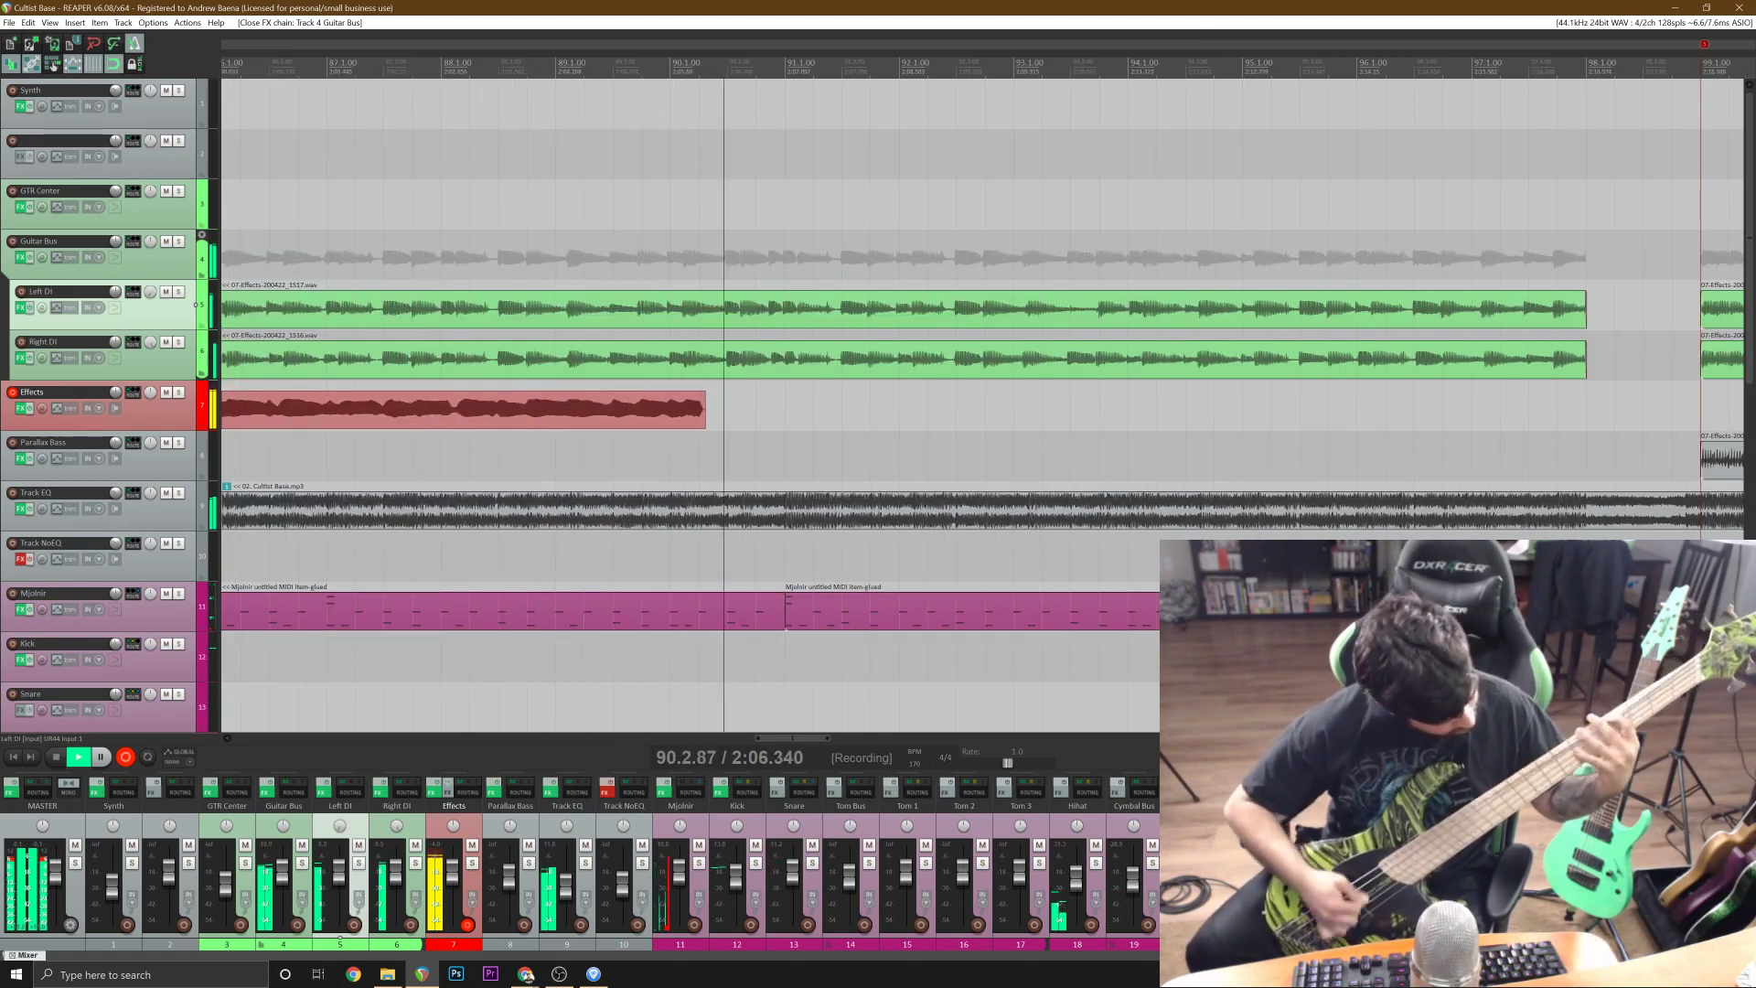
key(space)
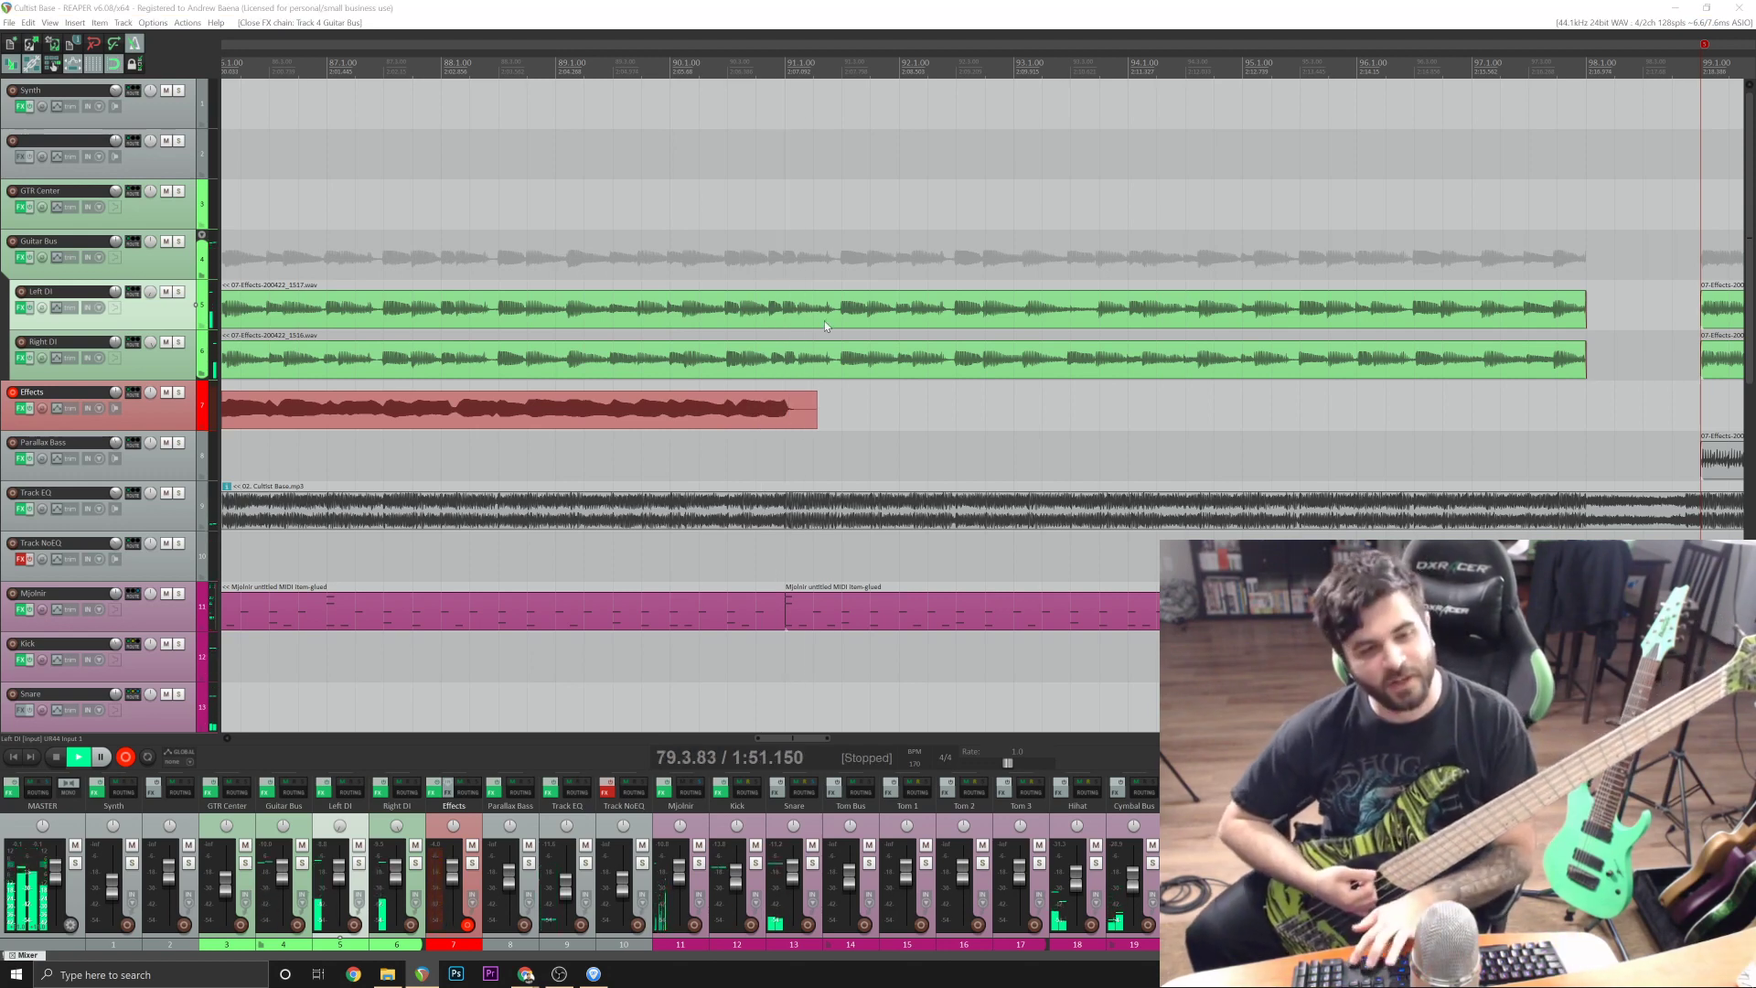
click(825, 320)
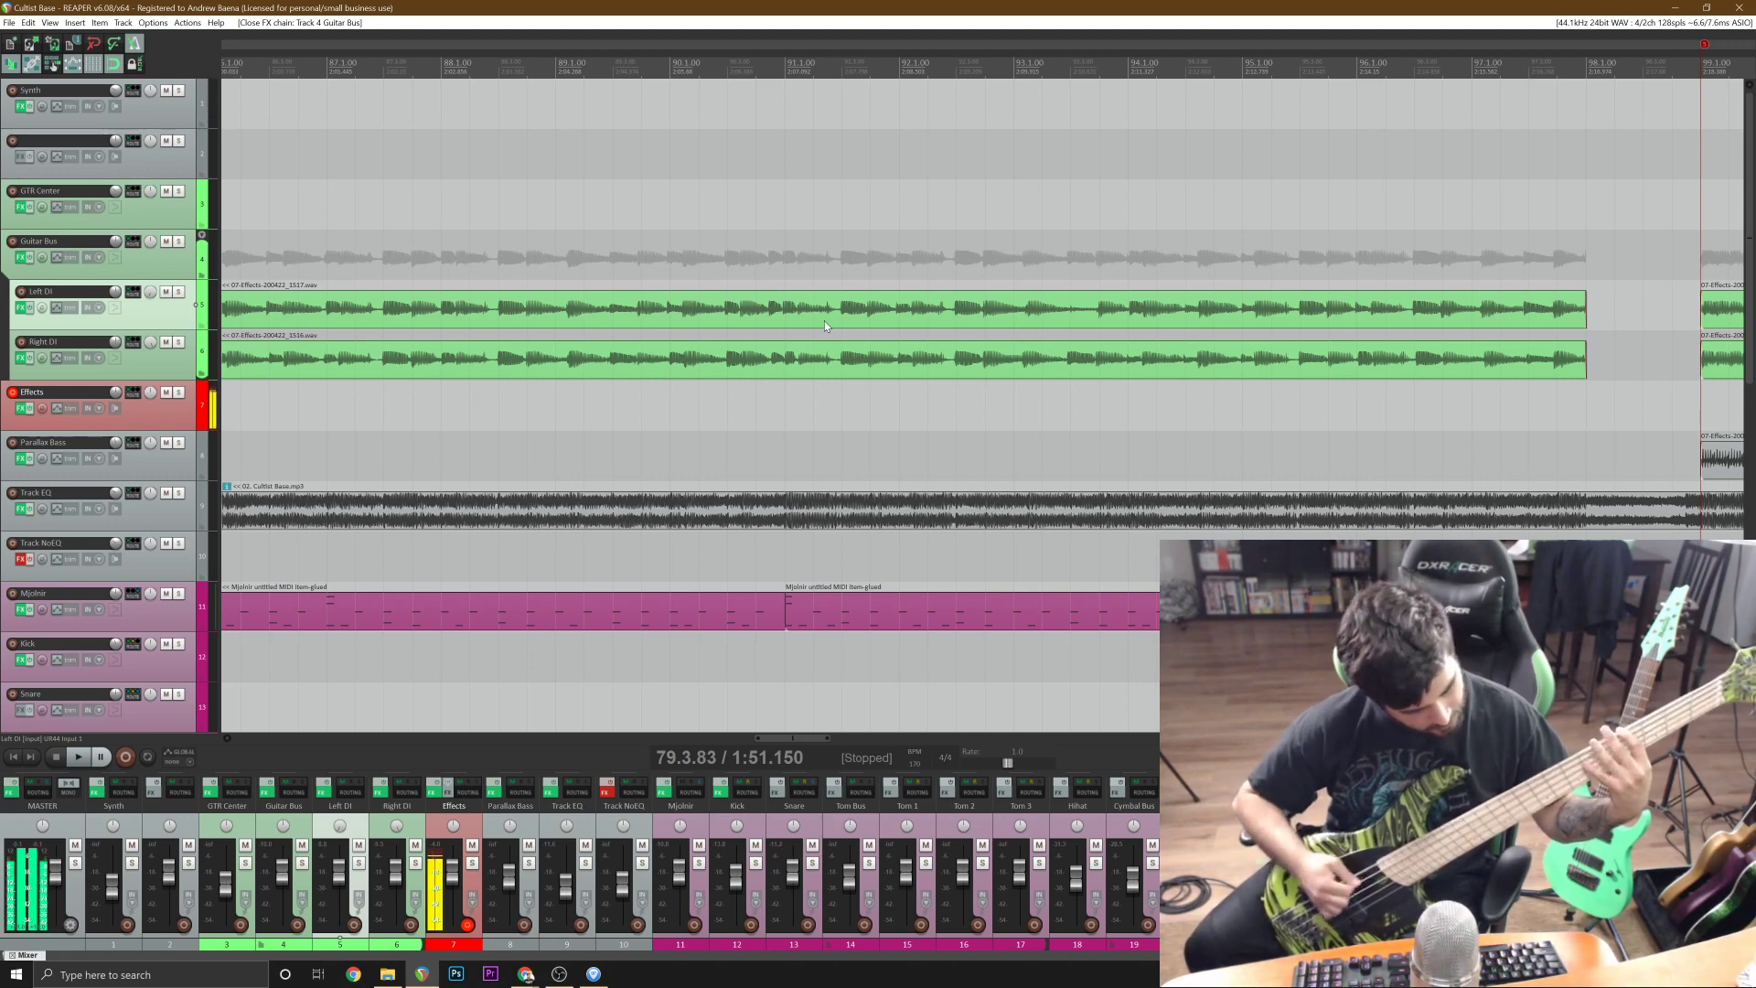
Rehearse the bass riff over playback from 79.3.83 to about bar 91.
key(space)
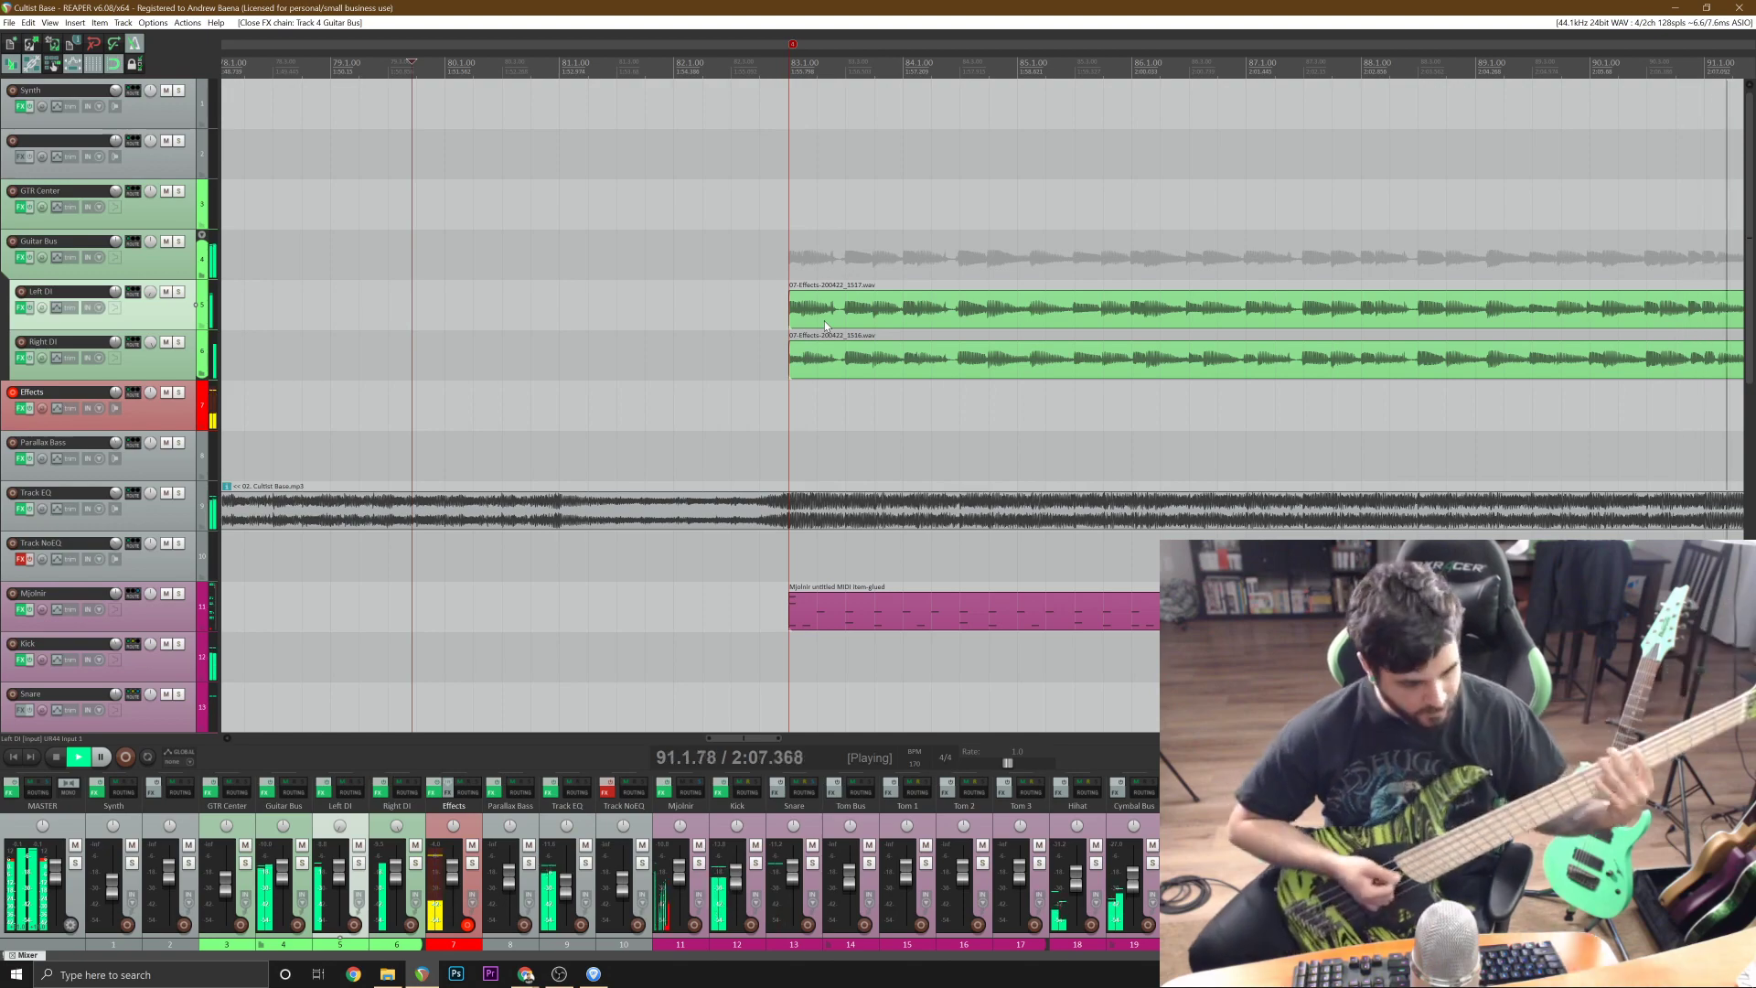
key(space)
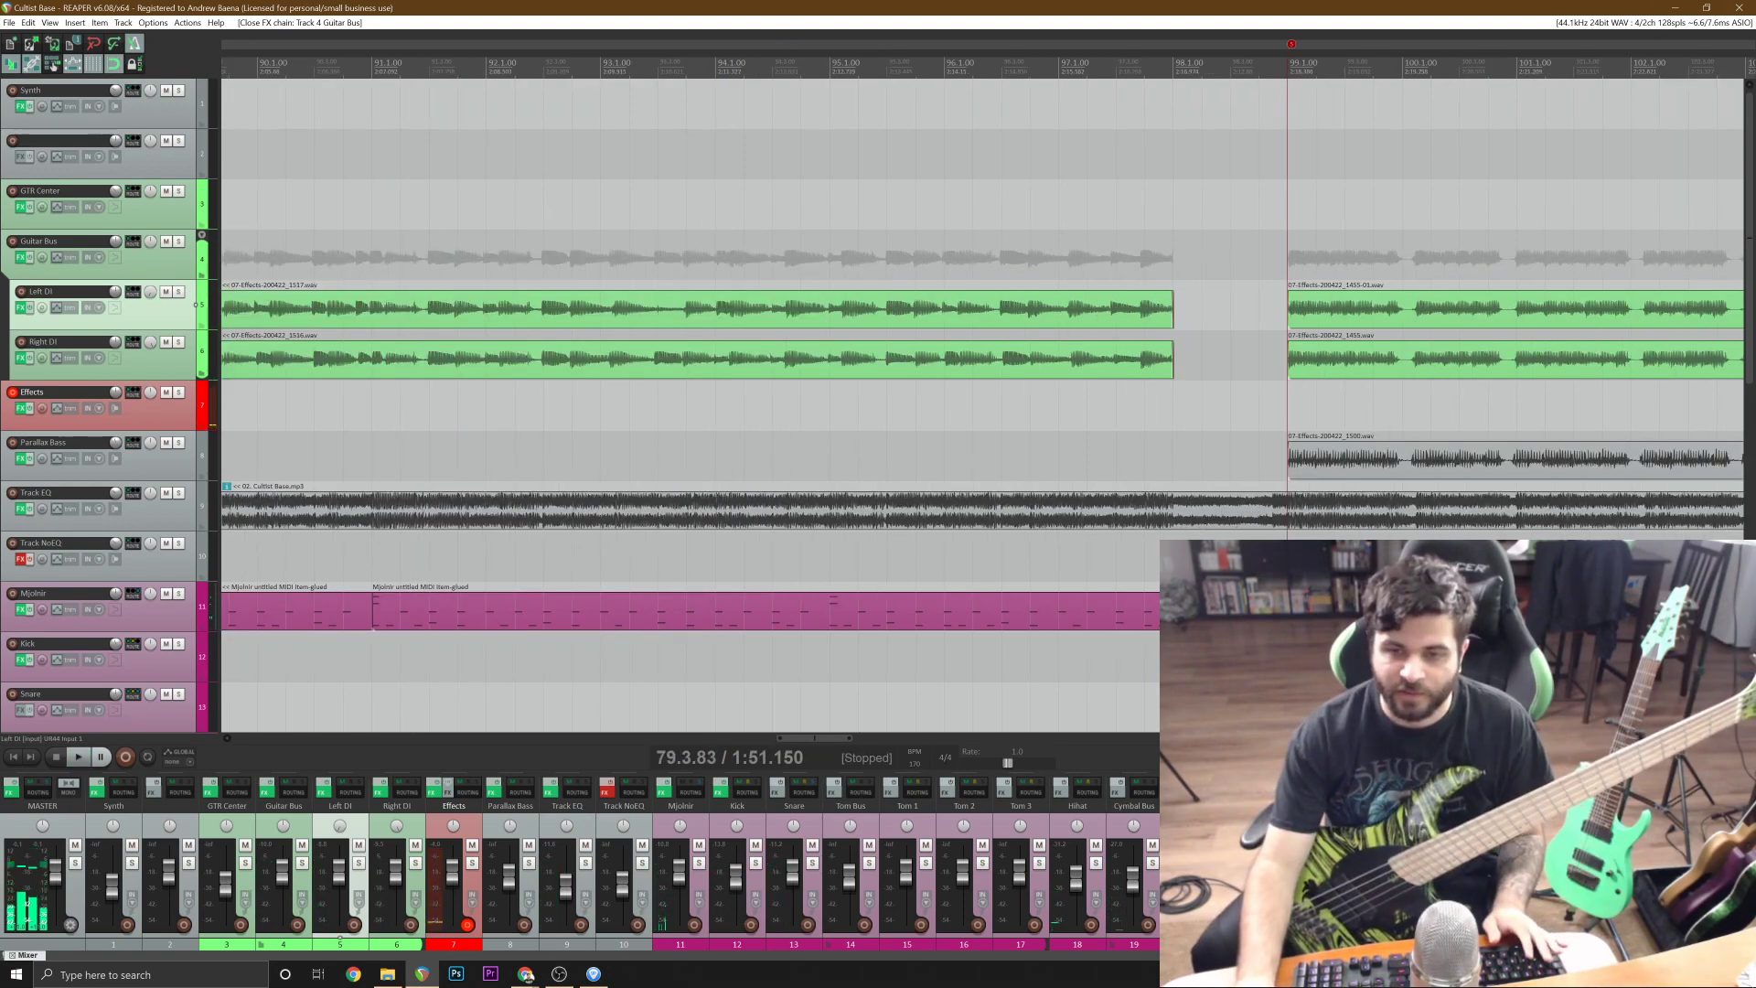
Check the riff's tab in Guitar Pro, return to REAPER, and try bass takes on the Effects track from 79.3.83, discarding each.
click(594, 974)
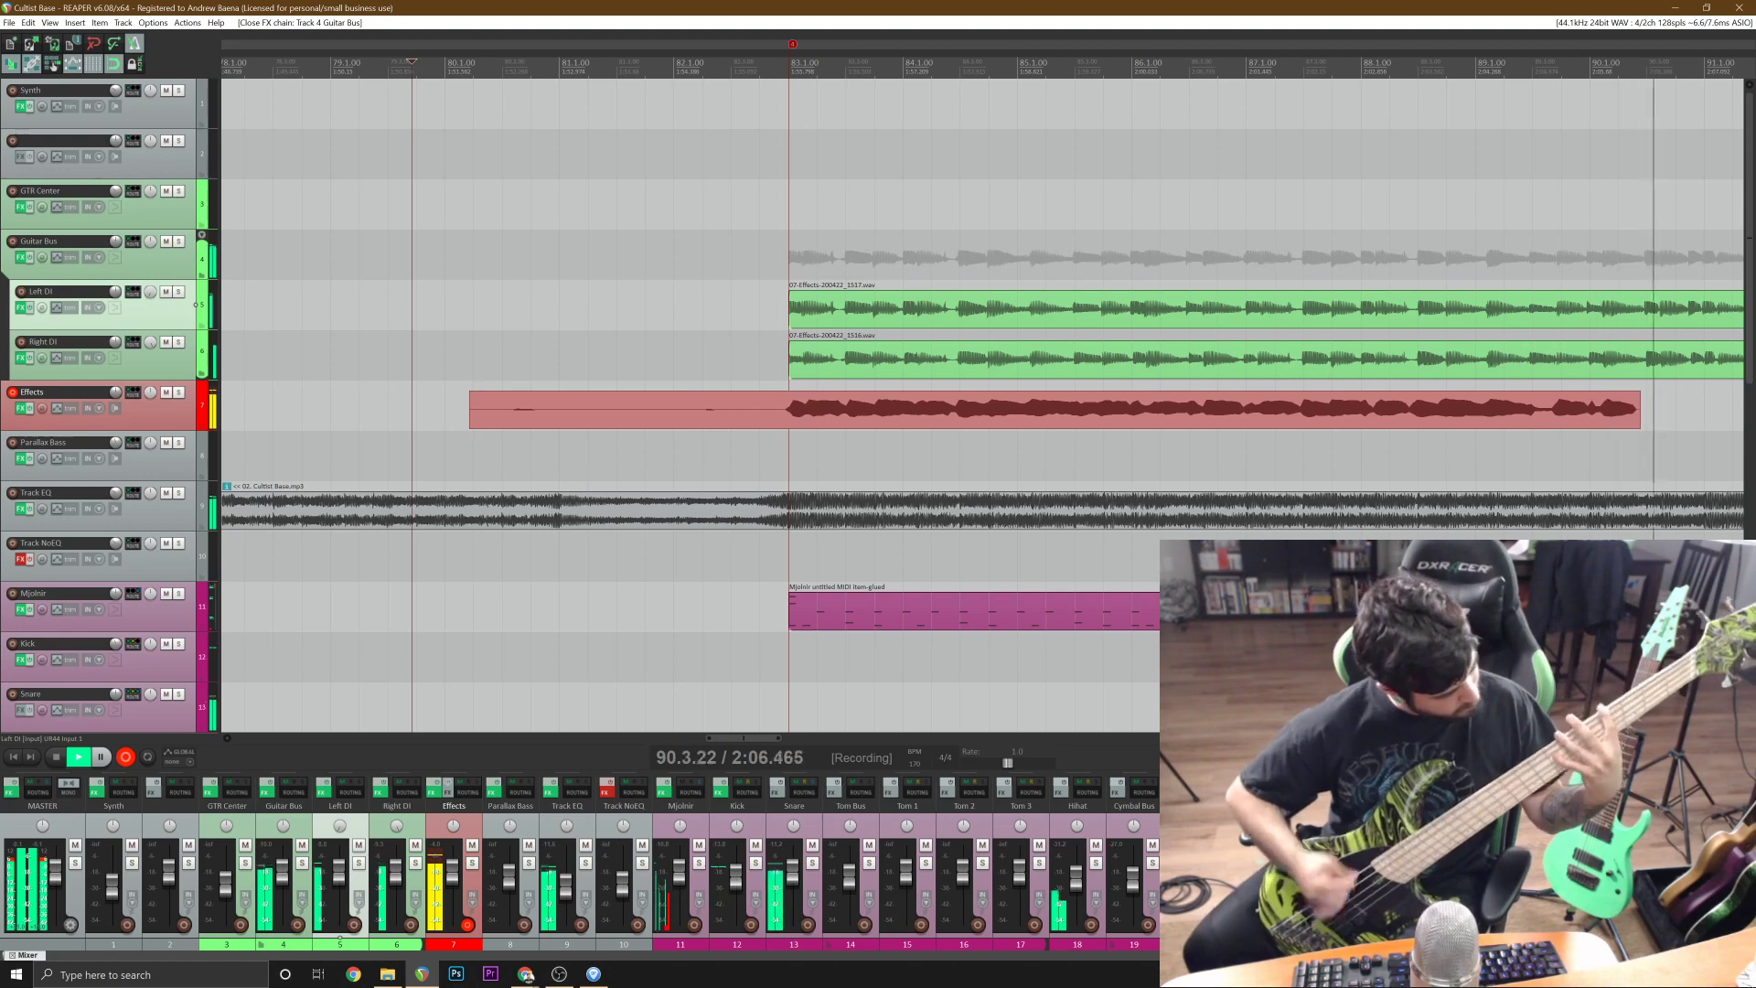
key(space)
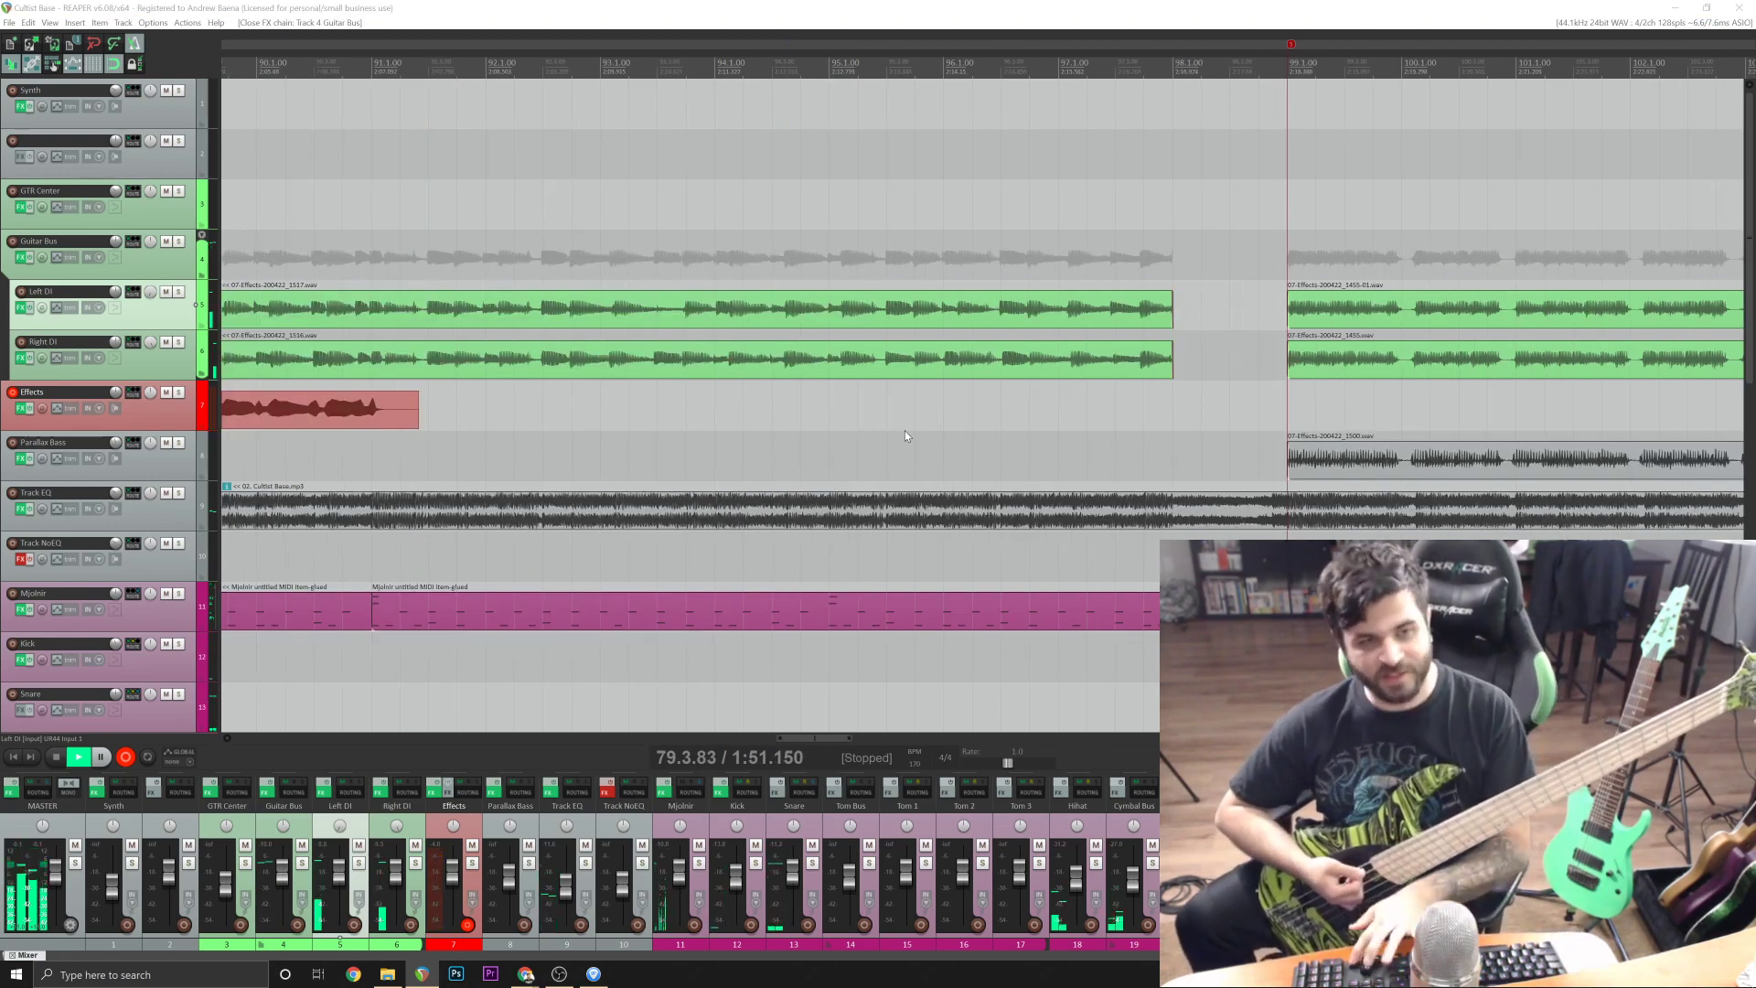
key(d)
key(space)
key(ctrl+r)
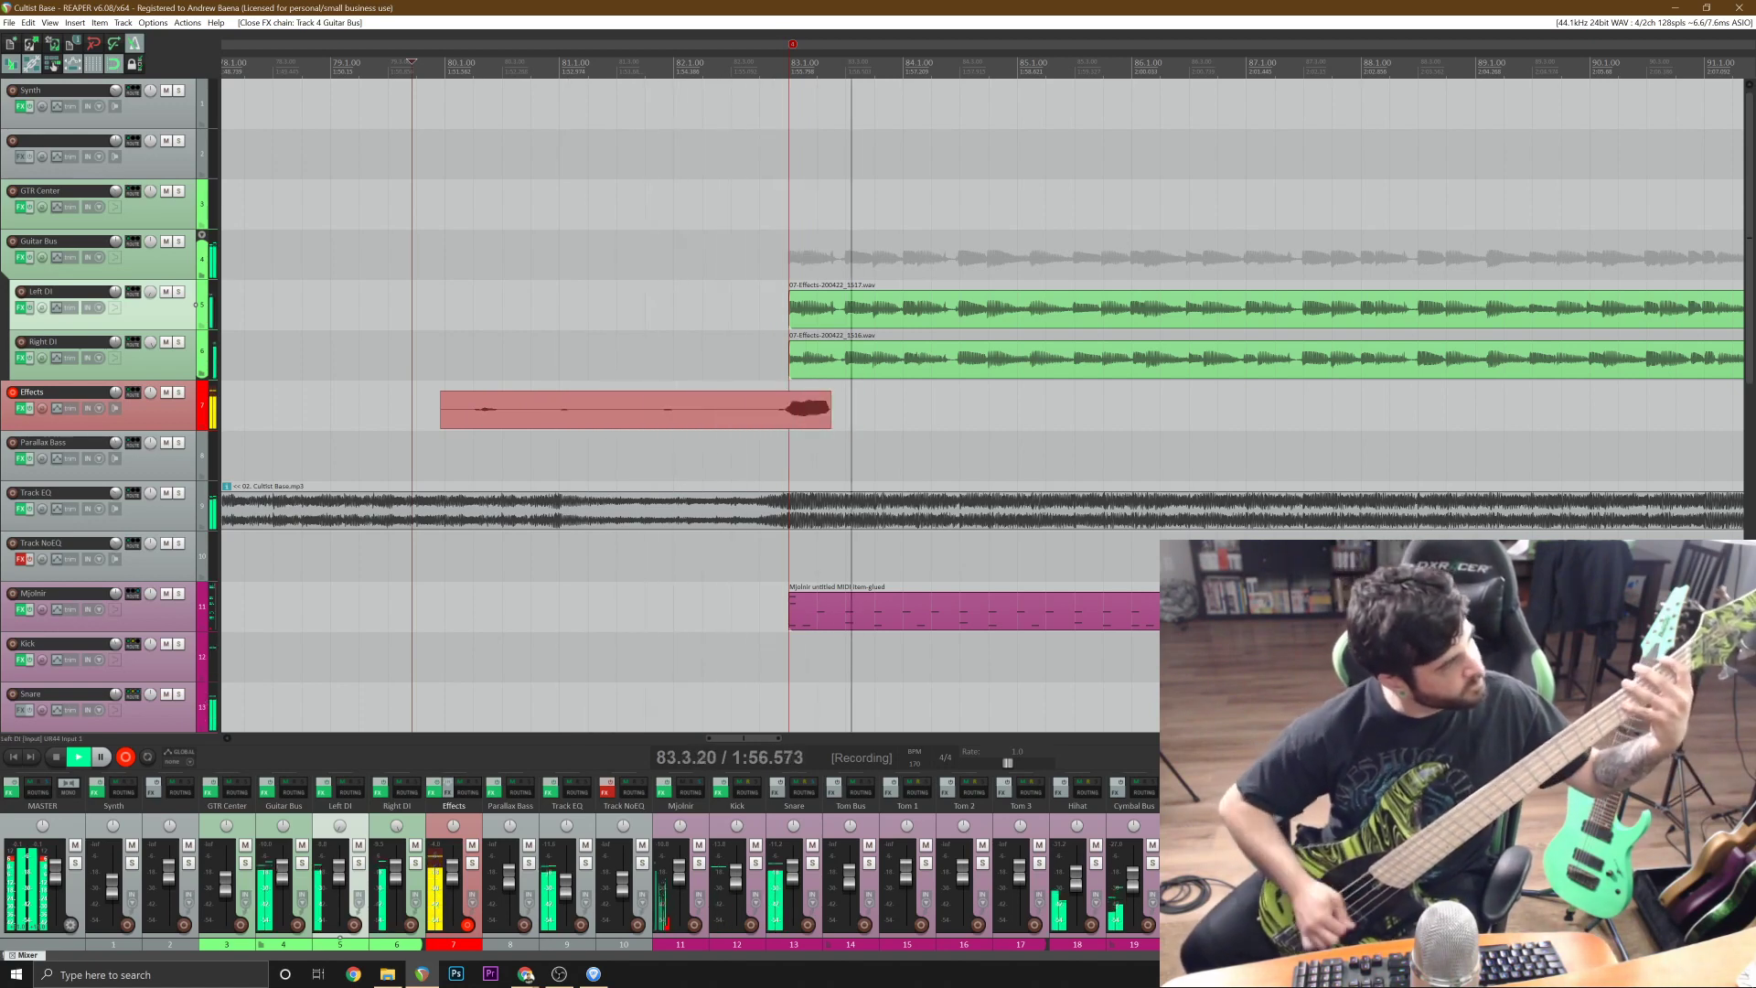
key(space)
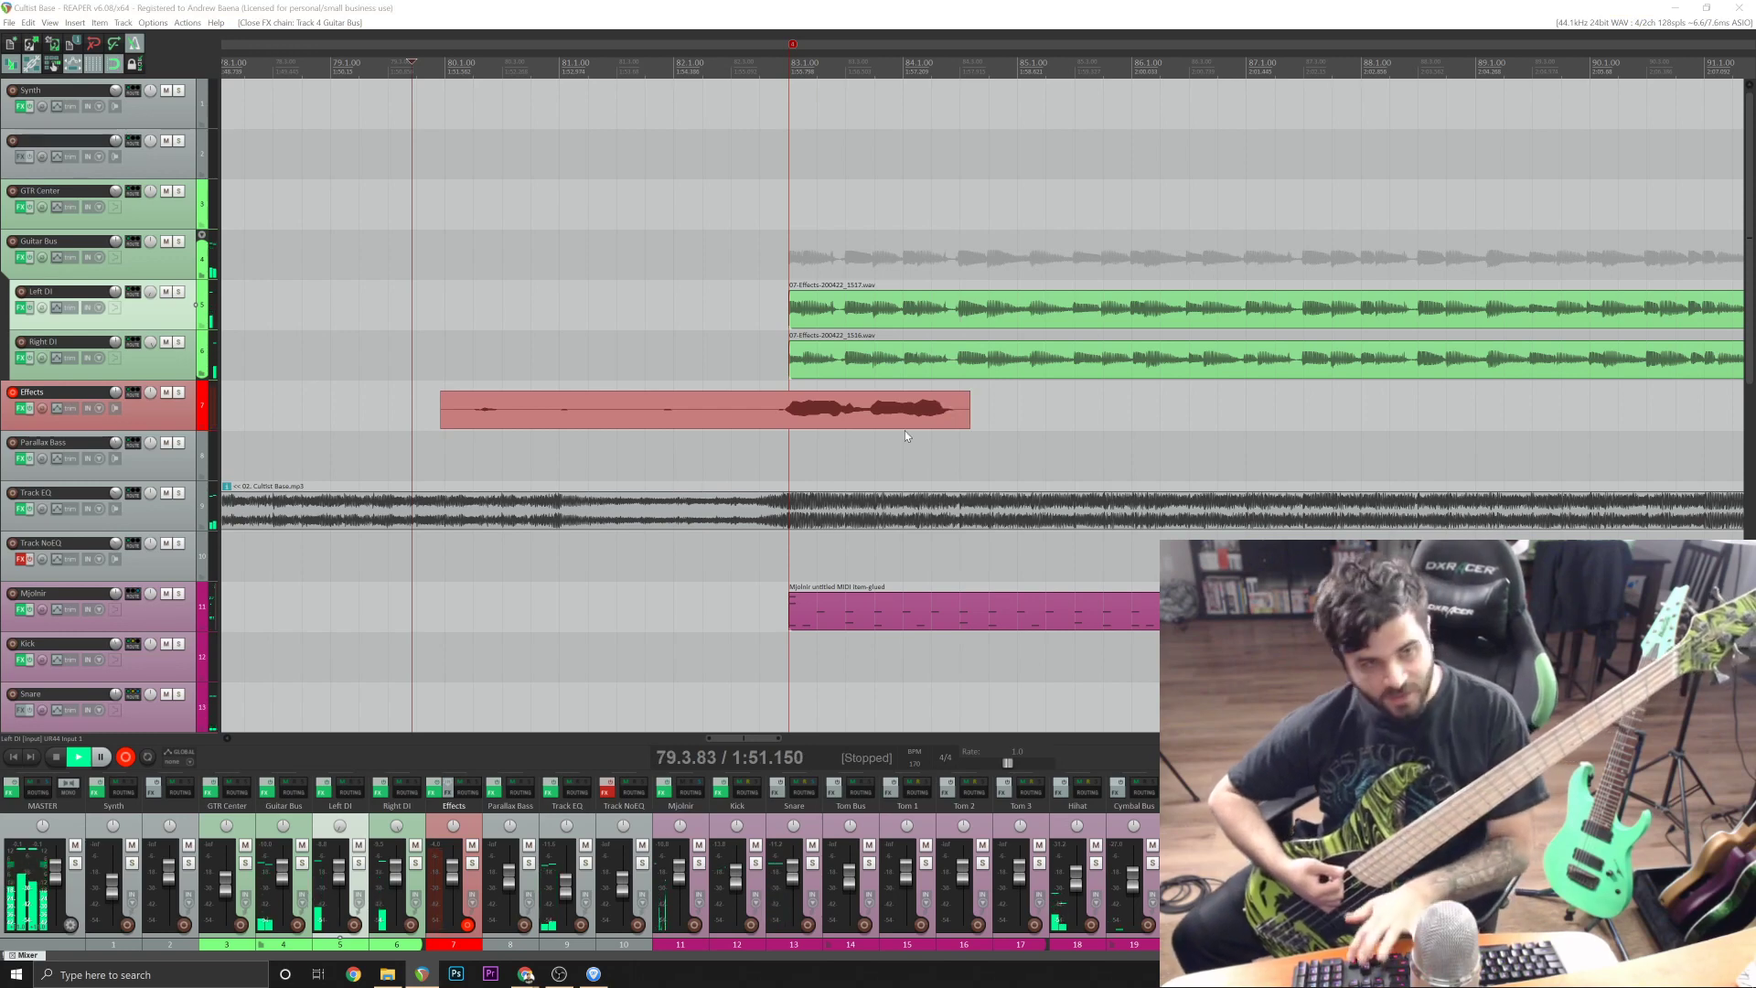
key(d)
Record a bass take on the Effects track from 79.3.83 to past bar 91, and trim off everything before 83.1.00.
key(ctrl+r)
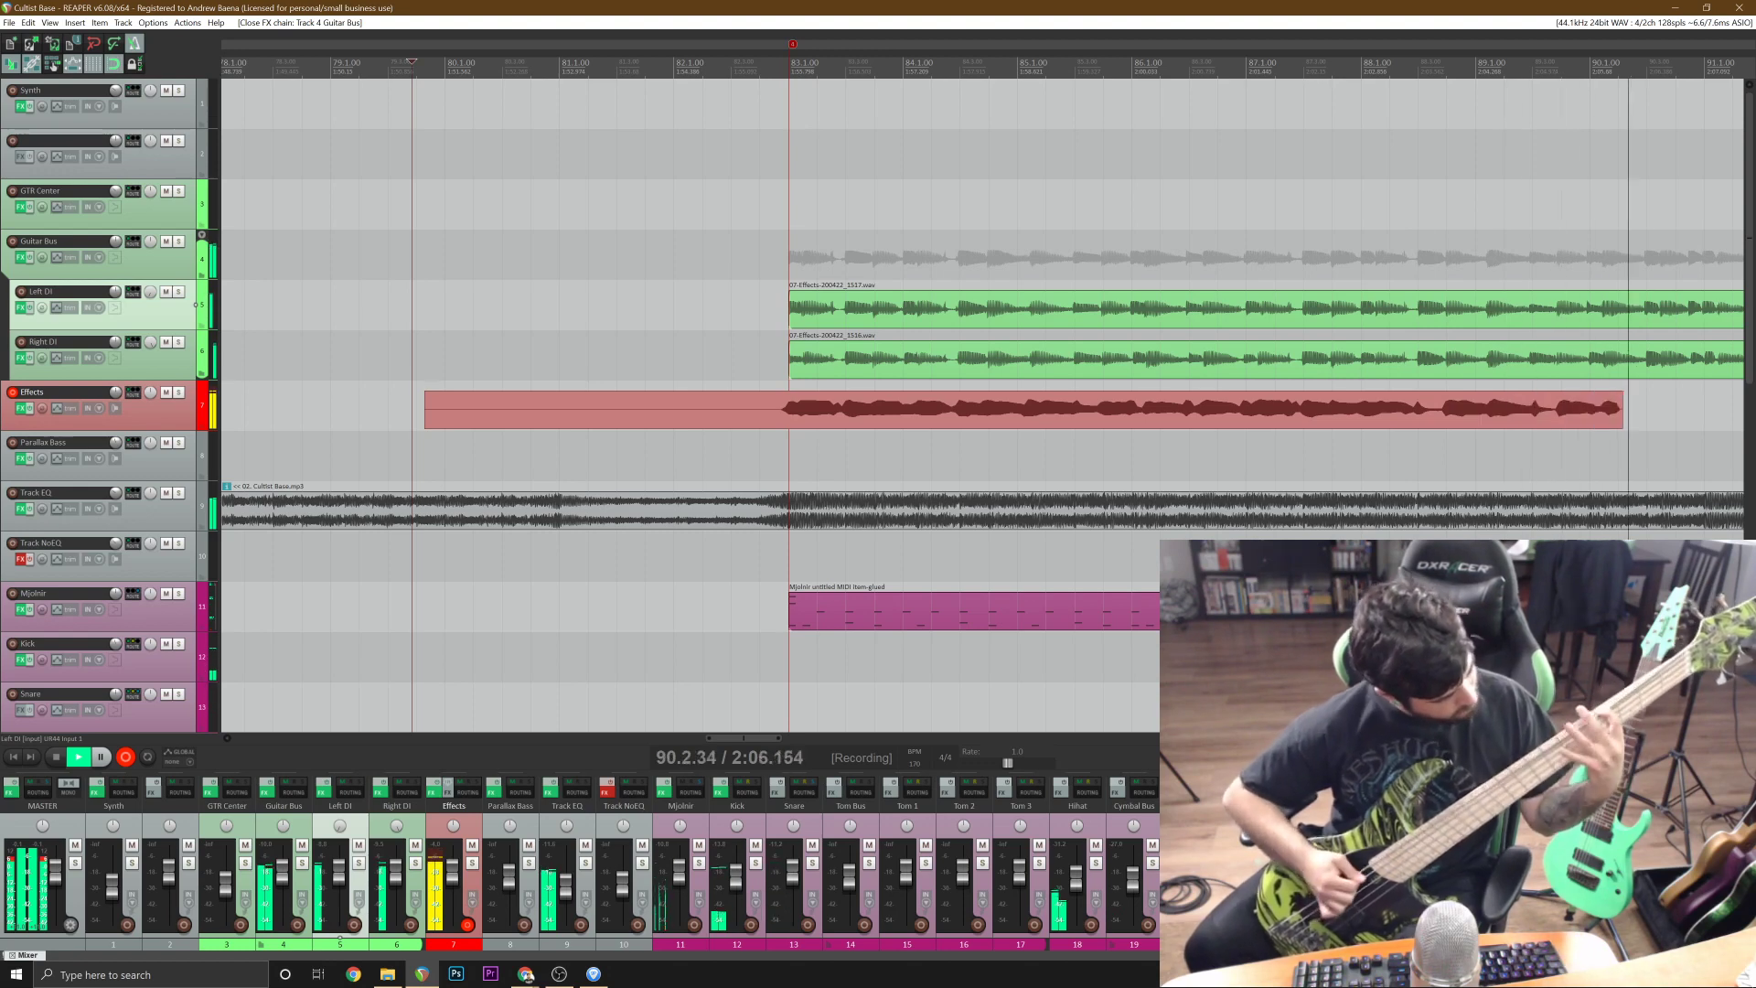
key(space)
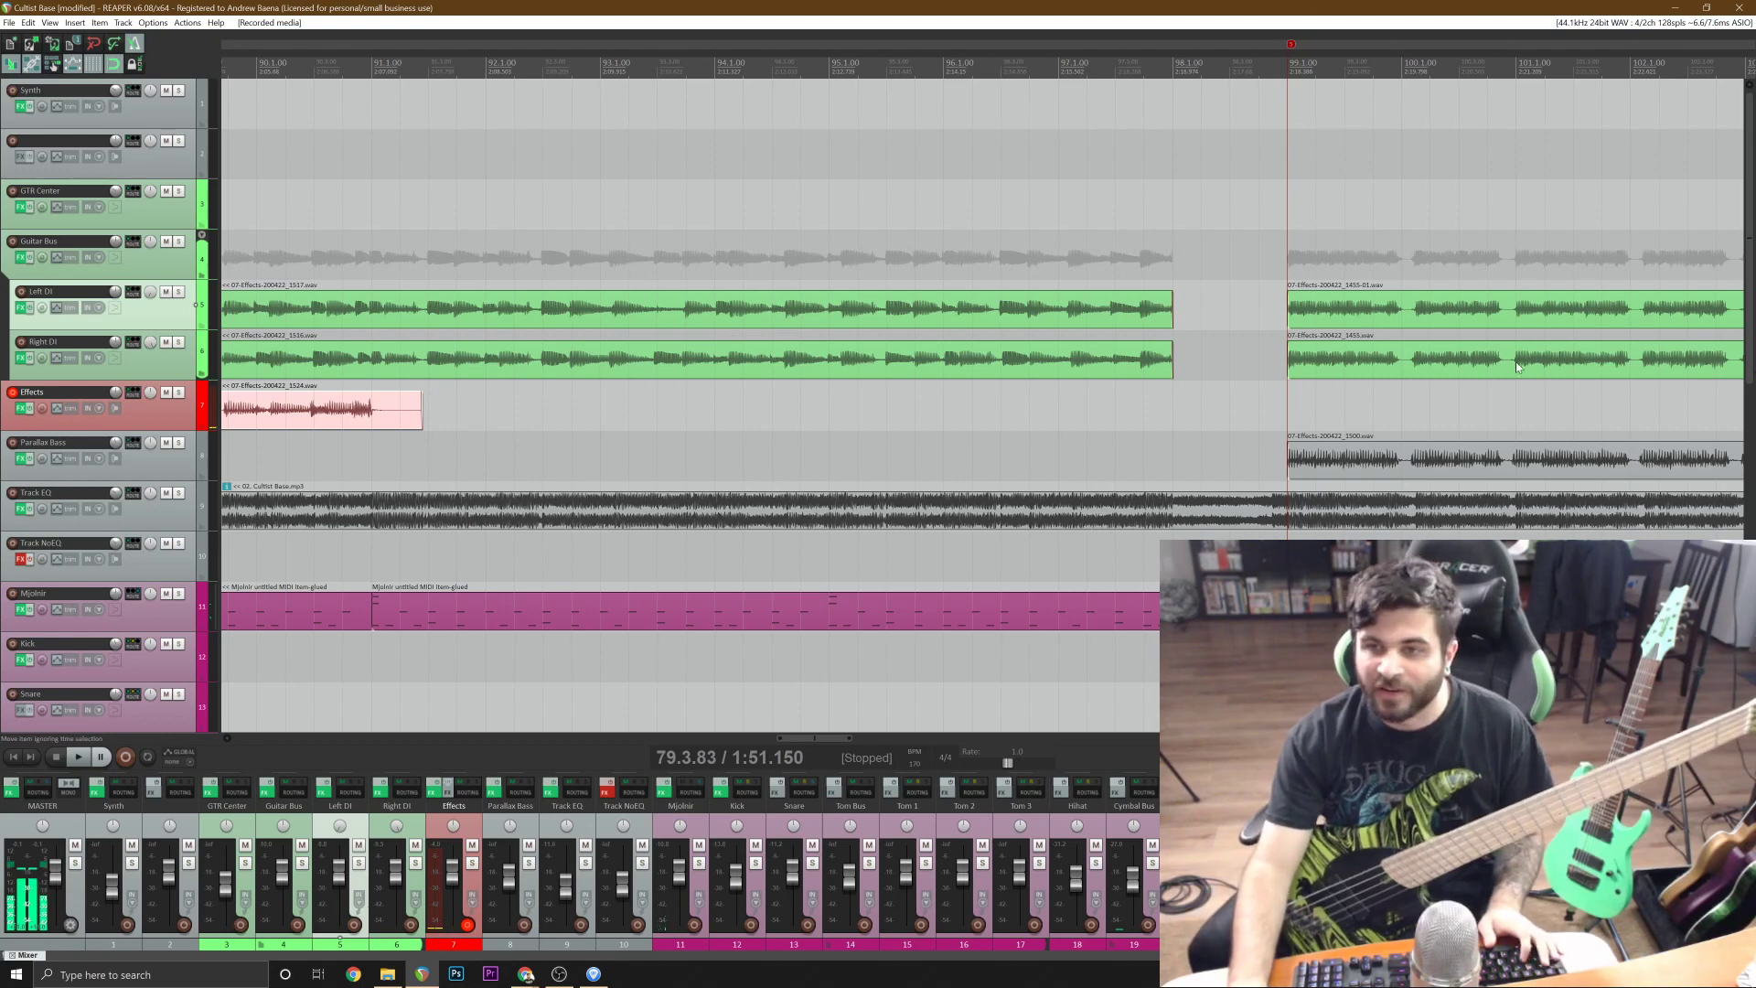
scroll(1137, 374, down, 5)
click(1117, 426)
key(s)
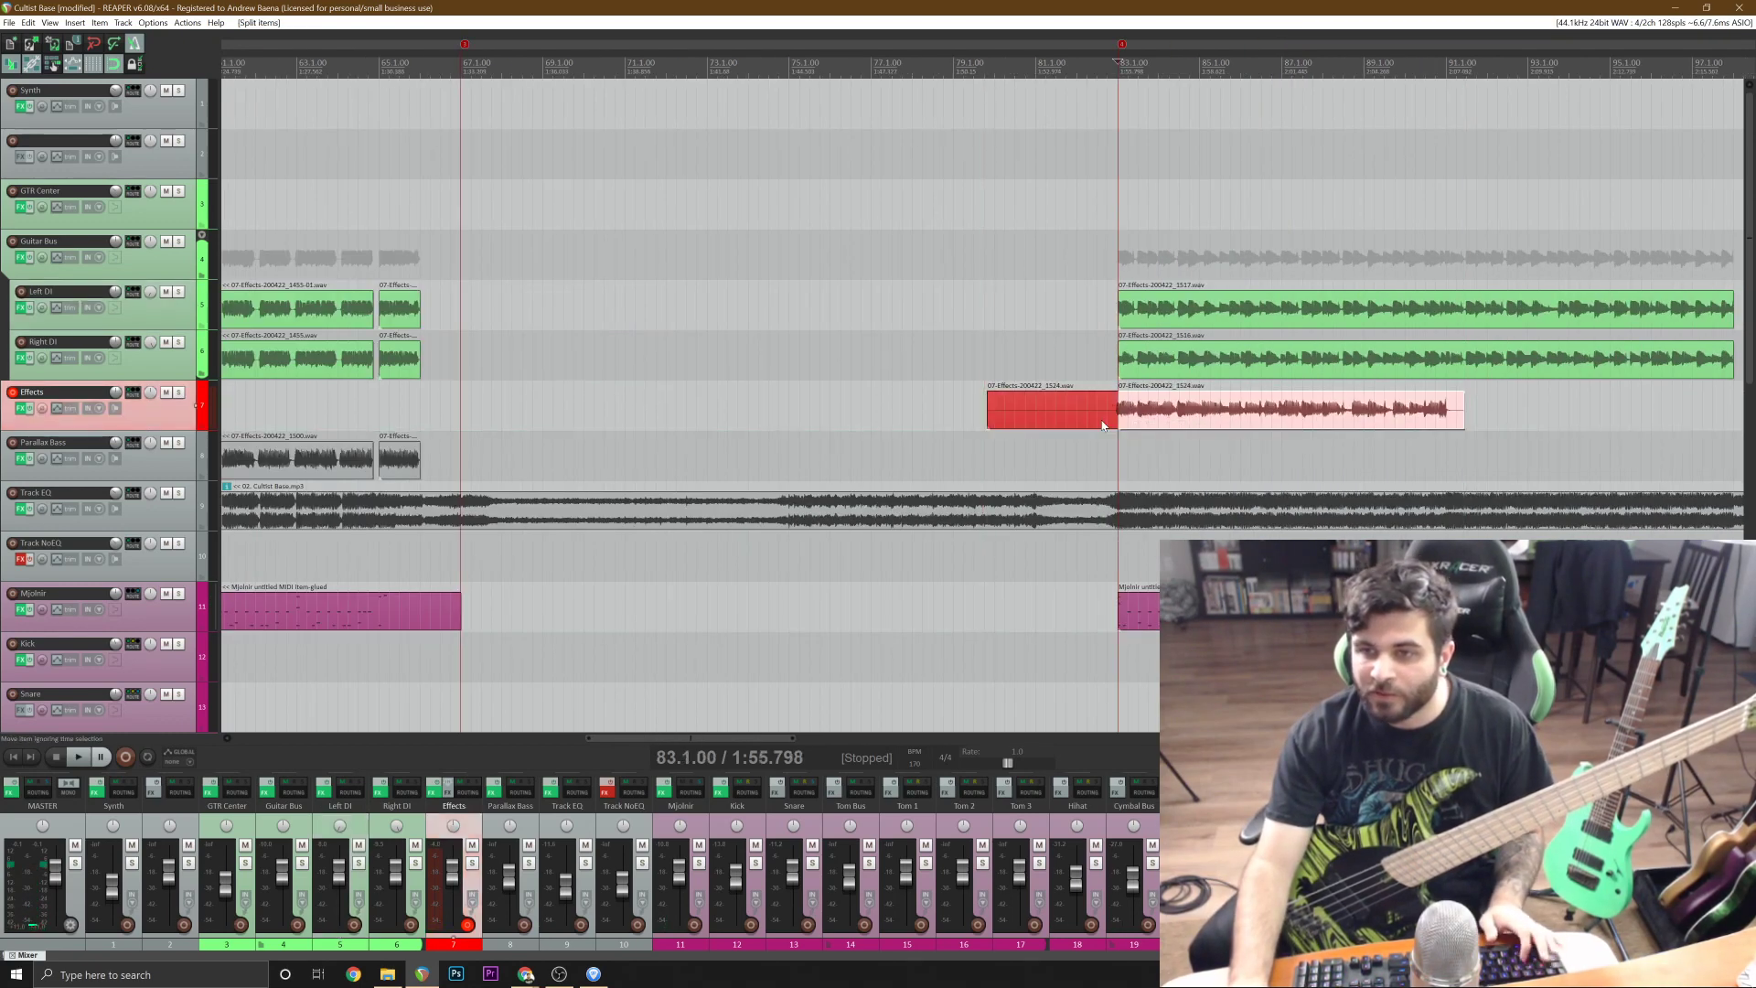
click(1104, 423)
key(Delete)
Move the trimmed bass take to the Parallax Bass track, play it from just before bar 83, and save the project.
click(1179, 416)
scroll(1179, 416, up, 5)
drag(893, 415, 901, 445)
click(773, 412)
key(space)
key(ctrl+s)
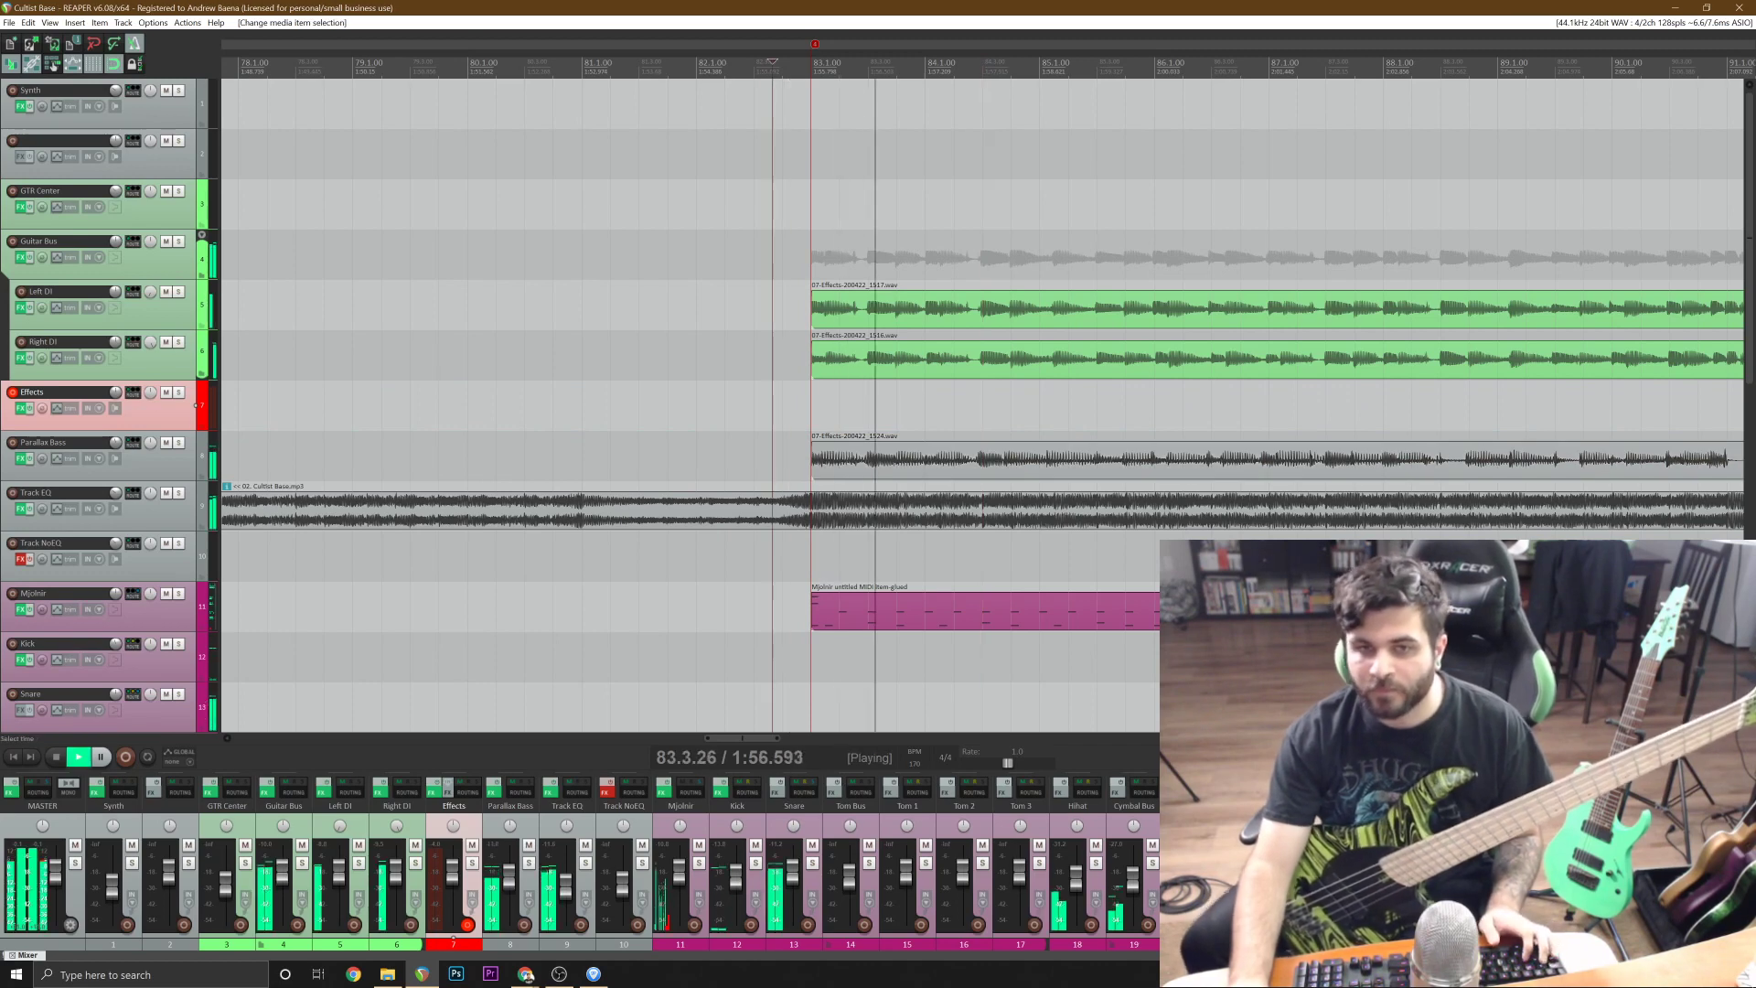
Solo the Parallax Bass track to check the take, delete the take at bar 83, and unsolo the track.
scroll(1114, 518, down, 2)
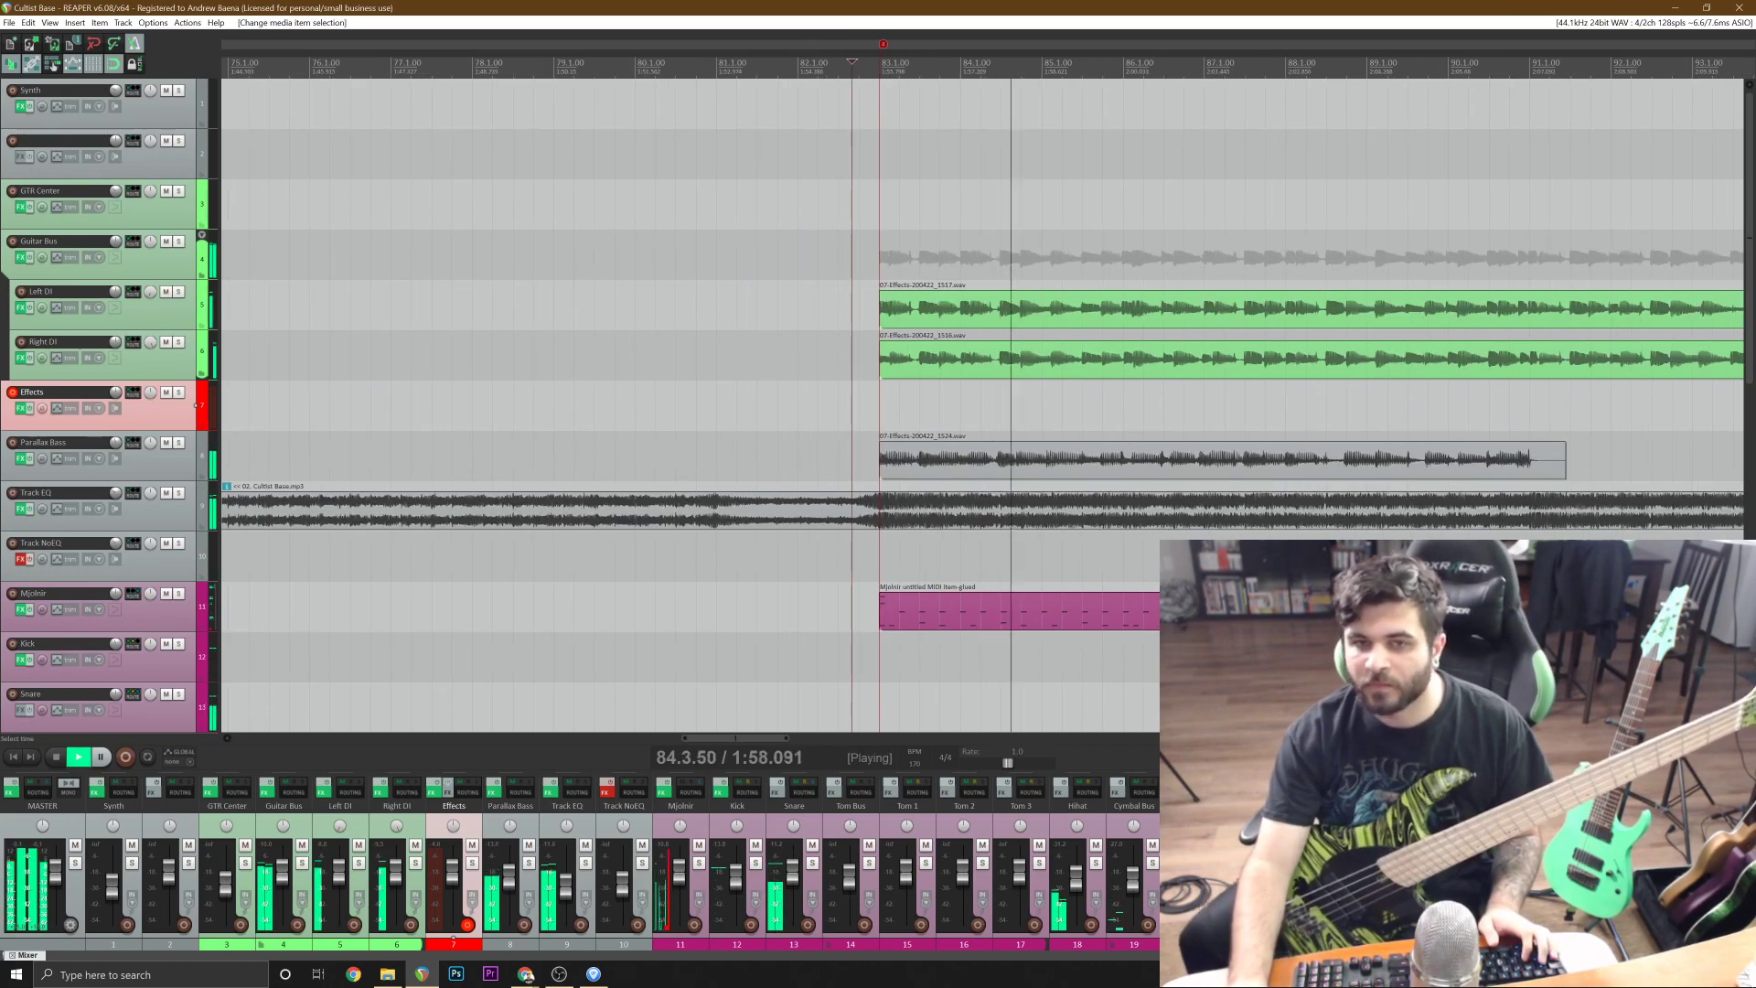
click(179, 442)
scroll(1289, 585, up, 2)
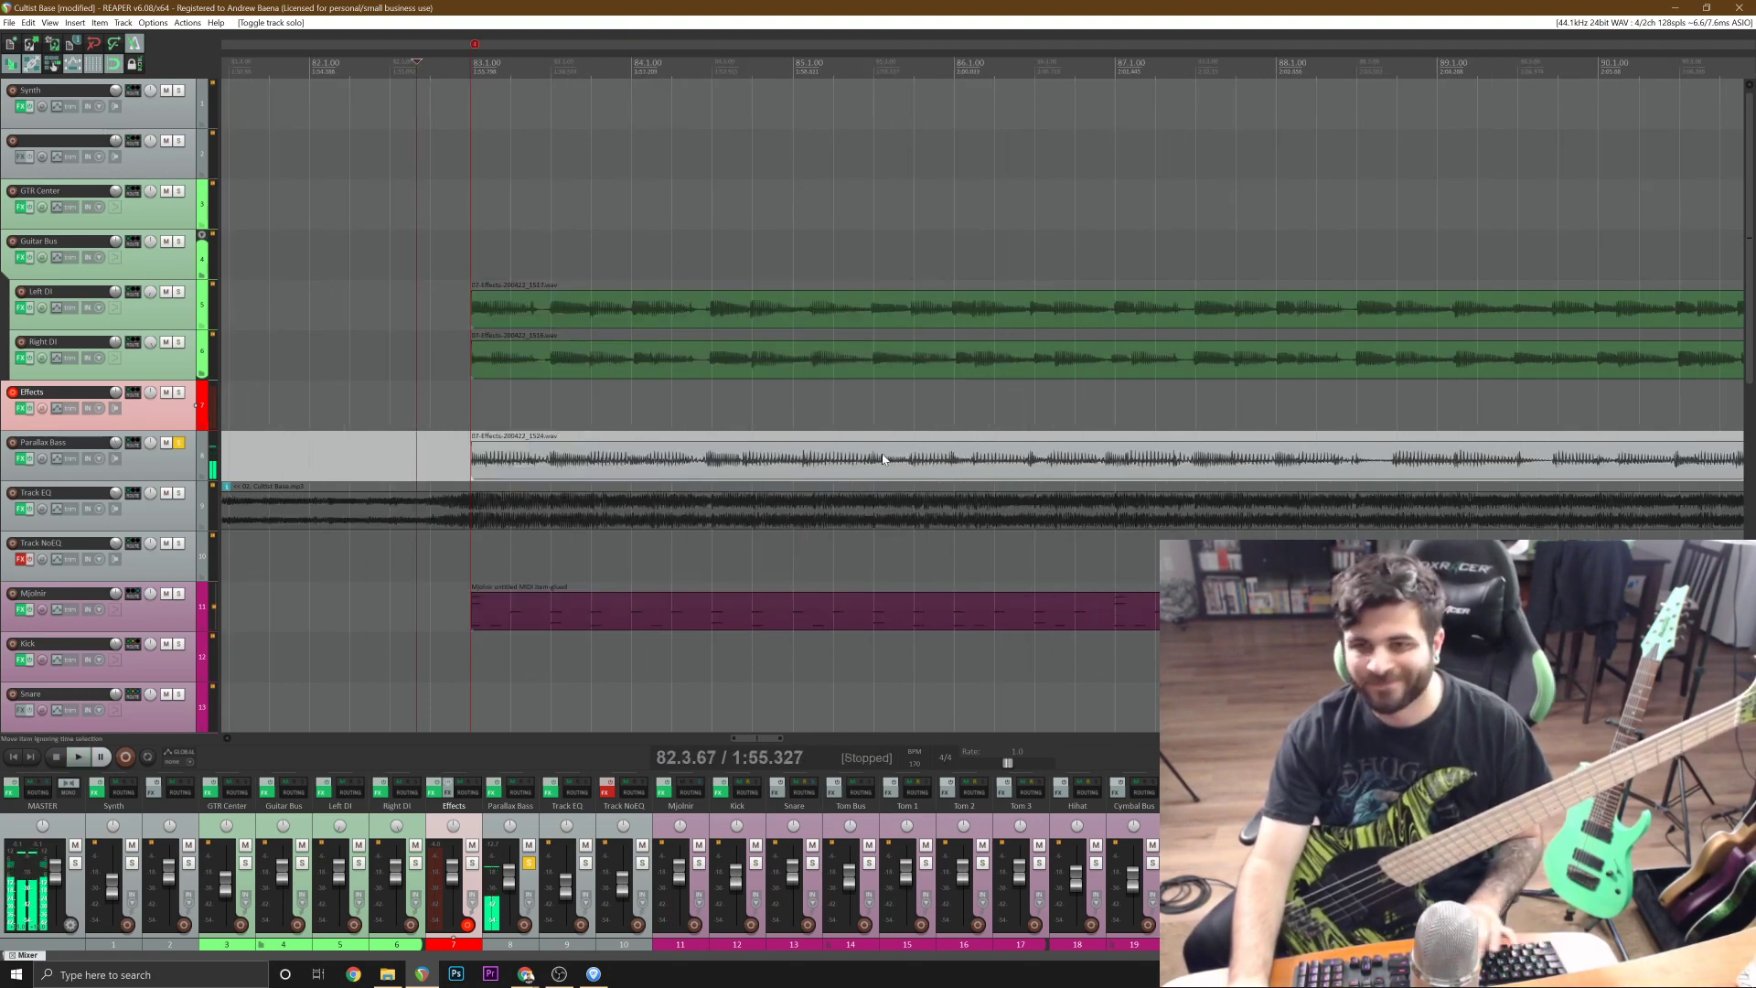
click(659, 457)
key(Delete)
click(180, 445)
scroll(494, 517, down, 2)
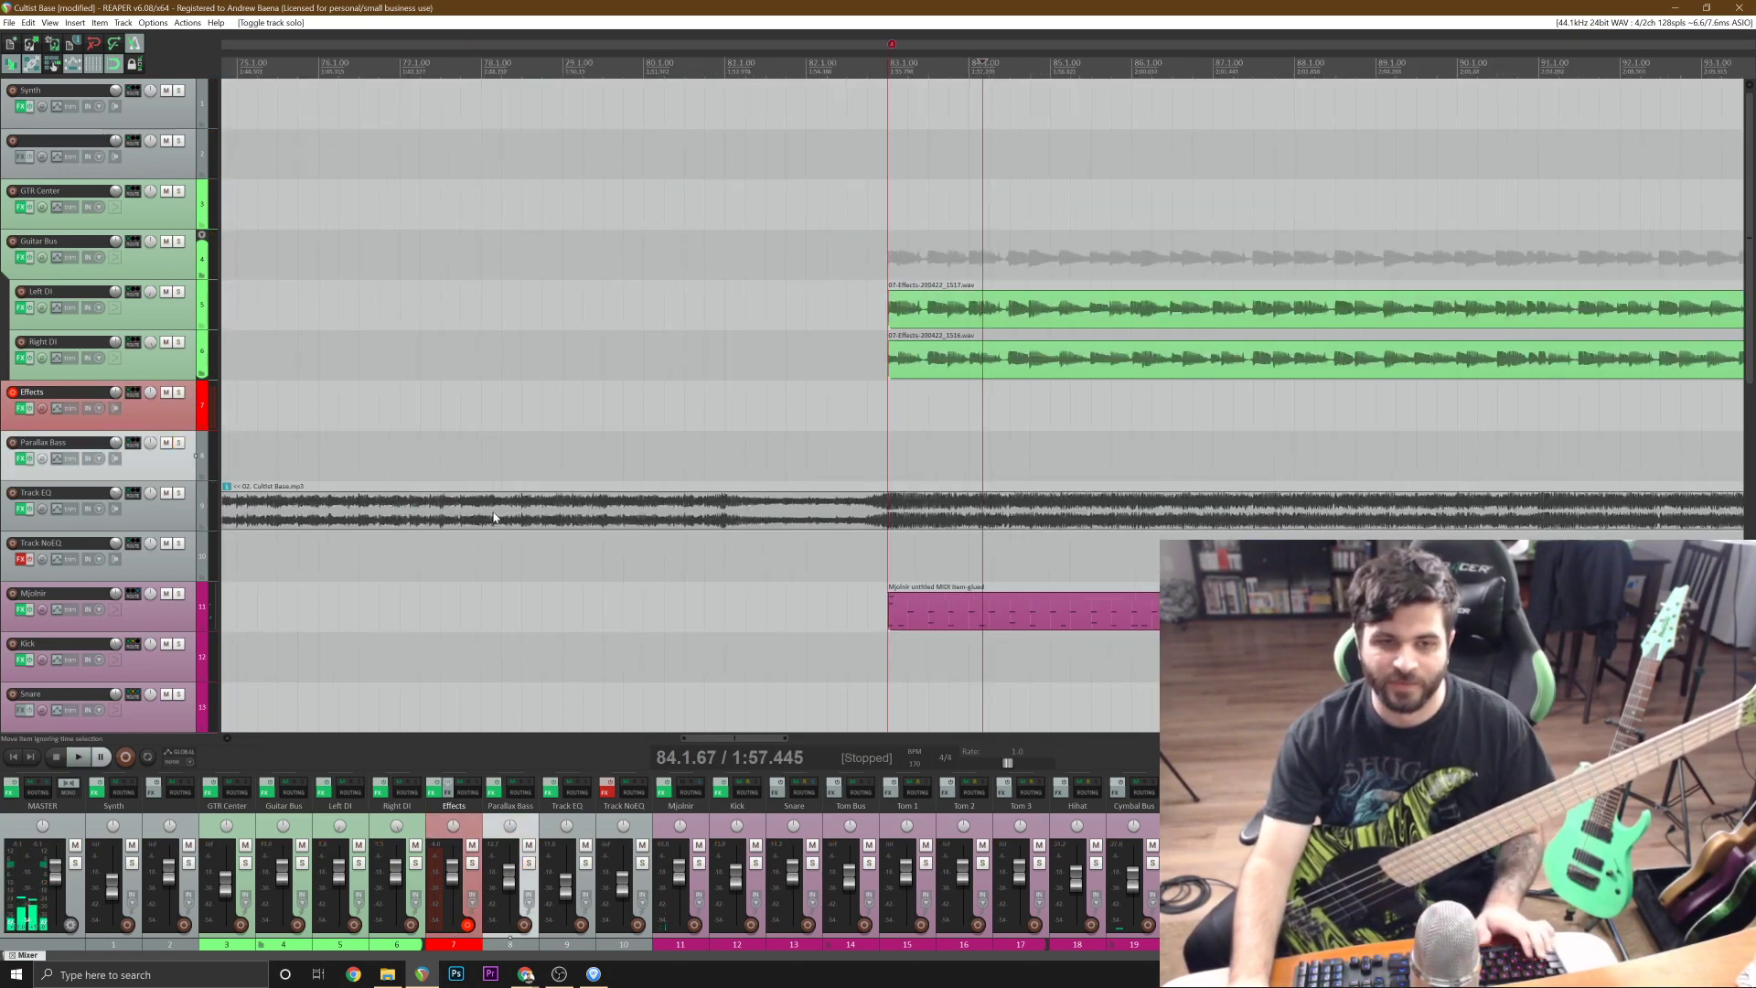
Record a new bass take on the Effects track, starting from 79.2.33 and ending just past bar 91.
click(590, 62)
key(space)
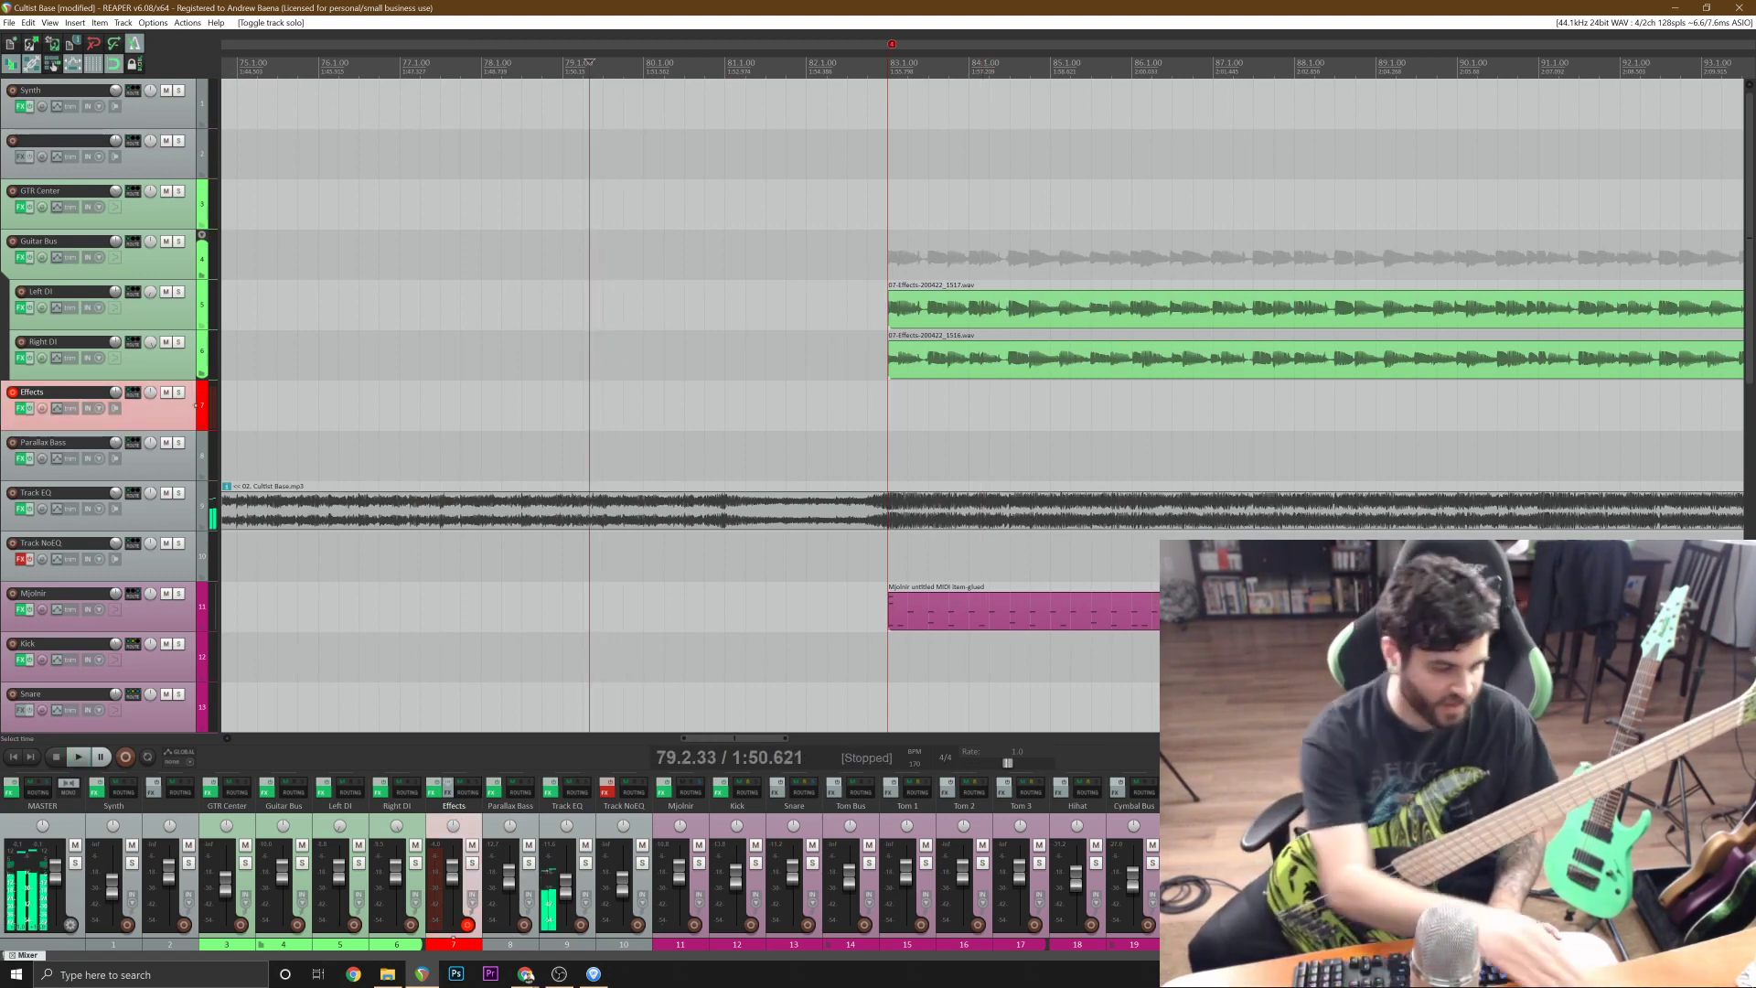
key(ctrl+r)
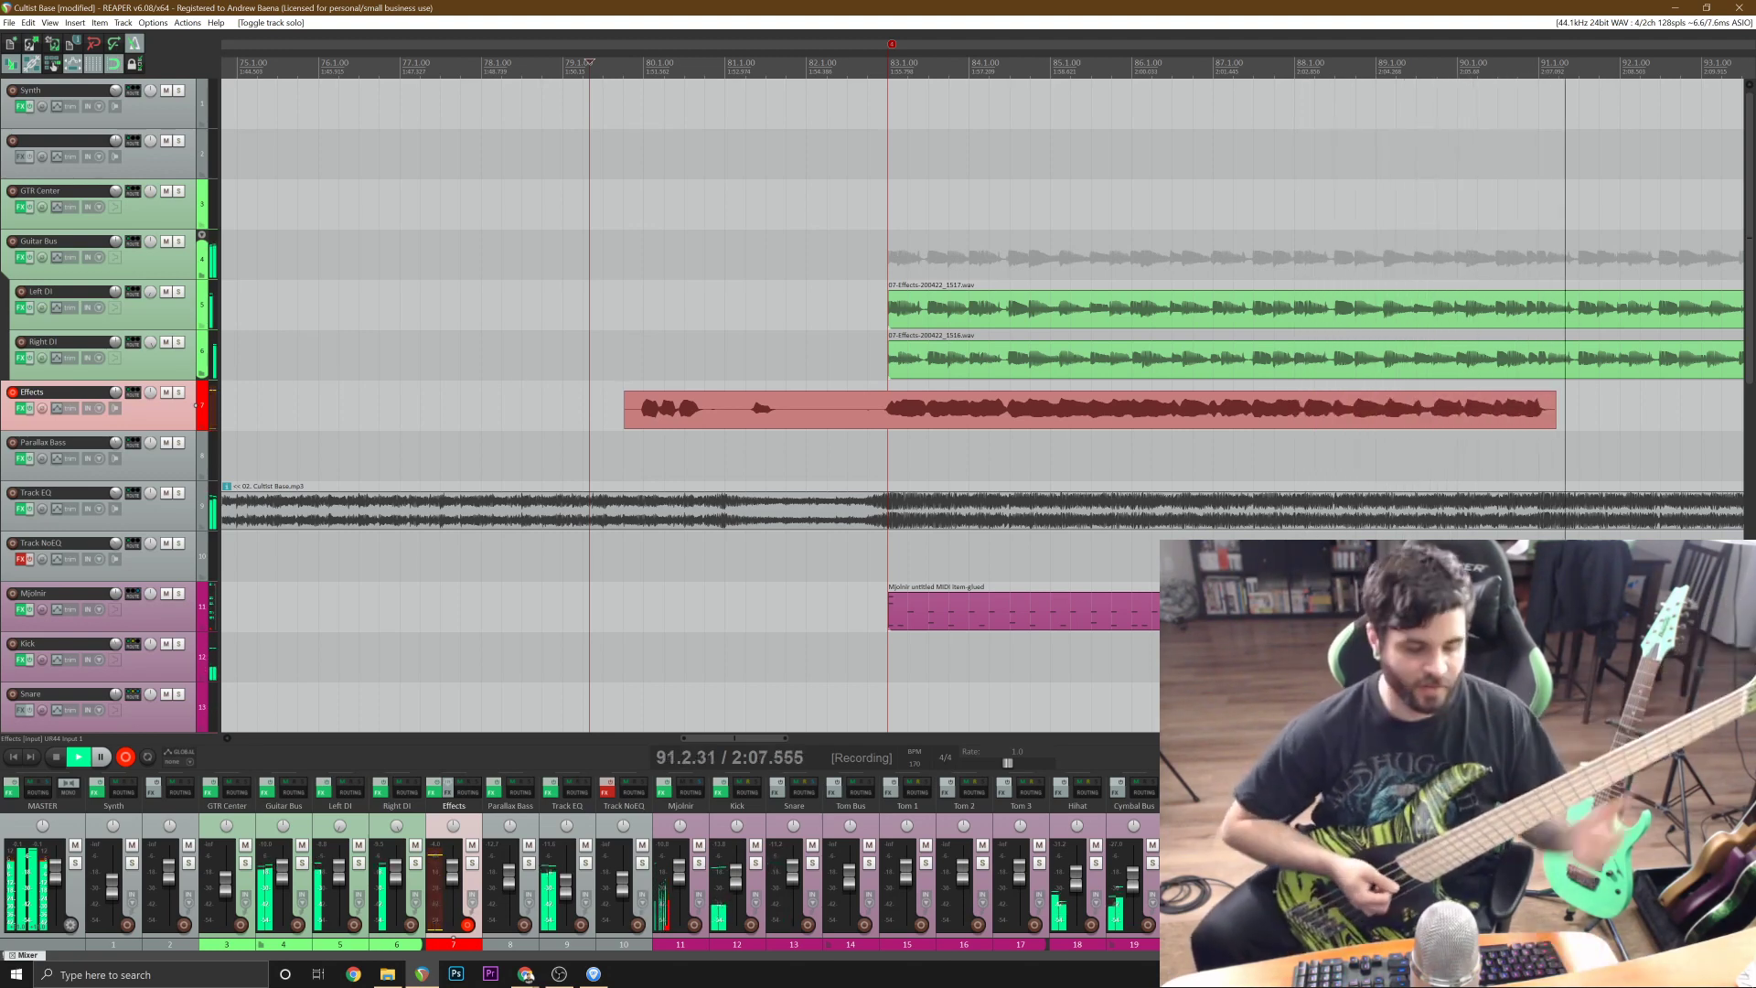
key(space)
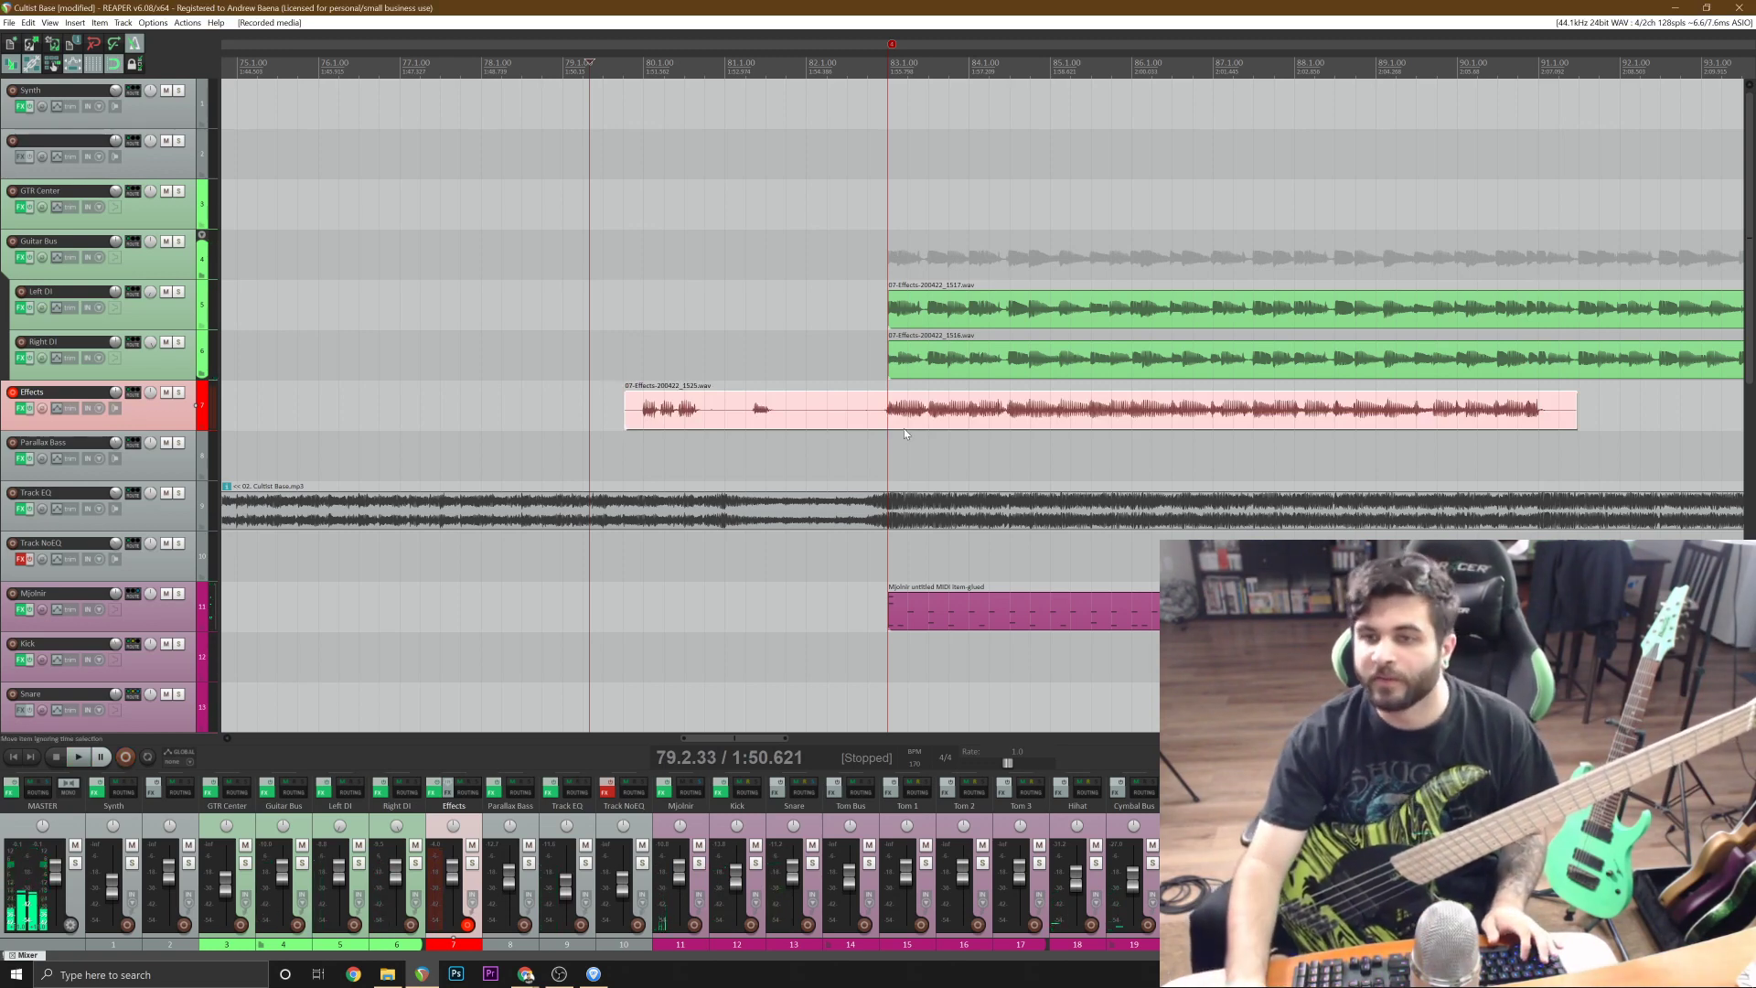
Trim the new take's lead-in before 83.1.00, move the remaining part to the Parallax Bass track, and play it back.
click(887, 416)
key(s)
click(861, 422)
key(Delete)
drag(952, 422, 976, 465)
key(space)
Trim the bass take's end at bar 91 and duplicate the eight-bar riff from bar 91 to bar 99.
click(1539, 463)
key(s)
scroll(1539, 463, down, 3)
key(Delete)
key(ctrl+c)
key(ctrl+v)
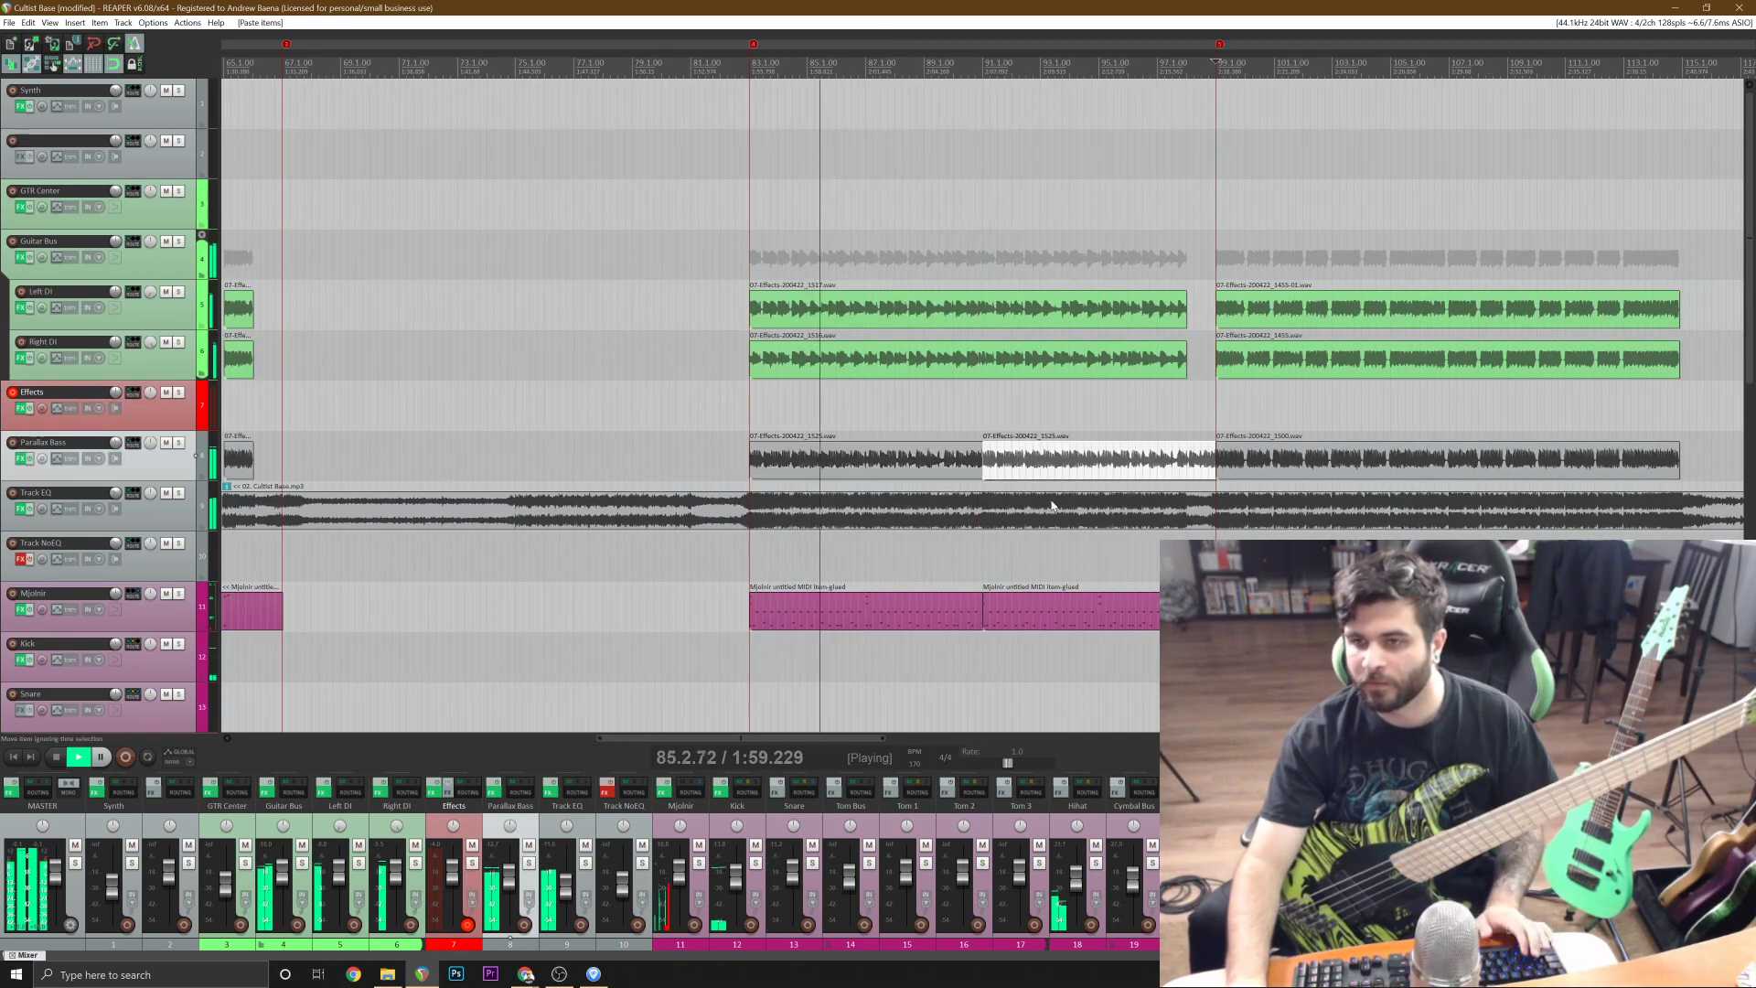
Cut the duplicated bass riff at 98.1.00 where the guitars stop, remove the remainder, and save the project.
scroll(1207, 472, up, 8)
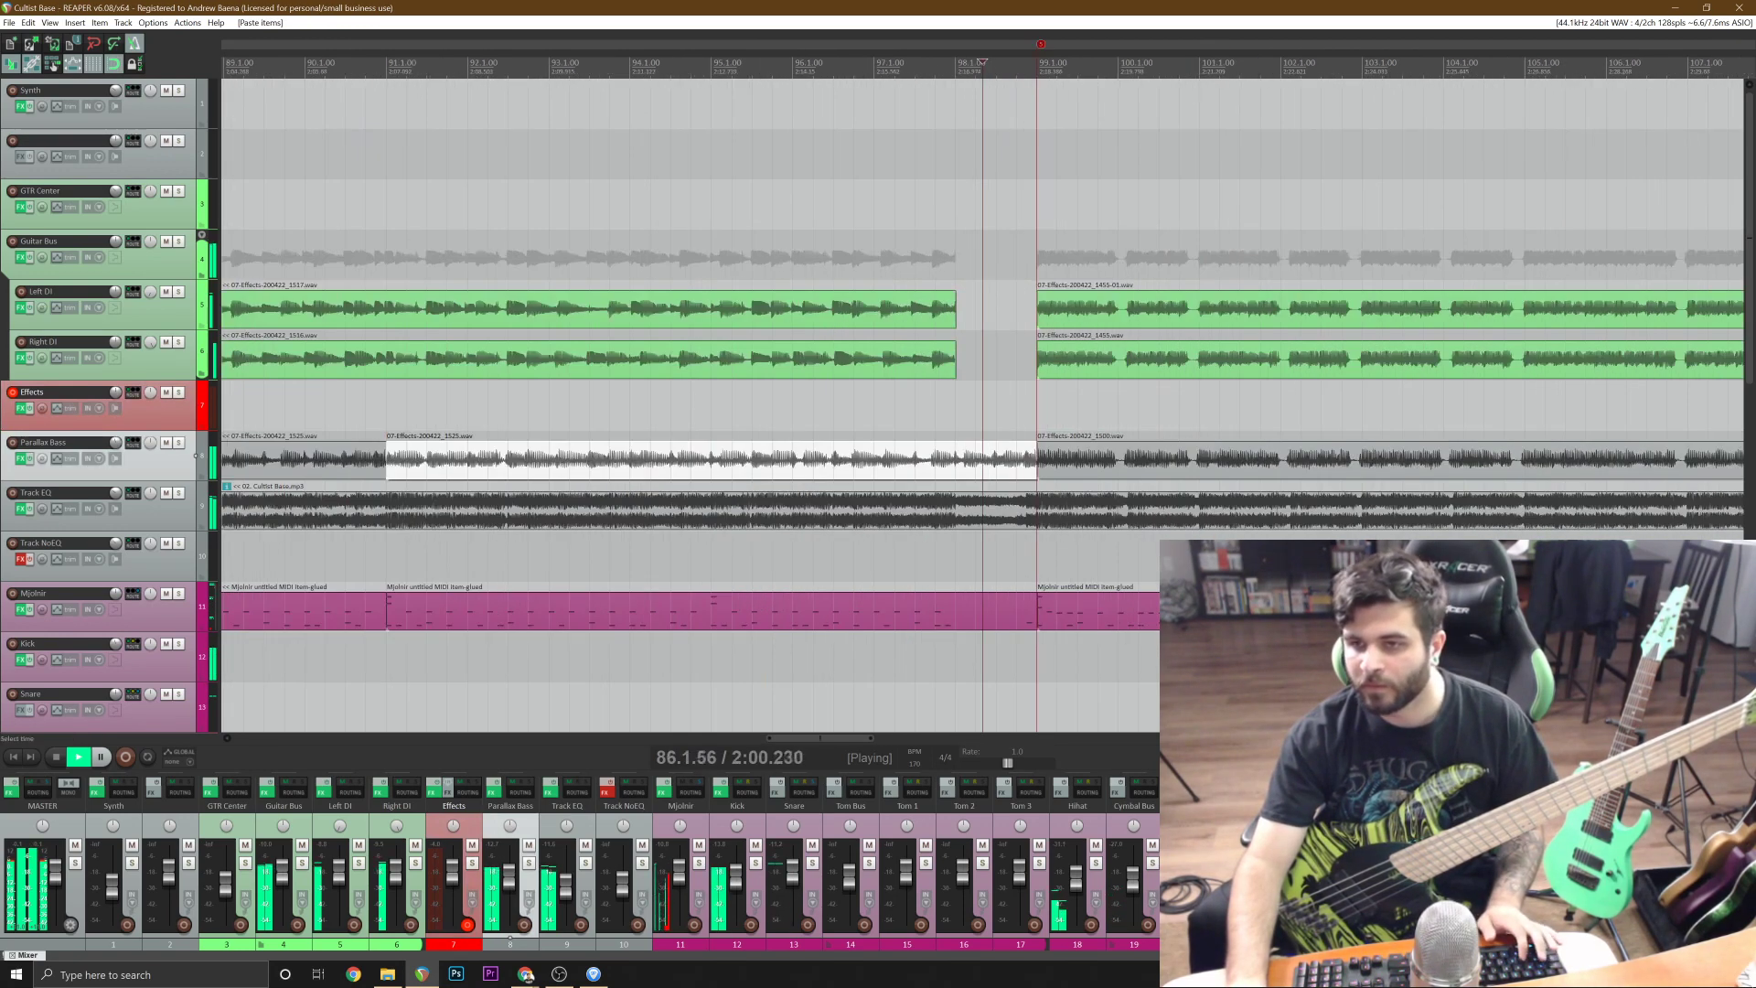
click(908, 464)
key(s)
scroll(908, 464, down, 4)
key(Delete)
scroll(962, 470, down, 4)
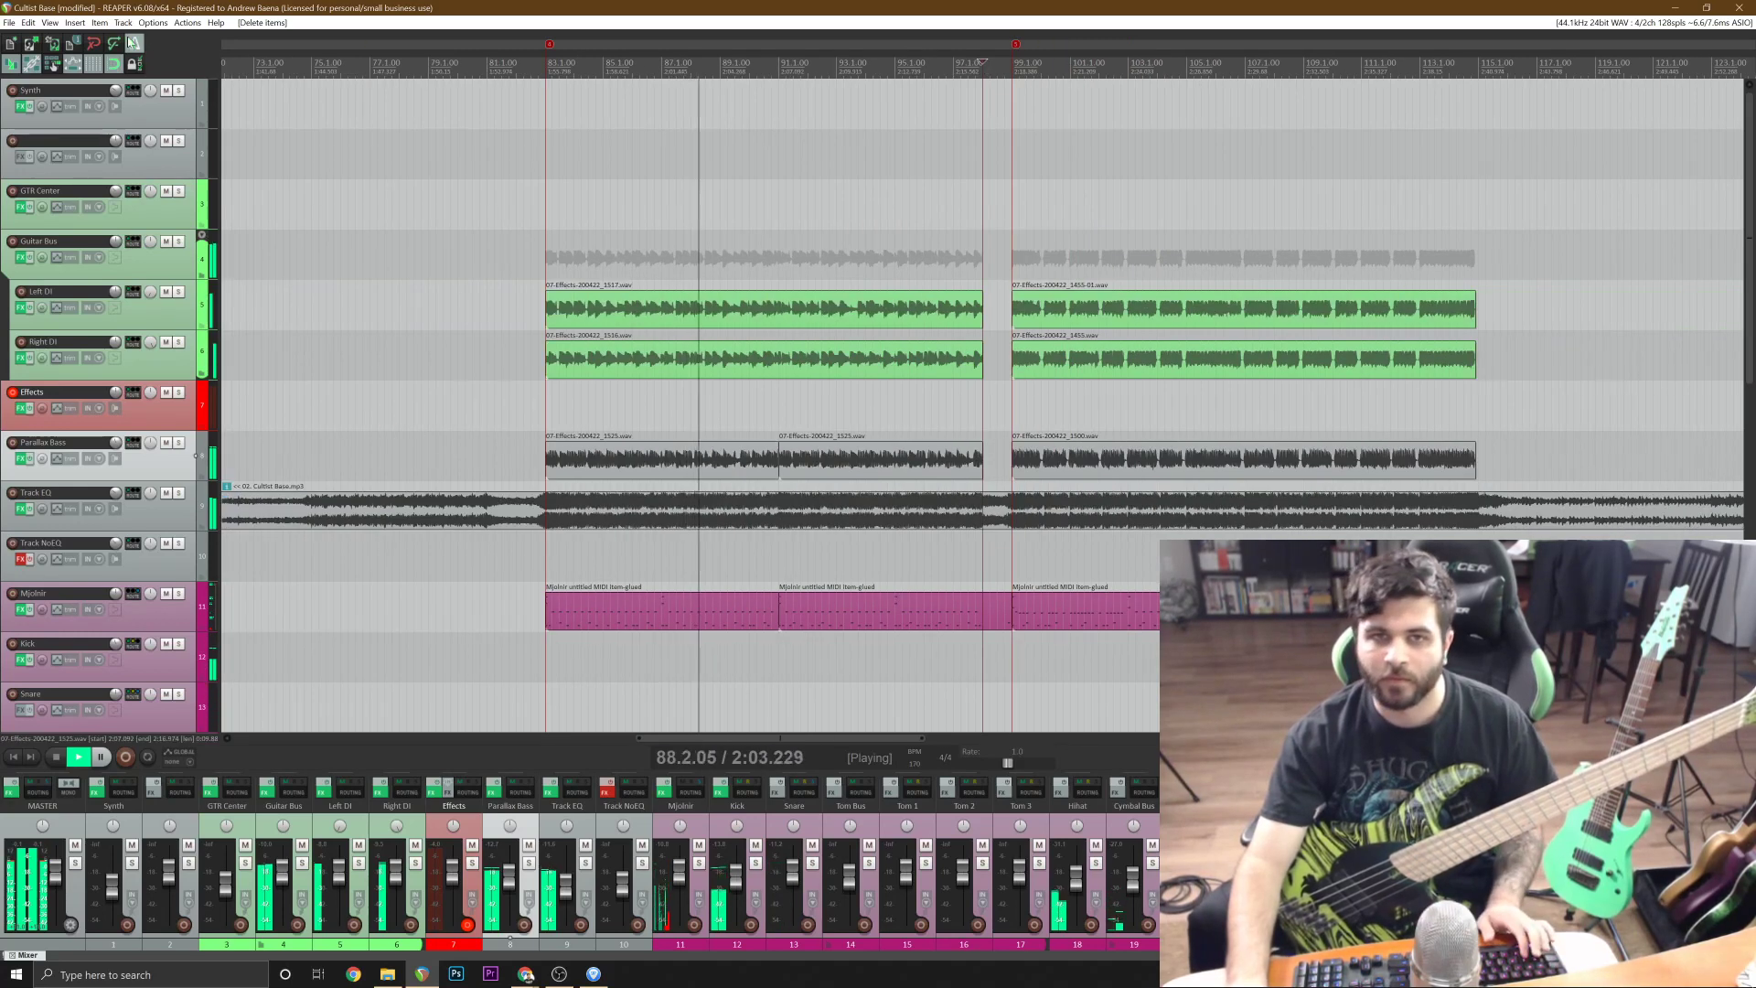
key(ctrl+s)
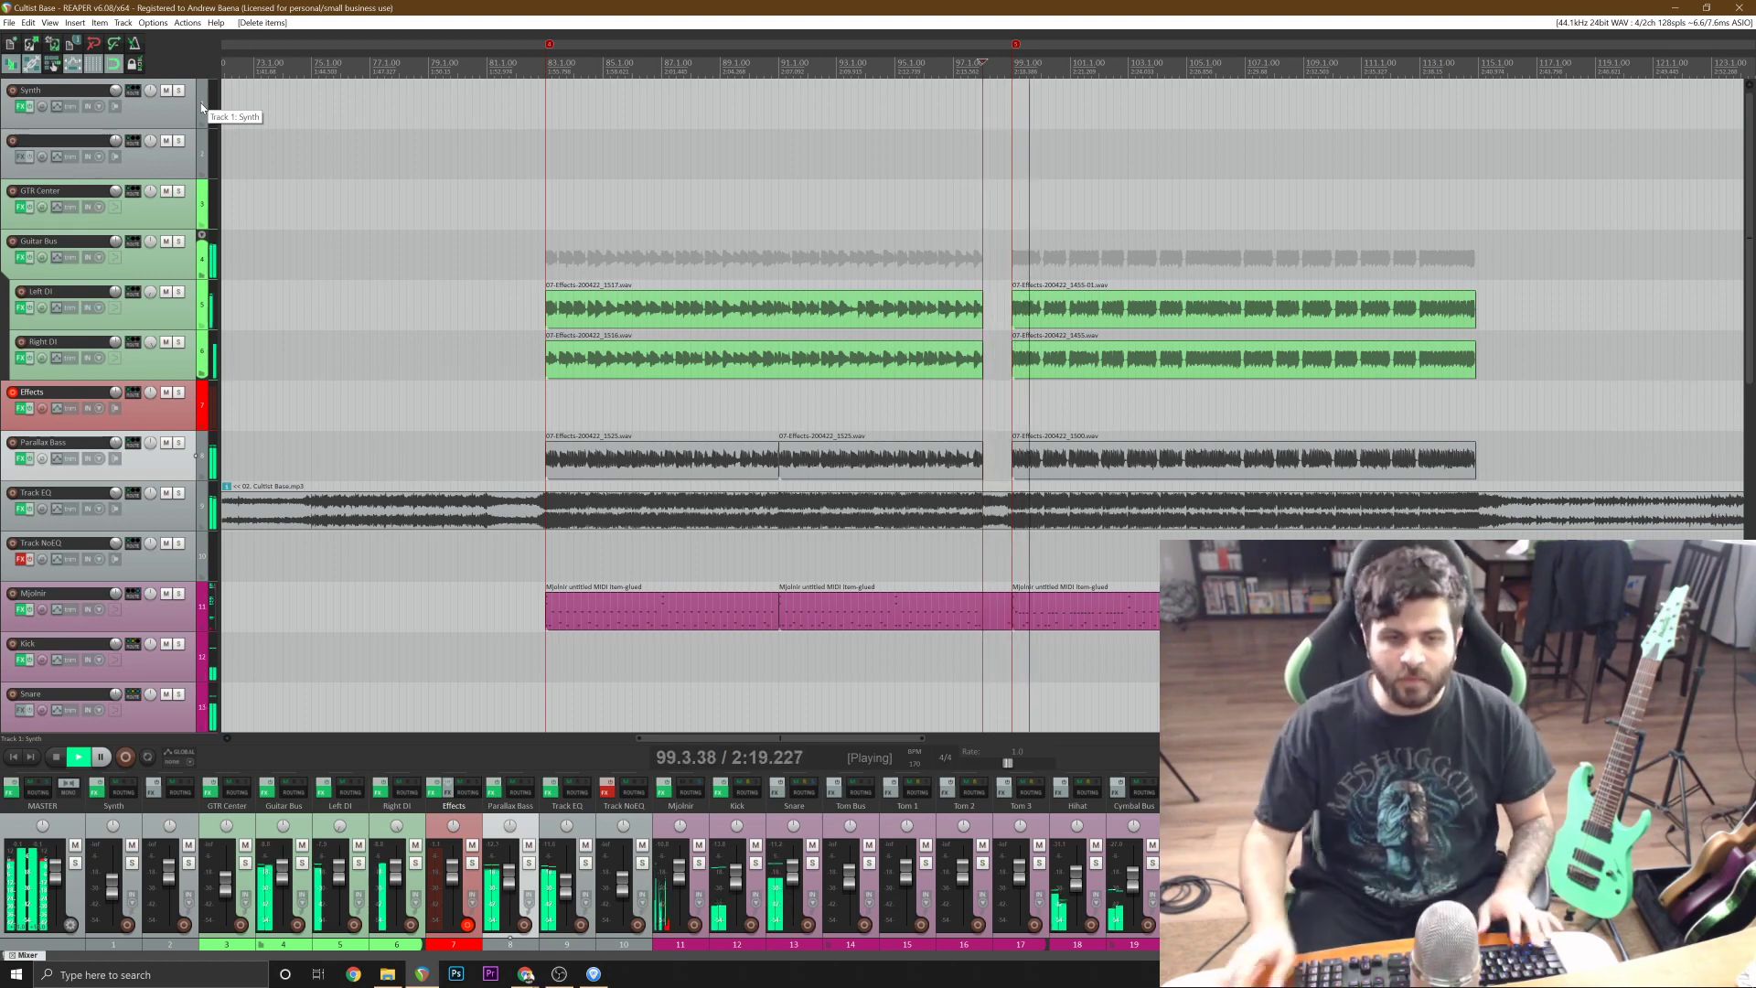
Stop playback and audition the reference track beyond the finished sections to locate the next heavy section.
key(space)
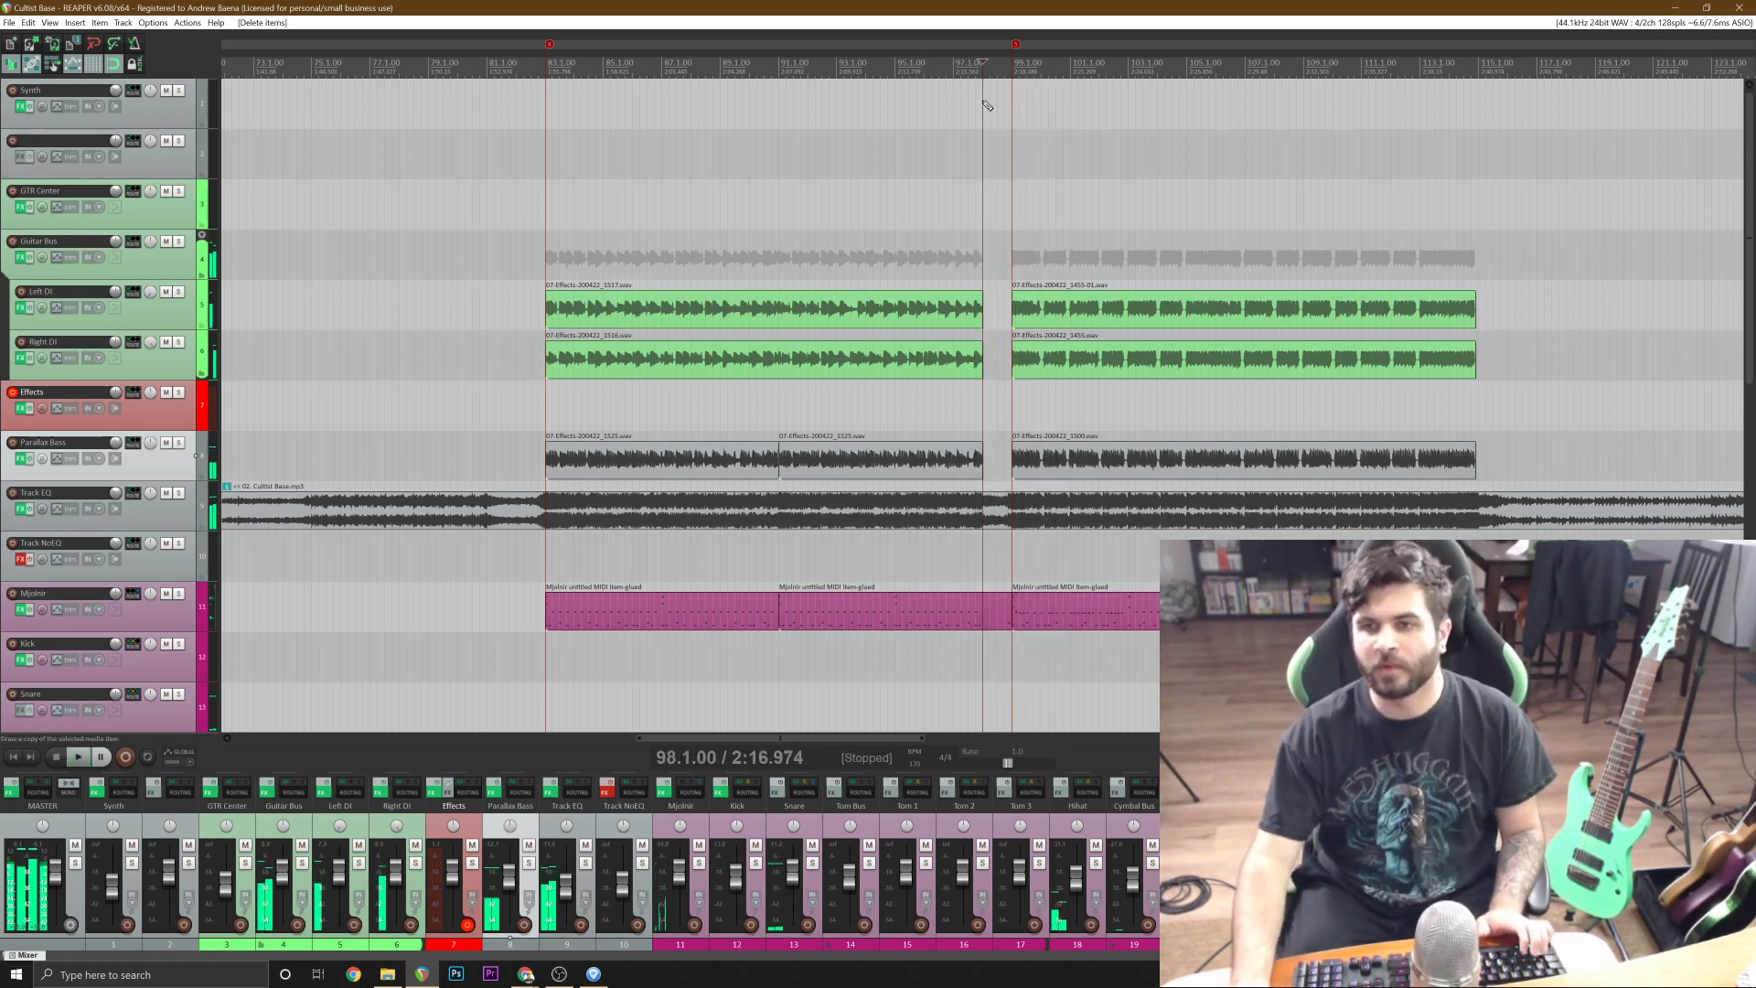
scroll(980, 62, down, 3)
scroll(981, 63, down, 5)
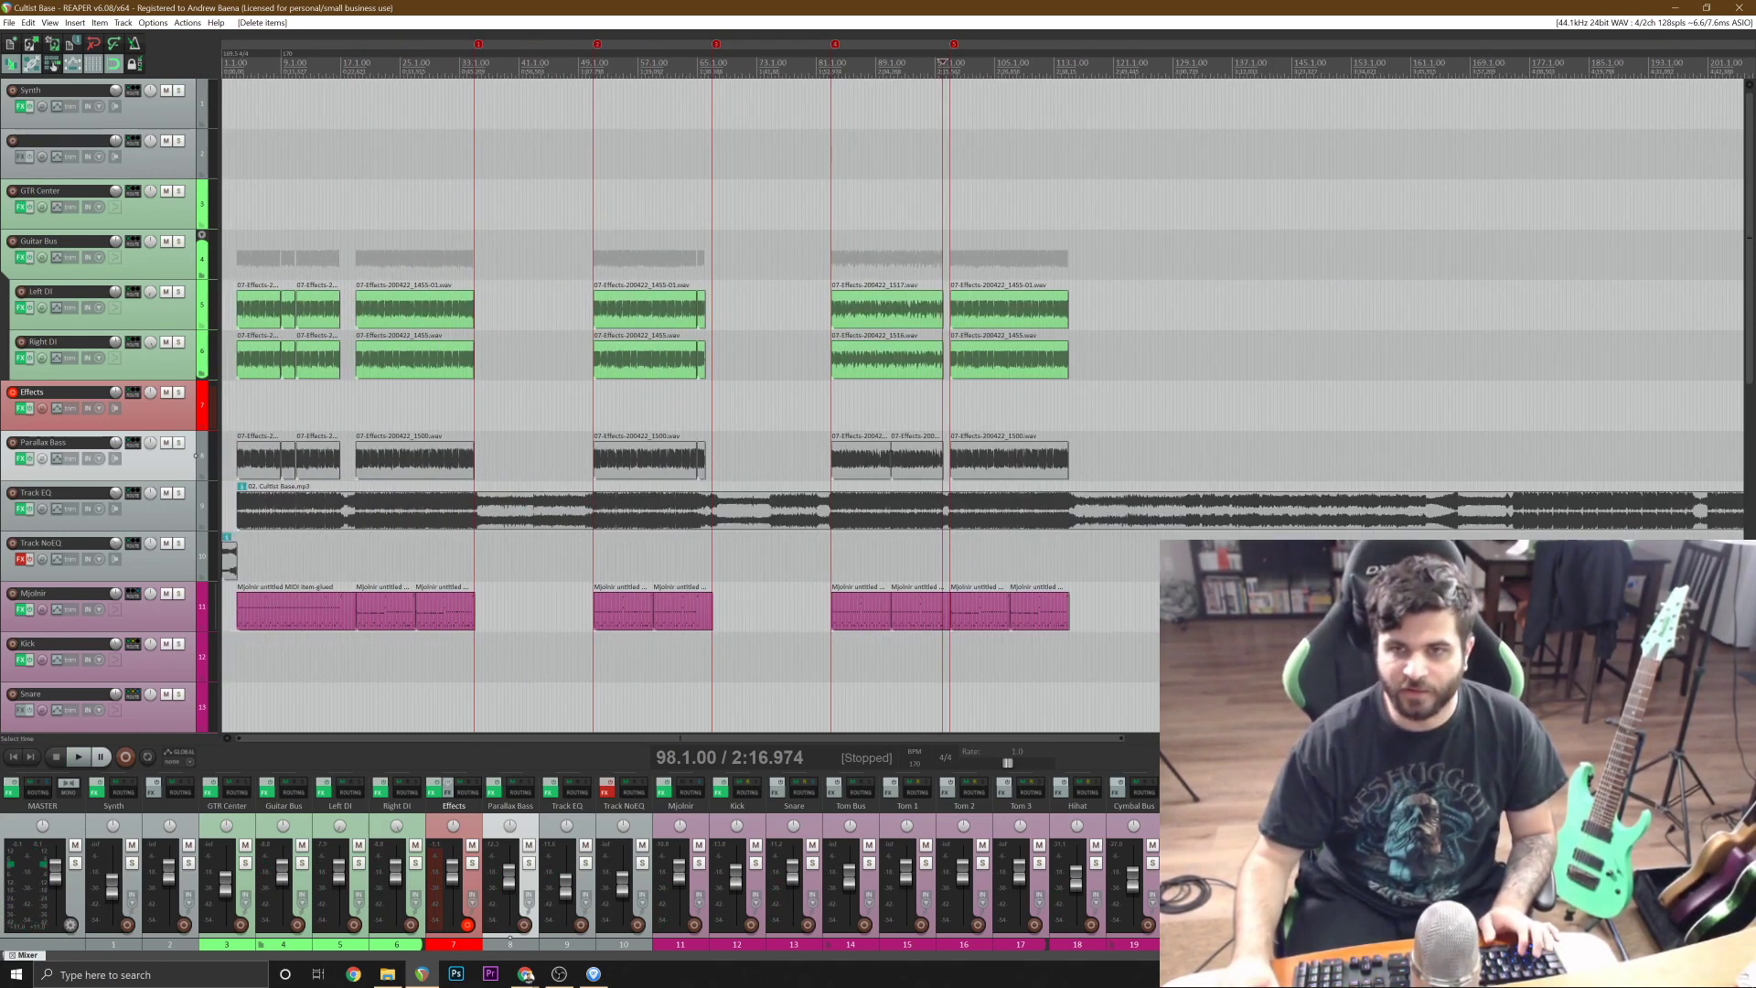
scroll(980, 62, down, 2)
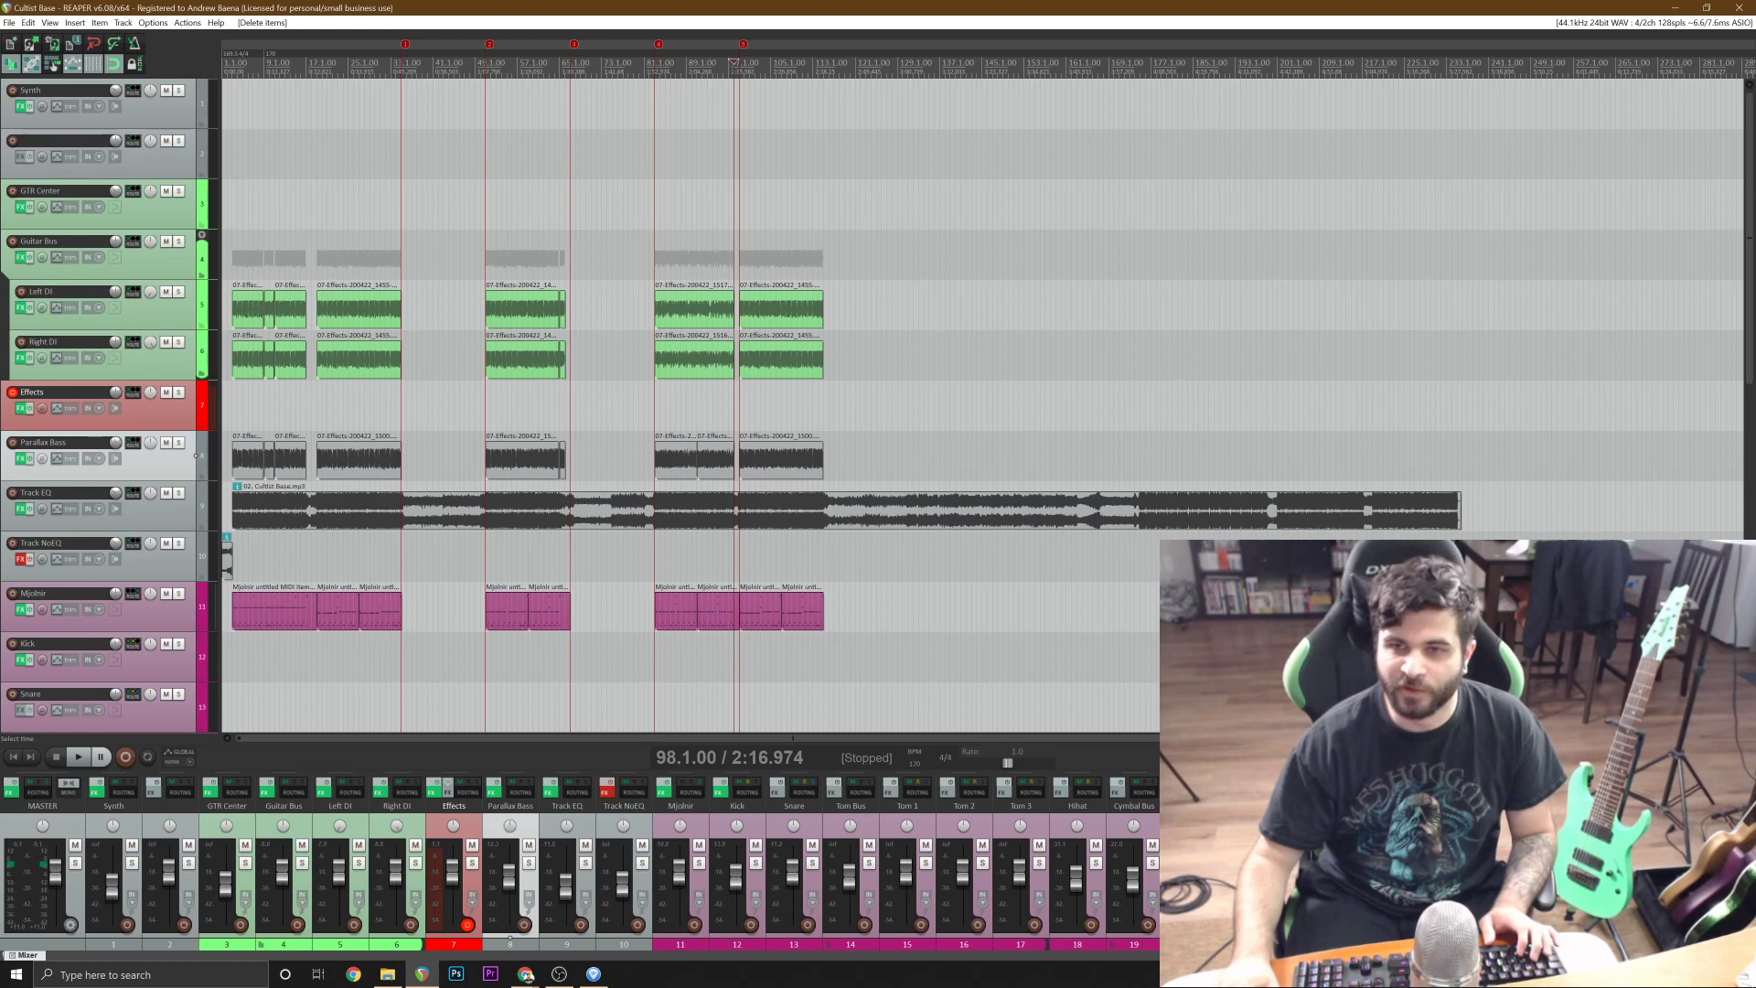
click(995, 405)
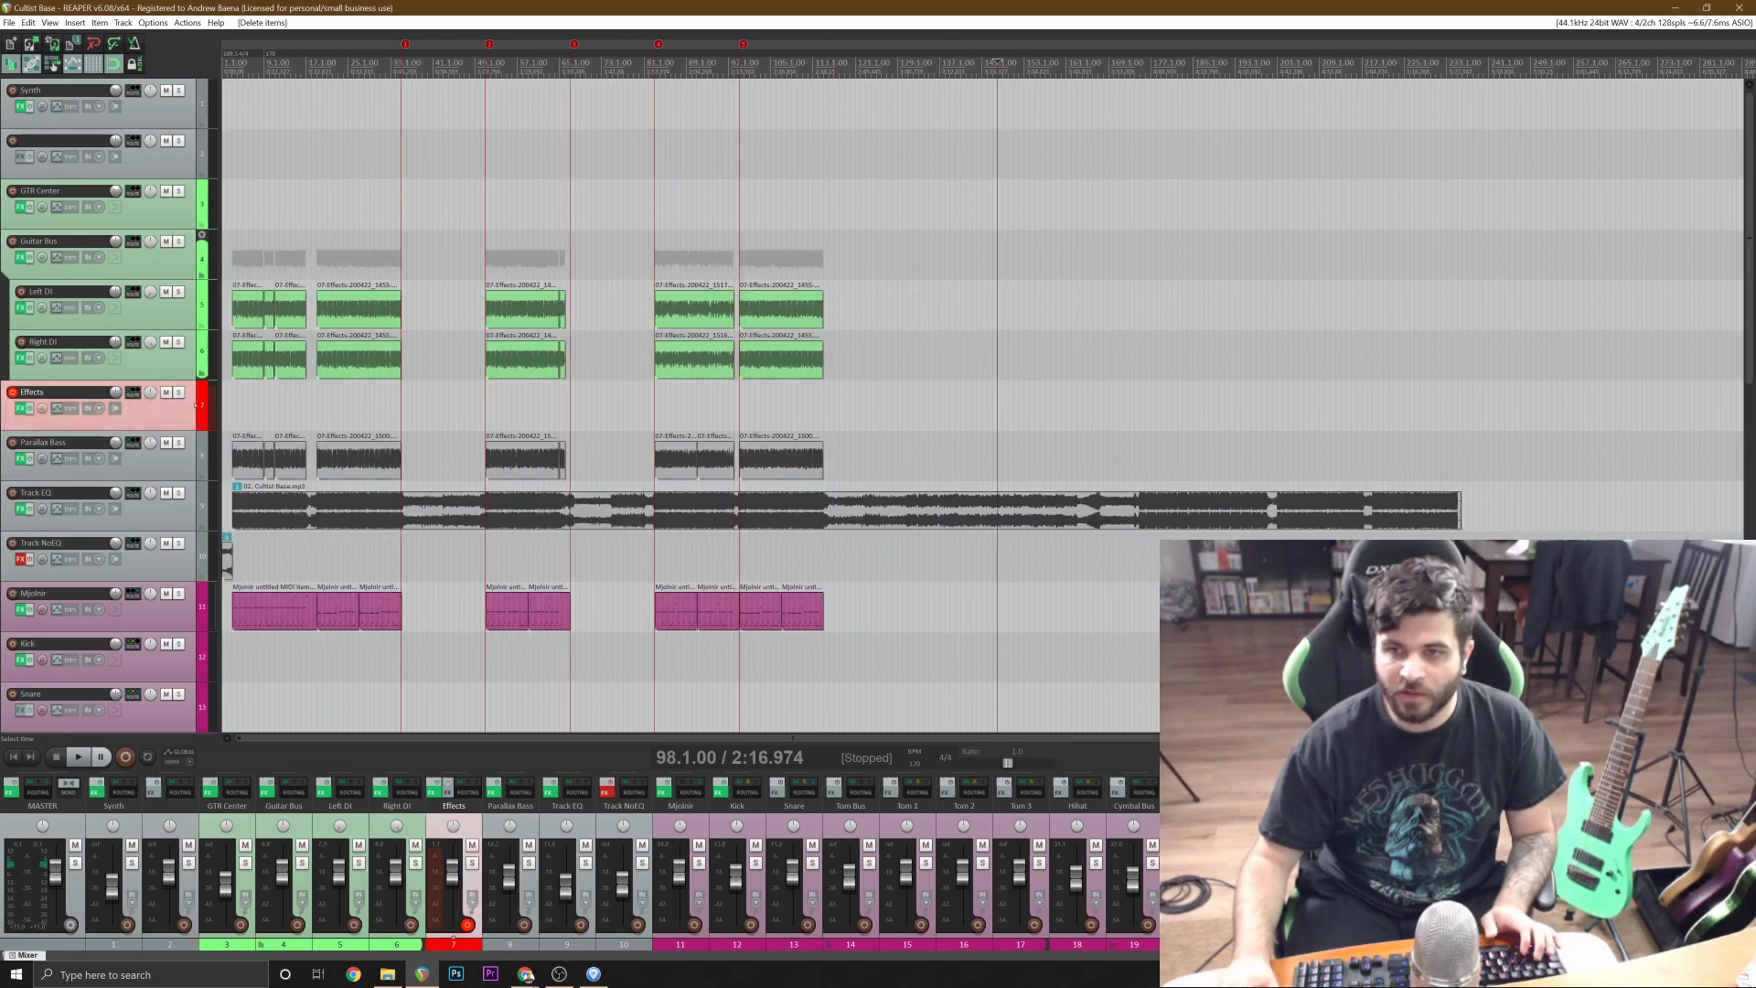
scroll(996, 405, up, 2)
key(space)
click(1180, 405)
scroll(1181, 405, up, 2)
key(space)
Play the reference track from 174.1.00 to find the section start, and add a marker at 175.1.00.
click(1127, 405)
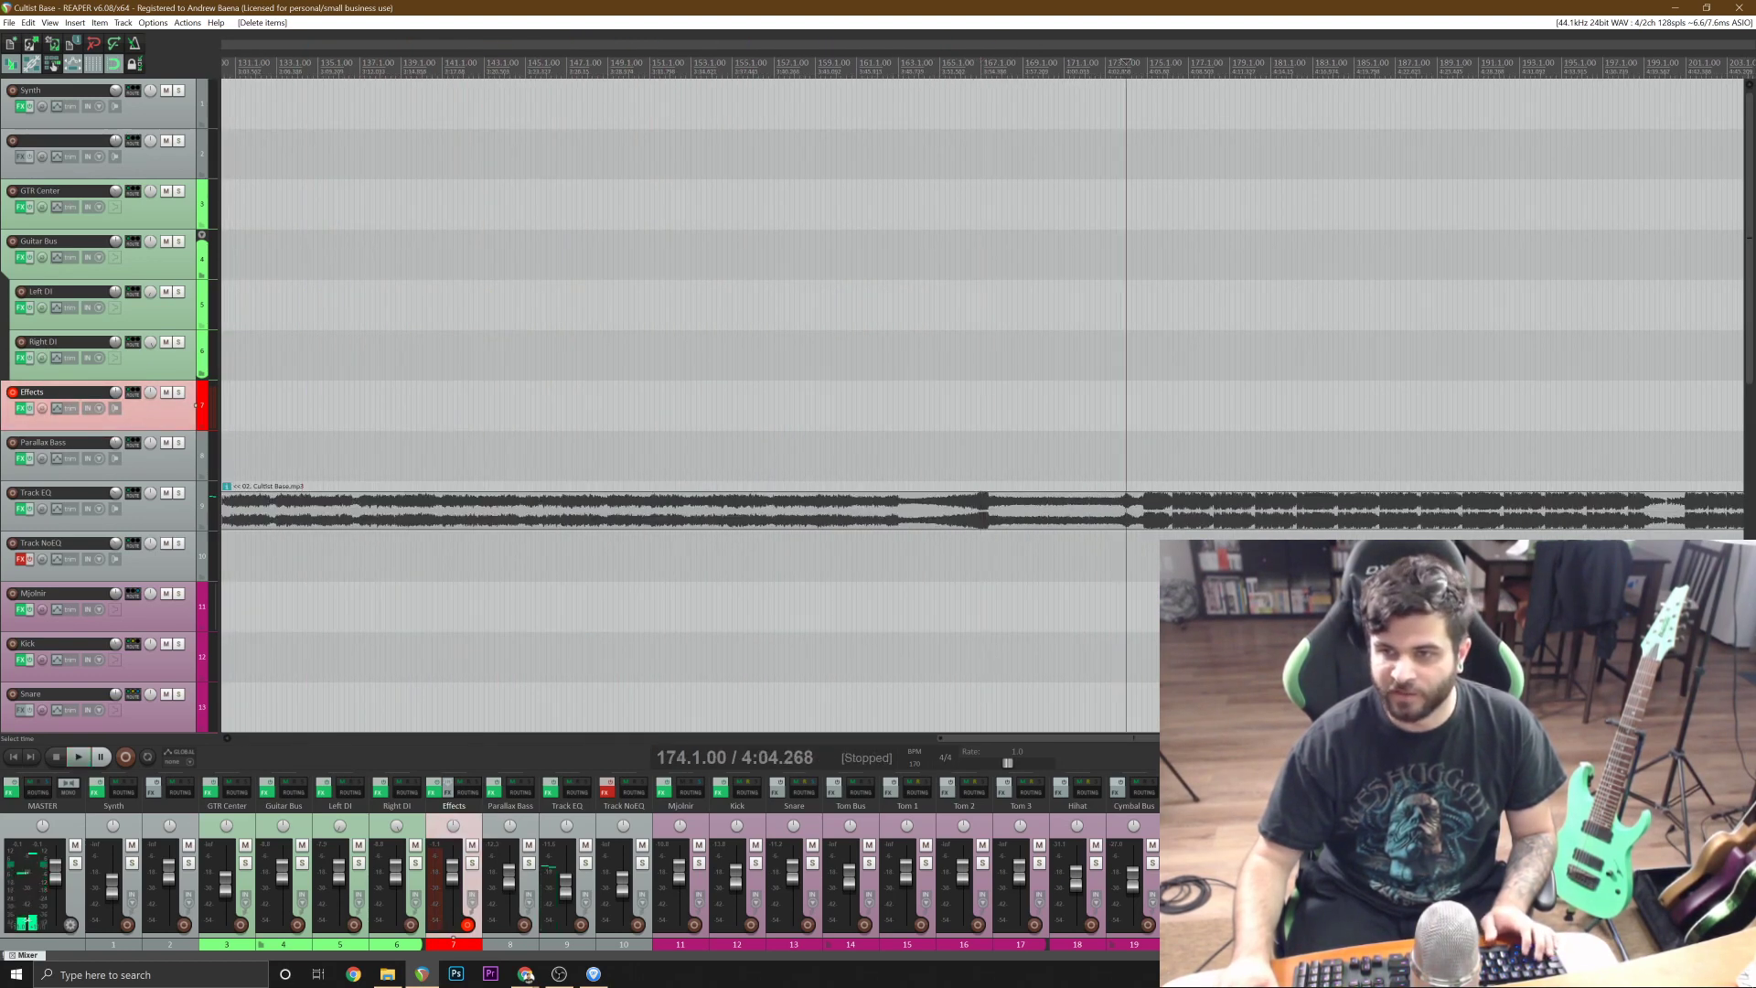
scroll(1126, 405, up, 3)
key(space)
scroll(983, 406, up, 3)
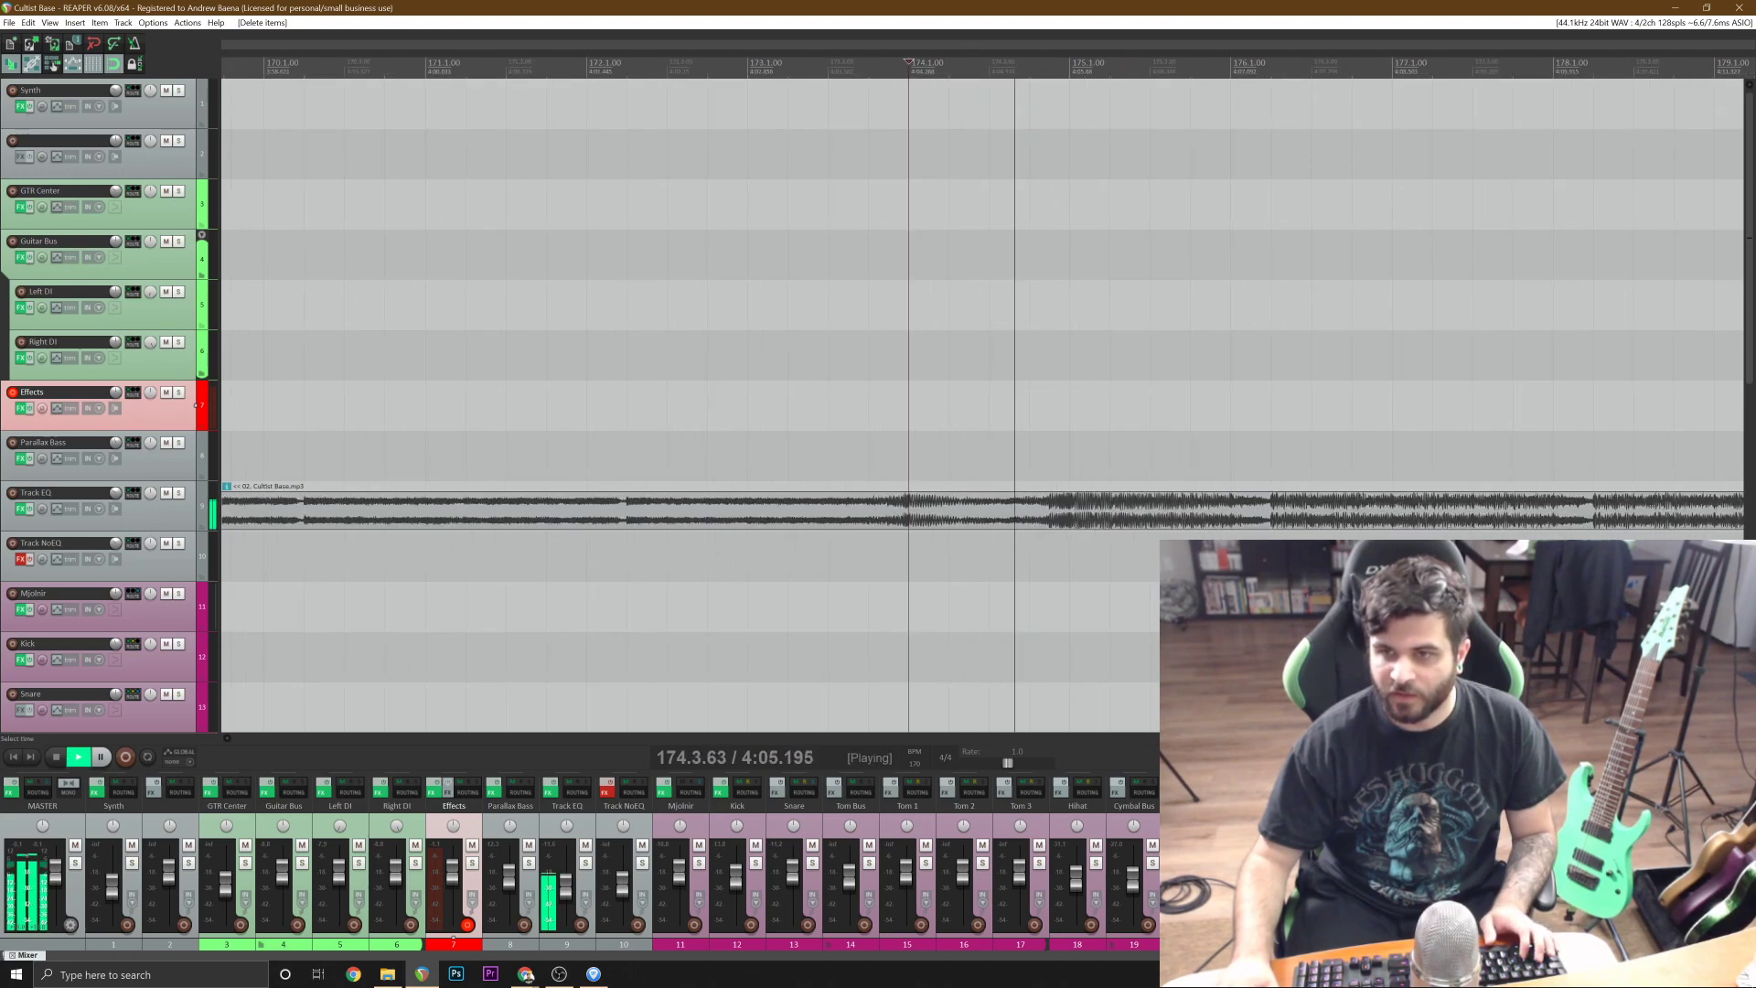
click(1069, 455)
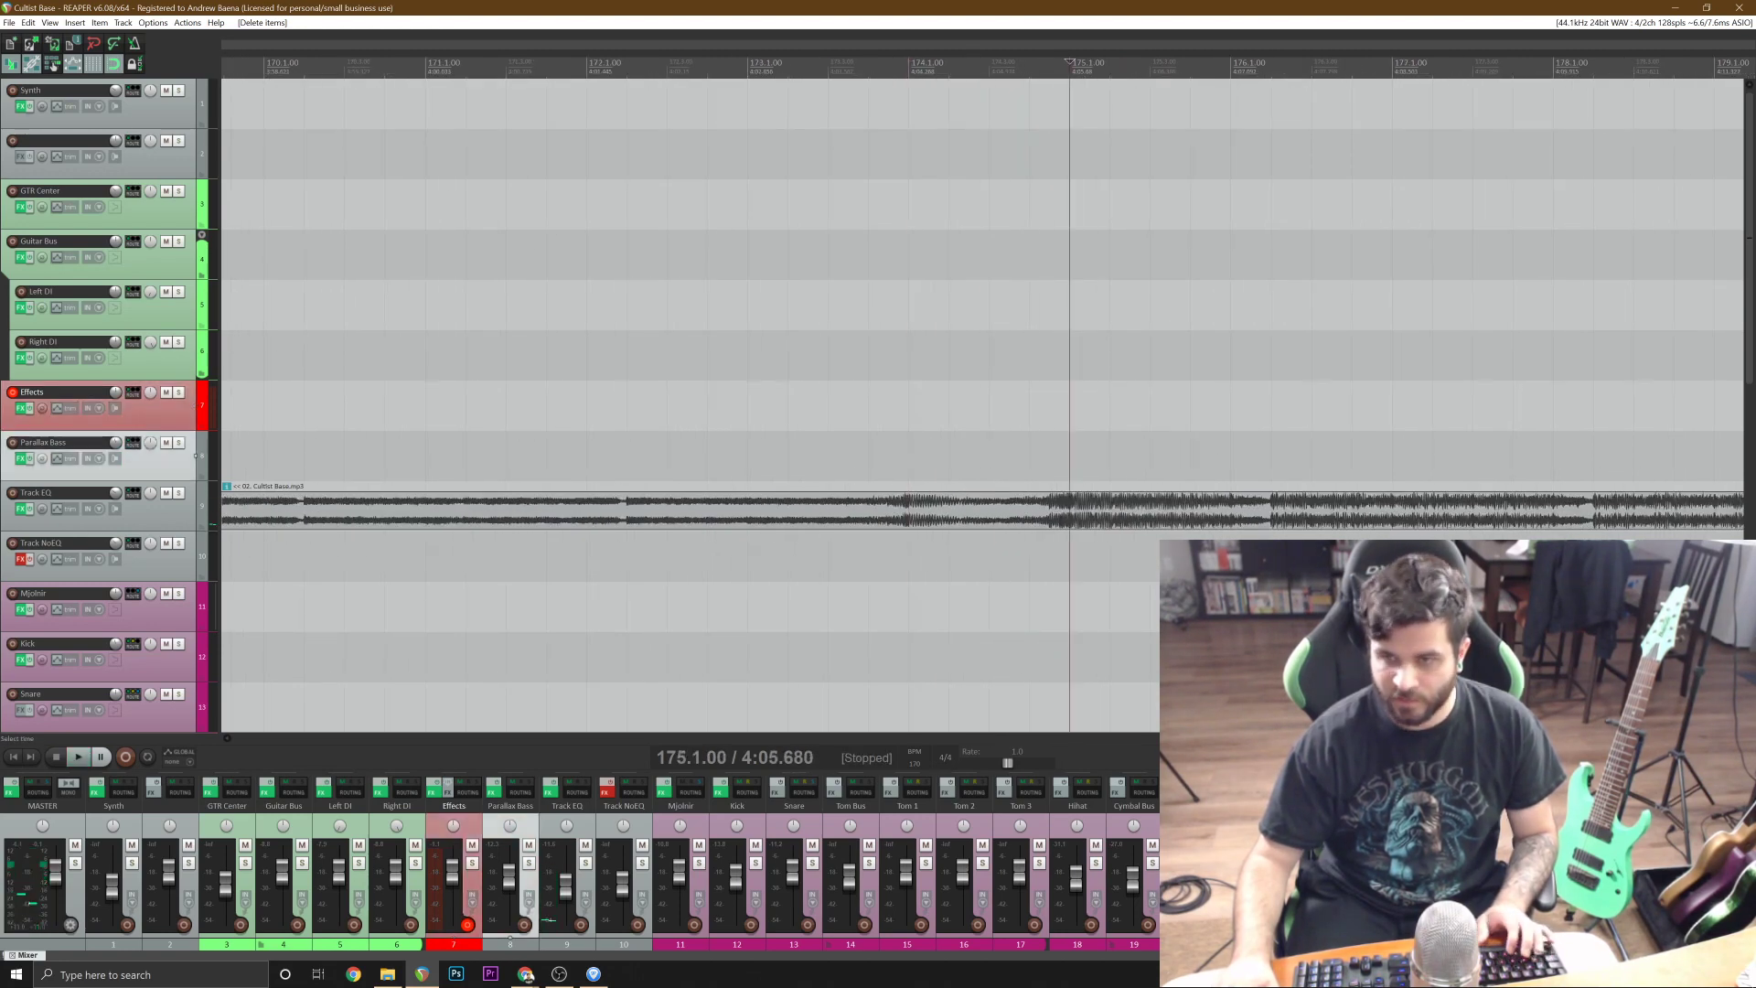
scroll(1069, 455, down, 3)
key(m)
scroll(1006, 393, down, 4)
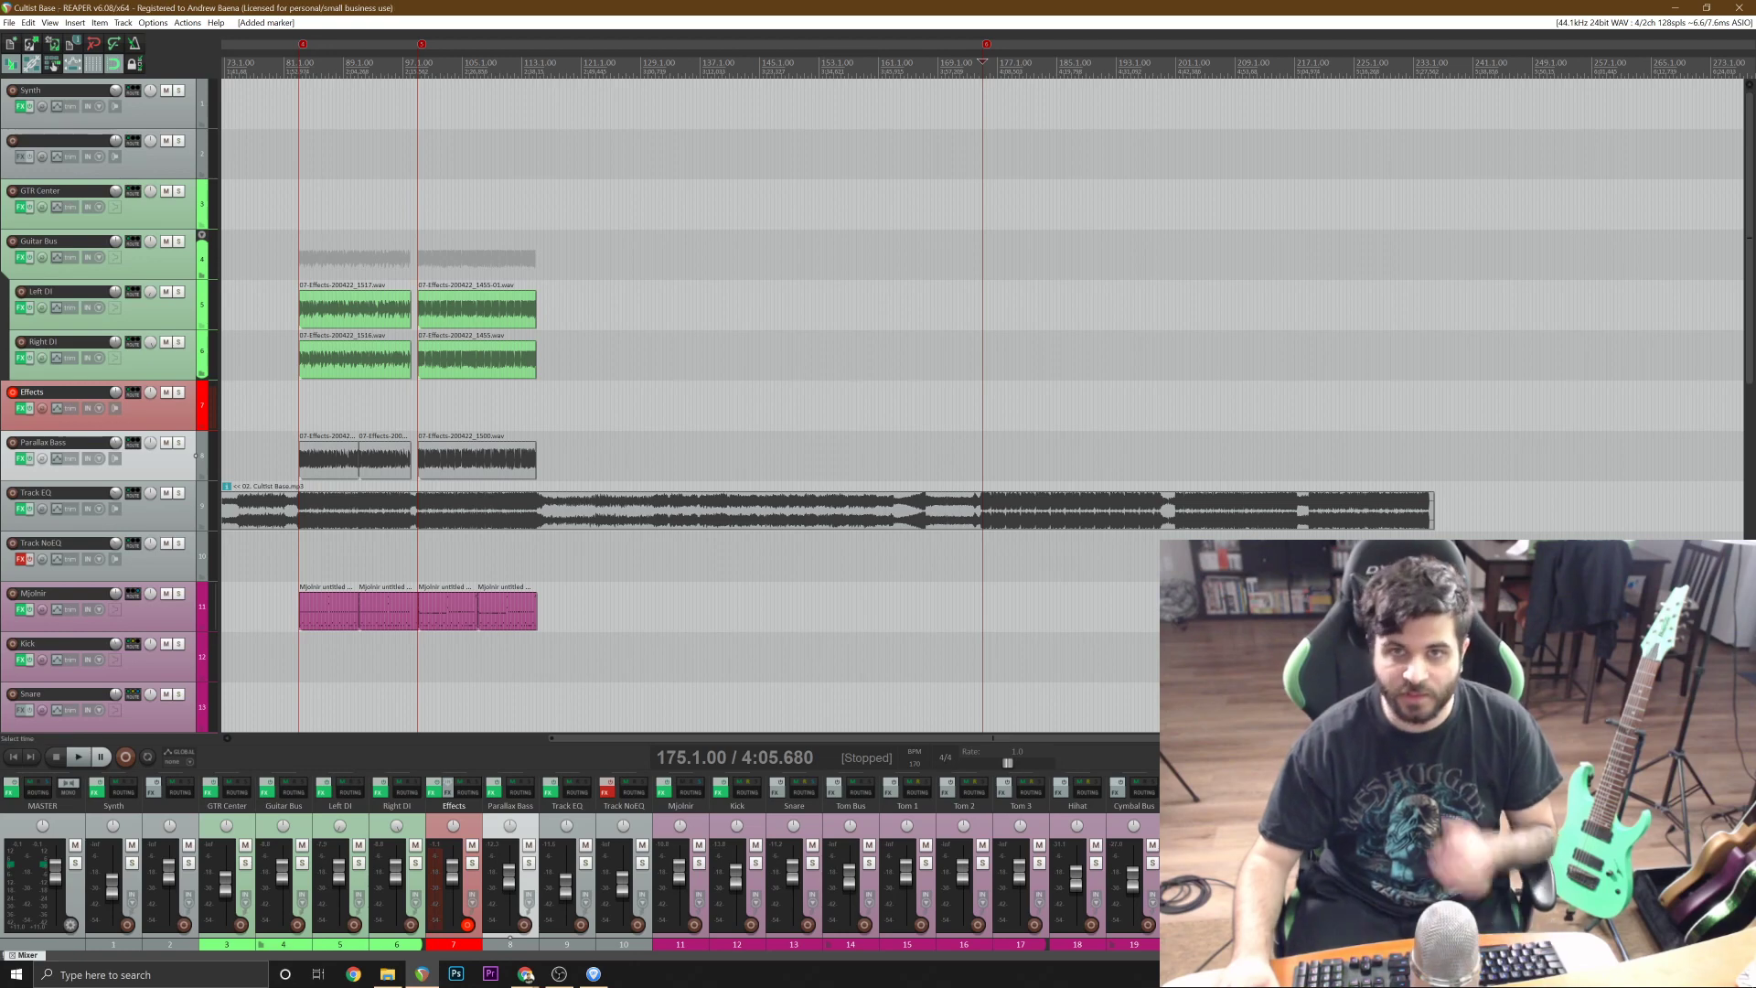
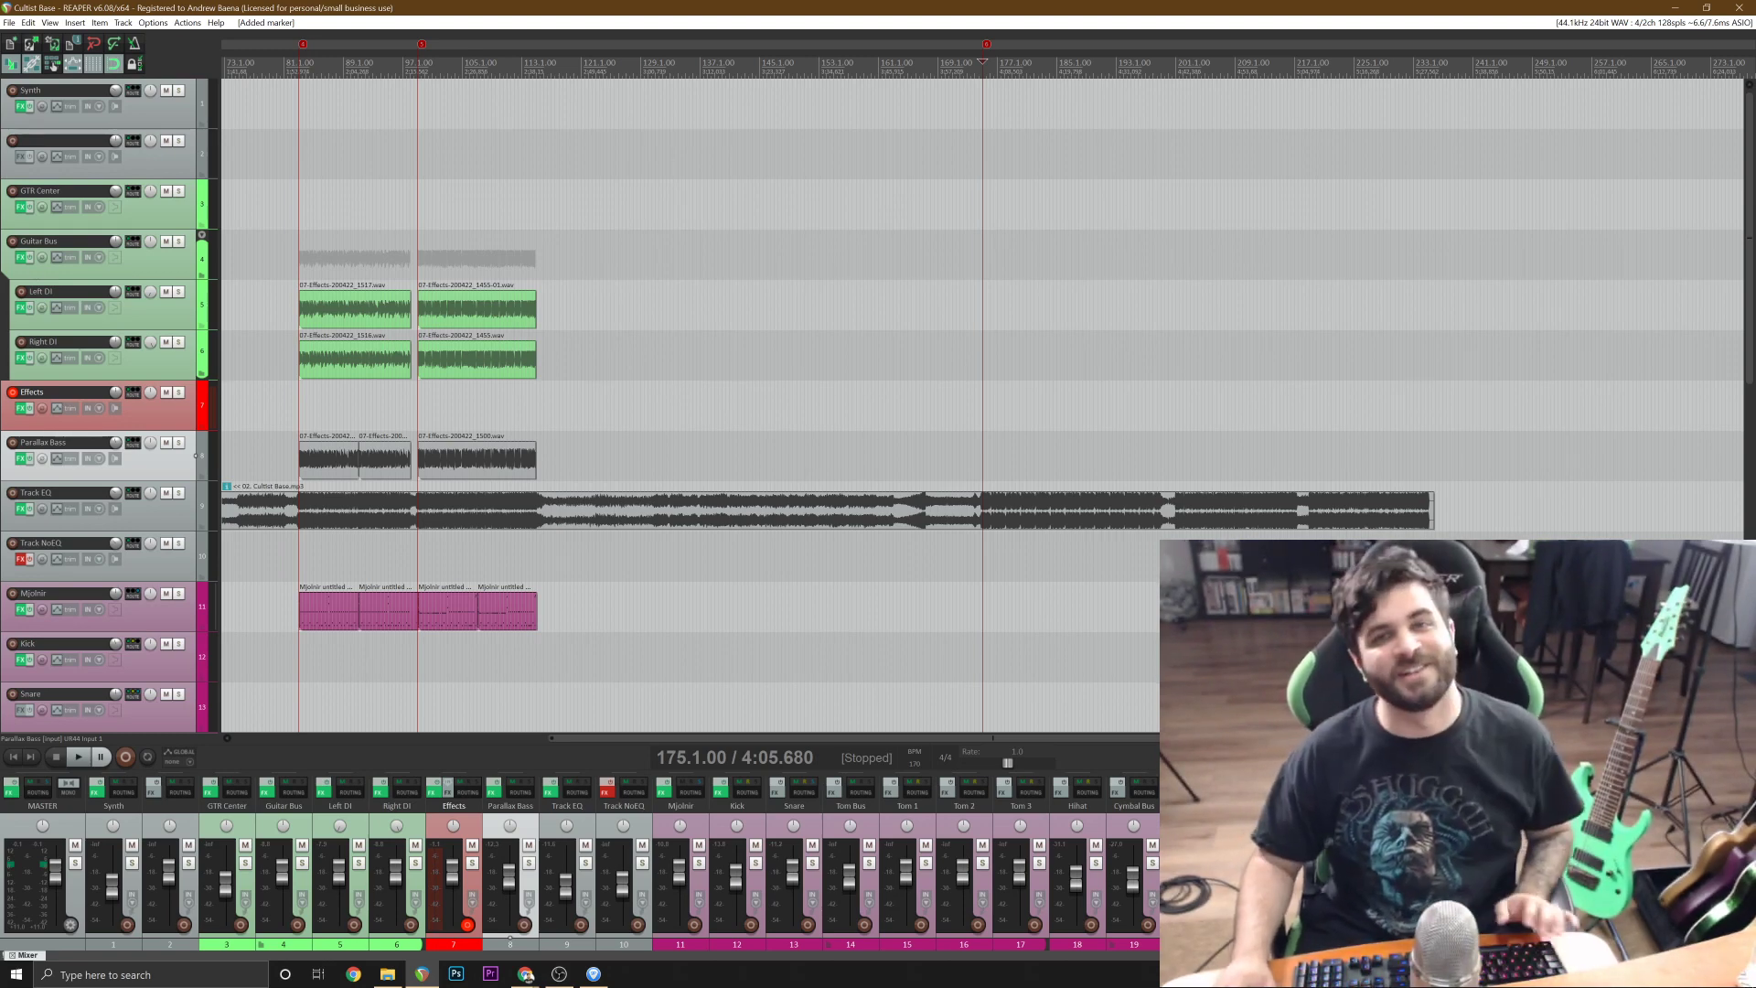
scroll(1545, 640, down, 2)
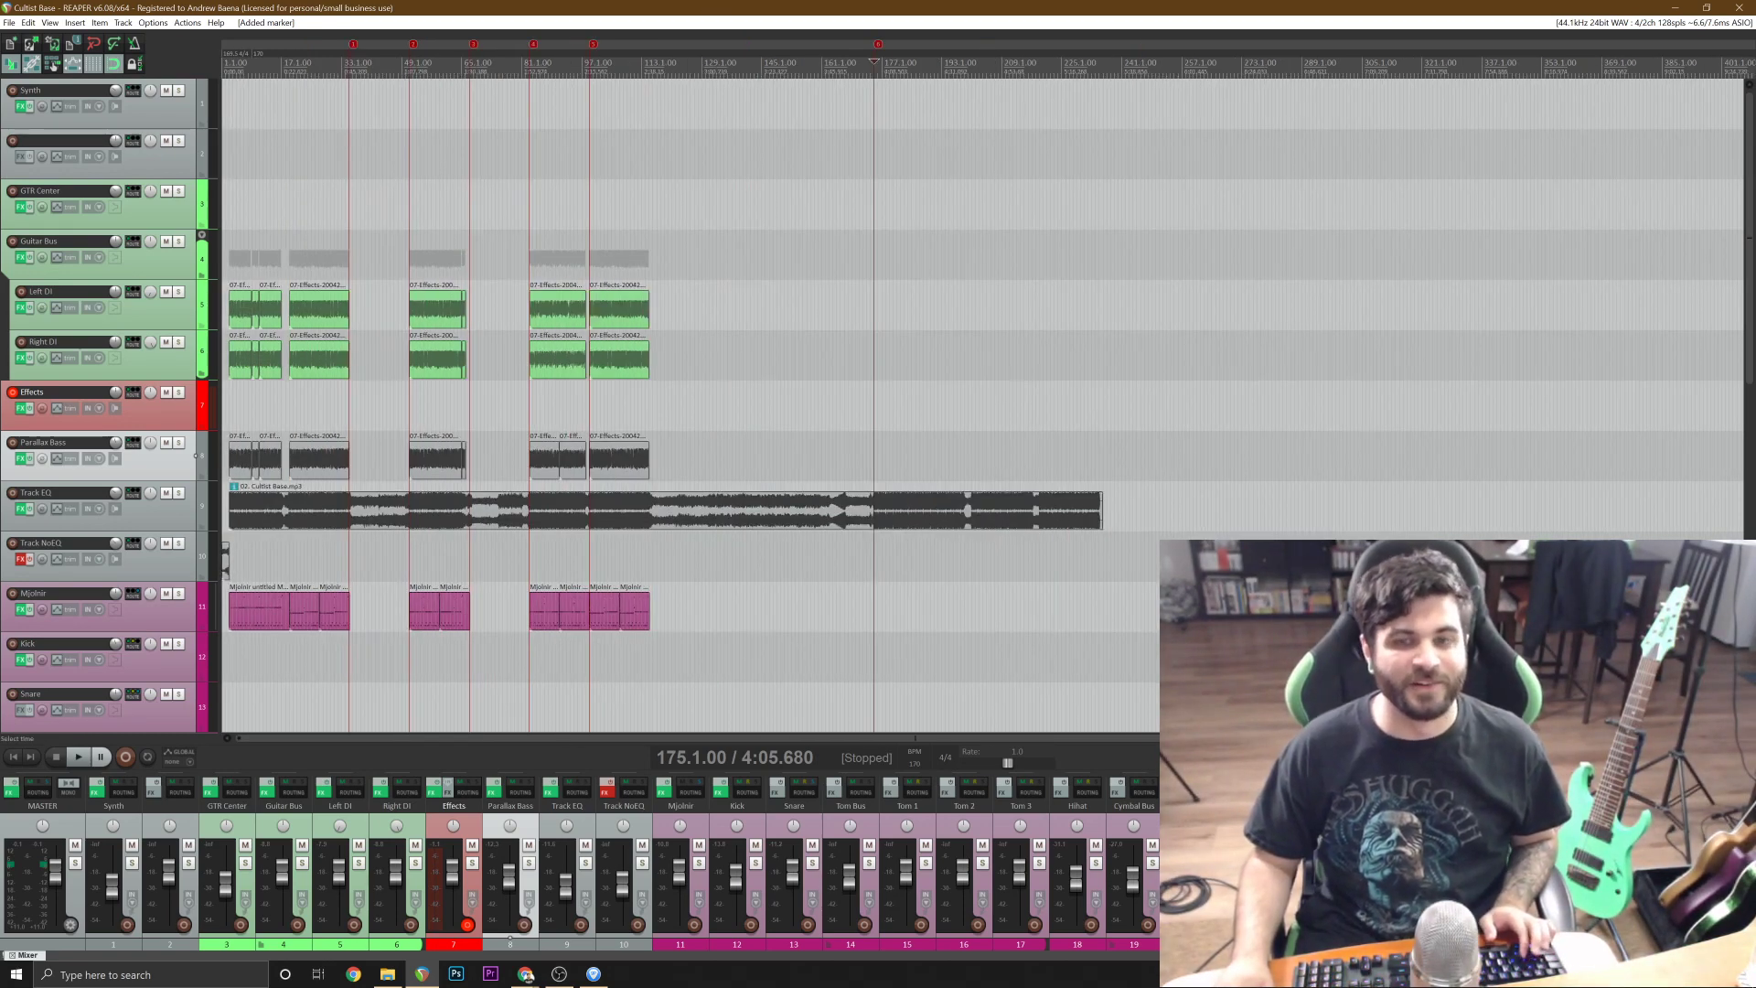
click(900, 406)
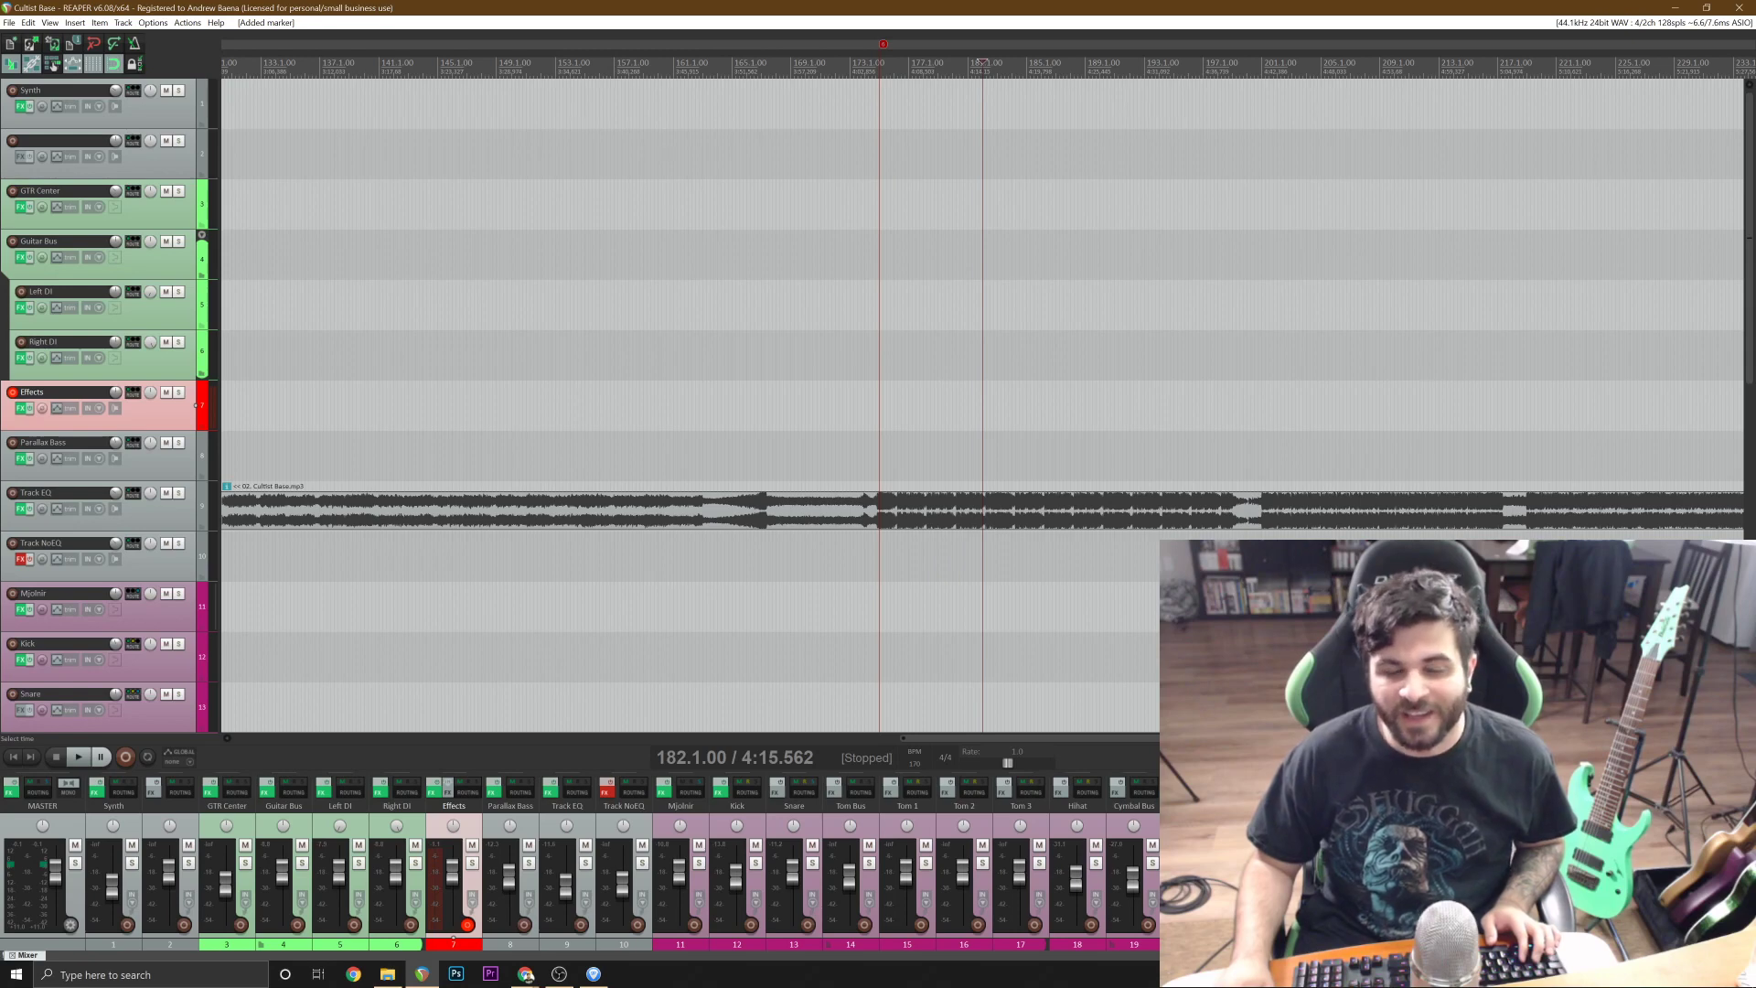
scroll(982, 405, down, 4)
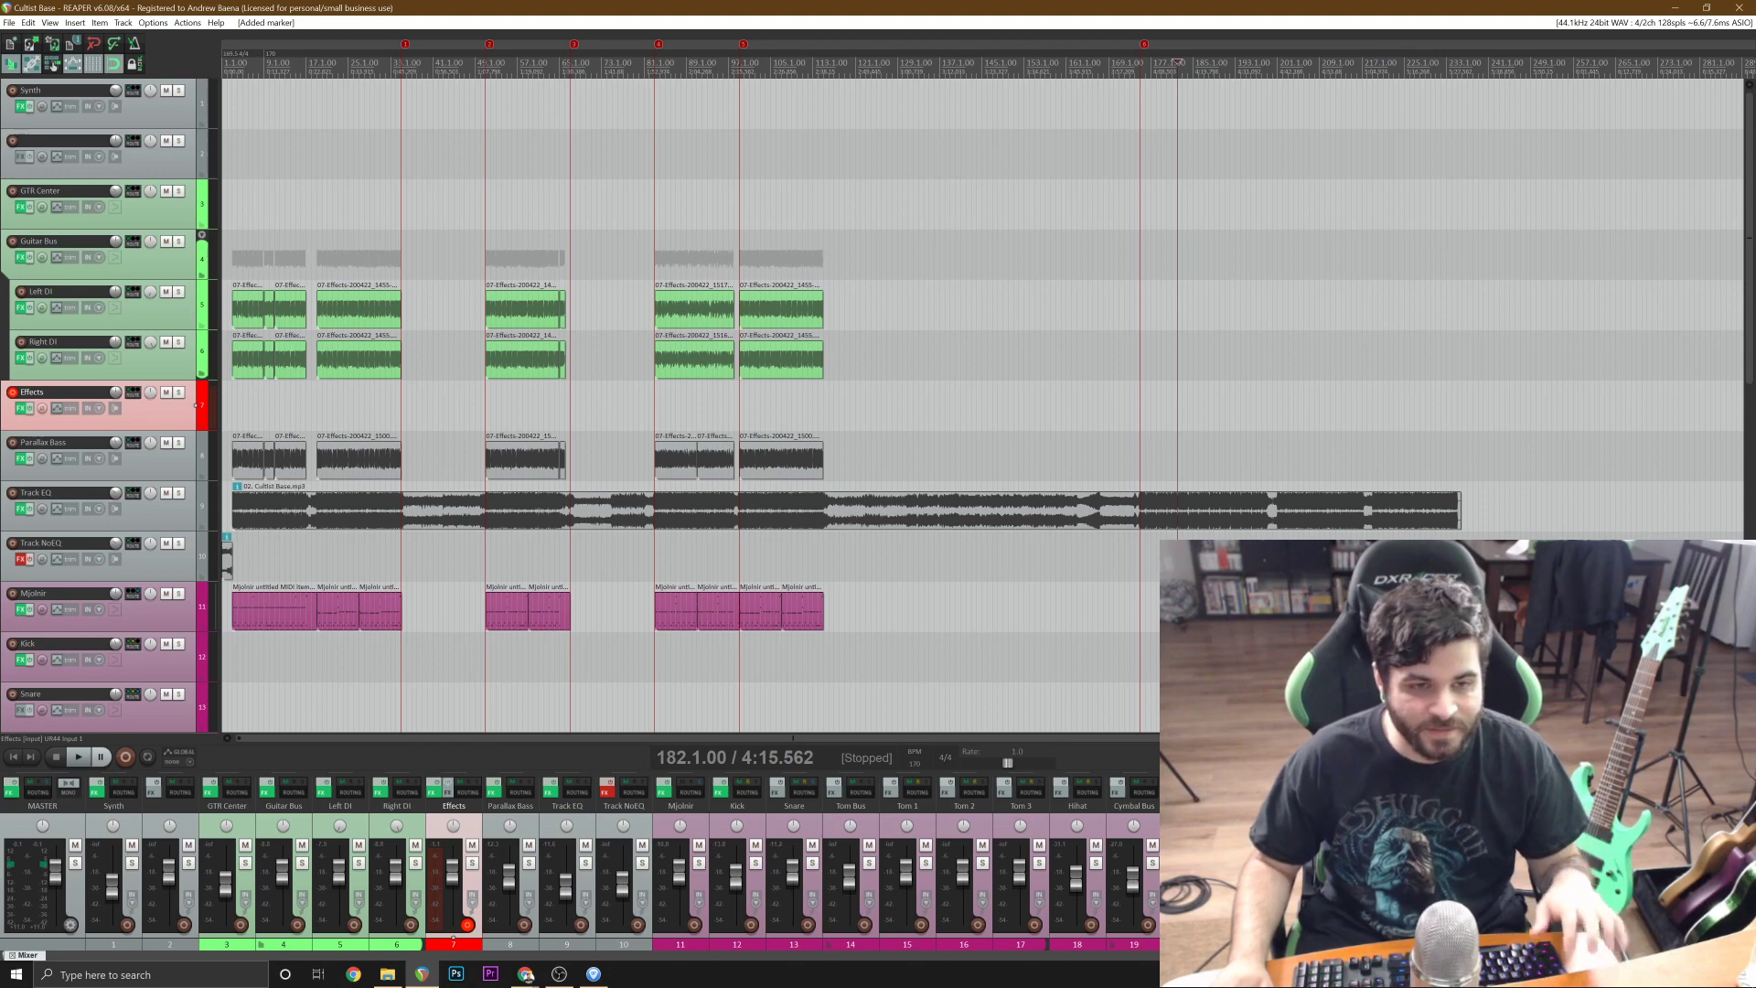
Show the drum plugin on the Mjolnir track and the Parallax plugin on the bass track, closing each window.
click(154, 625)
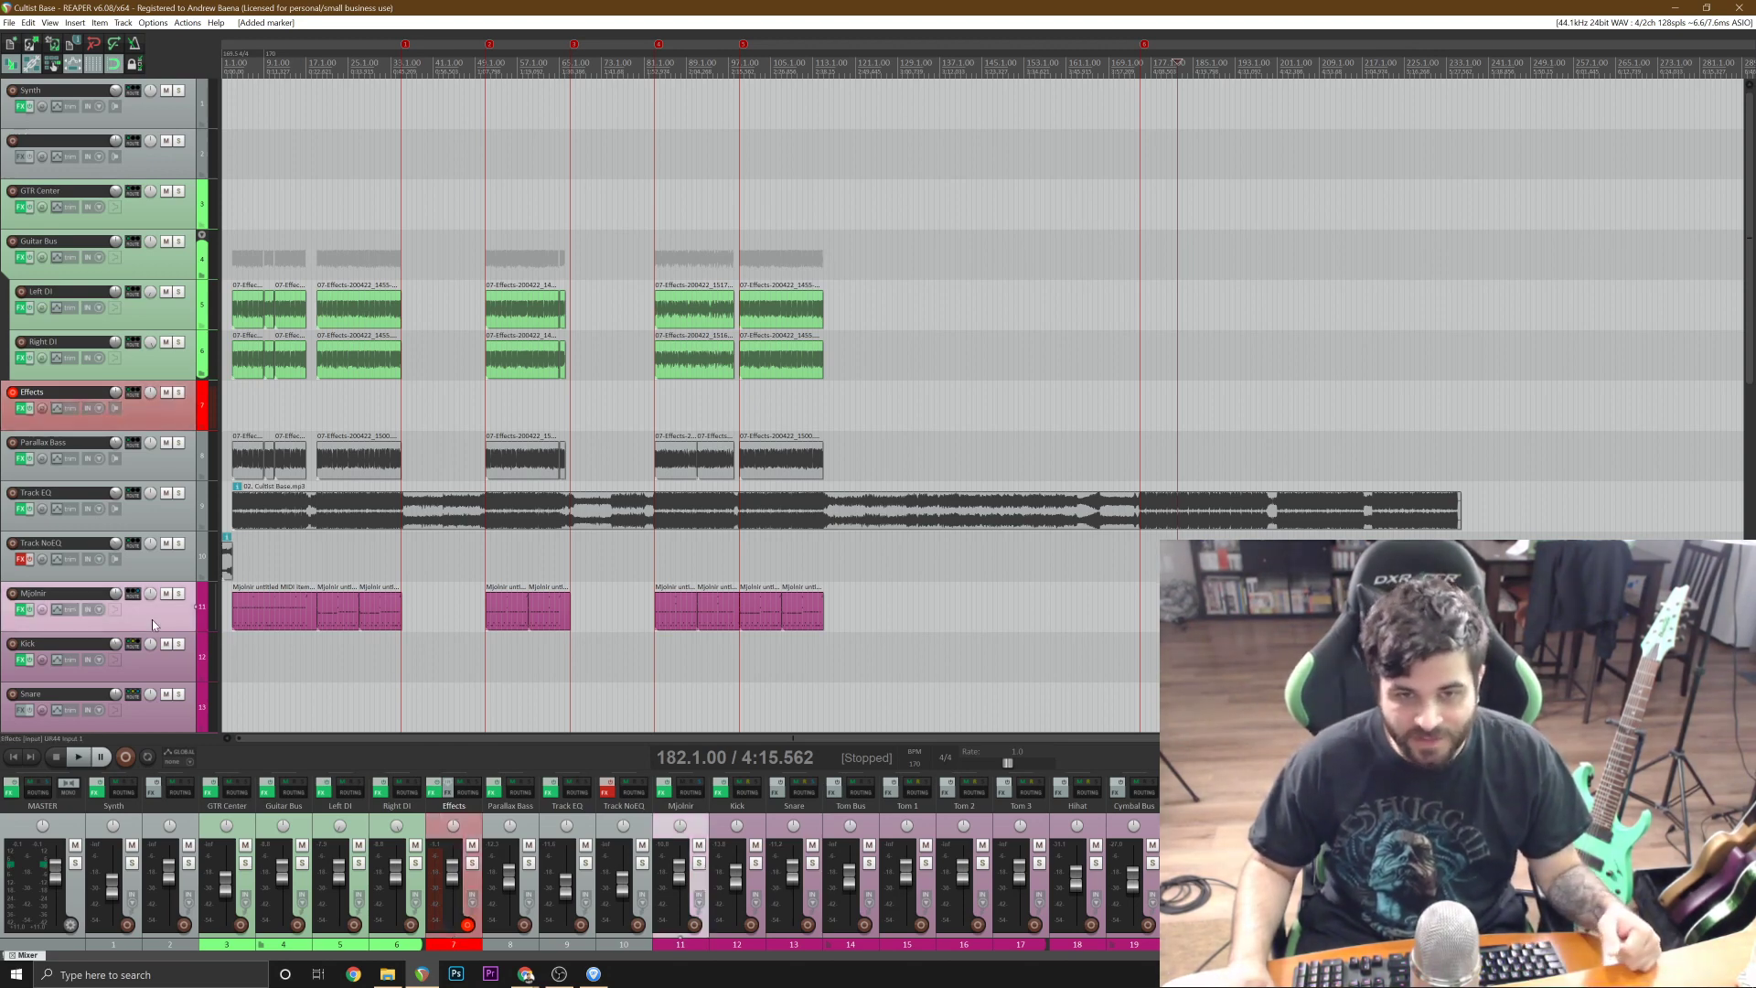
click(23, 609)
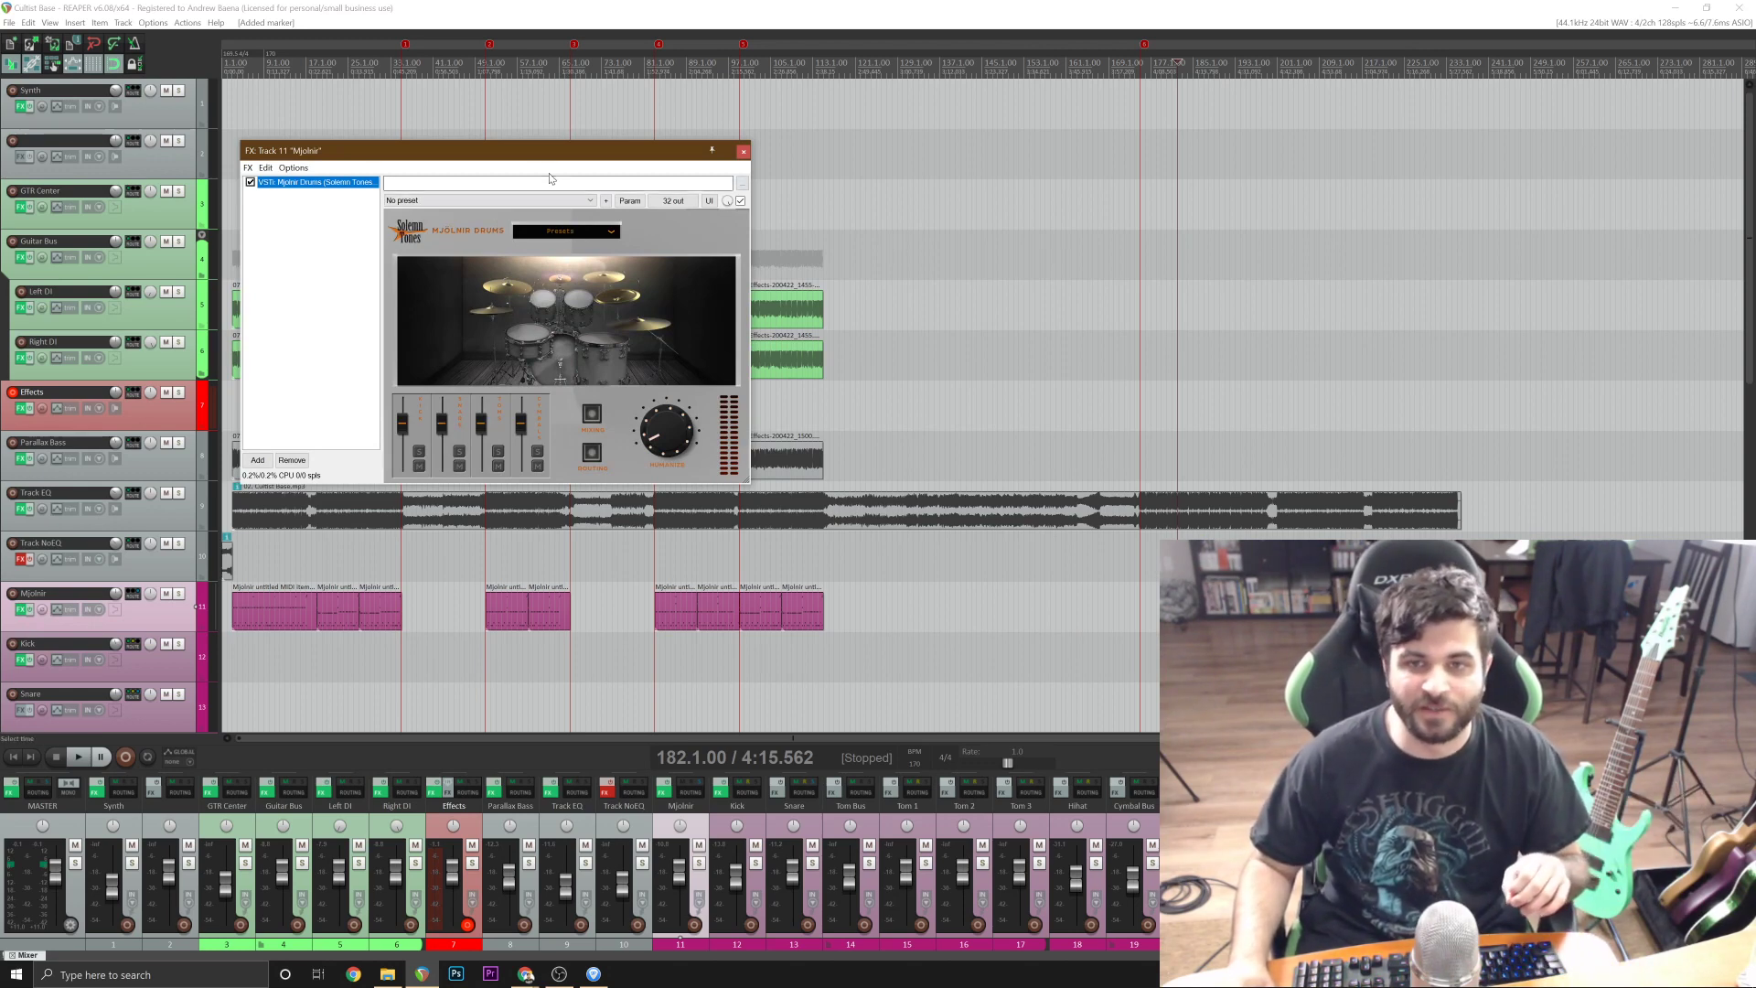
drag(508, 153, 434, 129)
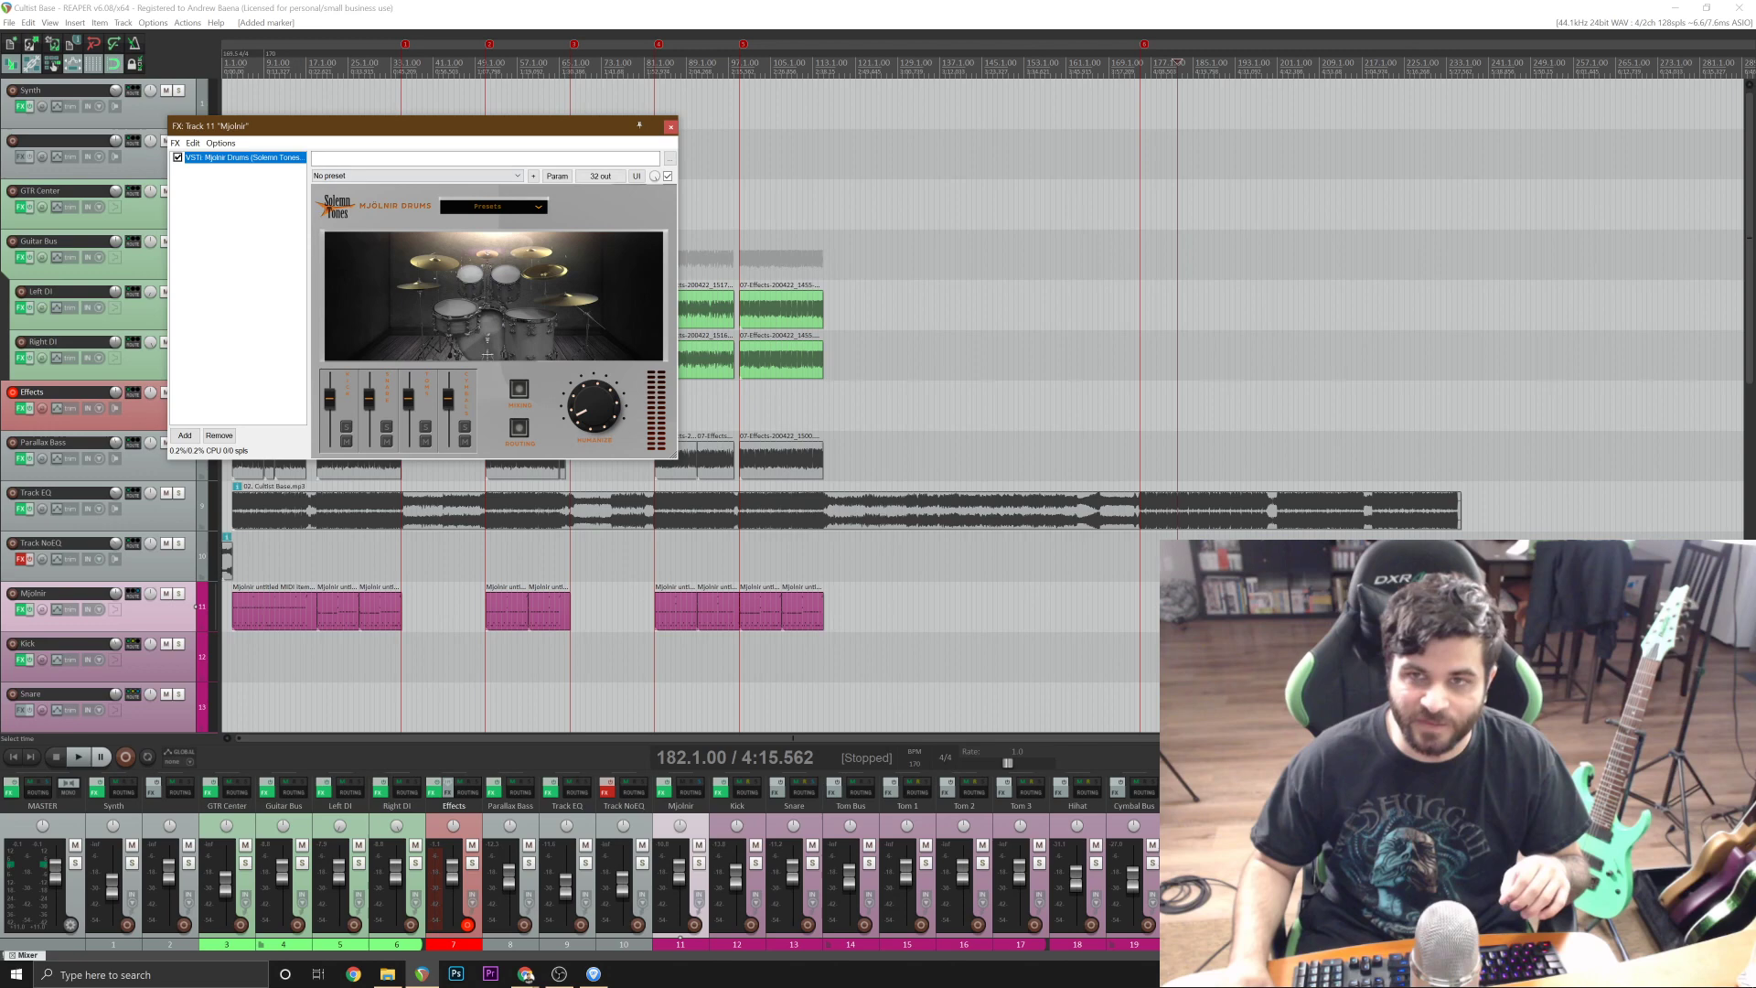
click(671, 126)
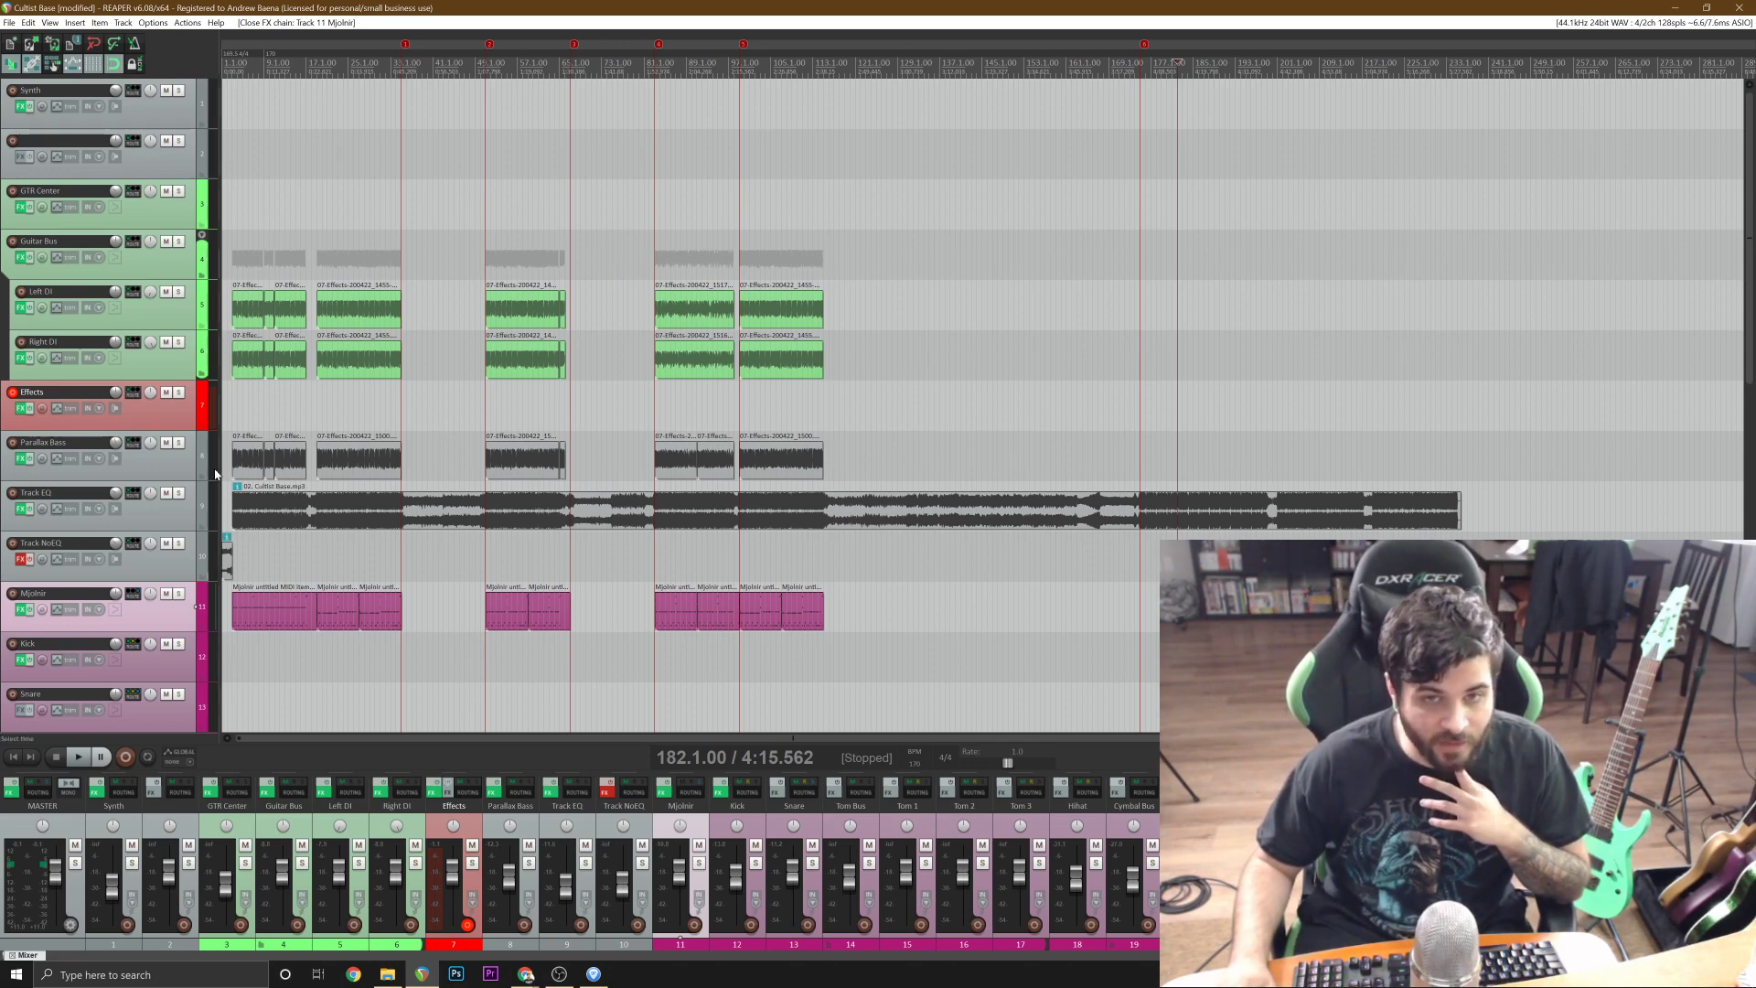
click(187, 469)
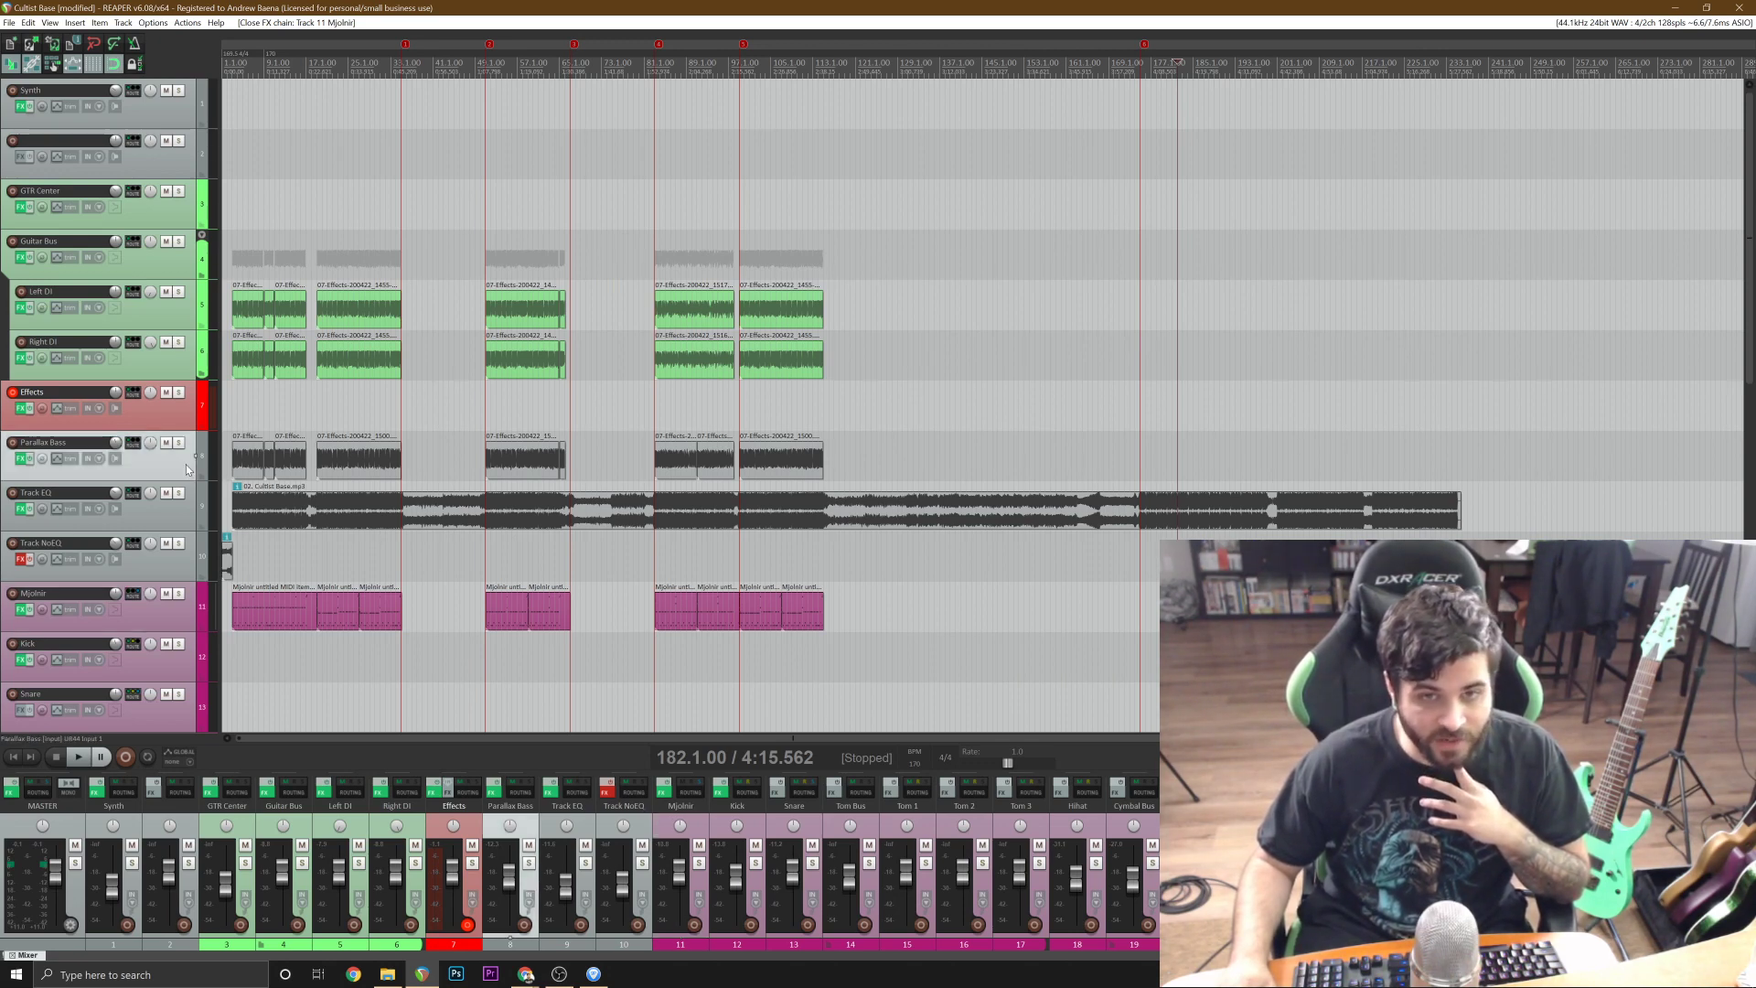
click(20, 462)
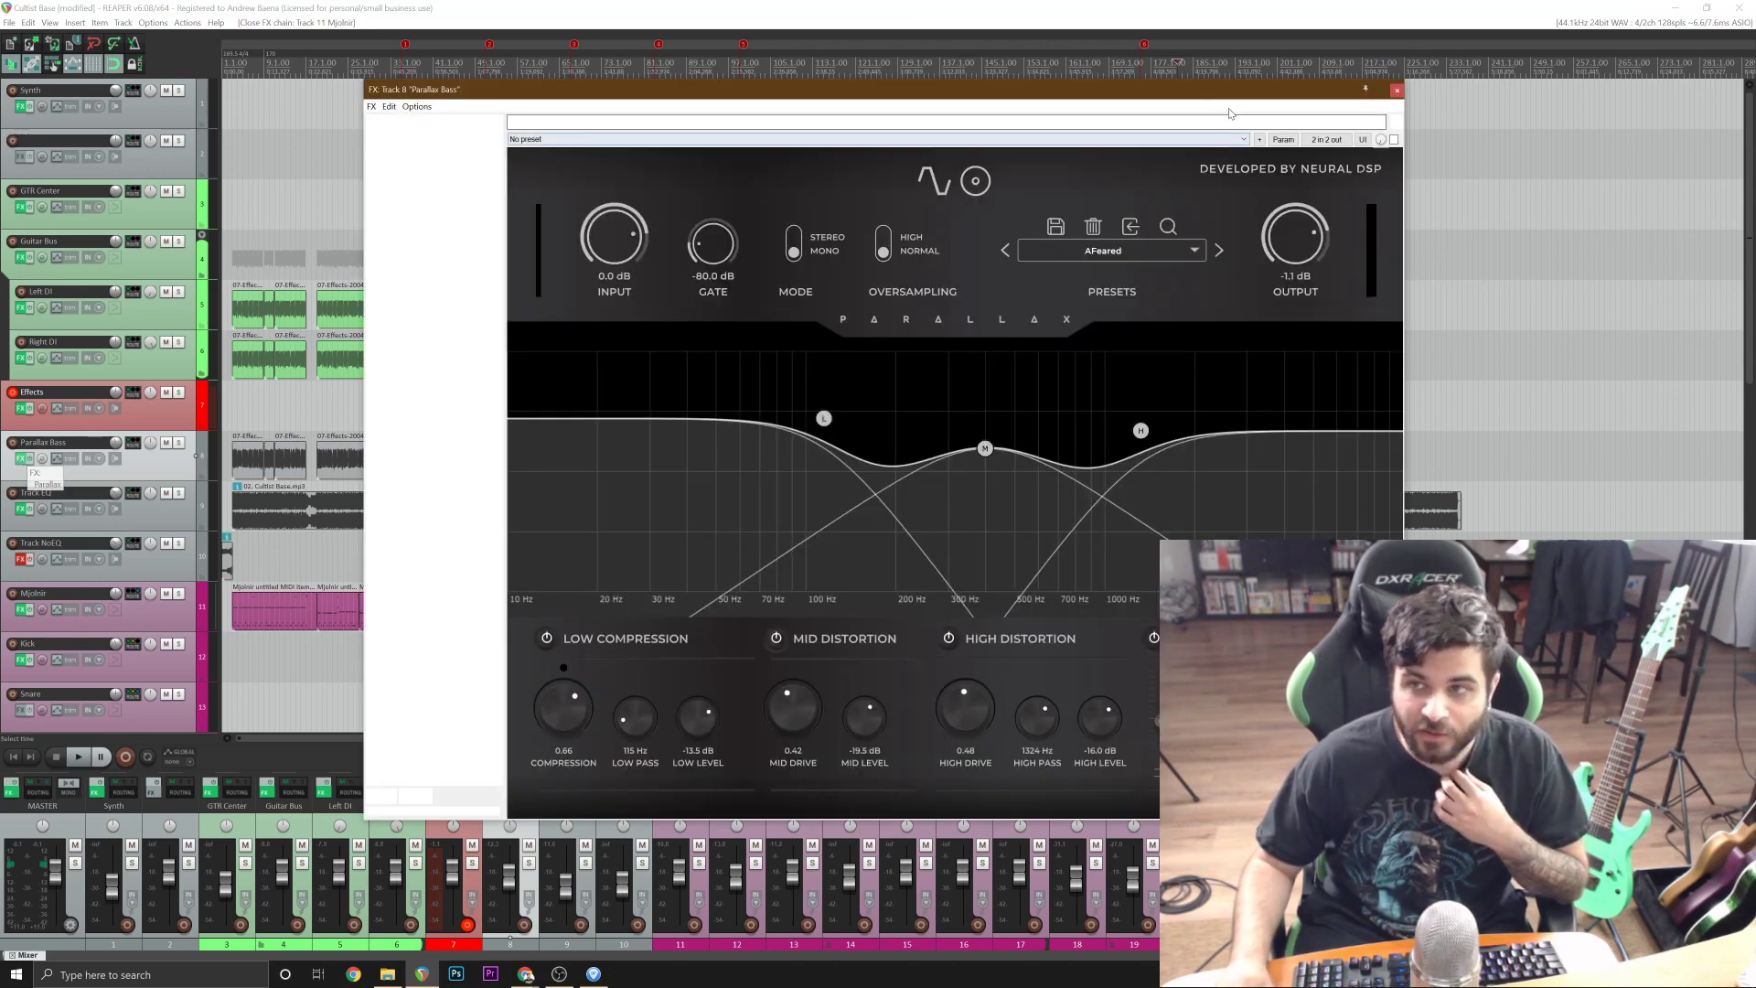
click(1396, 92)
Add ReaPitch to the Left DI track's effects and place it ahead of the Fortin Nameless Suite.
click(157, 274)
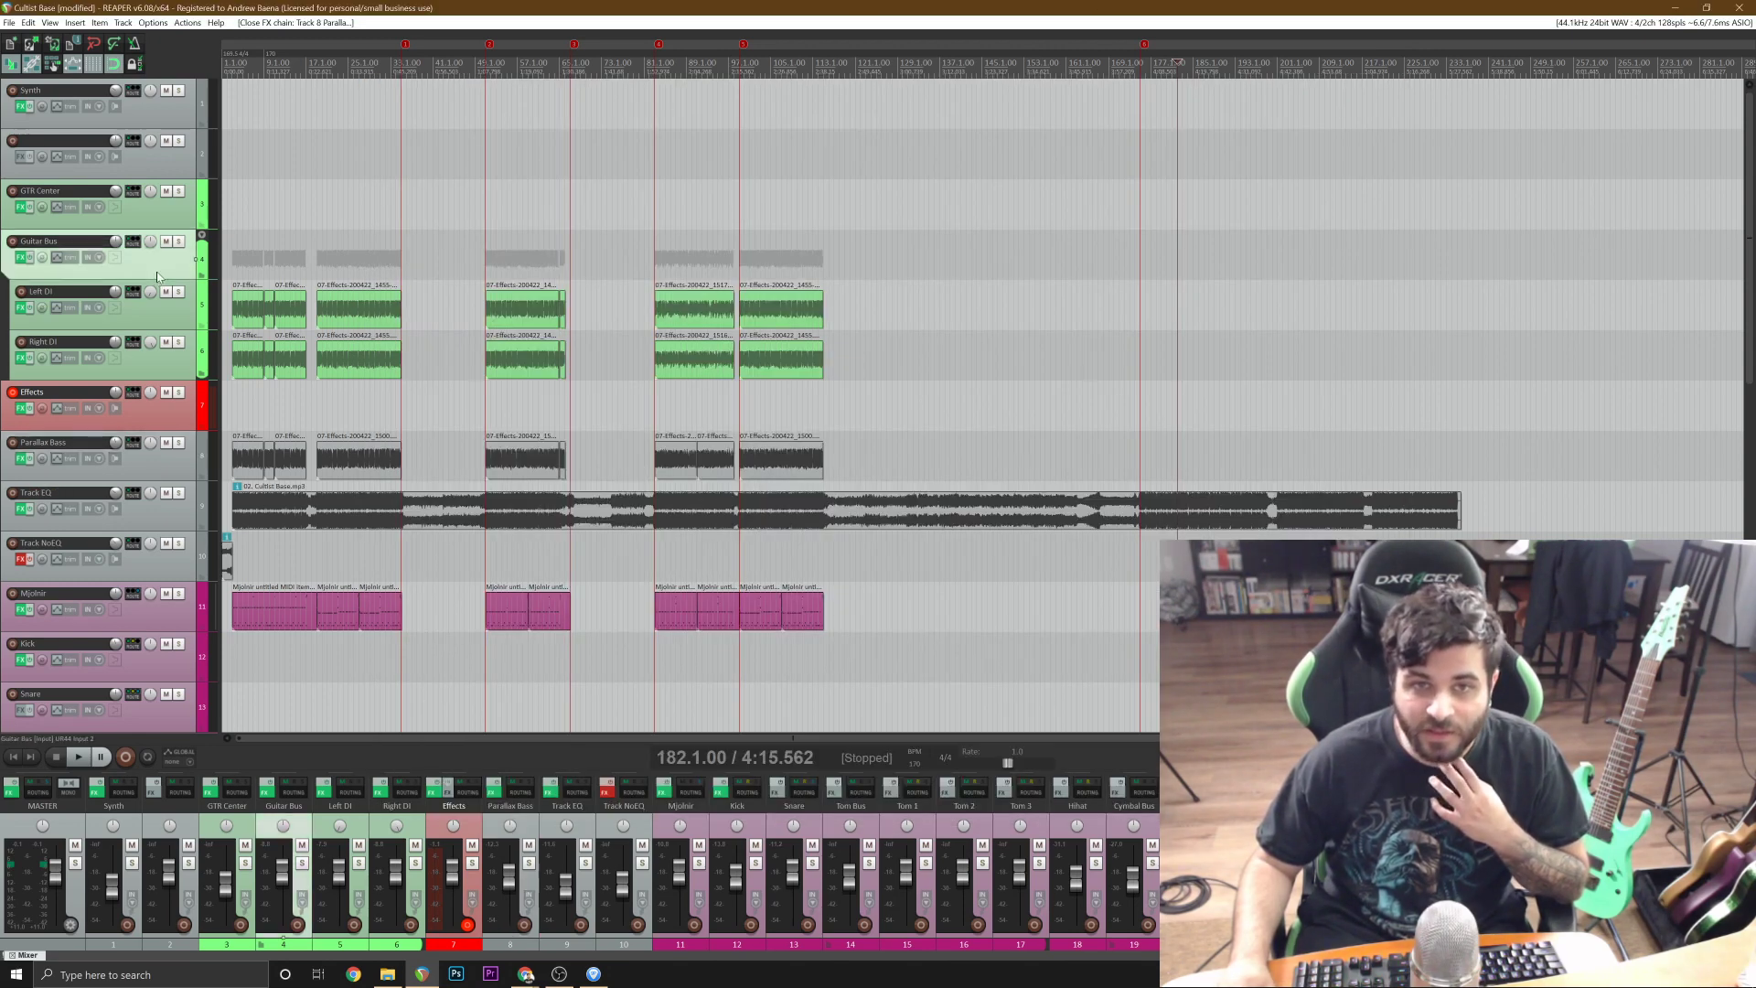
click(138, 322)
click(20, 309)
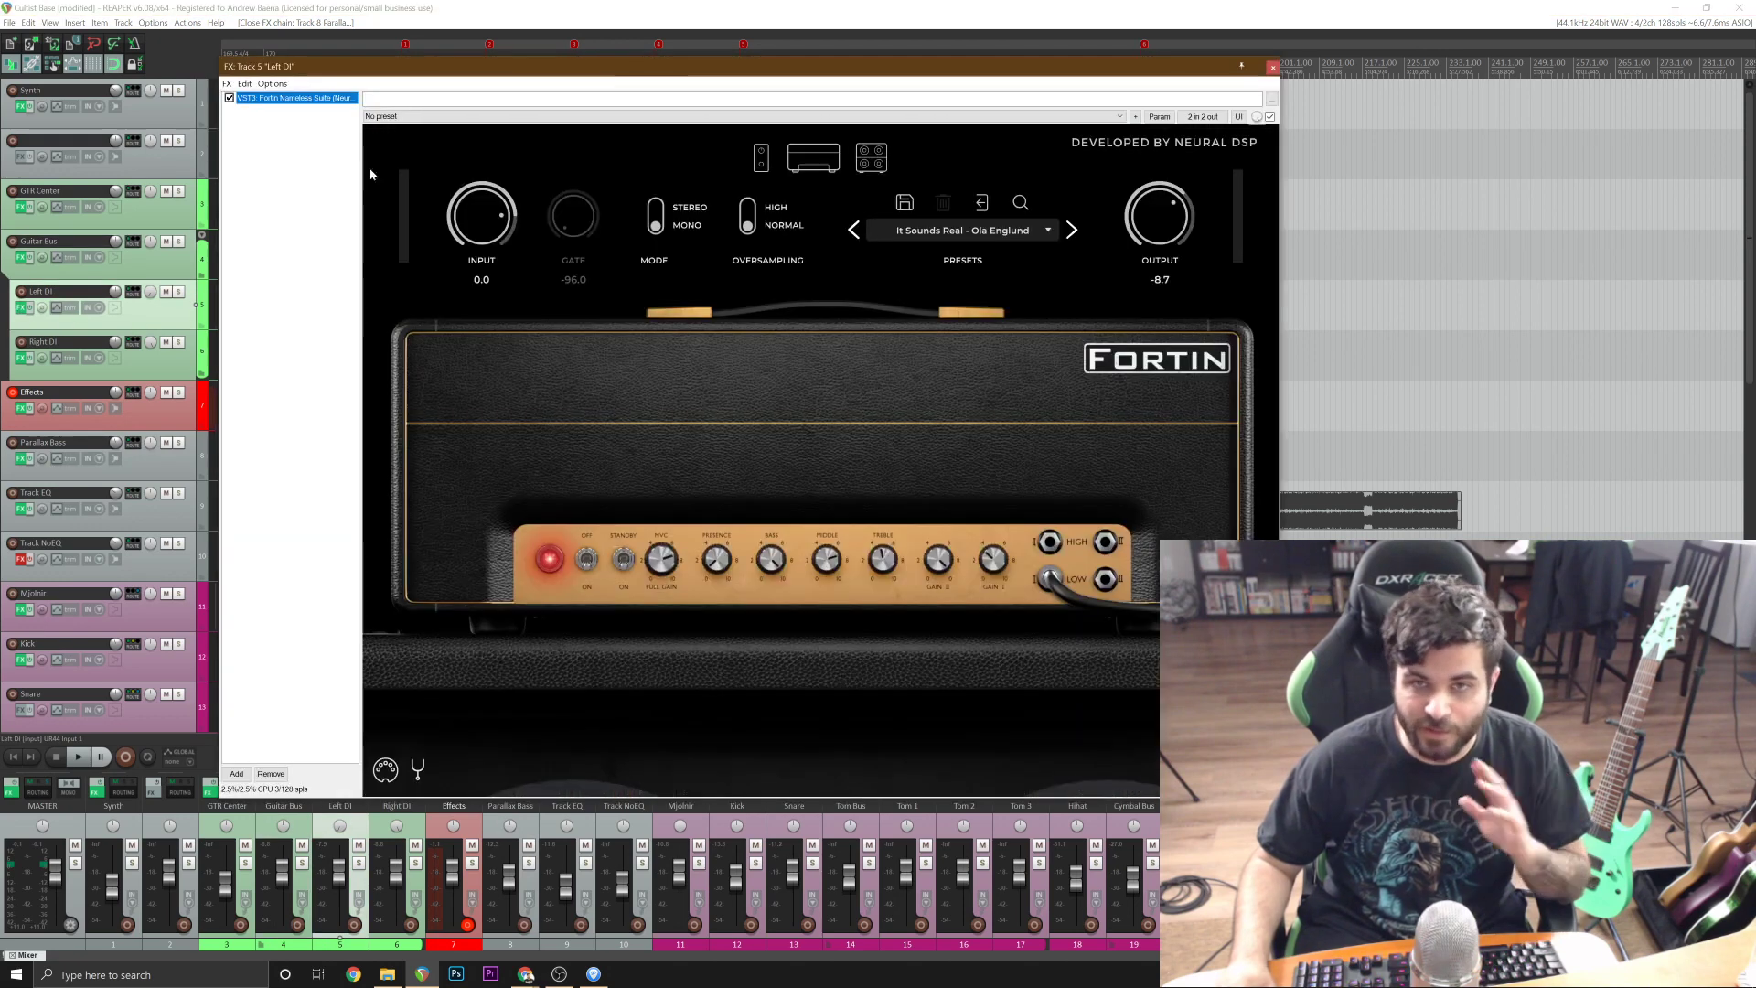
click(227, 83)
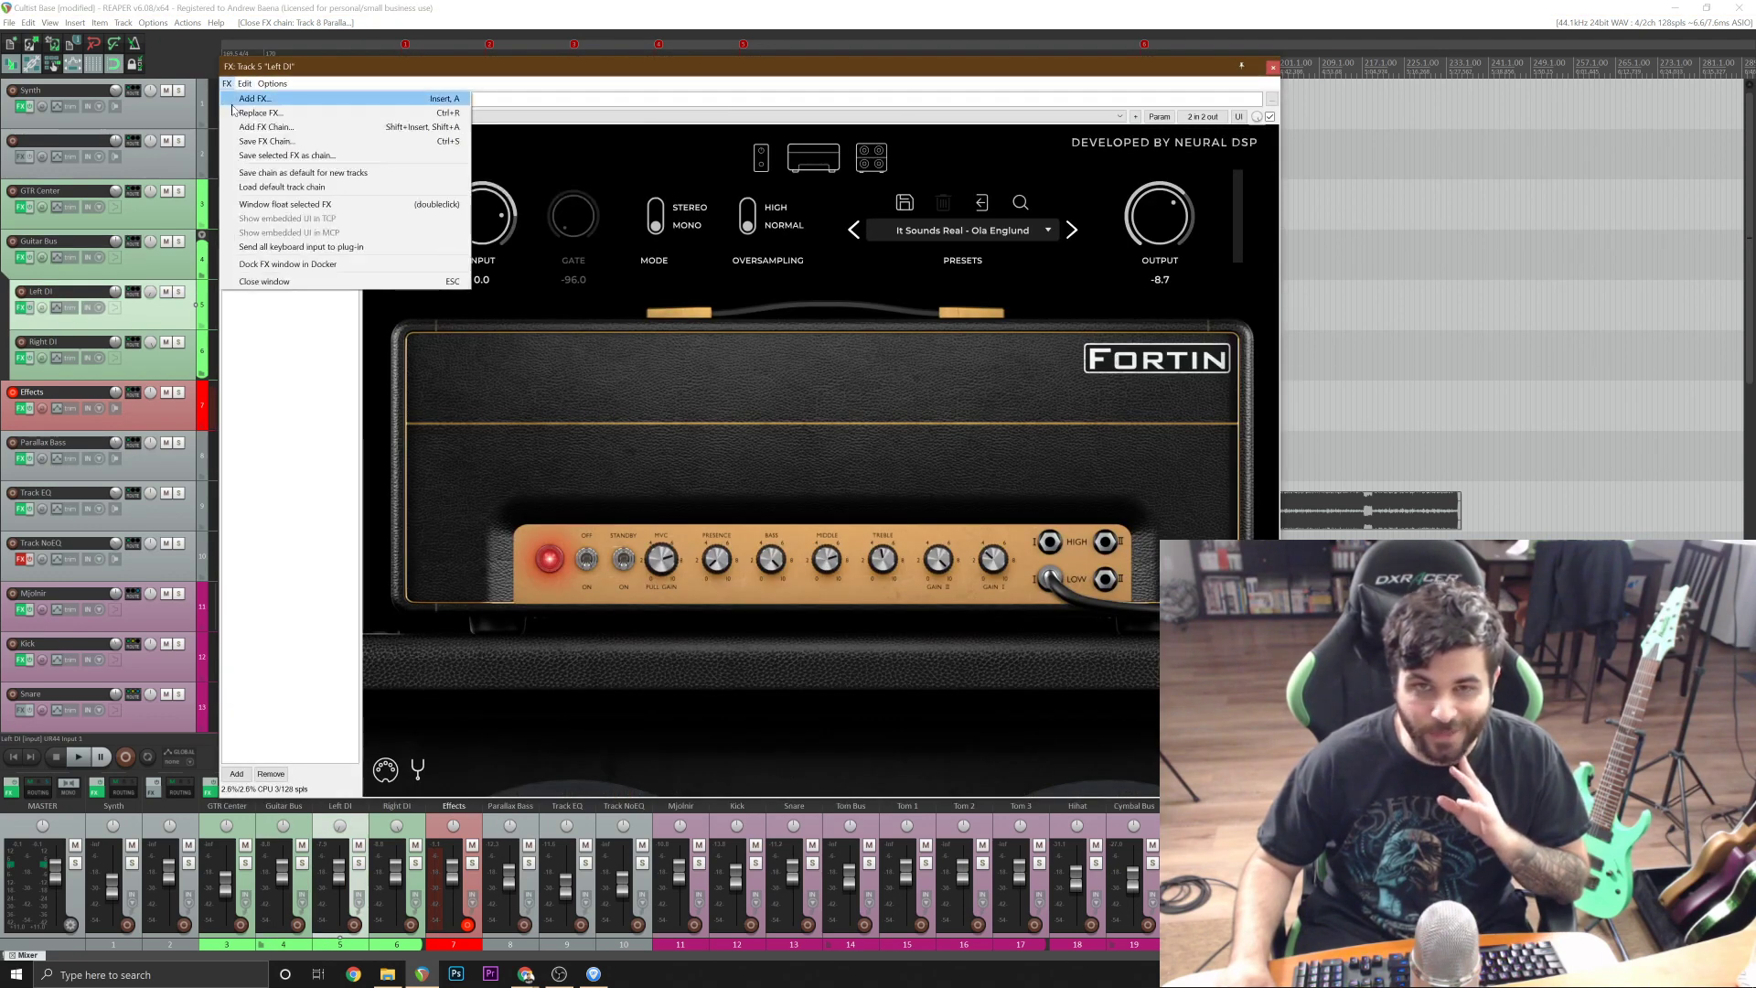
click(236, 99)
text(pitch)
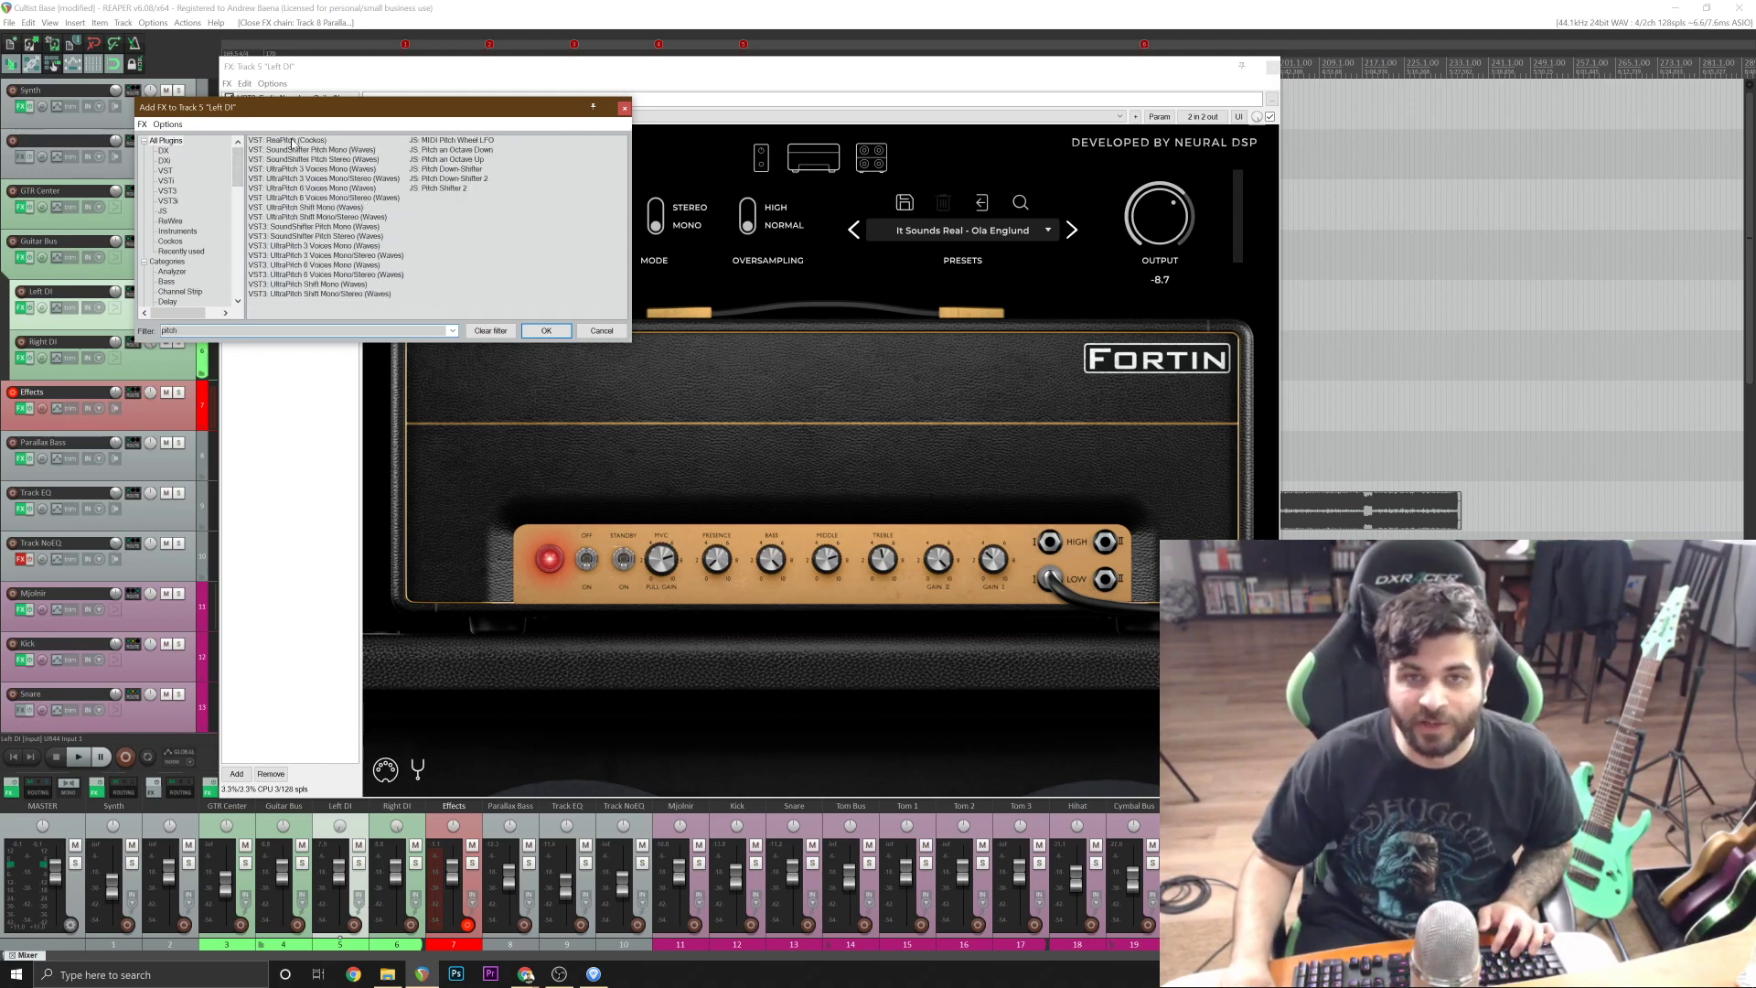
double_click(292, 141)
drag(307, 102, 307, 98)
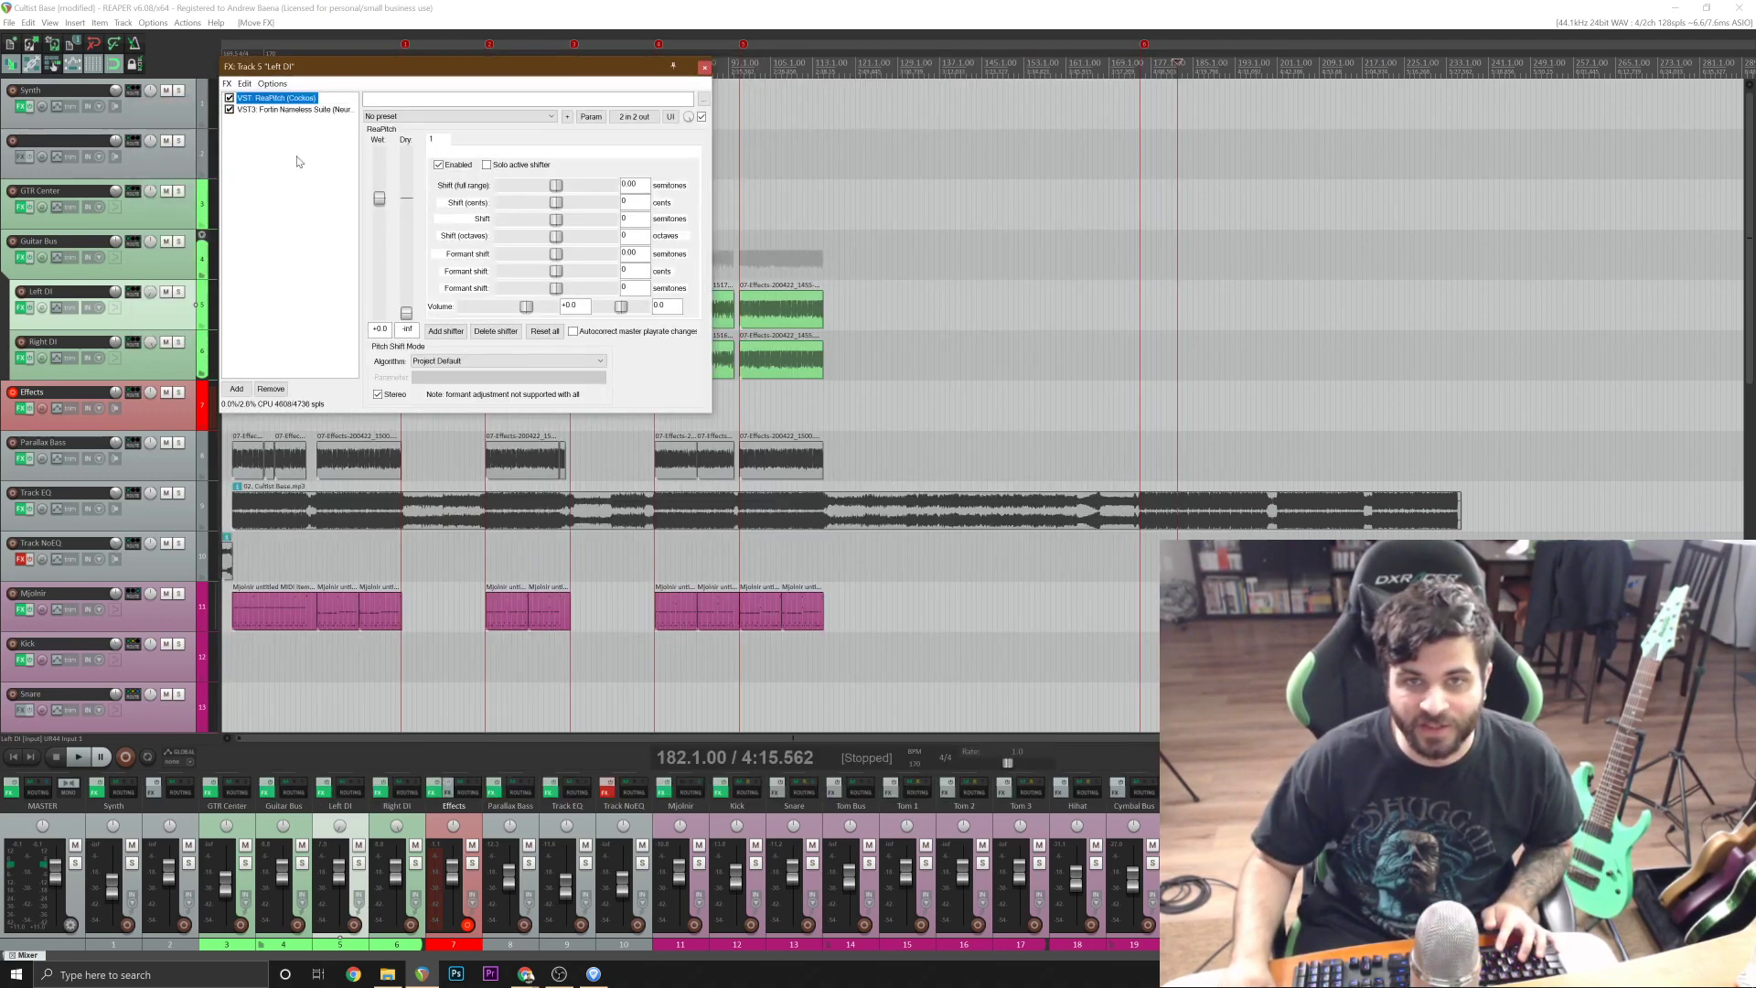
Set ReaPitch's full-range shift on the Left DI track to -3 semitones and close the effects window.
click(635, 184)
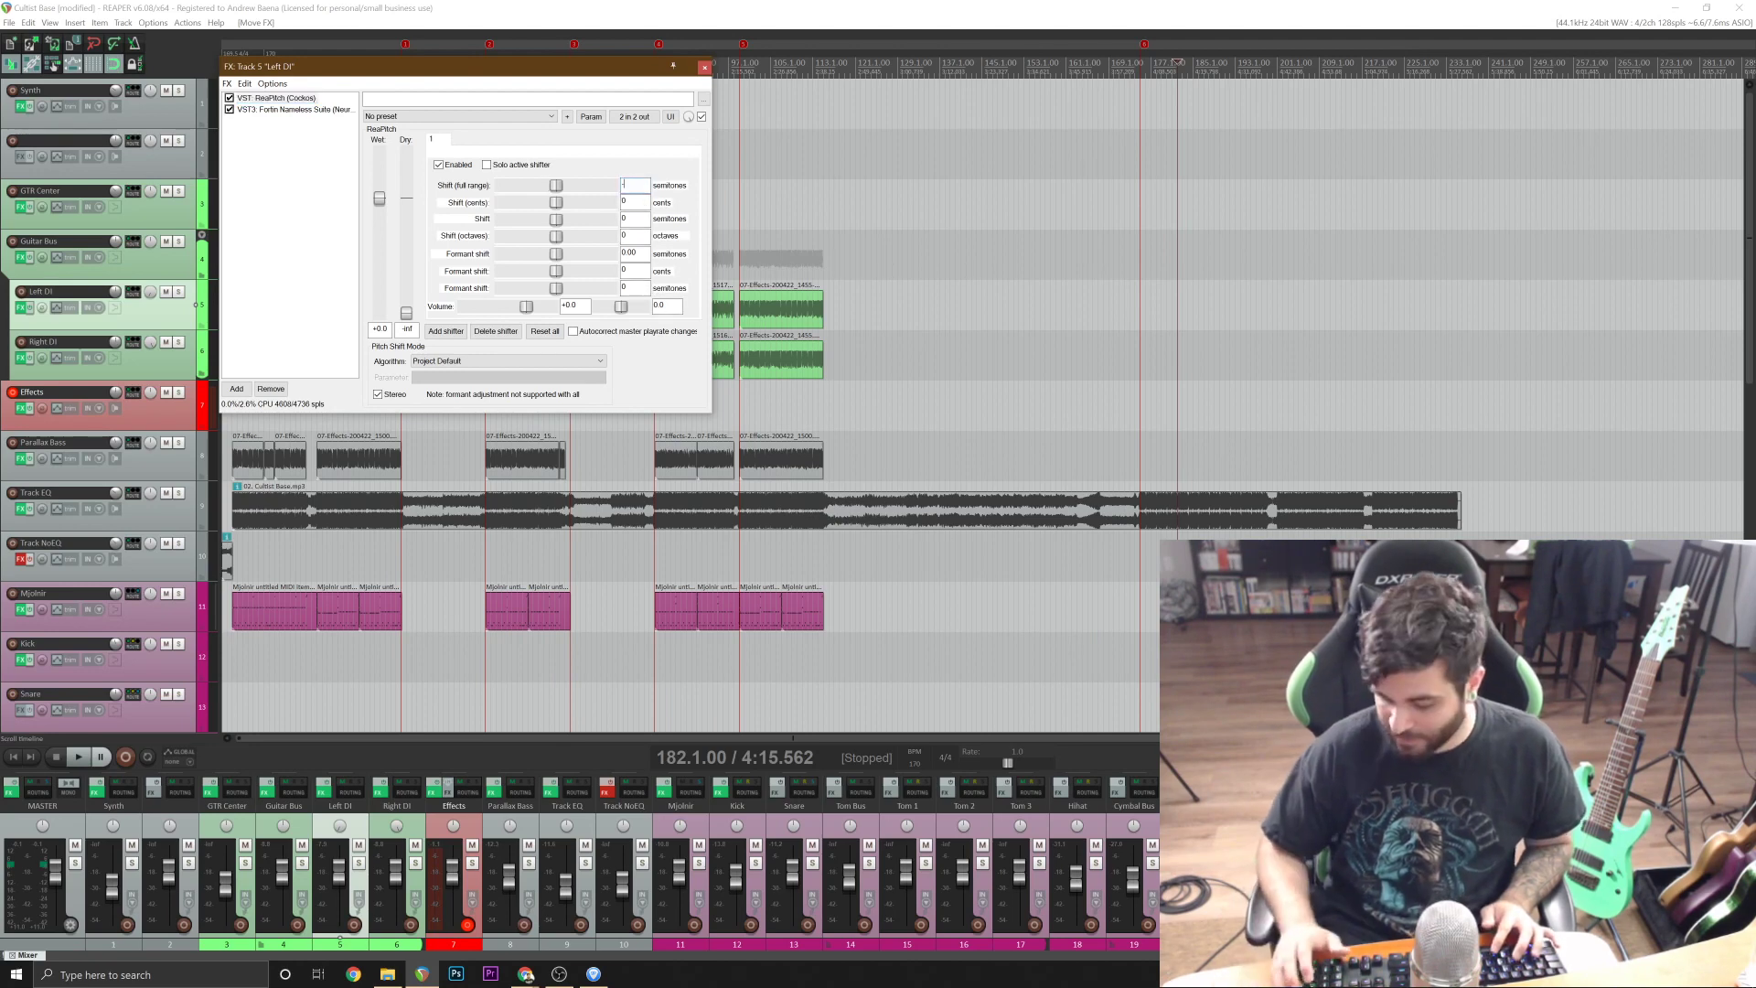
text(-3)
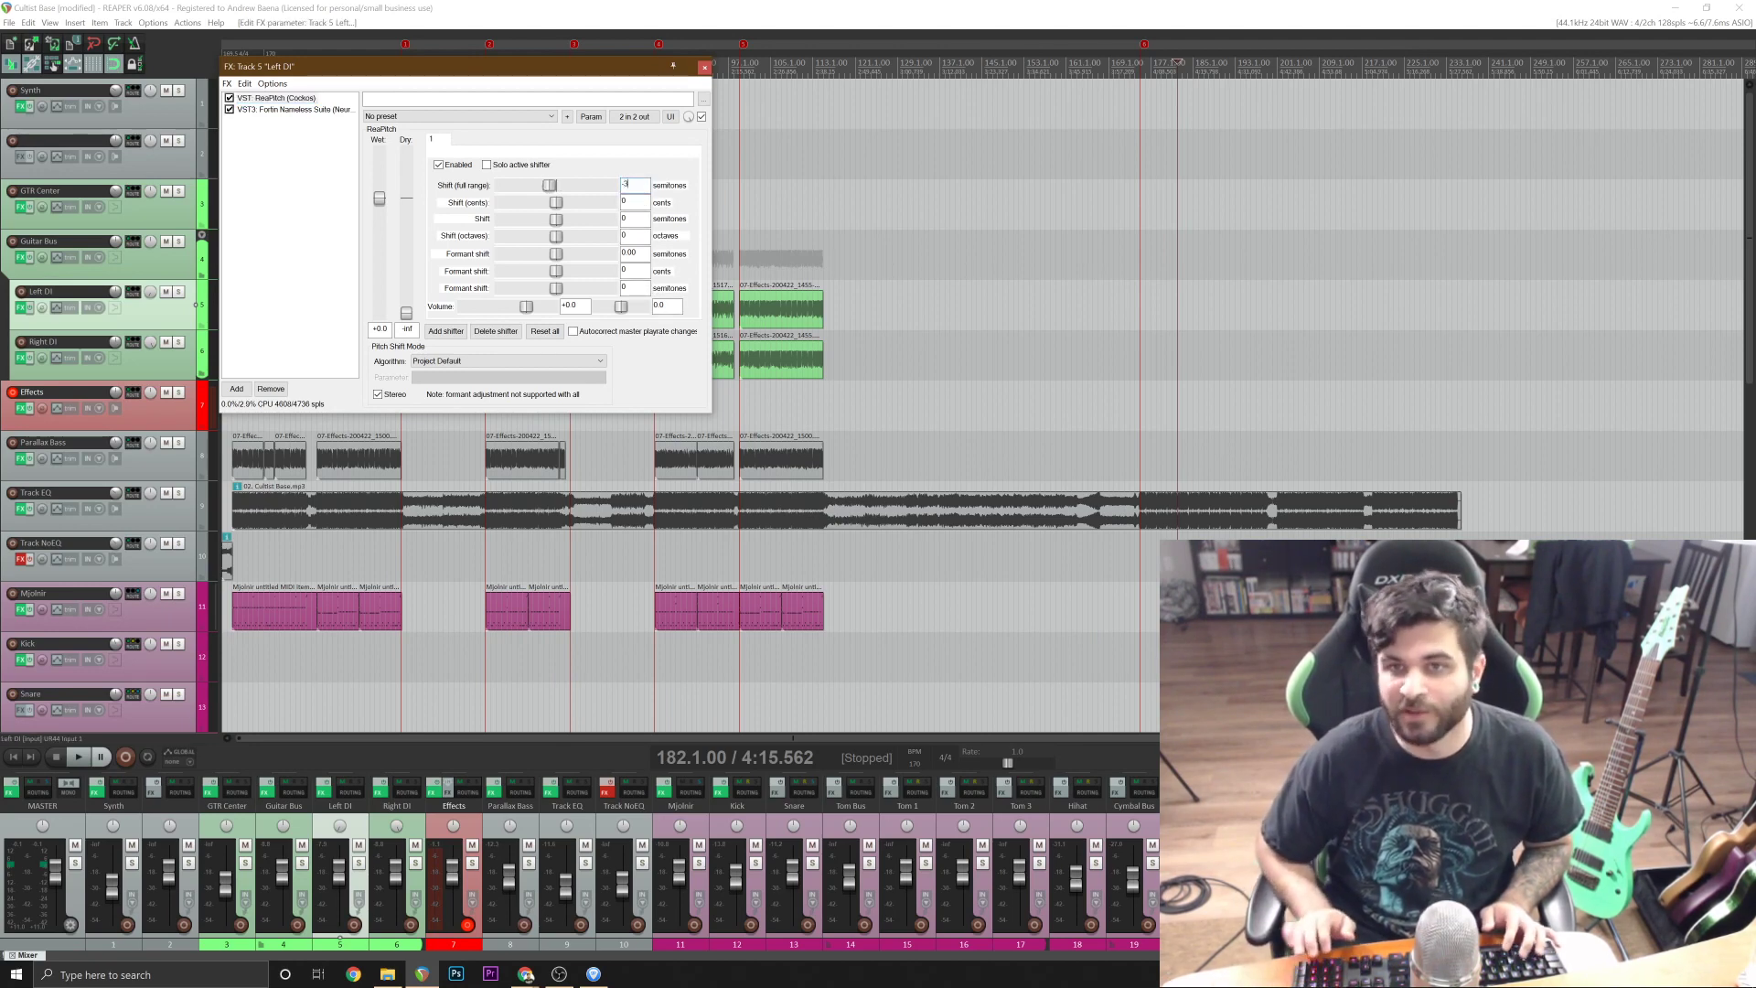
click(703, 68)
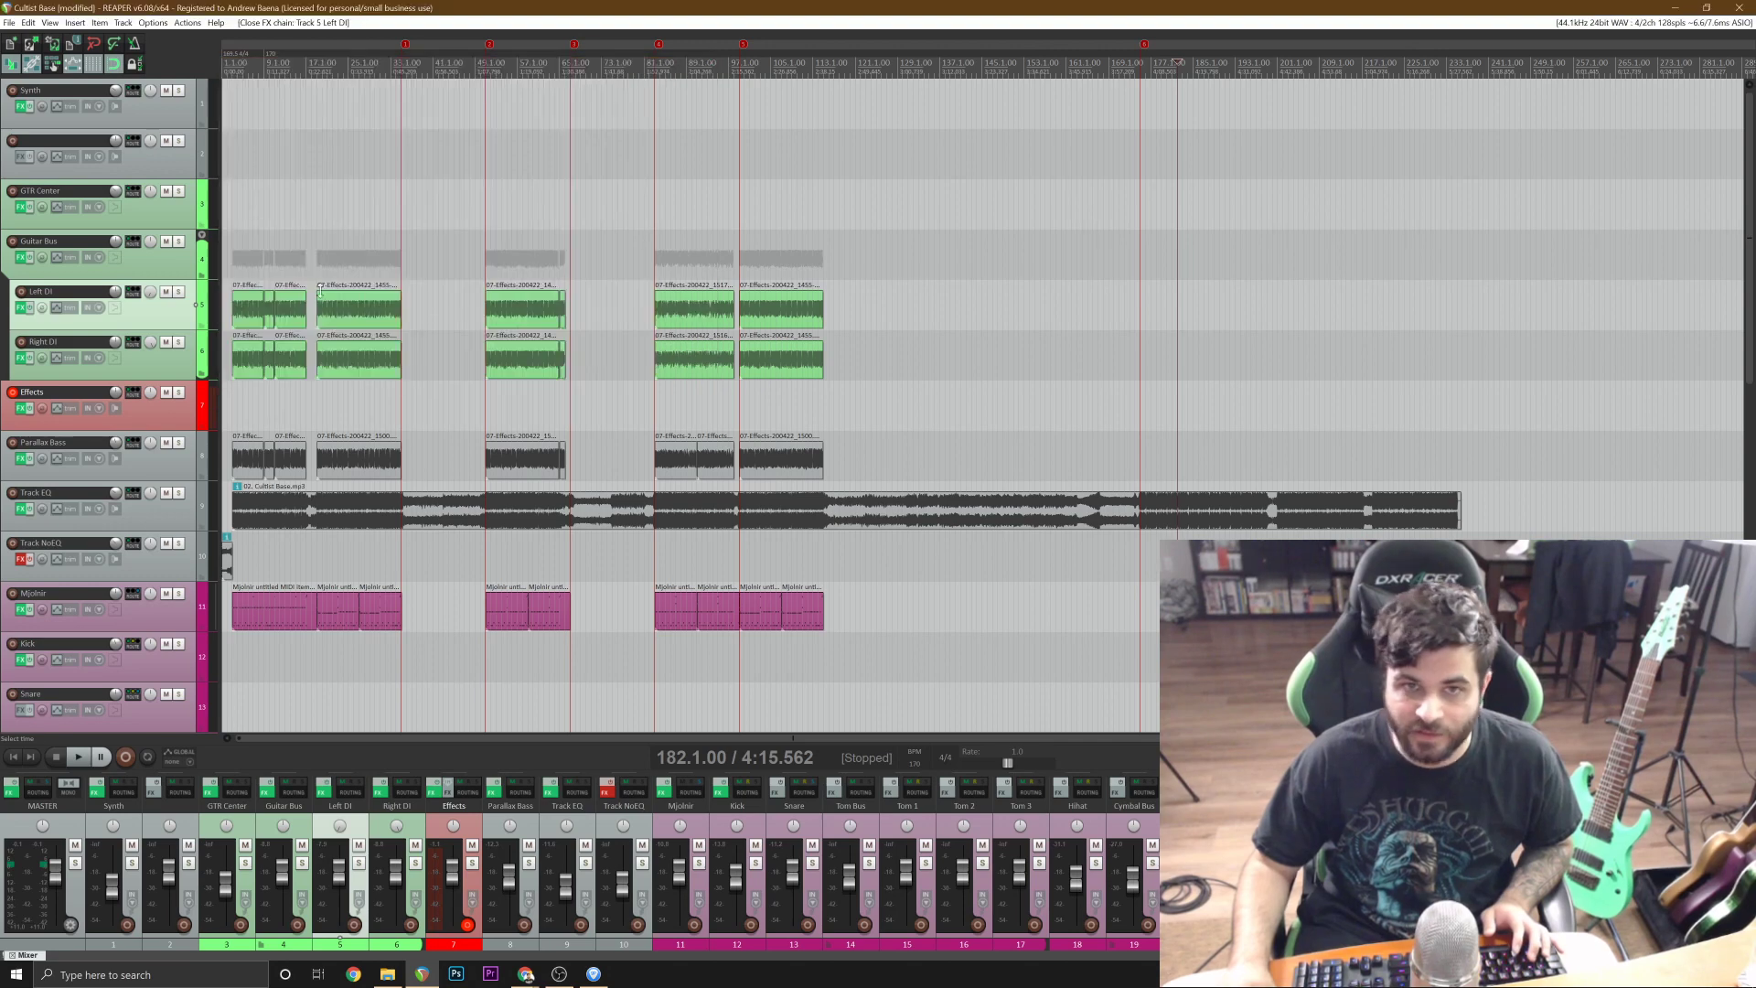
Solo the Left DI track, clearing the mistaken mute on it.
click(166, 291)
key(space)
key(space)
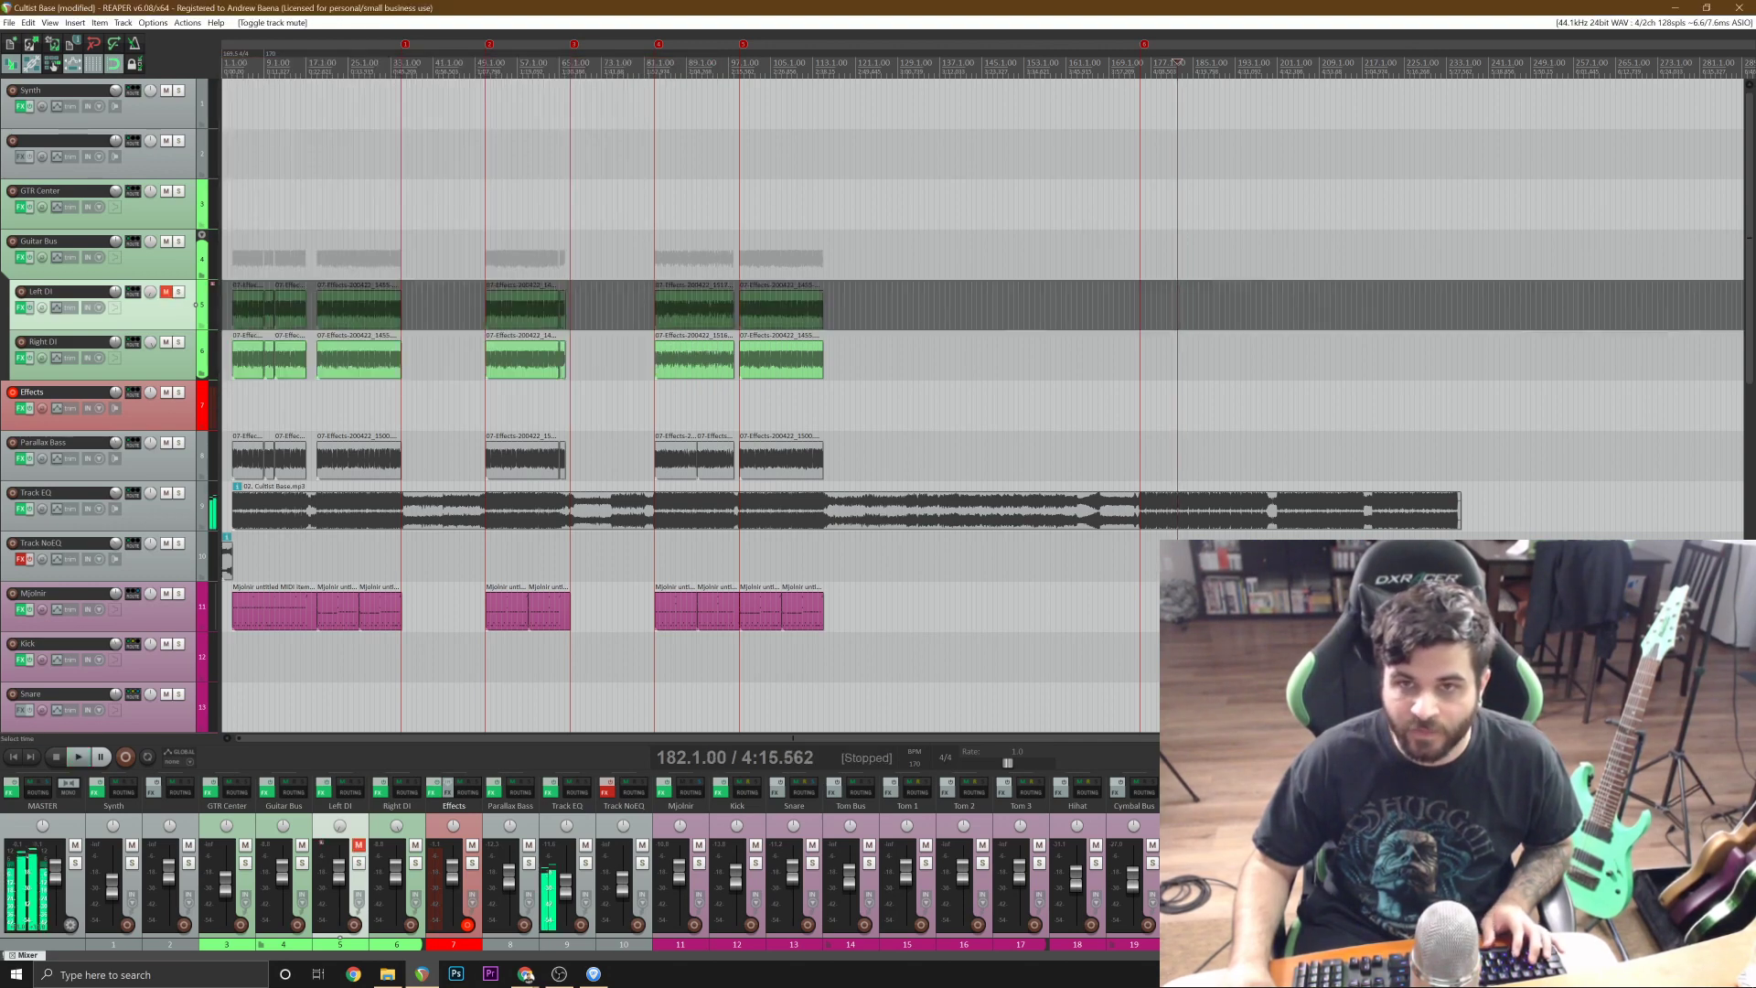
click(168, 291)
click(179, 292)
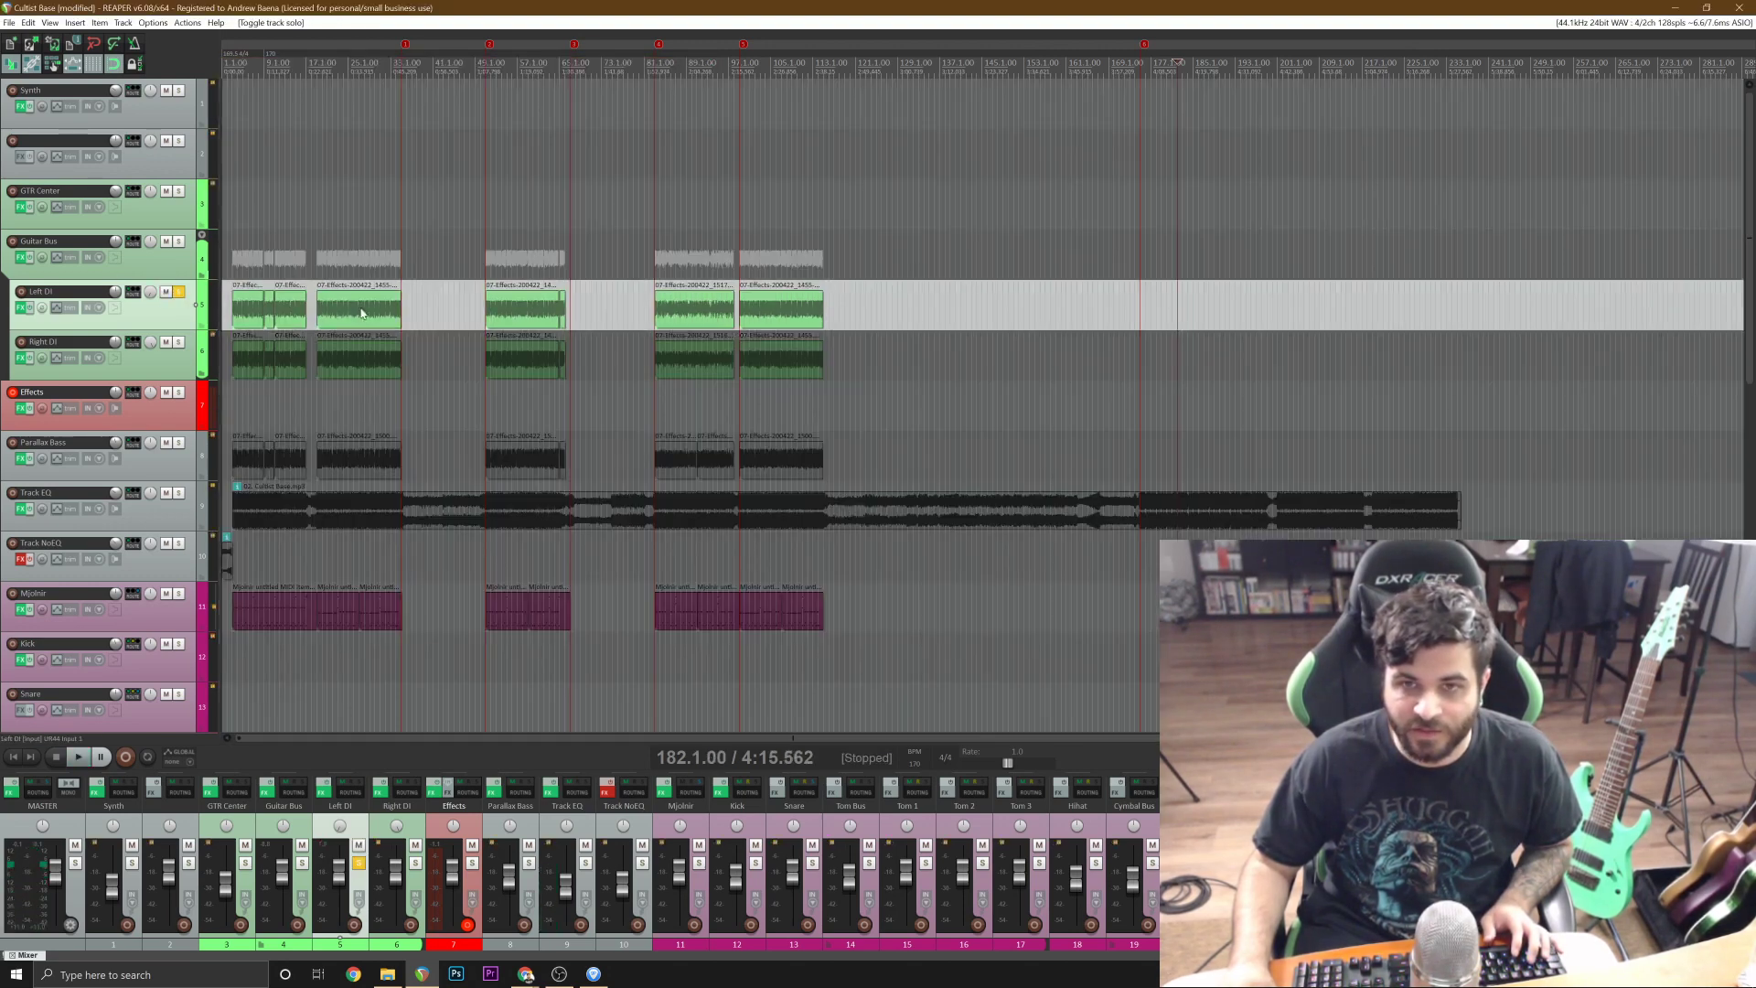
Play the soloed Left DI guitar from 84.1.00 and toggle ReaPitch's bypass to compare the sound.
drag(676, 263, 681, 264)
key(space)
key(ctrl+z)
key(space)
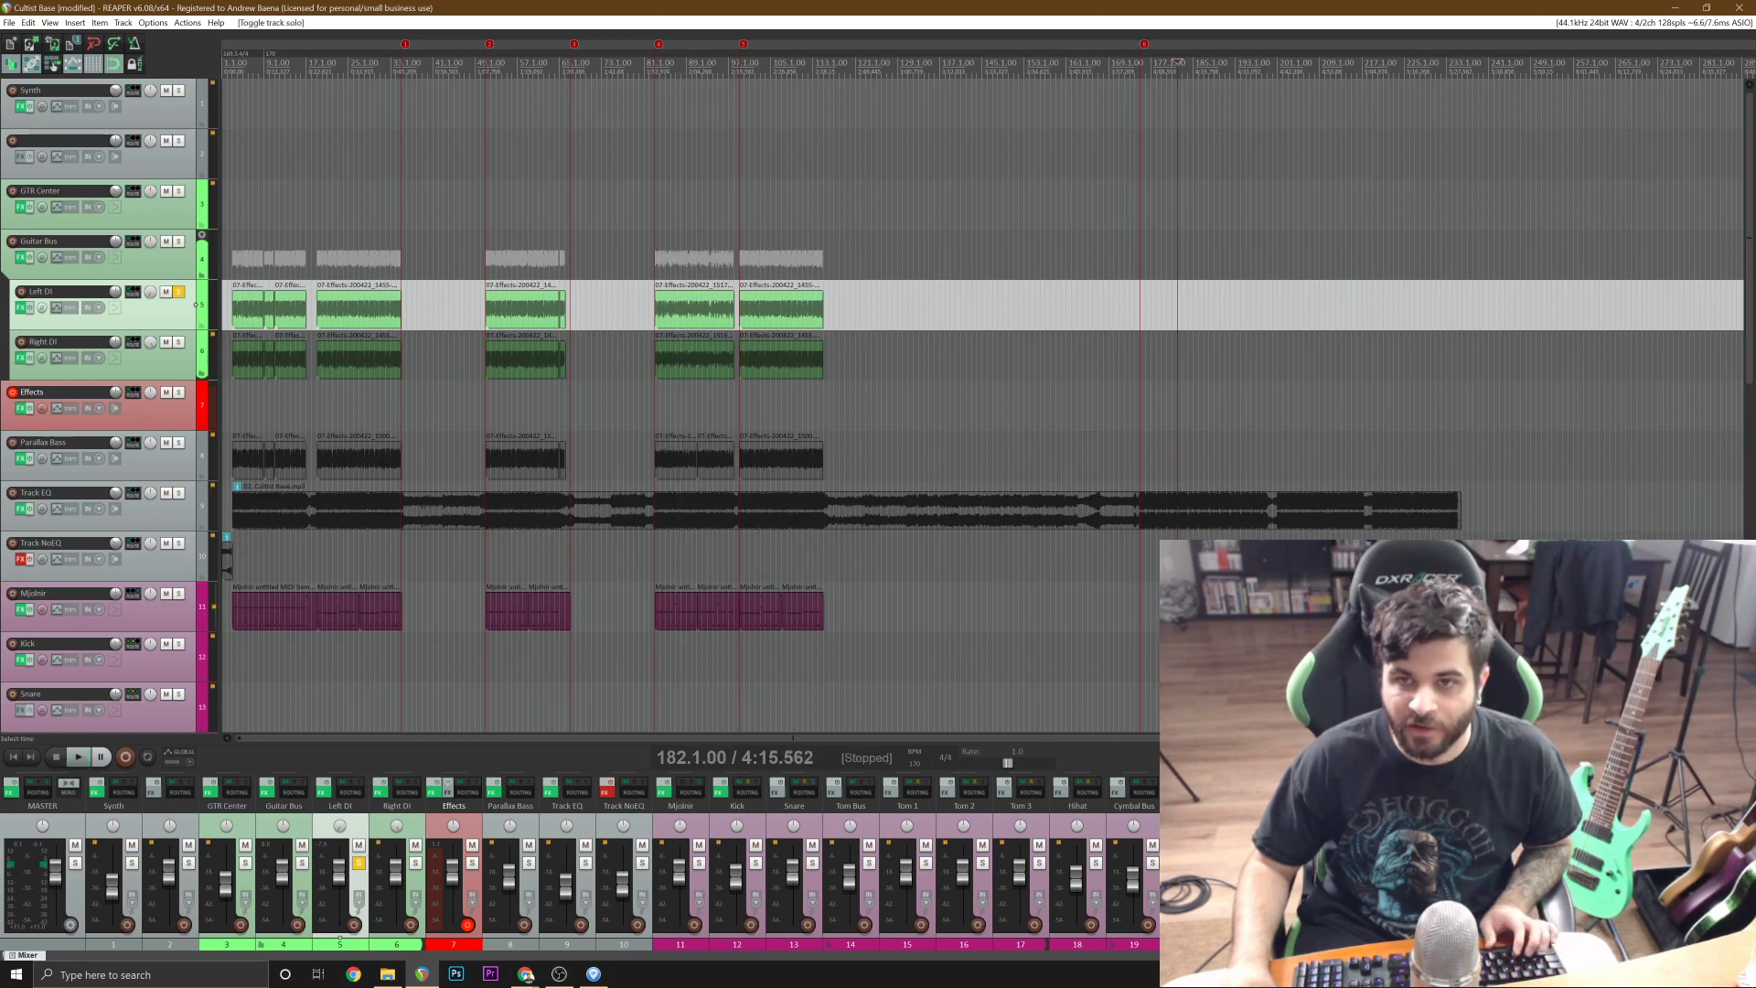
click(662, 263)
key(space)
scroll(662, 262, up, 2)
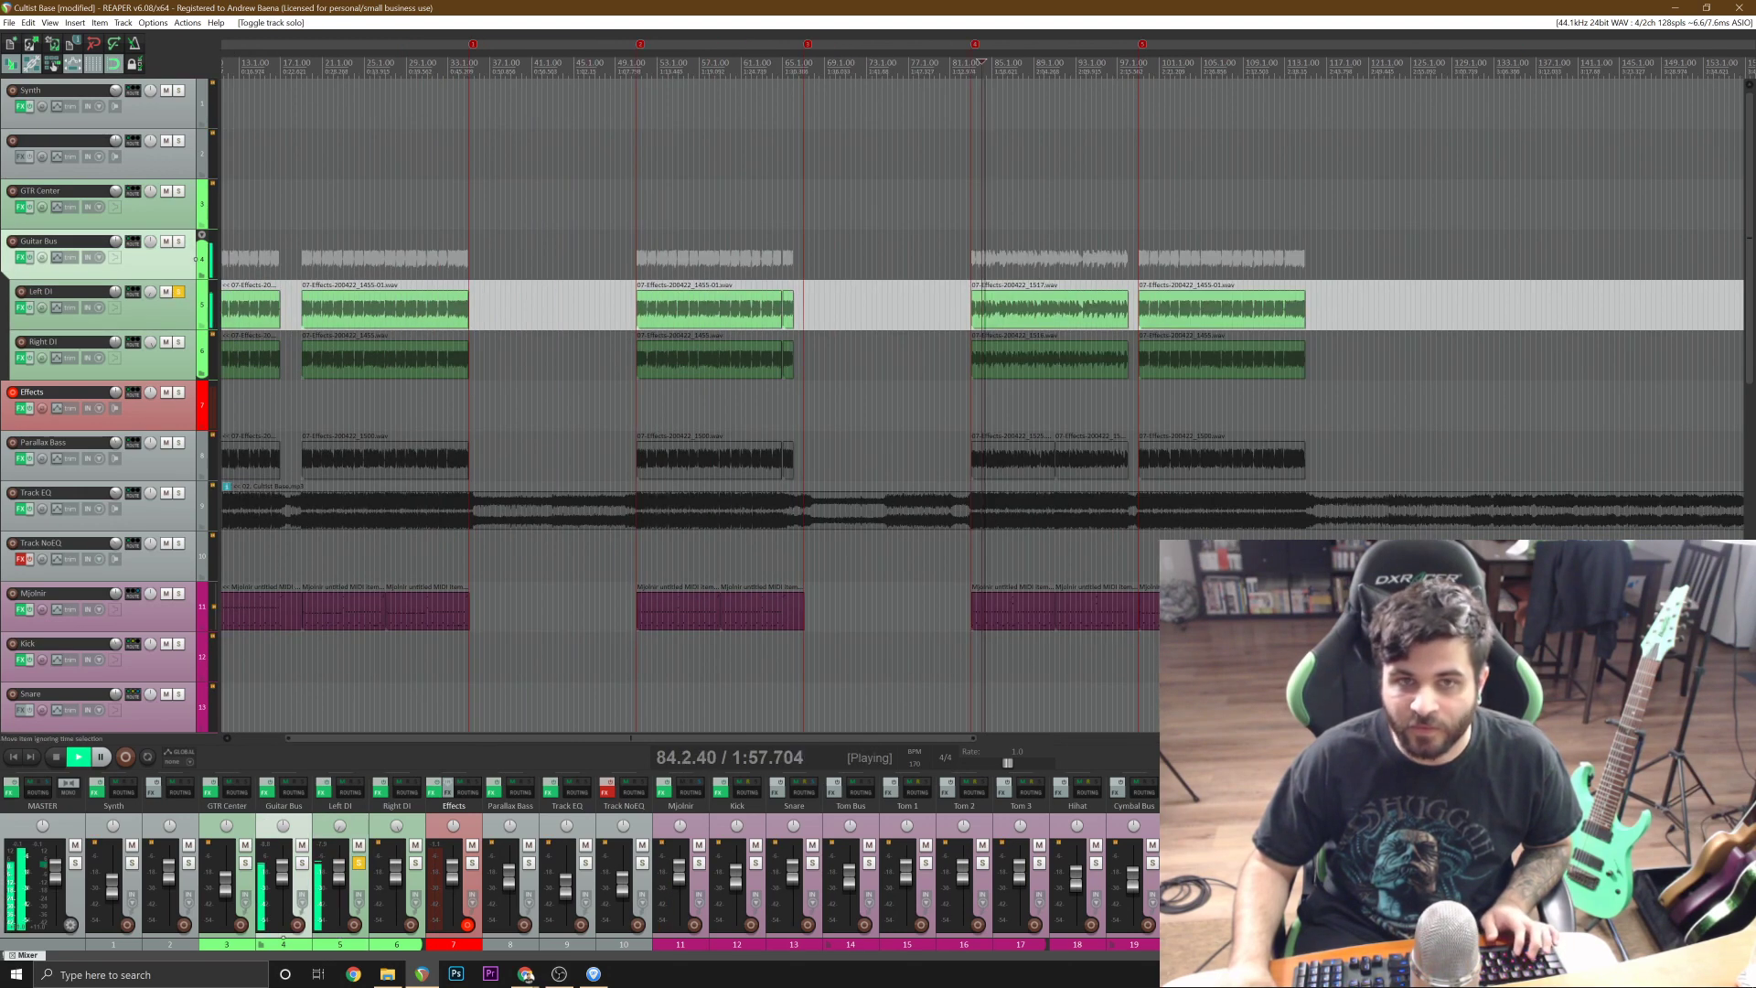
click(20, 307)
click(229, 100)
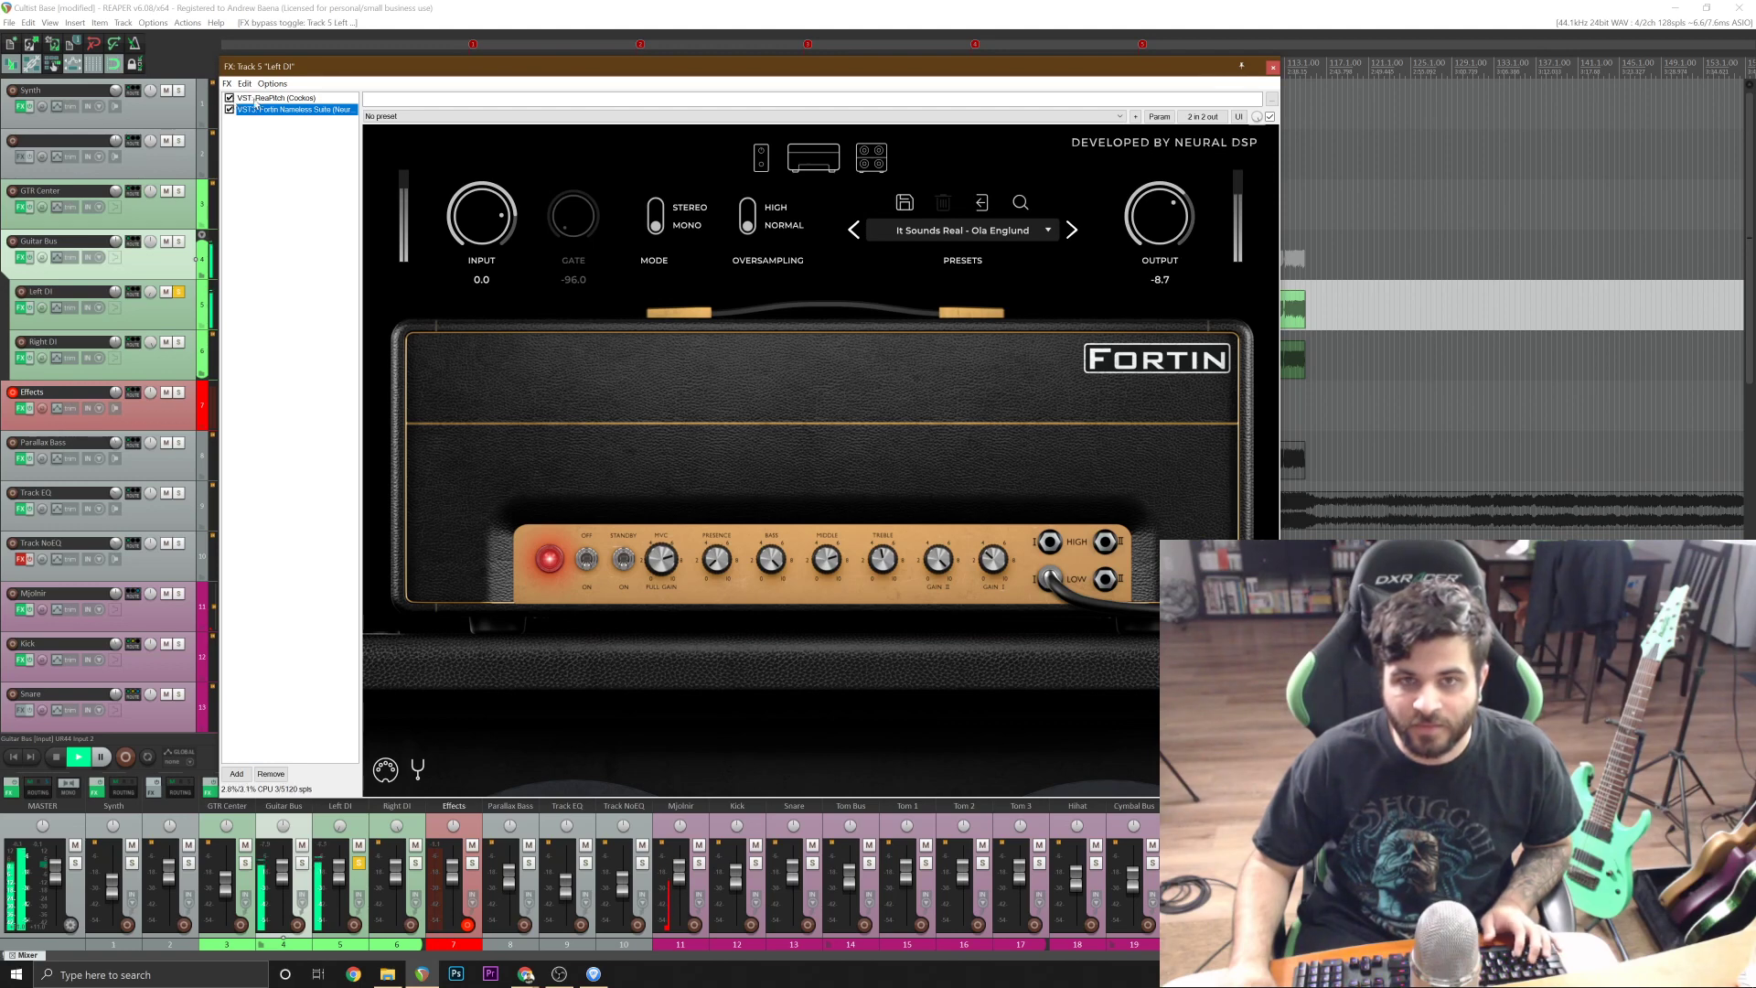
key(space)
Set ReaPitch's full-range shift on the Left DI track to -5 semitones and audition it from 84.1.00.
click(258, 98)
drag(641, 184, 602, 187)
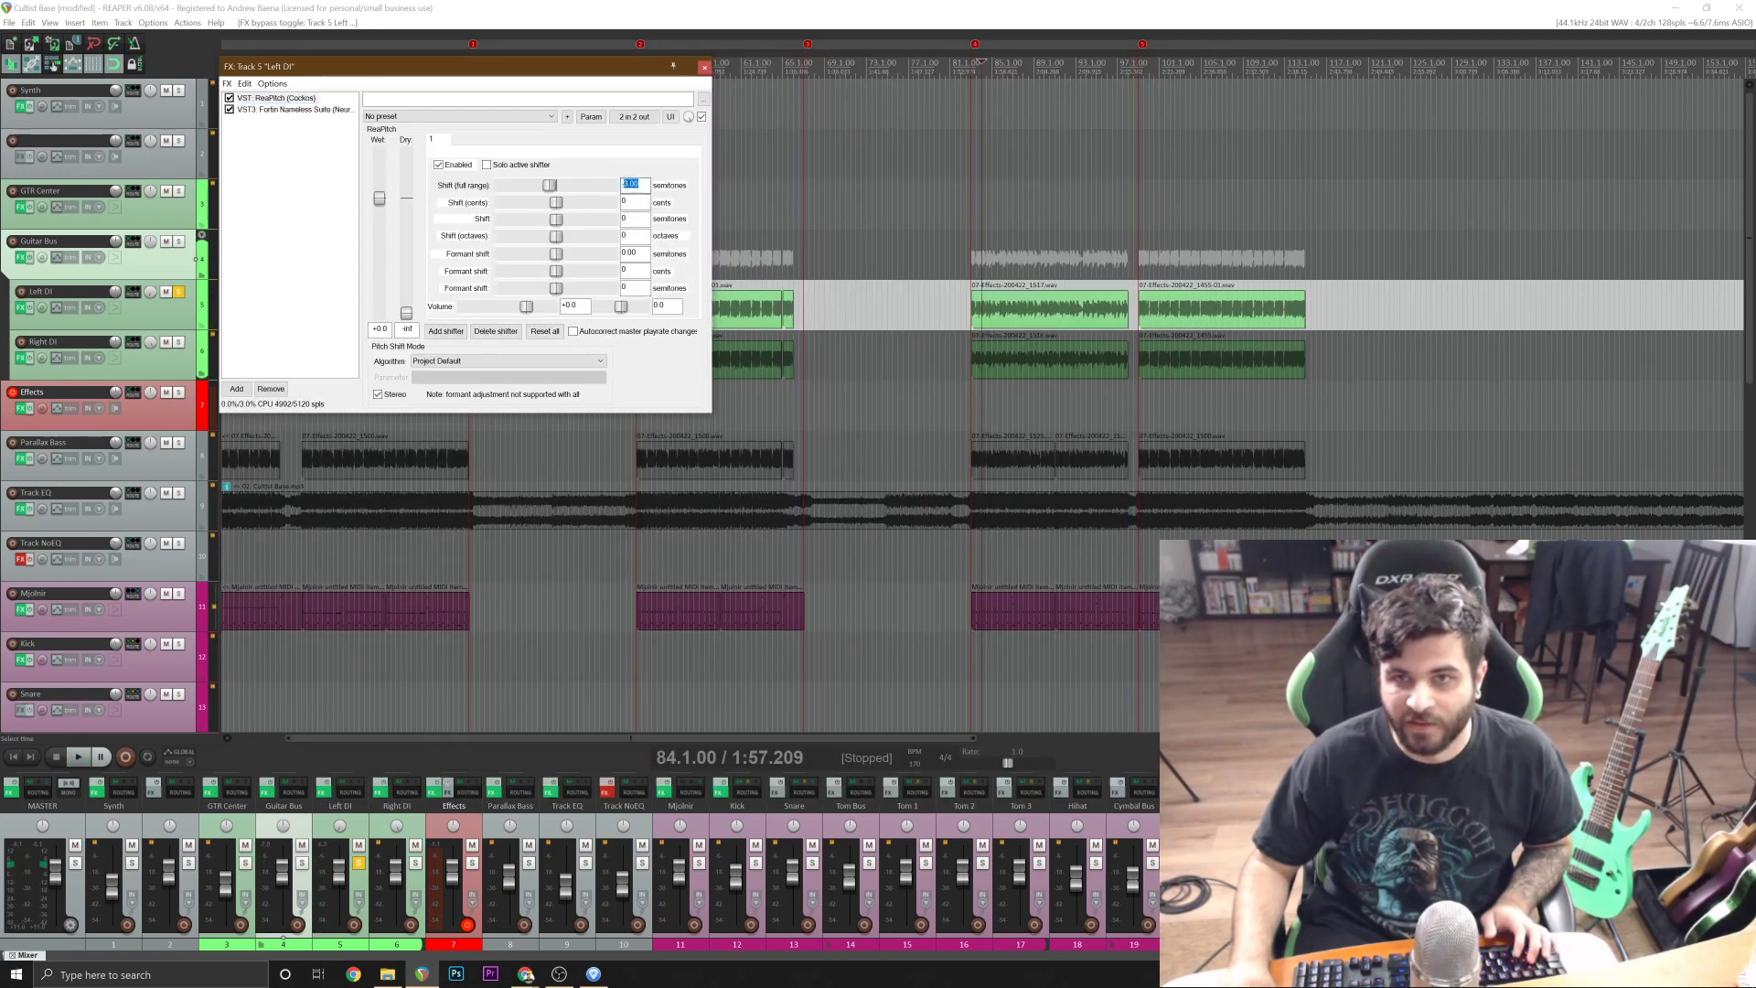
text(-5)
key(space)
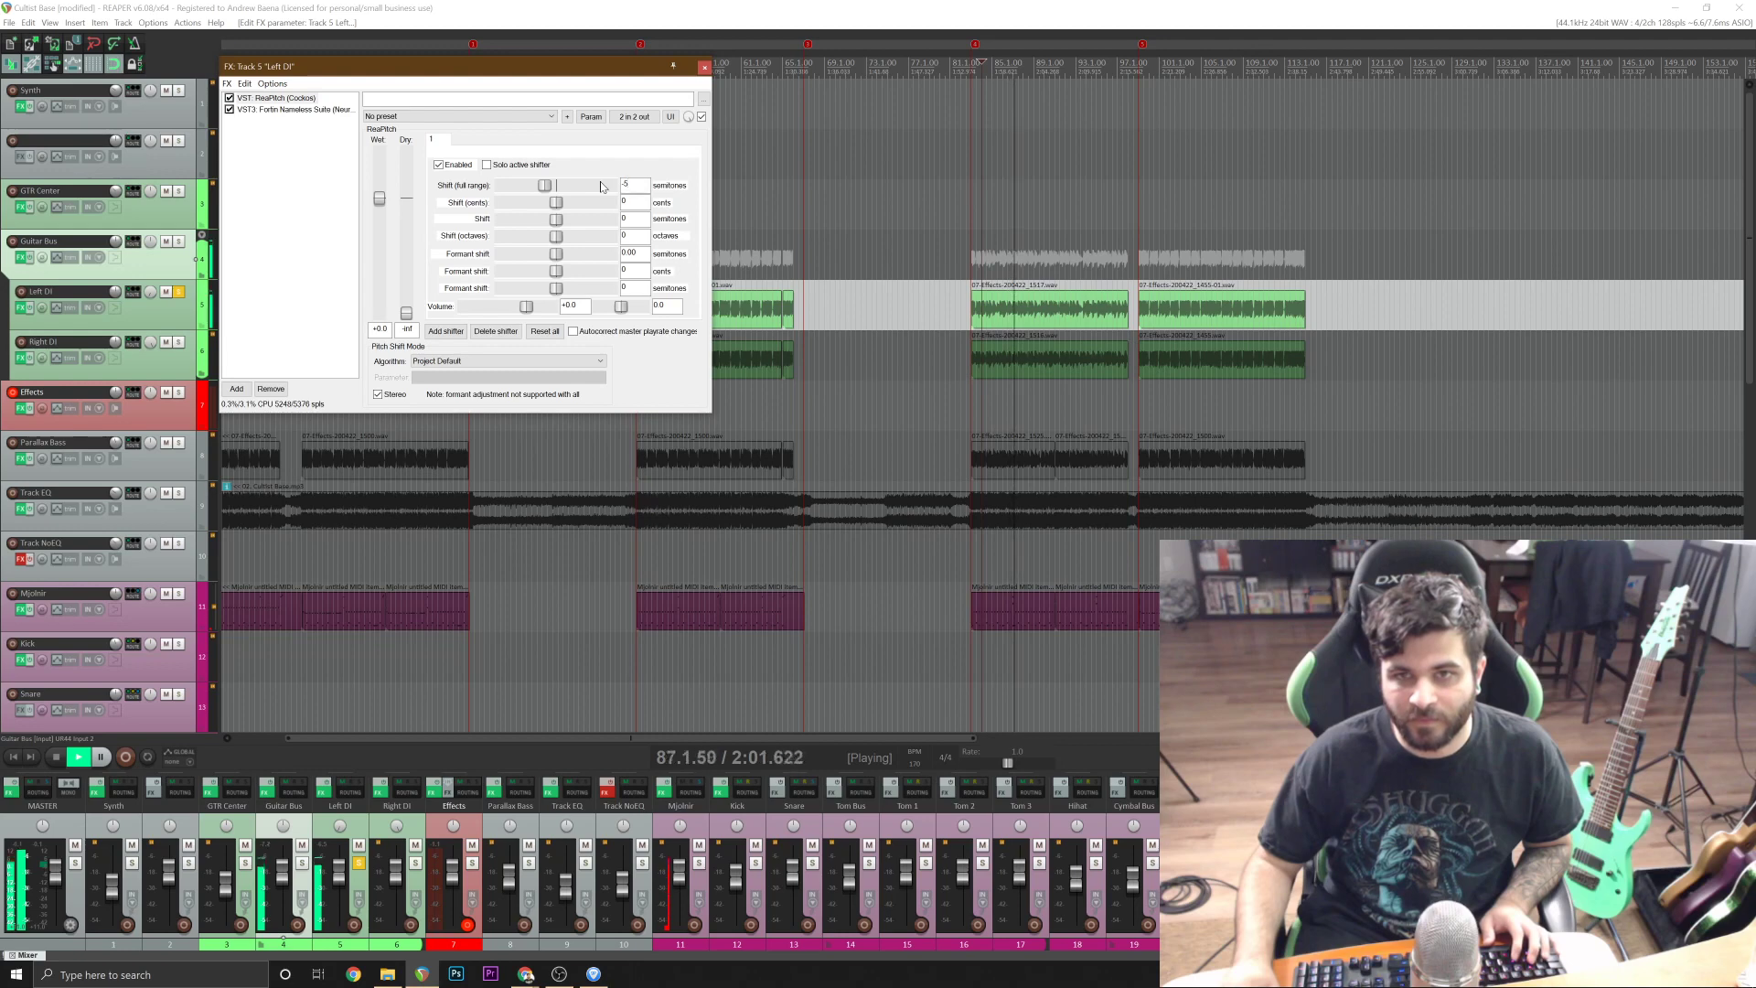
key(space)
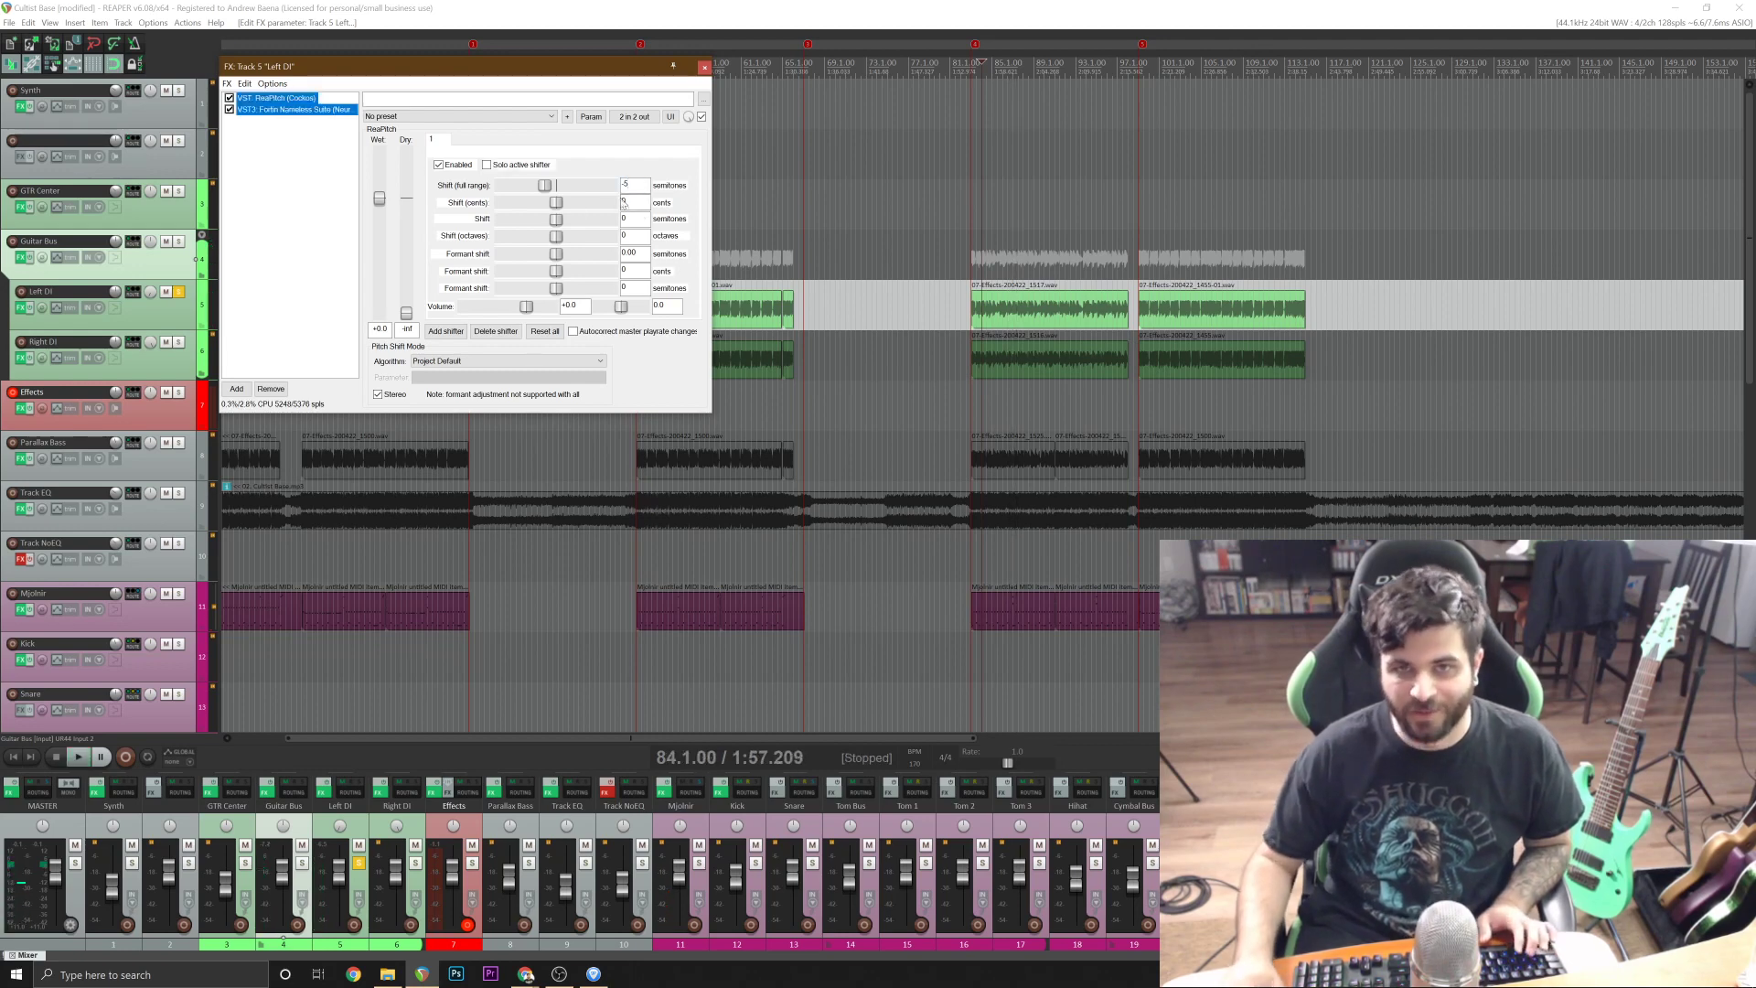
Remove ReaPitch from the Left DI track's effects and turn off the track's solo.
click(205, 176)
click(277, 99)
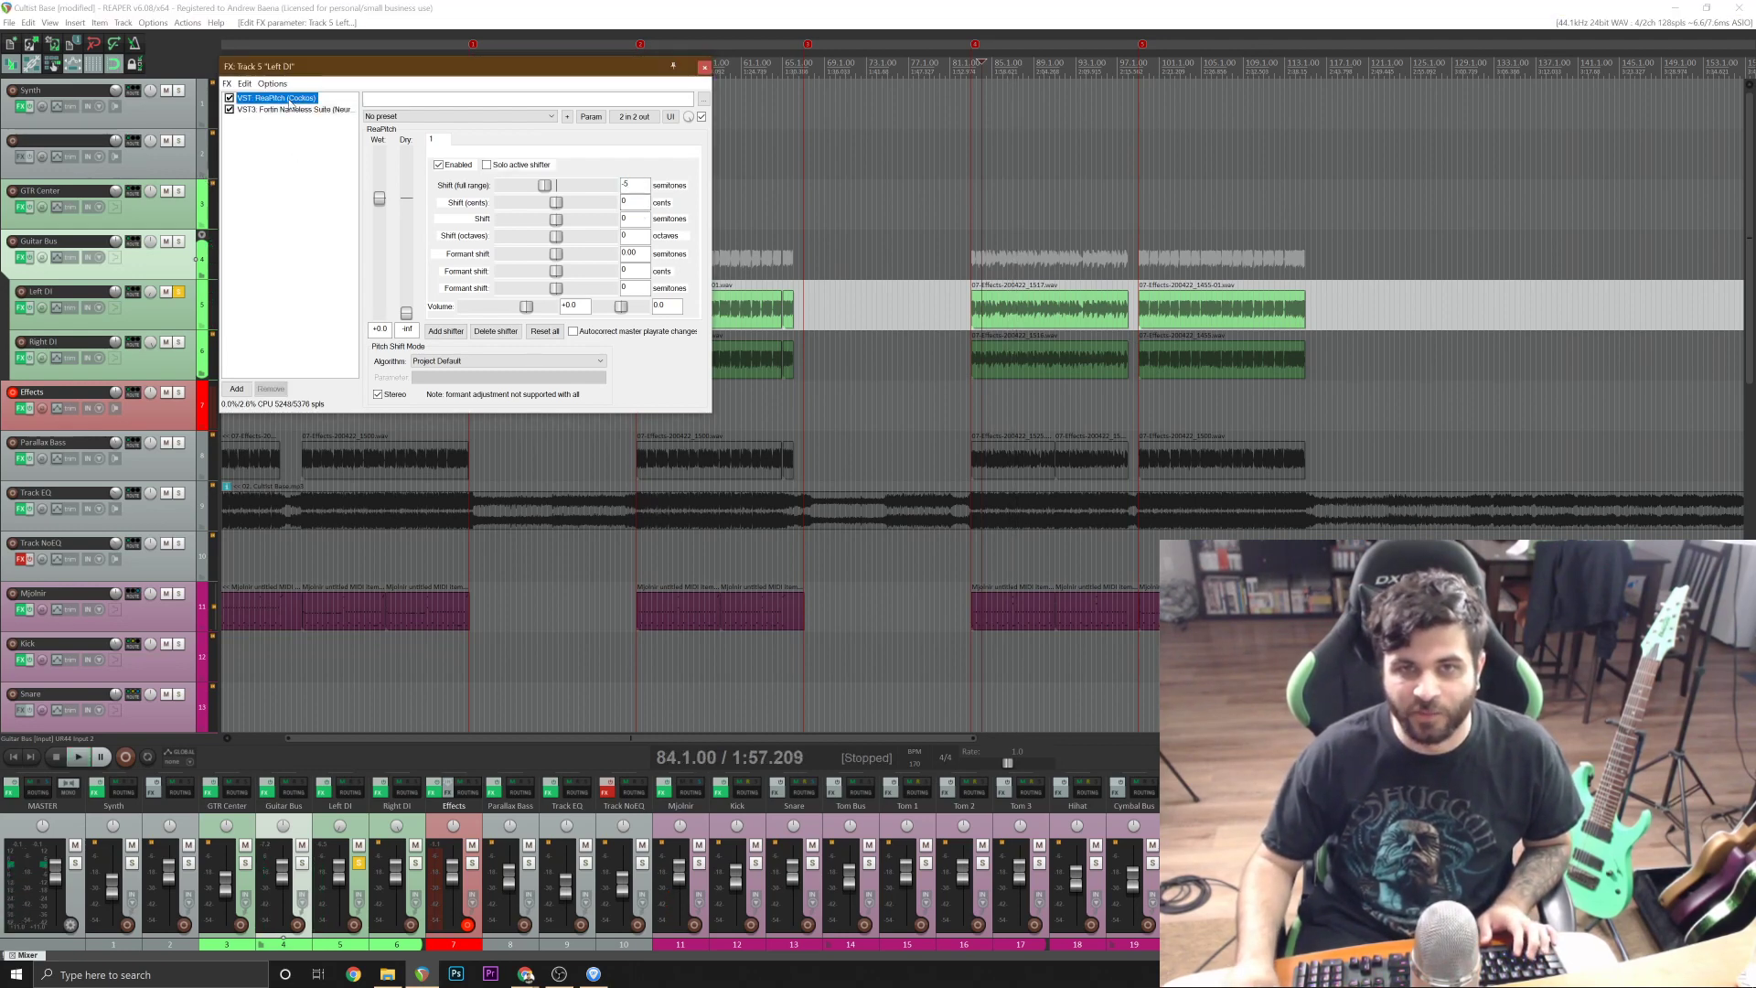
click(270, 388)
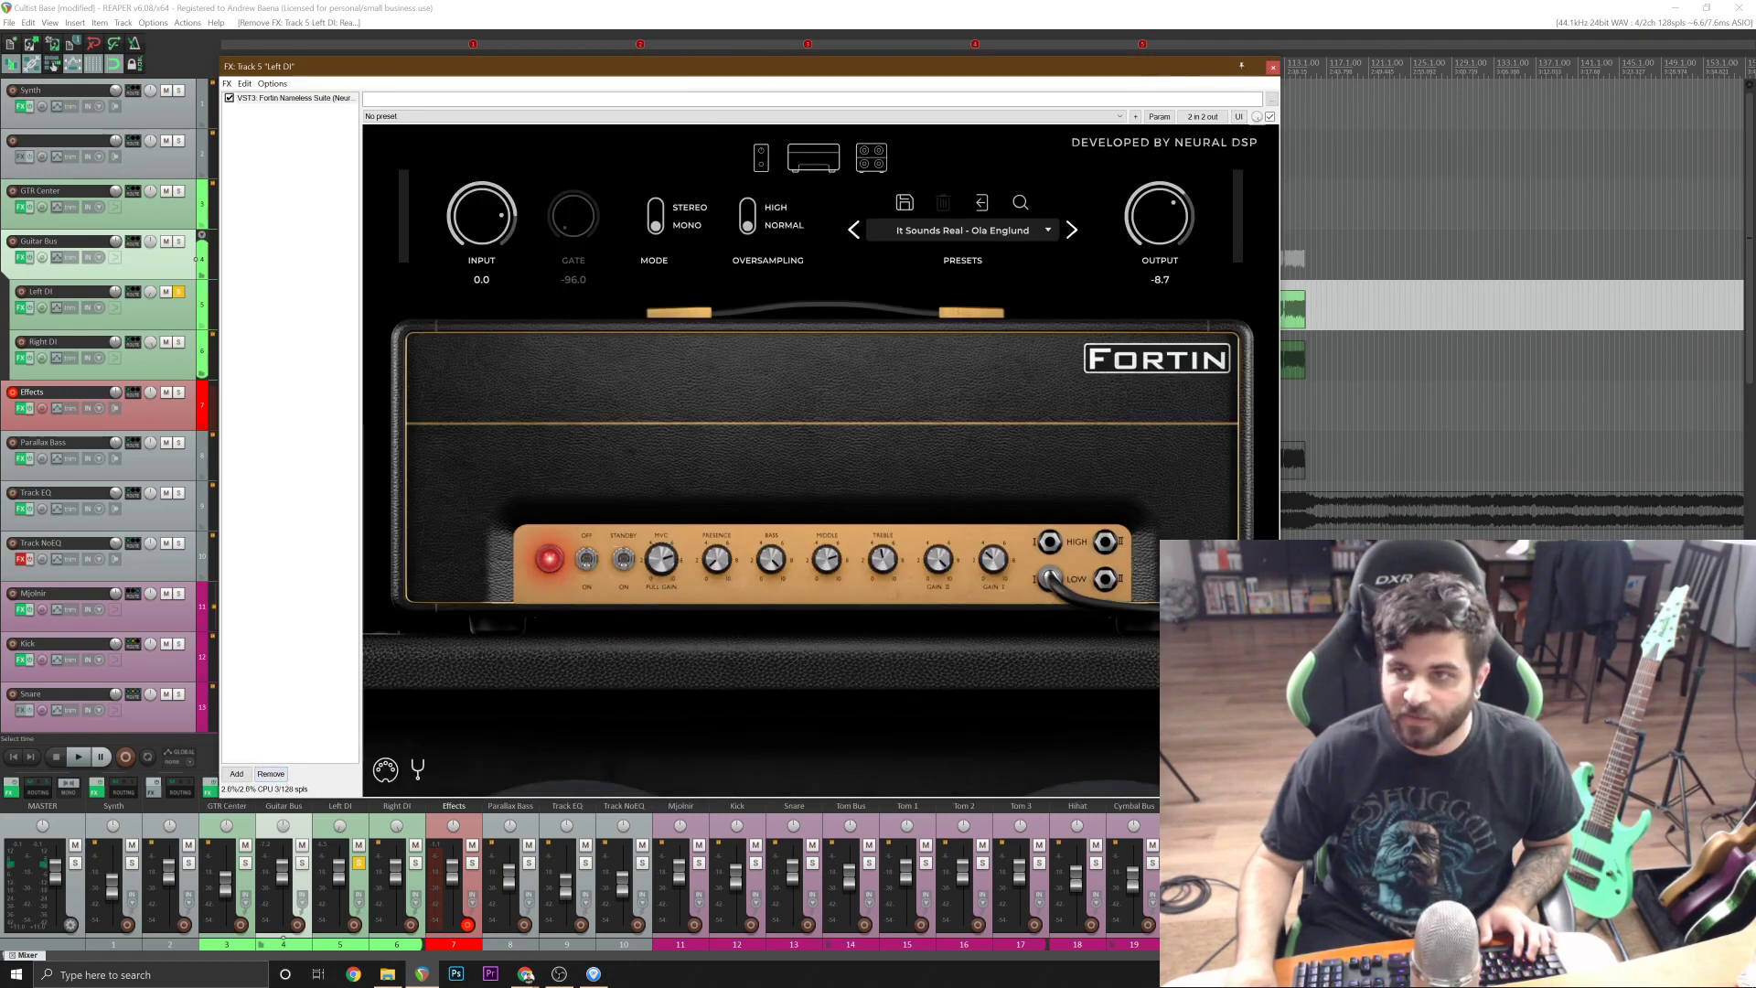
click(1272, 68)
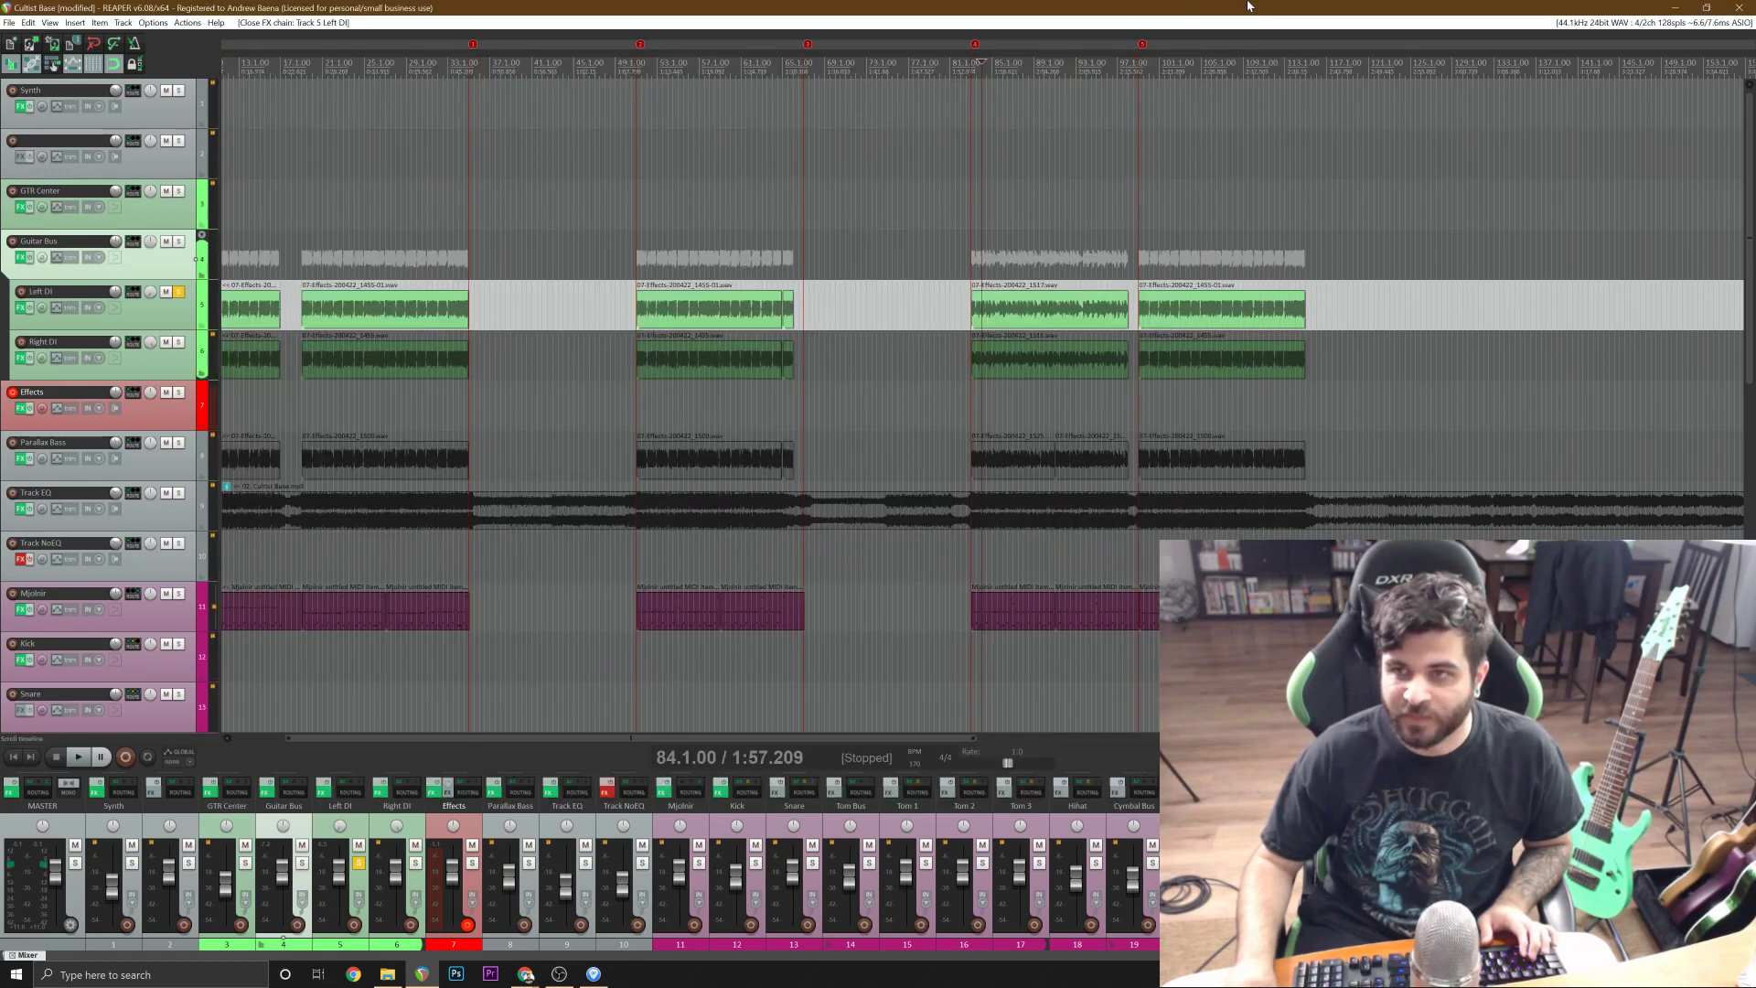
click(179, 293)
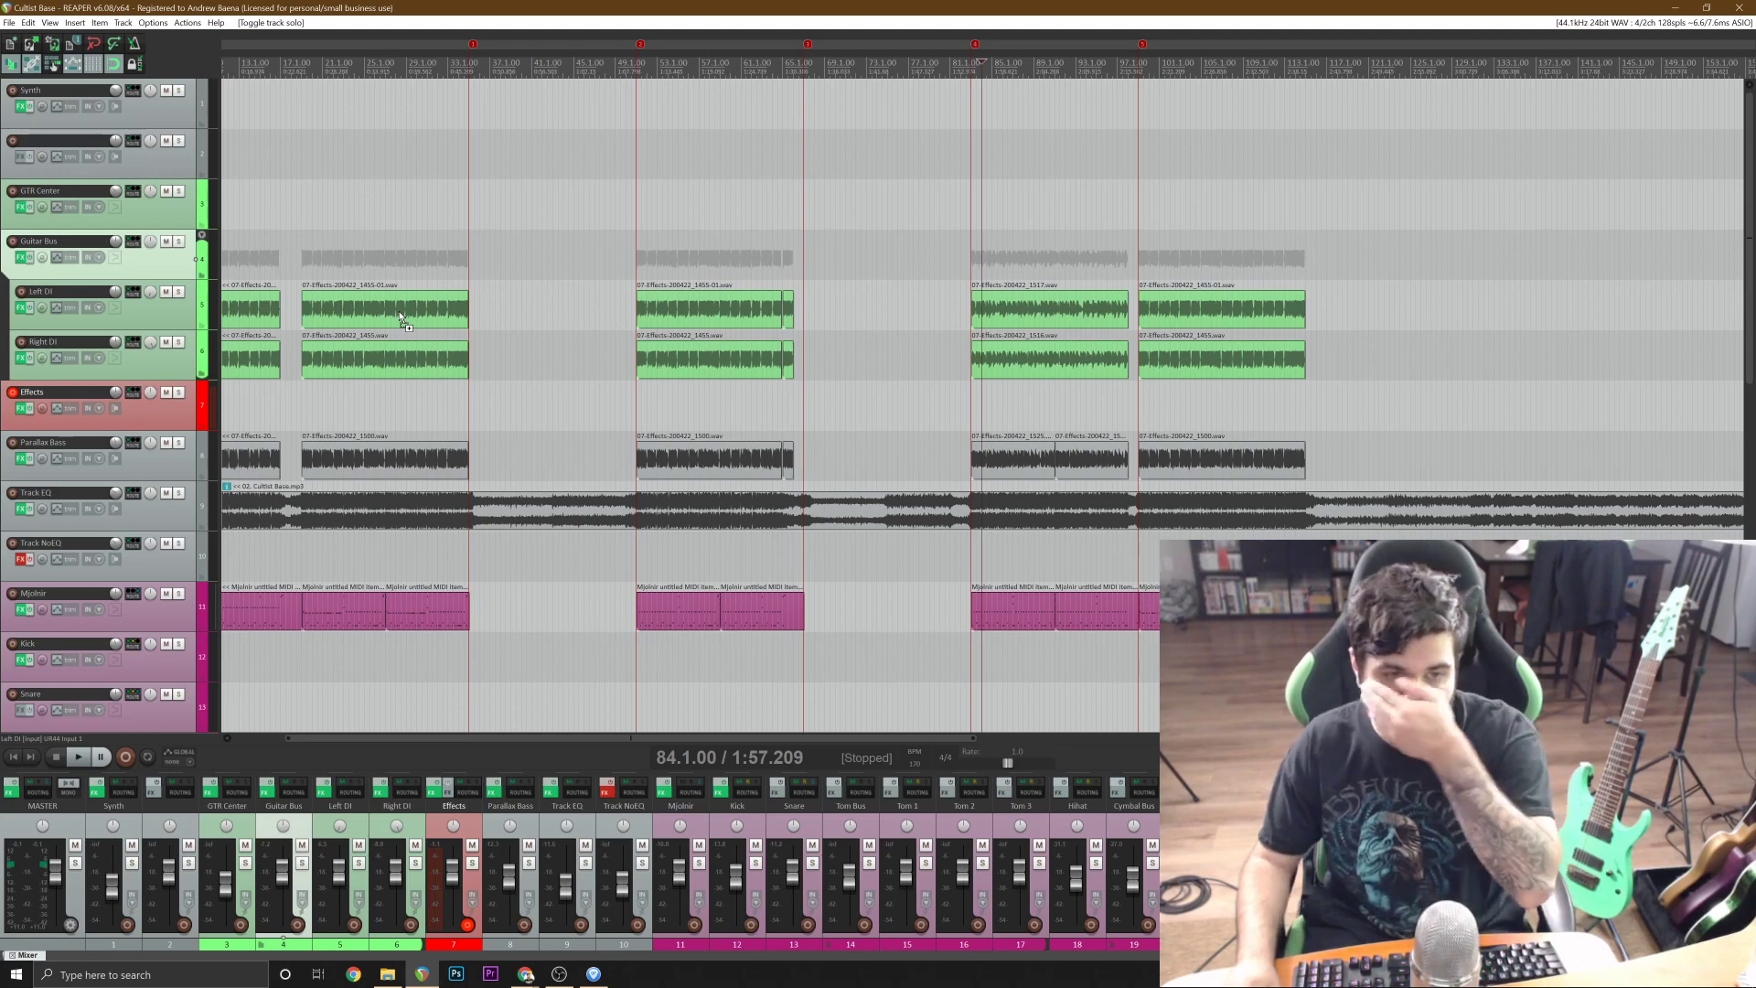
Play the reference track from 174.1.00 through the opening bars of the section marked at 175, and stop playback.
scroll(1130, 455, down, 2)
click(1130, 455)
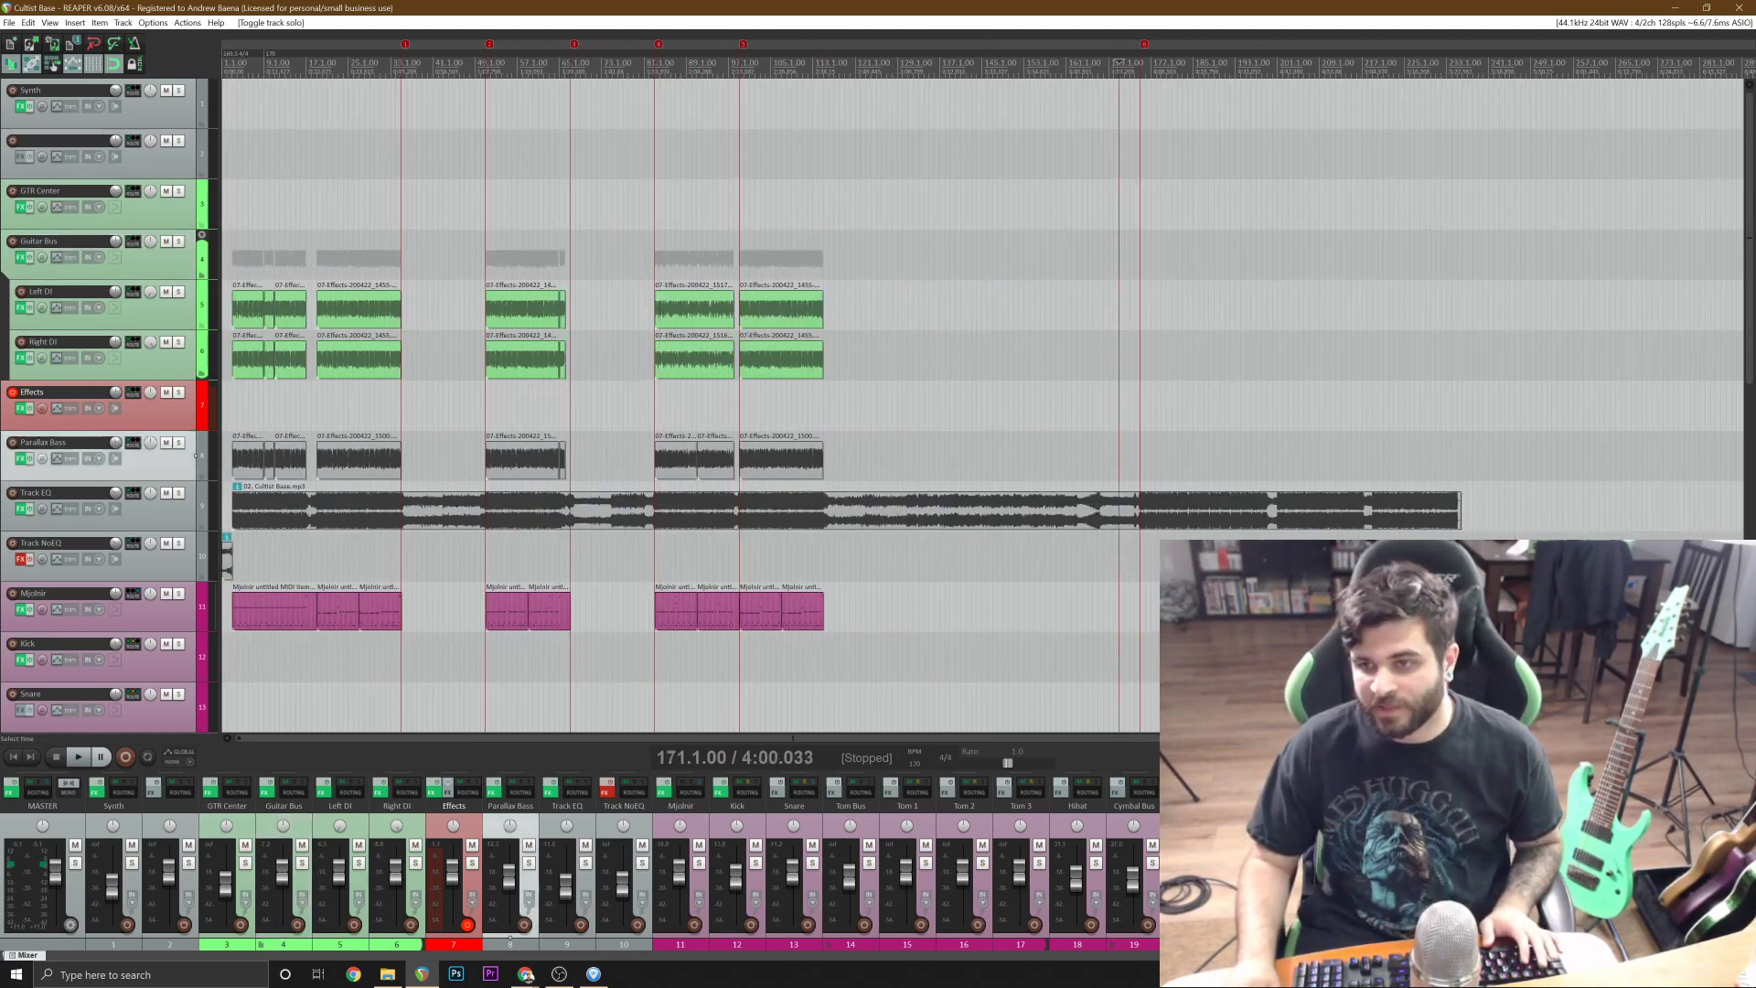
scroll(1131, 456, up, 3)
click(1066, 416)
scroll(1081, 439, up, 3)
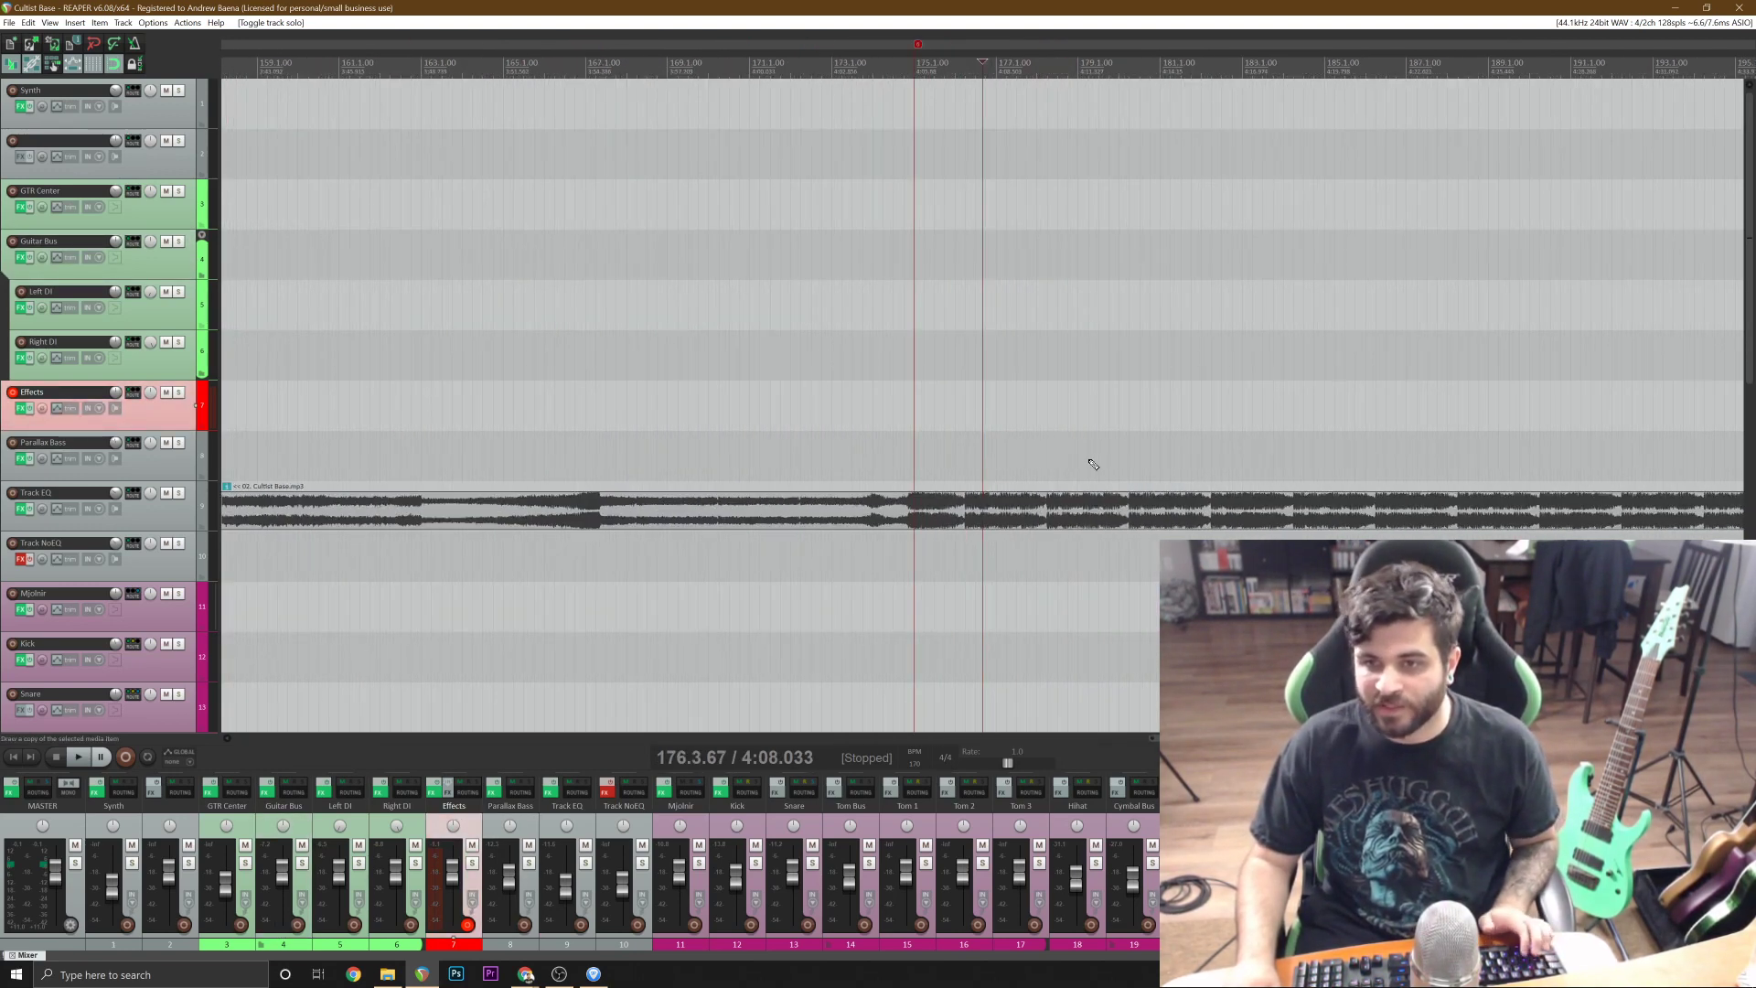
click(873, 455)
key(space)
scroll(873, 455, up, 4)
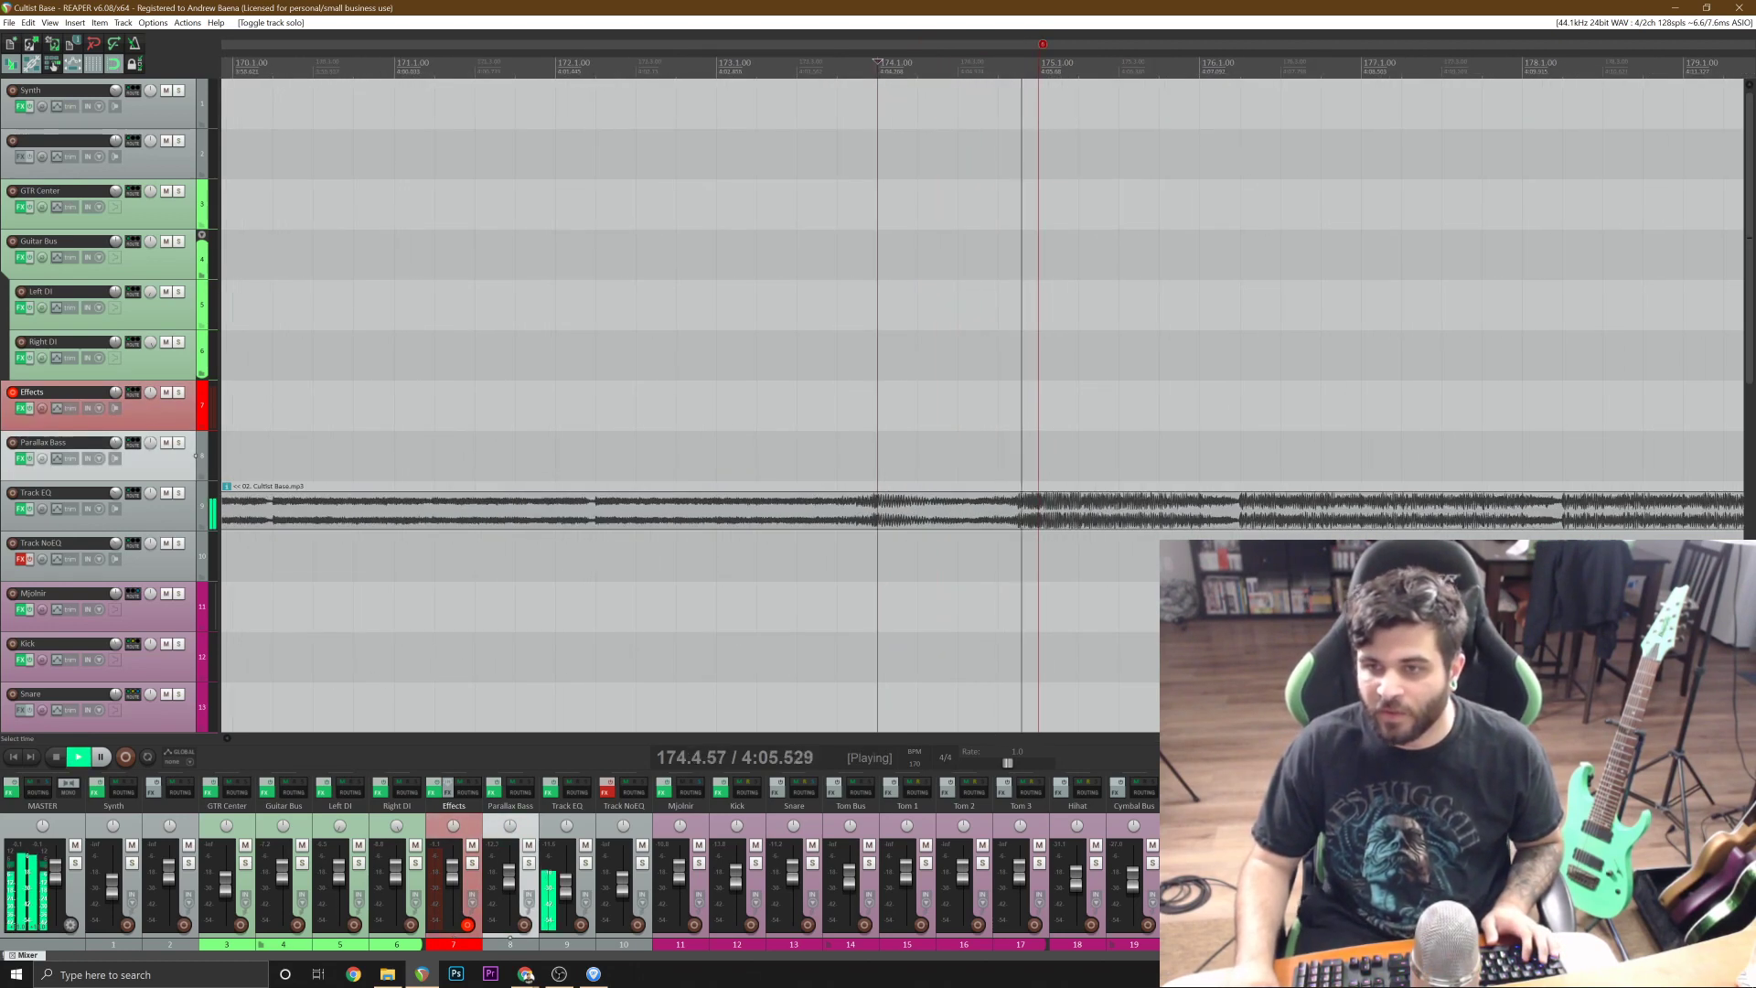
scroll(873, 455, down, 2)
scroll(873, 456, down, 1)
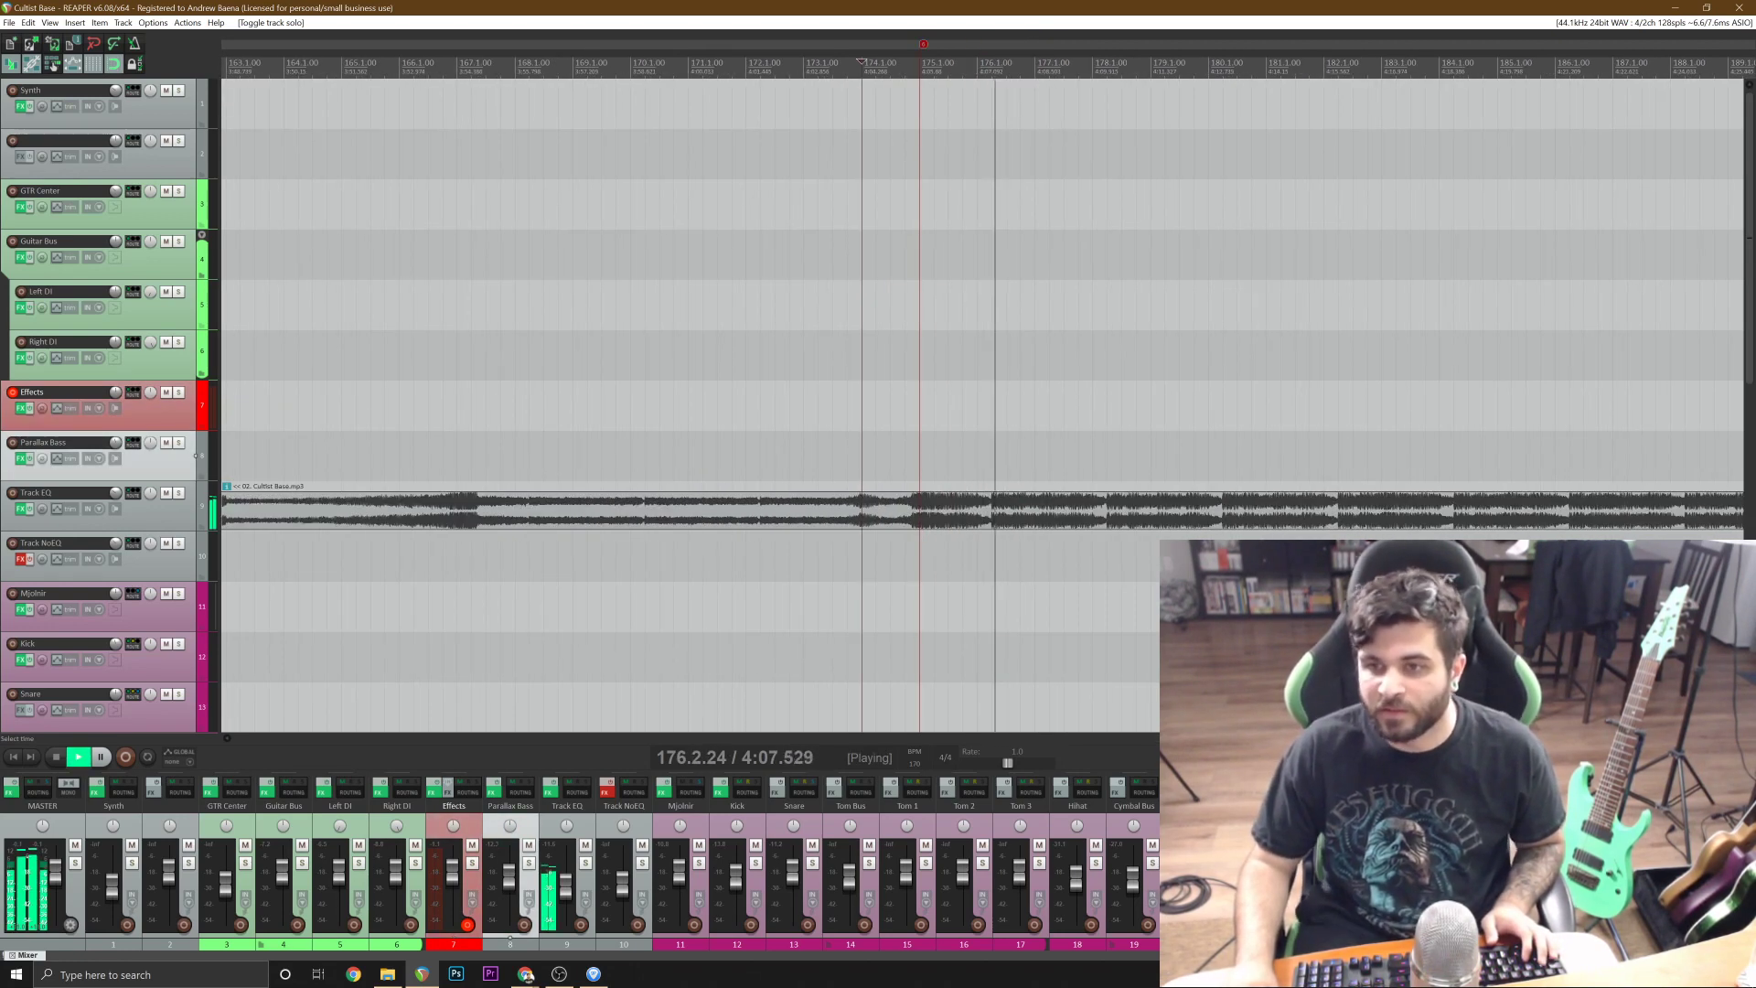
scroll(873, 455, up, 2)
scroll(874, 456, down, 2)
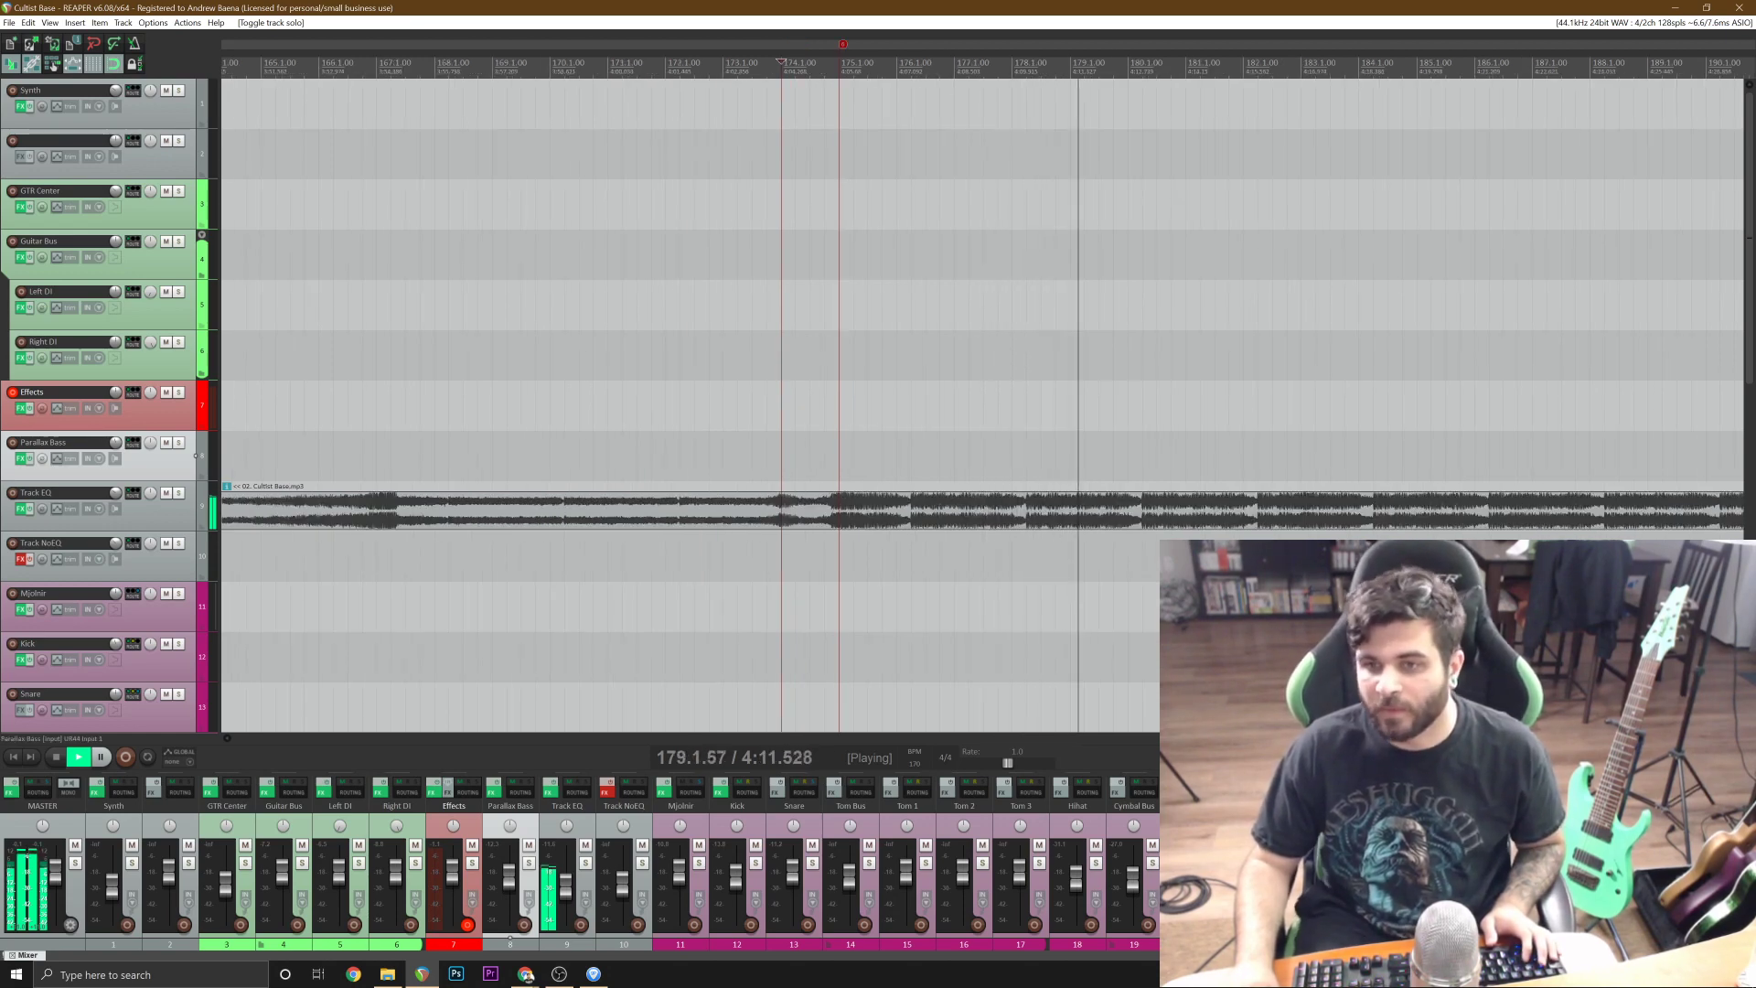
key(space)
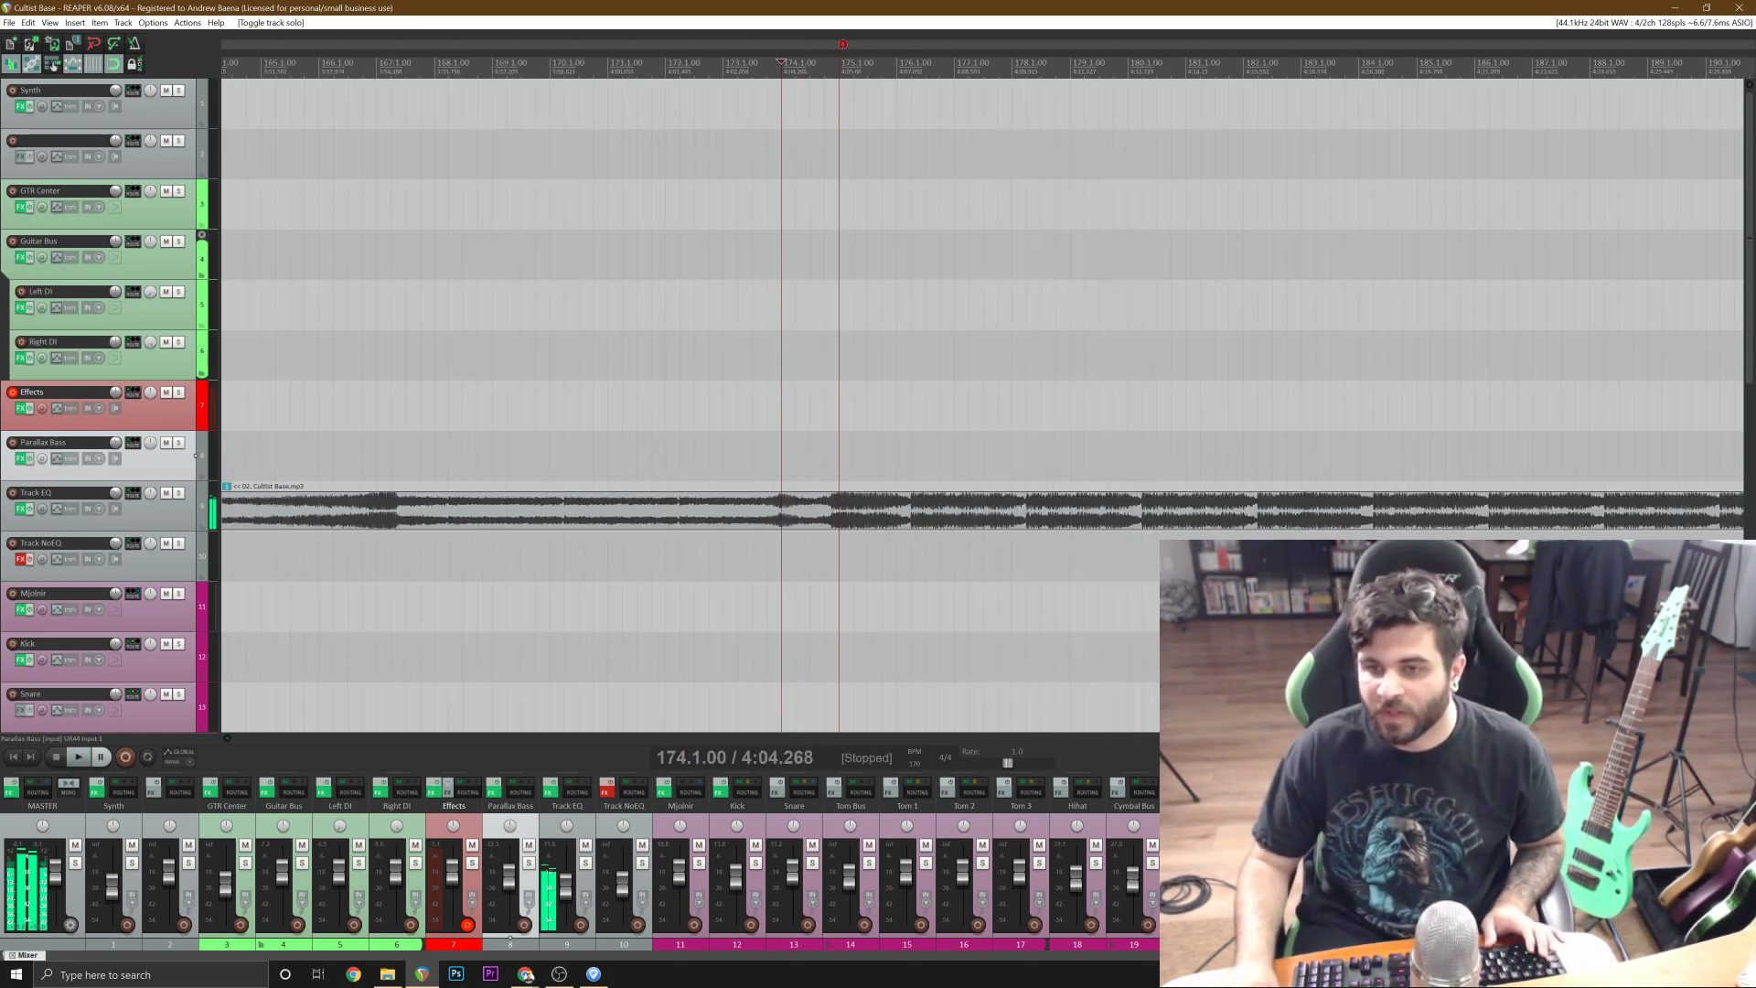
Insert a new MIDI item on the Mjolnir track at 175.1.00 and open it in the MIDI editor.
click(841, 615)
scroll(841, 615, up, 2)
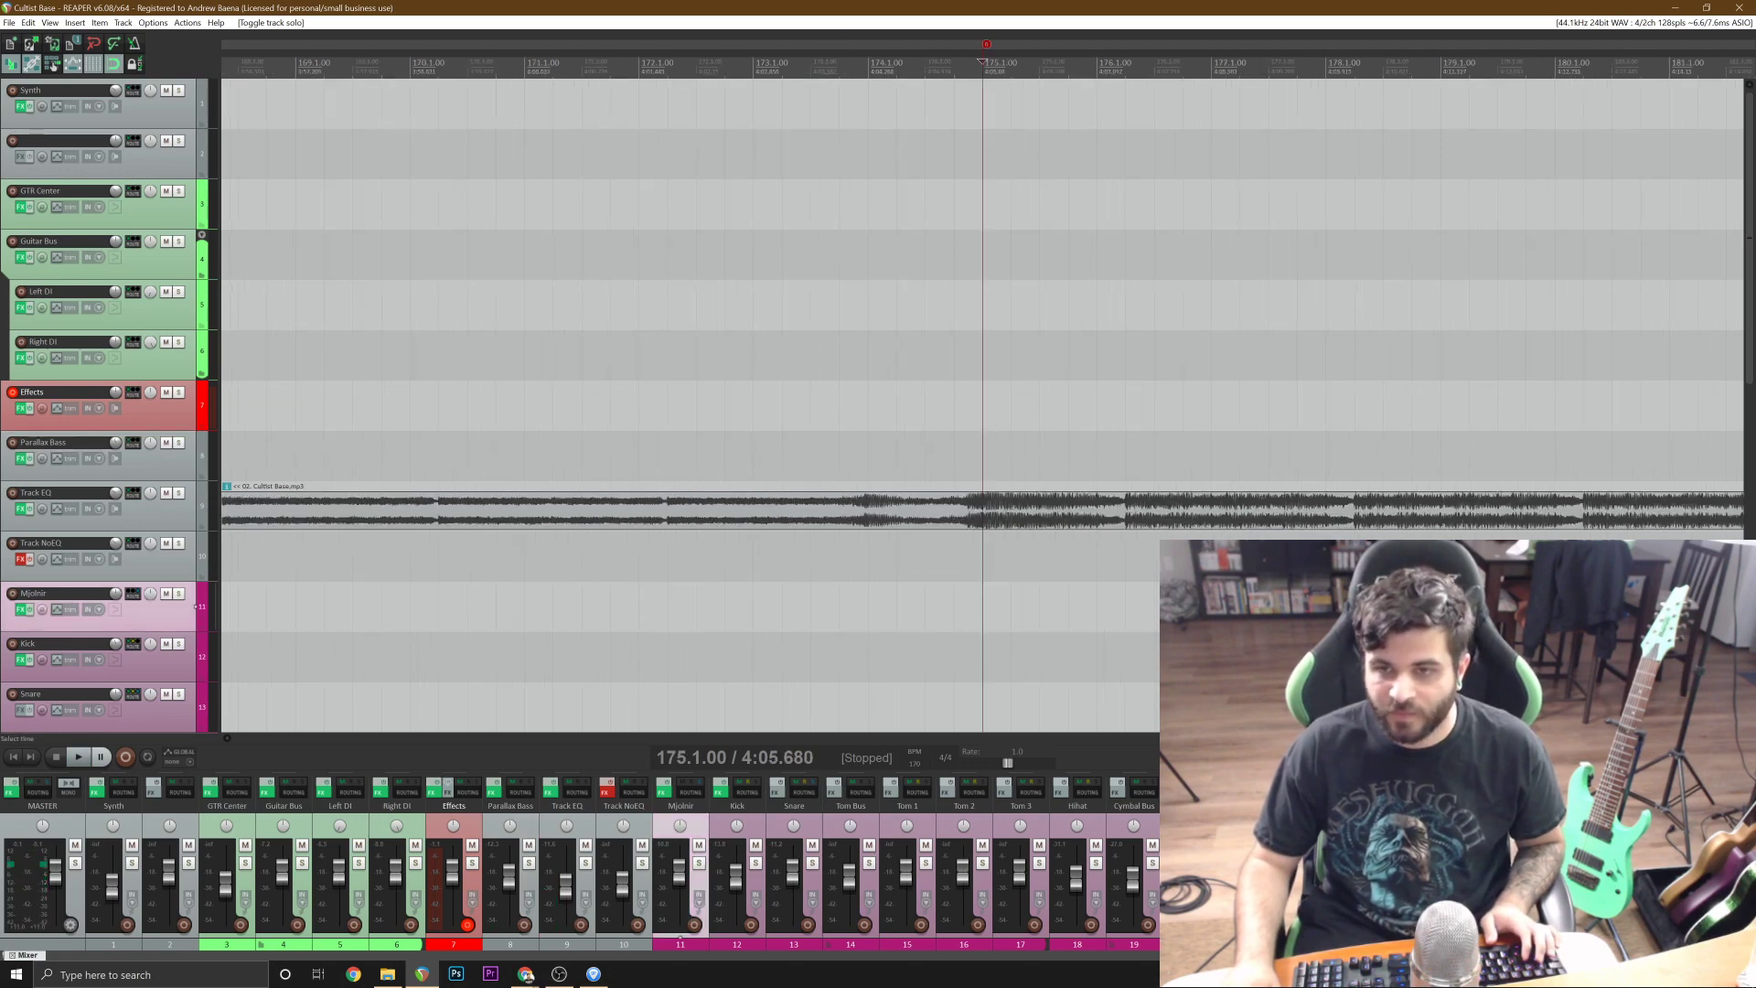
click(75, 22)
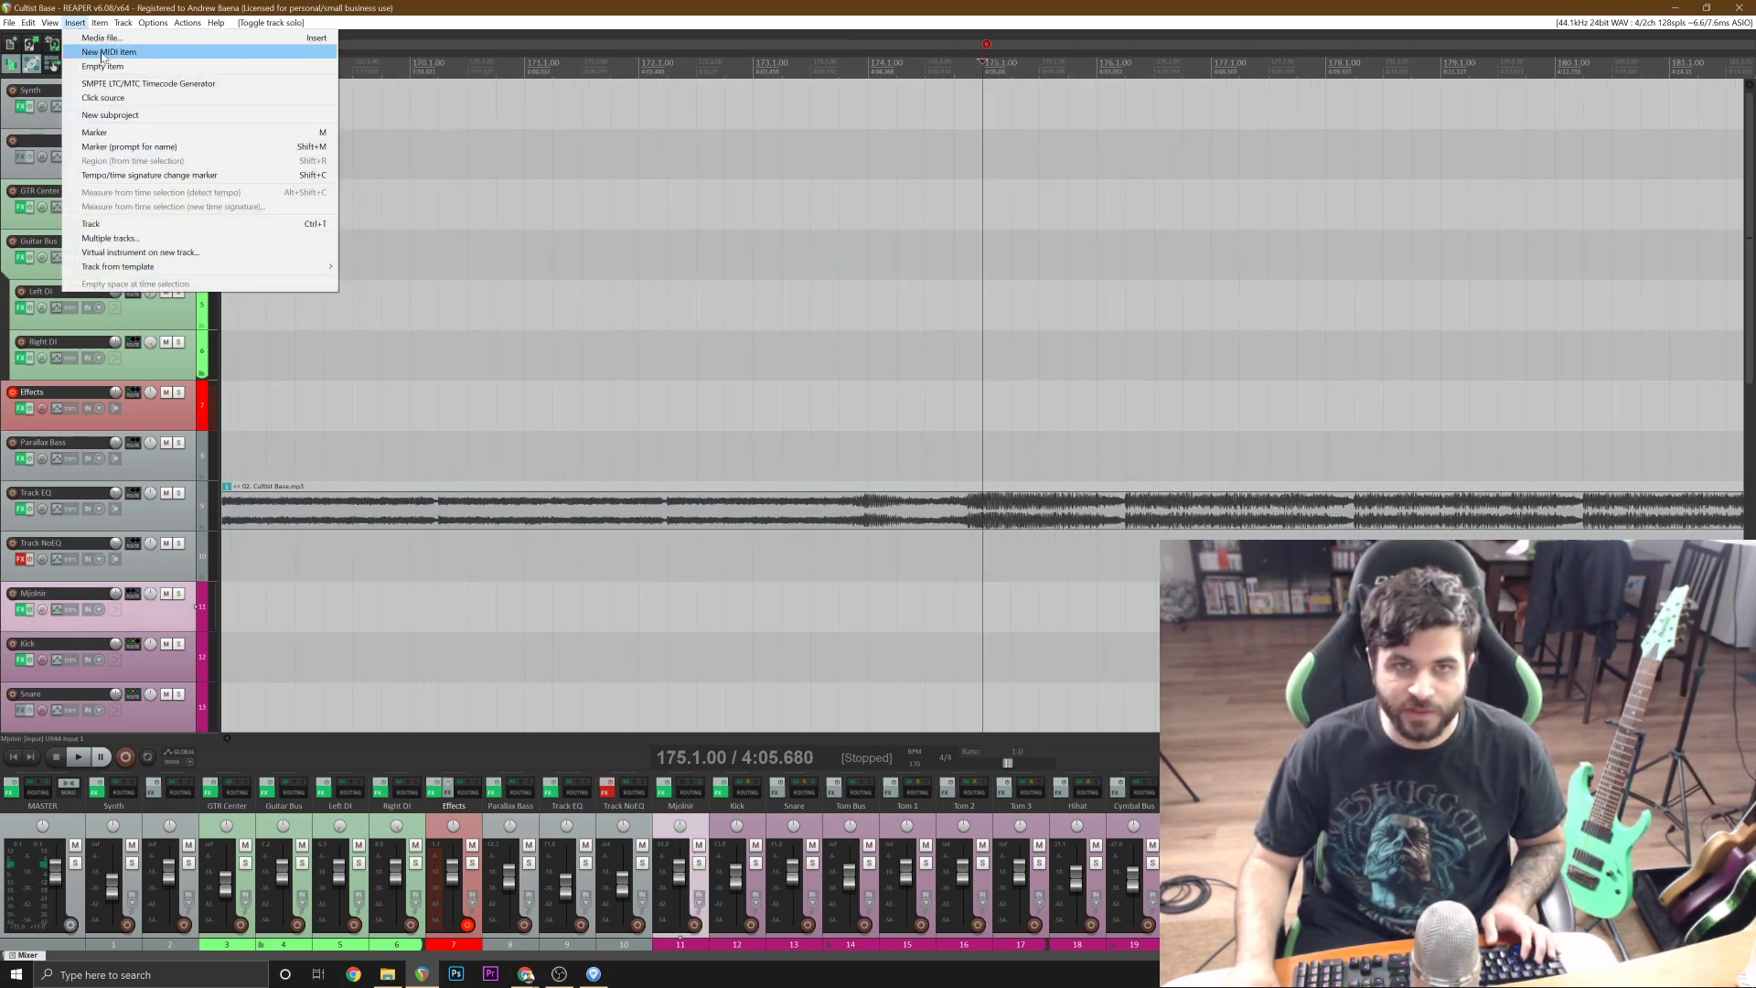
click(98, 59)
double_click(768, 613)
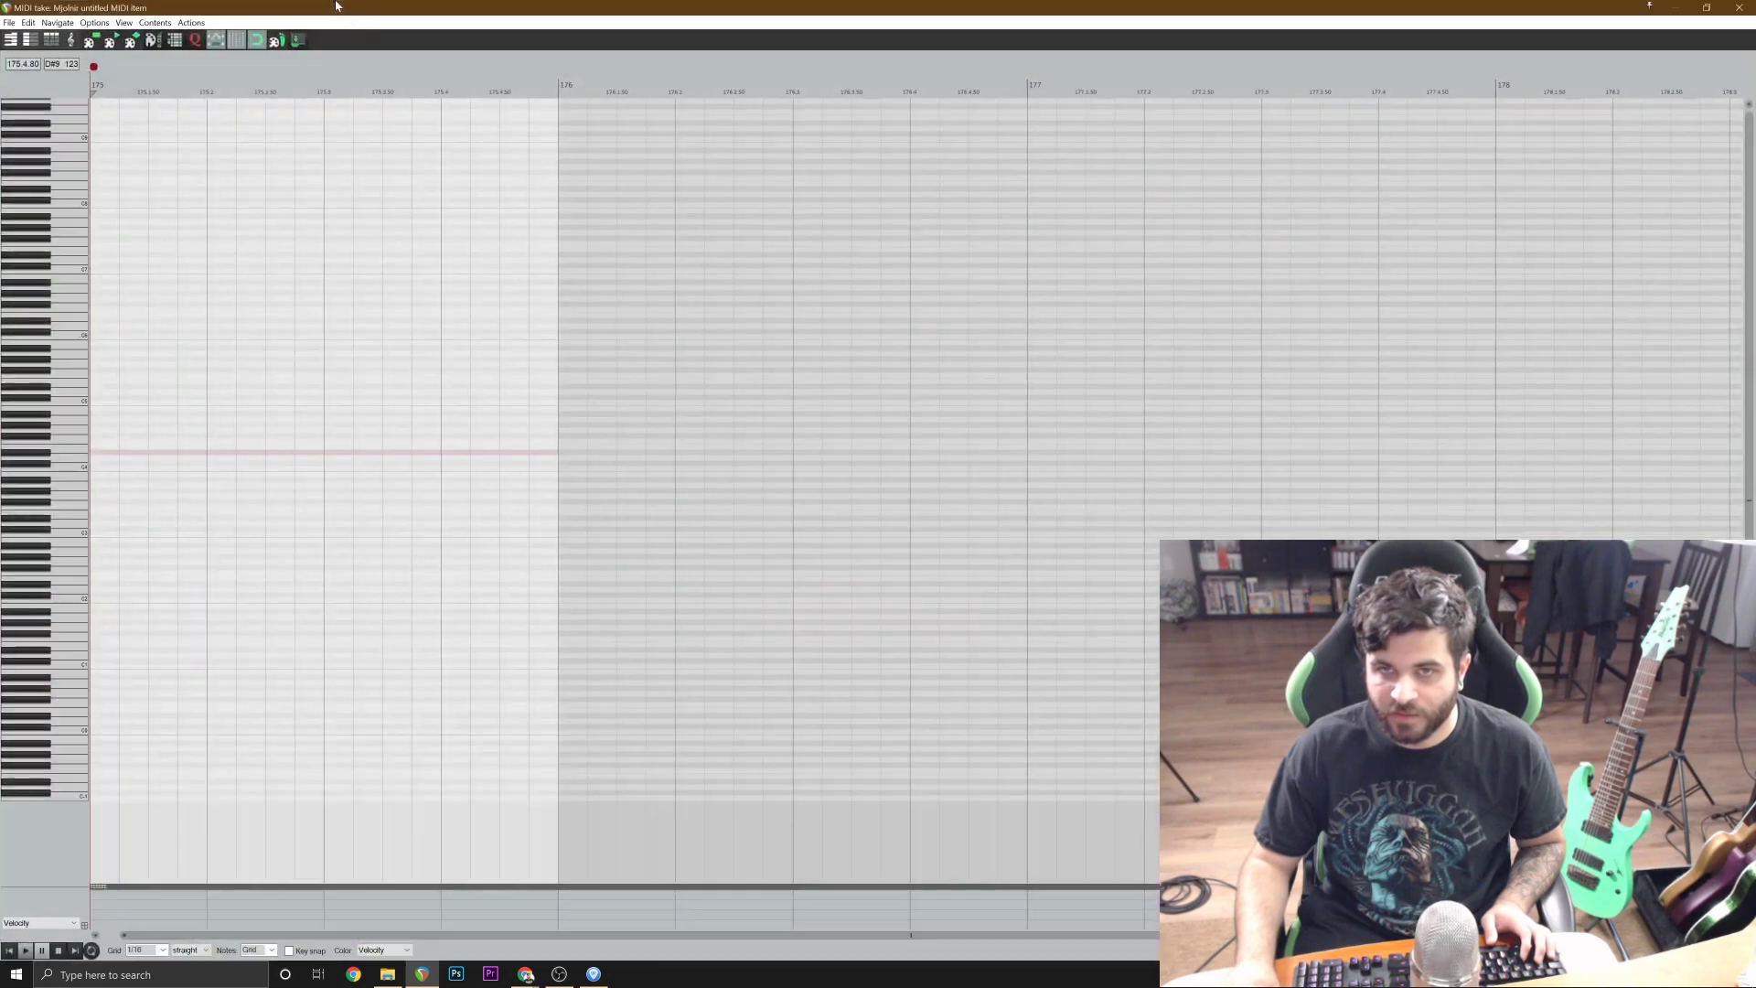
Add D2 snare notes on beats 1 and 3 of bar 175 and audition them.
scroll(595, 671, down, 2)
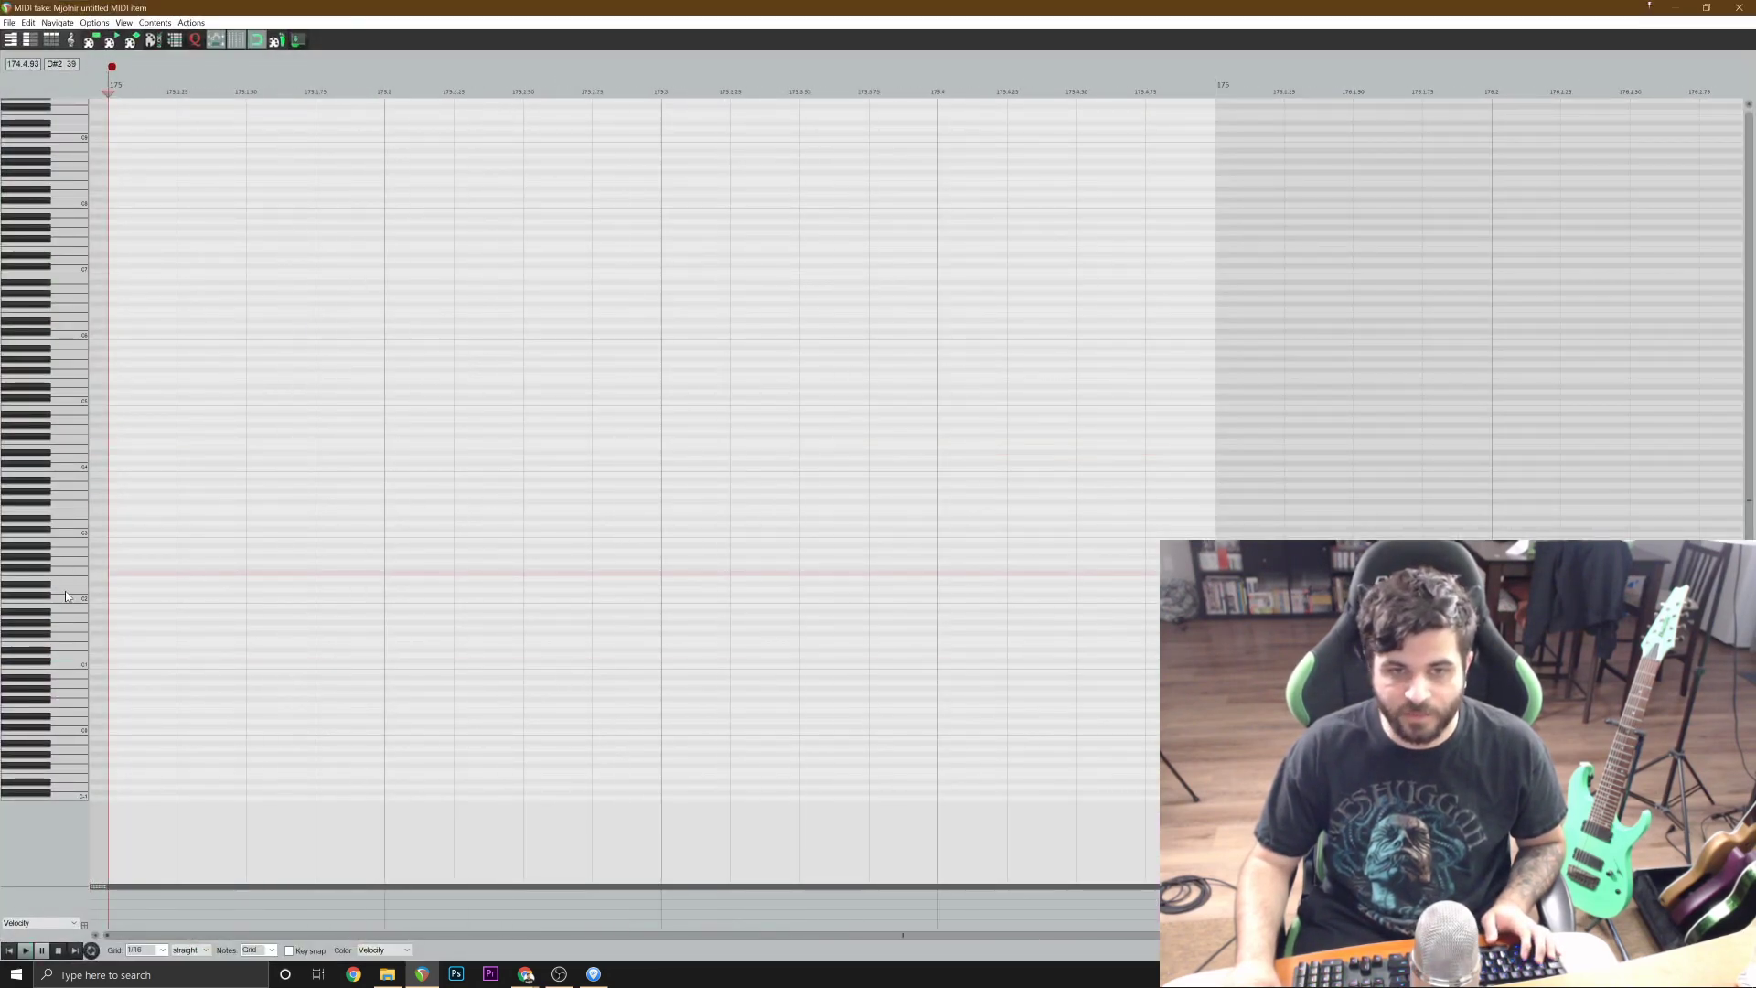
click(130, 590)
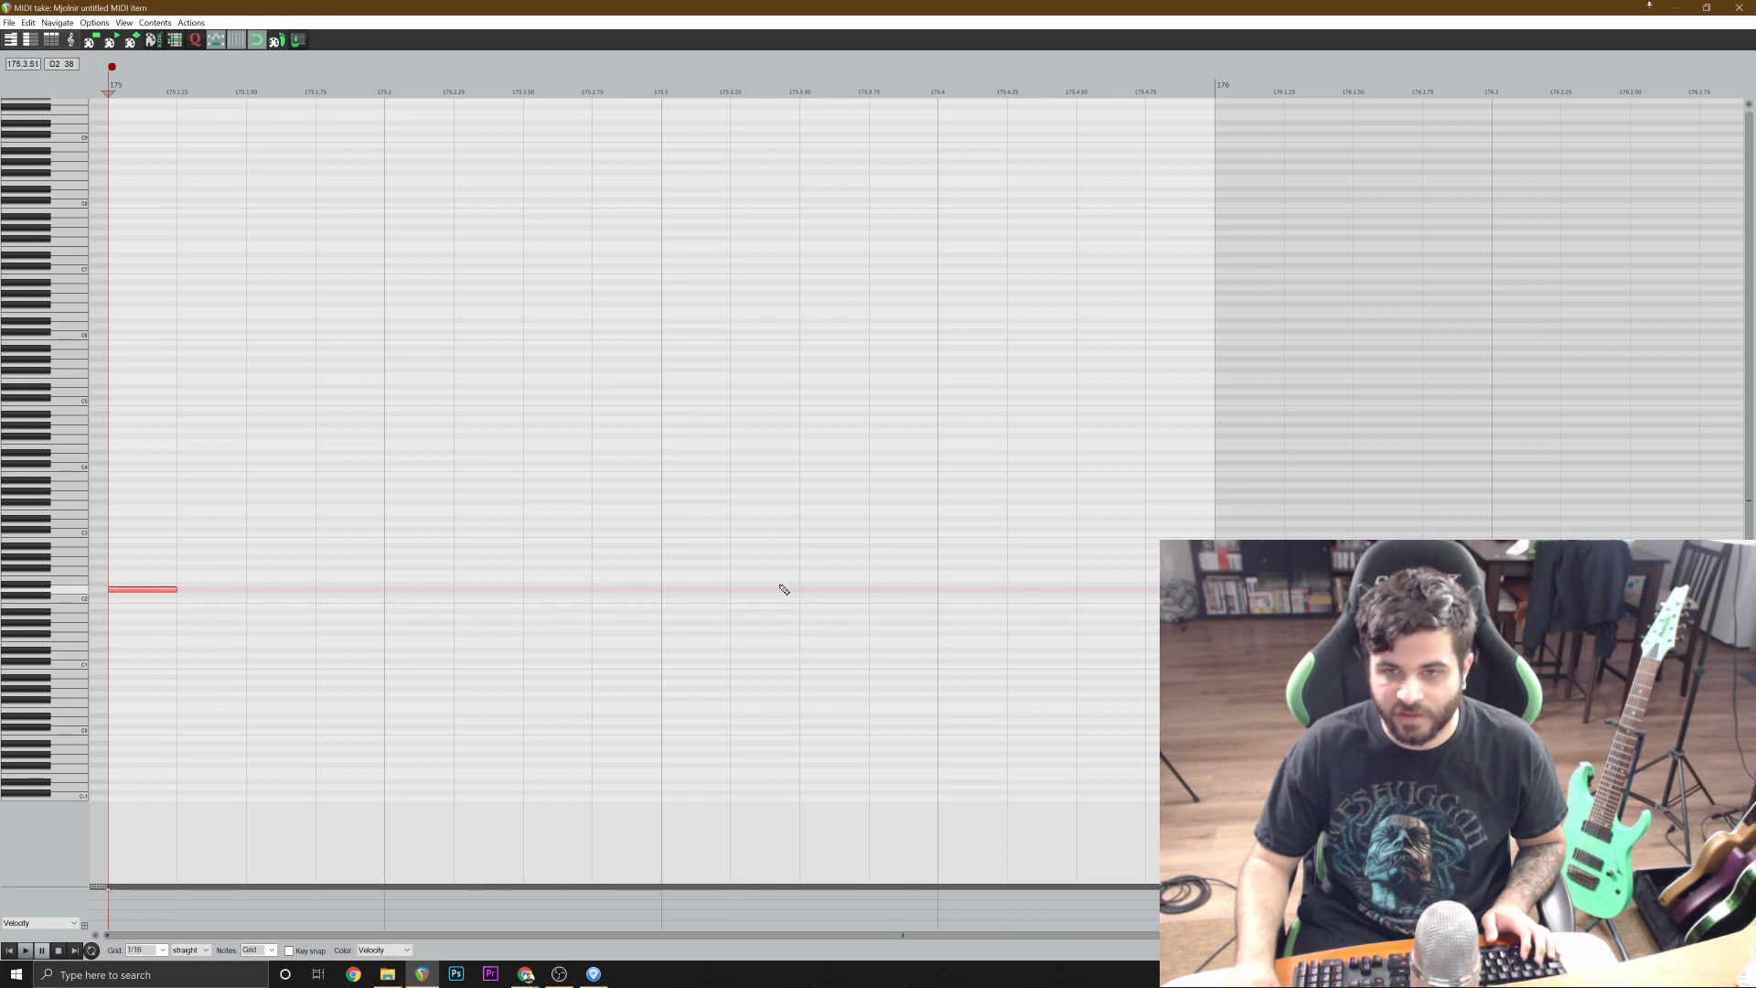
click(686, 589)
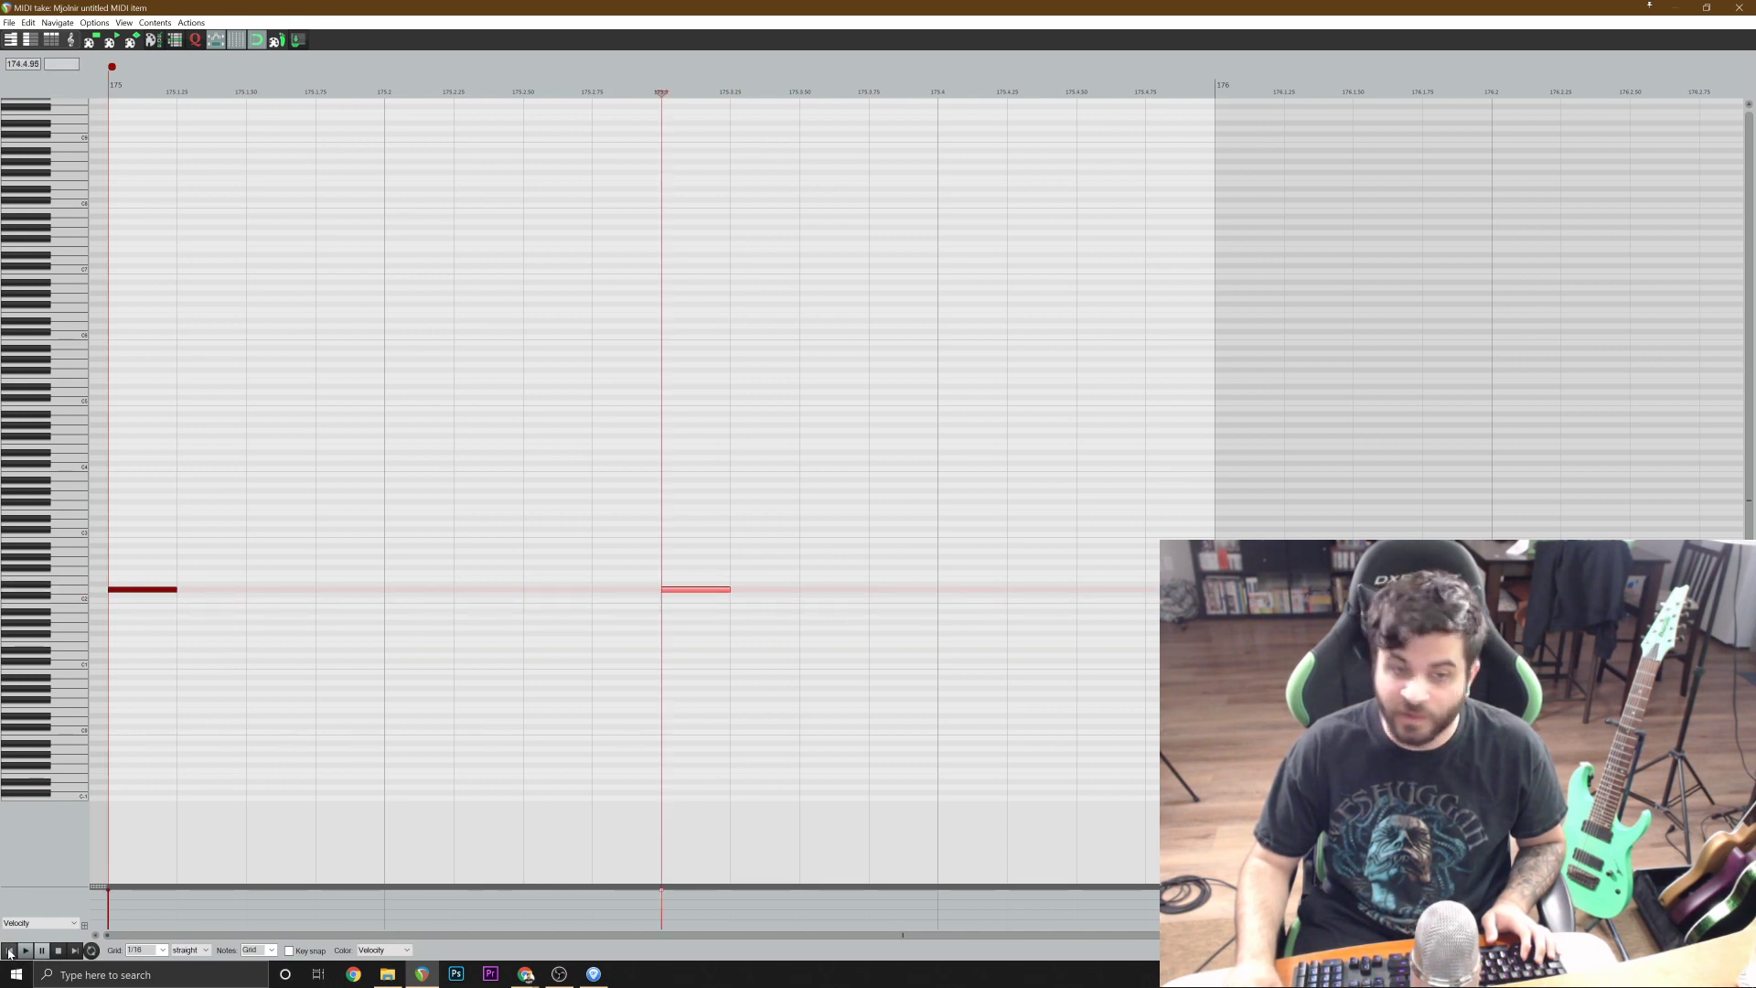
scroll(561, 769, down, 1)
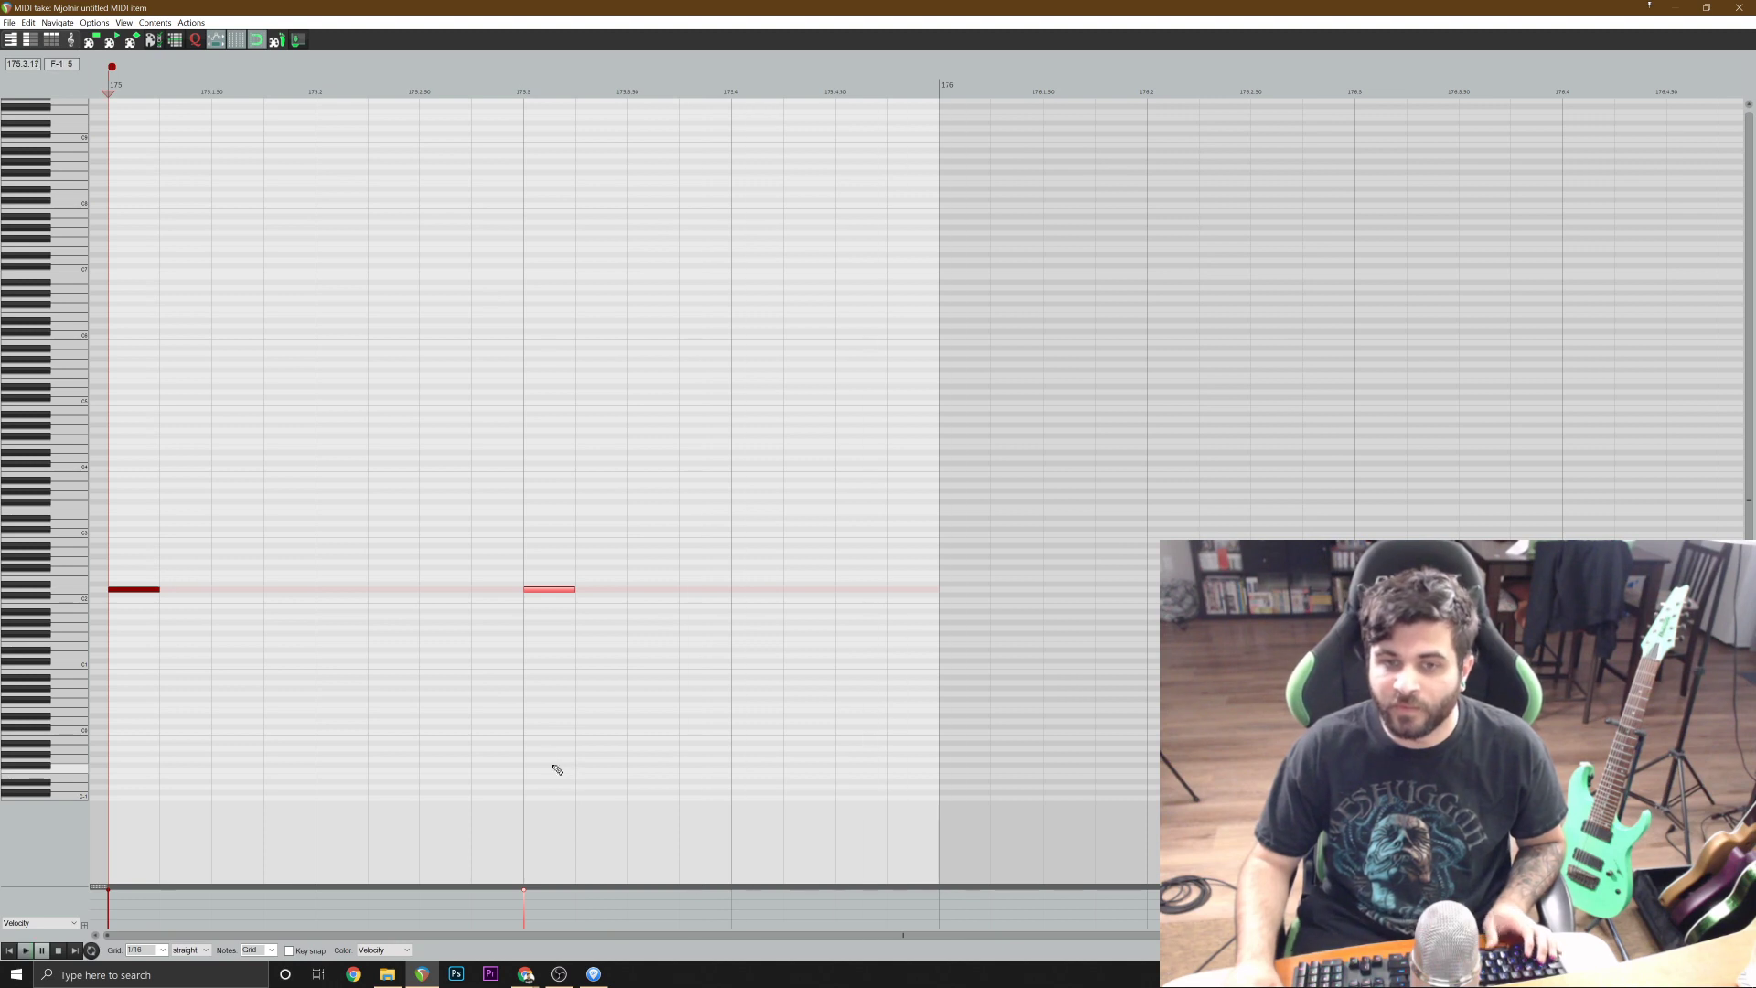
key(space)
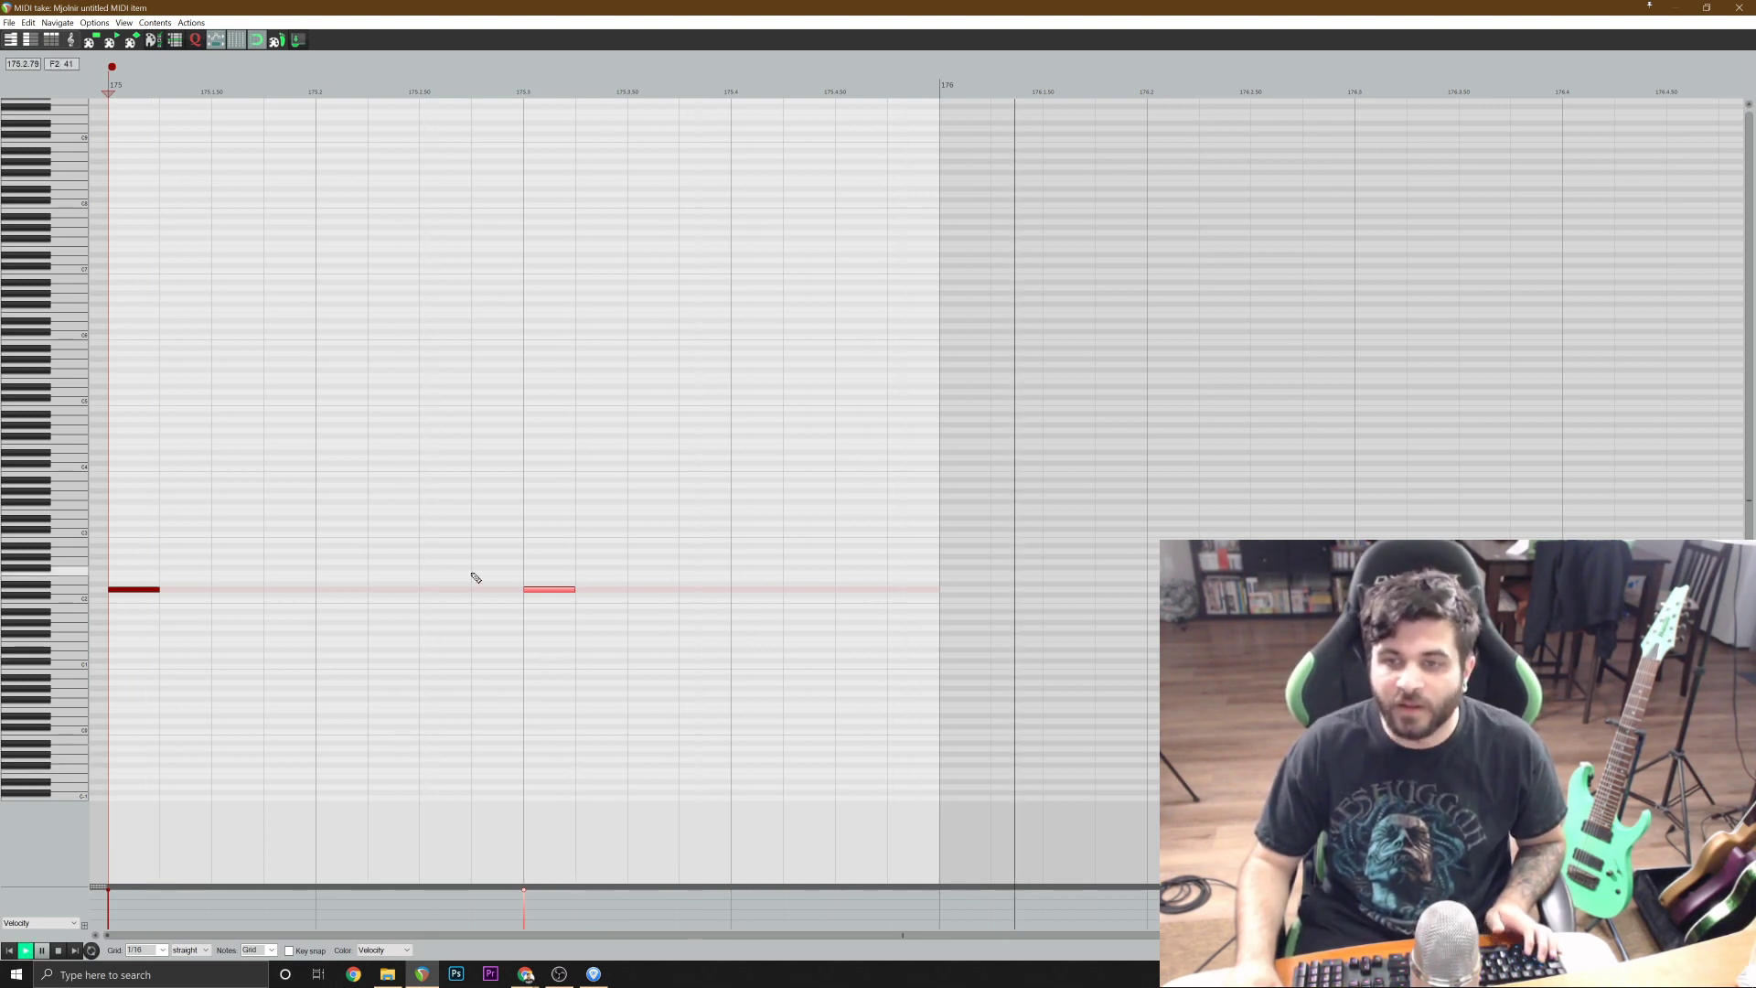
key(space)
Add C2 kick notes at 175.1.50, 175.2, 175.3.50 and 175.4, audition the pattern, and close the MIDI editor.
click(227, 600)
click(348, 604)
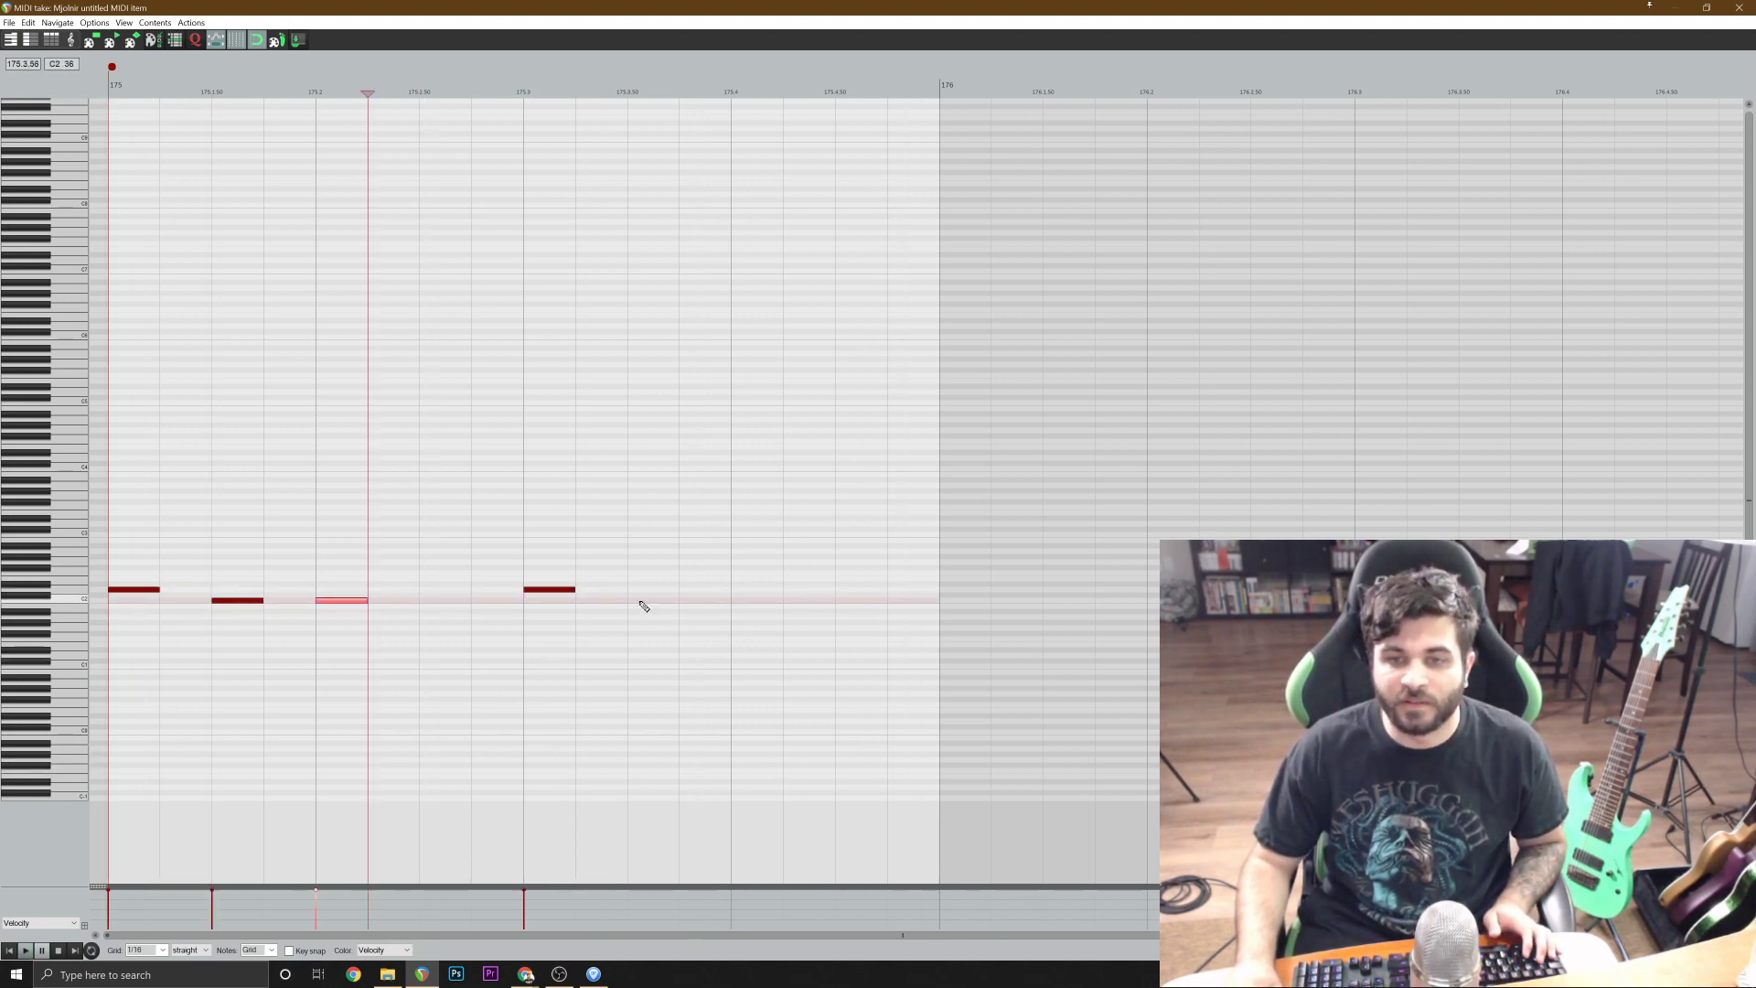
click(643, 603)
click(738, 604)
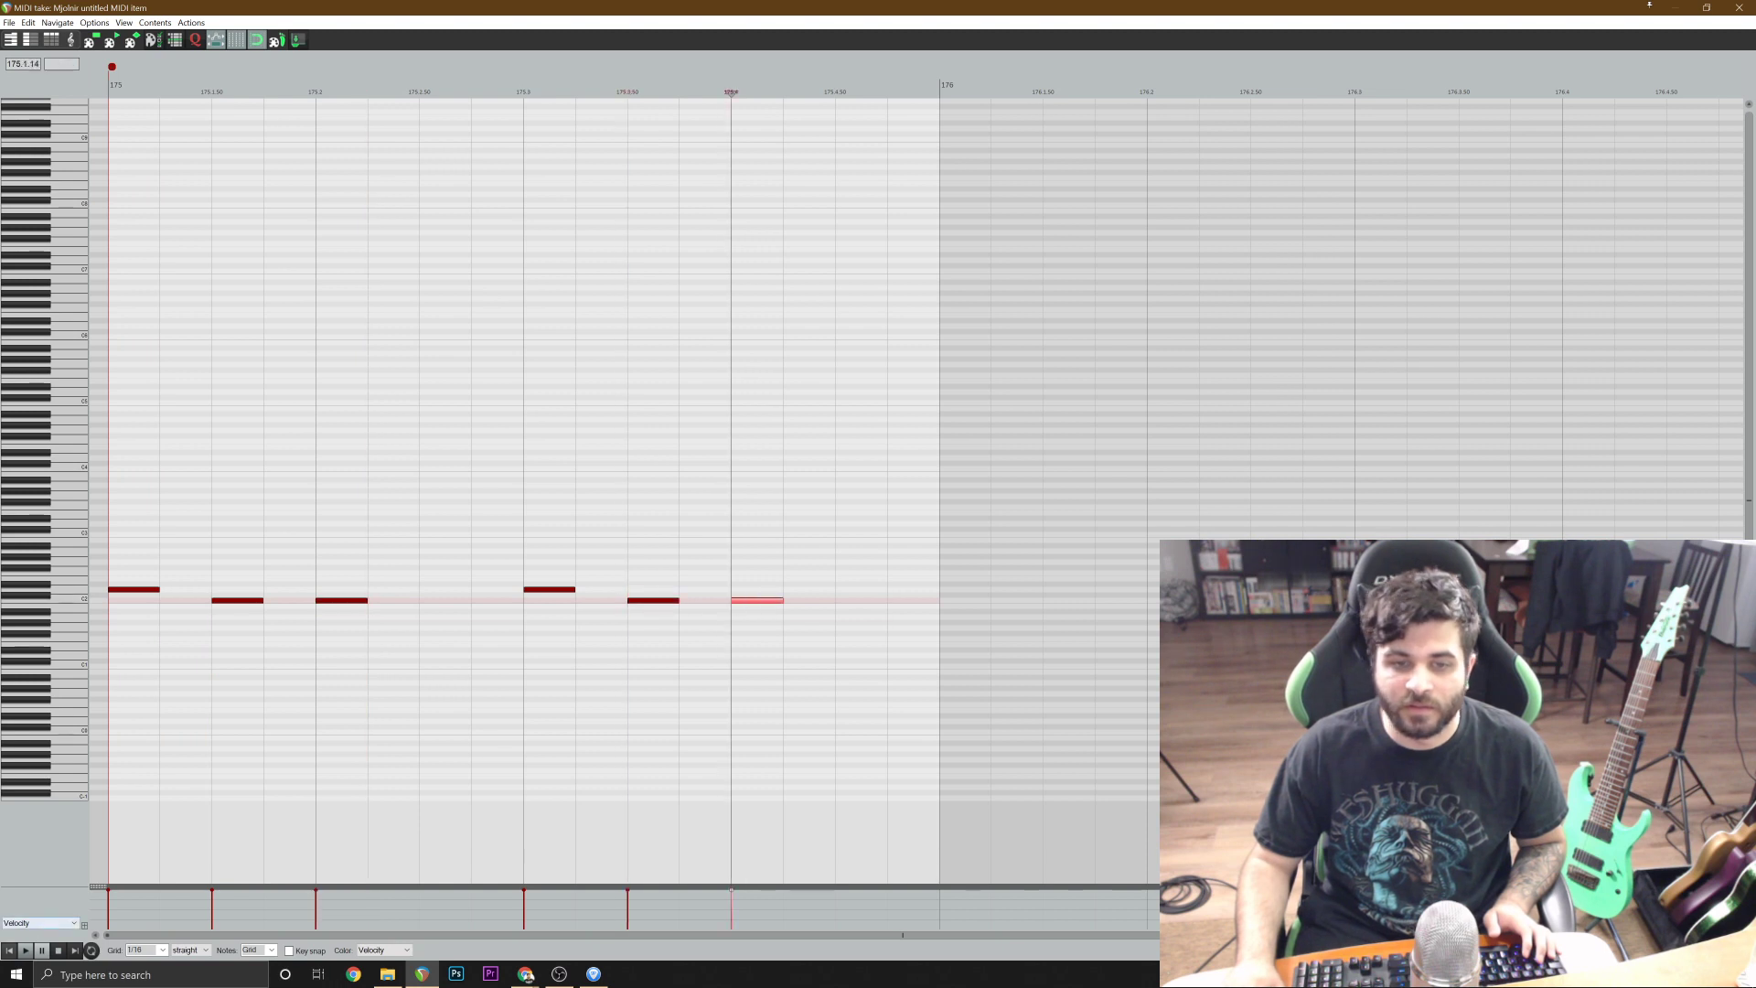
key(space)
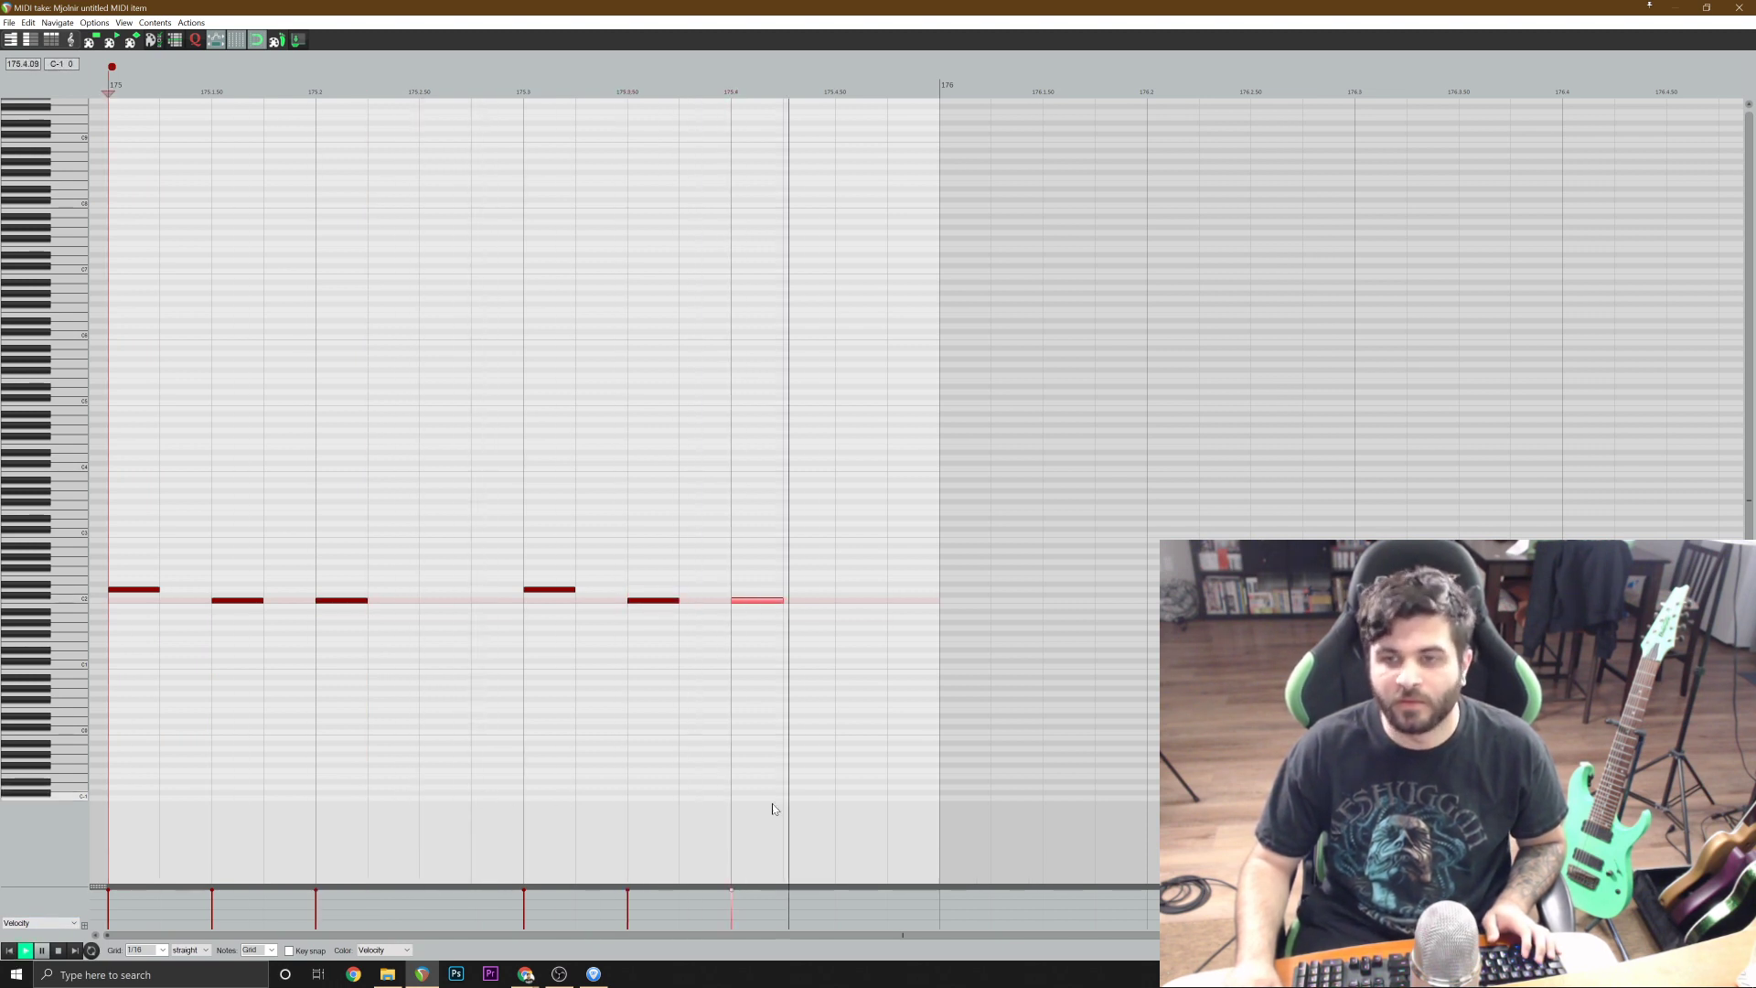
key(space)
key(Escape)
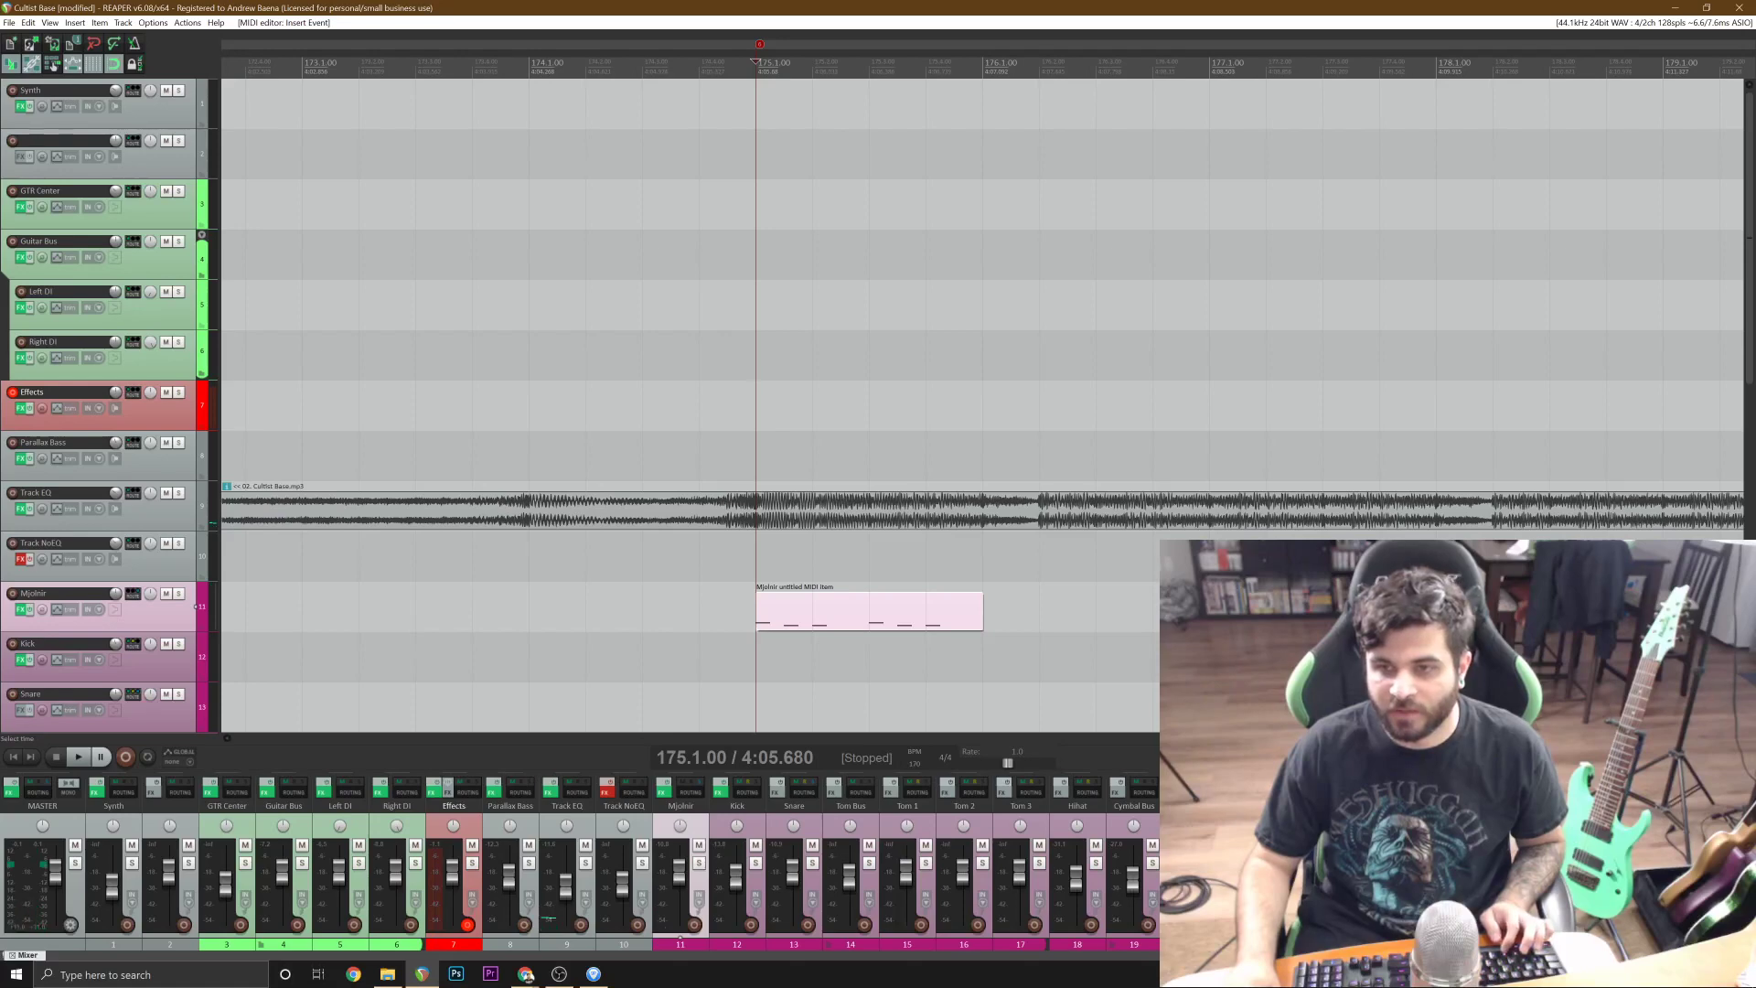
Copy the one-bar drum item and paste it at 176.1.00 on the Mjolnir track.
click(868, 609)
key(ctrl+c)
click(984, 610)
key(ctrl+v)
click(1024, 617)
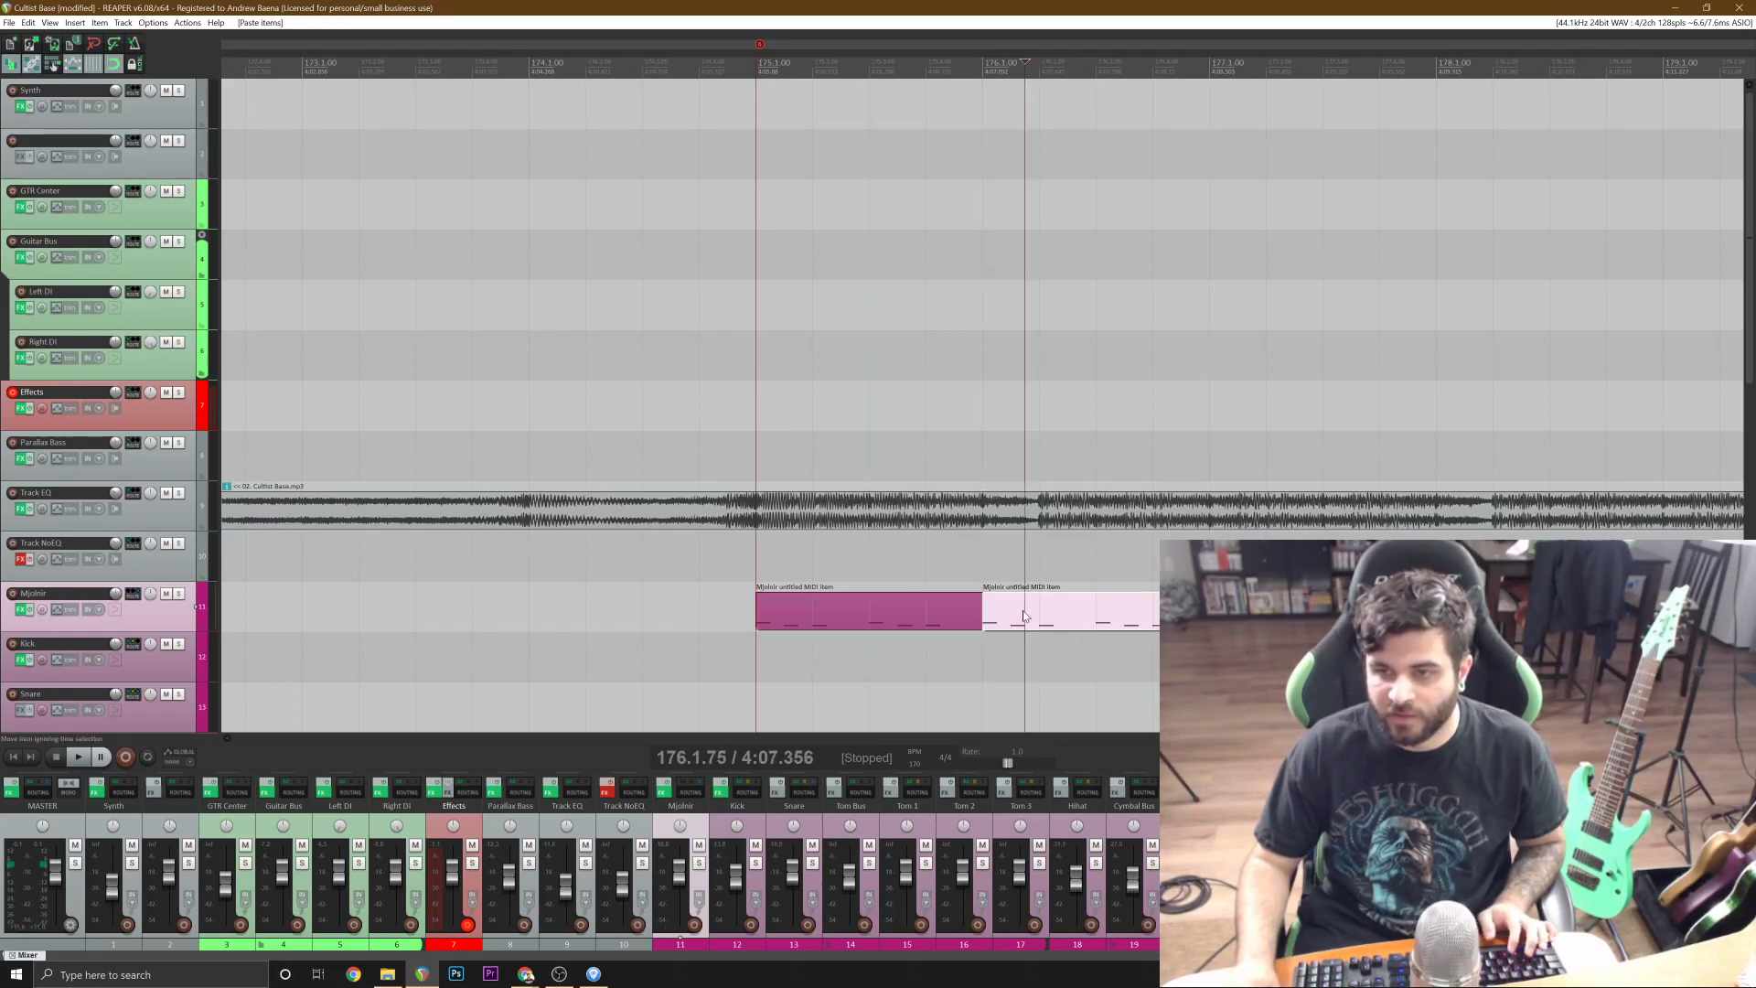
Delete the C2 kick notes at 176.1.50 and 176.2 in the copied item and play the bar from 176.
double_click(1024, 616)
double_click(245, 604)
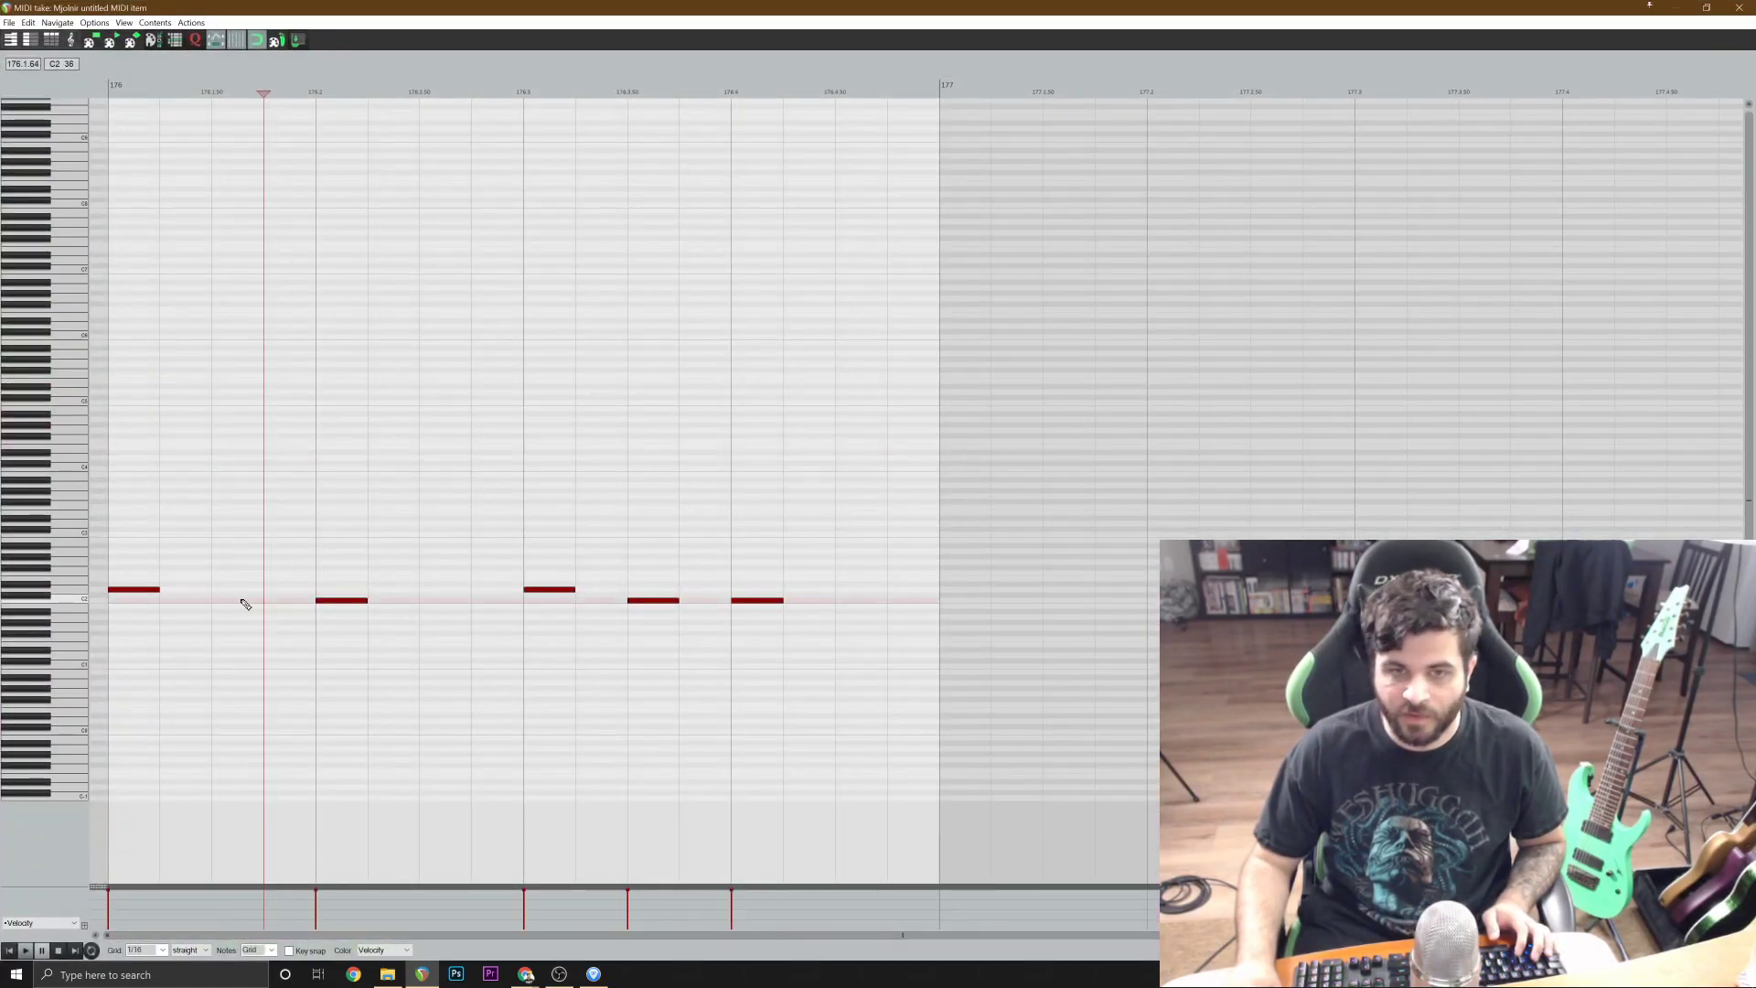
double_click(344, 600)
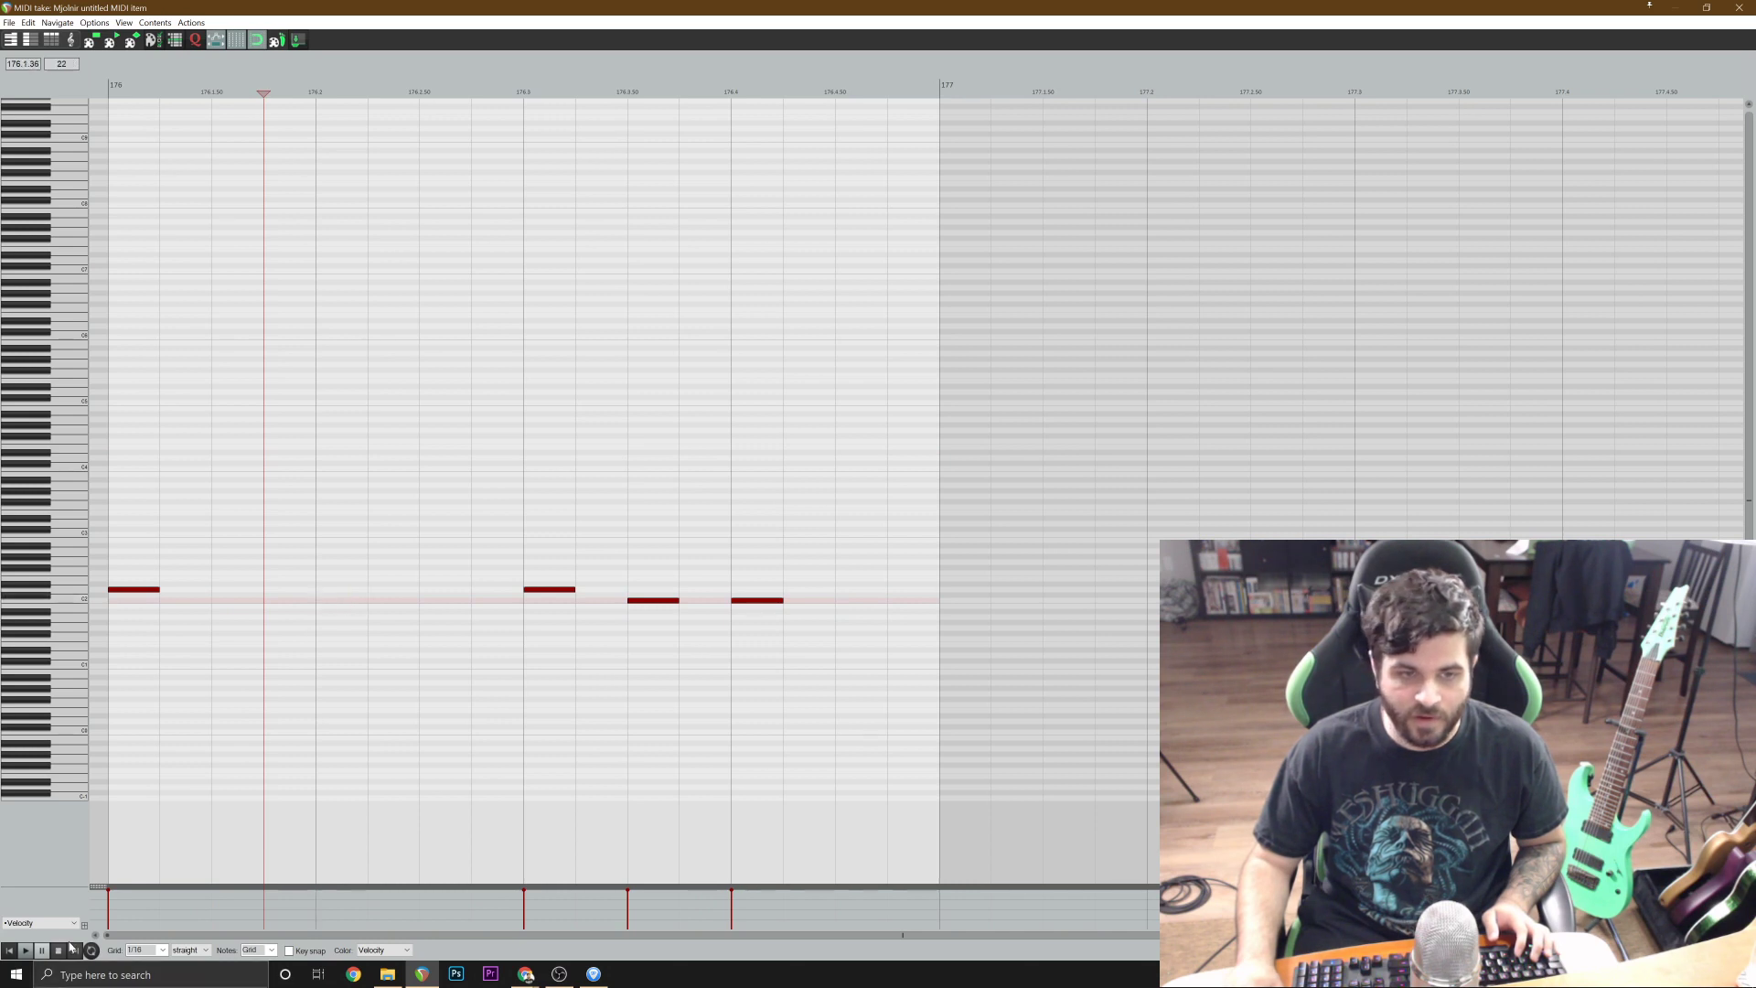
click(11, 951)
key(space)
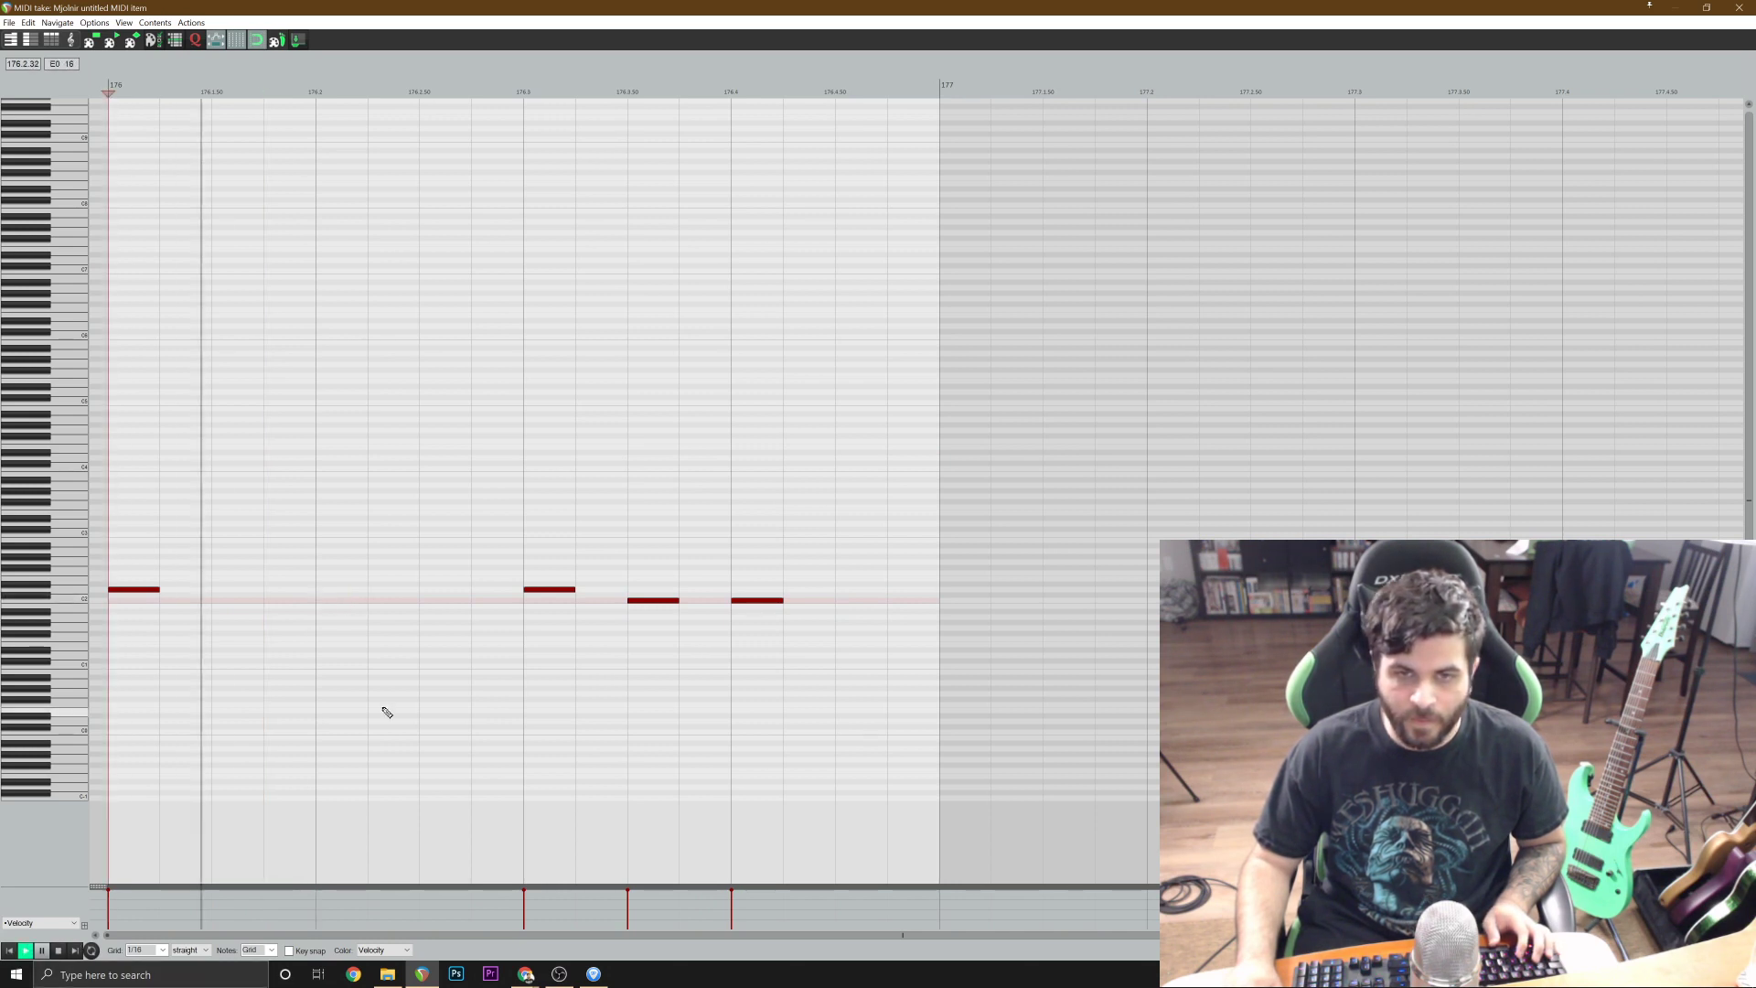
key(space)
key(space)
key(space)
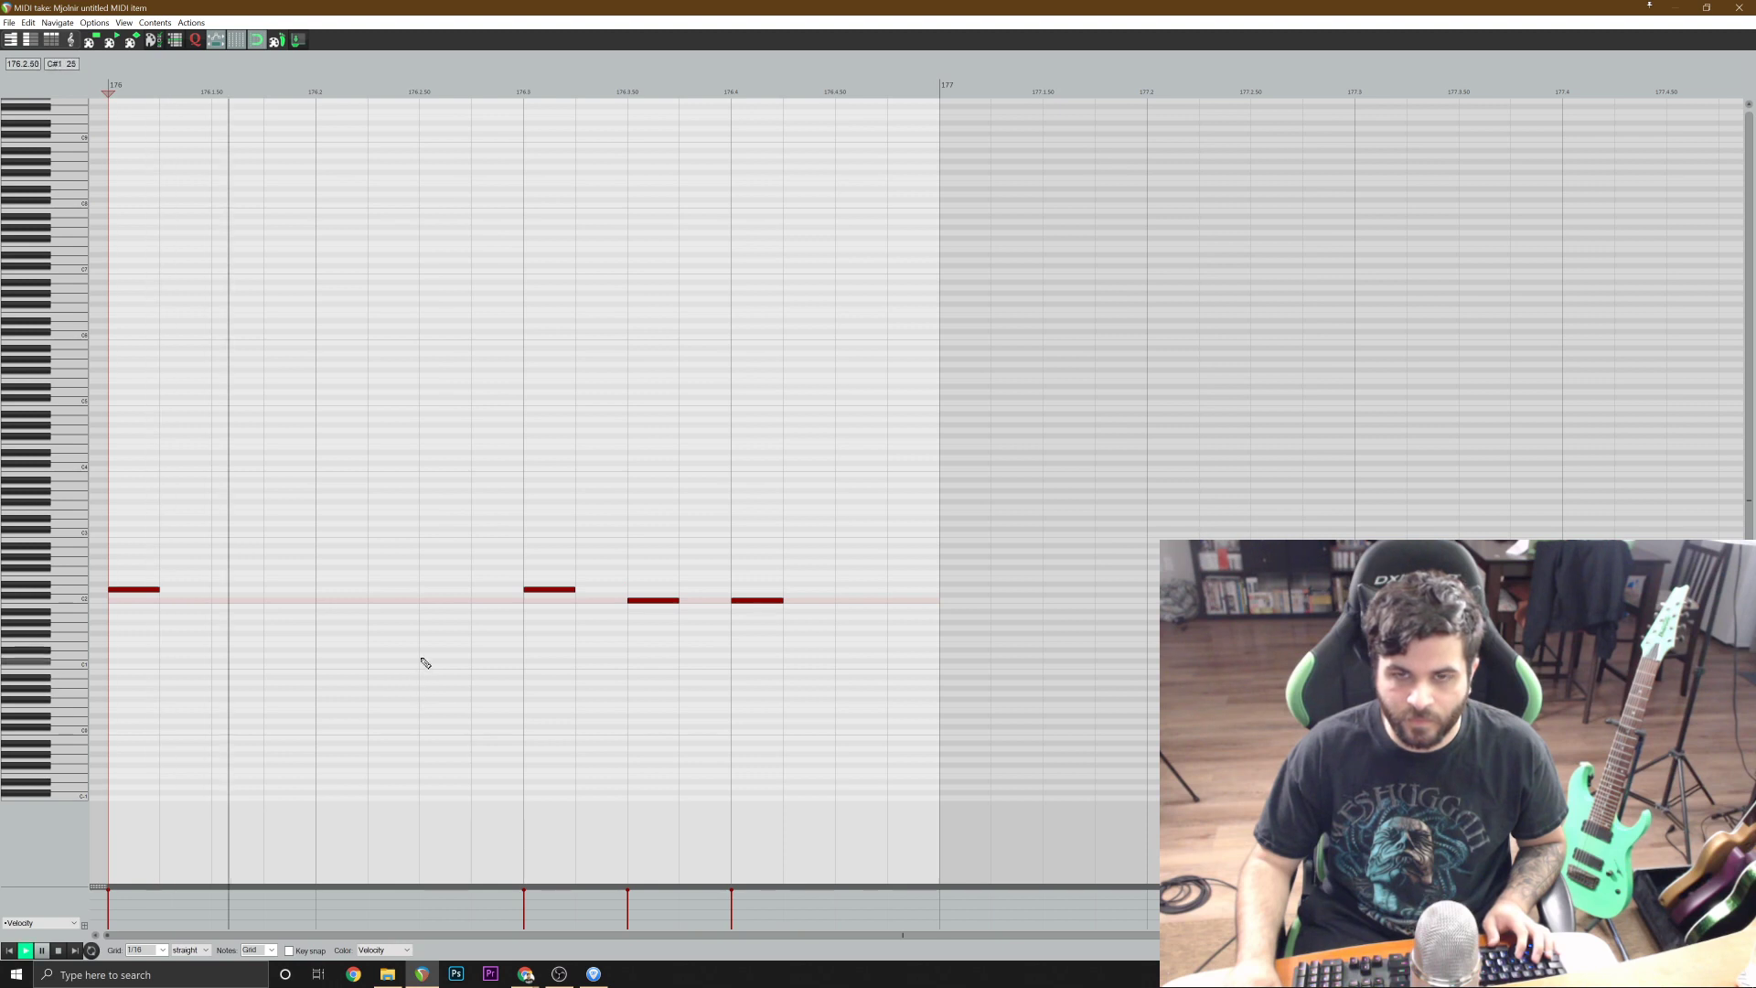
key(space)
Add C2 kick notes at 176.2 and 176.2.50, audition the bar, and close the MIDI editor.
click(416, 601)
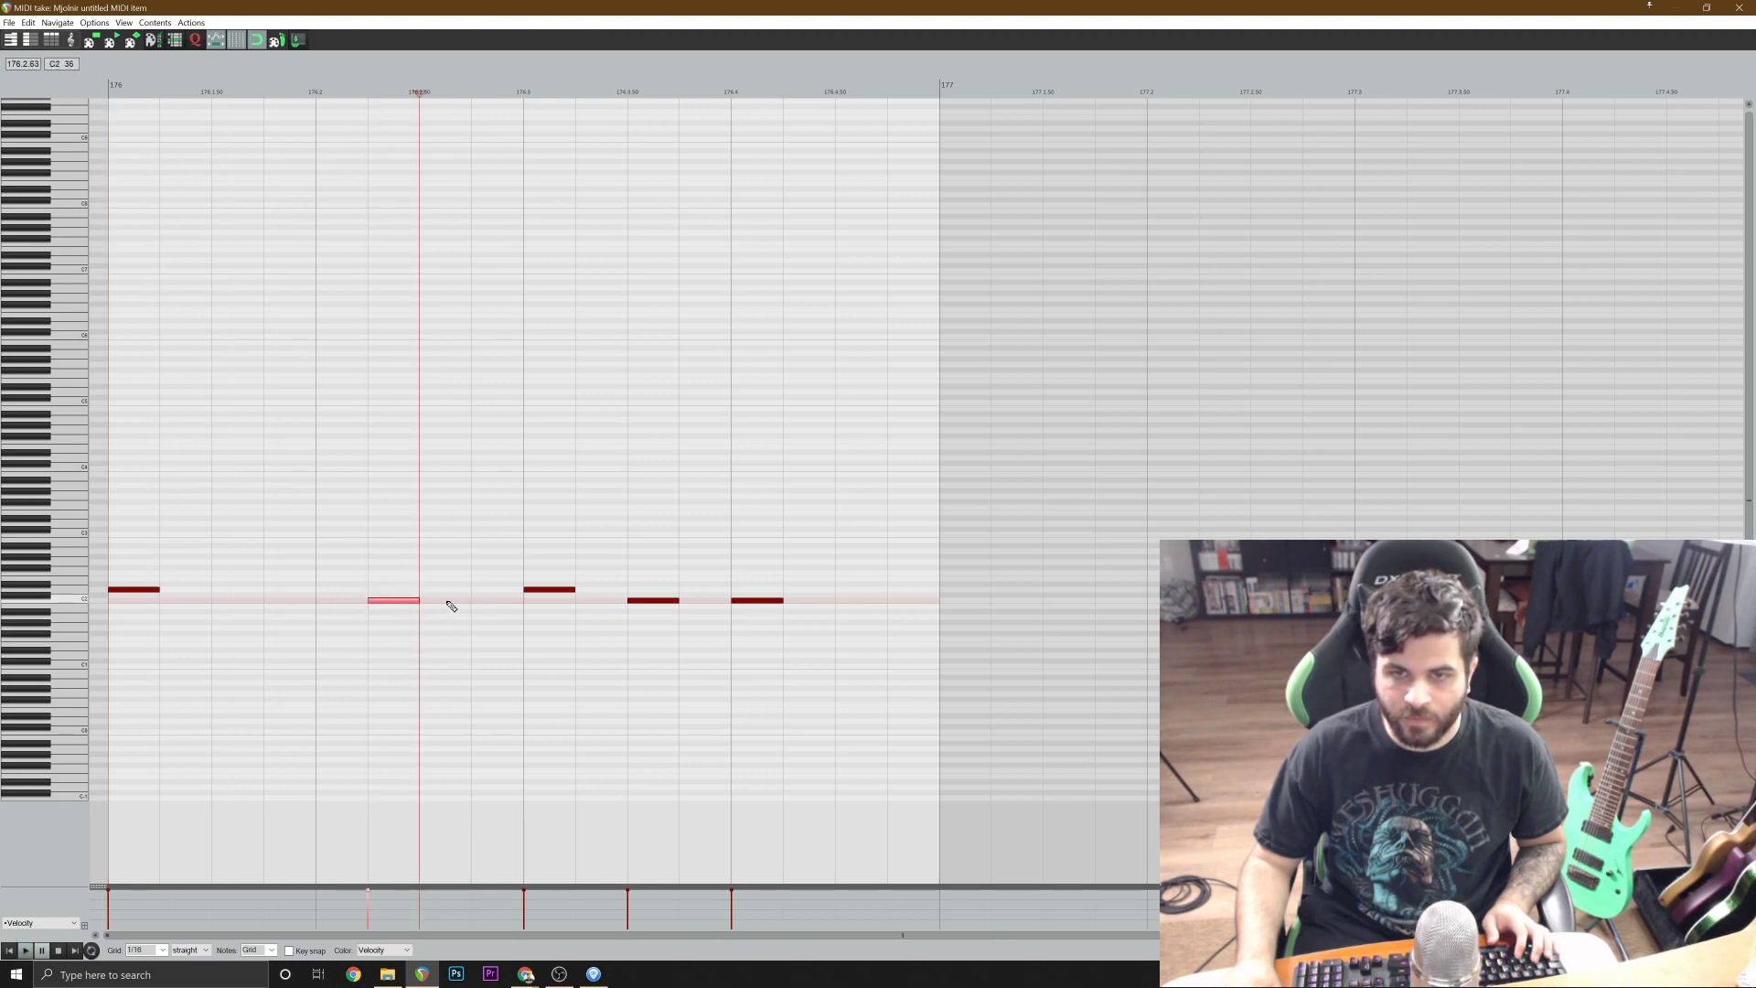
drag(429, 606, 447, 608)
click(343, 601)
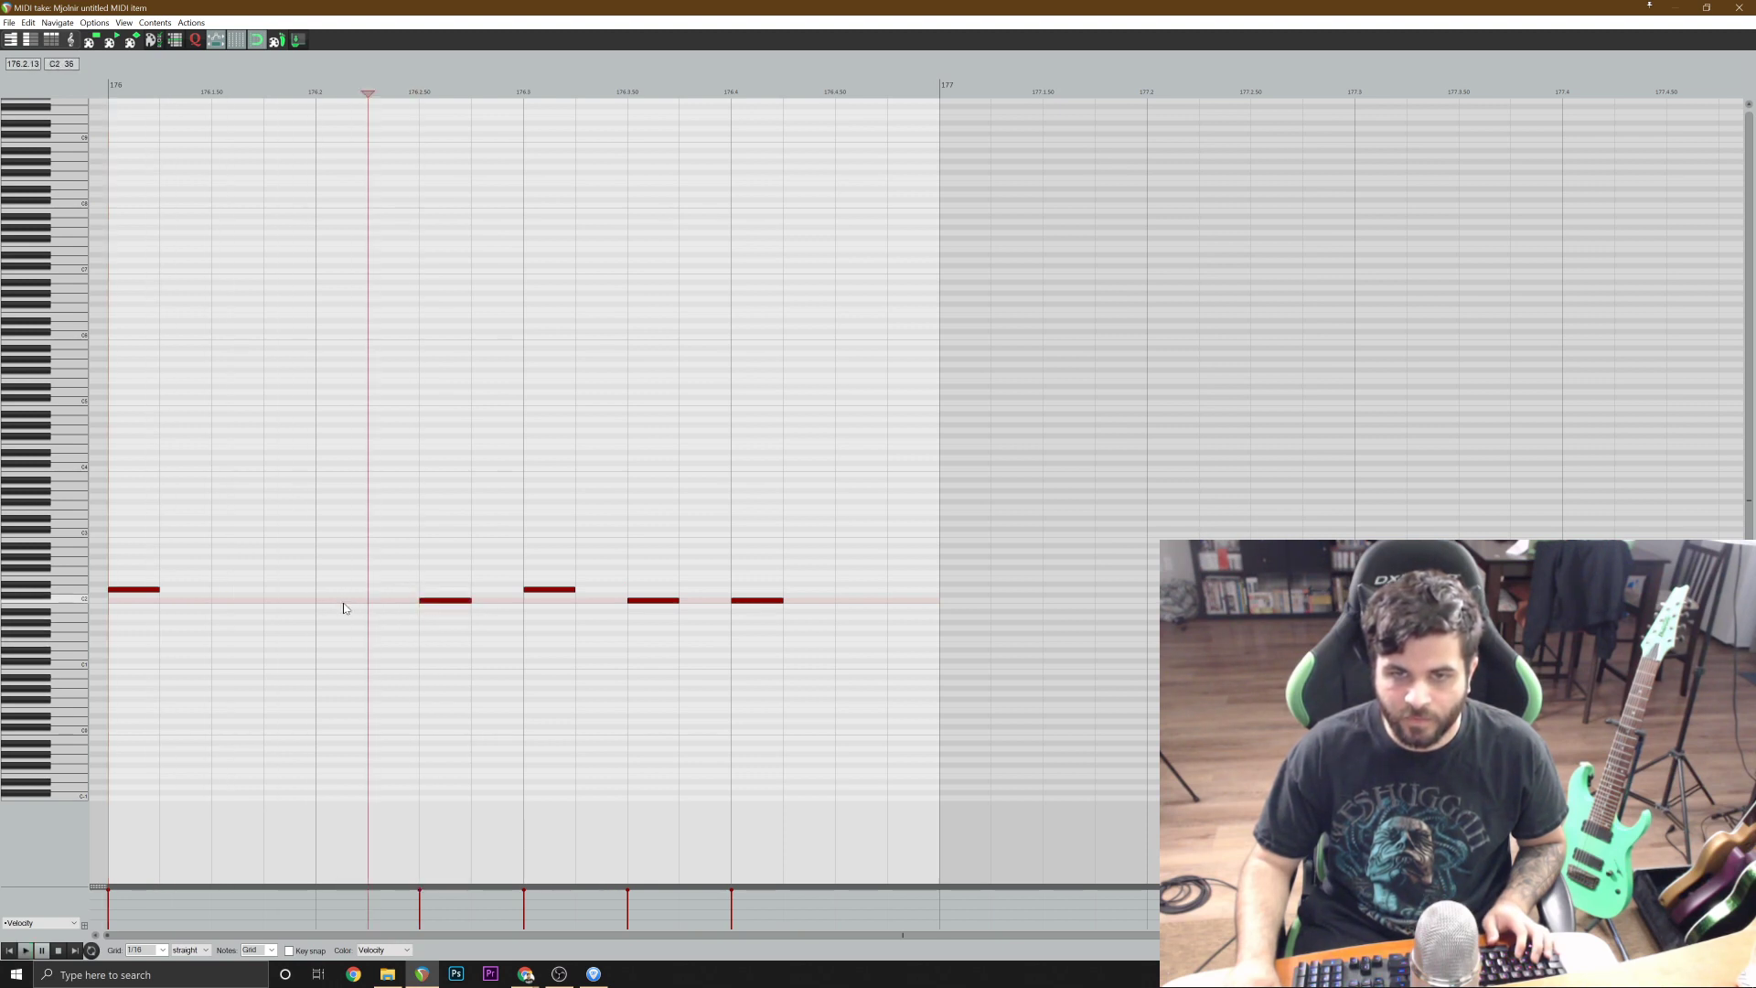
click(9, 951)
key(space)
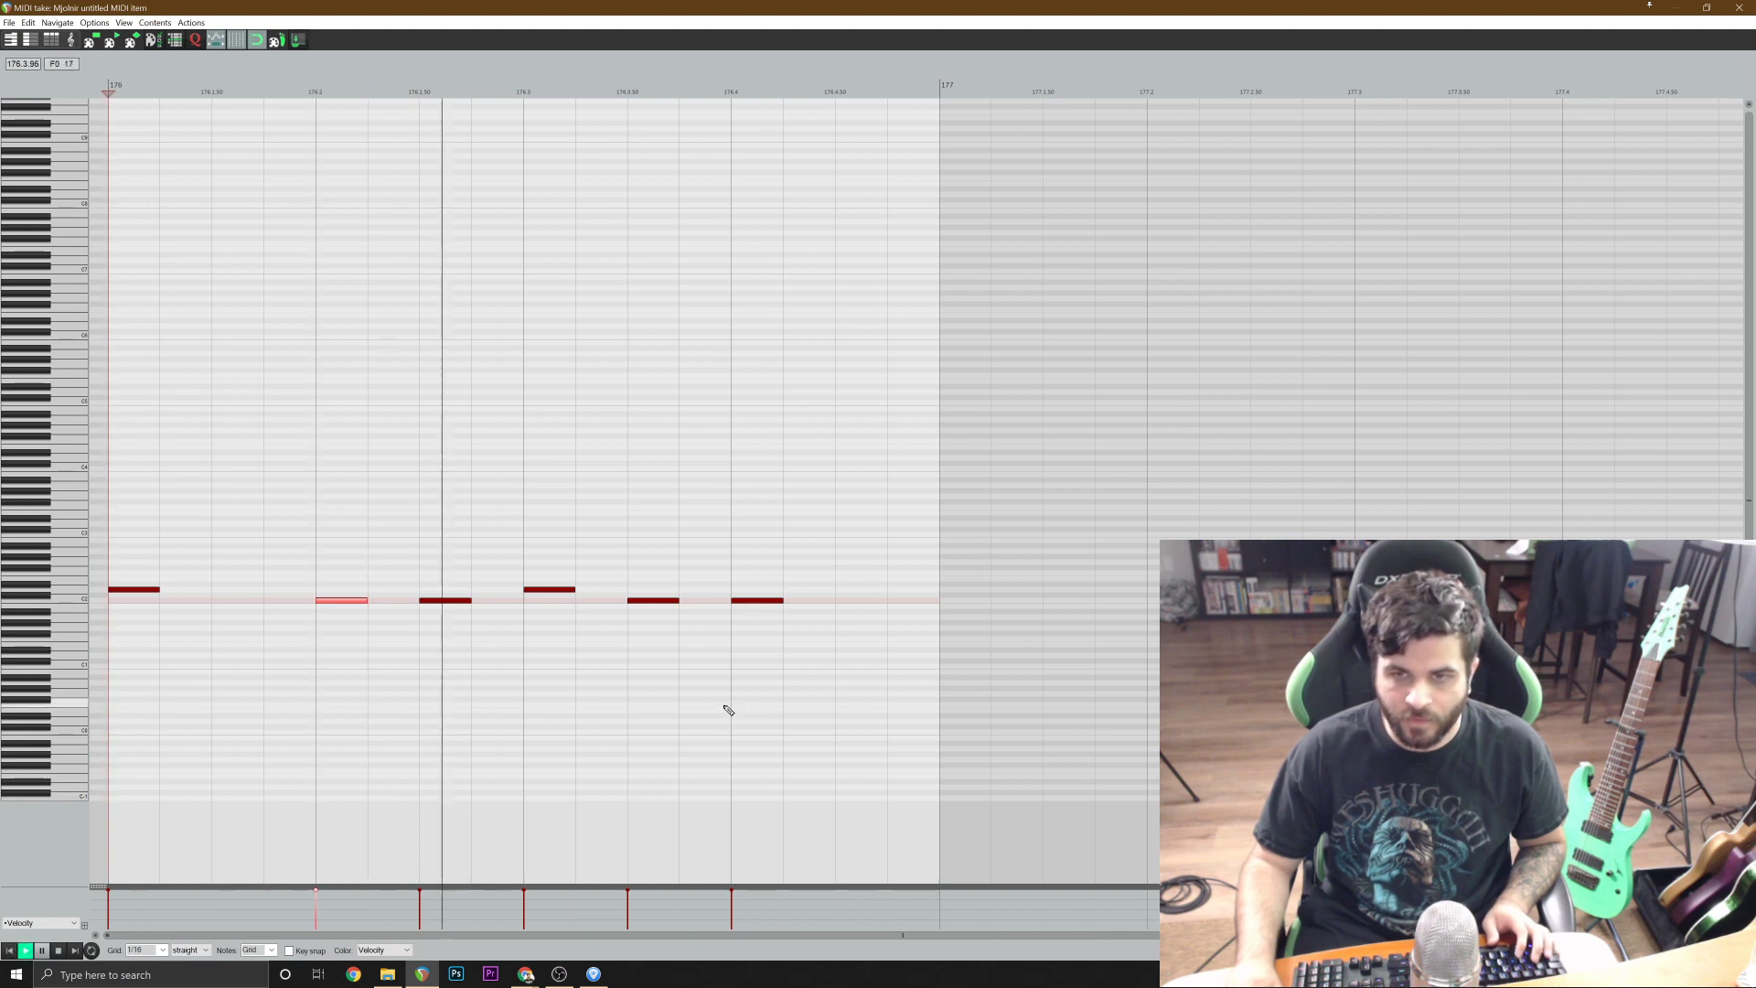
key(space)
key(Escape)
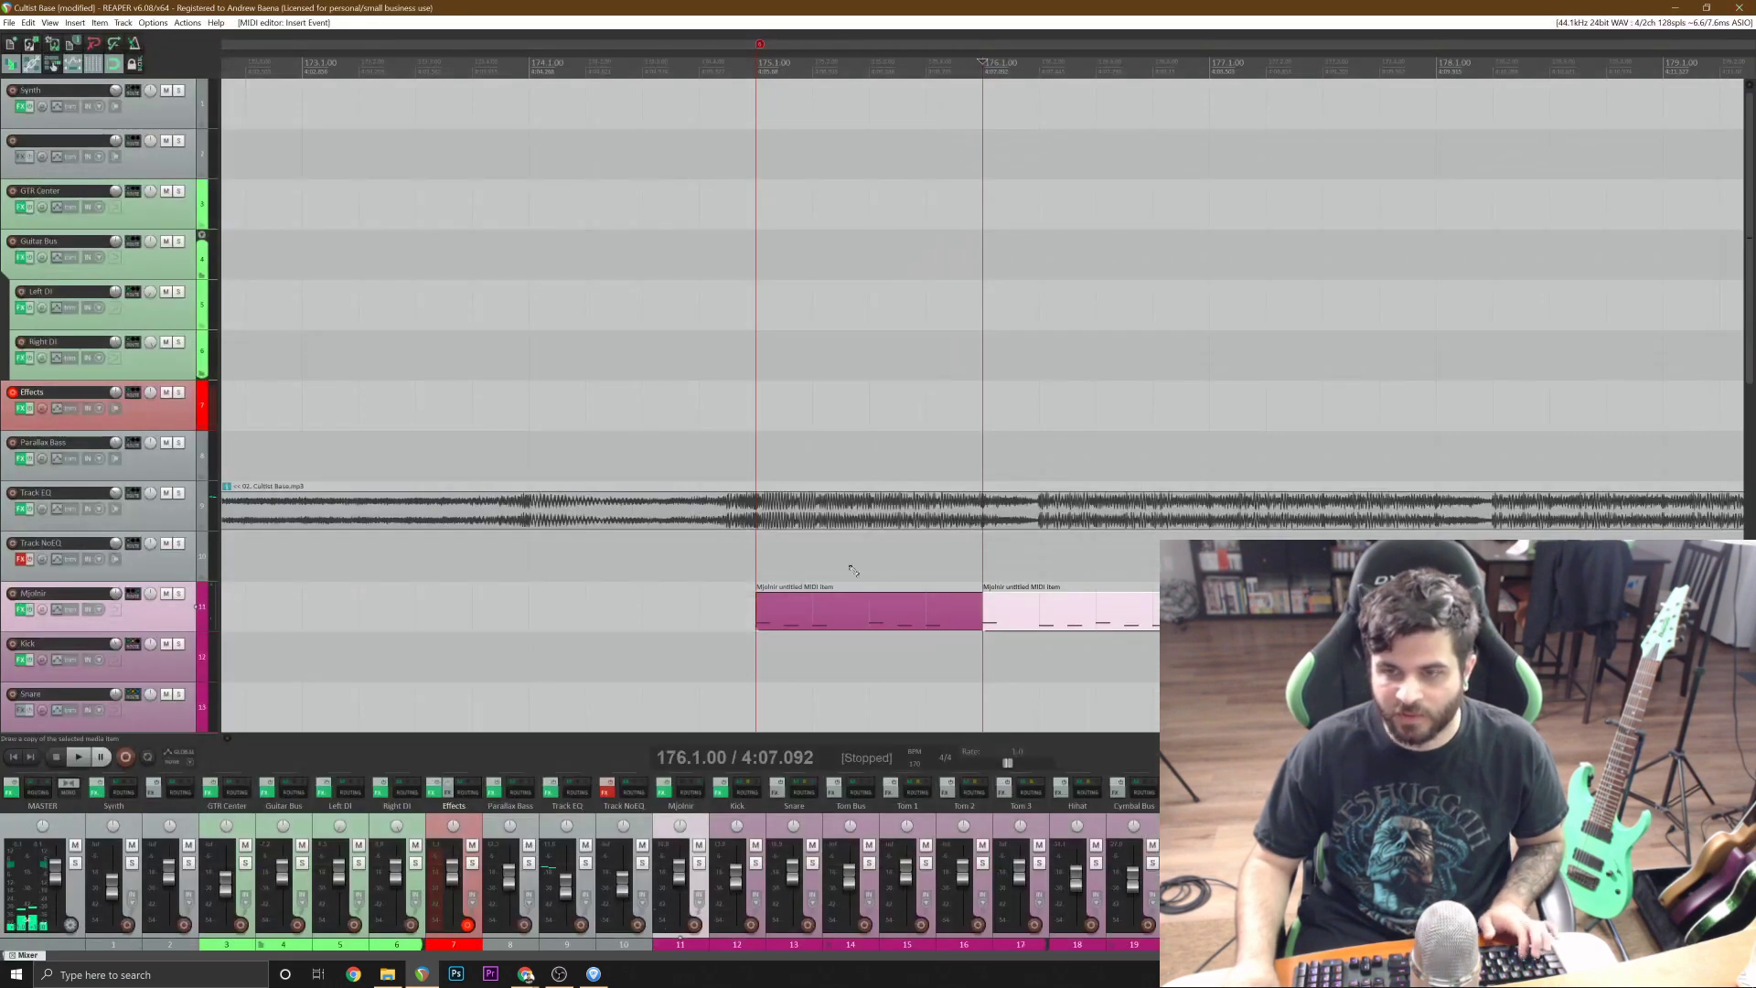
Solo the Mjolnir track, play the two drum bars from 174.3.17, and turn the solo off.
click(179, 593)
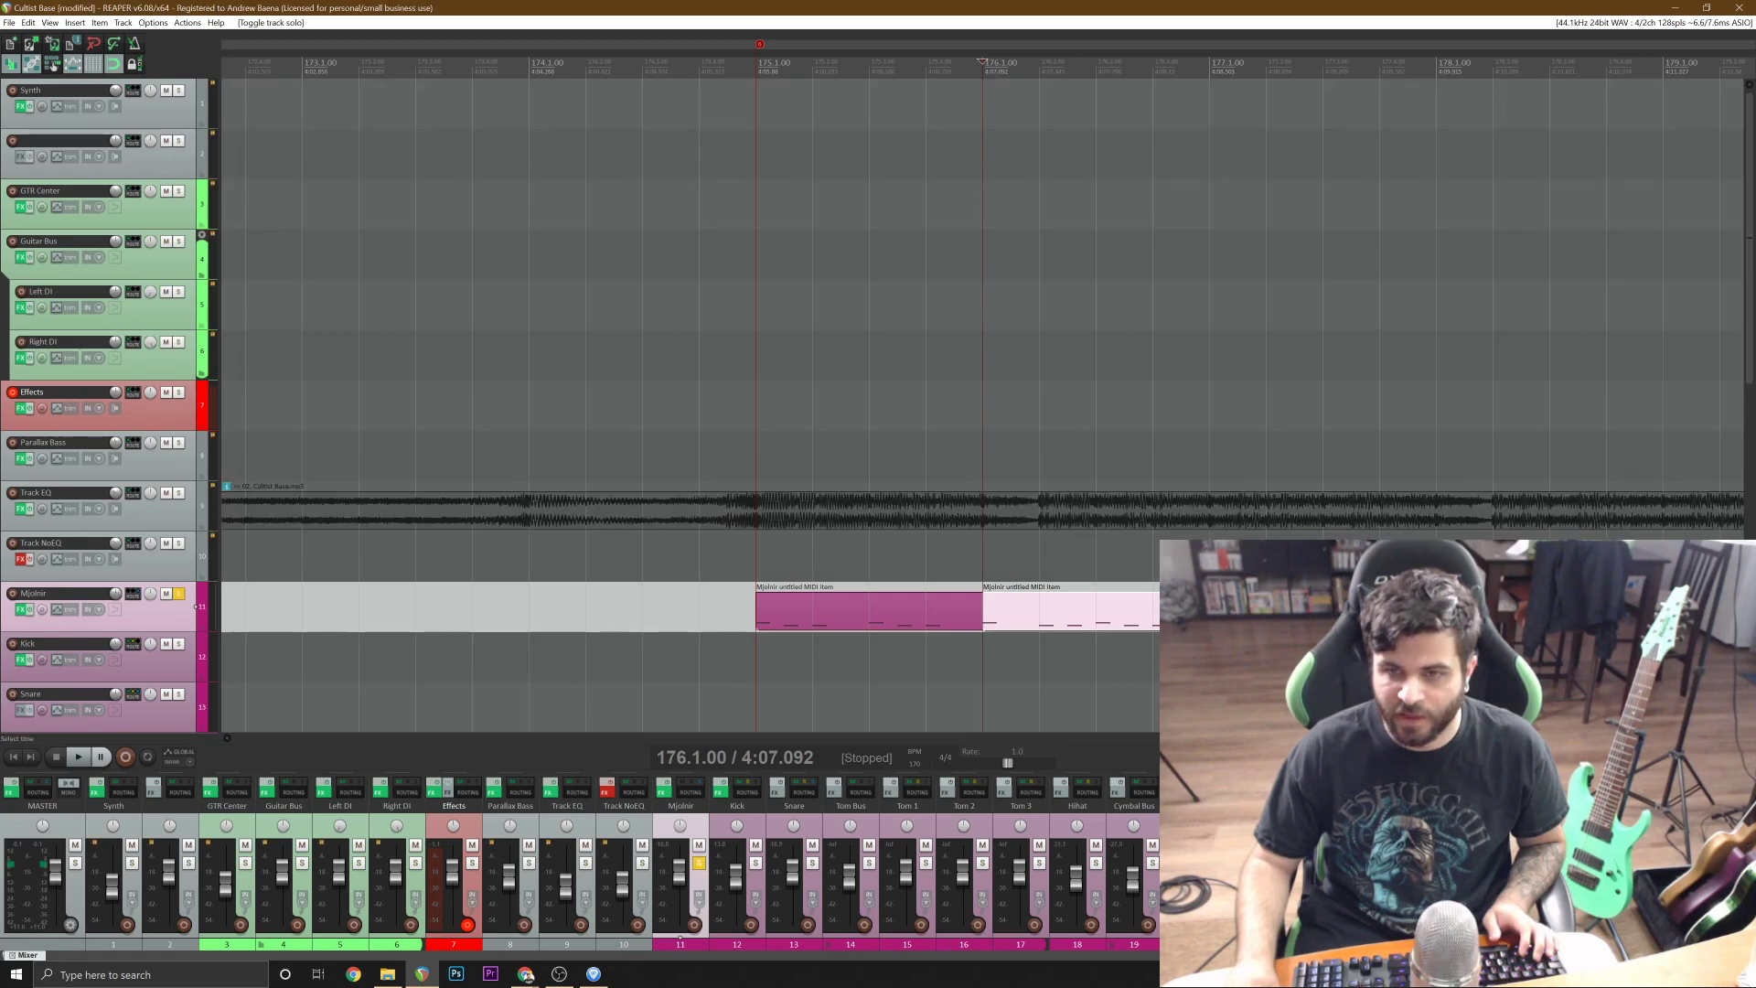
click(651, 557)
key(space)
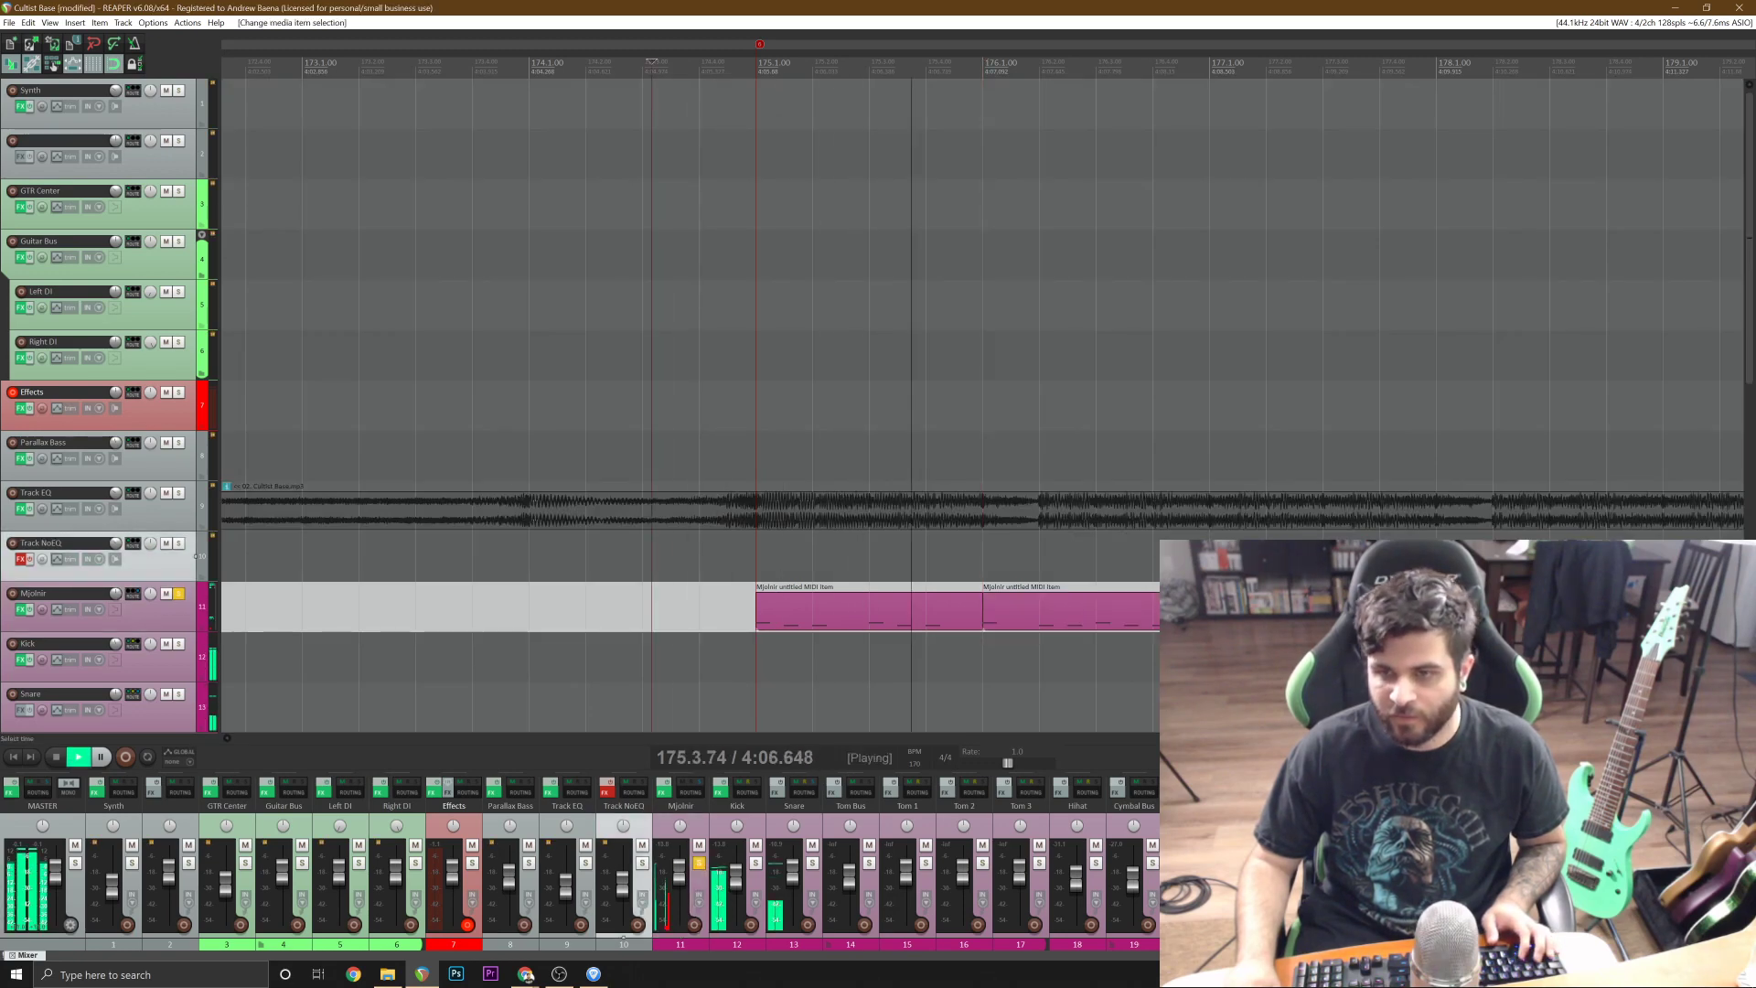
key(space)
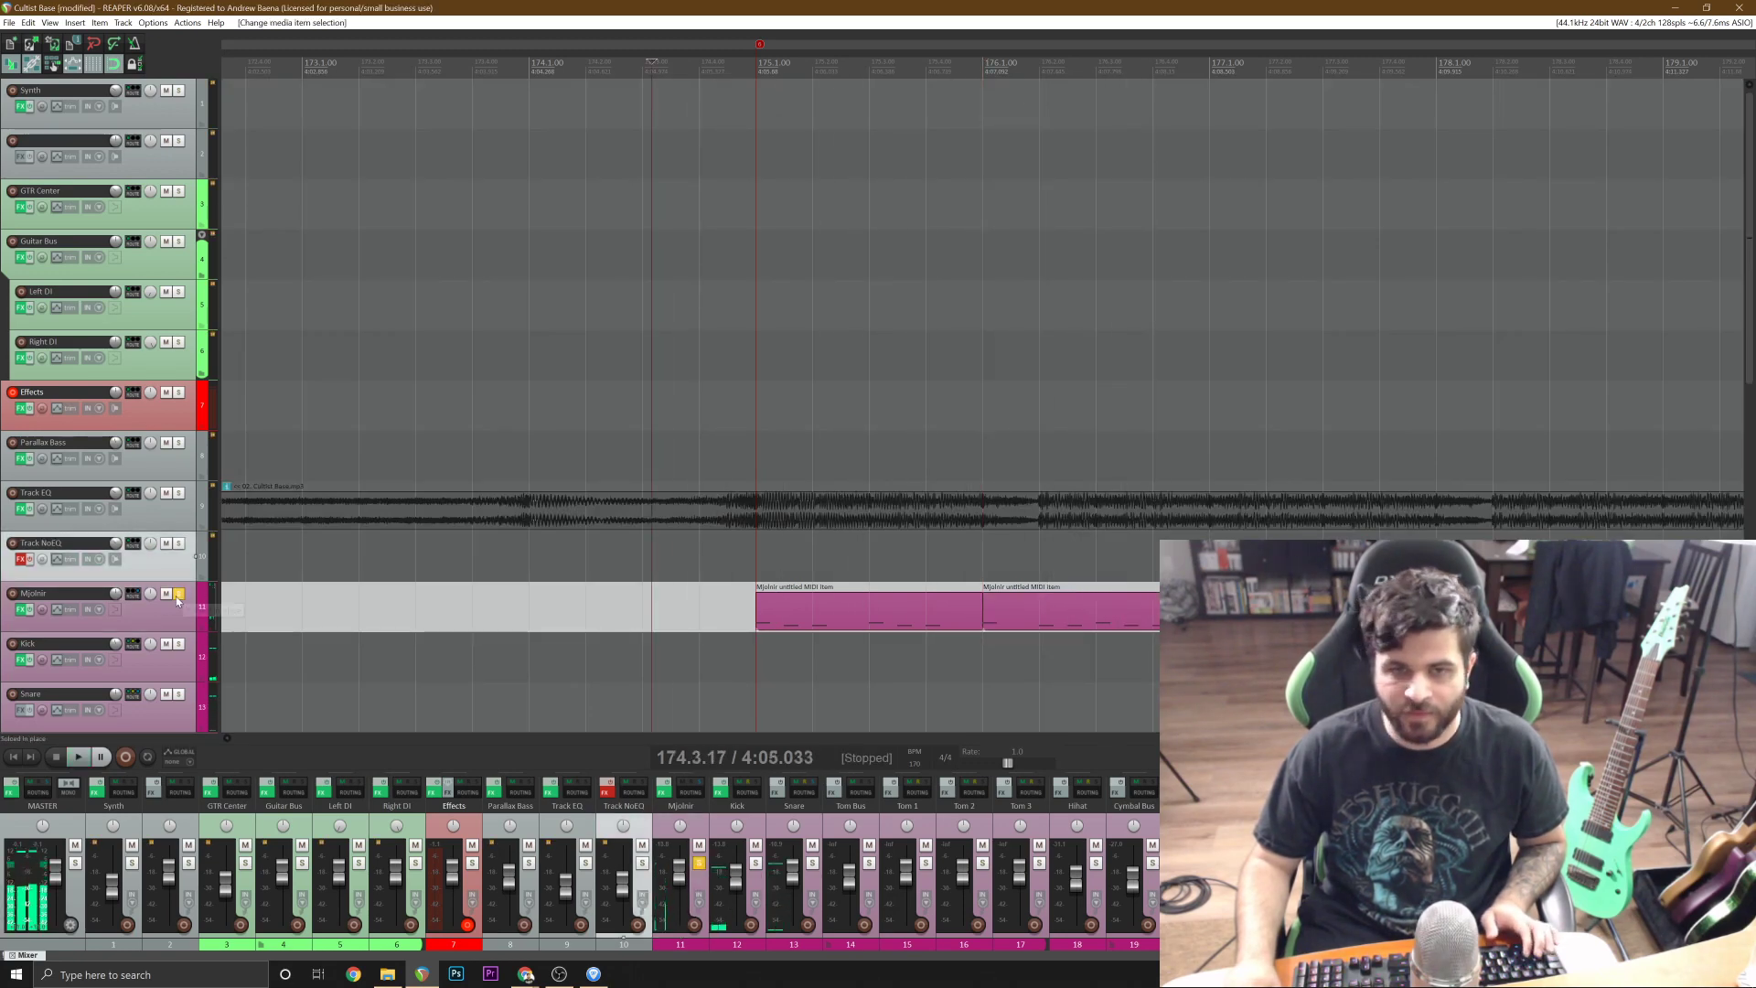
click(178, 593)
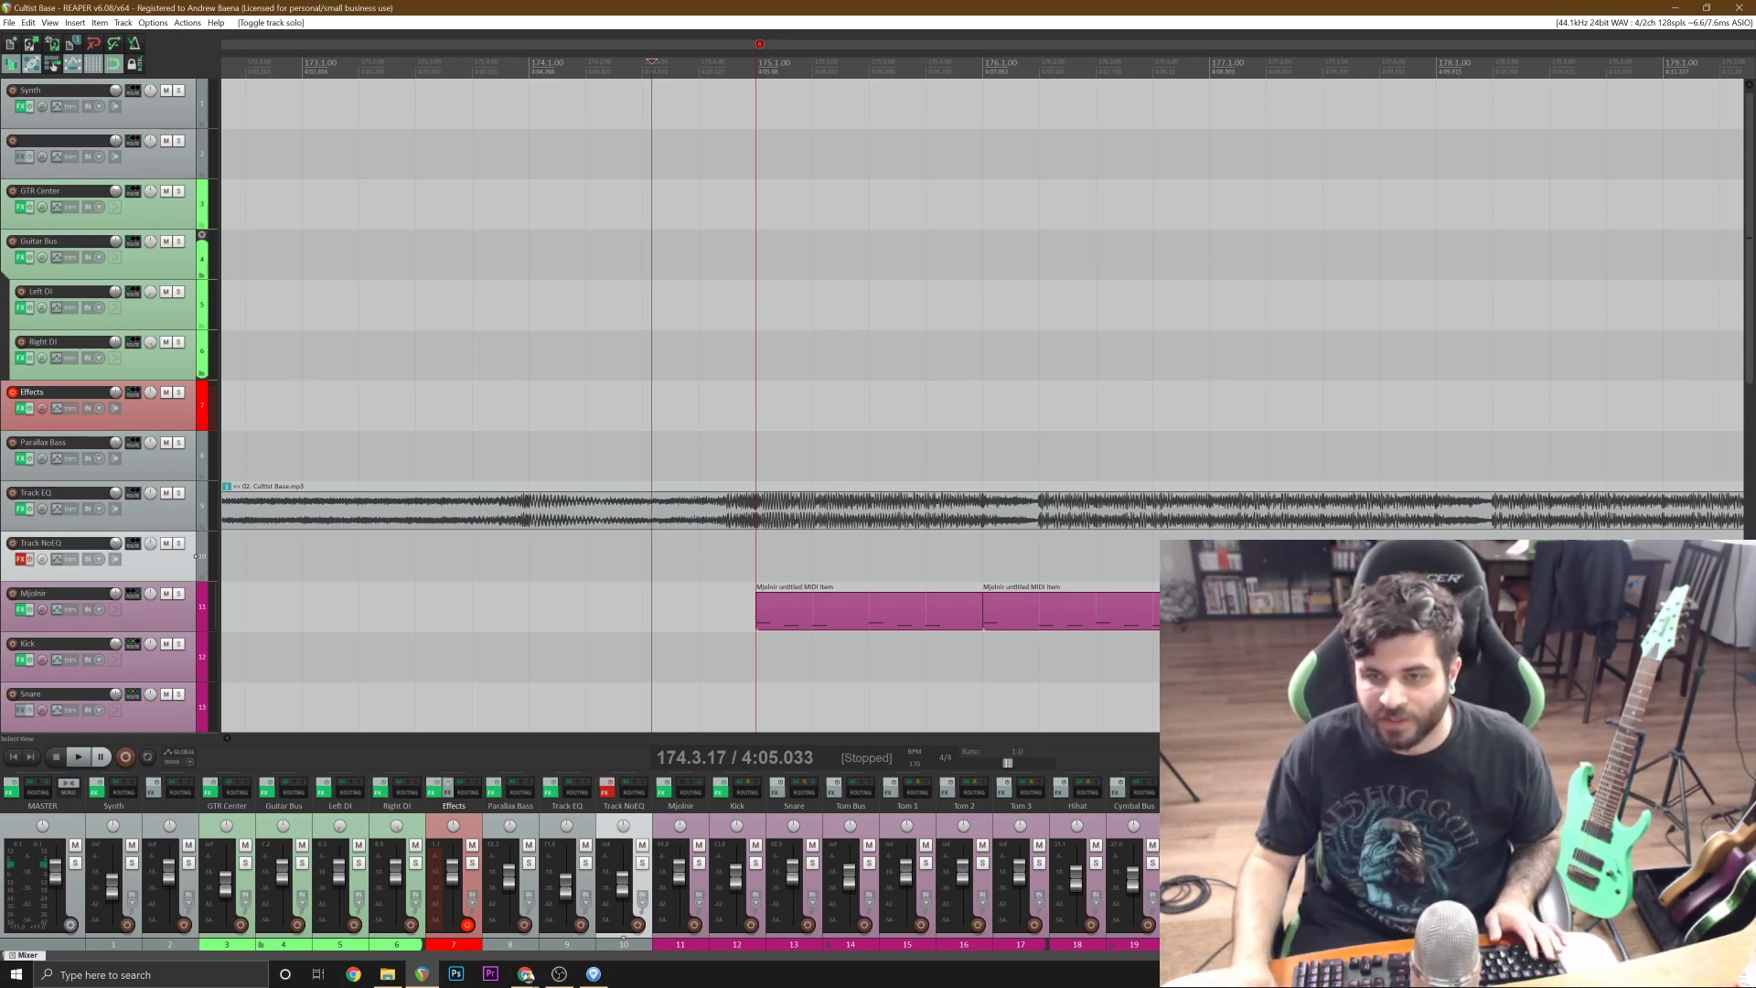
Glue the two Mjolnir drum items at bars 175 and 176 into one item.
click(836, 609)
ctrl+click(1064, 602)
right_click(1064, 602)
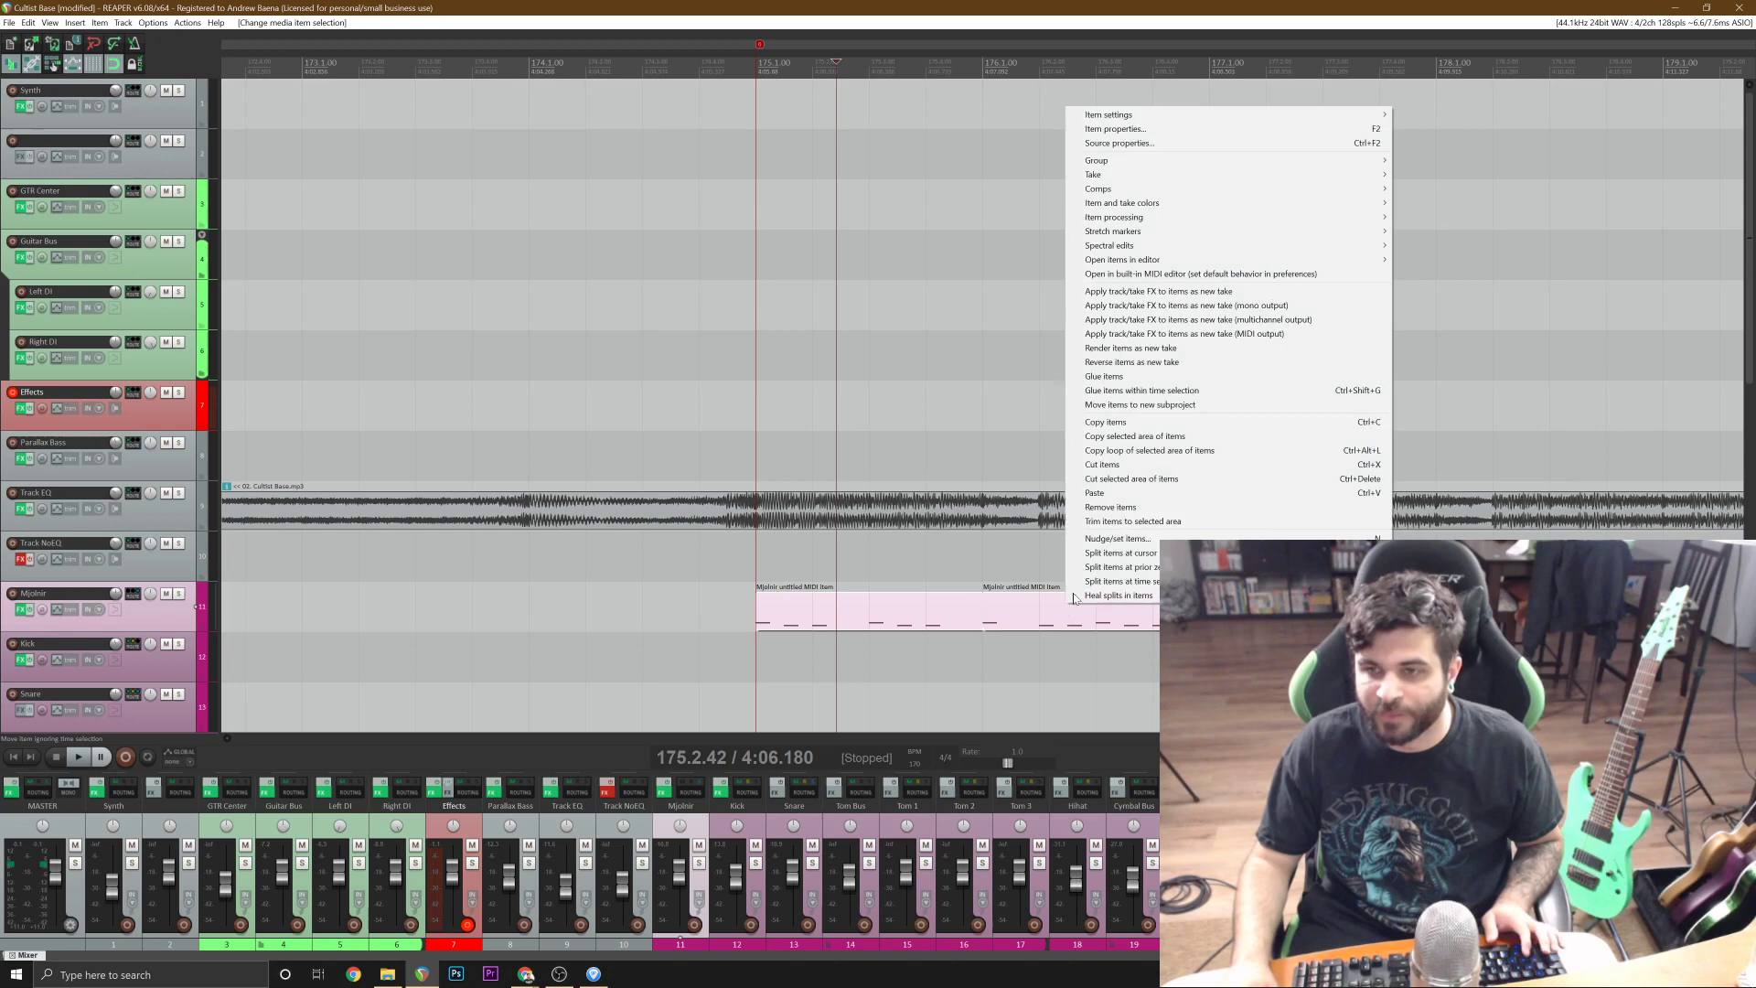
click(1217, 380)
Open the glued drum item in the MIDI editor, play it from bar 175, and close the editor.
double_click(929, 607)
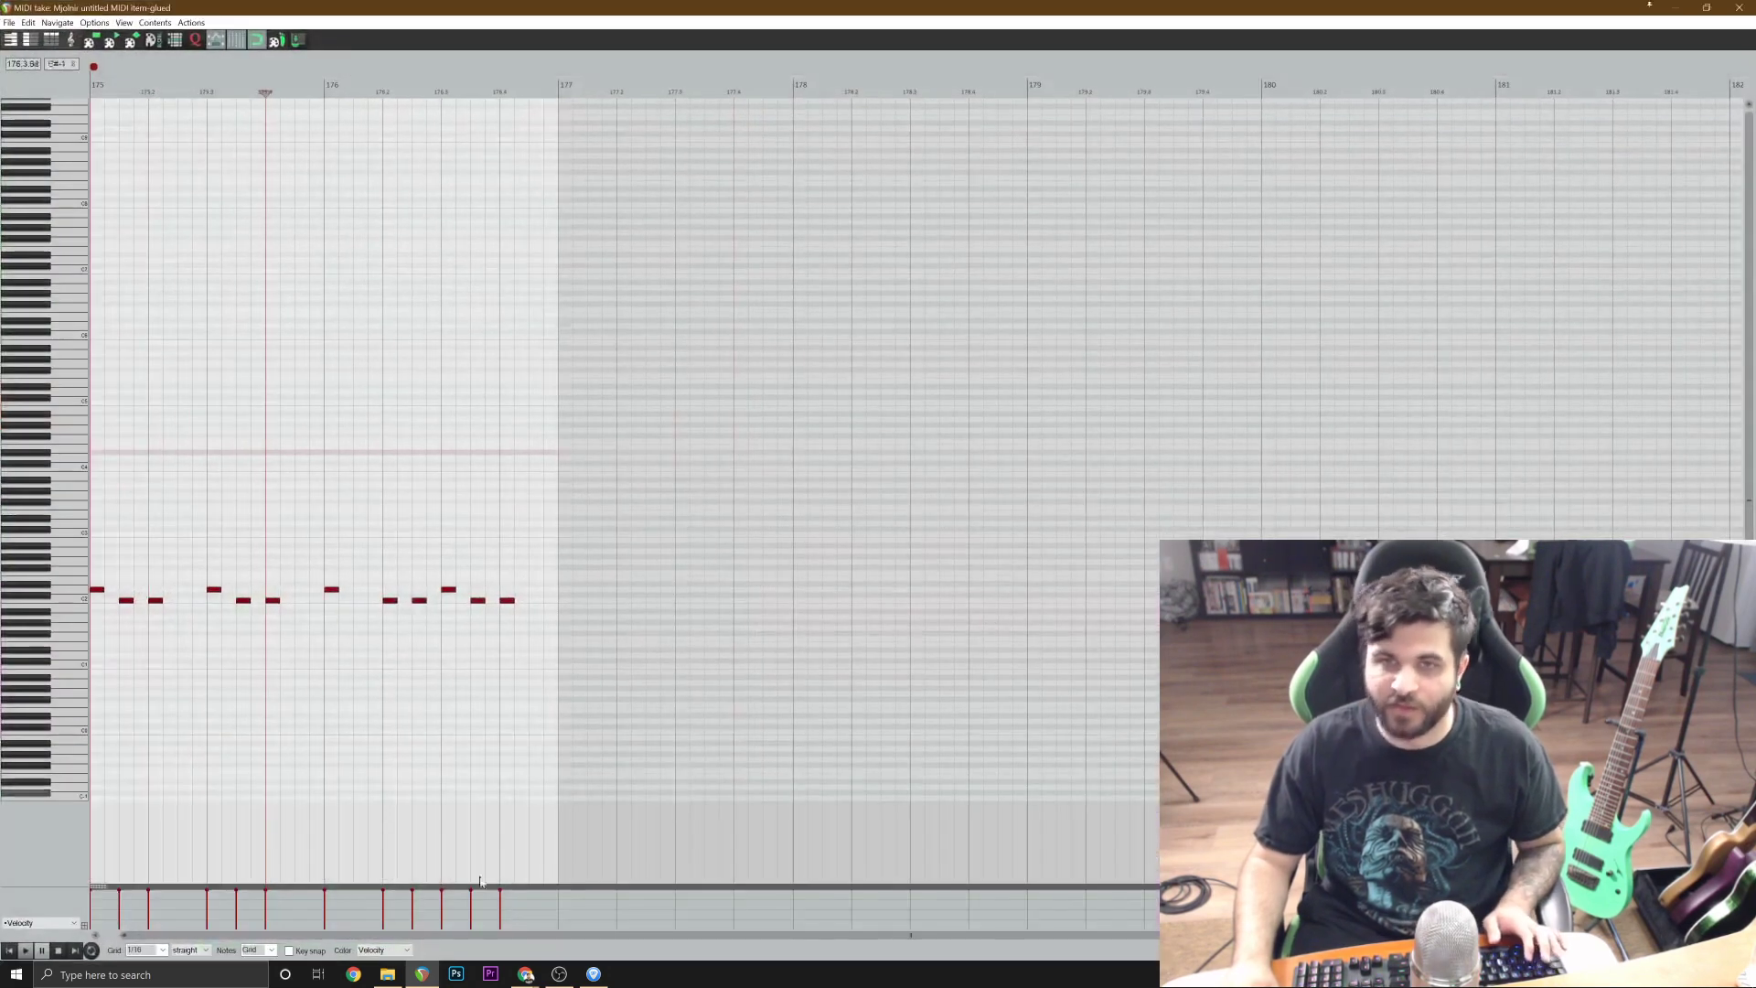
click(26, 950)
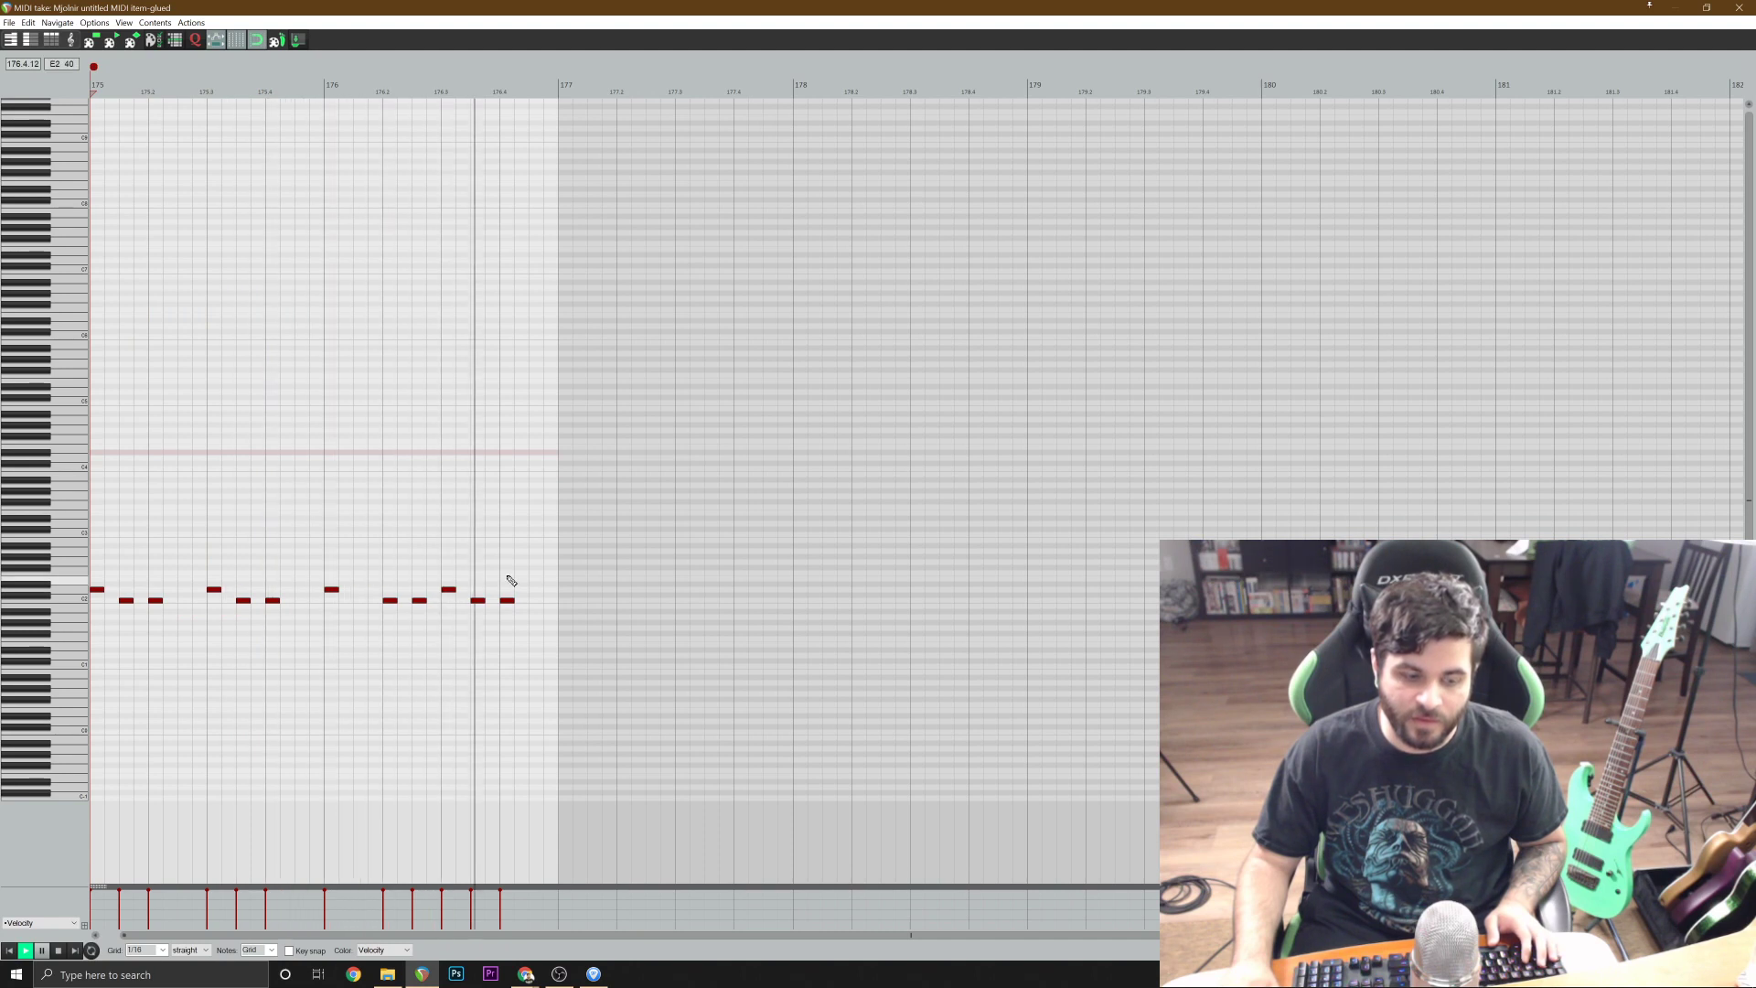
key(space)
click(1738, 8)
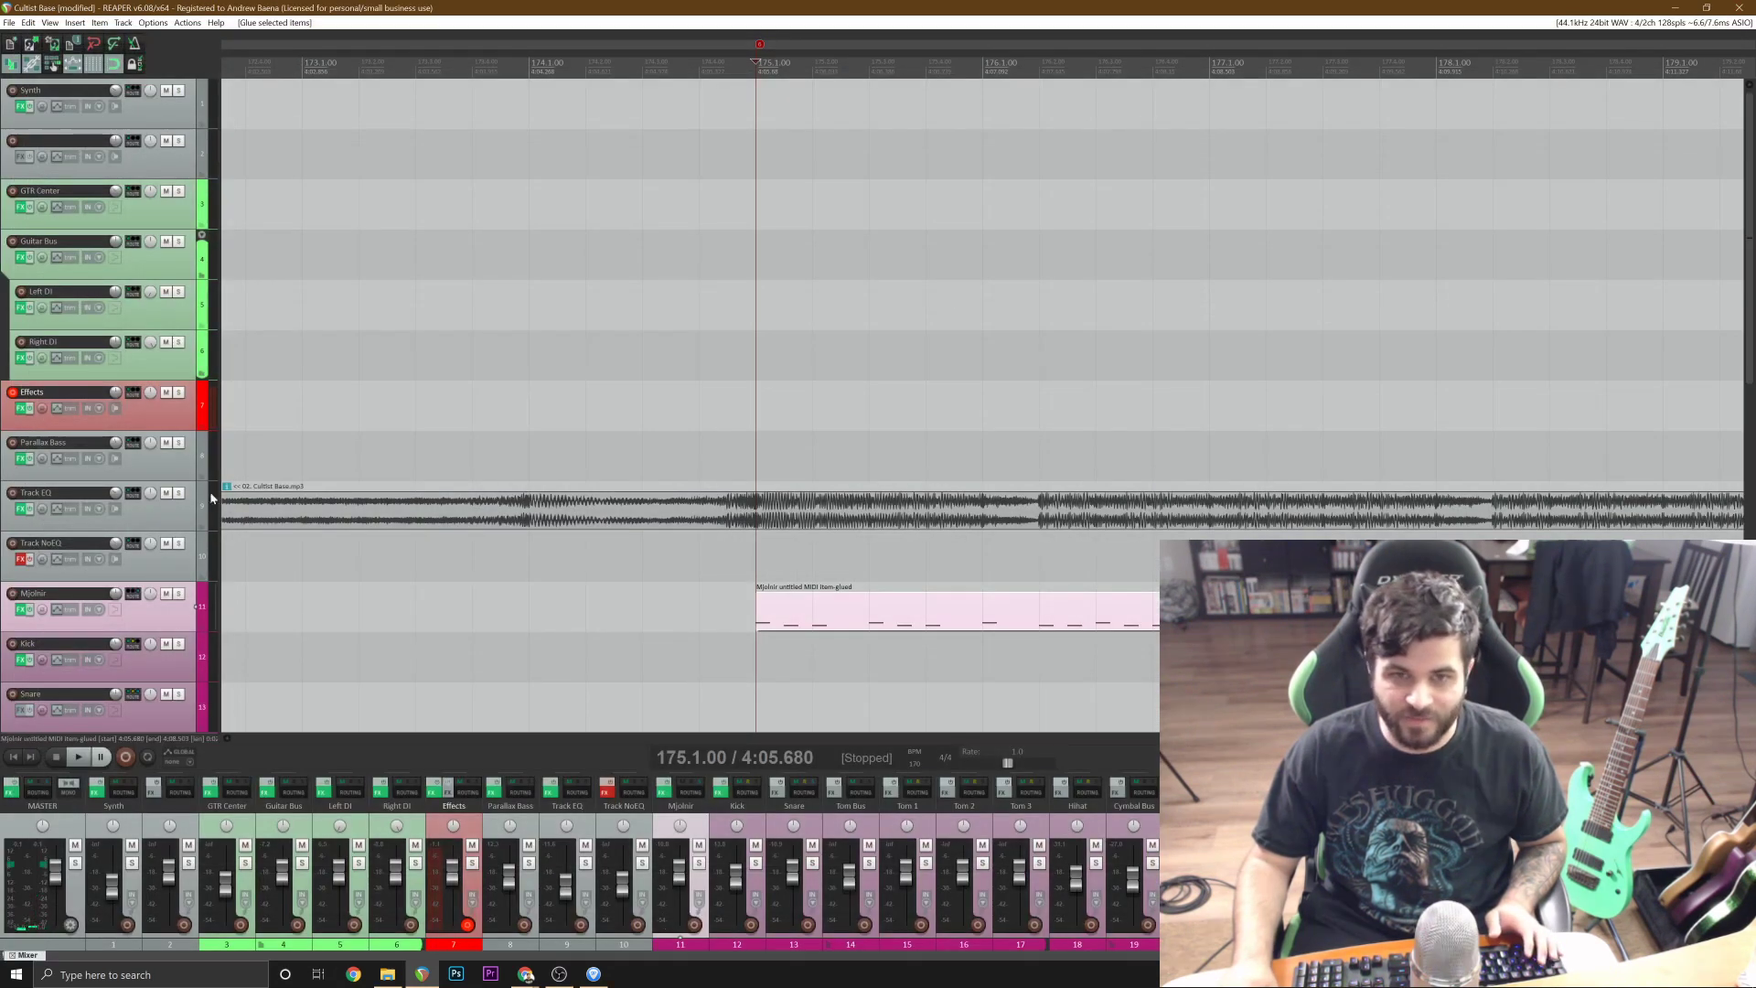
Solo the Track EQ reference, play it from 175.1.00, and turn the solo off.
click(179, 493)
key(space)
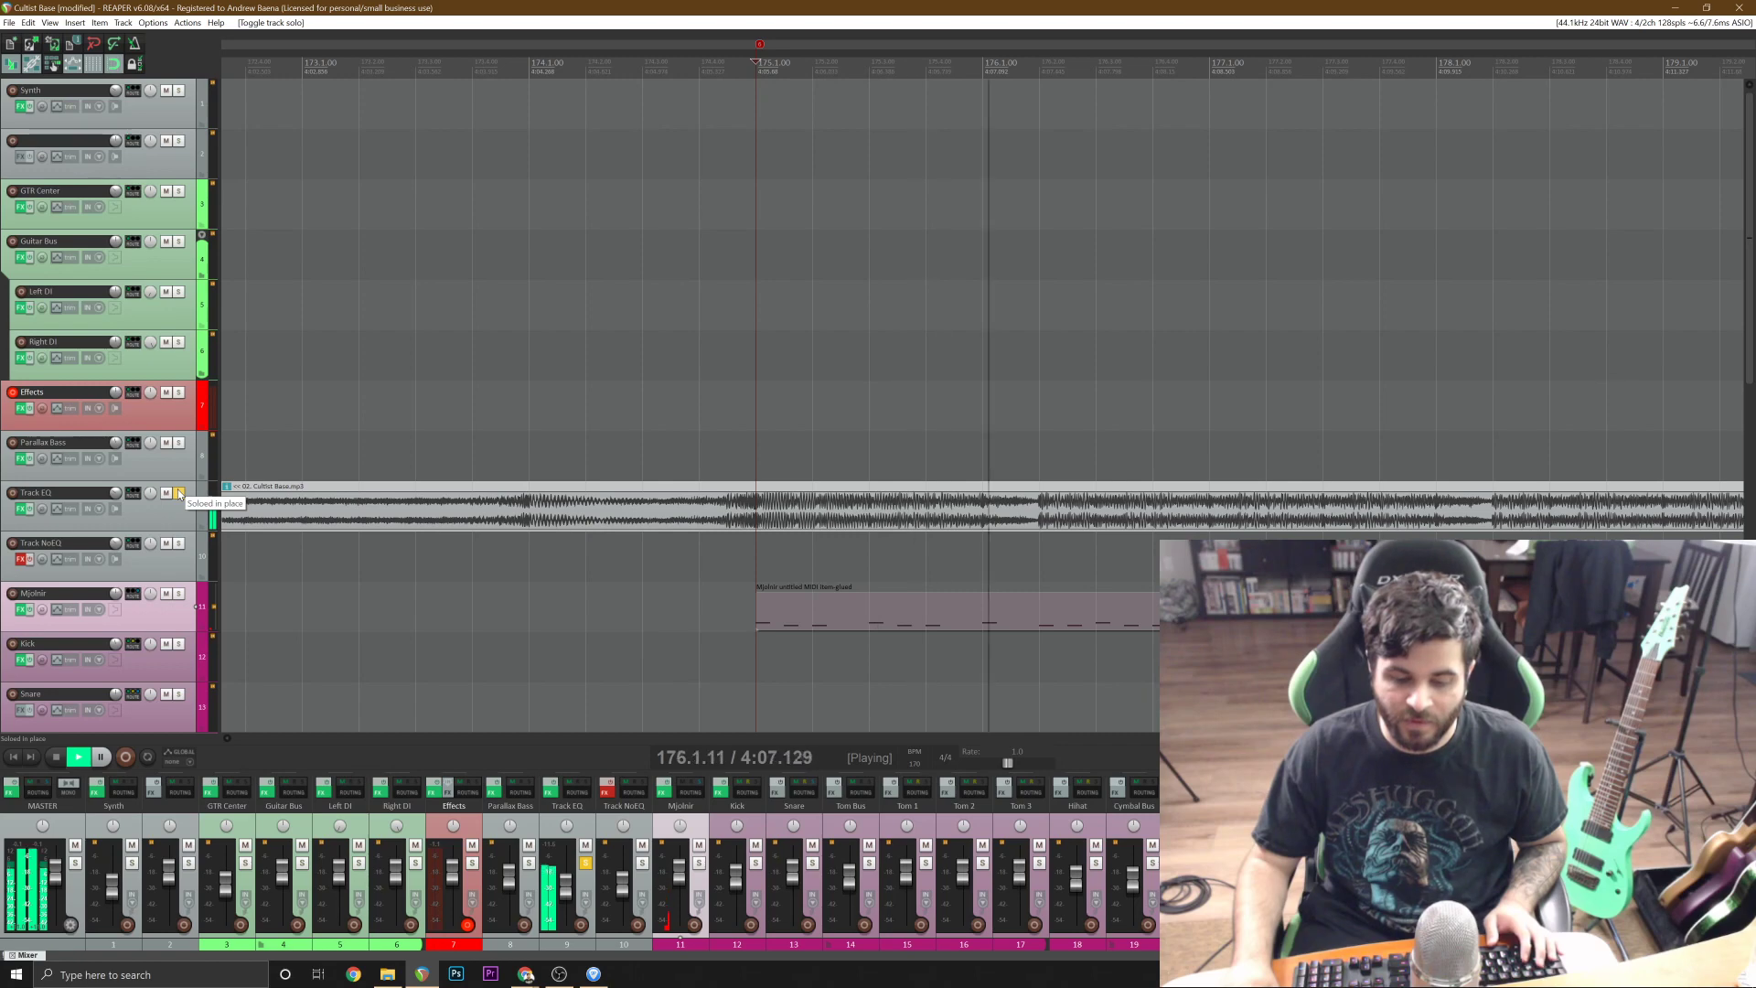
key(space)
click(180, 493)
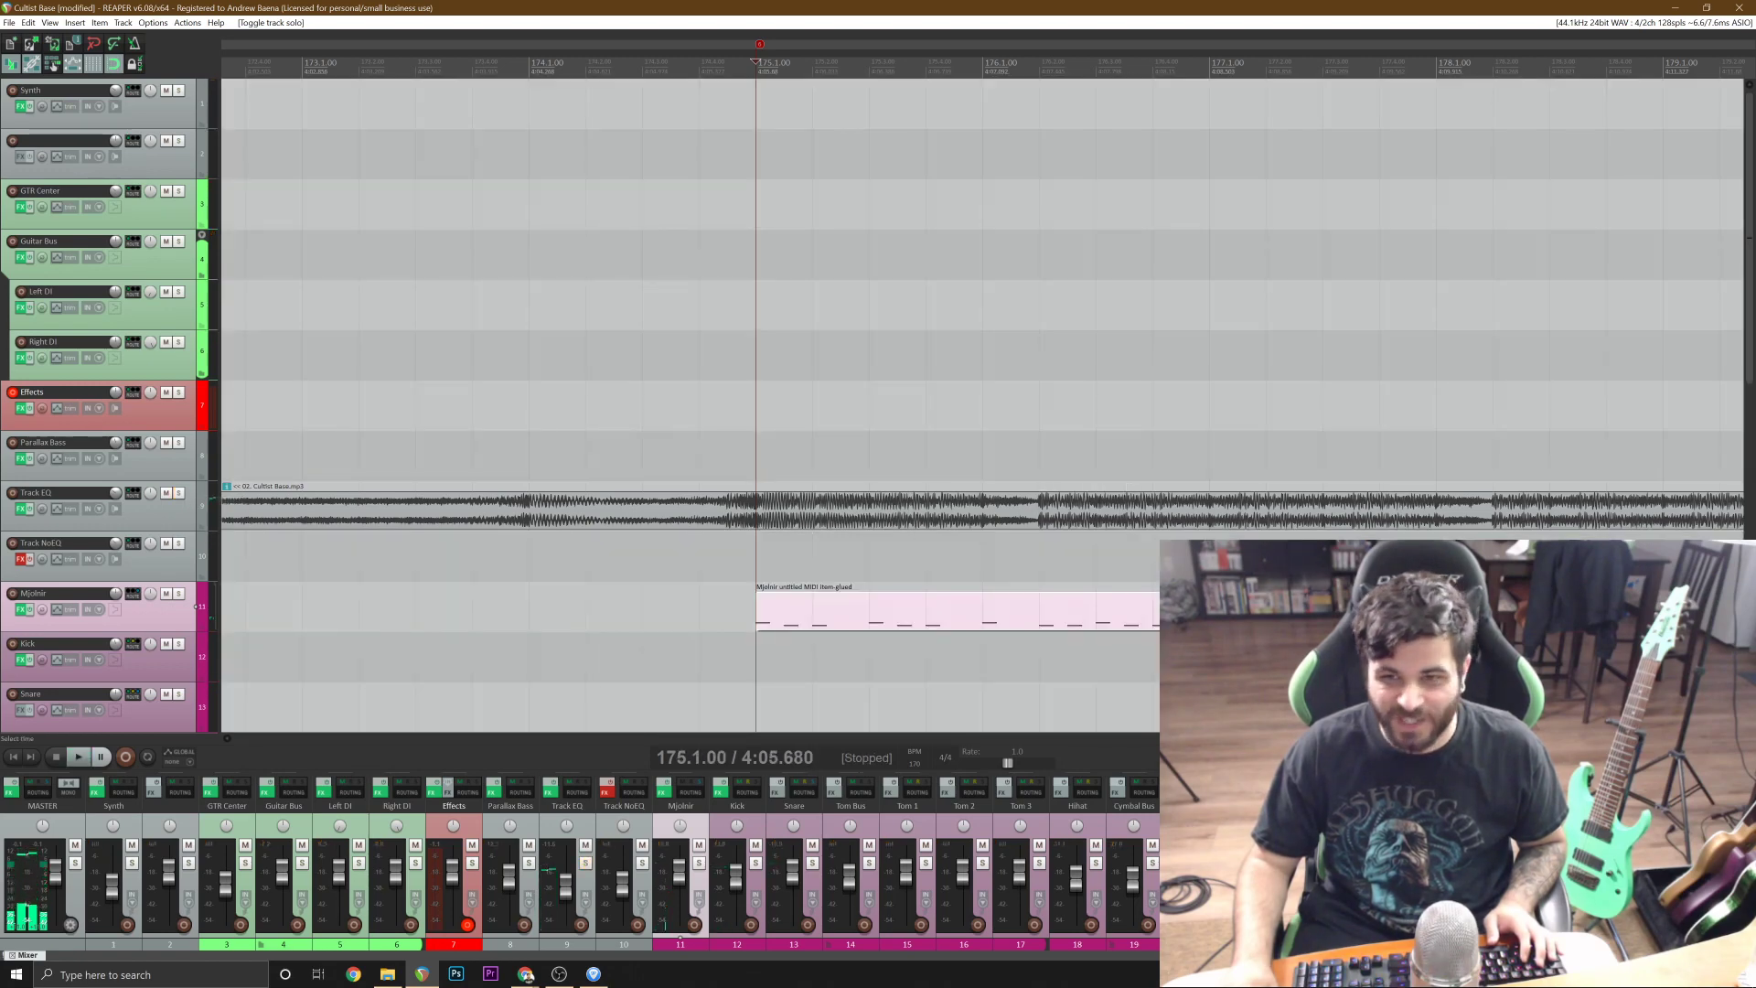
In the glued drum item, add two cymbal notes (one at A3) on 175.1, and E3 notes on 175.3, 176.1 and 176.3.
double_click(832, 608)
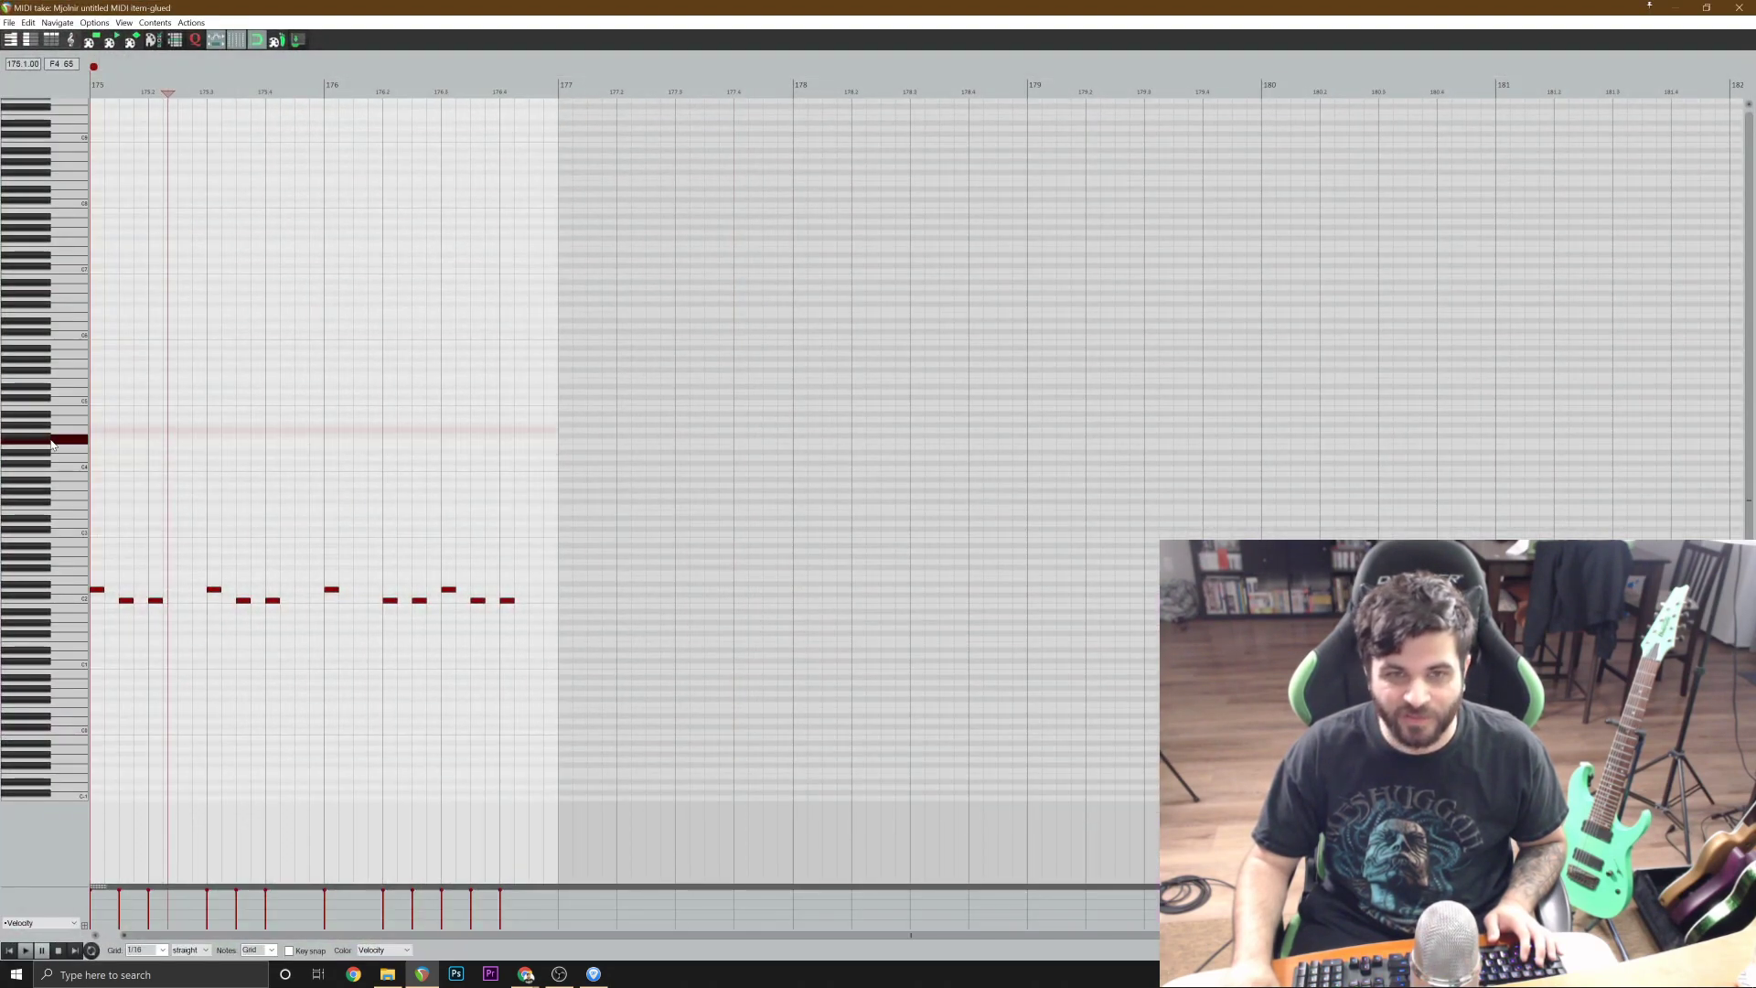
click(101, 486)
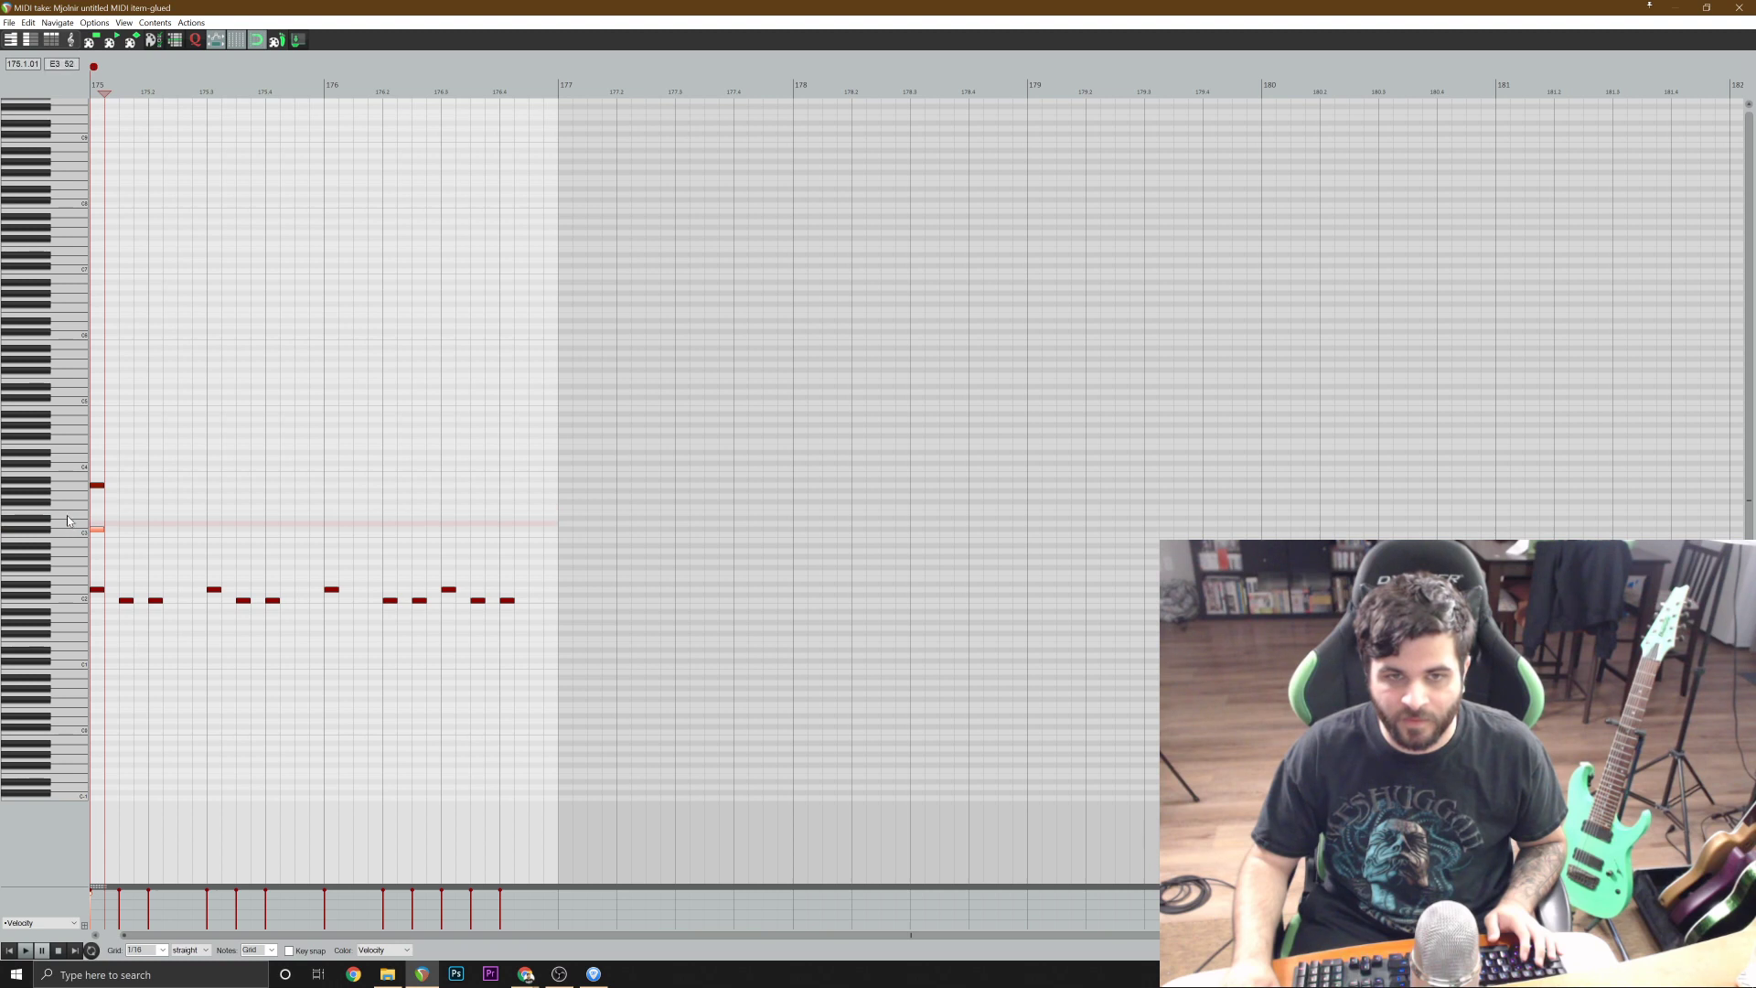
scroll(310, 521, up, 2)
click(276, 519)
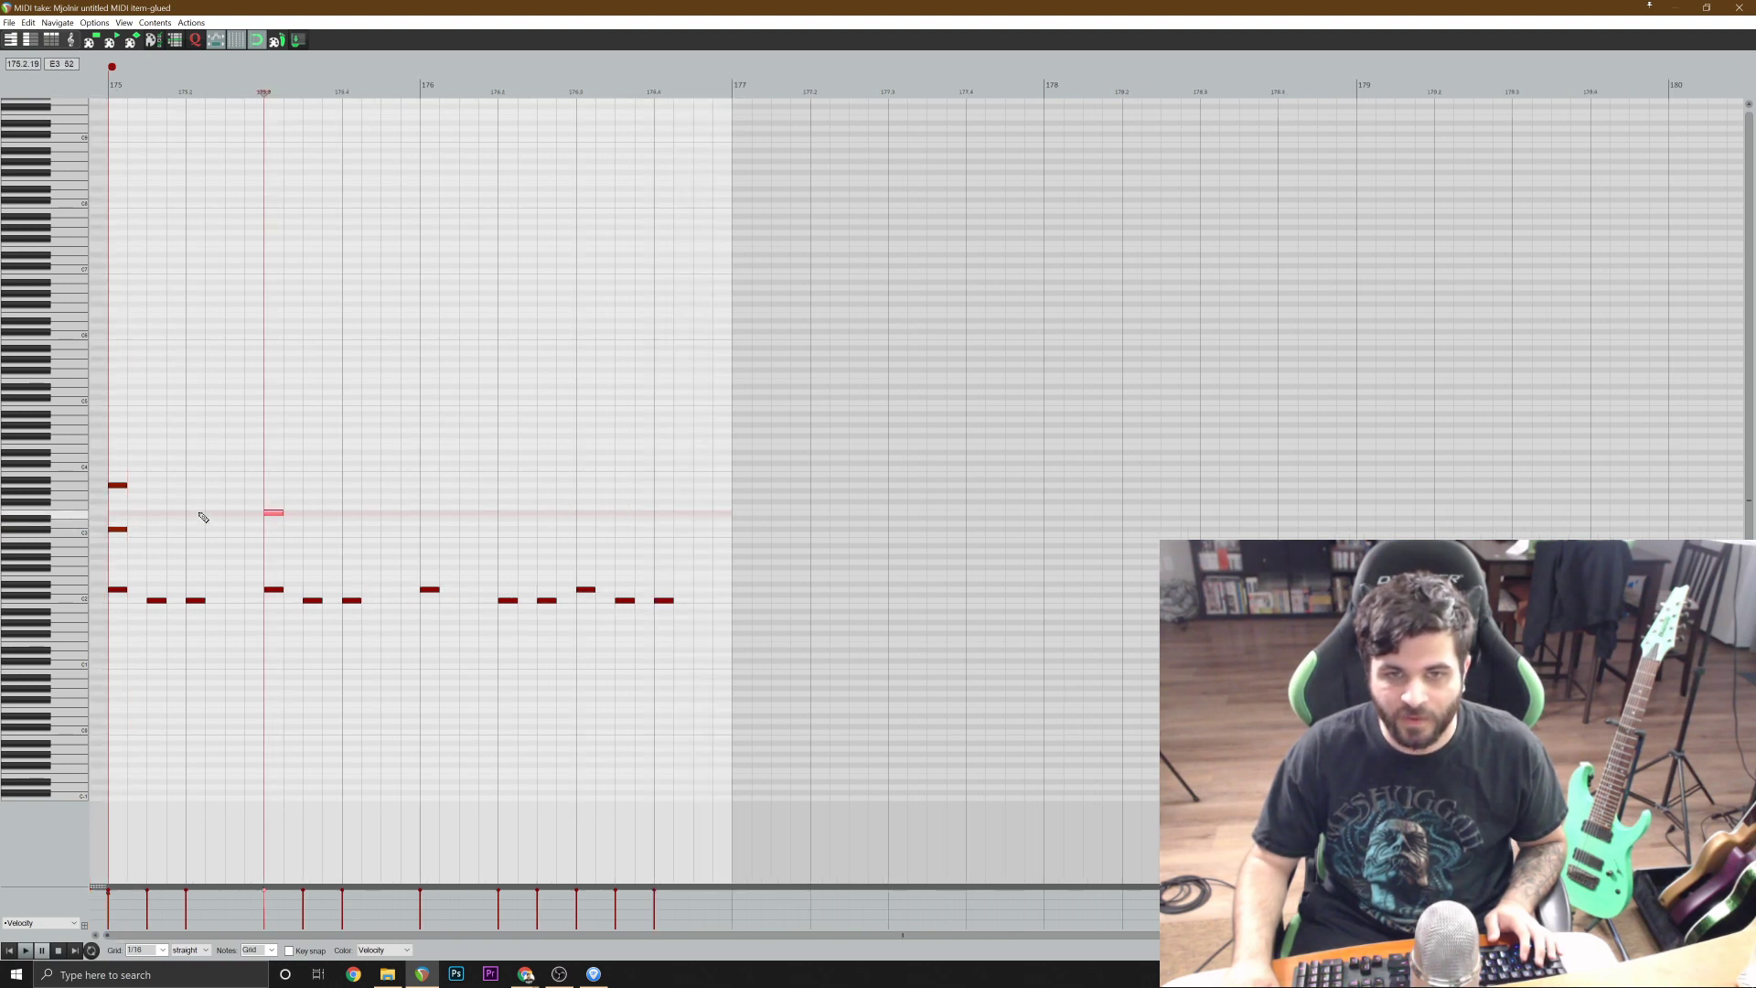
double_click(431, 513)
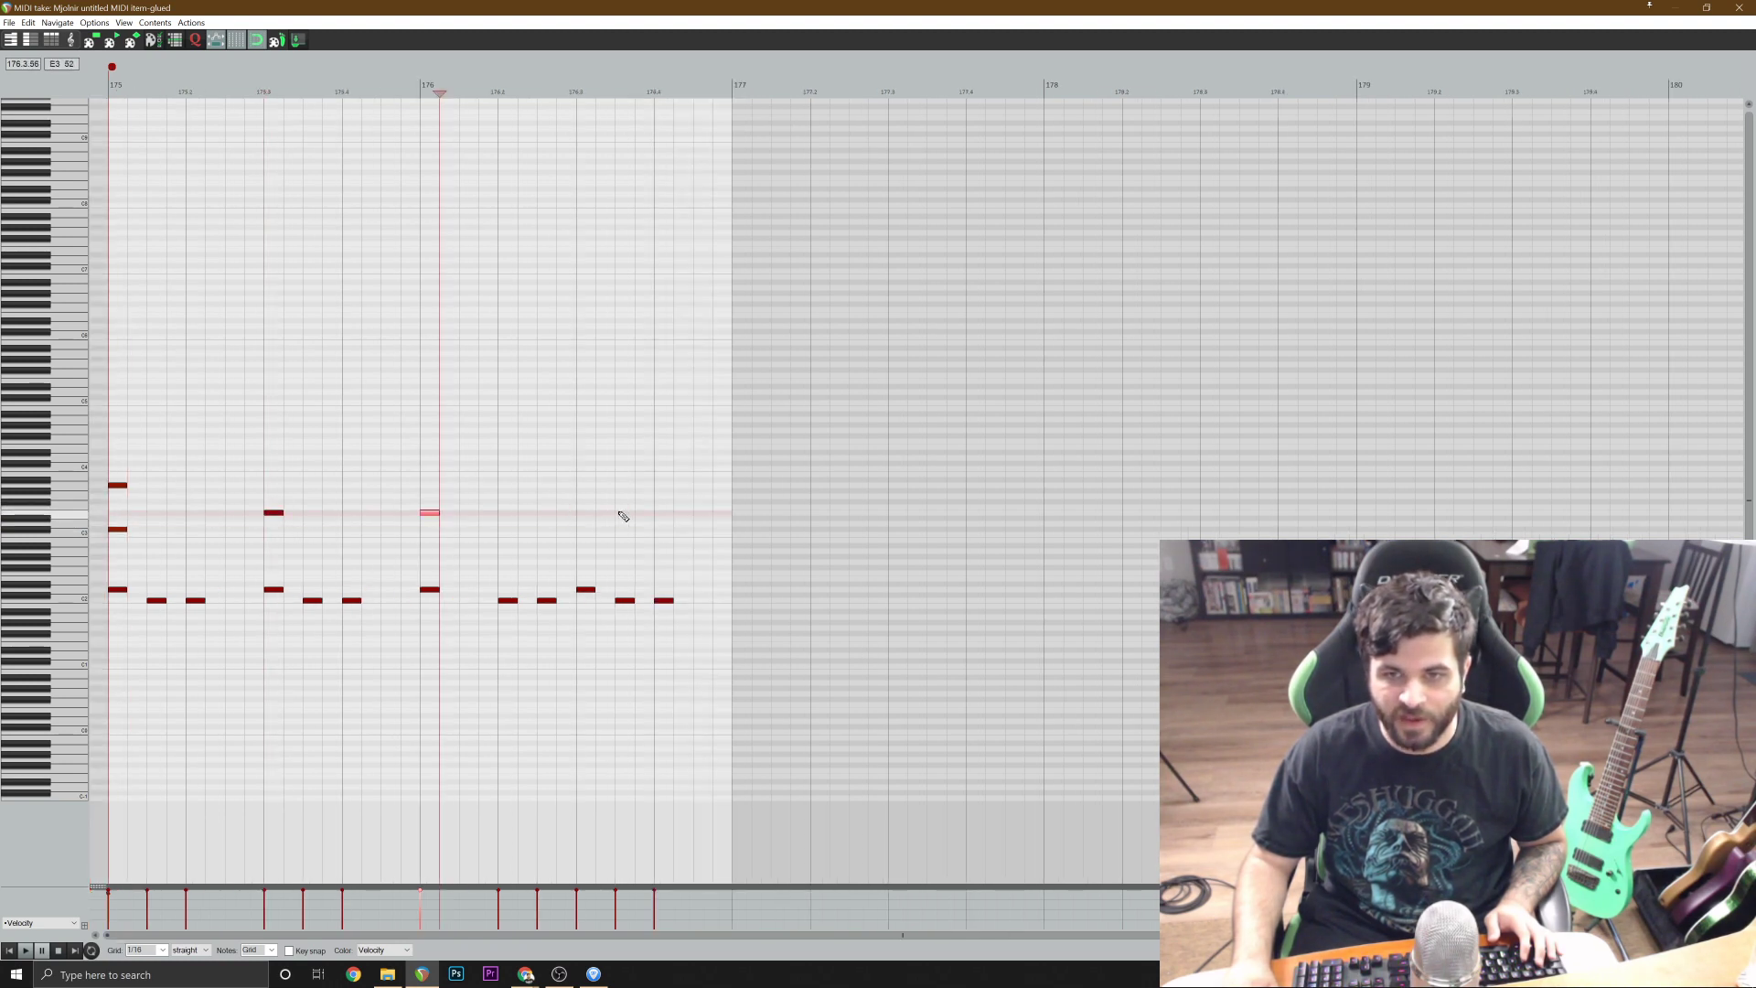
double_click(585, 513)
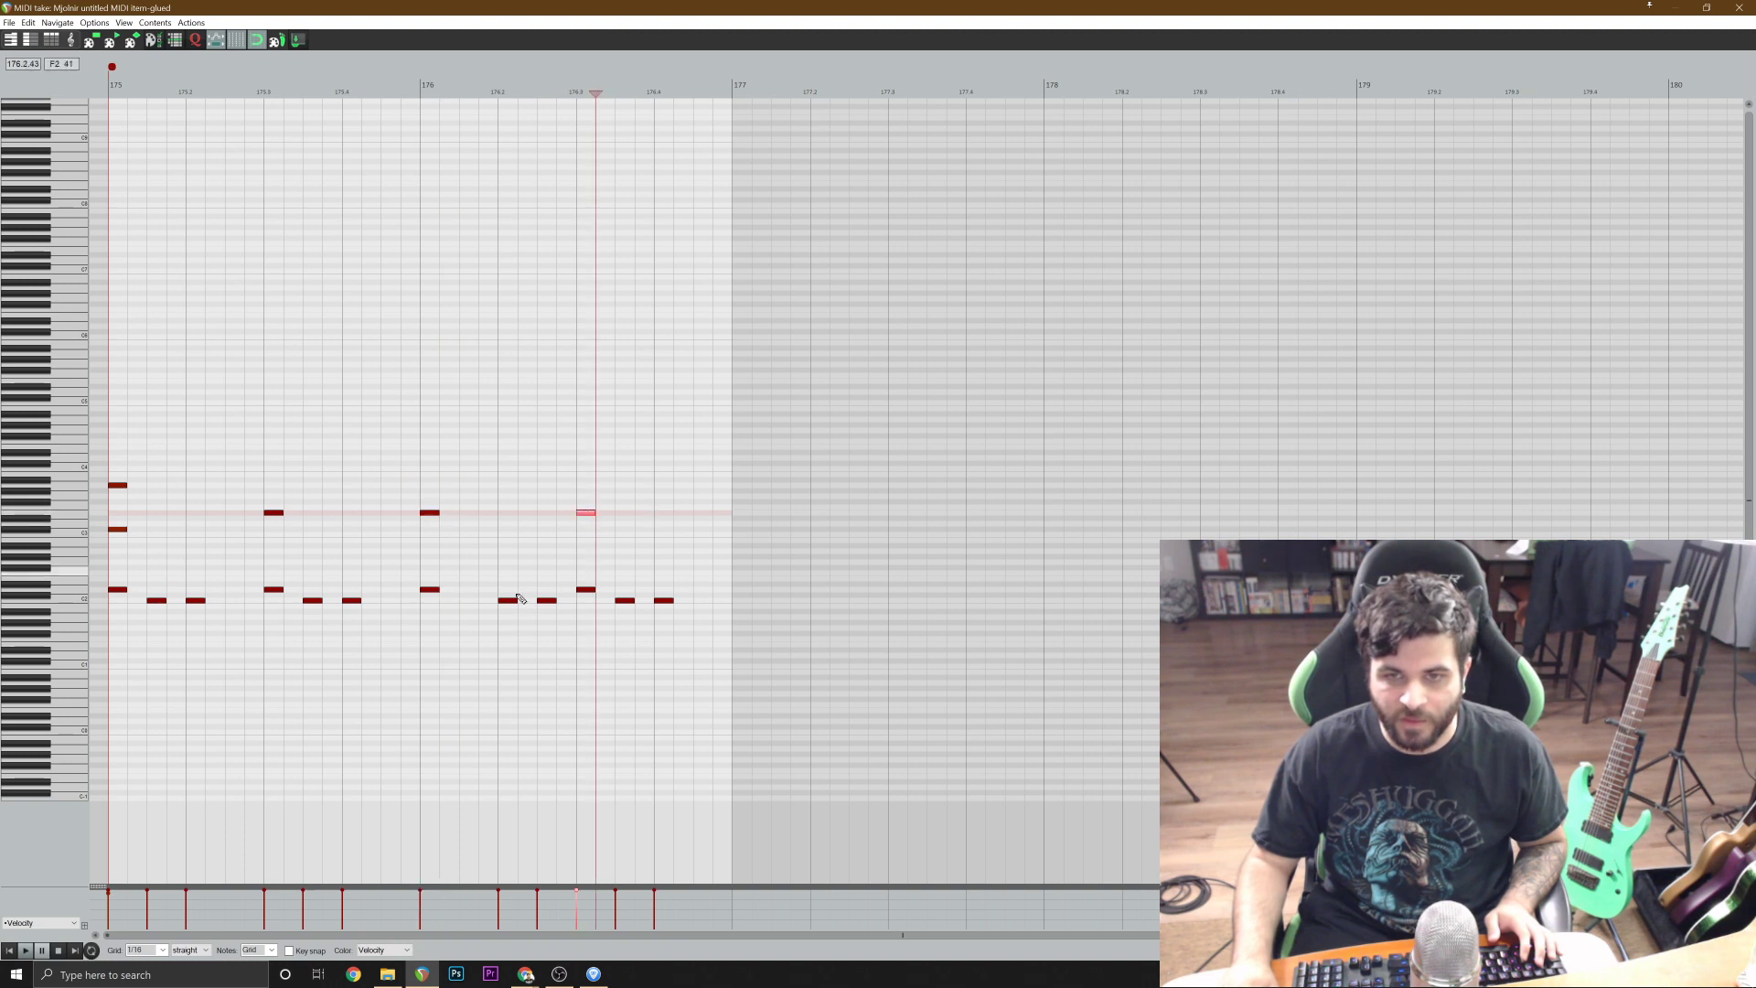
Play the drum pattern with its new cymbal notes from bar 175 and close the MIDI editor.
click(10, 951)
key(space)
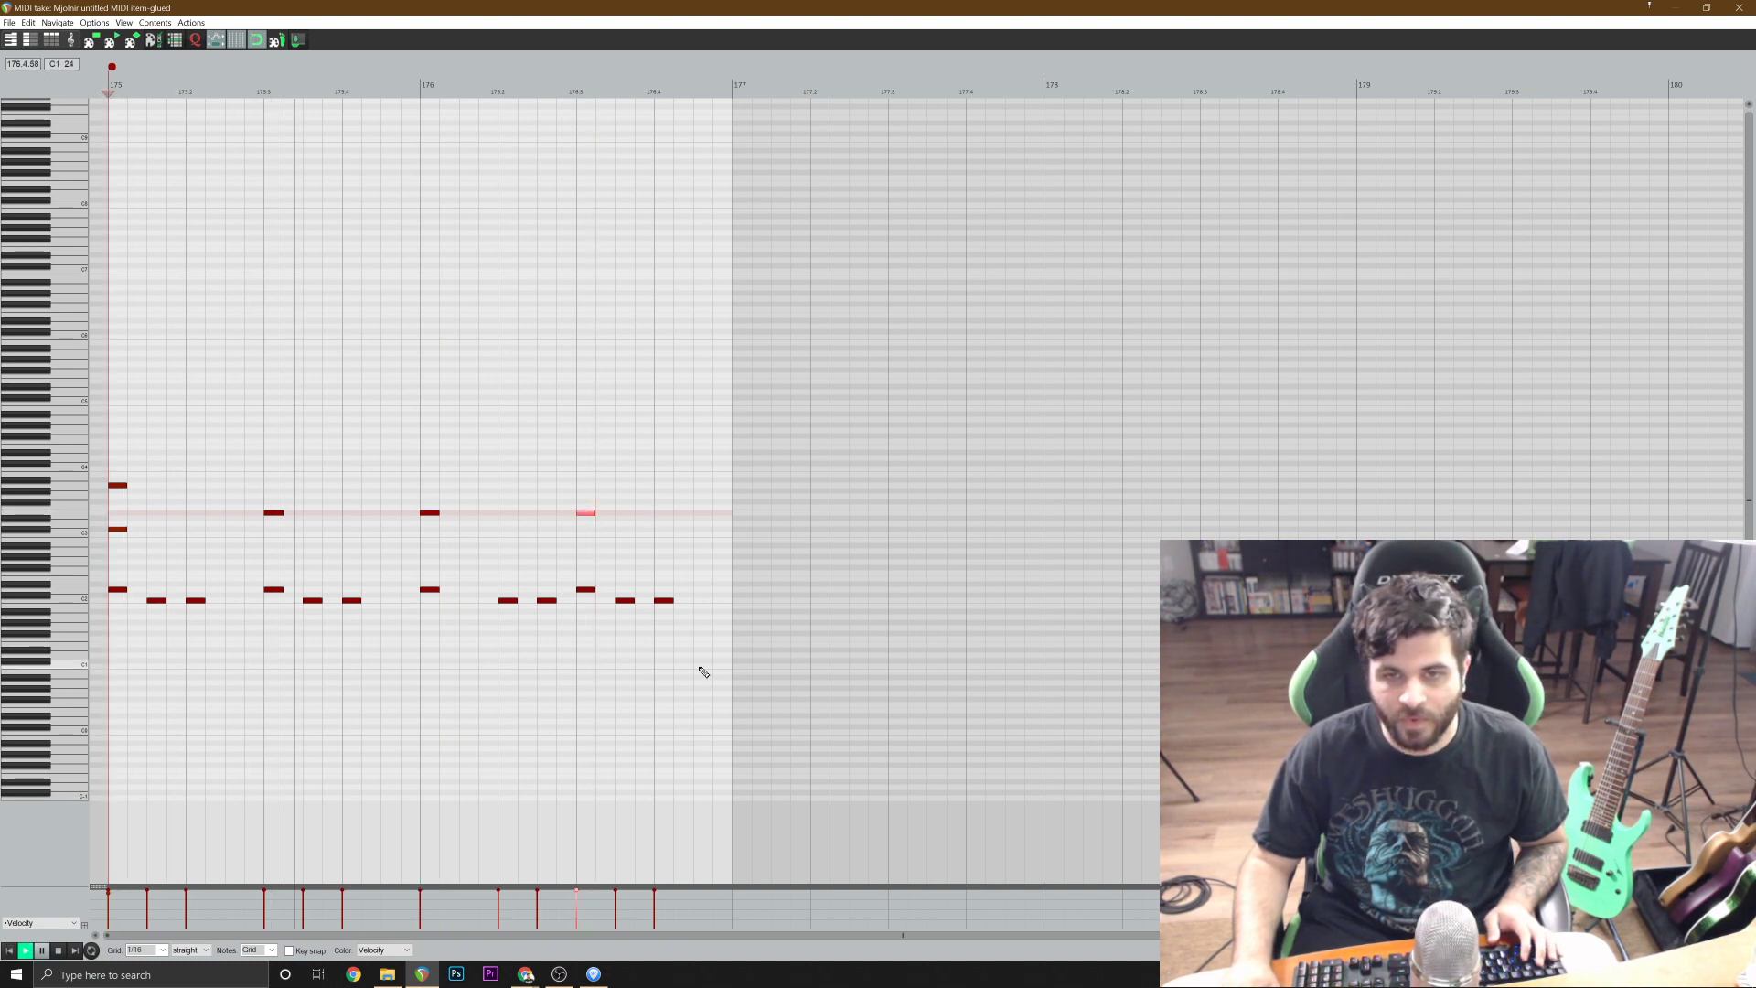
click(1739, 7)
key(space)
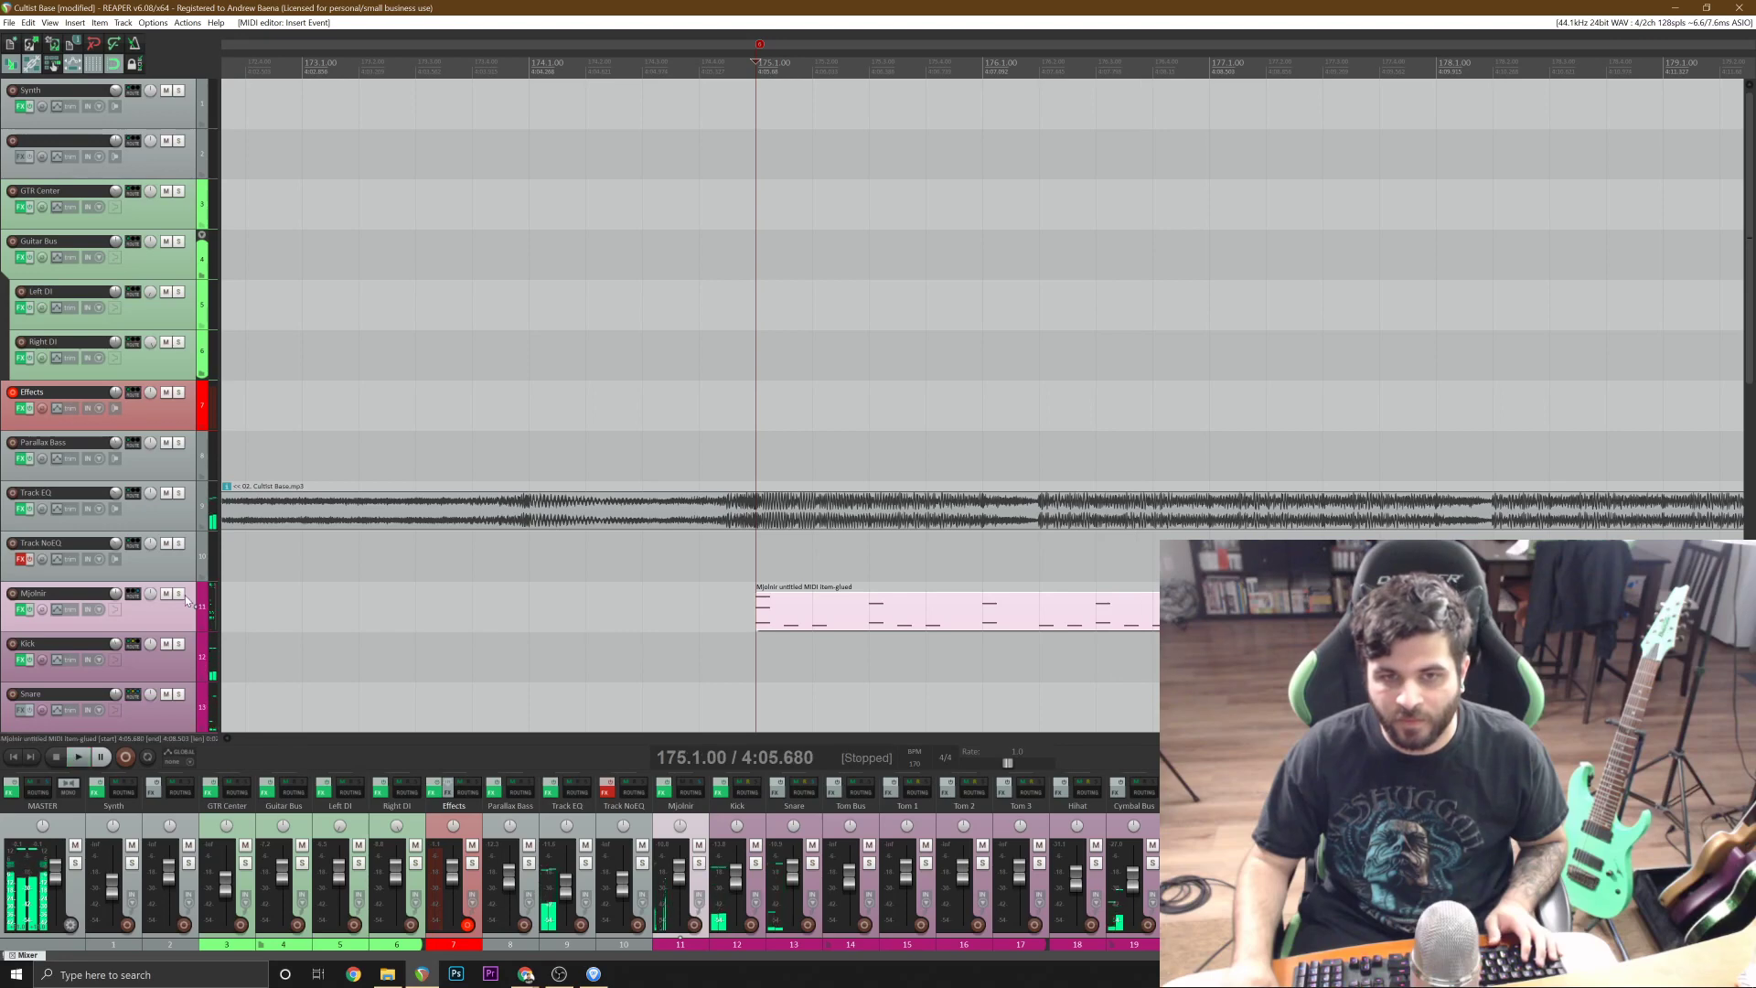
Play the drums from 175.1.00 with Mjolnir soloed, turn the solo off, and play the section again with the reference track.
click(179, 594)
key(space)
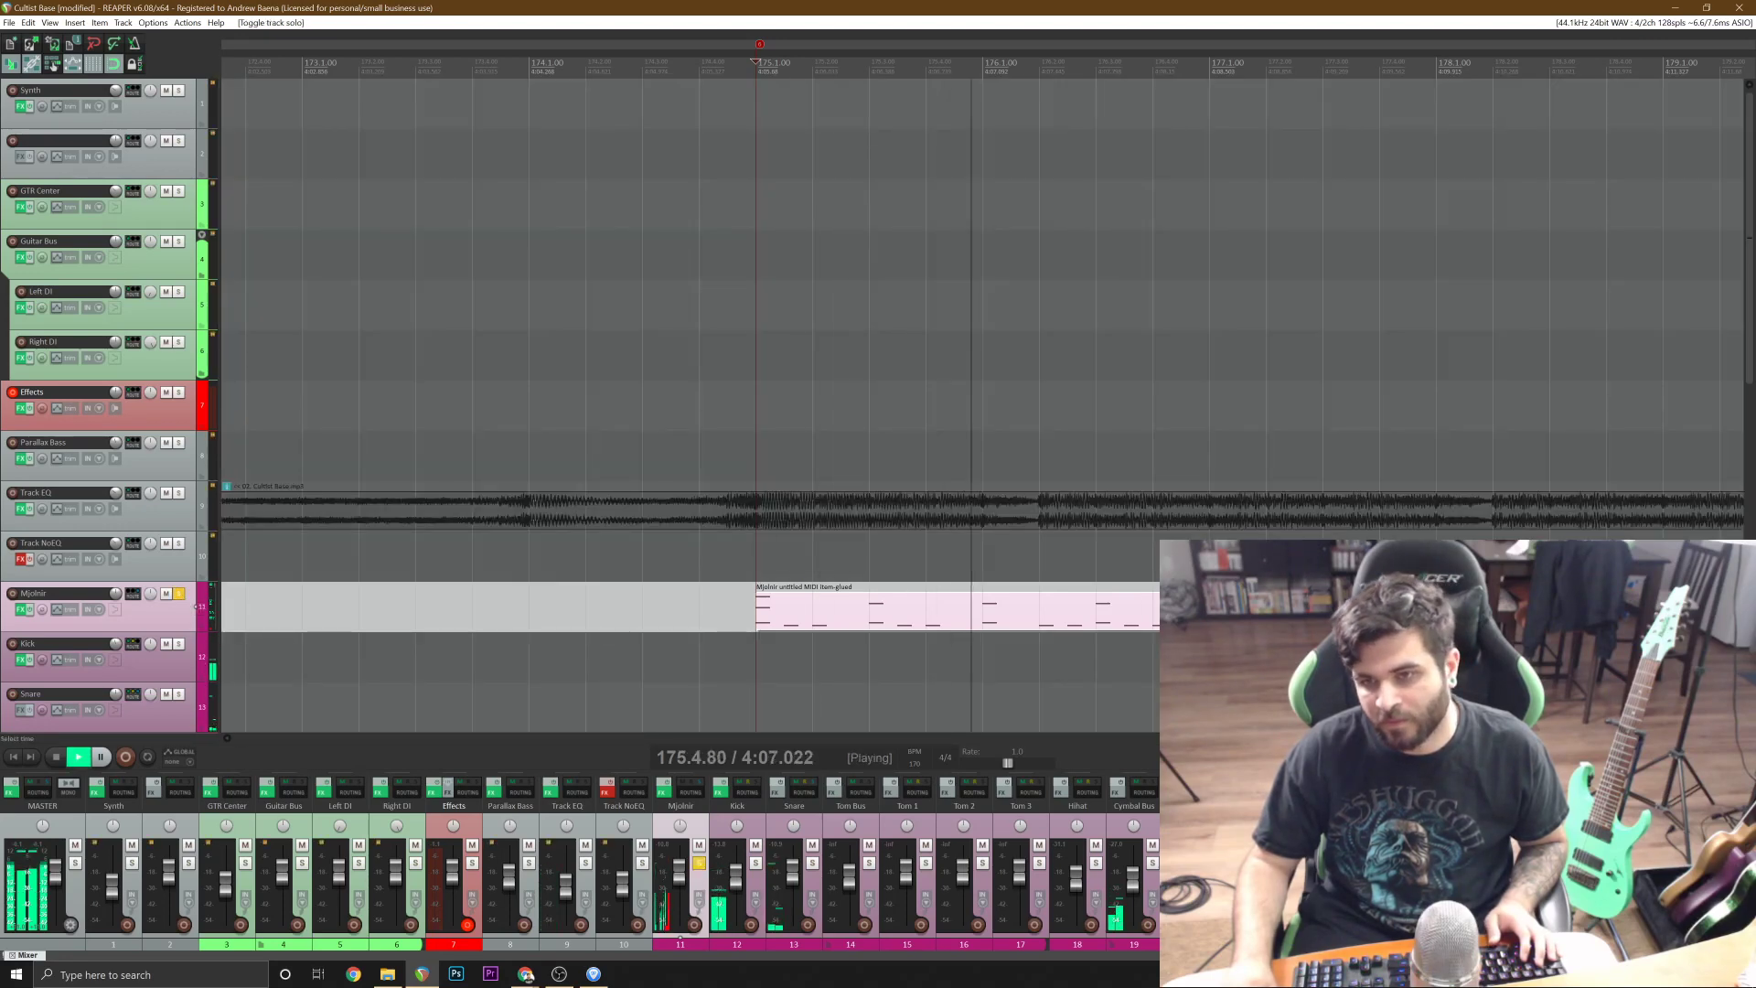
click(175, 595)
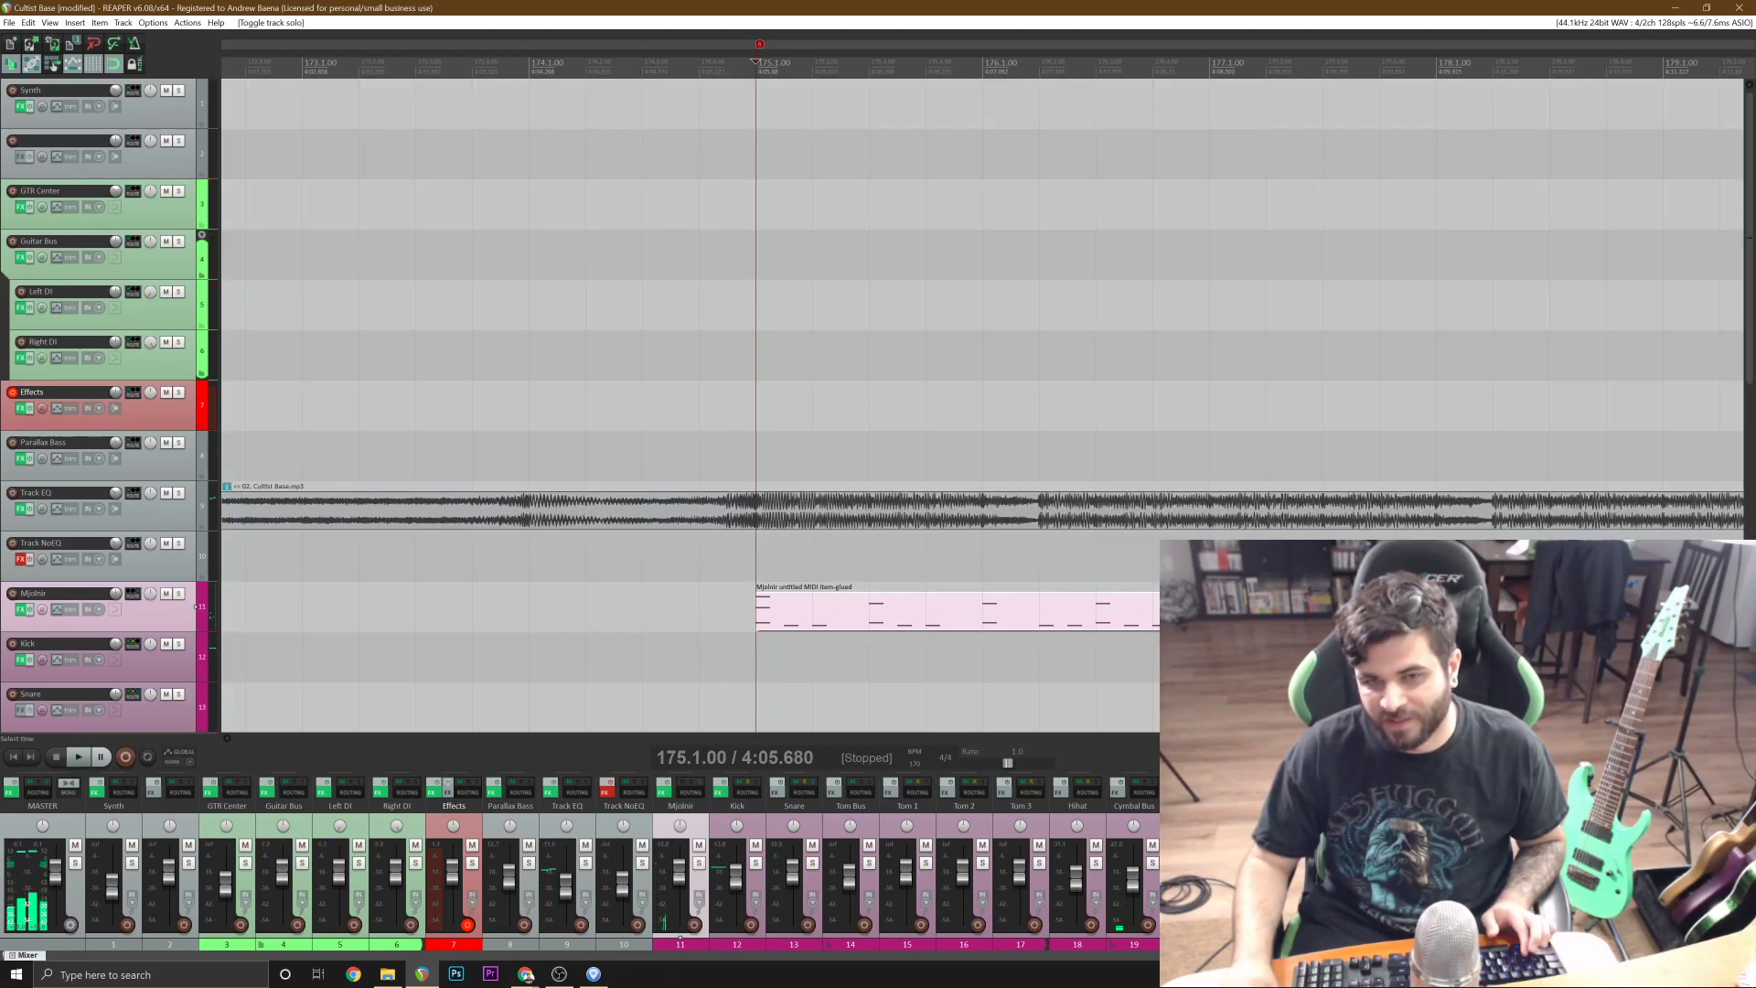
key(space)
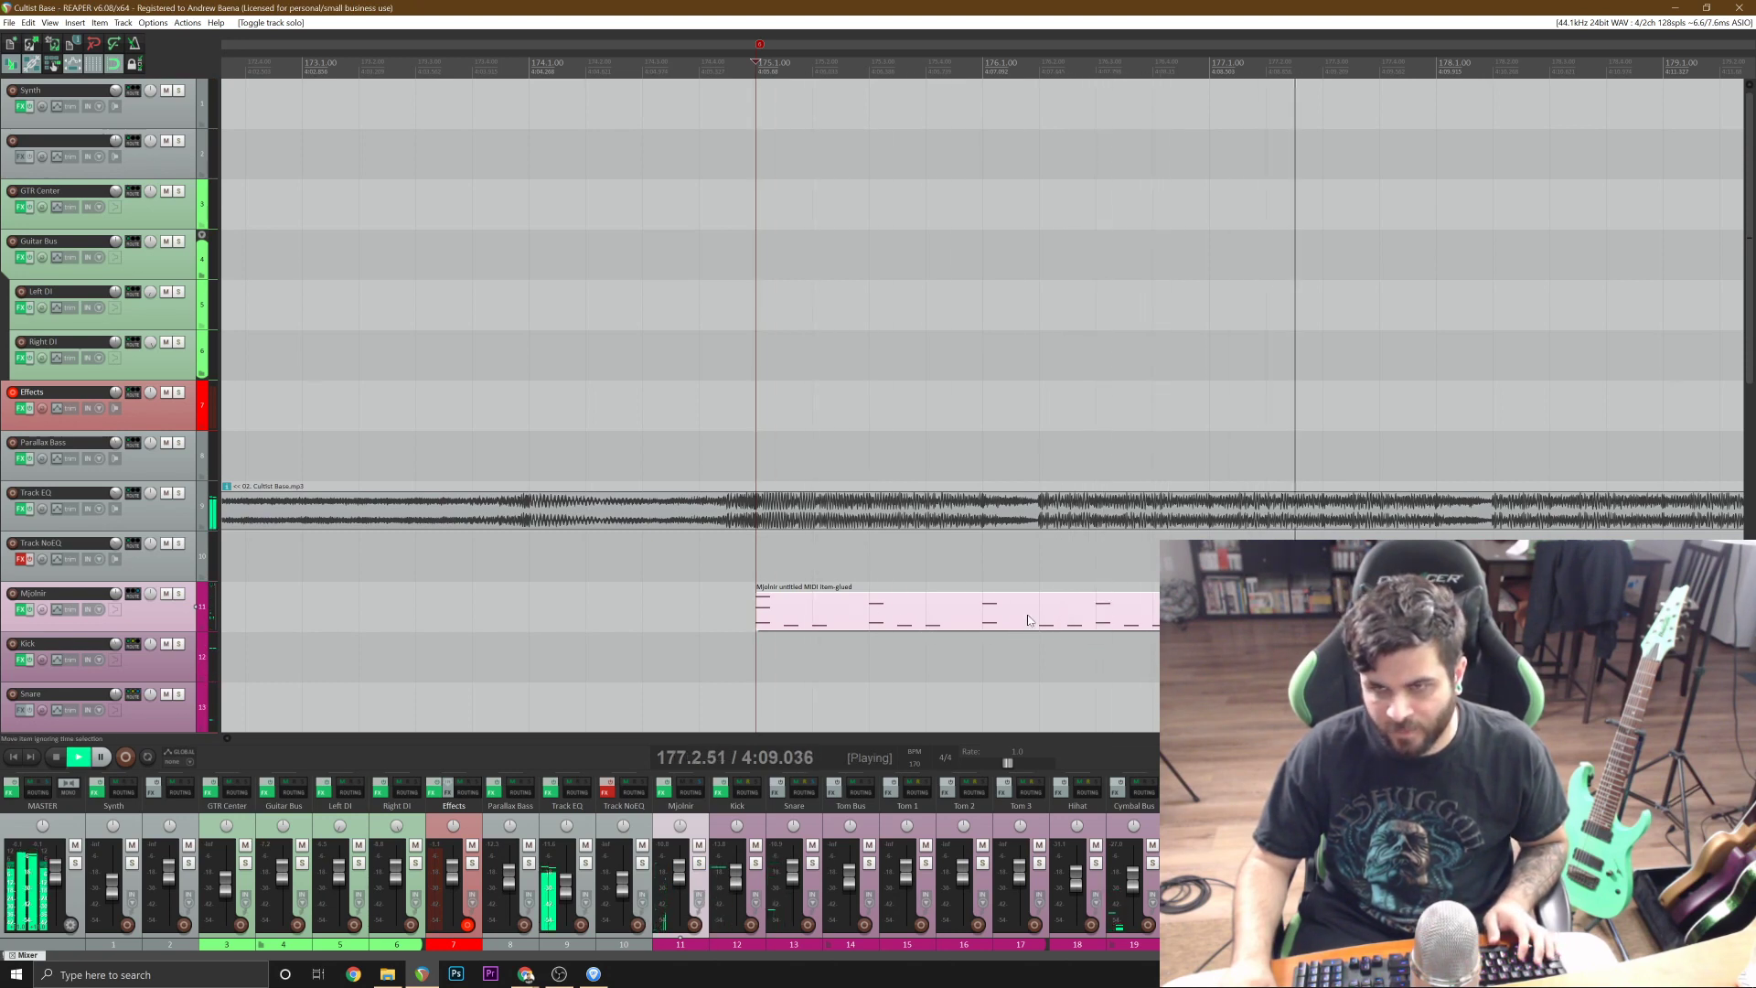
scroll(1028, 620, down, 2)
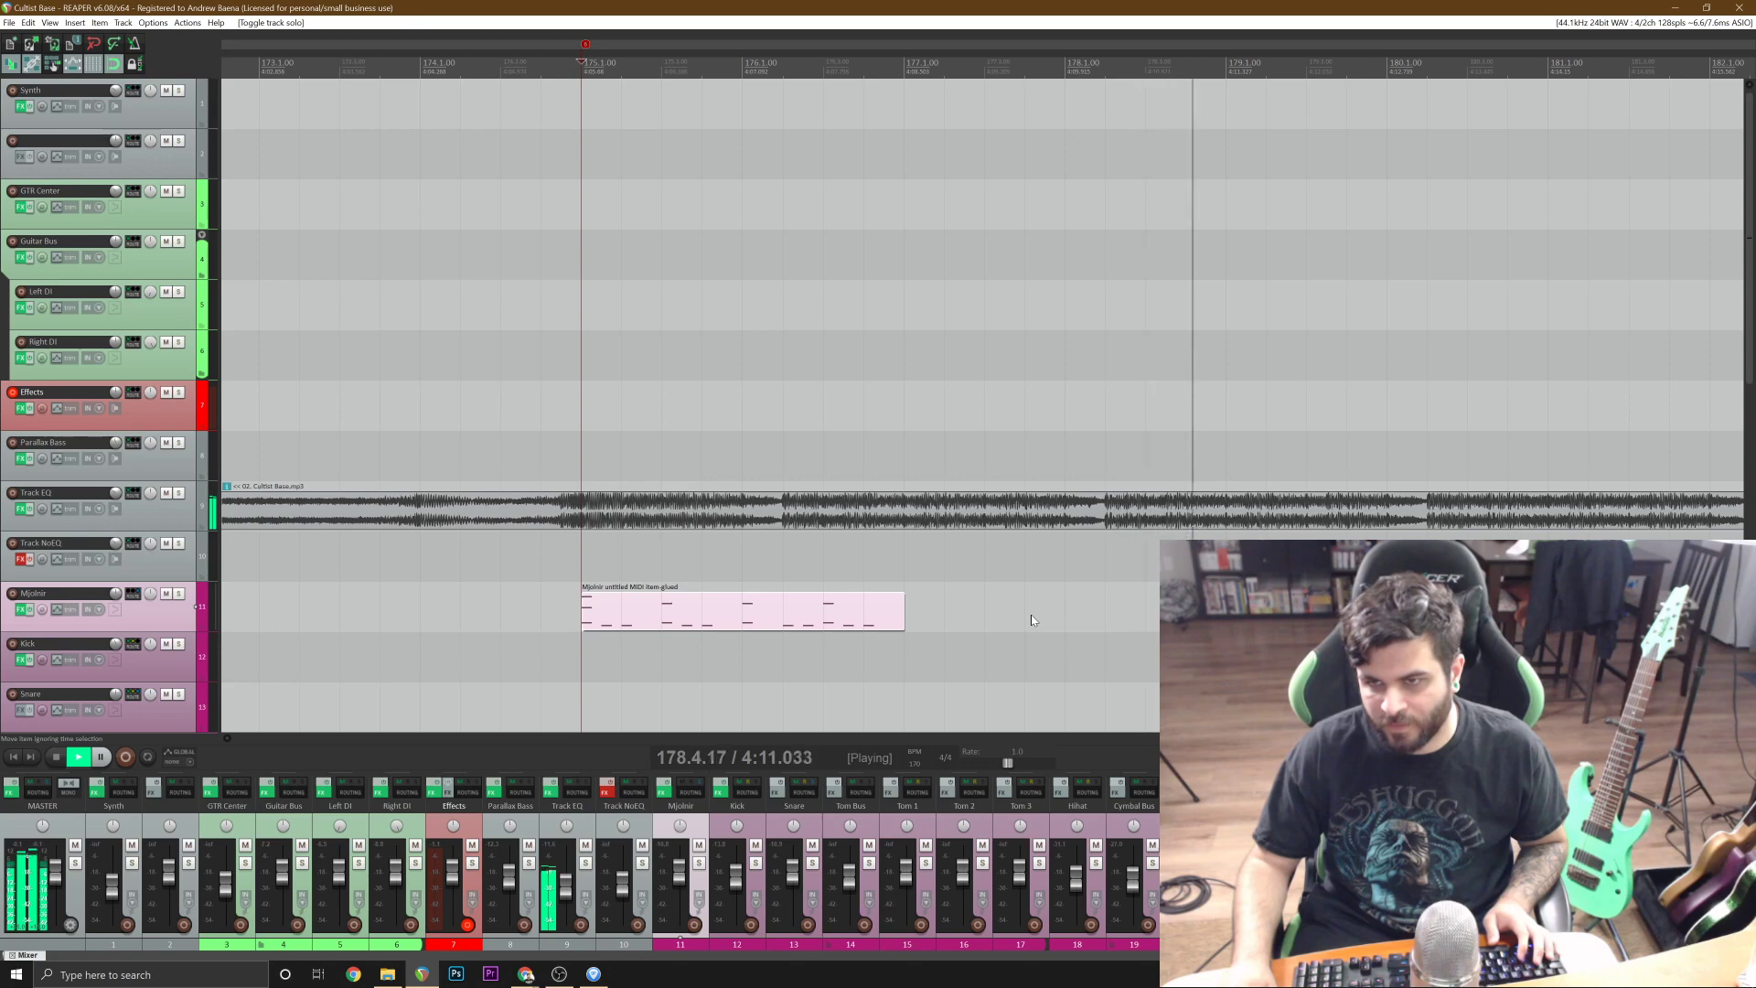
key(space)
Paste a copy of the drum item at bar 177 and replace its two opening cymbal notes with one E3 note.
ctrl+drag(849, 613, 931, 611)
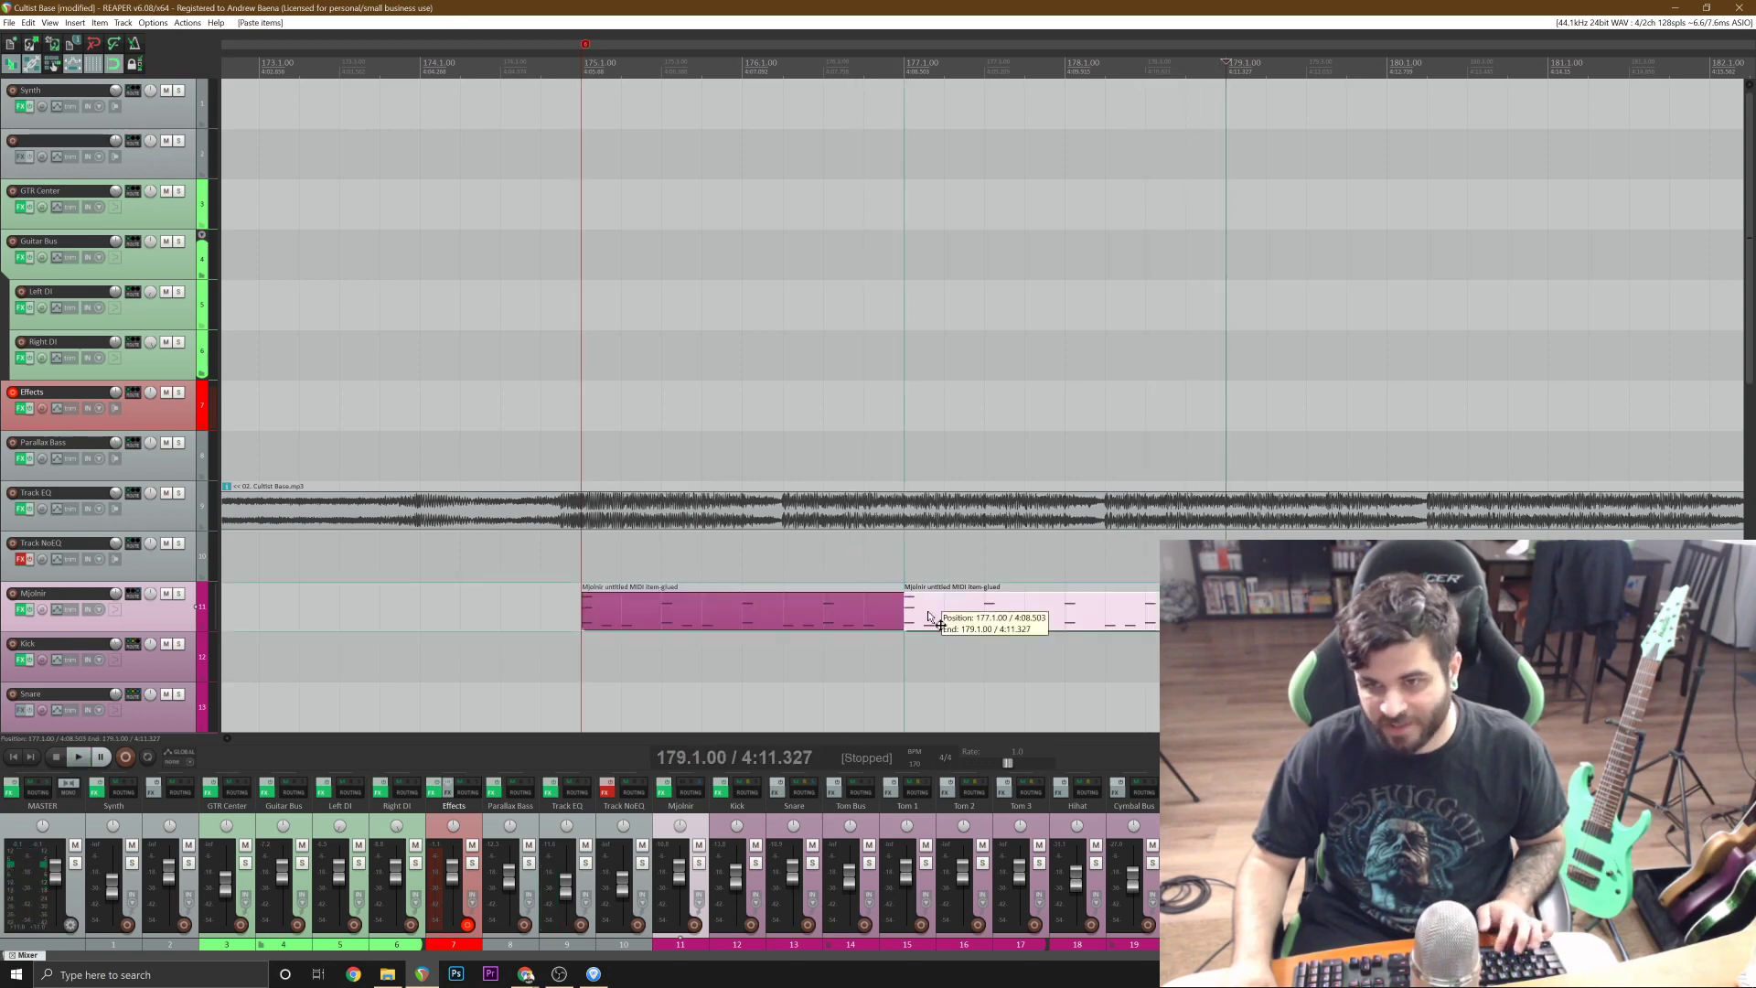
double_click(930, 610)
mouse_move(122, 530)
mouse_down()
mouse_move(117, 485)
mouse_move(117, 514)
mouse_up()
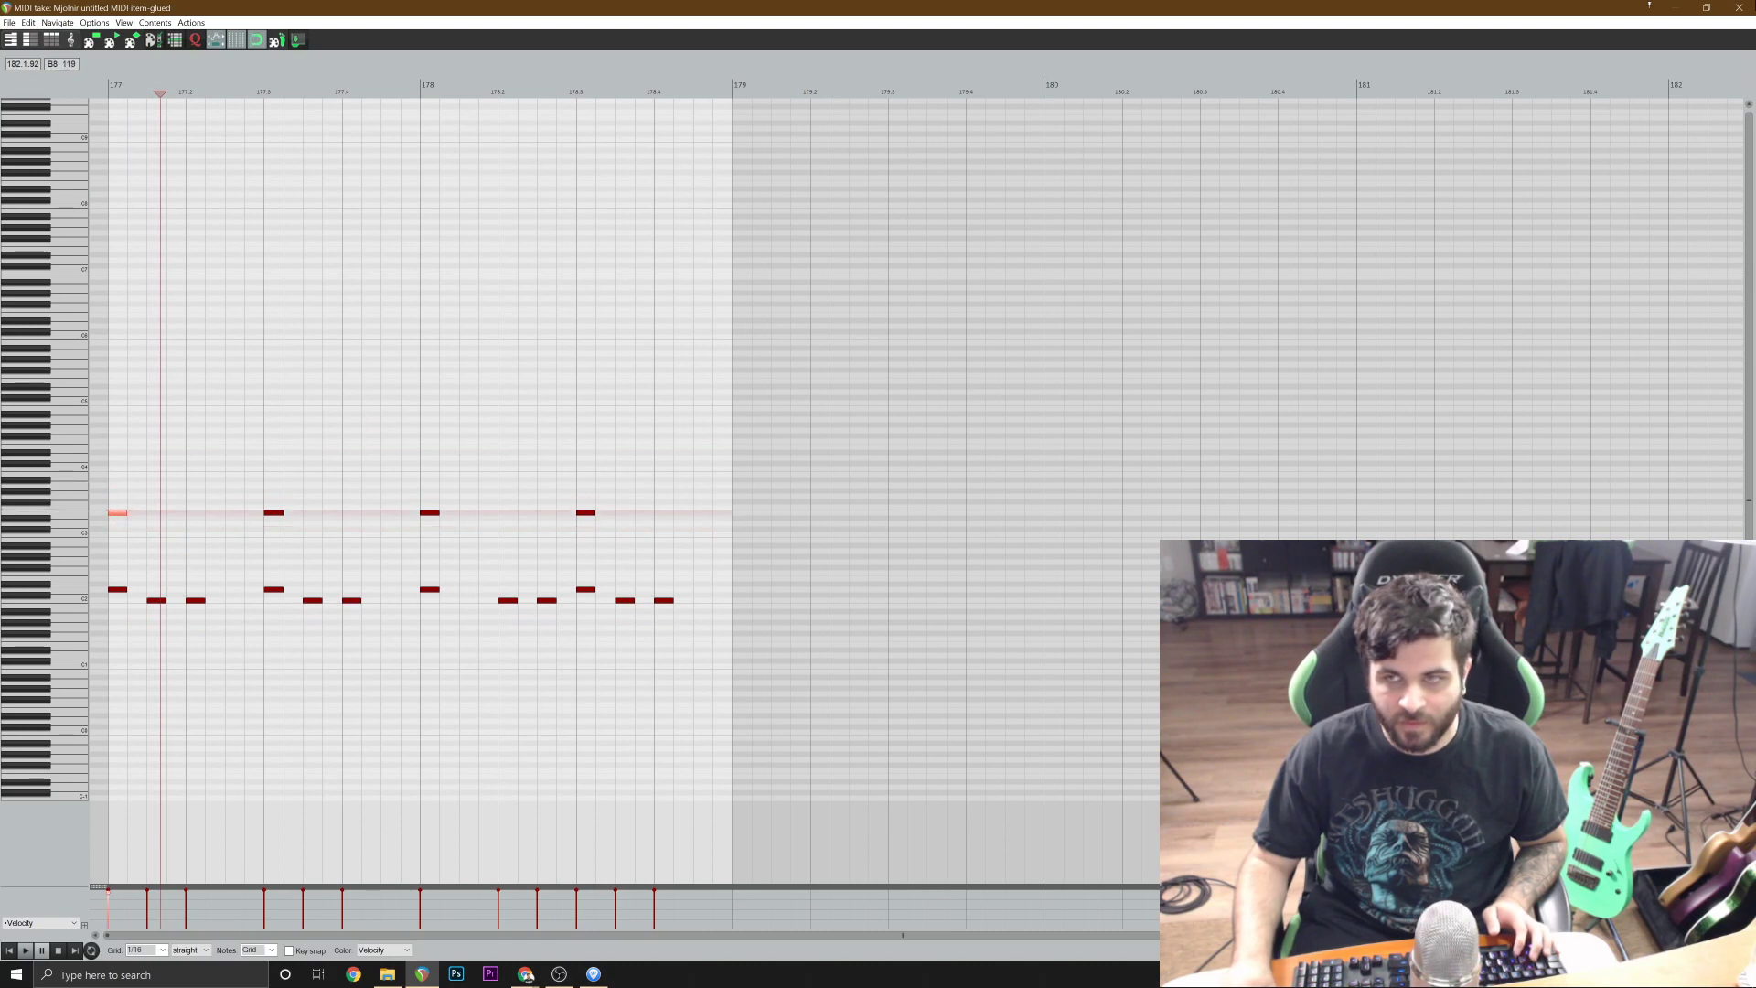
click(1739, 7)
Play both drum items from 174.4.17, soloing the Mjolnir track during playback, and turn the solo off.
click(548, 354)
key(space)
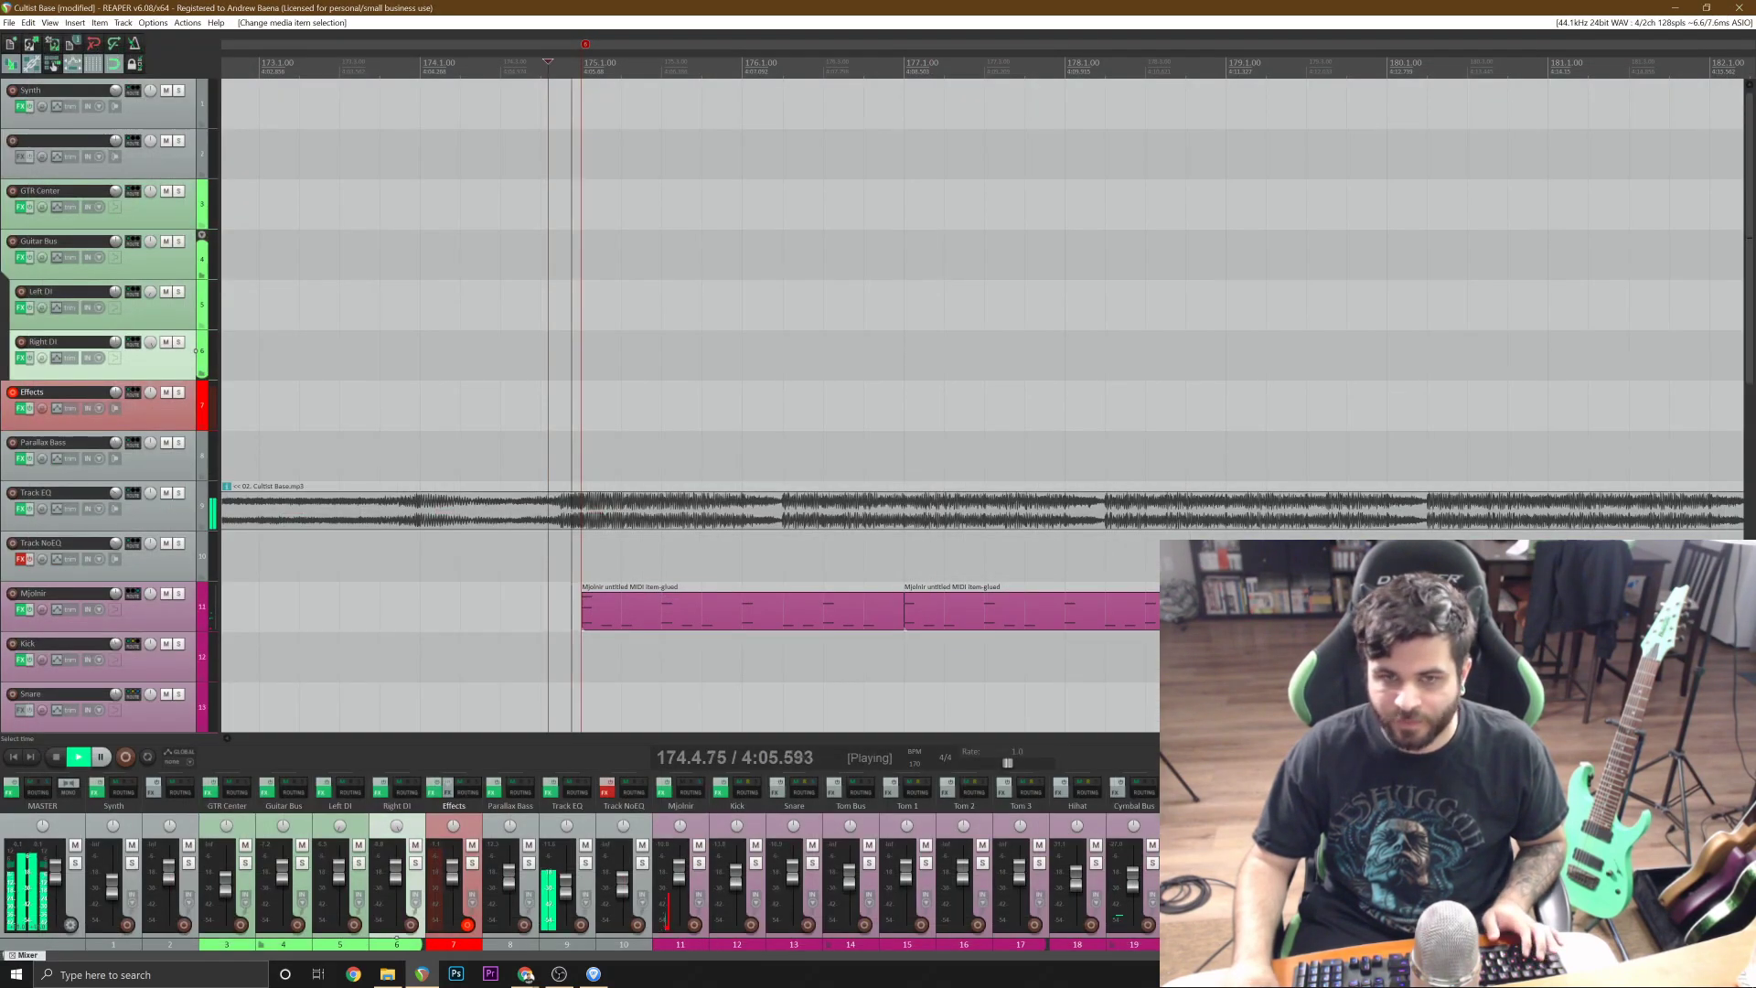
click(178, 593)
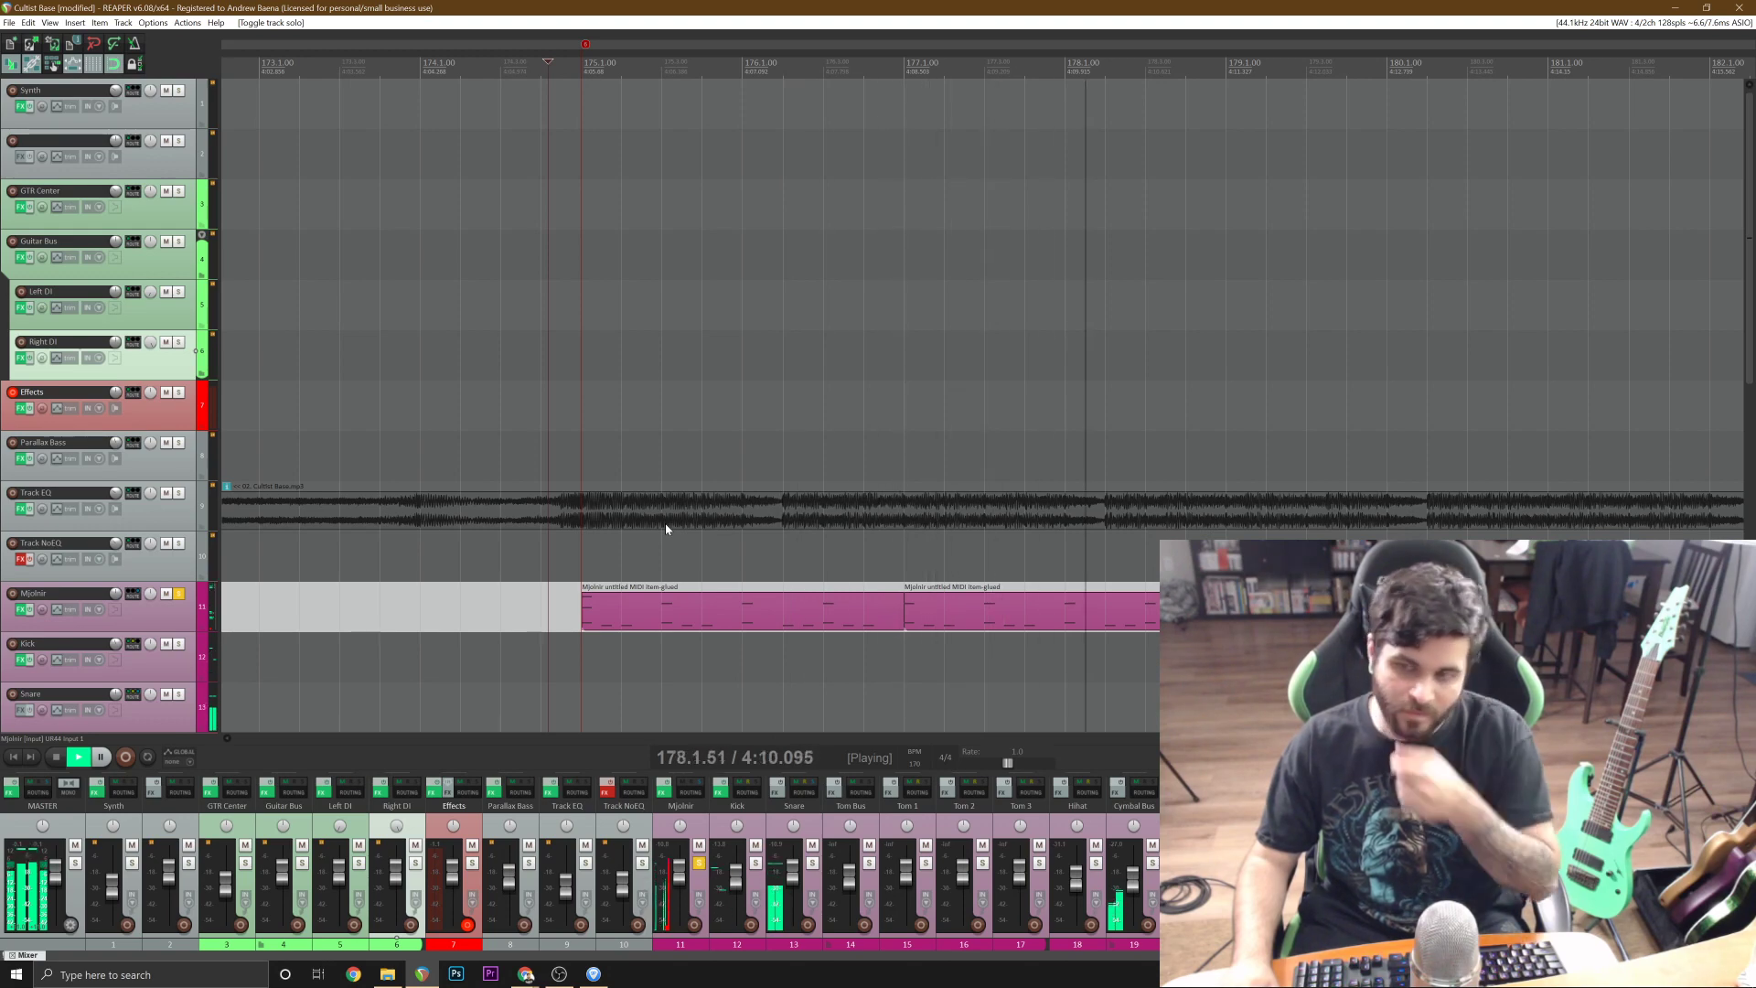
key(space)
click(180, 593)
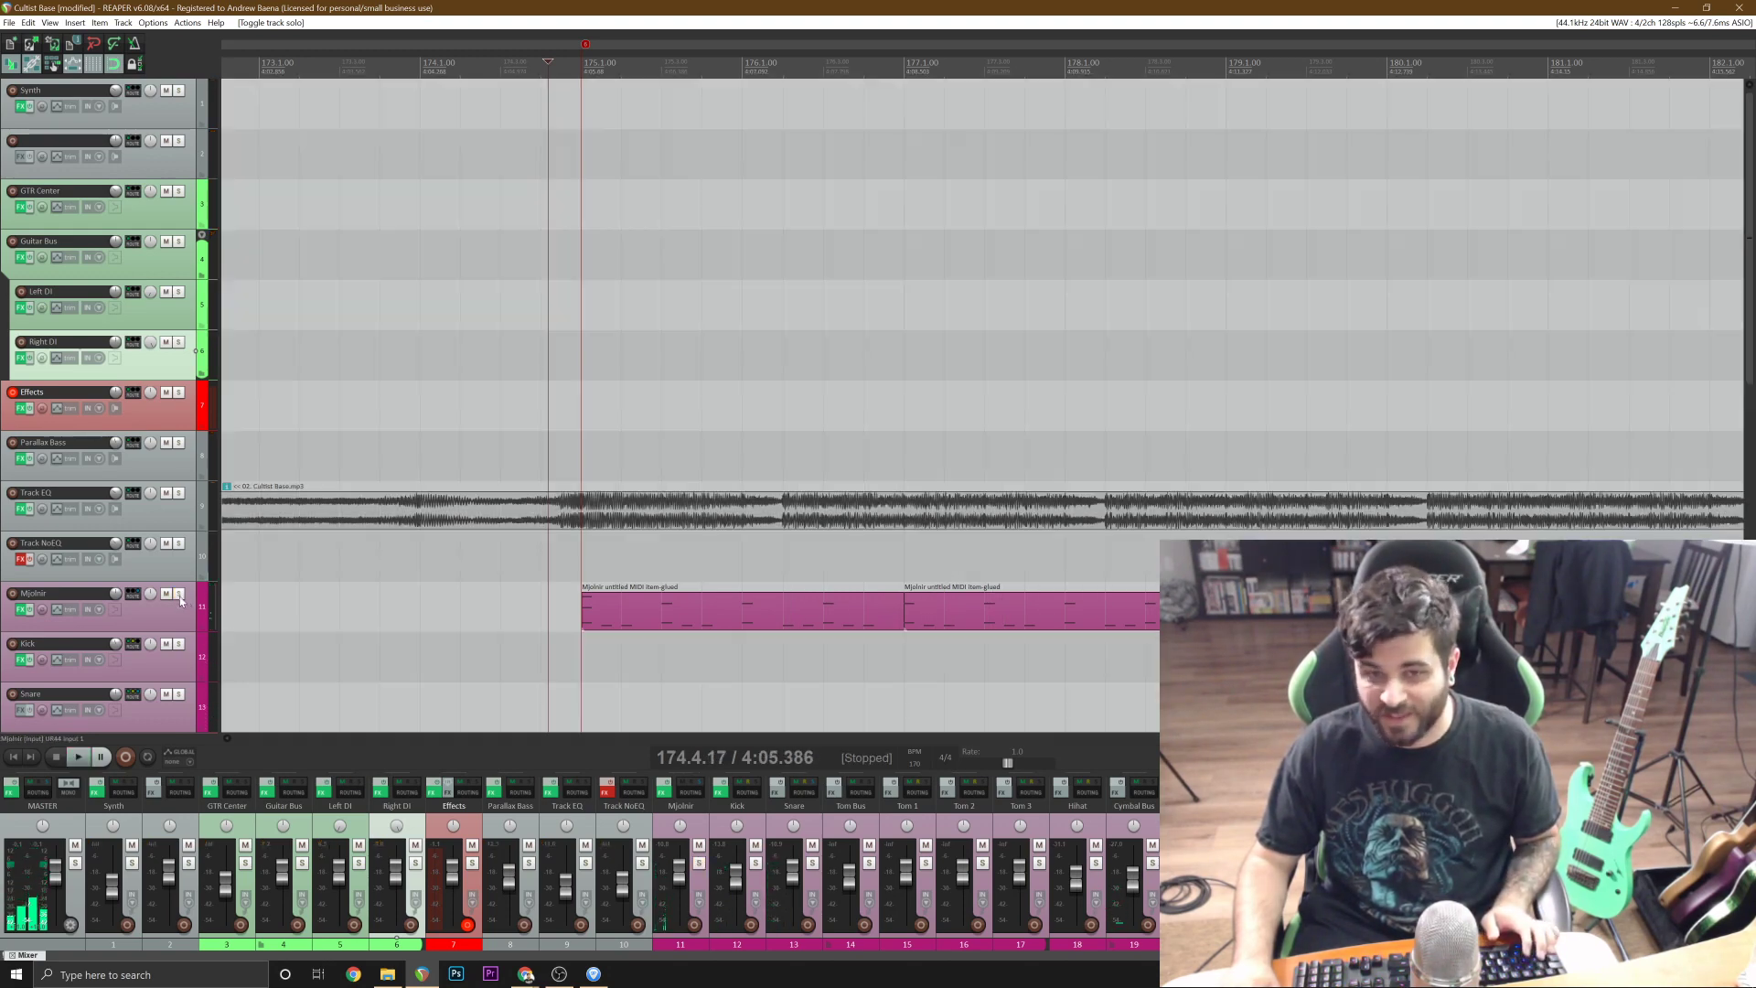
Play the reference track from bar 178 past the end of the second drum item to hear how the section continues.
key(minus)
click(1265, 611)
key(space)
scroll(1265, 611, up, 2)
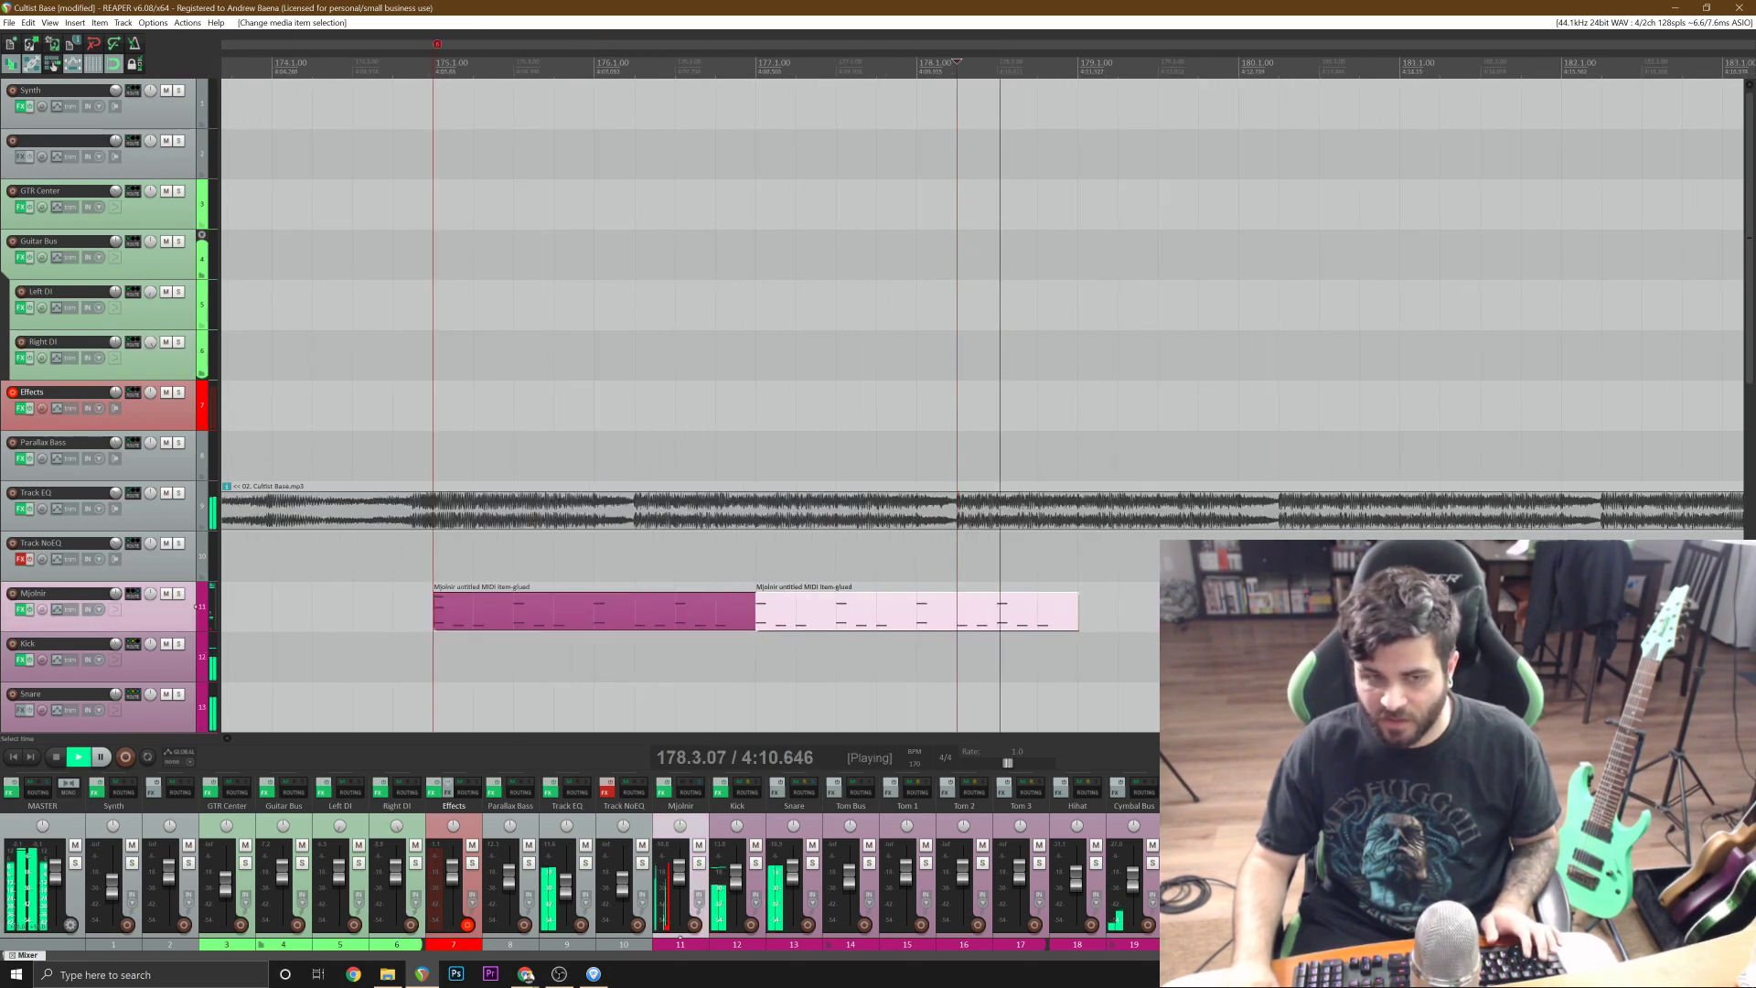
scroll(1264, 611, down, 1)
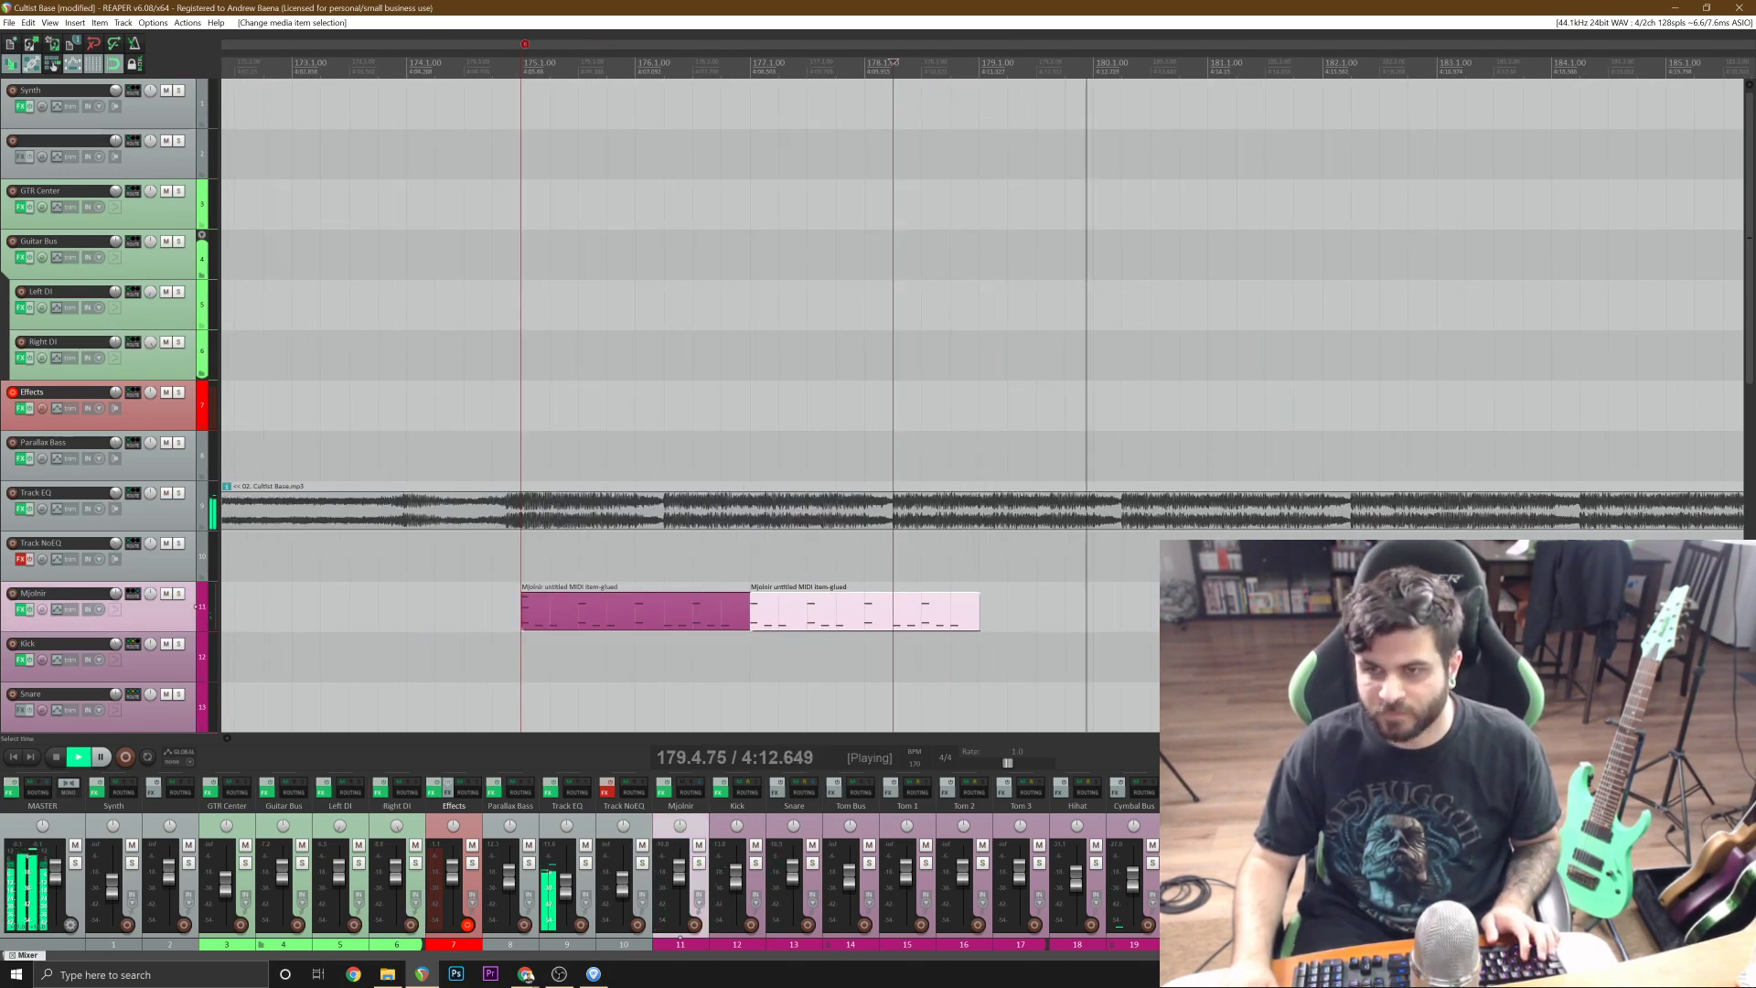
scroll(983, 405, right, 3)
scroll(820, 405, down, 1)
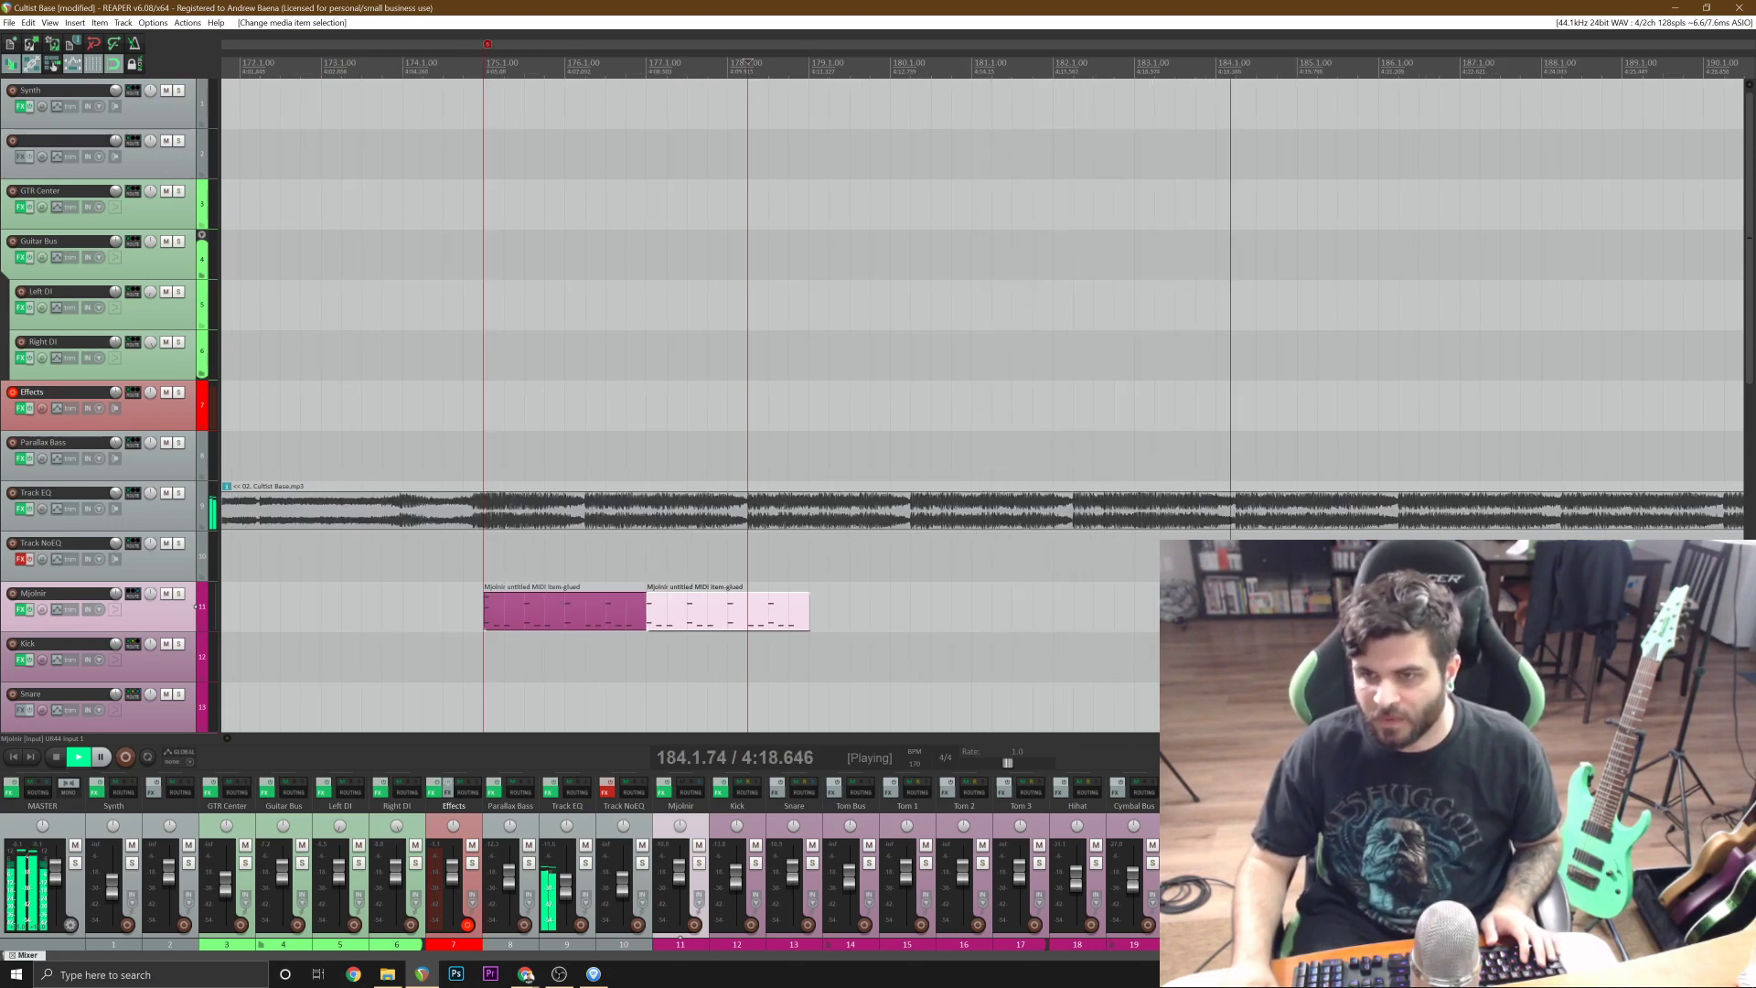
Stop at bar 179 and paste two more two-bar drum items to fill the Mjolnir track up to bar 183.
click(731, 620)
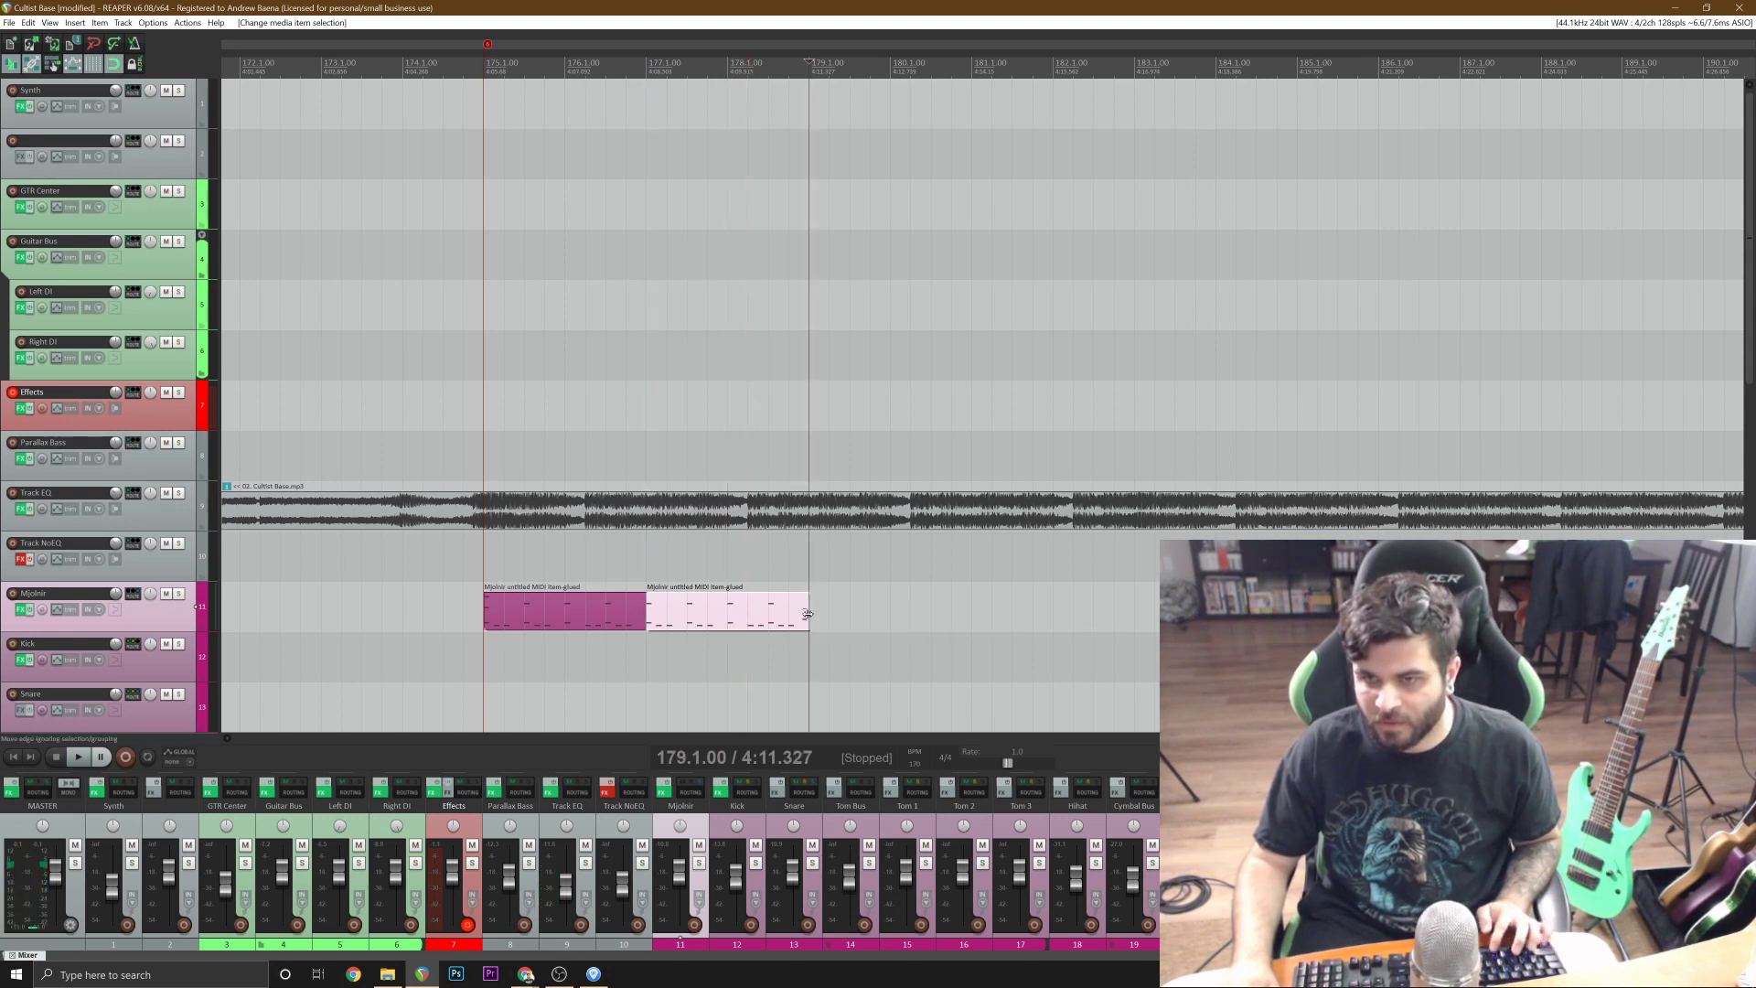
key(ctrl+v)
key(ctrl+v)
key(space)
Copy the four drum items from bars 175 to 183 and paste them from bar 183 to bar 191.
shift+click(605, 613)
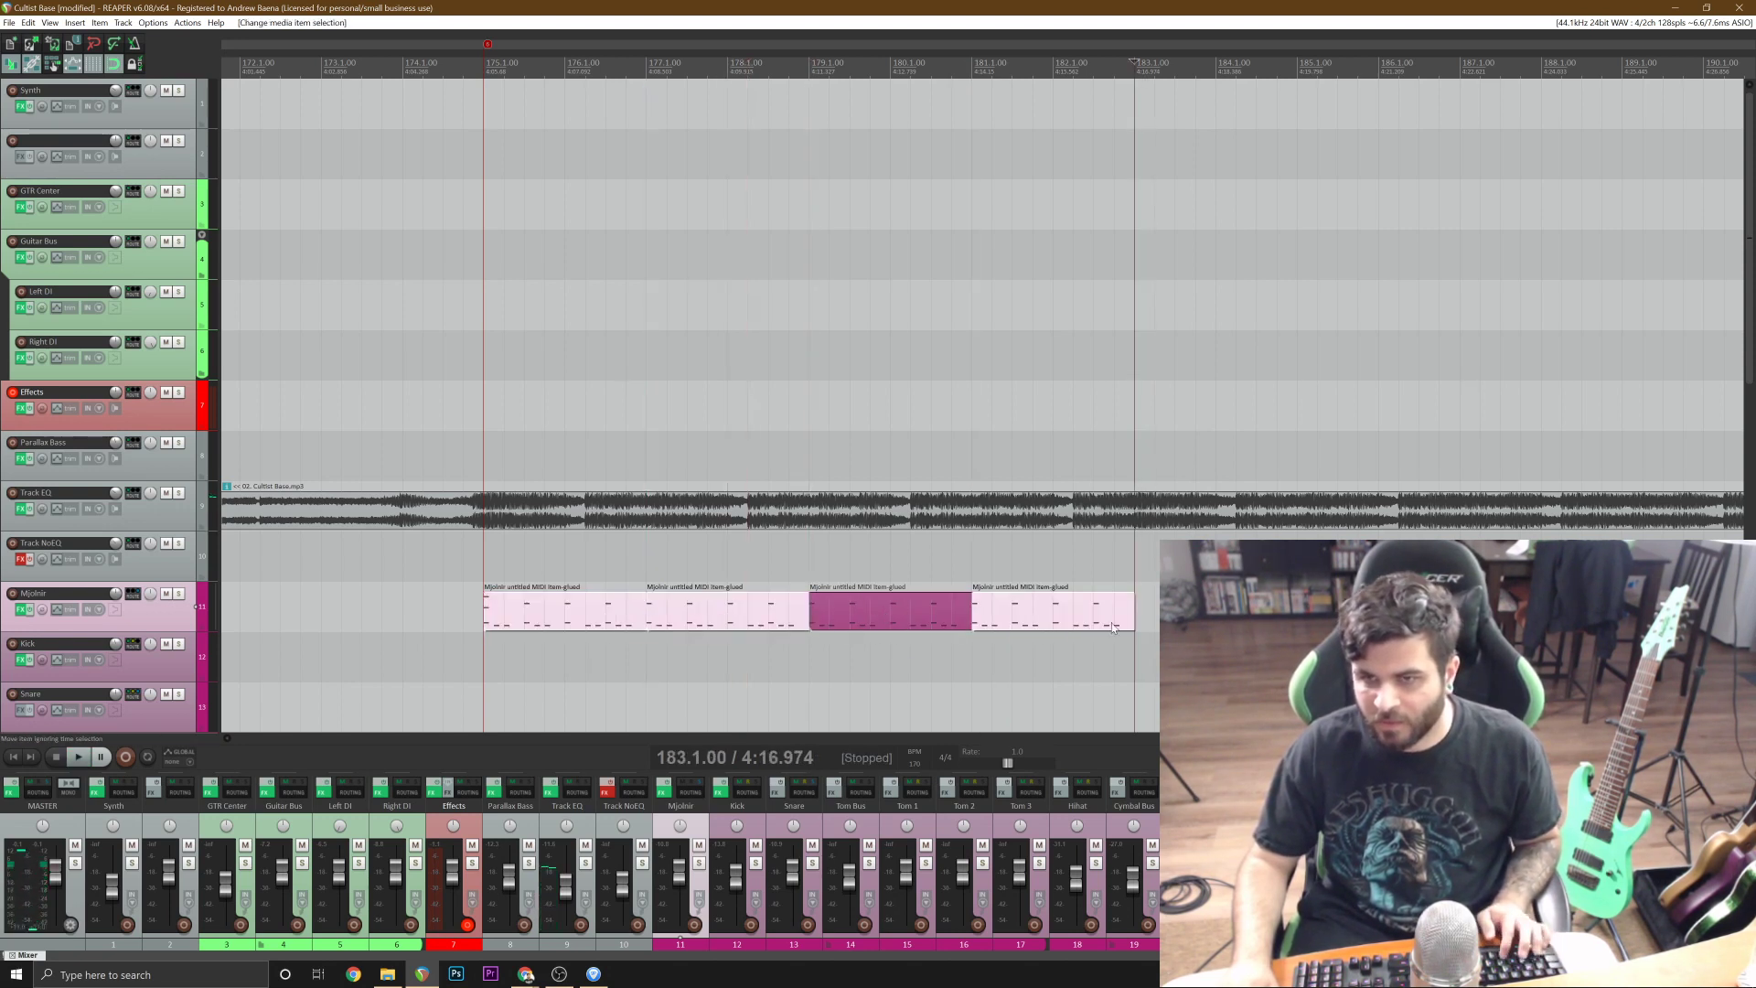
click(965, 619)
click(1018, 619)
shift+click(632, 611)
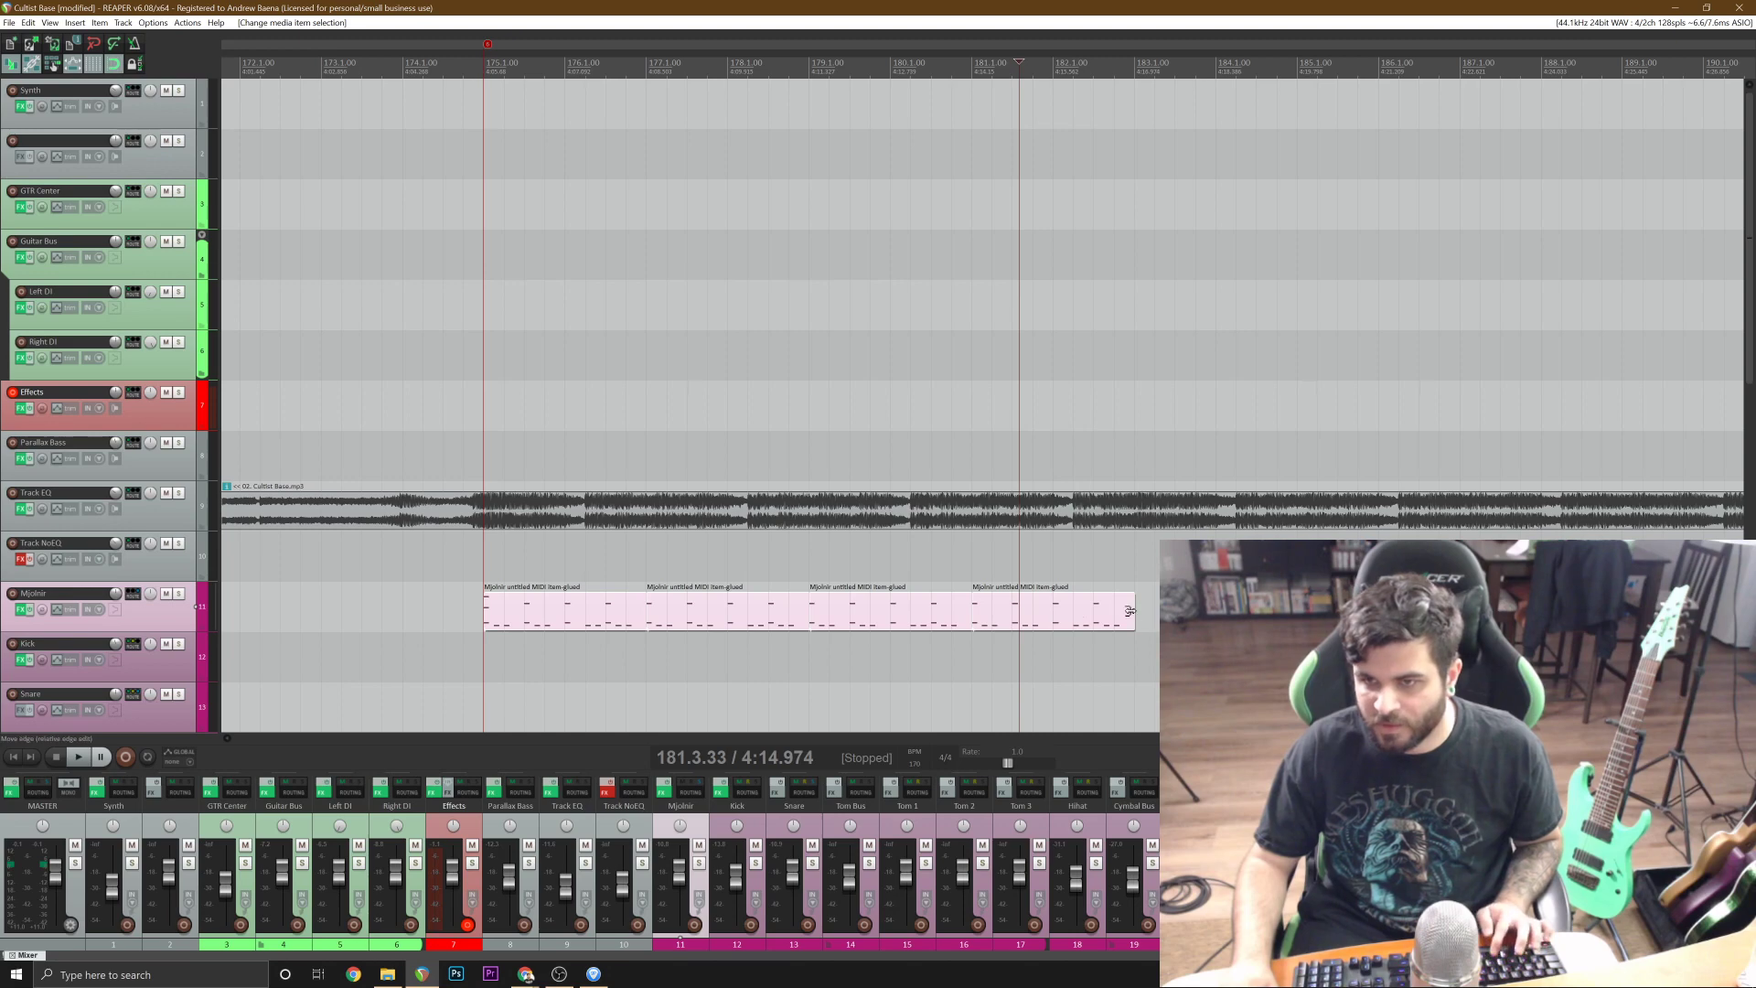
key(ctrl+v)
scroll(1131, 611, down, 2)
key(space)
Save the project and play the repeated drum items from just before bar 175 past their end at bar 191.
click(611, 551)
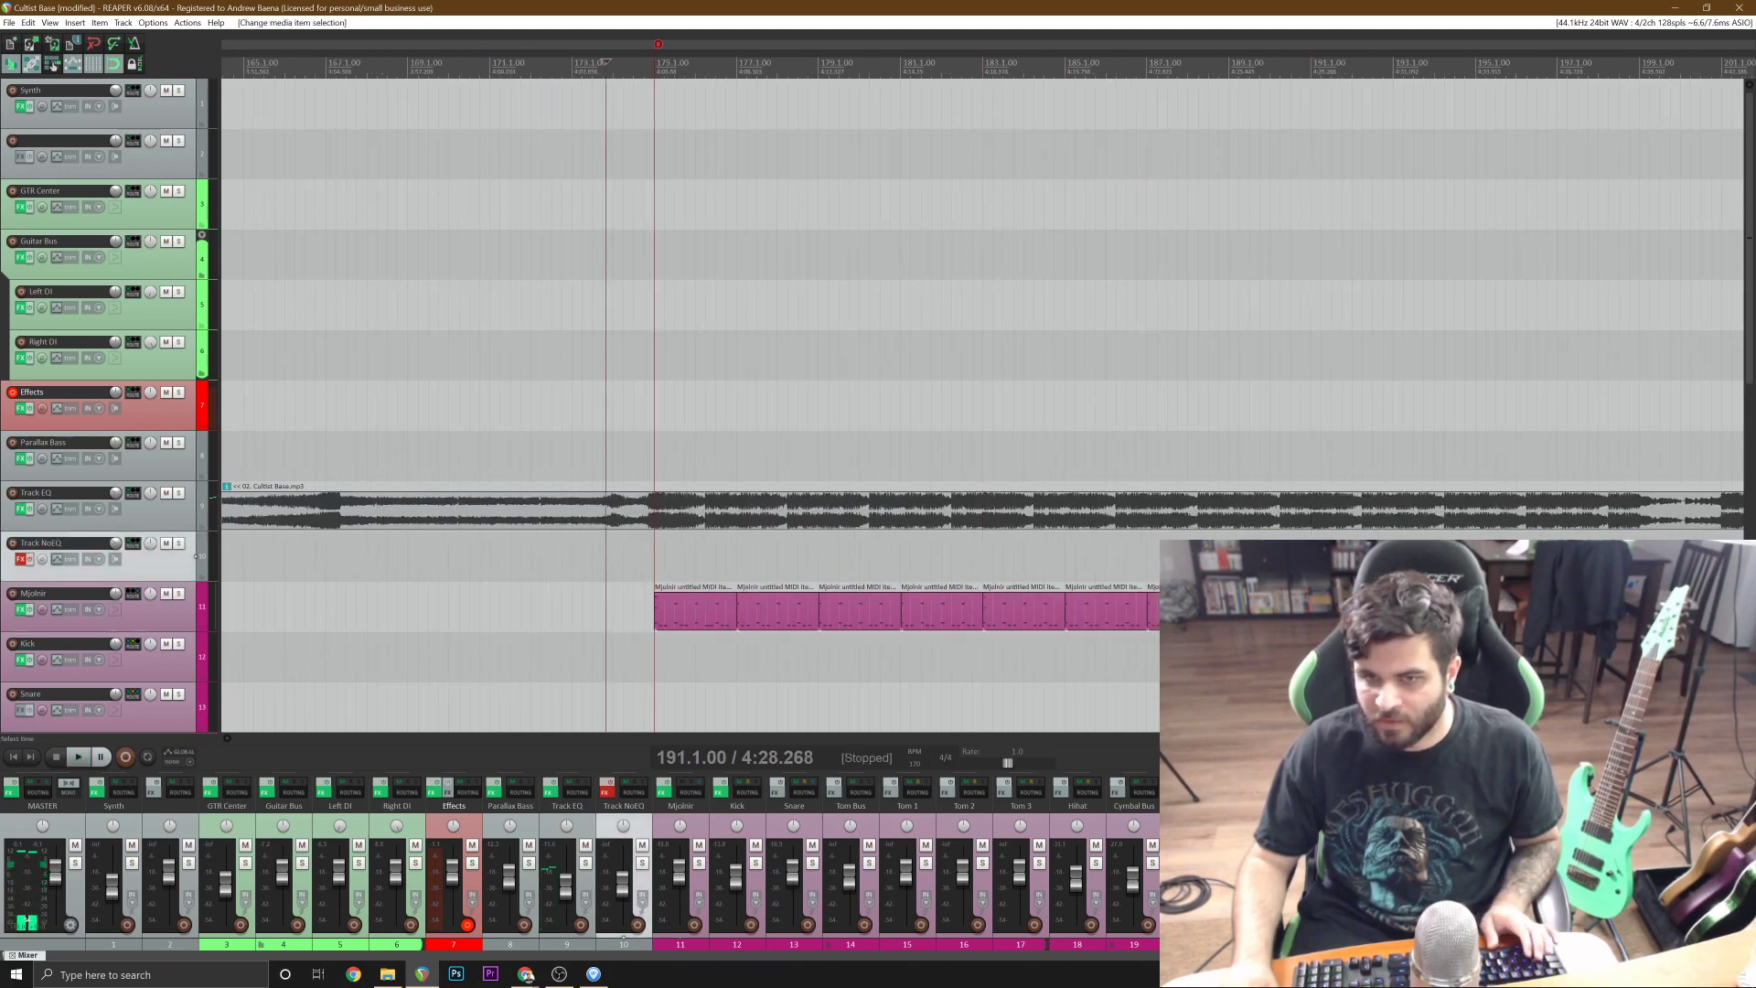
key(space)
key(ctrl+s)
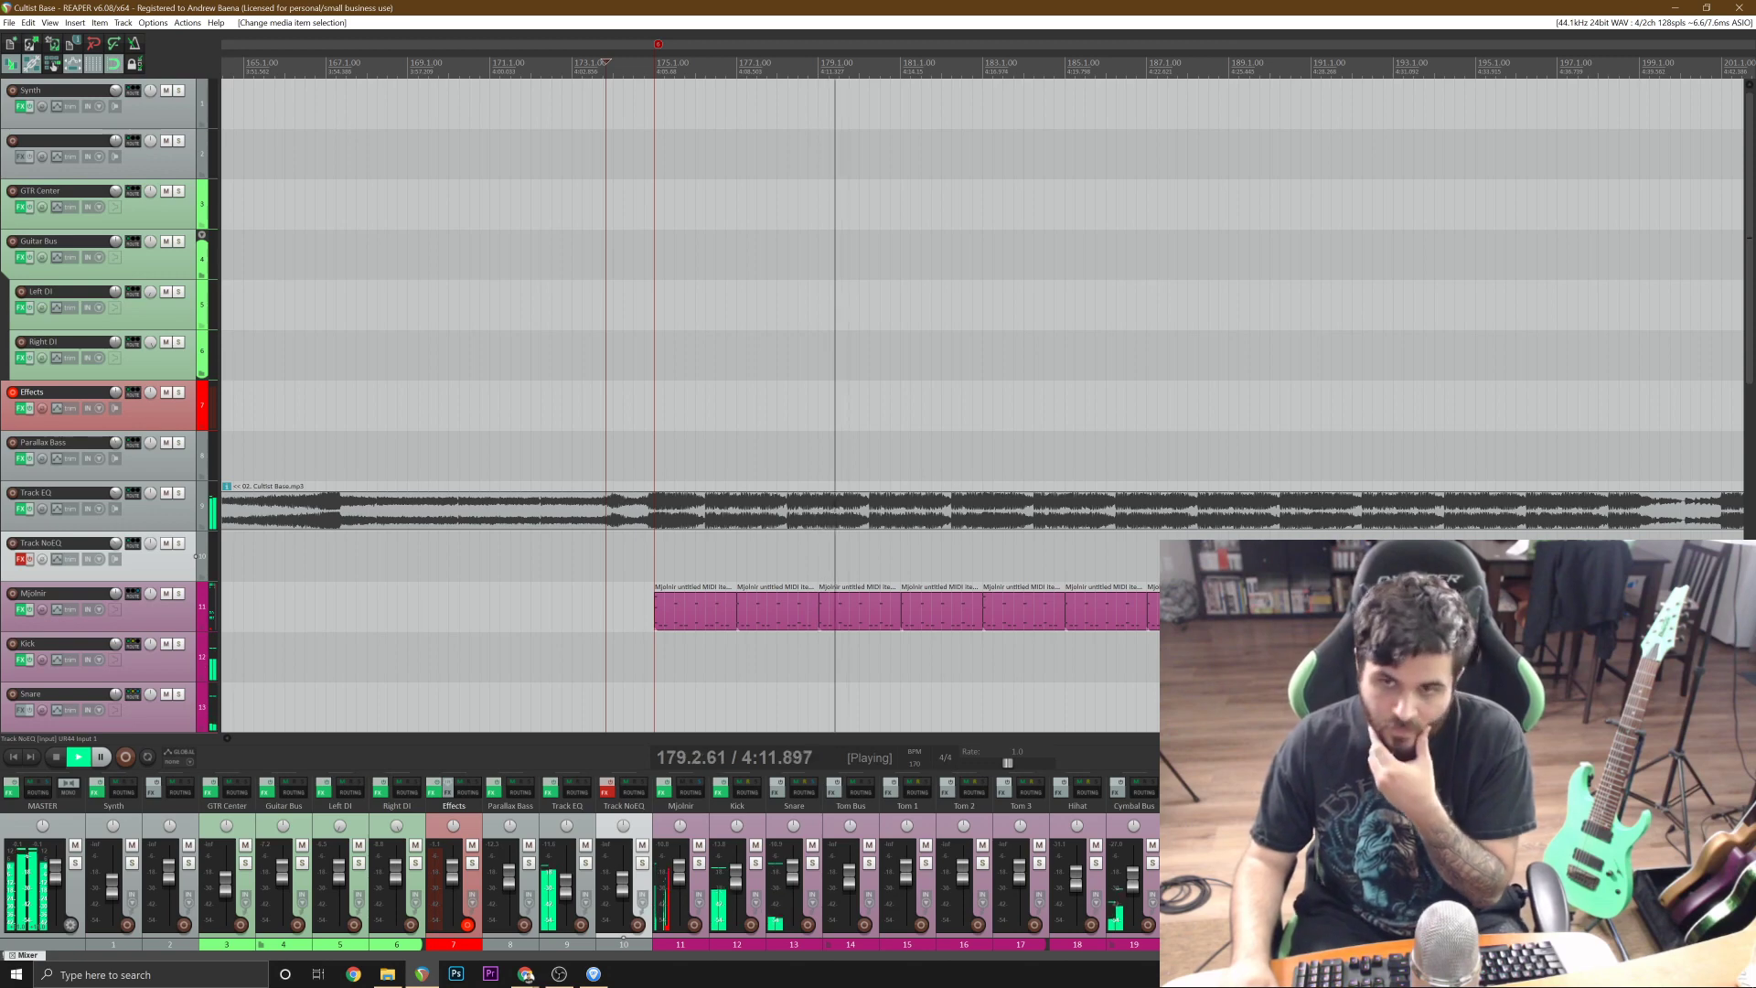
scroll(926, 504, up, 2)
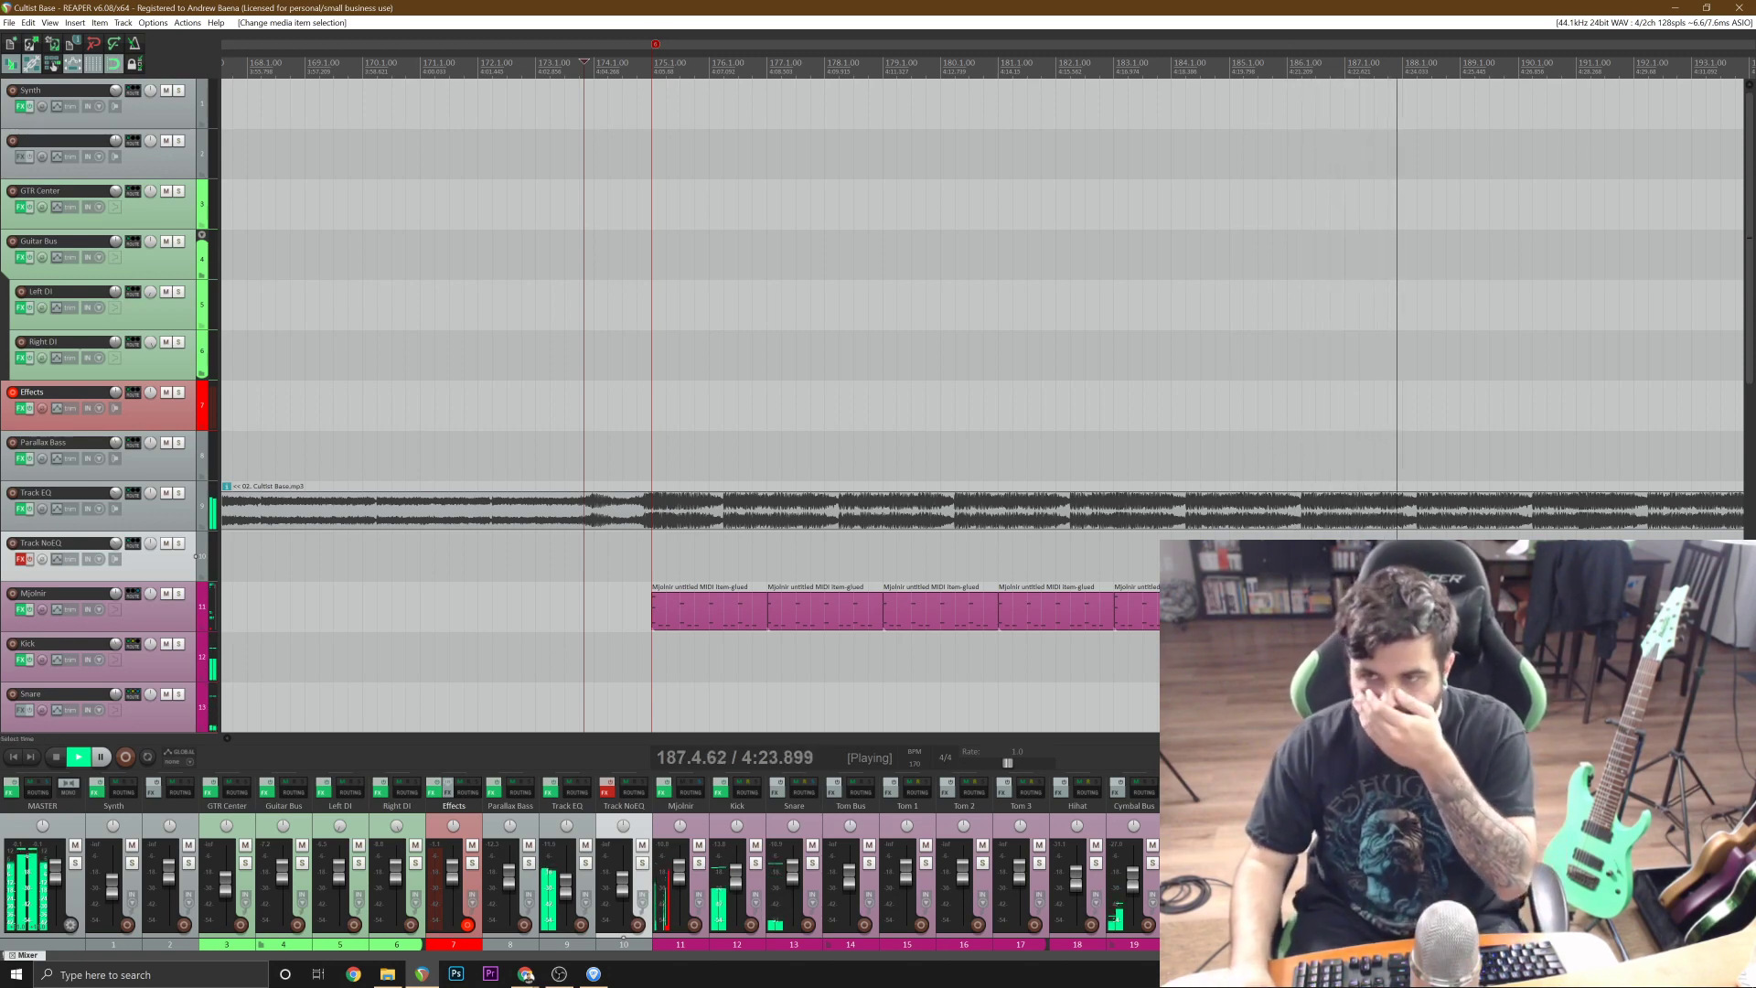
scroll(983, 402, down, 1)
scroll(983, 402, up, 1)
scroll(983, 402, down, 1)
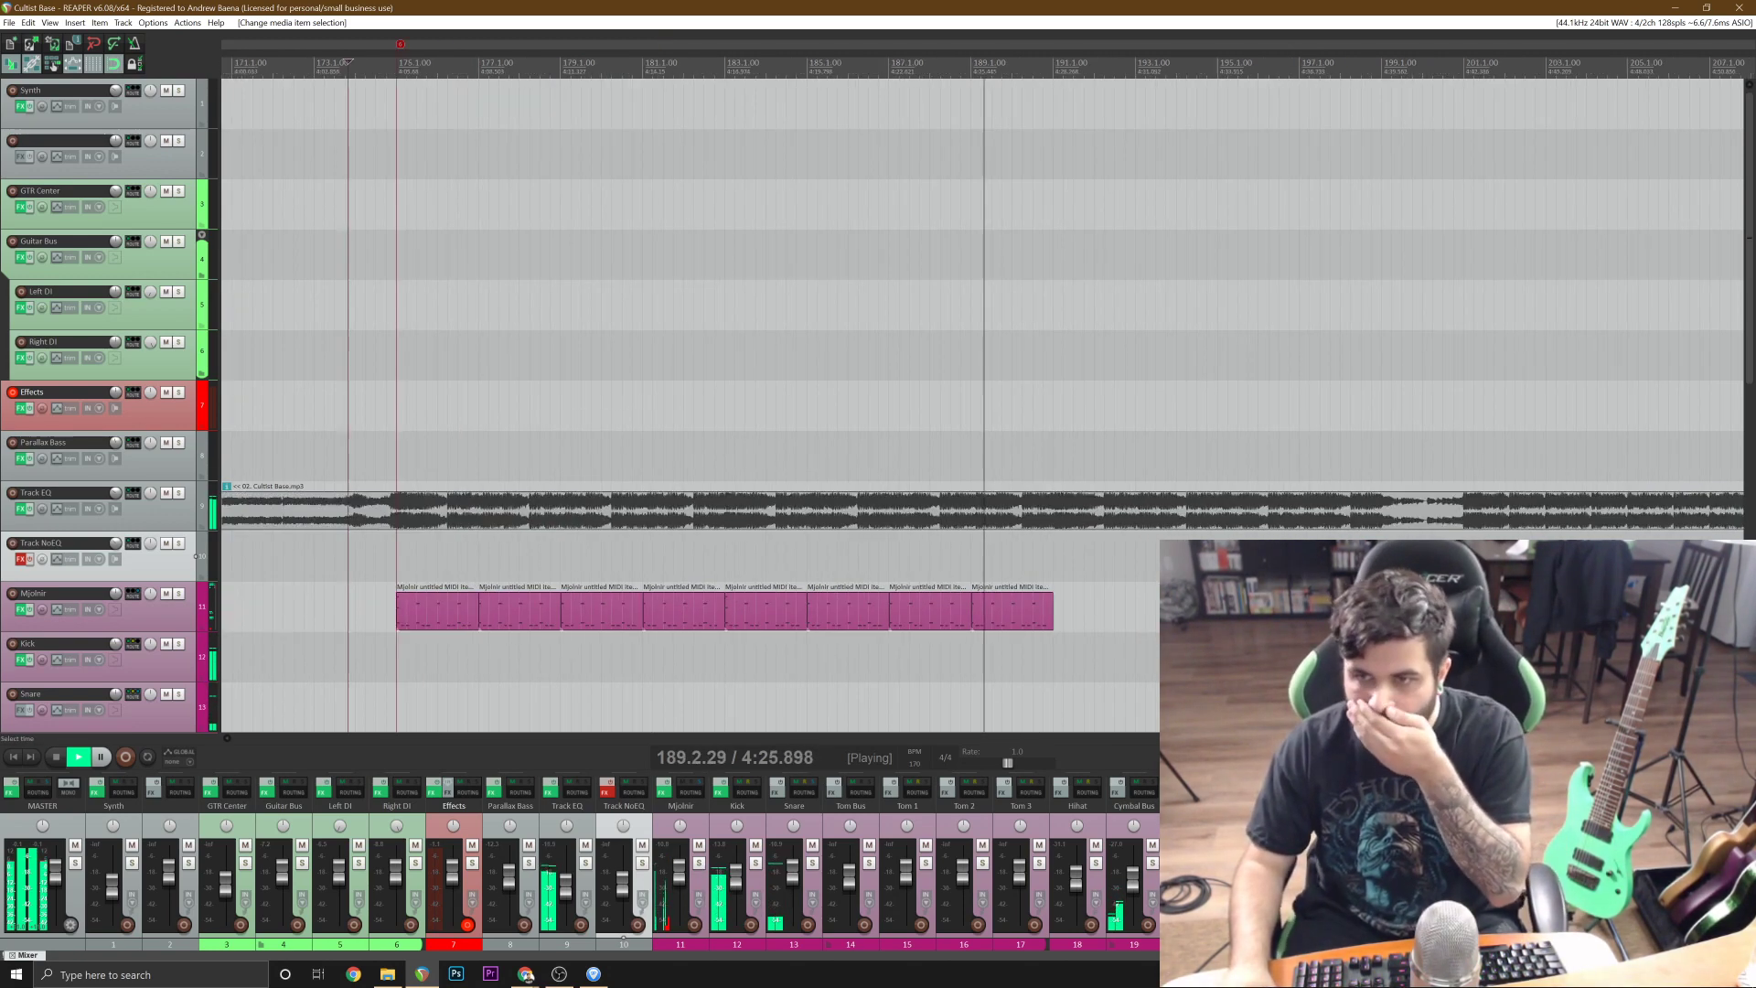
scroll(983, 402, up, 1)
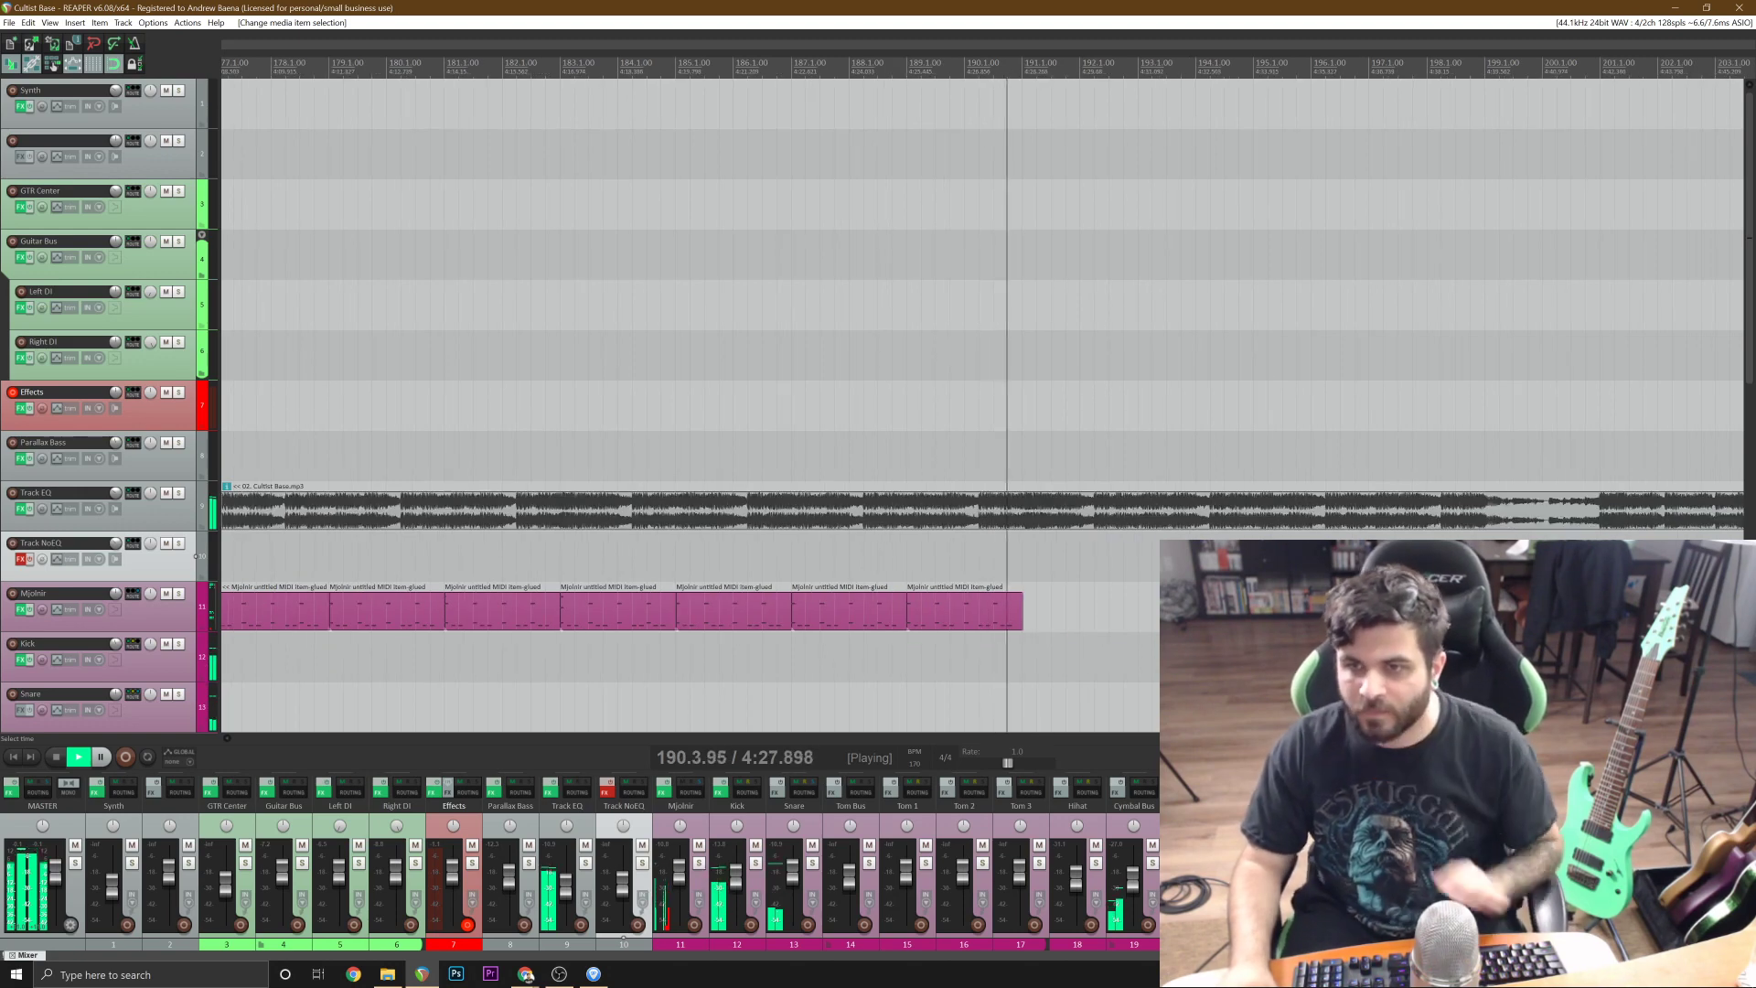
scroll(983, 403, down, 2)
scroll(985, 402, up, 1)
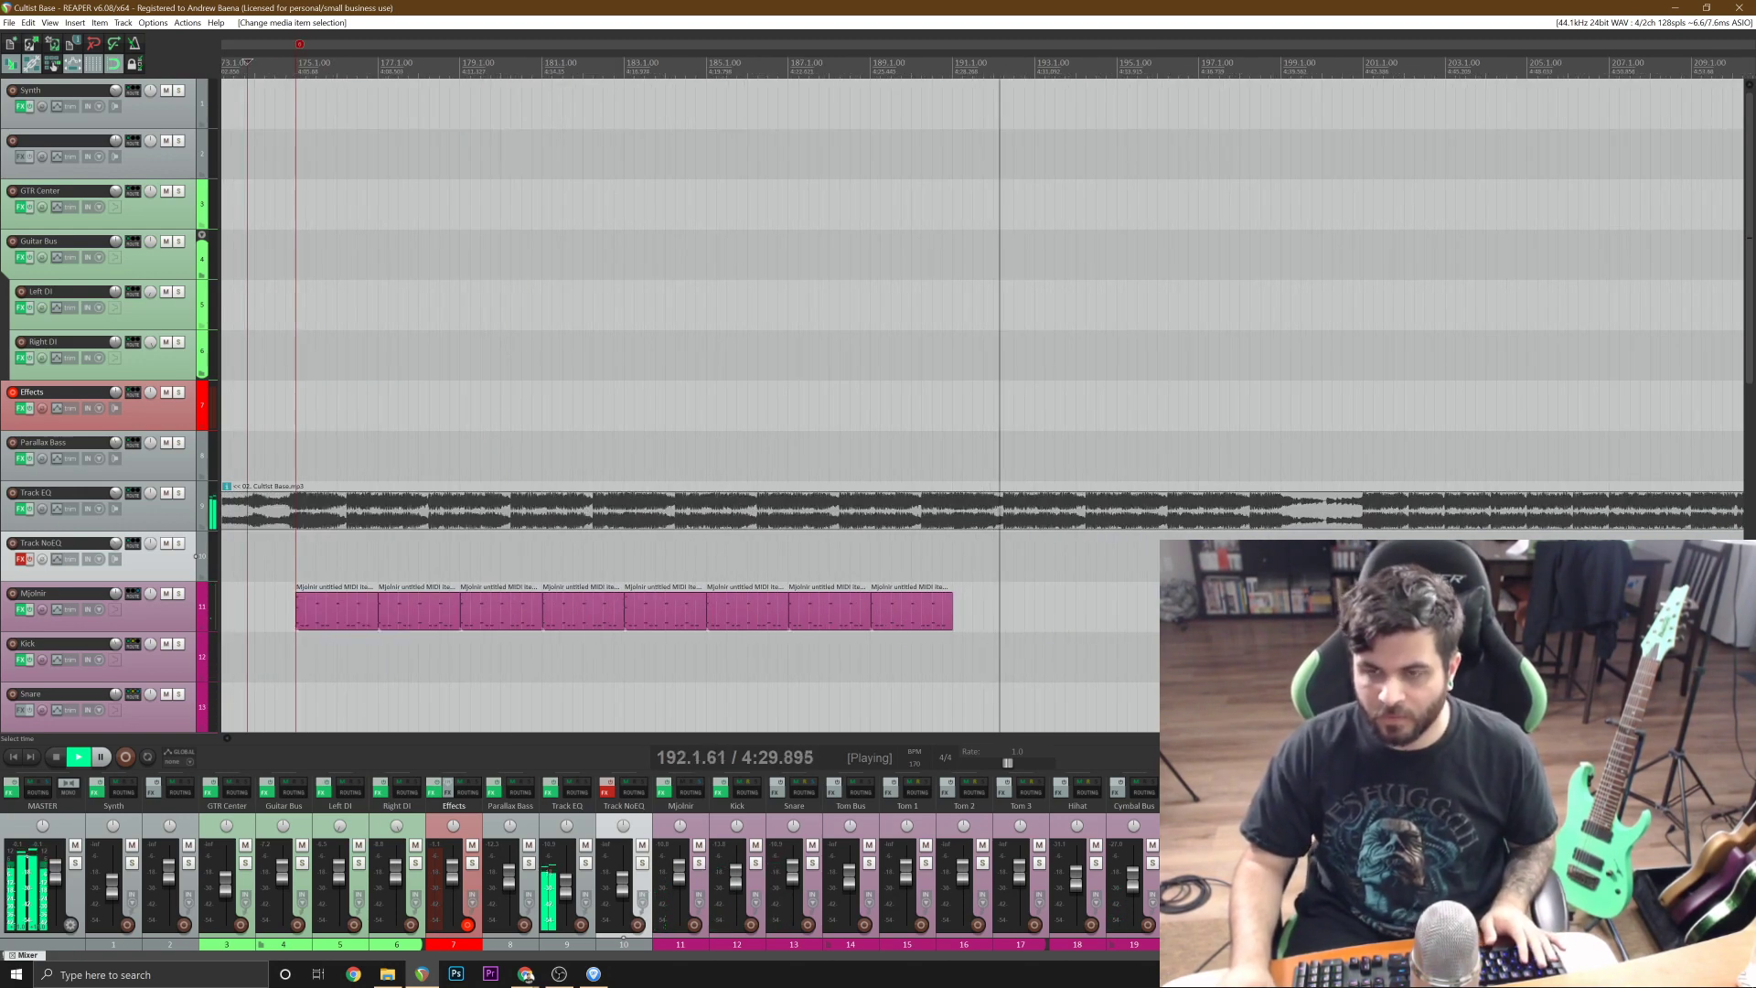
scroll(985, 402, down, 1)
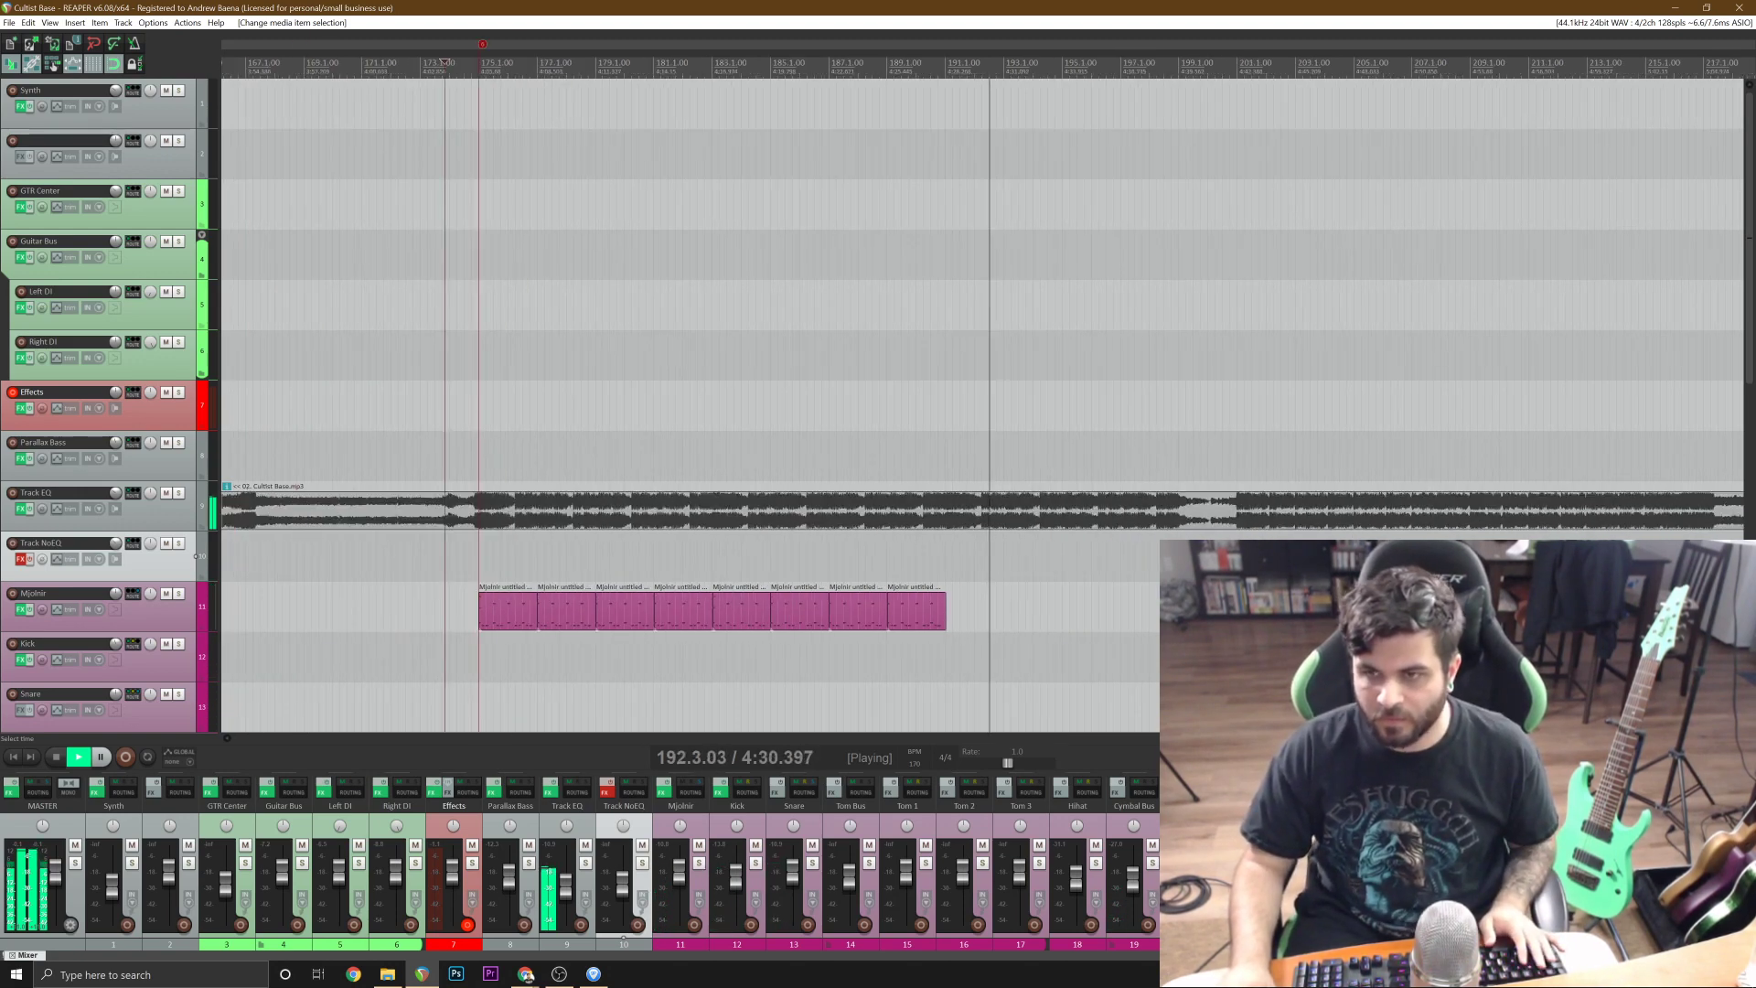
Copy the last four drum items, paste them from bar 191 to bar 199, and save the project.
click(757, 619)
shift+click(920, 625)
key(ctrl+c)
click(950, 633)
key(ctrl+v)
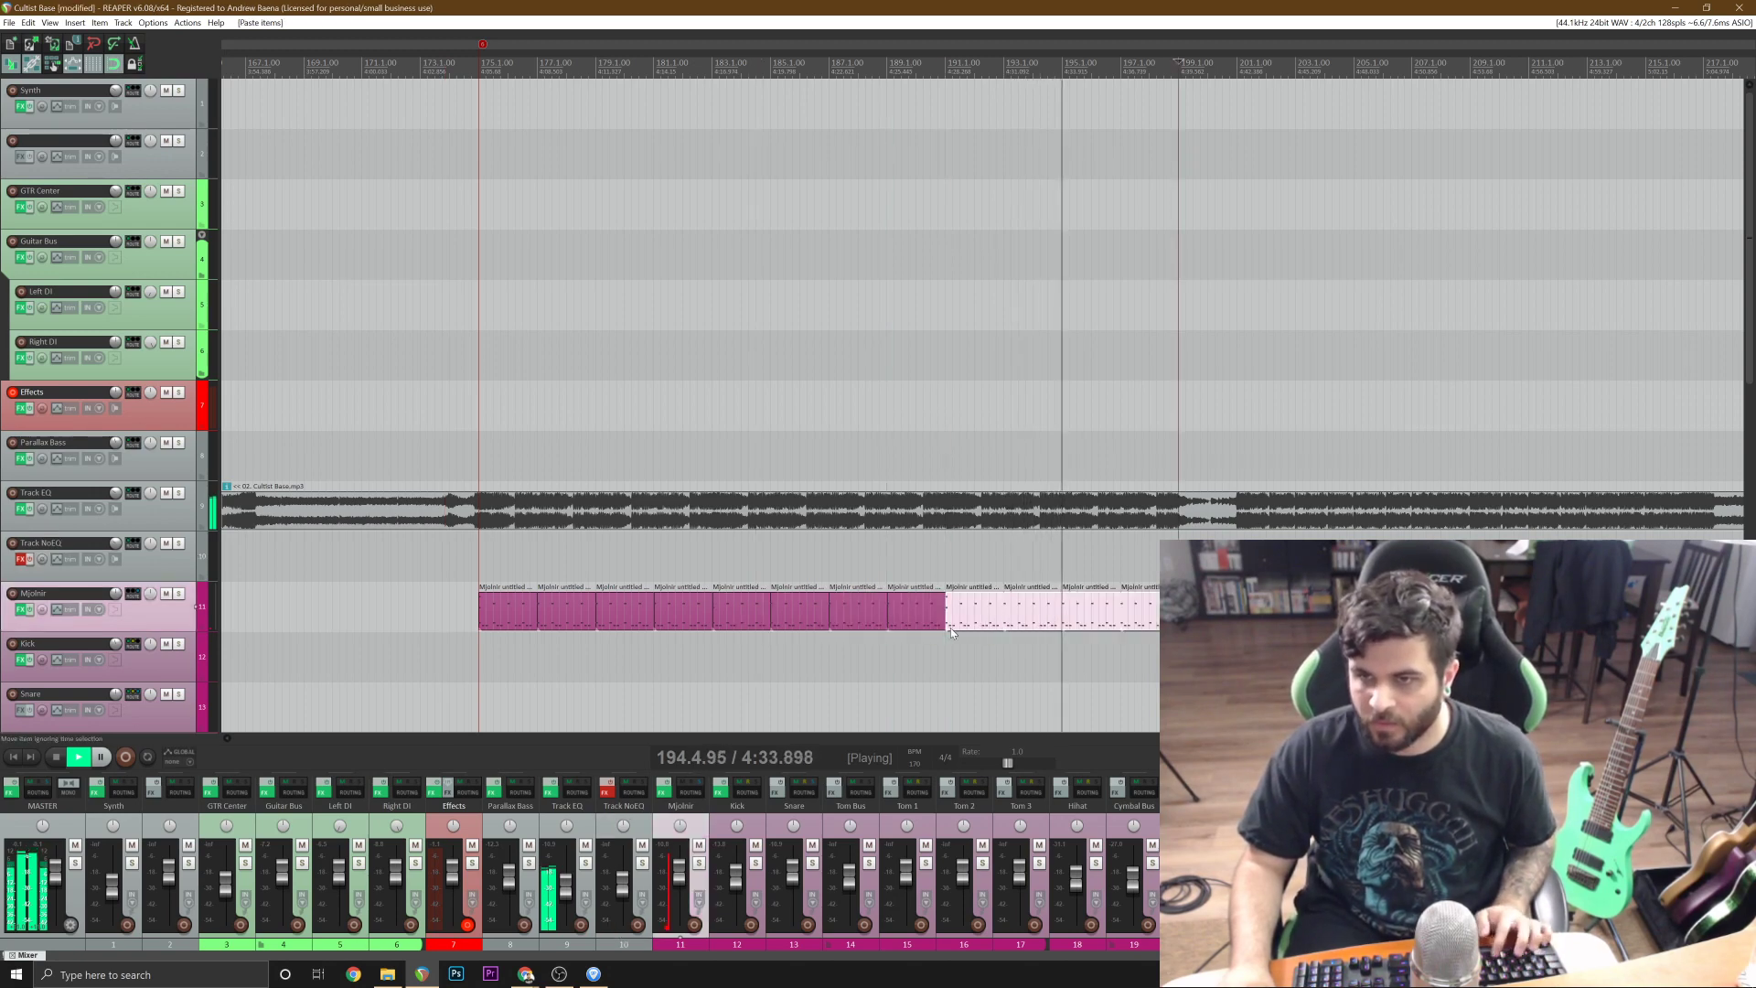
key(ctrl+s)
Play the newly pasted drum items up to the reference track's quieter break at bar 199, then stop.
scroll(980, 411, up, 3)
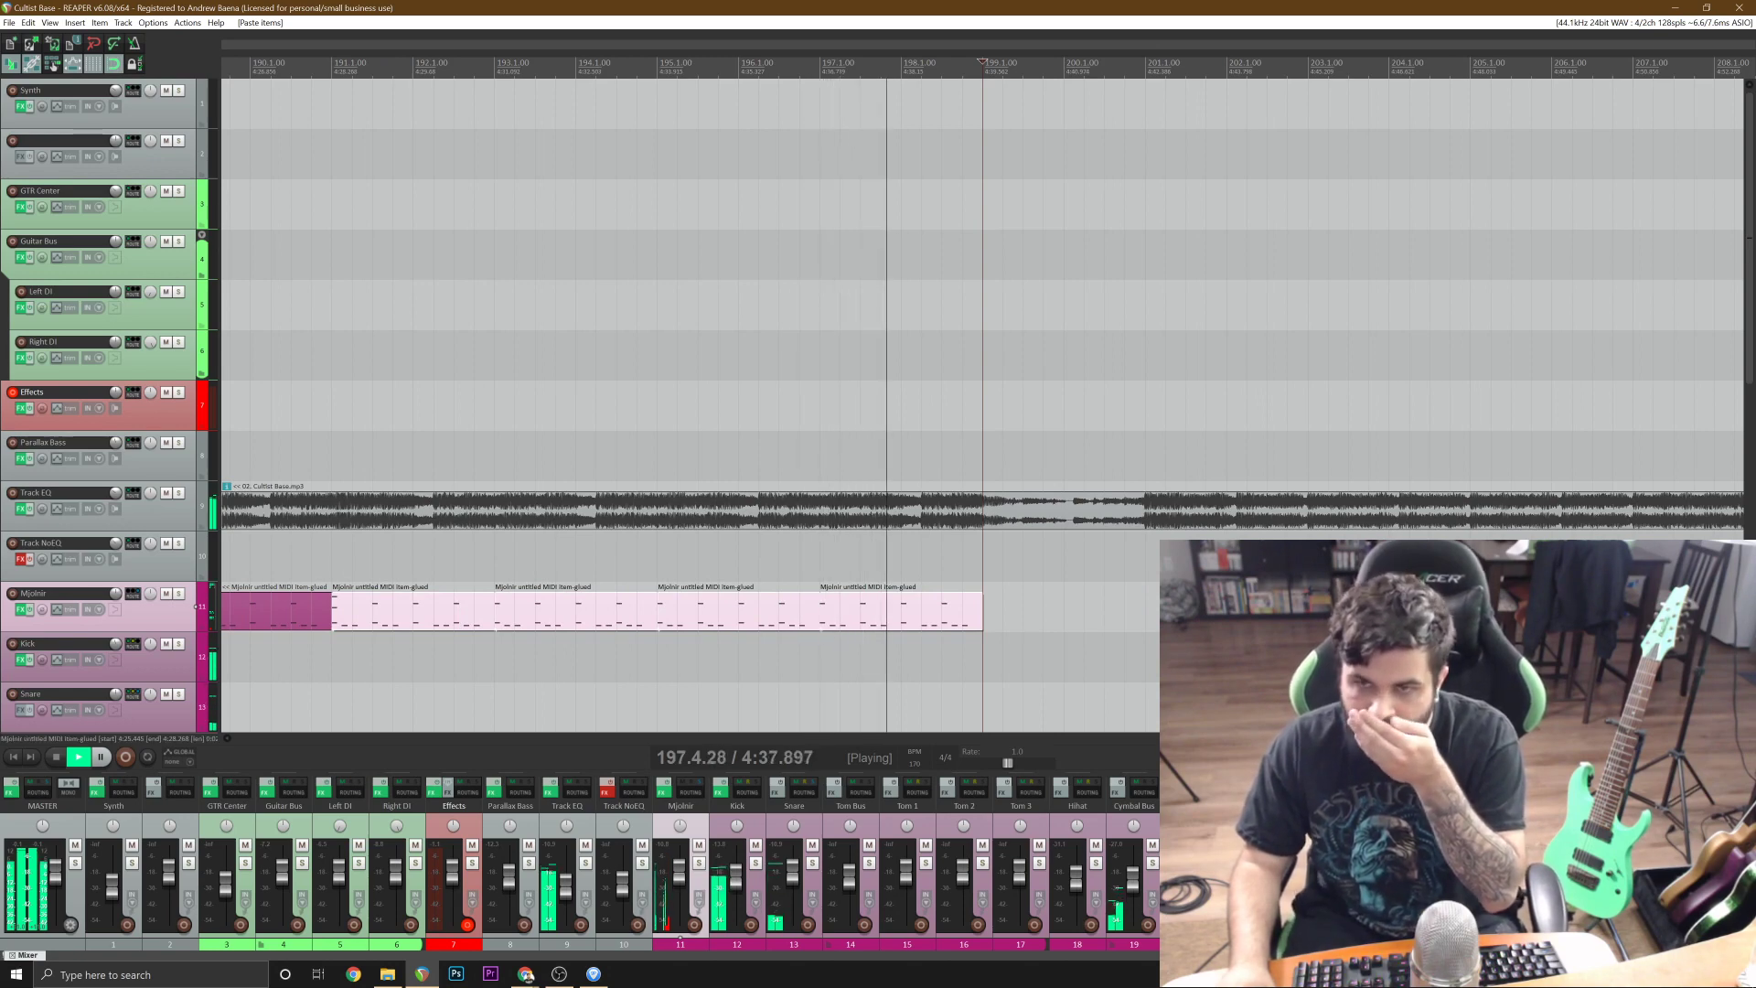
scroll(979, 412, up, 2)
key(space)
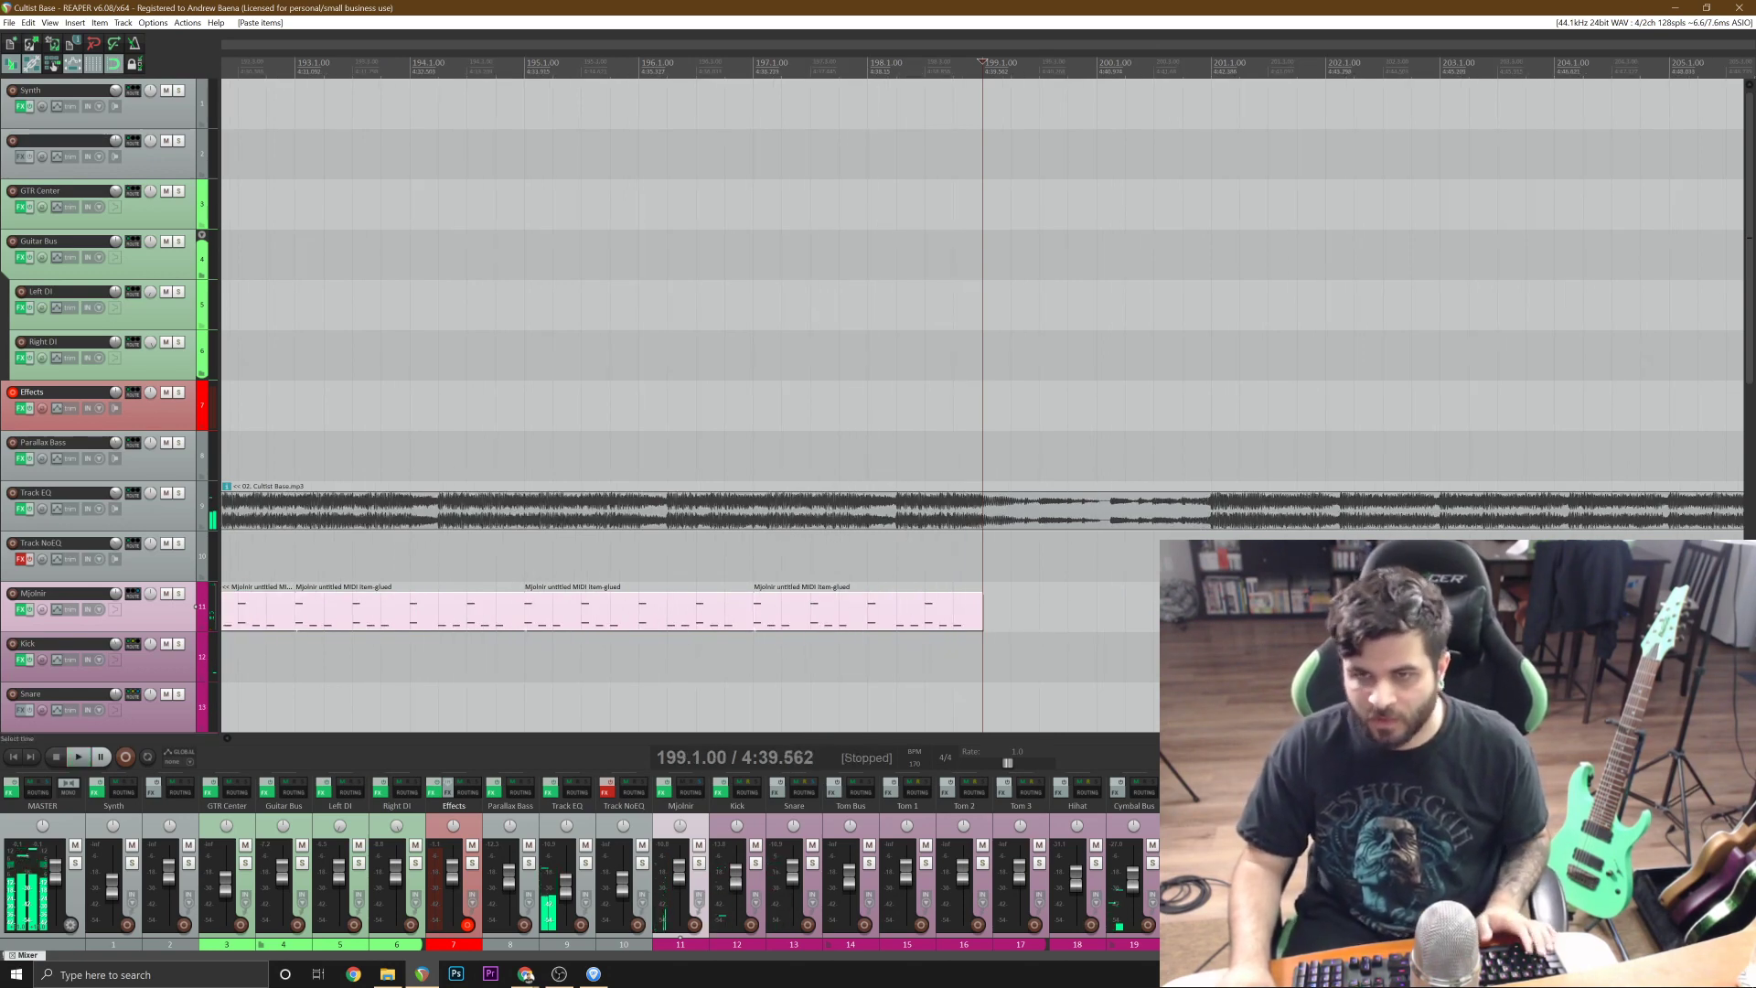
Play the reference track's quieter break from bar 200 onward.
scroll(979, 411, down, 4)
click(593, 556)
scroll(593, 556, up, 2)
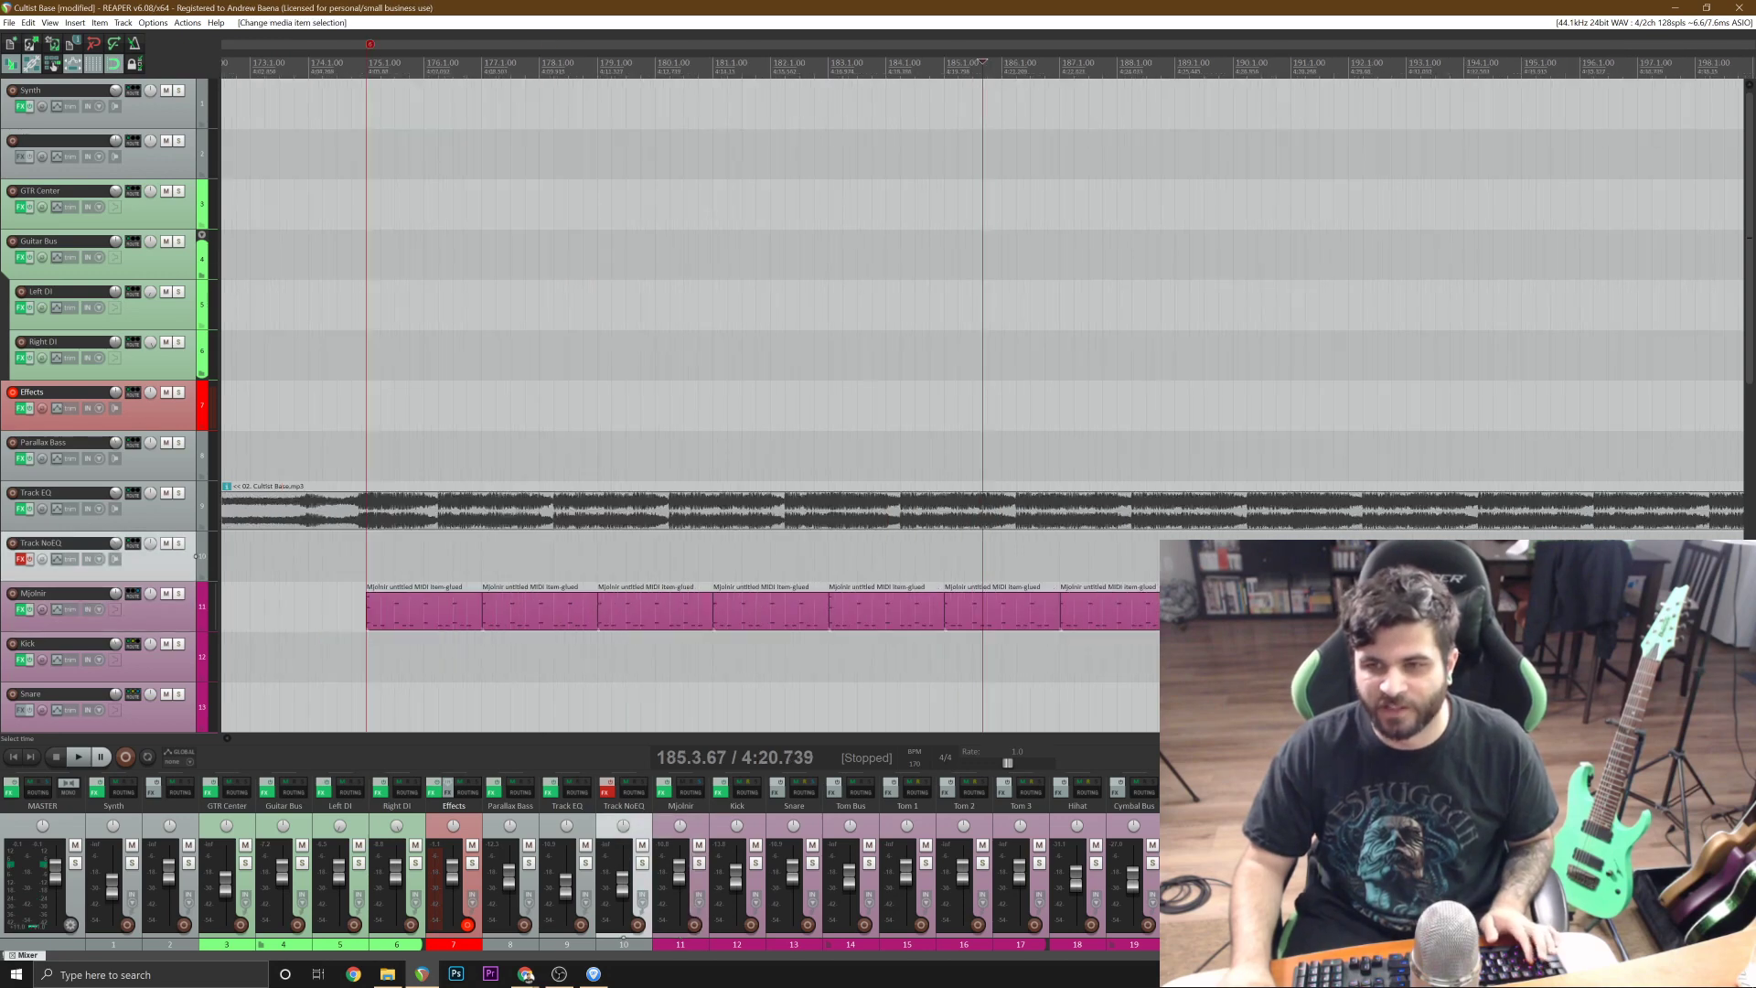
scroll(594, 556, down, 2)
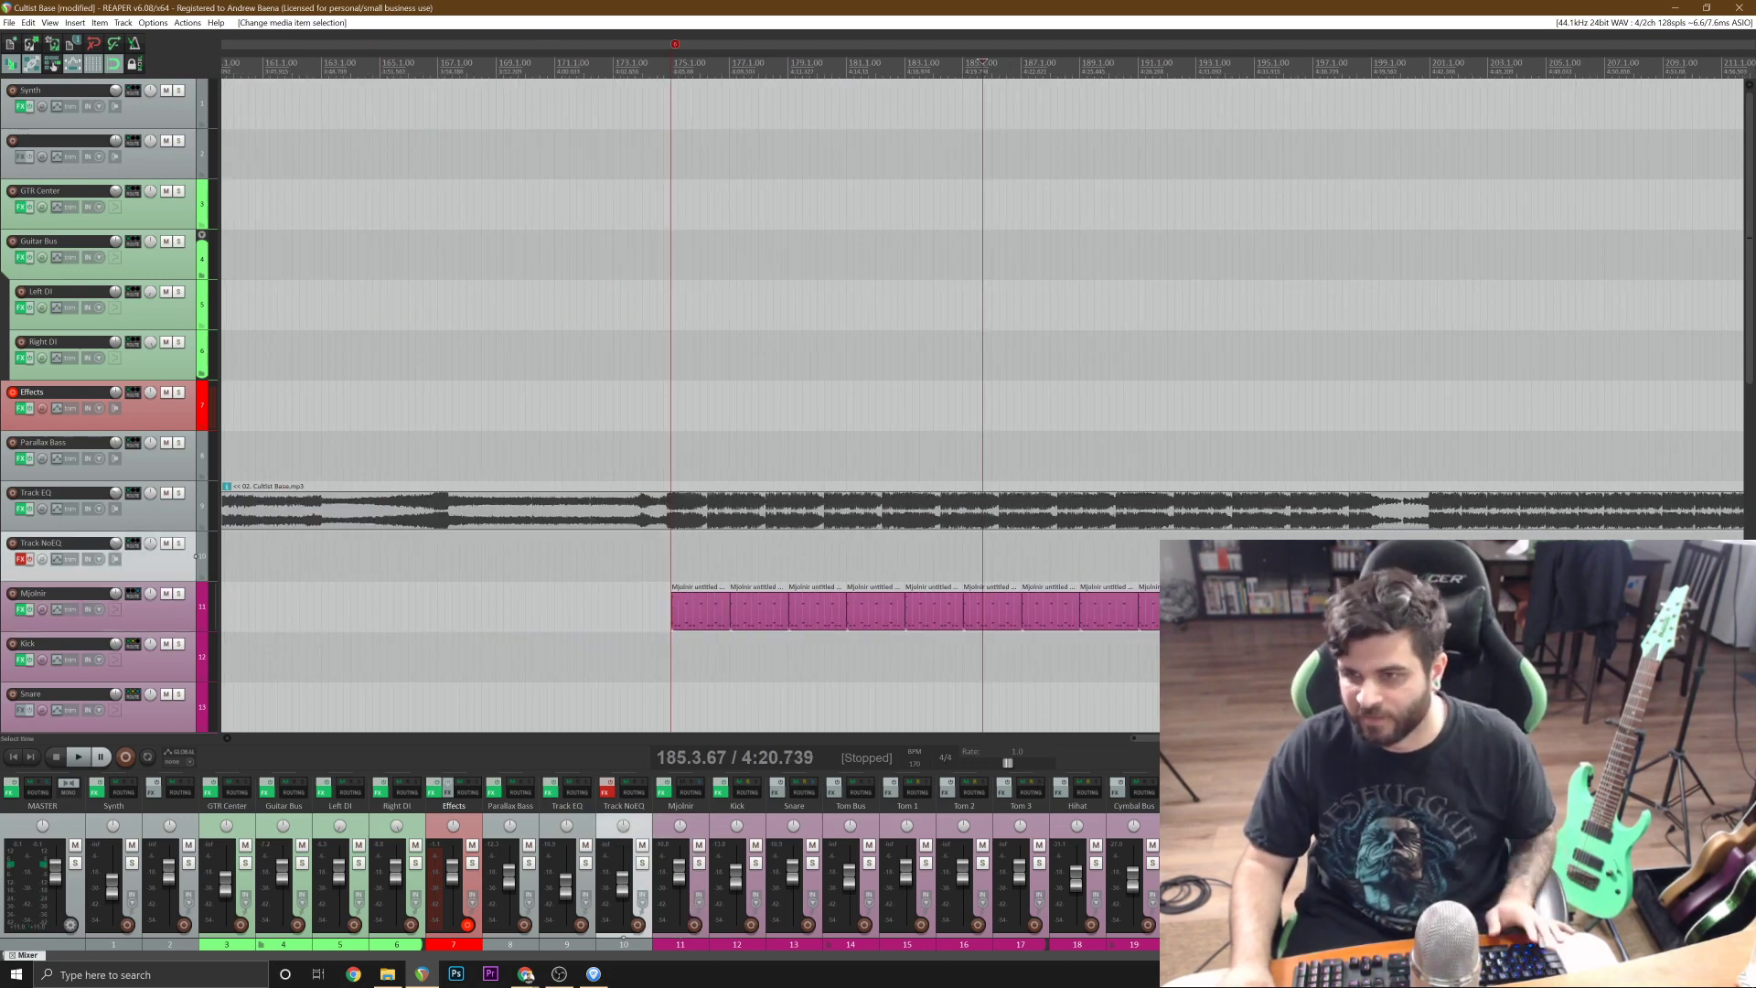
click(1283, 556)
scroll(1283, 556, up, 2)
scroll(1283, 556, down, 1)
click(1161, 556)
key(space)
scroll(1161, 556, up, 2)
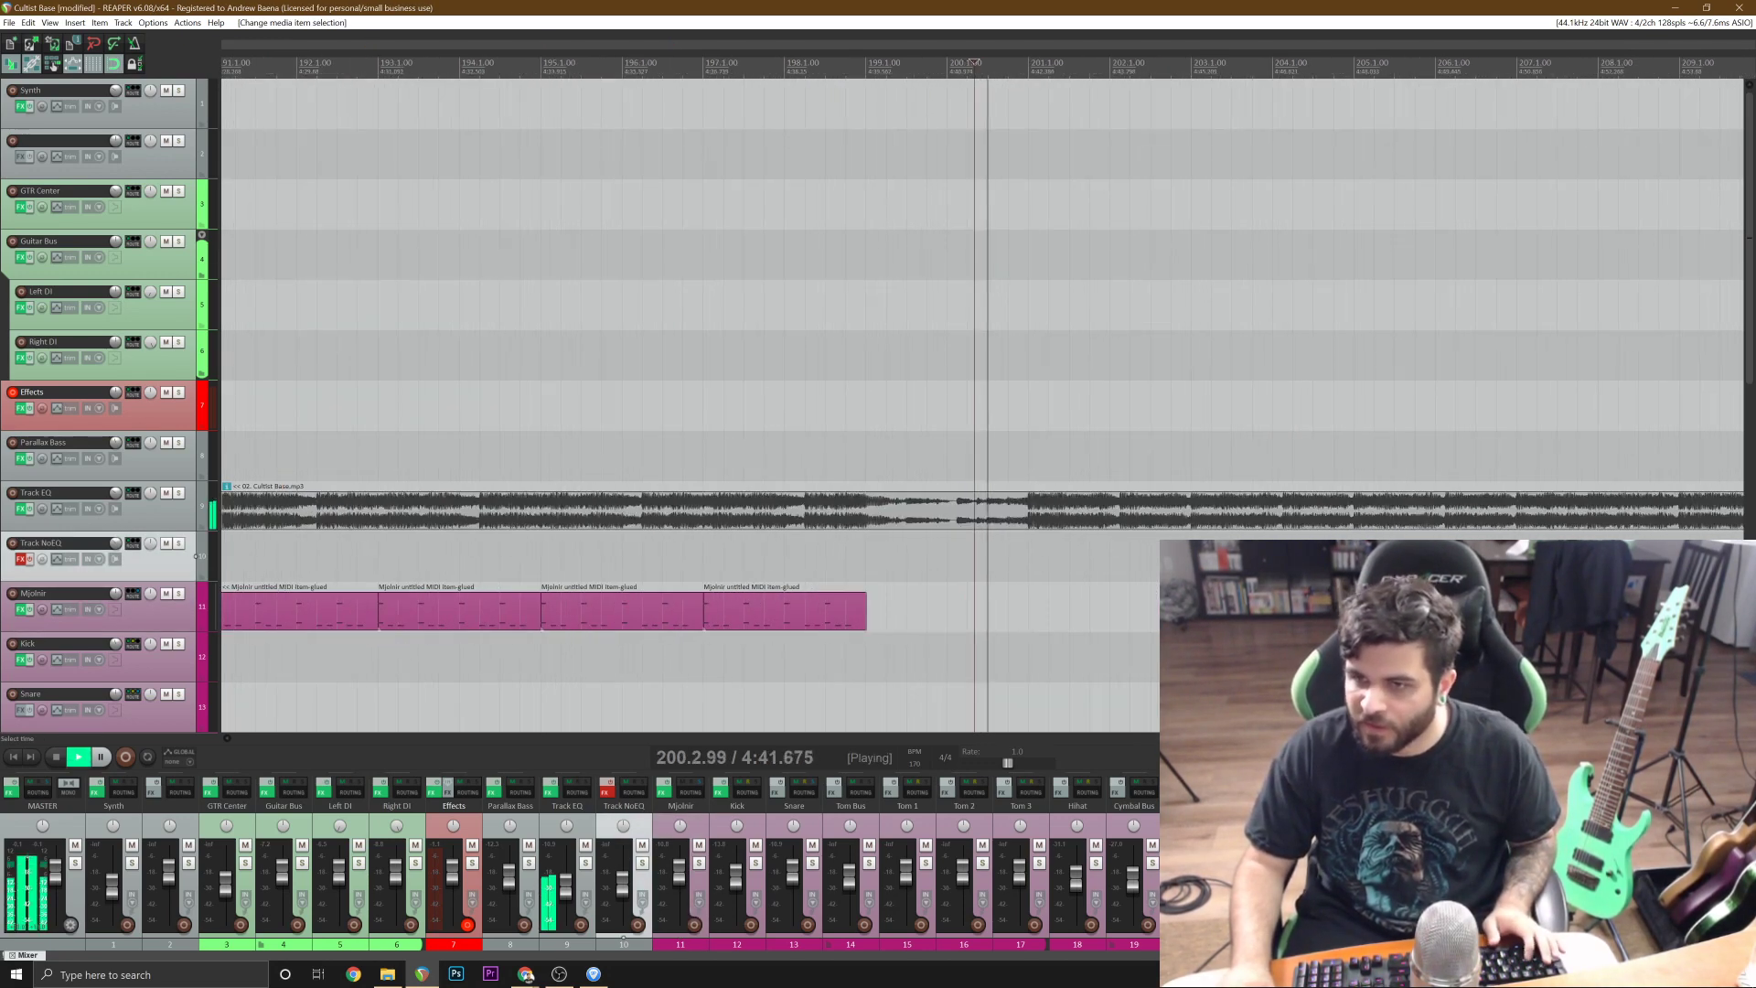
Stop playback, copy the two drum items spanning bars 49 to 65, and paste them at bar 201.
scroll(1160, 556, down, 5)
key(space)
scroll(1160, 556, down, 3)
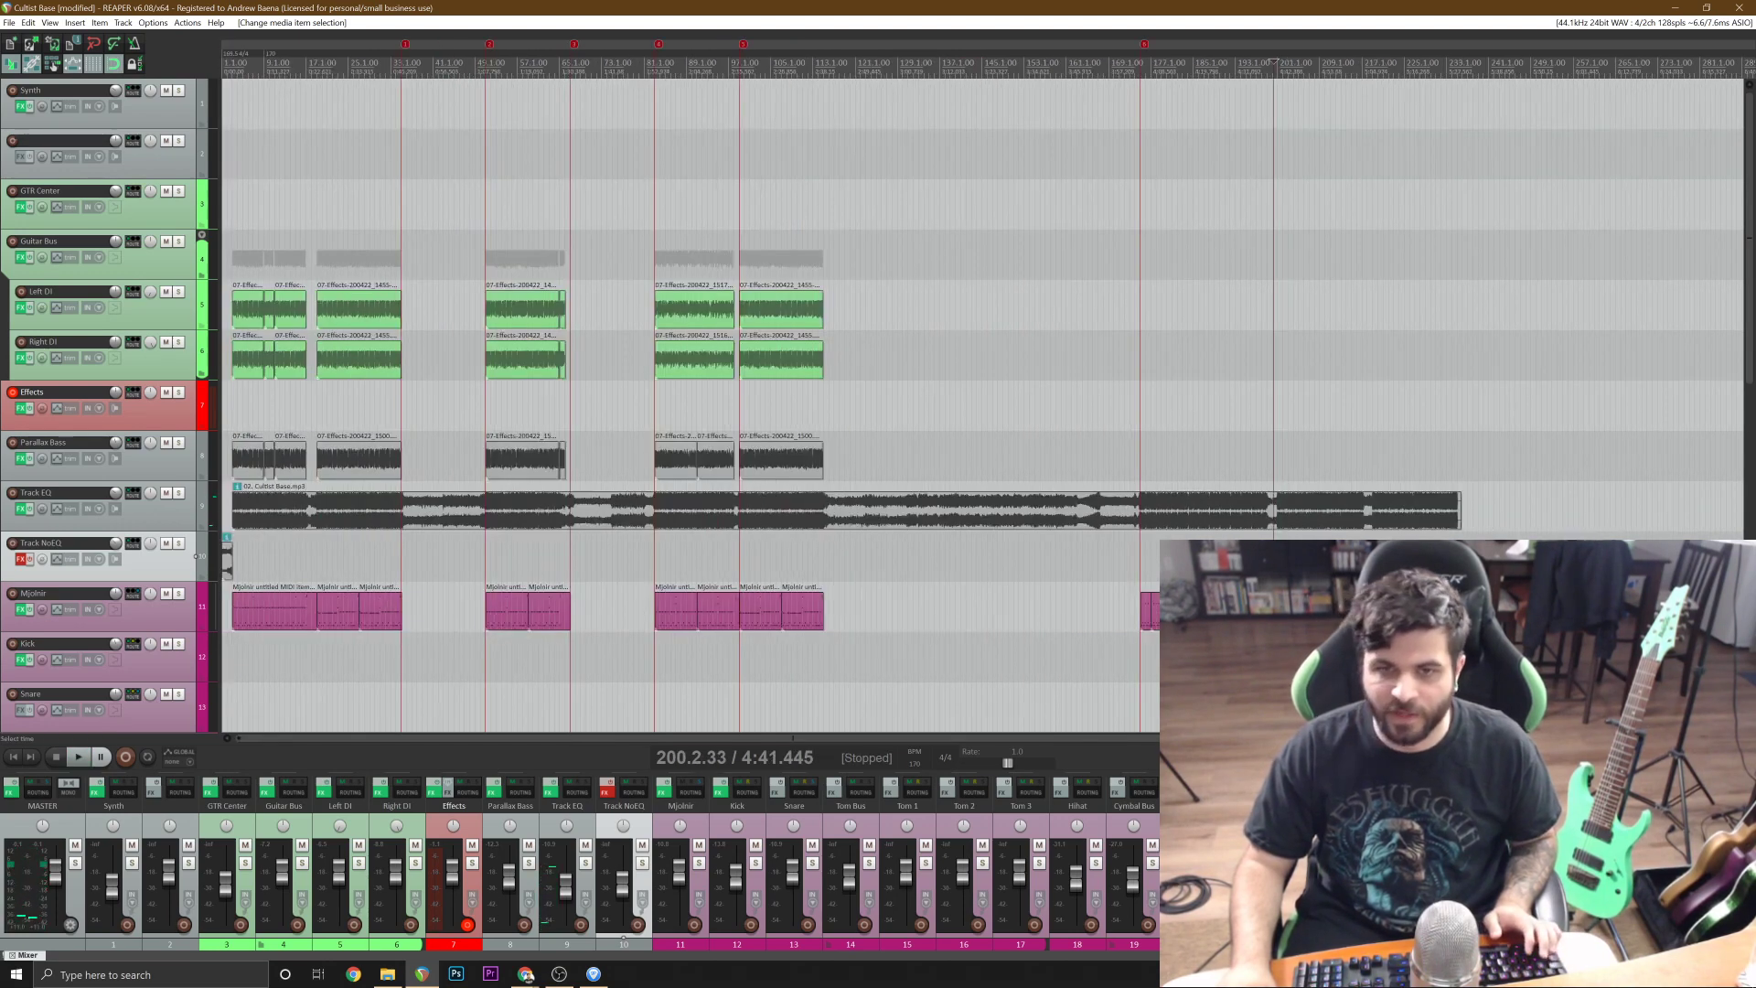
click(532, 556)
scroll(533, 556, up, 3)
click(940, 604)
shift+click(988, 602)
scroll(987, 603, down, 3)
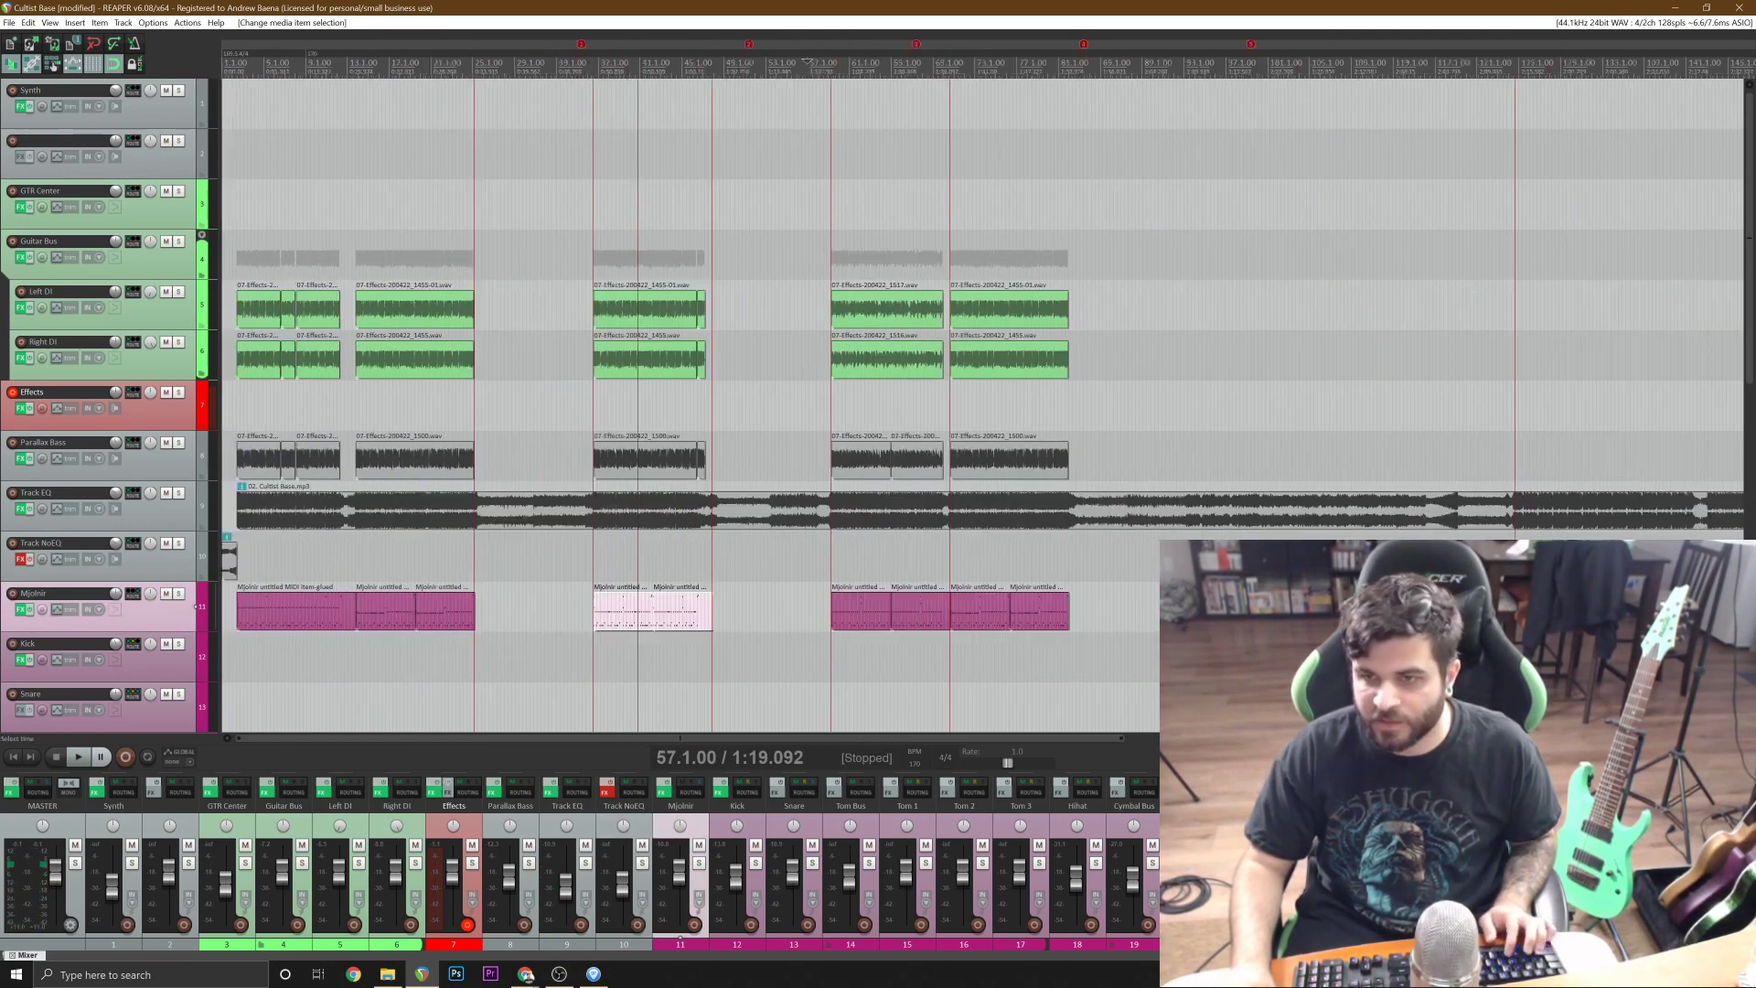
click(1271, 594)
scroll(1271, 594, up, 7)
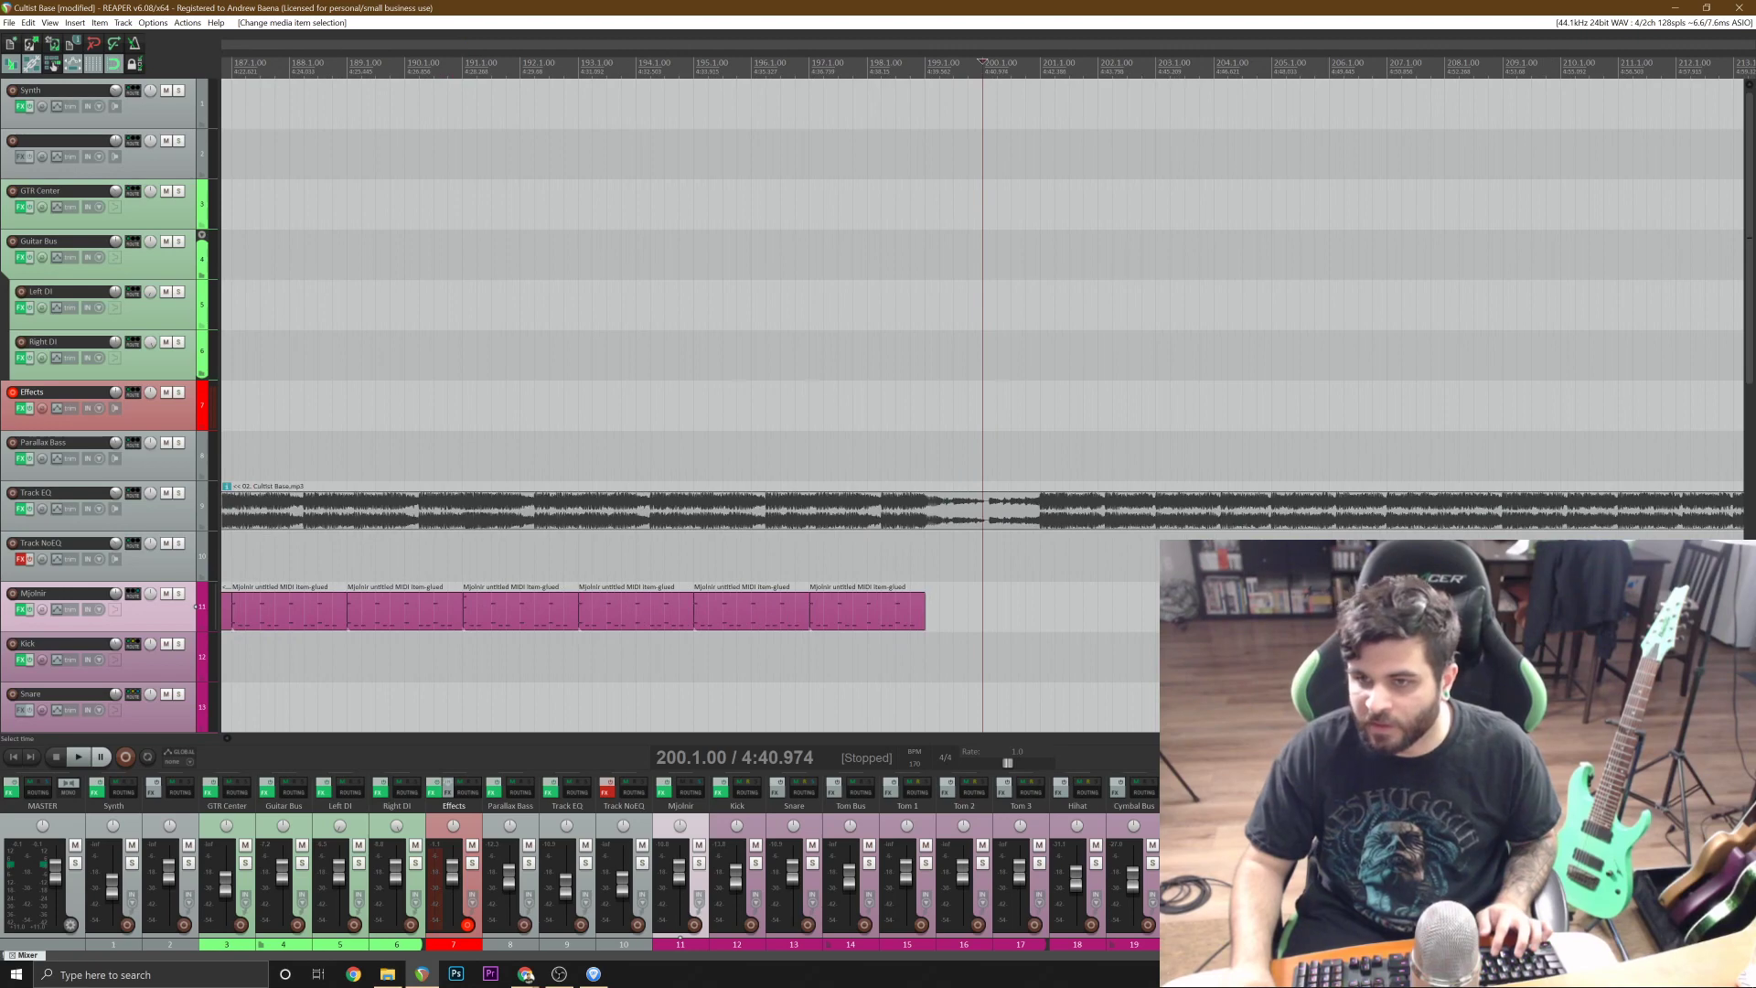
scroll(1041, 603, down, 3)
key(ctrl+v)
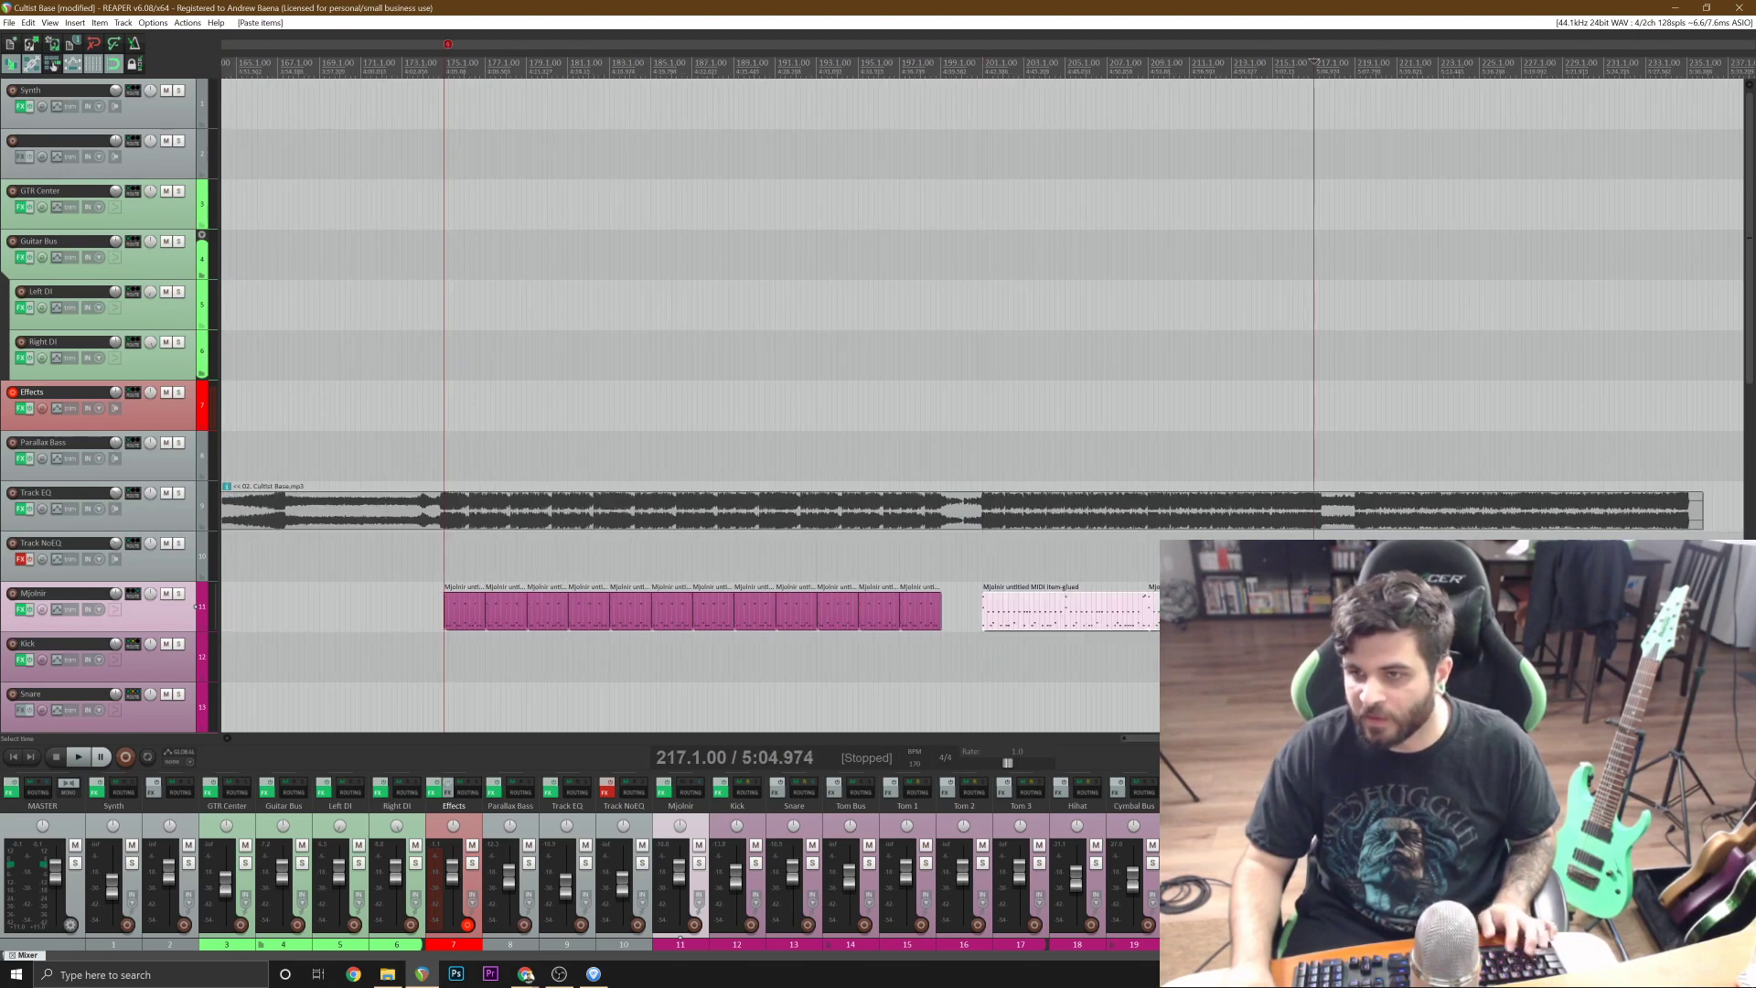
Play from just before bar 201 to check how the pasted drums enter with the reference track.
scroll(1040, 603, up, 2)
scroll(986, 556, down, 2)
click(986, 556)
scroll(644, 556, up, 2)
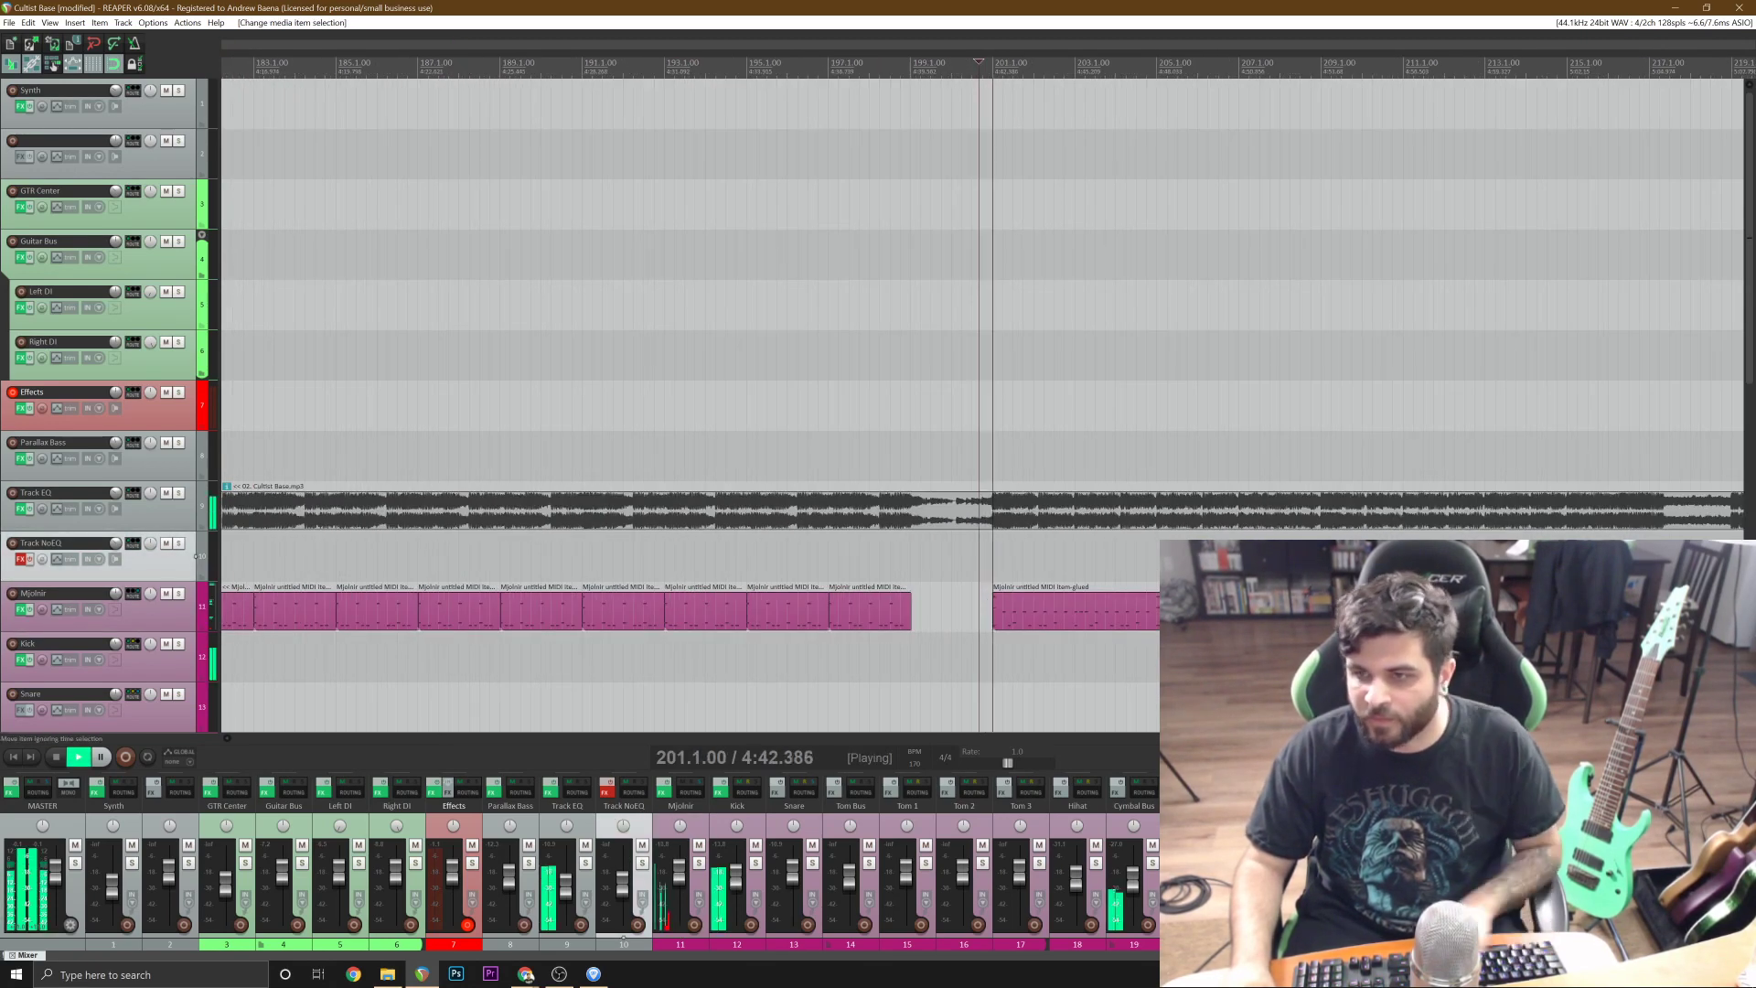
Replace the second pasted drum item at bar 209 with a copy of the one at bar 201, and save the project.
click(1509, 605)
shift+click(1184, 606)
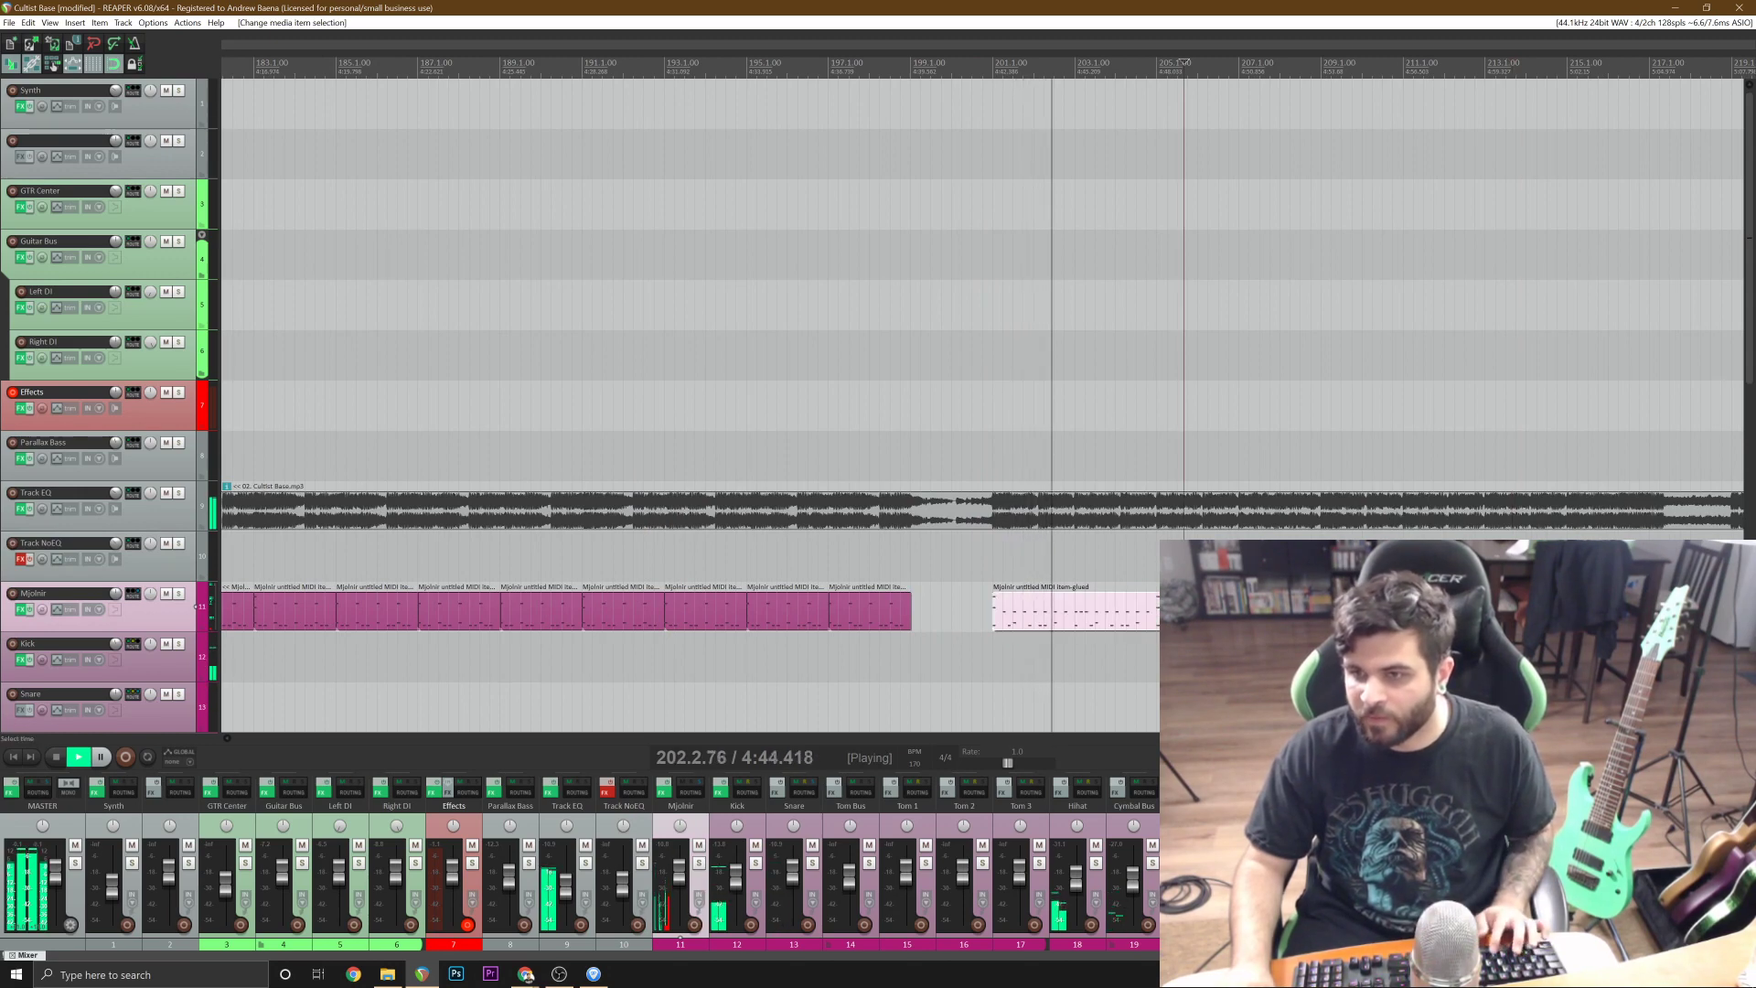
key(ctrl+v)
scroll(965, 596, down, 2)
key(ctrl+s)
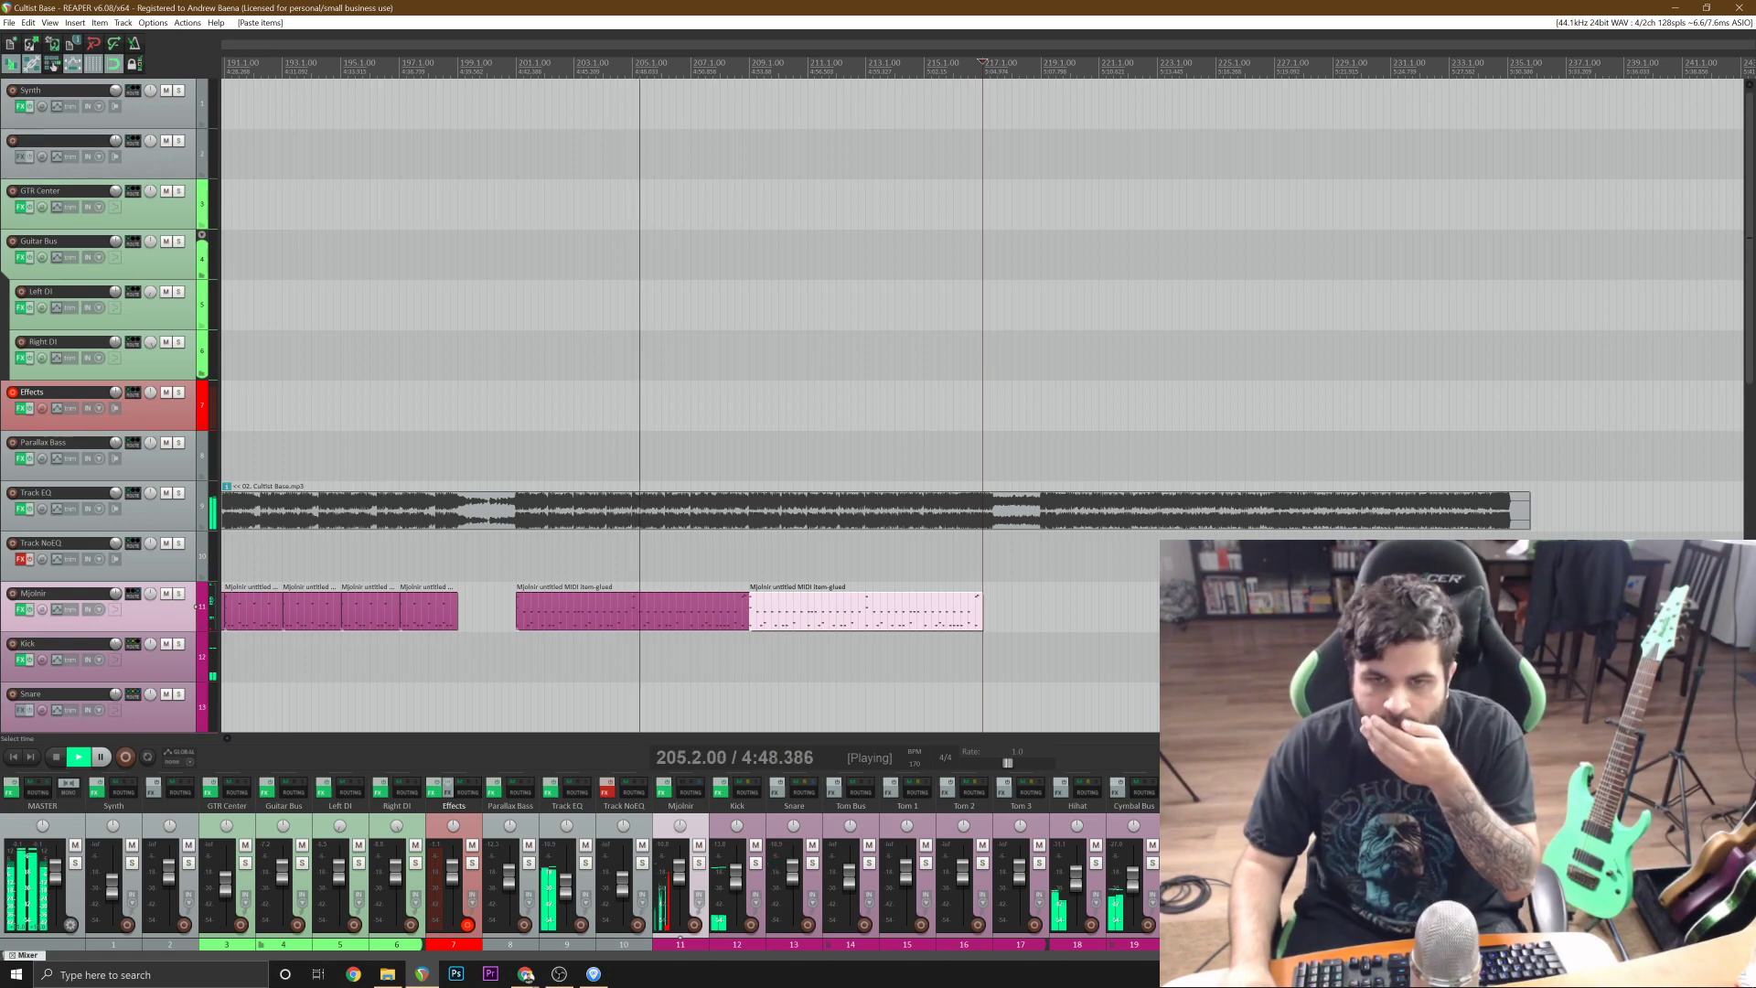
Play the drums from bar 205 into bar 212, stop, and delete the drum item starting at bar 209.
scroll(715, 624, up, 3)
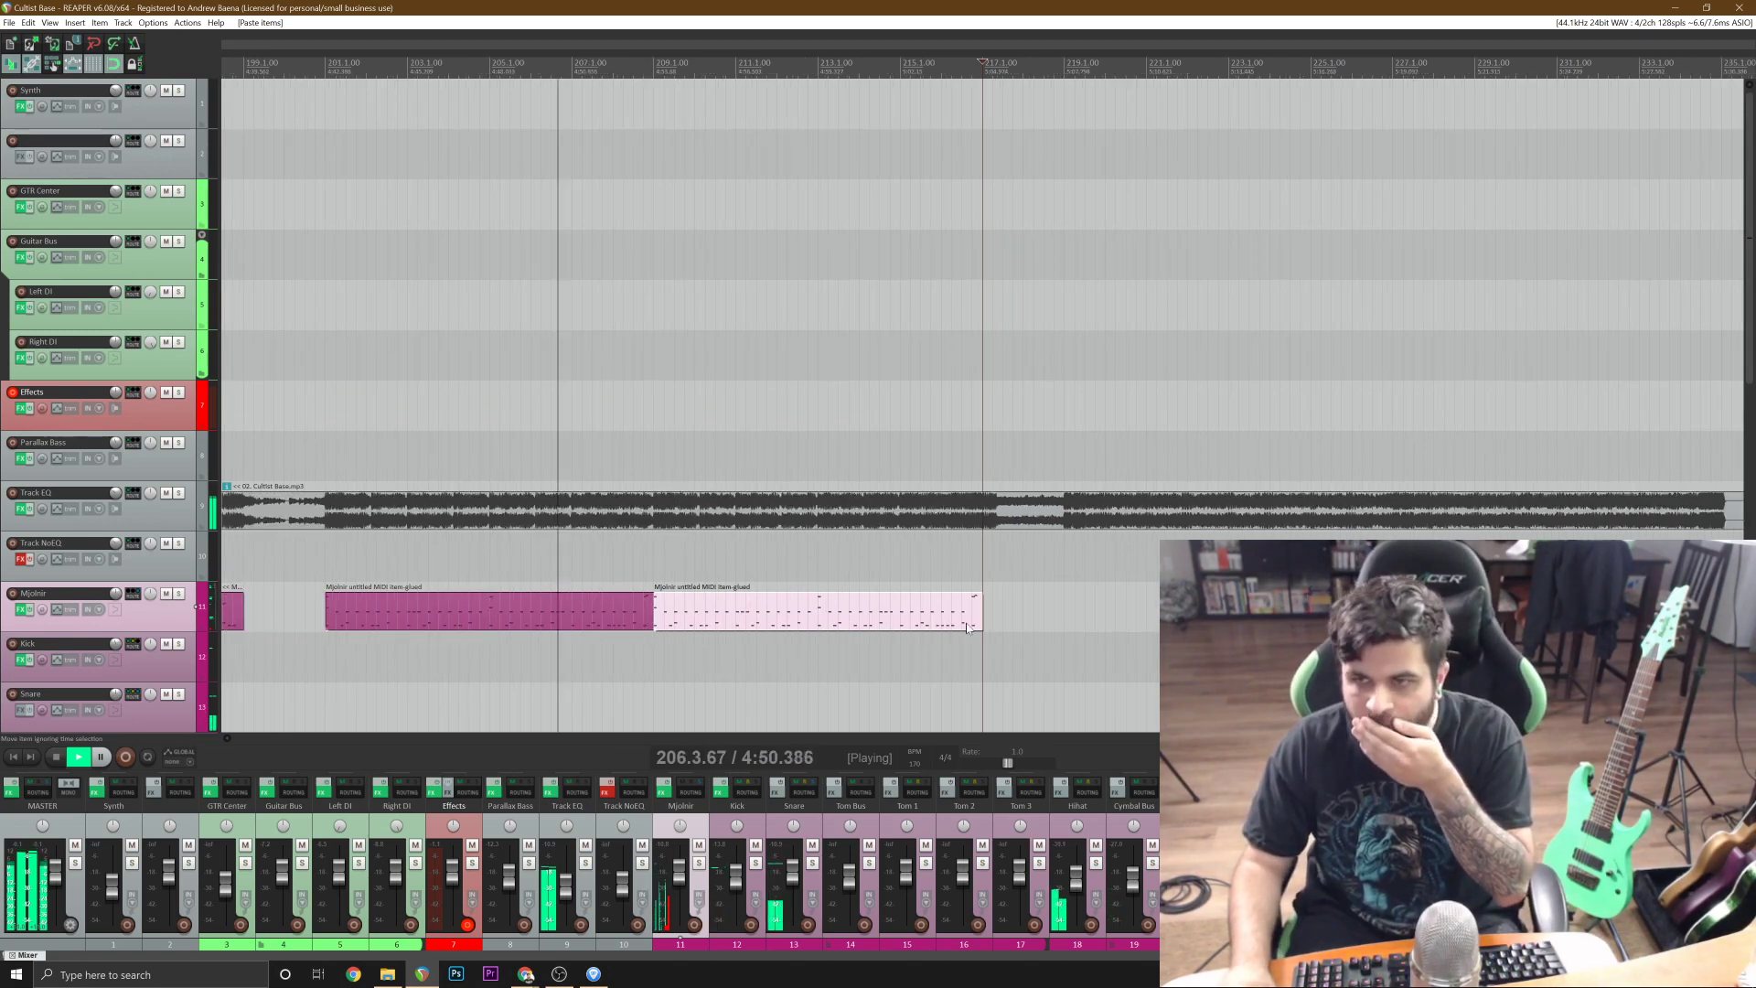
scroll(715, 624, down, 1)
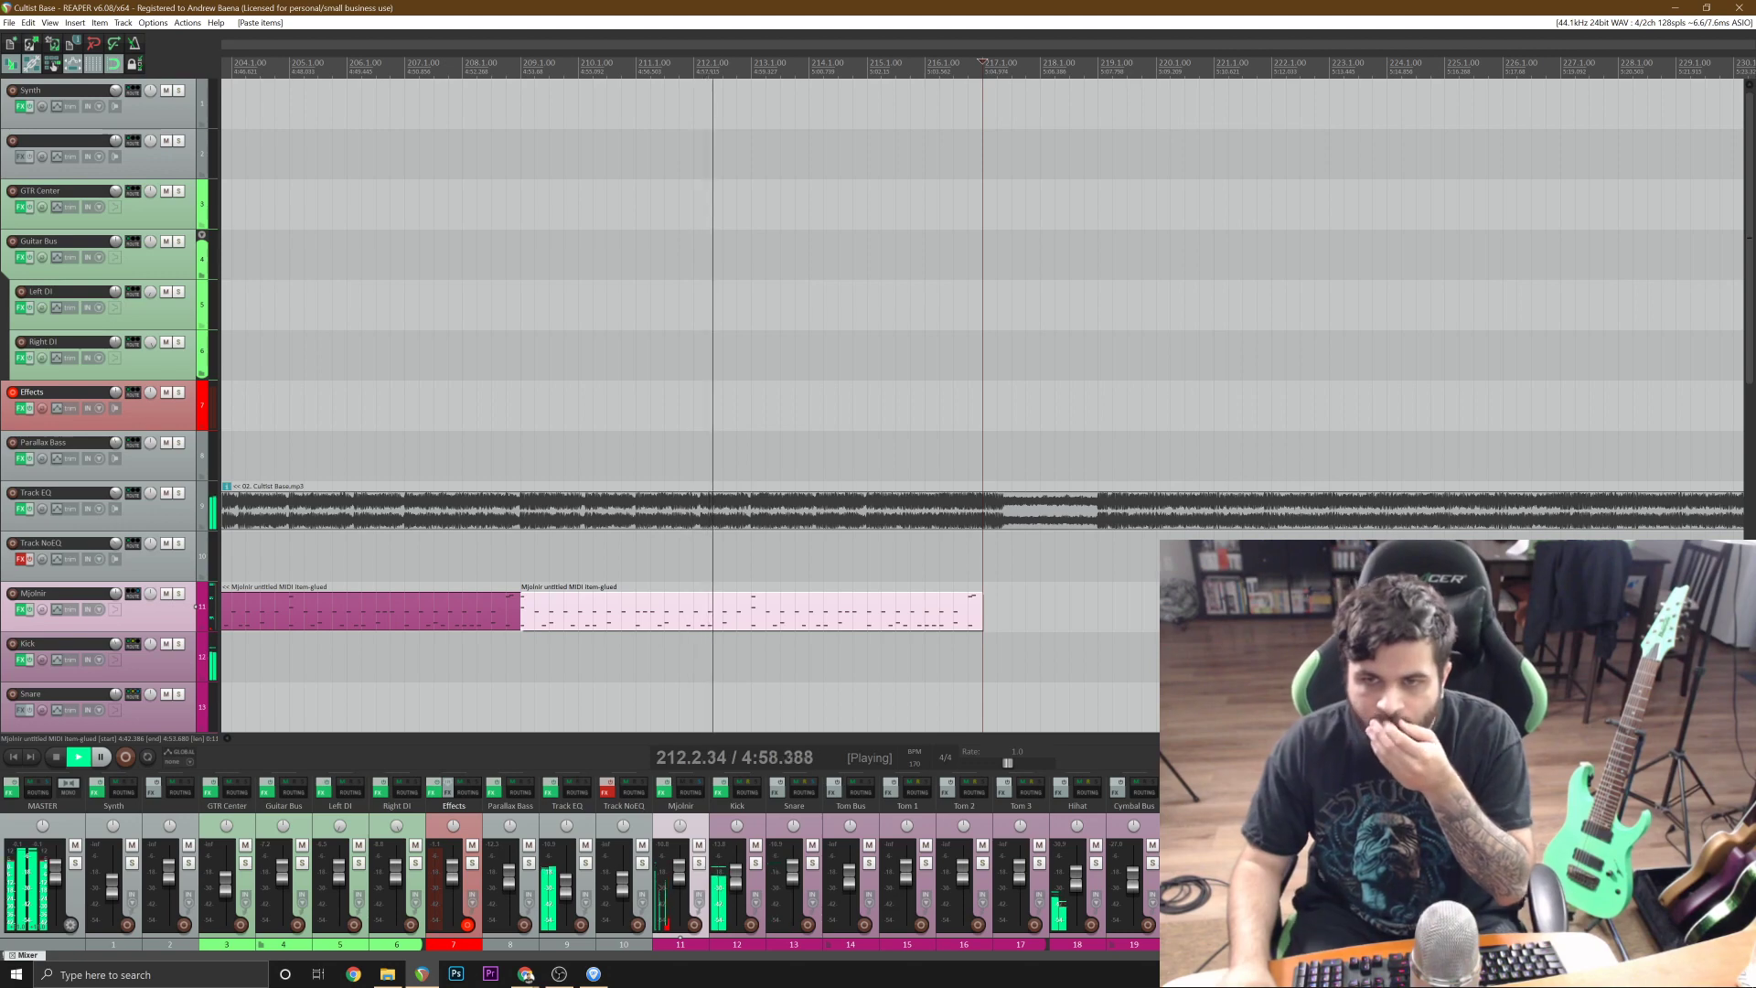
key(space)
click(632, 70)
scroll(632, 69, down, 1)
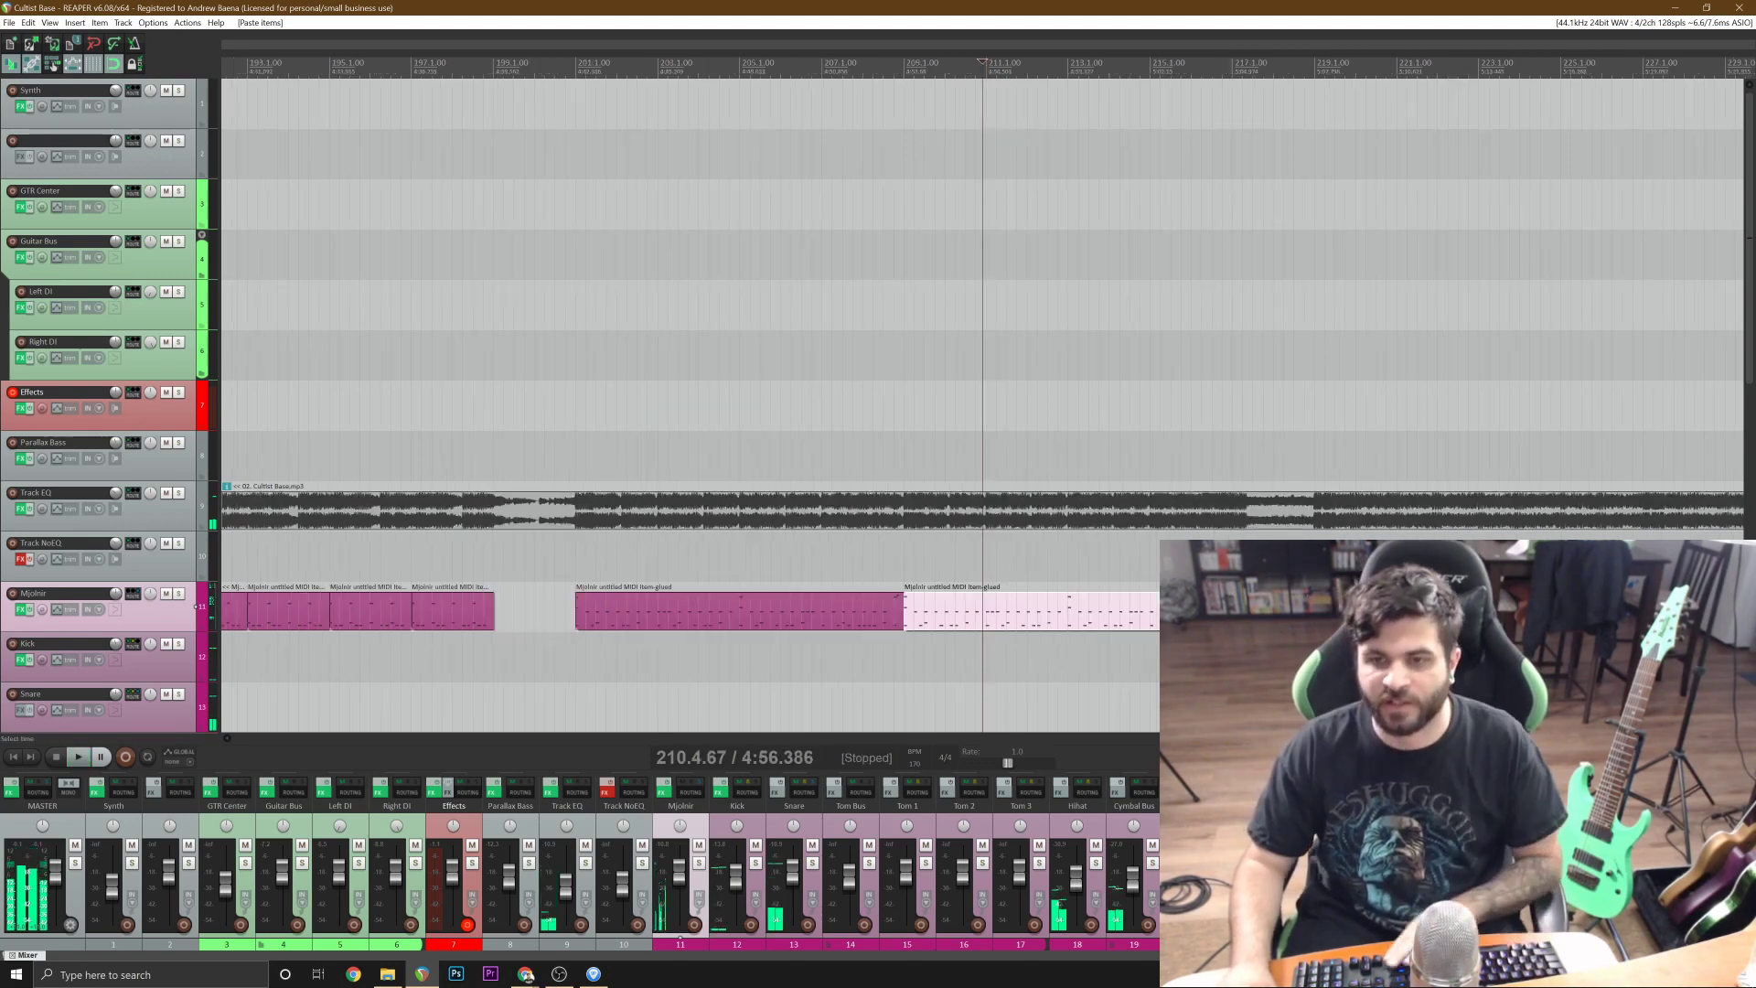
scroll(689, 618, up, 1)
key(Delete)
Solo the Track EQ track and play the reference from bar 200 beat 3 through bar 208.
click(379, 560)
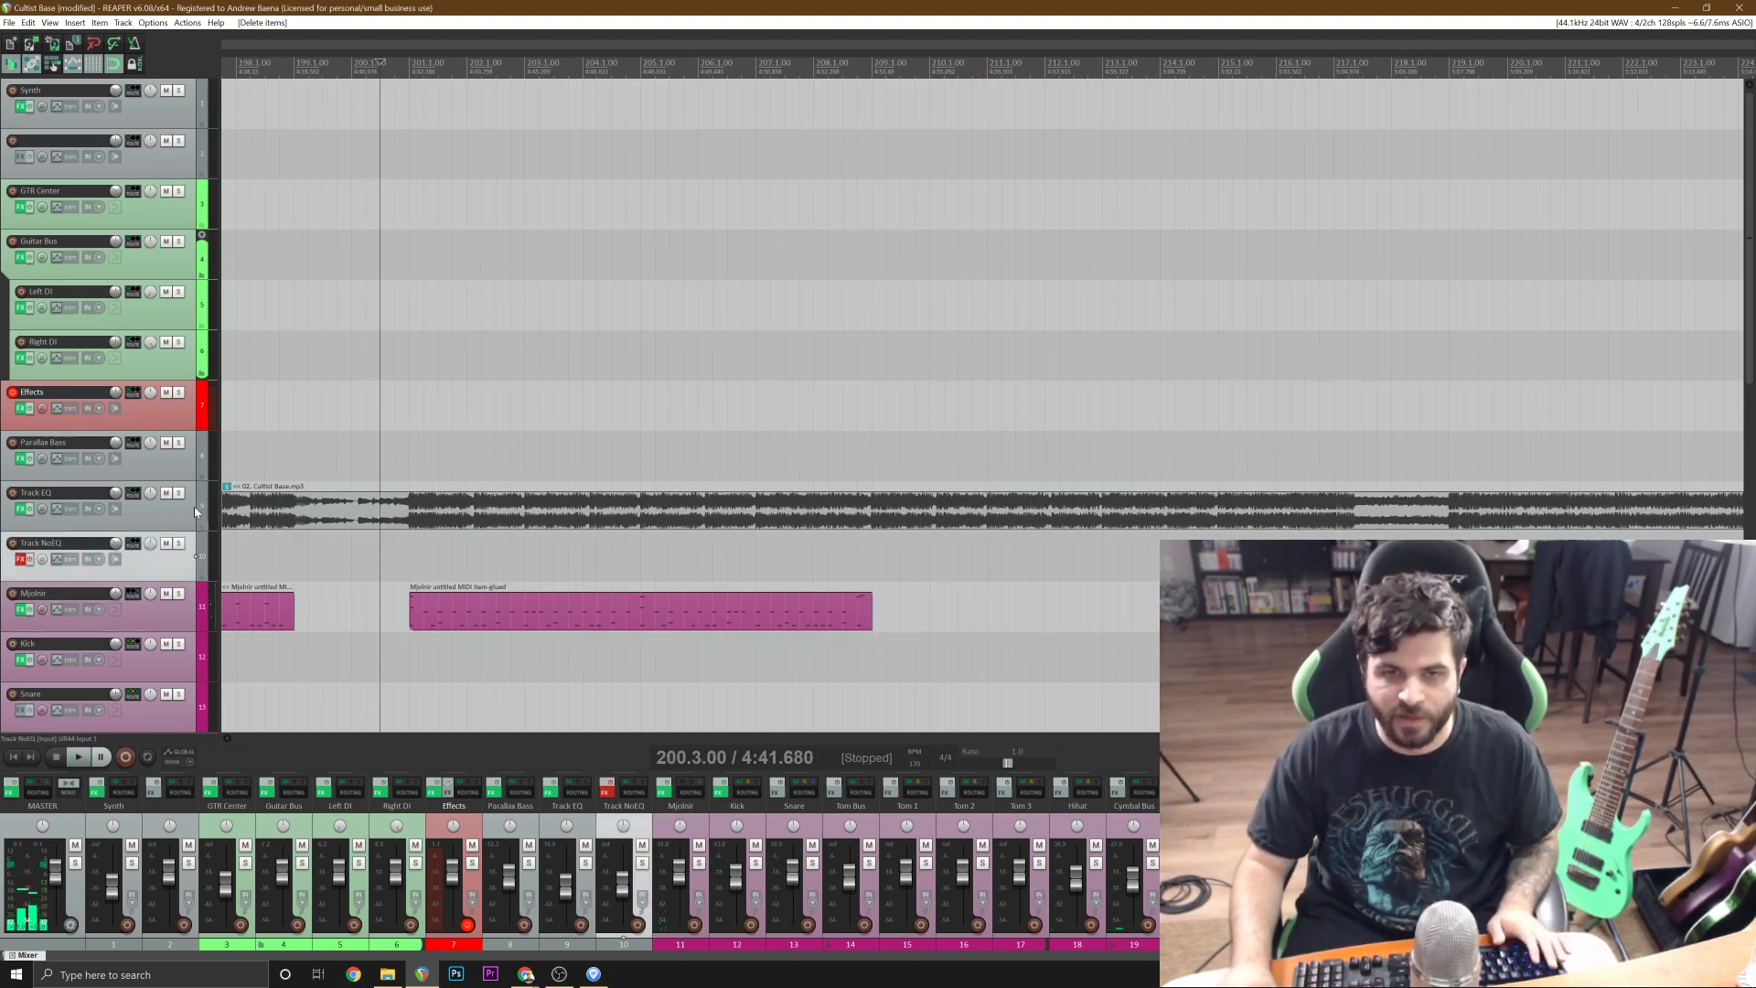
click(179, 494)
key(space)
scroll(460, 509, up, 2)
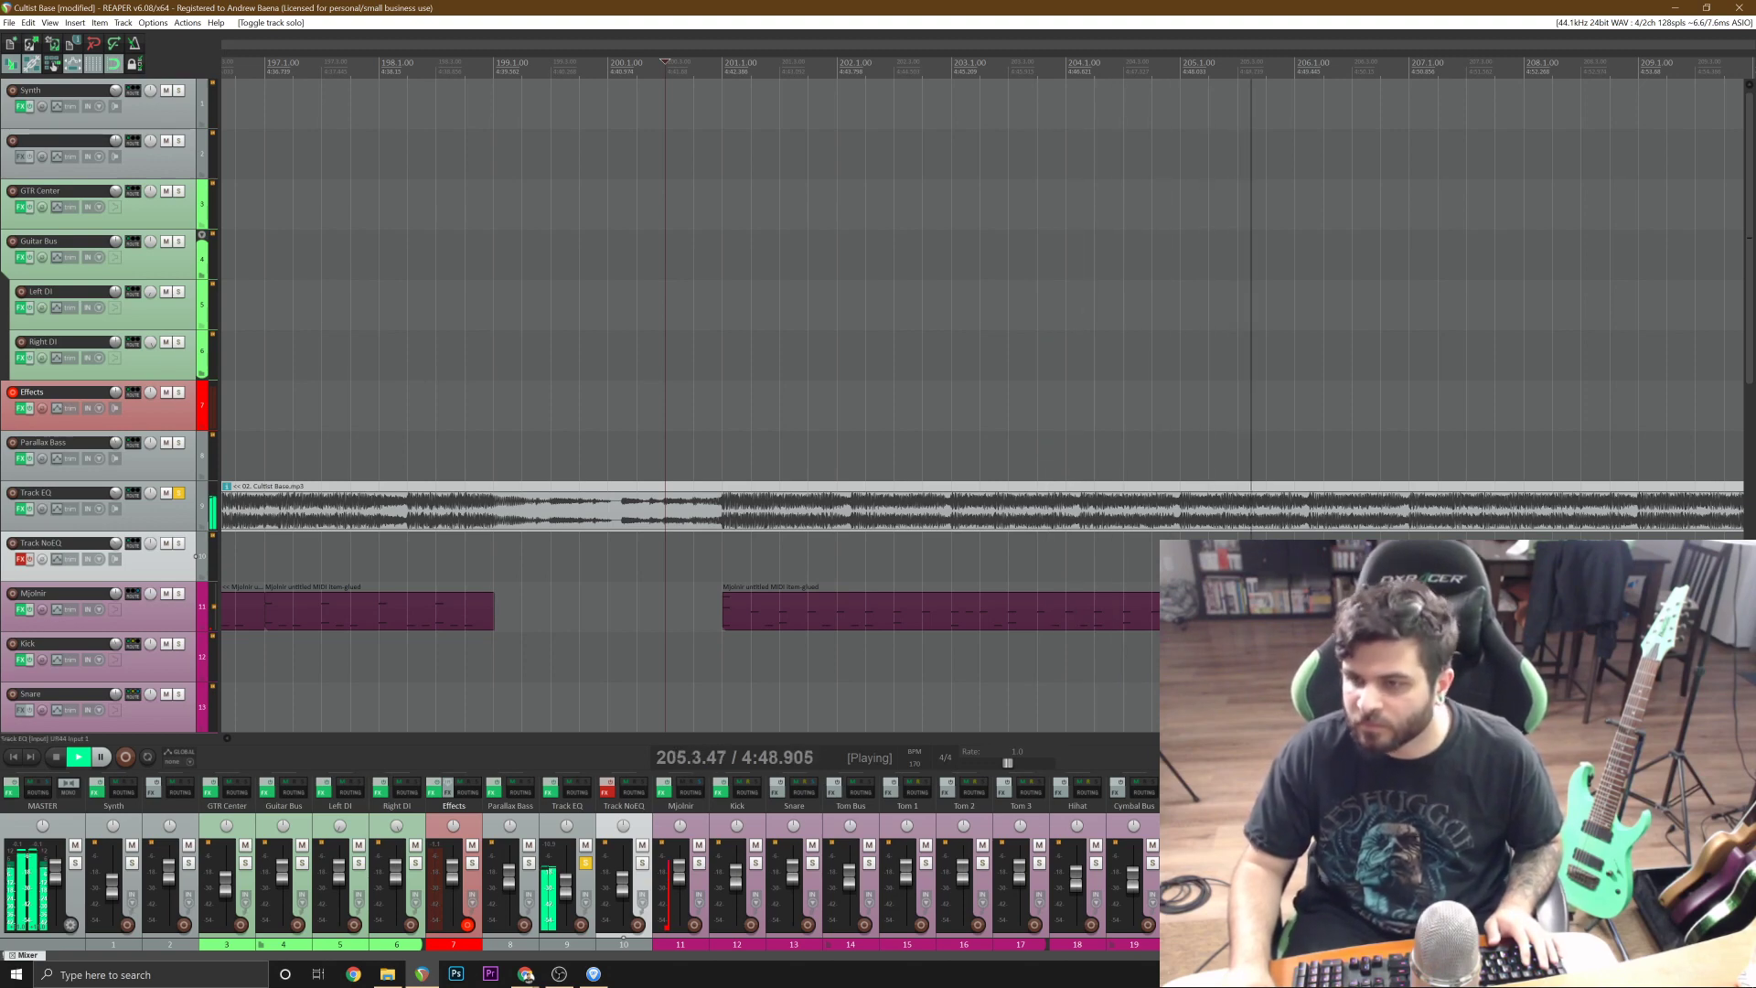
scroll(982, 405, down, 1)
scroll(982, 406, up, 2)
scroll(982, 405, down, 1)
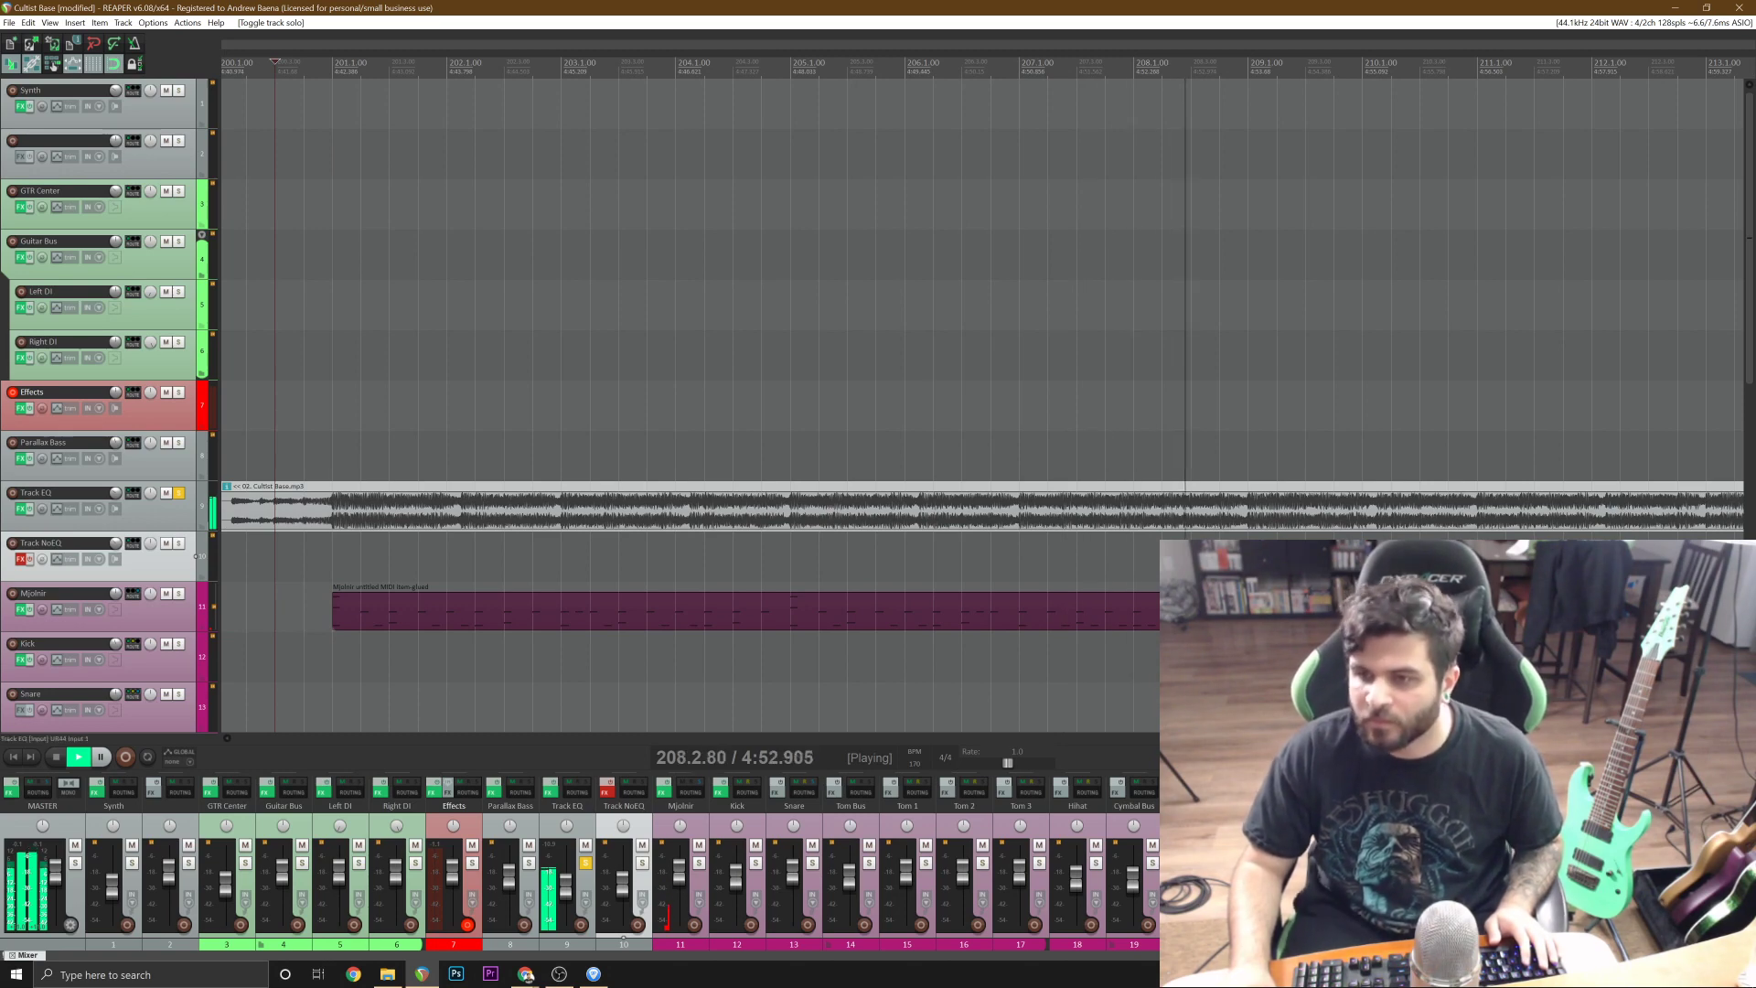
Stop playback, copy the drum item at bar 201, and paste it at bar 209.
click(1142, 601)
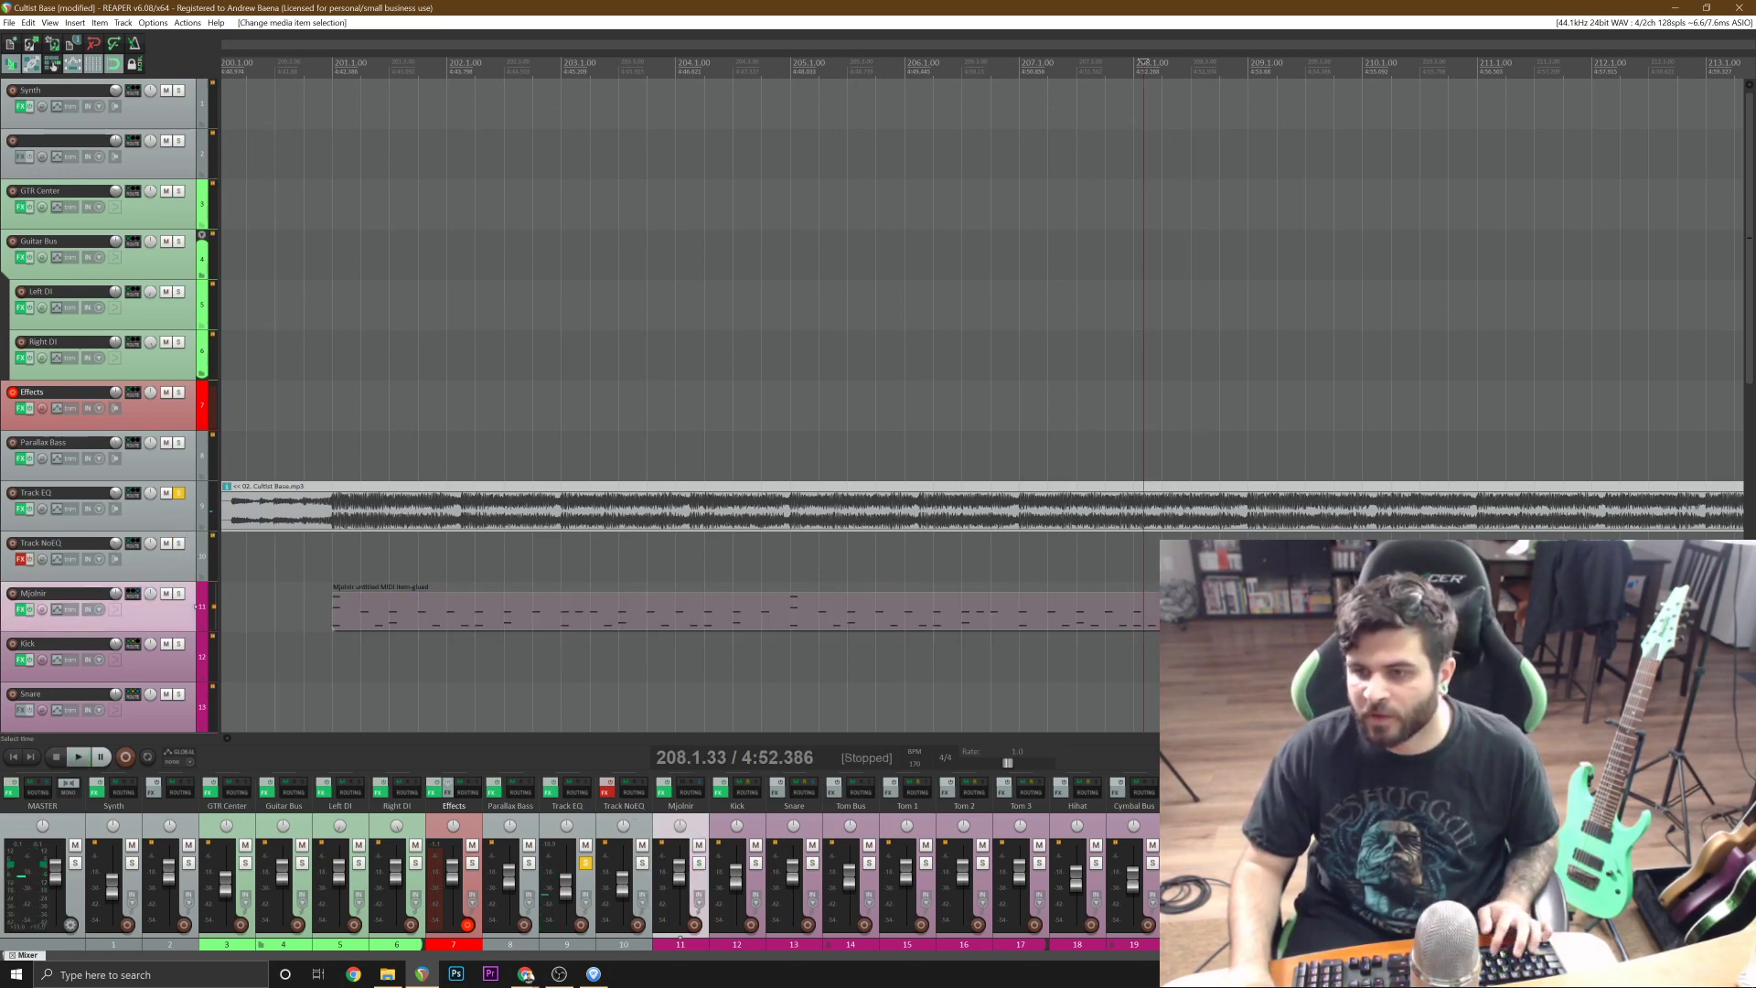
scroll(1248, 601, up, 1)
key(ctrl+v)
scroll(398, 603, down, 3)
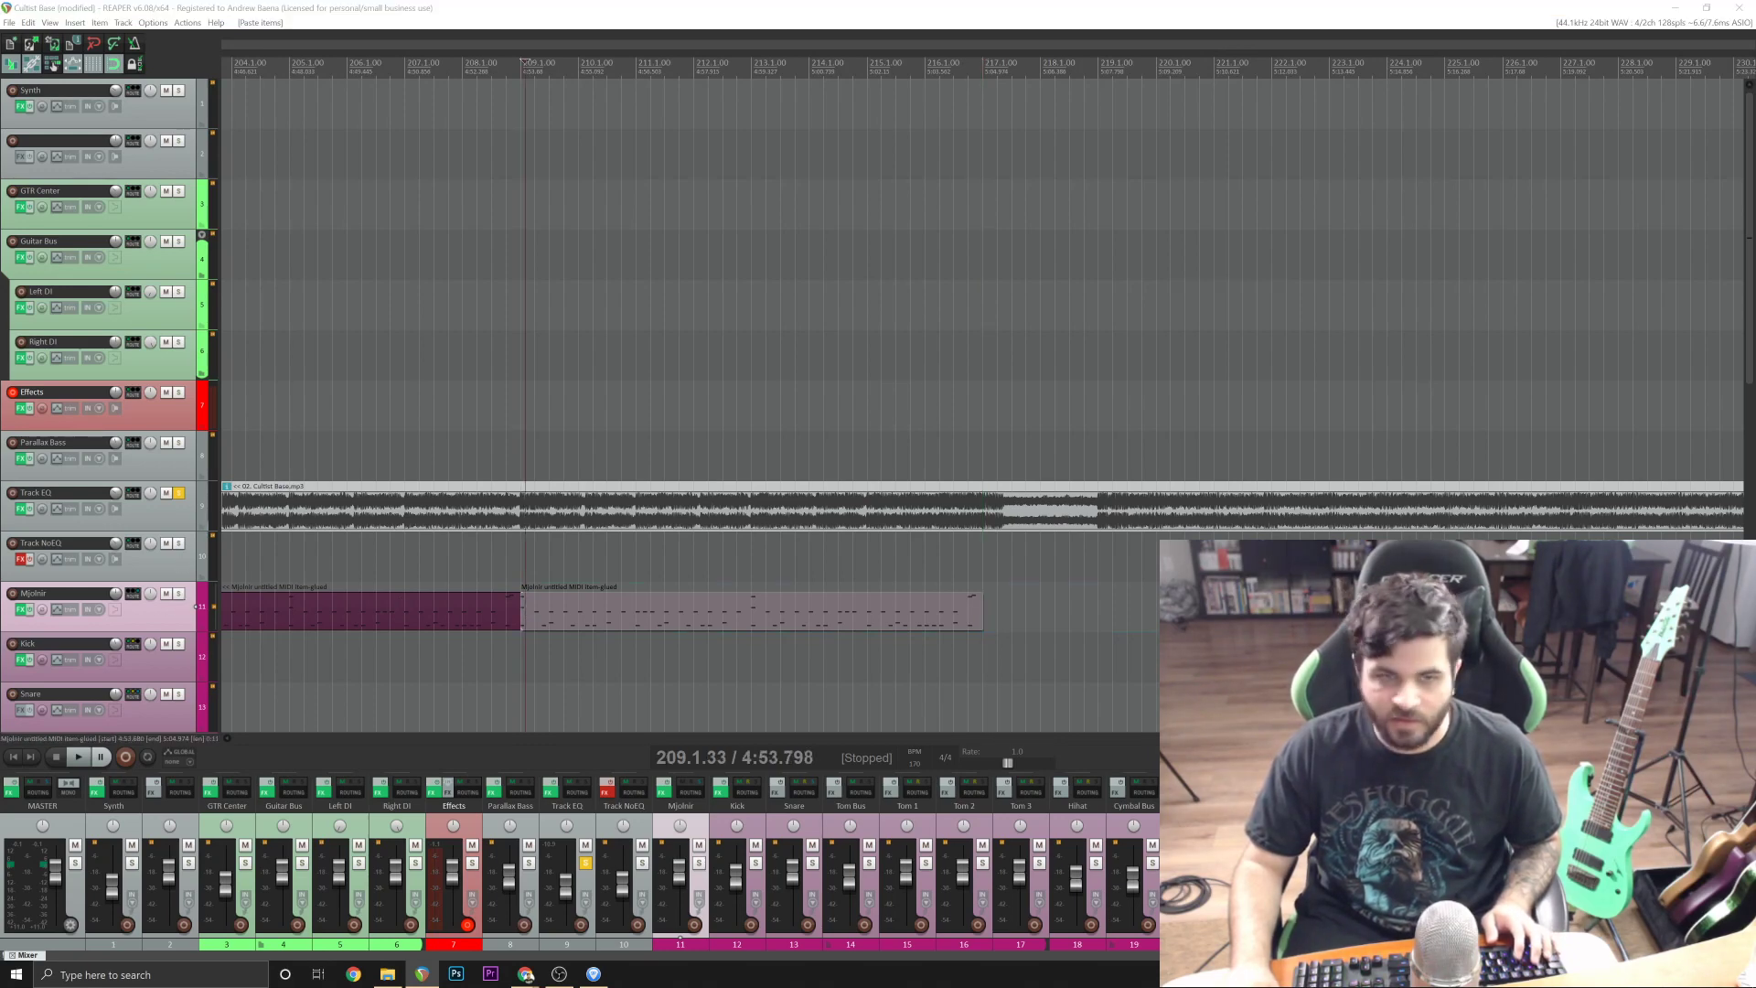
Open the drum item at bar 209 in the MIDI editor and add a C2 kick note halfway through beat 3 of bar 209.
double_click(526, 612)
click(20, 950)
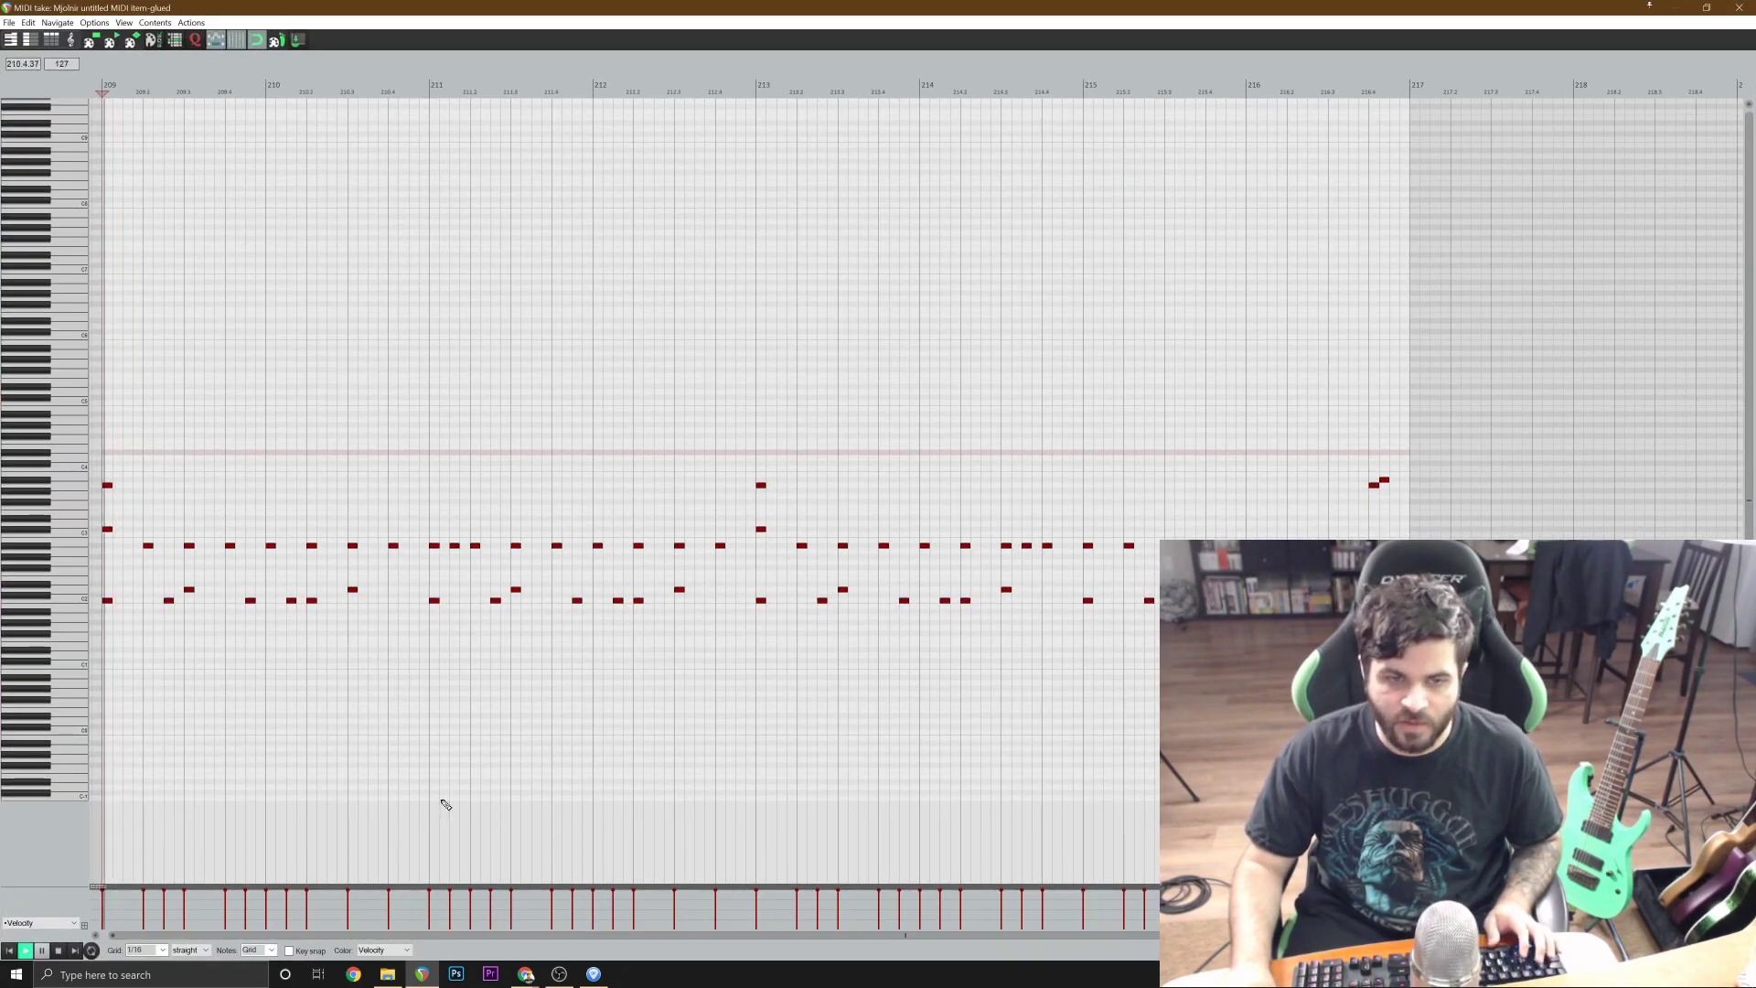
scroll(545, 832, up, 2)
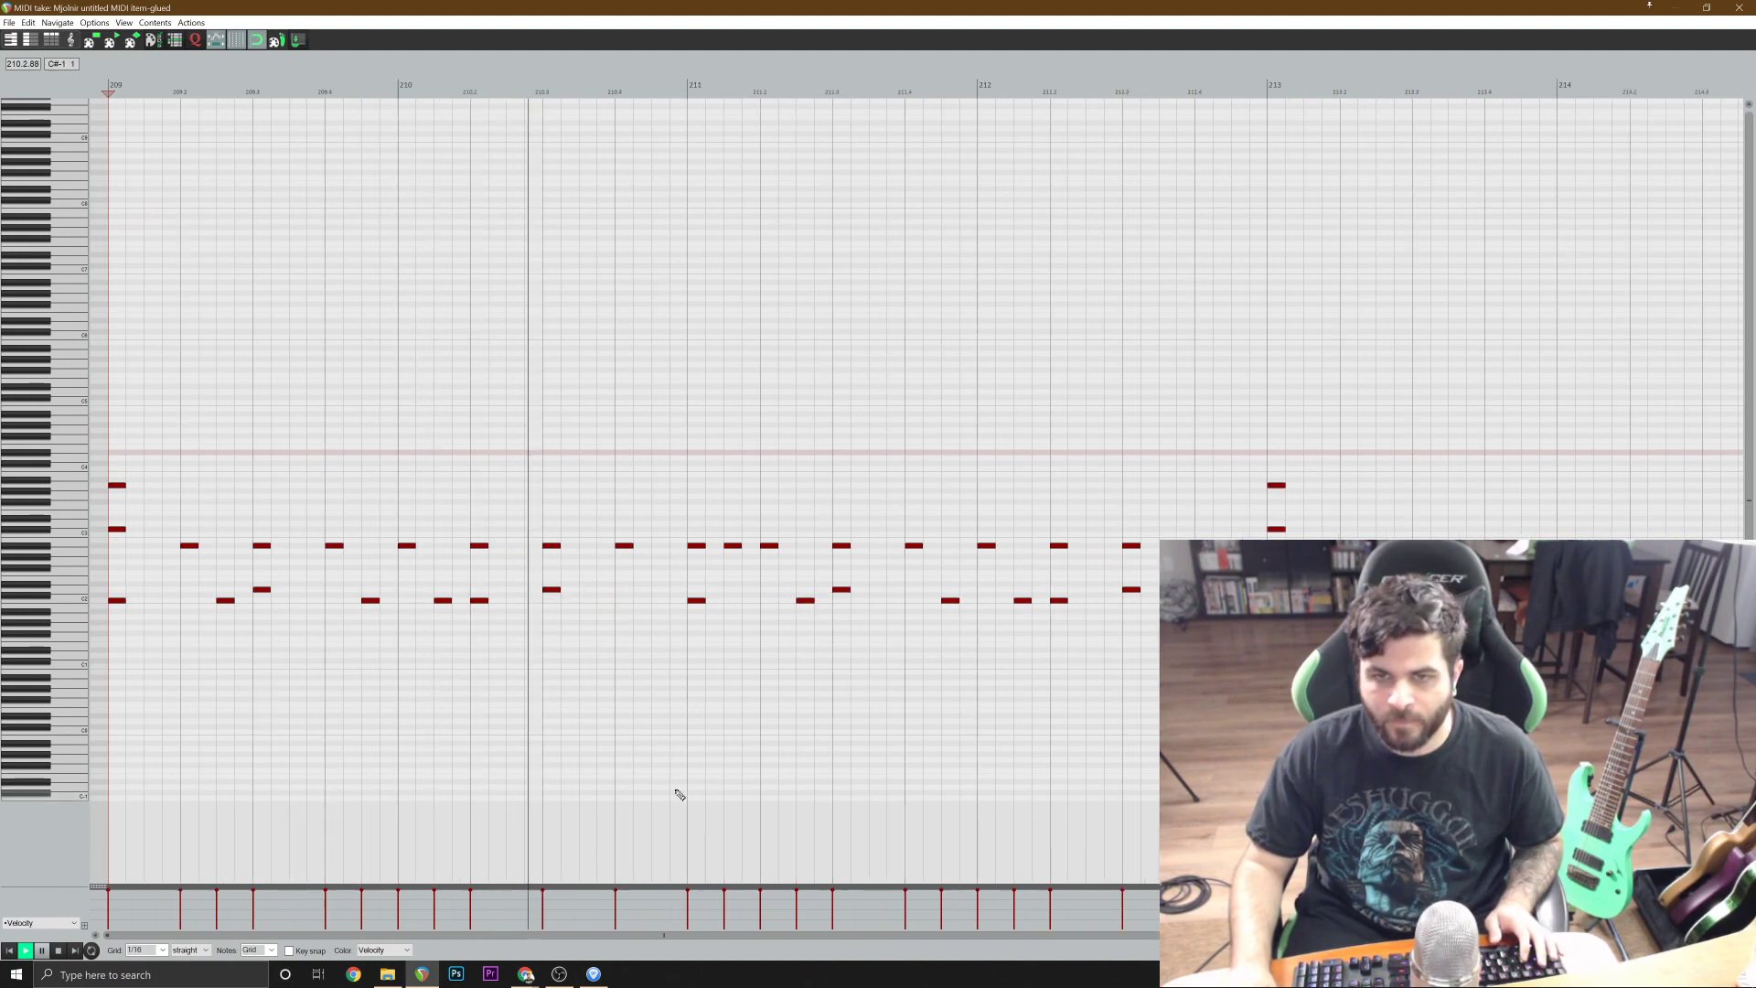
scroll(686, 786, up, 1)
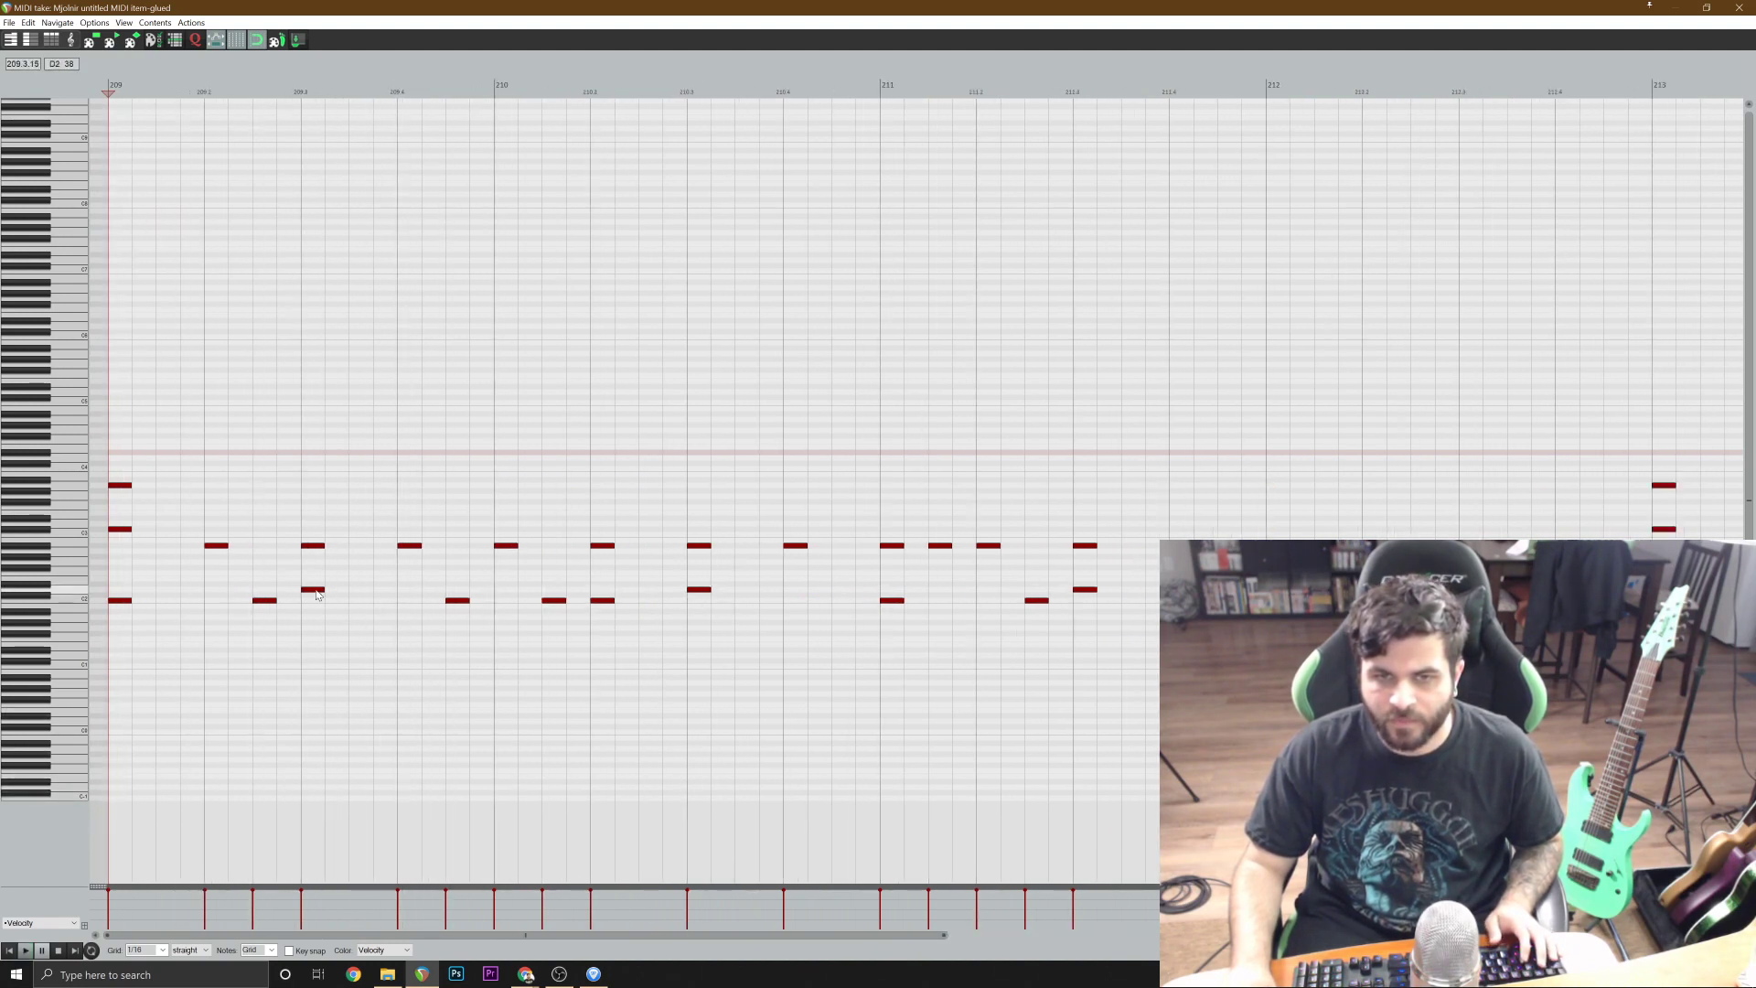
click(353, 600)
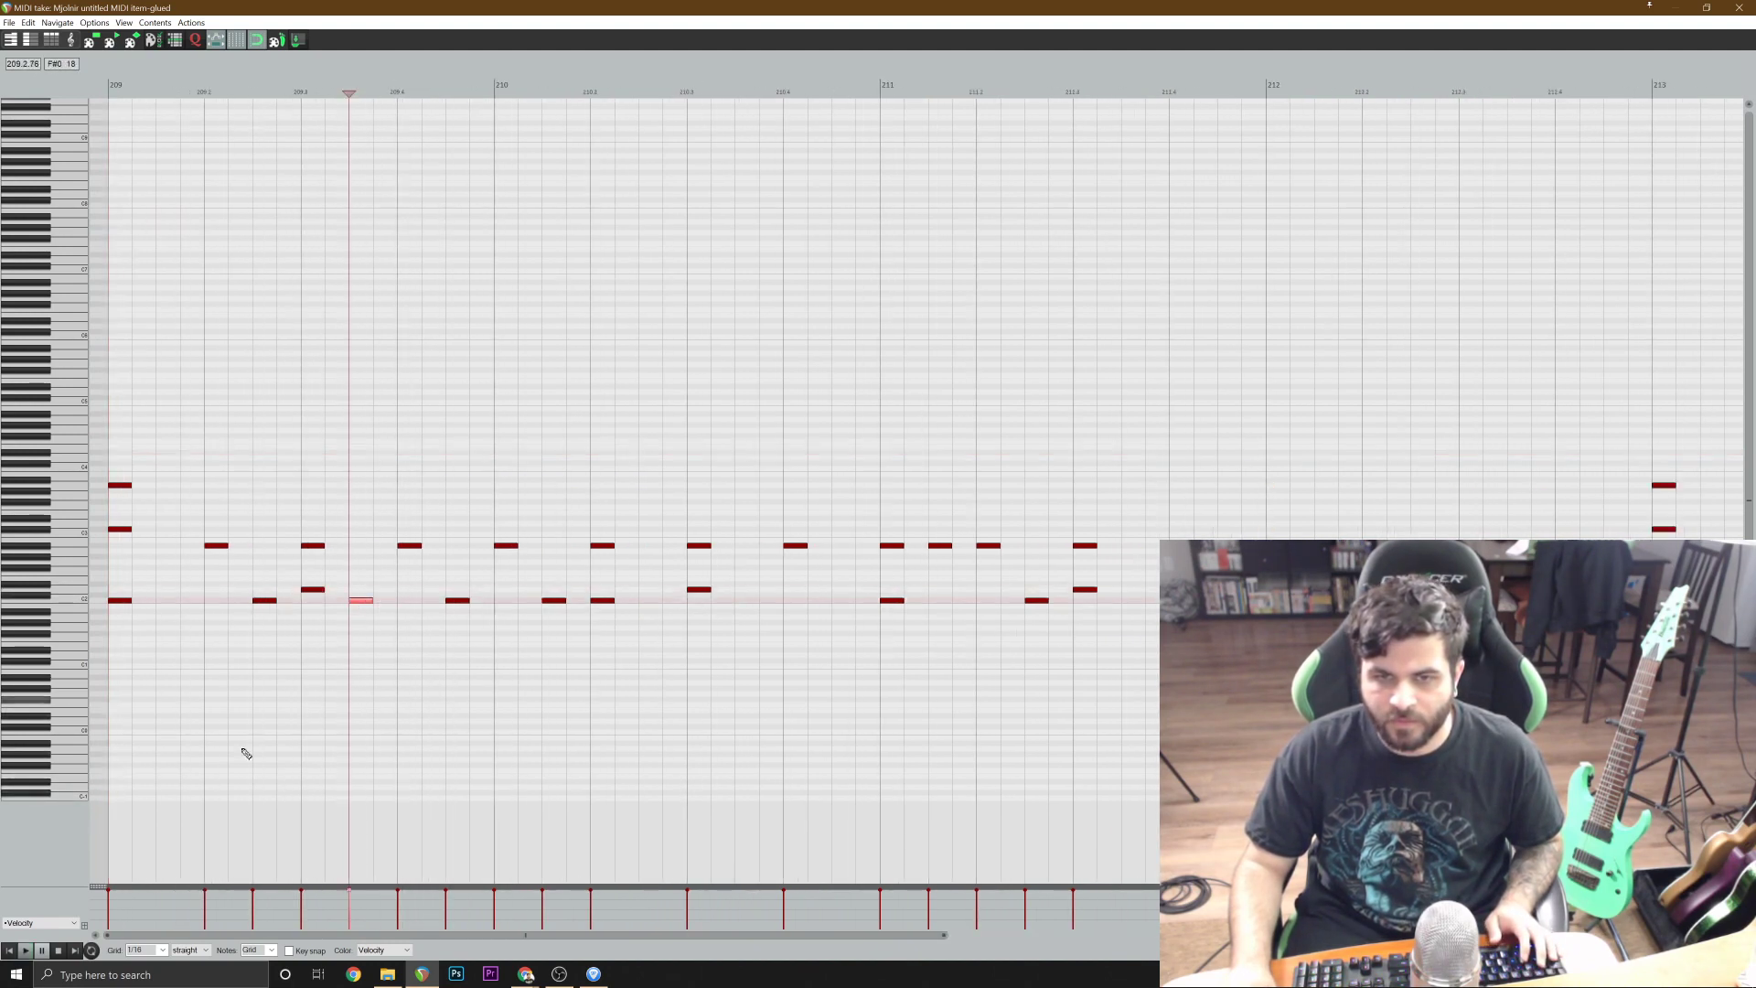
Play the edited drums from the start and add a C2 kick note halfway through beat 3 of bar 211.
click(9, 951)
key(space)
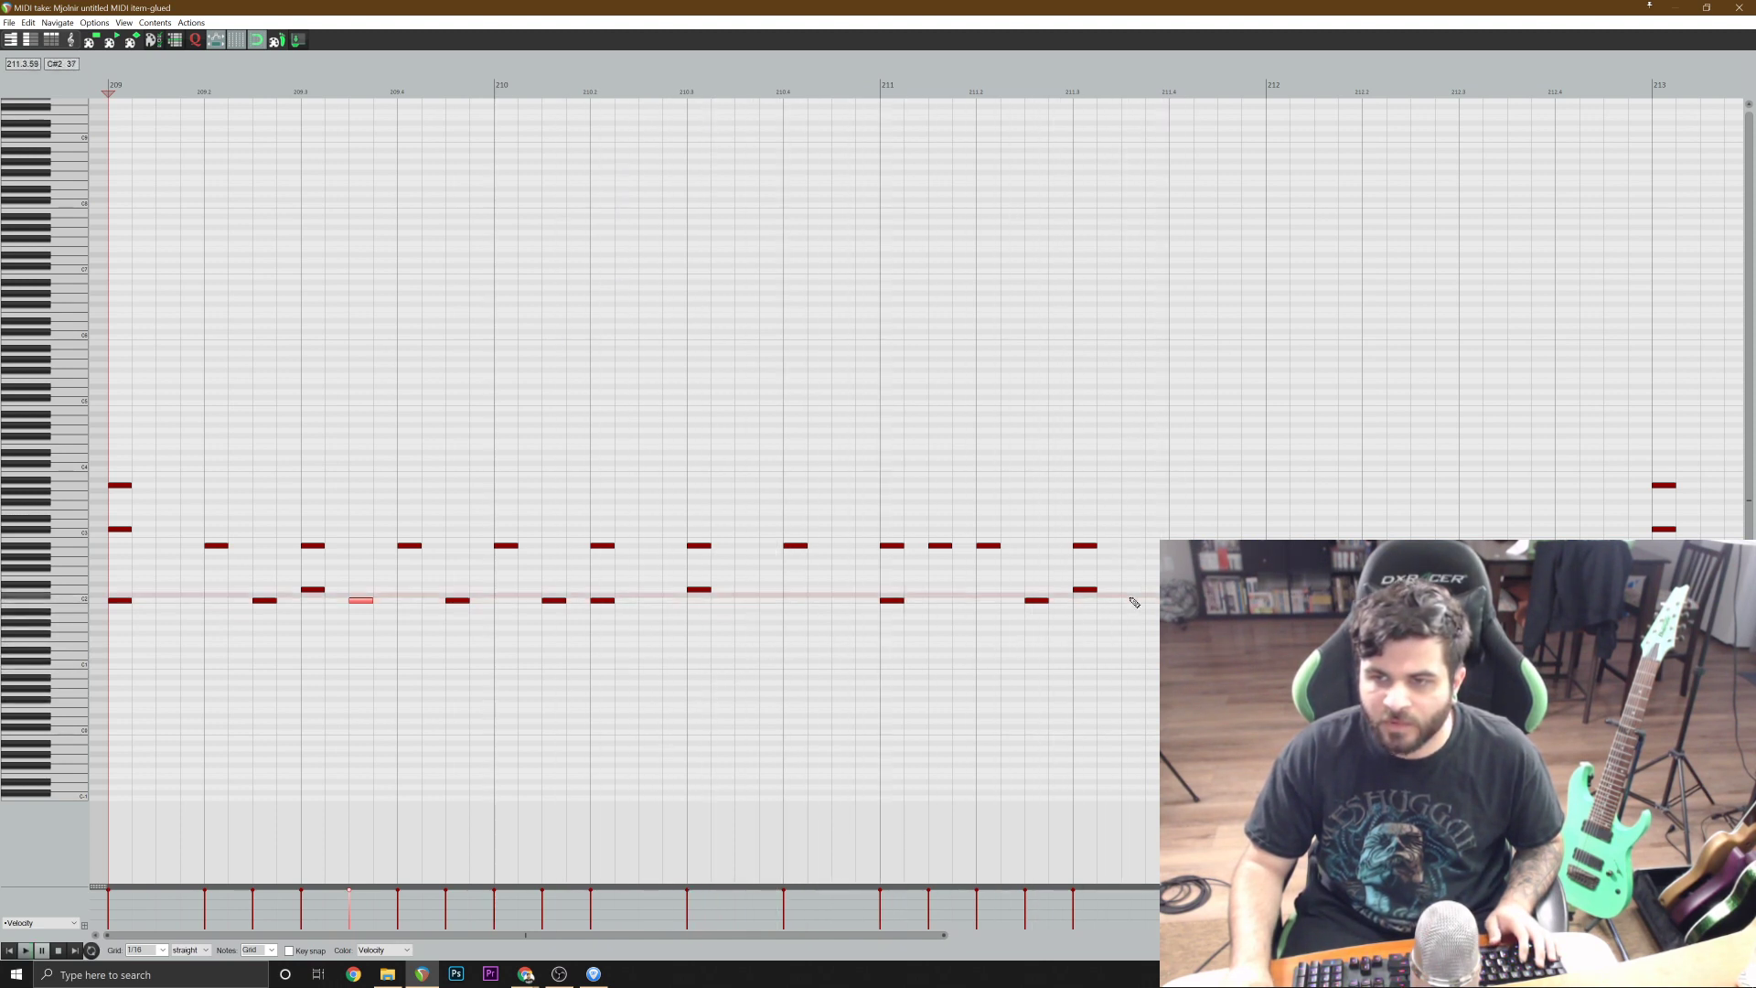
scroll(929, 572, down, 2)
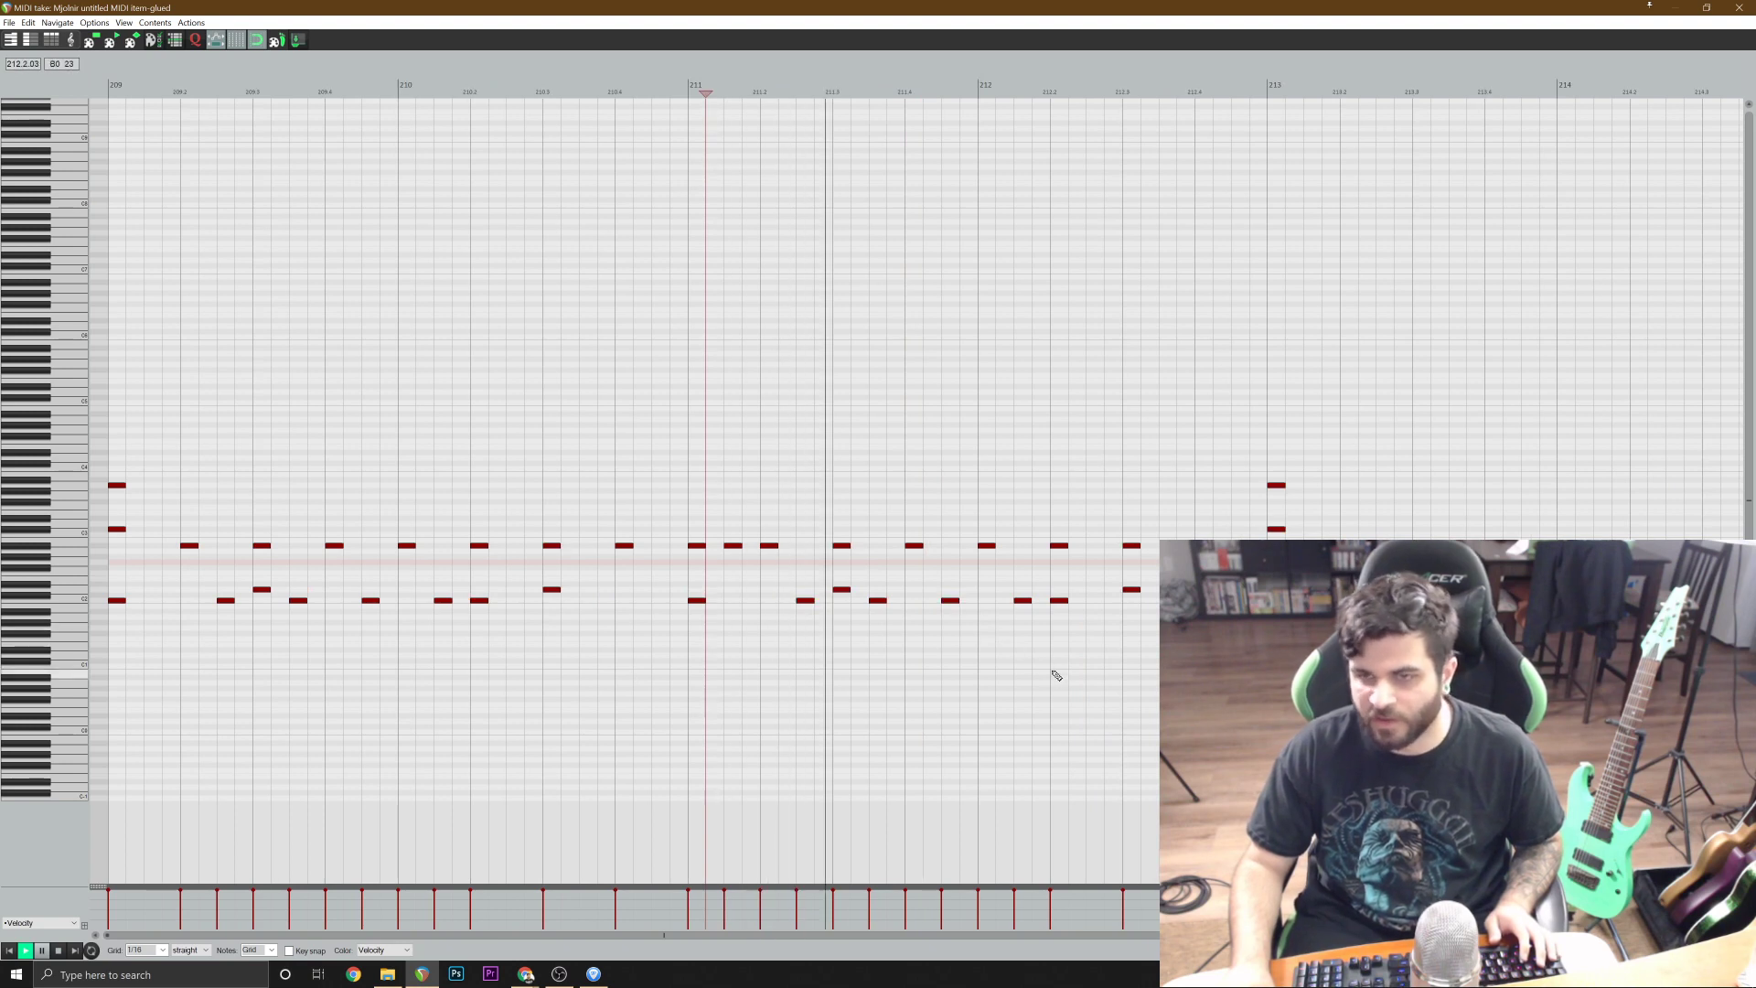
key(space)
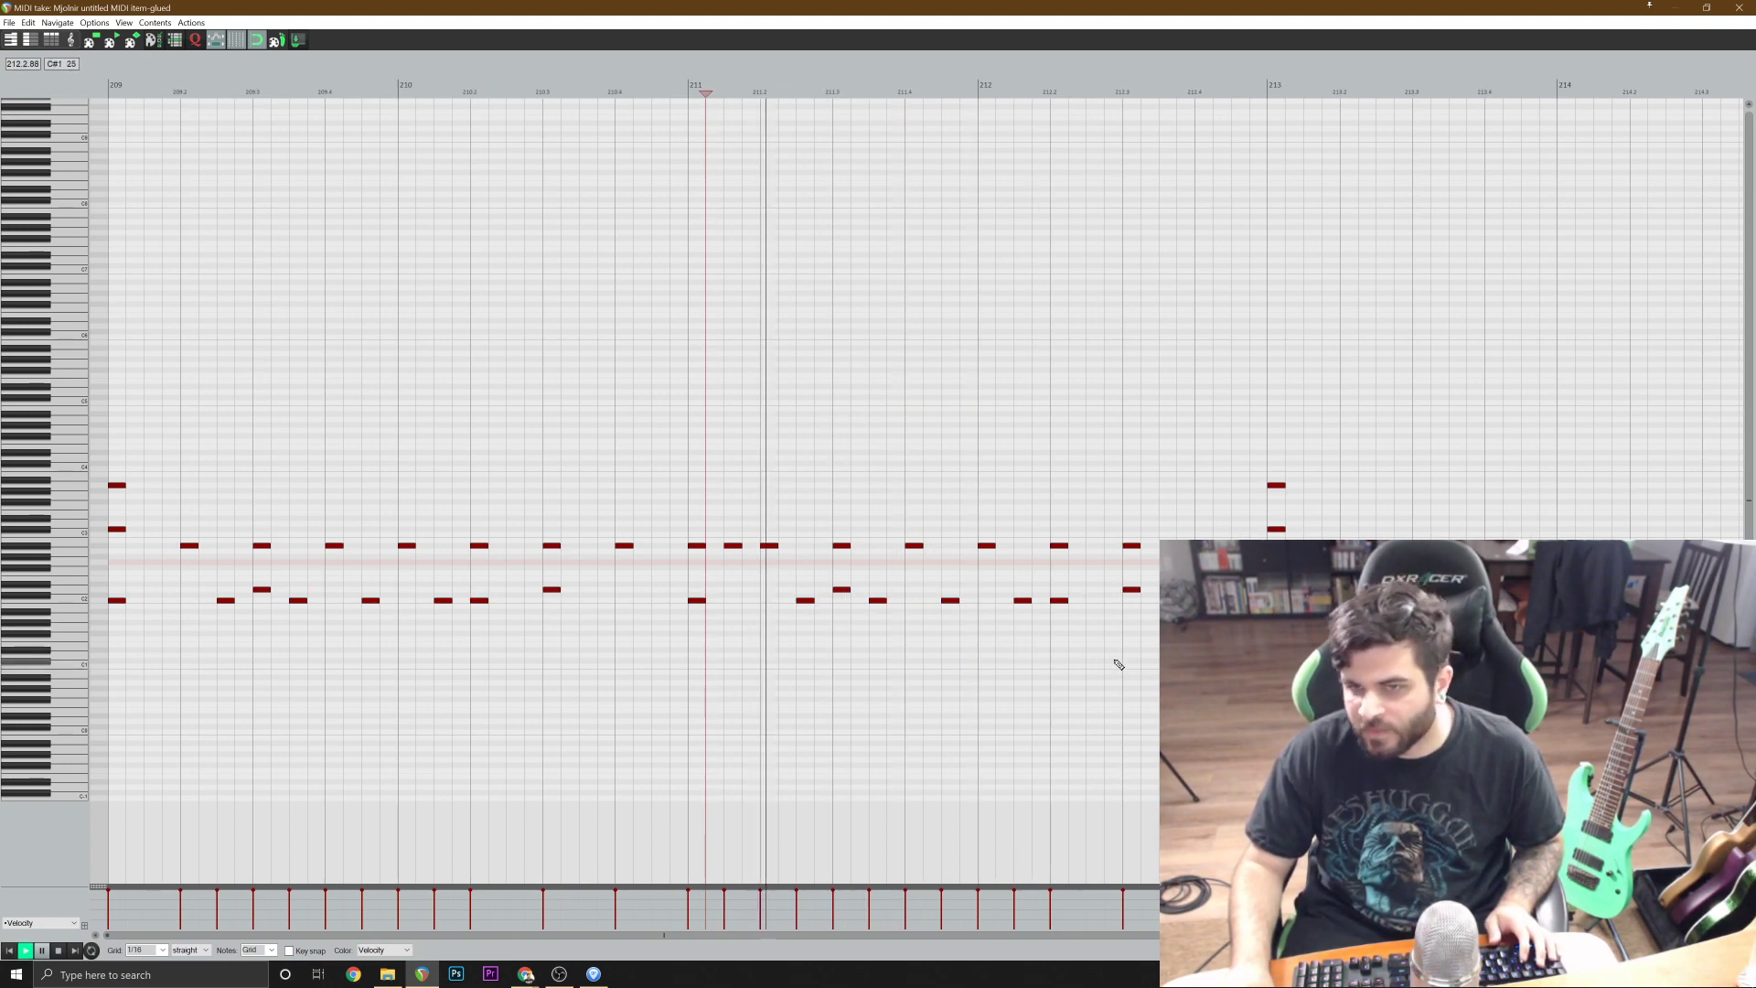
In bar 212, move the kick note halfway through beat 1 up to the D2 snare, add a C2 kick on beat 4, and play the result.
key(space)
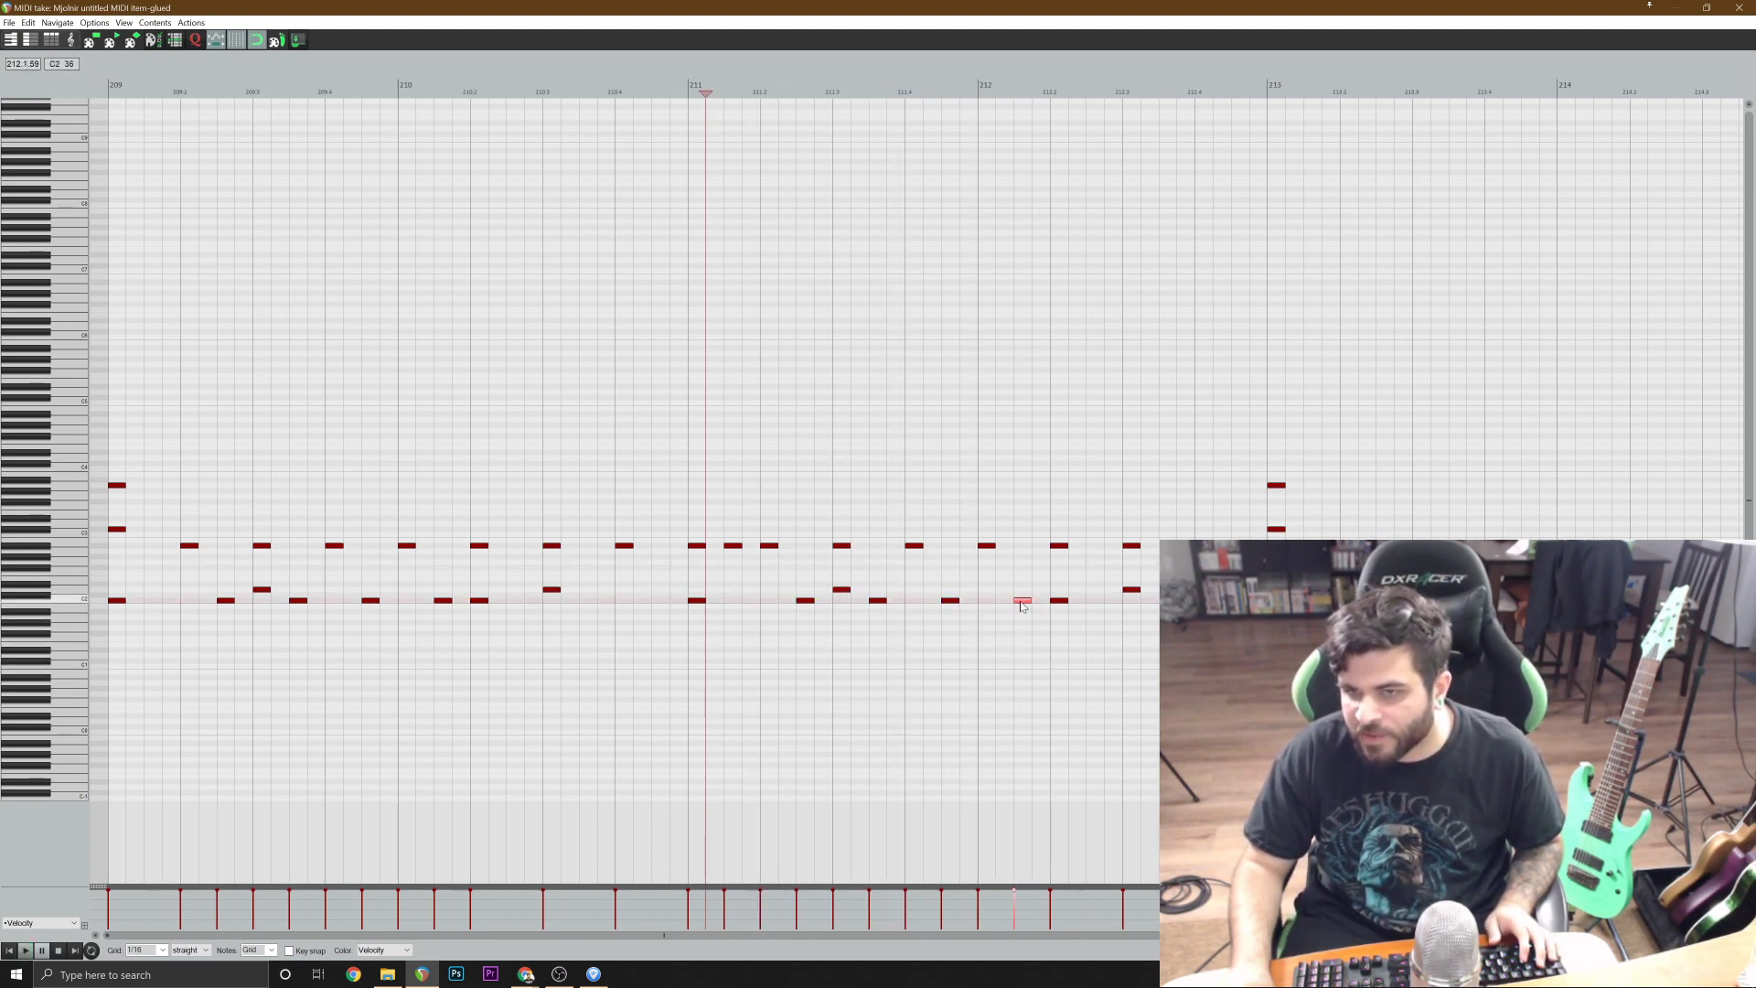
drag(1023, 604, 1023, 594)
click(778, 535)
key(space)
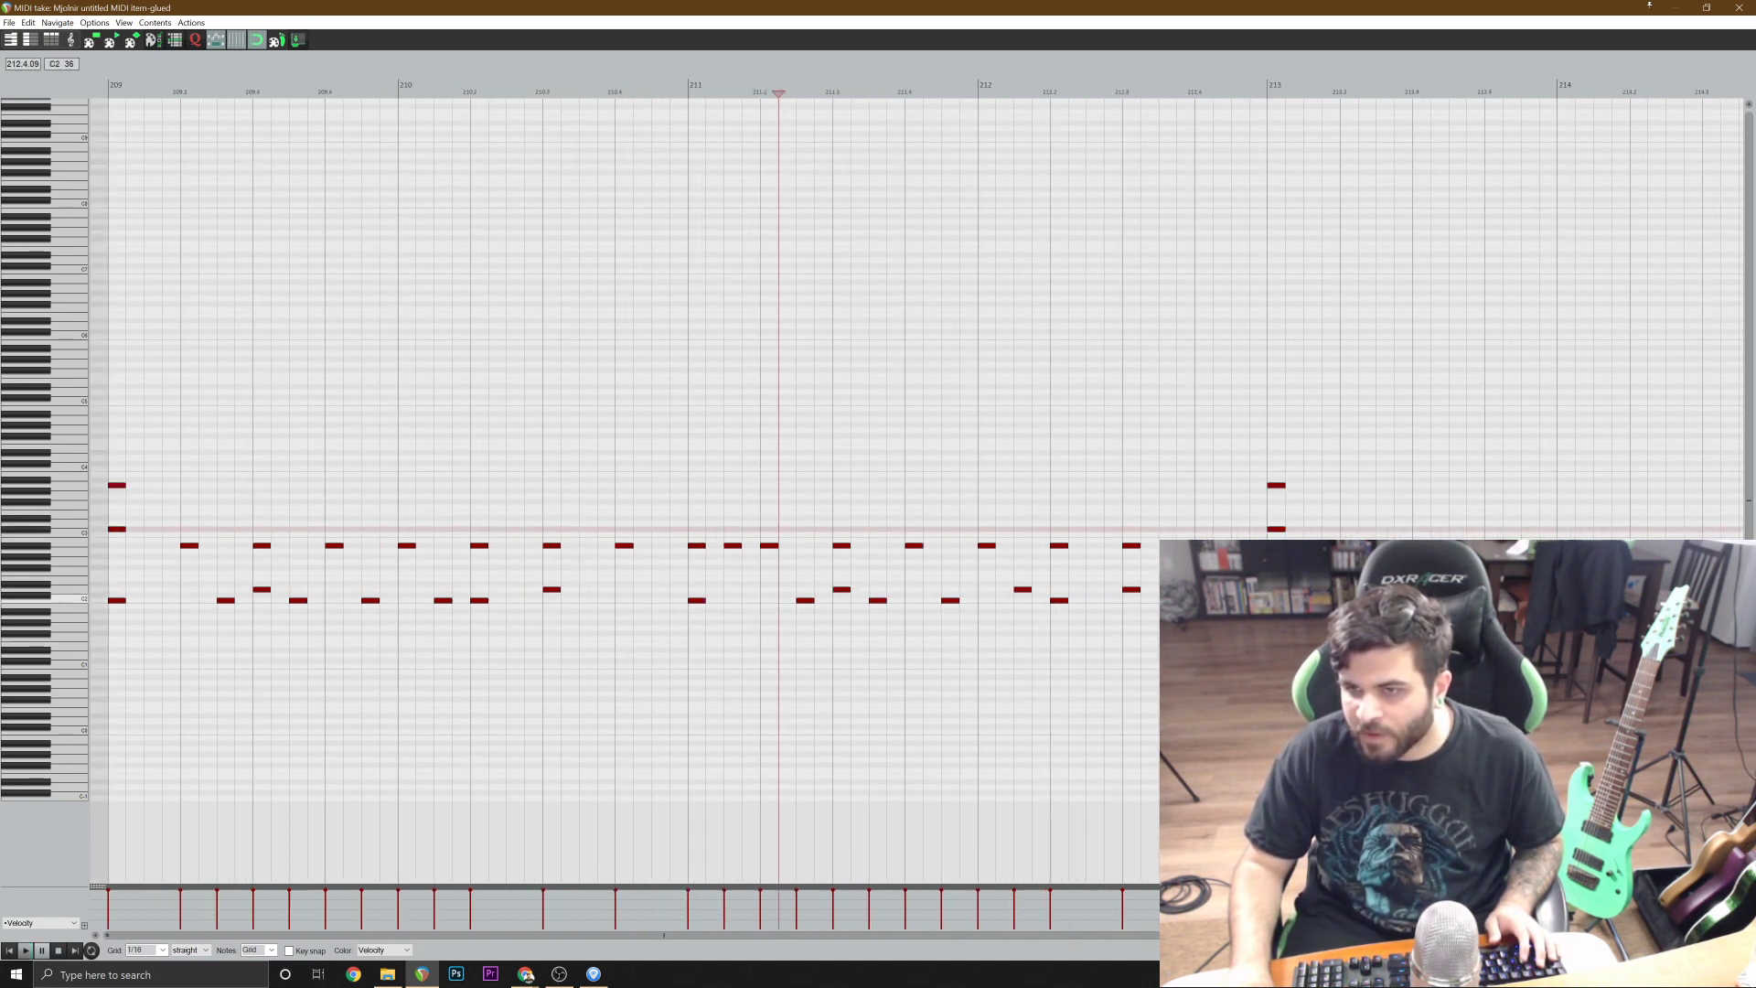
click(945, 536)
key(space)
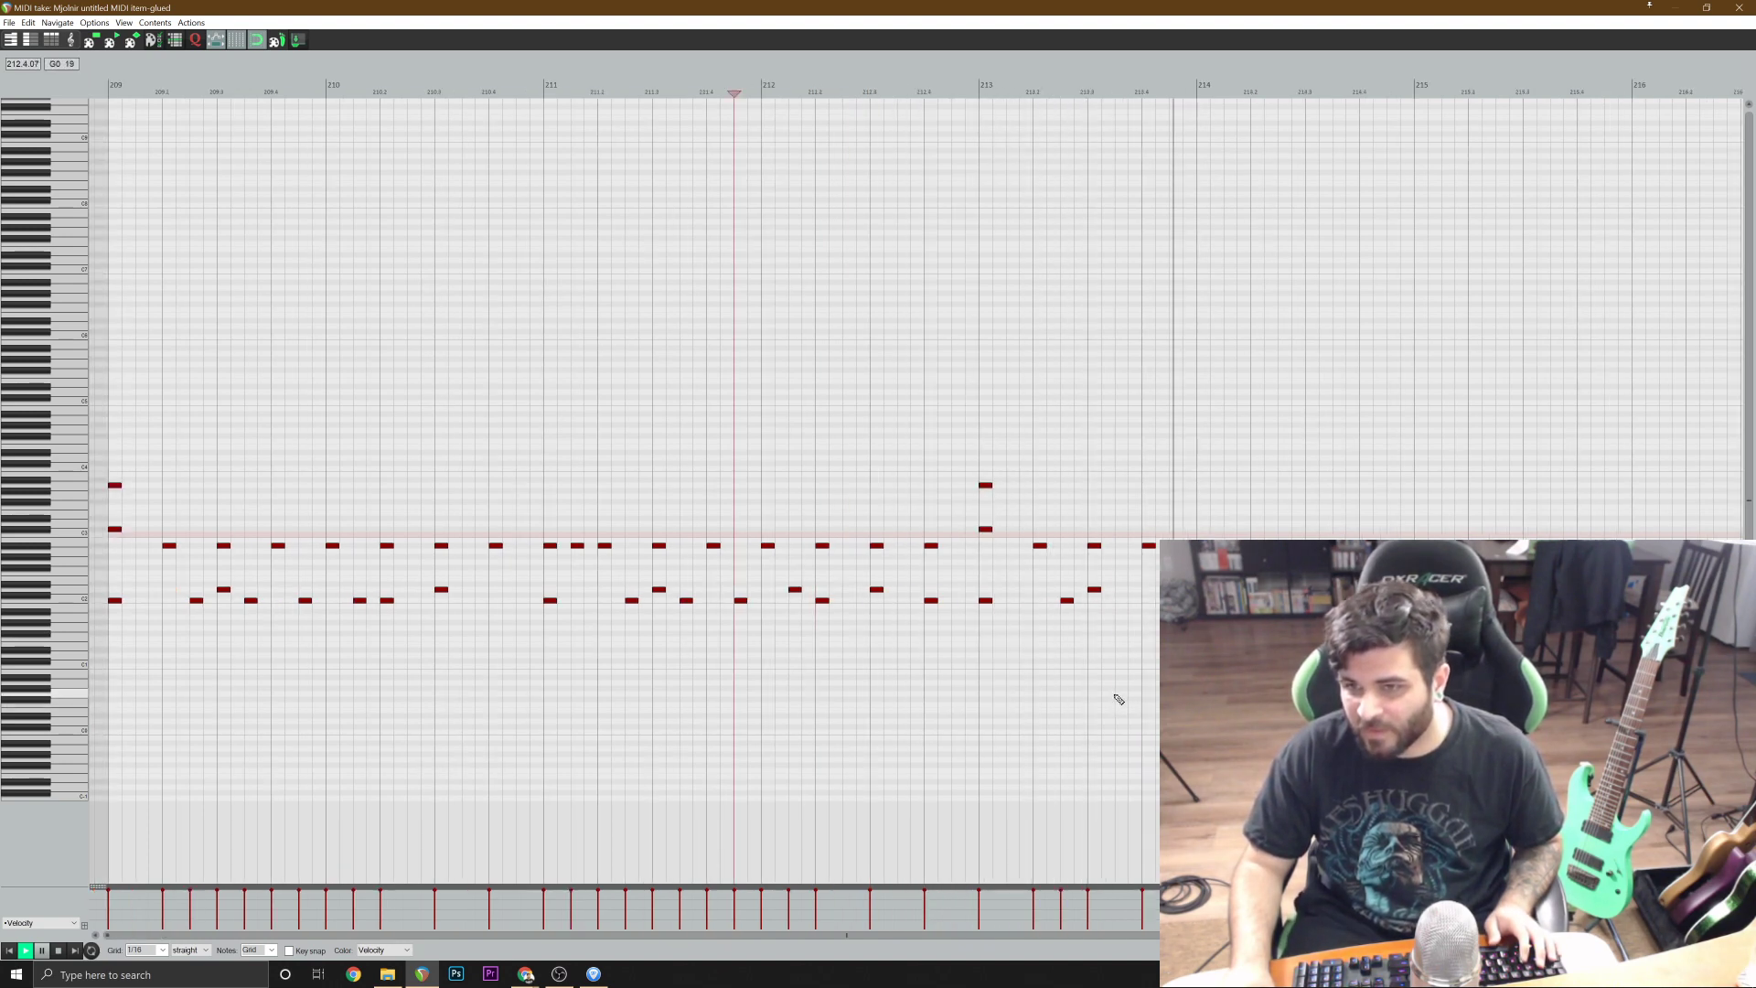
Delete all the notes from bar 213 onward and close the MIDI editor.
click(985, 486)
scroll(1422, 730, down, 3)
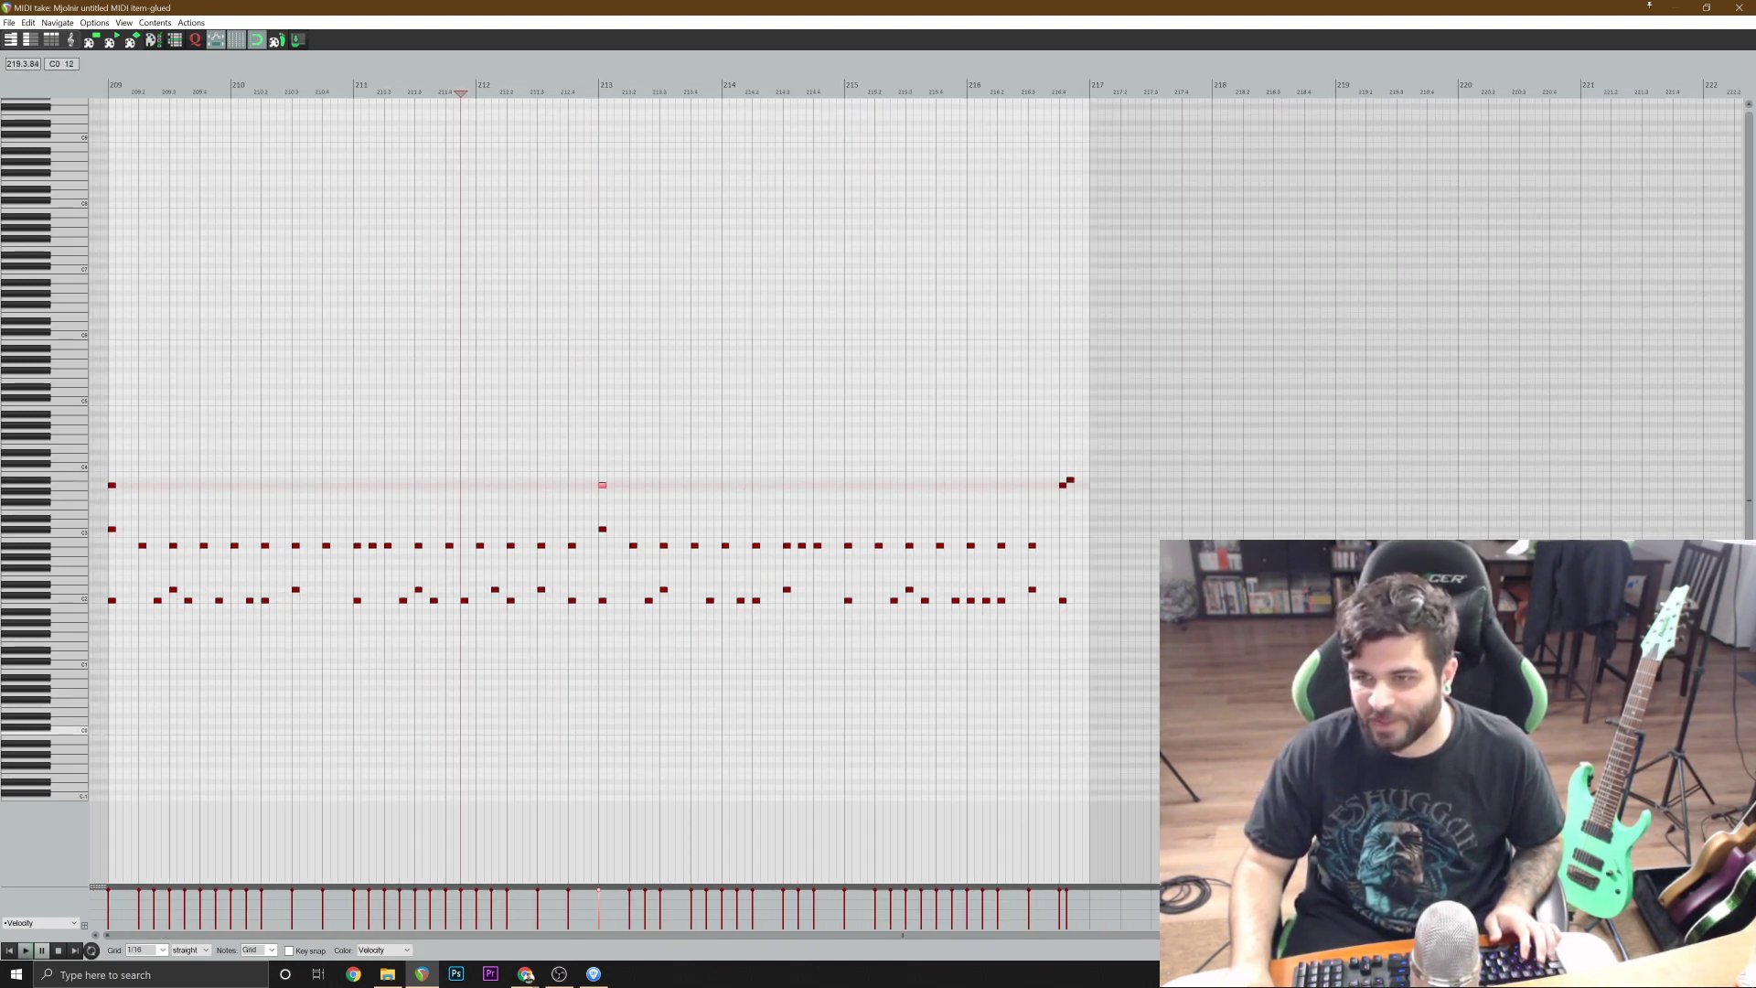
shift+click(1063, 602)
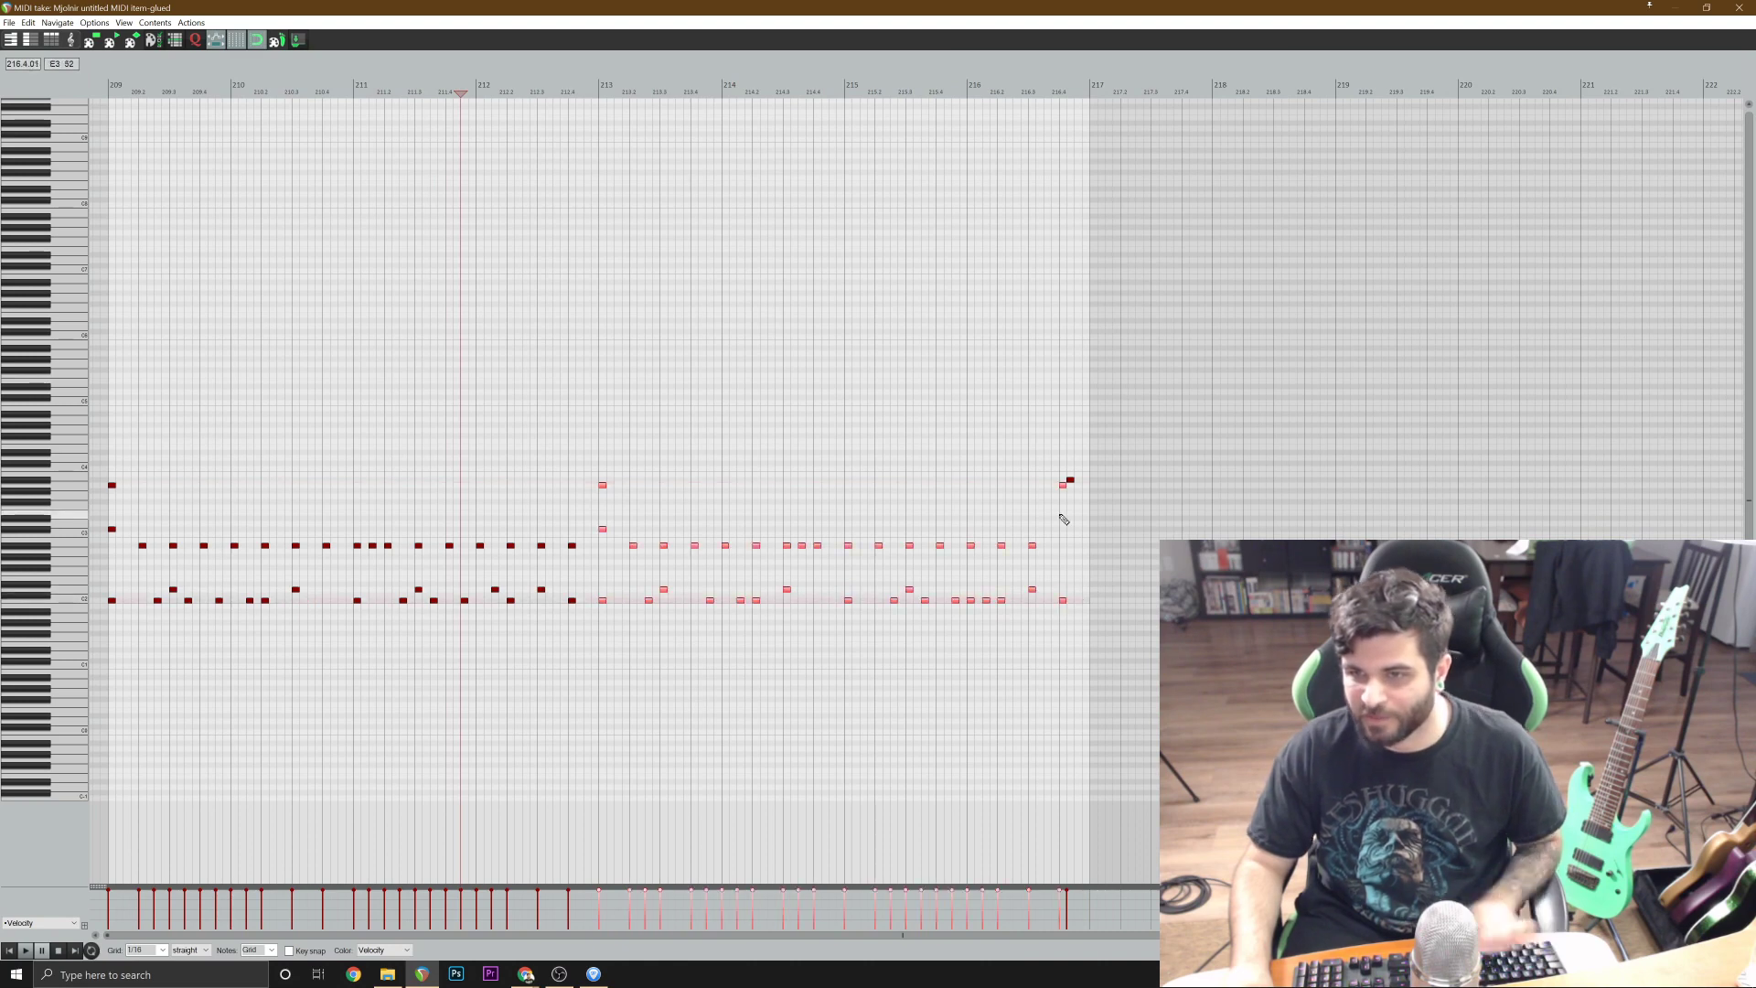
click(1069, 479)
key(Delete)
key(Escape)
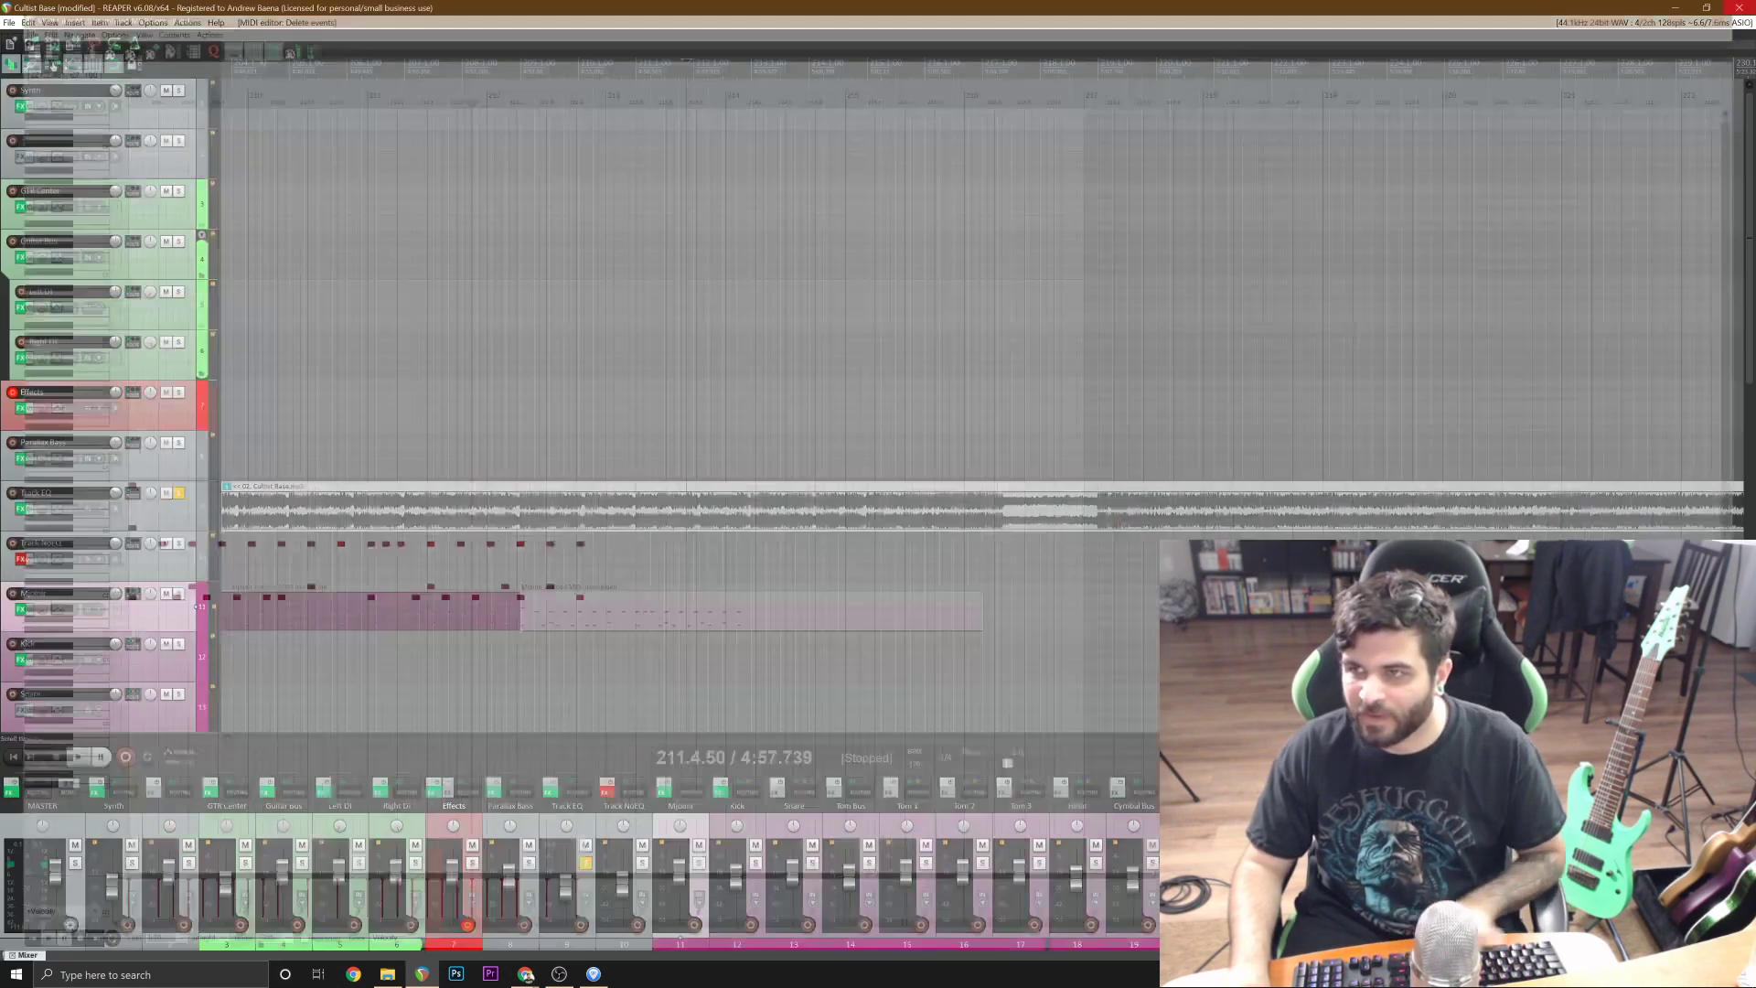
Split the edited drum item at bar 213 and delete the part after the split.
scroll(953, 636, up, 1)
click(1112, 611)
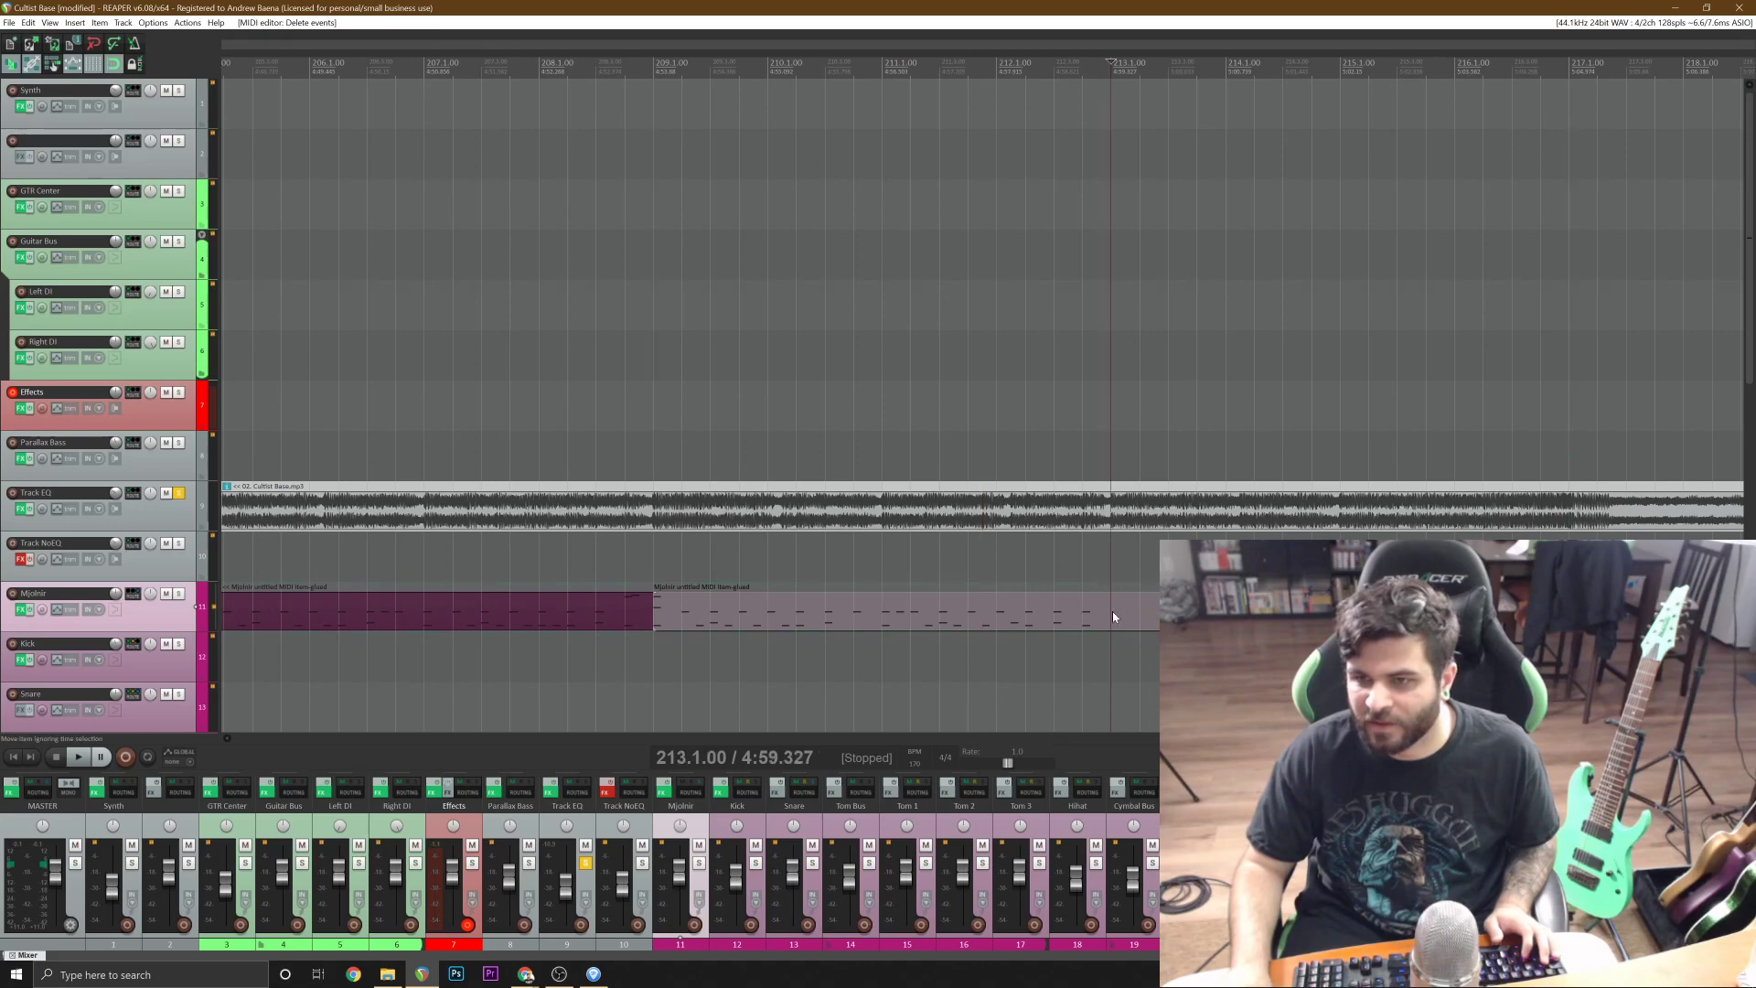
key(s)
scroll(1108, 611, down, 3)
key(Delete)
Unsolo the Track EQ track and save the project.
click(180, 492)
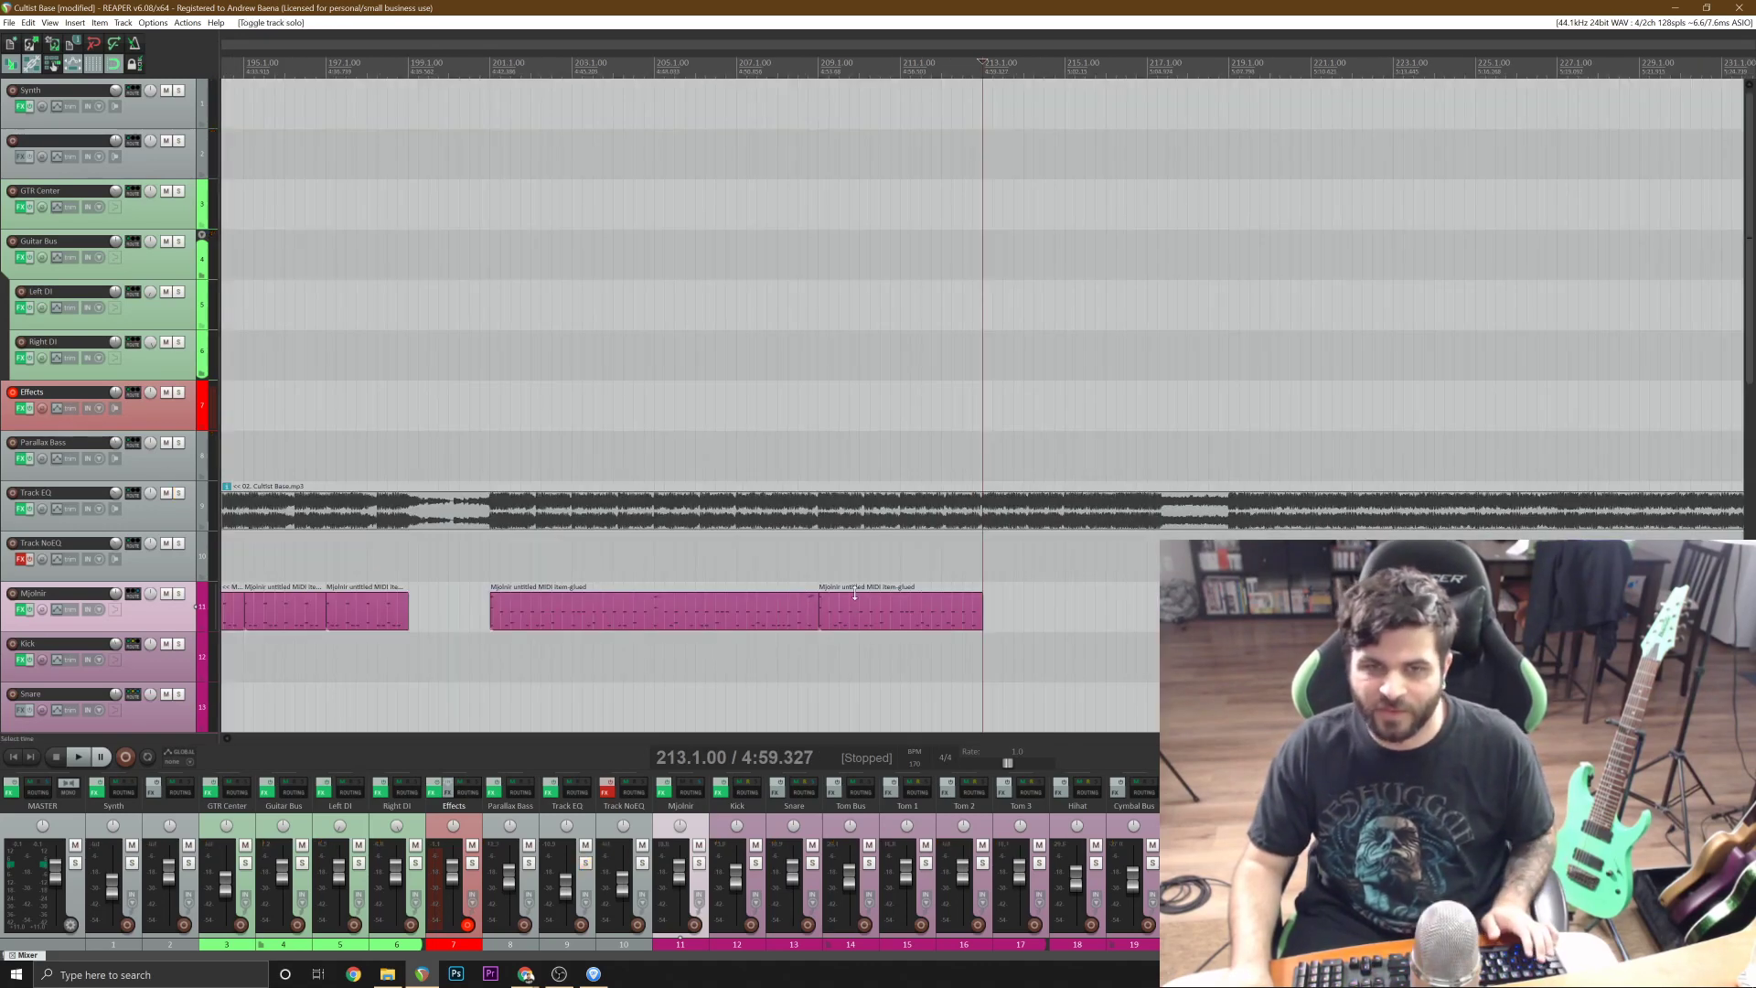
scroll(982, 274, up, 1)
key(ctrl+s)
Play the reference track from bar 213 through bar 216, then stop.
key(space)
scroll(982, 402, down, 1)
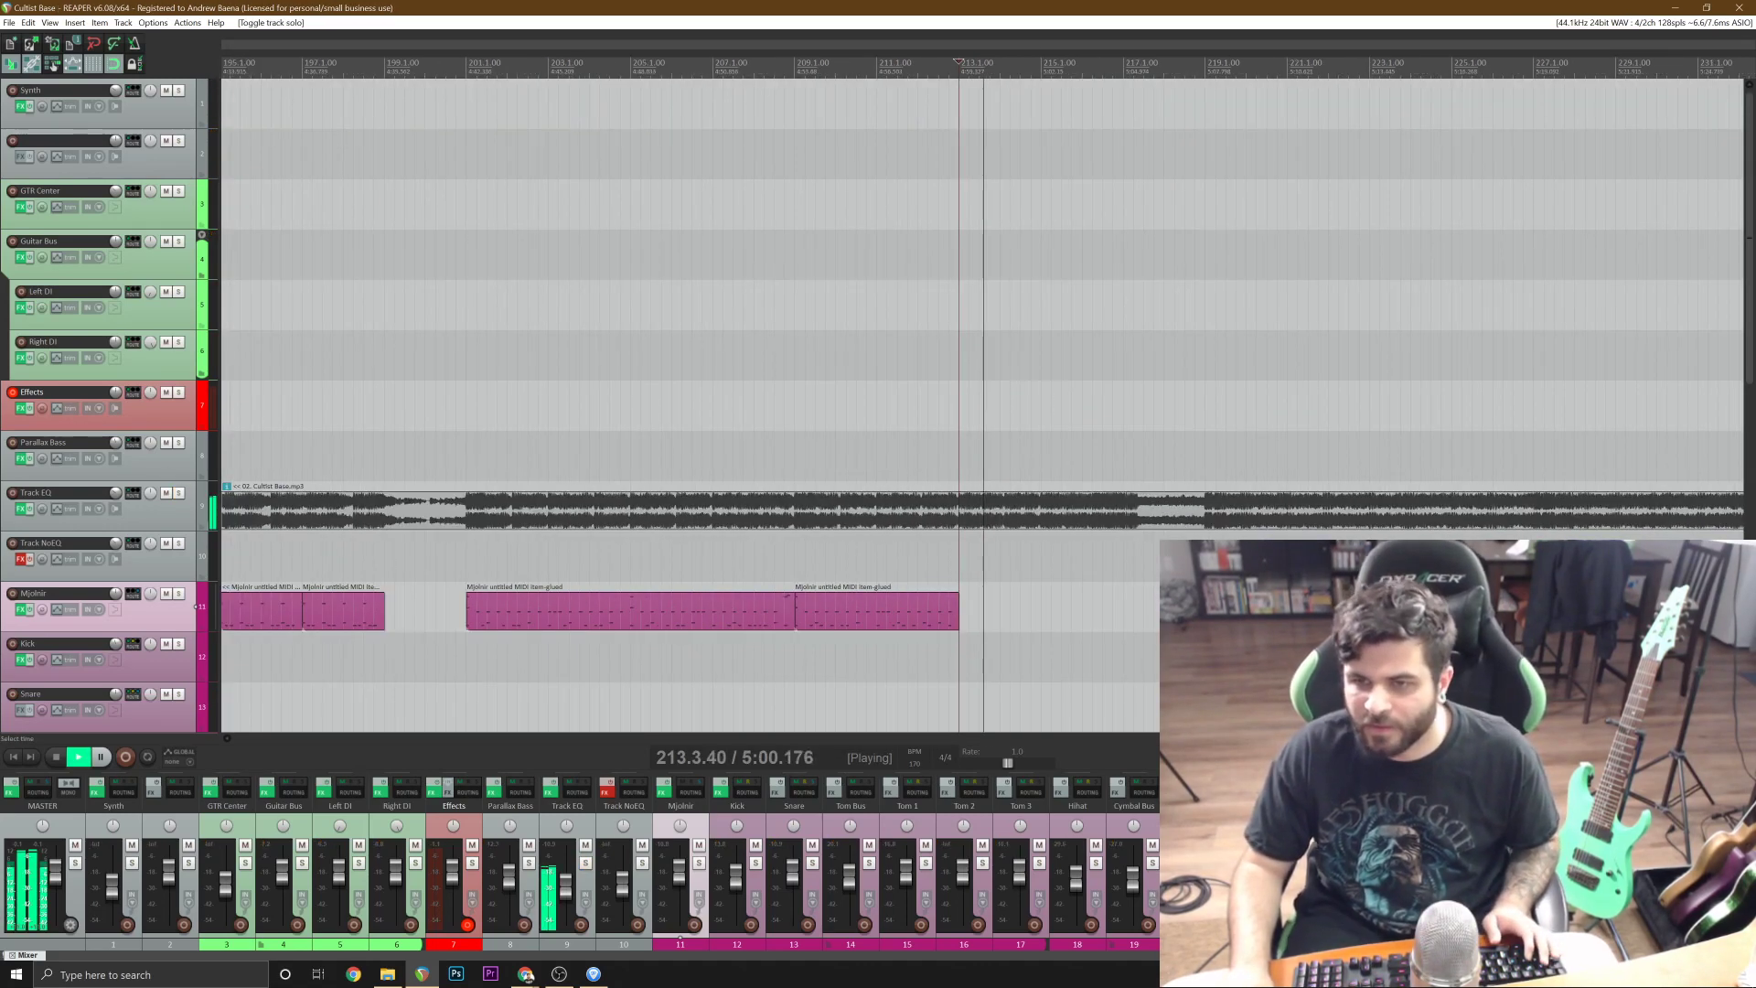
scroll(982, 403, down, 1)
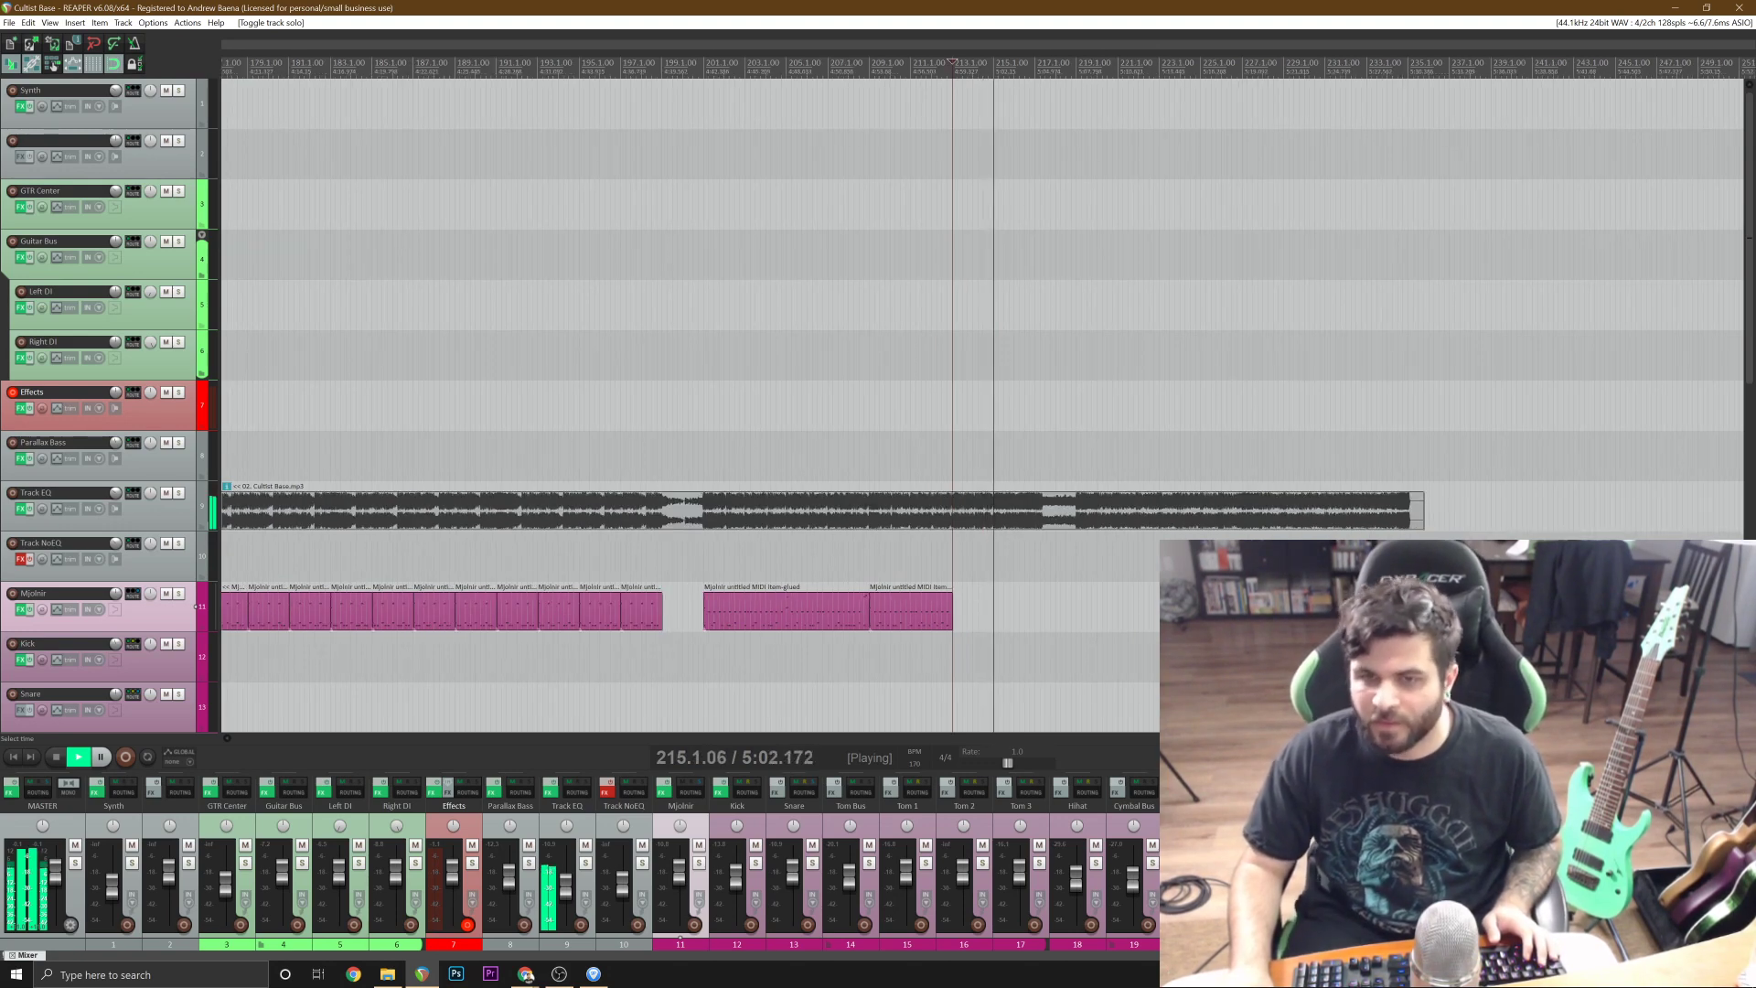
scroll(982, 402, up, 2)
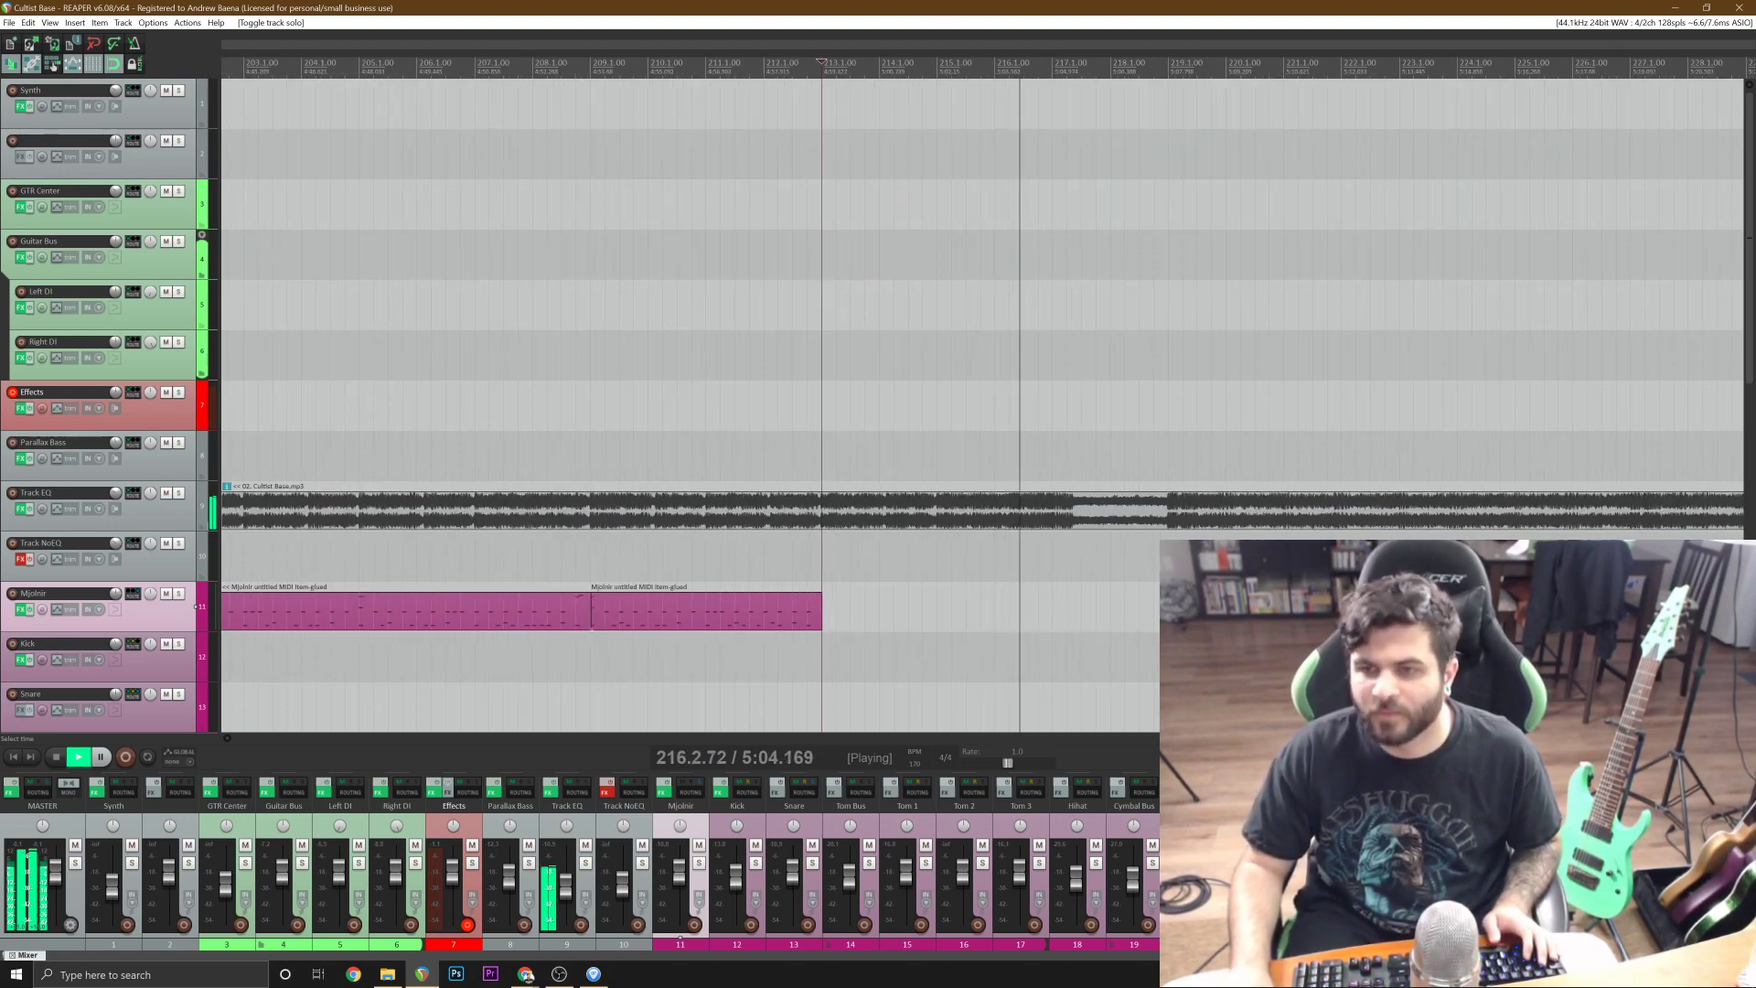
scroll(982, 403, down, 2)
key(space)
scroll(982, 402, down, 1)
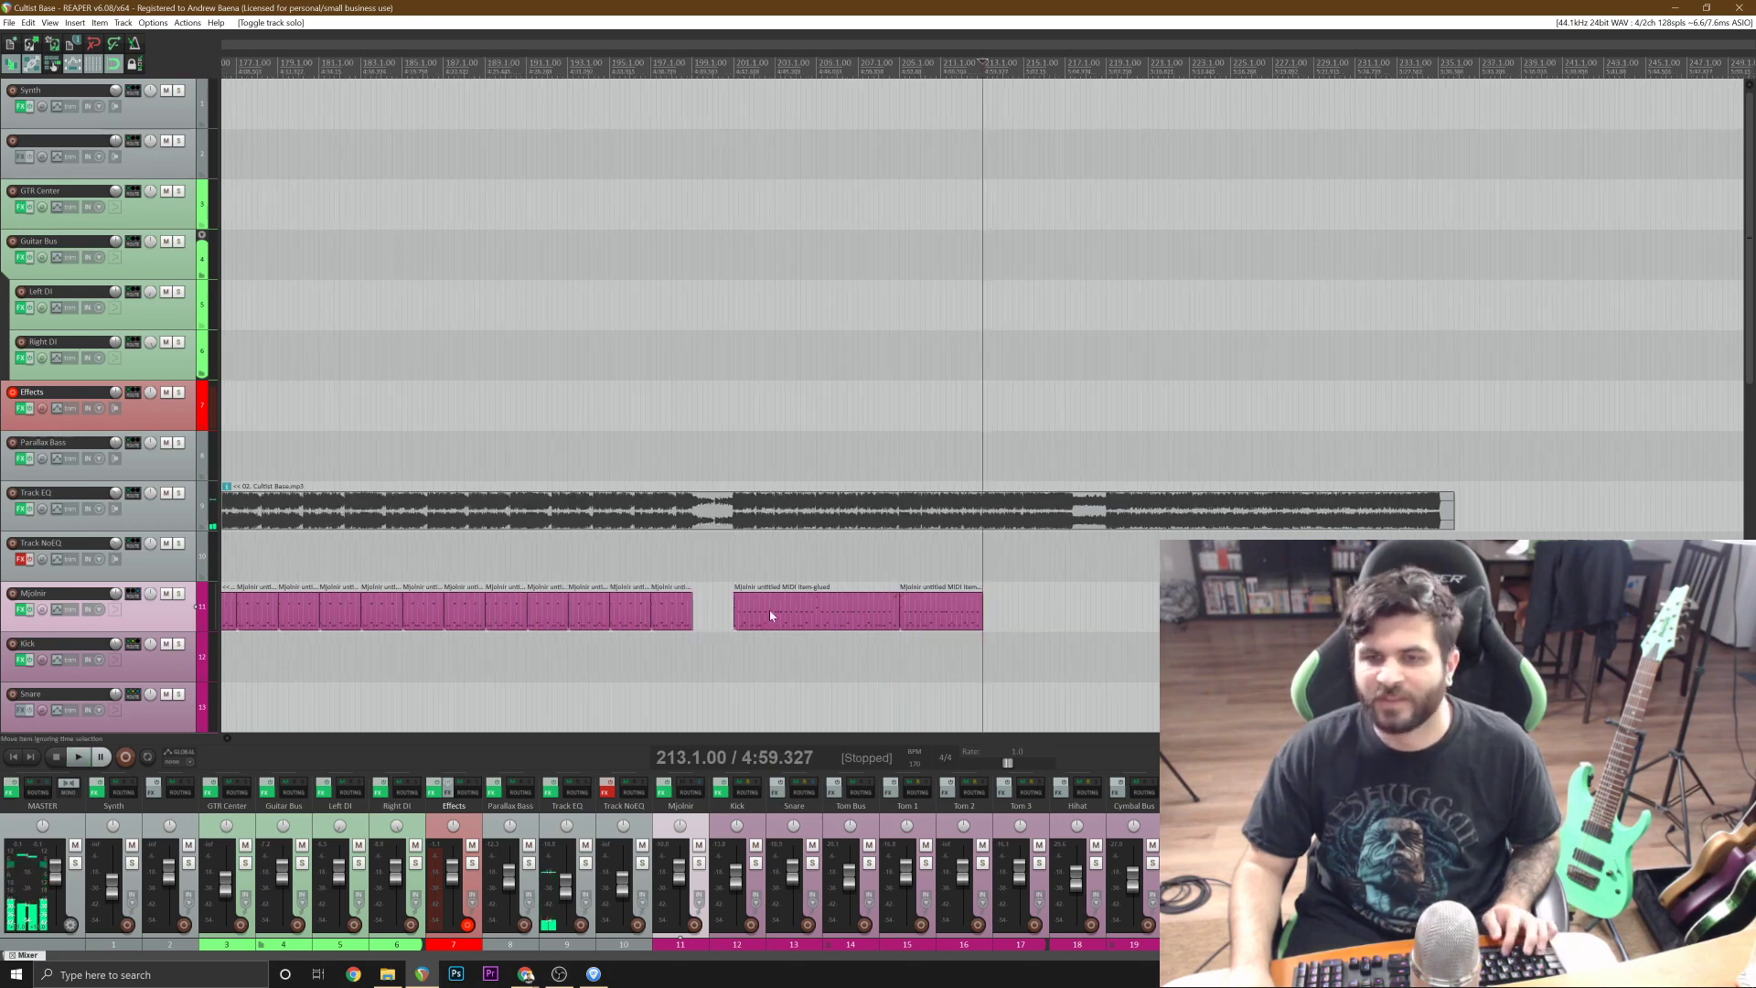
Copy the four Mjolnir drum items spanning bars 175 to 183 to bar 213 and delete the copies past bar 217.
click(576, 615)
scroll(761, 617, up, 2)
scroll(761, 617, down, 2)
click(630, 610)
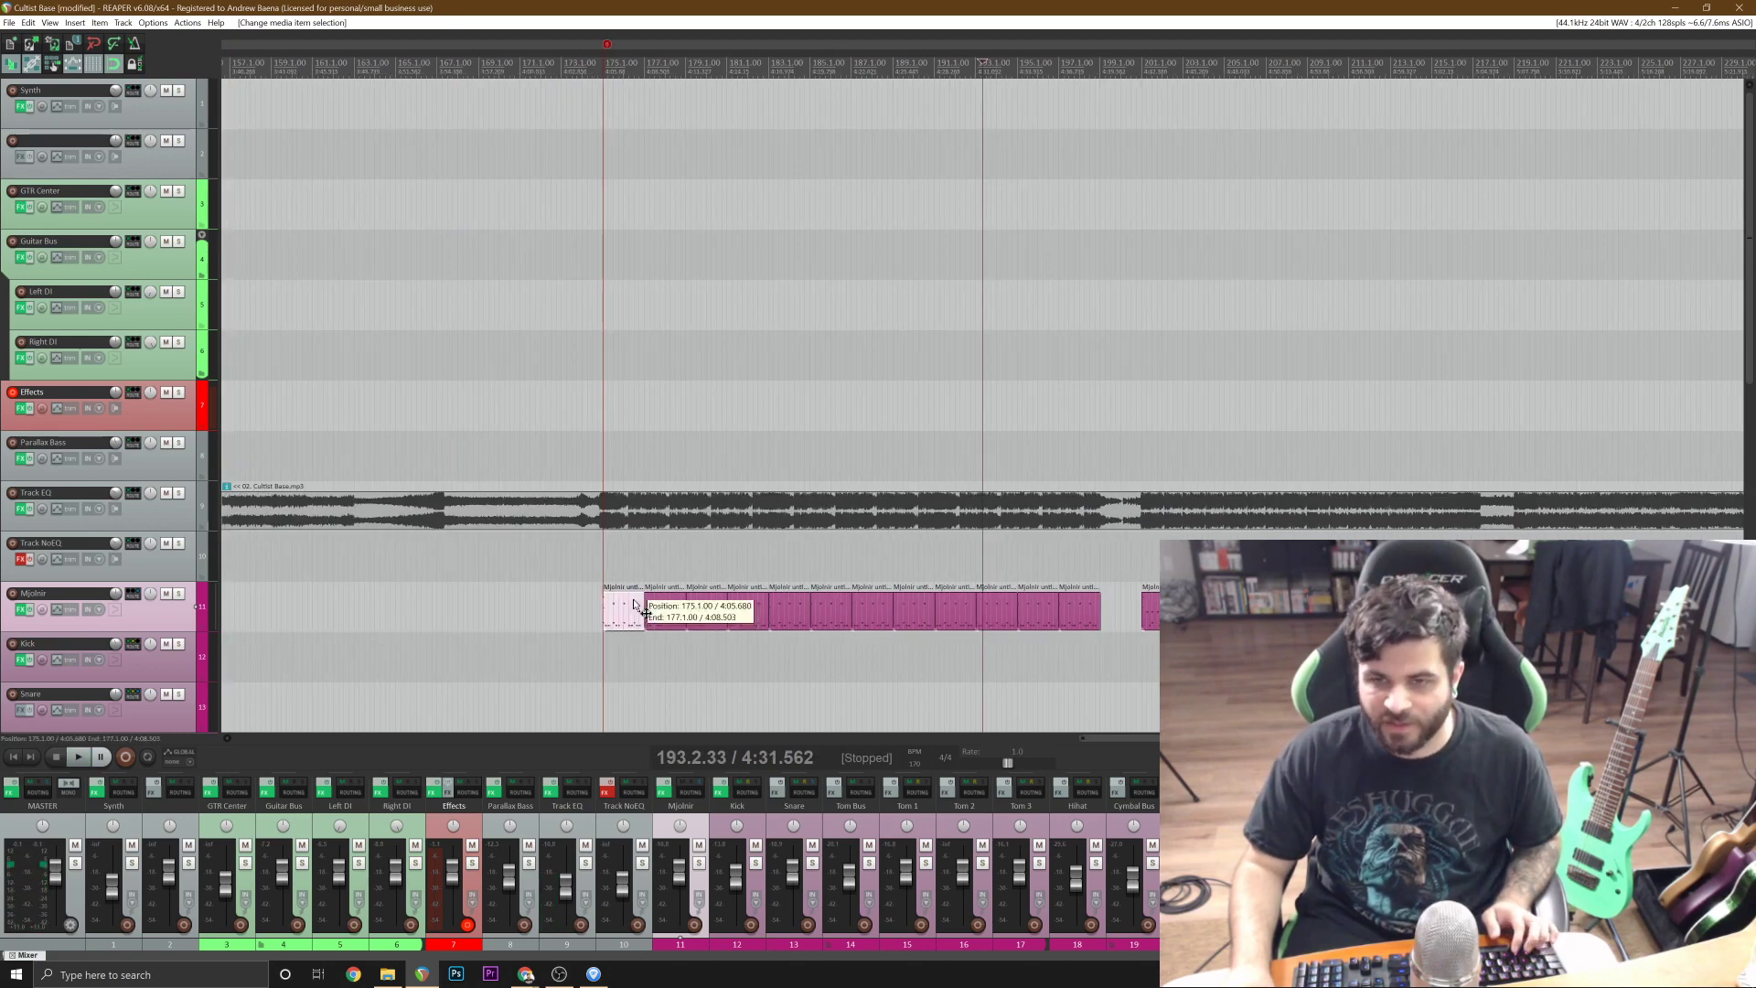
shift+click(748, 614)
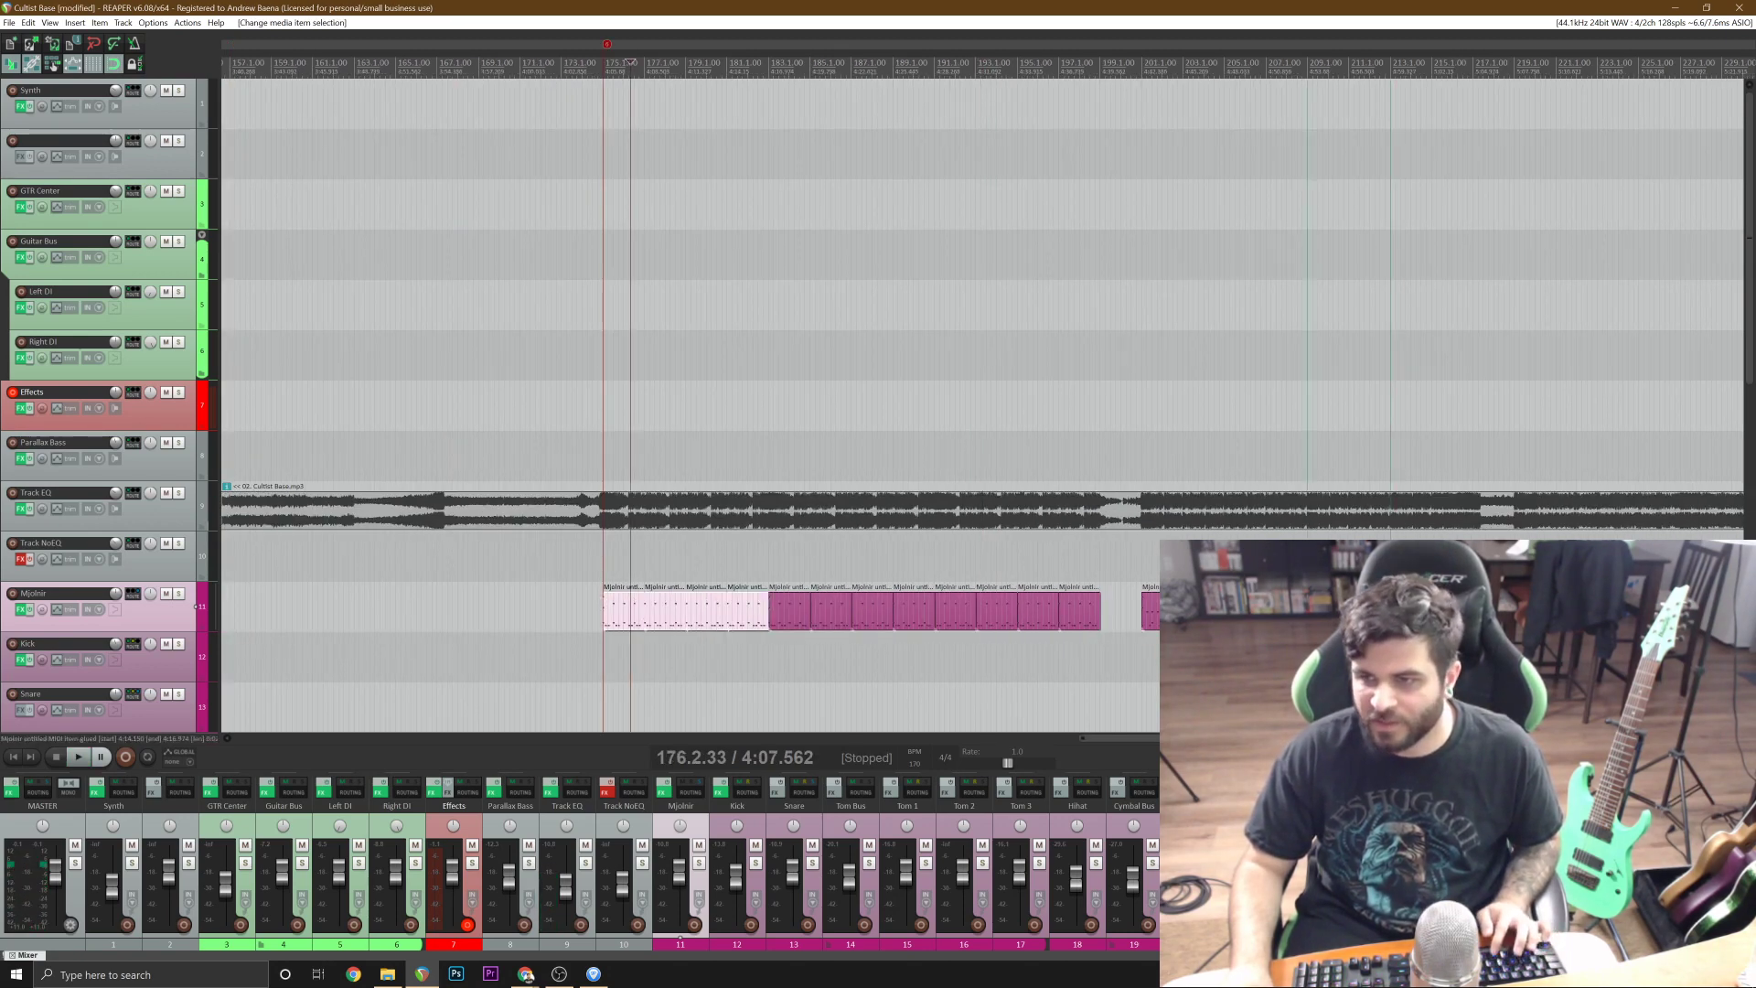
click(1555, 556)
click(1390, 556)
scroll(1390, 556, up, 2)
click(1304, 608)
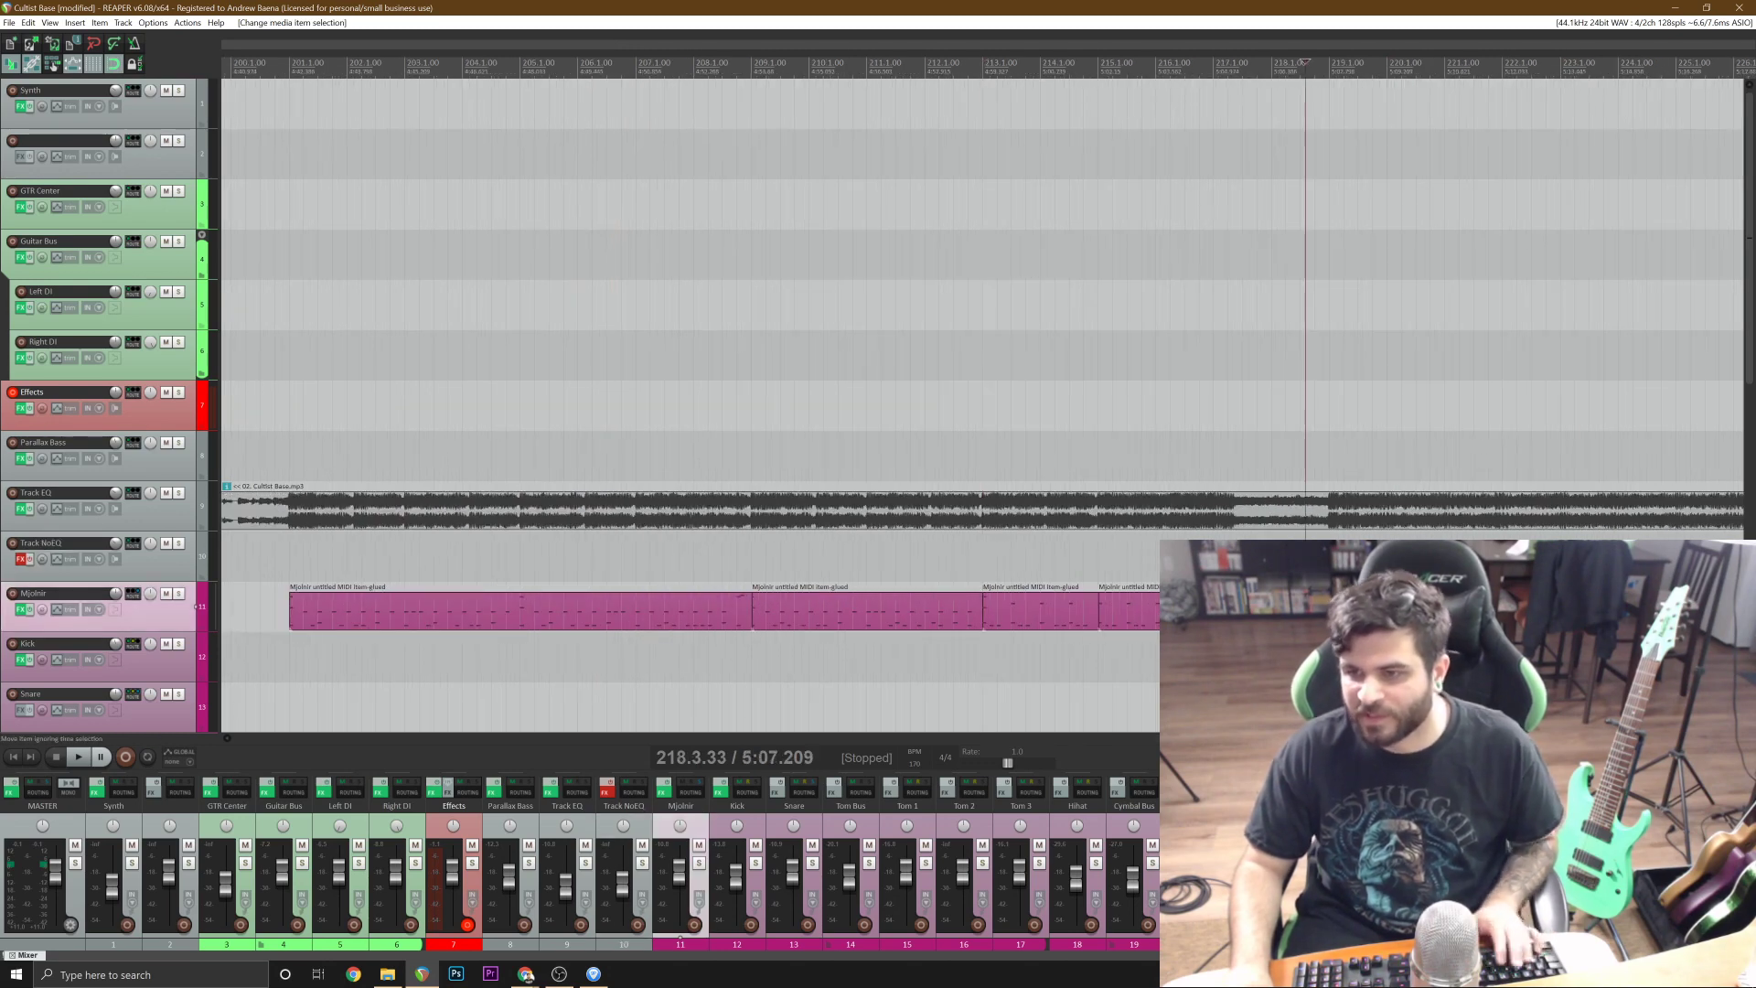
Play the transition from bar 212 into the pasted drums at bar 213, then stop playback.
click(954, 556)
key(space)
scroll(953, 556, up, 2)
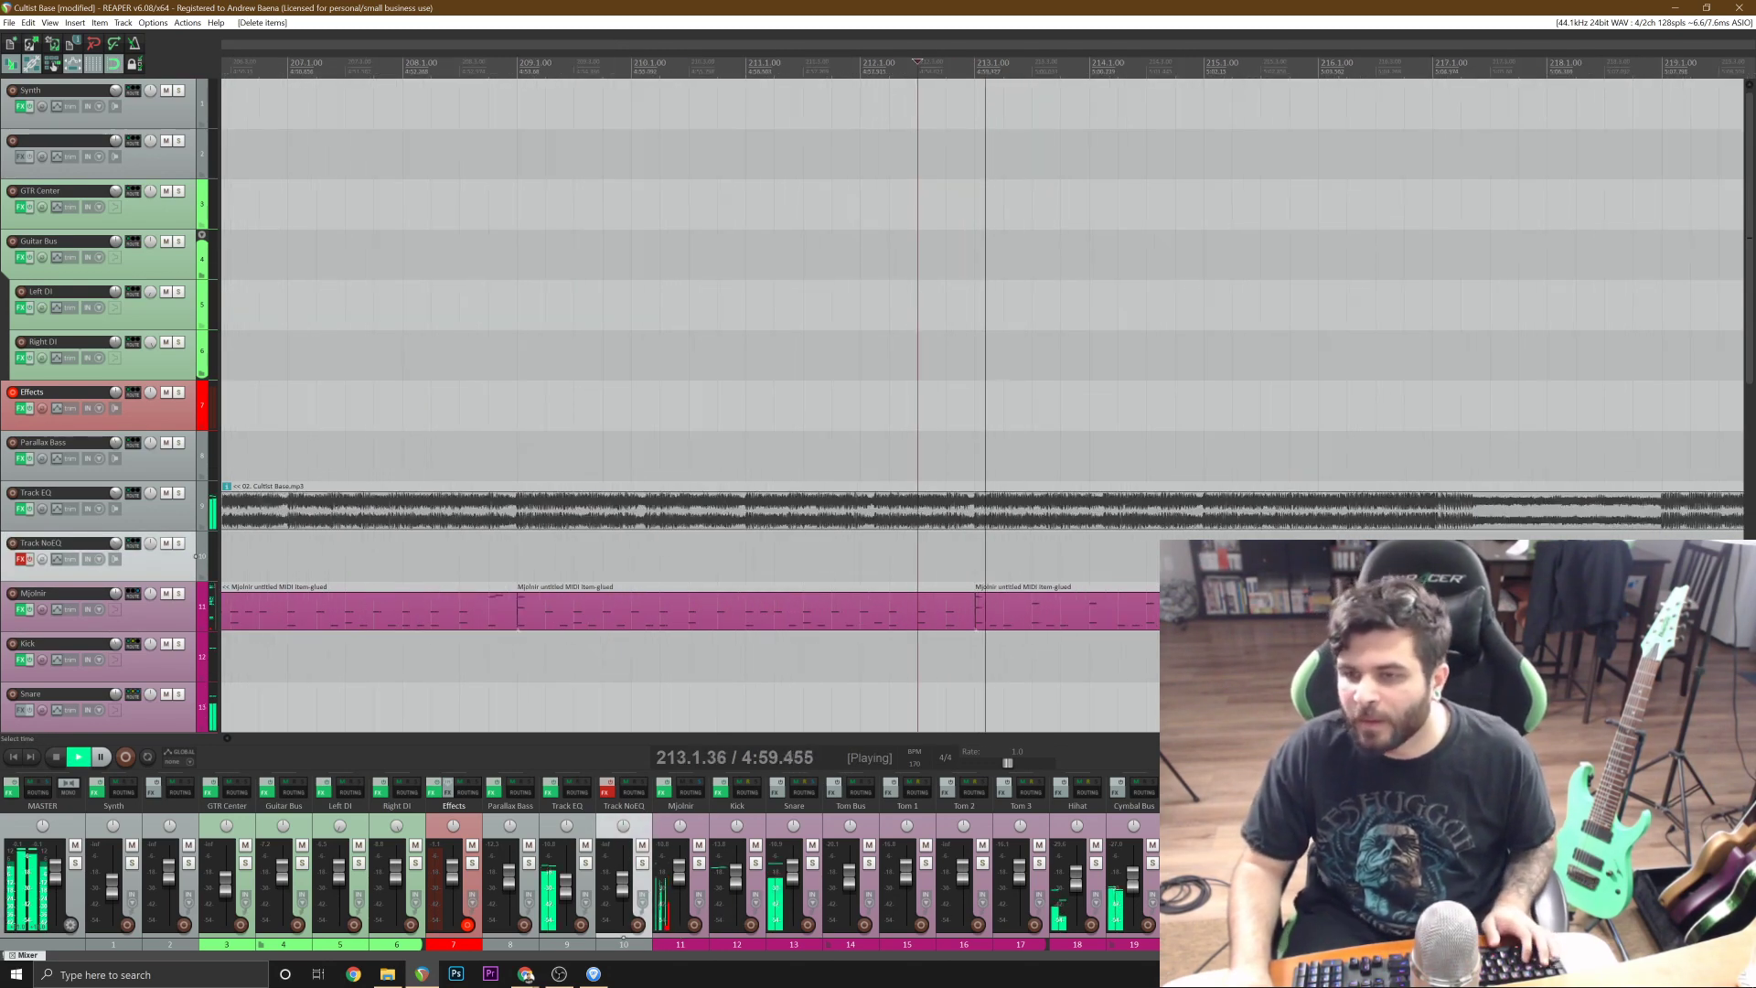
key(space)
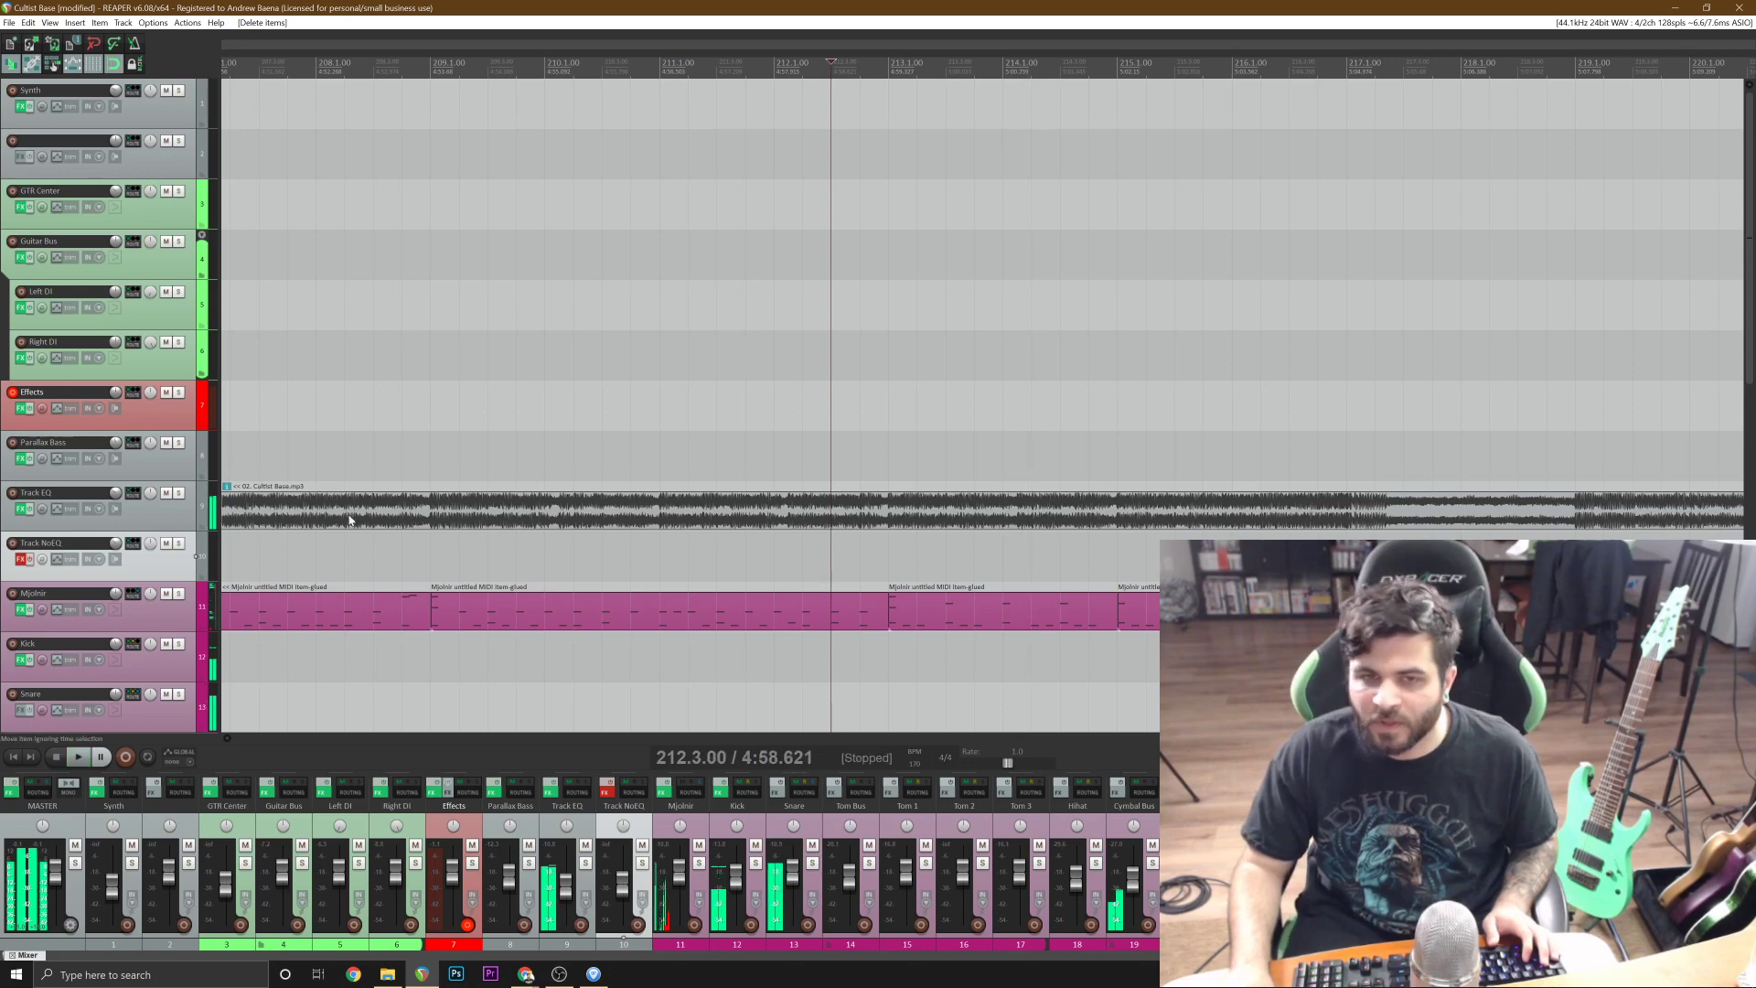
Solo the Track EQ track, listen to the reference from about bar 212 through bar 216, and unsolo it.
click(179, 494)
key(space)
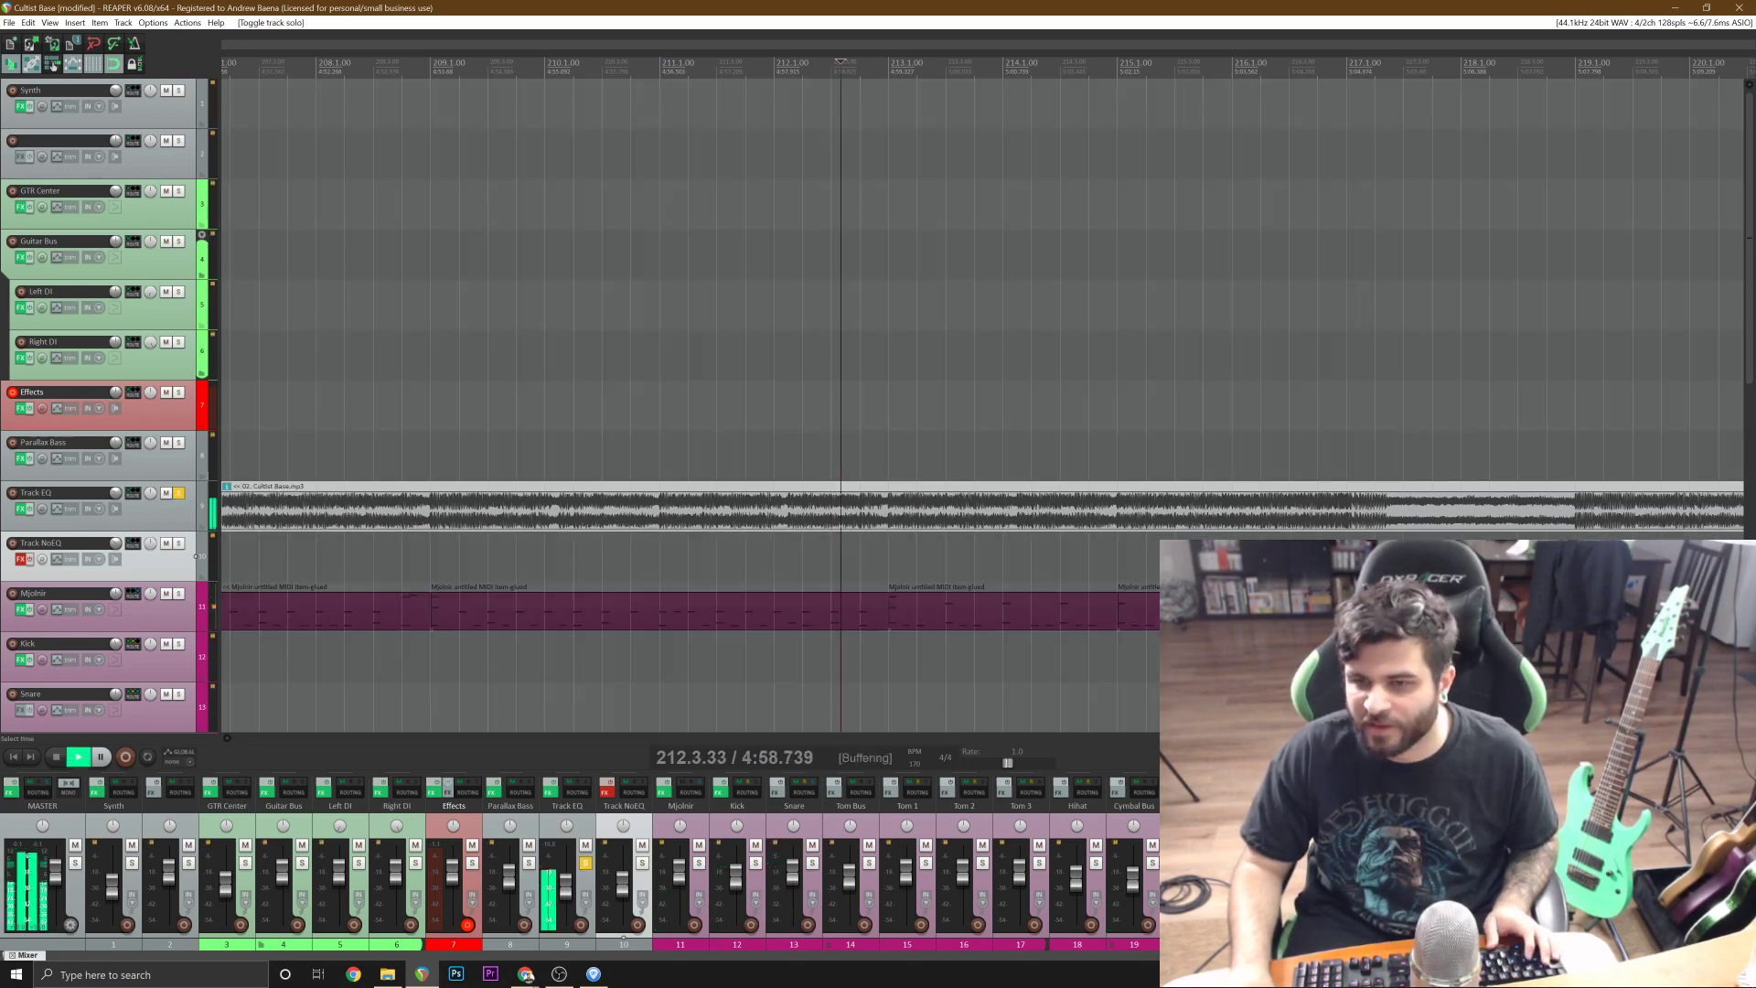
key(=)
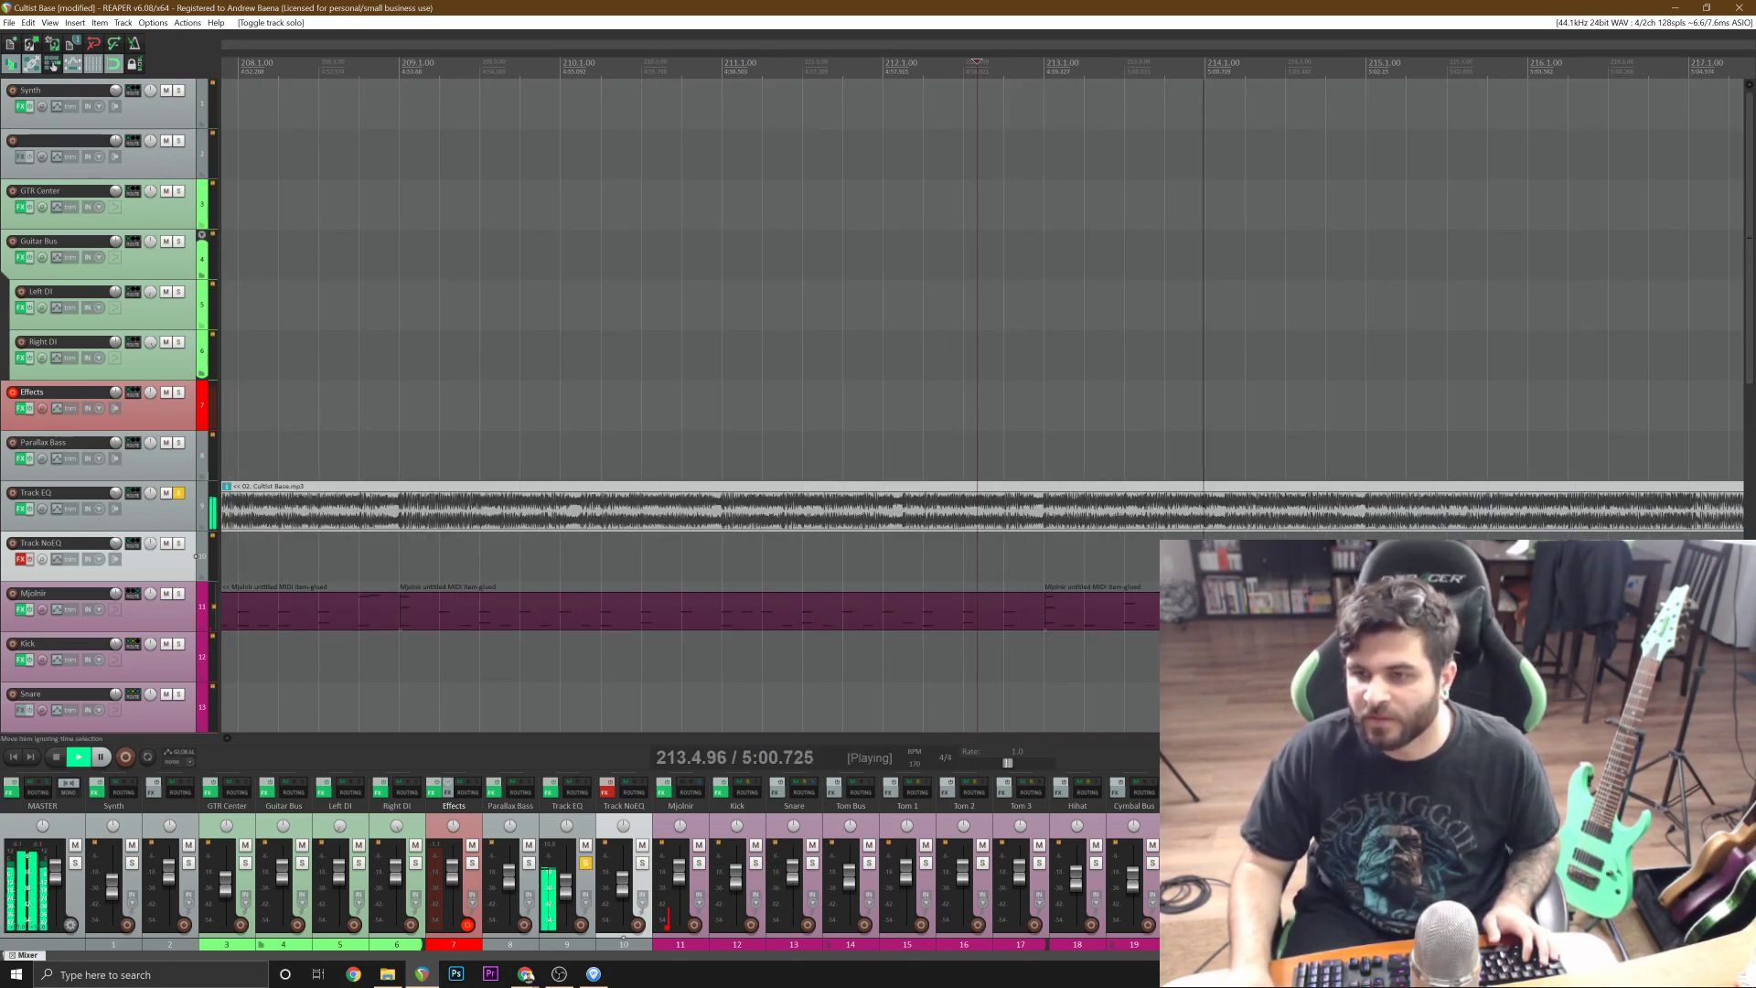
click(1202, 530)
key(=)
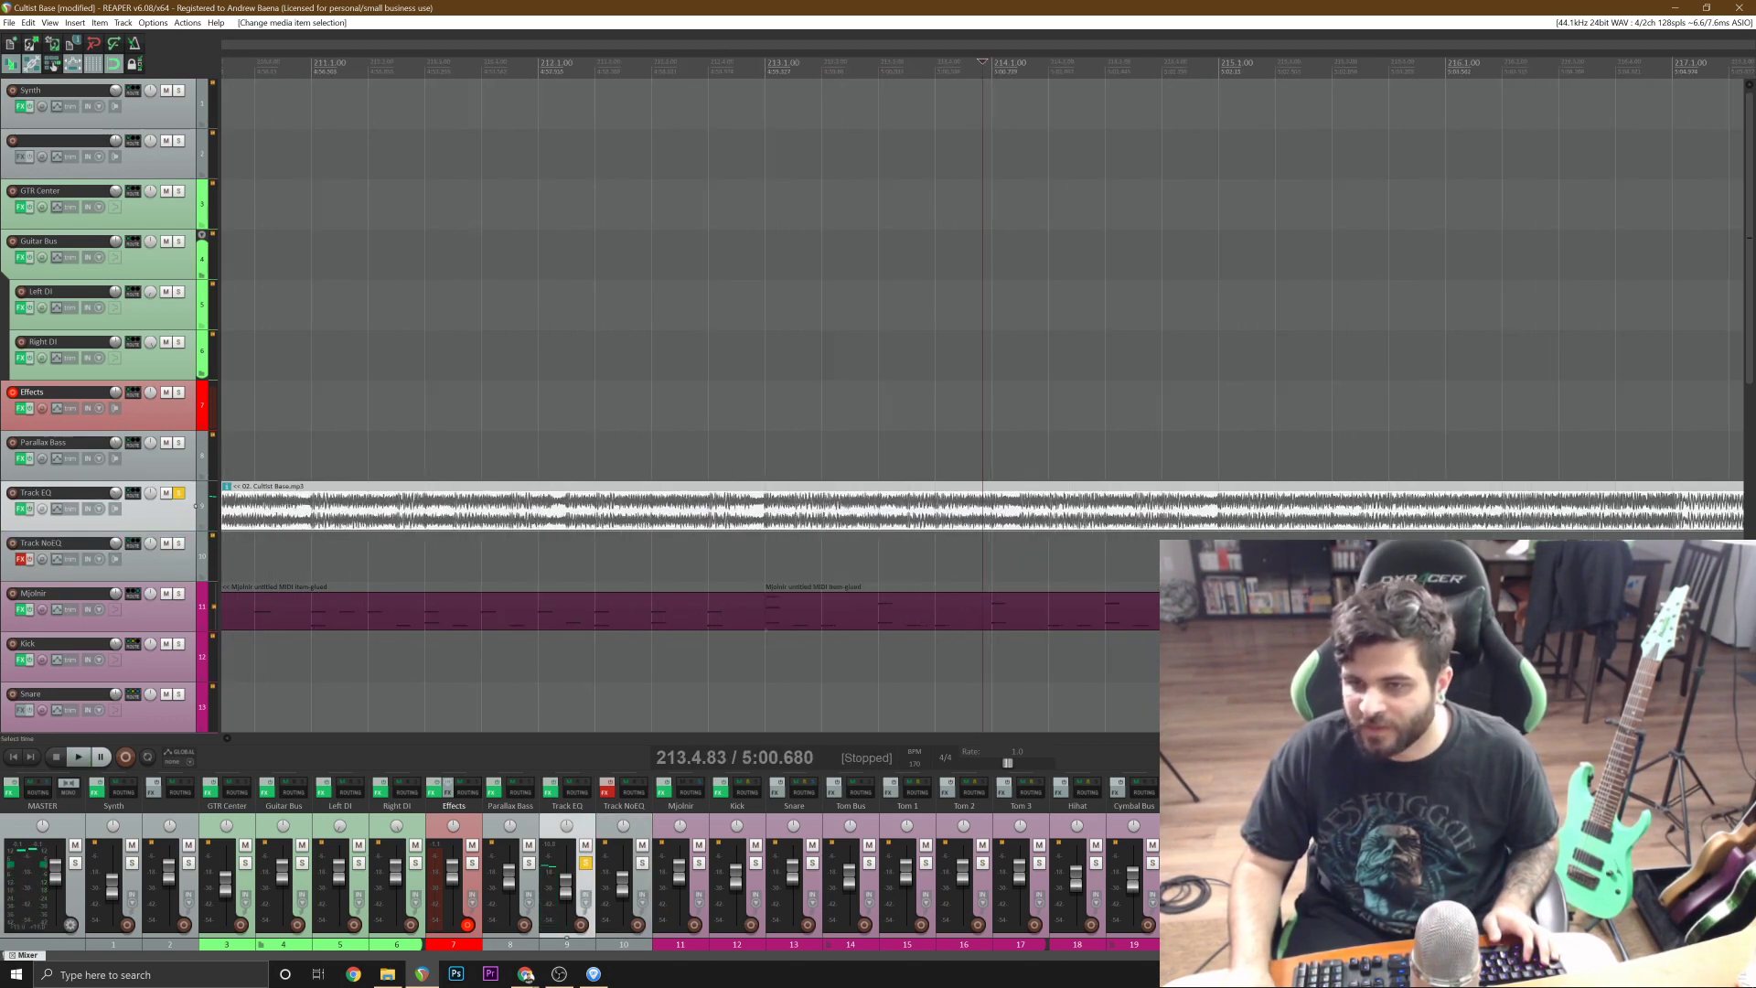
scroll(983, 354, down, 3)
click(748, 354)
key(space)
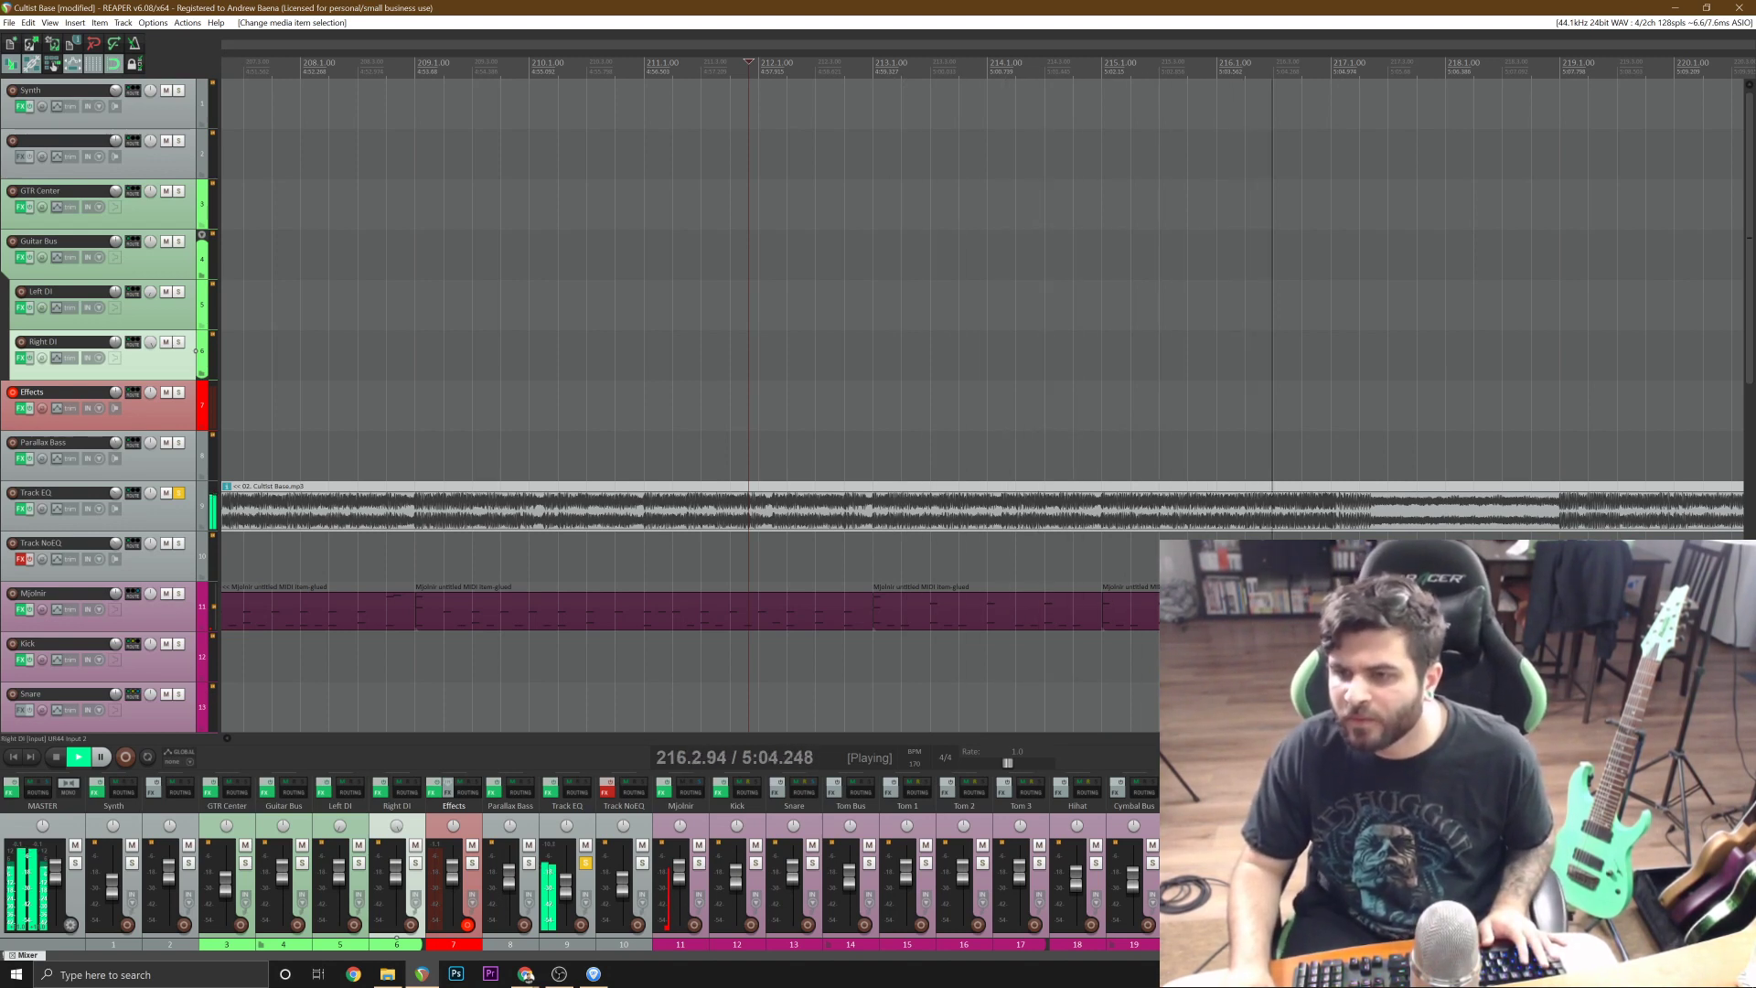
key(space)
click(176, 493)
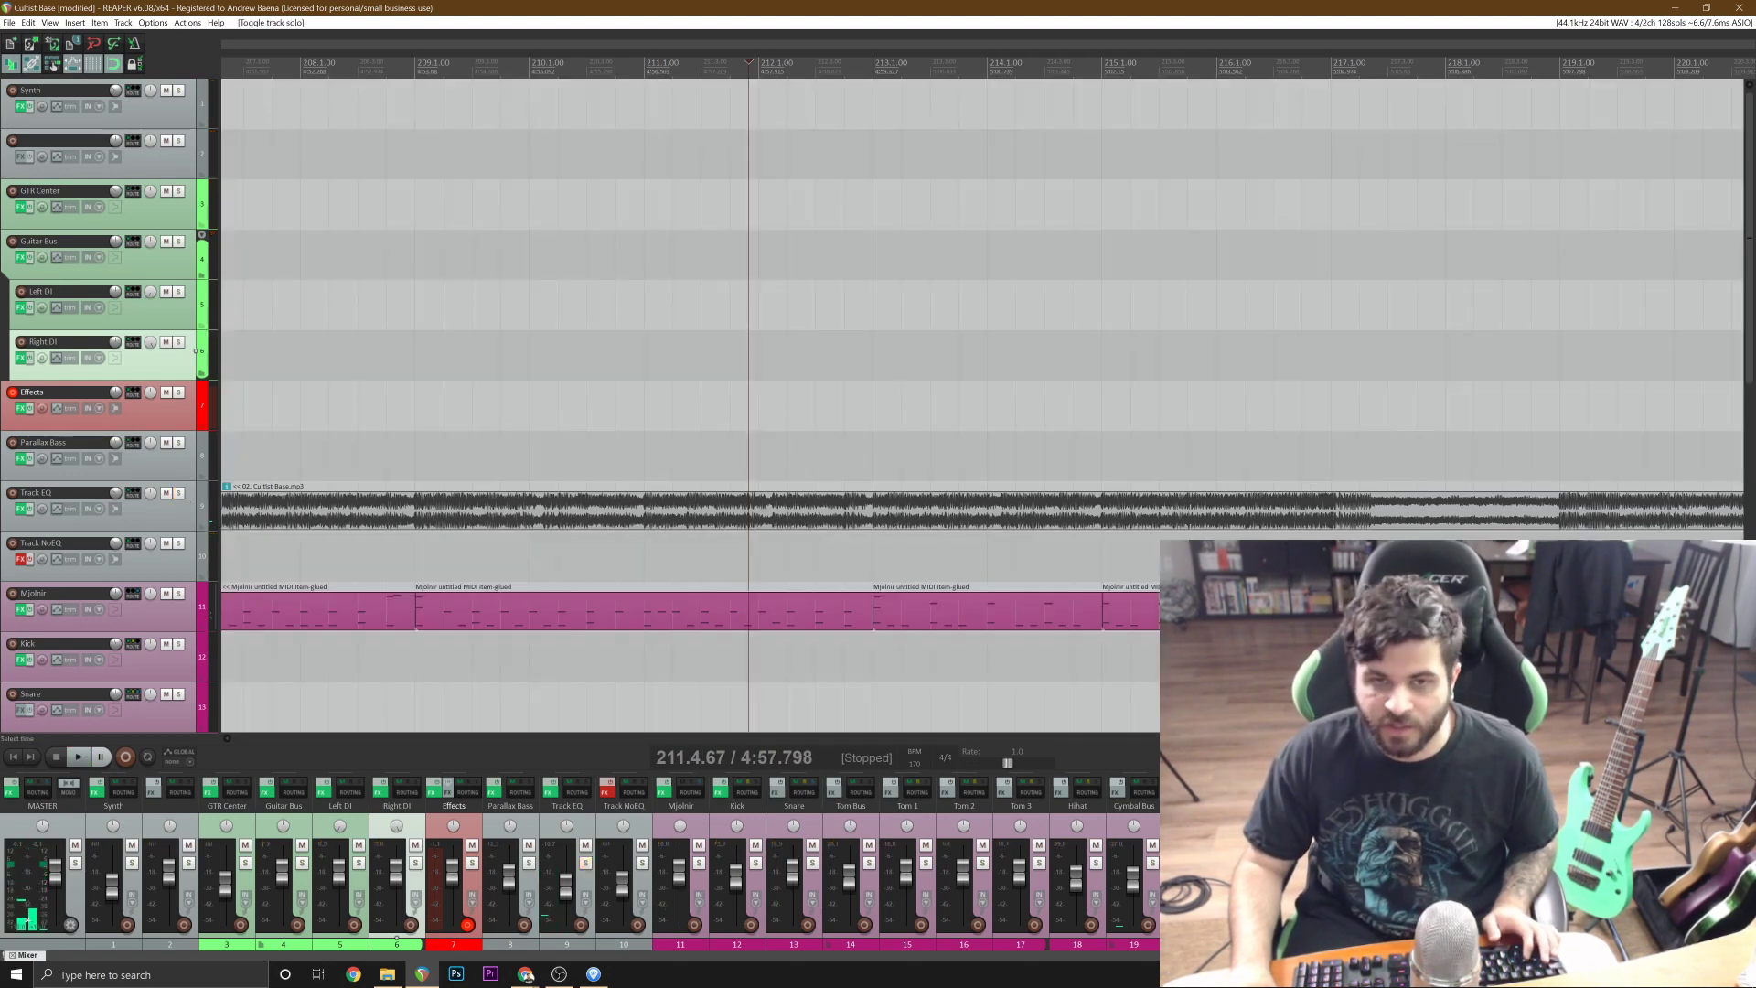
Play the programmed drums together with the reference from the end of bar 211 through bar 217.
key(space)
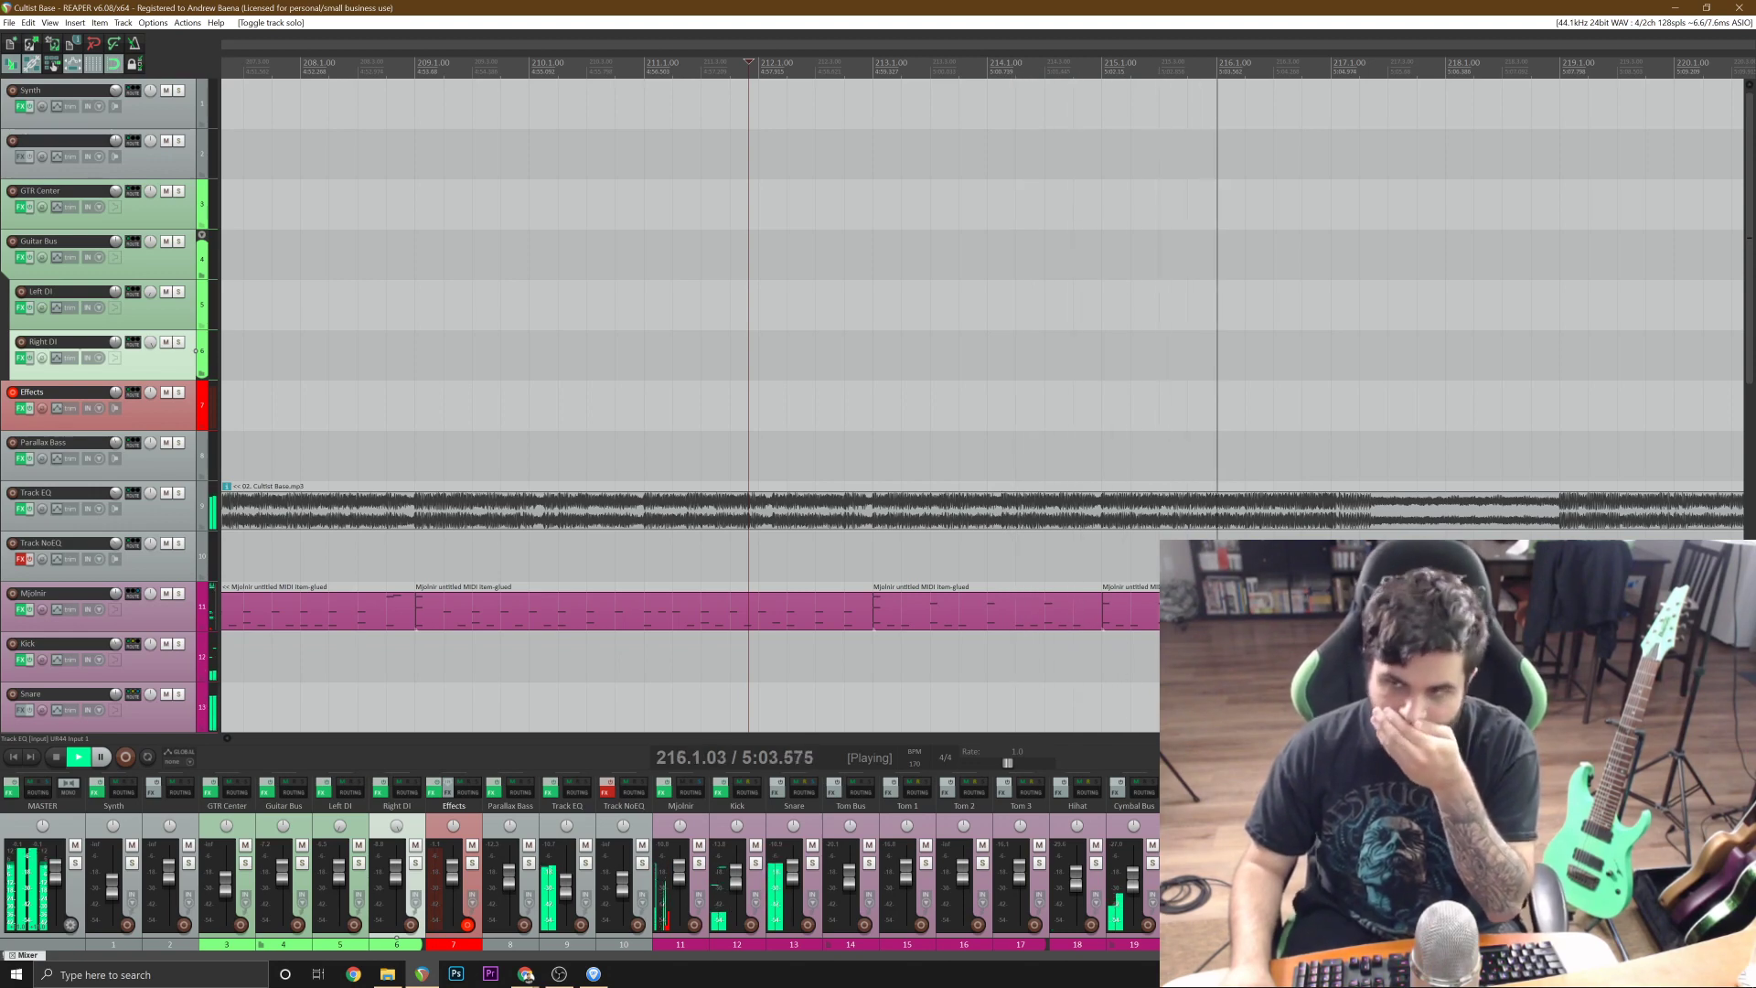
key(minus)
key(minus)
key(minus)
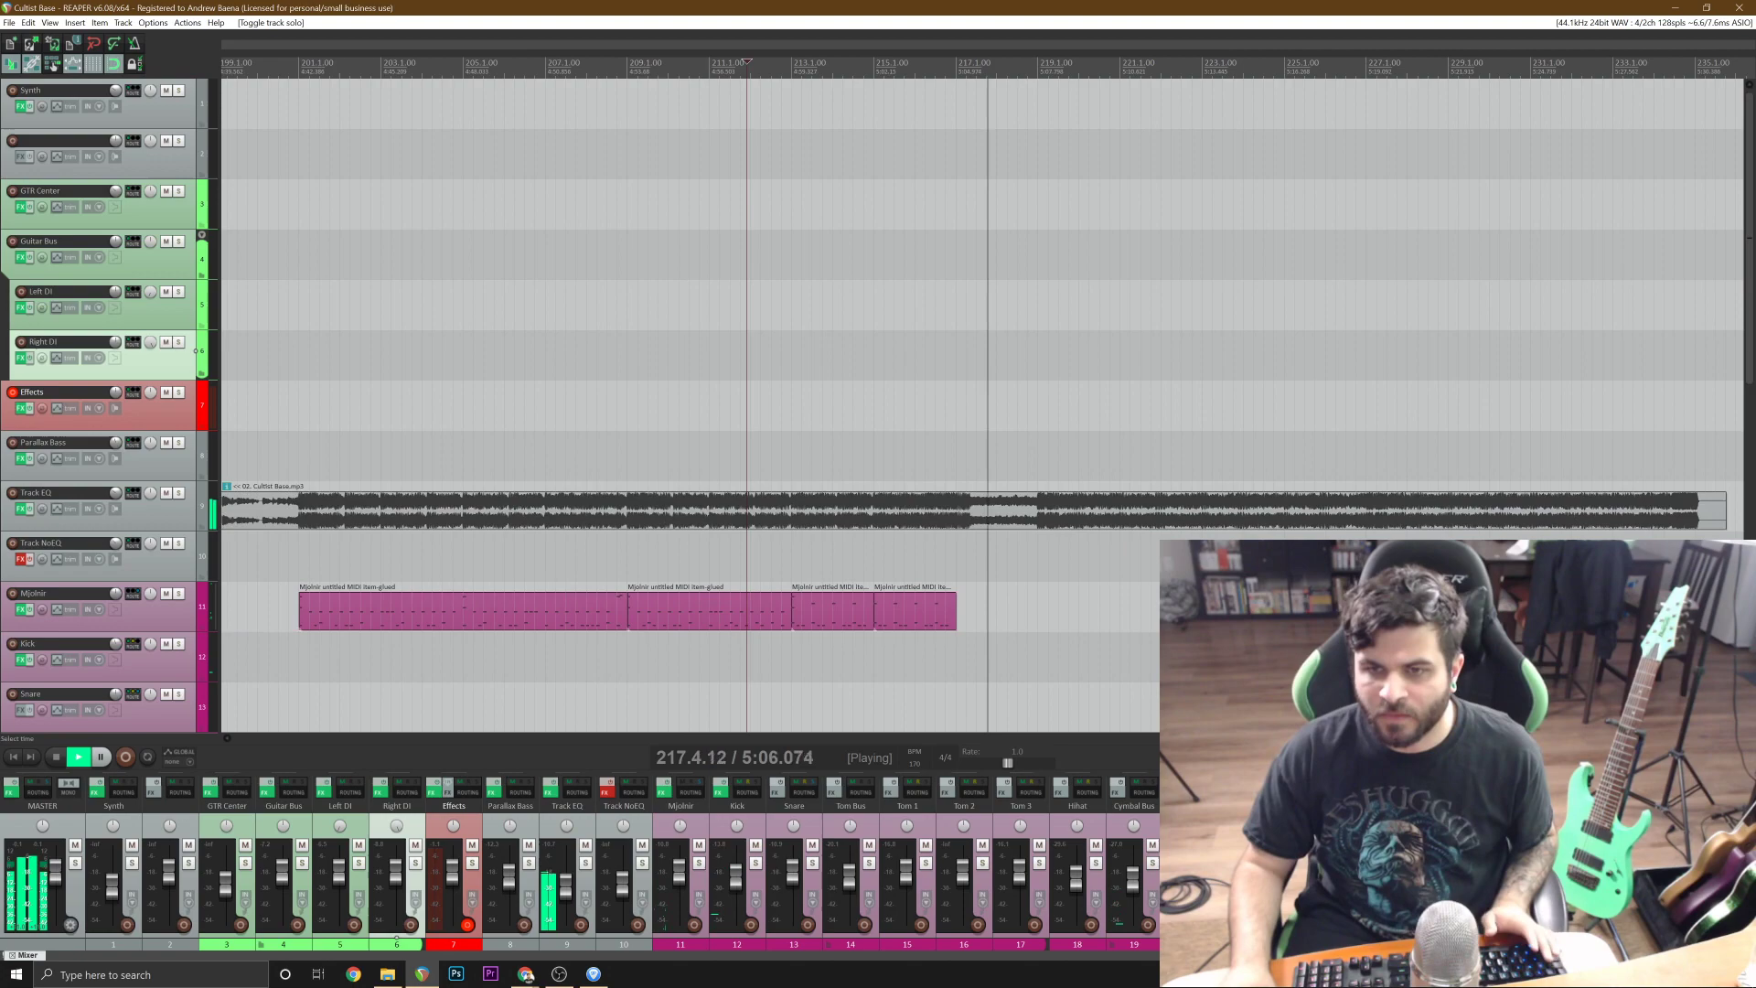
key(space)
Play the reference from bar 218 into bar 219, stop, and save the project.
click(716, 622)
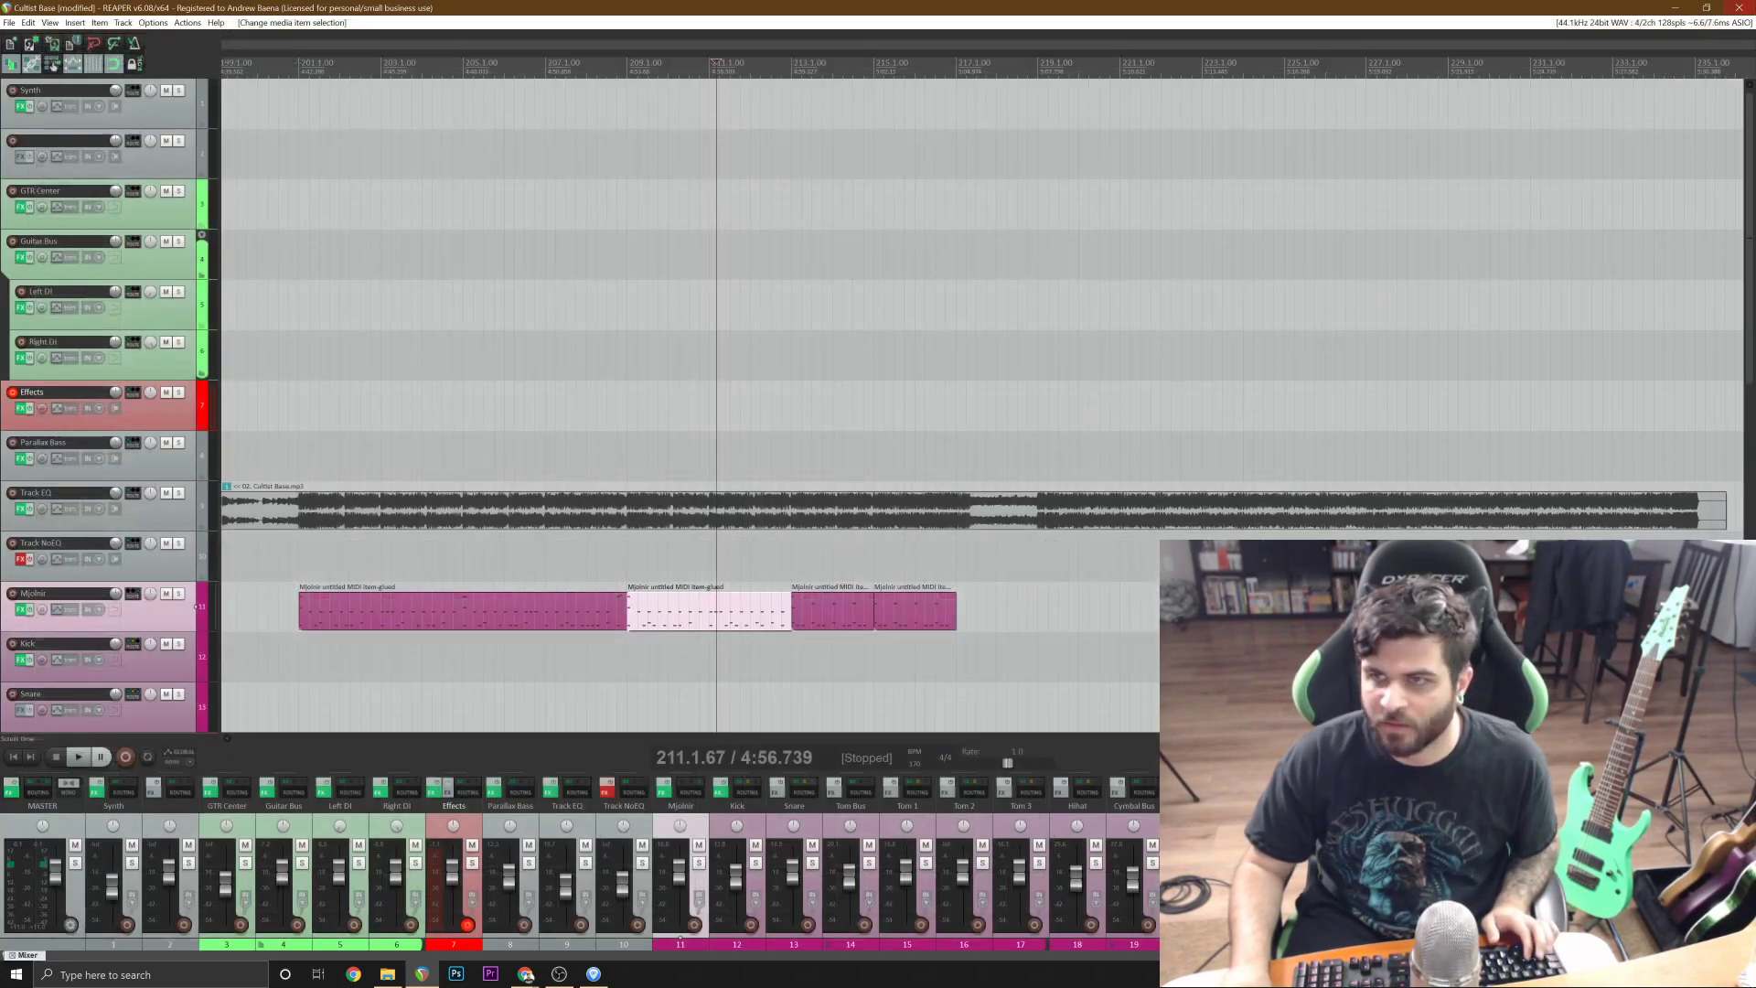
scroll(1053, 556, up, 3)
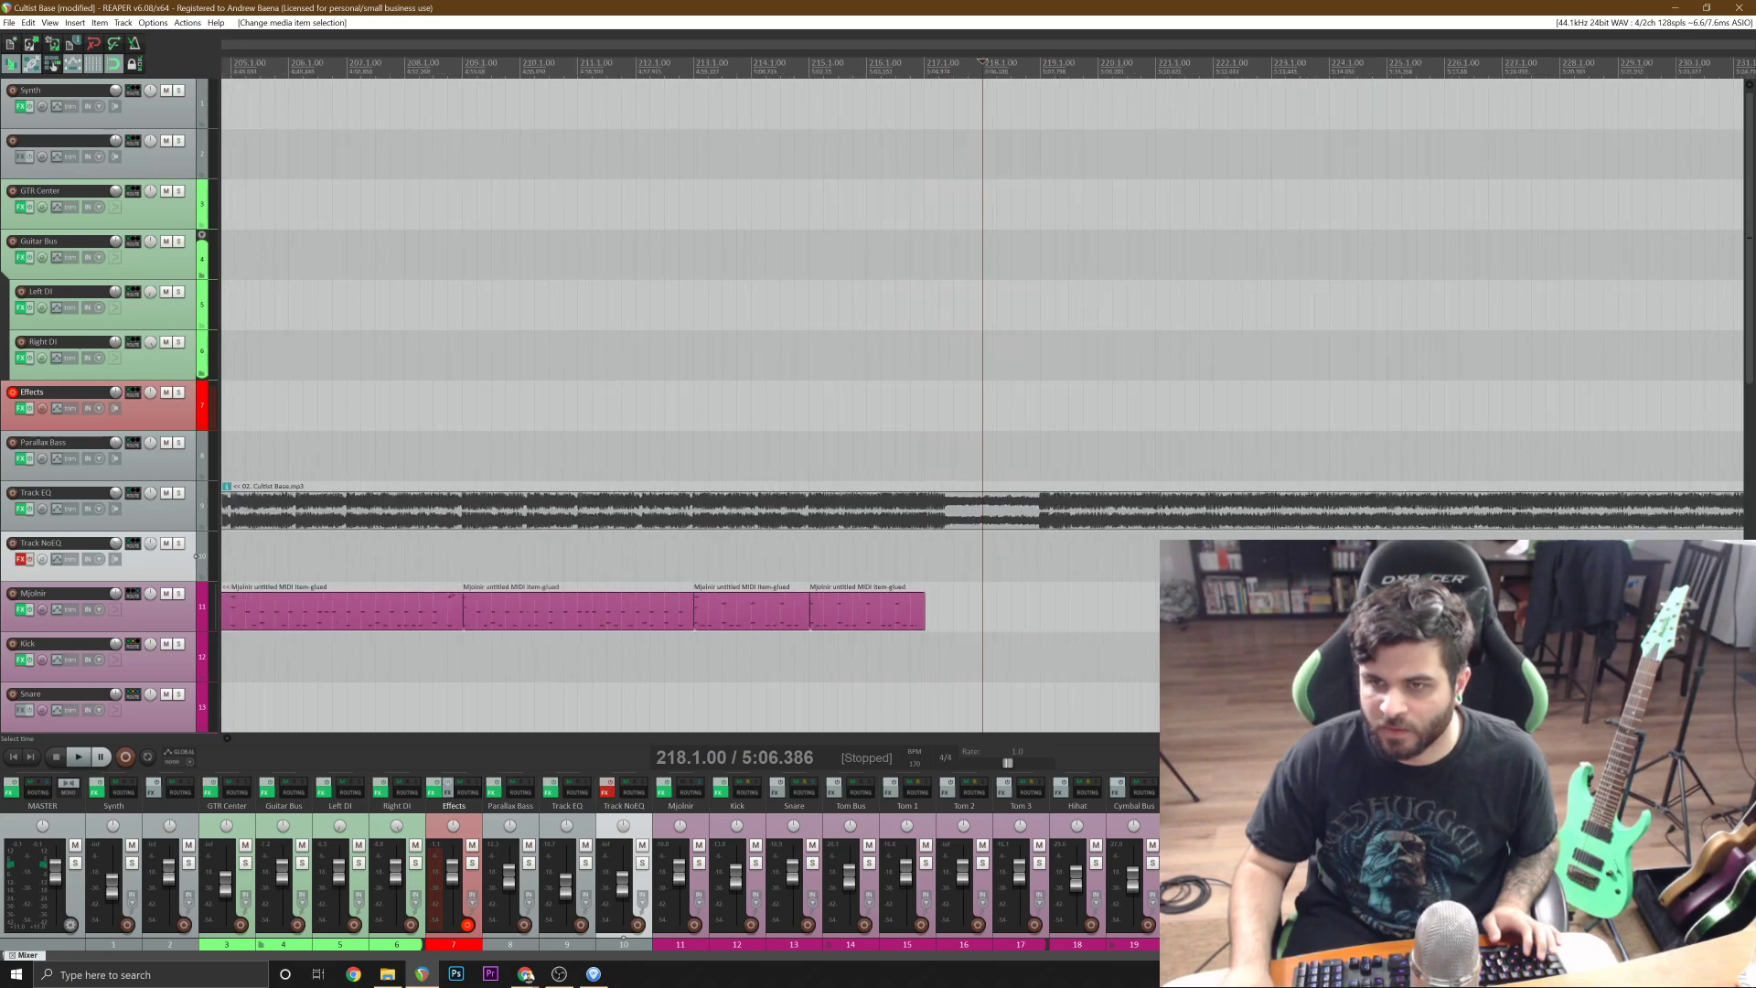
click(1053, 556)
scroll(988, 366, down, 5)
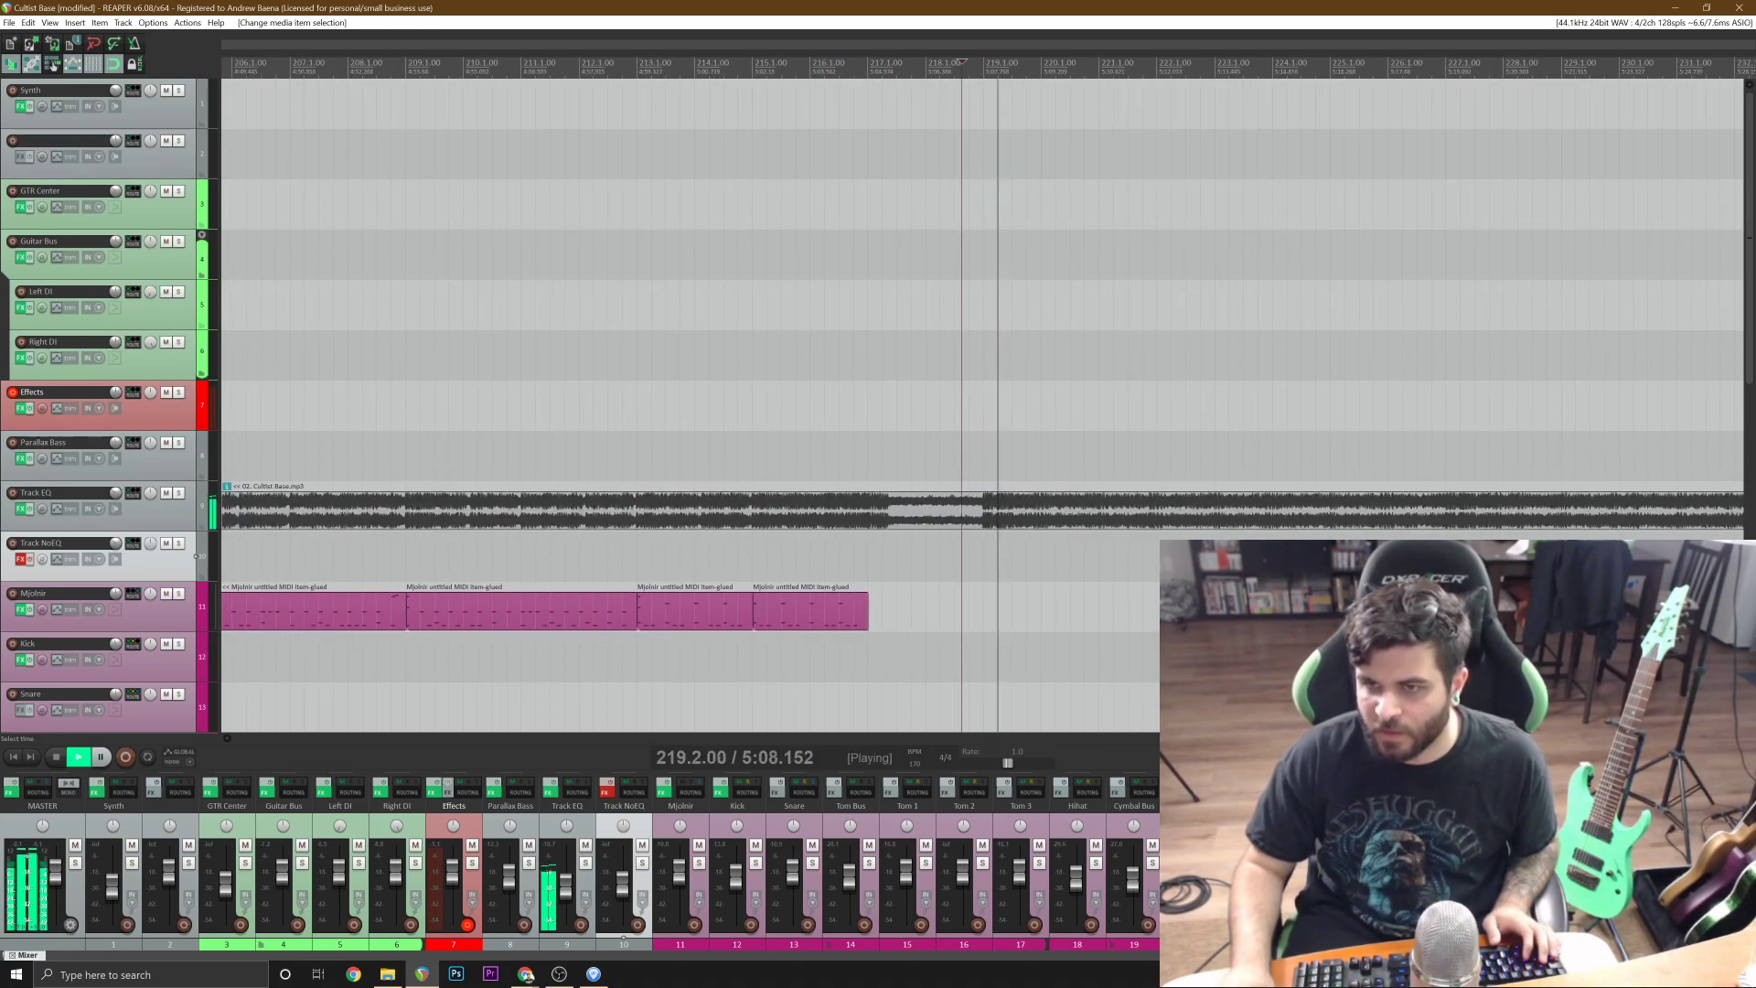
key(ctrl+s)
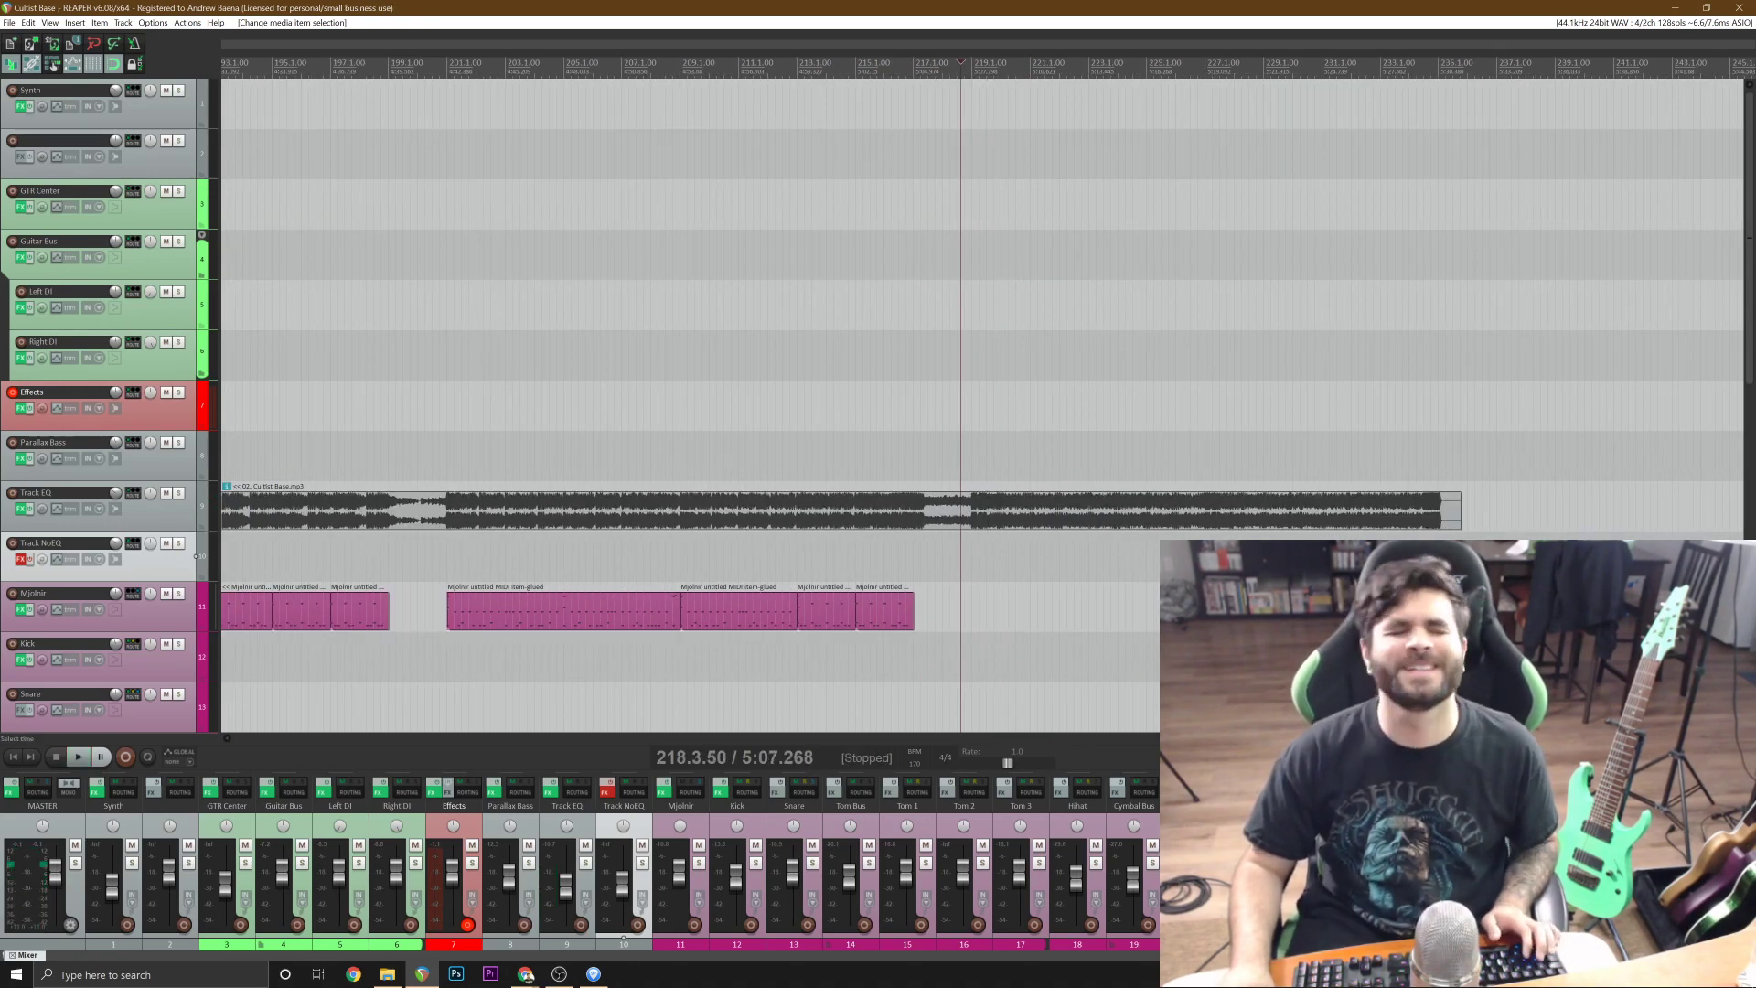
Place the edit cursor at bar 219, where the reference's next section starts, and save the project.
key(minus)
click(708, 605)
scroll(707, 605, up, 2)
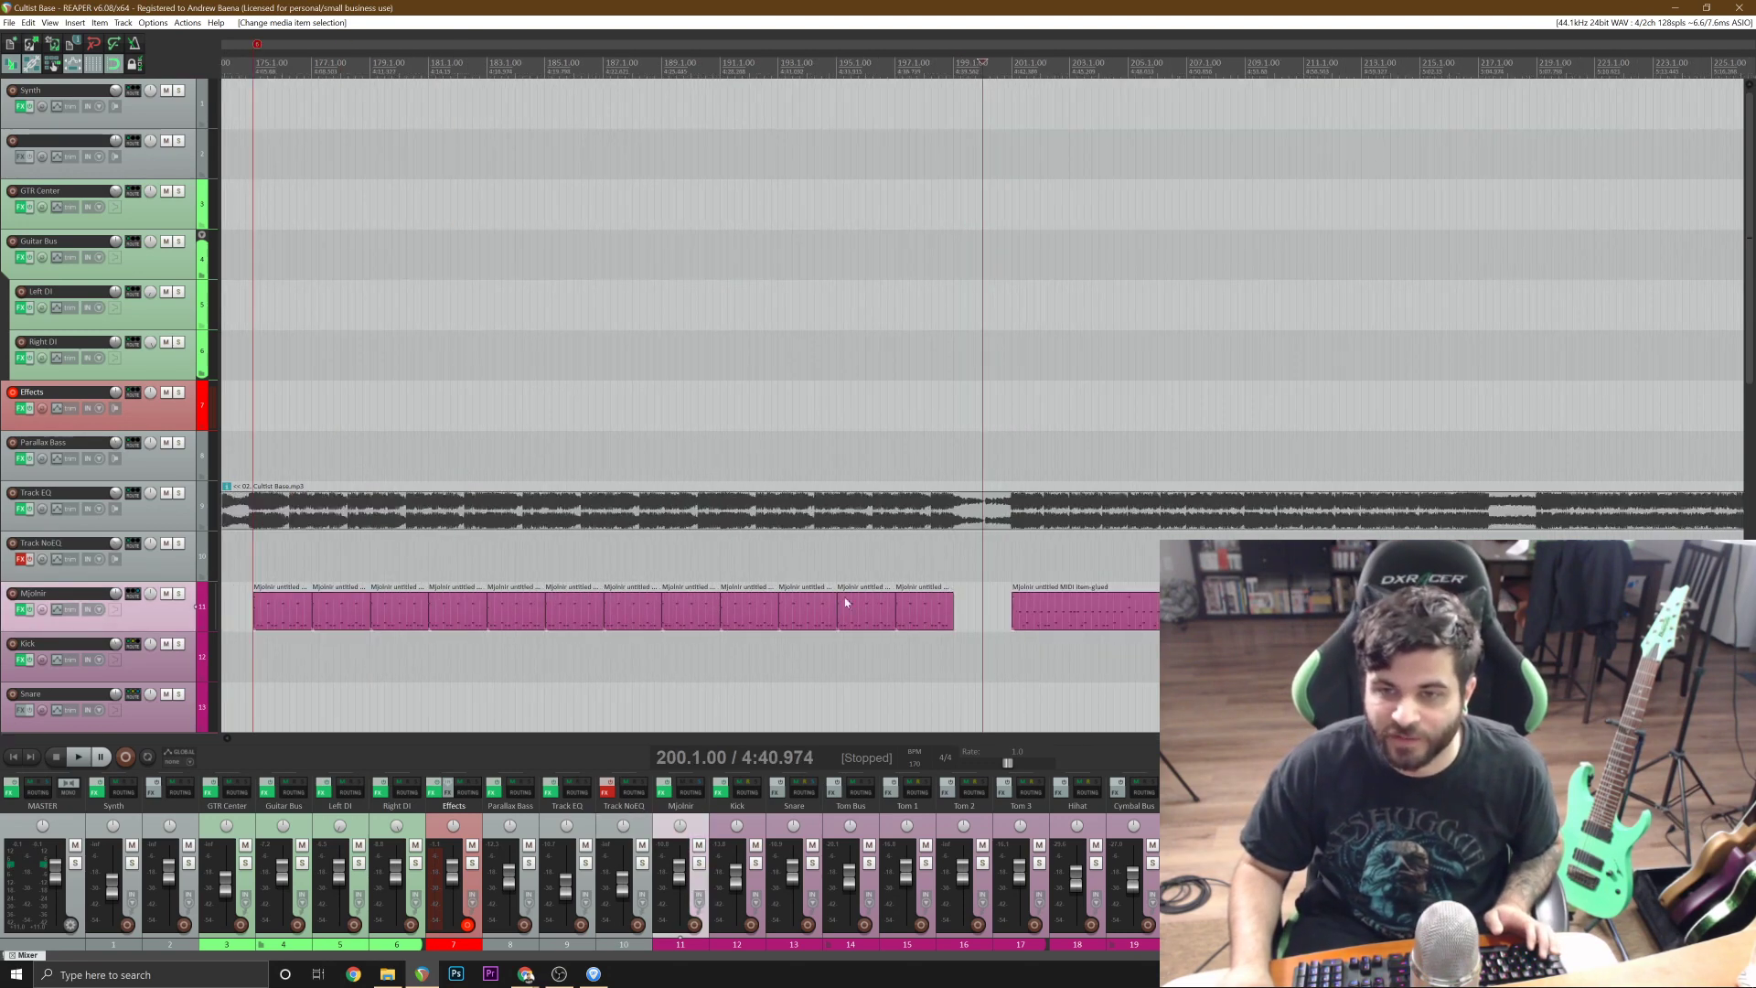
scroll(708, 605, down, 2)
click(1262, 554)
scroll(1262, 555, up, 3)
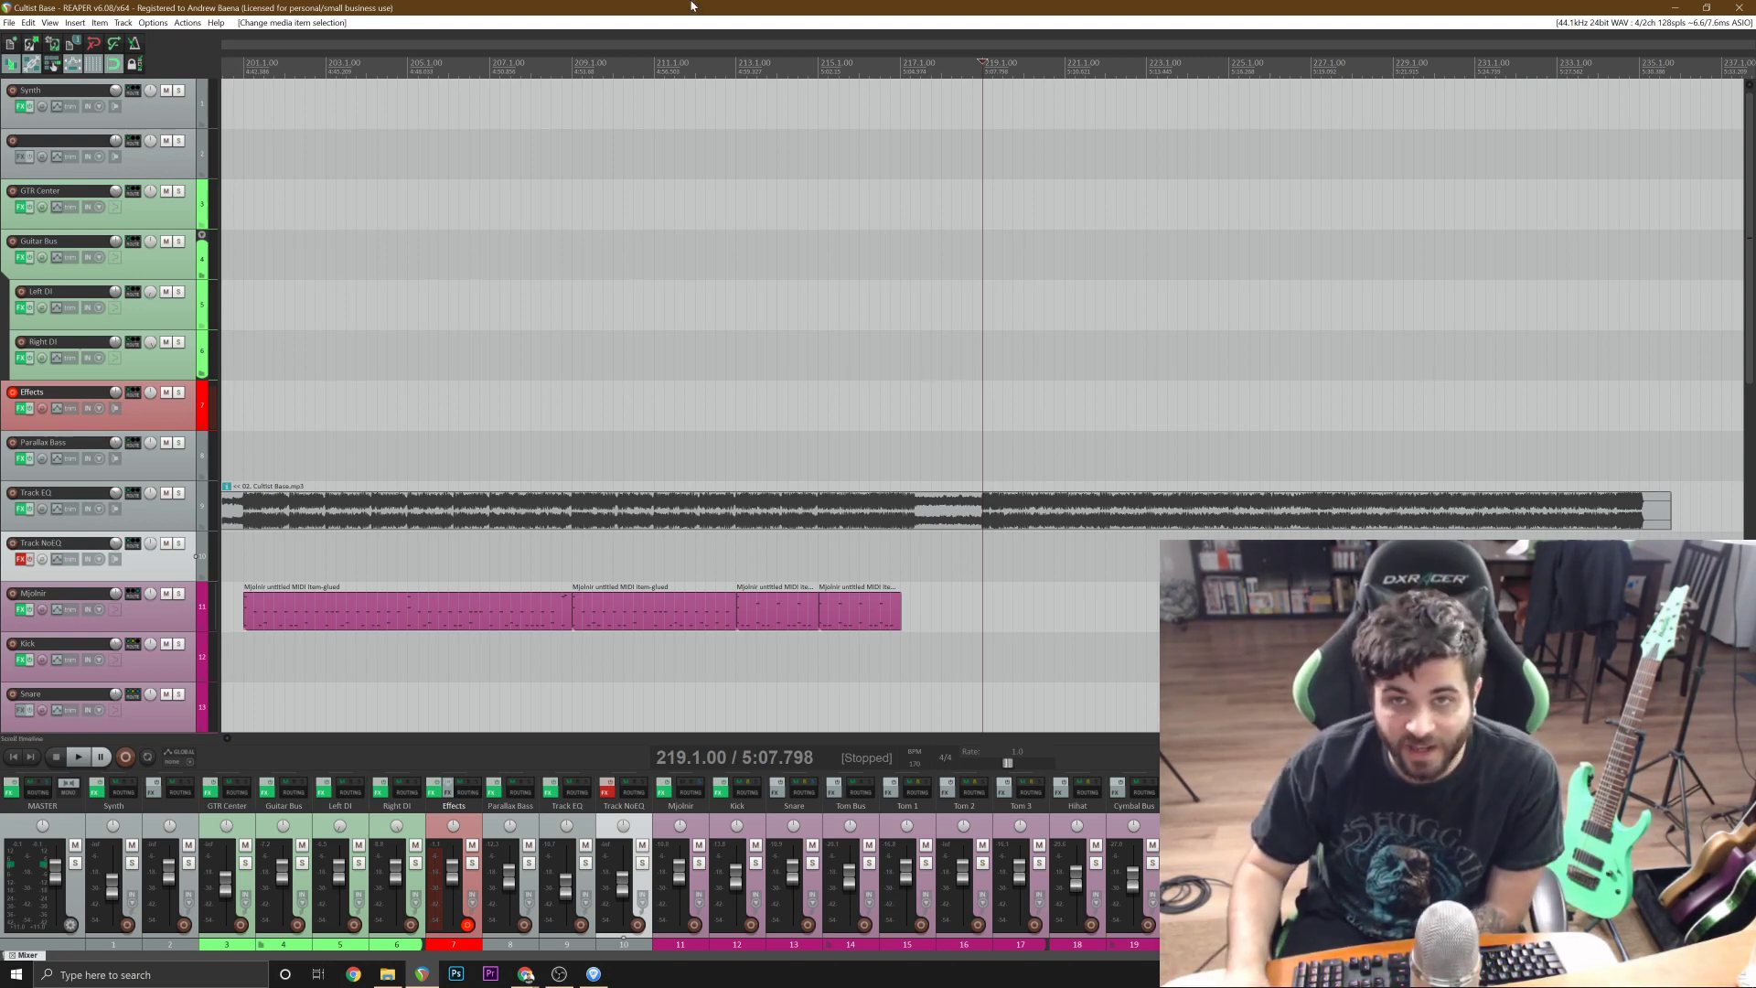
Go through the guitar tracks across the whole arrangement, selecting GTR Center, Guitar Bus, Left DI and Right DI in turn.
scroll(709, 376, down, 7)
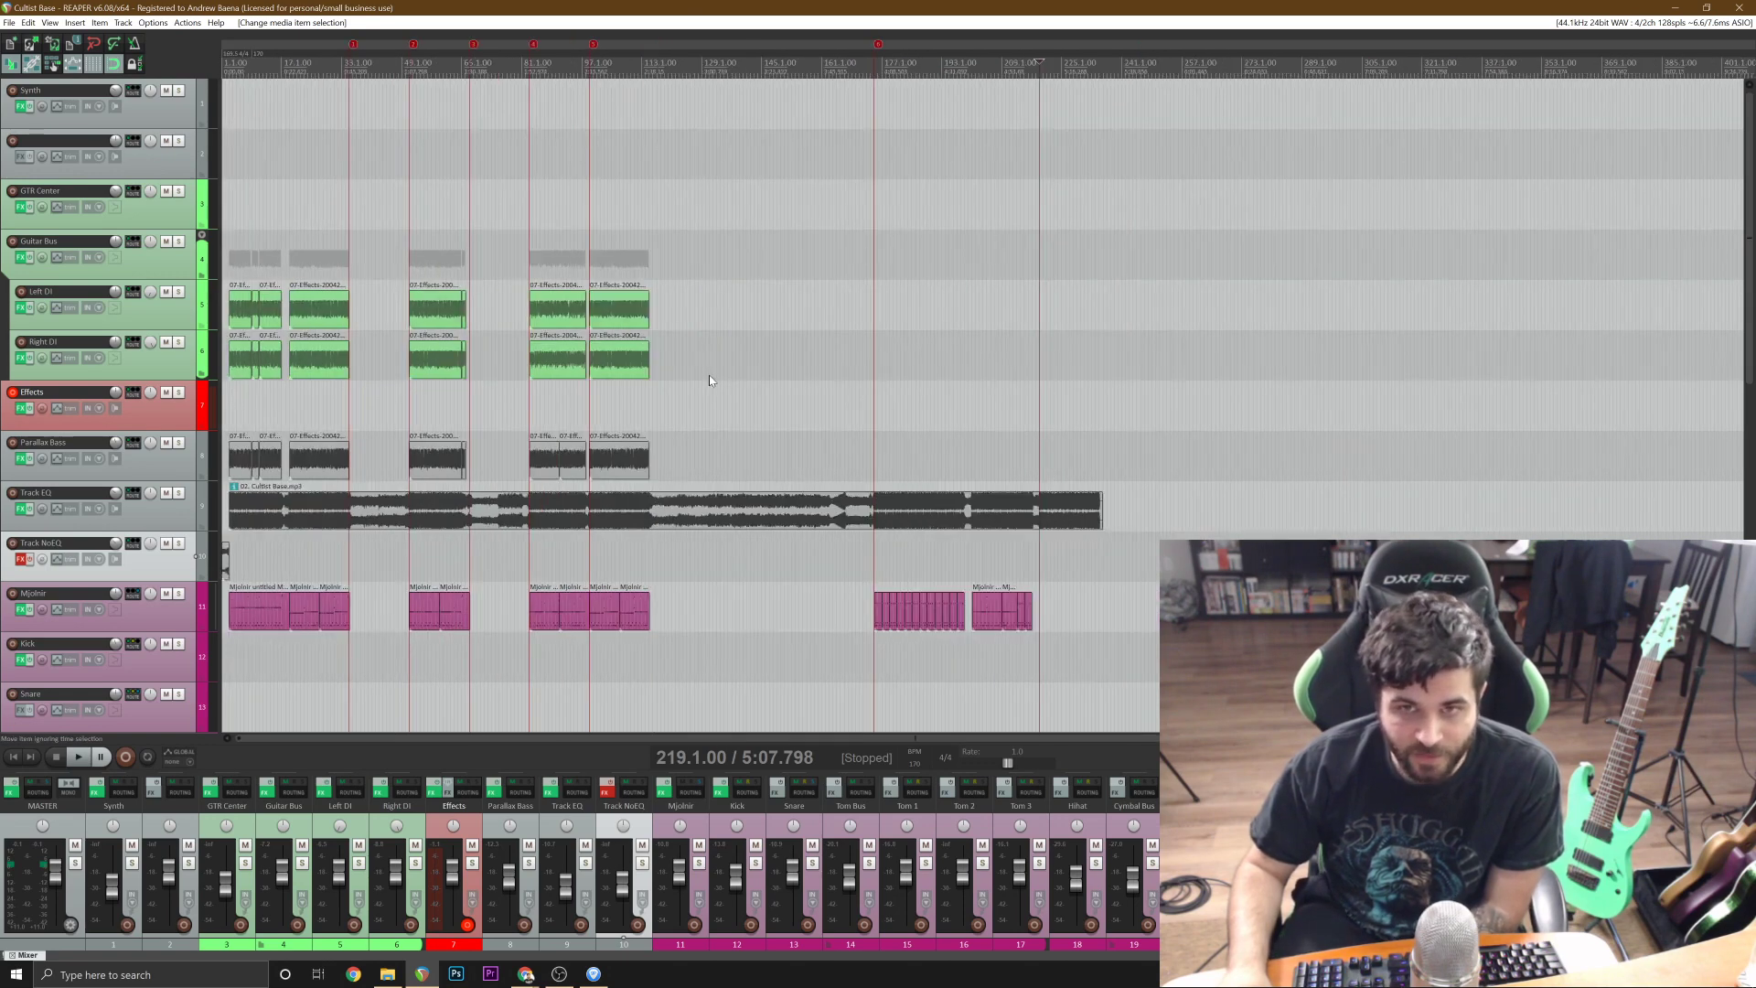
click(181, 211)
click(157, 267)
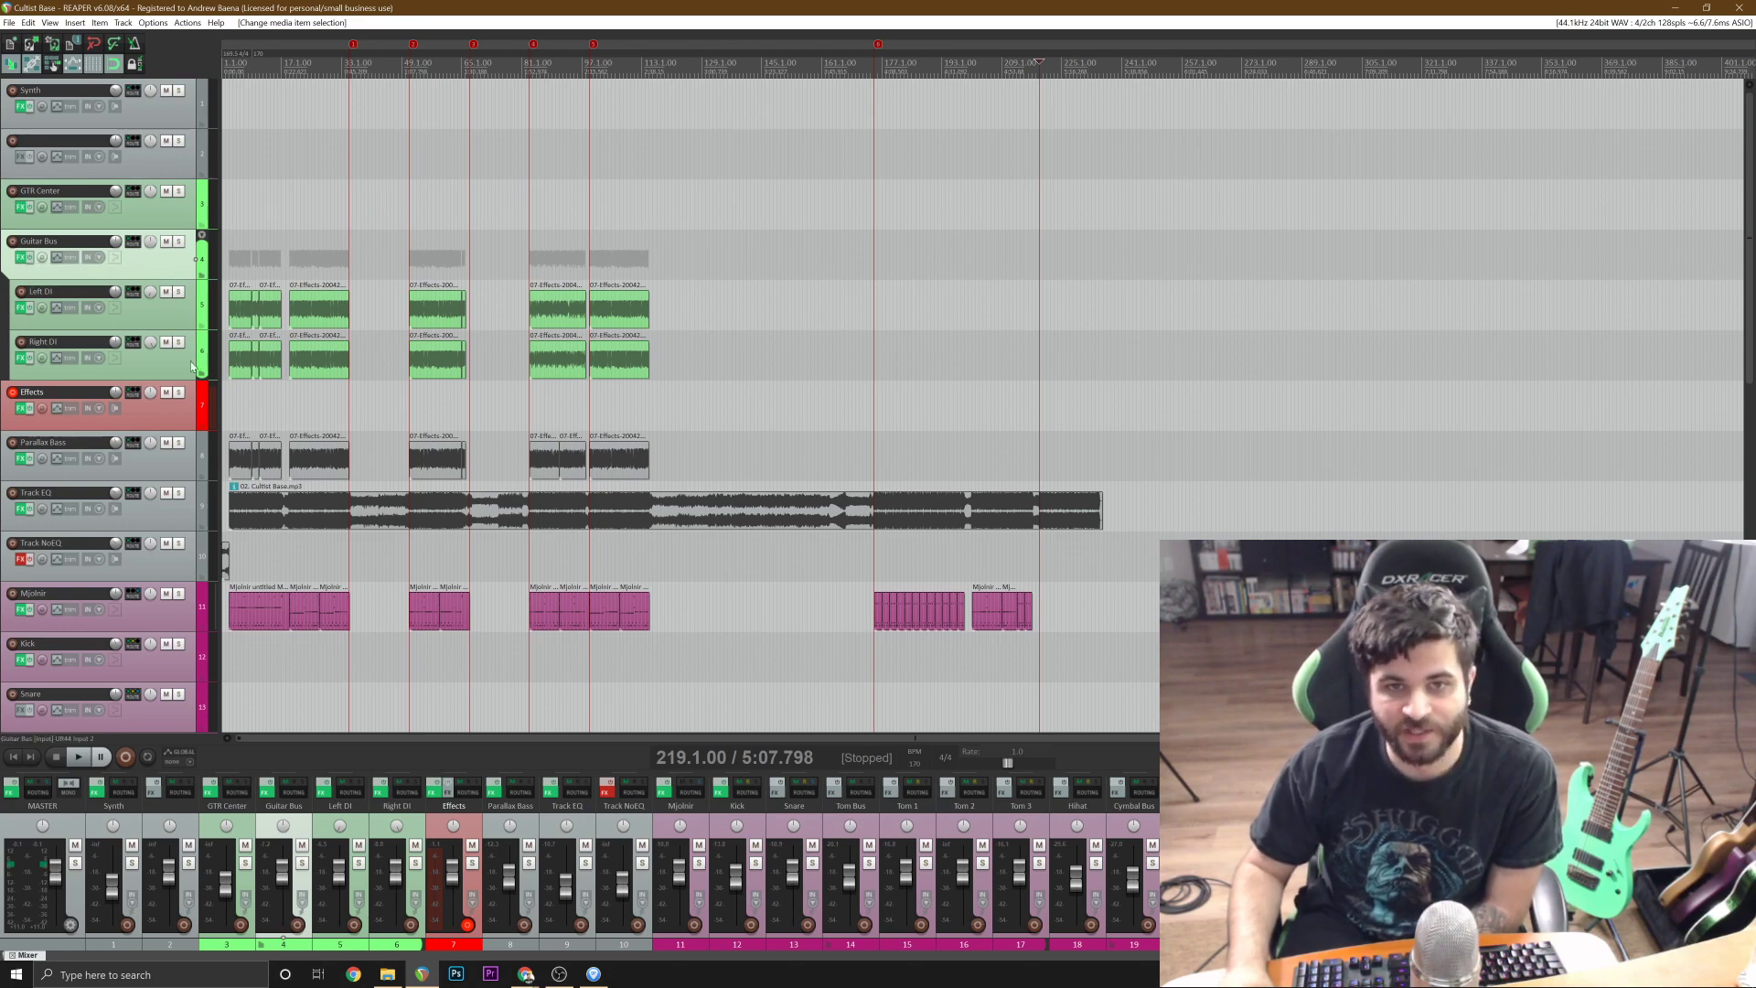
click(171, 320)
click(175, 356)
click(162, 317)
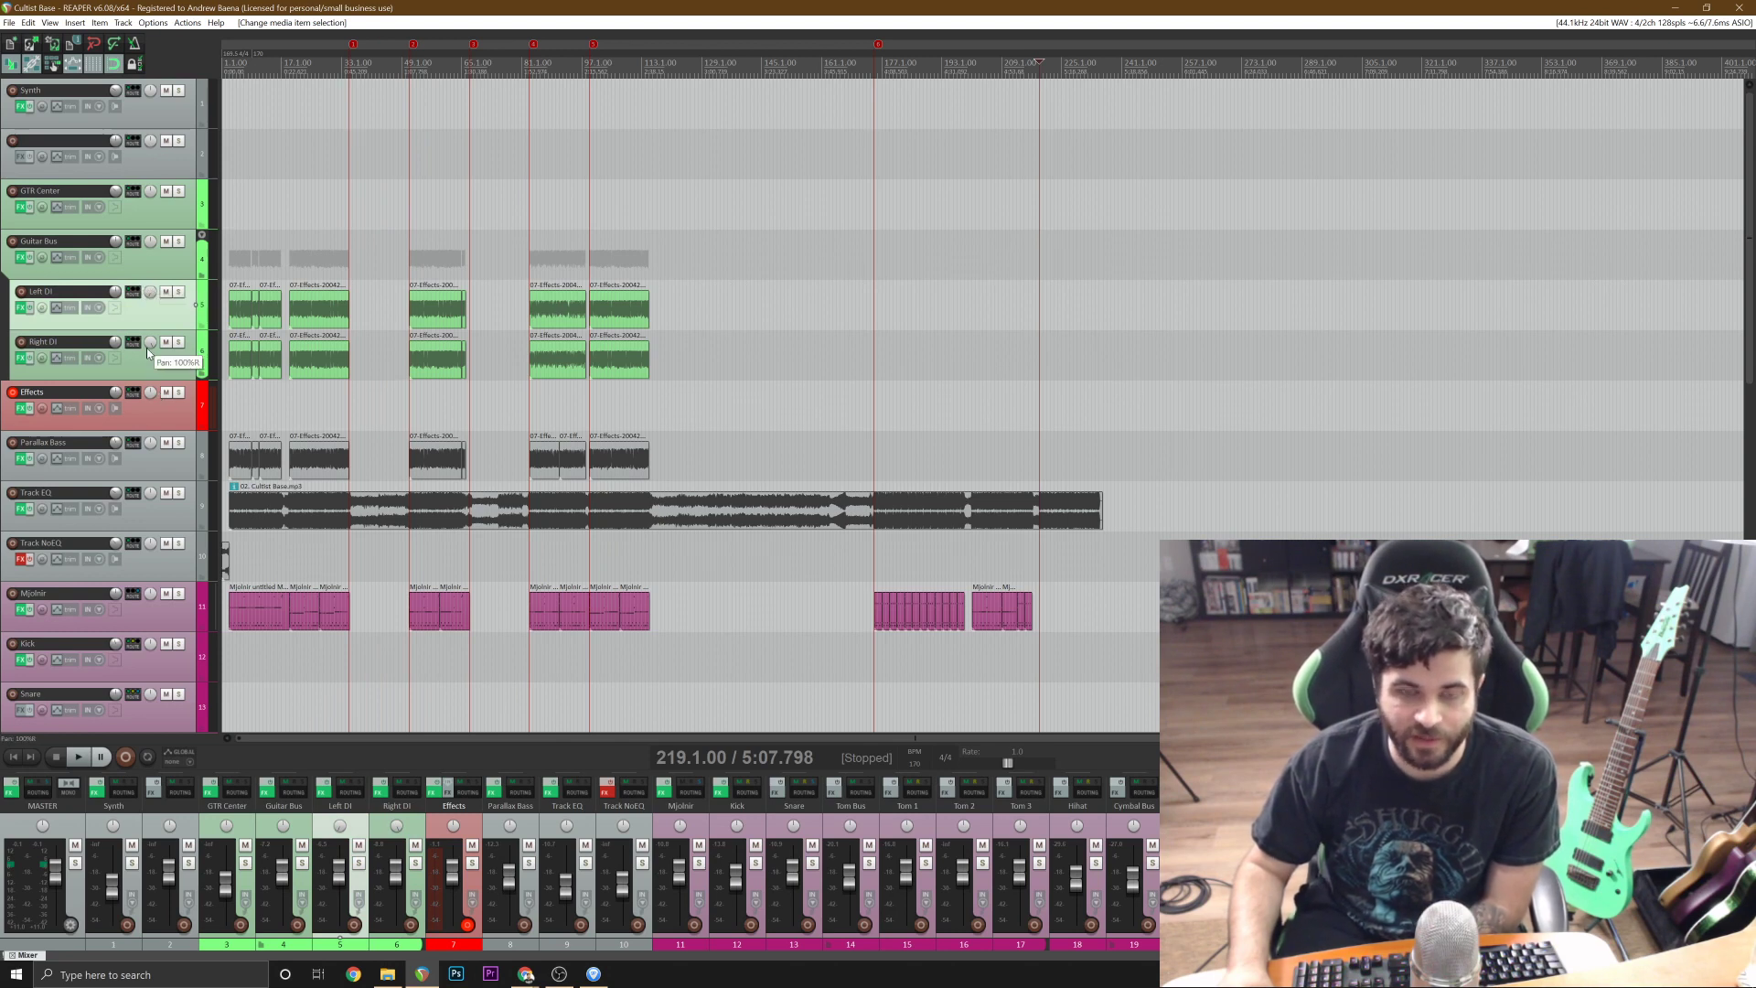
click(174, 361)
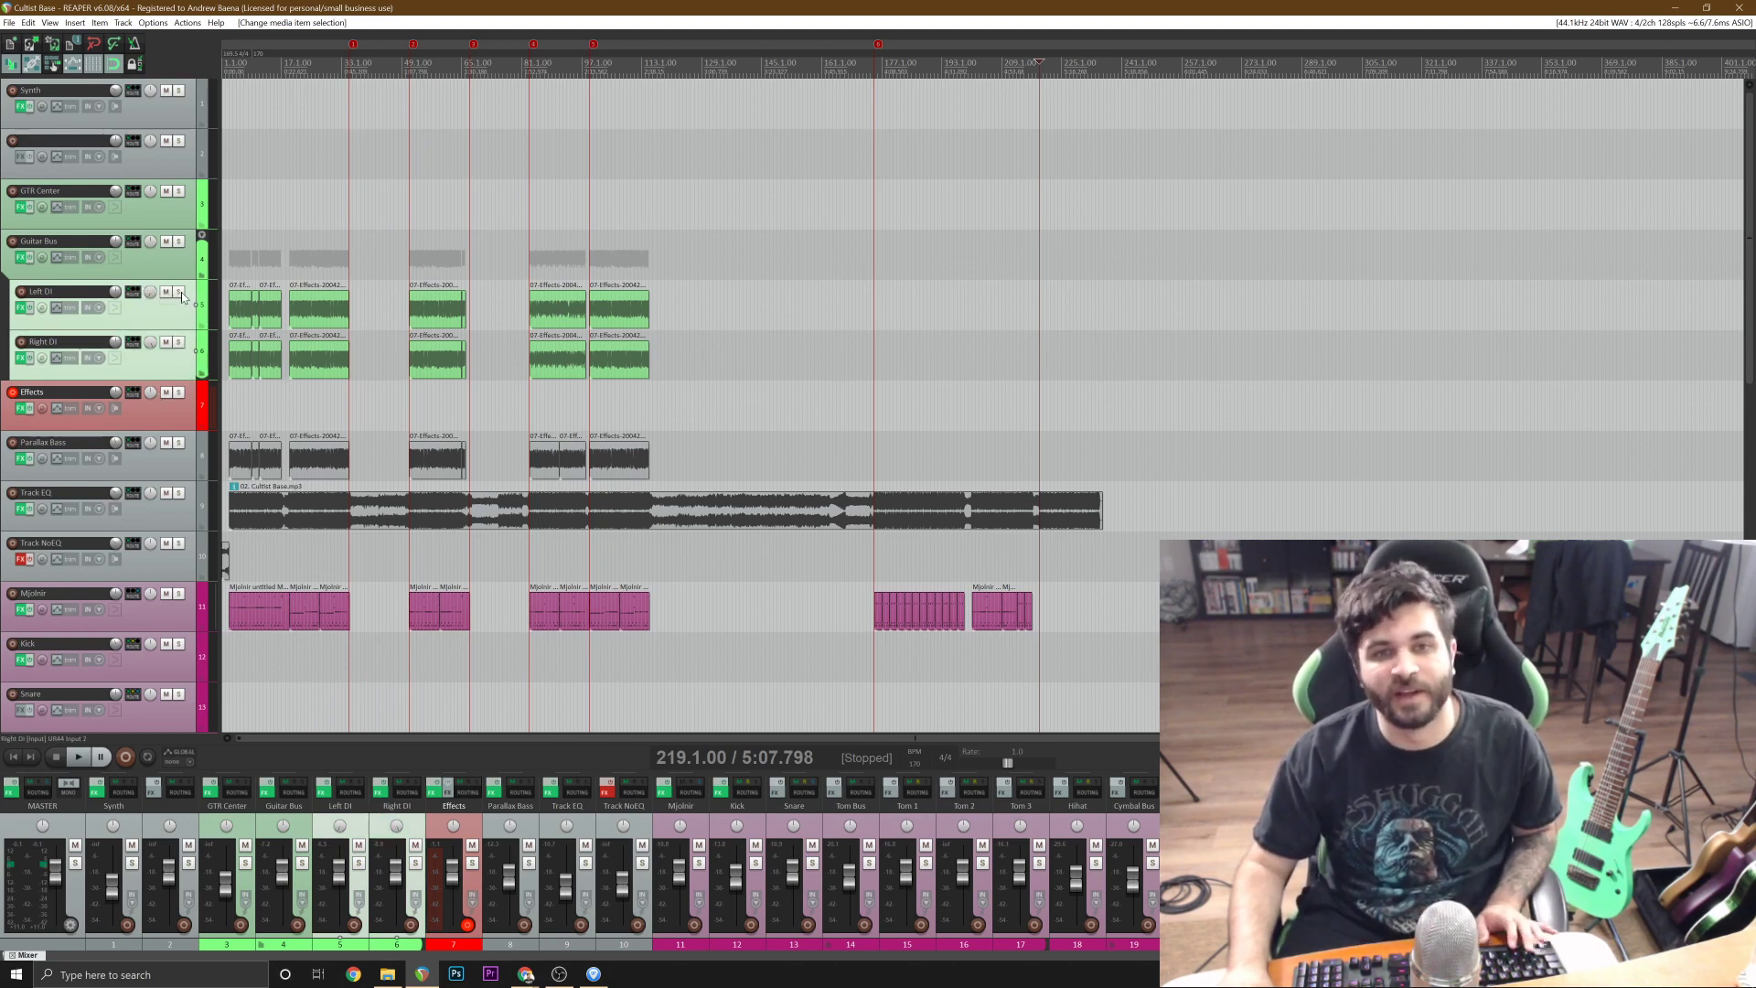
click(165, 262)
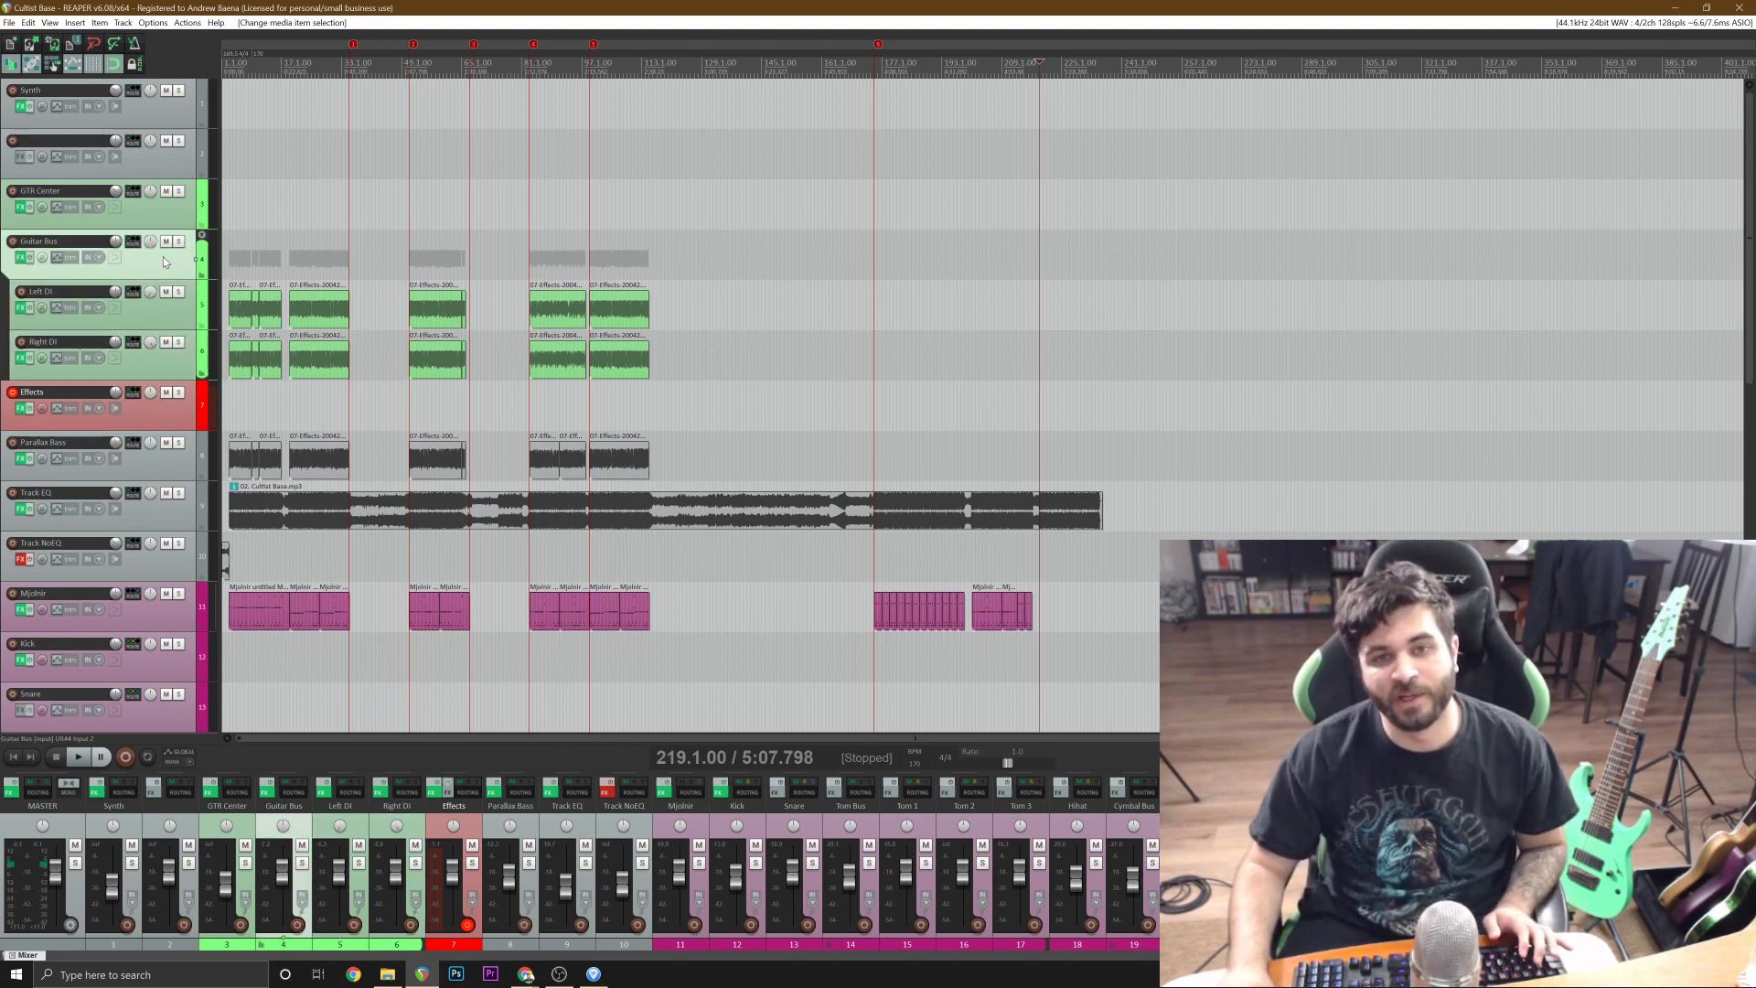
Inspect the low-cut and narrow notch bands of FabFilter Pro-Q 2 on the Guitar Bus, then close its effects window.
click(20, 257)
drag(735, 137, 373, 141)
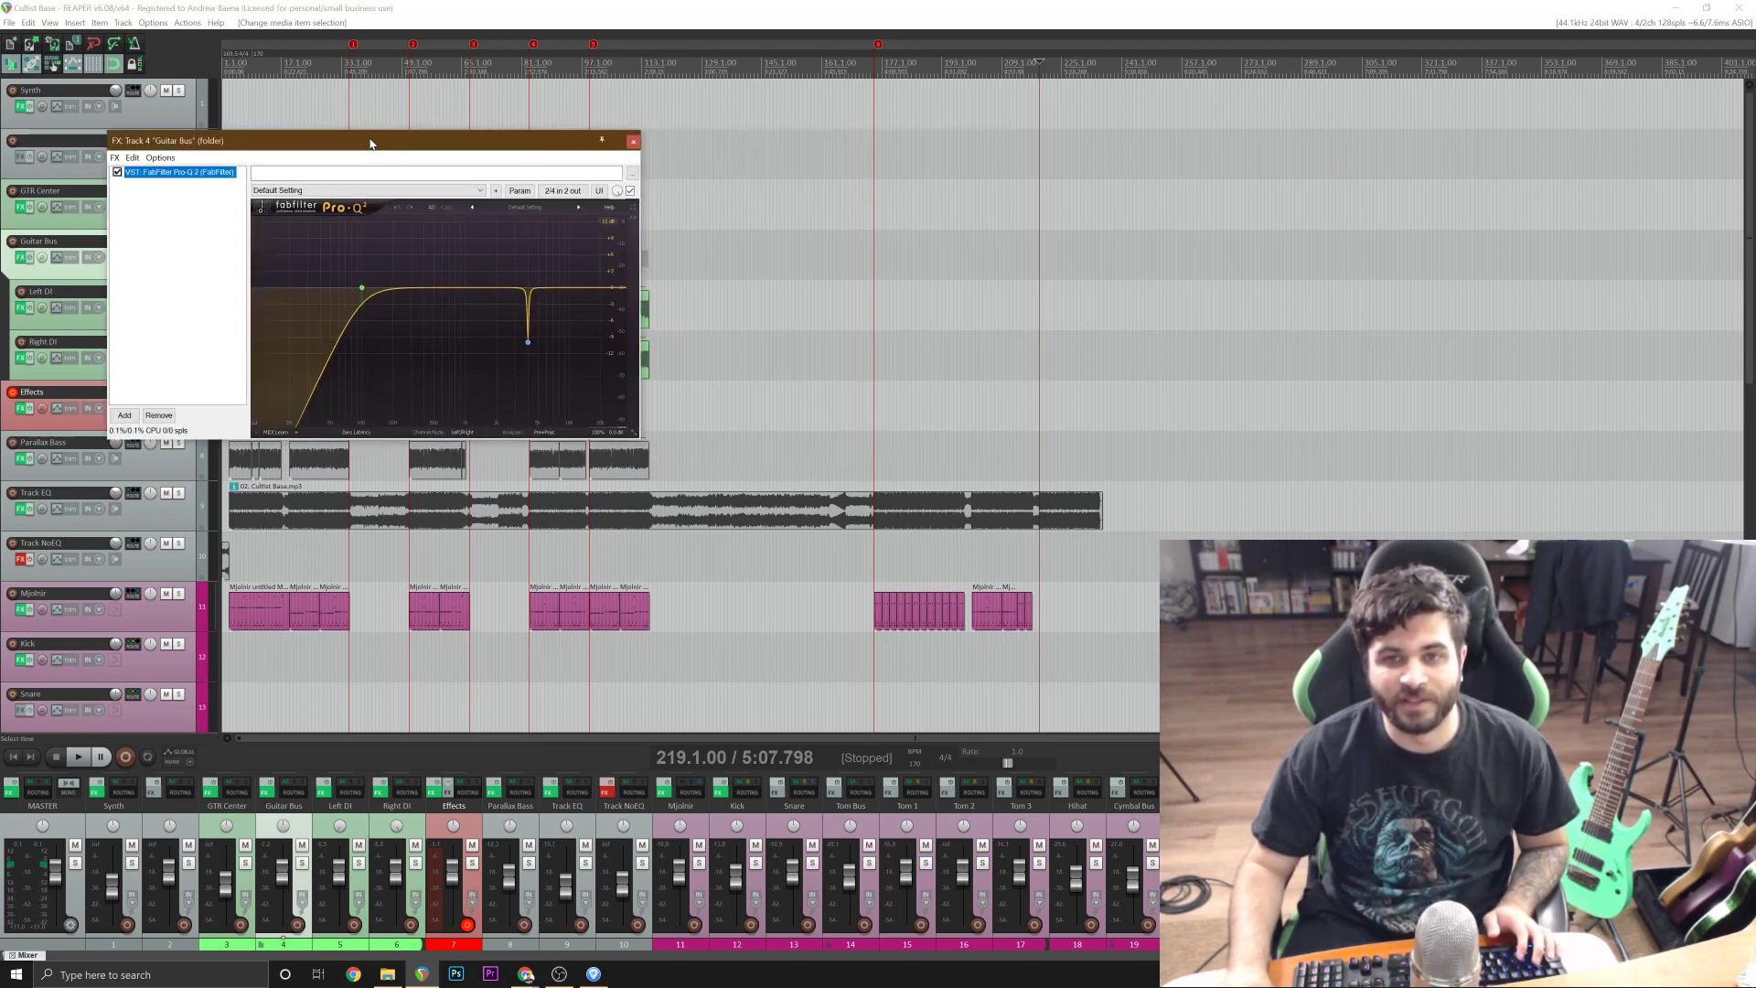
click(364, 288)
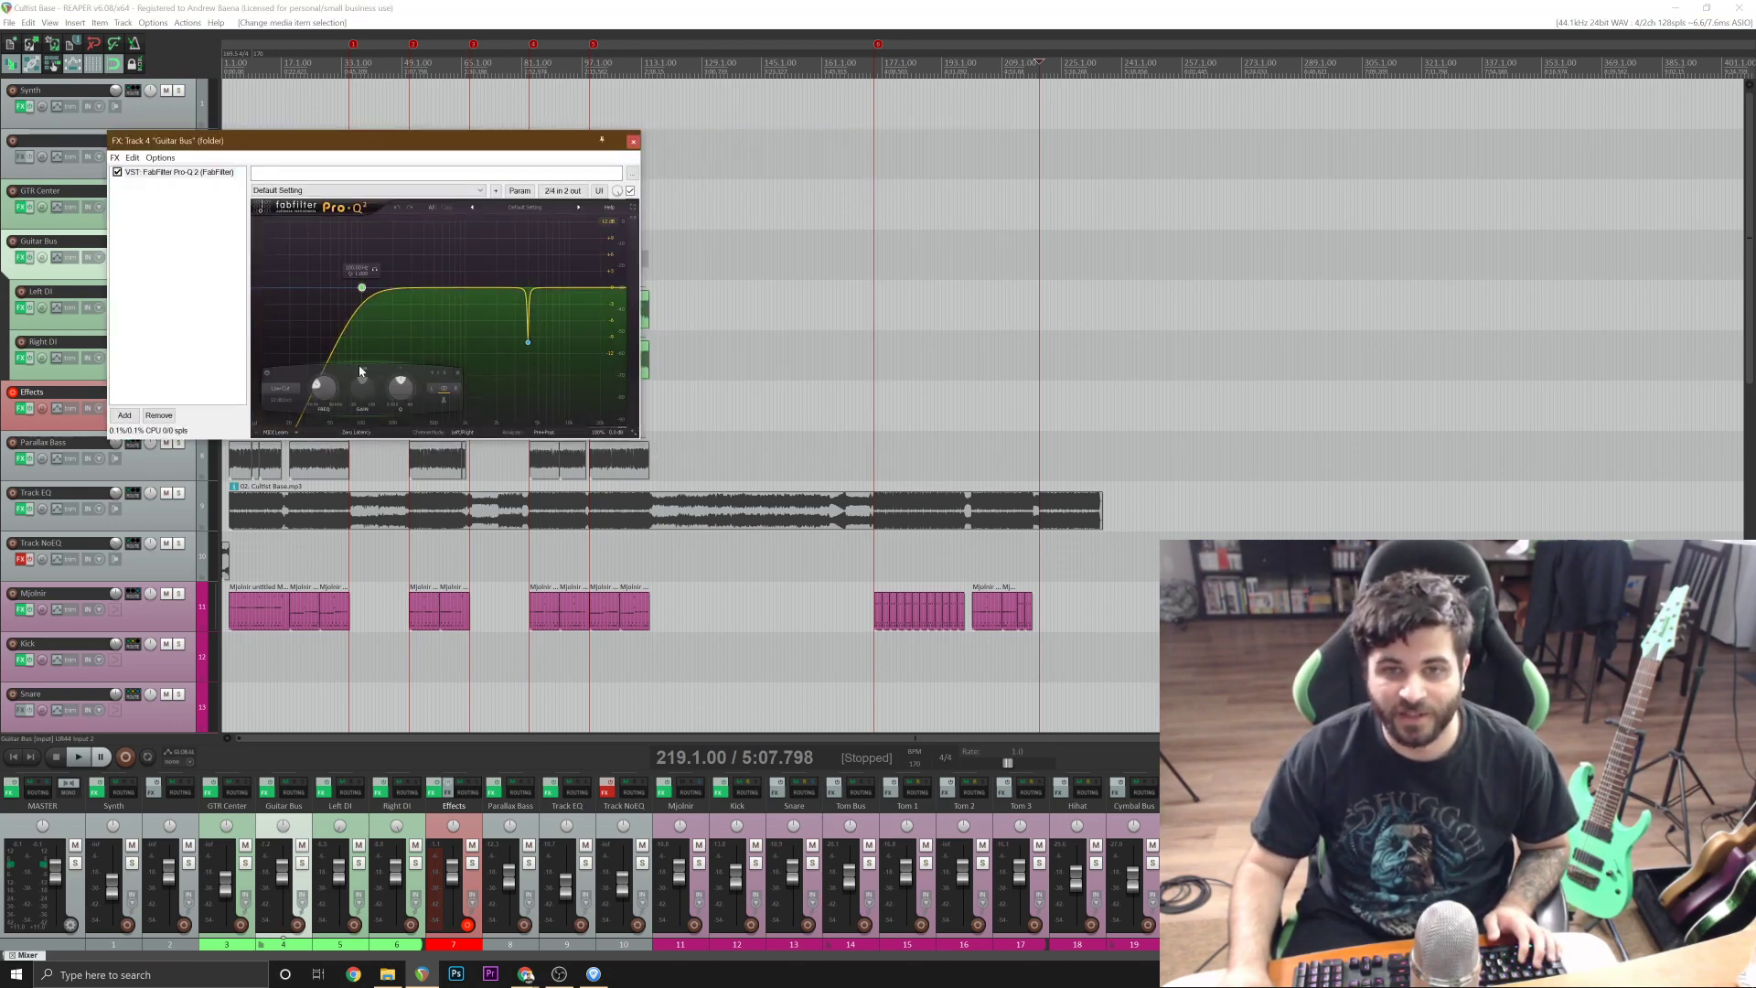
click(529, 341)
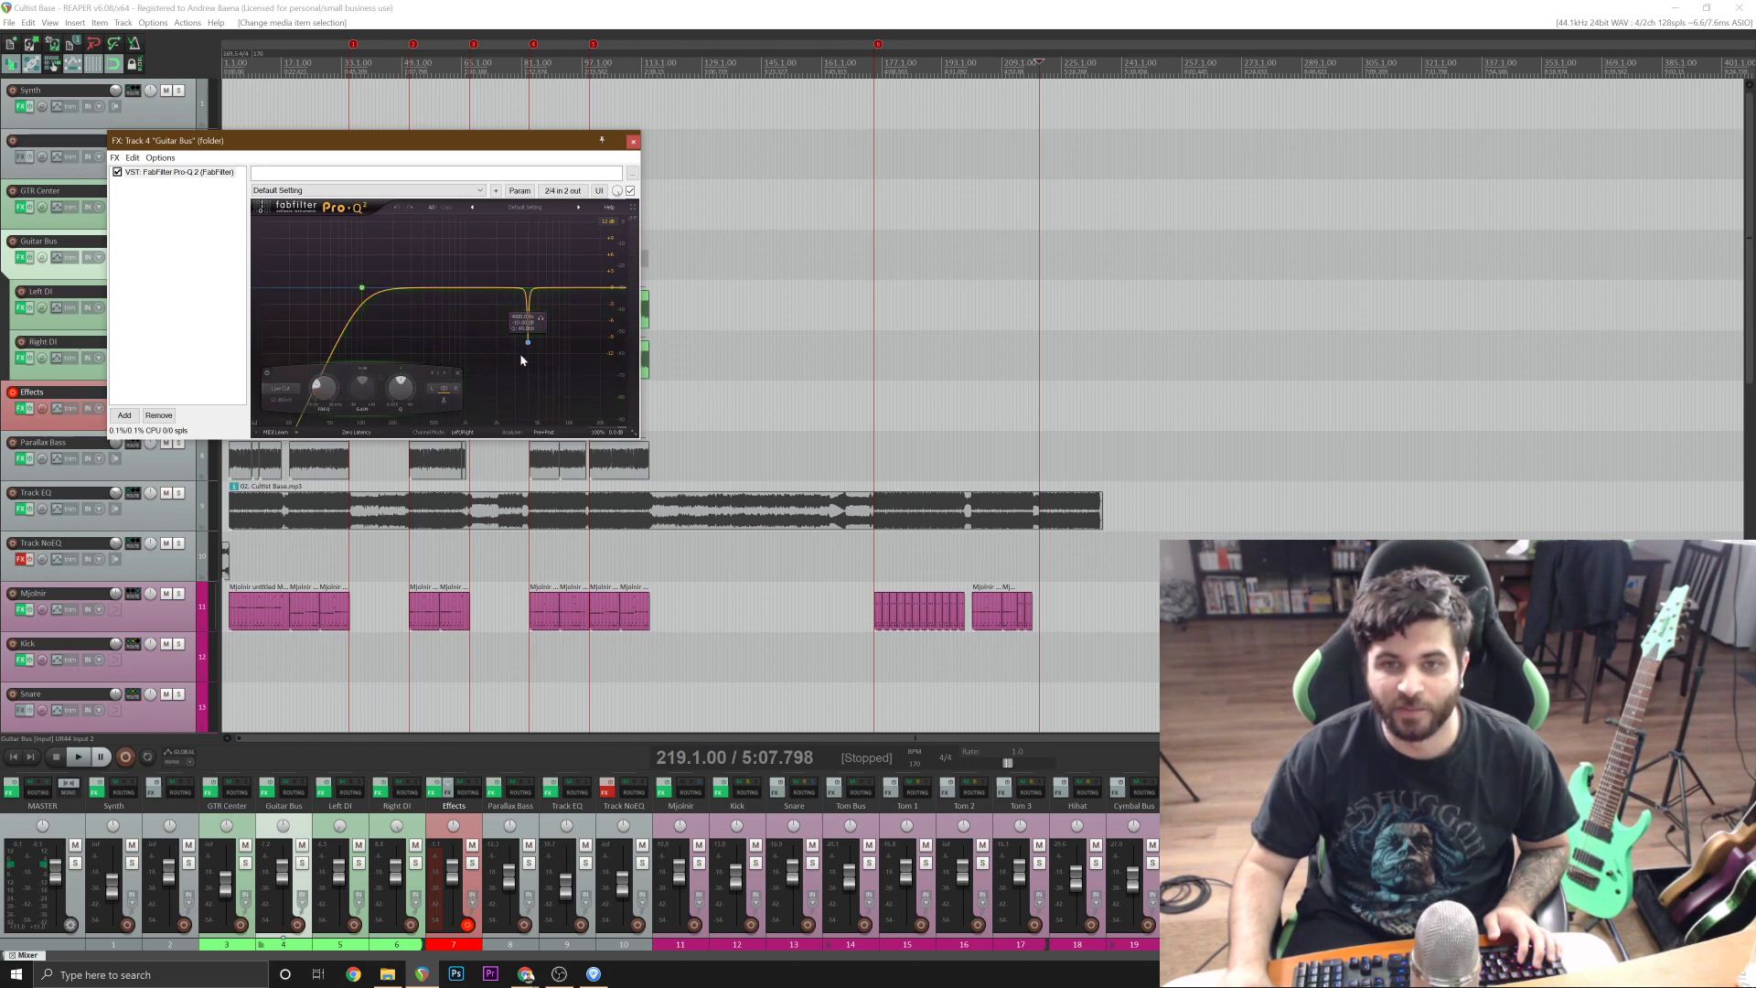
click(632, 141)
Inspect the Fortin Nameless Suite amp settings on the Left DI track, then close the effects window.
click(166, 330)
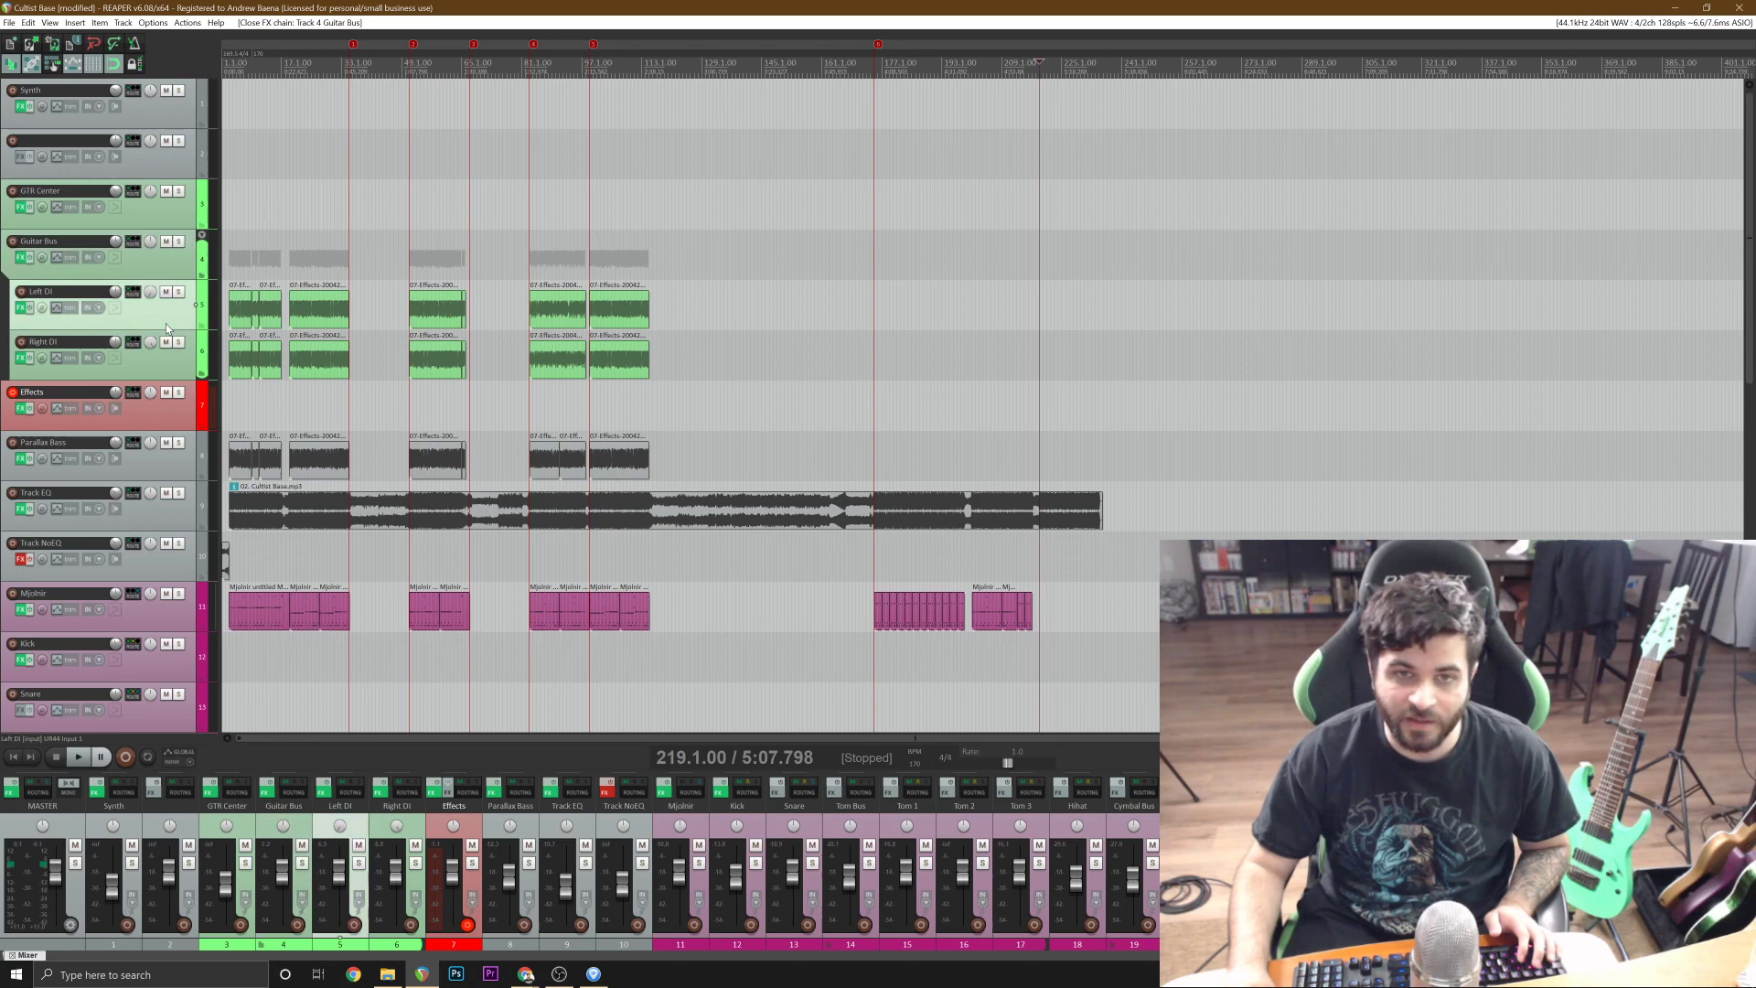
click(19, 308)
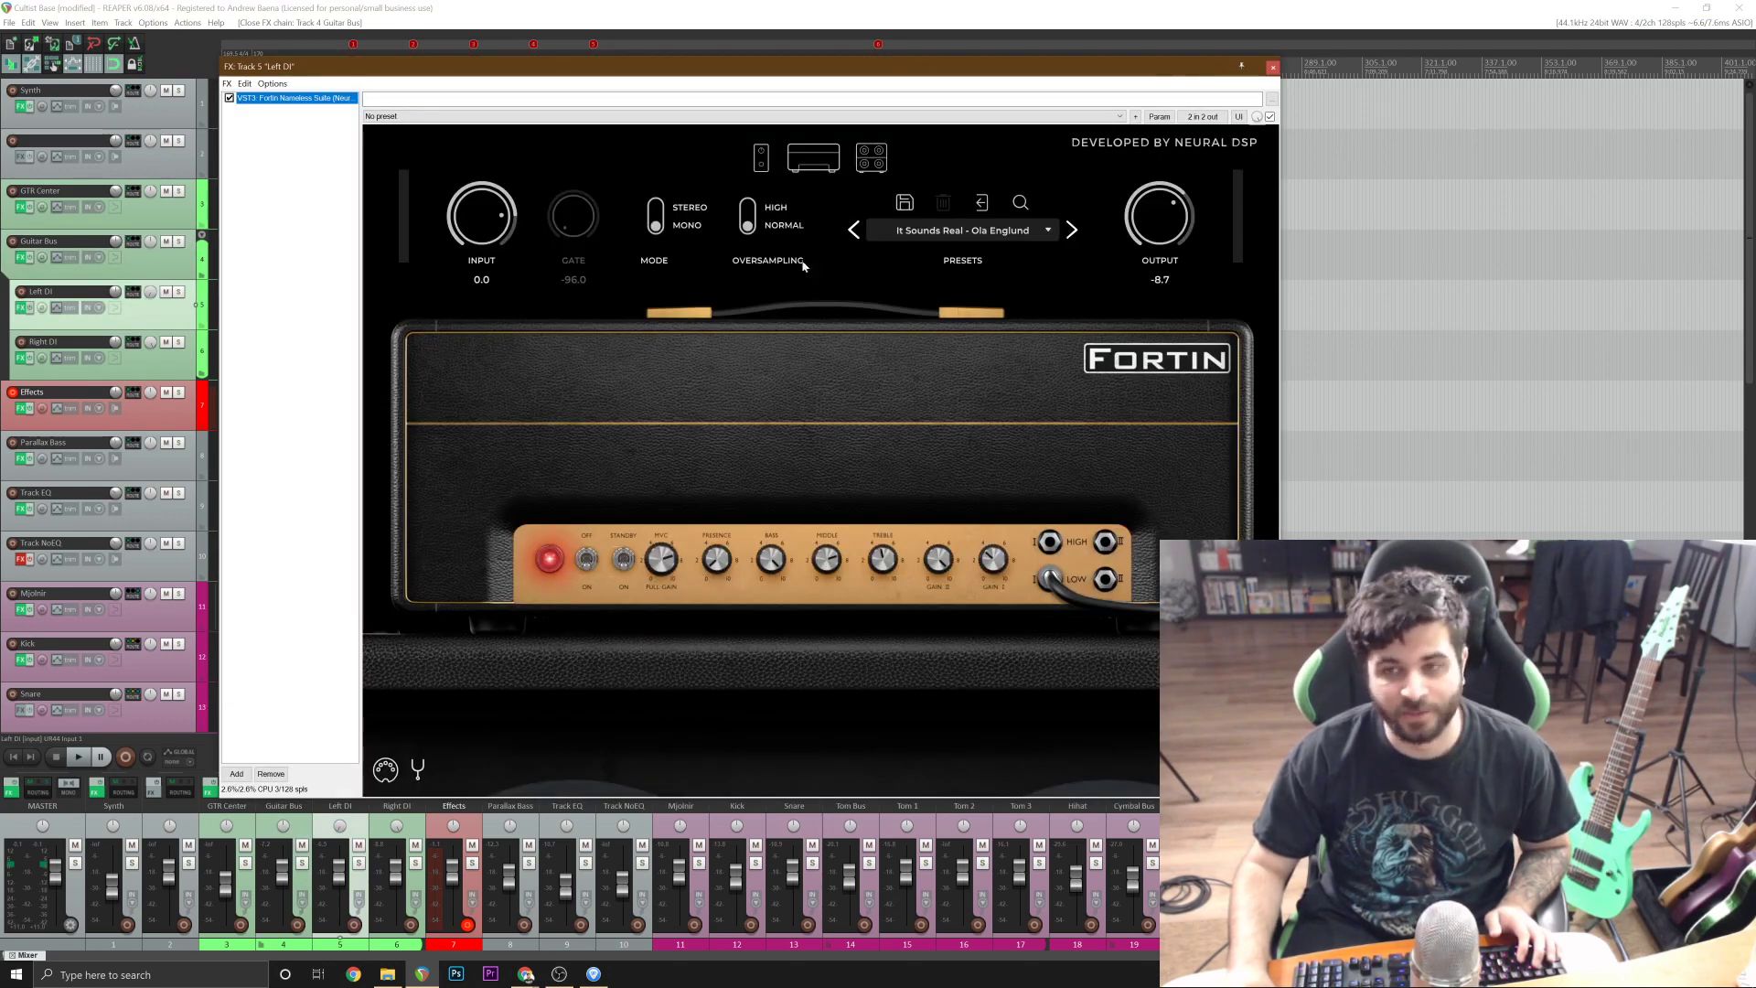
click(1272, 68)
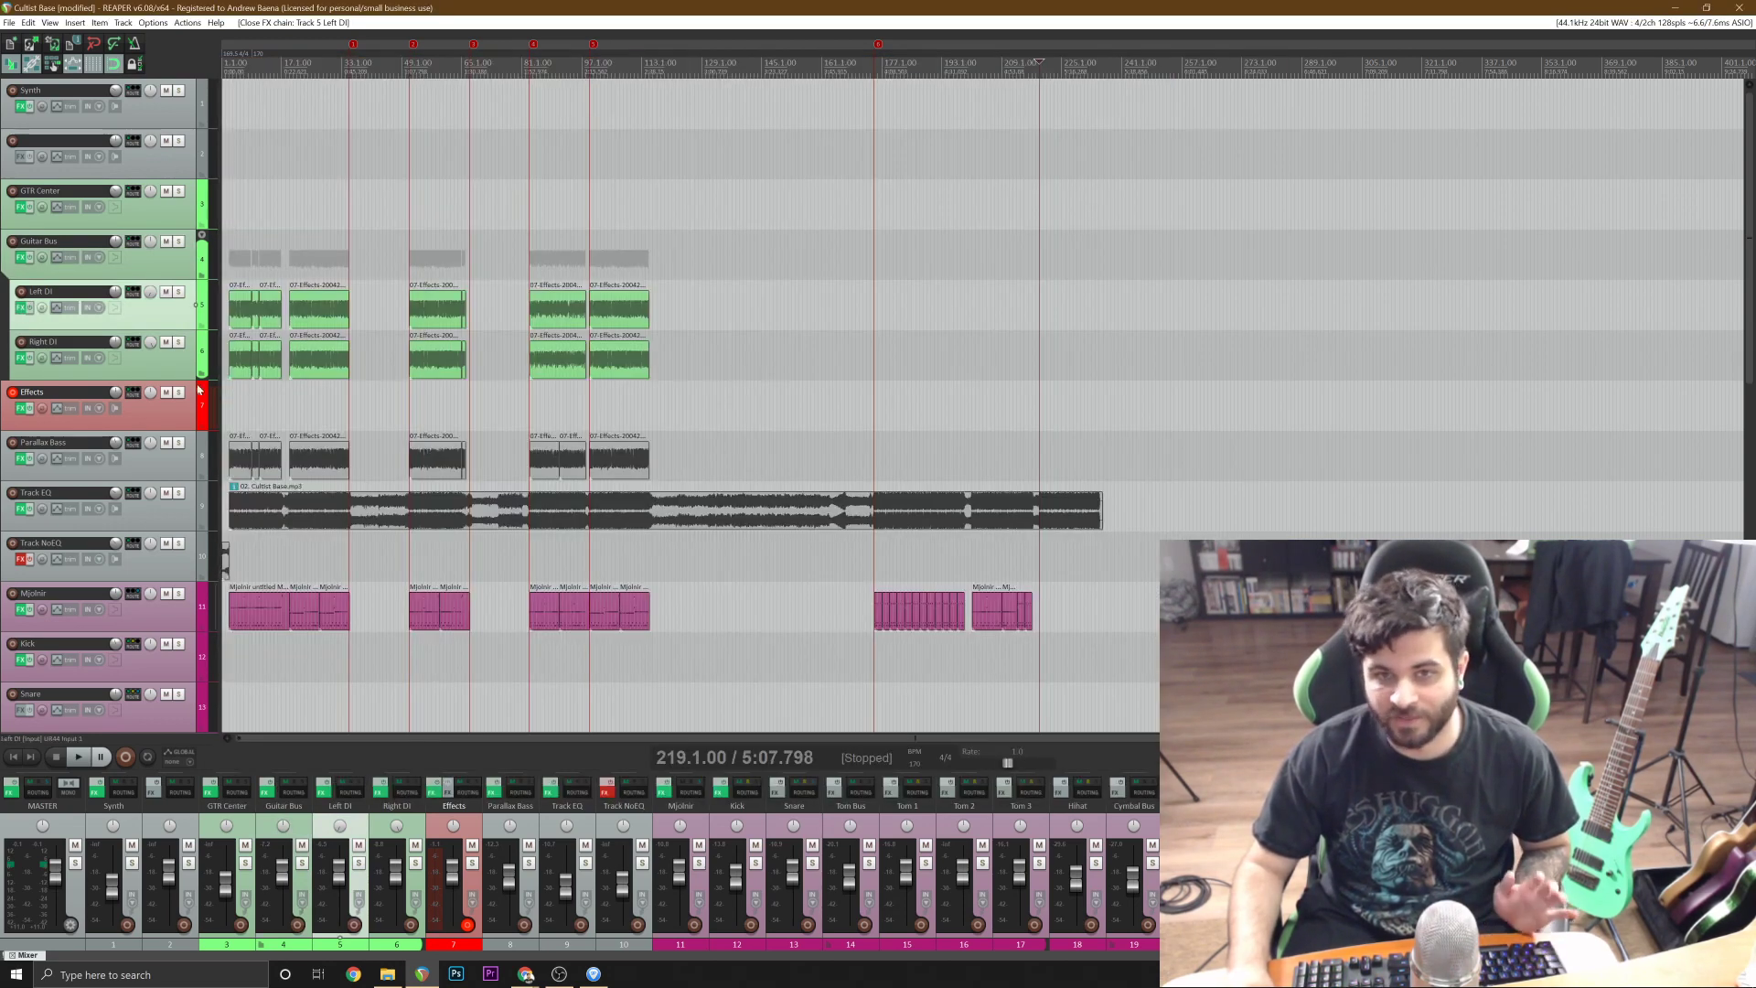
Inspect the Parallax plug-in and its AFeared preset on the Parallax Bass track, then close the effects window.
click(168, 473)
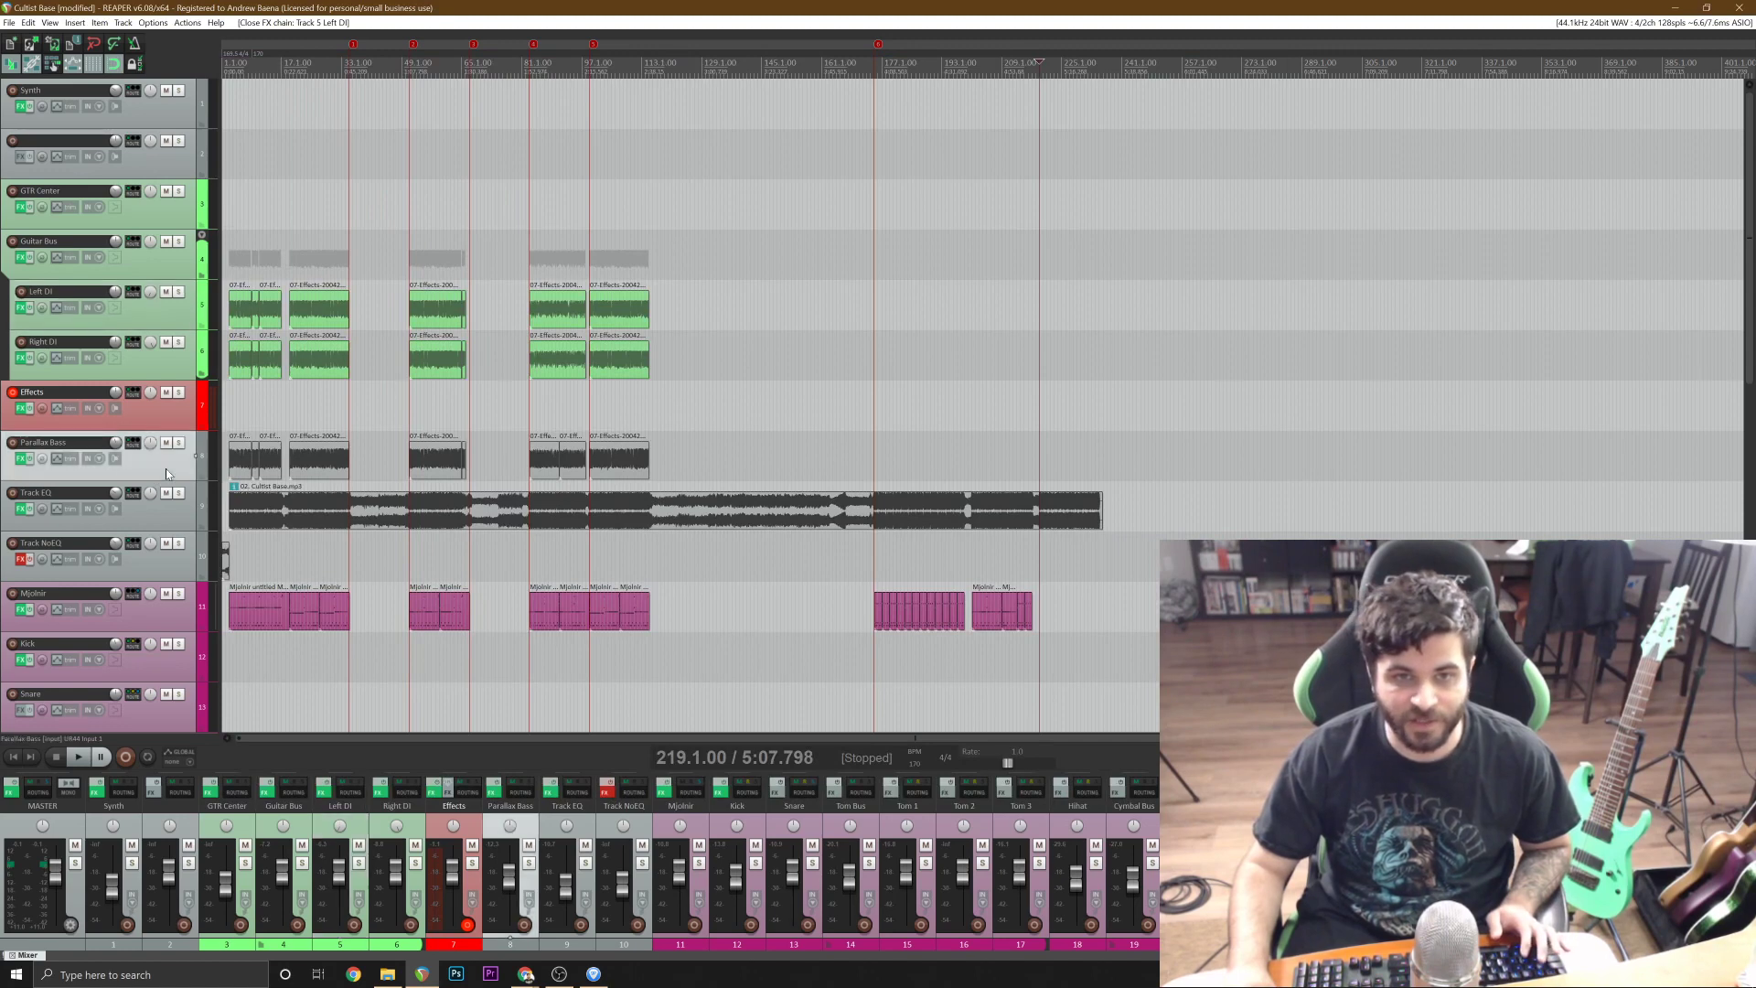
click(23, 460)
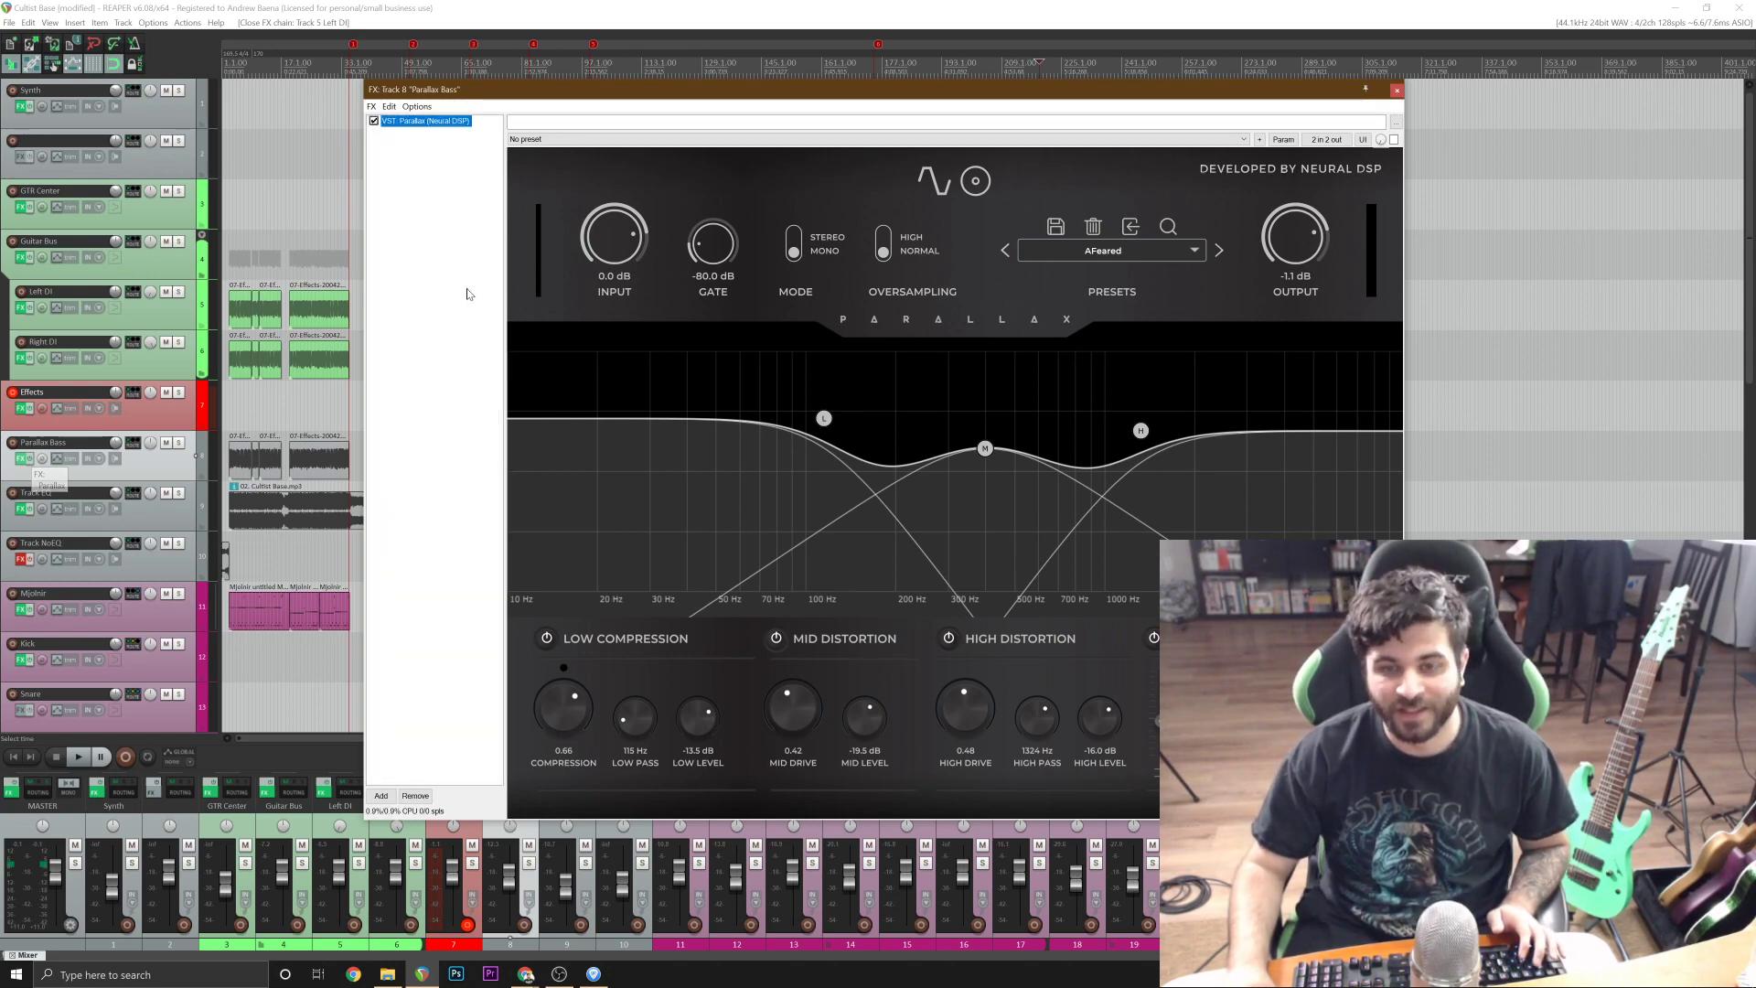
drag(518, 93, 405, 119)
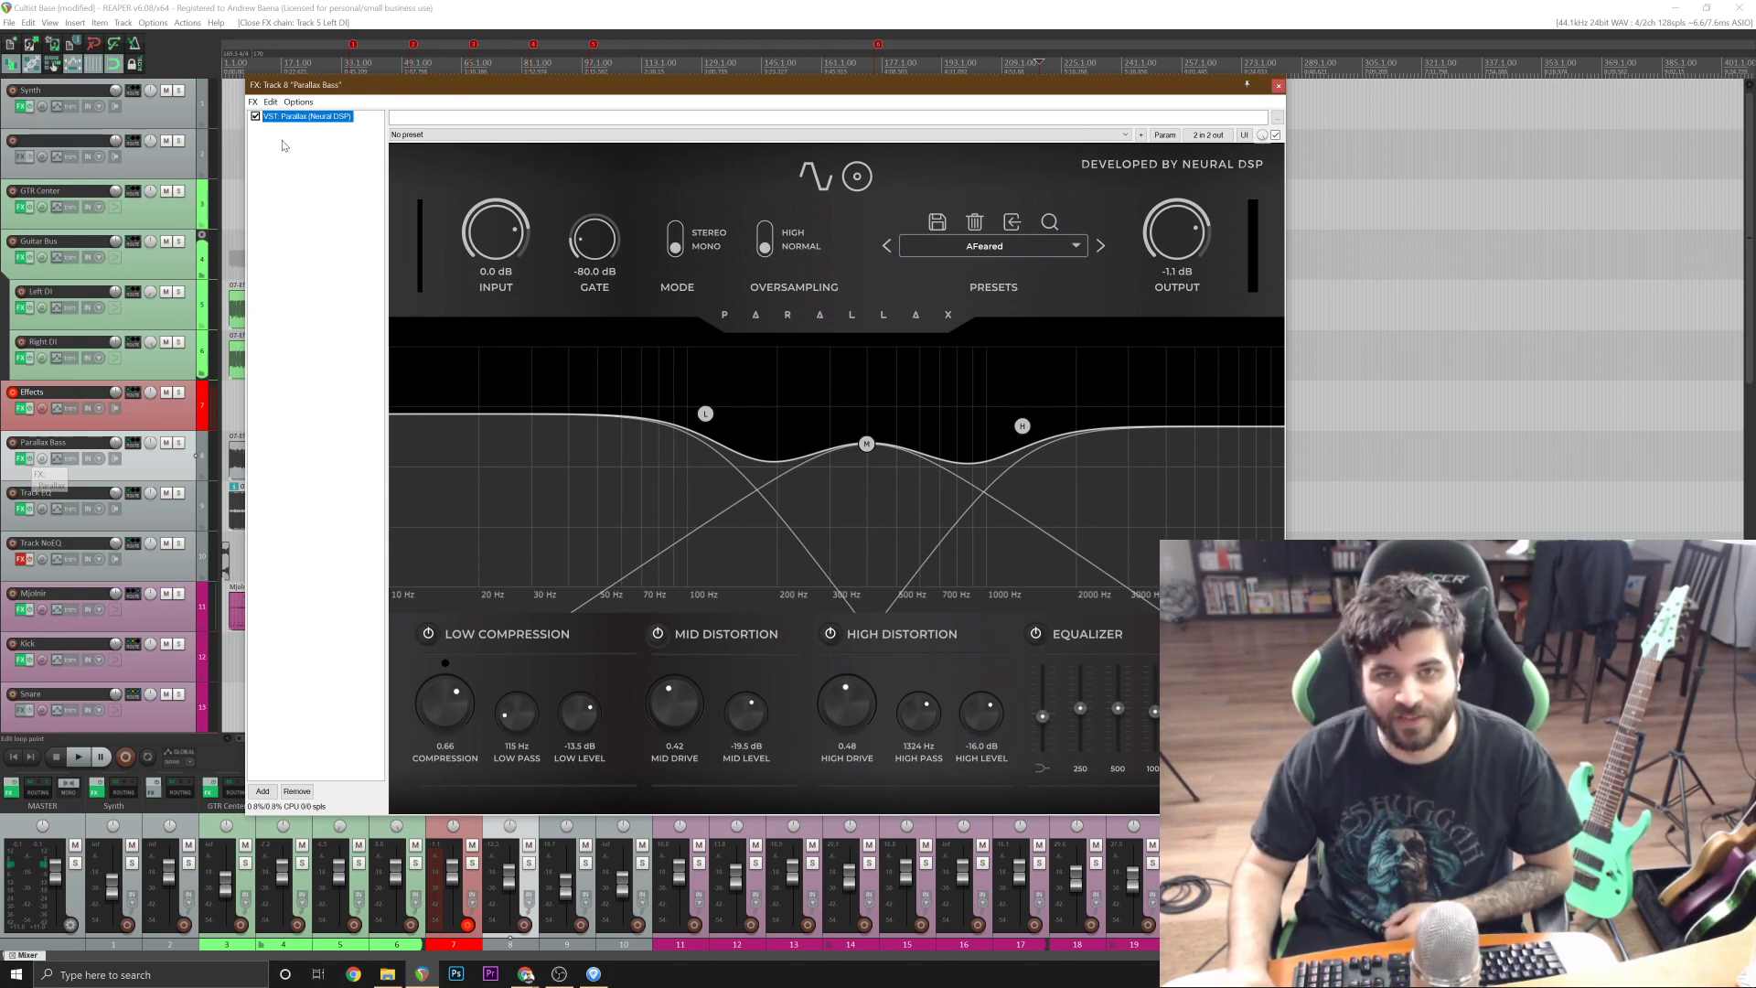
click(309, 165)
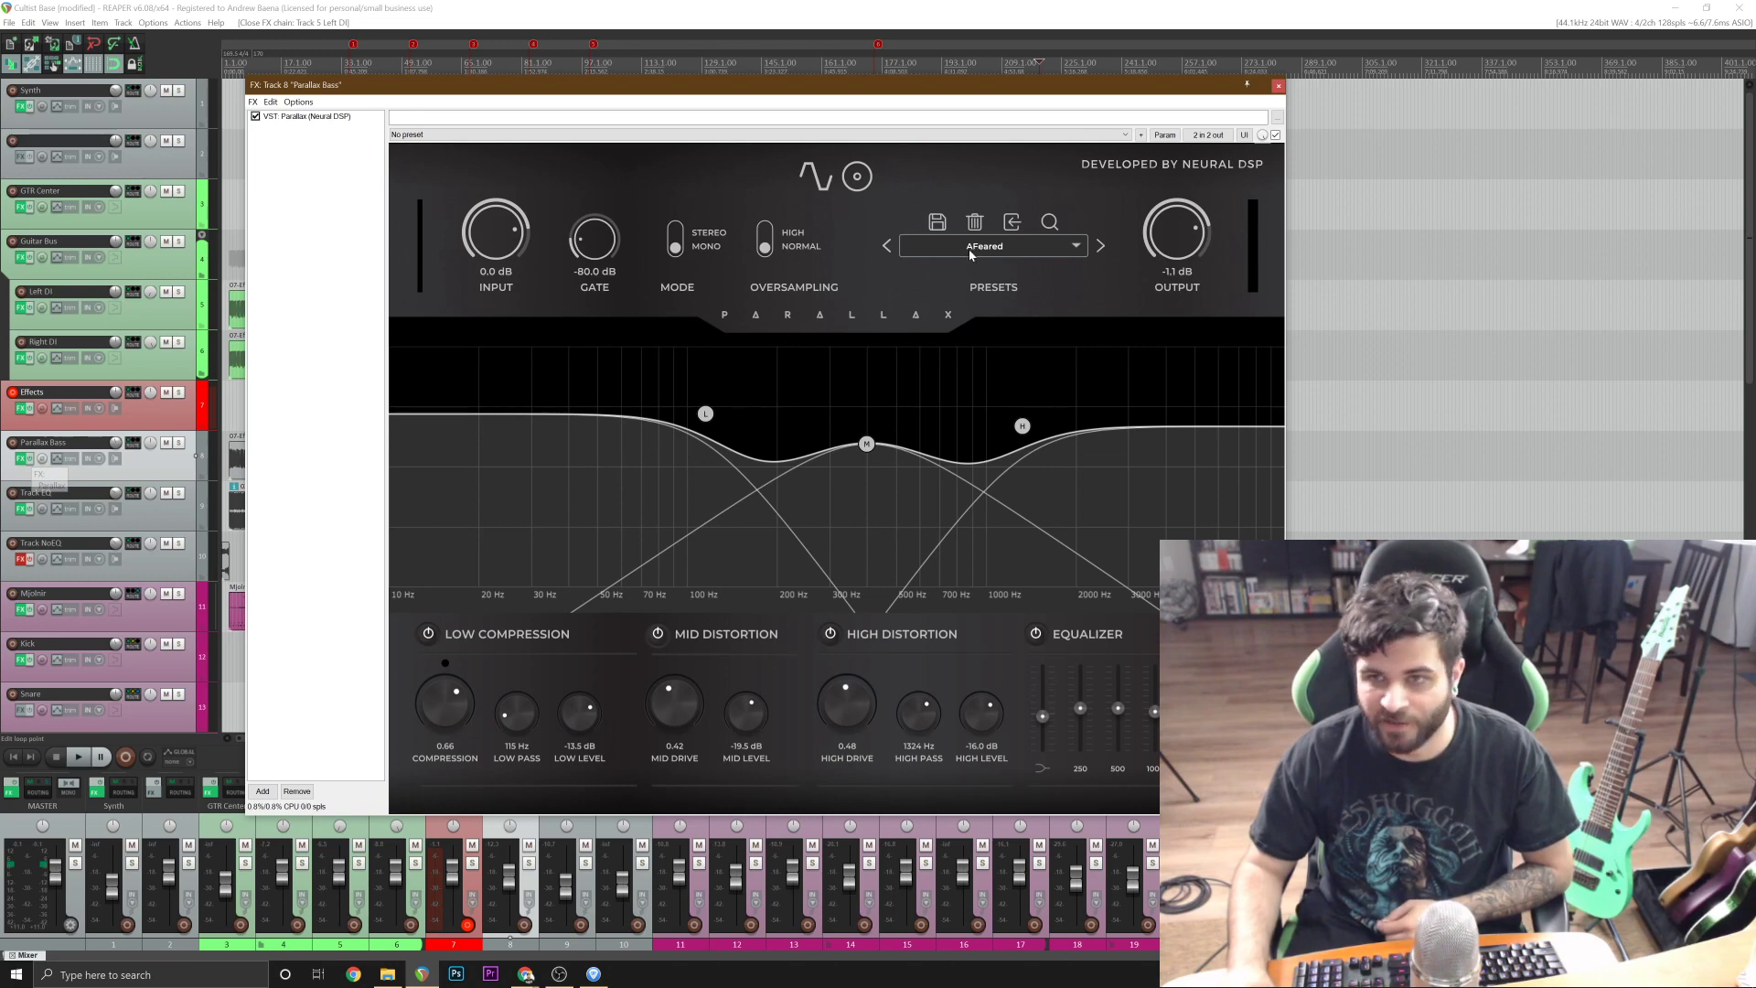
click(1277, 85)
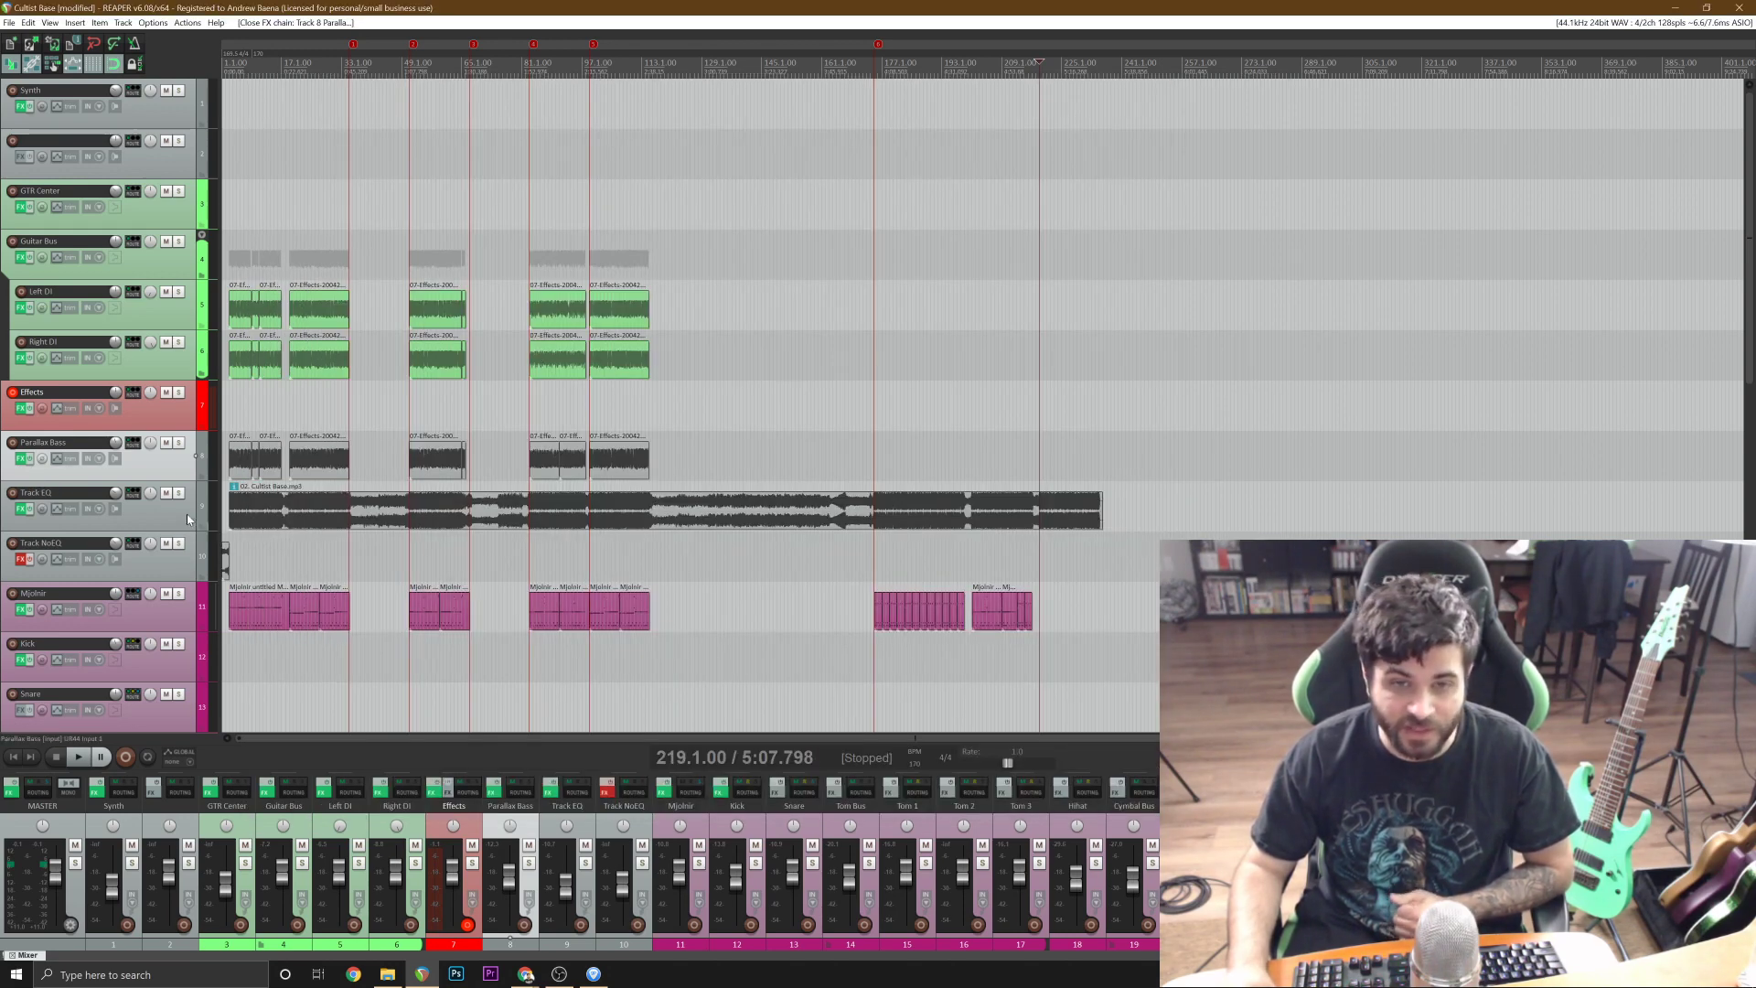
Inspect the Solemn Tones Mjolnir Drums plug-in on the Mjolnir track, audition a drum, and close the effects window.
click(171, 629)
scroll(158, 551, down, 2)
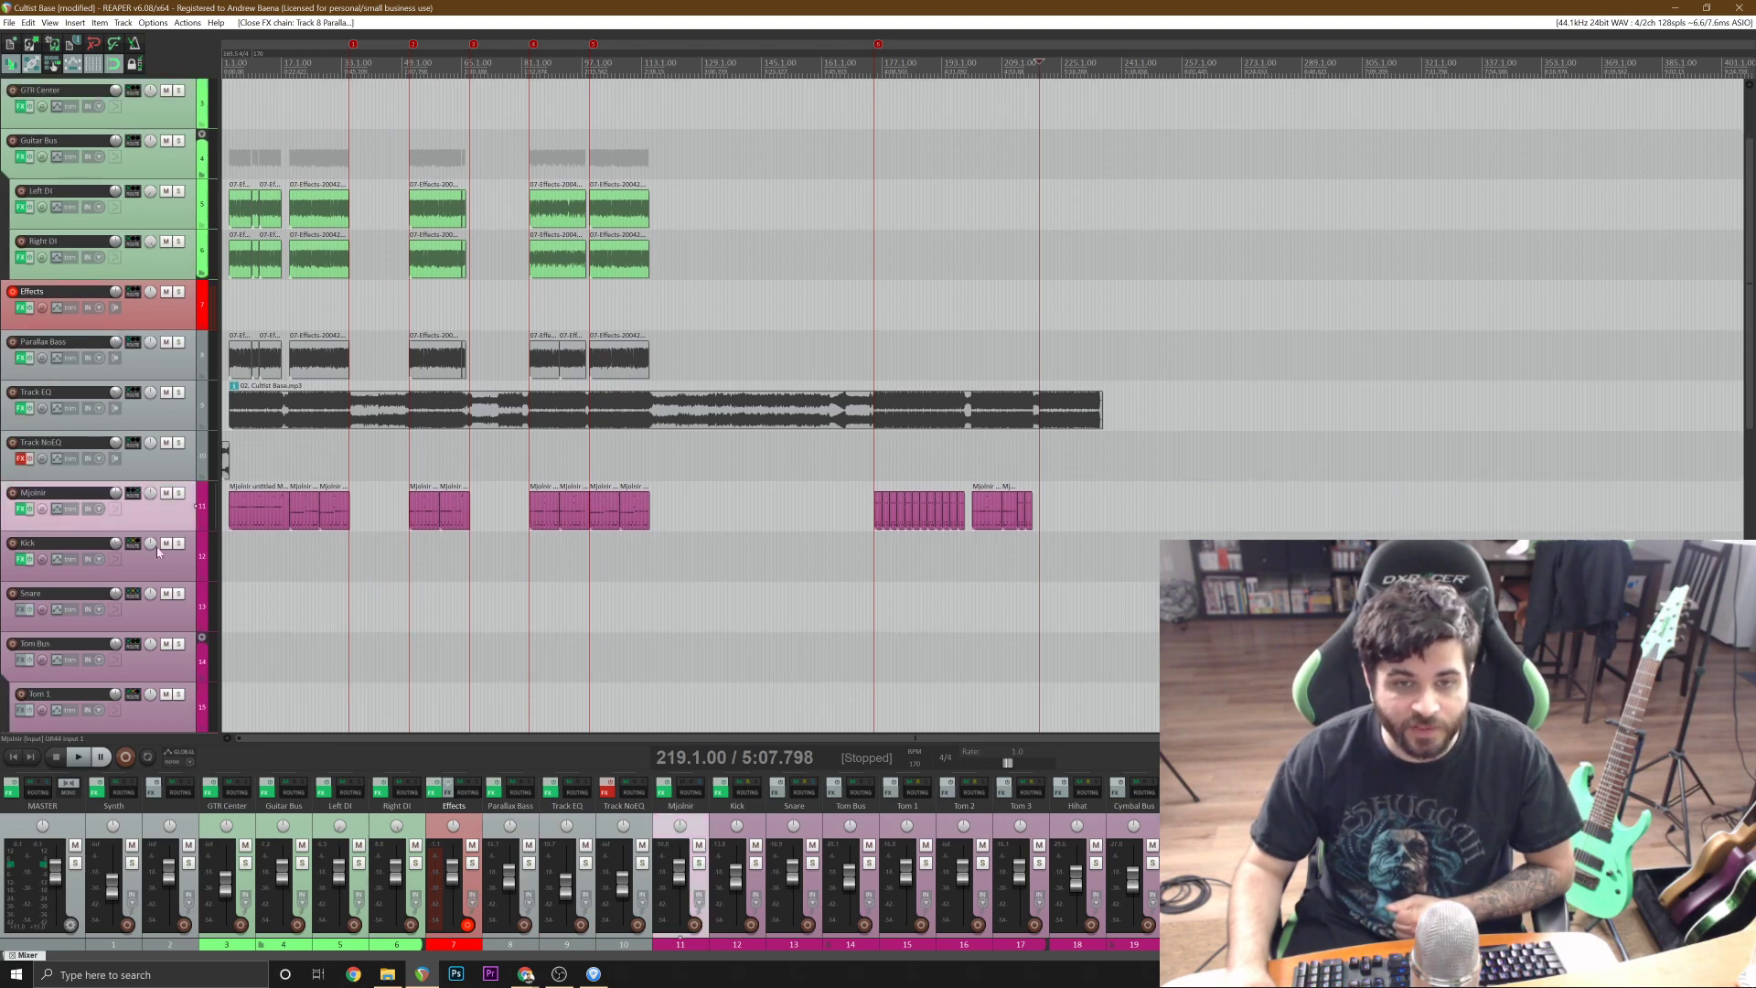
click(21, 509)
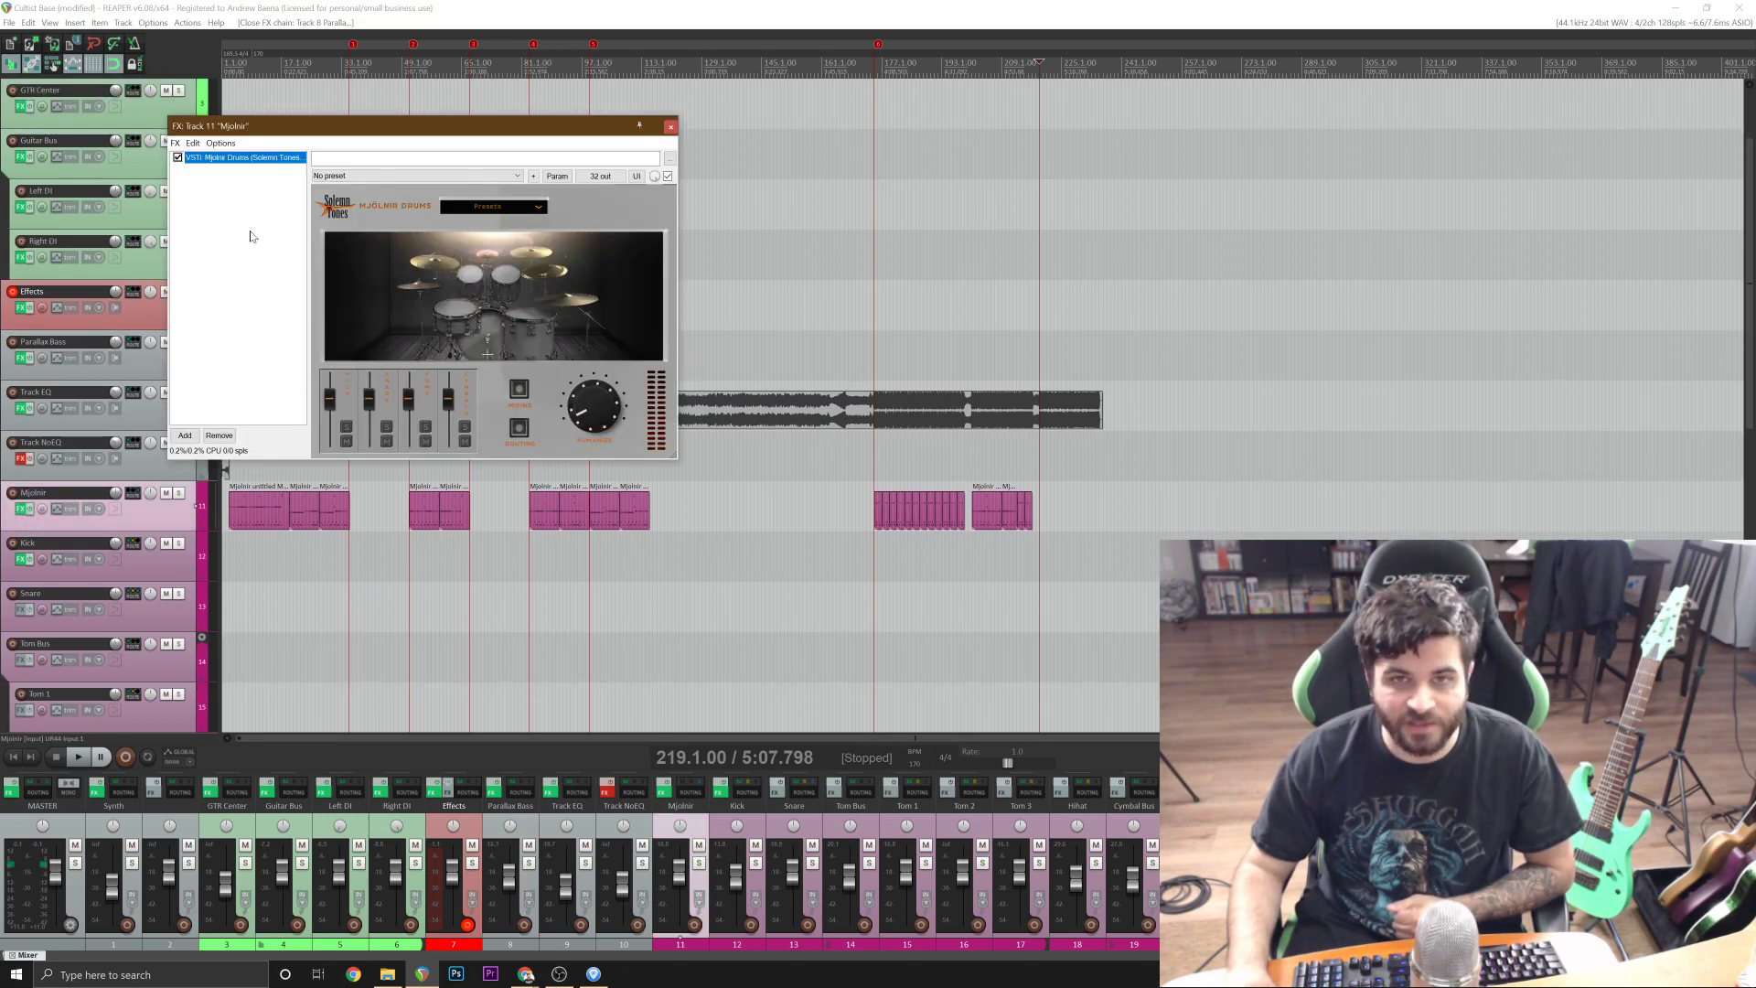
click(462, 306)
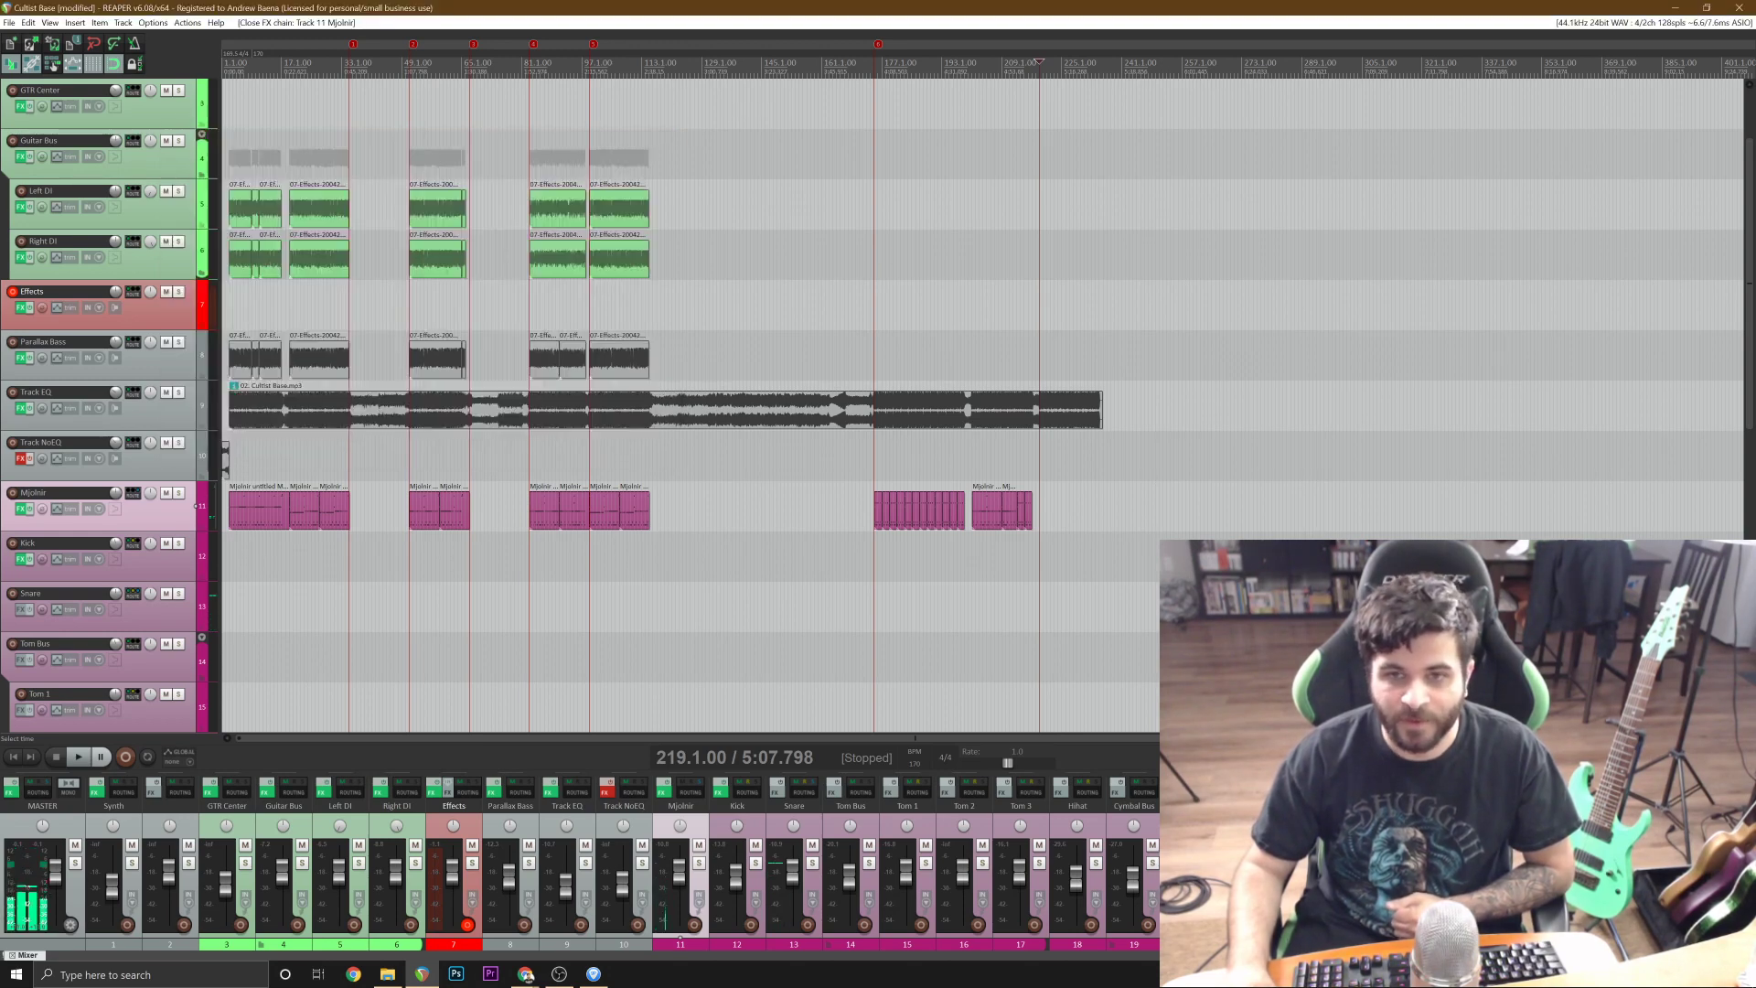
key(Escape)
Look through the separate drum output tracks, selecting Kick, Snare, Tom Bus and Hihat in turn, down to the cymbal tracks.
scroll(177, 514, down, 2)
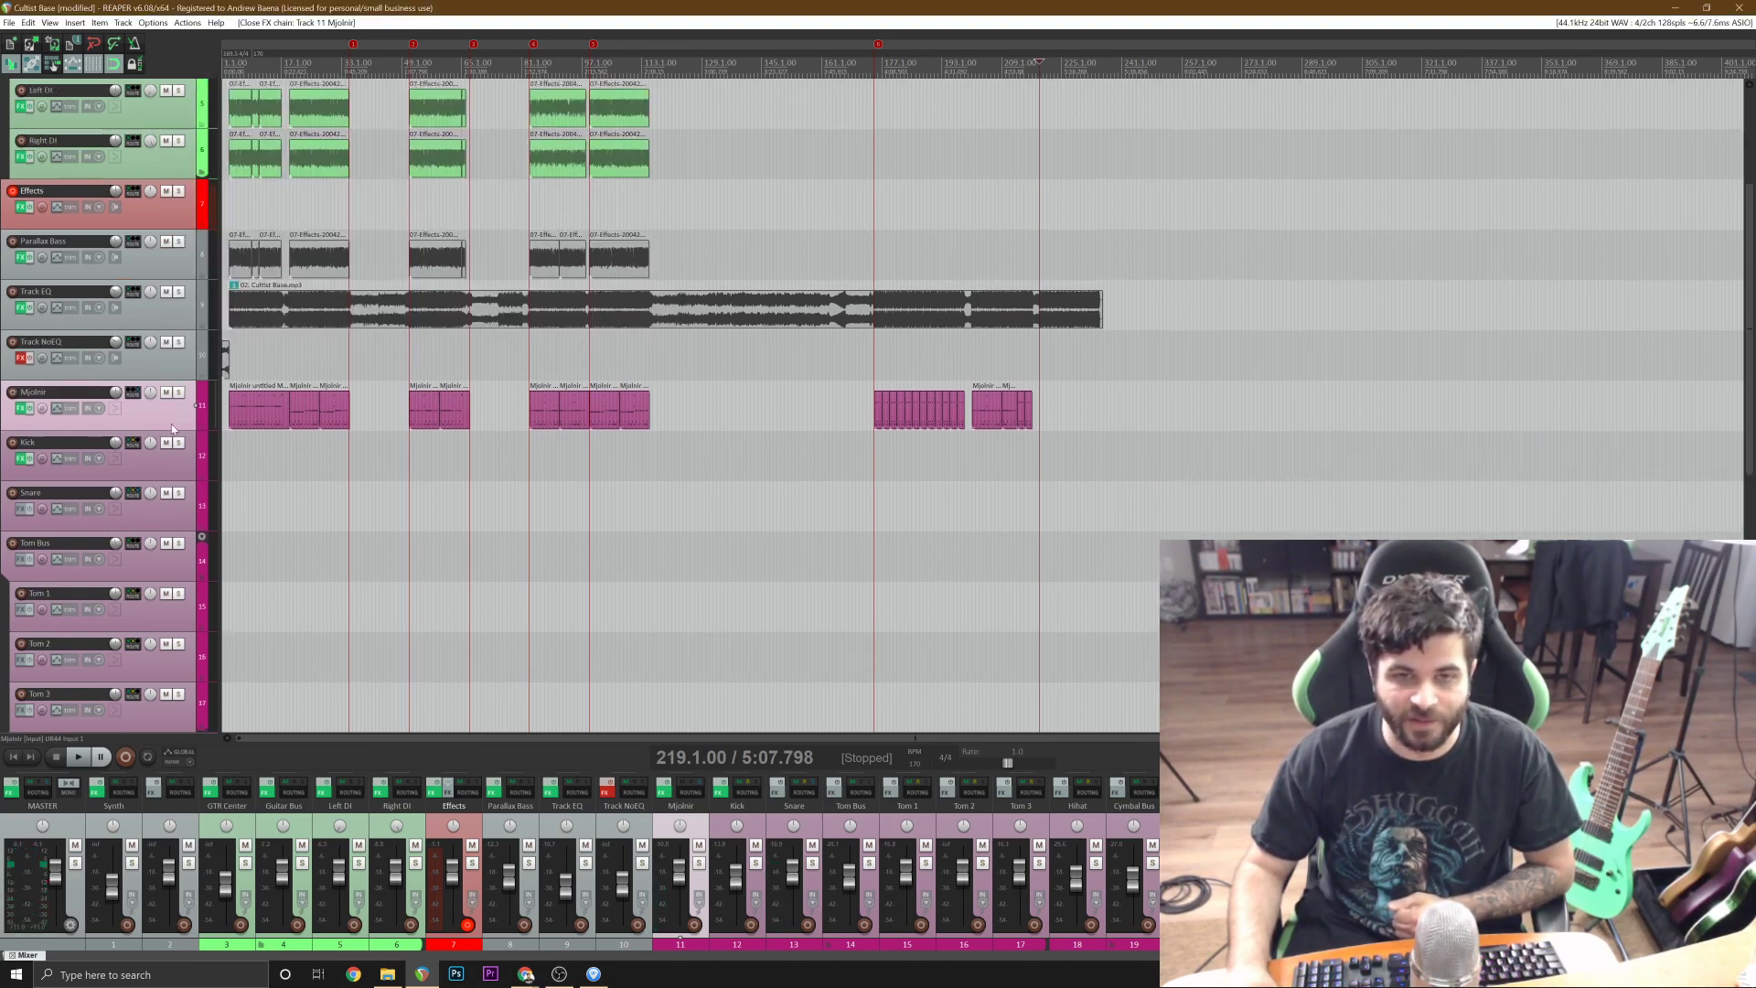
scroll(172, 428, down, 10)
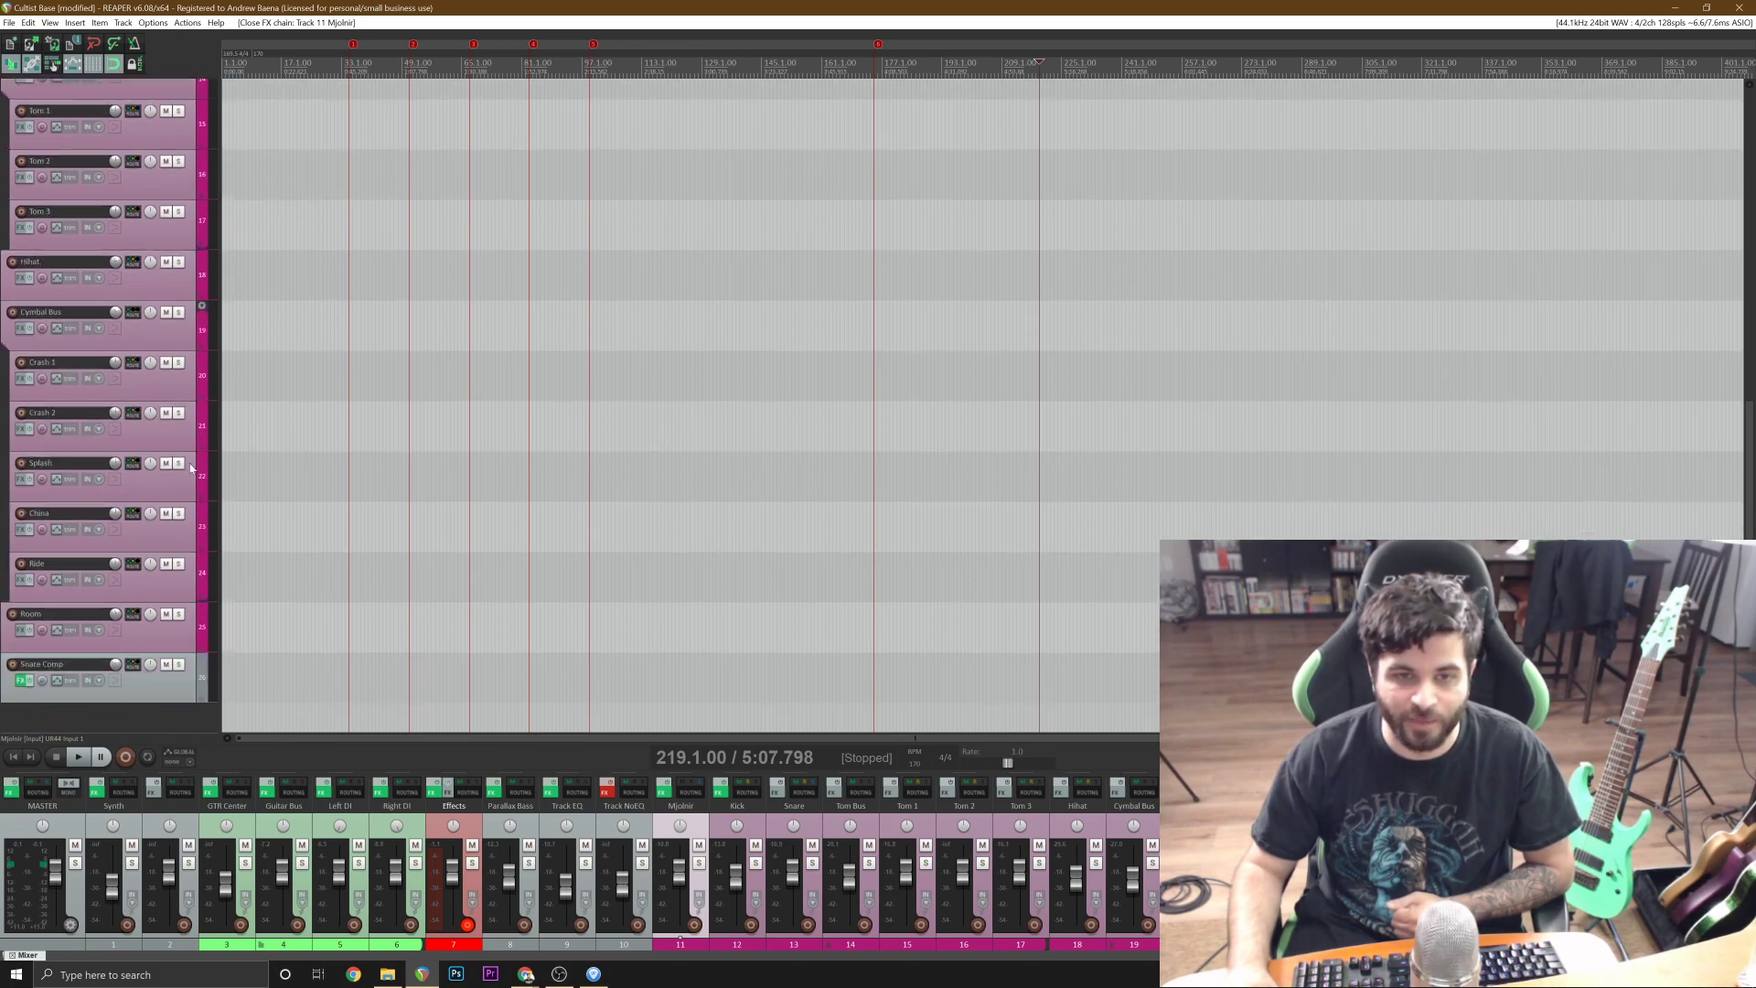
scroll(191, 468, up, 6)
click(185, 294)
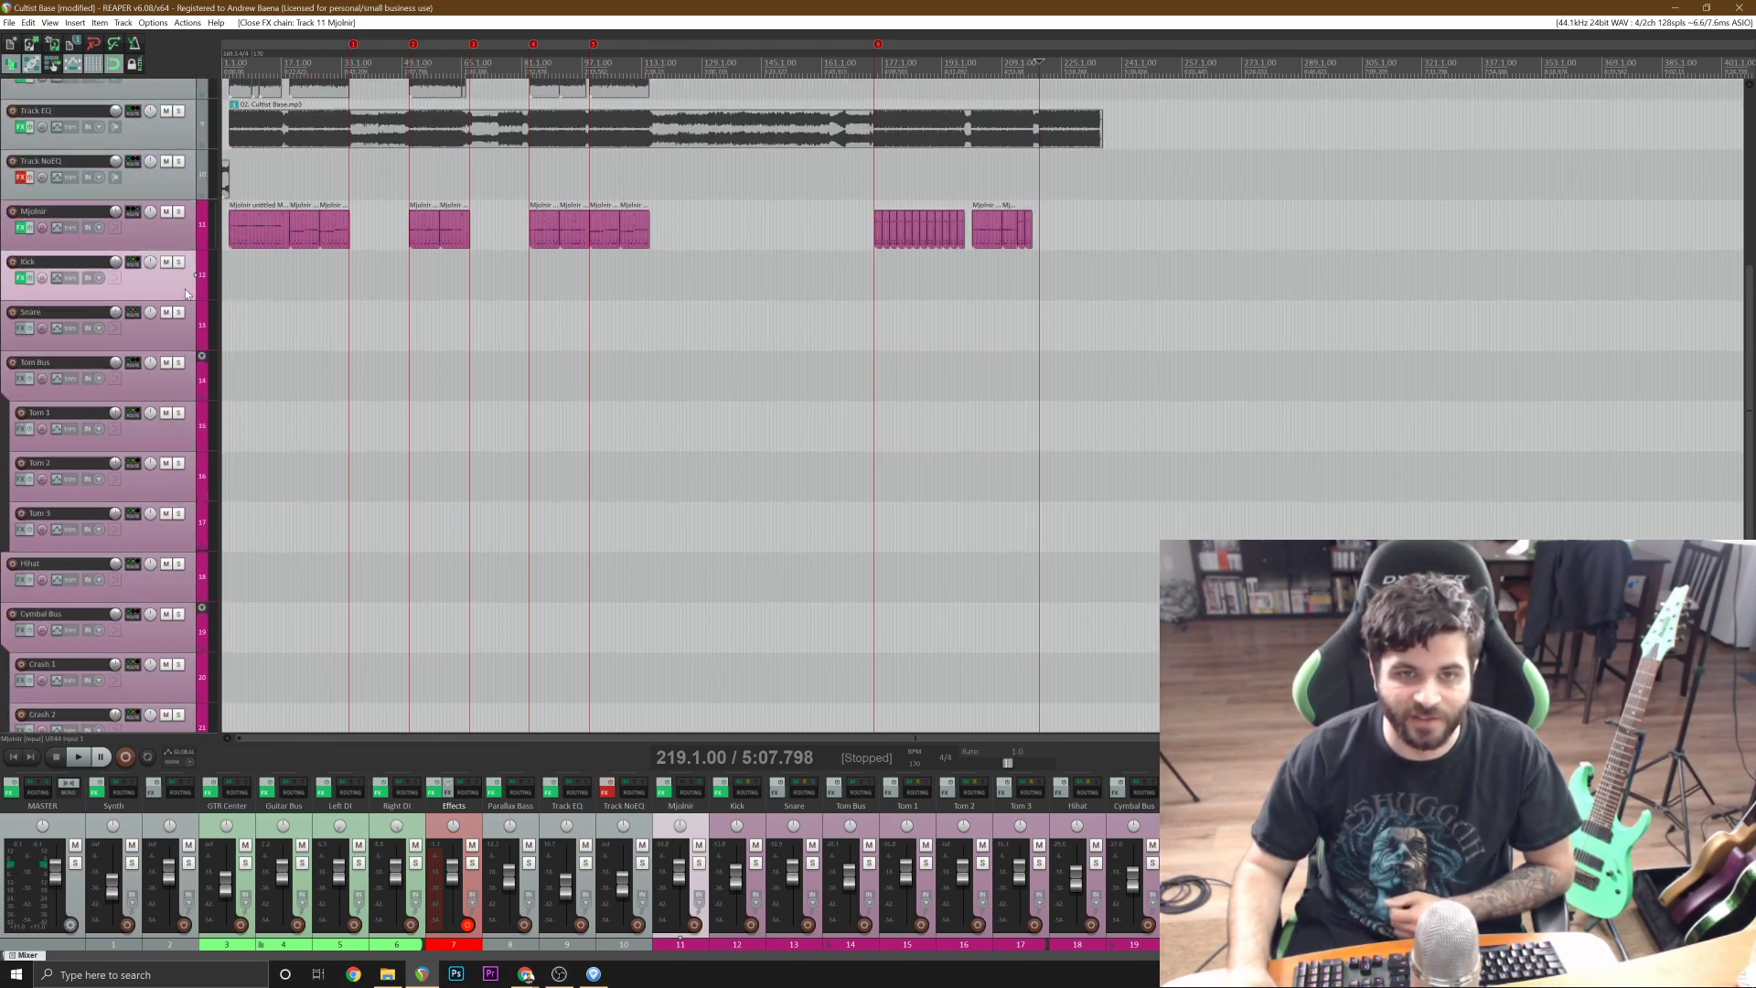
click(184, 337)
click(183, 388)
click(179, 593)
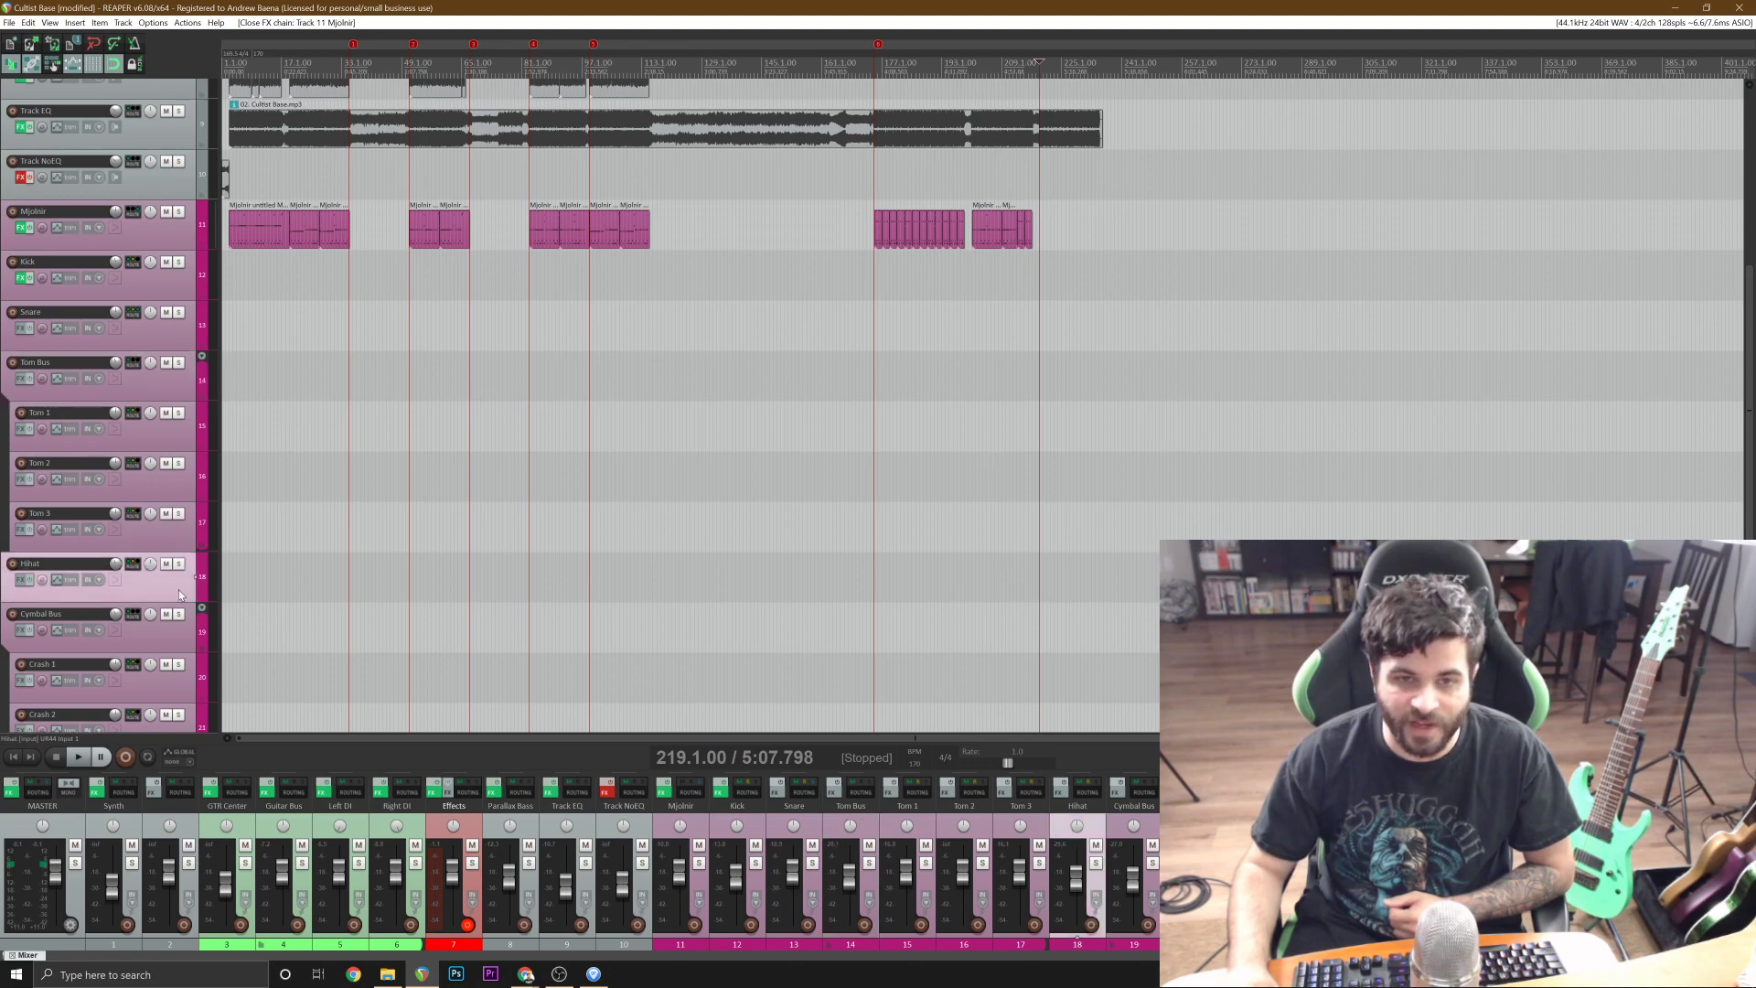
scroll(187, 585, down, 3)
scroll(159, 597, down, 2)
scroll(155, 576, up, 10)
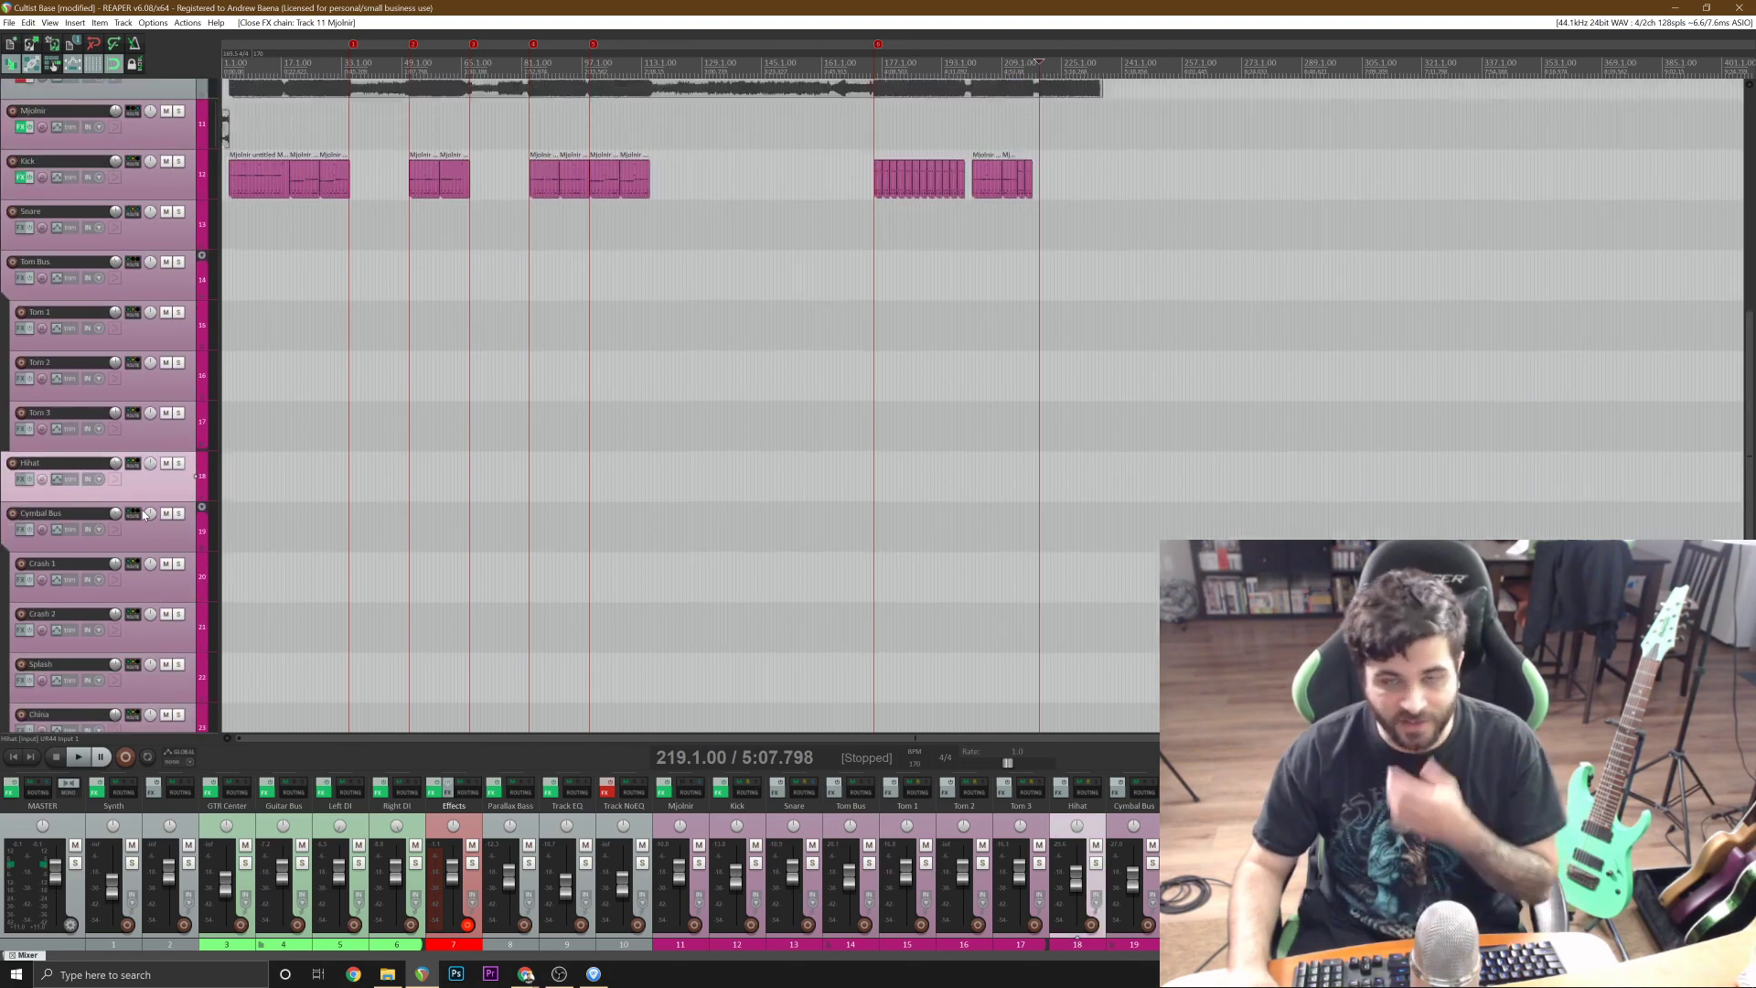
scroll(144, 515, up, 3)
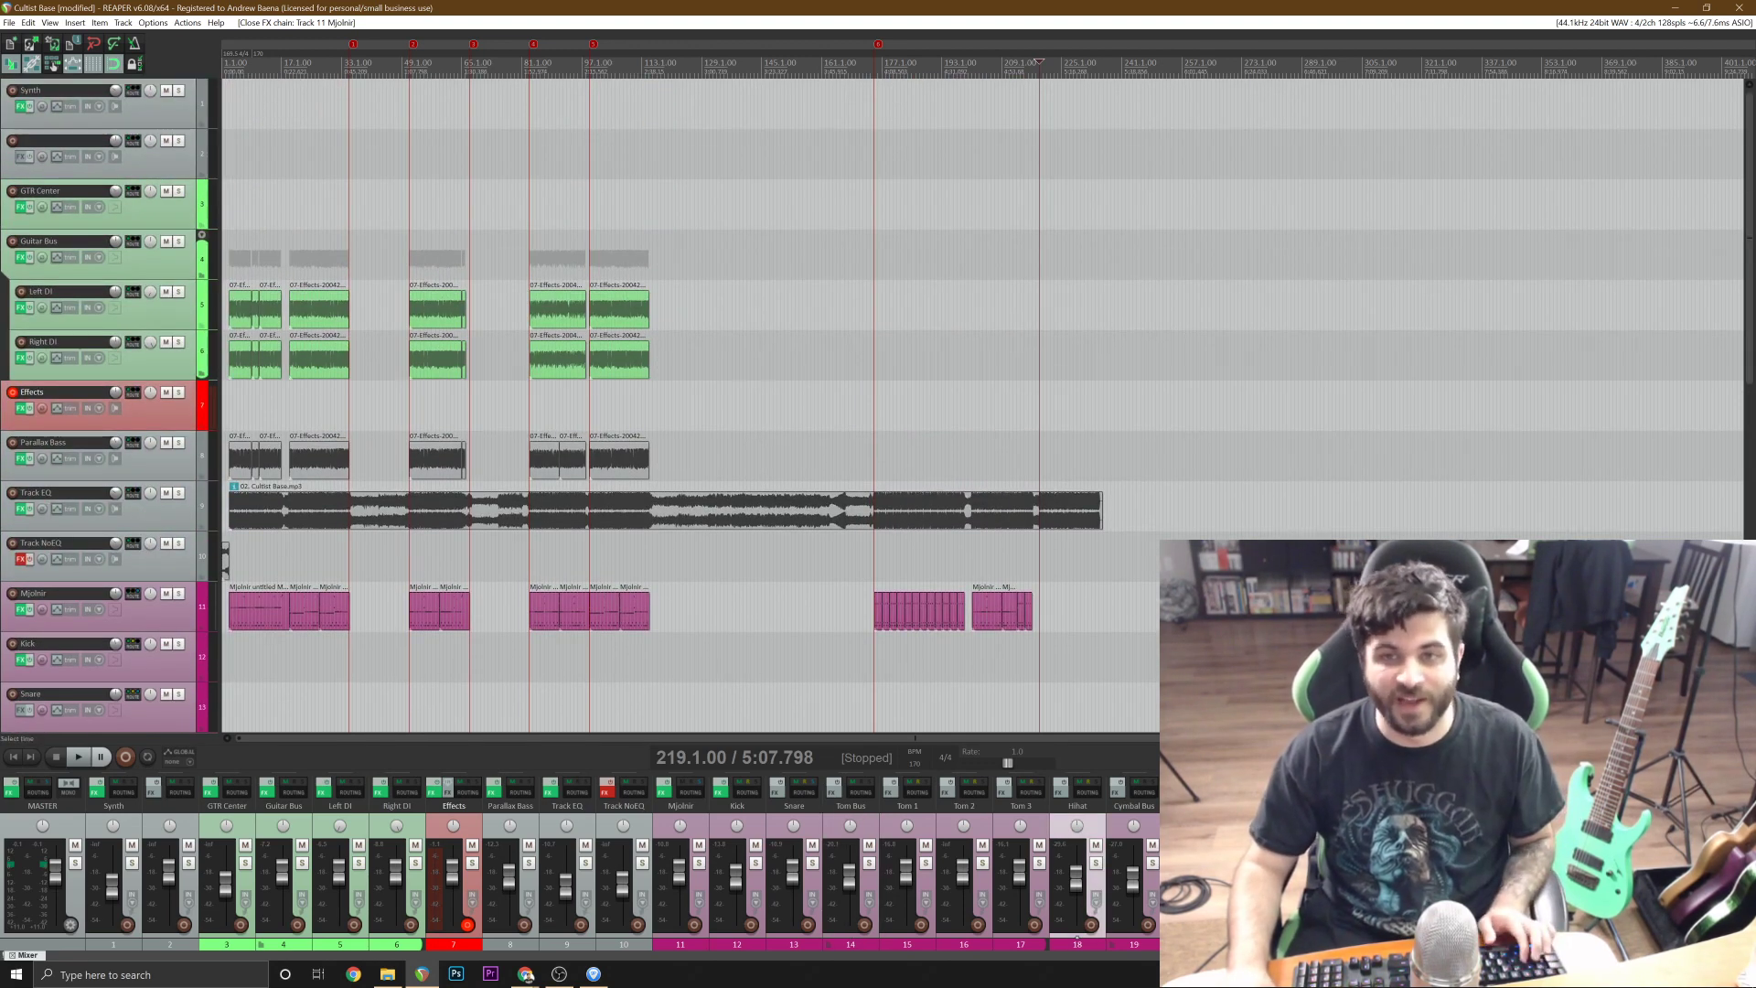
Save the project.
click(772, 208)
key(ctrl+s)
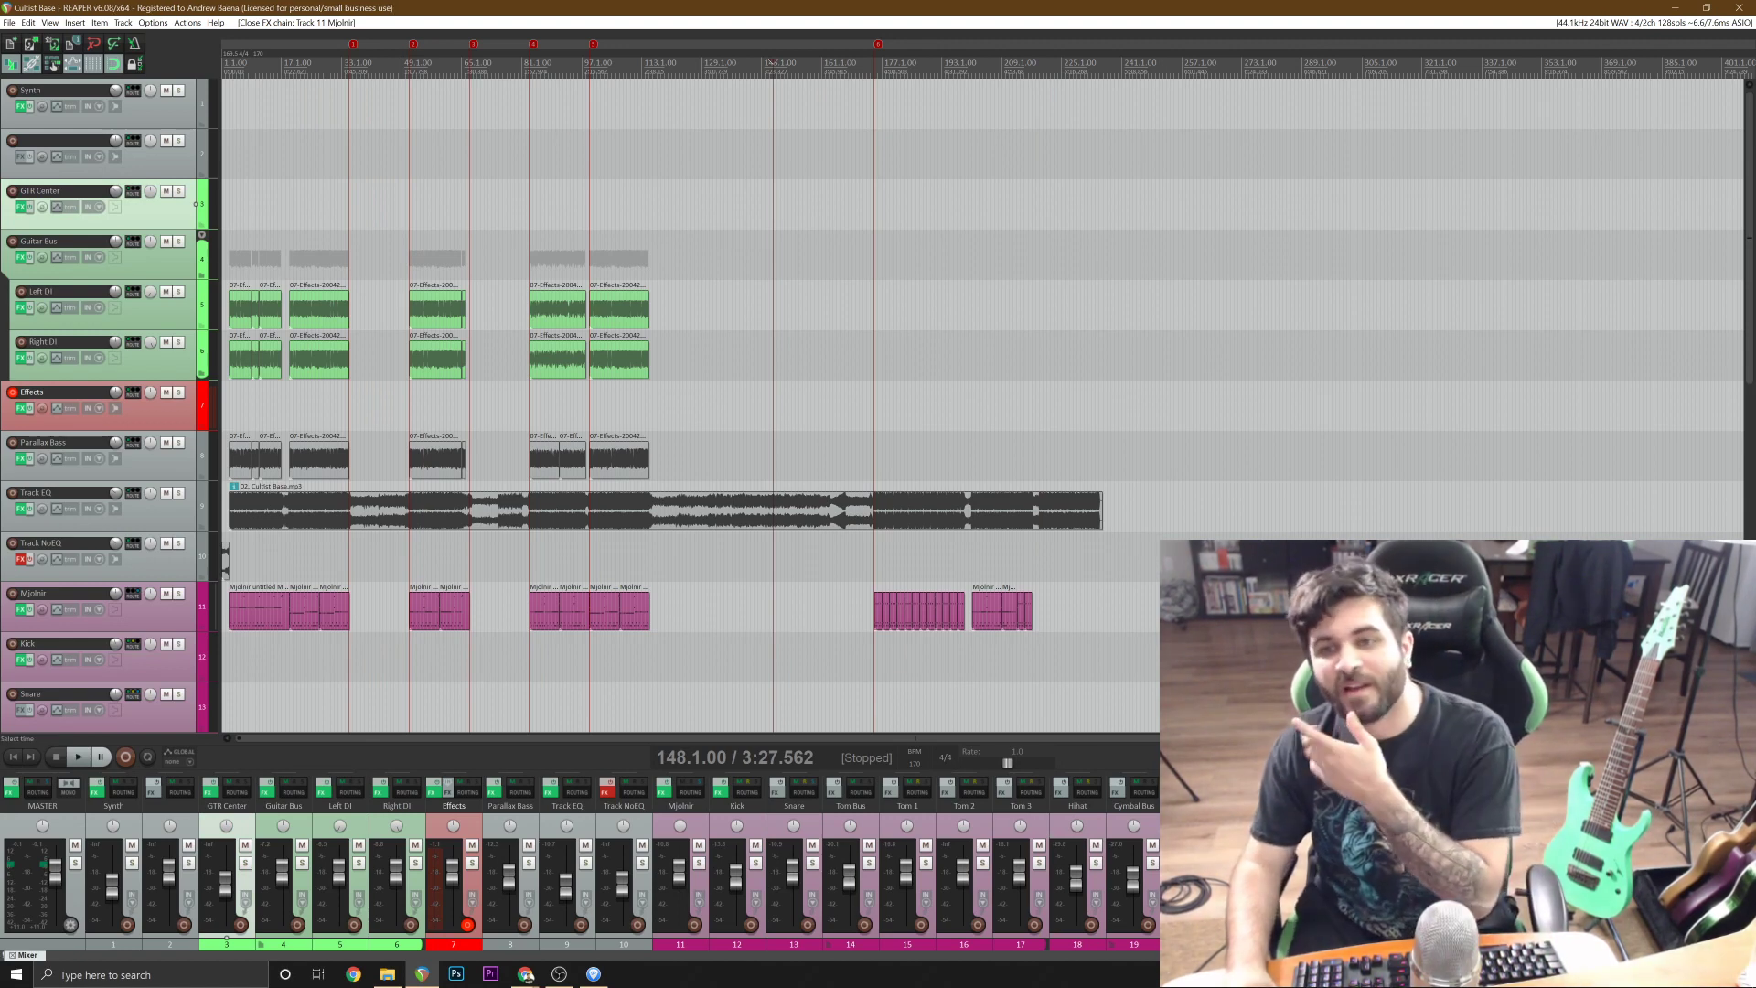
click(855, 357)
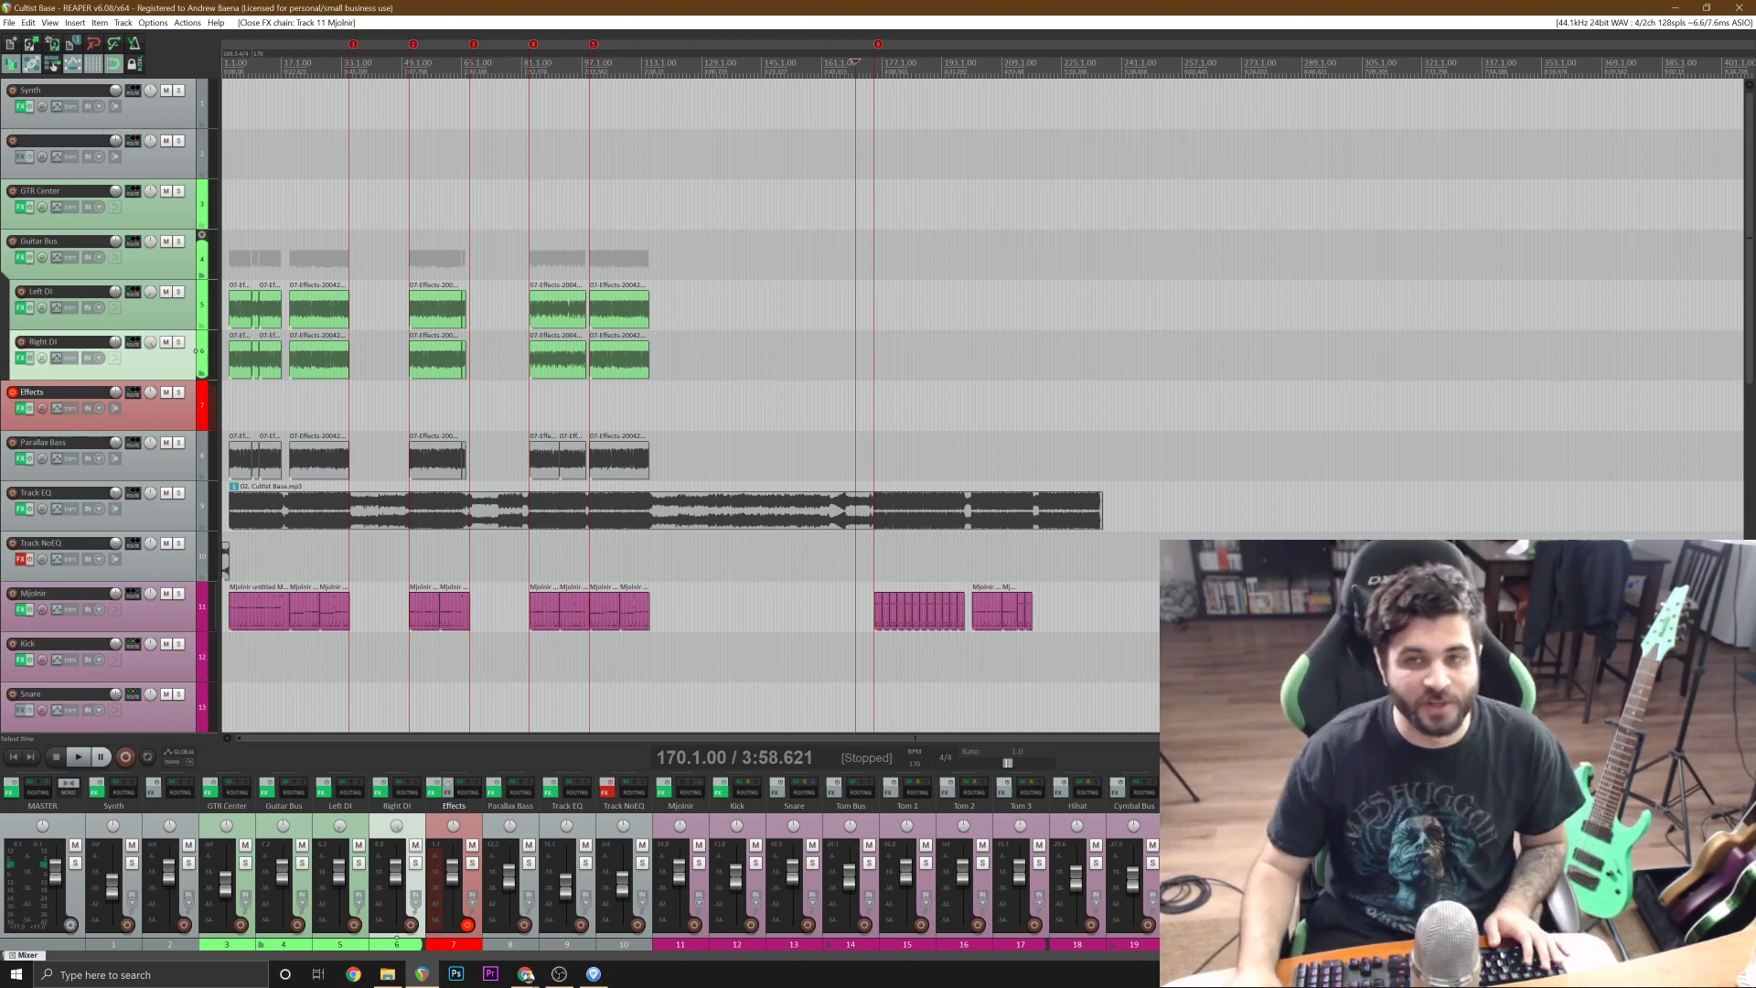
scroll(983, 405, up, 3)
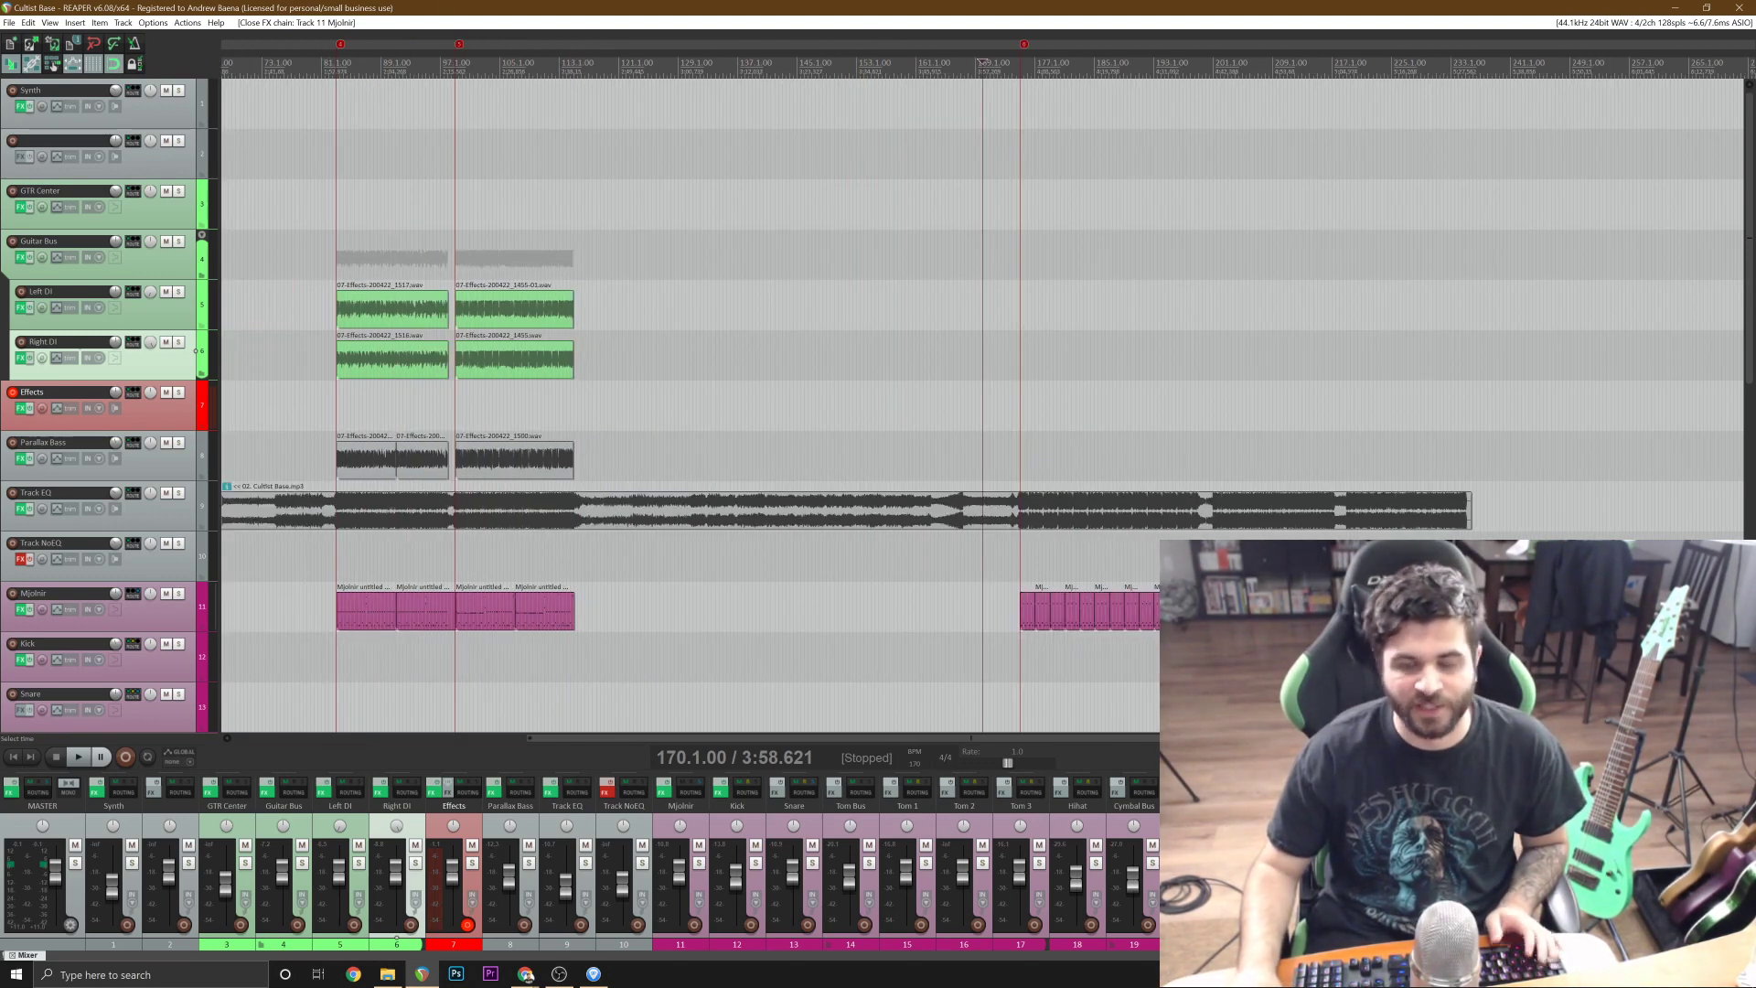
scroll(982, 406, down, 3)
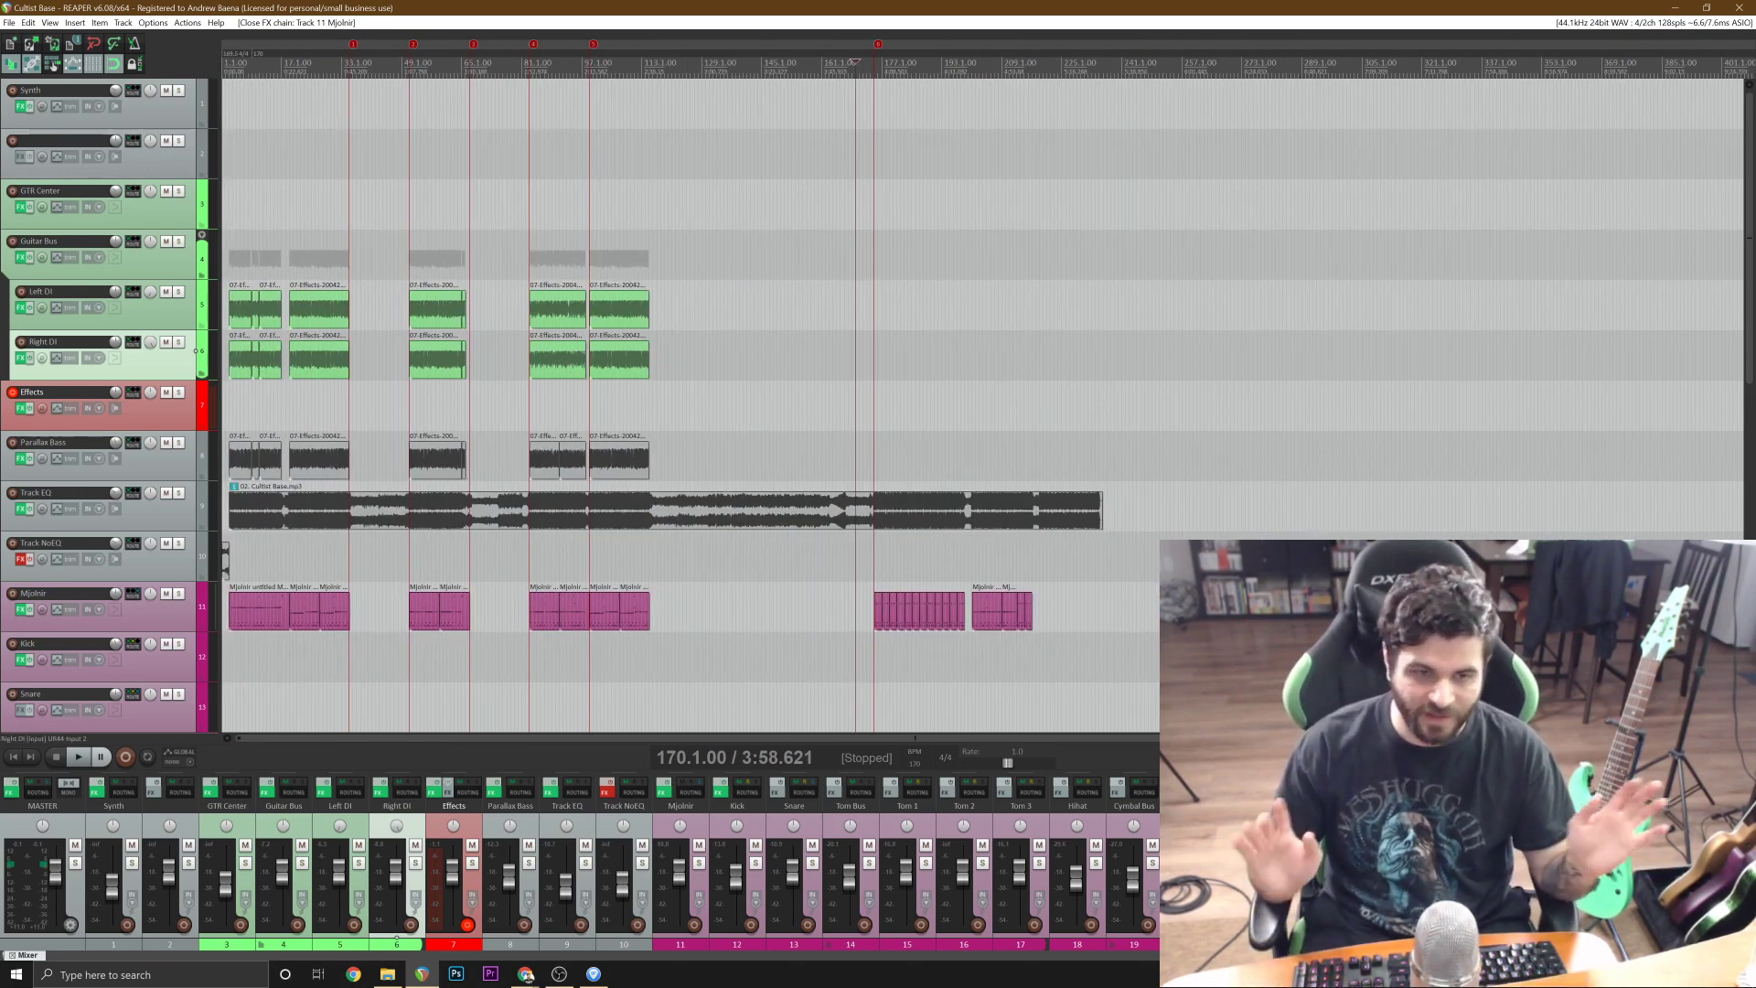
scroll(747, 406, up, 3)
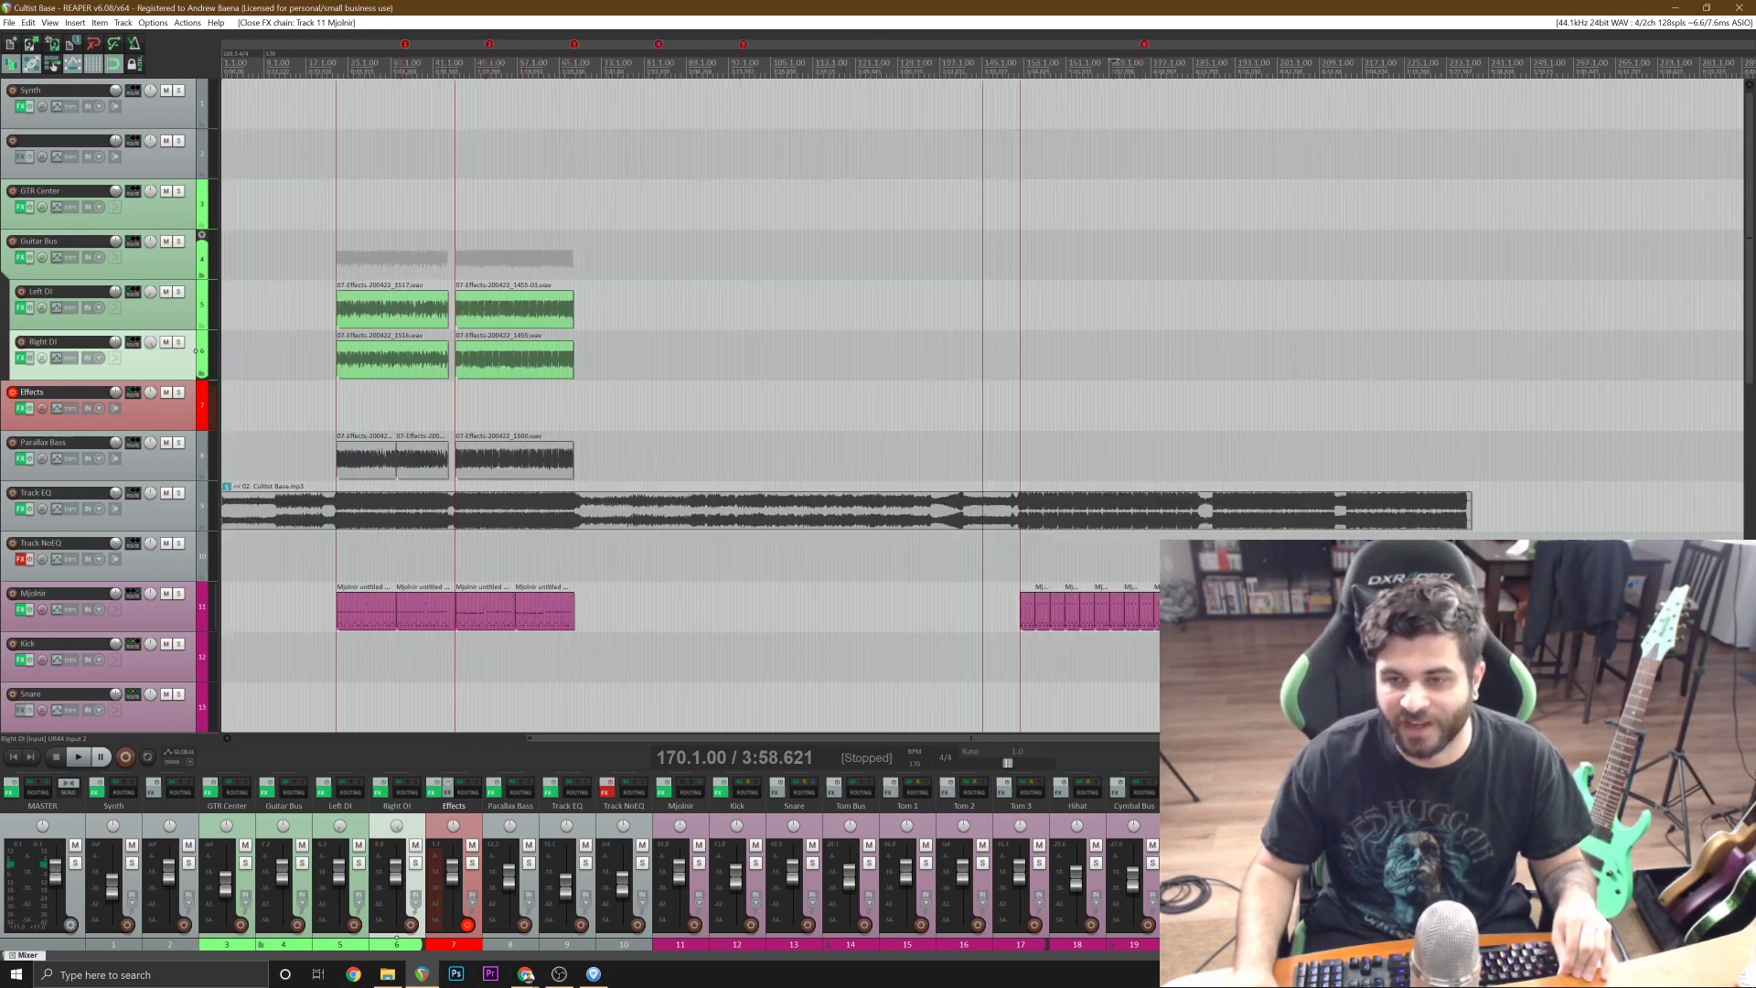
click(1101, 455)
scroll(1101, 456, up, 3)
scroll(1101, 455, down, 4)
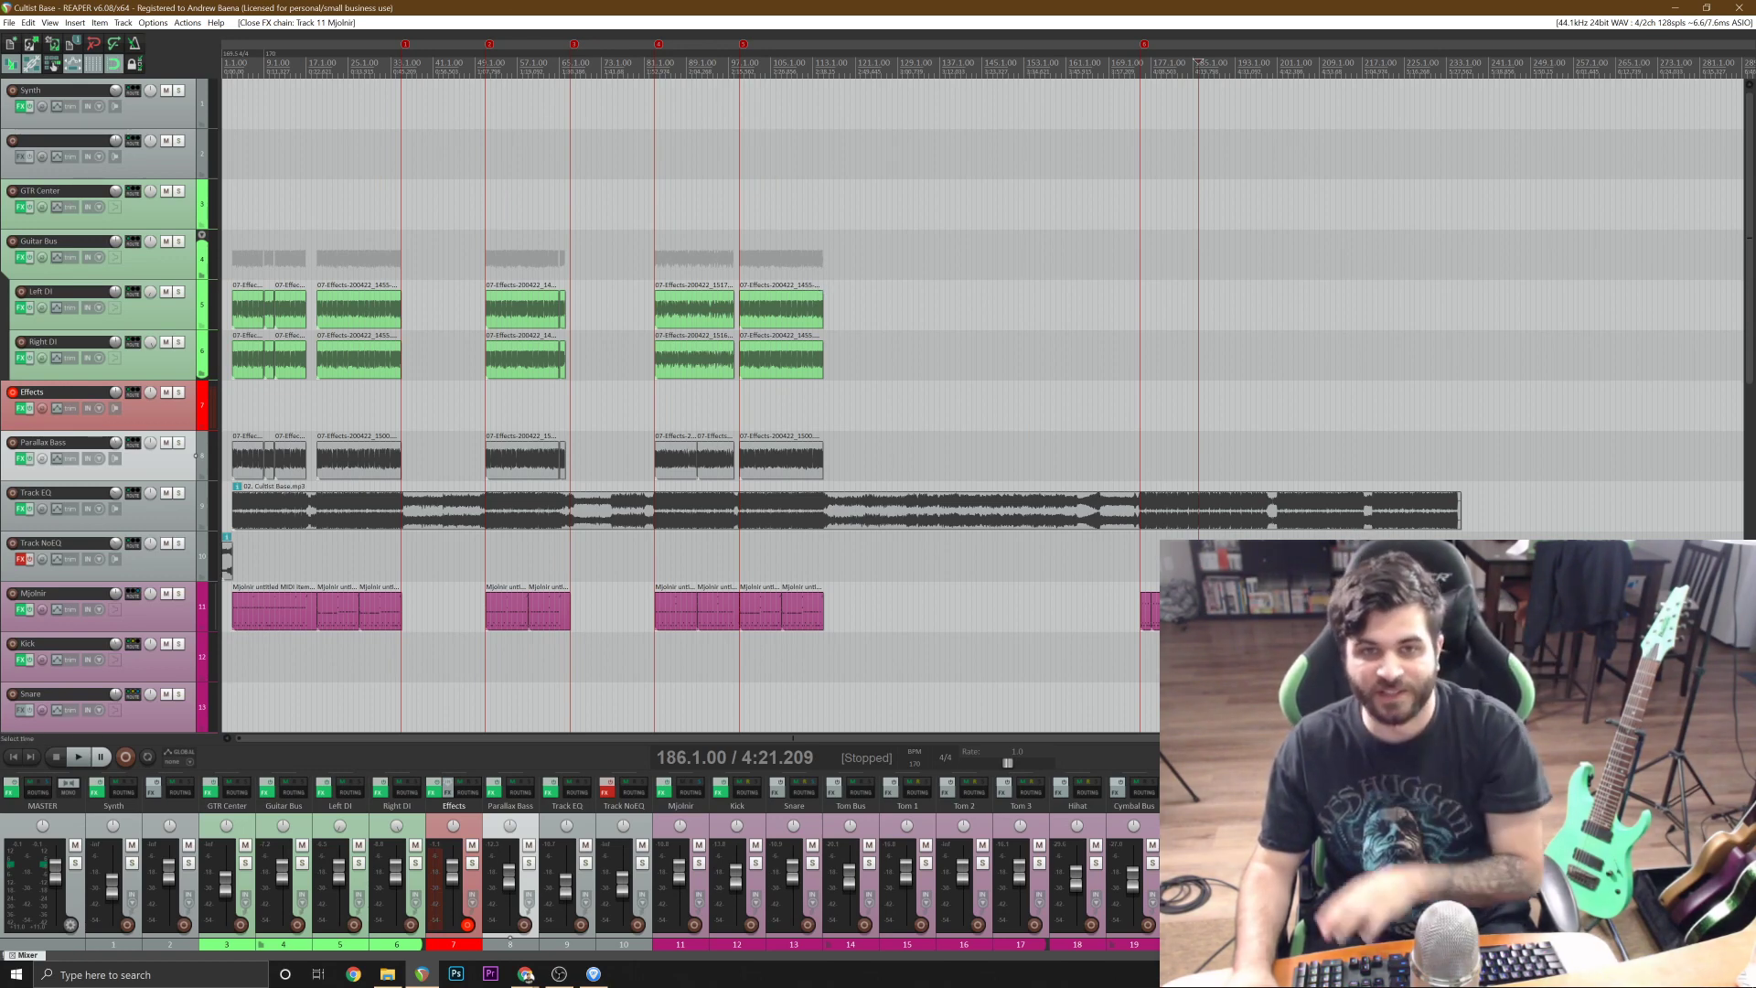
Delete the Synth track and save the project.
click(200, 108)
key(Delete)
key(Return)
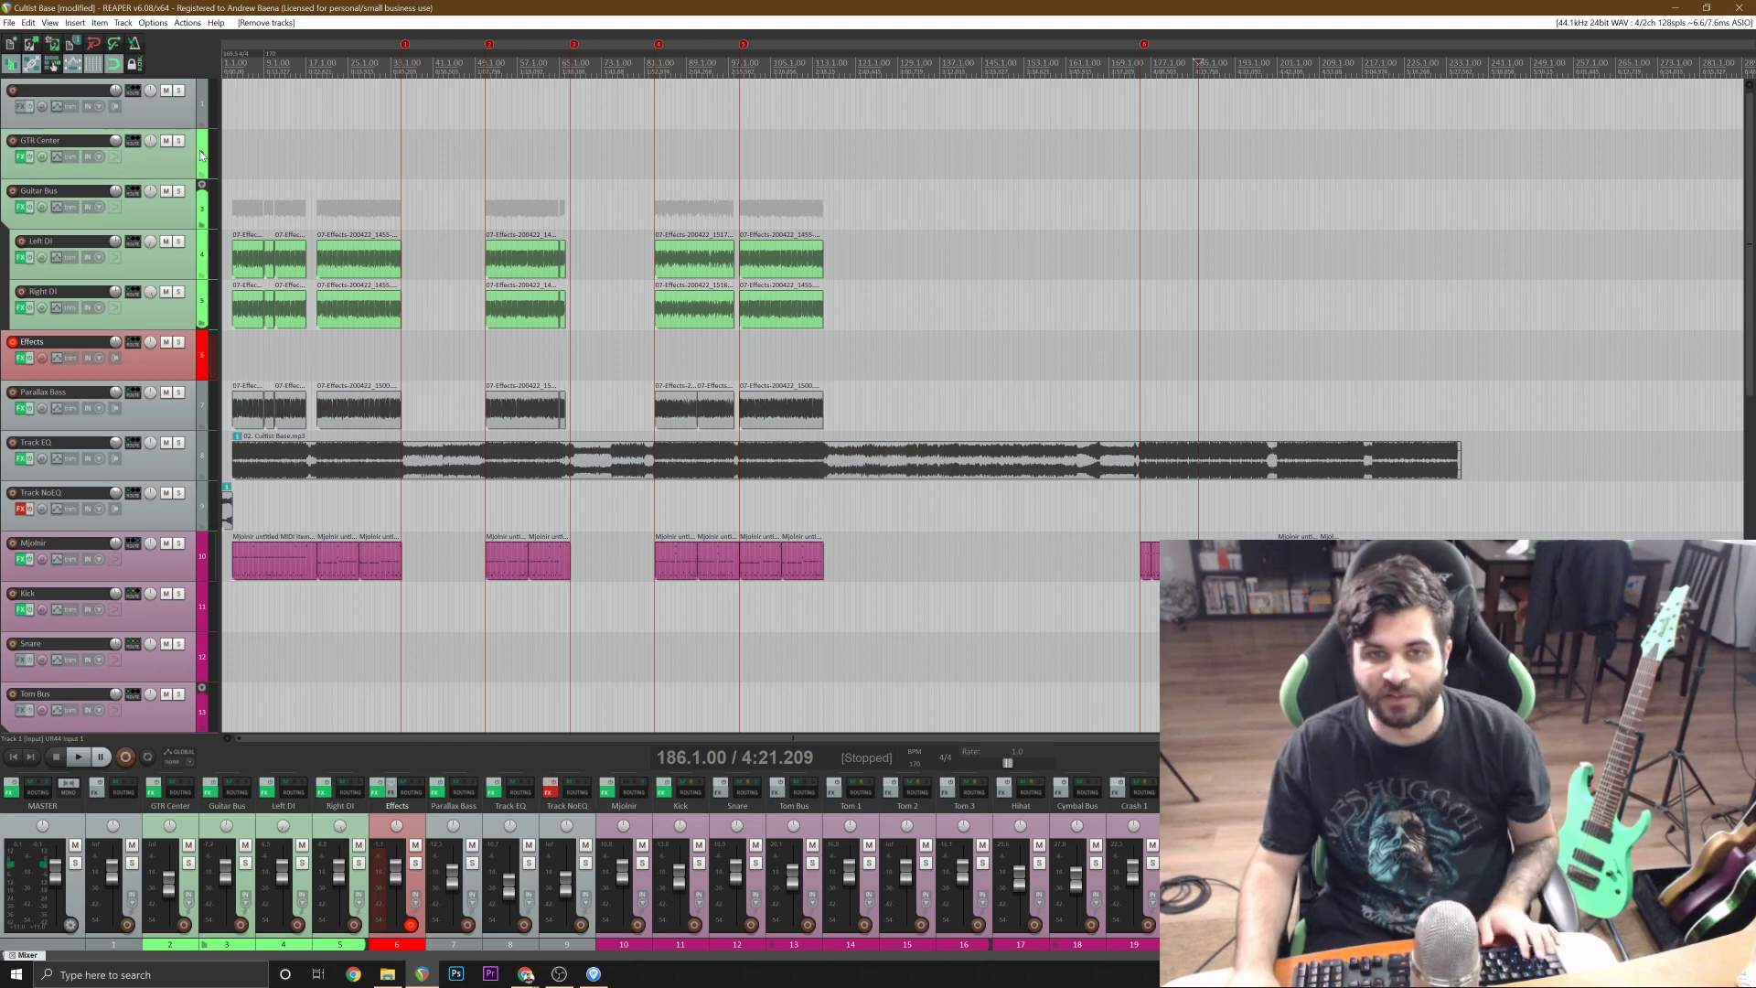
key(ctrl+s)
Solo the Track EQ reference track and listen to it from bar 201.
click(1246, 463)
scroll(1247, 464, up, 4)
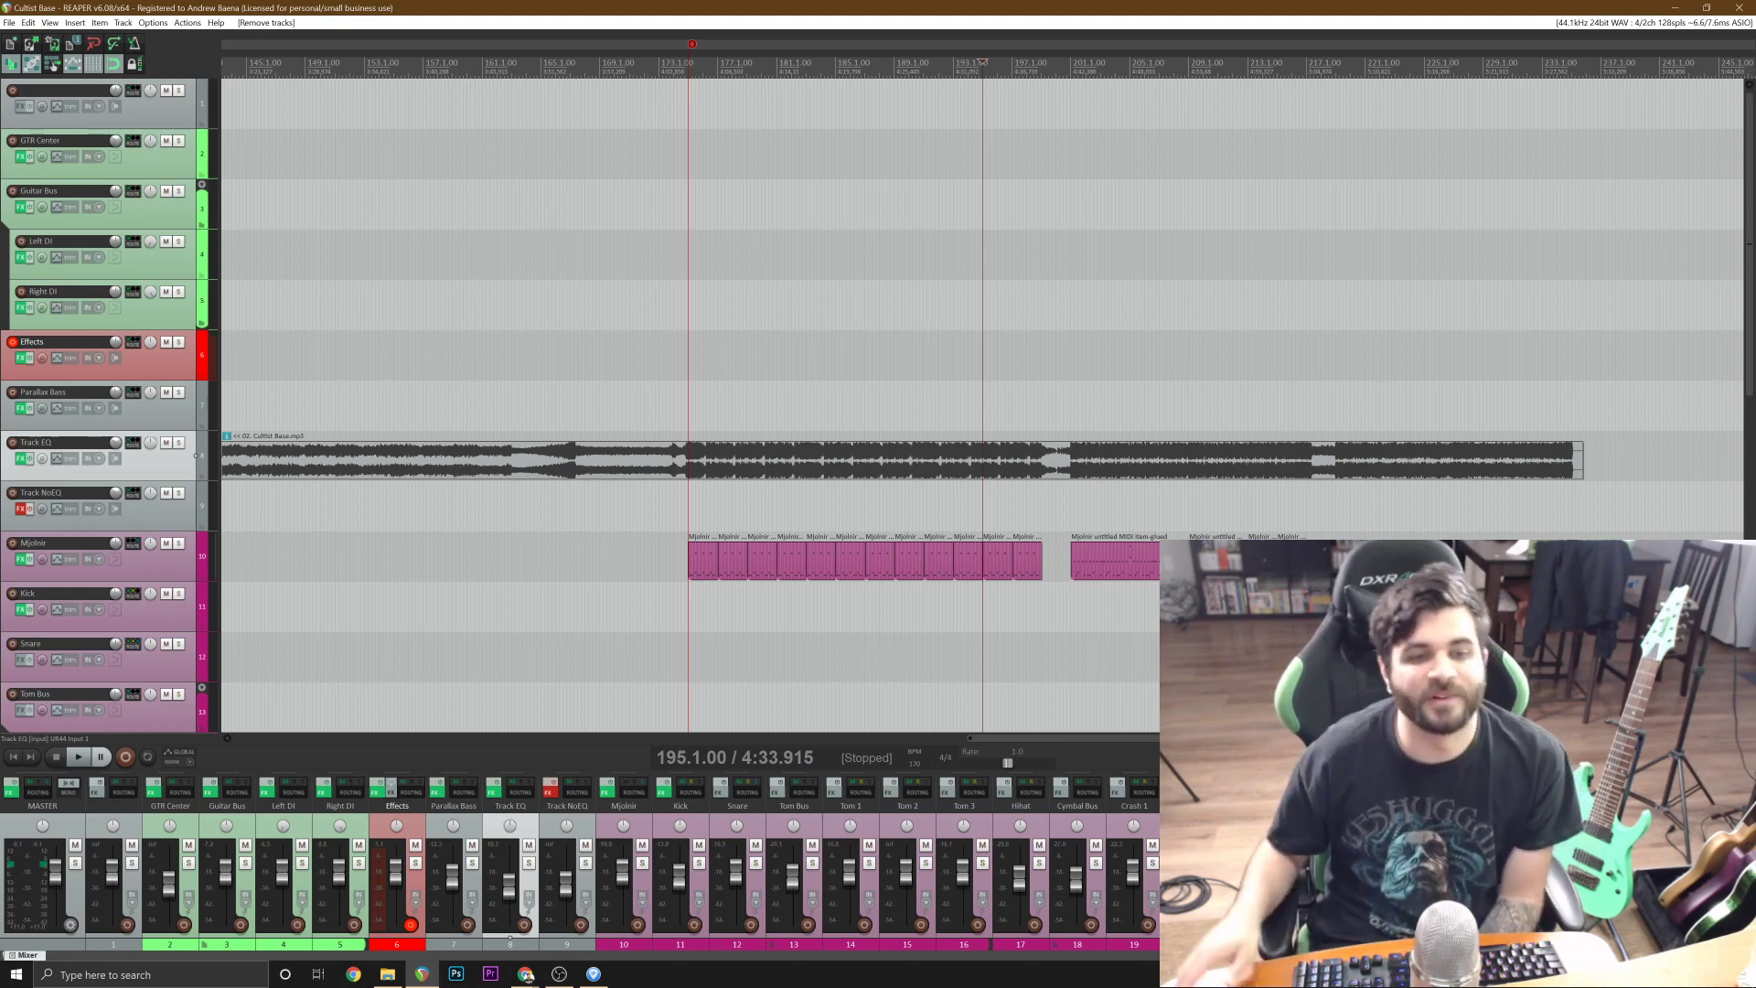
scroll(1274, 471, up, 2)
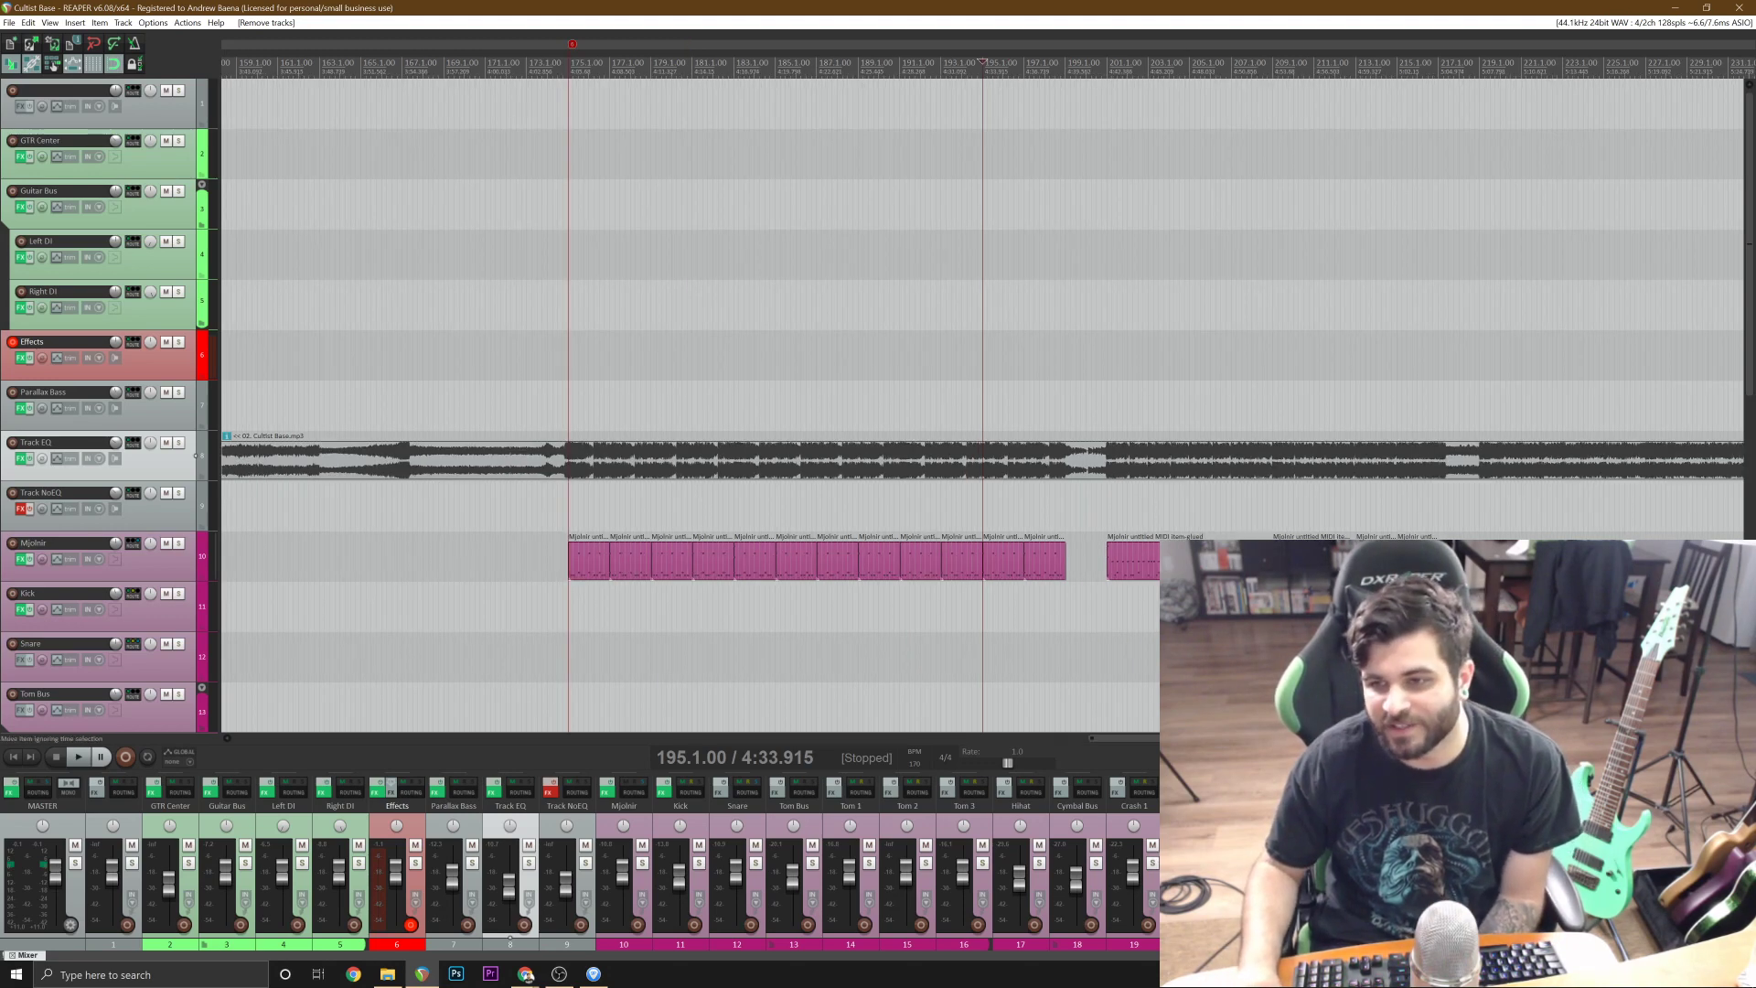
click(1268, 506)
scroll(1146, 564, up, 6)
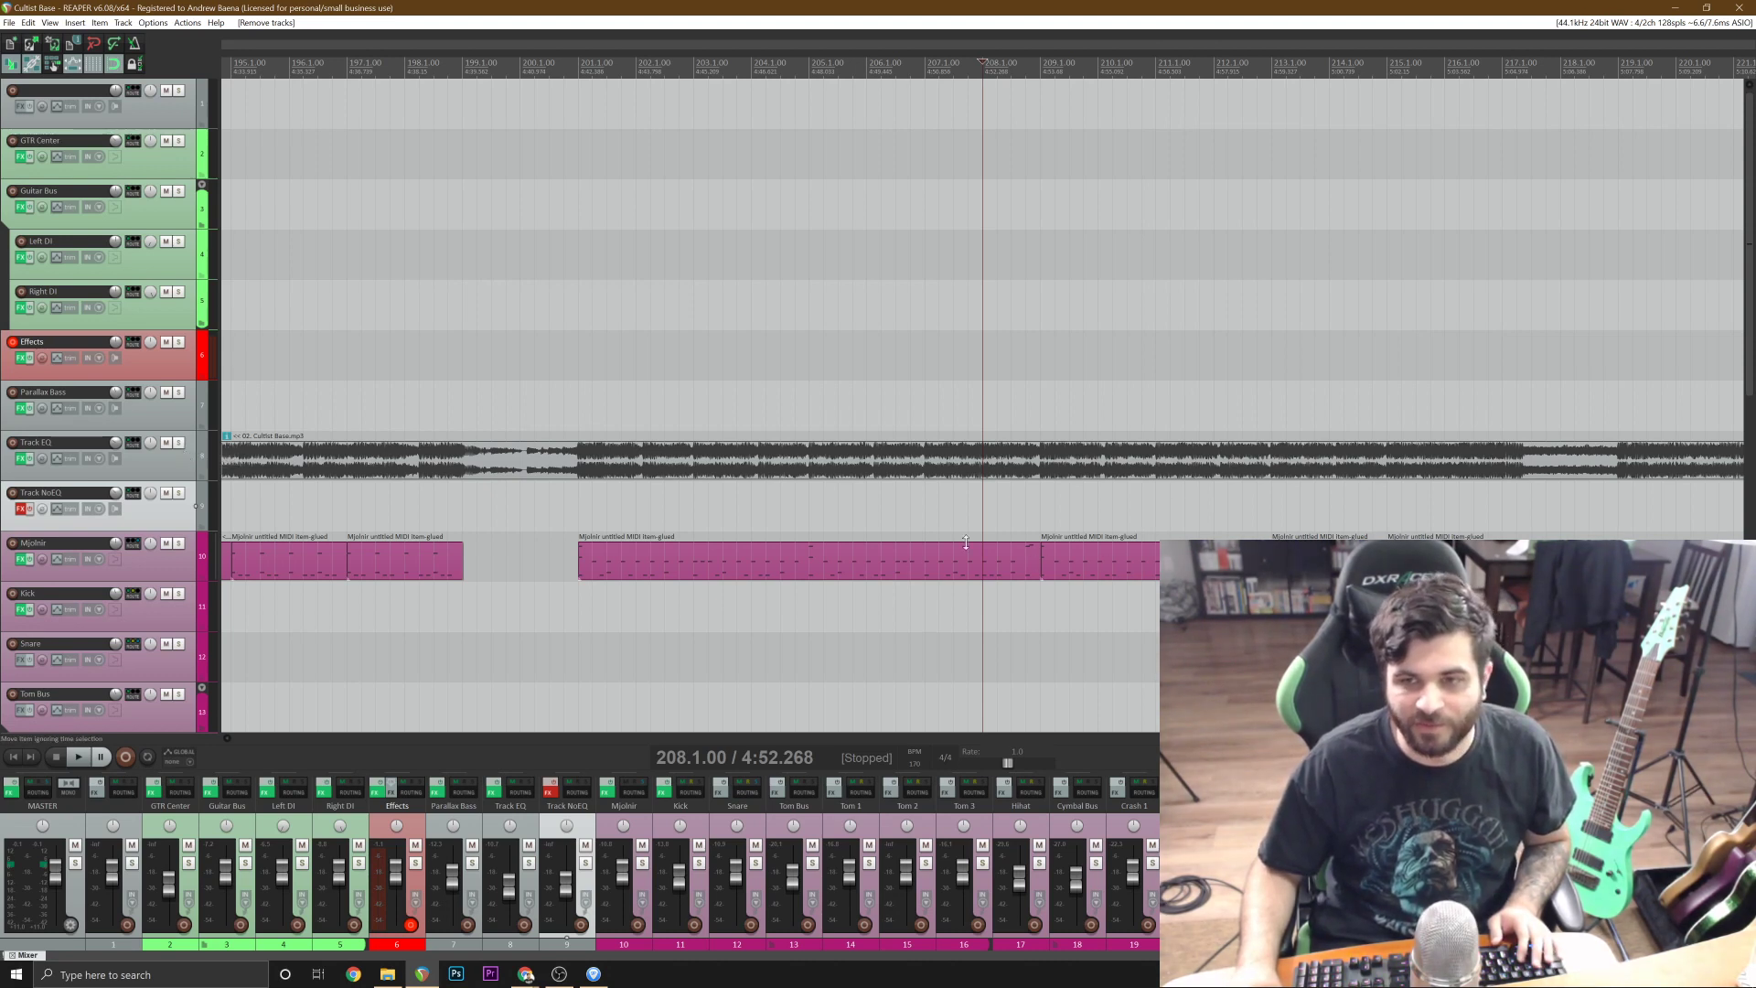
click(827, 64)
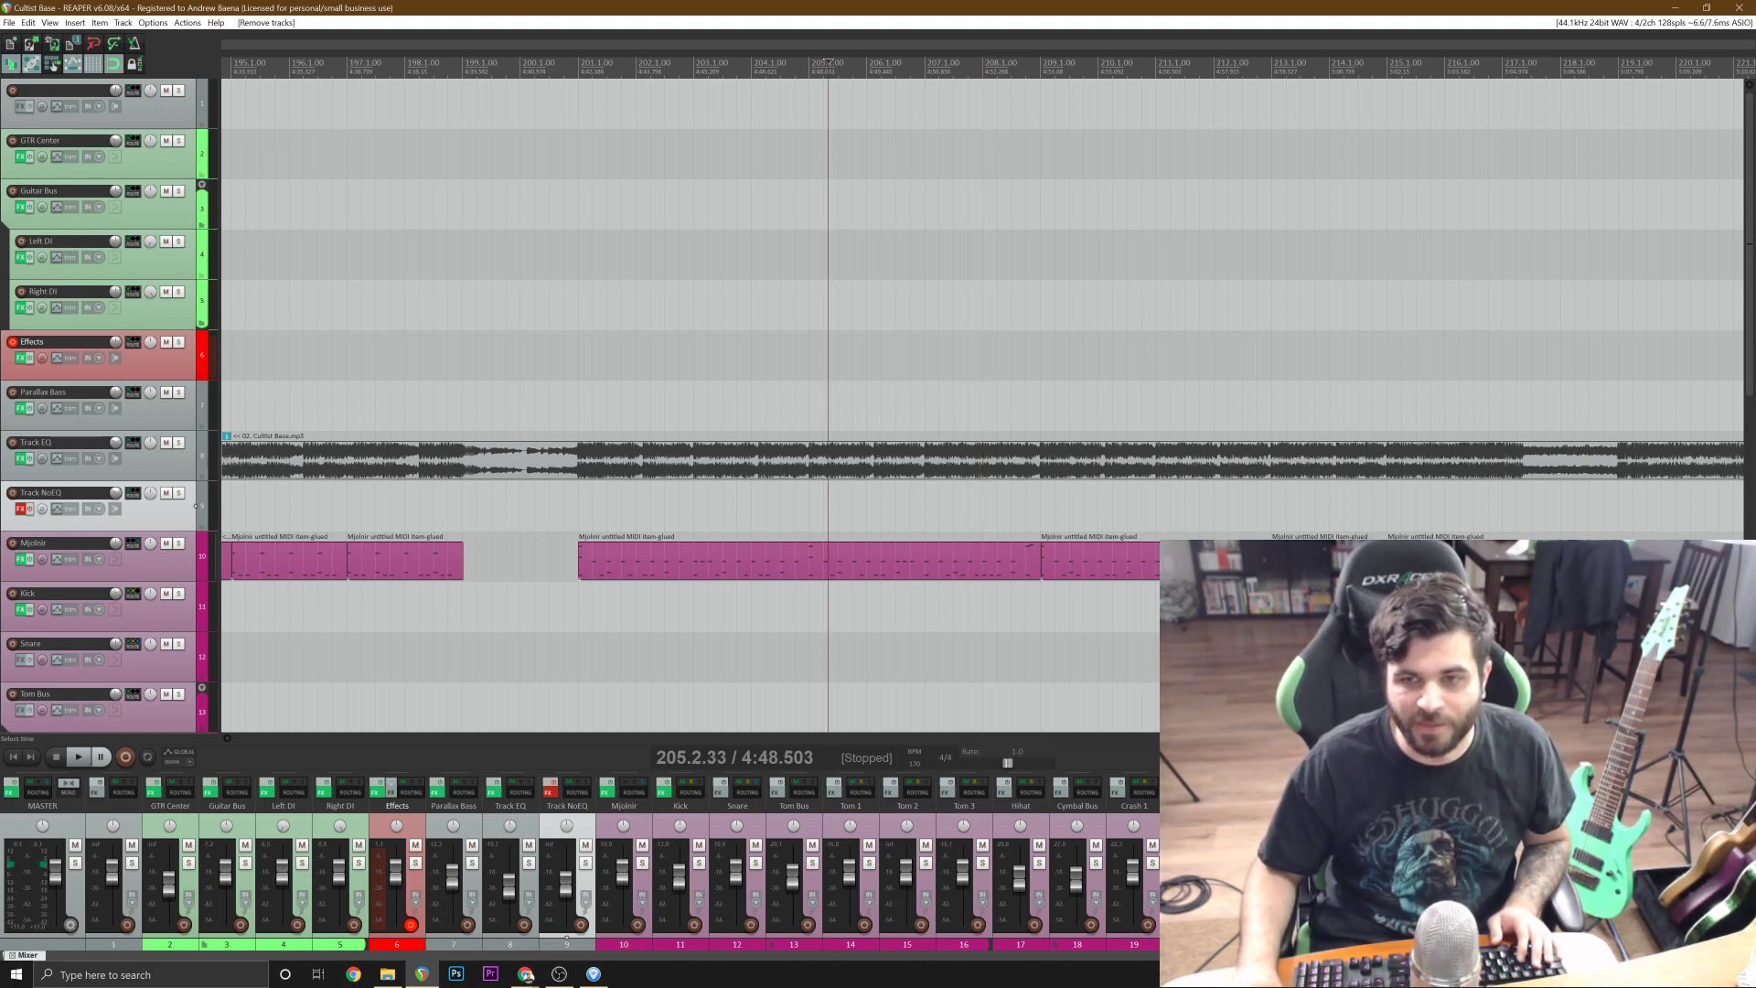
click(178, 442)
click(597, 457)
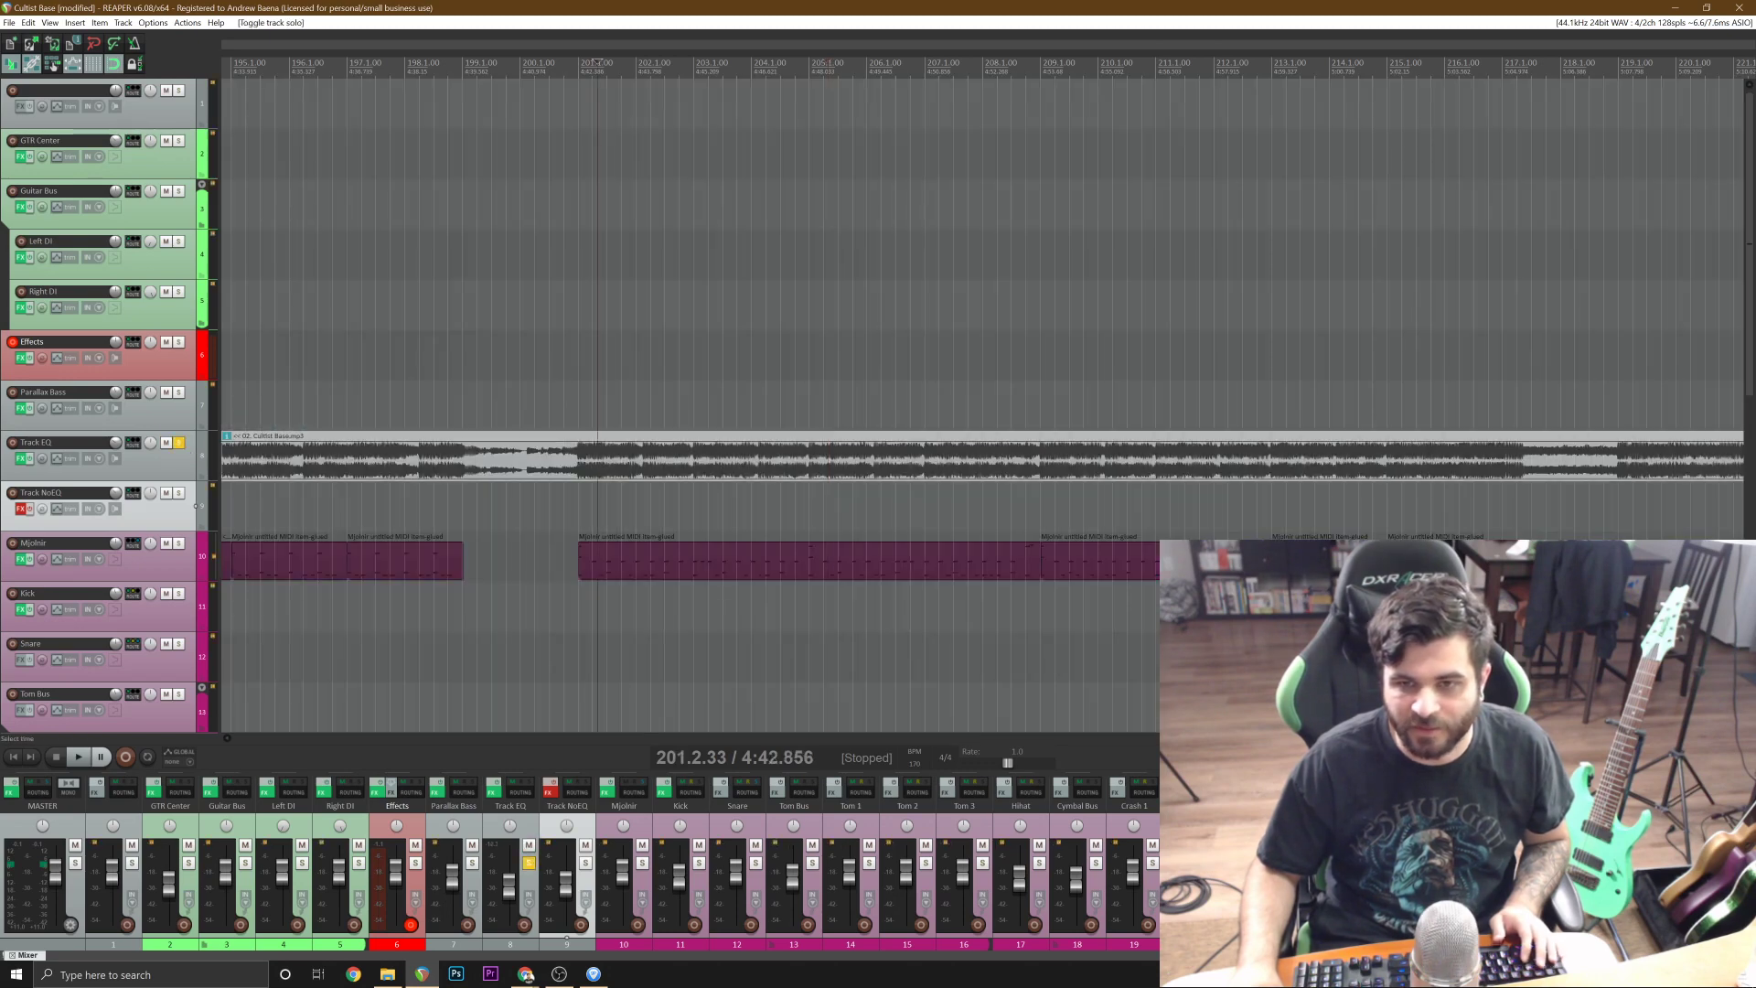
key(space)
scroll(596, 457, up, 2)
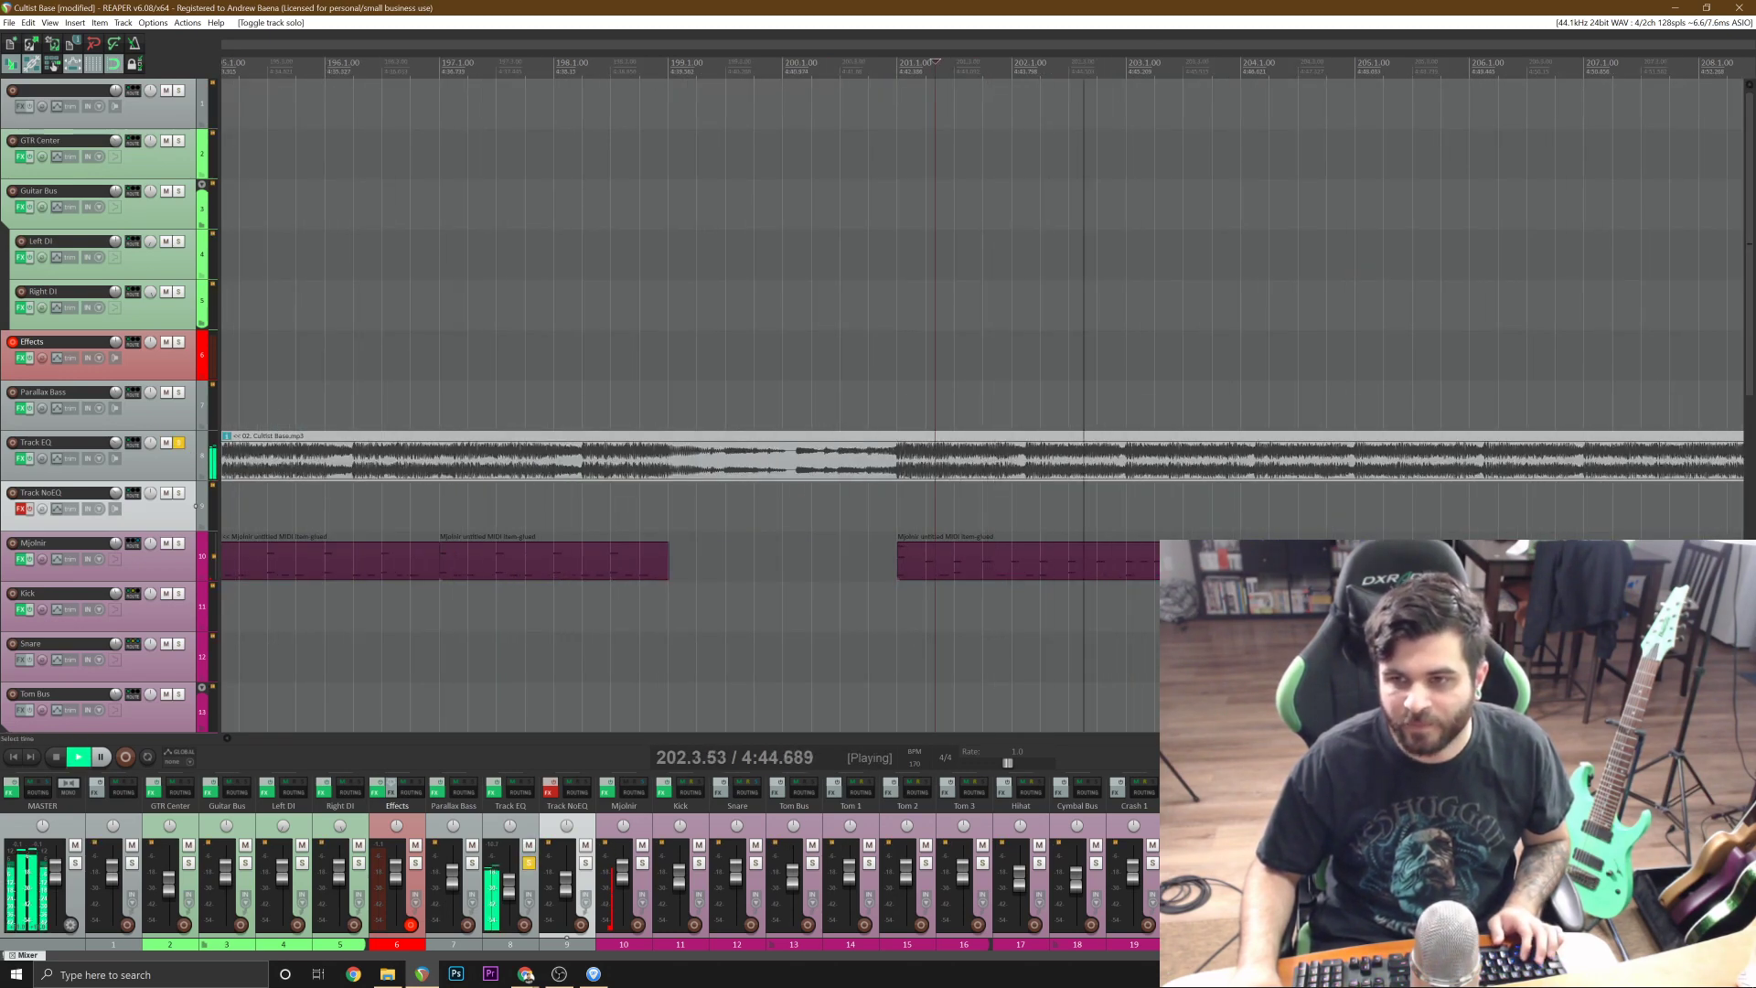
key(space)
Save the project and replay the soloed reference track several times from just before bar 201.
click(1079, 512)
scroll(1079, 512, up, 1)
scroll(982, 504, up, 1)
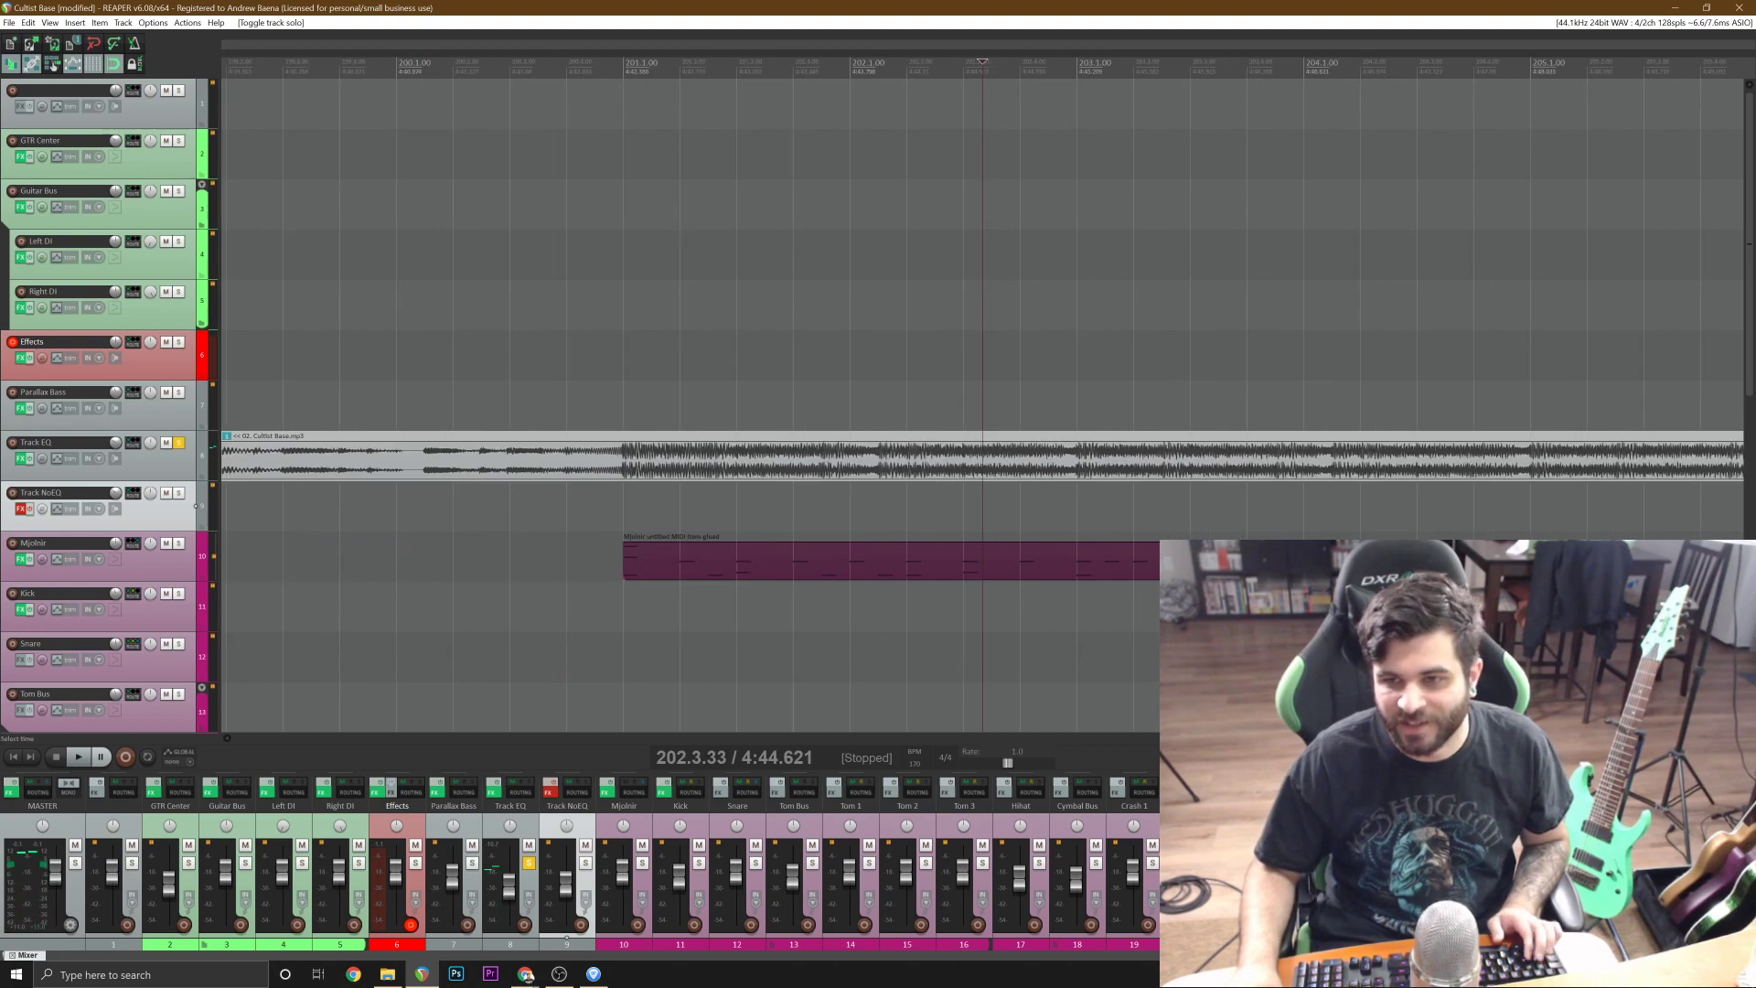
key(ctrl+s)
click(609, 504)
key(space)
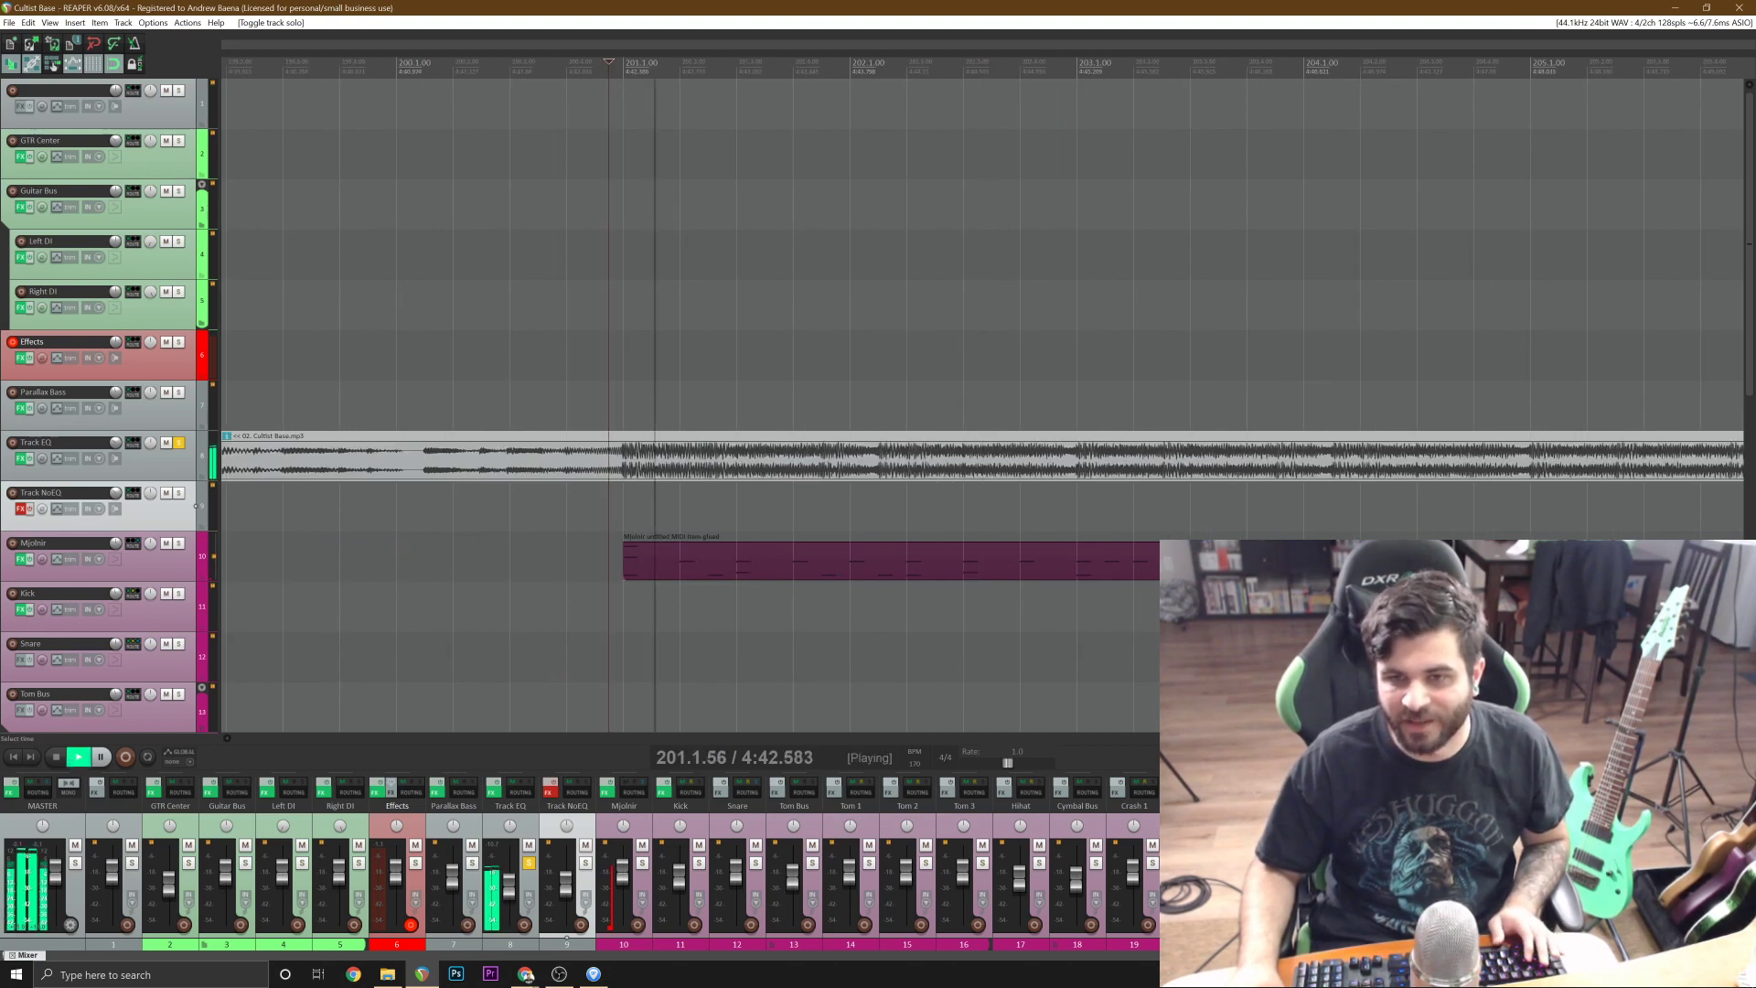
key(space)
key(space)
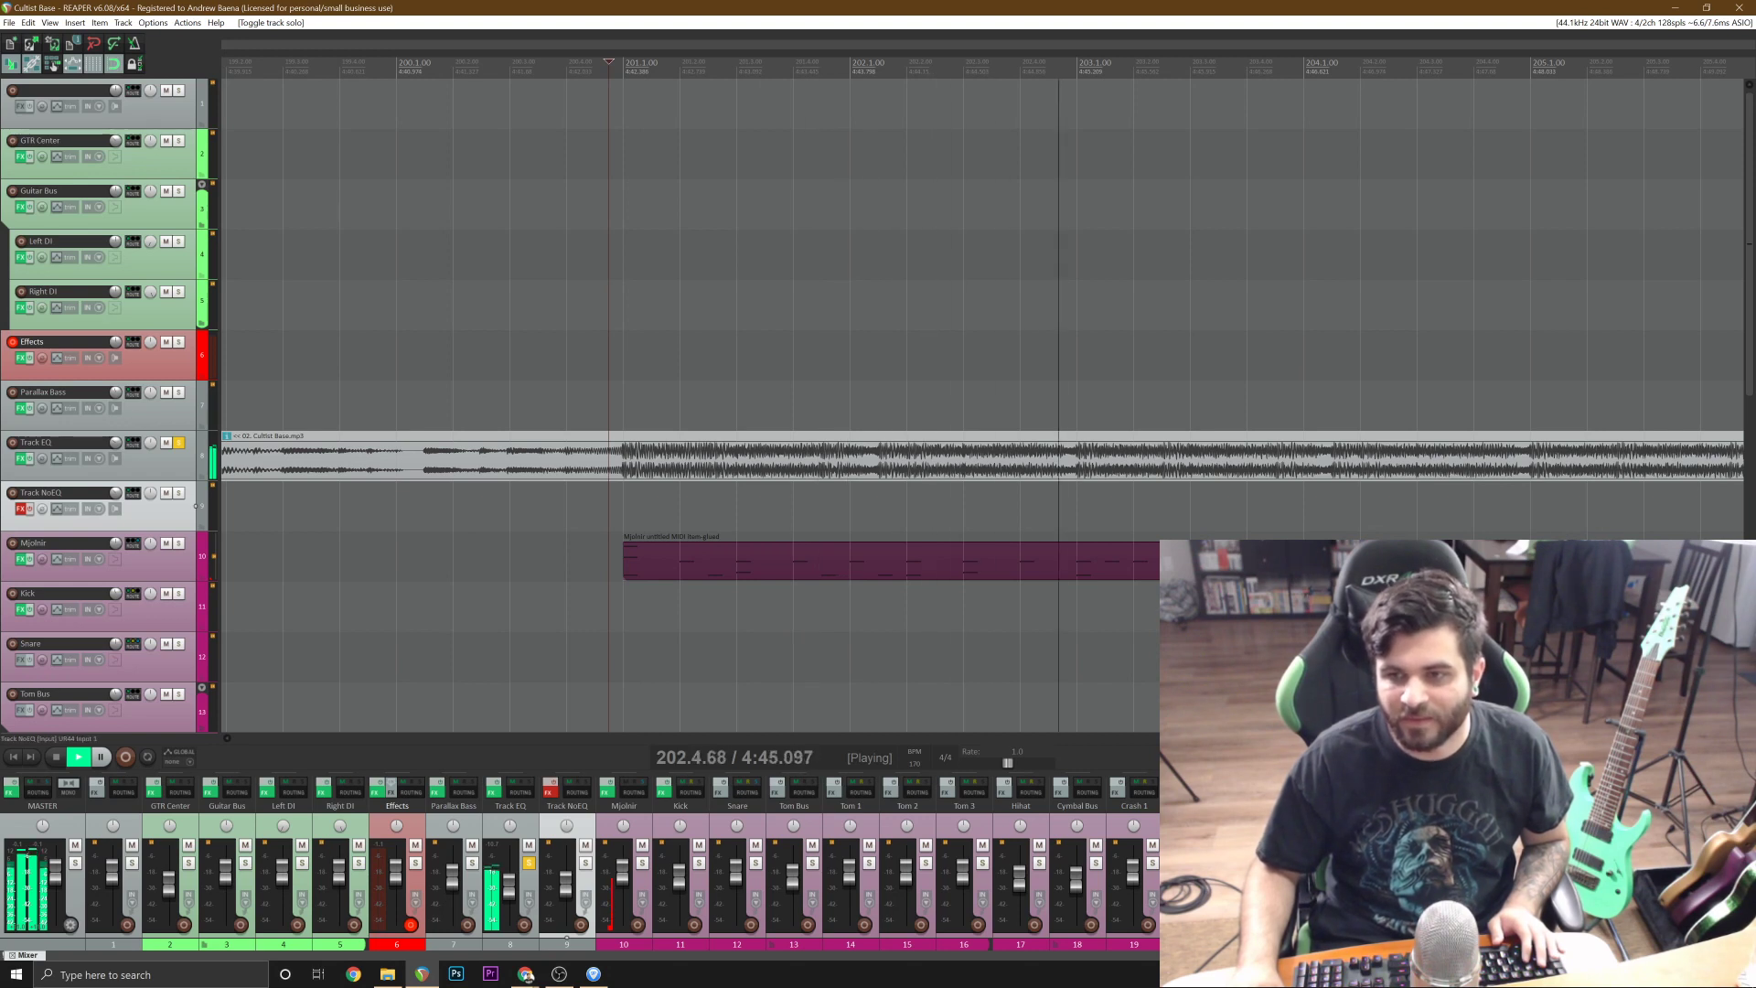
key(space)
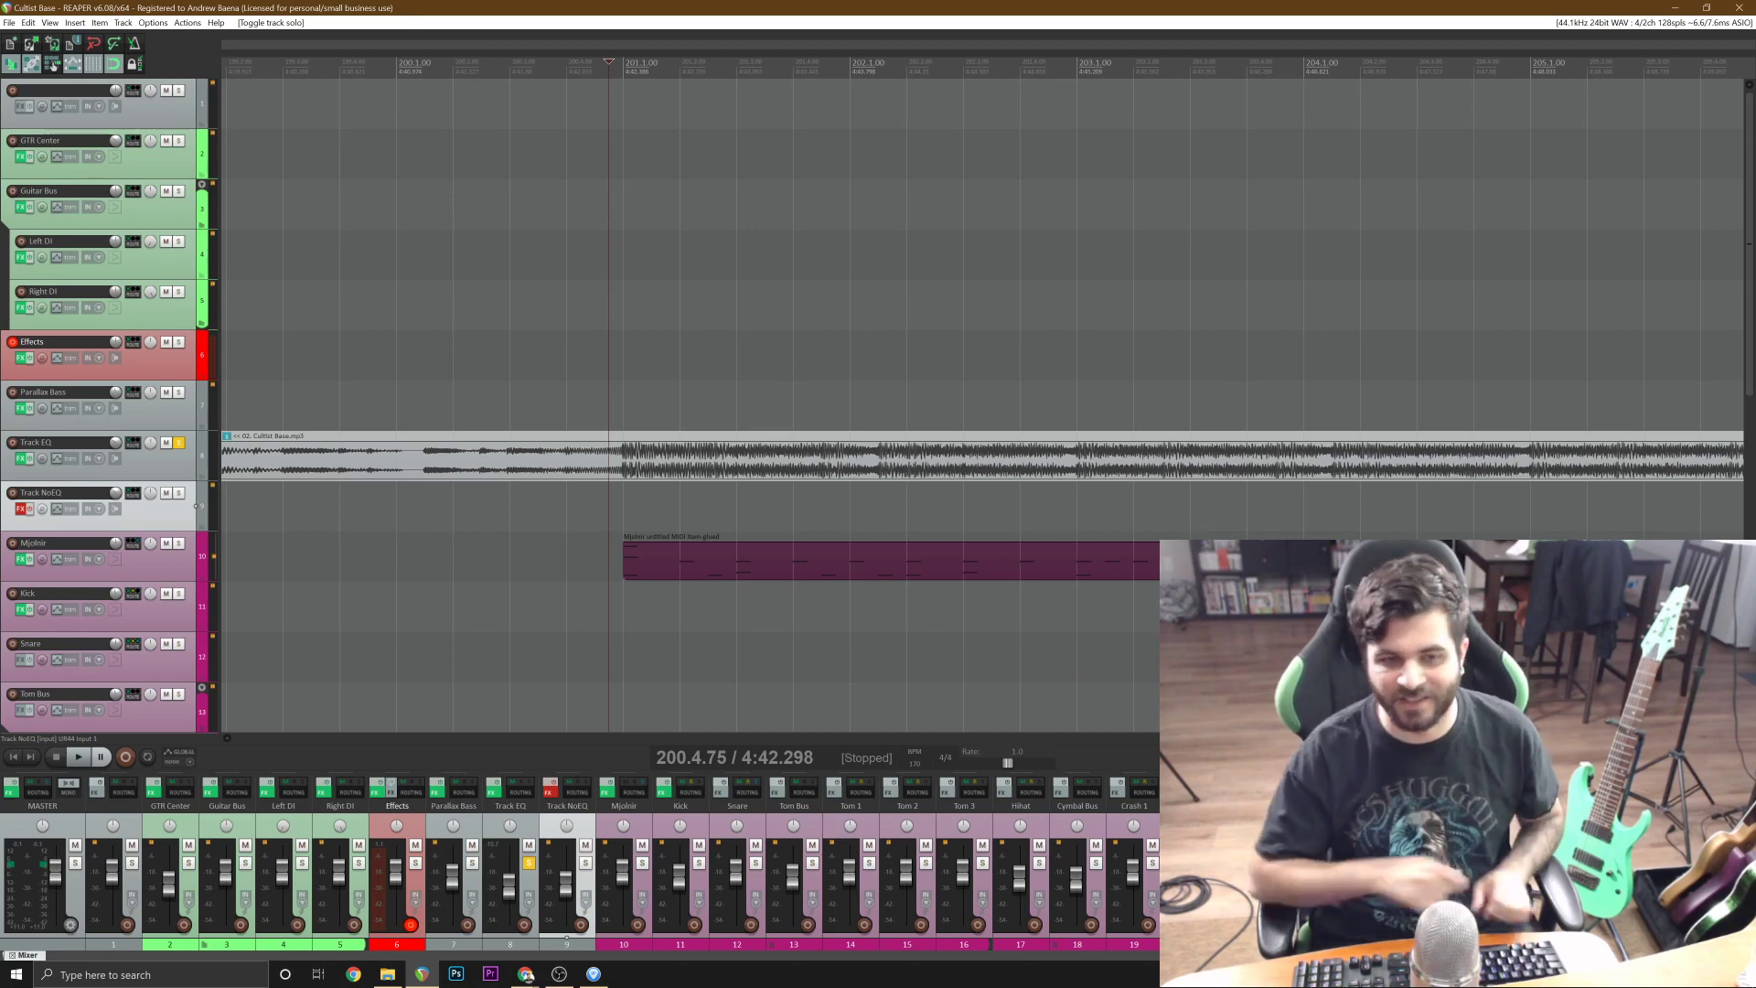
key(space)
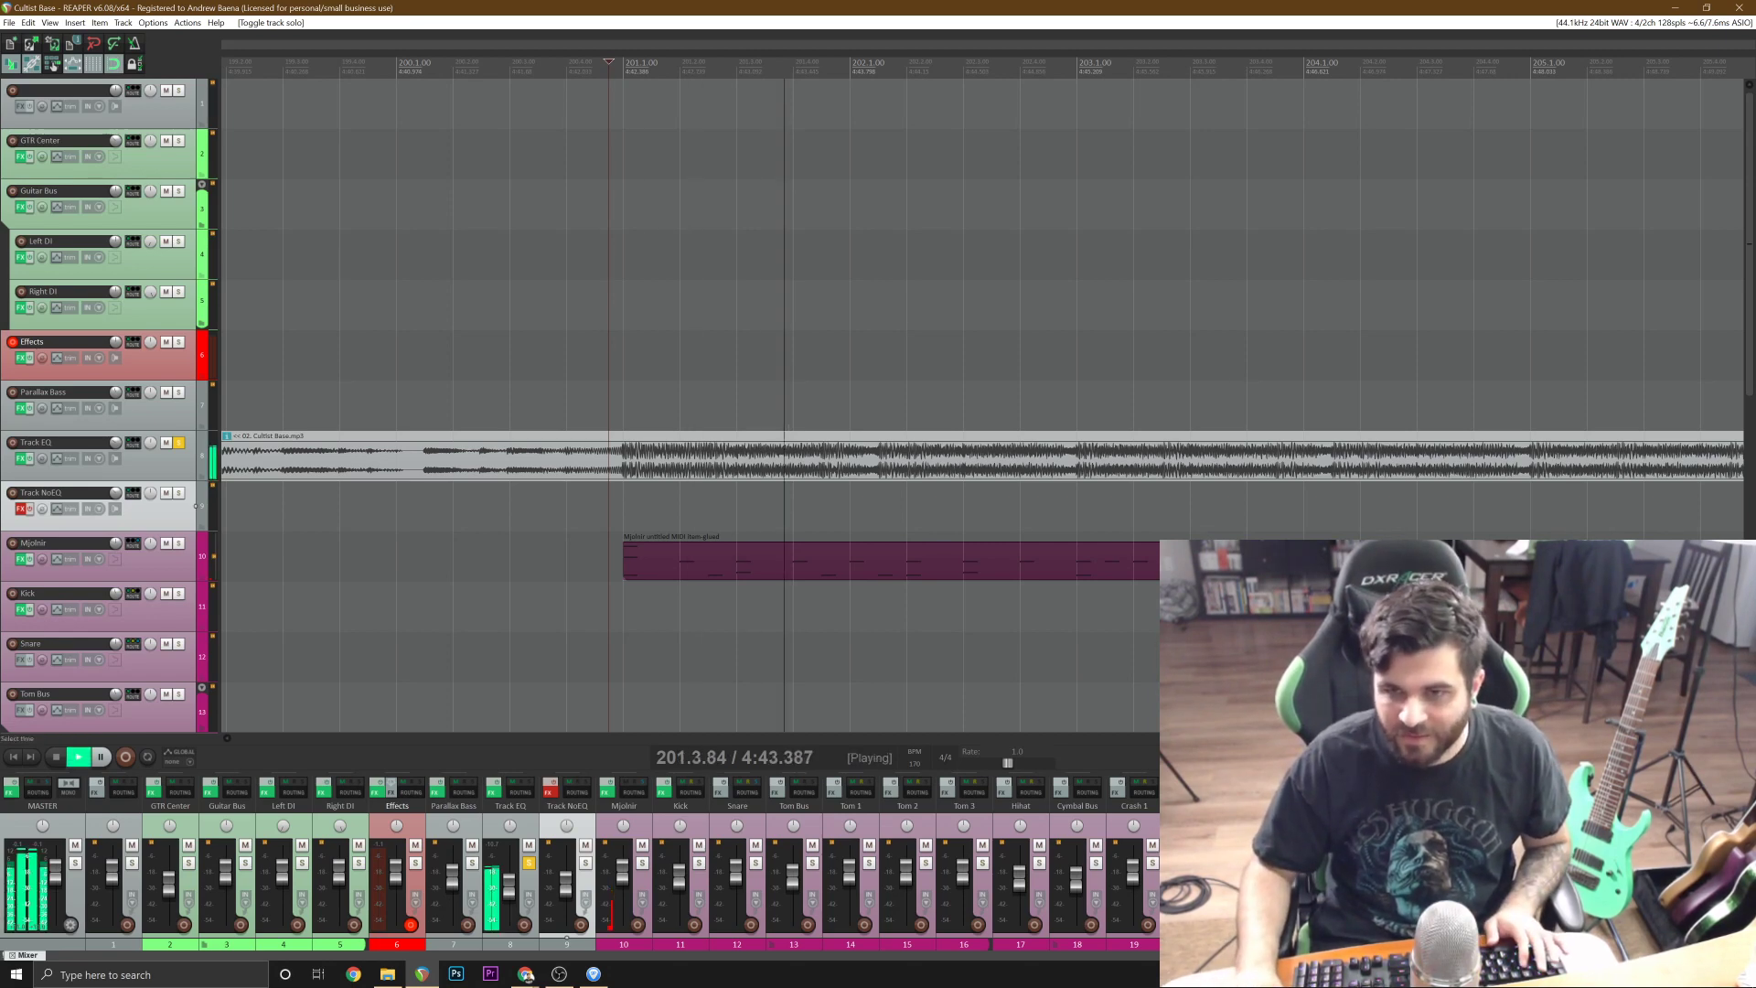
key(space)
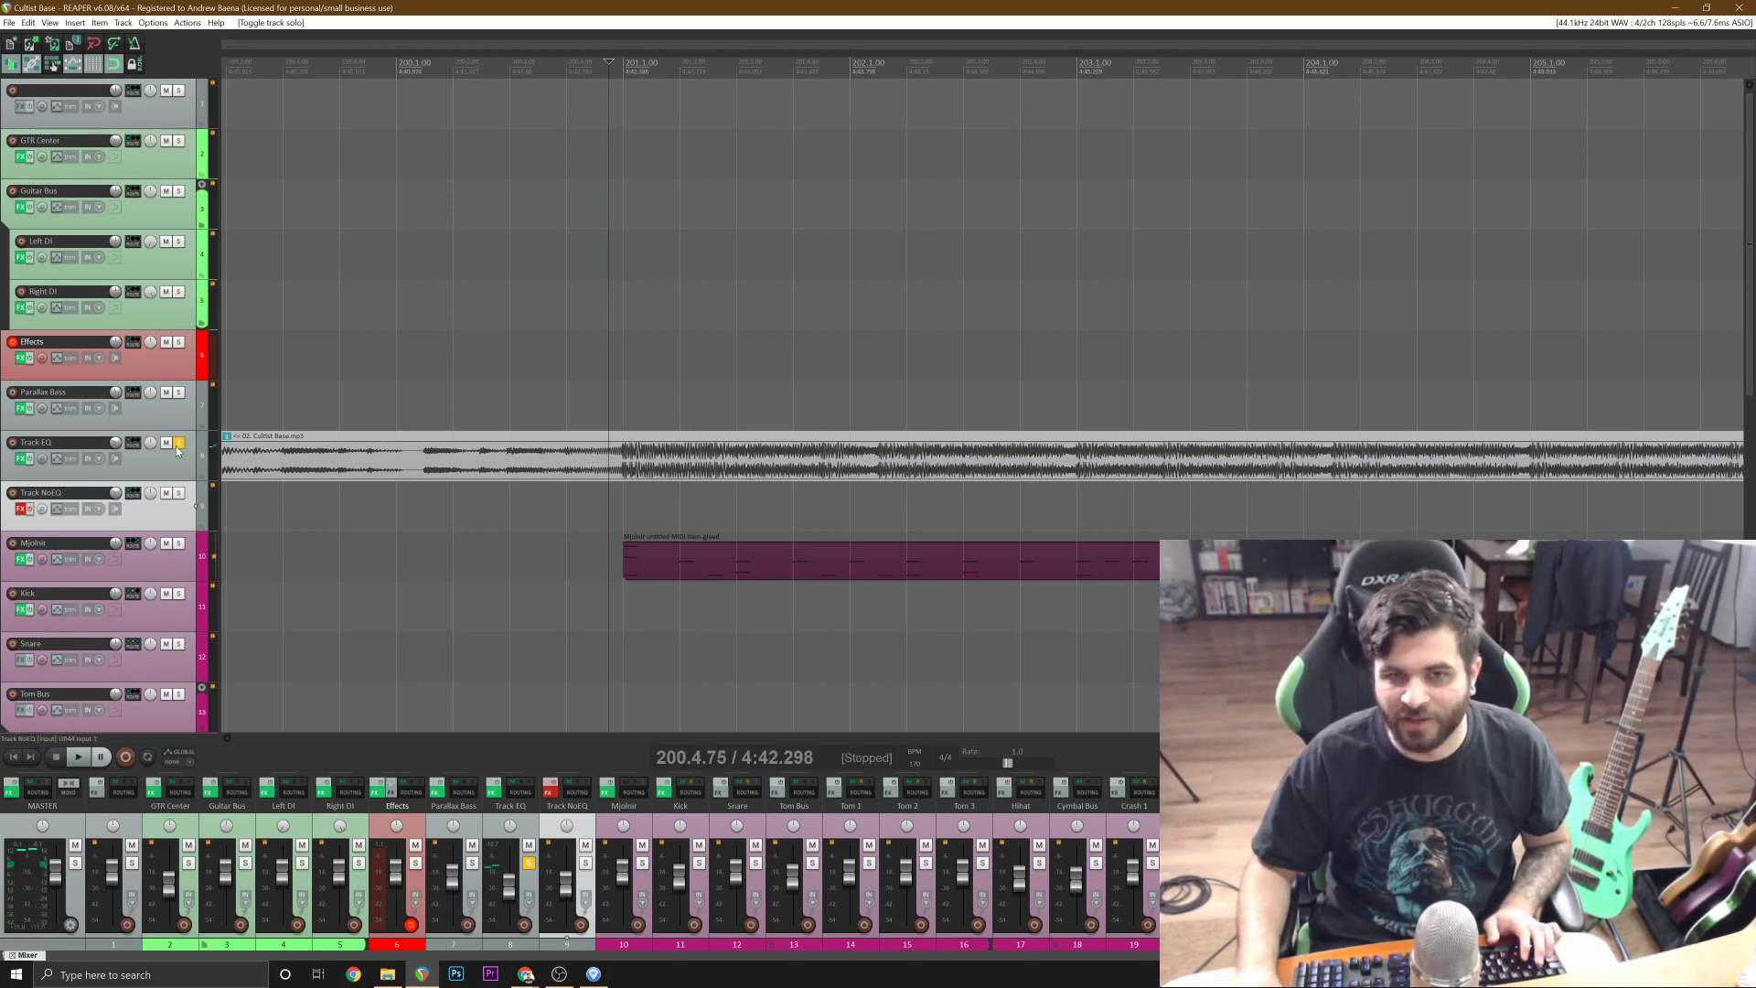
Turn off solo on Track EQ and play the full mix of the earlier section from just before bar 19.
click(178, 442)
scroll(752, 572, down, 10)
click(549, 591)
scroll(551, 591, up, 10)
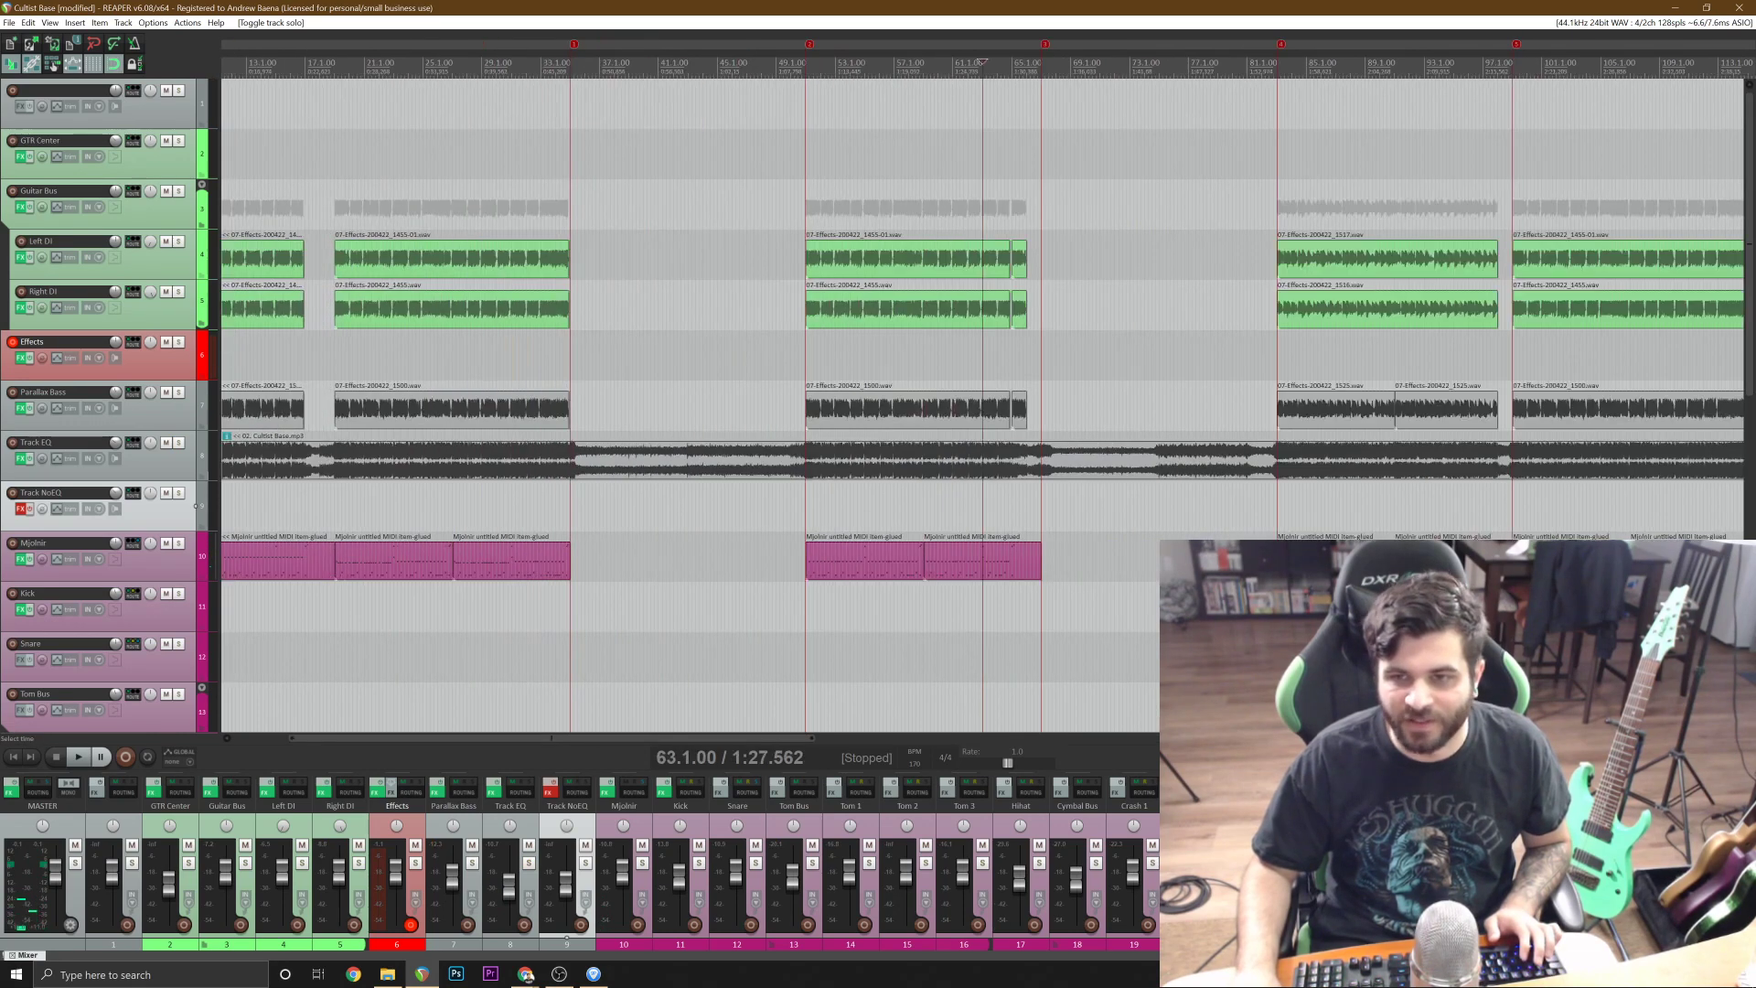
scroll(973, 581, down, 5)
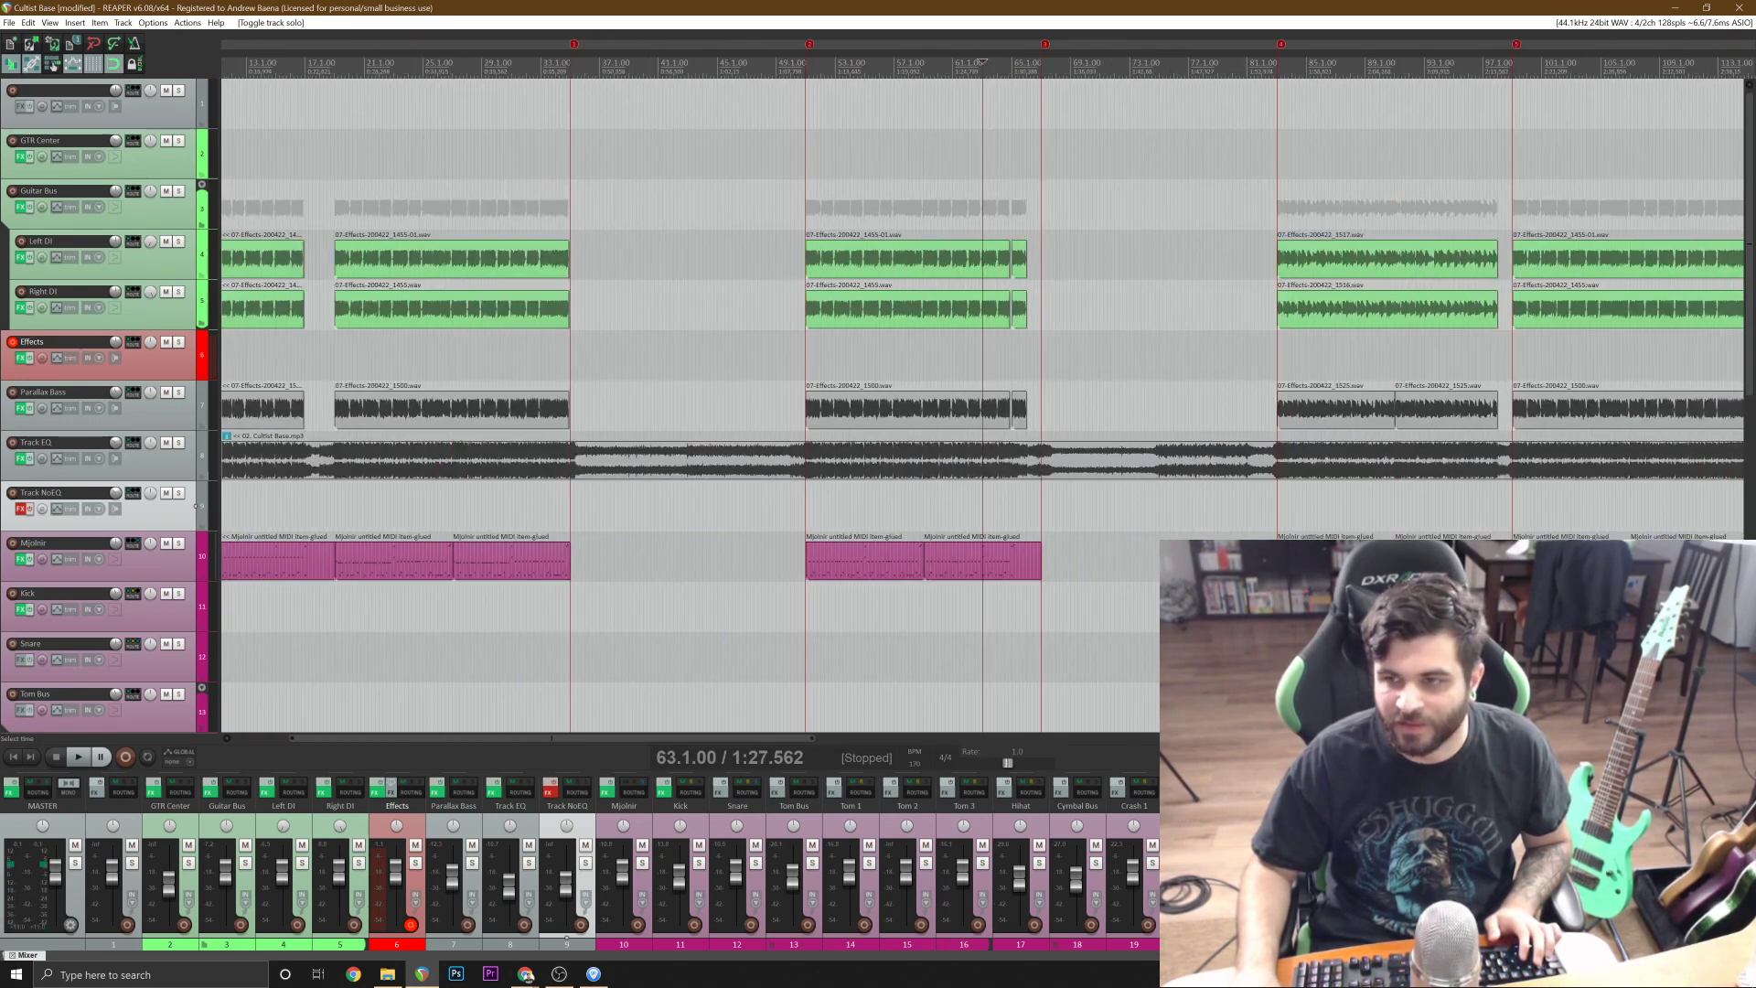
click(1331, 594)
scroll(1331, 595, up, 3)
scroll(1330, 595, down, 3)
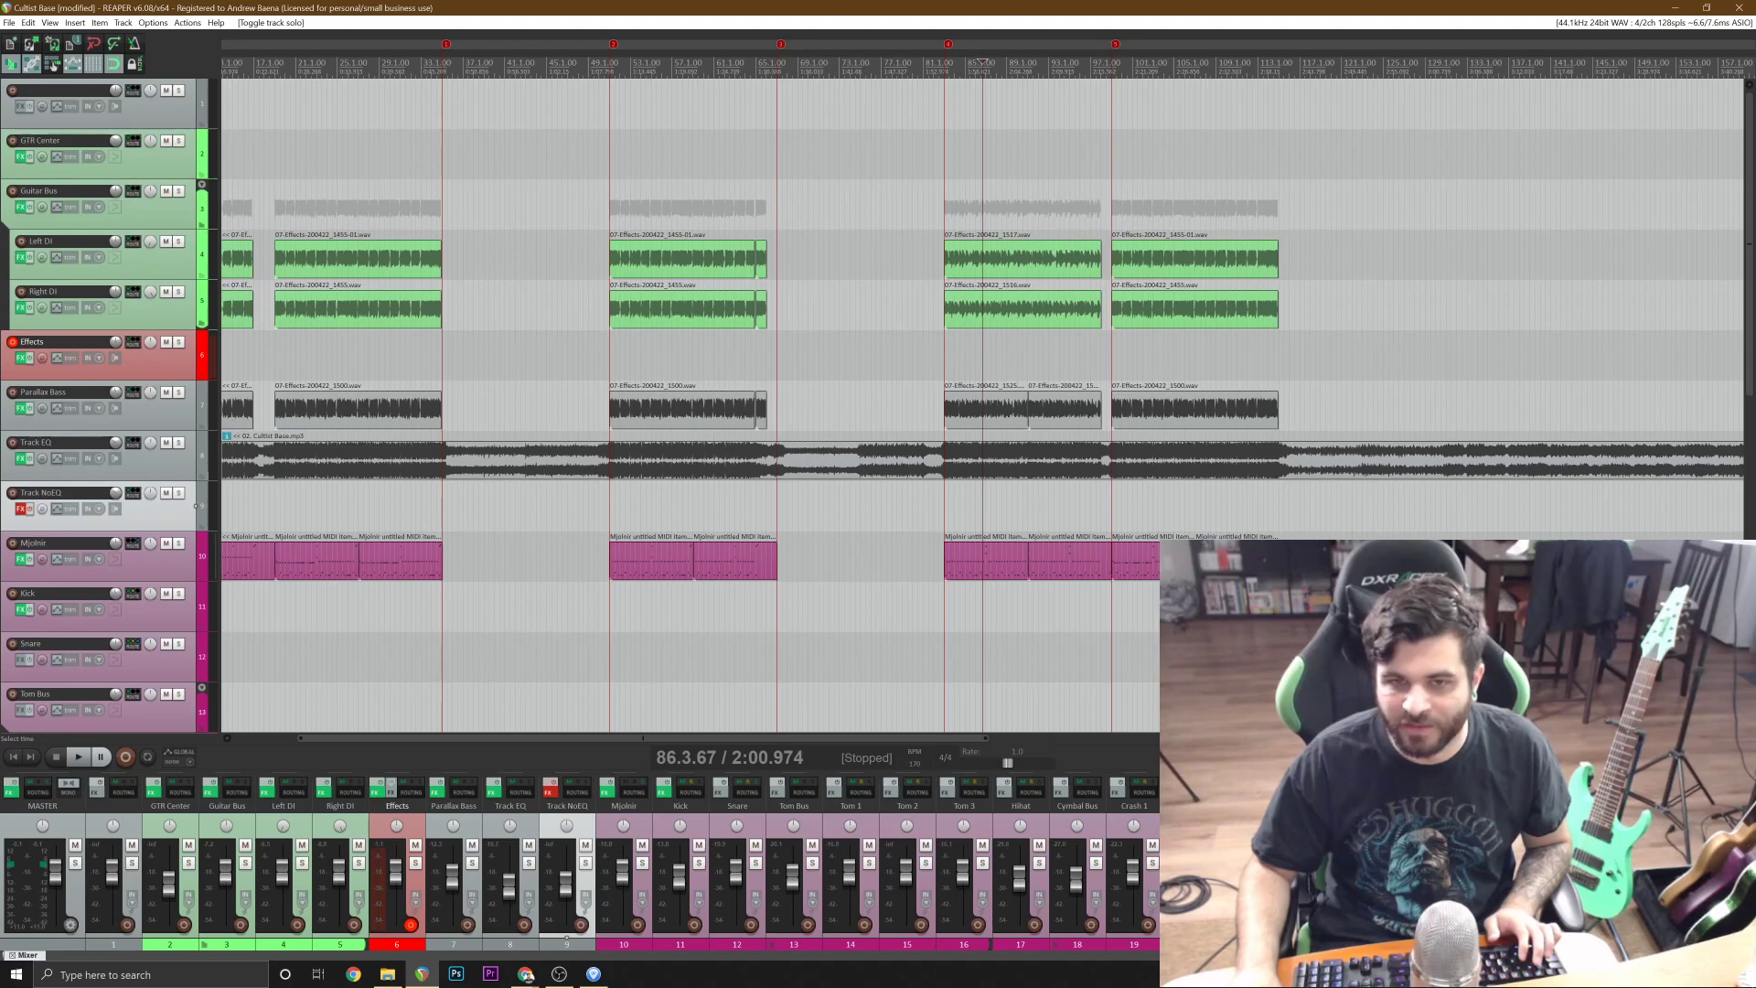
click(334, 605)
scroll(772, 572, up, 6)
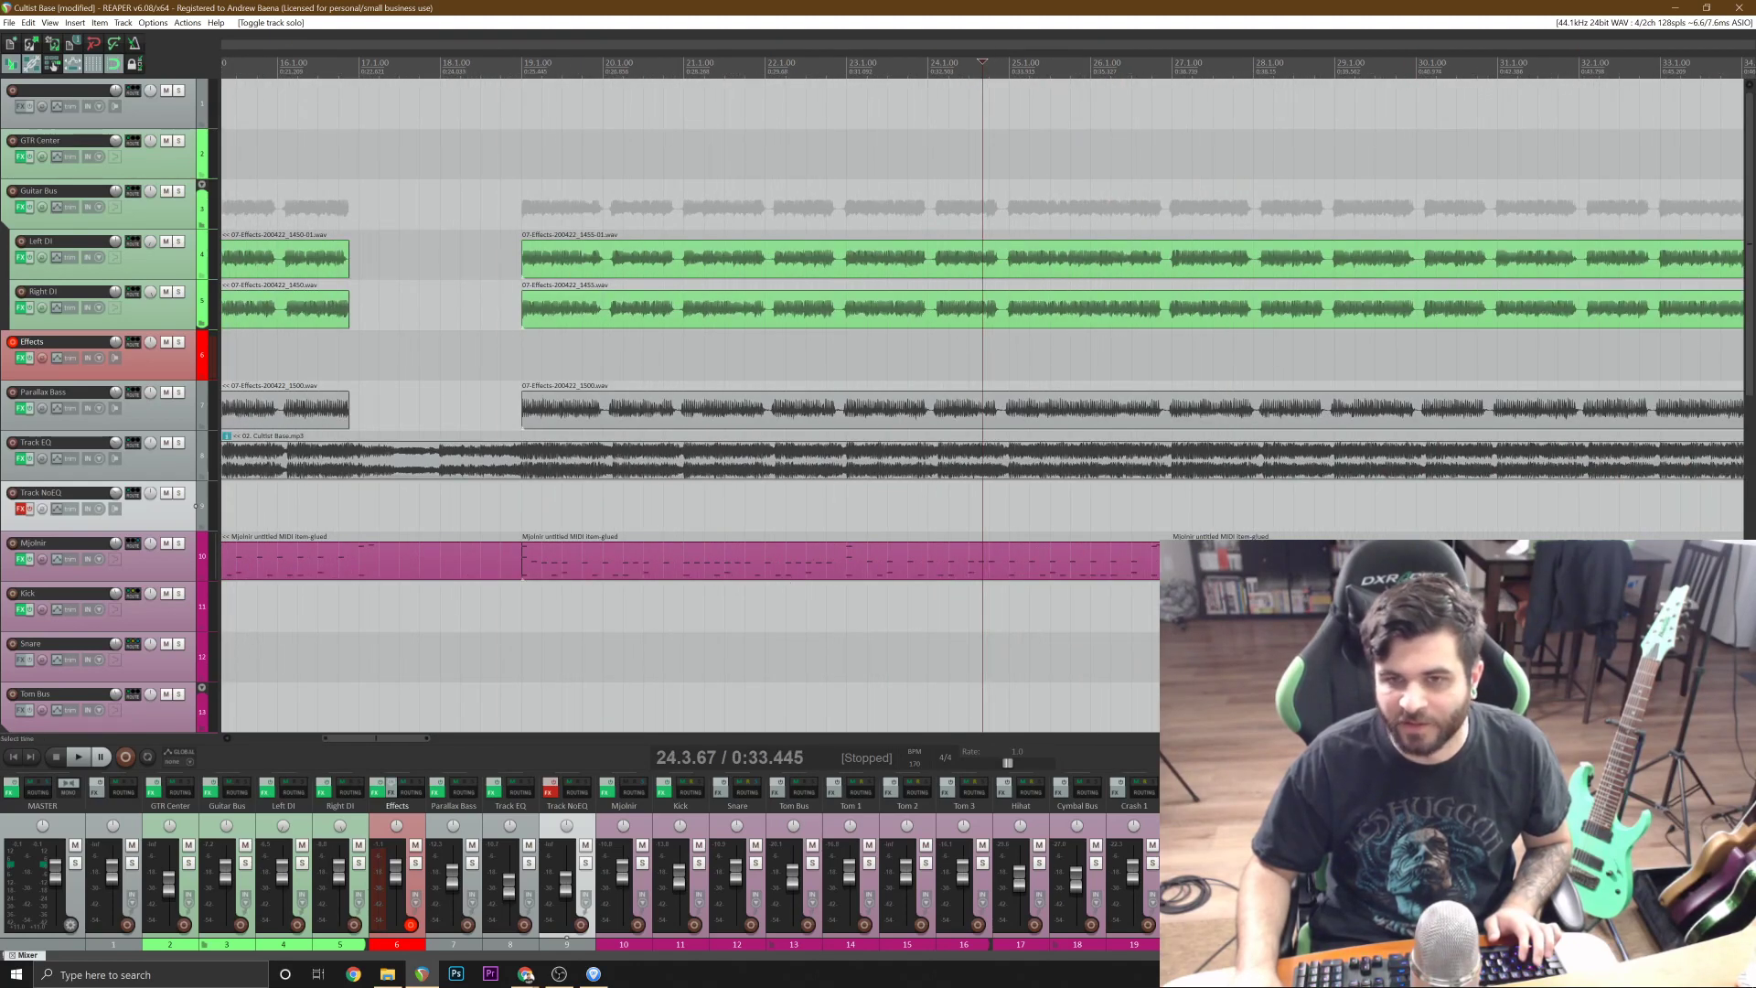
click(500, 506)
key(space)
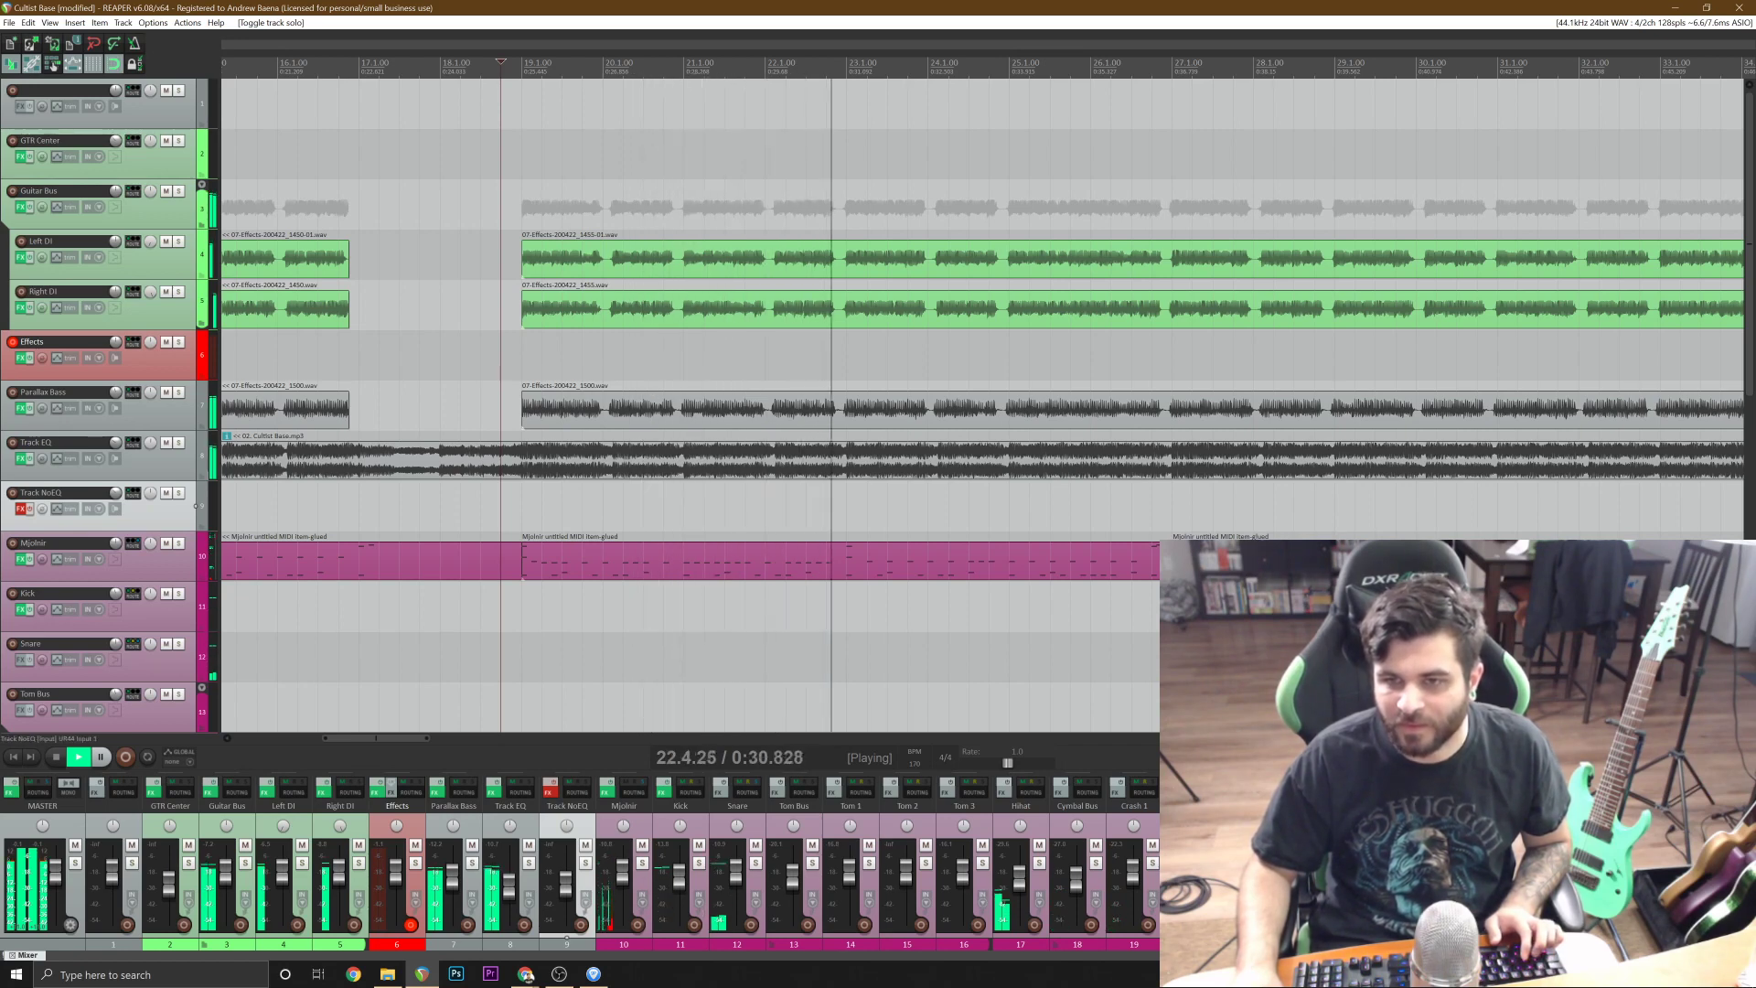
key(space)
Copy the Mjolnir drum items starting at bar 19 and delete the existing drum item at bar 201.
click(900, 560)
scroll(900, 560, down, 3)
scroll(900, 561, down, 4)
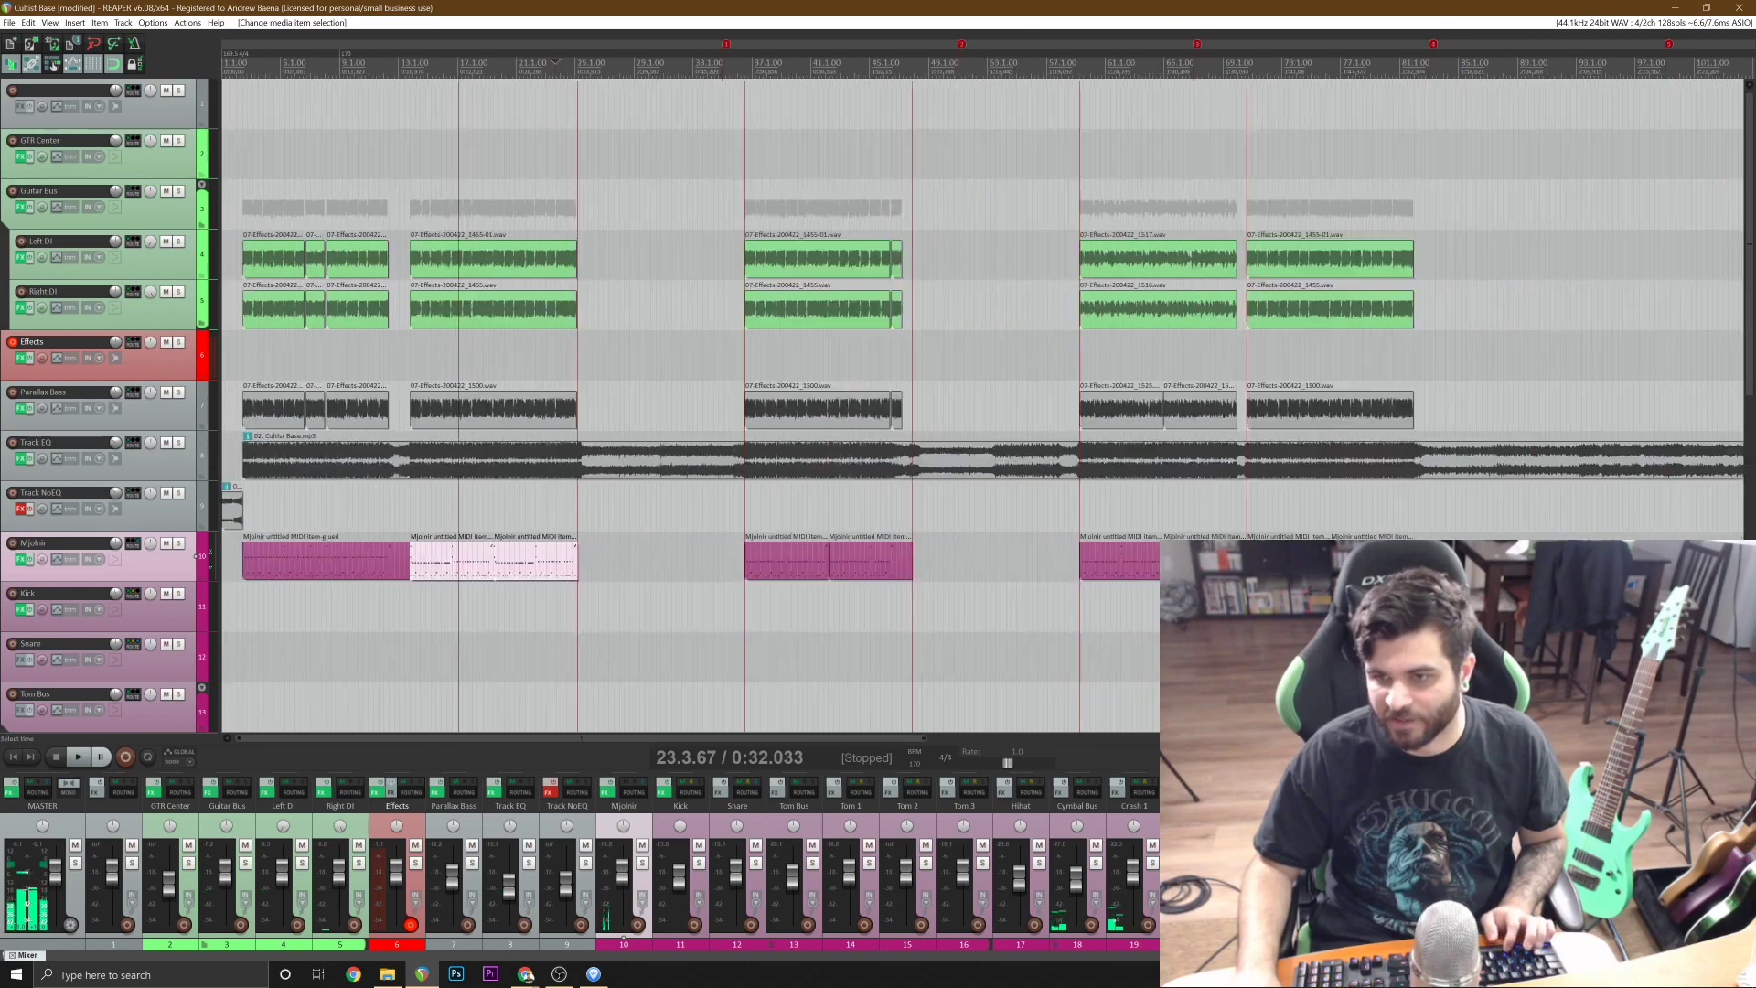
scroll(965, 509, down, 2)
click(965, 509)
scroll(965, 508, up, 6)
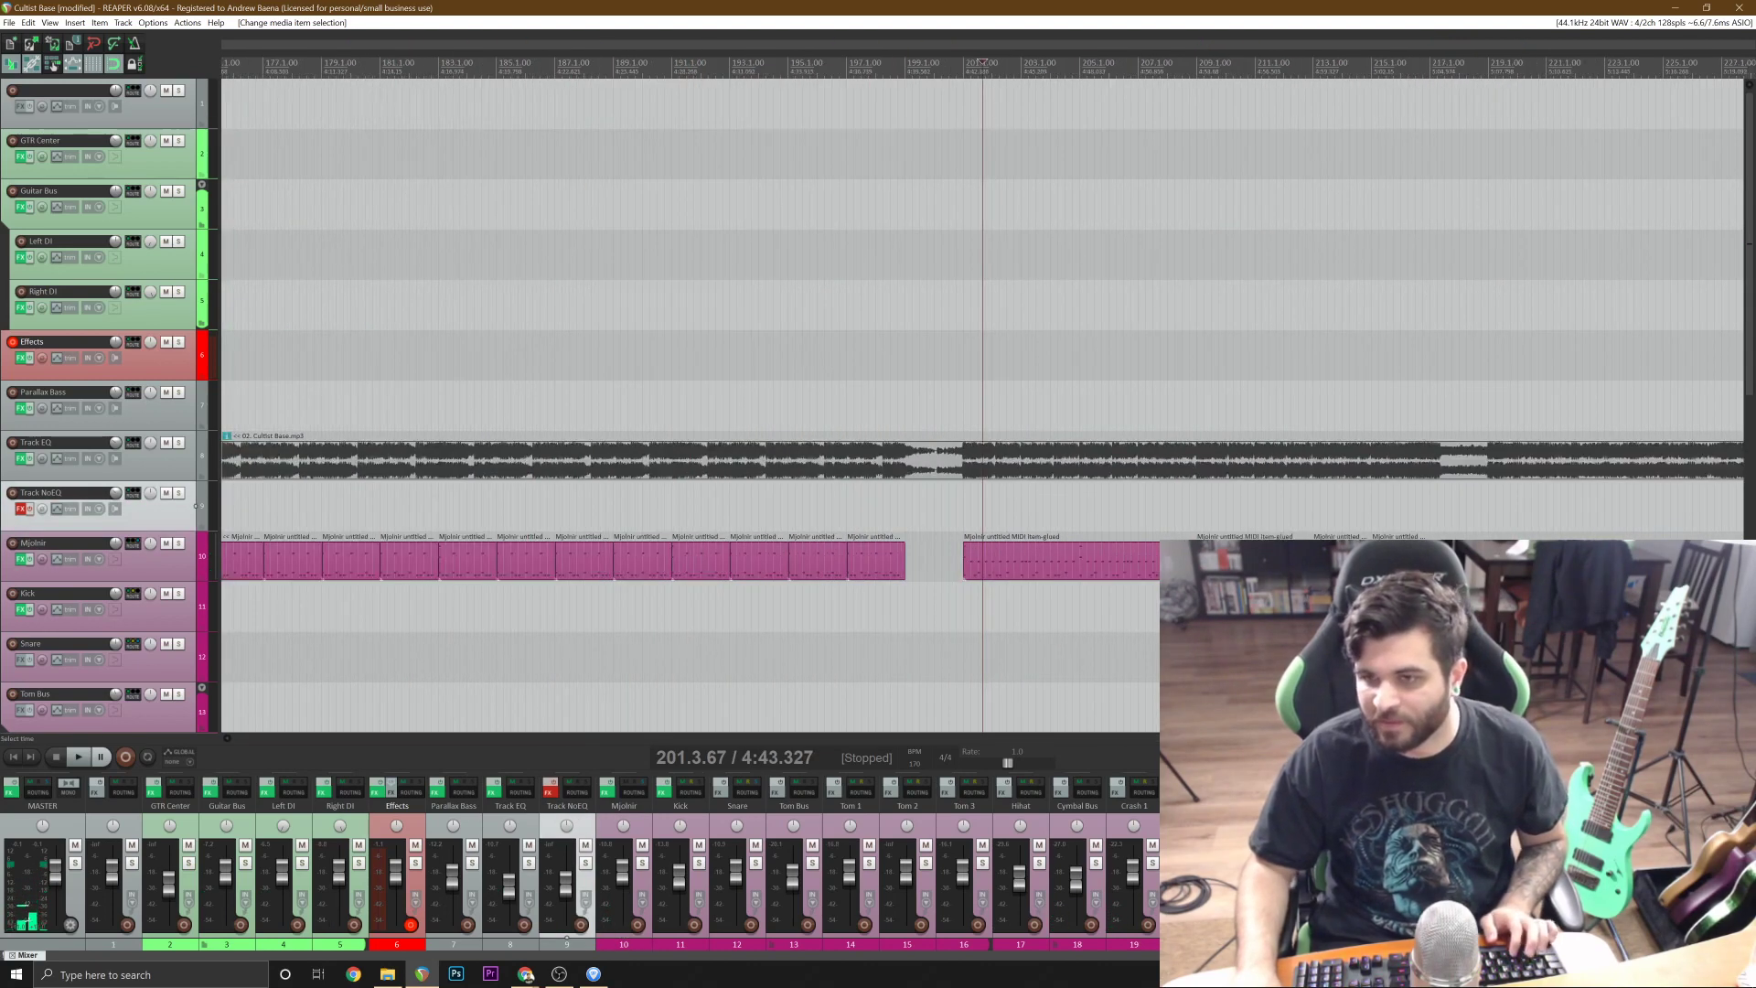
click(1129, 574)
key(Delete)
click(966, 508)
scroll(966, 508, up, 2)
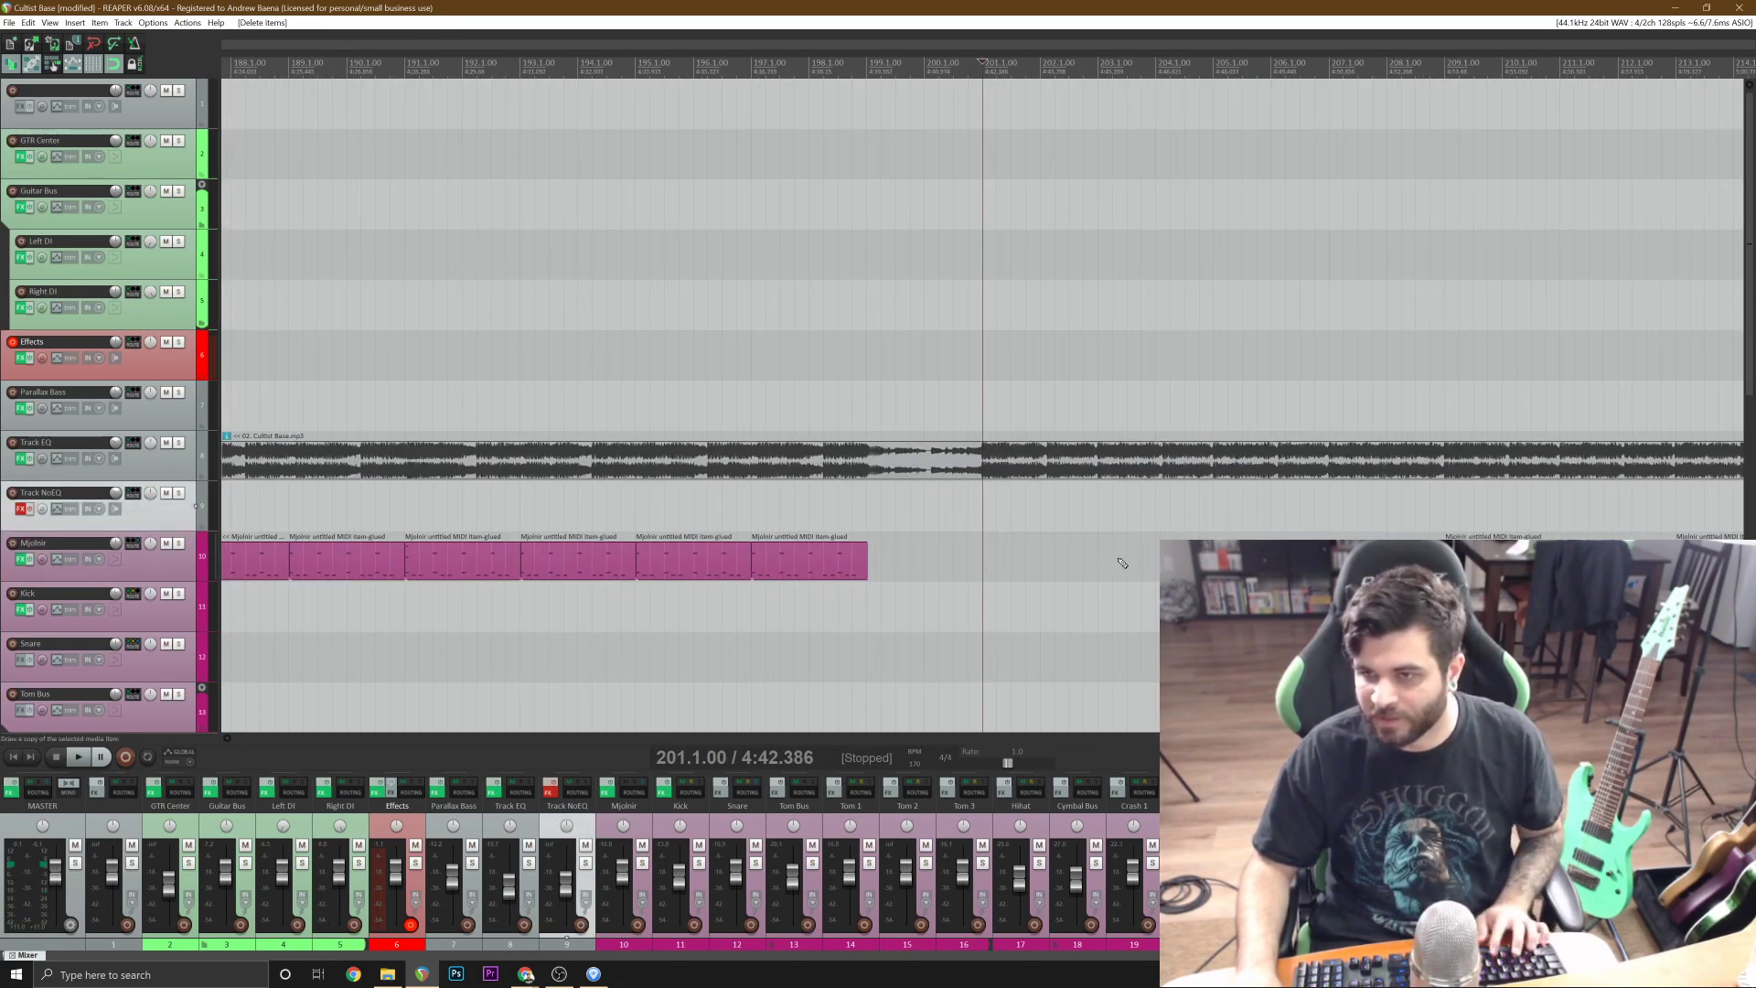
Paste the copied drums at bar 201, keeping only the first item and moving it onto the Mjolnir track.
key(ctrl+v)
key(ctrl+v)
scroll(1121, 560, down, 2)
click(803, 514)
click(821, 514)
key(Delete)
drag(688, 511, 687, 557)
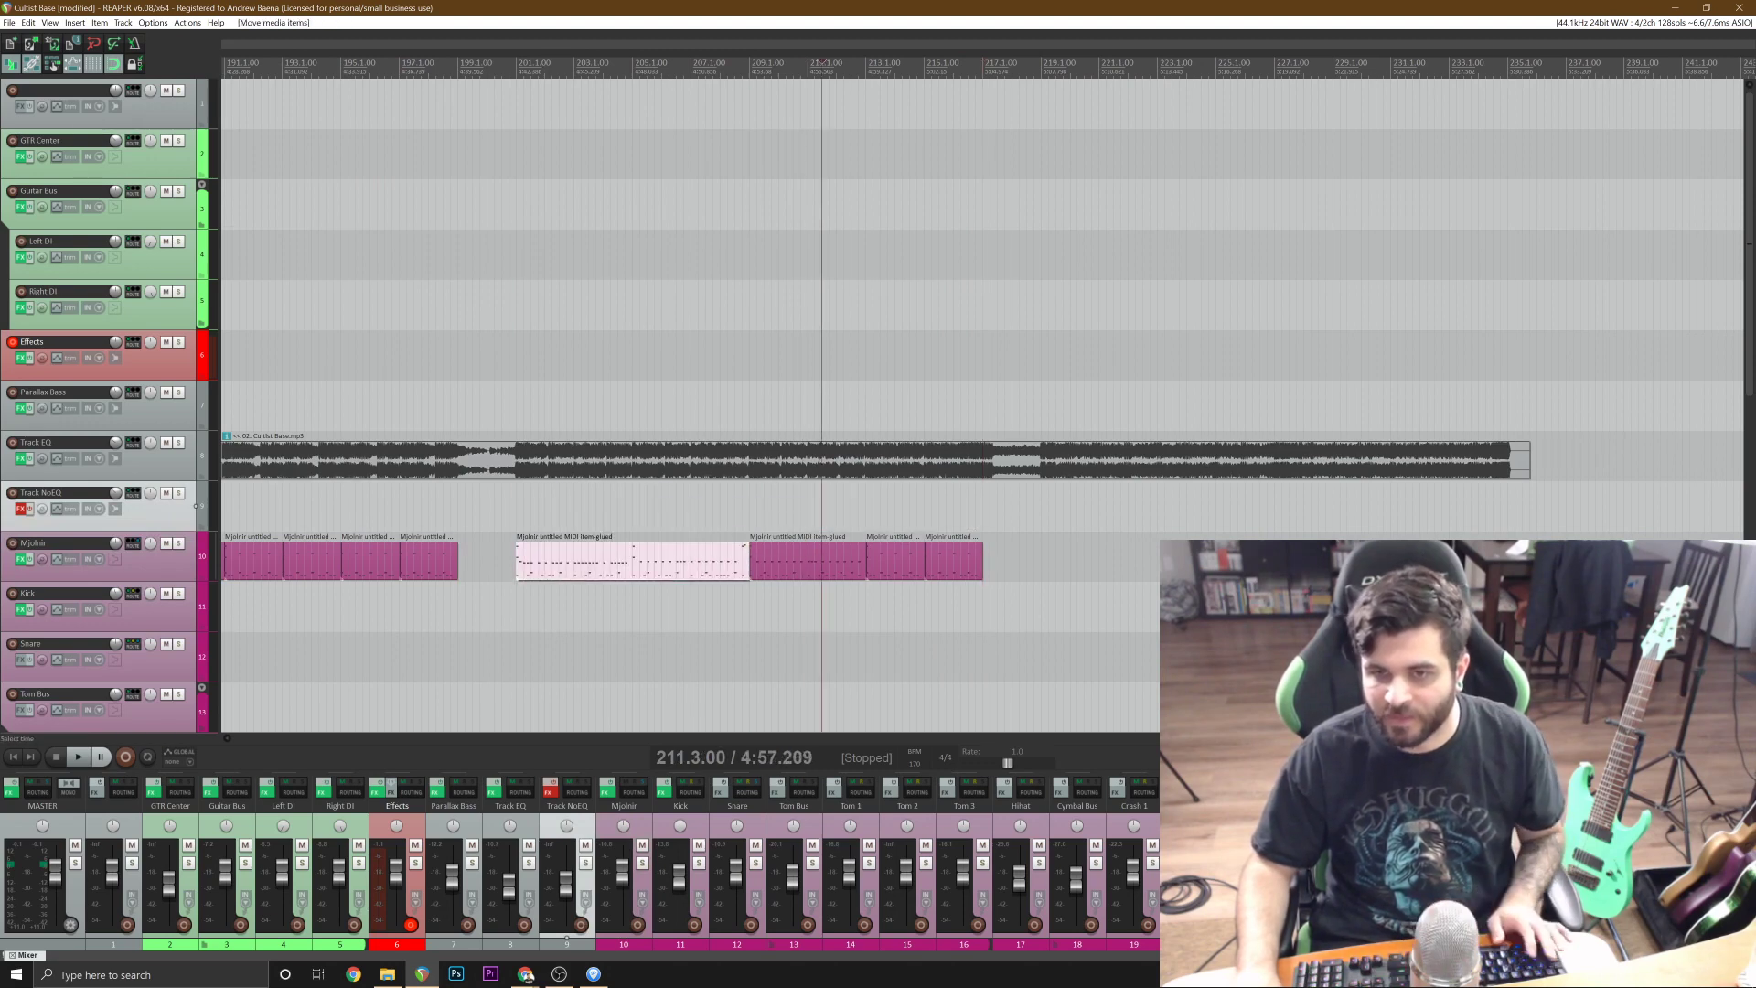
Play the replaced drum section from just before bar 201 and save the project.
click(507, 516)
key(space)
key(ctrl+s)
scroll(506, 516, up, 1)
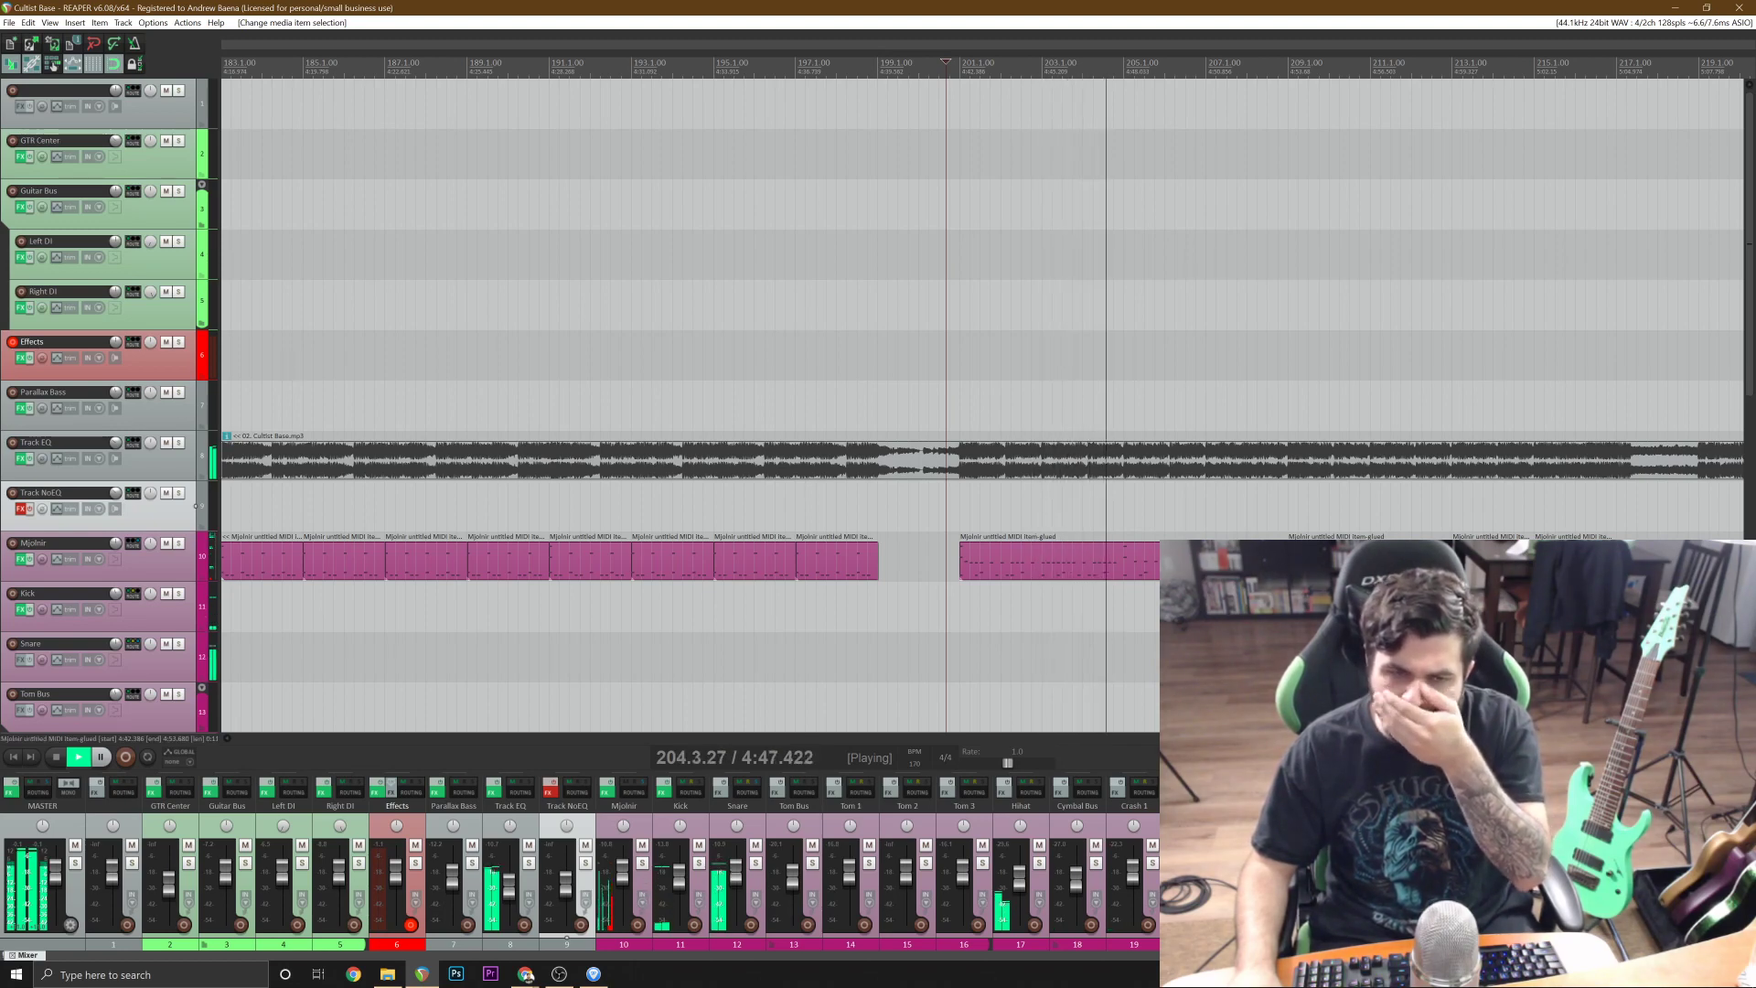
scroll(1077, 552, up, 2)
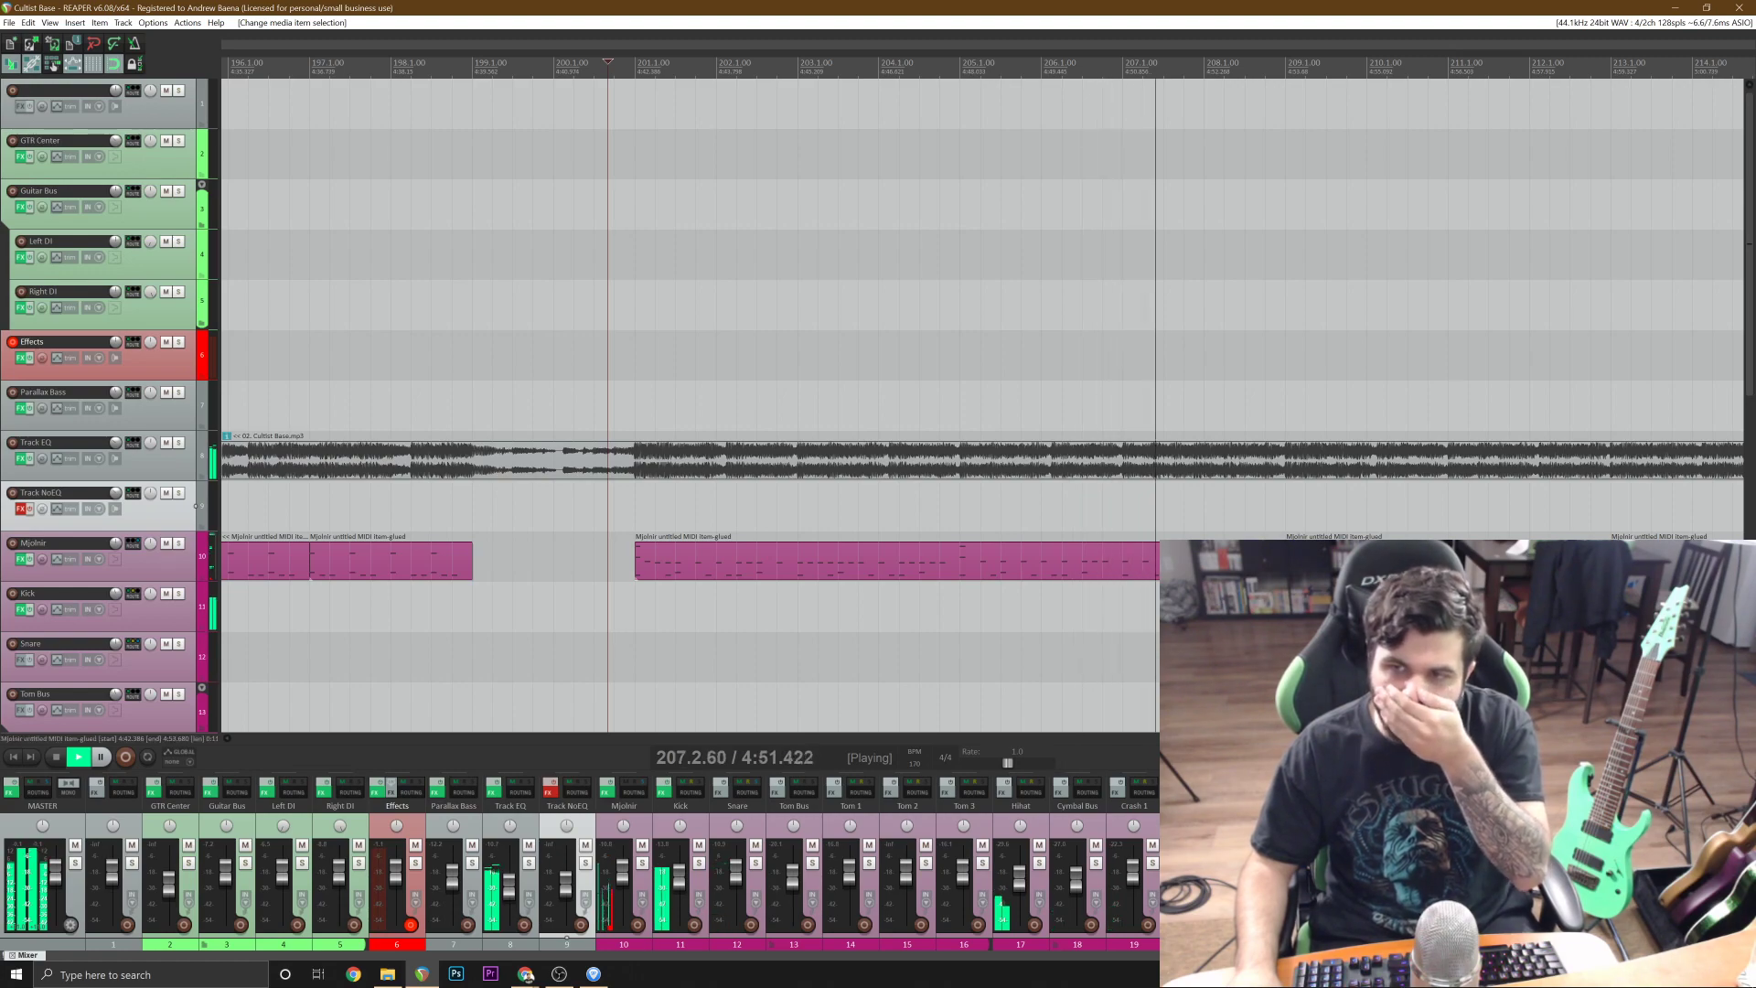
Open the drum item at bar 201 for MIDI editing, add an A#2 note early in bar 205 and play the part.
double_click(1078, 561)
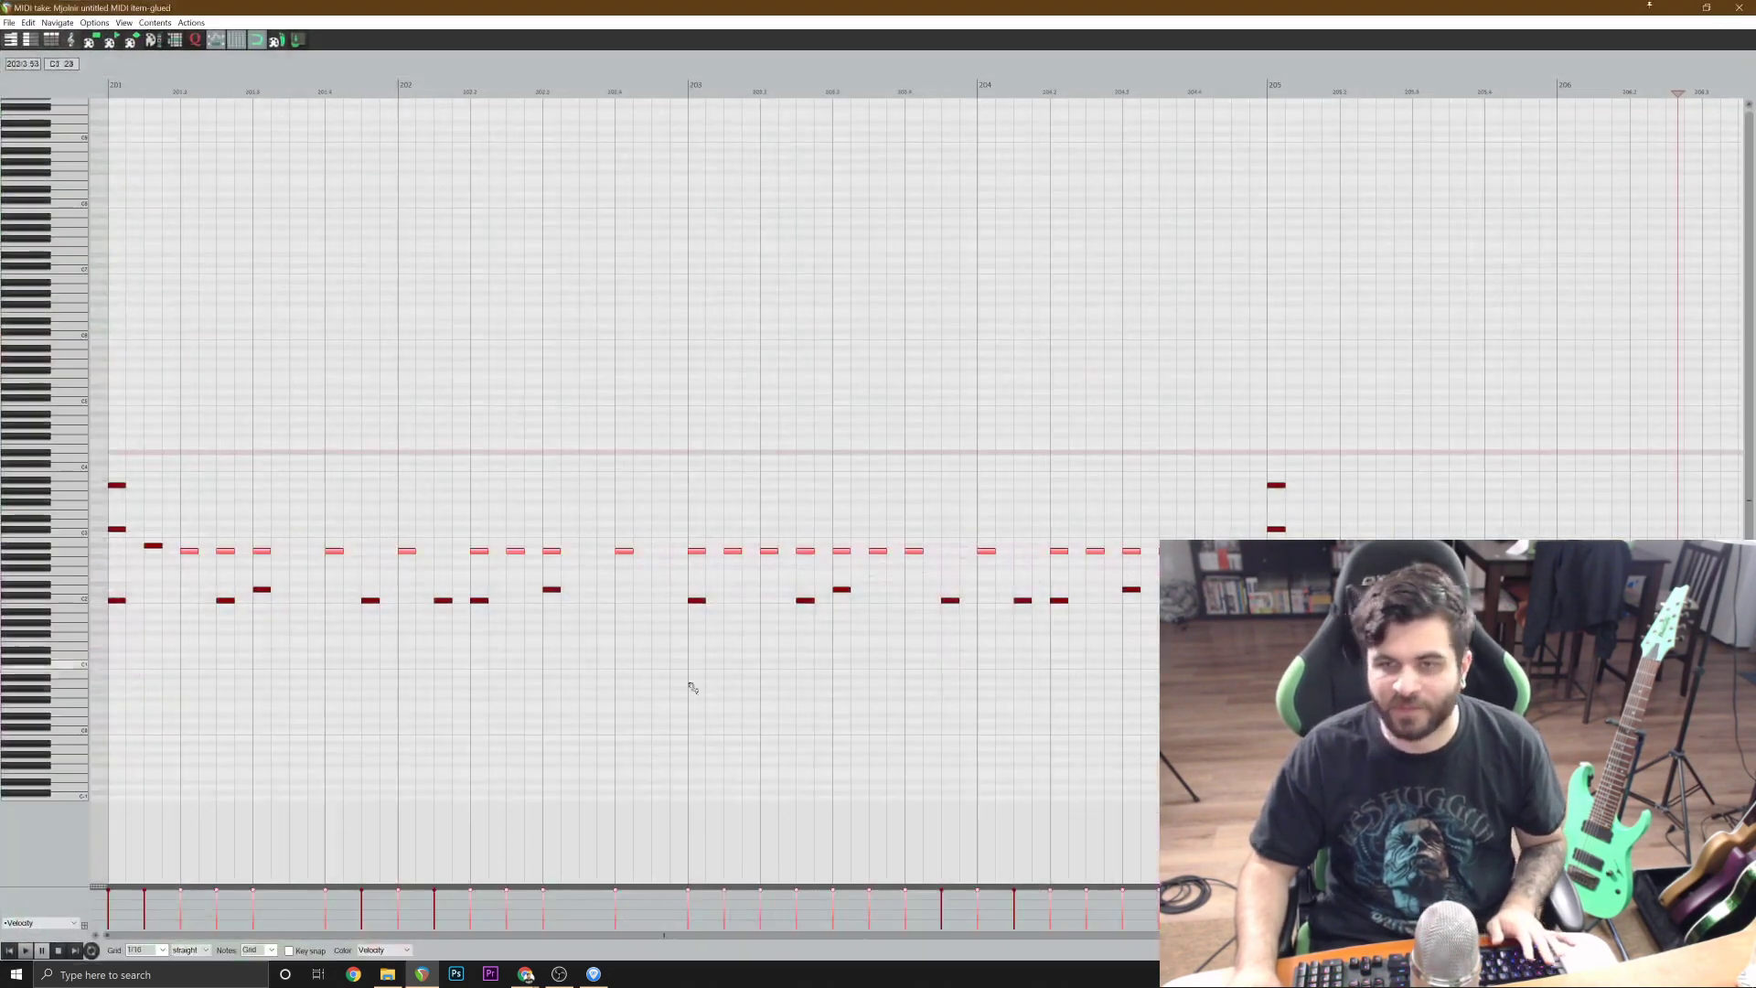
scroll(1218, 598, up, 1)
scroll(503, 549, down, 1)
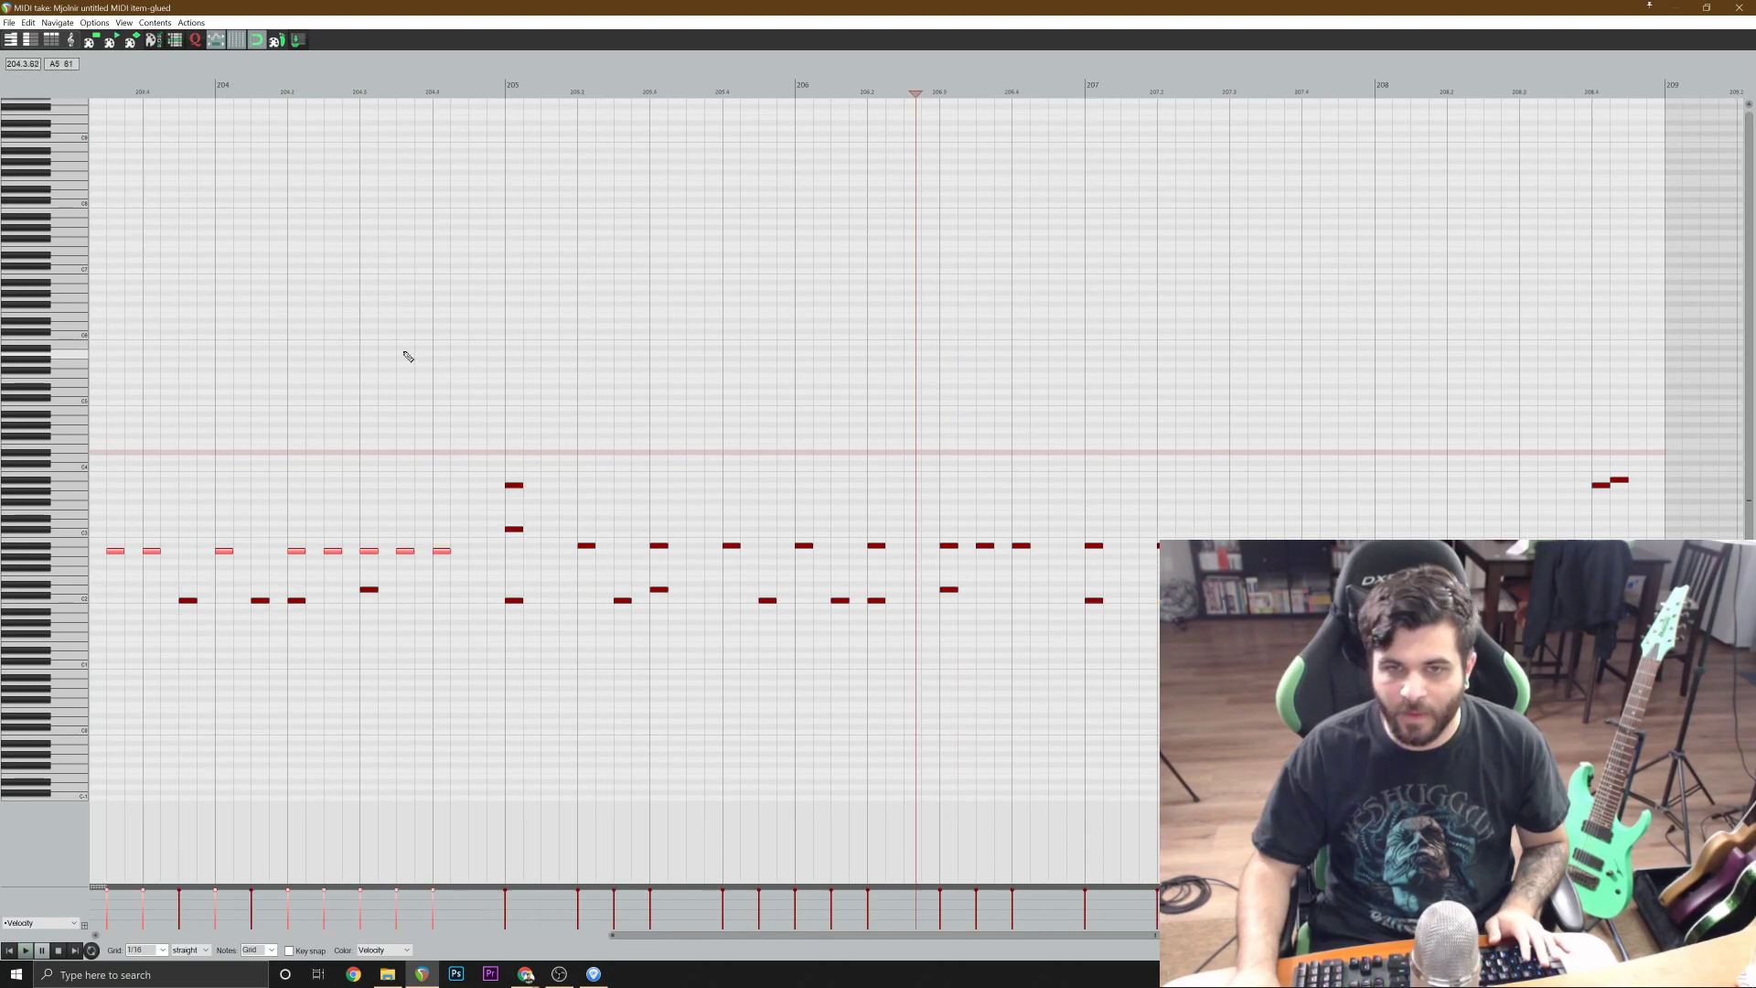
click(403, 354)
click(551, 546)
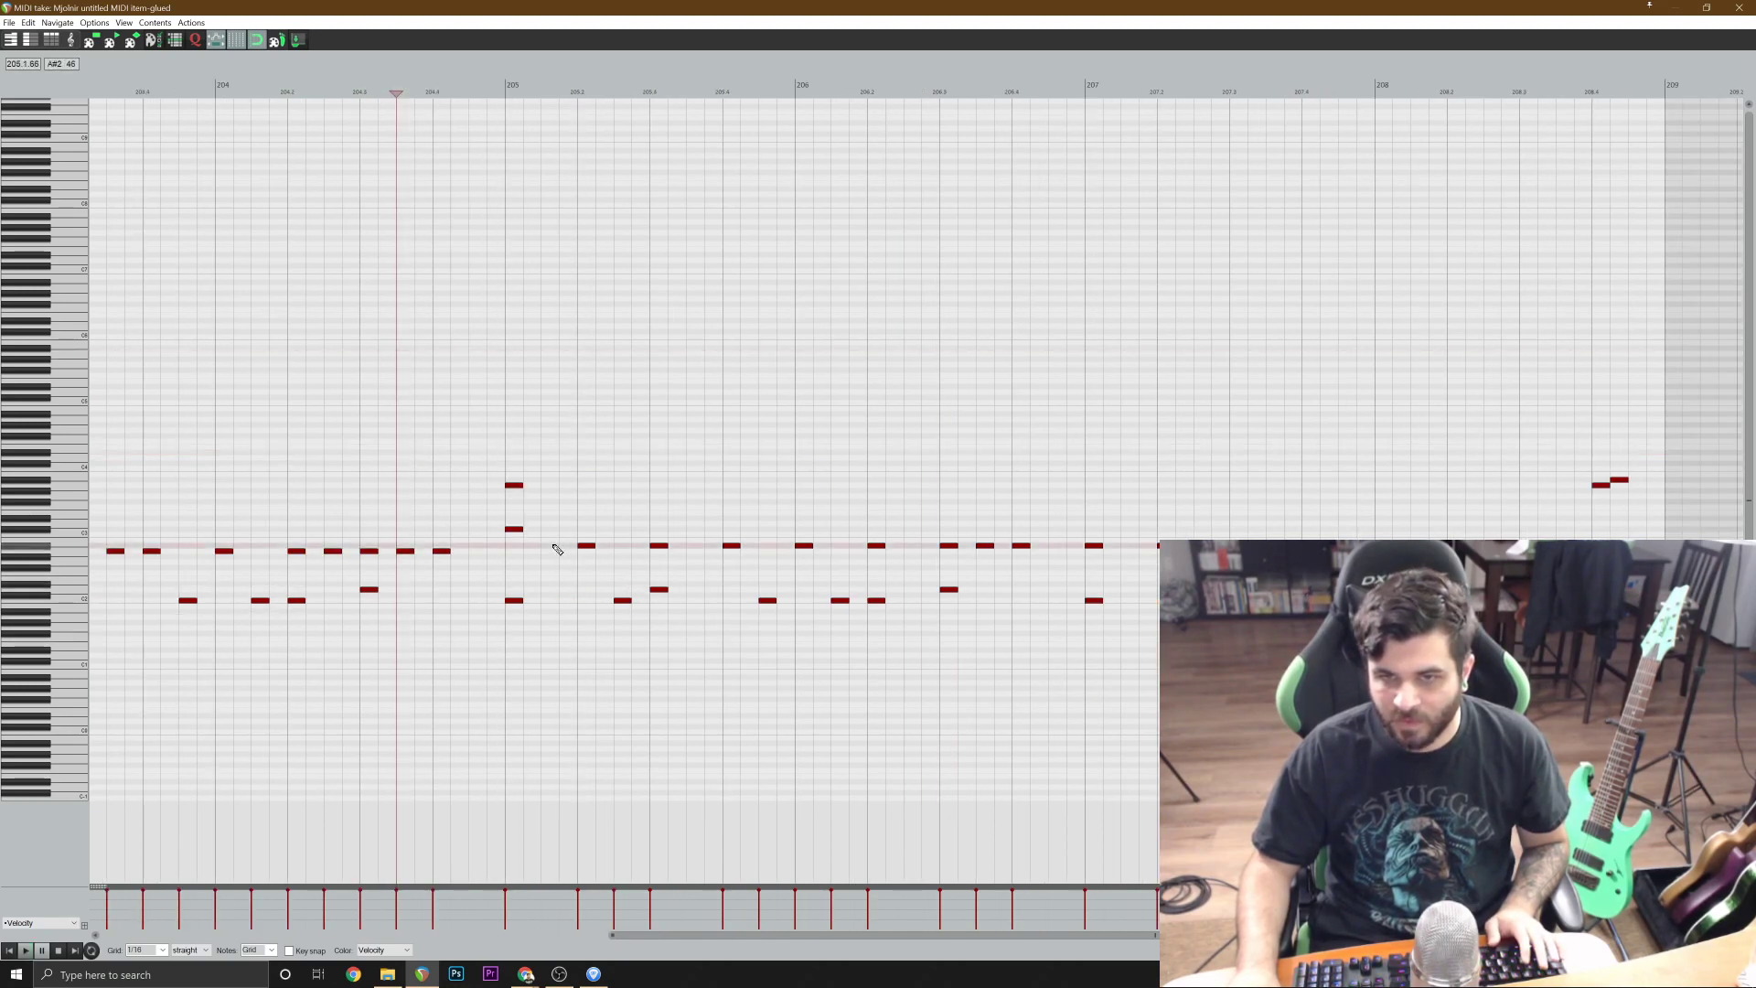
click(304, 400)
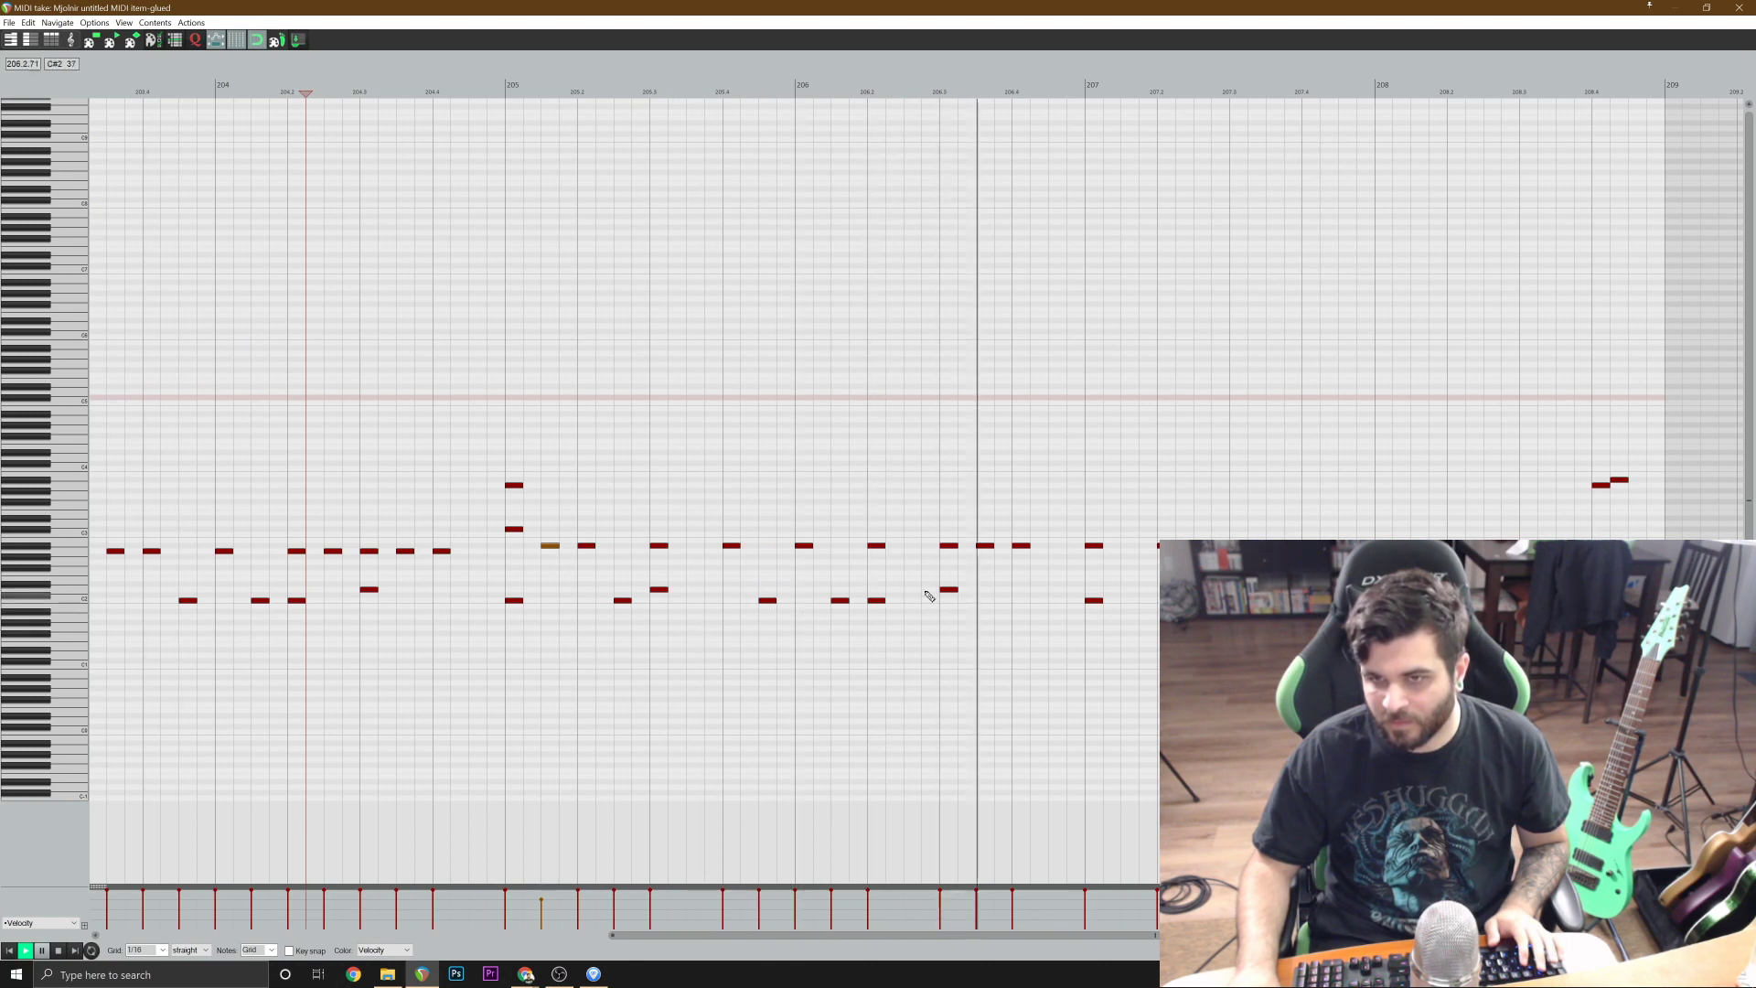
Add matching off-beat notes early in bars 207 and 208, close the MIDI editor and save the project.
click(1129, 547)
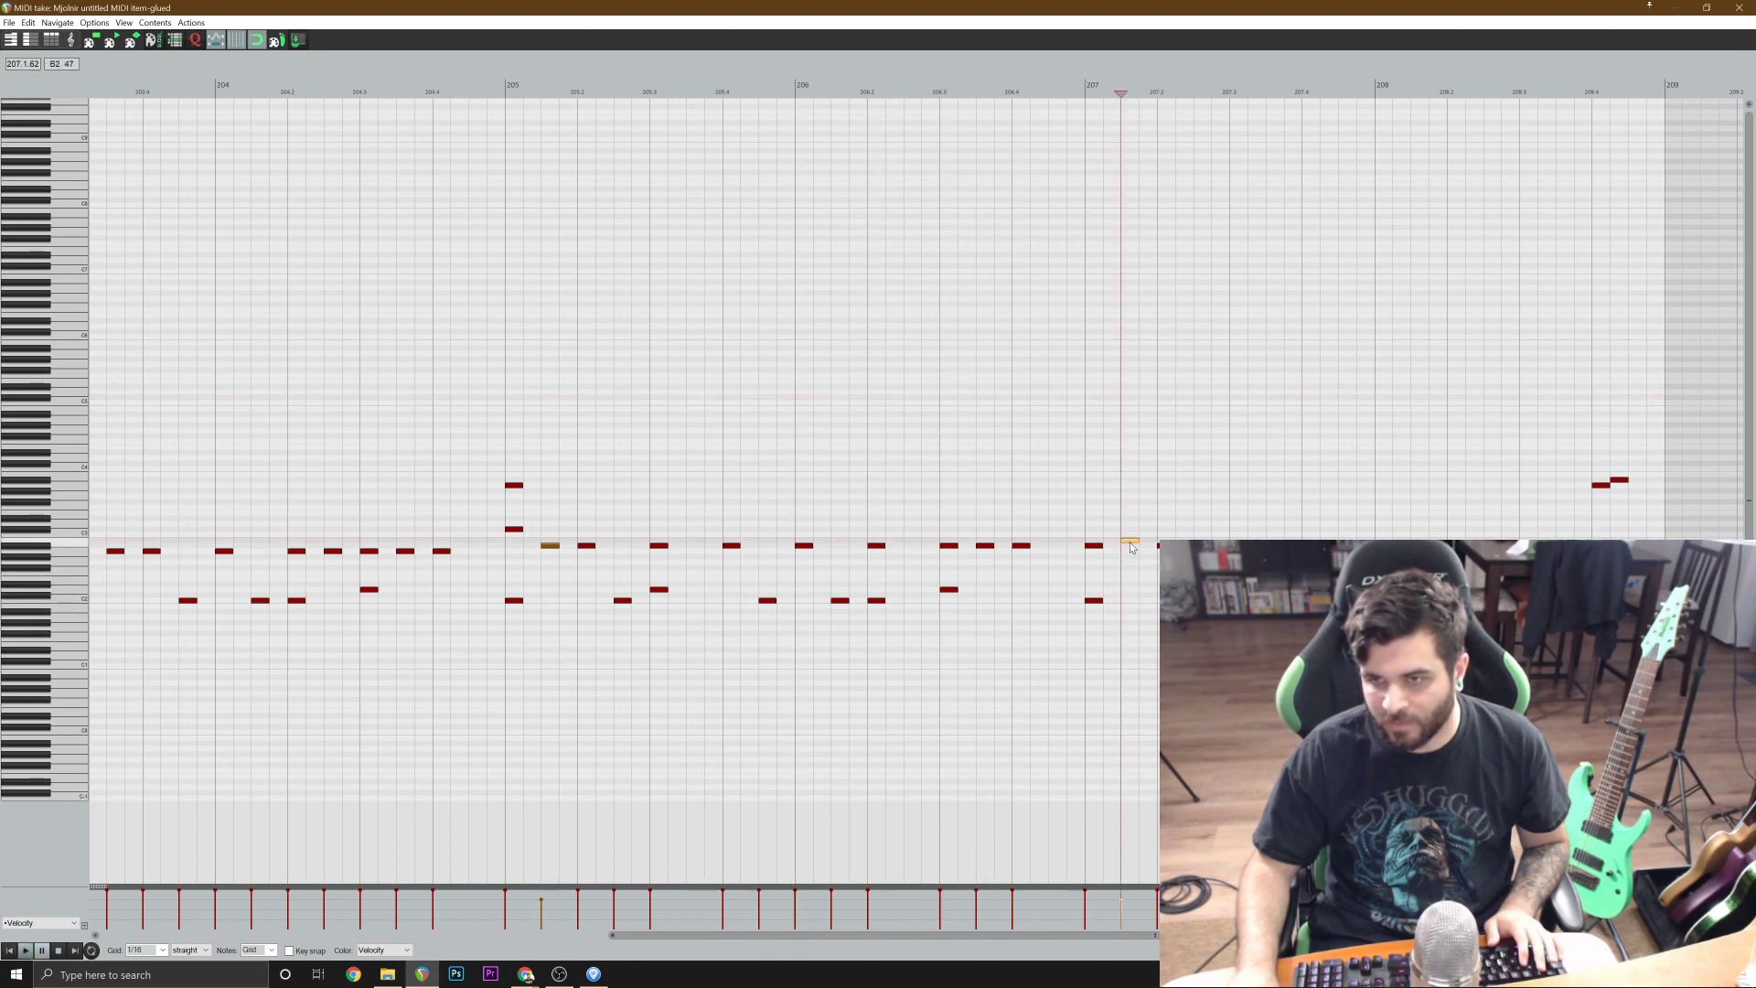
click(909, 443)
key(space)
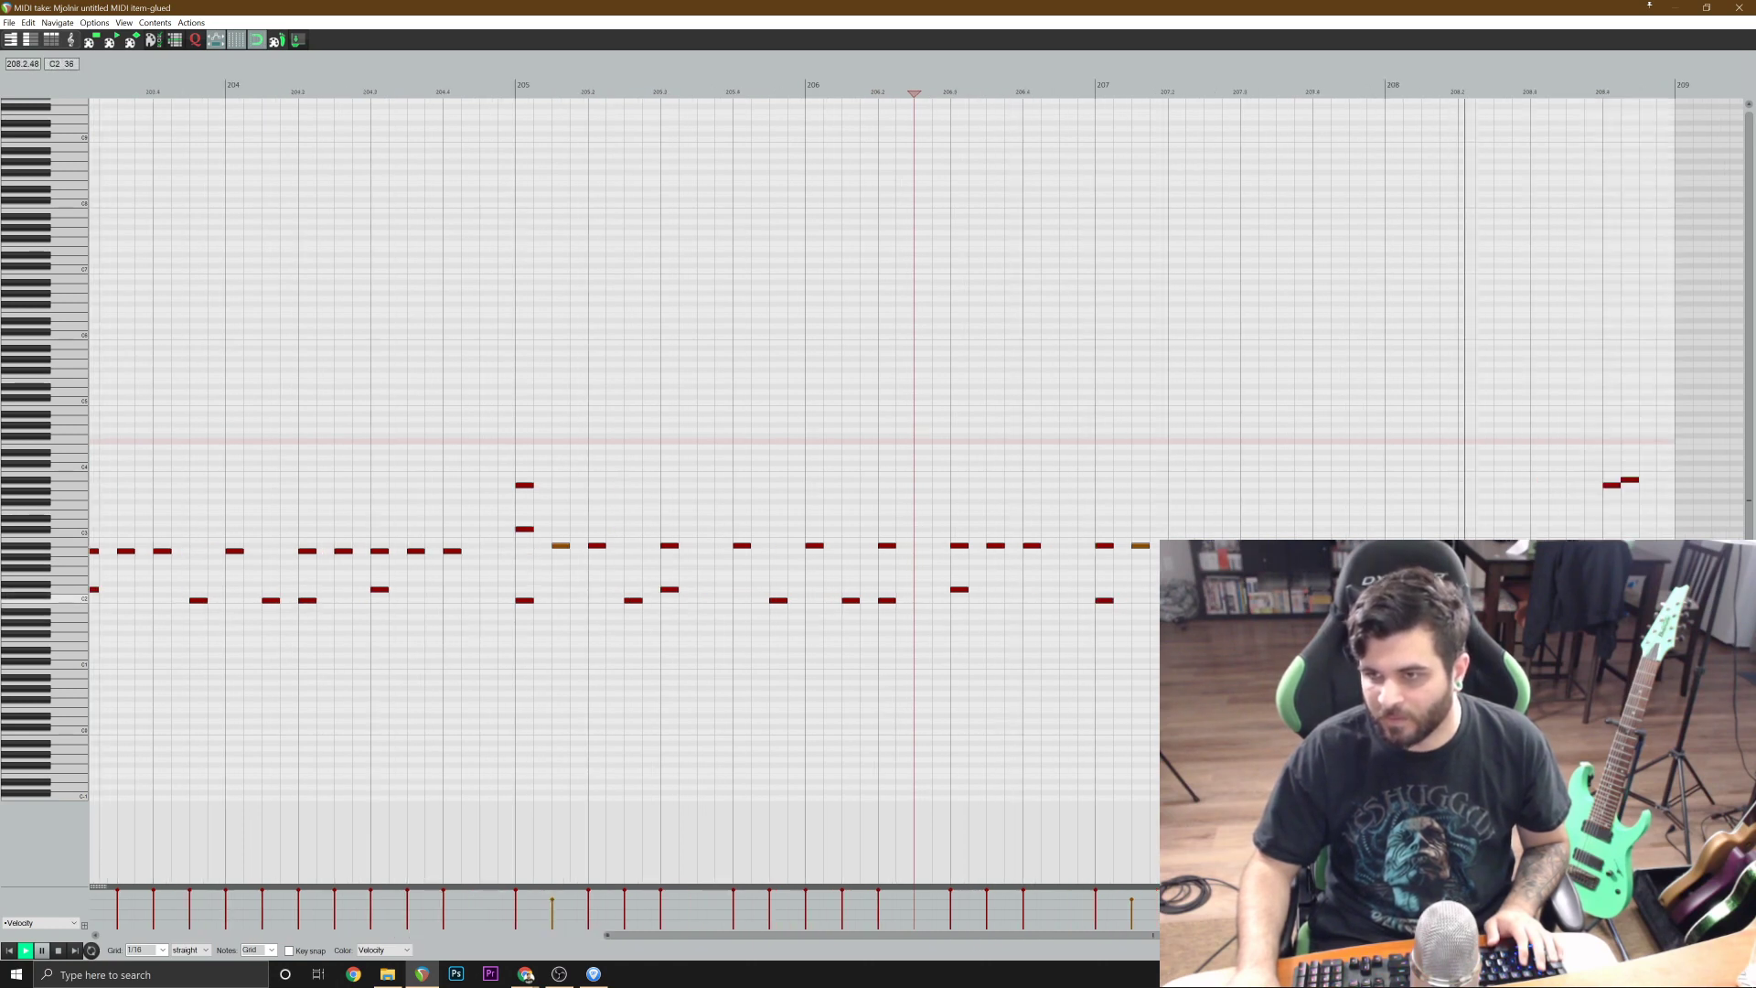
click(1431, 539)
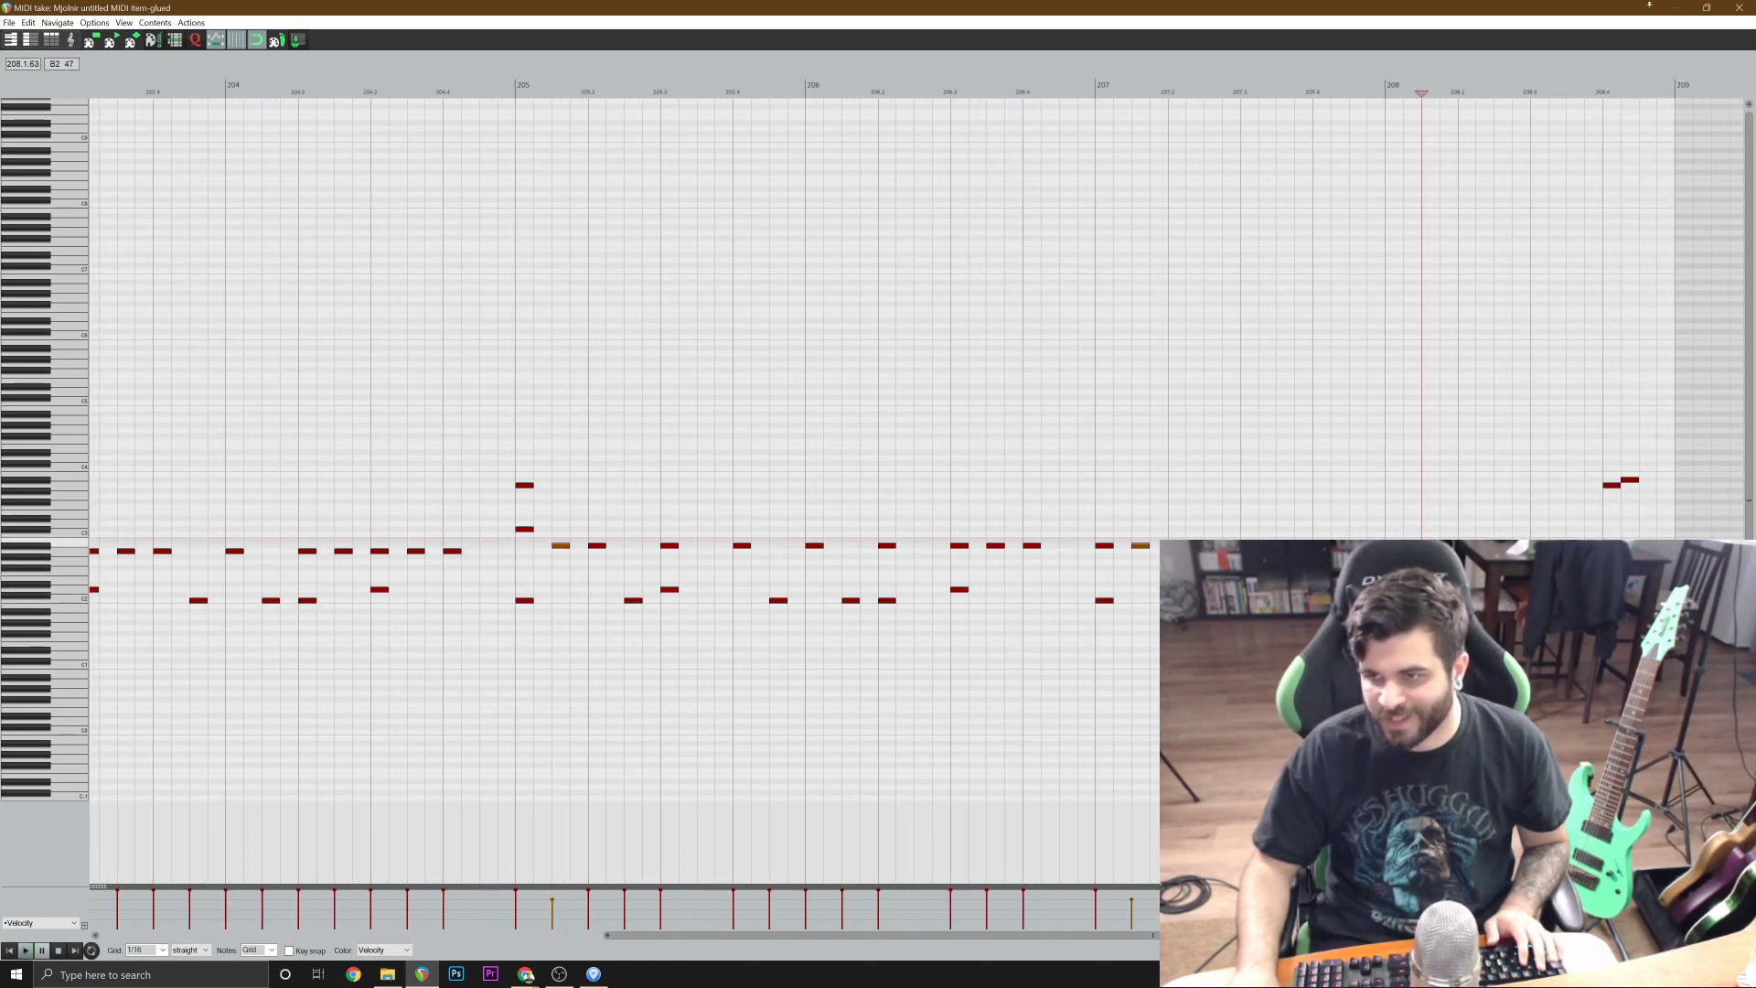
key(Escape)
key(ctrl+s)
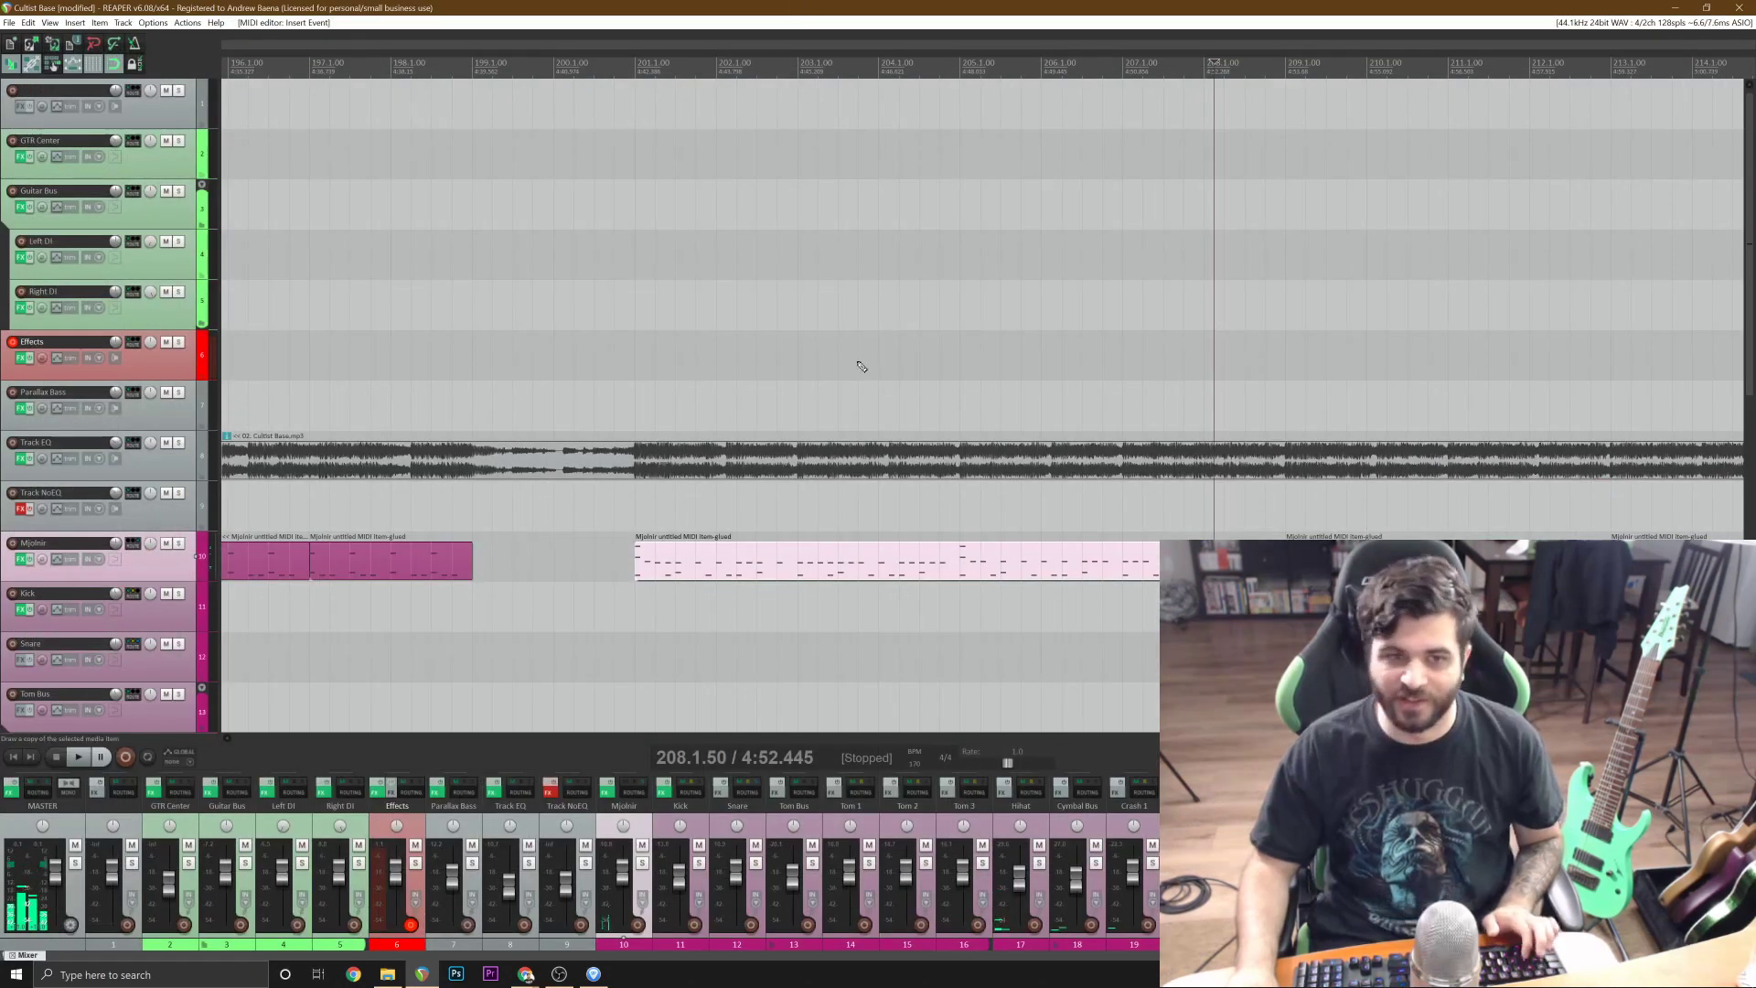
Delete the off-beat A#2 note early in bar 211 of the drum item at bar 209 and play that item from its start.
key(space)
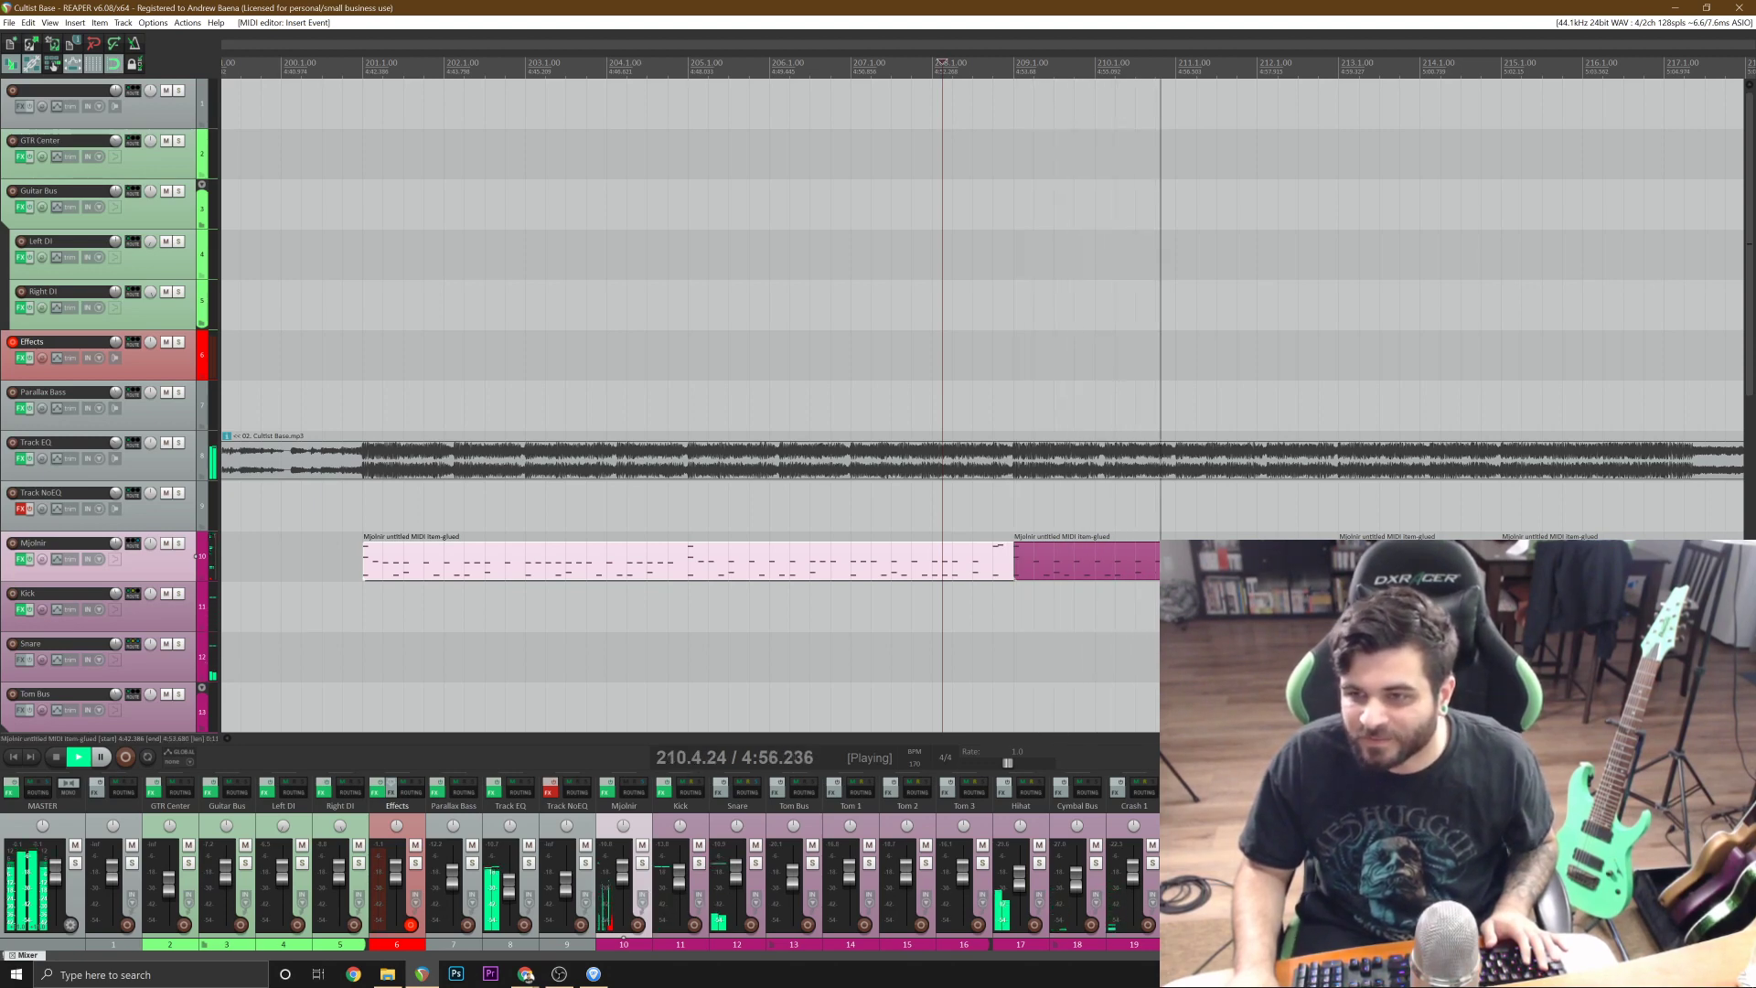
key(minus)
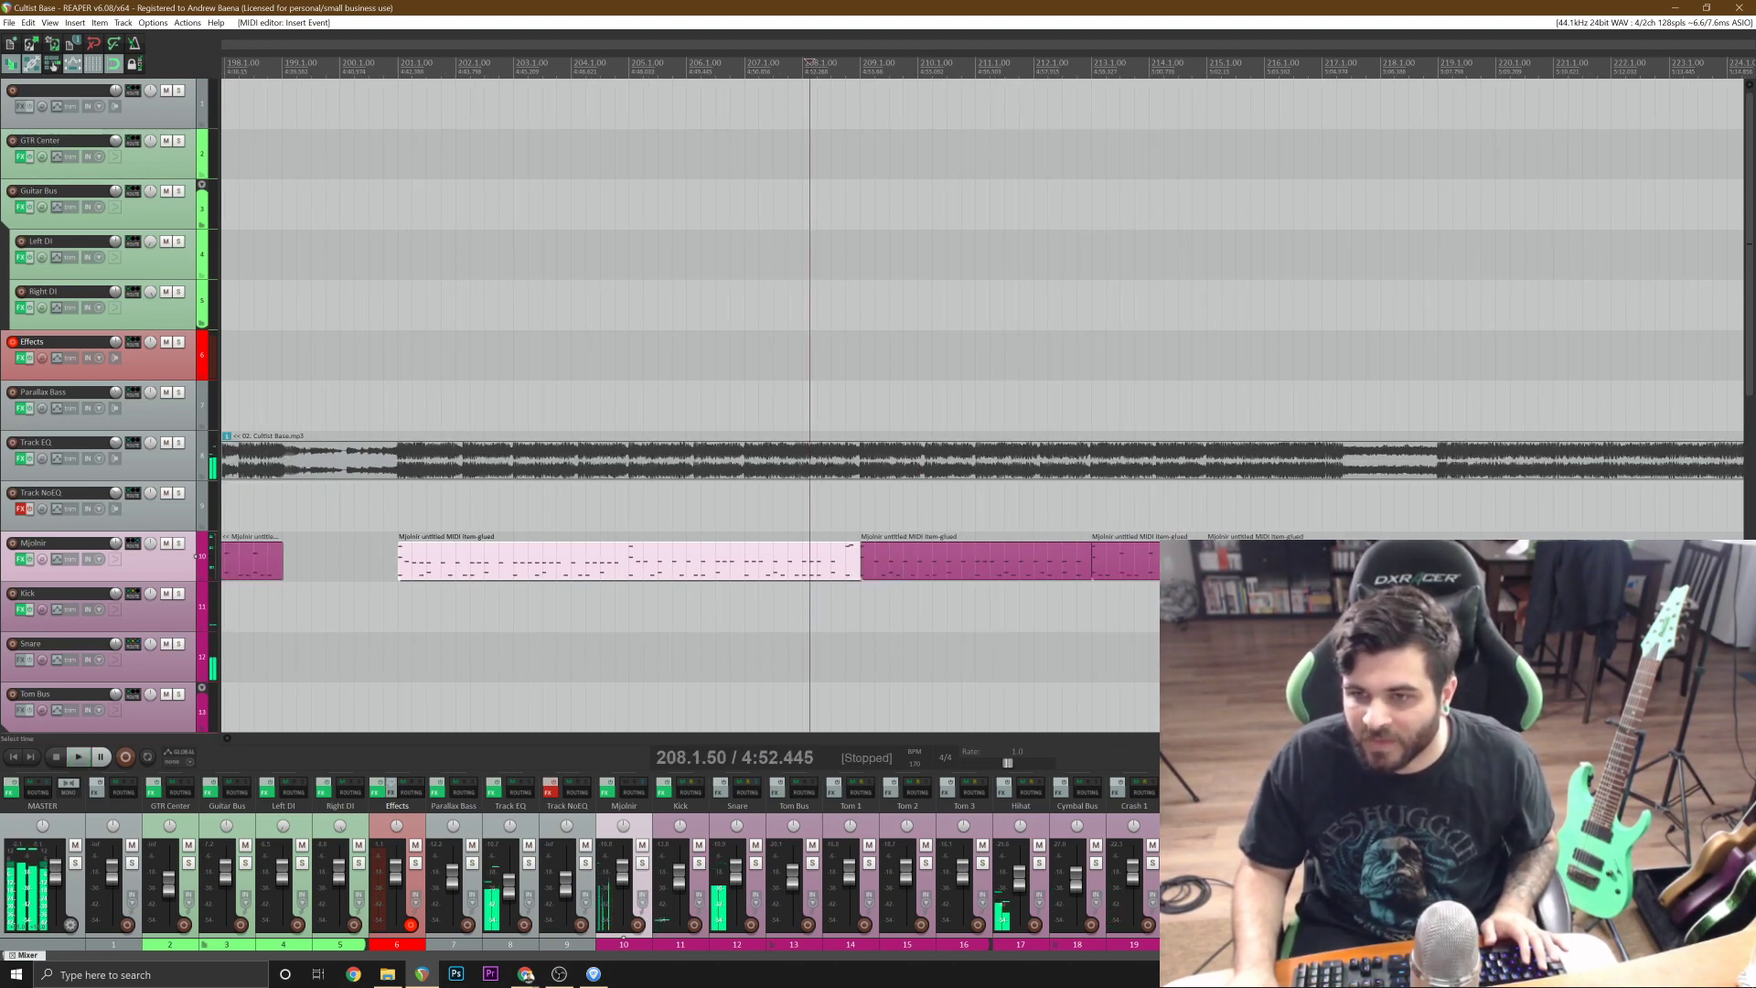
double_click(915, 560)
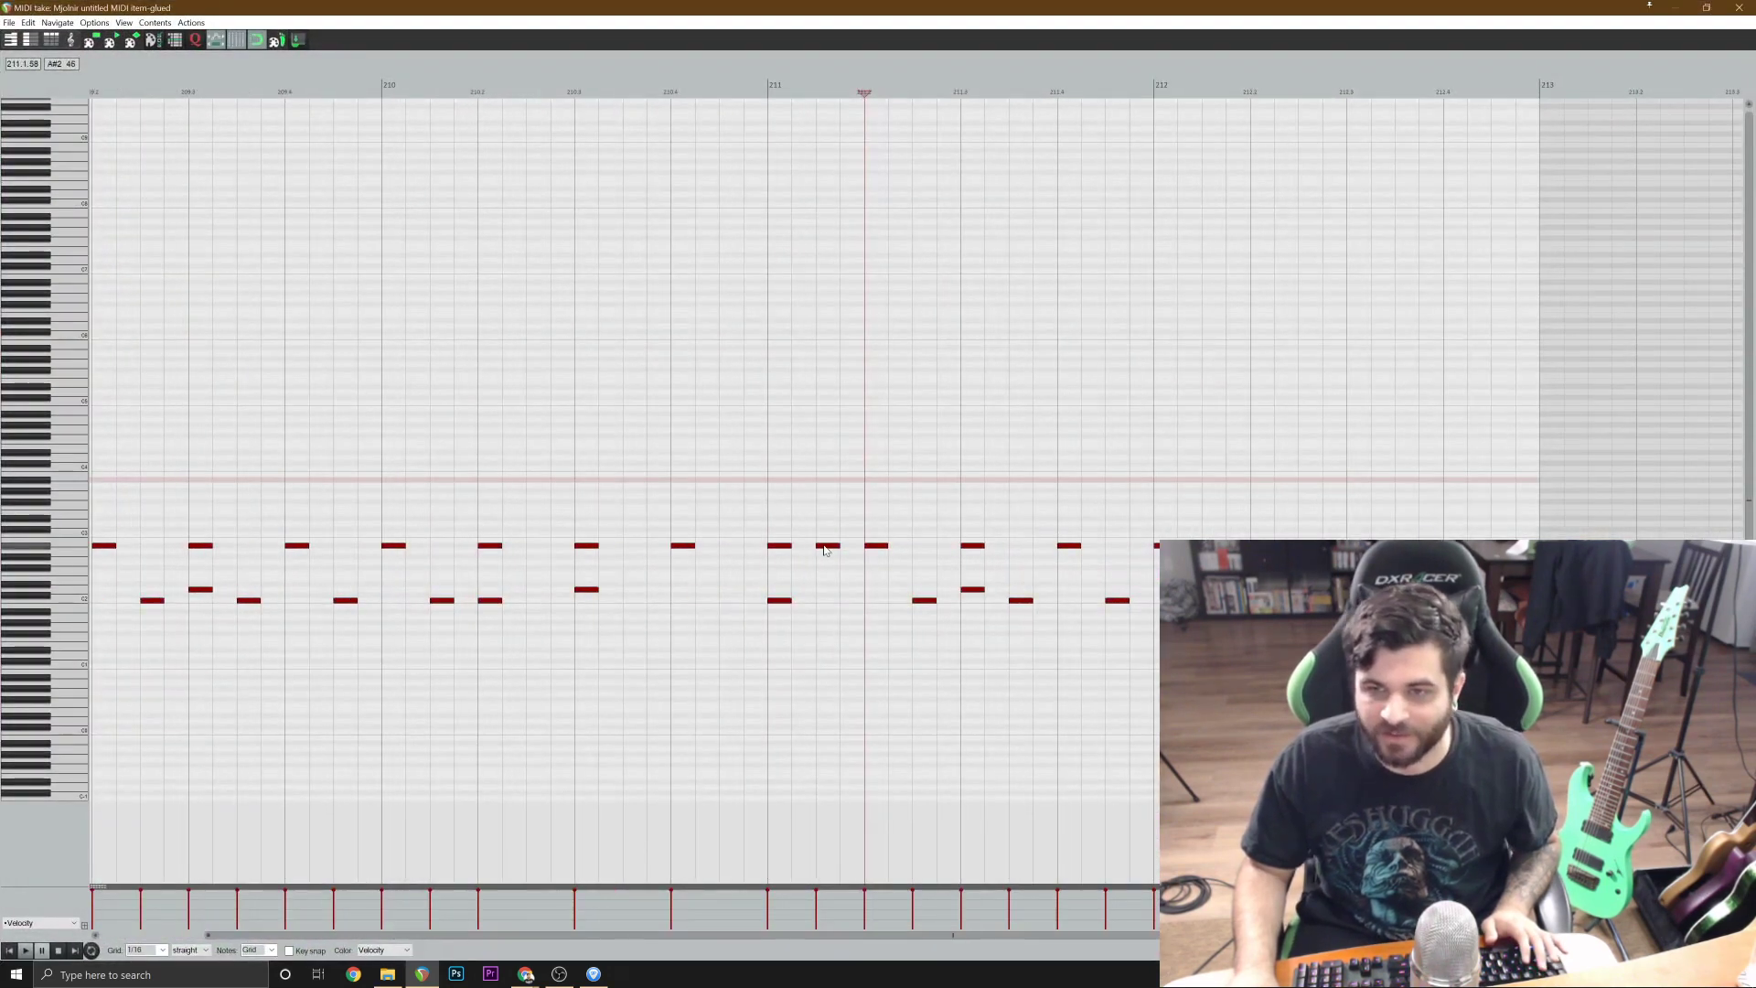
double_click(825, 545)
click(8, 951)
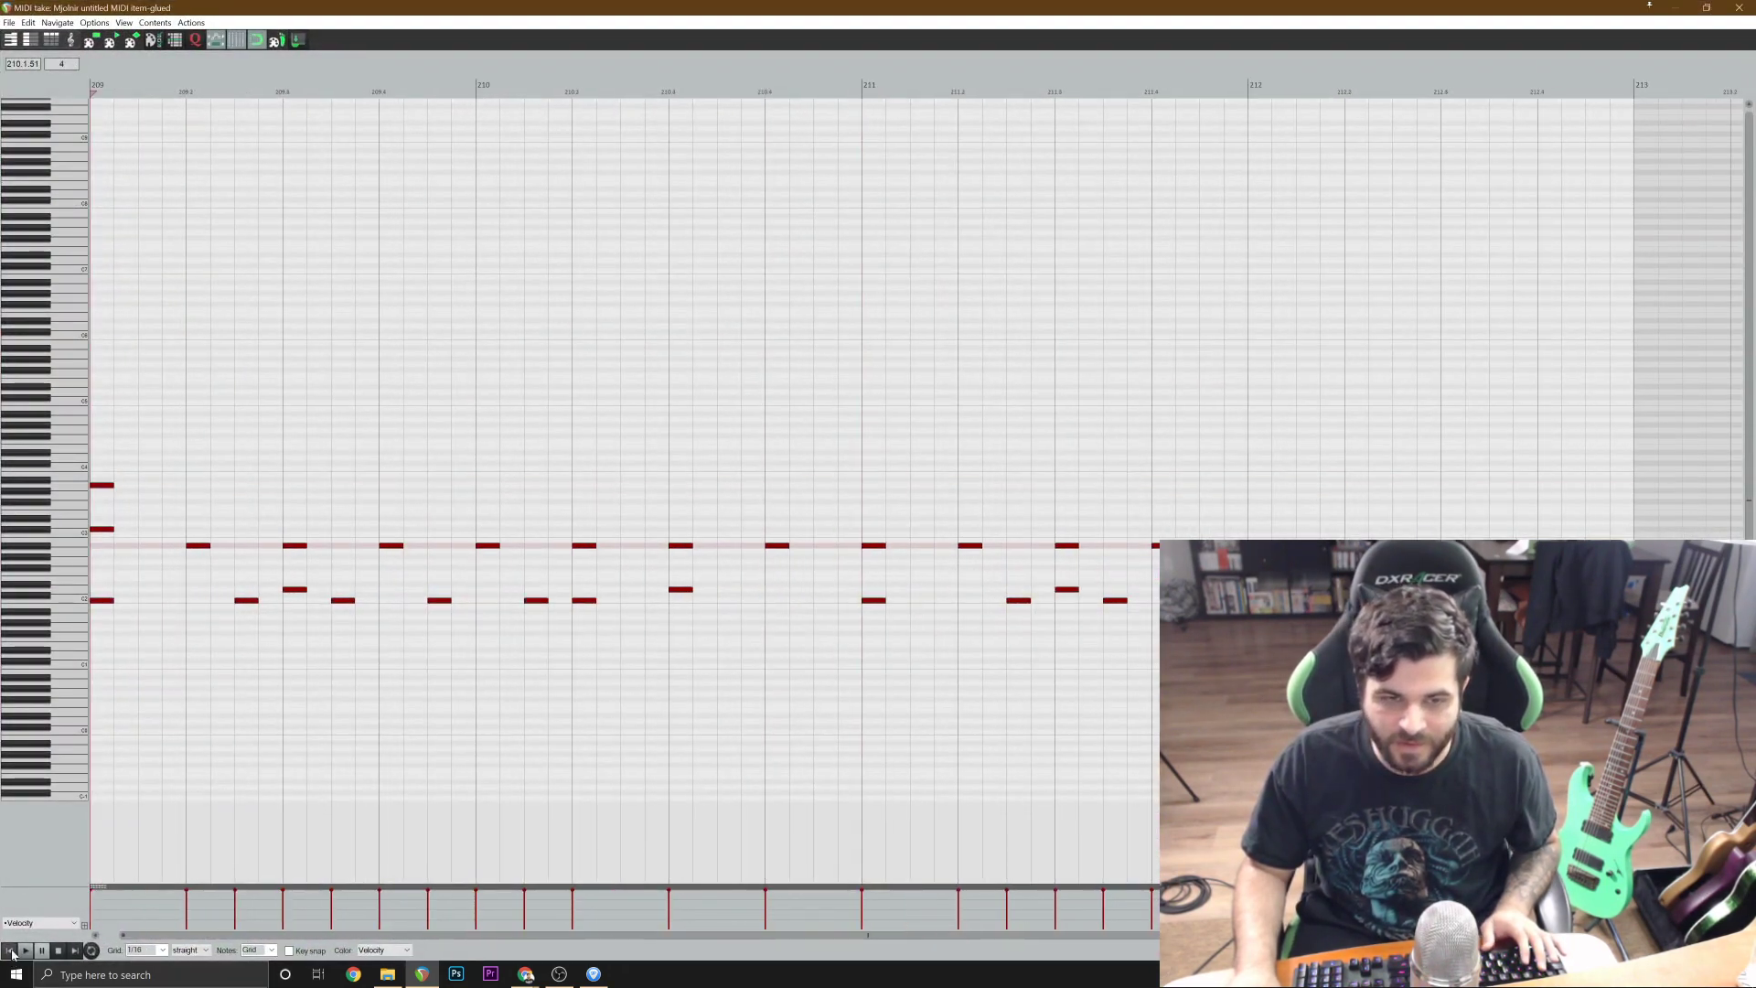
key(space)
scroll(1143, 560, down, 1)
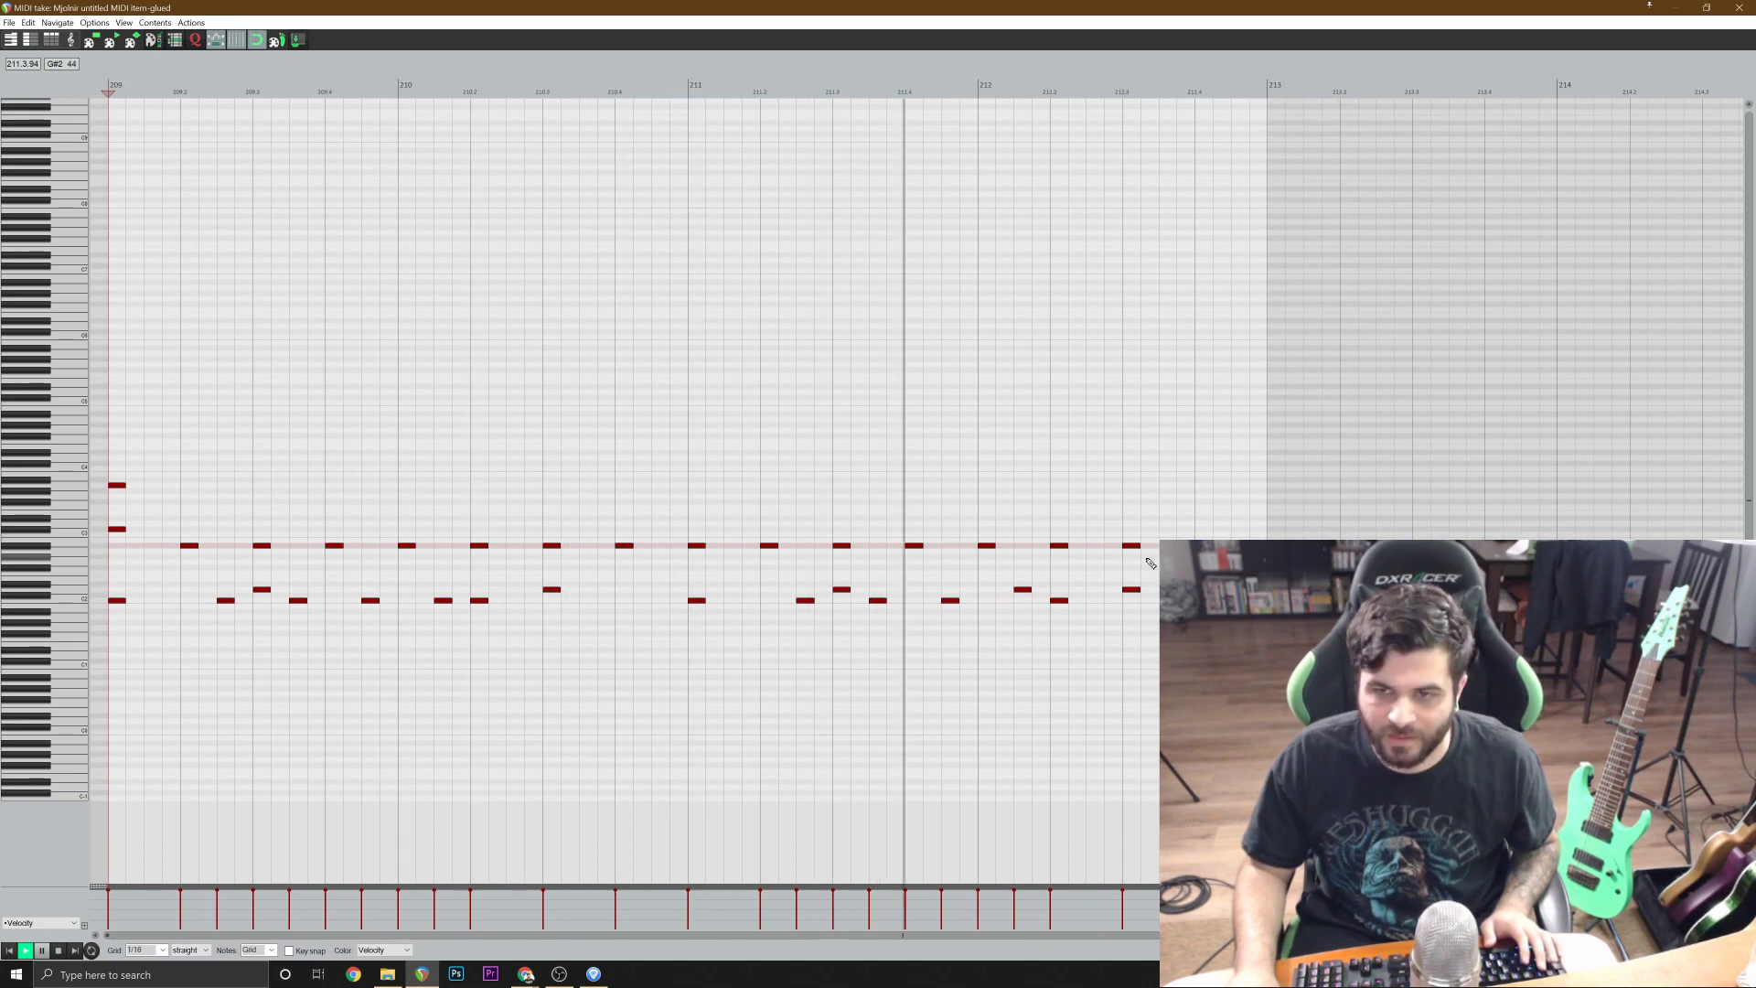
click(1739, 9)
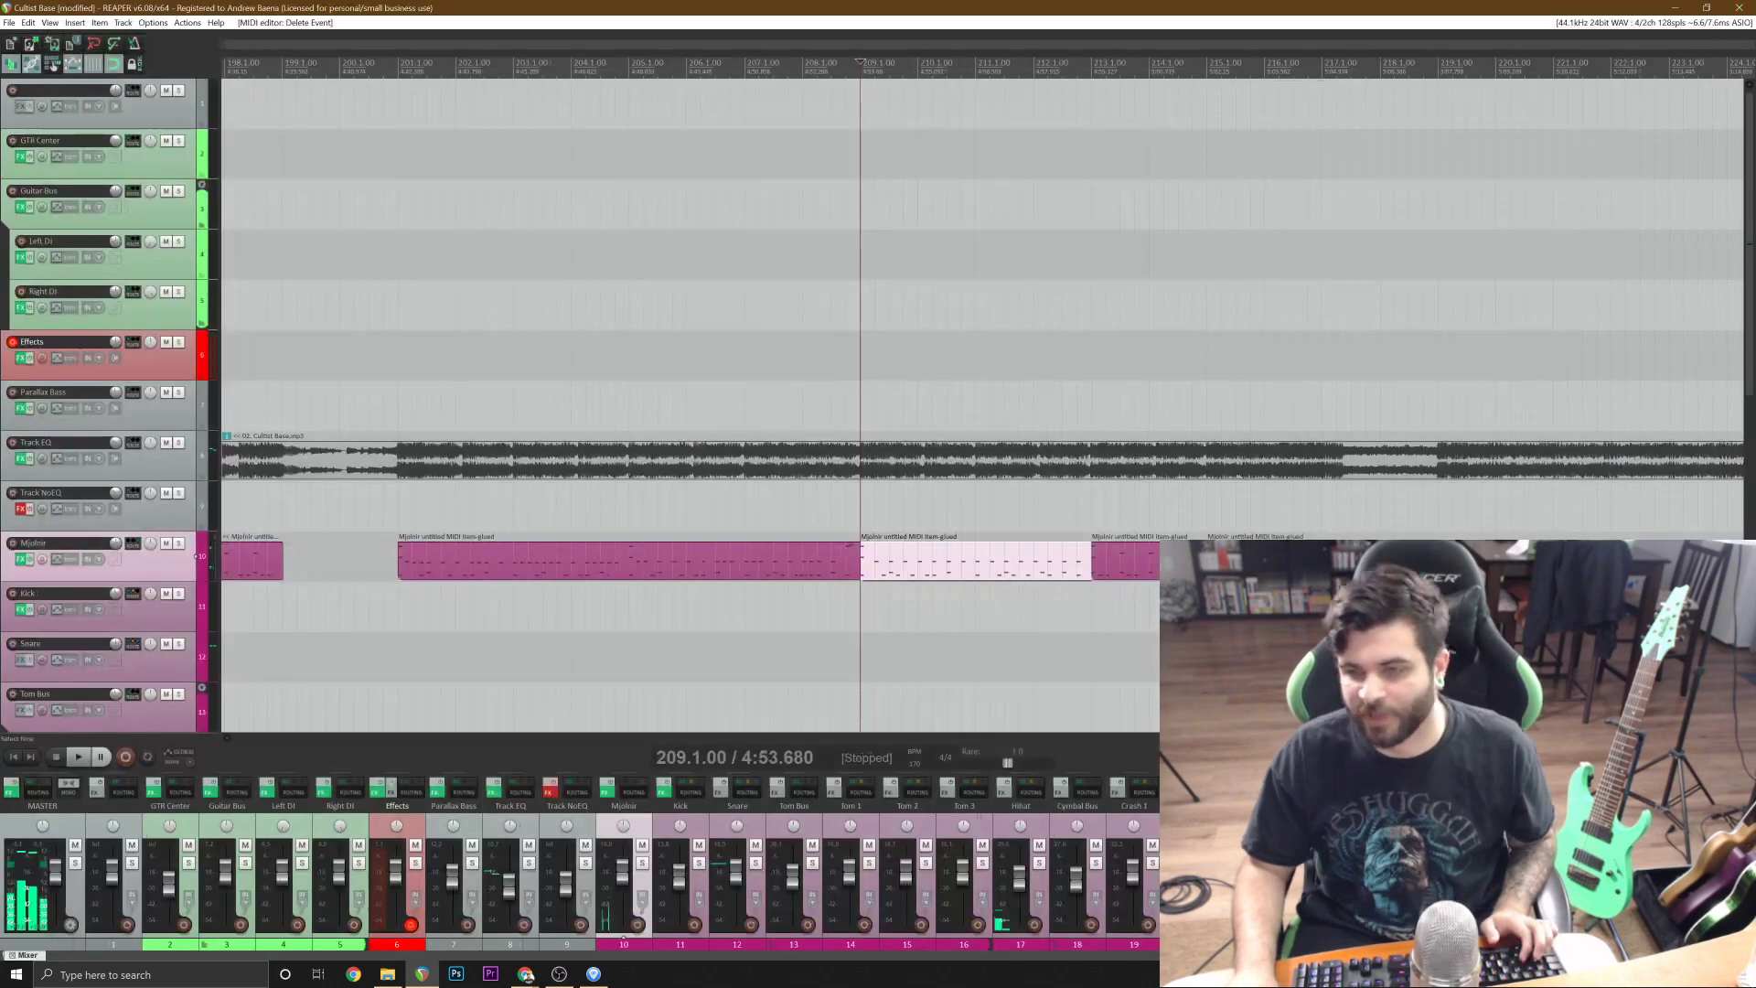
Play the section leading into the bar 175 drums from bar 173 and save the project.
scroll(1143, 512, down, 2)
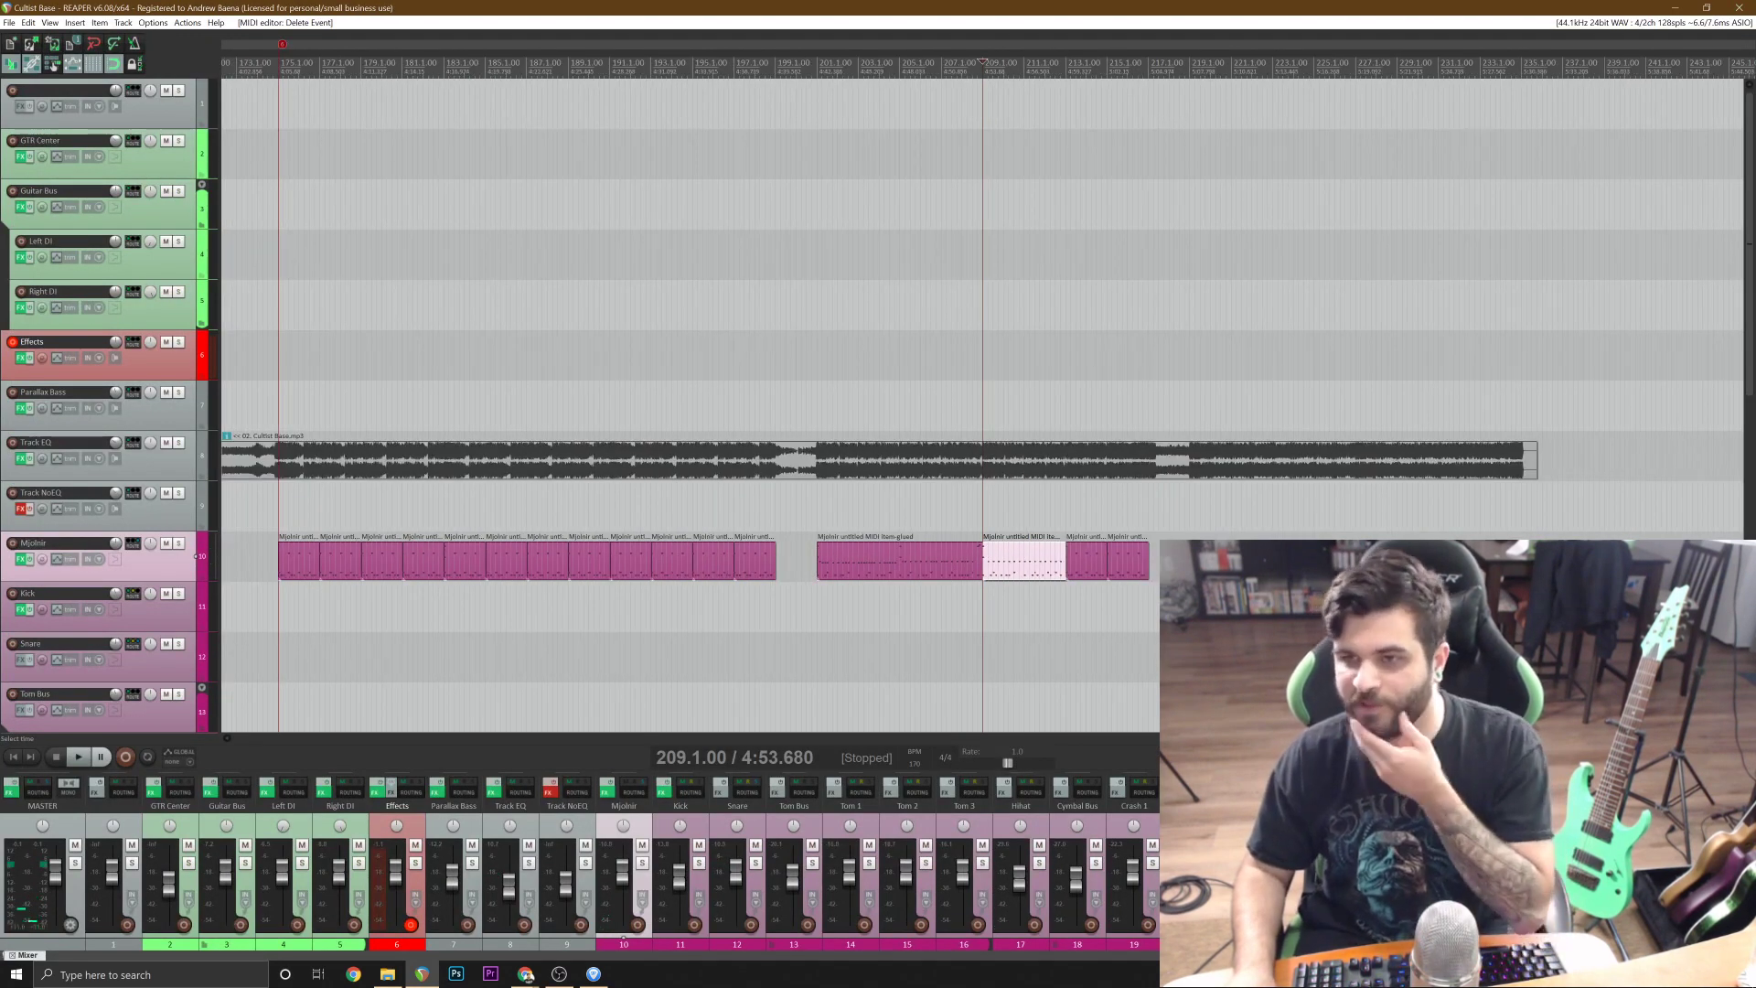
click(1143, 508)
scroll(548, 543, down, 1)
click(399, 508)
scroll(400, 508, up, 2)
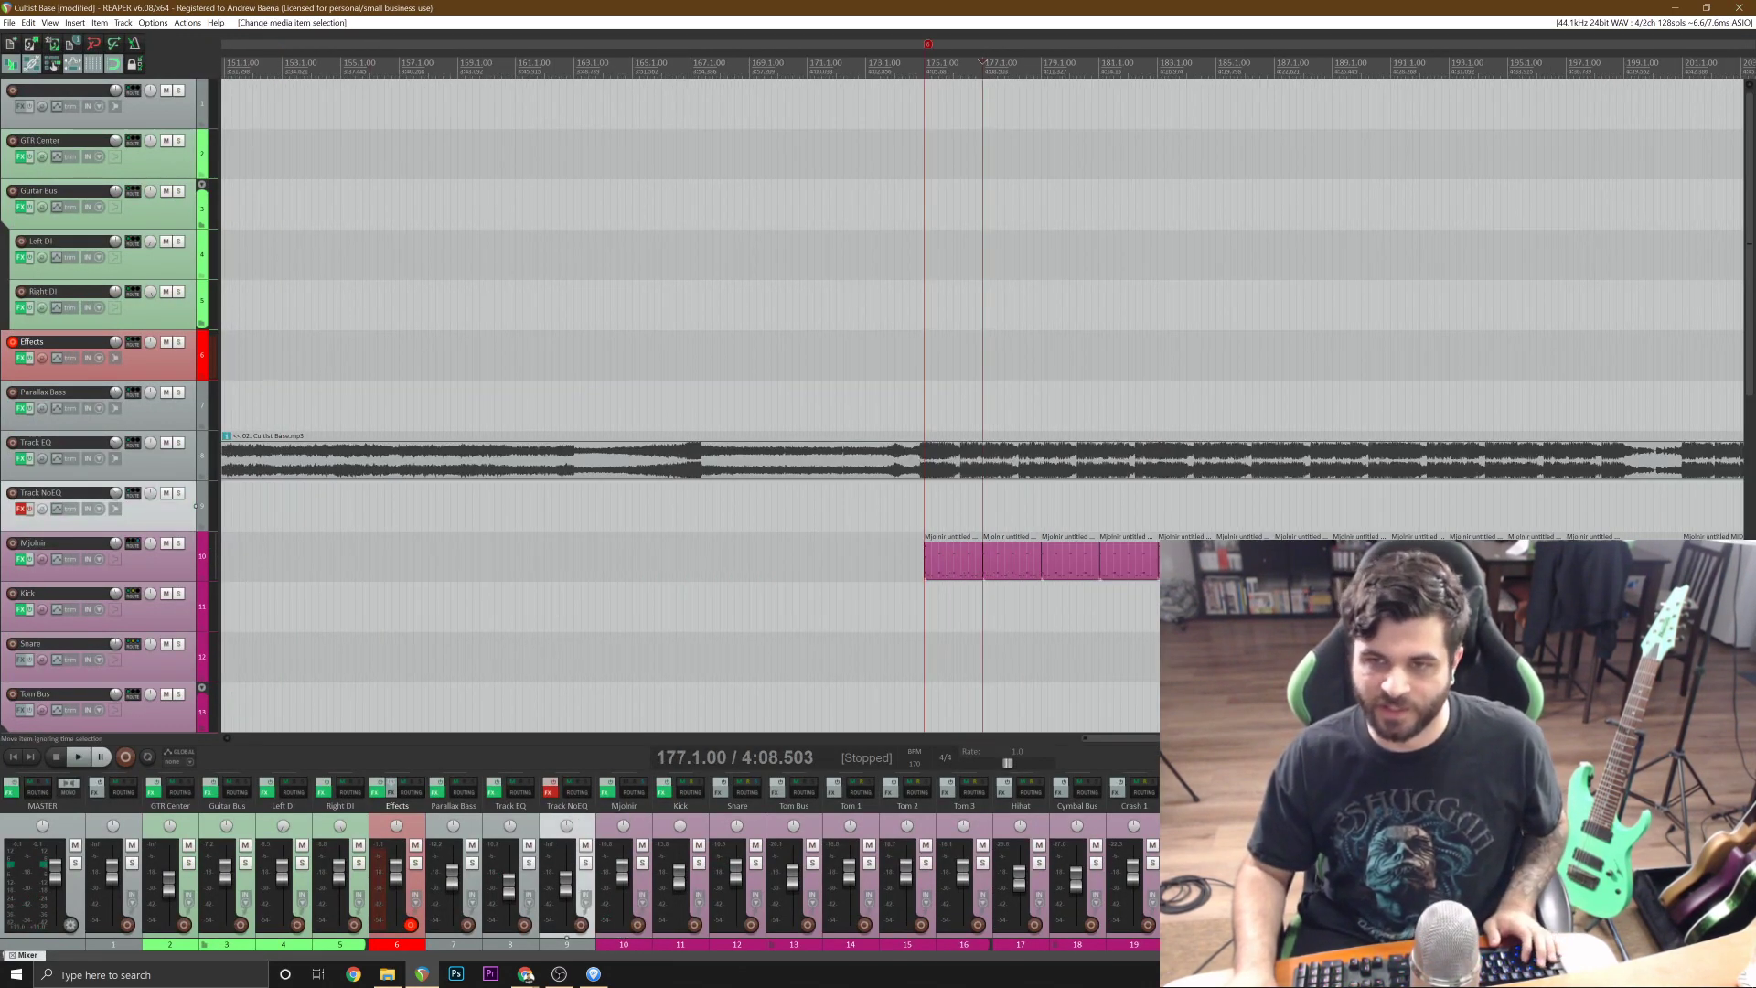
click(866, 508)
key(space)
key(ctrl+s)
scroll(923, 548, up, 1)
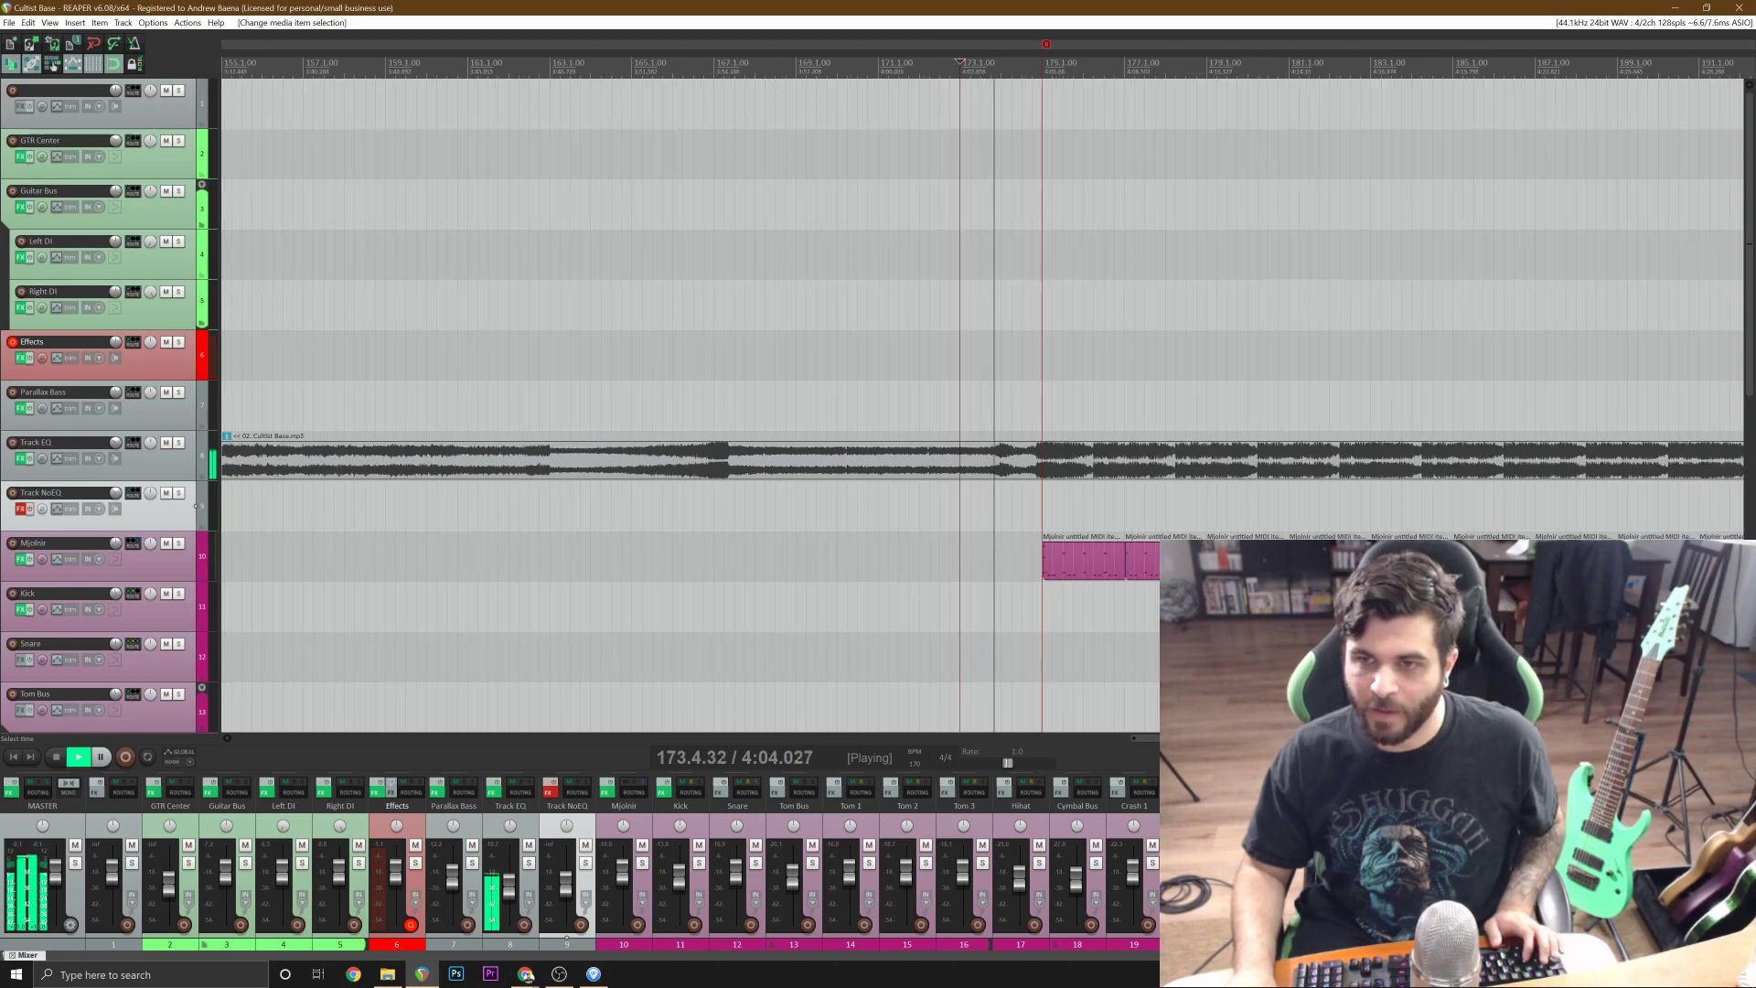
scroll(1049, 559, up, 1)
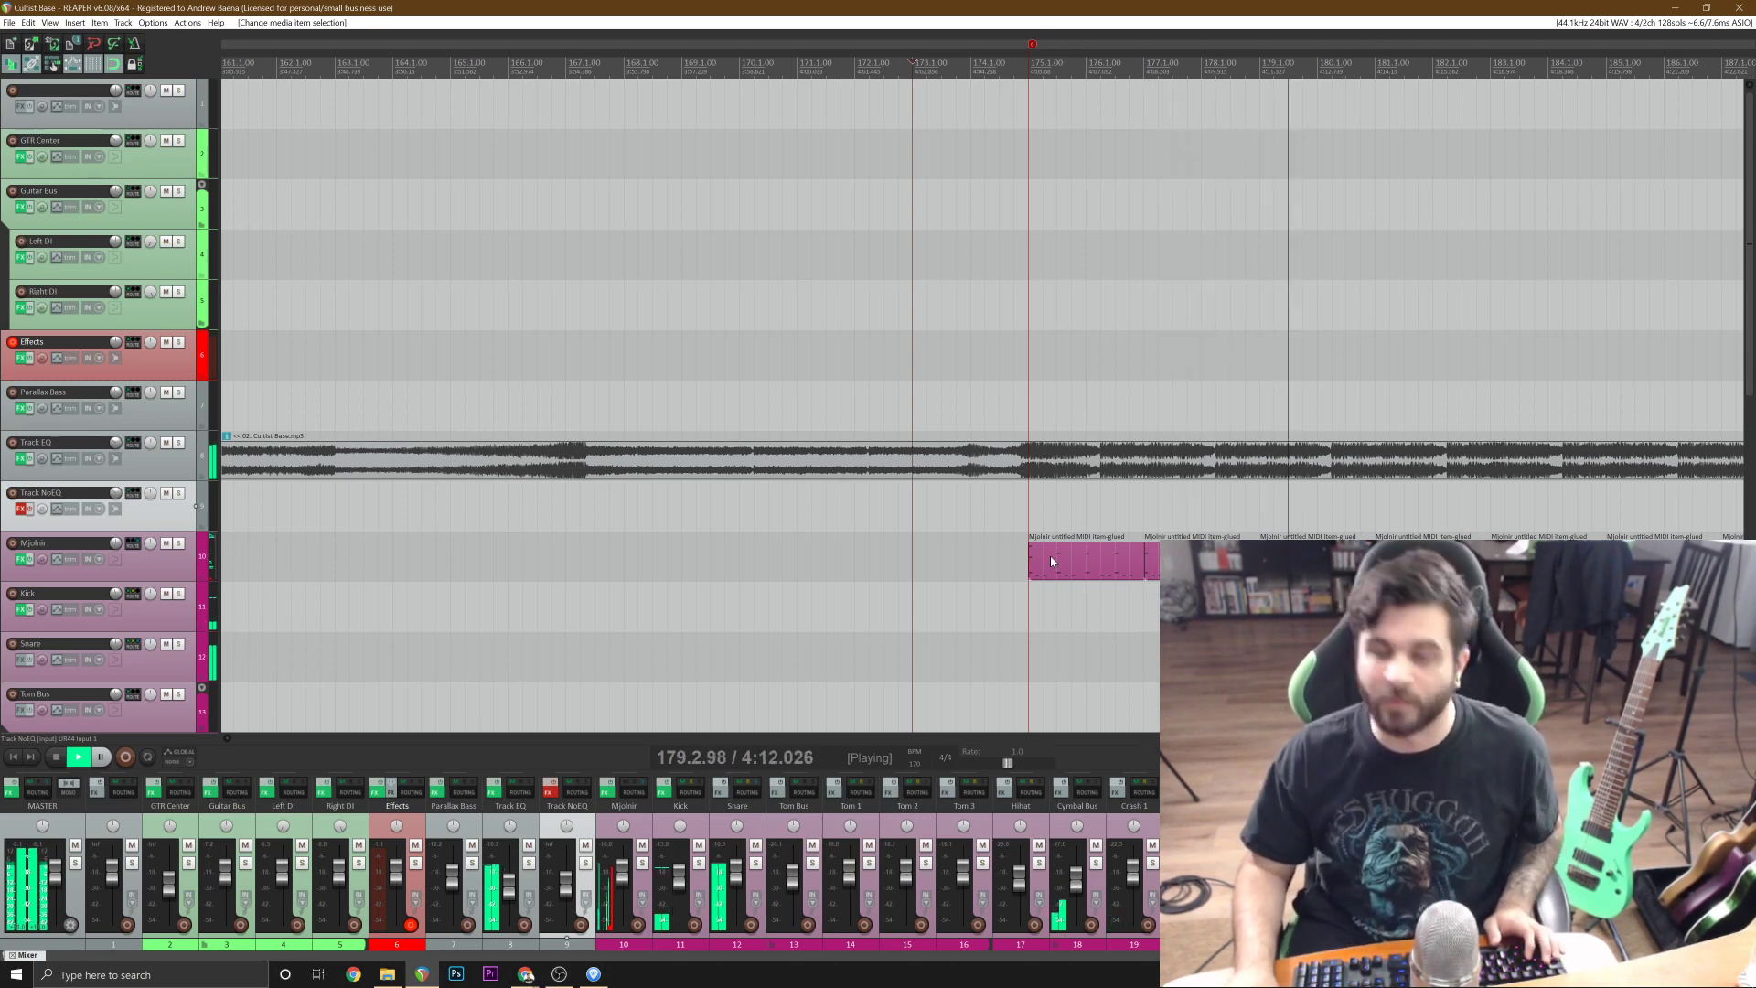
key(space)
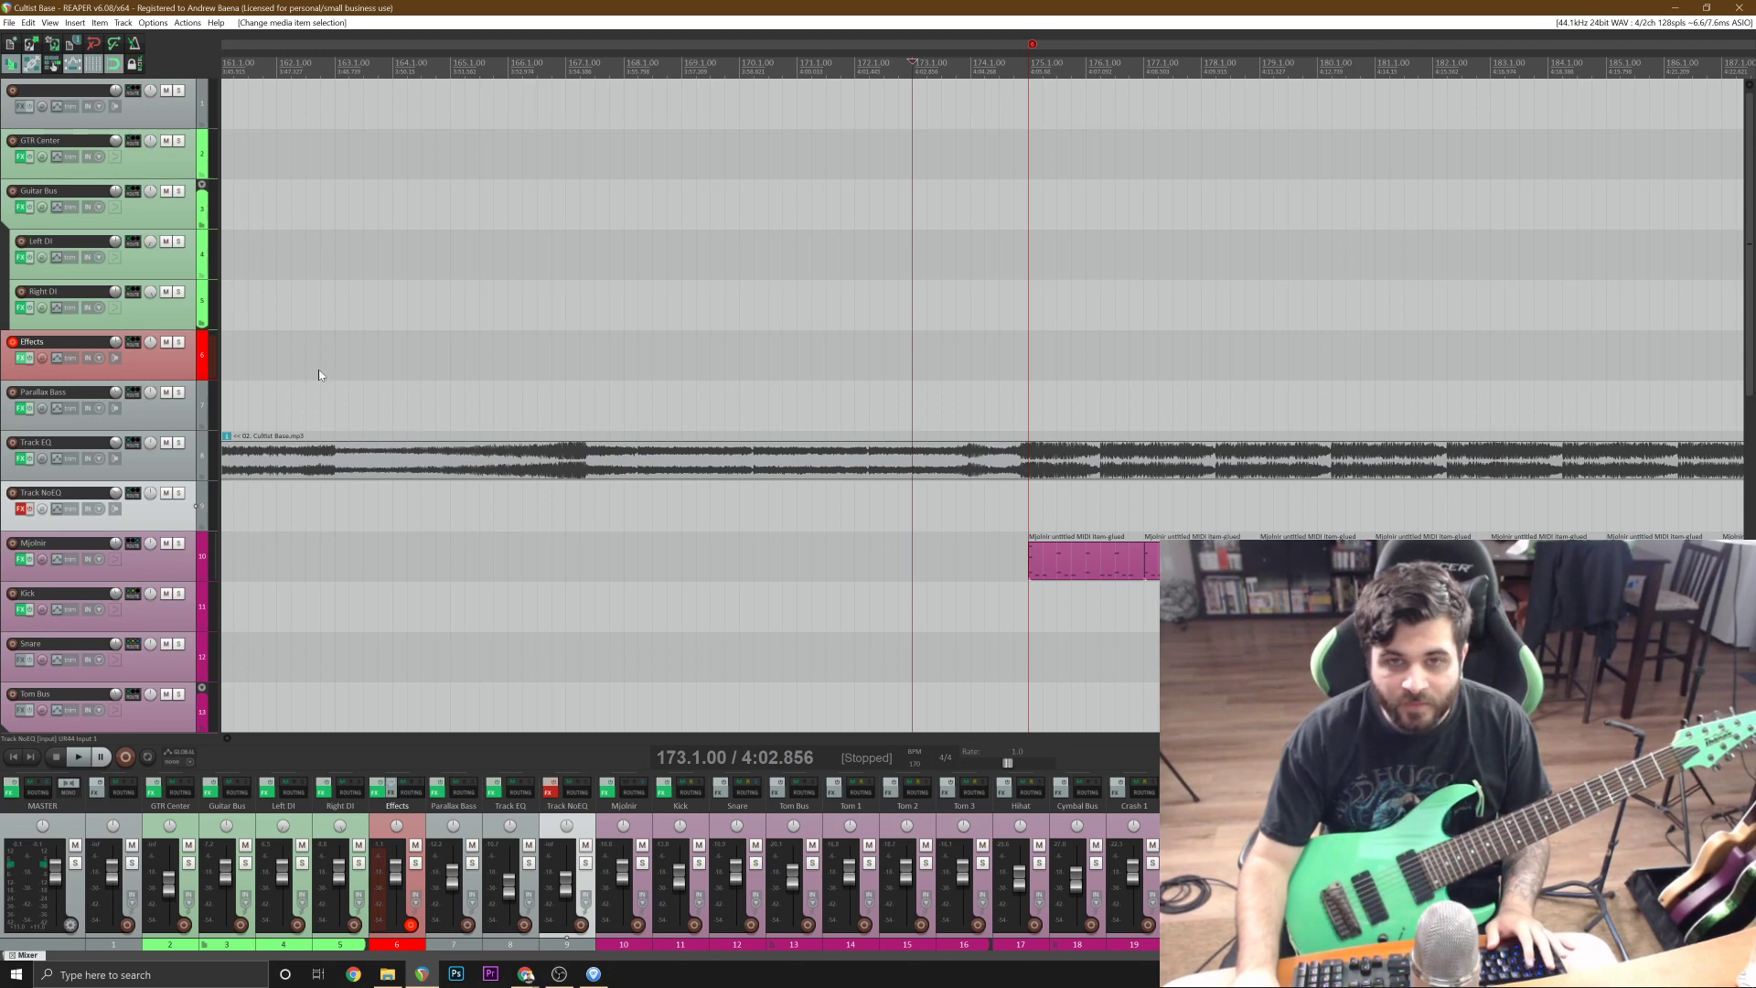
Check the guitar's tuning with the Fortin Nameless Suite tuner on the Effects track, and close the effects window.
click(20, 357)
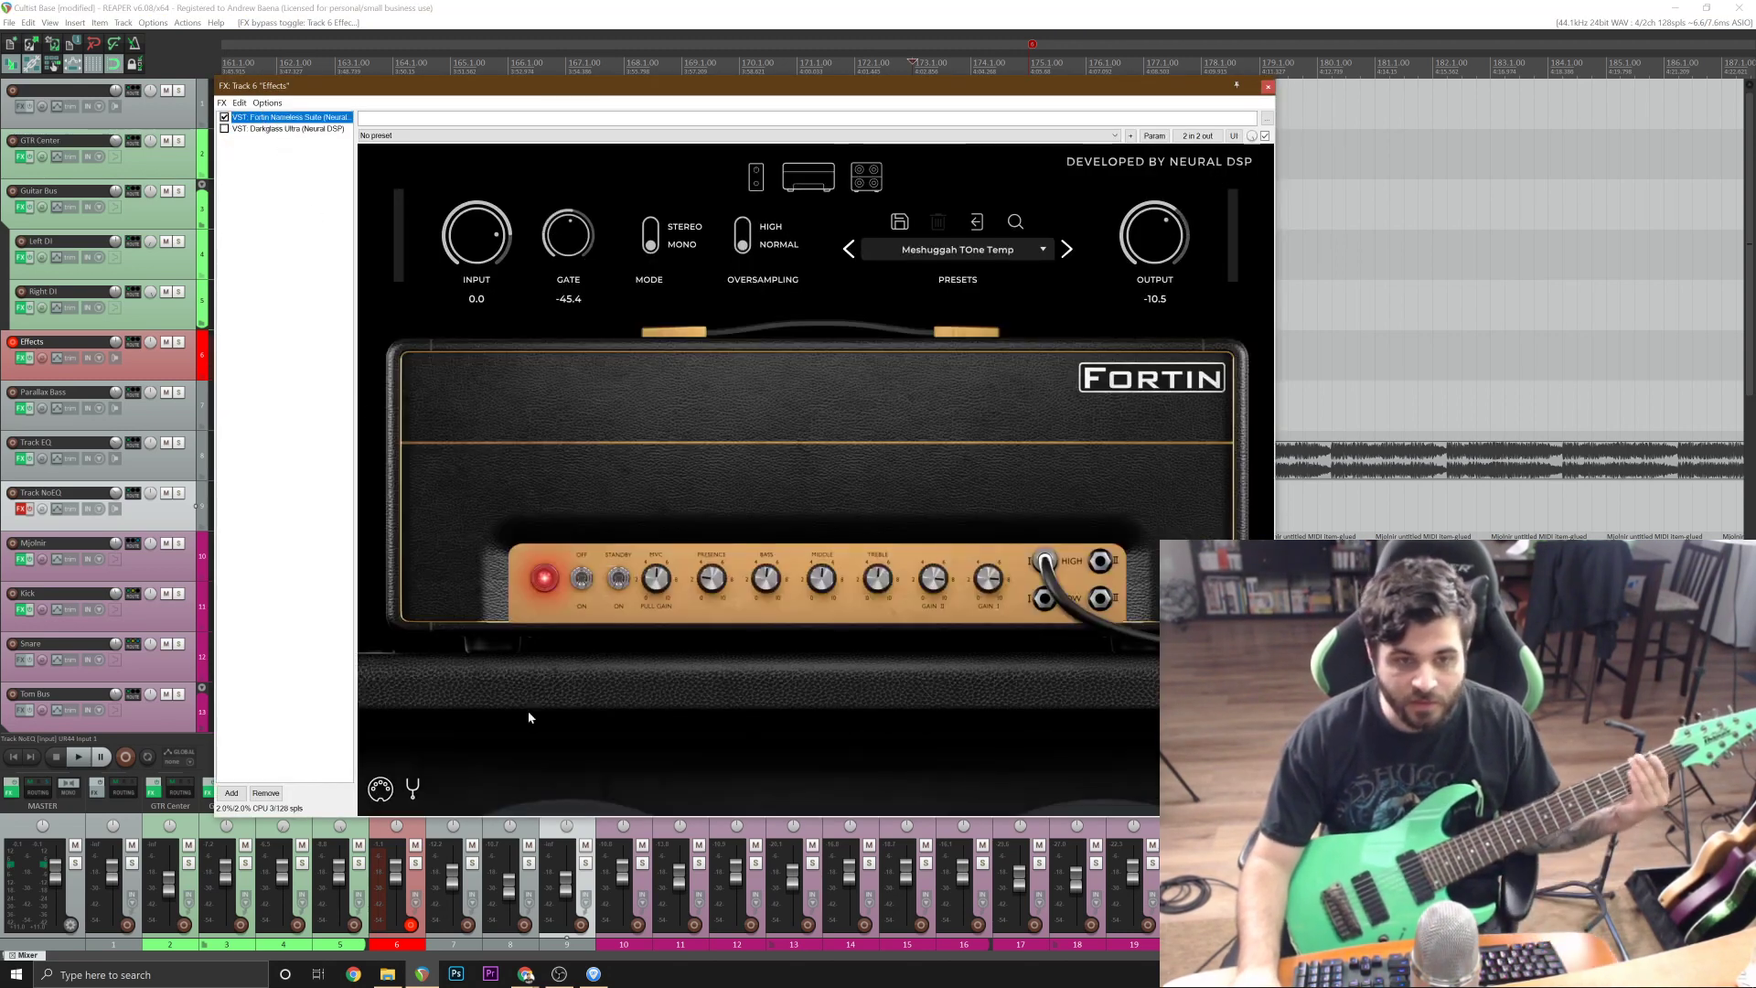
click(409, 786)
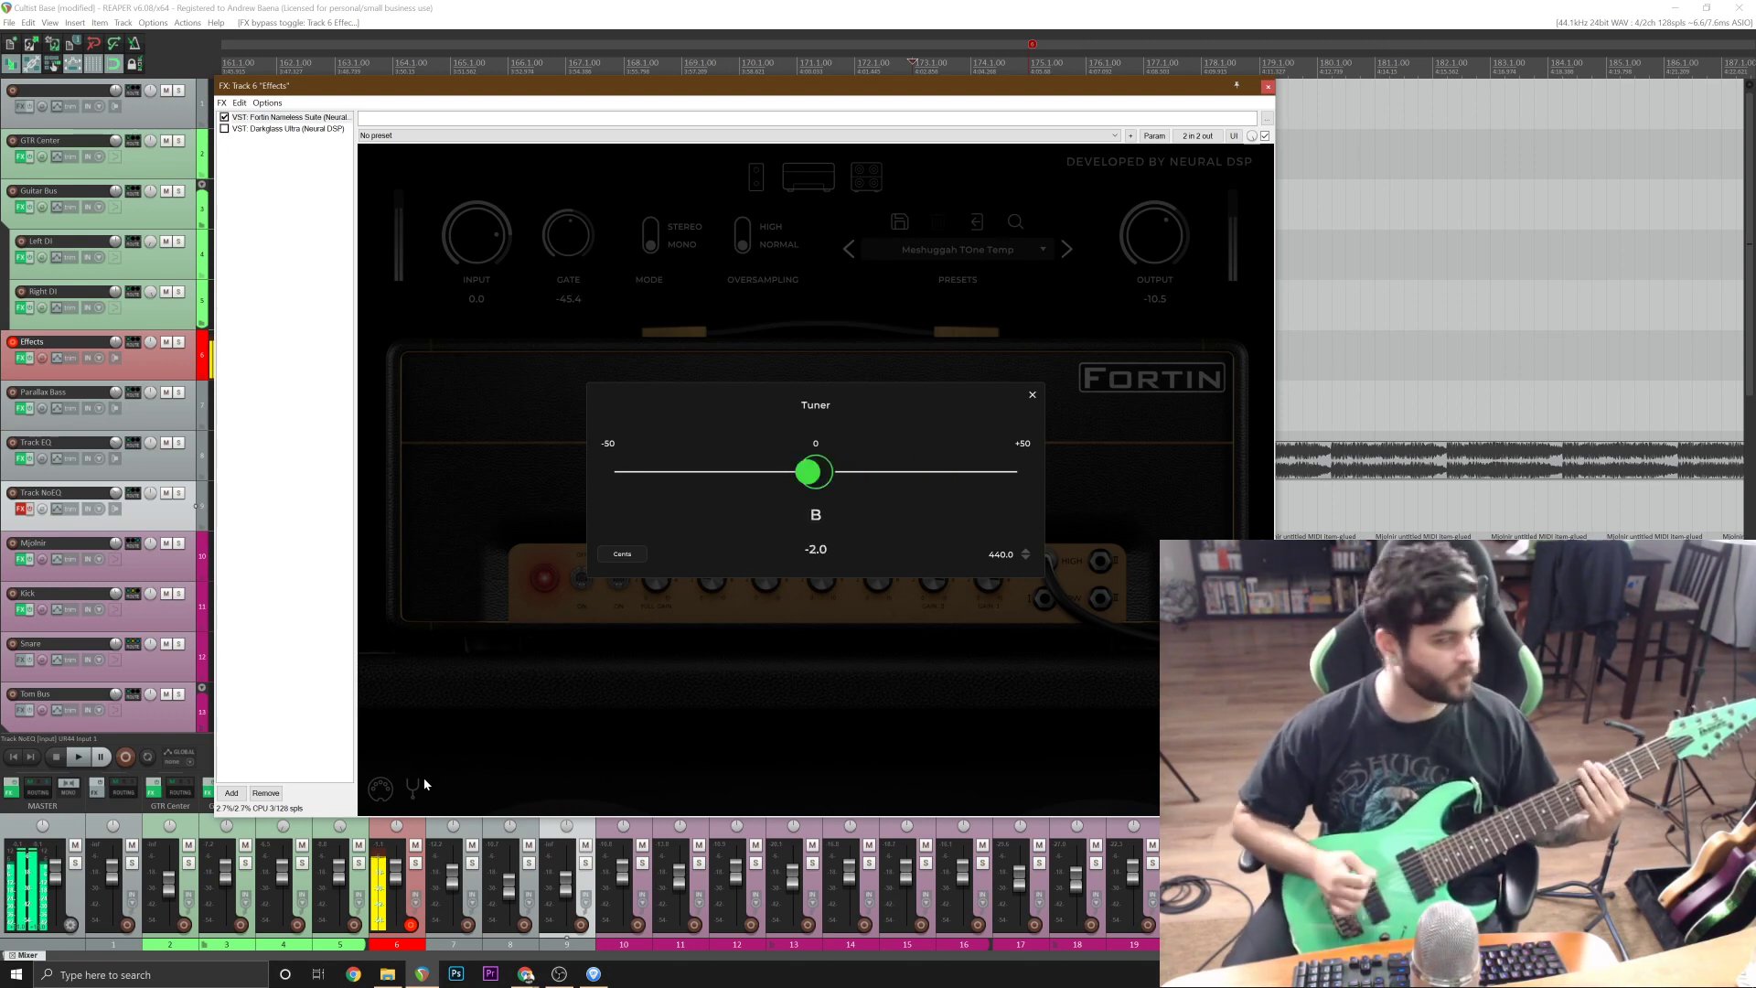
click(1268, 86)
Play along from bar 173, listen to the same section with only Track EQ soloed, and turn the solo off.
key(space)
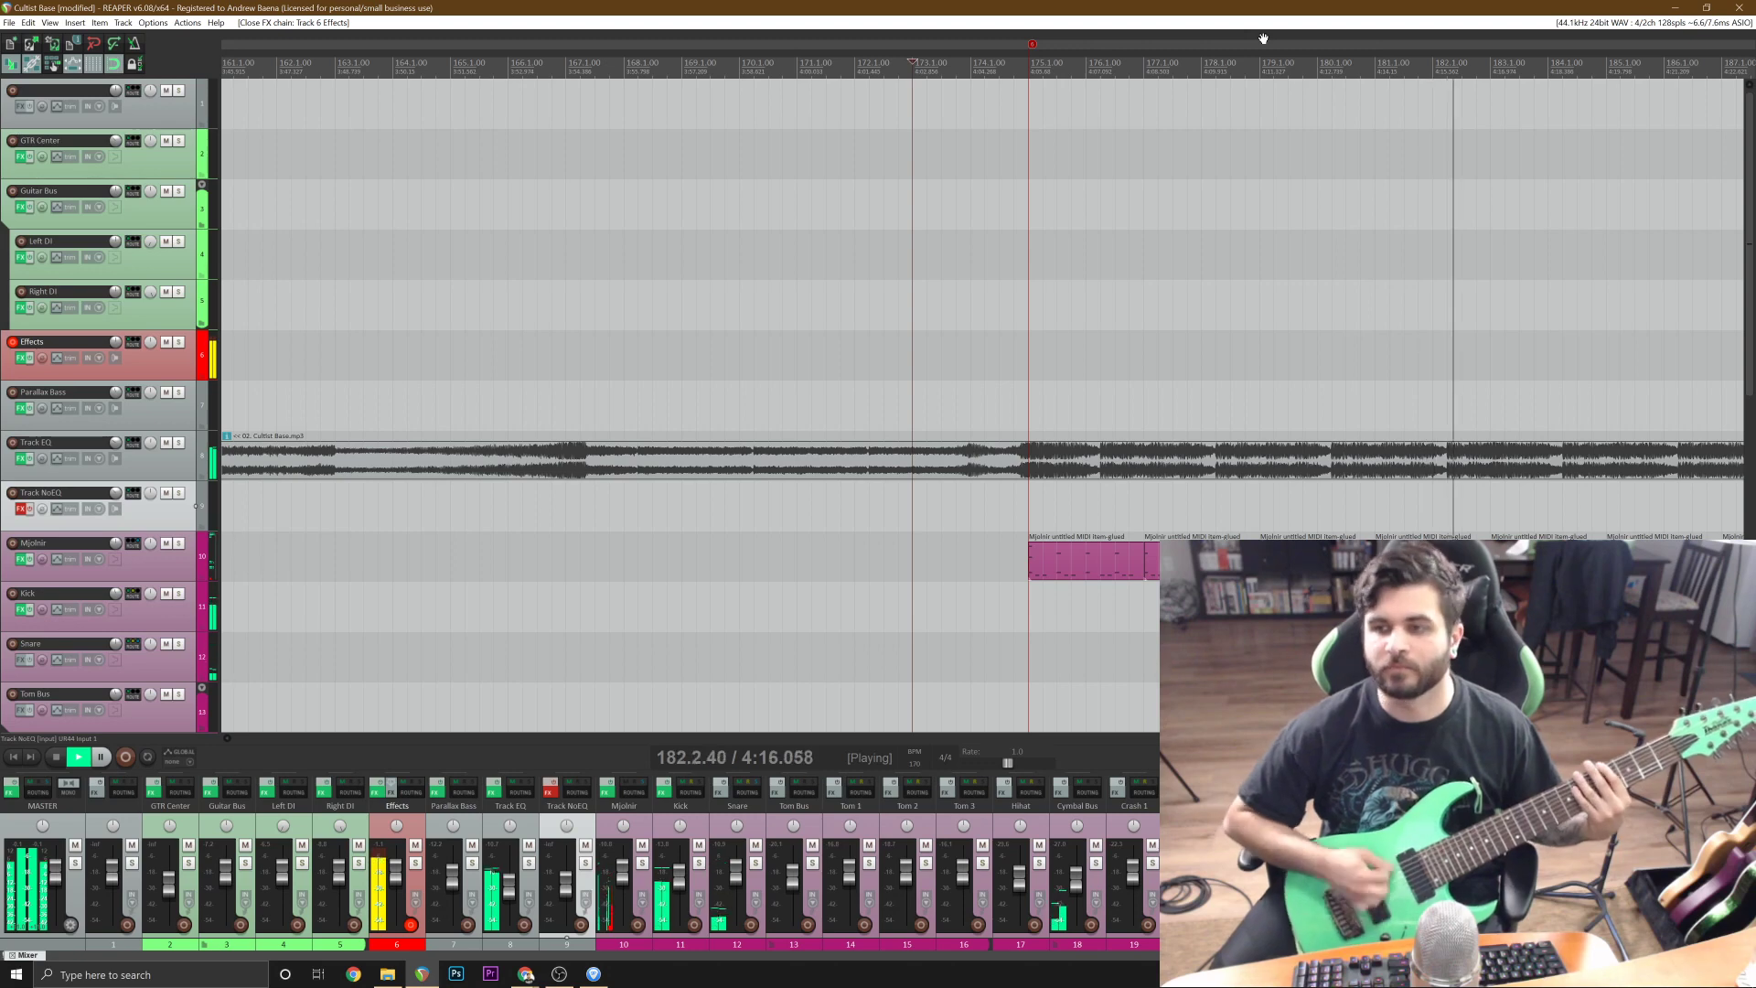
key(space)
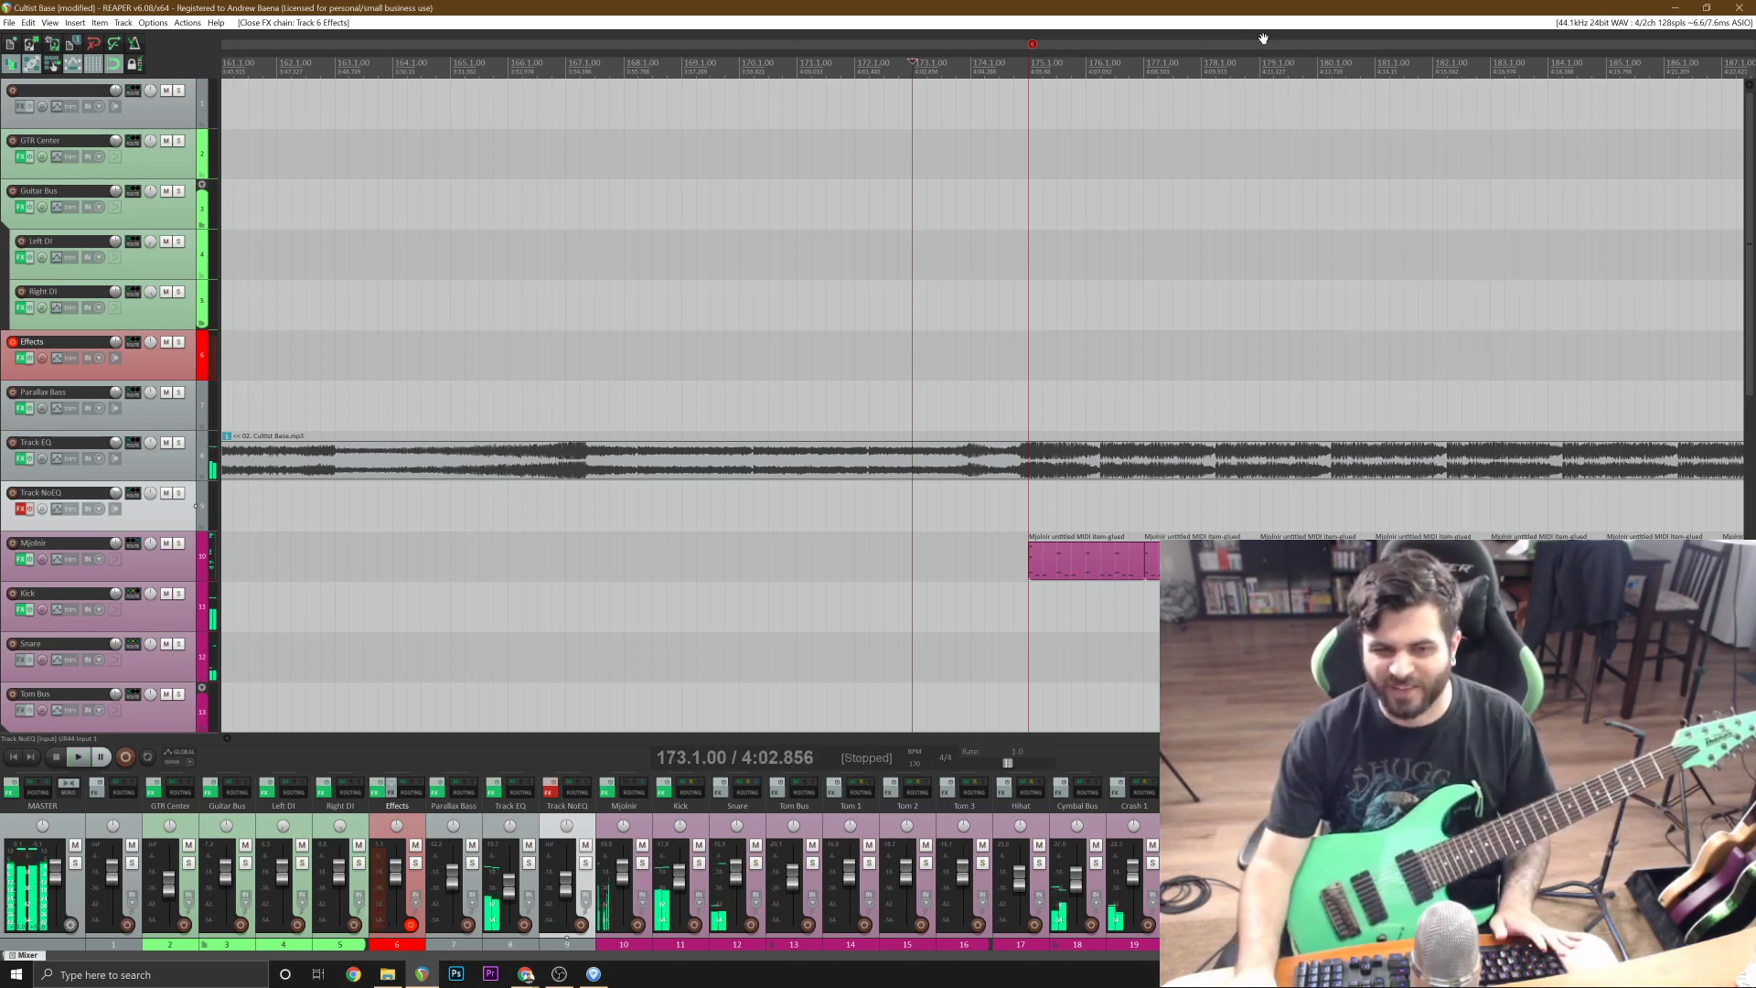
click(179, 442)
key(space)
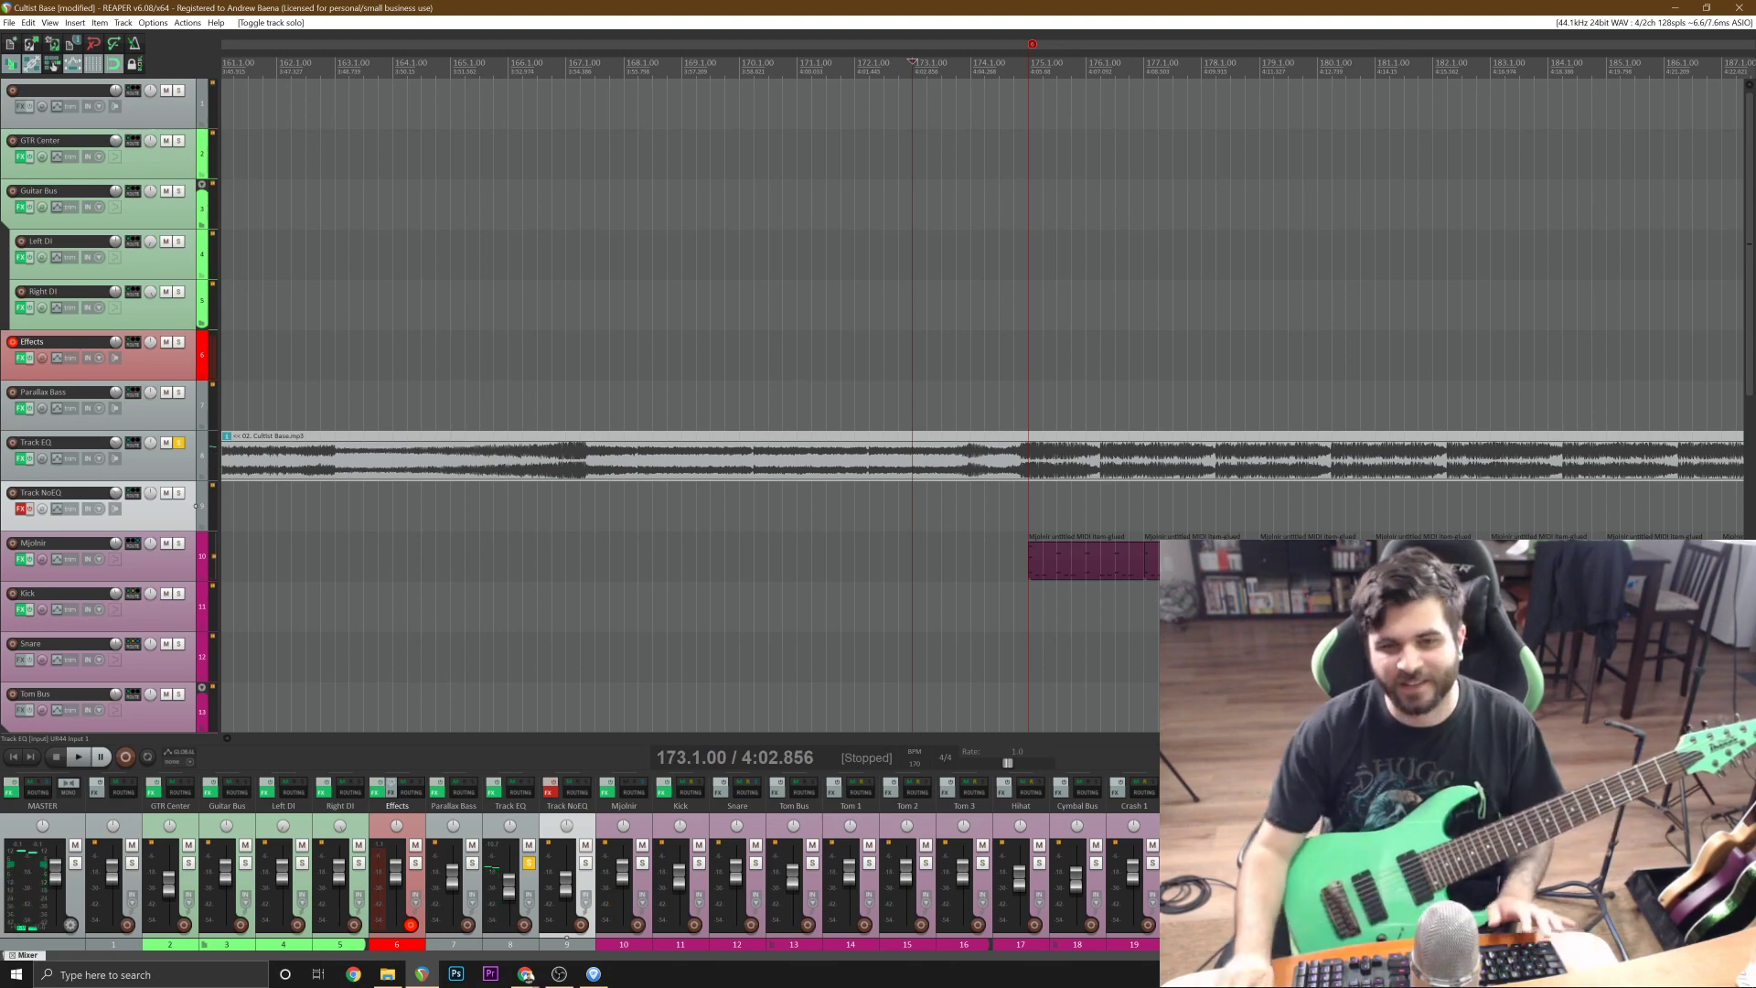
click(179, 443)
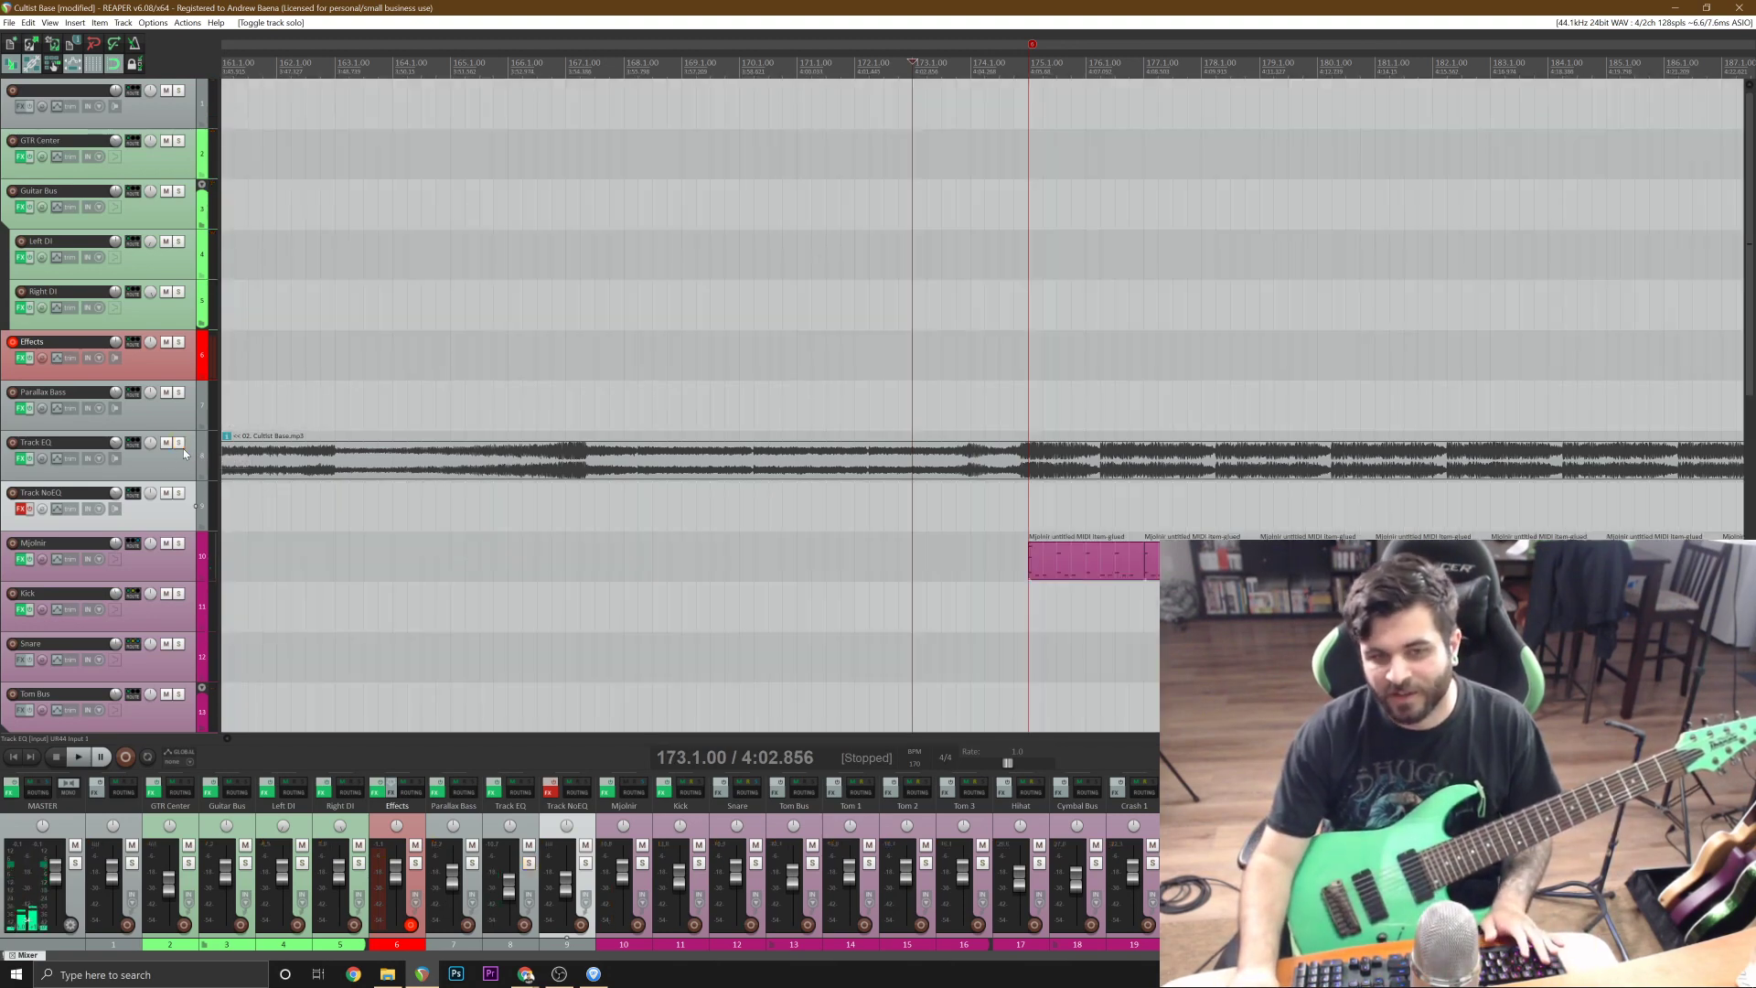
Replay the full mix from bar 173 through the drum section past bar 194.
key(space)
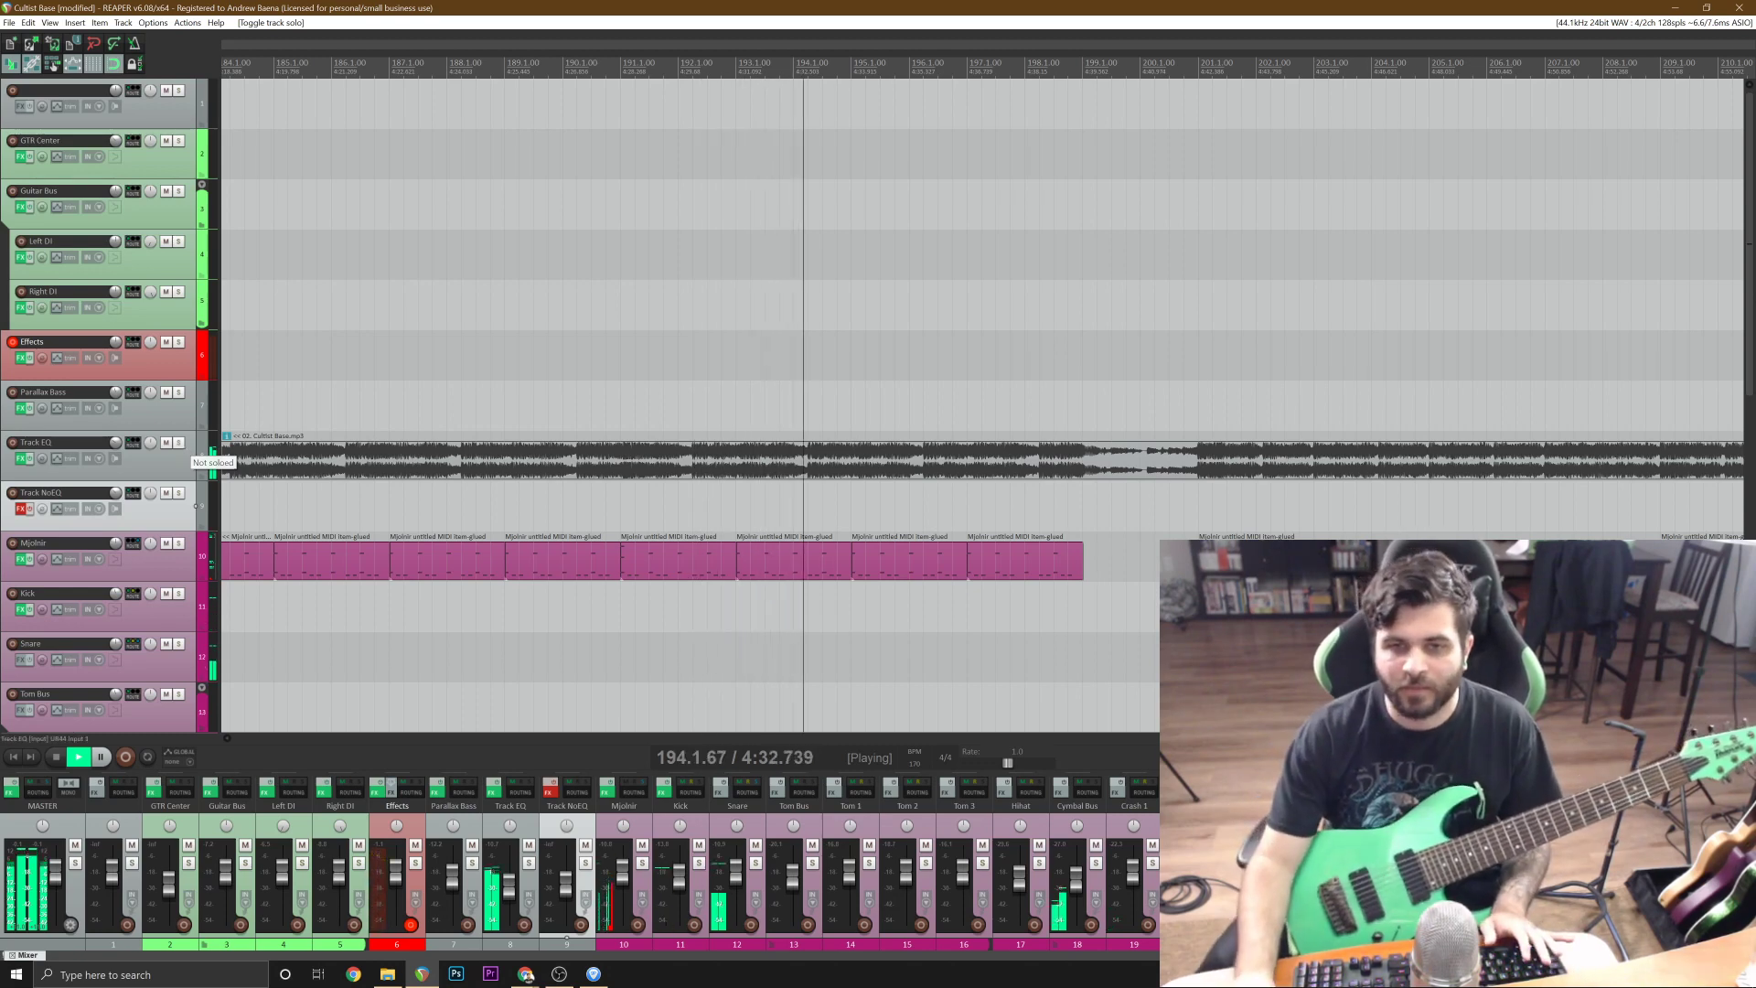
scroll(1090, 171, down, 4)
key(space)
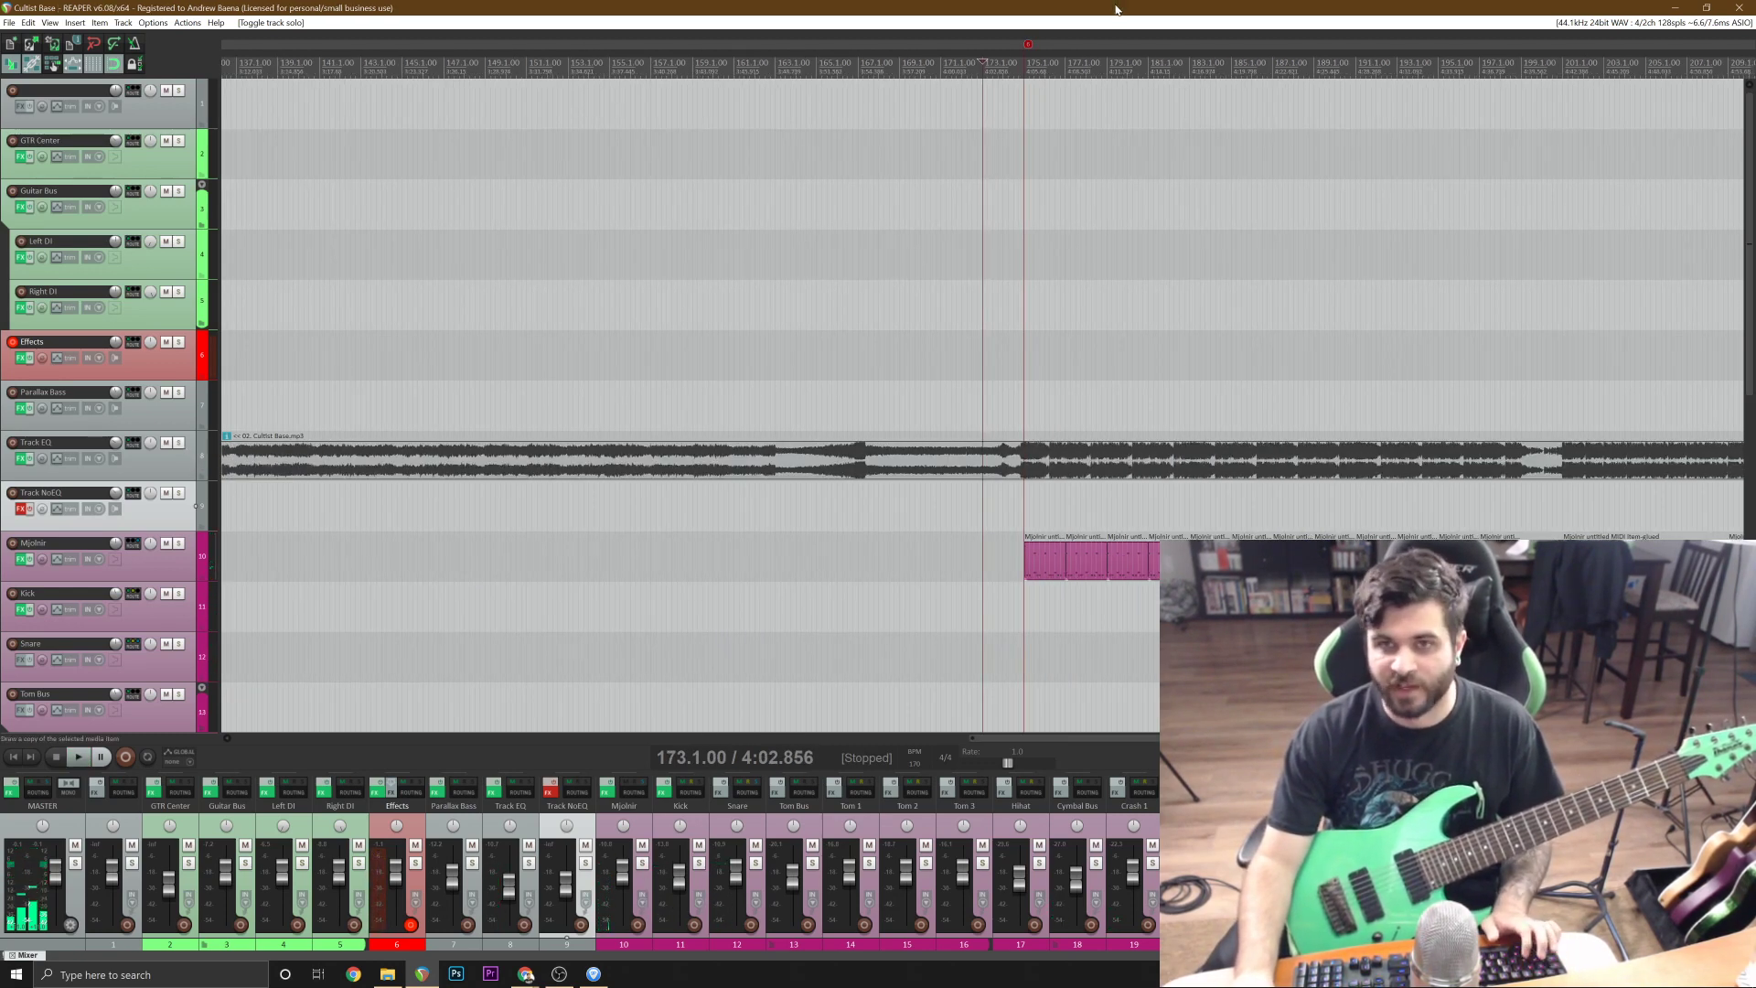
Start recording the guitar on the armed Effects track from just after bar 172.
scroll(1115, 10, up, 4)
click(195, 254)
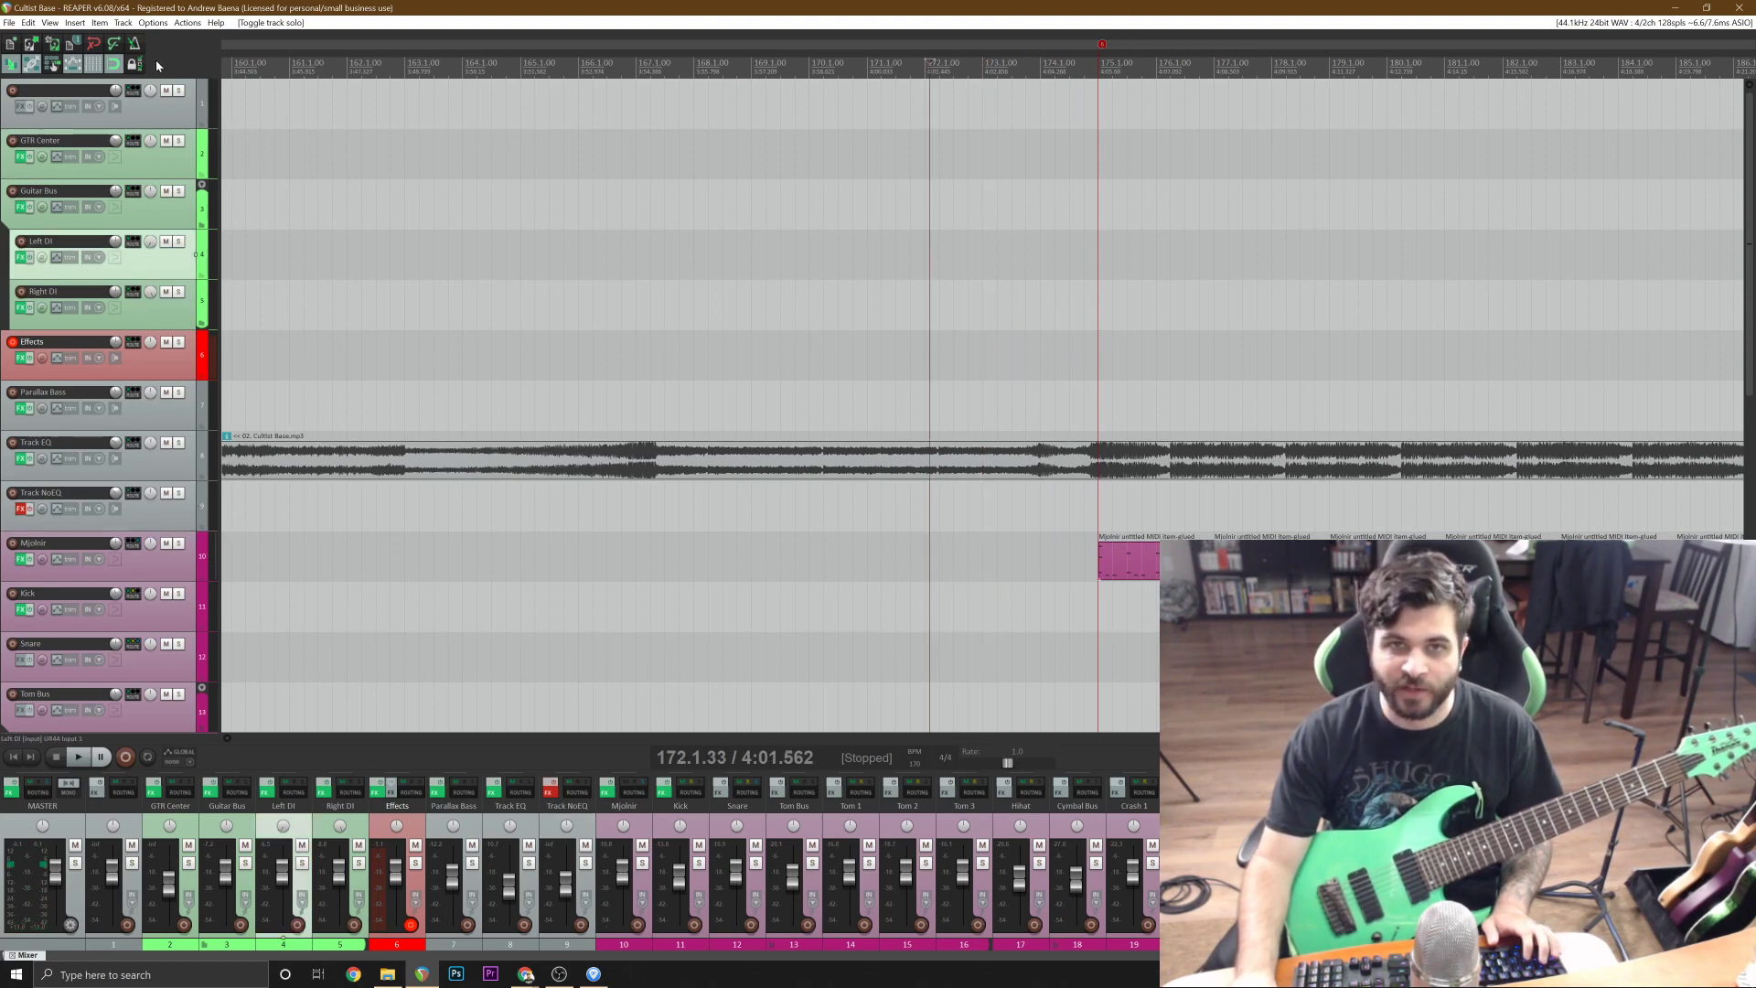
key(ctrl+r)
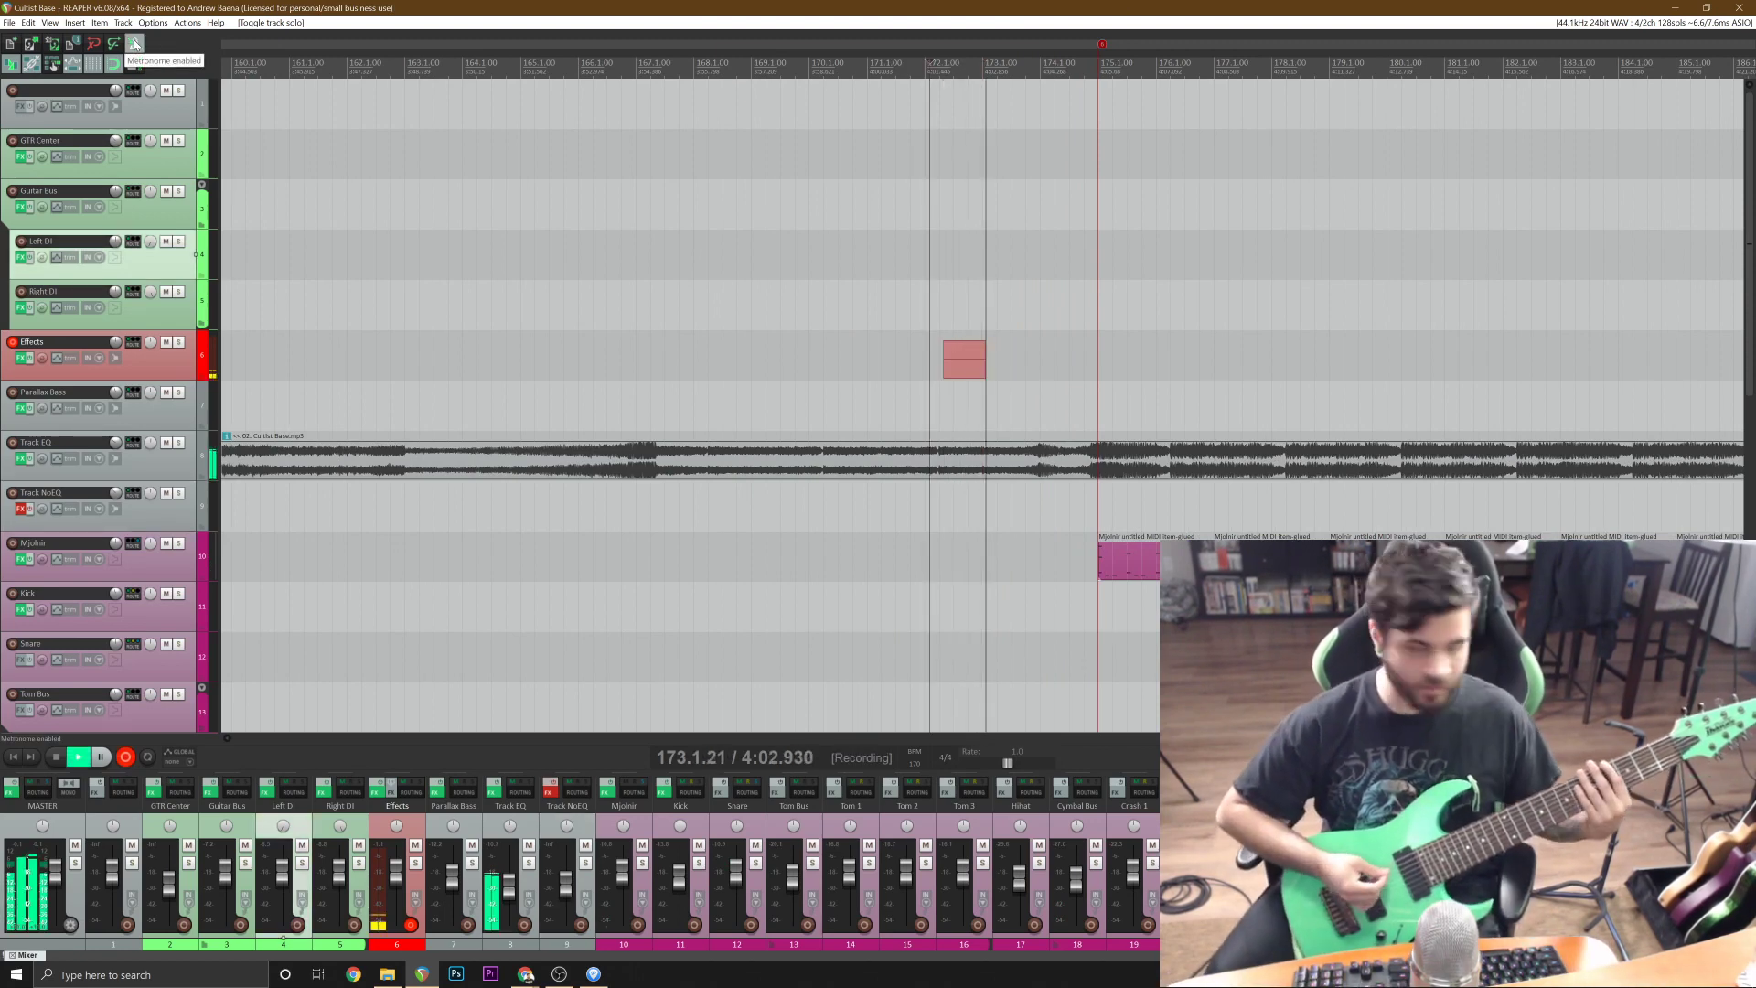
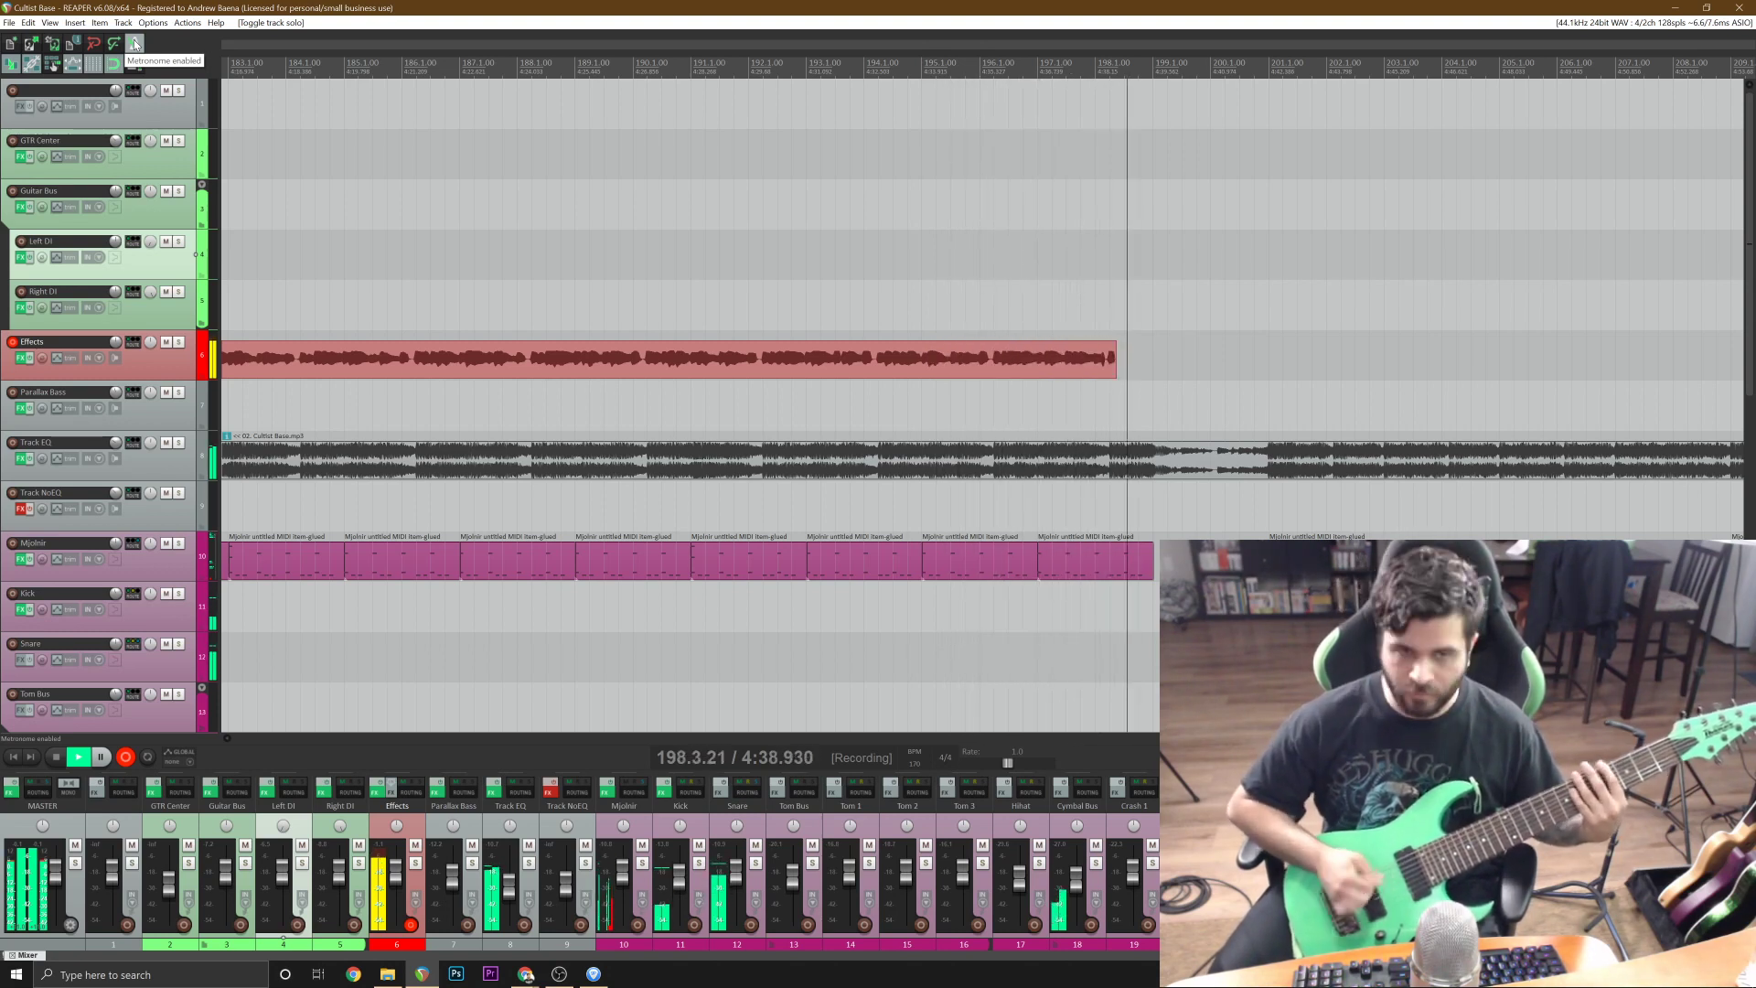
Stop recording, trim the guitar take's lead-in before bar 175, and move the remaining take from Effects to Right DI.
key(space)
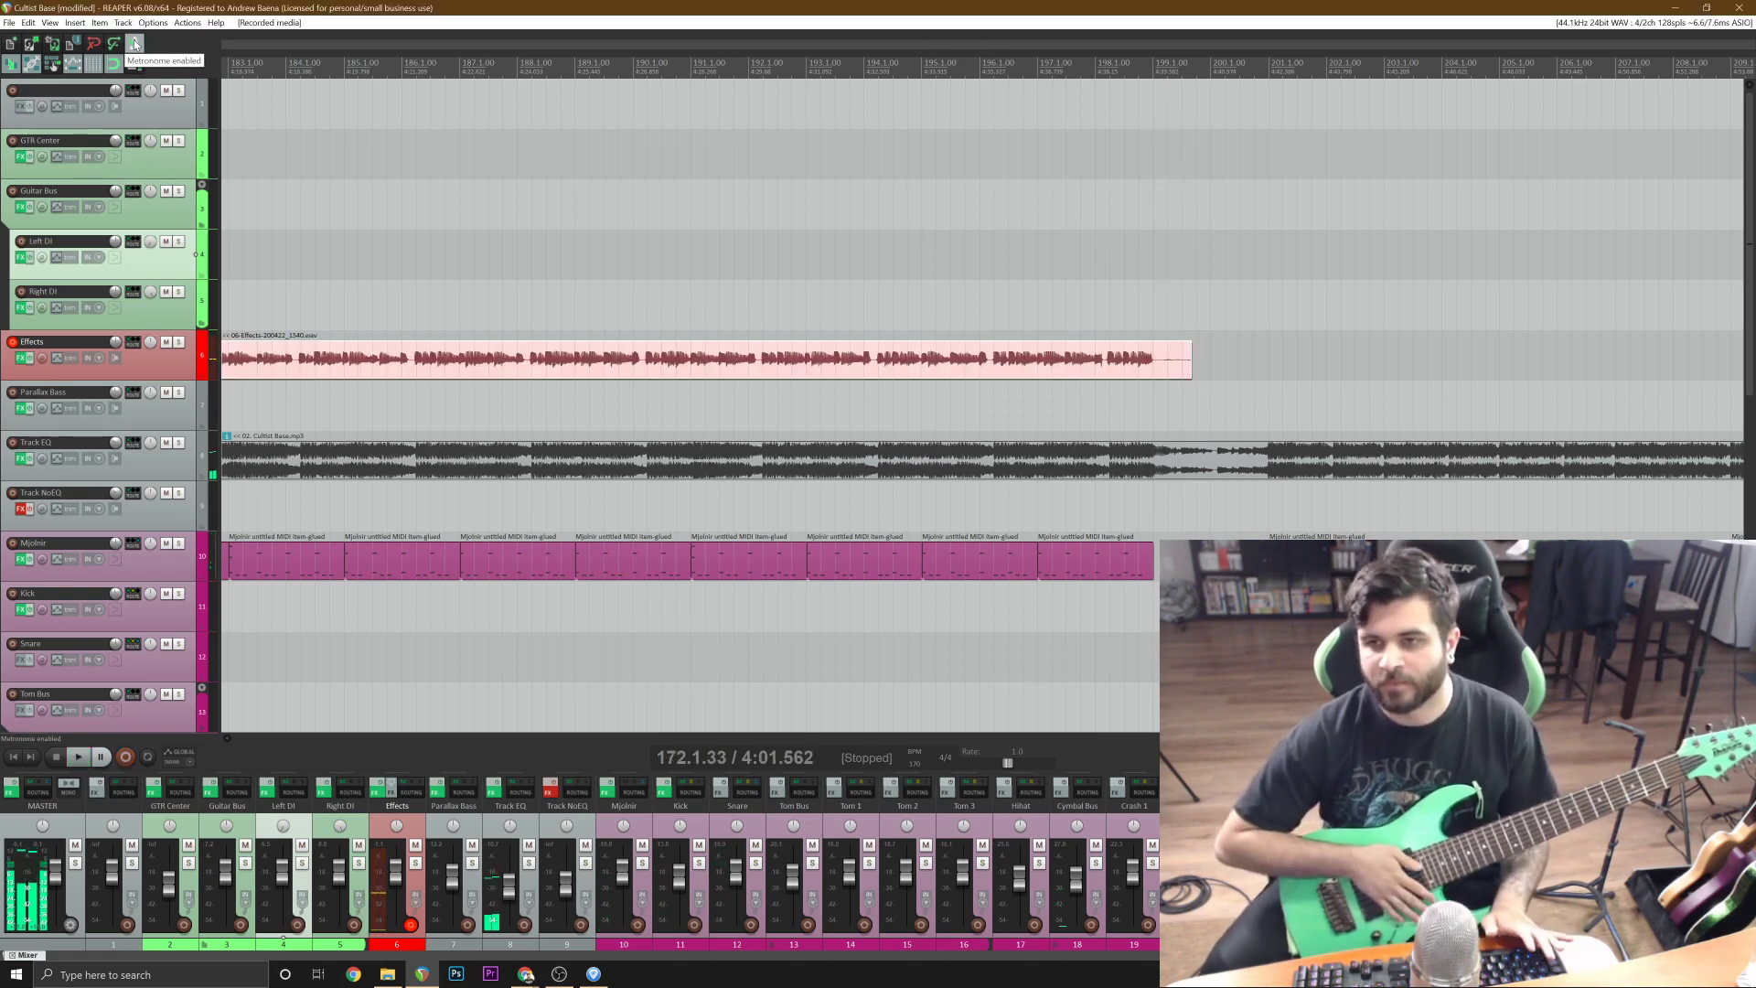
click(1105, 372)
key(s)
click(1082, 370)
scroll(1083, 370, up, 3)
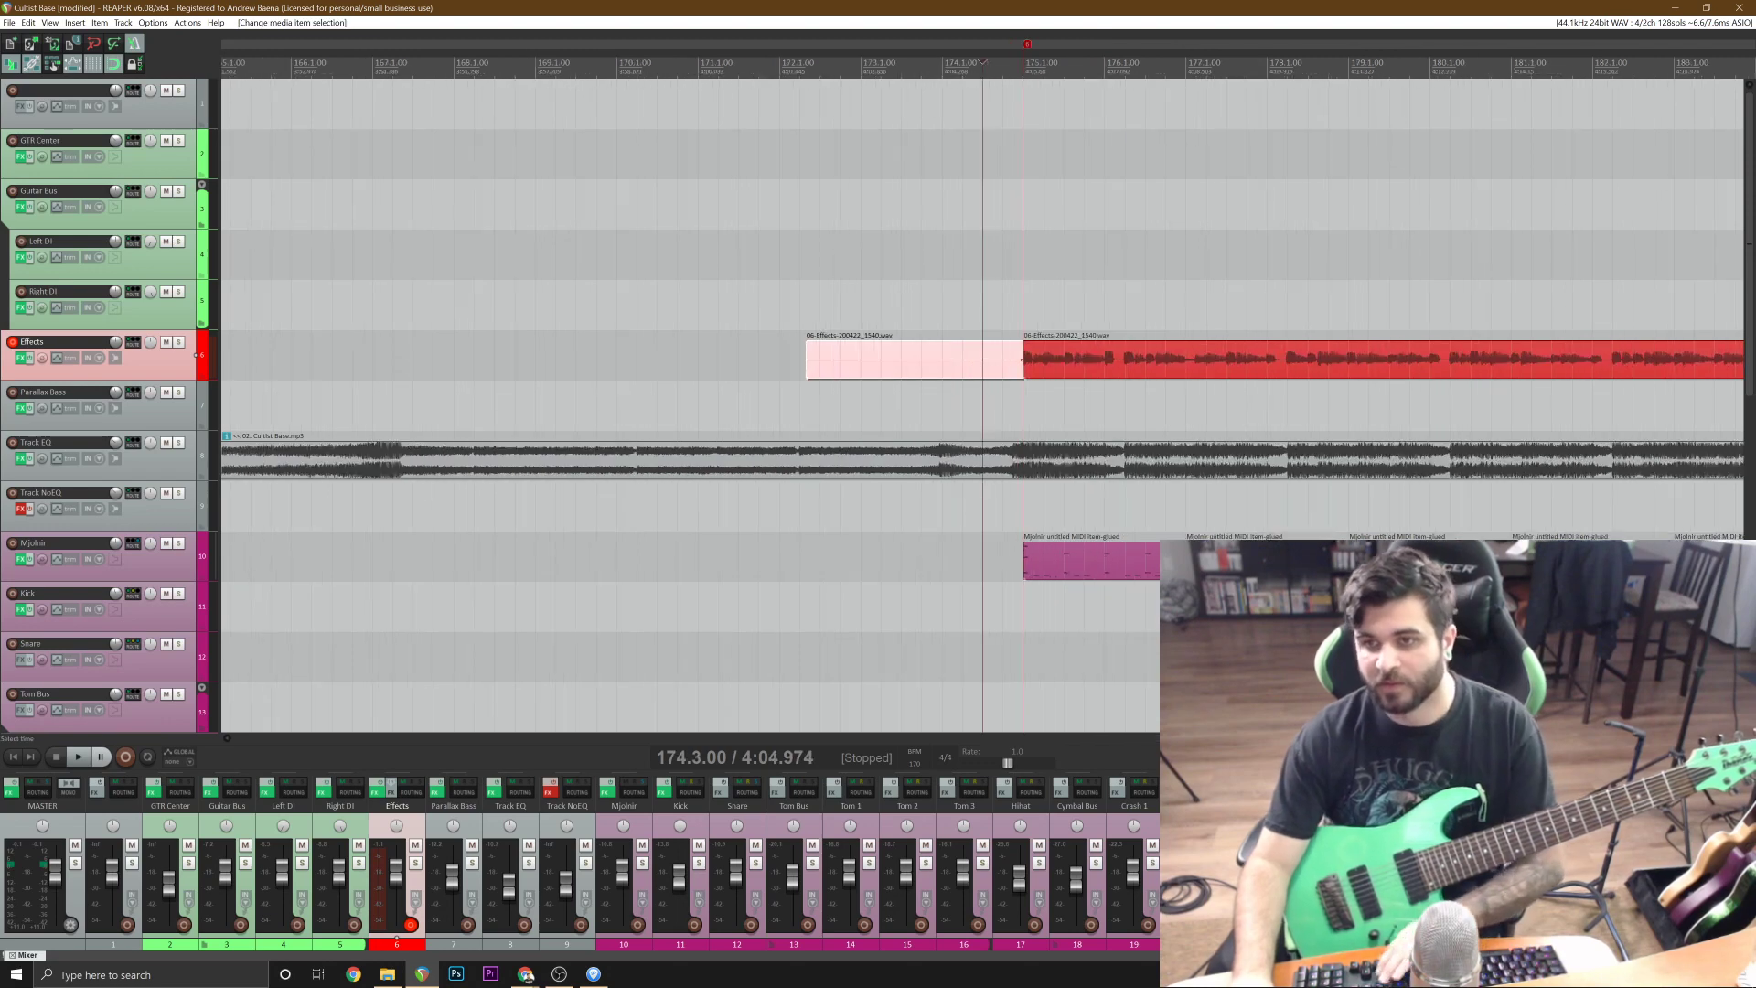
key(Delete)
drag(1114, 368, 1121, 330)
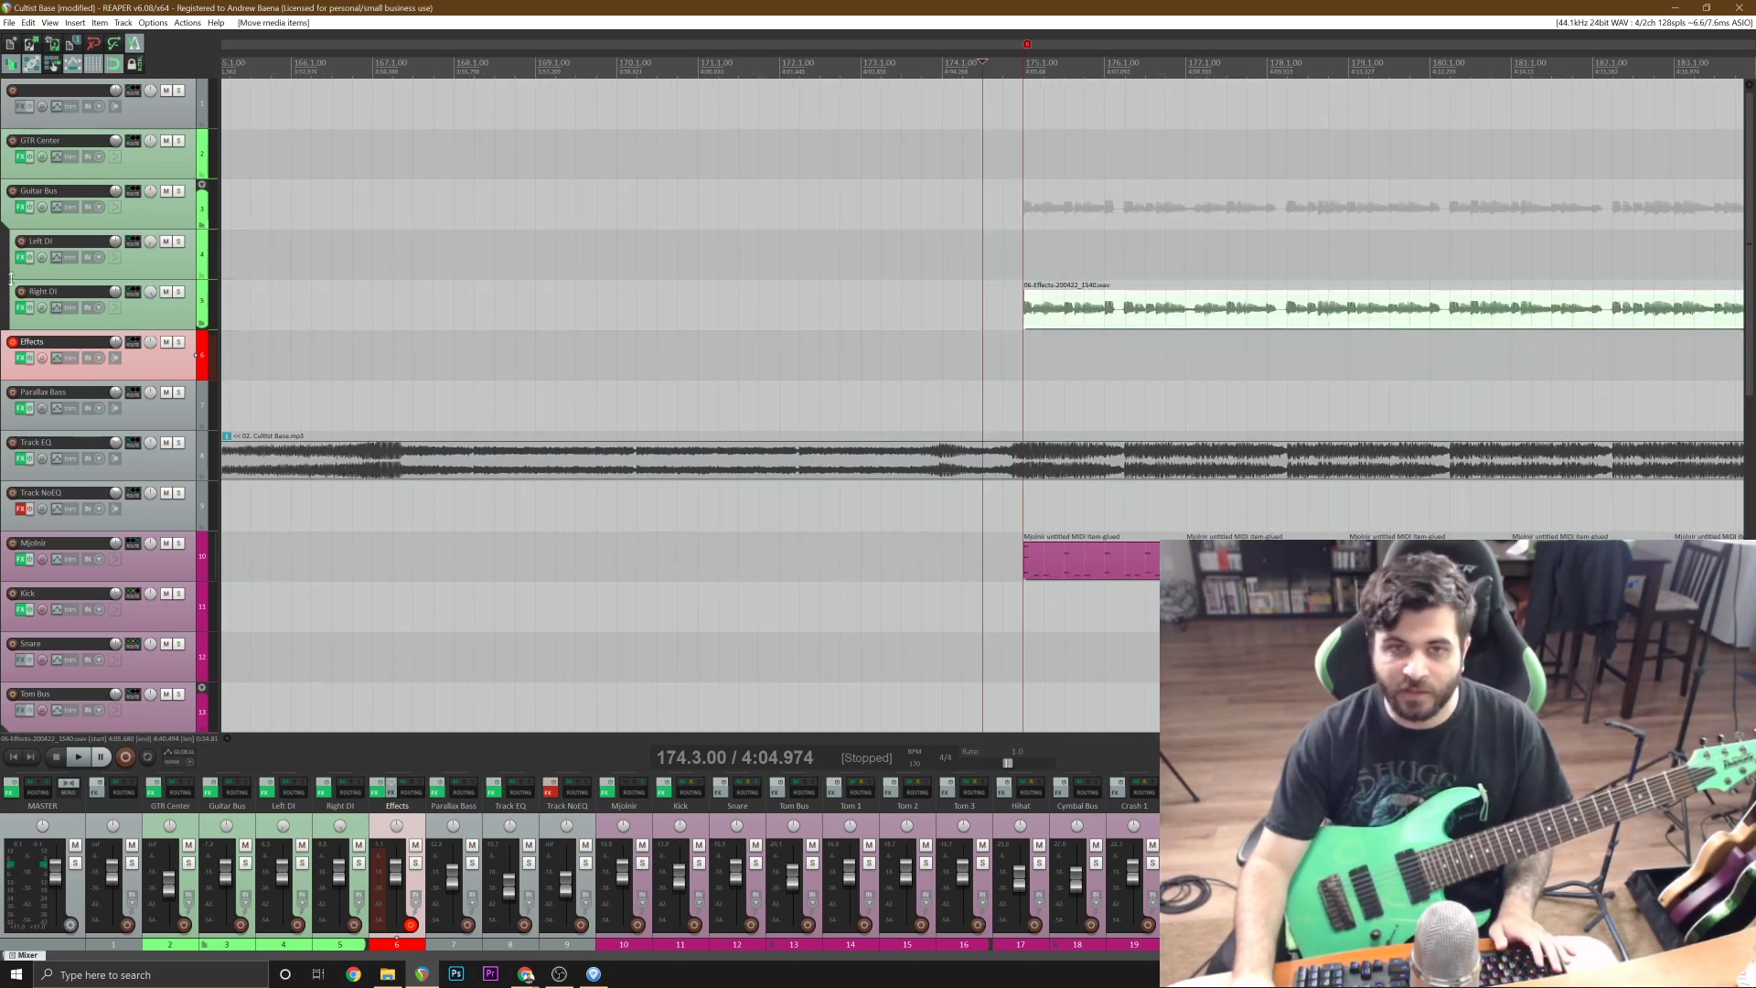
Listen to the new guitar take against the original song from bar 174 with only Right DI and Track EQ soloed.
click(178, 293)
click(178, 443)
key(space)
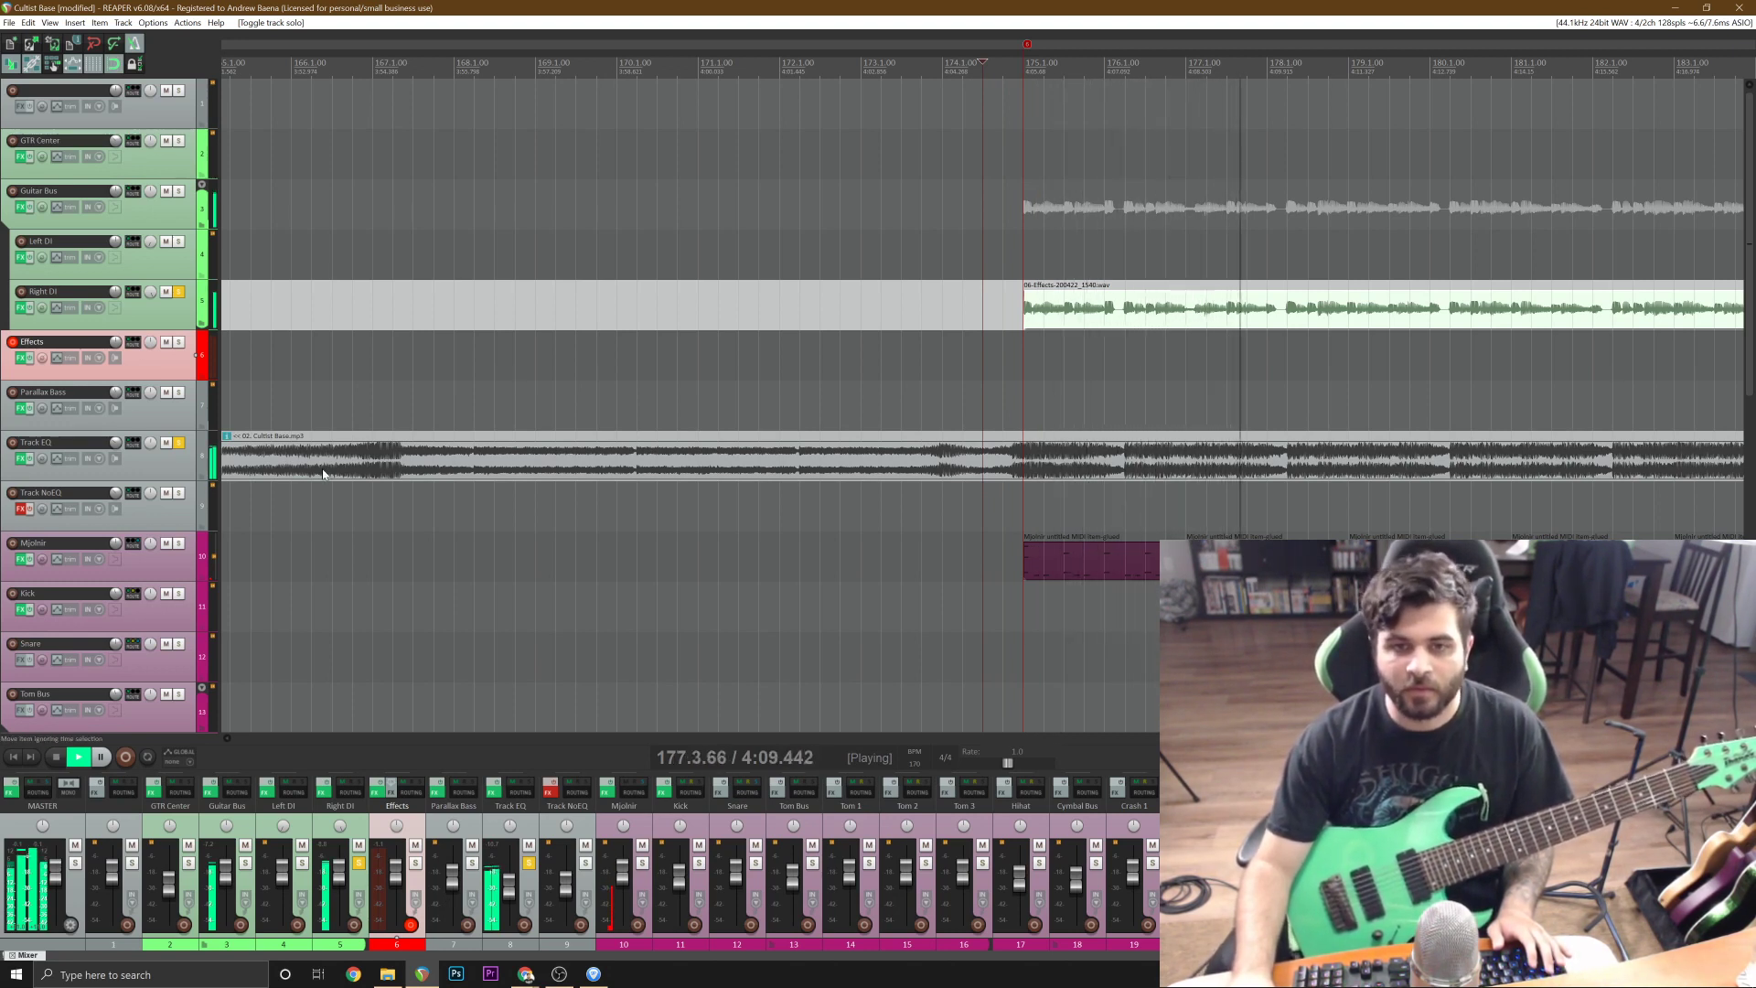
Solo Track NoEQ too and try playing the song item there by moving it from Track EQ.
click(178, 493)
drag(610, 465, 610, 516)
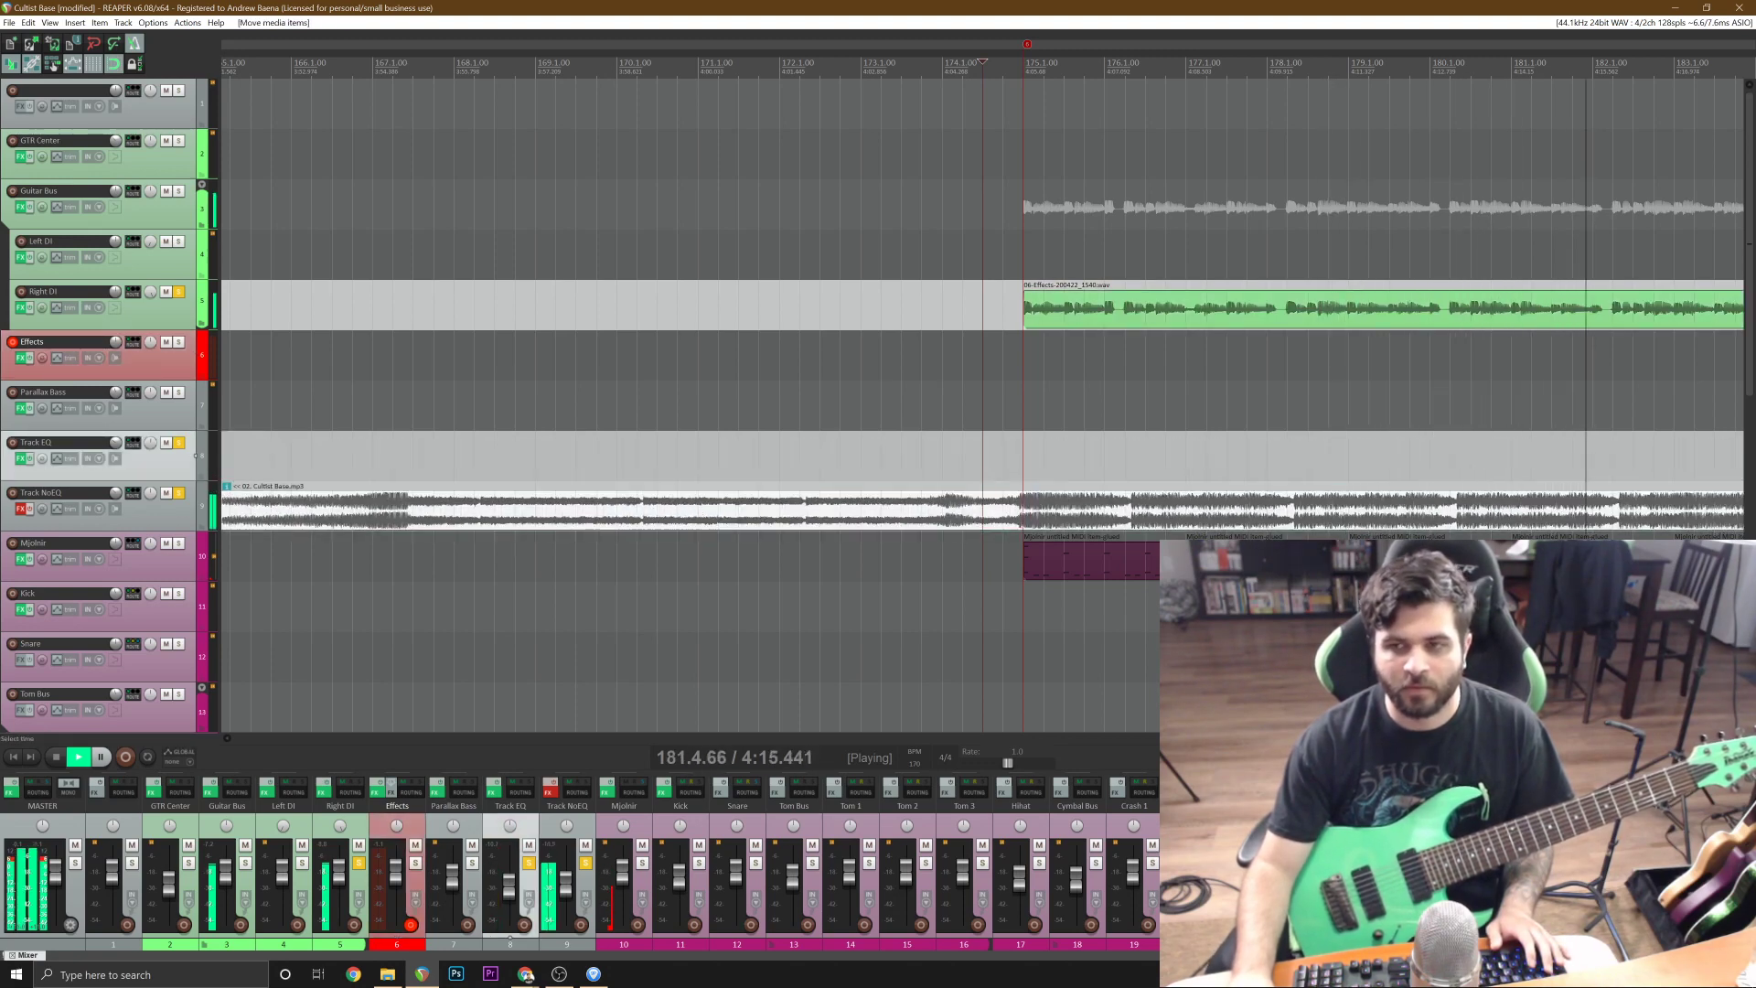
scroll(1047, 505, down, 2)
key(space)
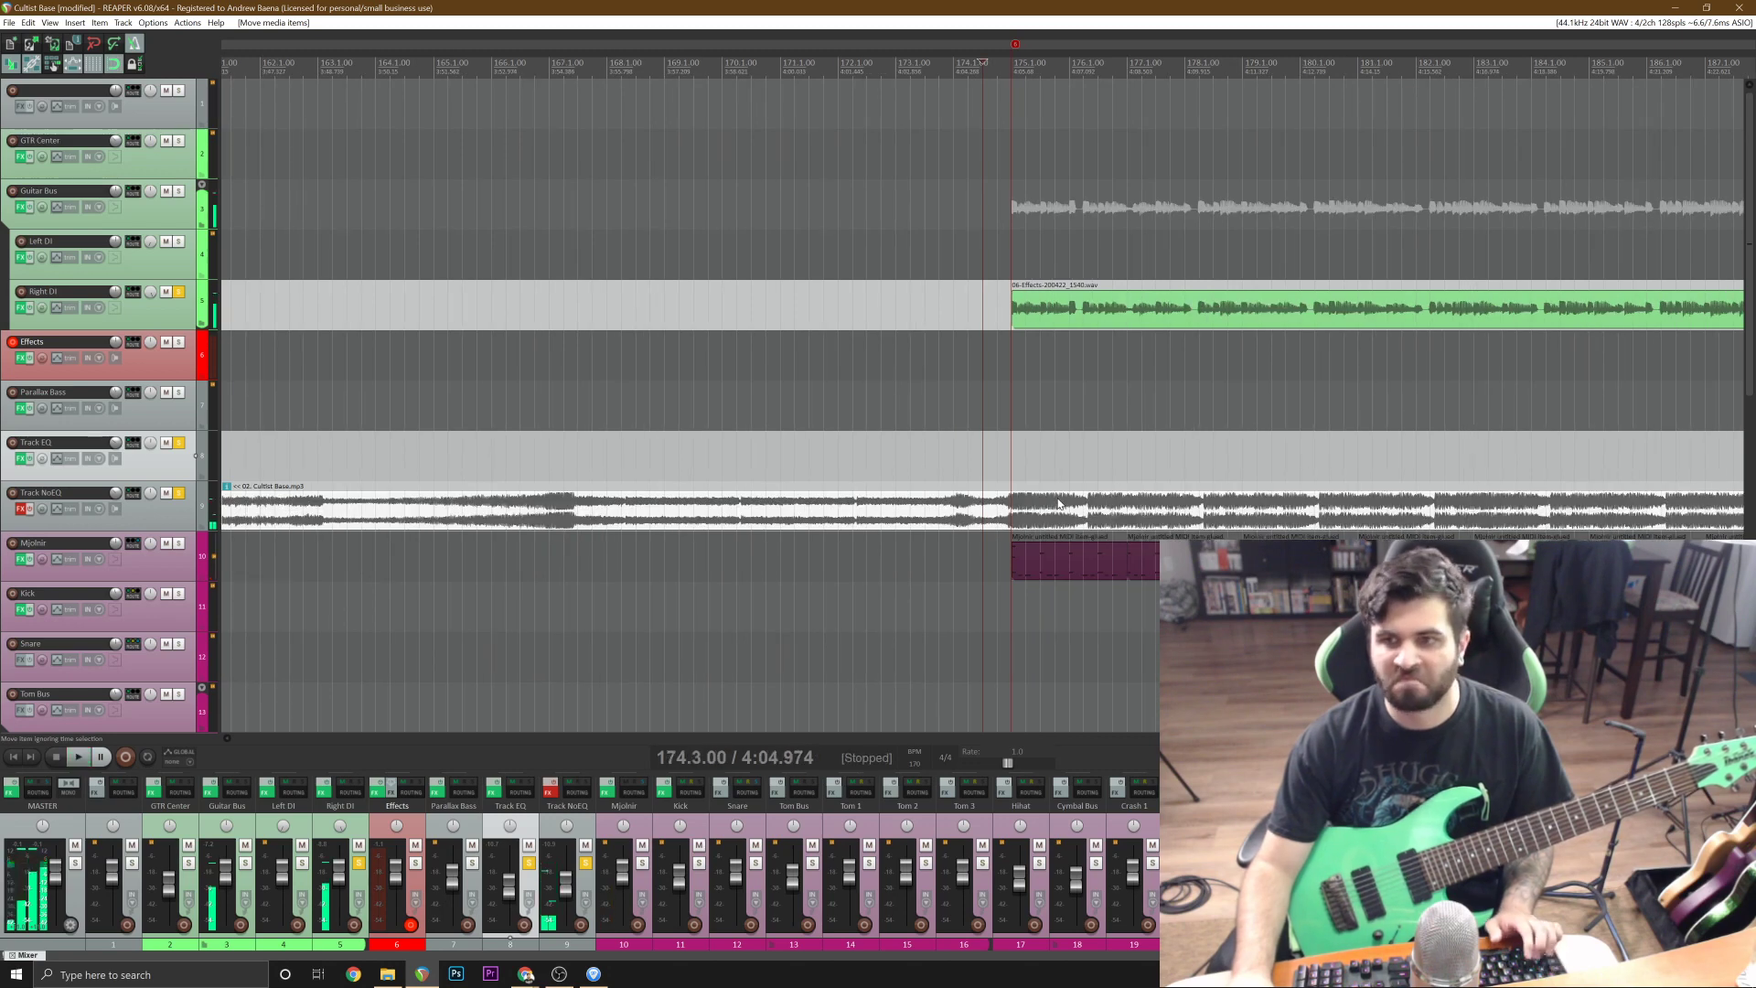
Undo the song item's move to Track NoEQ and the track solos.
key(ctrl+z)
key(ctrl+z)
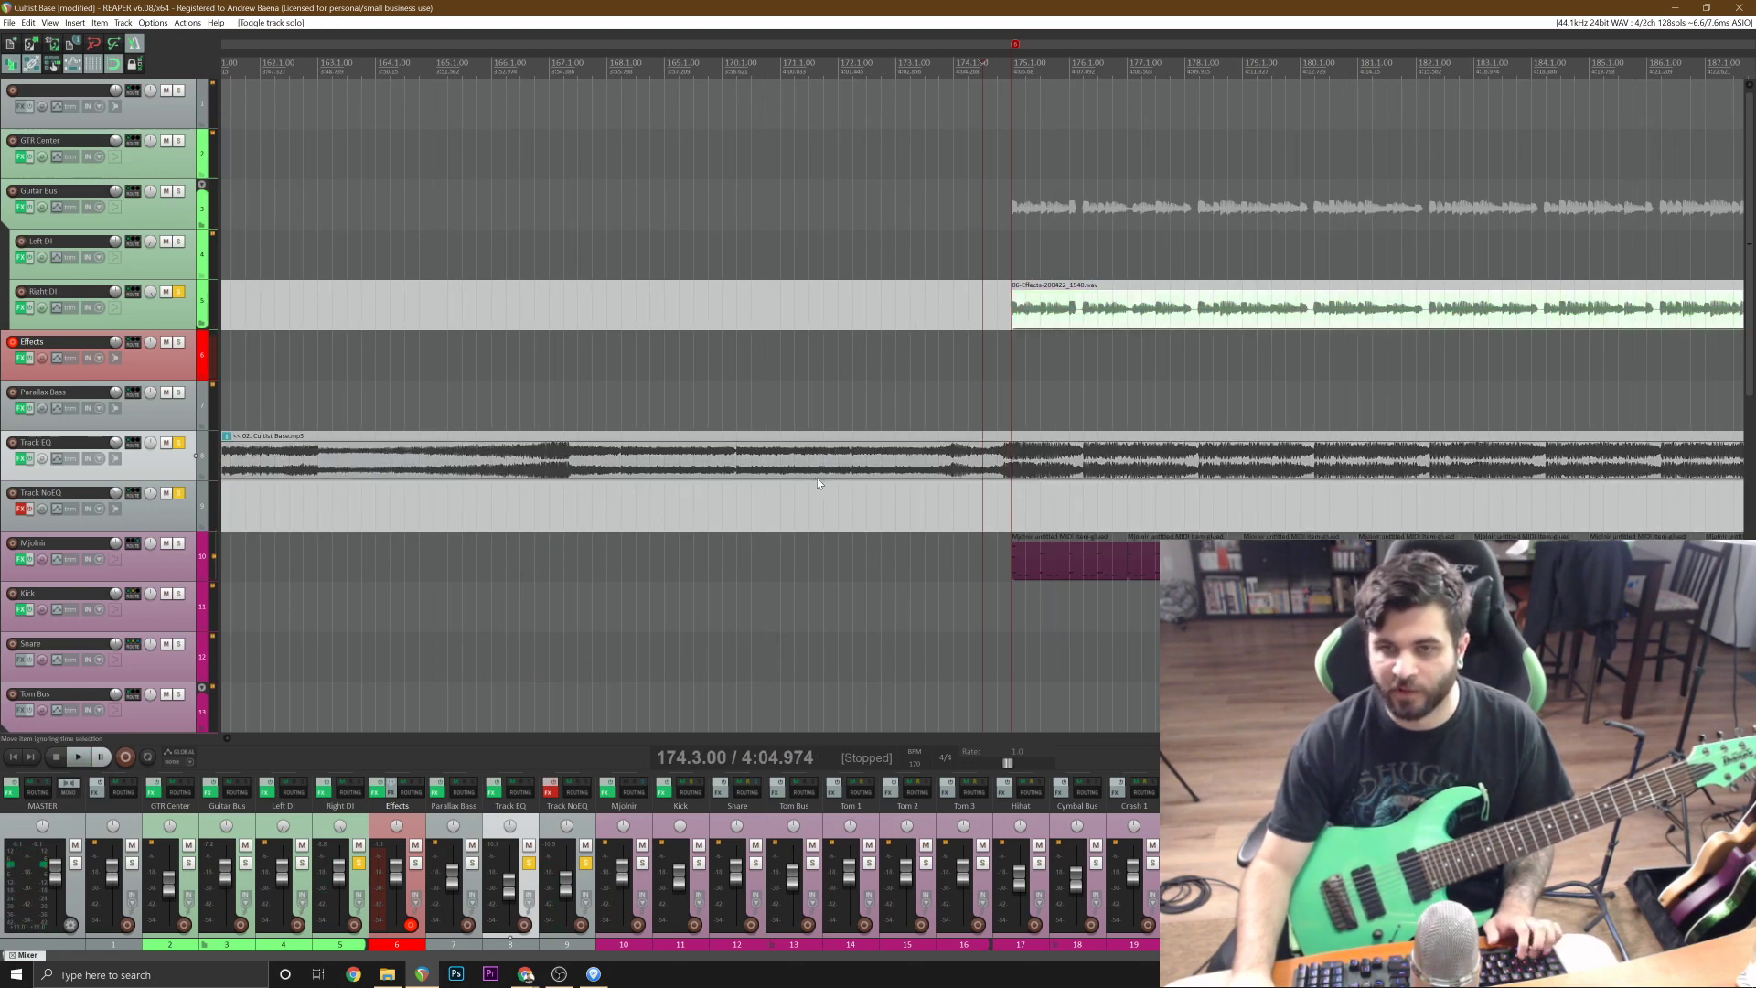
click(1021, 480)
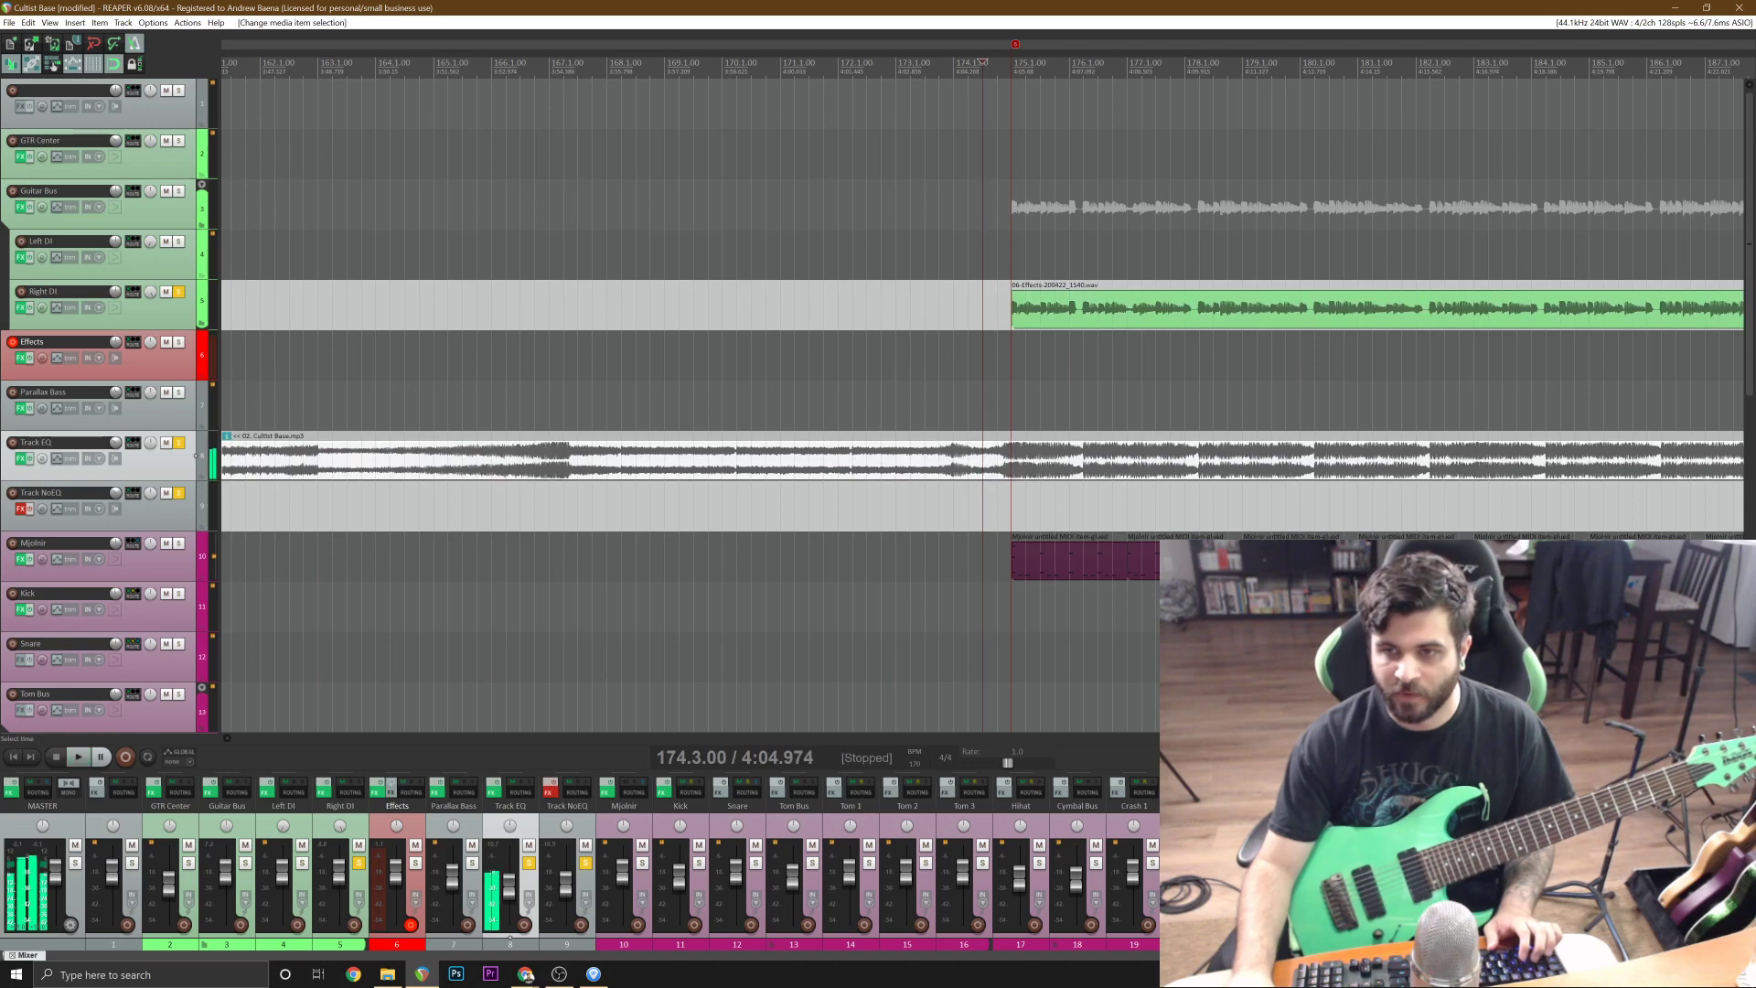
scroll(1022, 481, down, 5)
key(ctrl+z)
key(ctrl+z)
key(ctrl+z)
key(ctrl+z)
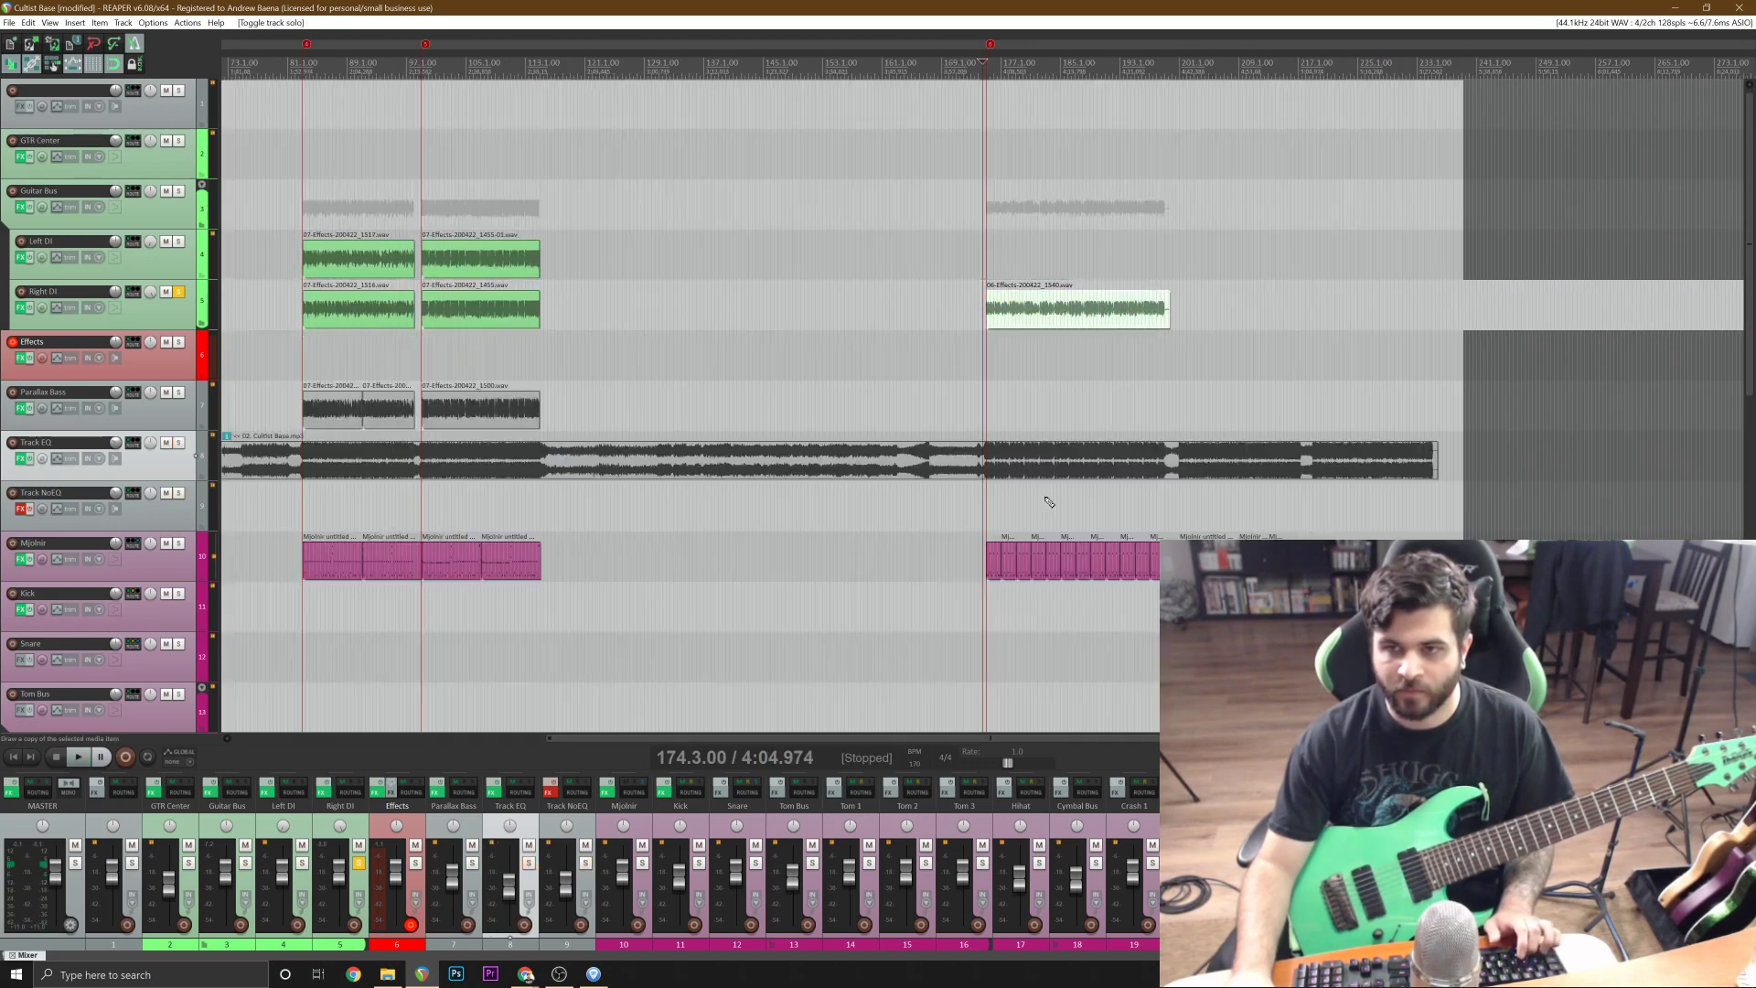
Play the full mix from bar 174 with the guitar take on Right DI.
scroll(1155, 466, up, 6)
key(space)
scroll(1155, 466, up, 3)
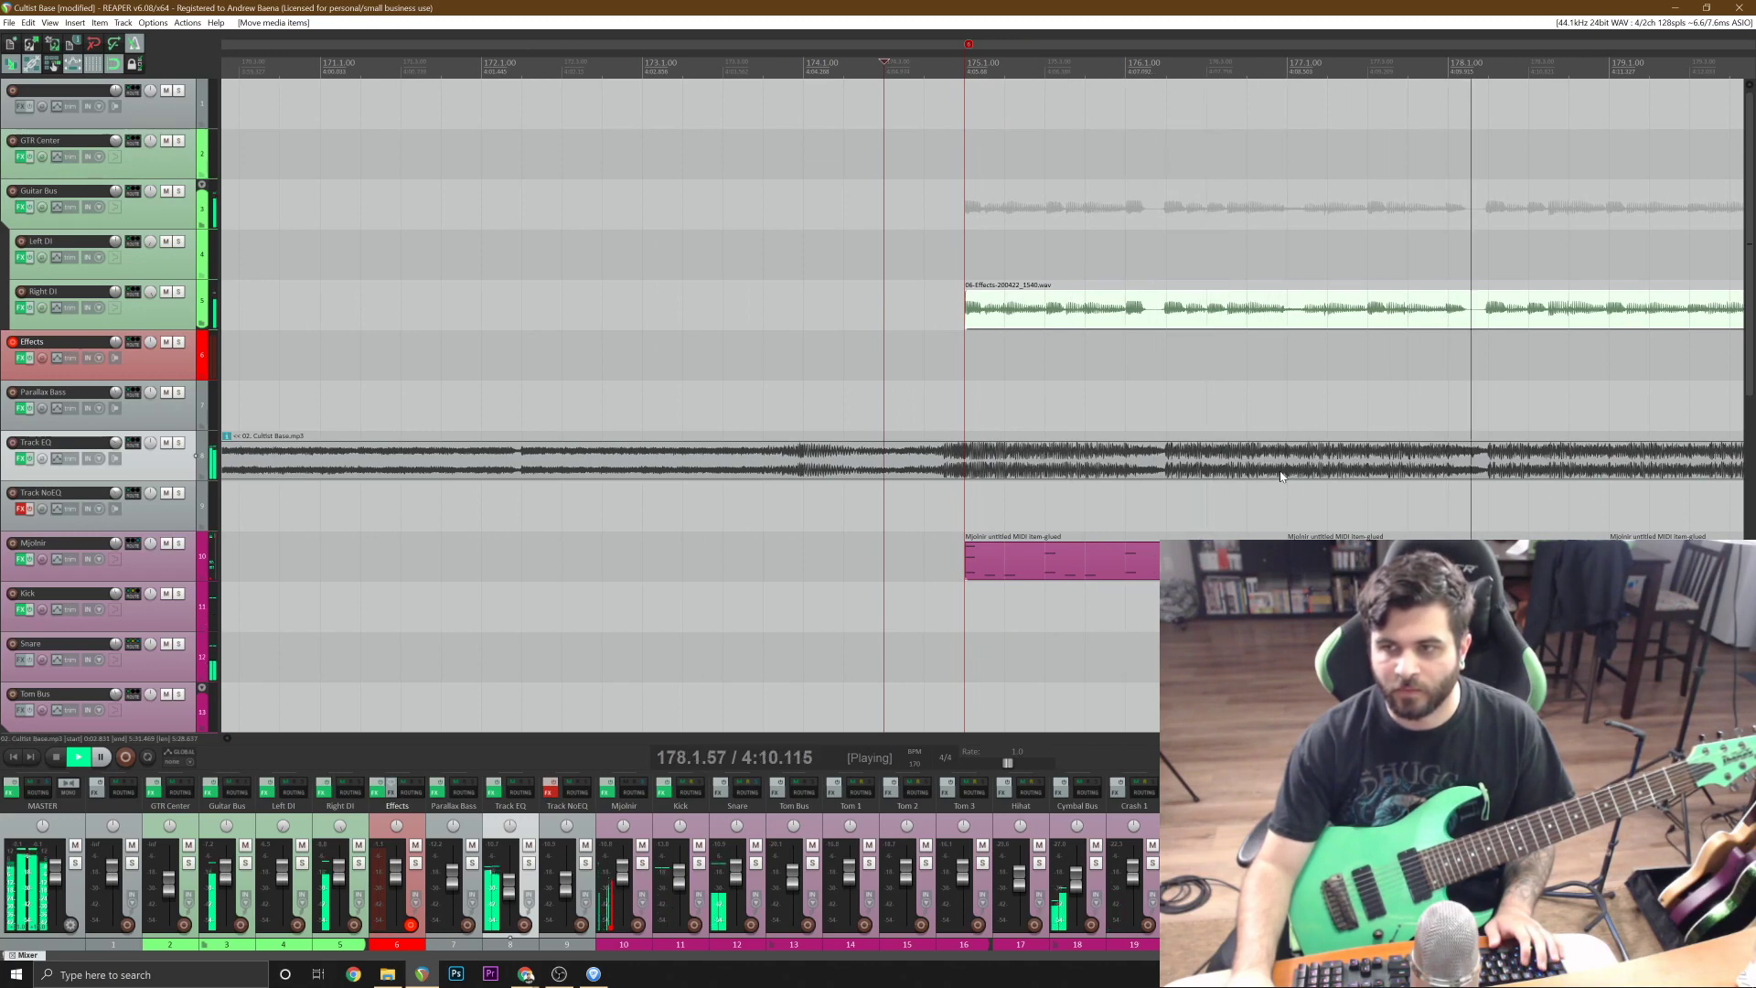
scroll(1500, 475, down, 2)
scroll(1470, 480, up, 2)
key(space)
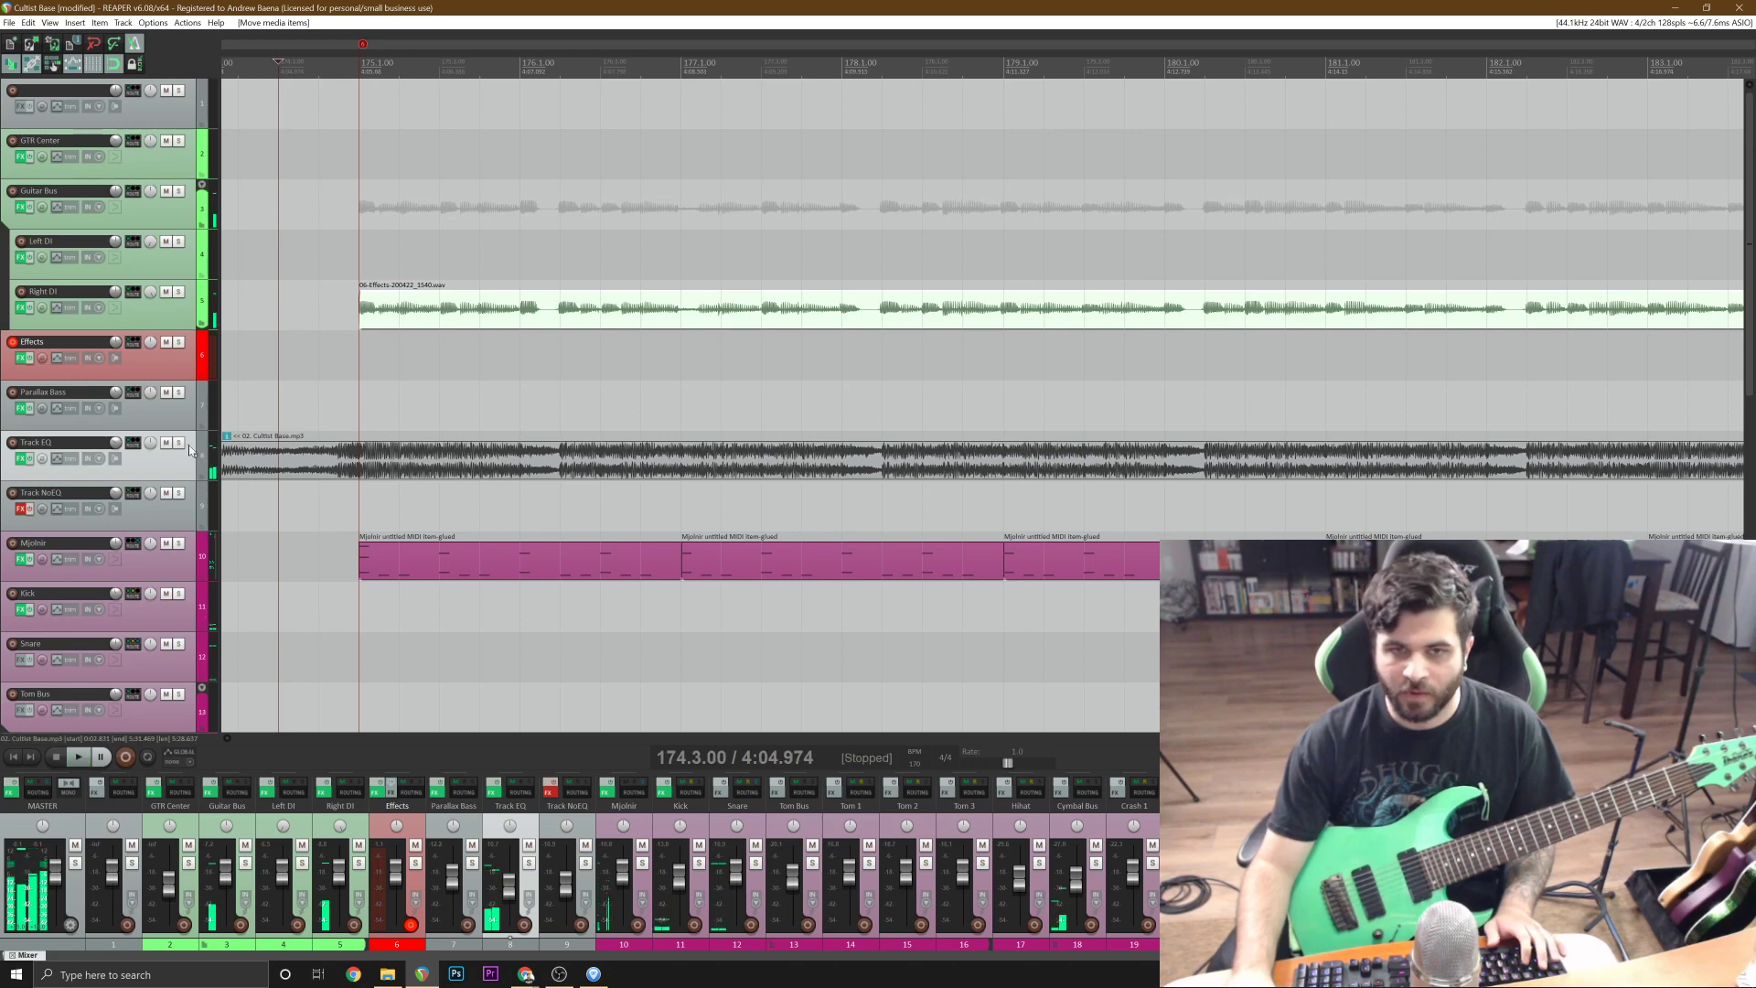
Listen to the original song from bar 174 with only Track EQ soloed, and turn the solo off.
click(178, 442)
key(space)
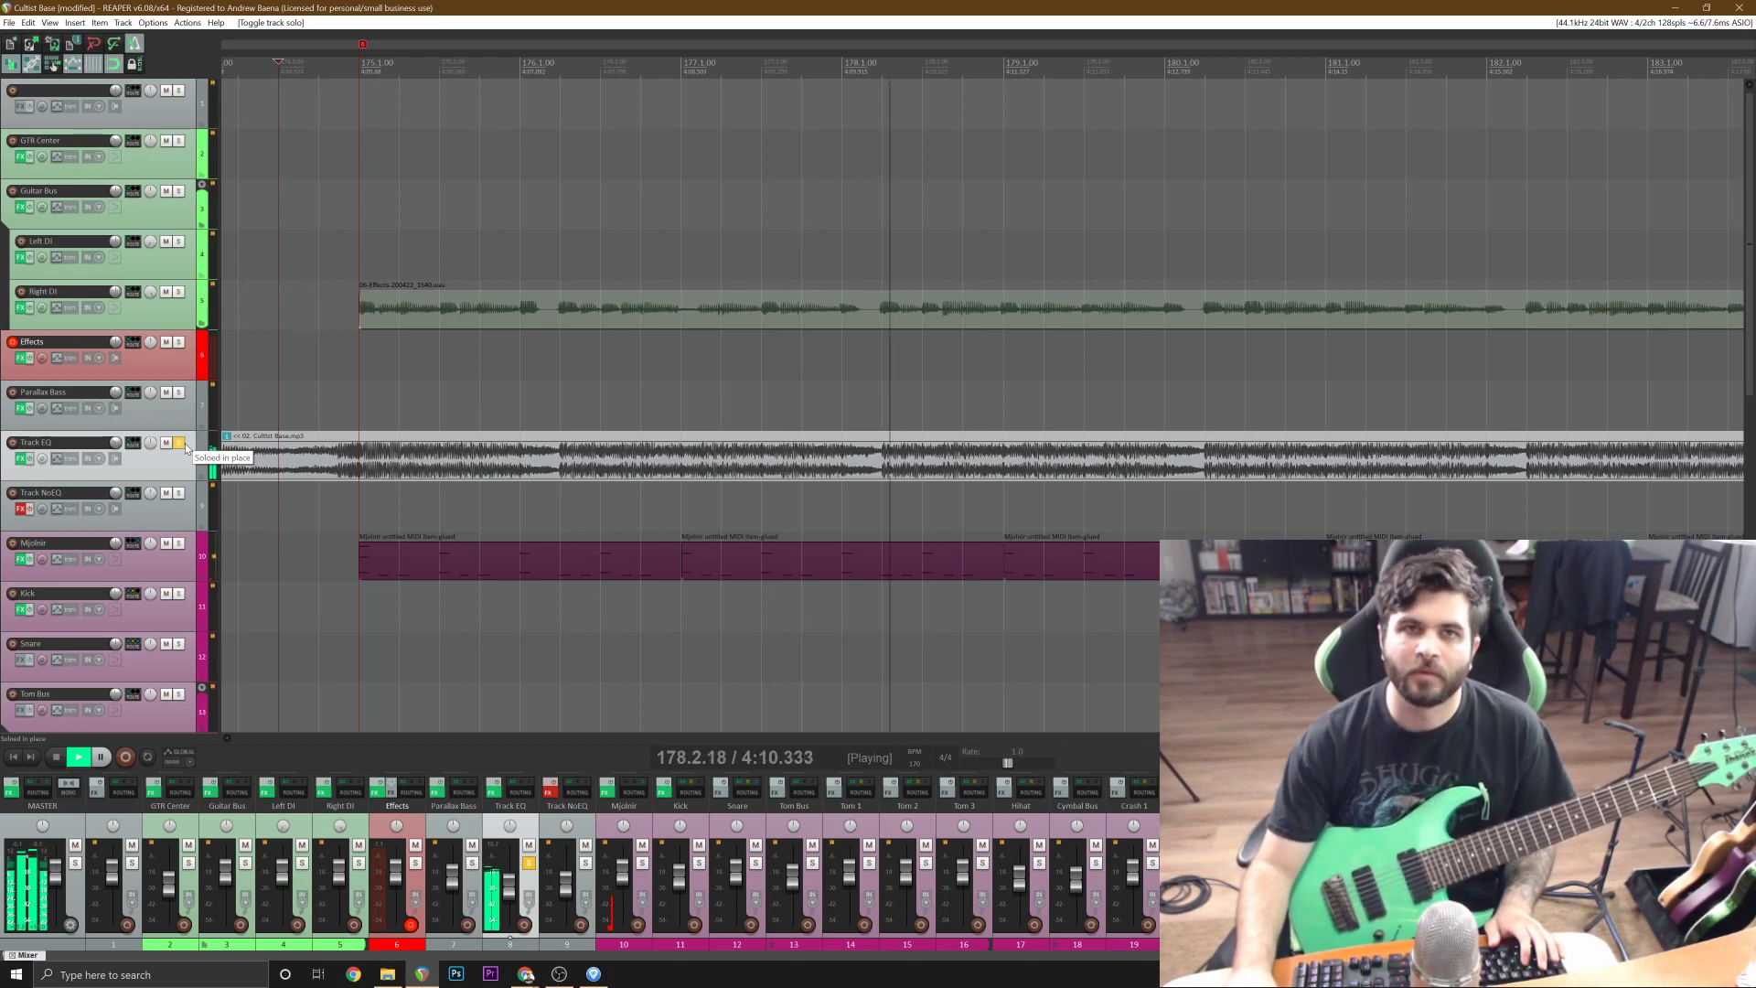
key(space)
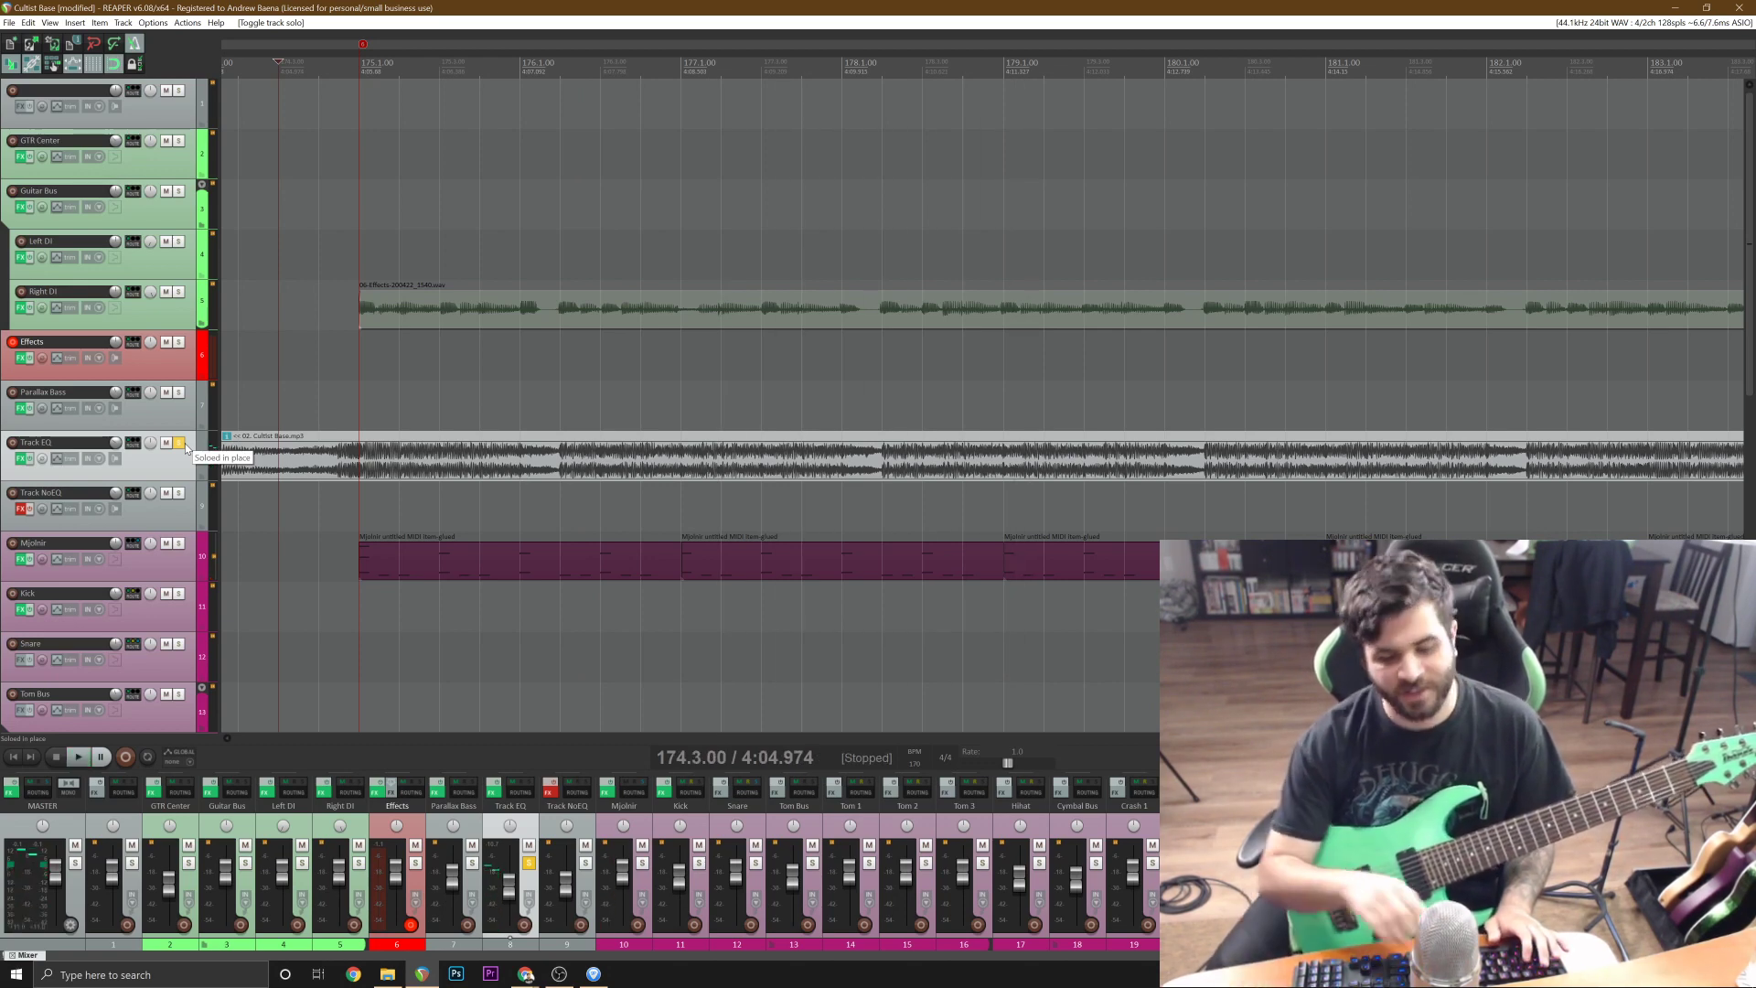
key(space)
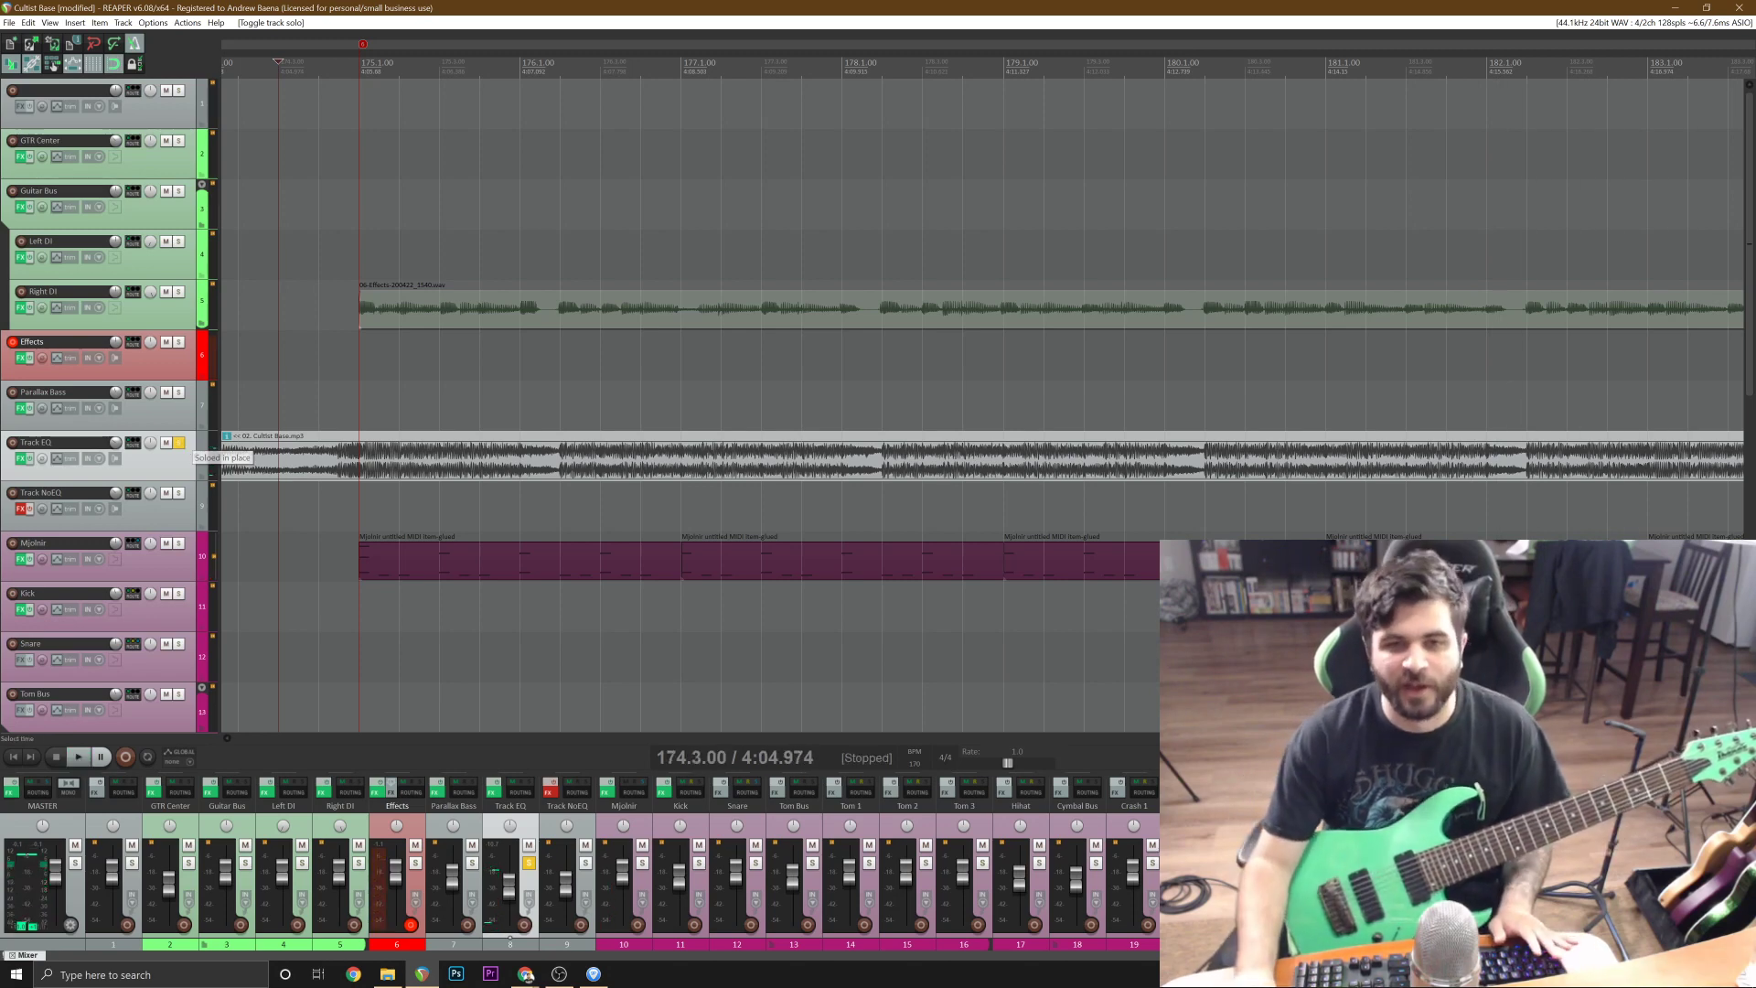
click(178, 447)
Delete the guitar take starting at bar 175 on Right DI.
click(849, 305)
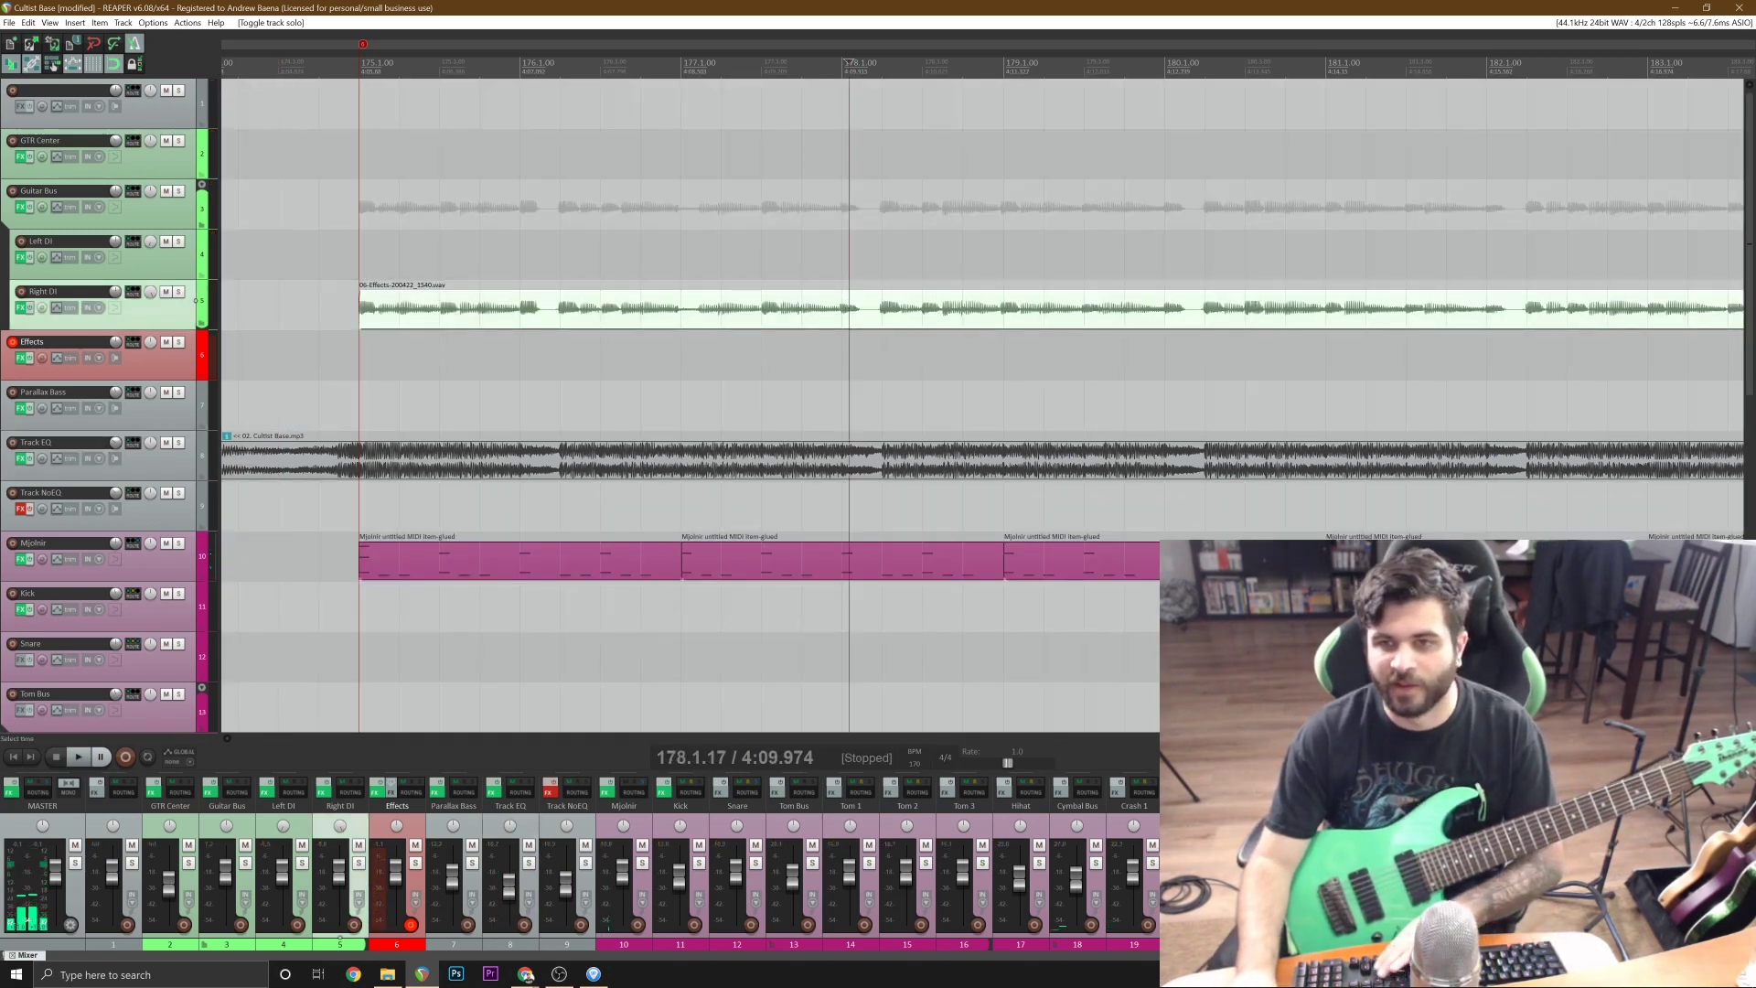
scroll(850, 304, down, 1)
key(Delete)
Record two guitar attempts on Effects from just after bar 172, discarding each one.
click(314, 304)
key(ctrl+r)
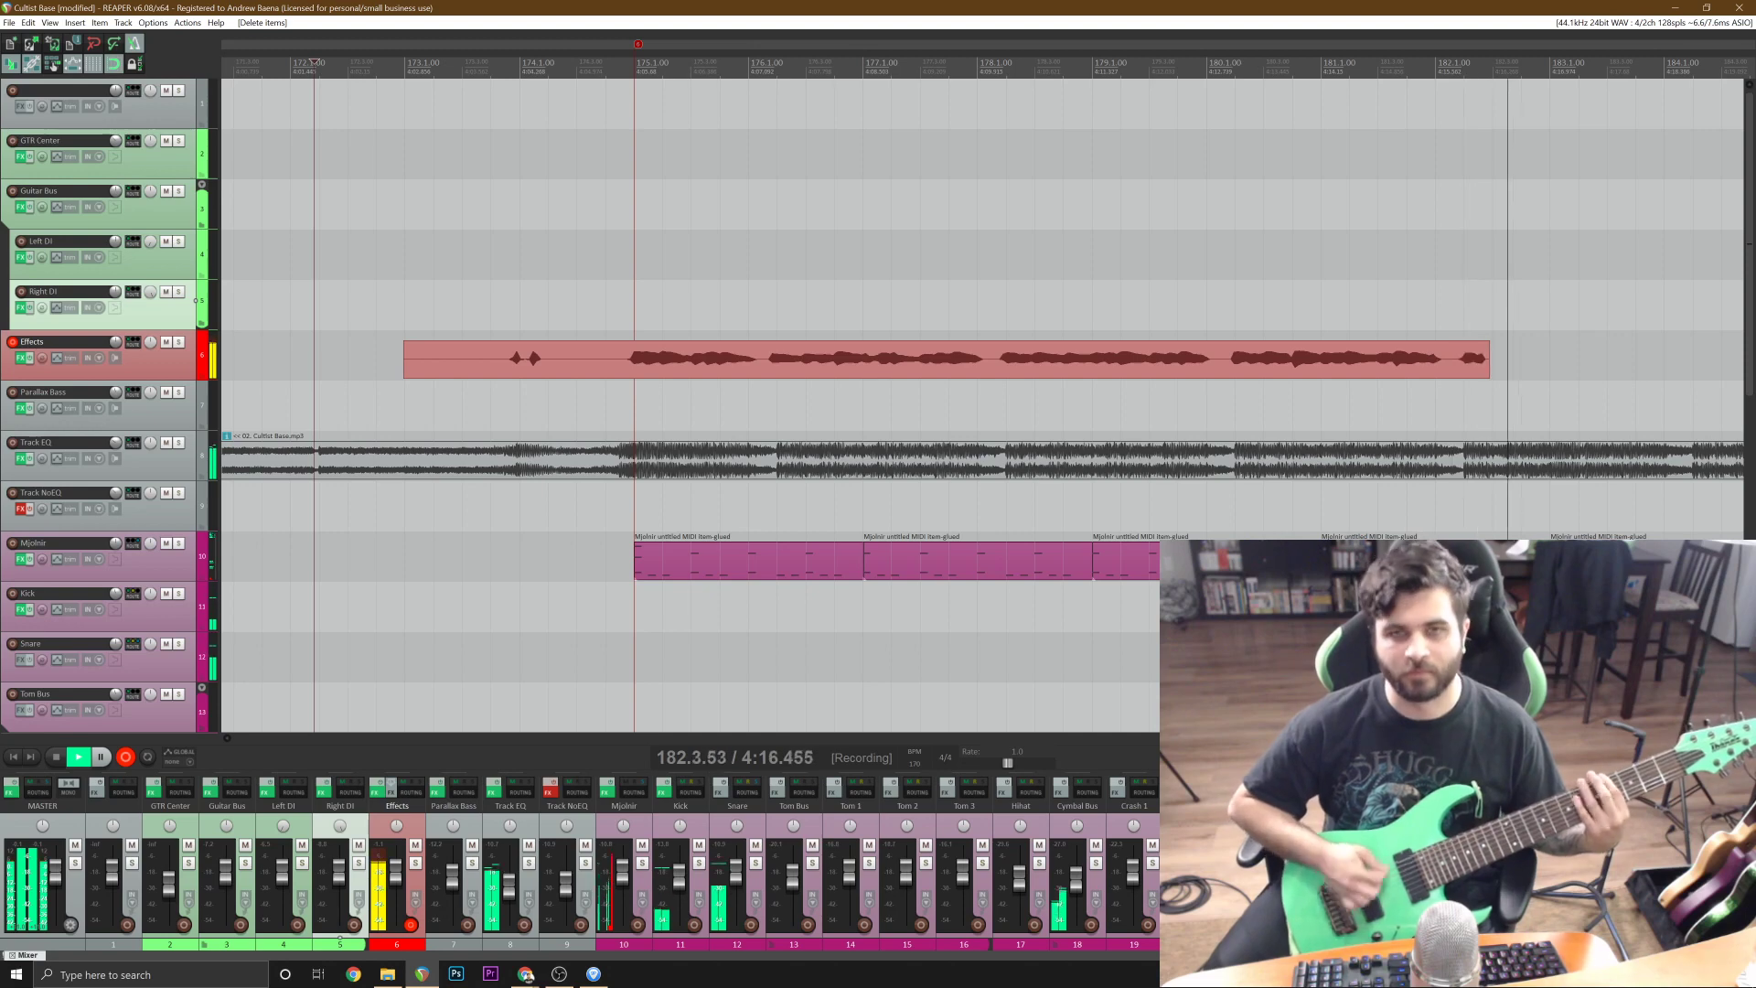
key(space)
key(d)
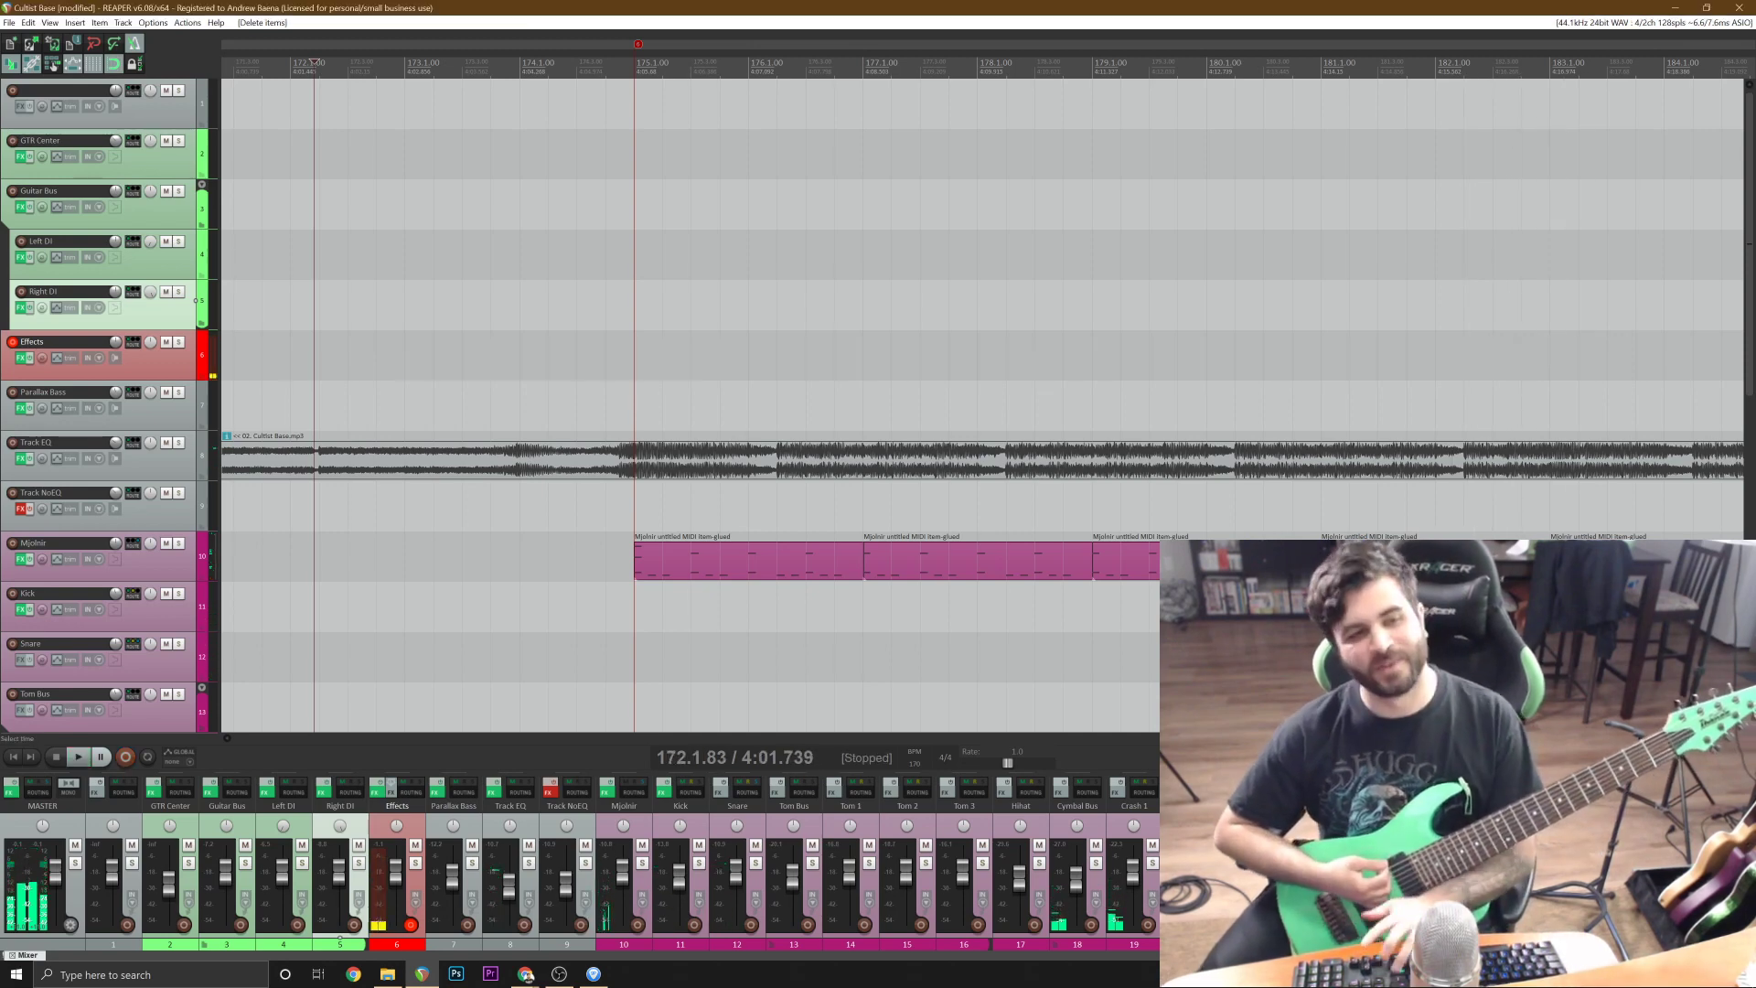
key(ctrl+r)
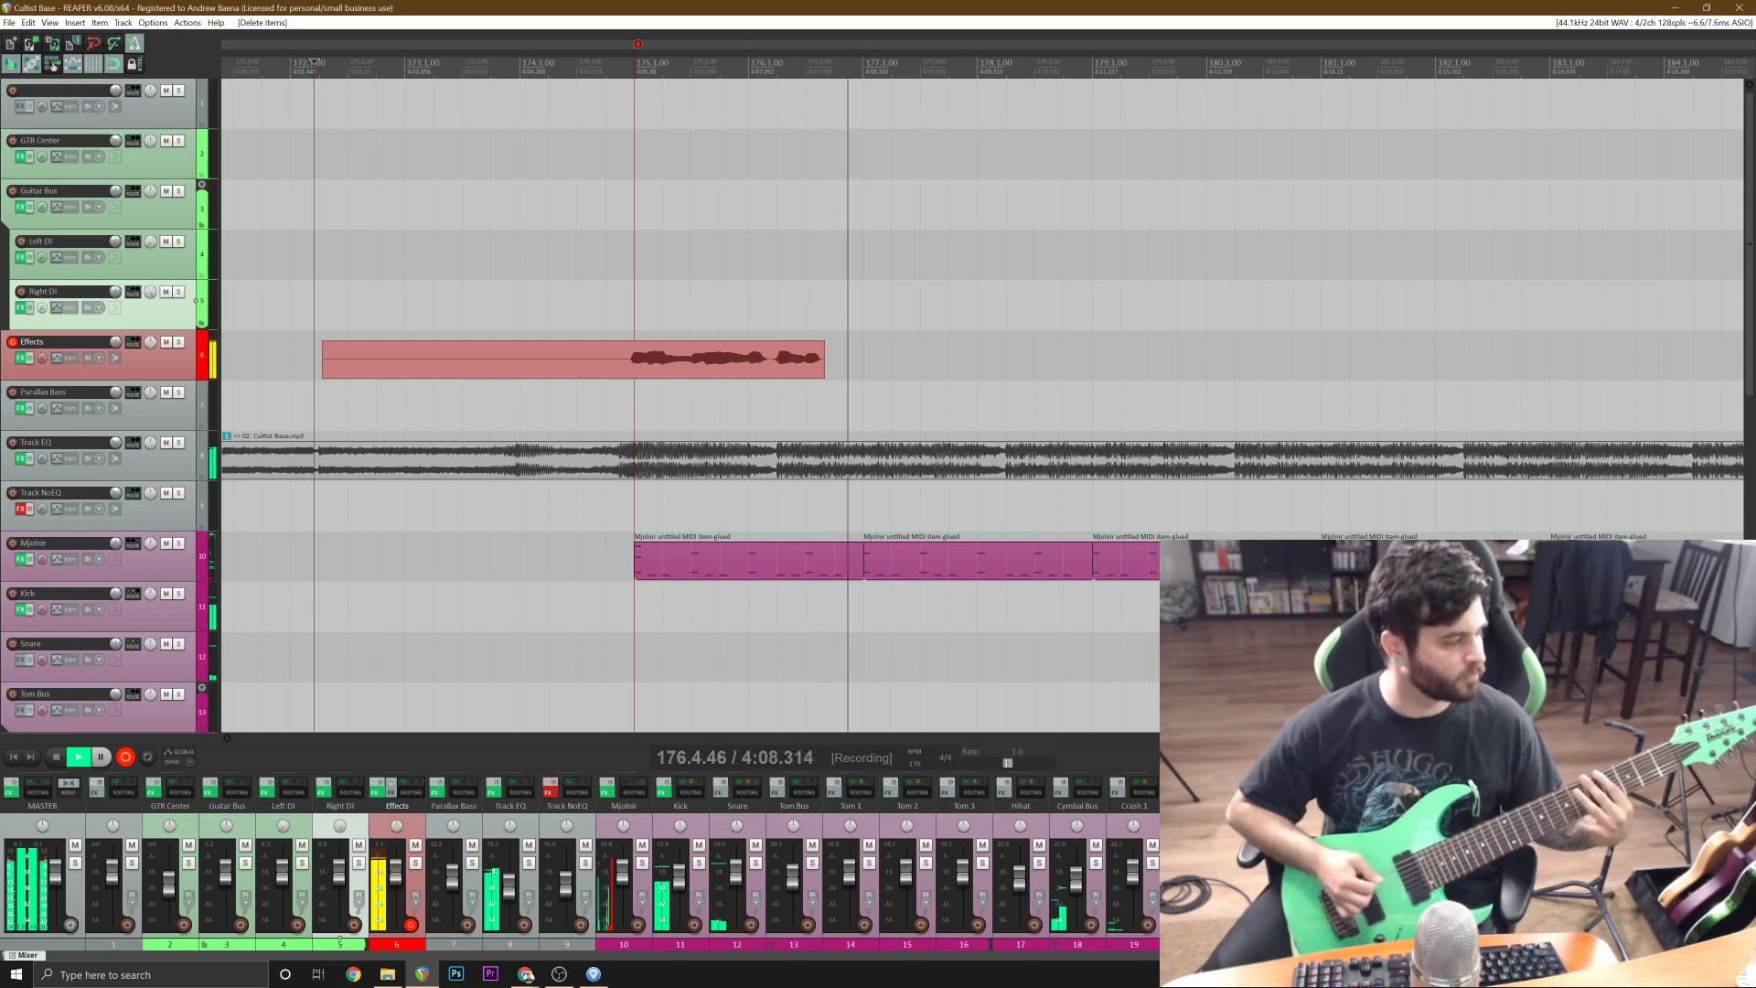
key(space)
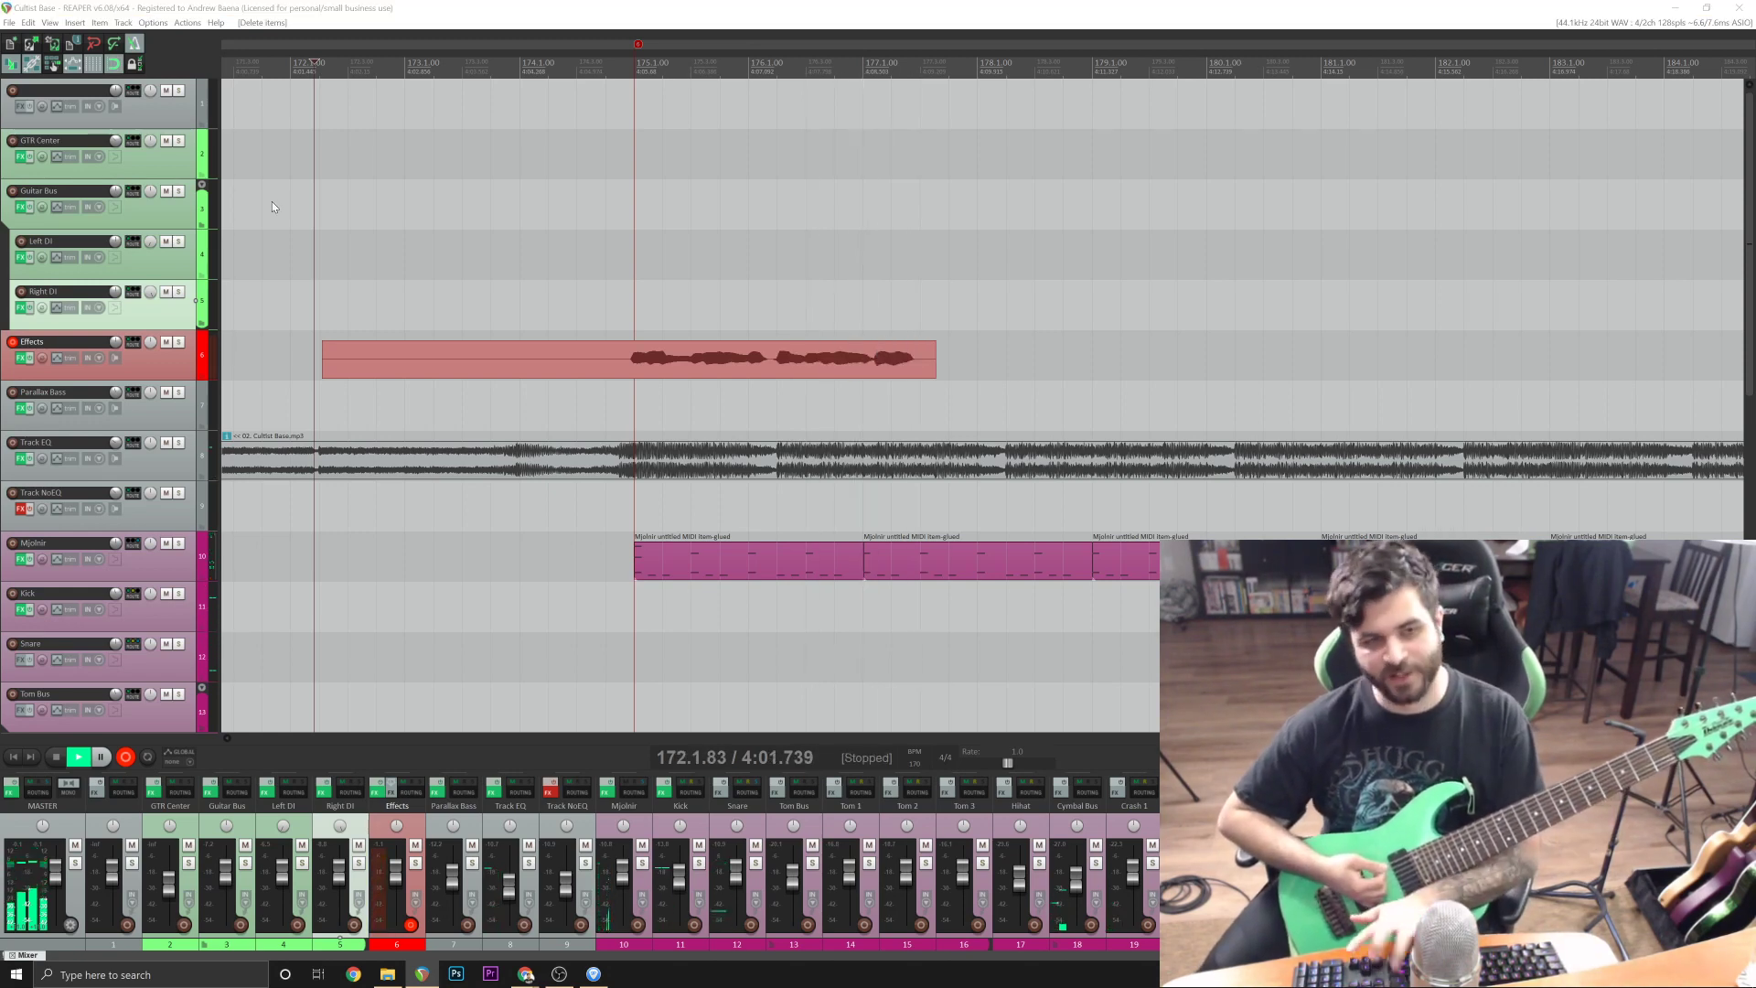
key(Return)
key(Delete)
Record a guitar take on Effects from just after bar 172 until past bar 191, and keep it.
key(ctrl+r)
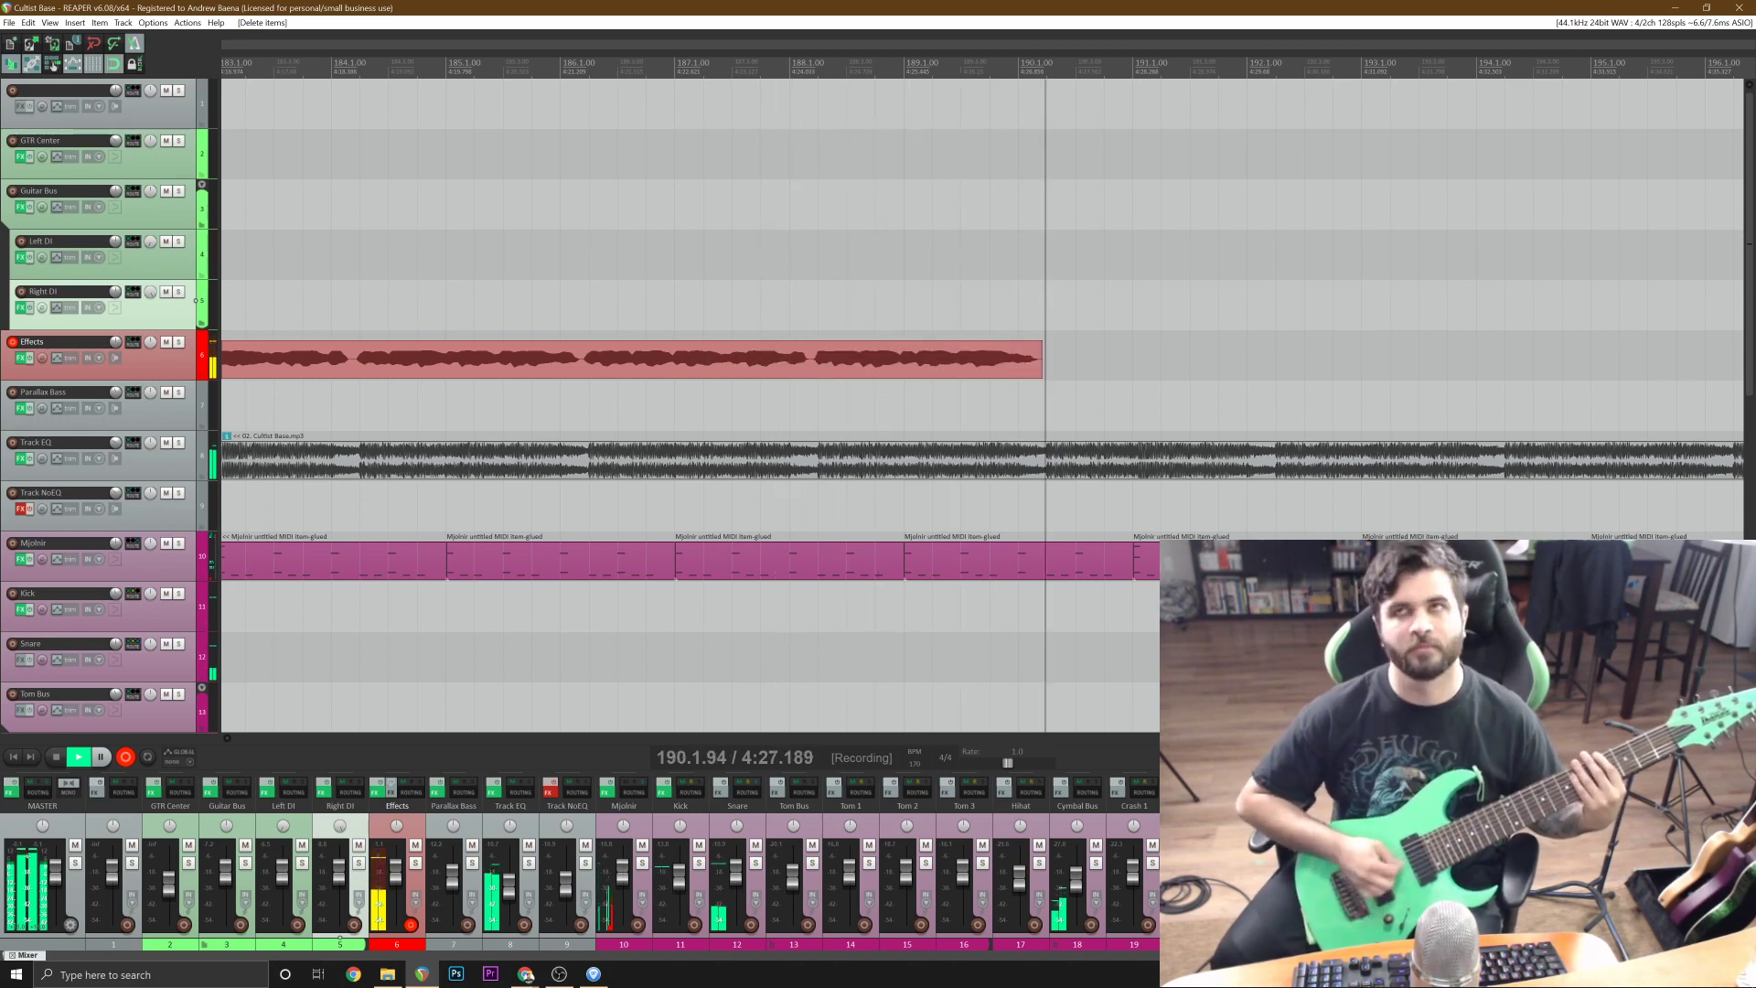
key(space)
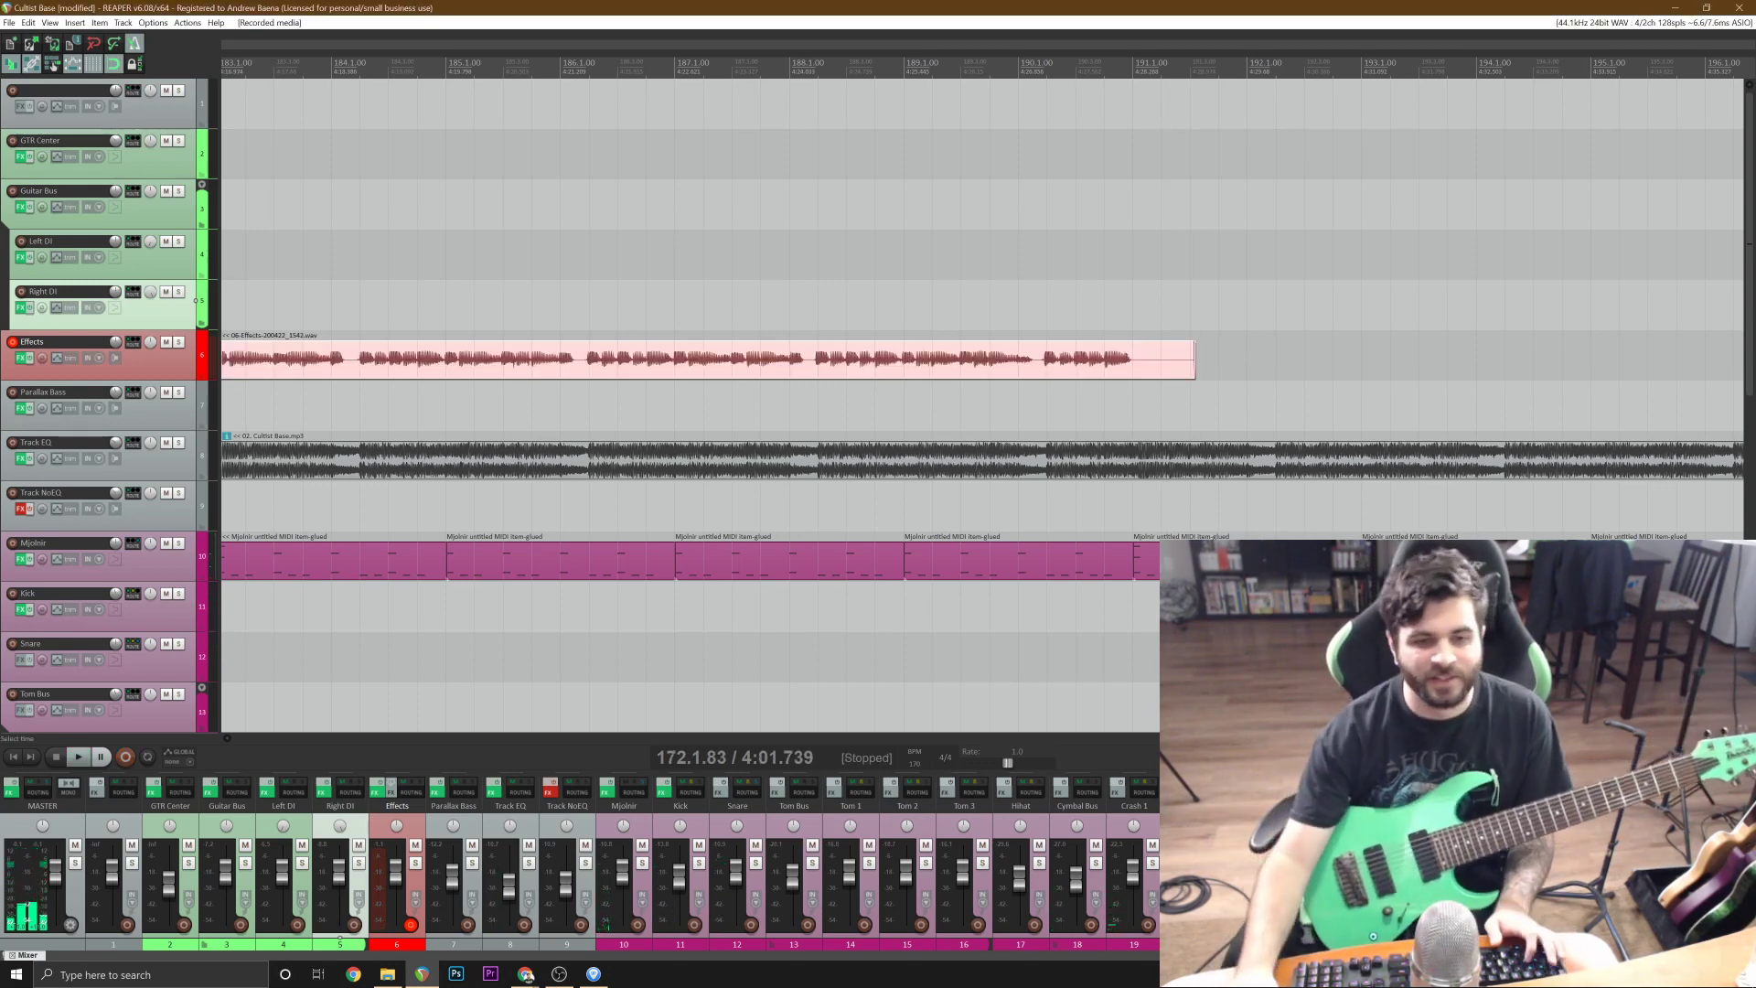
Split the Effects take at bar 175, delete its lead-in, and move the rest to Right DI.
scroll(1178, 368, down, 3)
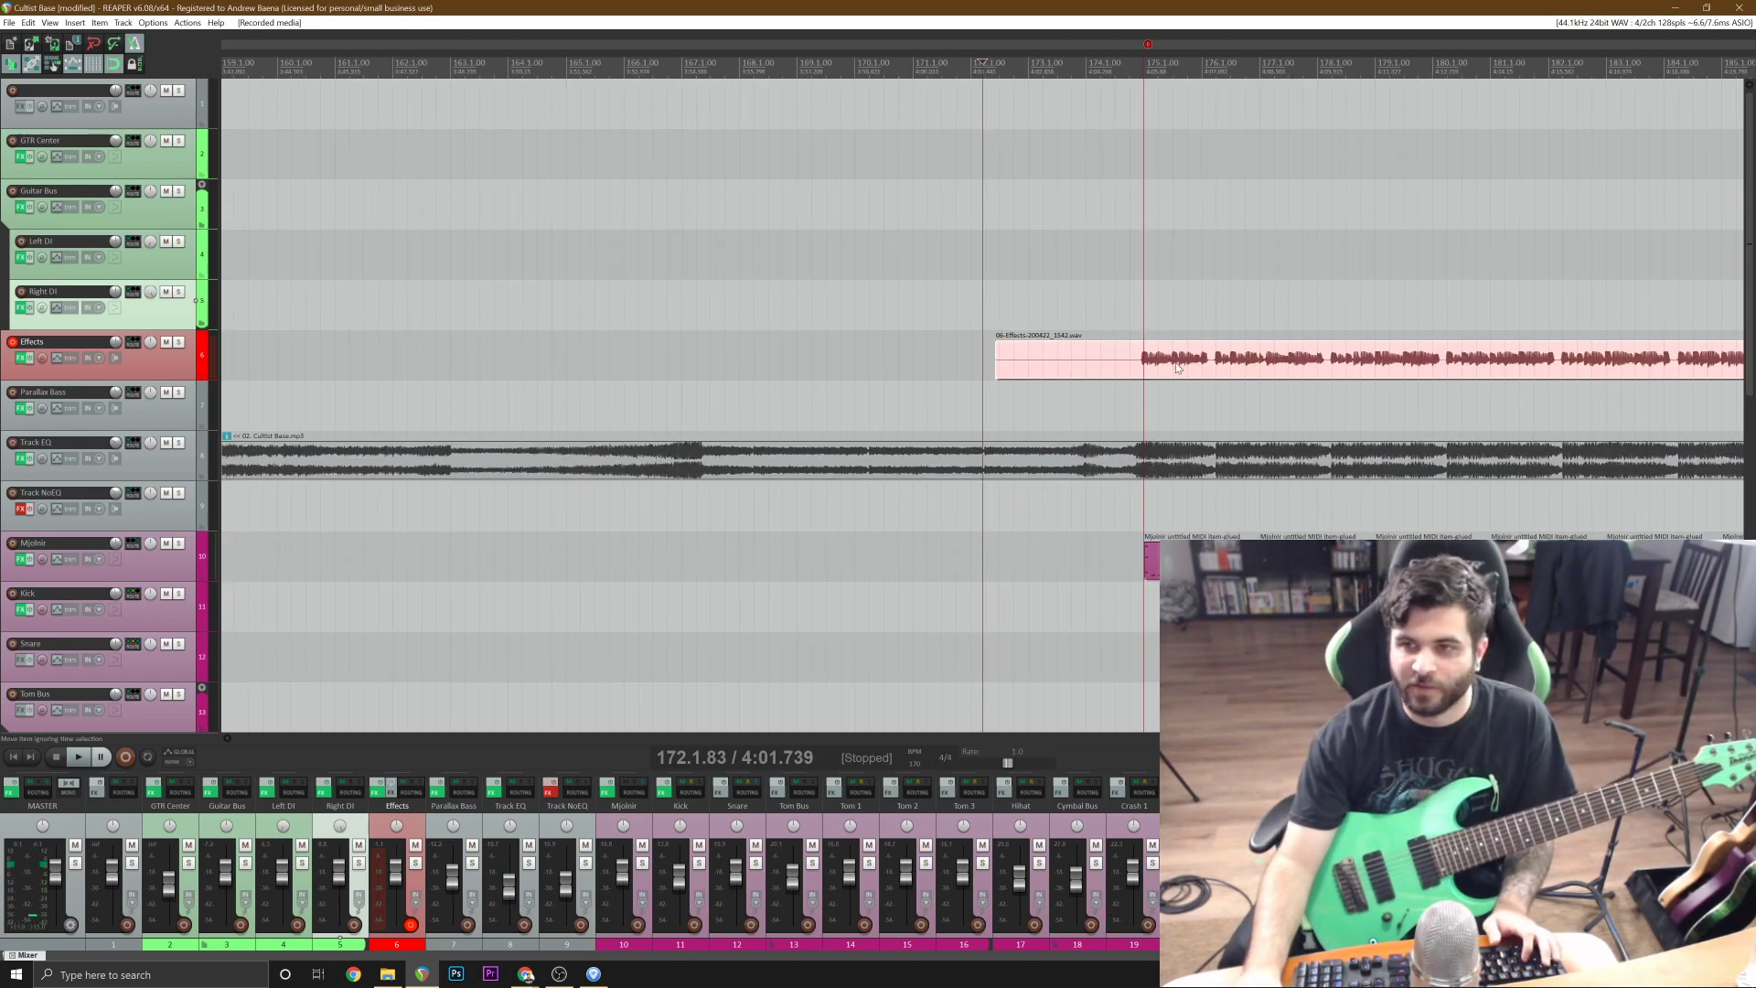
click(1143, 366)
scroll(1143, 366, up, 4)
key(s)
click(935, 367)
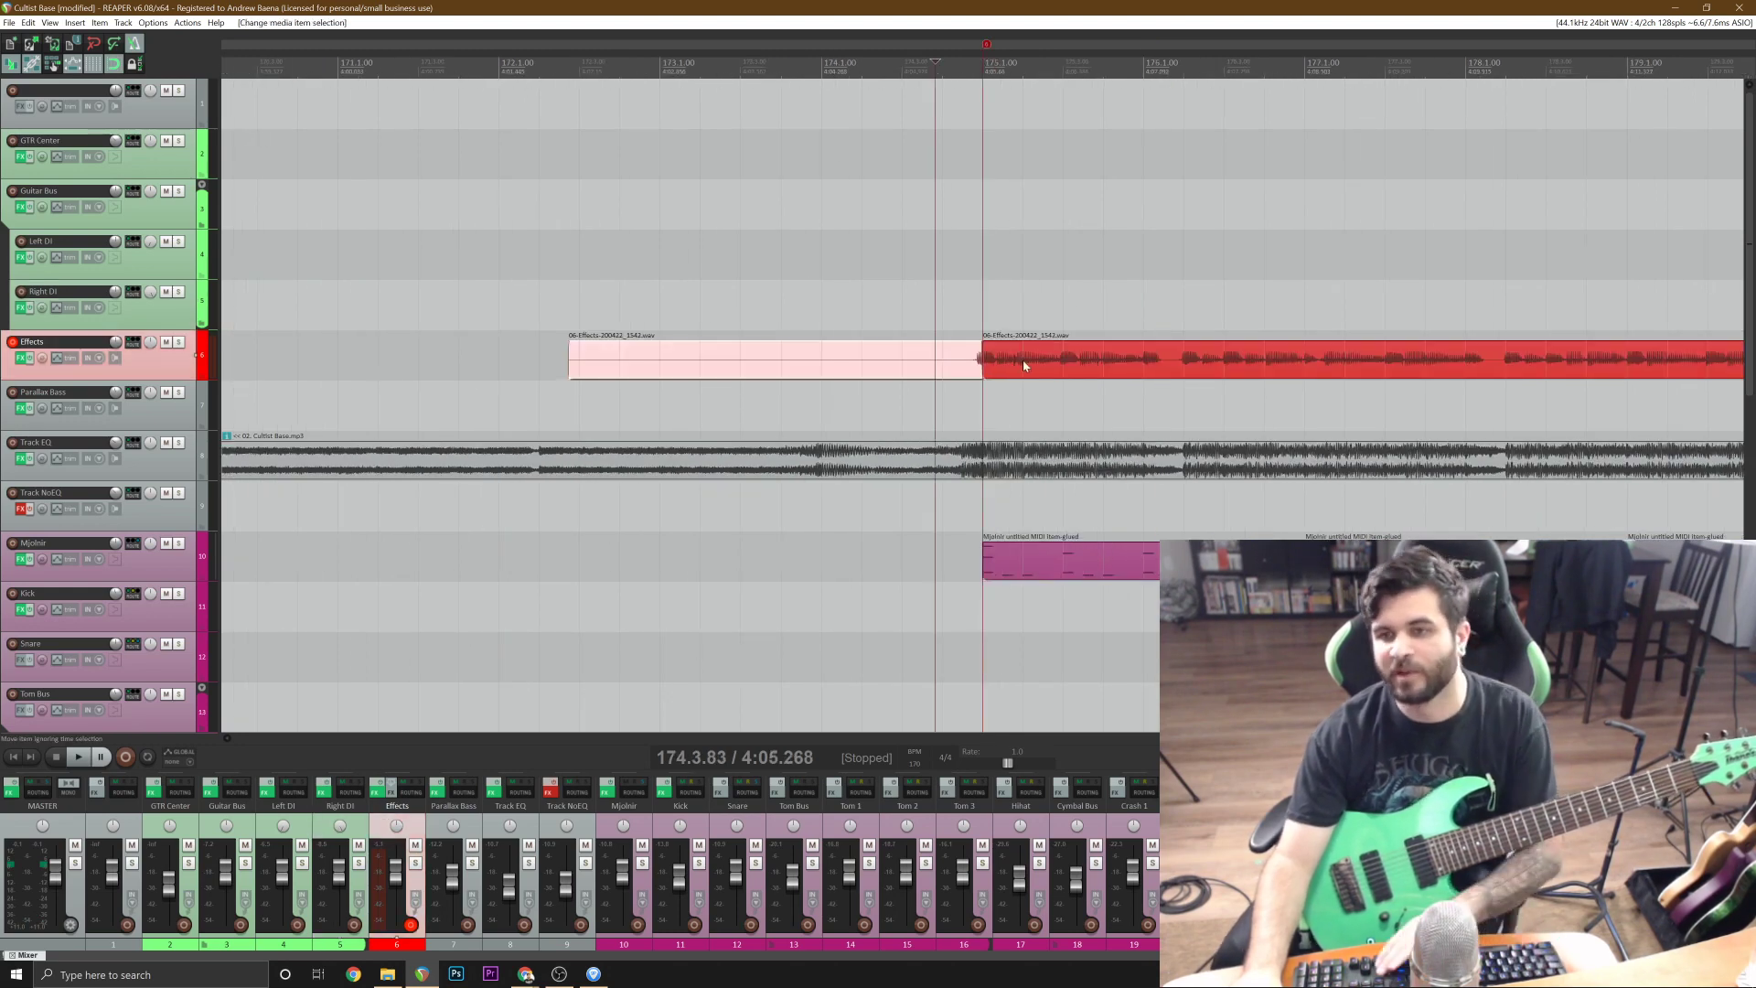
key(Delete)
drag(1027, 376, 1028, 326)
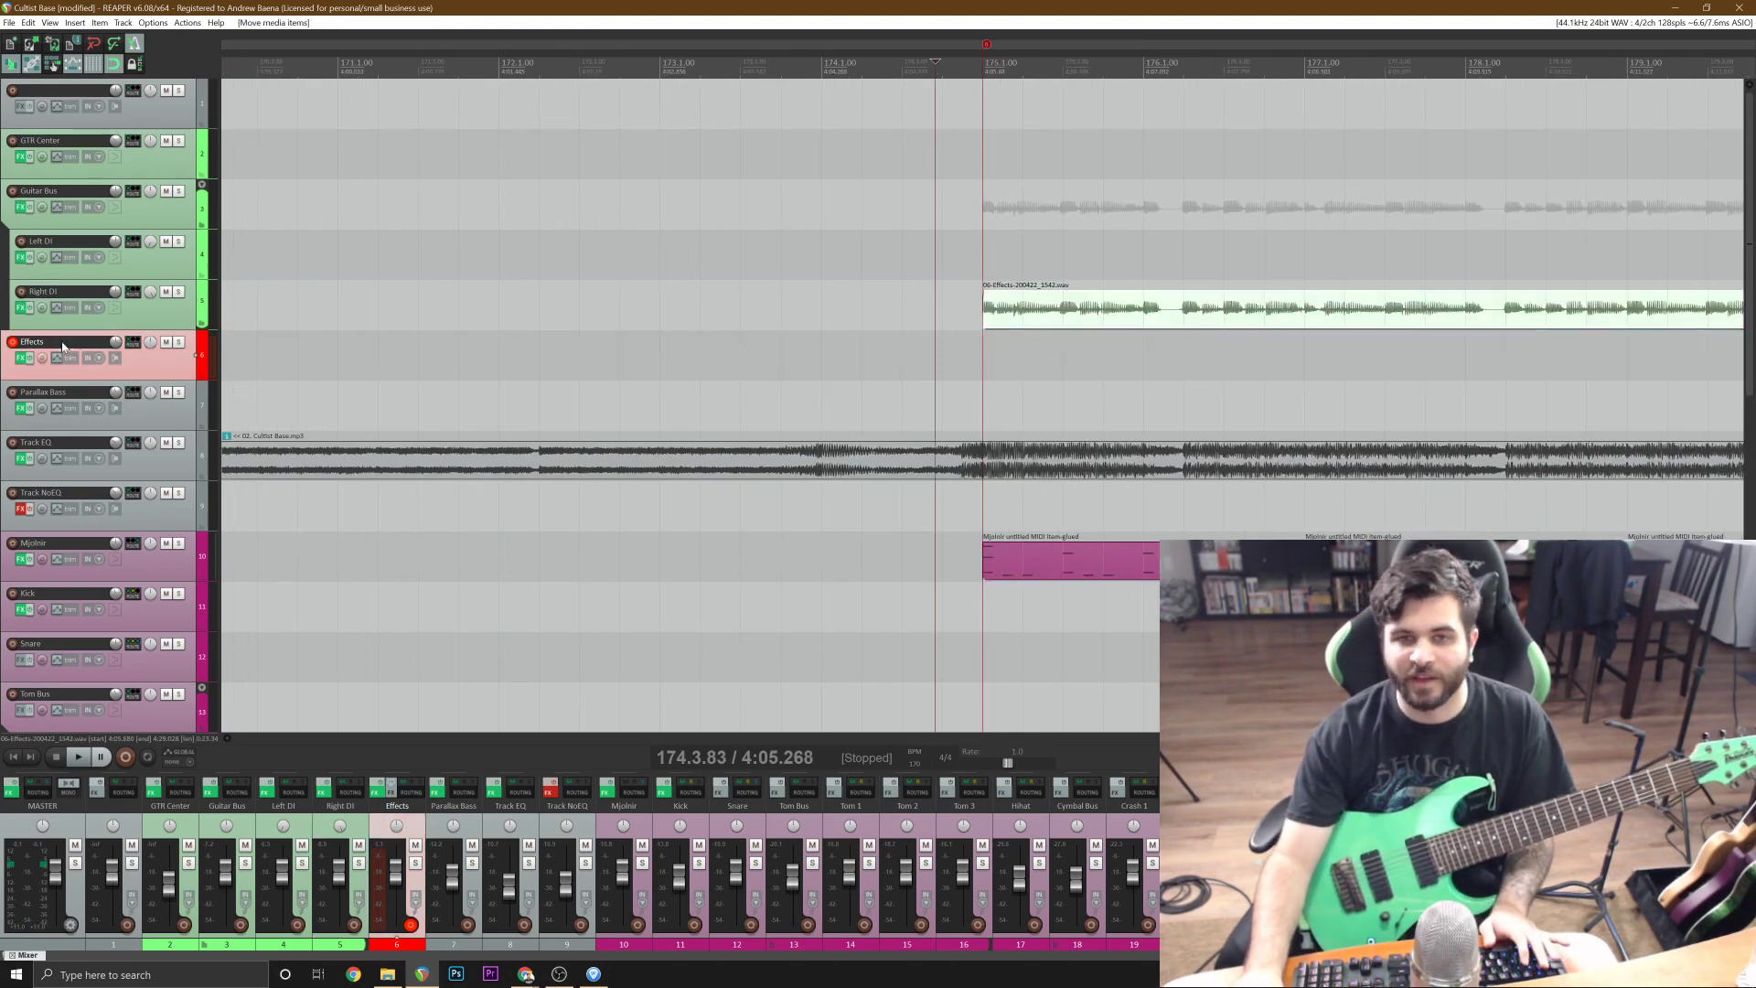
Mute Right DI, play along with the mix from bar 173 to practise the riff, and unmute the track.
click(167, 293)
scroll(872, 306, down, 2)
click(872, 307)
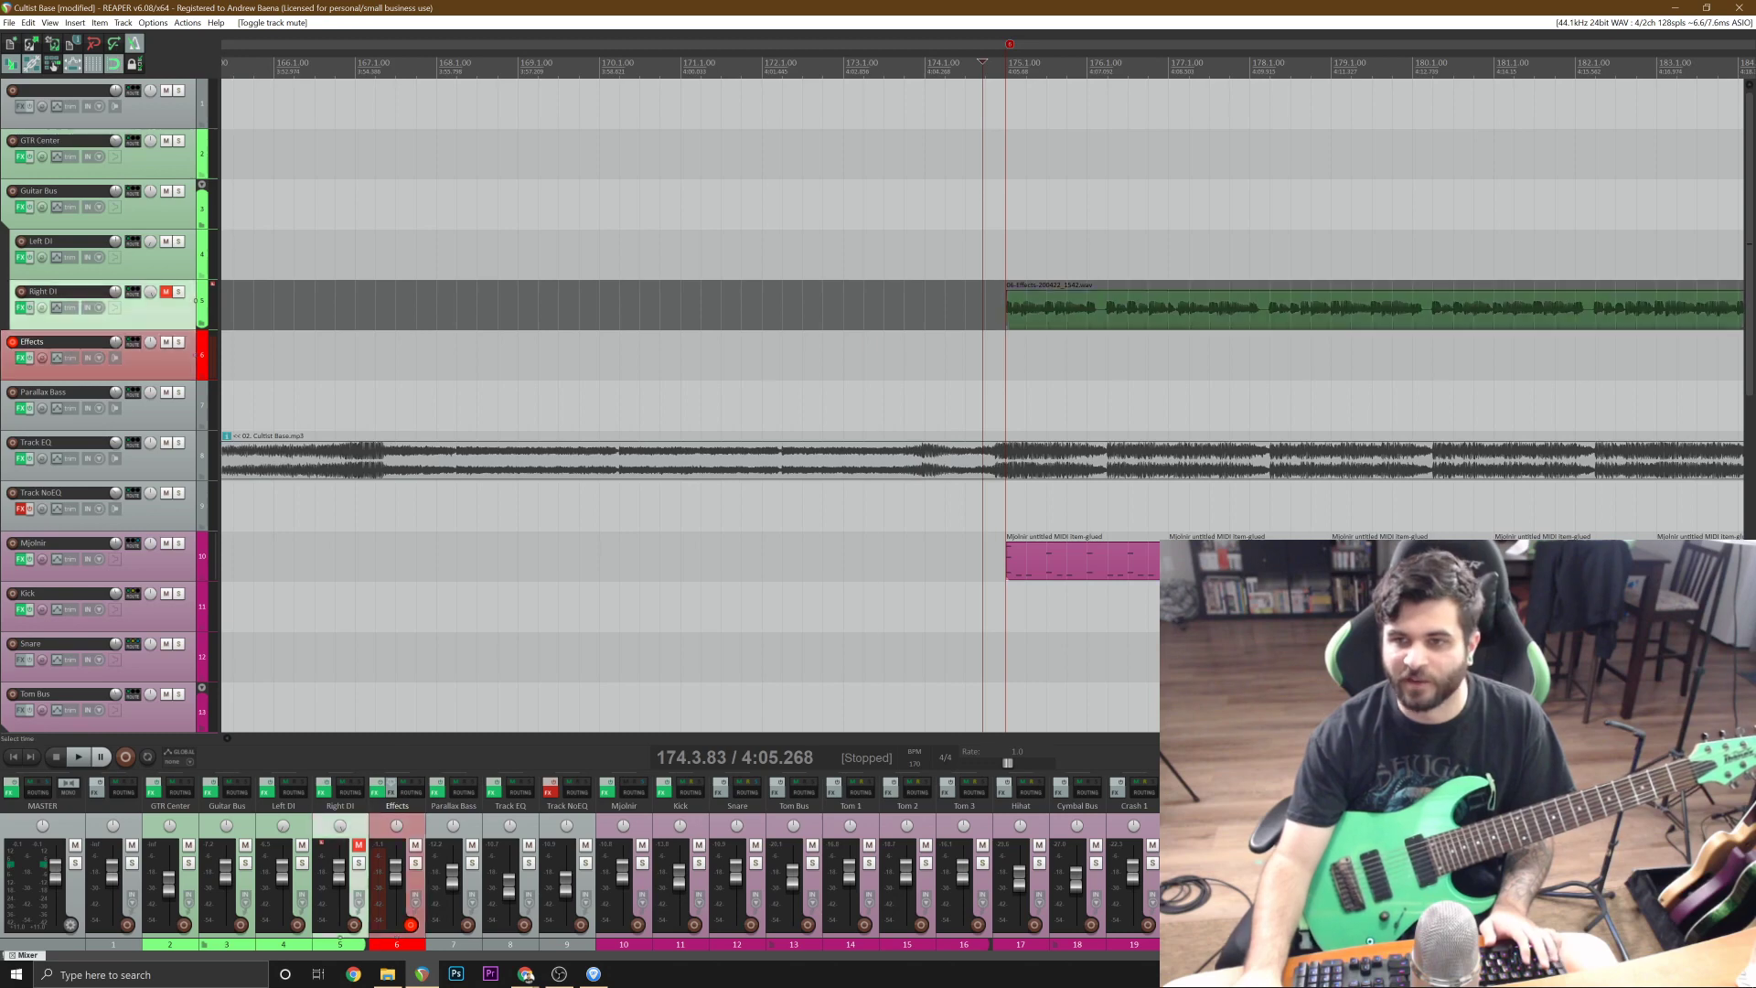
scroll(871, 307, up, 2)
key(space)
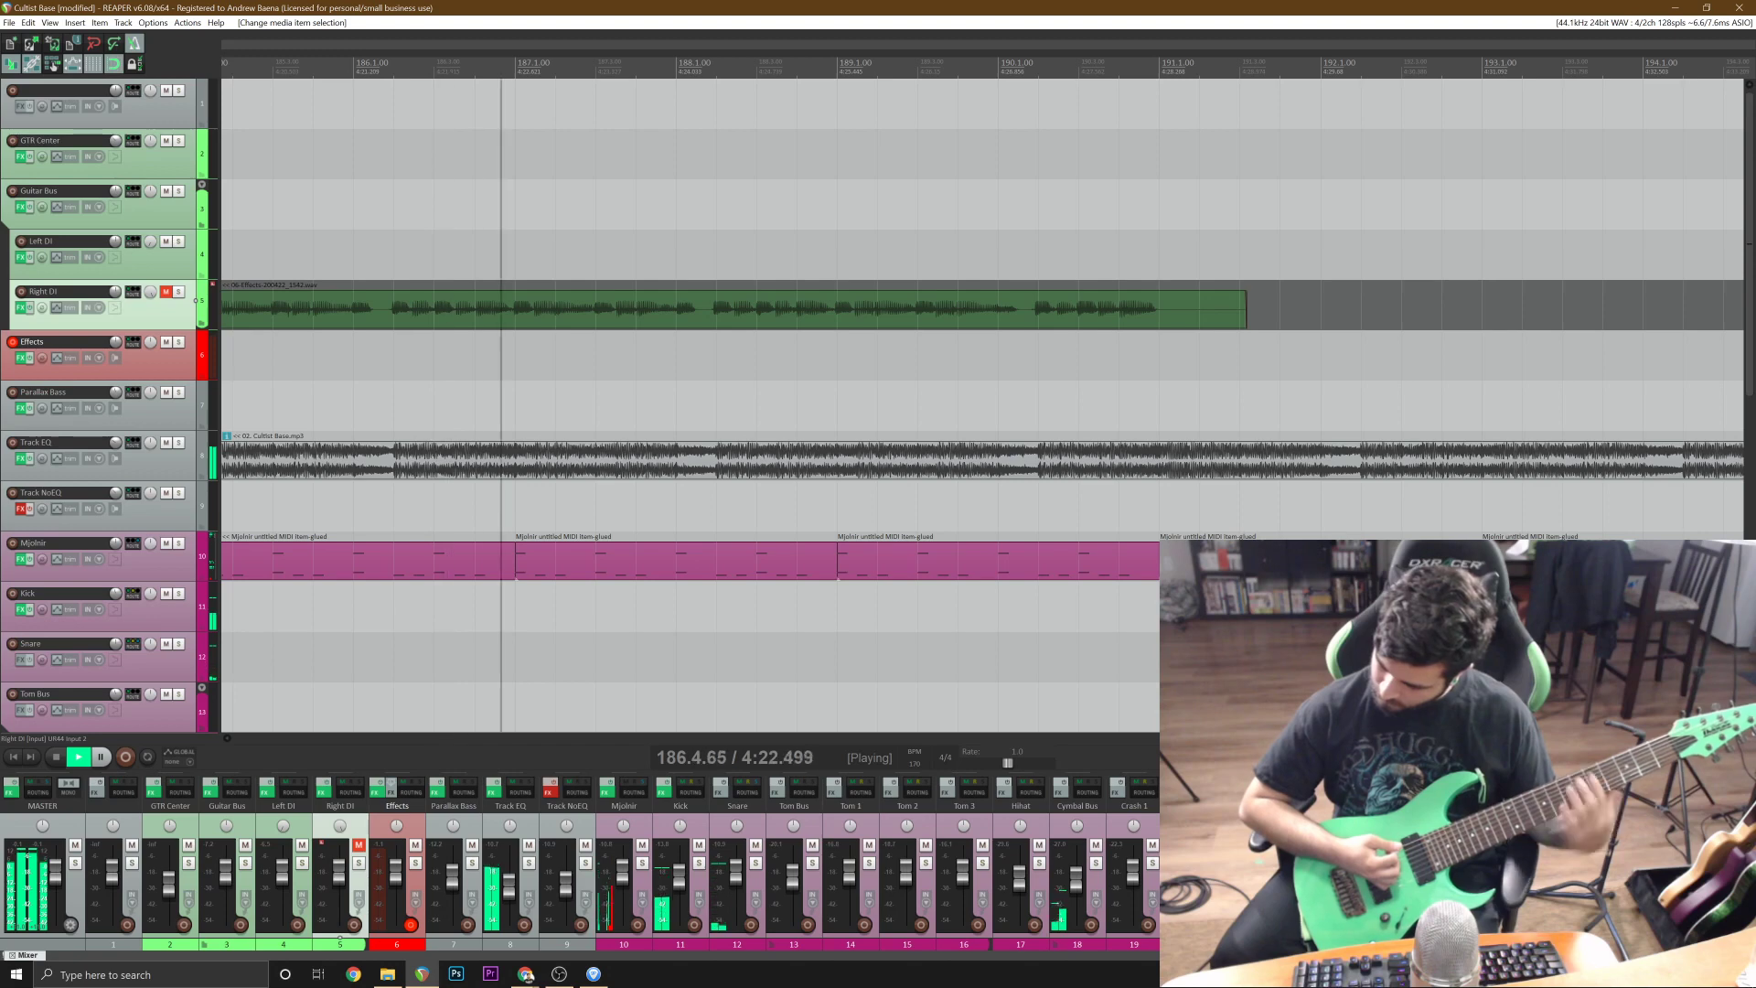
key(space)
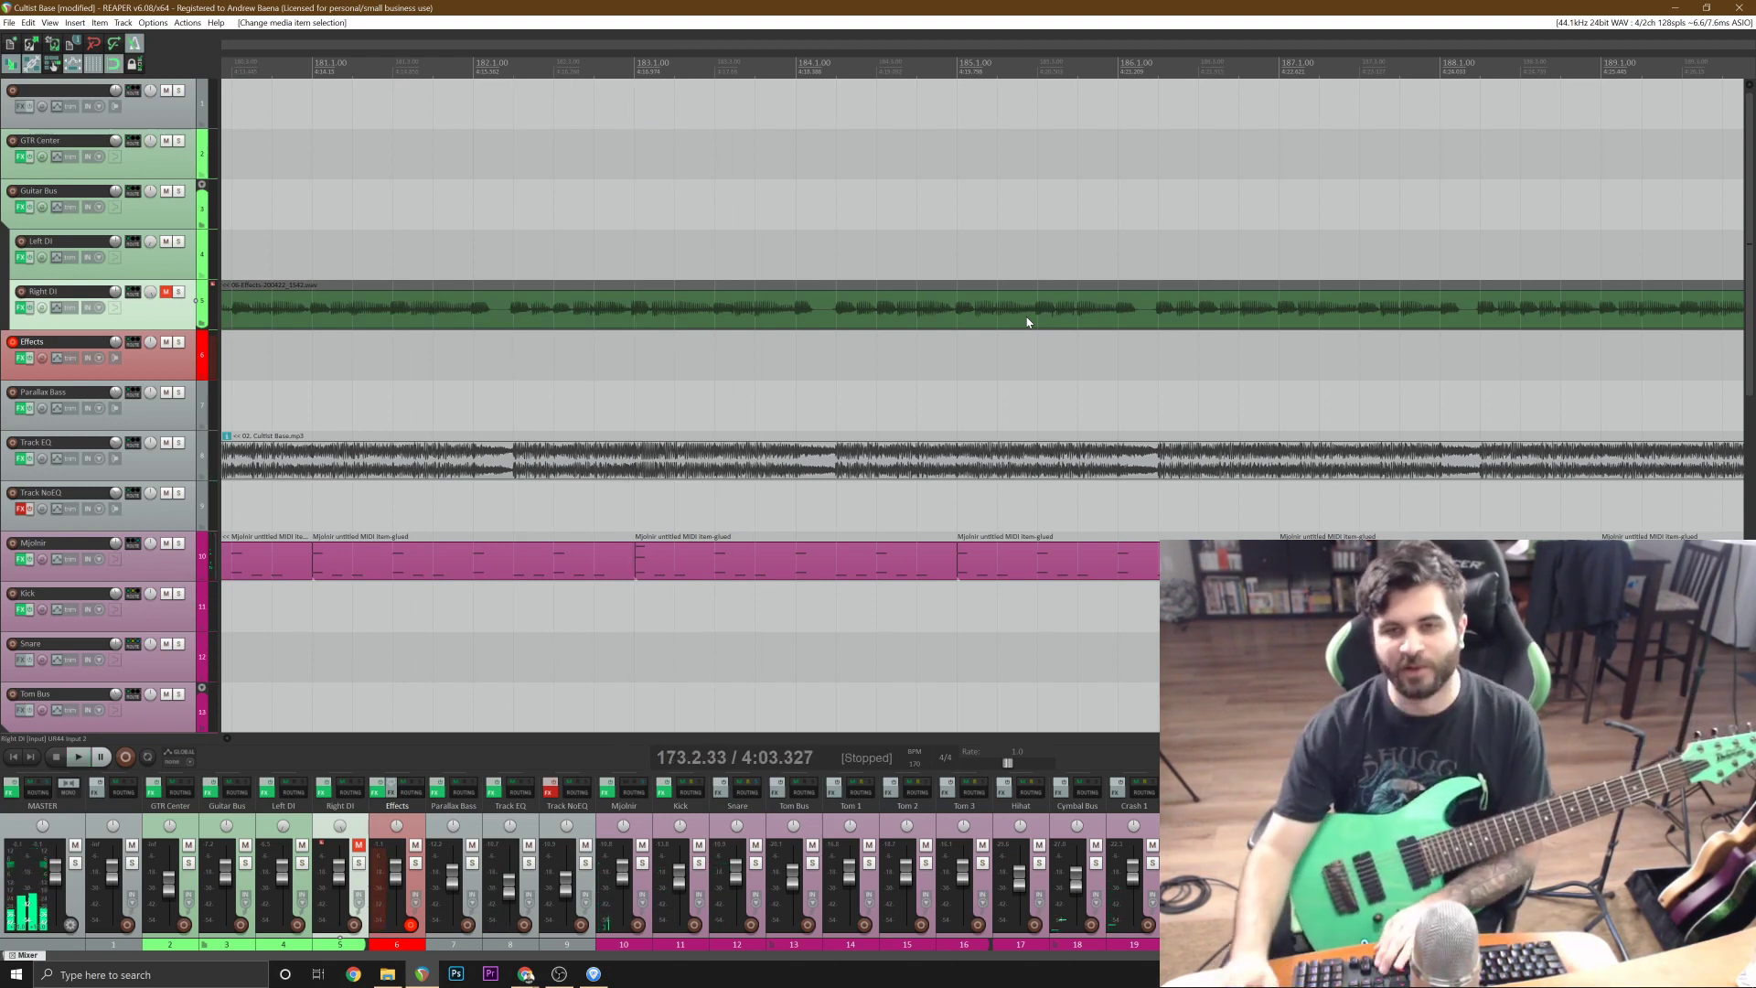
click(166, 294)
Delete the Right DI take and record a new guitar take on Effects from just after bar 172 until past bar 184.
scroll(823, 316, down, 1)
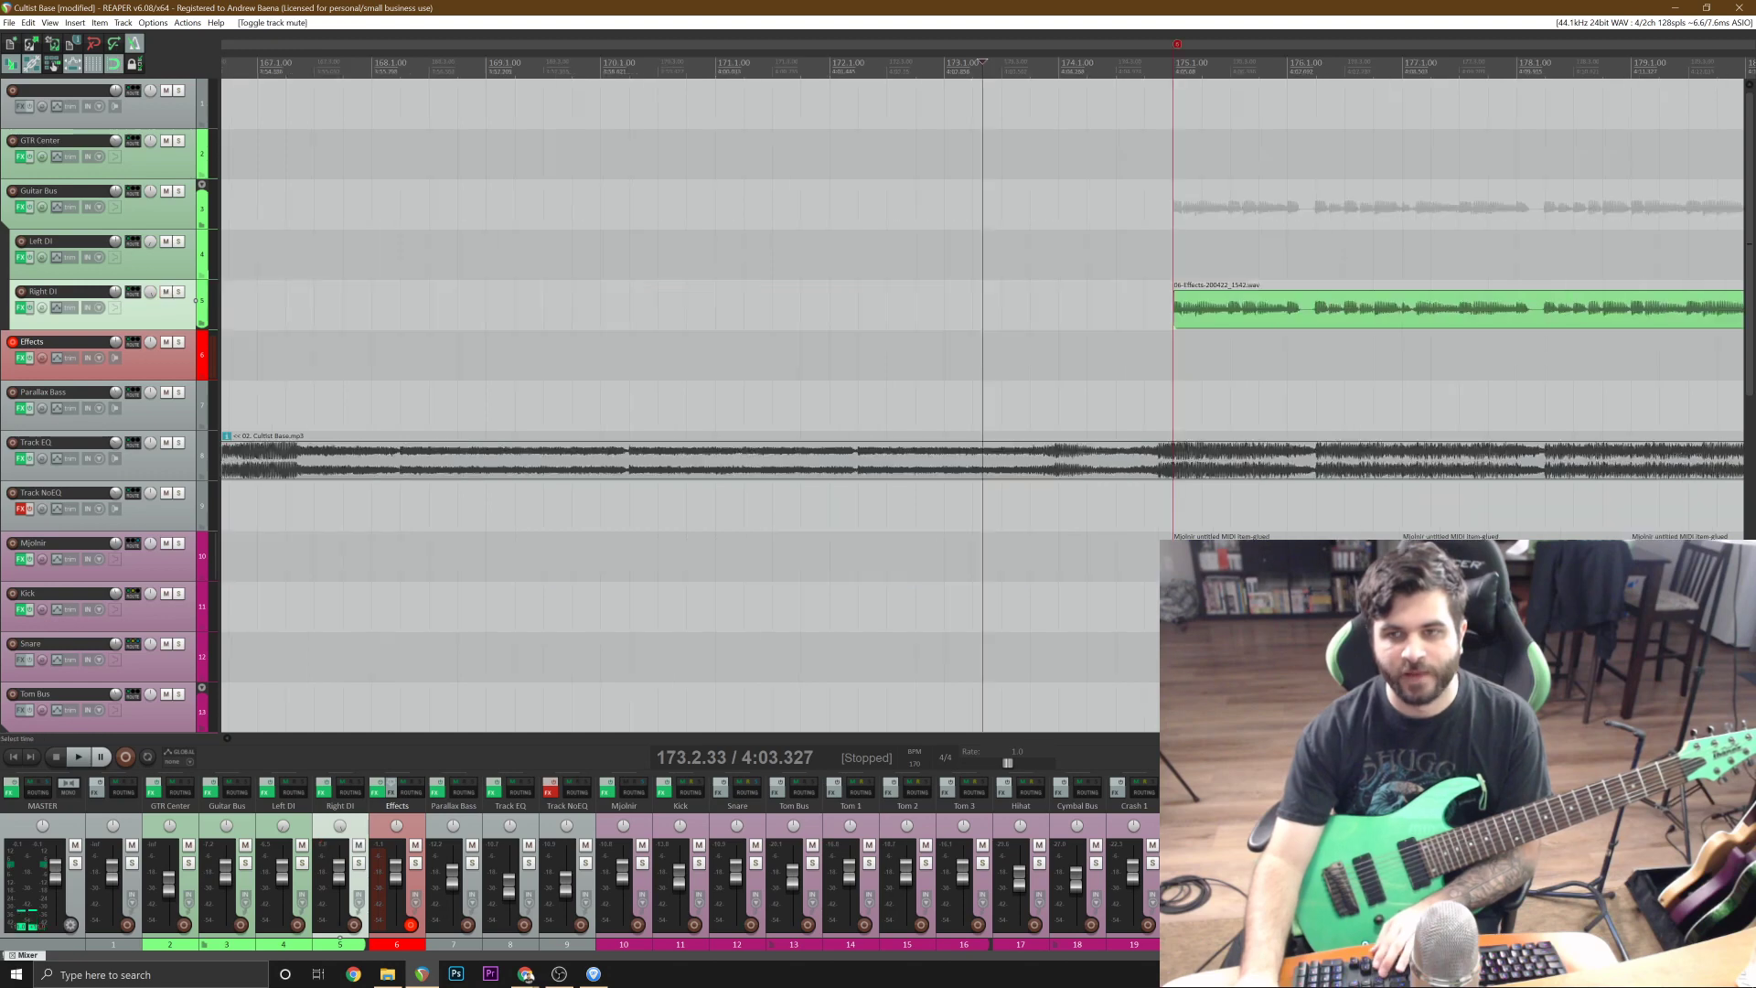
click(1245, 324)
key(Delete)
scroll(1245, 327, up, 1)
click(412, 258)
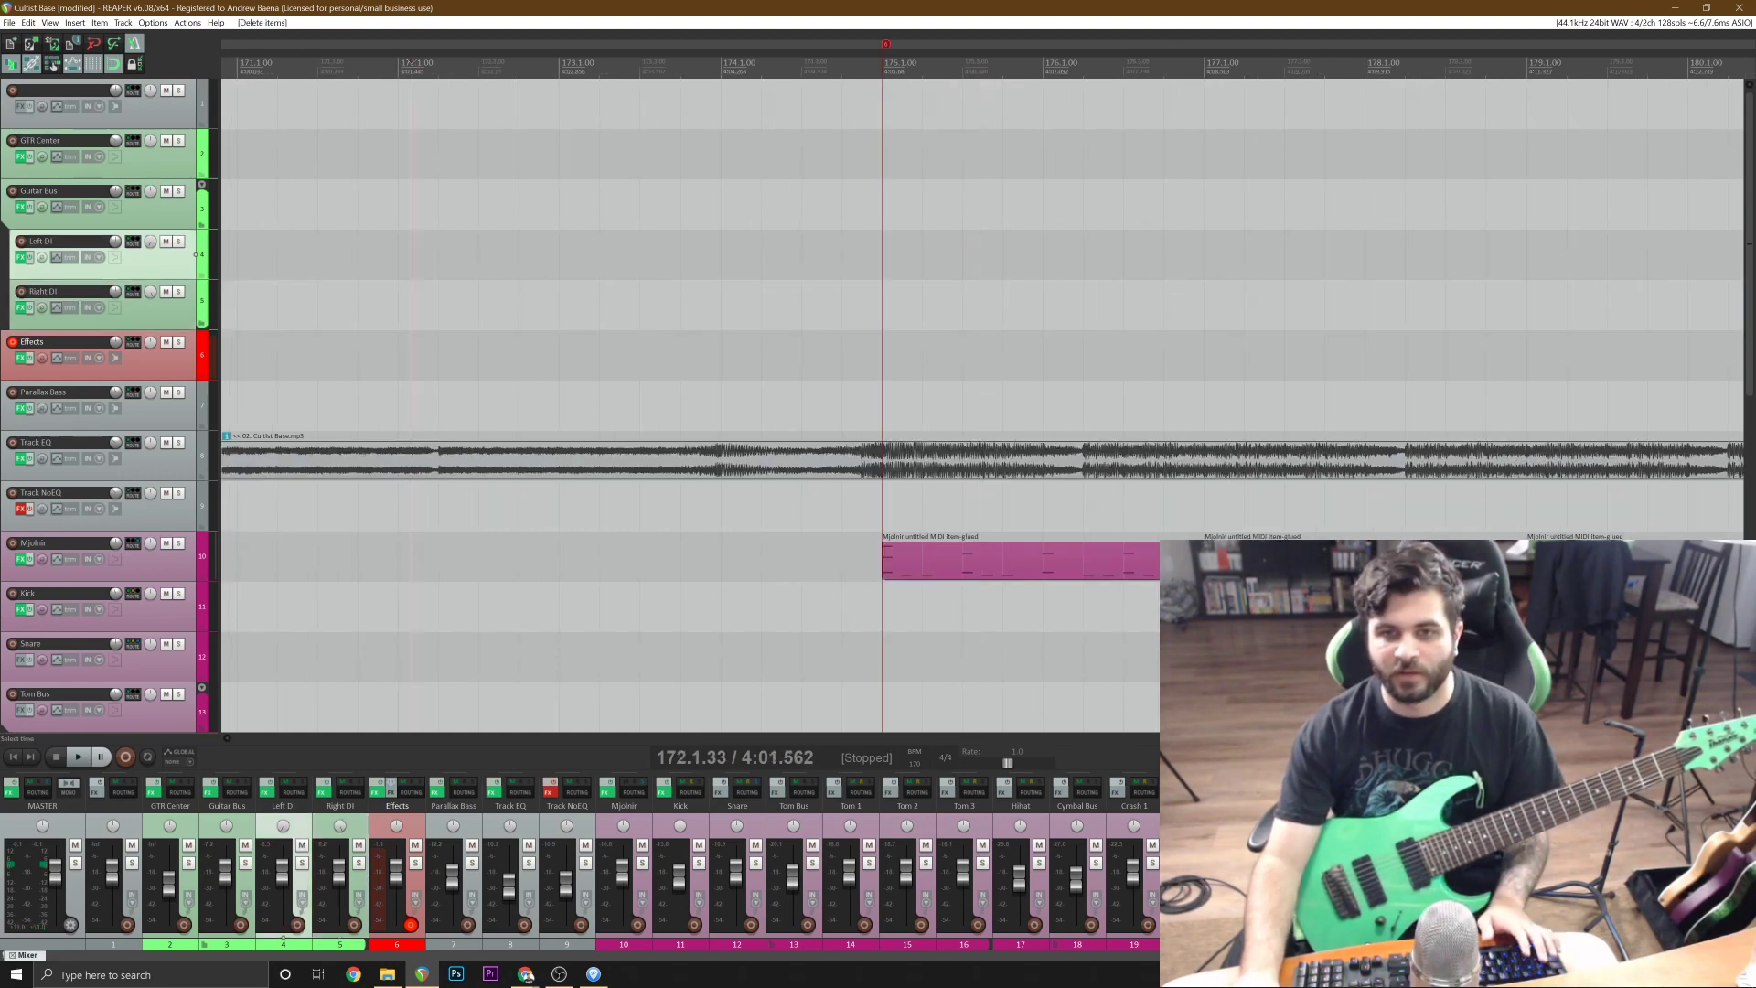
key(ctrl+r)
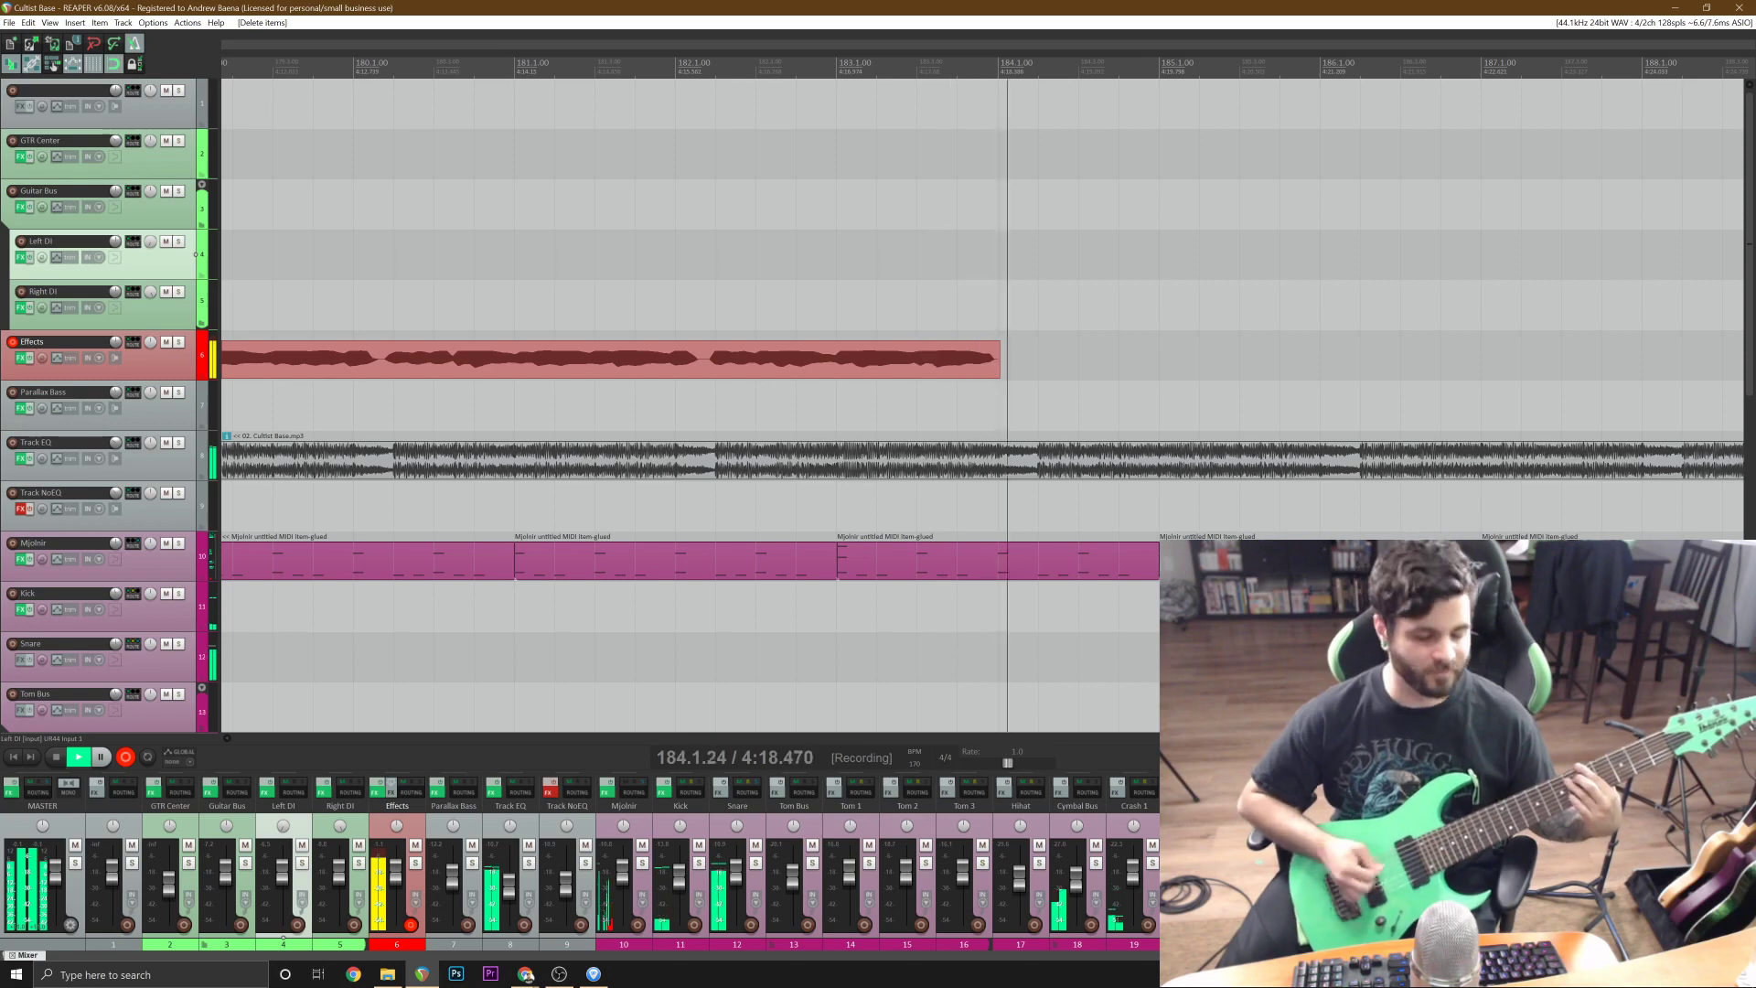
key(space)
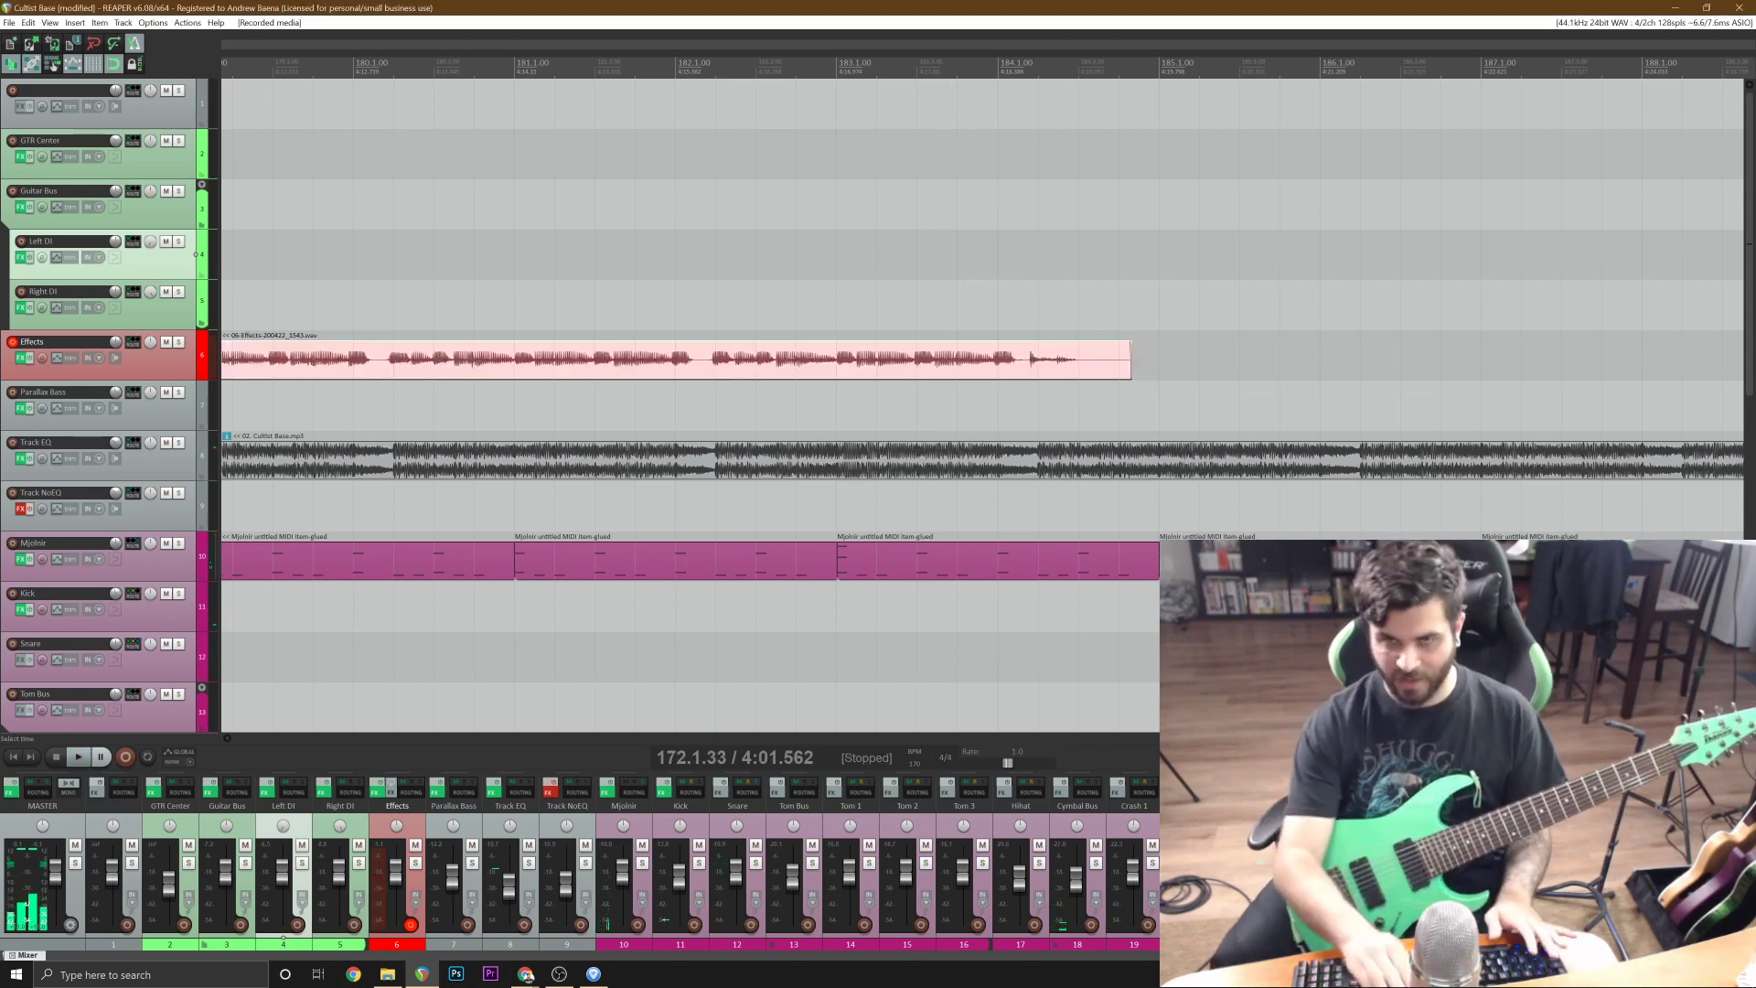
Keep the new recording, cut off its lead-in before bar 175, and move the take to Right DI.
key(space)
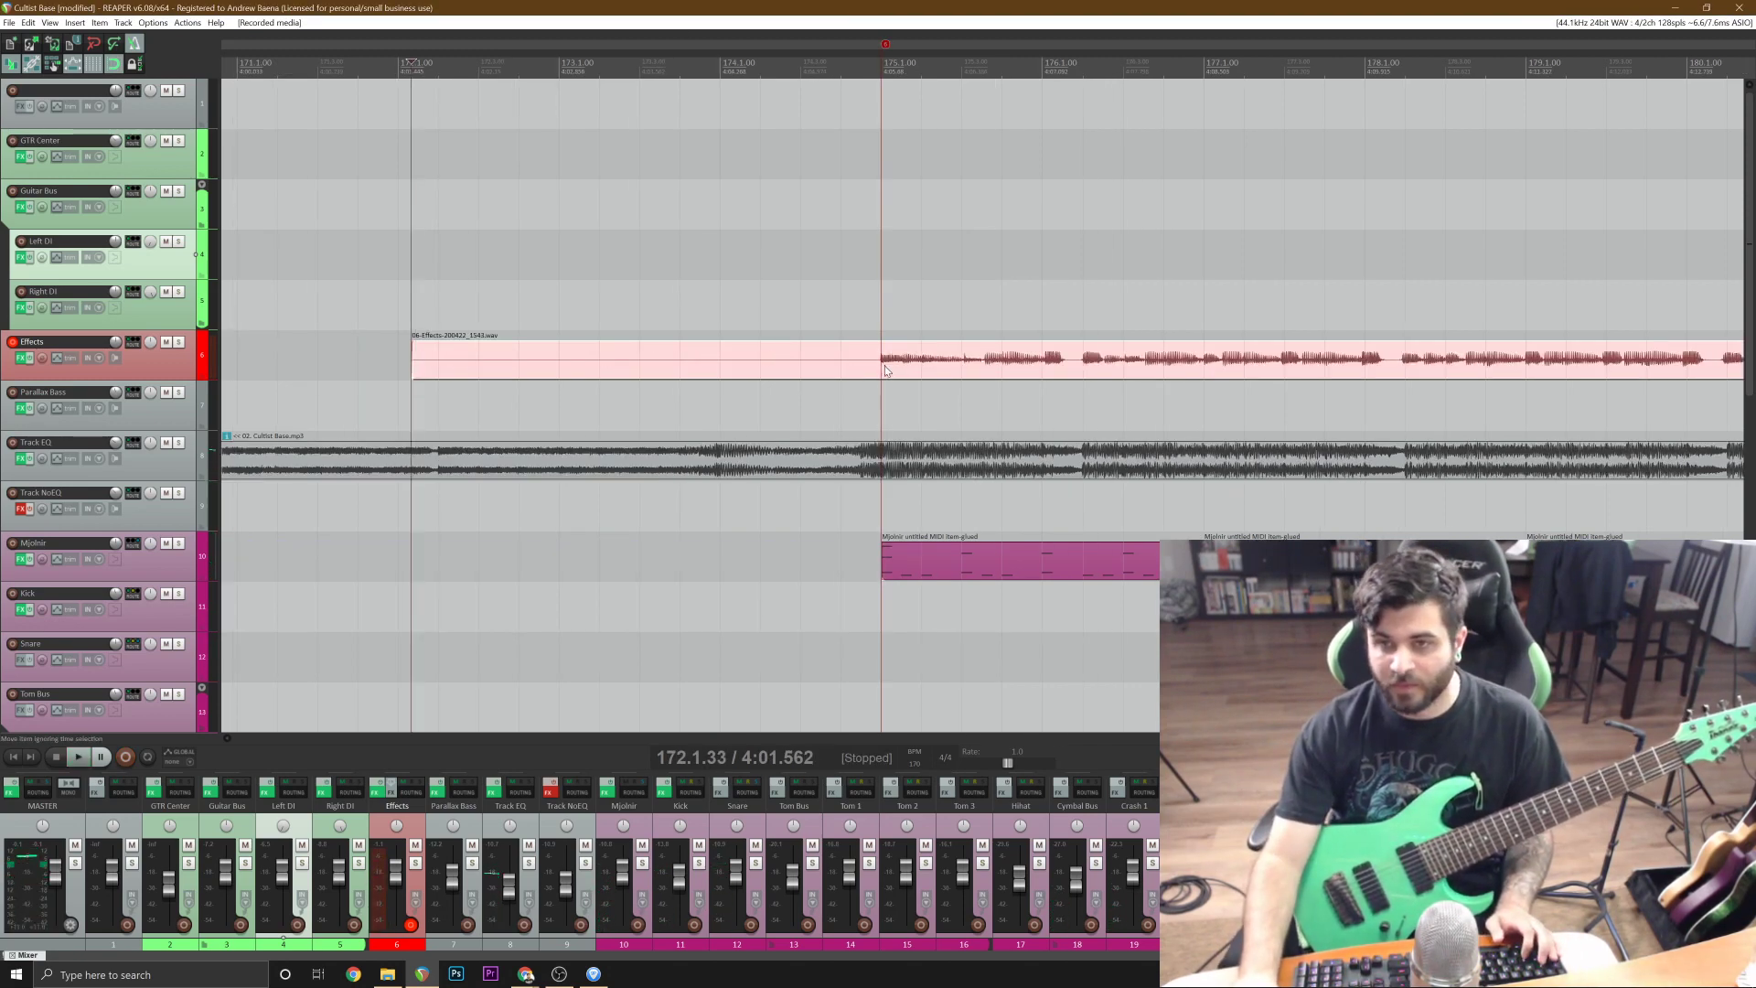
click(885, 370)
key(s)
click(863, 366)
key(Delete)
drag(926, 353, 935, 316)
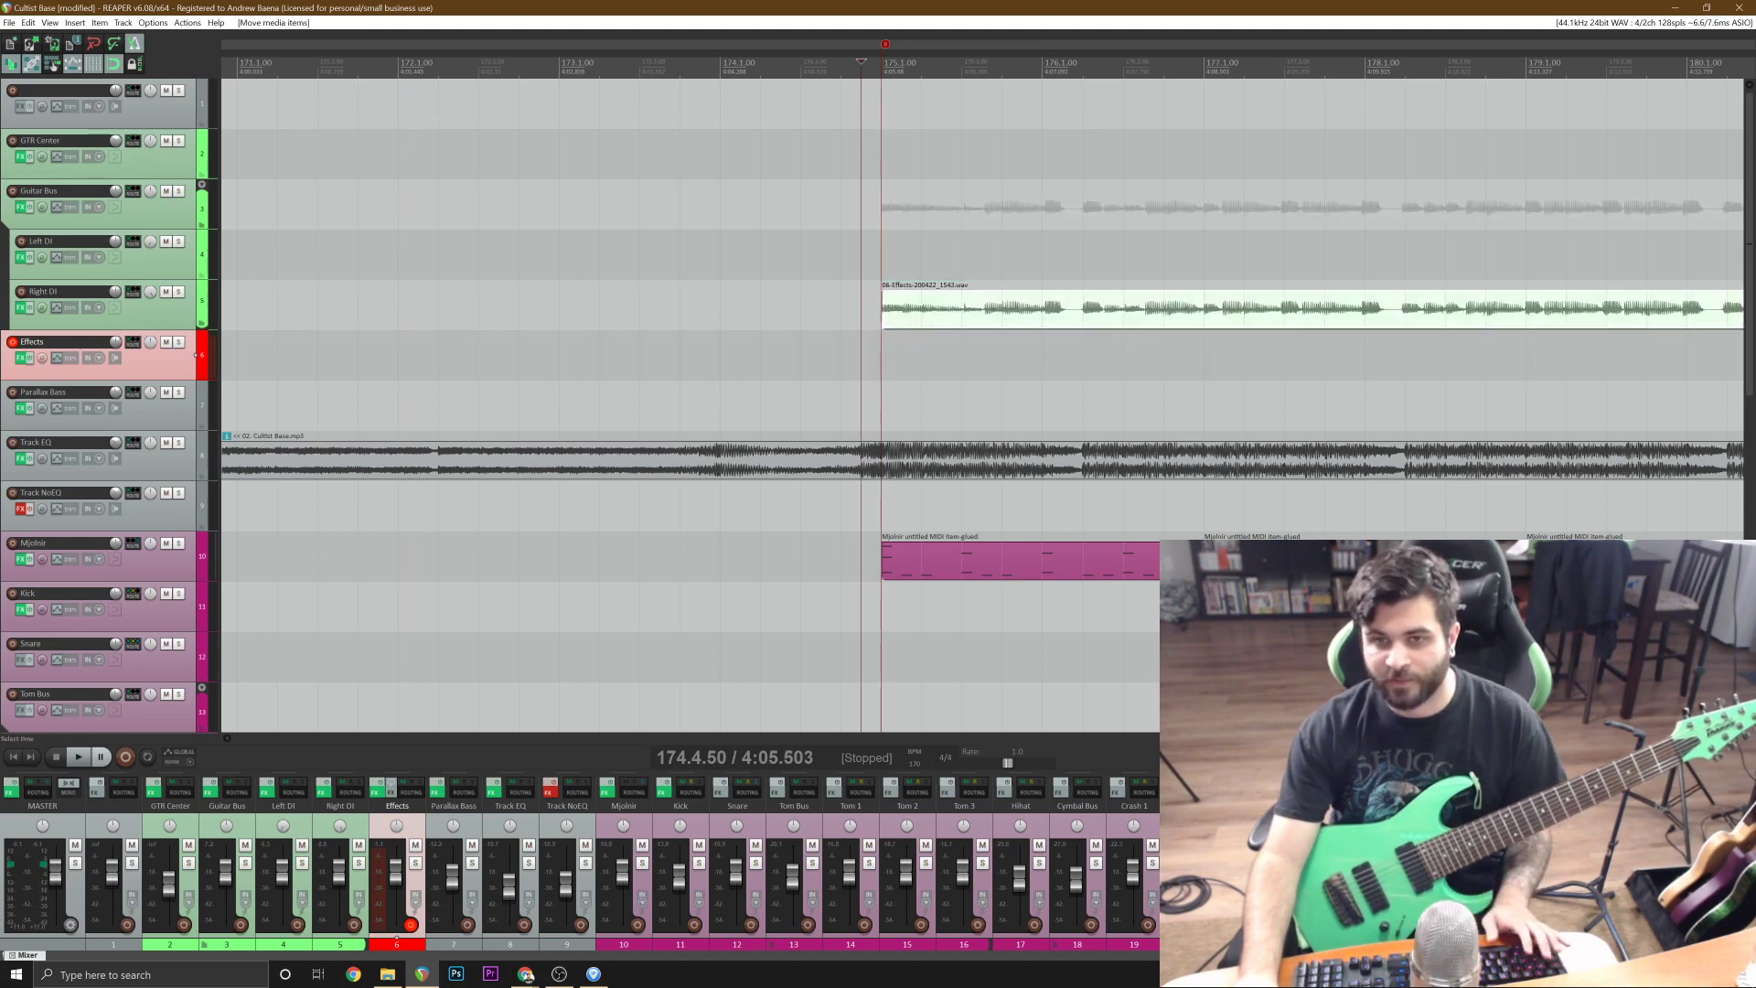
Discard the first short attempt and record another guitar take on Effects from 172.1.50 until past bar 184.
click(418, 307)
key(space)
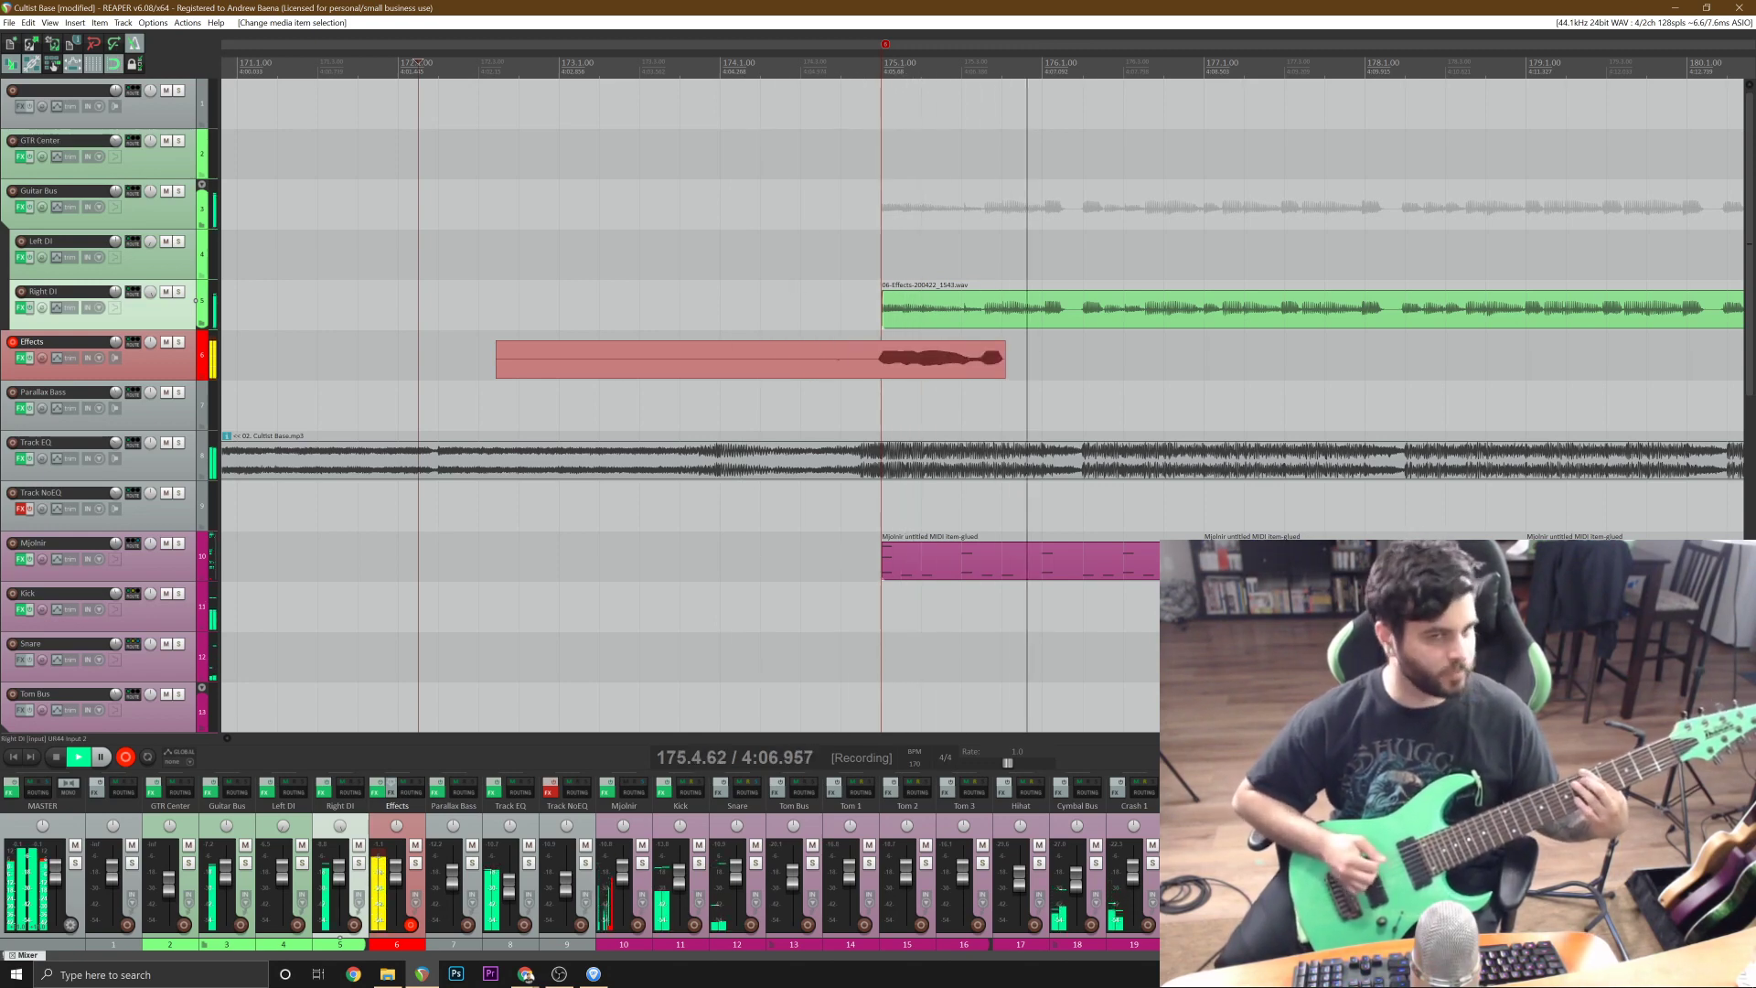
key(space)
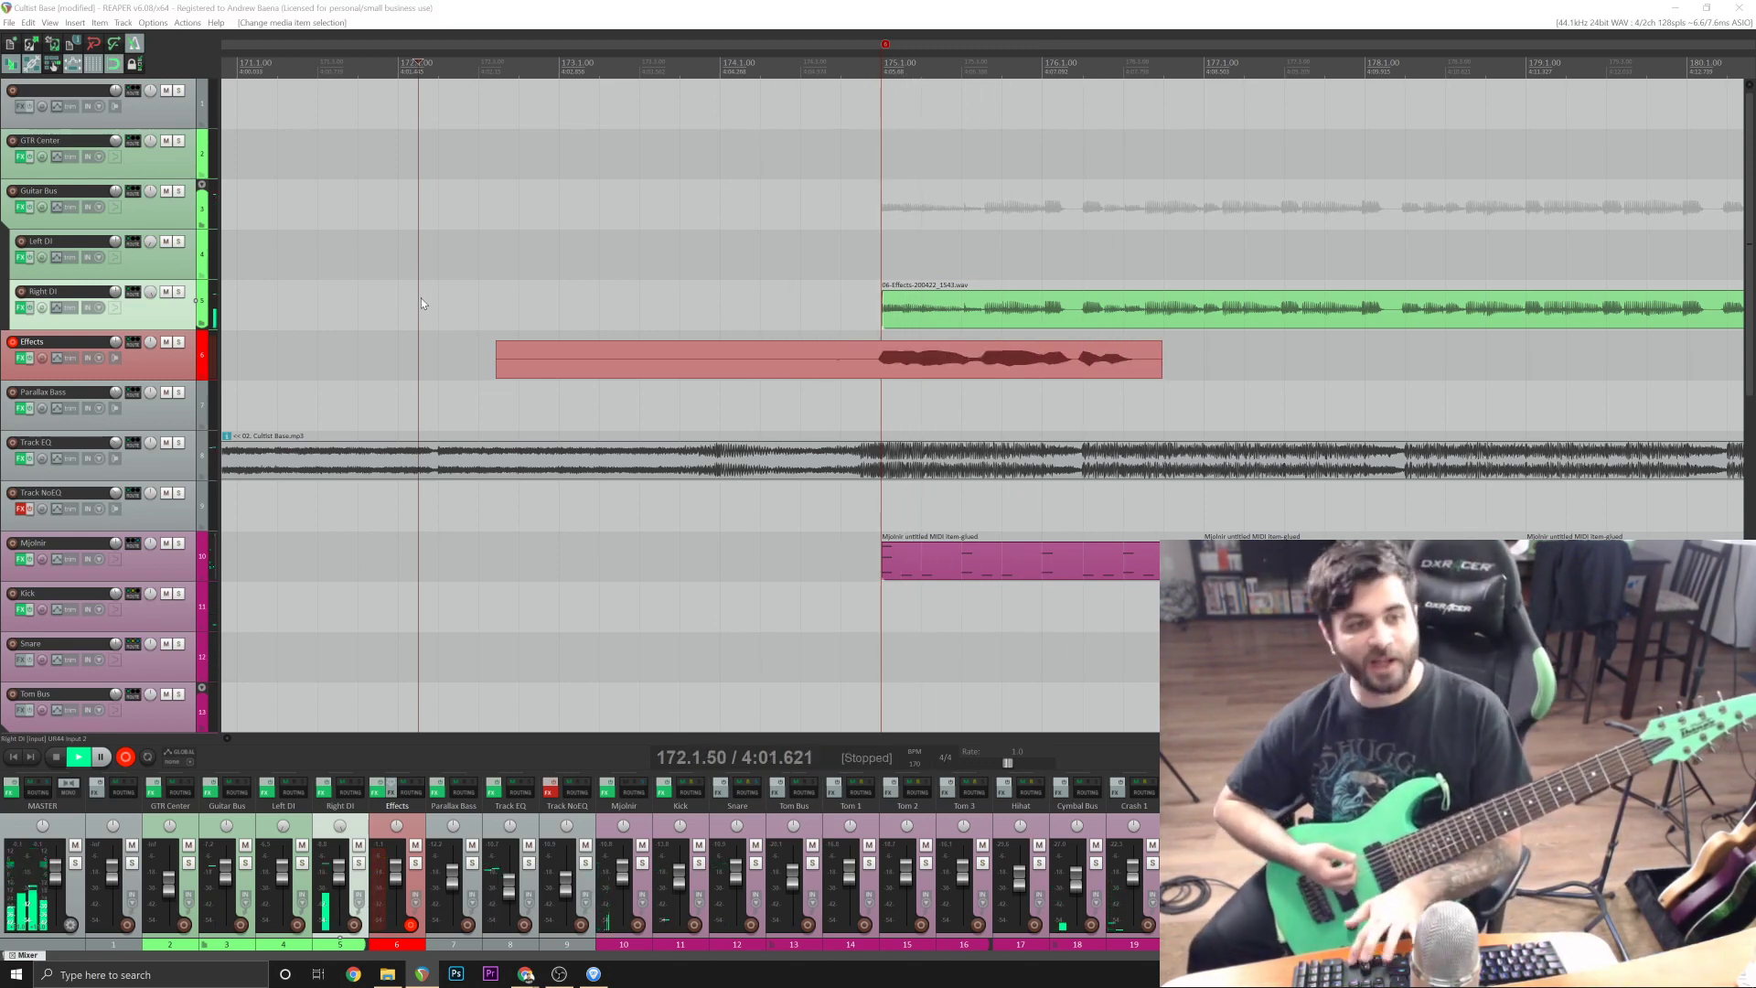
key(ctrl+z)
key(ctrl+r)
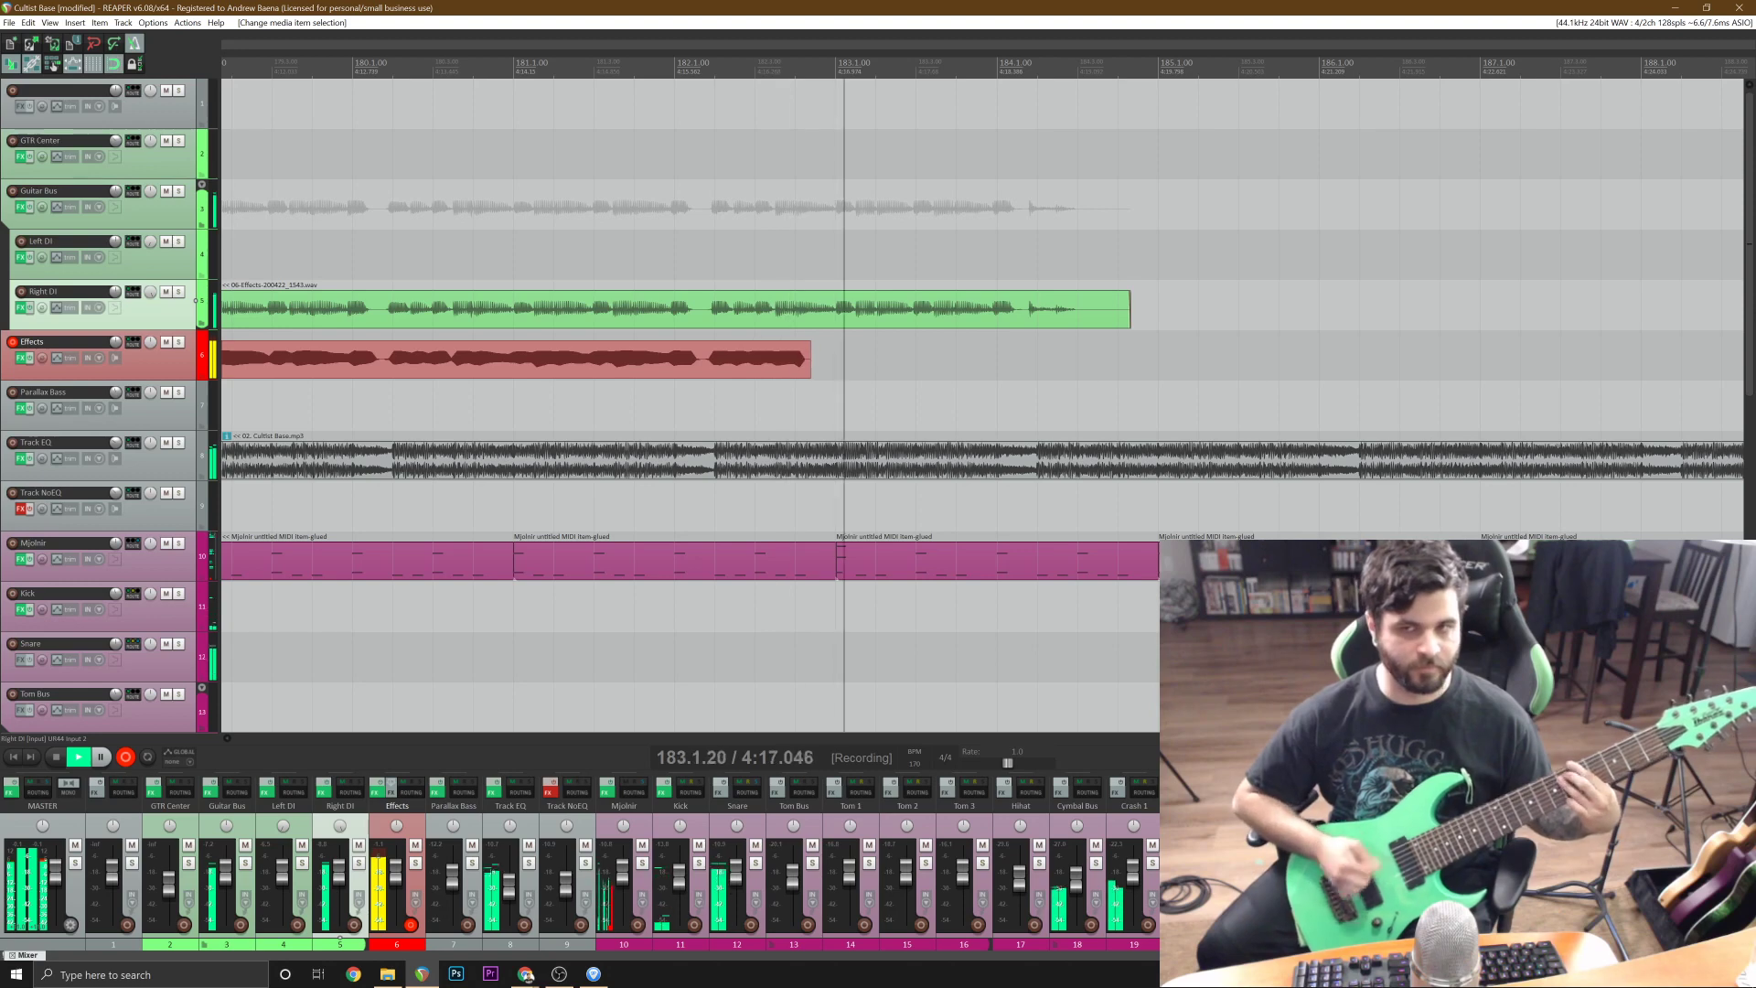
key(space)
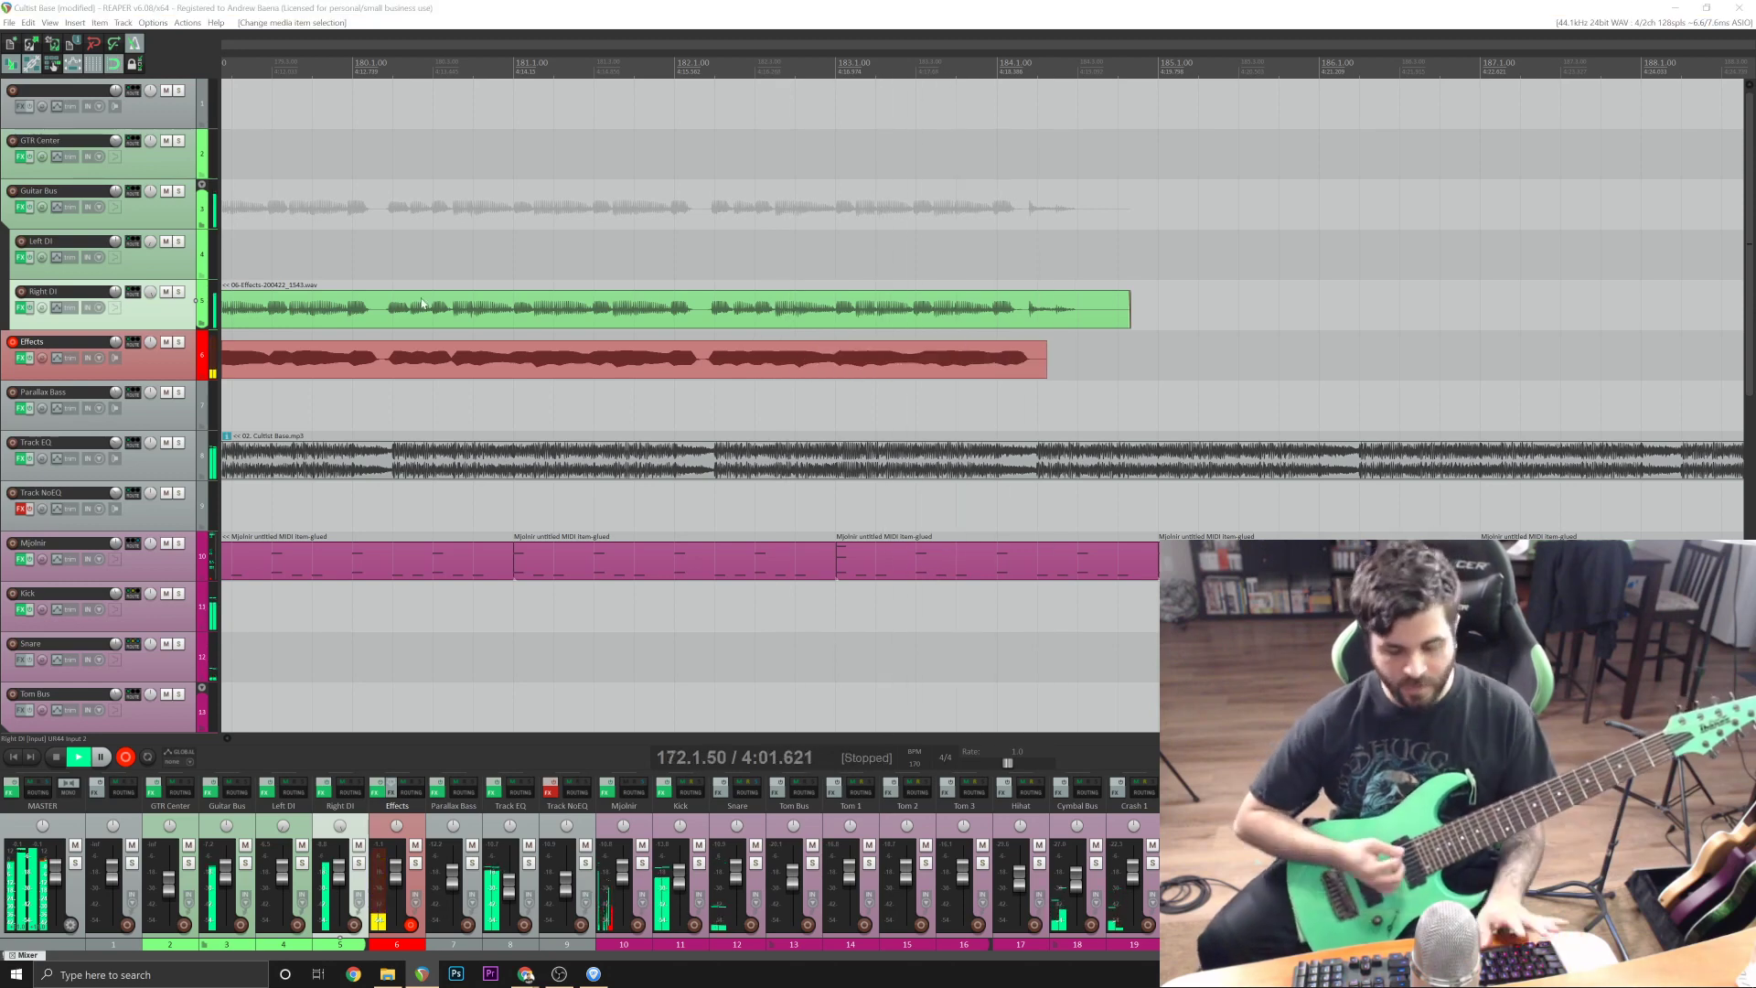
Split the new Effects take at bar 175, delete its lead-in, and move the rest to Left DI.
scroll(982, 405, down, 1)
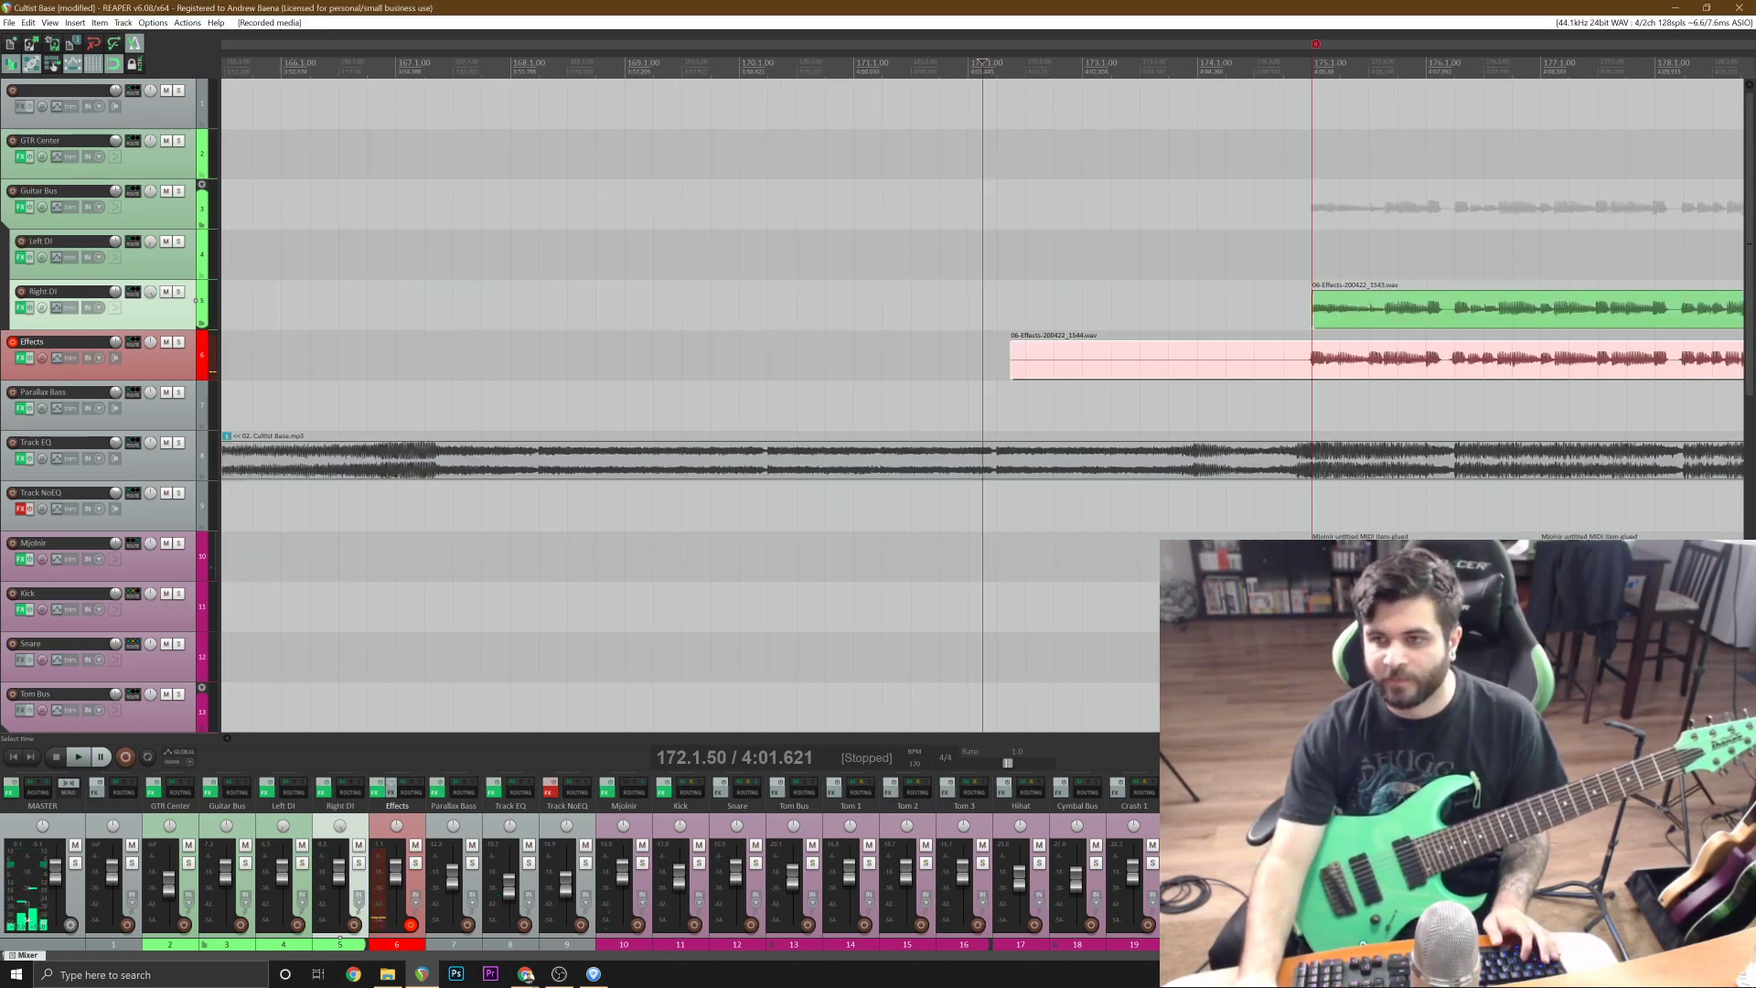
key(s)
click(1273, 358)
key(Delete)
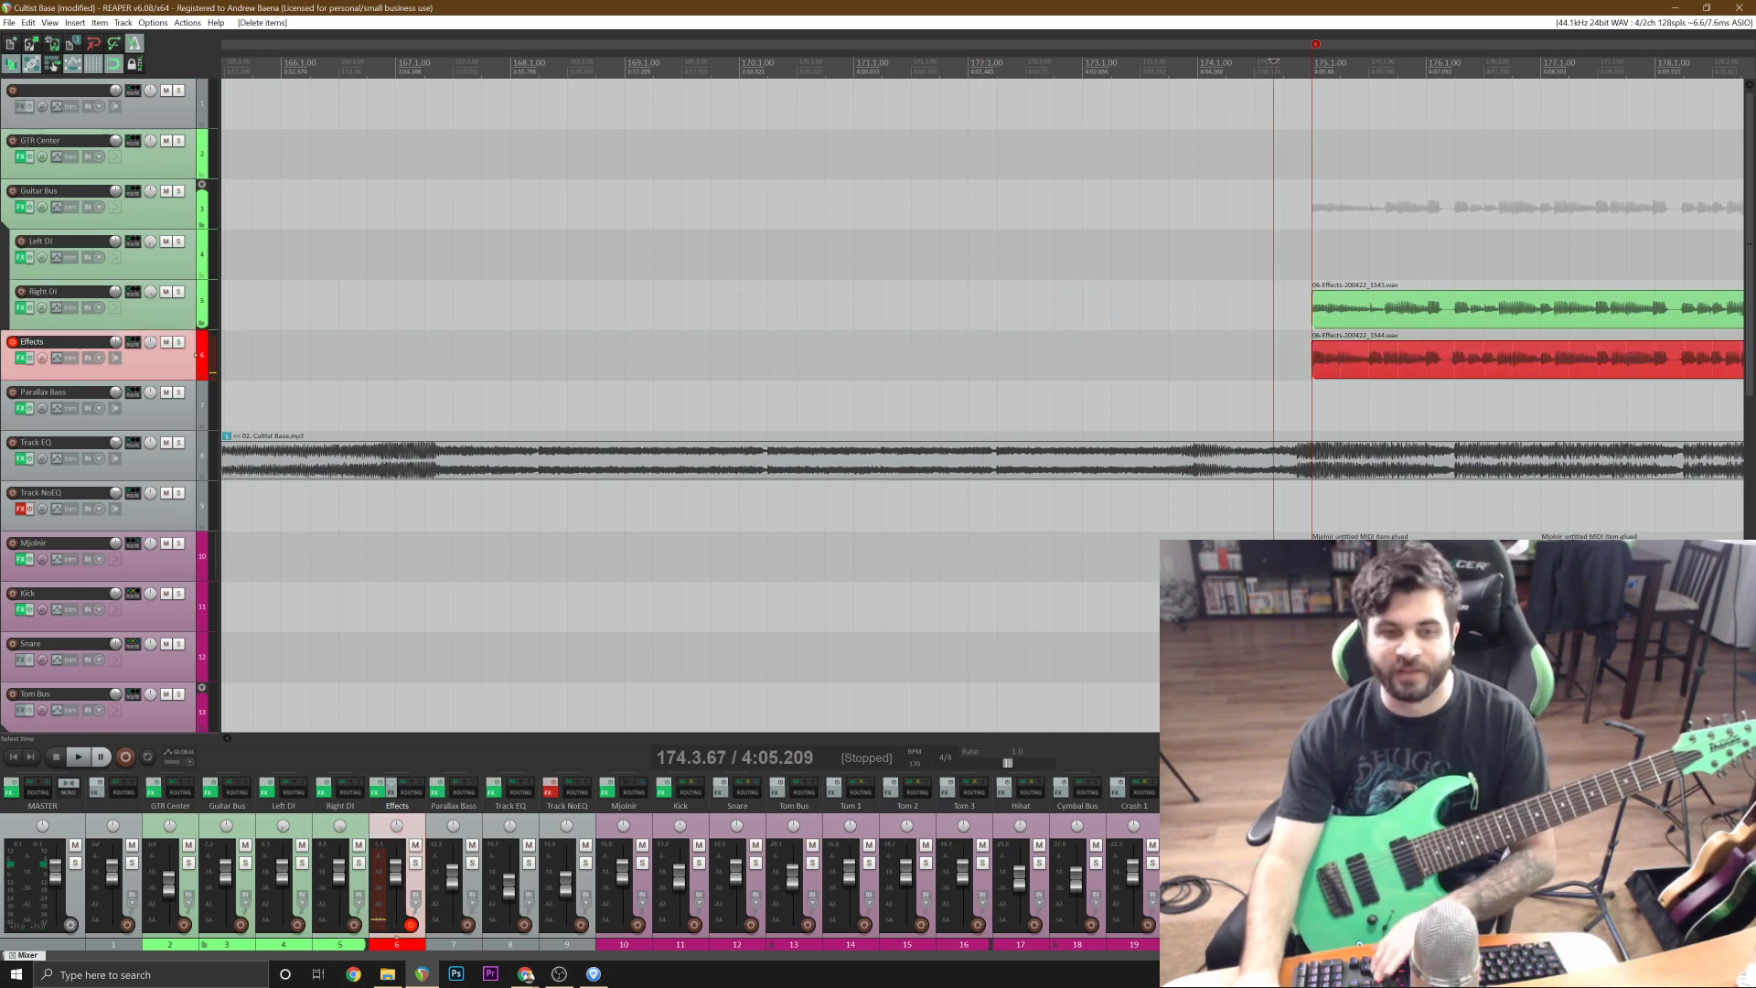
click(1432, 321)
scroll(1432, 321, up, 1)
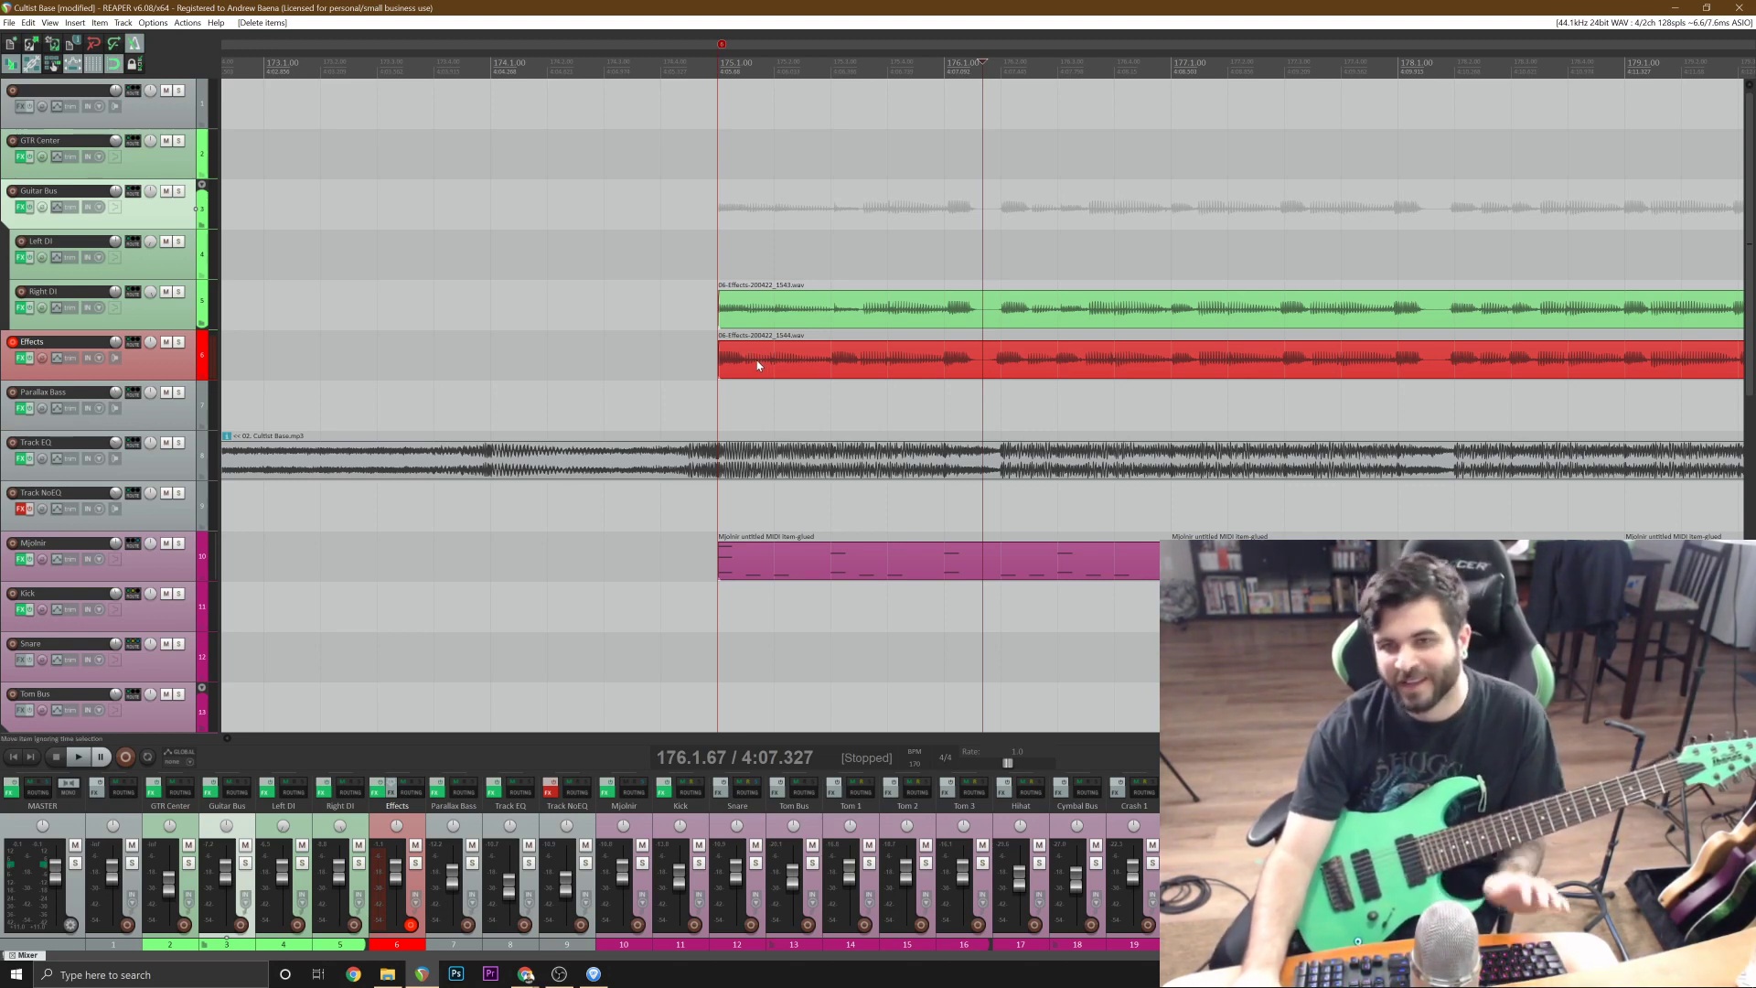
drag(757, 364, 772, 266)
Play back the double-tracked DI takes with the mix from just before bar 175 until around bar 182.
scroll(773, 266, down, 1)
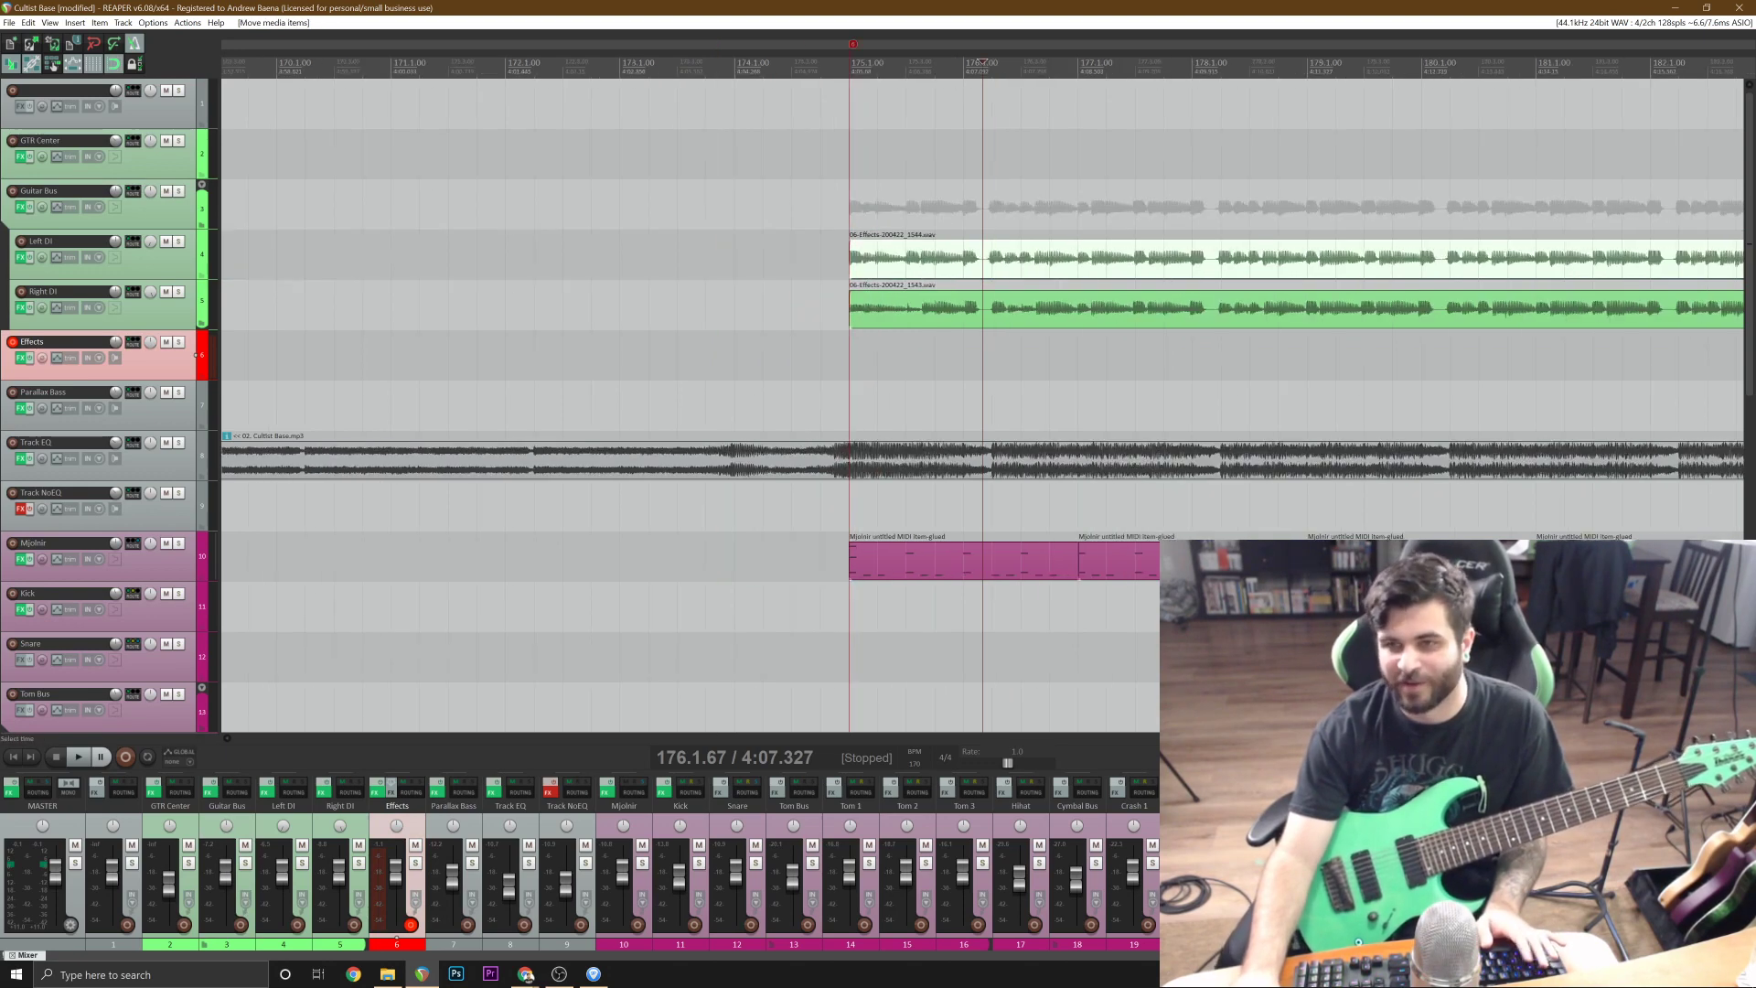
scroll(1271, 245, down, 1)
click(1332, 266)
scroll(1331, 265, up, 3)
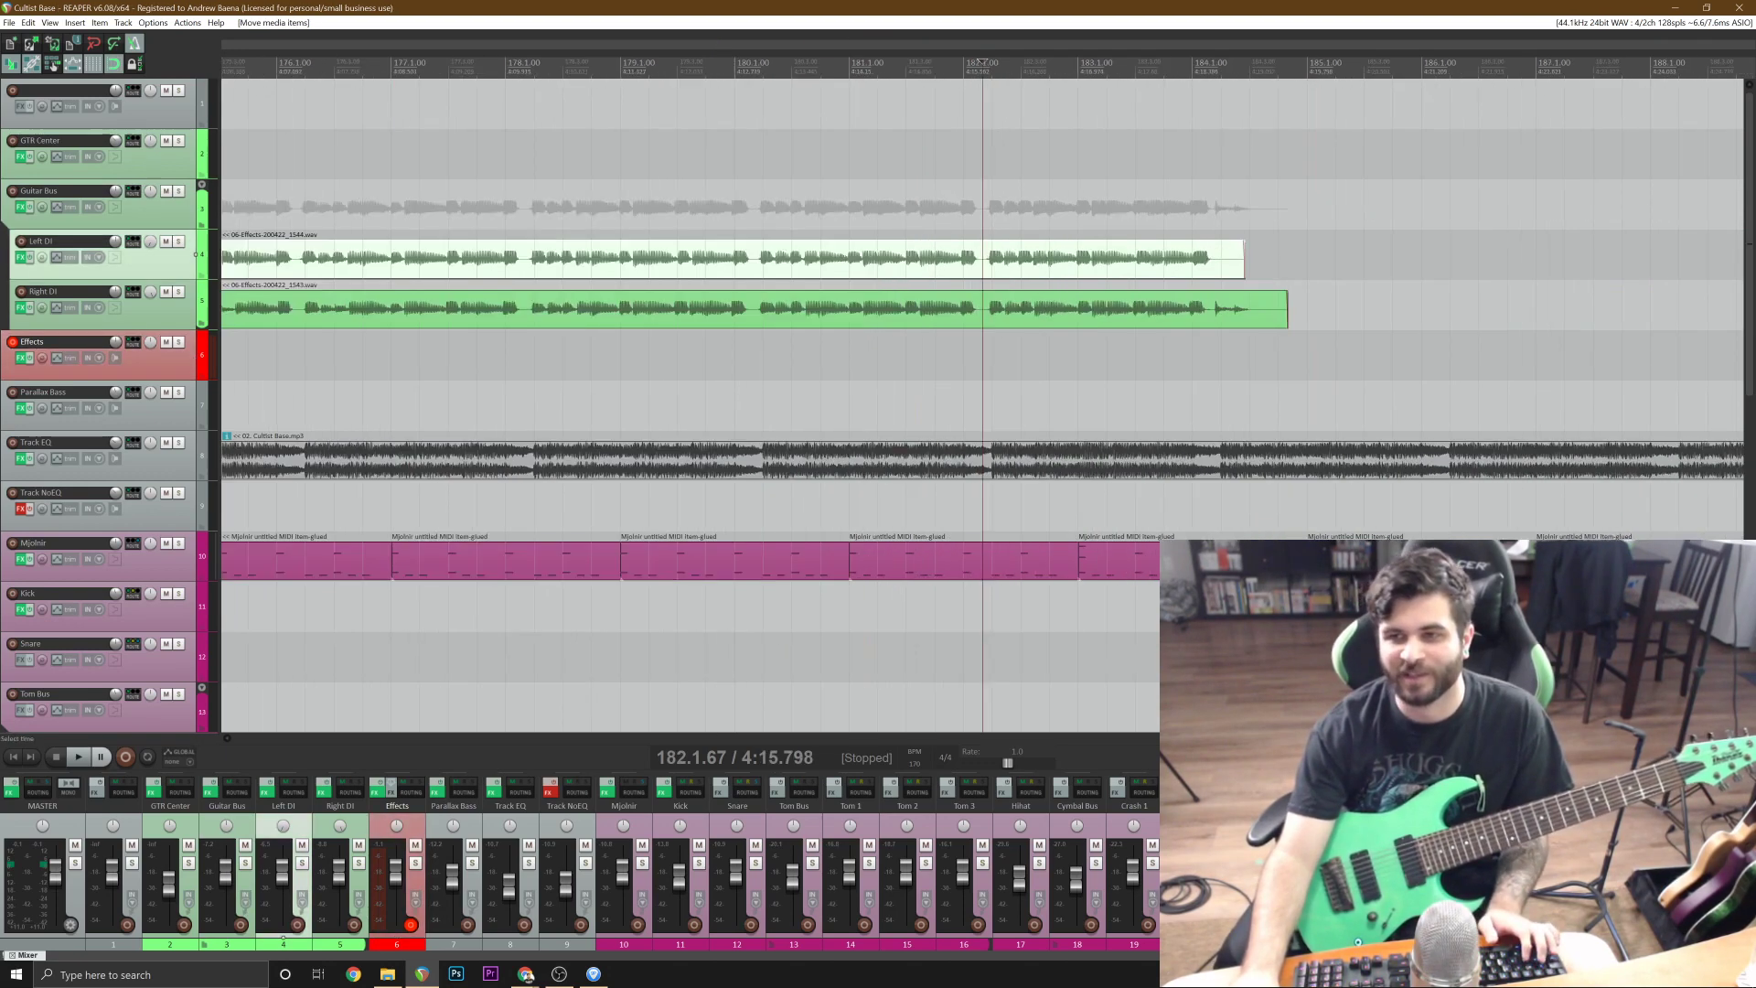
scroll(1331, 265, down, 3)
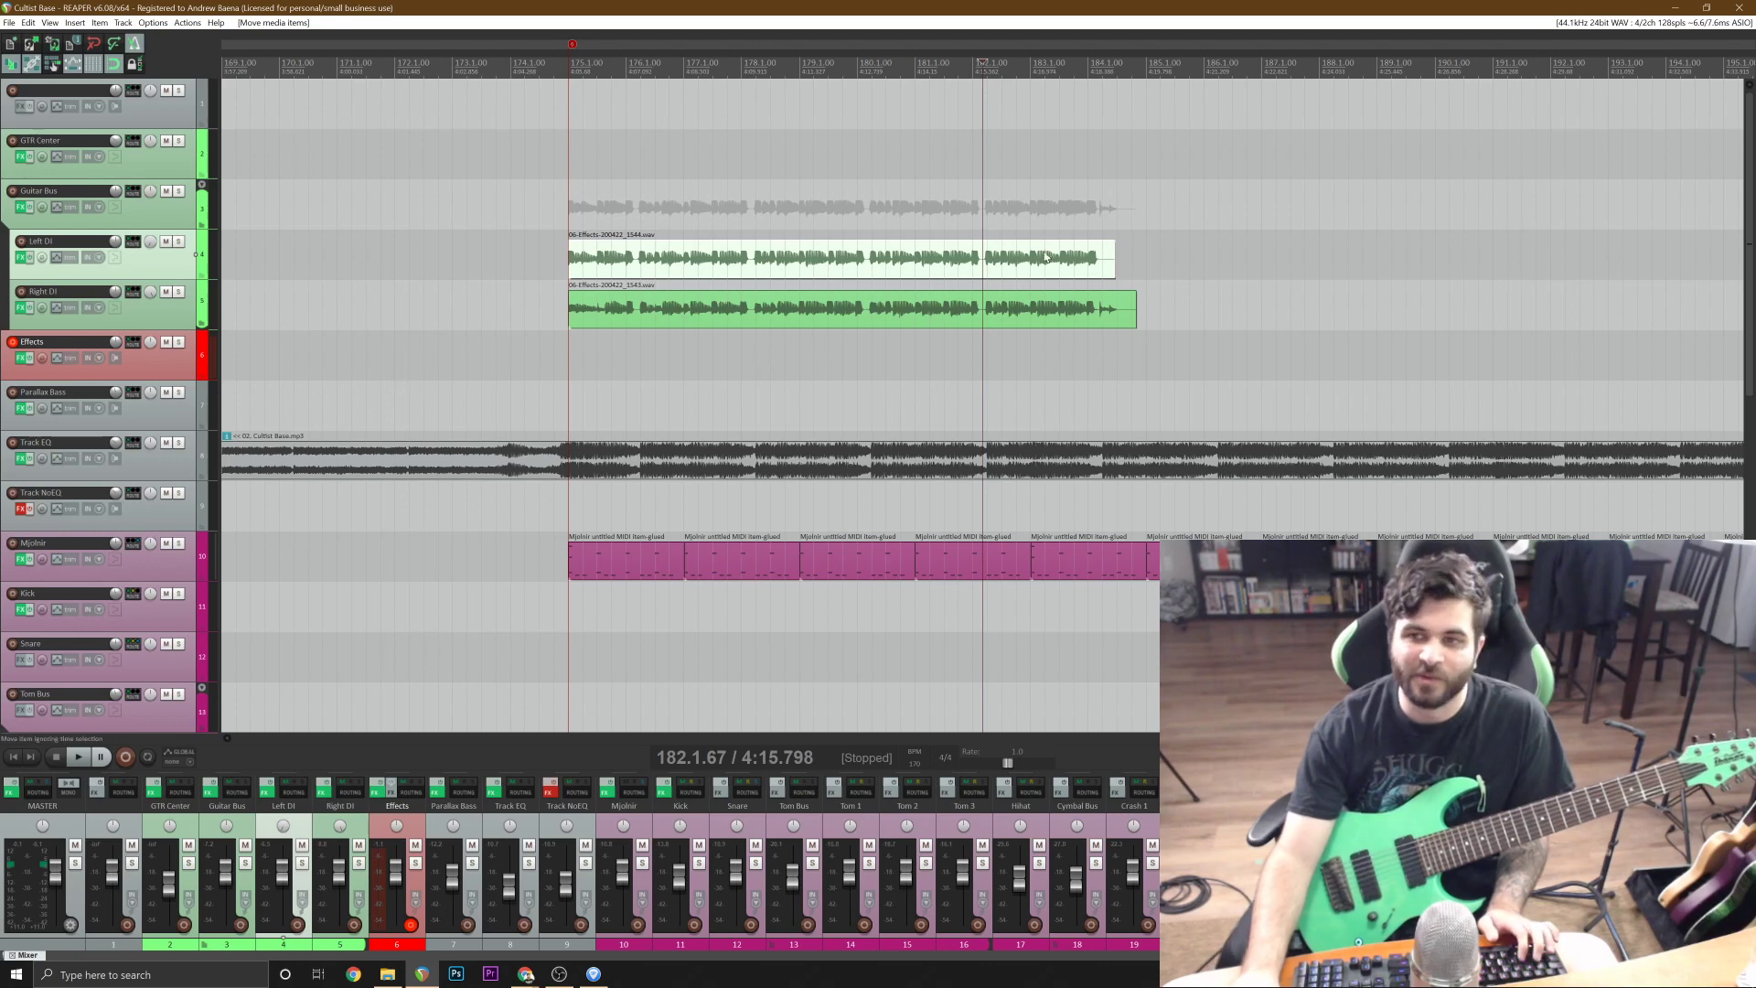
click(1034, 63)
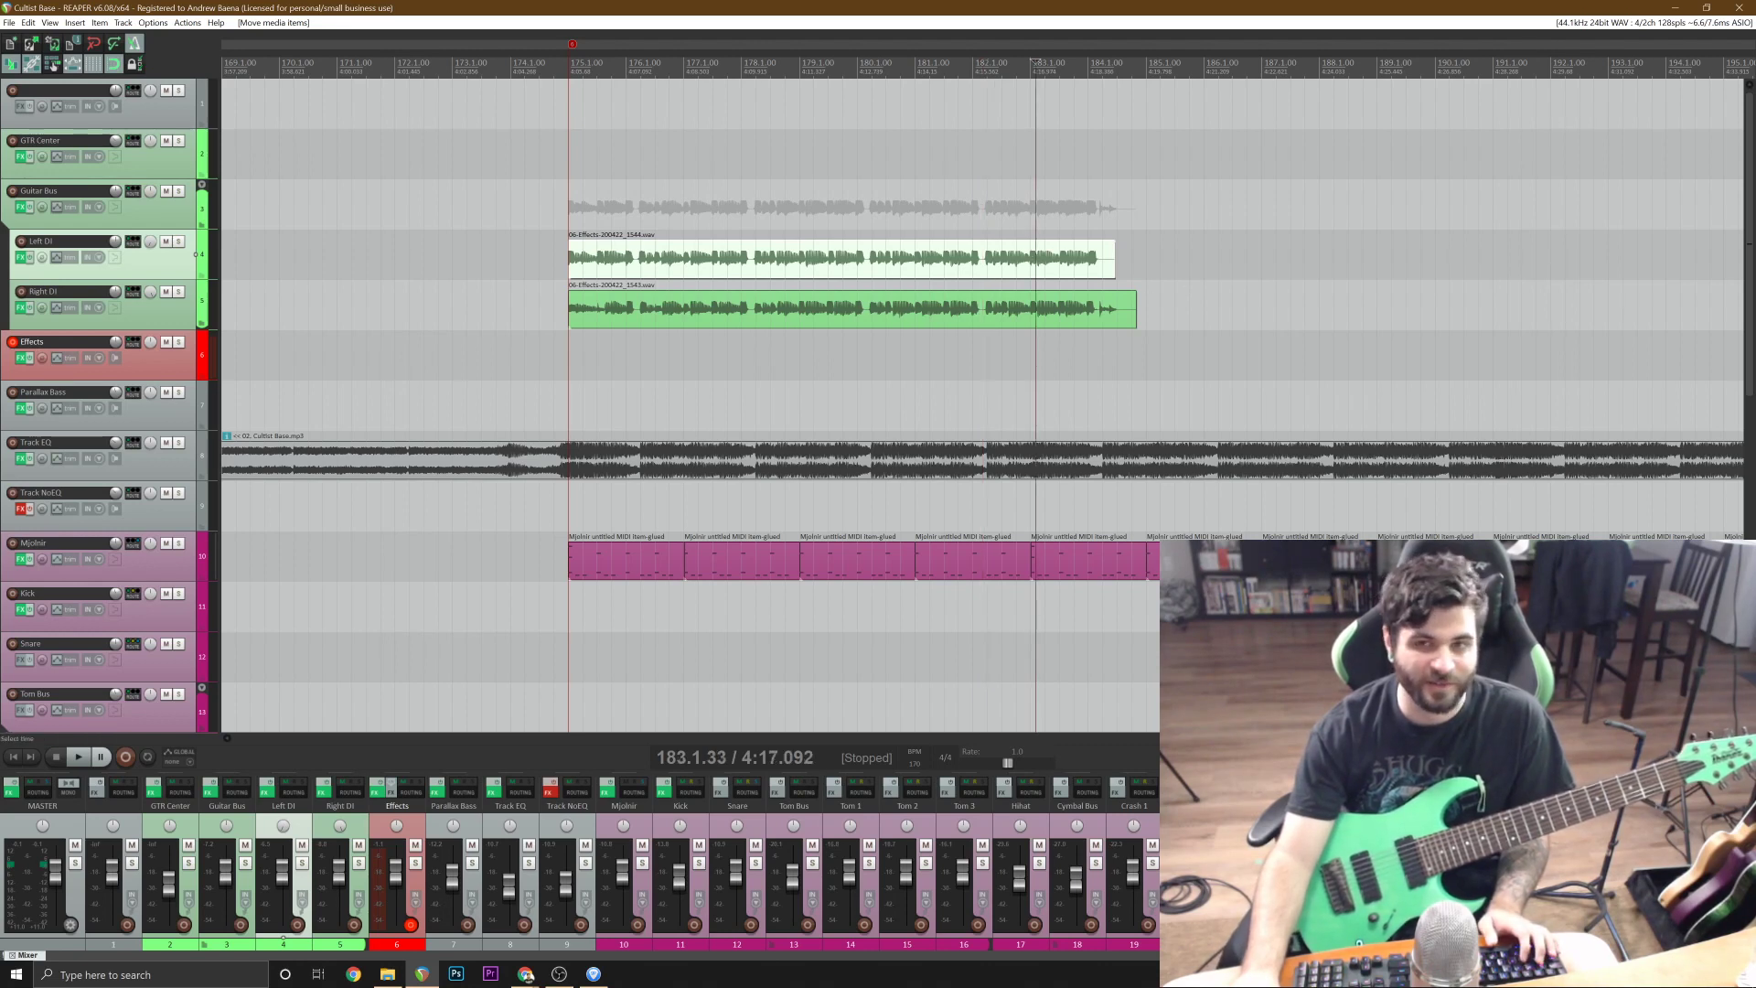
click(559, 64)
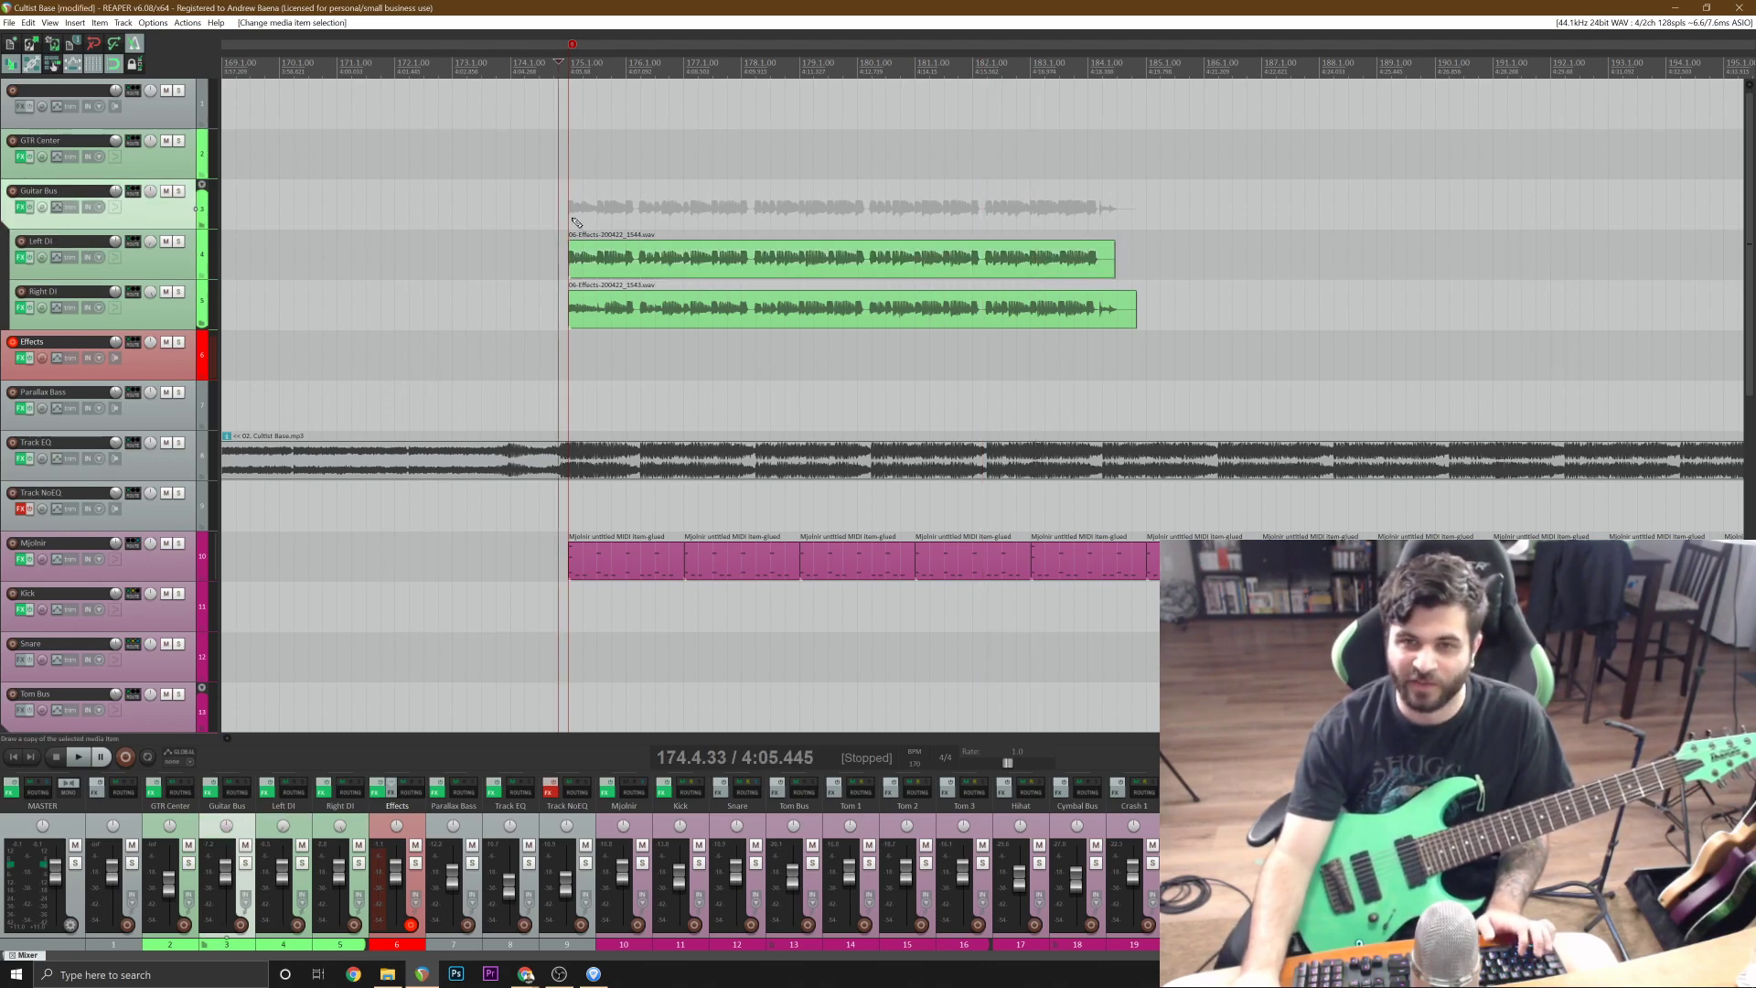
key(space)
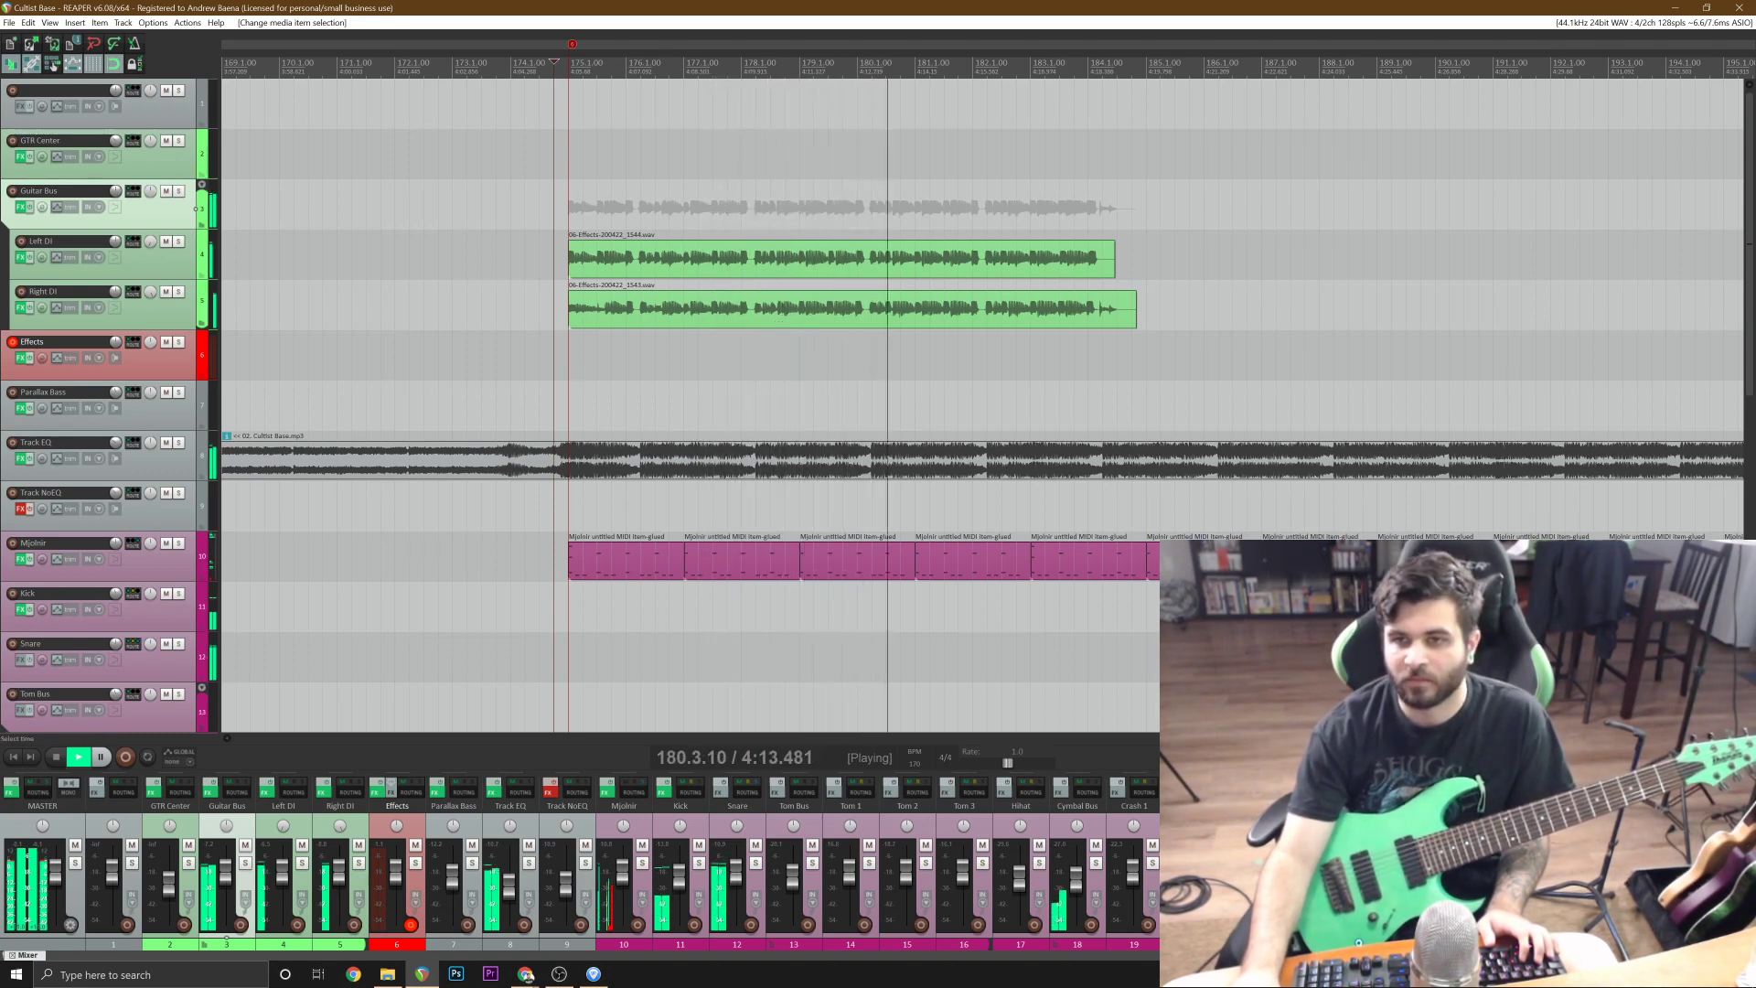
click(971, 324)
scroll(1018, 322, up, 3)
scroll(1018, 322, up, 2)
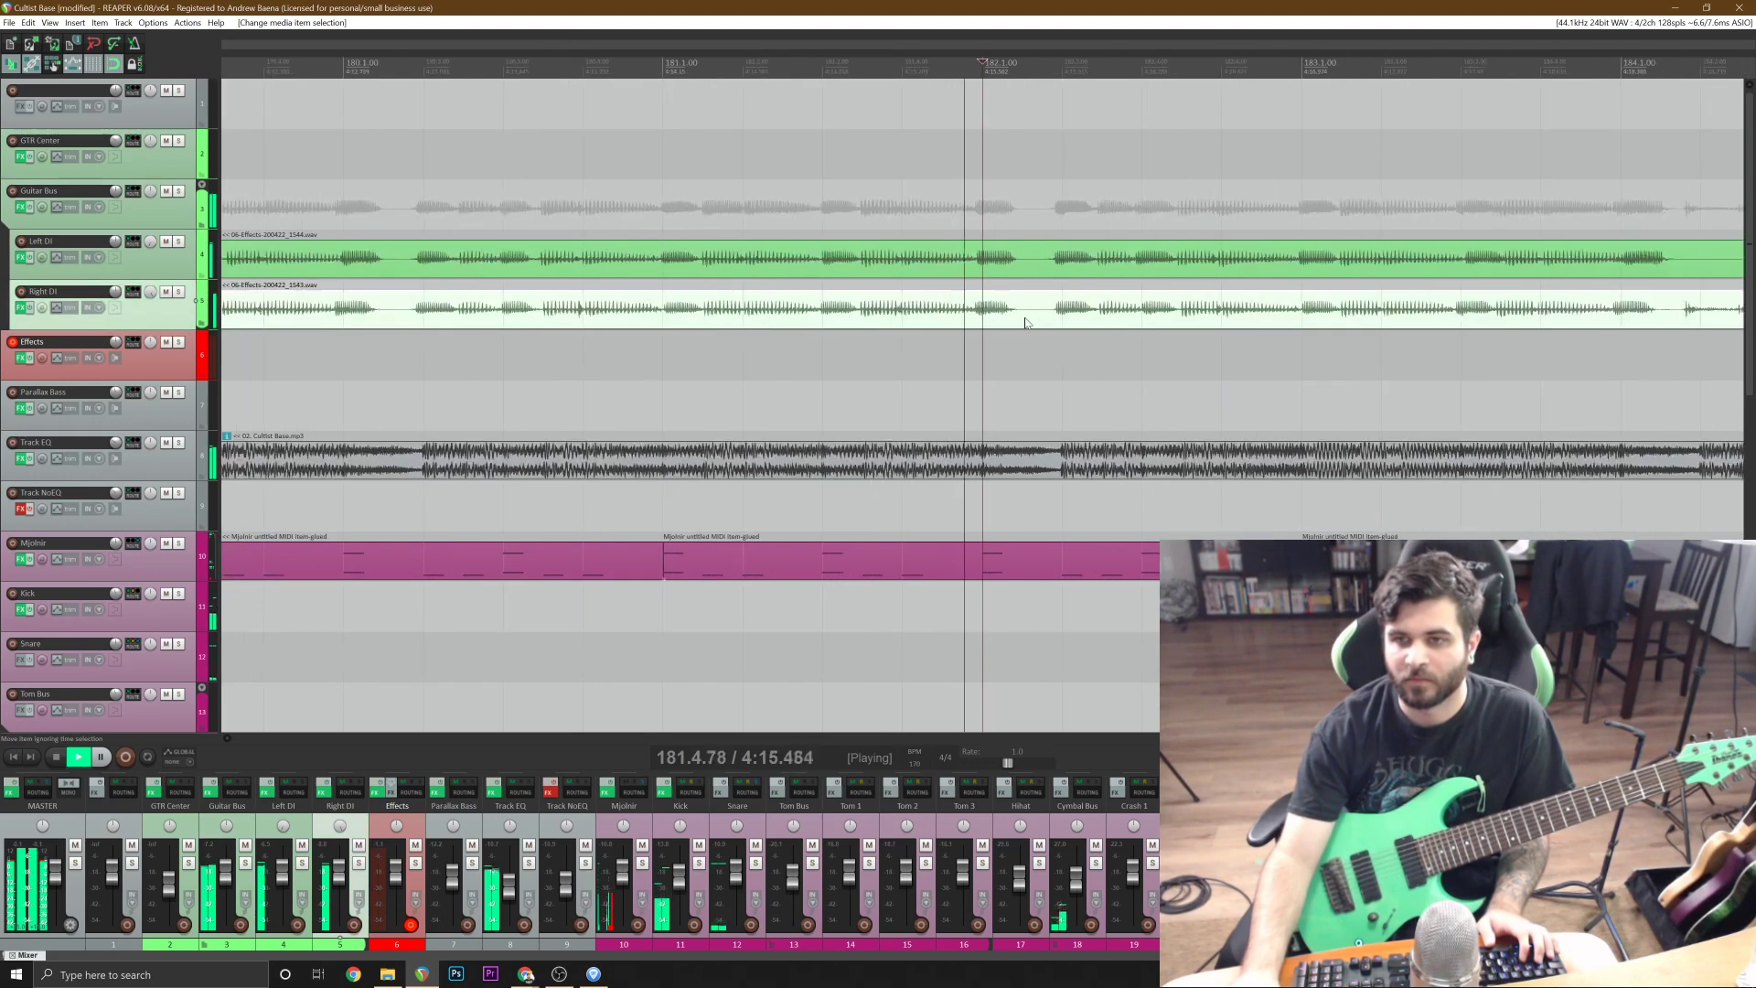
key(space)
Split the Left DI and Right DI takes at bar 183 and delete everything after it.
click(1303, 316)
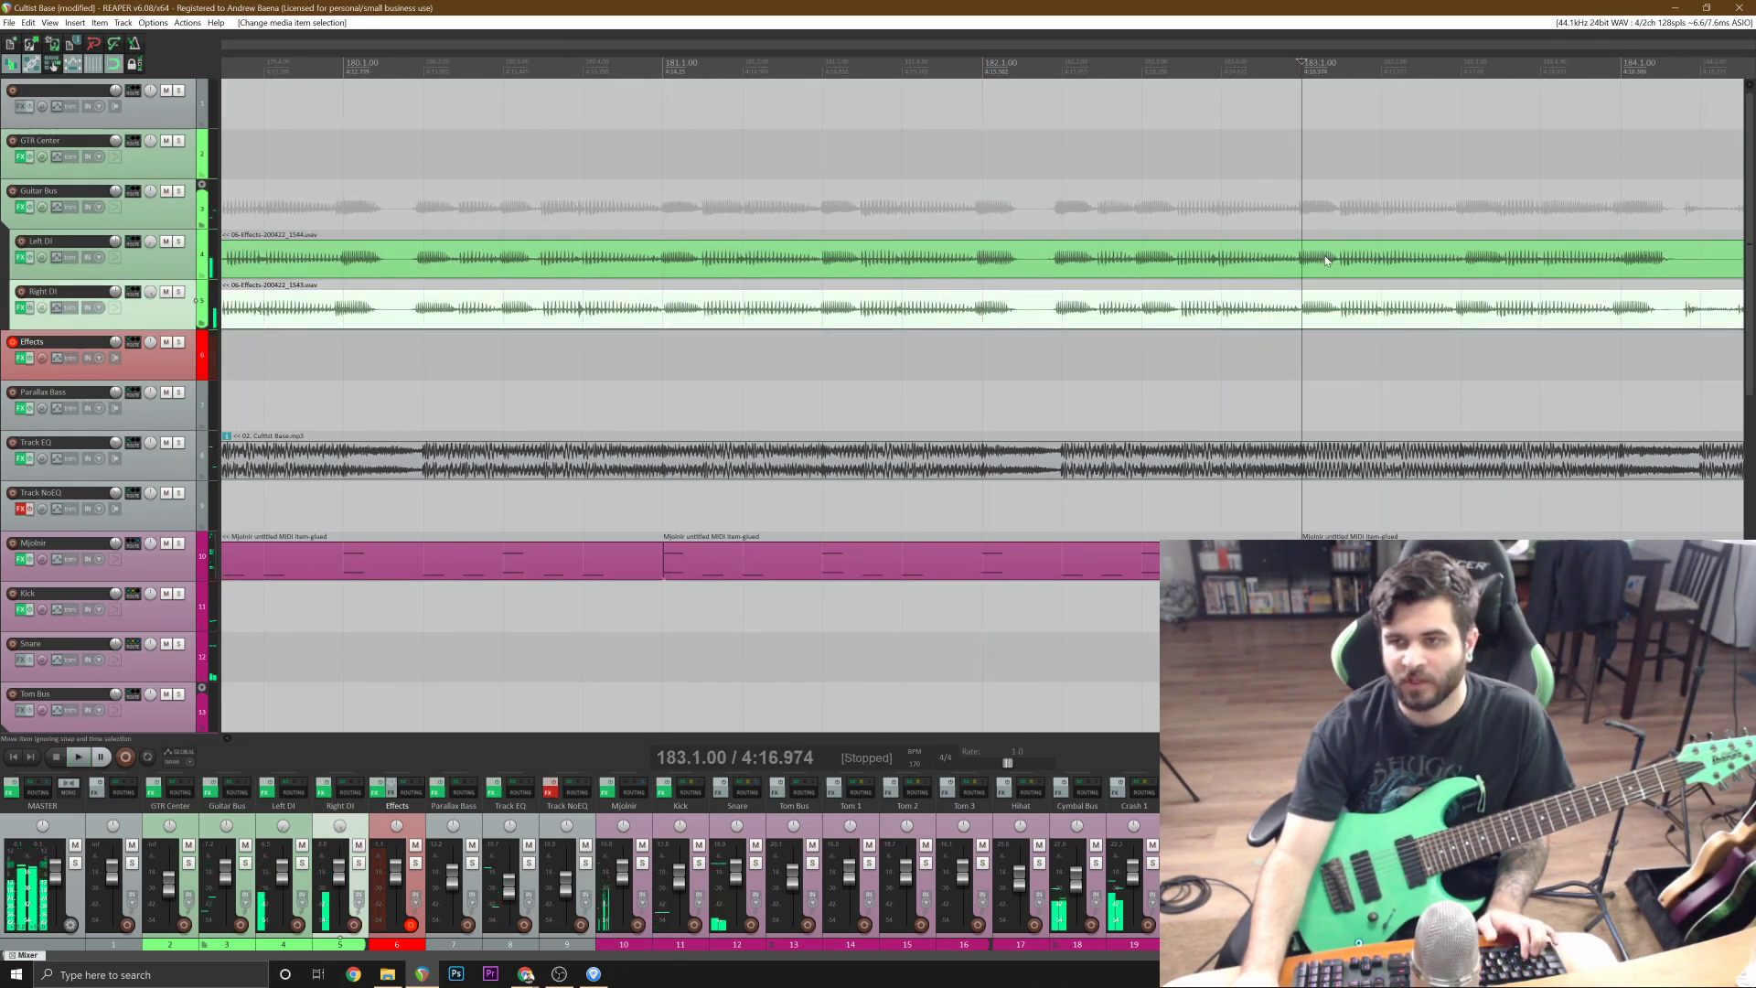
key(s)
scroll(1097, 316, down, 2)
key(Delete)
scroll(904, 316, down, 4)
Copy both trimmed DI takes and paste them twice in a row from bar 183 up to bar 199.
click(903, 315)
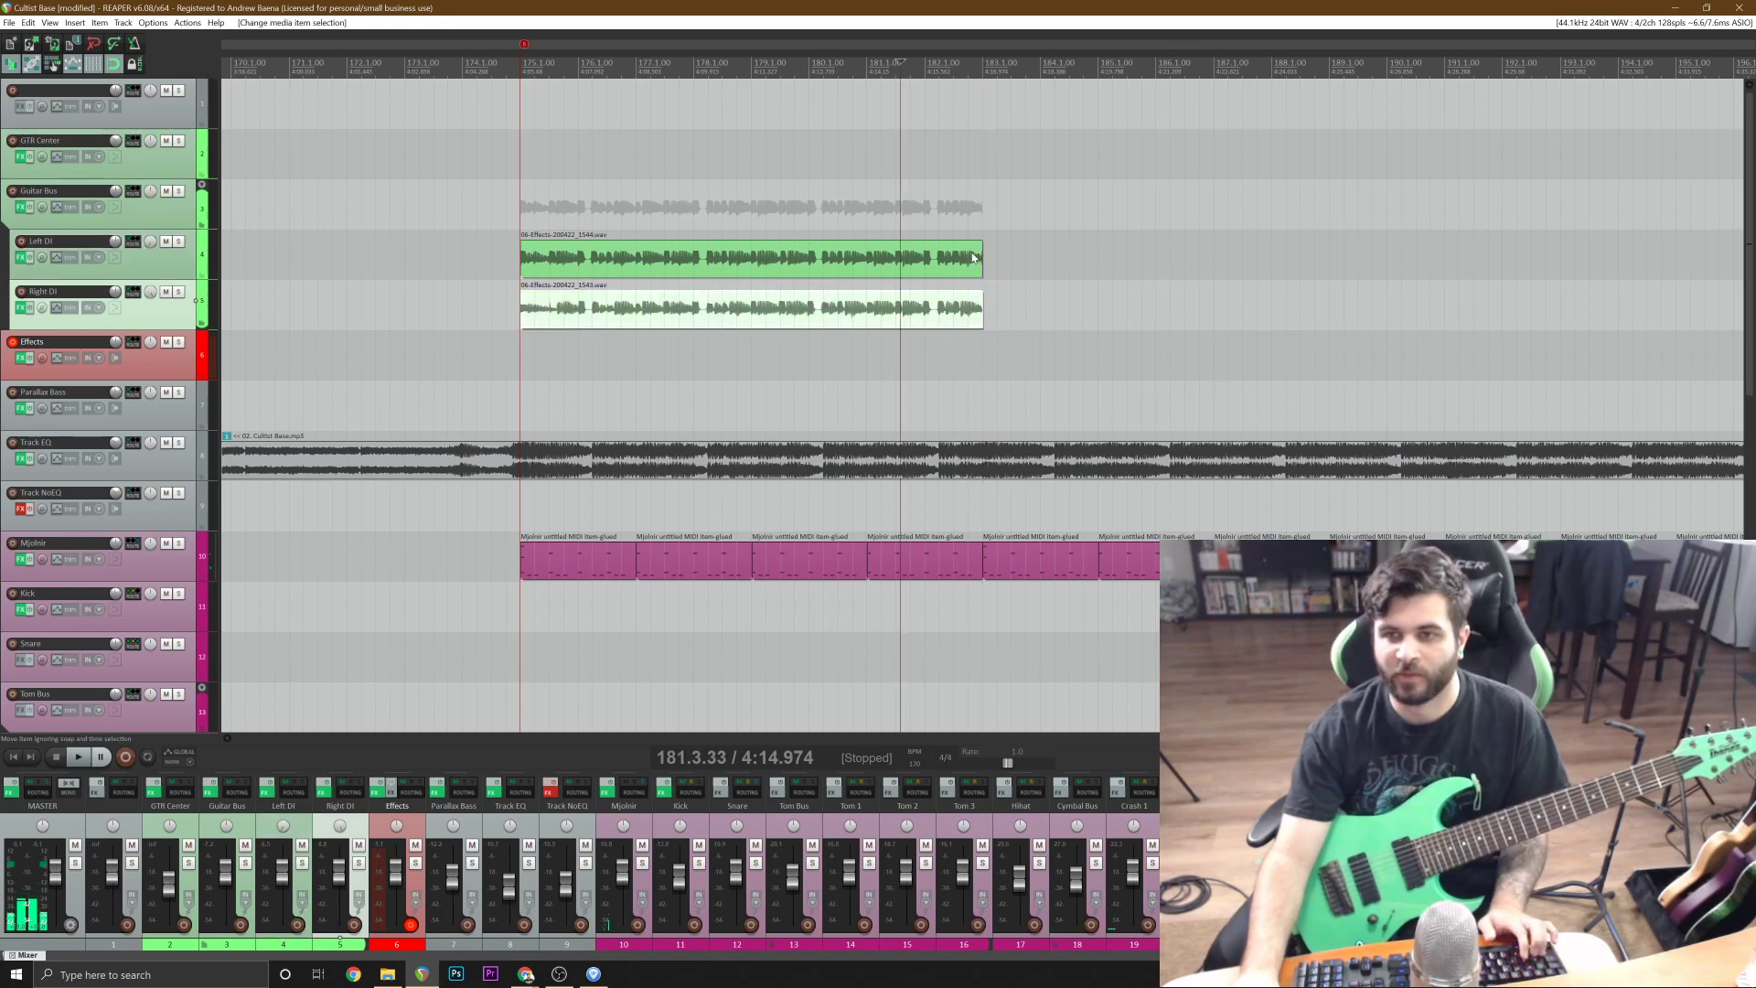
ctrl+click(969, 260)
key(ctrl+c)
click(981, 259)
scroll(1217, 282, down, 4)
key(ctrl+v)
key(ctrl+v)
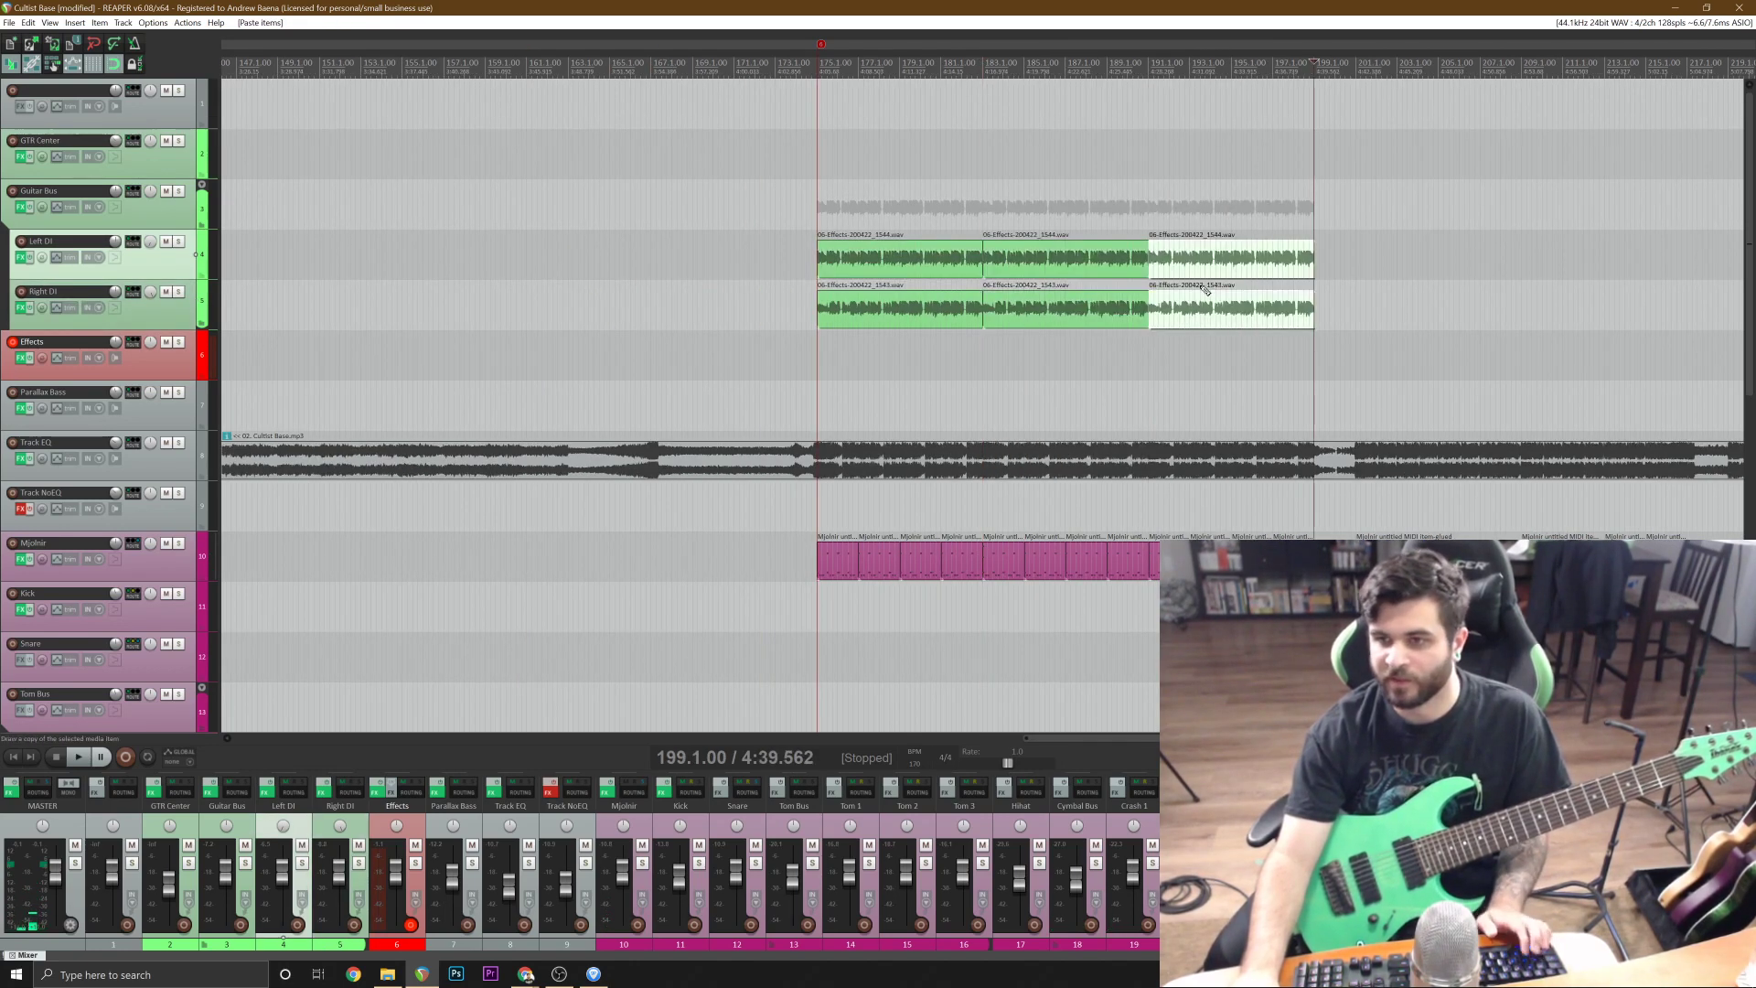
Play a brief part of the riff from bar 175 and undo the pasted copies of the DI takes.
click(824, 210)
scroll(824, 210, up, 3)
key(space)
key(space)
key(ctrl+z)
key(ctrl+z)
key(ctrl+z)
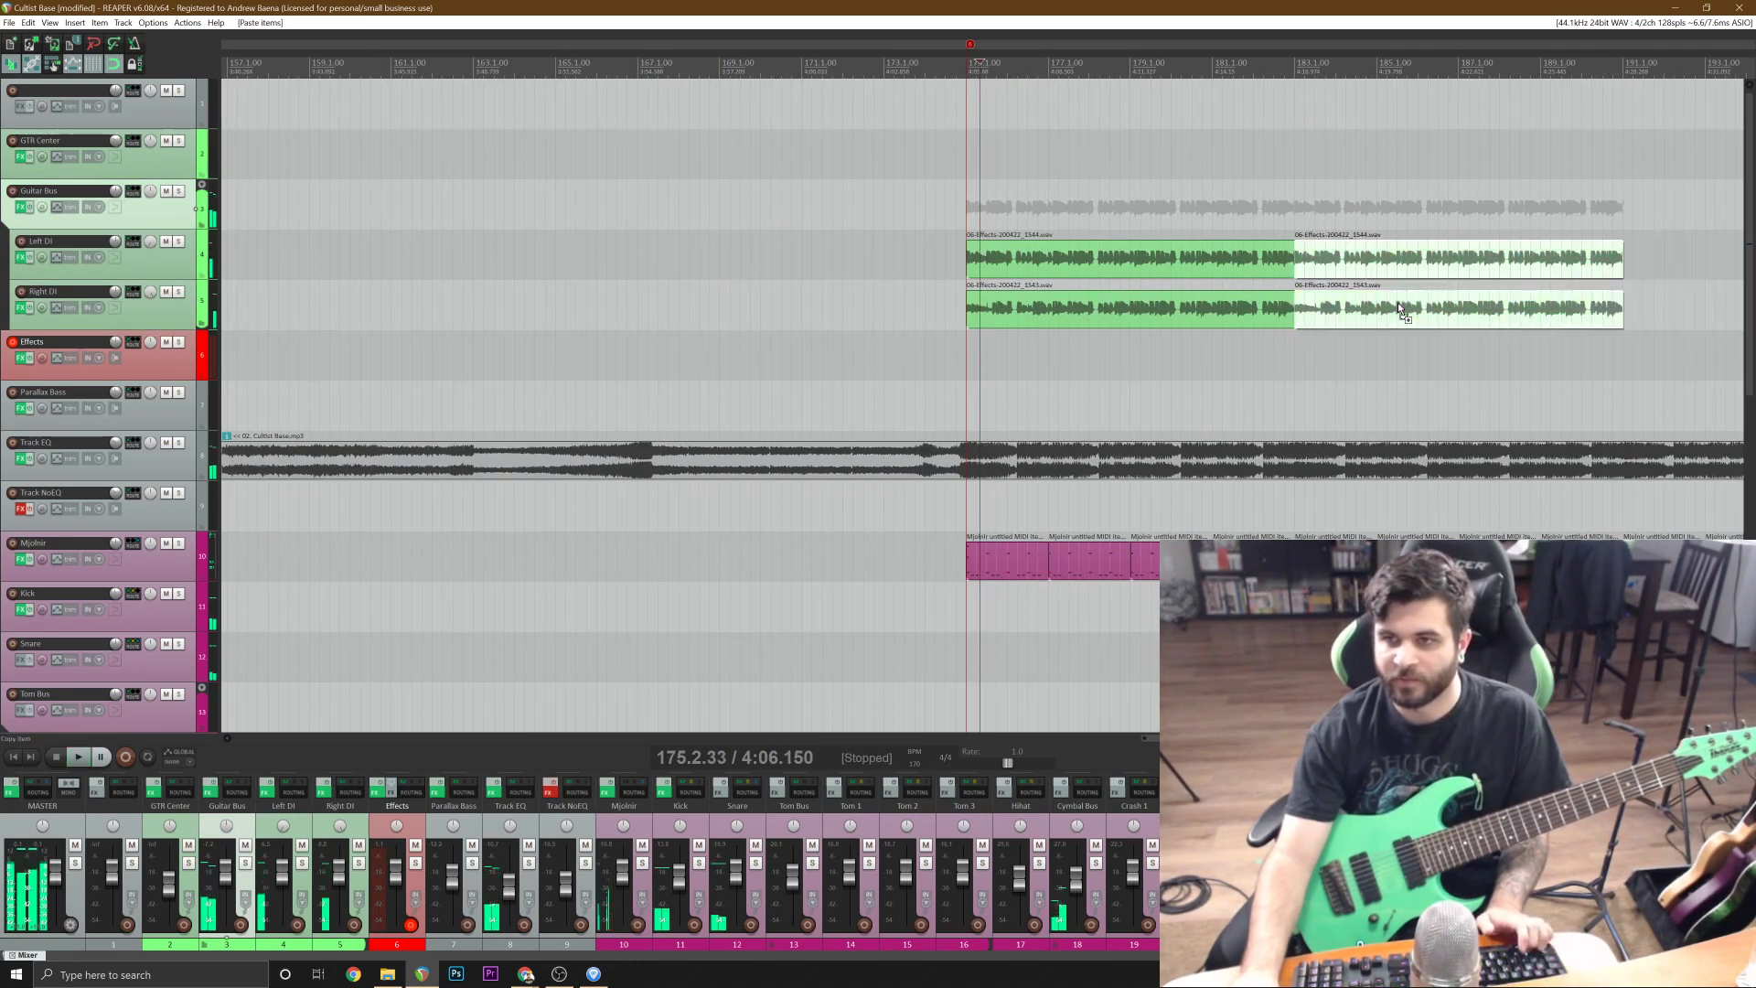
Split both DI takes at 182.1.42 and 182.1.92 and delete the pause between the cuts.
click(1191, 260)
scroll(1271, 313, up, 5)
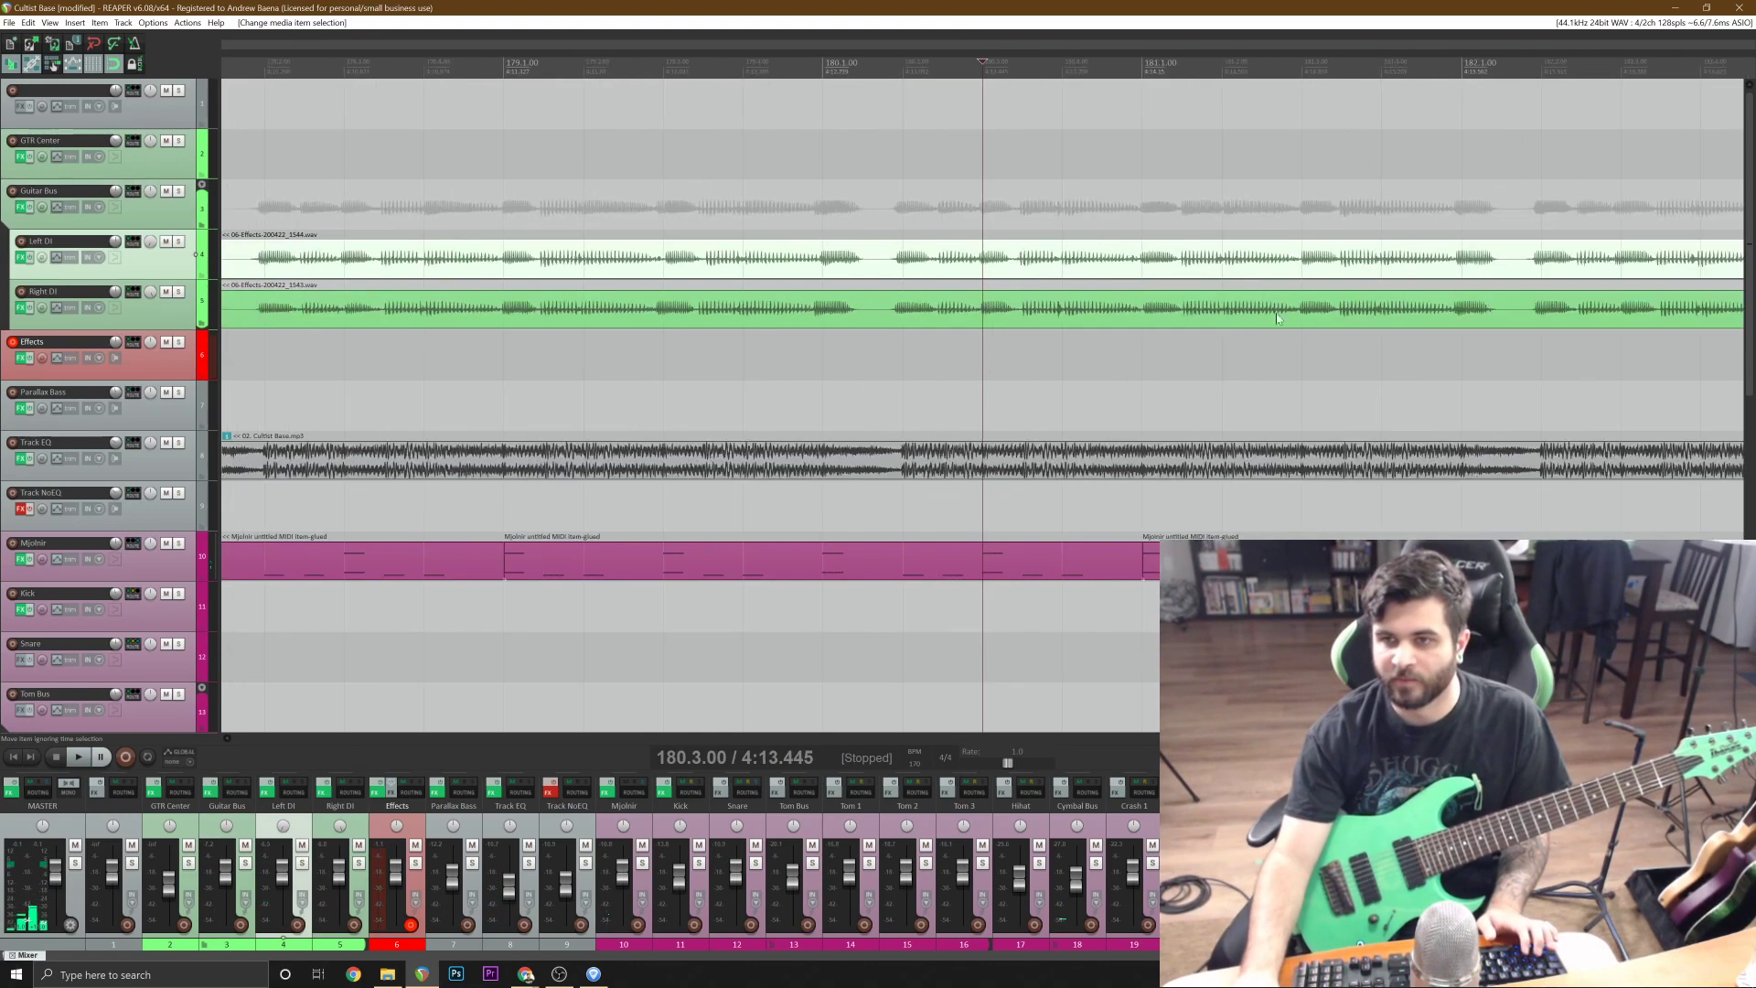
click(1546, 320)
scroll(1546, 320, up, 6)
click(908, 313)
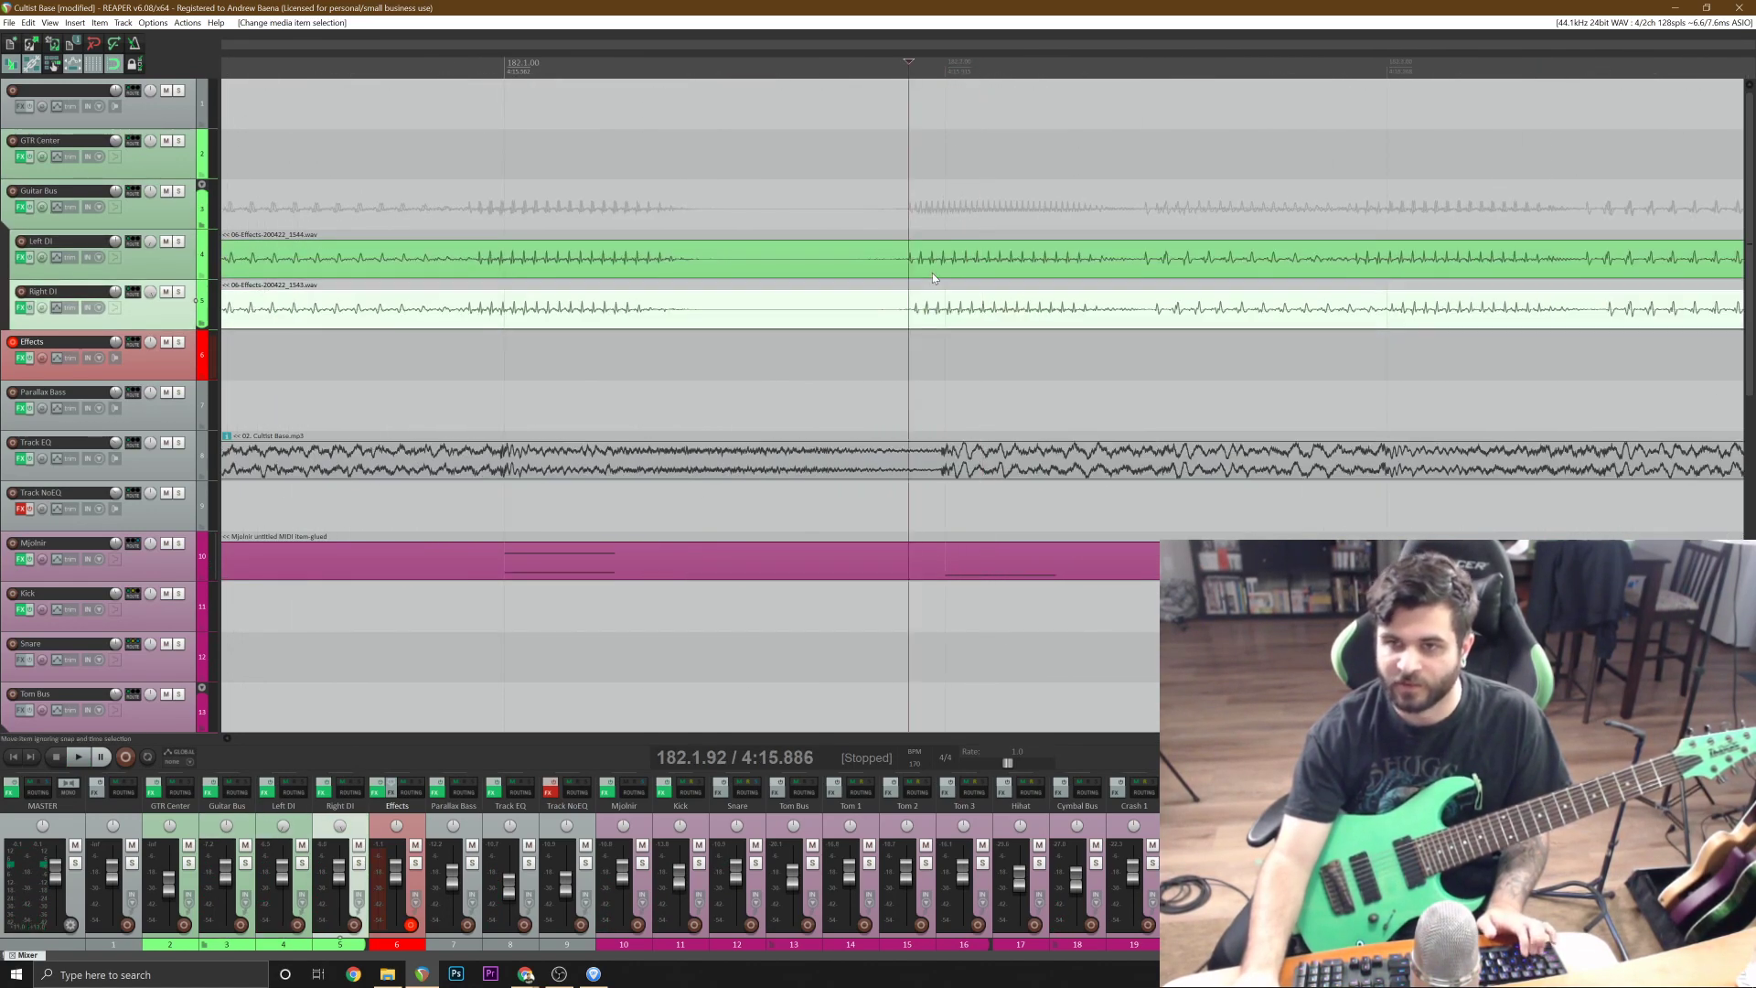
shift+click(933, 275)
key(s)
click(689, 260)
shift+click(713, 310)
key(s)
scroll(713, 311, down, 4)
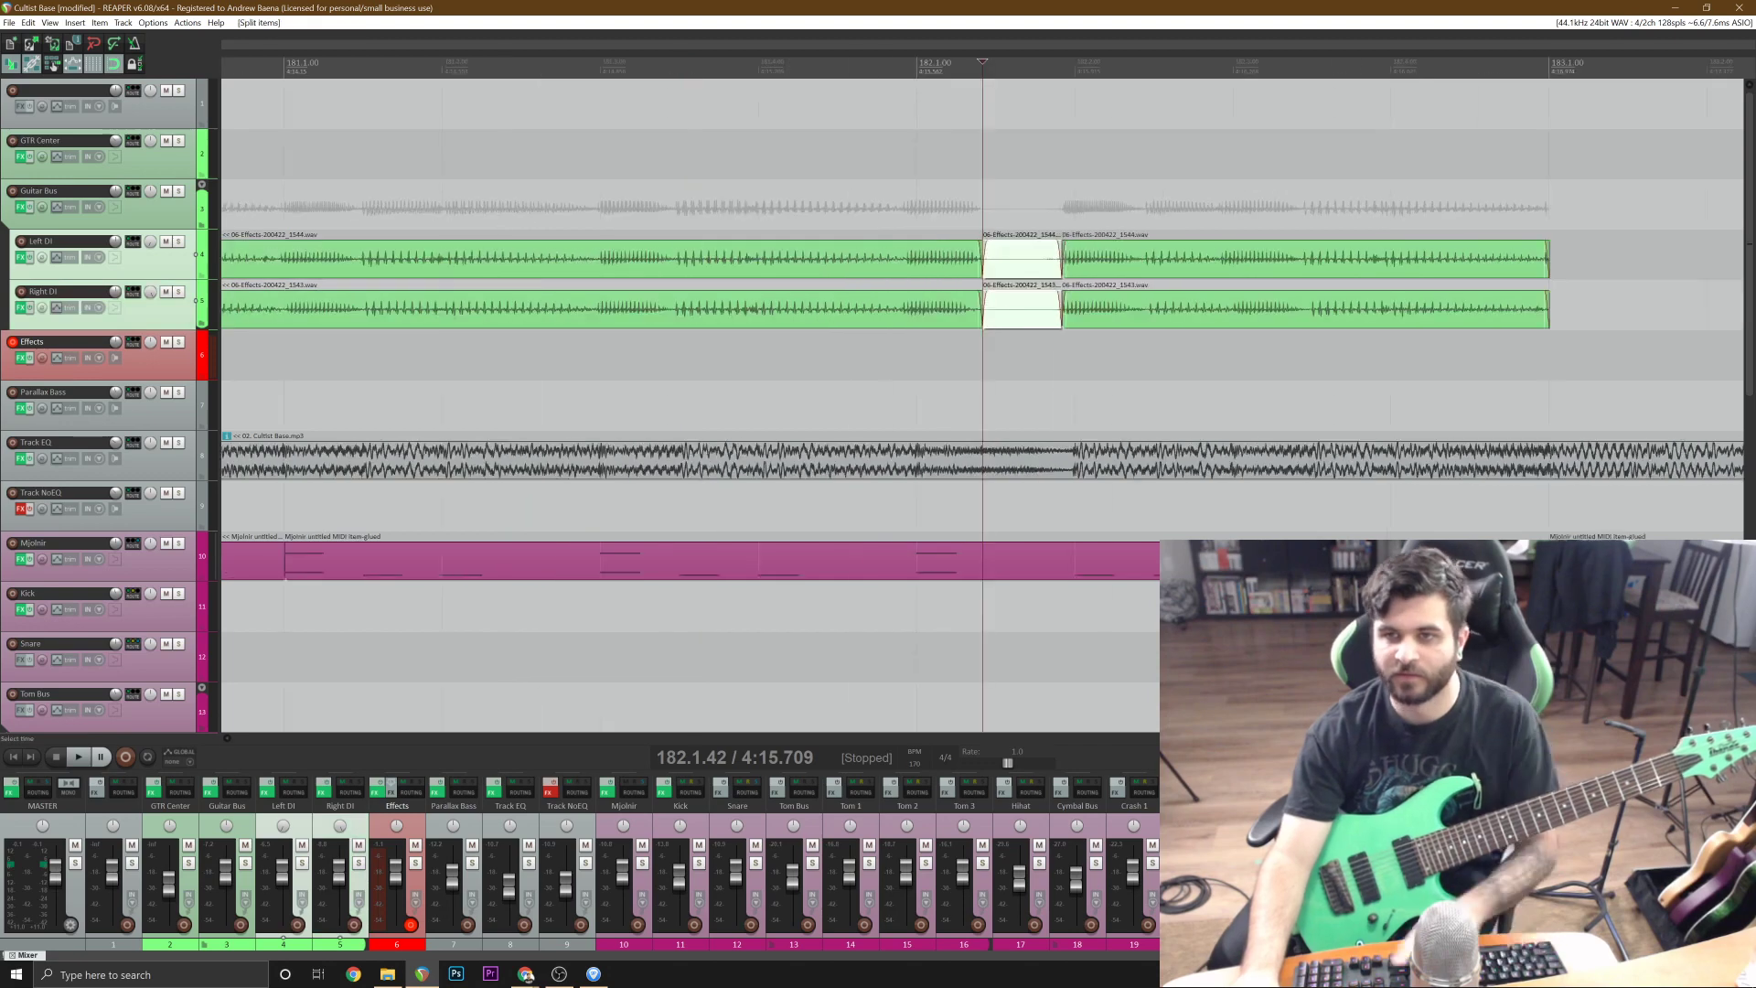
key(Delete)
Split both DI takes at 180.1.42 and 180.1.92 and delete the pause between the cuts.
scroll(704, 315, down, 3)
click(569, 325)
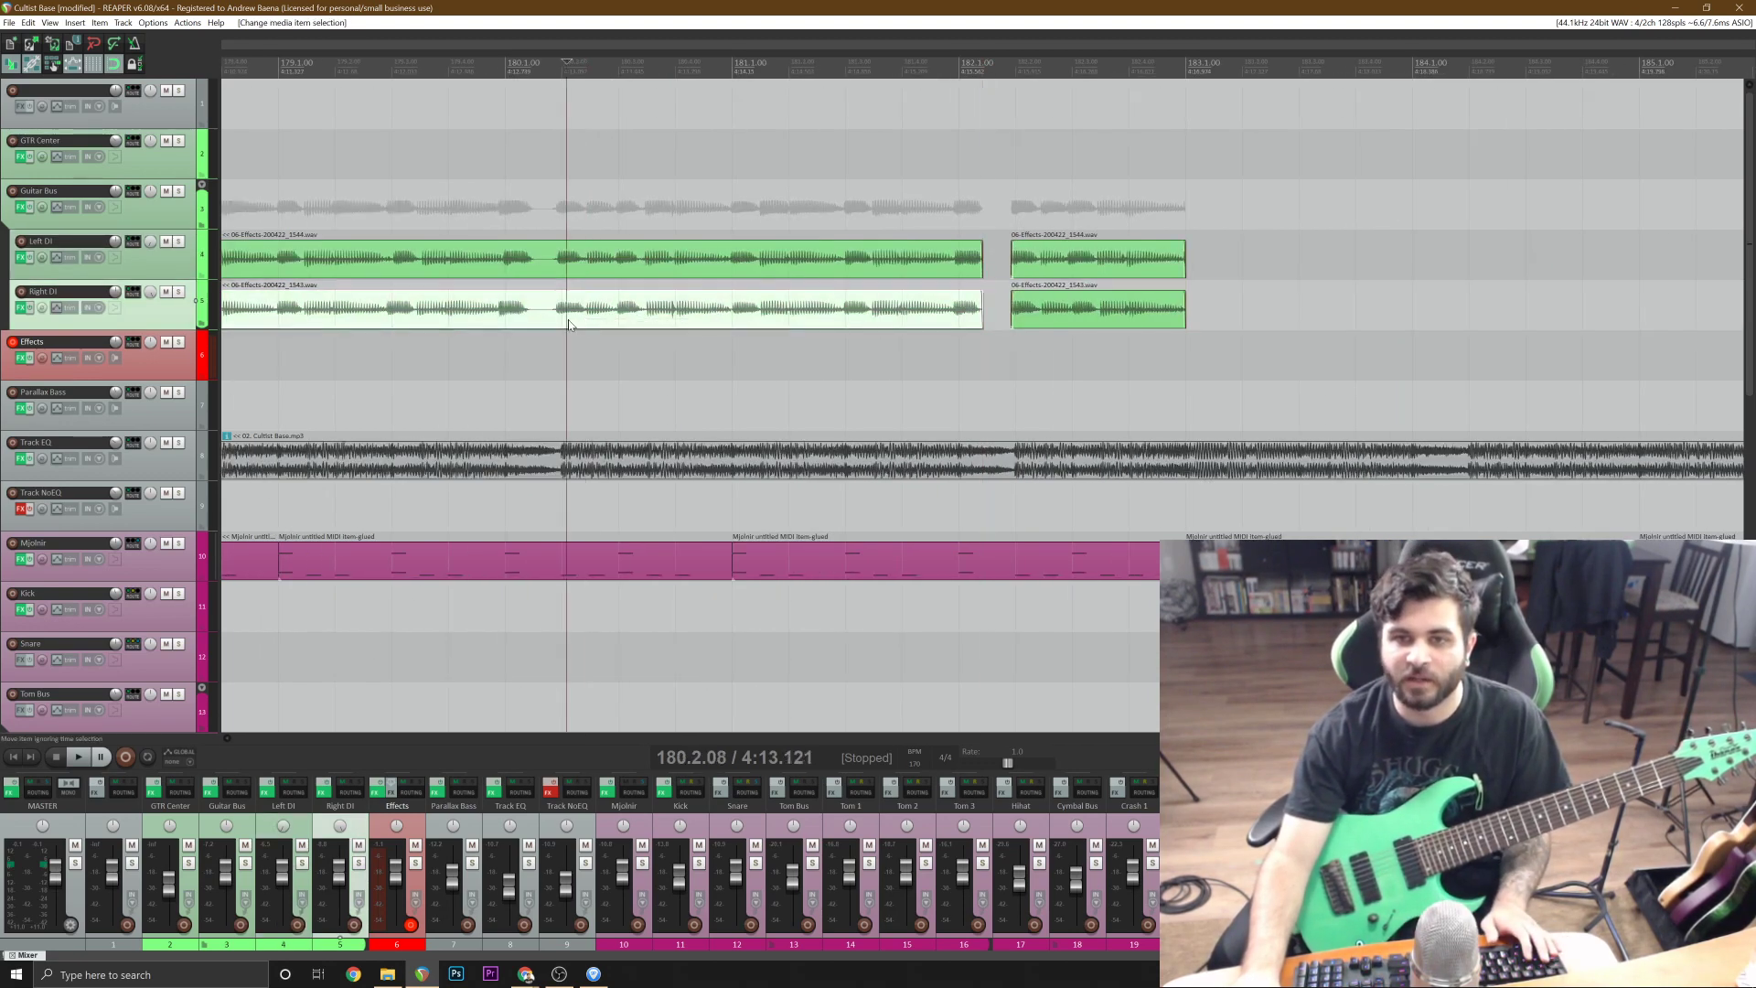
scroll(568, 324, up, 6)
shift+click(949, 247)
key(s)
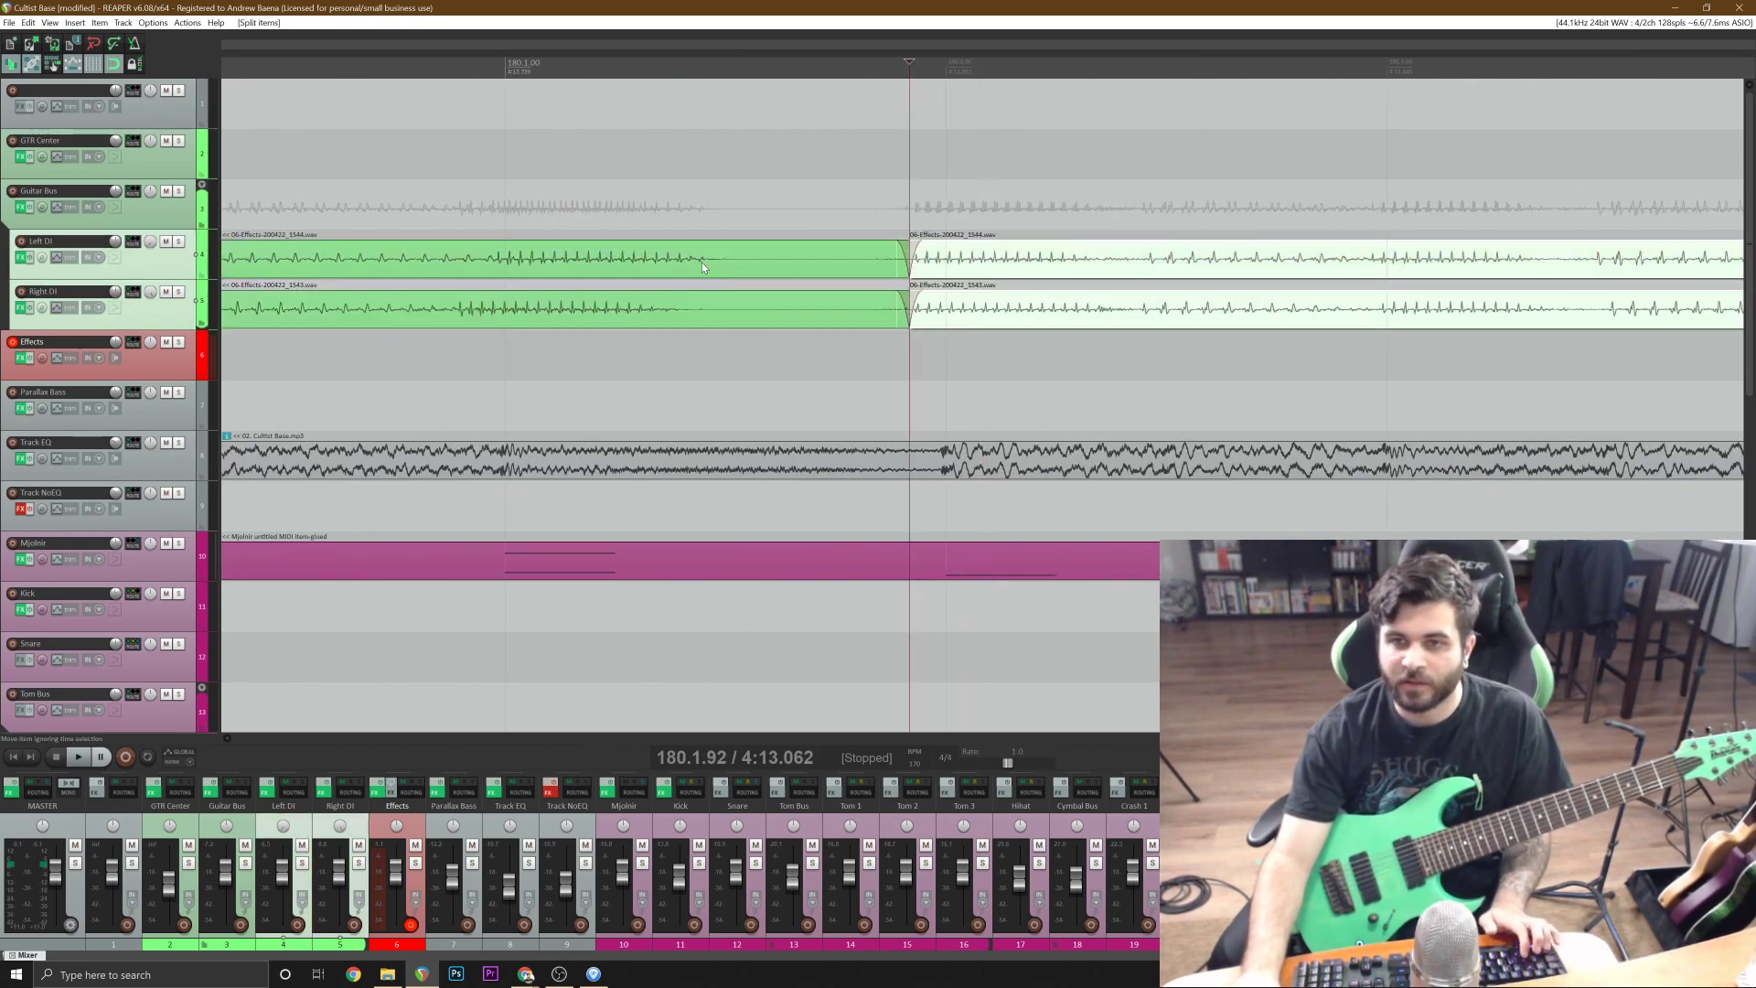
click(689, 260)
shift+click(713, 311)
key(s)
scroll(713, 311, down, 4)
key(Delete)
Cut the pause from 178.1.42 to just before the next riff entrance out of both DI takes.
scroll(713, 311, down, 3)
scroll(700, 309, down, 3)
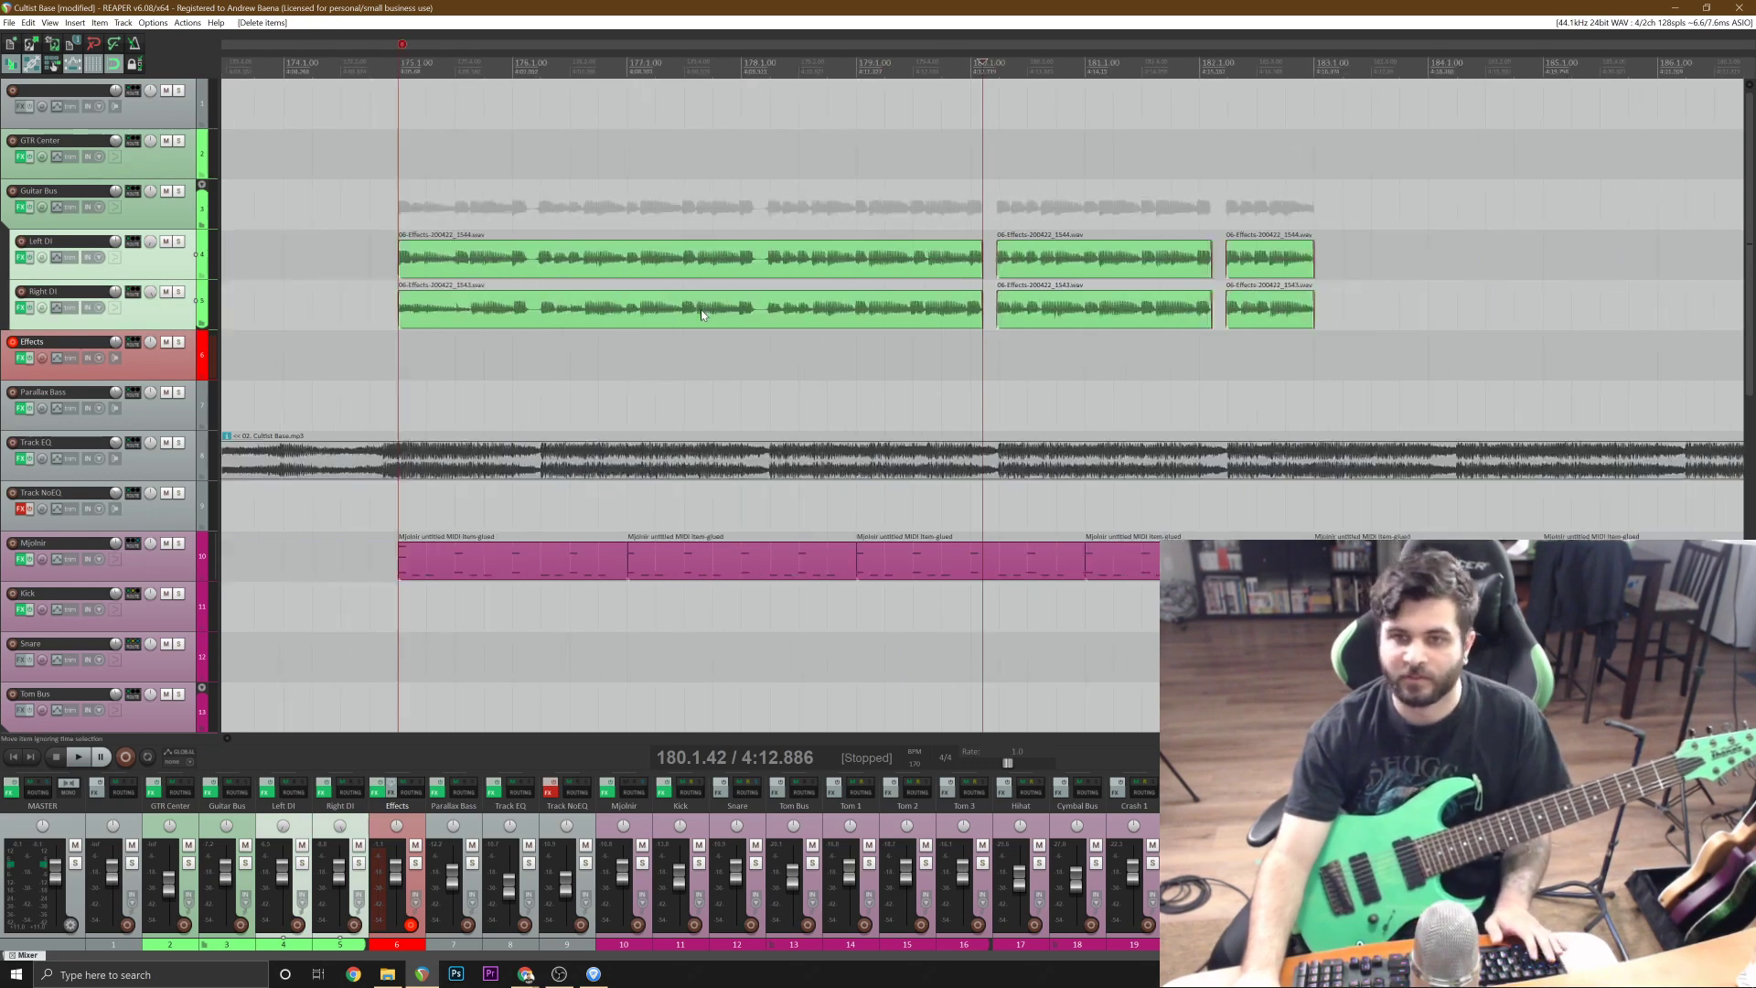
click(727, 309)
scroll(727, 309, up, 6)
click(1159, 311)
scroll(1154, 316, up, 6)
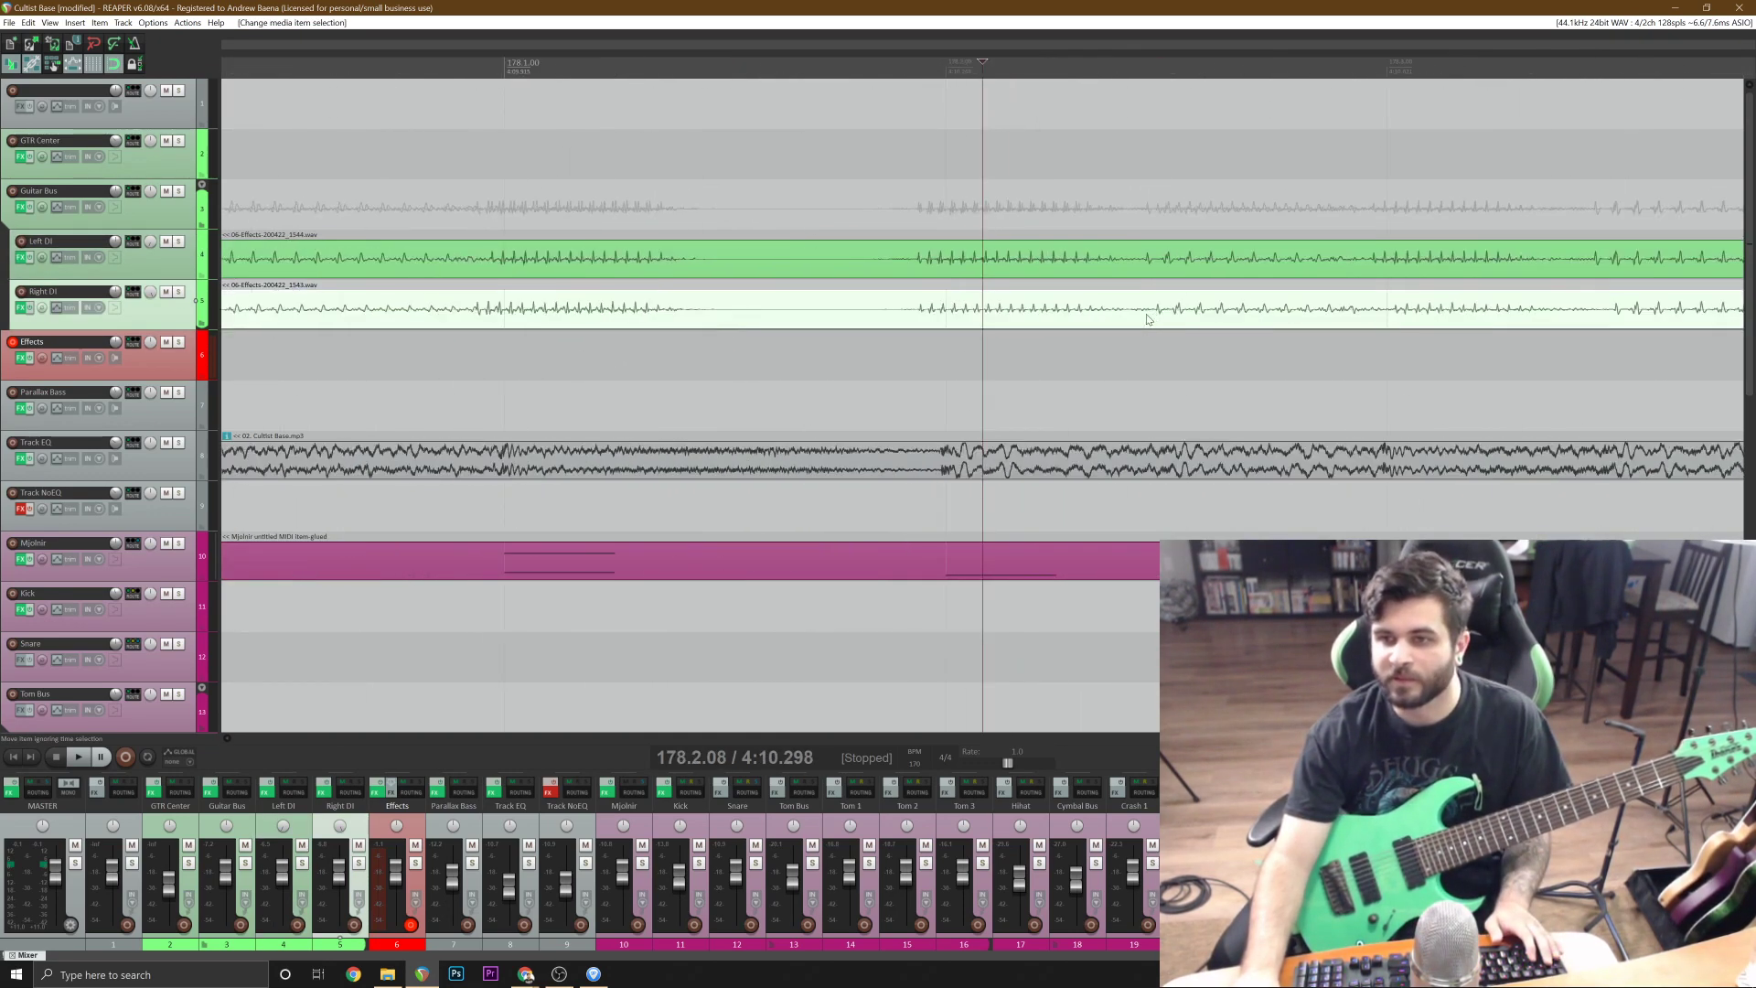
click(878, 302)
shift+click(864, 263)
key(s)
click(570, 265)
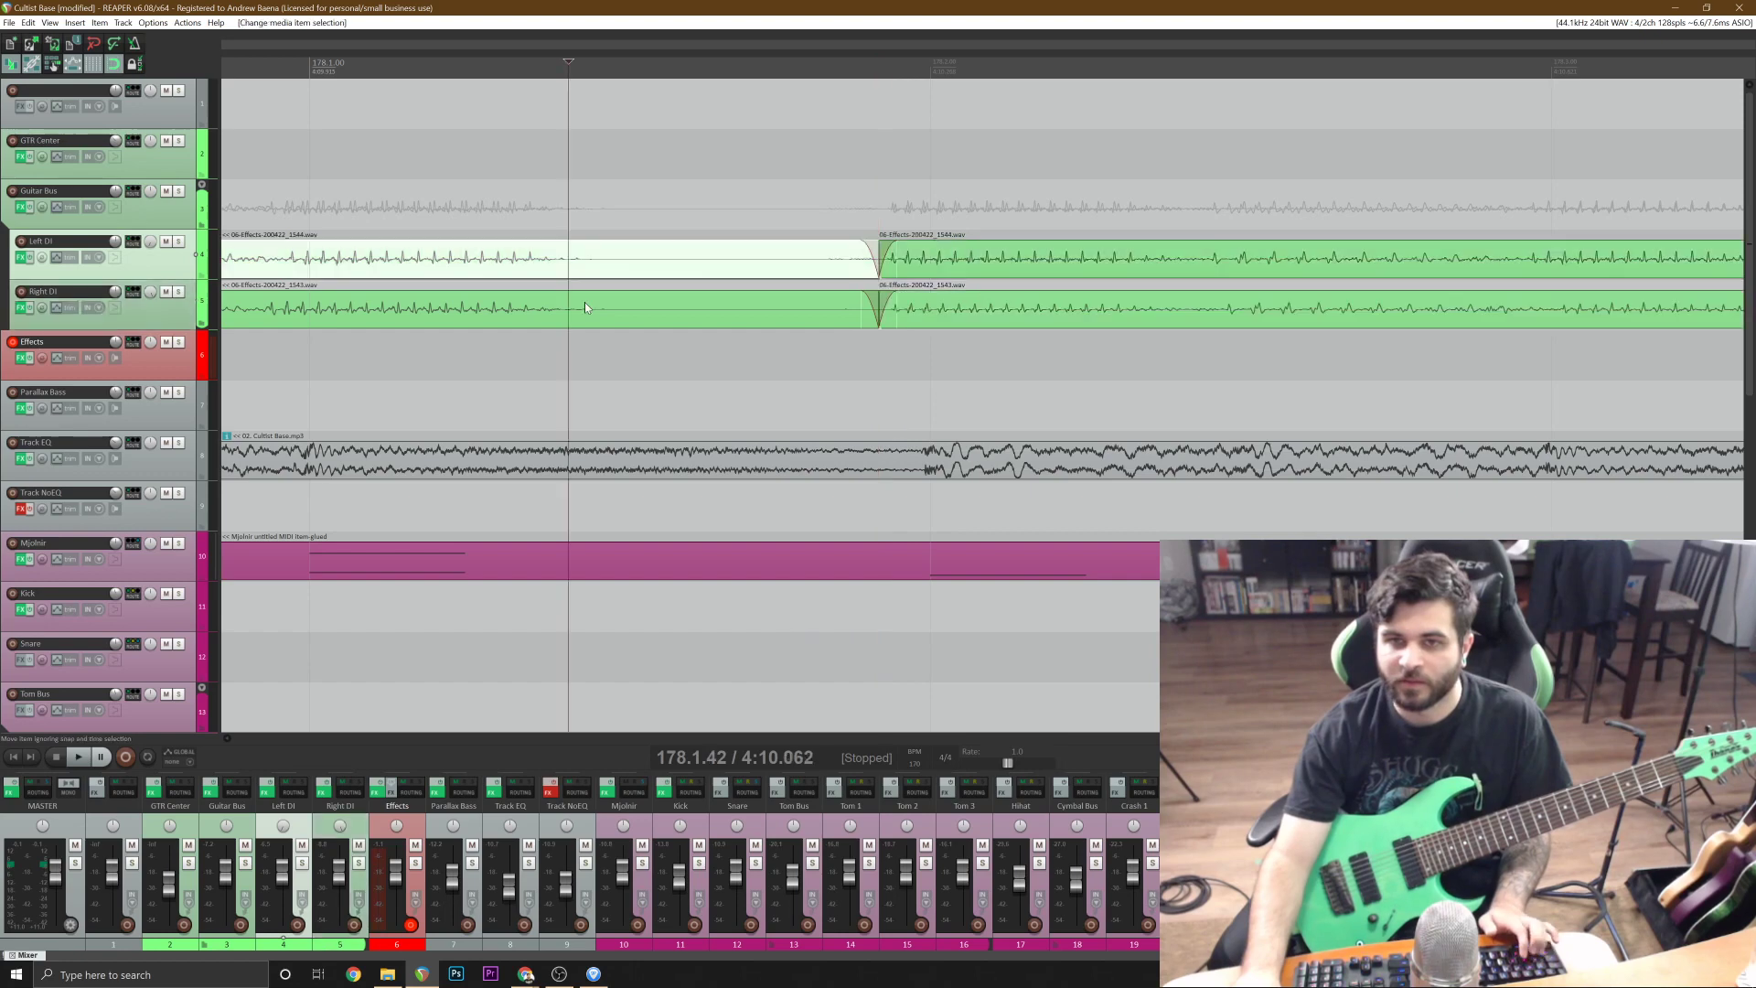
shift+click(590, 309)
key(s)
scroll(590, 309, down, 7)
key(Delete)
Cut the pause after the last ringing note in bar 176 out of both DI takes, up to 176.1.92.
click(566, 309)
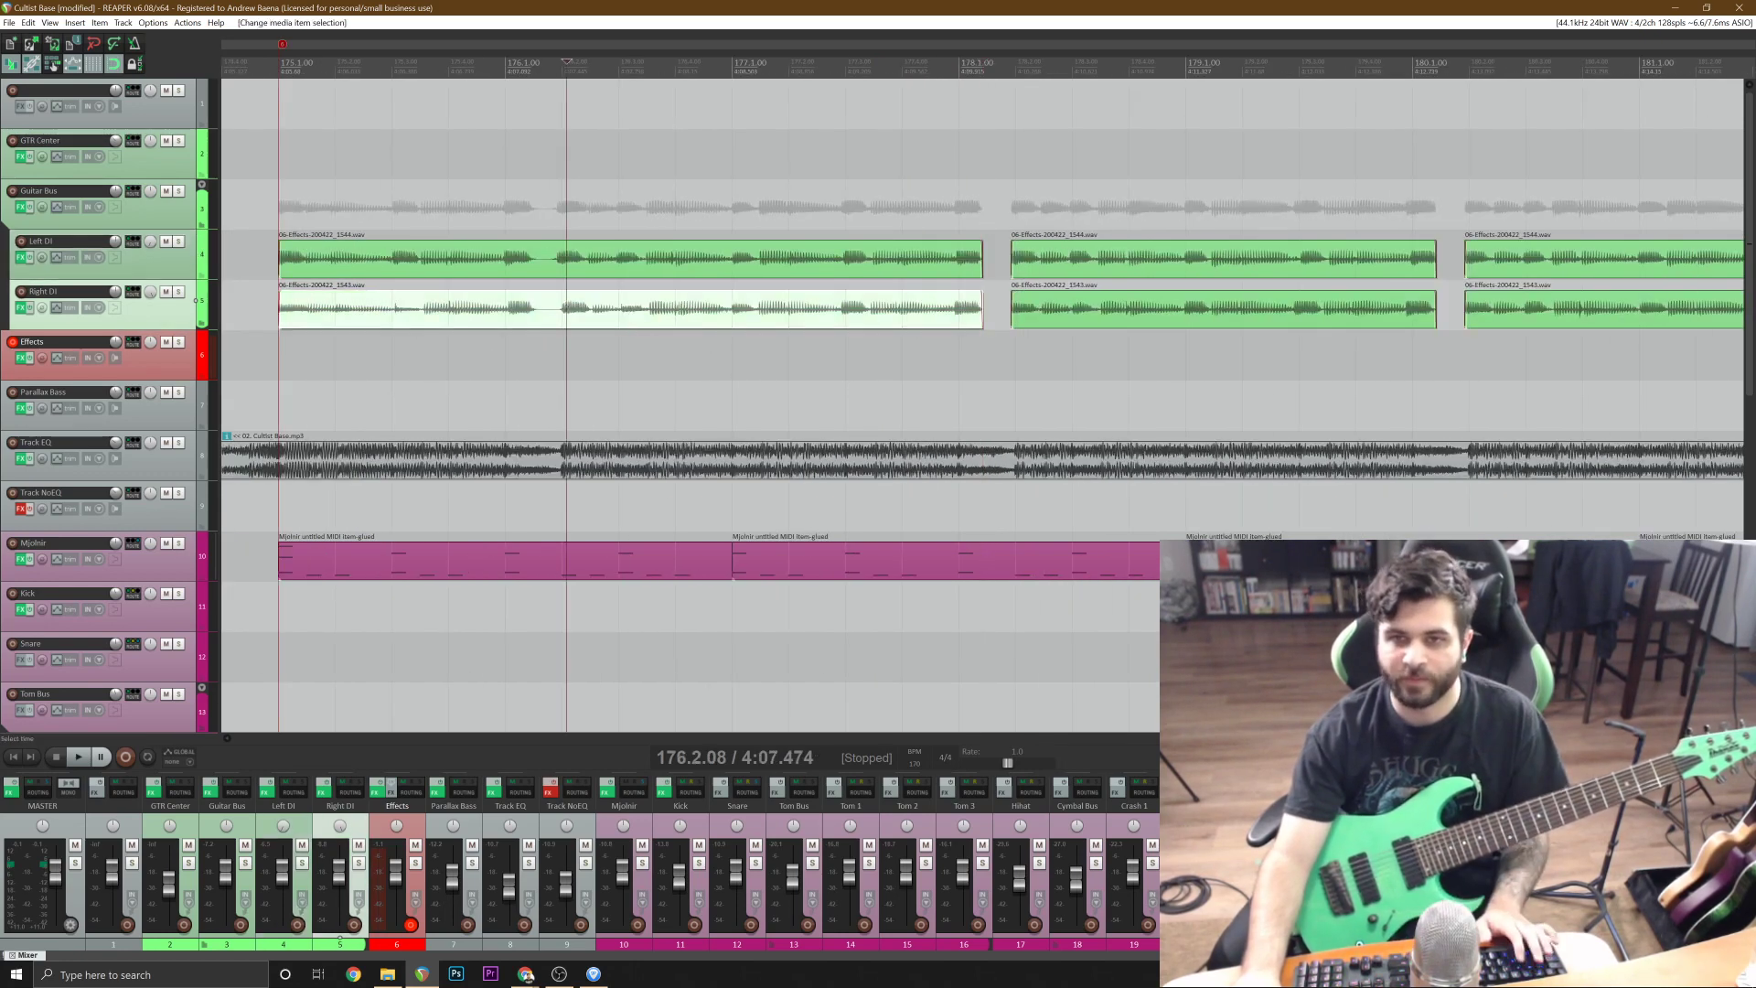
scroll(530, 313, up, 7)
click(879, 313)
shift+click(782, 268)
key(s)
click(619, 267)
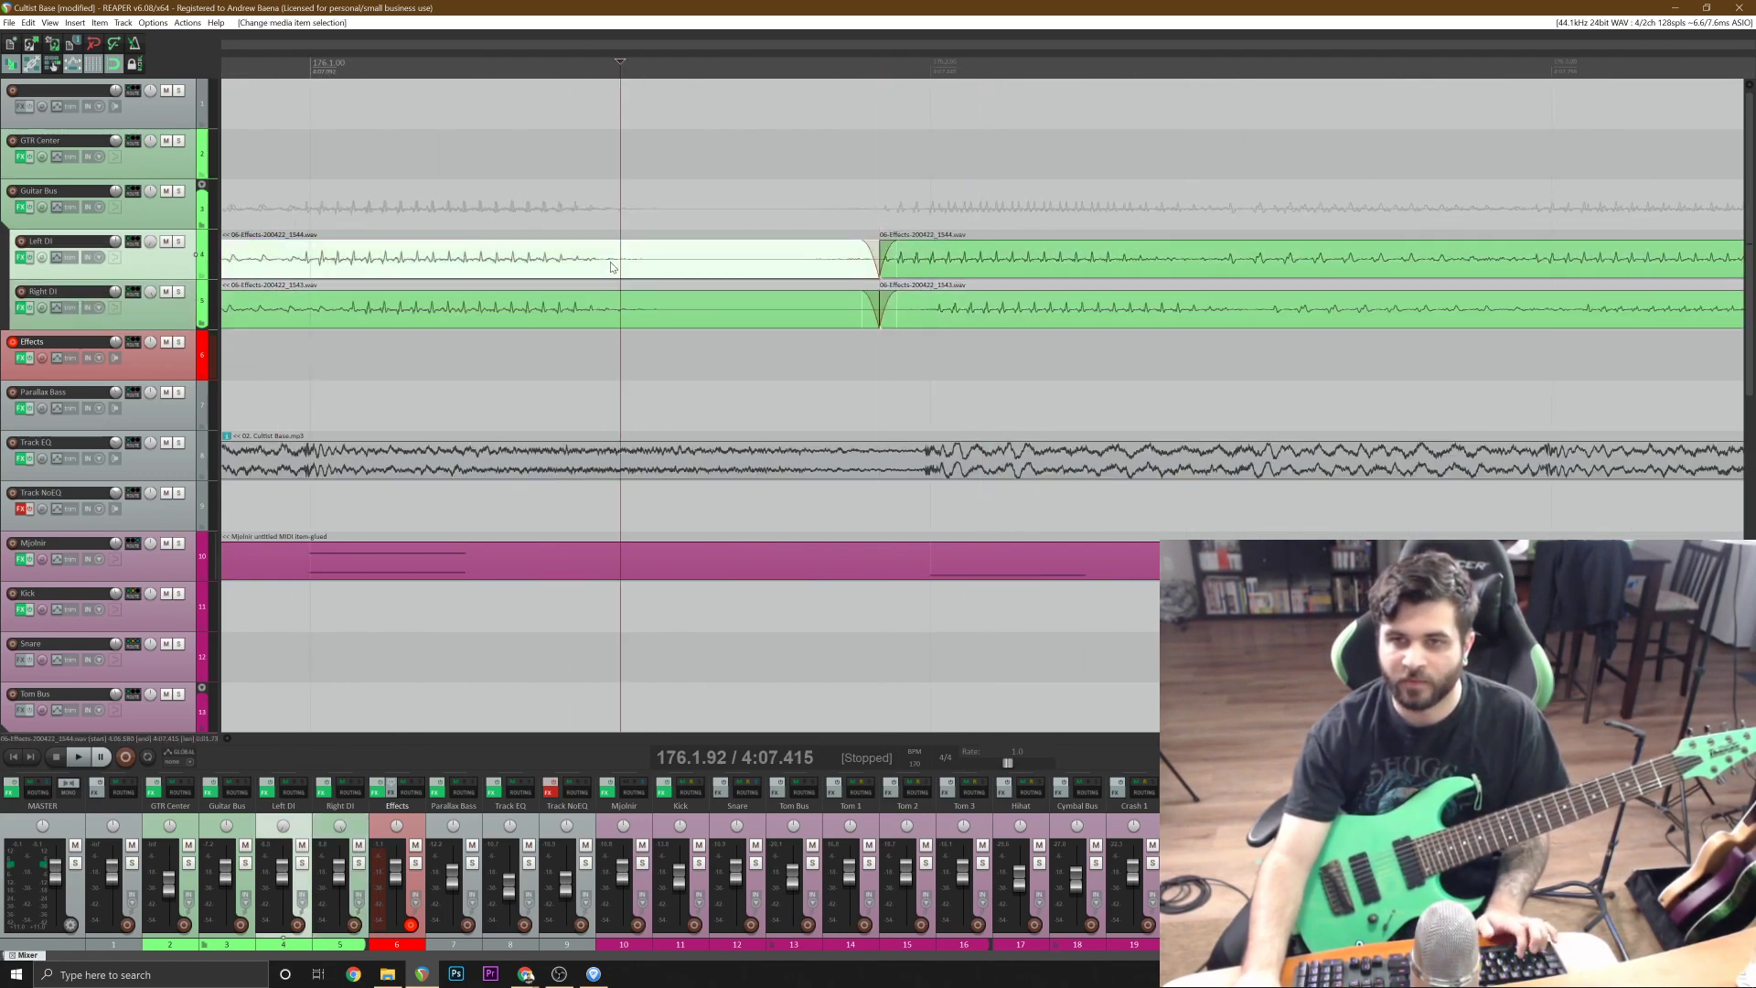
shift+click(624, 307)
key(s)
key(Delete)
Copy all Left DI and Right DI segments between bars 175 and 183 and paste them twice in a row up to bar 199.
scroll(976, 329, down, 6)
click(981, 331)
scroll(981, 331, down, 2)
click(924, 261)
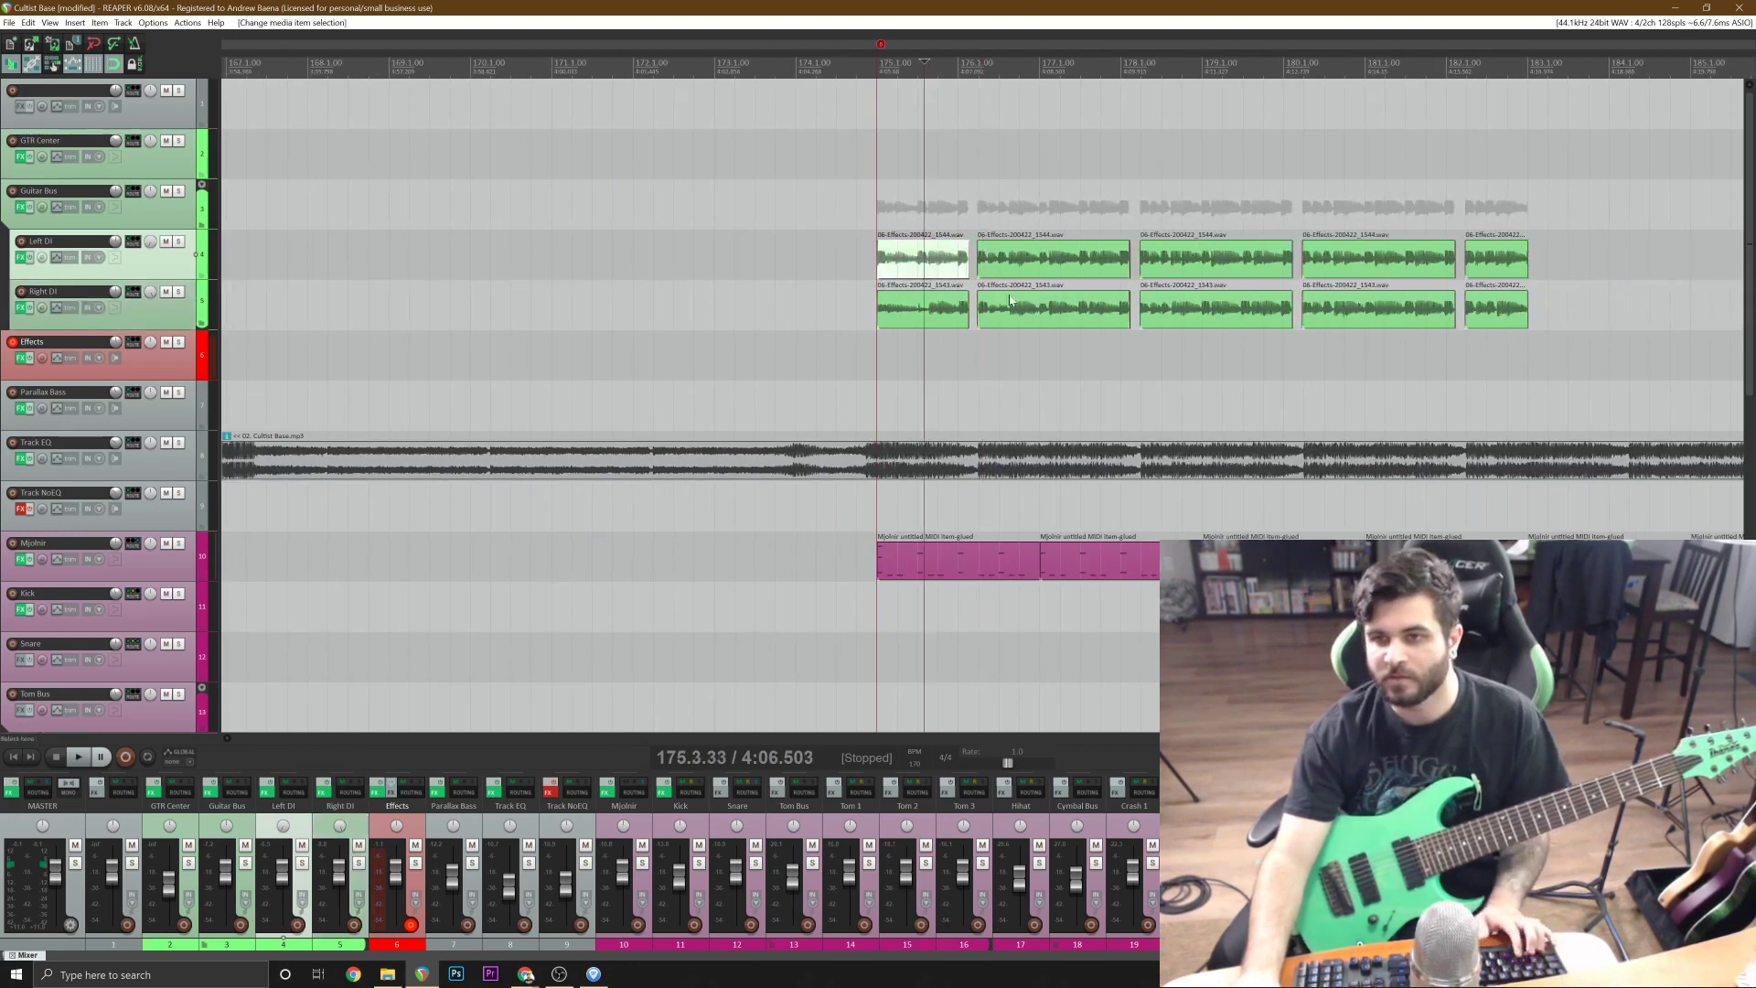
shift+click(1518, 319)
click(1531, 262)
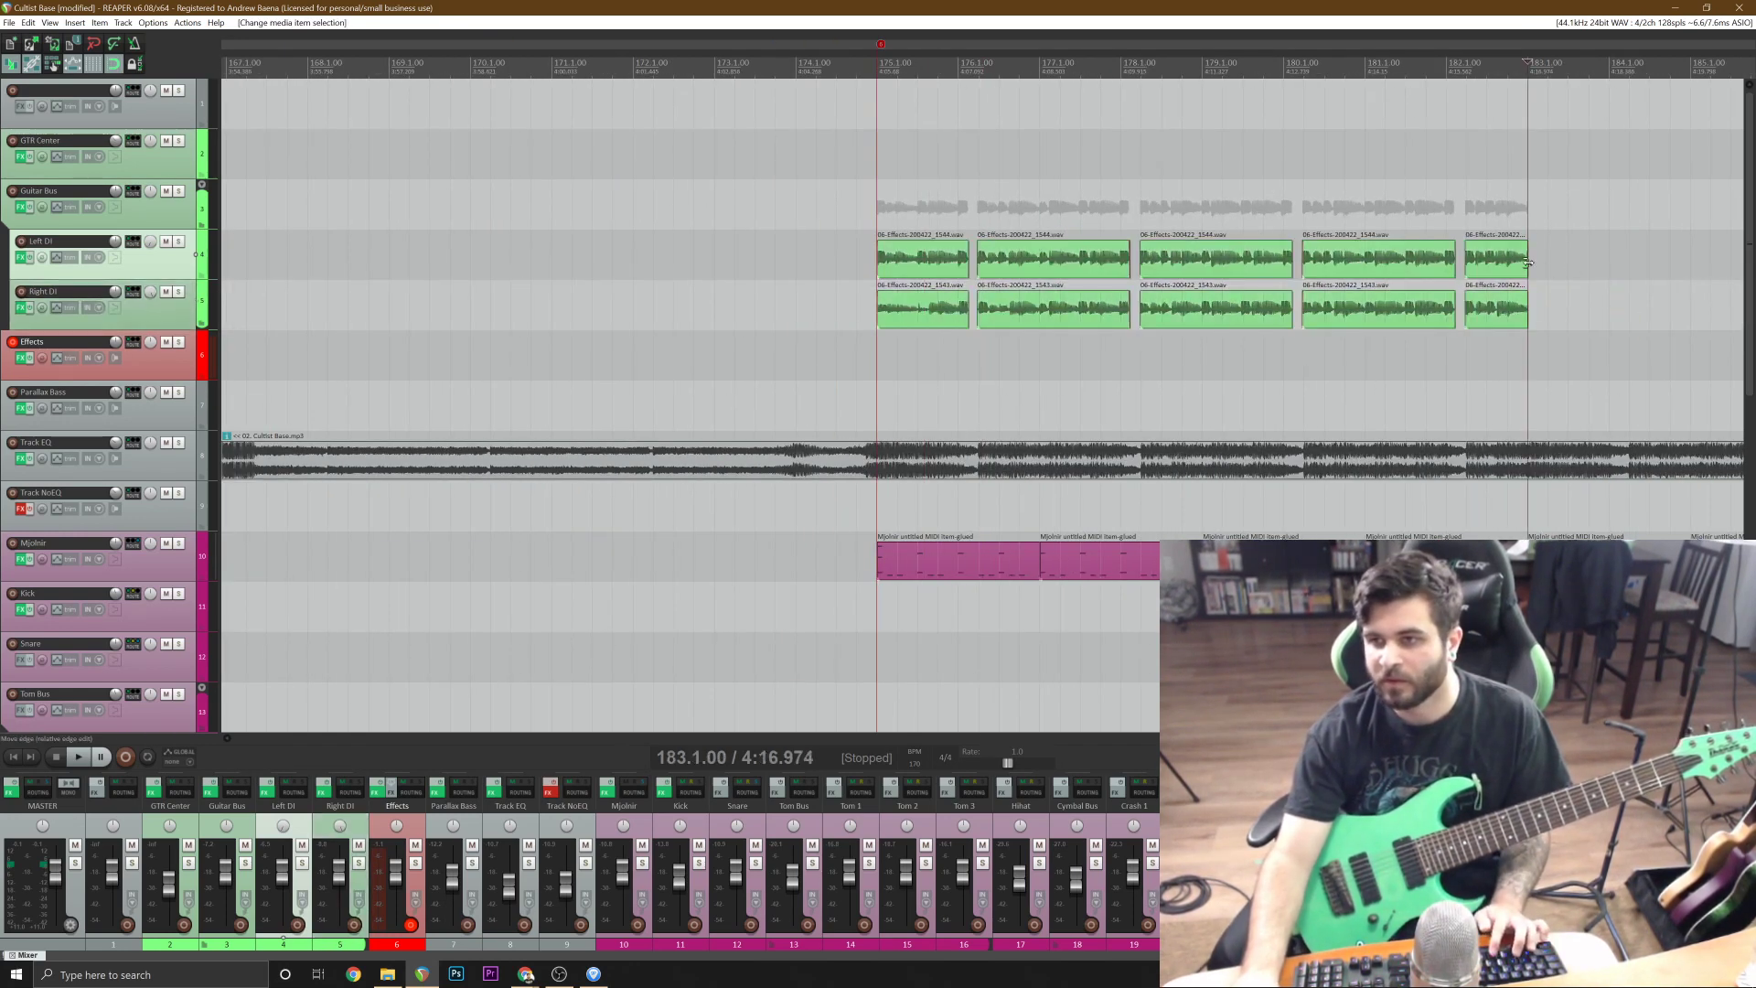
scroll(1532, 263, down, 3)
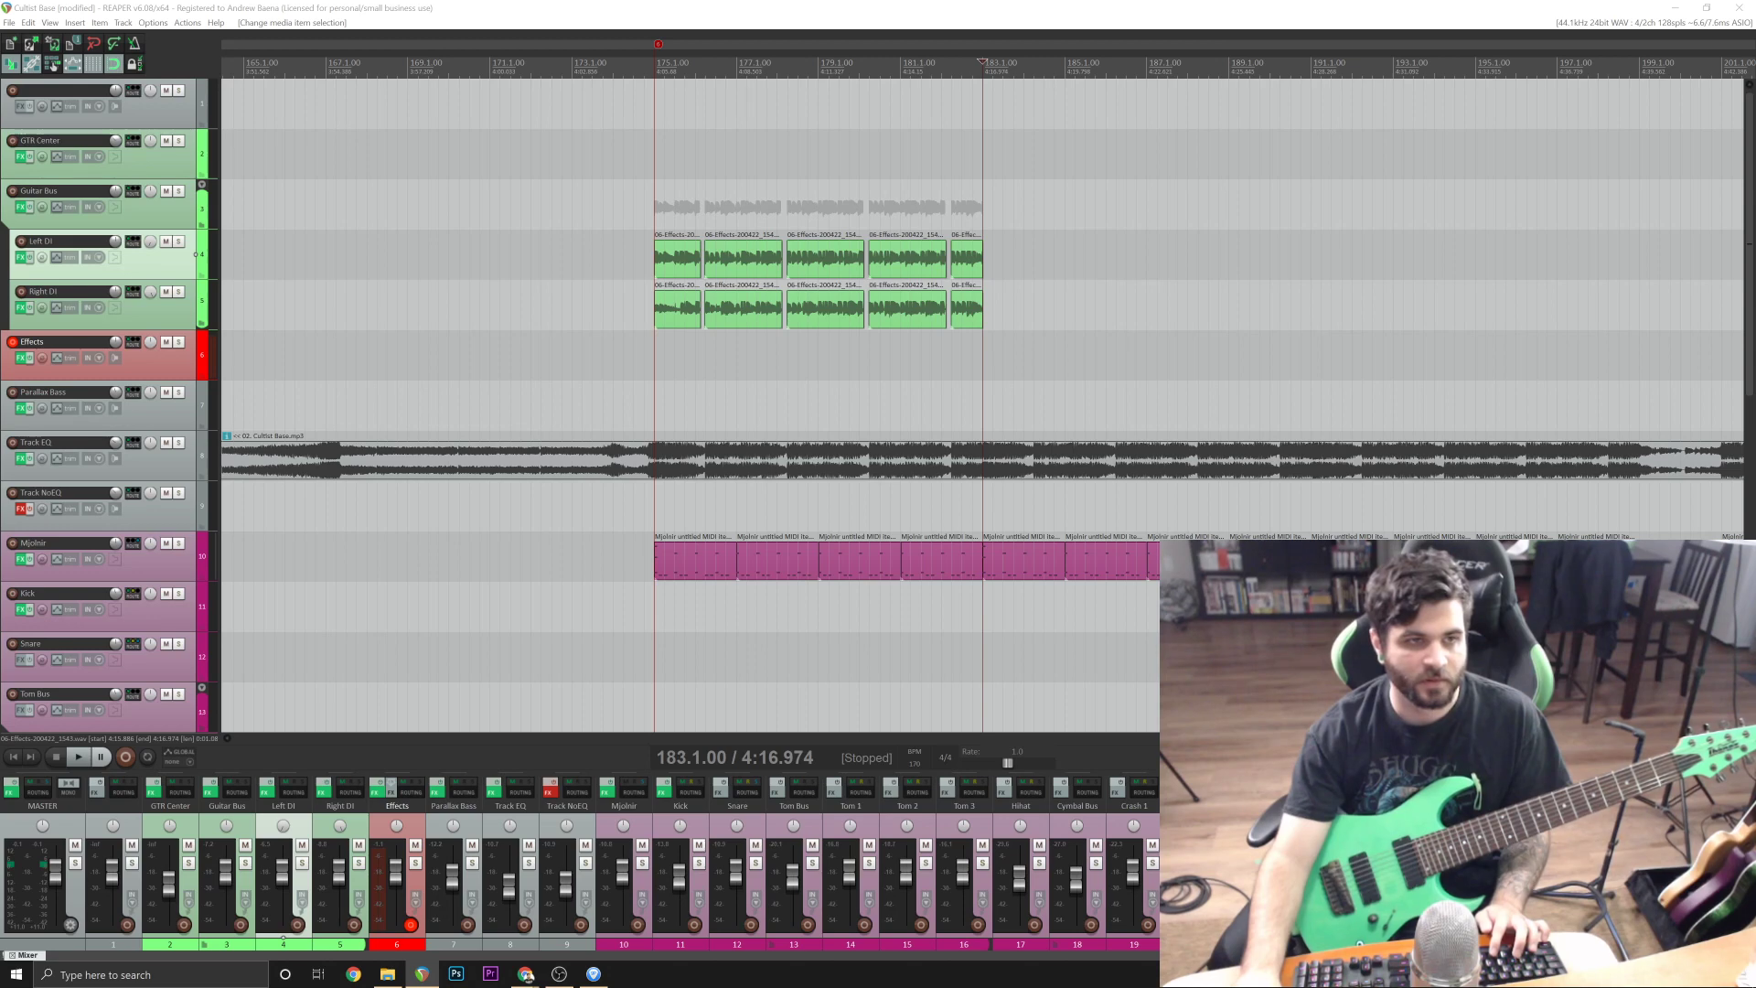
key(ctrl+v)
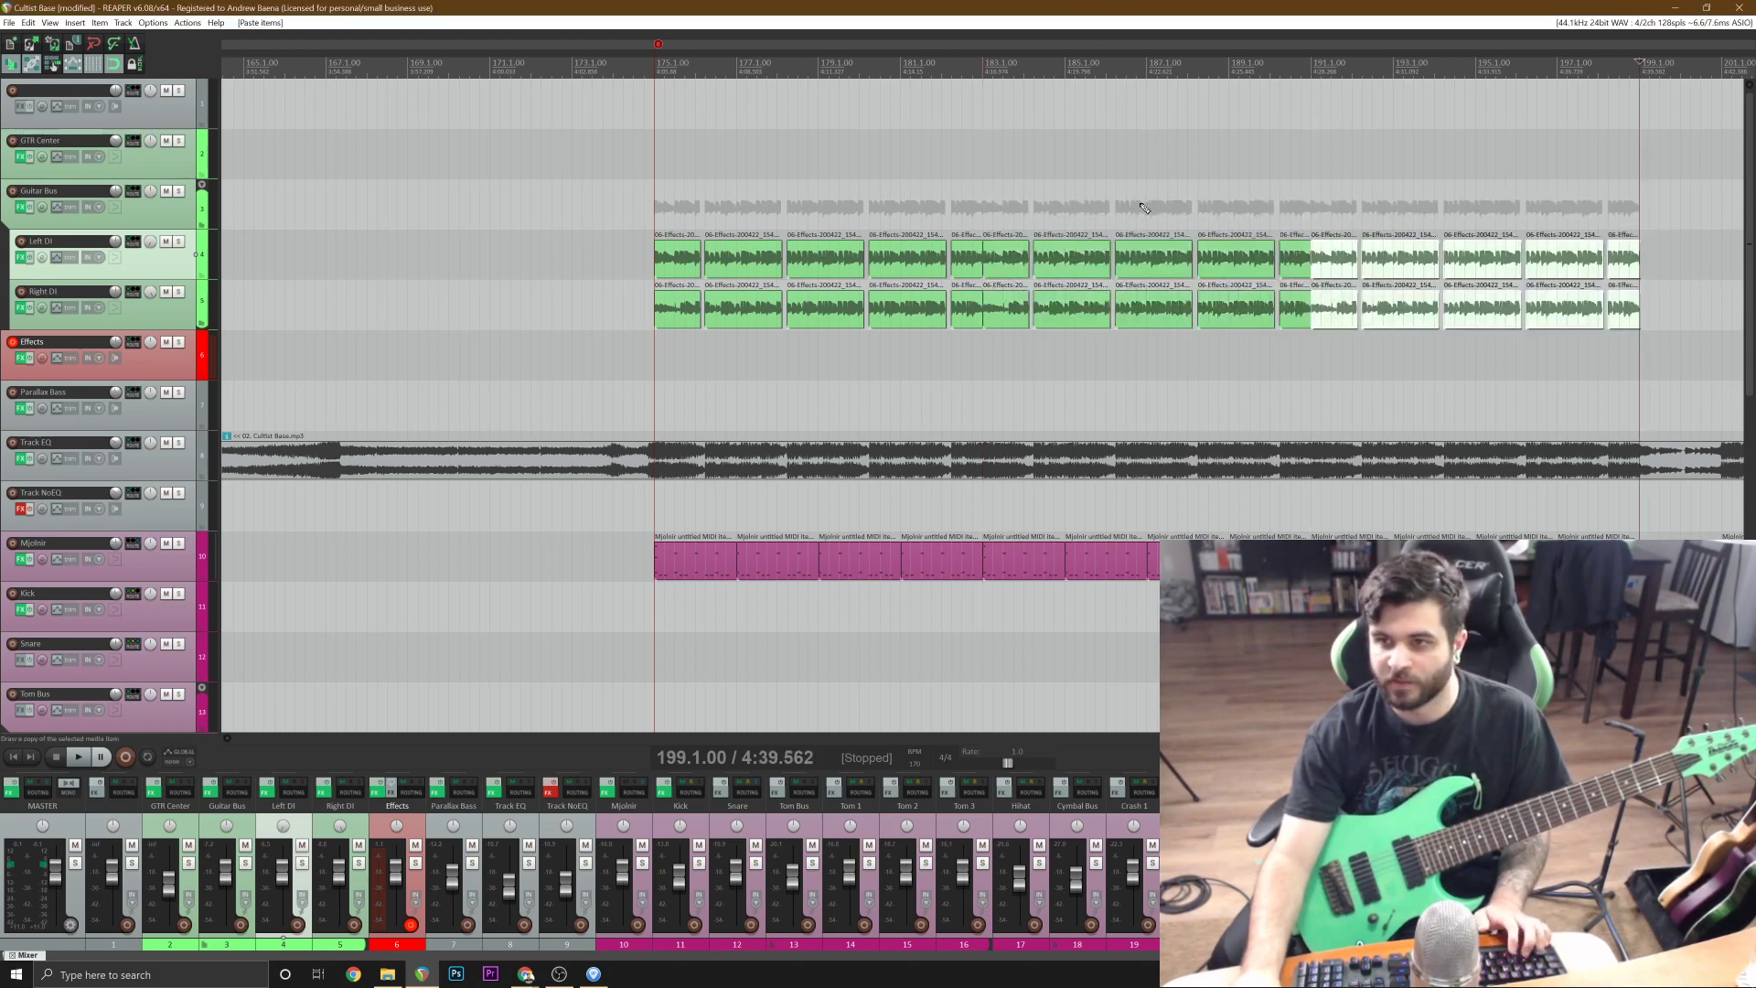
Play back a short part of the mix around bar 202, after the pasted guitar section.
click(615, 208)
scroll(1252, 466, down, 3)
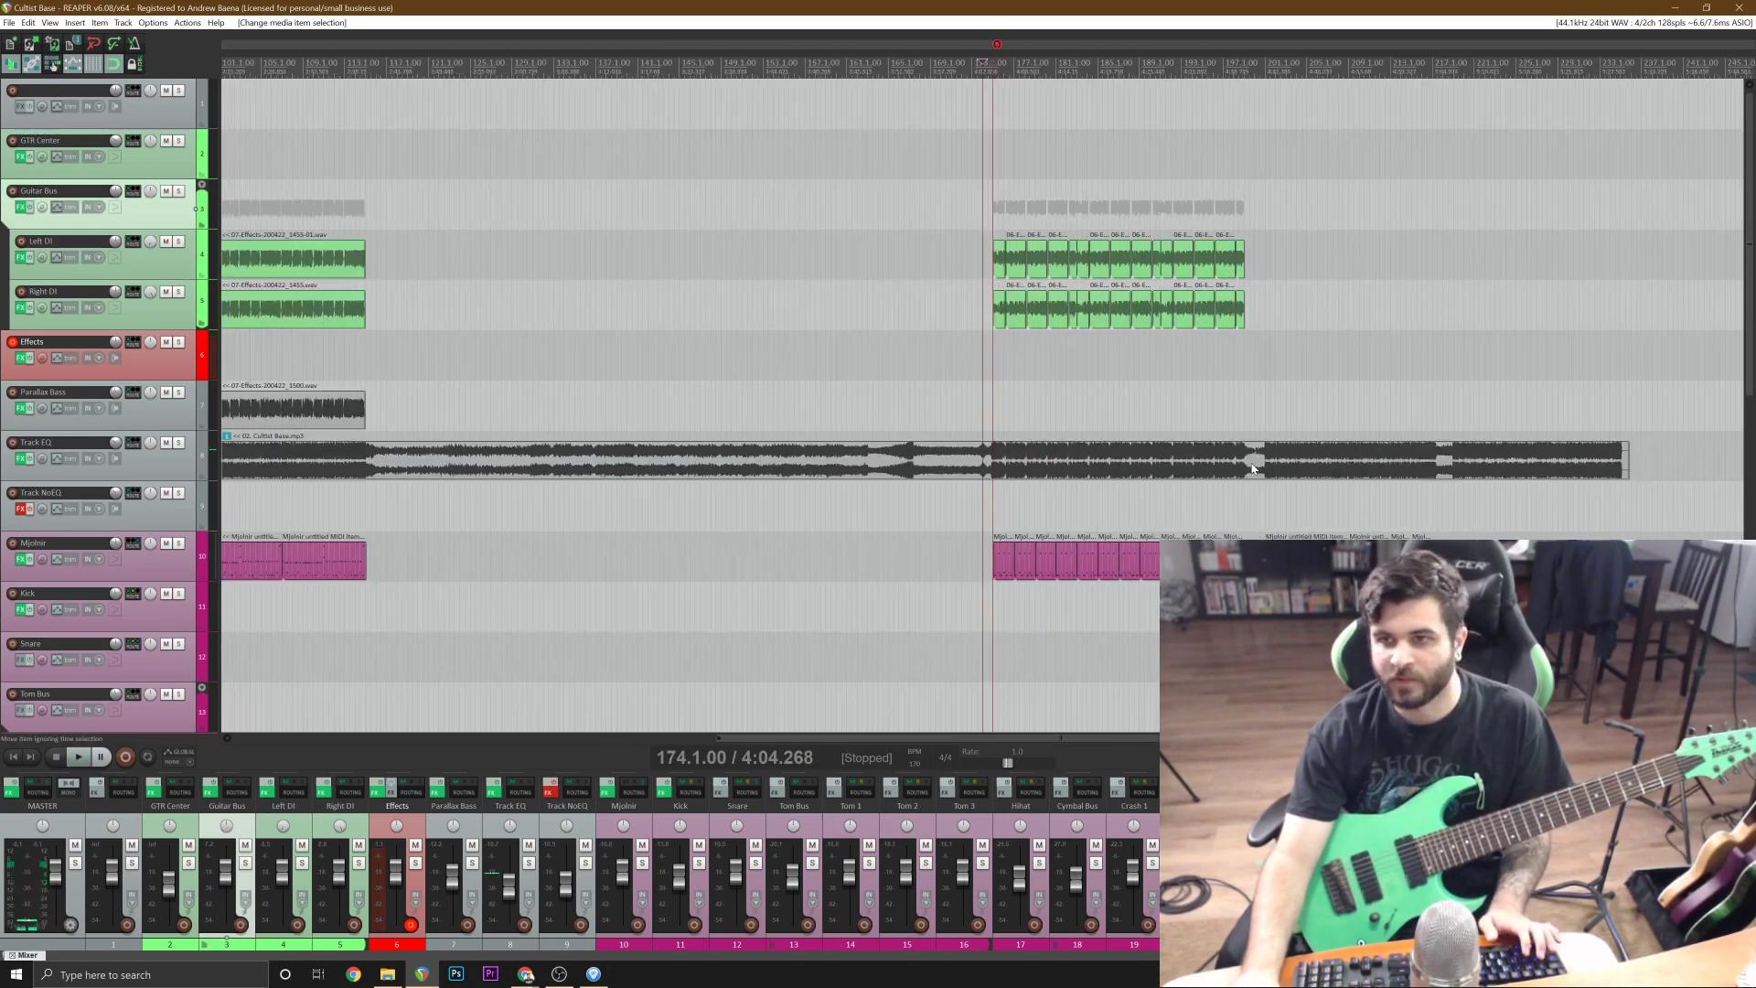
click(1276, 410)
scroll(1168, 463, up, 3)
key(space)
scroll(1146, 466, up, 2)
key(space)
Try filling the section at bar 201 with copies of the Left DI, Right DI and Parallax Bass items from bars 51 to 66.
scroll(1141, 465, down, 8)
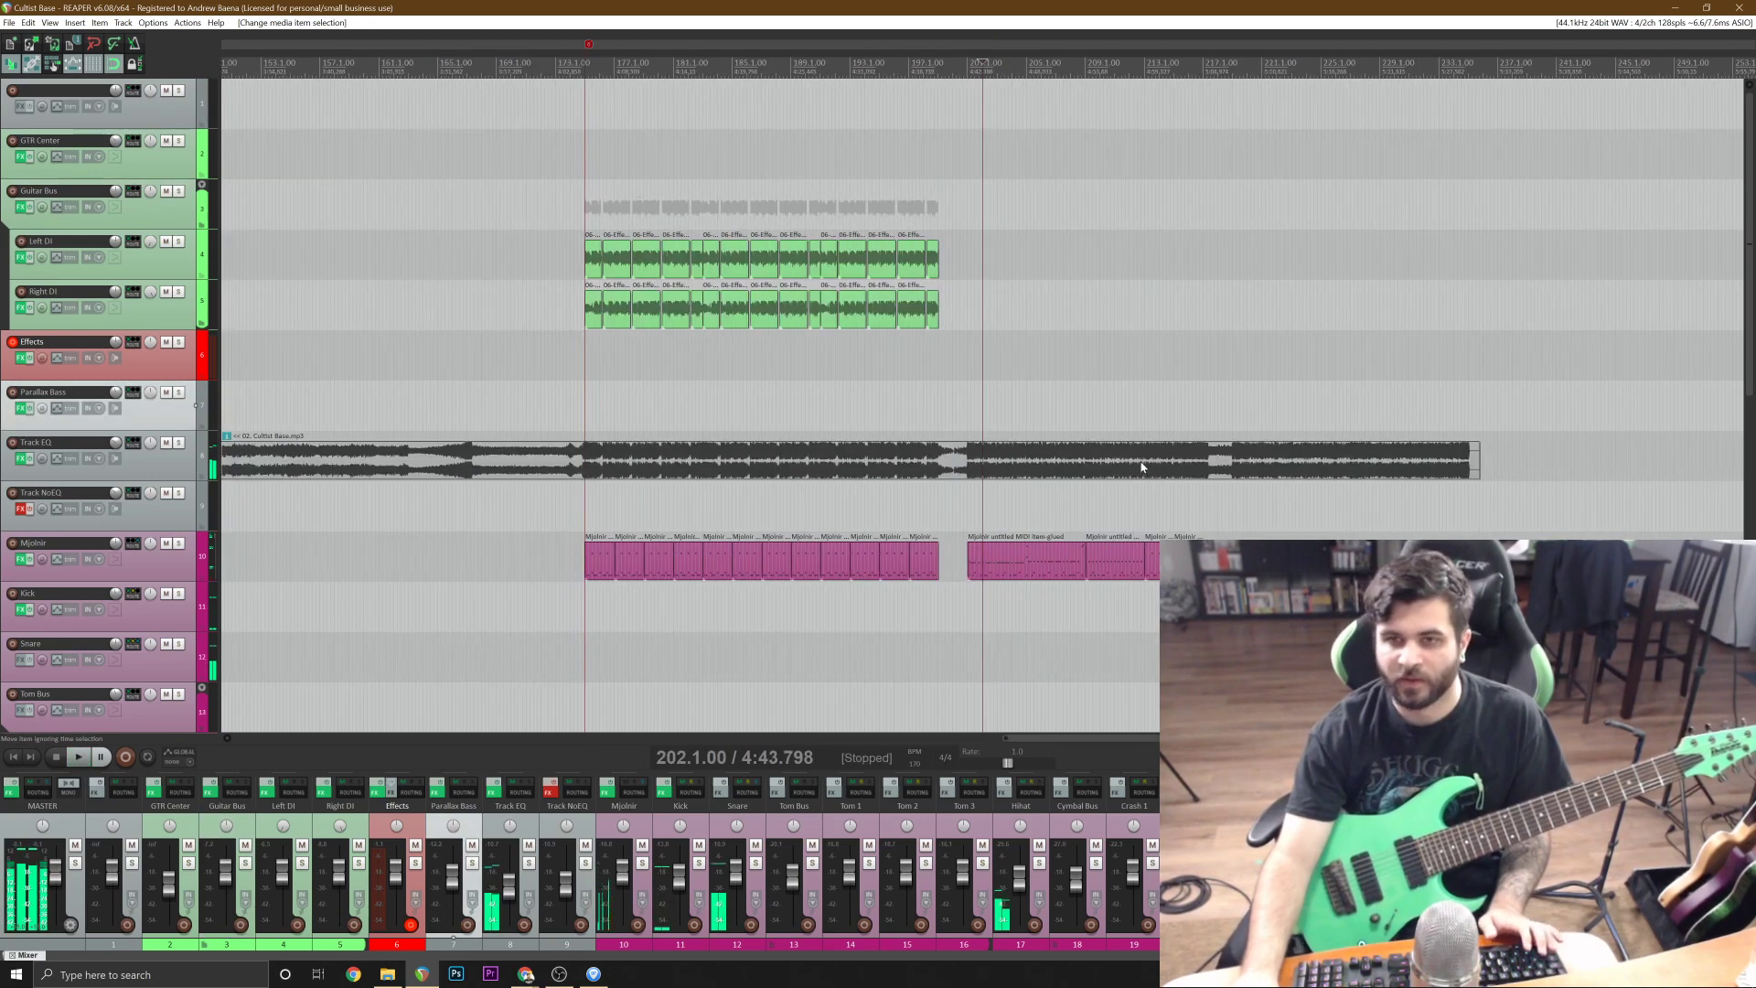
click(533, 208)
scroll(533, 209, up, 4)
click(621, 261)
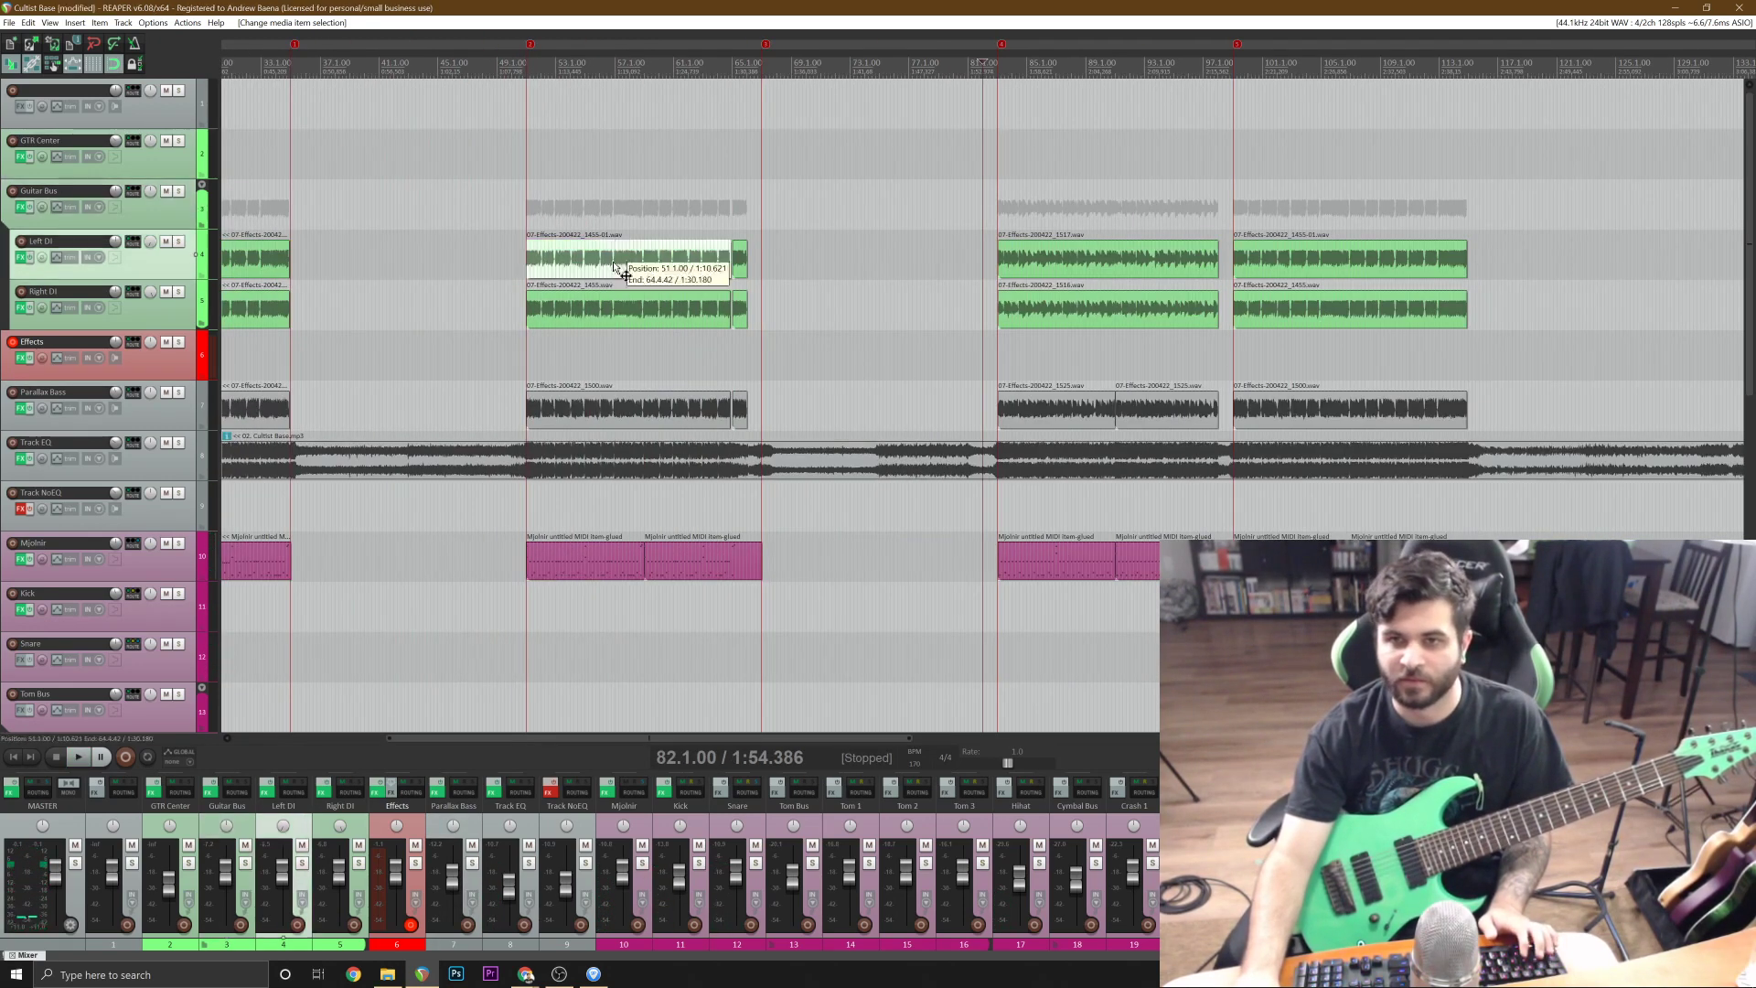
shift+click(740, 318)
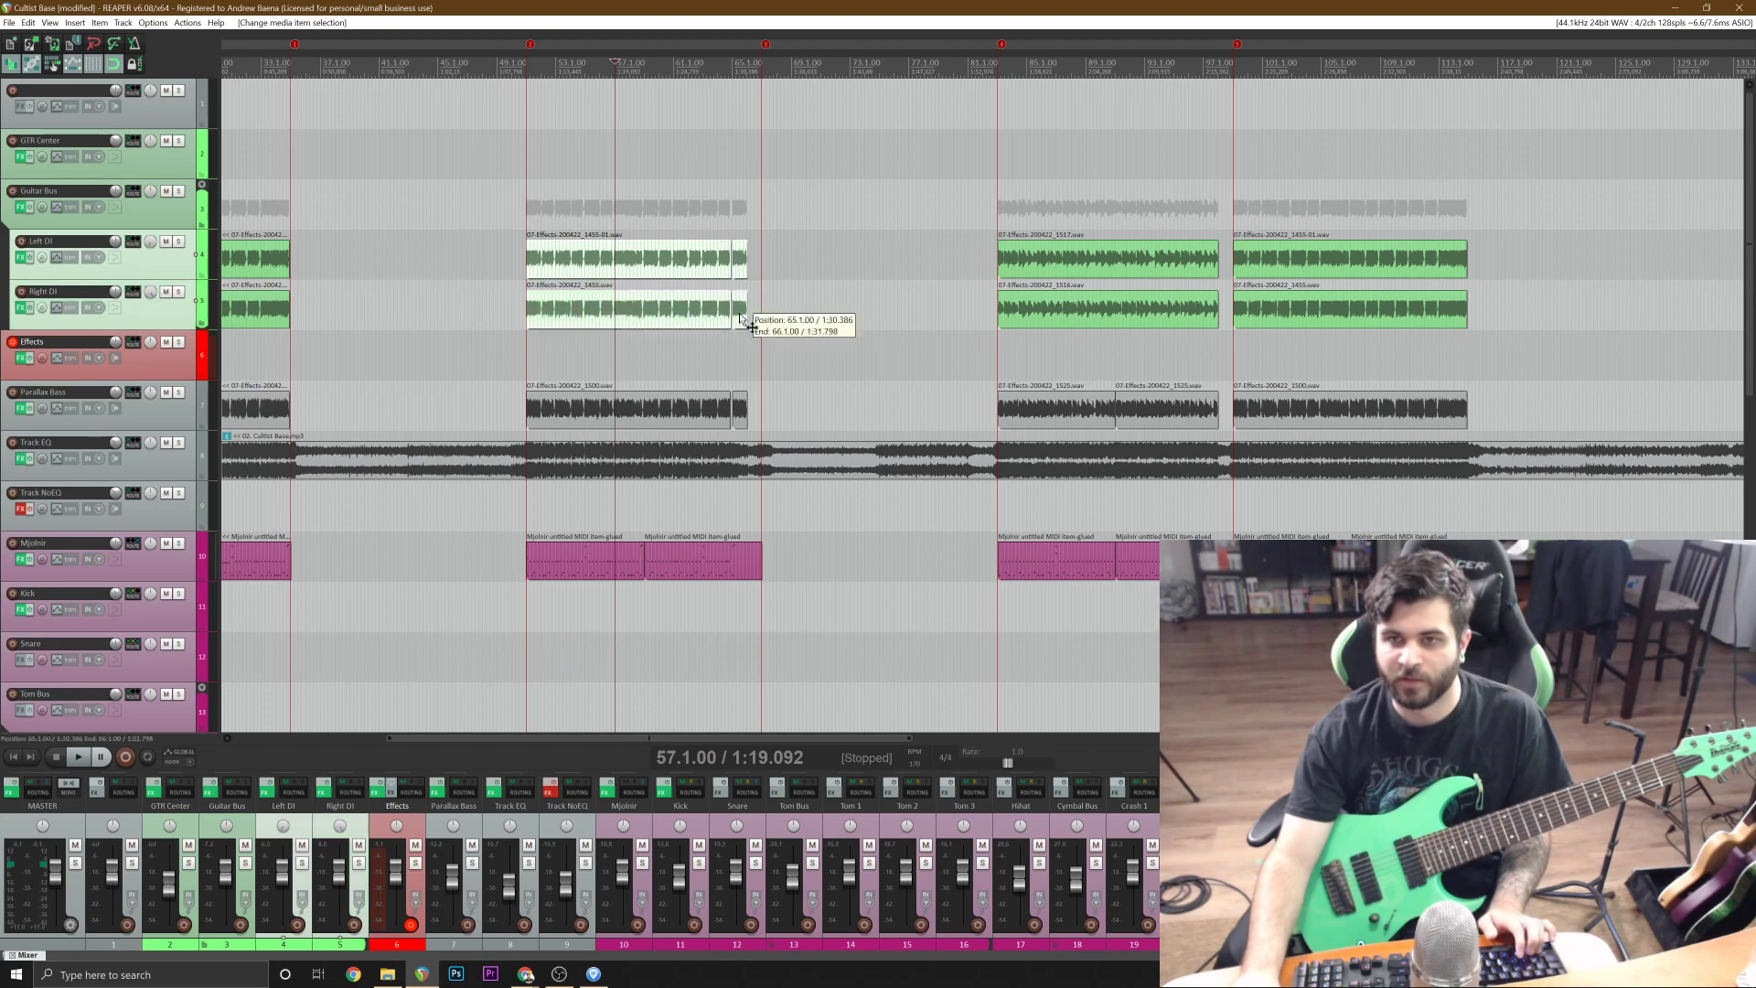
scroll(225, 509, down, 4)
scroll(234, 509, up, 4)
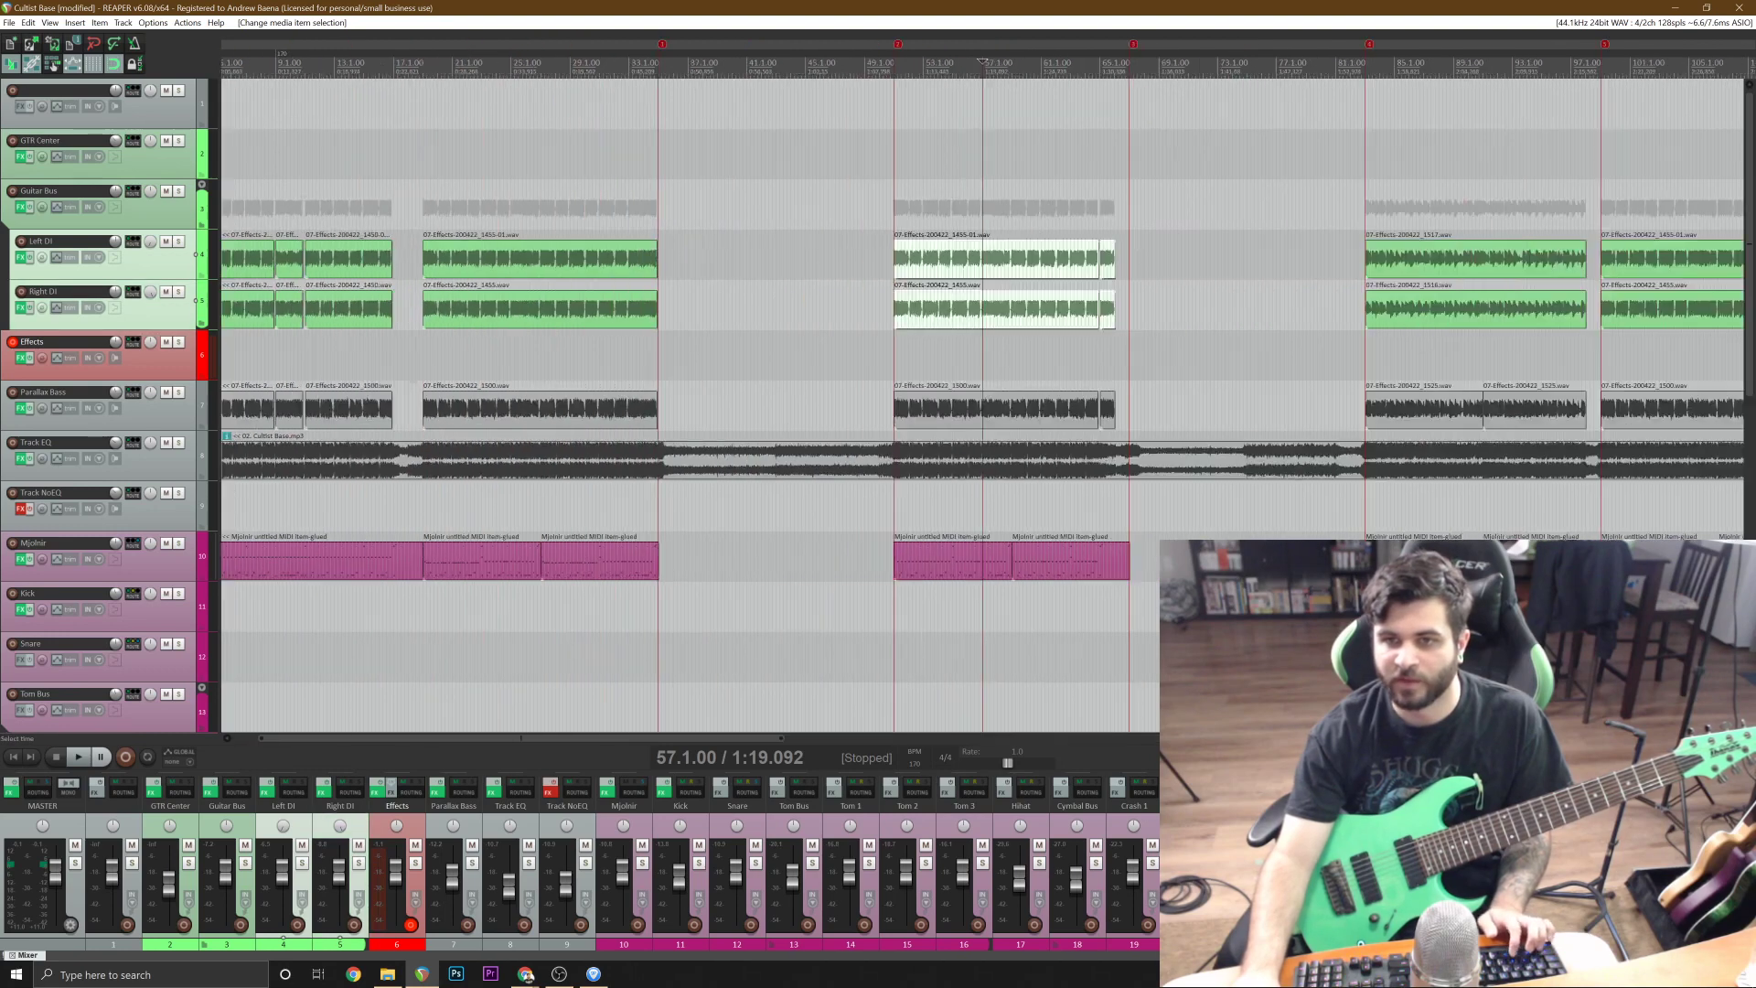
shift+click(1109, 422)
scroll(1109, 421, down, 3)
click(1318, 258)
scroll(1318, 258, up, 7)
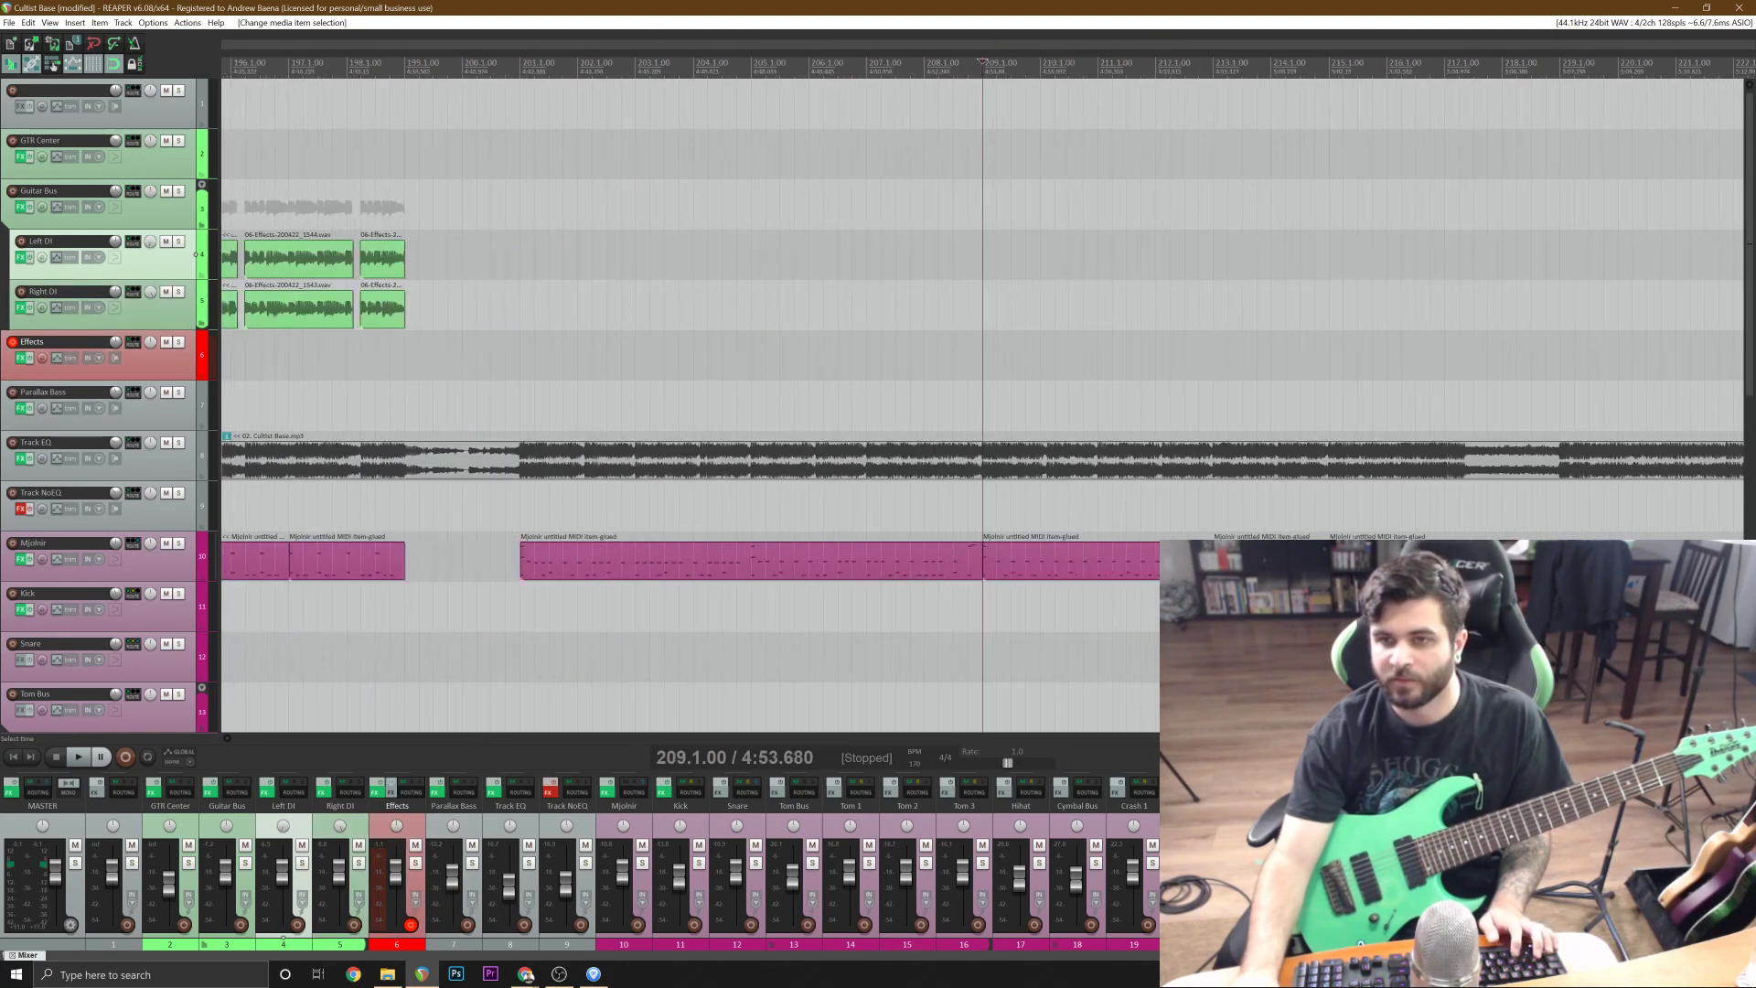
scroll(983, 402, down, 2)
click(655, 261)
scroll(944, 302, up, 6)
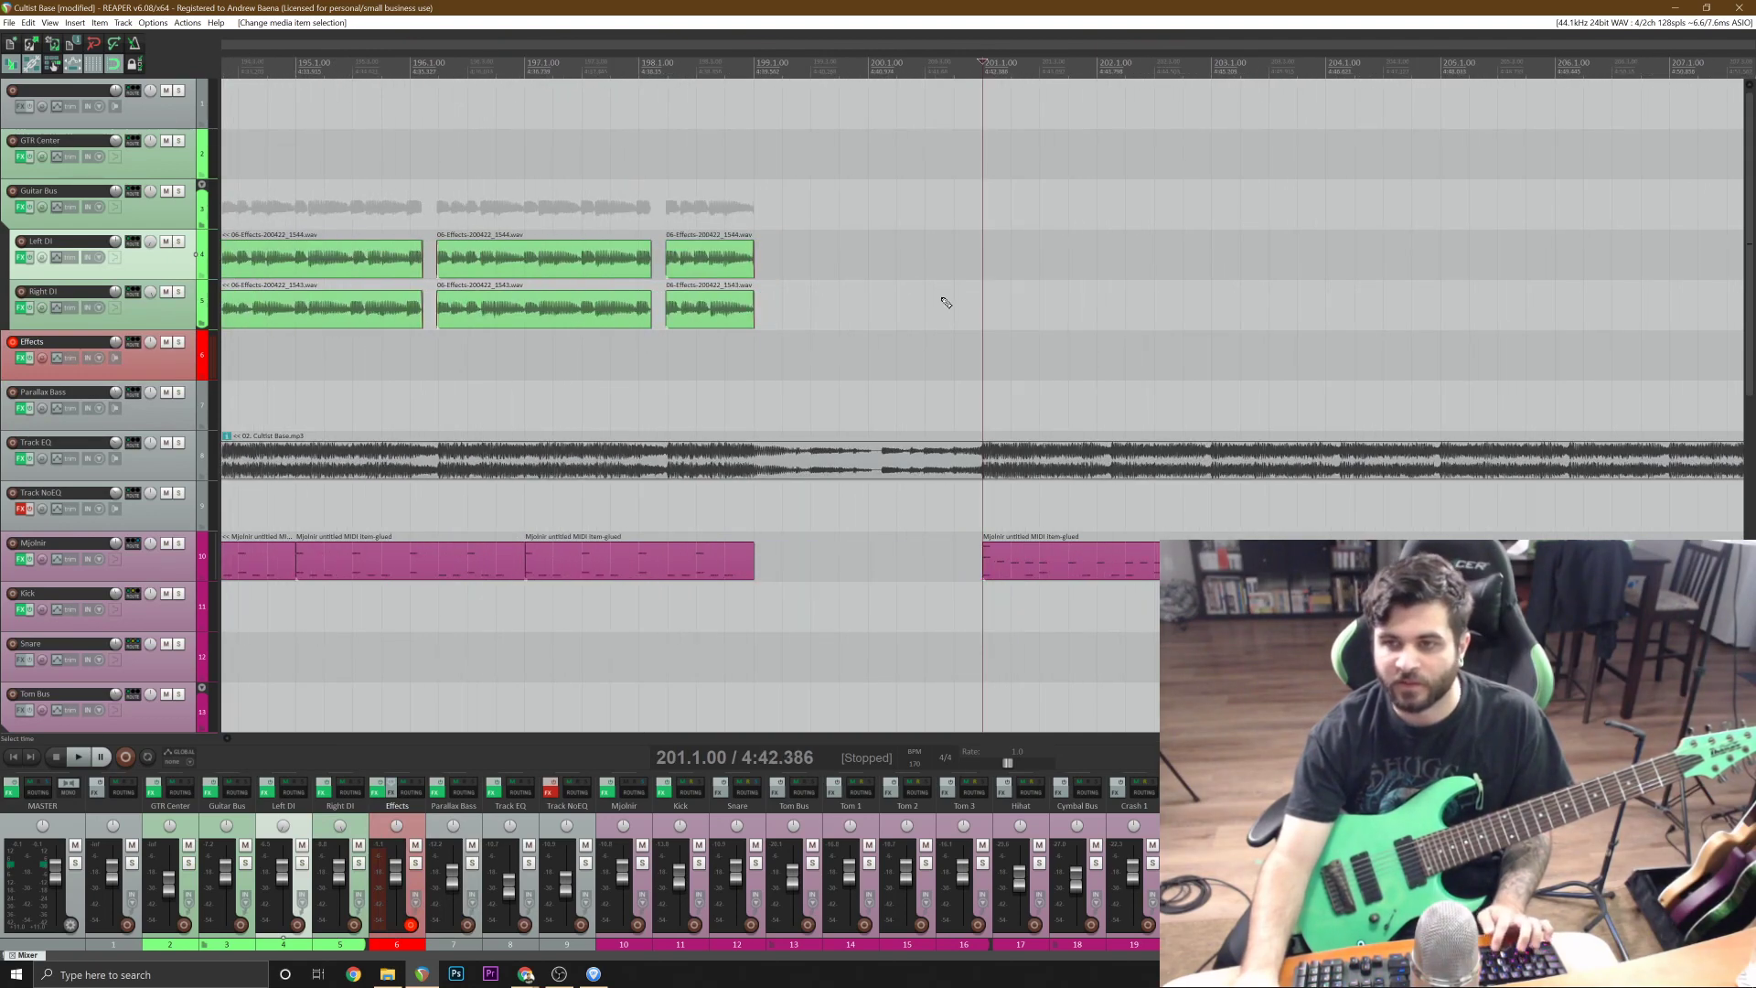
key(ctrl+v)
Play back the transition into the section pasted at bar 201, starting around bar 199, and save the project.
scroll(831, 320, down, 8)
click(512, 190)
key(space)
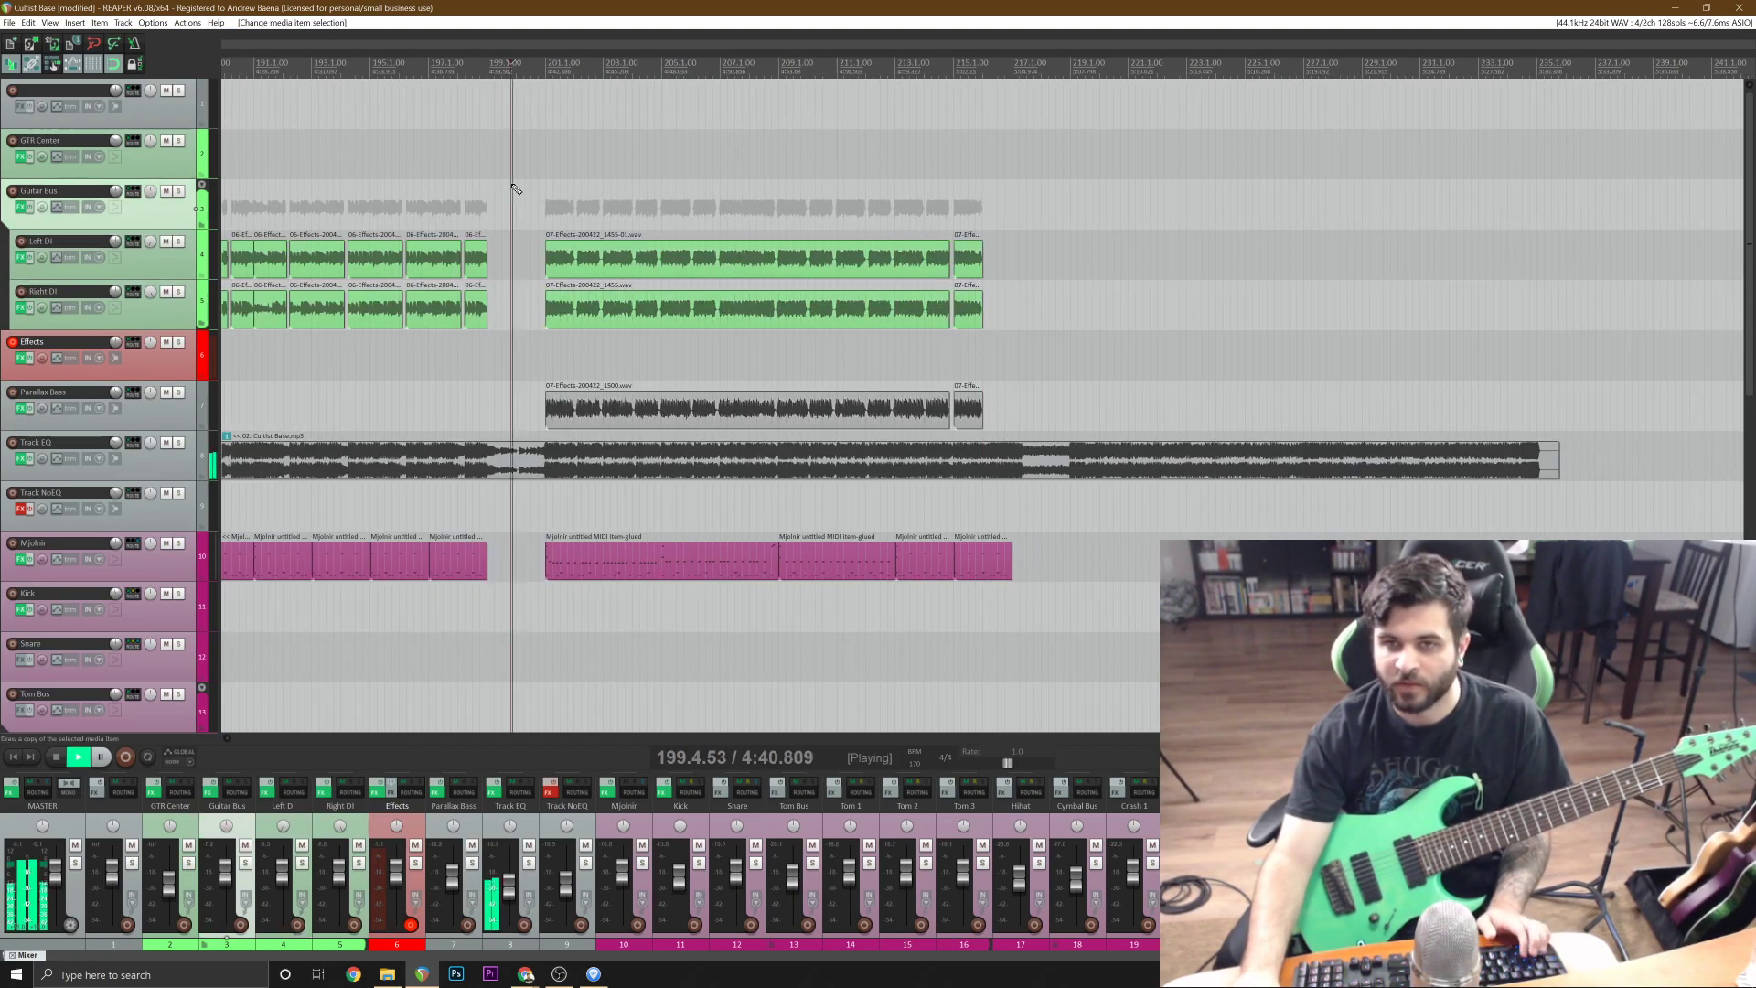
key(ctrl+s)
scroll(512, 190, up, 4)
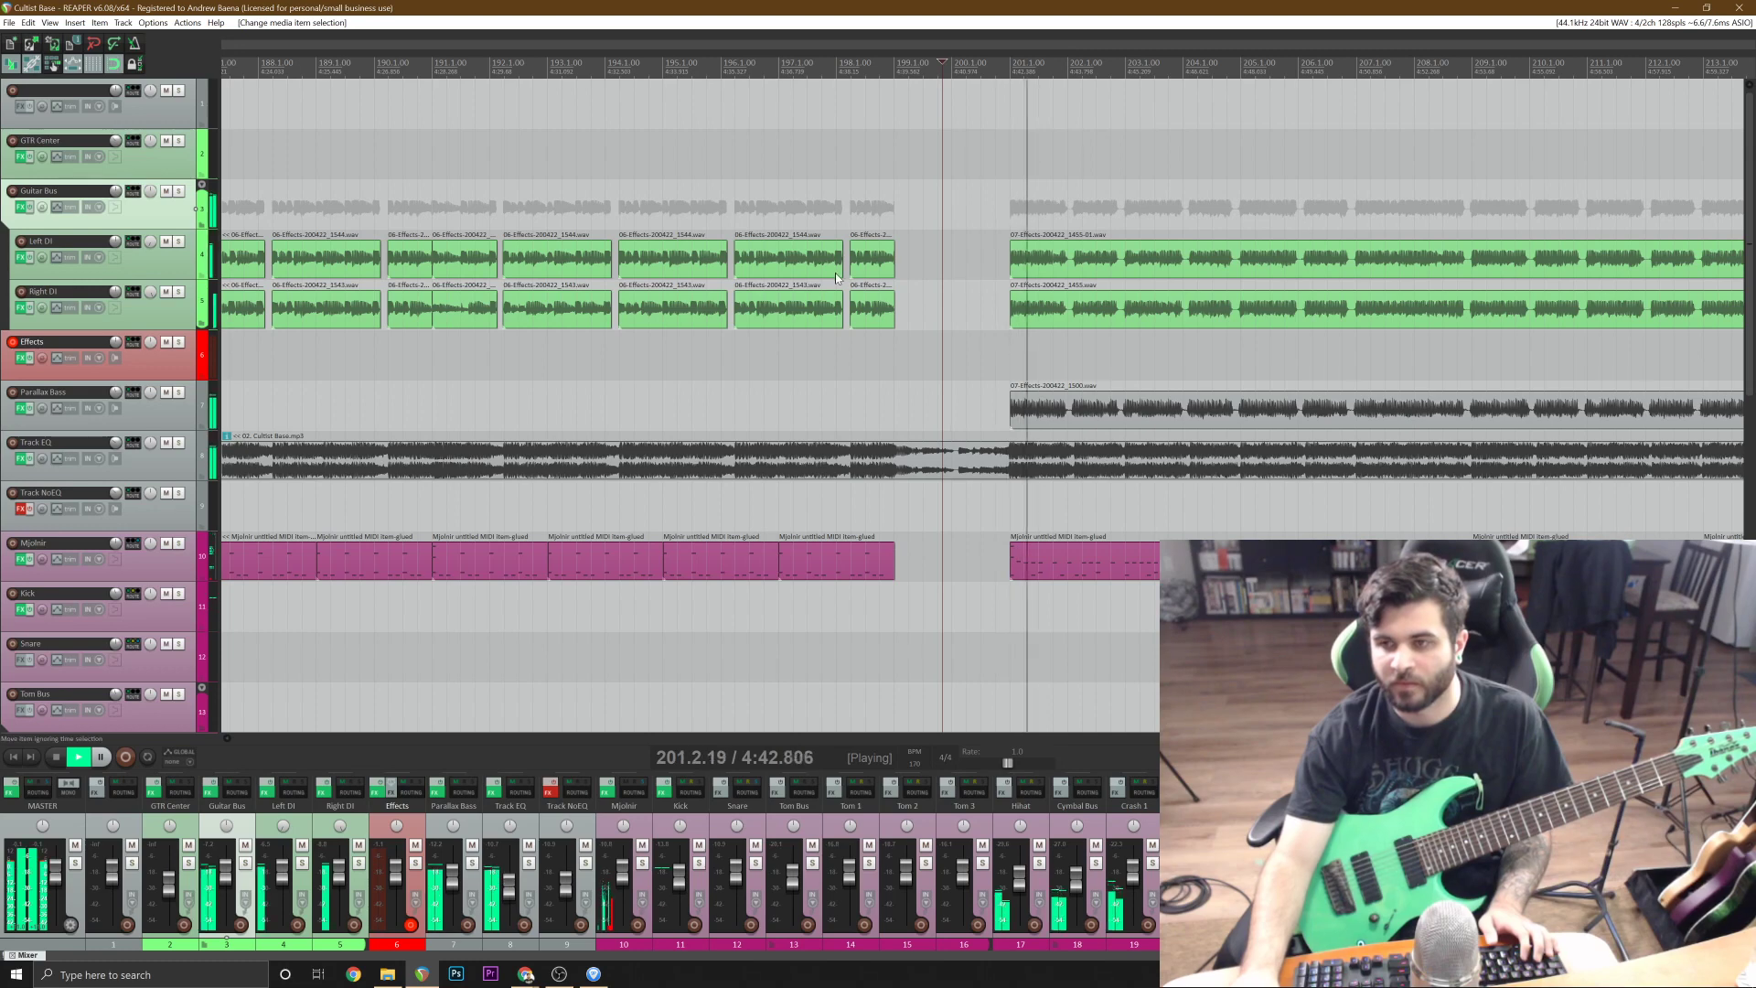
scroll(845, 366, down, 2)
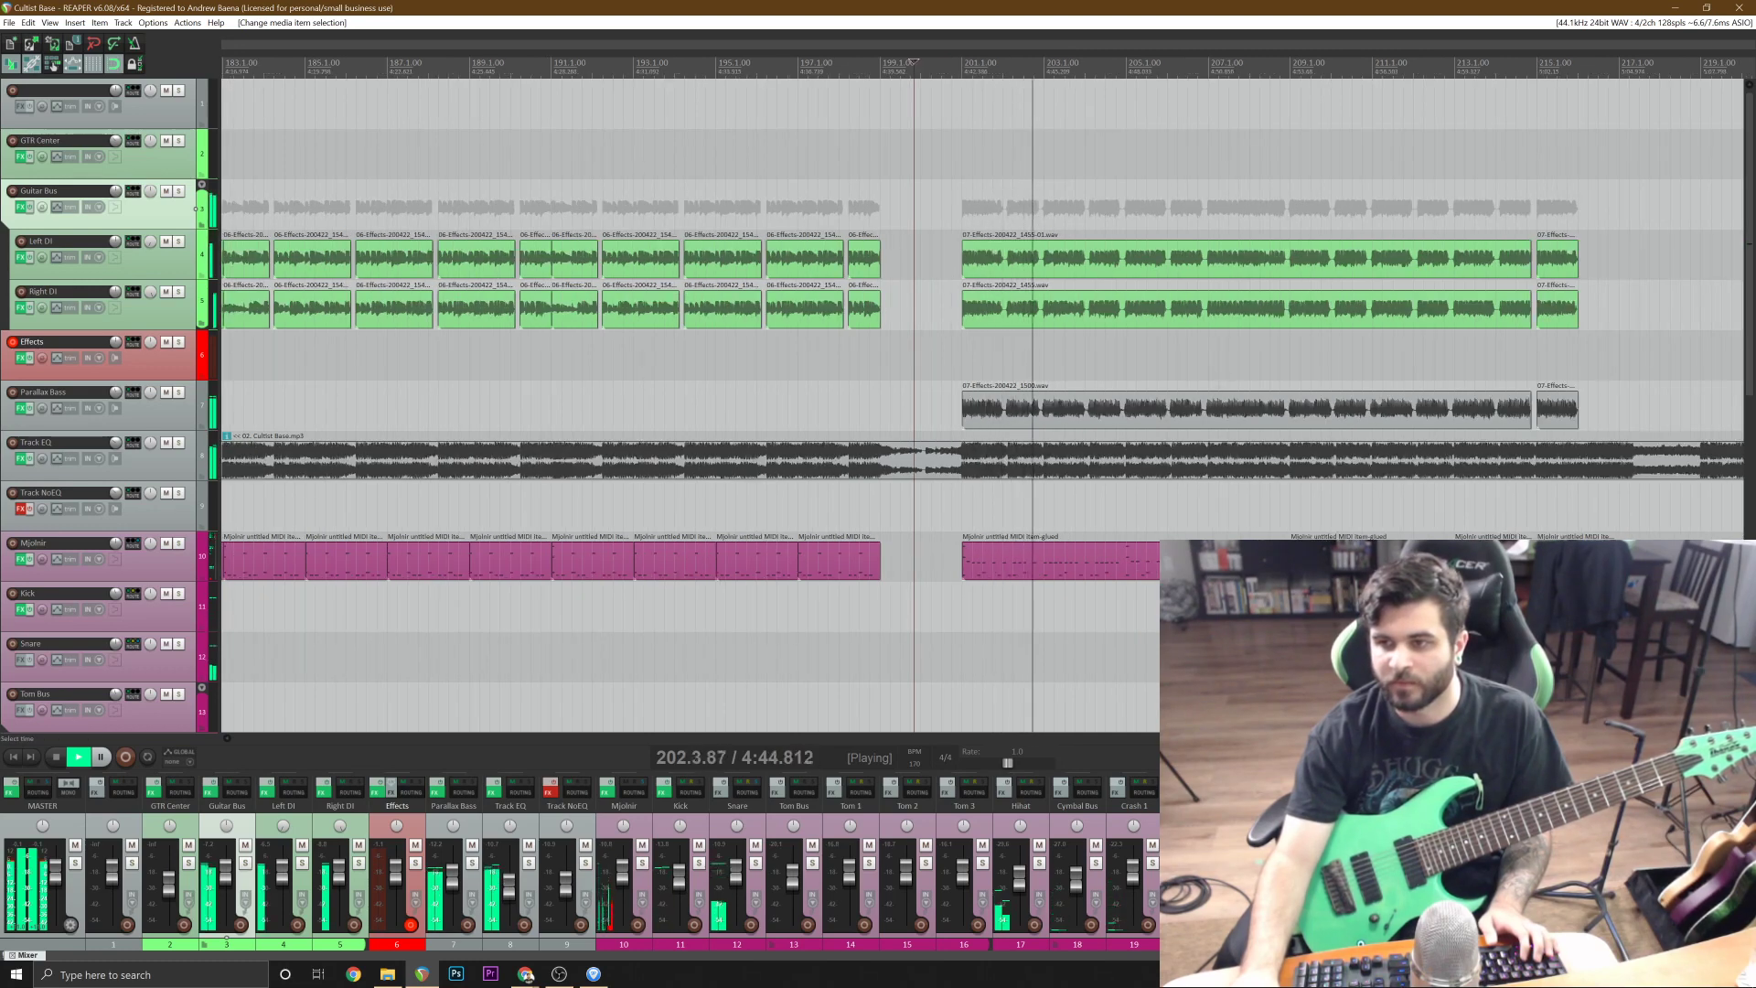
scroll(1331, 365, down, 5)
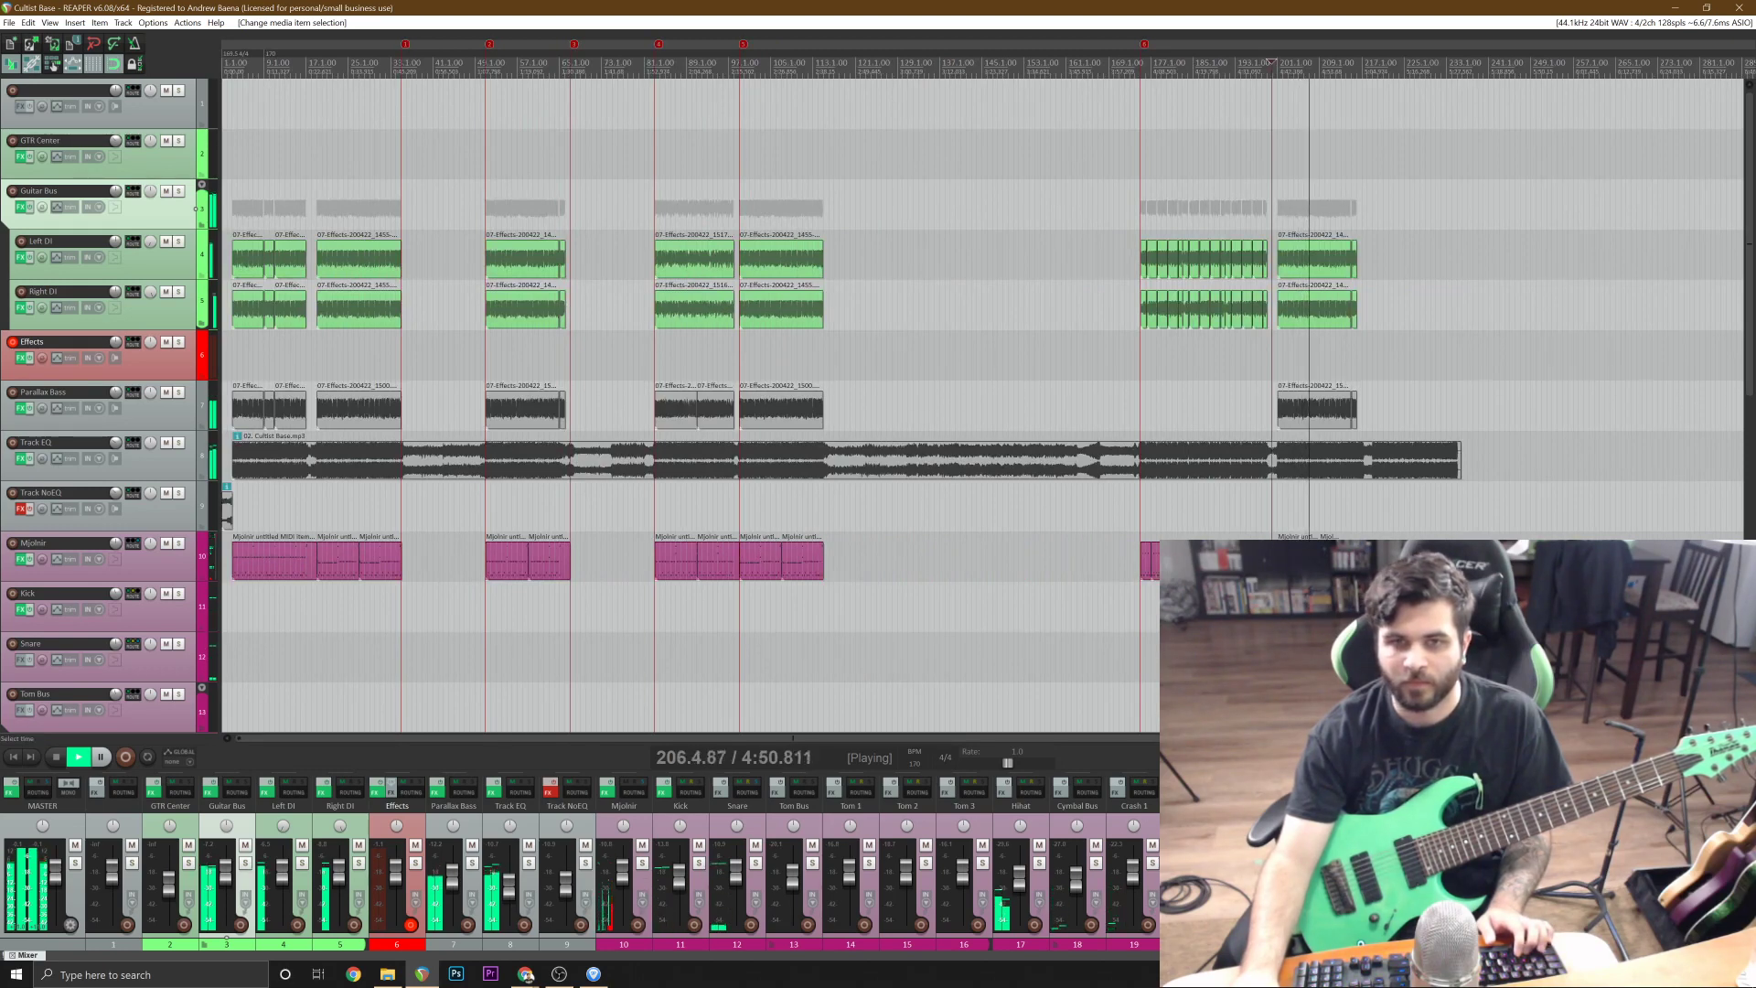
Replace the items pasted at bar 201 with copies of the full-length Left DI, Right DI and Parallax Bass items from around bar 19.
click(339, 261)
shift+click(379, 415)
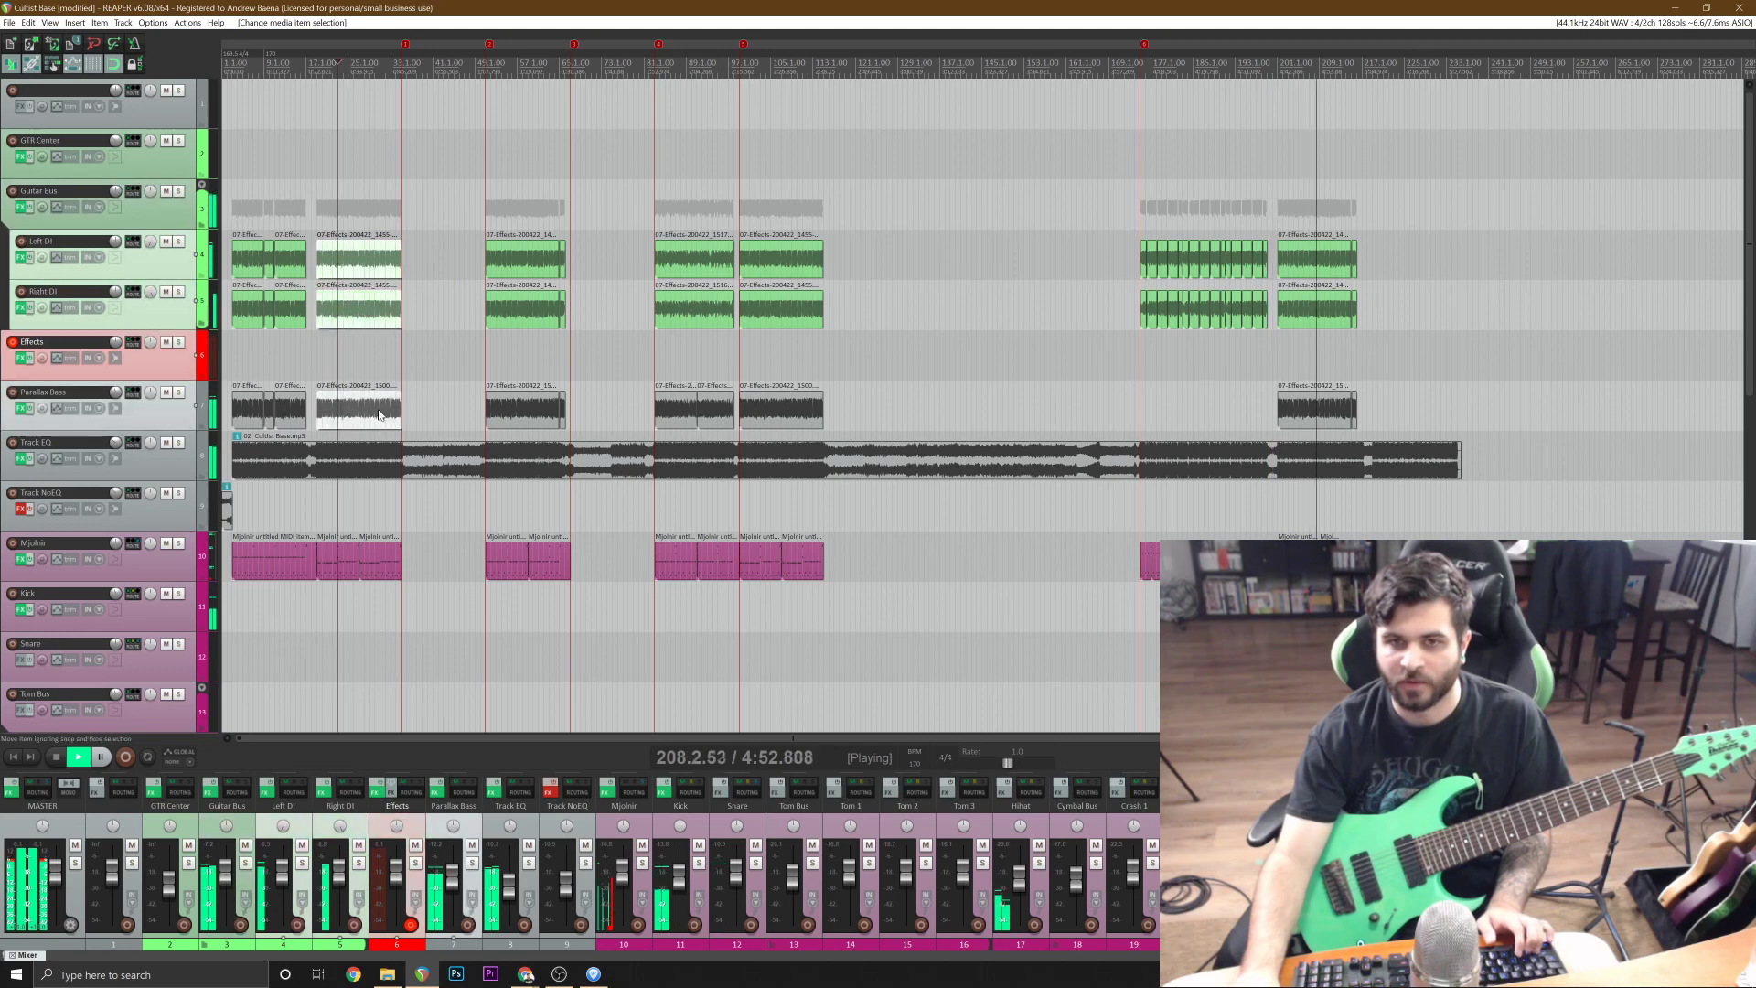
click(1293, 260)
scroll(1293, 260, up, 3)
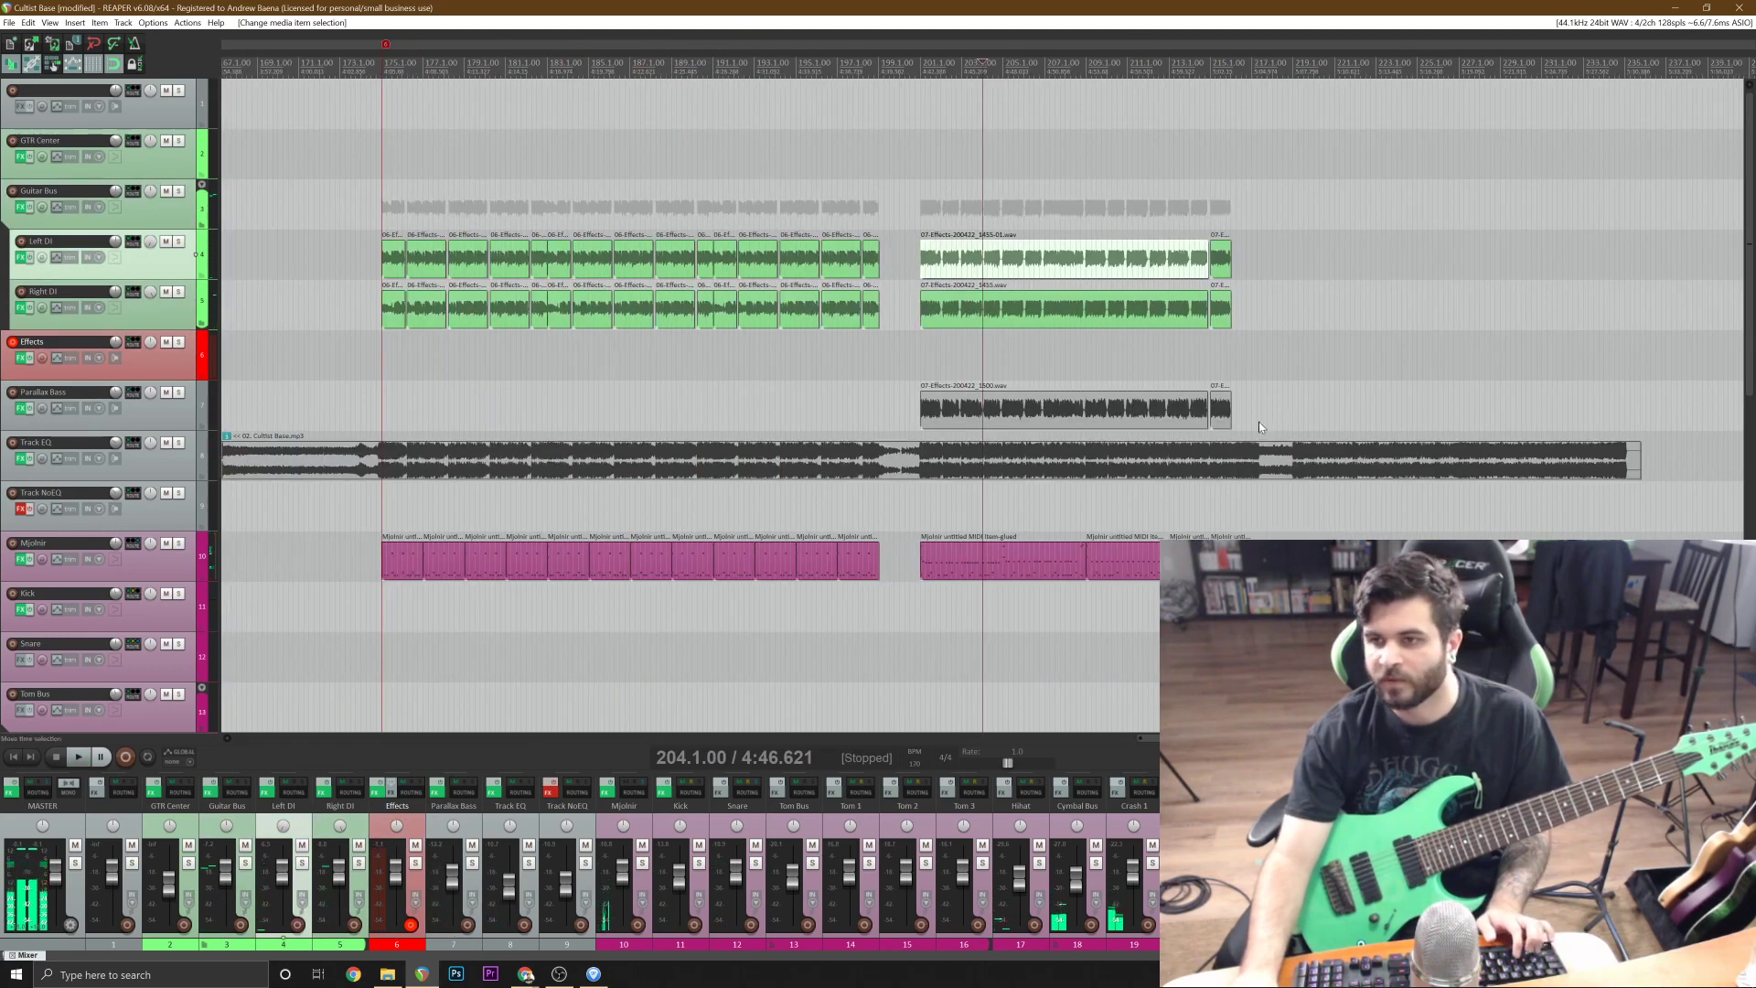
shift+click(1222, 413)
scroll(1222, 414, up, 3)
key(Delete)
click(803, 260)
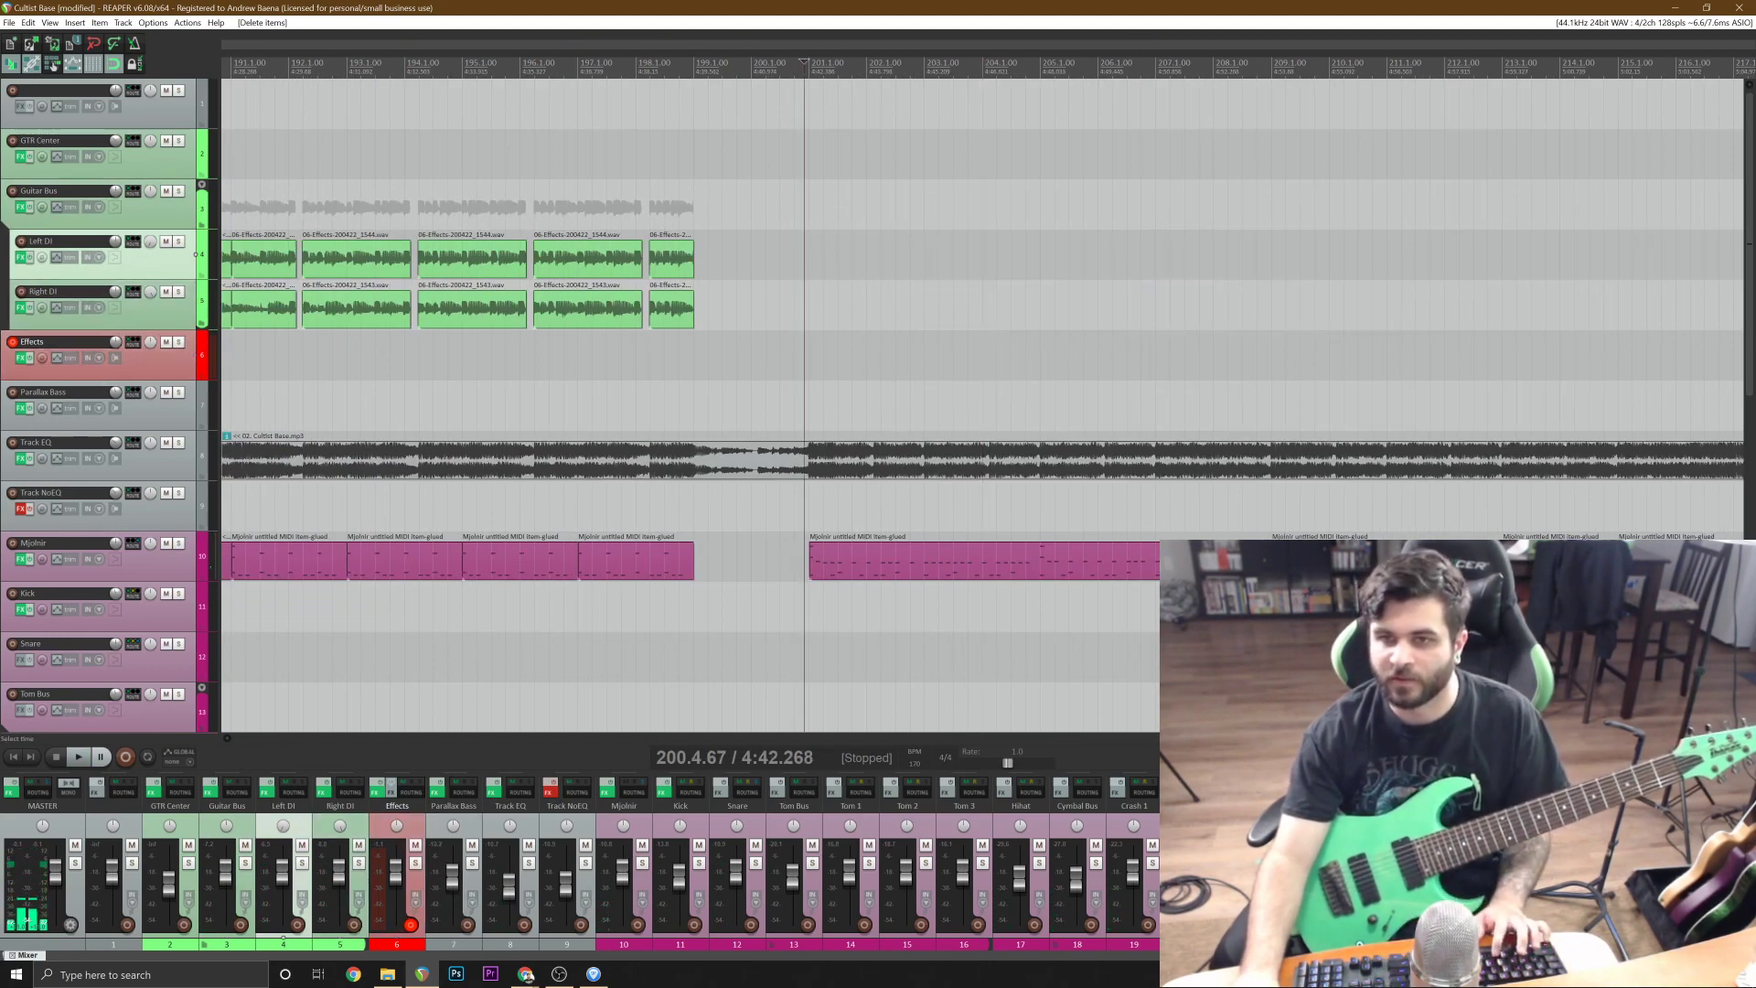
scroll(883, 267, down, 3)
key(ctrl+v)
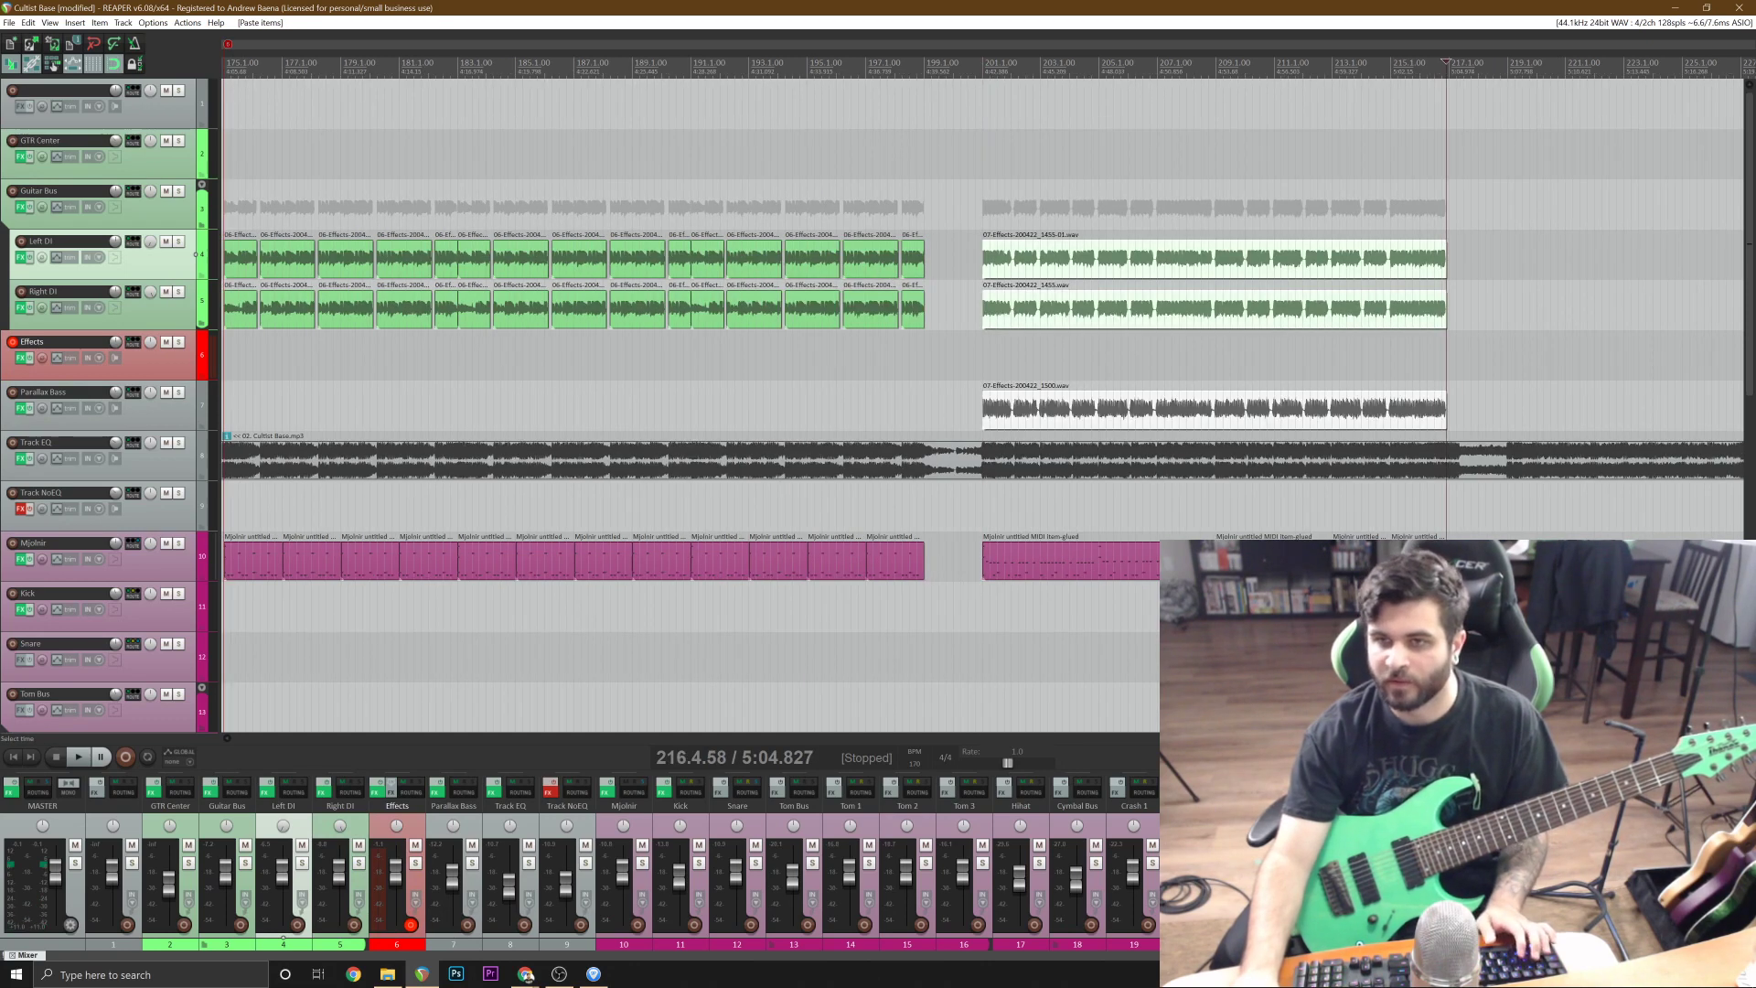
Save the project and play the mix from just before bar 201 to about bar 216 to check the replaced section.
click(972, 188)
key(space)
key(ctrl+s)
scroll(1022, 192, up, 3)
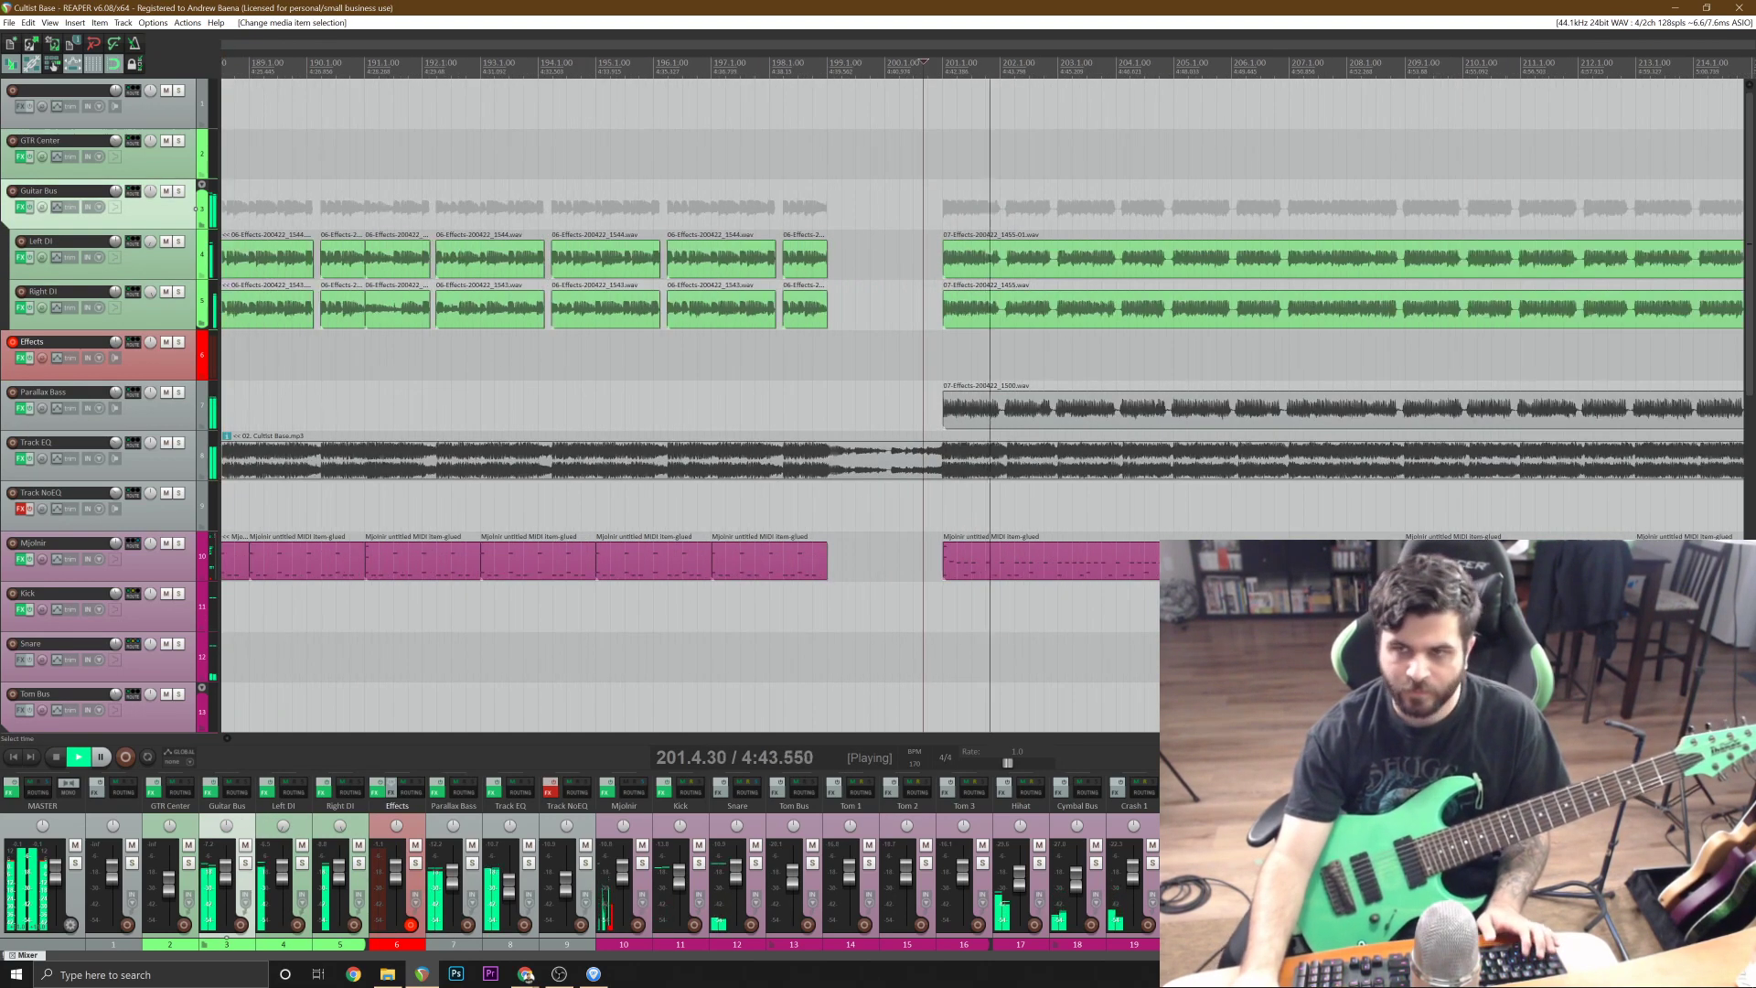
scroll(1022, 192, up, 3)
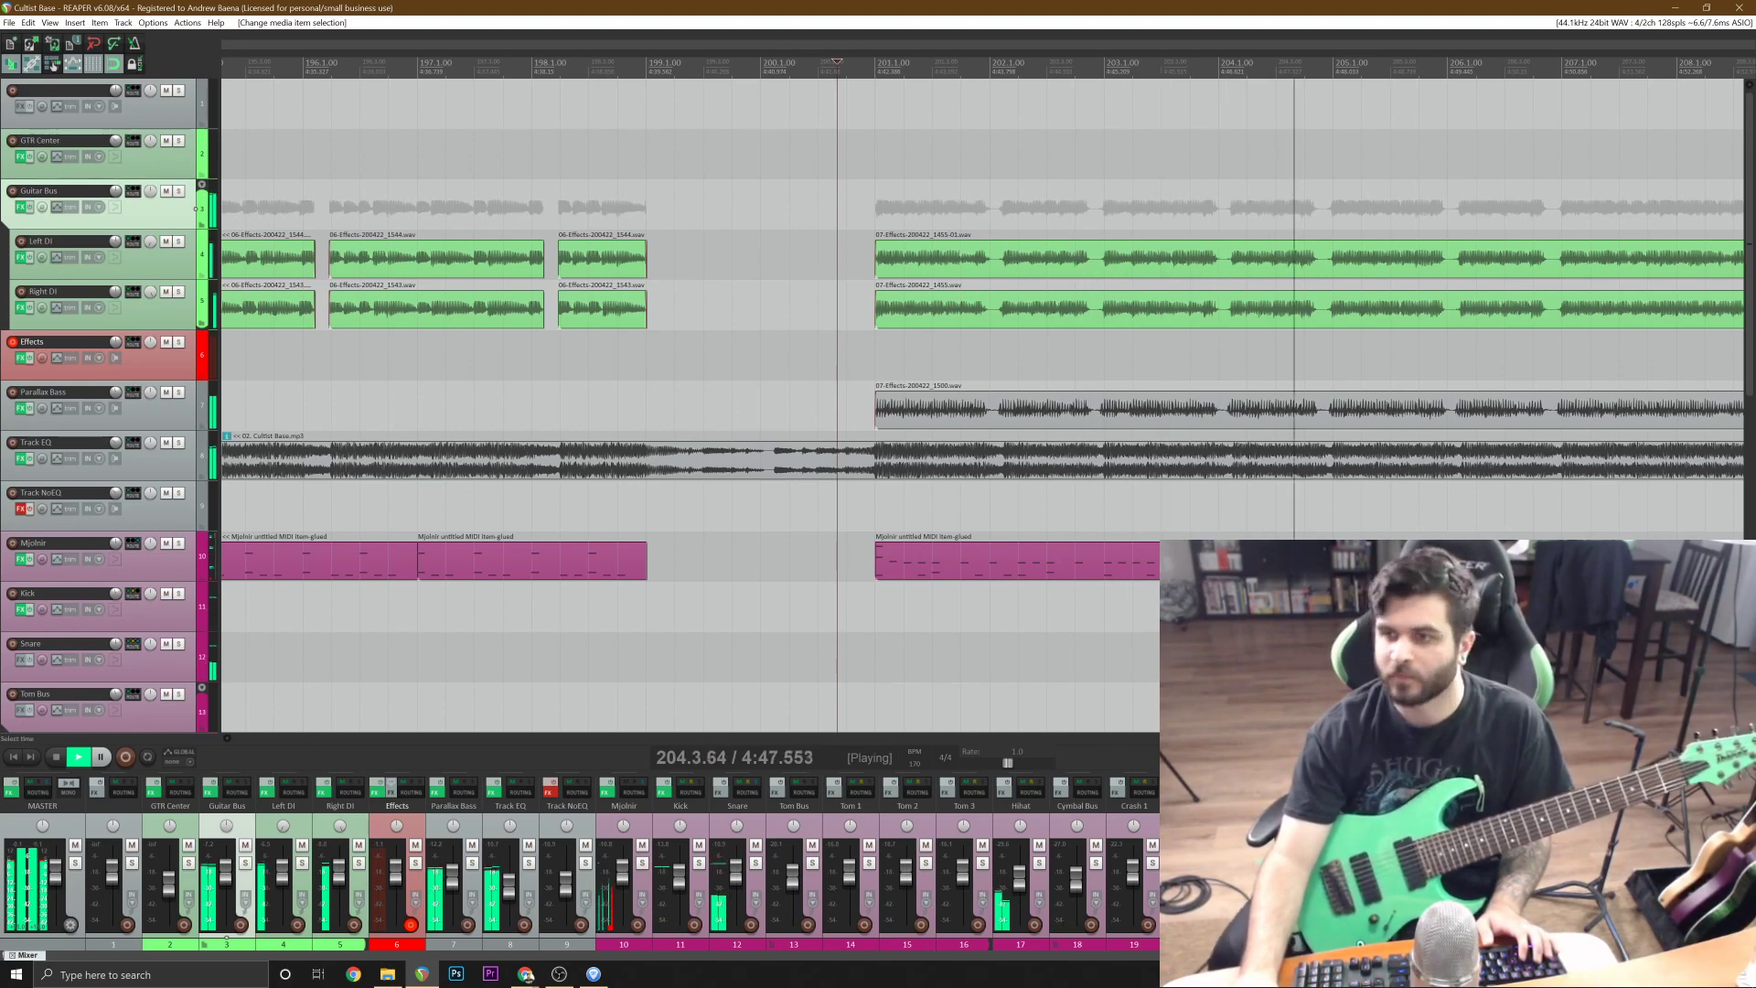
scroll(1023, 192, down, 5)
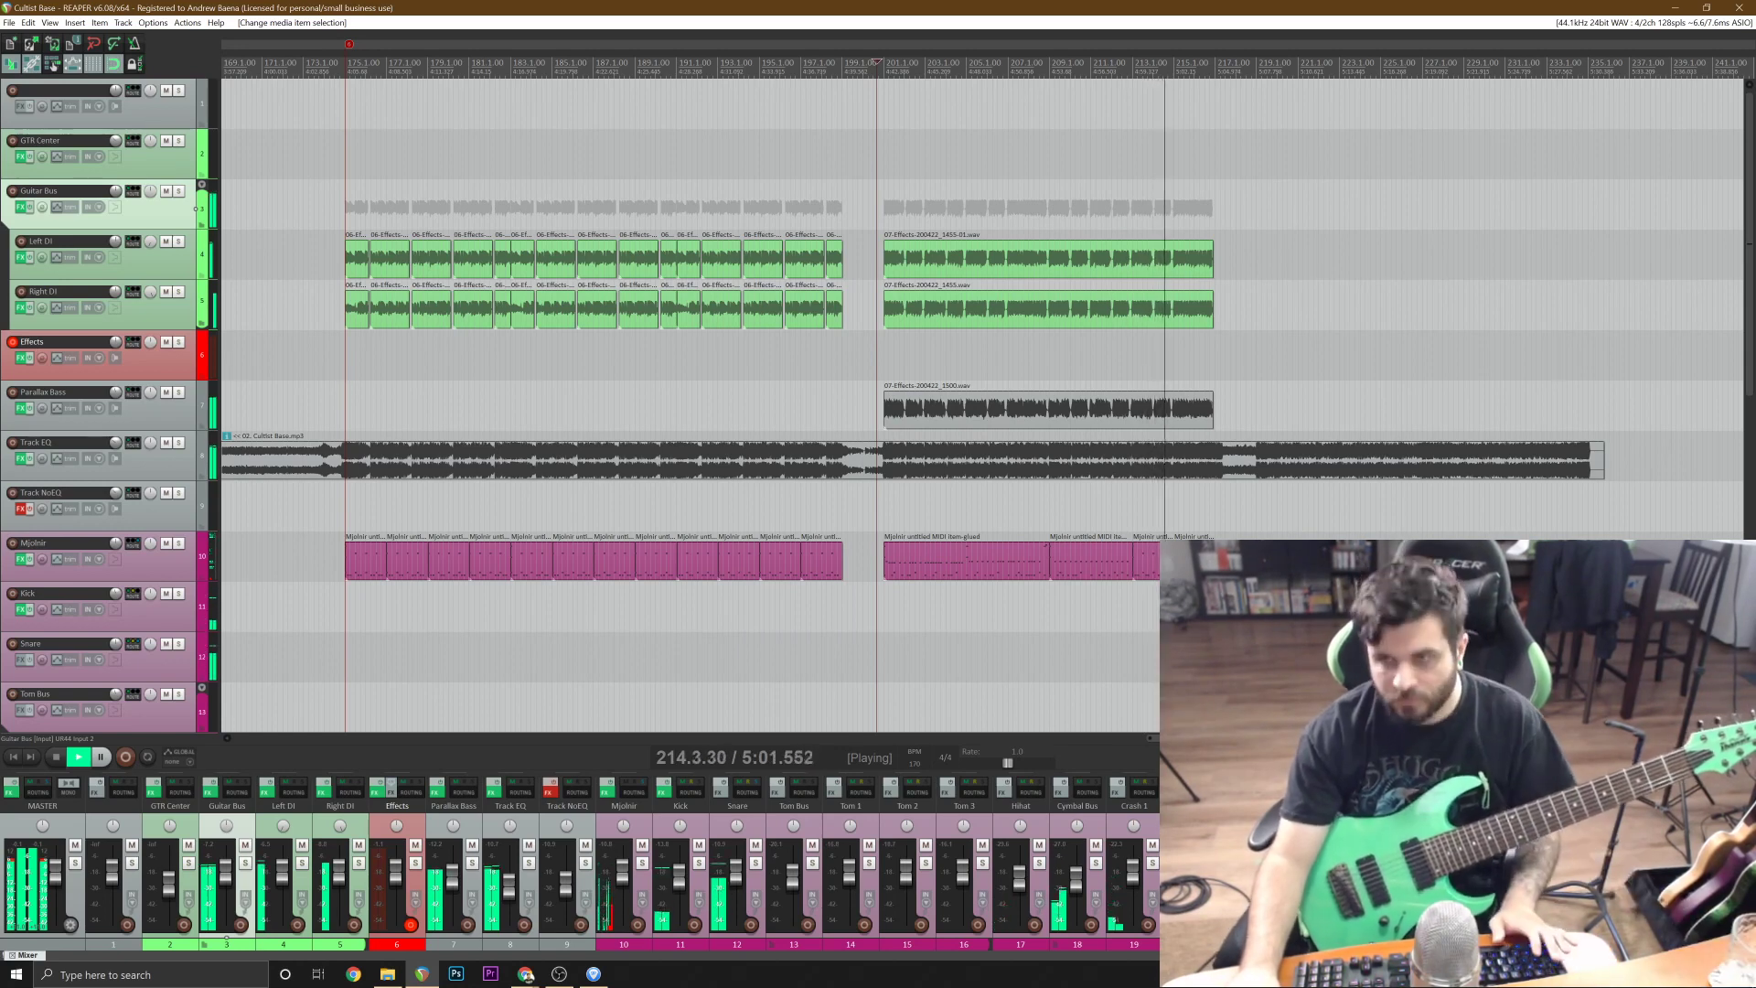
scroll(1212, 415, up, 5)
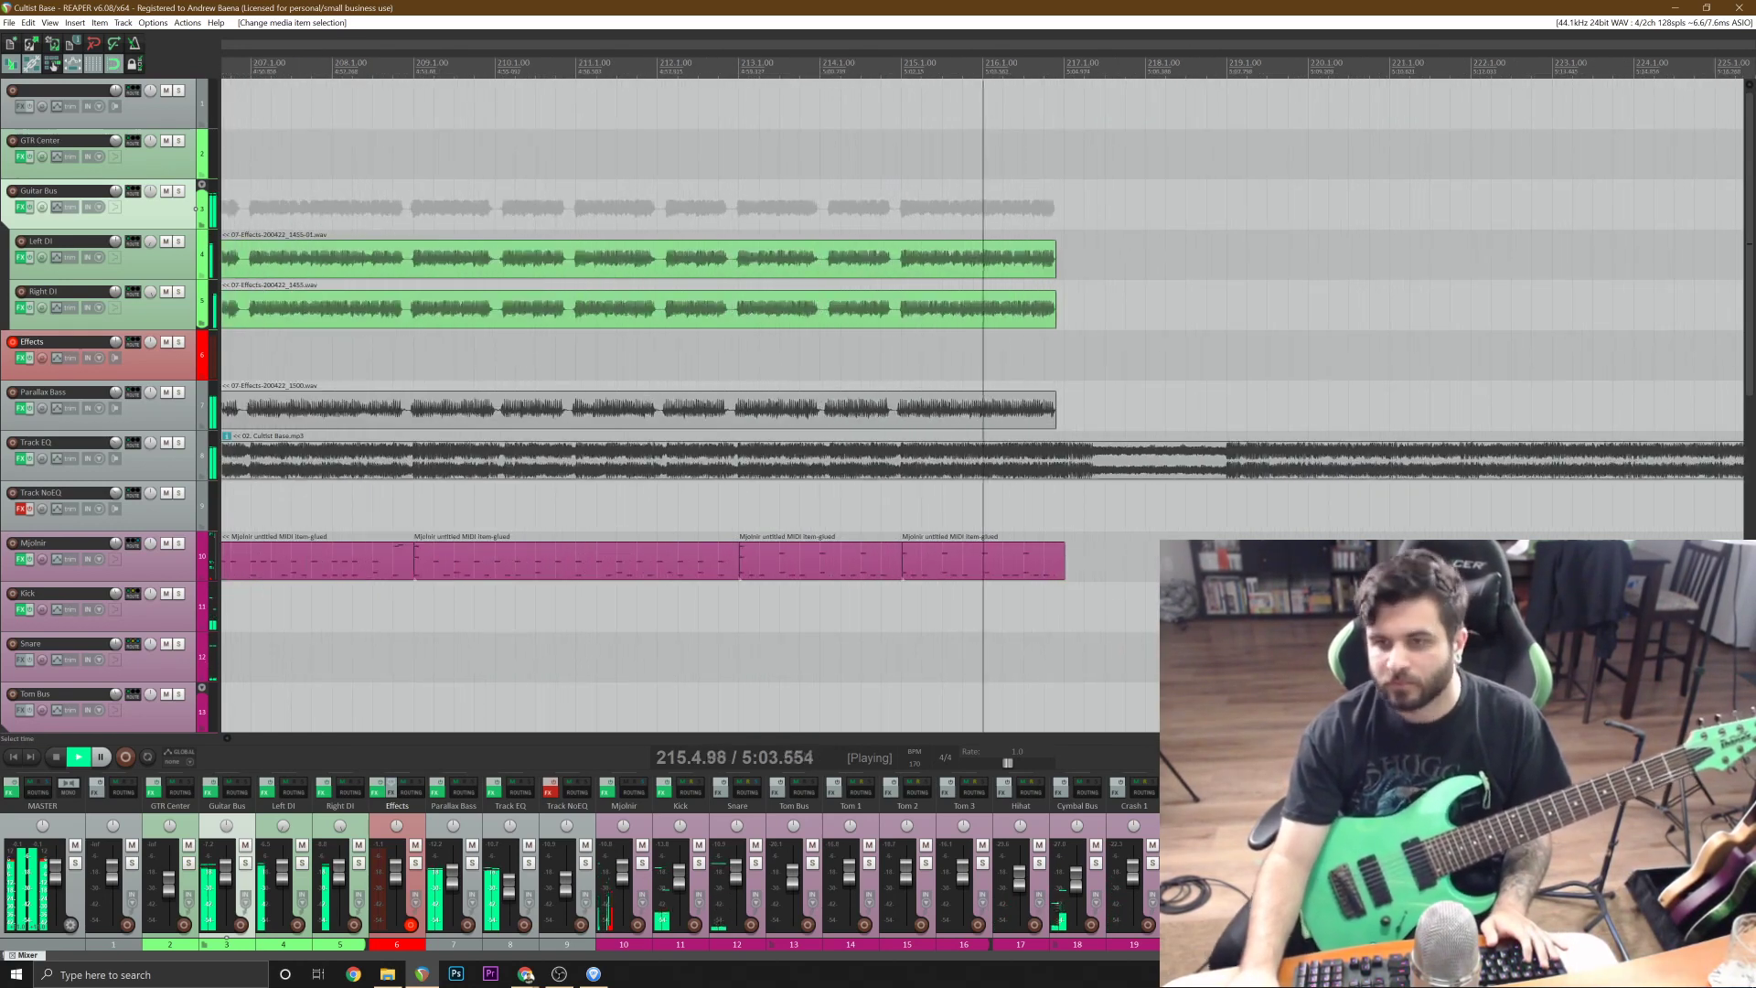
key(space)
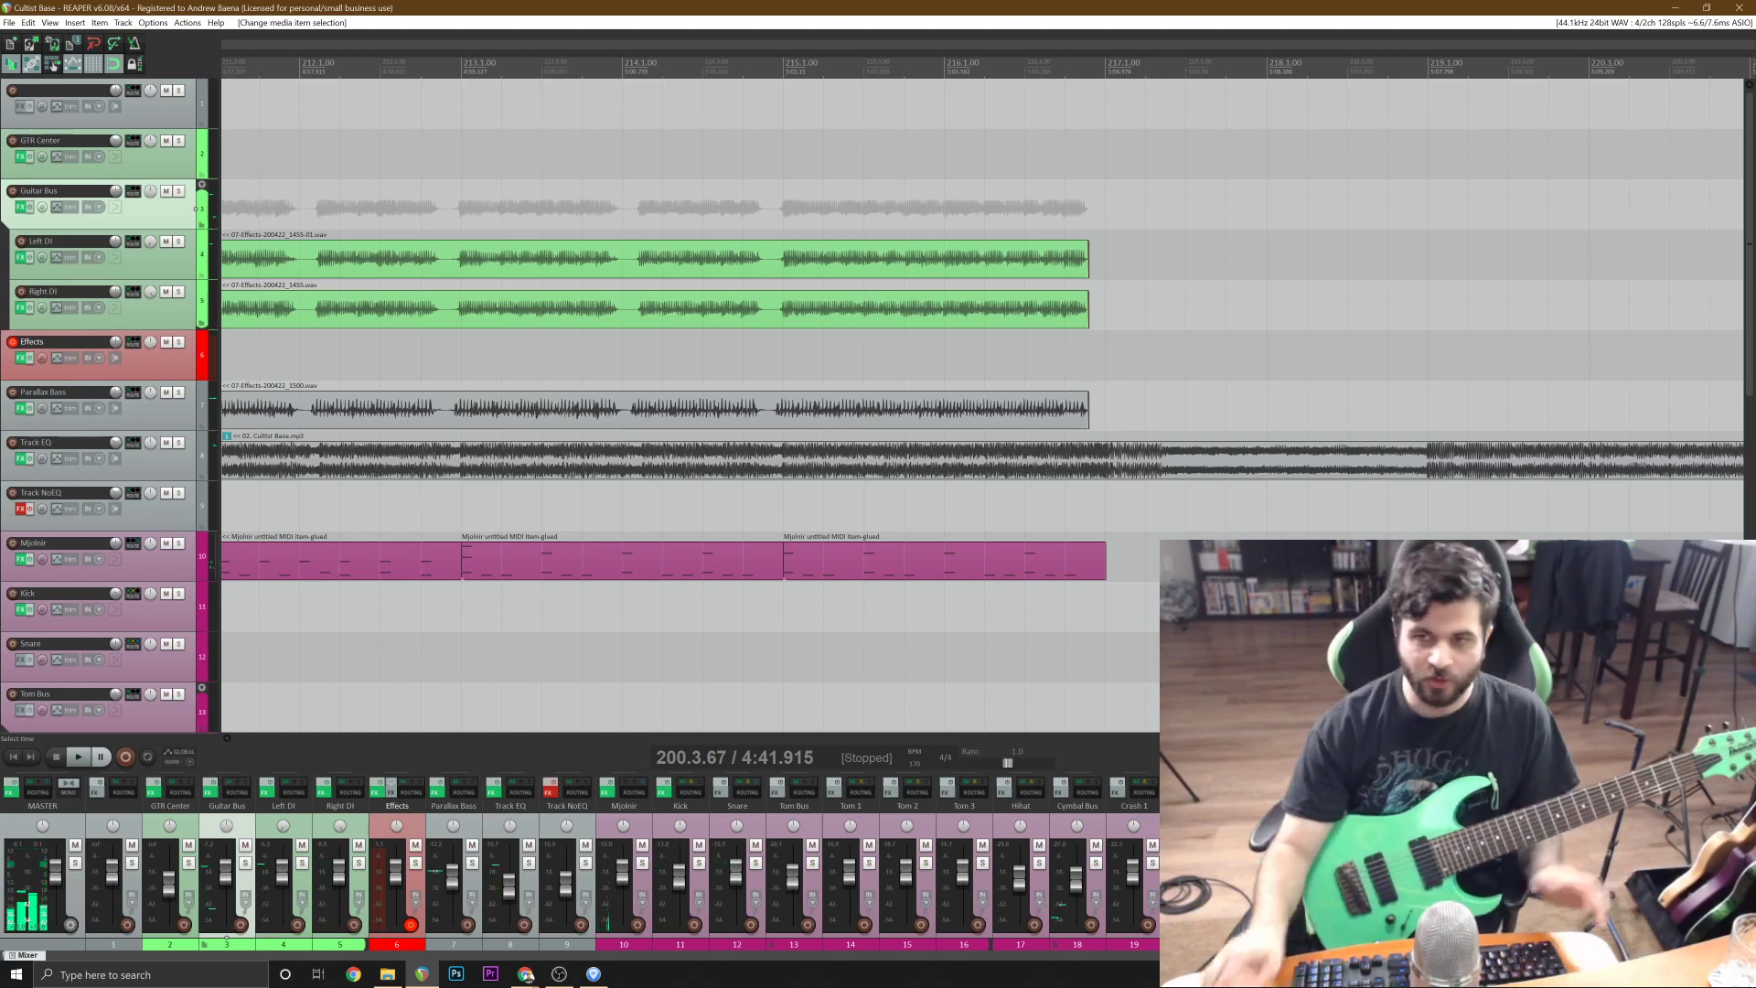
Turn on the metronome and place the edit cursor on the Effects track around bar 173, ahead of the guitar entrance.
scroll(982, 405, down, 6)
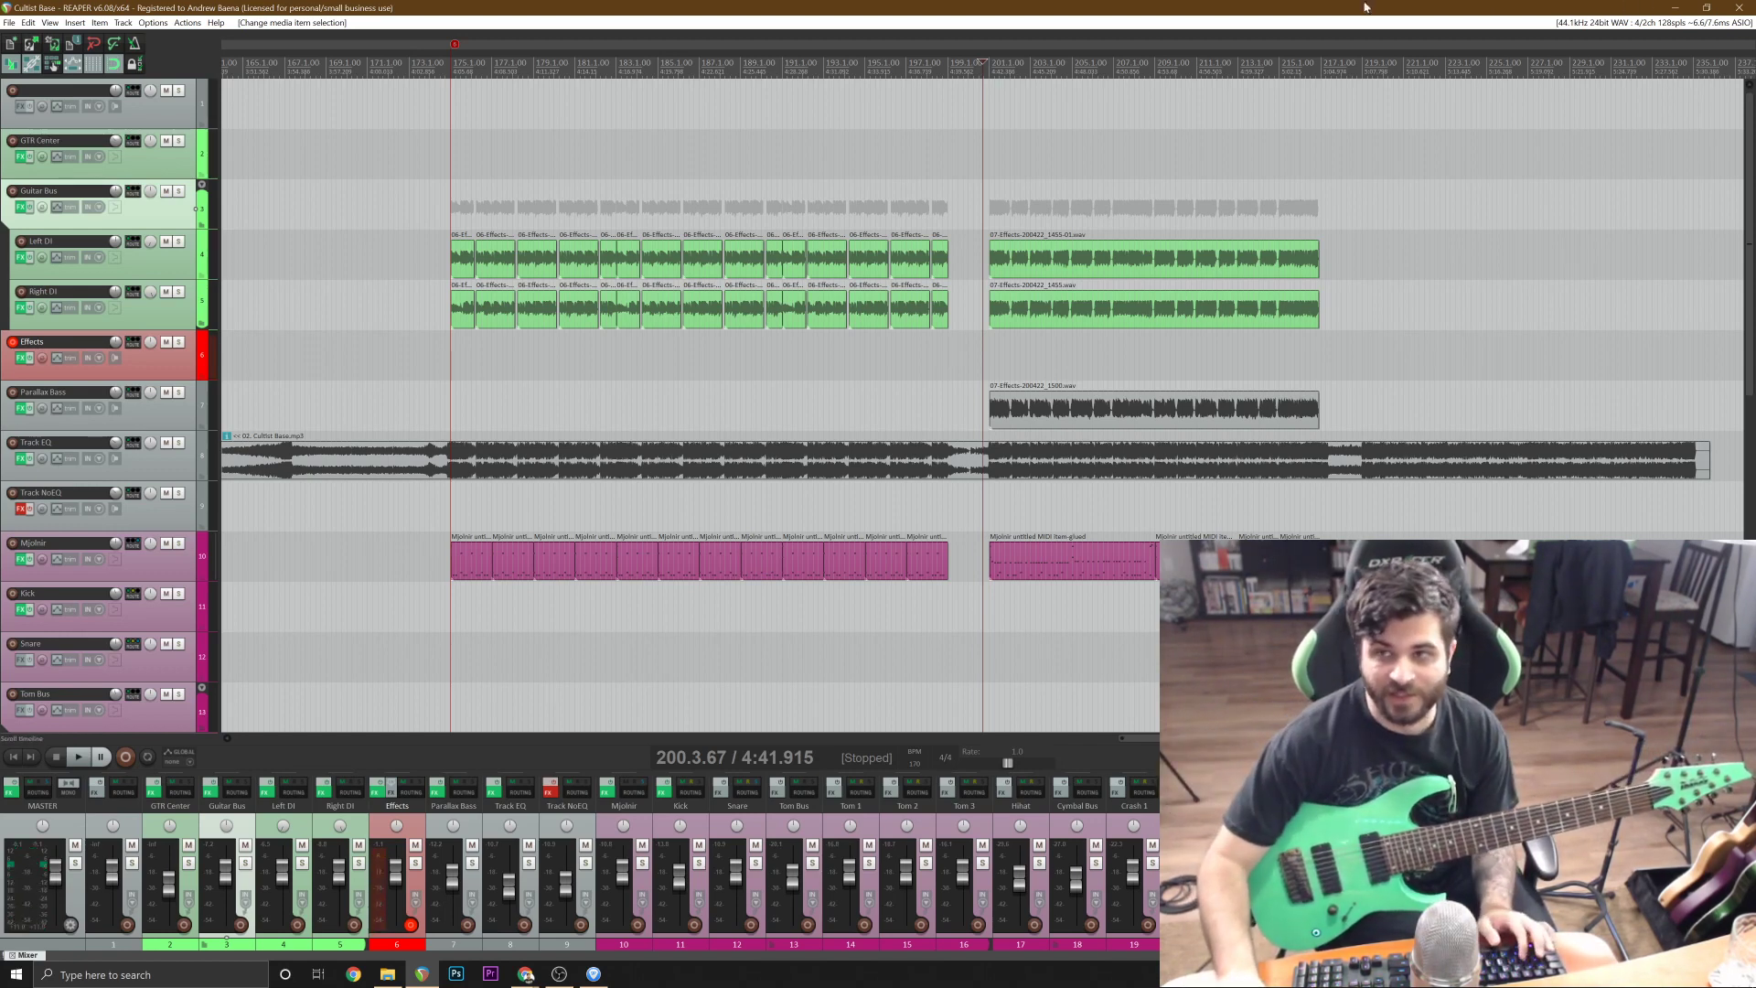
scroll(902, 277, down, 2)
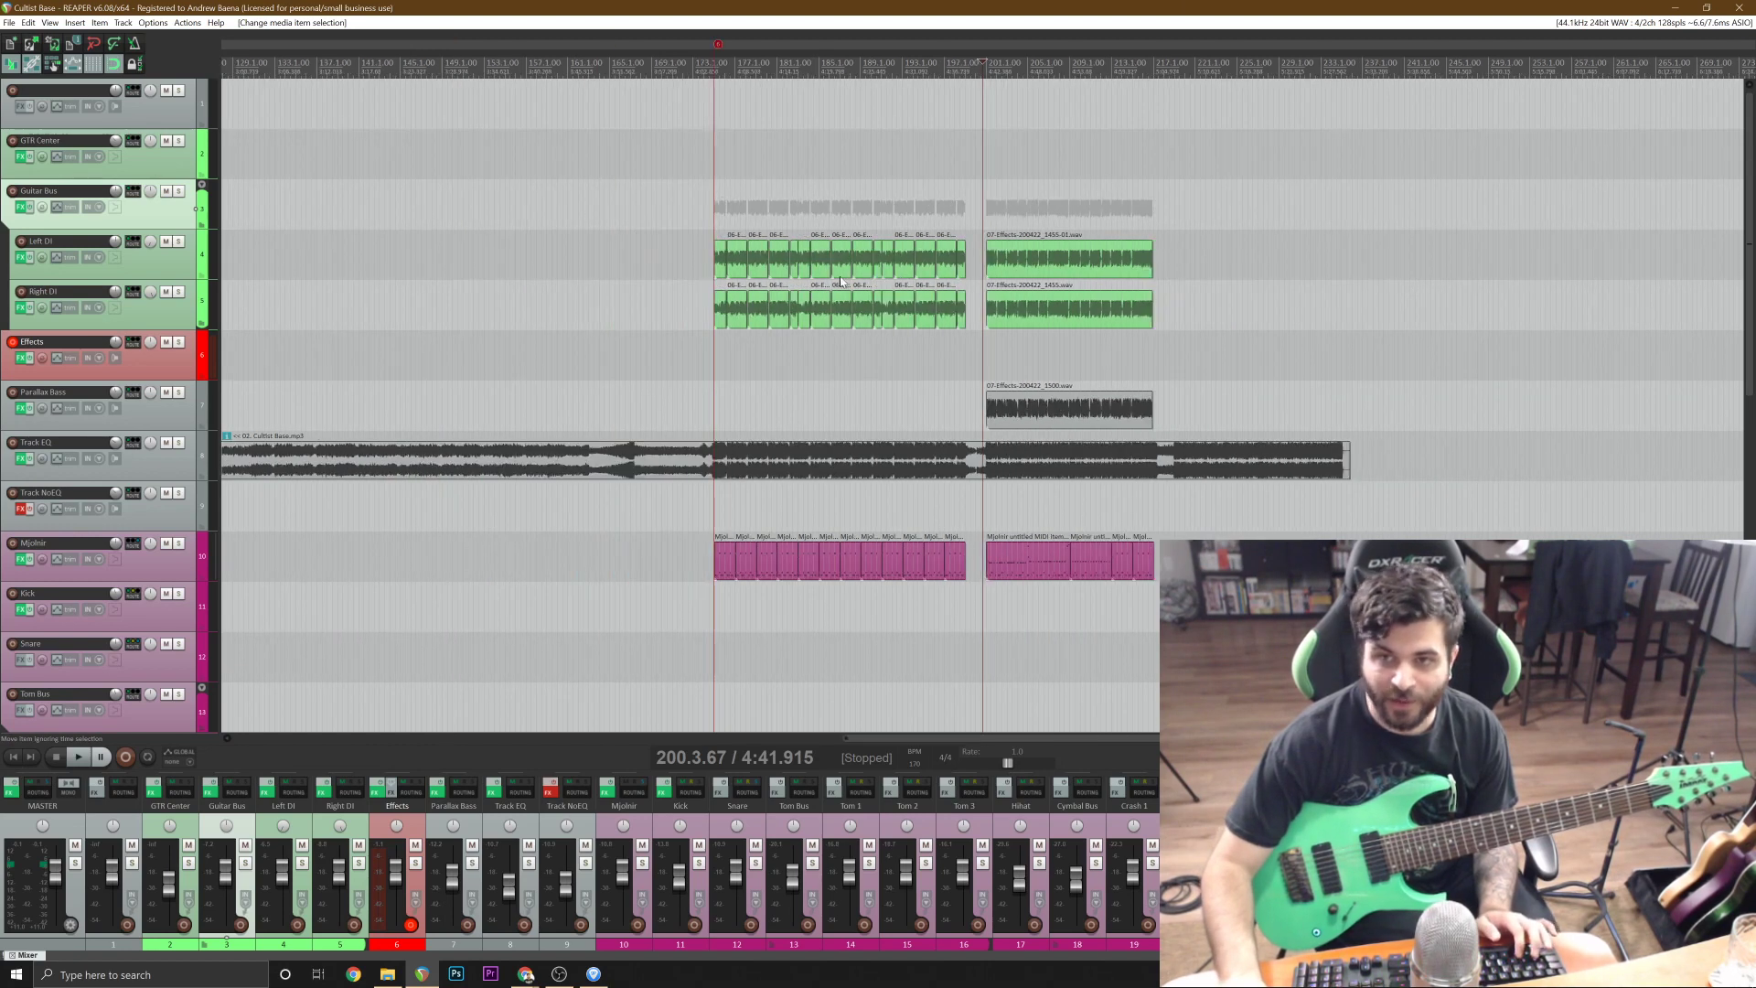
click(682, 354)
scroll(682, 355, up, 2)
scroll(974, 401, up, 1)
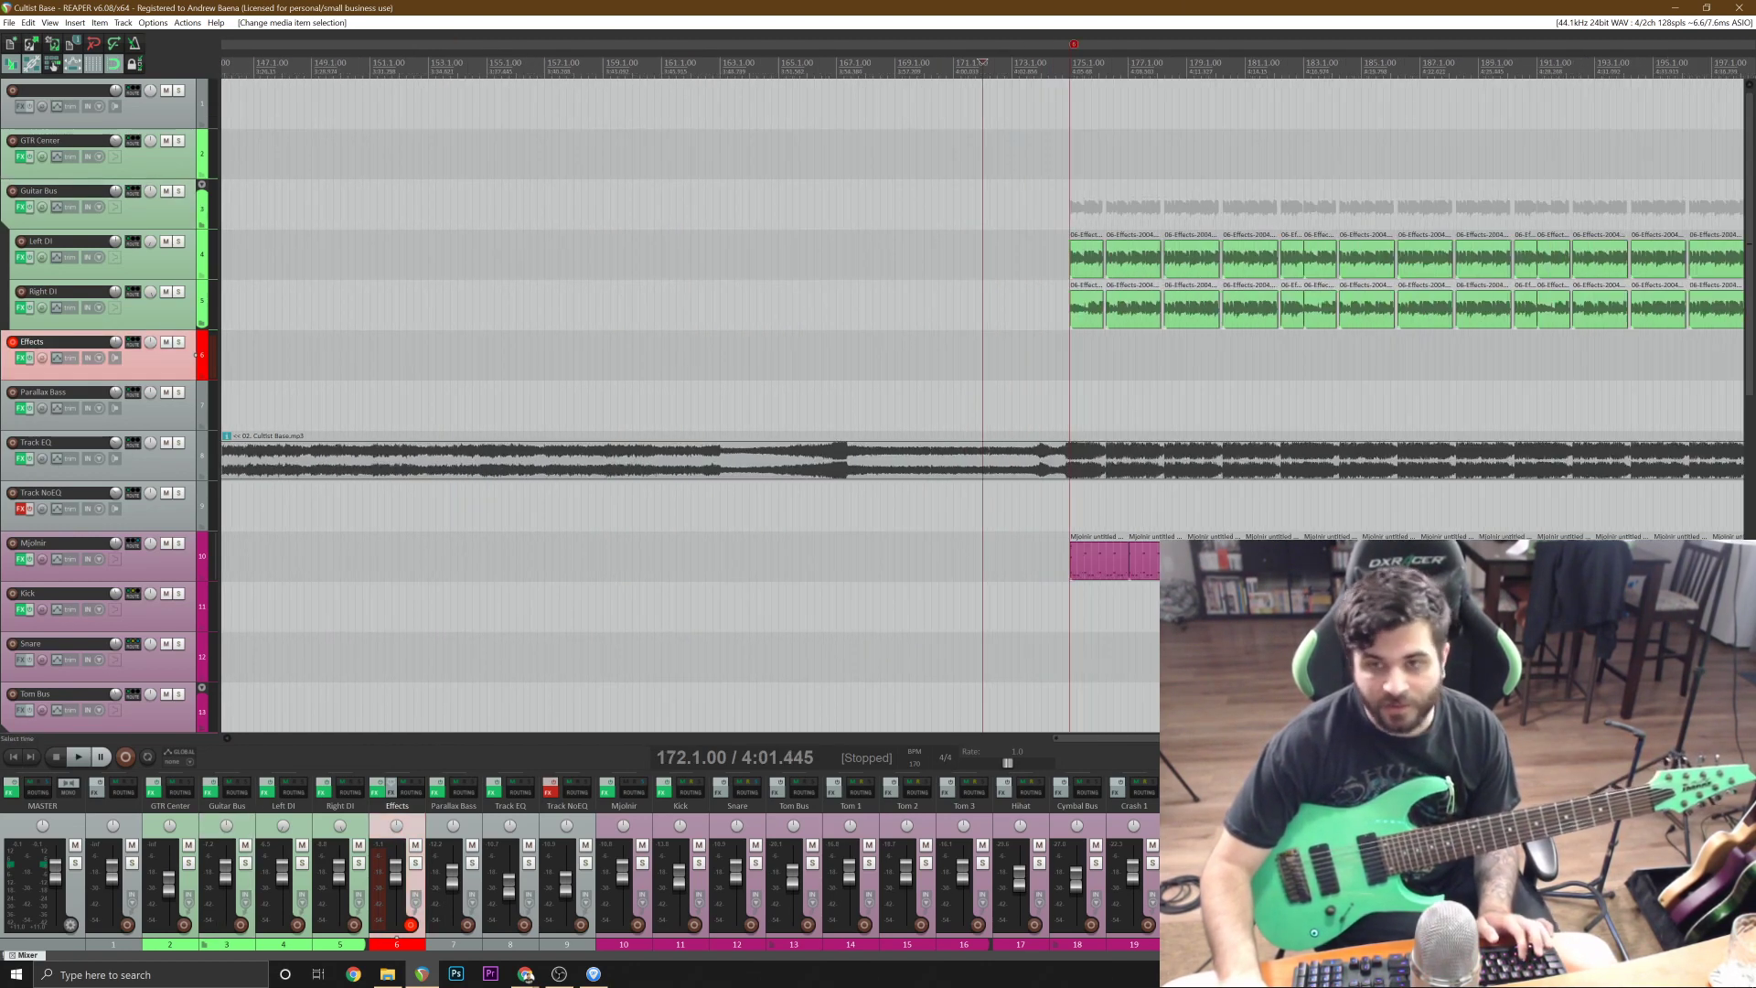
click(865, 357)
scroll(865, 357, up, 1)
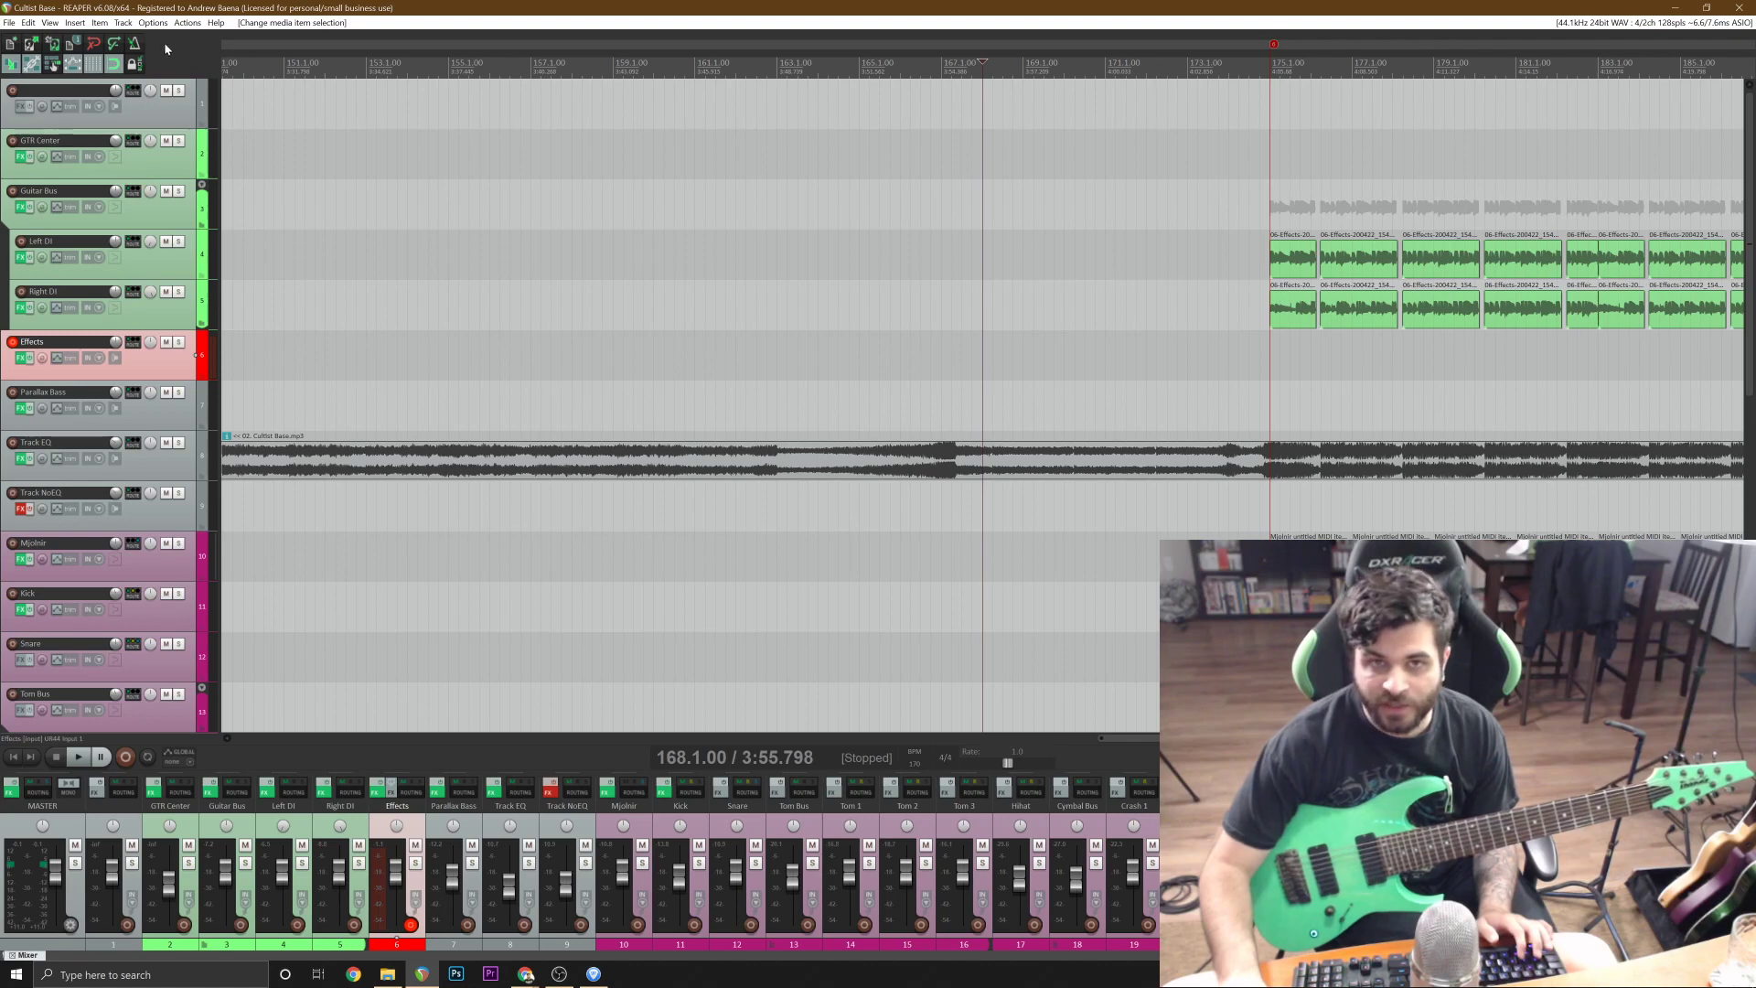
click(1193, 359)
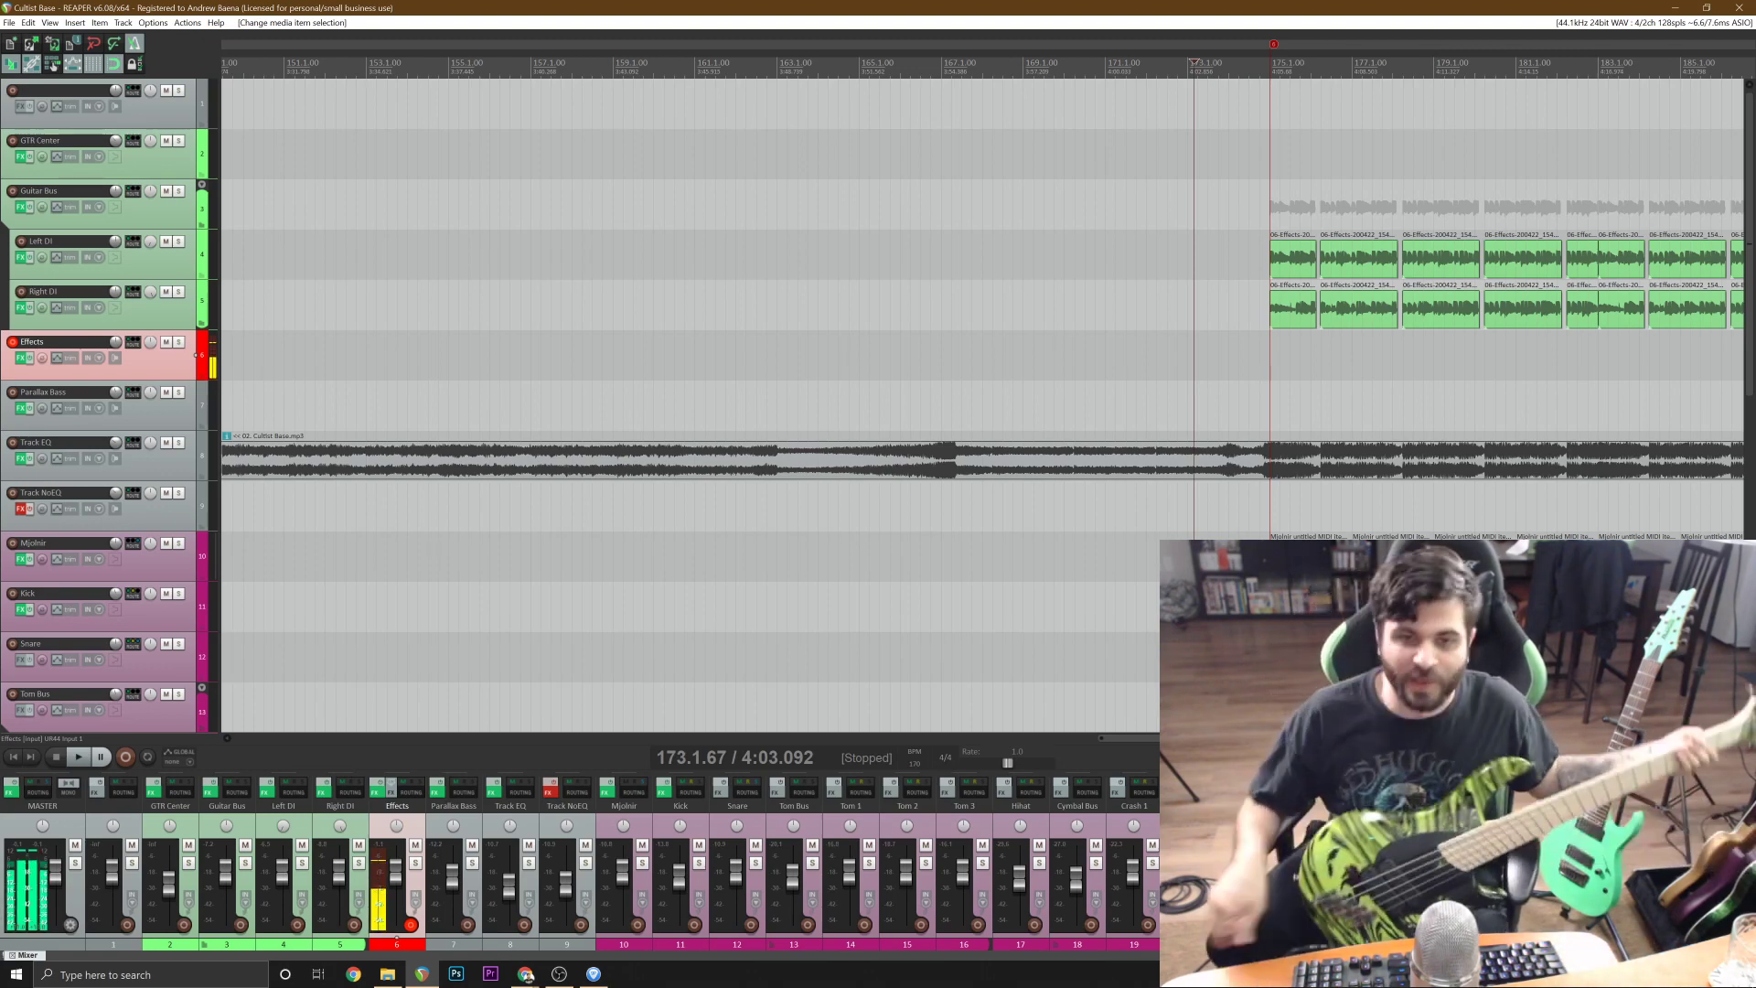
Switch the Effects track from the Fortin Nameless Suite to Darkglass Ultra and check the bass tuning with its built-in tuner.
click(22, 360)
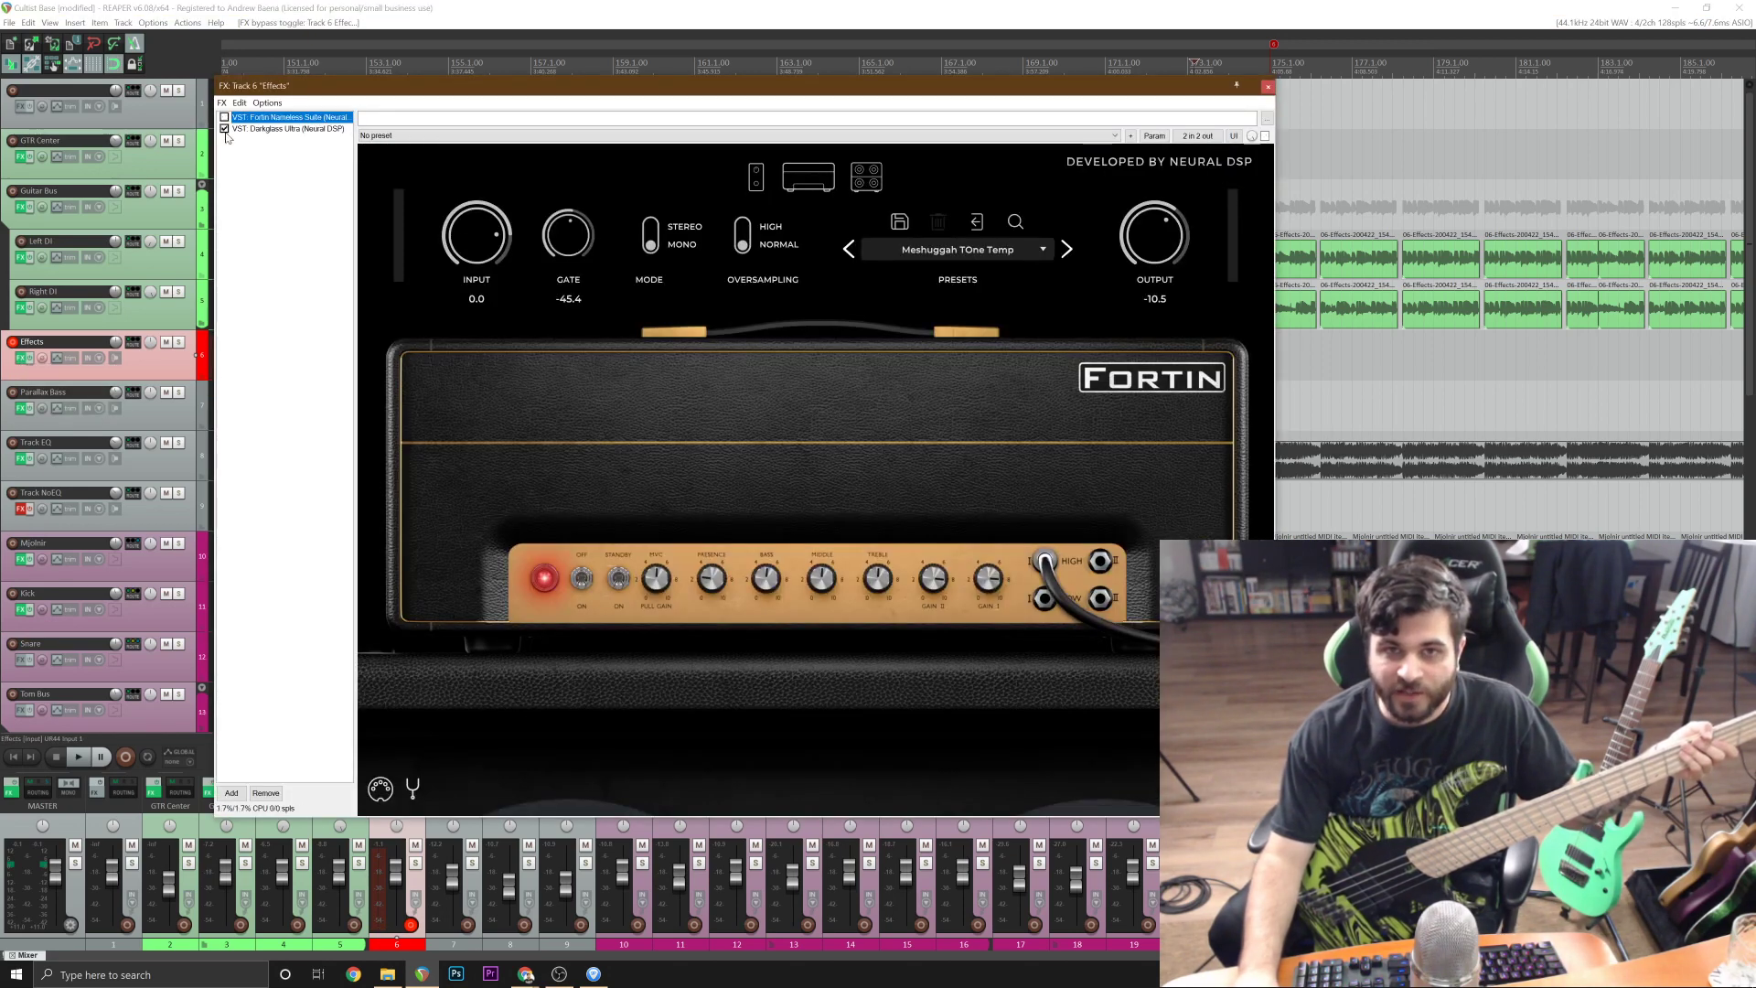
click(265, 129)
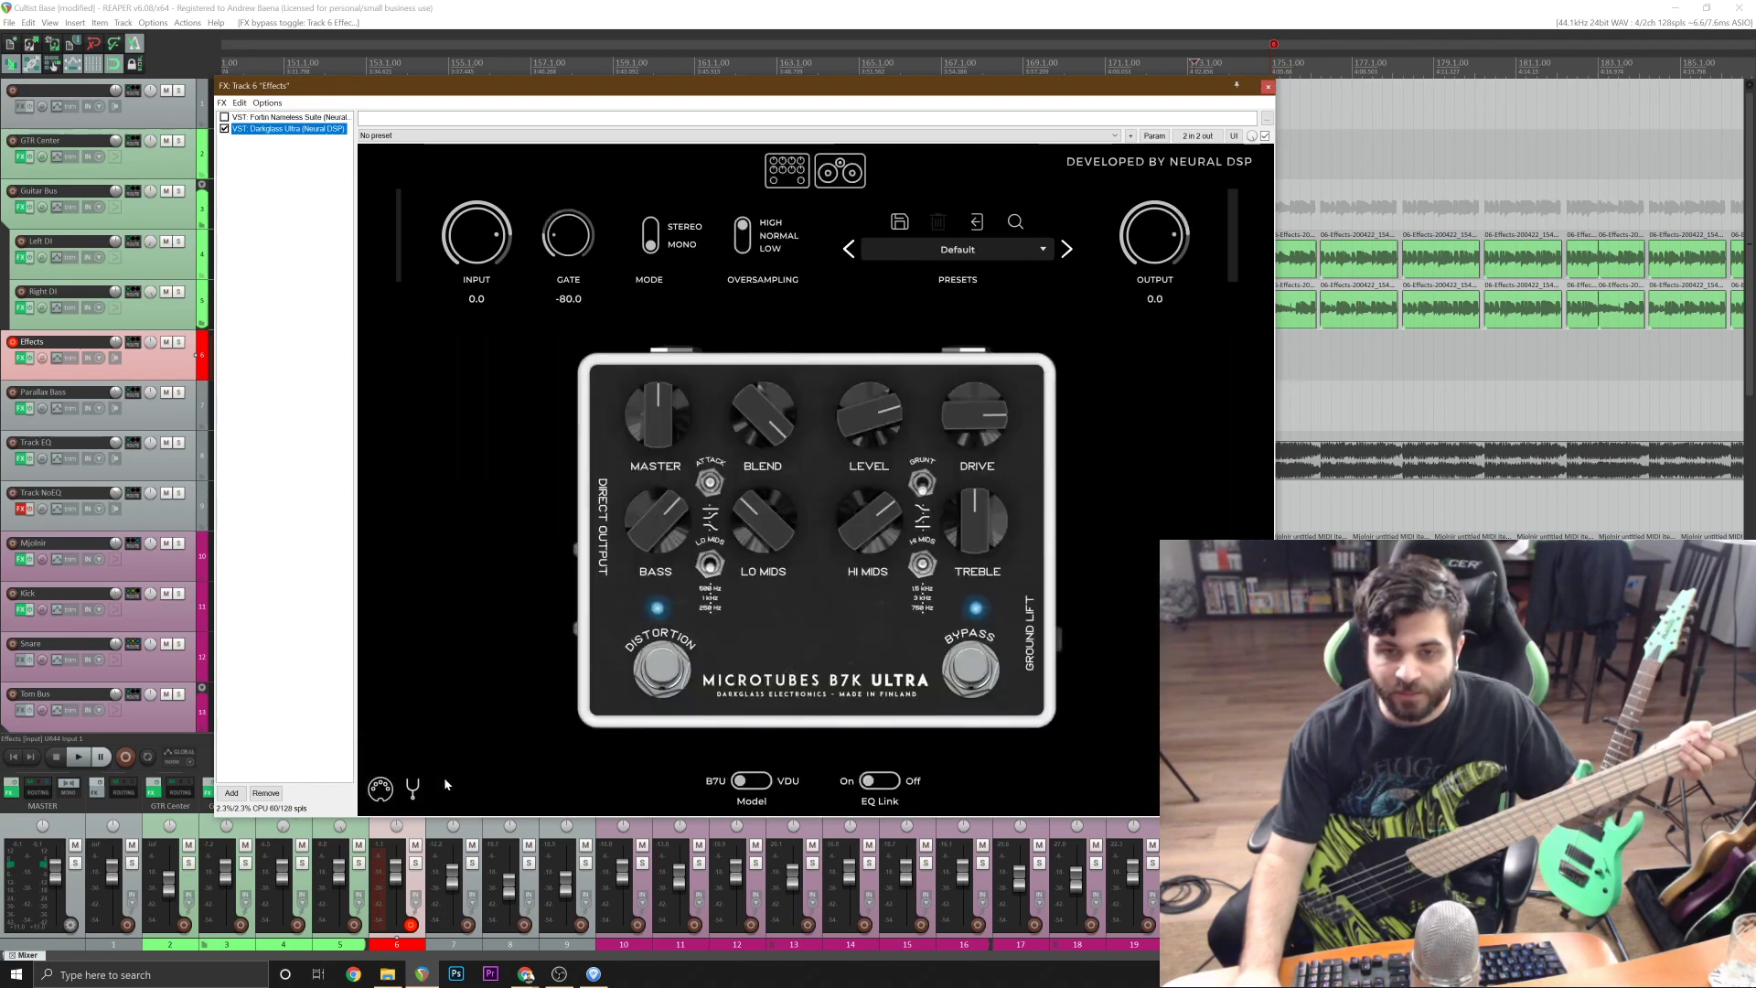
click(416, 787)
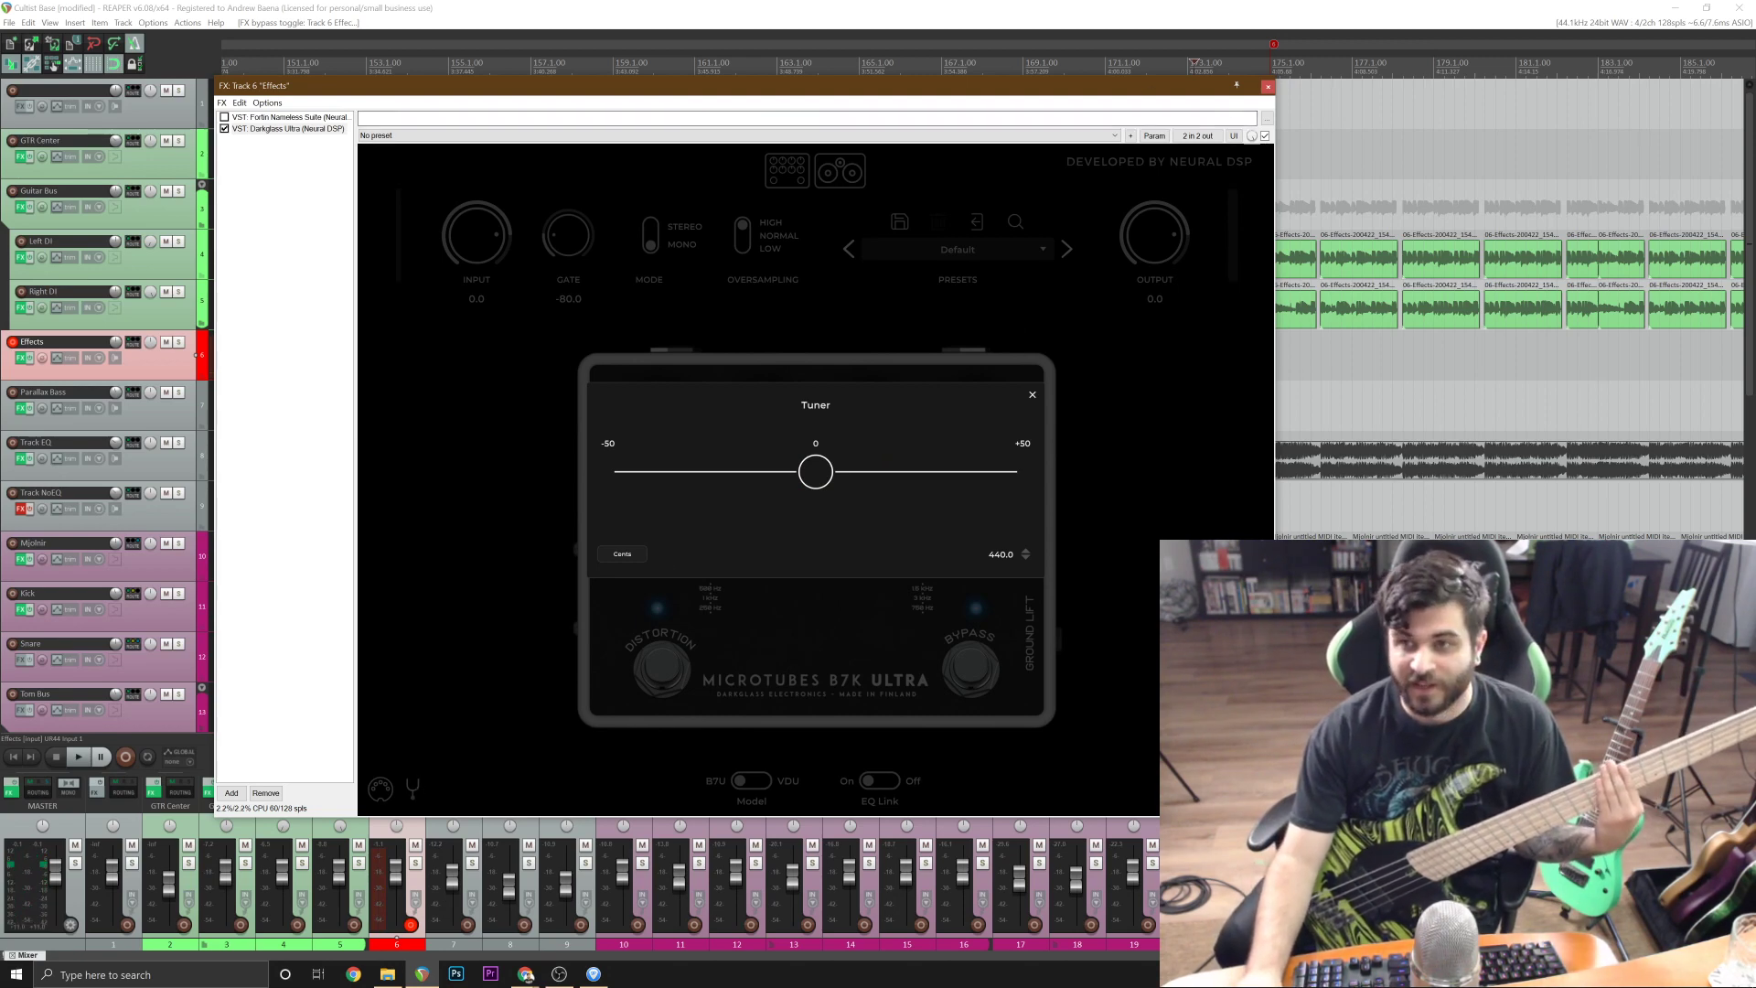
click(1266, 87)
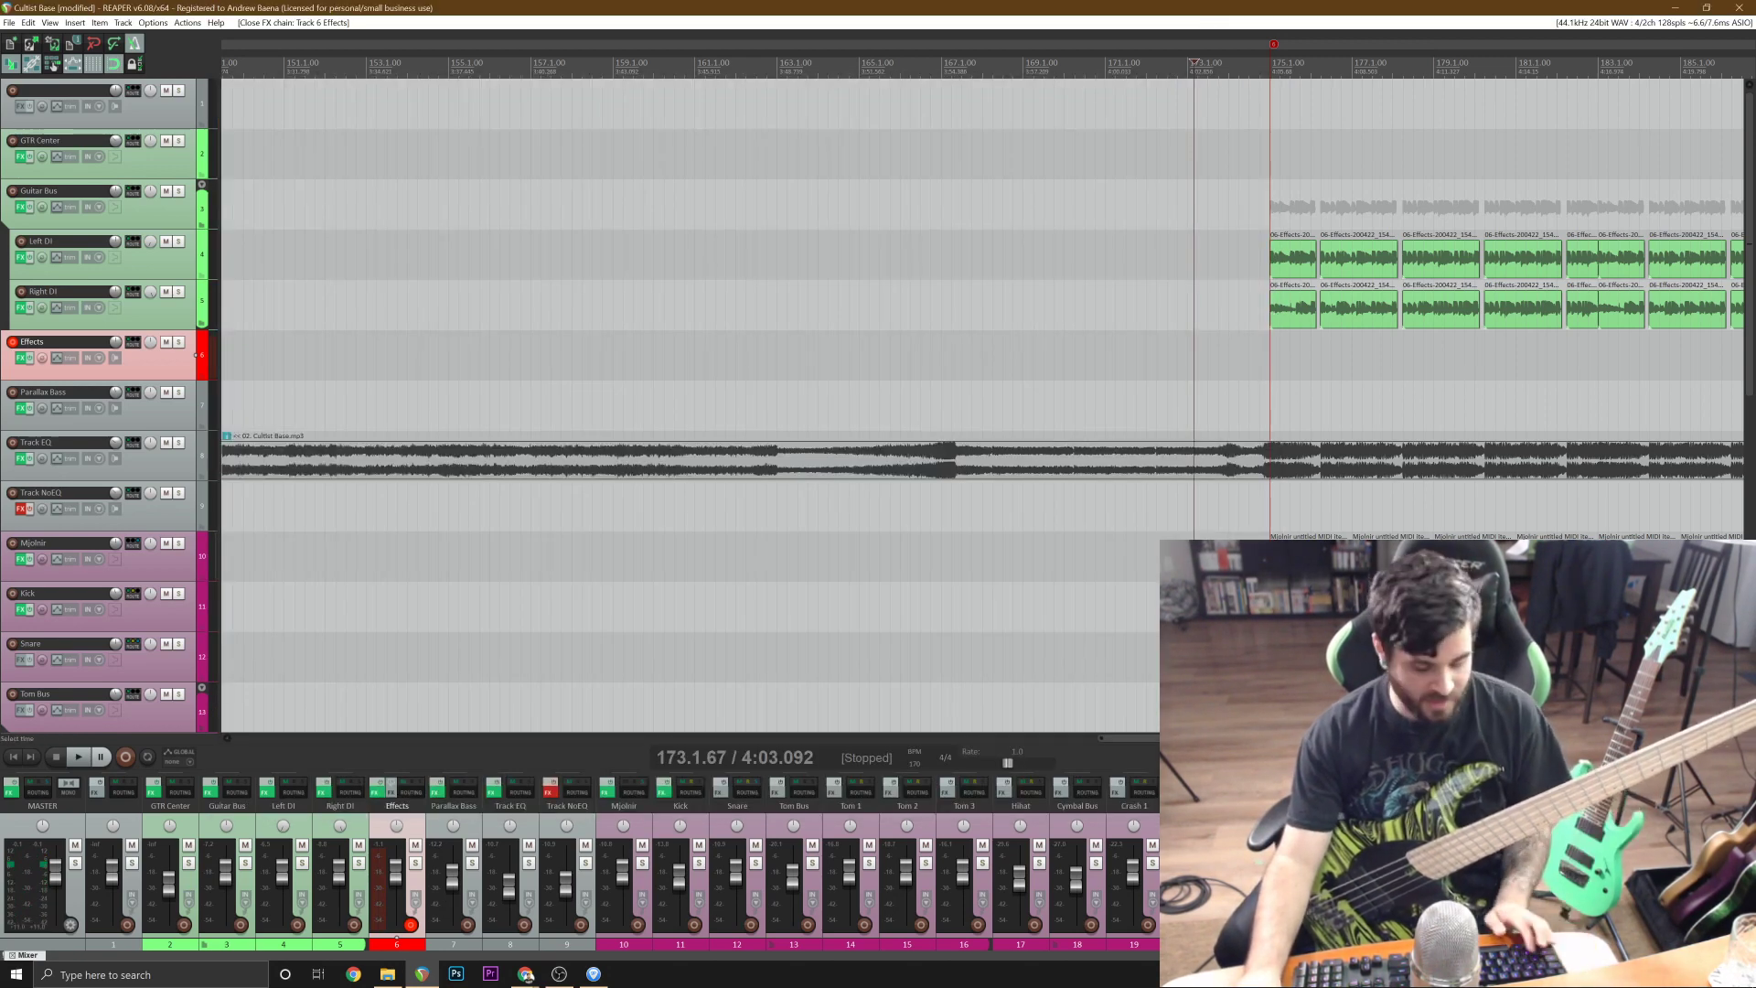
Save the project and set the recording start point to 173.1.00.
key(ctrl+s)
scroll(1374, 449, up, 3)
scroll(981, 62, up, 2)
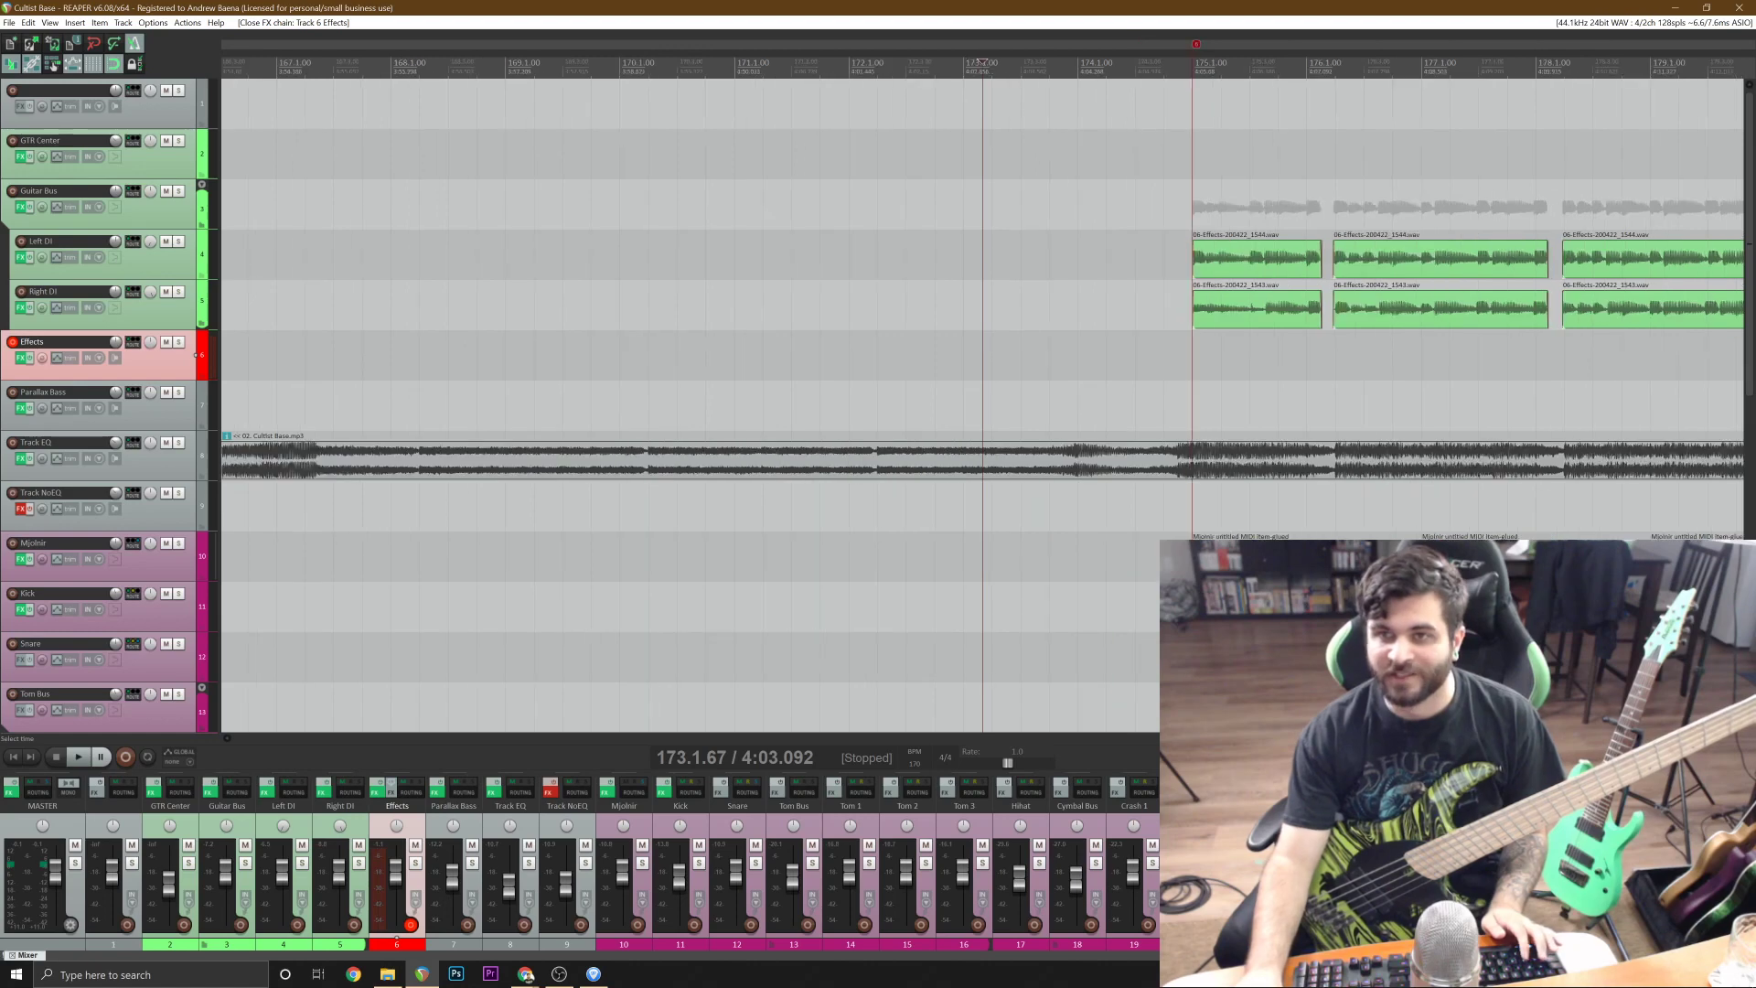
click(961, 62)
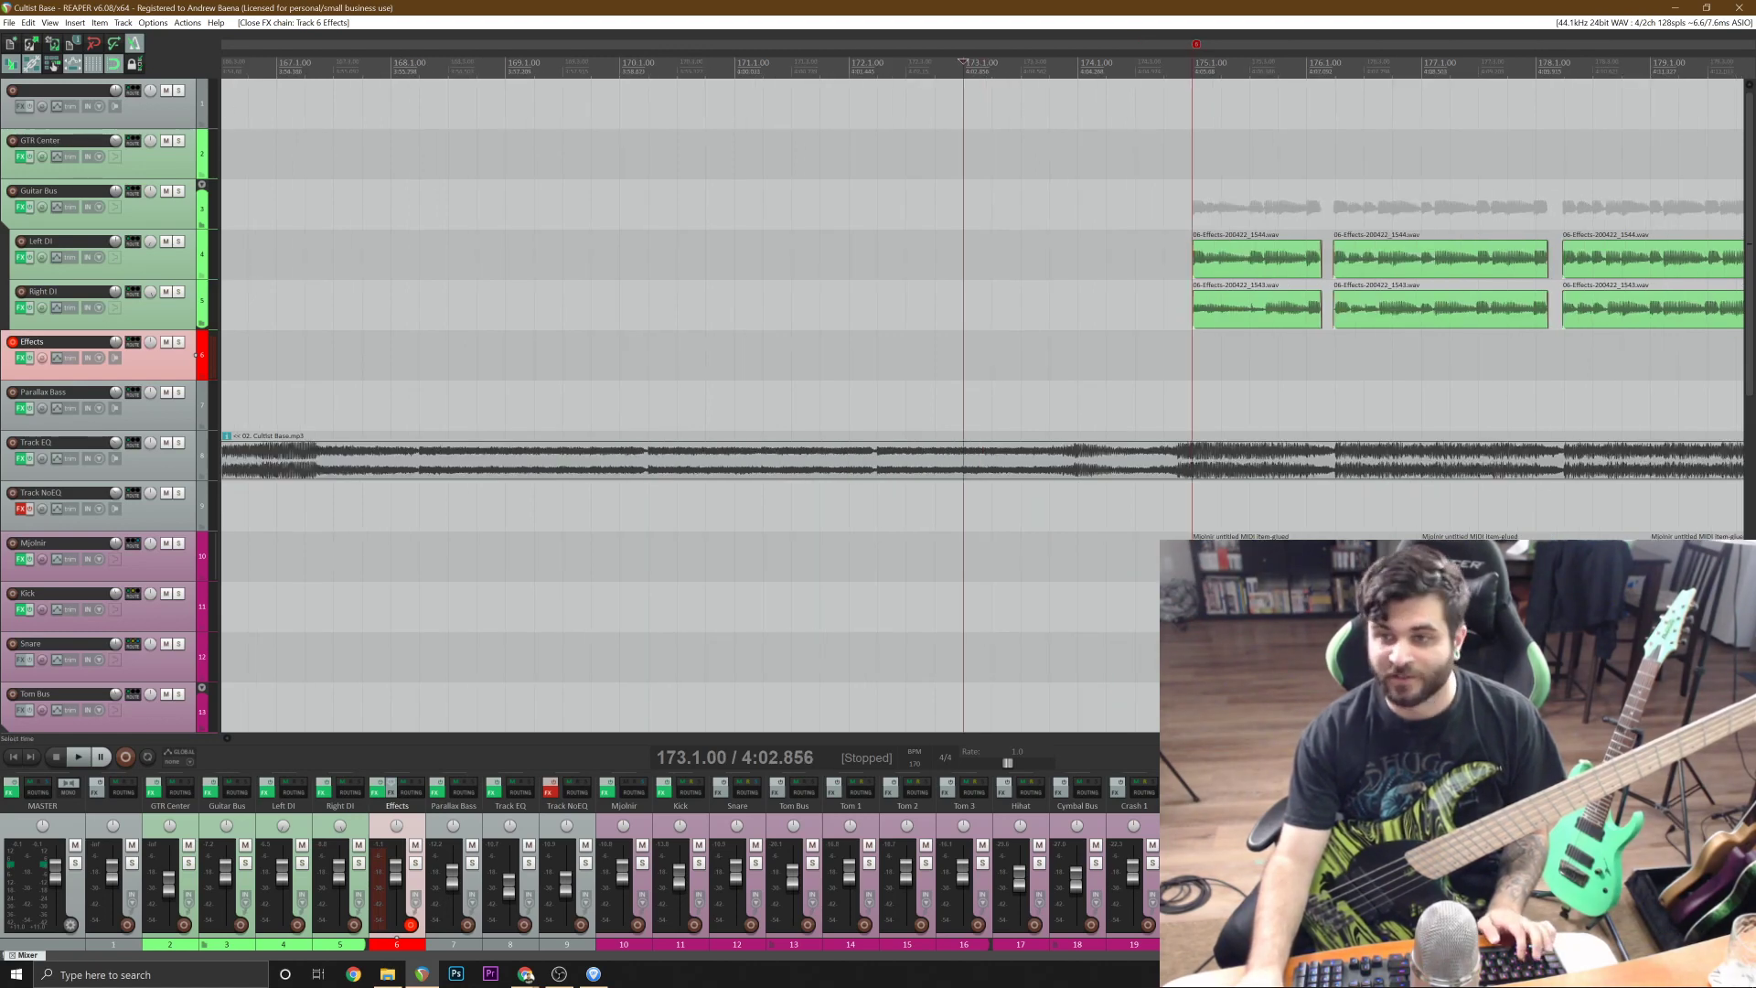
key(ctrl+r)
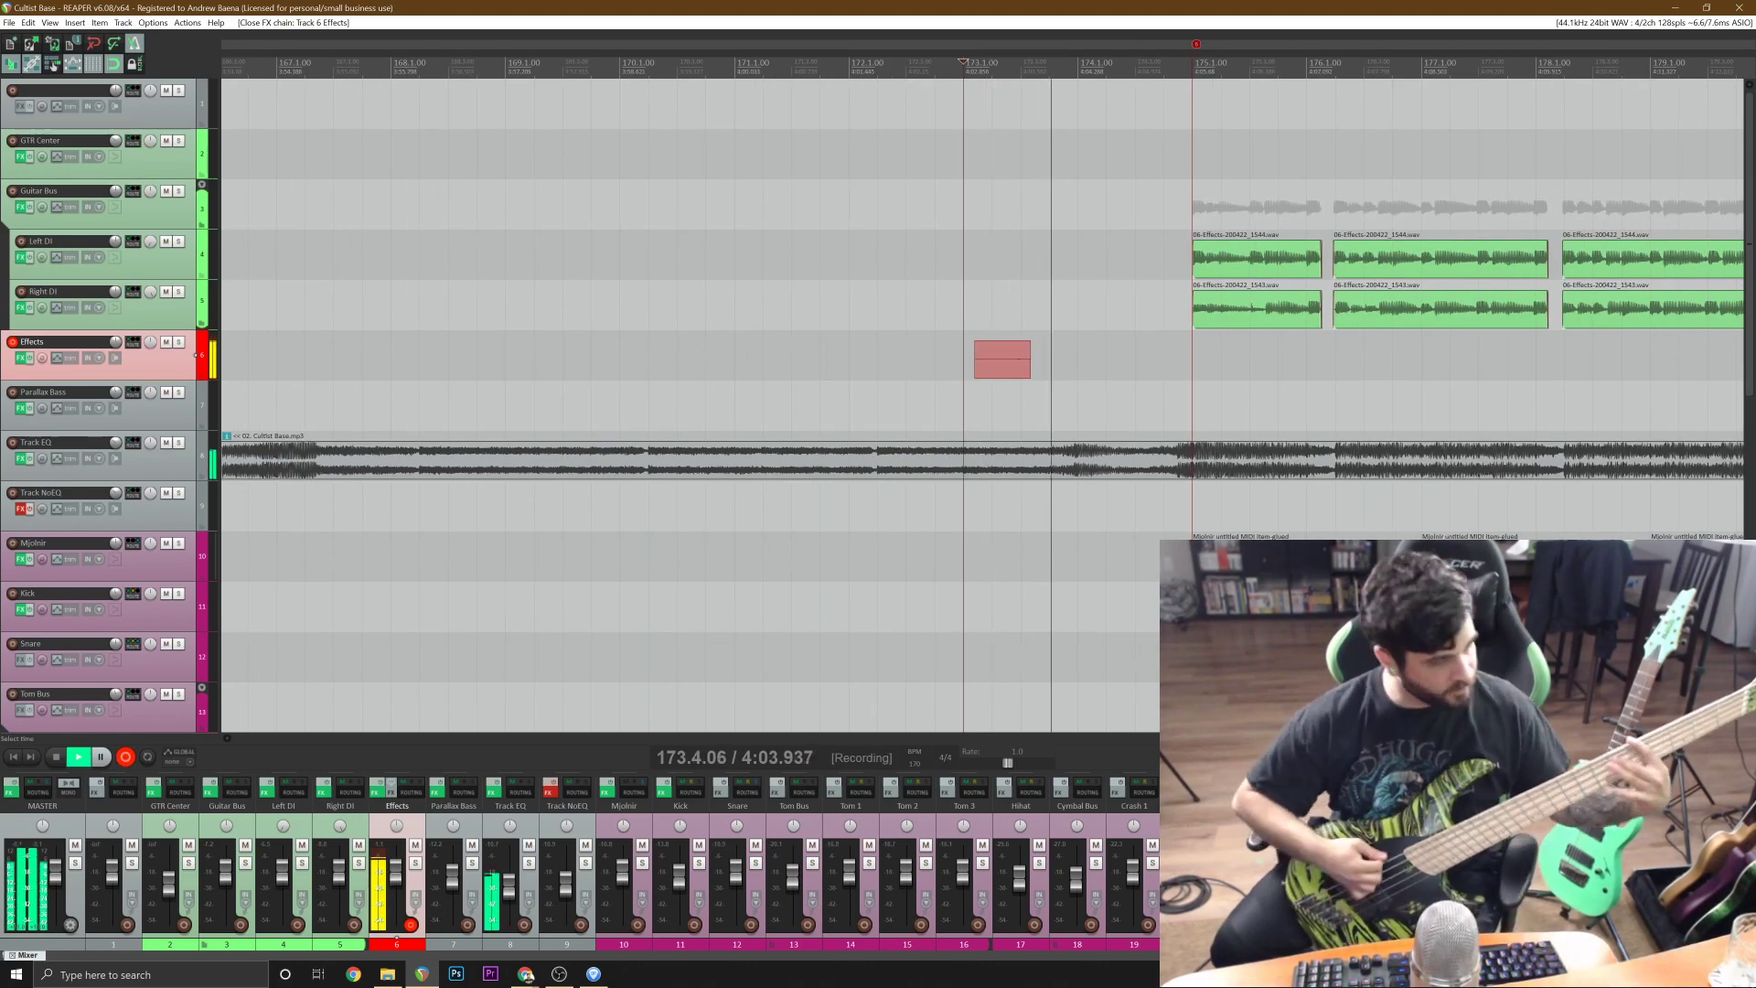
key(space)
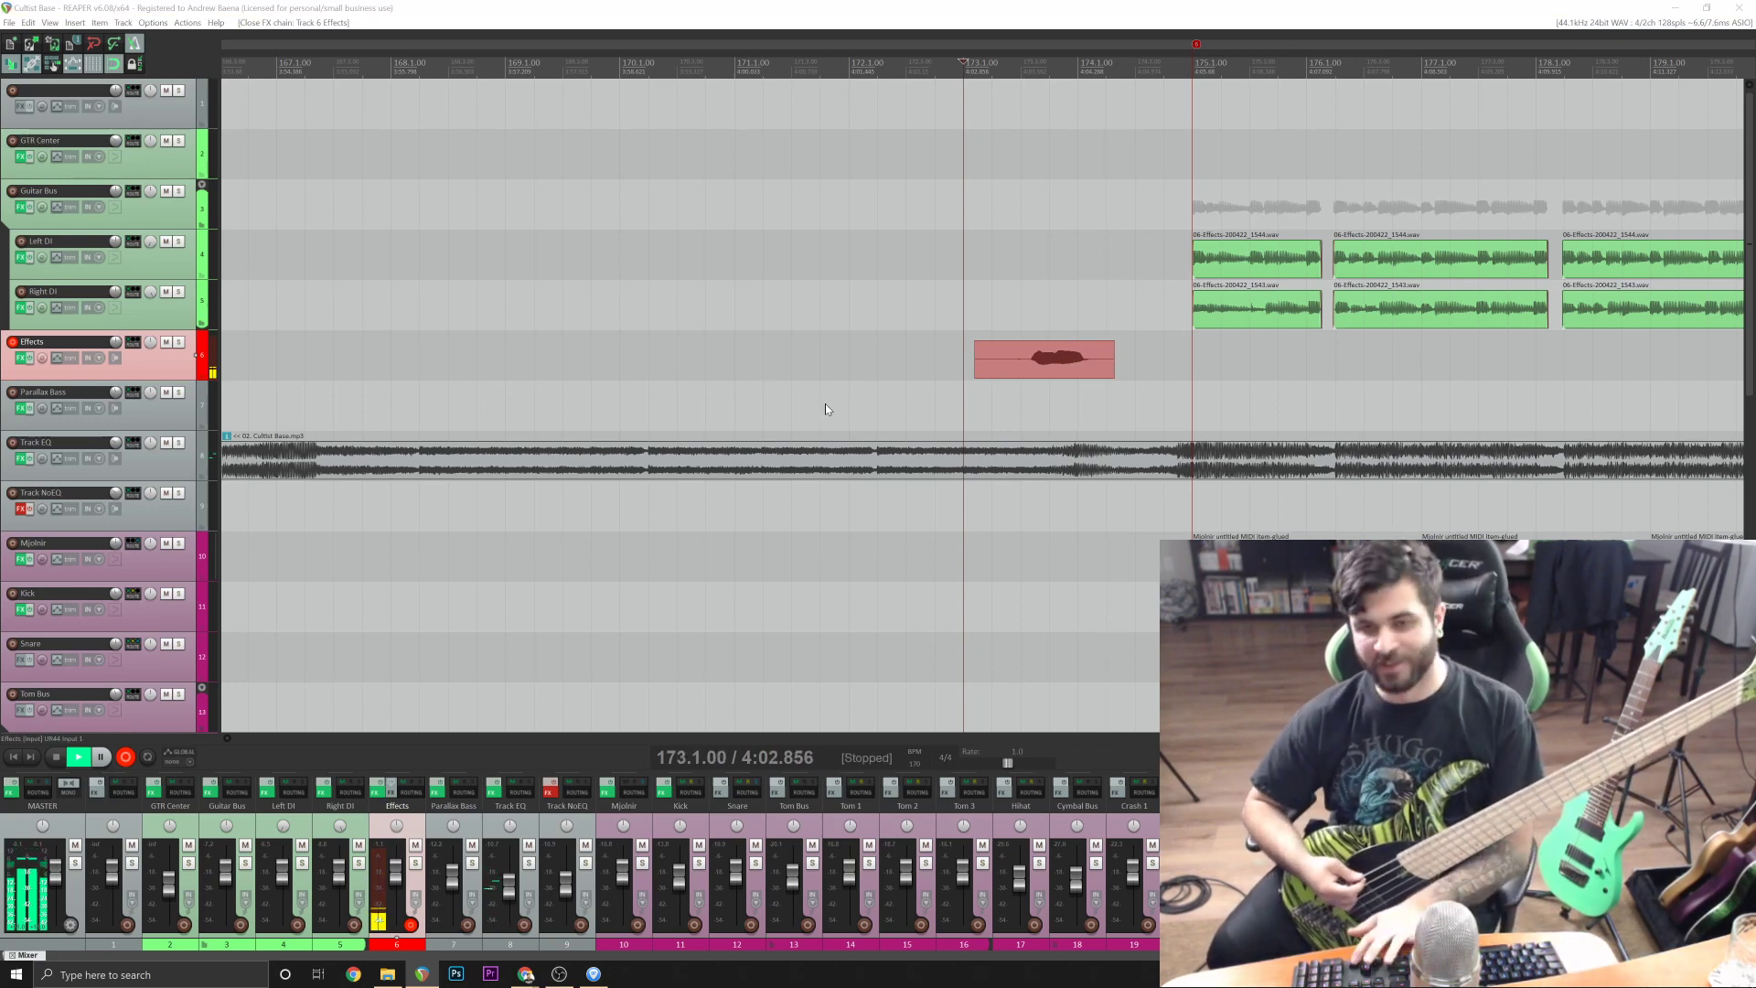
key(d)
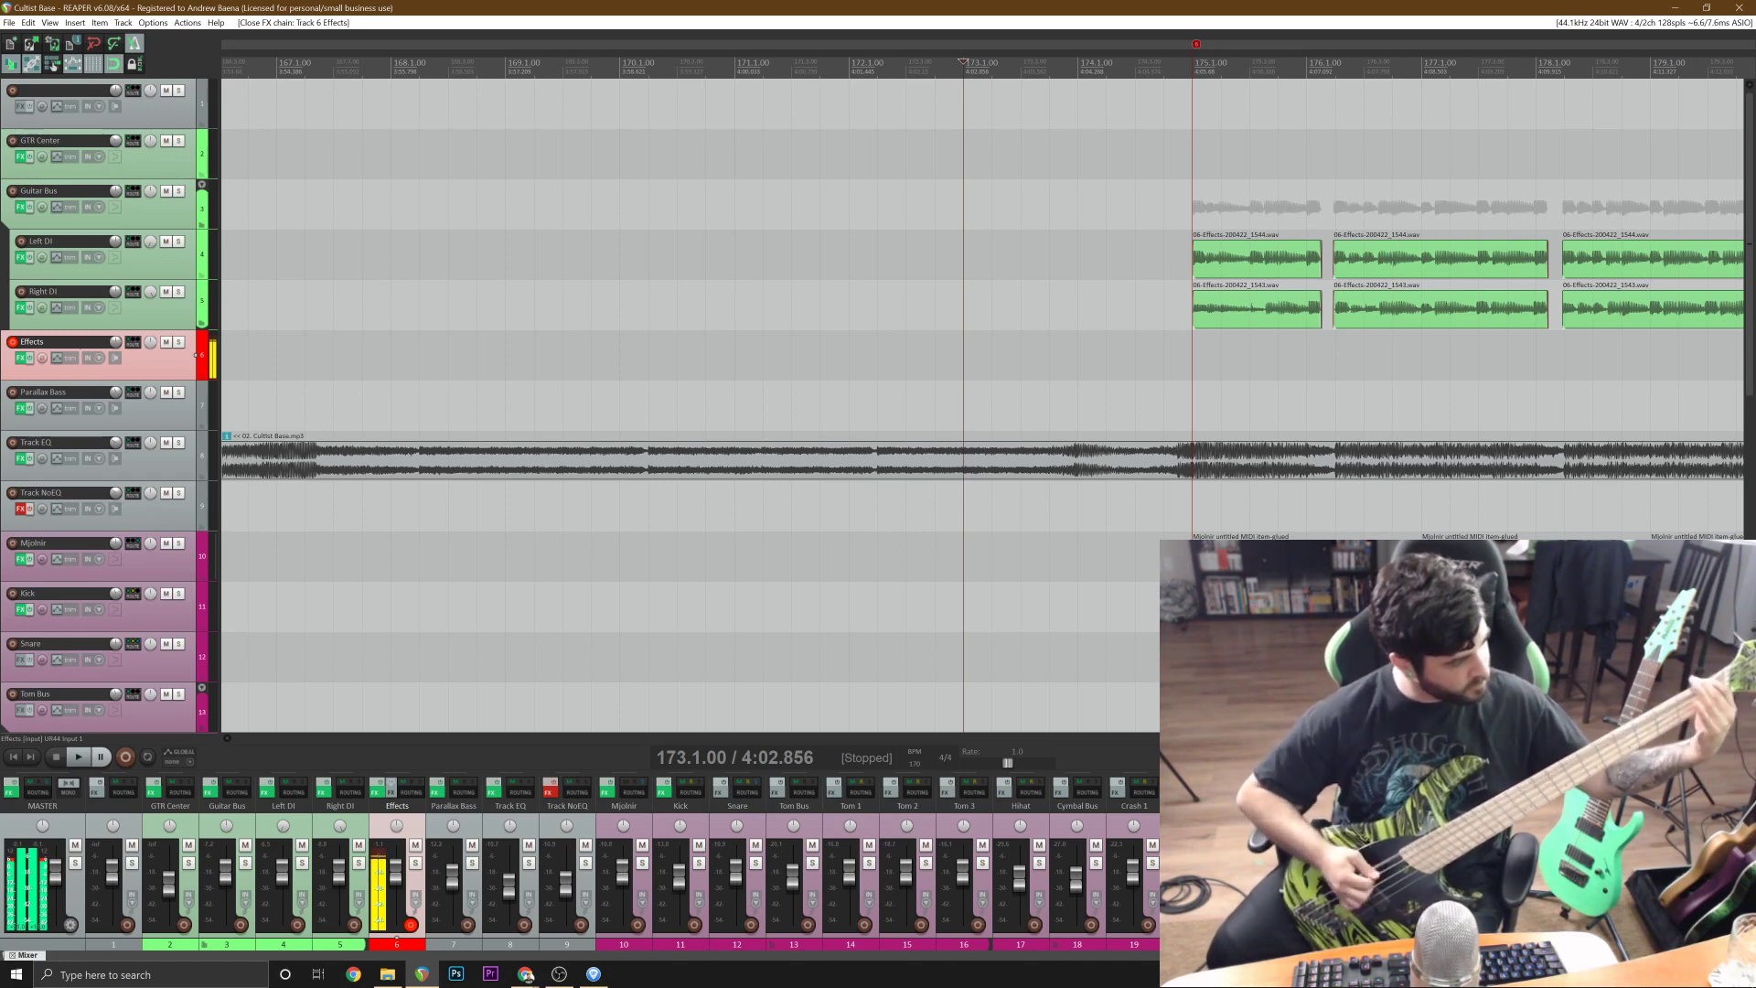
Record a bass take on the Effects track from bar 173 to just past bar 190, under the double-tracked guitars.
key(ctrl+r)
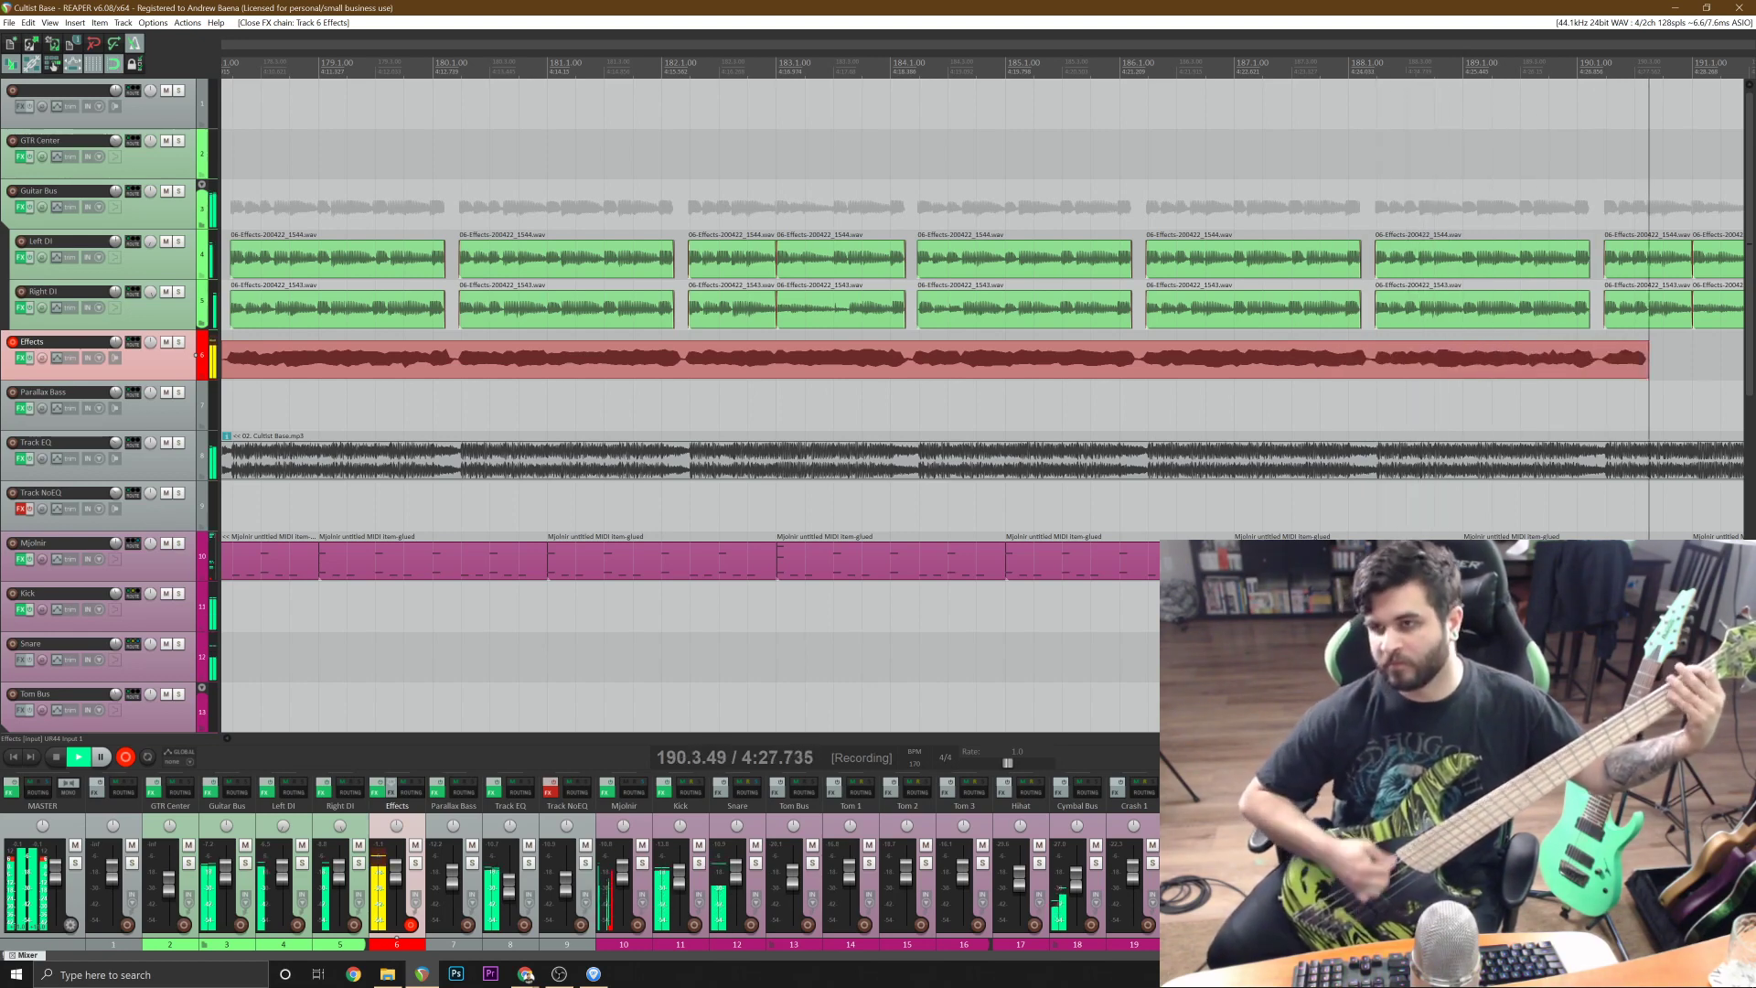
key(space)
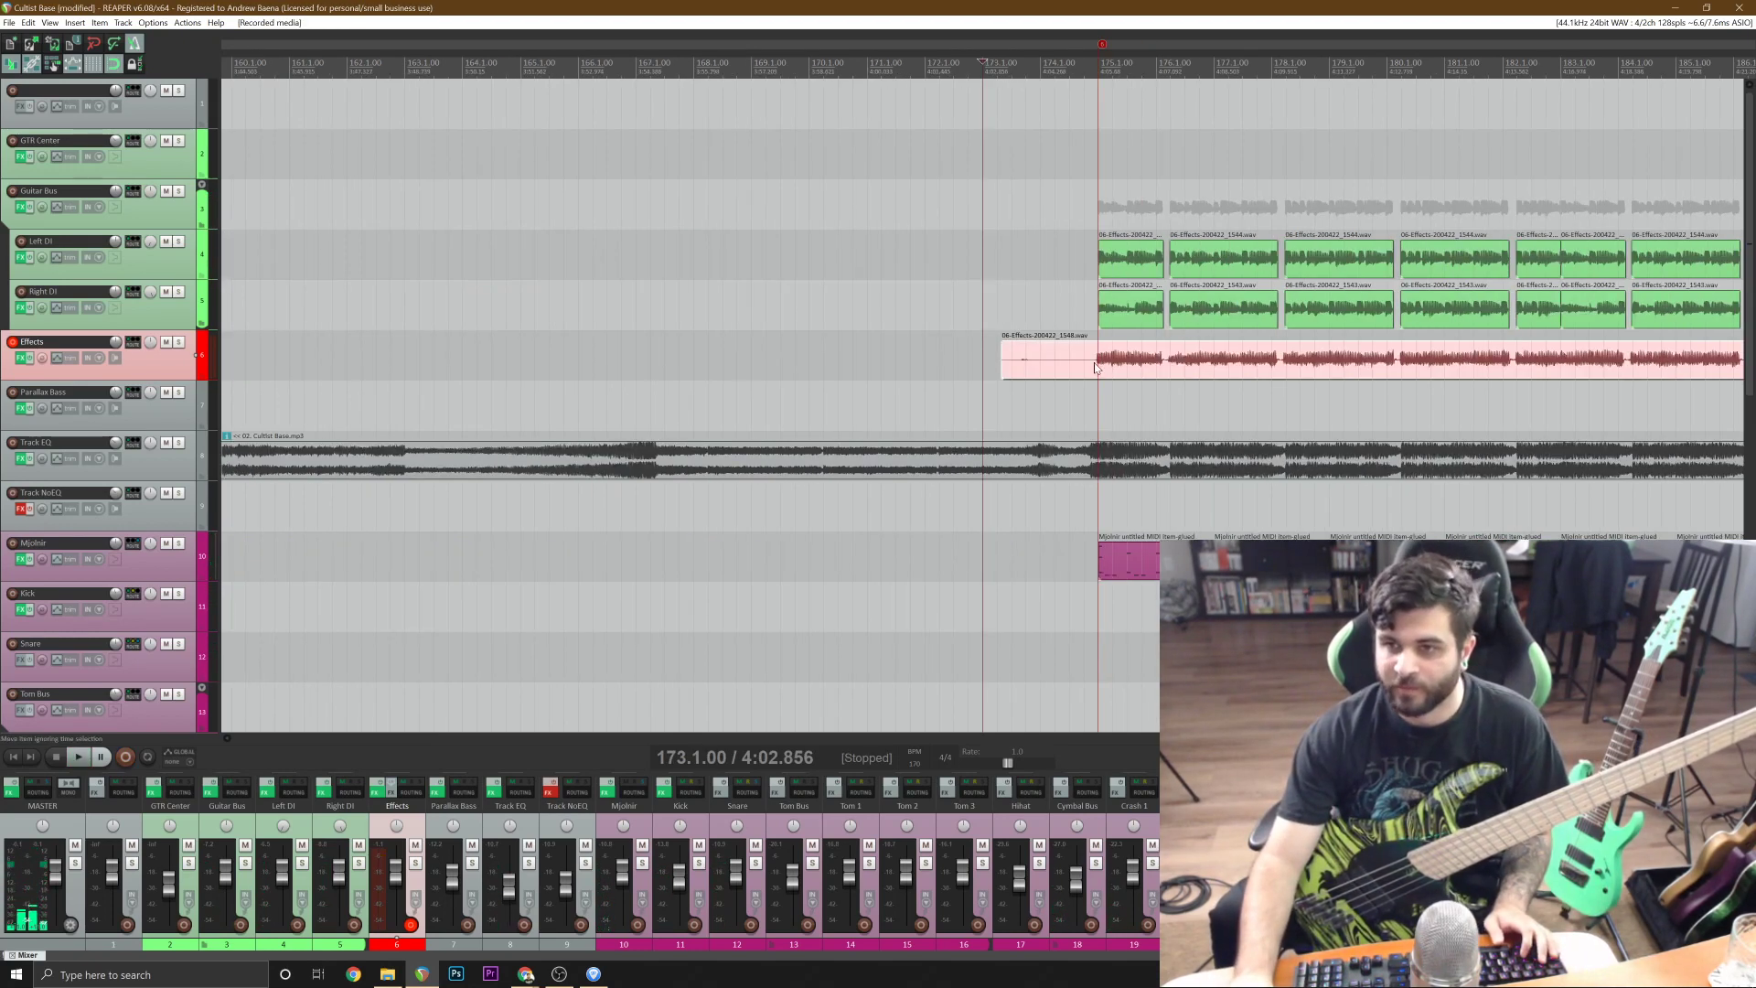
Trim the new bass take on the Effects track so it spans only bar 175 to bar 191.
key(s)
click(1080, 367)
scroll(1080, 368, down, 1)
key(Delete)
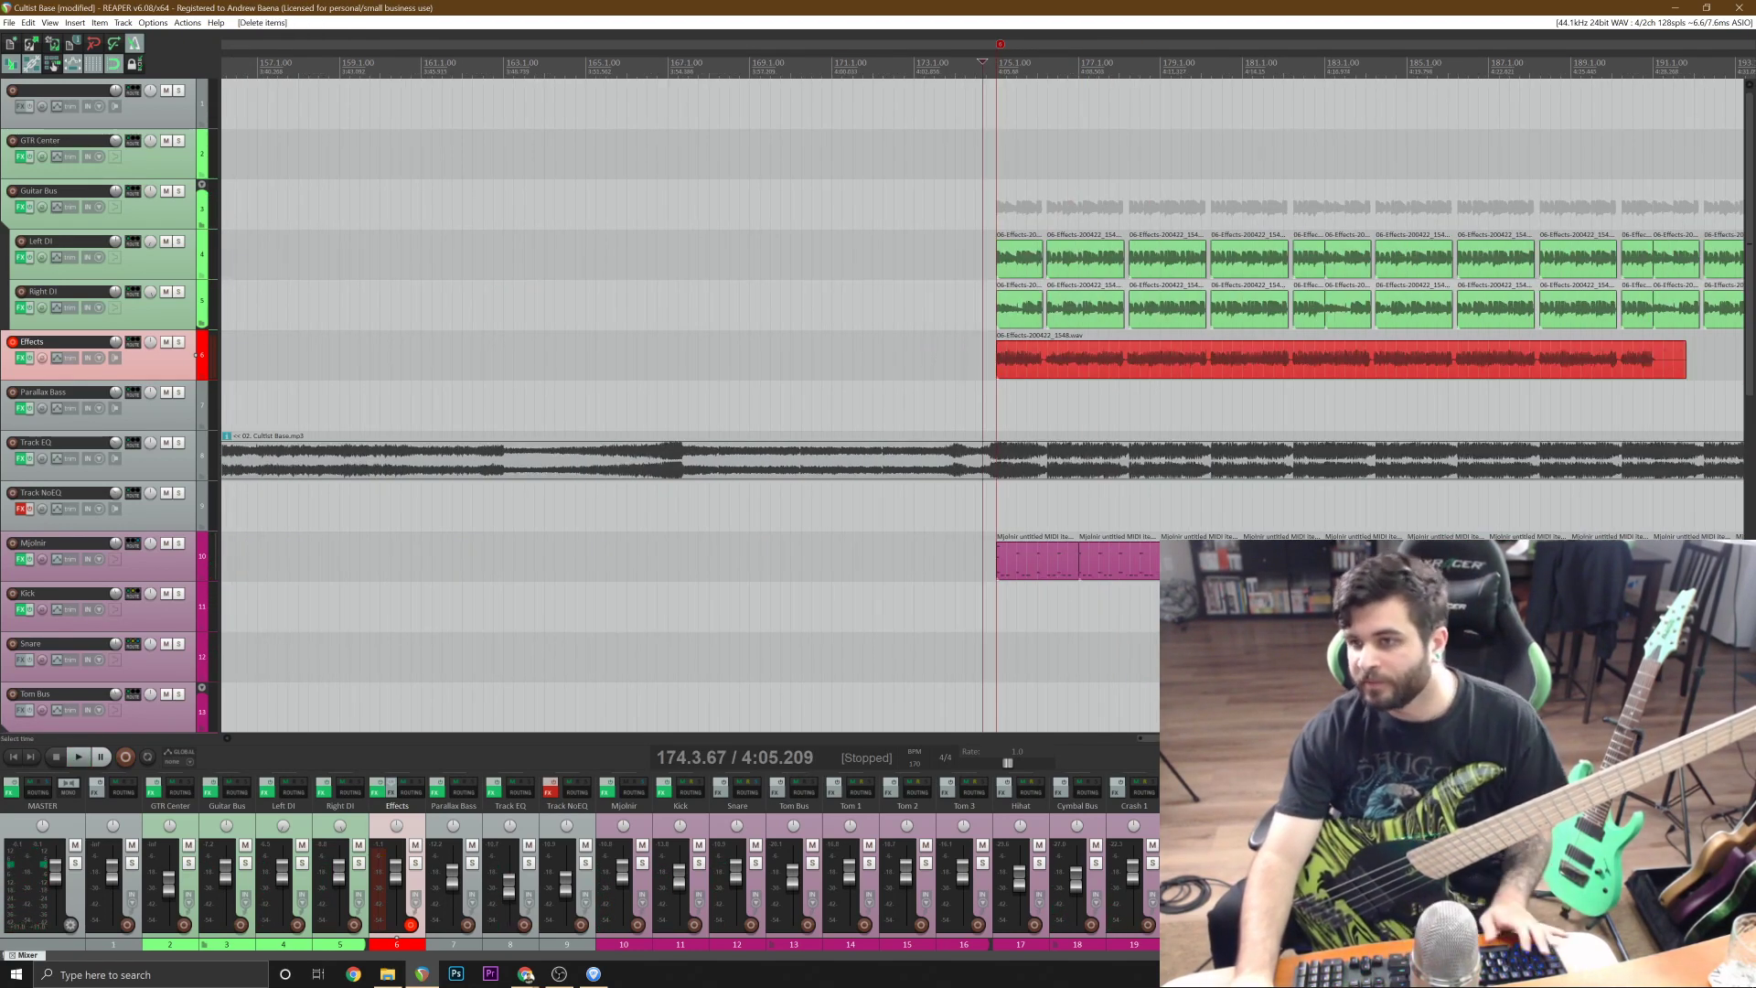
click(1657, 369)
scroll(1657, 370, down, 1)
scroll(1657, 369, up, 4)
key(s)
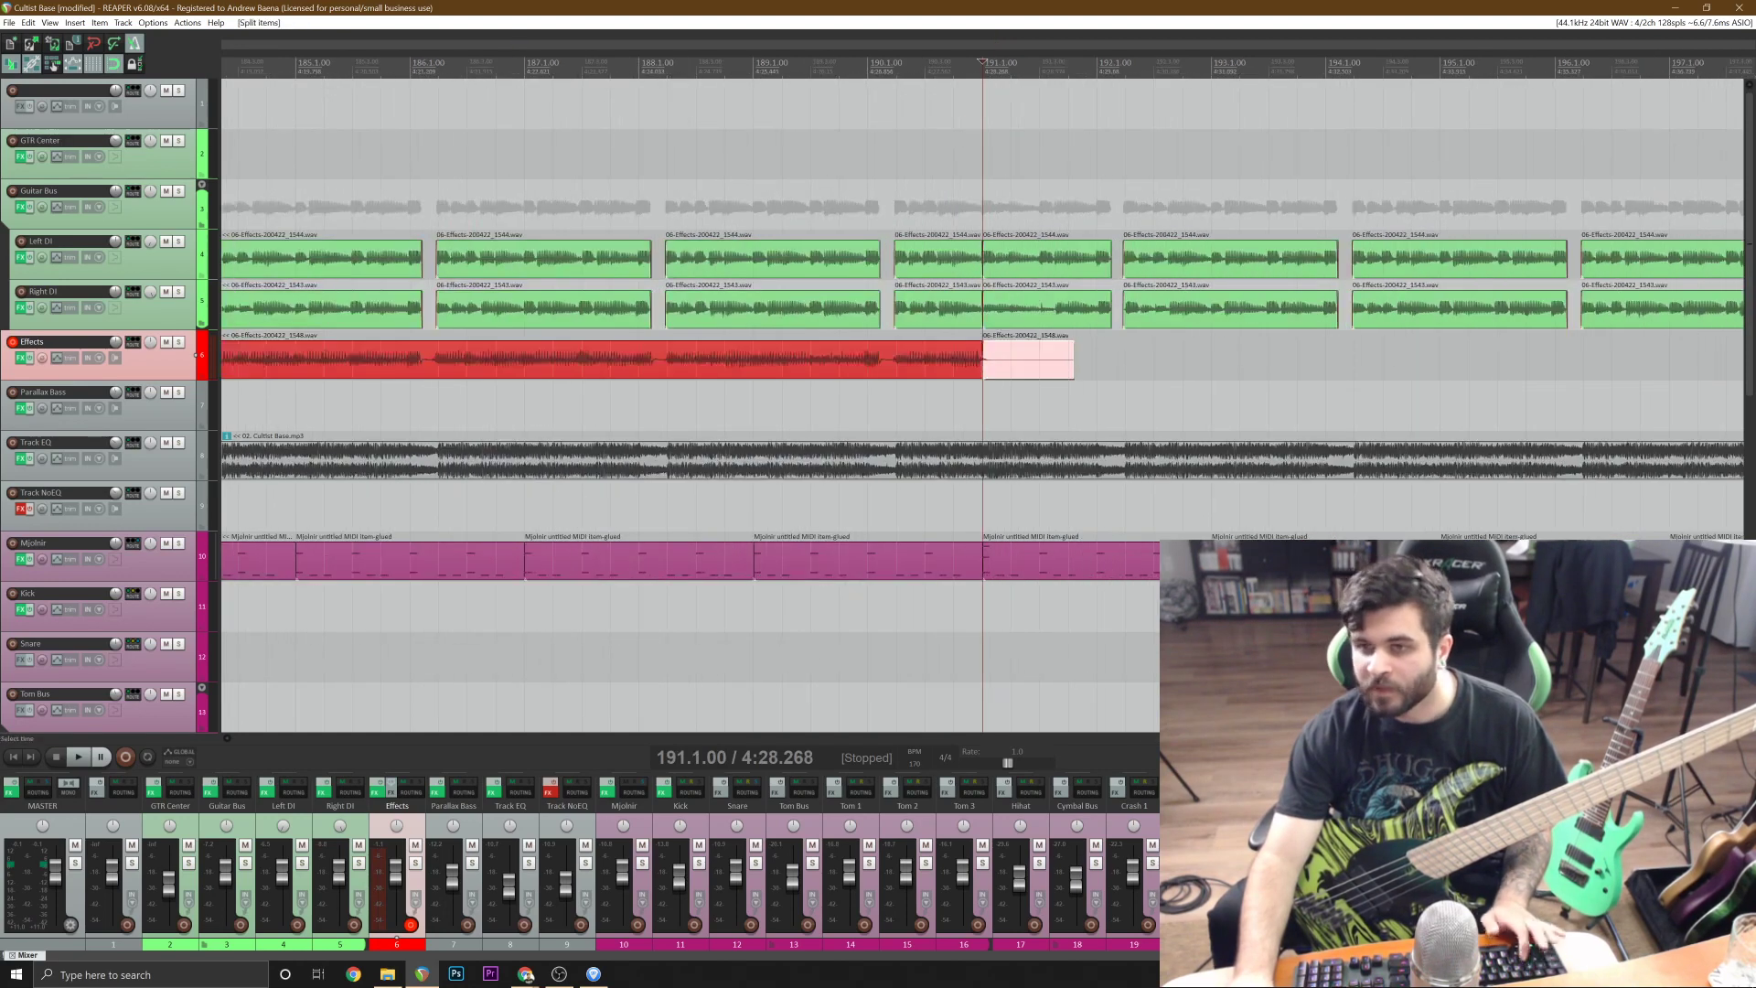
scroll(1657, 369, down, 3)
key(Delete)
Split the bass take at bar 183, delete its first half, and move the second half to start at bar 175.
click(662, 369)
key(s)
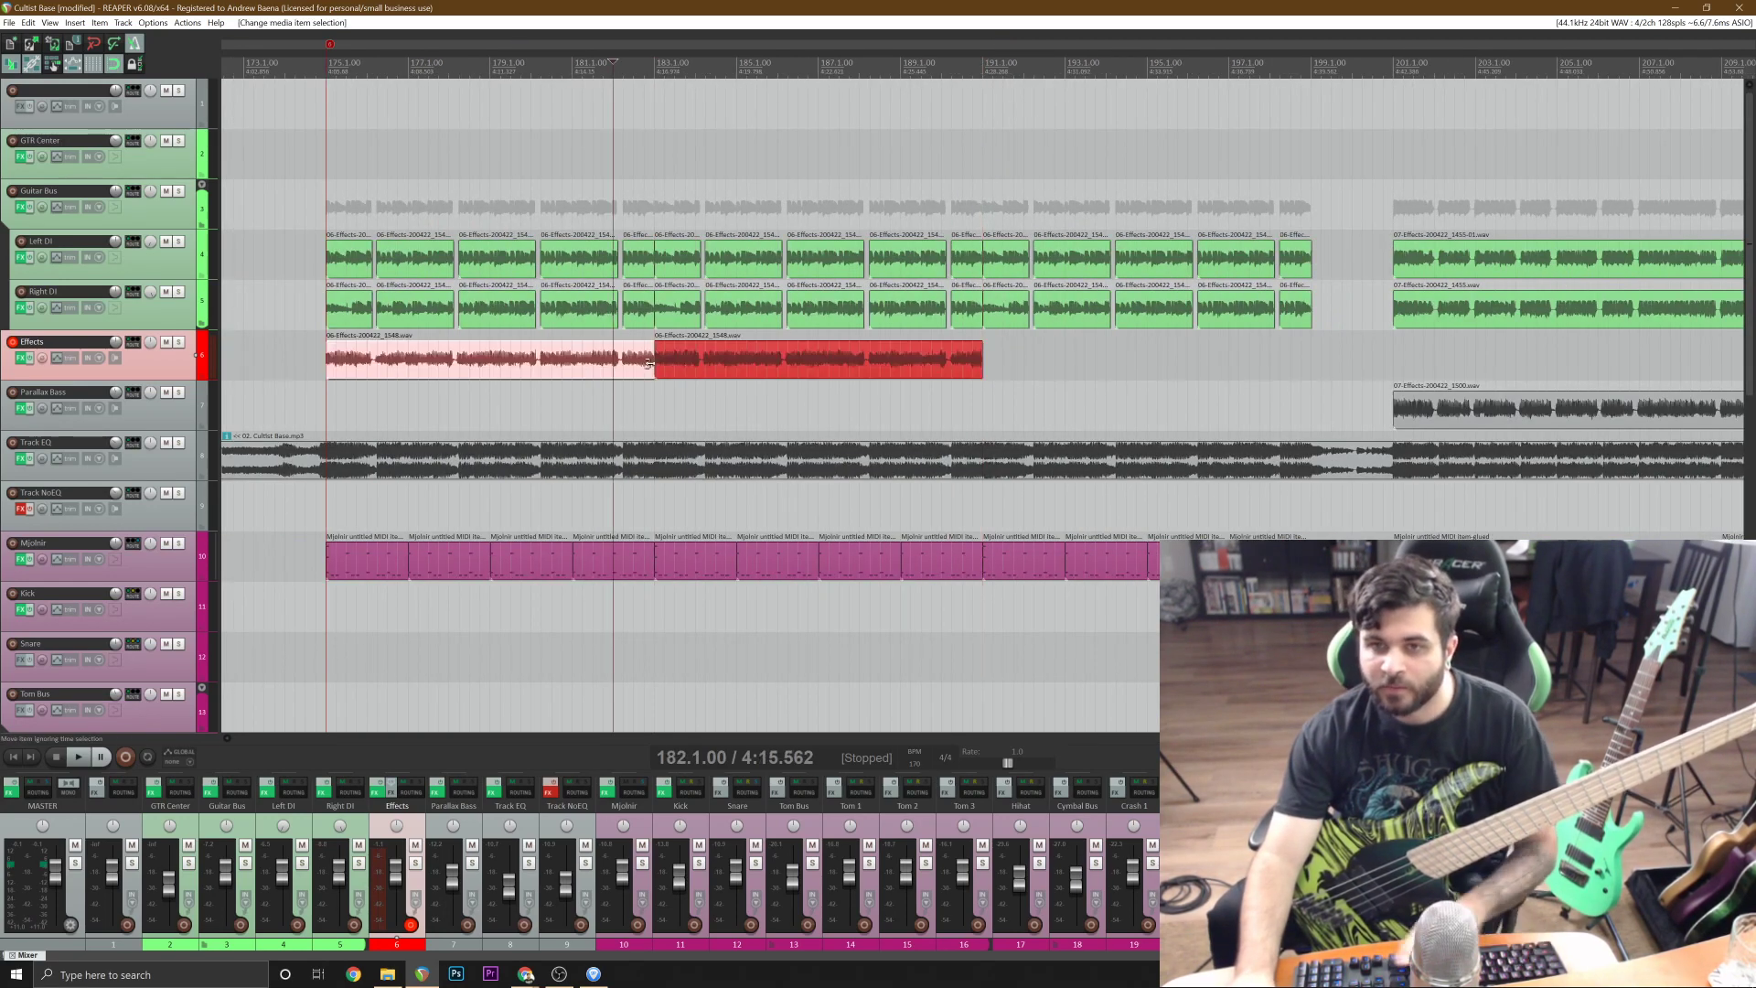
key(Delete)
click(722, 368)
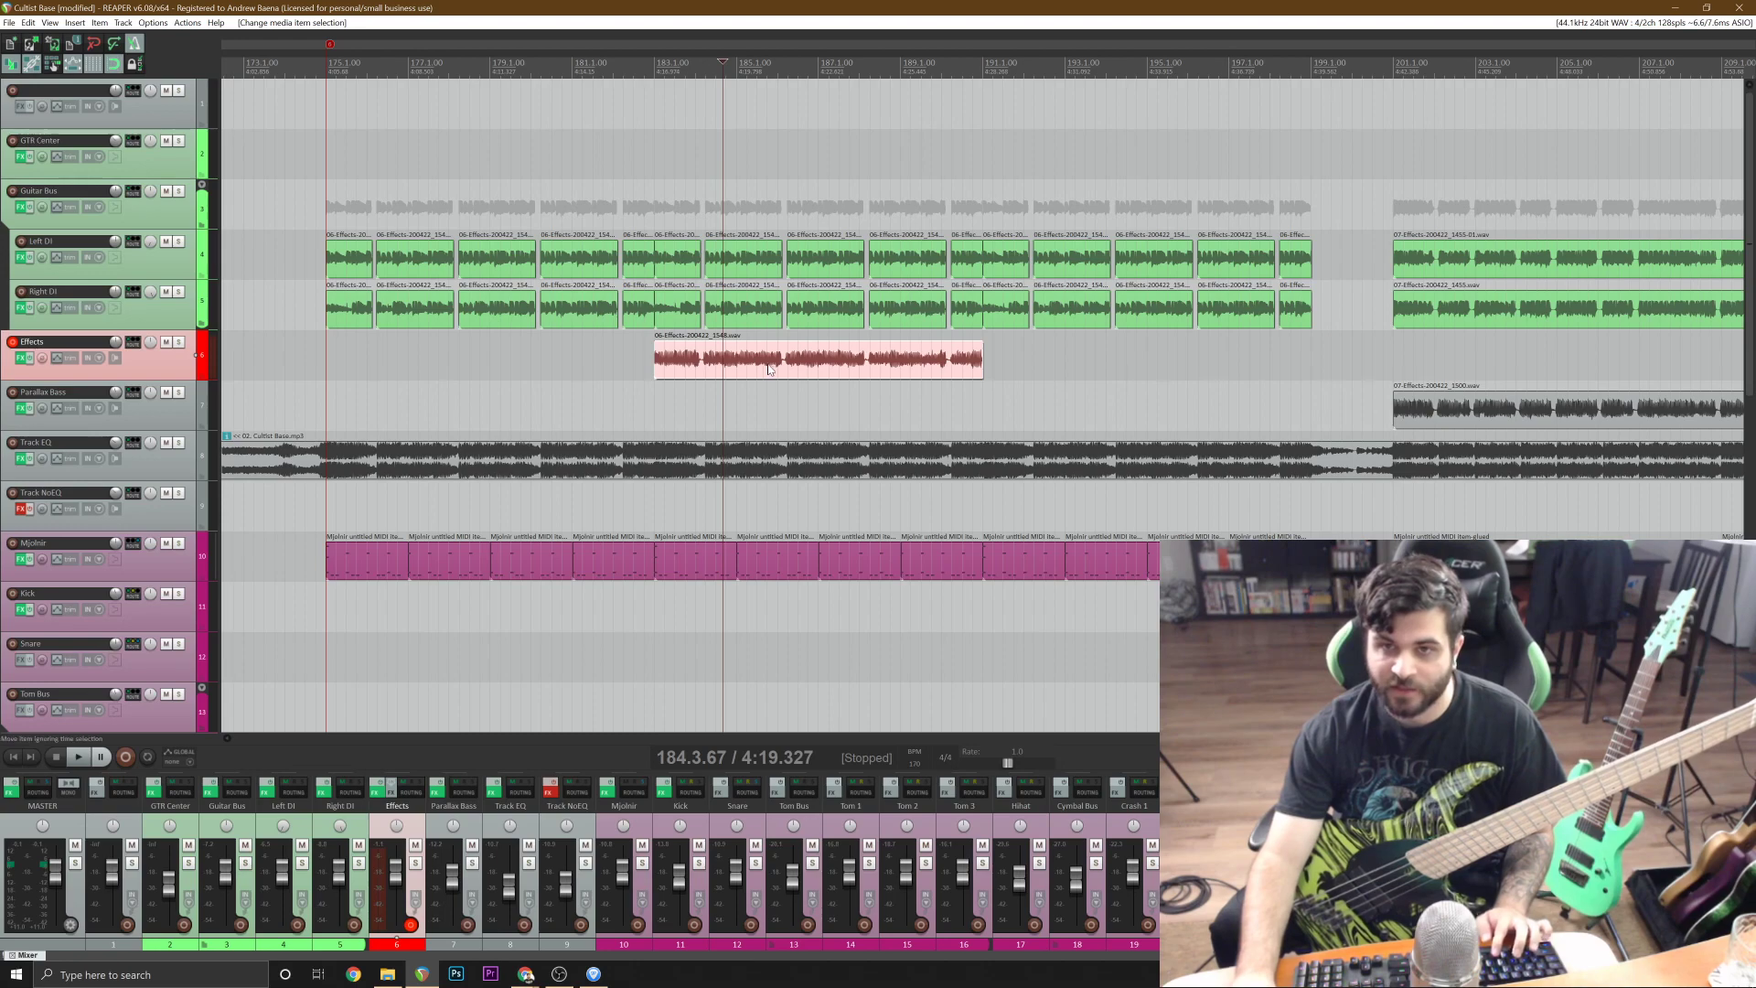
click(675, 368)
scroll(677, 369, left, 3)
drag(1067, 362, 736, 363)
click(683, 369)
Cut the silent gap out of the bass item from 176.1.50 to the next guitar chunk's start.
scroll(683, 368, up, 4)
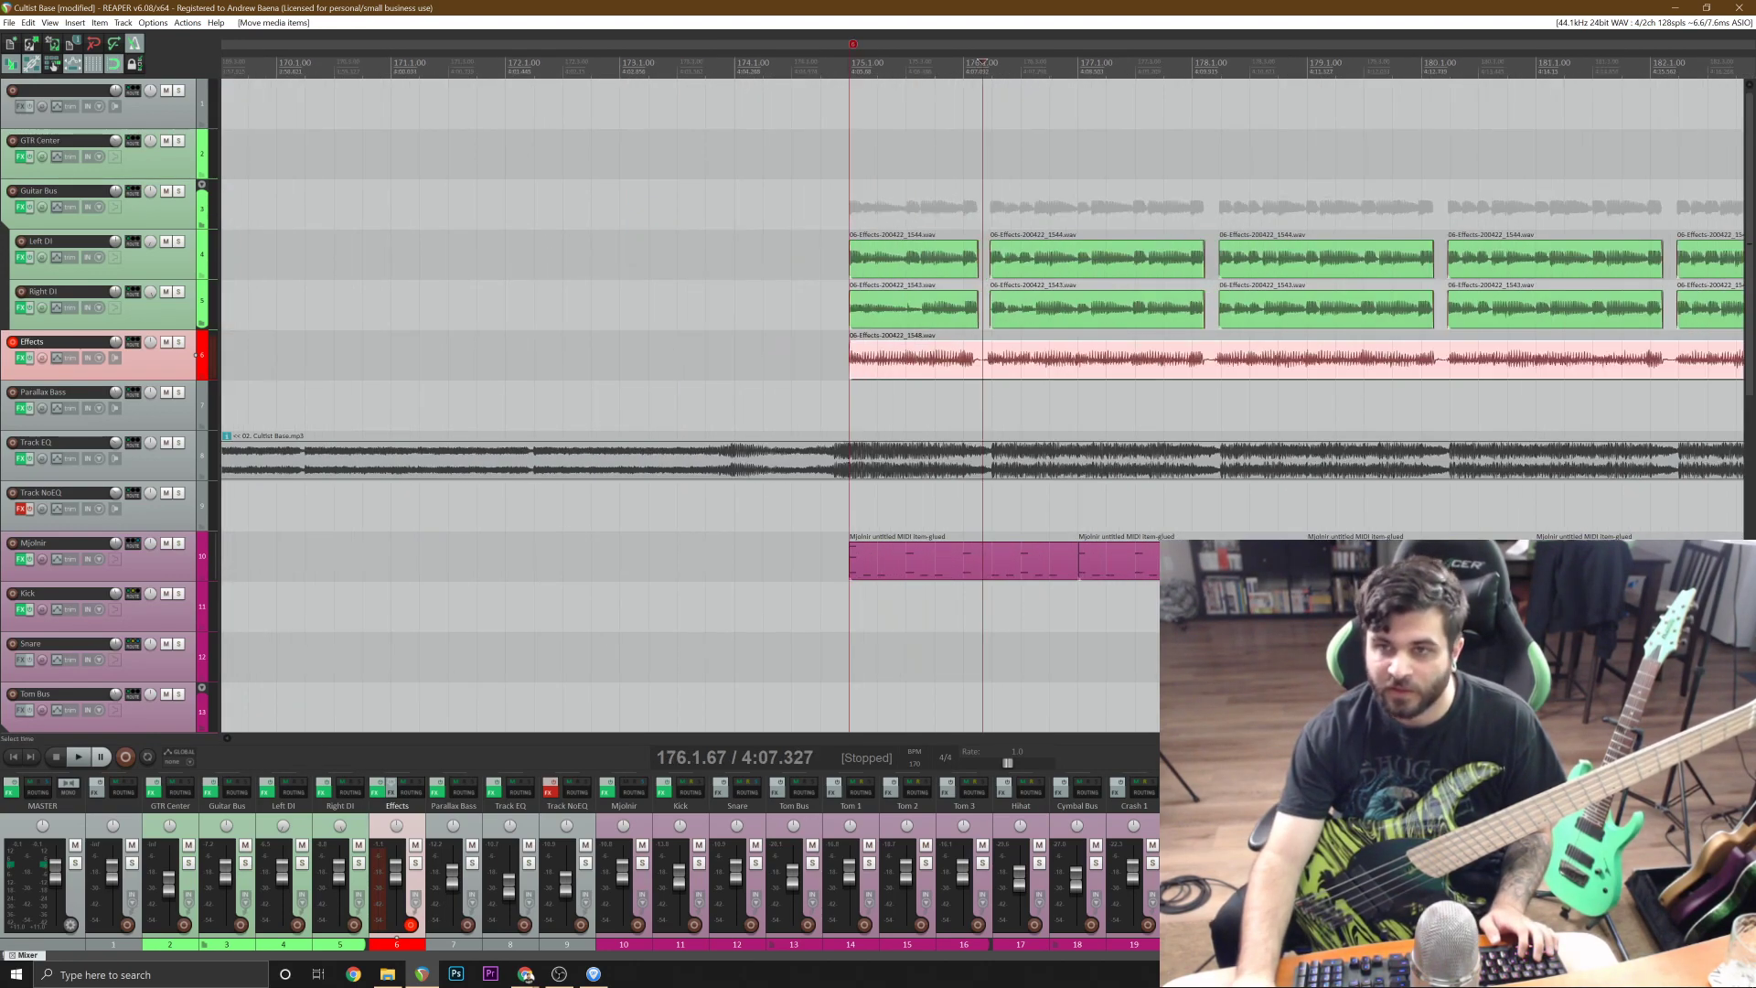
scroll(1030, 364, up, 6)
click(1037, 366)
key(s)
click(946, 366)
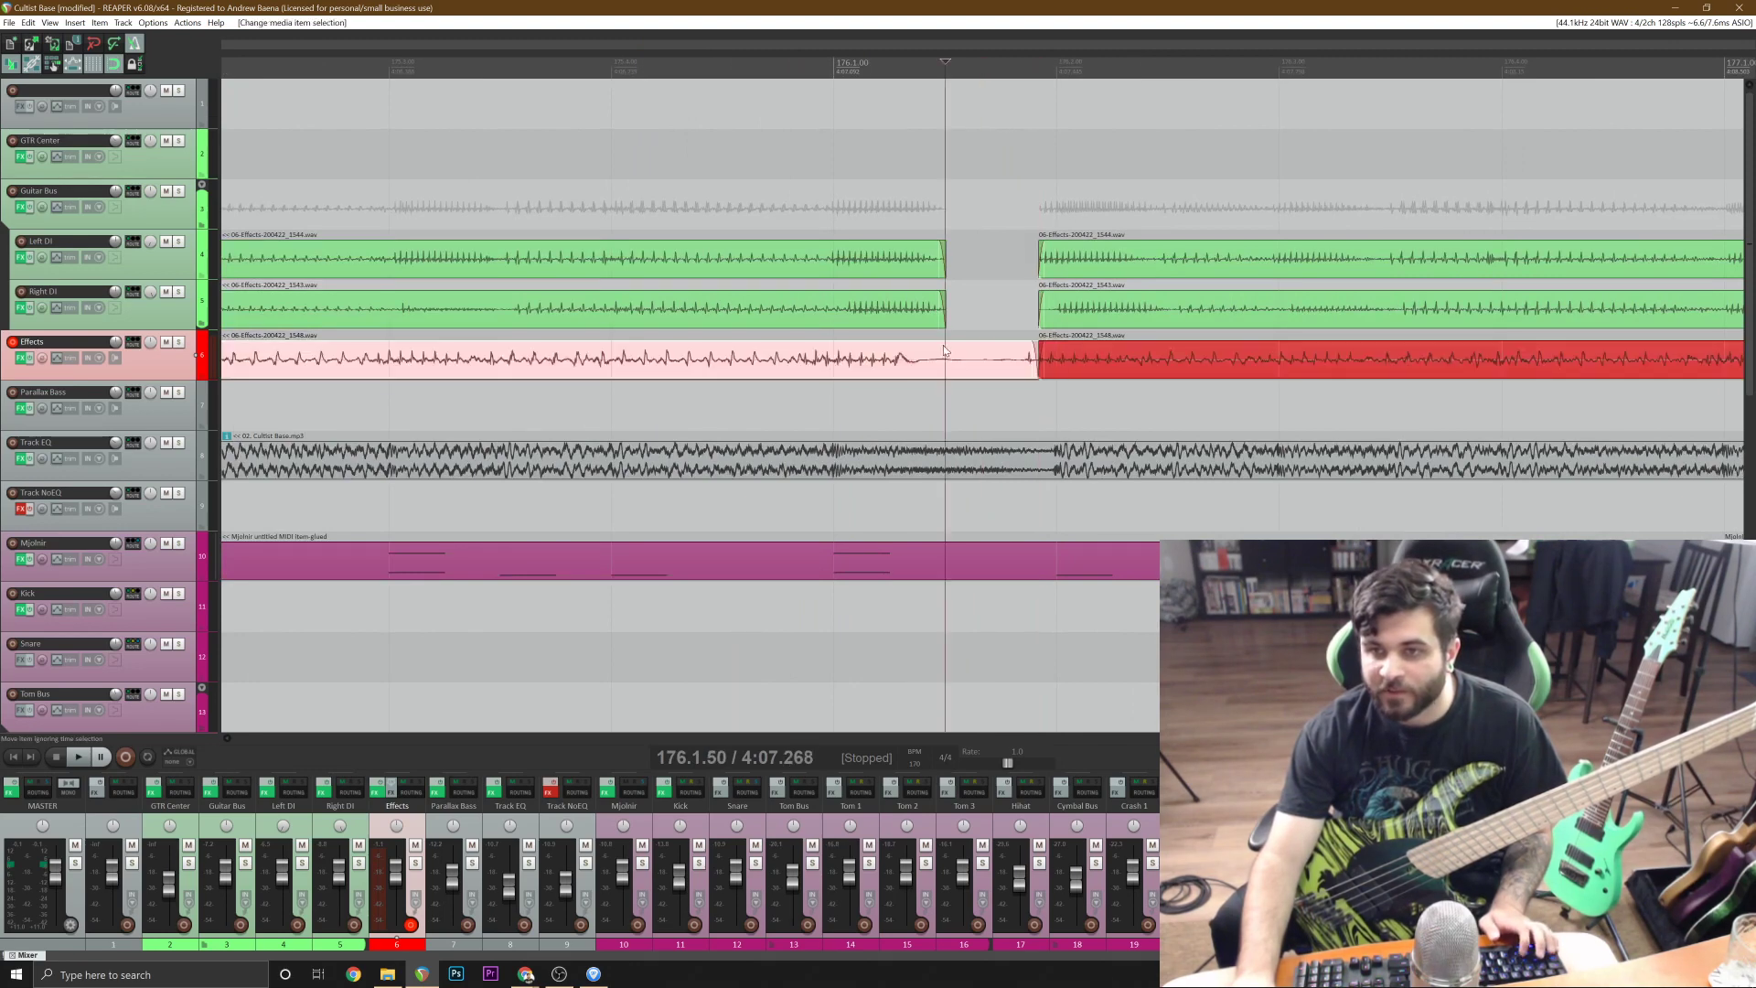
key(s)
Cut the silent gap from the bass item between 178.1.42 and 178.1.92, aligned with the guitar edits.
scroll(946, 365, down, 4)
click(1658, 367)
scroll(1658, 367, up, 4)
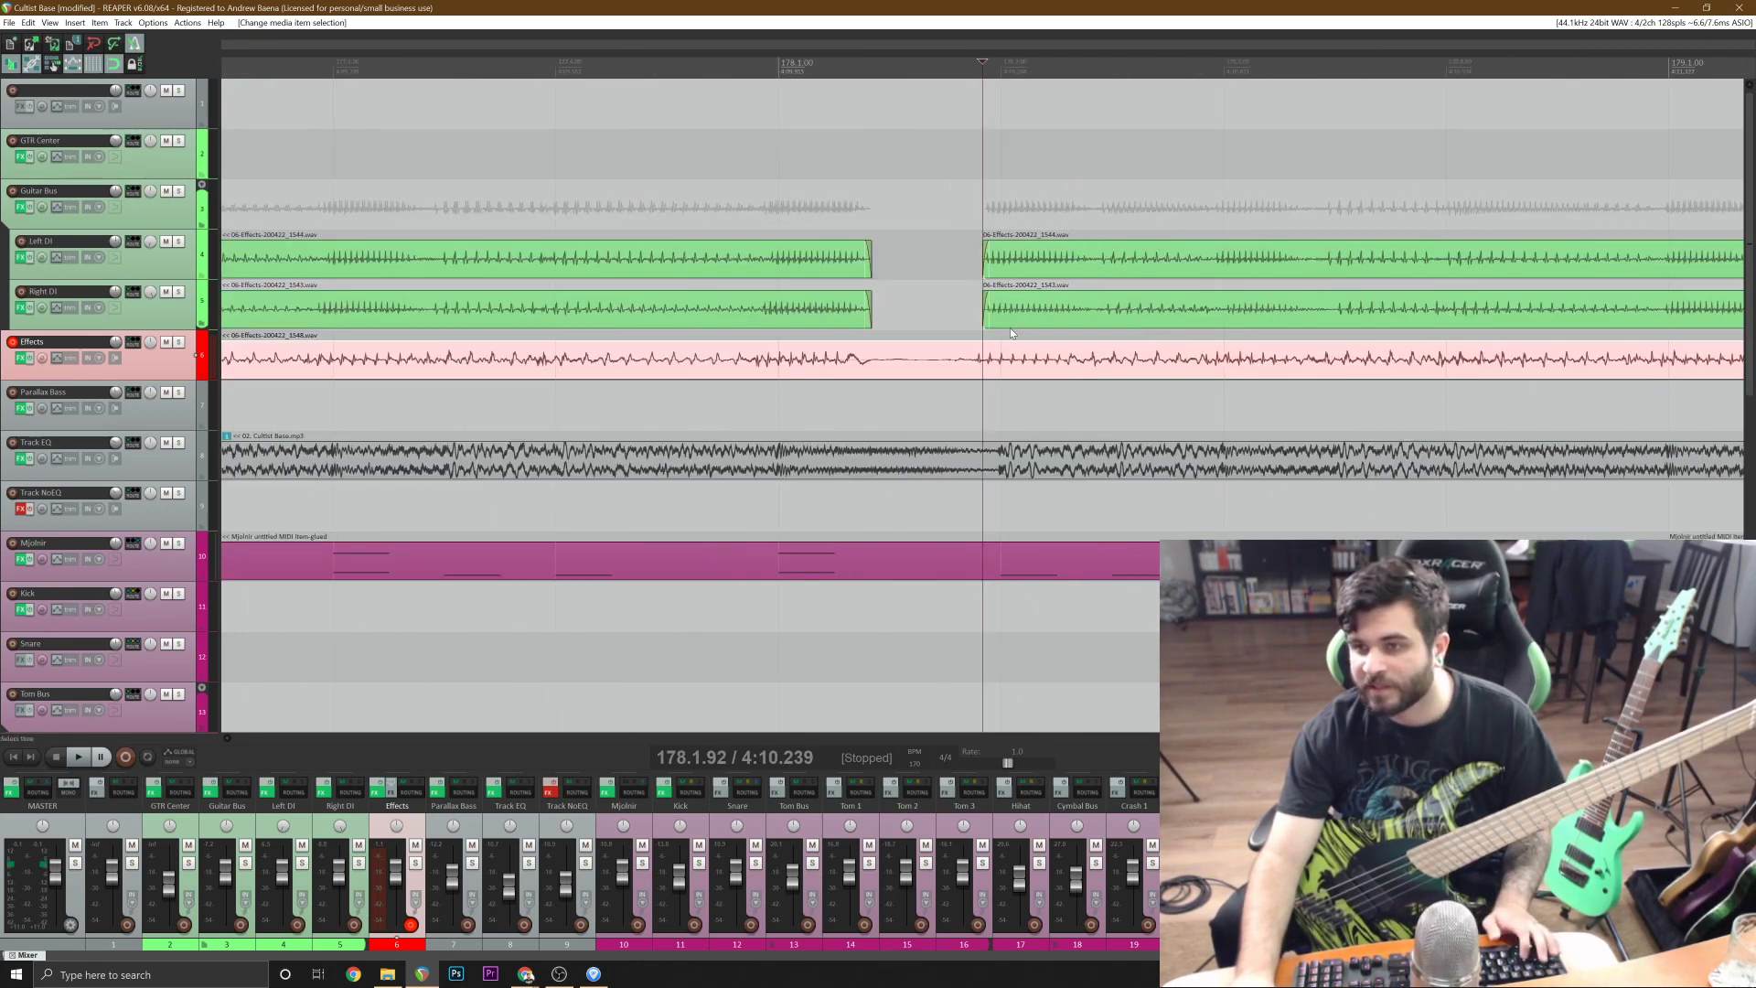
key(s)
click(870, 360)
key(s)
scroll(1482, 370, down, 4)
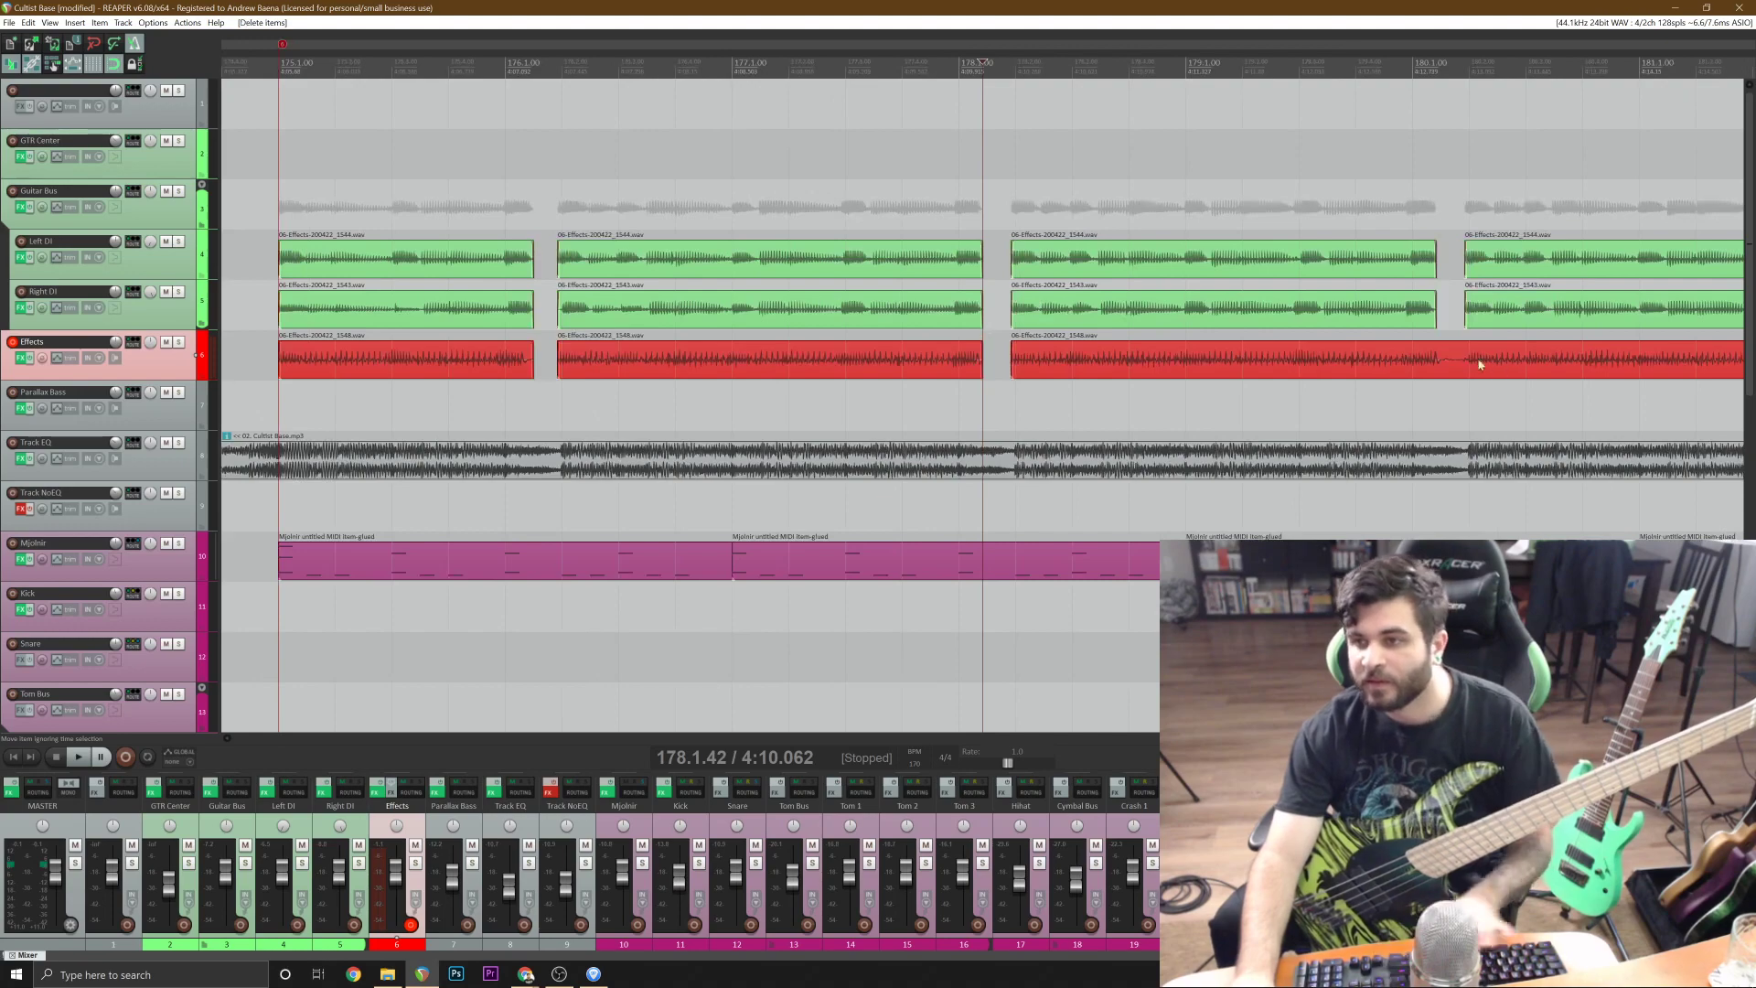
Remove the bass silence just after bar 180, from the guitar chunk's end to 180.1.92.
click(1478, 363)
scroll(1477, 363, up, 4)
click(916, 362)
key(s)
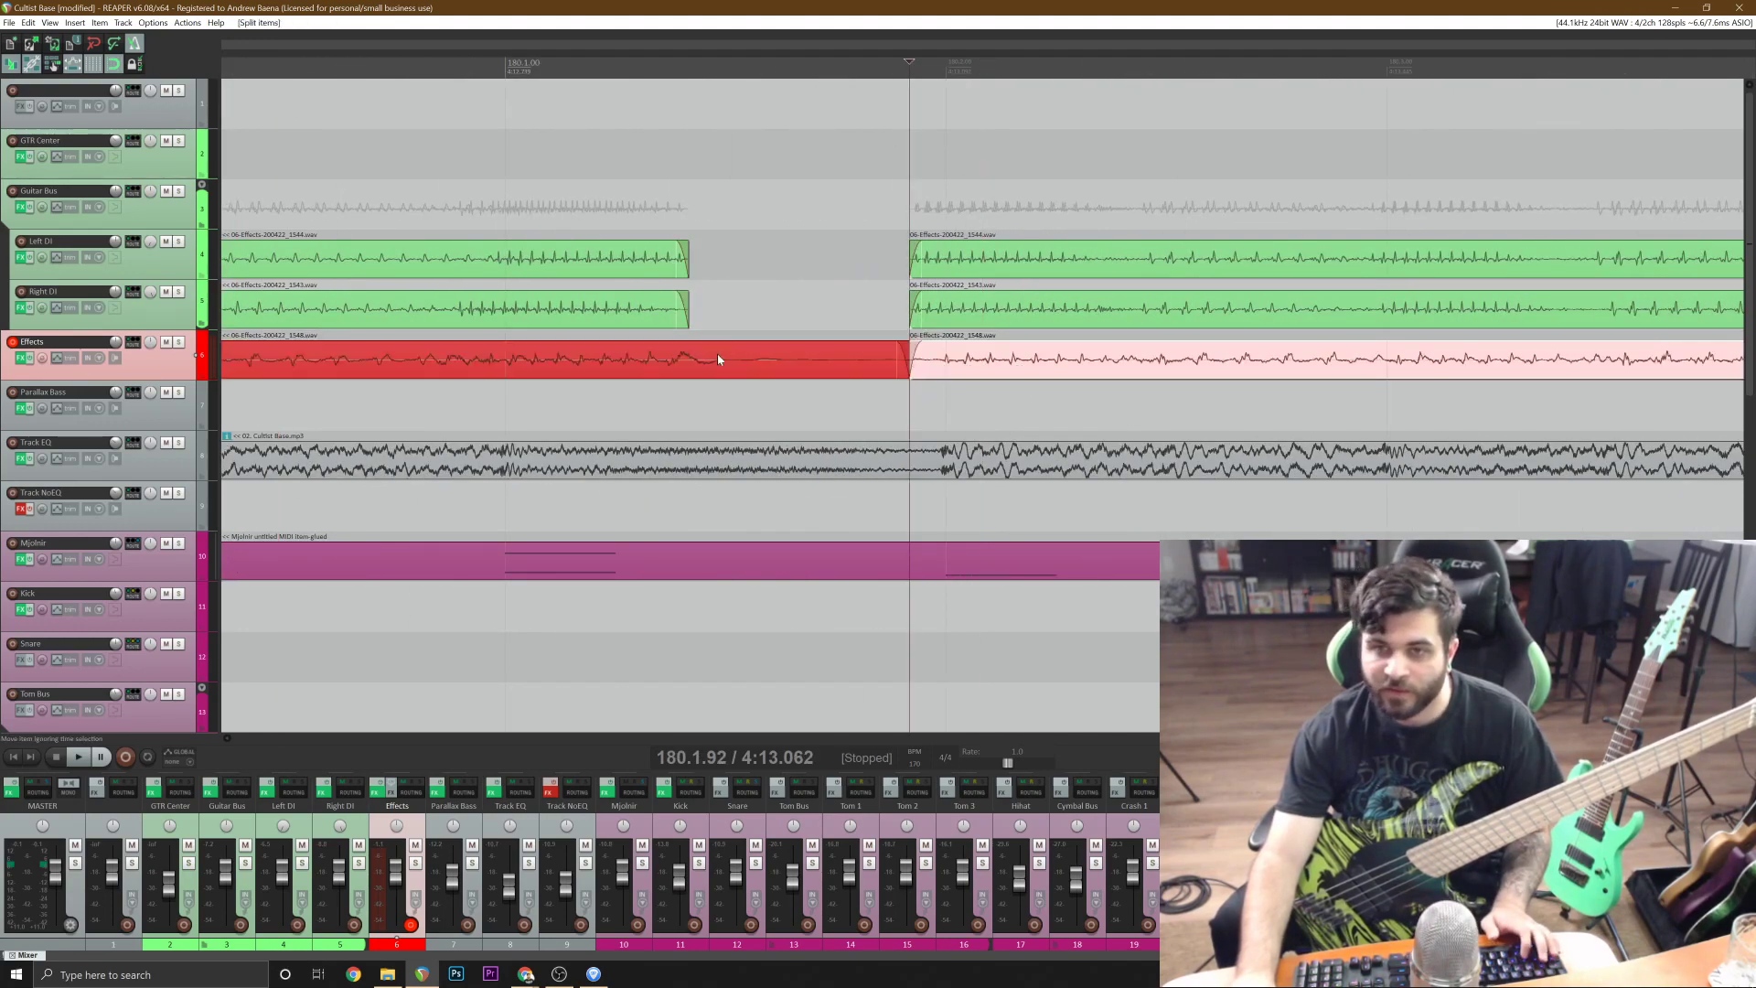
click(688, 359)
key(s)
scroll(1262, 362, down, 4)
key(Delete)
Remove the bass silence after bar 182, from 182.1.42 to the start of the next guitar chunk.
click(1460, 372)
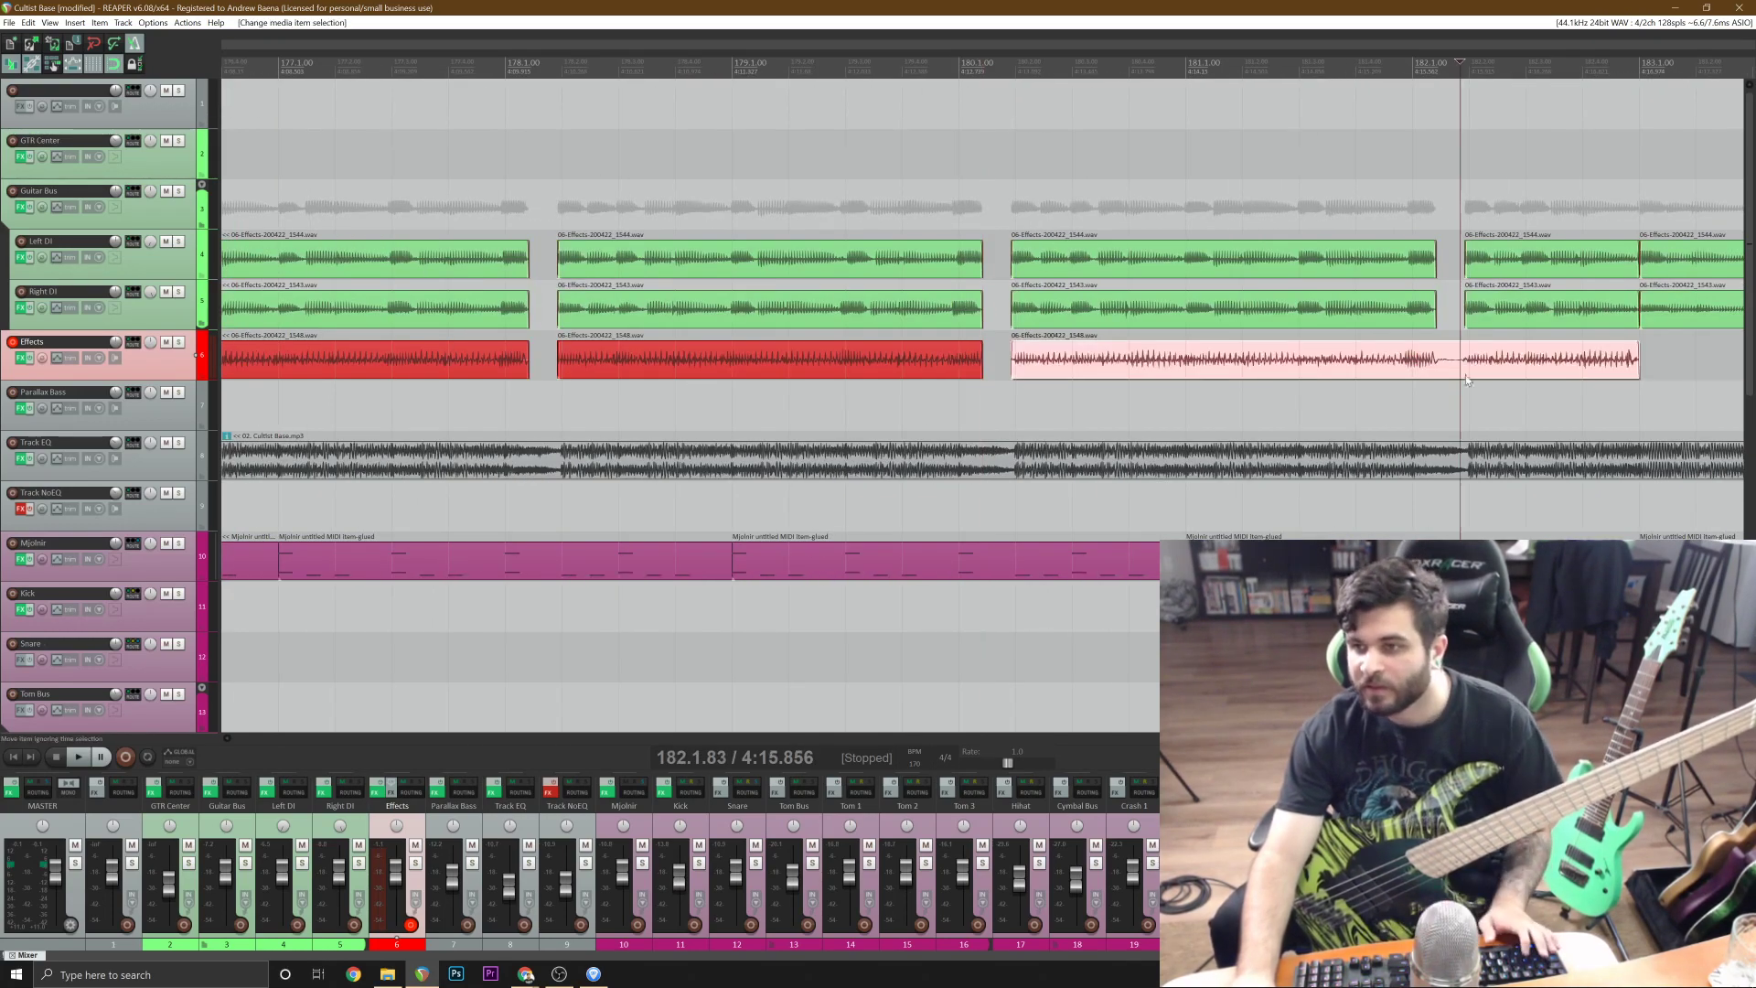
scroll(1230, 362, up, 8)
click(1023, 359)
key(s)
drag(828, 358, 820, 361)
scroll(914, 366, down, 3)
scroll(935, 370, up, 2)
click(829, 366)
key(s)
scroll(842, 366, down, 4)
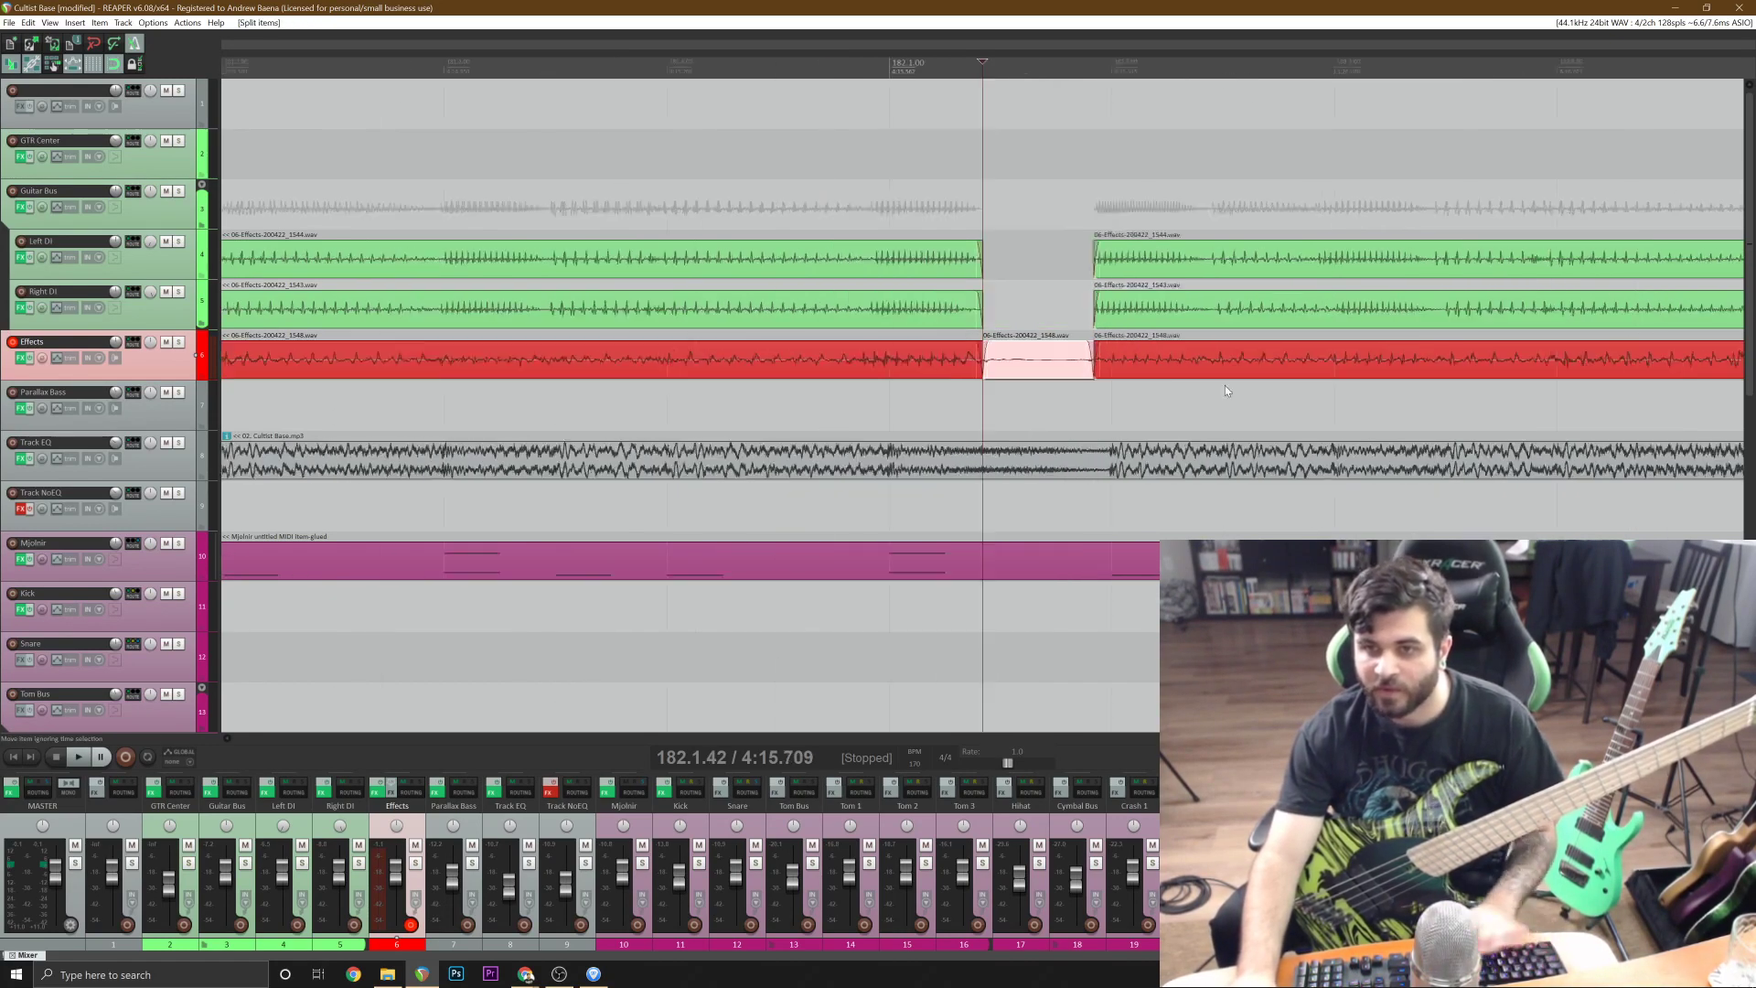
key(Delete)
Copy the edited bass items of bars 175 to 183 and paste them twice, filling the part up to bar 199.
scroll(987, 368, down, 4)
click(1008, 366)
shift+click(472, 365)
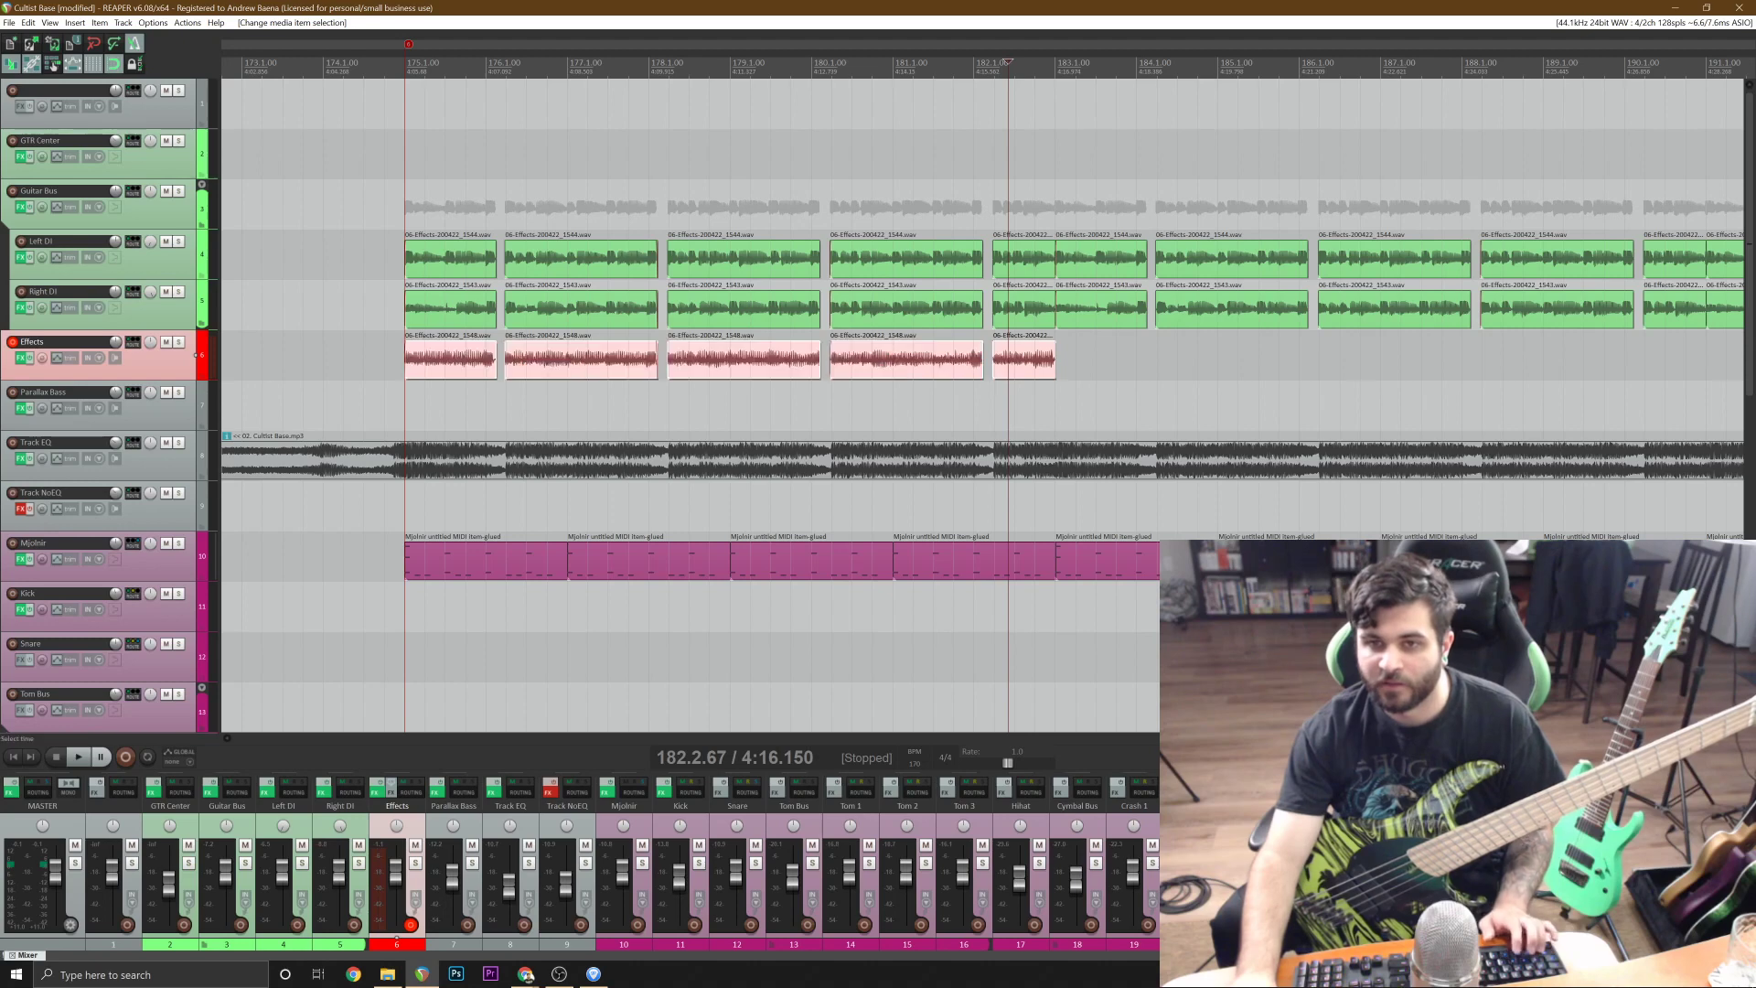
click(1055, 366)
scroll(1075, 386, down, 4)
key(ctrl+v)
key(ctrl+v)
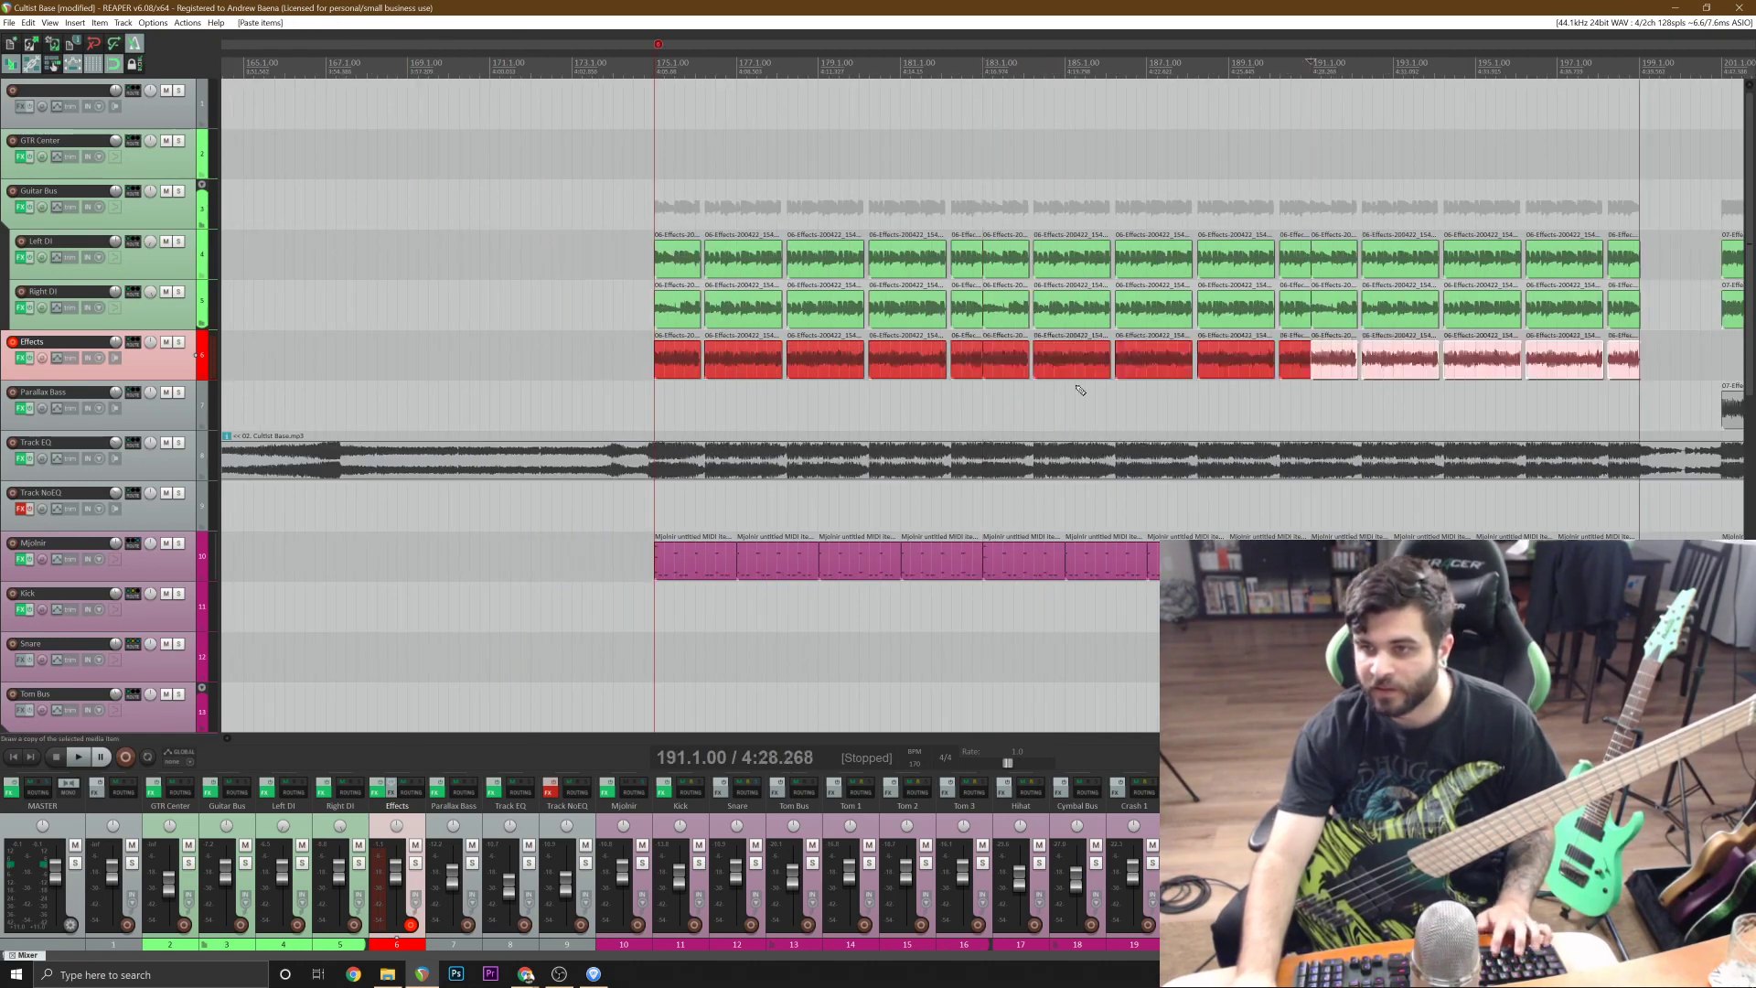
Select all bass items from bar 175 to bar 199 and move them from the Effects track to the Parallax Bass track.
ctrl+click(685, 361)
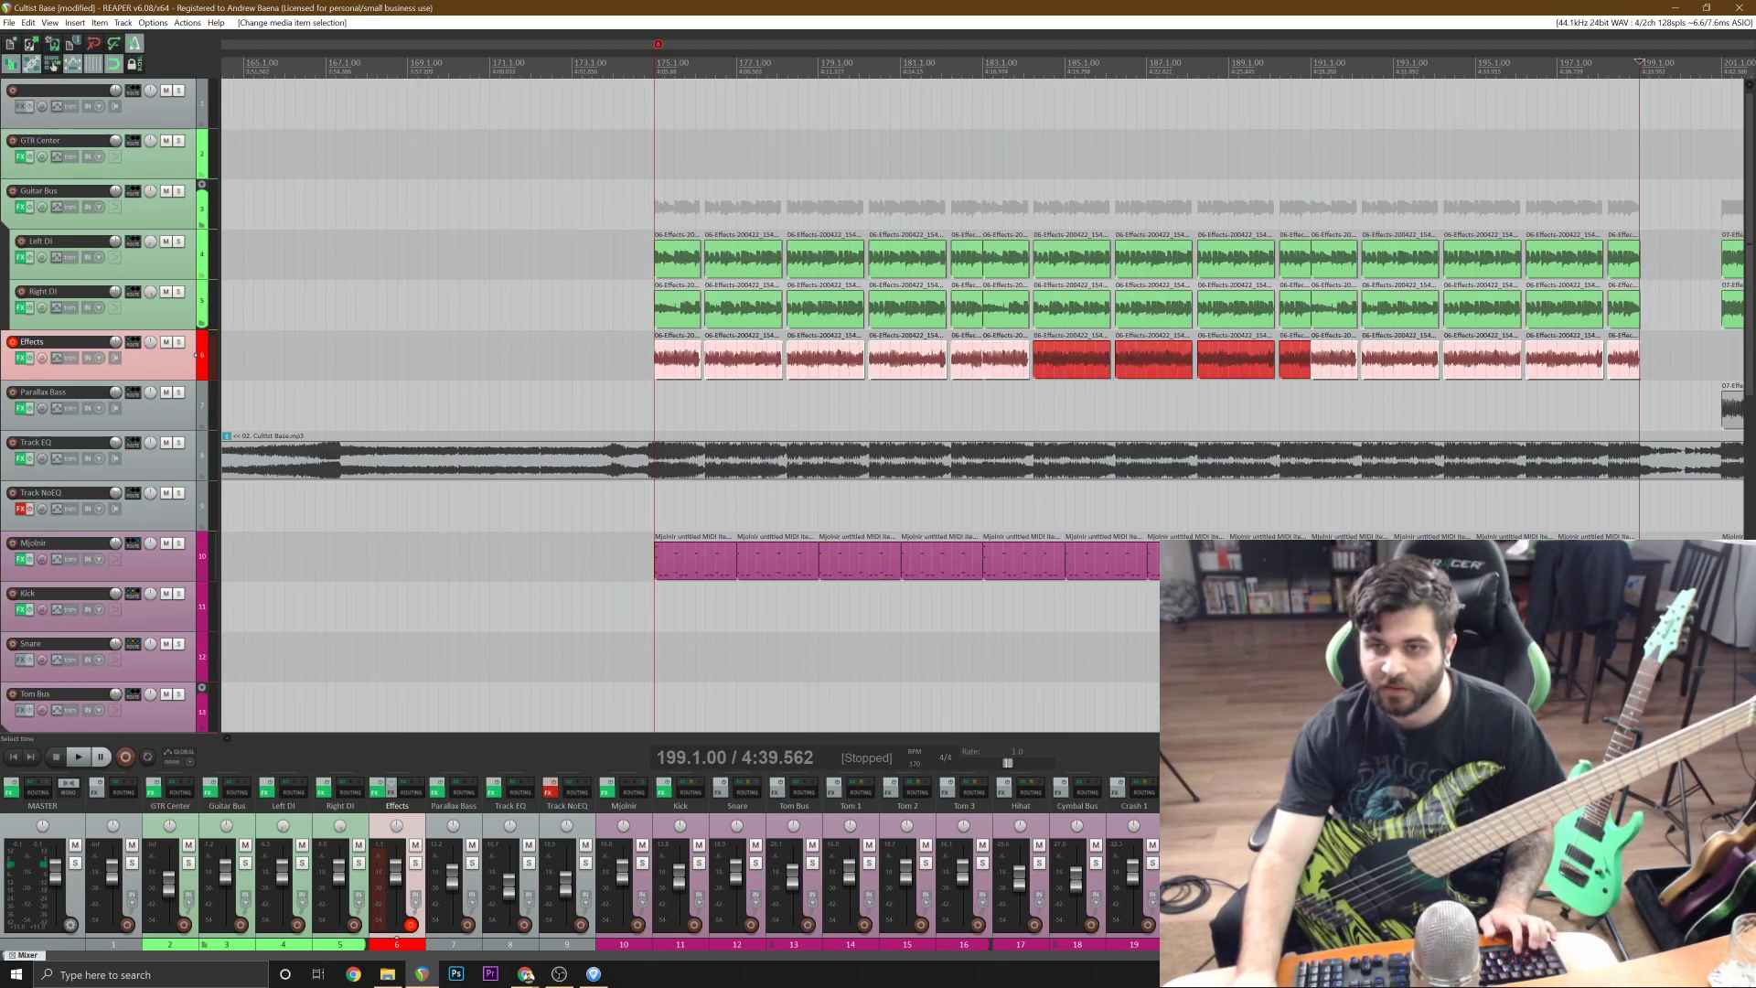
key(ctrl+z)
click(684, 362)
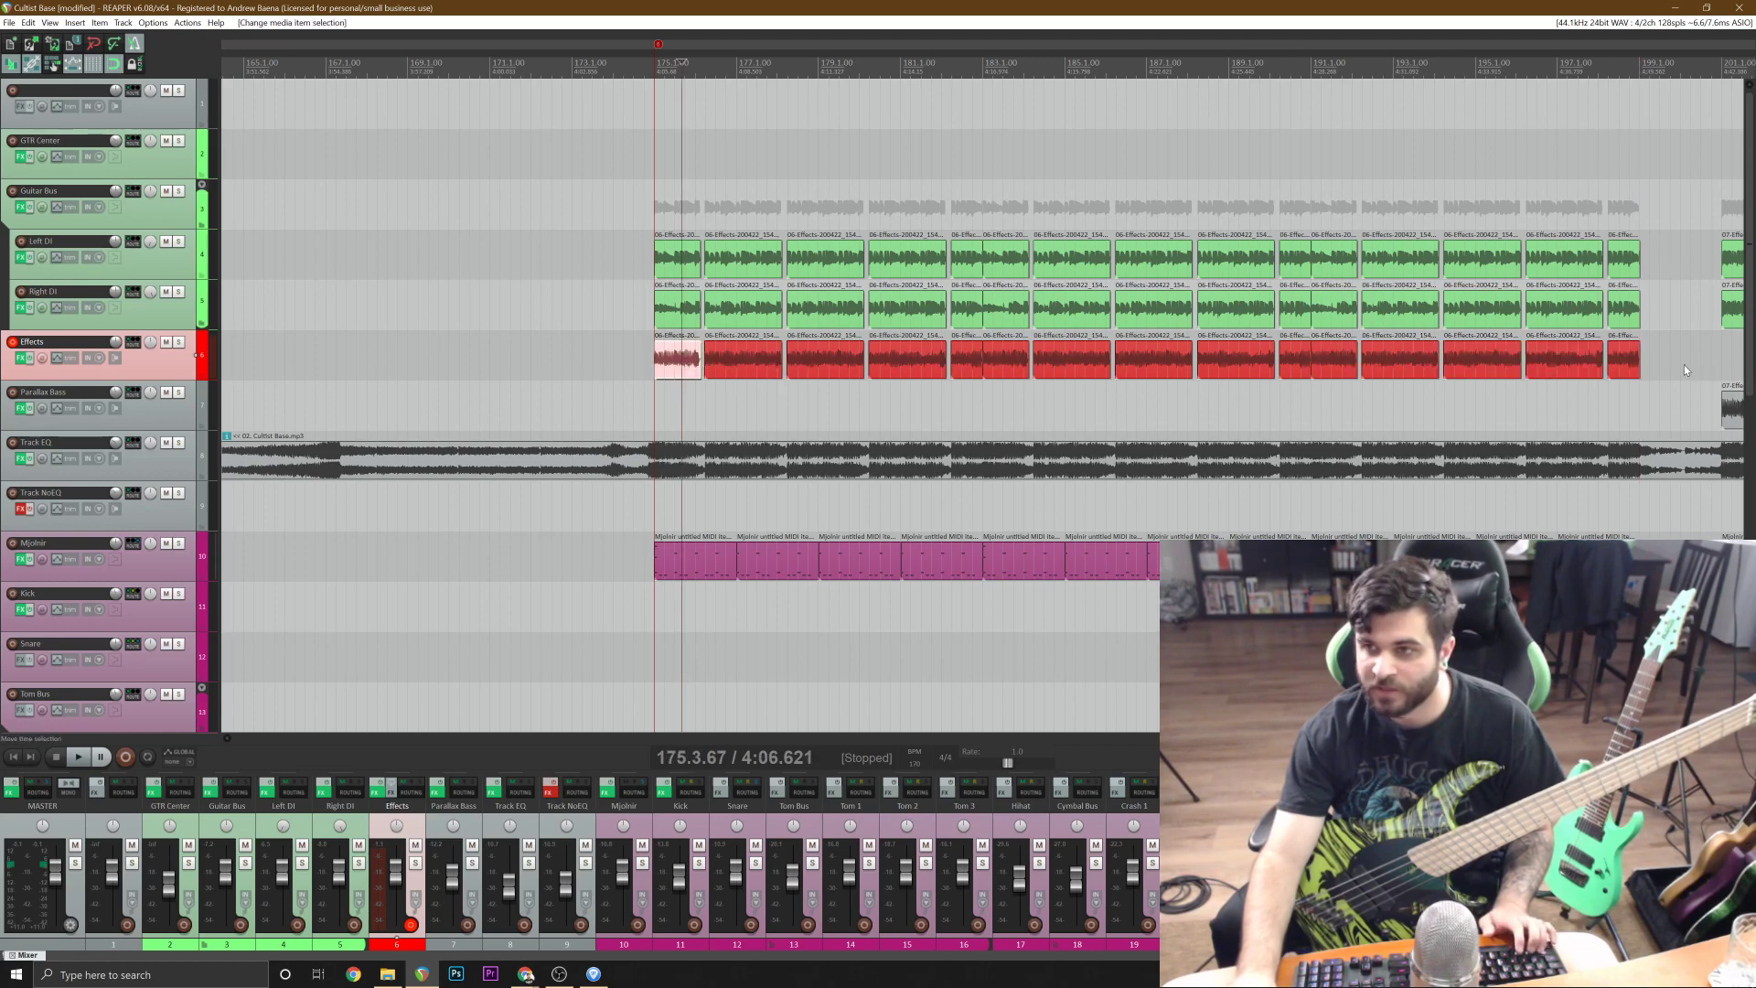
shift+click(1631, 364)
drag(693, 382, 695, 407)
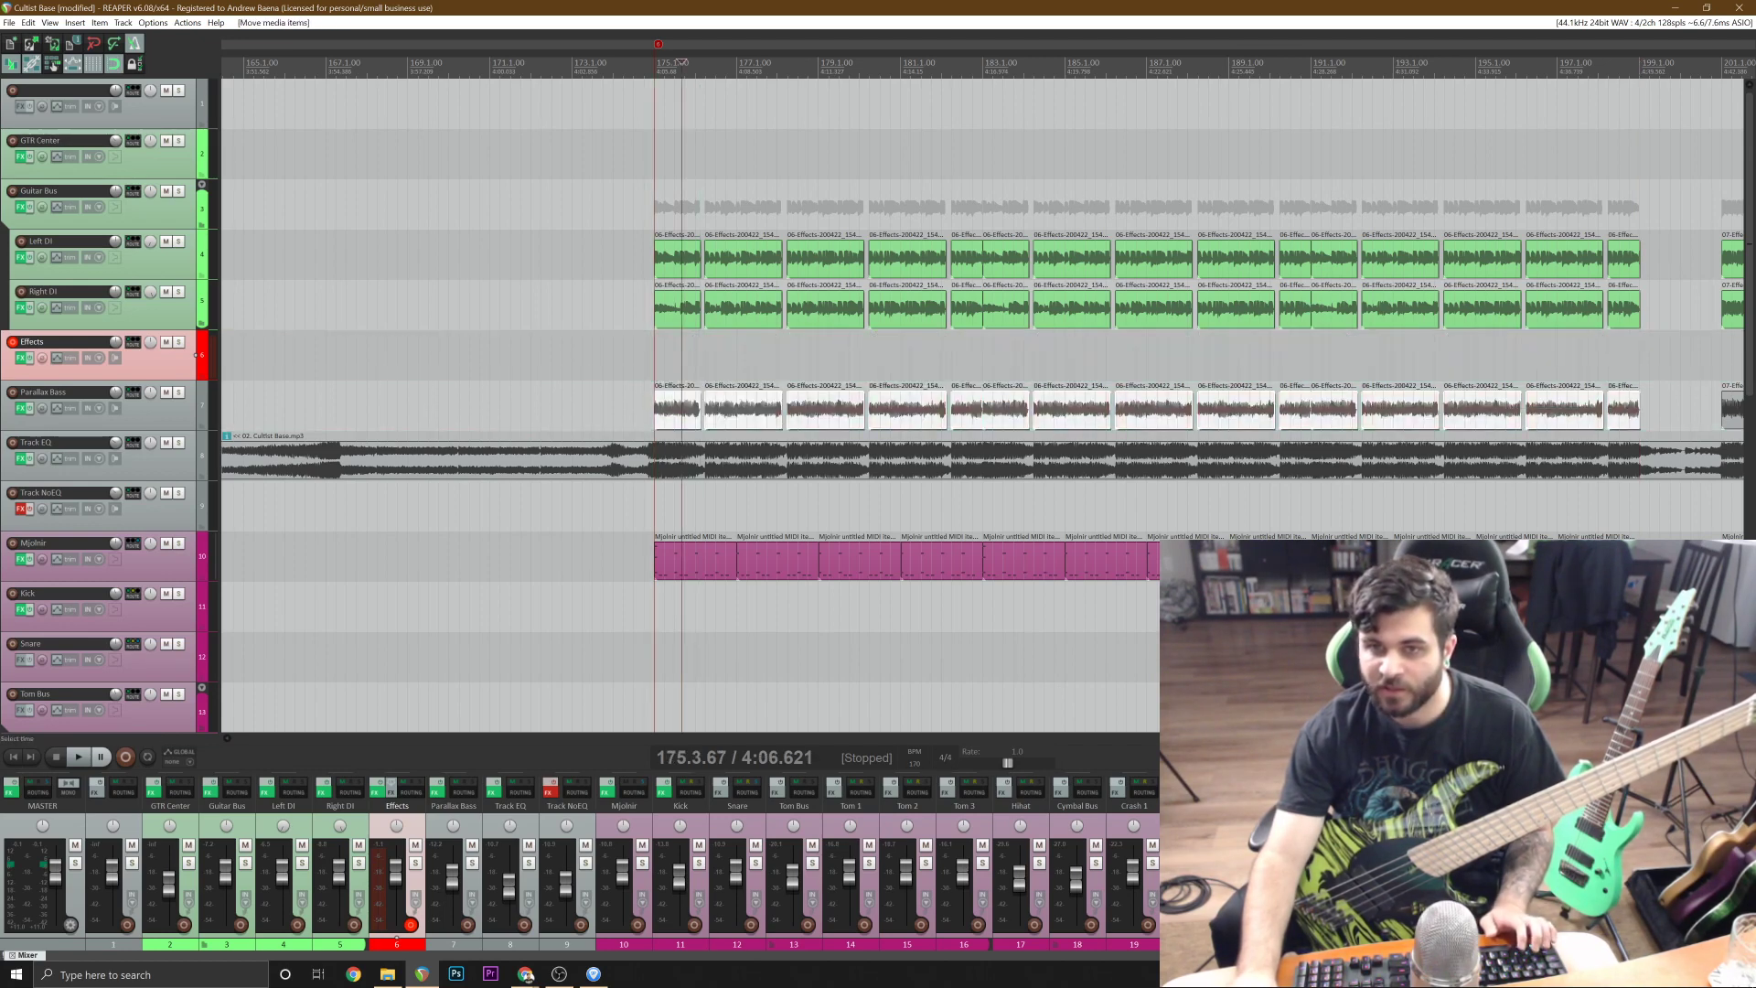
Save the project and play back the bar 175 section through bar 201 with the metronome off.
key(space)
key(ctrl+s)
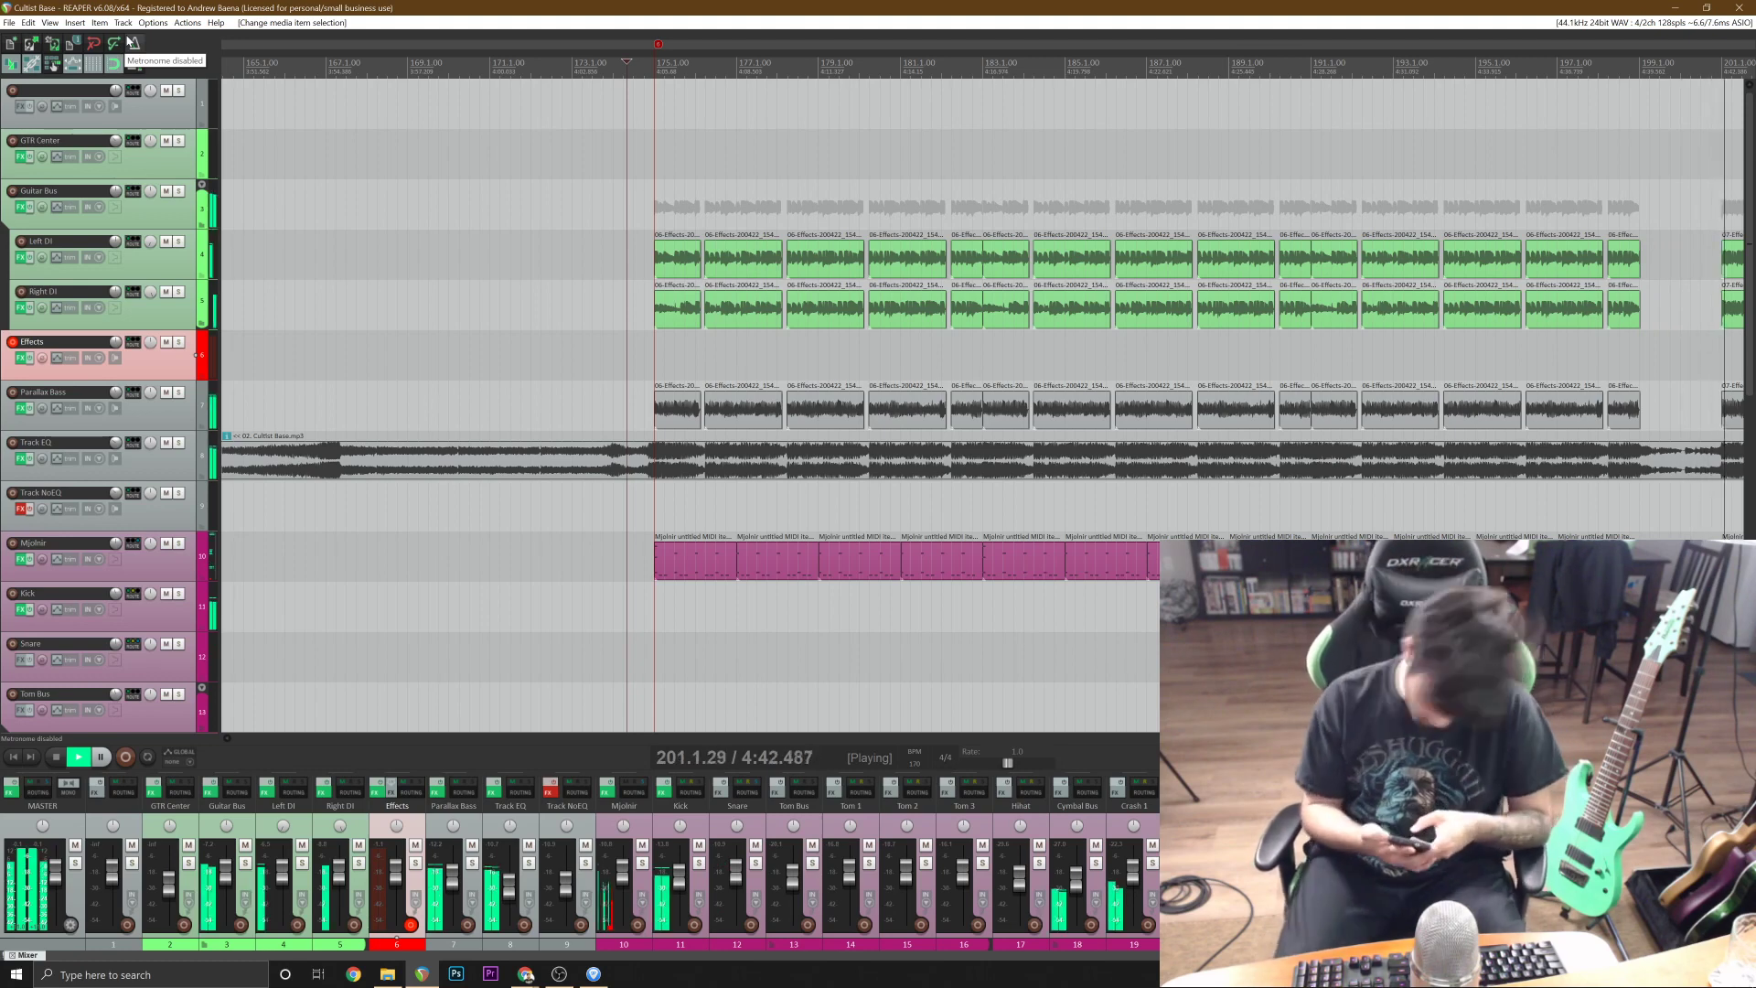
key(space)
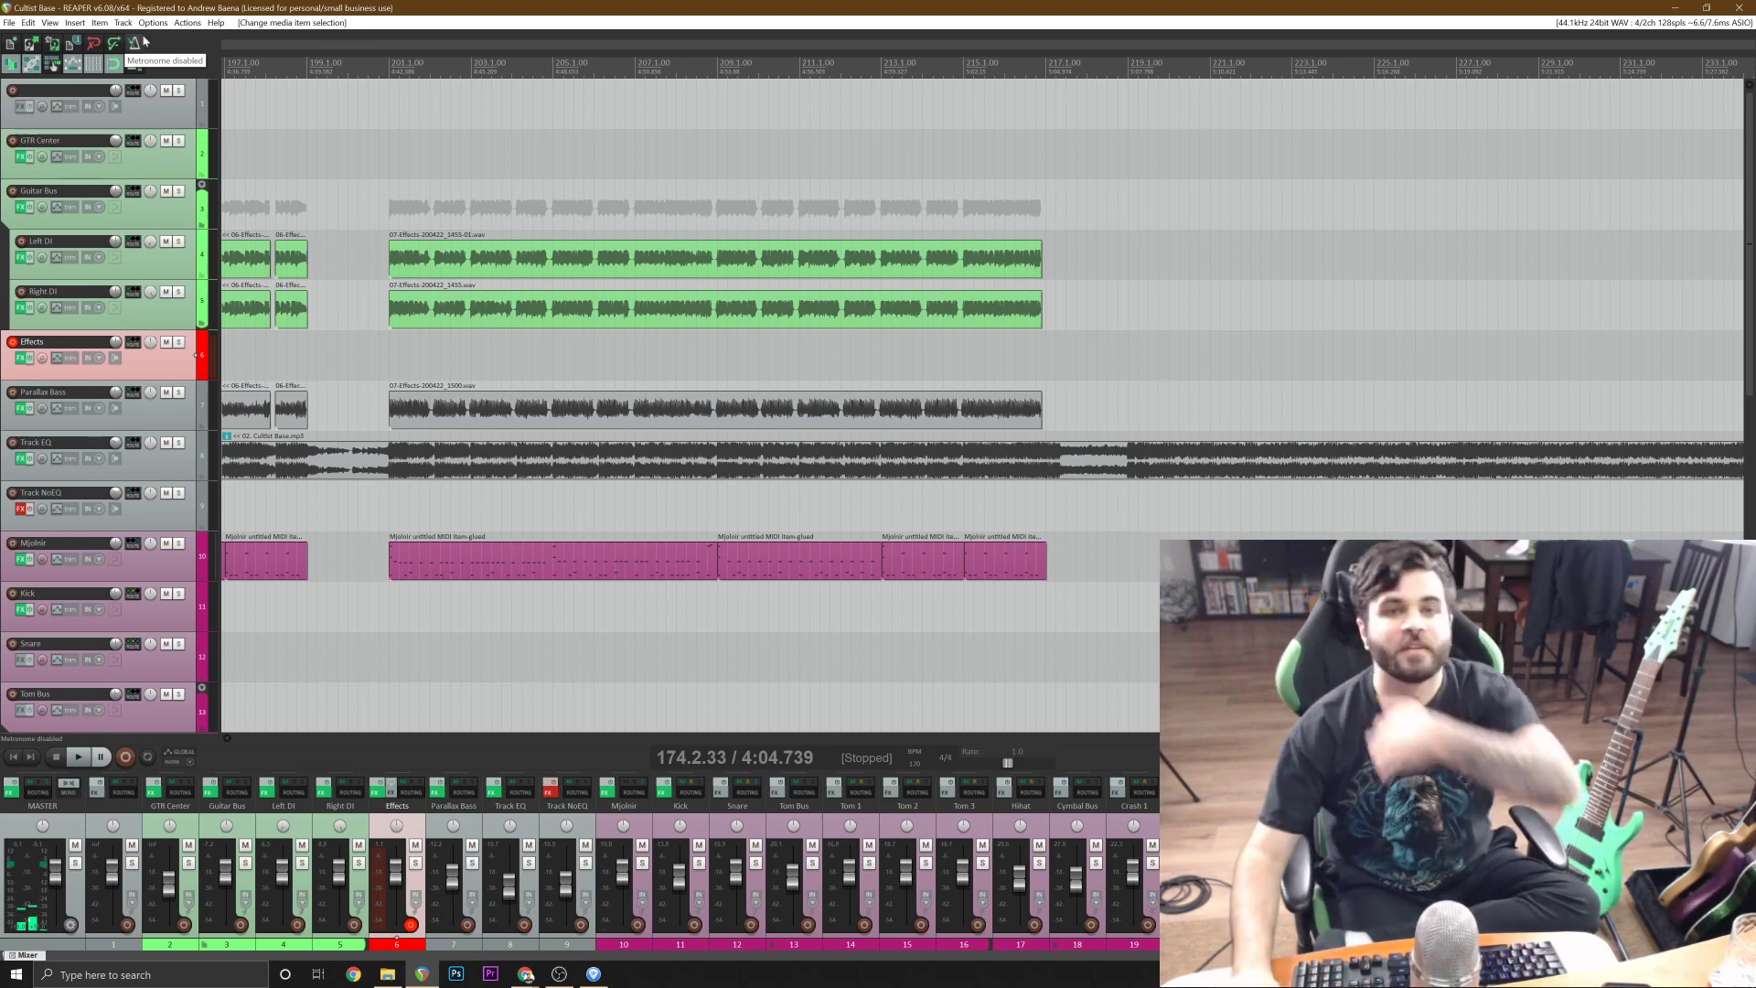
Listen to the reference track from around bar 216 onward to examine the song's final section.
scroll(1303, 435, down, 8)
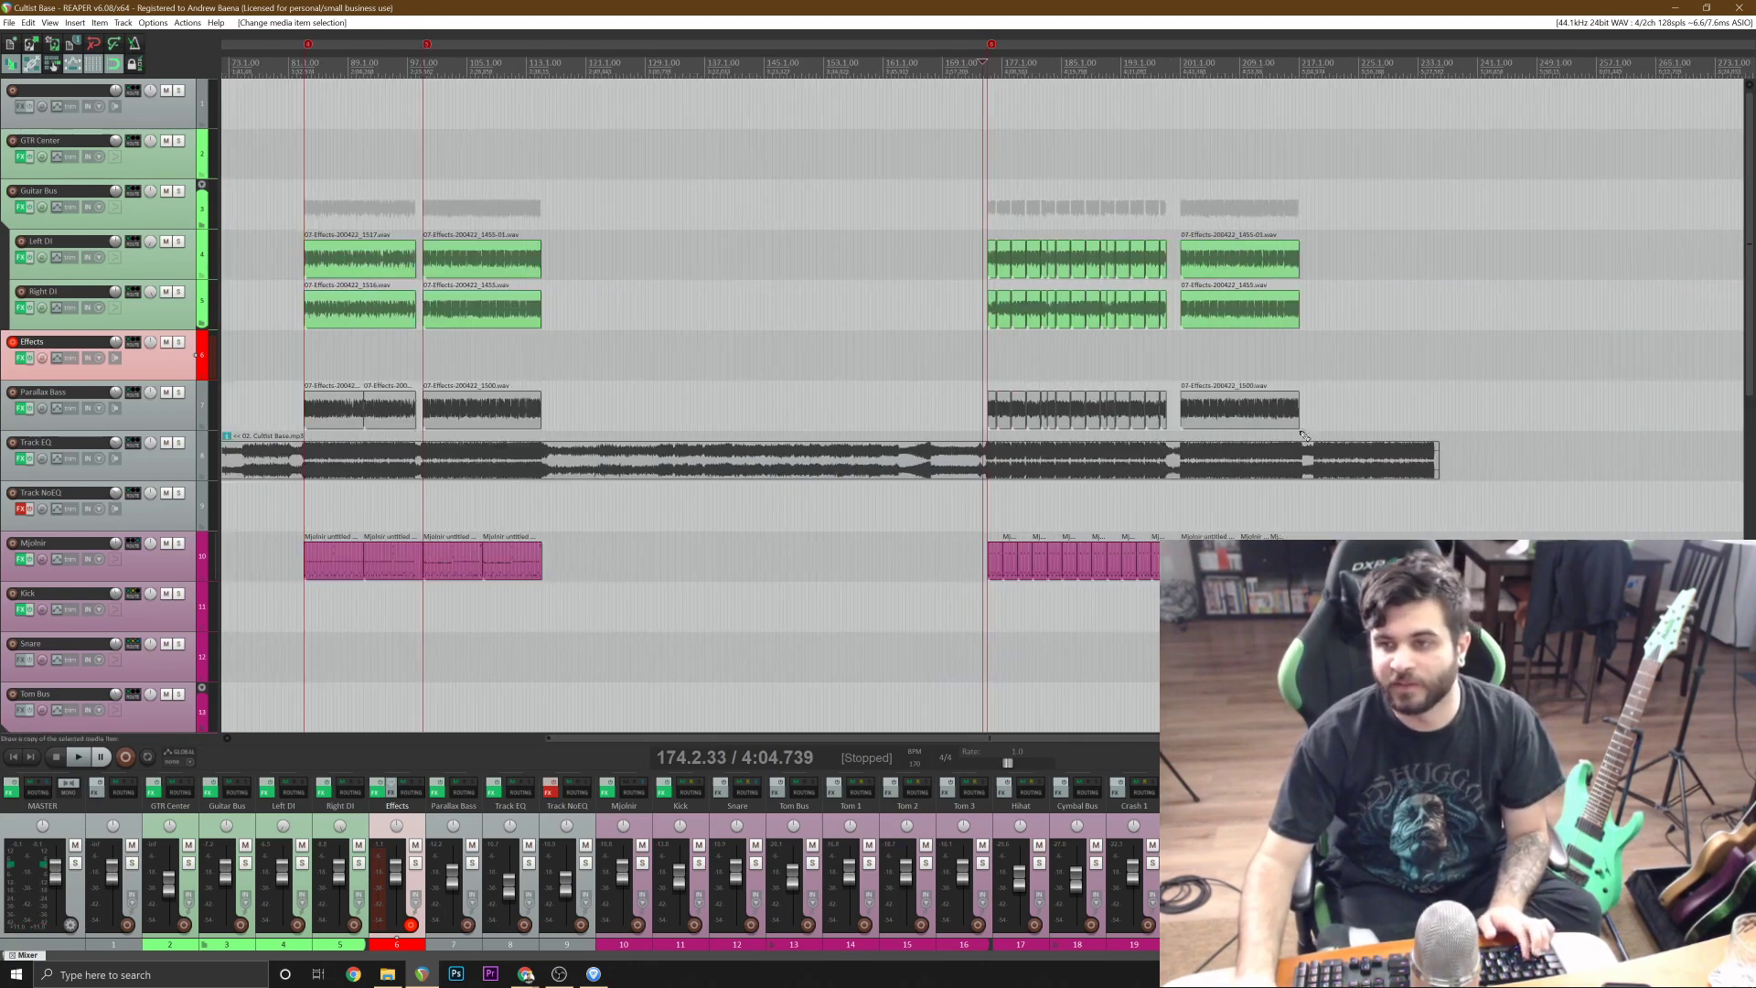
click(1326, 426)
scroll(1326, 426, up, 12)
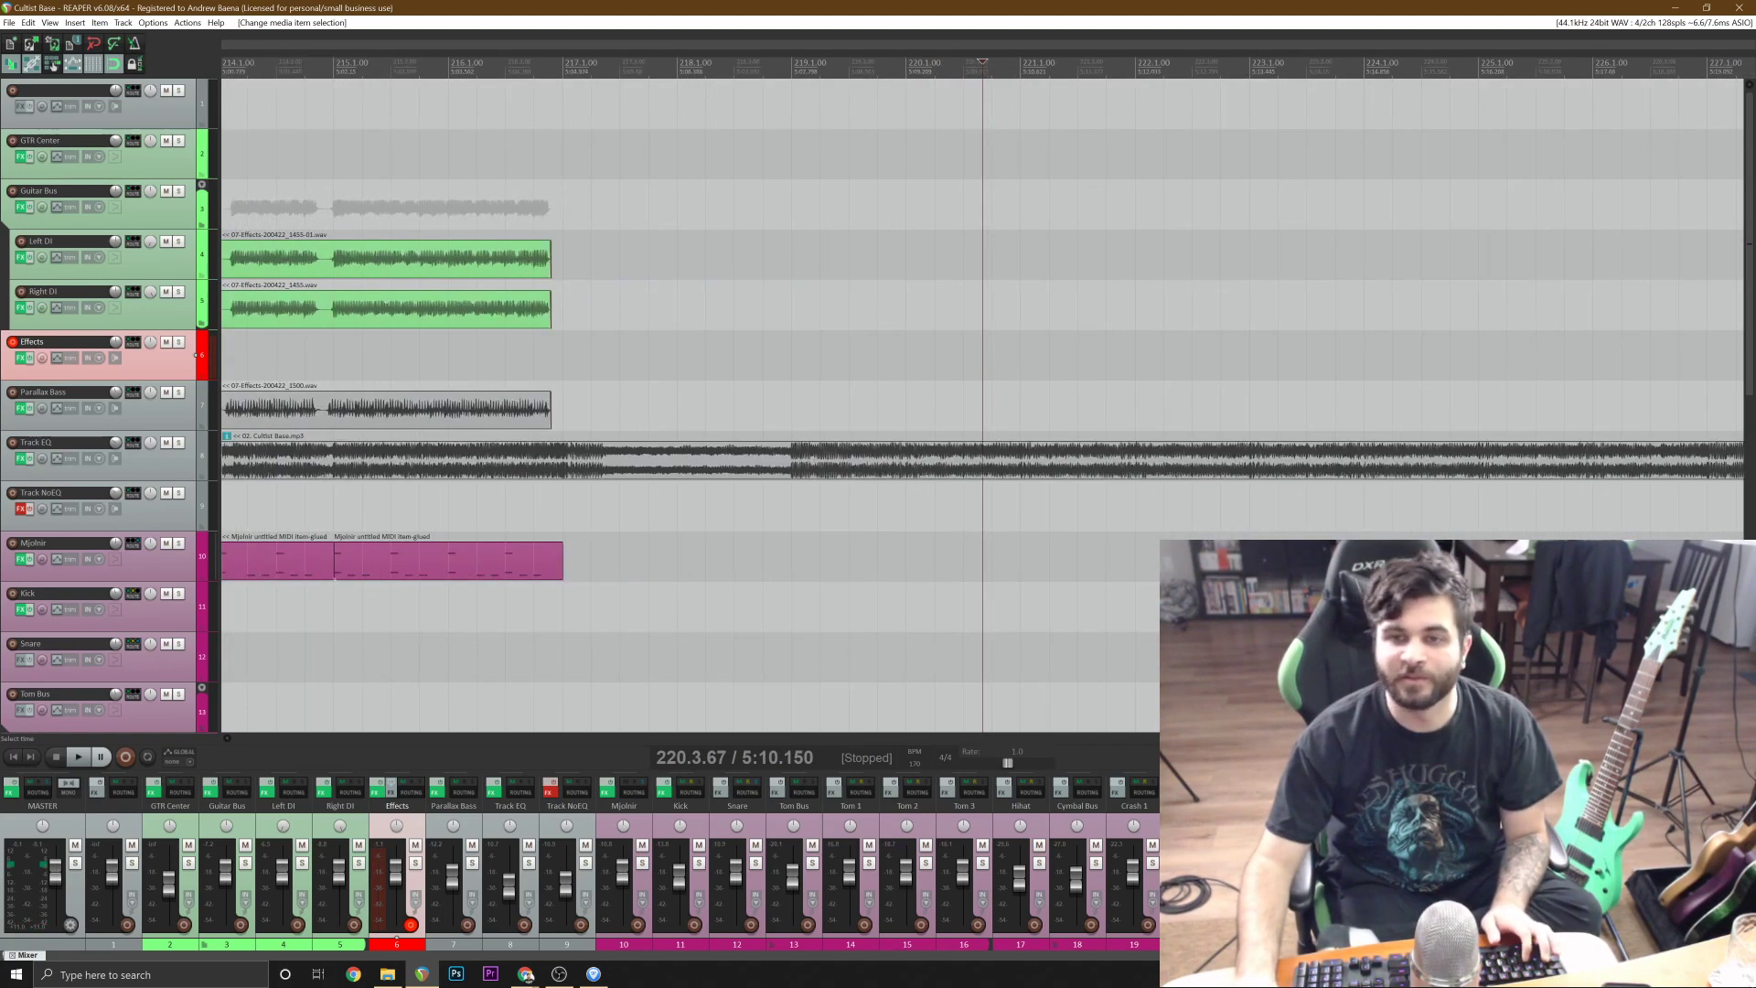
click(520, 309)
key(space)
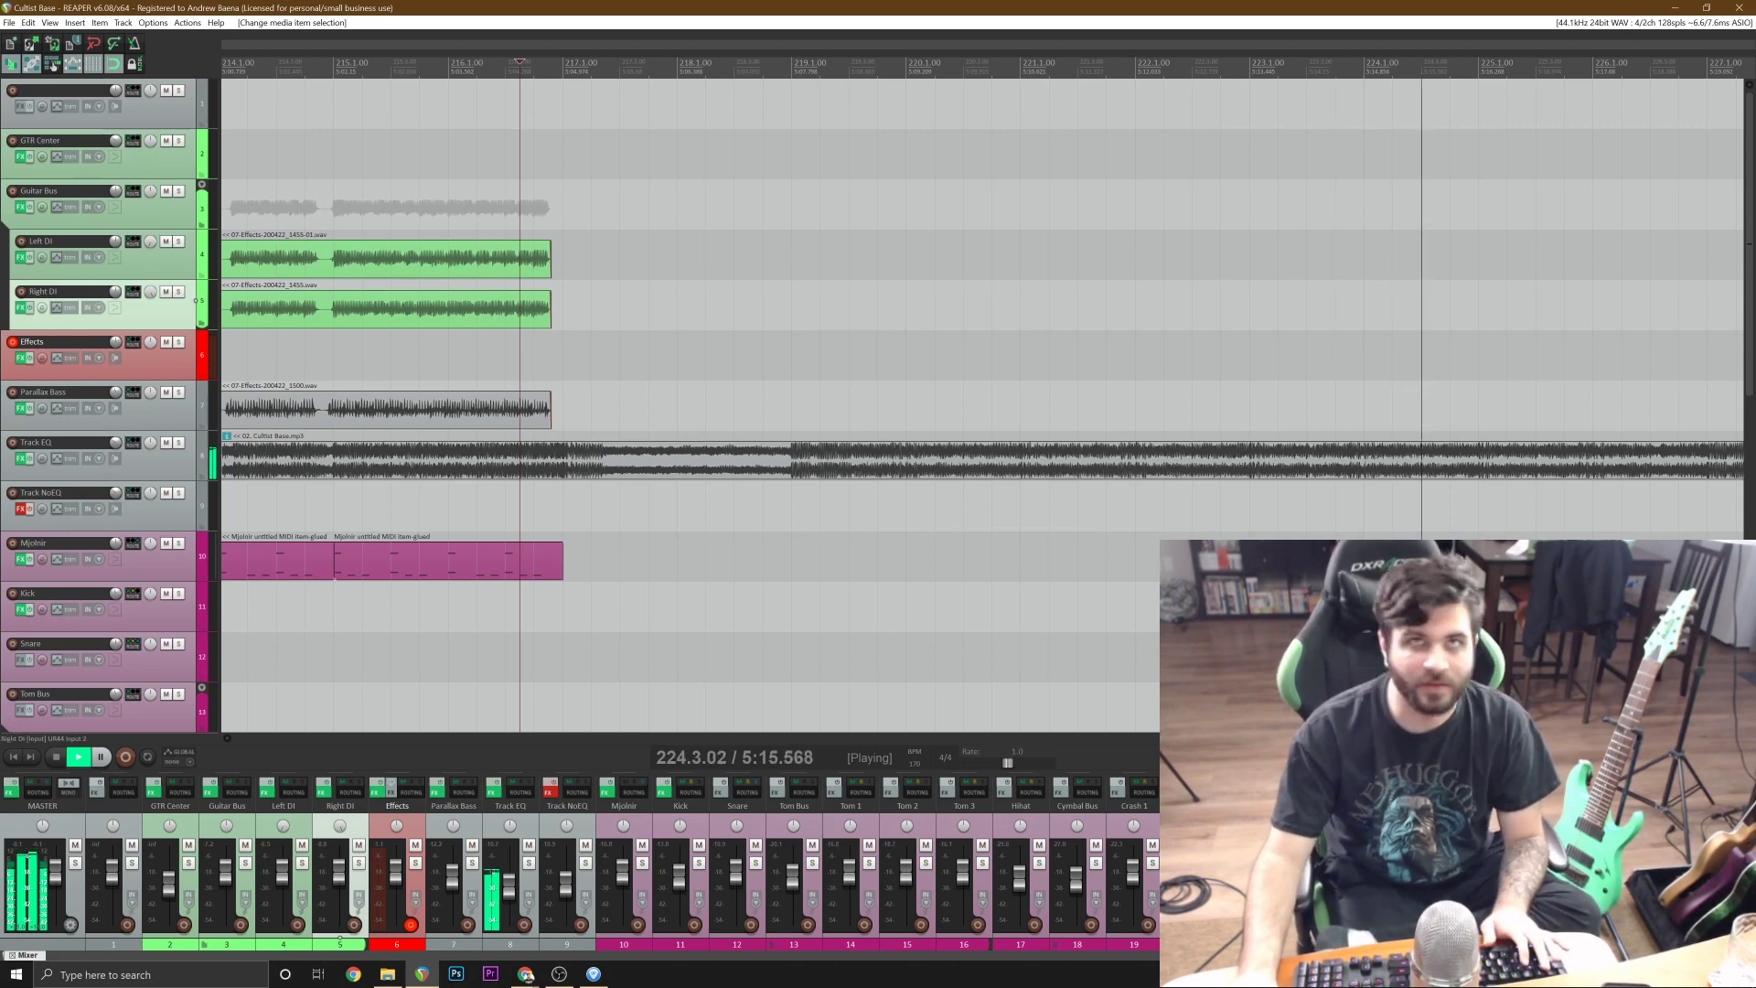
key(space)
key(minus)
click(1168, 375)
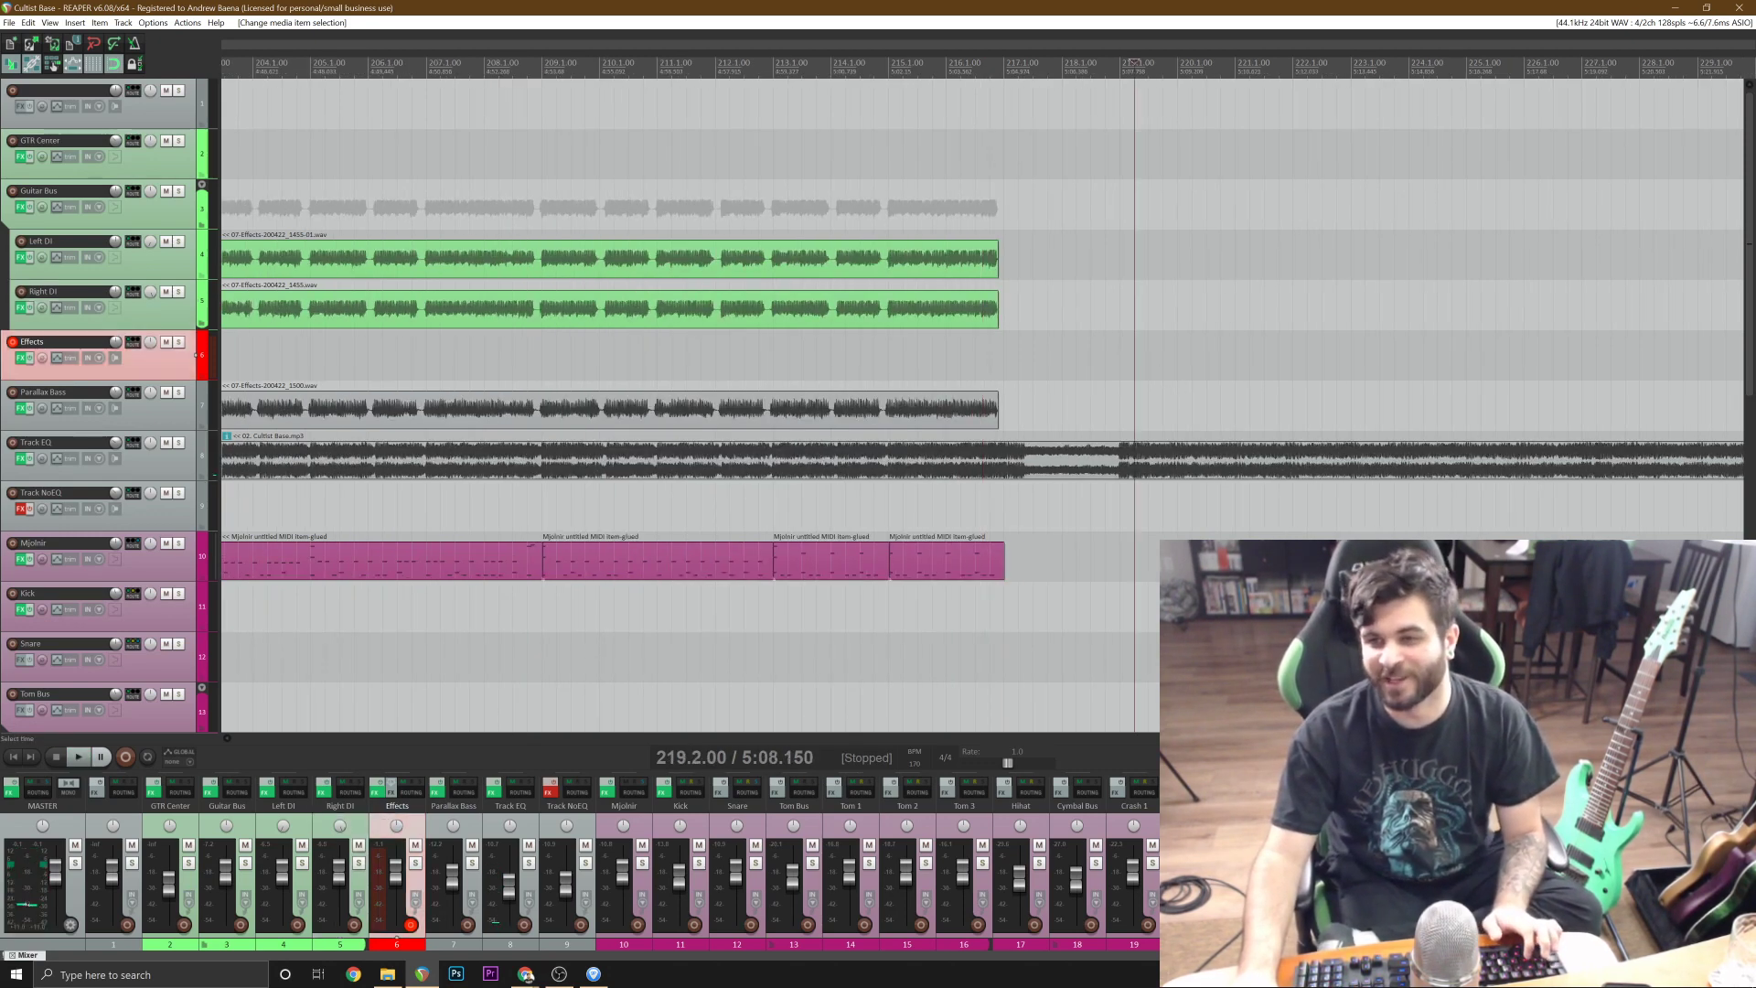
key(equal)
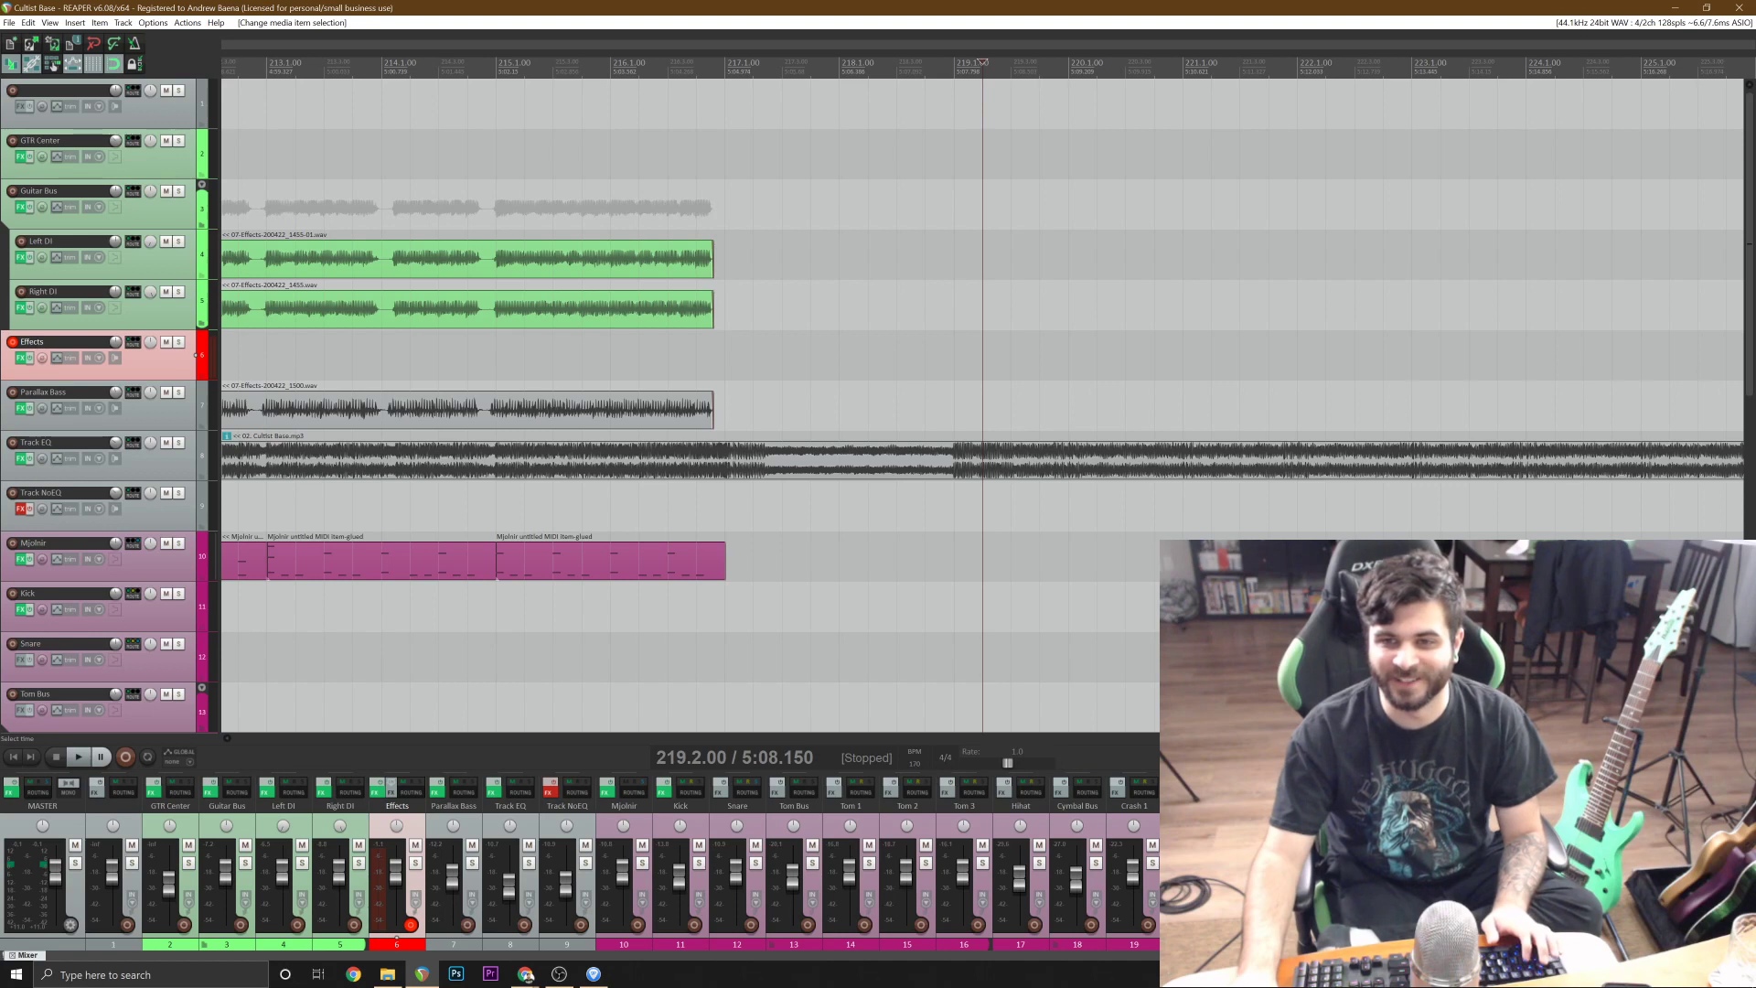
click(725, 356)
key(space)
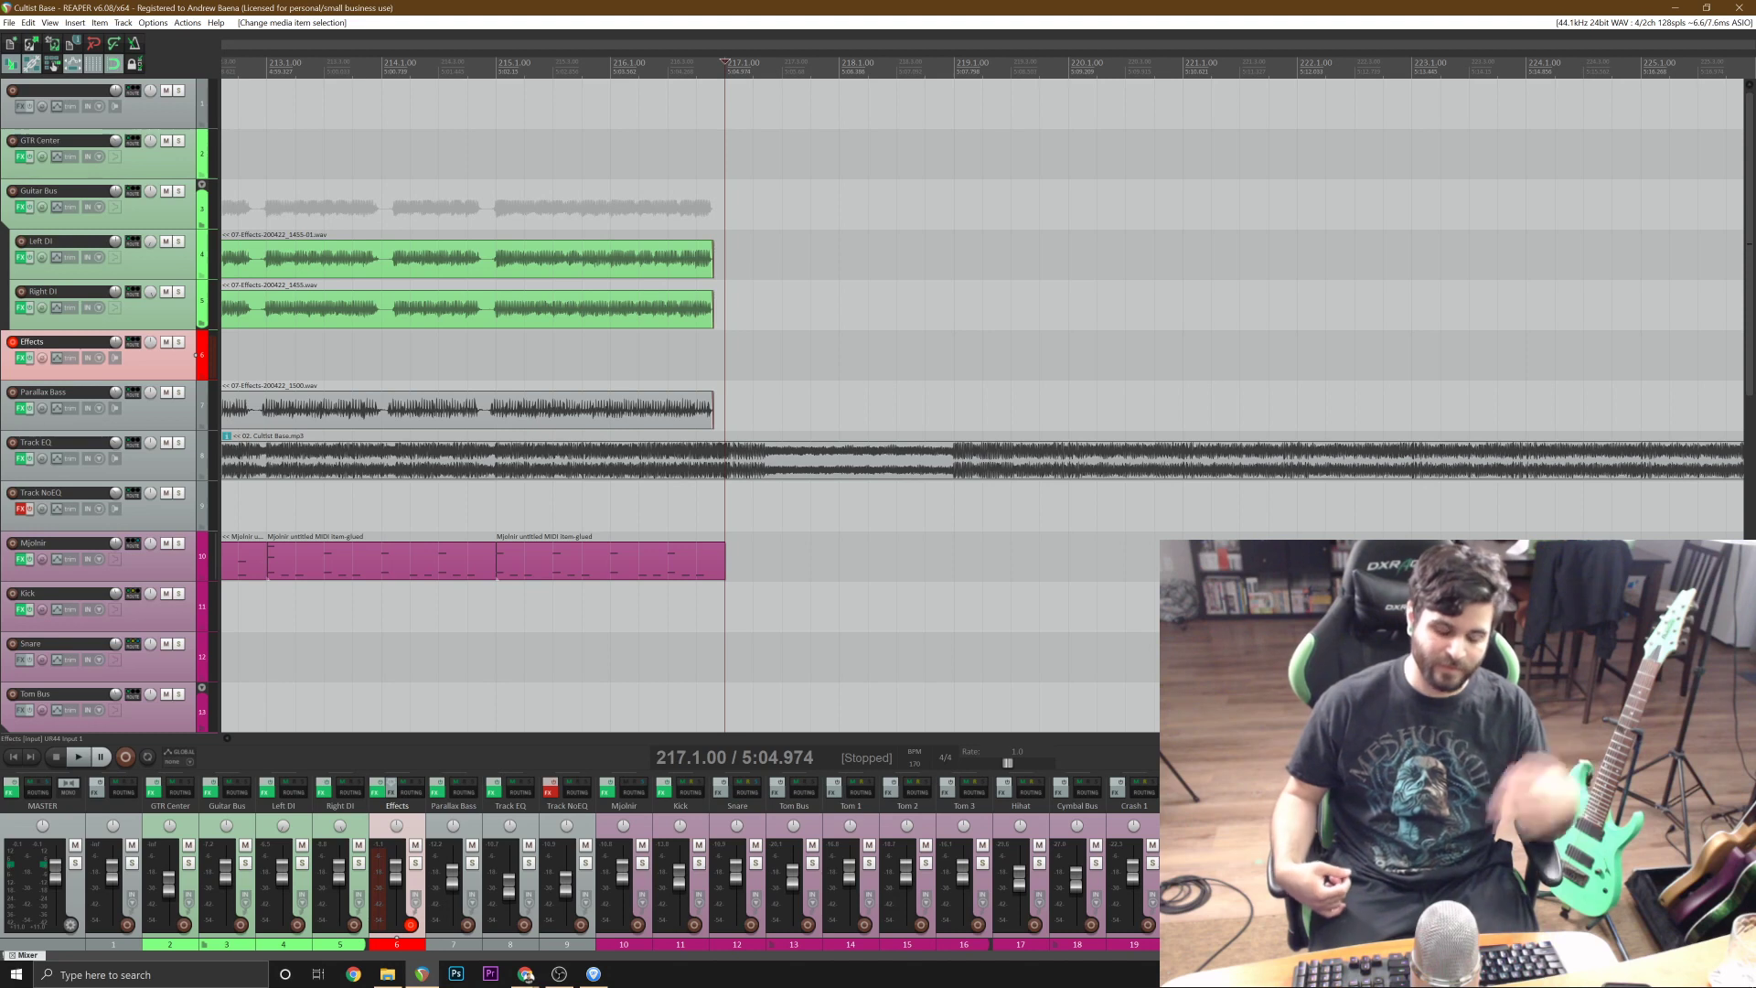
key(space)
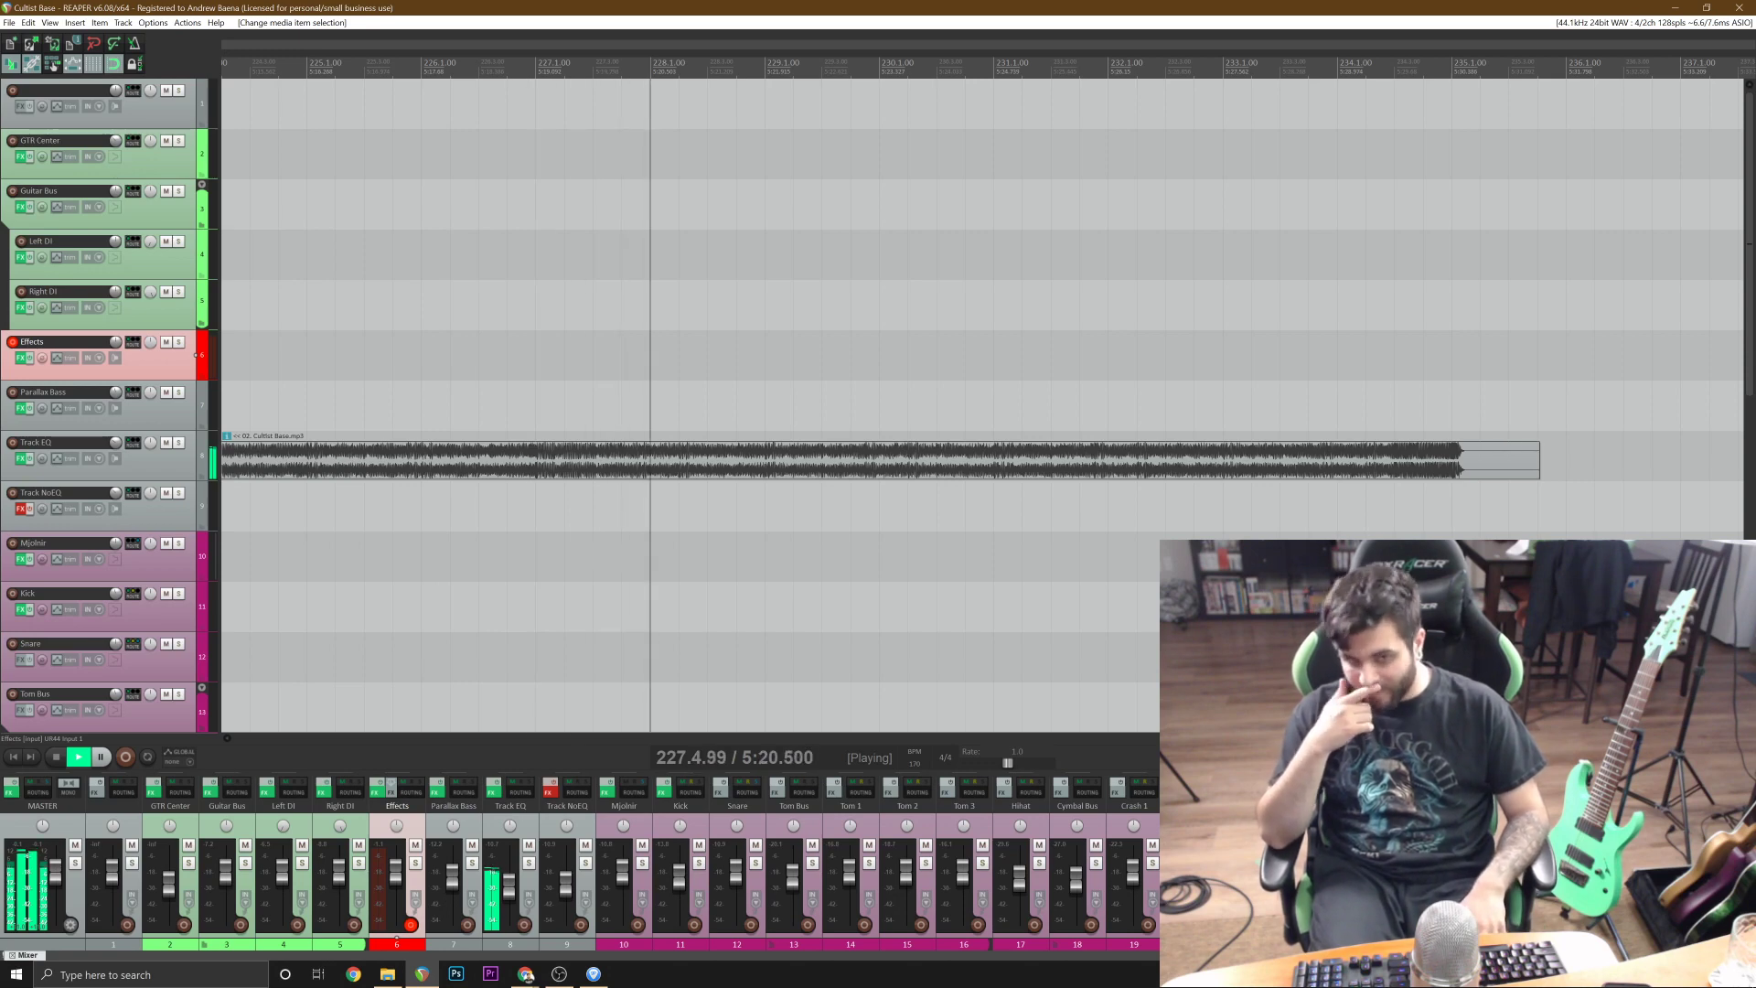
key(space)
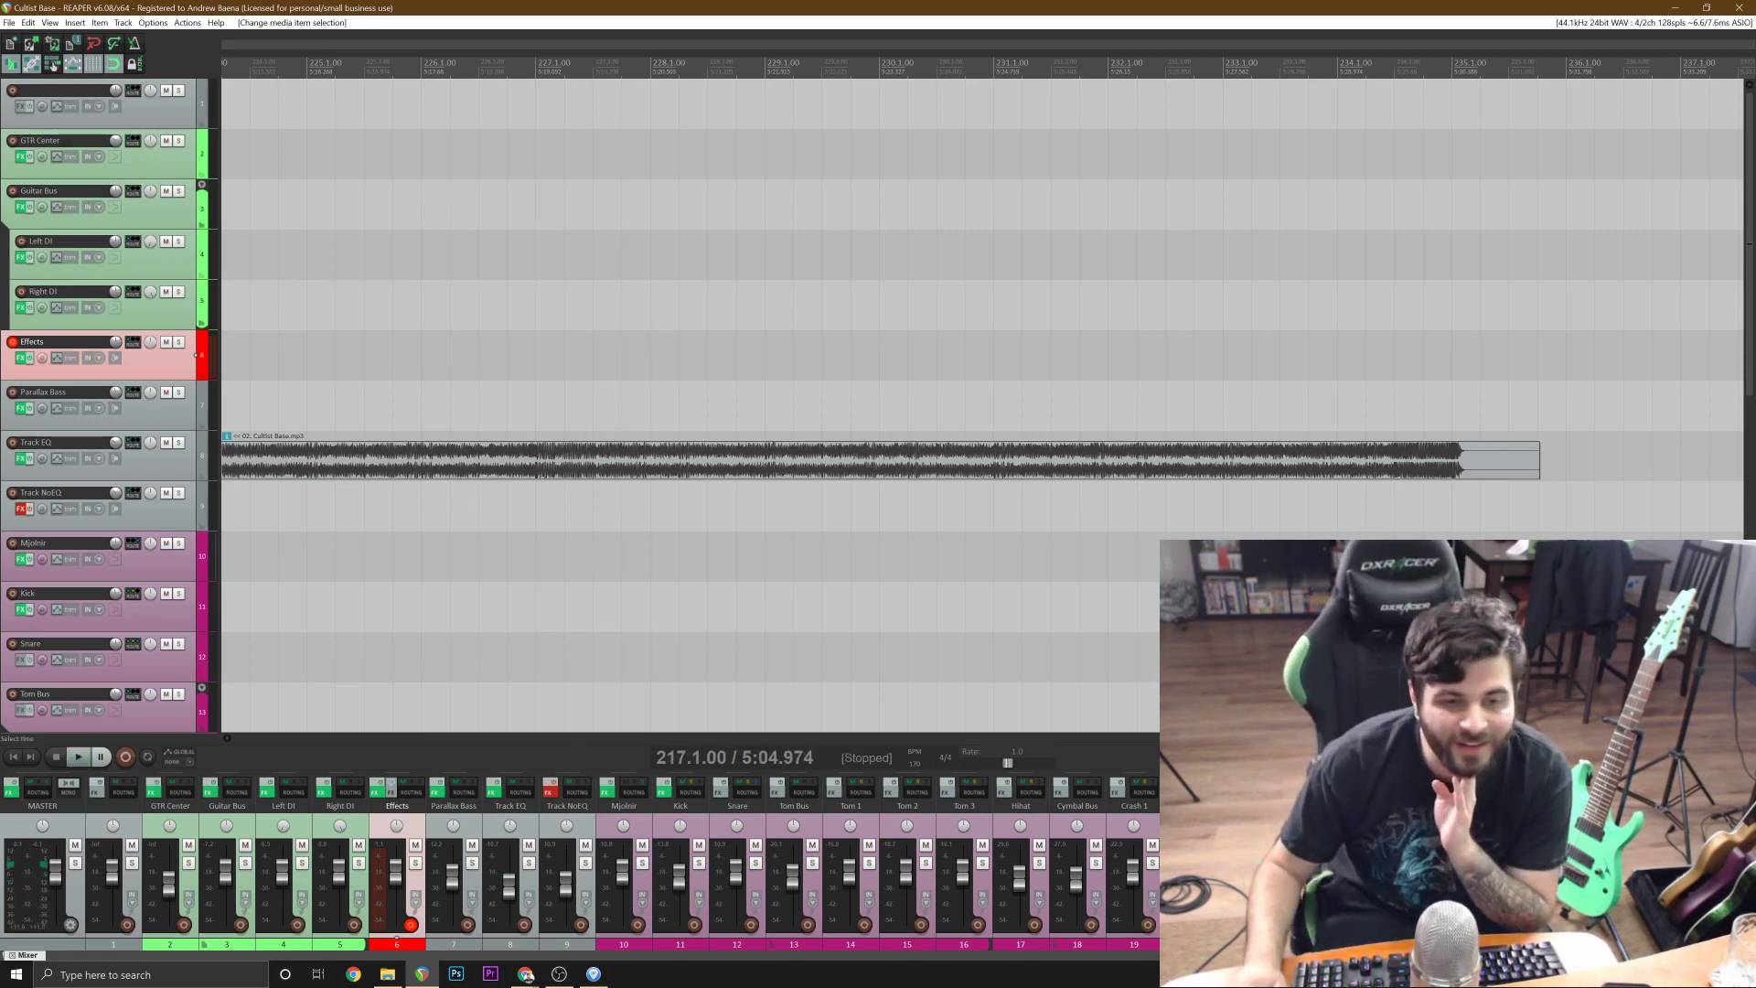
Copy the first Mjolnir drum MIDI item from the song's opening and paste it at bar 219.
scroll(982, 404, down, 1)
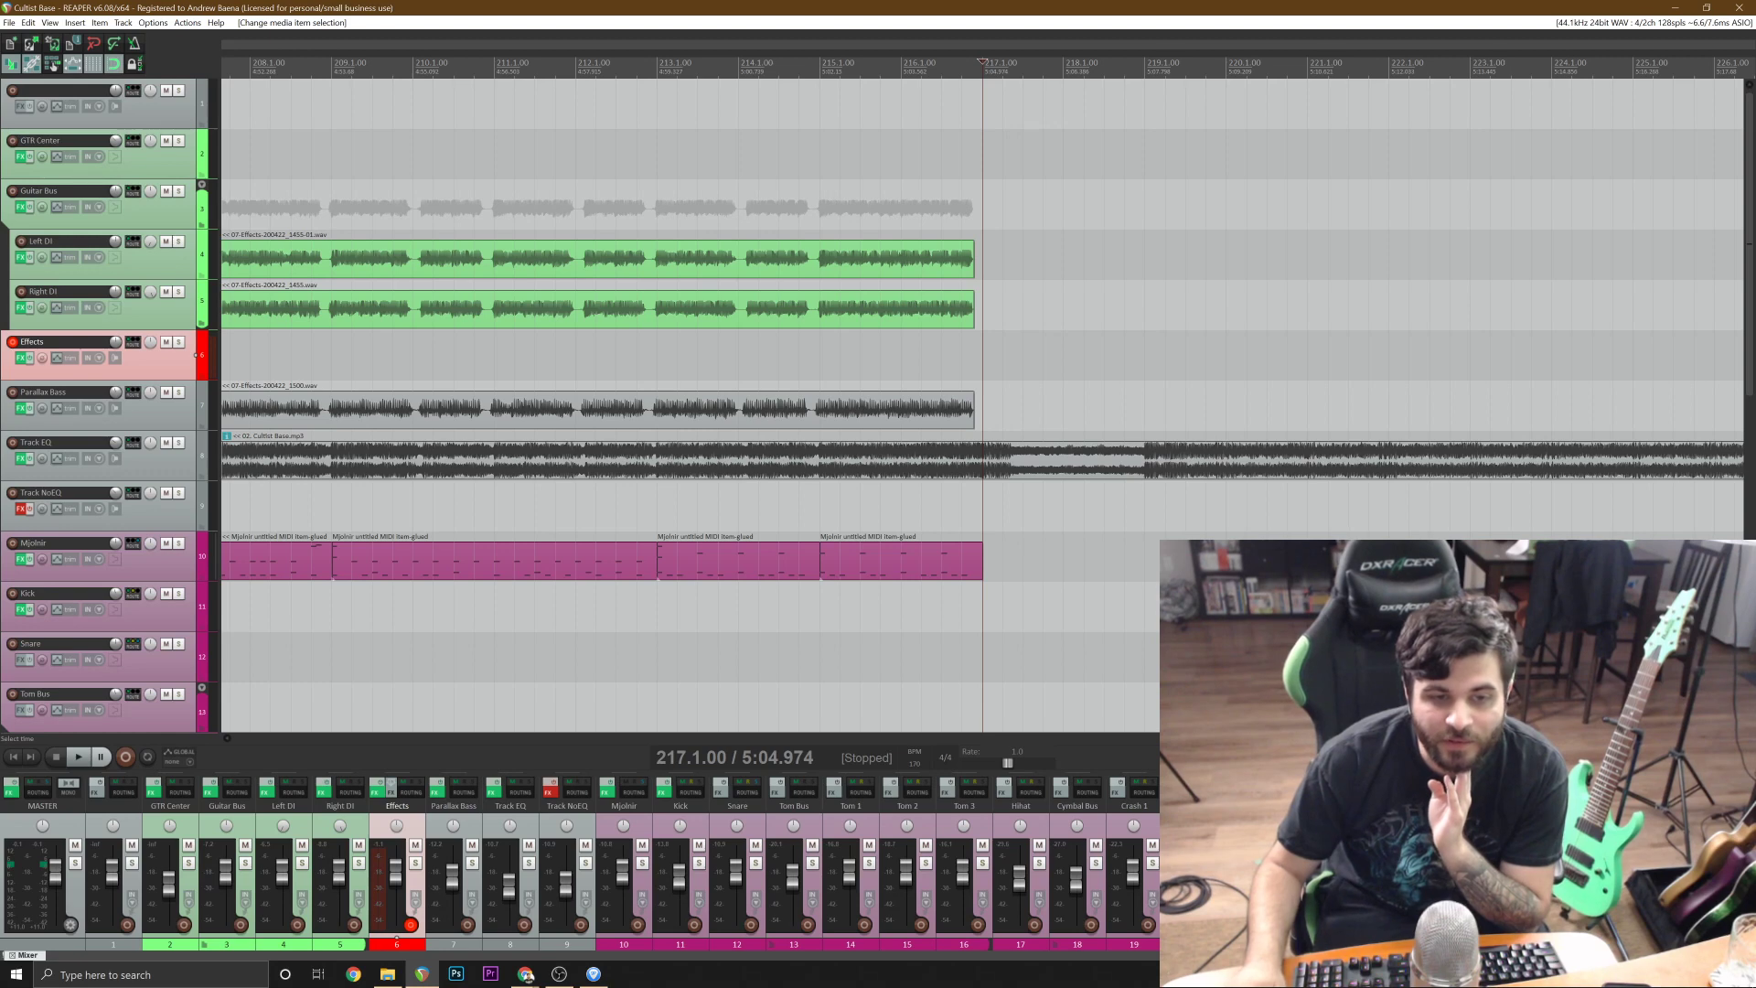
scroll(729, 579, down, 4)
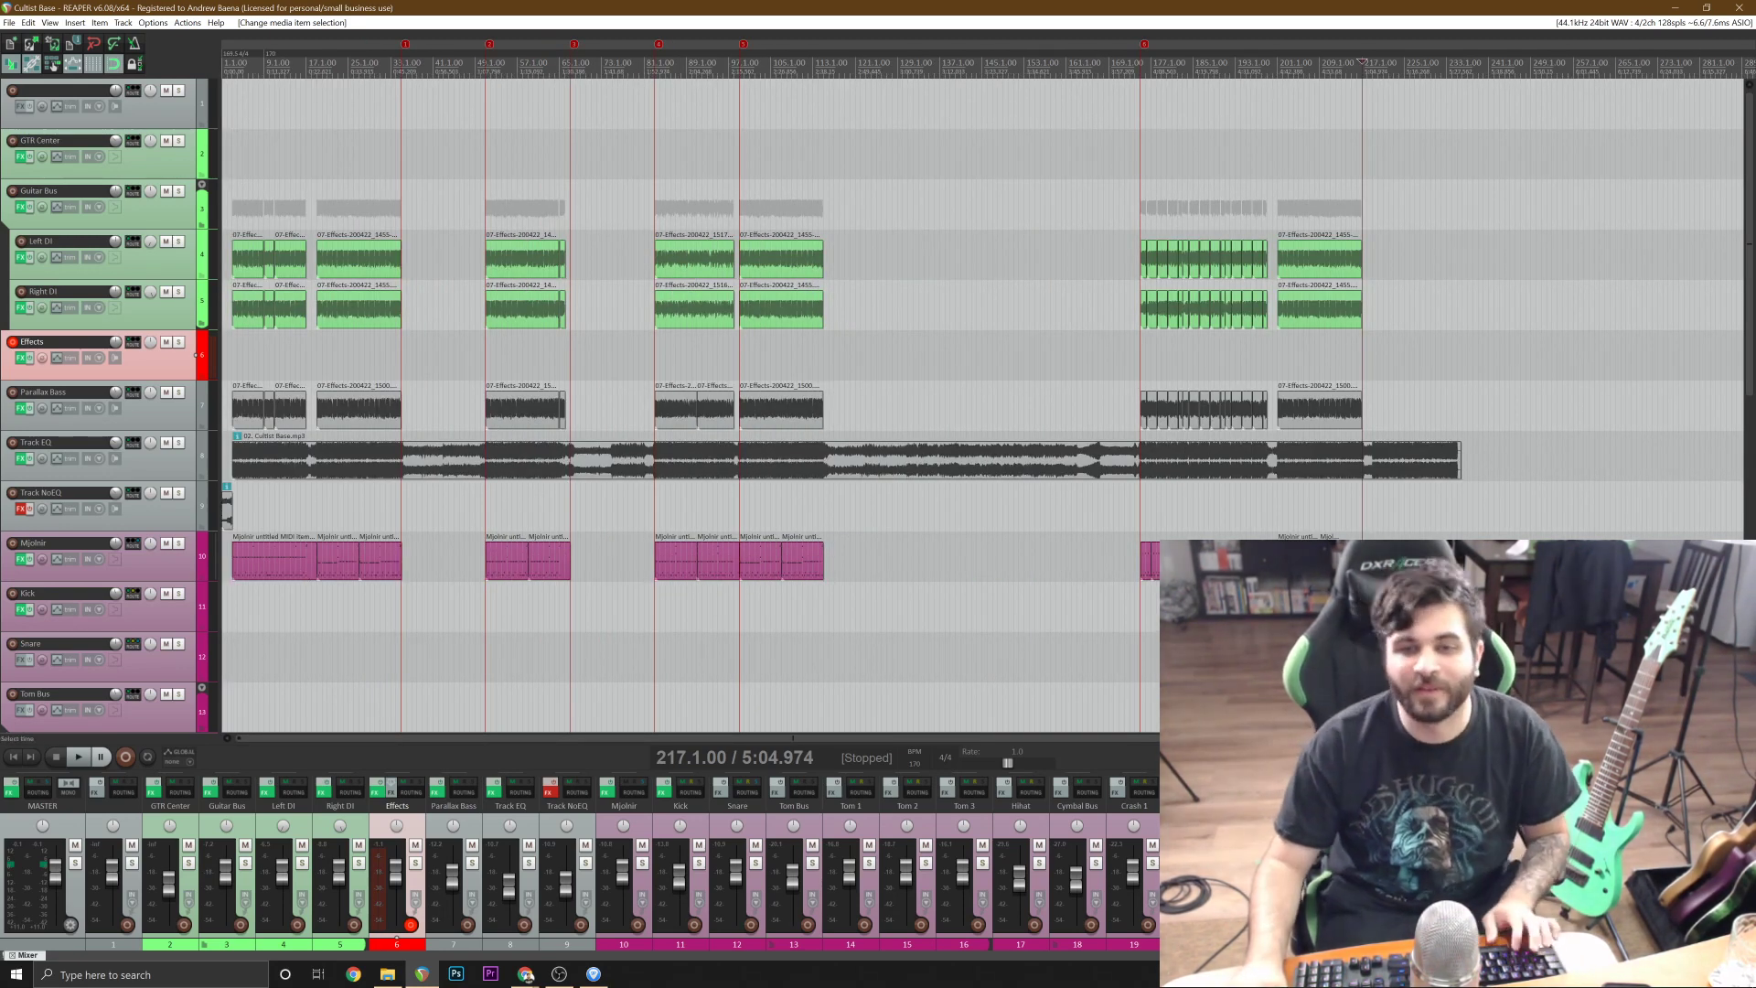
click(296, 560)
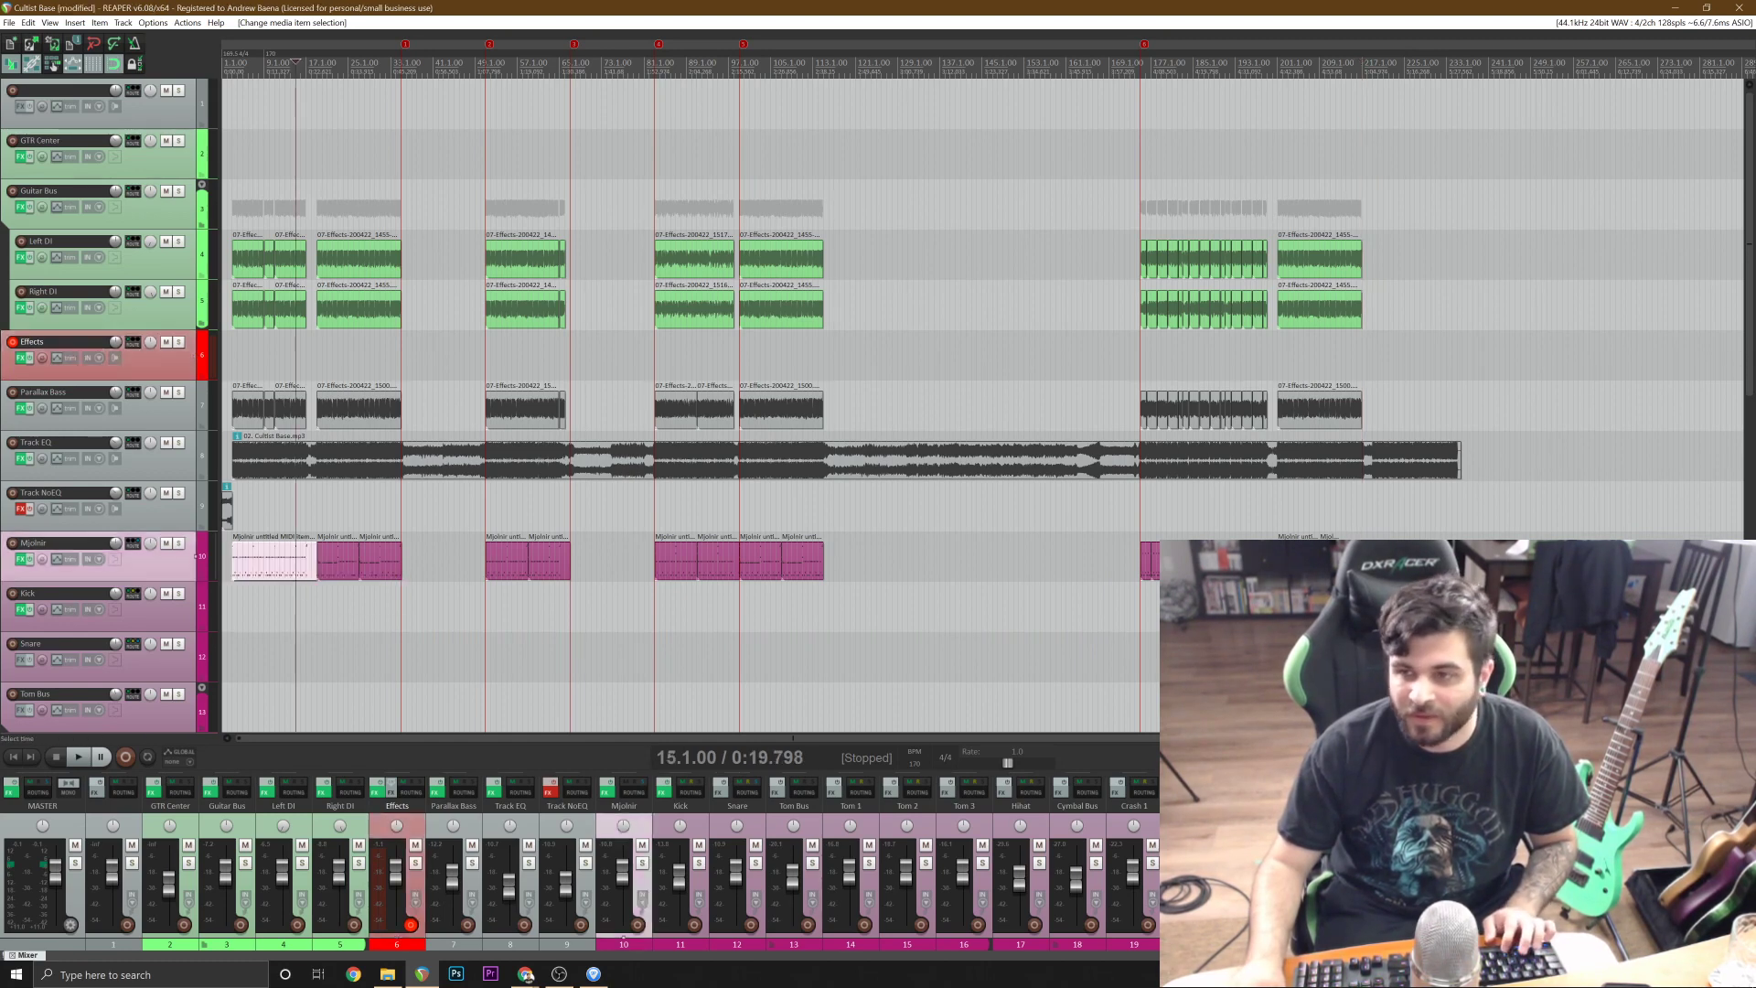
click(1378, 559)
scroll(1378, 560, up, 4)
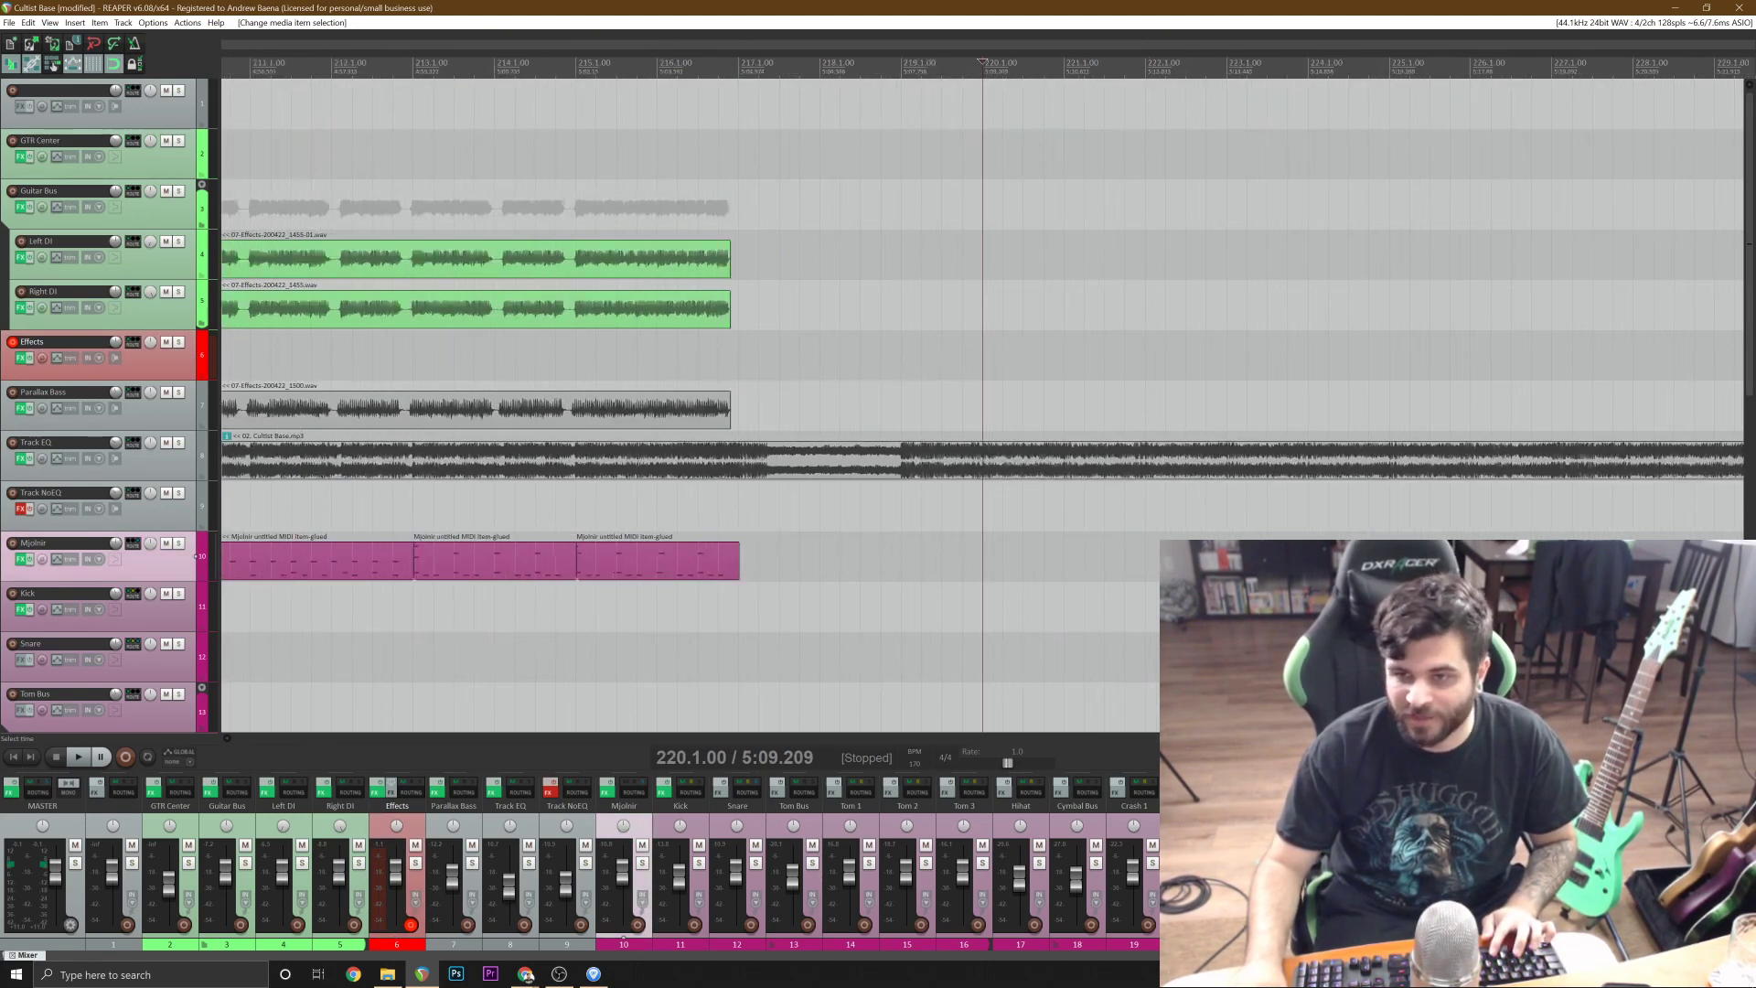
scroll(955, 564, down, 3)
key(ctrl+v)
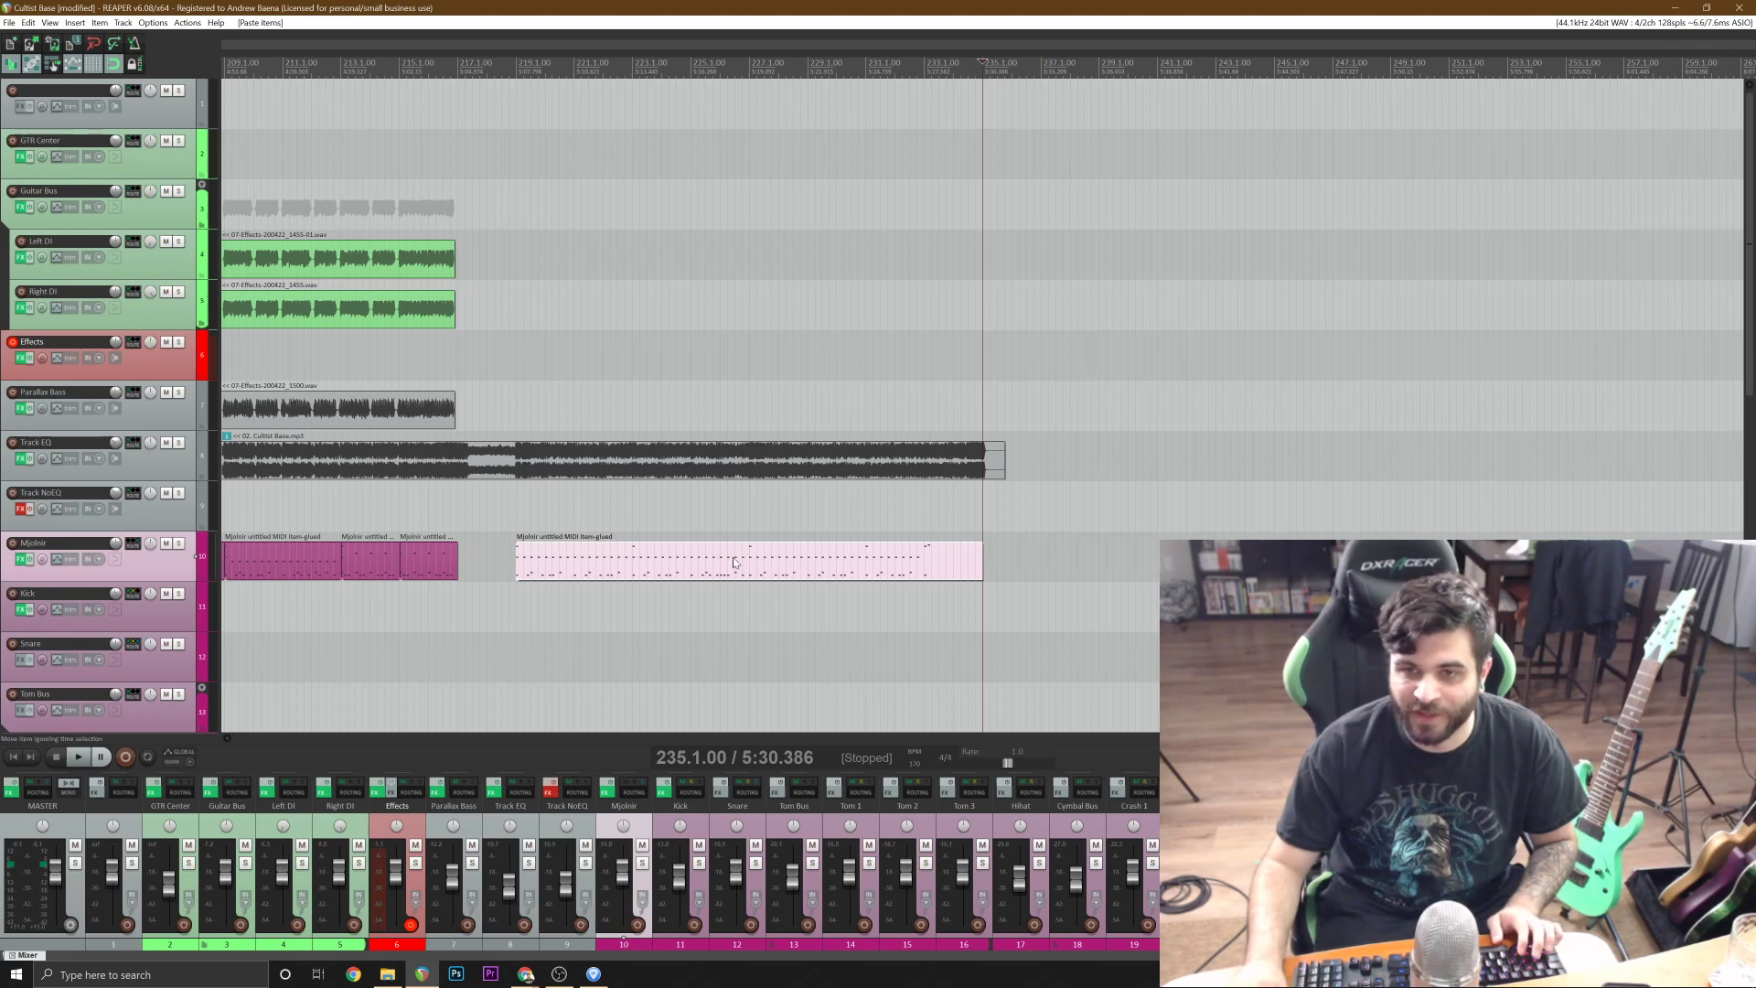
Open the pasted drum item at bar 219 in the MIDI editor and delete all its notes.
double_click(733, 562)
key(ctrl+a)
key(Delete)
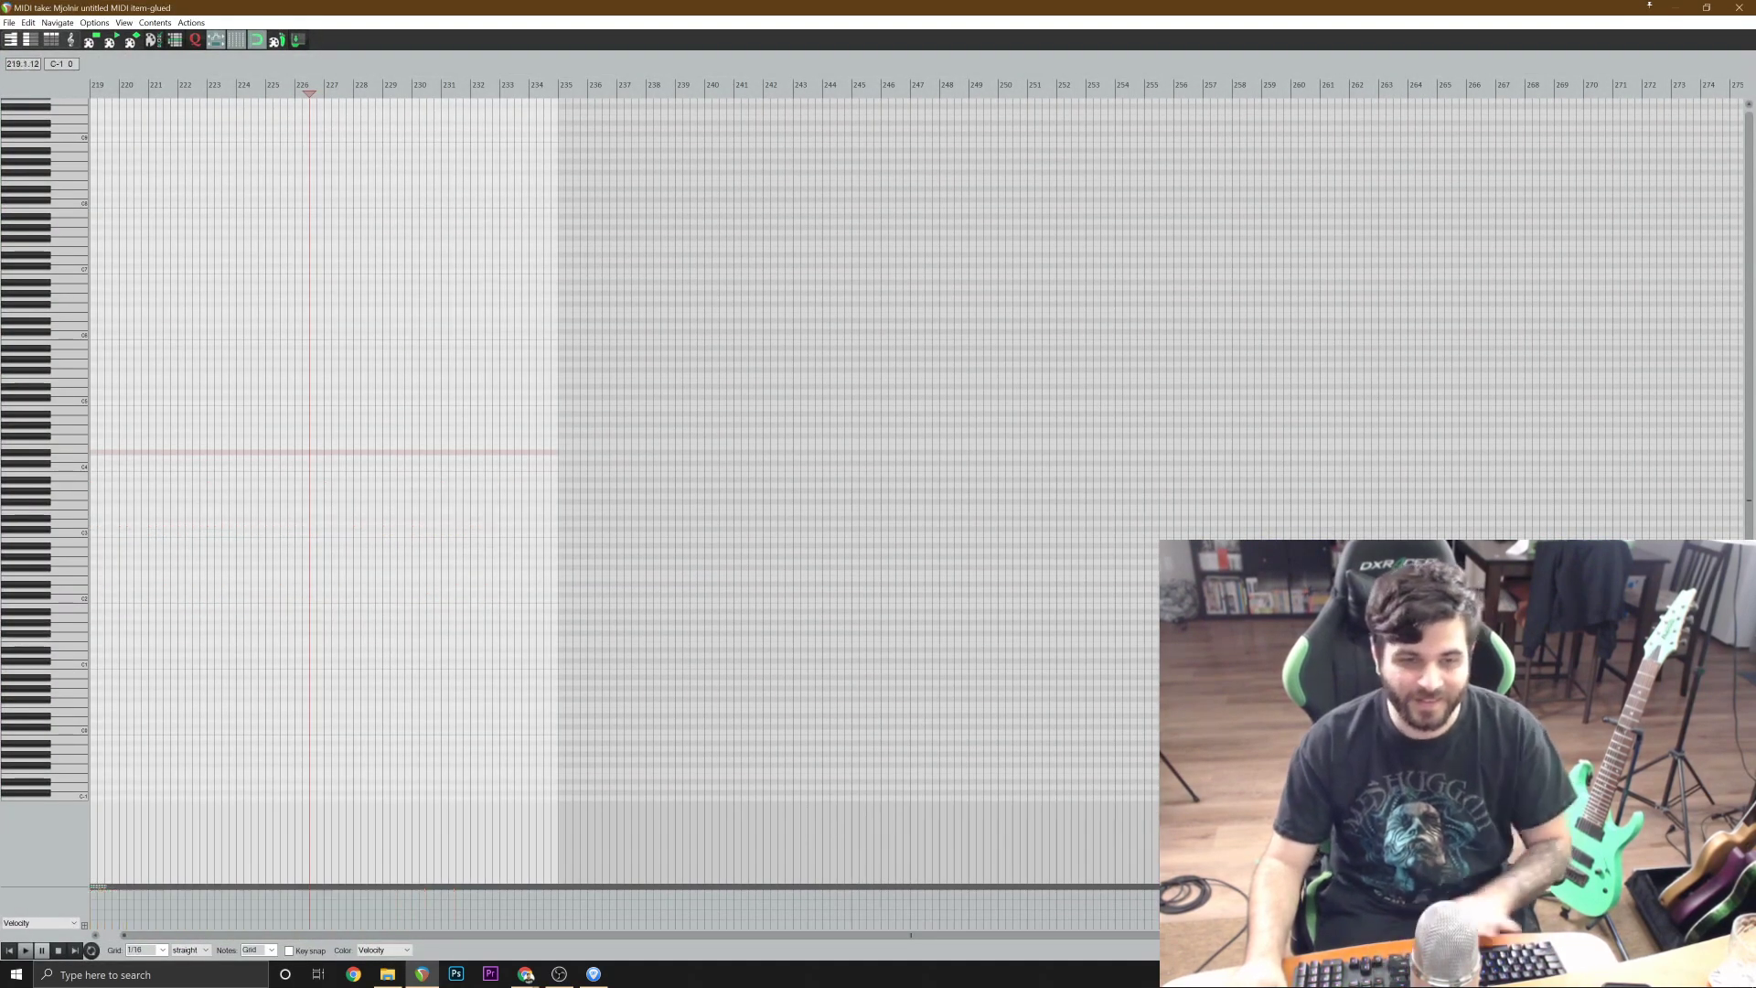
Play the emptied drum item from its start at bar 219 to hear the reference rhythm.
click(11, 950)
scroll(391, 659, up, 10)
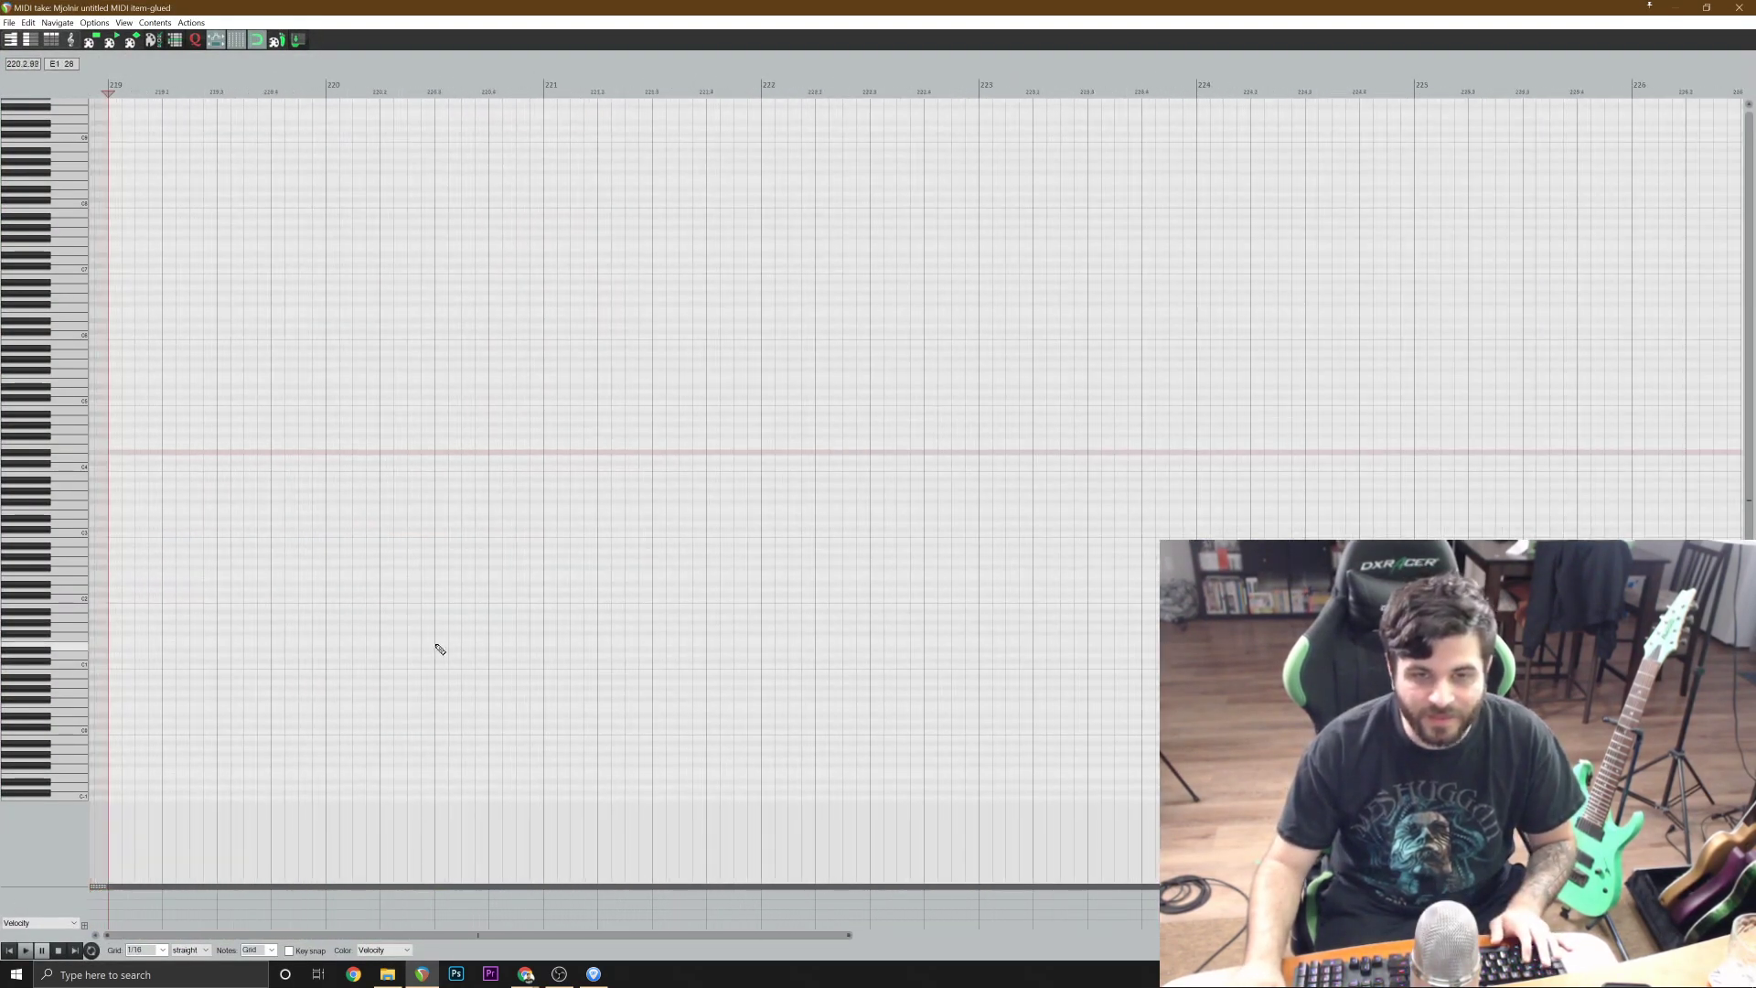
key(space)
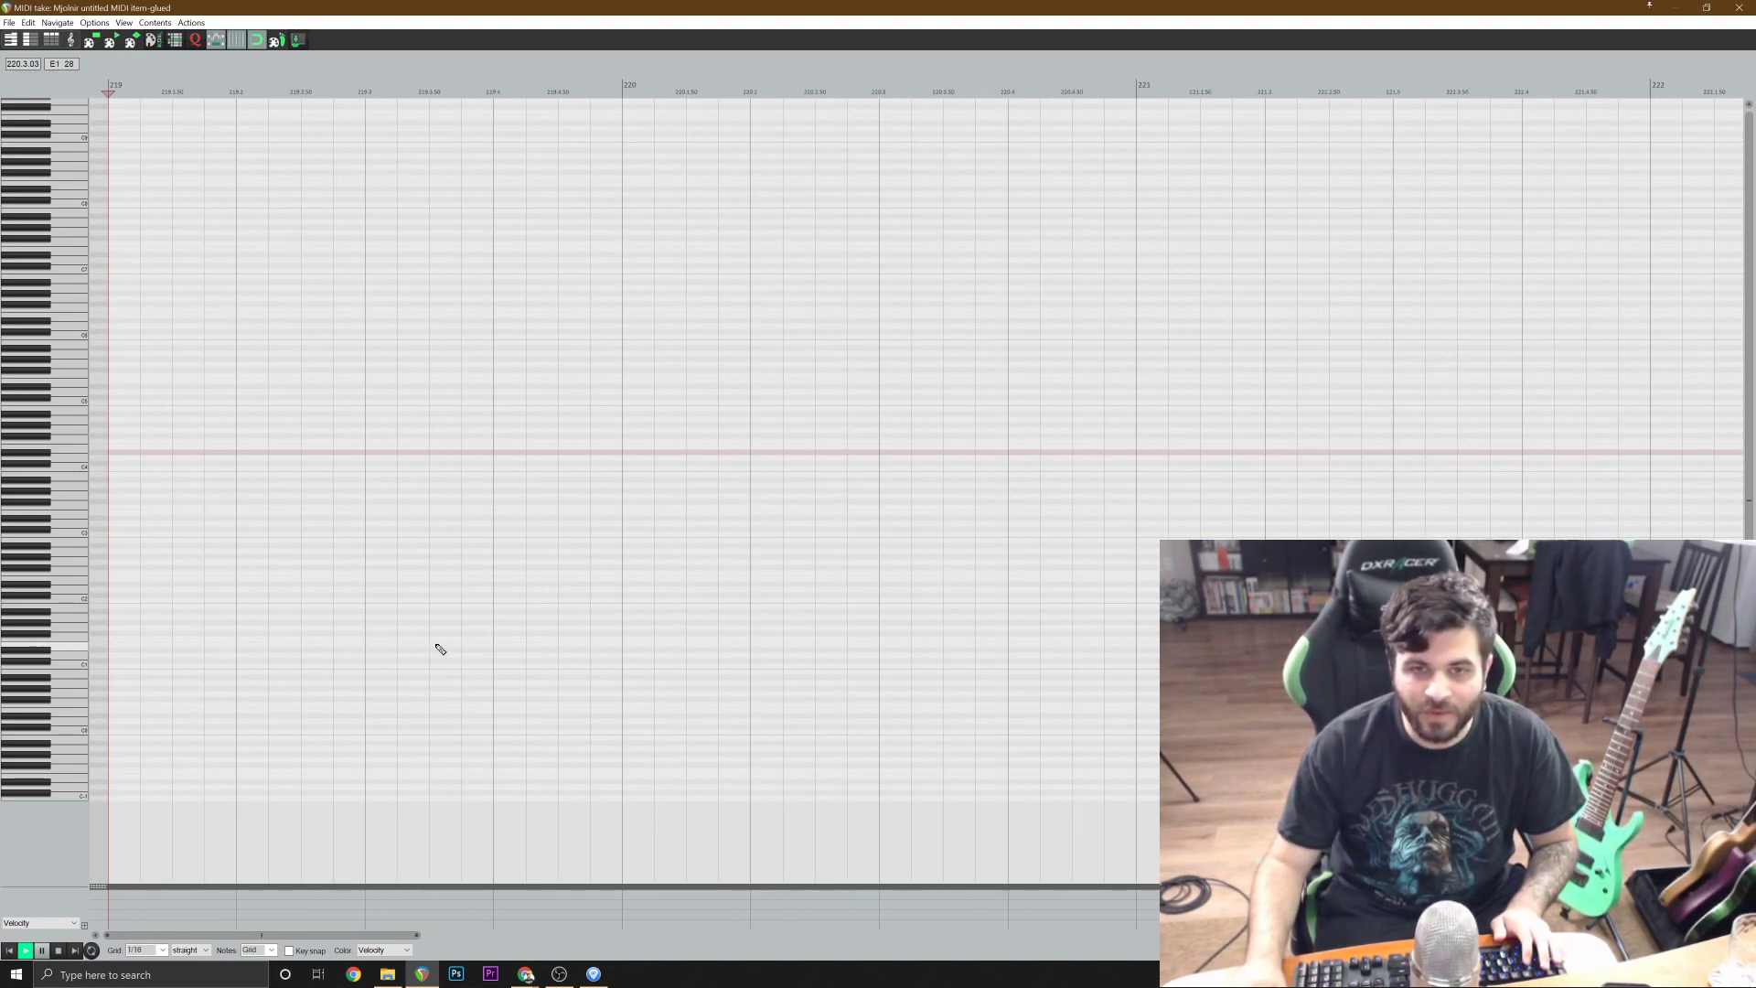
key(space)
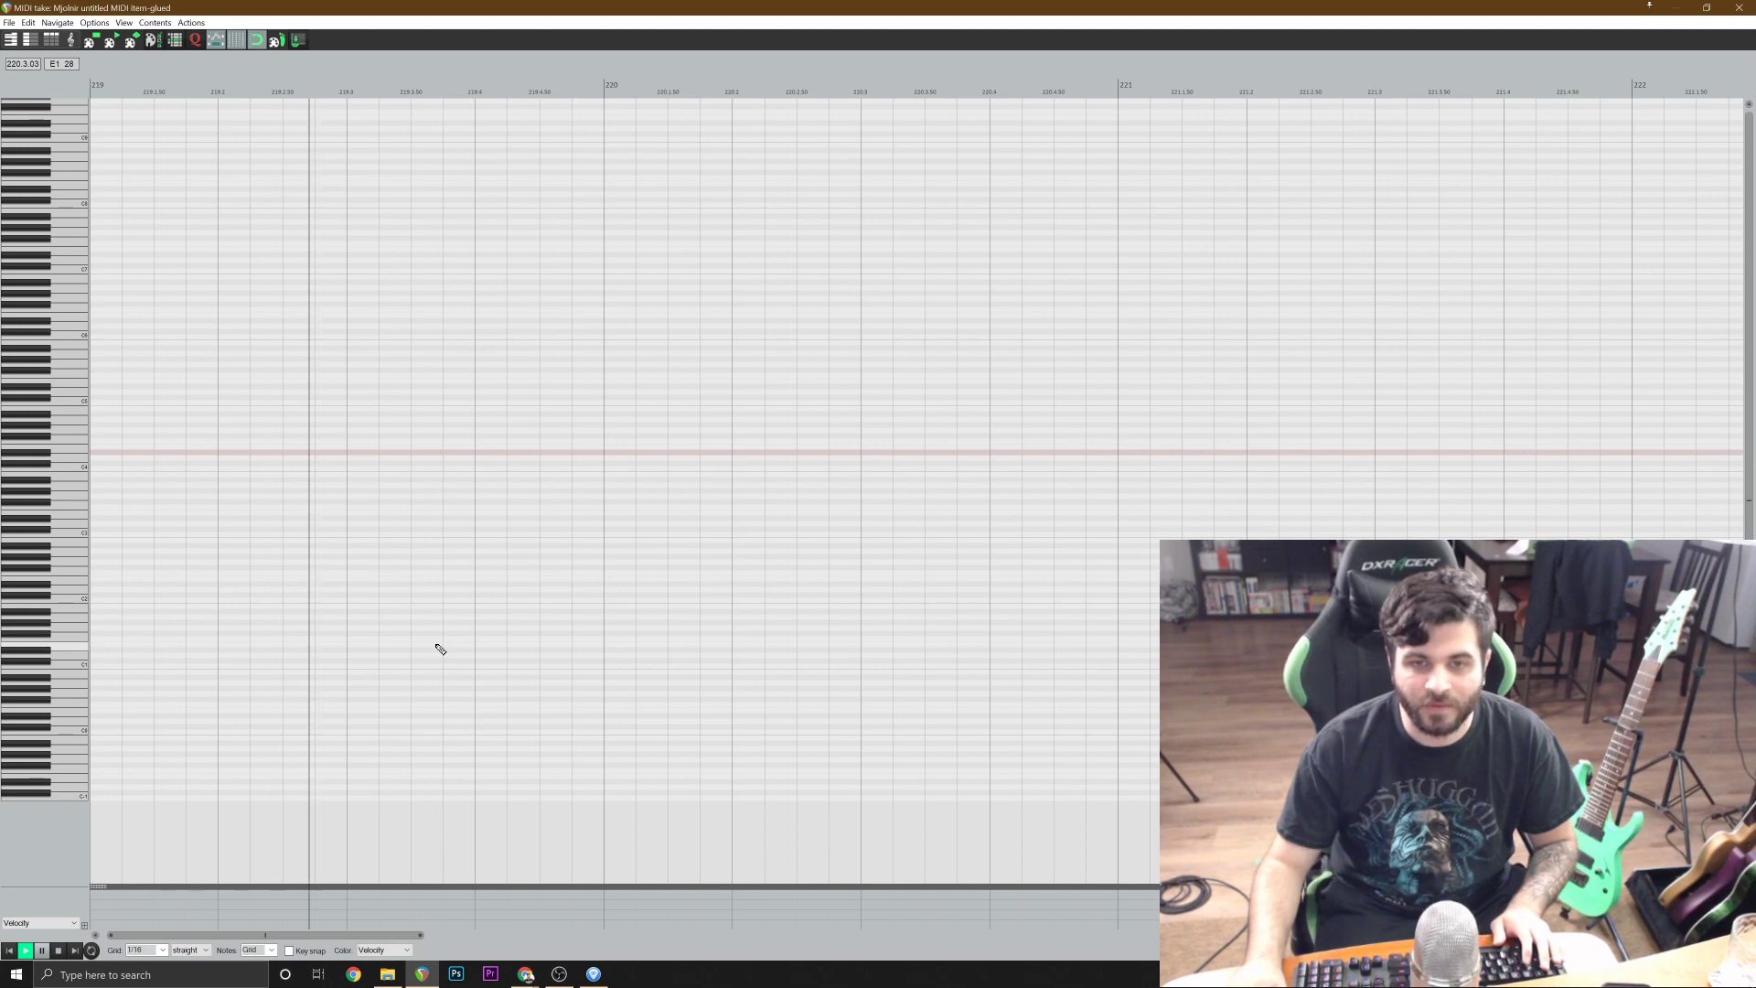
Add kick notes on C2 at 219.1, on the last eighth of bar 219 and at 220.1, plus a snare hit at 219.3.
key(space)
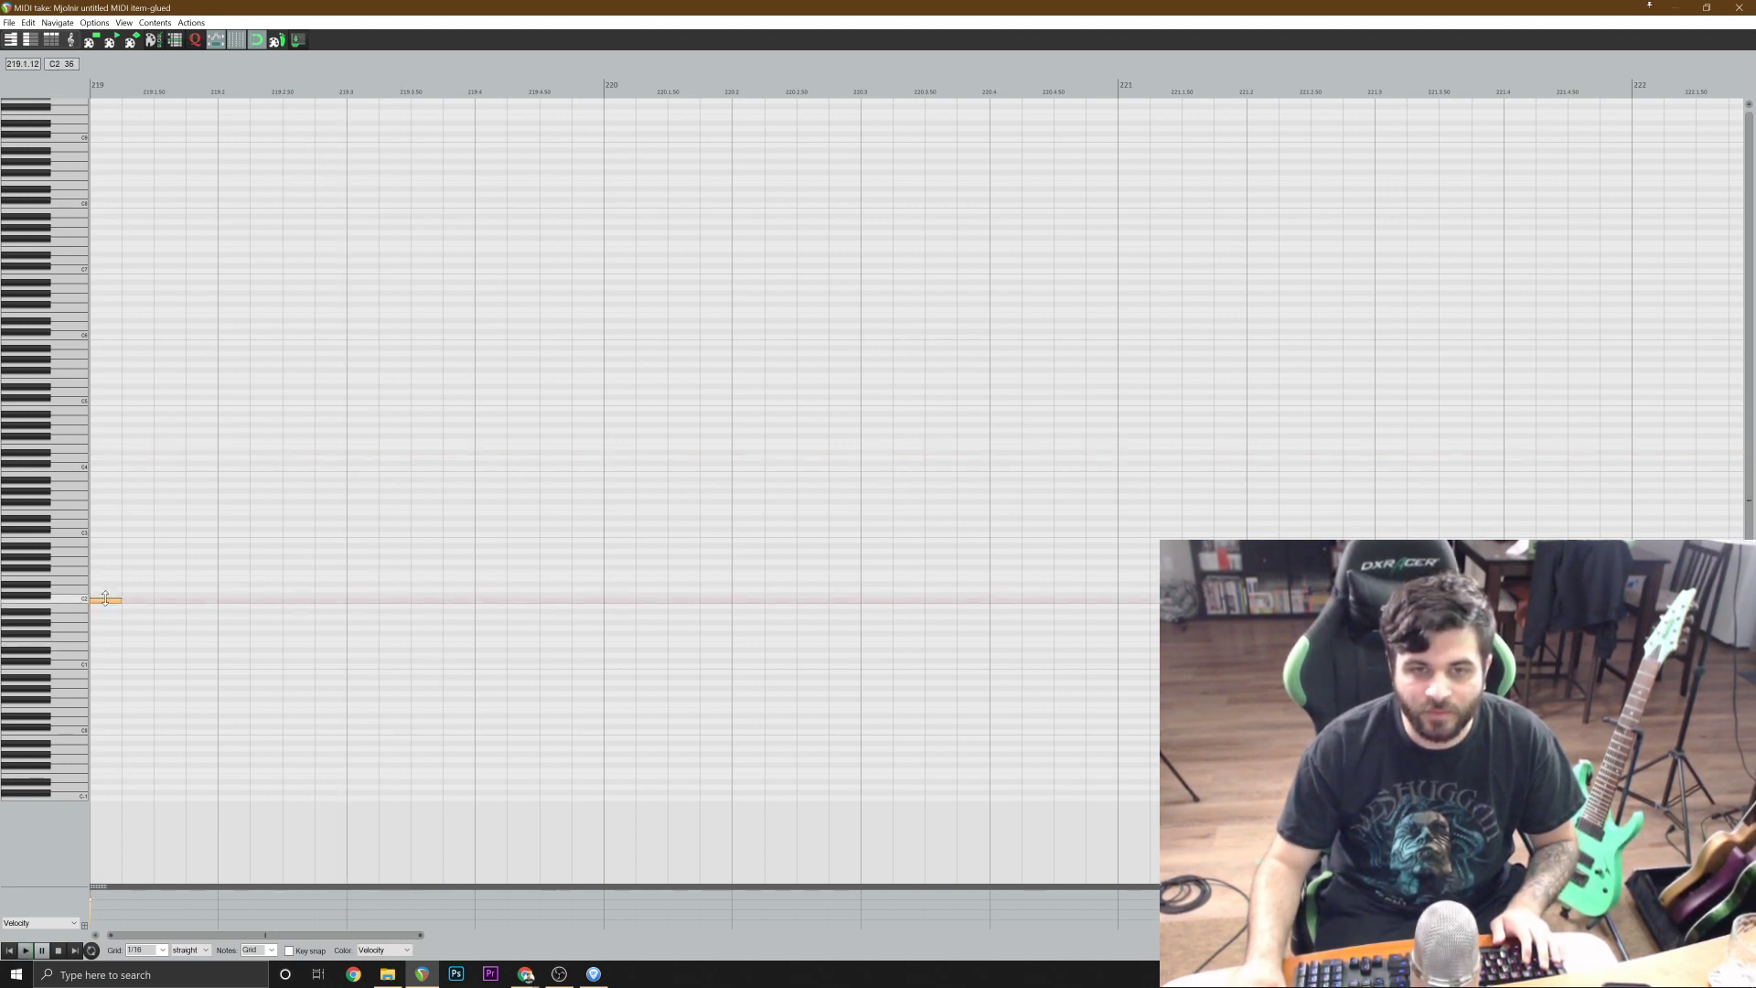
key(space)
click(358, 591)
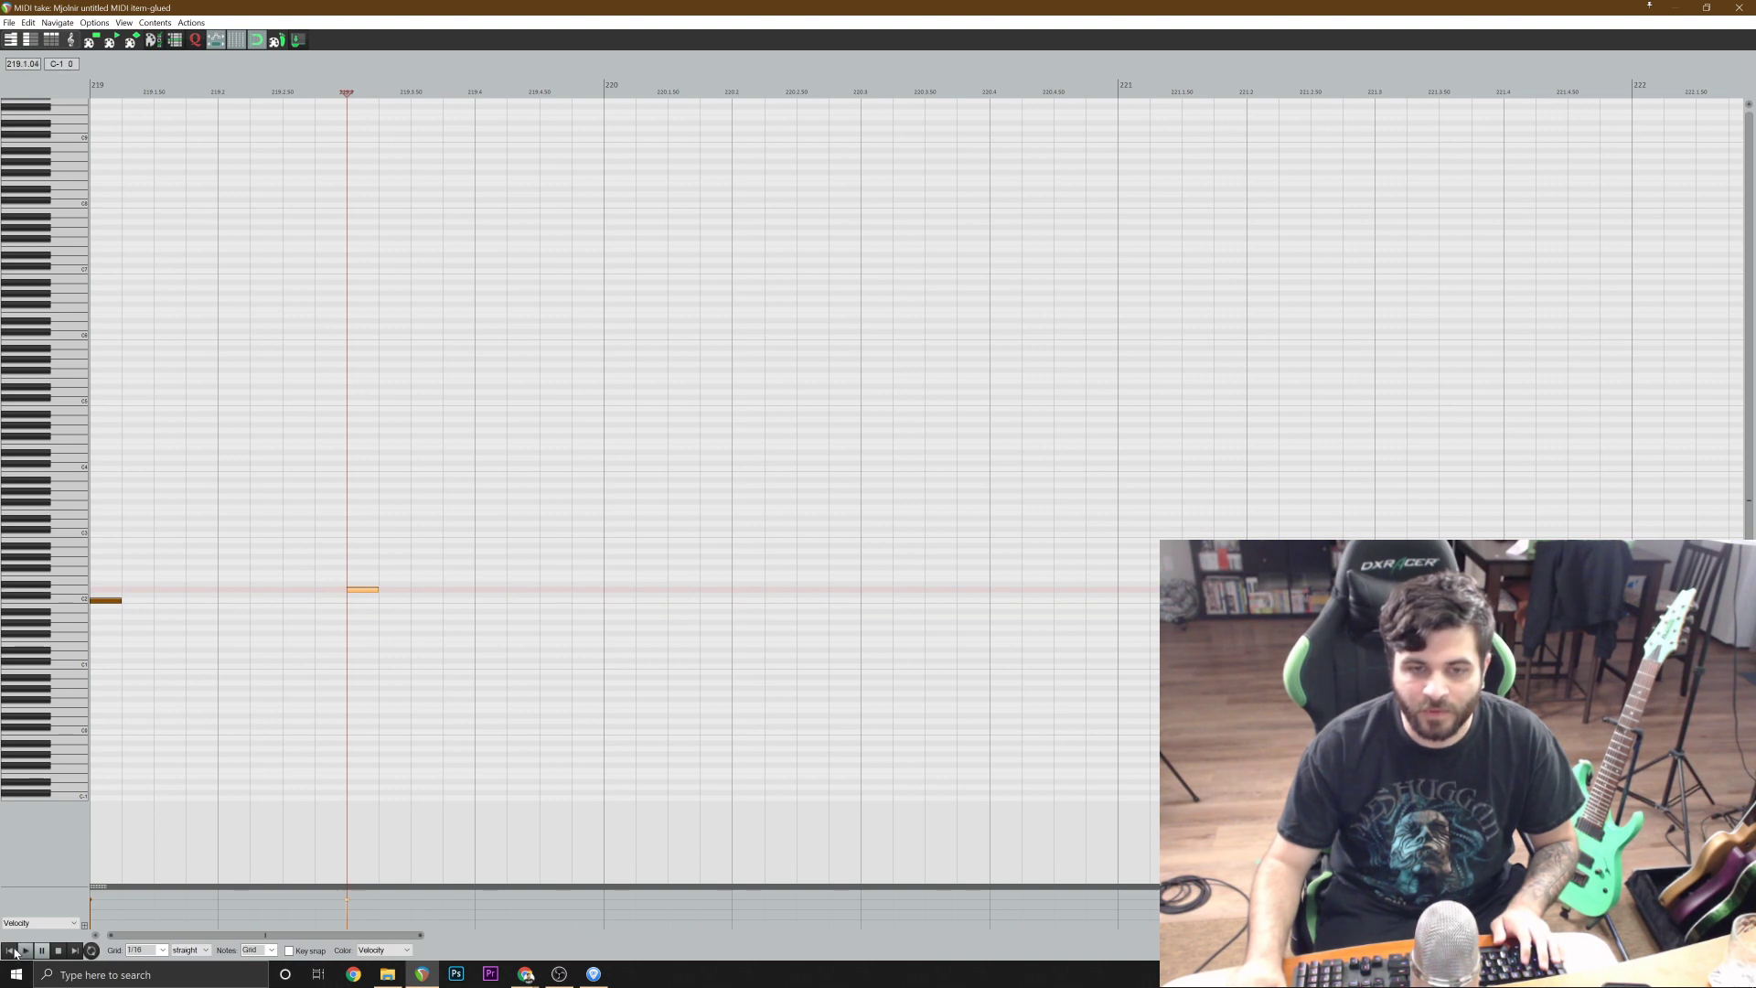
click(13, 951)
key(space)
key(space)
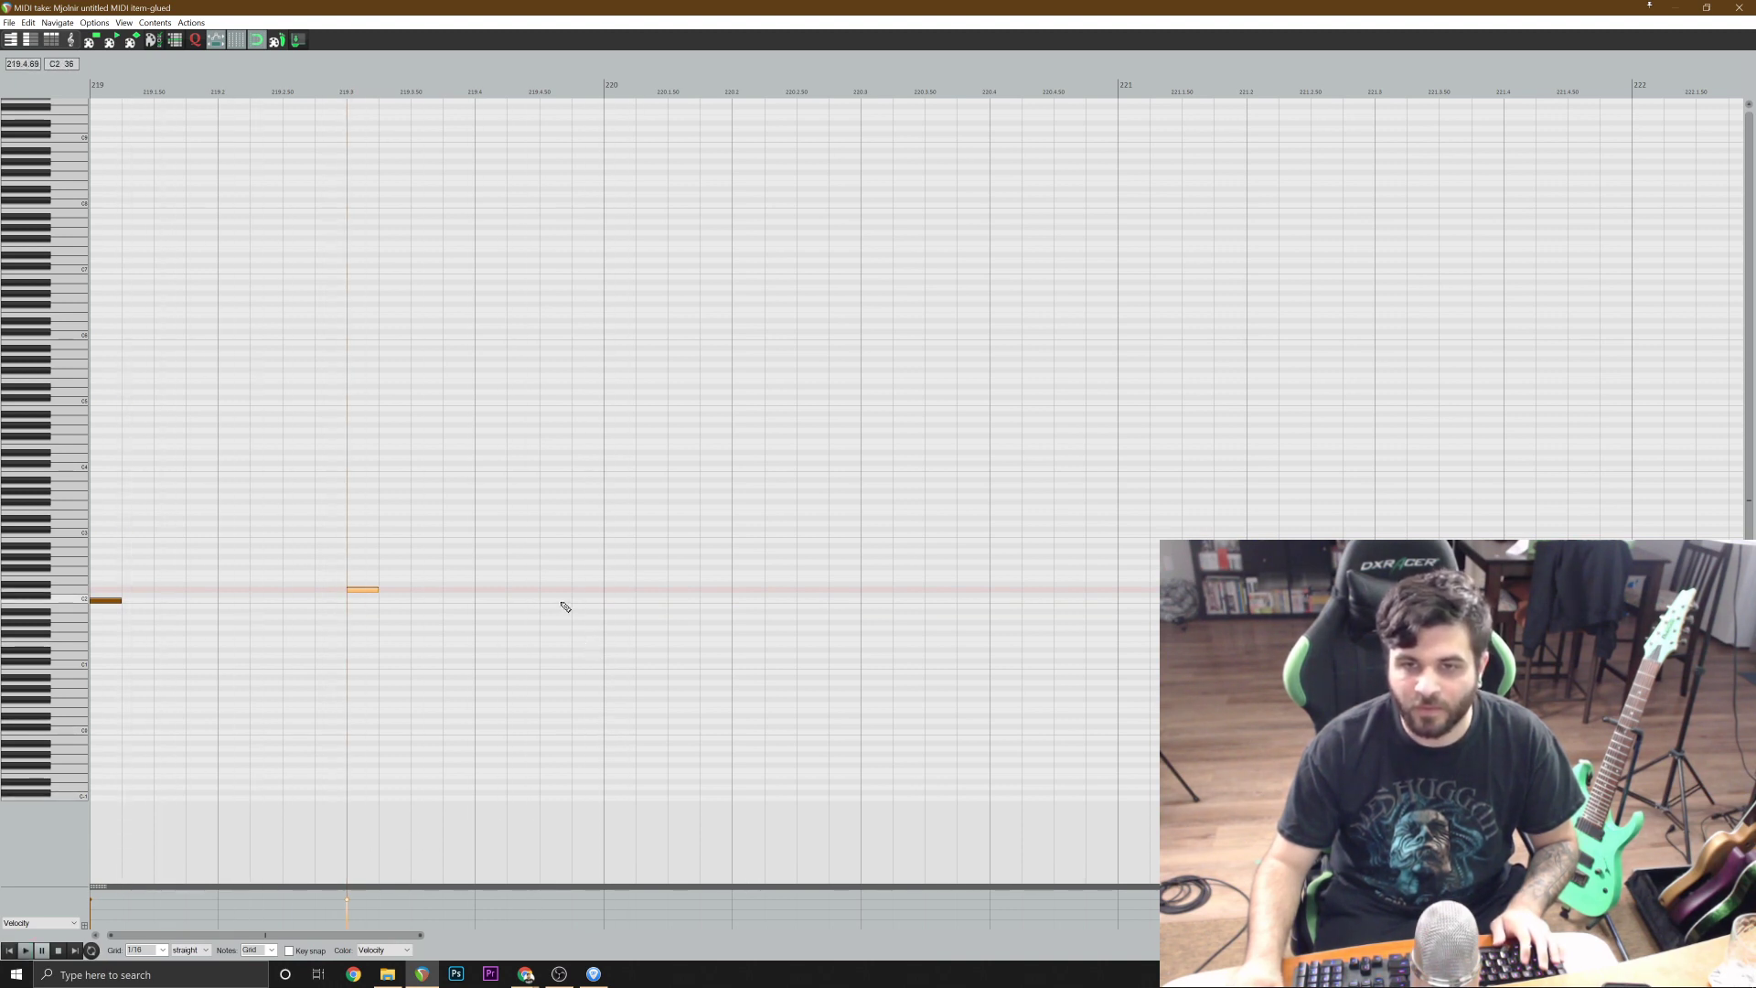
click(559, 601)
click(611, 601)
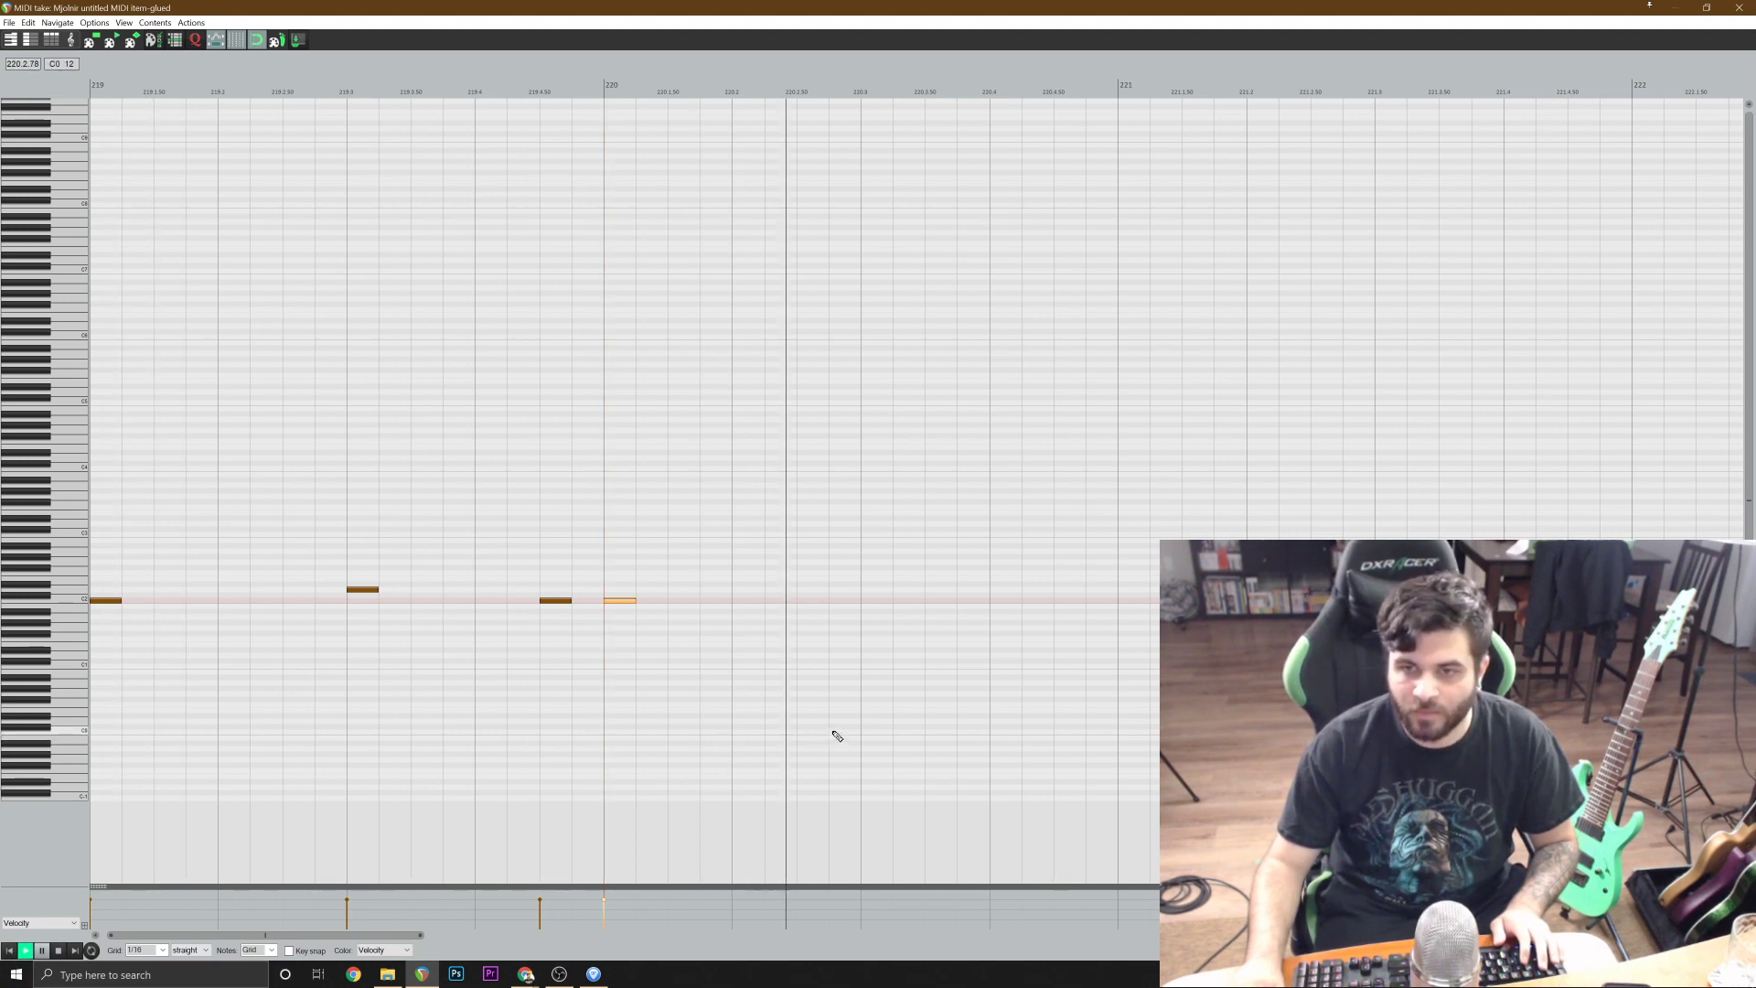
Add a snare hit at 220.3 and play the two-bar kick and snare pattern from bar 219.
key(space)
click(869, 590)
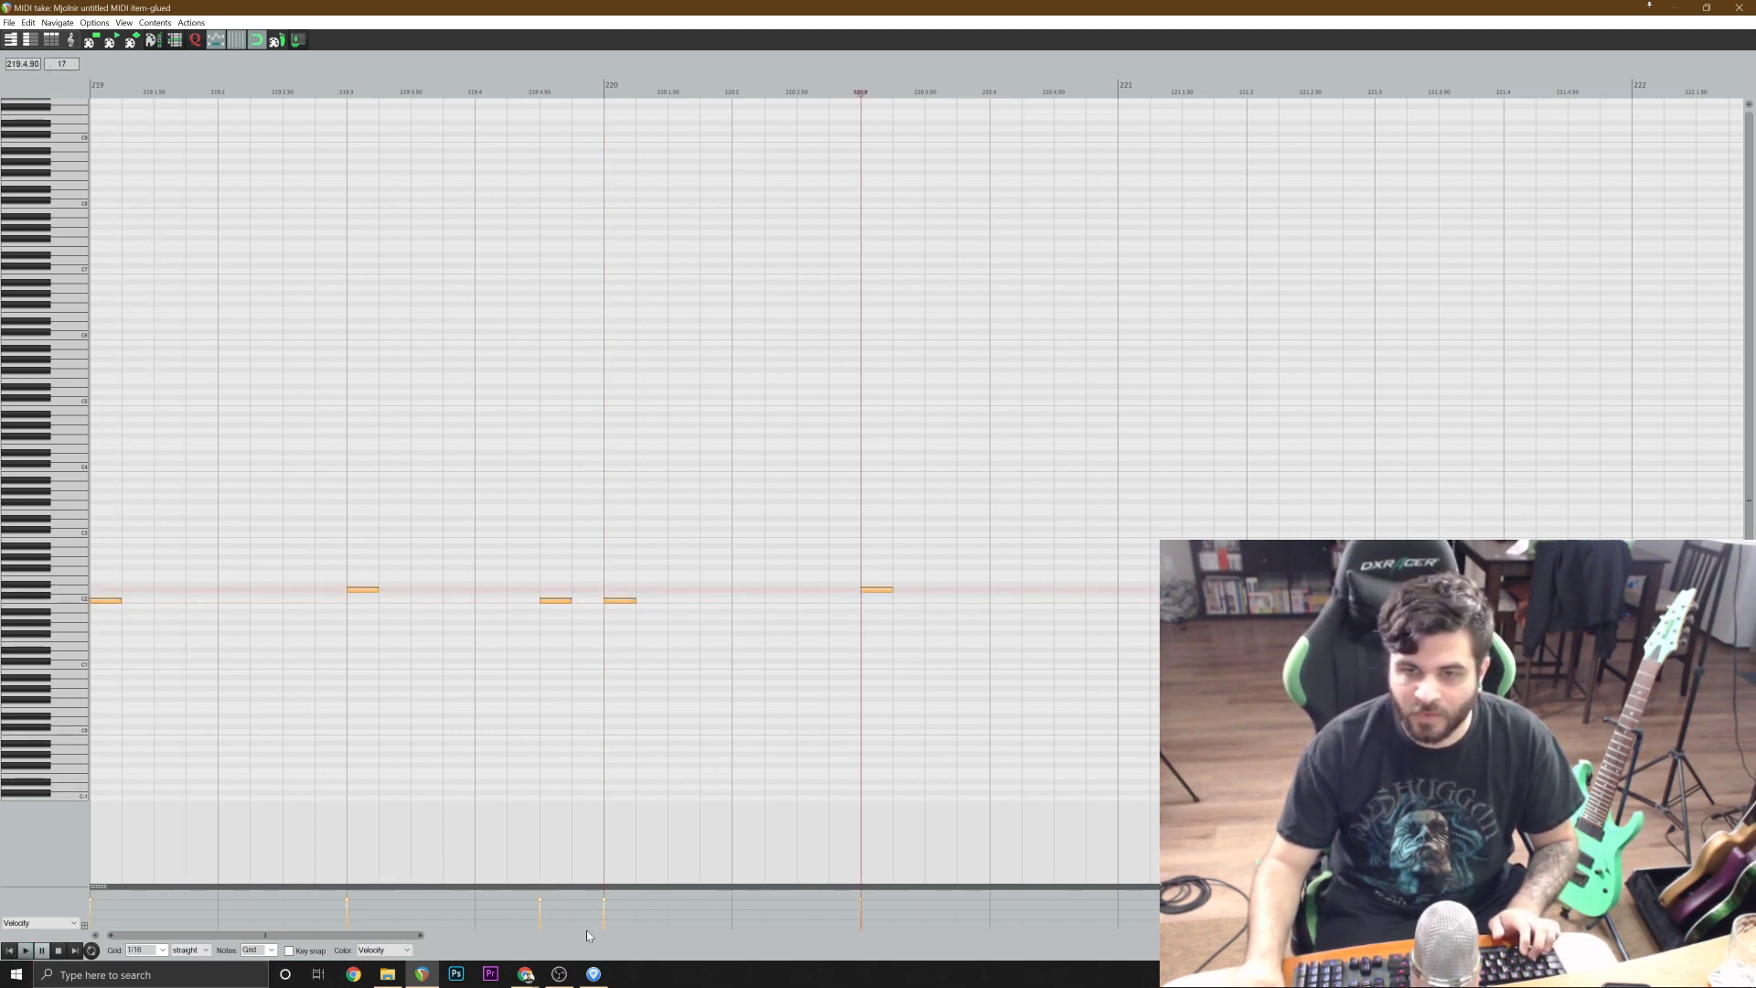
click(6, 952)
key(space)
scroll(721, 684, down, 1)
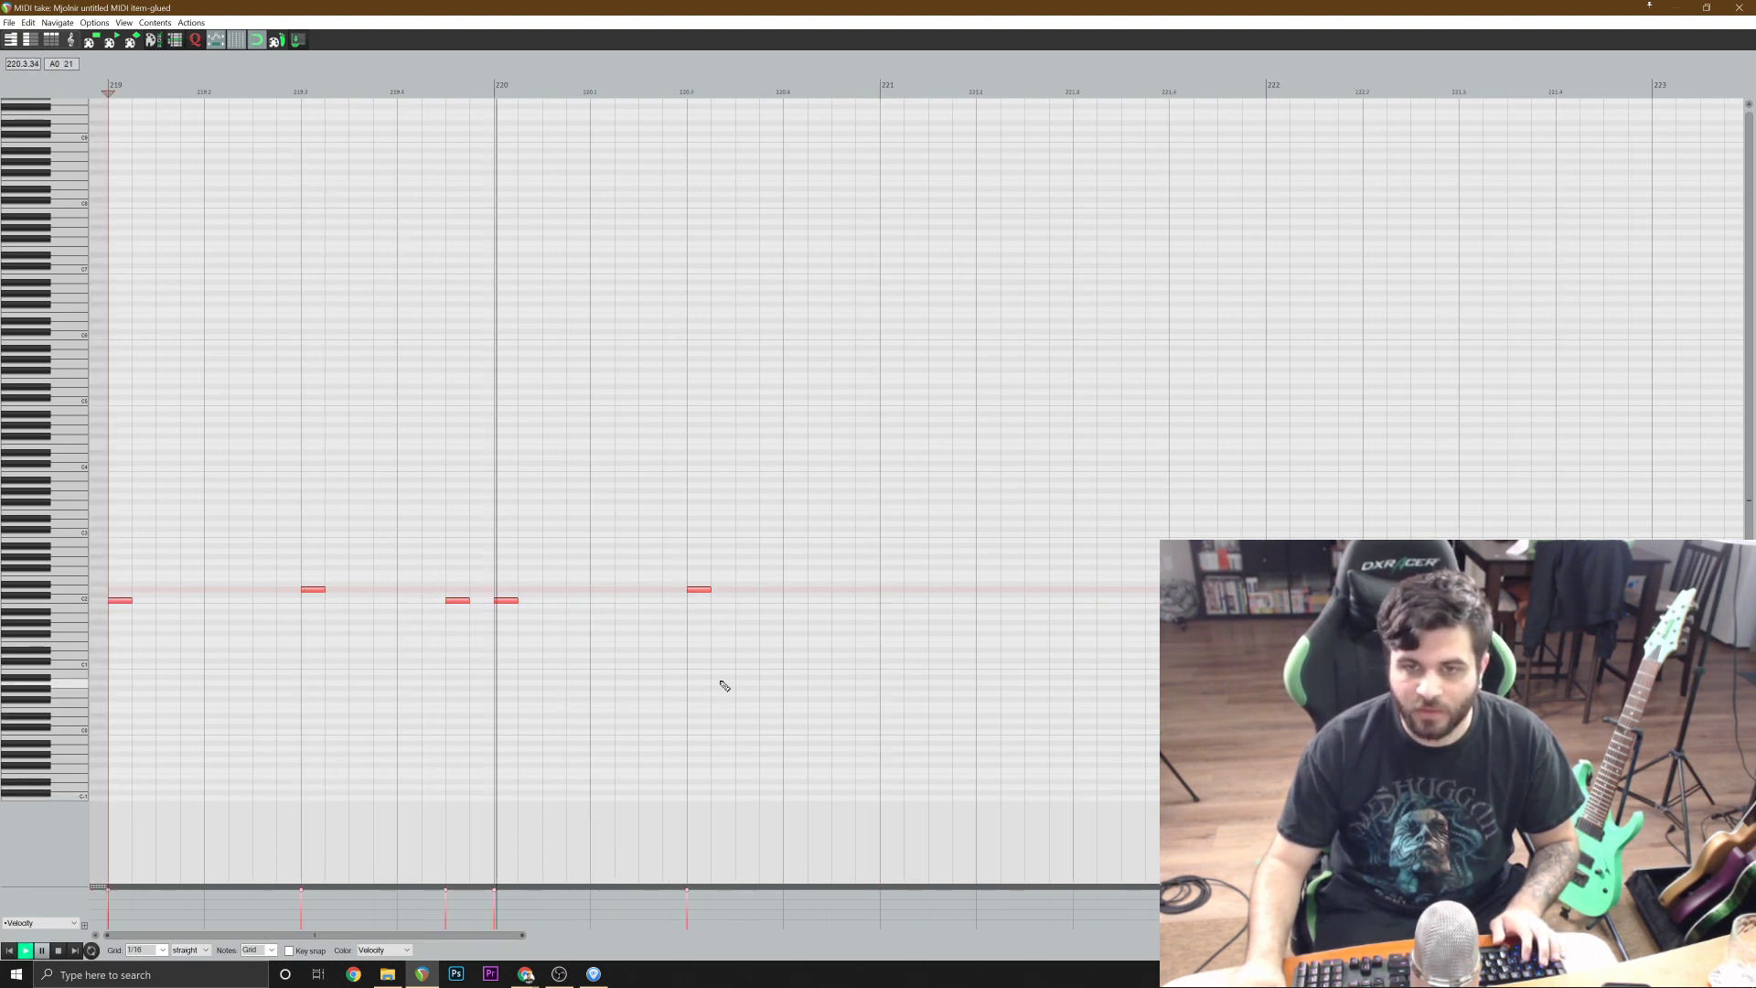
key(space)
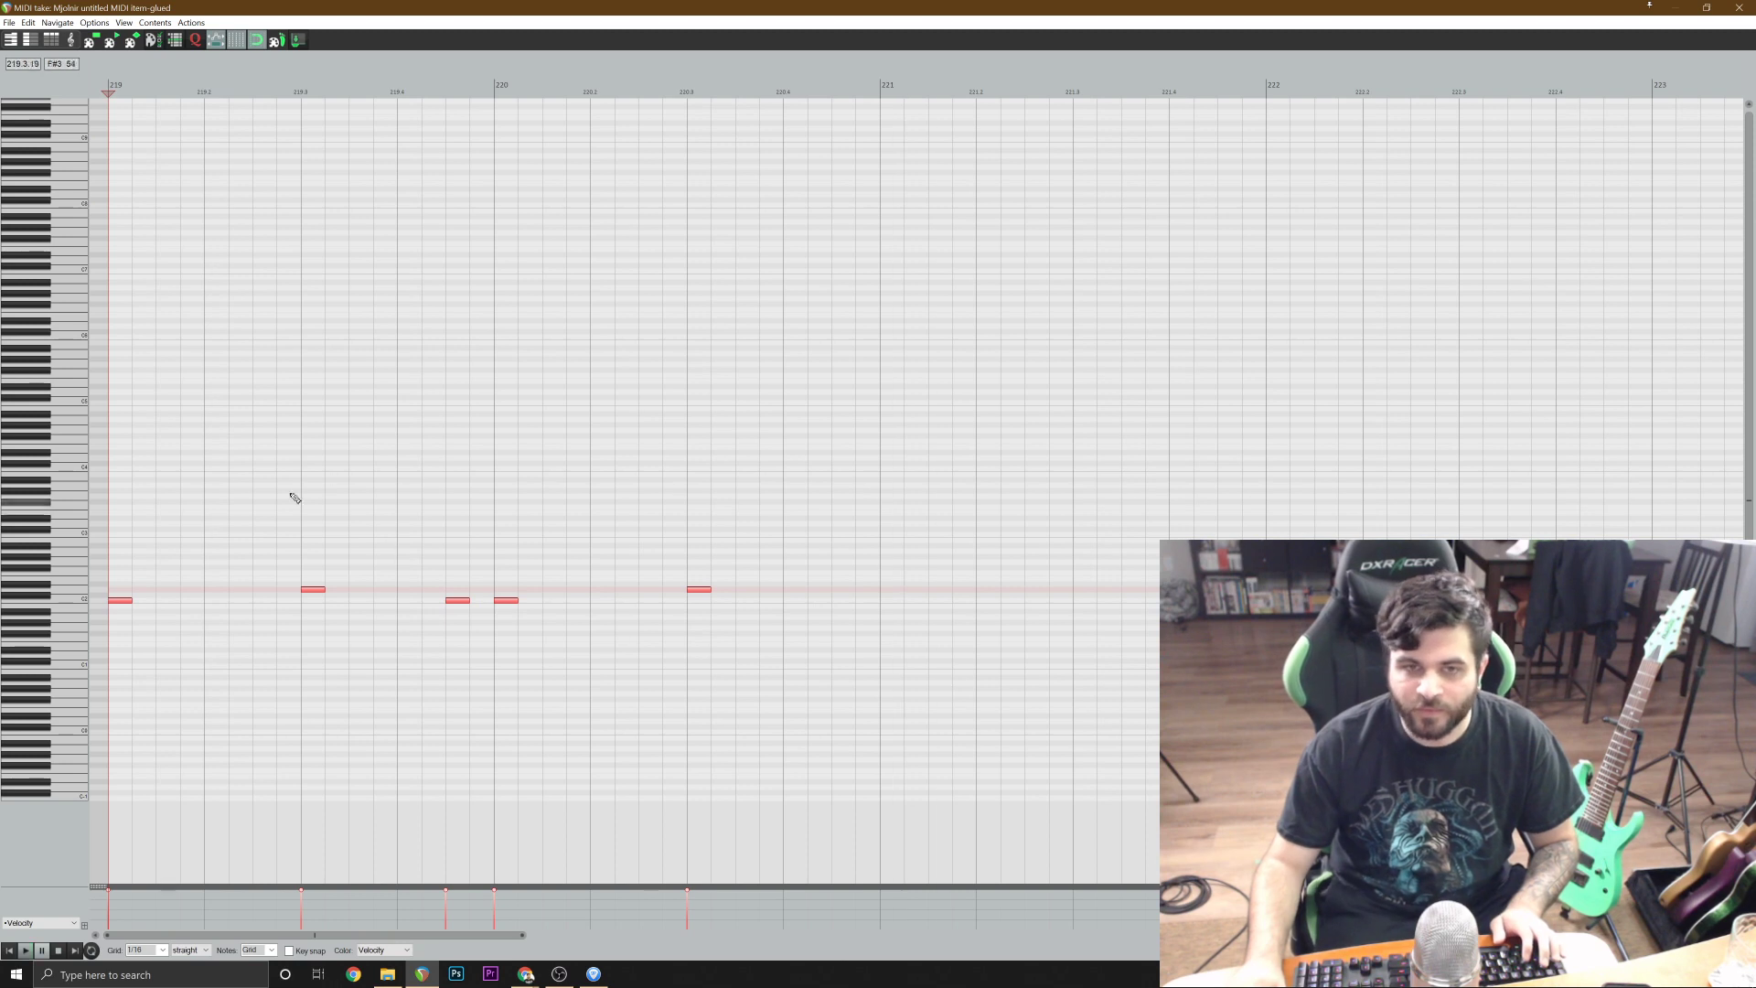
Add two cymbal accents at 219.1 and A#2 hits on every following beat through 220.4.
click(126, 487)
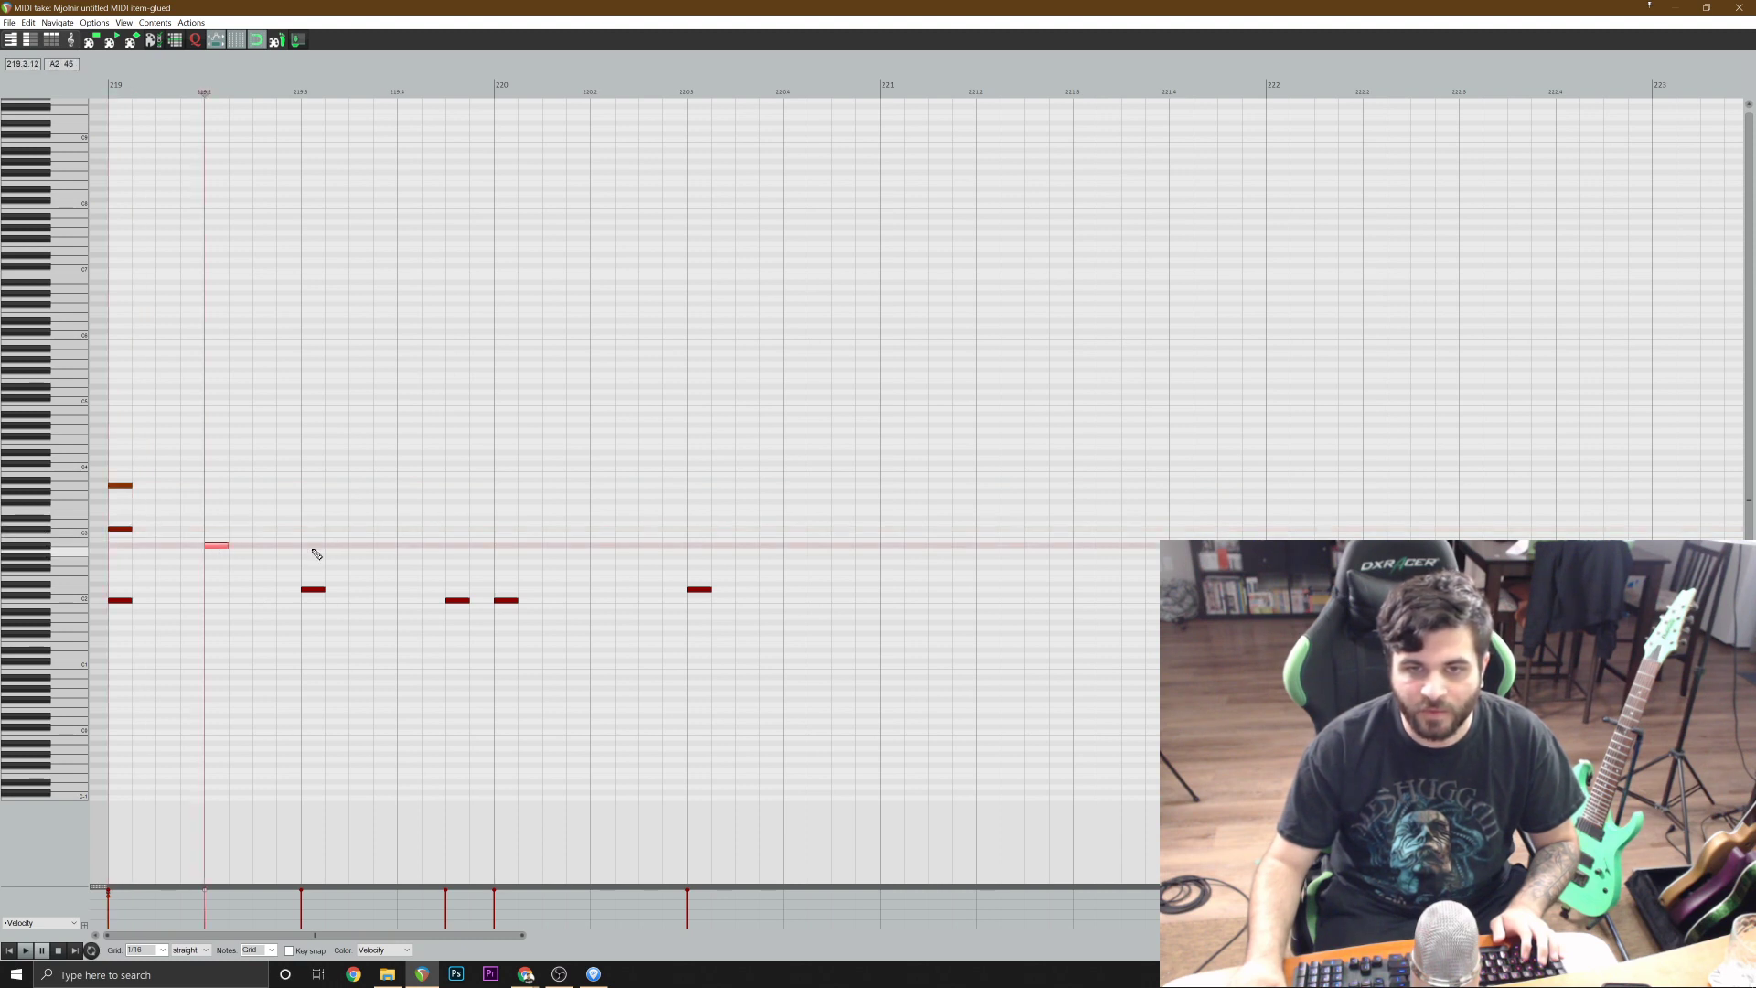
click(503, 548)
click(608, 549)
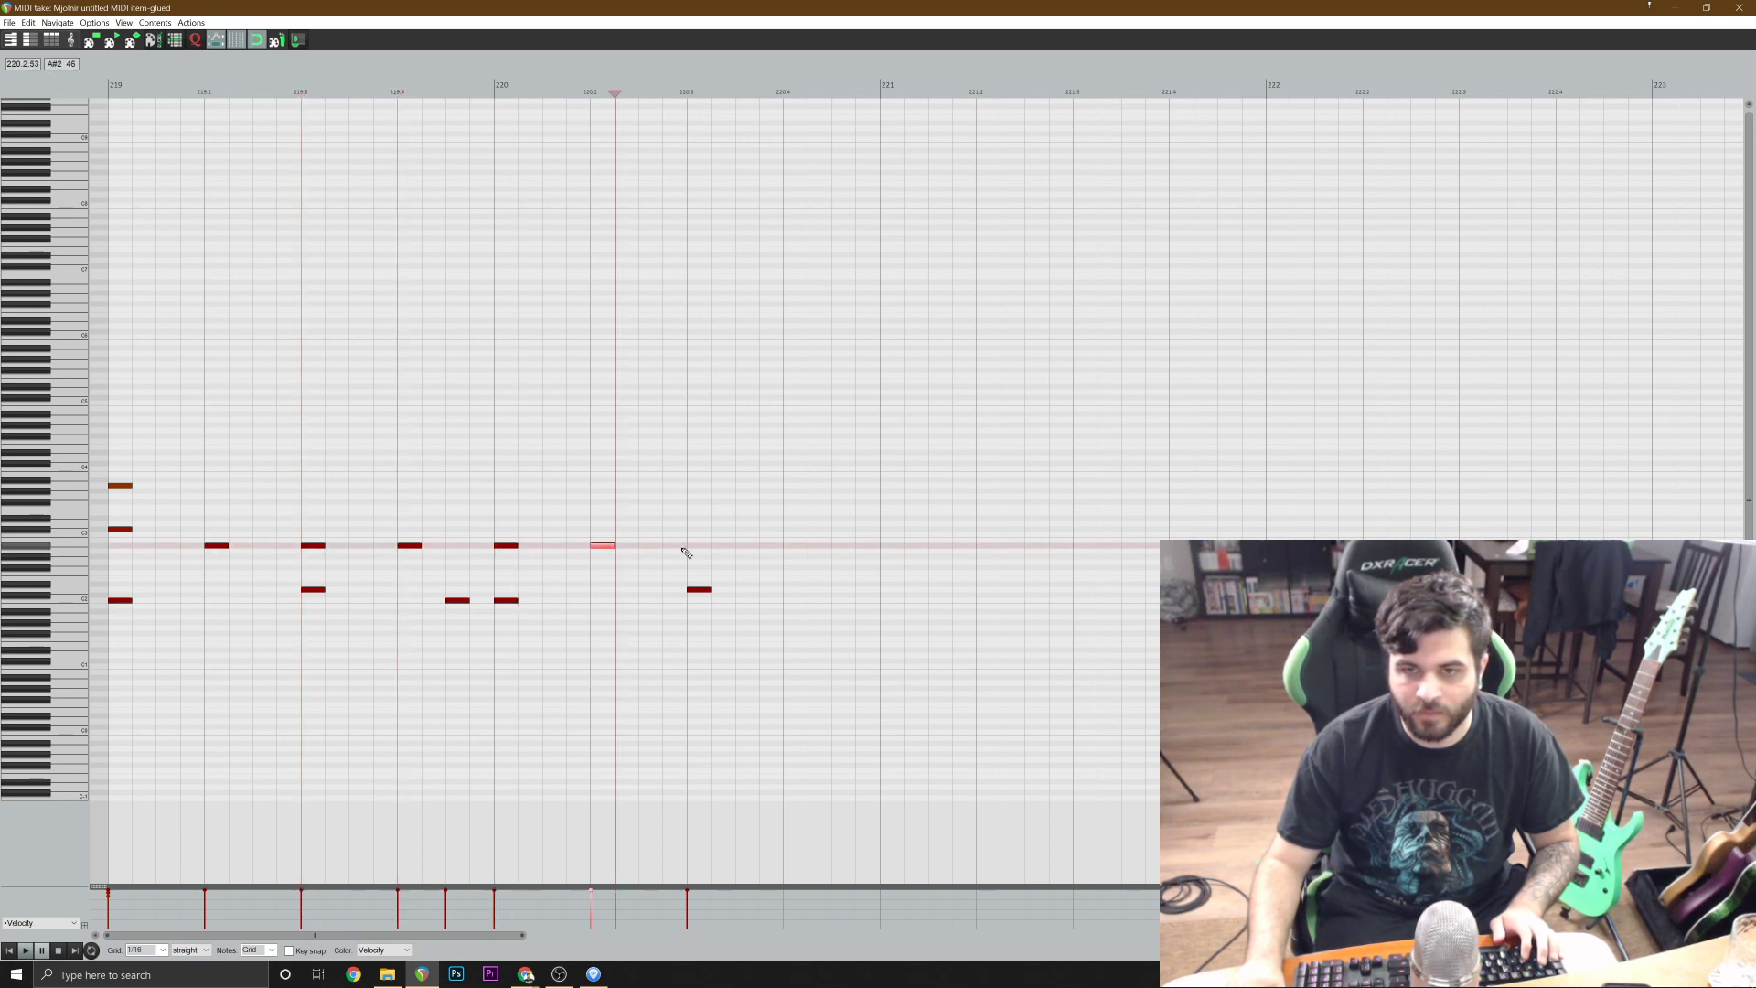
click(706, 546)
click(790, 547)
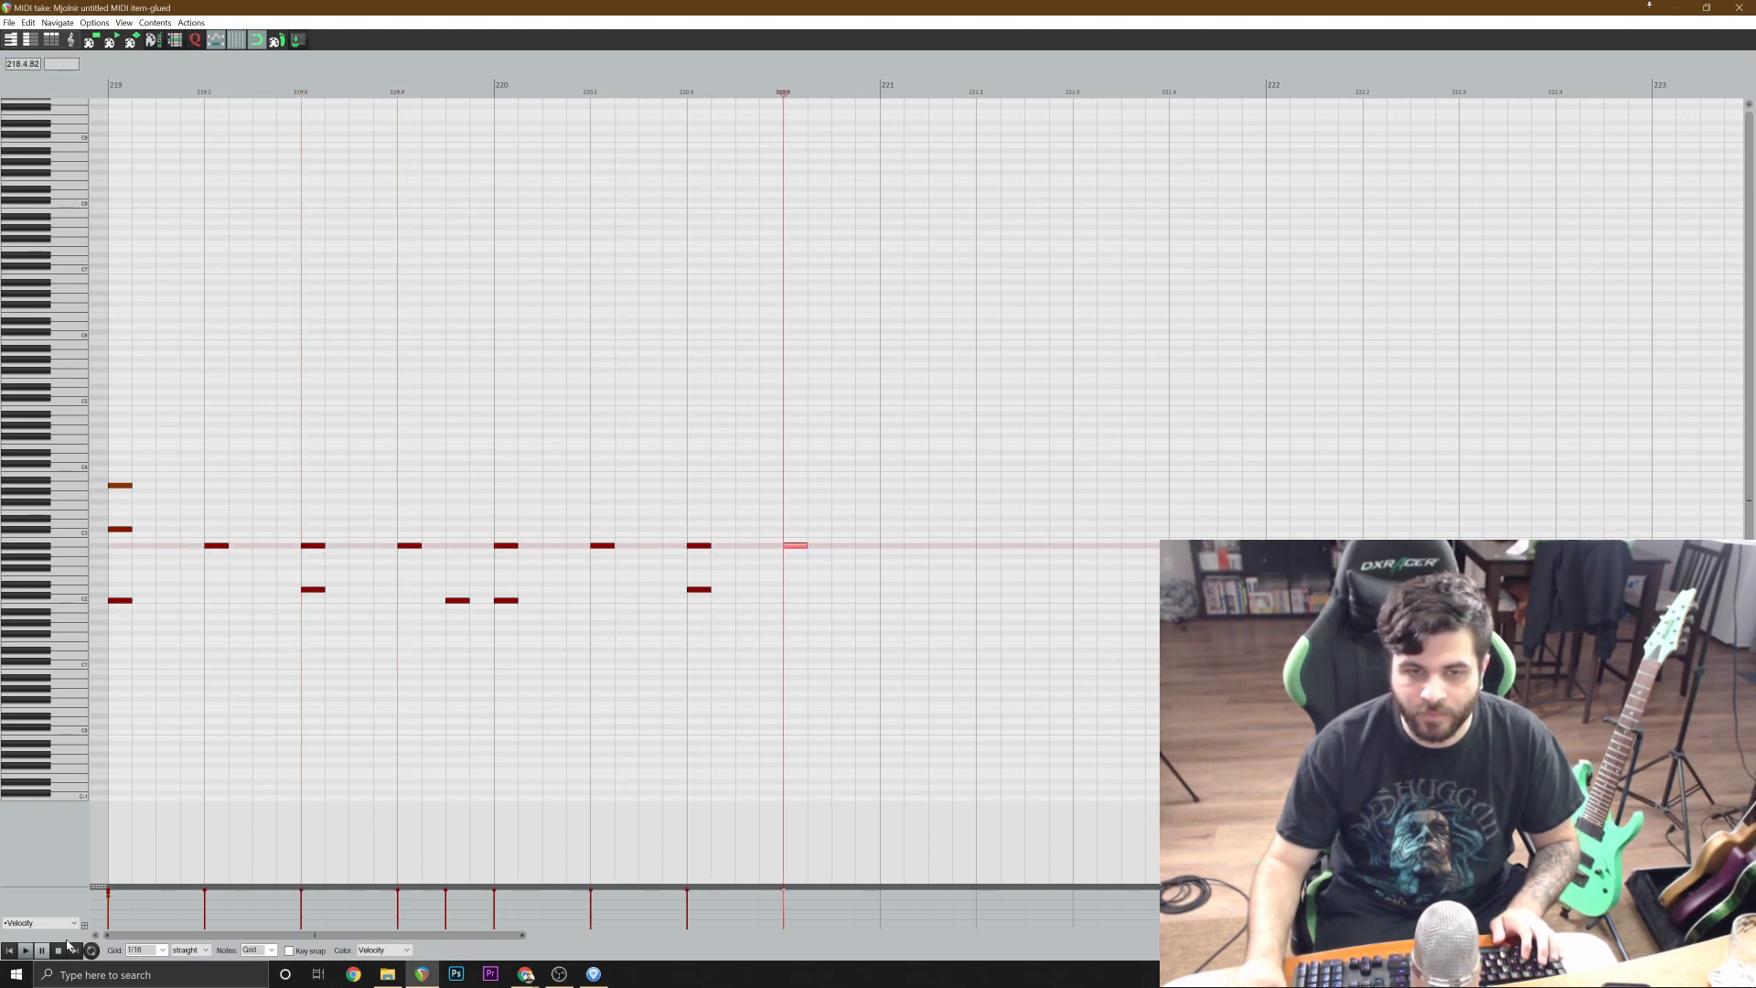
Play the groove from bar 219, and duplicate all its notes into bars 221 and 222.
click(10, 951)
key(space)
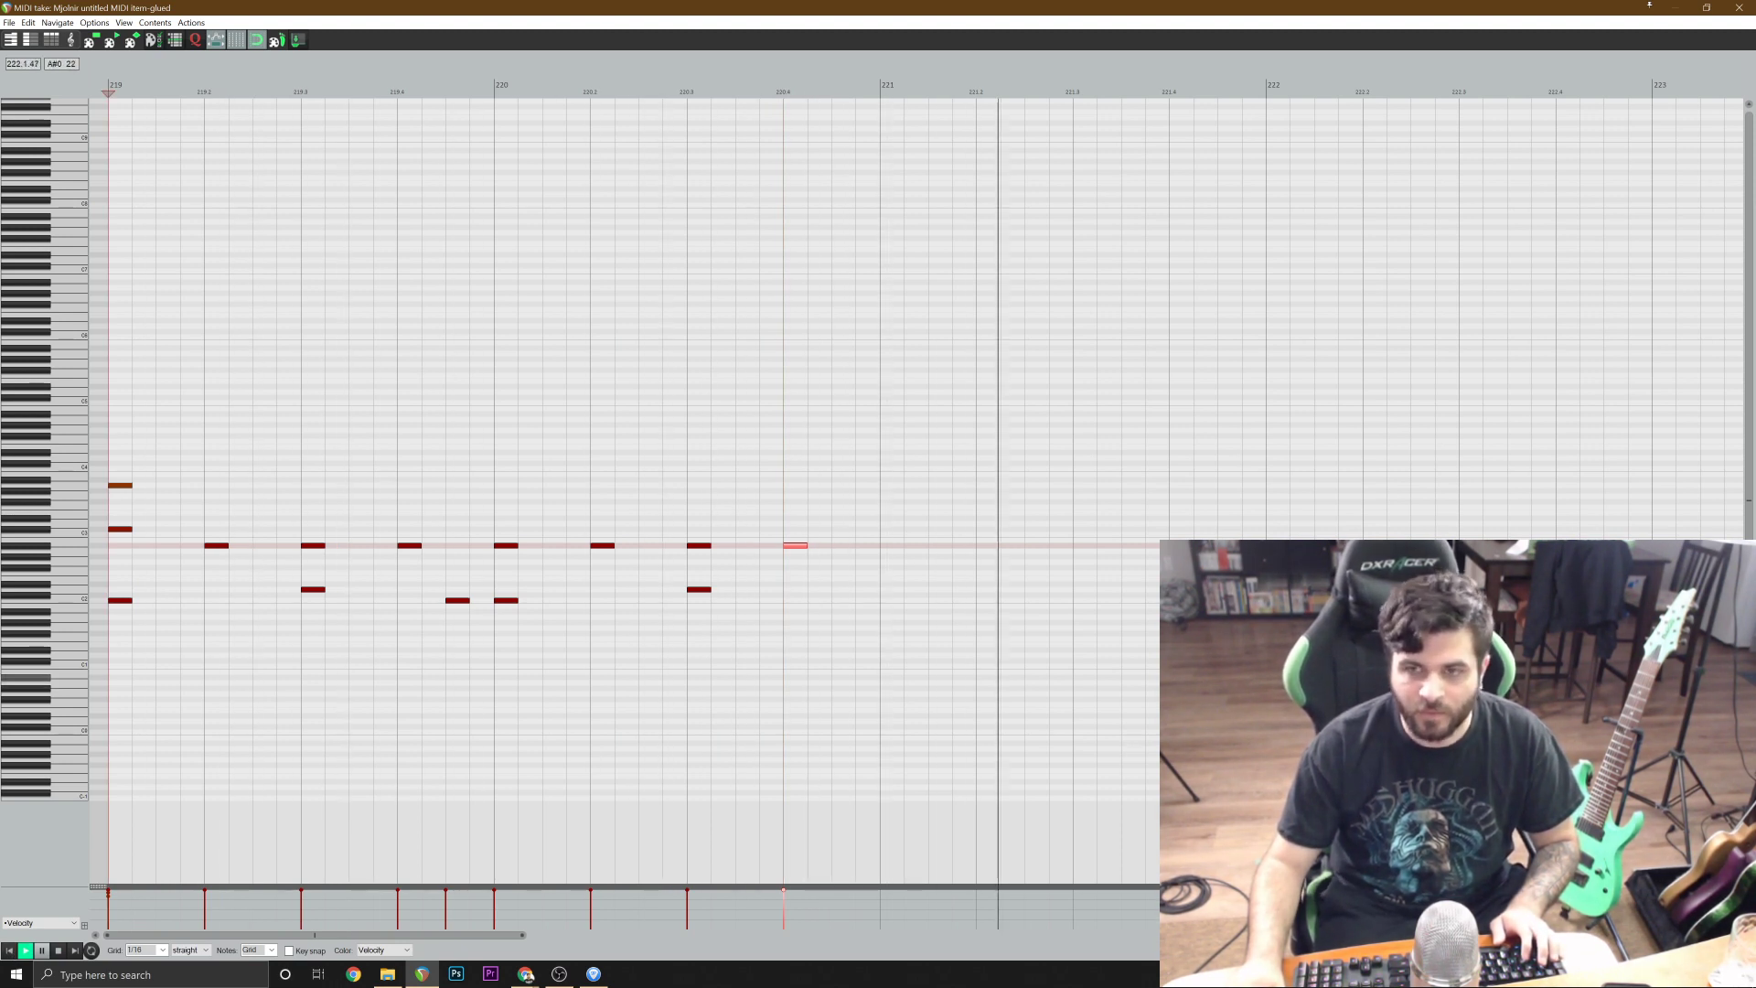
scroll(1082, 592, down, 2)
key(space)
key(ctrl+a)
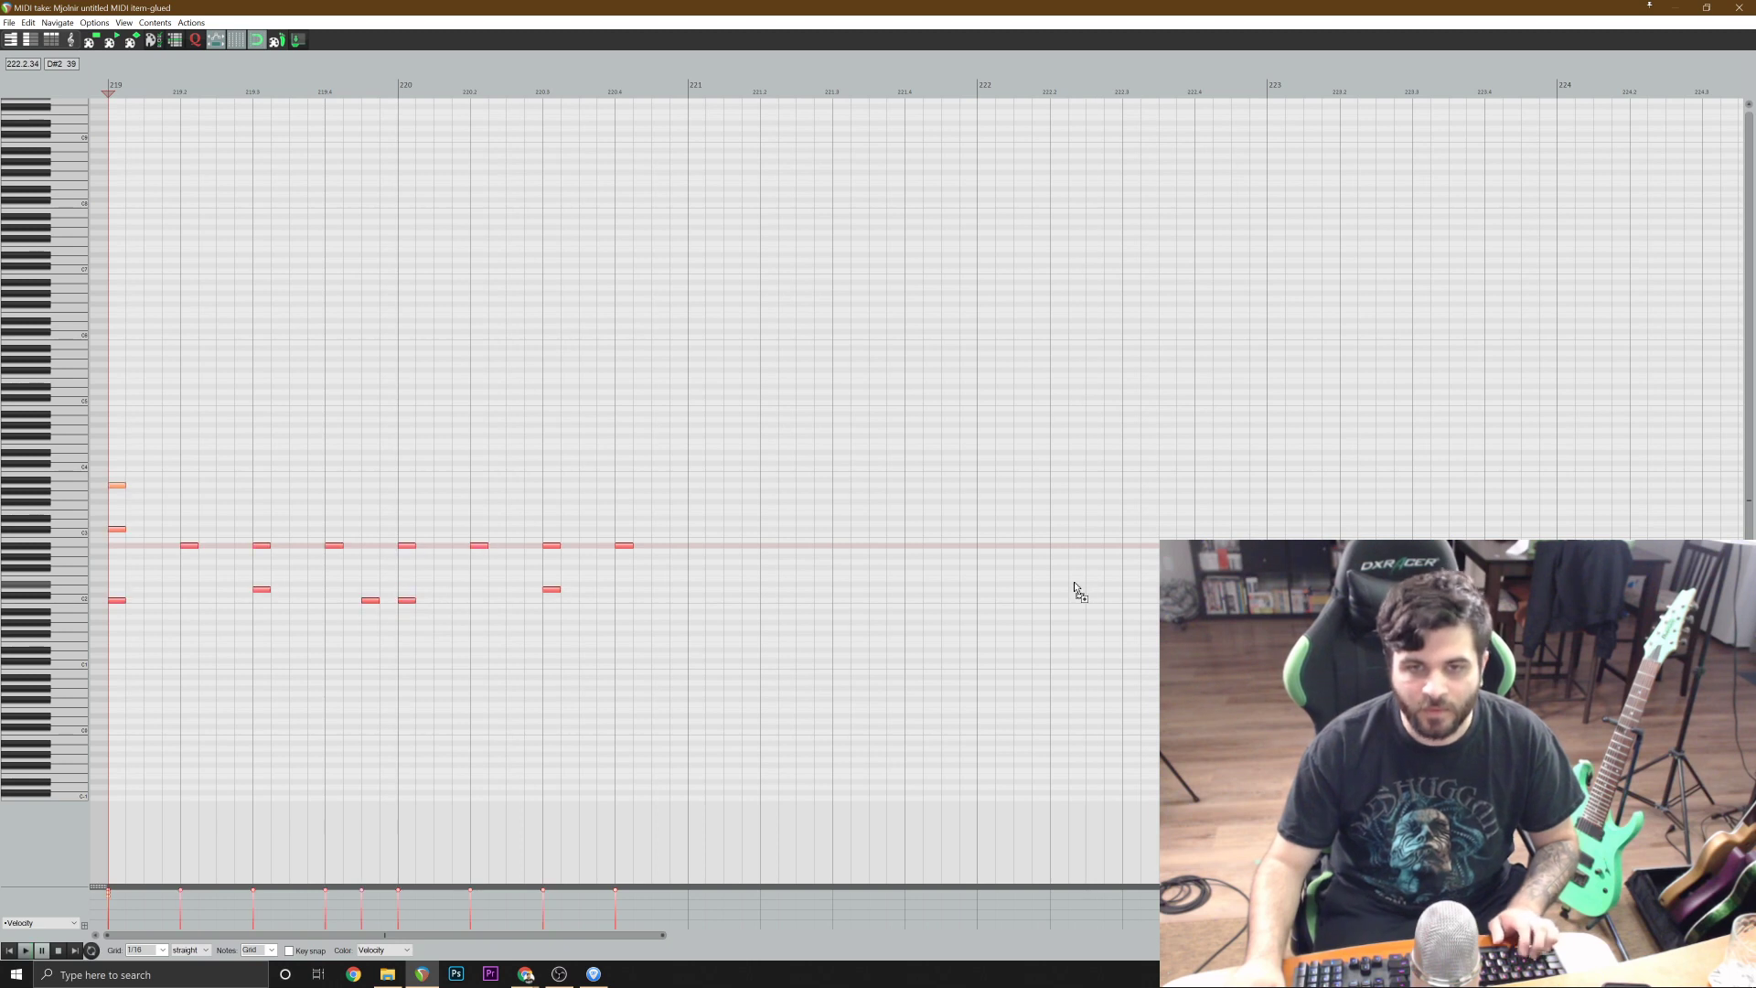
key(ctrl+d)
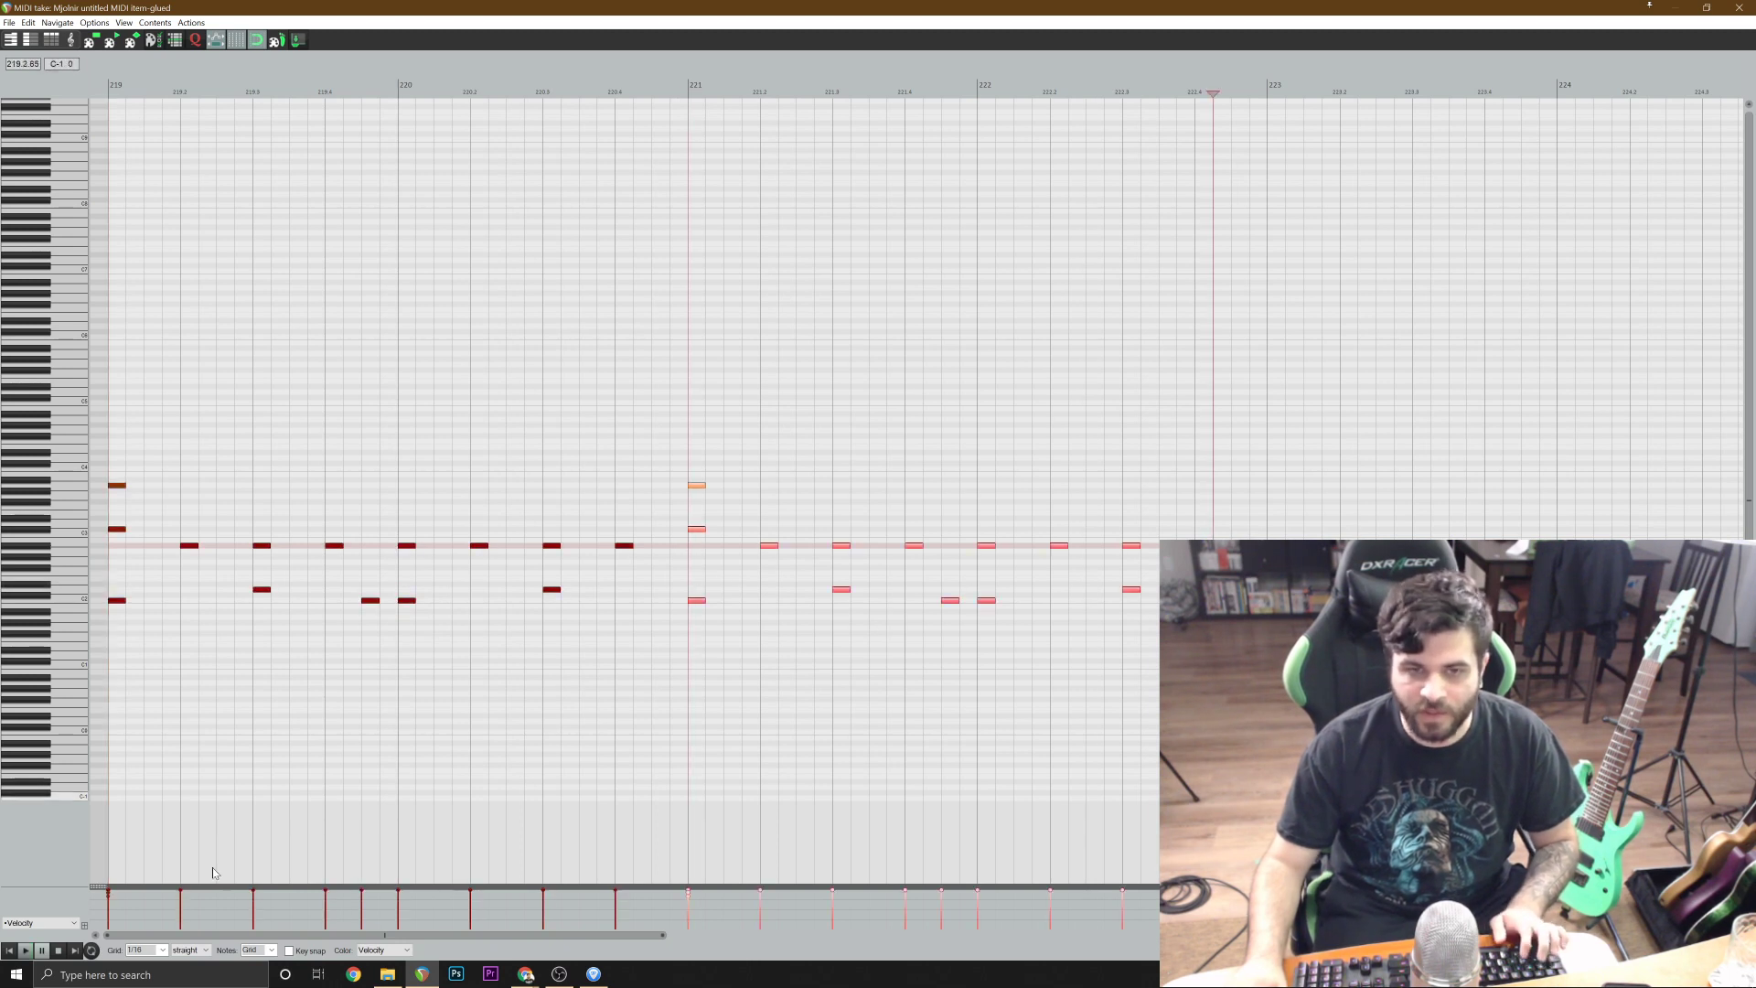
Play the four bars, replace the cymbal accents at 221.1 with an A#2 hit, and close the MIDI editor.
click(9, 950)
click(25, 950)
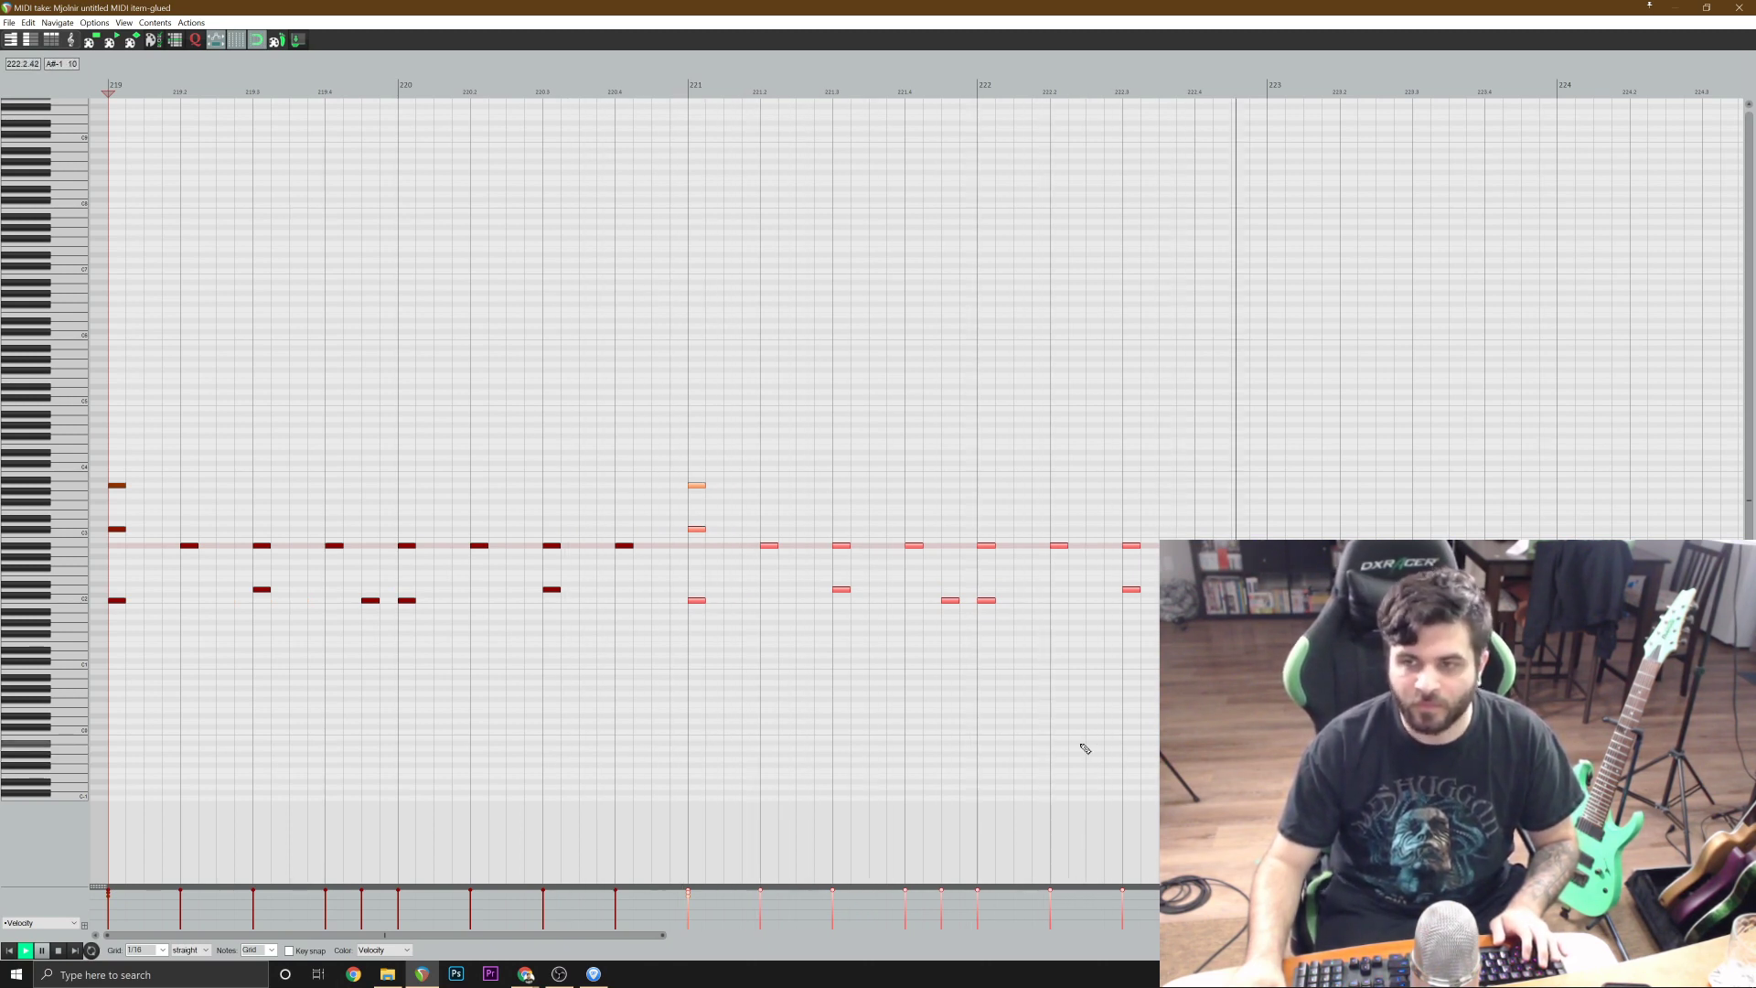
click(744, 463)
drag(692, 530, 697, 546)
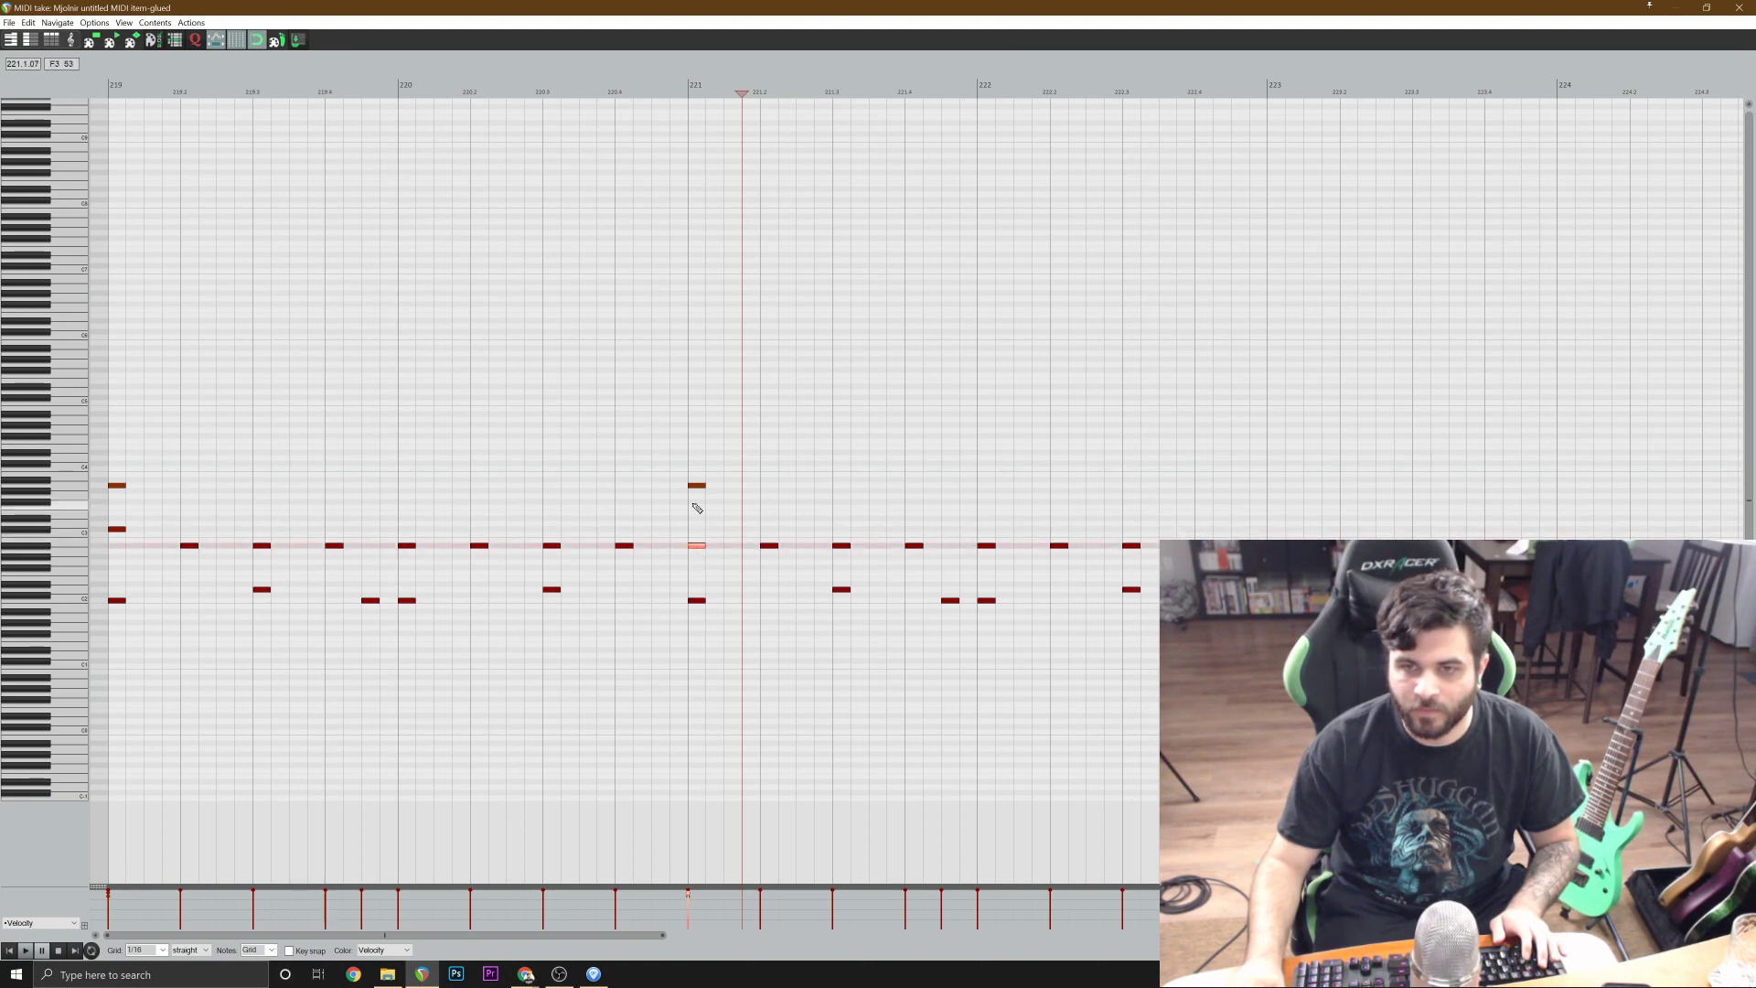
click(1739, 8)
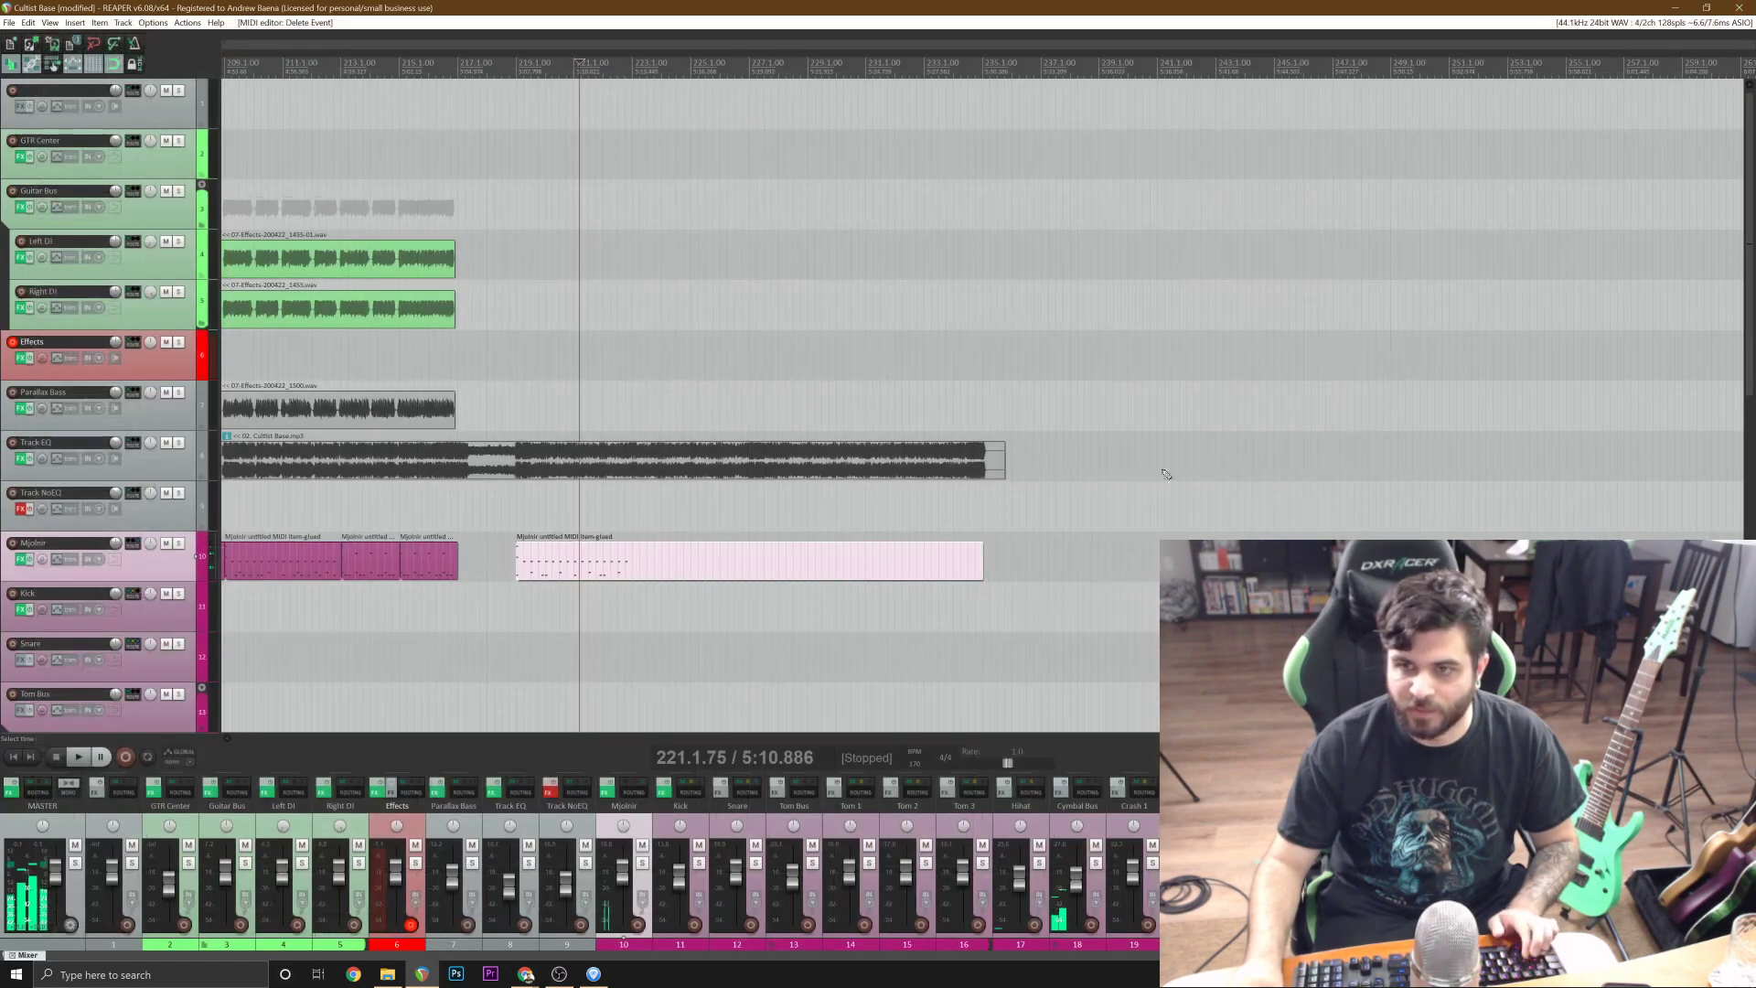
Split the Mjolnir drum item at bar 223 and delete the empty remainder.
click(681, 514)
scroll(720, 556, up, 3)
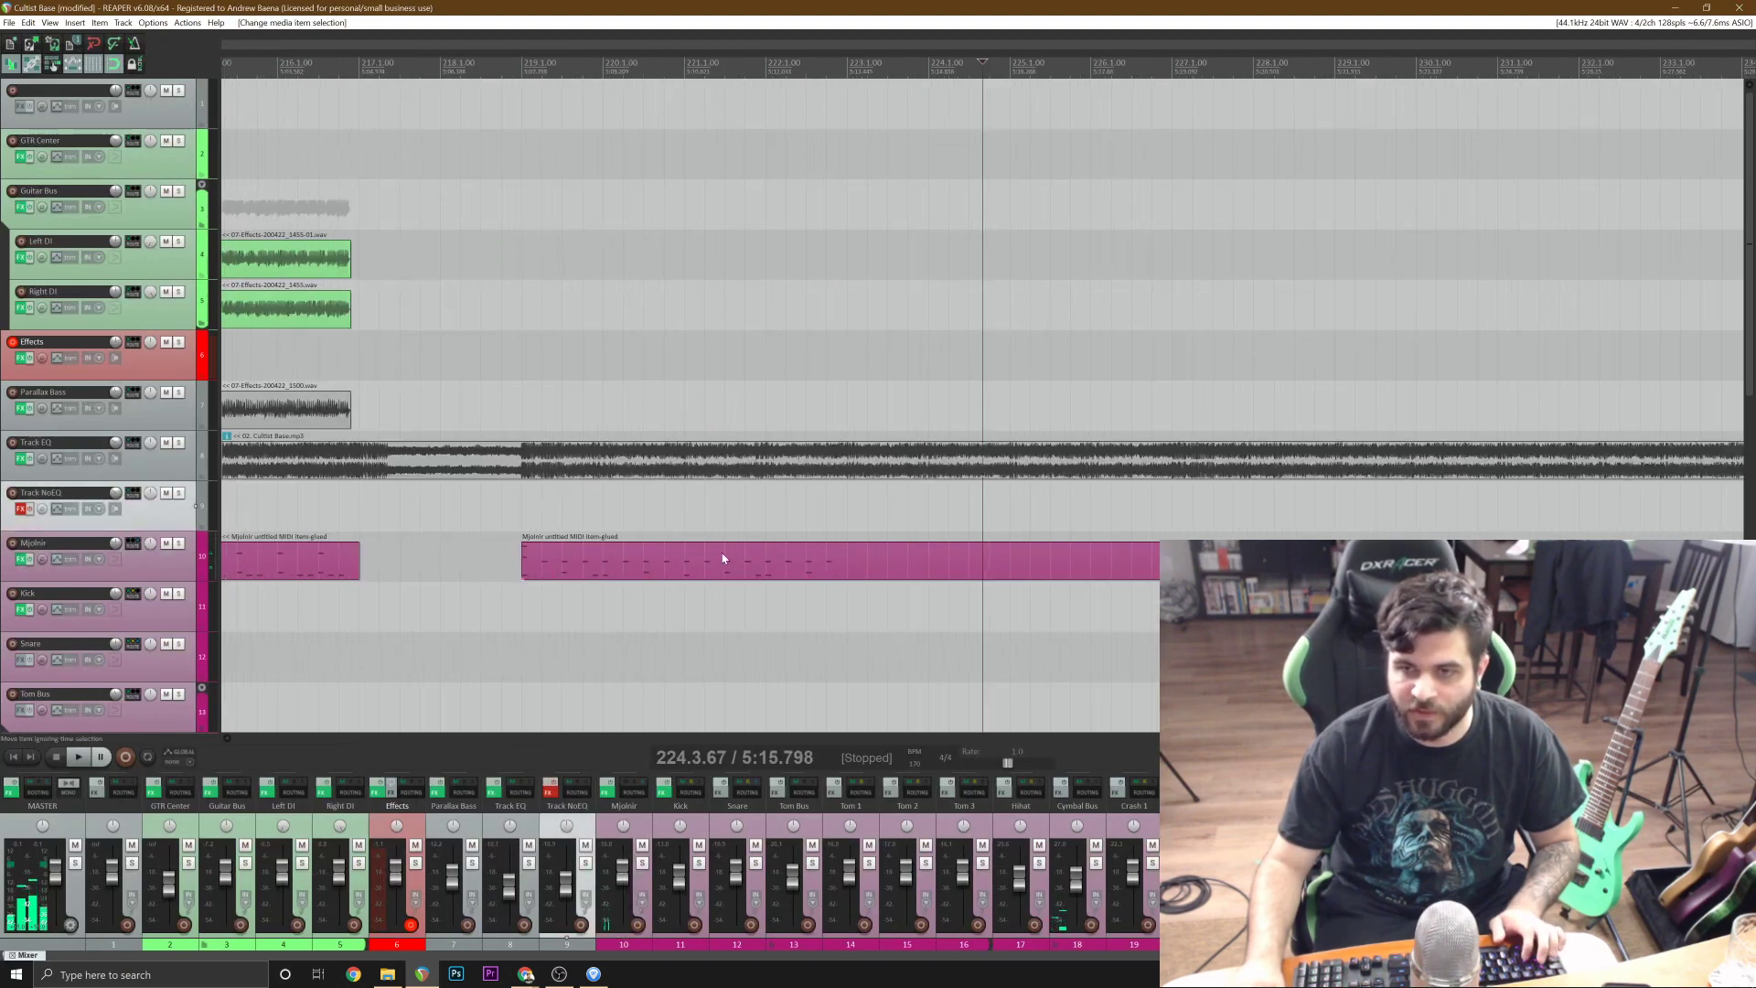
click(848, 560)
key(s)
key(Delete)
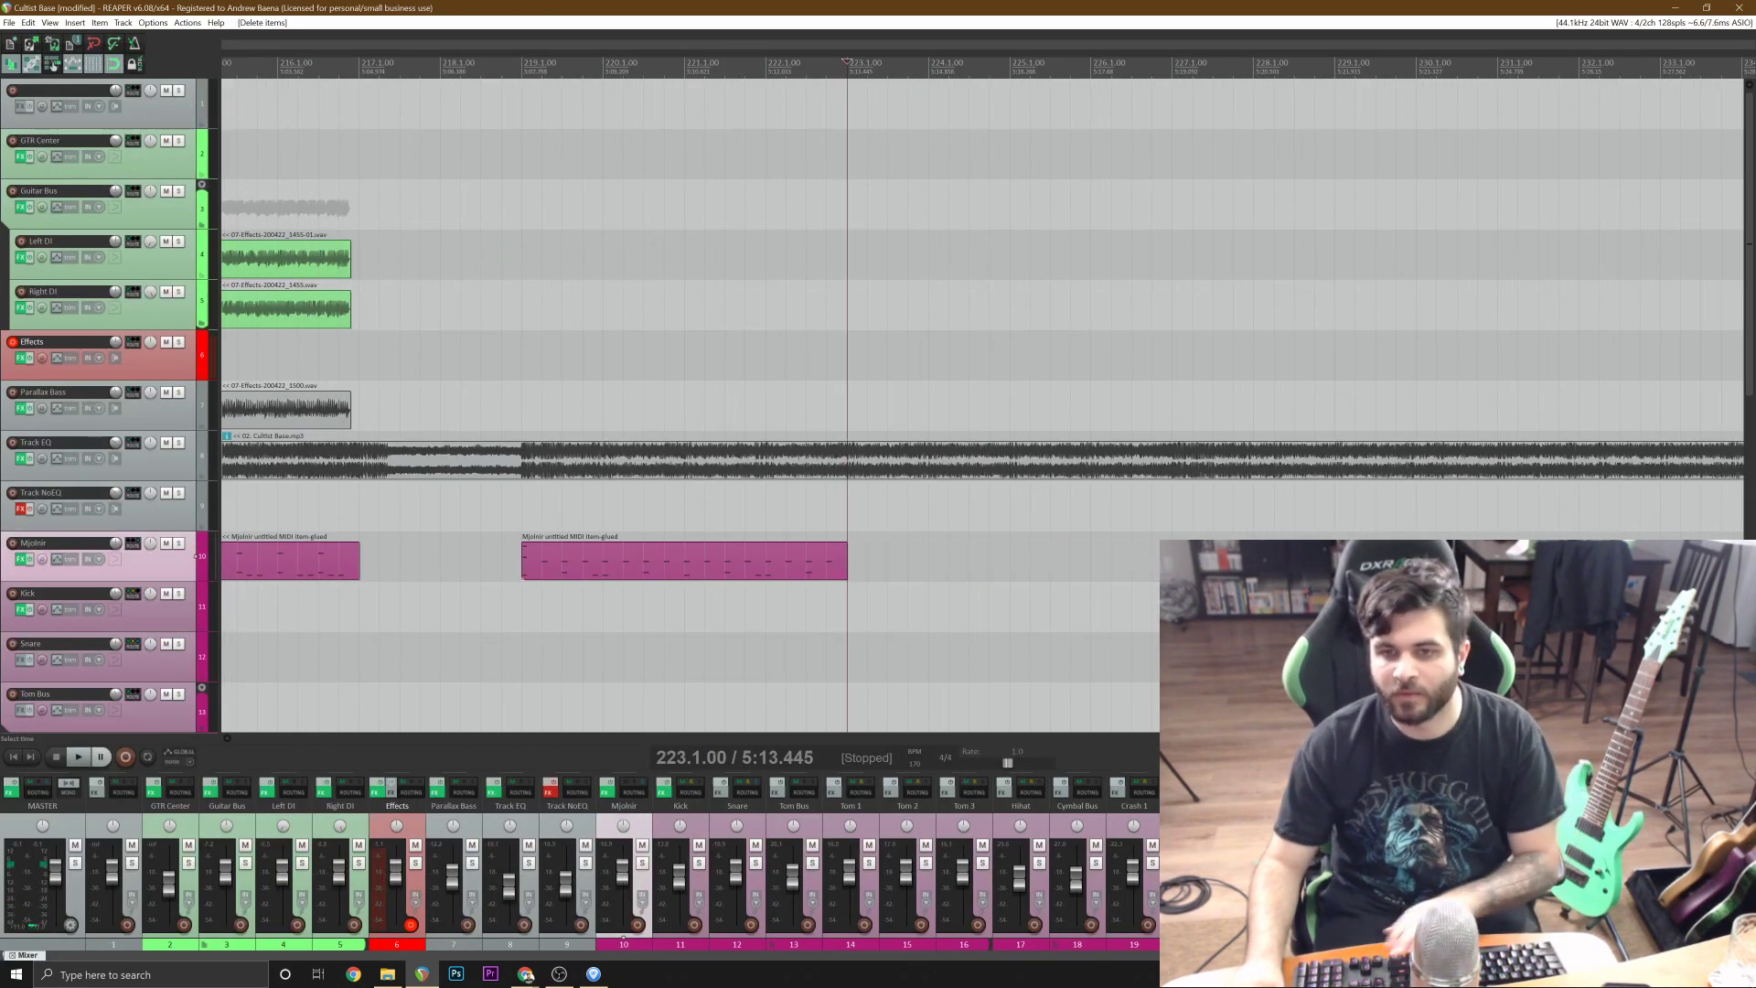
Save the project and play the trimmed drum item with the reference track from just before bar 219.
click(508, 508)
key(space)
key(ctrl+s)
scroll(1073, 568, up, 2)
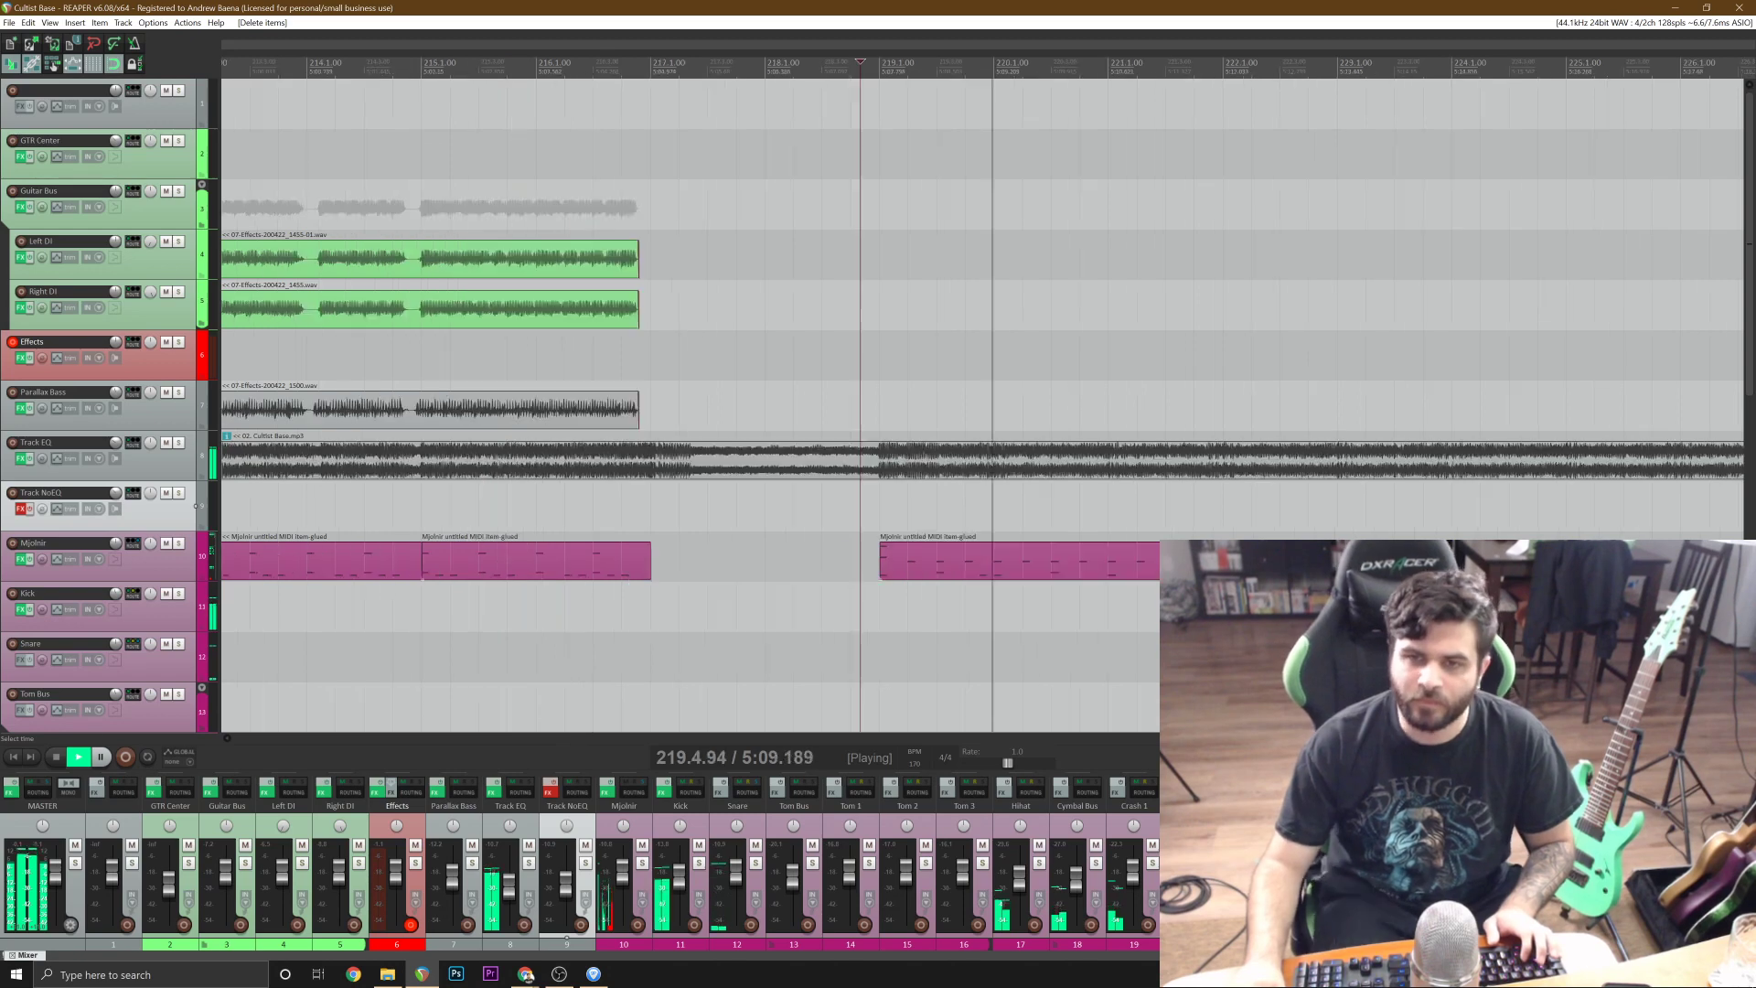
key(space)
Split the drum item at bar 221 and paste two copies of its second part at bars 223 and 225.
click(1116, 571)
key(s)
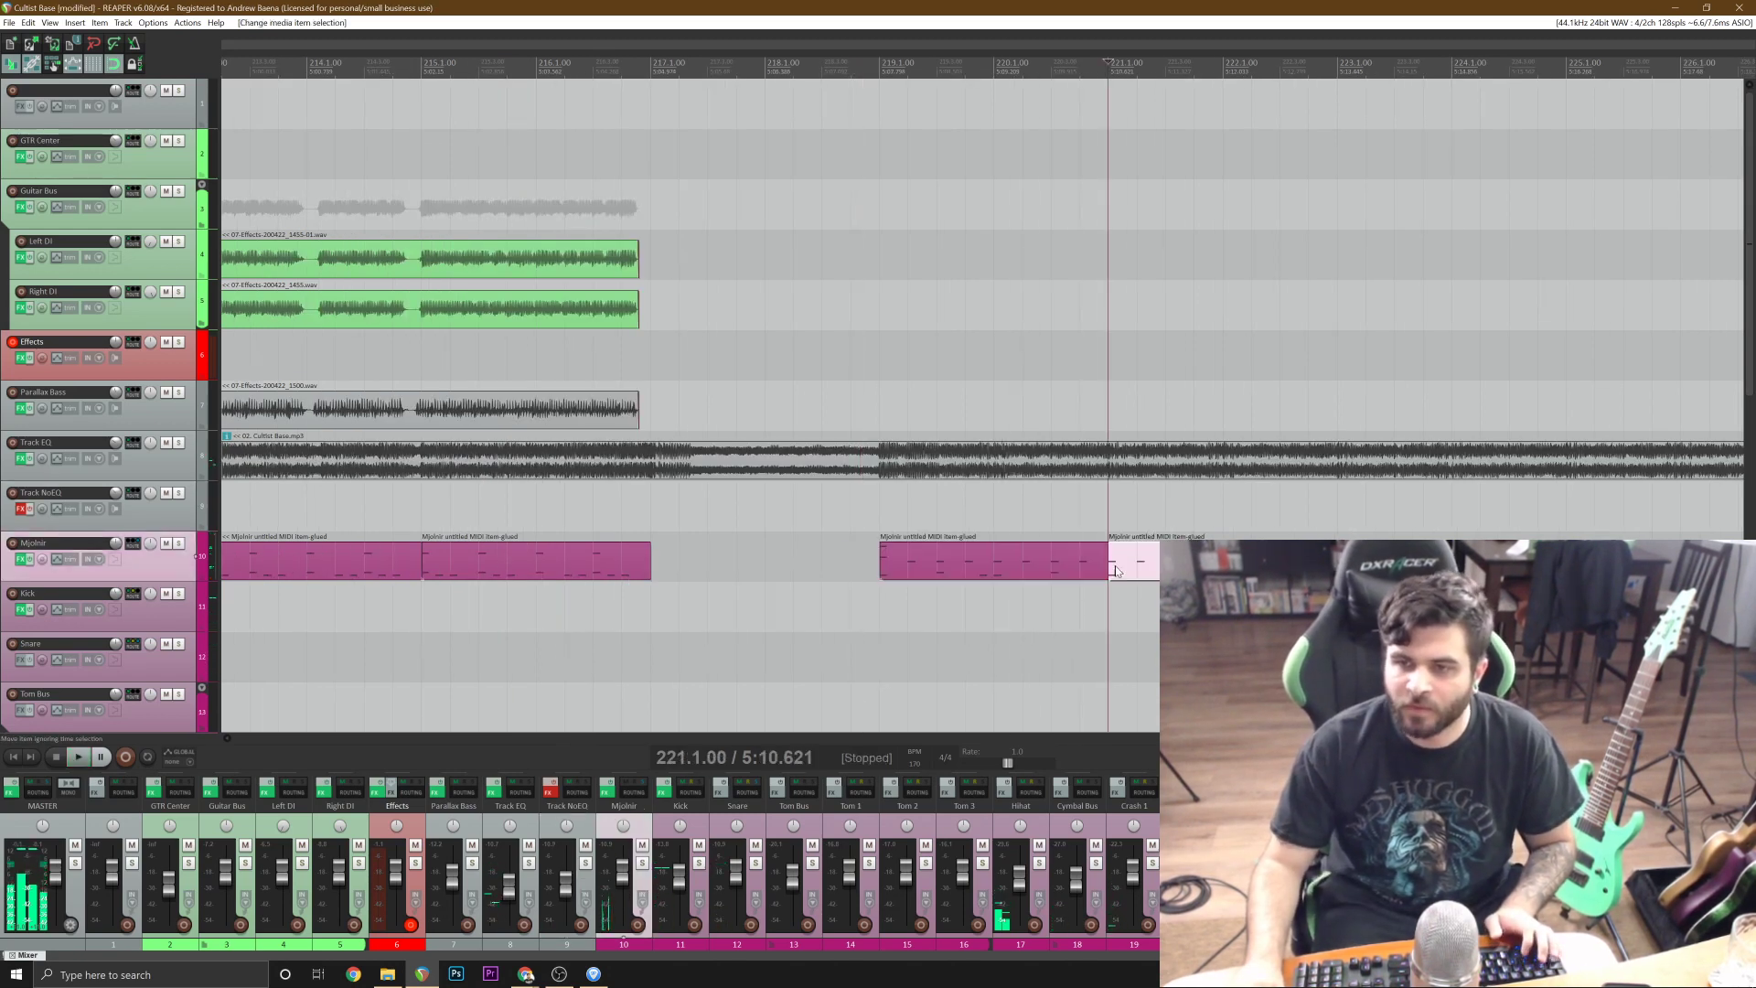
click(1342, 569)
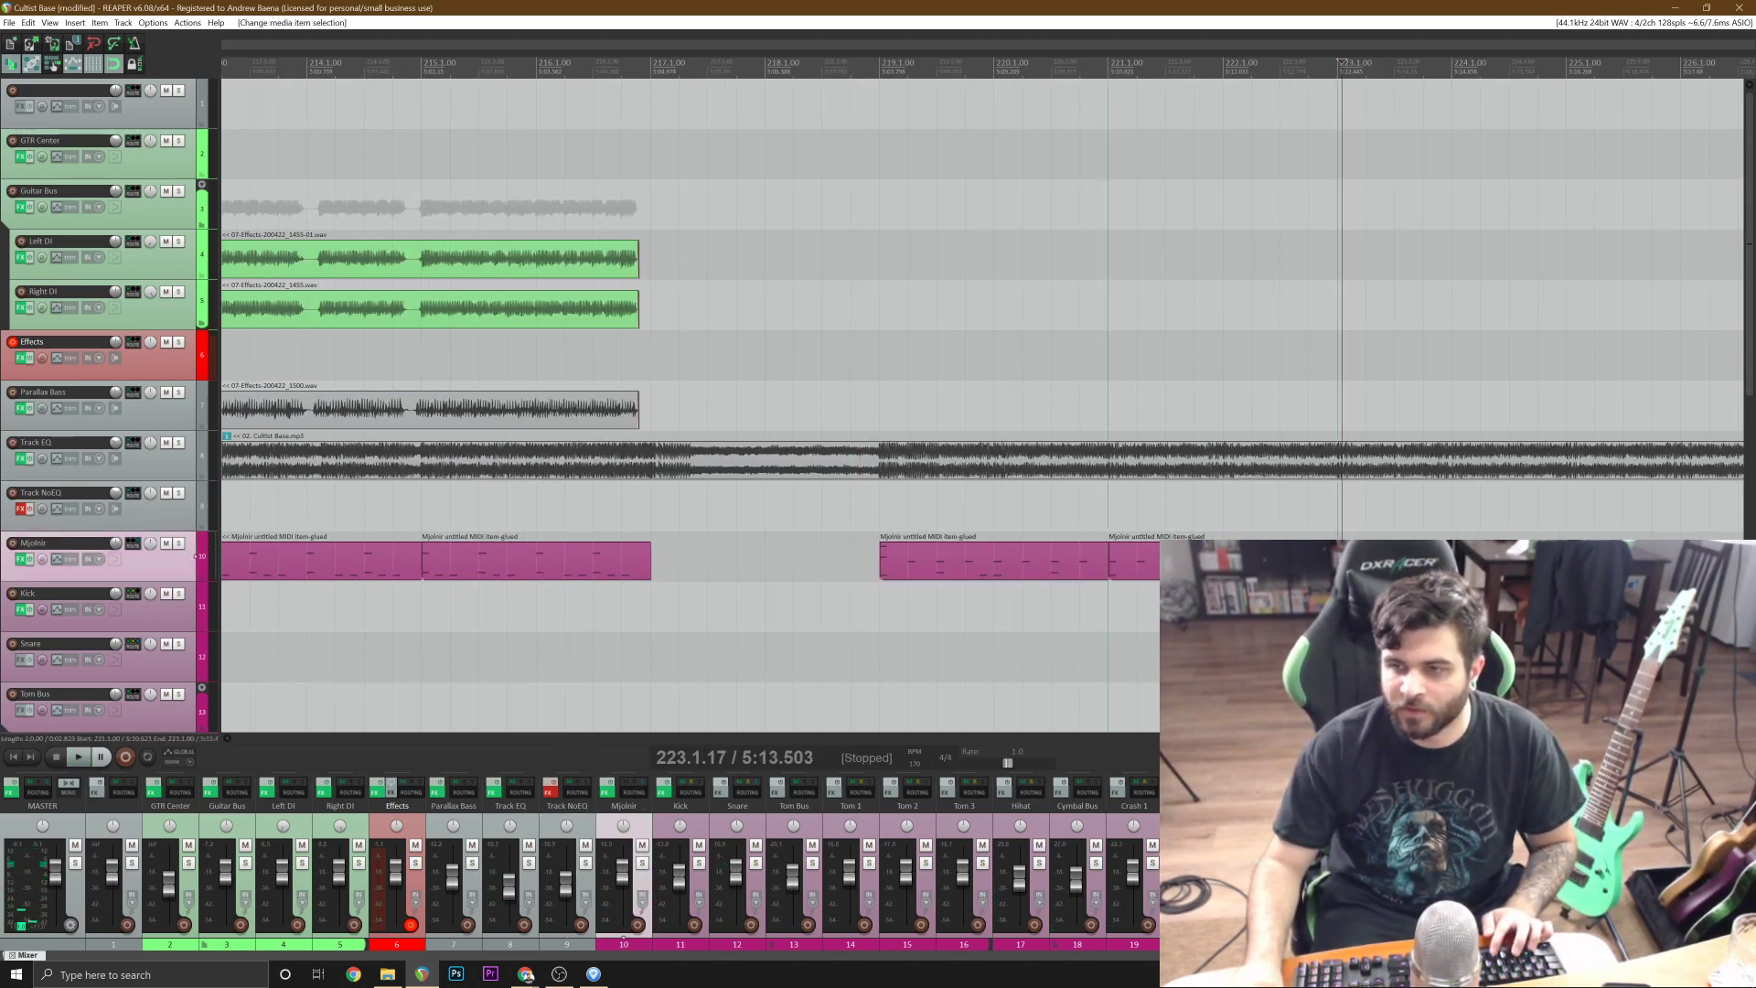
click(1337, 569)
scroll(1338, 569, down, 2)
key(ctrl+v)
key(ctrl+v)
Save the project and play the extended drums from around bar 217.
click(651, 479)
key(ctrl+s)
key(space)
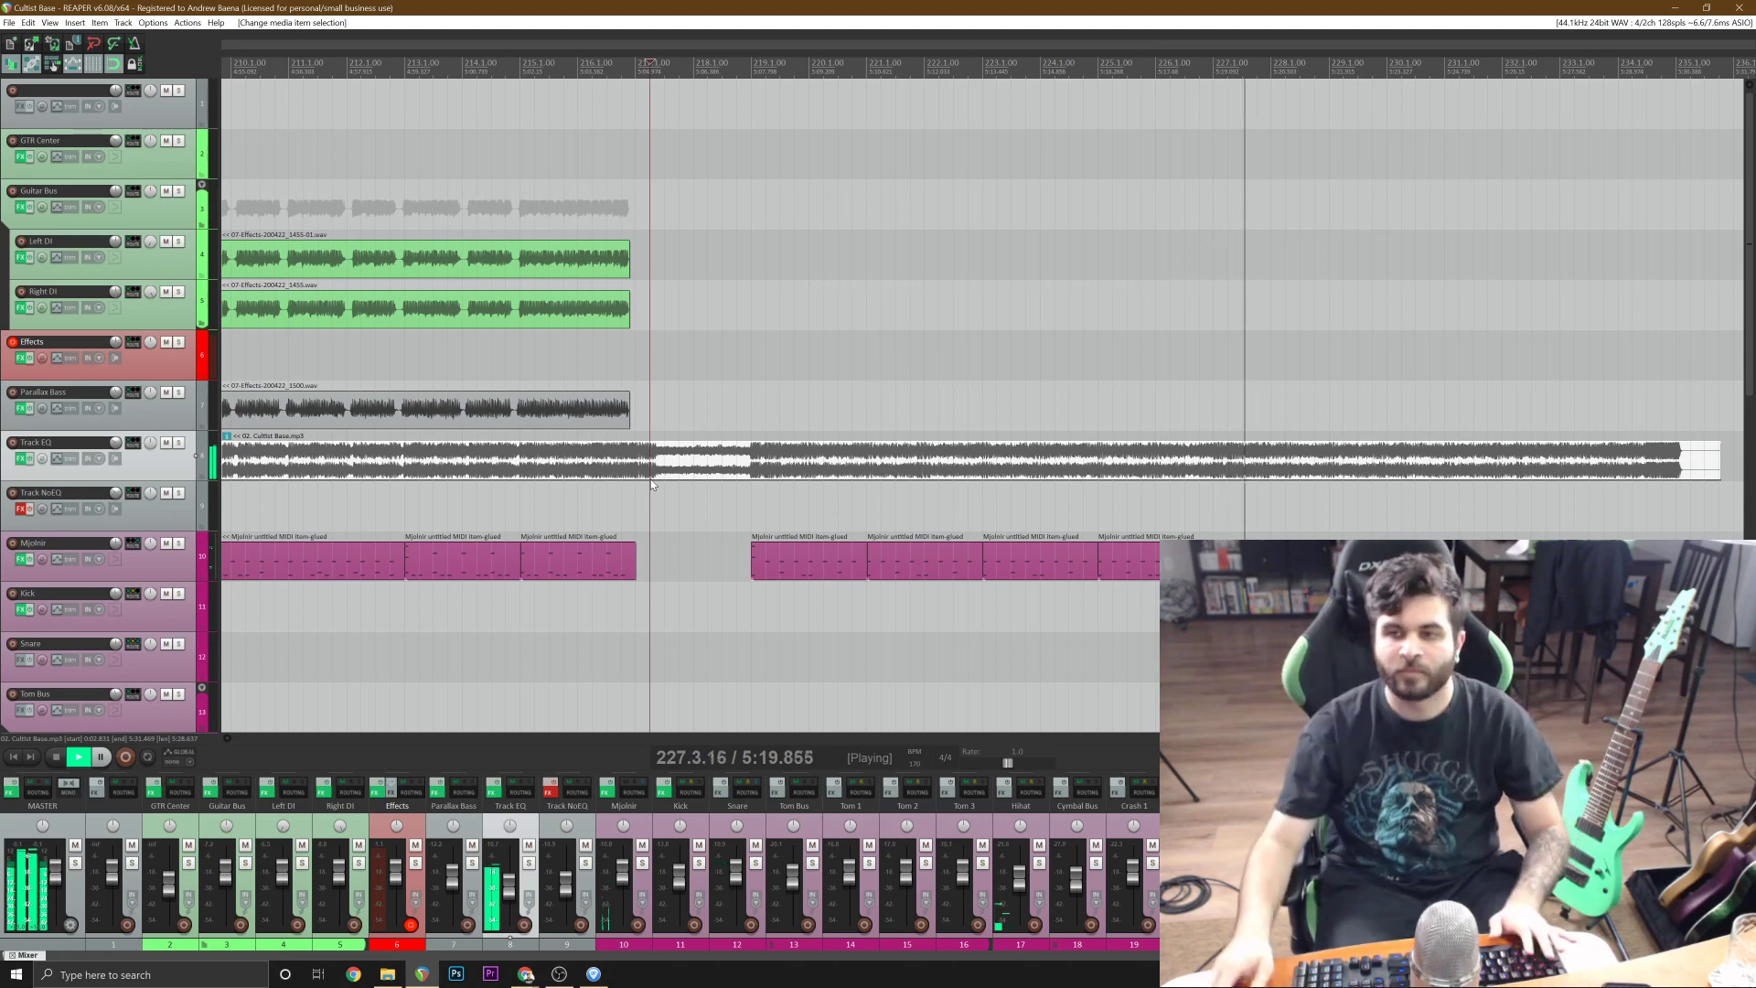
Check the drum item at bar 225 in the MIDI editor by playing its second bar, and close the editor.
double_click(1185, 560)
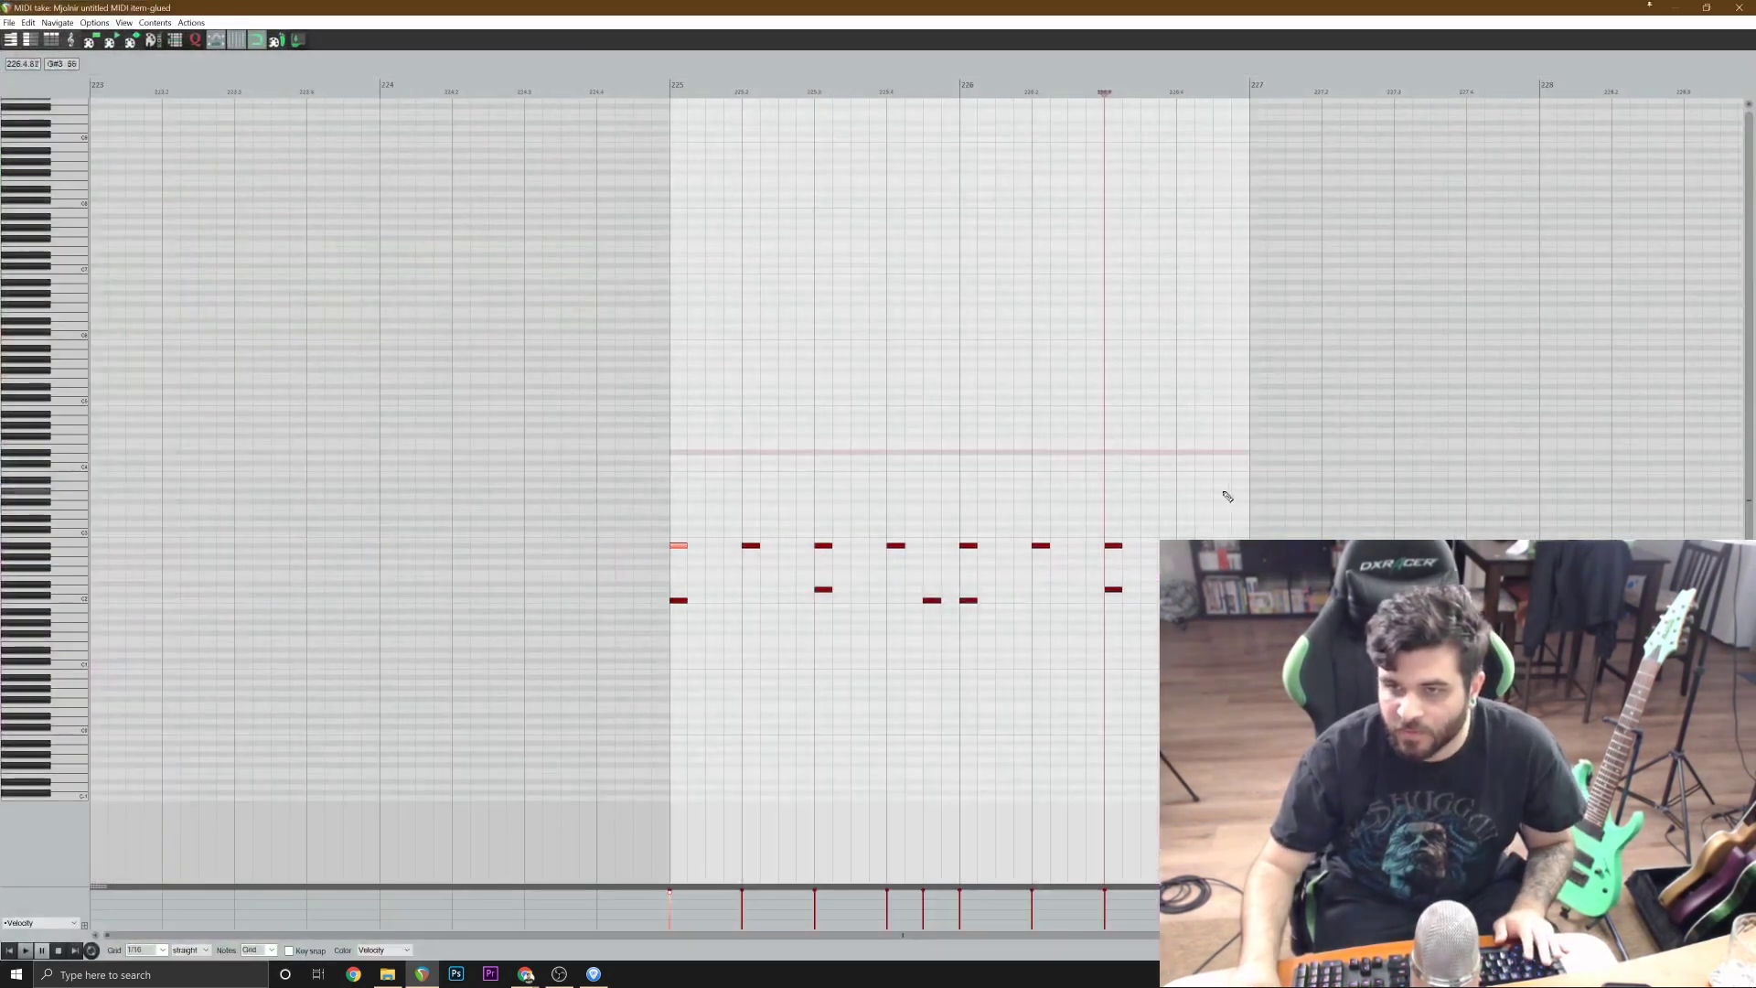
click(1013, 424)
key(space)
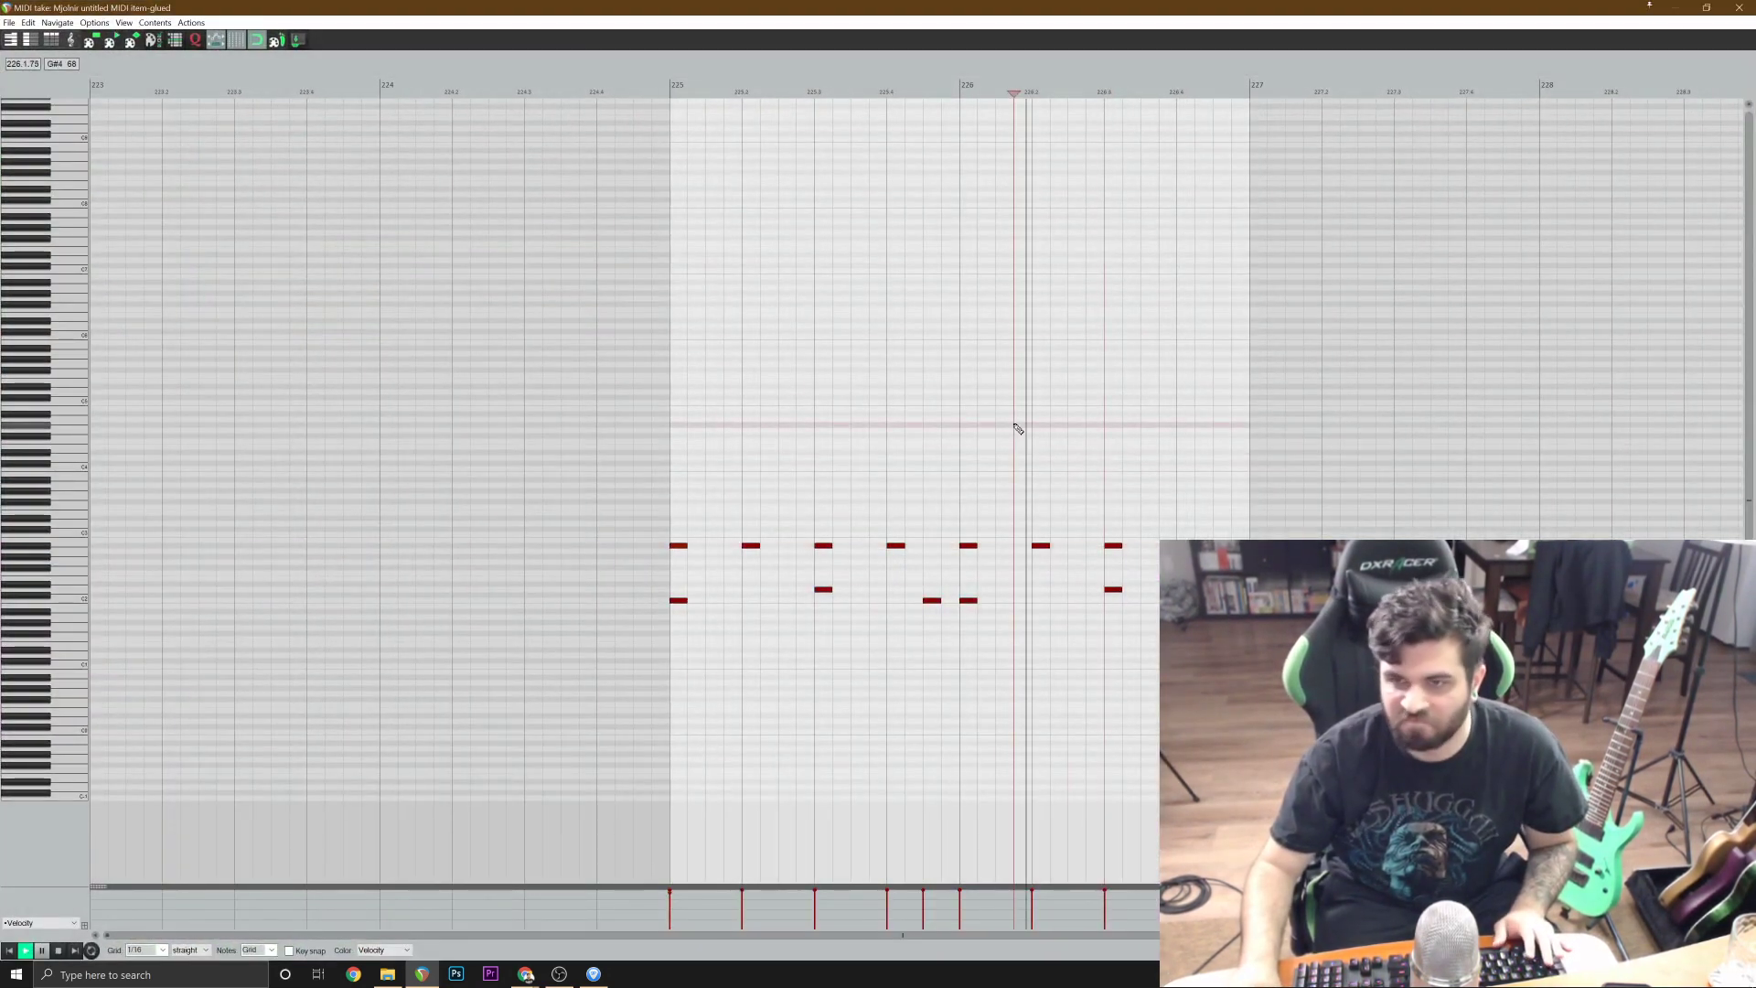
click(1738, 7)
key(space)
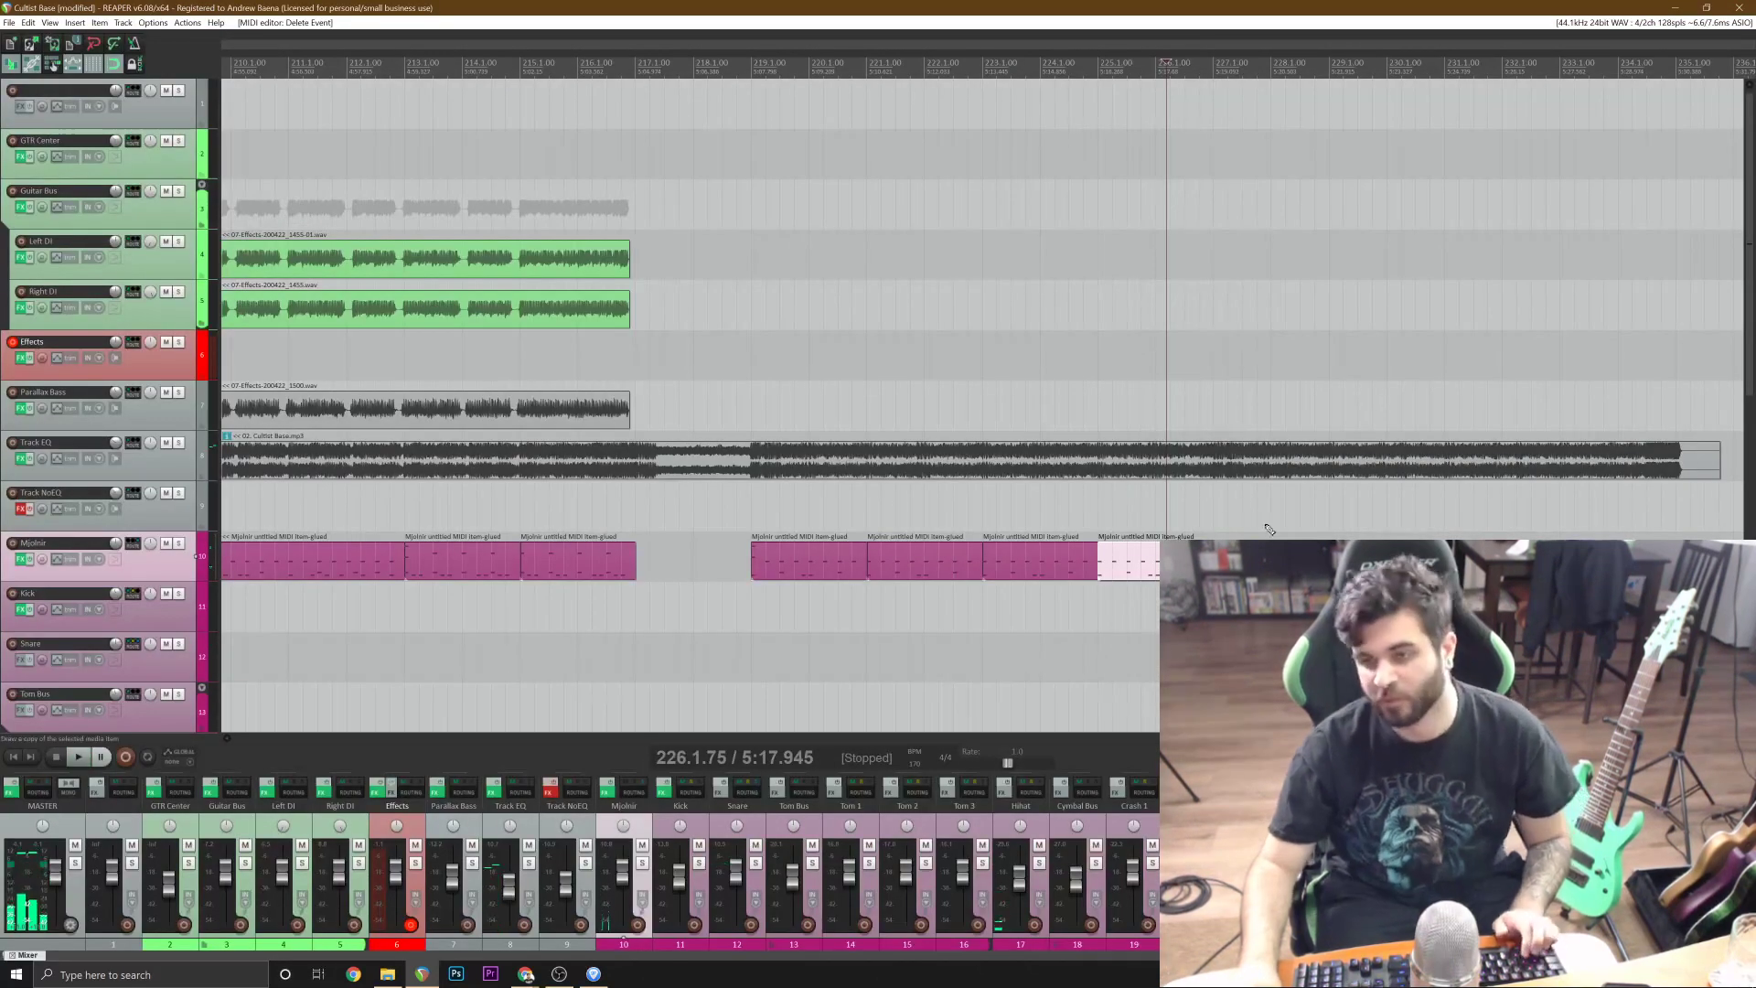
Listen to the reference track from bar 227 to examine how the drum pattern continues.
click(1217, 504)
scroll(1218, 505, up, 1)
key(space)
scroll(1217, 504, down, 2)
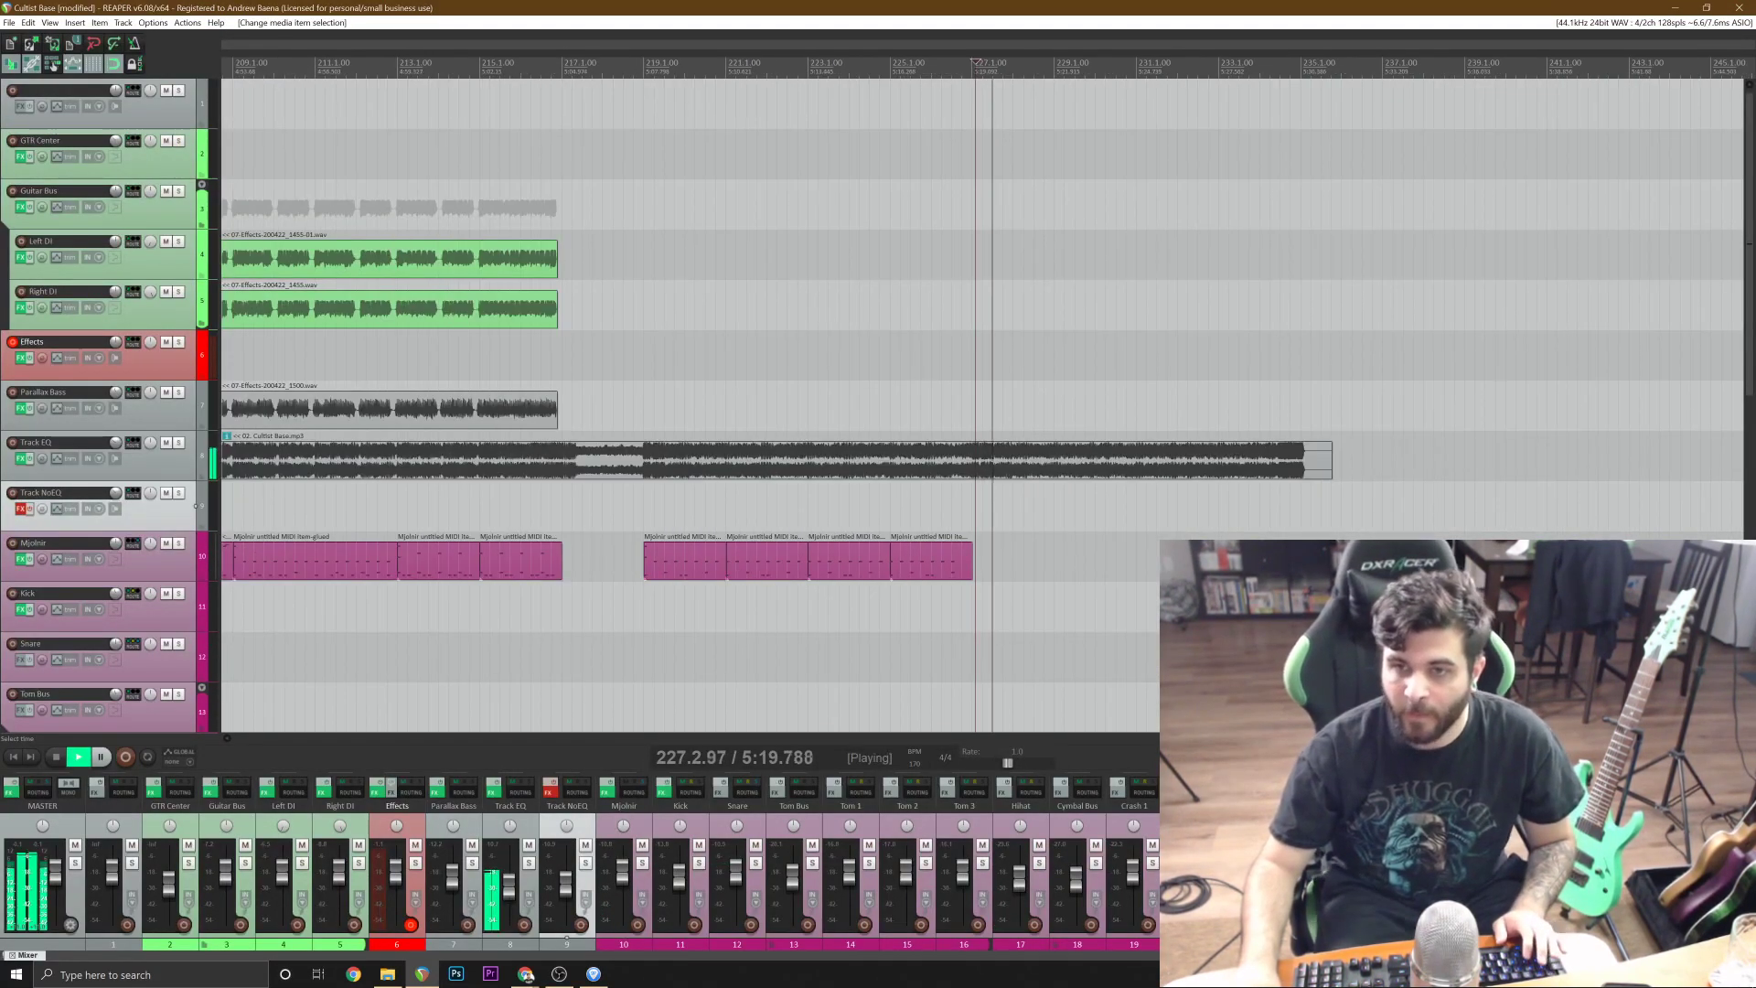
scroll(1217, 505, up, 1)
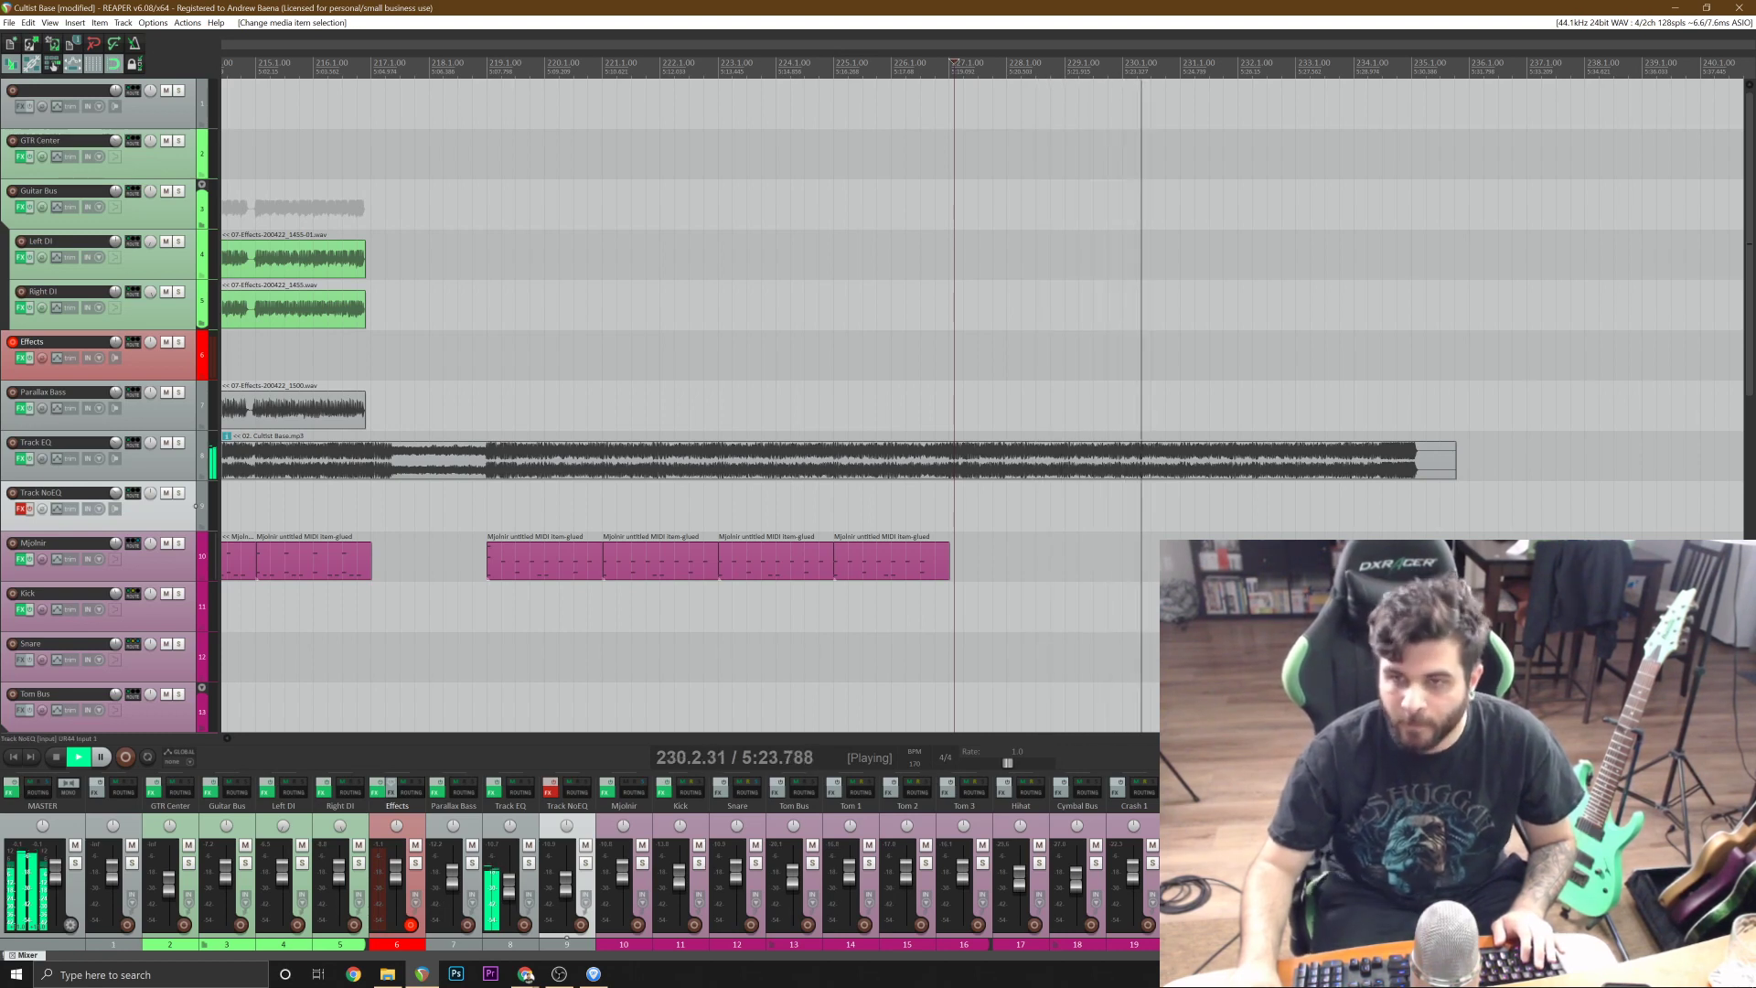
key(space)
Duplicate the four drum items of bars 219 to 226 to bar 227 and glue the copies into one item.
click(590, 568)
shift+click(880, 571)
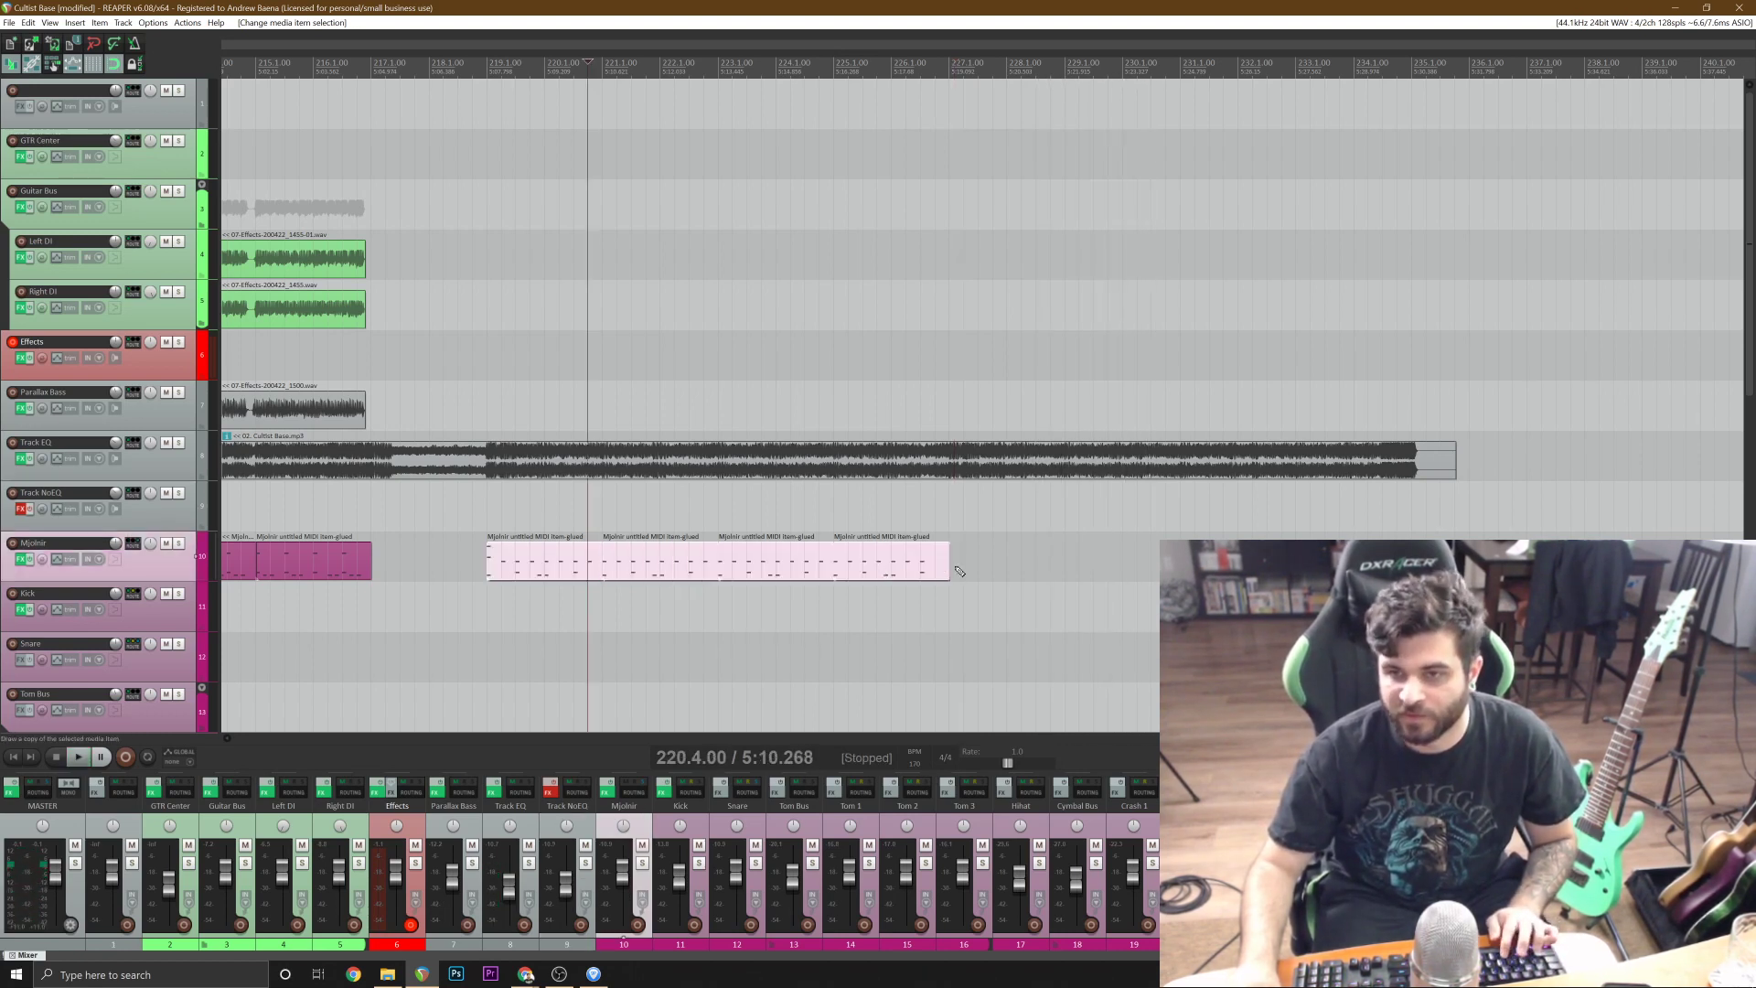
drag(949, 564, 949, 565)
key(ctrl+d)
right_click(991, 571)
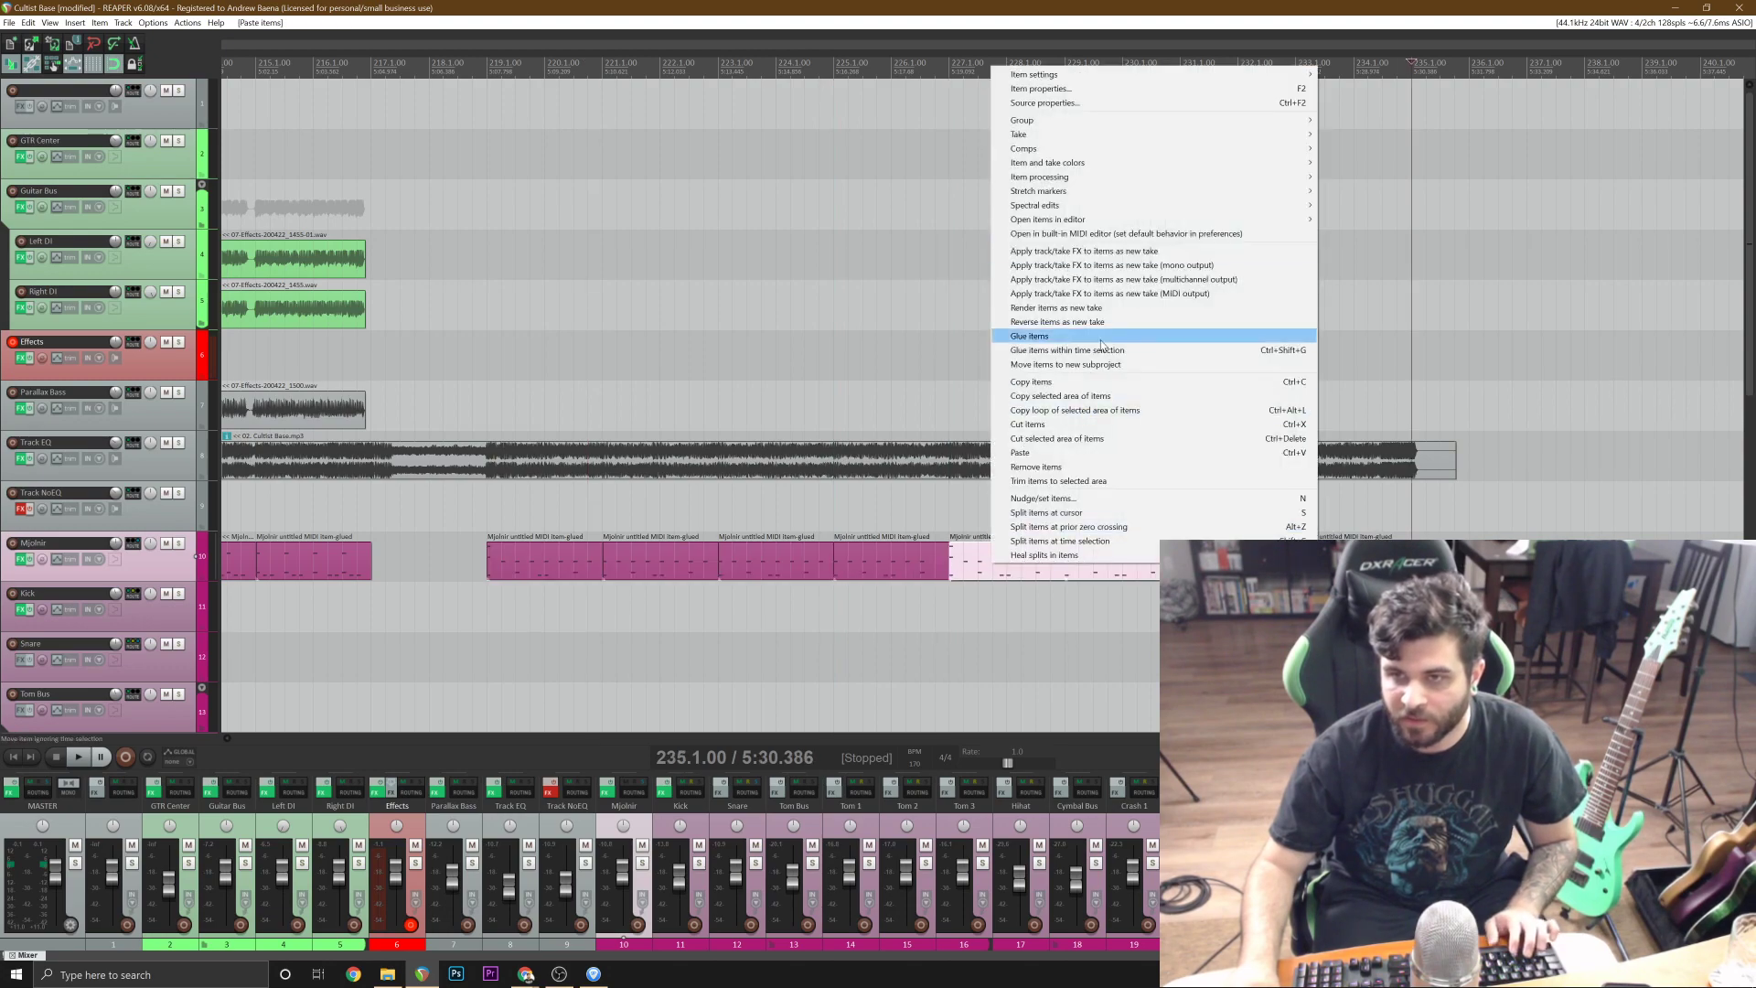
click(1042, 340)
In the glued drum item at bar 227, delete the kick at 228.1, add one at 228.2 and play the change.
double_click(1040, 550)
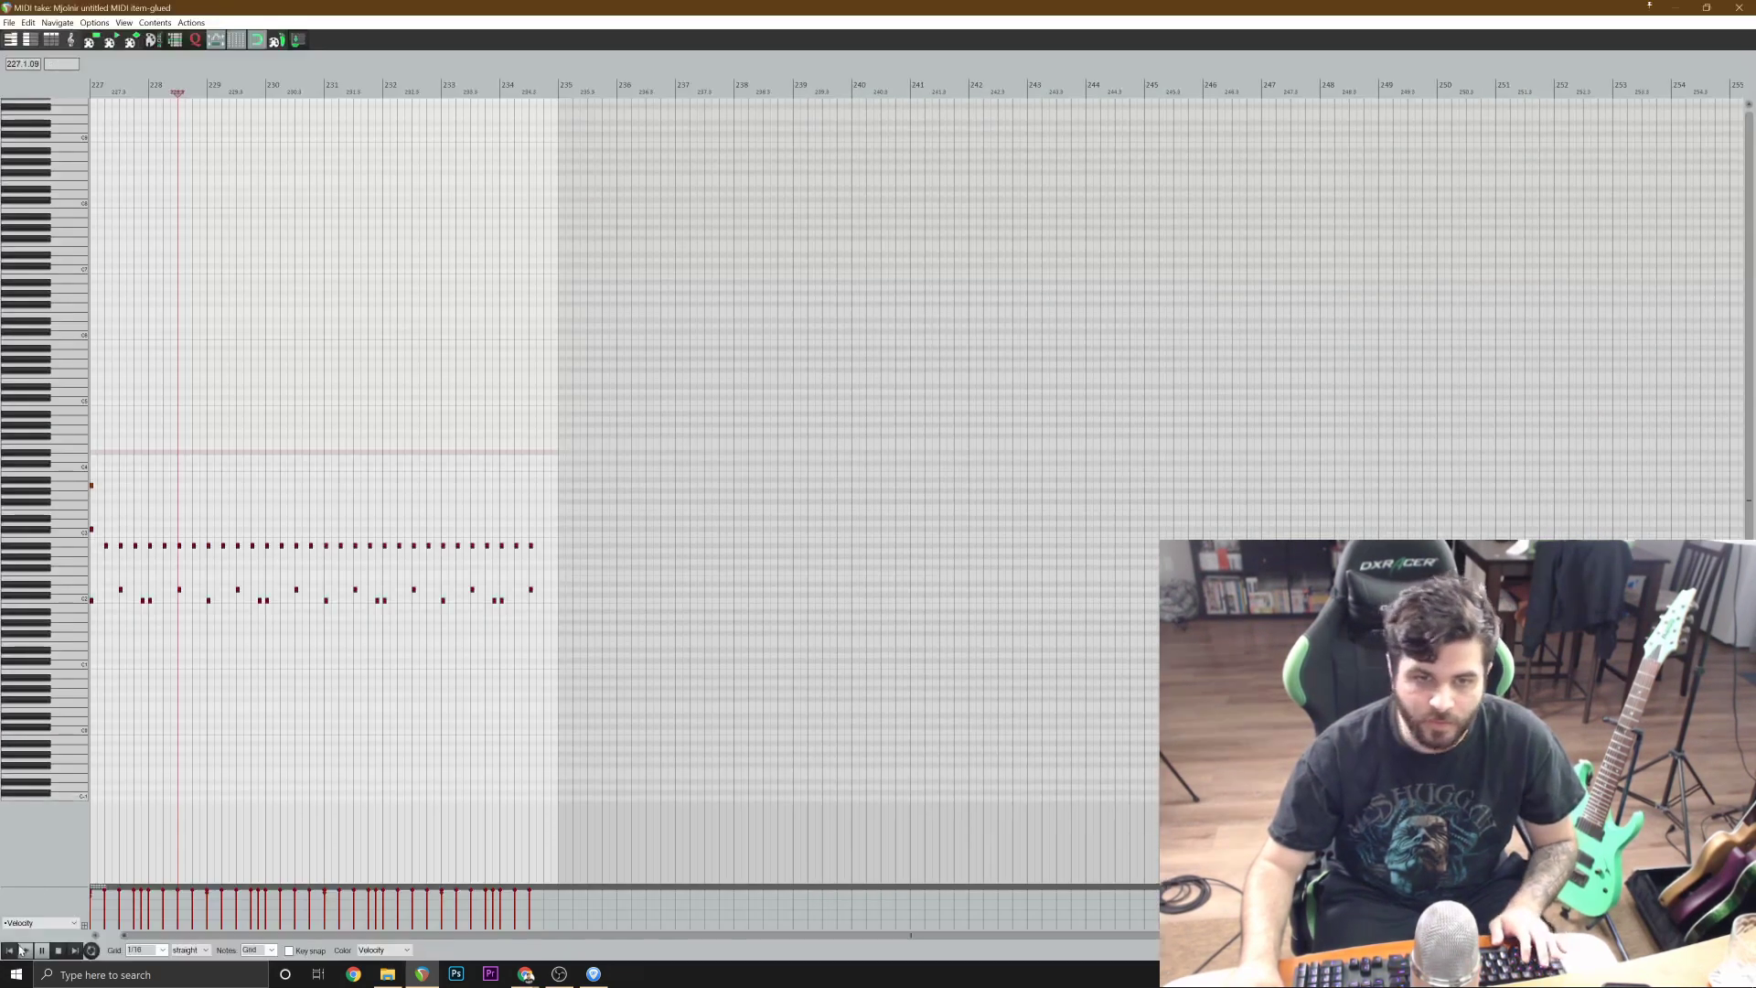
scroll(430, 732, up, 5)
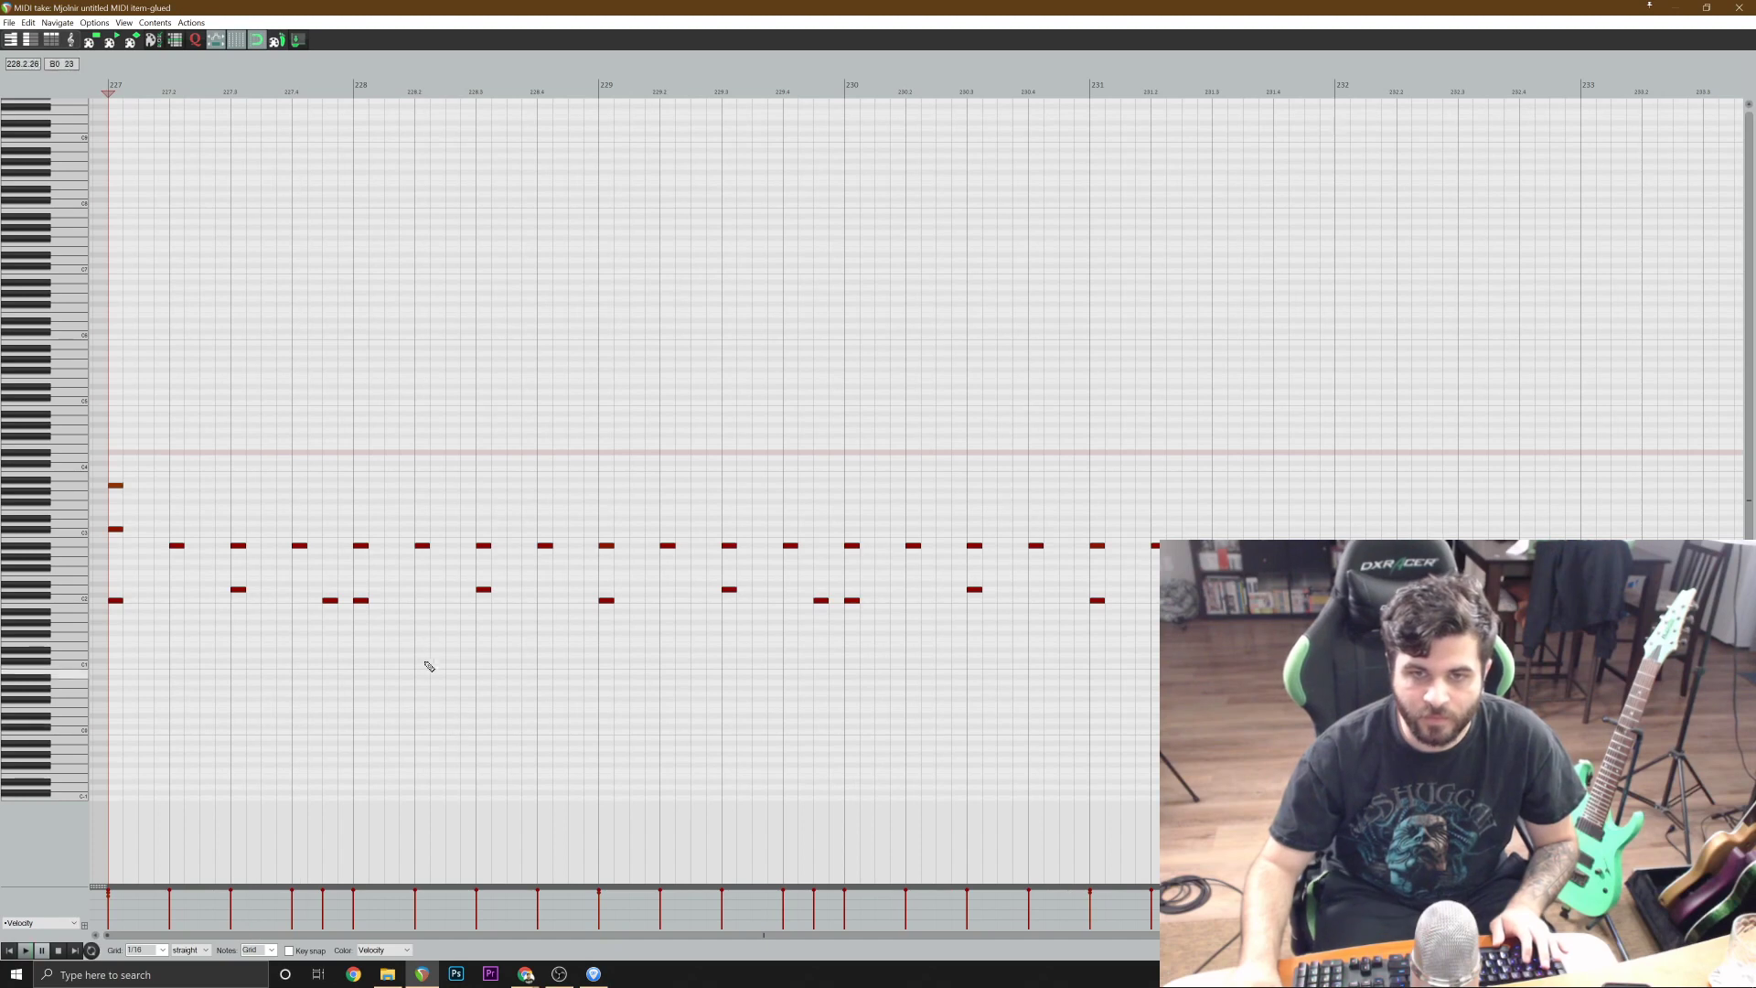
click(362, 600)
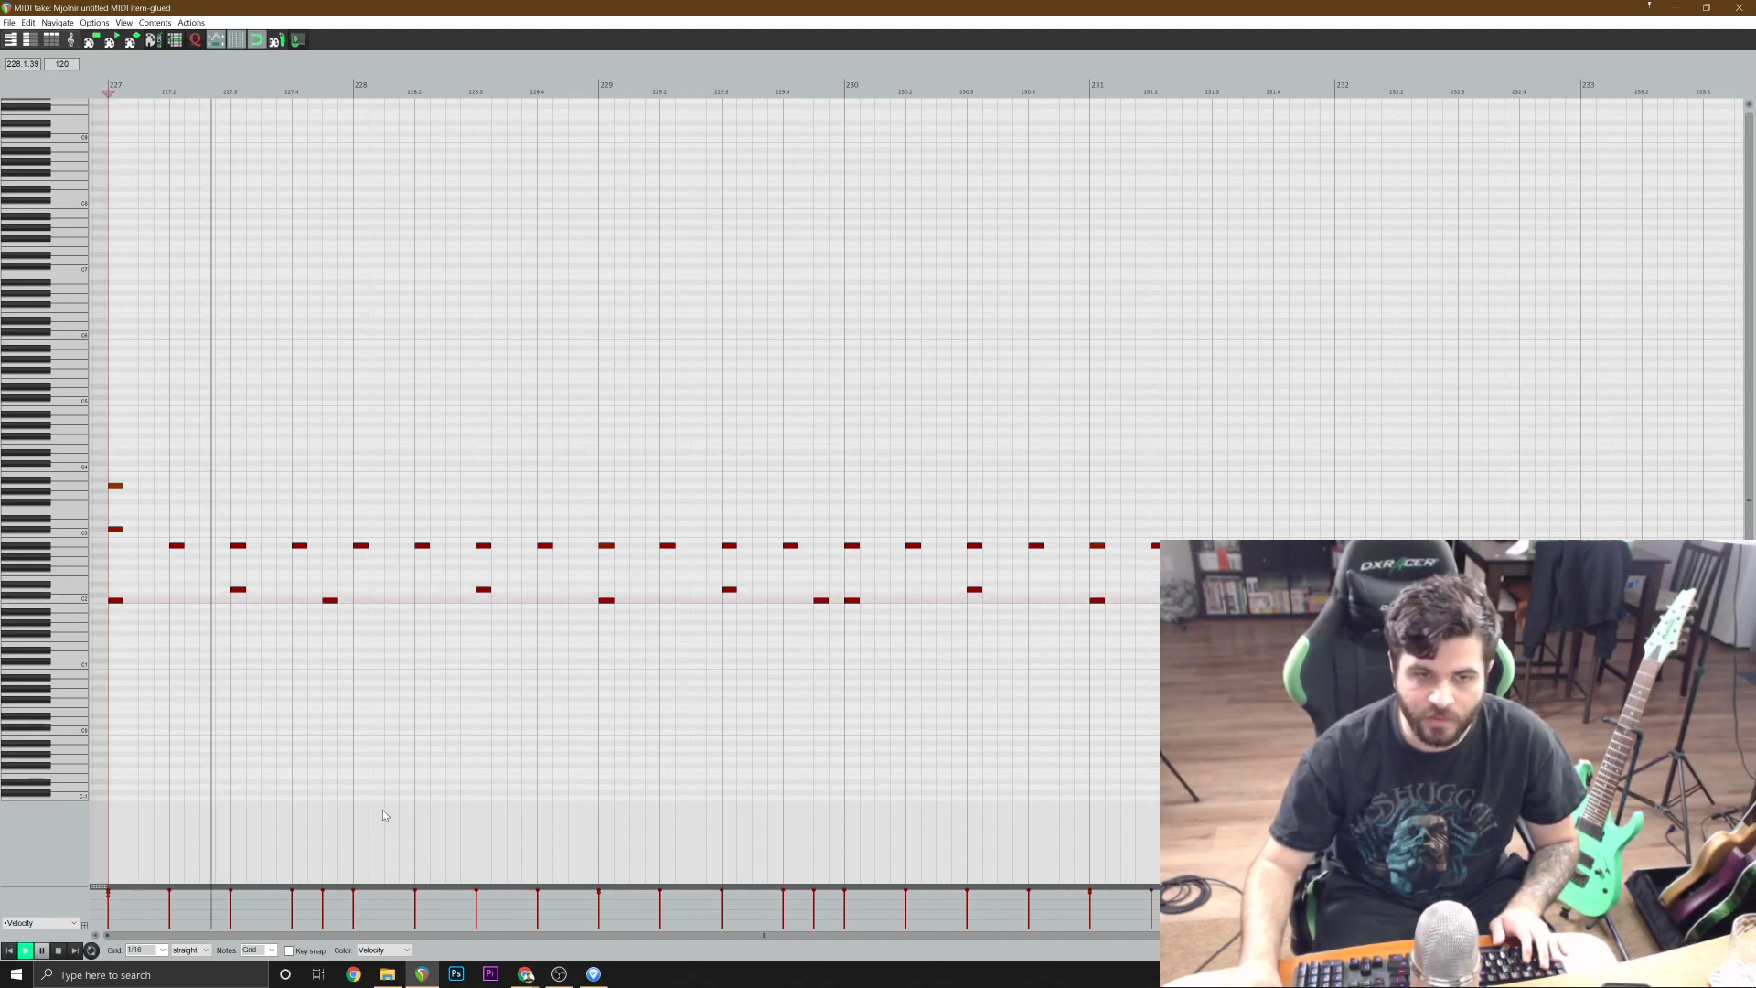
scroll(383, 809, up, 1)
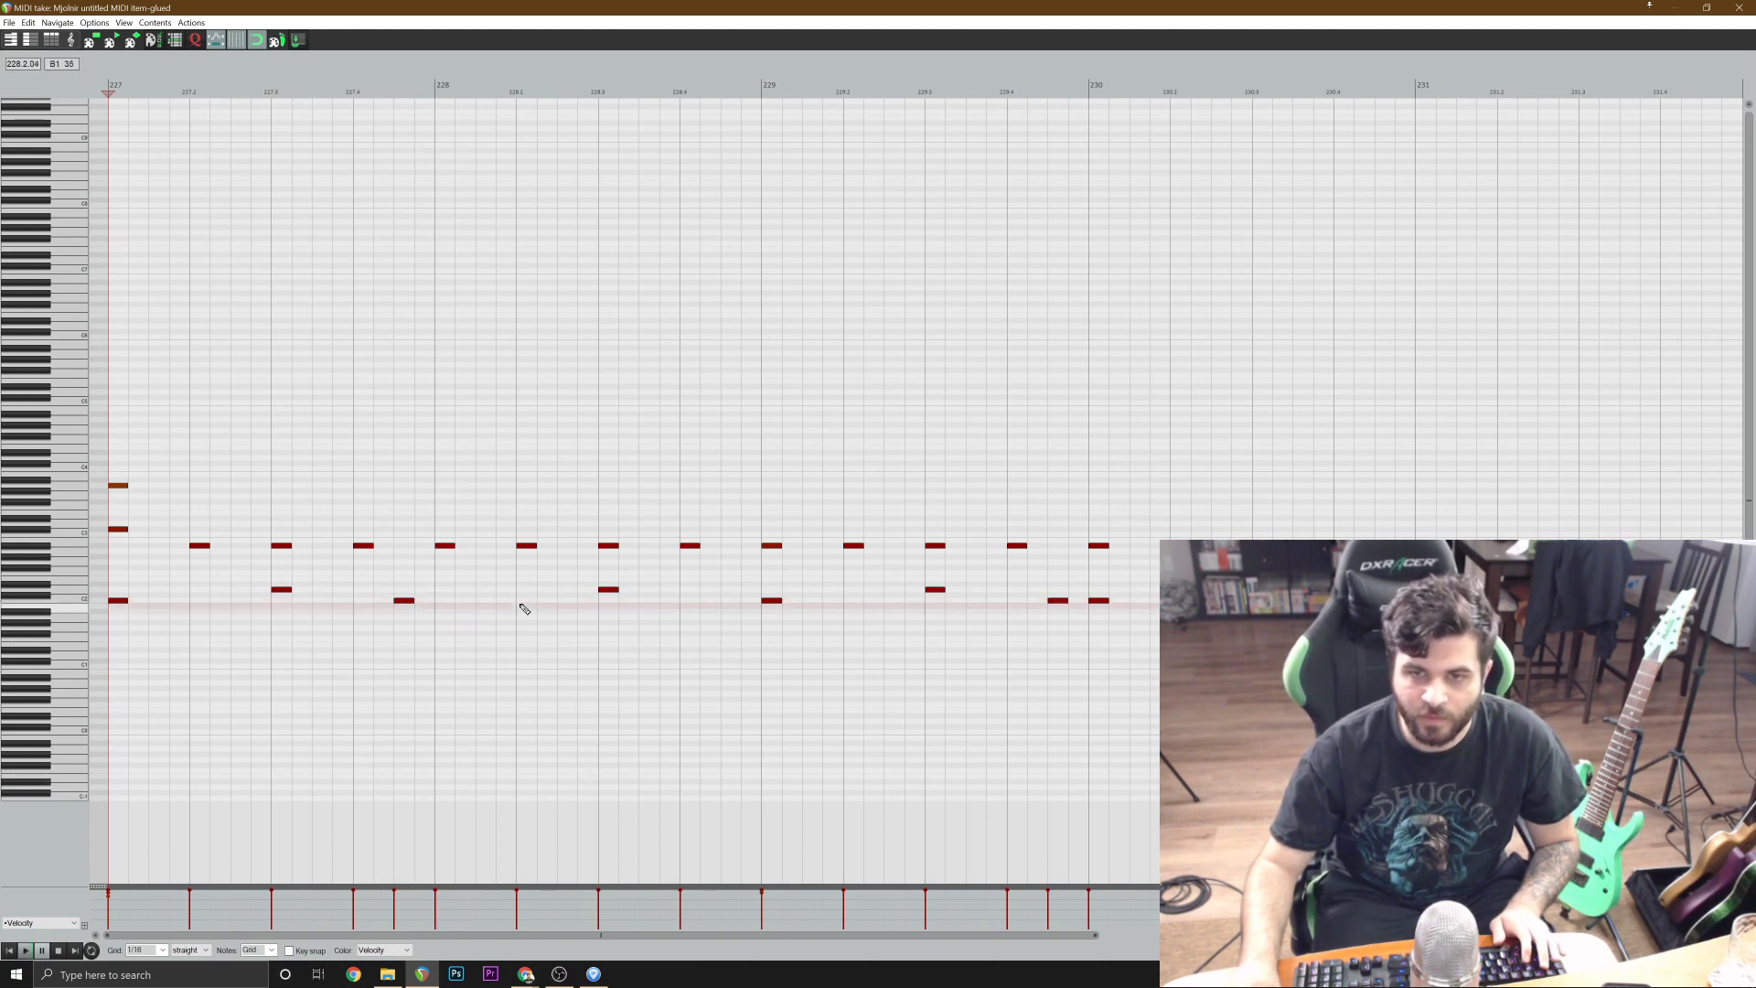
click(530, 603)
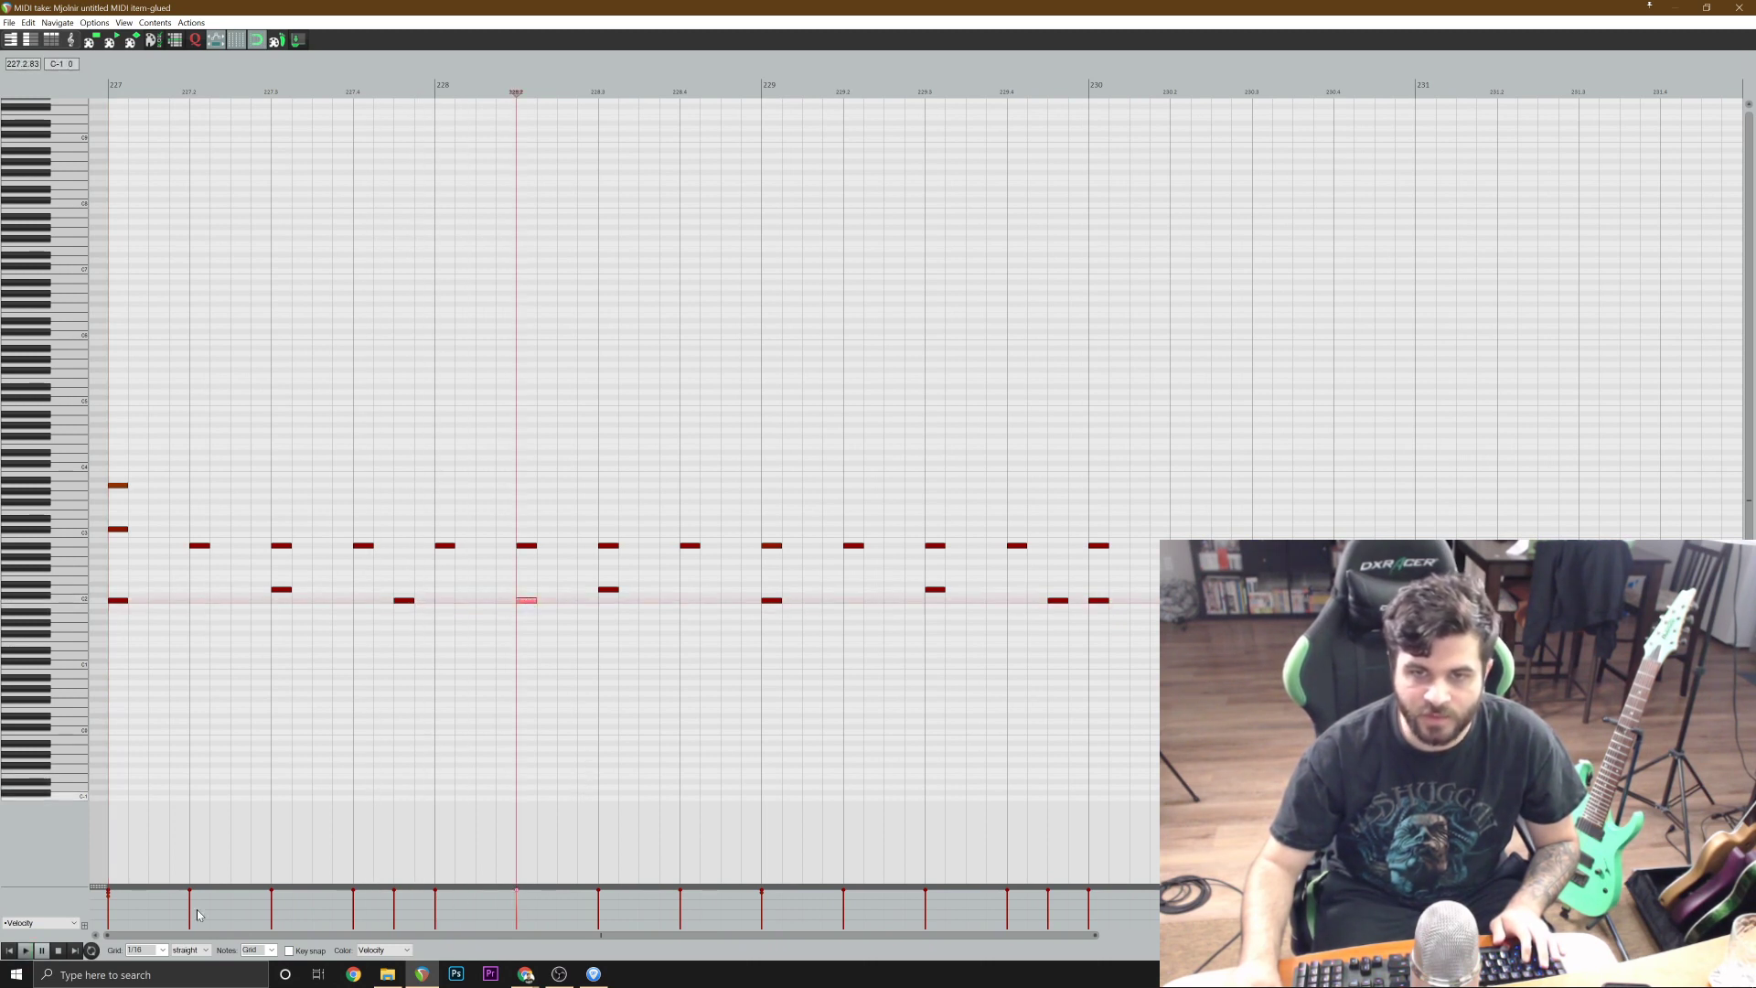
key(space)
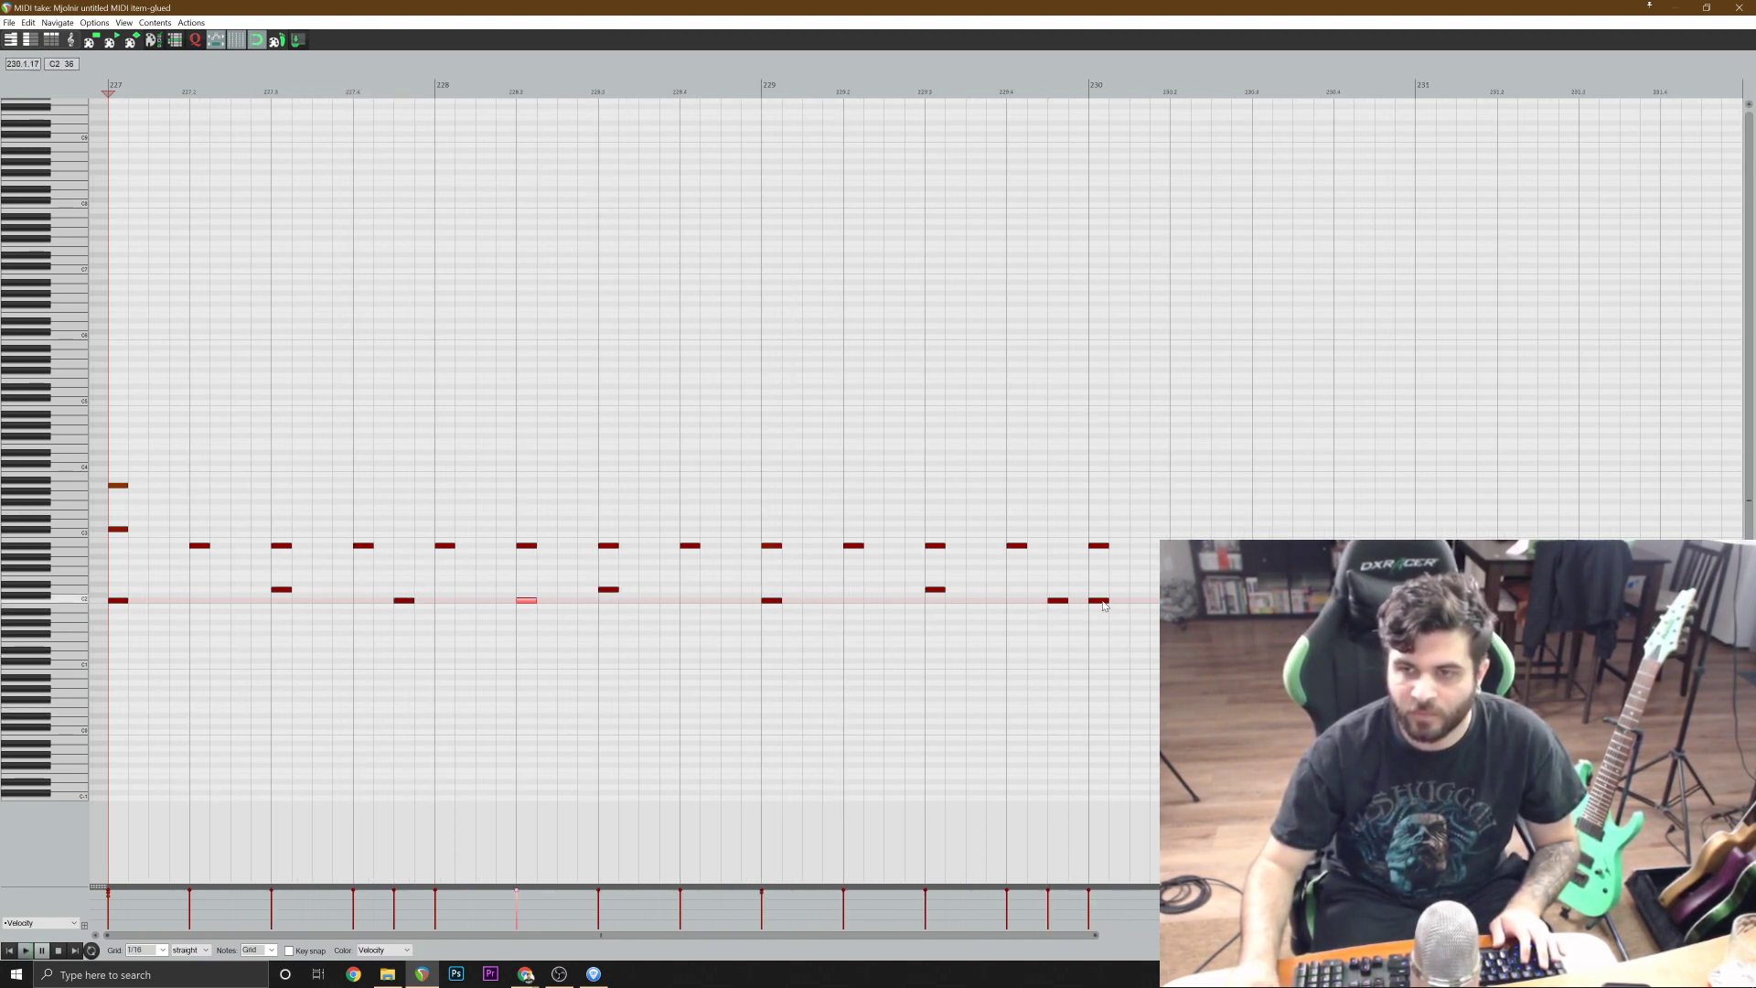
Play the glued drum item from bar 231 in the MIDI editor to check the pattern through bars 231 and 232.
scroll(1024, 531, down, 2)
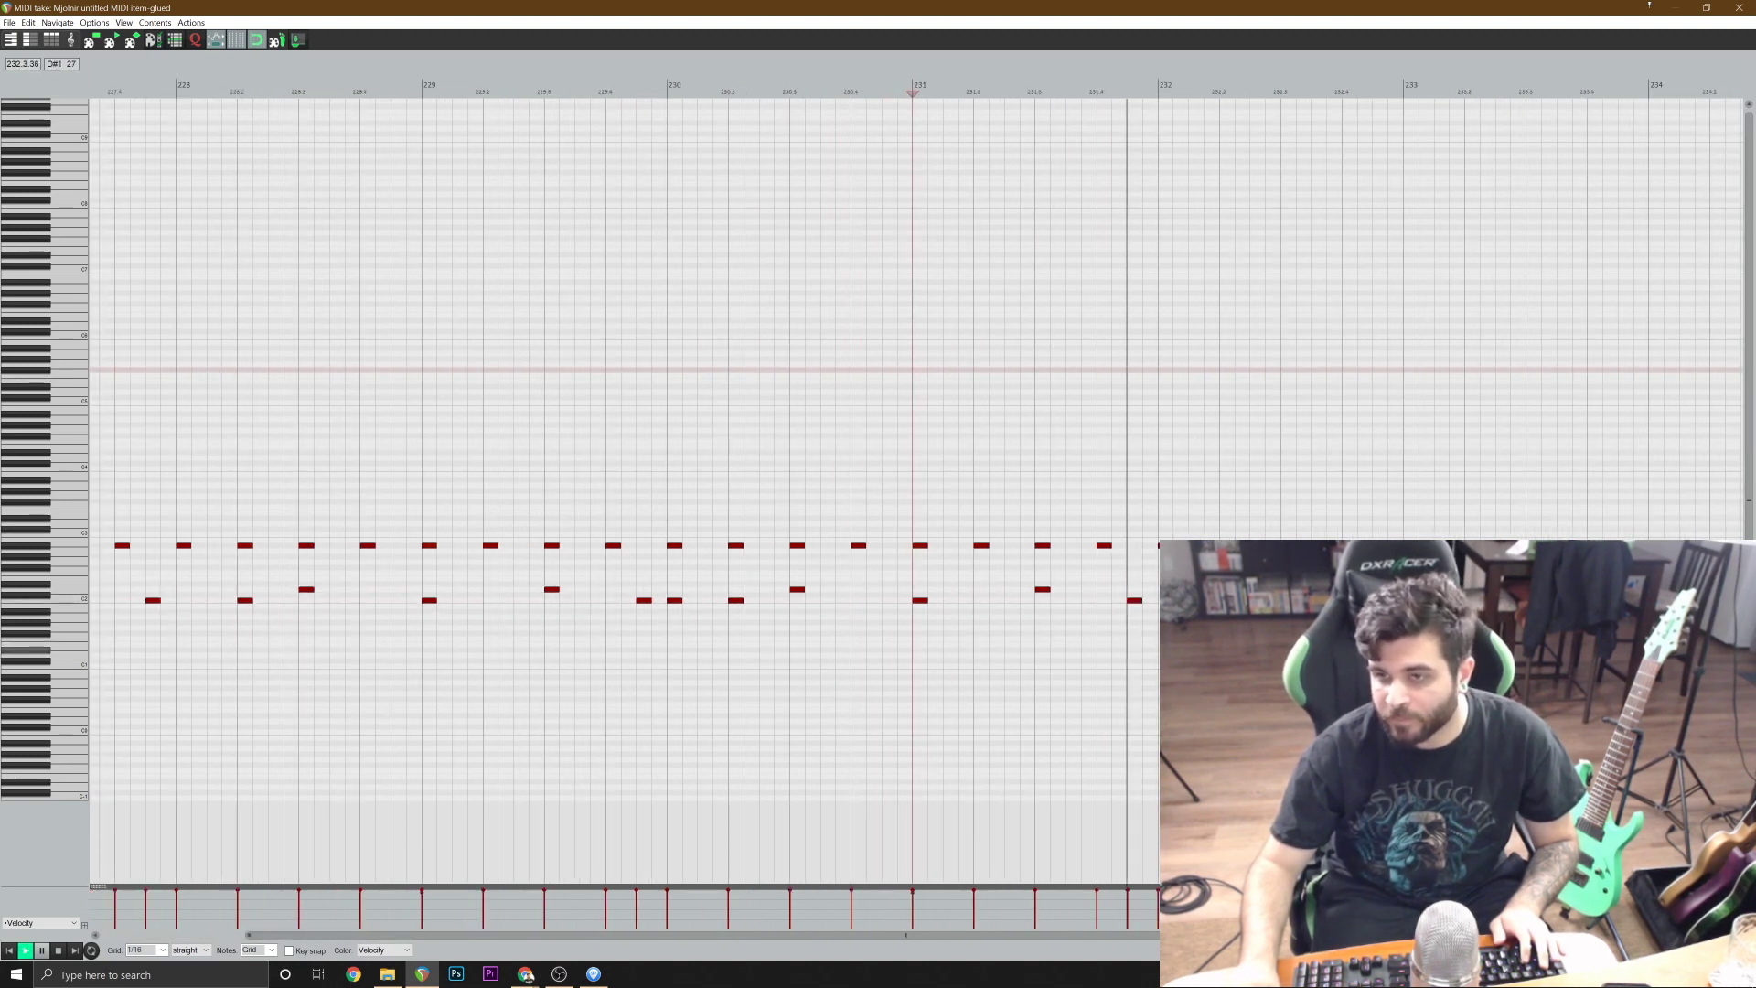
key(space)
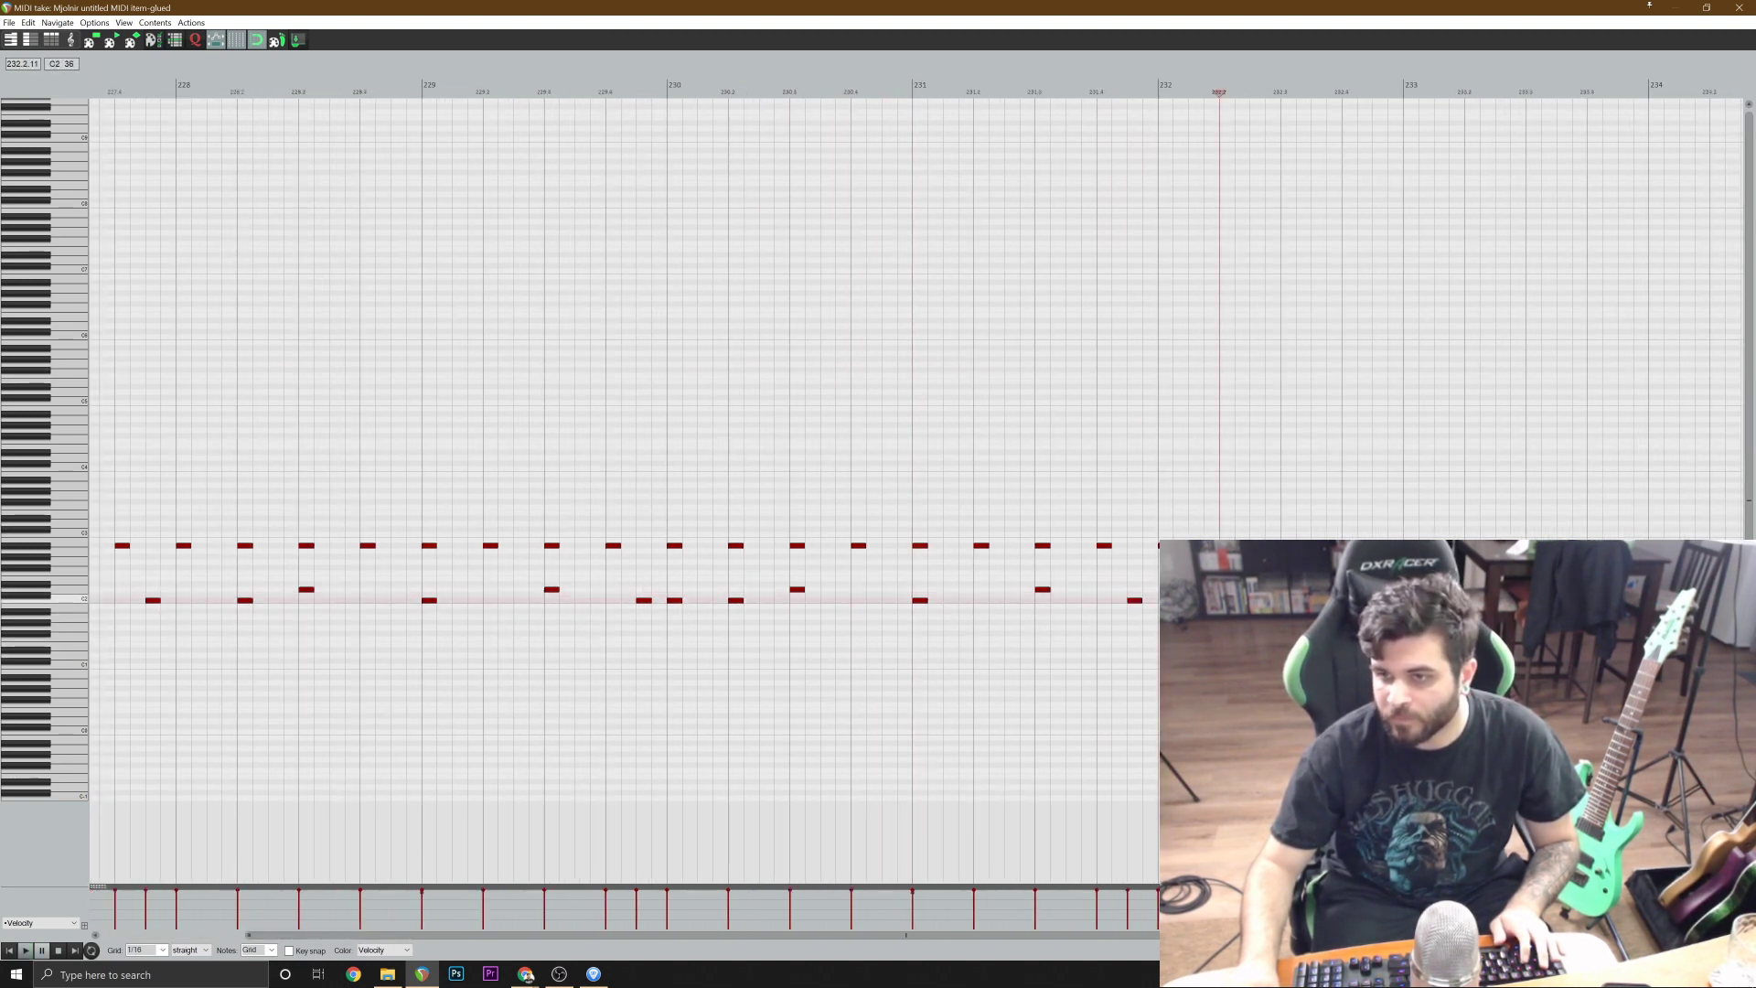
key(space)
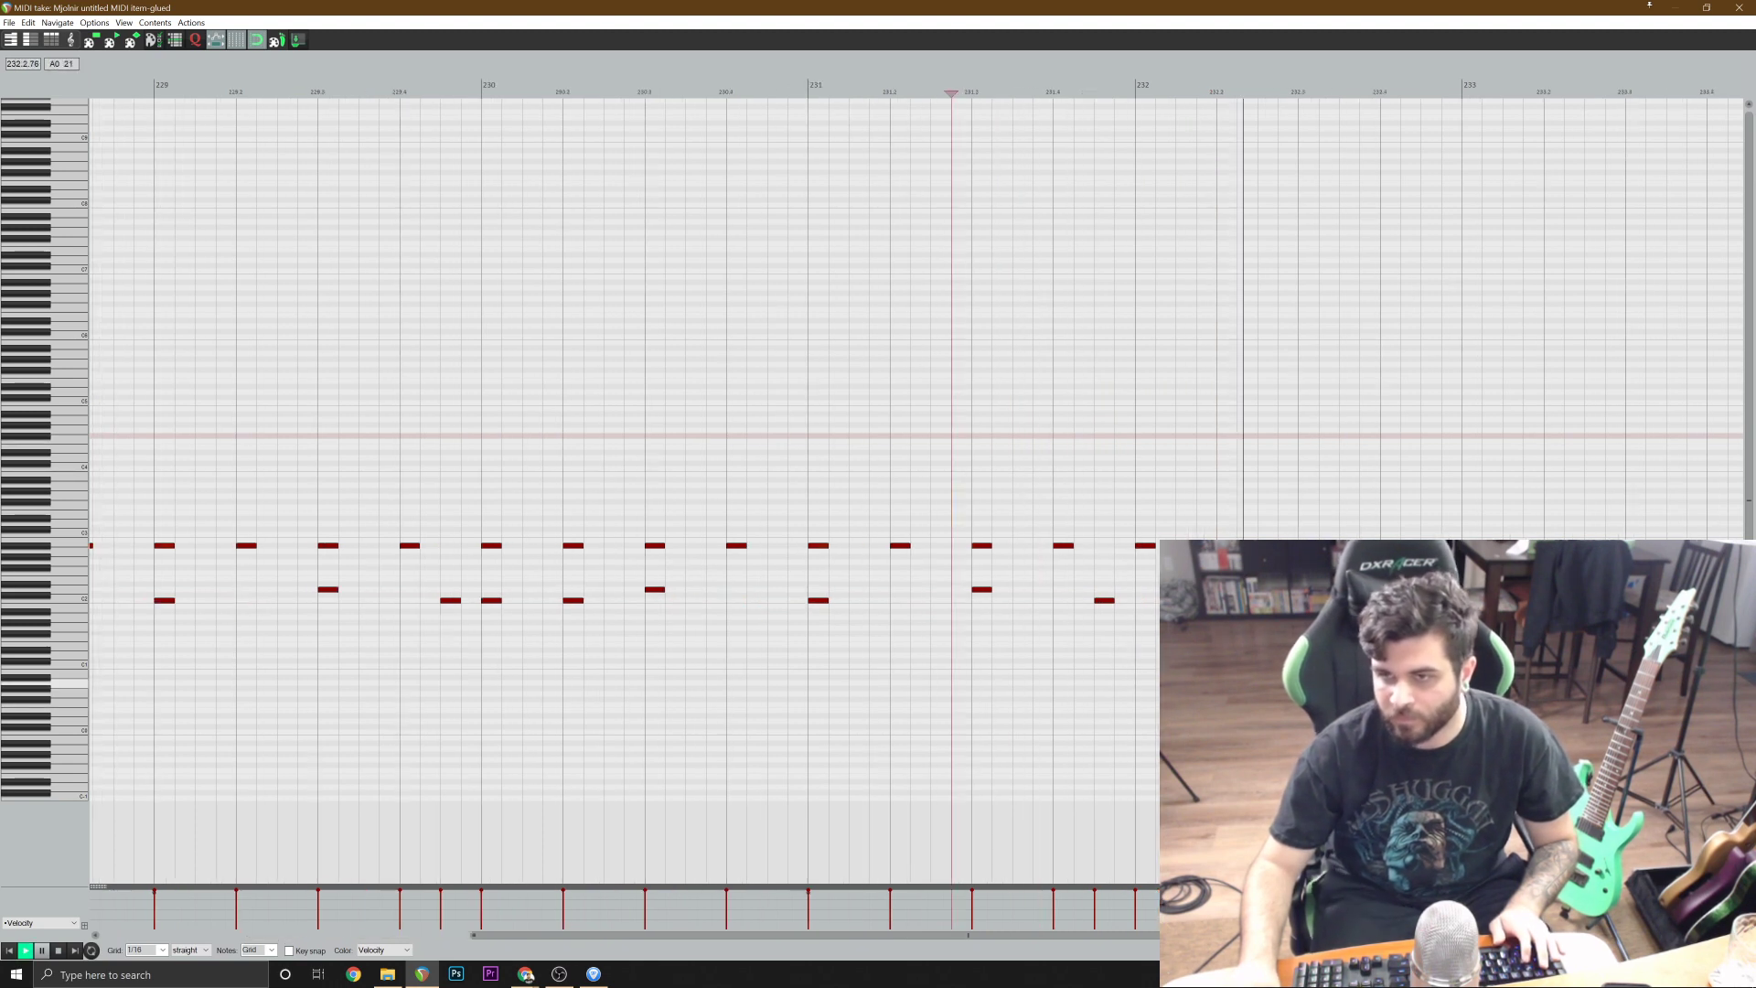
key(space)
key(space)
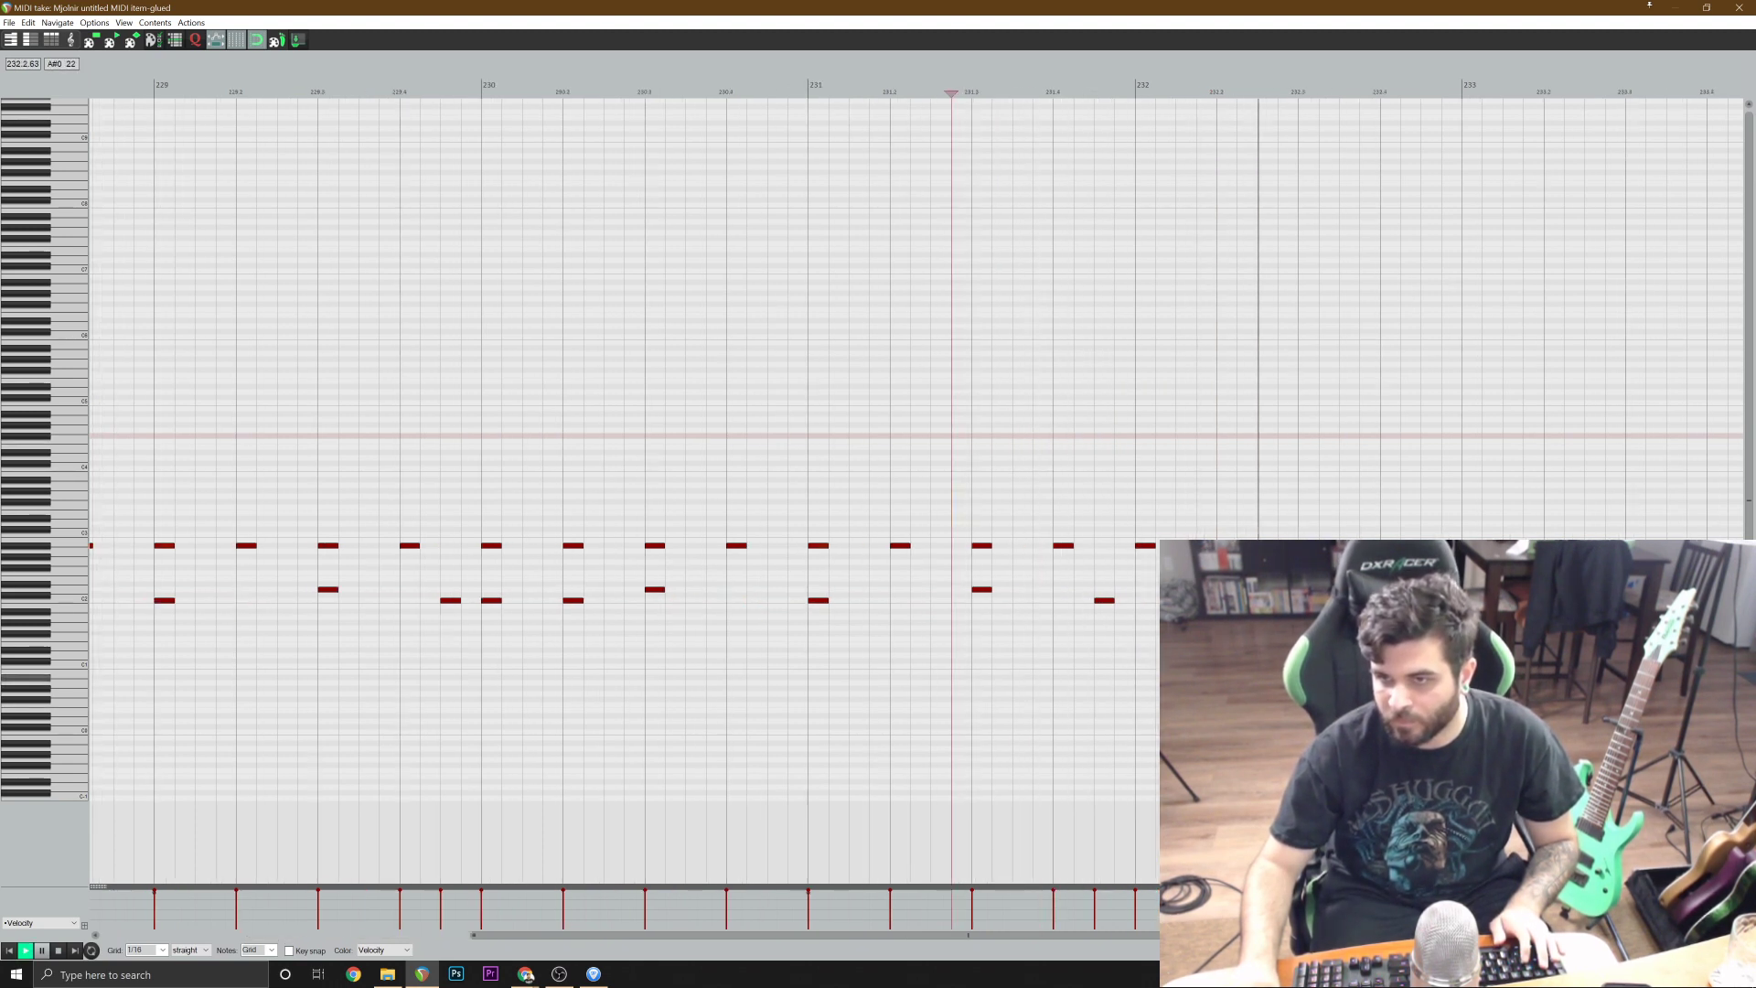
scroll(1340, 664, down, 1)
scroll(1340, 664, down, 1)
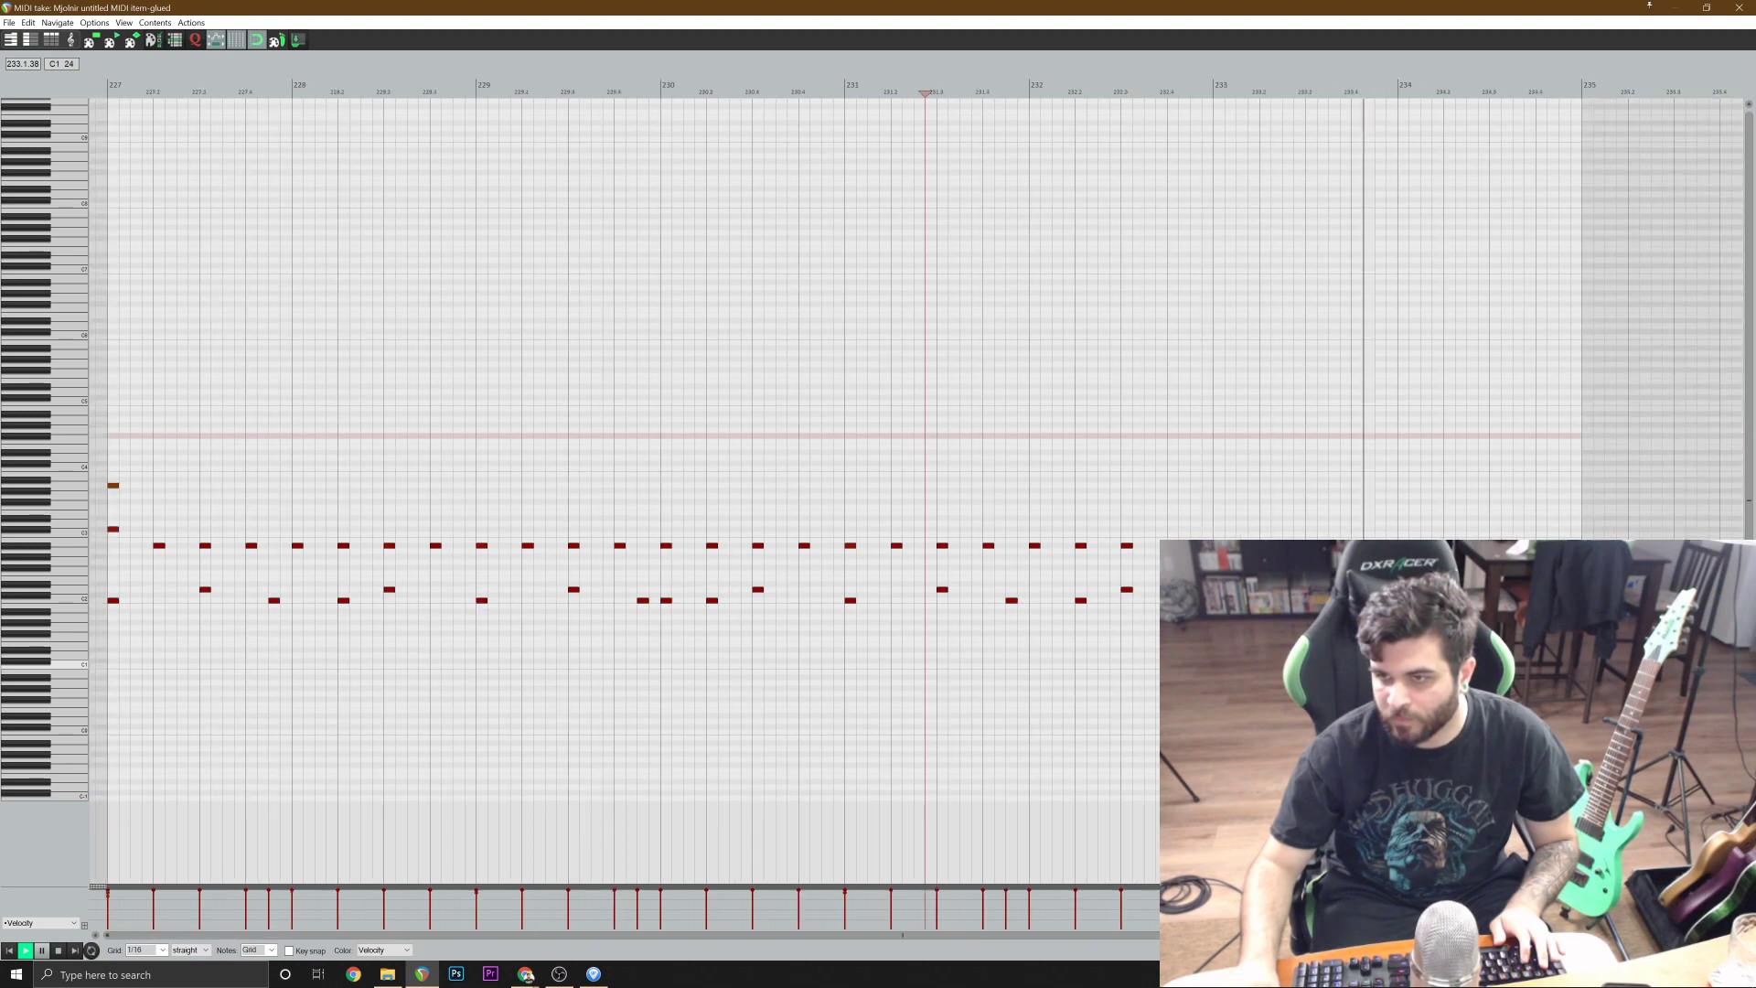
key(space)
Play bars 233 and 234 of the glued drum item to check its ending, and close the MIDI editor.
click(1451, 599)
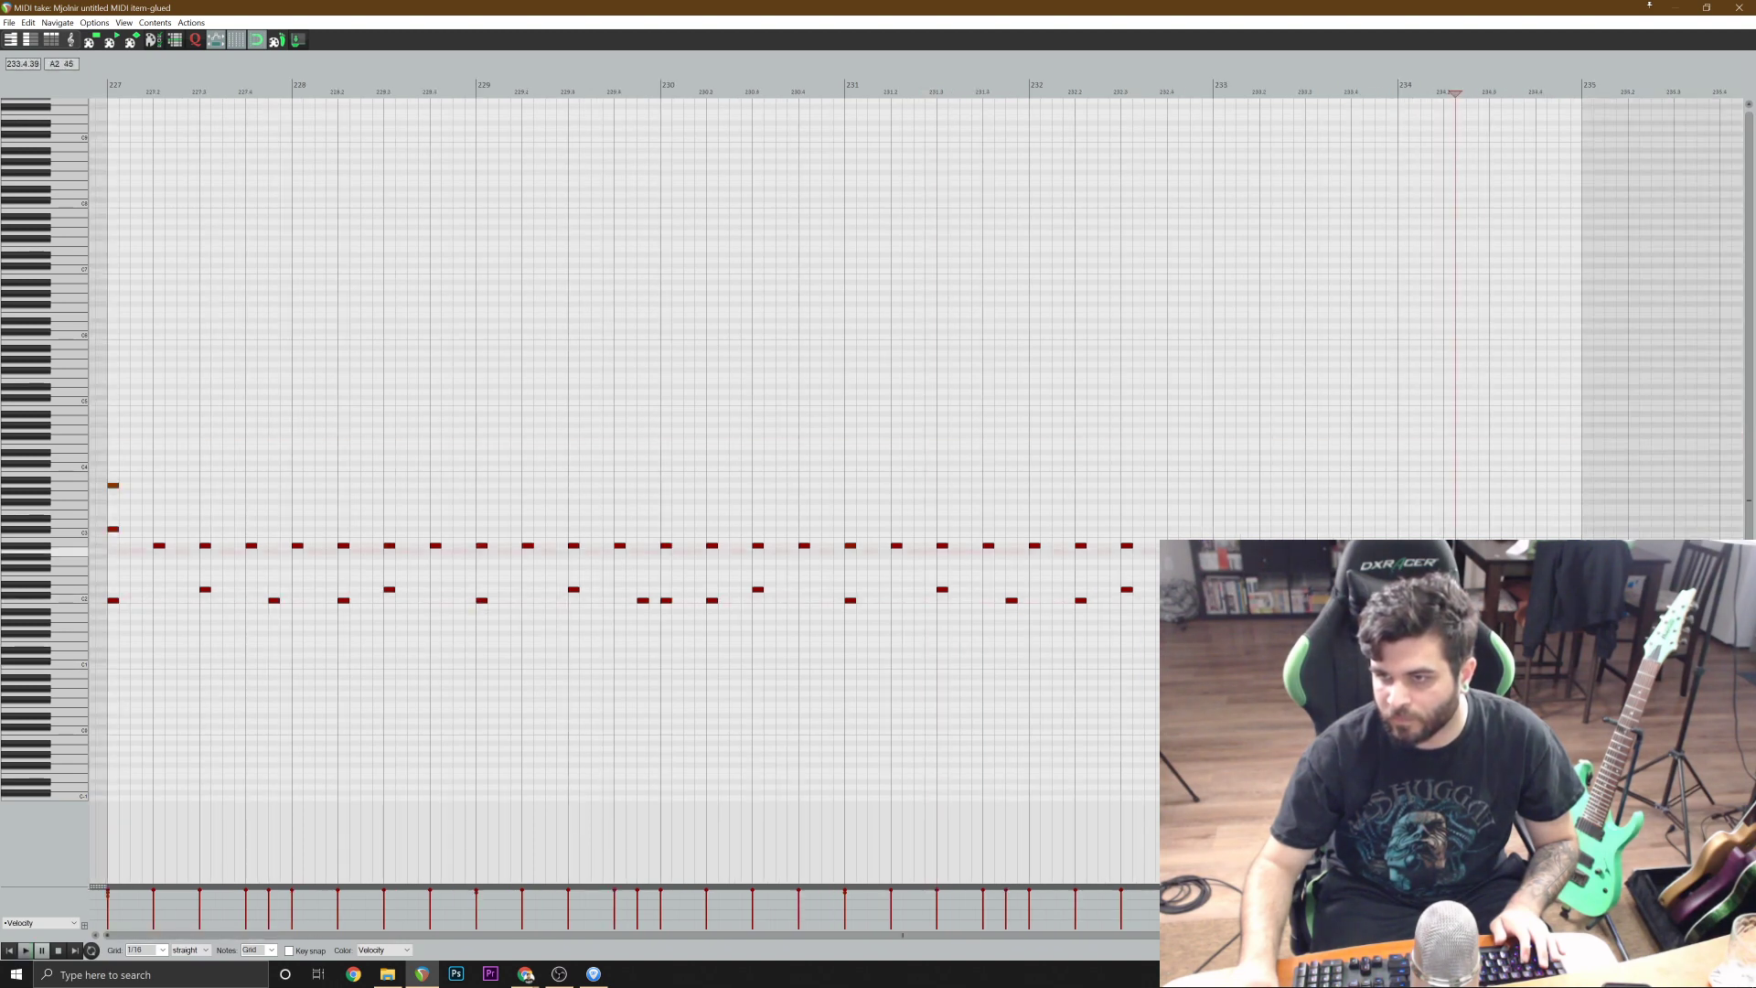
click(1374, 552)
key(space)
scroll(1467, 683, up, 1)
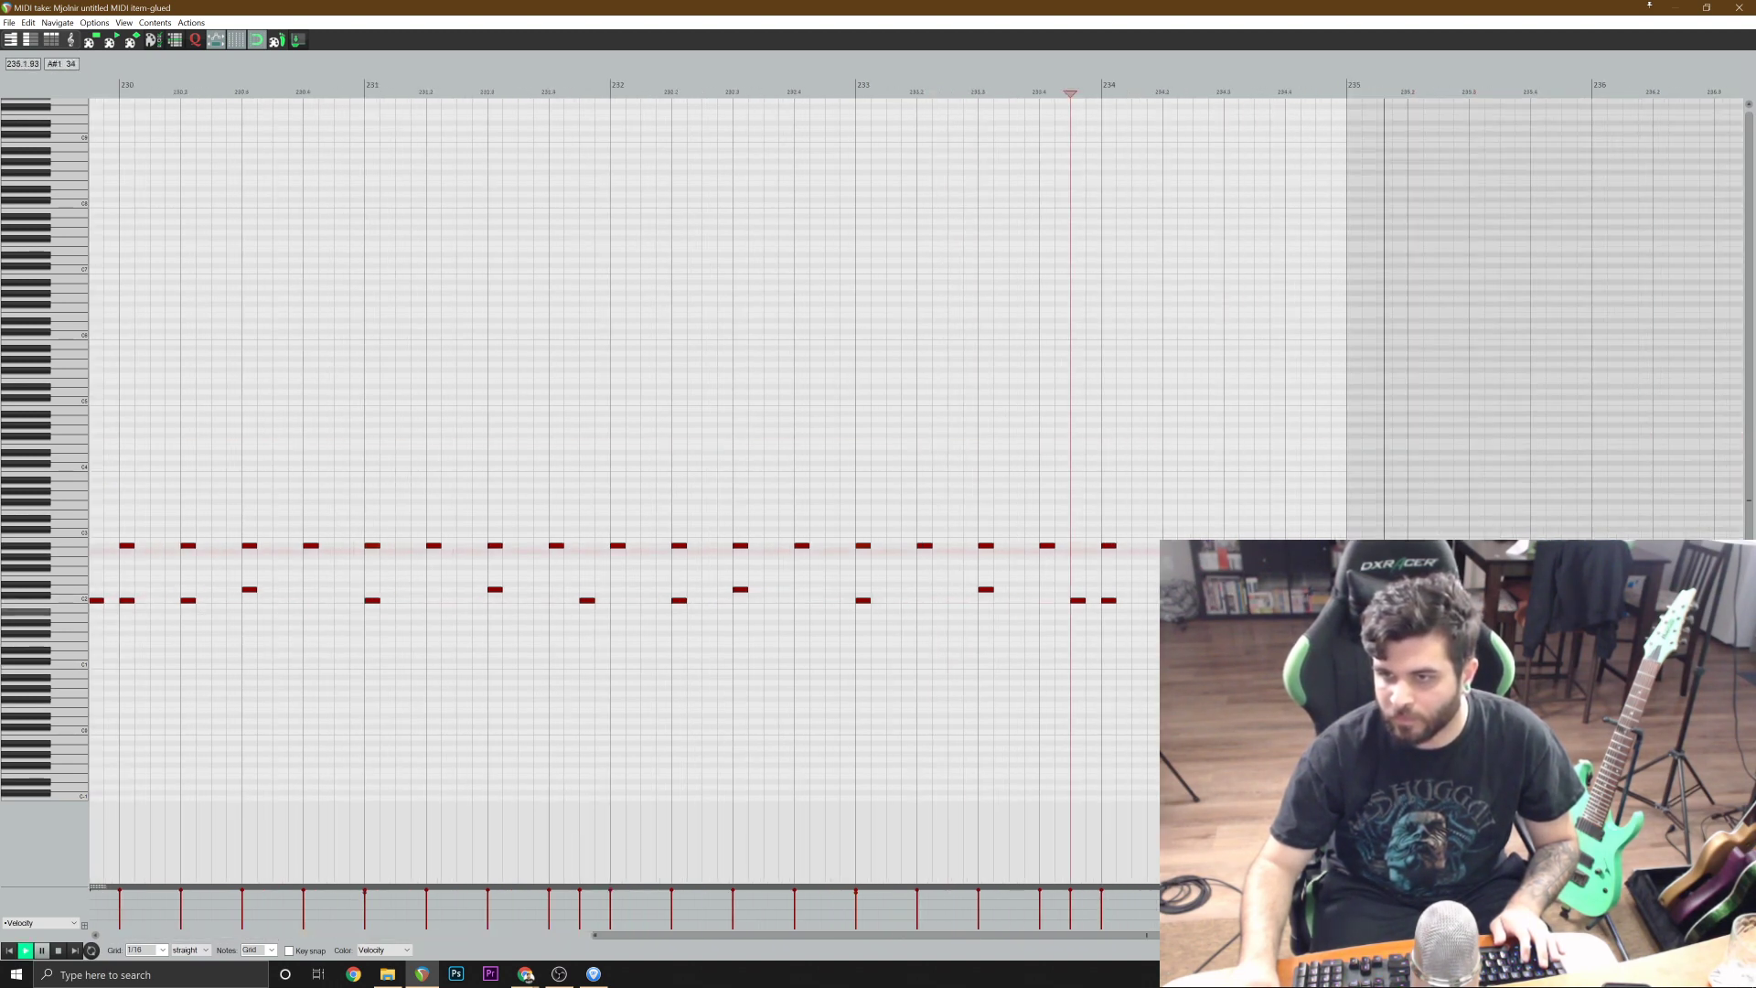
key(space)
click(1285, 546)
key(Escape)
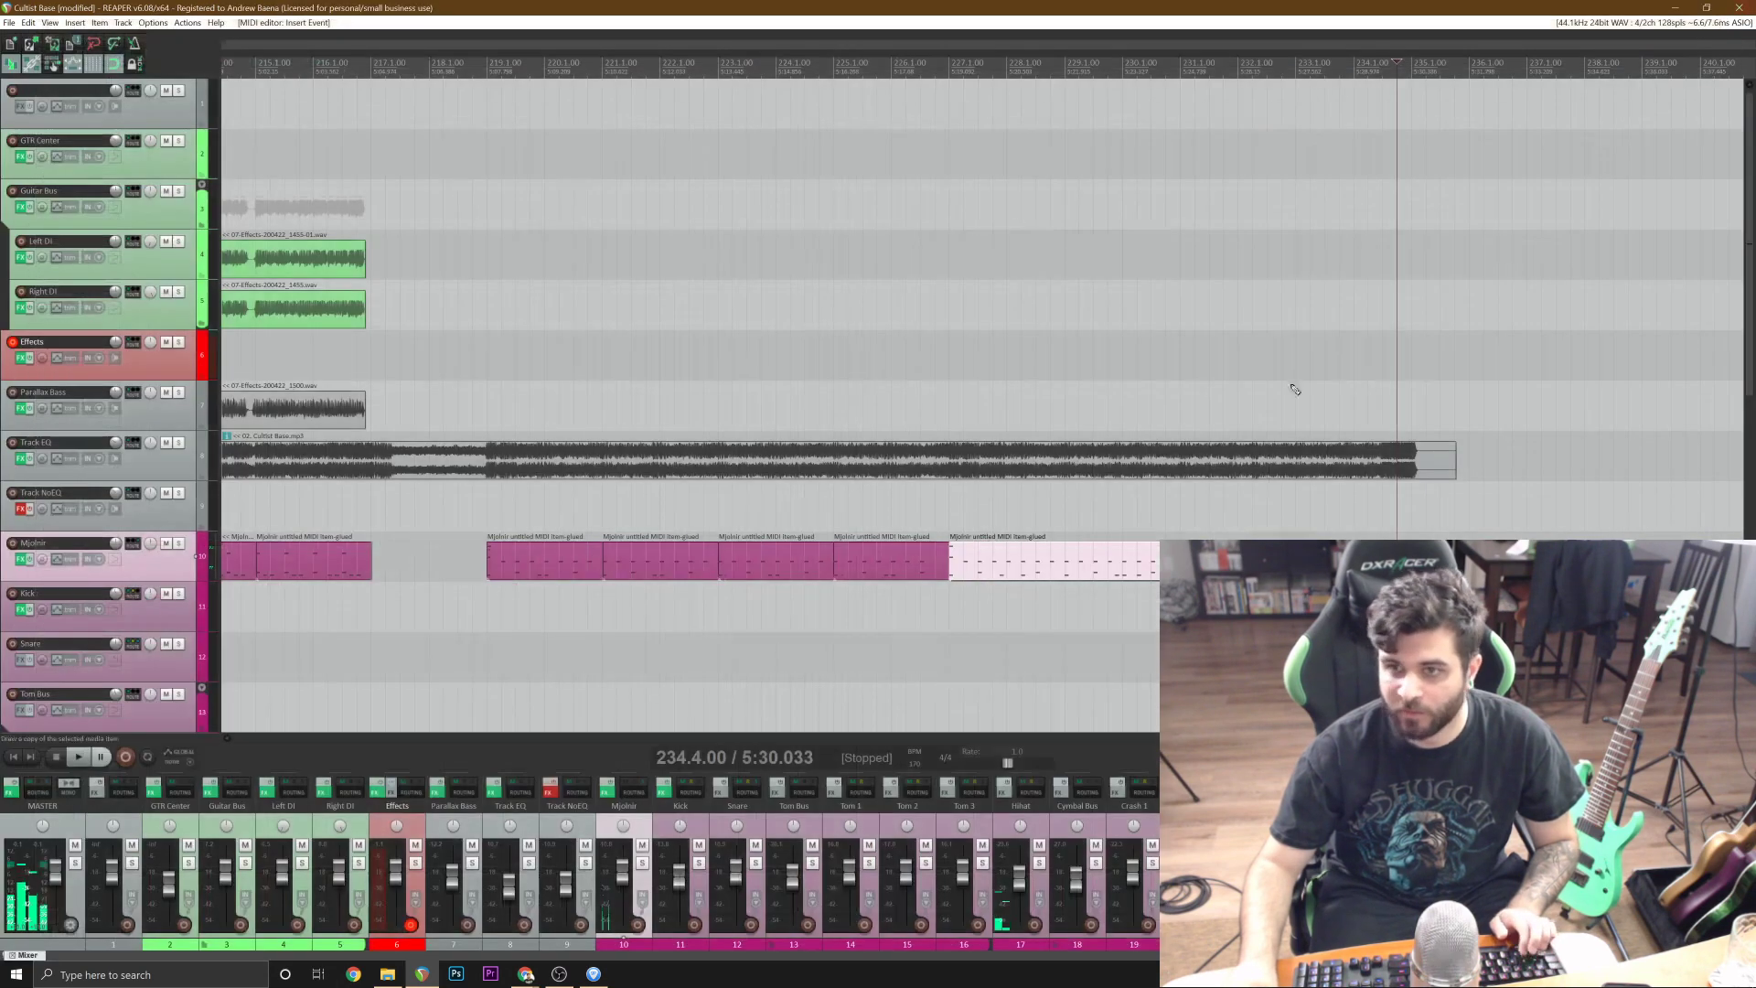
Place the edit cursor at bar 216 and show the tuner of the Darkglass Ultra plugin on the Effects track.
click(525, 255)
scroll(524, 255, down, 2)
scroll(524, 255, up, 3)
click(691, 355)
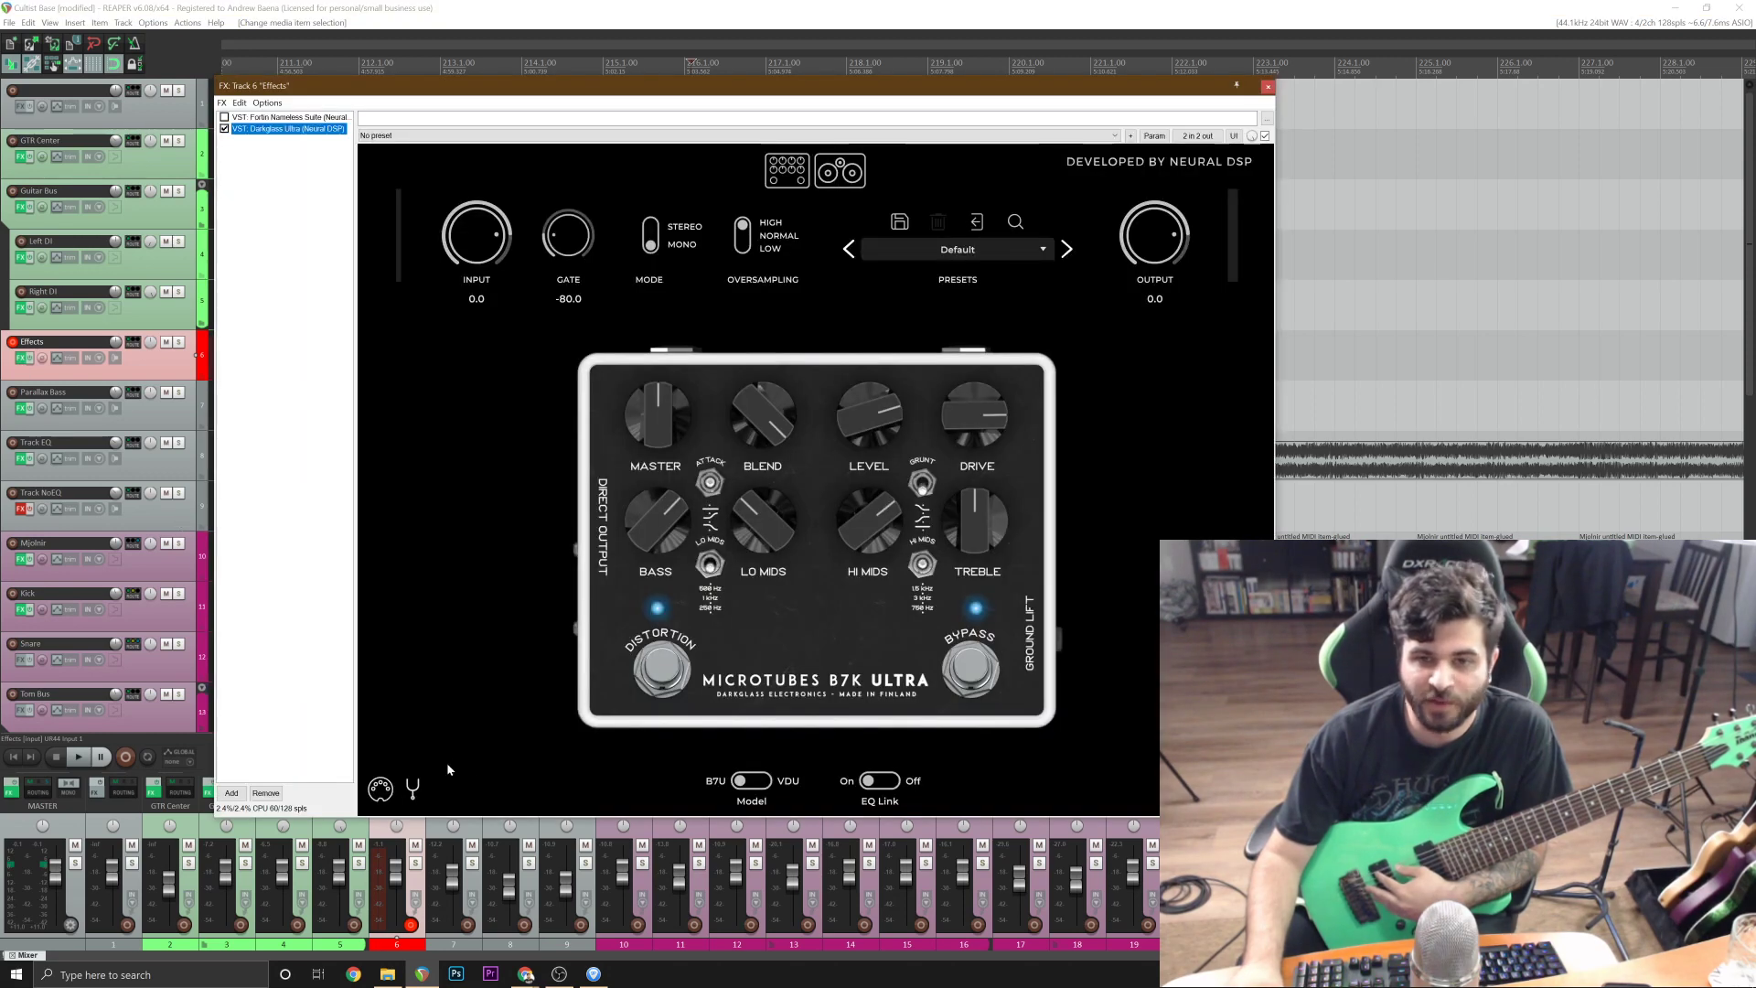
click(412, 790)
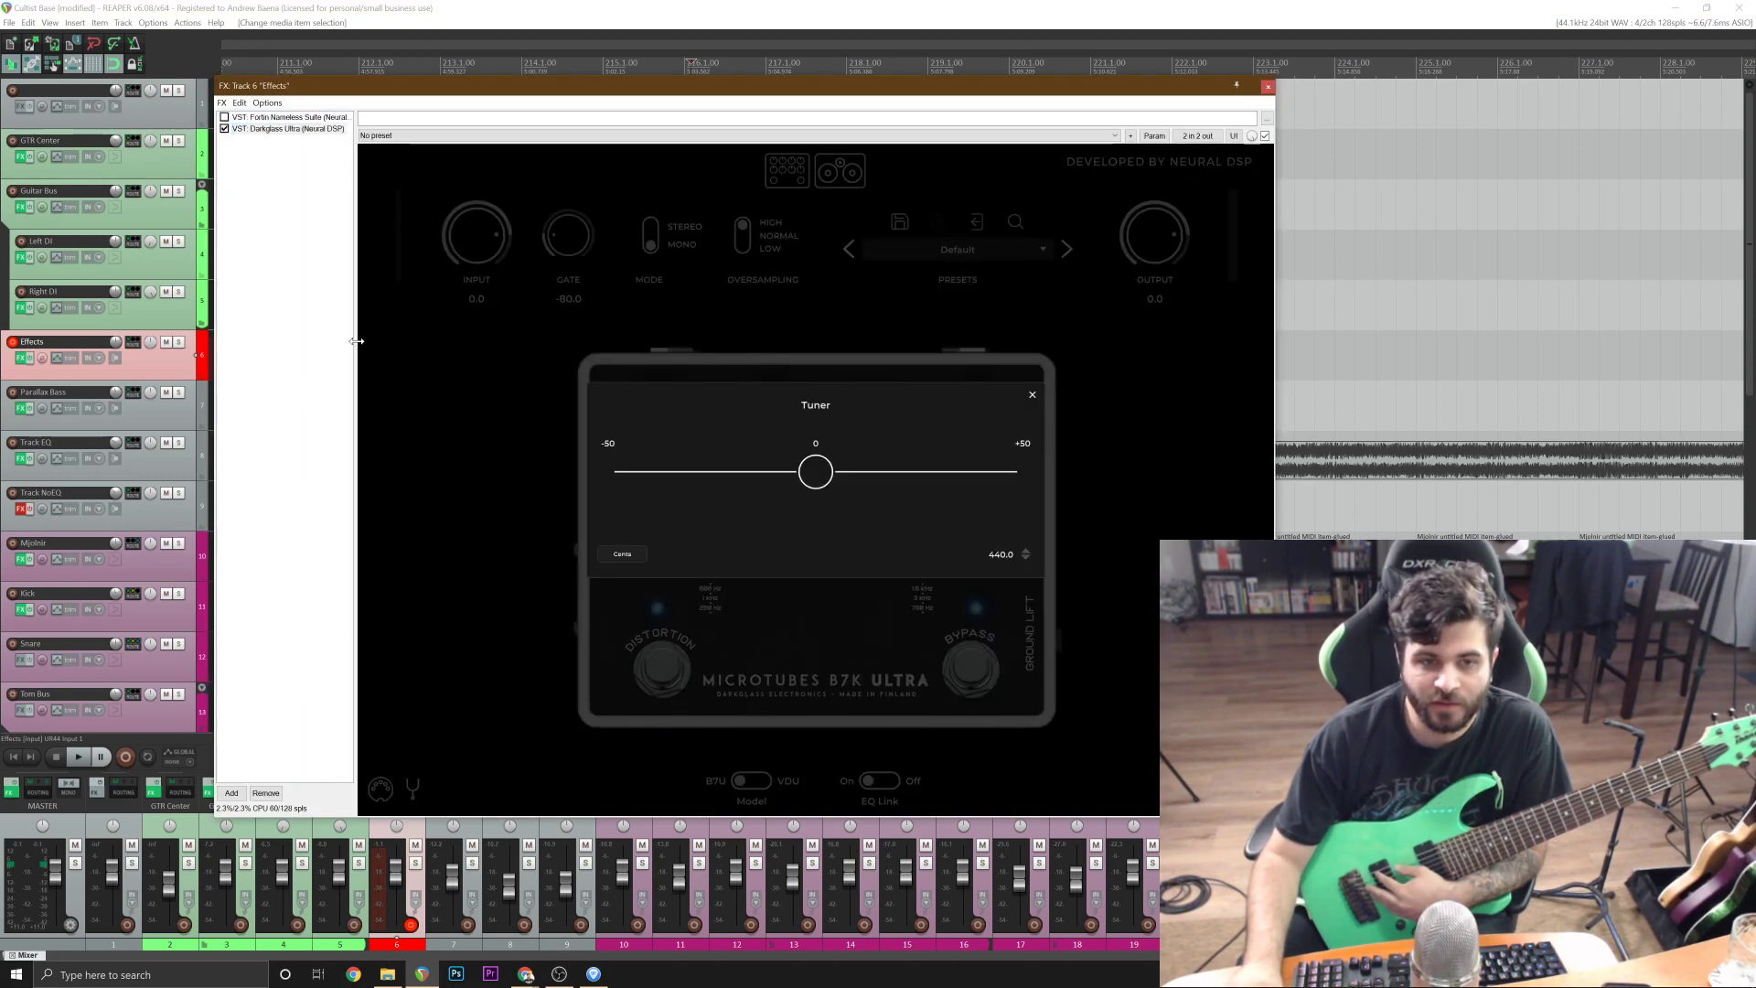
On the Effects track, disable Darkglass Ultra, enable Fortin Nameless Suite and close the FX chain.
click(224, 129)
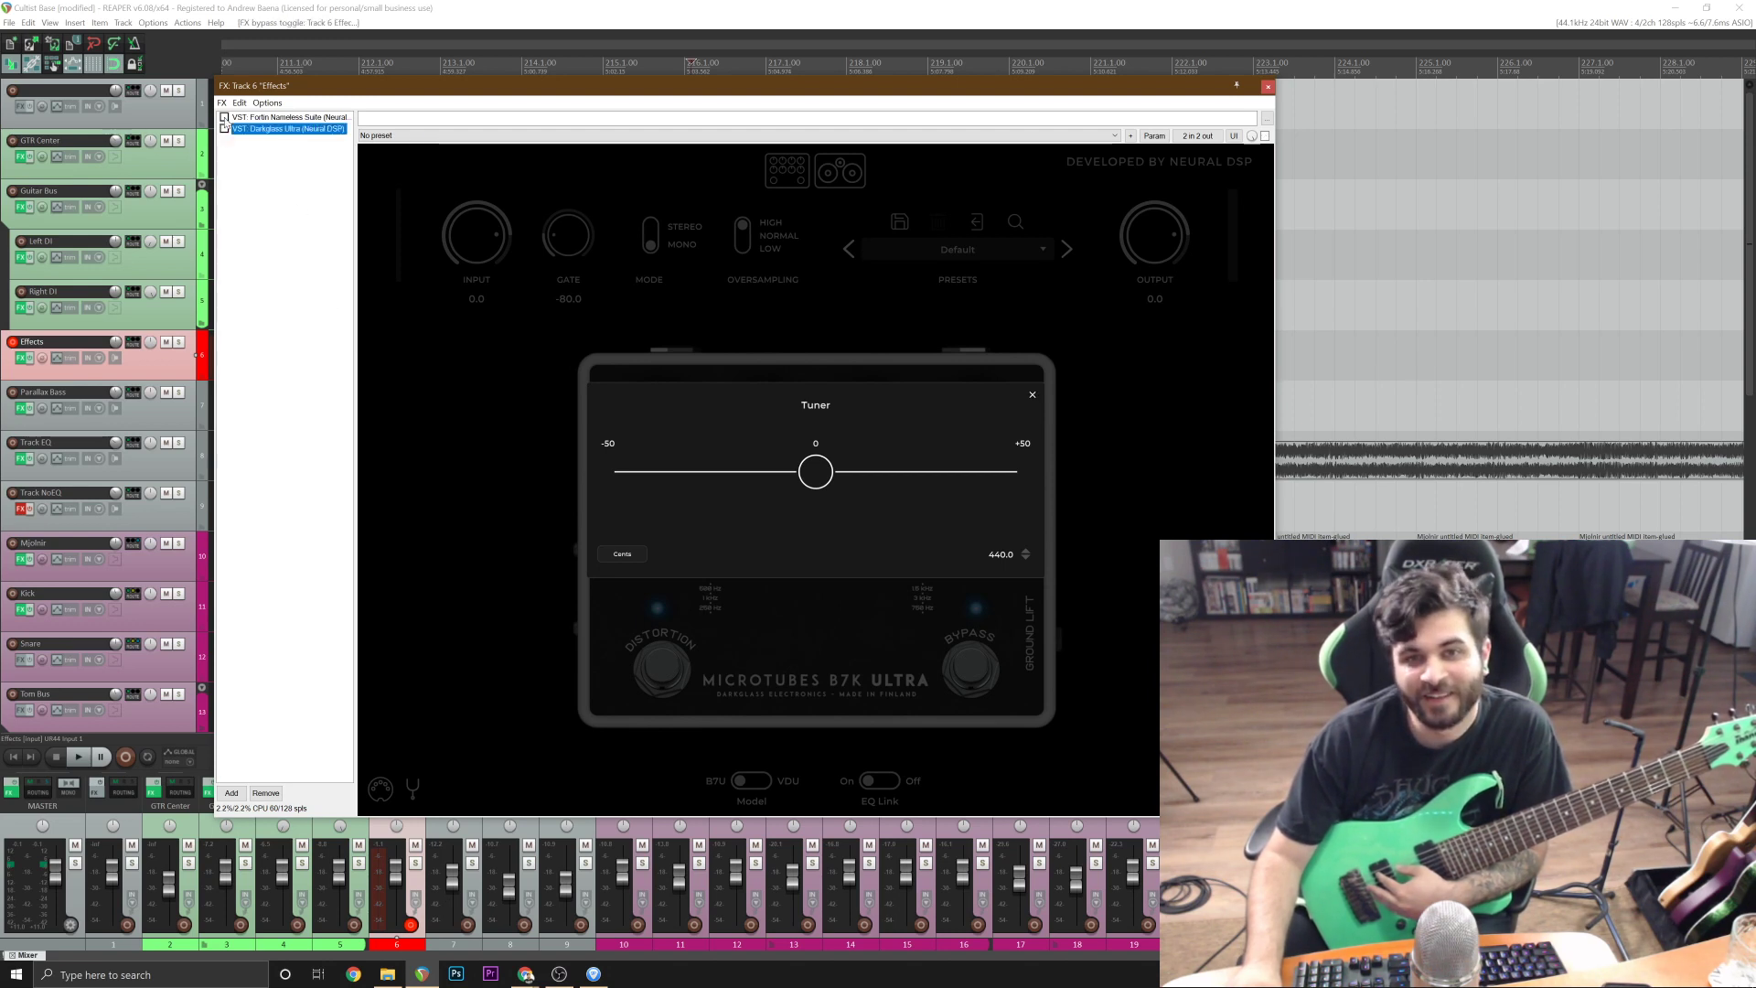
click(294, 118)
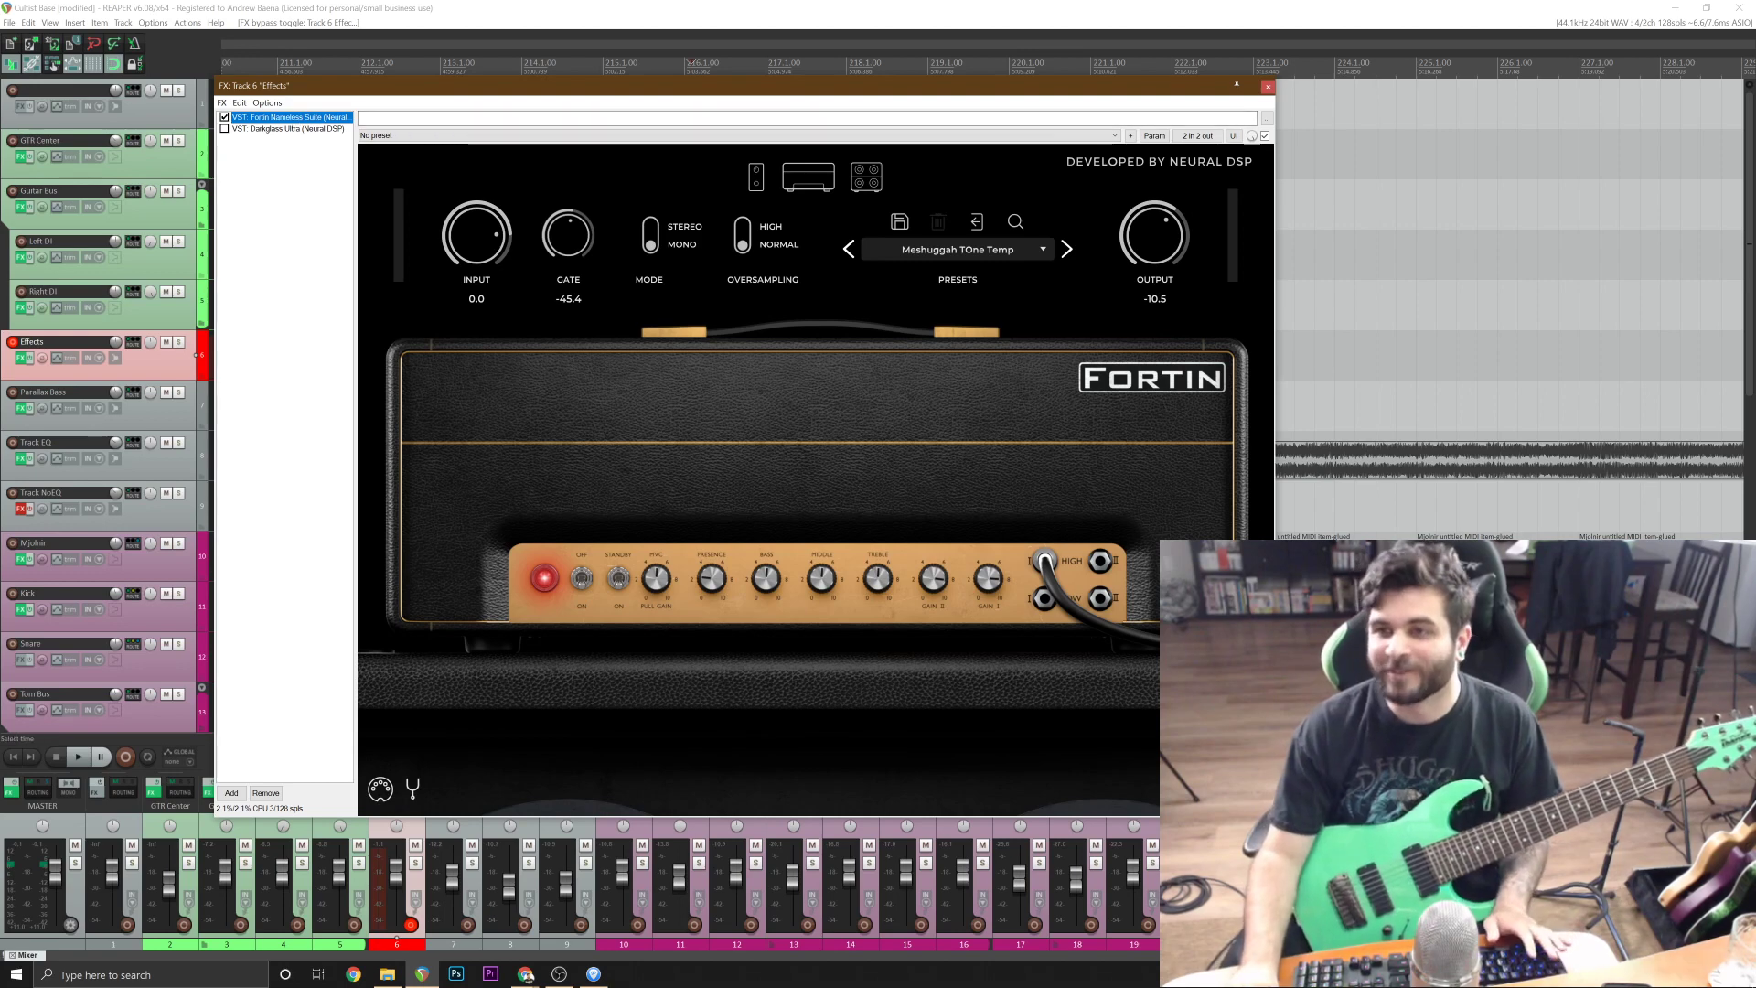
click(1267, 85)
Play the project from bar 216 to try the guitar part over bar 219, and save the project.
key(space)
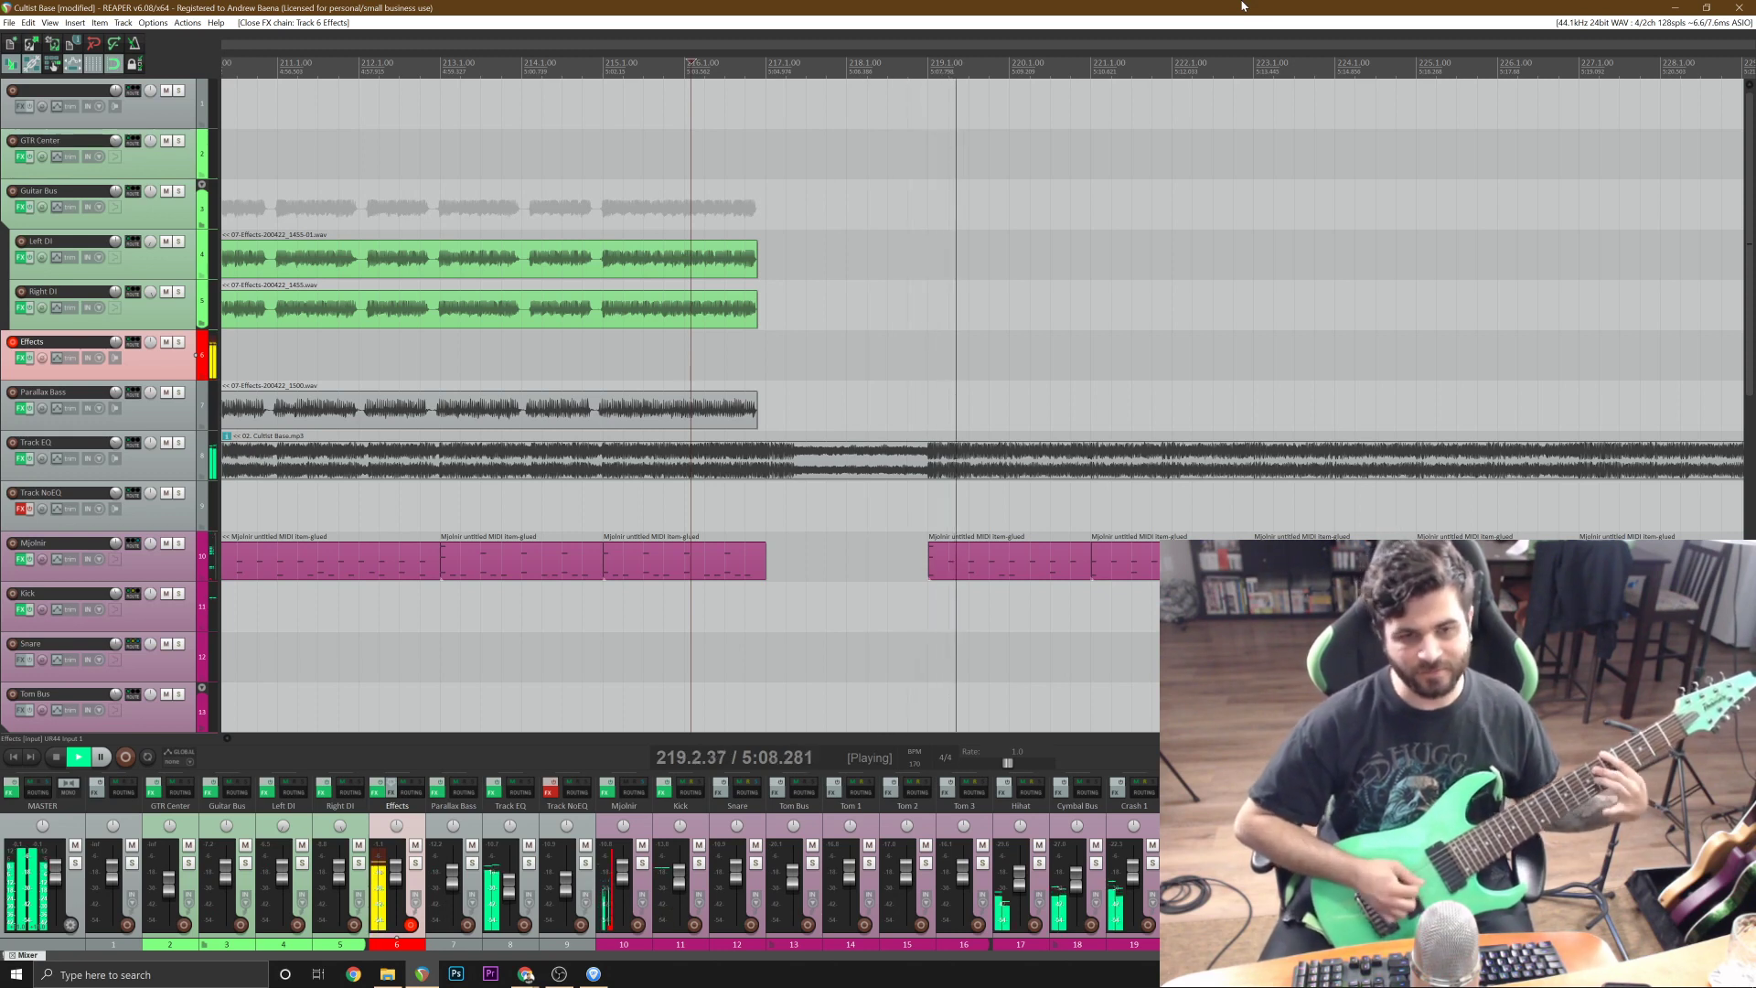
key(space)
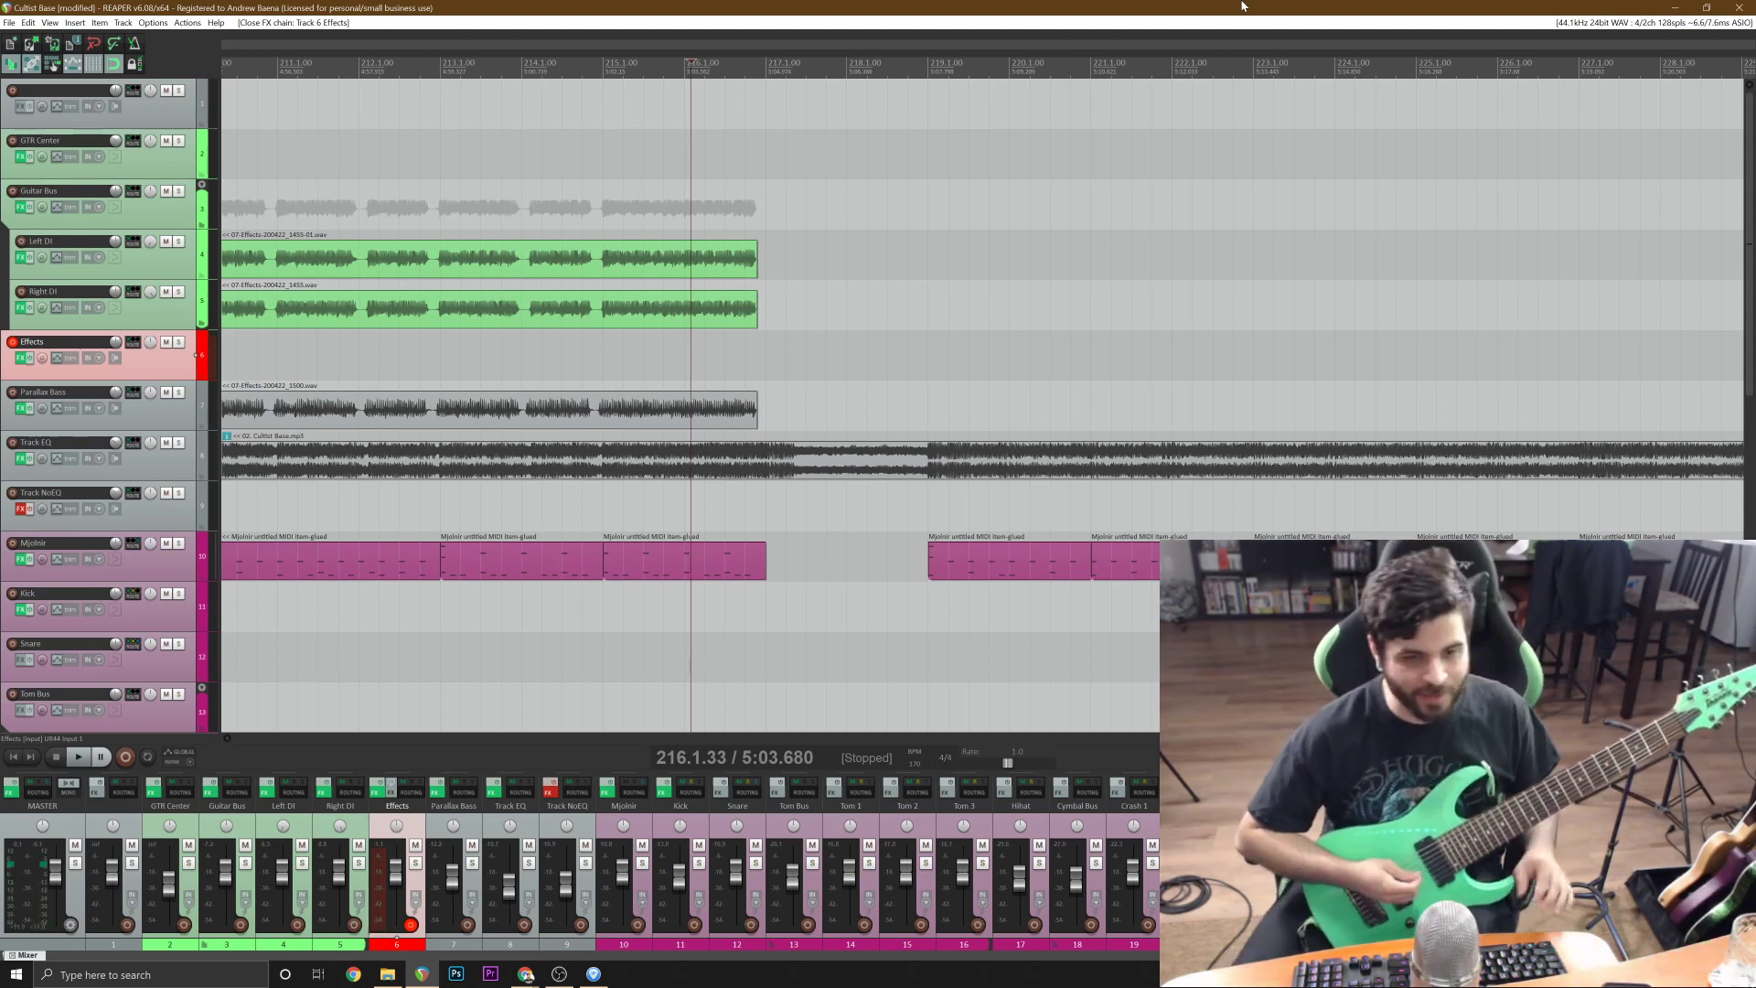
key(ctrl+s)
Play the project repeatedly from bar 216 to rehearse the guitar part of the final section through bar 227.
key(space)
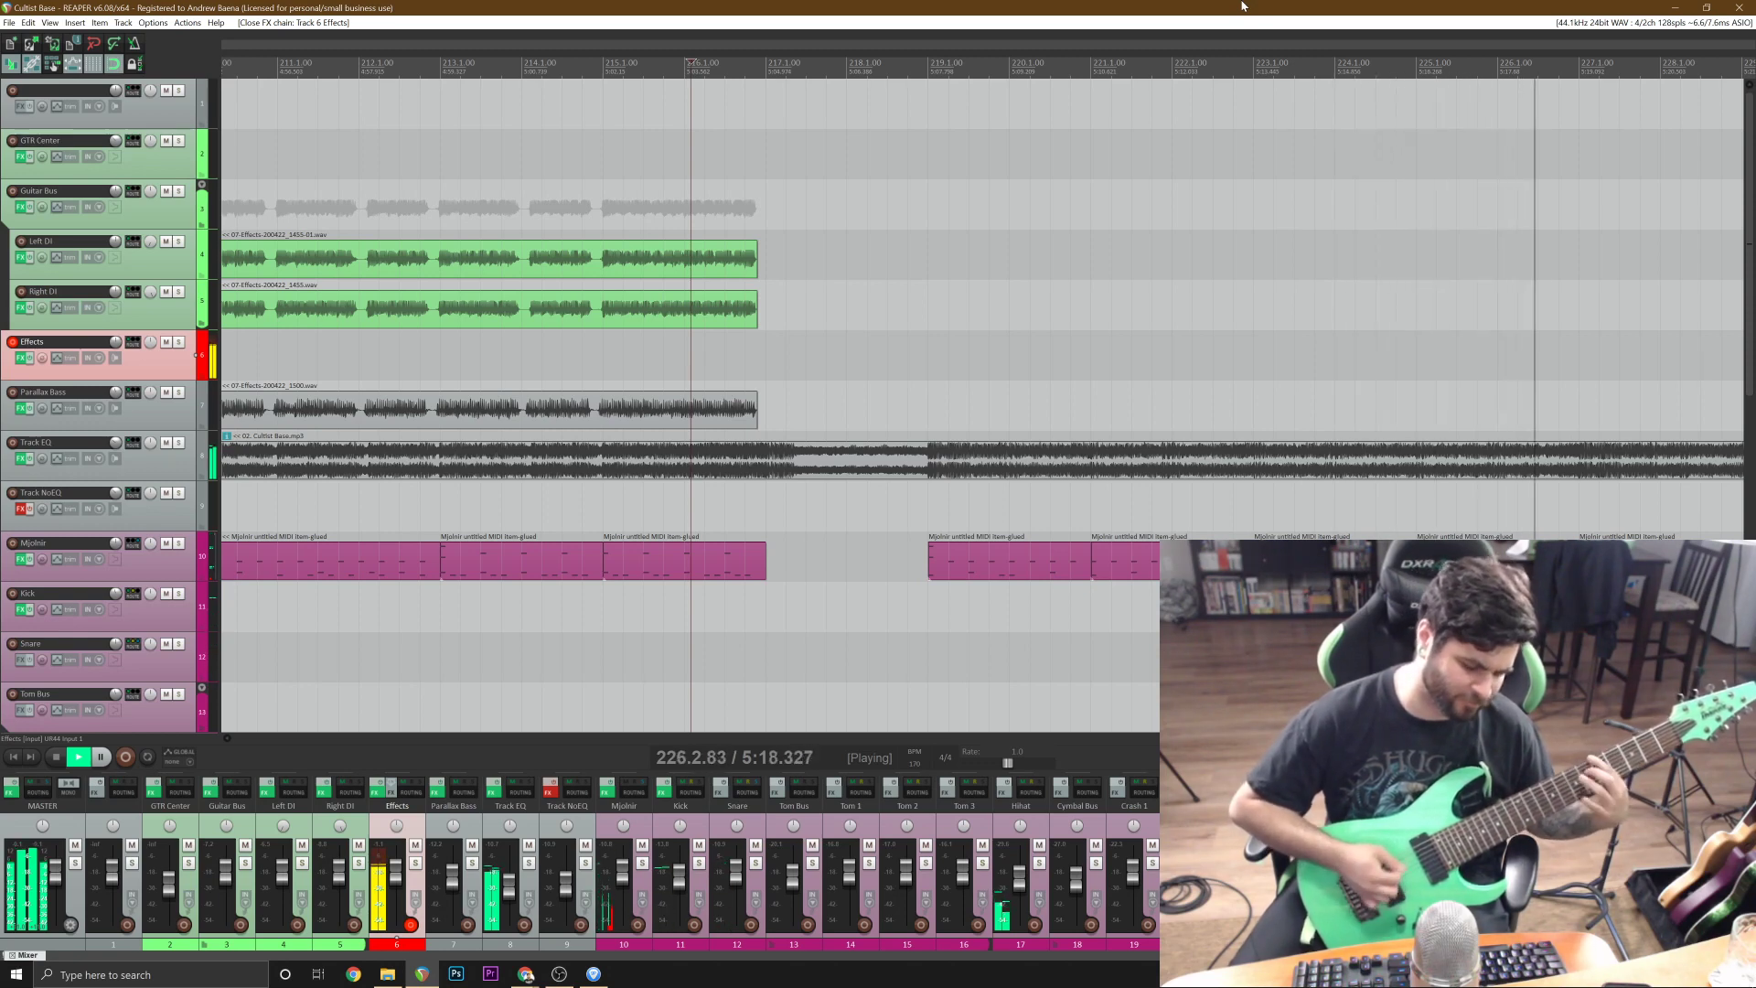
key(space)
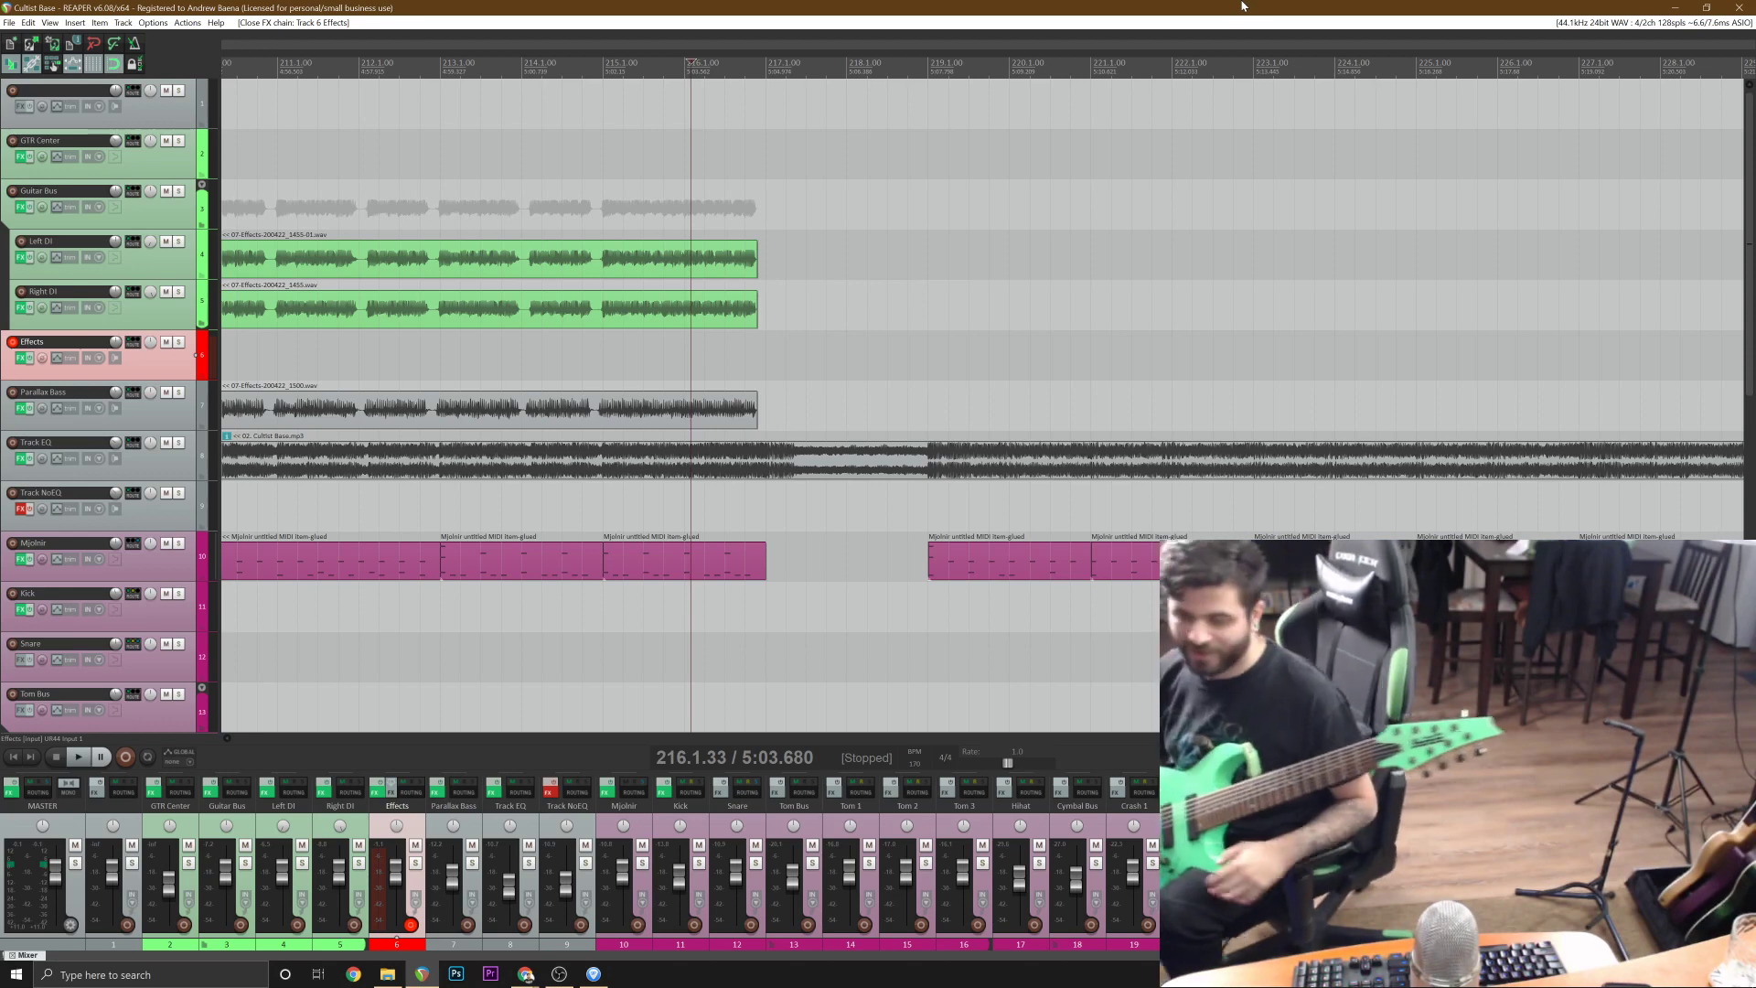
key(space)
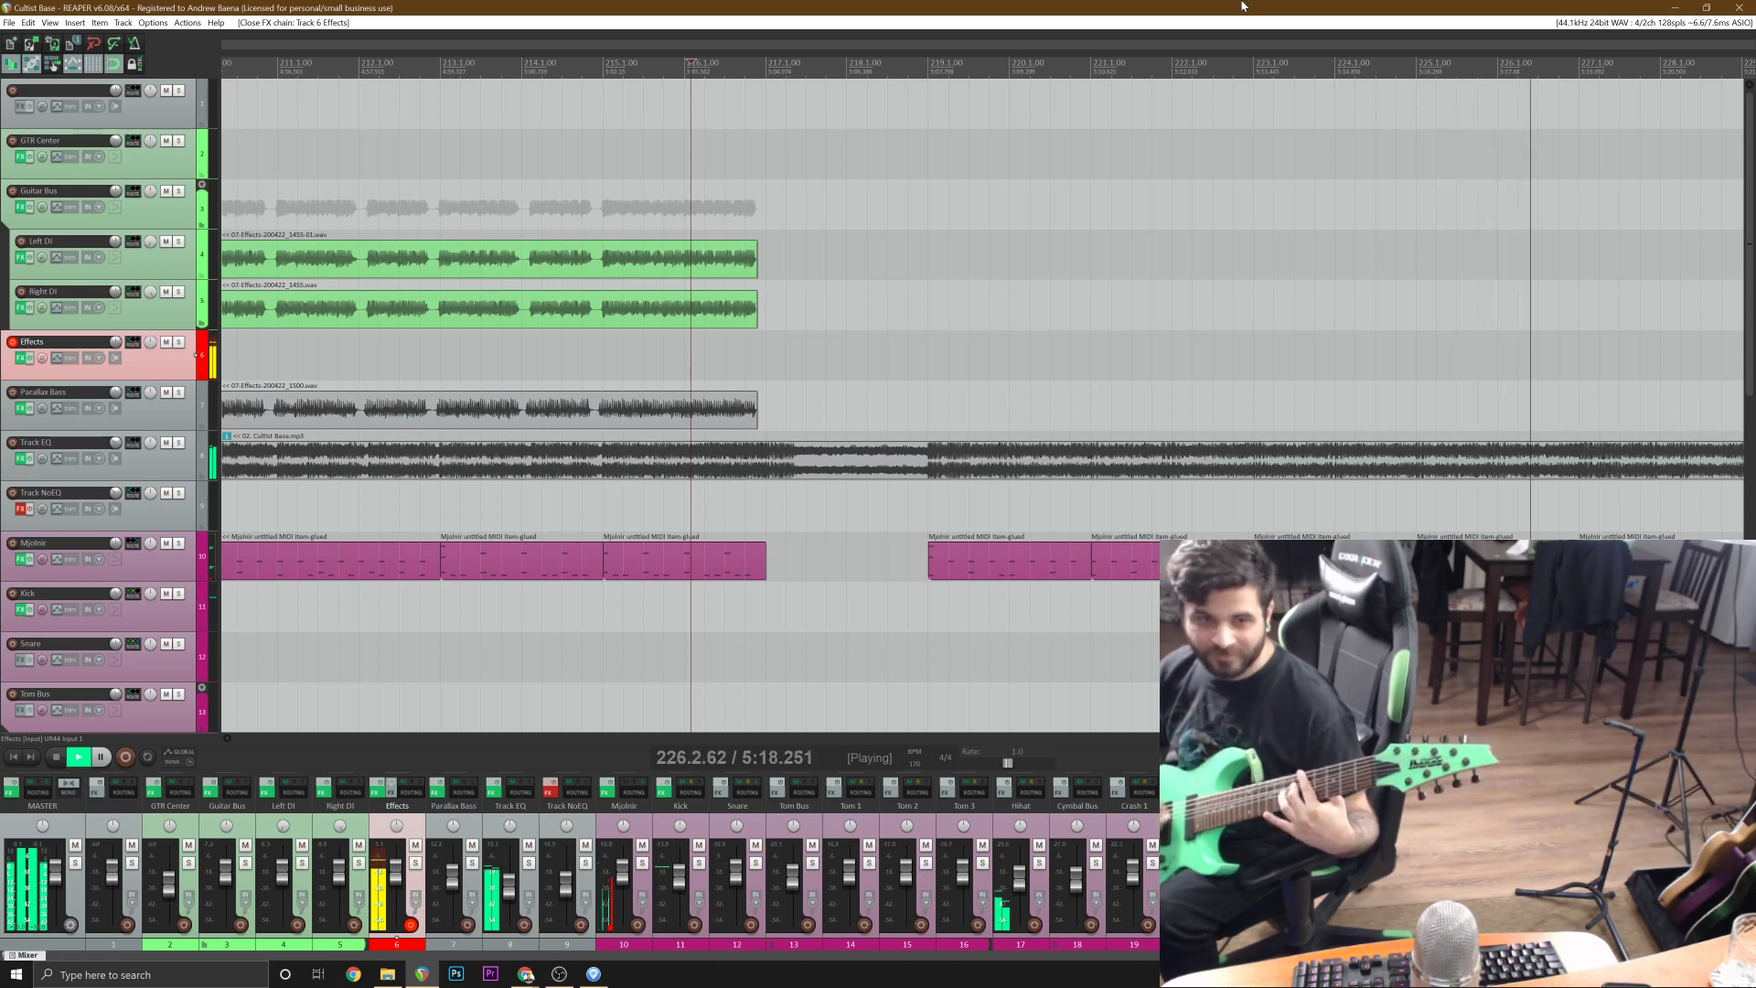
key(space)
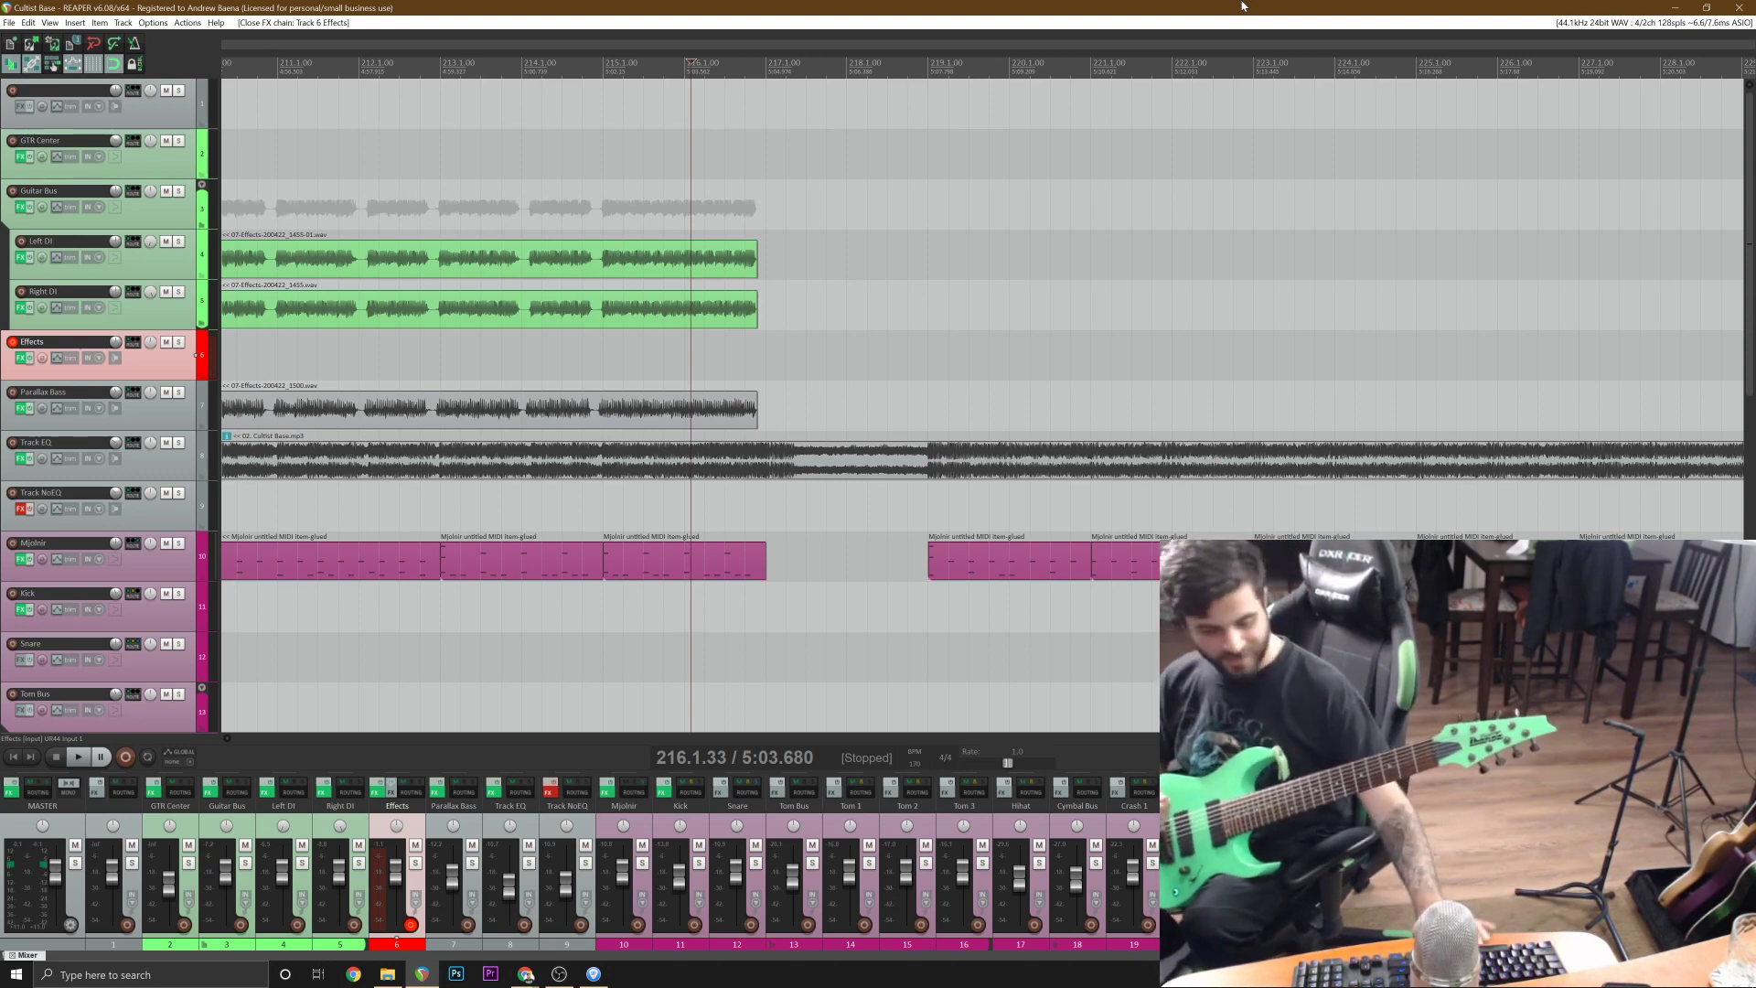
key(space)
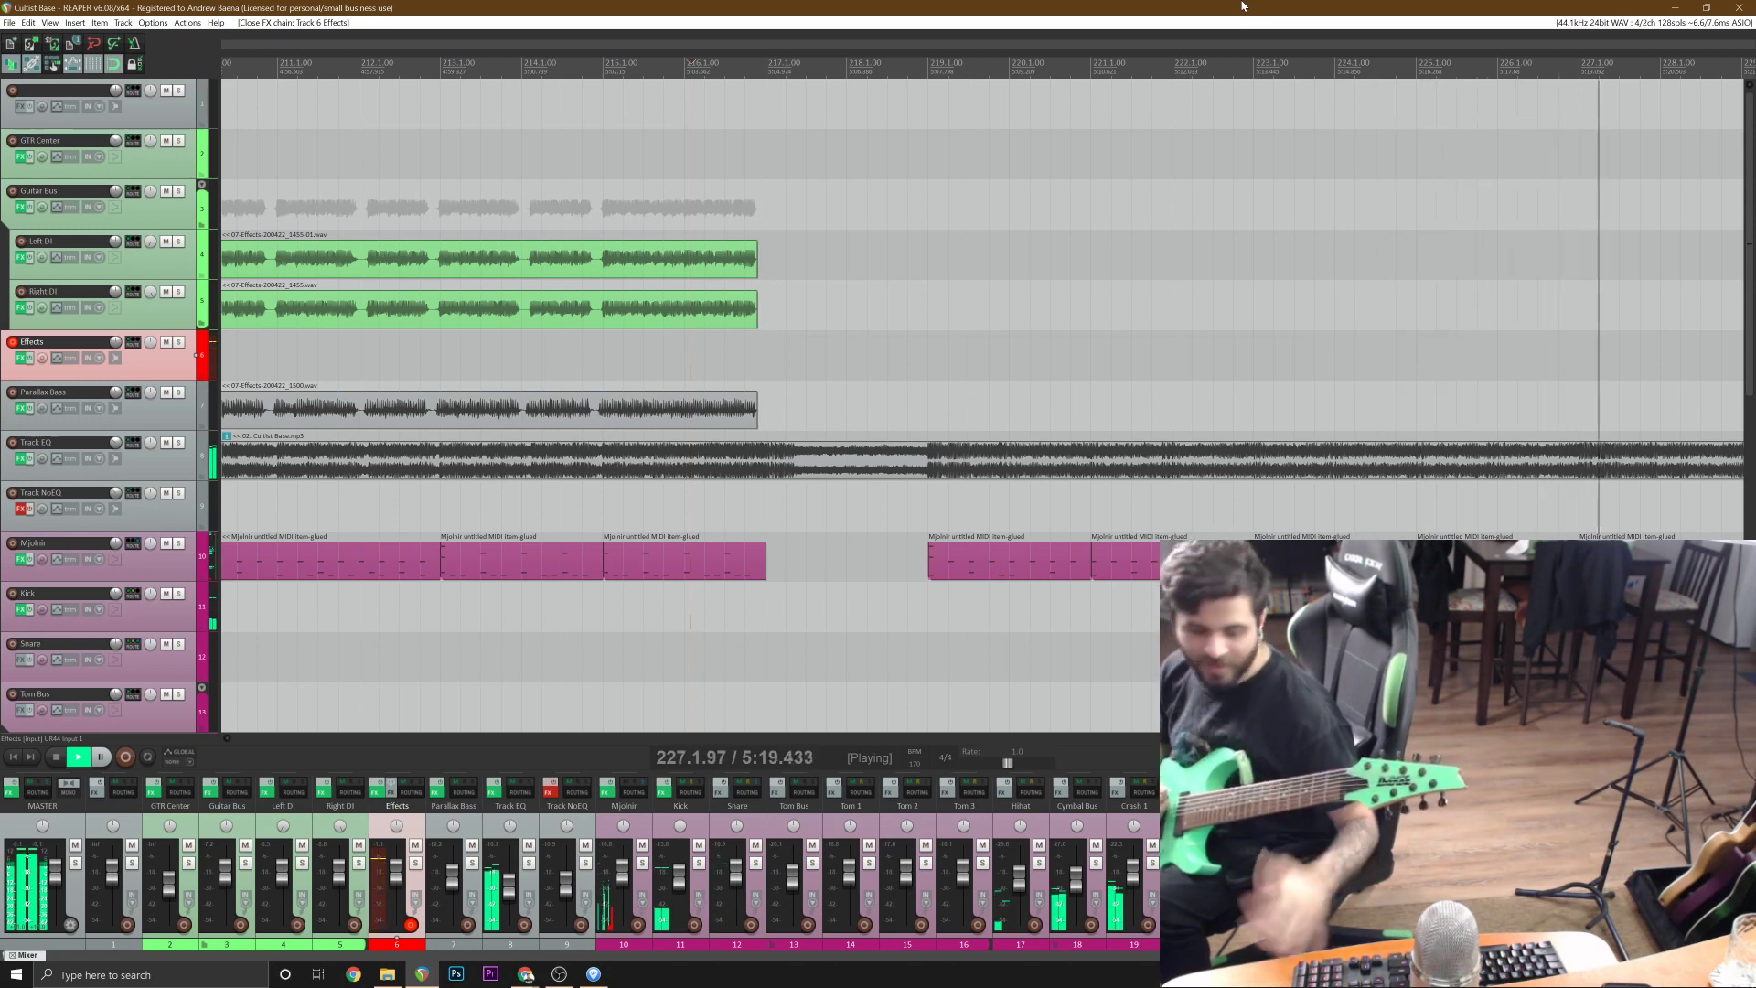
key(space)
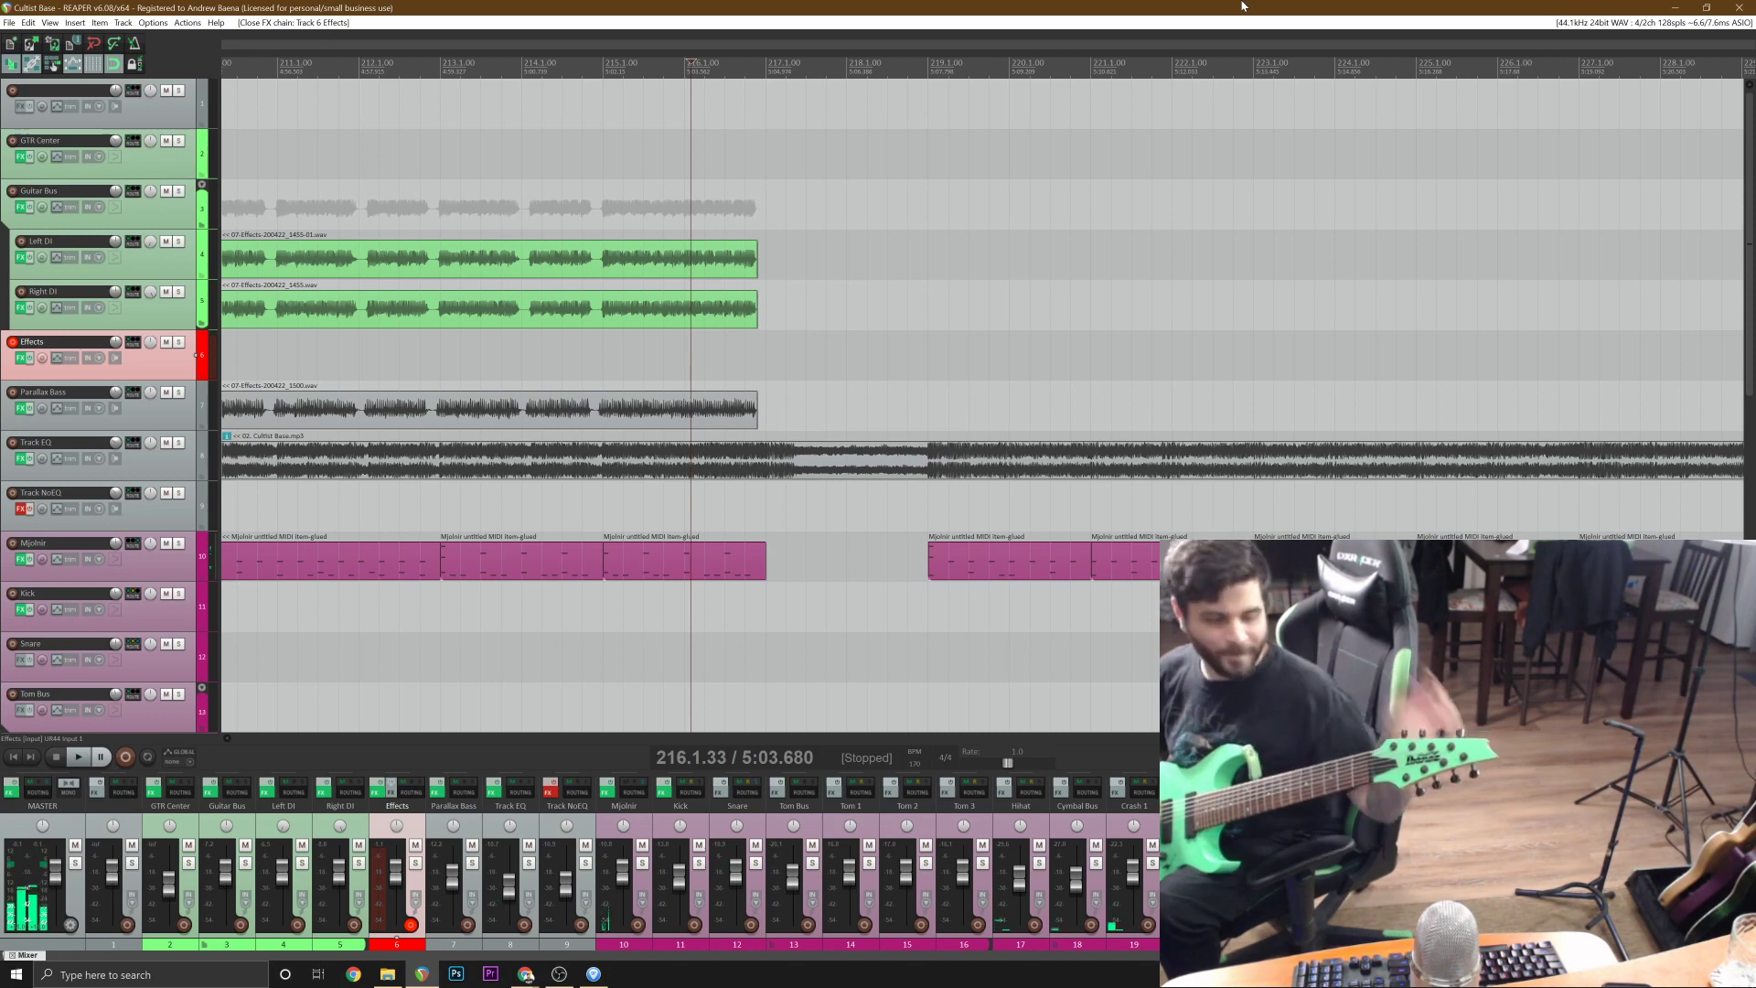
key(ctrl+r)
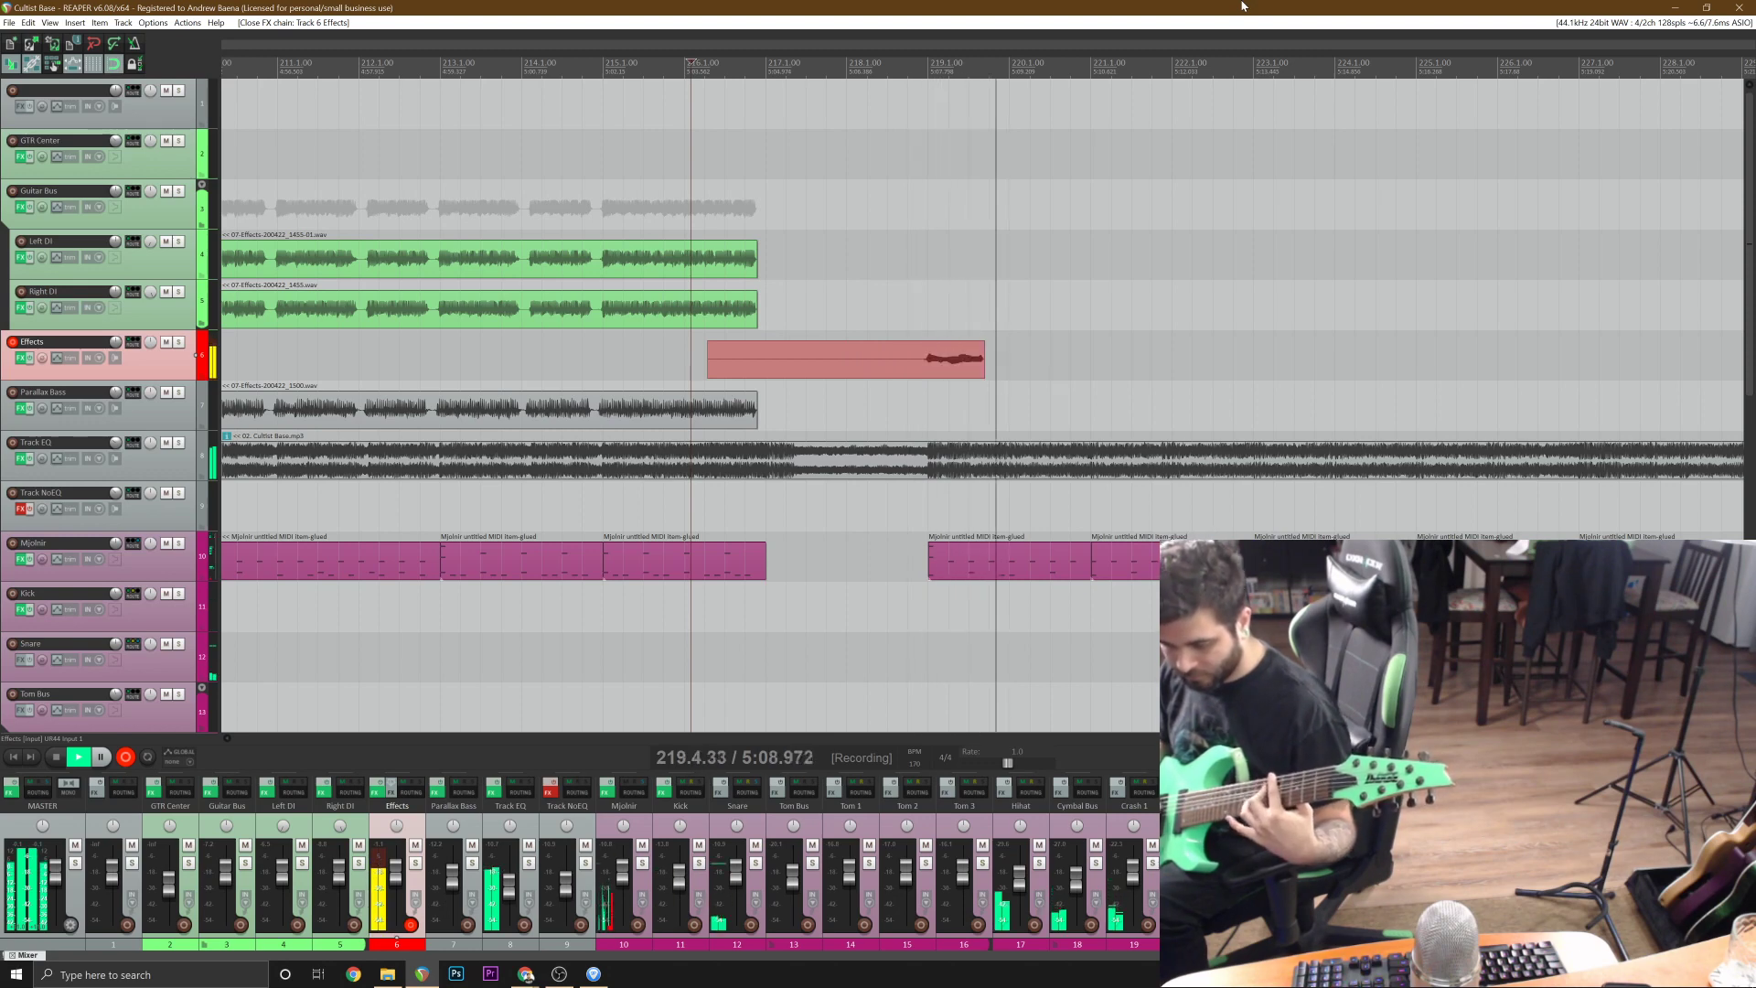
key(space)
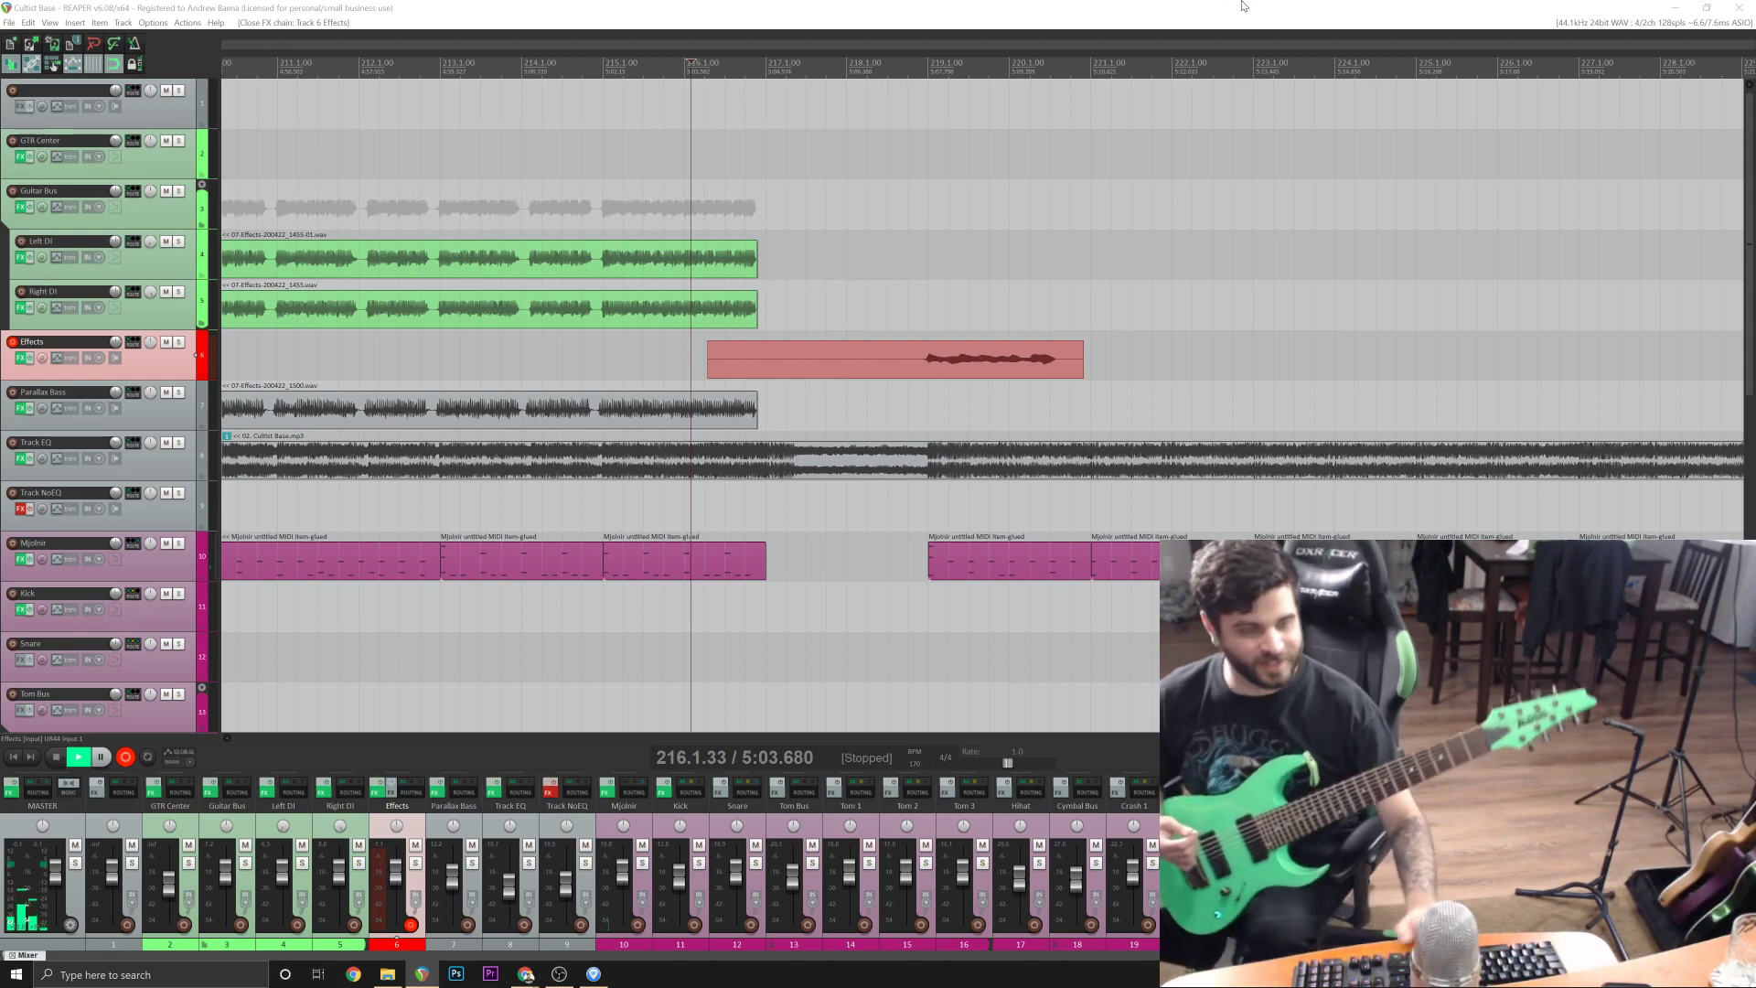
key(Return)
Play the lead-in from bar 216 once more, and record a guitar take on the Effects track from bar 214 through bar 235.
key(space)
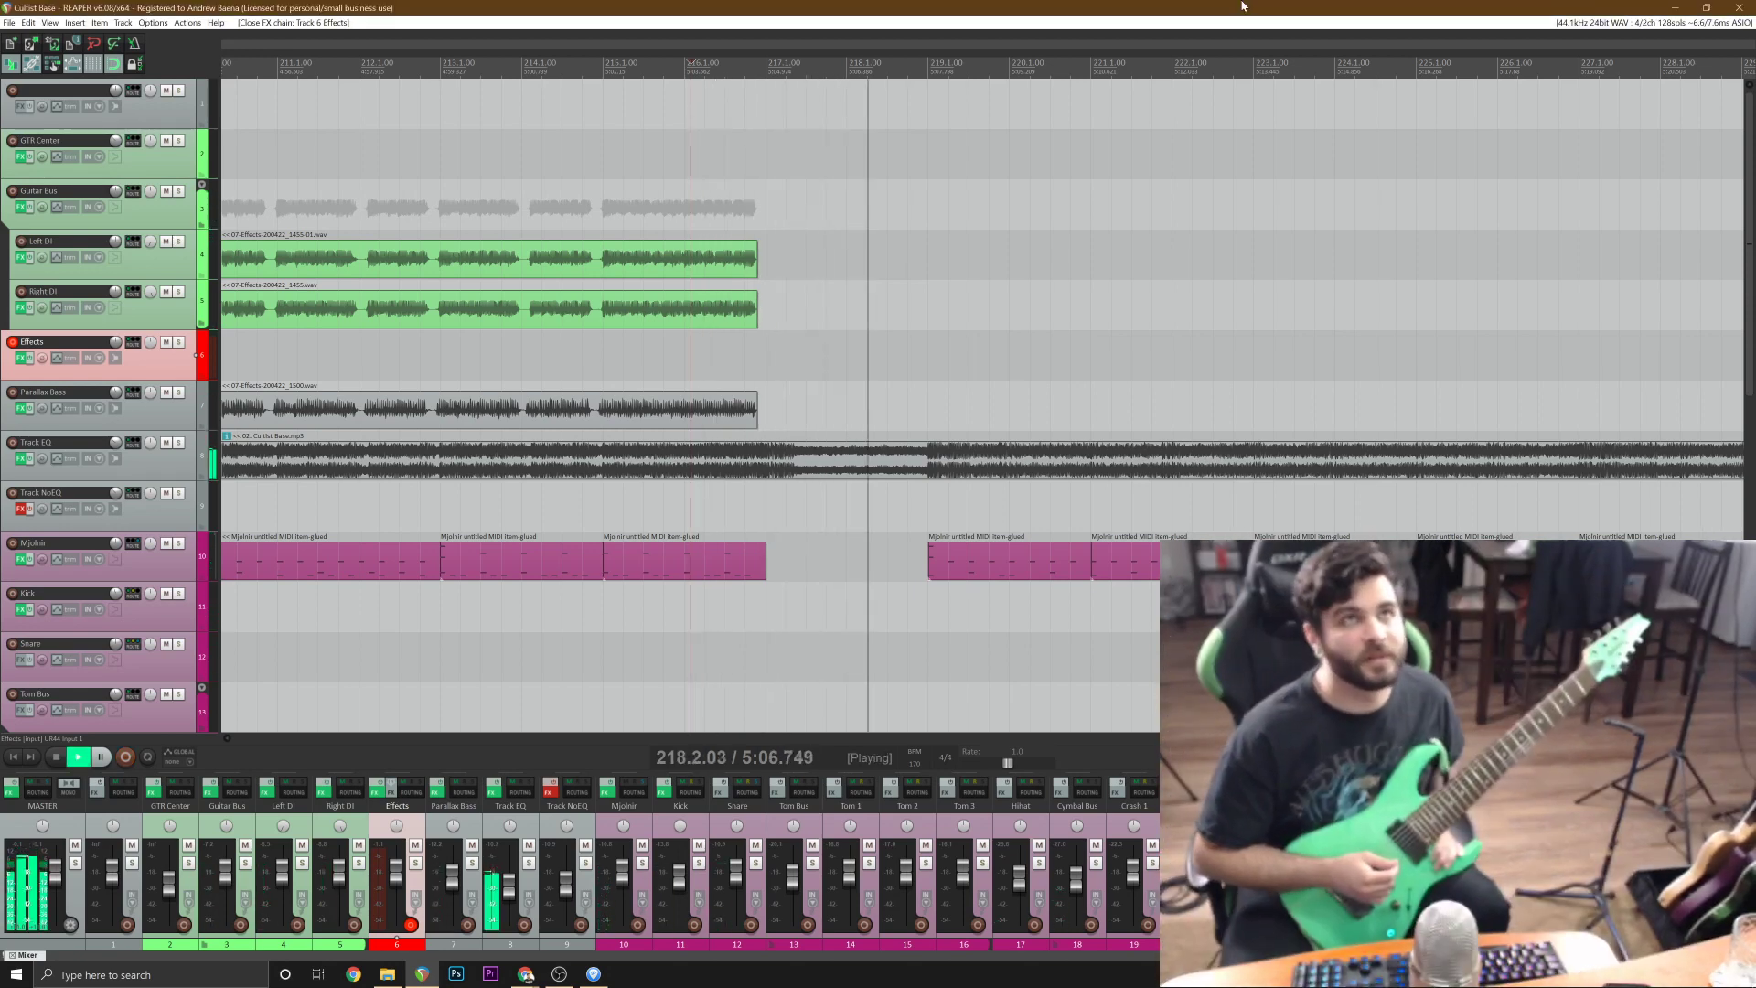
key(space)
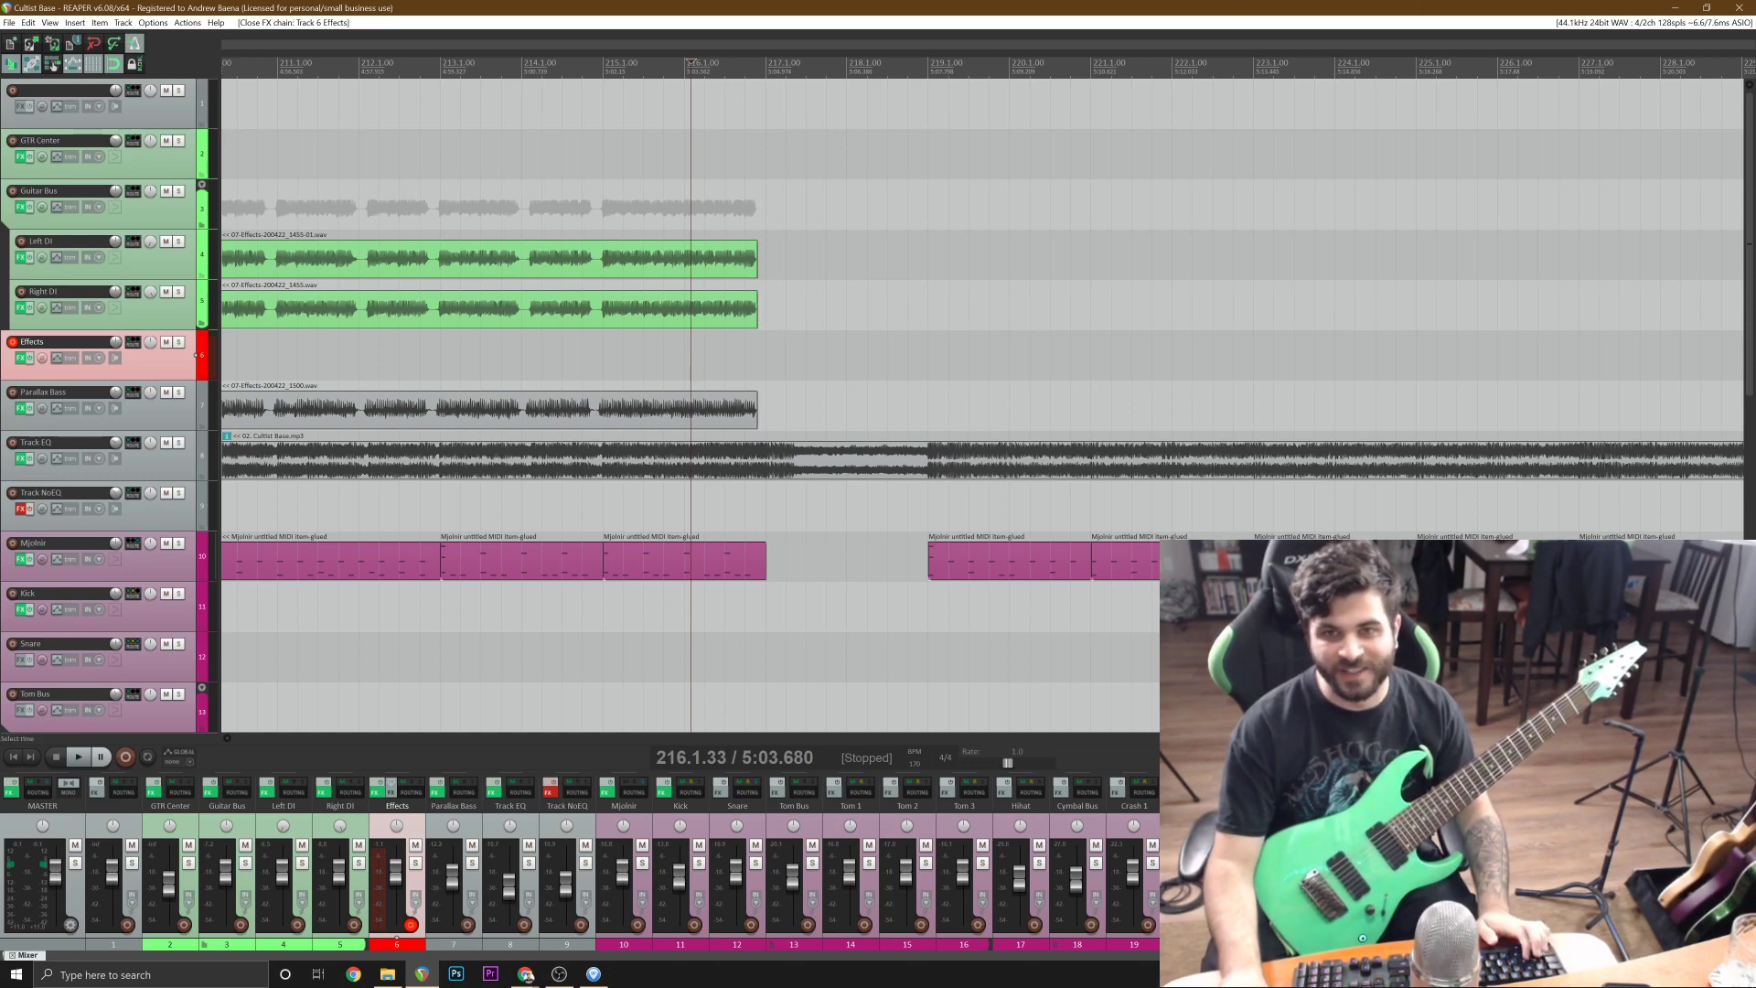
click(523, 174)
key(ctrl+r)
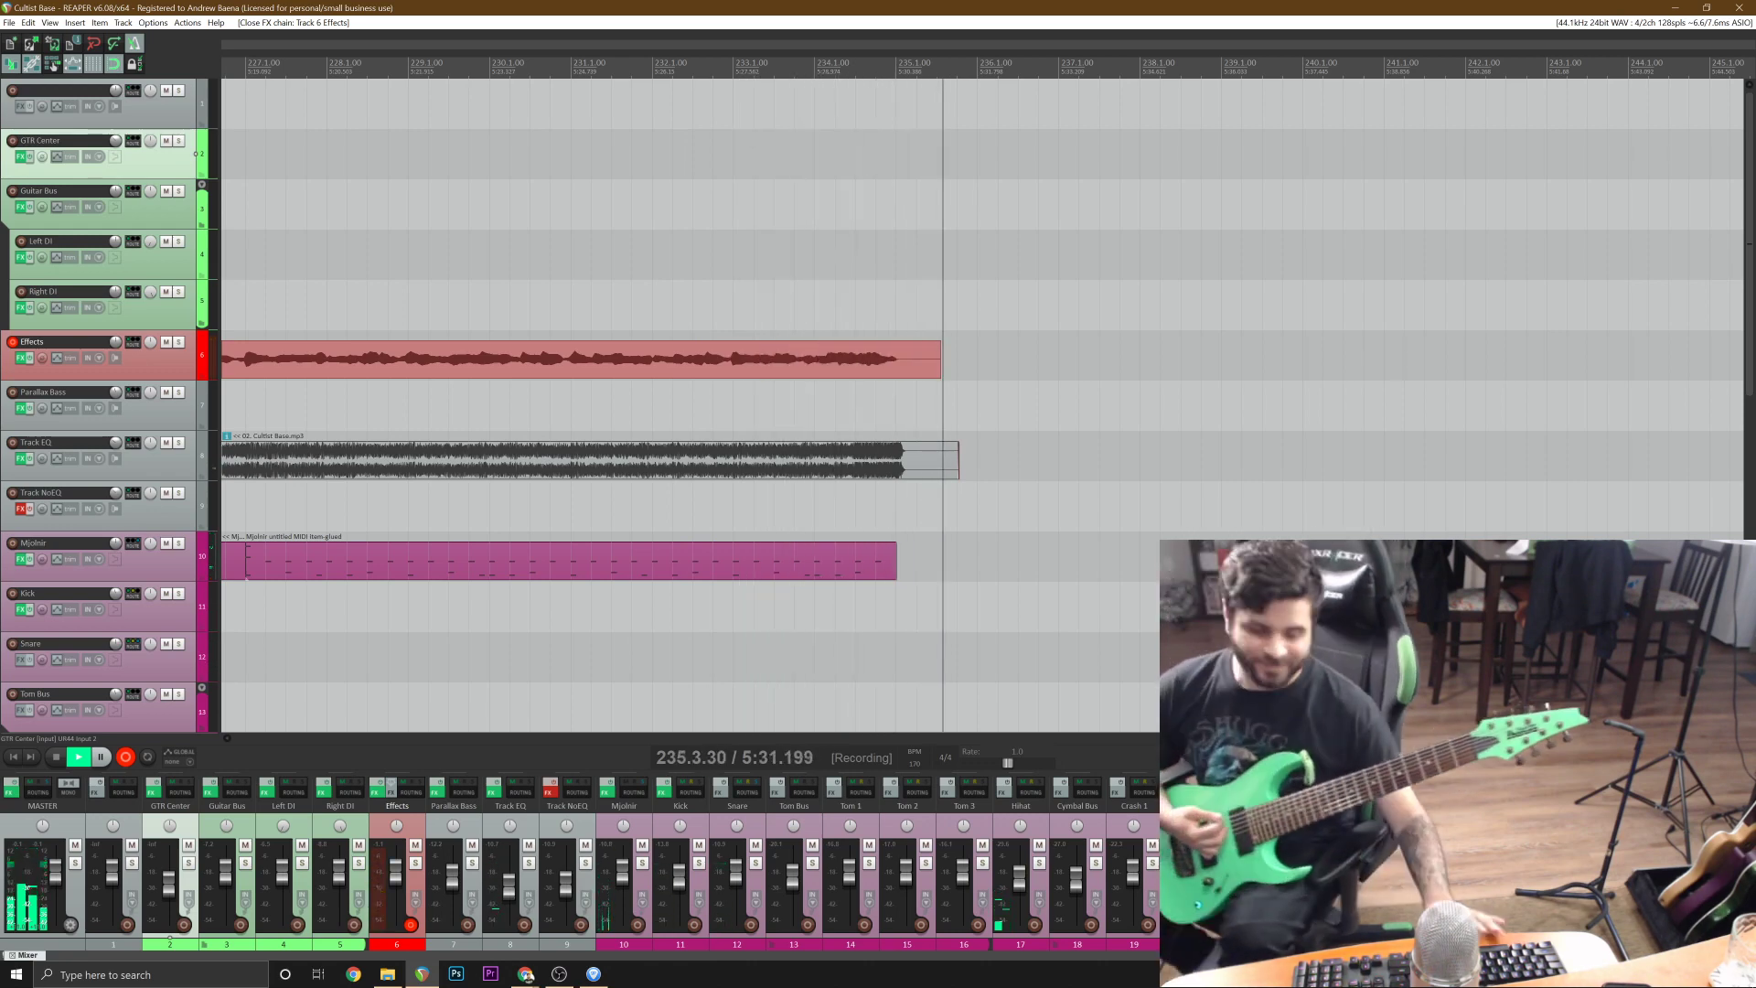
key(space)
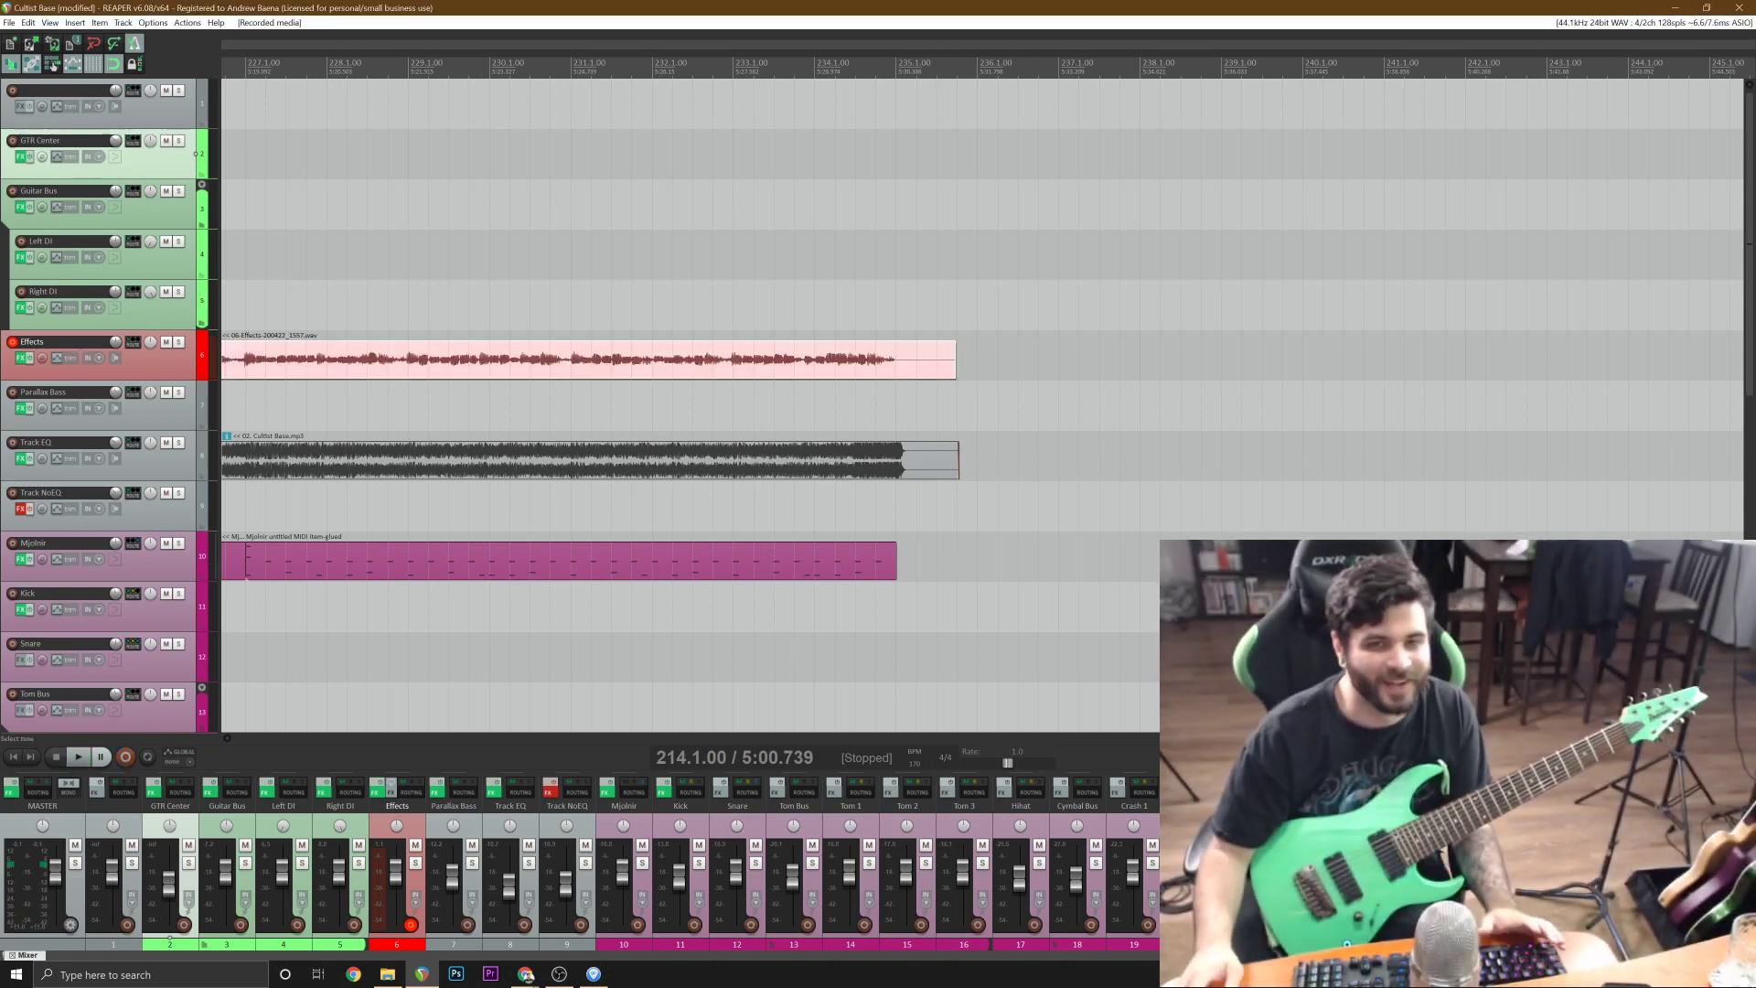
Split the recorded guitar take on the Effects track at bar 219 and delete the part before it.
scroll(1265, 548, down, 1)
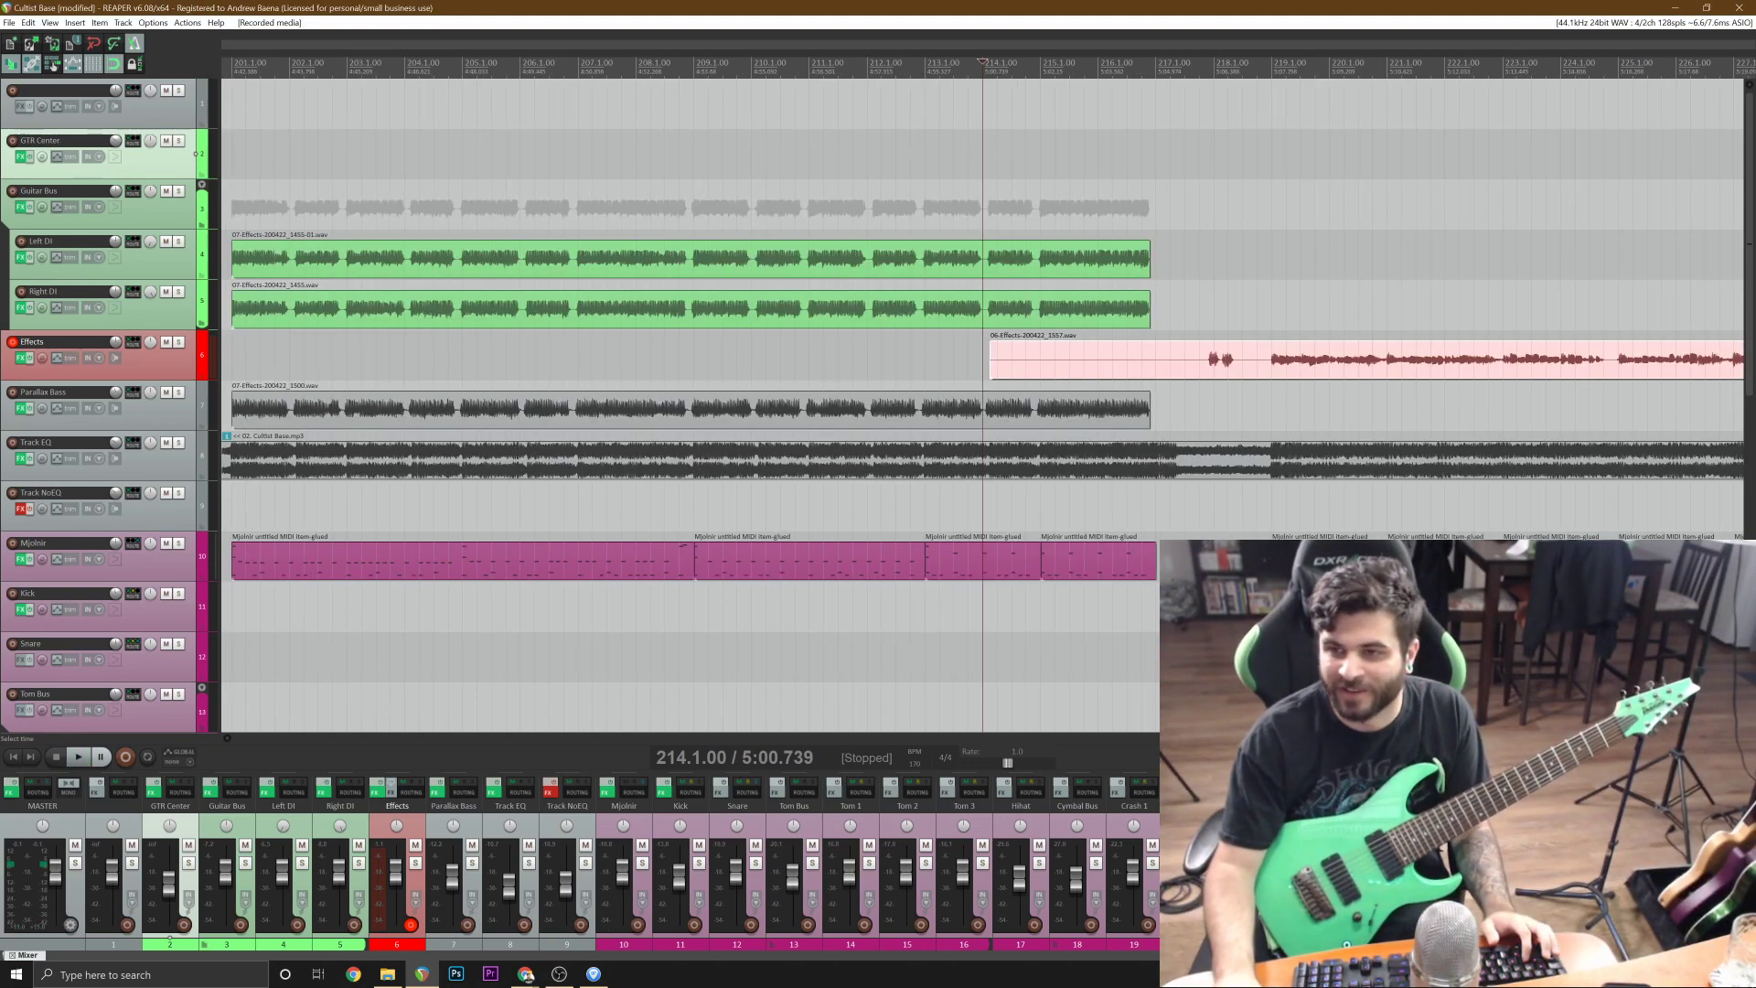
click(1278, 371)
key(s)
scroll(1203, 383, up, 1)
click(931, 356)
key(Delete)
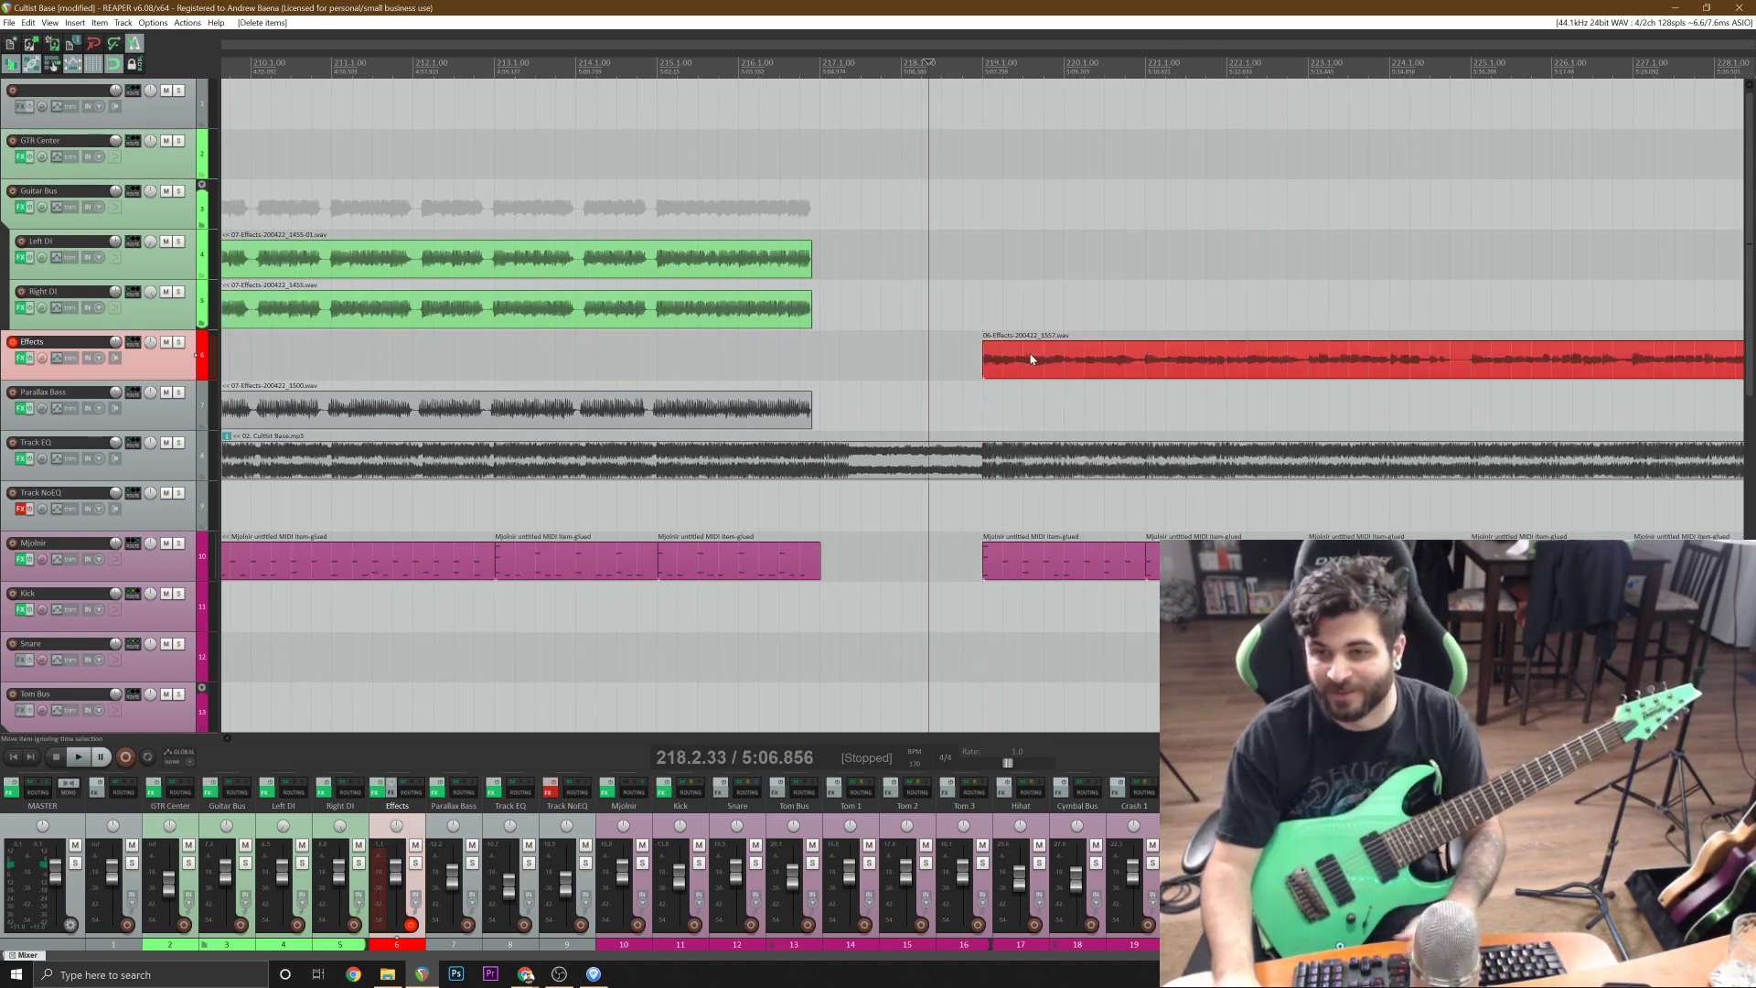
Move the trimmed guitar take from the Effects track to the Right DI track and play it from bar 218.
drag(1030, 360, 1050, 323)
scroll(1051, 323, down, 2)
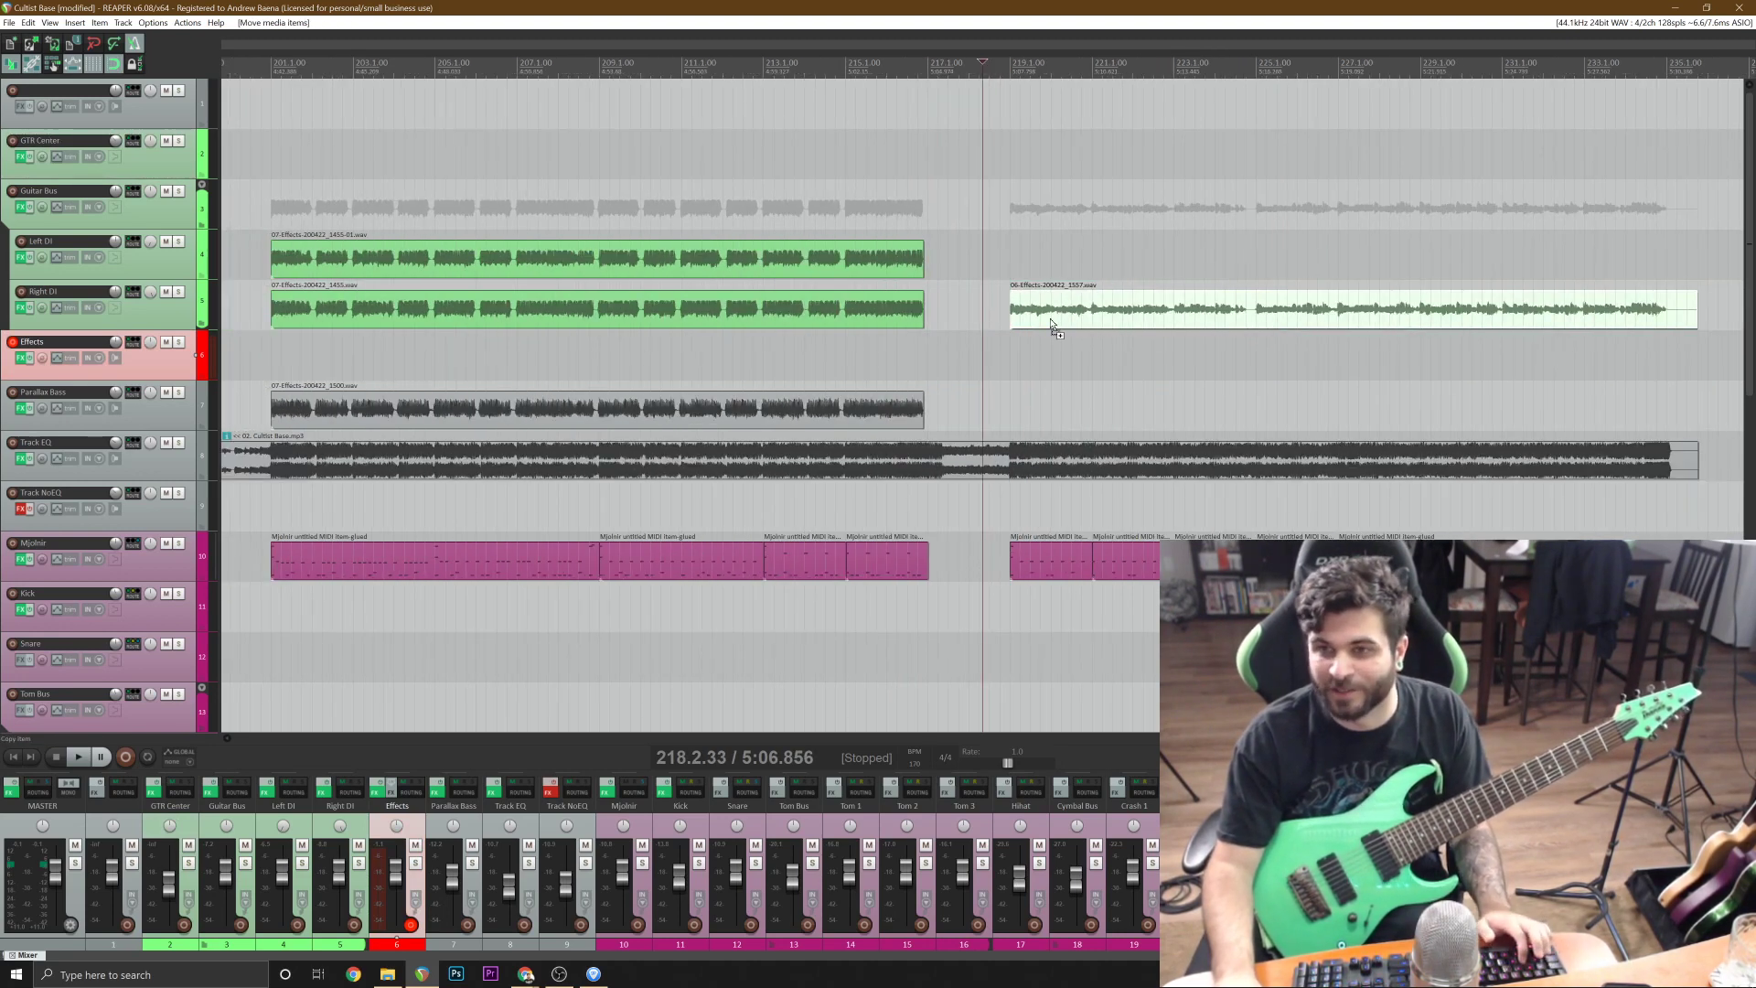
key(space)
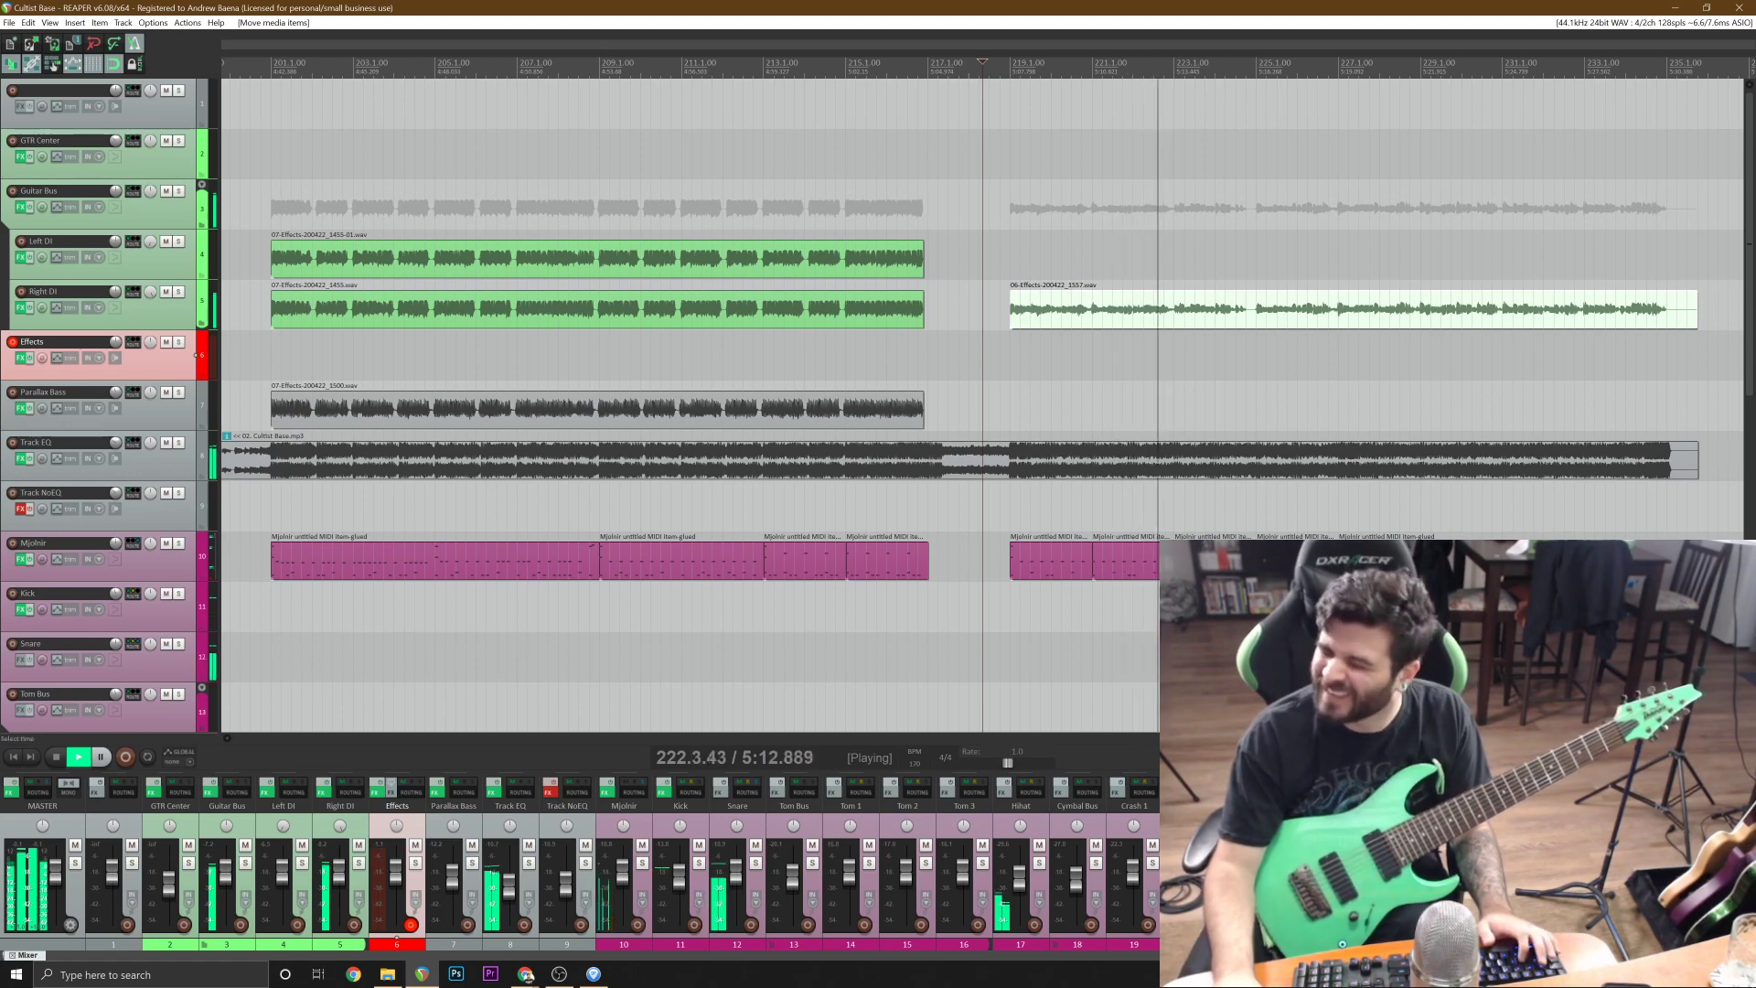
scroll(982, 406, up, 3)
scroll(982, 405, down, 1)
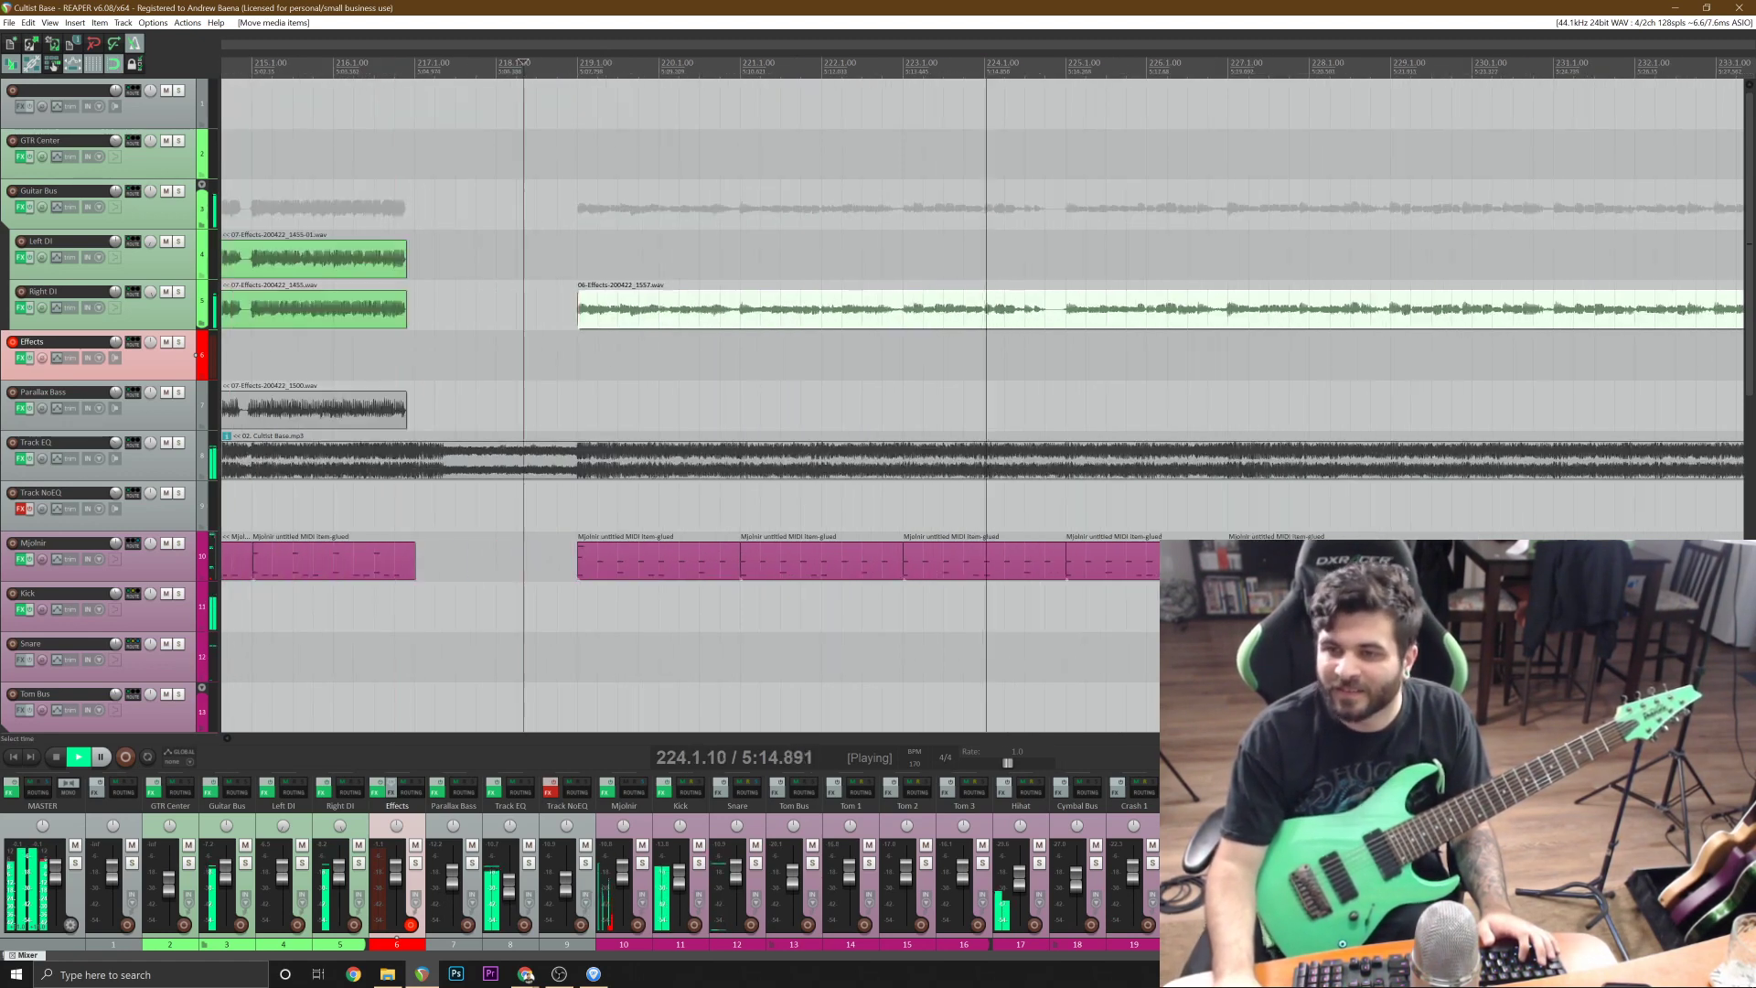
scroll(982, 405, up, 1)
key(space)
Split the guitar take on the Right DI track at bar 225, delete the part before it and play the remainder.
click(1081, 320)
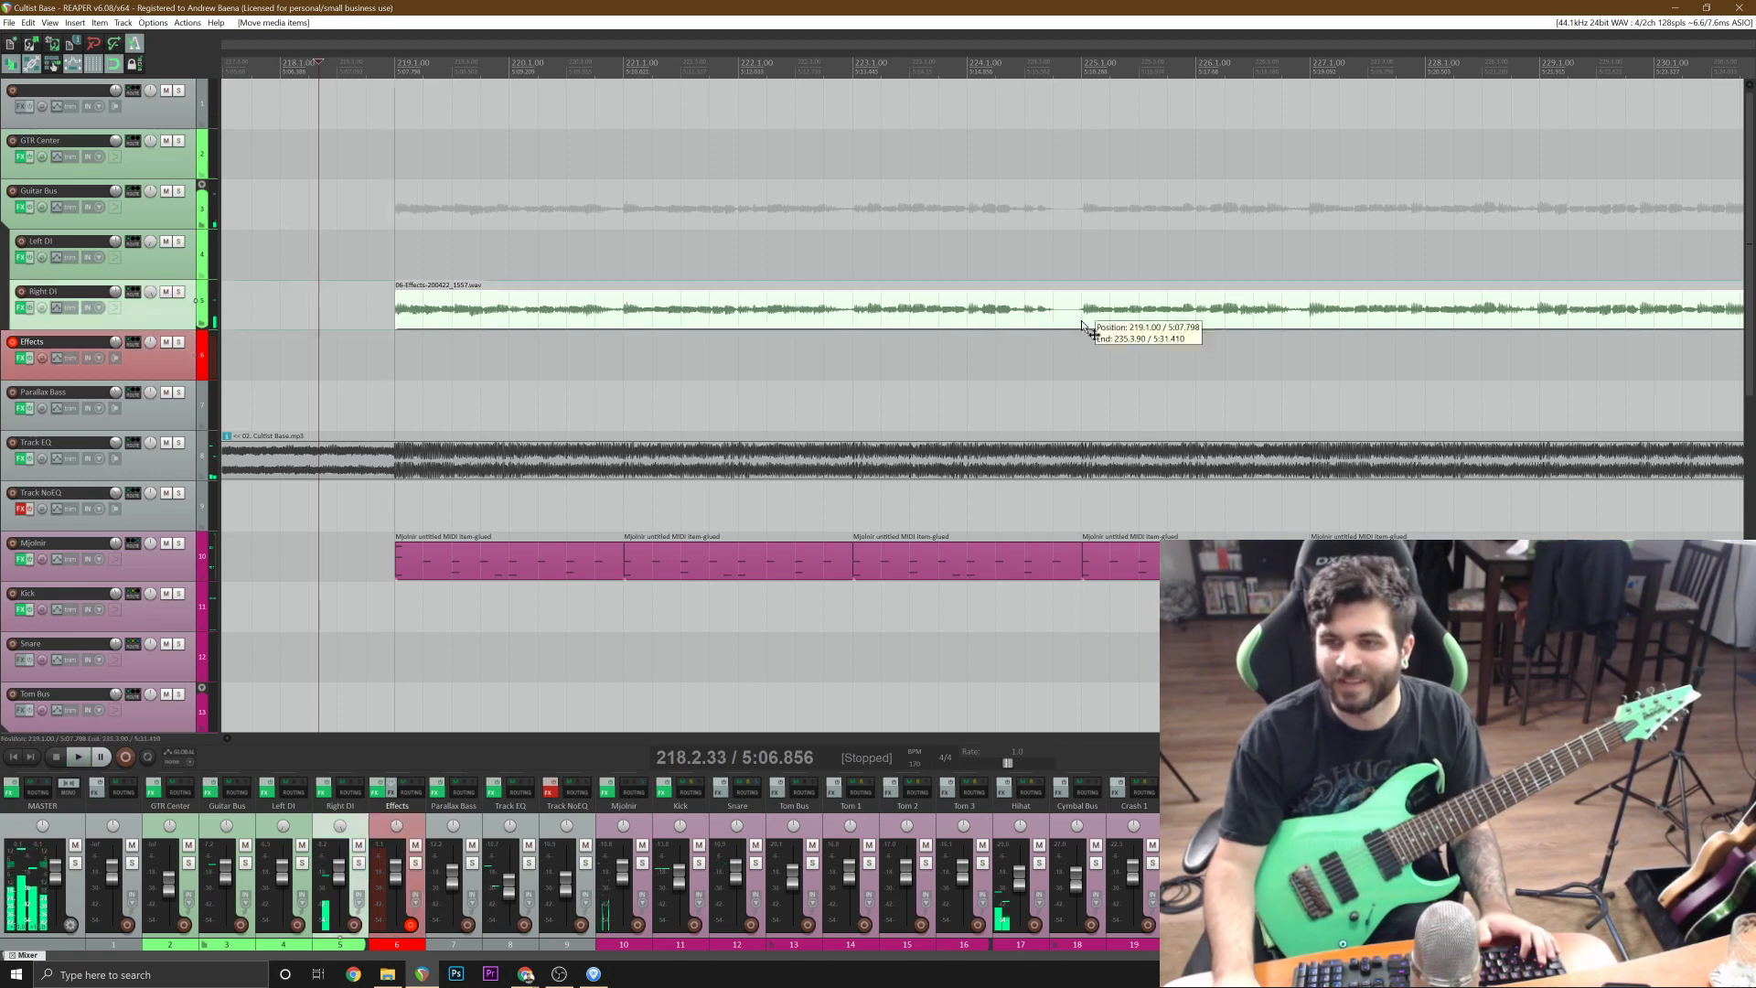
key(s)
click(1058, 316)
key(Delete)
key(space)
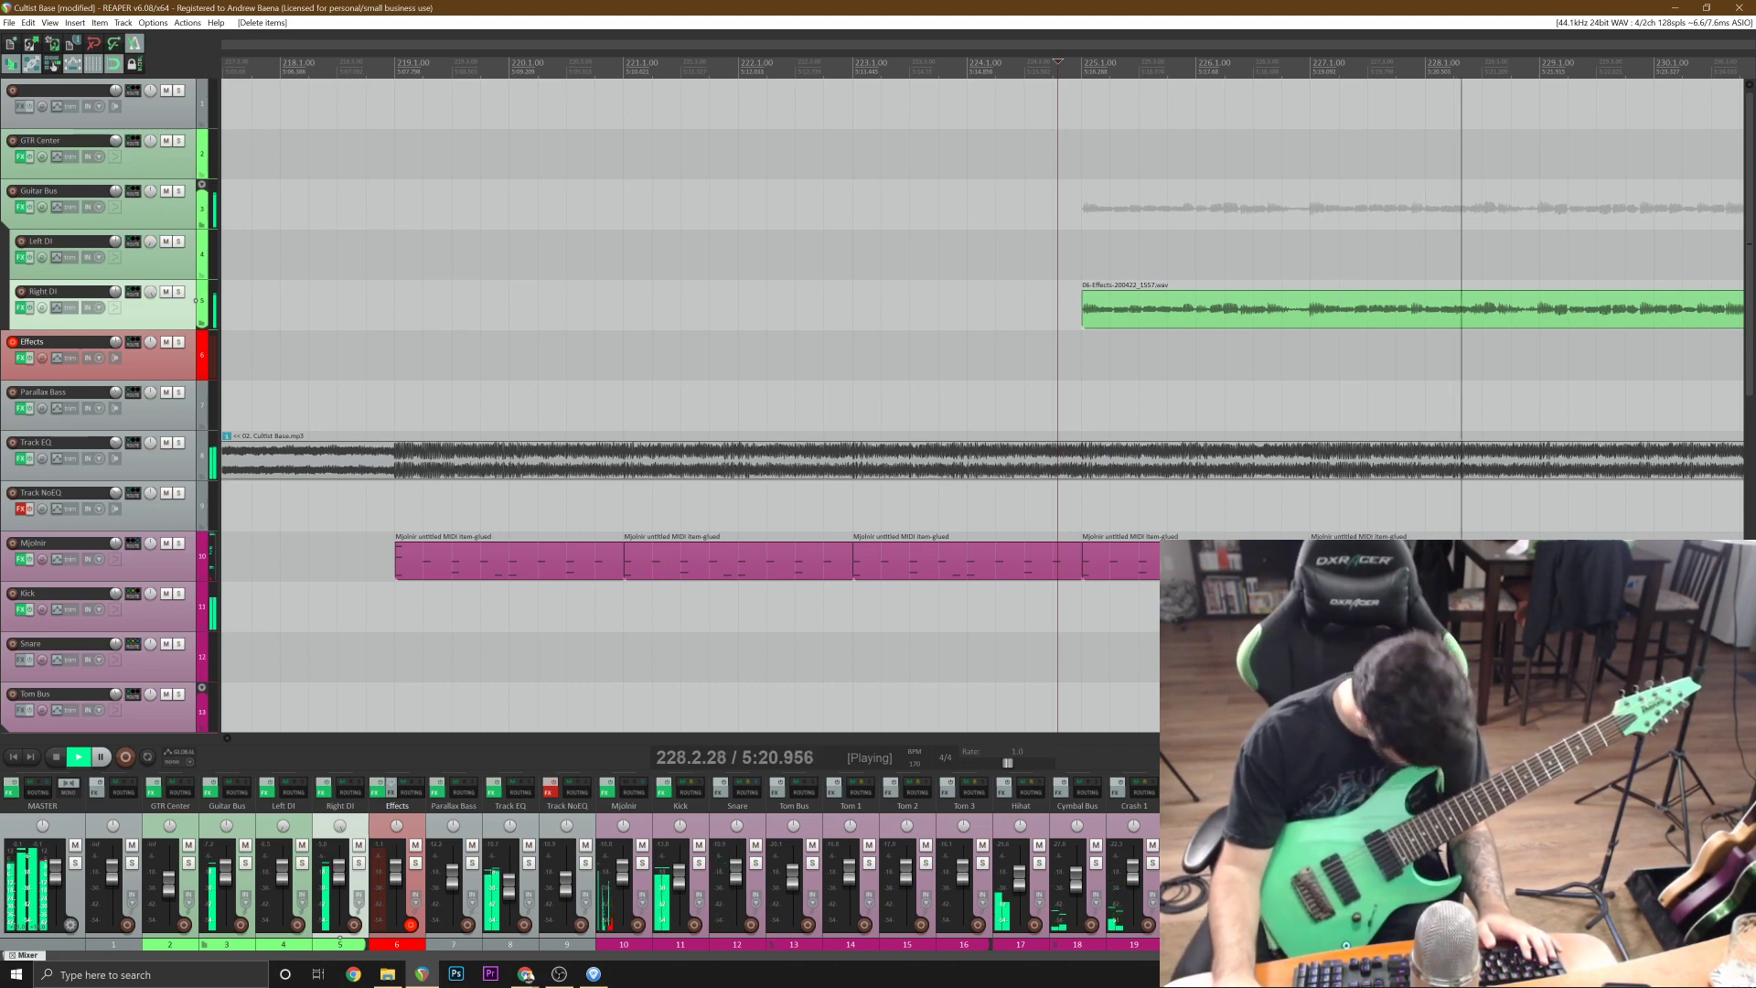
Stop playback and delete the remaining guitar take from the Right DI track.
key(space)
click(1227, 321)
click(1228, 322)
key(Delete)
Play the song from the end of bar 216 to hear the transition into the final section.
scroll(1228, 322, down, 2)
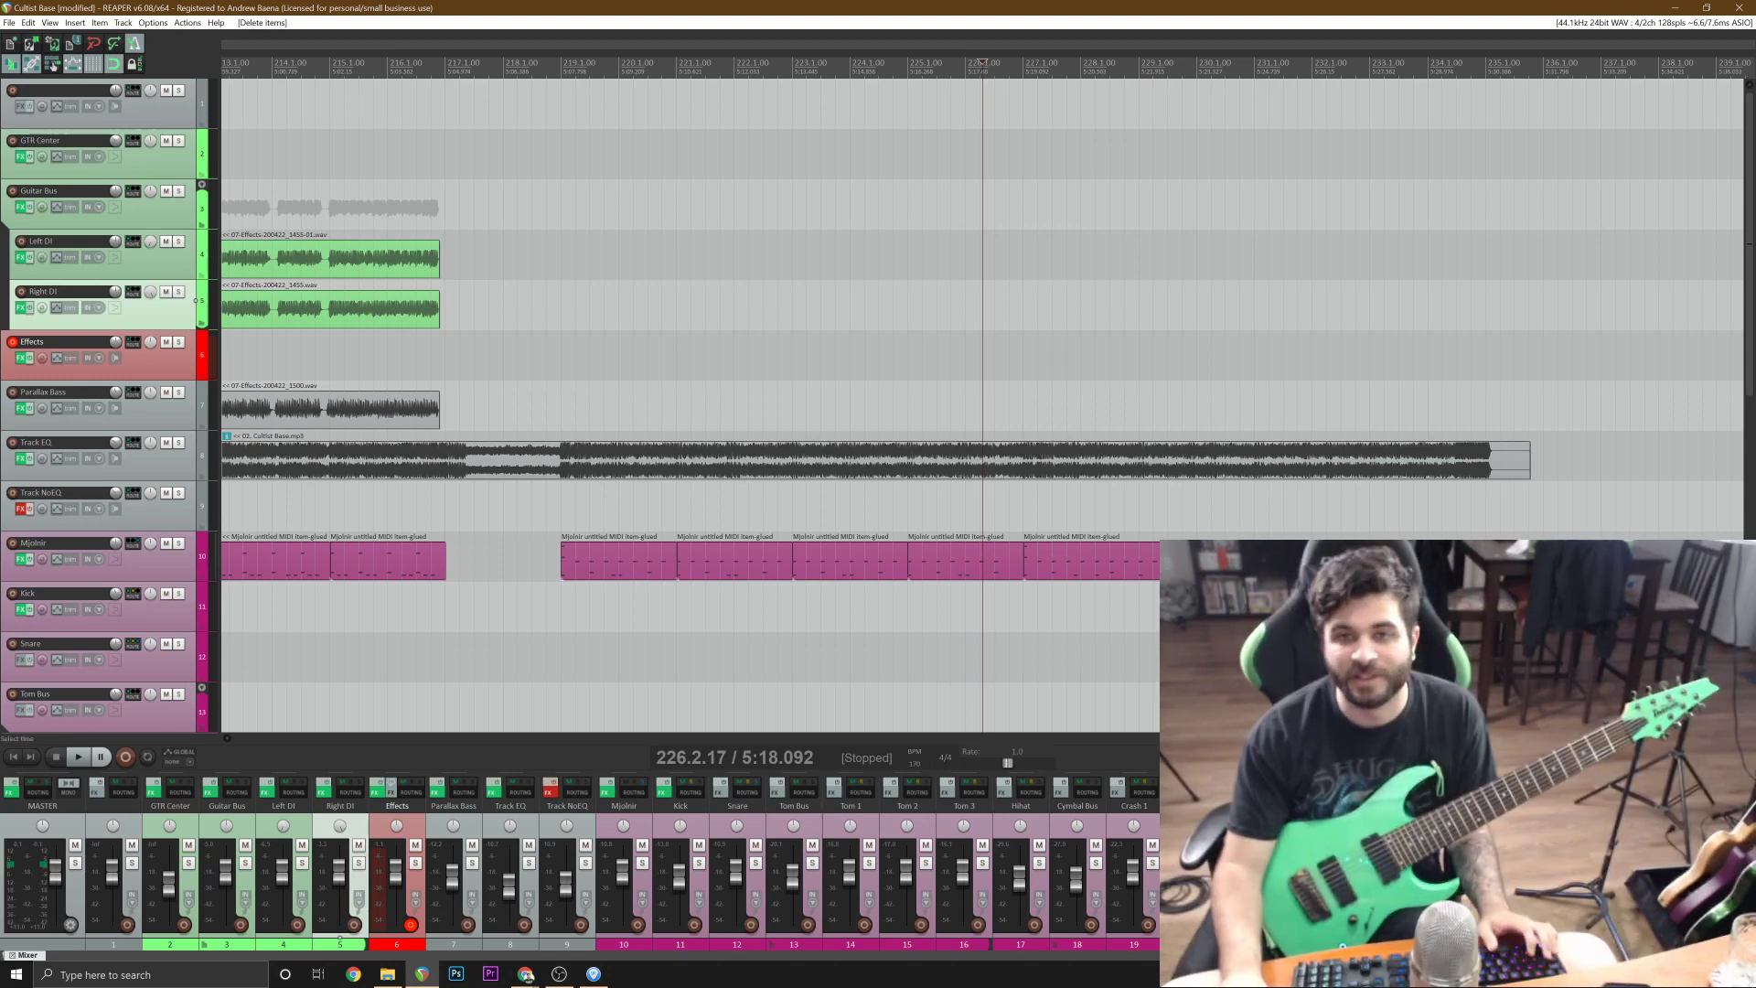
click(537, 306)
scroll(537, 306, up, 2)
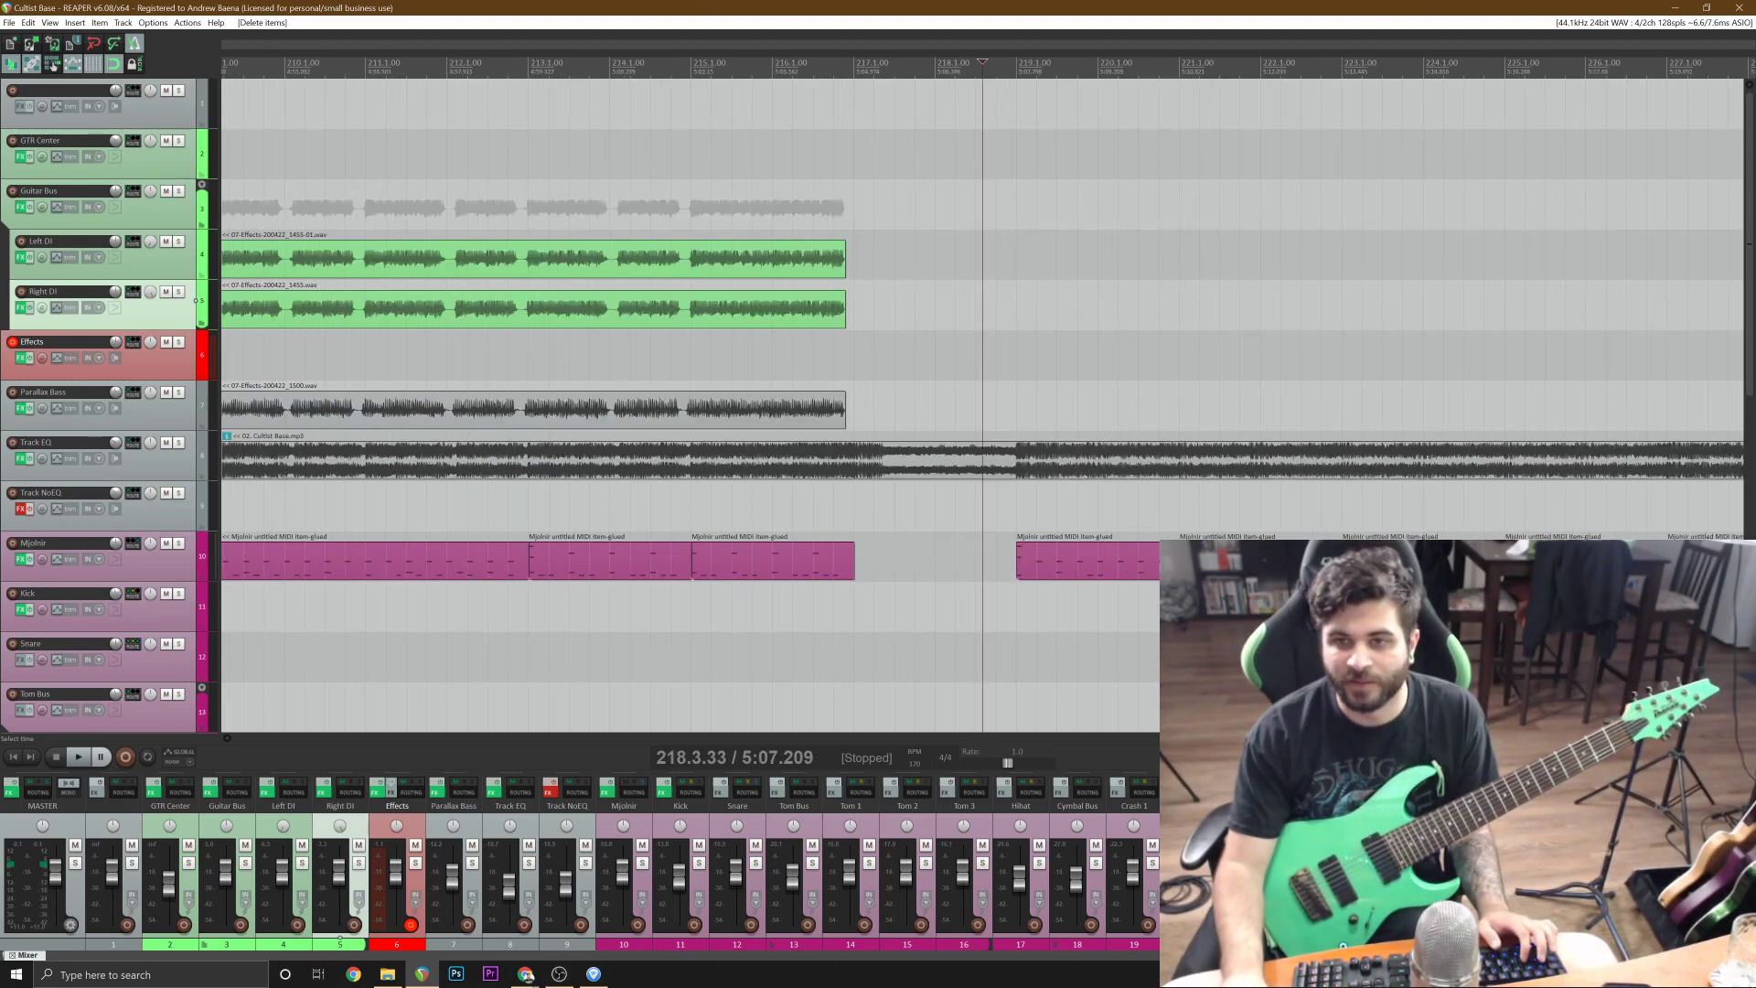
click(846, 195)
scroll(814, 195, up, 2)
scroll(814, 195, down, 2)
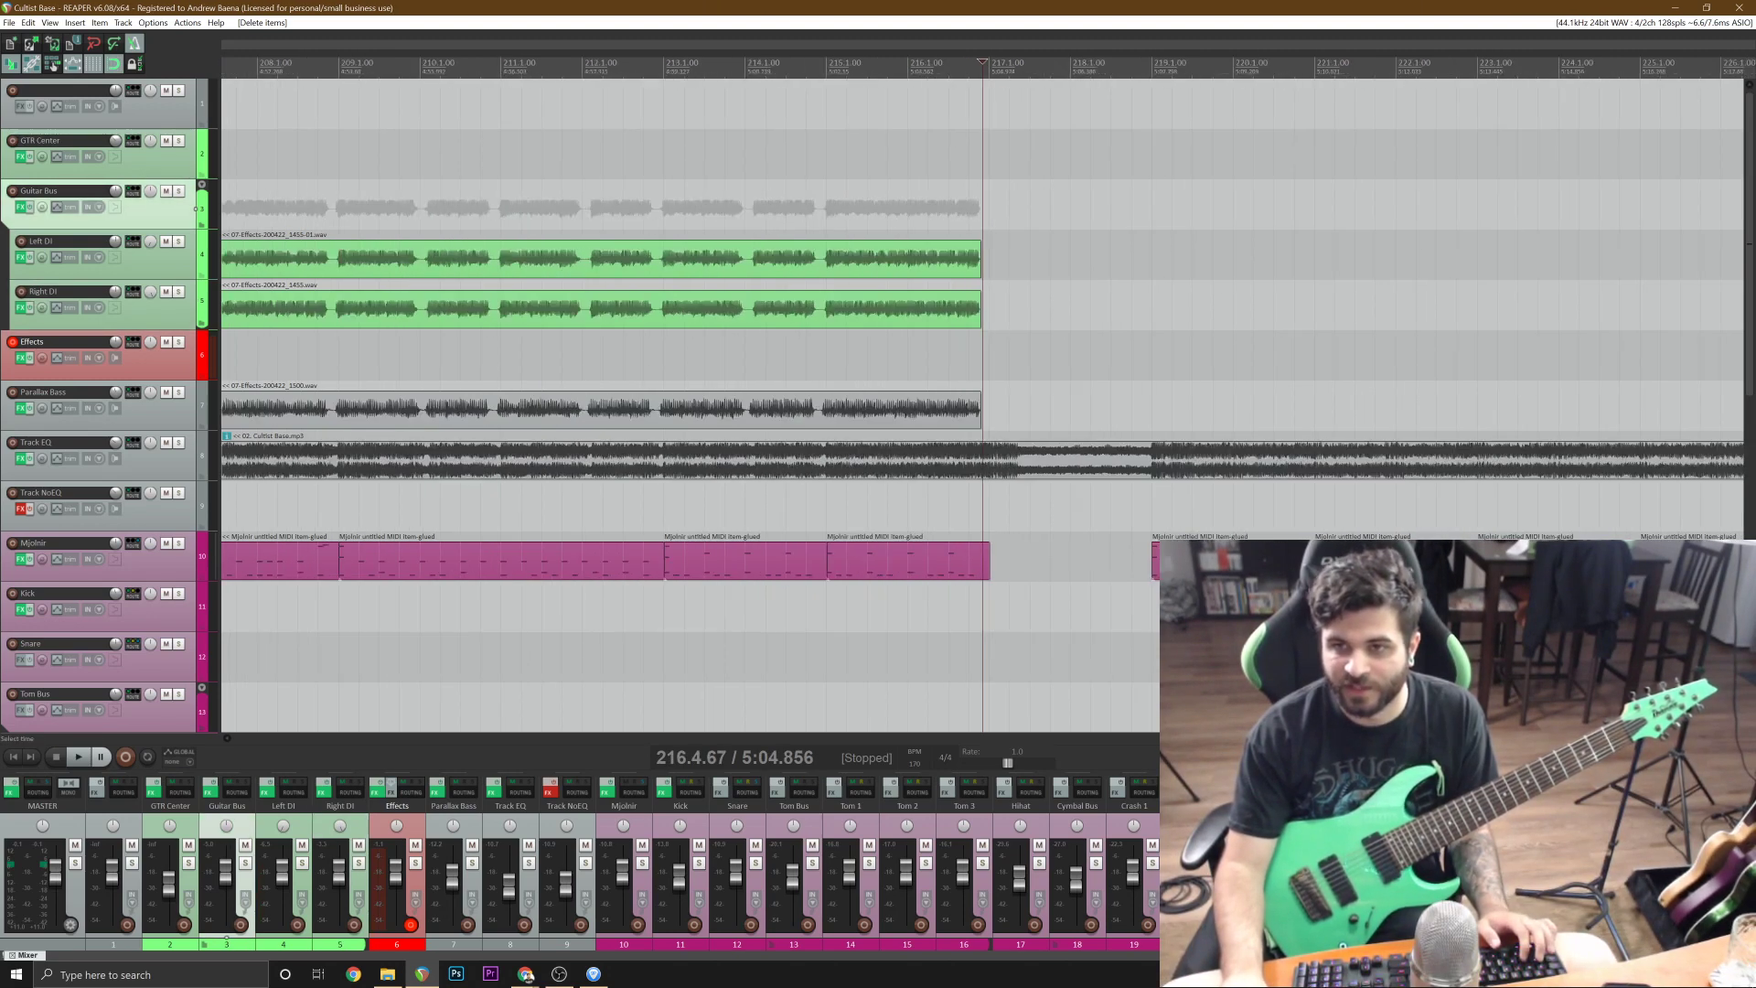
scroll(915, 266, up, 2)
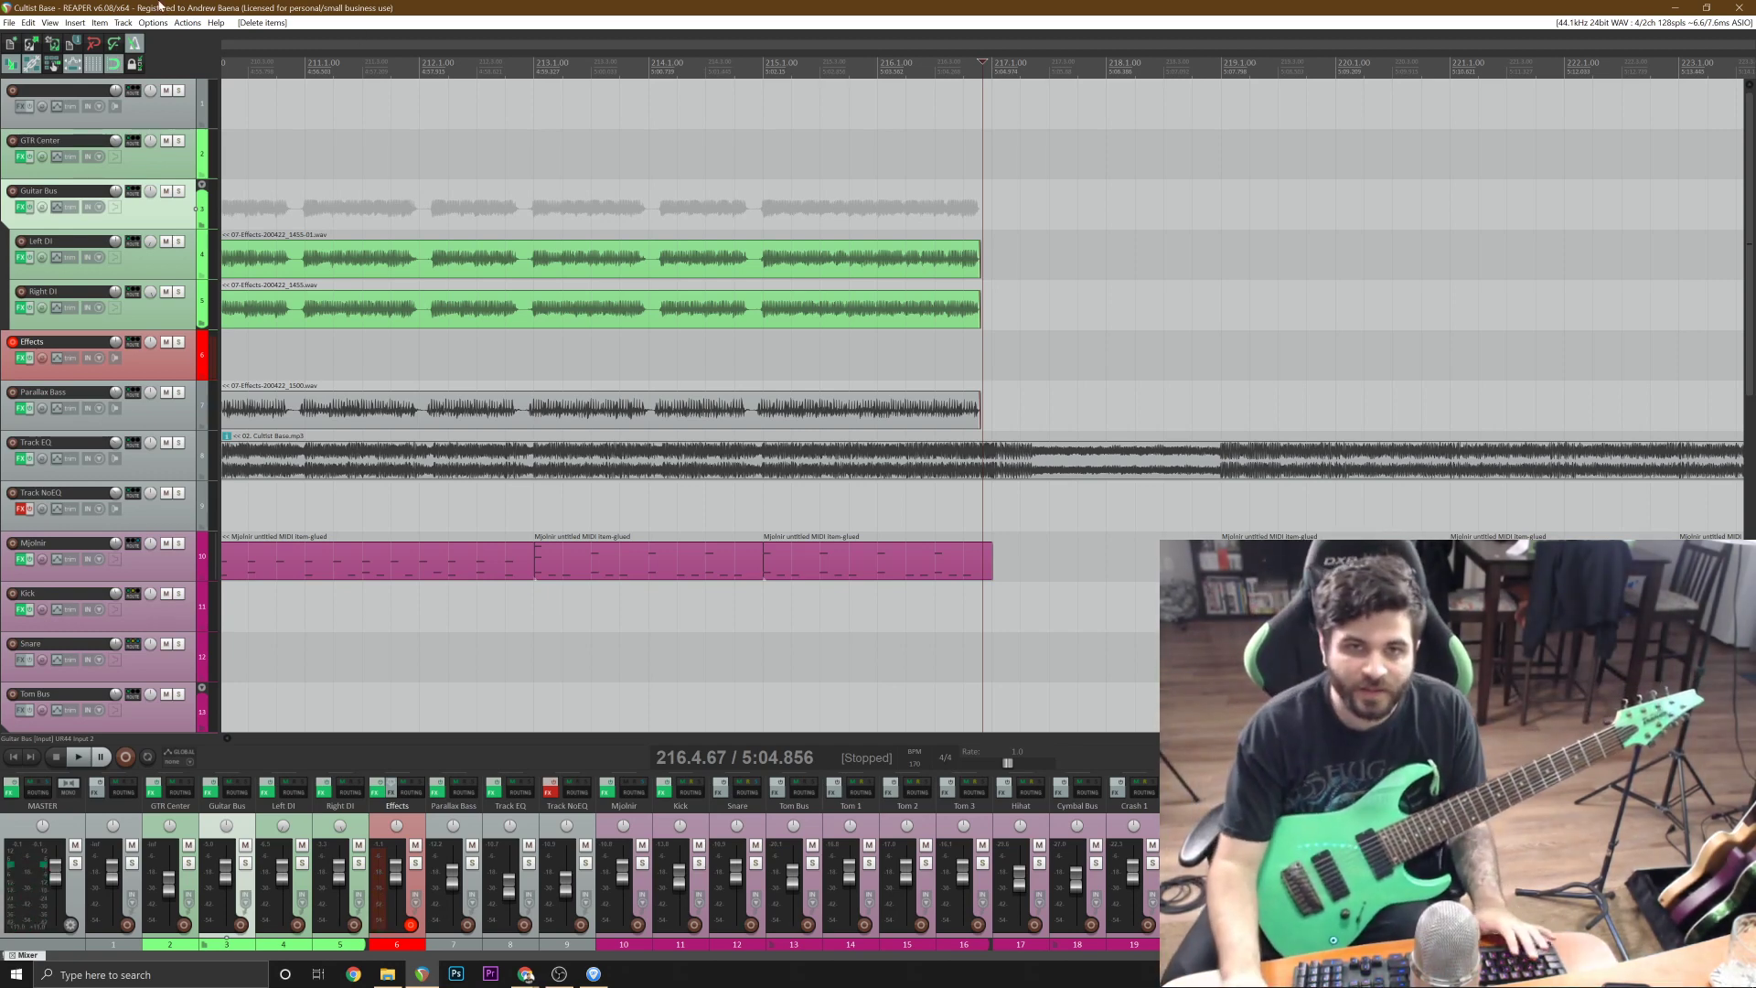
key(space)
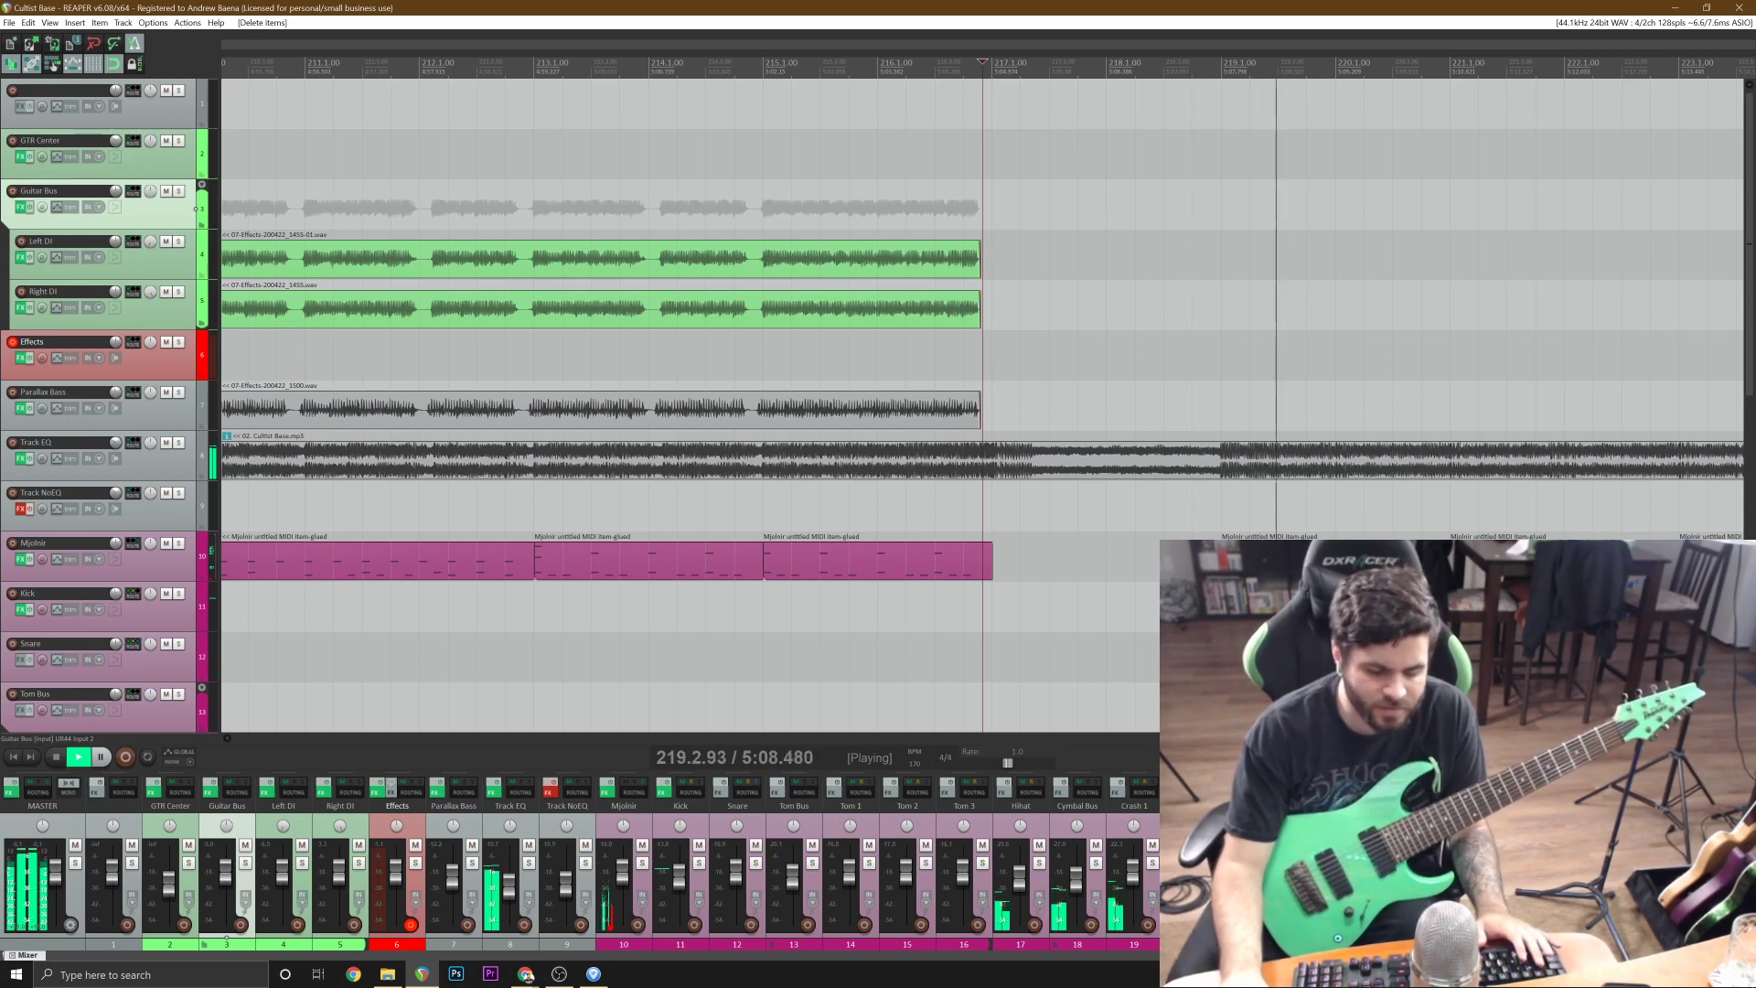
key(space)
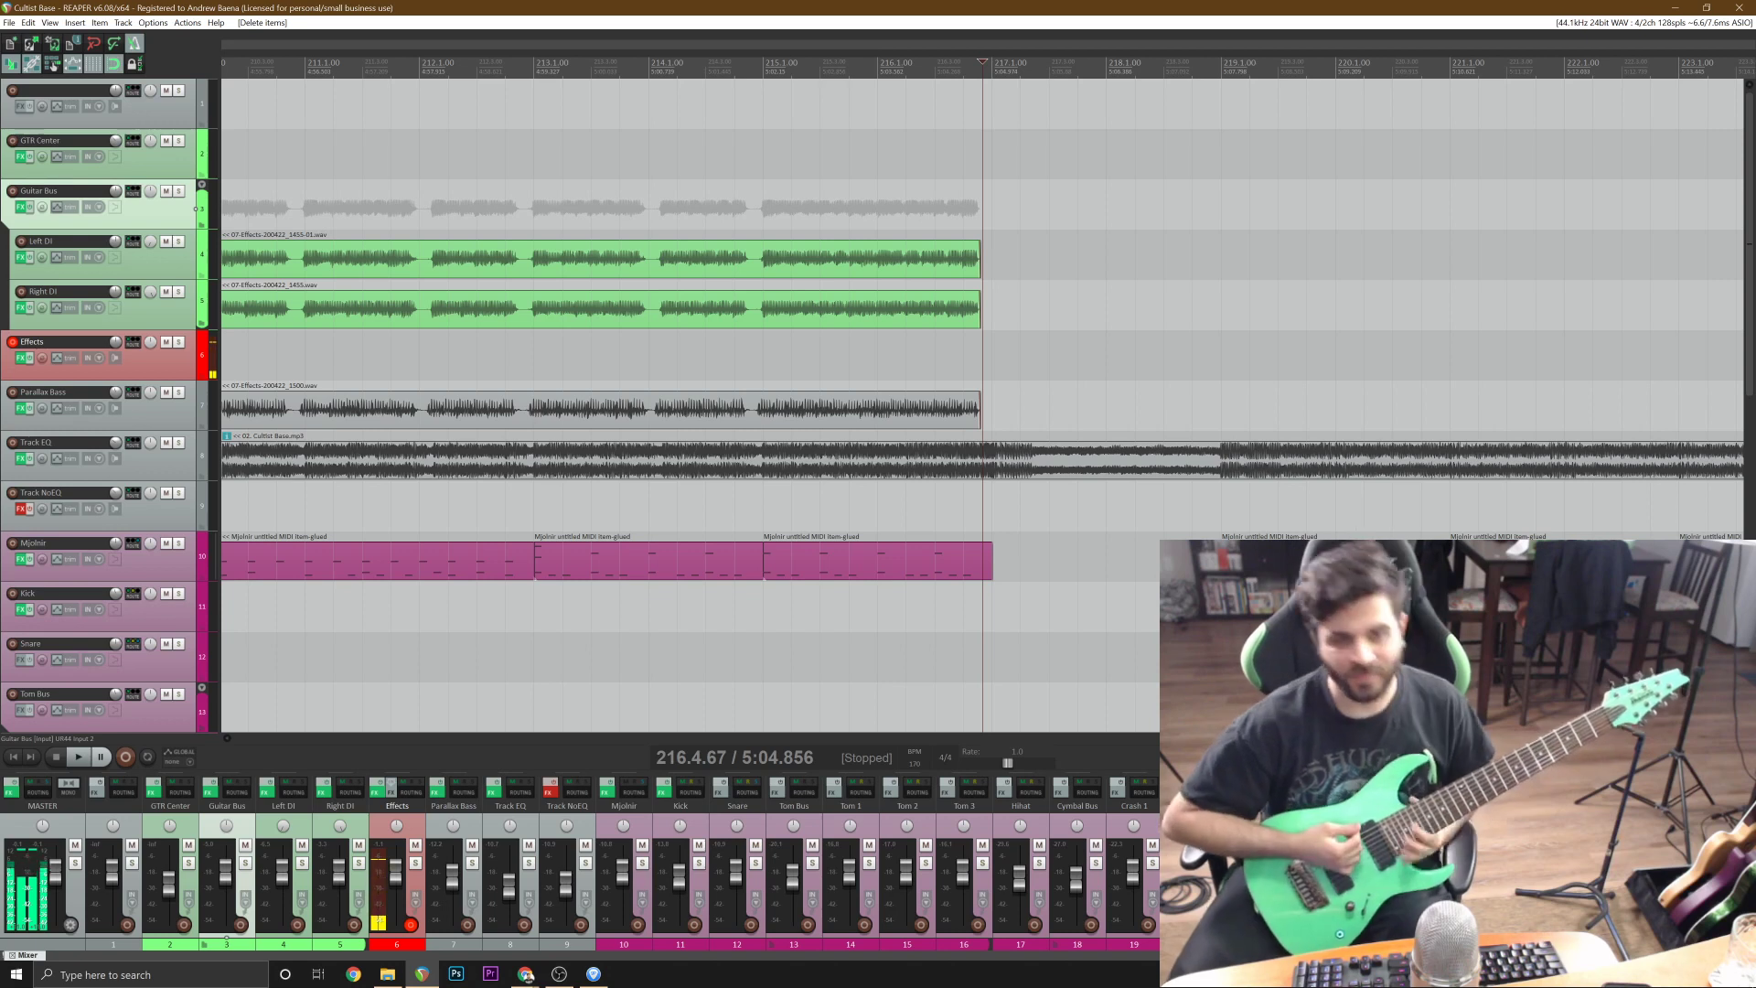
key(space)
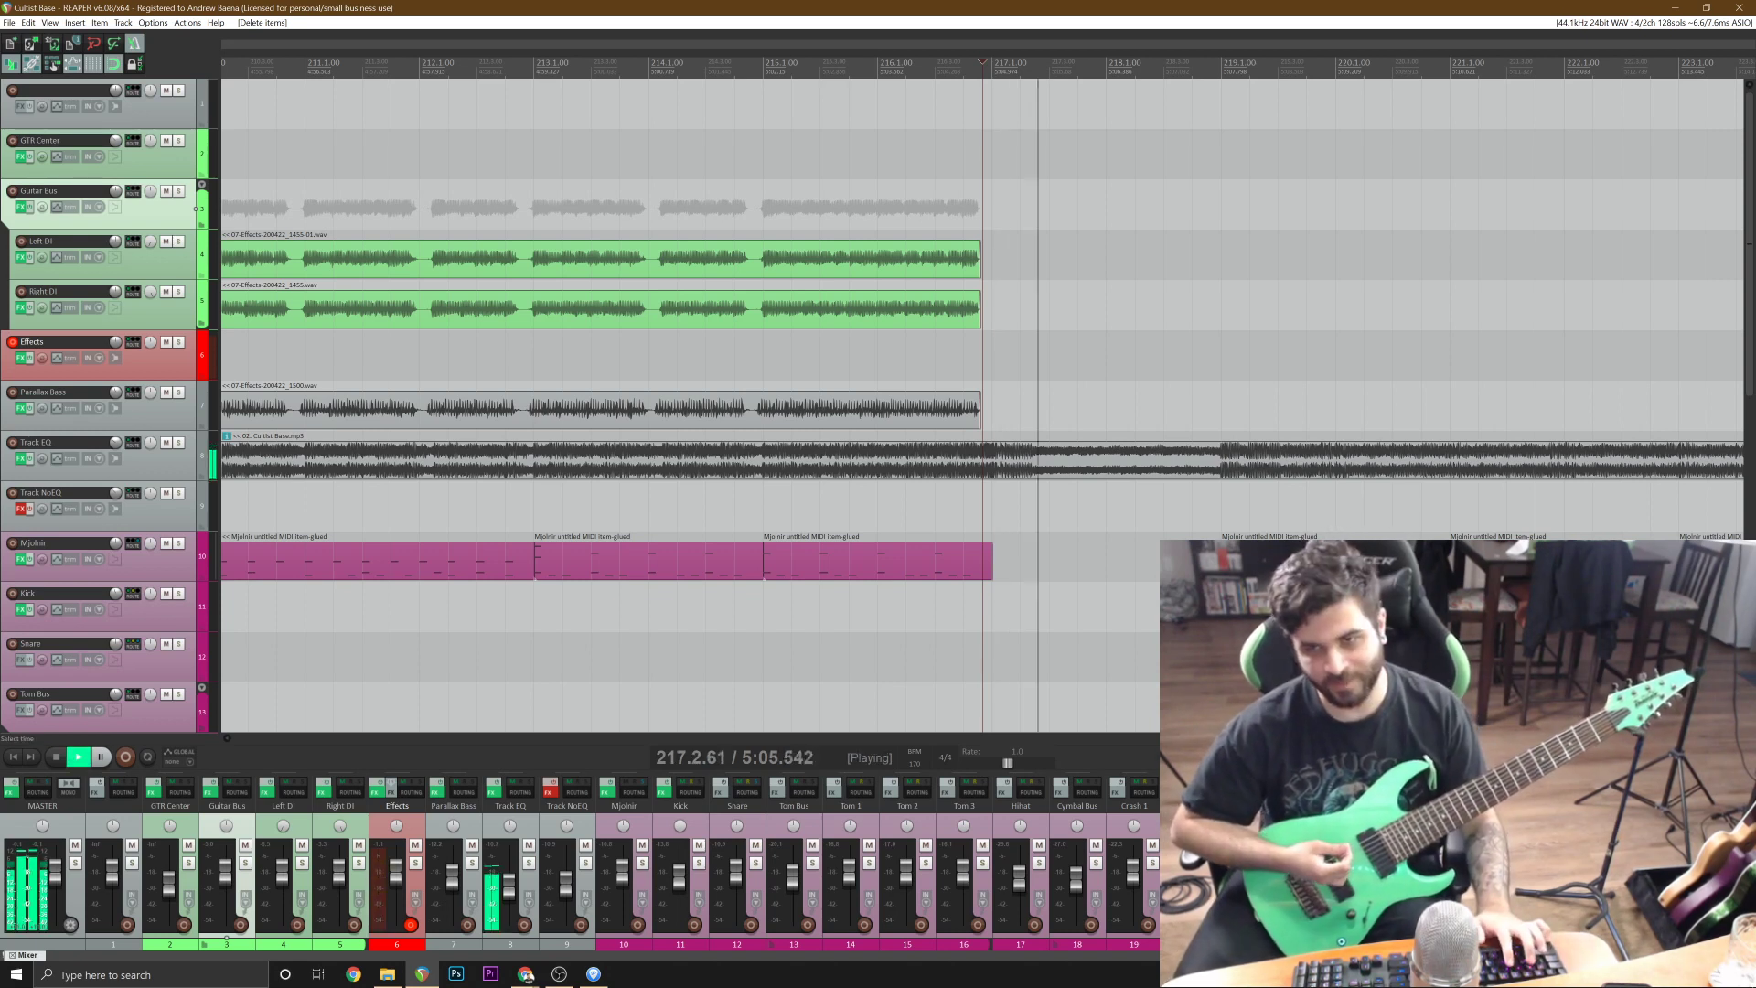
key(space)
Record the guitar on the Effects track from bar 212 to past bar 235, deleting the first take and recording it again.
click(472, 104)
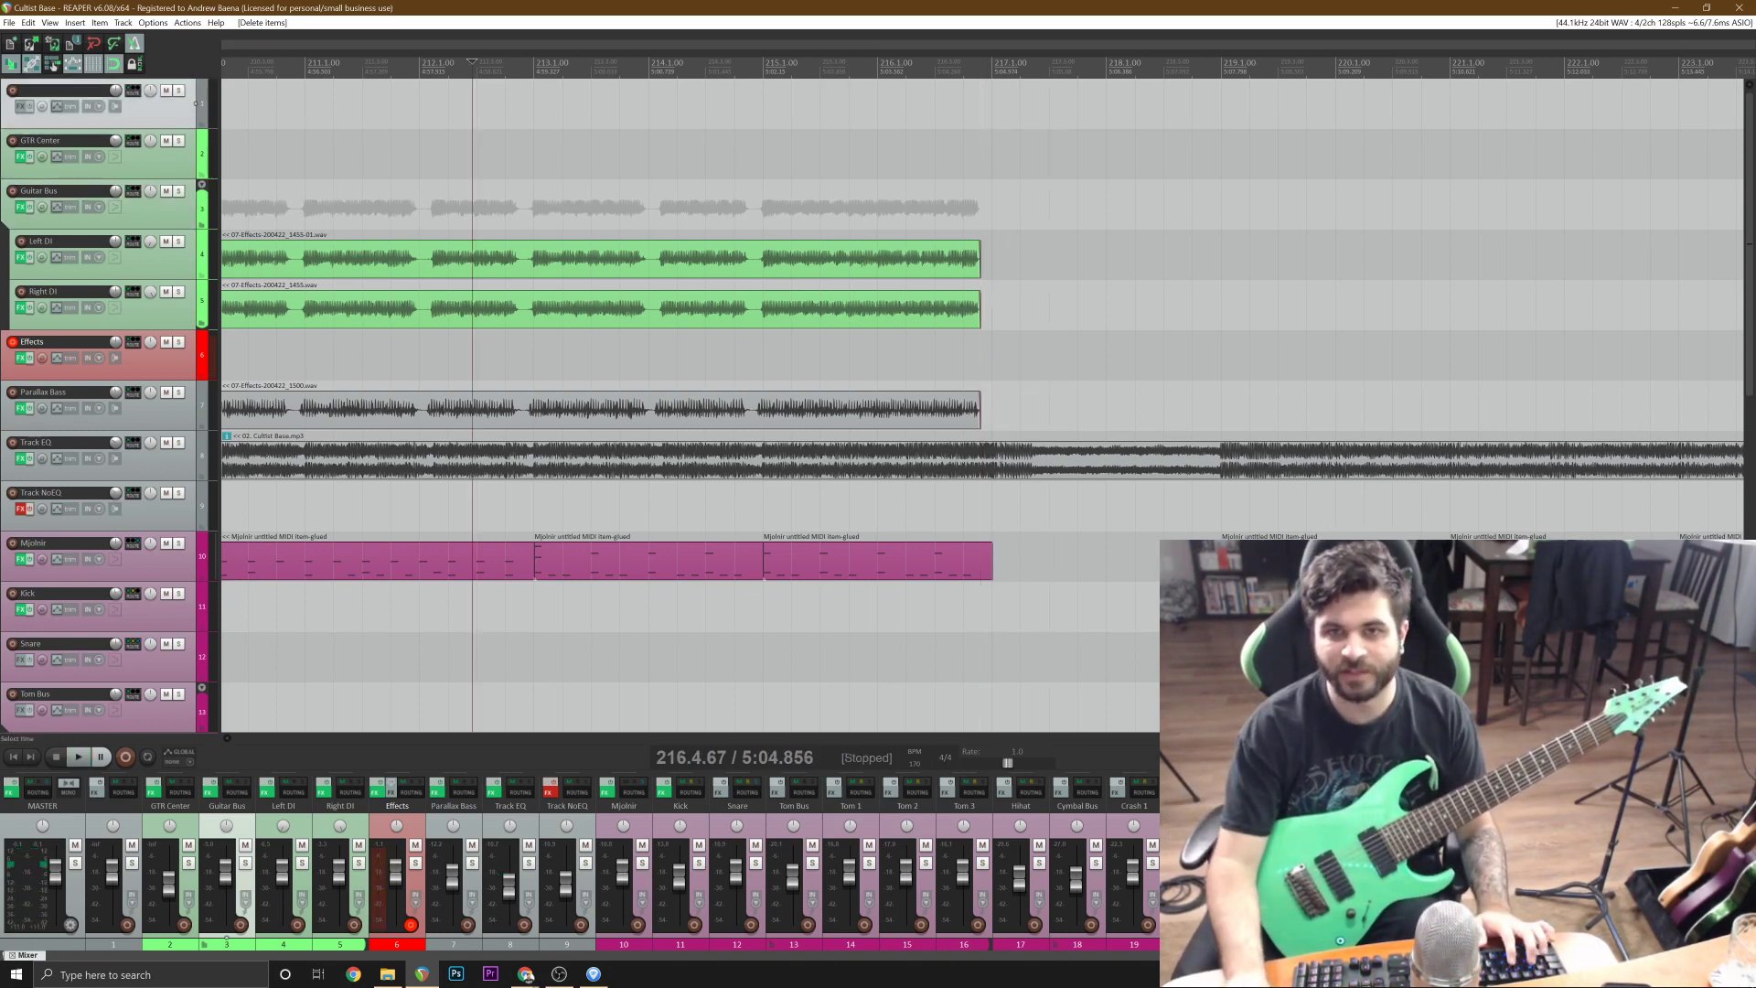
key(ctrl+r)
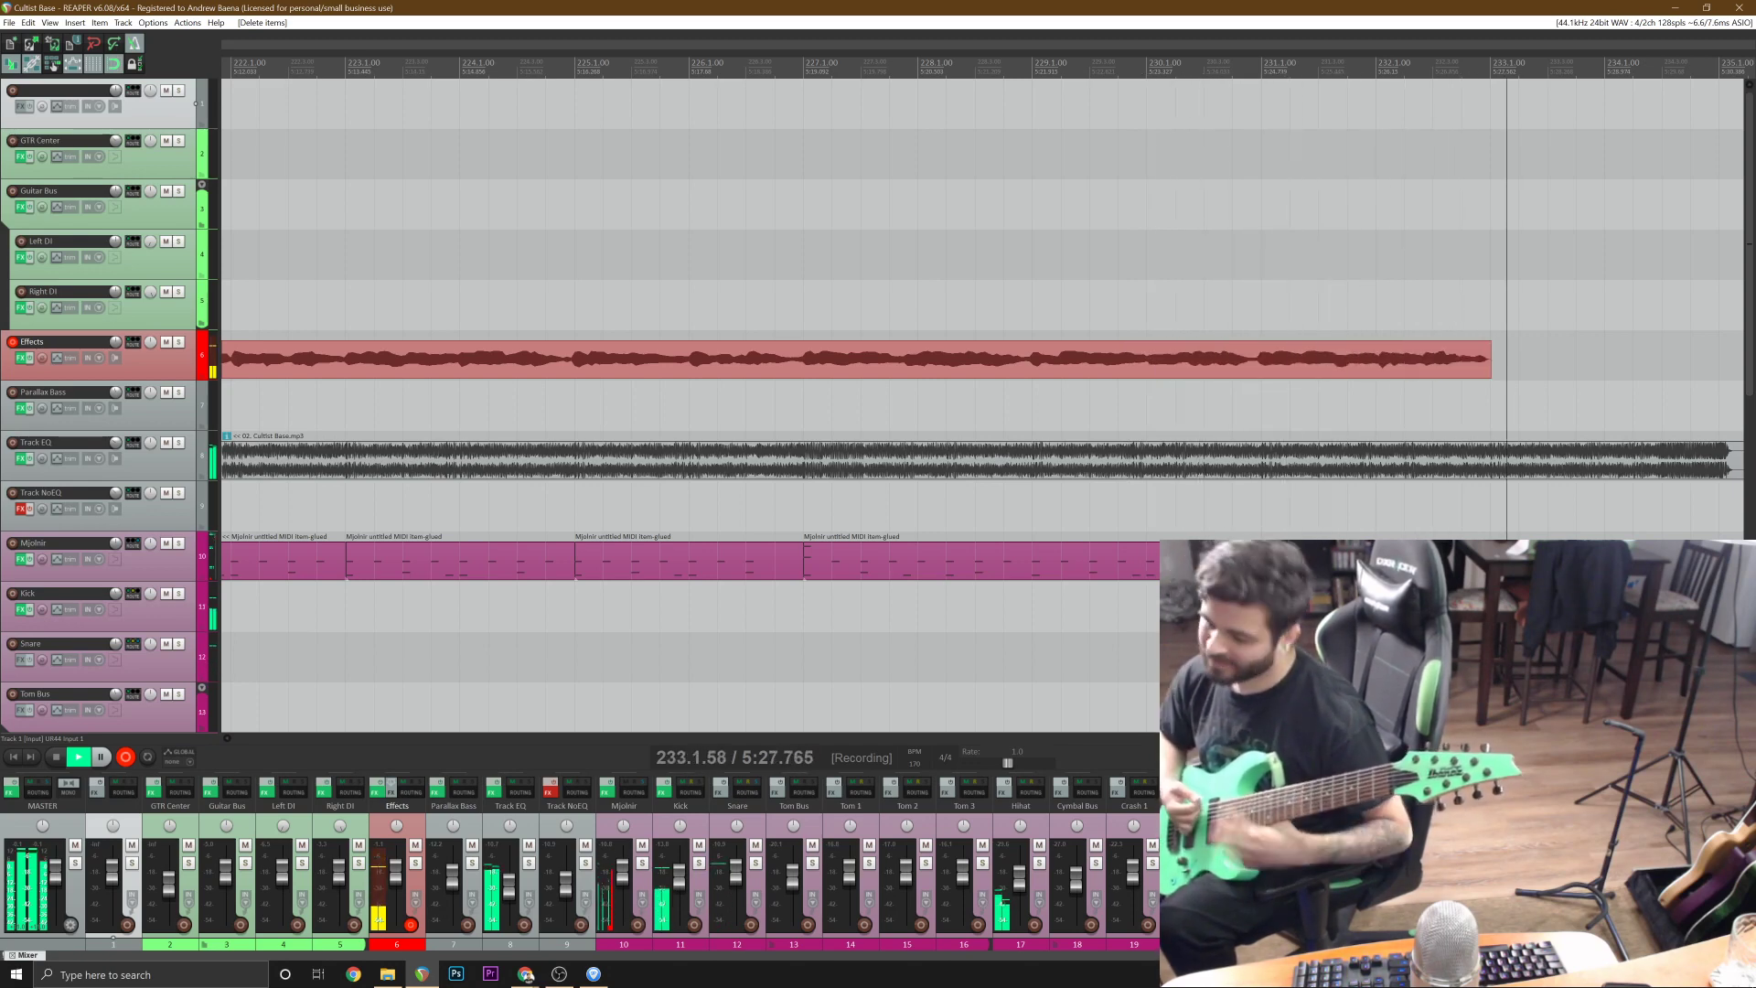
key(v)
key(space)
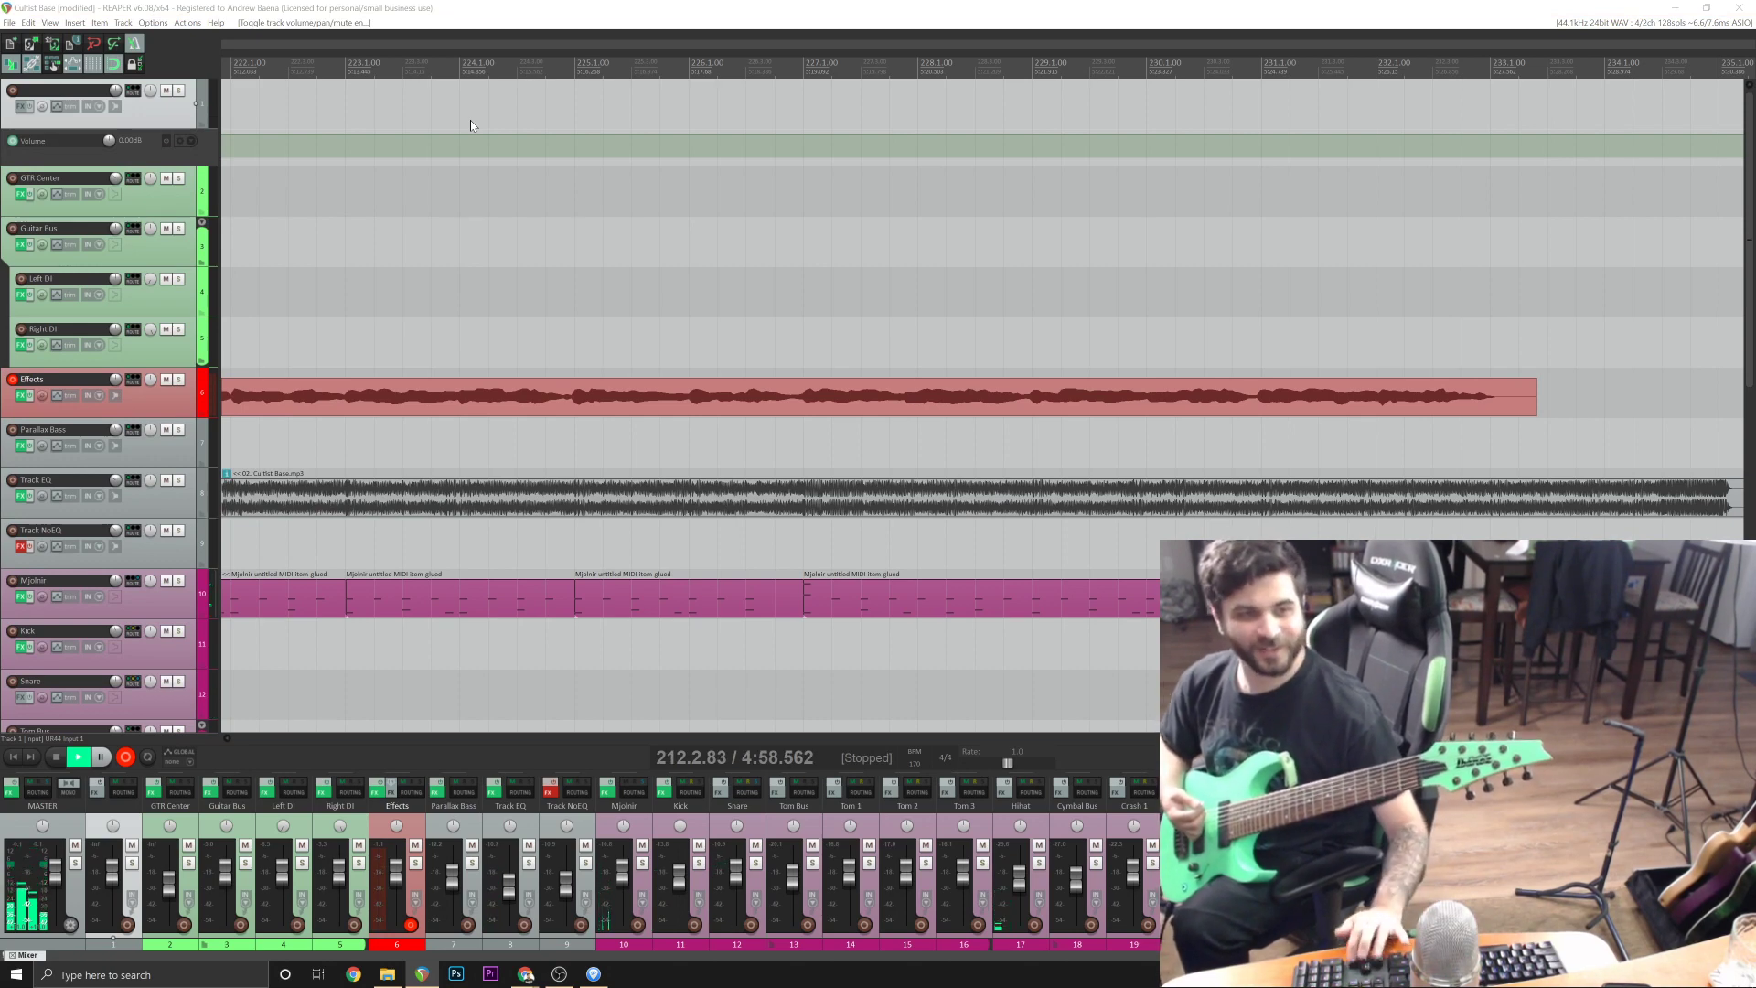
key(Delete)
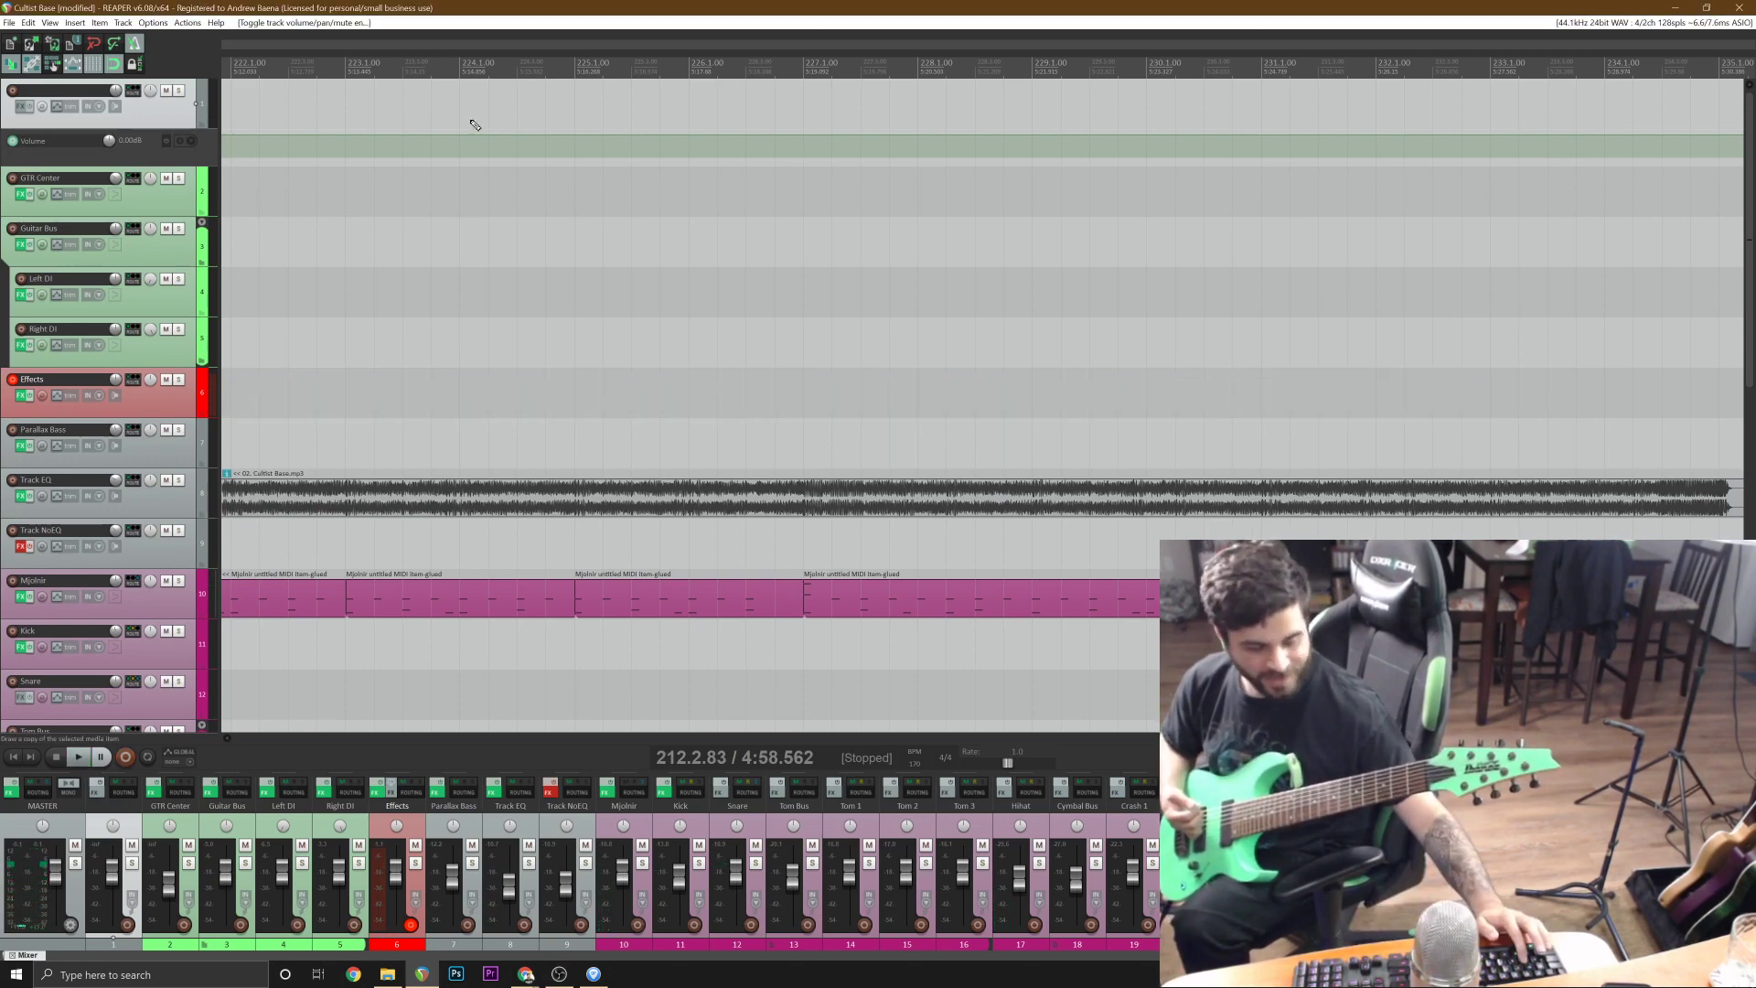
key(ctrl+r)
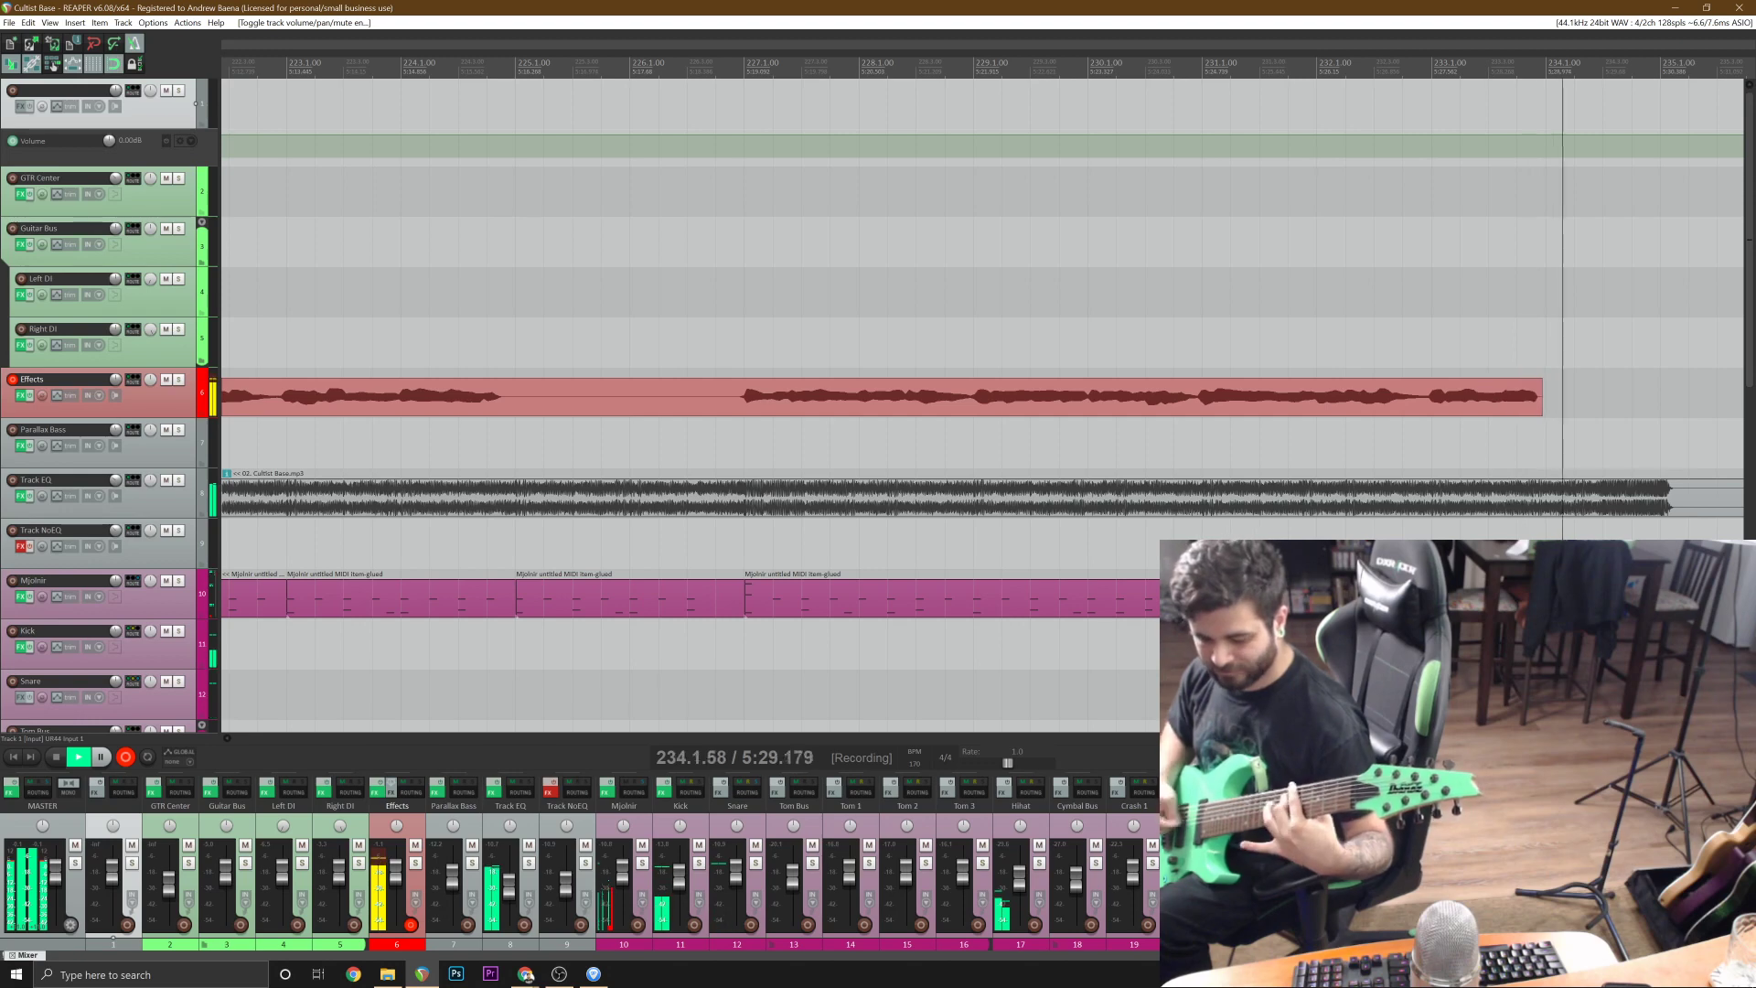
key(space)
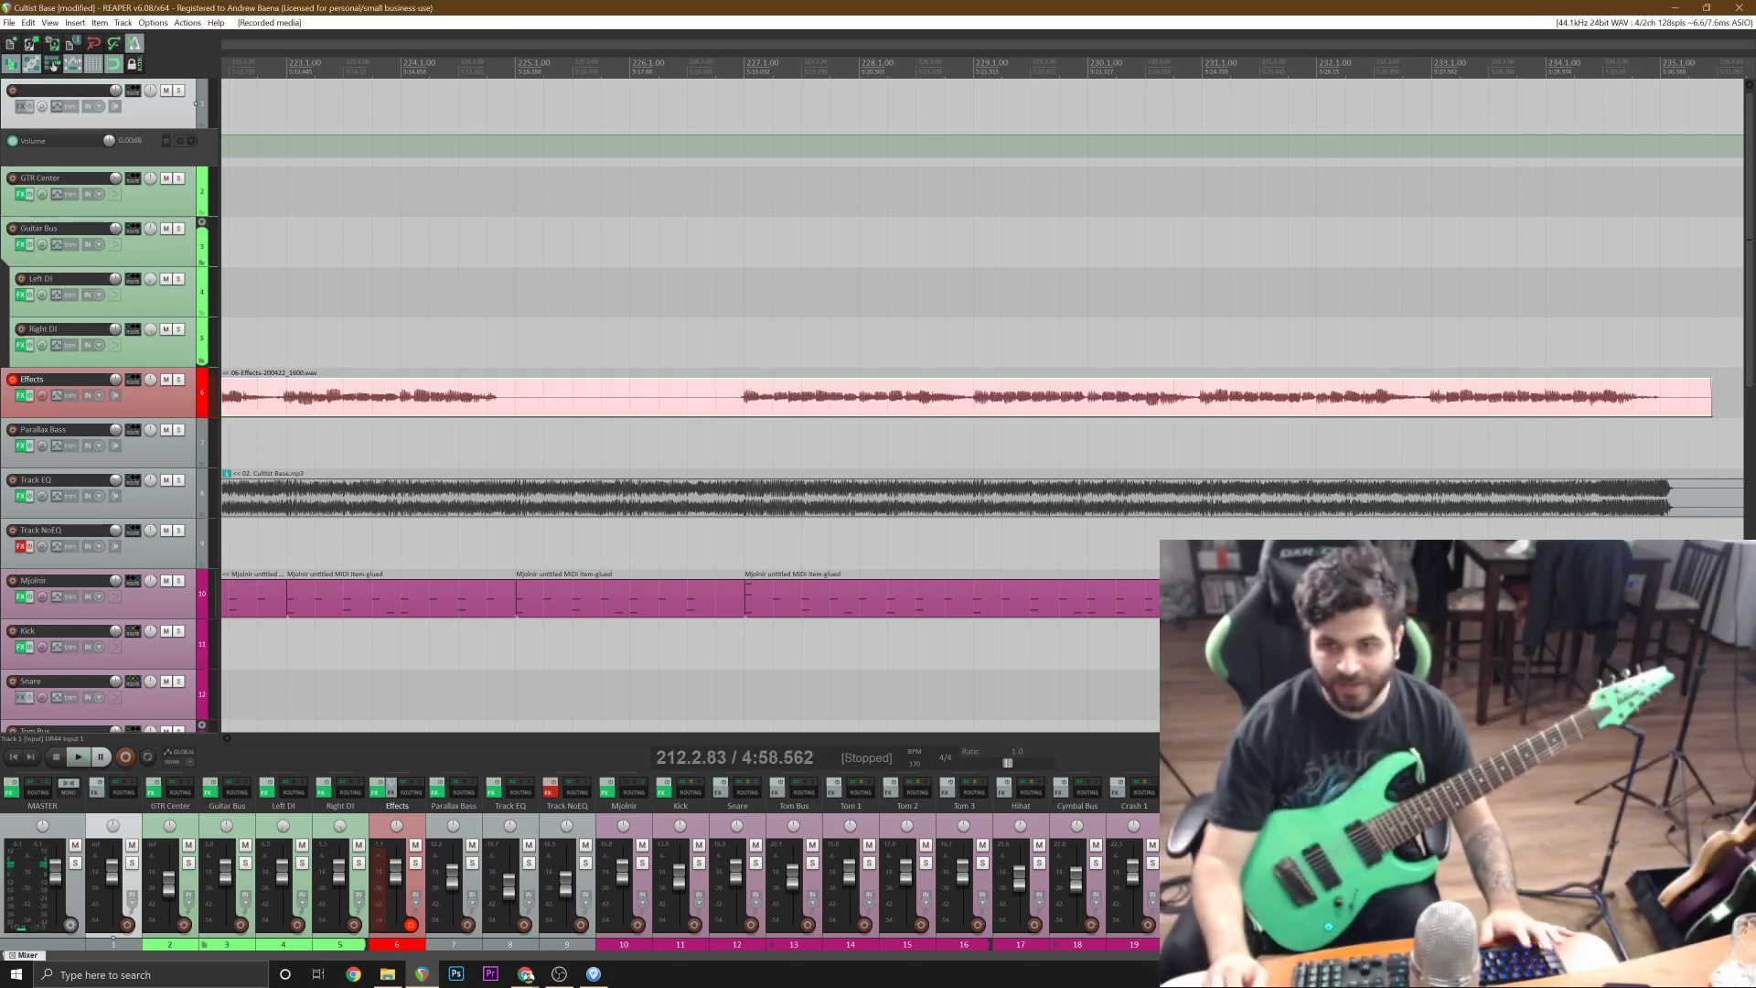
Split the recorded guitar take on the Effects track at bar 227 and delete the part before it.
click(742, 408)
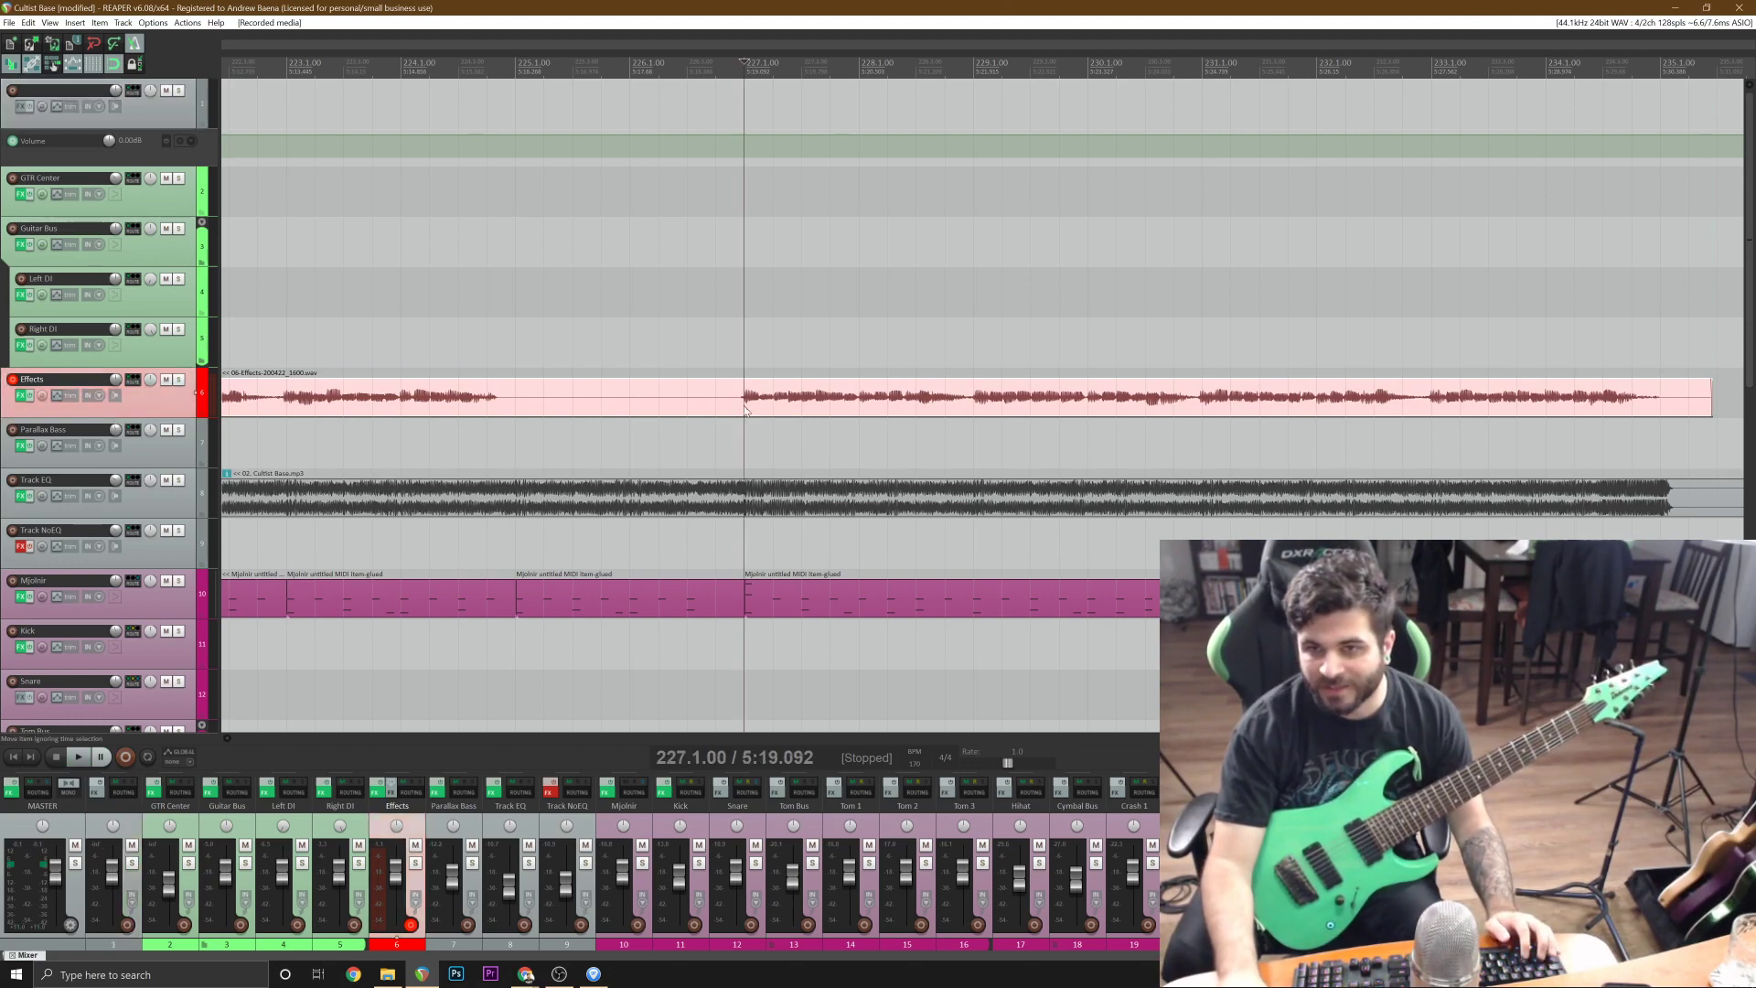
key(s)
click(719, 405)
scroll(719, 404, down, 3)
key(Delete)
Move the trimmed guitar take so it starts at bar 219 and place it on the Right DI track.
click(1022, 400)
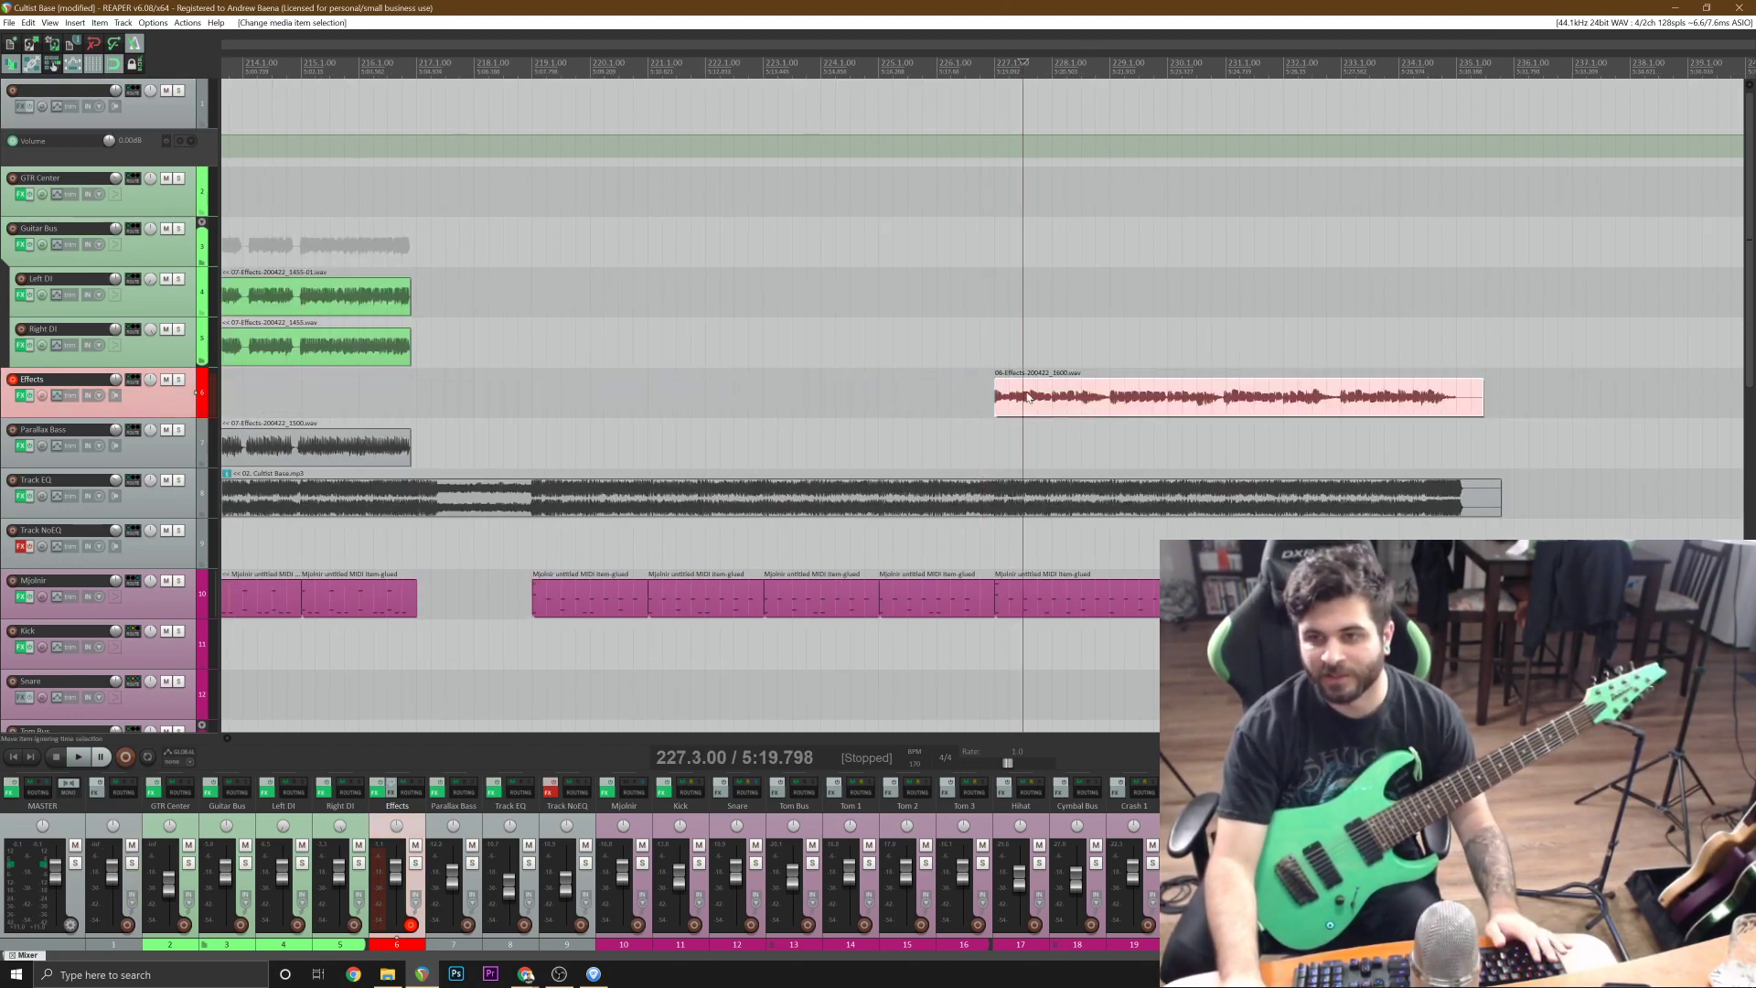
drag(1027, 395, 565, 396)
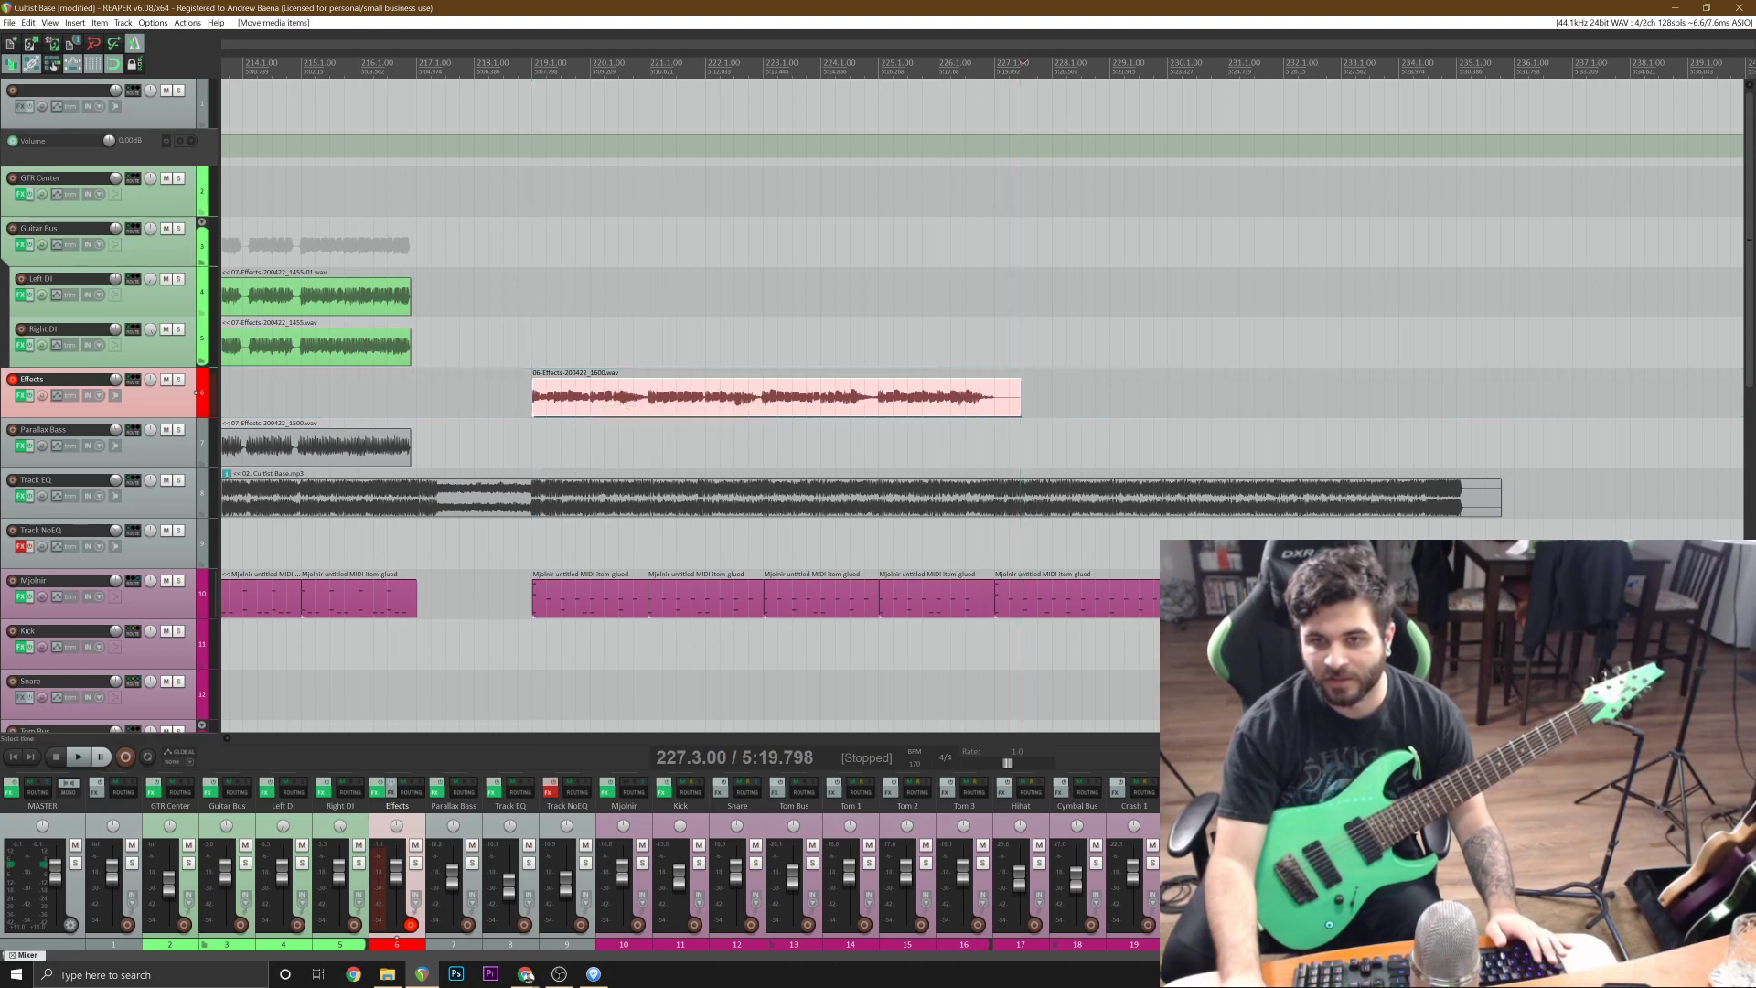
click(566, 352)
scroll(566, 352, up, 3)
drag(952, 392, 952, 346)
Record a second guitar take on the Effects track from bar 213 to past bar 229, discarding the false start.
click(309, 394)
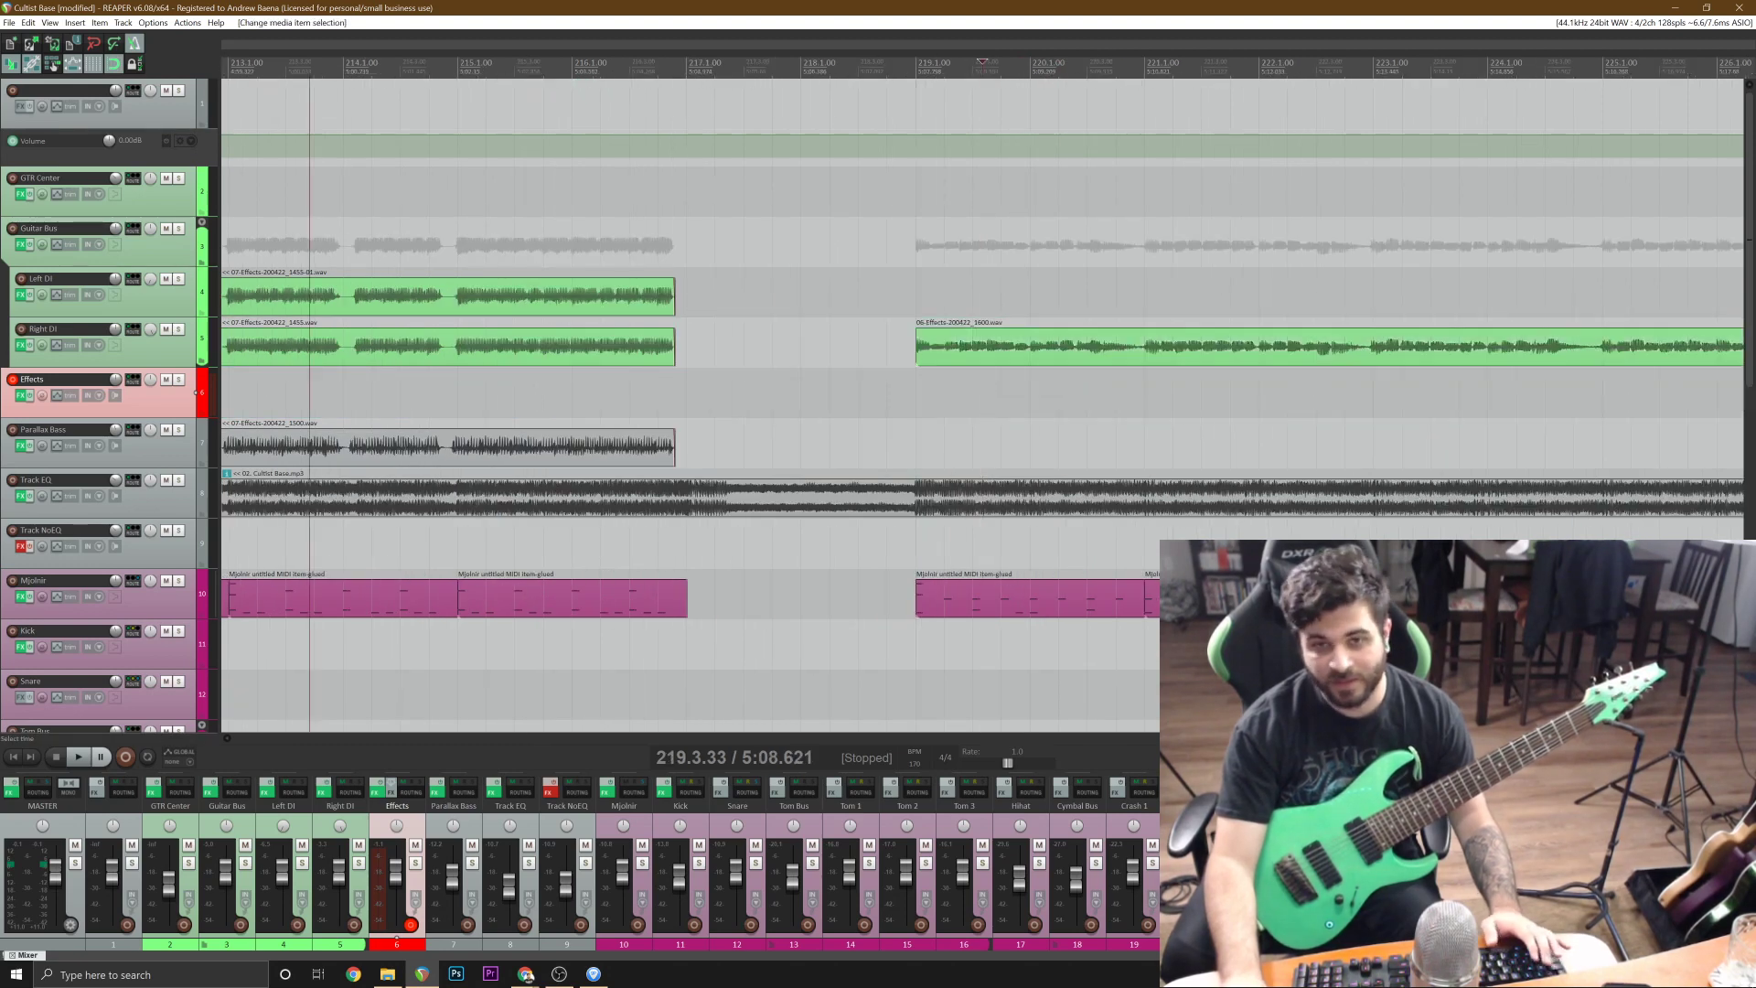
key(ctrl+r)
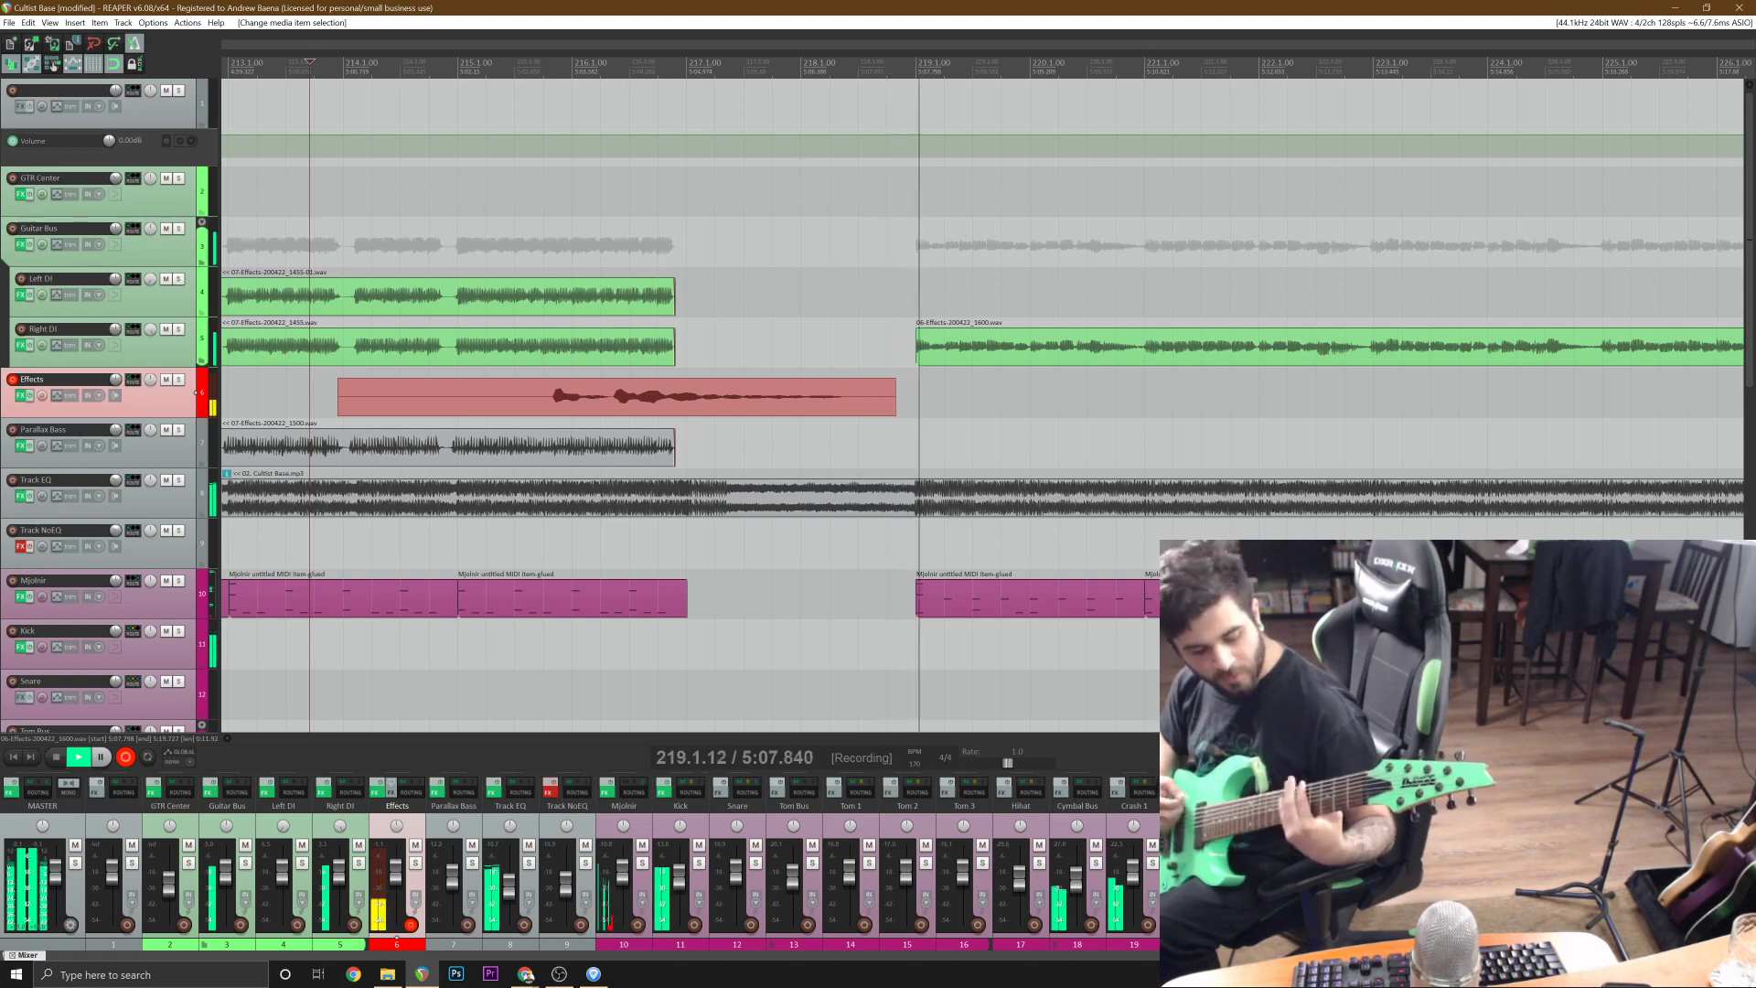
key(space)
key(Delete)
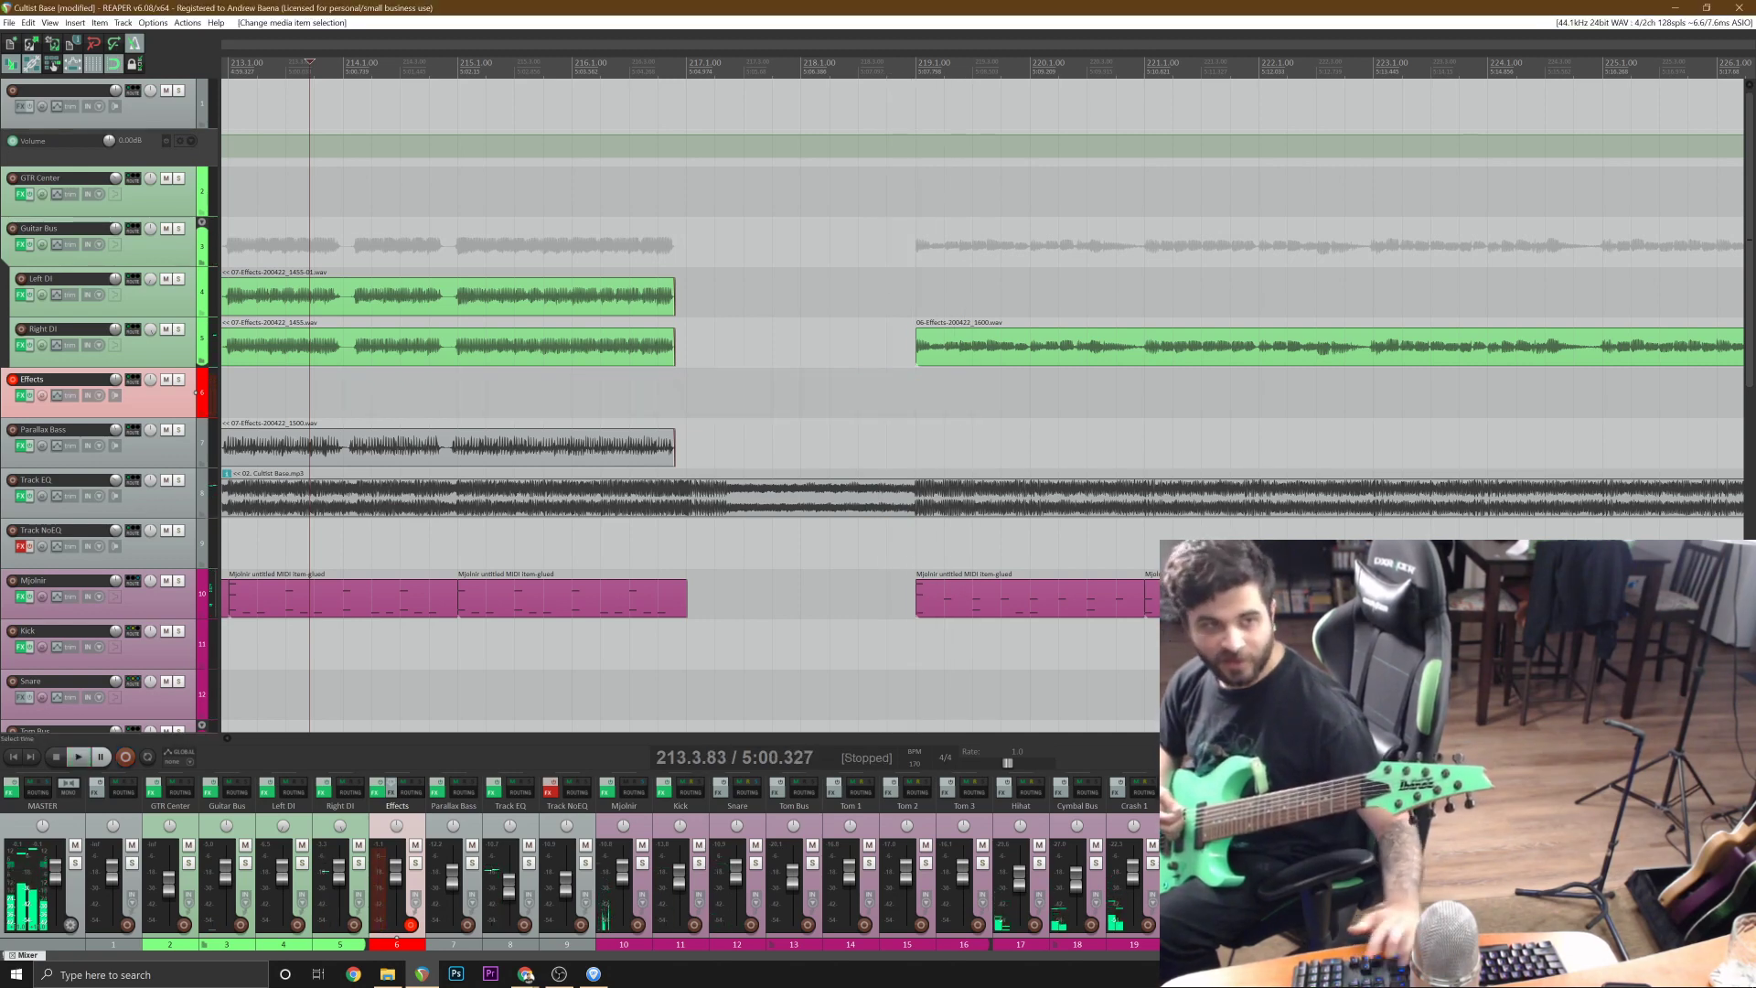
key(ctrl+r)
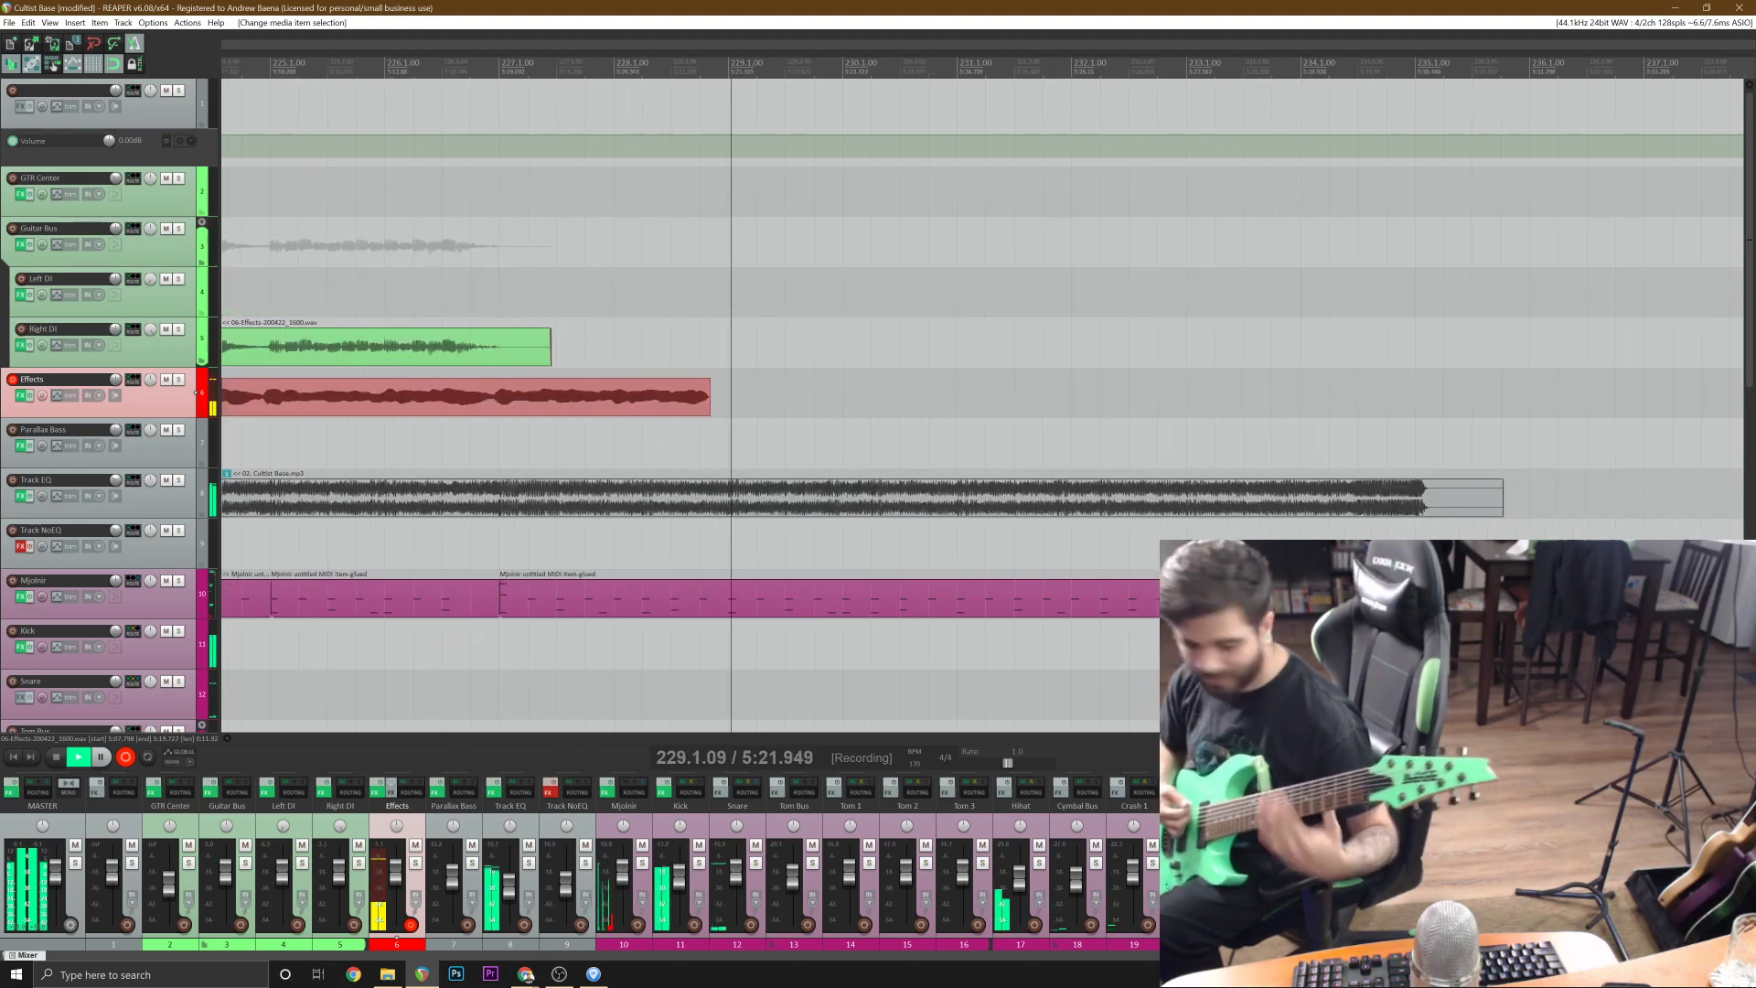
key(space)
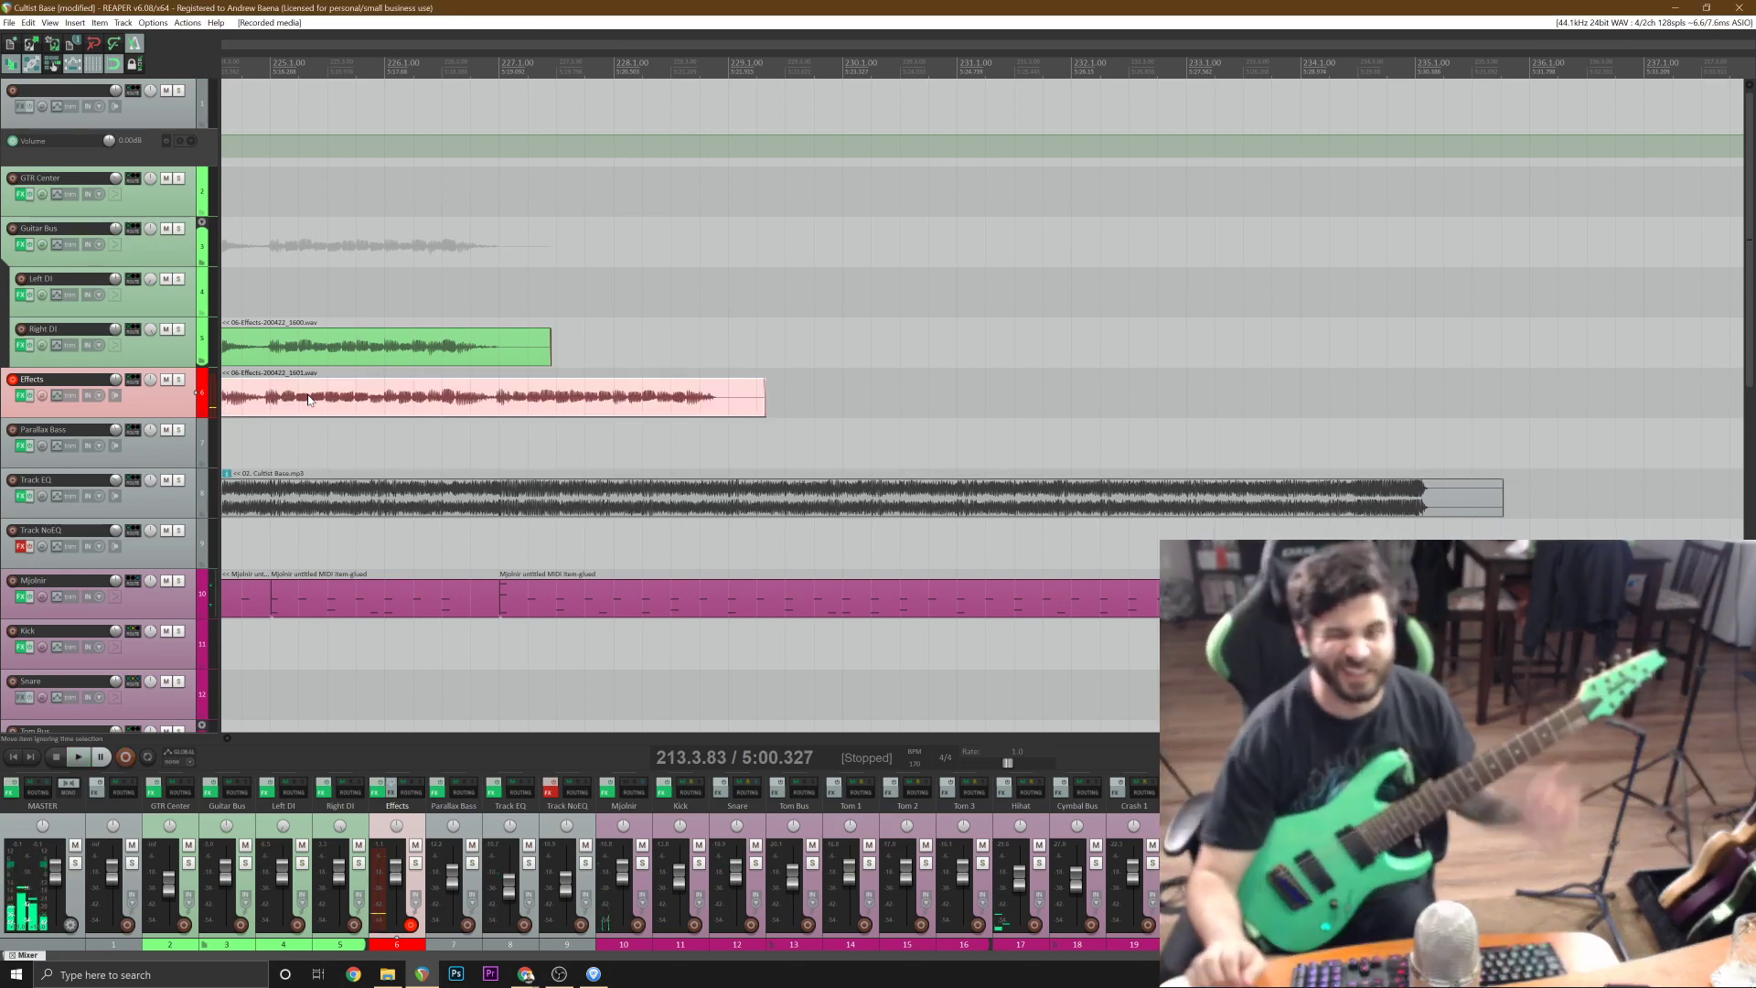
Split the second guitar take on the Effects track at bar 219 and delete the part before it.
scroll(1433, 401, down, 2)
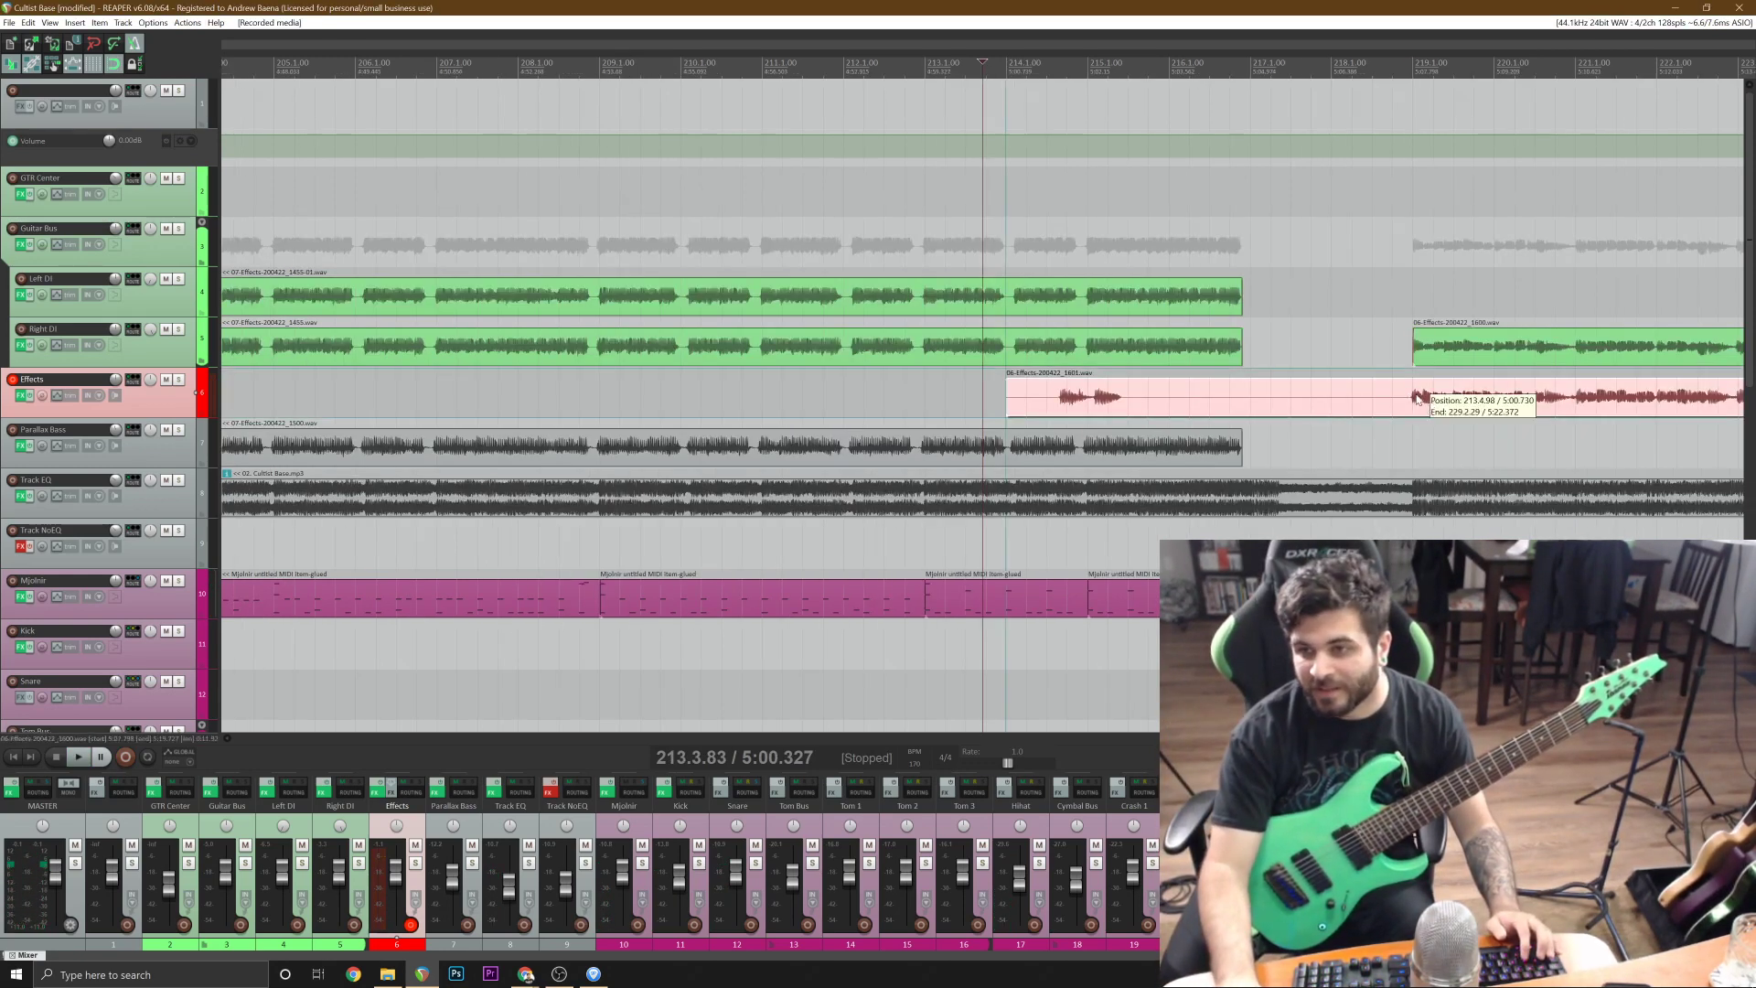
click(1409, 394)
key(s)
click(1399, 397)
scroll(1399, 397, up, 2)
key(Delete)
Move the trimmed second take to the Left DI track and play both guitars from just before bar 219.
drag(1399, 397, 1125, 302)
scroll(1118, 355, down, 2)
key(space)
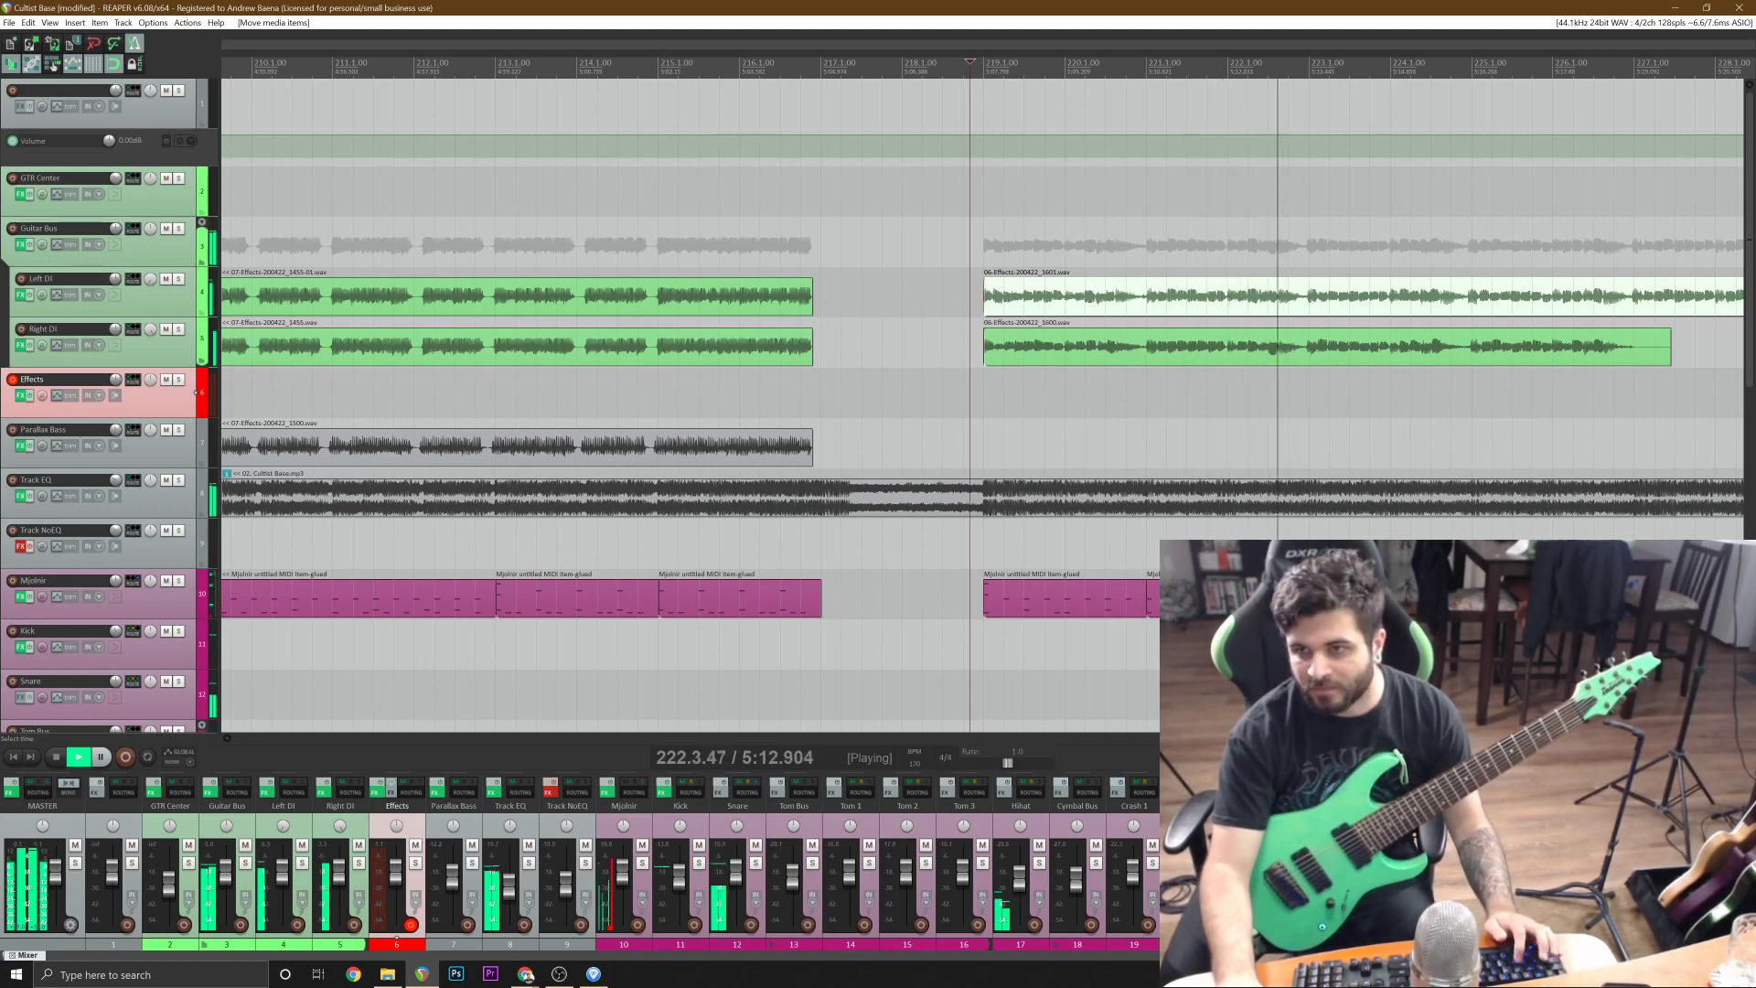
scroll(1384, 362, down, 1)
scroll(1385, 362, up, 2)
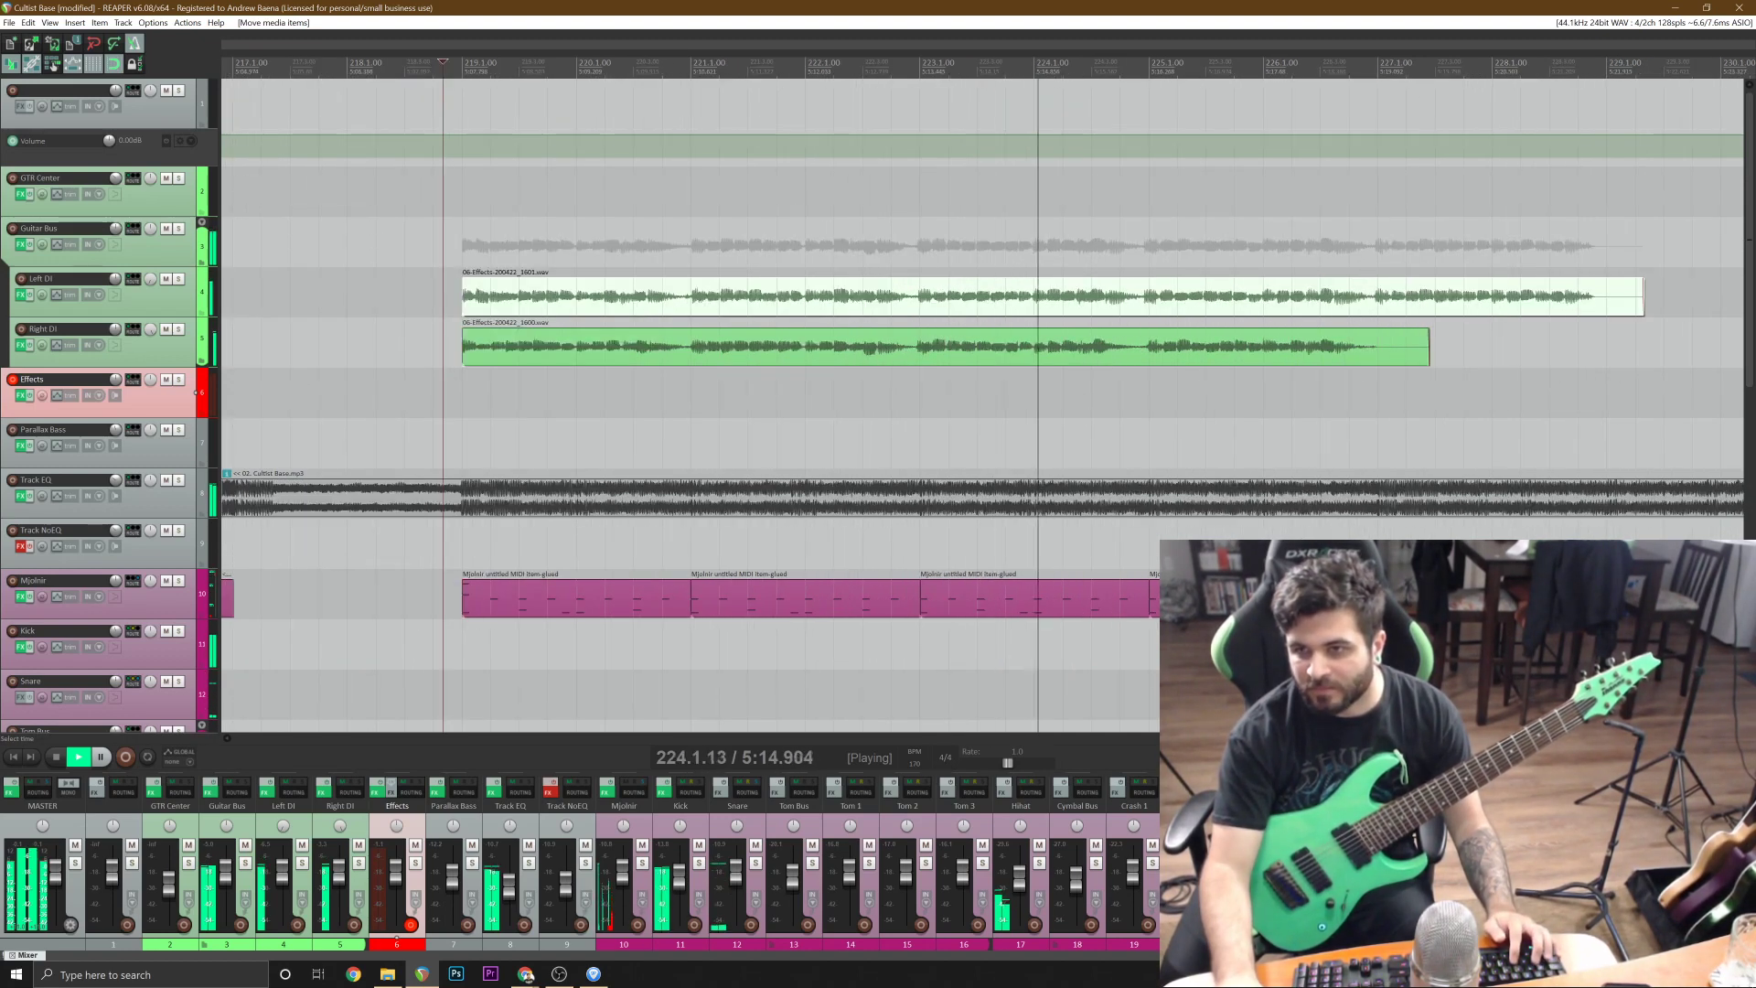
Split the Left DI and Right DI takes at bar 227, delete the parts after it and stop playback.
click(1381, 354)
ctrl+click(1379, 306)
key(s)
scroll(1379, 306, down, 1)
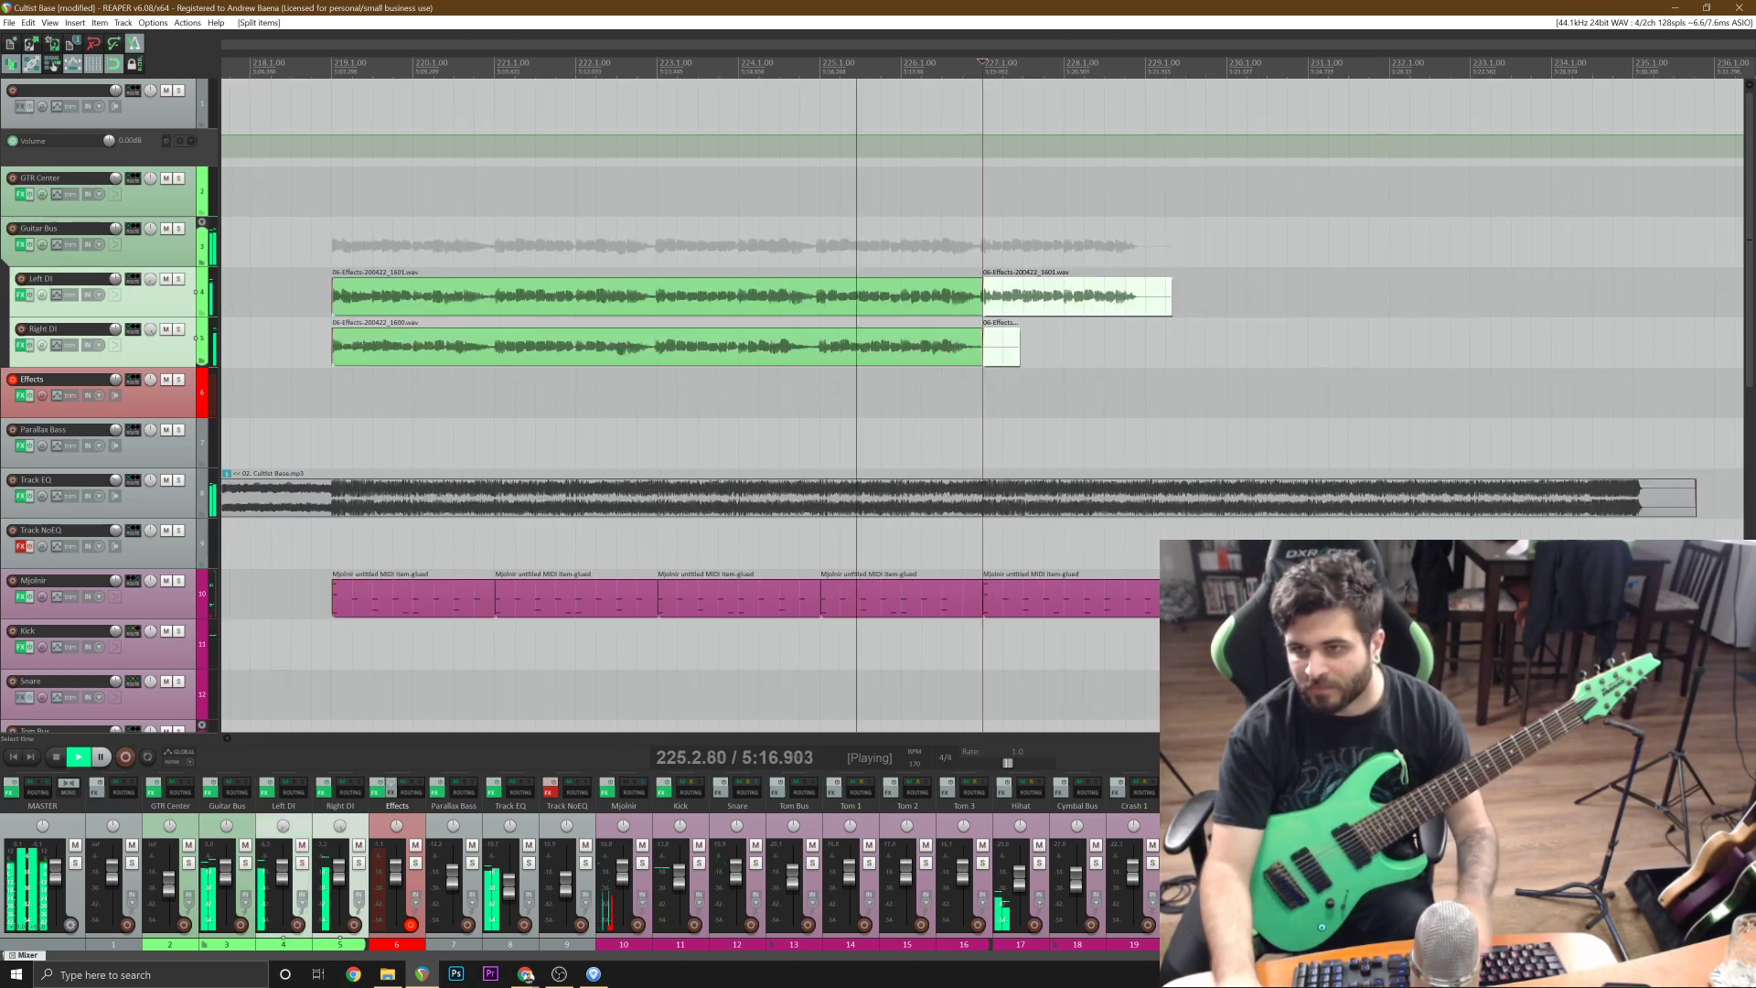
key(Delete)
scroll(1379, 306, up, 1)
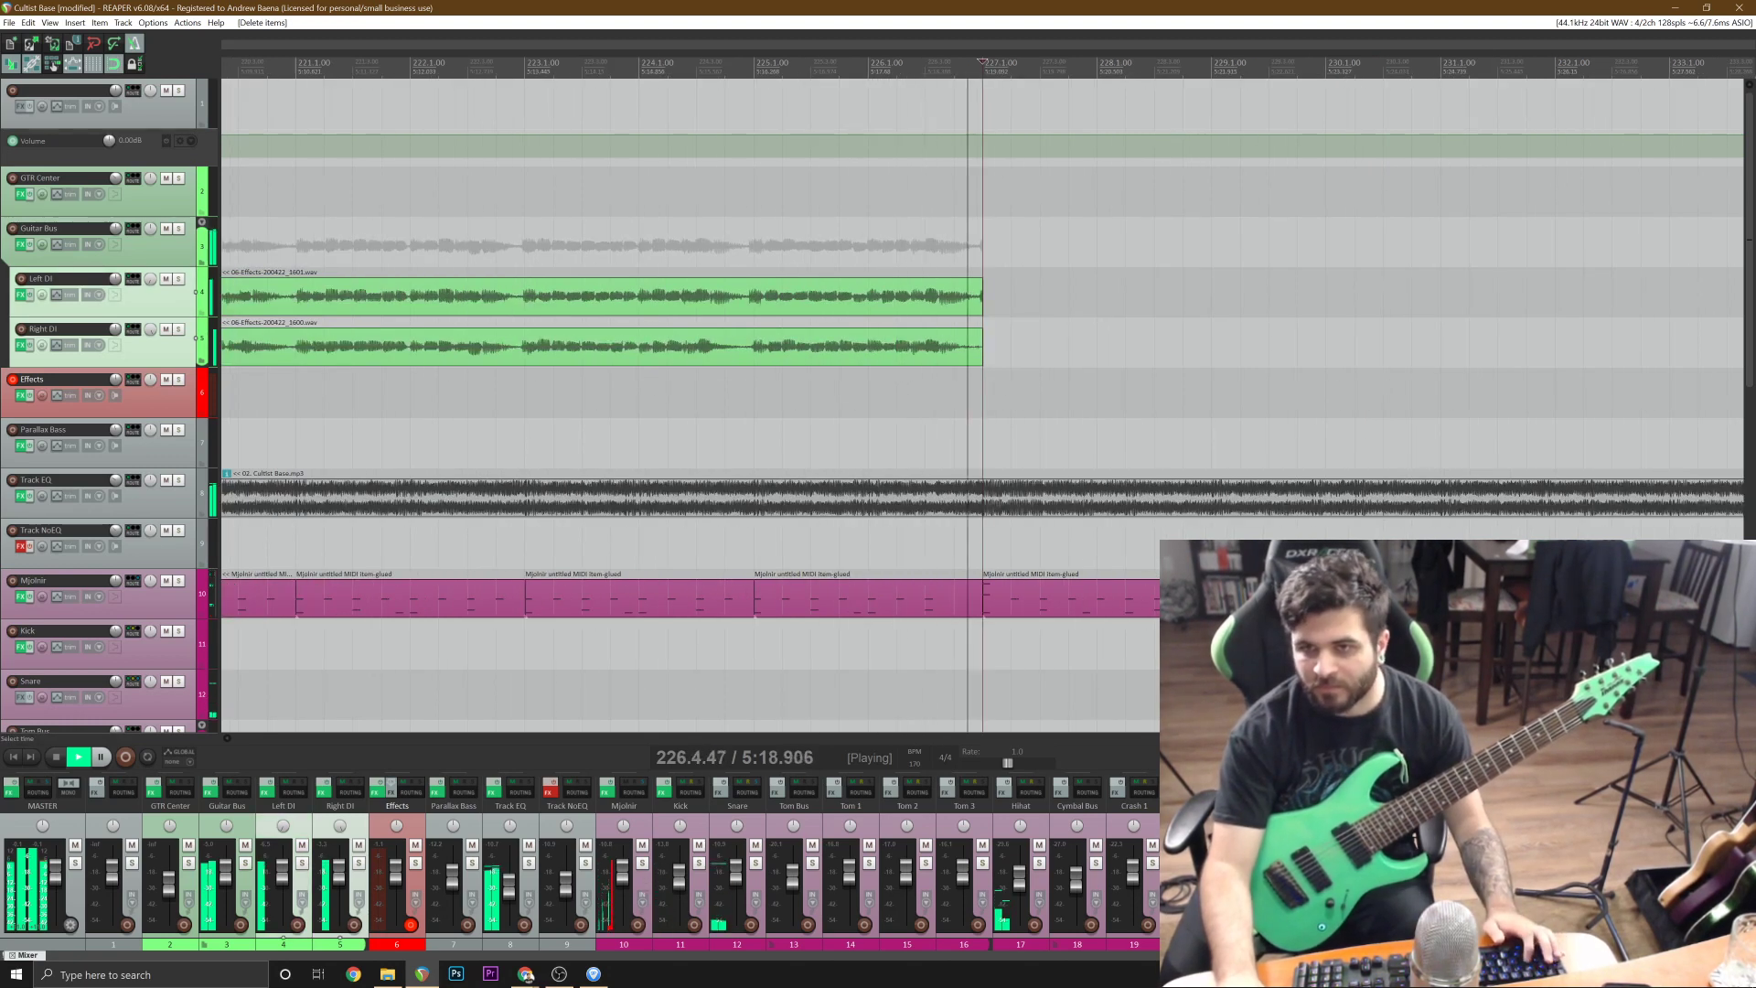
key(space)
Duplicate the Left DI and Right DI takes from bar 219 so the copies start at bar 227.
scroll(982, 366, down, 1)
click(869, 302)
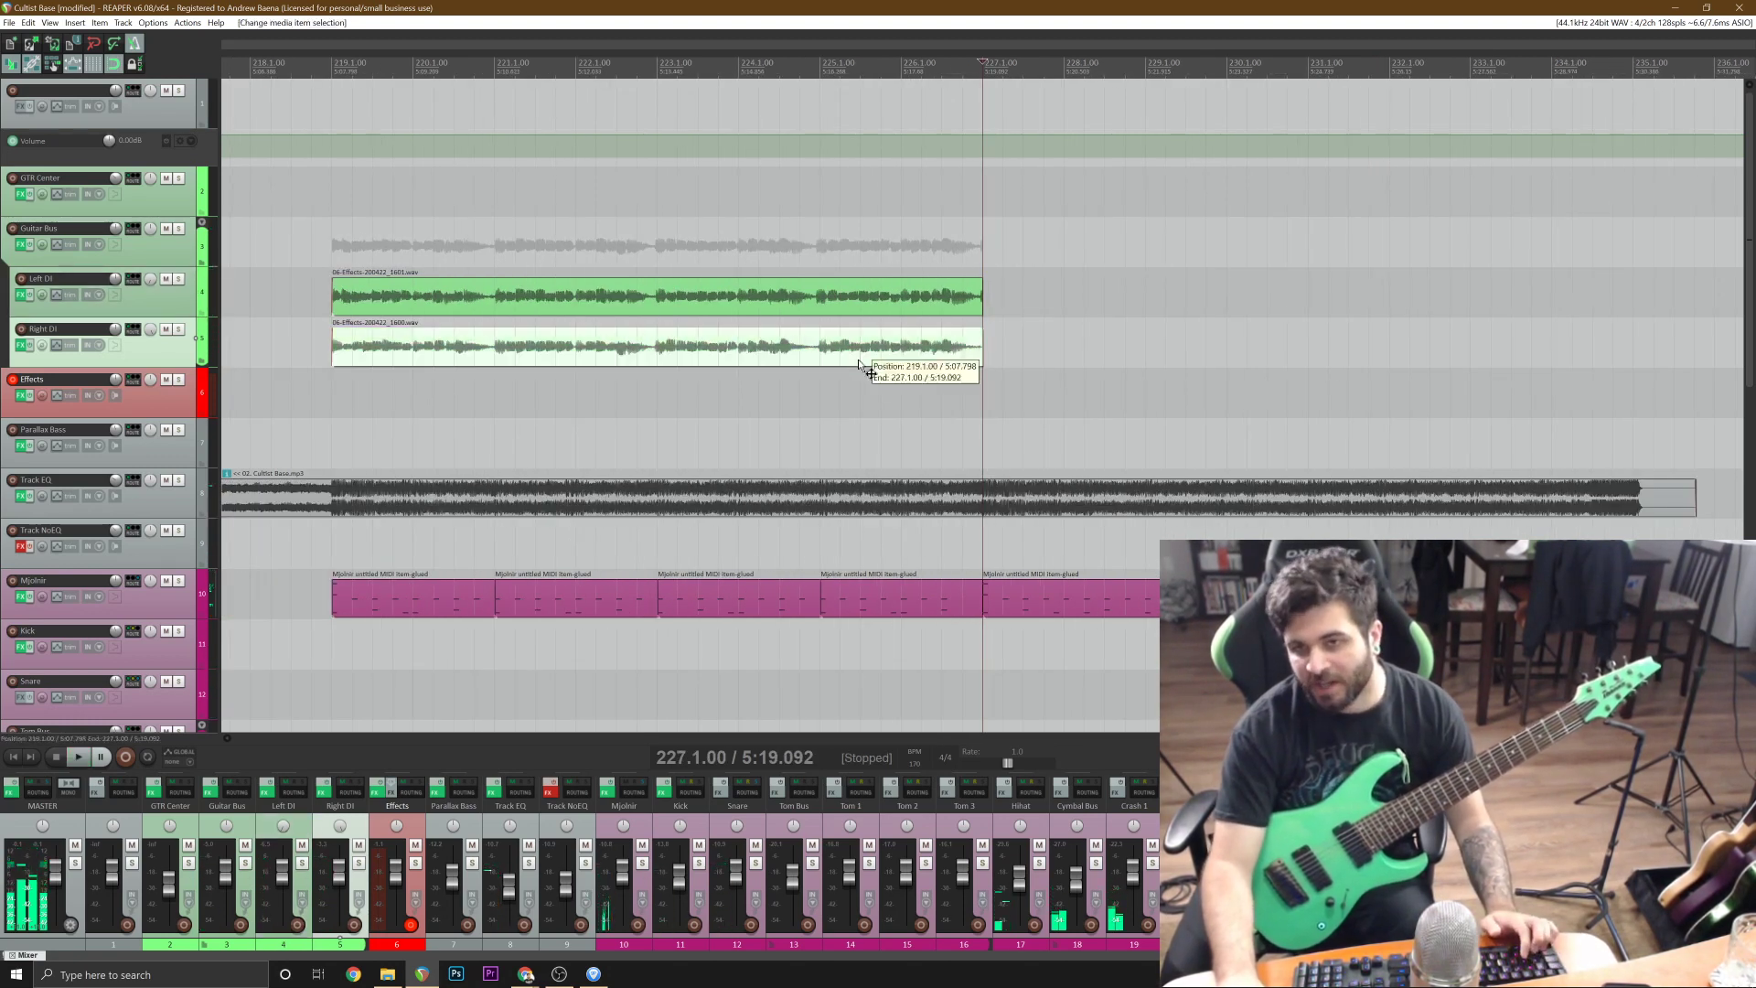
shift+click(882, 302)
click(982, 296)
key(ctrl+v)
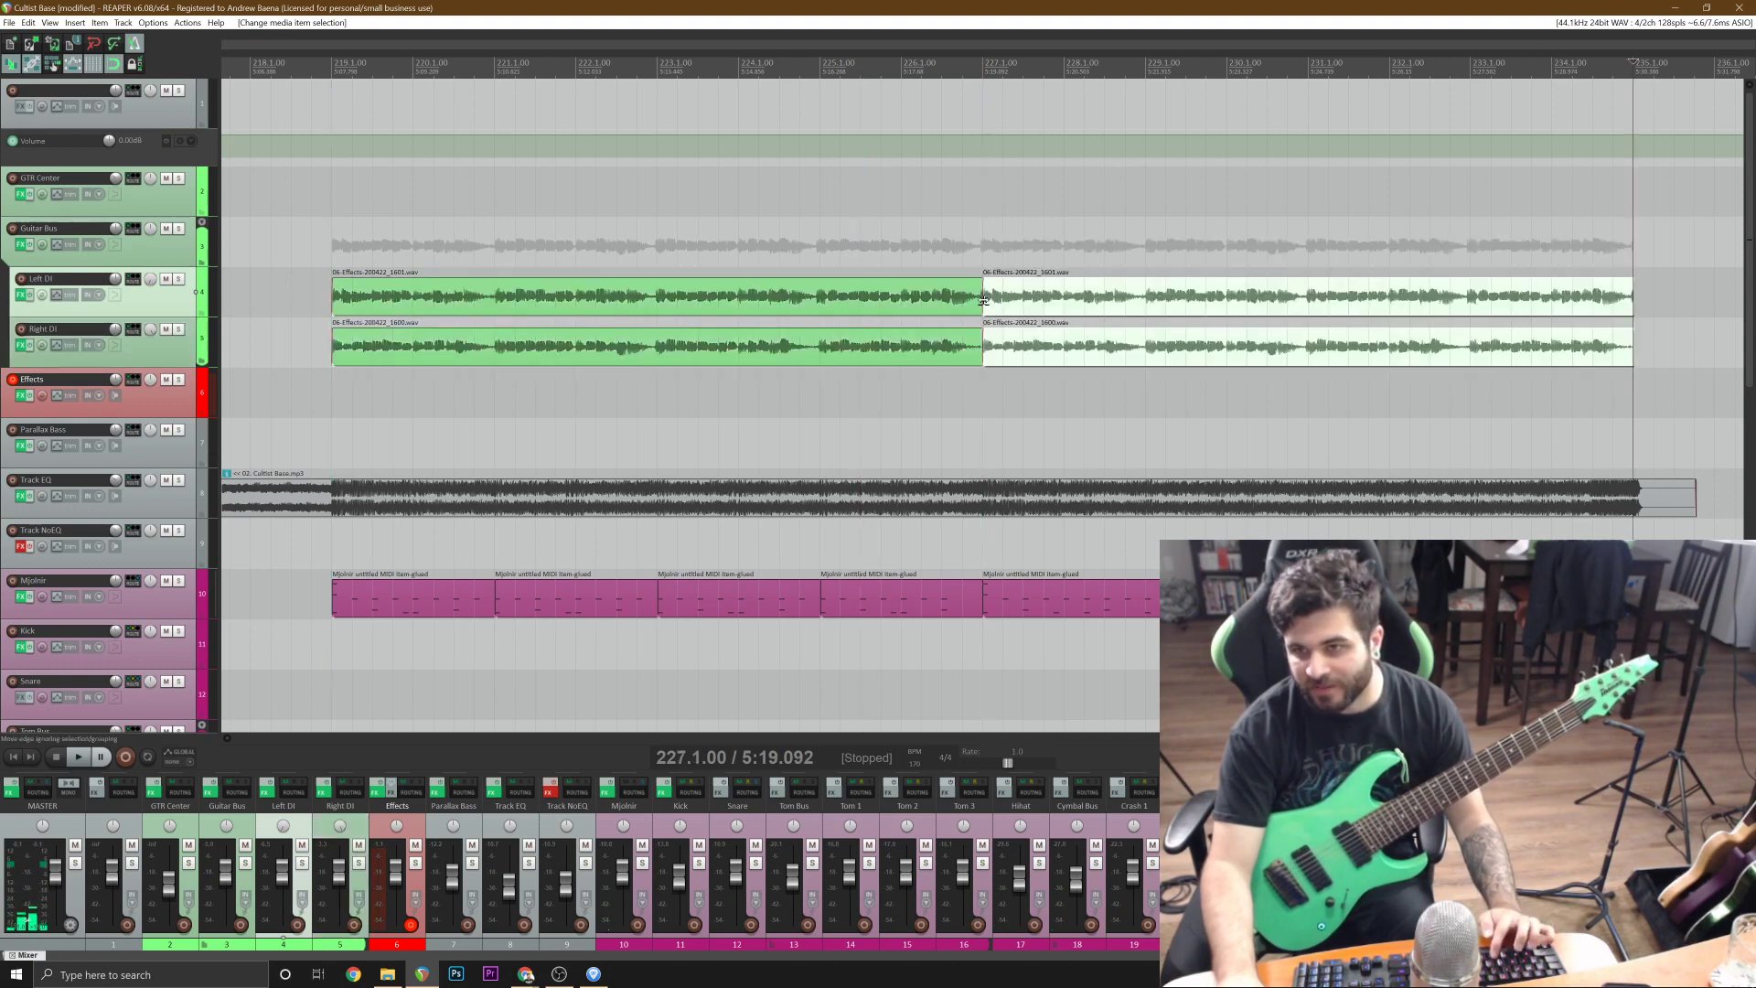
scroll(1002, 325, down, 2)
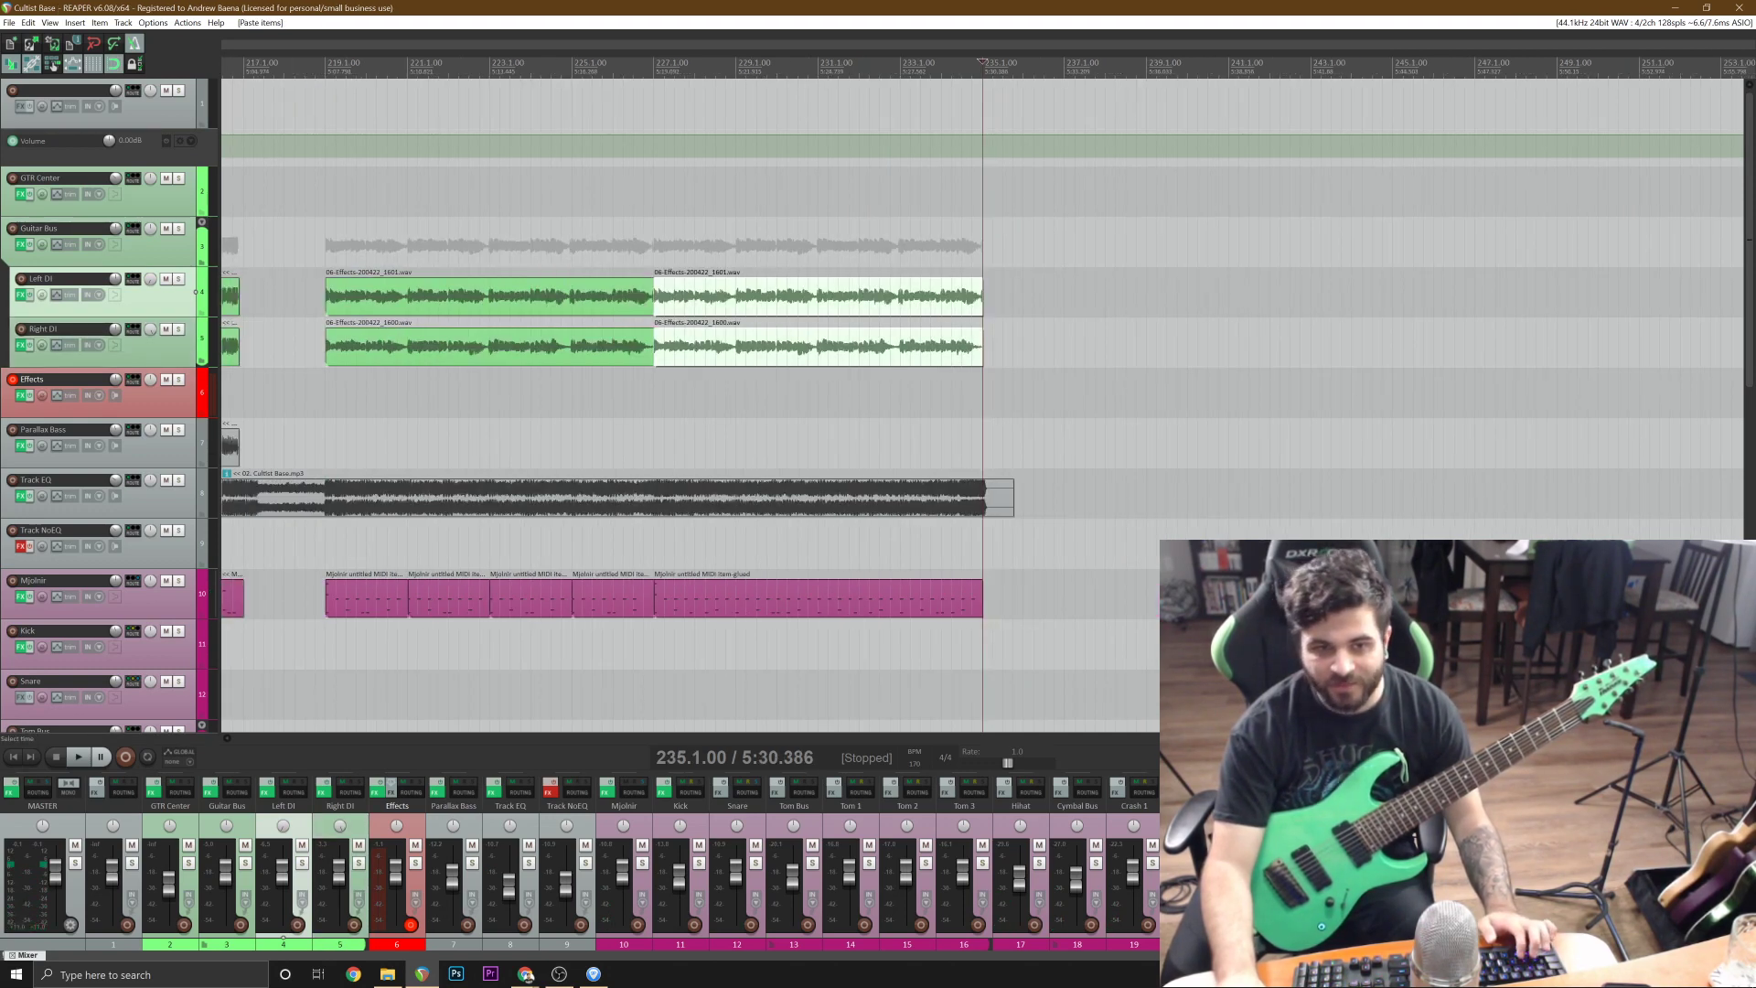
Play the final section from bar 218 to check the Left DI and Right DI guitars against the drums.
click(312, 447)
scroll(316, 448, up, 1)
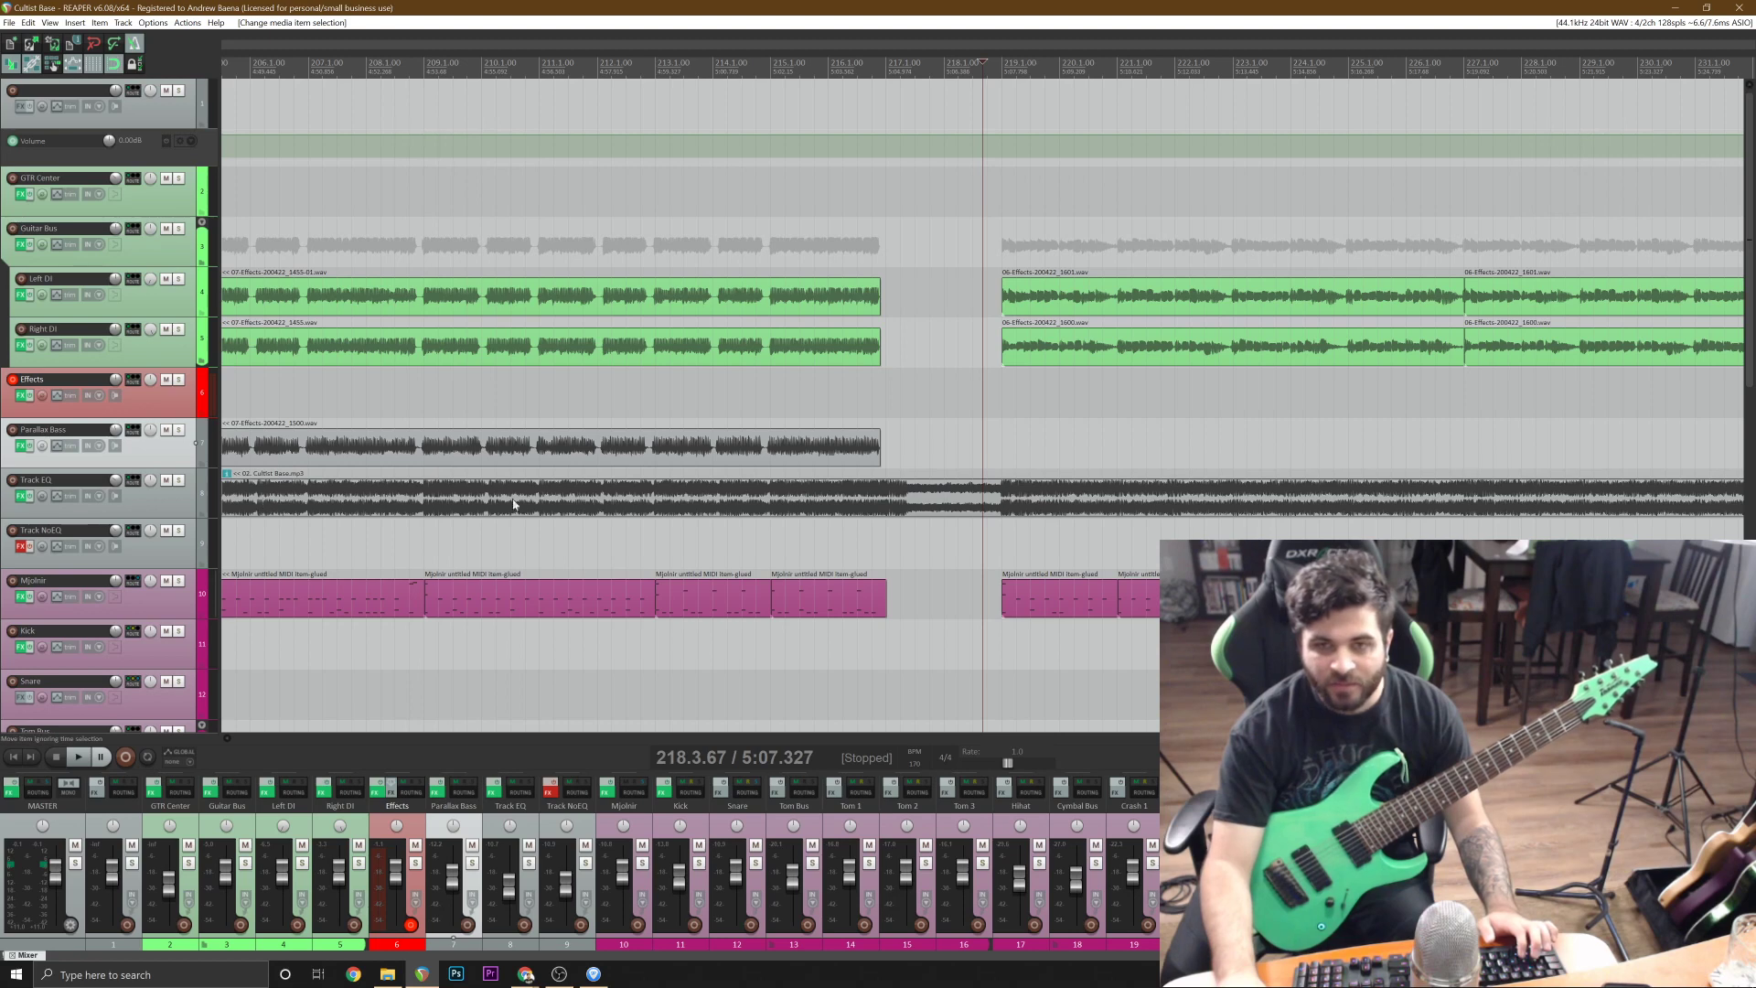
key(space)
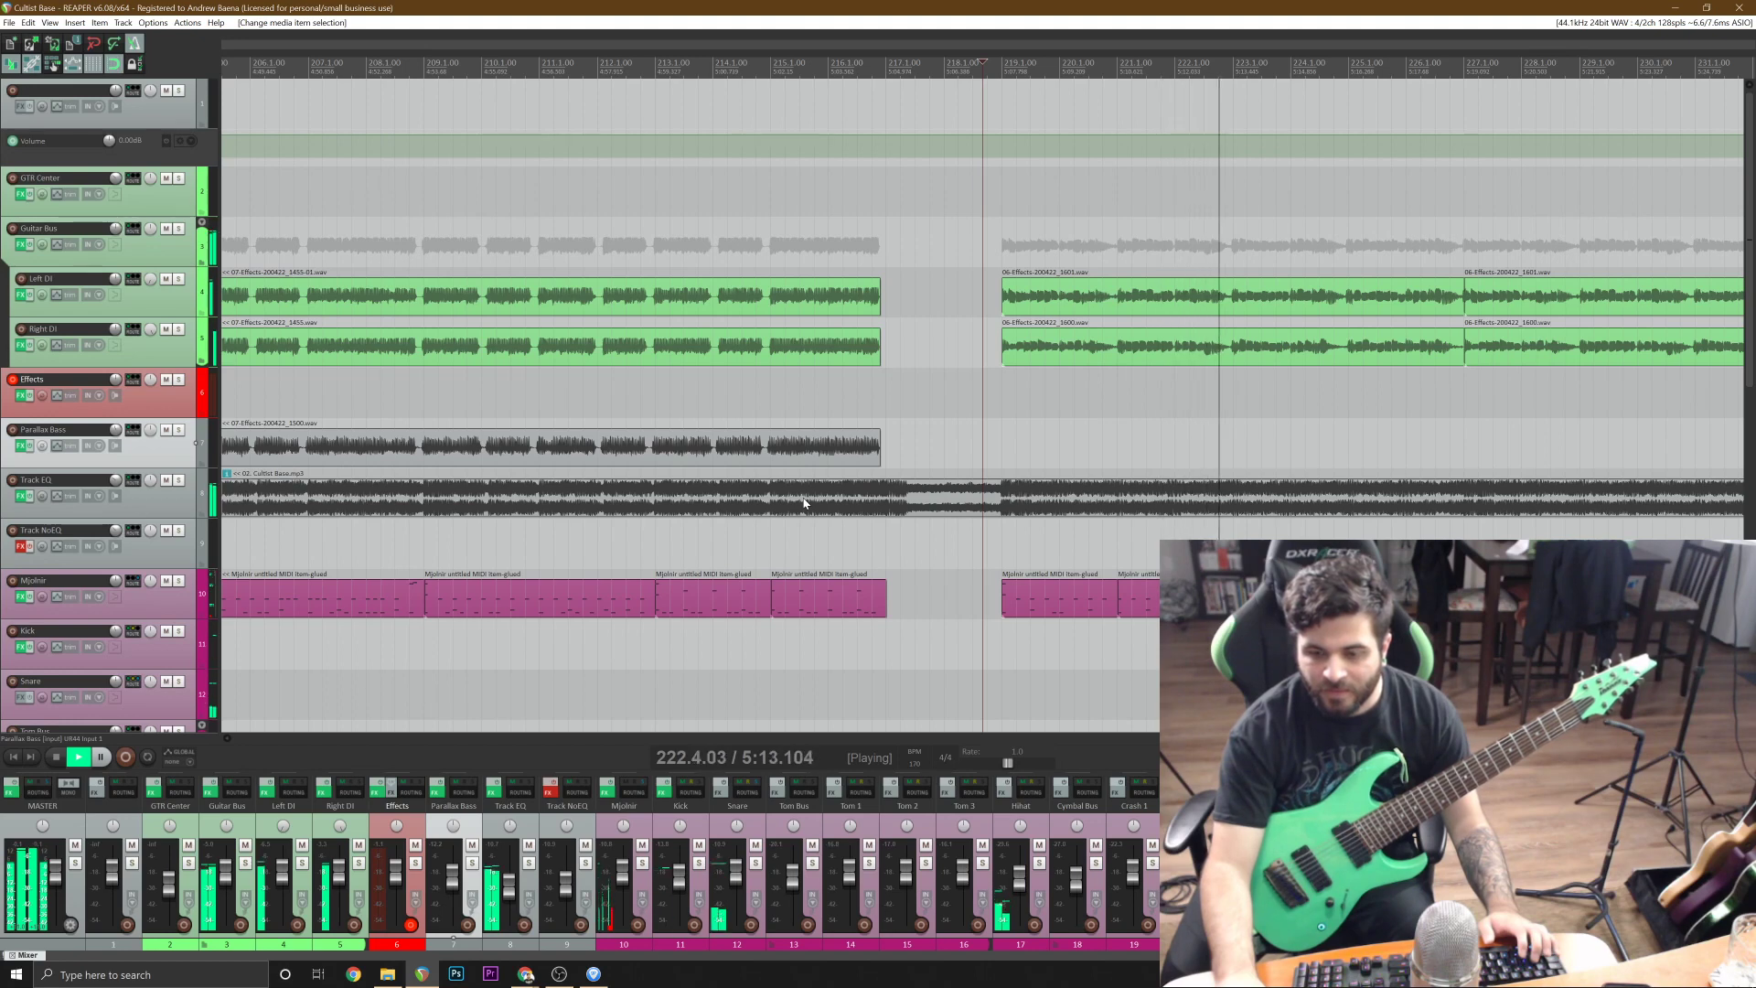
key(space)
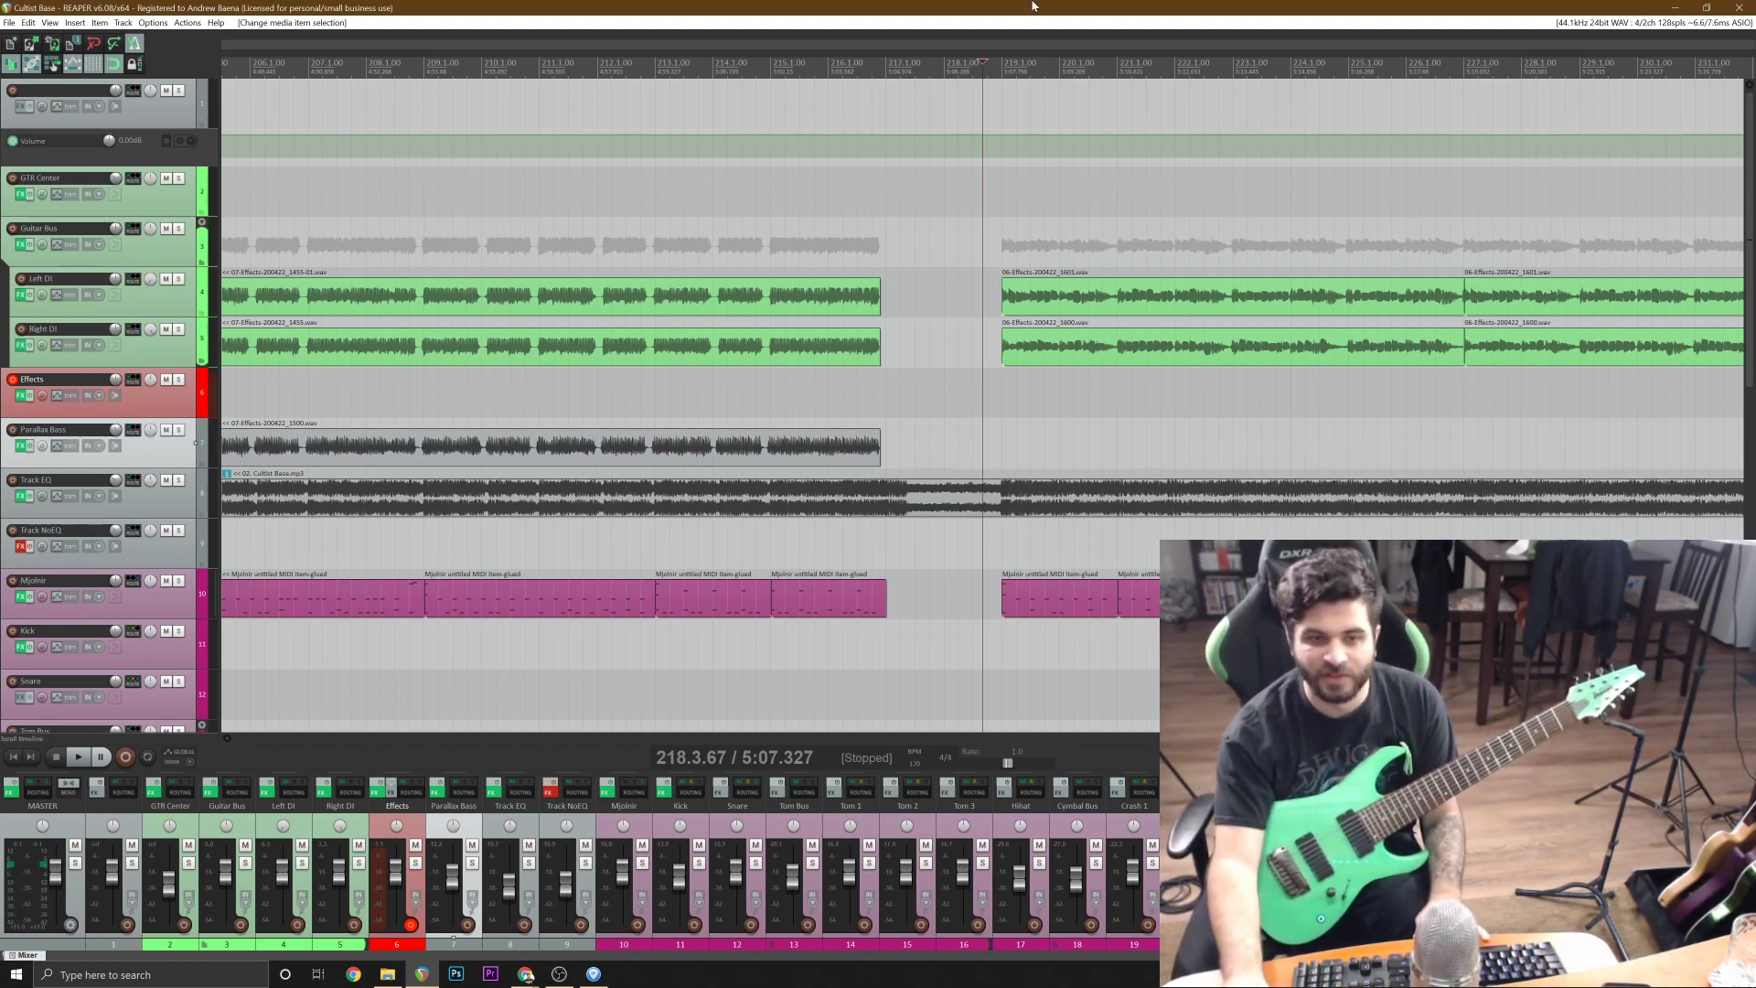
key(space)
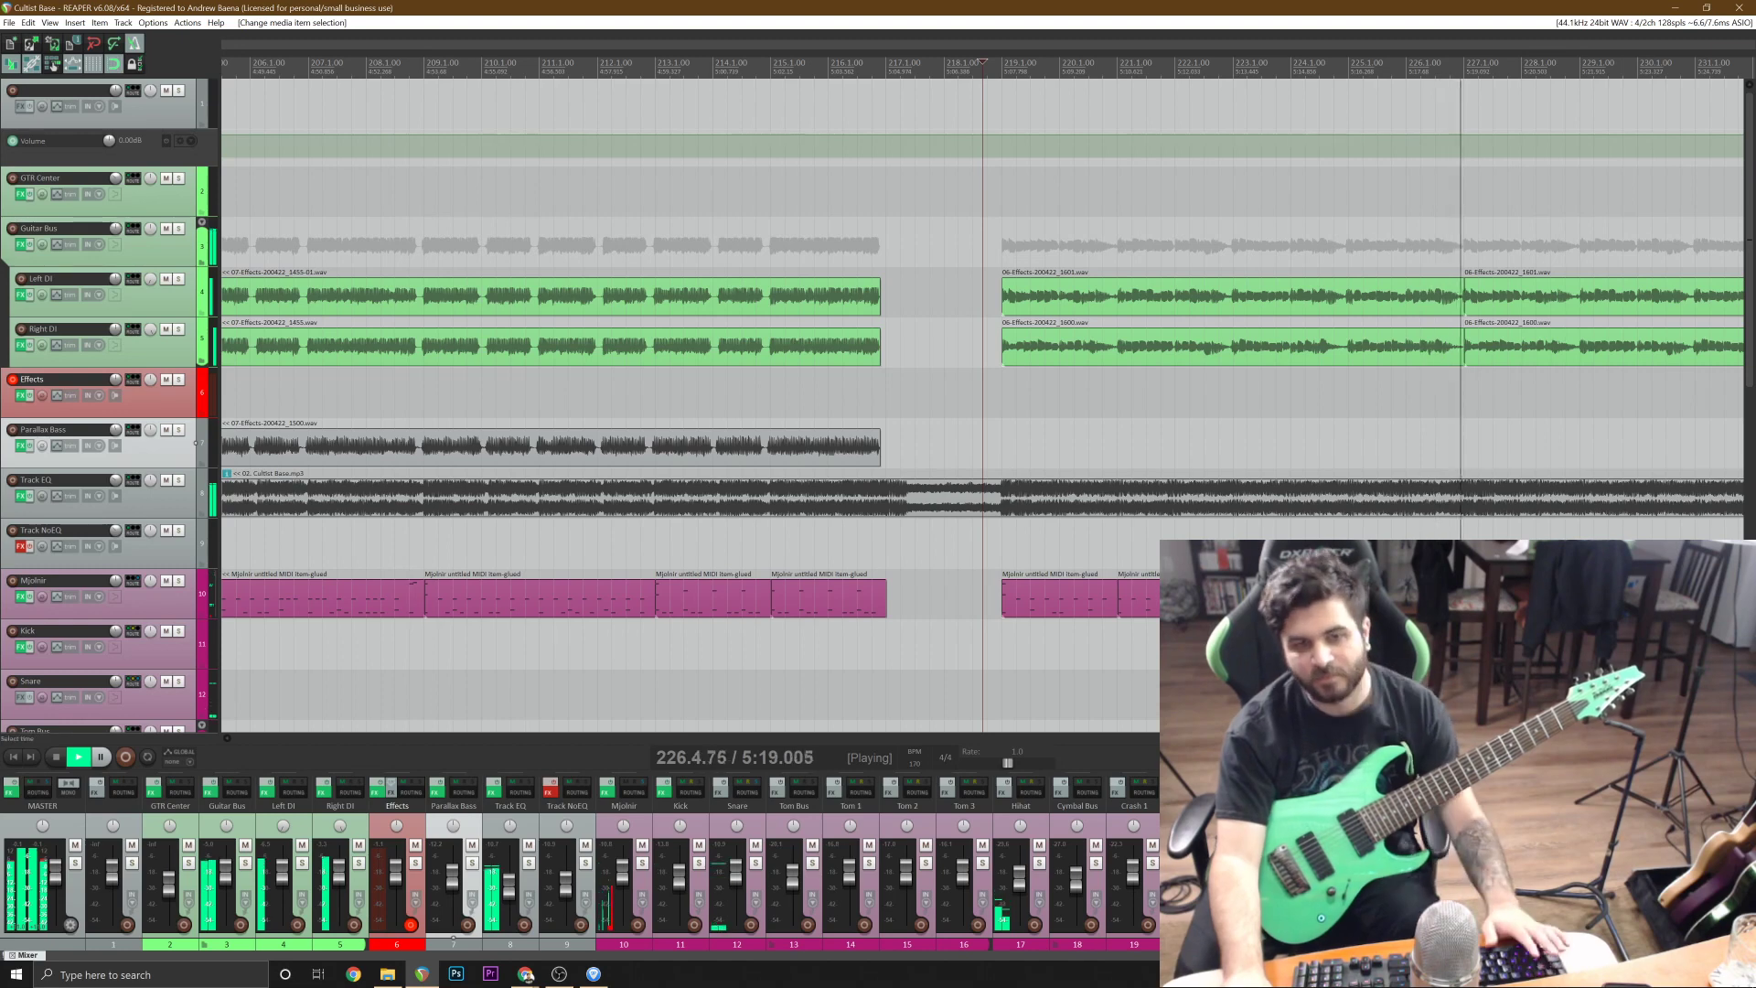
scroll(982, 404, down, 1)
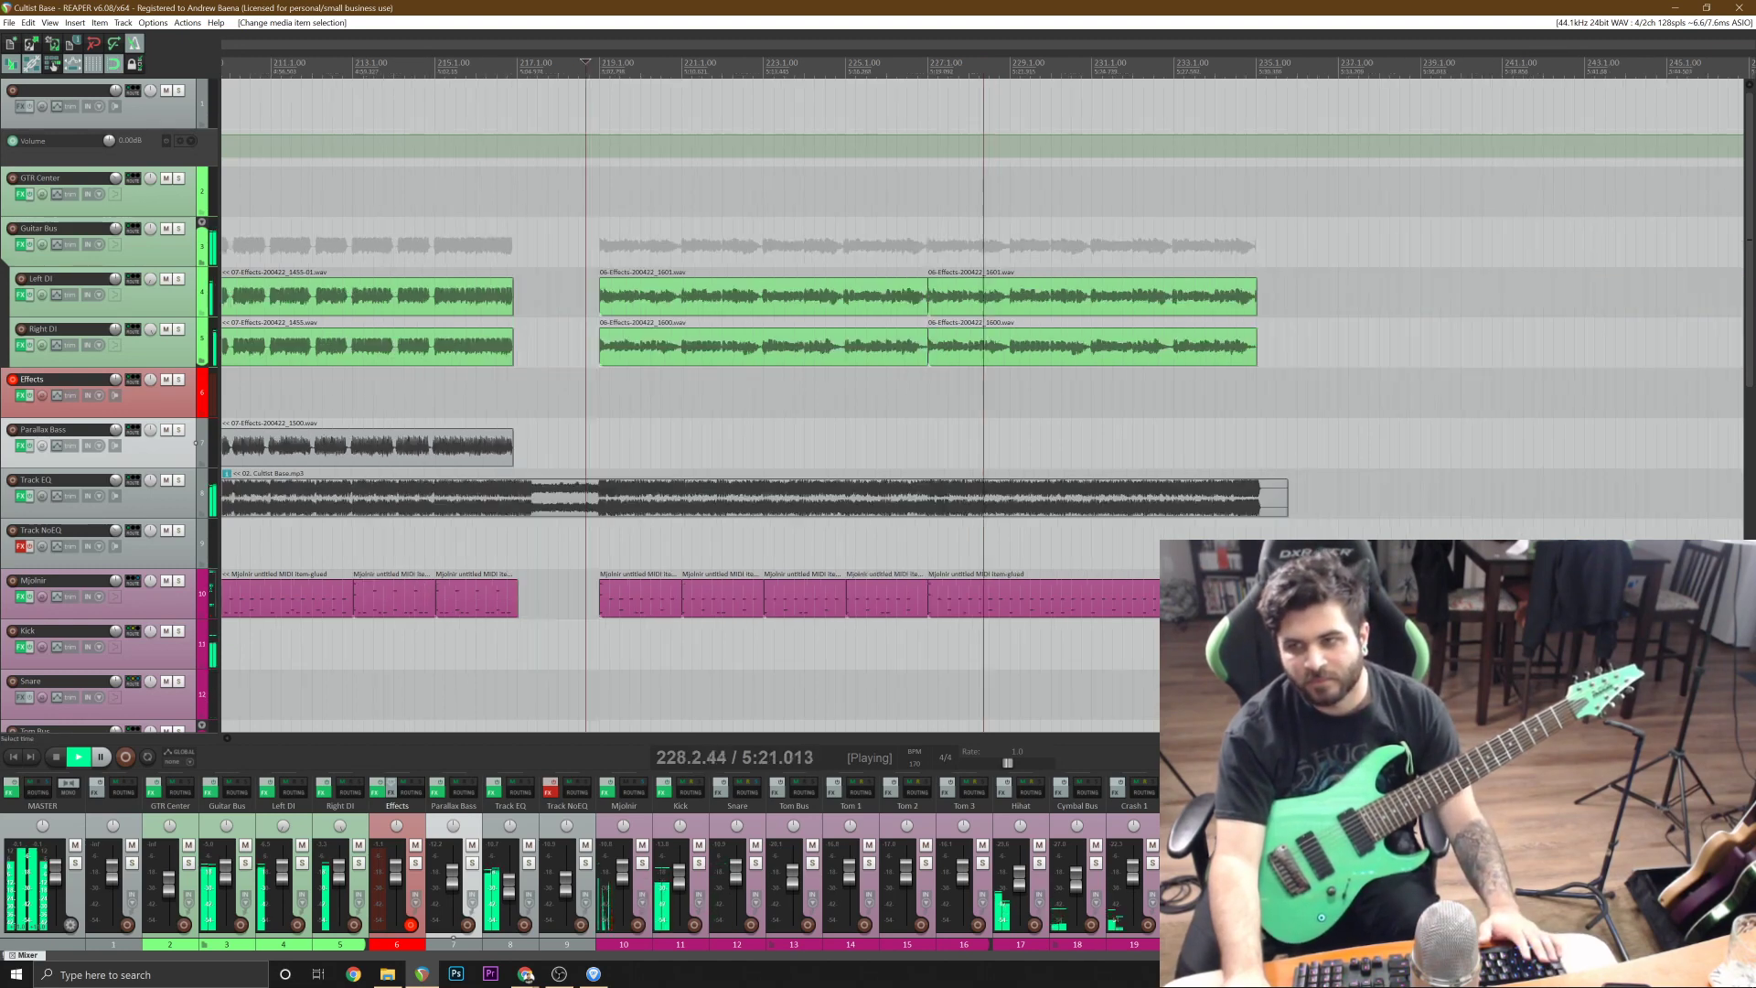
scroll(982, 405, up, 1)
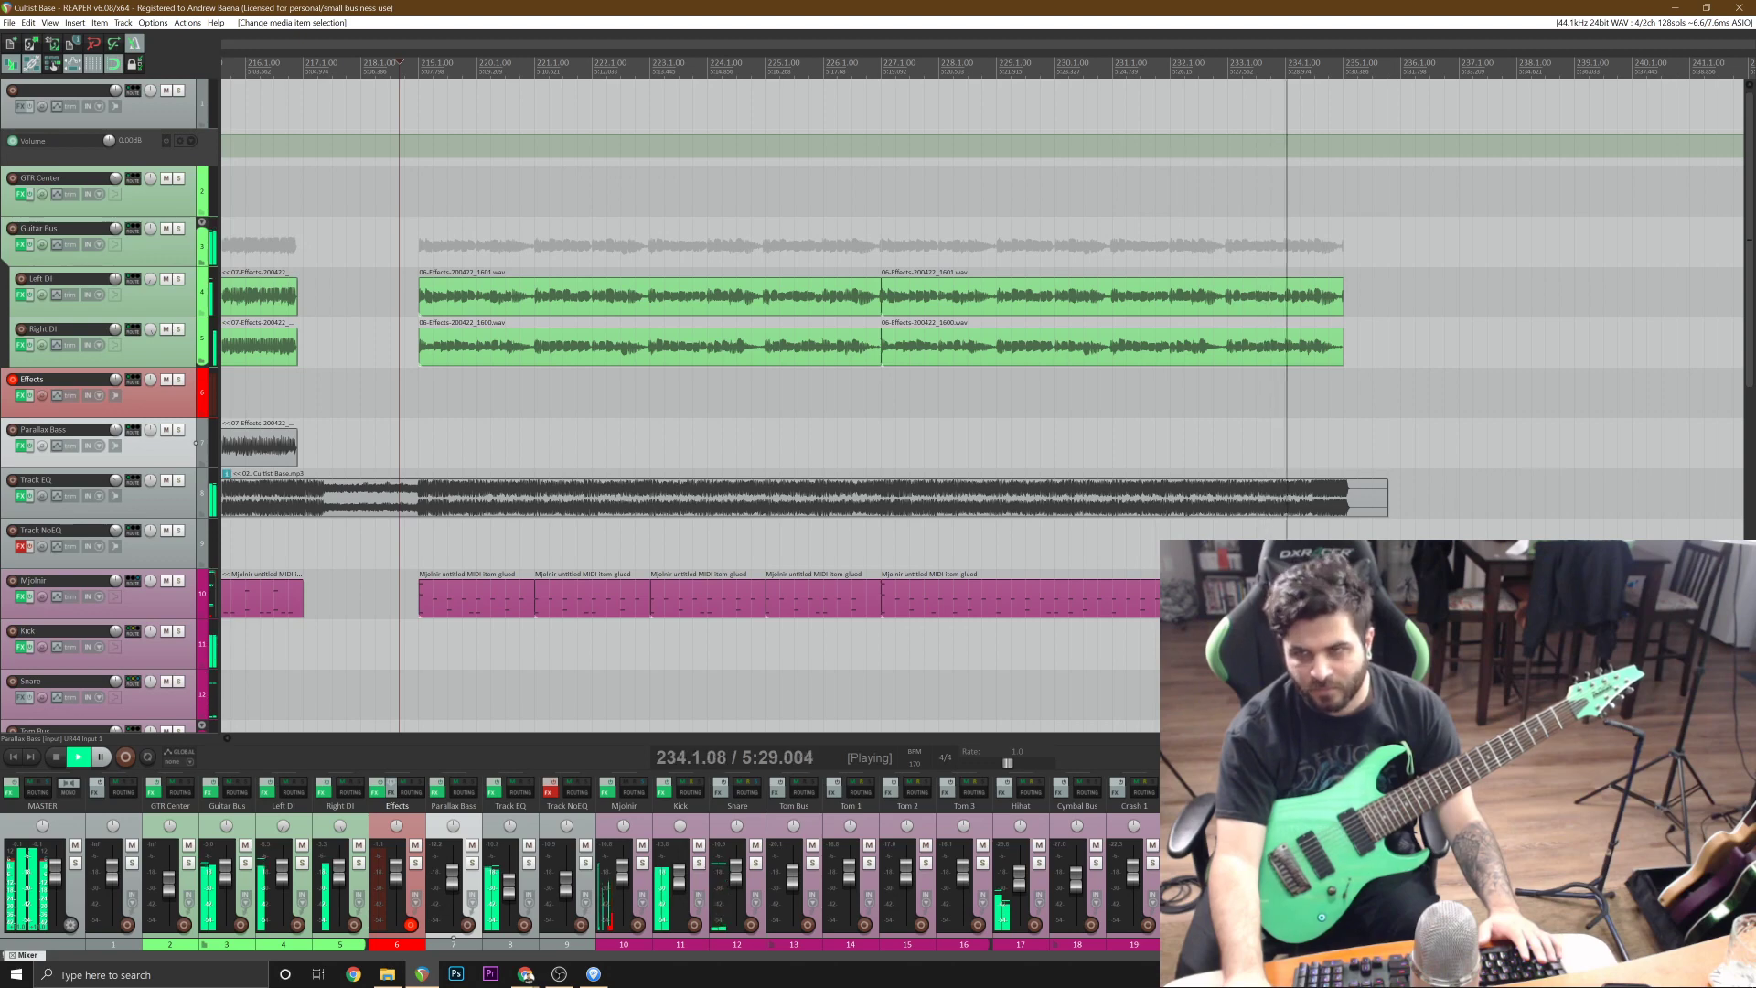
Stop the playback check of the final section's Left DI and Right DI guitars.
key(space)
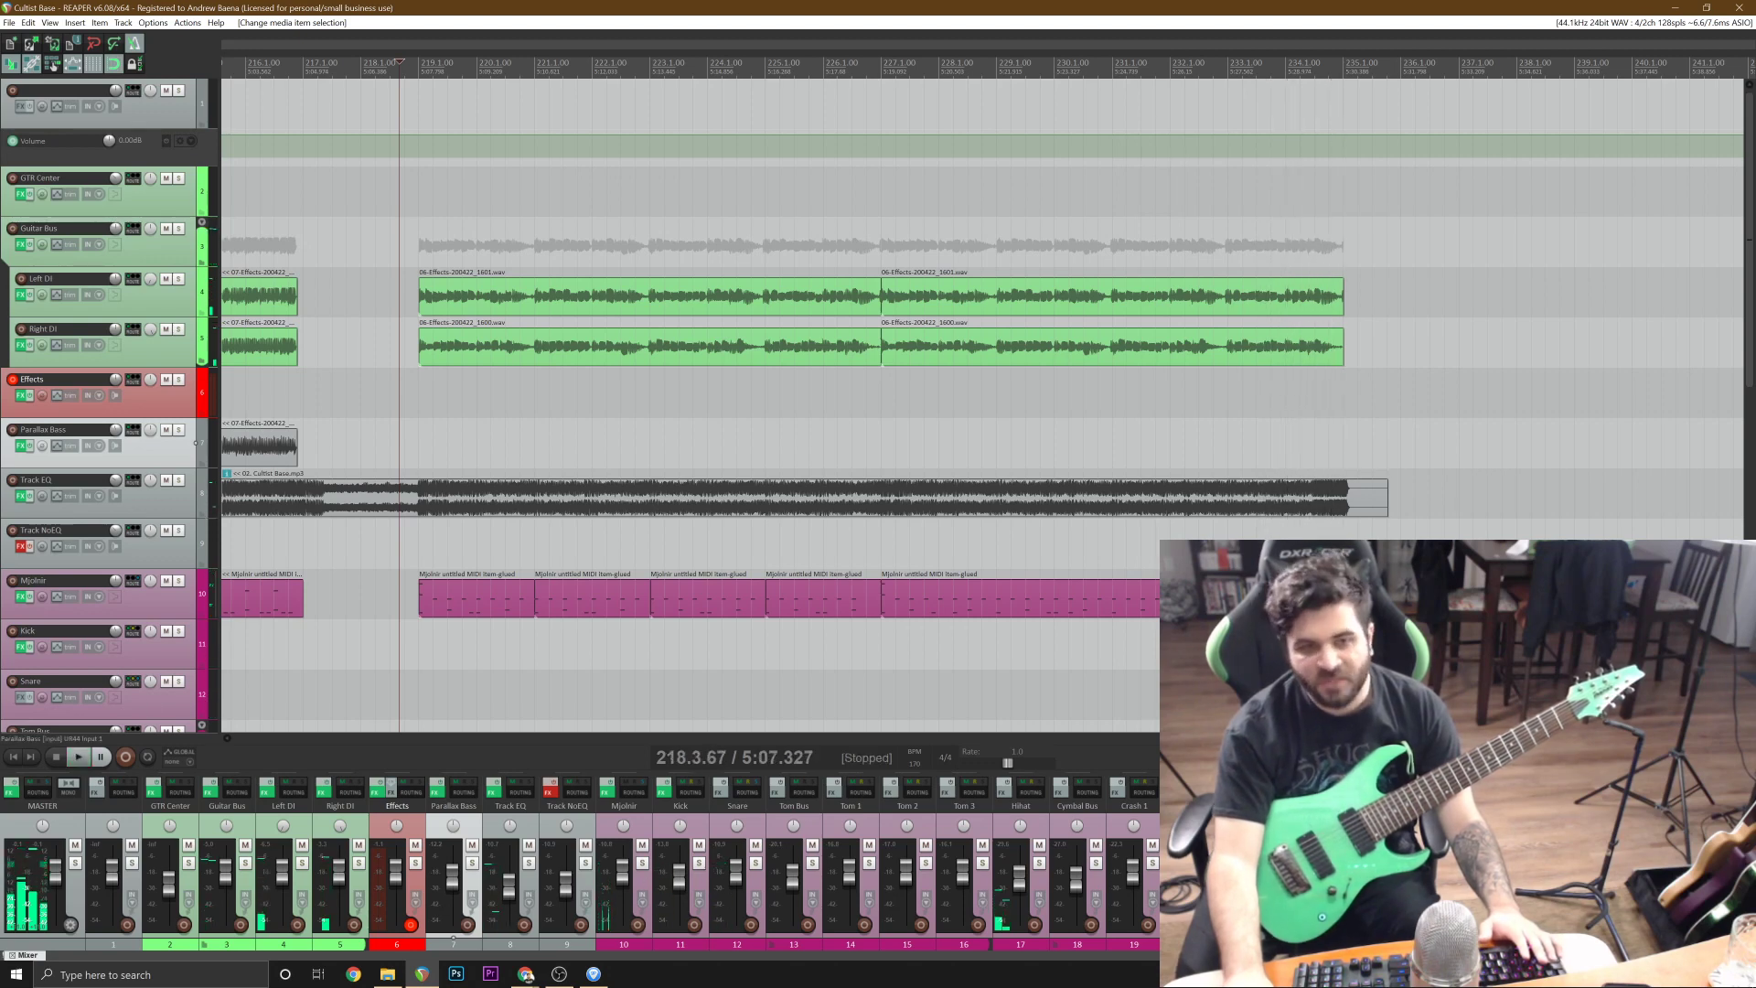
key(alt+Tab)
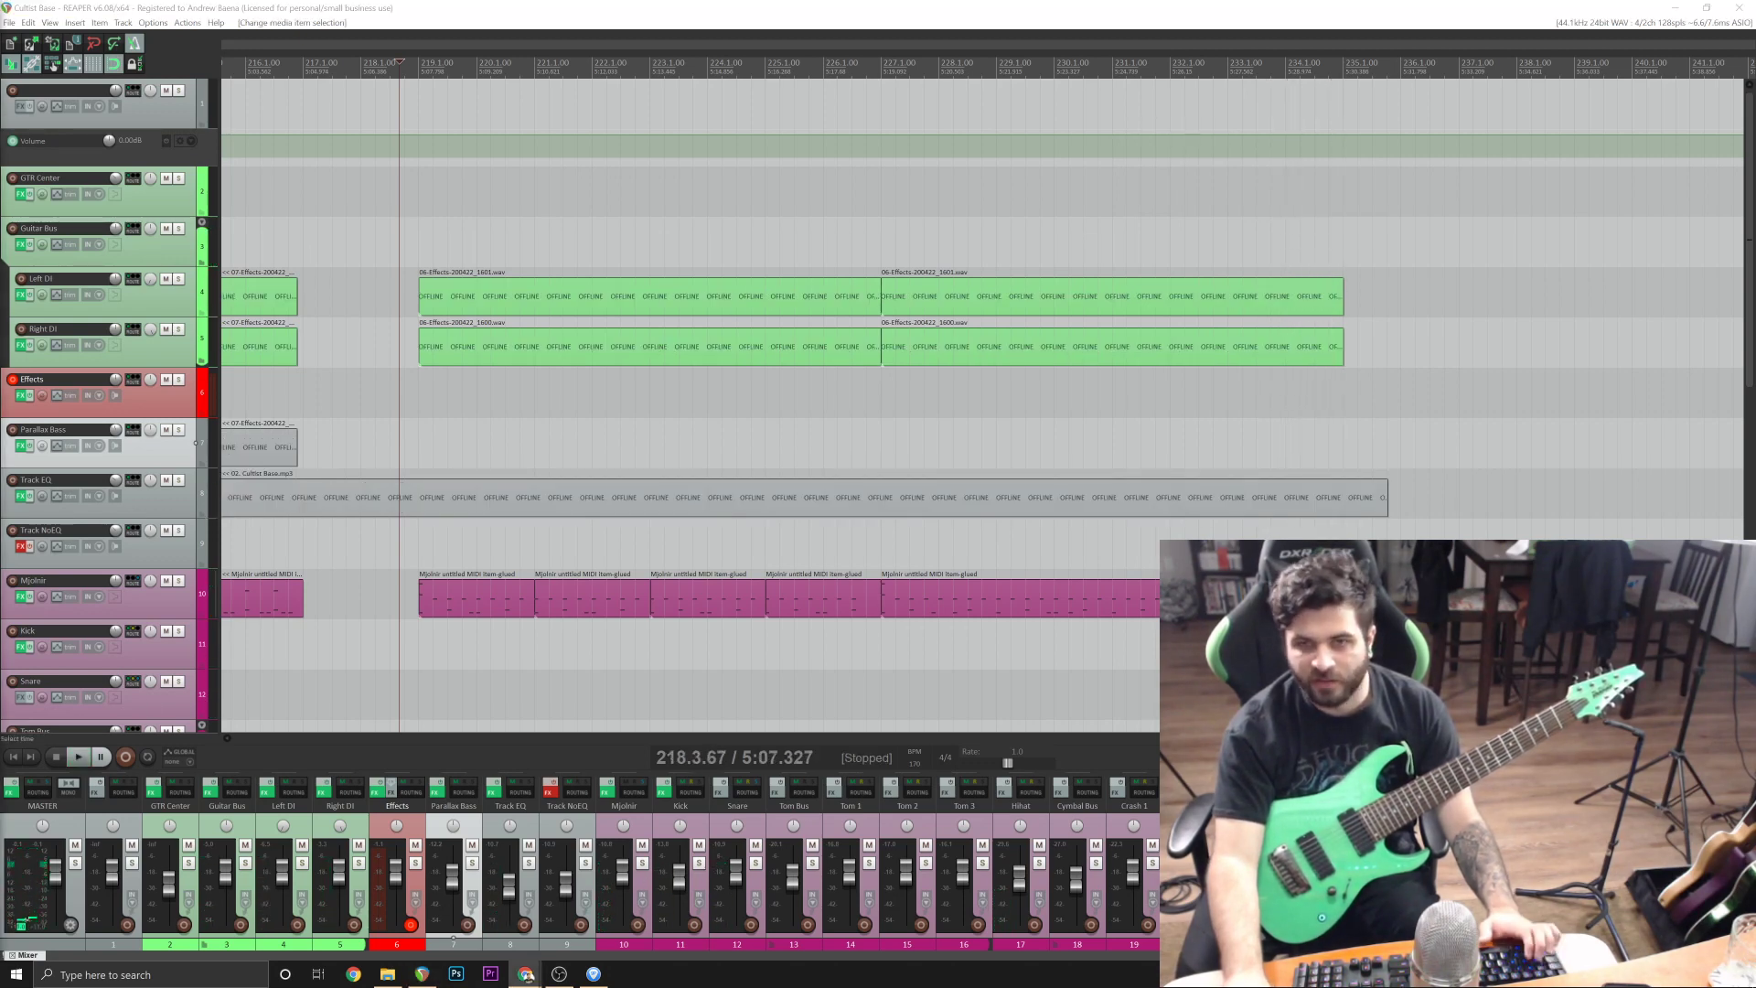
click(644, 205)
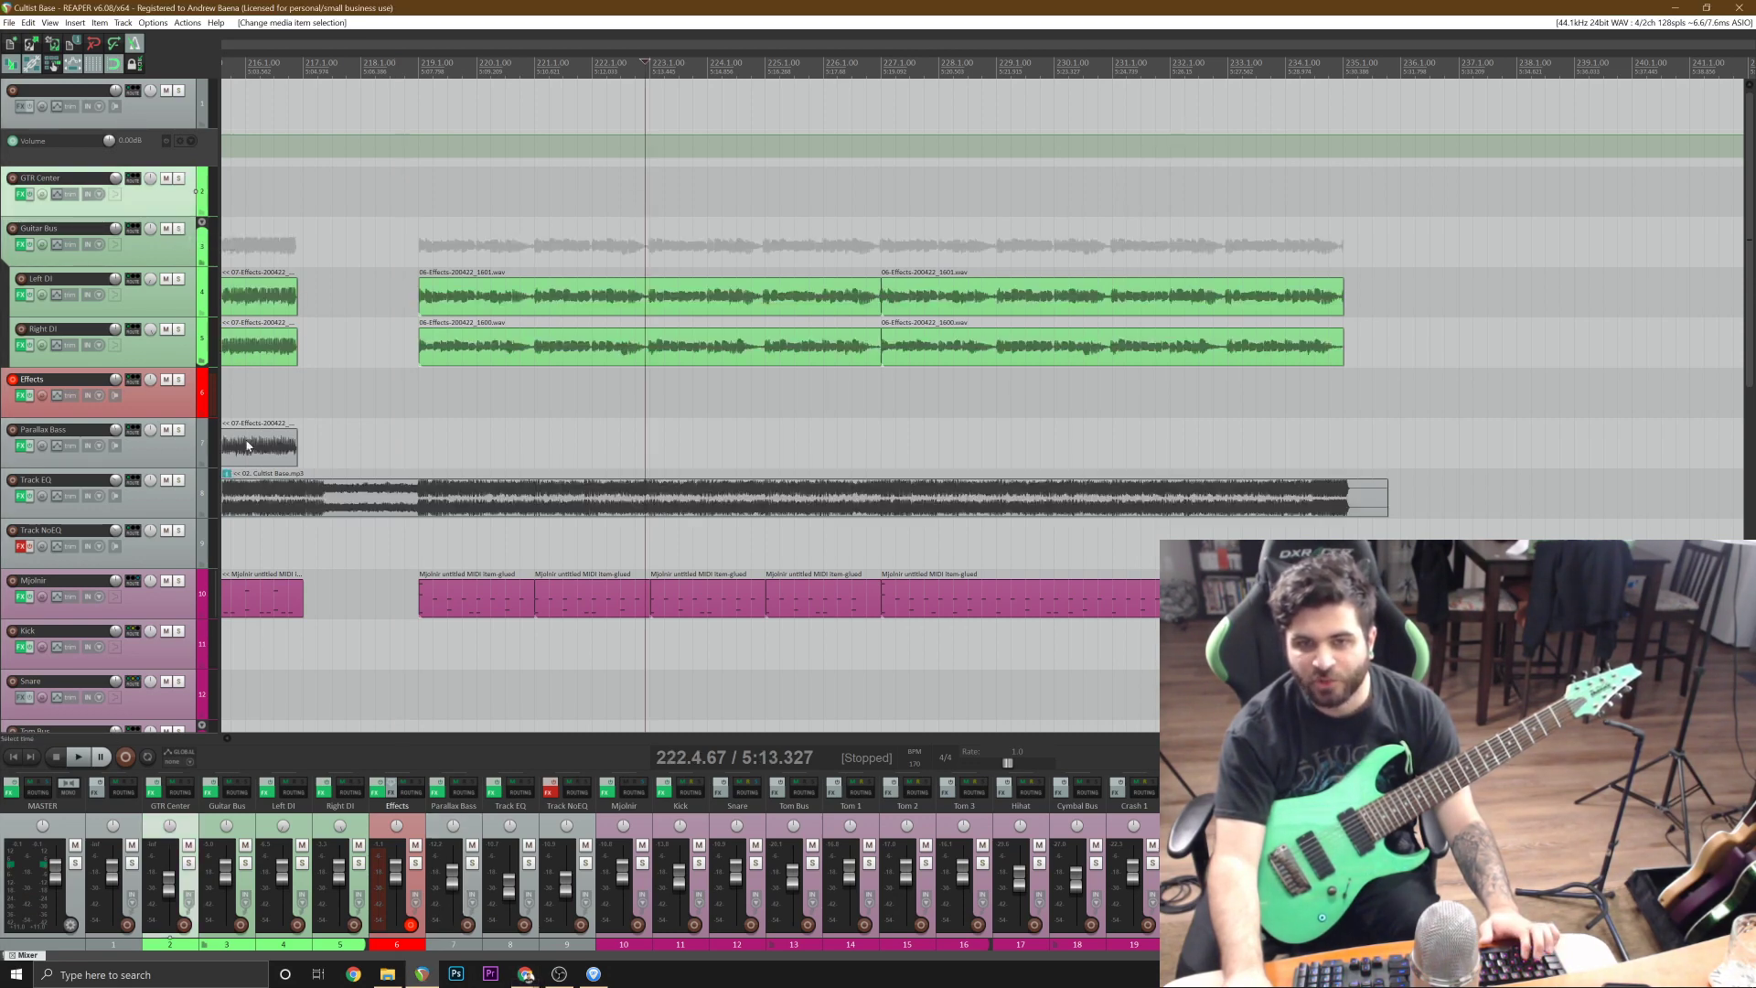
scroll(951, 504, down, 4)
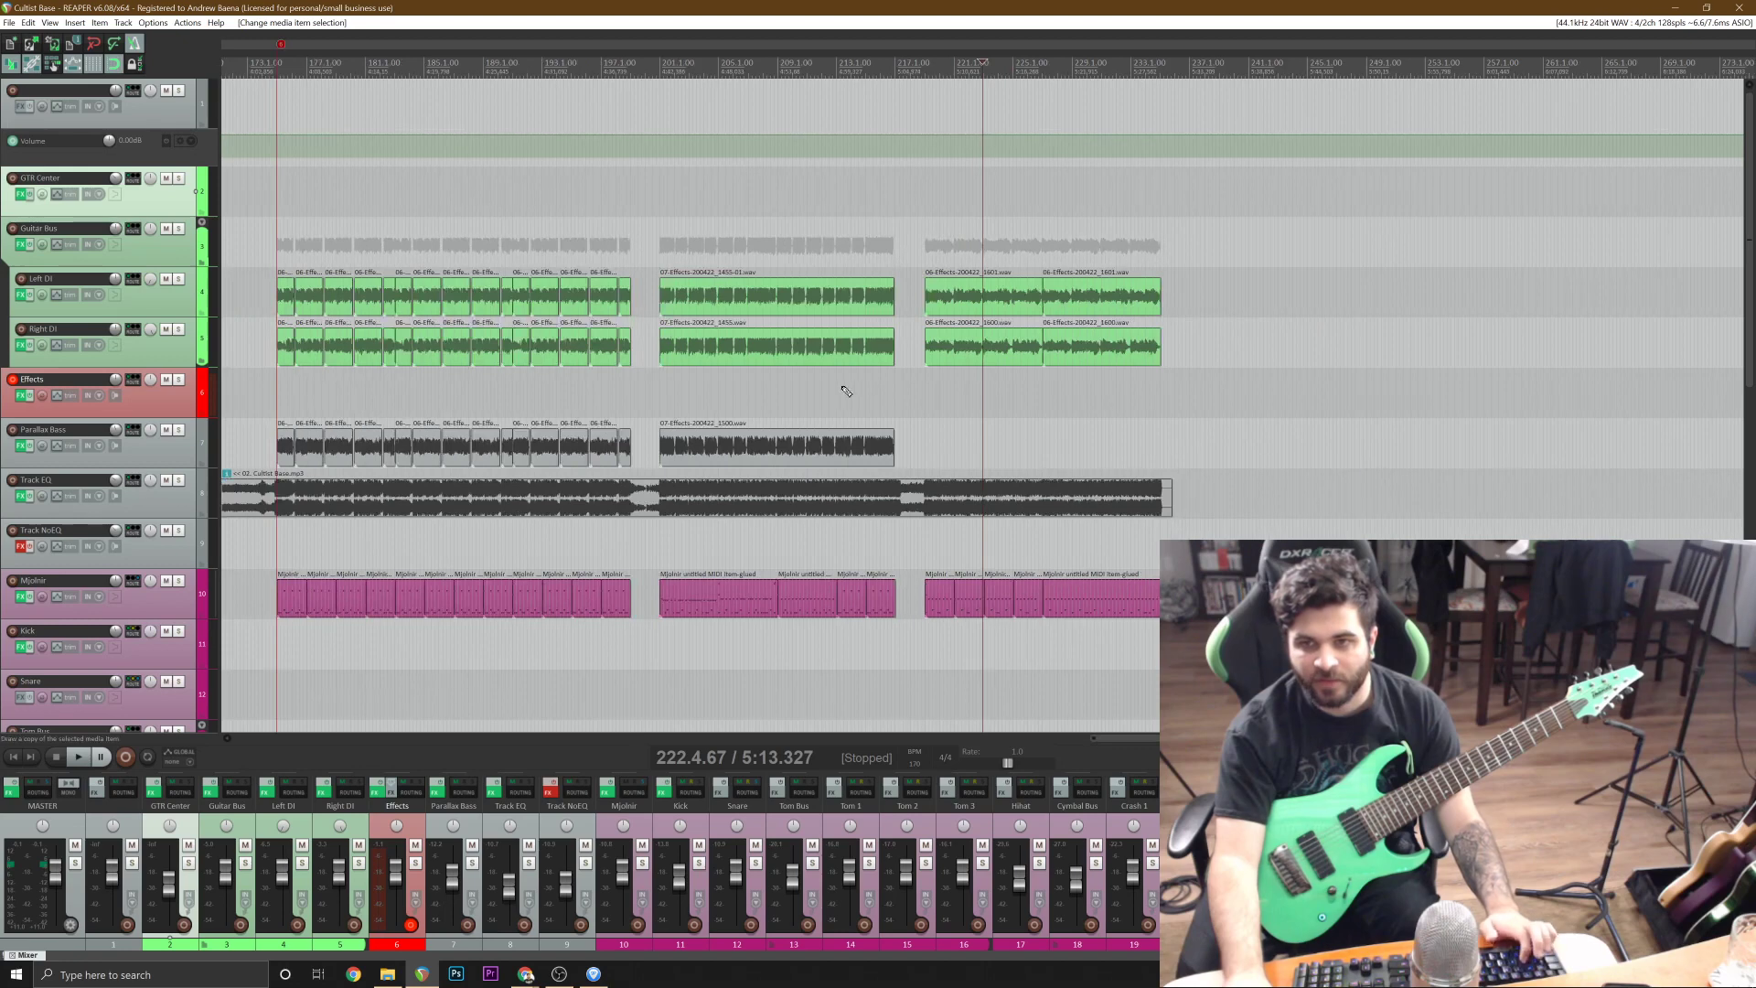
Bypass Fortin Nameless and enable Darkglass Ultra on the Effects track, and tune the bass with its built-in tuner.
click(841, 392)
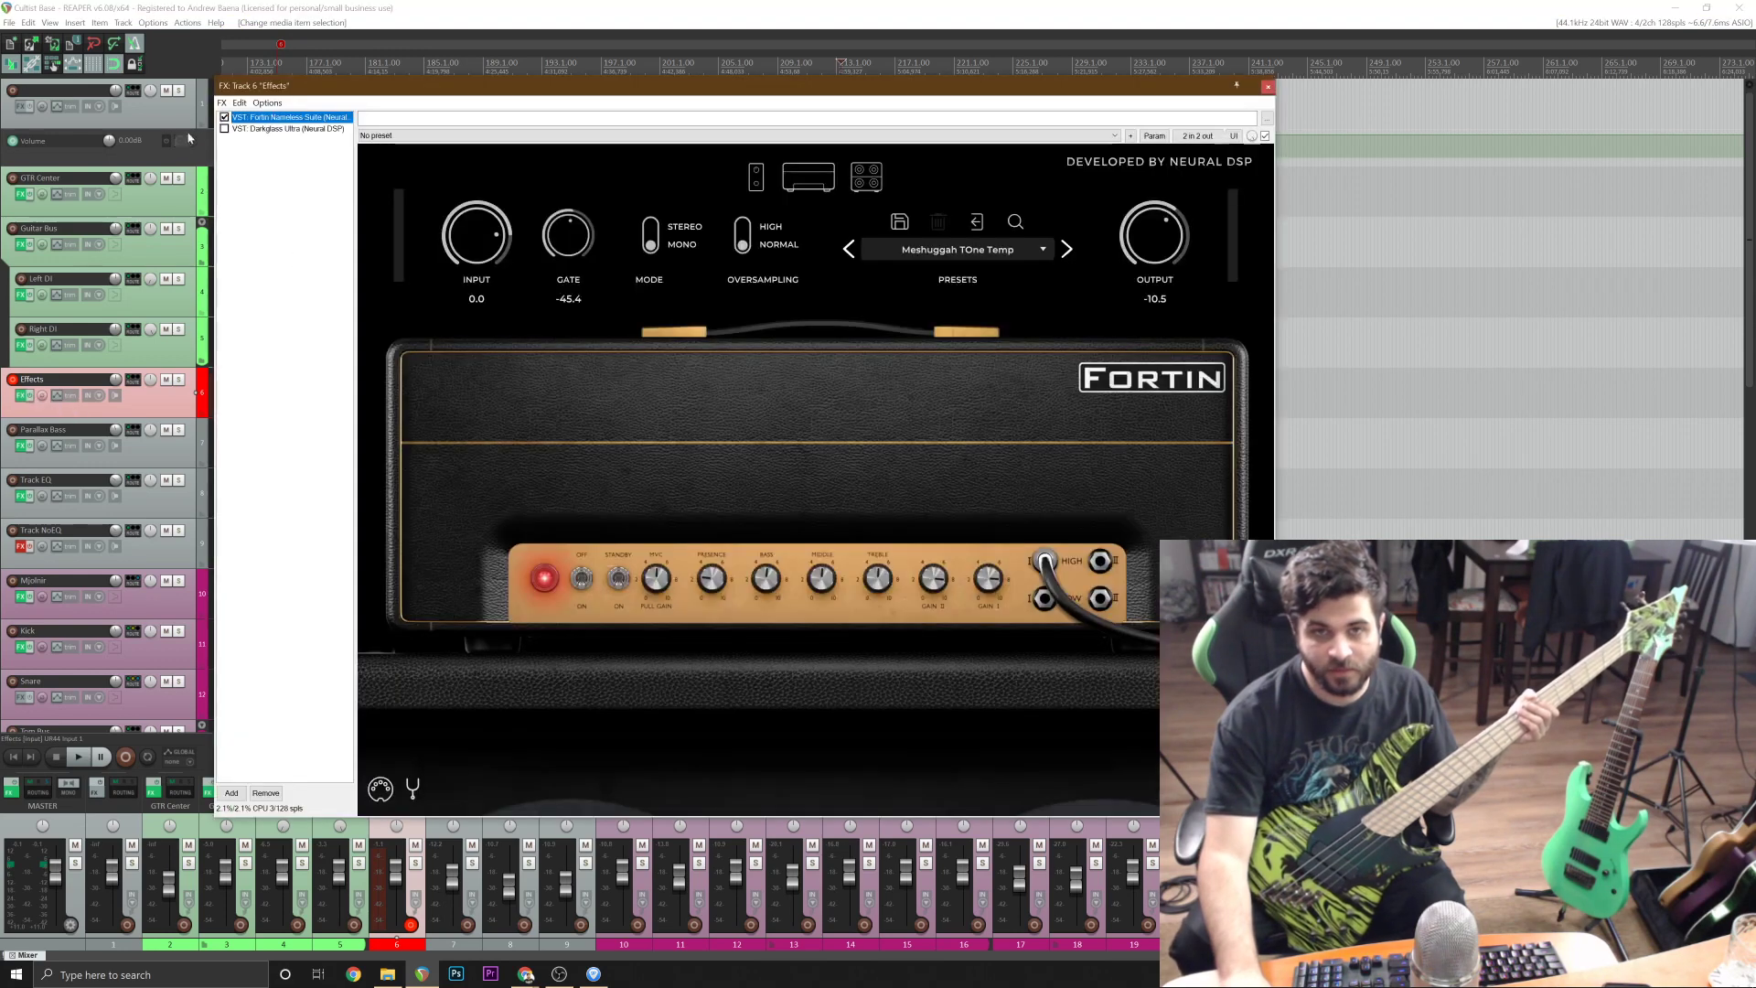
click(224, 129)
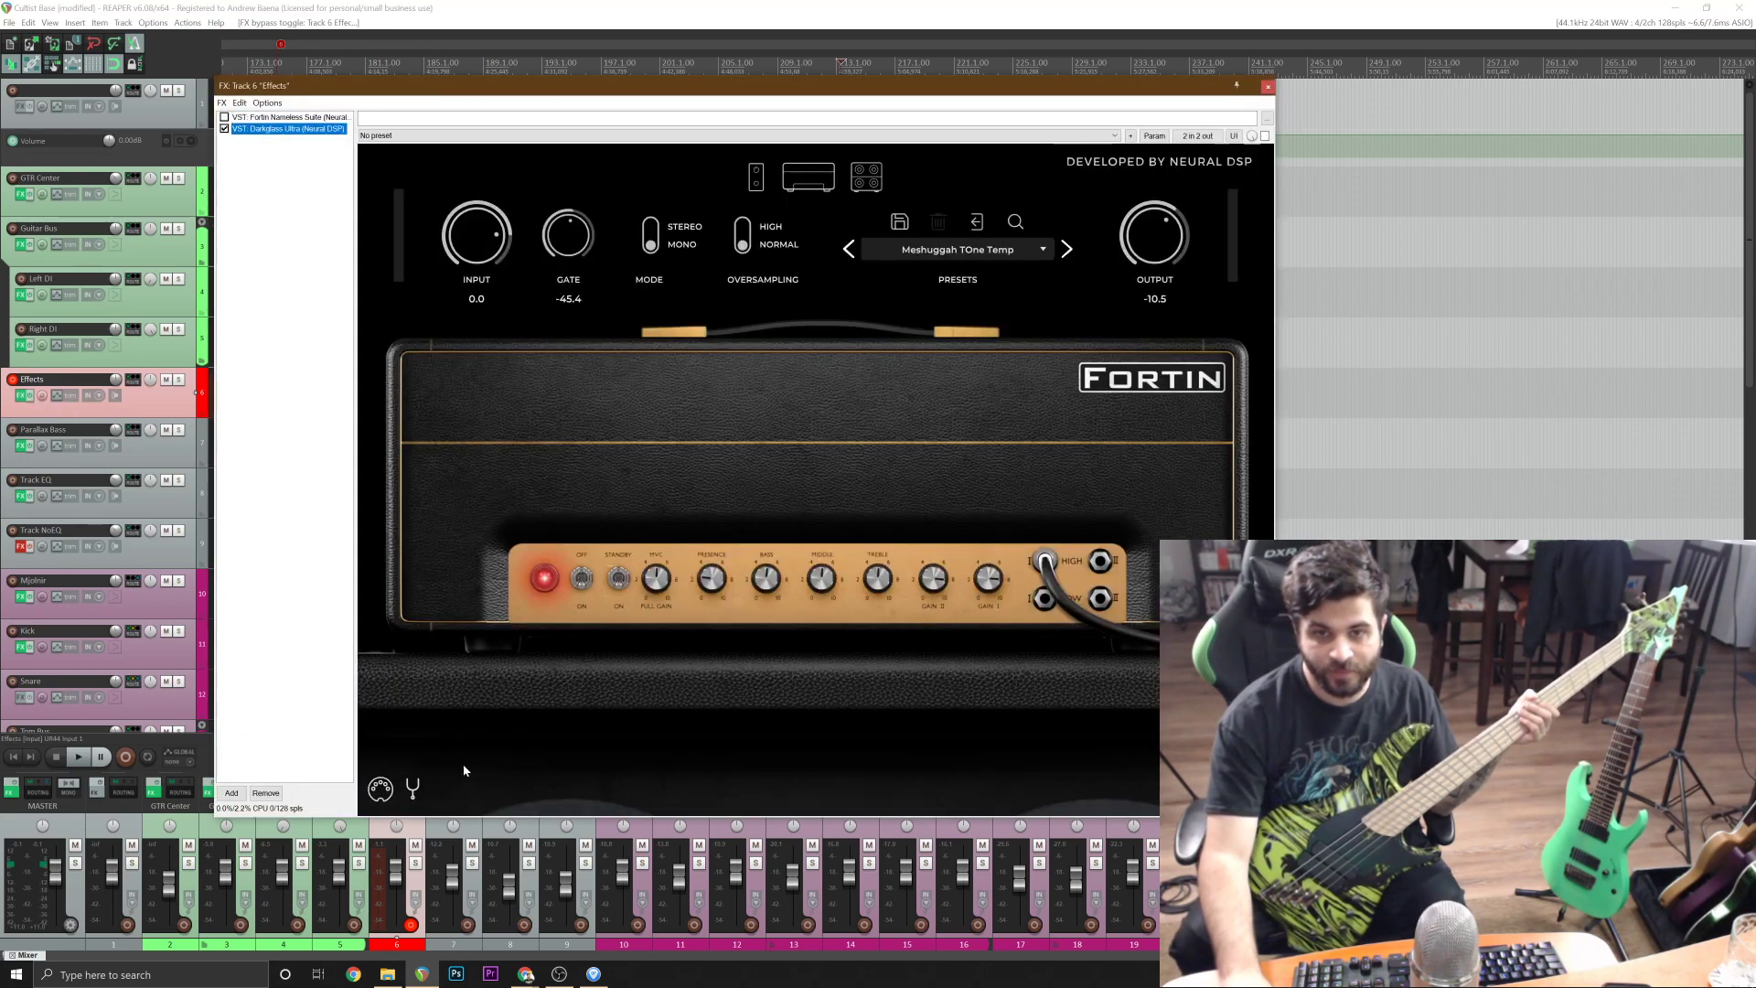
click(419, 784)
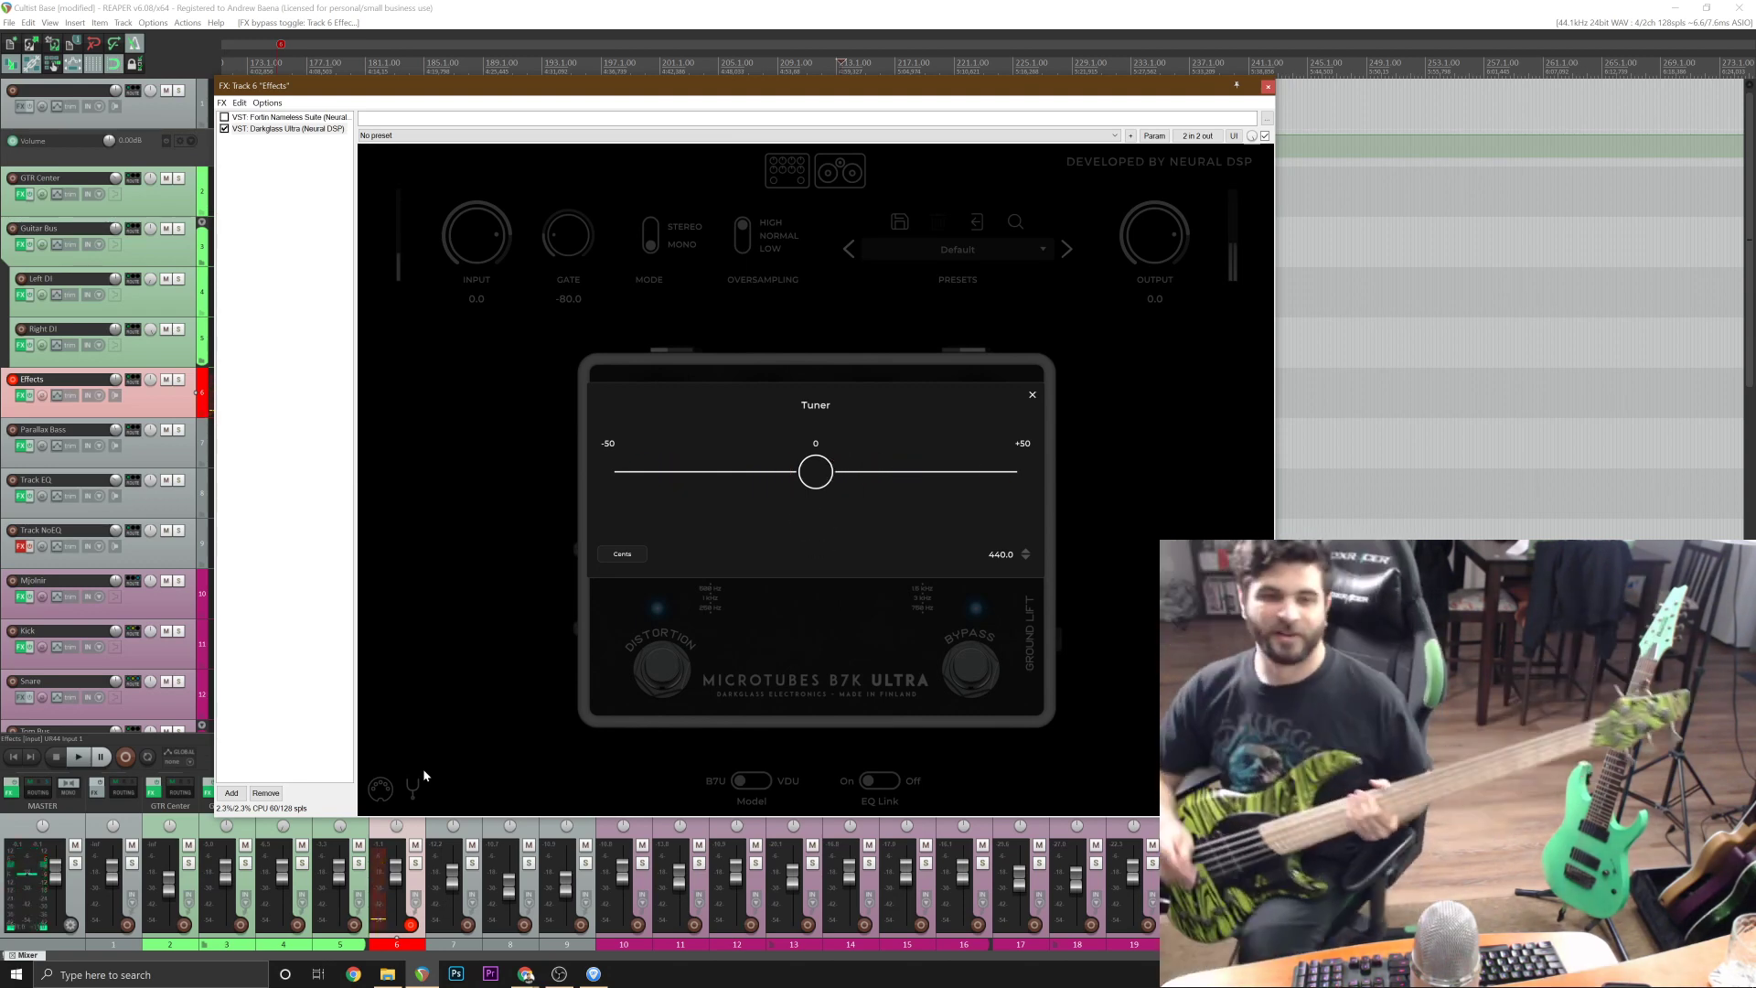
click(1267, 87)
scroll(982, 393, up, 3)
key(ctrl+r)
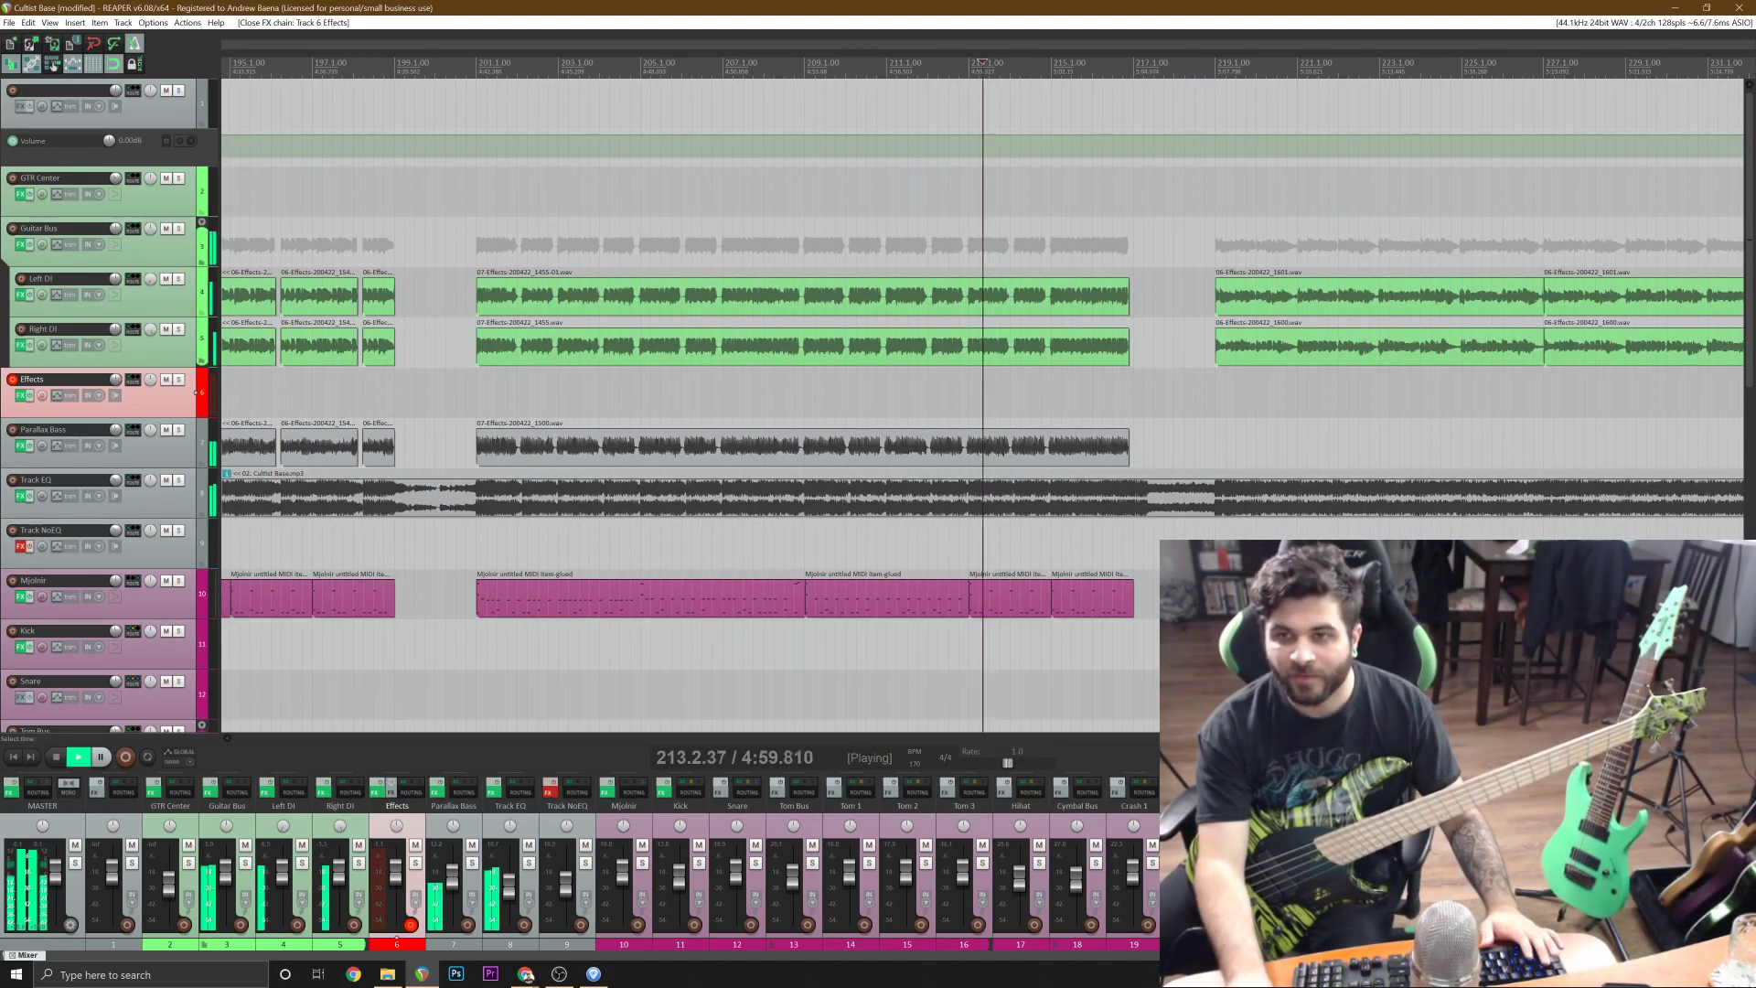
scroll(982, 393, up, 1)
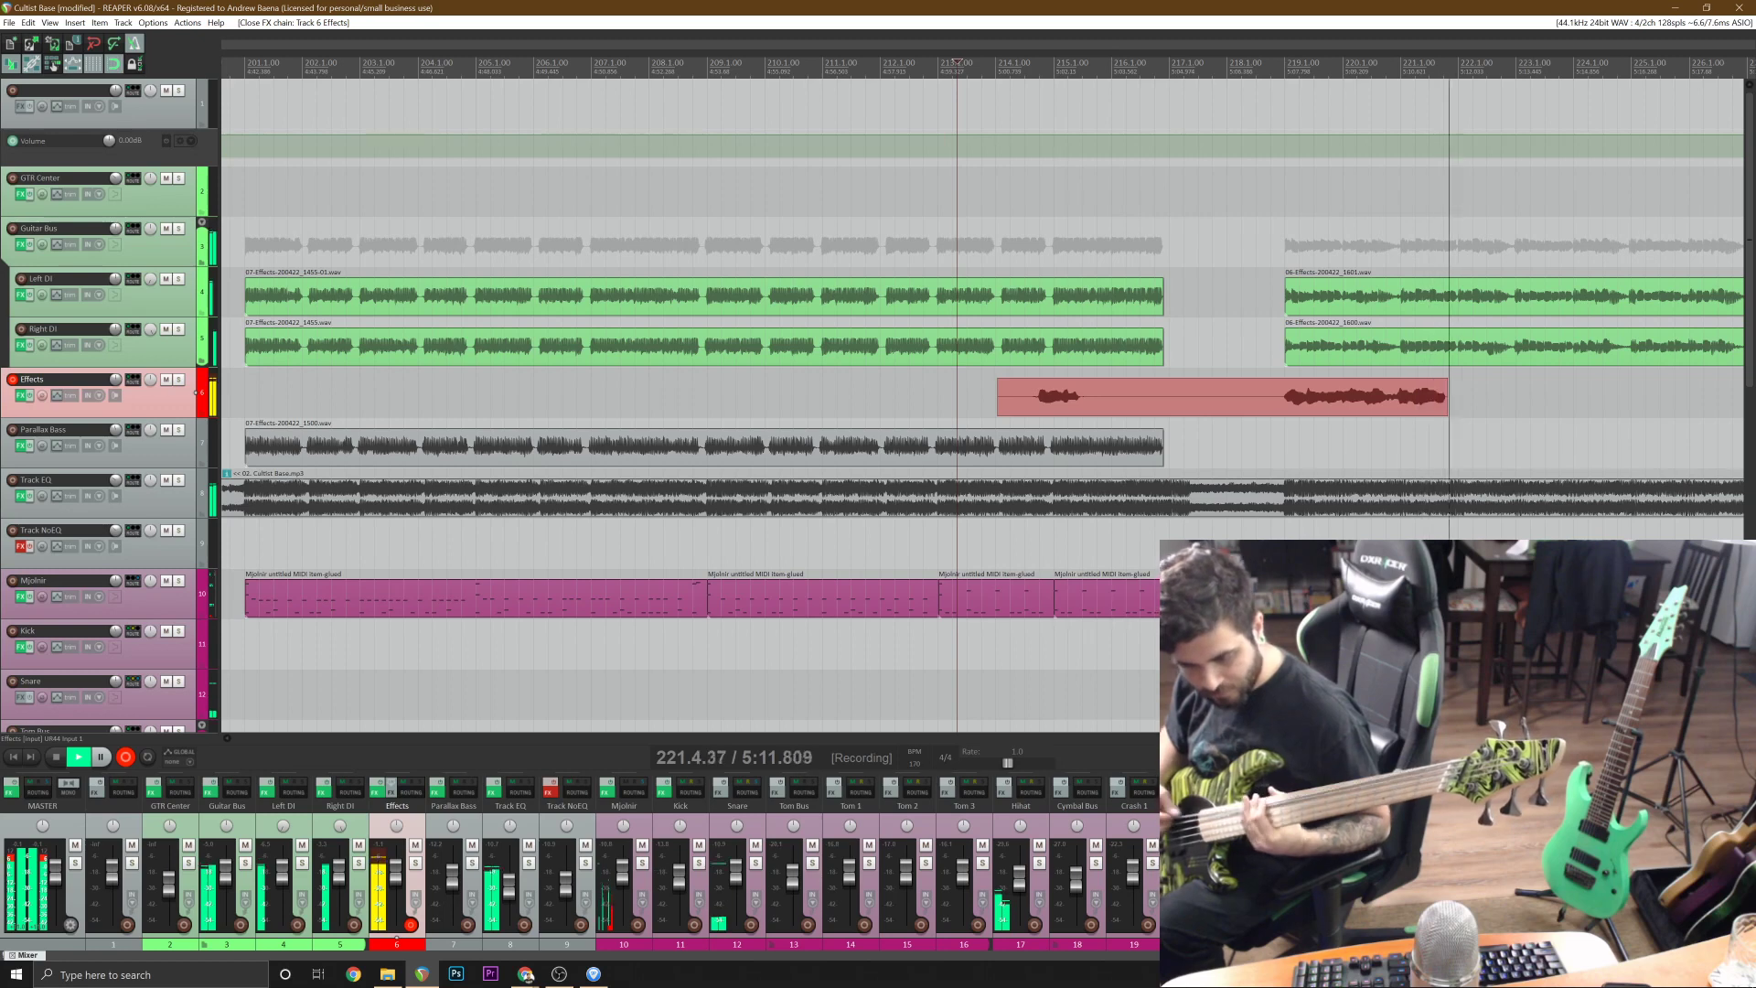
key(space)
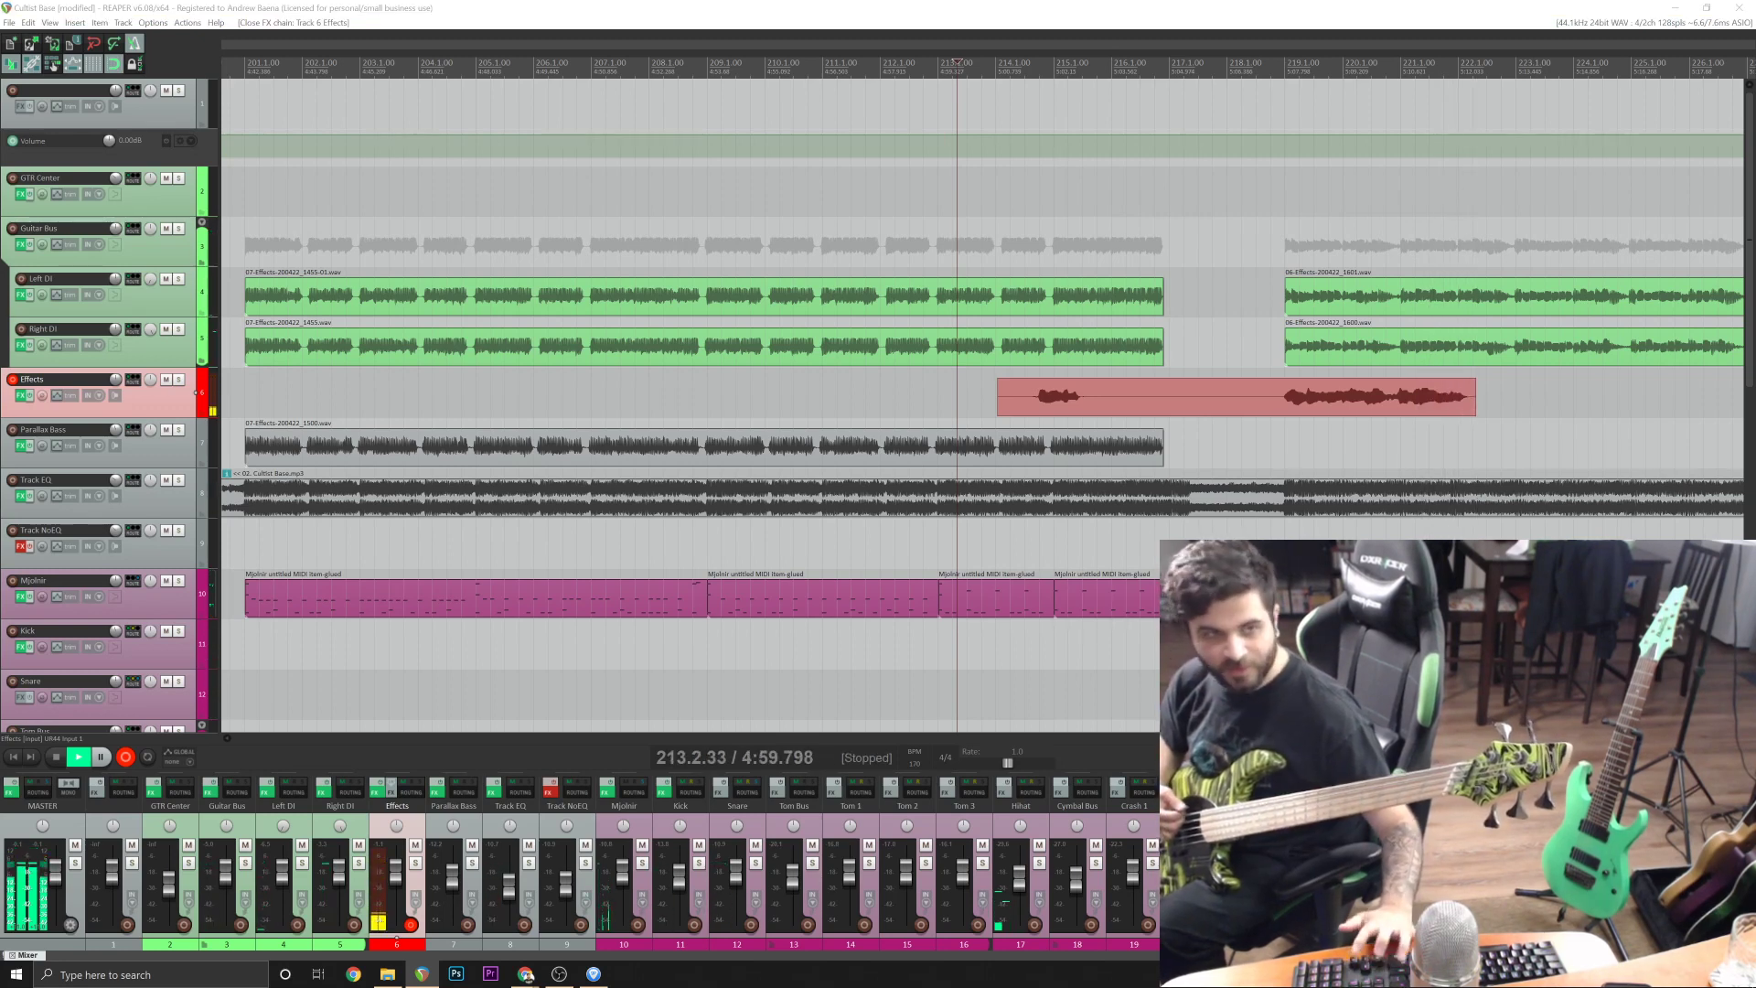
key(ctrl+z)
key(ctrl+r)
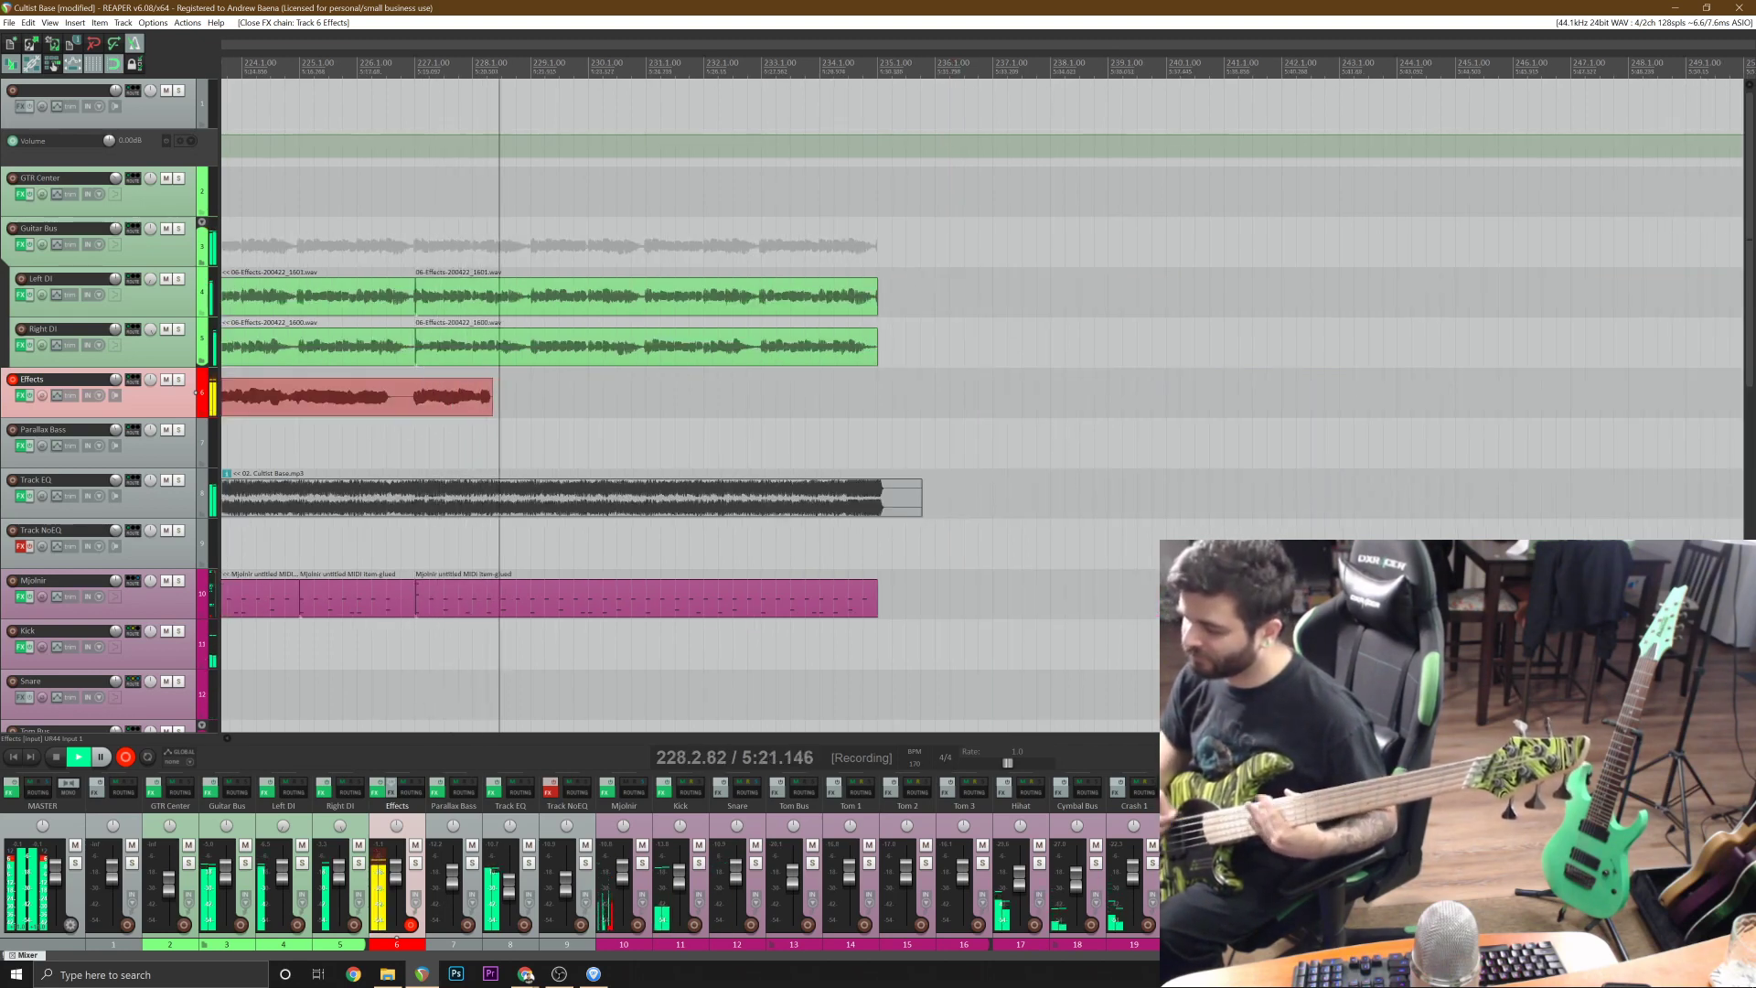
key(space)
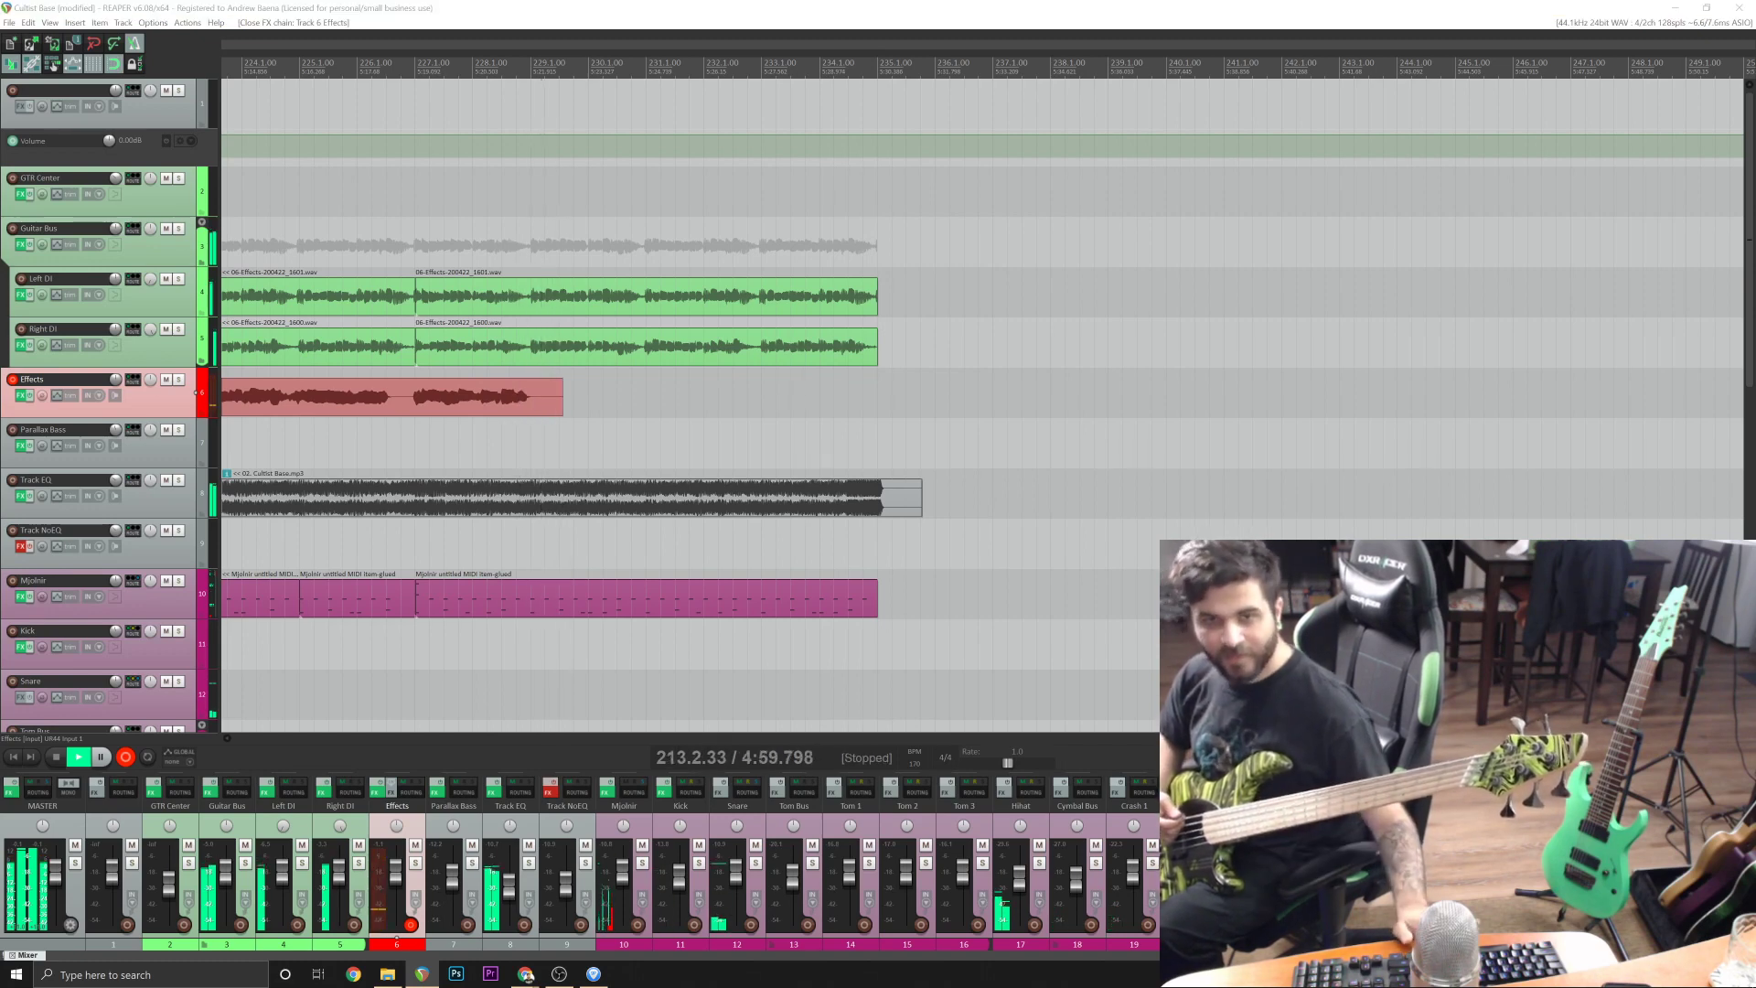
key(ctrl+z)
Record the final section's bass on the Effects track from bar 213 to past bar 235, and trim off everything before bar 219.
key(ctrl+r)
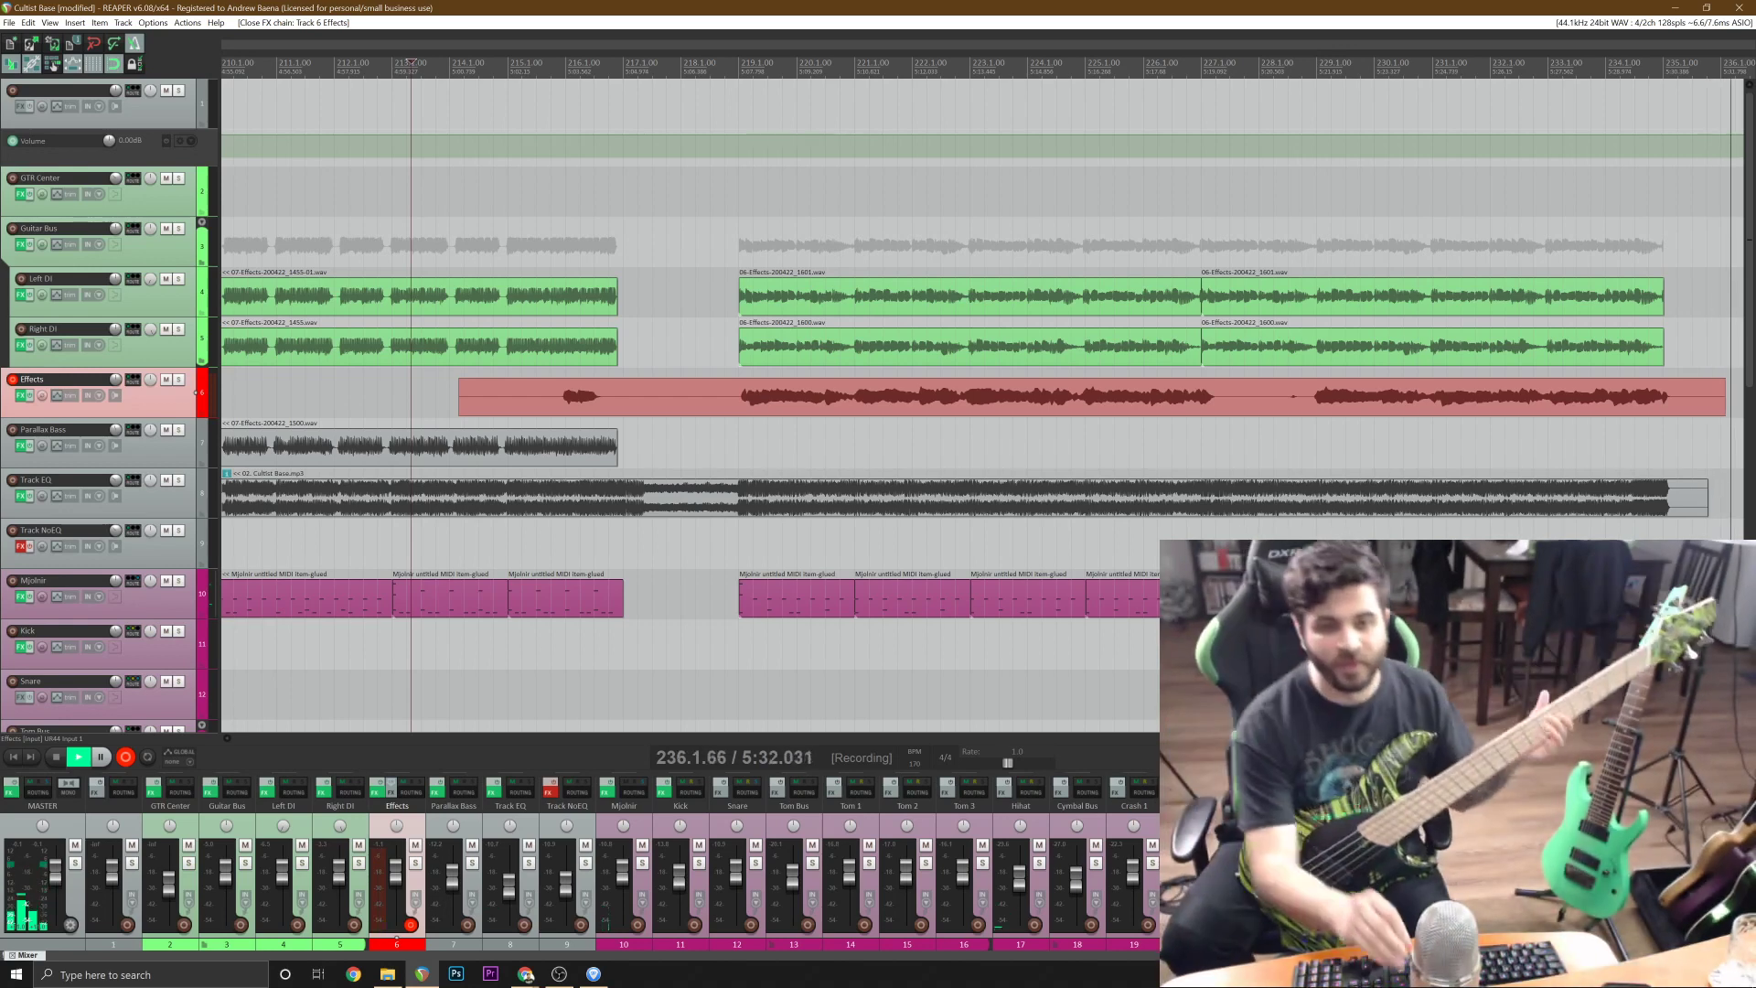
key(space)
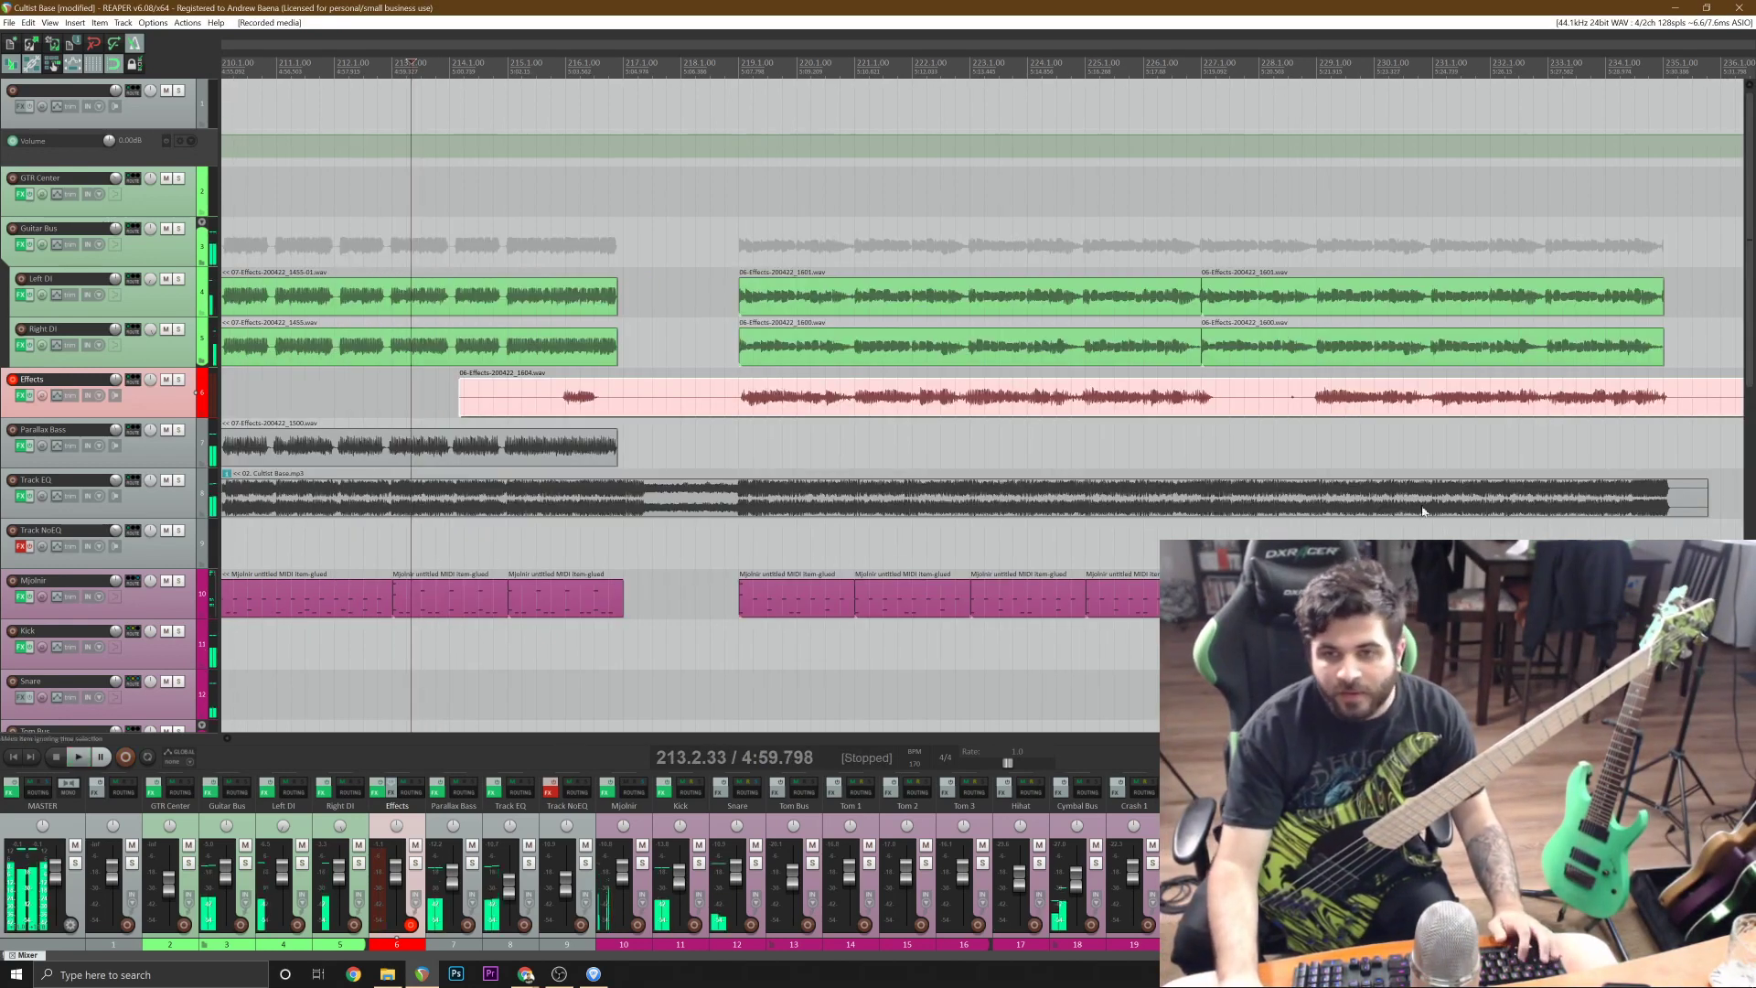
click(739, 403)
key(s)
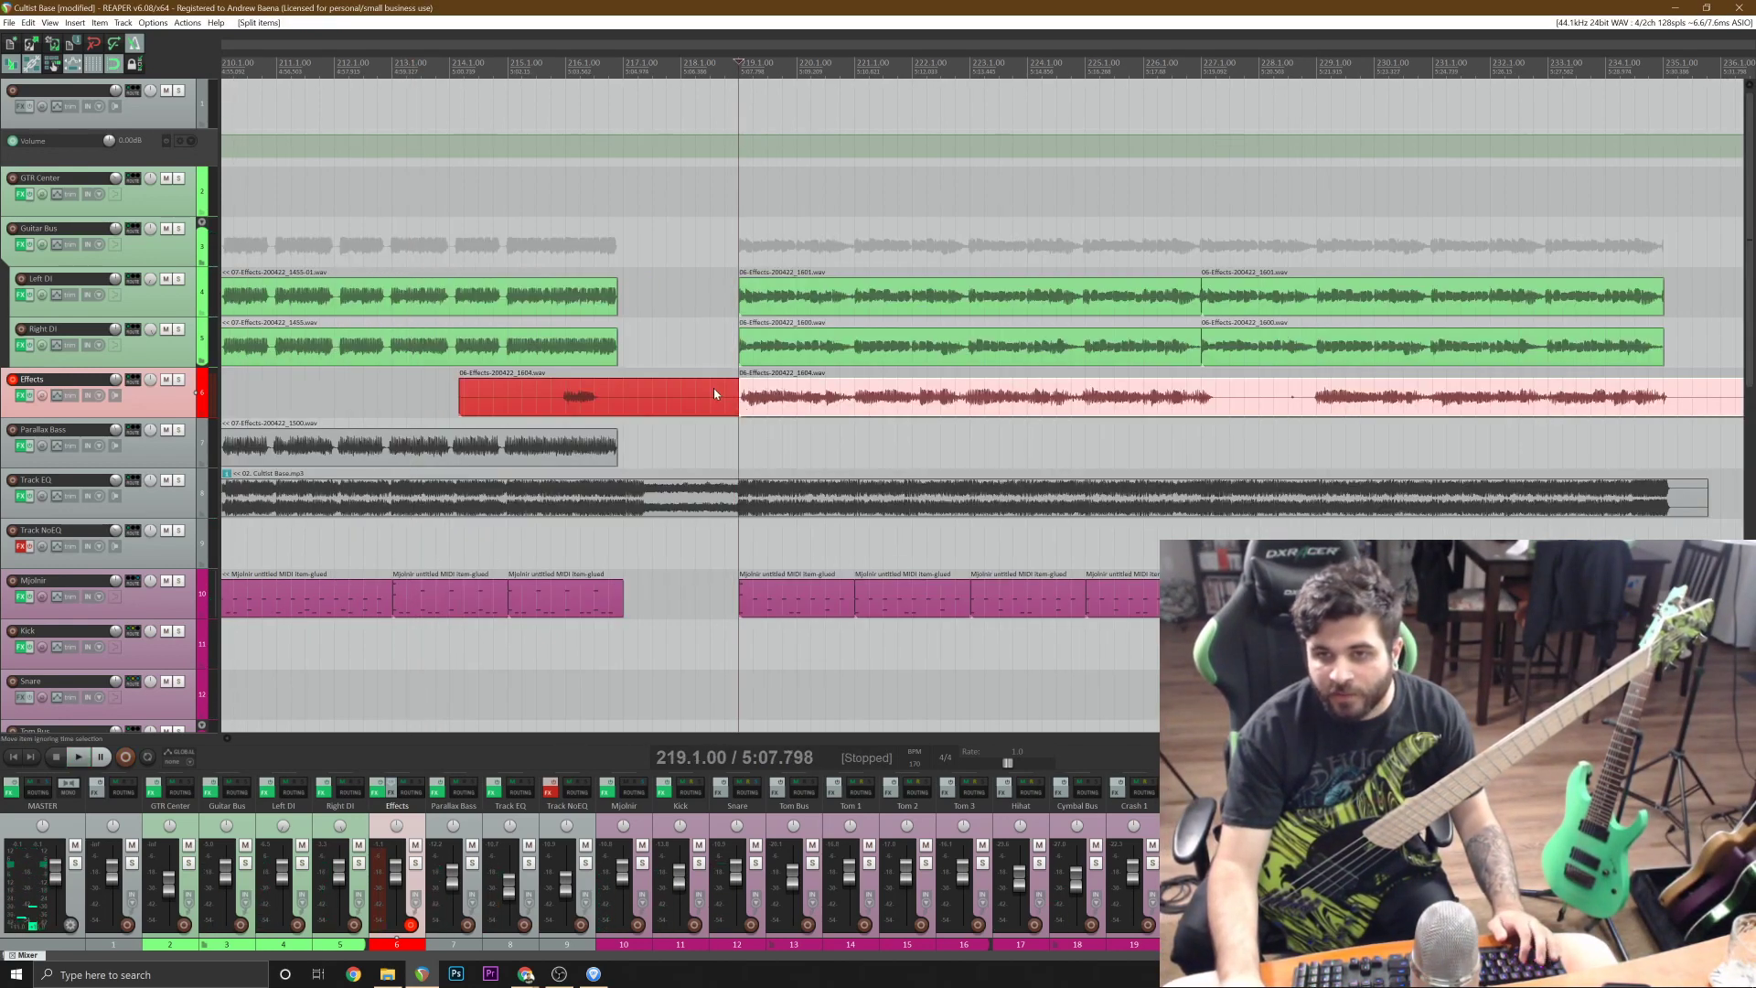
click(713, 391)
key(Delete)
Split the bass take at bar 227, delete the part after it and move the rest to the Parallax Bass track.
click(1196, 403)
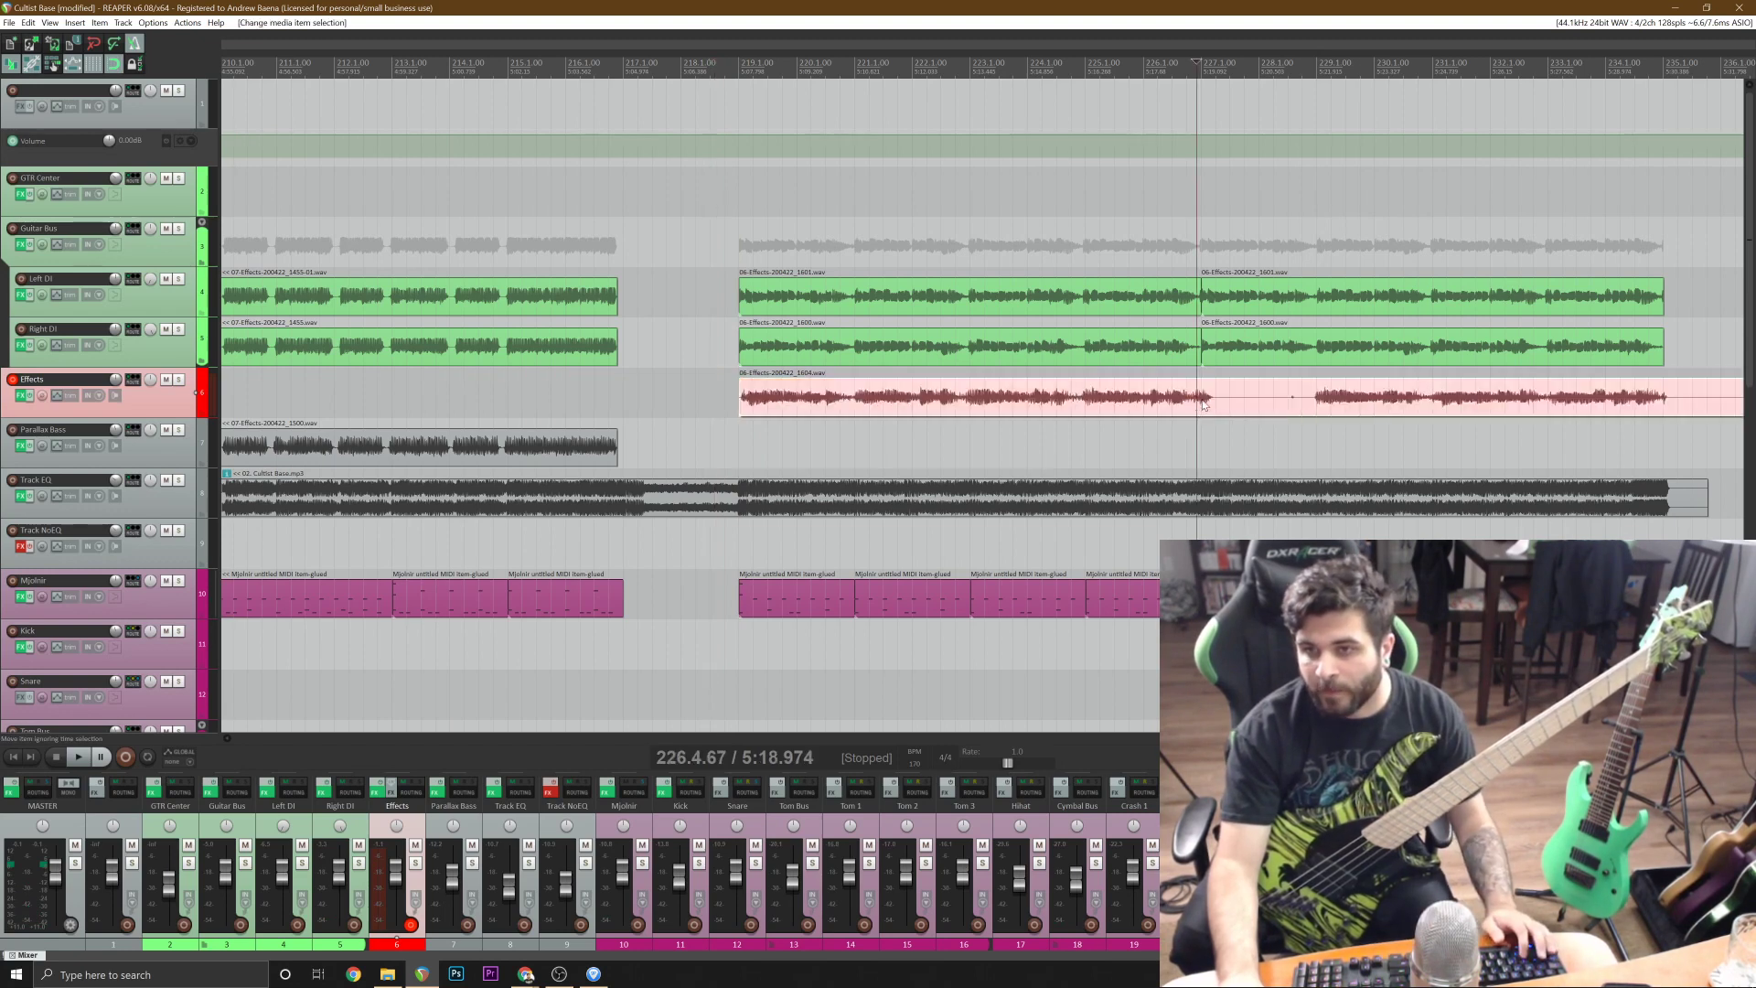
click(1200, 403)
key(s)
key(Delete)
drag(811, 397, 811, 441)
Play the new bass part from bar 218 to past bar 227, saving the project and disabling the metronome meanwhile.
click(714, 245)
key(space)
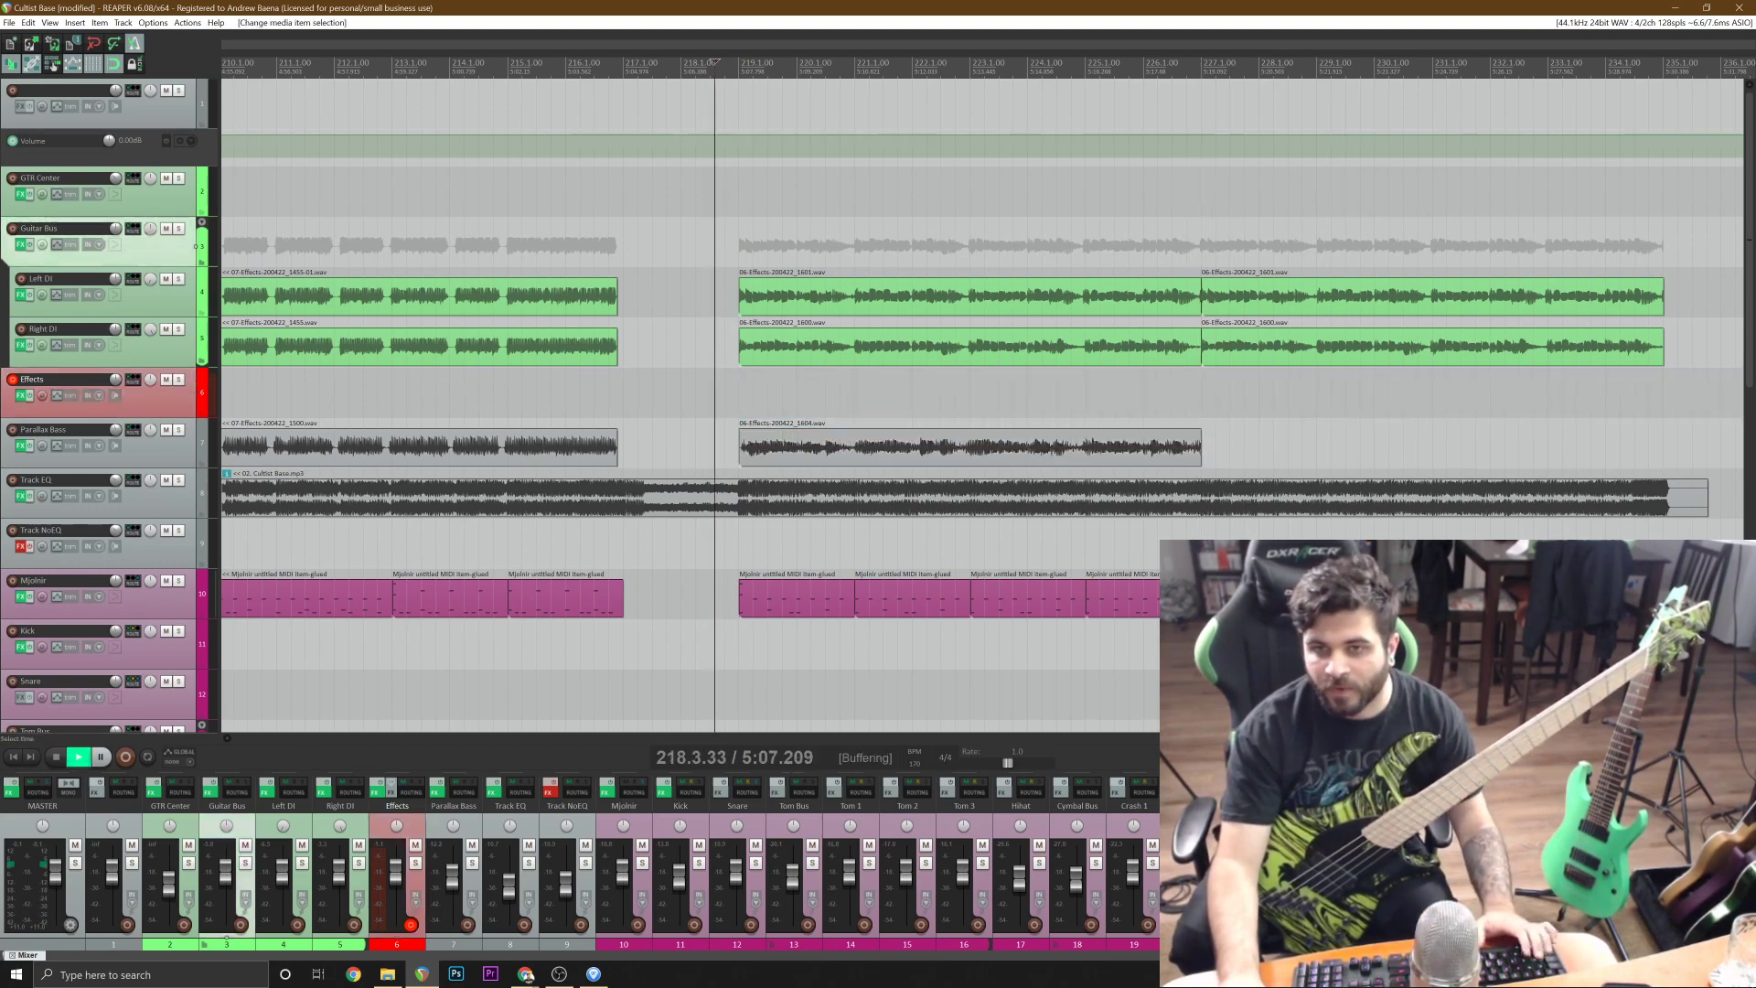
key(ctrl+s)
click(139, 46)
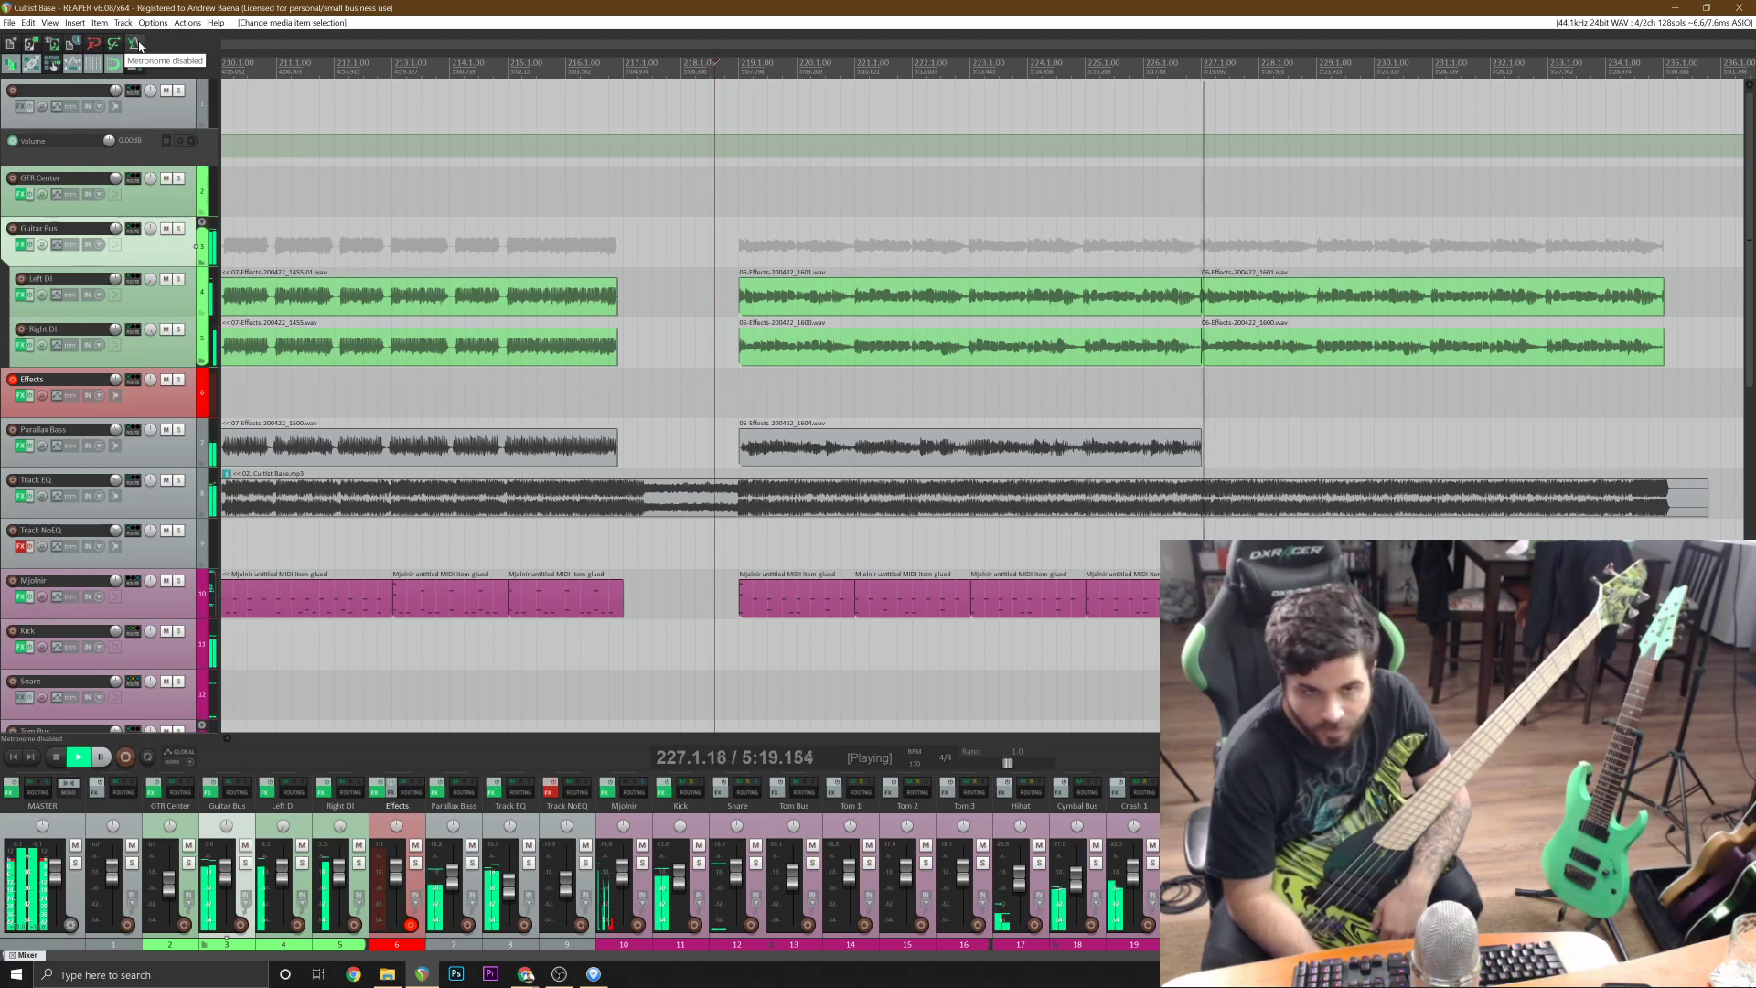
key(space)
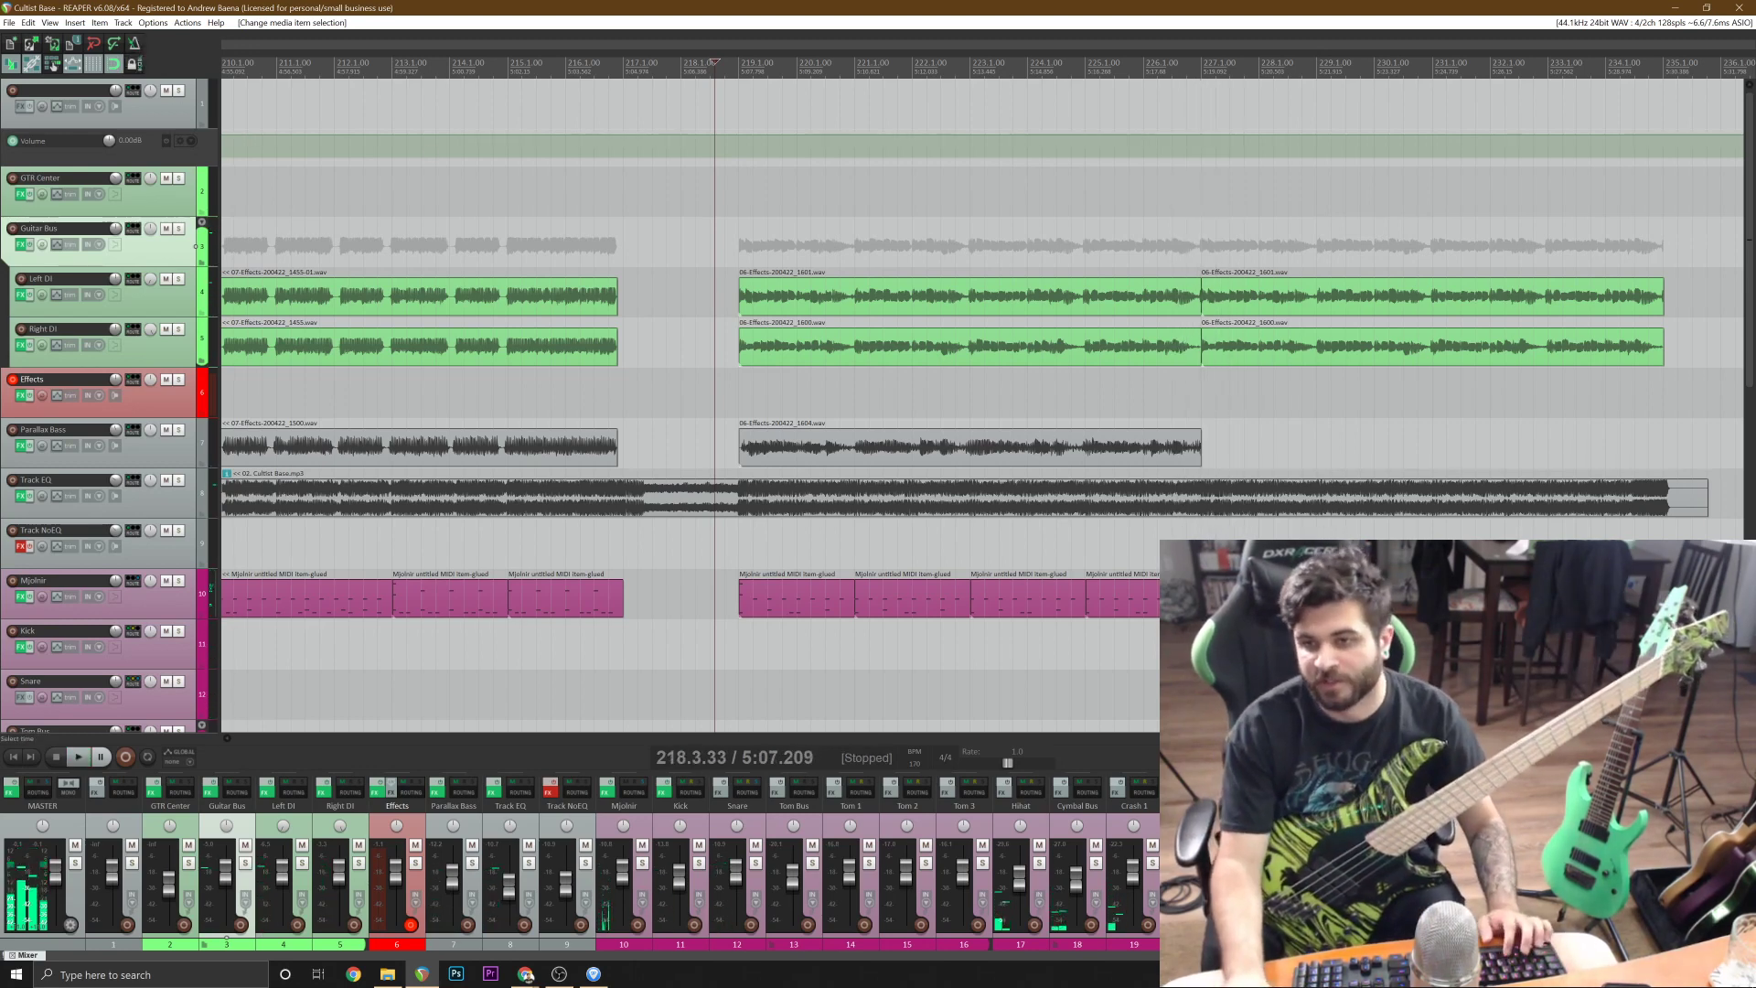
Duplicate the Parallax Bass take from bar 219 so the copy starts at bar 227, and adjust the first take's end at the join.
click(1145, 458)
click(1199, 454)
key(ctrl+v)
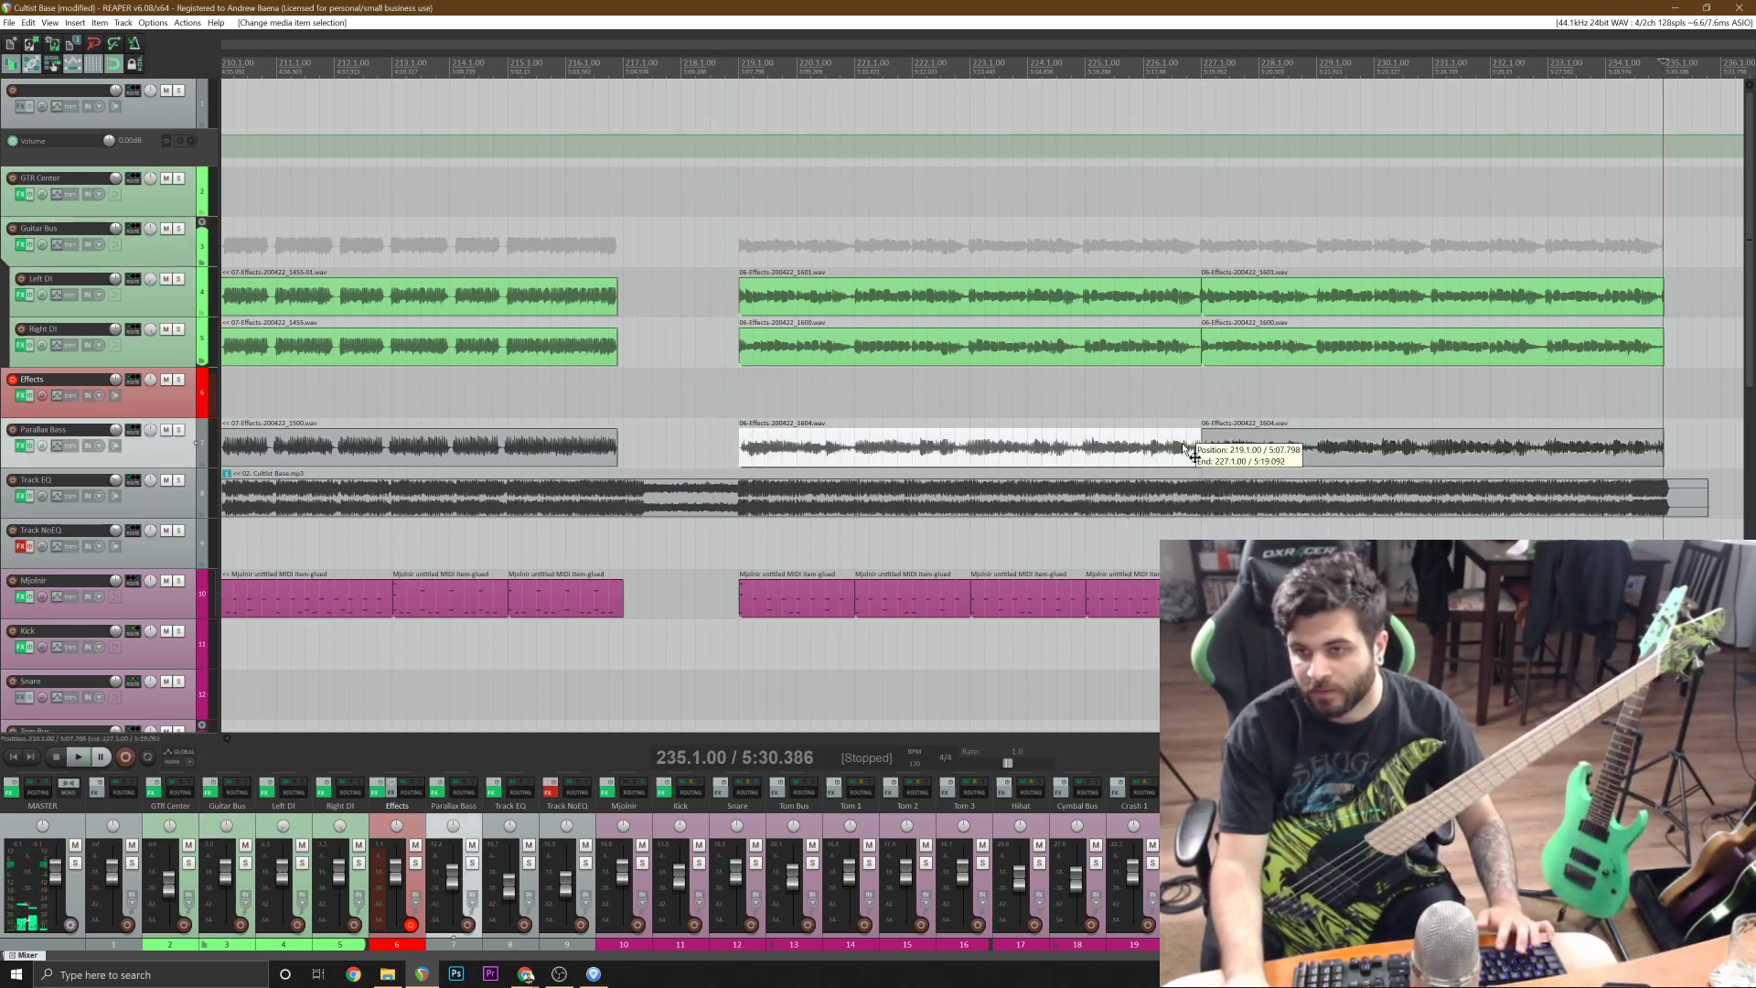
click(1183, 446)
scroll(1188, 444, up, 8)
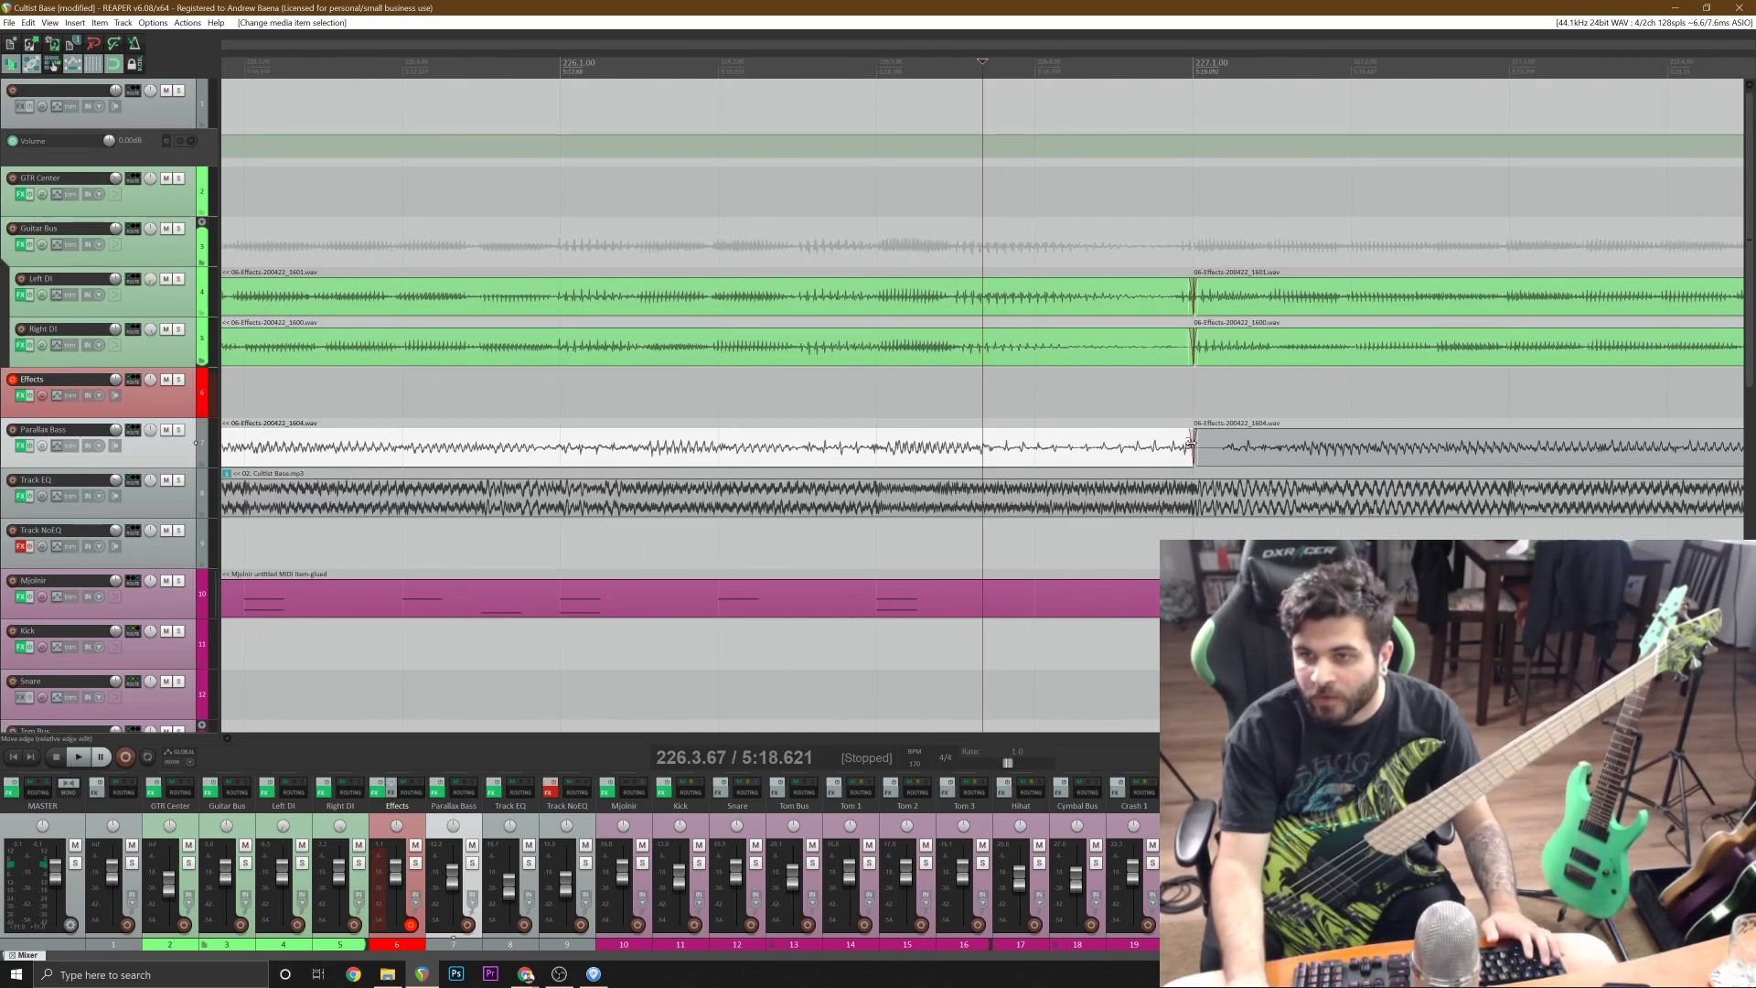
drag(1190, 445, 1207, 462)
scroll(1200, 463, down, 8)
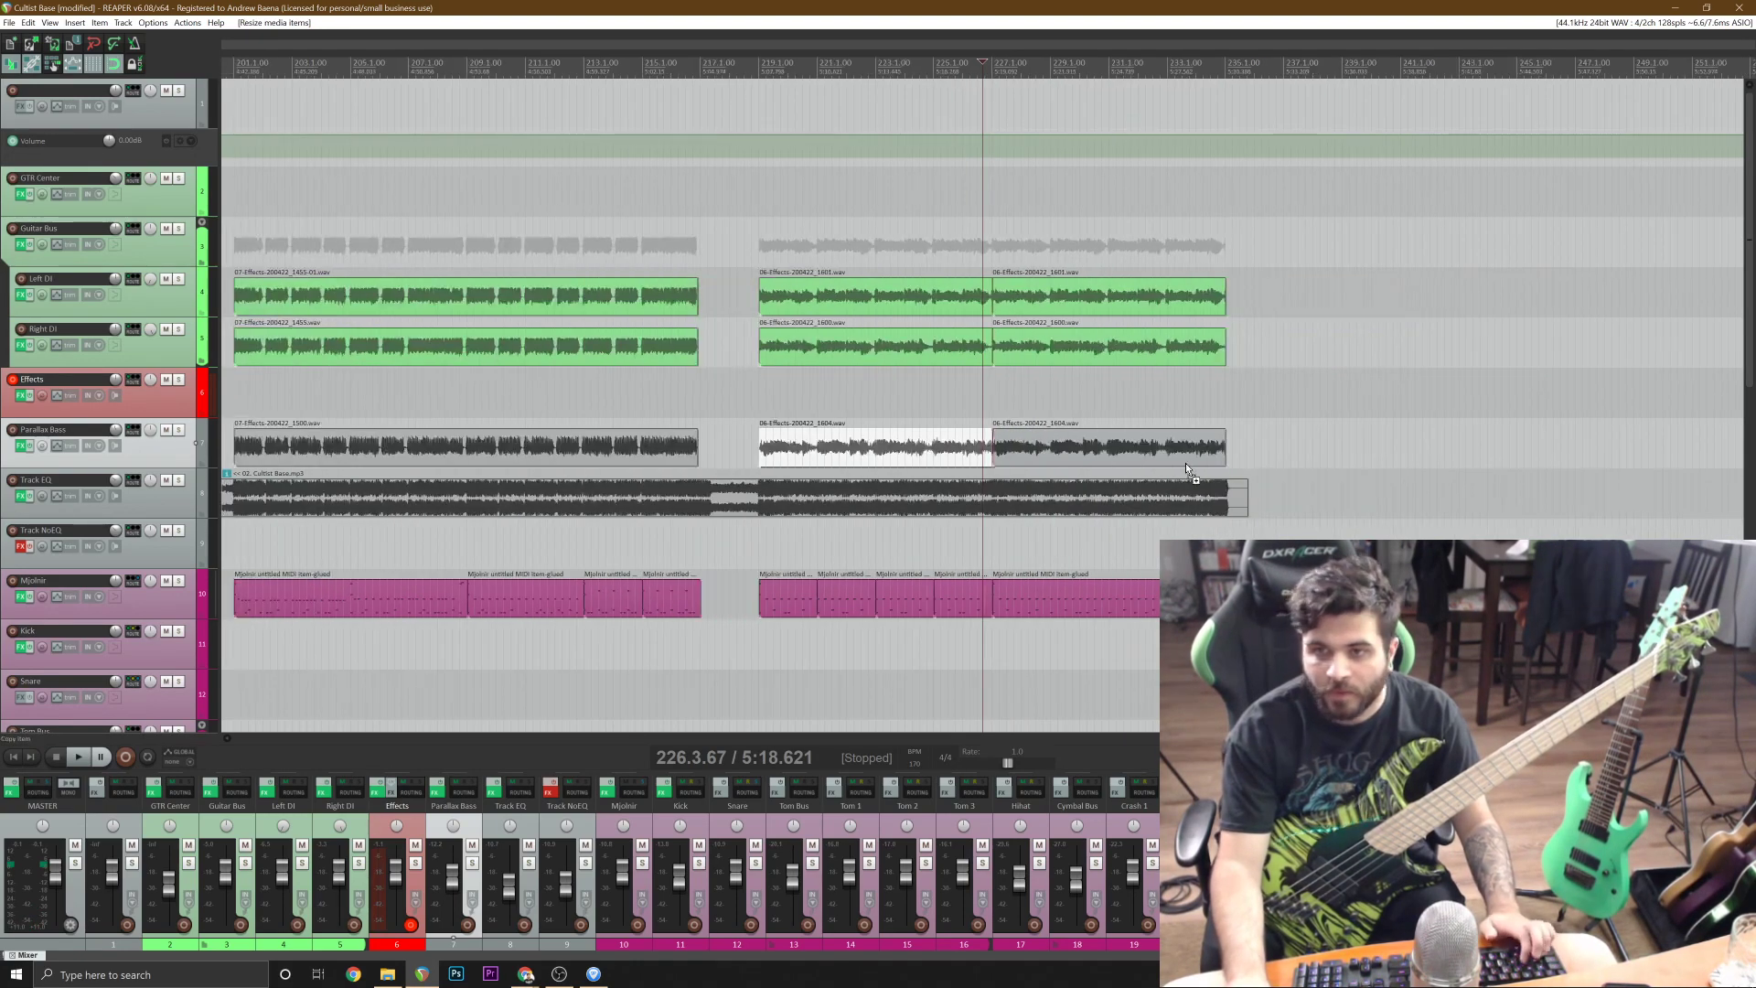
Split the Cultist Base song on Track EQ at bar 66, where the guitars end.
scroll(183, 52, down, 8)
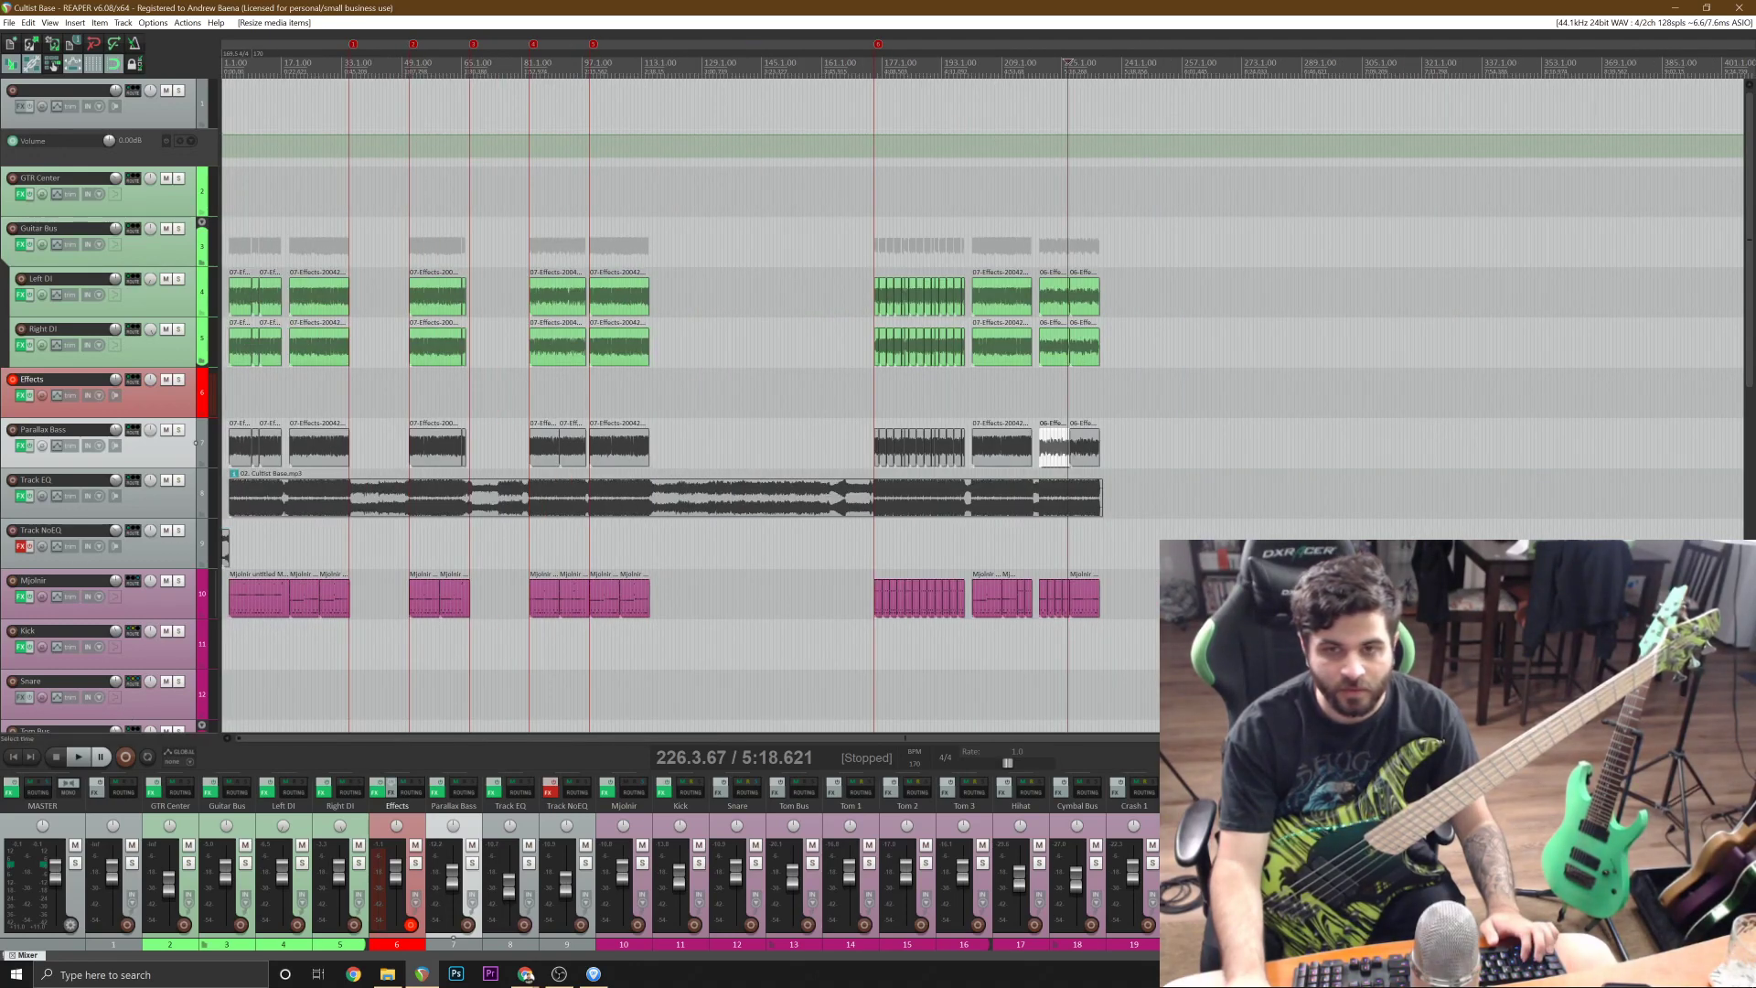
click(499, 499)
scroll(755, 503, up, 8)
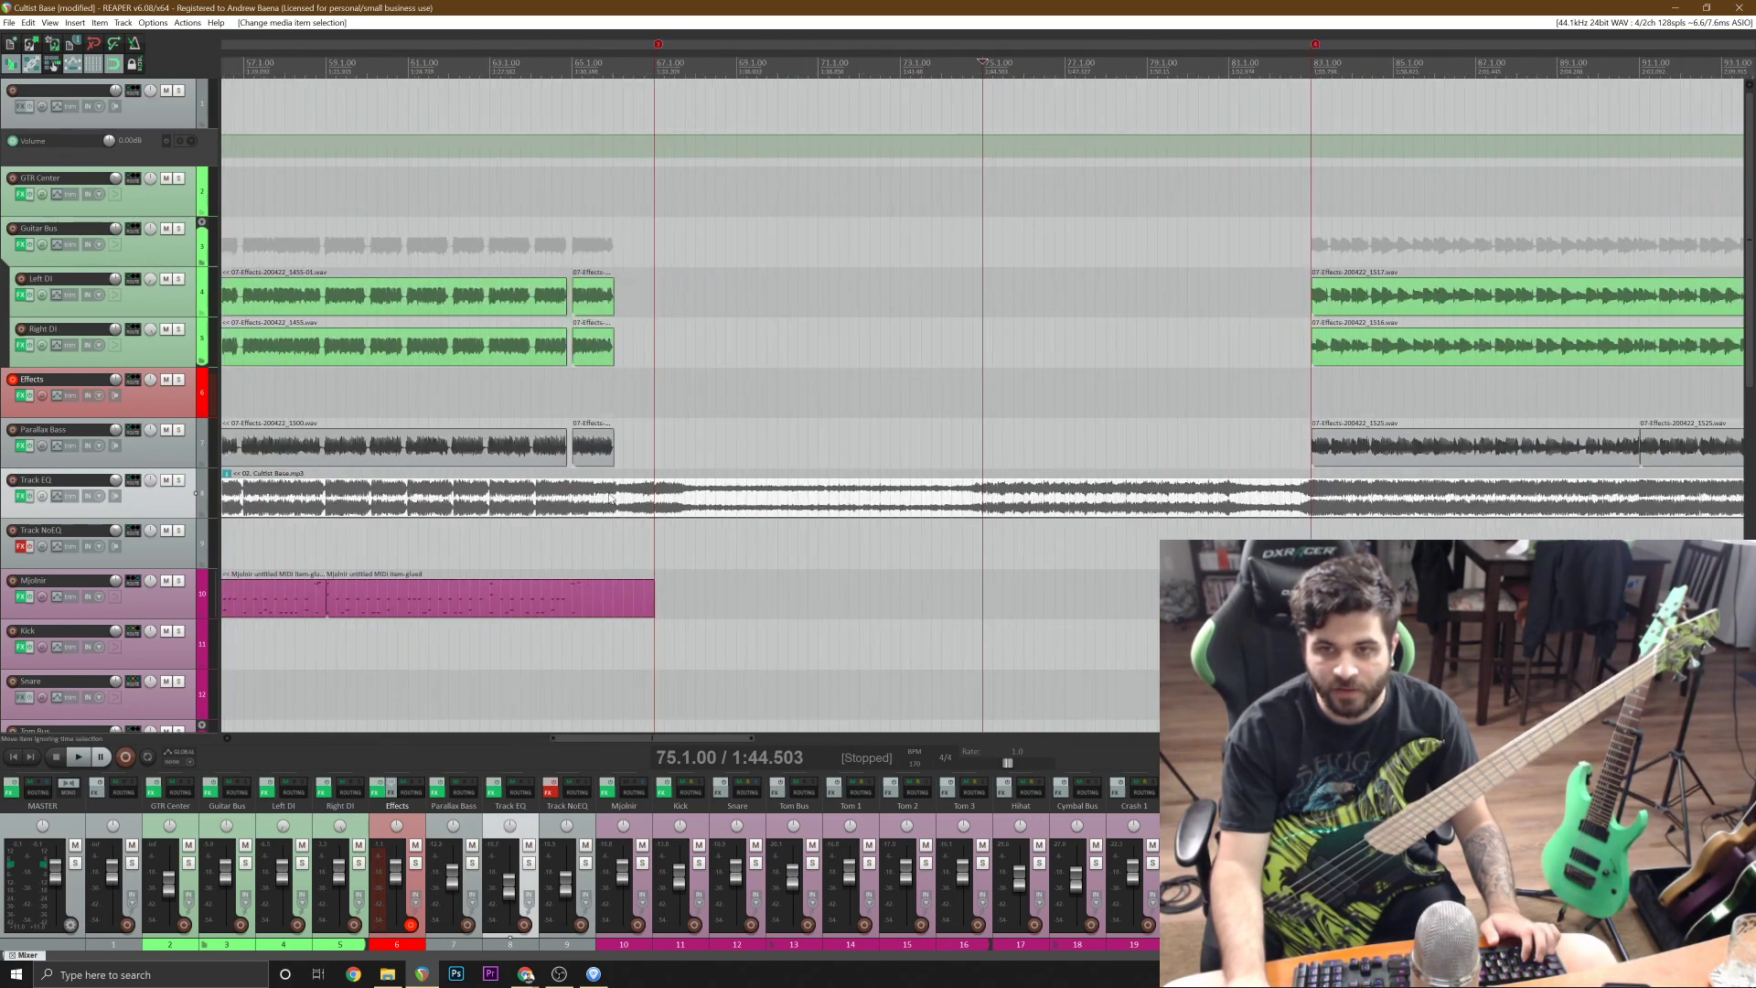
click(611, 498)
scroll(823, 503, up, 8)
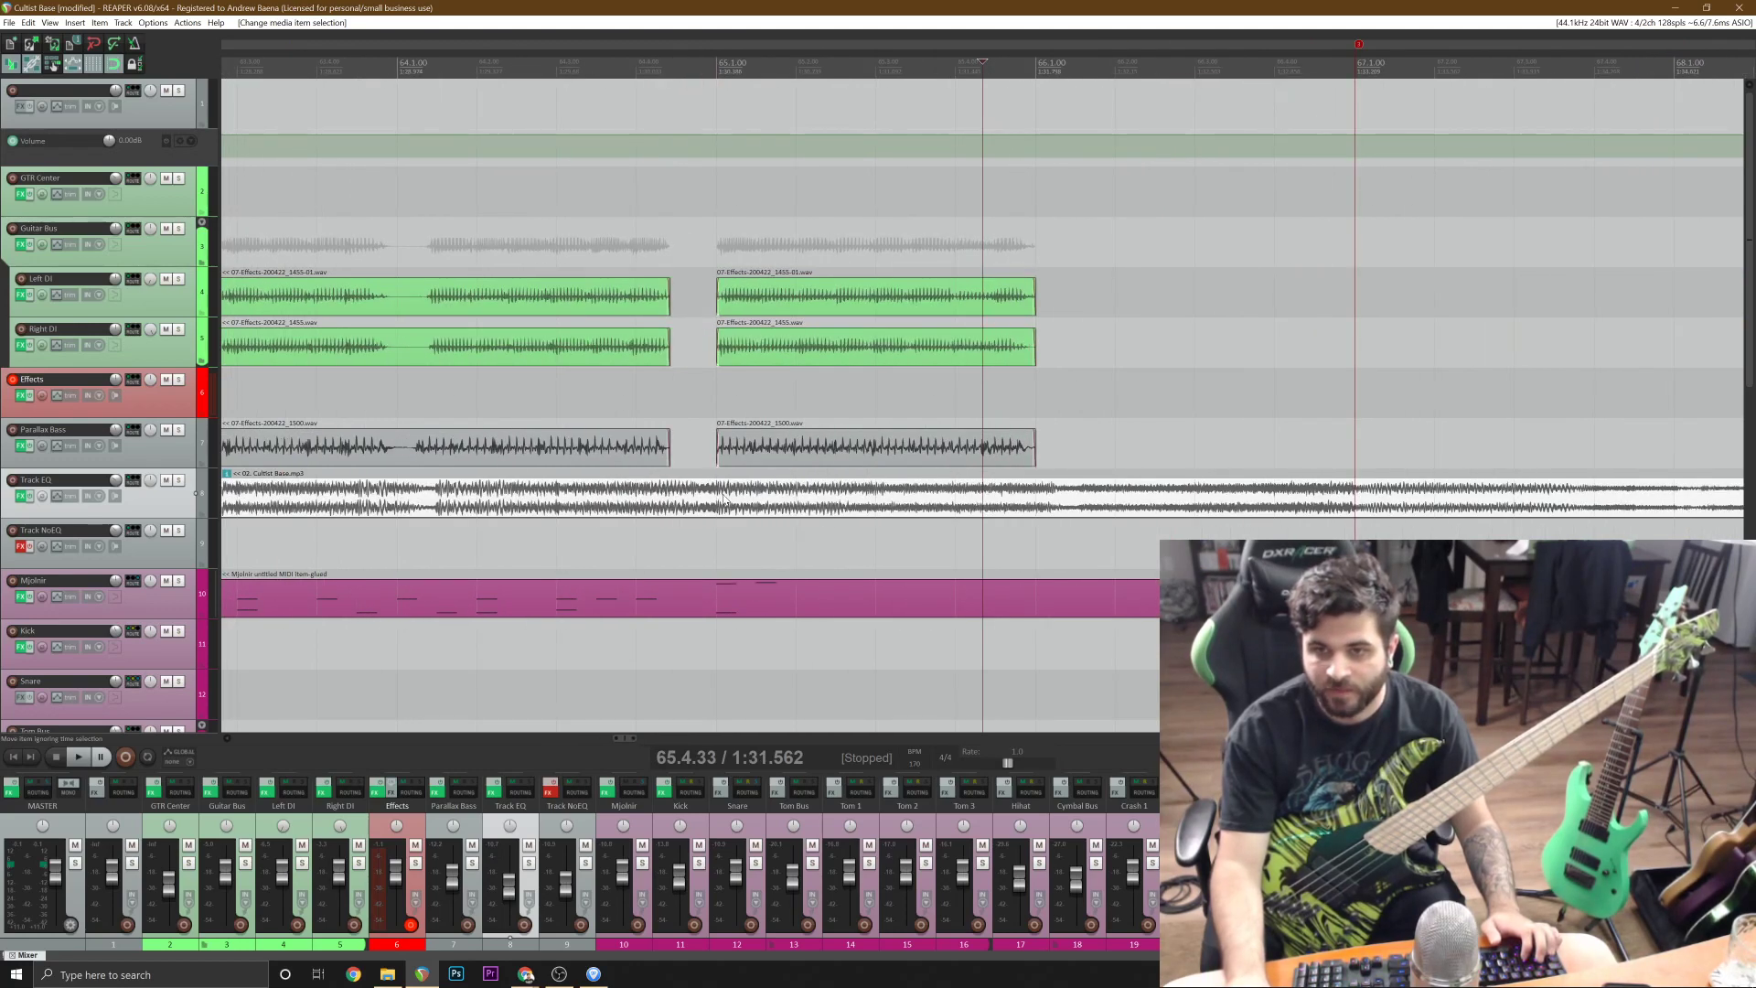
click(1038, 501)
key(s)
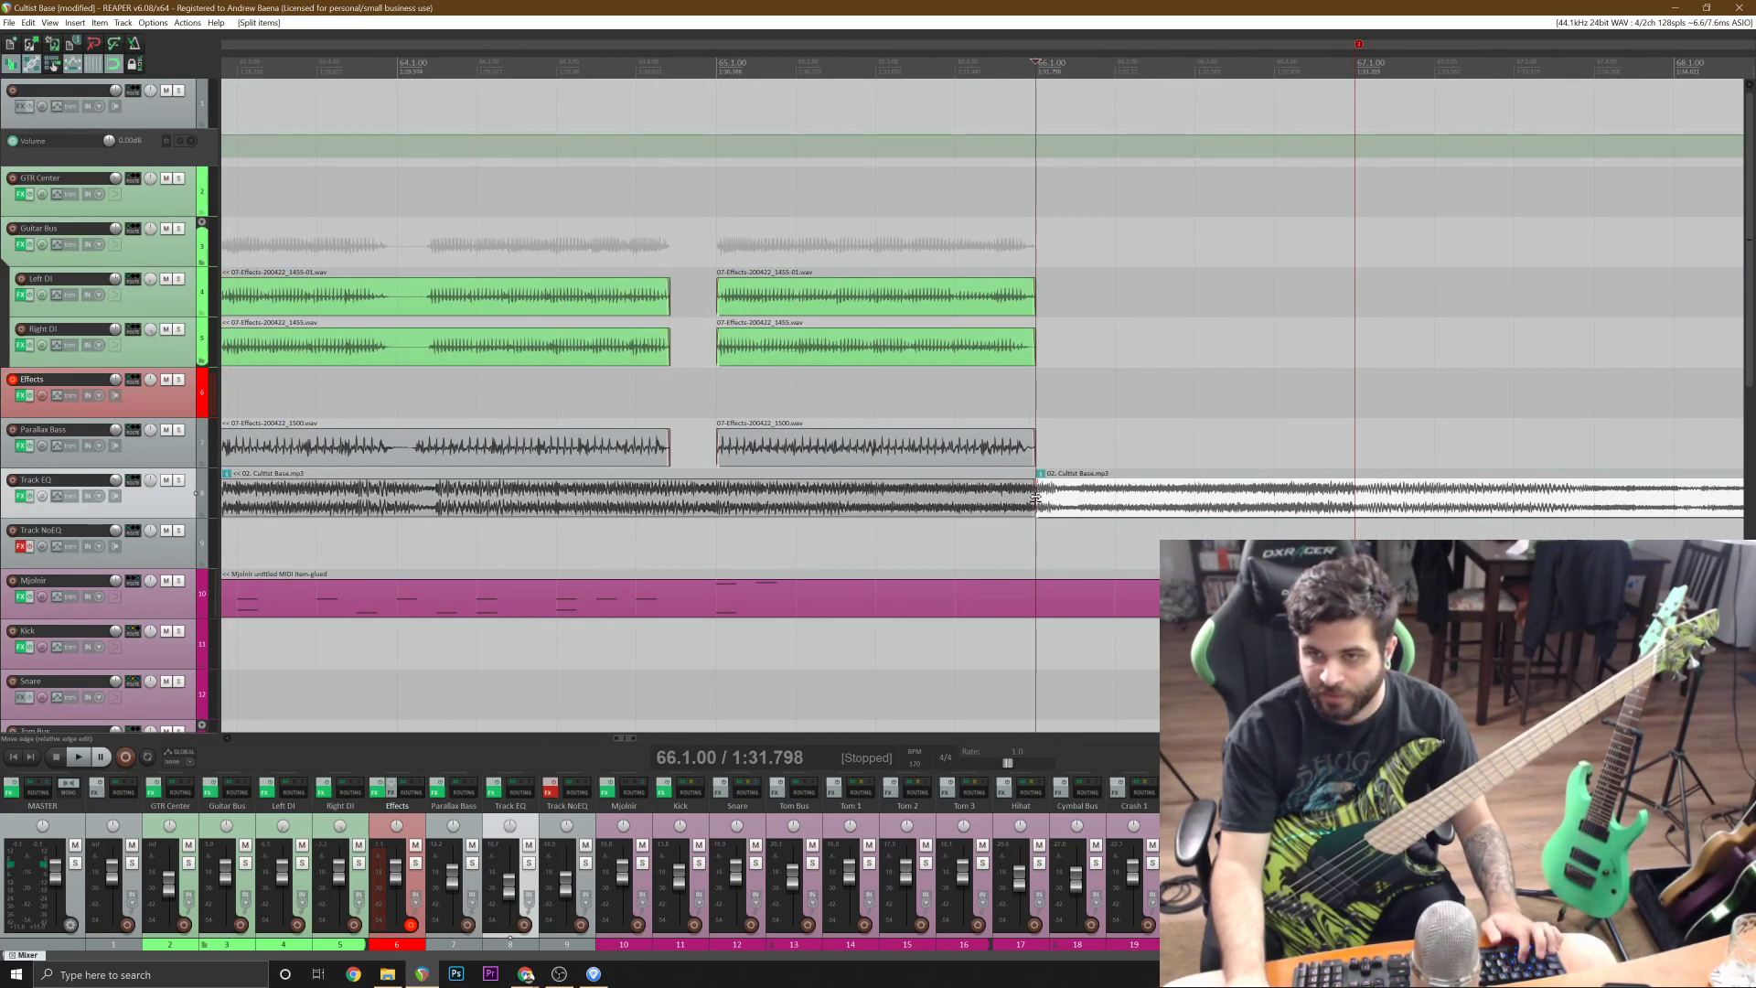
Split the Cultist Base song on Track EQ at bar 83, where the guitars come back in, and save the project.
scroll(1187, 510, down, 6)
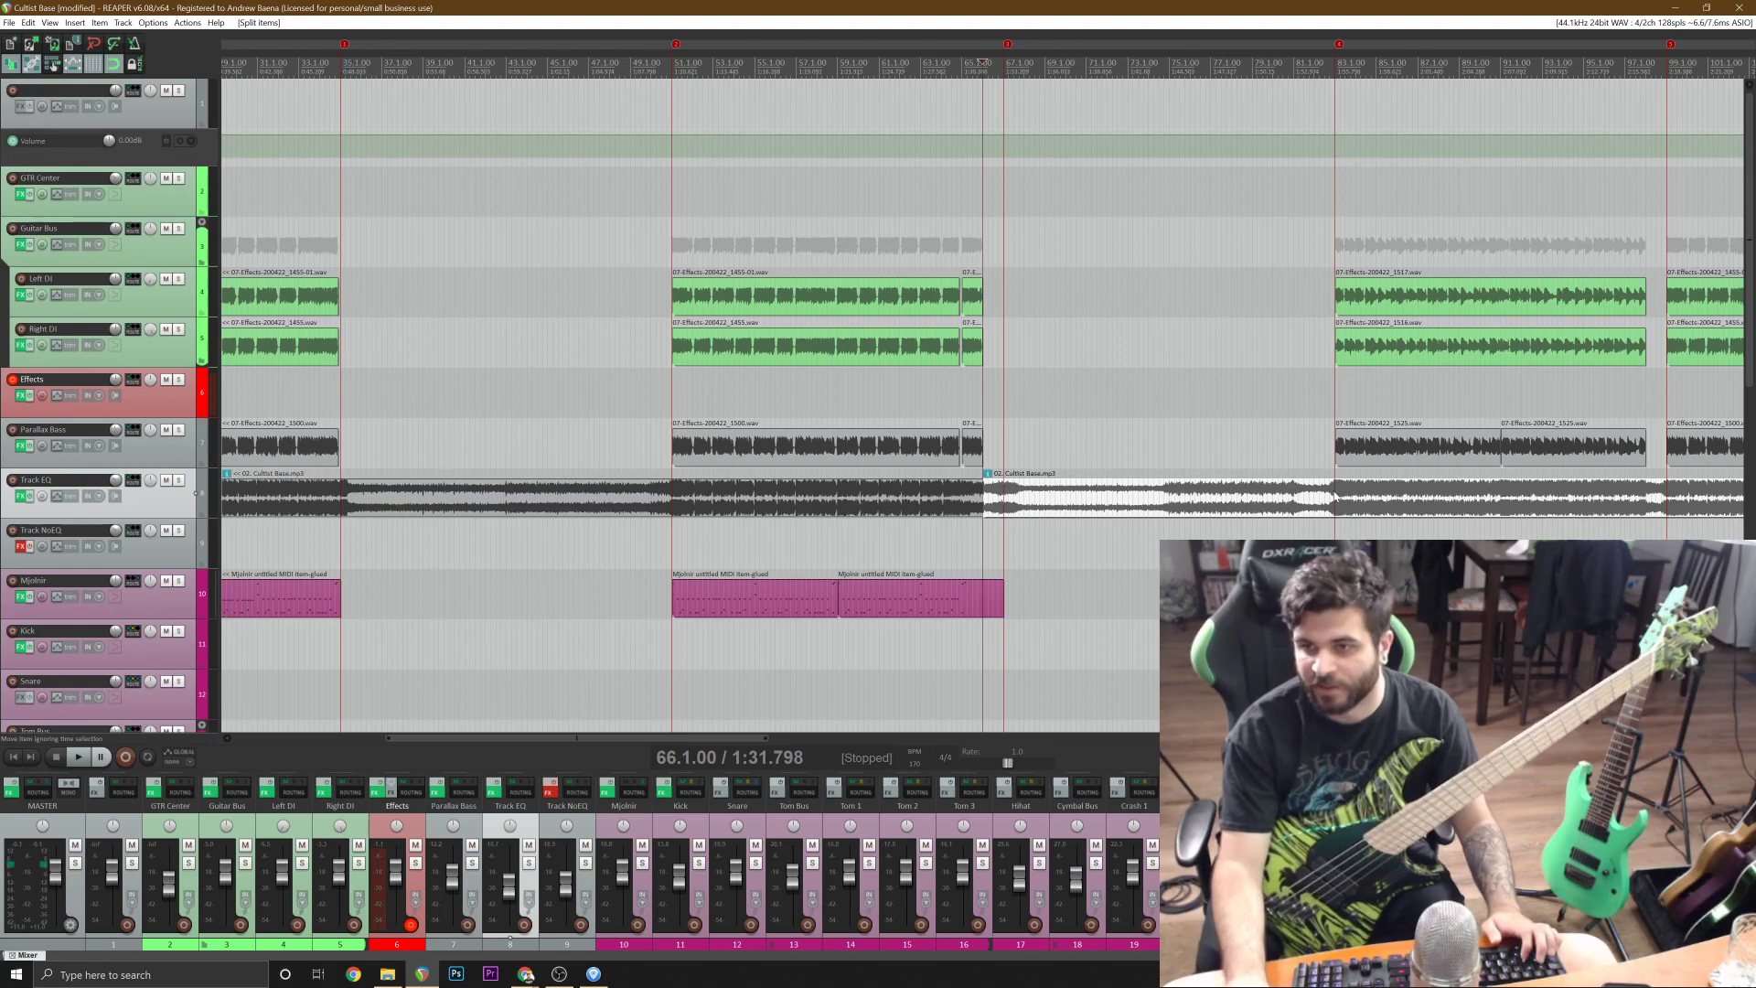
click(1334, 497)
scroll(1334, 497, up, 3)
key(s)
scroll(1334, 499, down, 4)
key(ctrl+s)
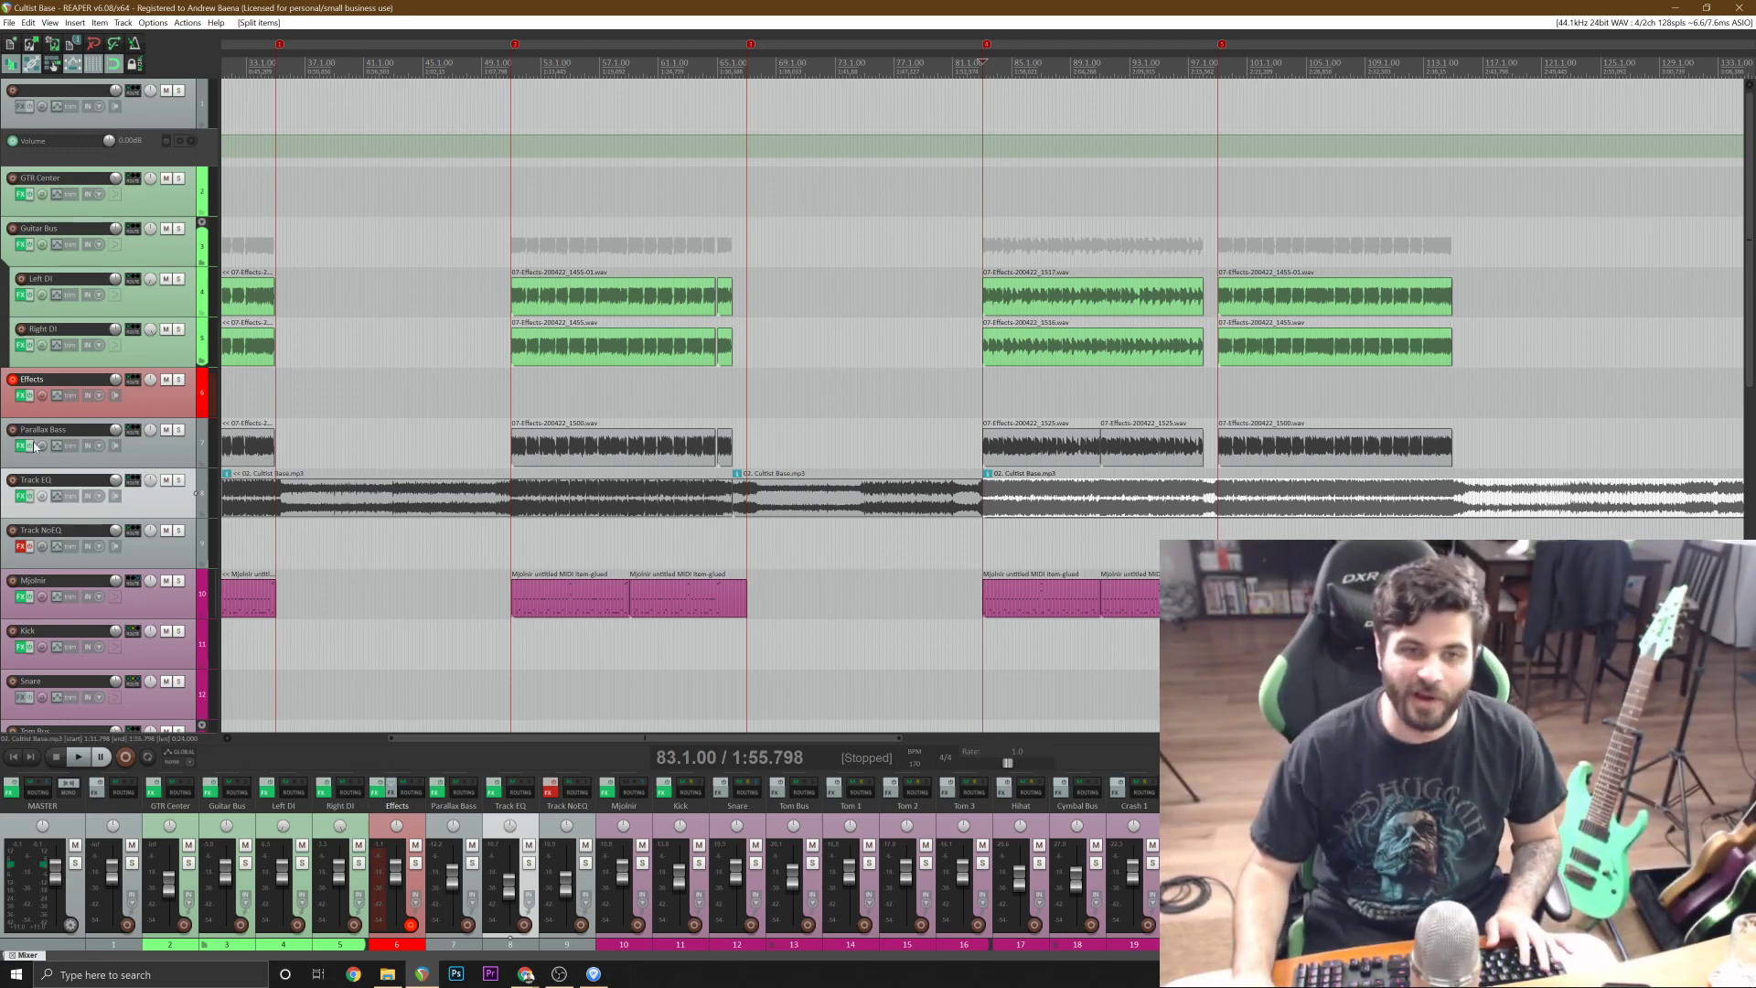
Examine the FabFilter Pro-Q 2 curve on Track EQ and close the effects window.
click(19, 495)
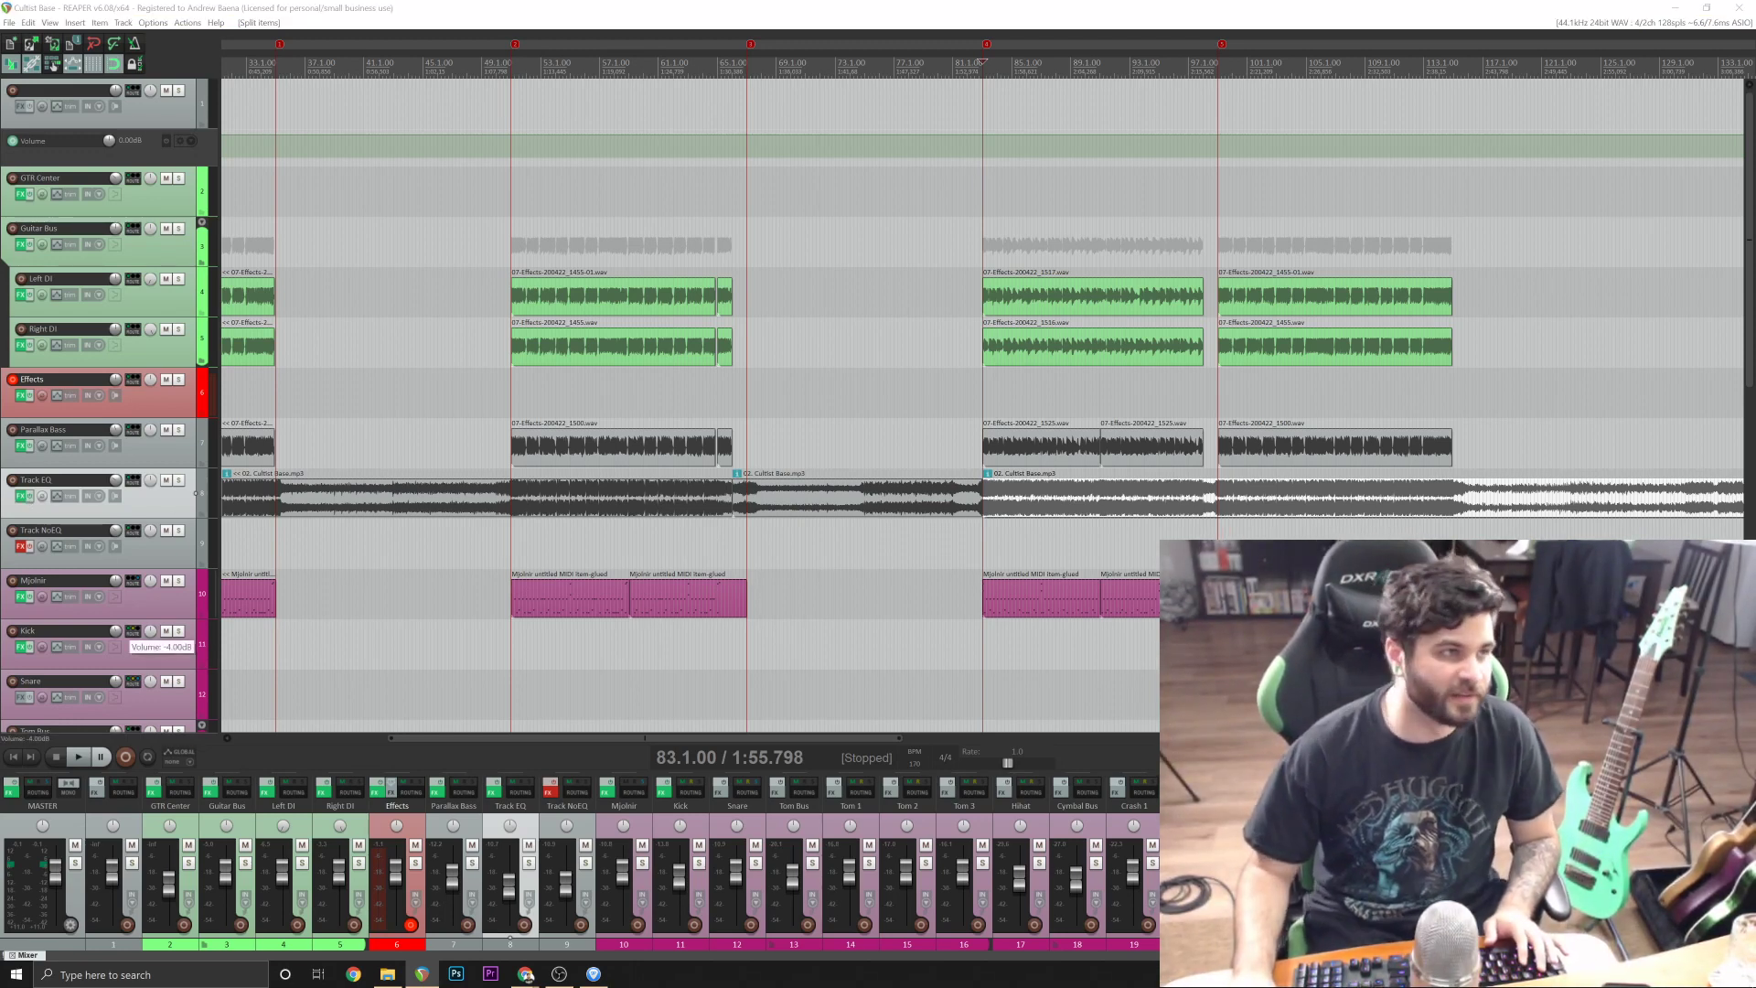
drag(322, 311, 410, 155)
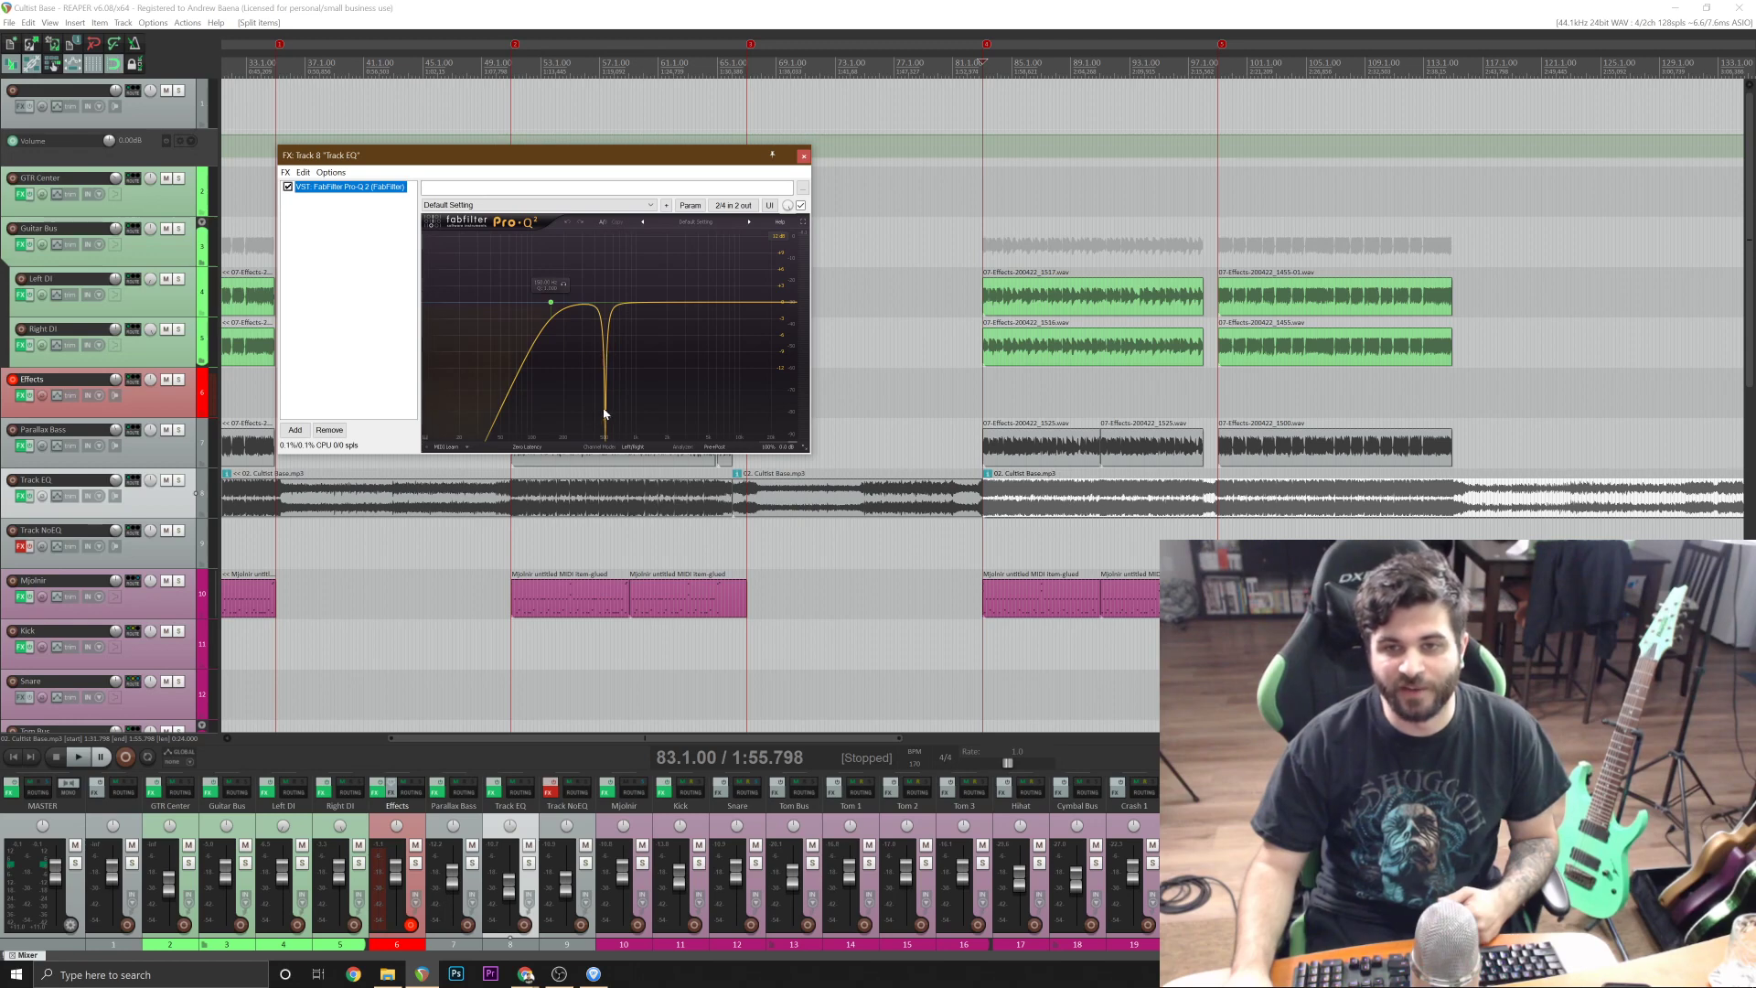
click(803, 156)
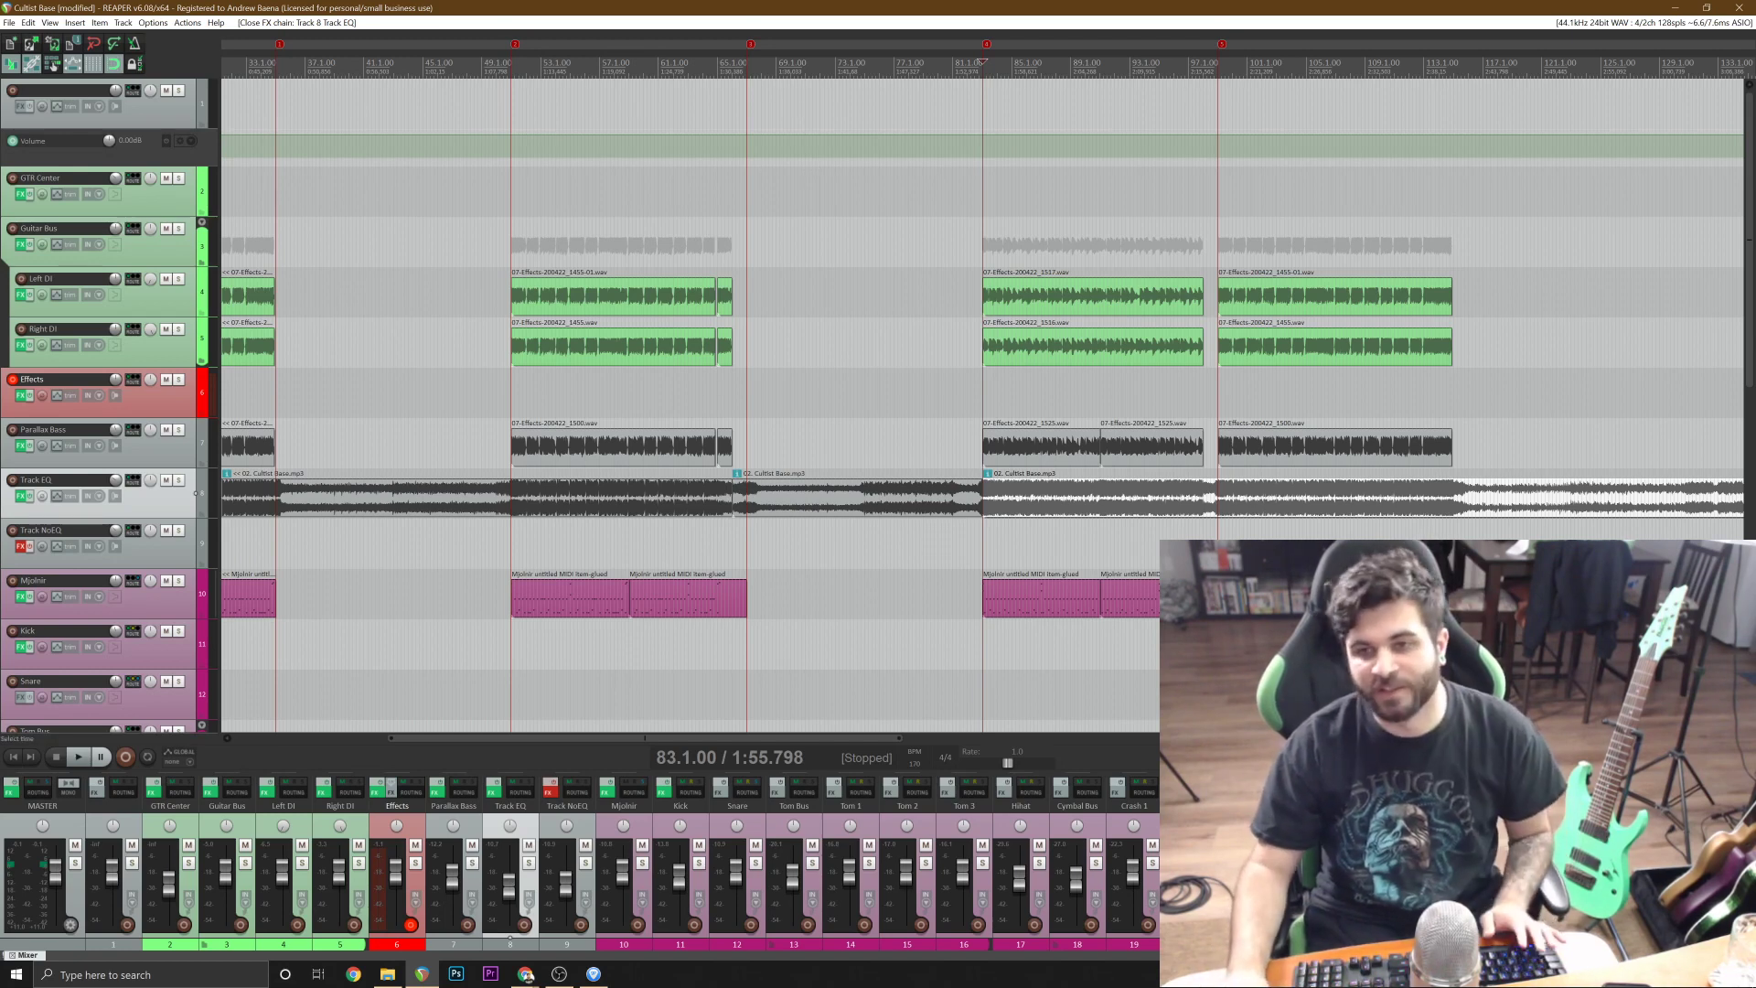
Move the song segment between bars 66 and 83 from Track EQ down to Track NoEQ.
scroll(981, 61, down, 3)
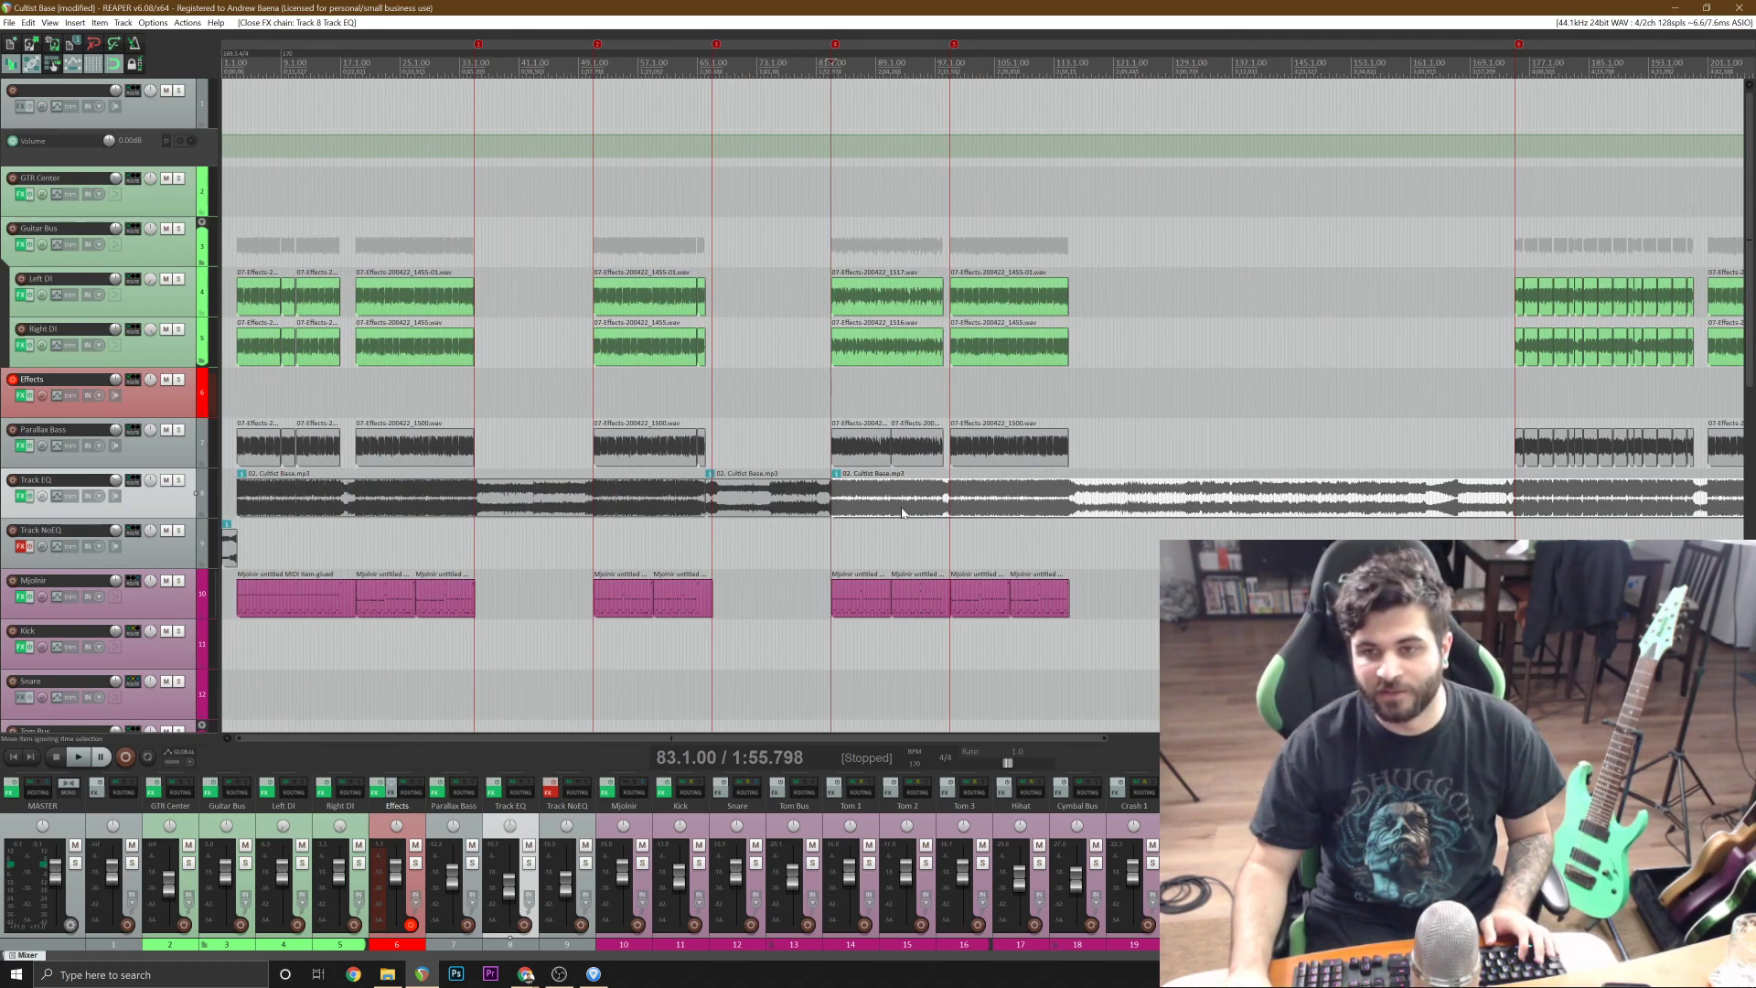
click(1006, 503)
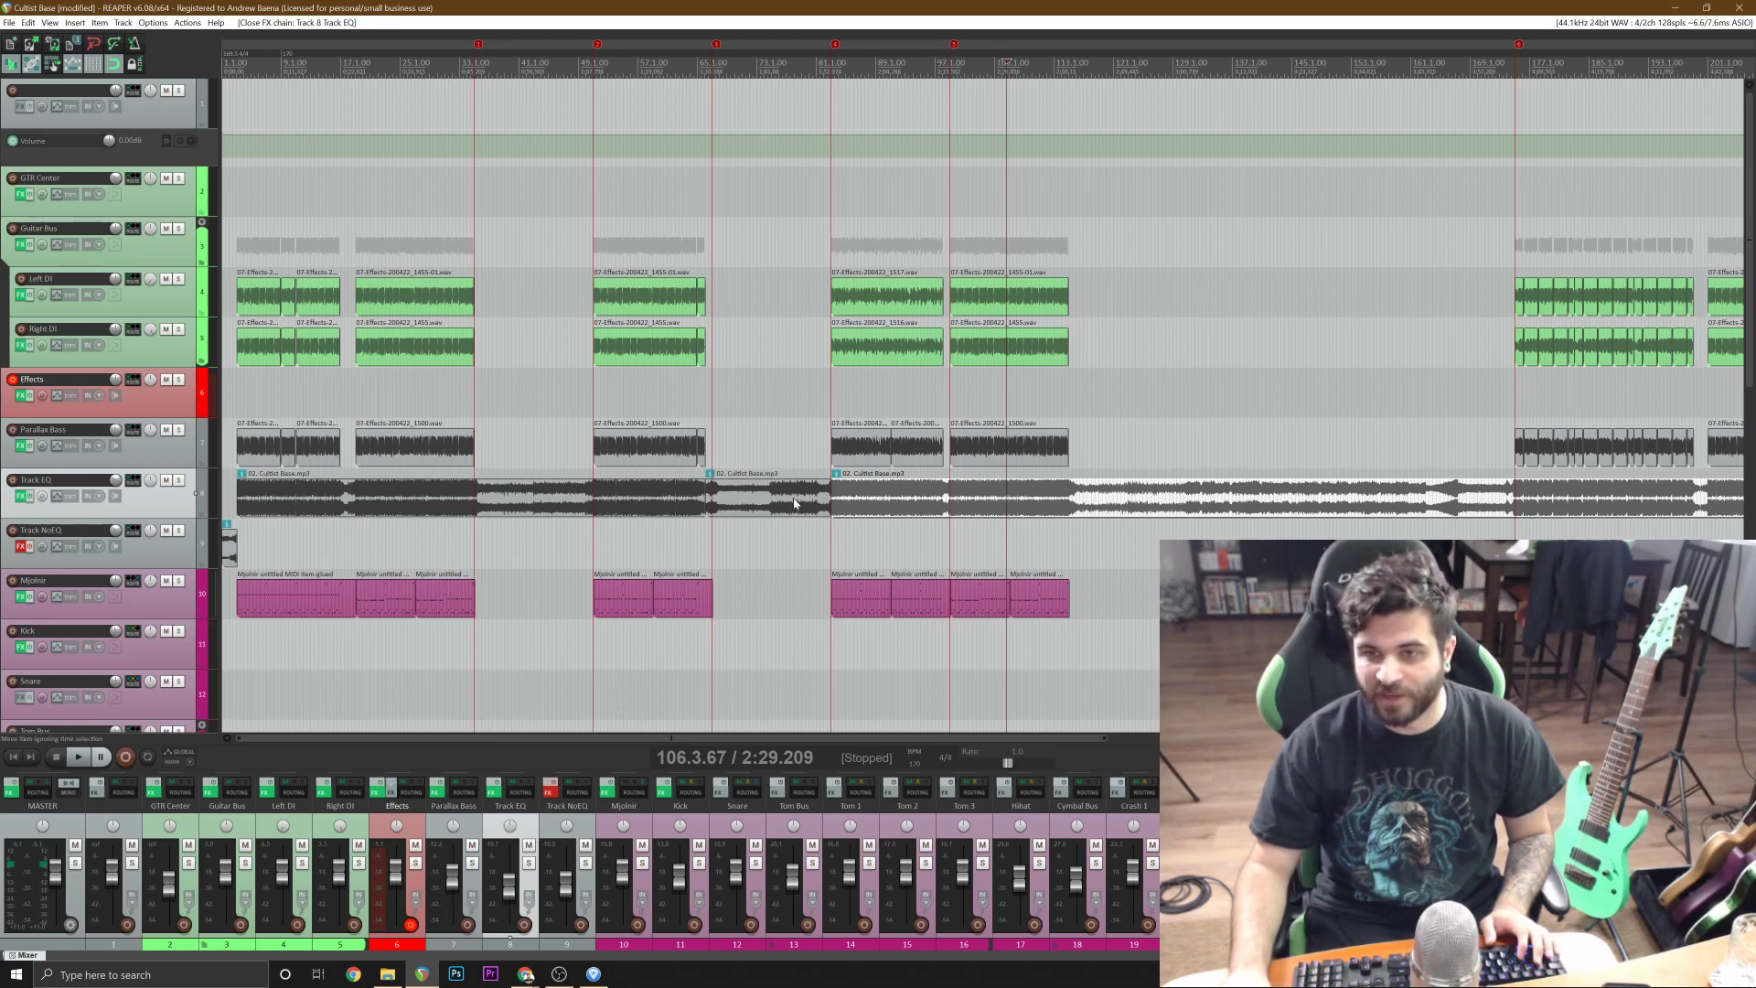
click(754, 498)
drag(758, 519, 759, 549)
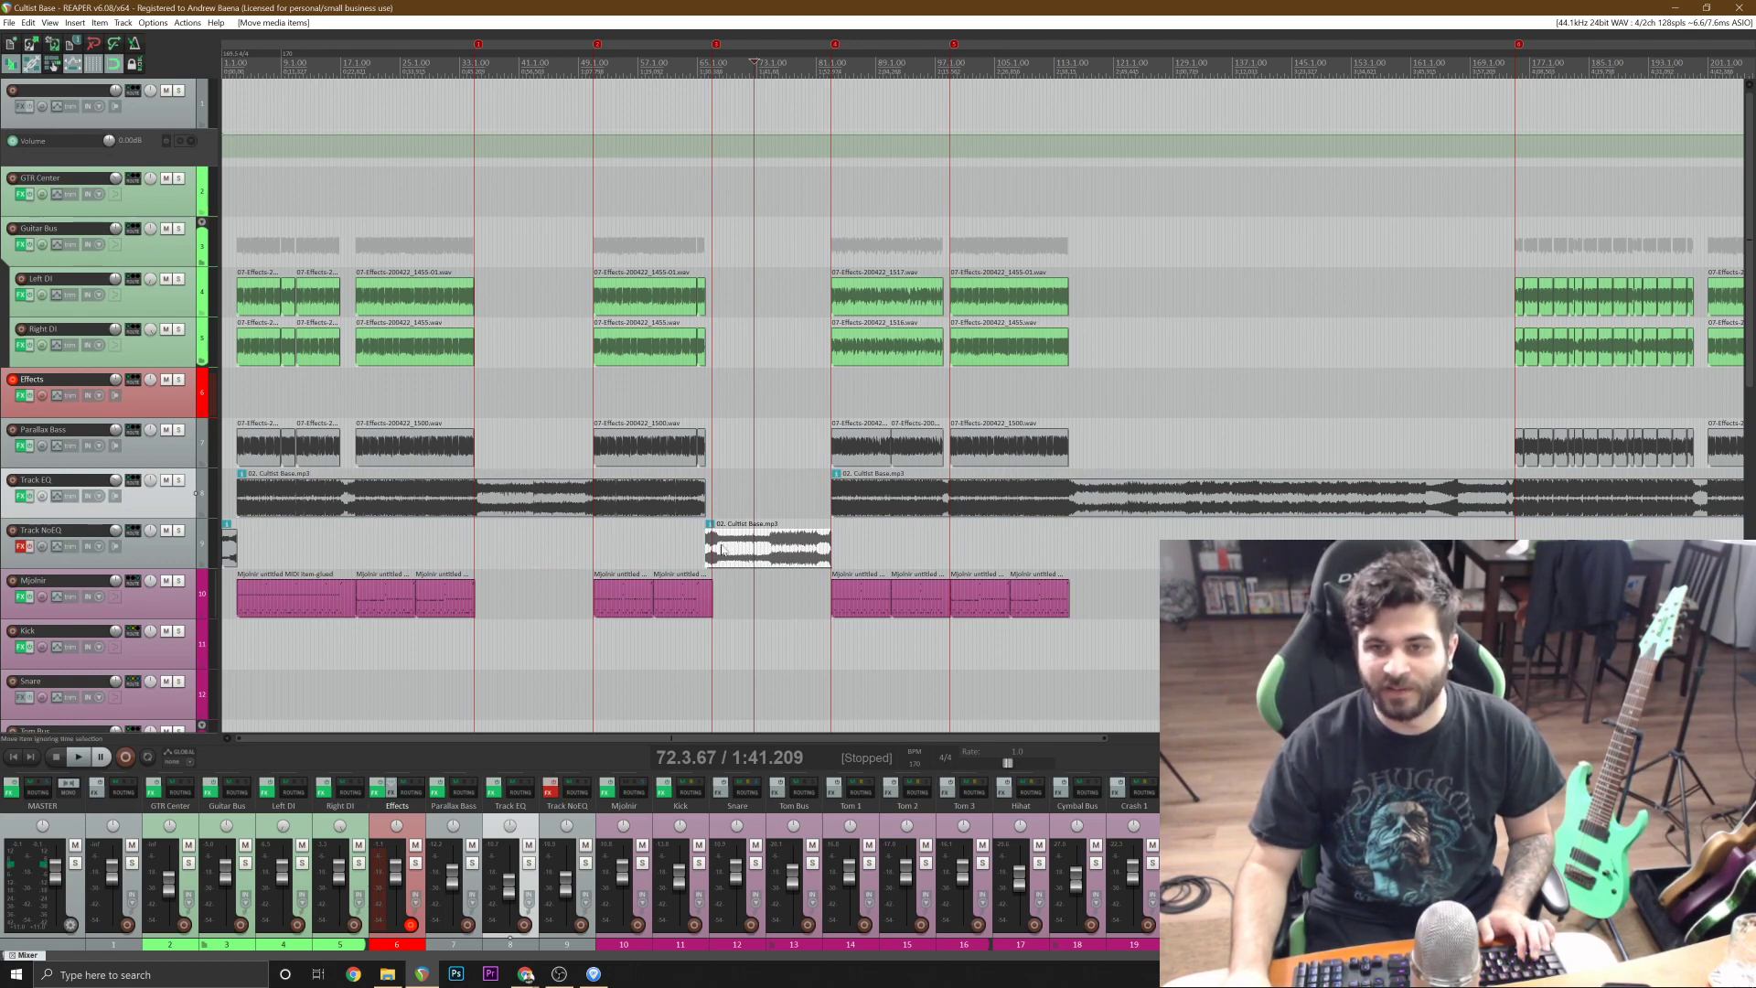
click(165, 547)
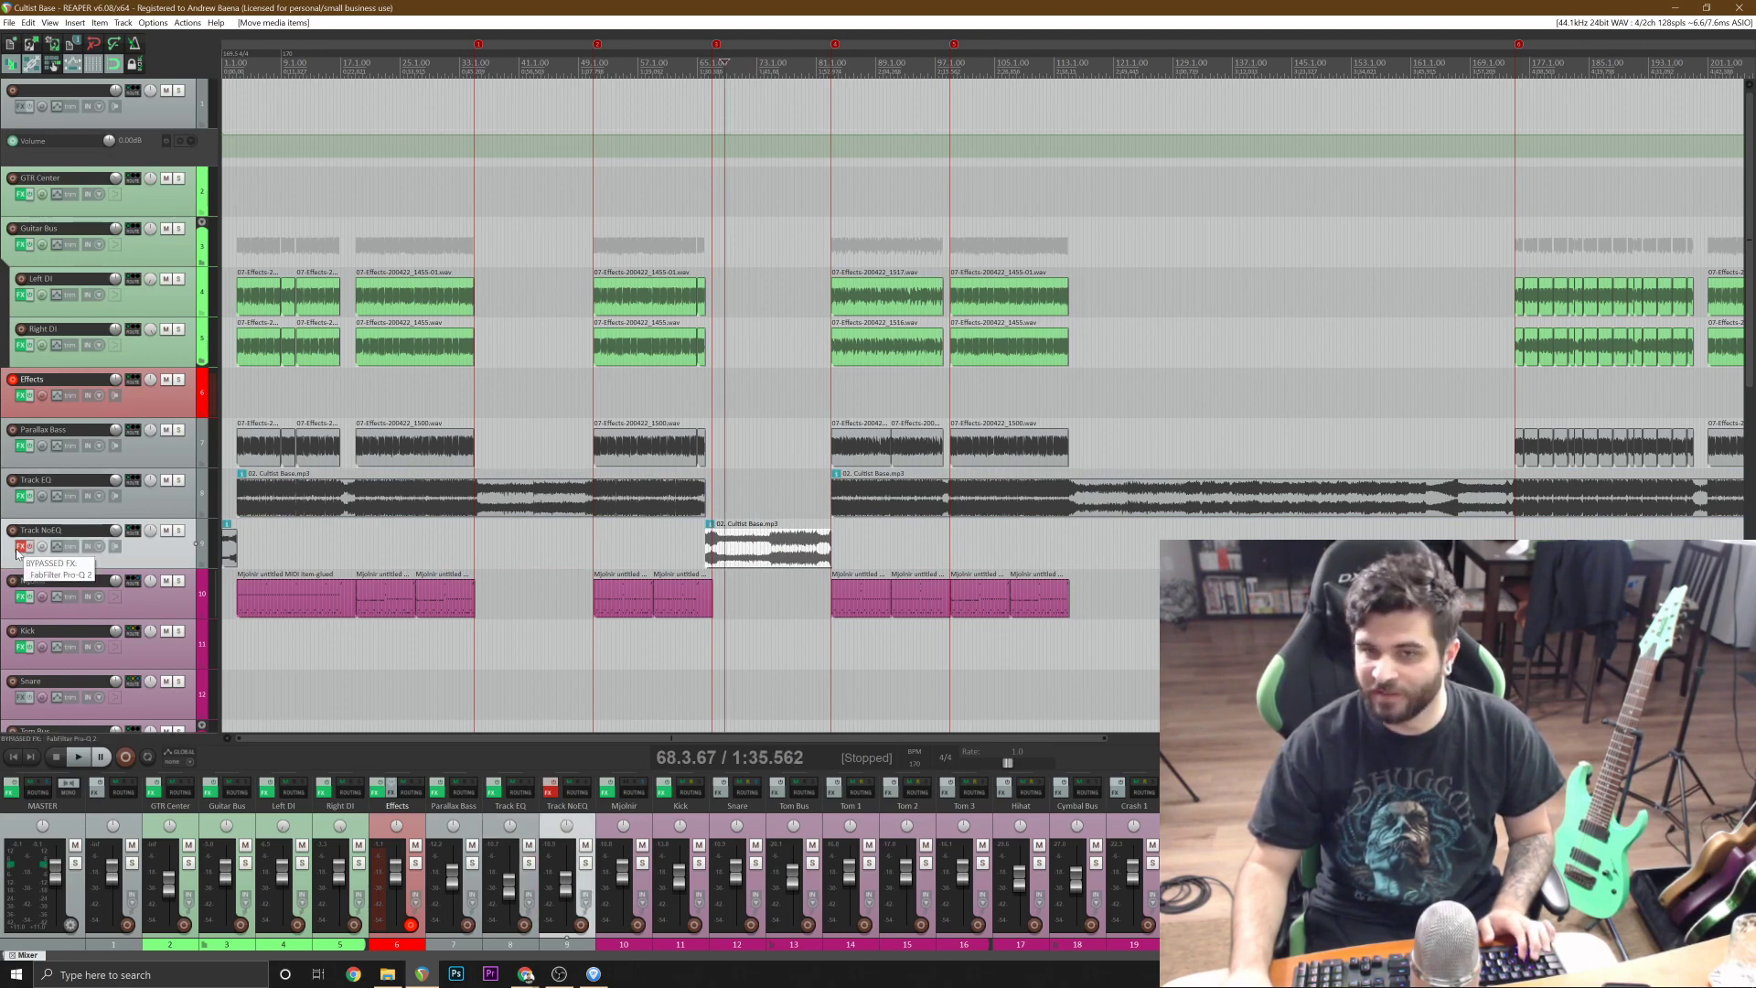
Split the Cultist Base song on Track EQ at bars 51 and 35, and move the segment between them down to Track NoEQ.
click(597, 514)
scroll(597, 514, up, 4)
key(s)
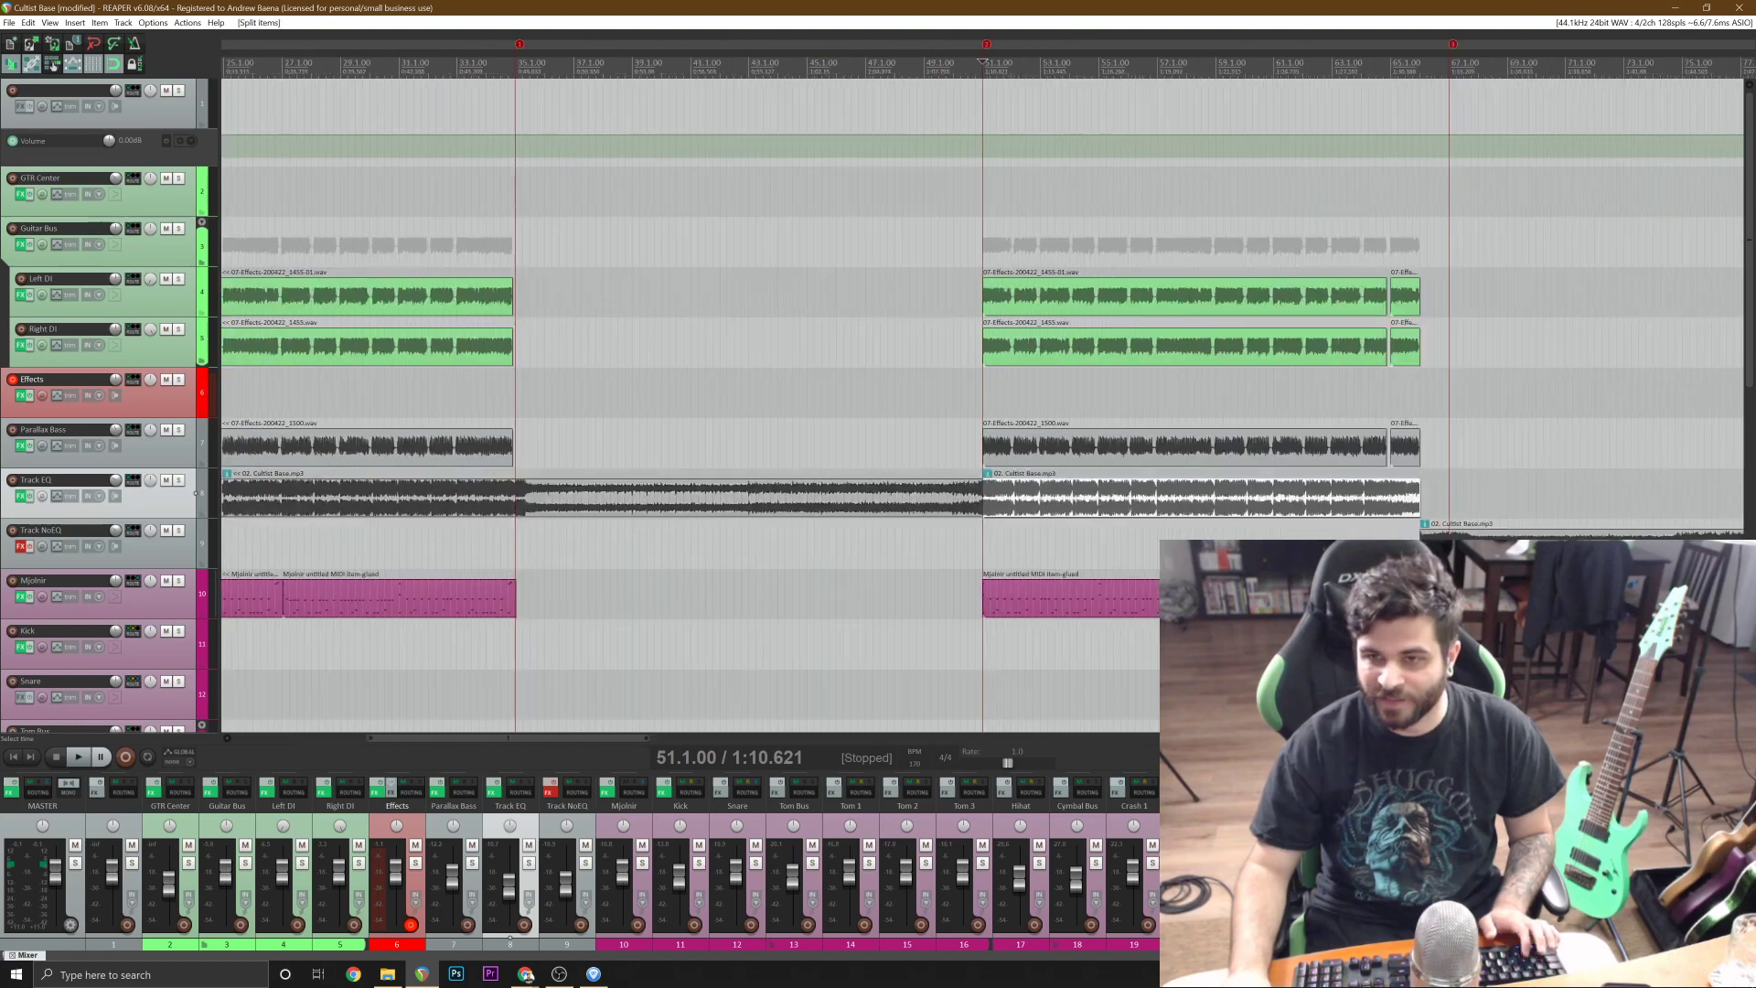
click(519, 514)
drag(519, 514, 518, 549)
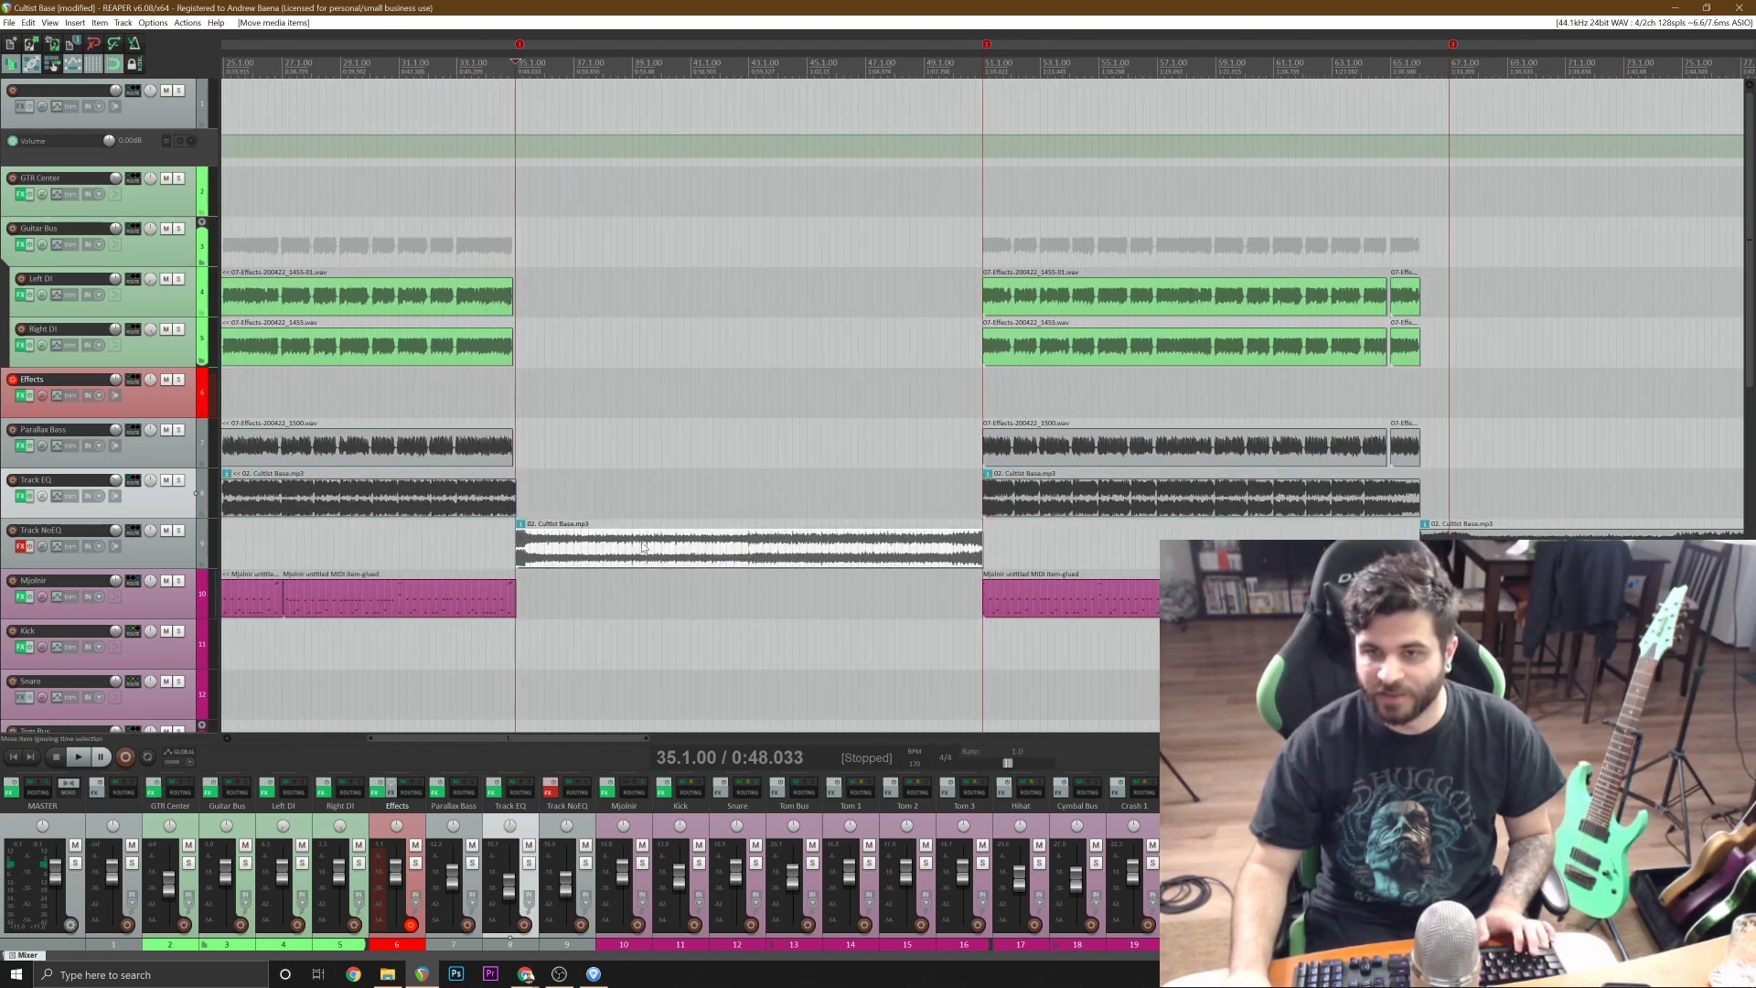
scroll(518, 548, down, 3)
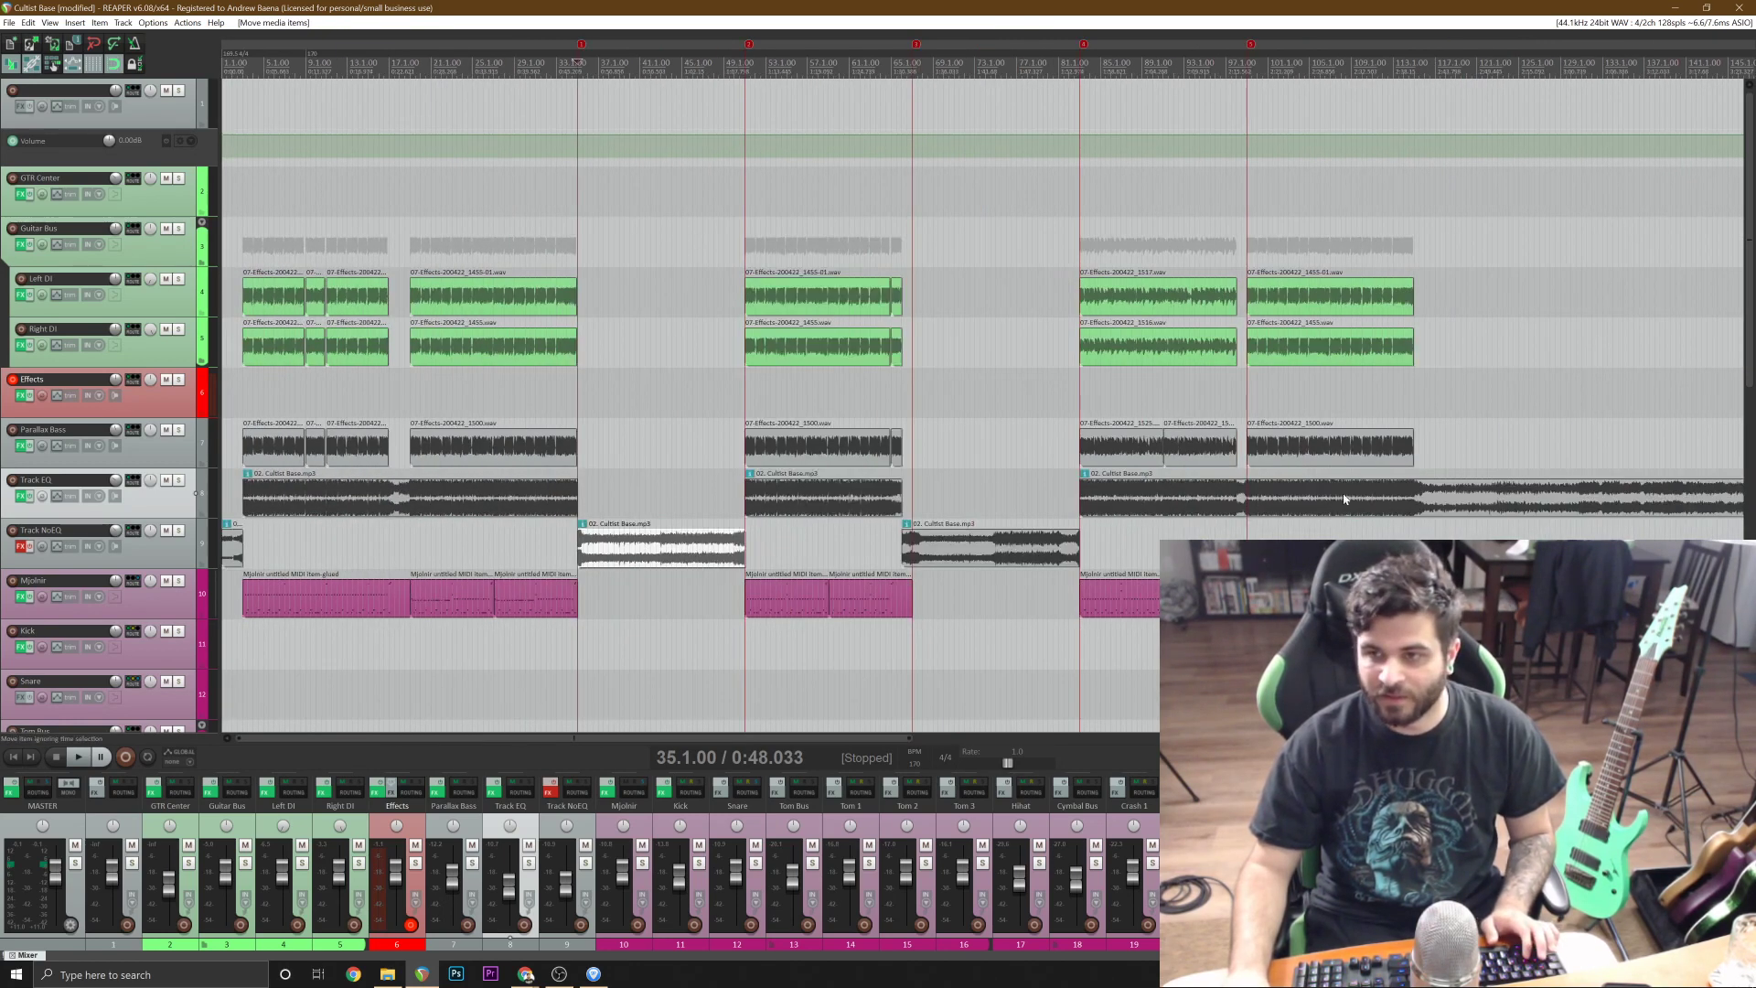
Cut out the one-bar guitar gap between bars 98 and 99 from the song on Track EQ and move it to Track NoEQ.
click(1259, 498)
scroll(1258, 499, up, 6)
click(906, 499)
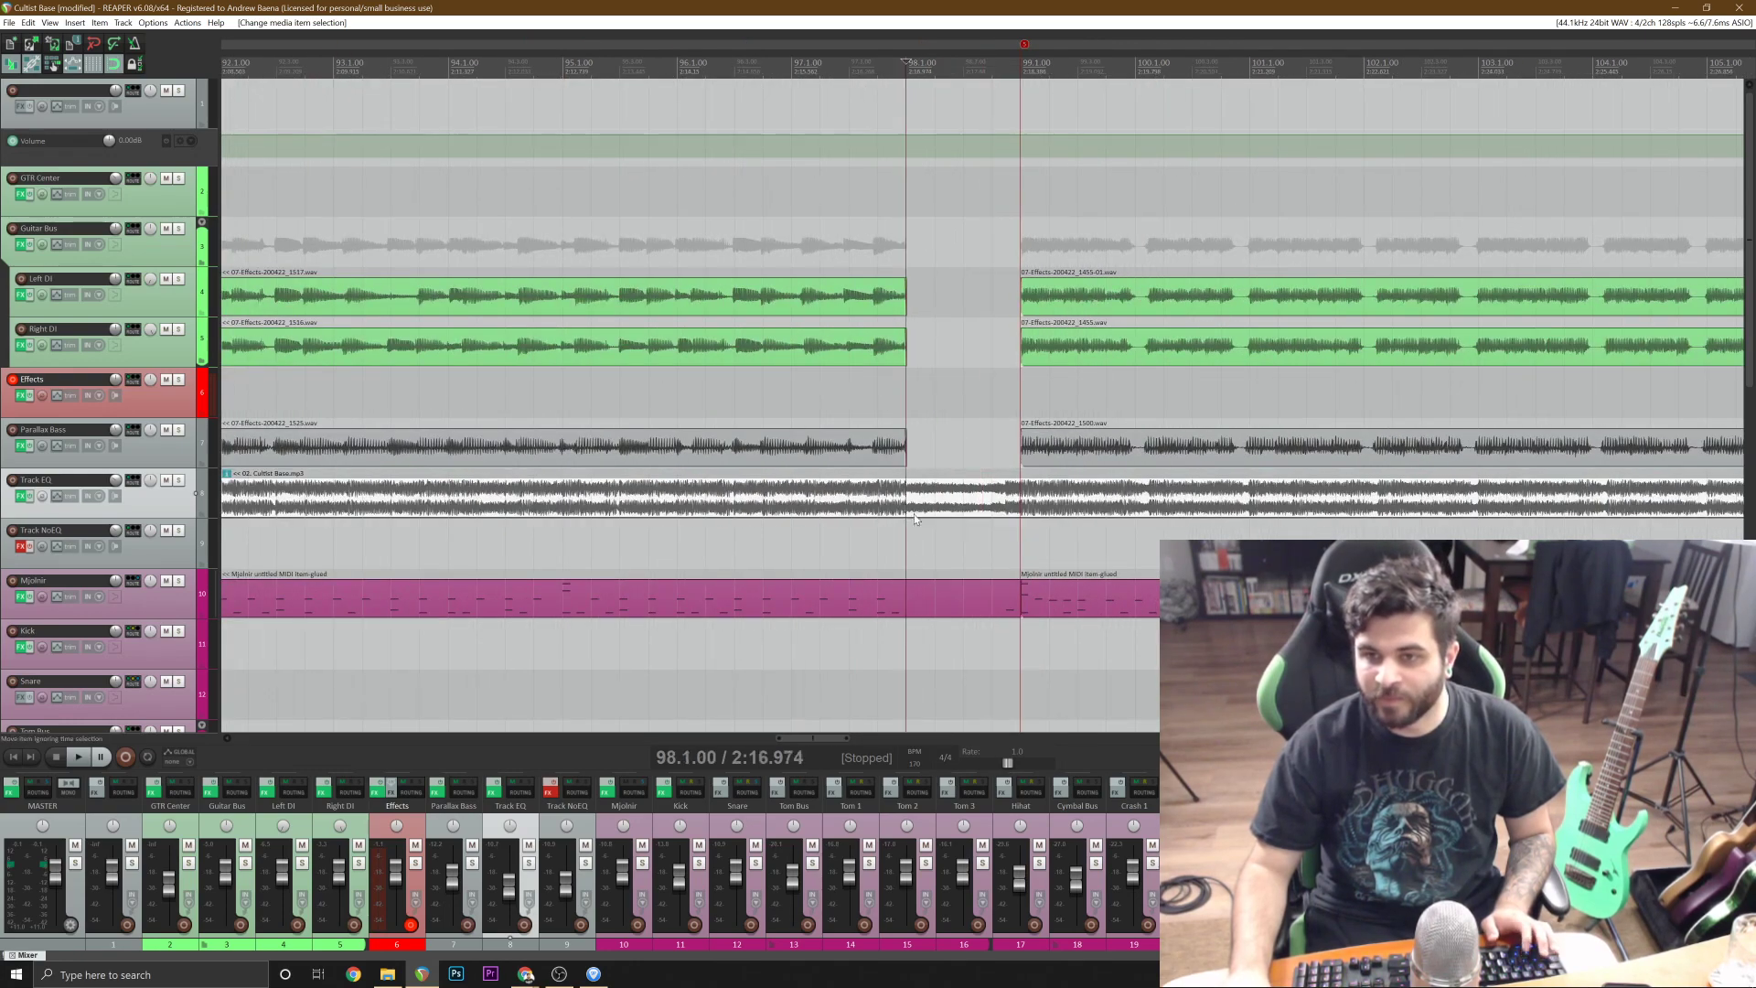
key(s)
click(1020, 500)
key(s)
drag(976, 501, 976, 546)
scroll(977, 546, down, 3)
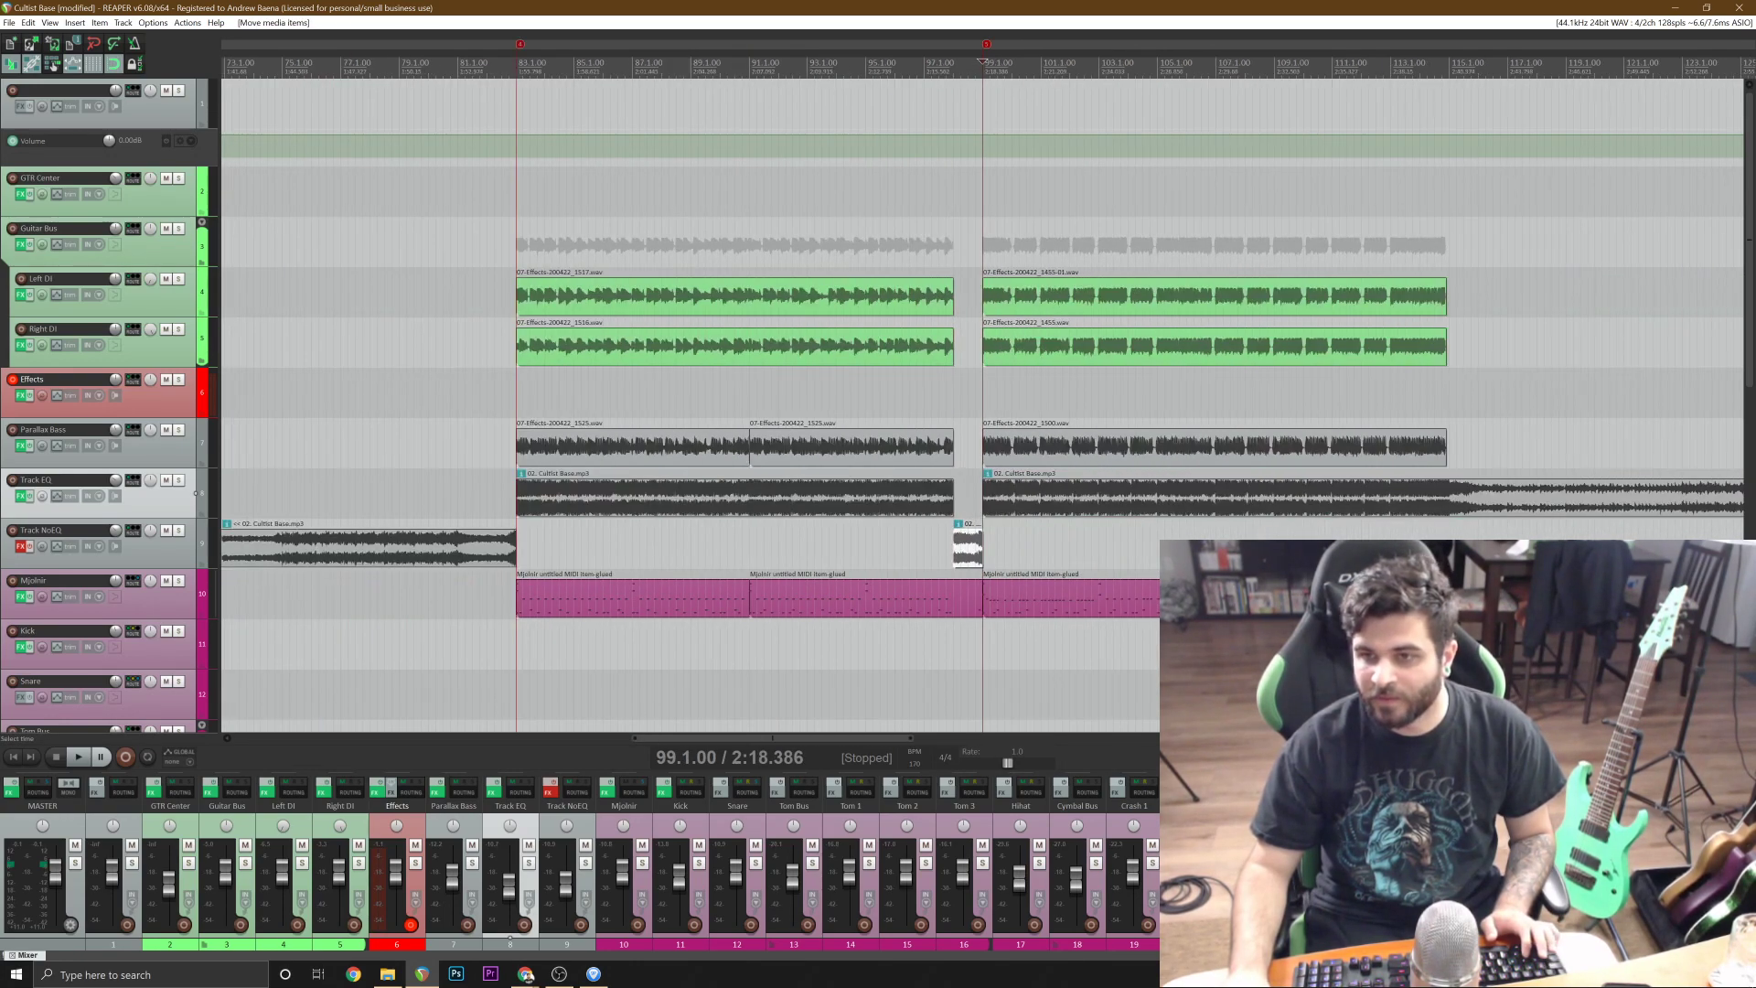
click(1454, 502)
scroll(951, 512, up, 4)
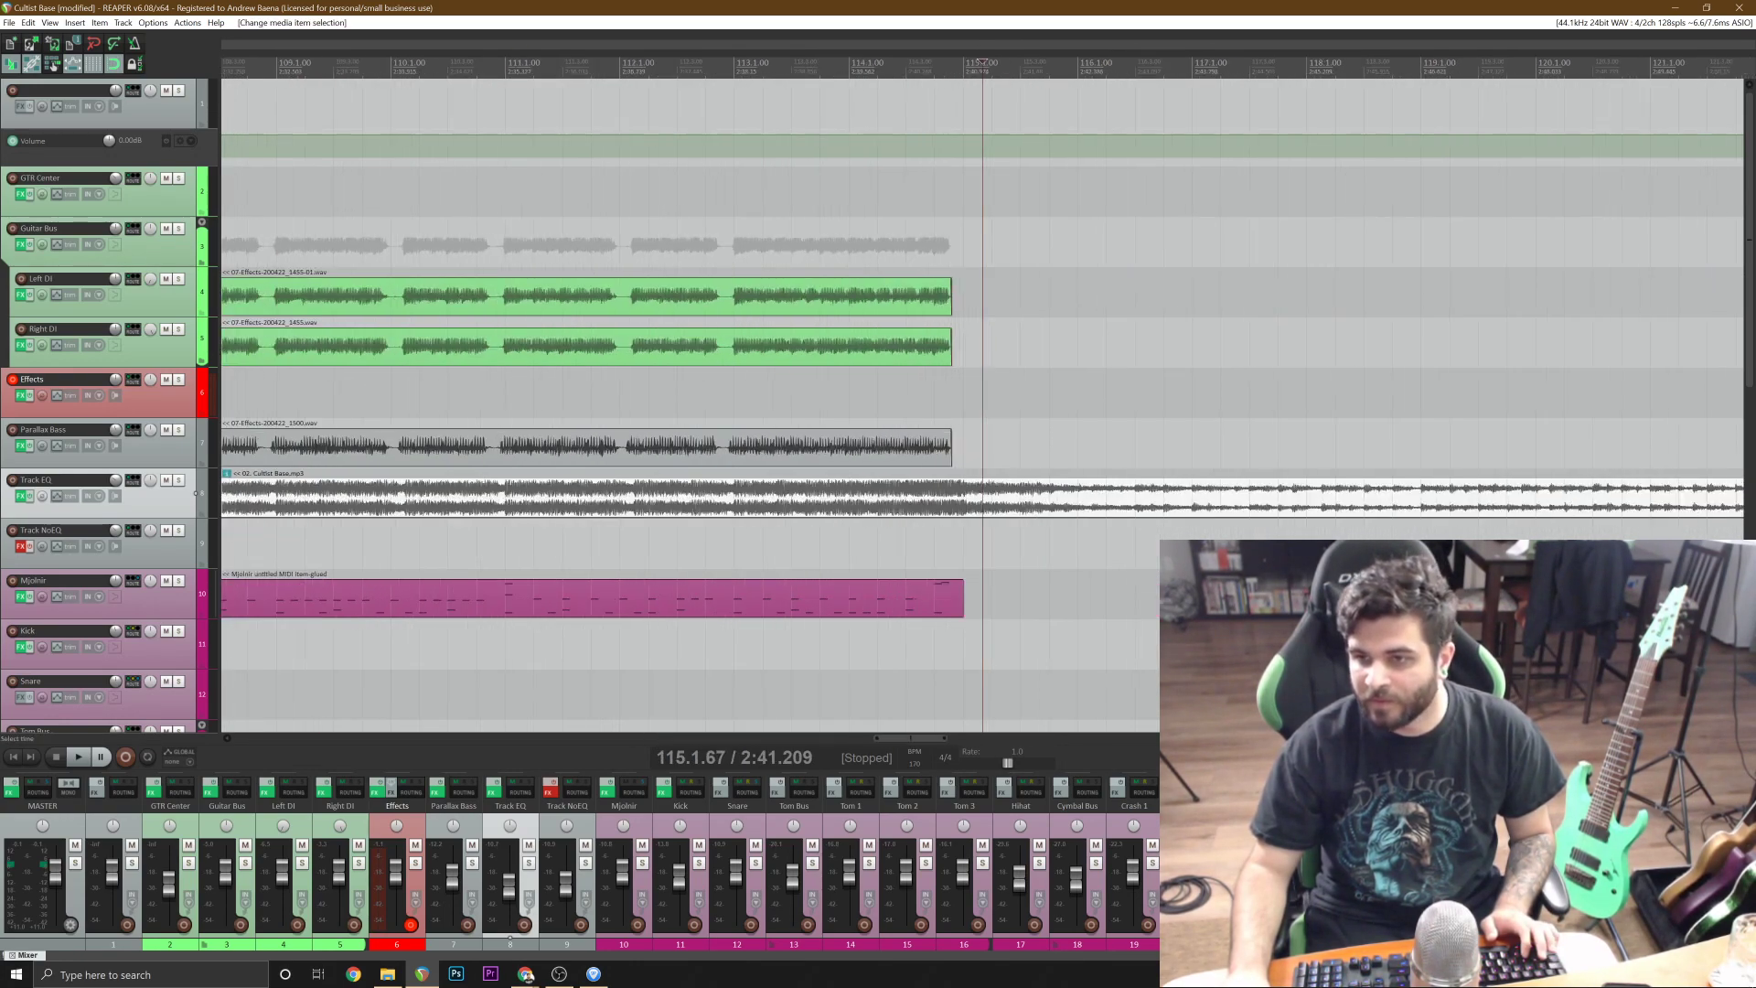
click(940, 499)
key(s)
key(ctrl+z)
Split the Cultist Base song on Track EQ at bar 115, where the Mjolnir MIDI item ends.
click(949, 498)
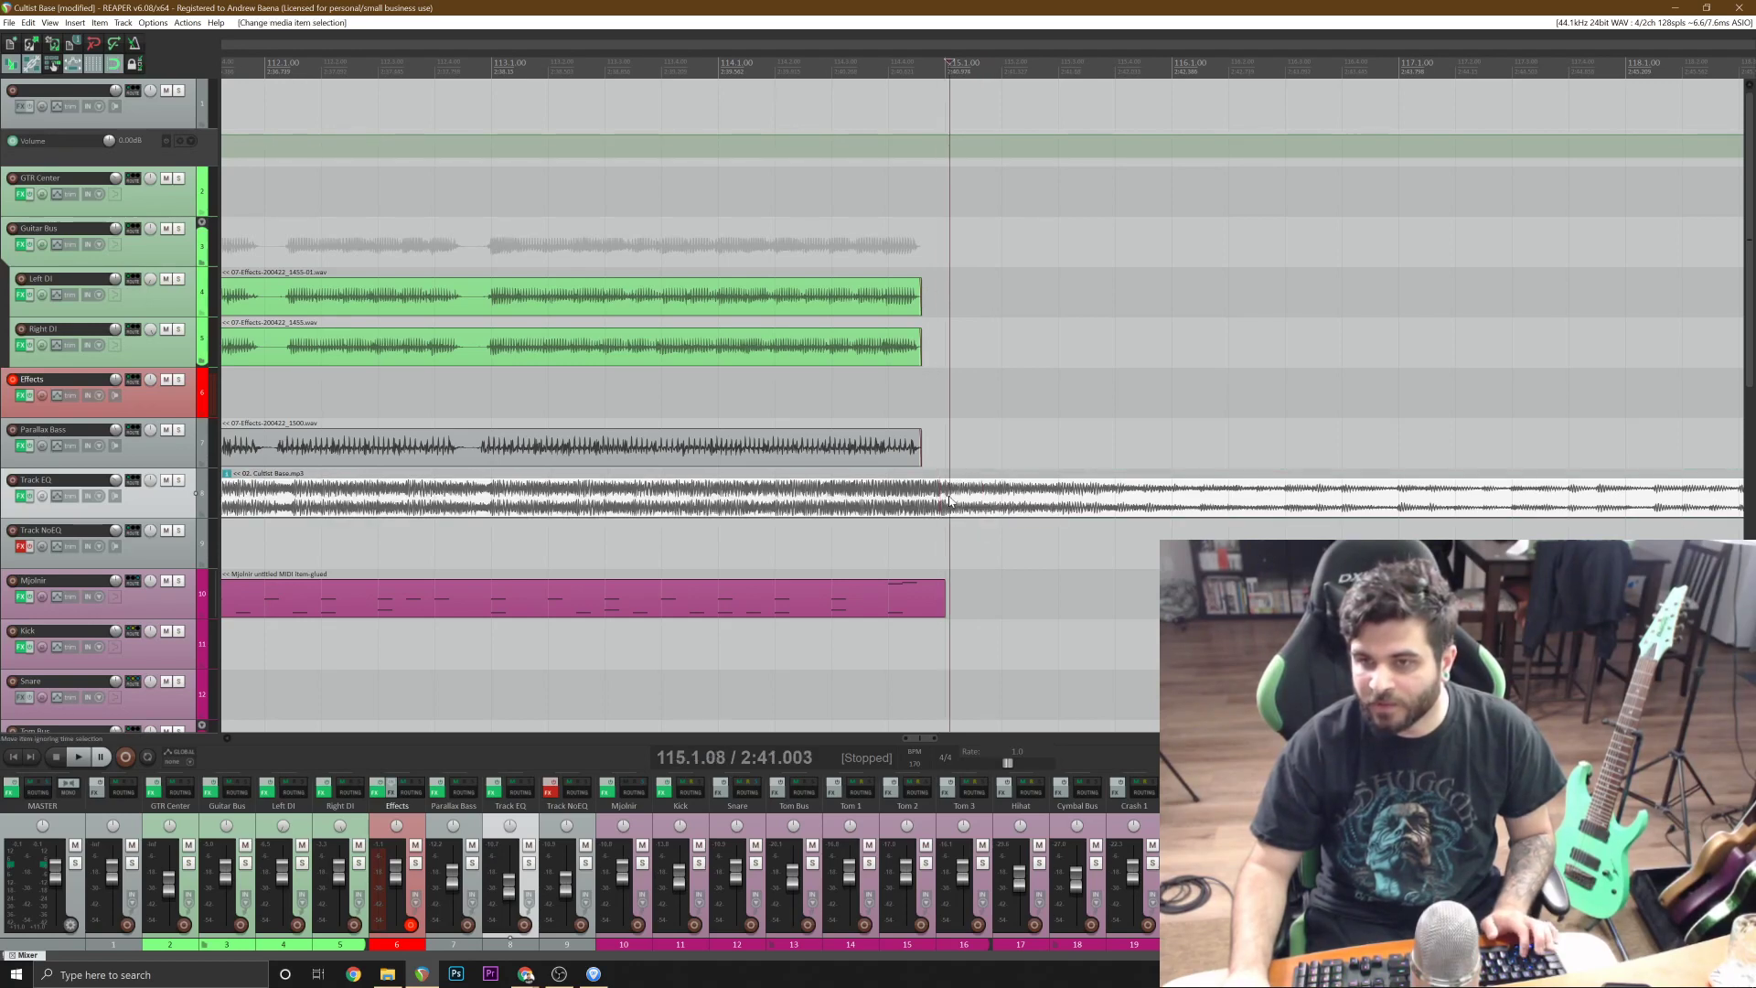
click(945, 499)
key(s)
scroll(946, 501, down, 4)
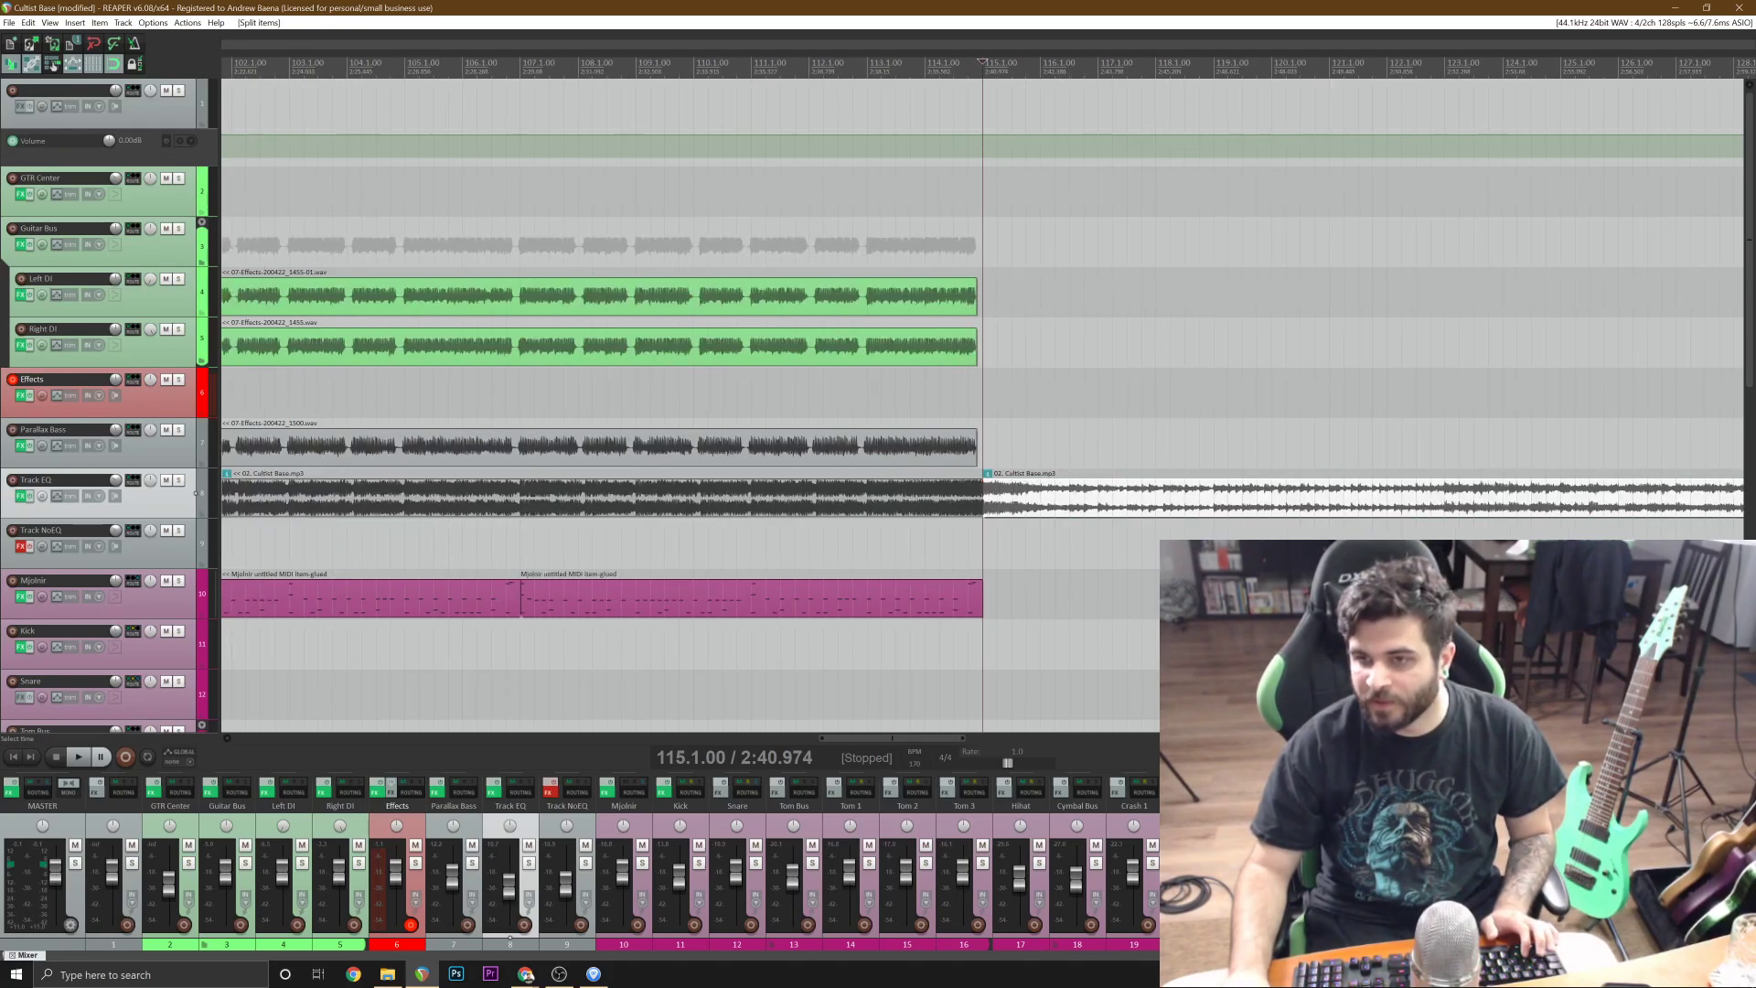
scroll(946, 501, up, 3)
scroll(982, 500, down, 8)
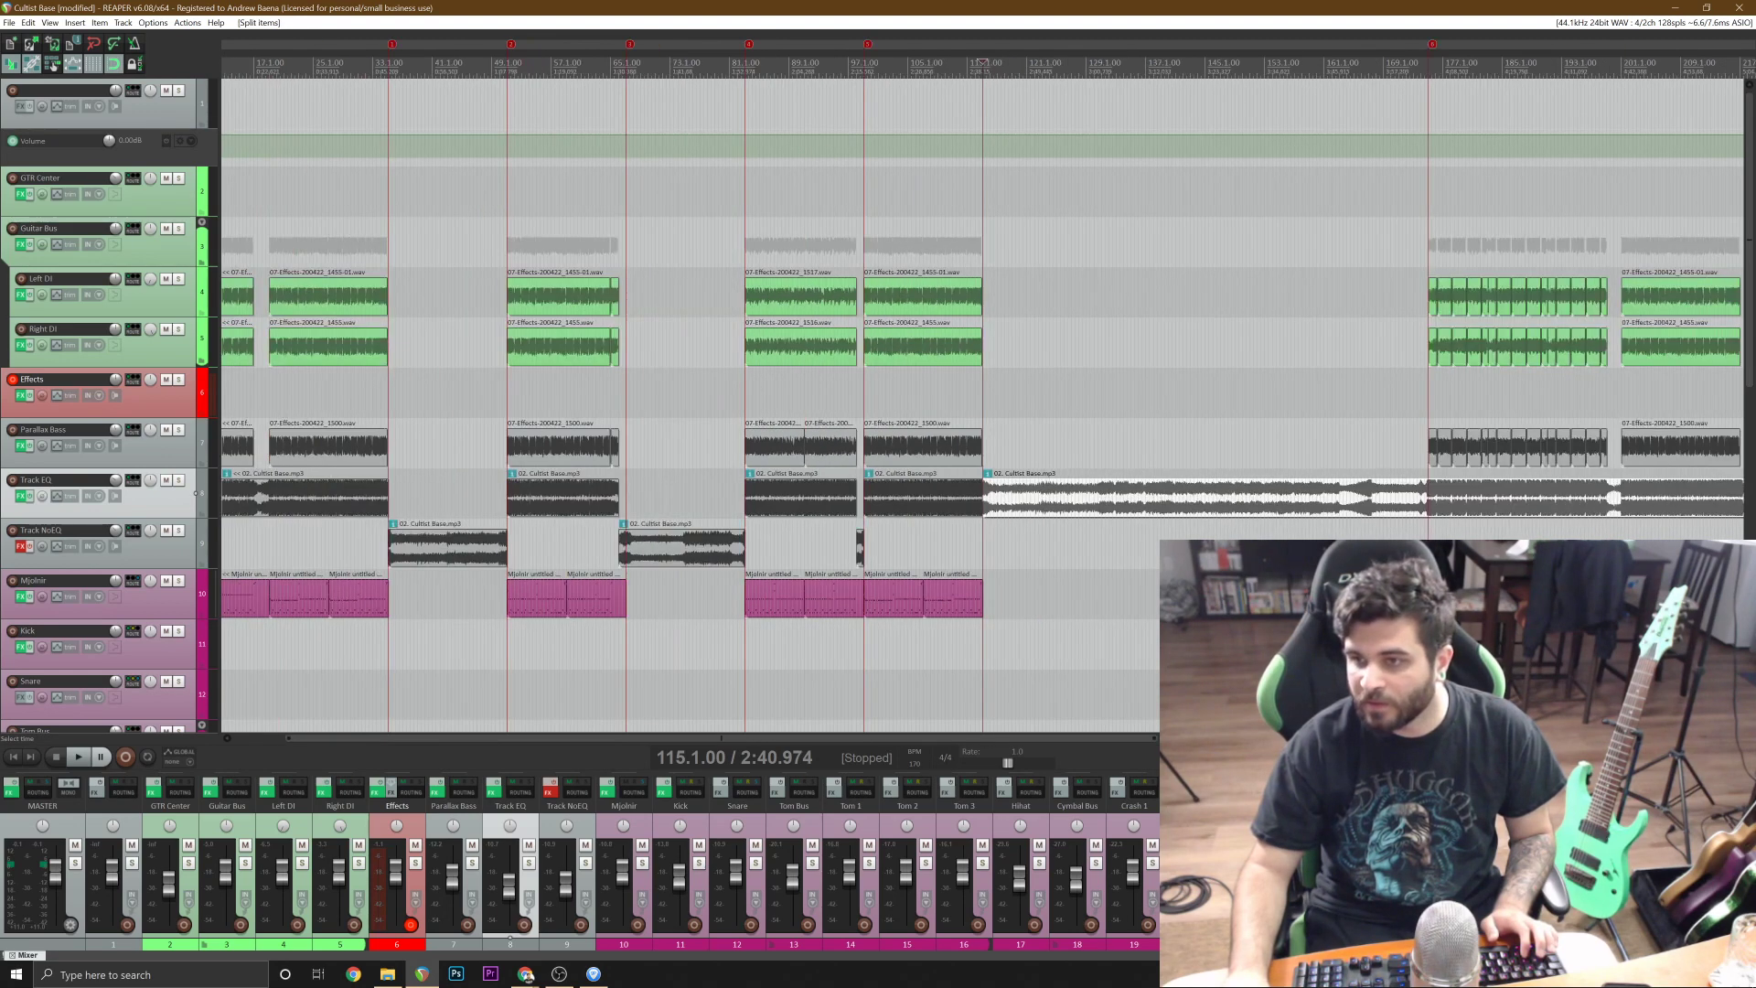
Split the song at bar 175, where the guitars return, and move the segment between bars 115 and 175 to Track NoEQ.
click(1440, 499)
scroll(1507, 499, up, 6)
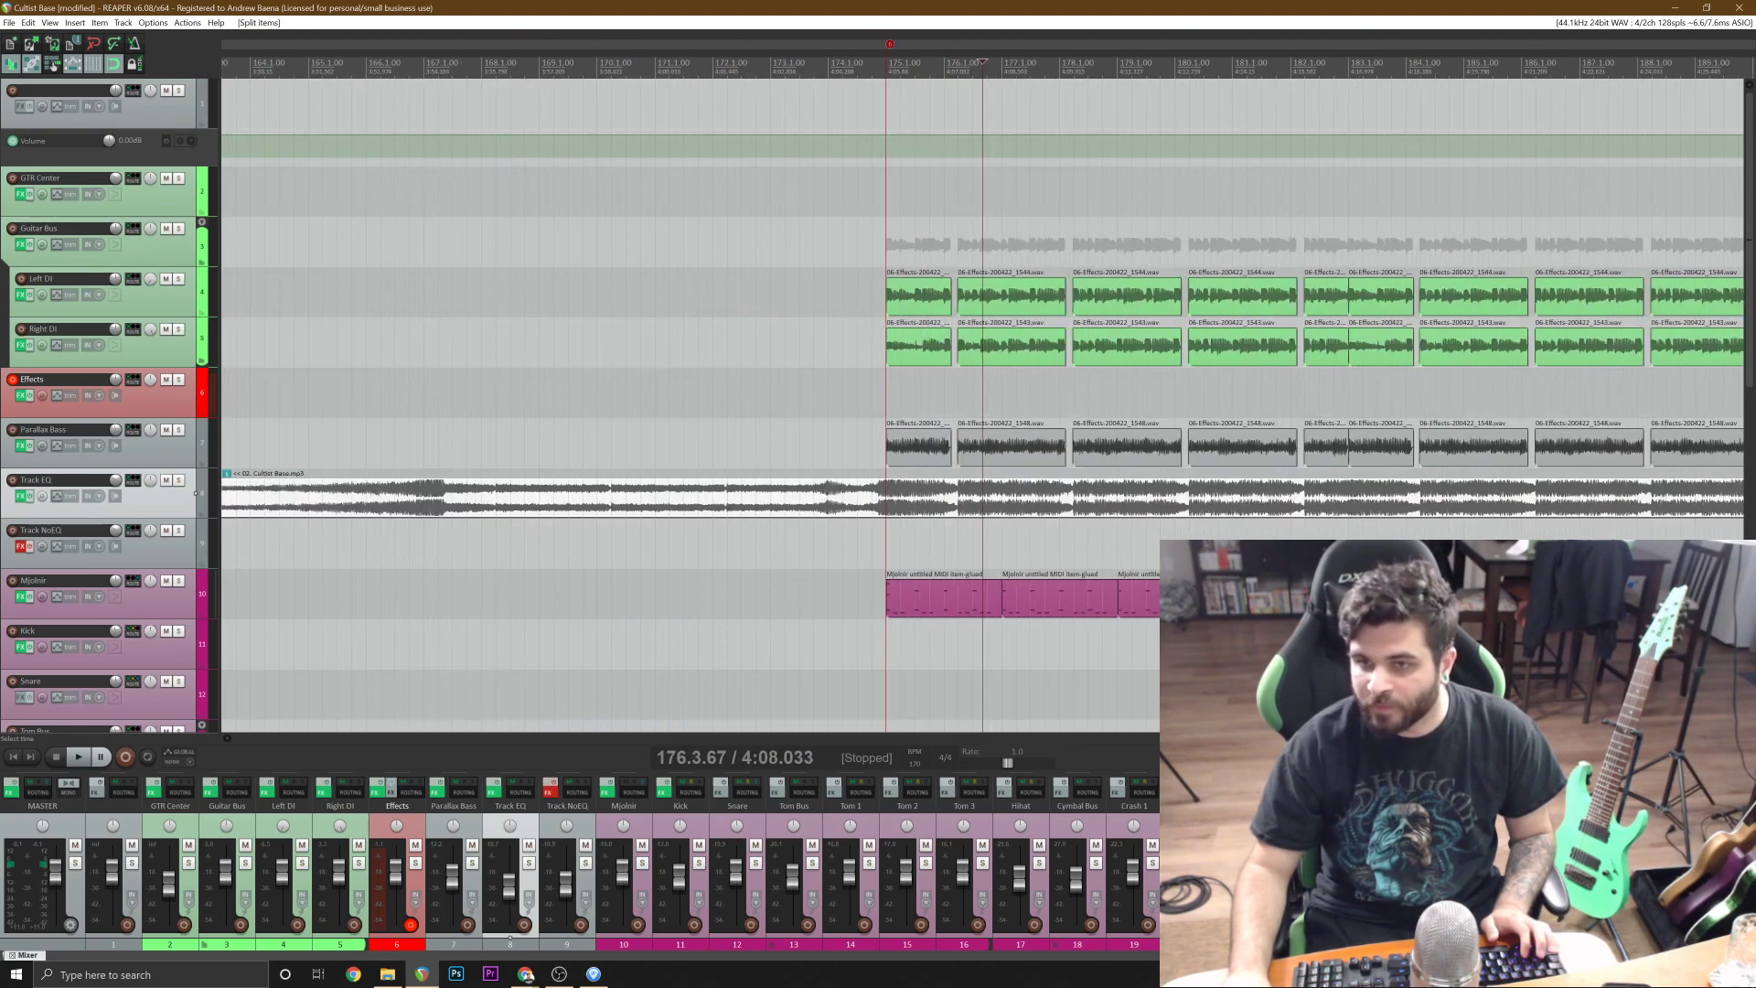
click(885, 498)
key(s)
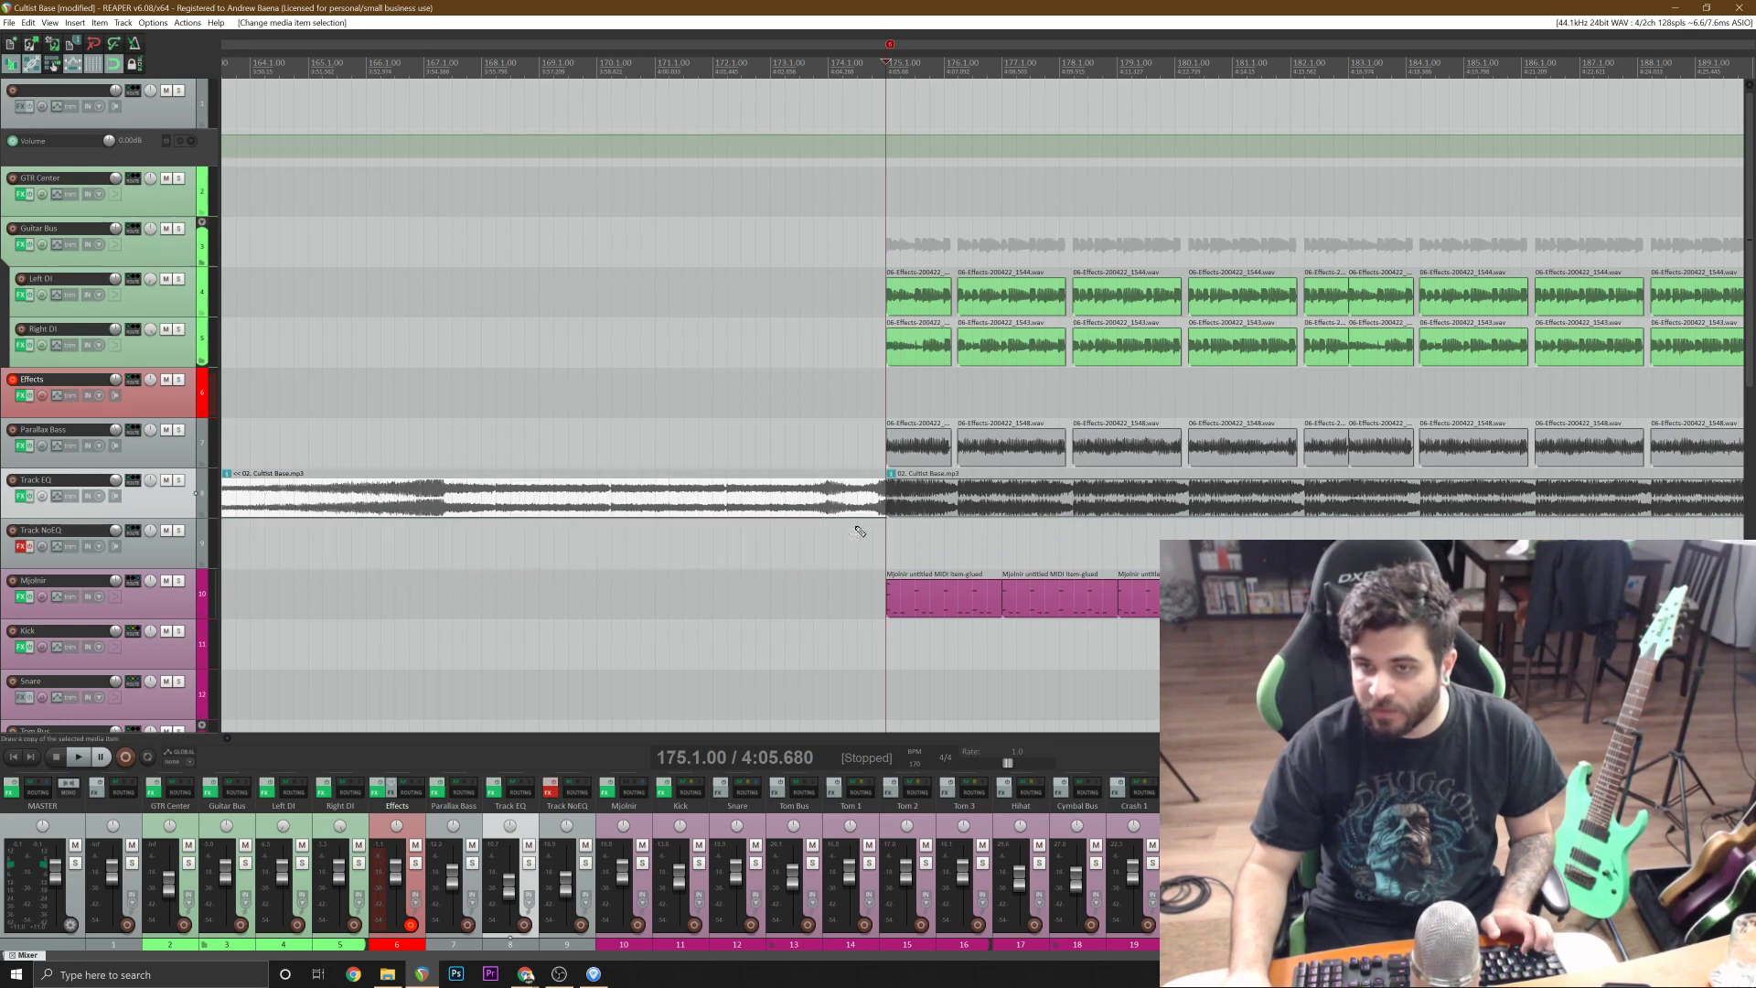
scroll(901, 528, down, 4)
Split the song on Track EQ at bars 201 and 199, and move the guitar-free segment between them to Track NoEQ.
click(1471, 517)
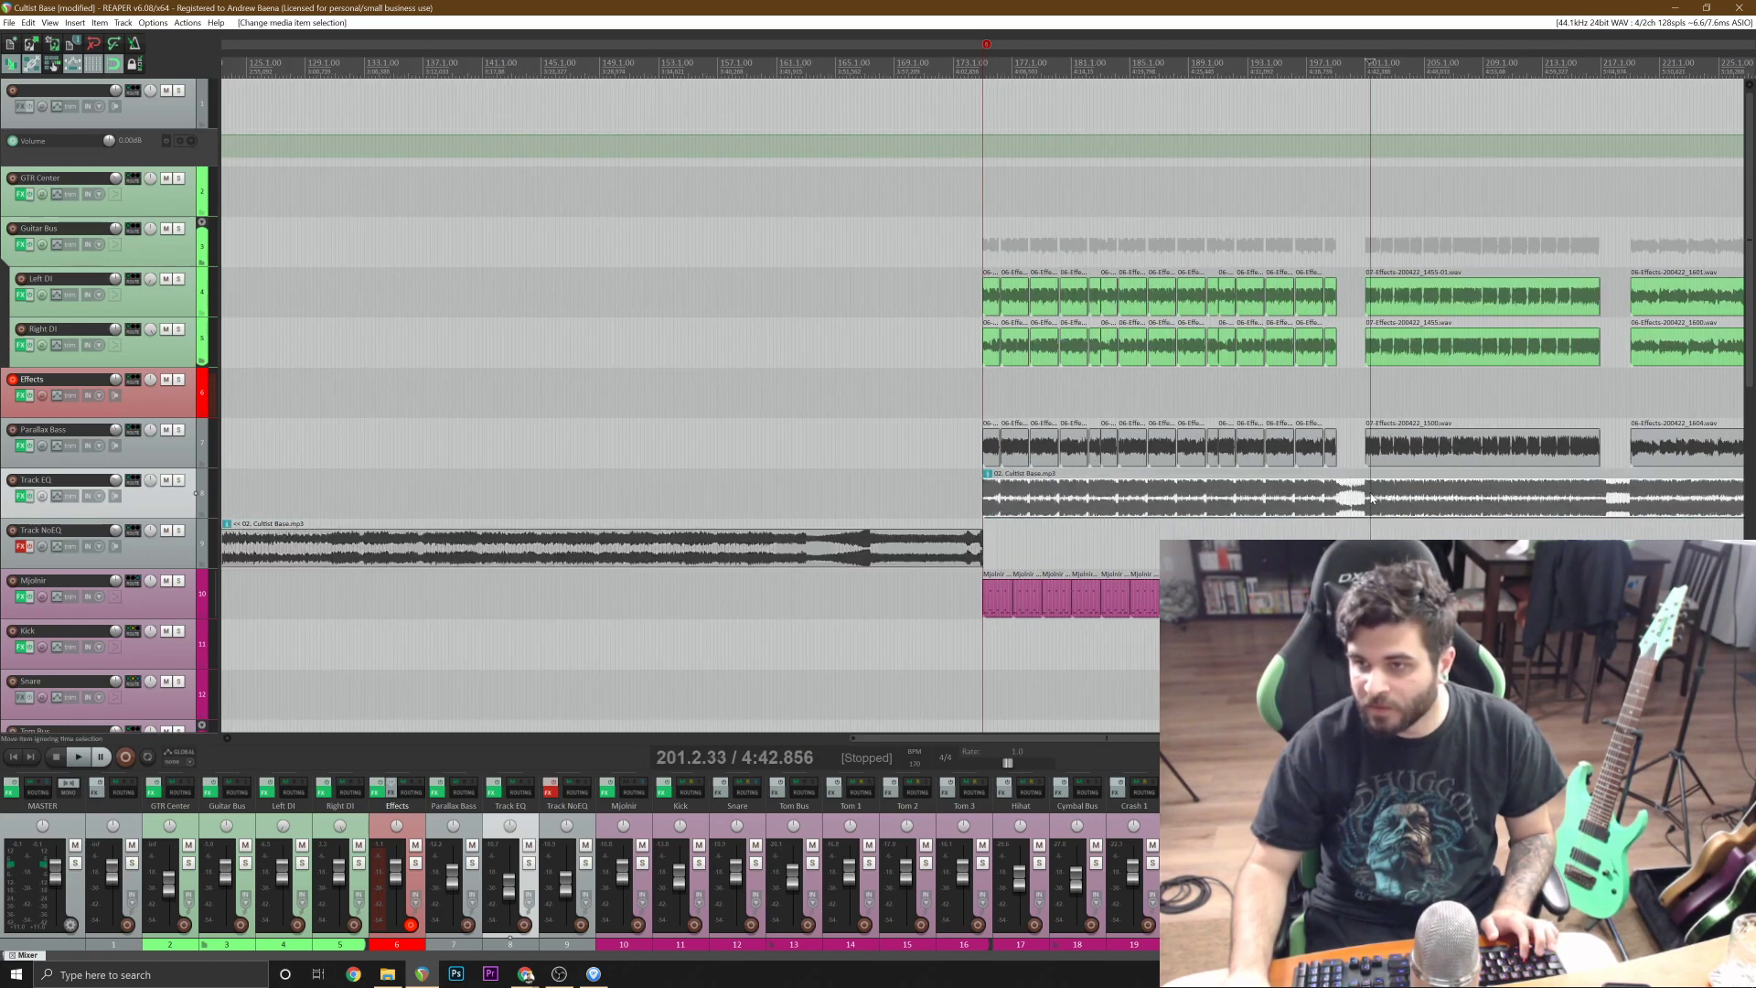
scroll(1111, 515, up, 7)
click(929, 489)
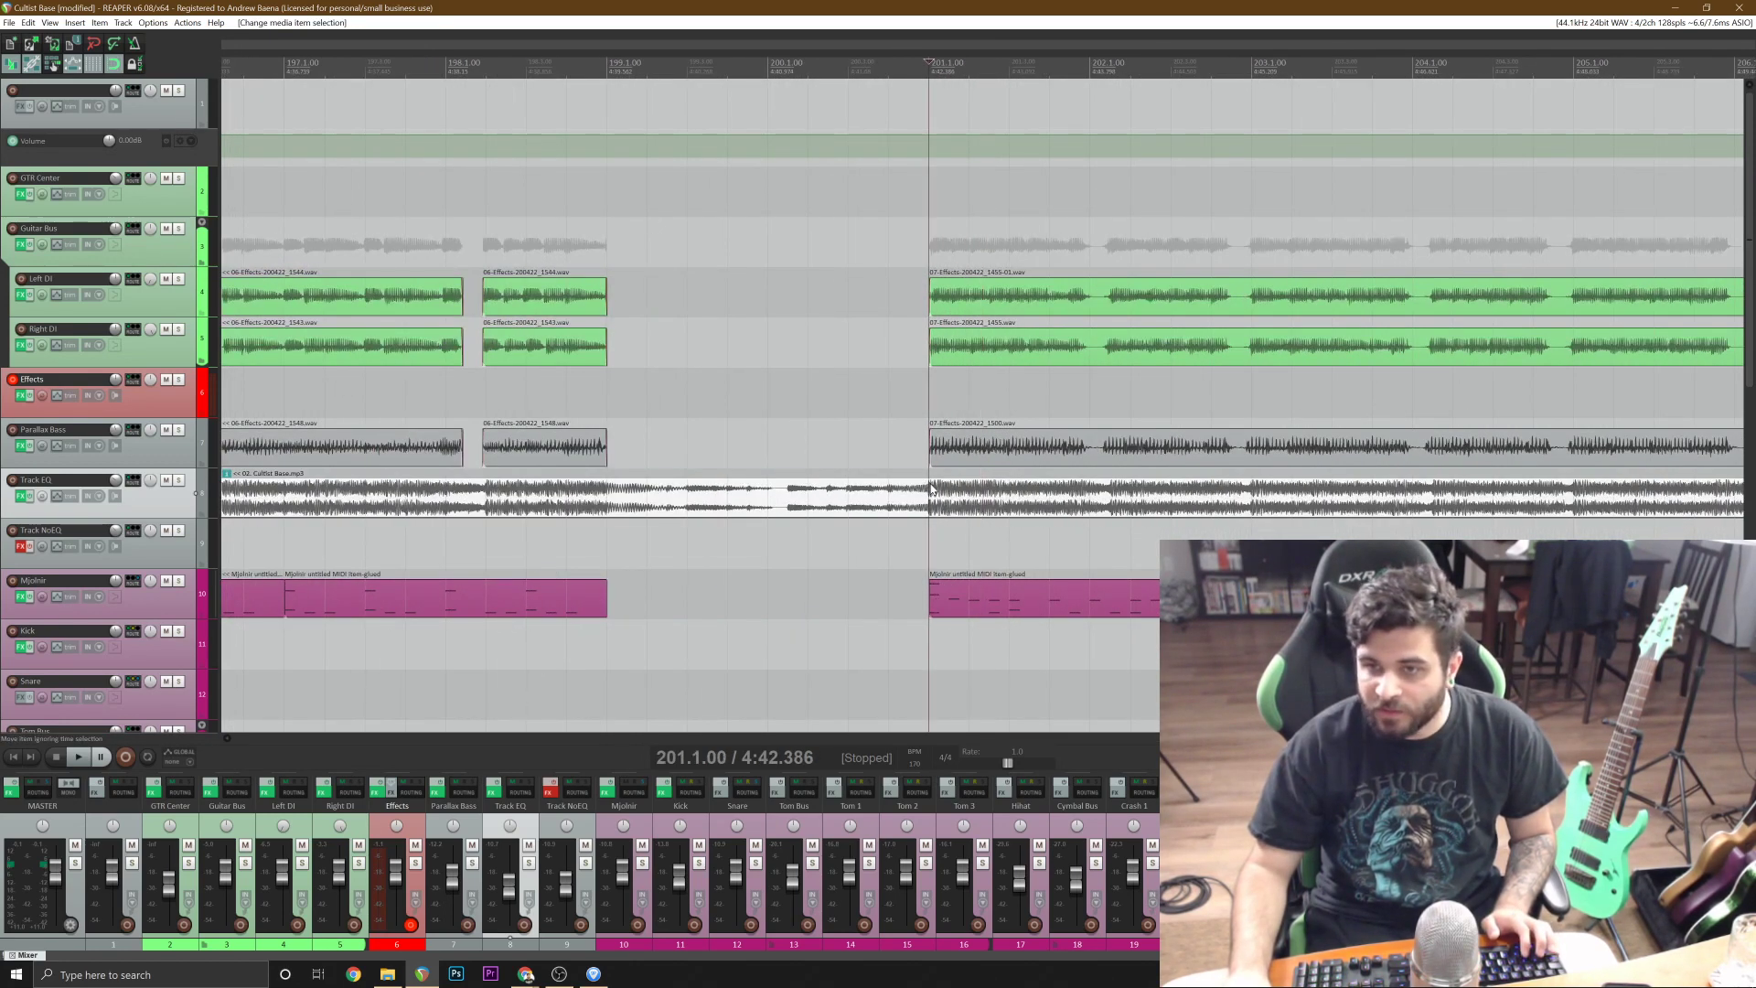
key(s)
click(610, 502)
key(s)
drag(718, 505, 729, 540)
scroll(730, 540, down, 6)
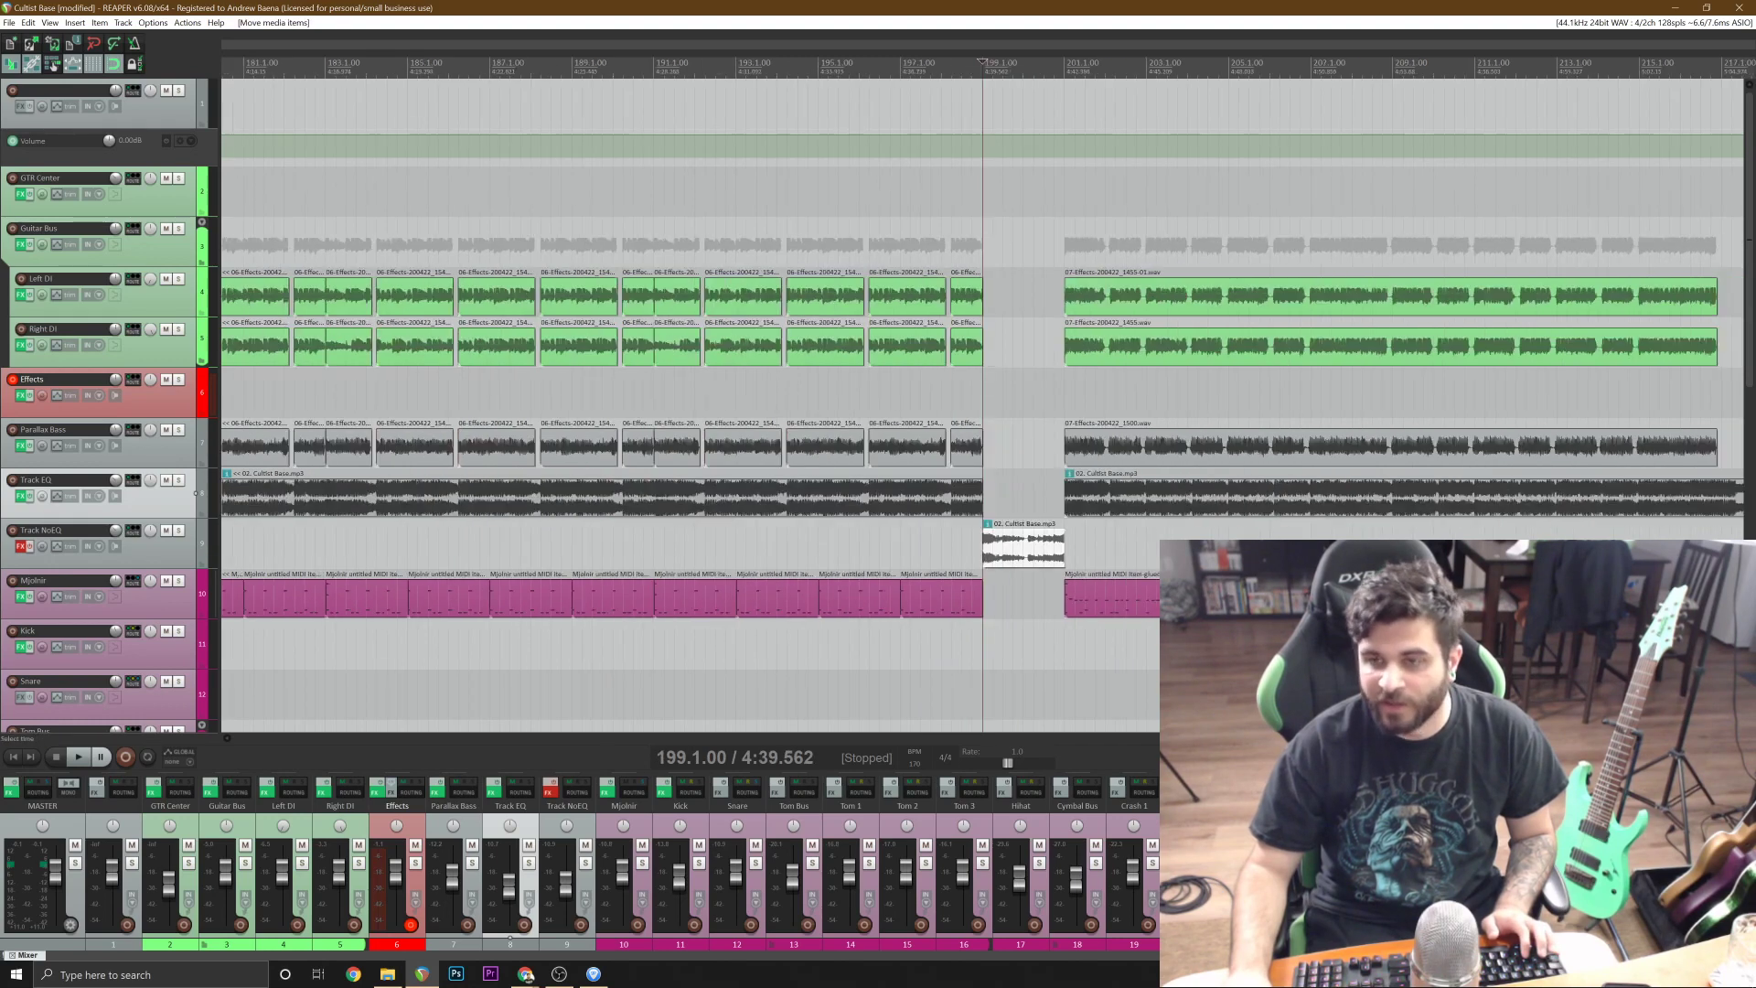
Split the song on Track EQ at bars 217 and 219, around the last gap in the guitars.
click(1356, 513)
scroll(1356, 517, up, 3)
scroll(1245, 519, up, 3)
key(s)
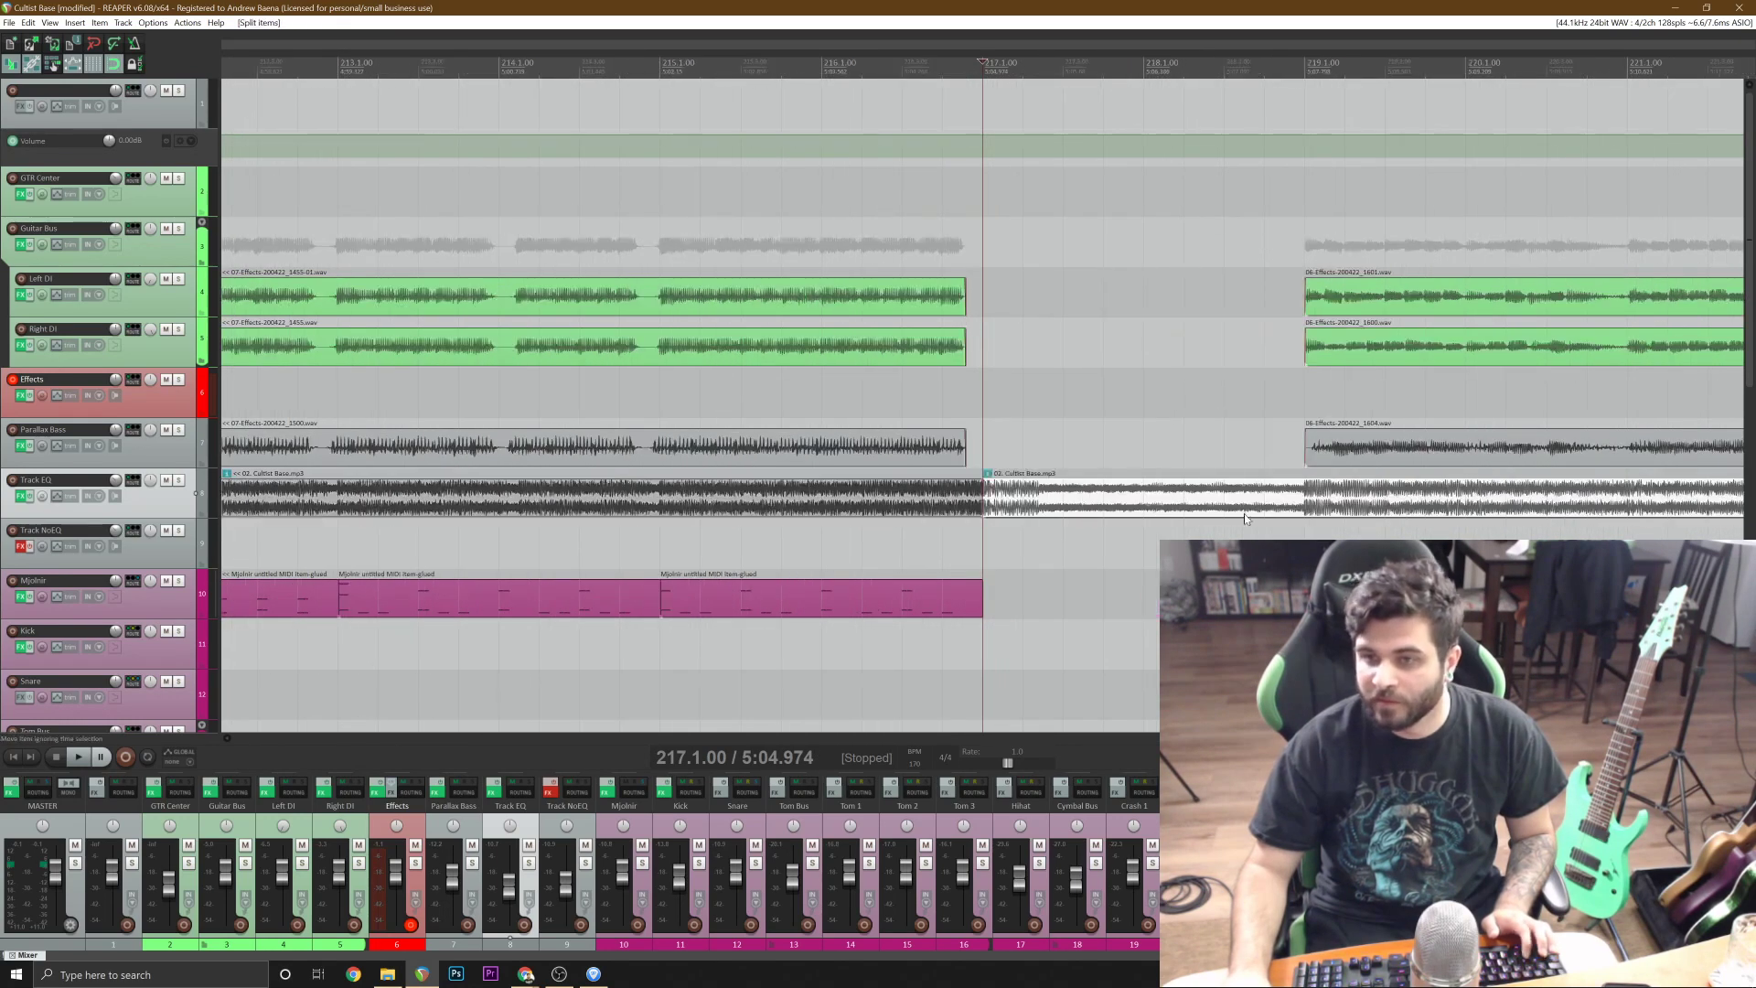
click(1310, 492)
key(s)
Move the song segment between bars 217 and 219 down to Track NoEQ and return the edit cursor to the project start.
click(1271, 504)
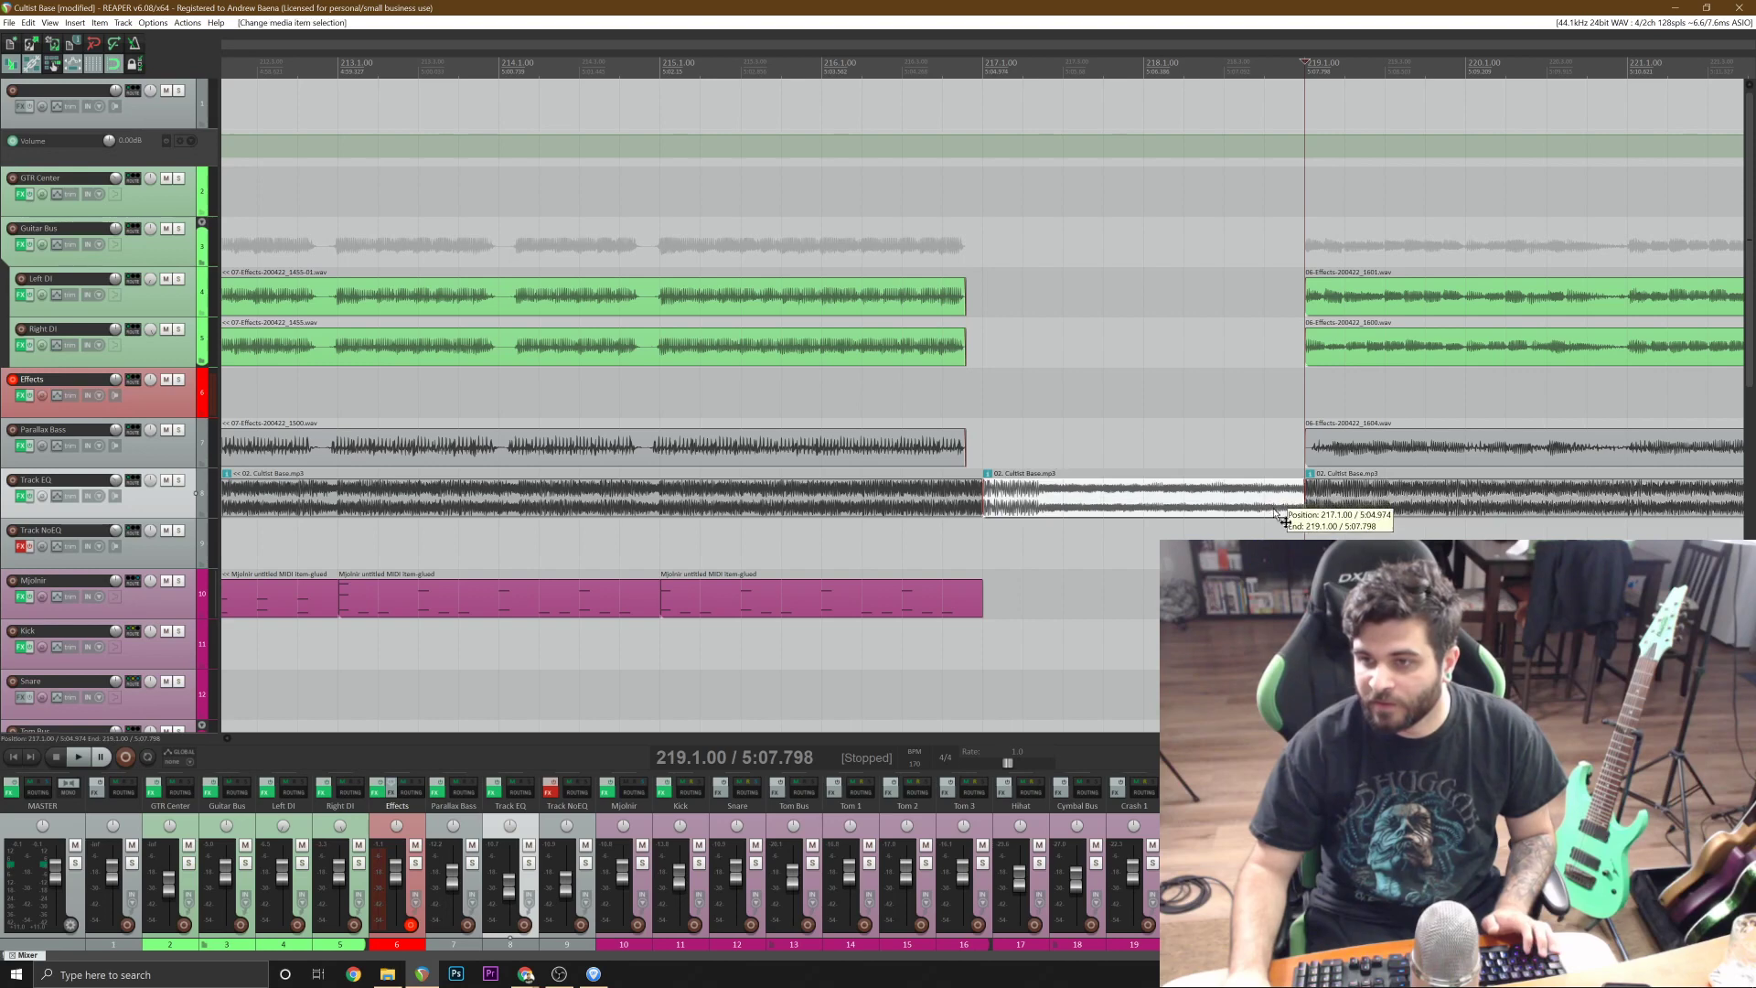
drag(1277, 514, 1280, 540)
scroll(1284, 539, down, 4)
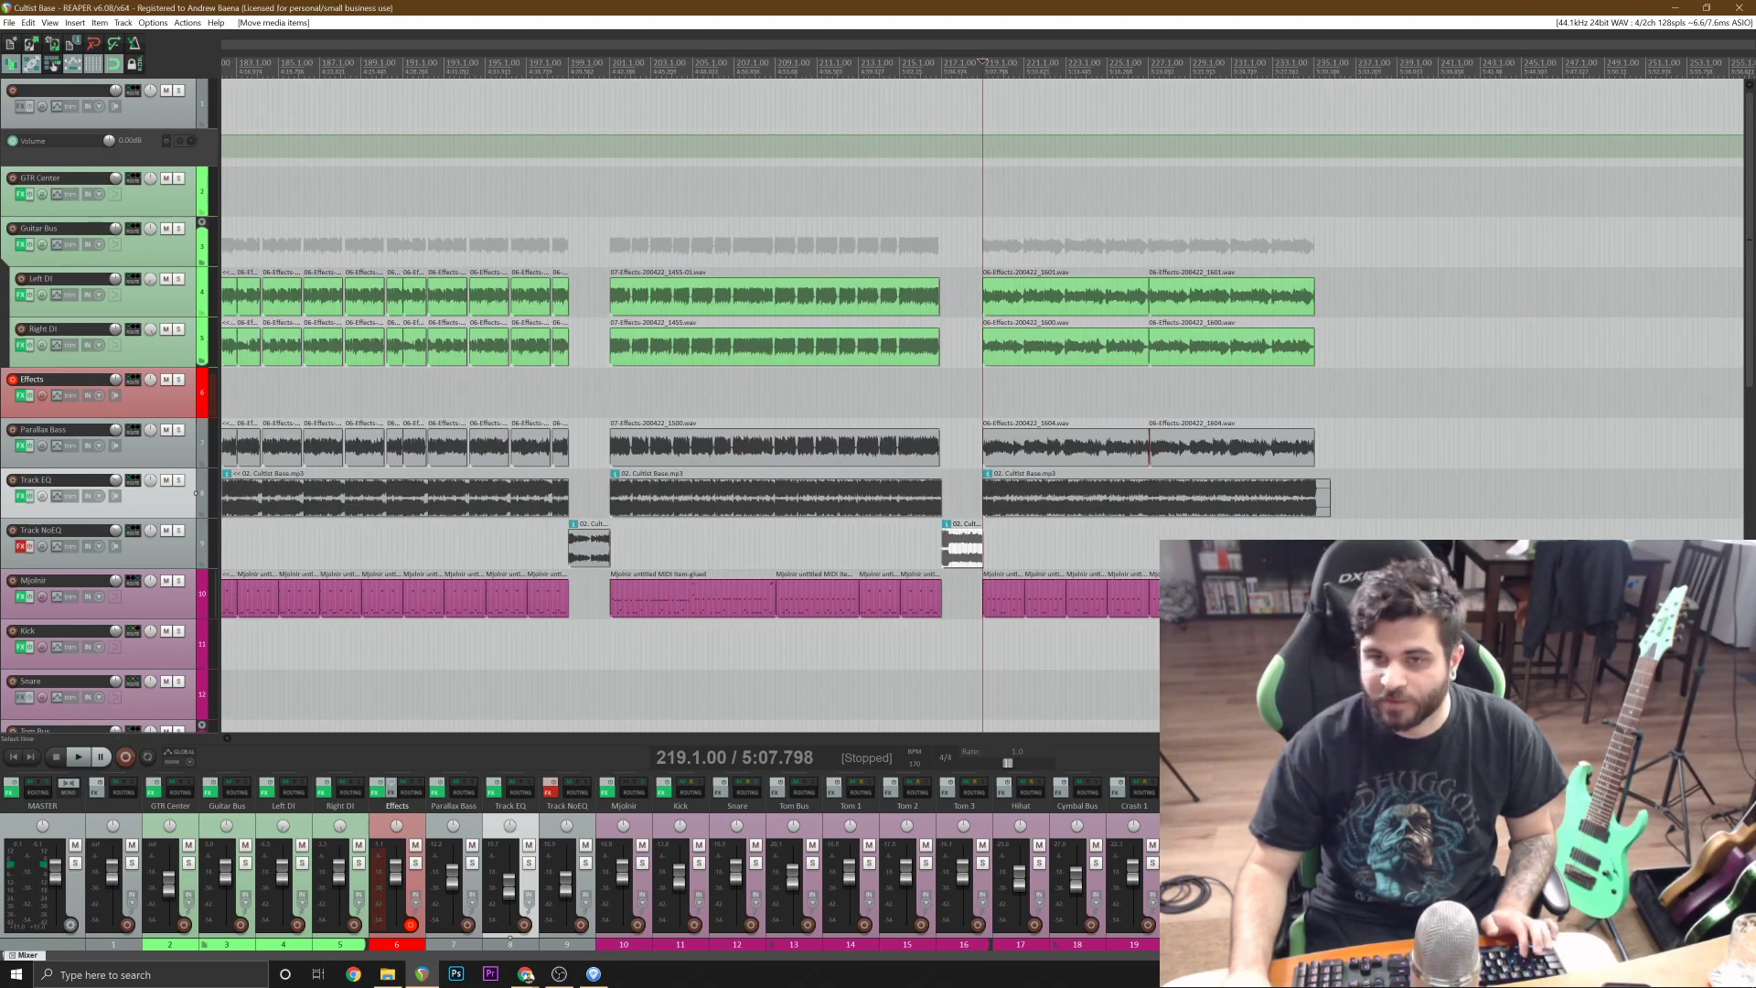
scroll(1284, 540, down, 6)
click(13, 756)
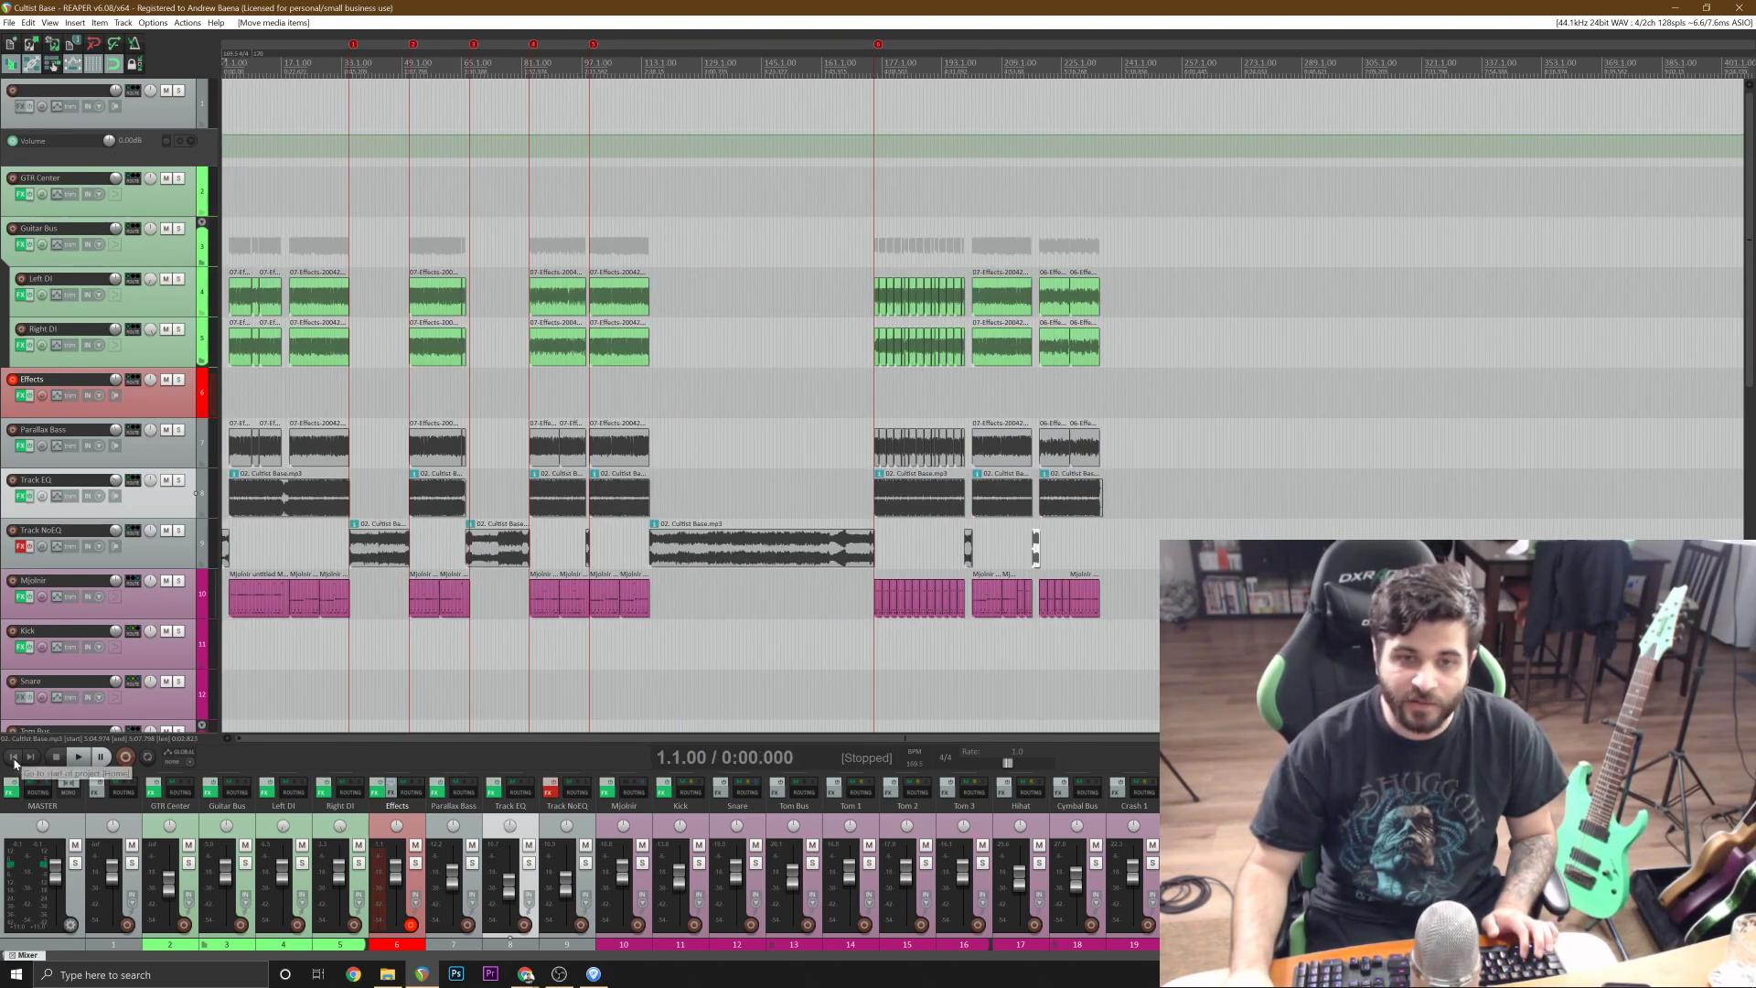
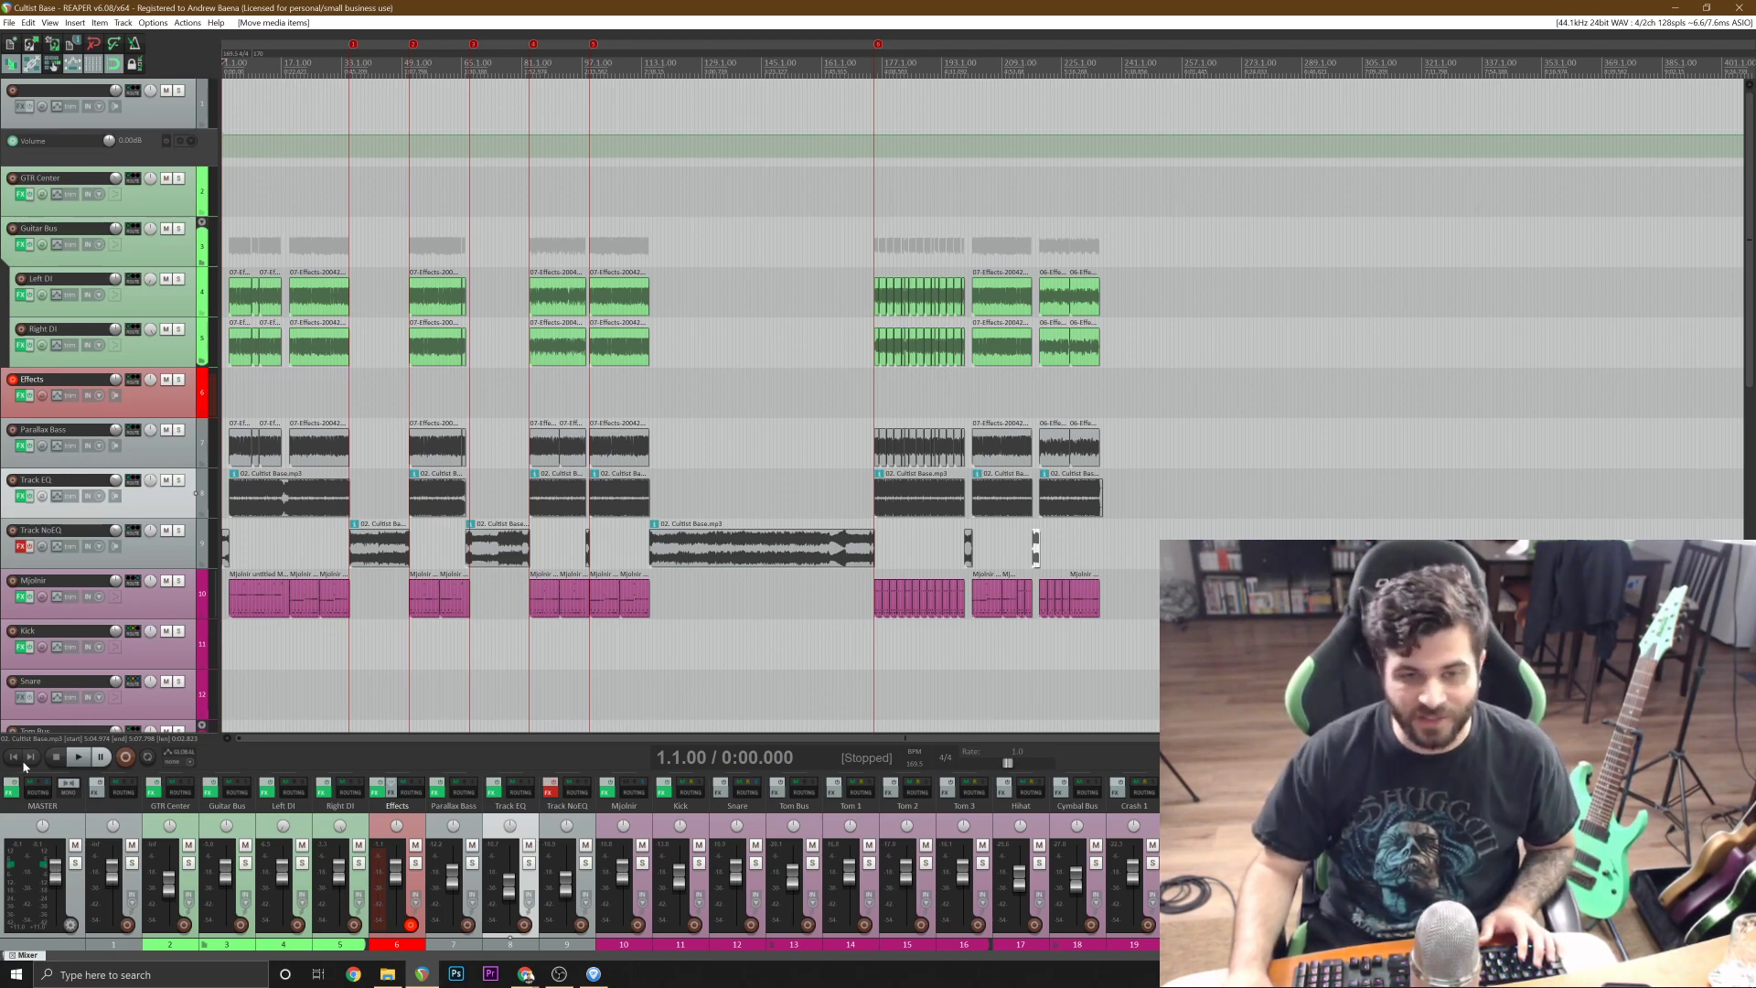
scroll(347, 520, up, 3)
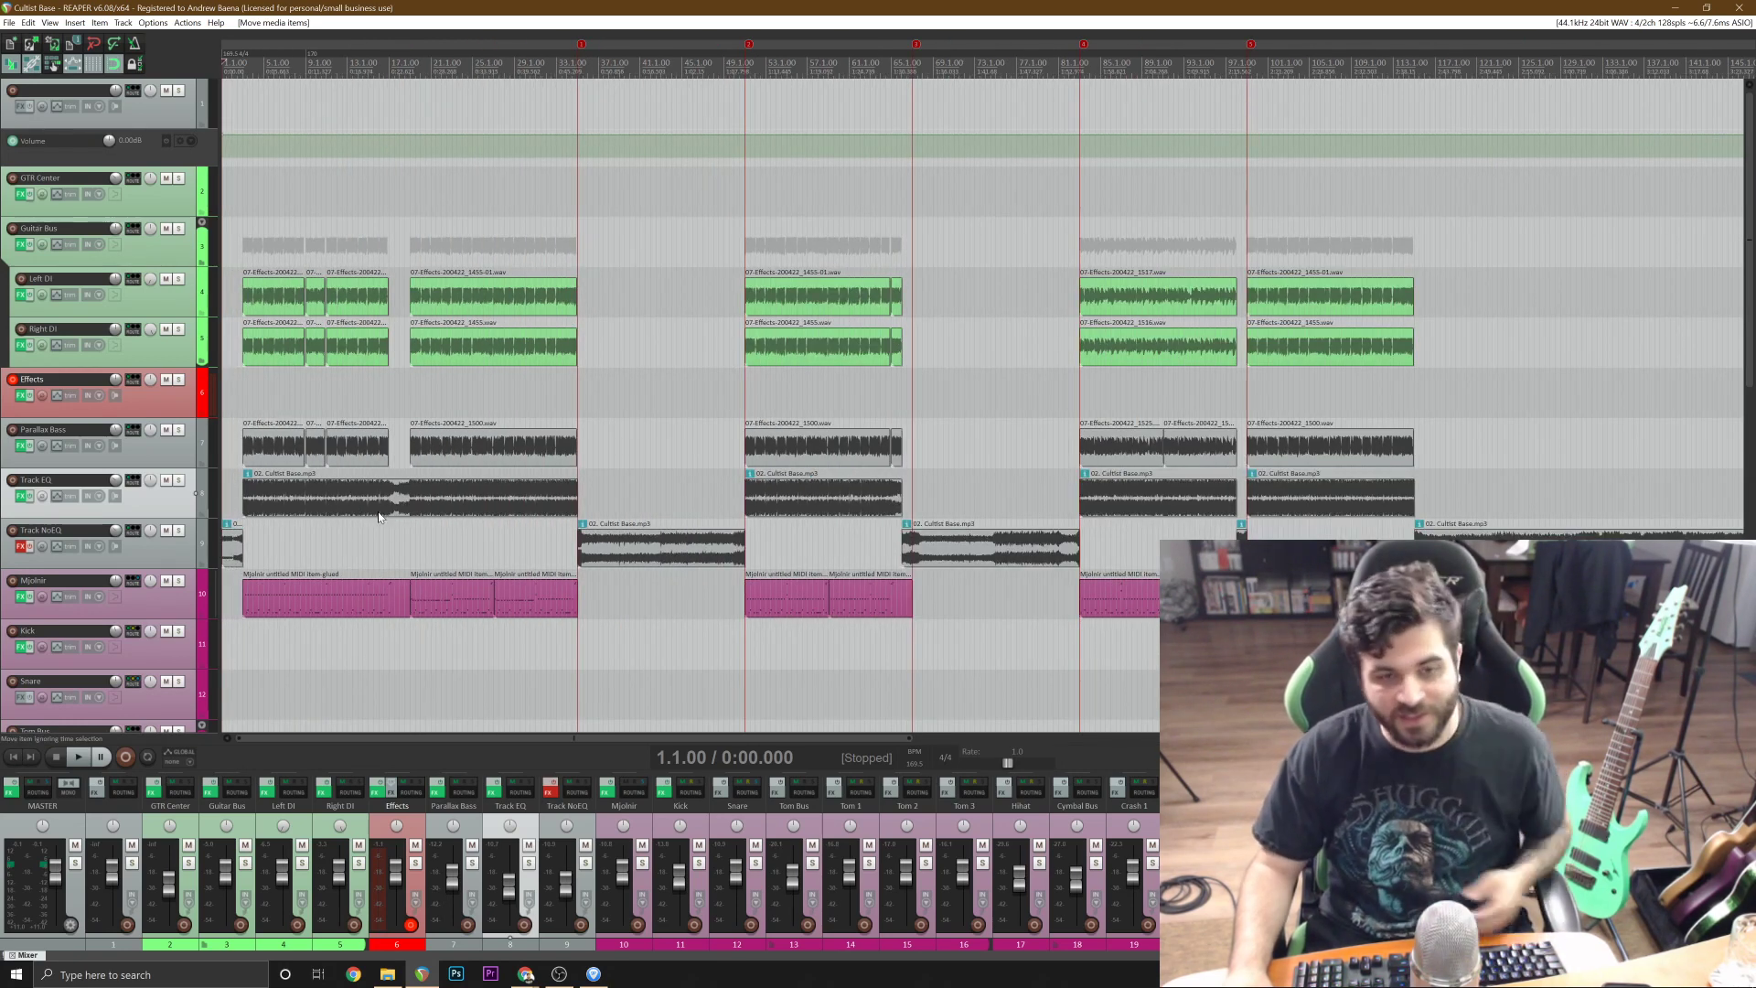
scroll(382, 517, up, 1)
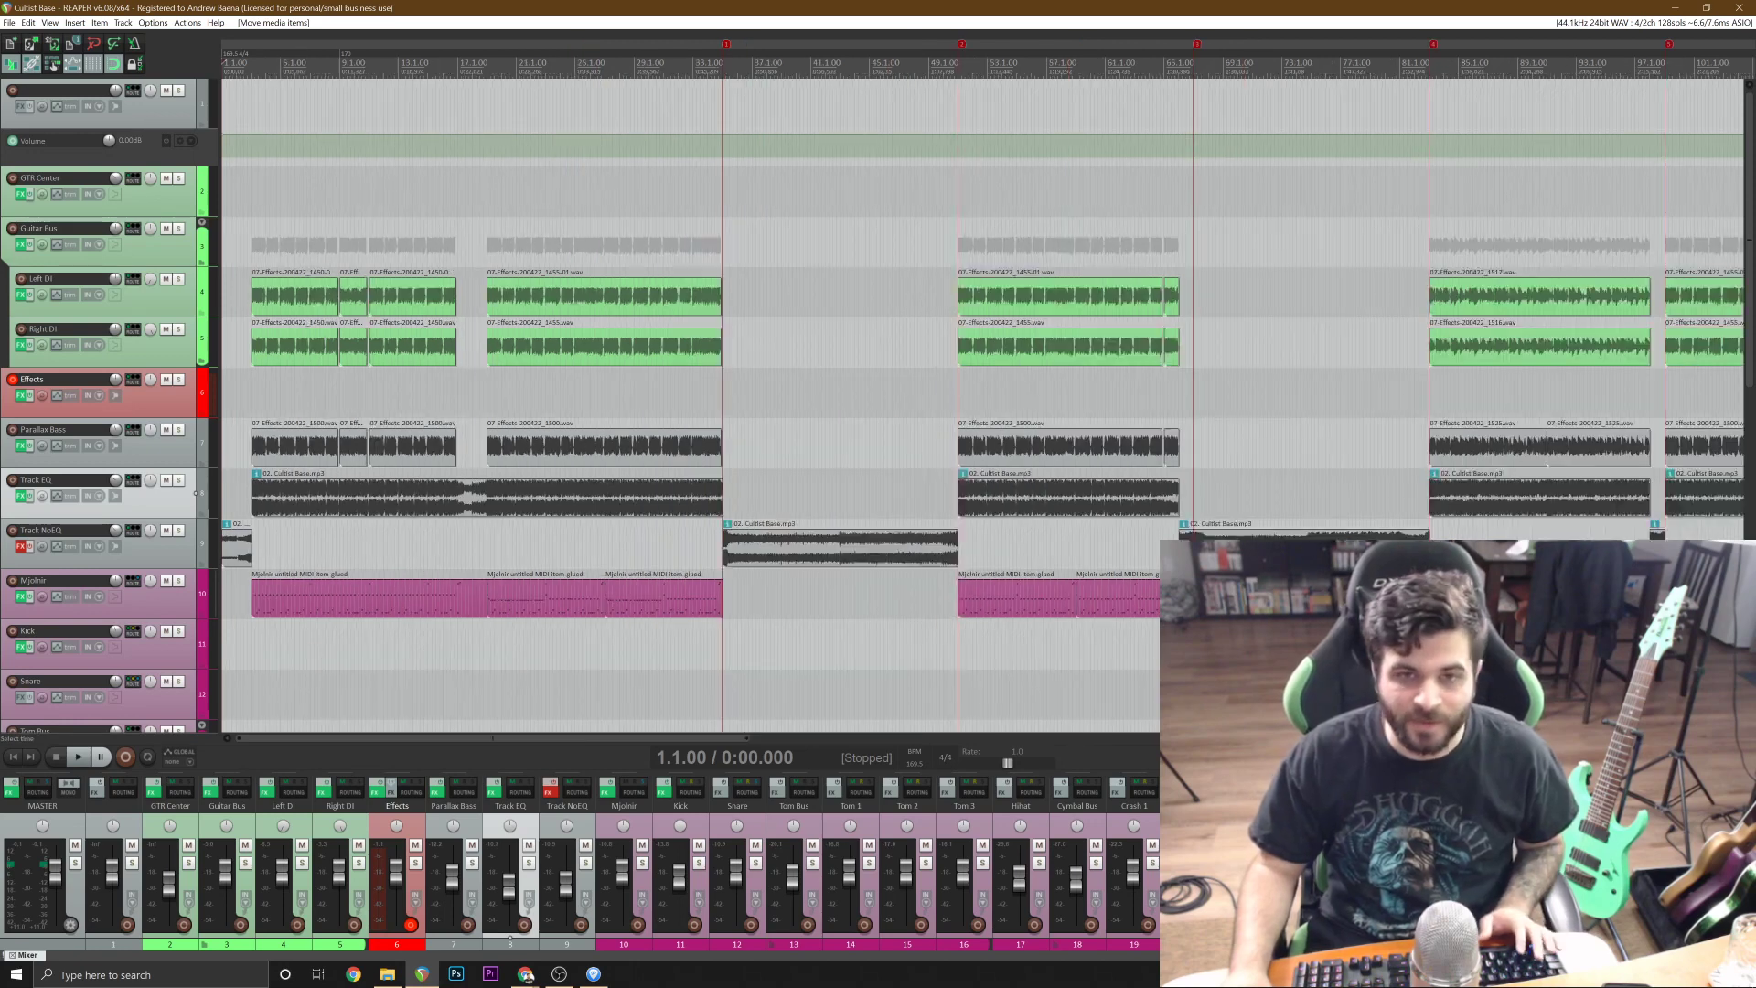
scroll(612, 164, down, 2)
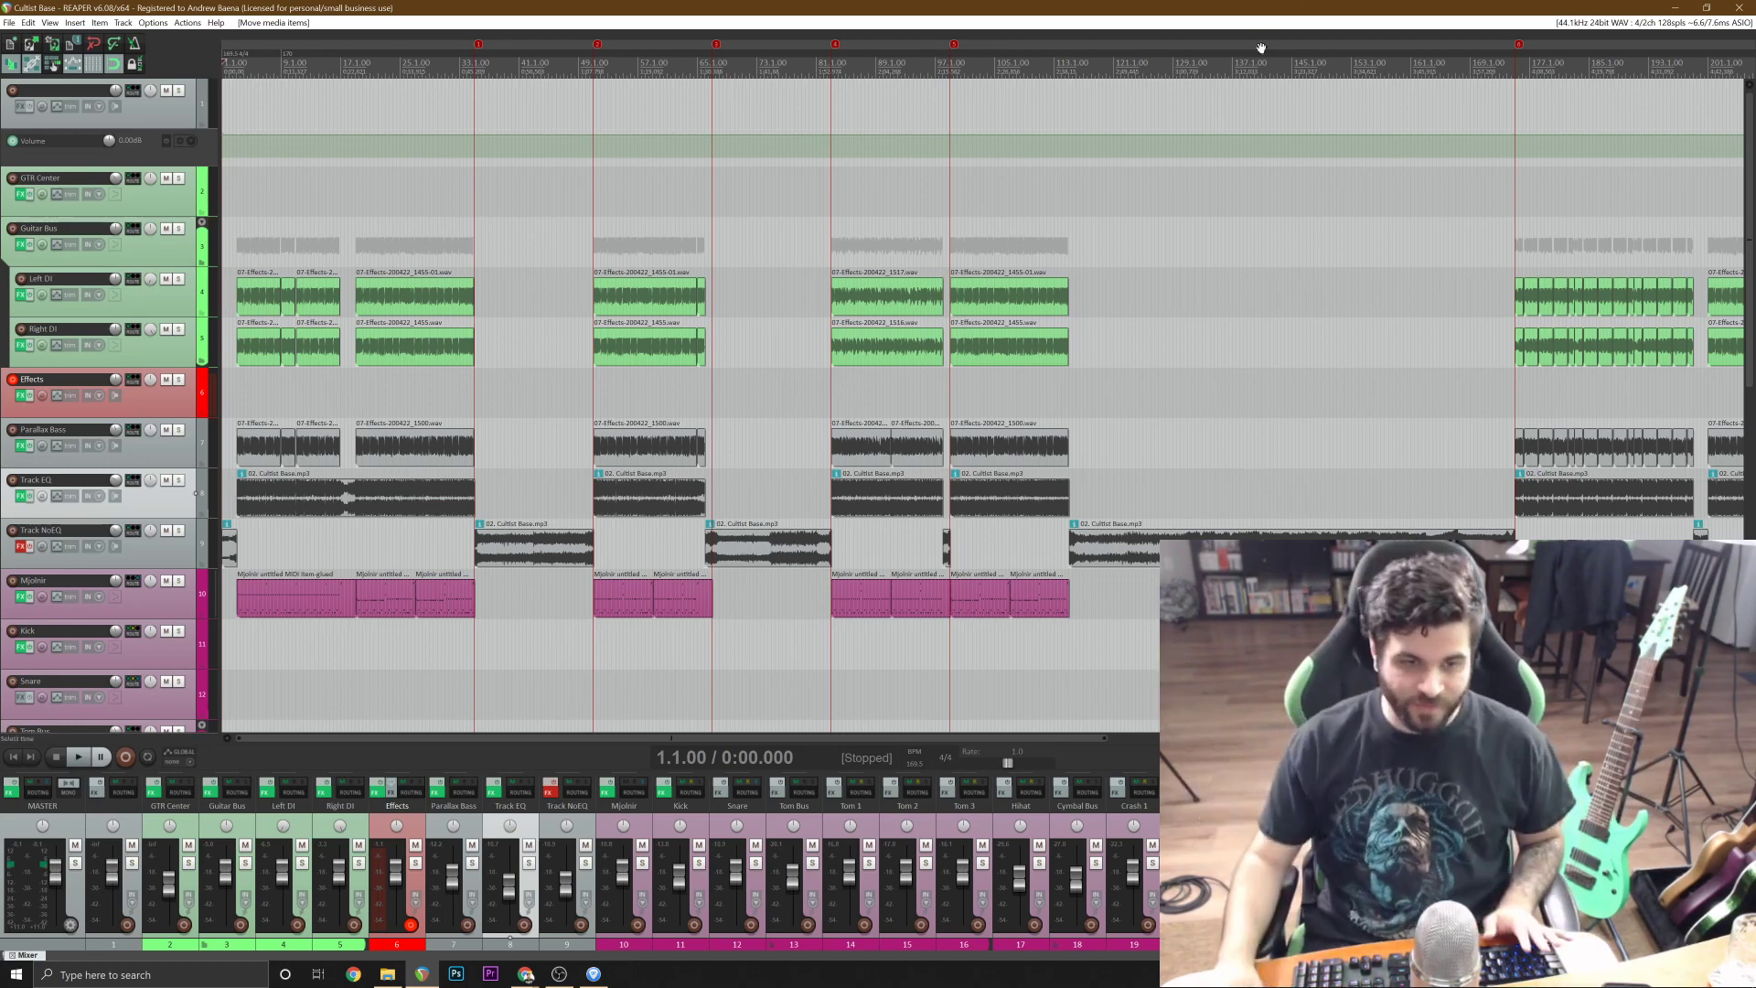
Change the audio system in the audio device preferences from ASIO to WaveOut and apply it.
click(152, 22)
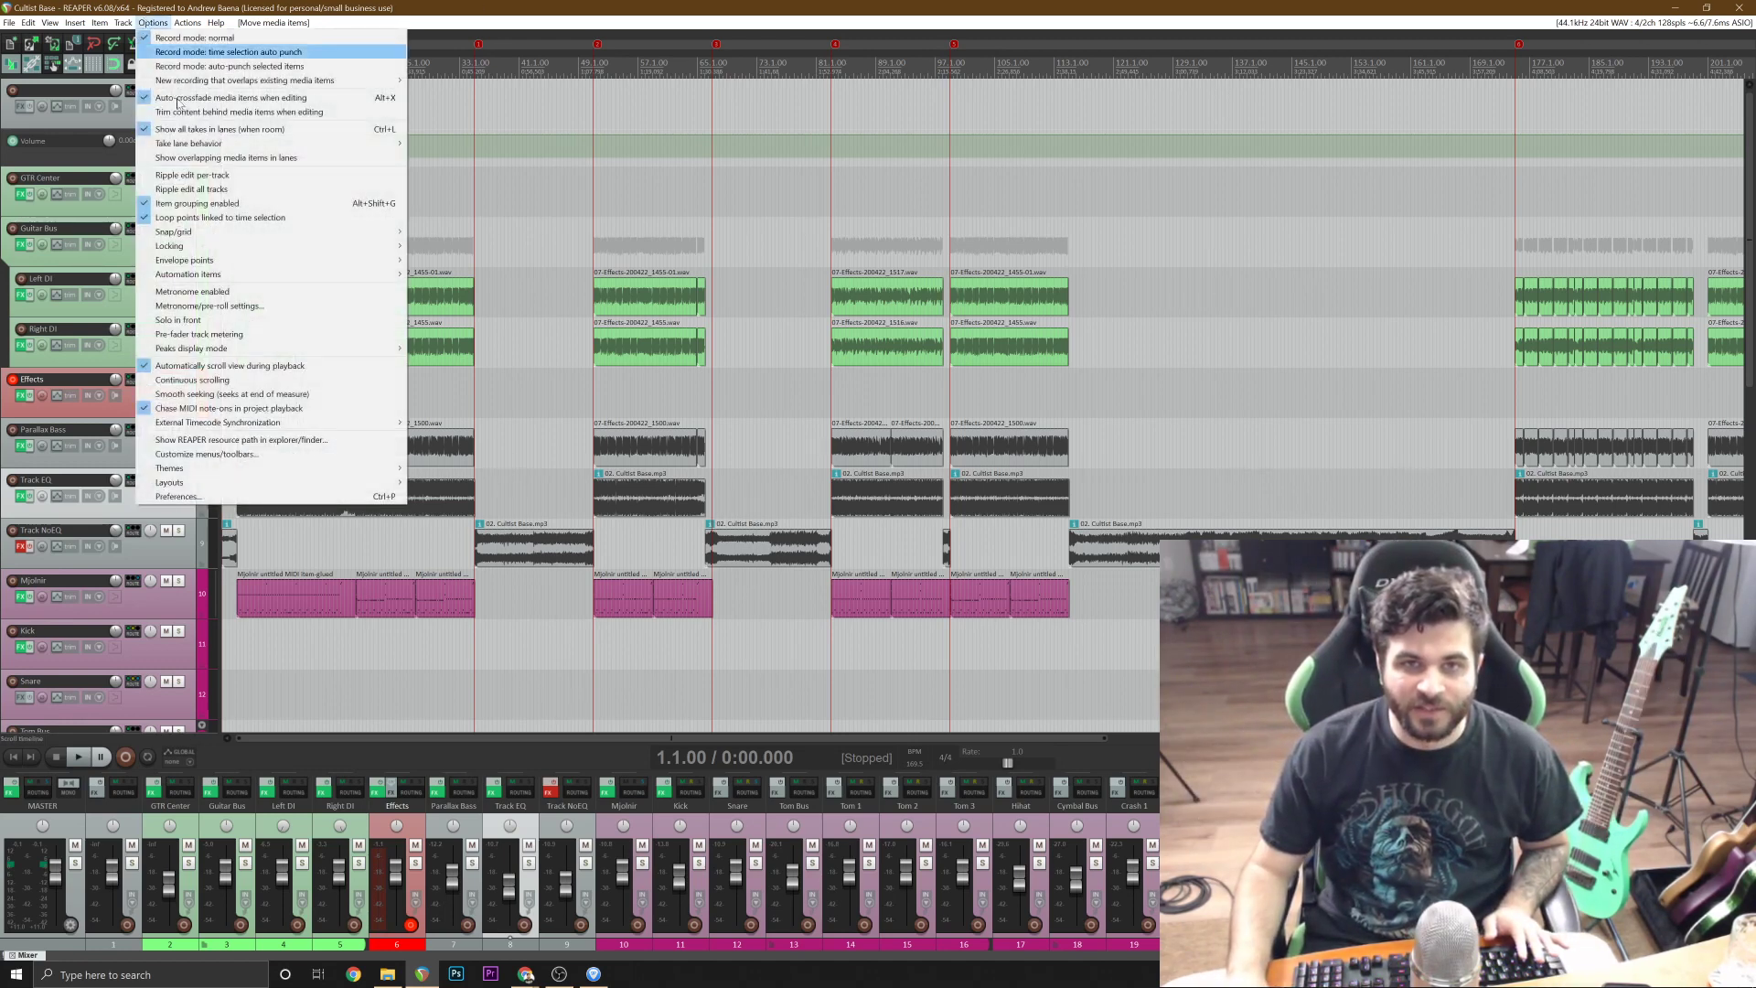
click(210, 486)
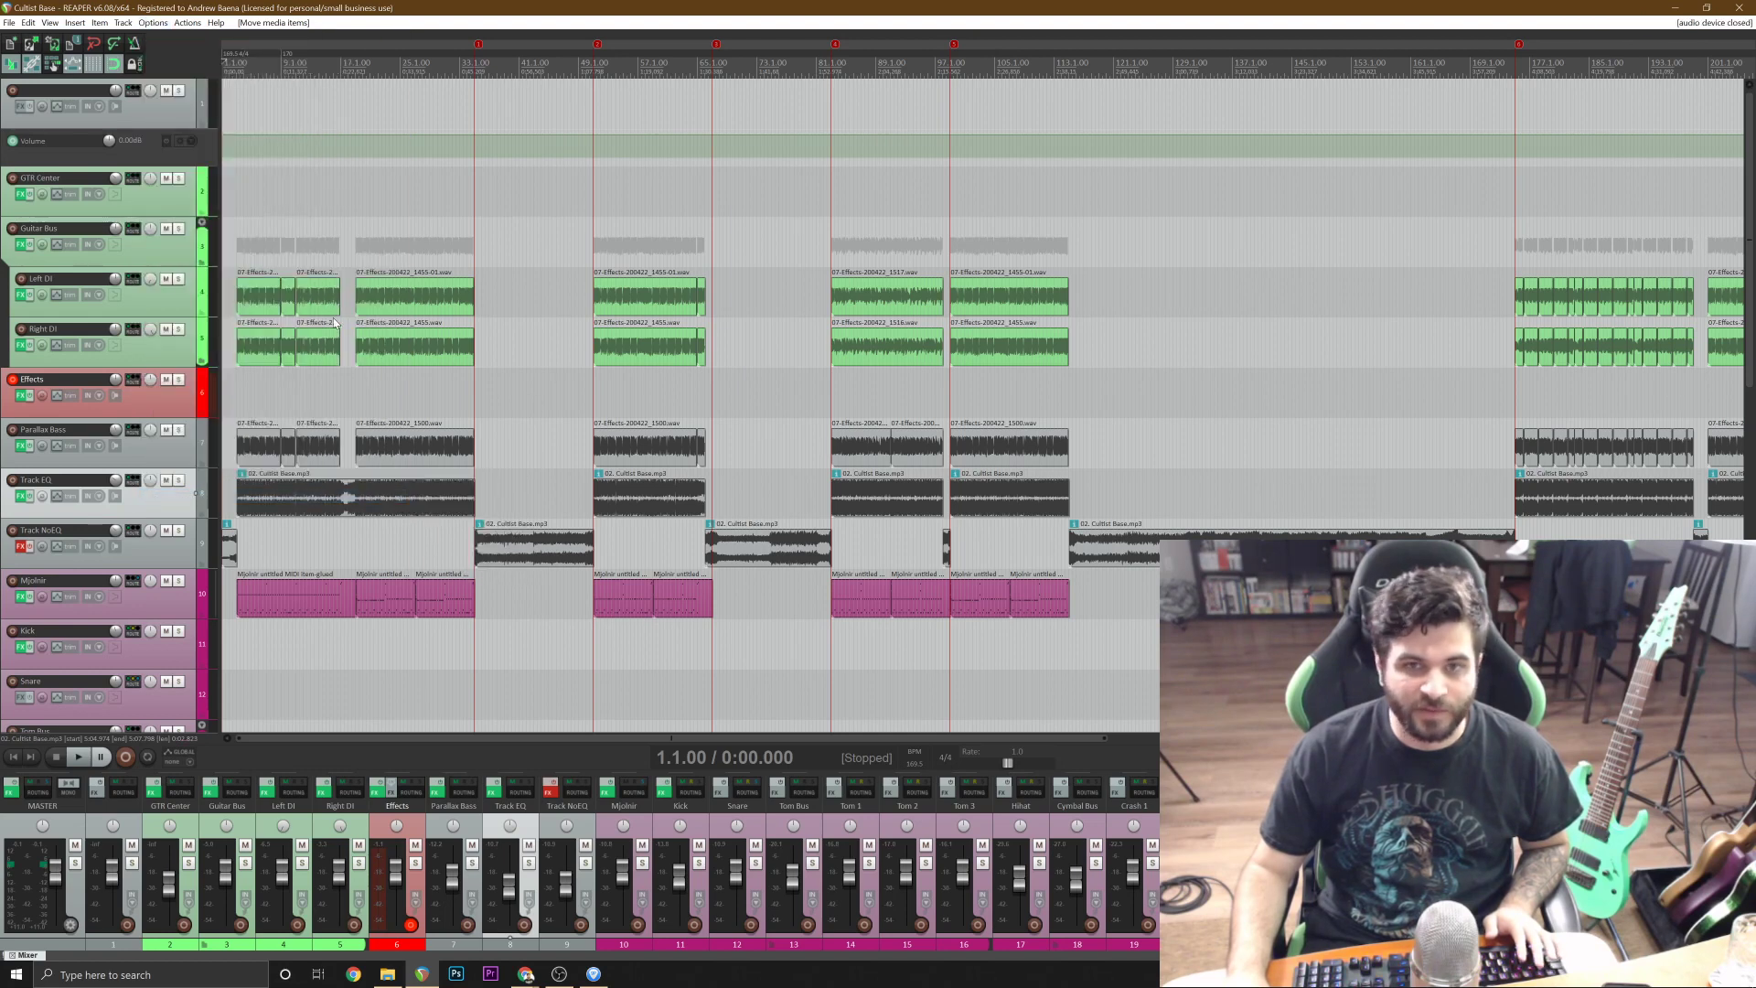
key(ctrl+p)
click(597, 254)
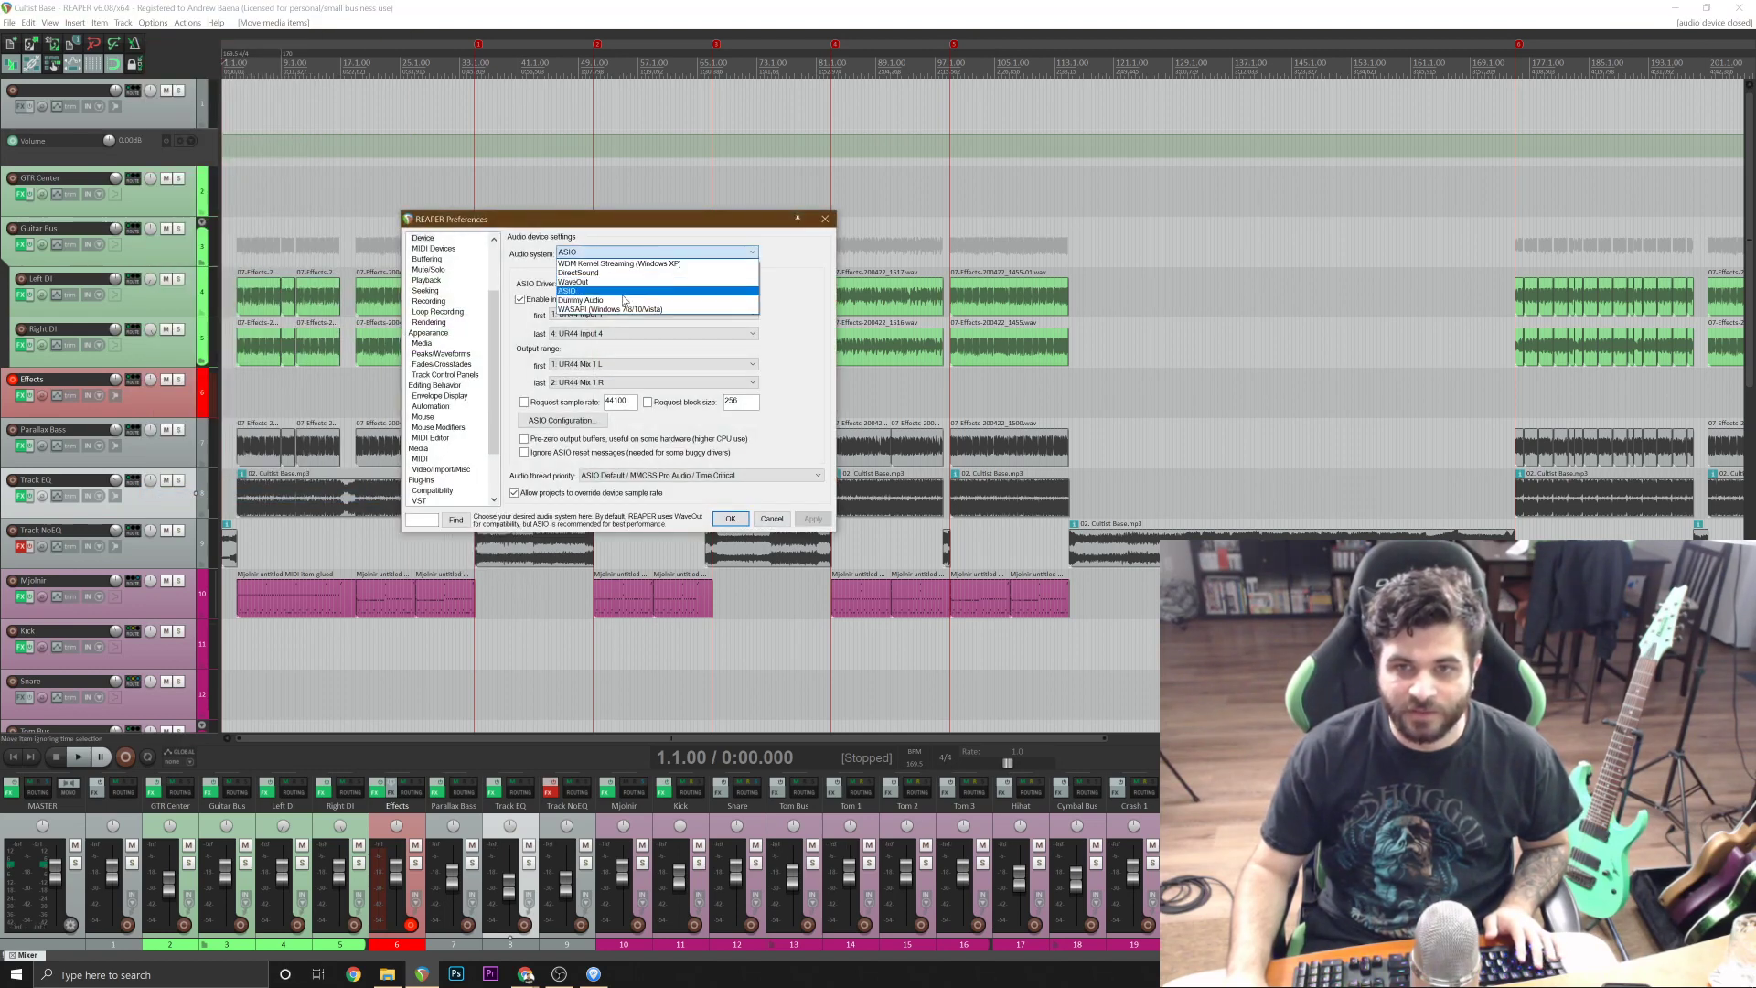
click(599, 264)
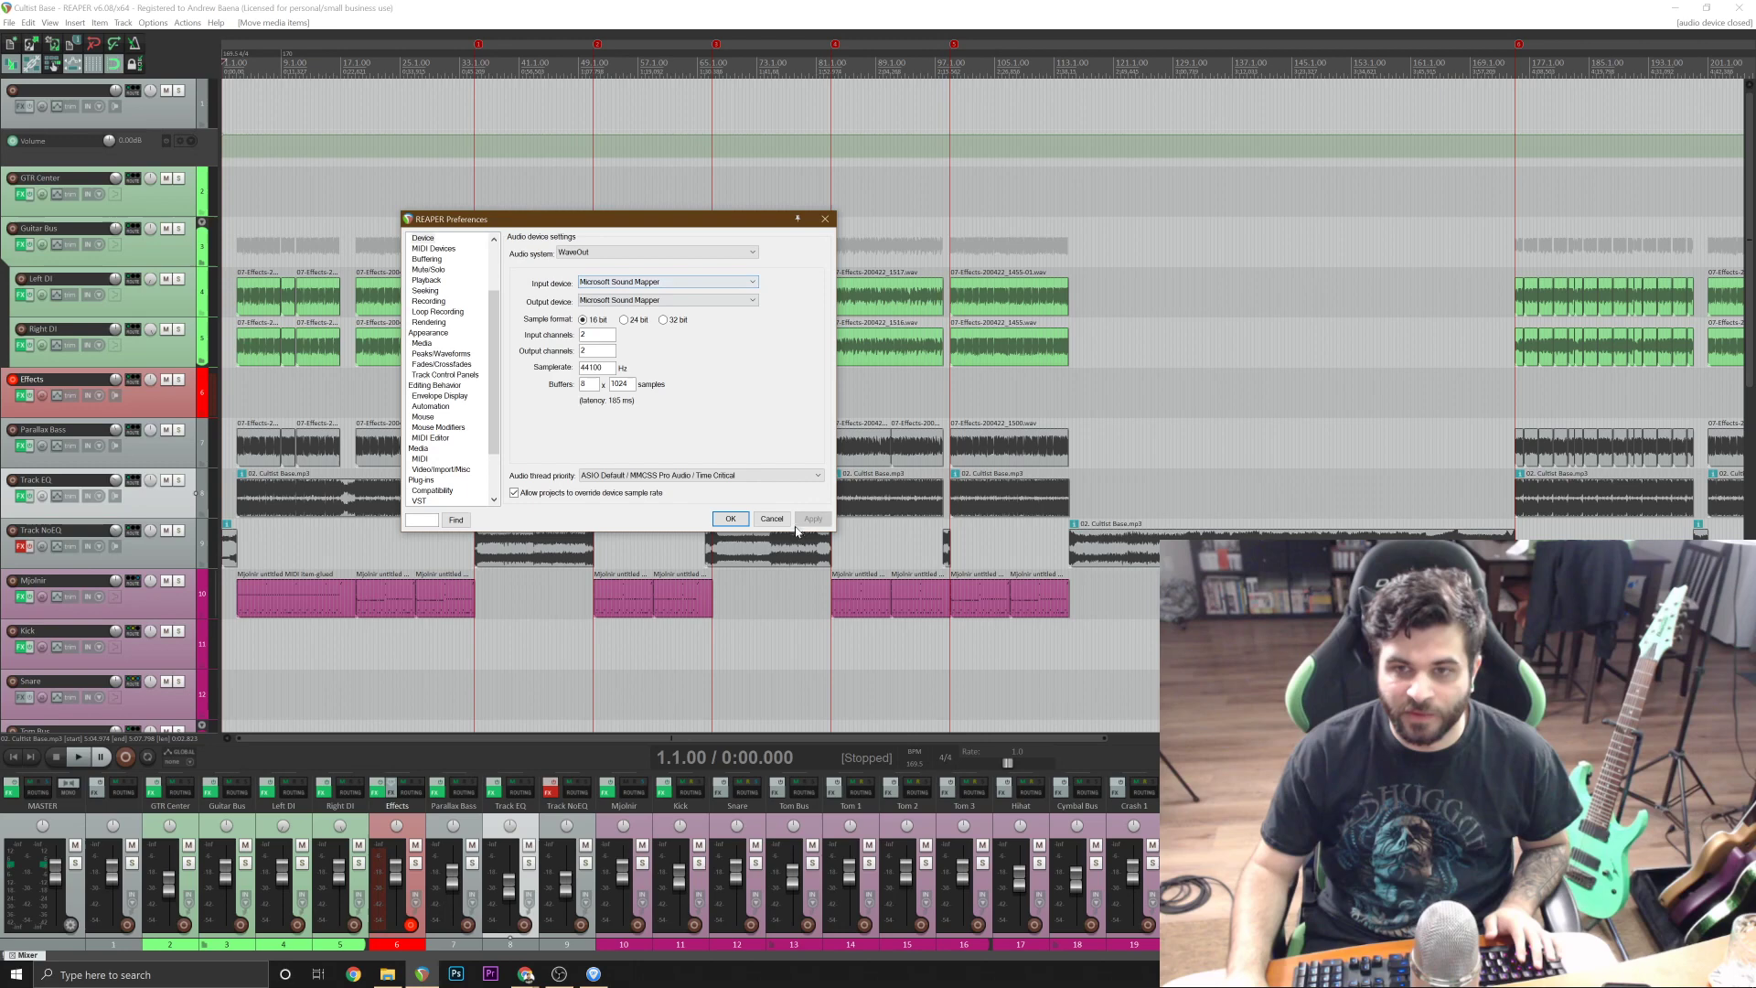
click(731, 519)
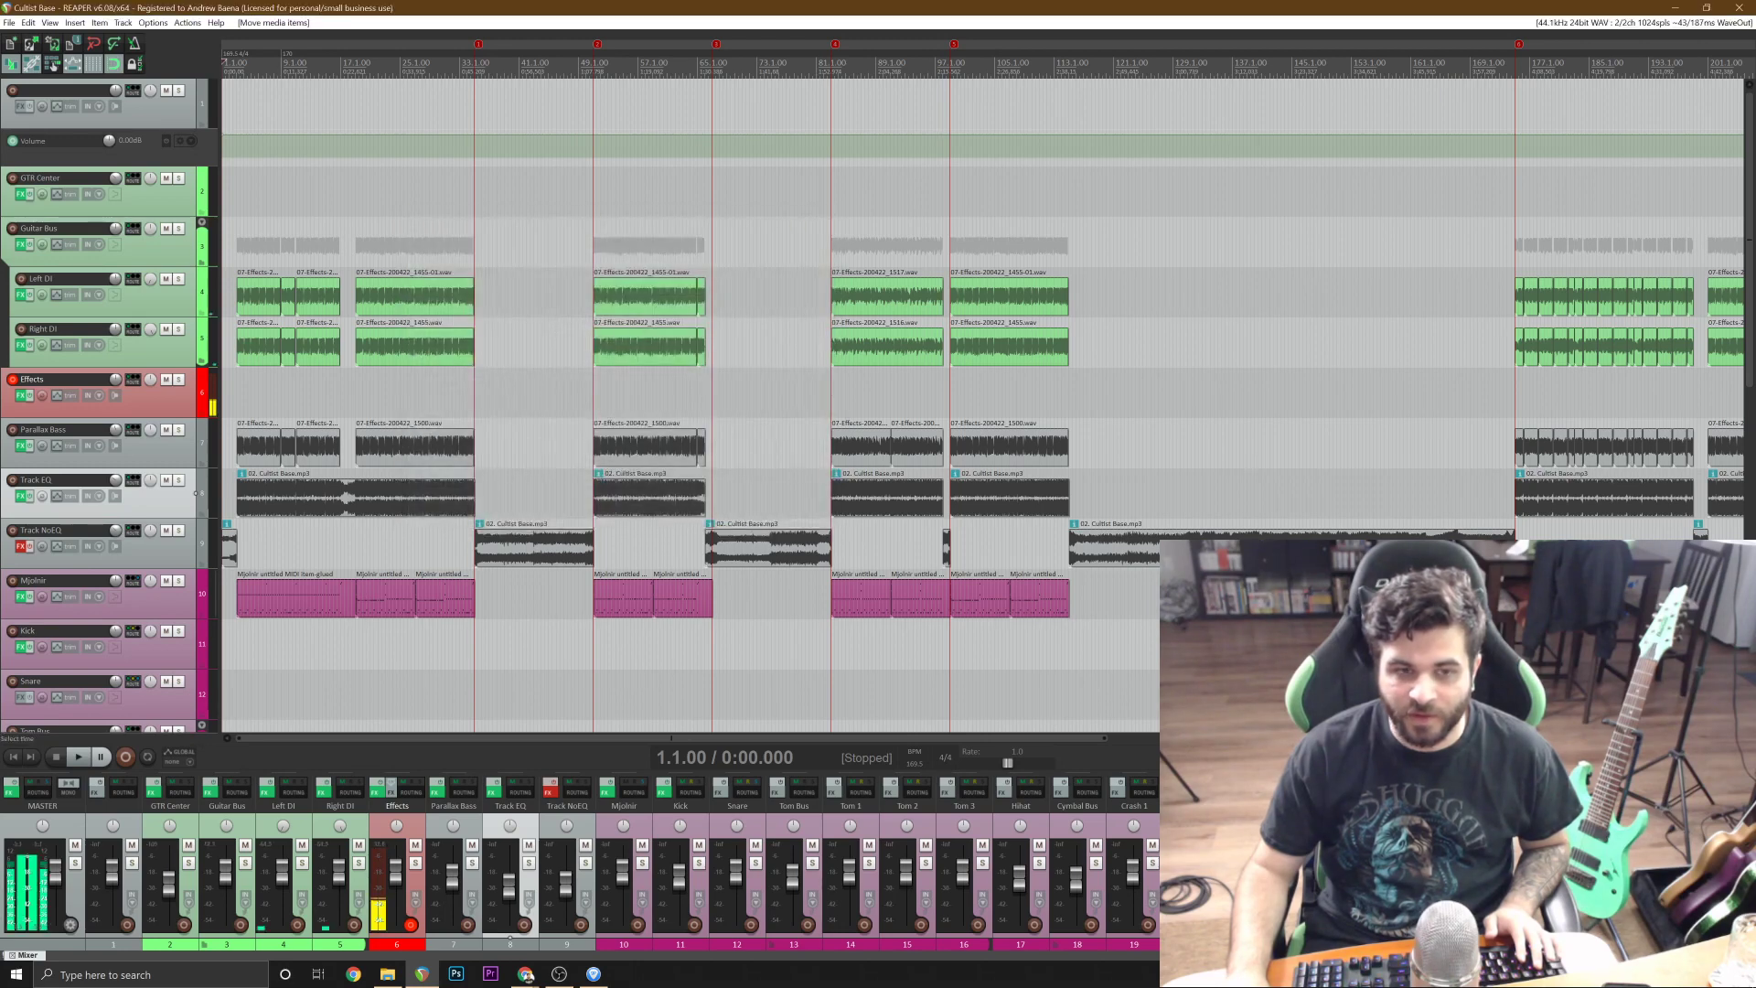
Disarm recording on the Effects track so its live input stops feeding the mix.
click(20, 383)
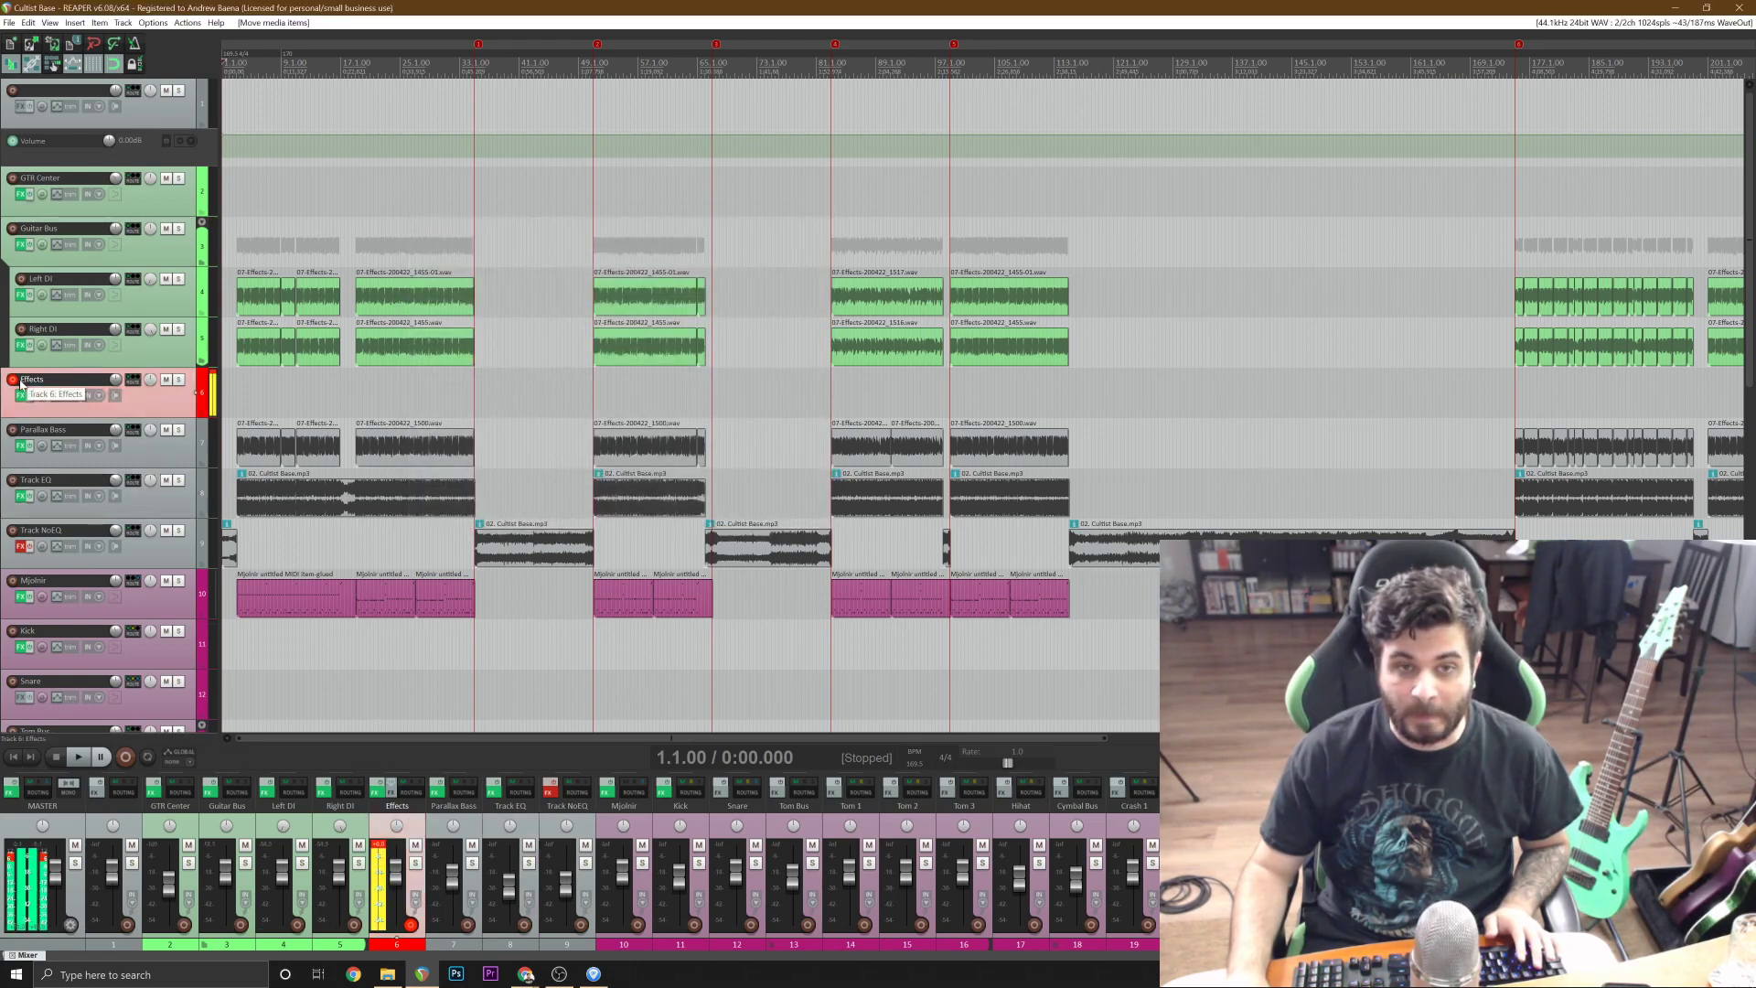
click(13, 382)
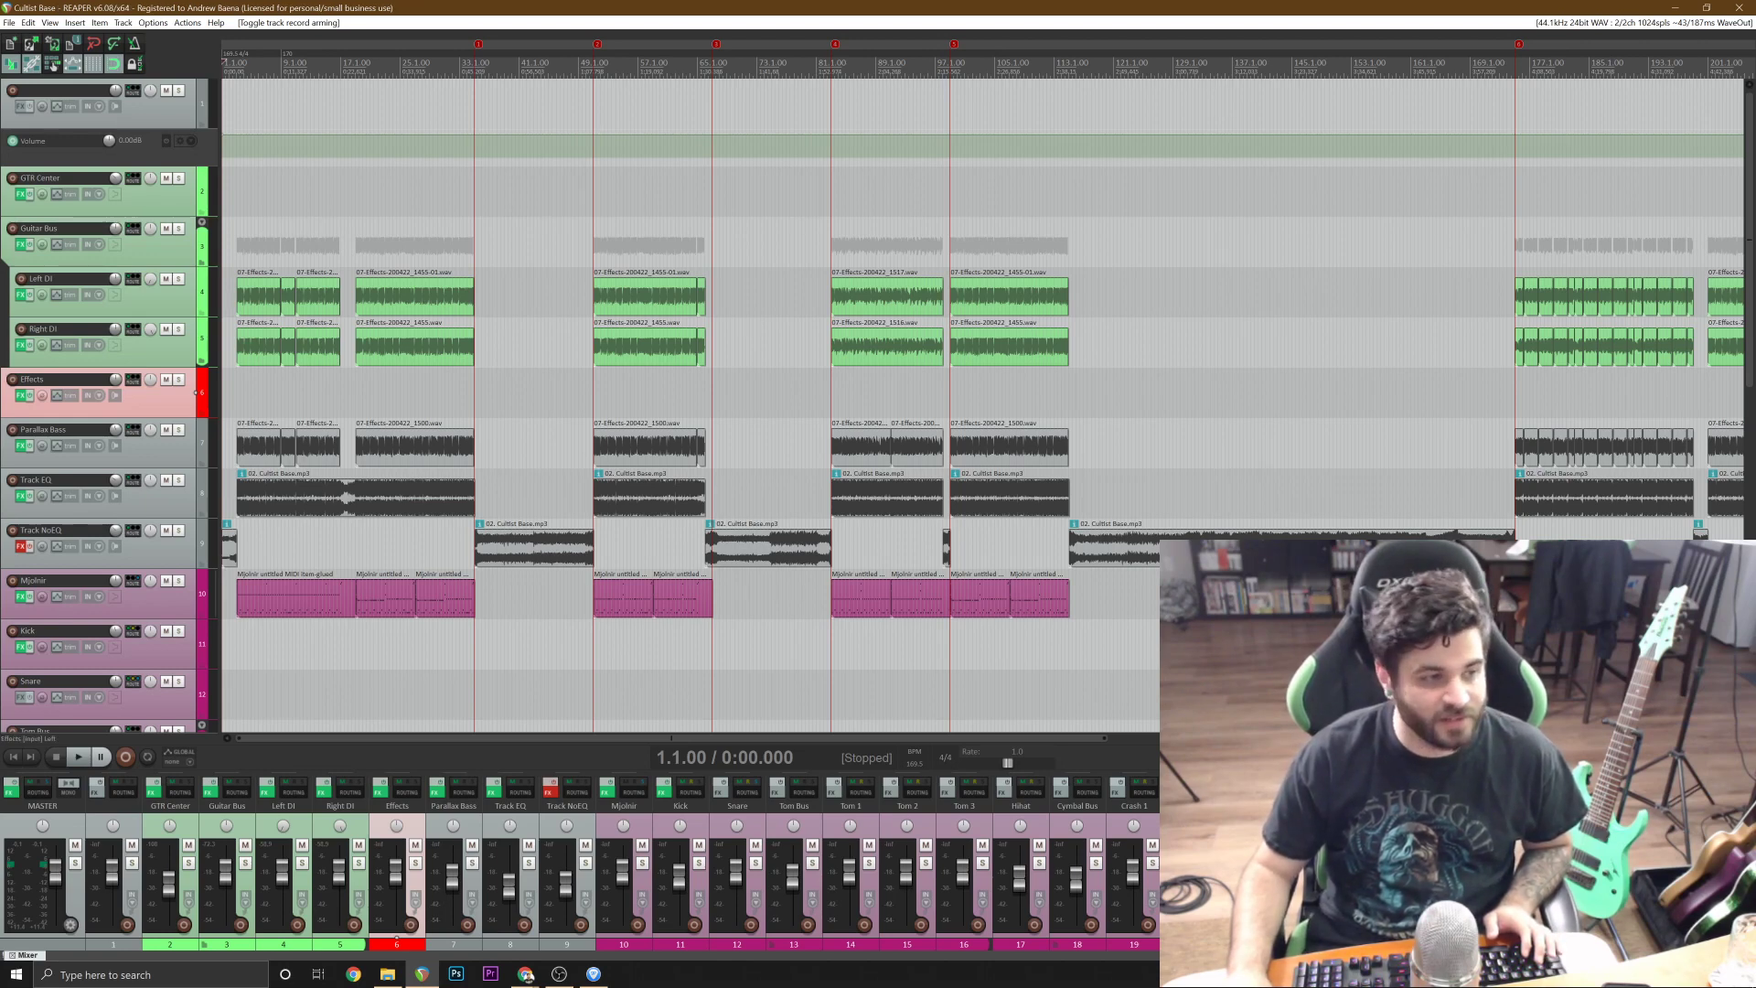
key(alt+Tab)
key(alt+Tab)
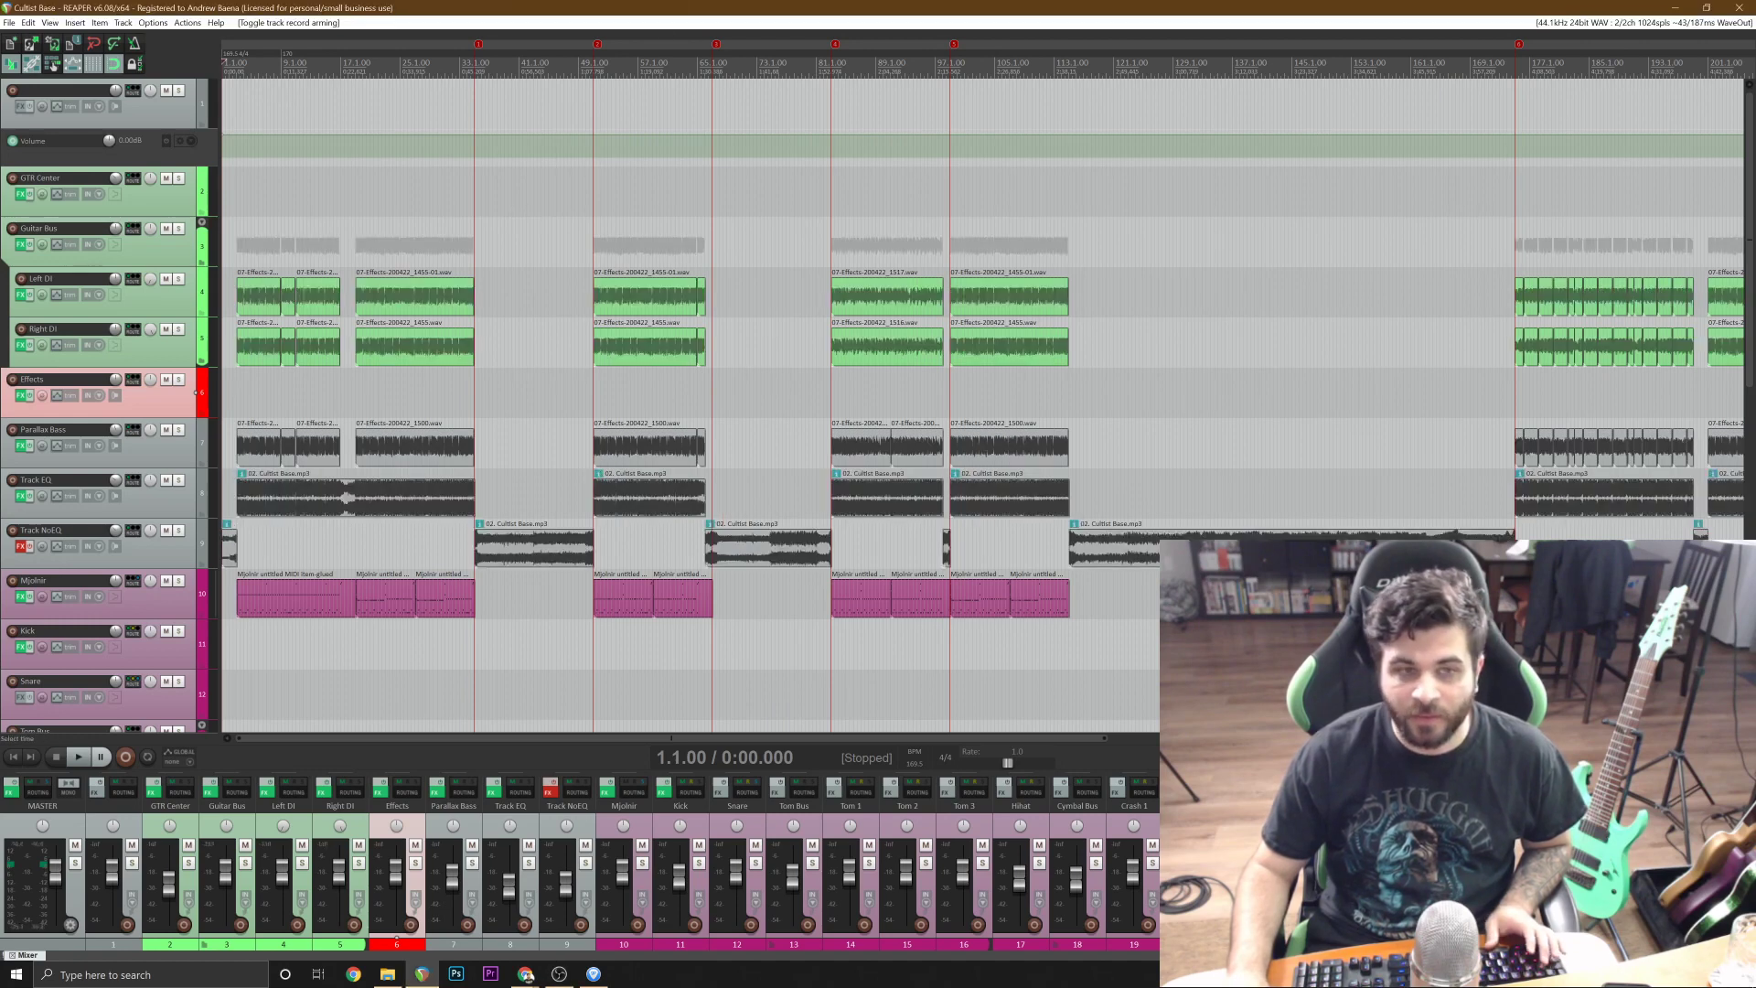
Play the project and split the first Track EQ audio item at bars 17 and 19, around the guitar break.
key(space)
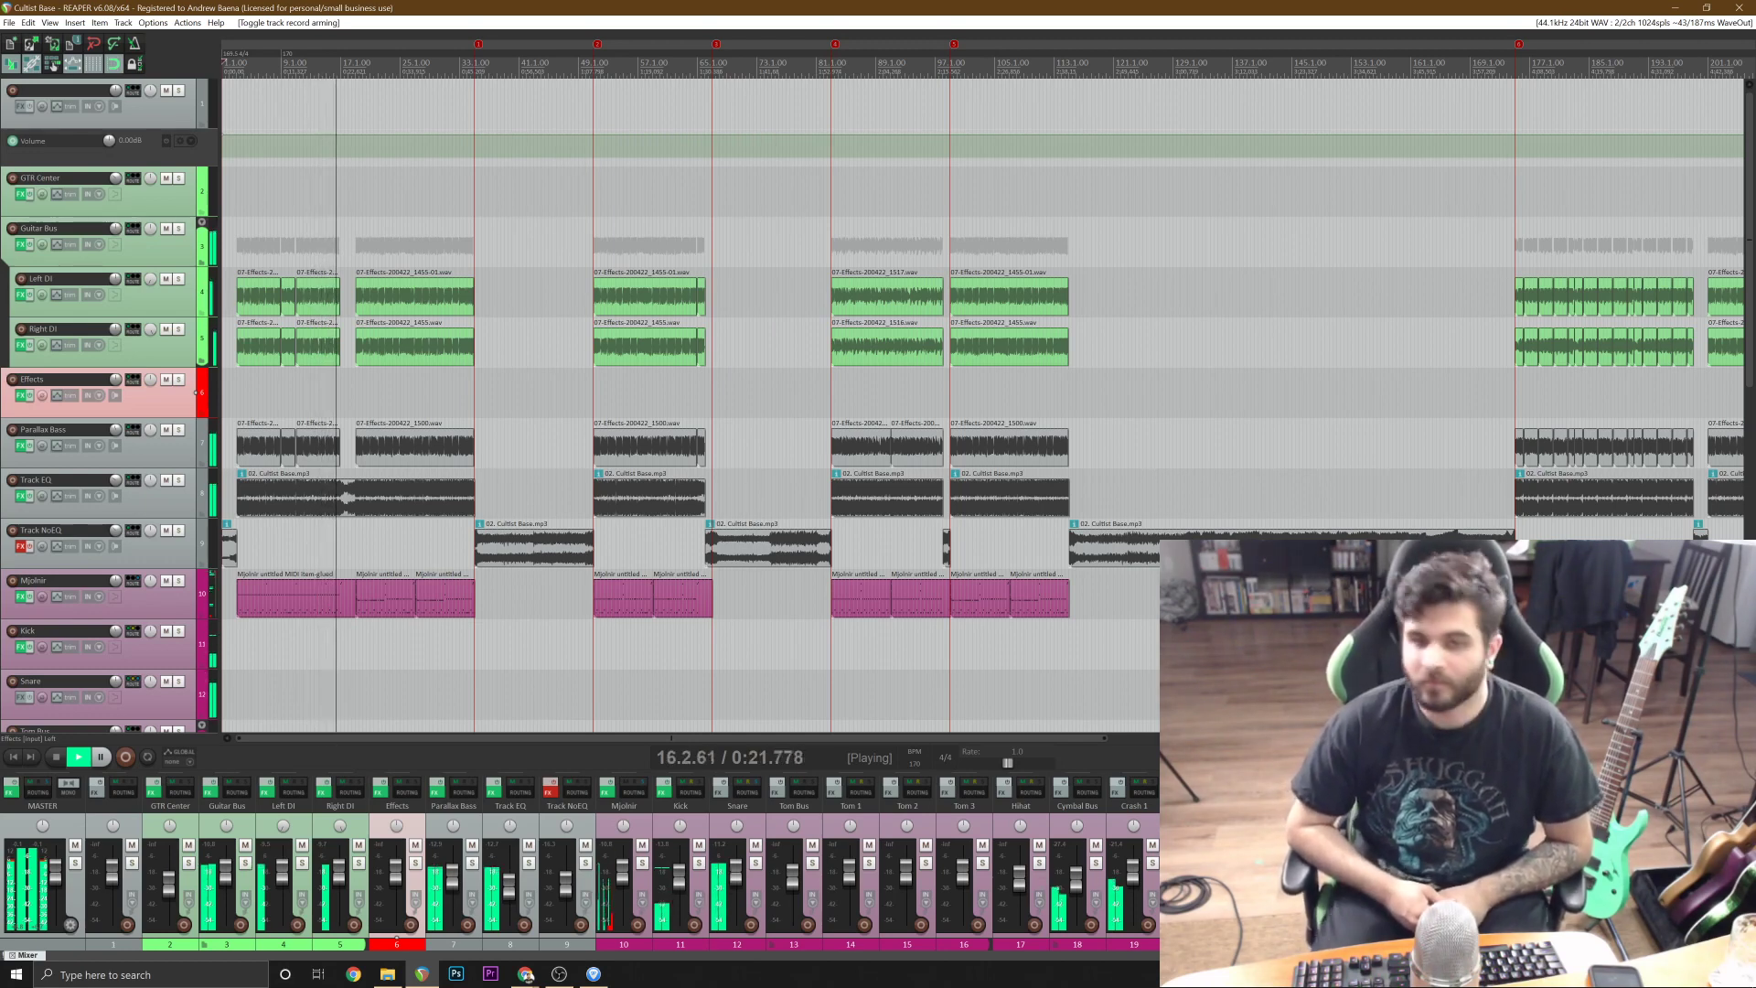
click(372, 497)
scroll(372, 498, up, 5)
key(s)
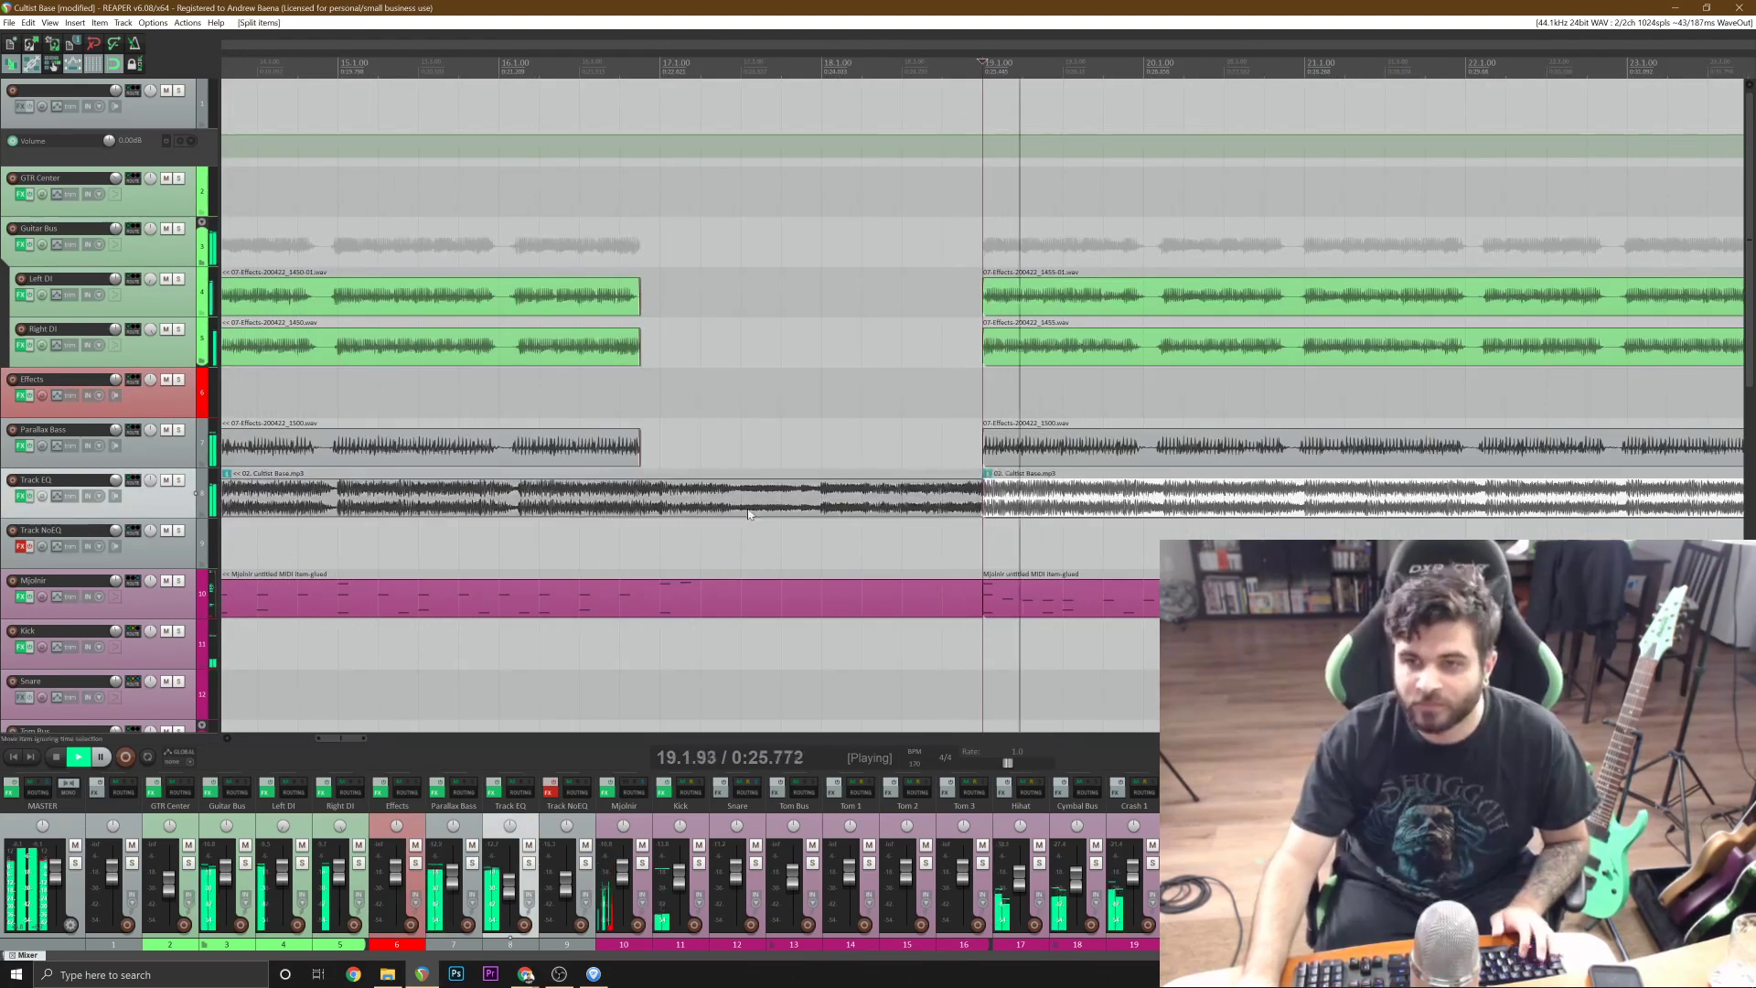
click(665, 513)
key(s)
Move the Track EQ section between bars 17 and 19 down to Track NoEQ and save the project.
drag(742, 502, 758, 532)
scroll(881, 495, down, 5)
key(ctrl+s)
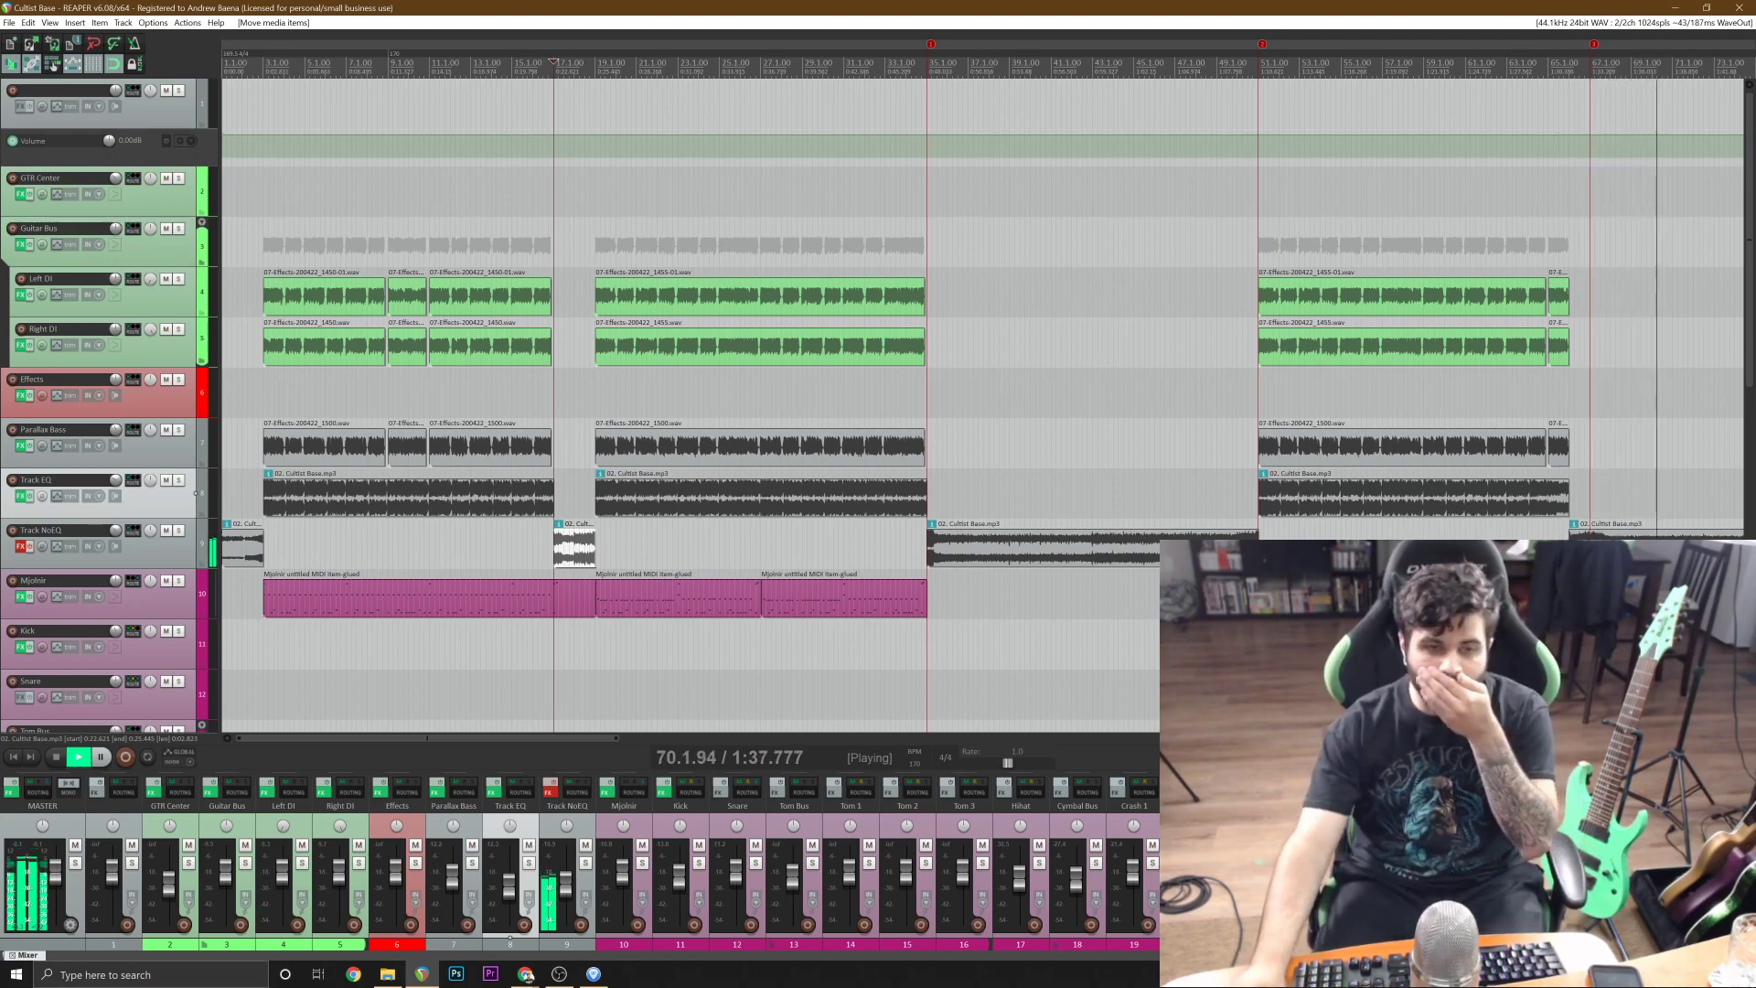
Listen on through the middle of the song, checking the Track EQ section that starts at bar 97.
key(alt+Tab)
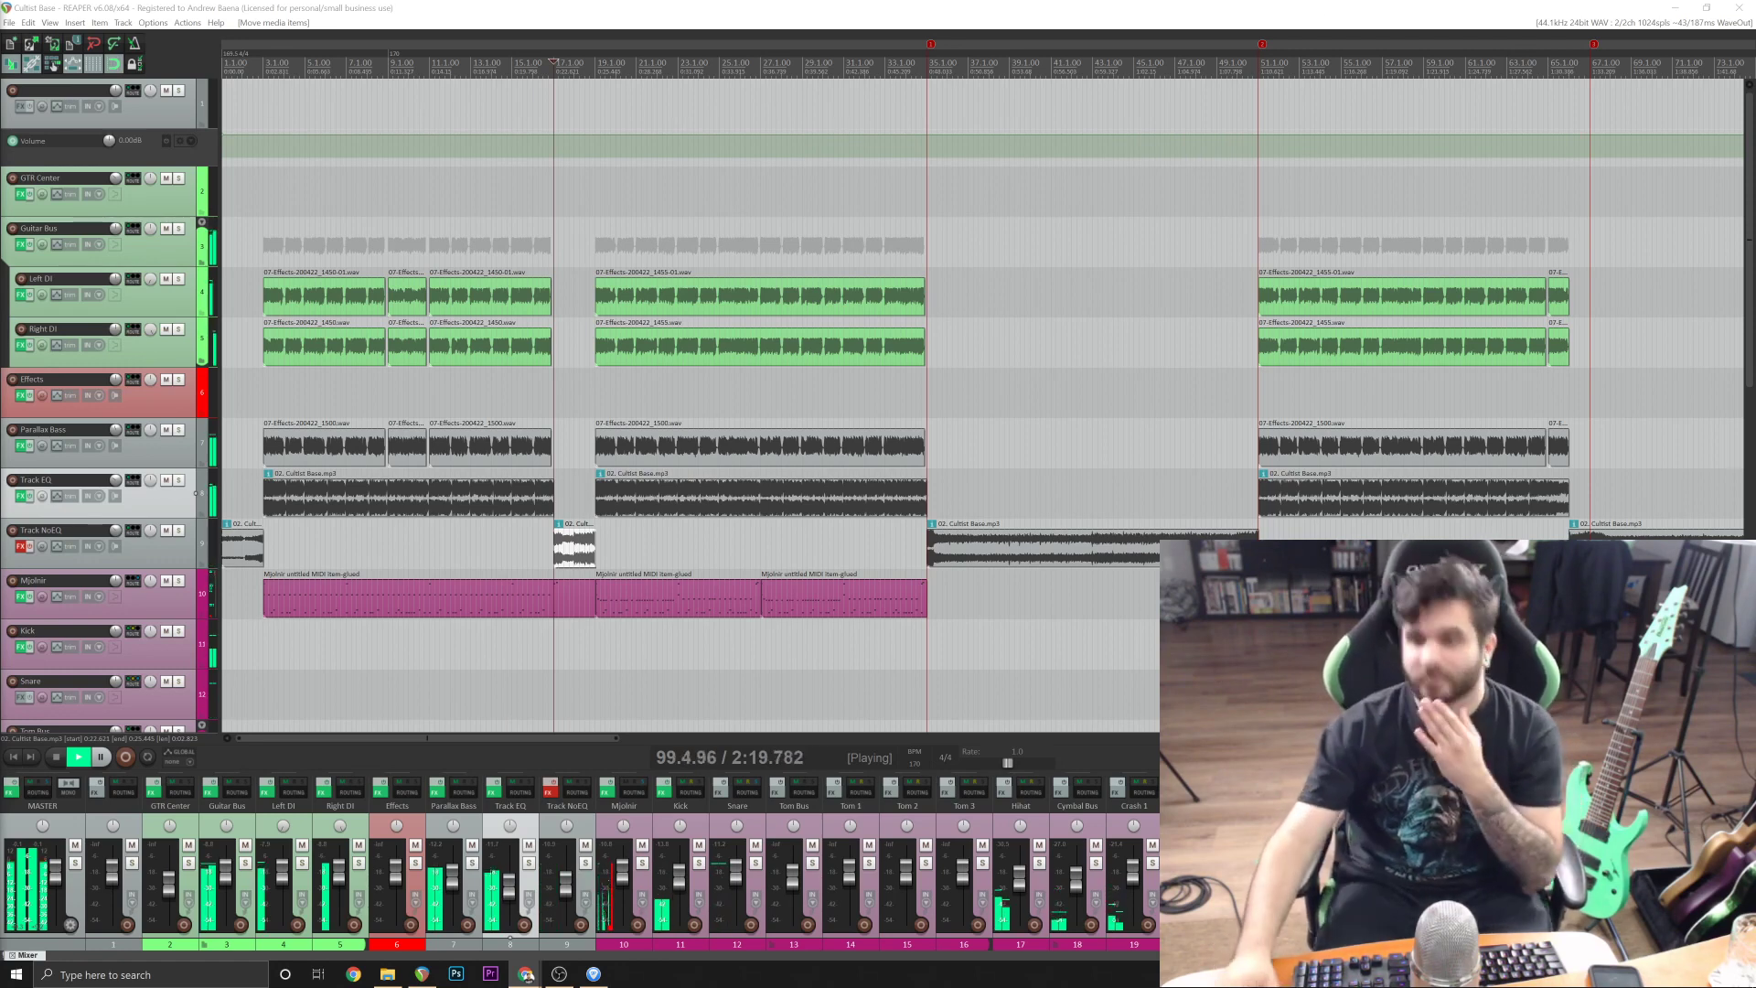
scroll(1134, 366, down, 3)
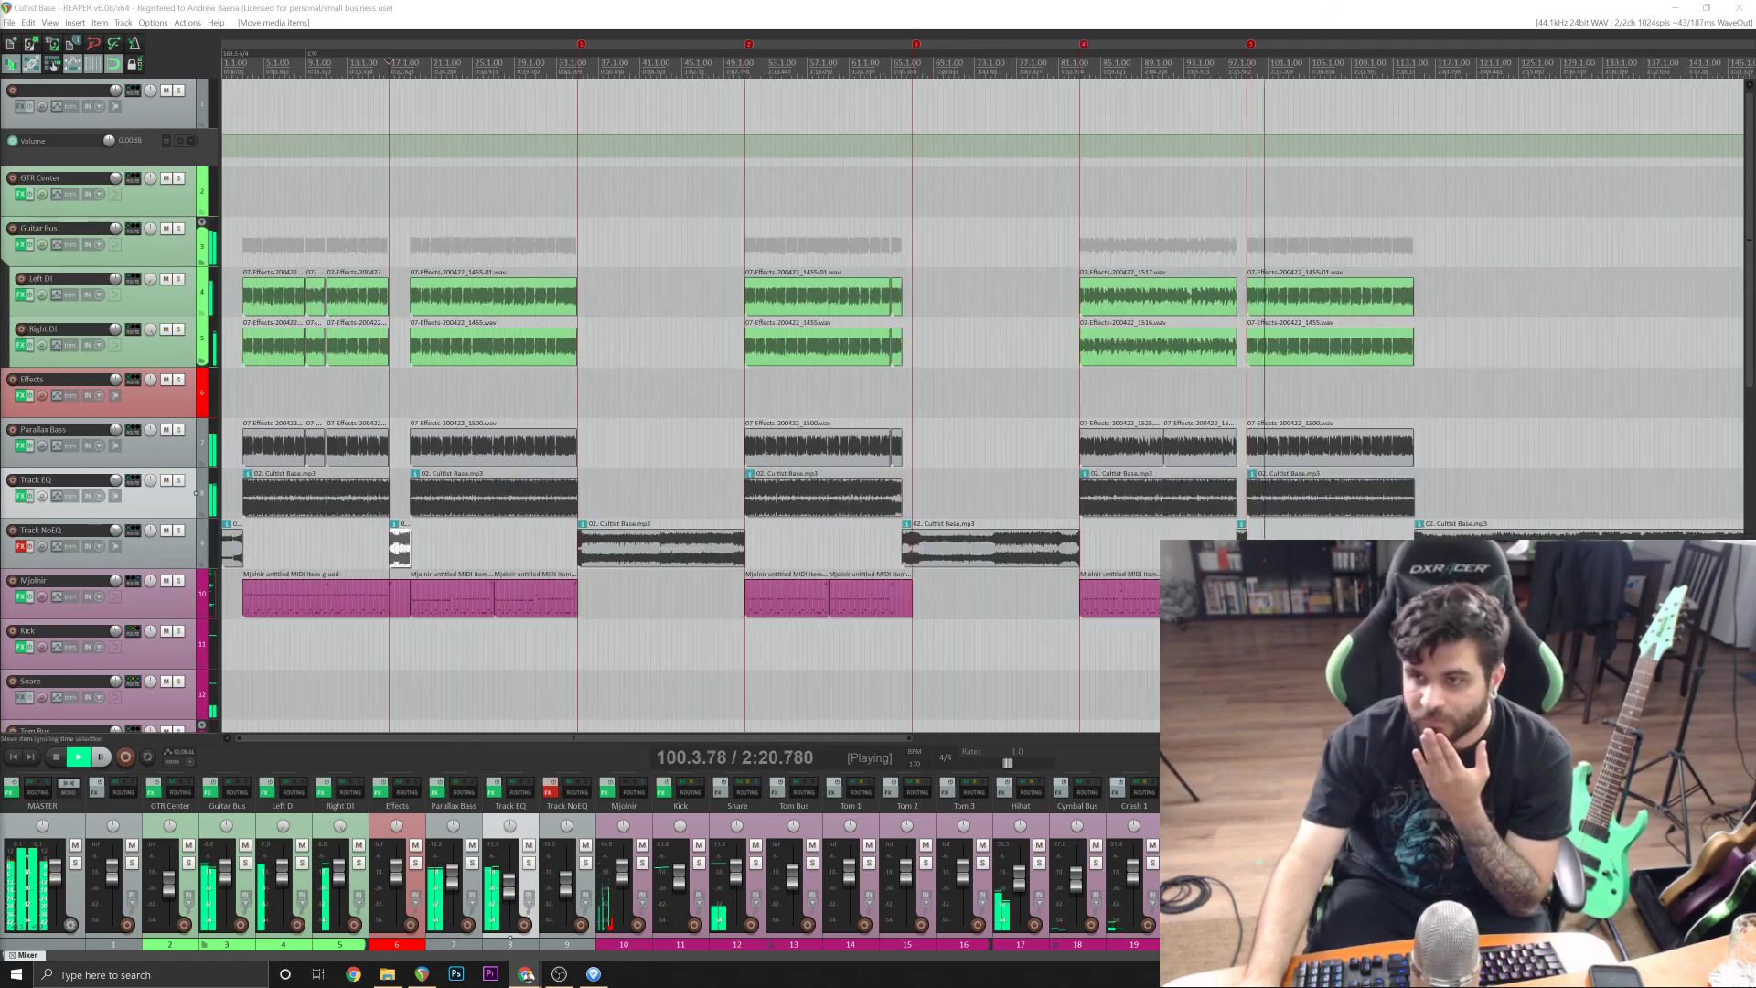
click(1347, 514)
scroll(1346, 514, up, 4)
scroll(1347, 514, down, 3)
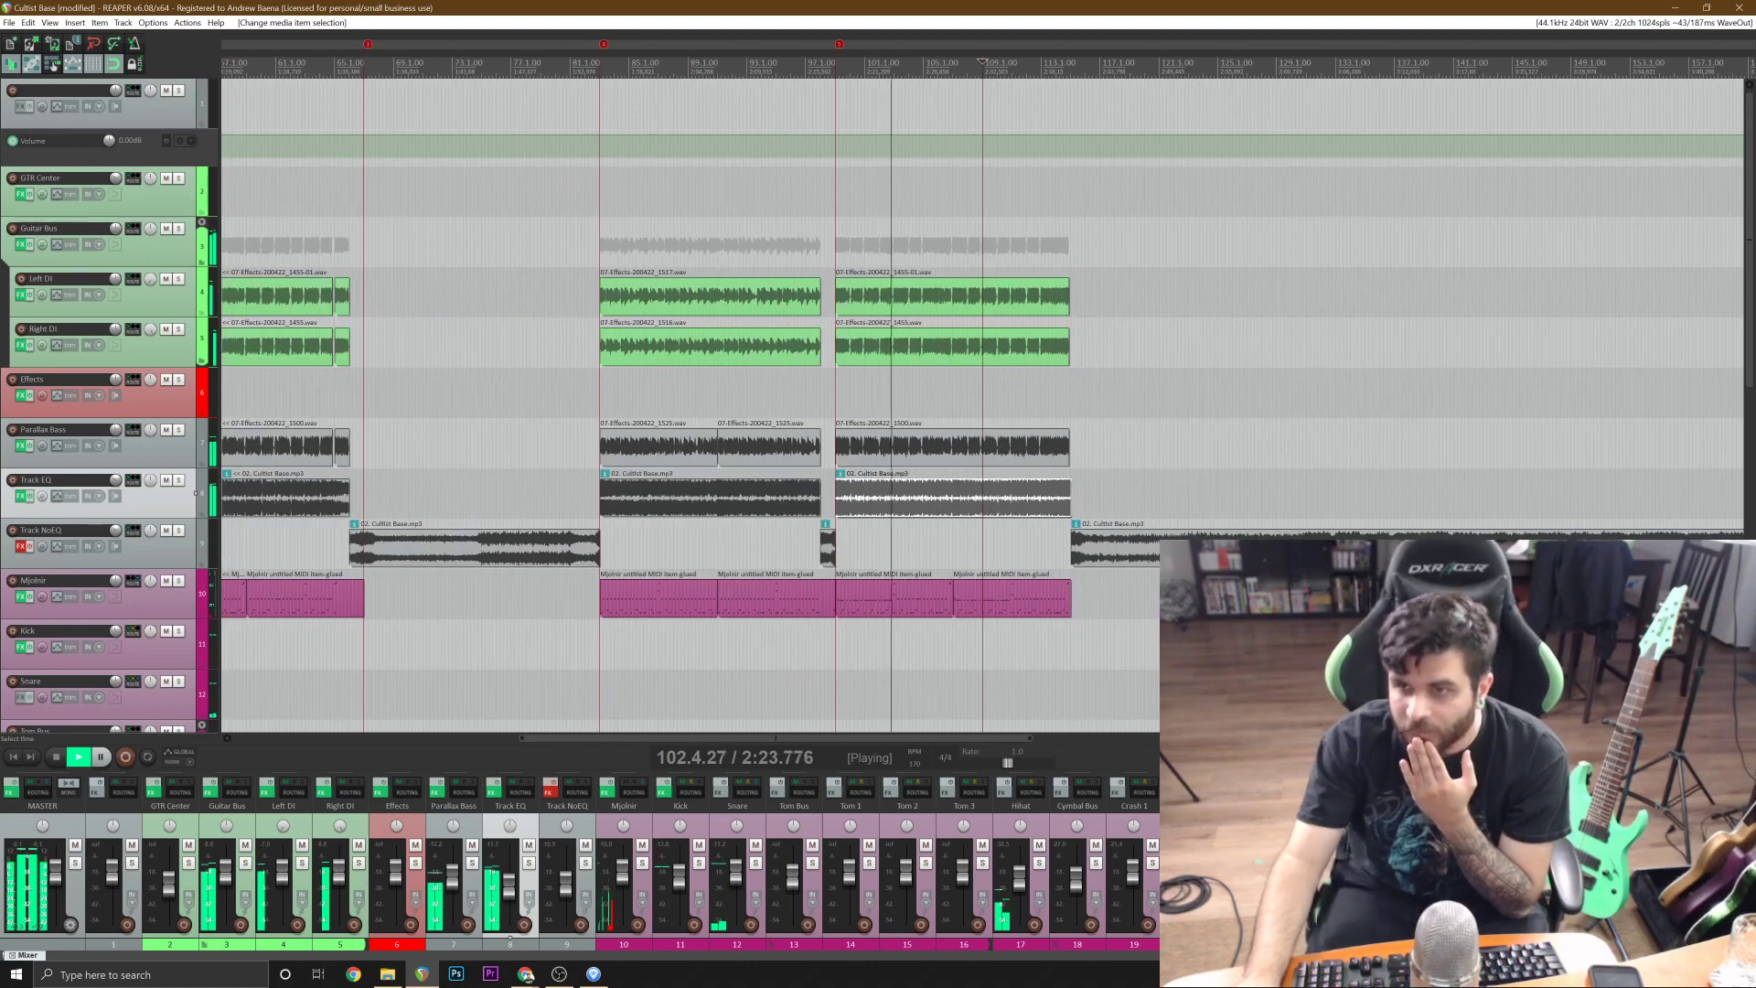
scroll(1132, 562, down, 3)
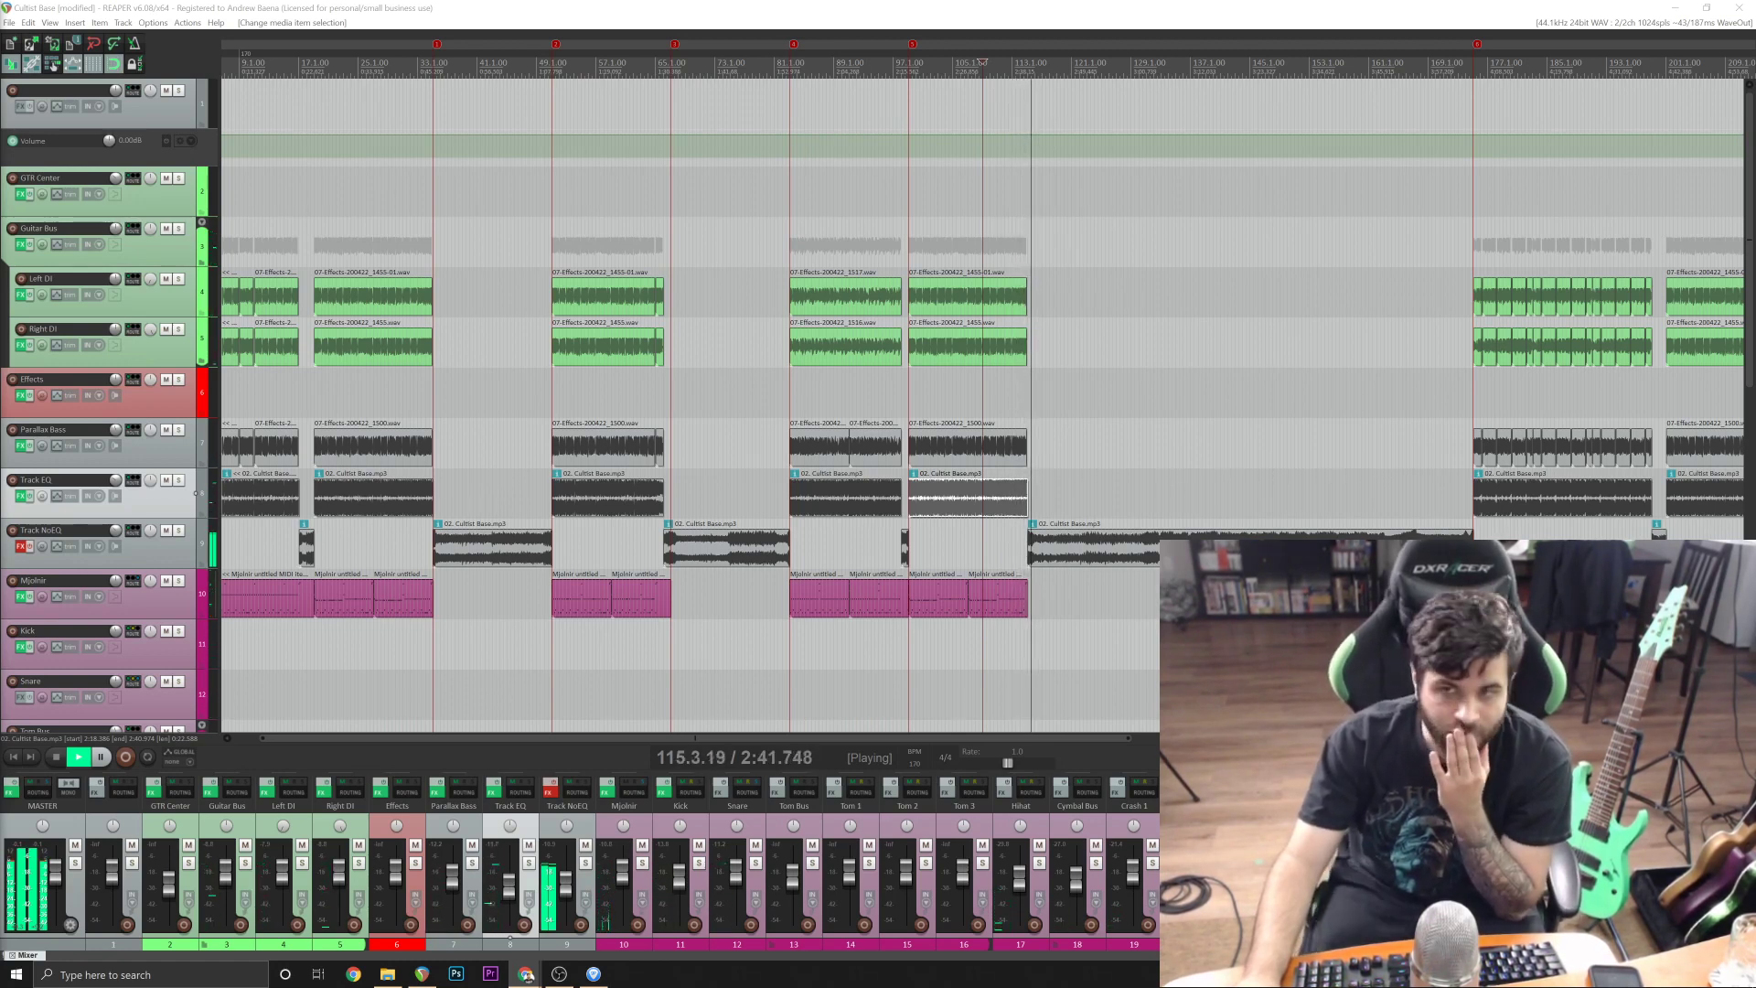
Skip playback ahead past bar 160, check the remaining guitar sections through the end of the song, and stop playback.
click(1396, 450)
scroll(1386, 500, up, 4)
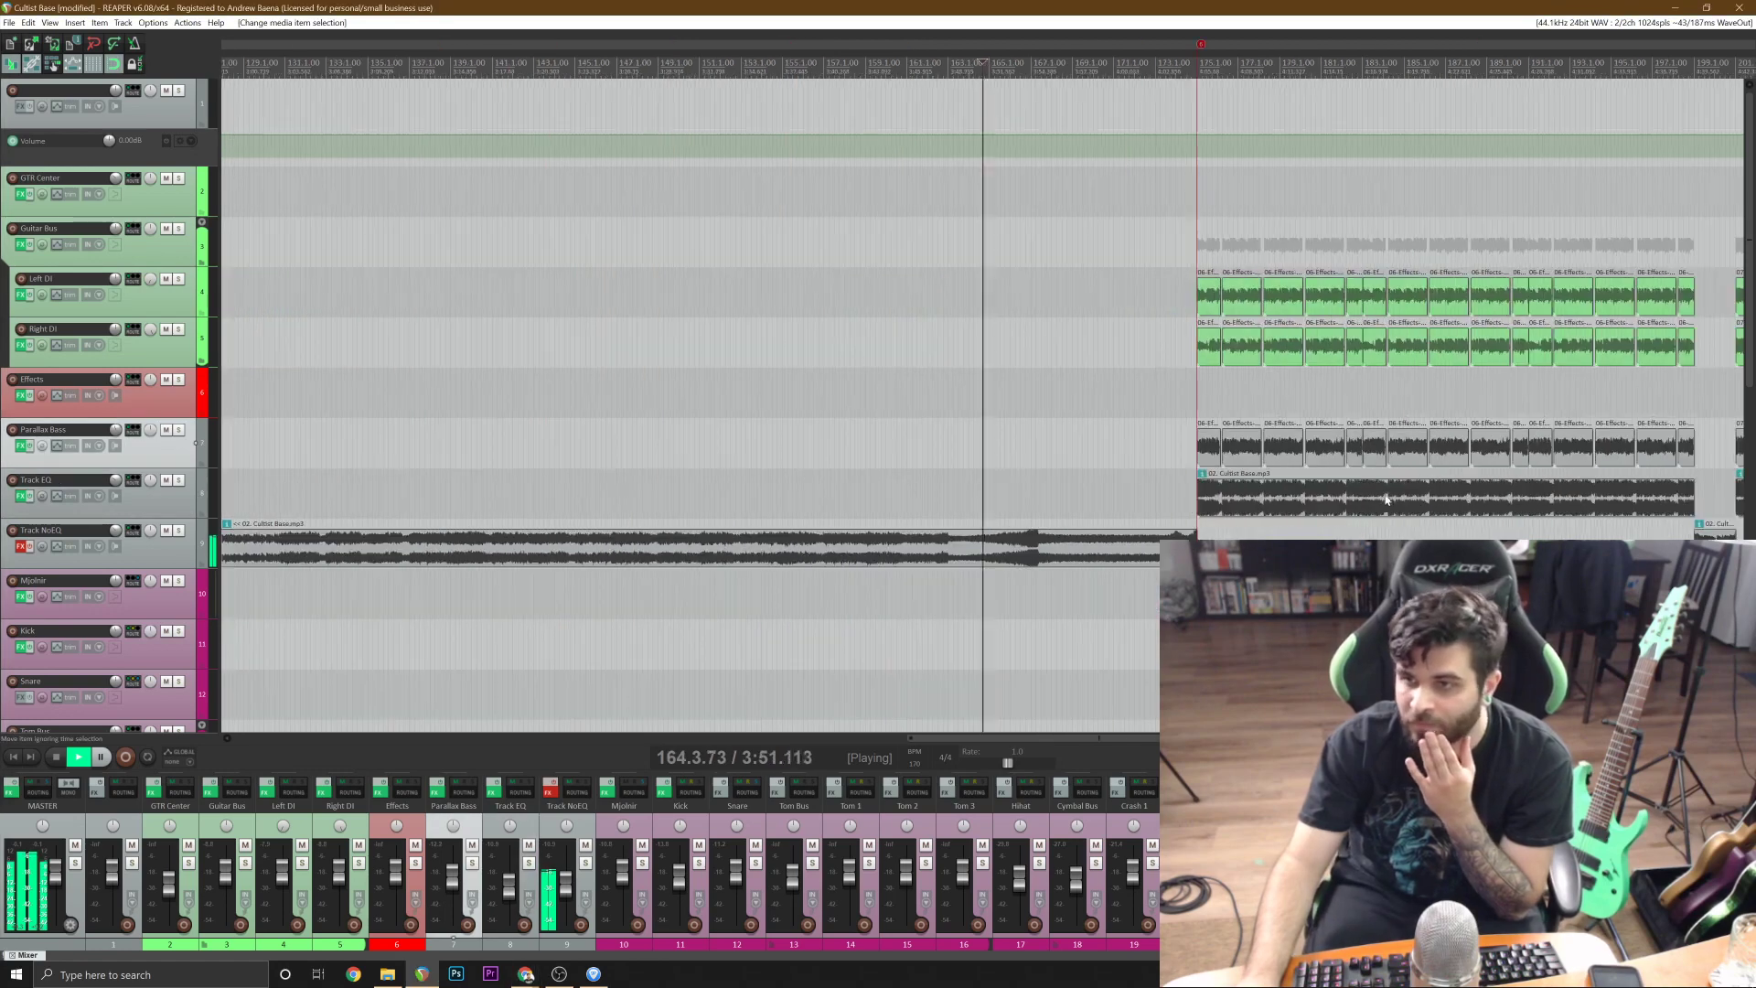
scroll(1386, 500, up, 3)
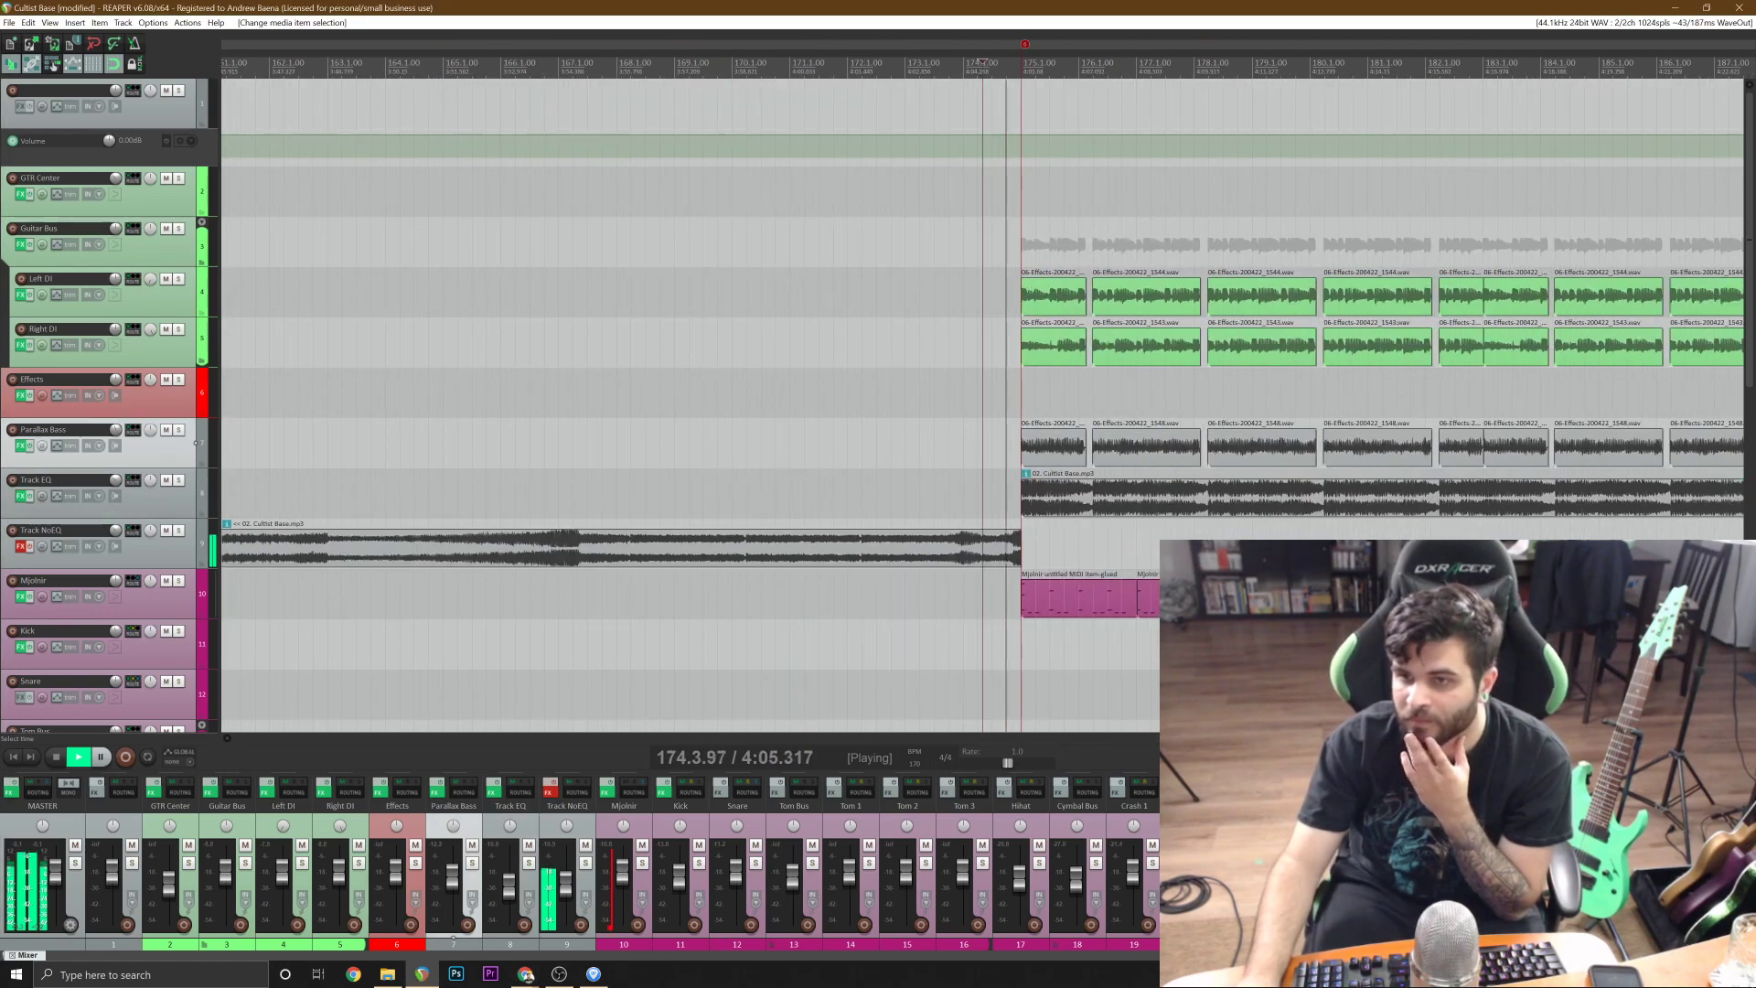
click(915, 394)
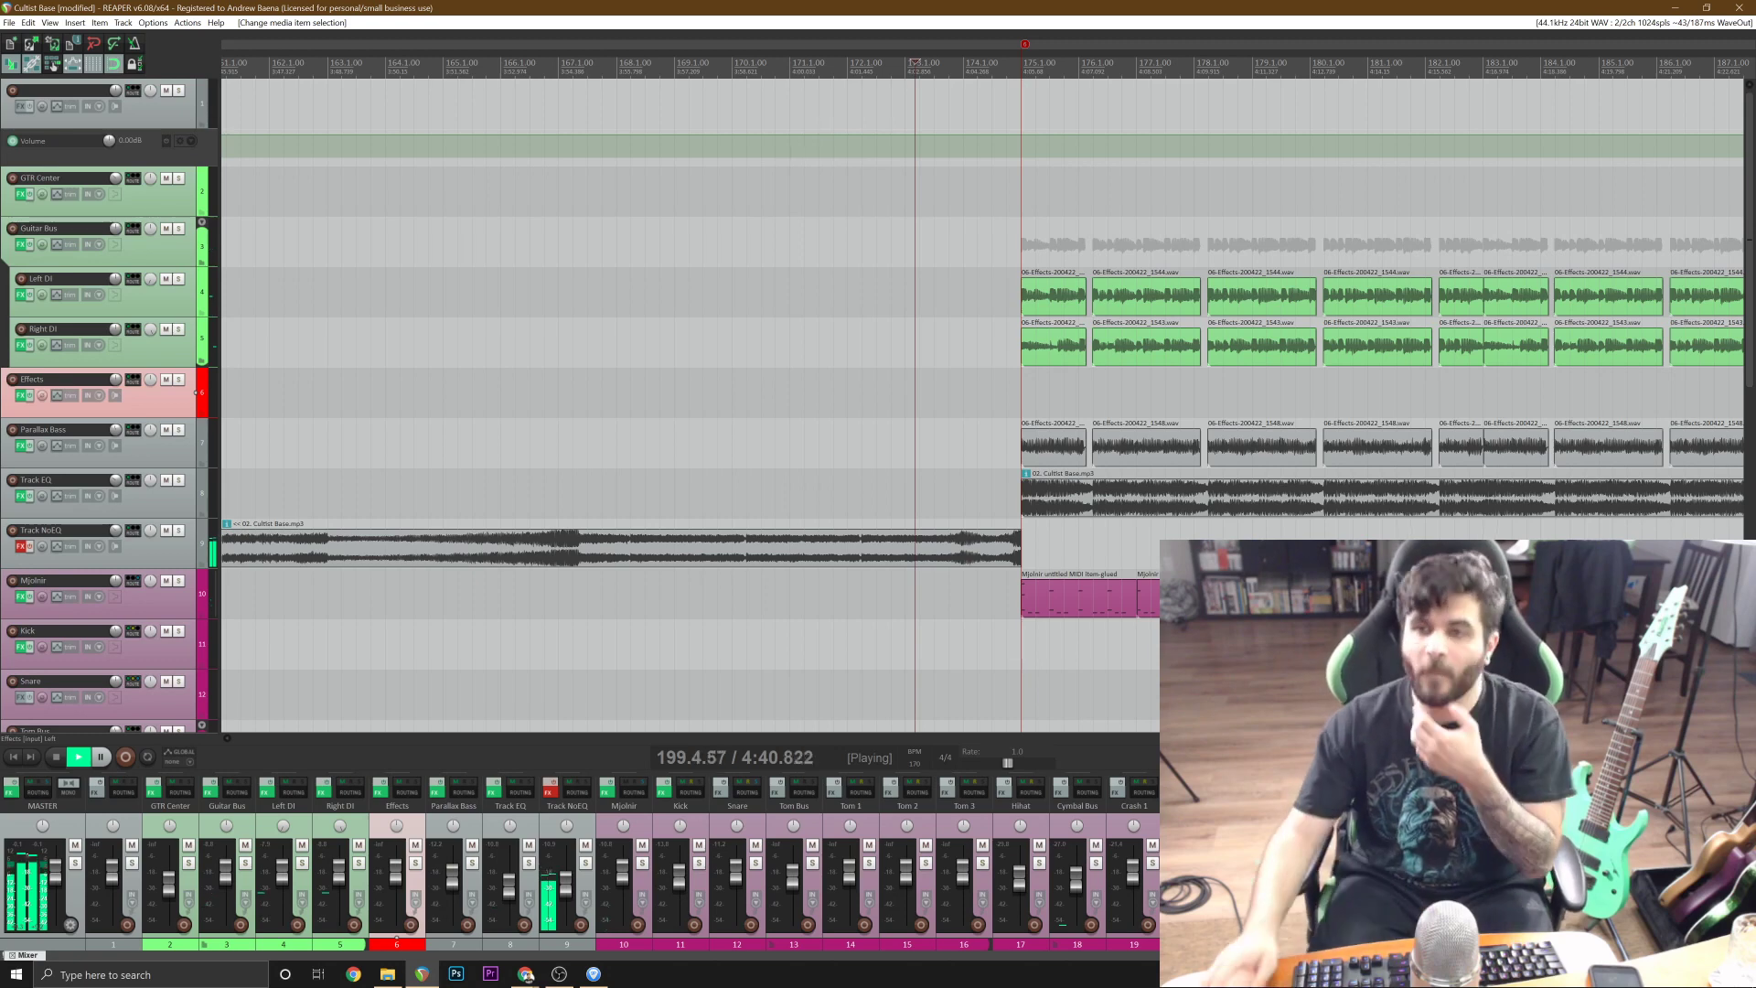
scroll(994, 547, down, 4)
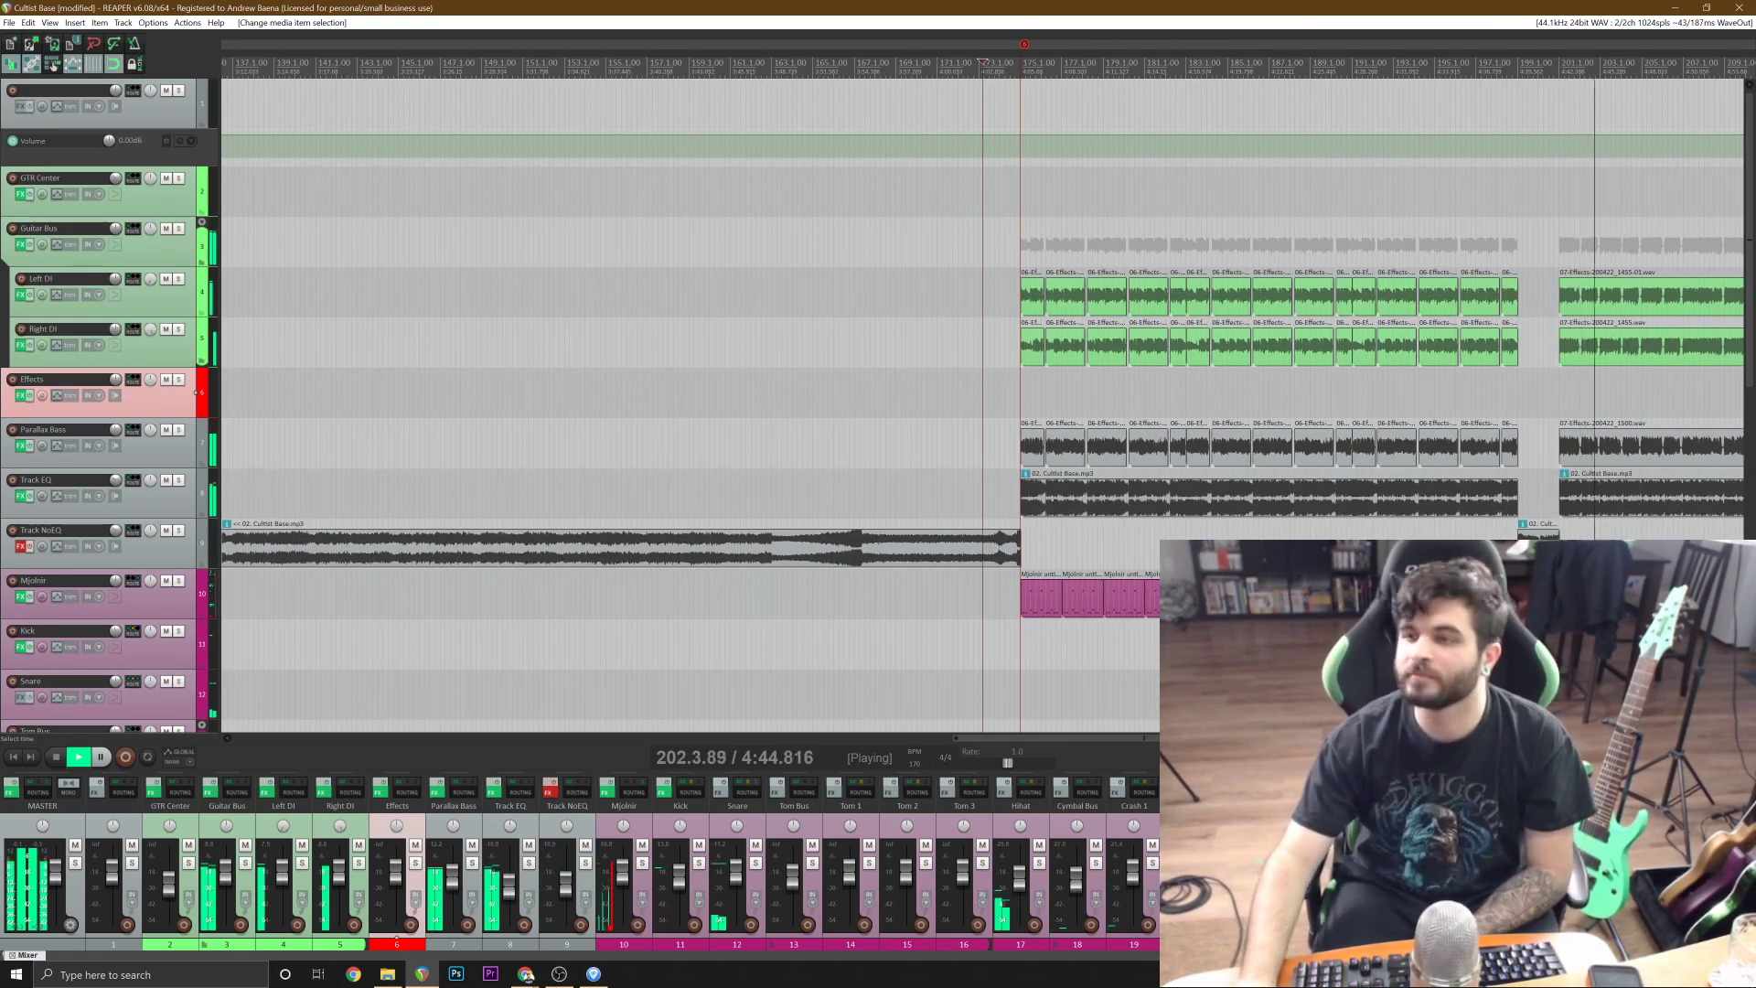
scroll(1399, 499, down, 3)
click(1479, 456)
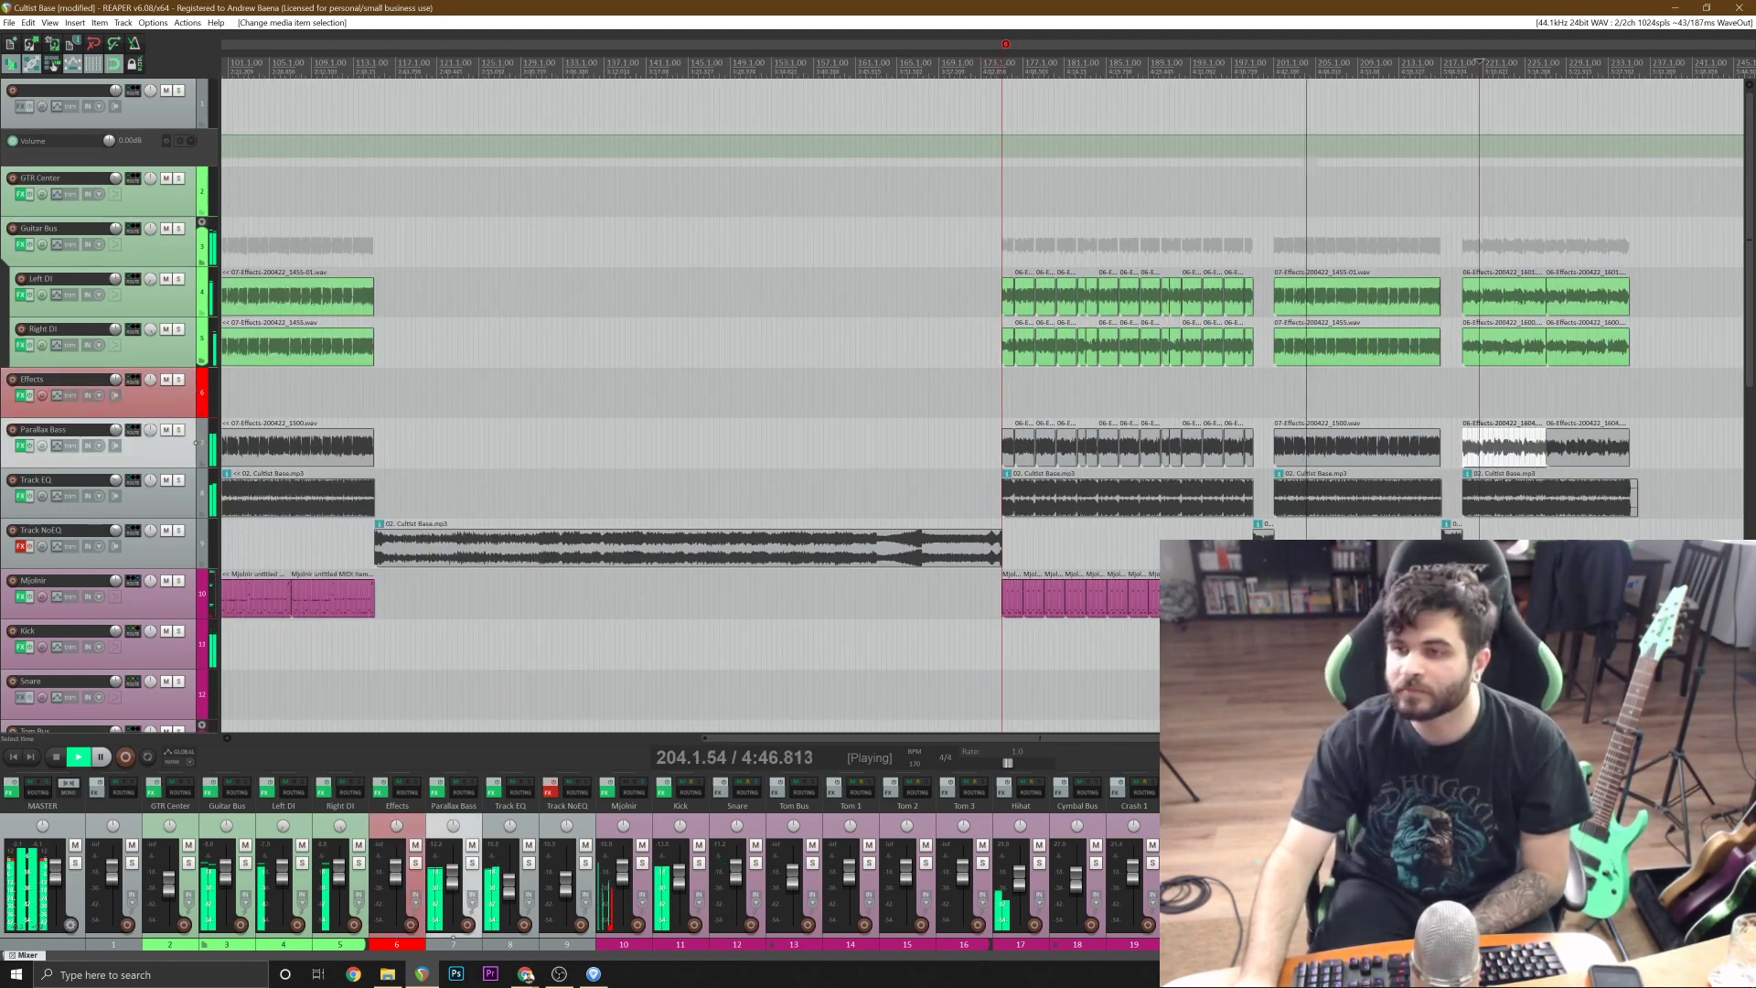
scroll(1474, 460, up, 4)
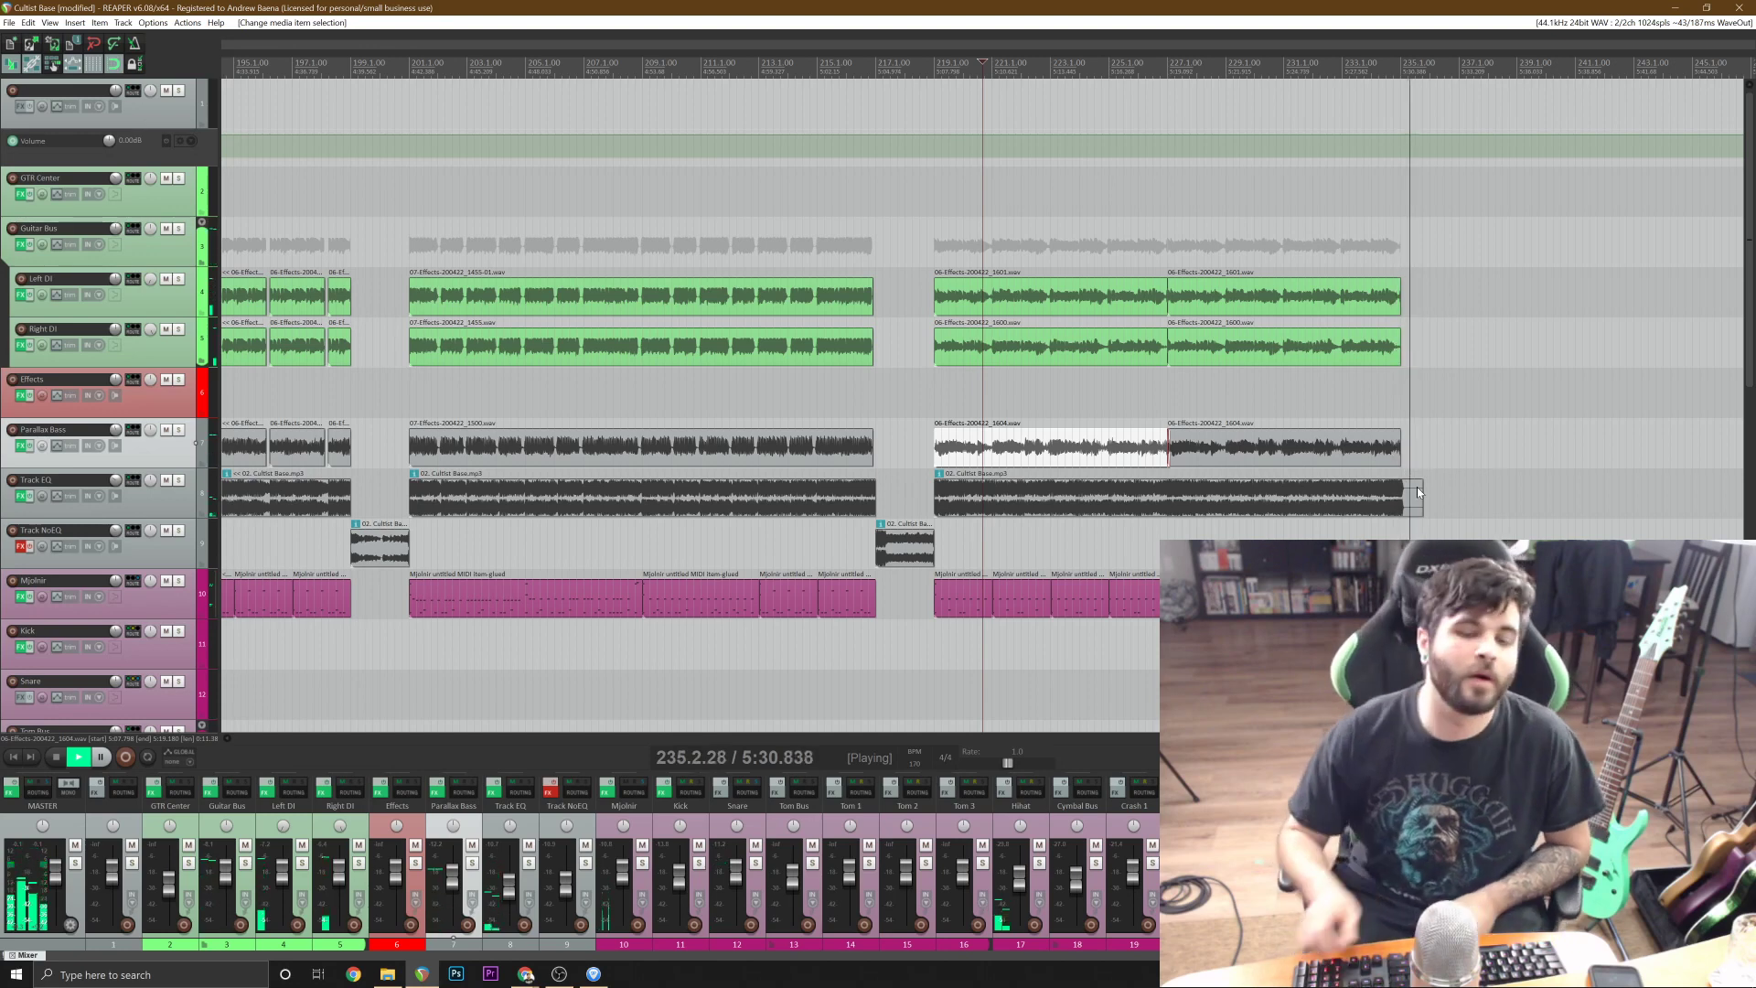
key(space)
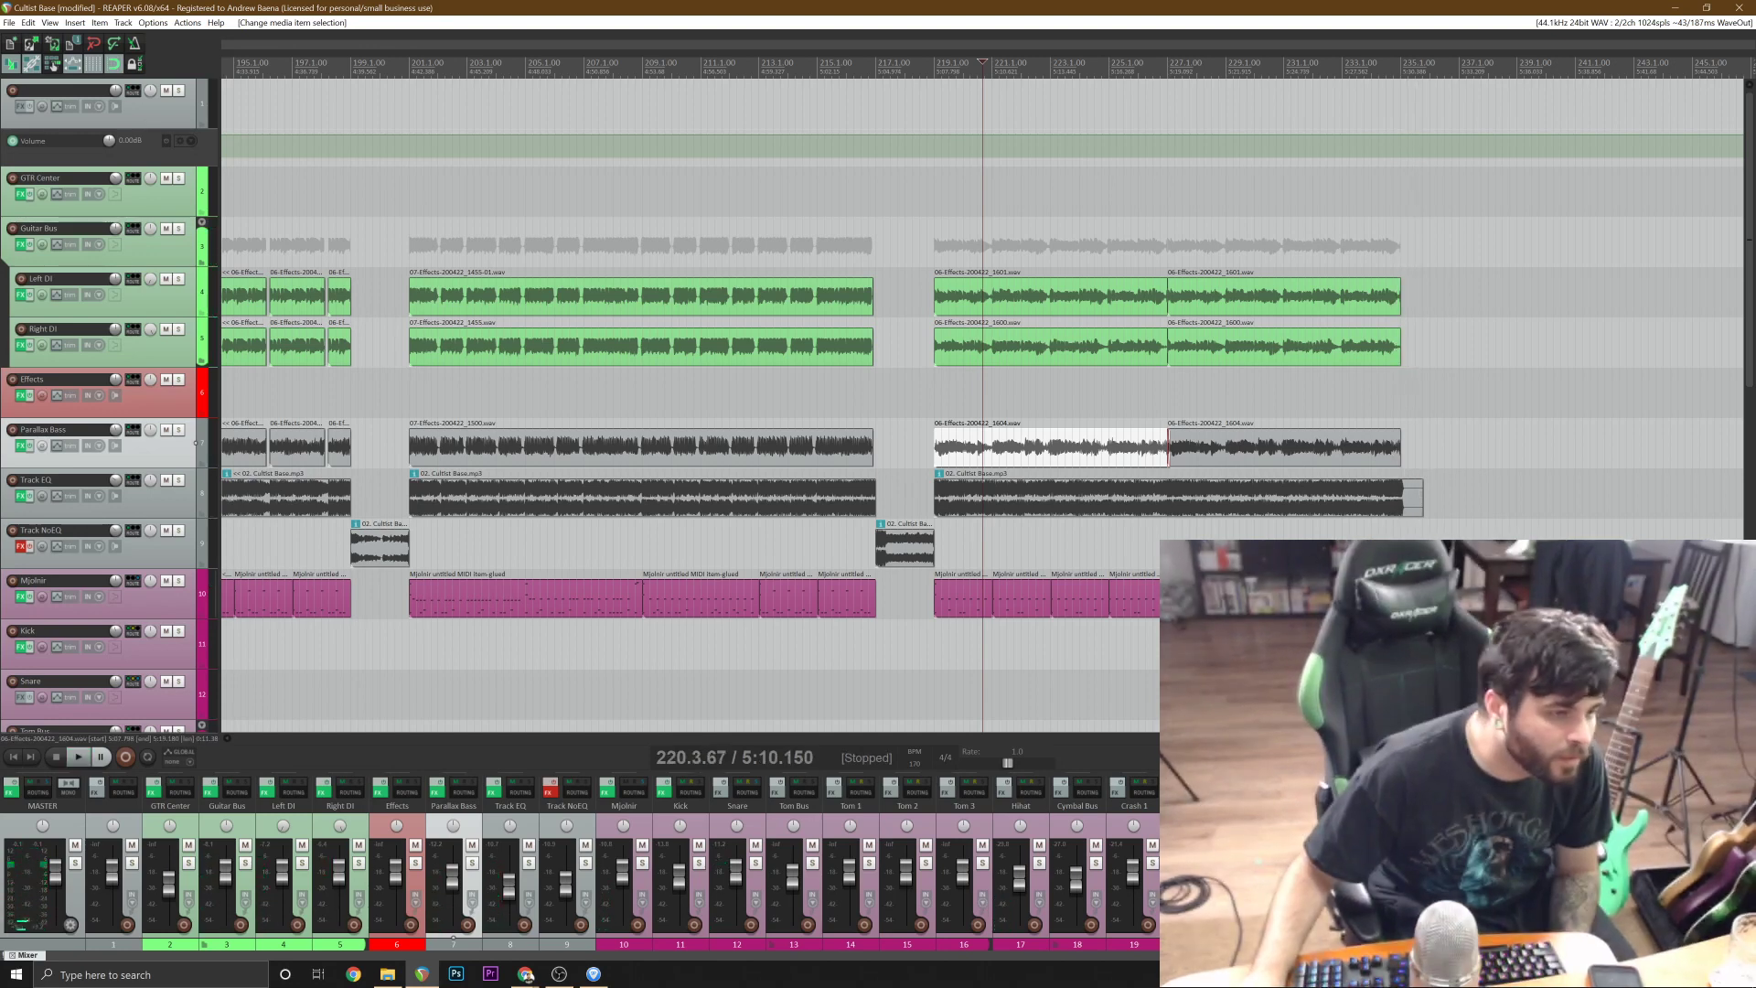
Return to the project and play short passages around bars 200 and 176, leaving playback stopped.
key(alt+Tab)
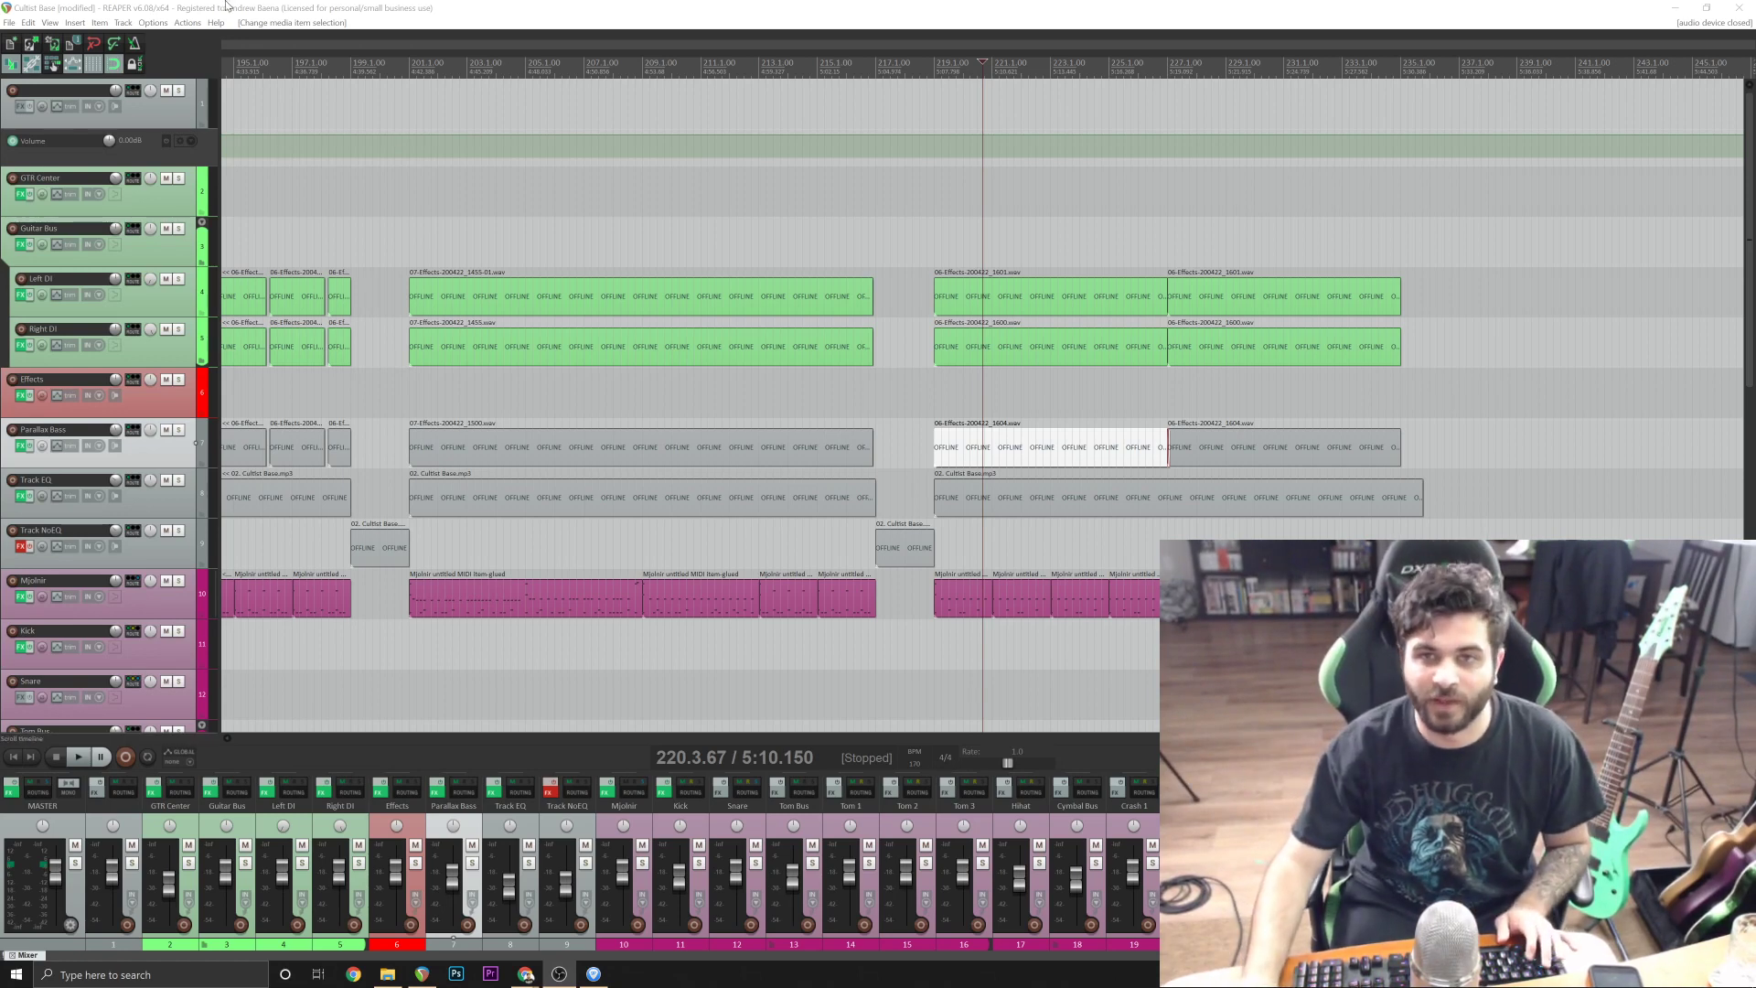
click(319, 6)
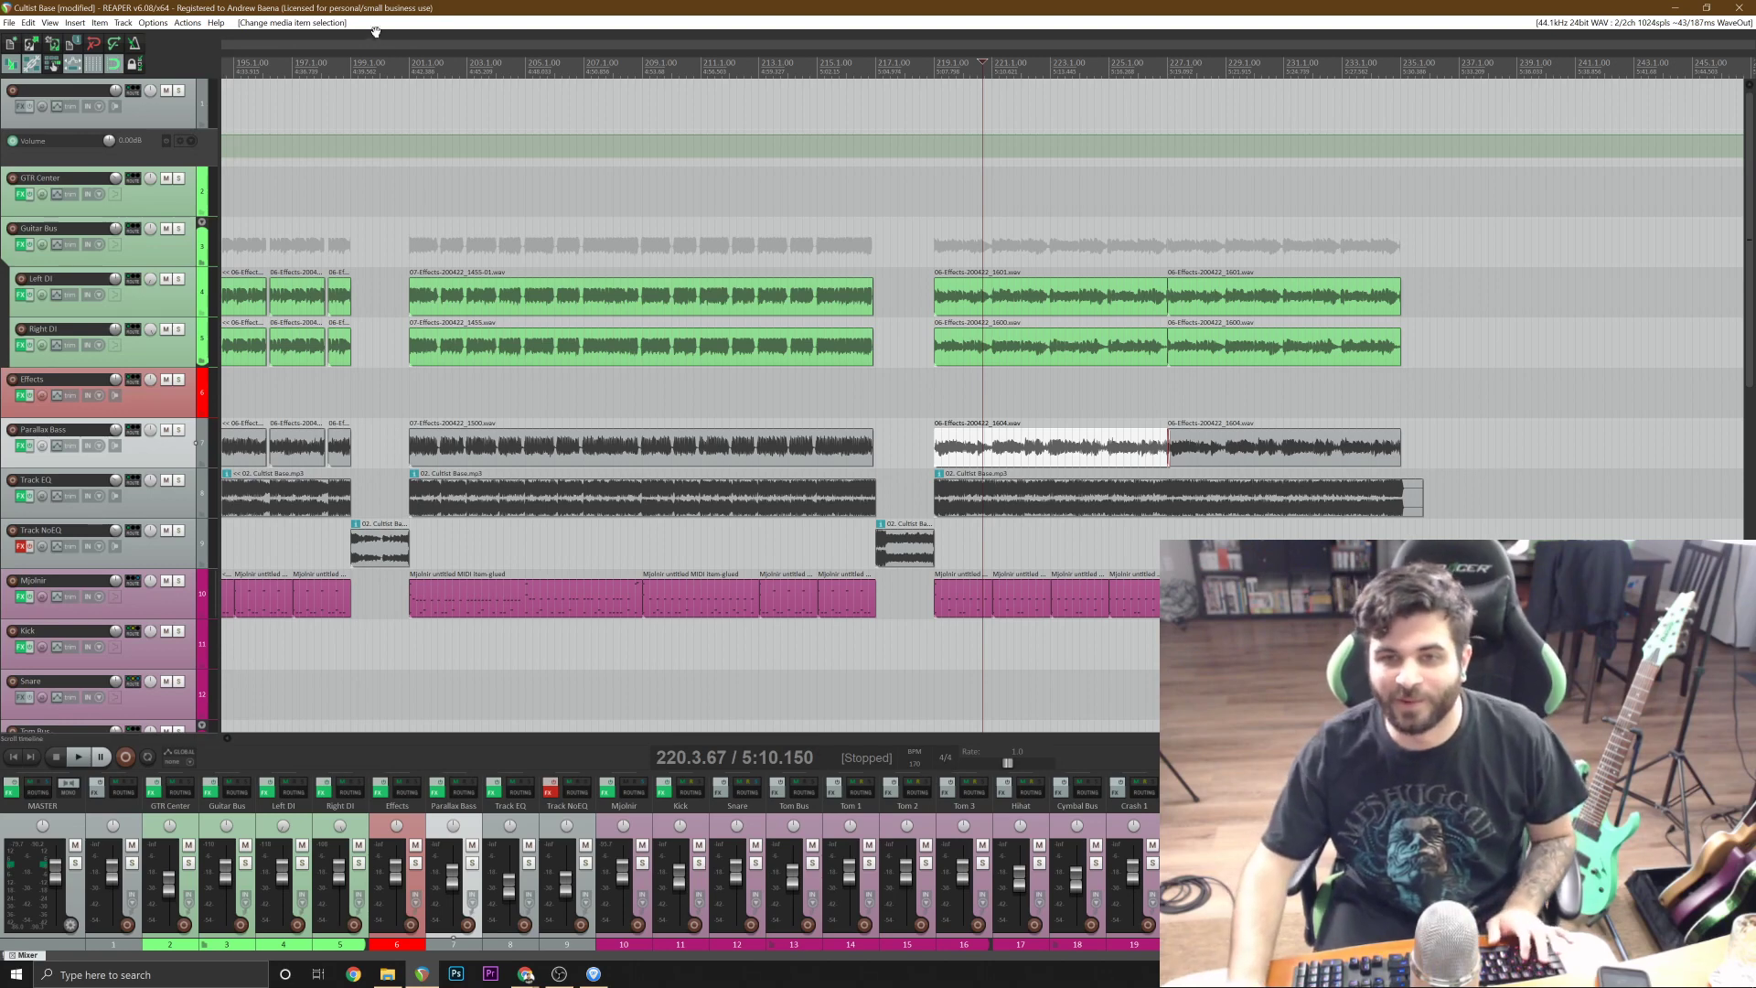
click(394, 242)
key(space)
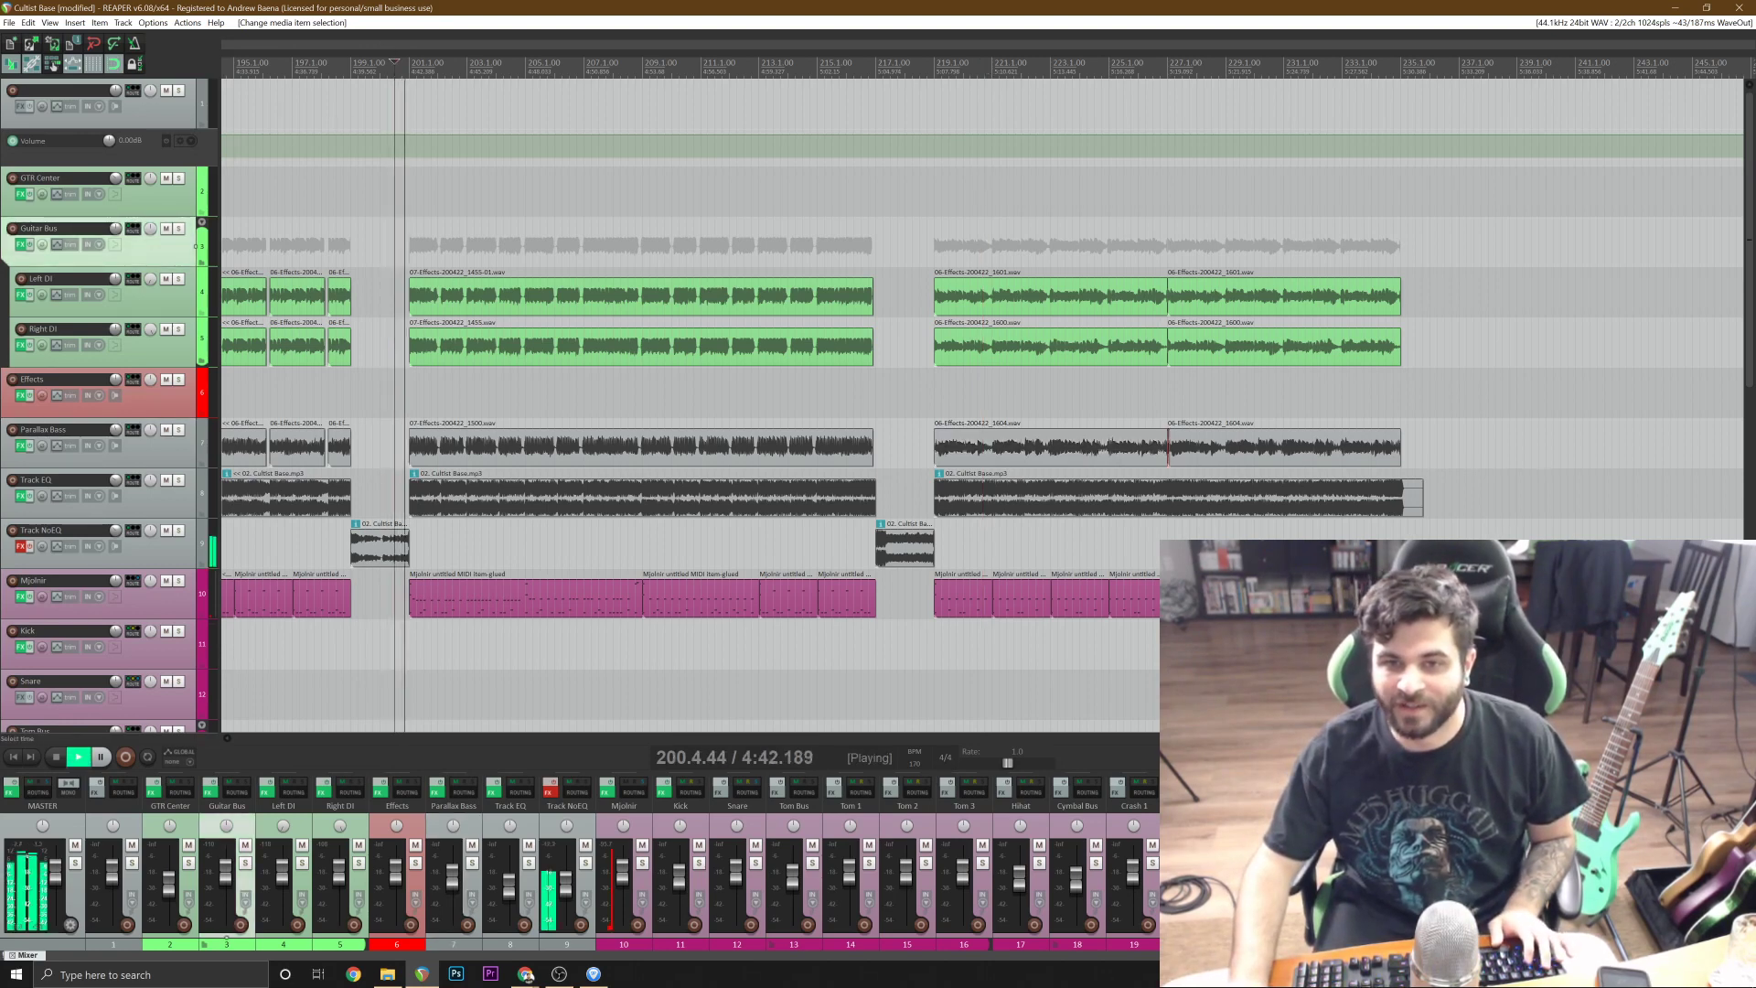
key(space)
click(489, 243)
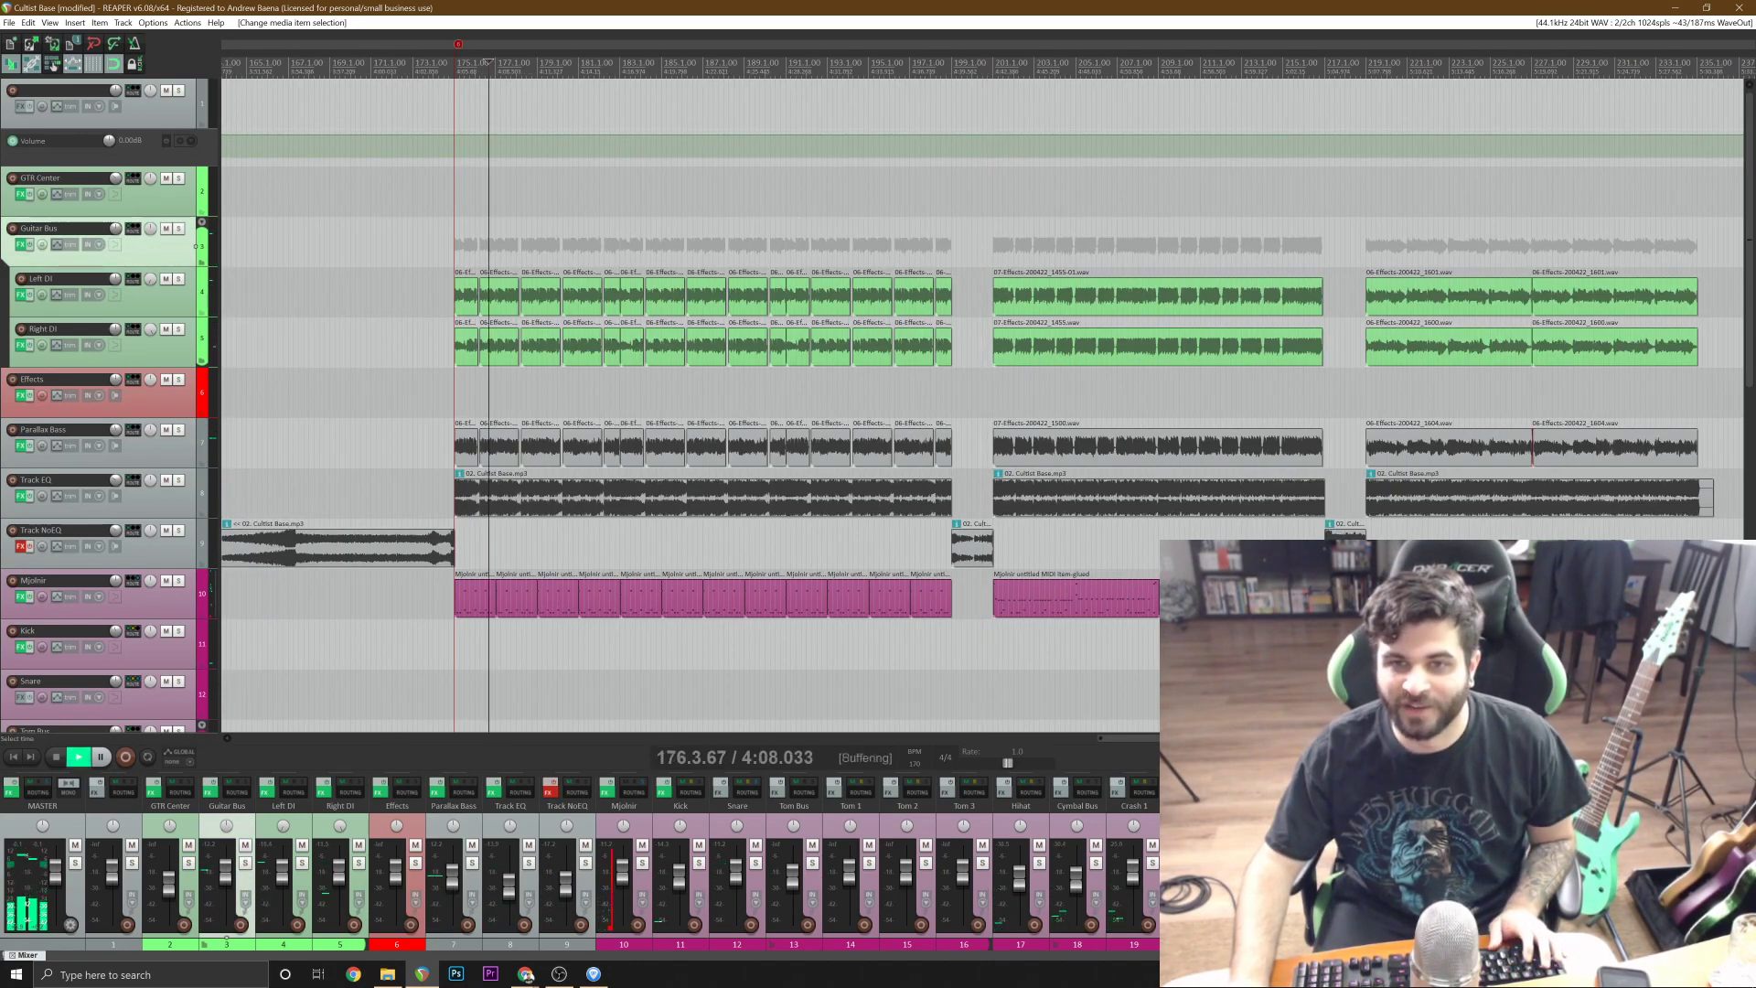
key(space)
scroll(488, 243, up, 1)
key(space)
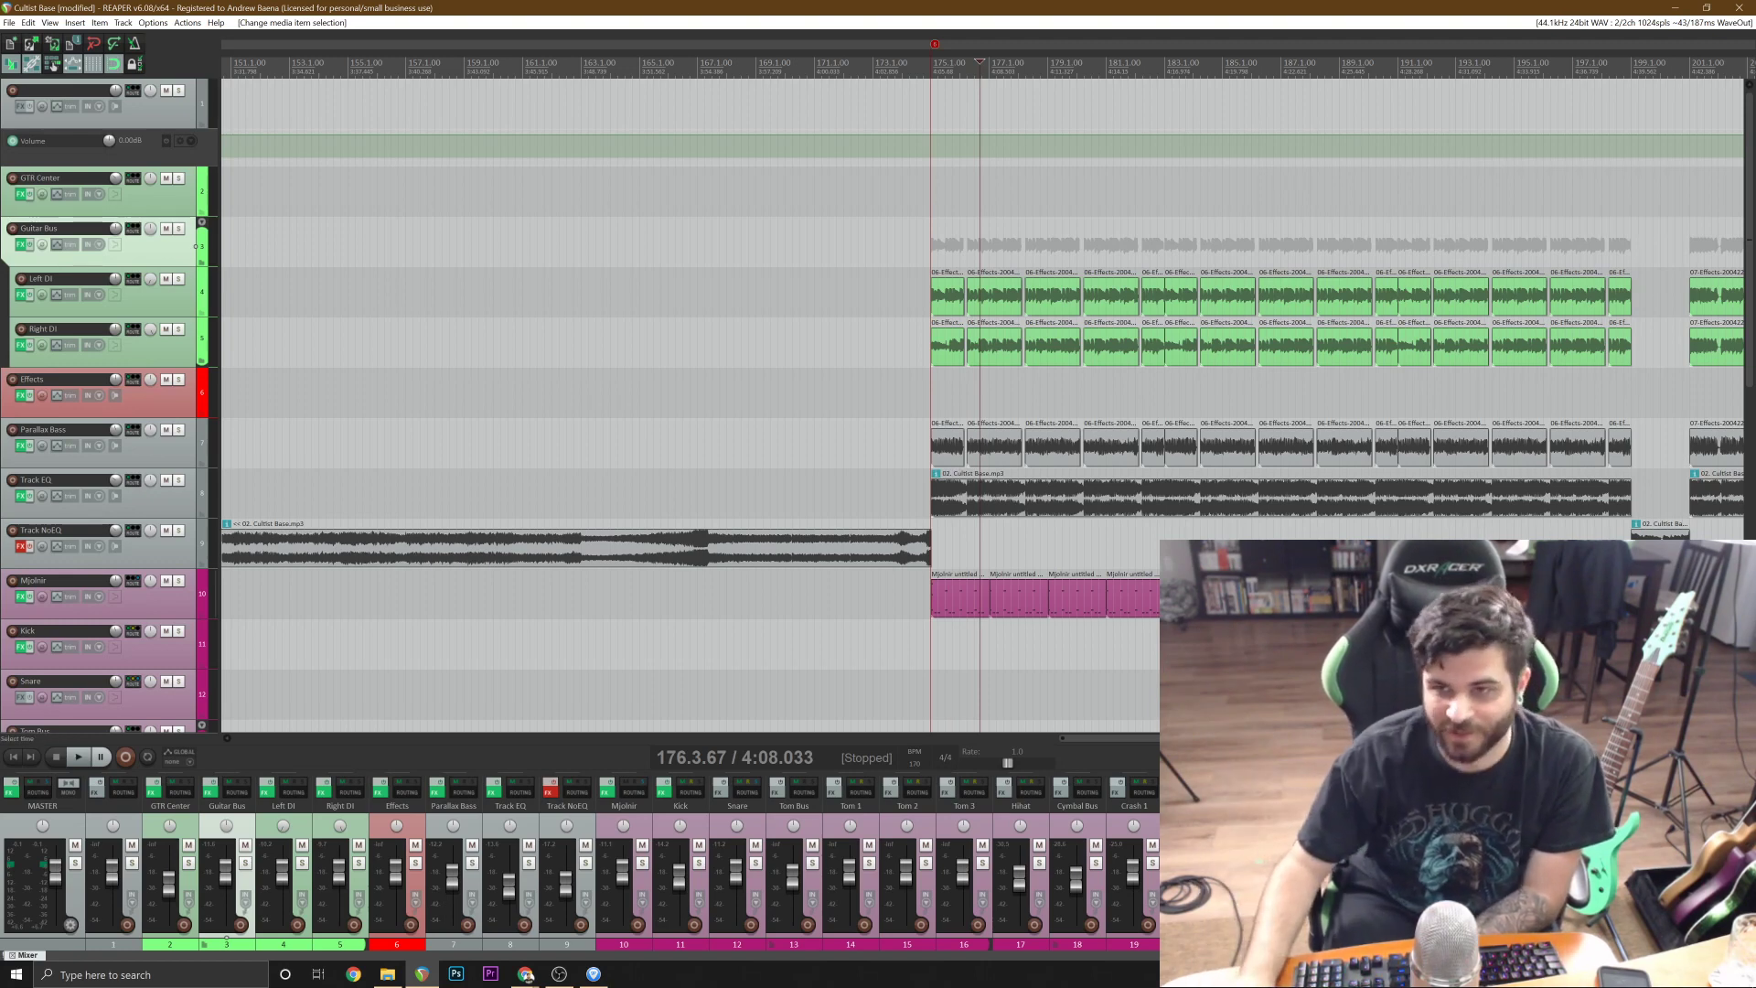
scroll(981, 404, down, 5)
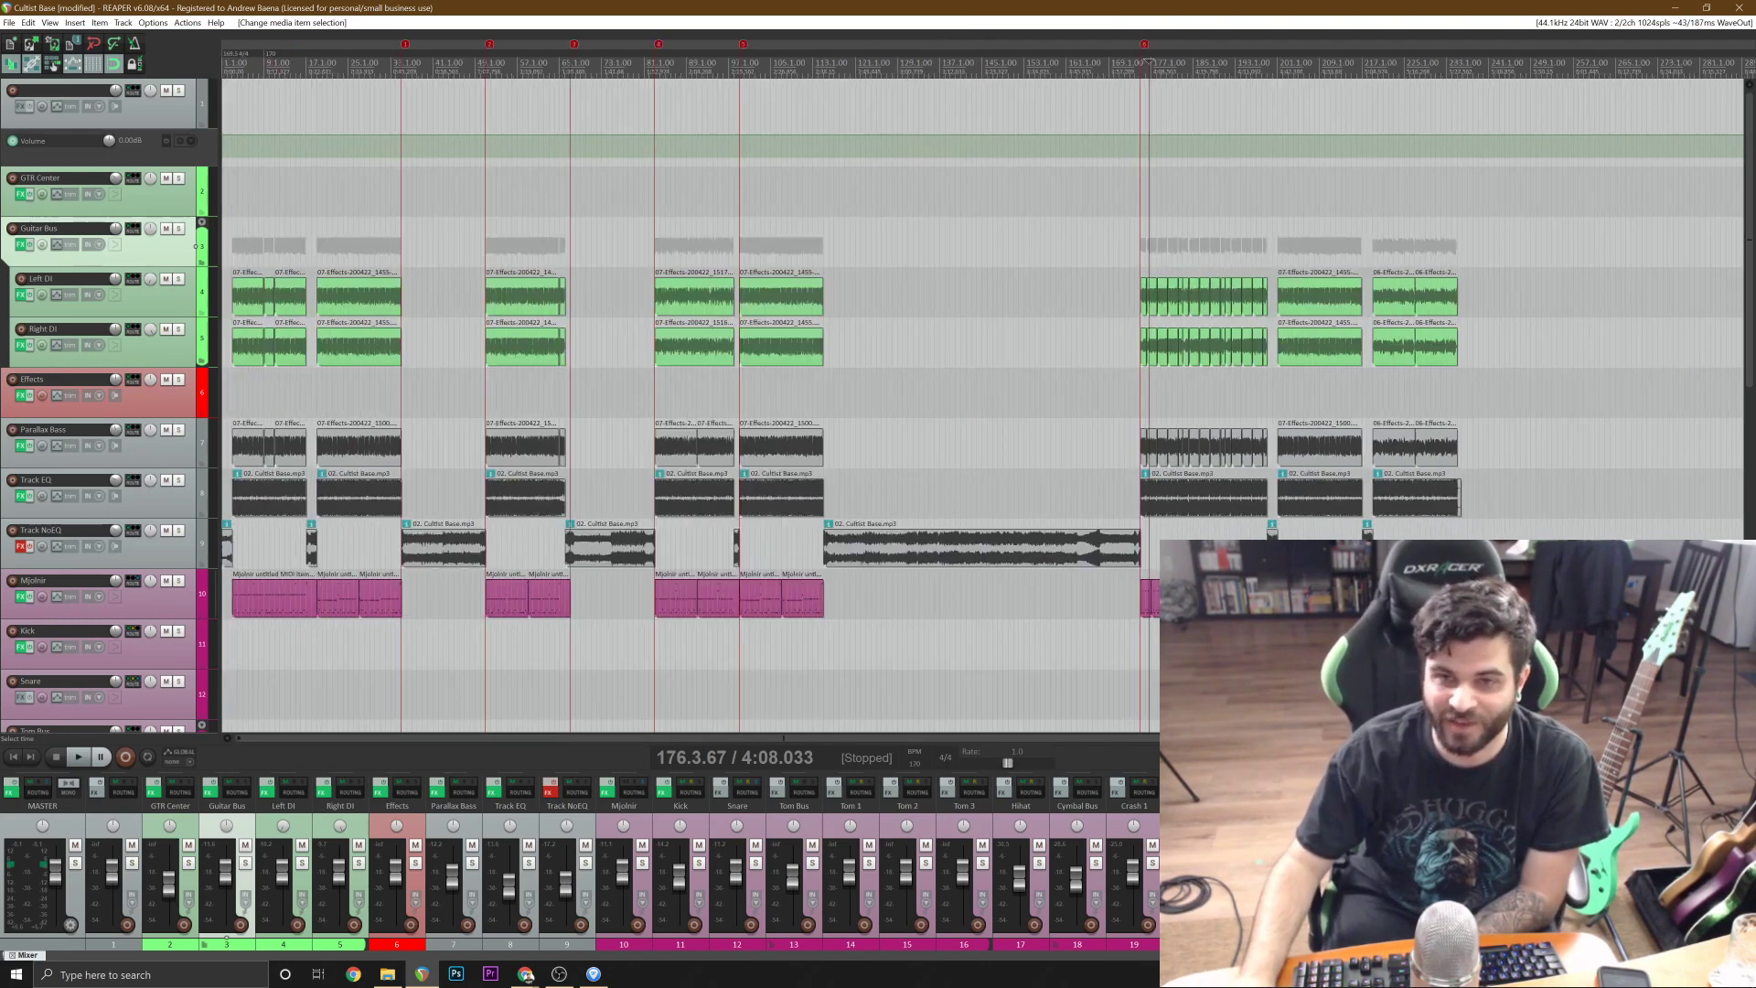
scroll(980, 405, down, 2)
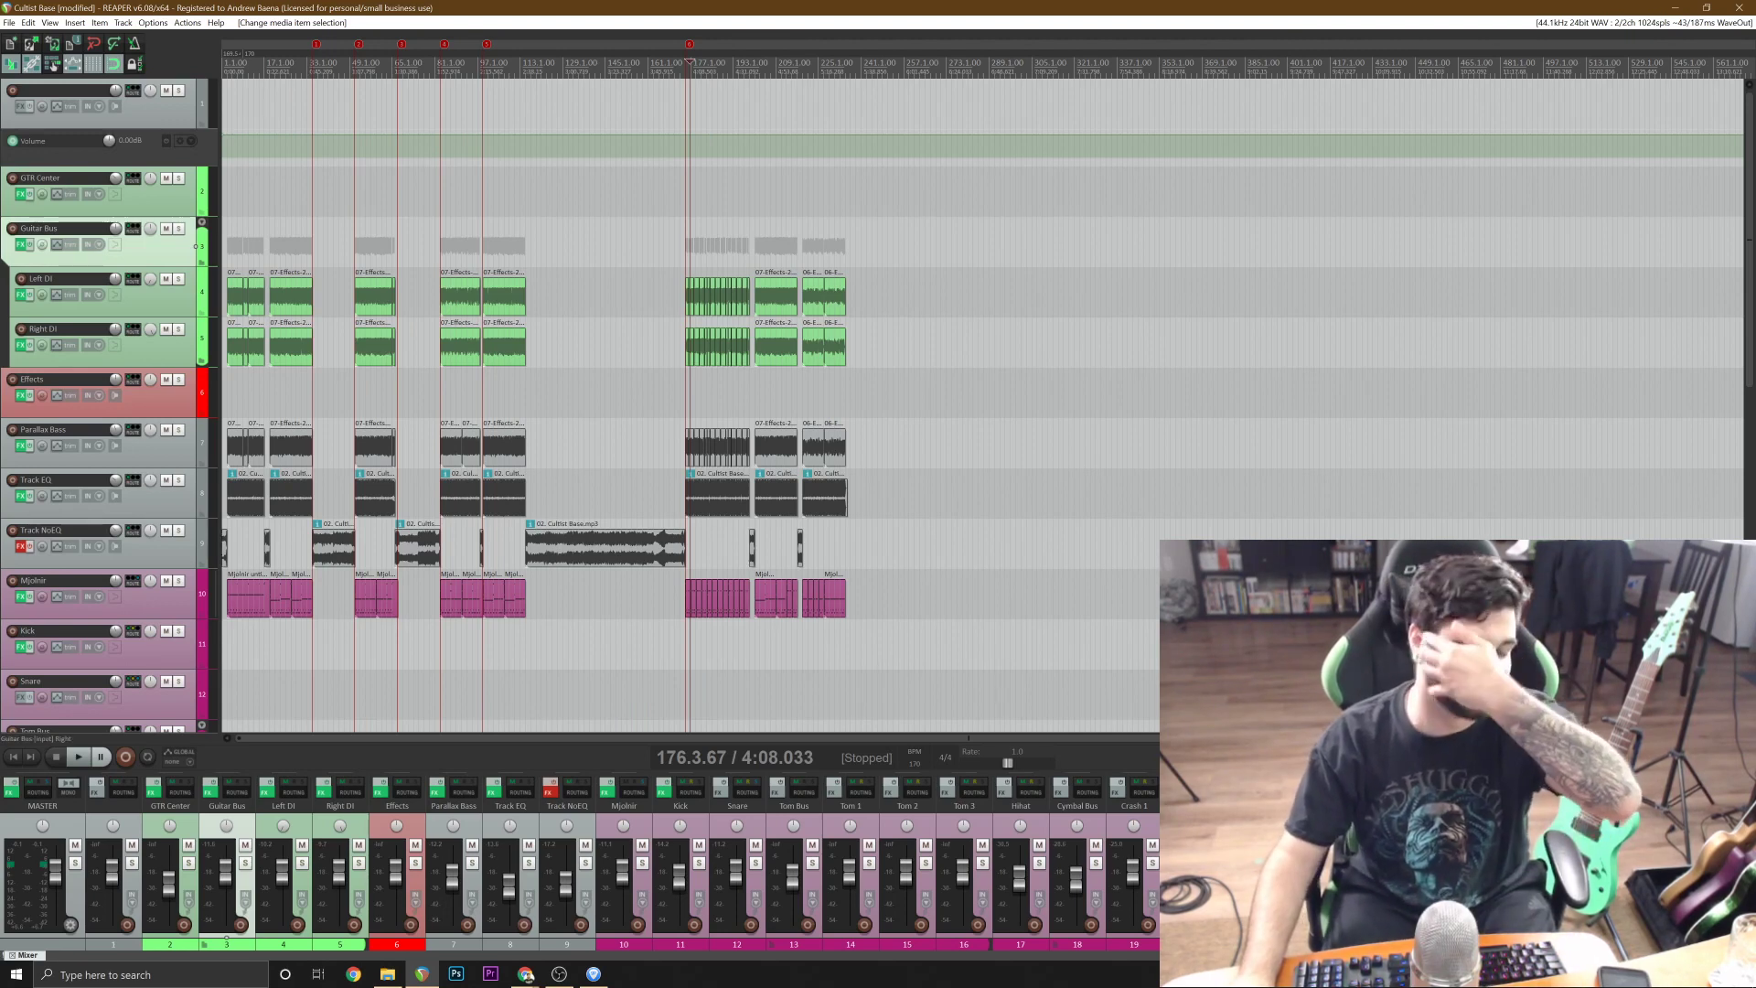
scroll(799, 567, up, 6)
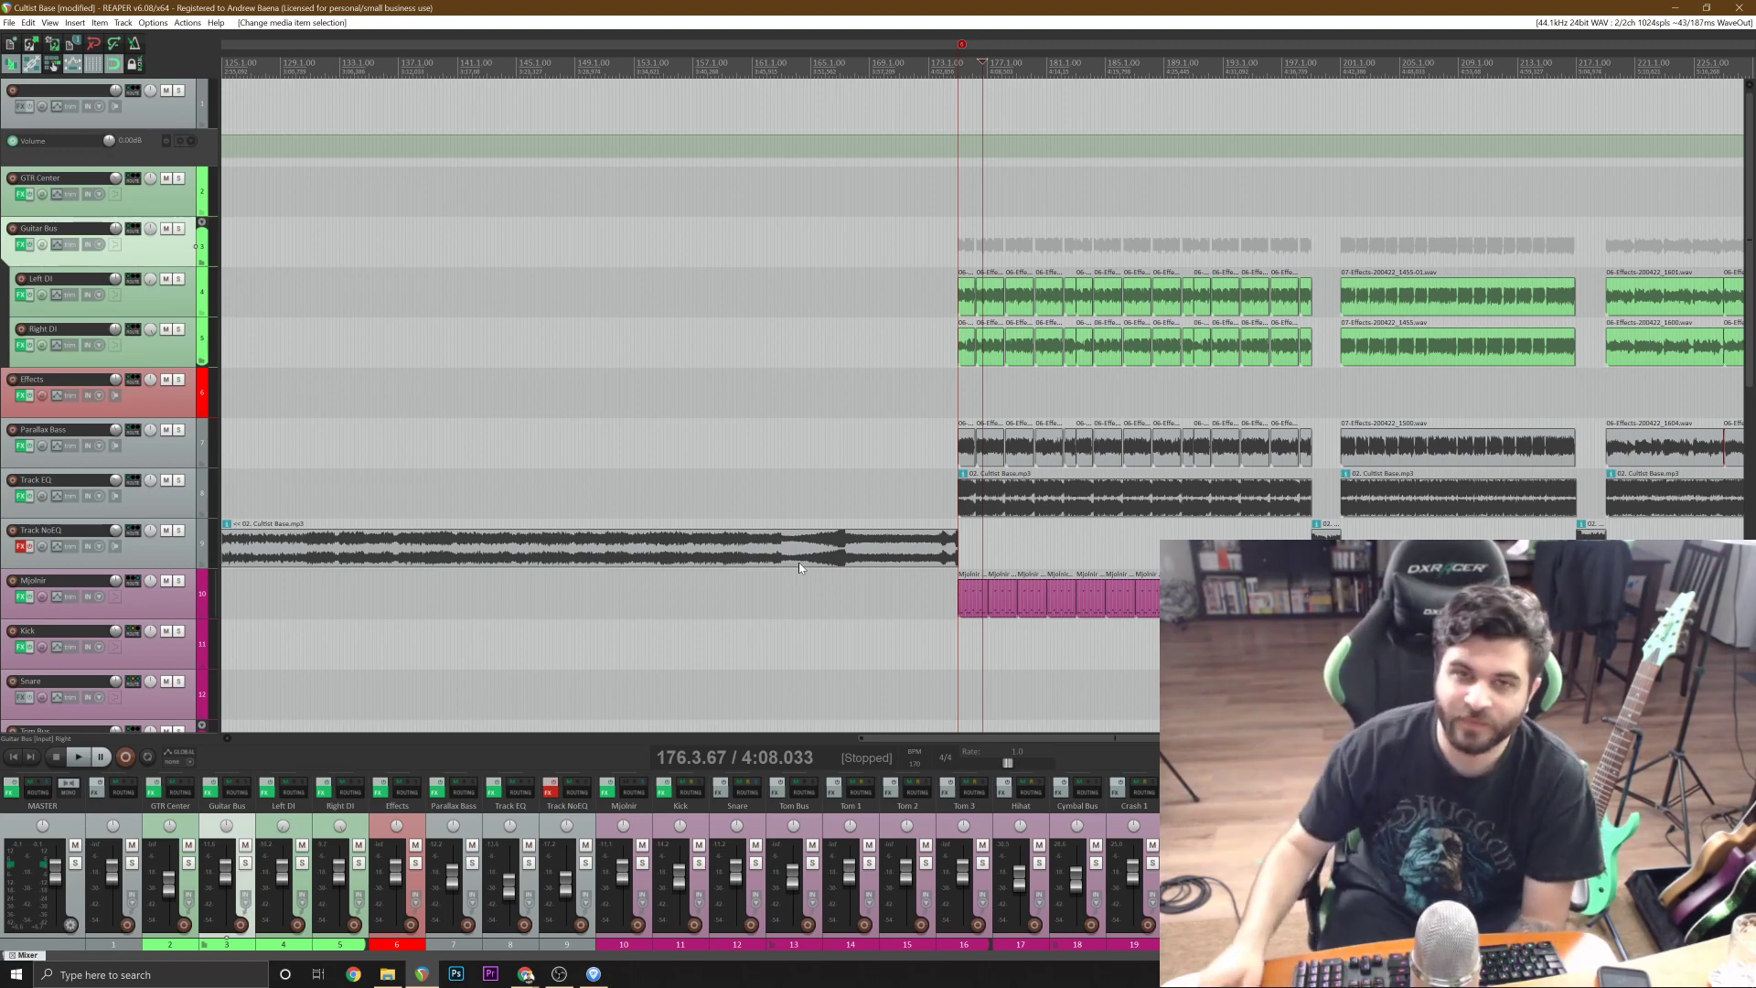
scroll(982, 402, down, 6)
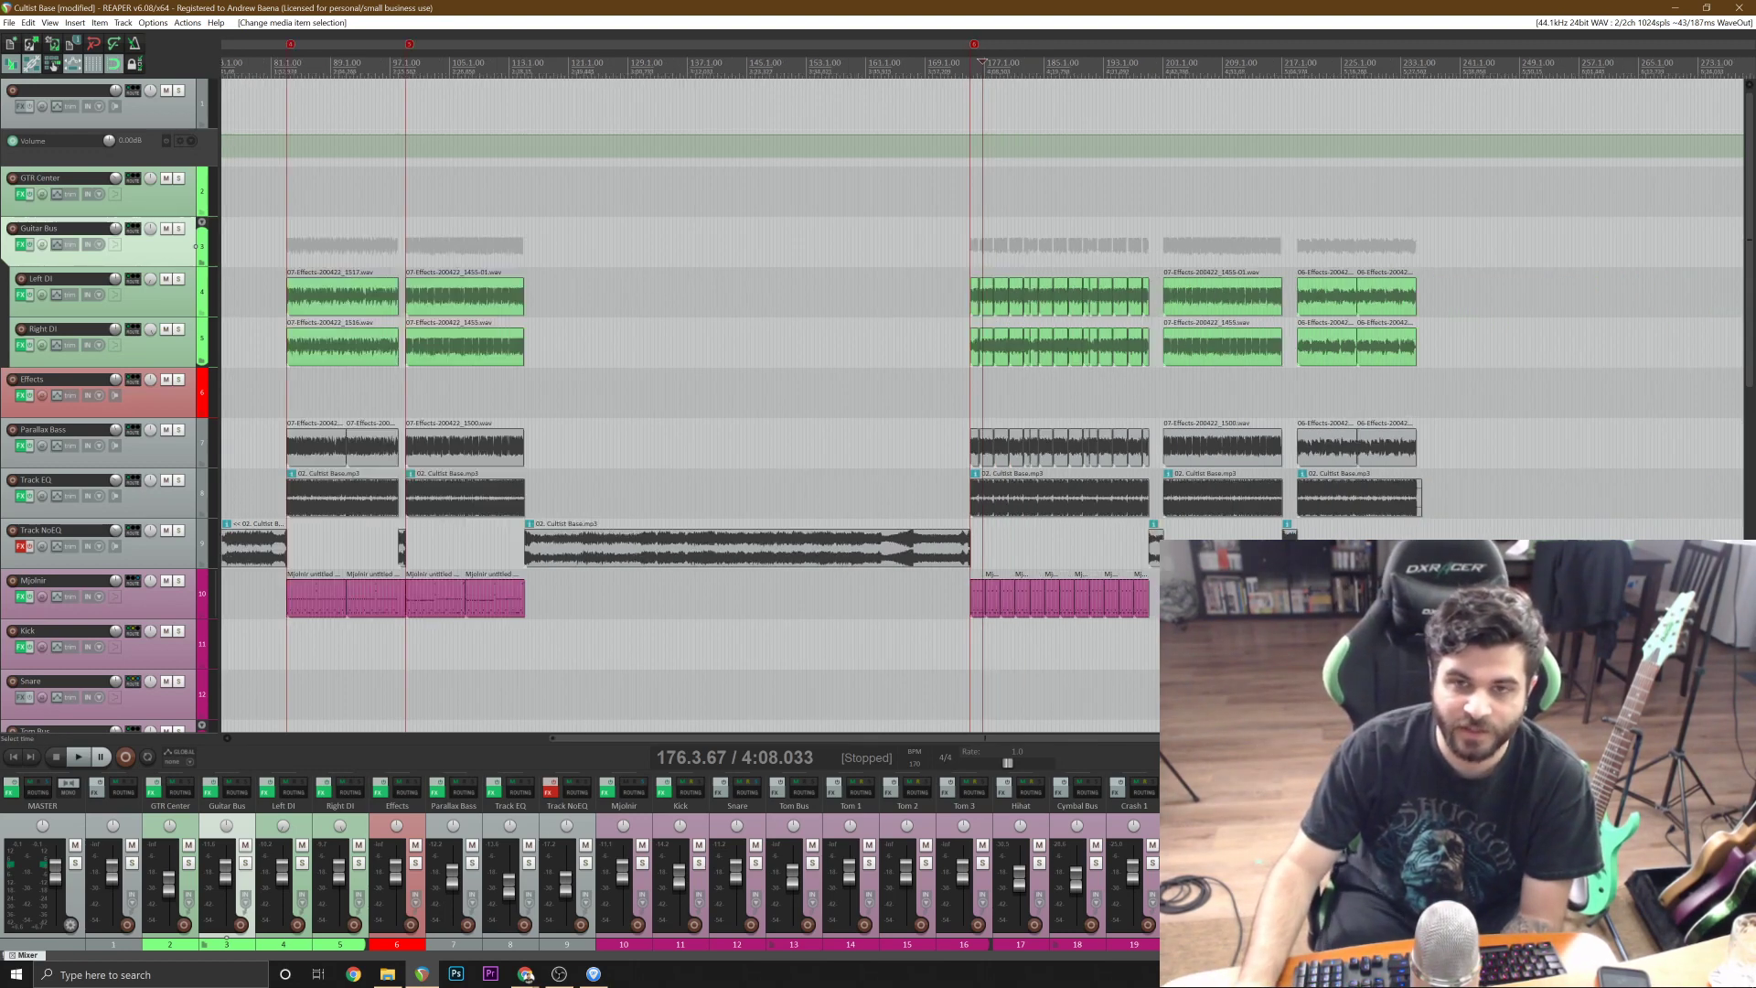